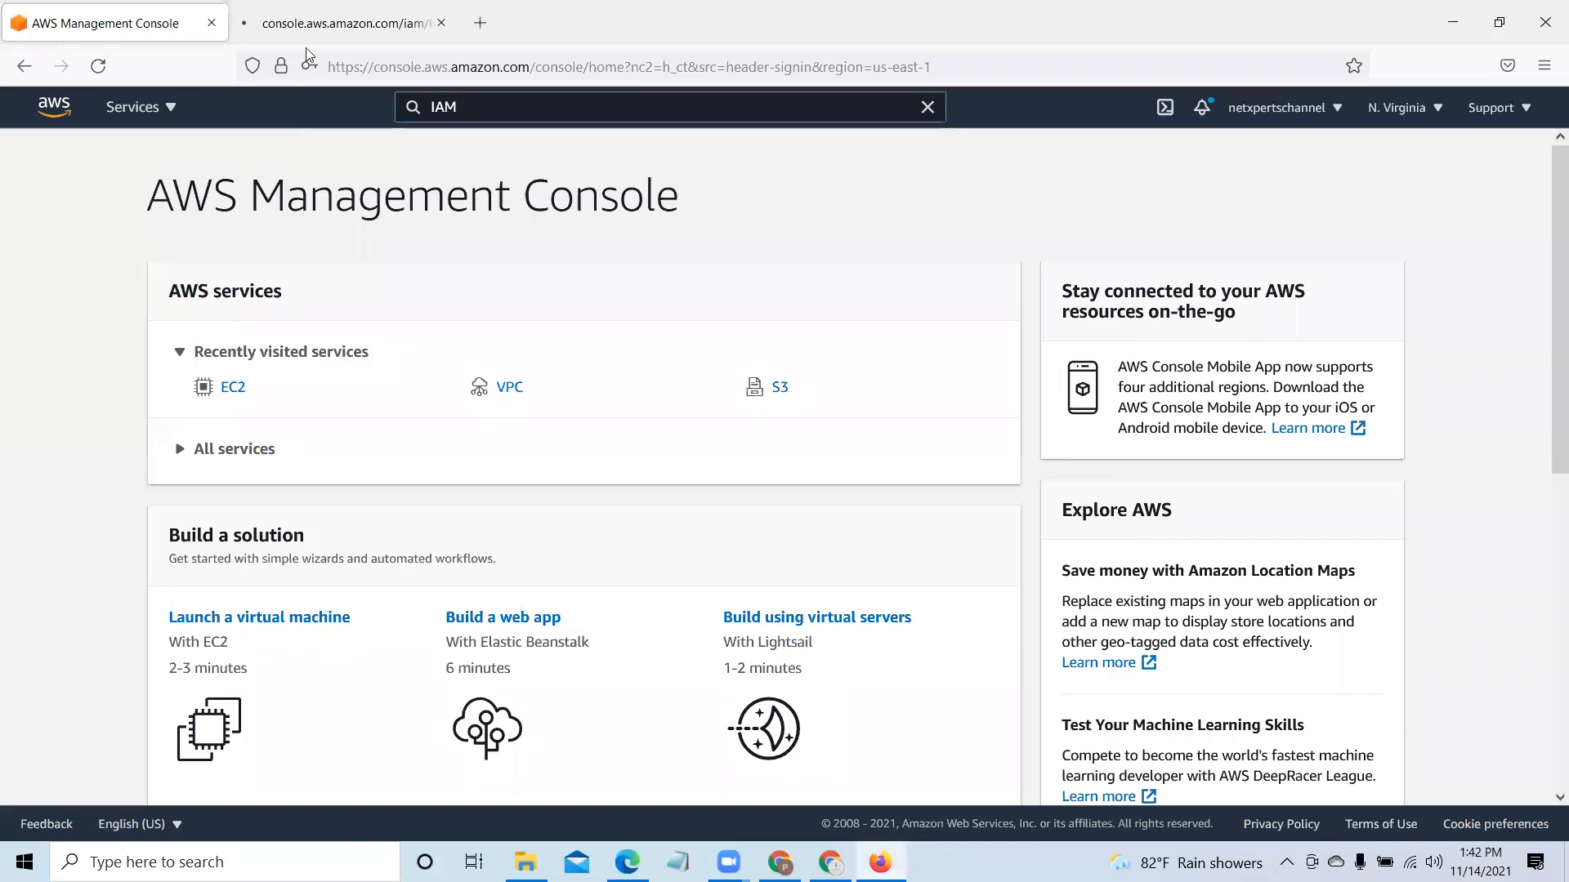
Step: Switch to the IAM console and look through the account's lists of users, policies and roles
click(321, 27)
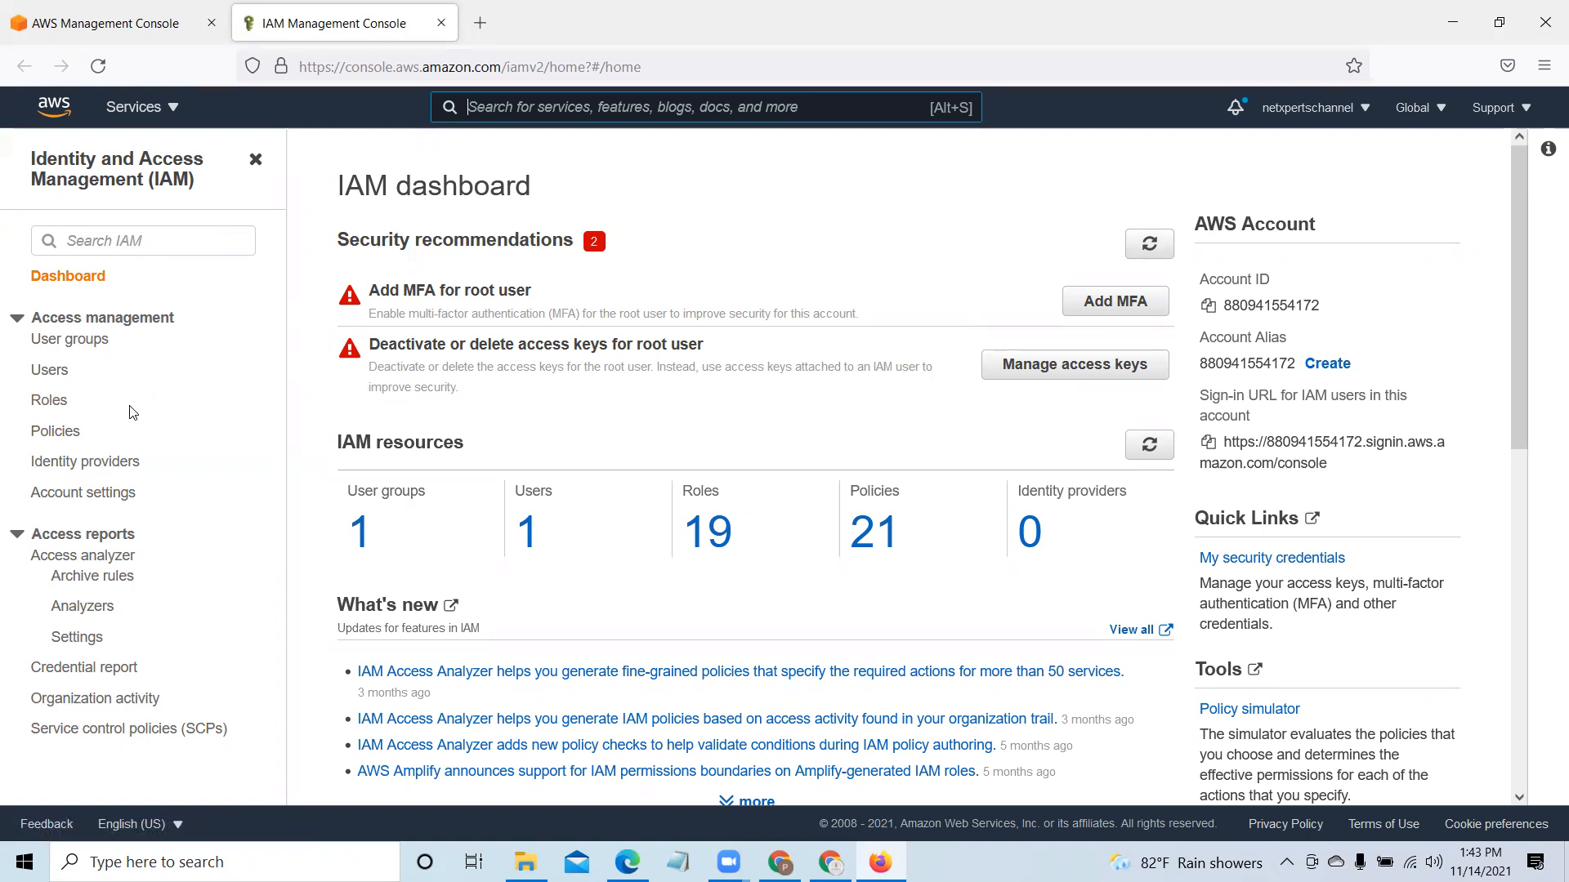
click(57, 371)
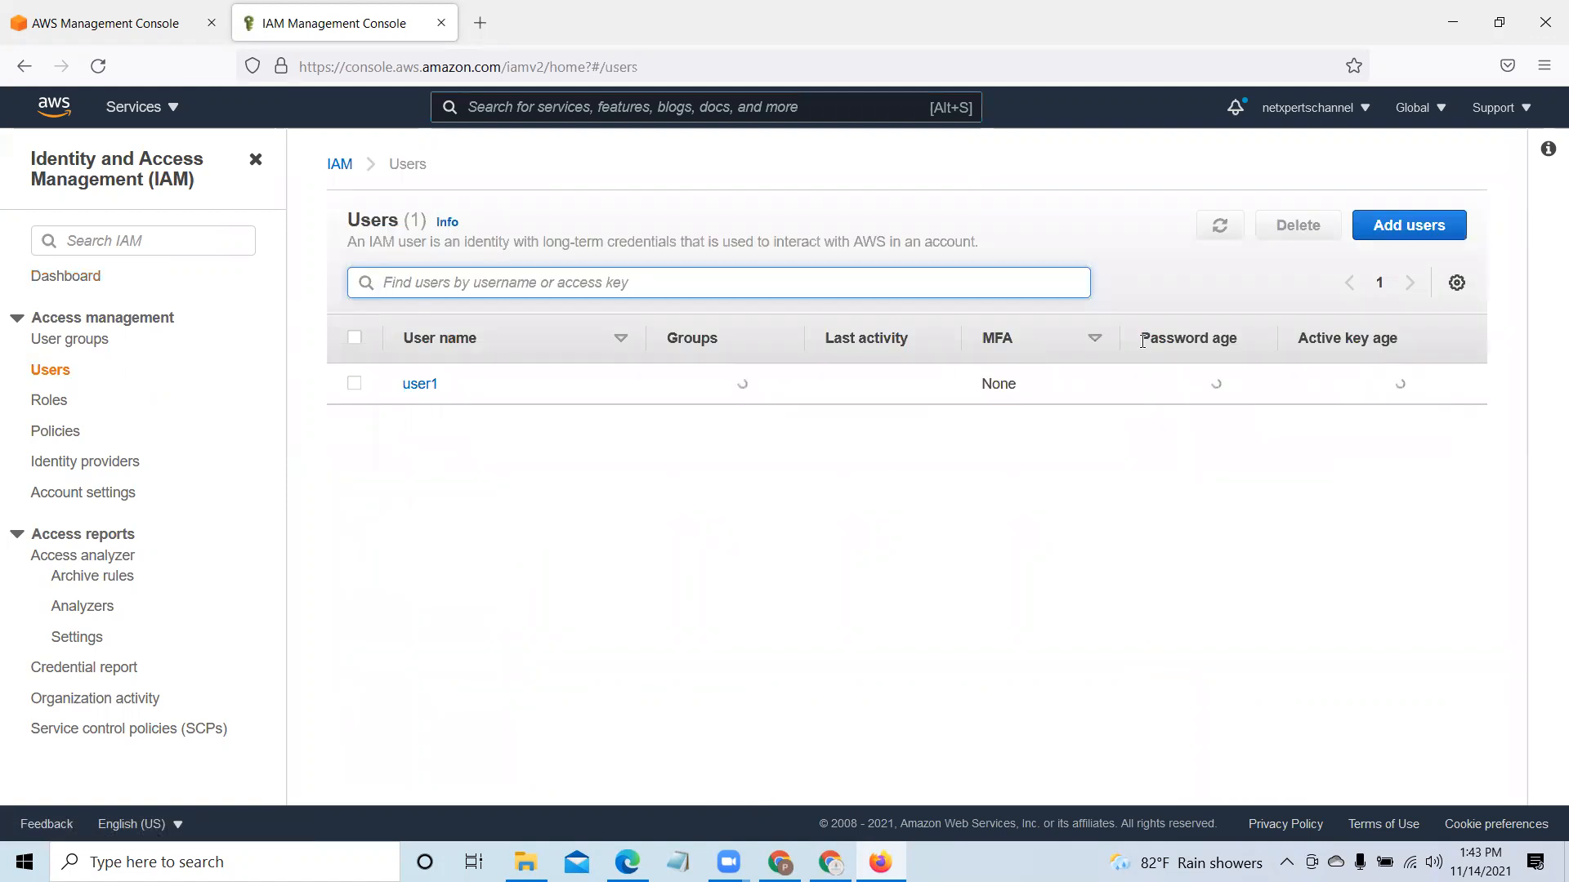
click(57, 433)
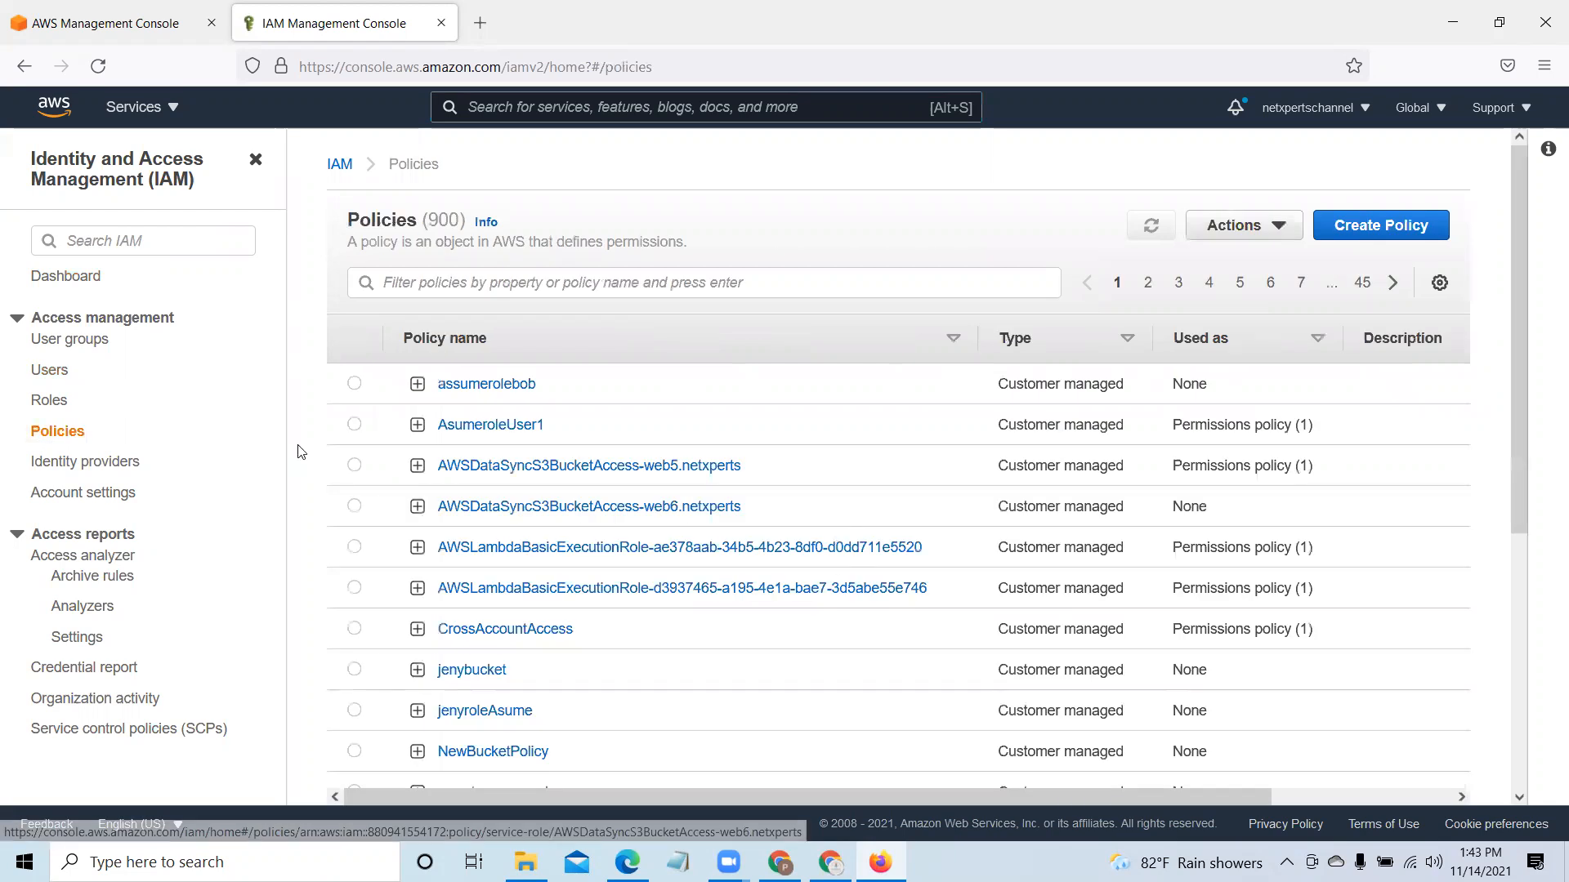
scroll(813, 560, down, 5)
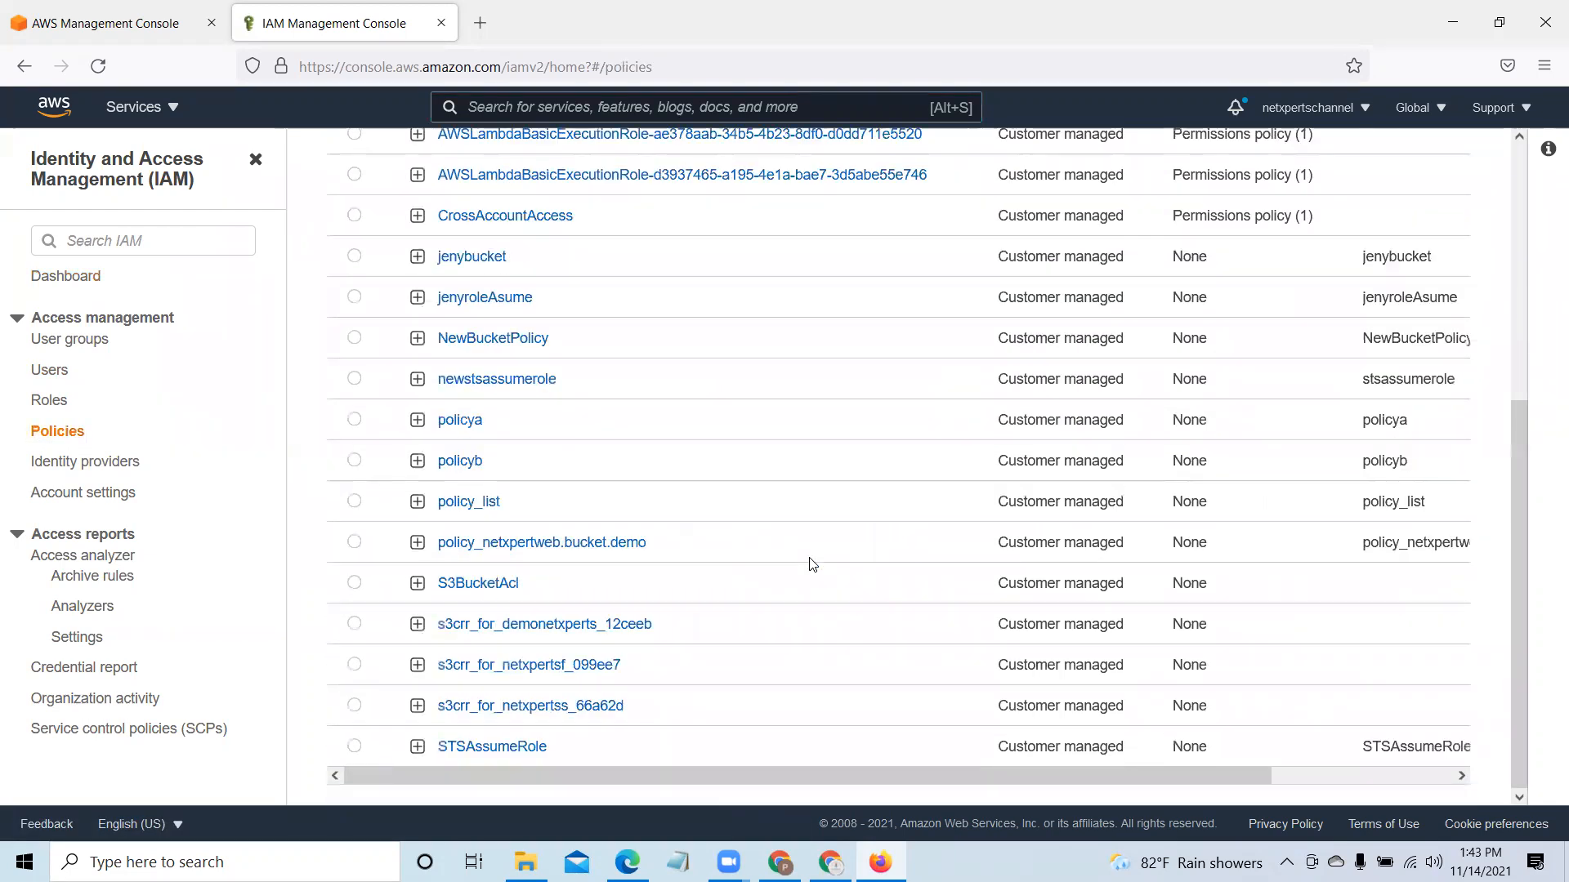
scroll(812, 564, up, 5)
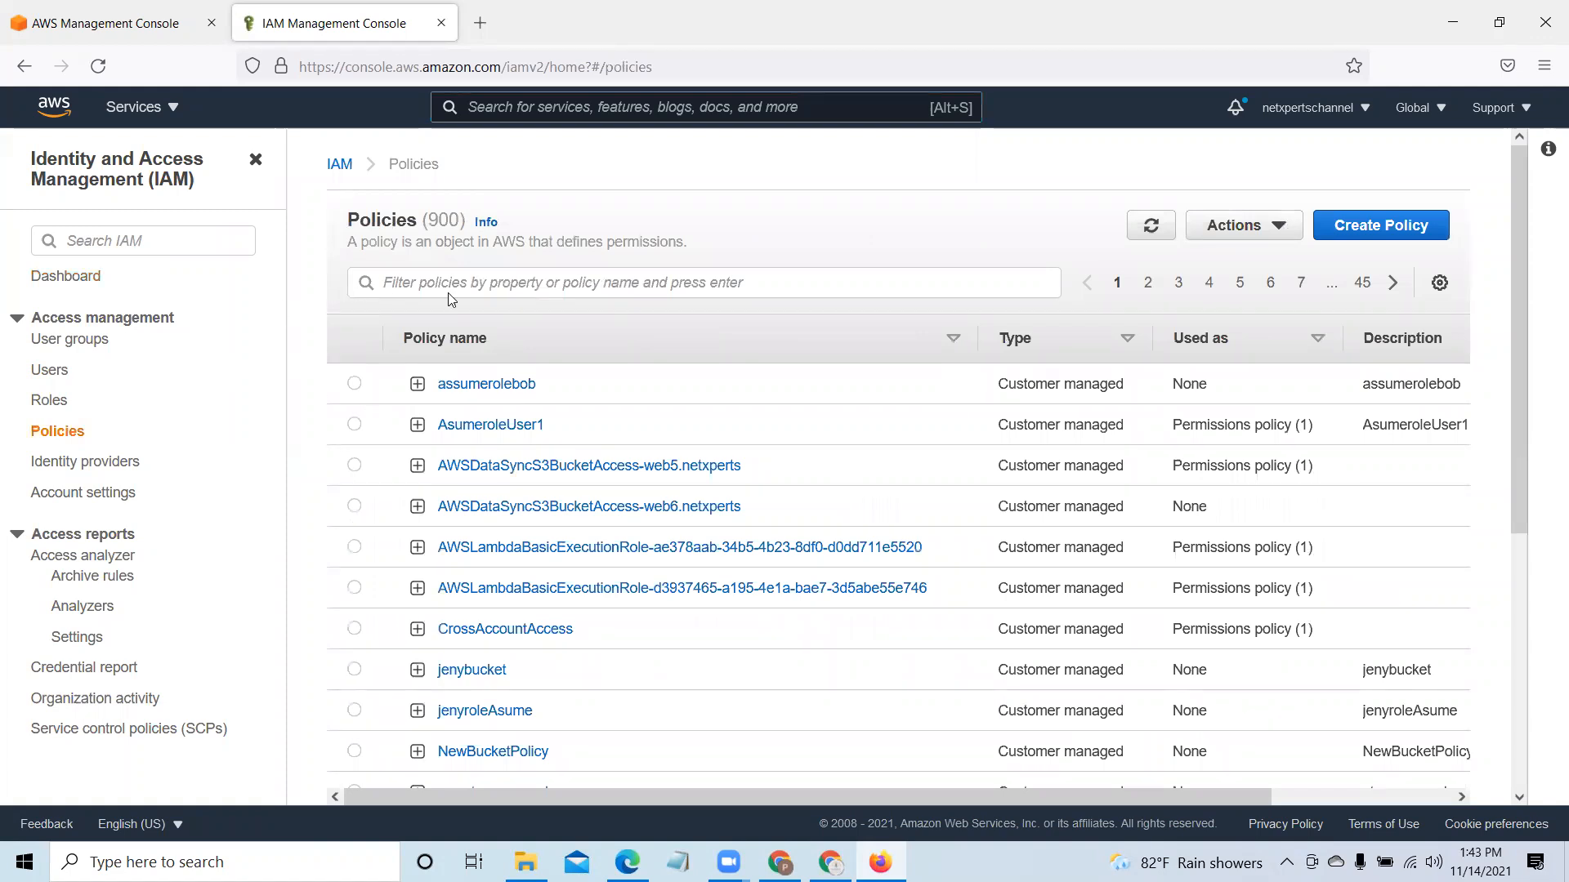
click(51, 400)
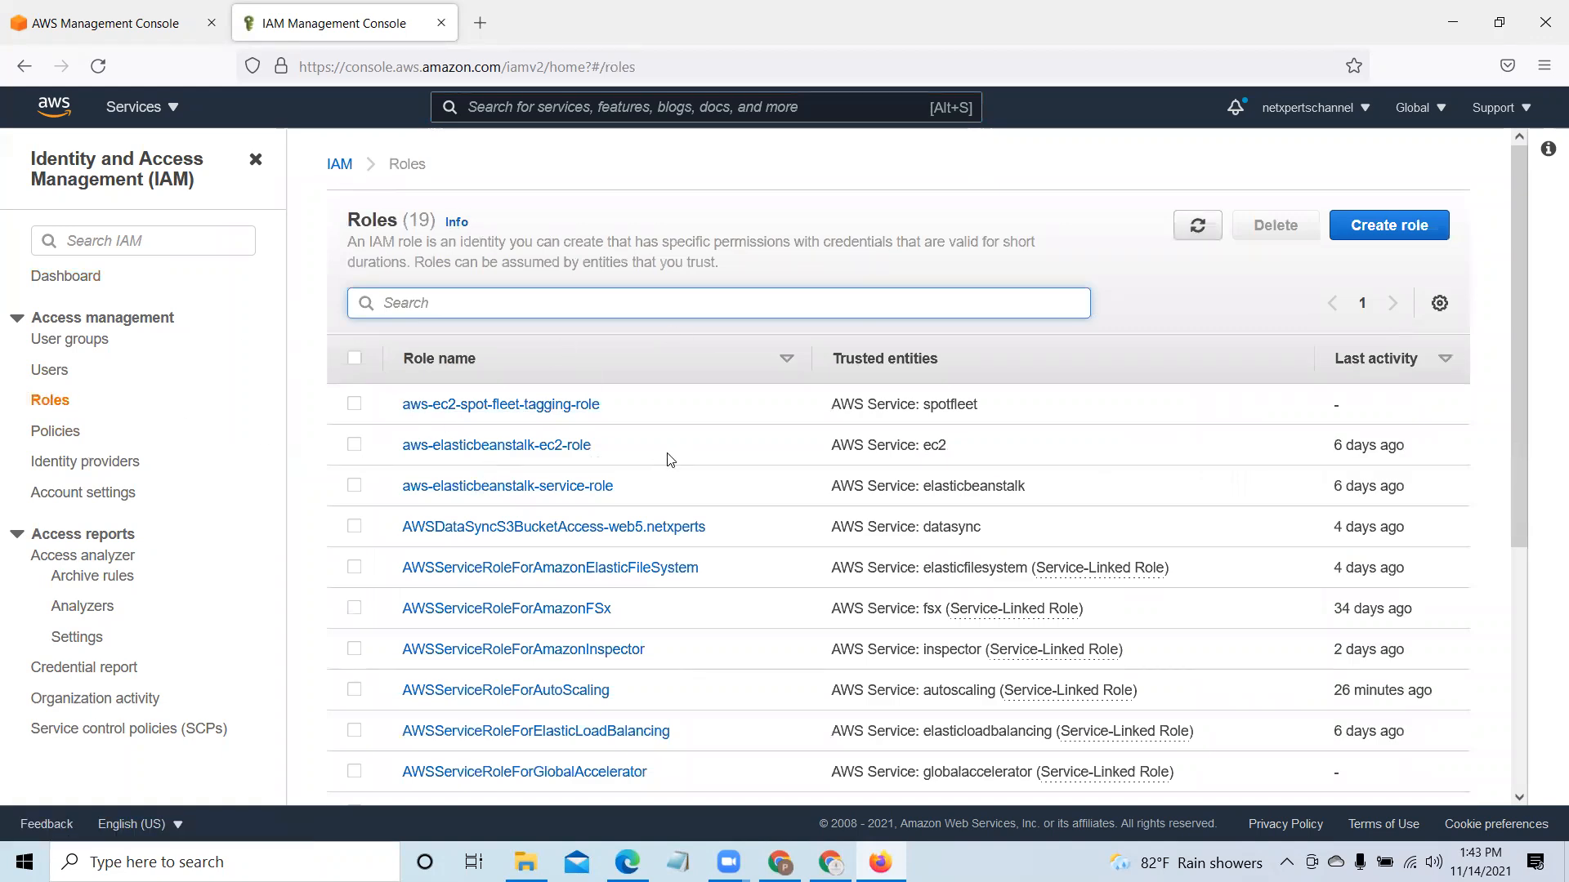
drag(1522, 268, 1516, 228)
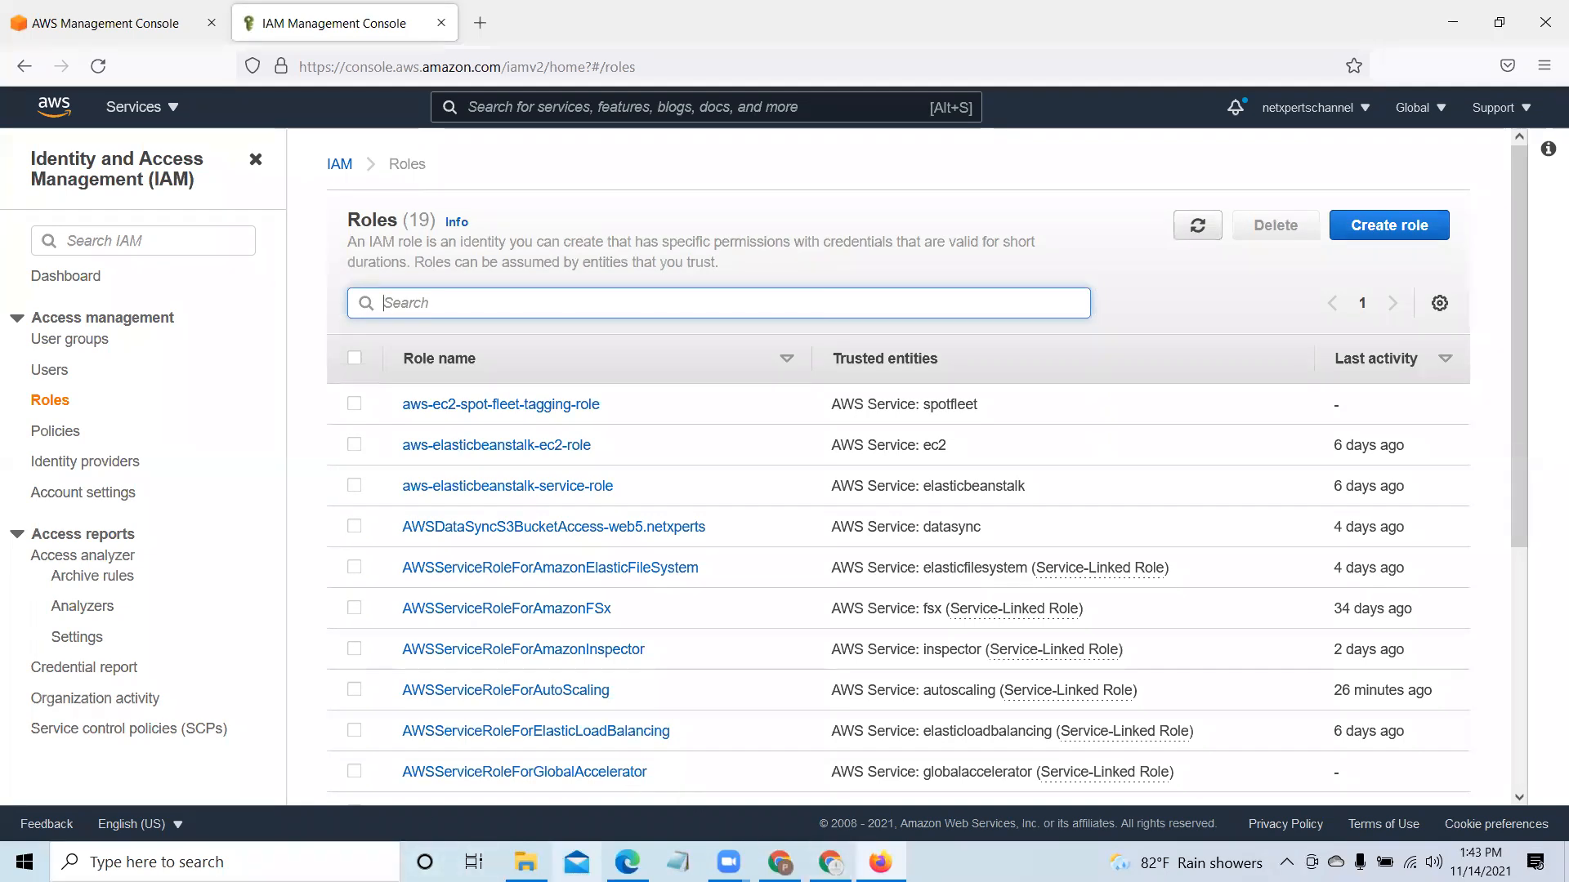
Step: Launch Paint with a blank canvas and minimize it to return to the IAM console
click(225, 862)
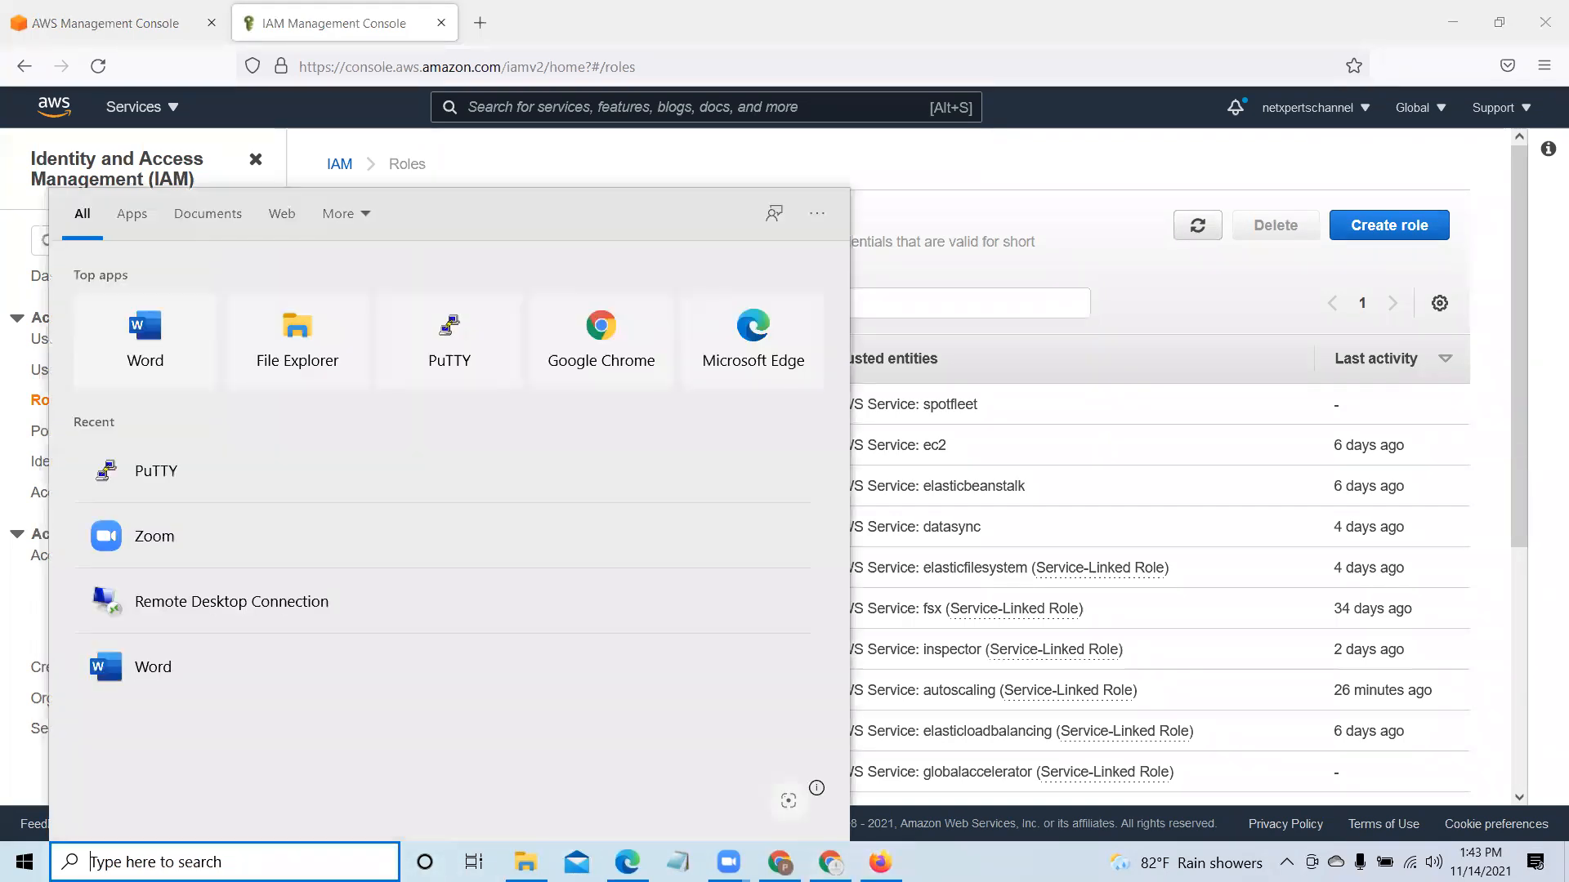
text(paint)
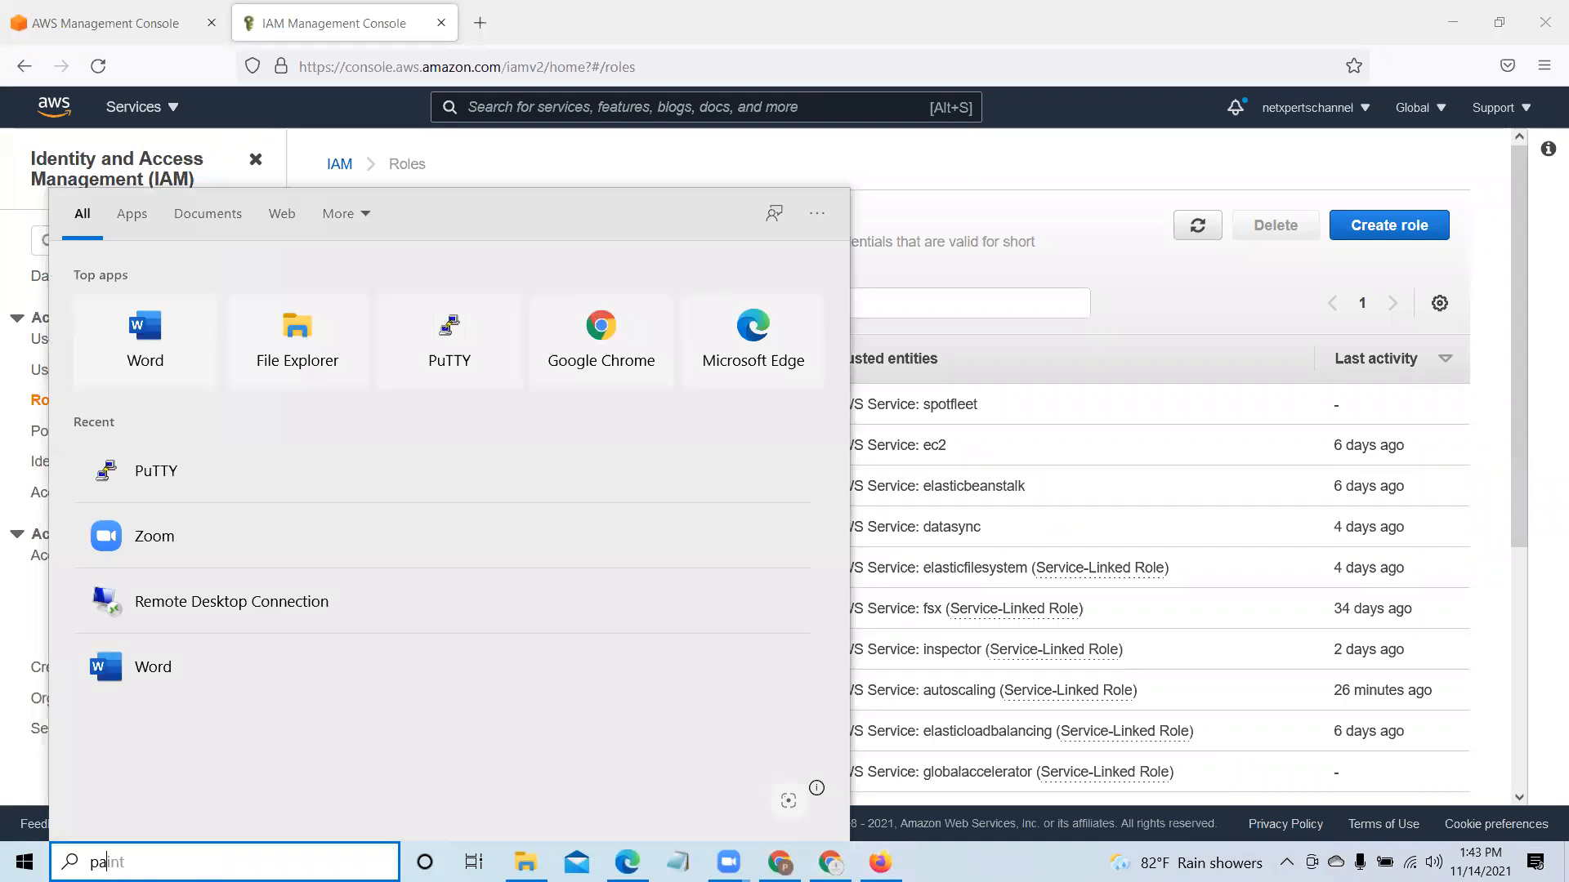
key(Return)
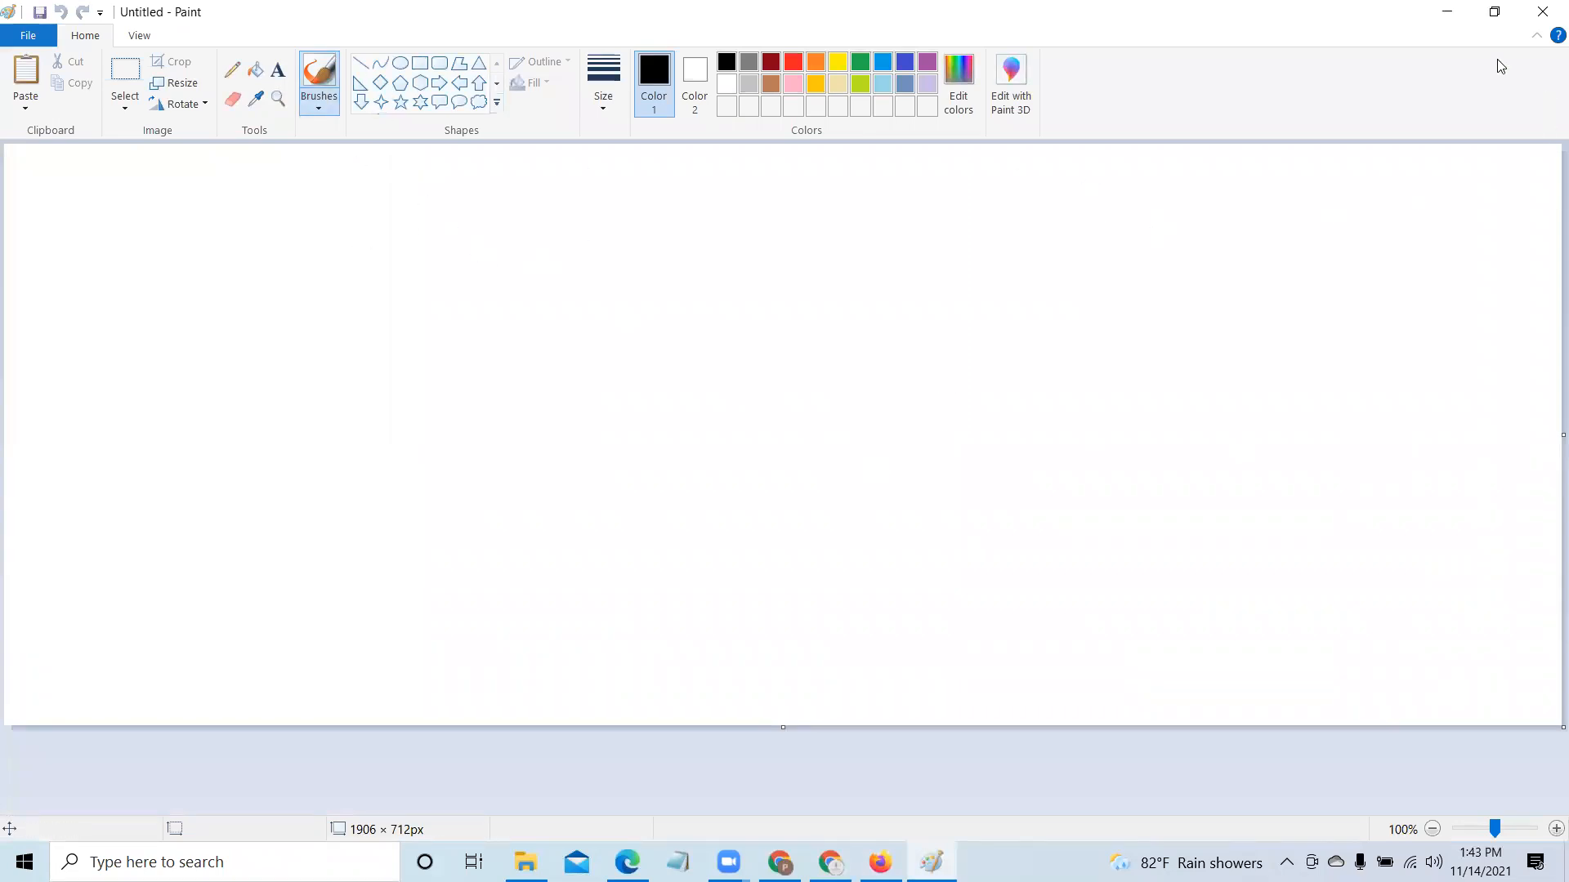
click(1449, 13)
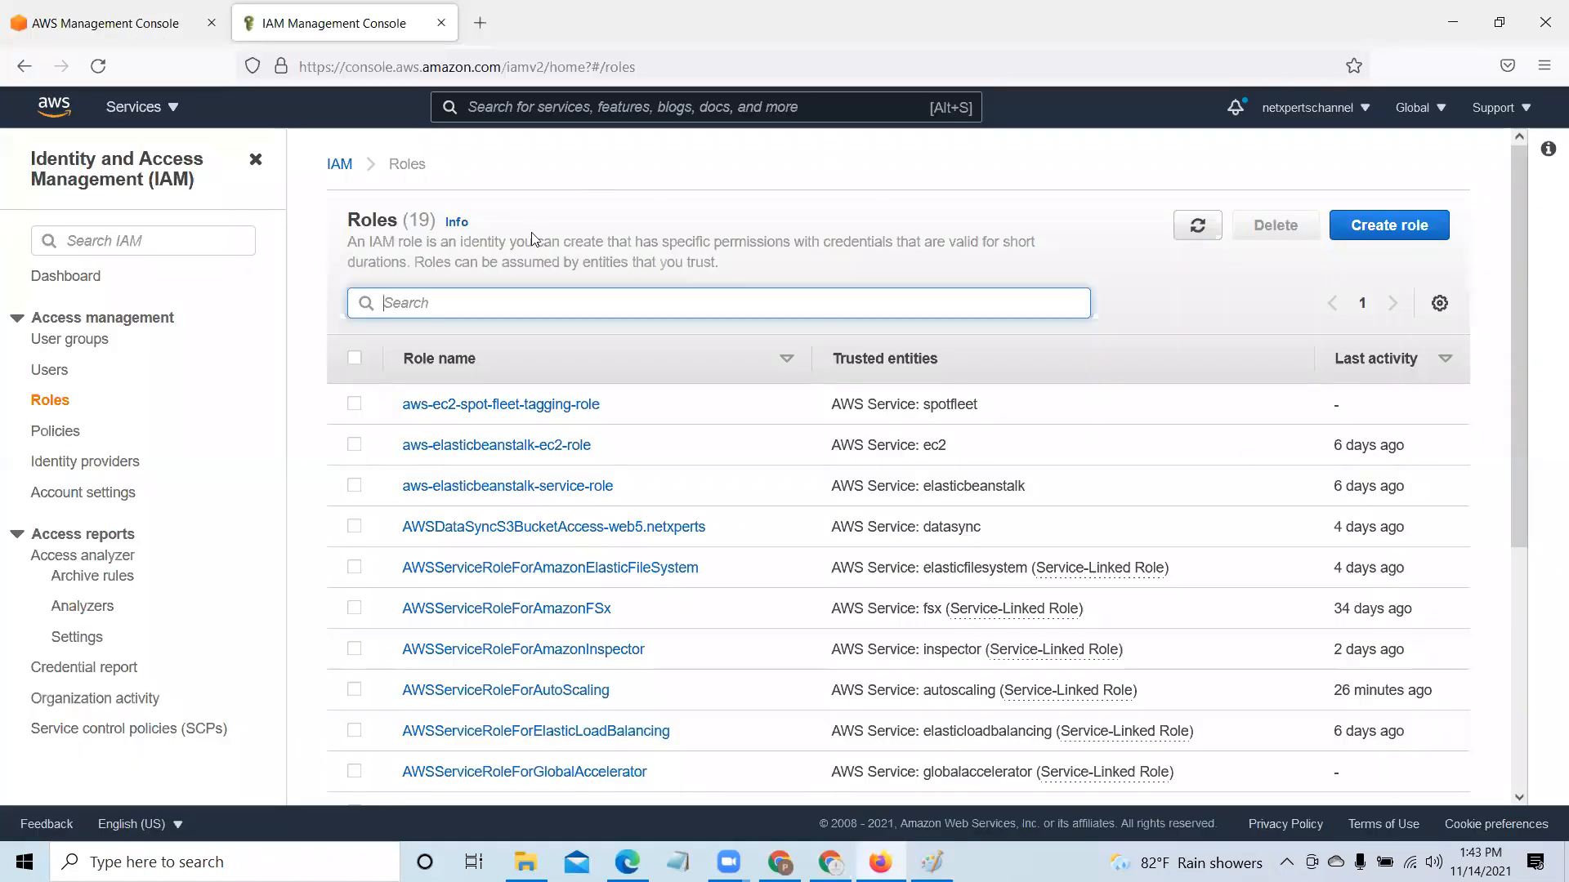
Step: Start adding a new IAM user with the user name demouser
click(51, 370)
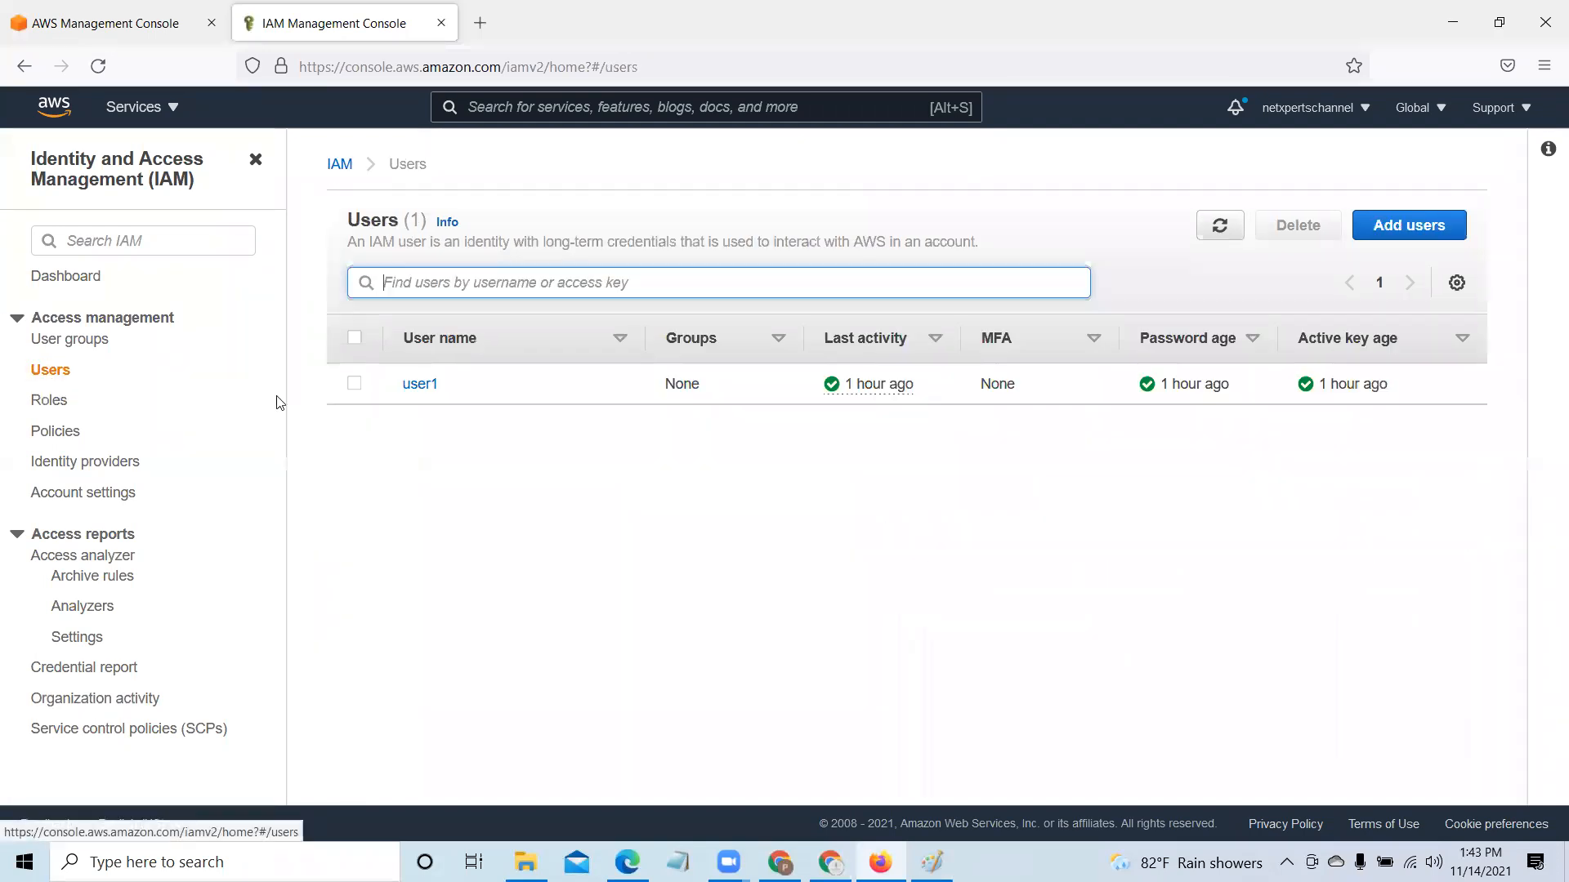
click(1421, 227)
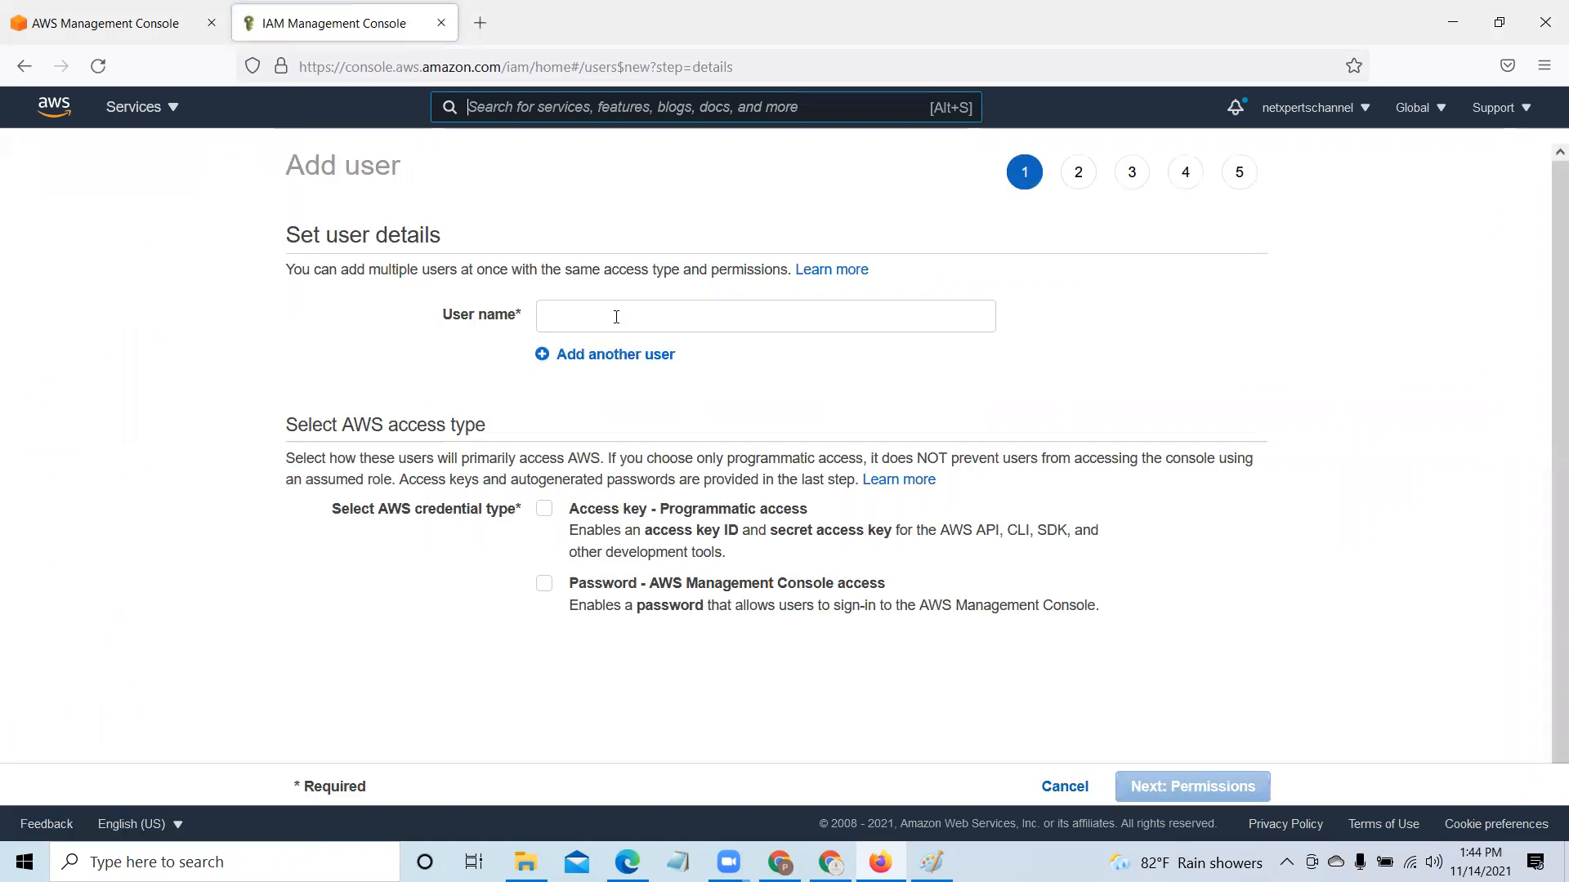
click(616, 317)
text(u)
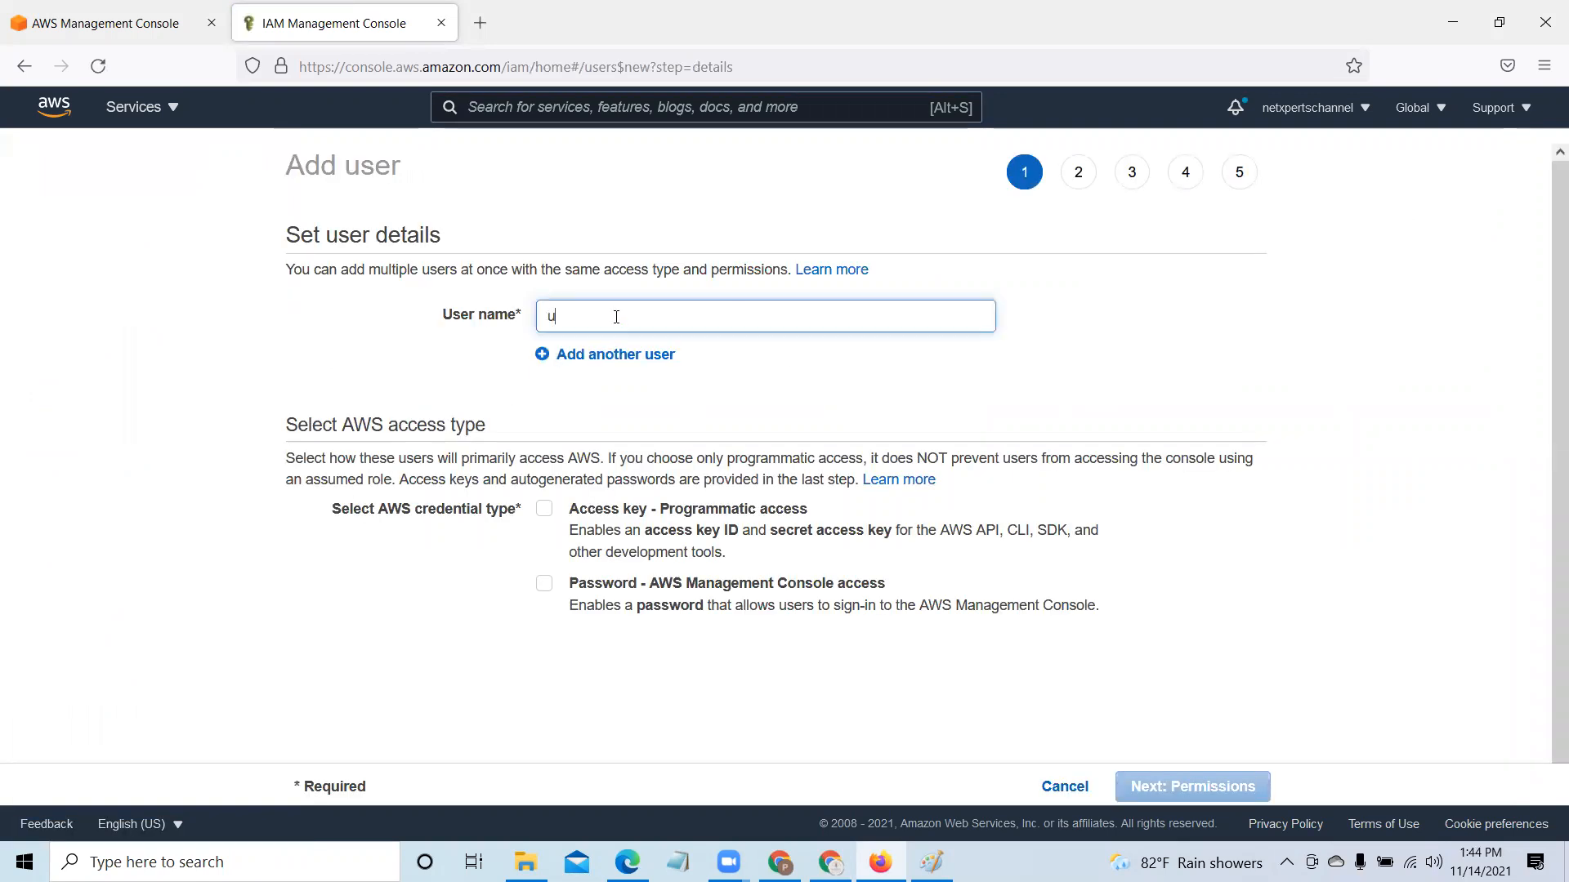
text(ser5)
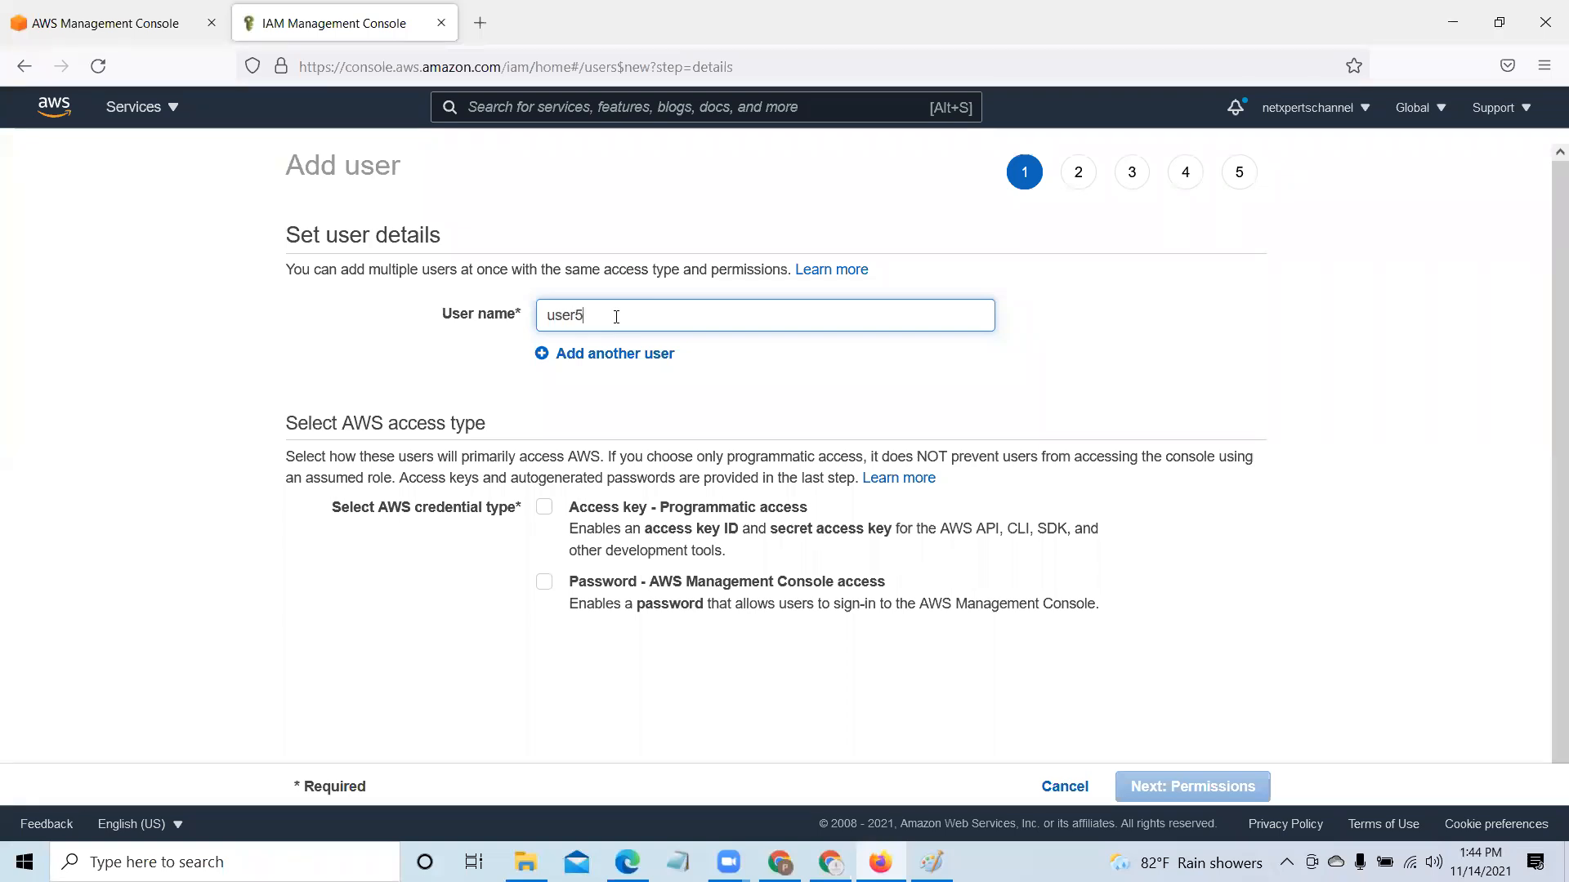
key(BackSpace)
key(BackSpace)
text(d)
Step: Give demouser both access key programmatic access and password-based AWS Management Console access
scroll(577, 442, down, 1)
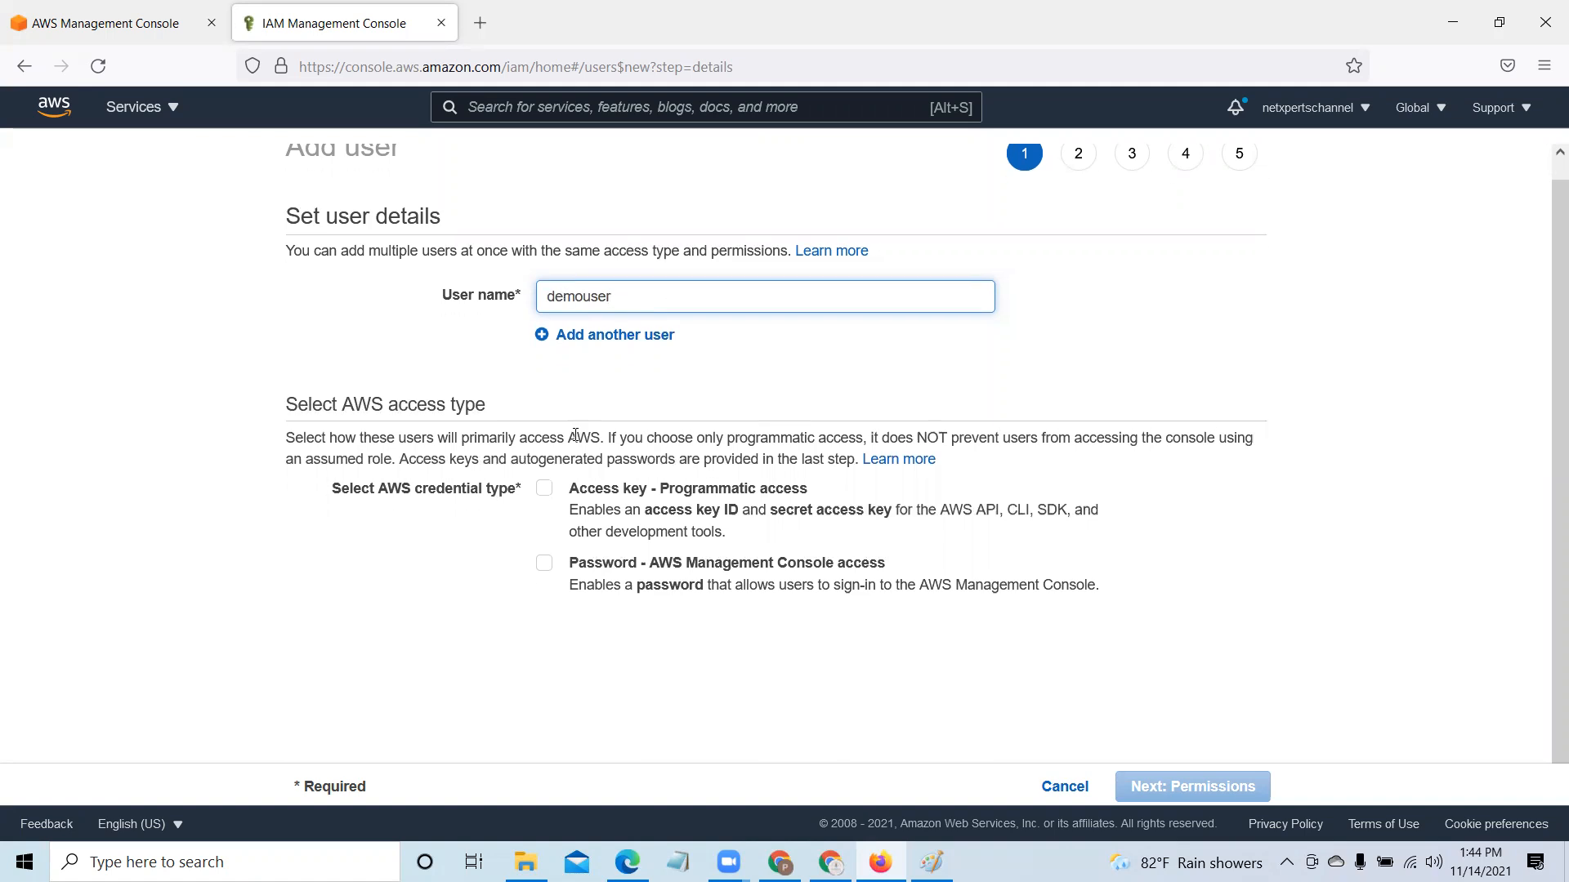
click(553, 491)
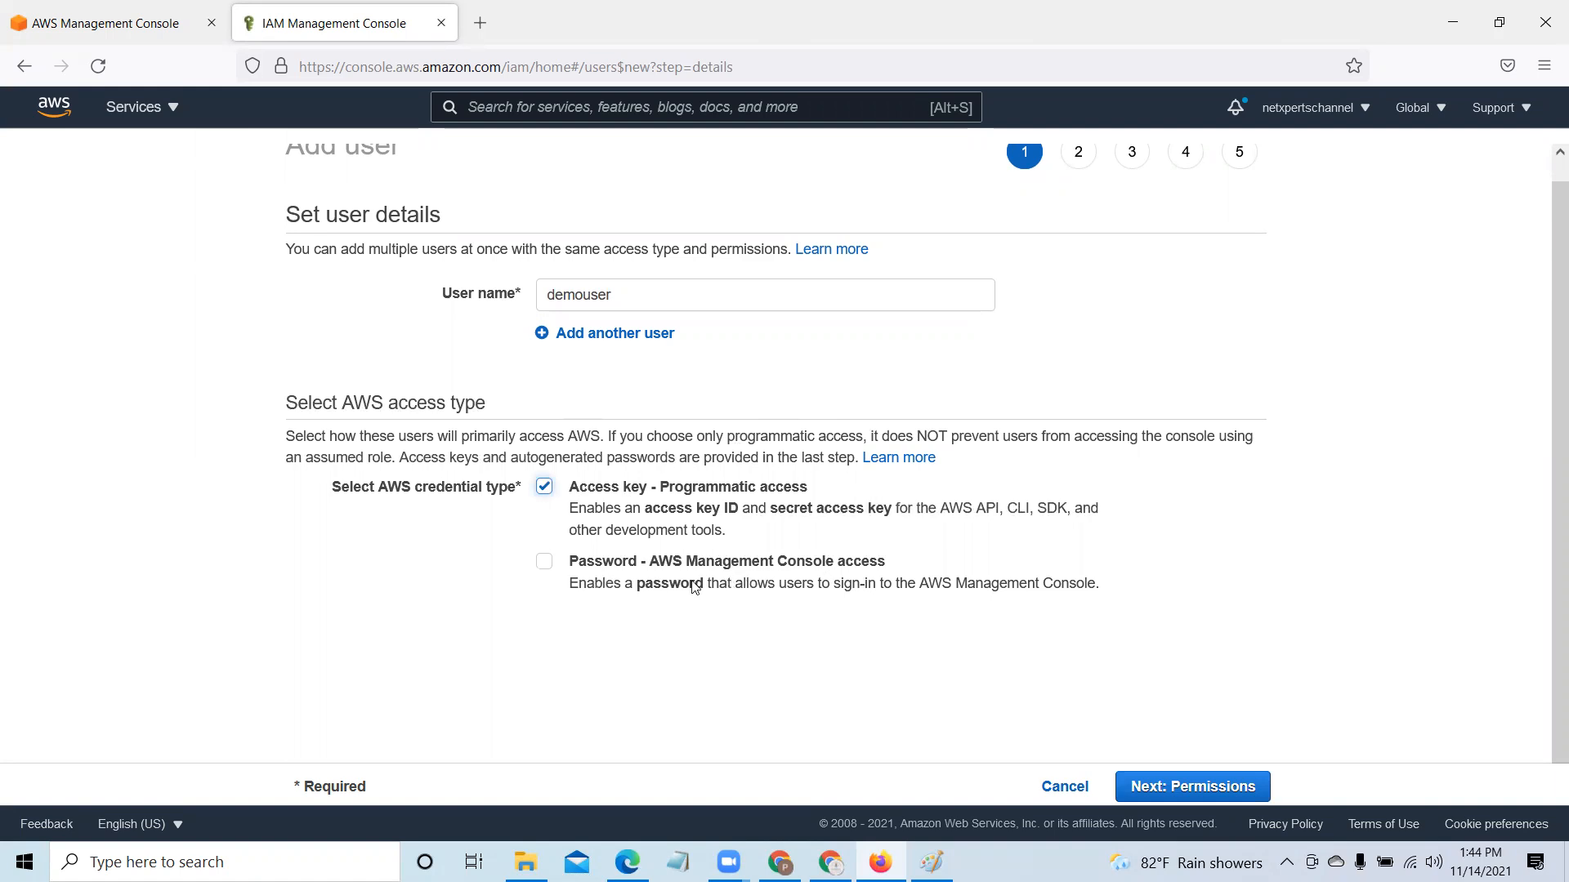
click(545, 562)
Step: Choose a custom console password, enter the account password, and turn off the required password reset at next sign-in
scroll(727, 567, down, 1)
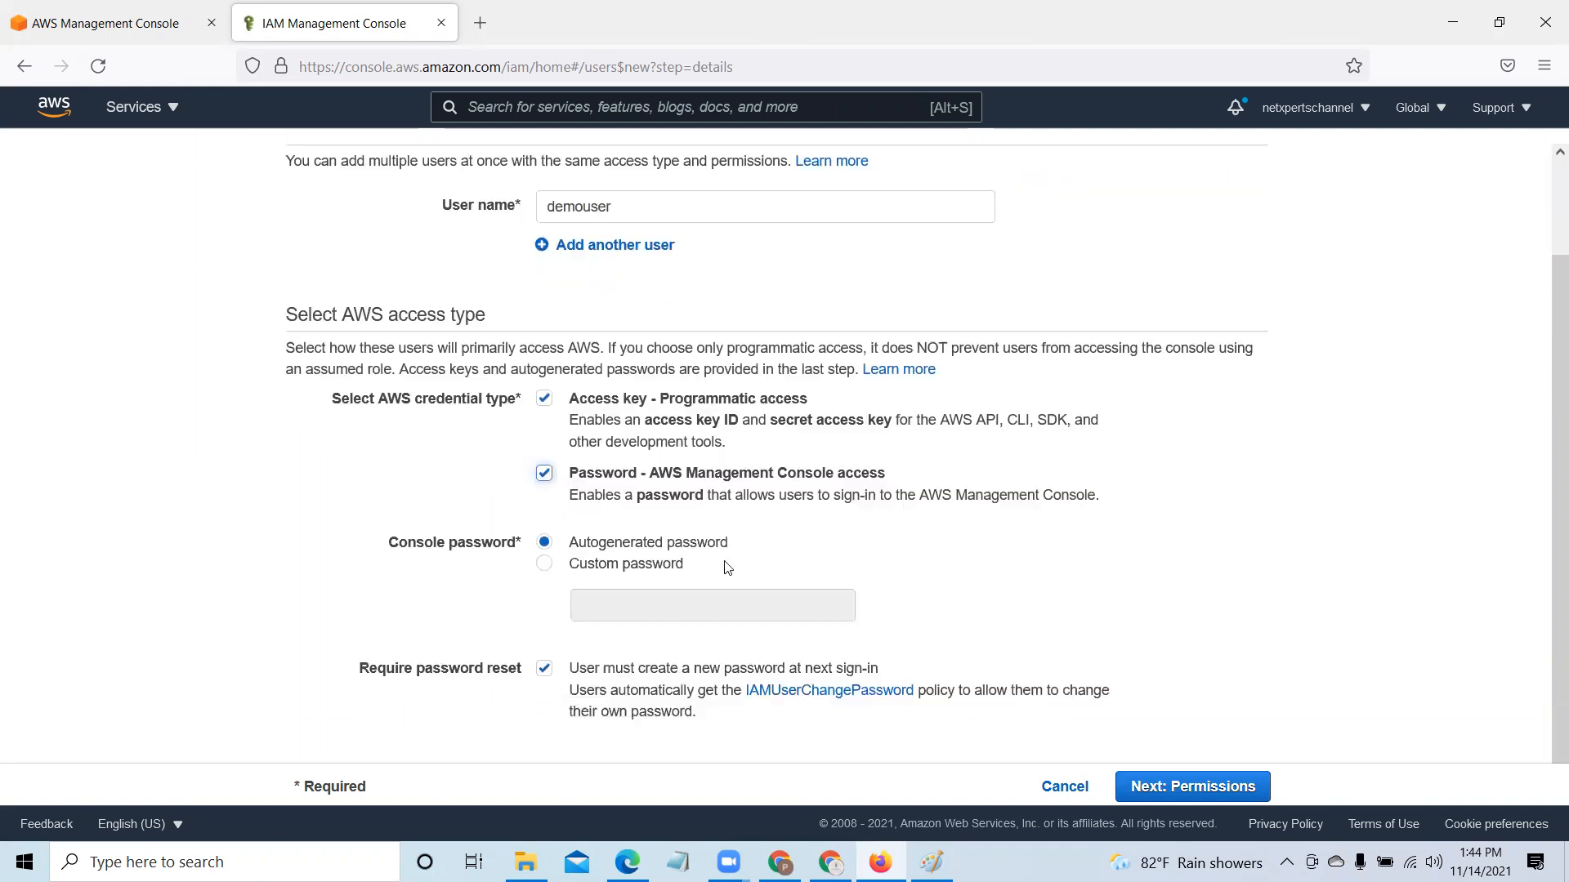
click(543, 565)
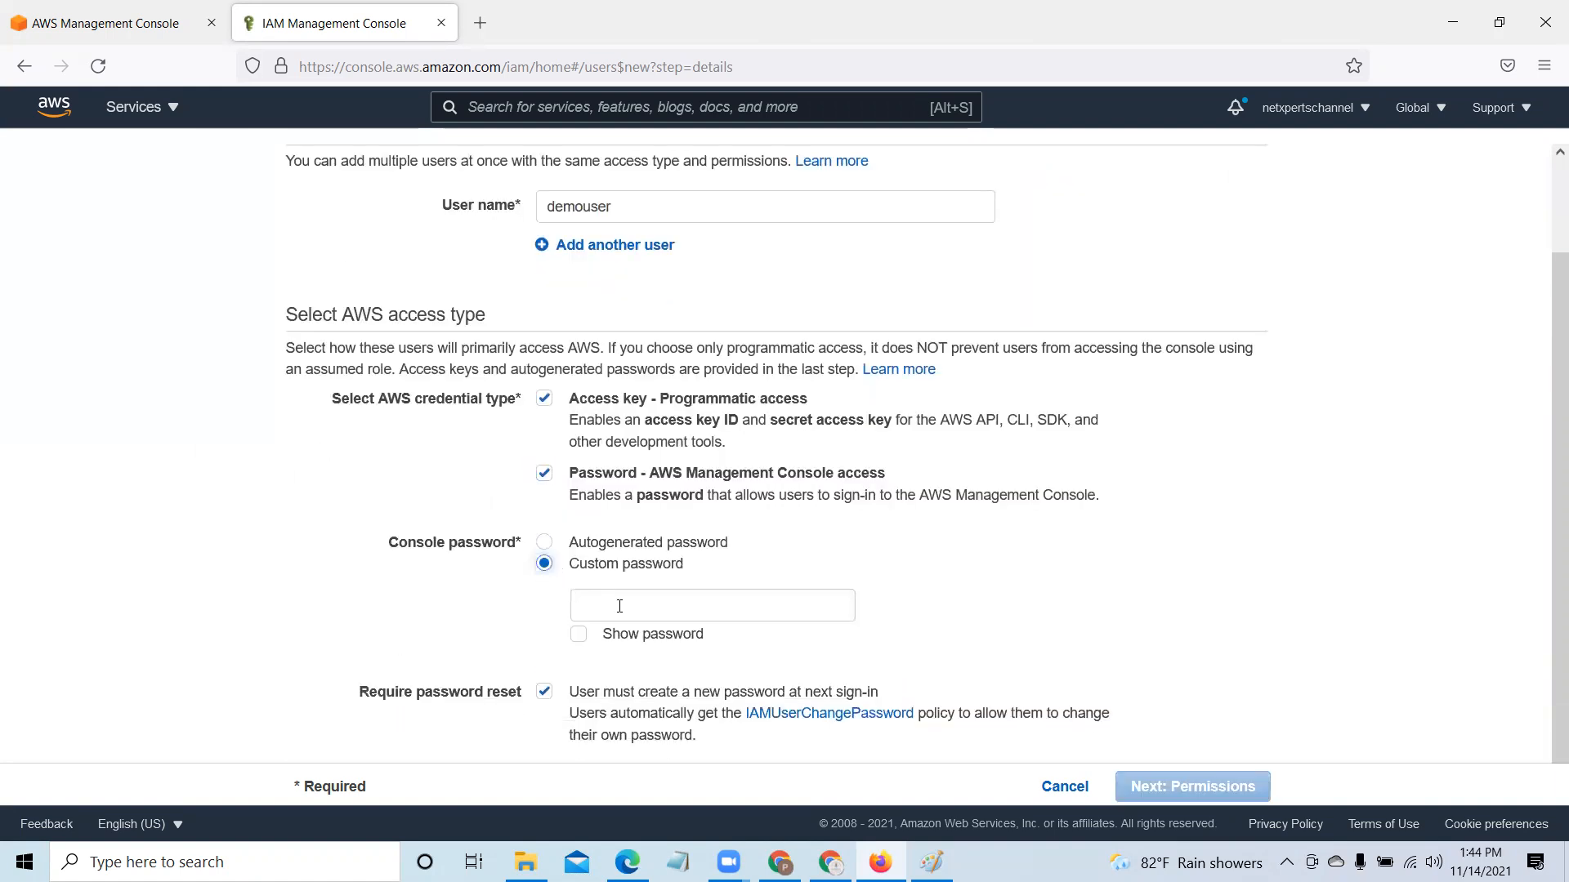
click(619, 607)
text(••)
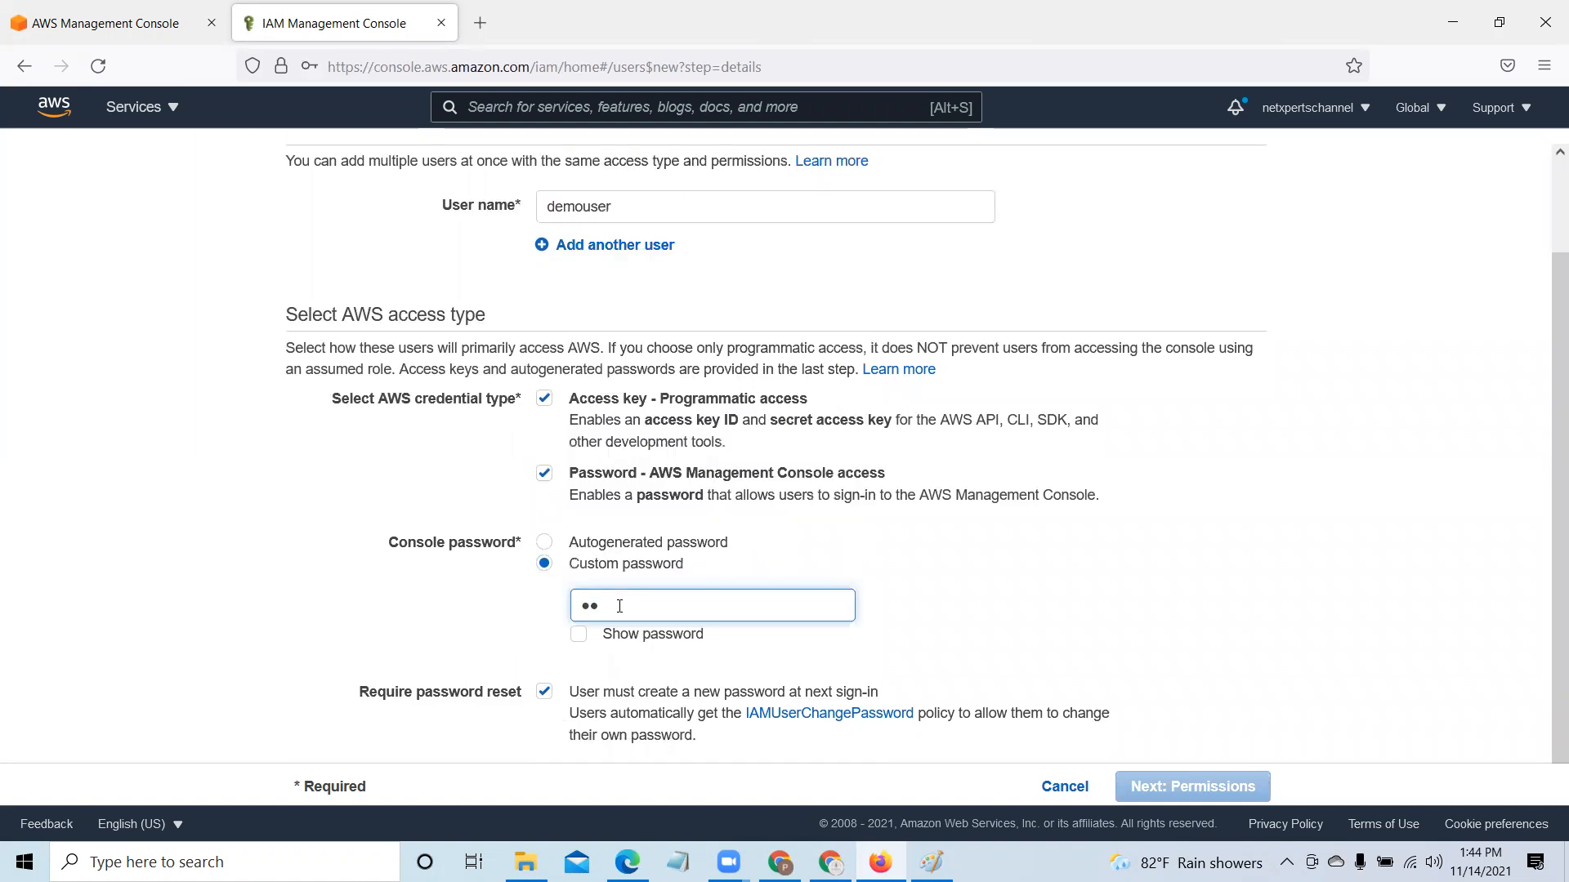
text(•••••••)
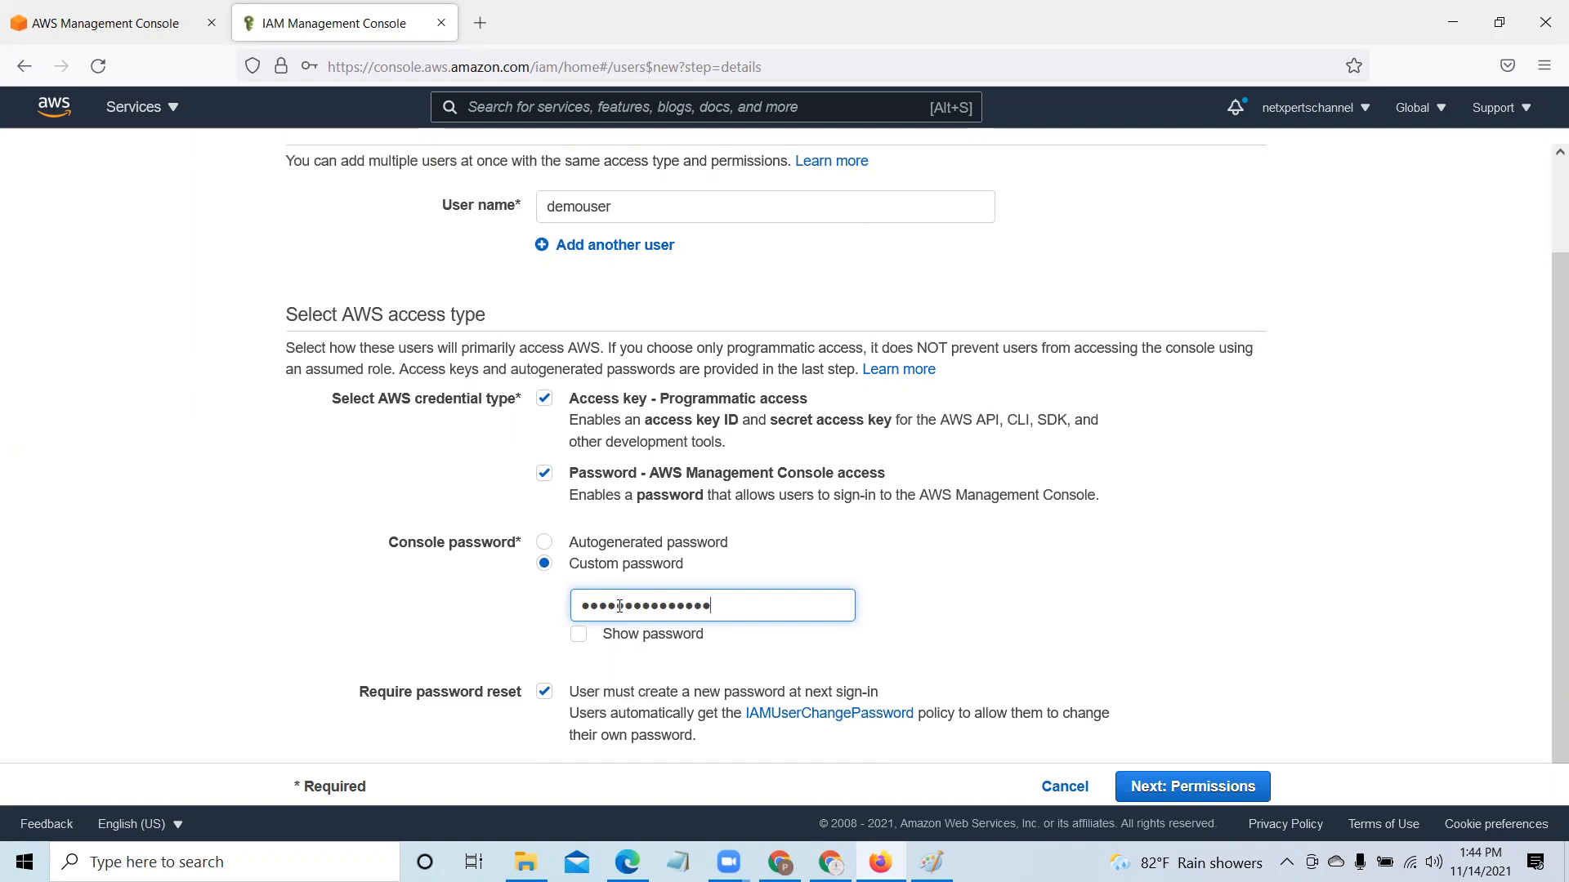
scroll(991, 553, down, 1)
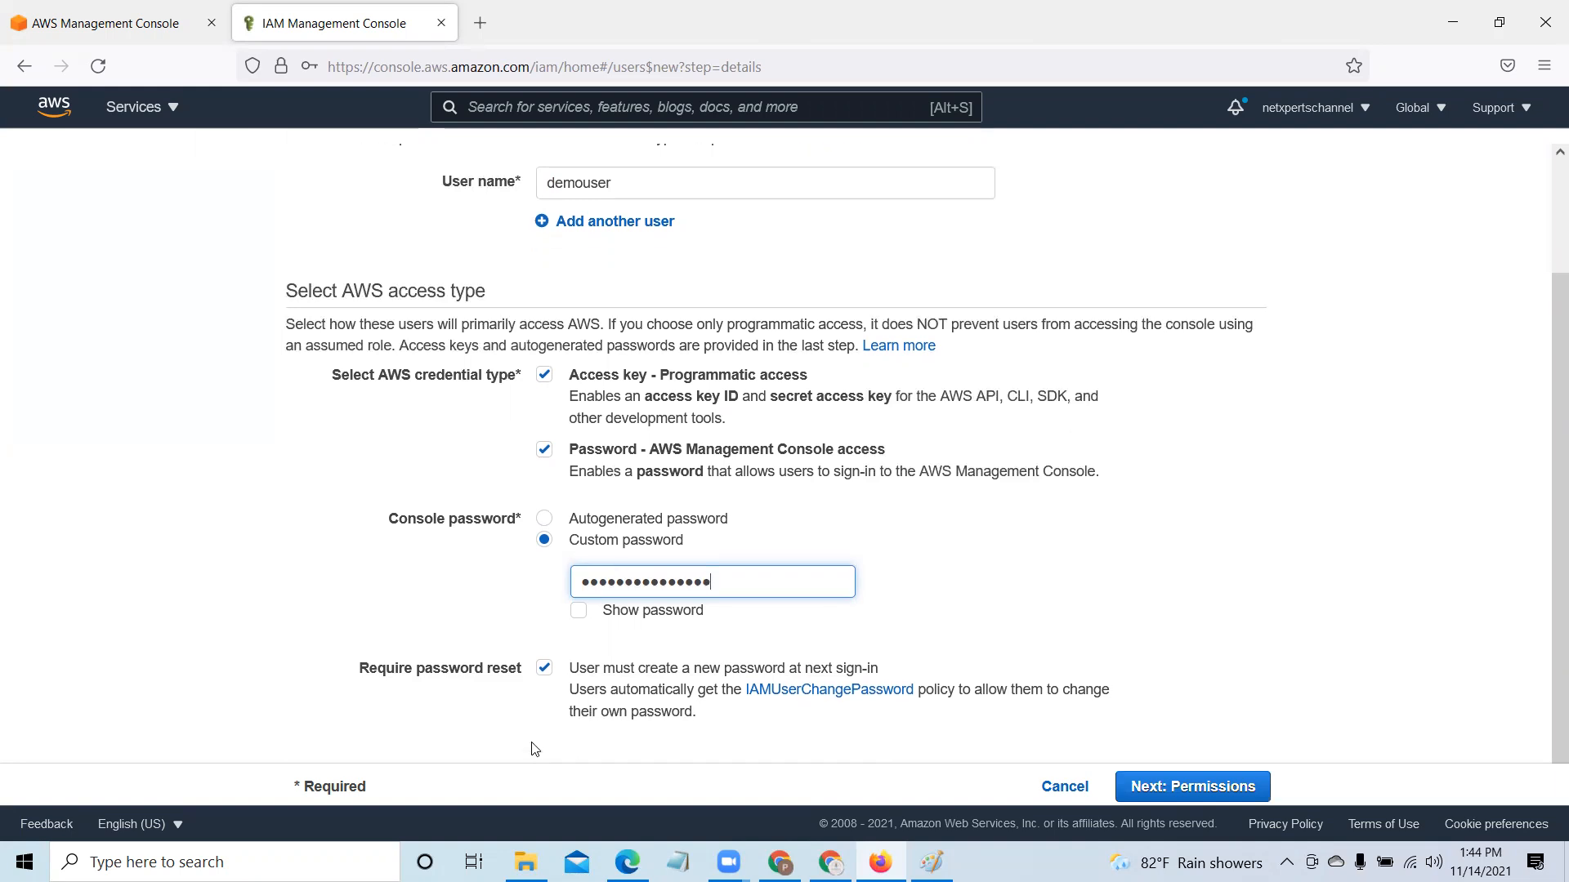
click(543, 670)
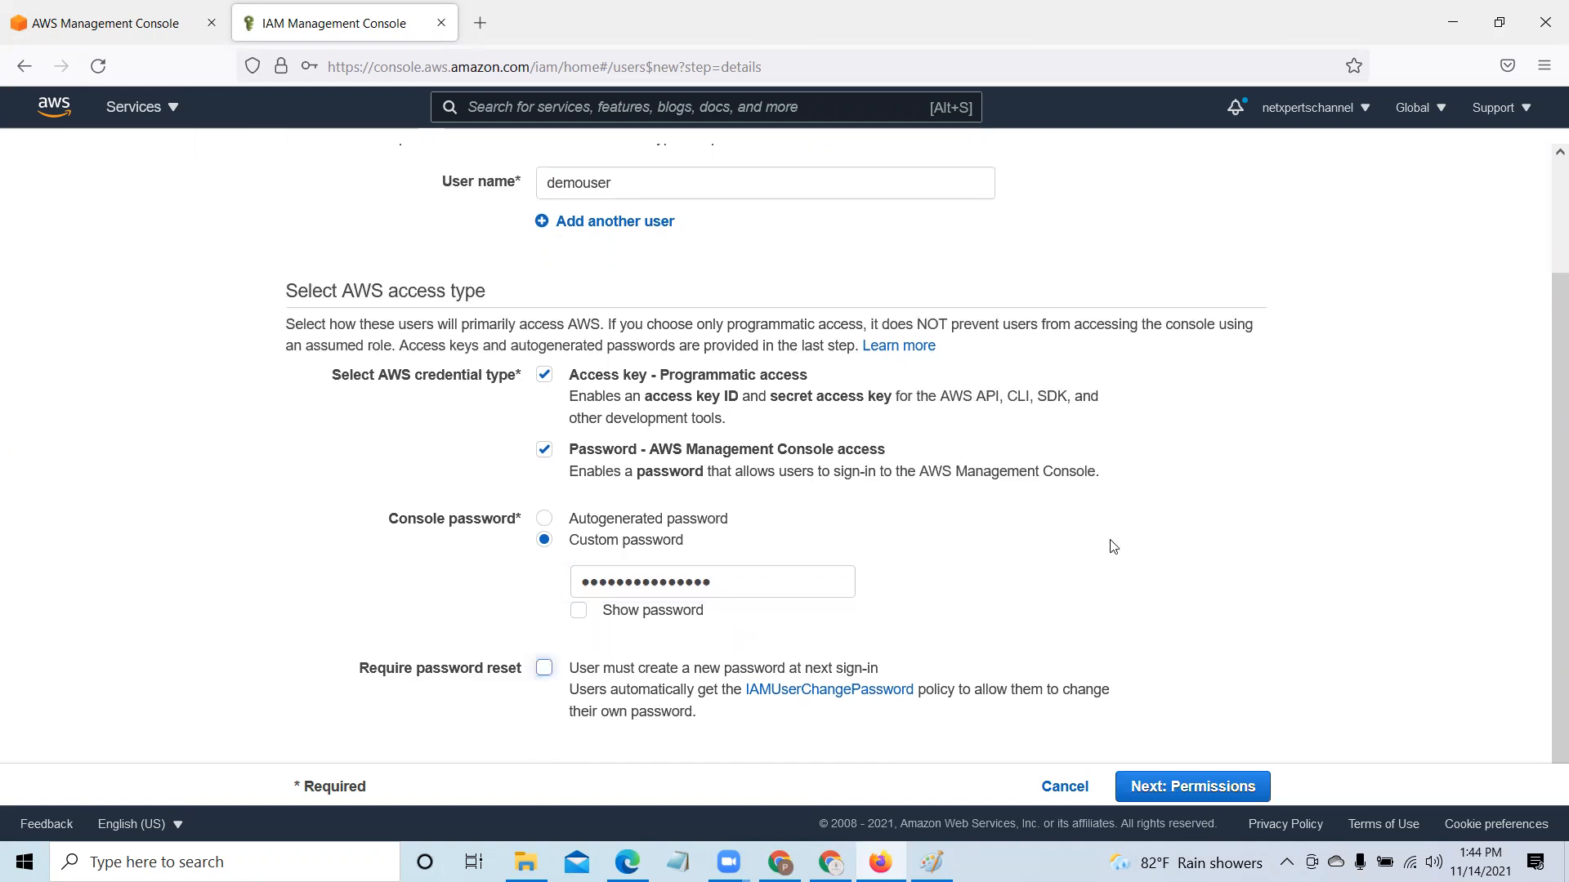
Step: Save the login in the browser and create demouser without any permissions or tags, returning to the users list
click(1223, 786)
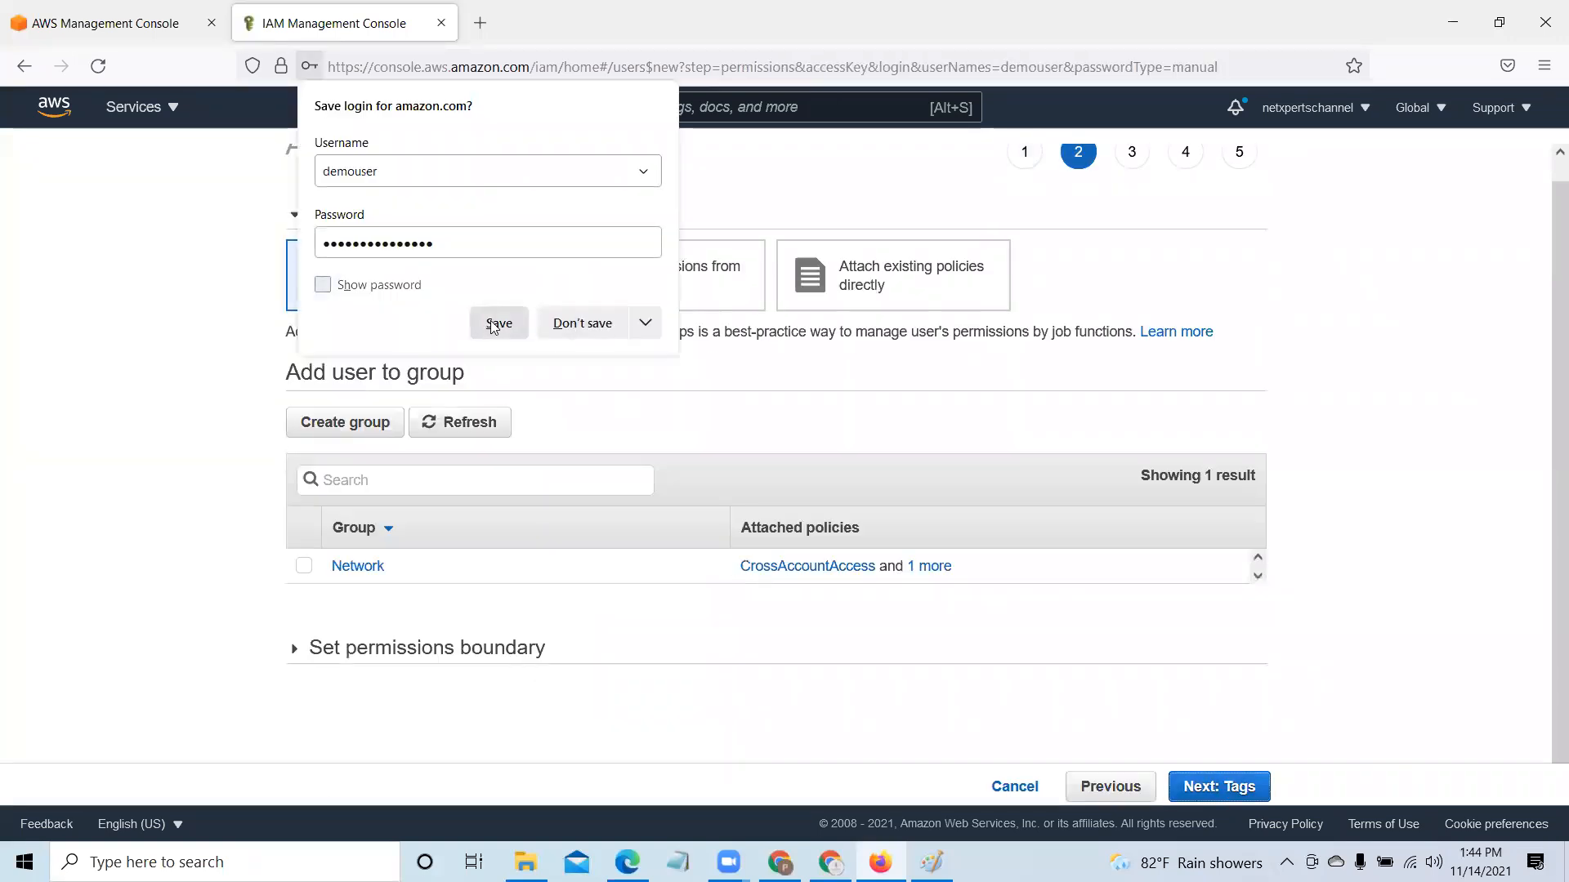
click(496, 323)
click(1241, 790)
click(1238, 788)
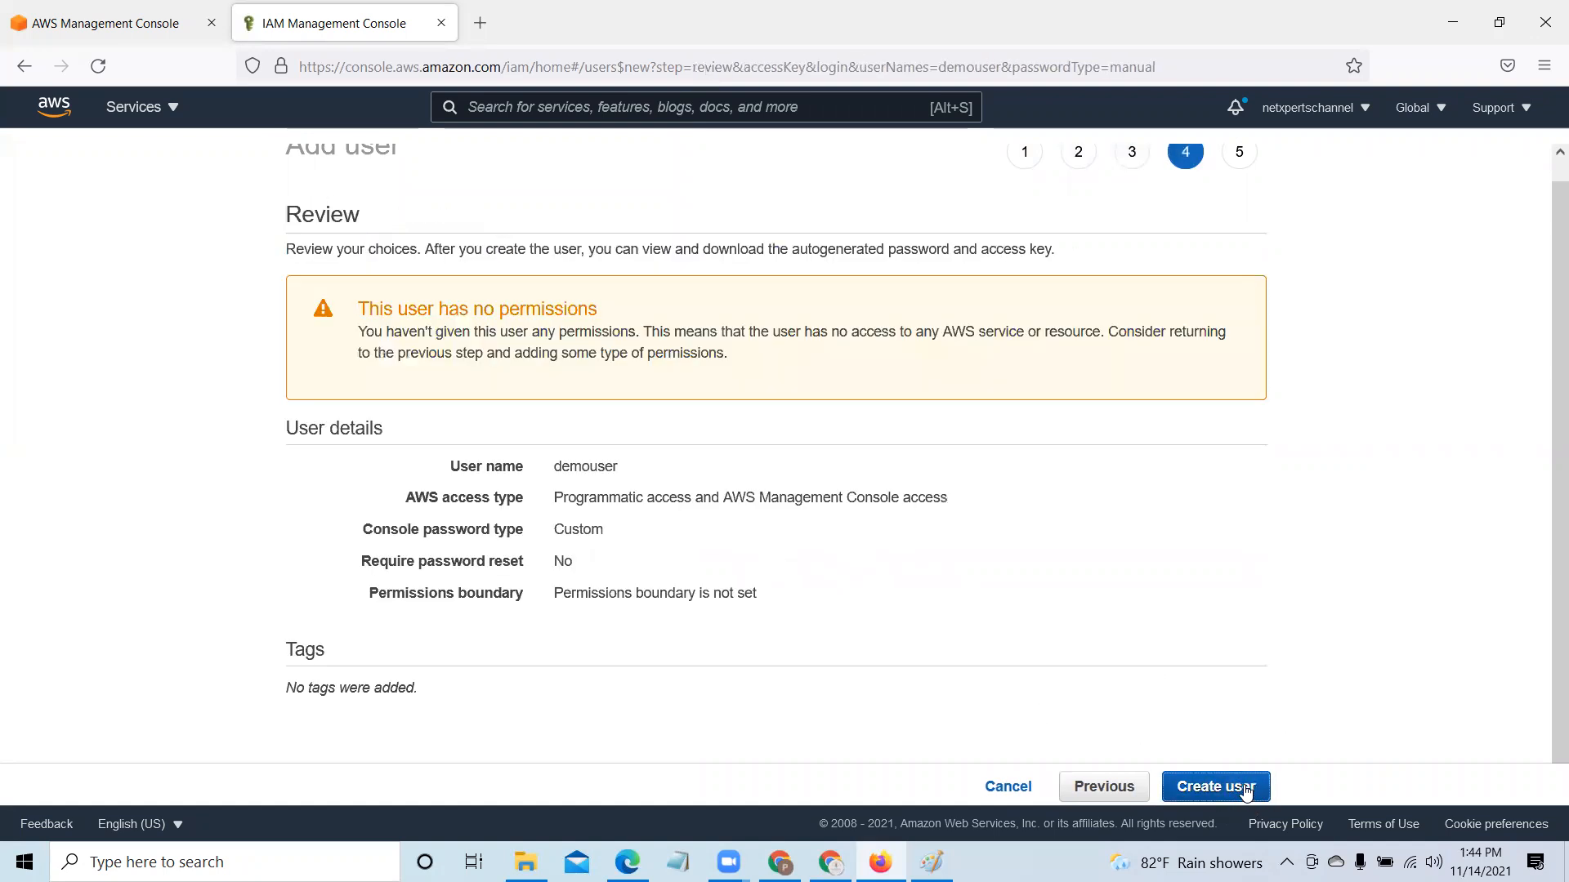
click(1245, 789)
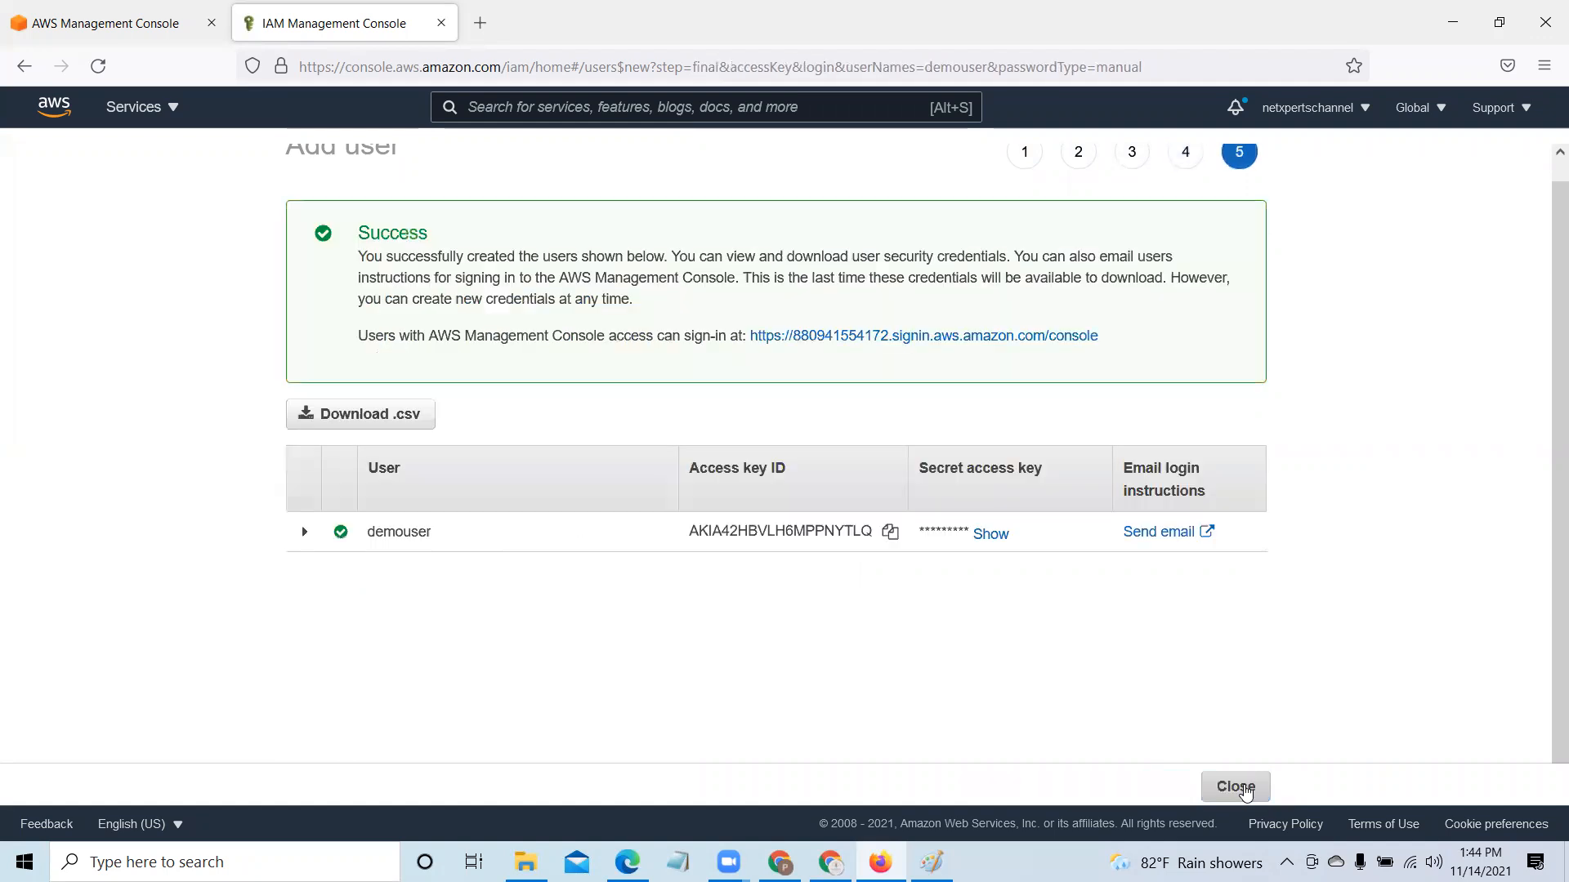
click(1236, 786)
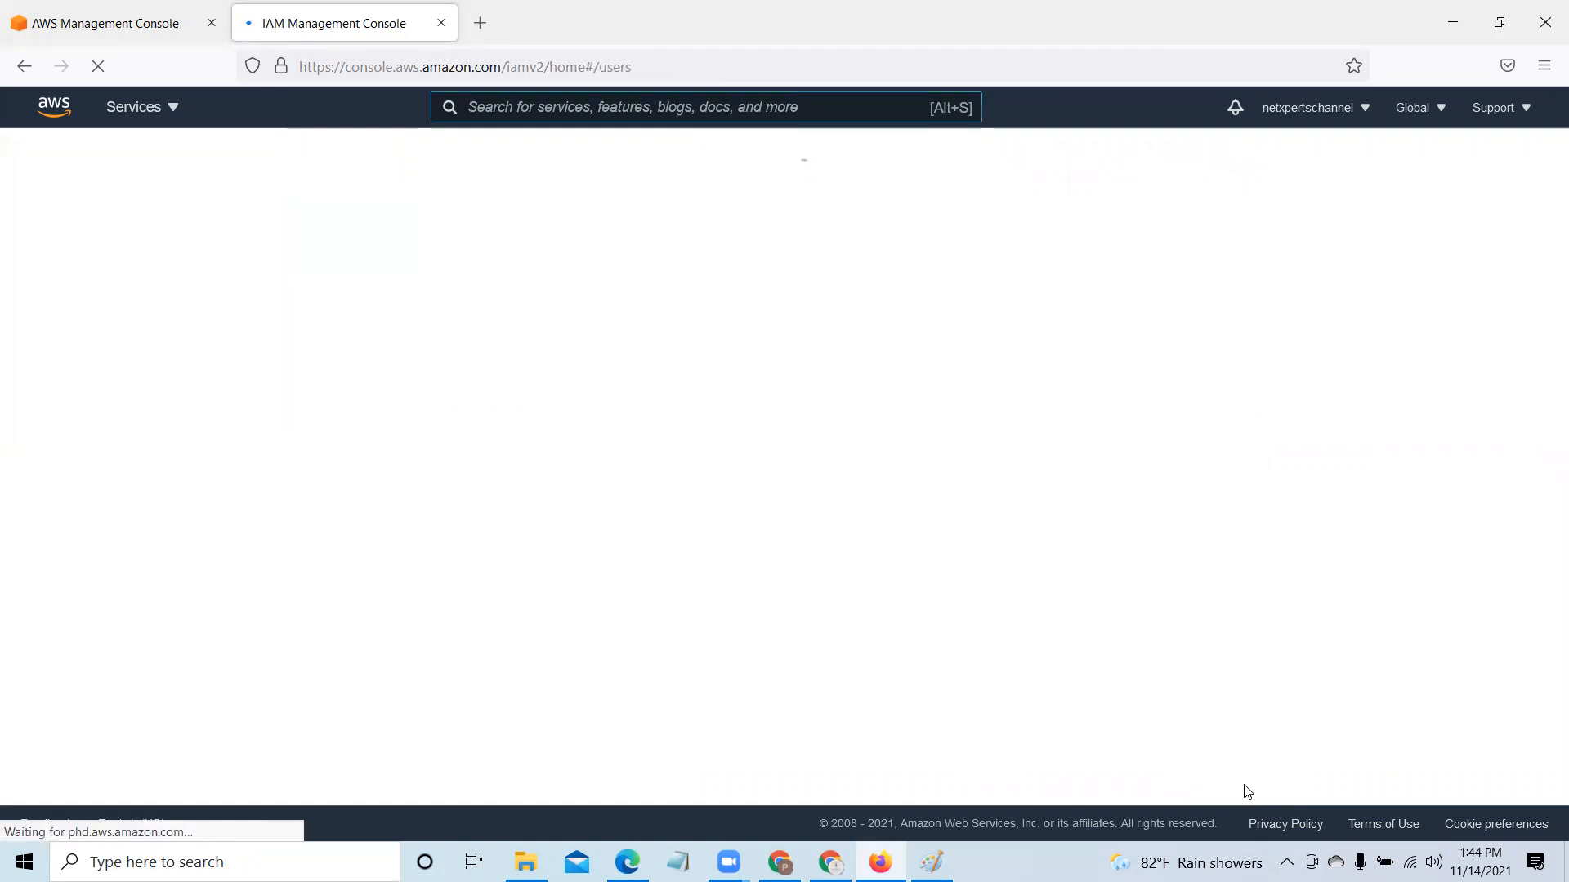
click(1503, 155)
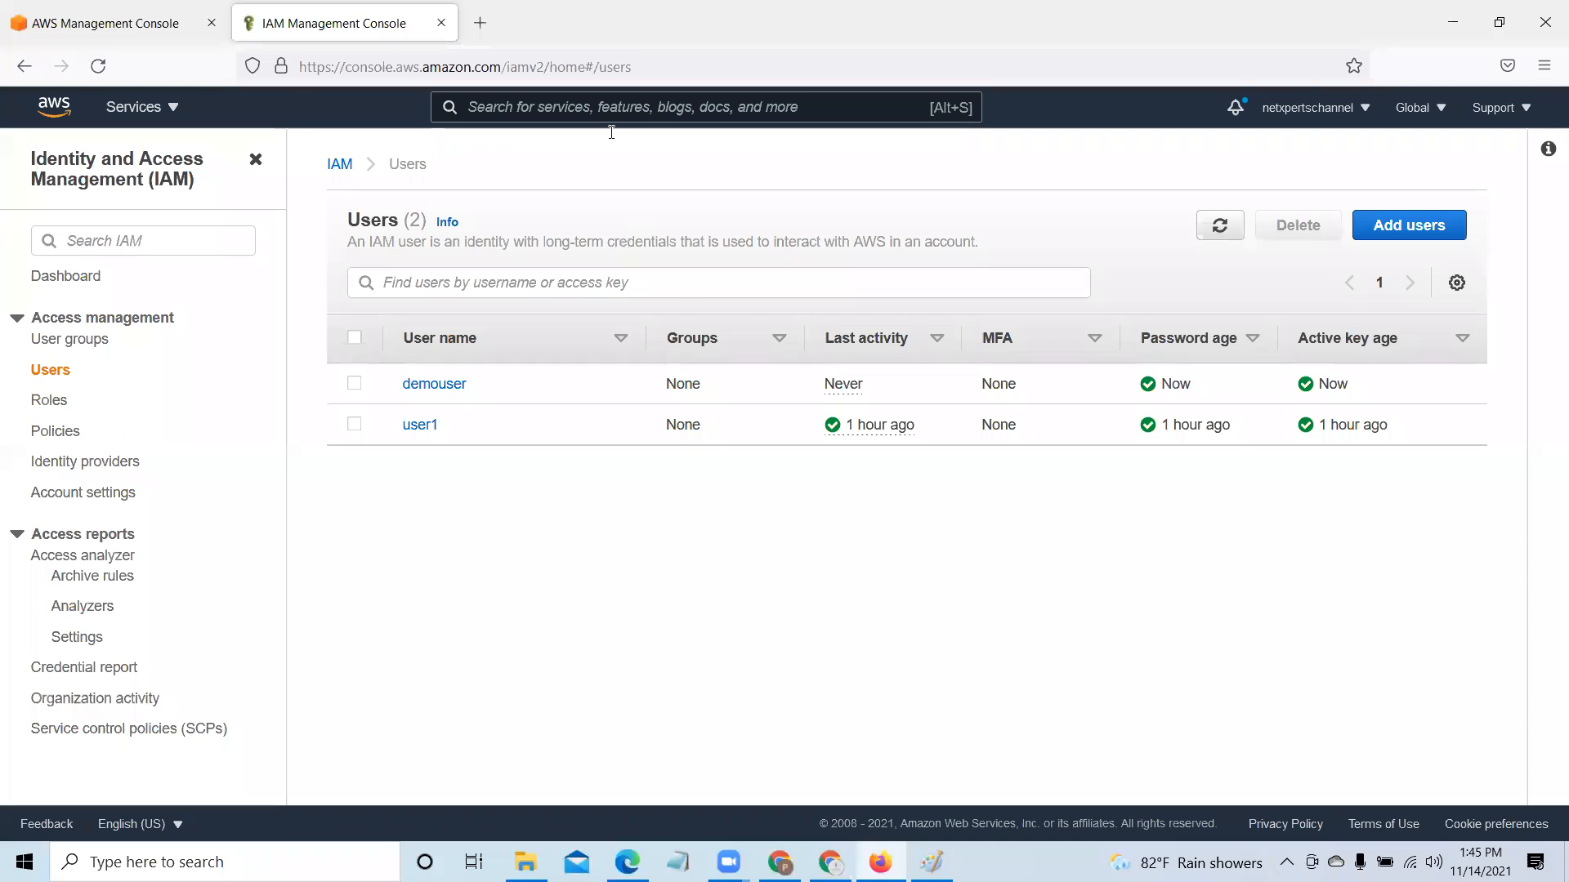
Step: Switch to Paint and draw a stick figure with an oval head, a body line and a crossing arm line
click(932, 862)
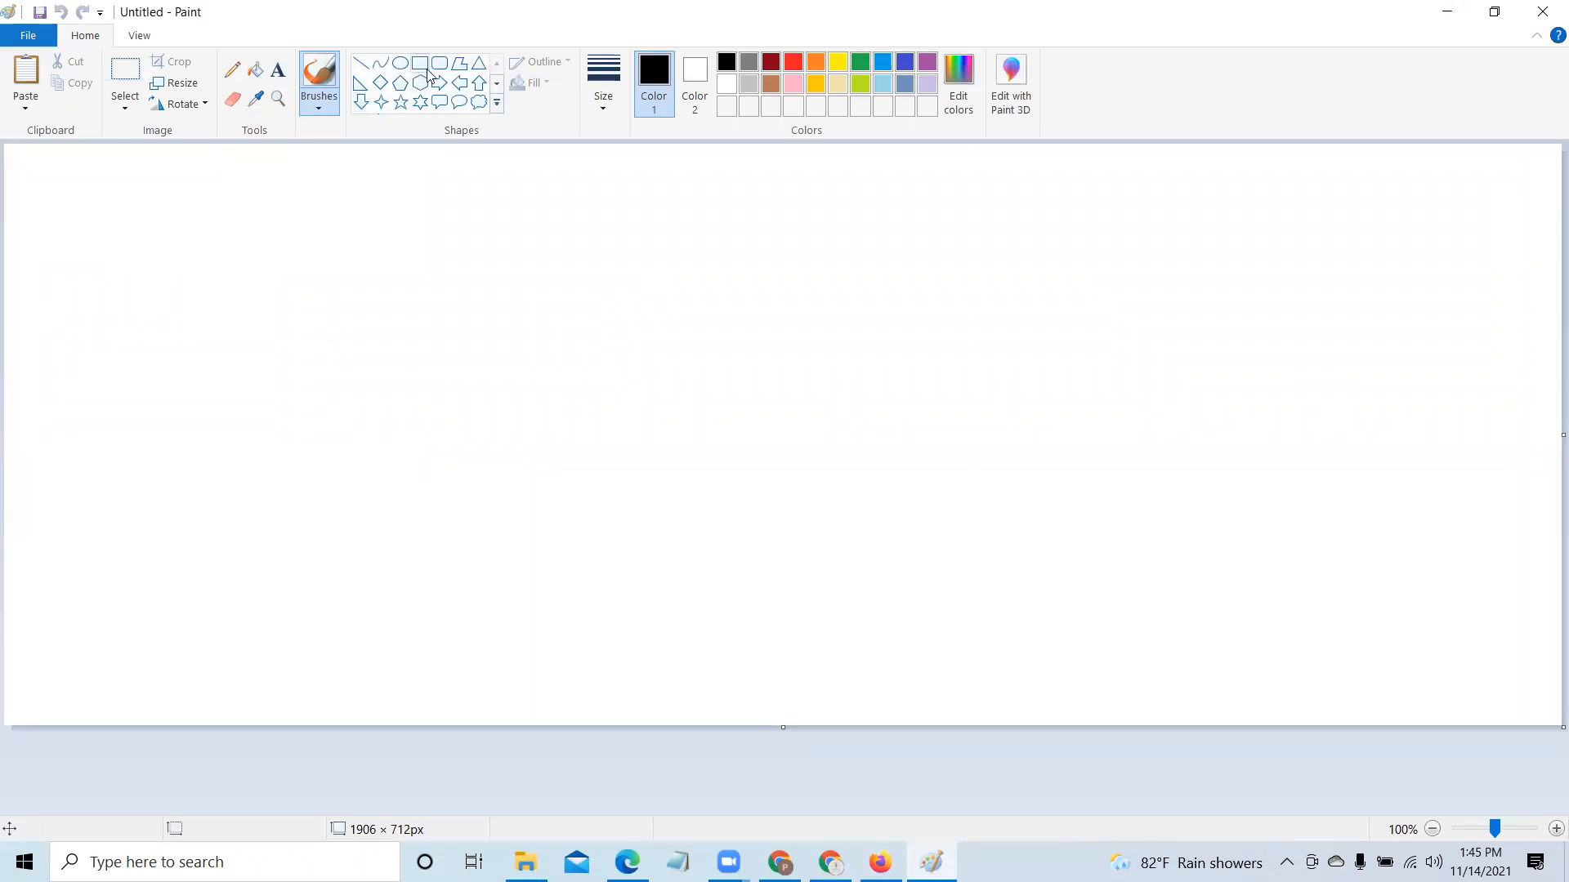
click(400, 63)
mouse_move(591, 249)
mouse_down()
mouse_move(677, 325)
mouse_move(650, 523)
mouse_up()
click(361, 63)
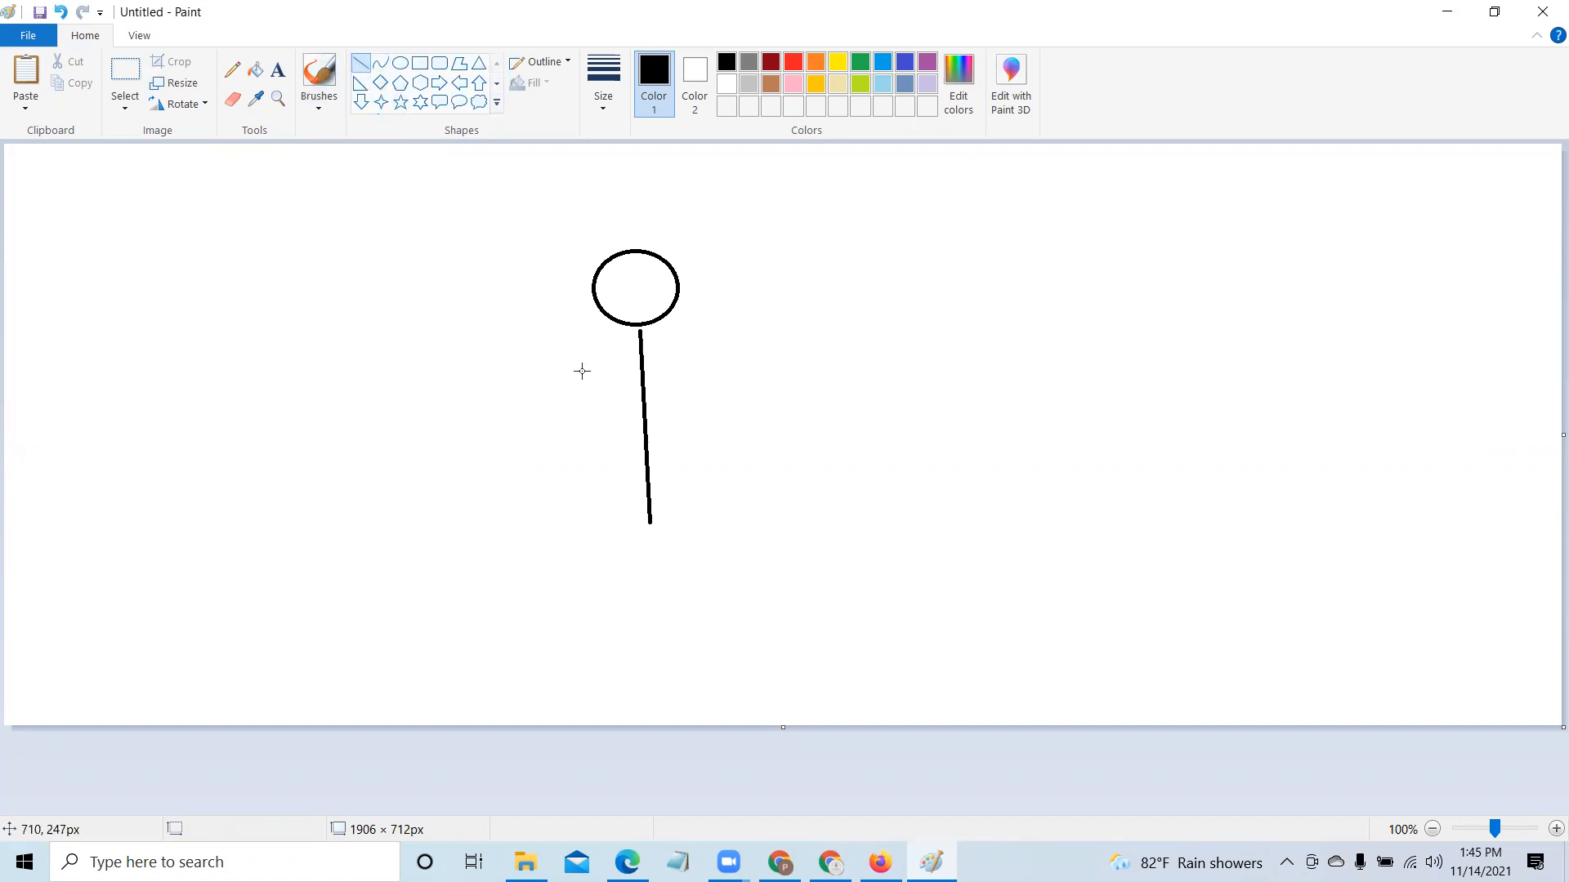
drag(554, 406, 769, 387)
click(203, 333)
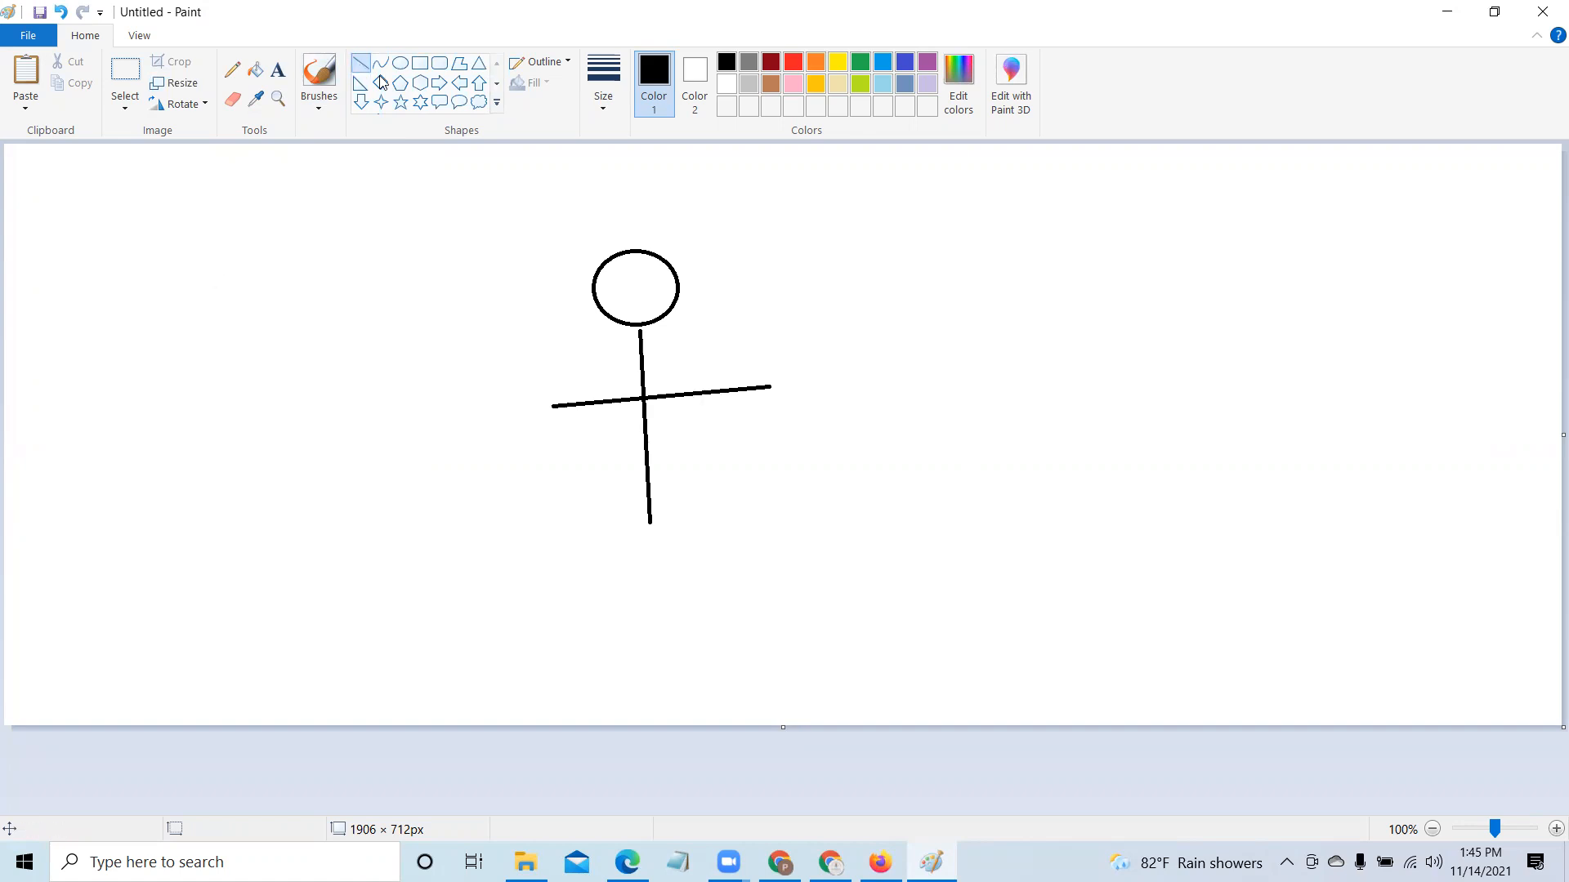
Step: Draw a rounded rectangle on the canvas, to the left of the stick figure's head
click(440, 63)
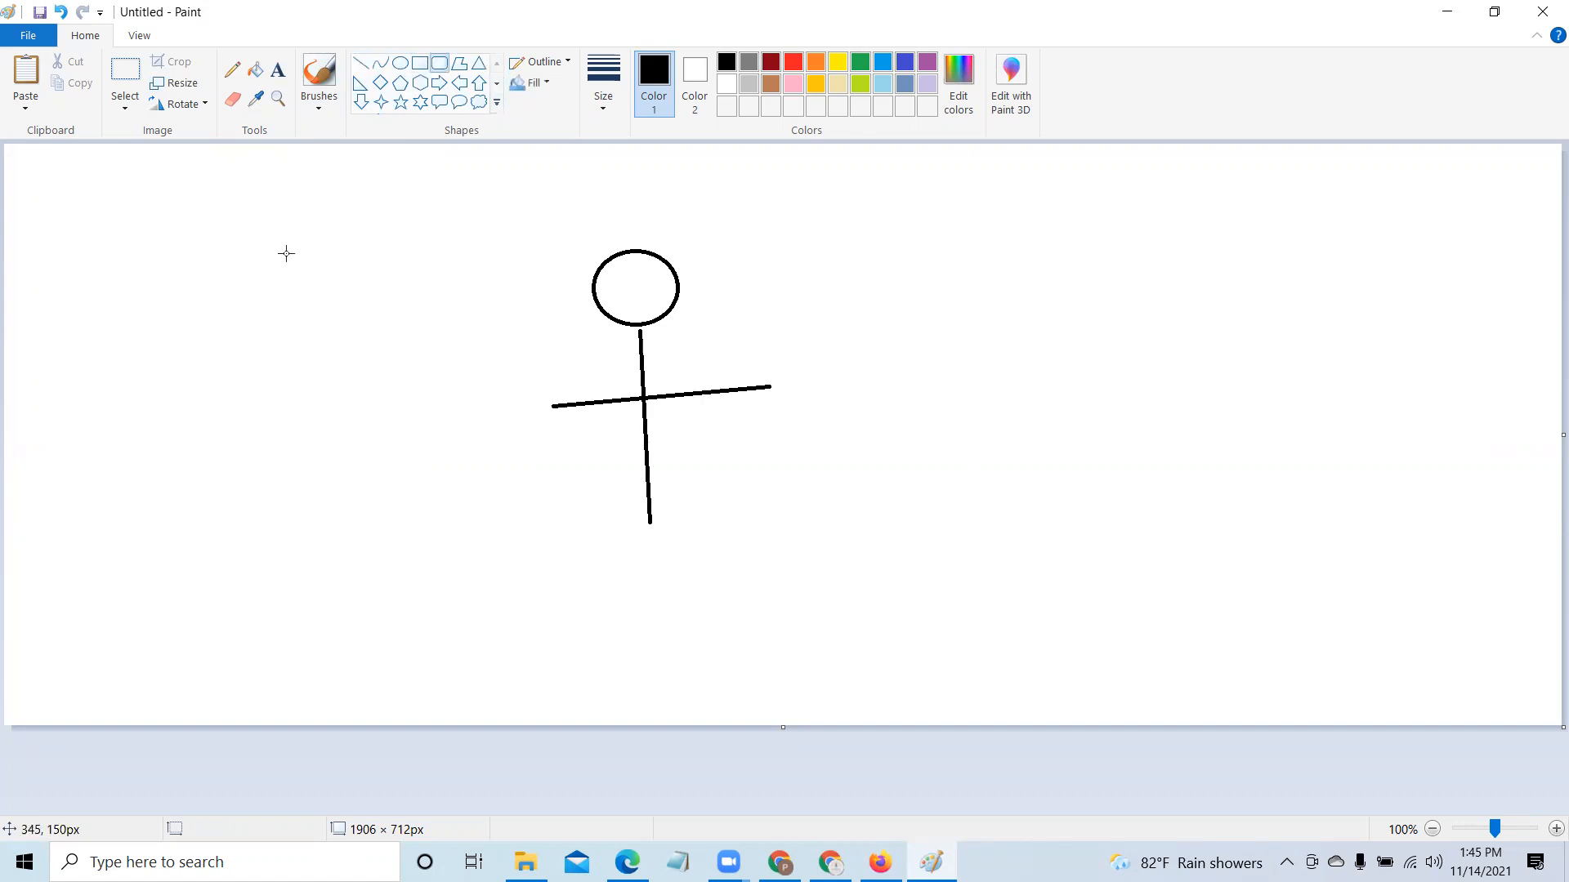
drag(290, 229, 408, 326)
click(416, 331)
Step: Add the text label Role below the rounded rectangle
click(277, 70)
drag(280, 366, 397, 413)
text(Role)
click(351, 498)
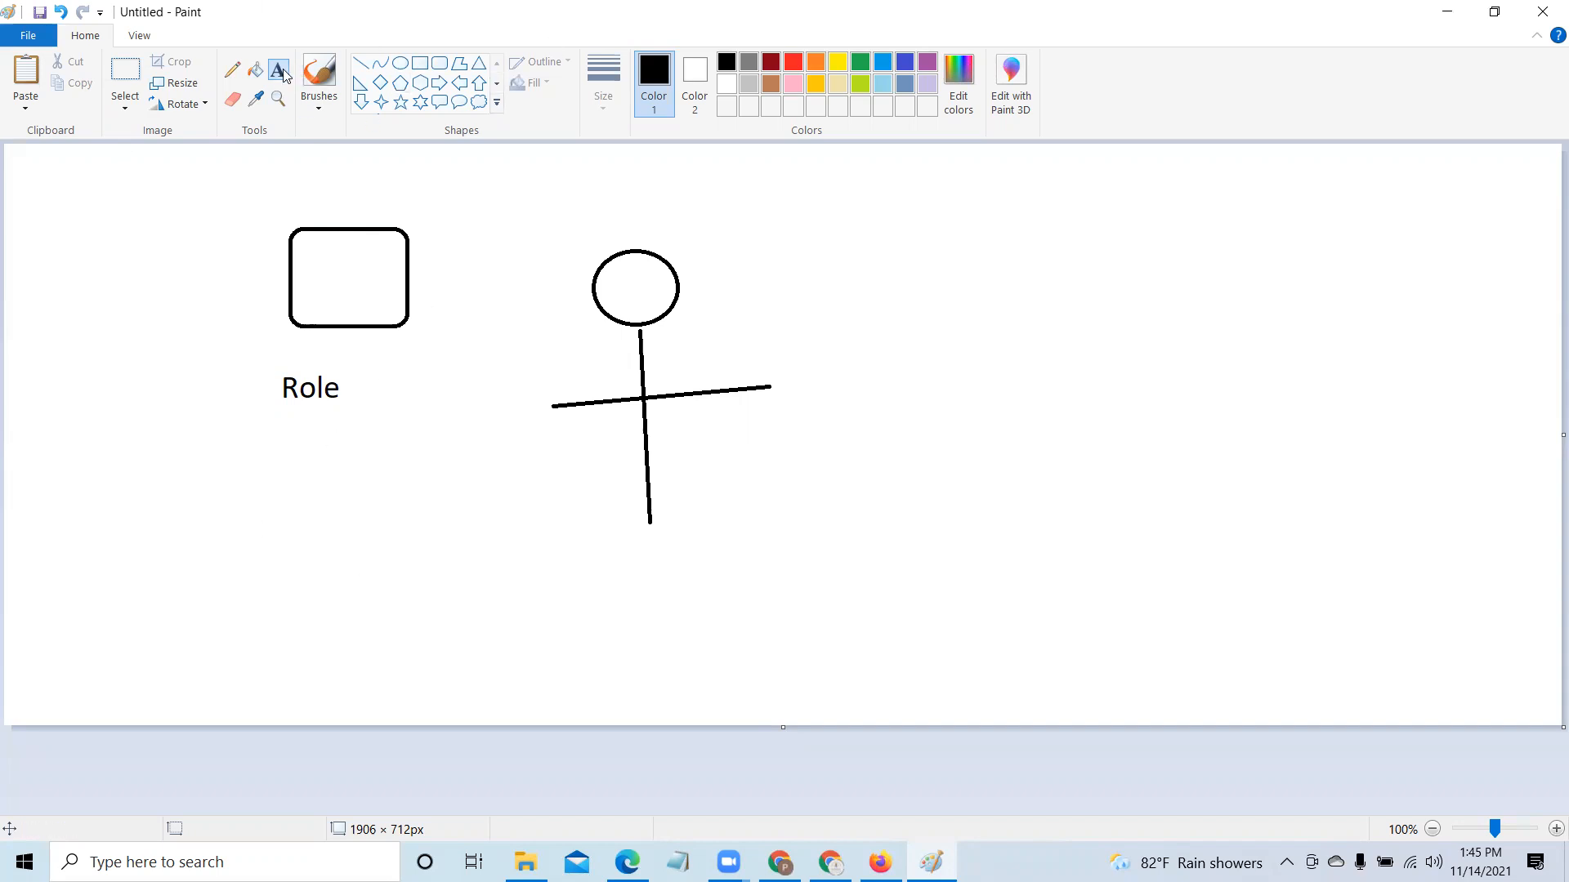
Step: Add the text label s3Access to the left of the word Role, with the text box wide enough to hold it
drag(208, 382, 278, 395)
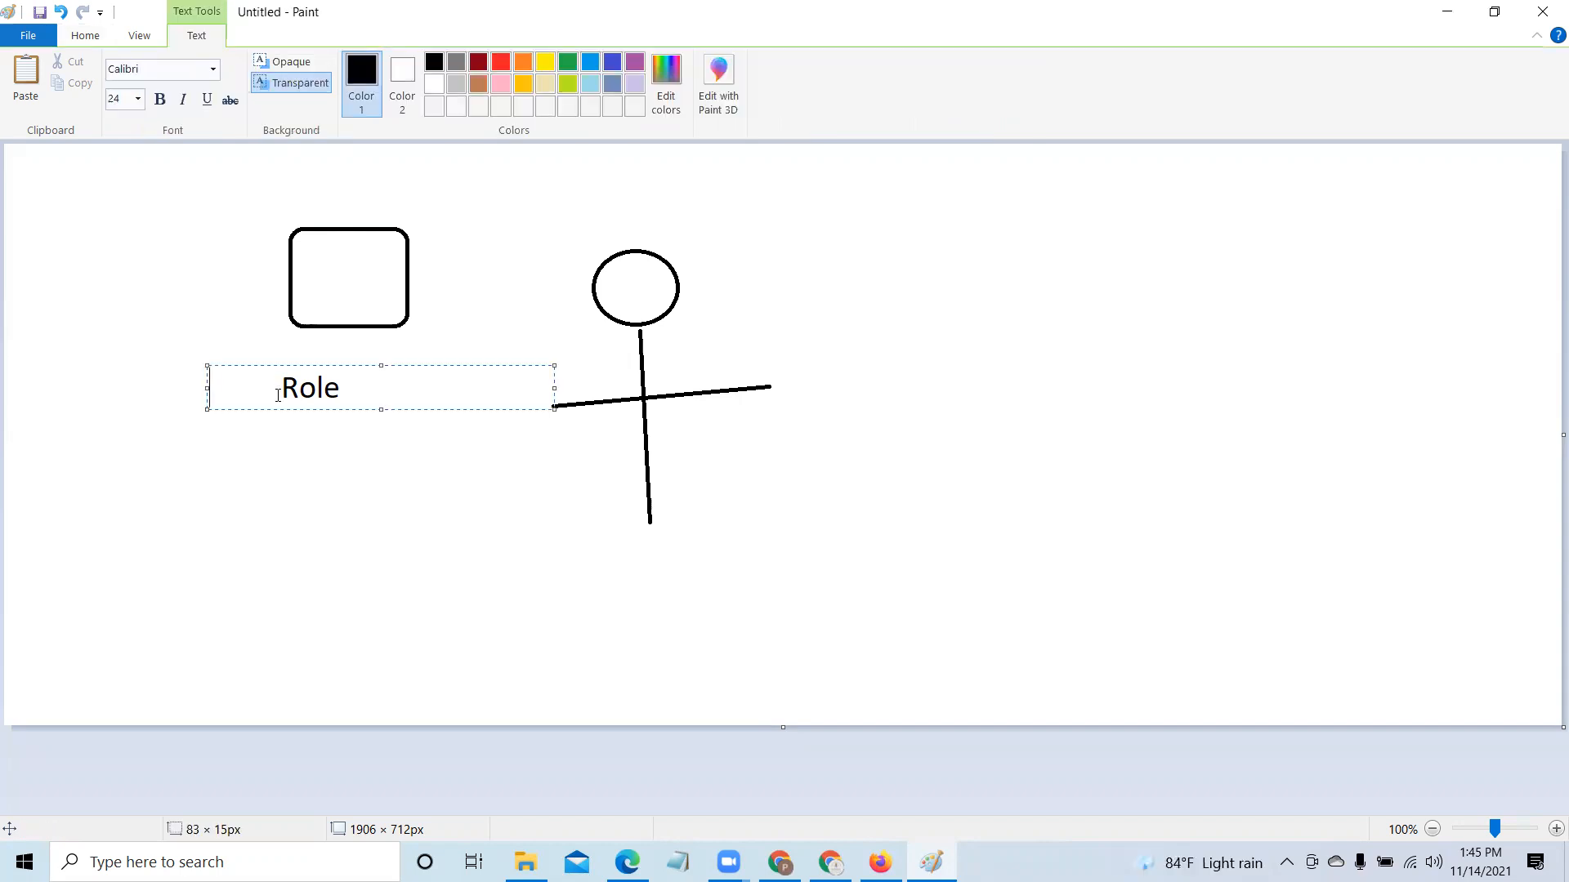
text(A)
key(BackSpace)
text(S3Acces)
key(BackSpace)
key(BackSpace)
key(BackSpace)
key(BackSpace)
key(BackSpace)
key(BackSpace)
key(BackSpace)
key(BackSpace)
drag(205, 388, 125, 388)
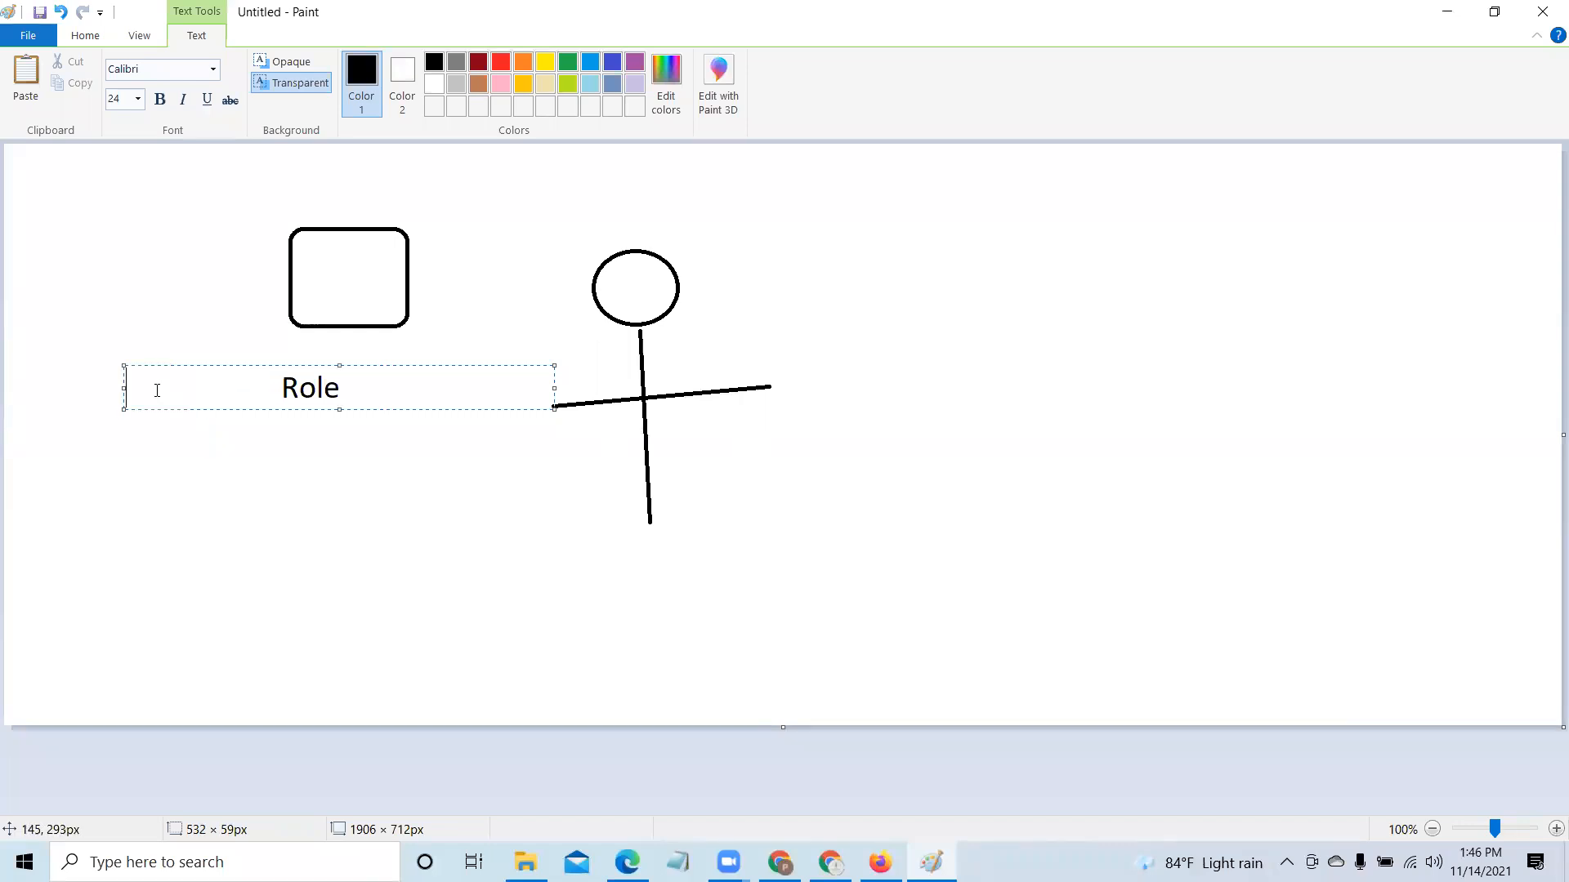
text(s3aCCESS)
key(BackSpace)
key(BackSpace)
key(BackSpace)
key(BackSpace)
key(BackSpace)
key(BackSpace)
text(Access)
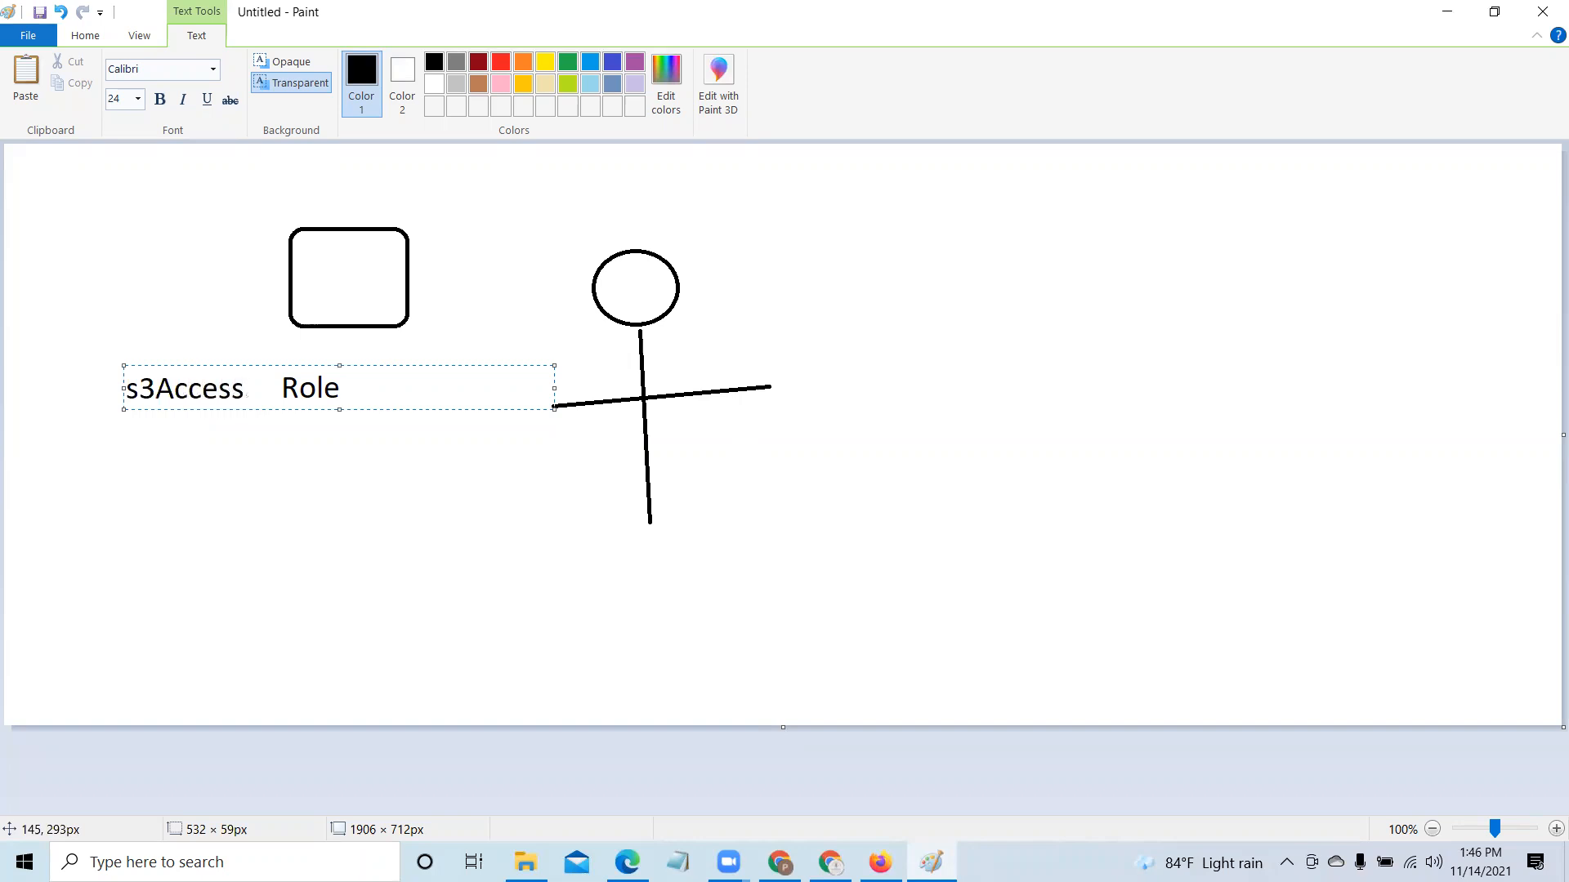
click(154, 487)
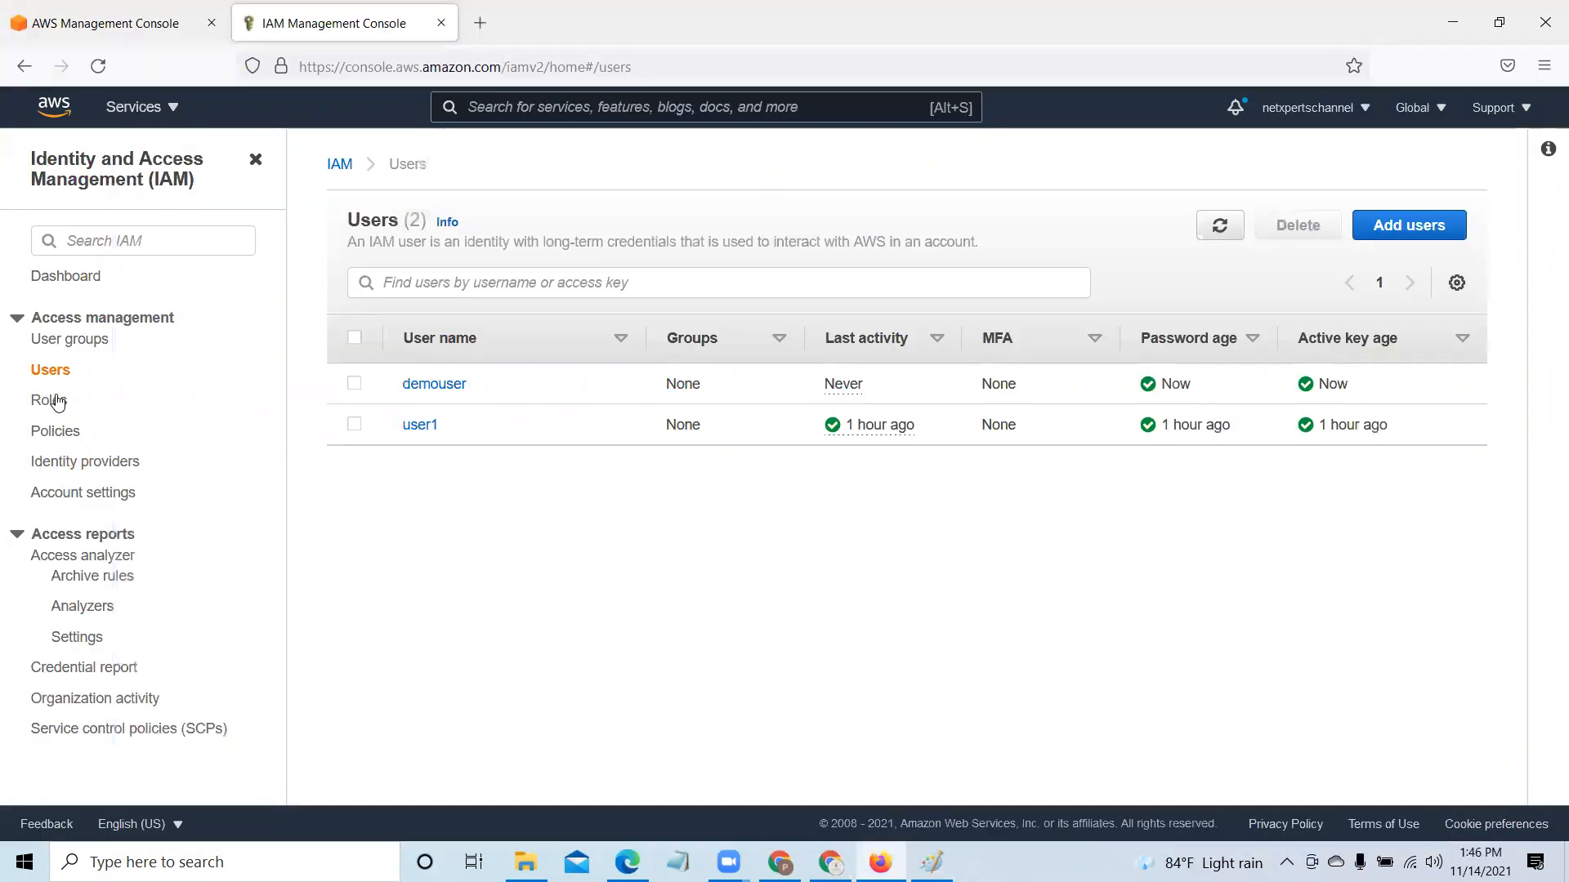
Step: Switch to the browser and start creating an IAM role with Another AWS account as the trusted entity
click(49, 400)
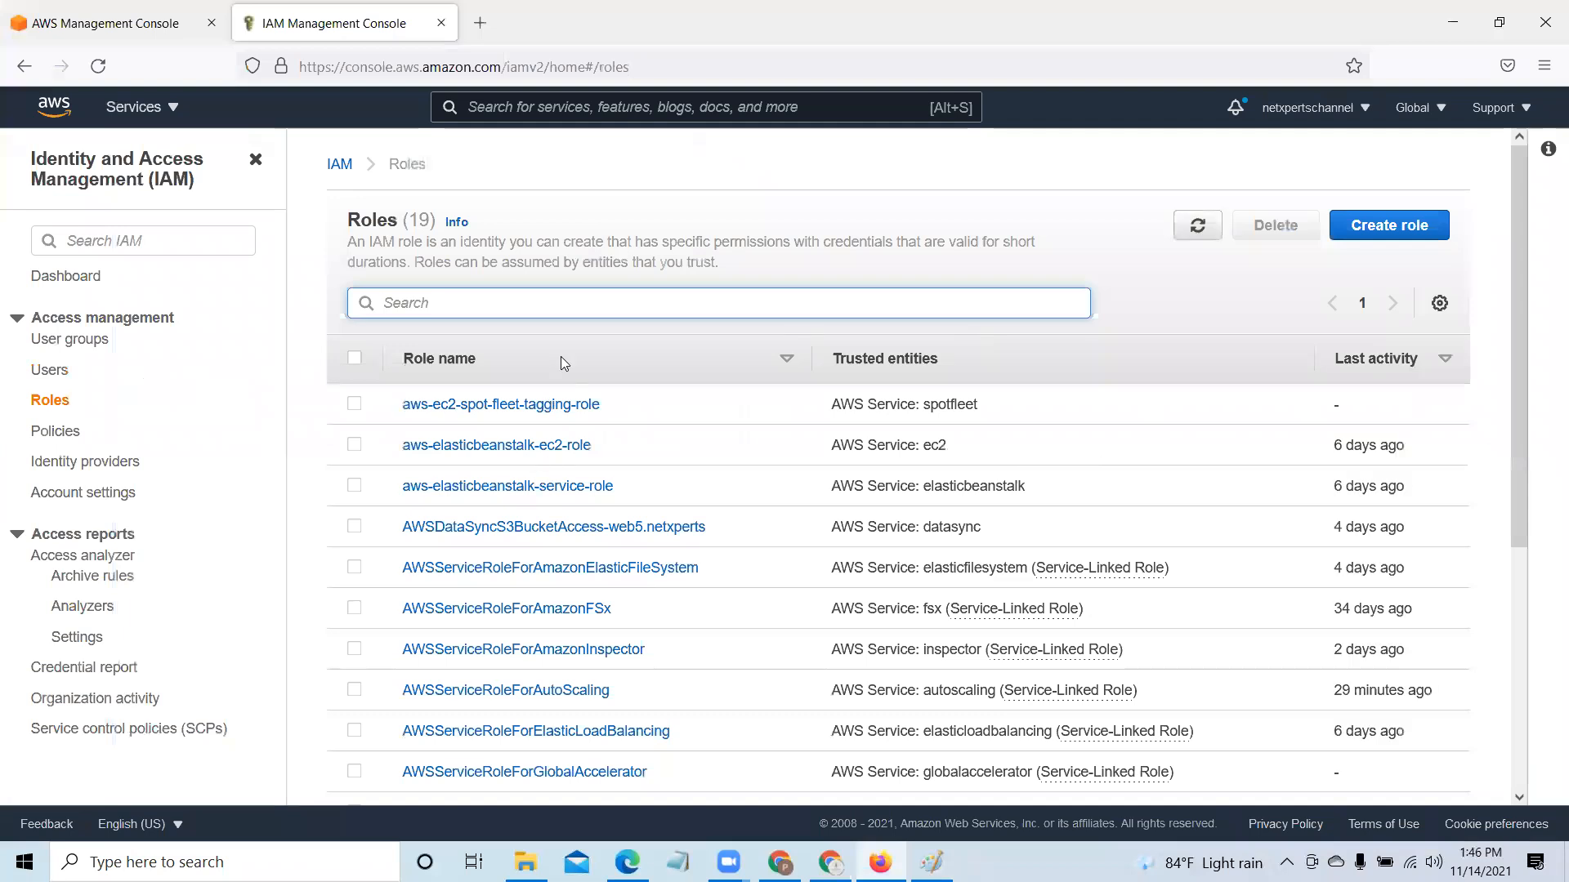
click(1426, 229)
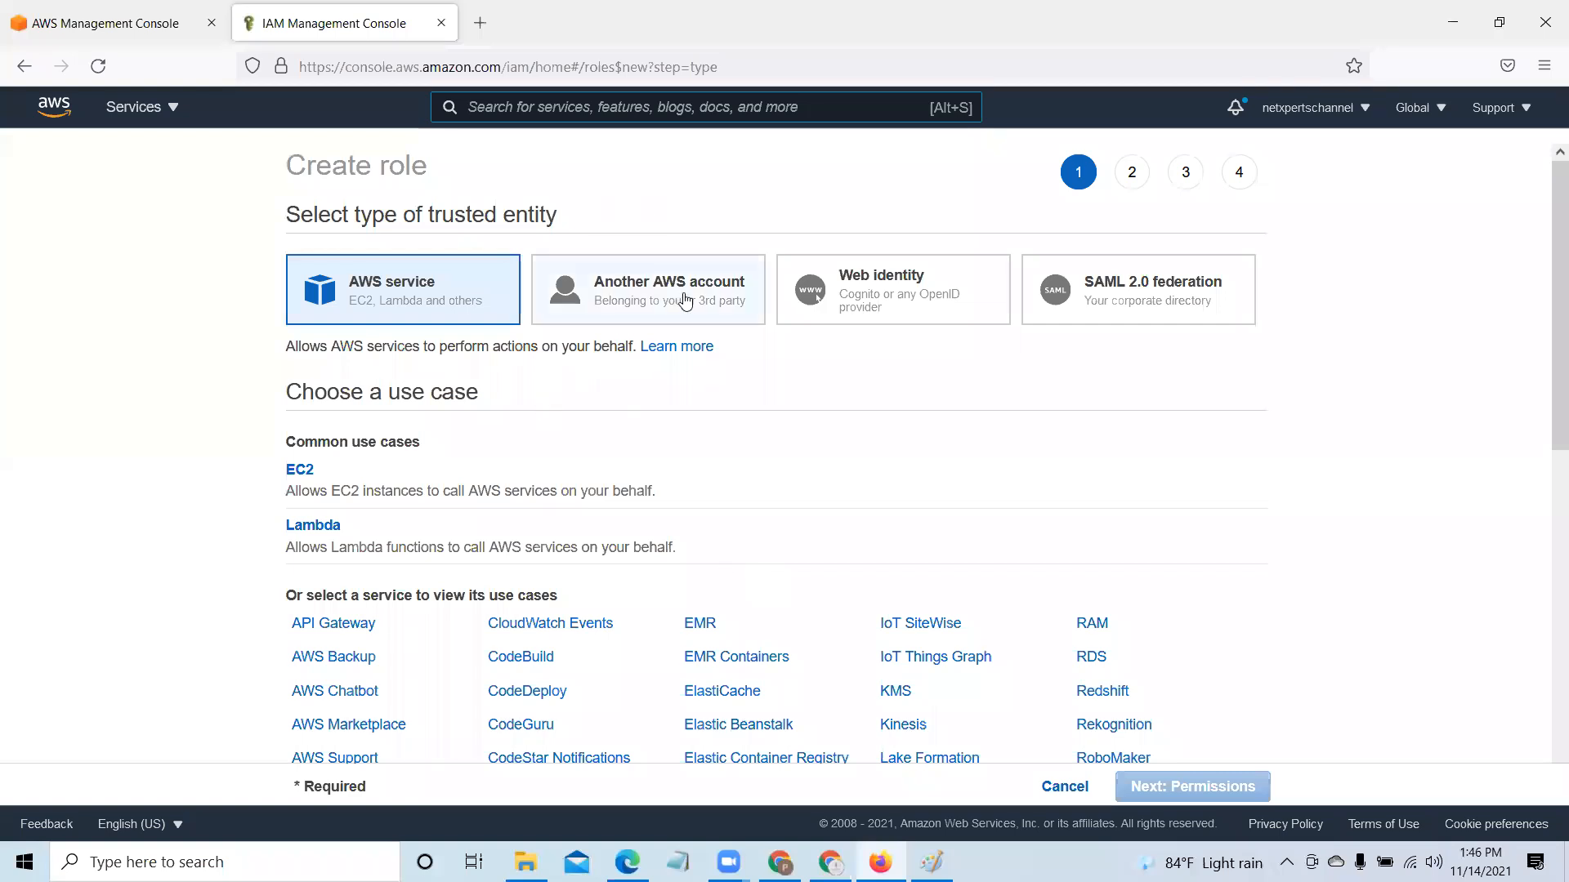
click(637, 268)
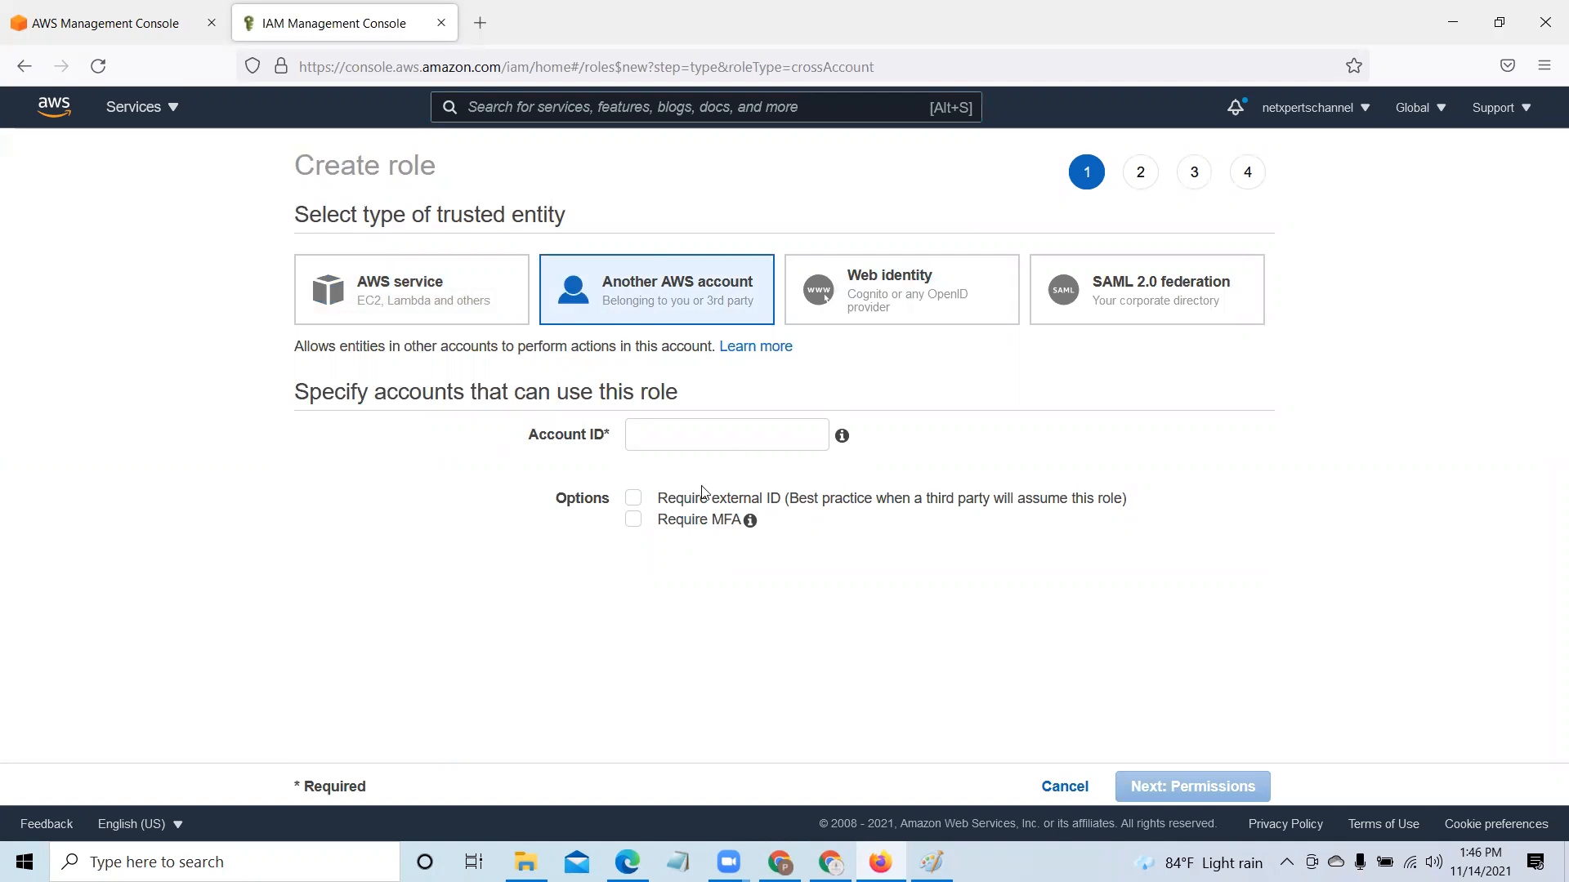
Step: Copy the signed-in account's ID into the role's Account ID field and continue to the permissions stage
click(1366, 117)
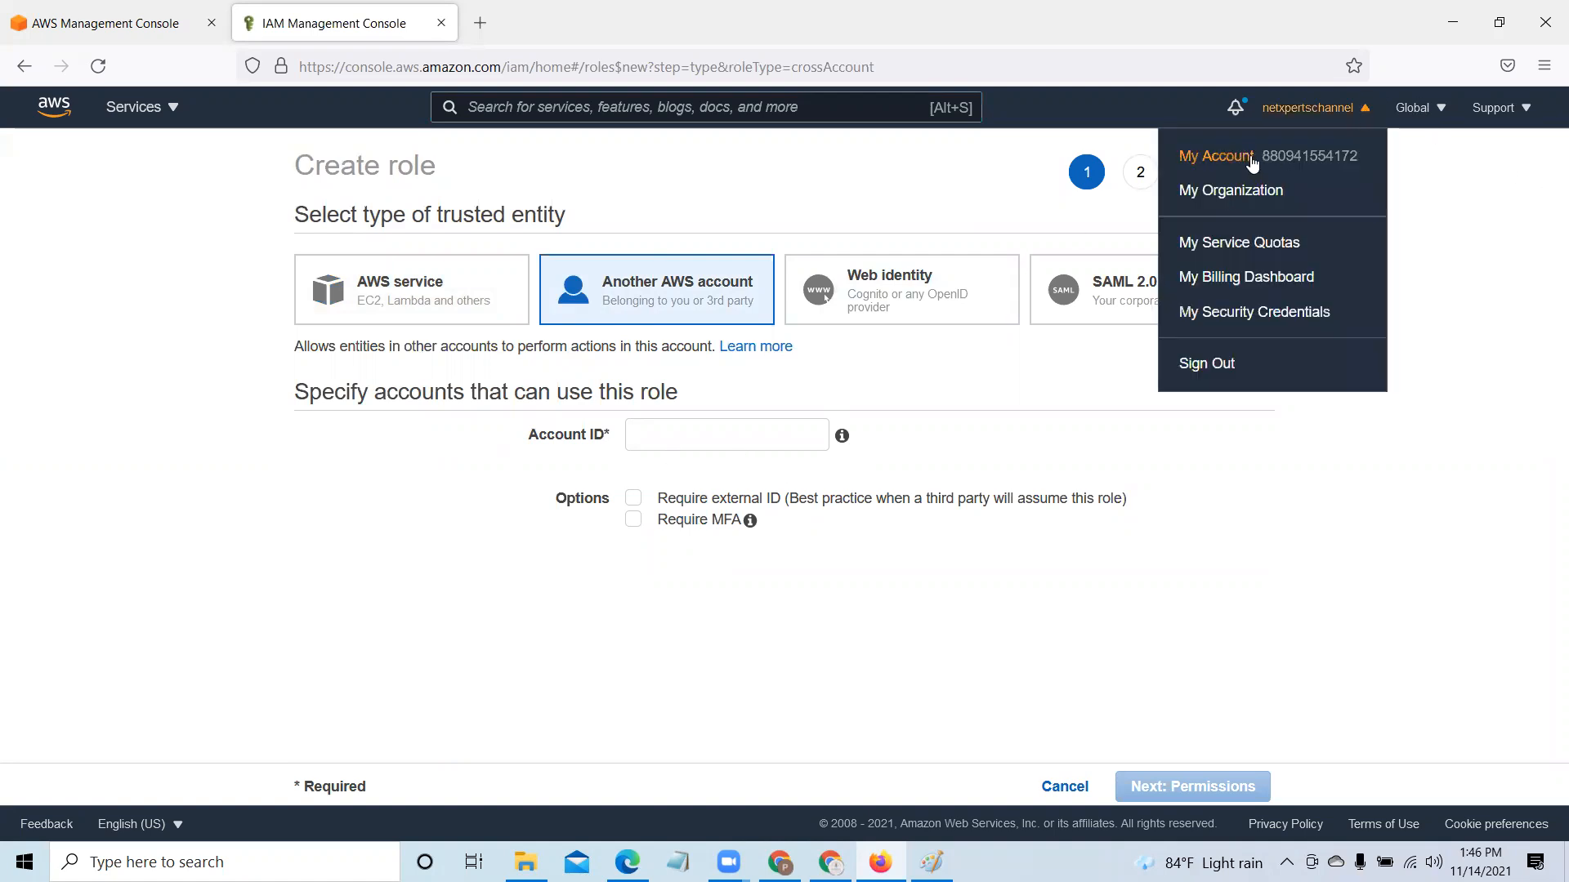
drag(1261, 155, 1356, 155)
key(ctrl+c)
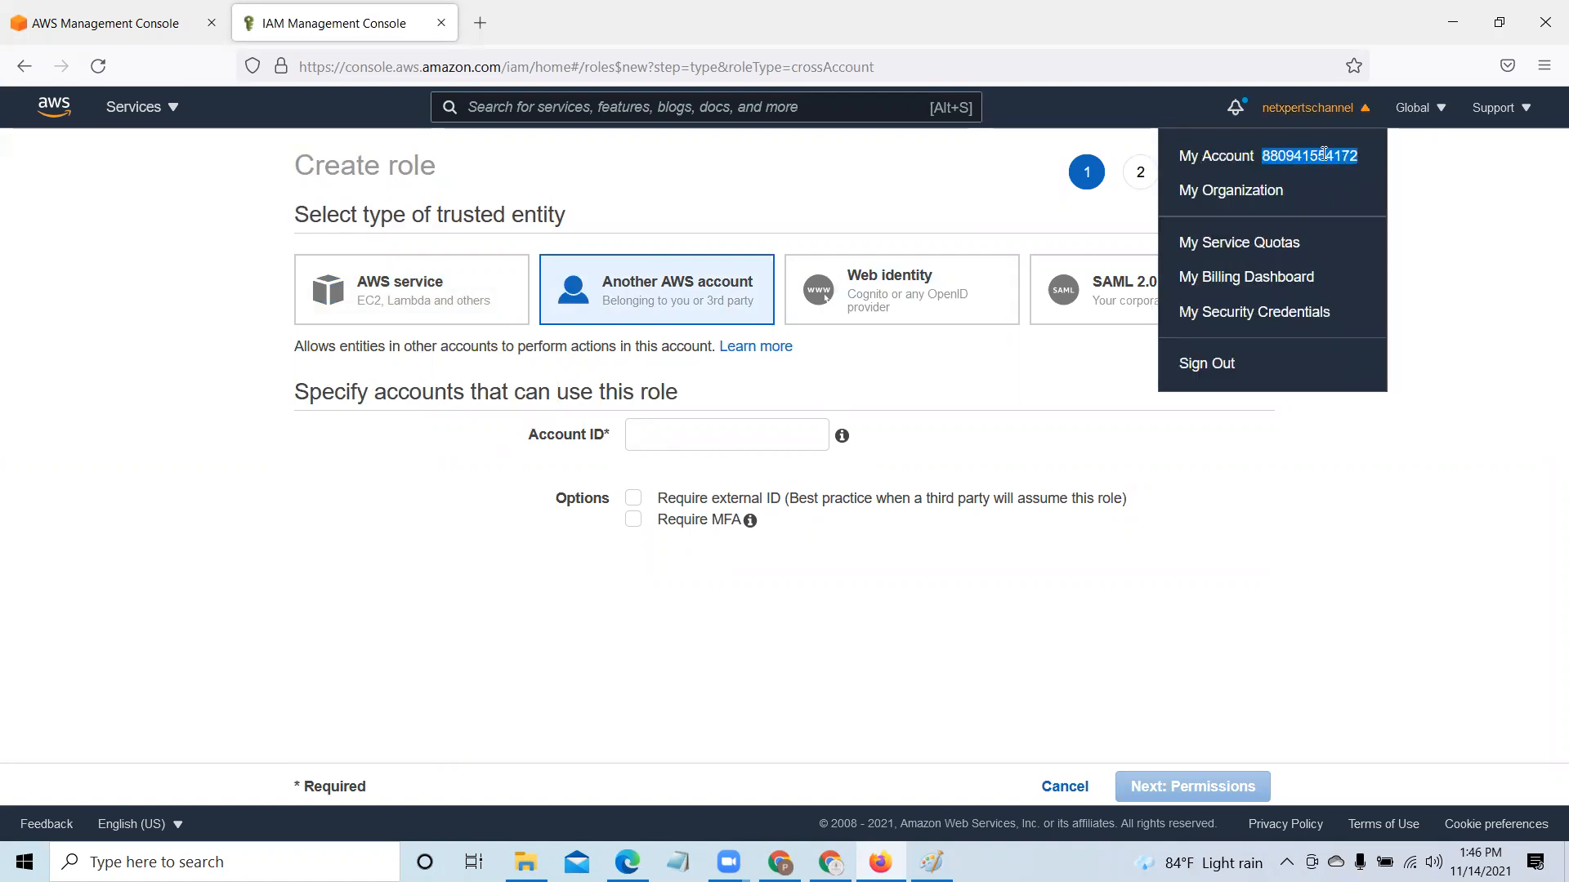
right_click(1326, 155)
key(c)
click(676, 431)
right_click(679, 433)
click(903, 576)
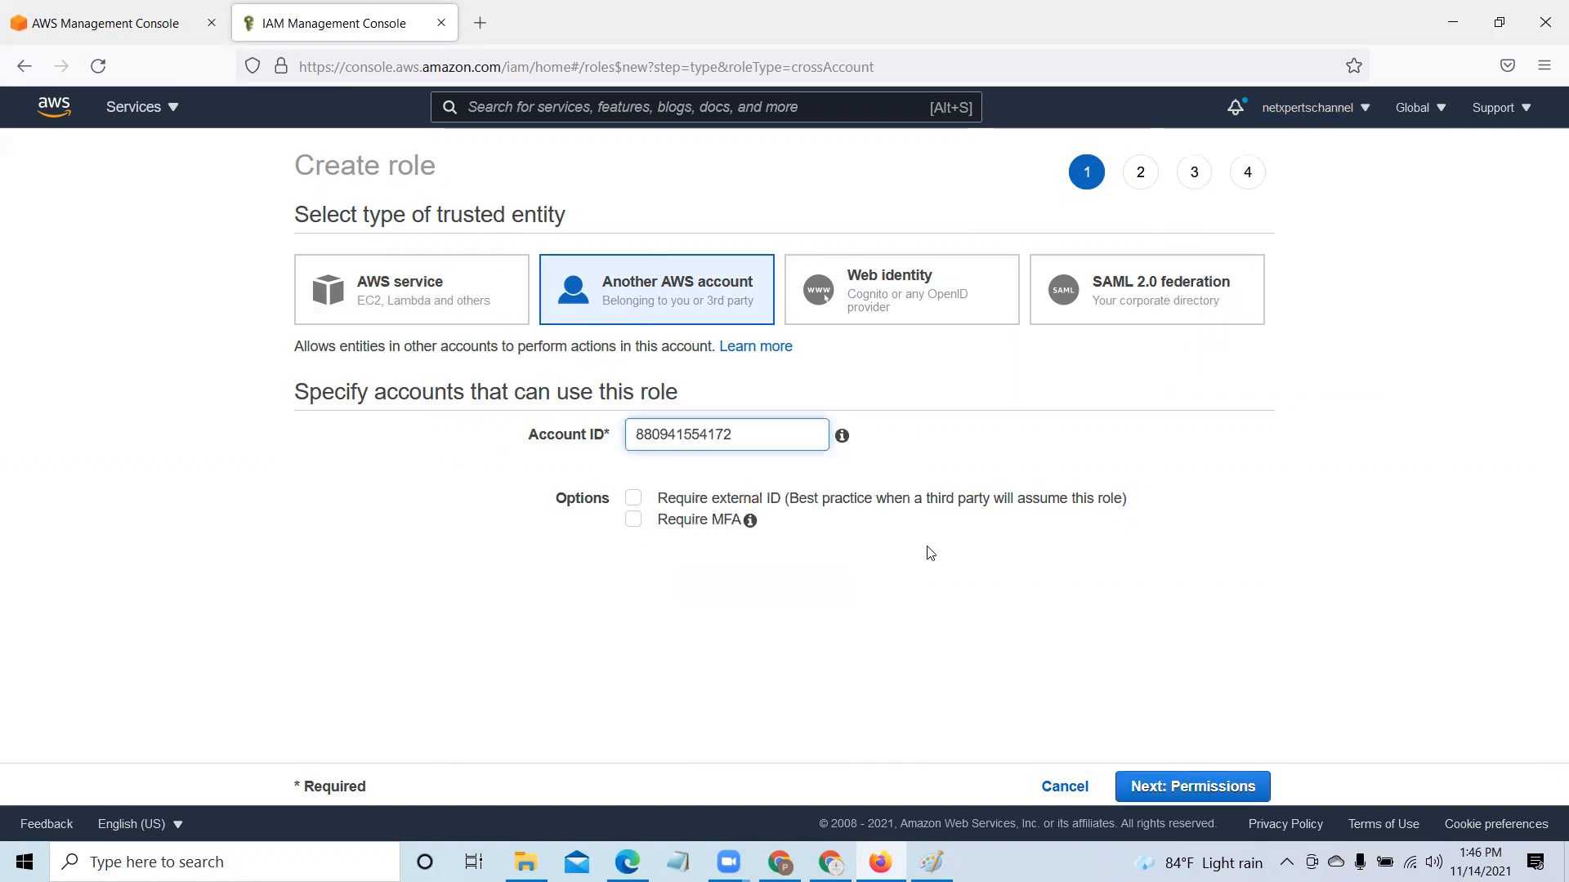
click(1228, 788)
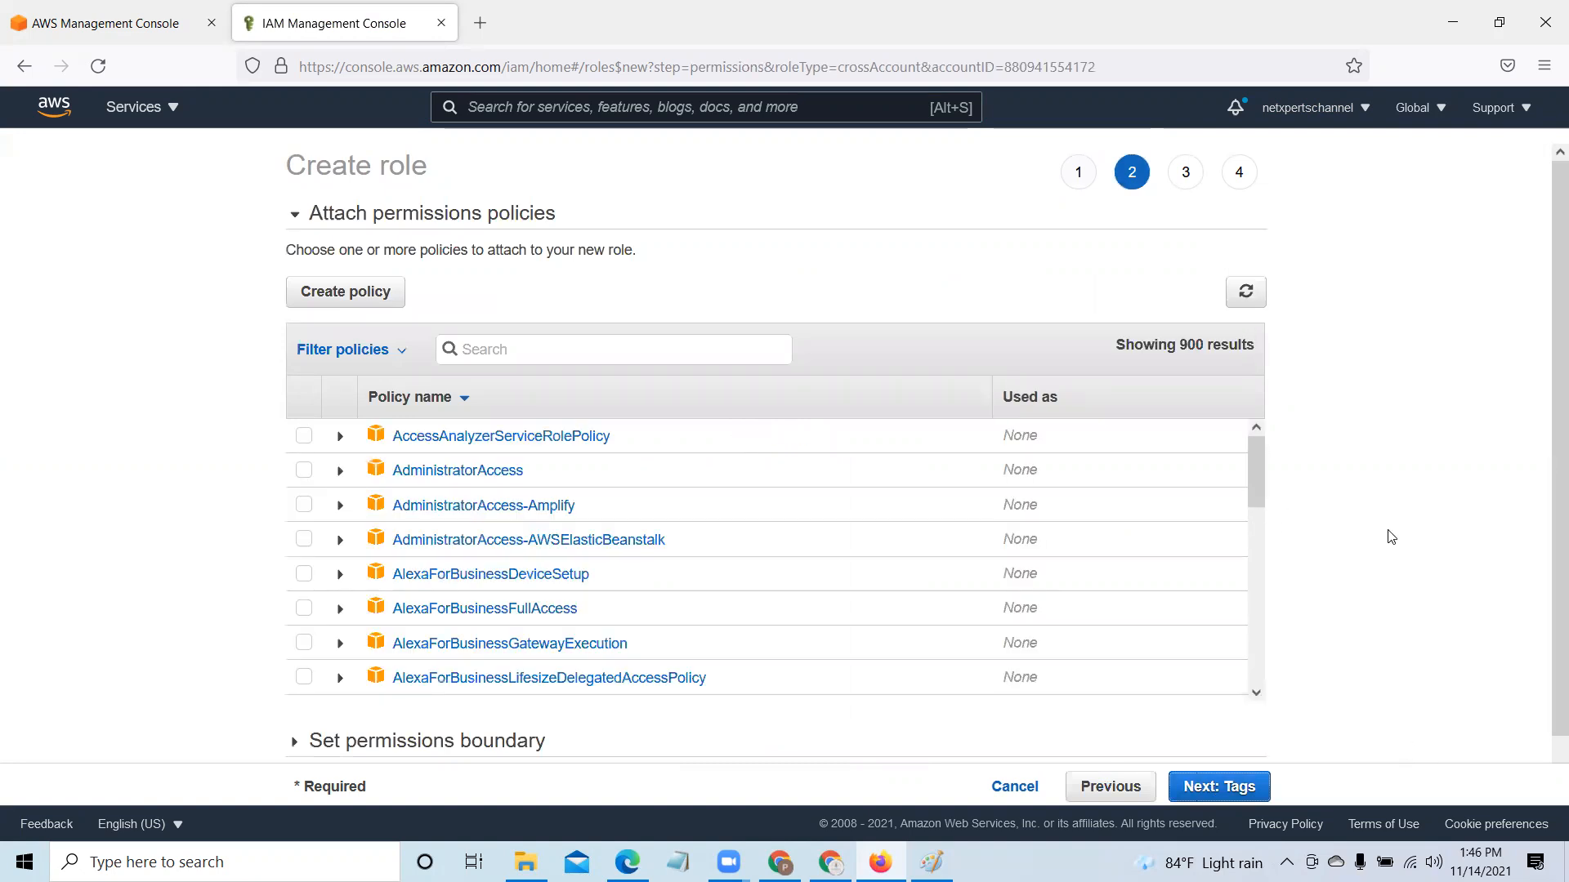
Step: Continue to the role review without attaching any permissions policies or adding tags
scroll(1389, 536, down, 1)
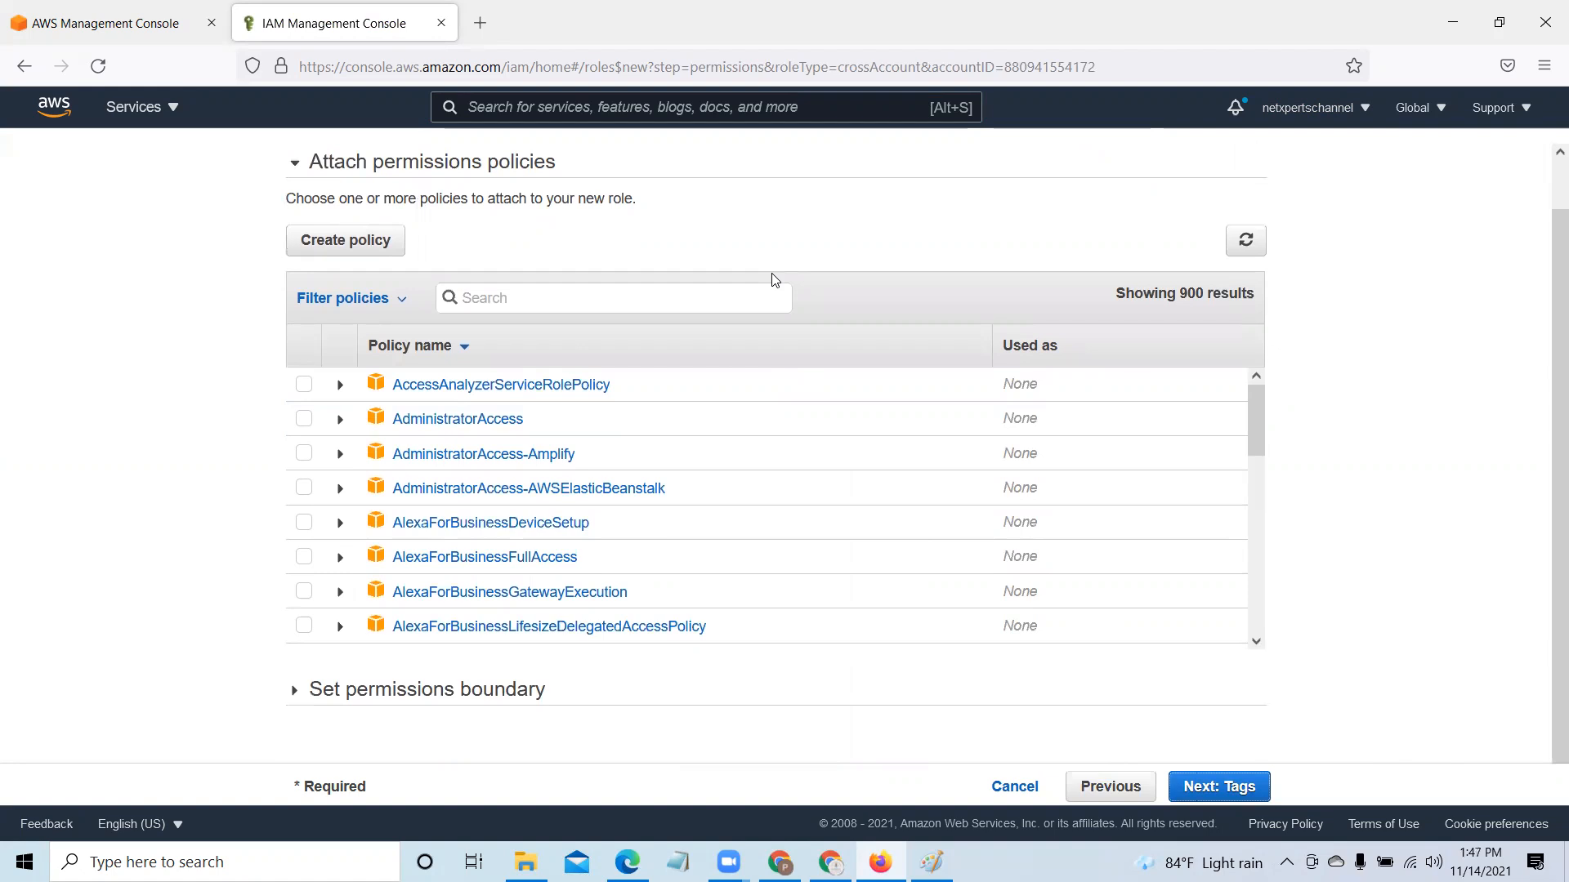
click(1231, 793)
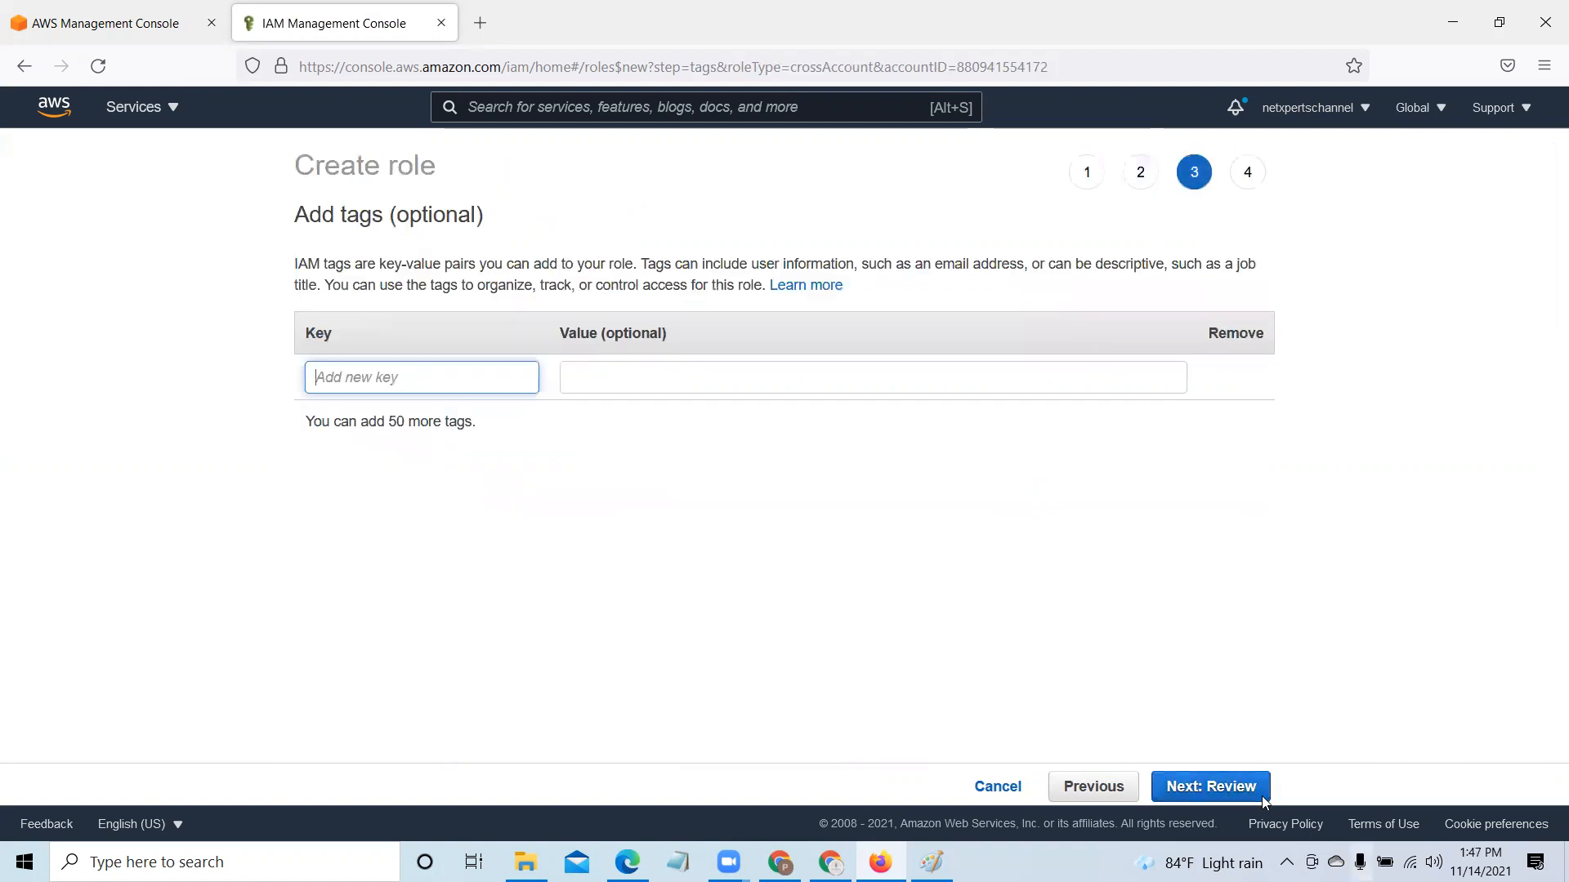
click(1236, 789)
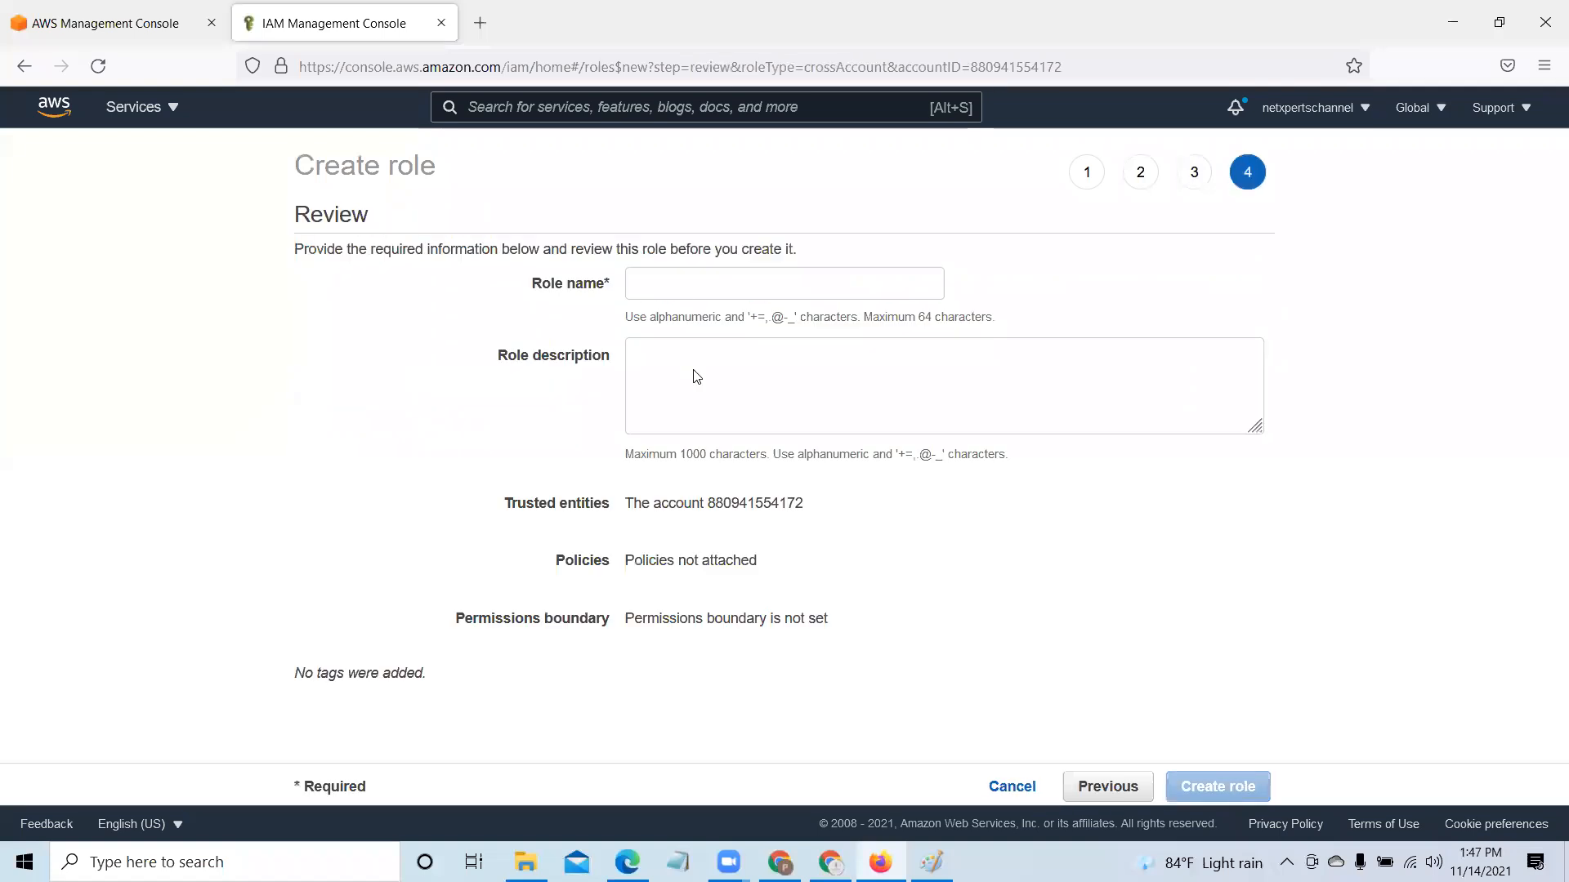
Step: Enter S3AccessRole as the role name and copy the same text into the role description
click(692, 283)
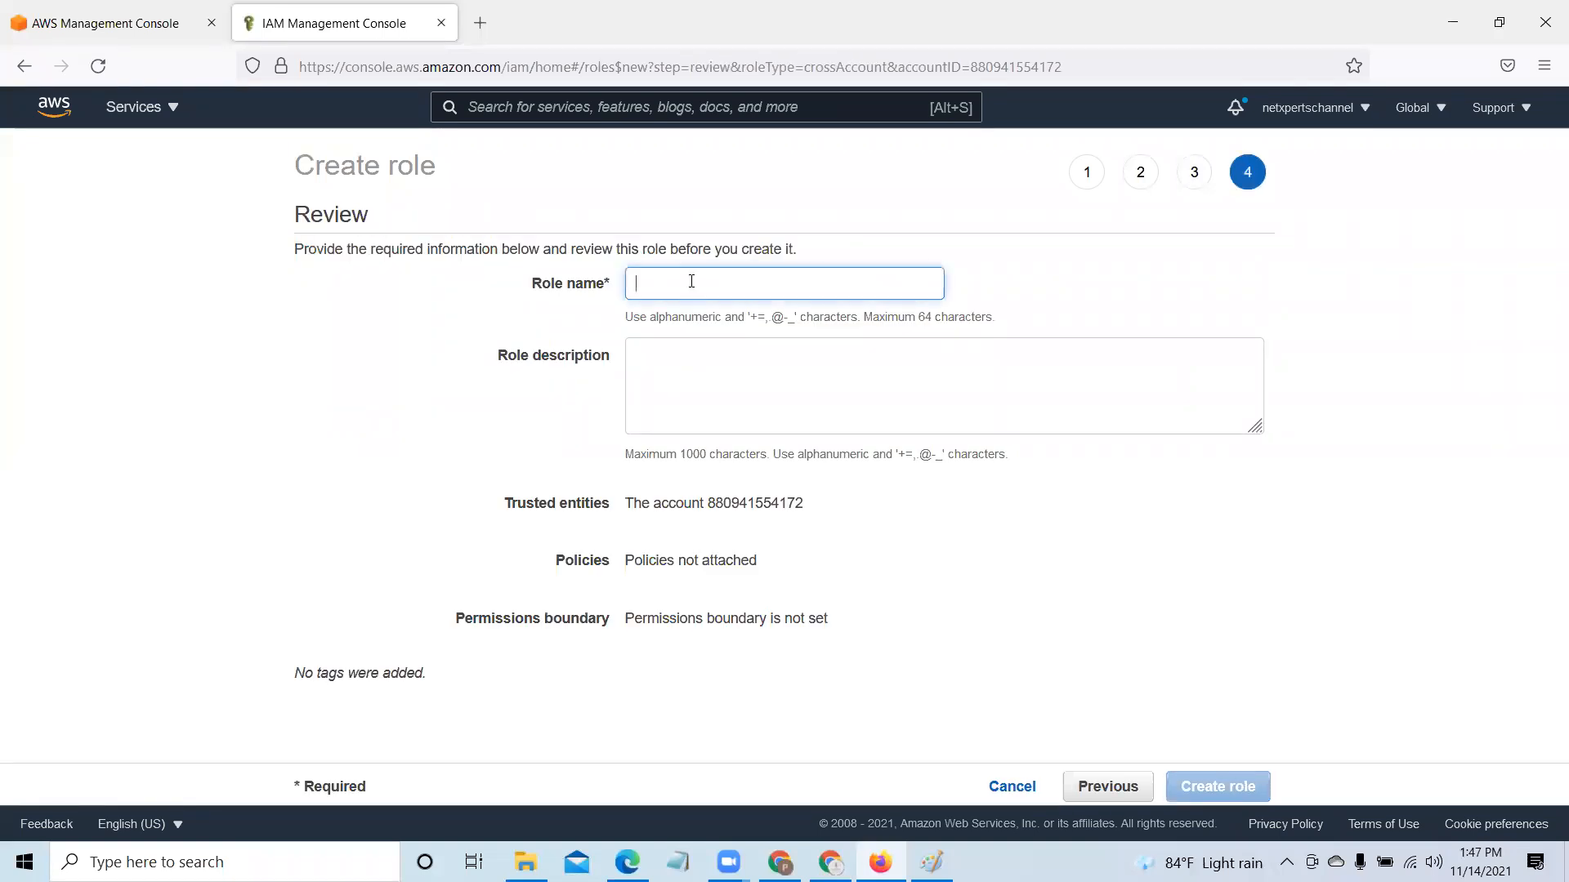
text(S3)
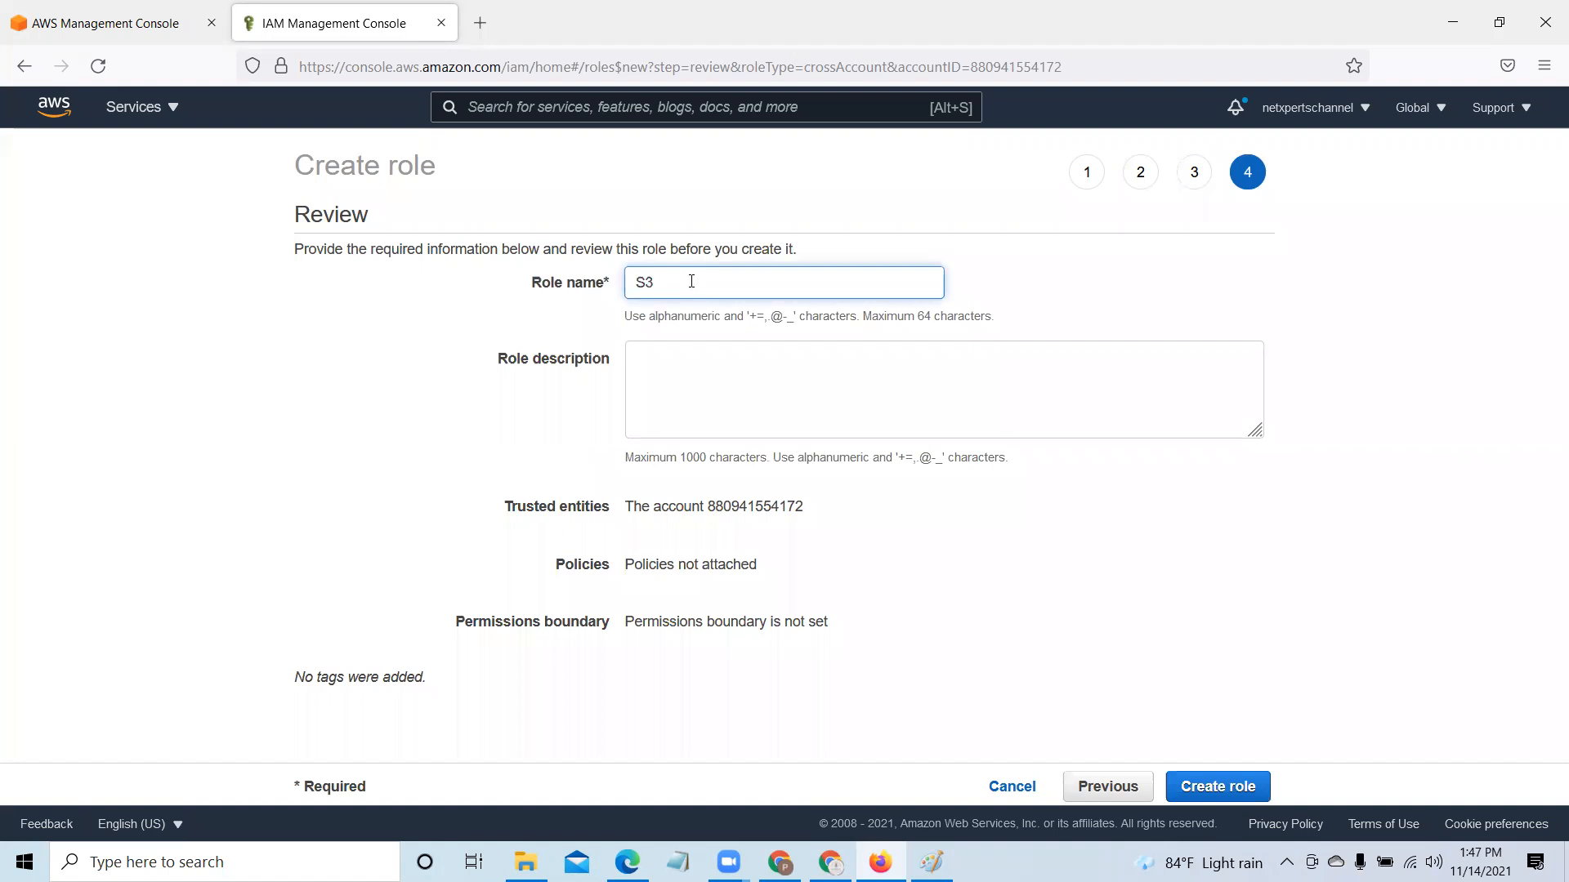
text(AccessRole)
double_click(667, 286)
key(ctrl+c)
right_click(670, 284)
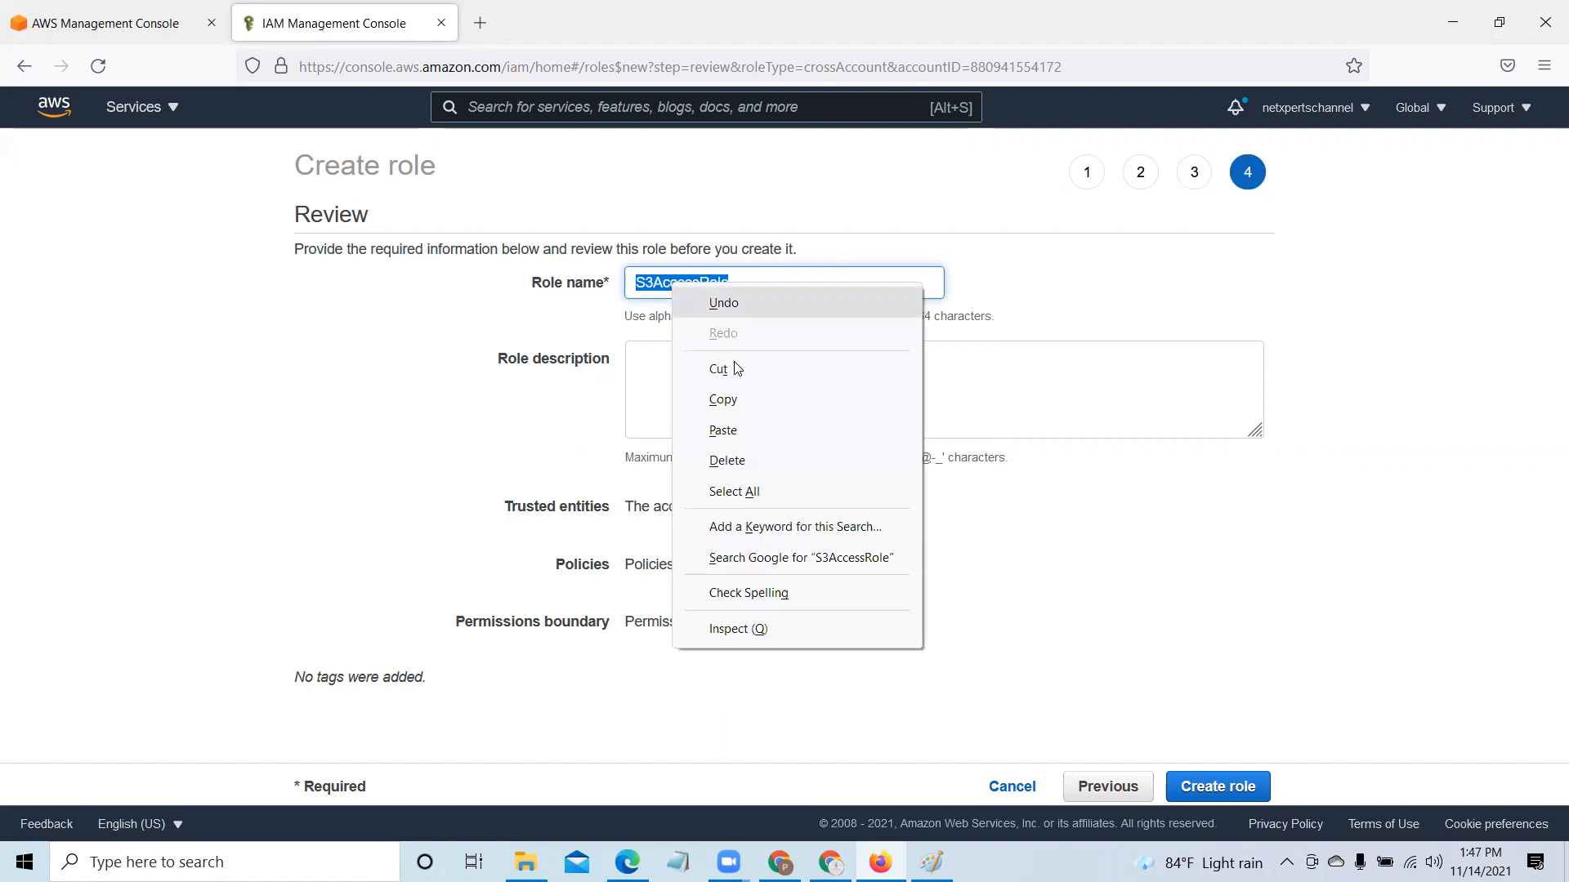
click(733, 399)
right_click(693, 368)
click(746, 518)
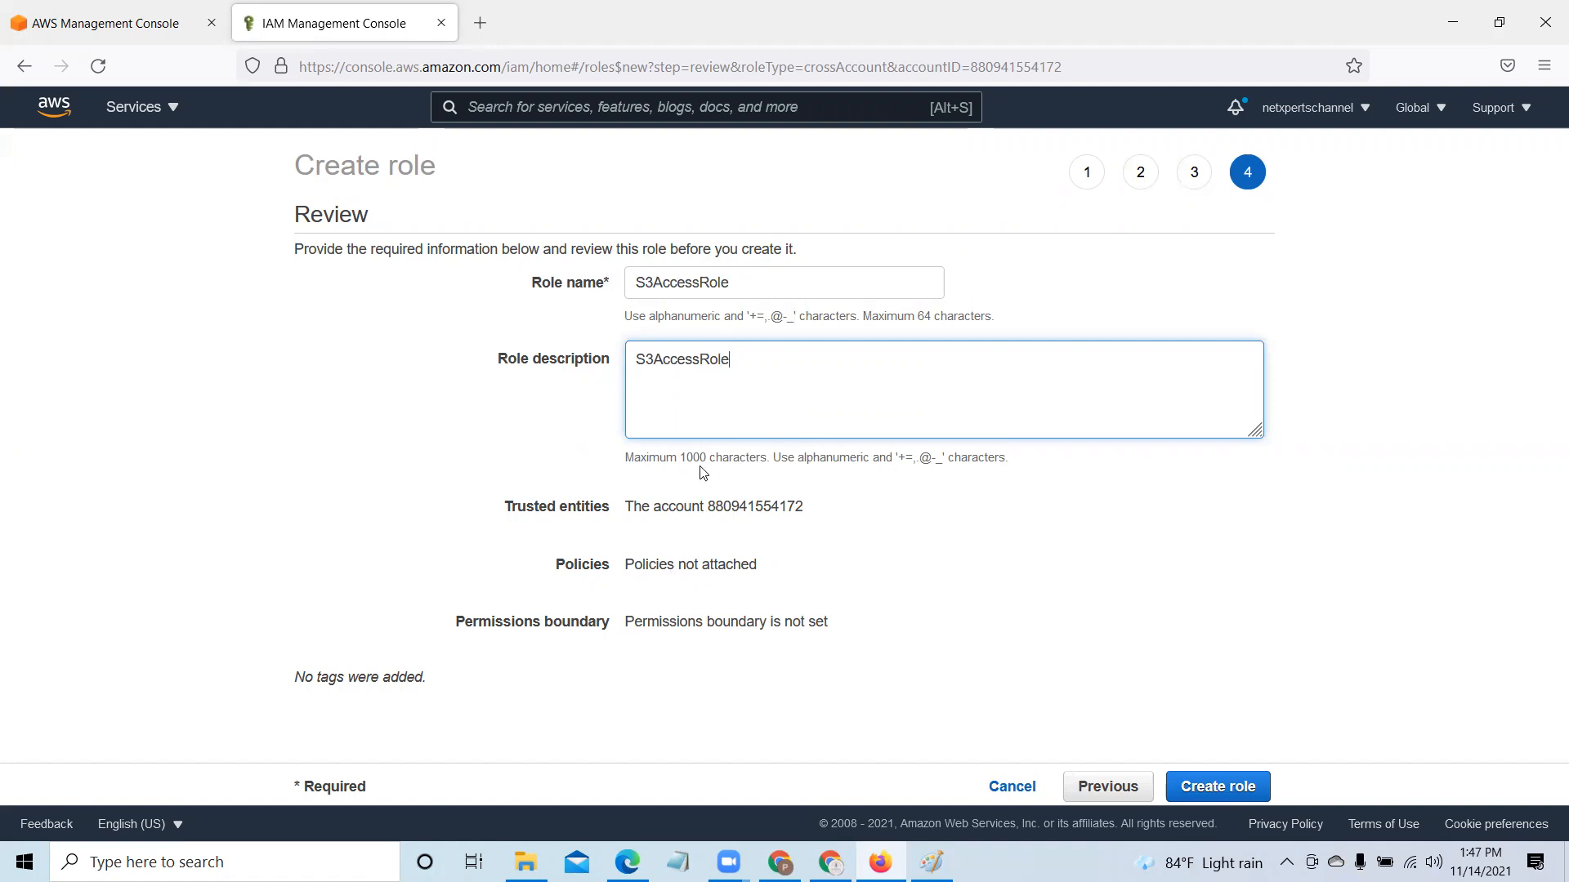
Step: Create the role and look for S3AccessRole in the roles list
click(1237, 785)
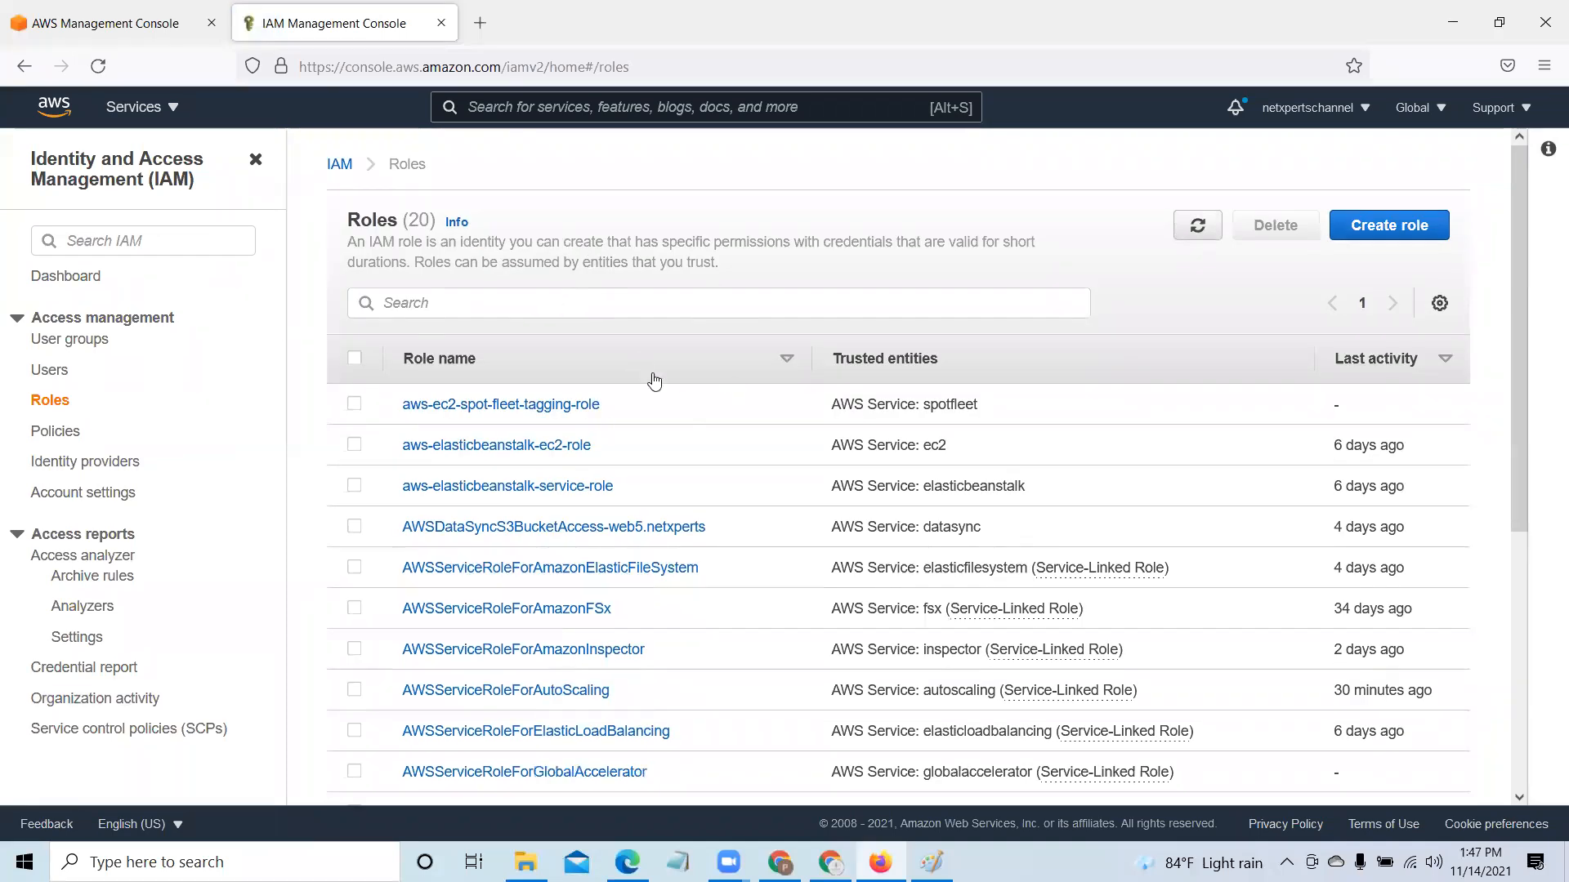
scroll(759, 523, down, 5)
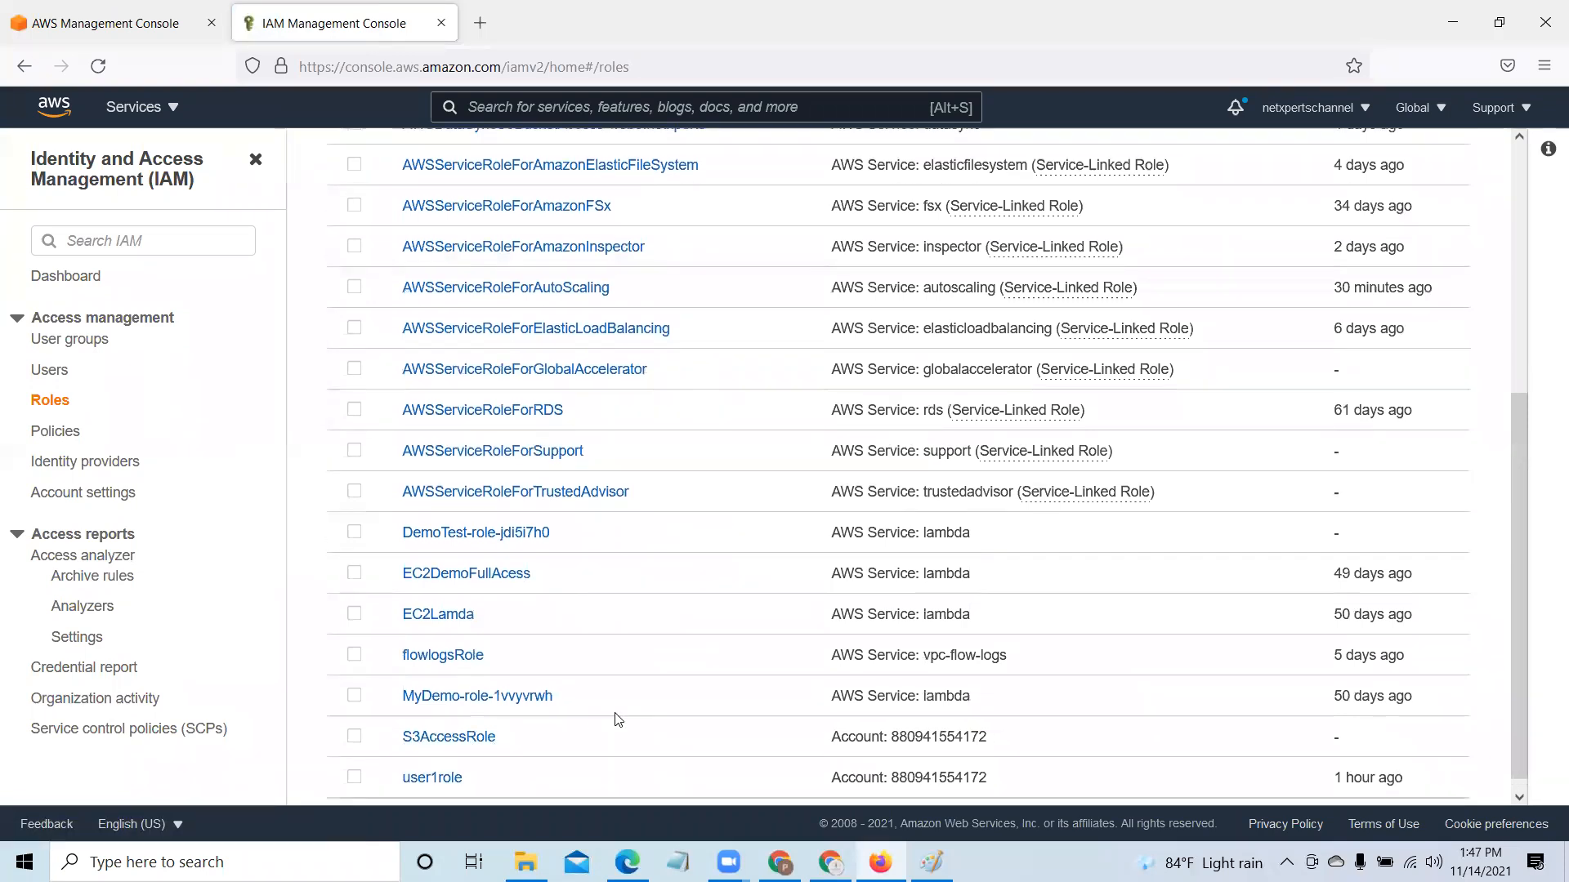
scroll(617, 720, up, 5)
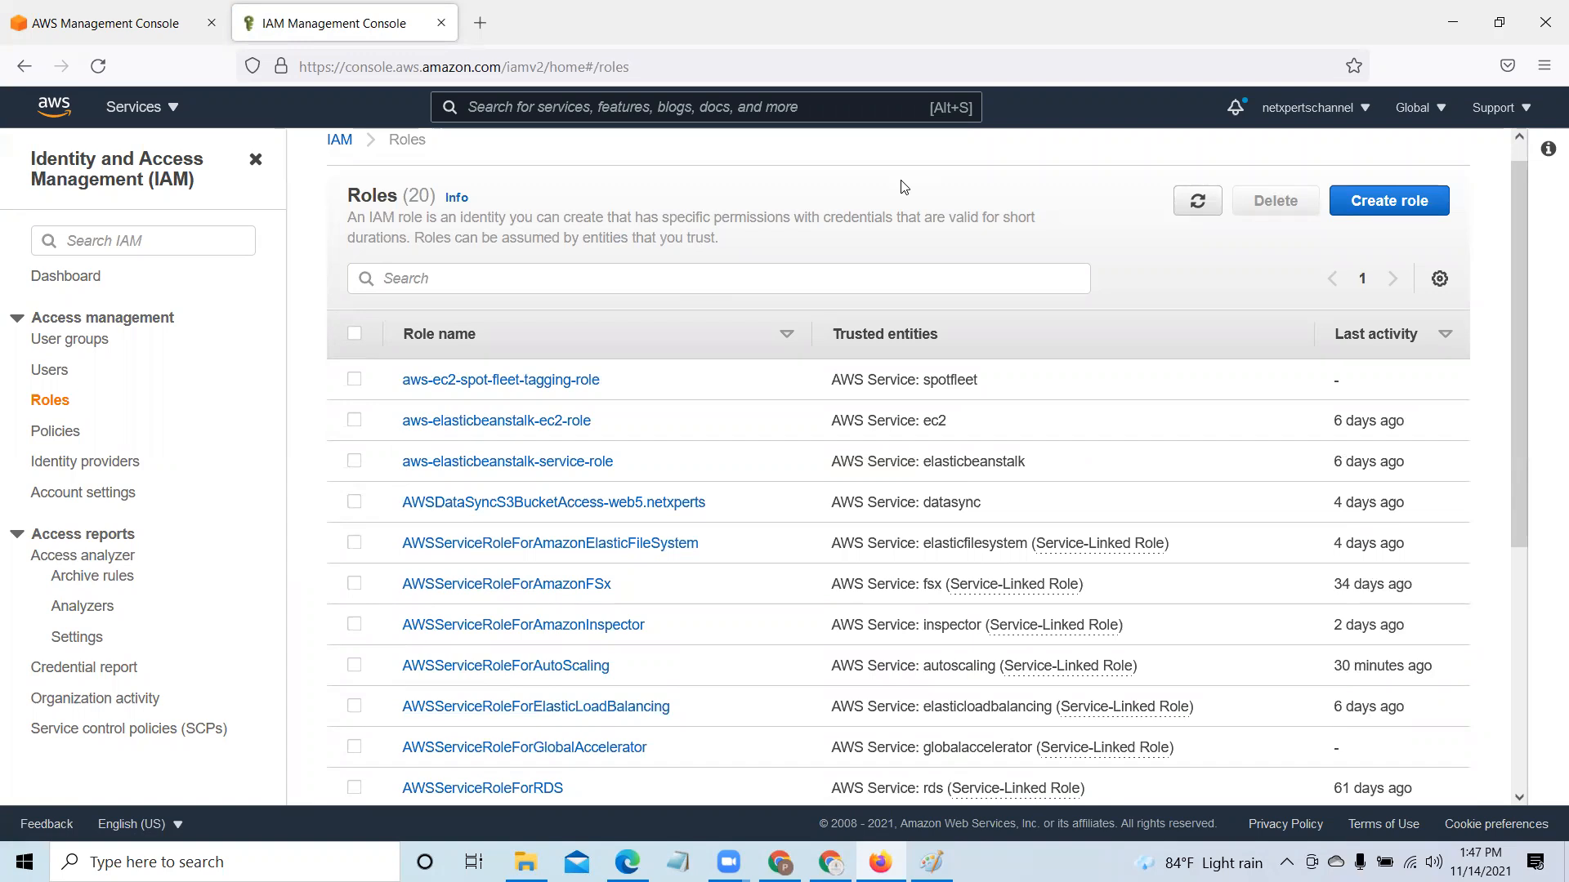
scroll(913, 376, down, 3)
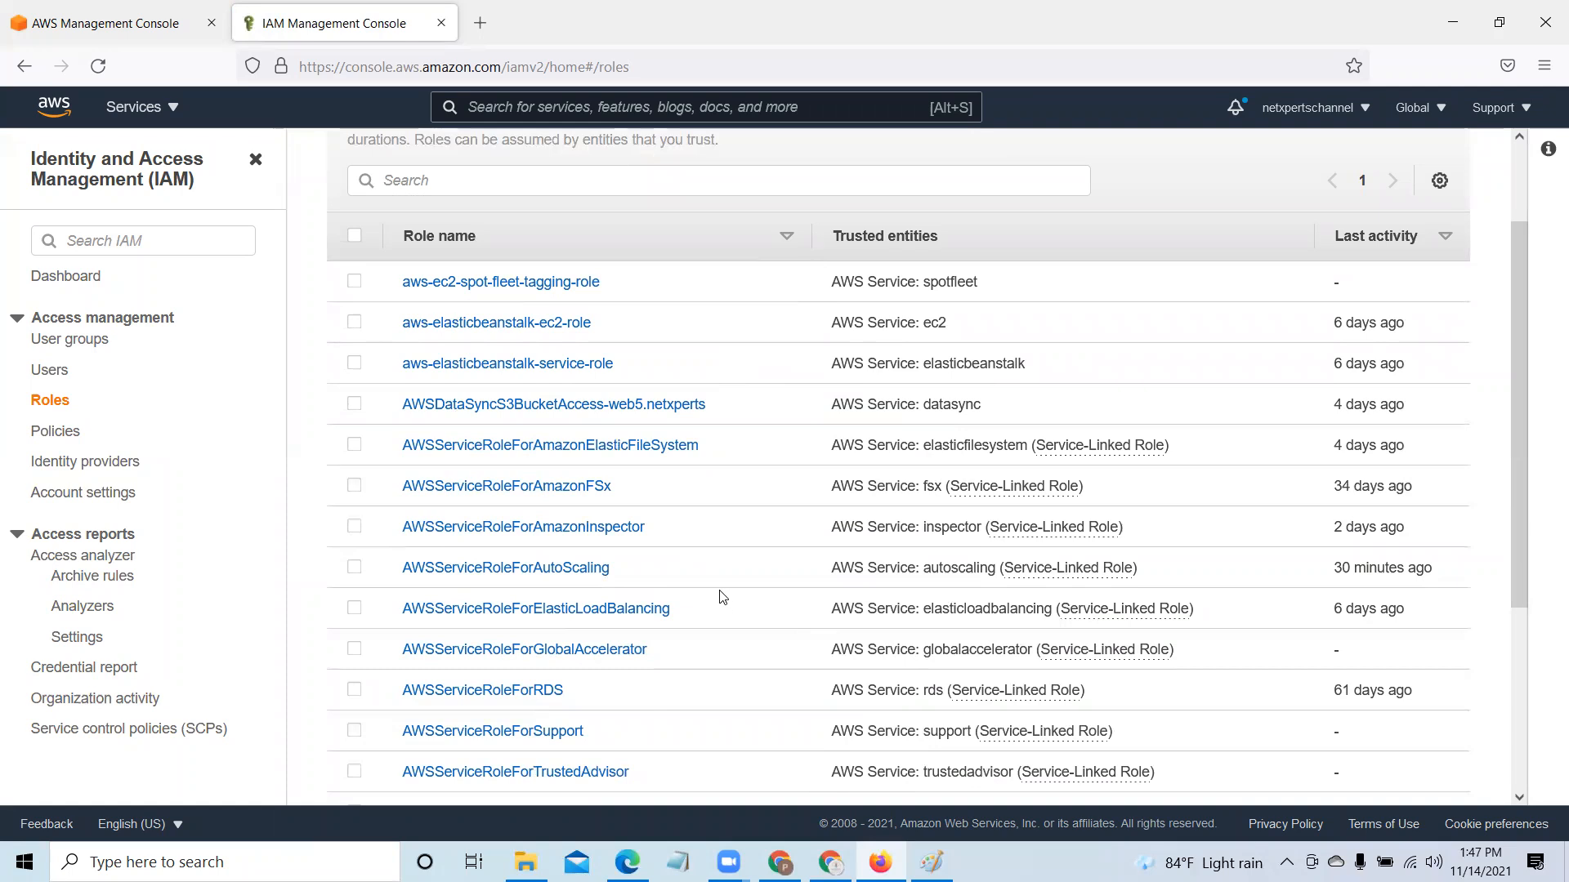
Step: Switch to Paint and draw a larger rounded rectangle below the s3Access label
click(931, 863)
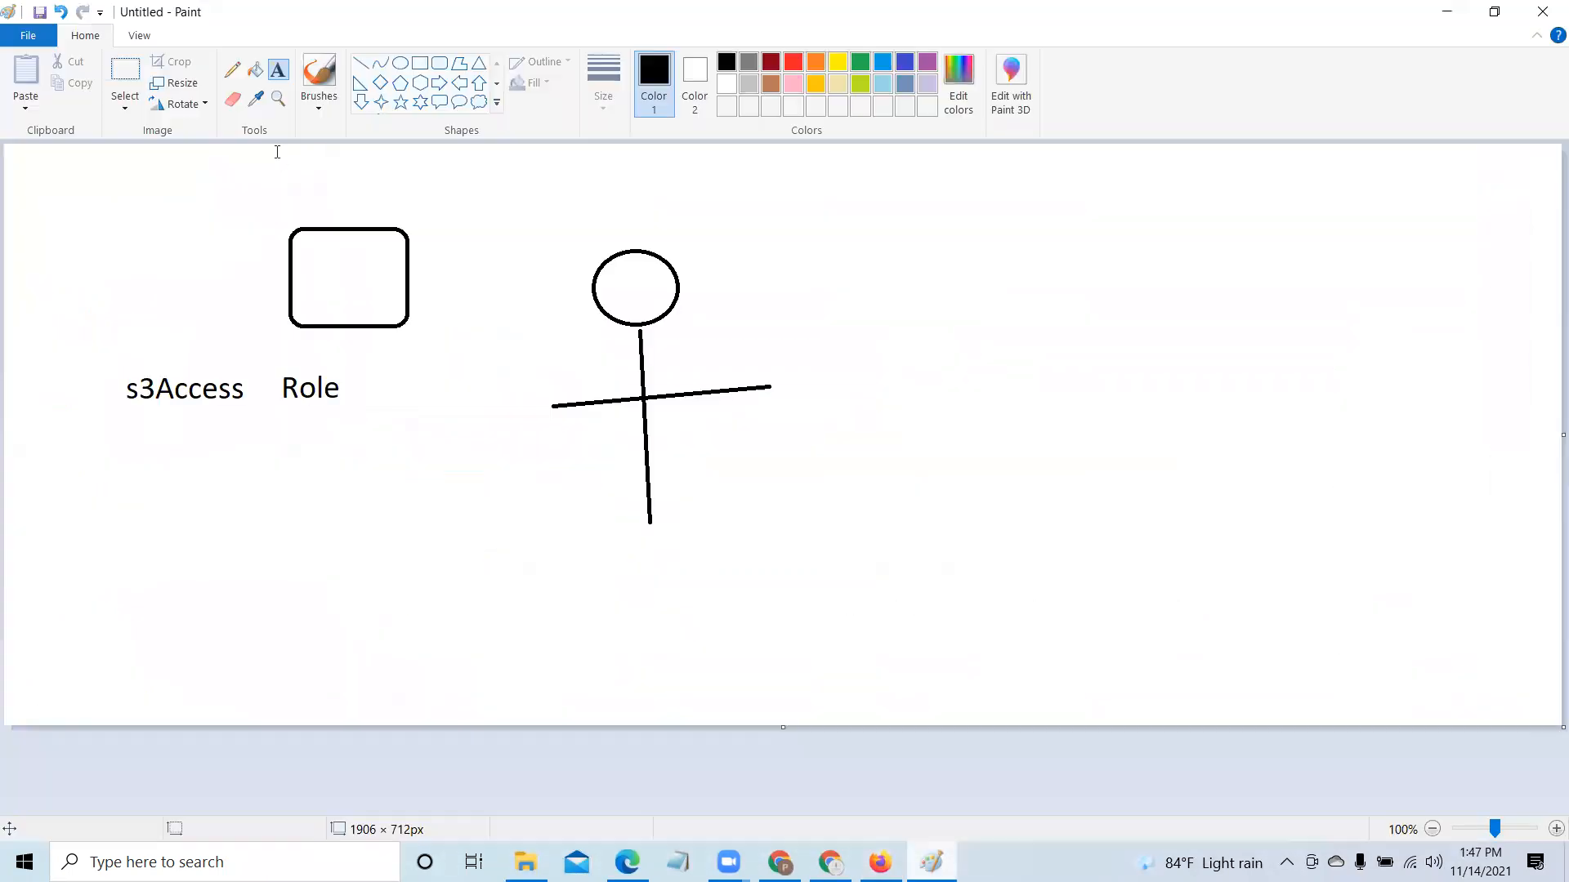
click(439, 66)
drag(79, 494, 233, 658)
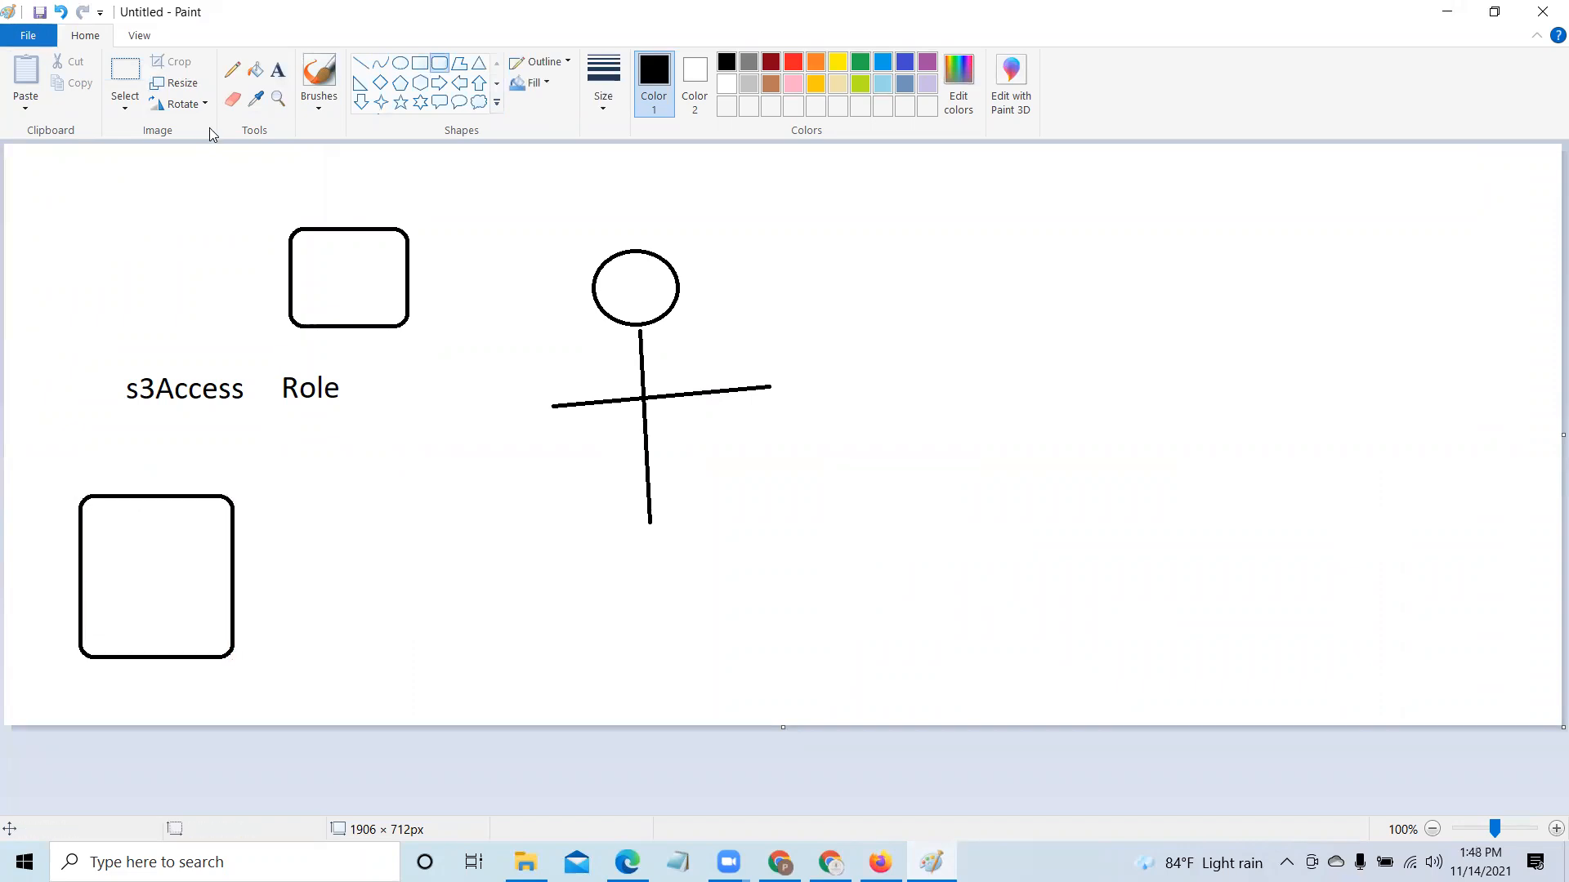
Step: Add the text label S3+viewObjects+ListBucket+UploadObjectstoBucket below the larger rounded rectangle, widening the text box to fit it on one line
click(278, 72)
drag(54, 677, 111, 694)
drag(209, 704, 400, 719)
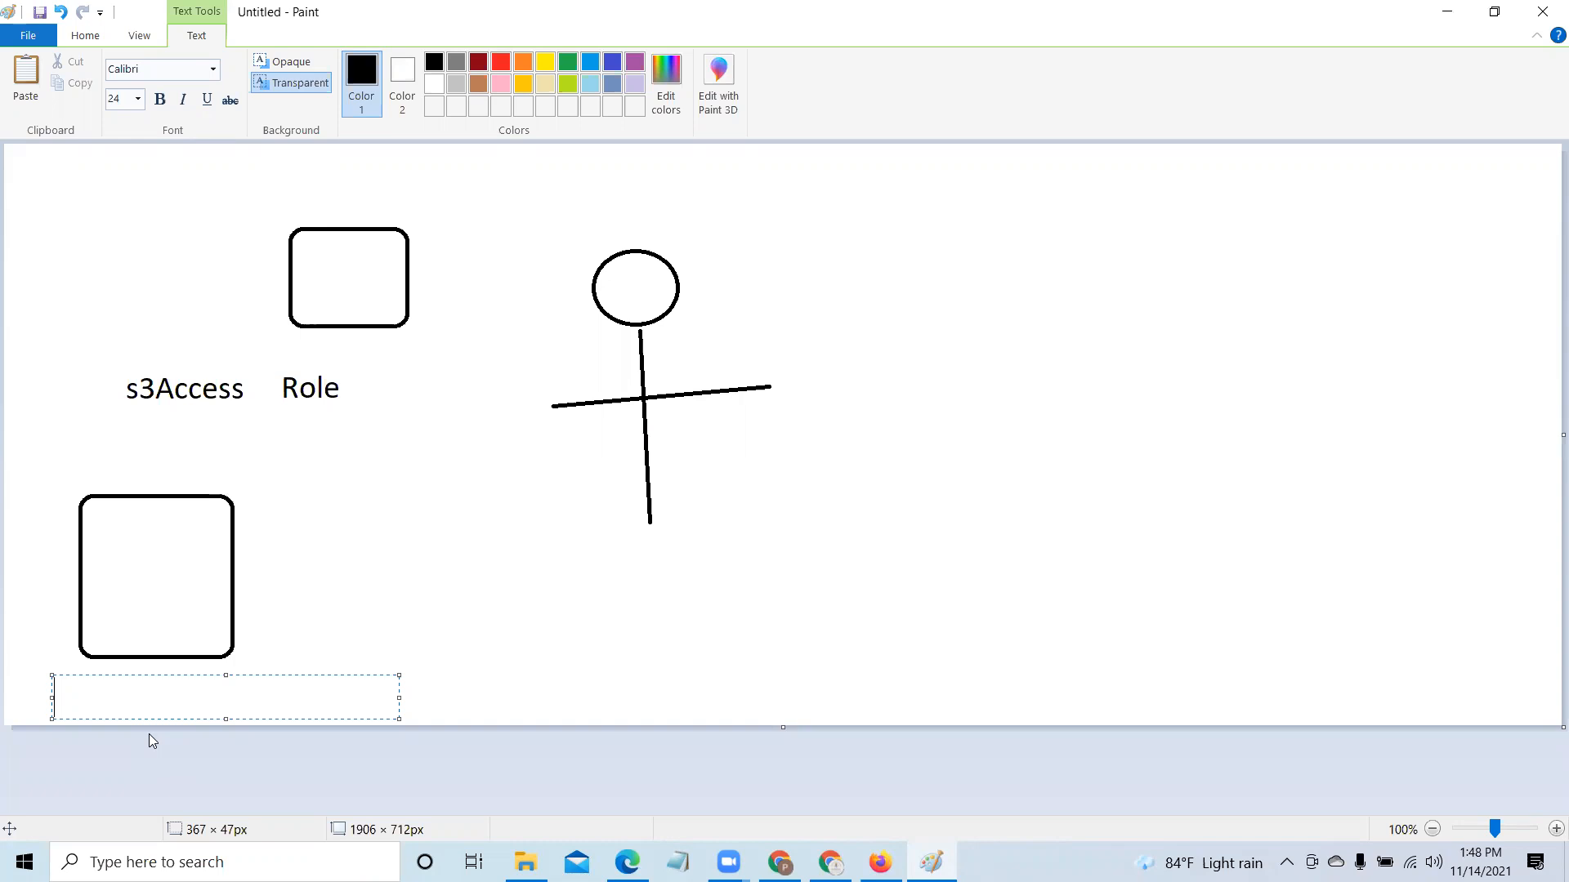
text(S3+viewObj)
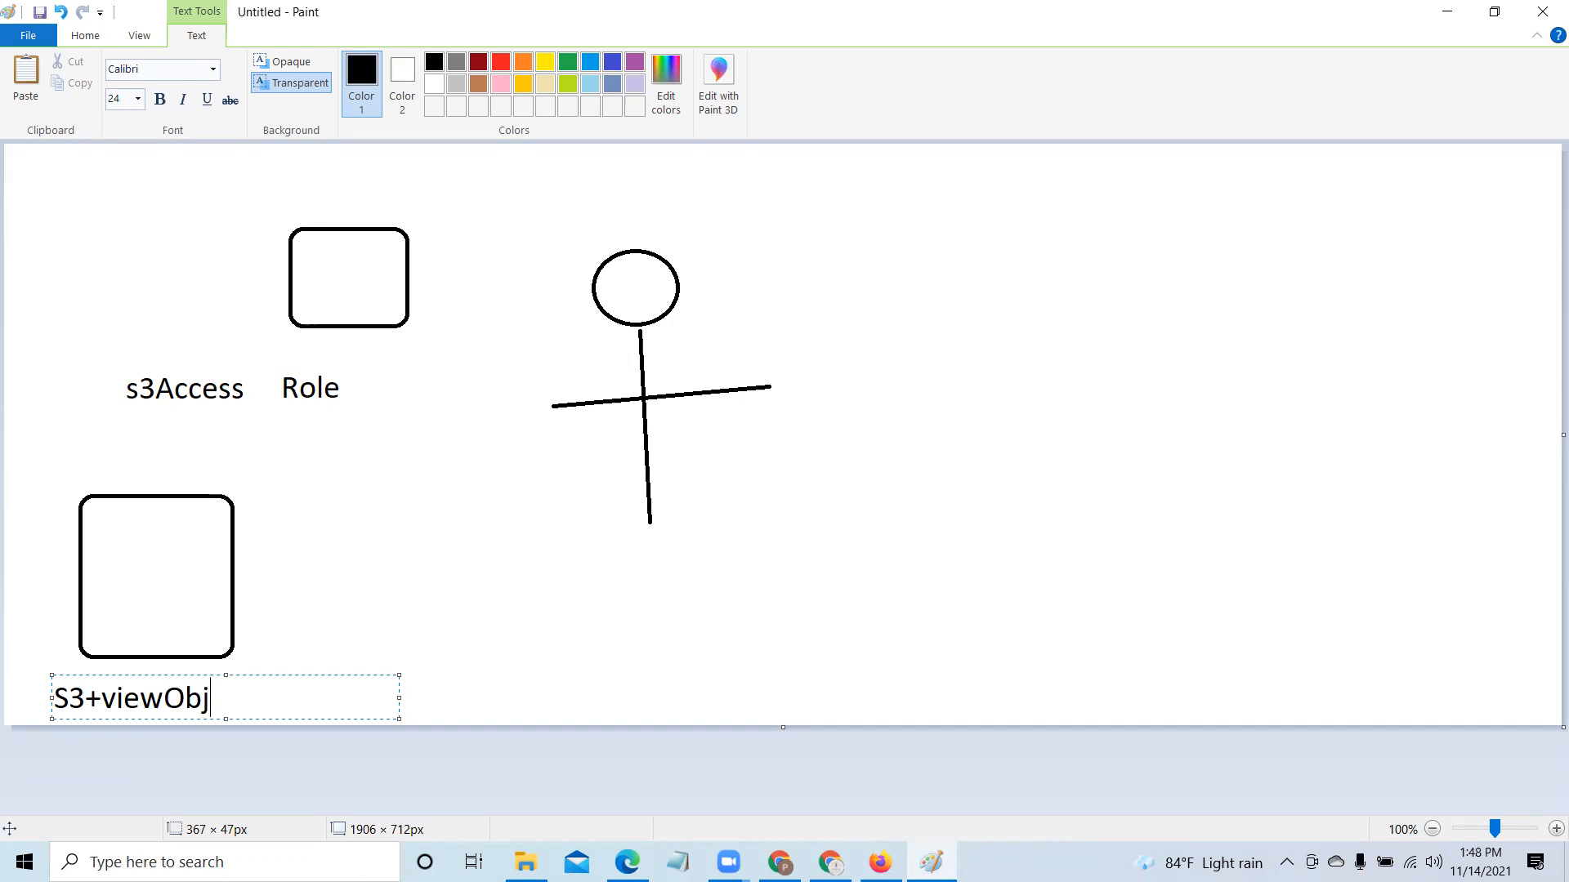
text(ects+ListBu)
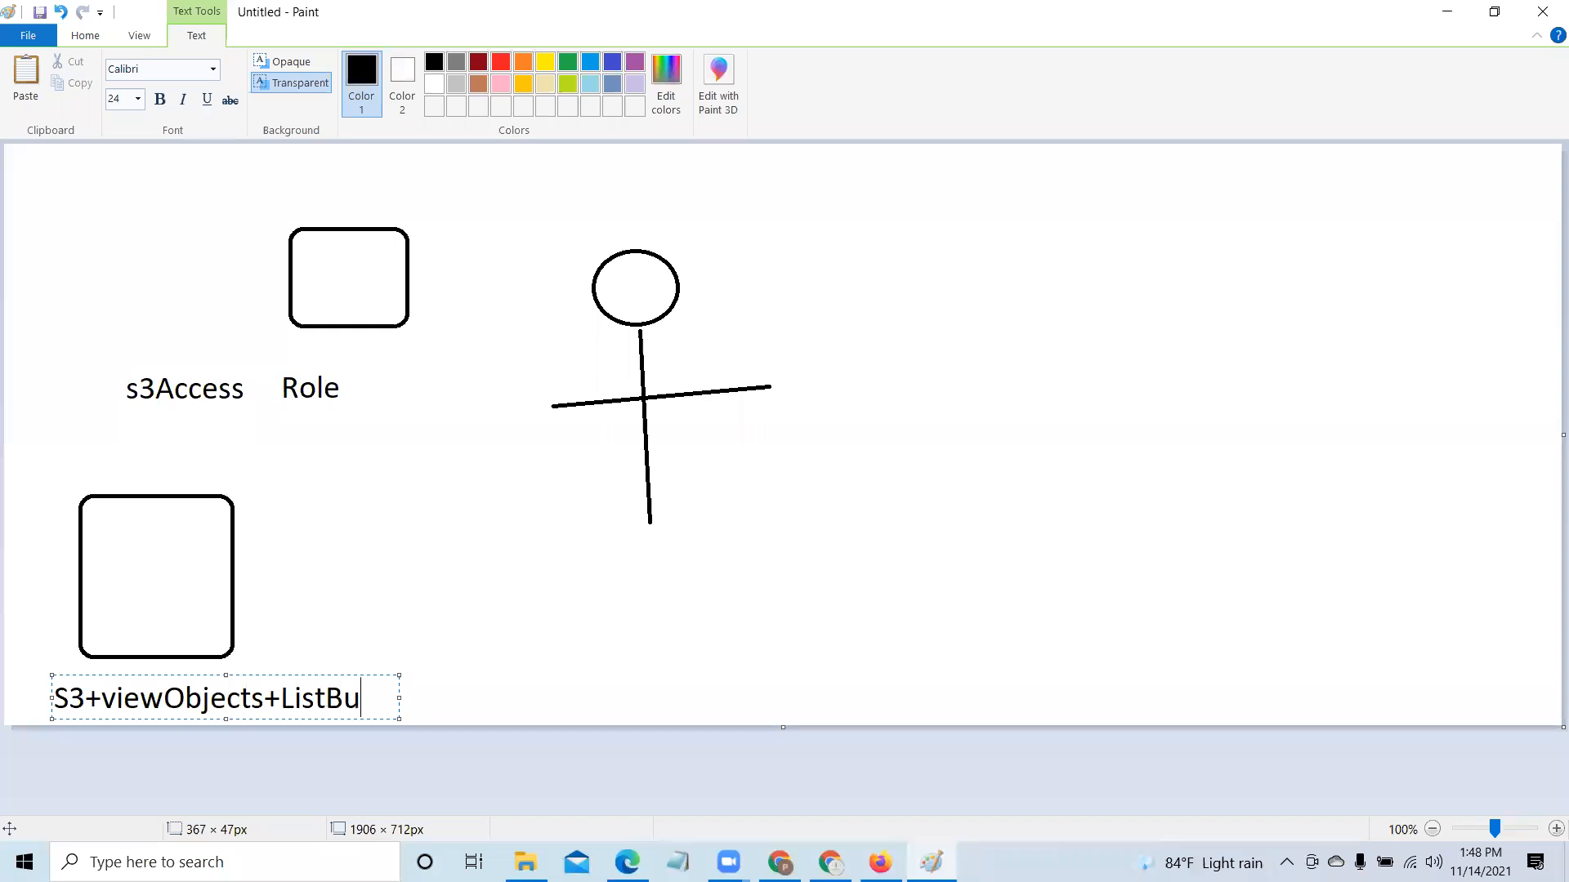
text(cket)
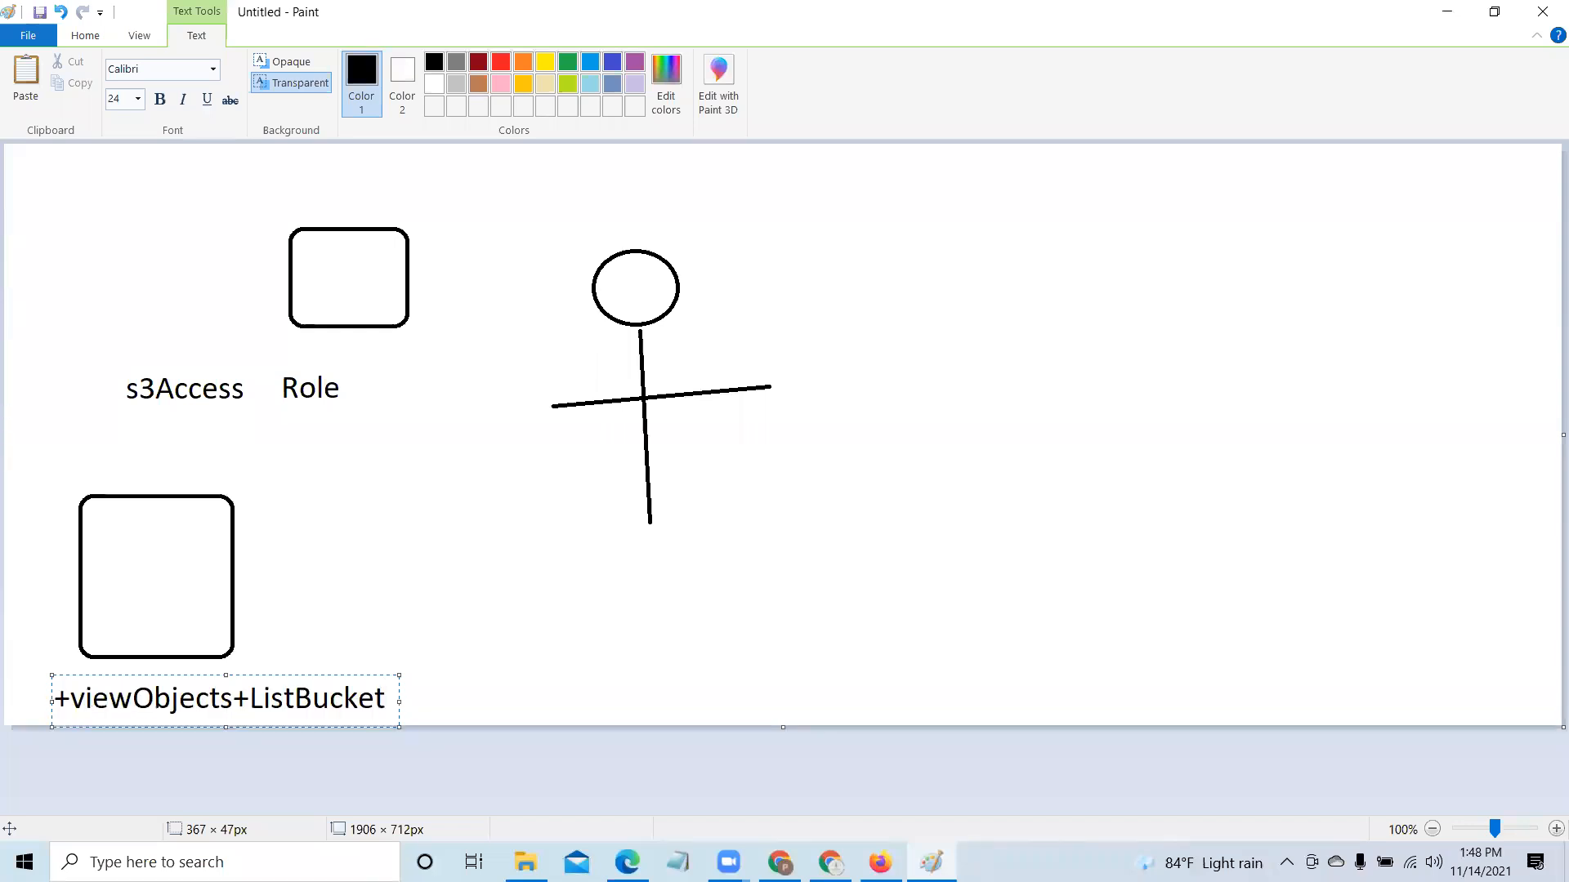
text(+)
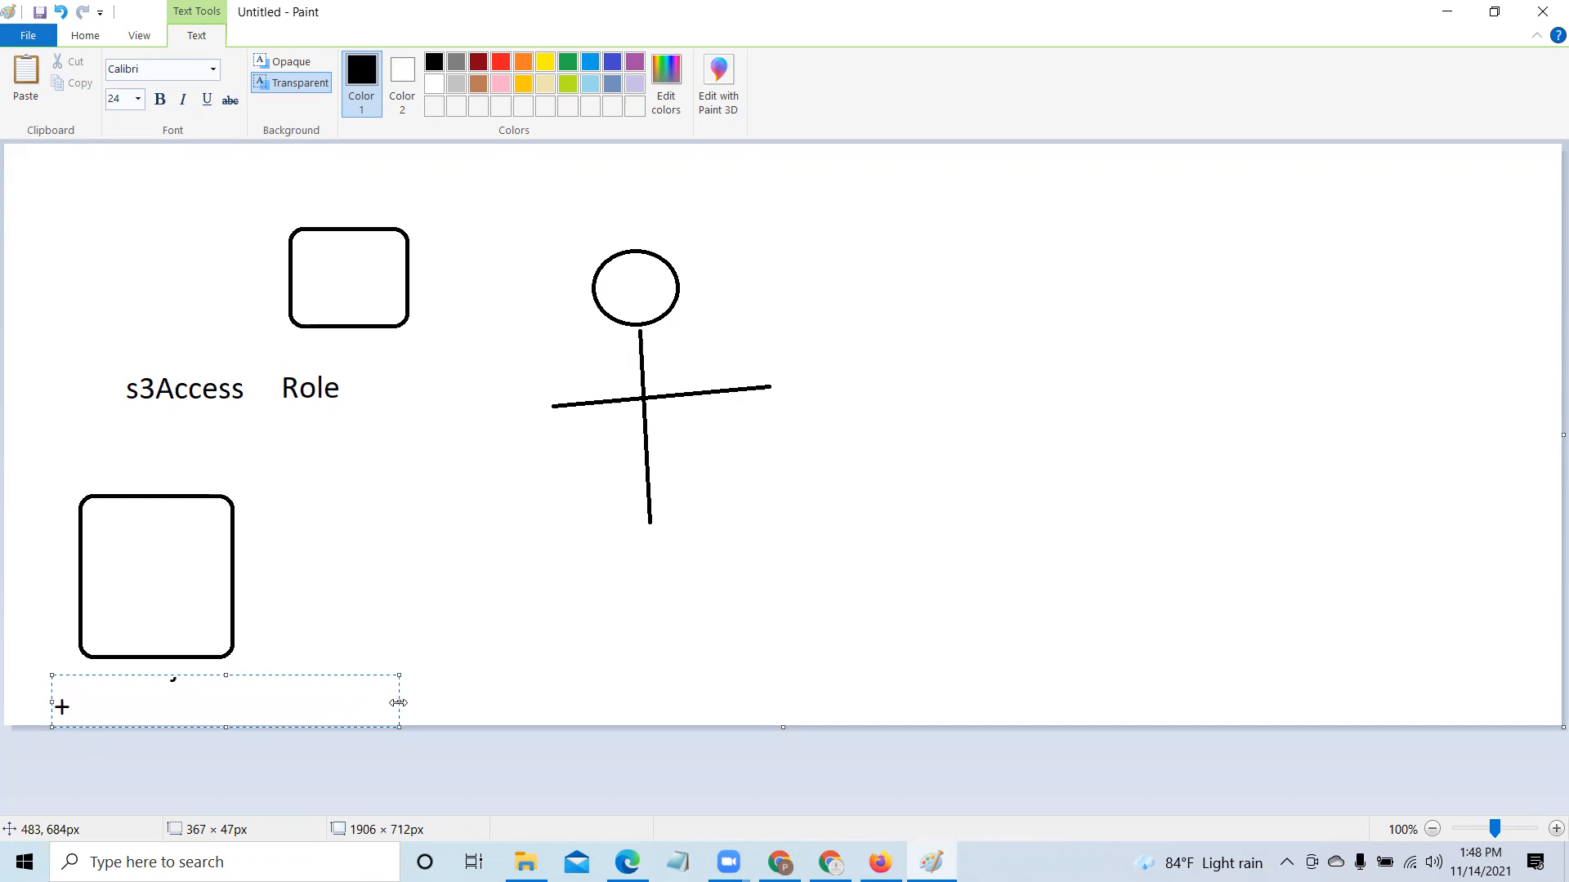
drag(398, 702, 899, 703)
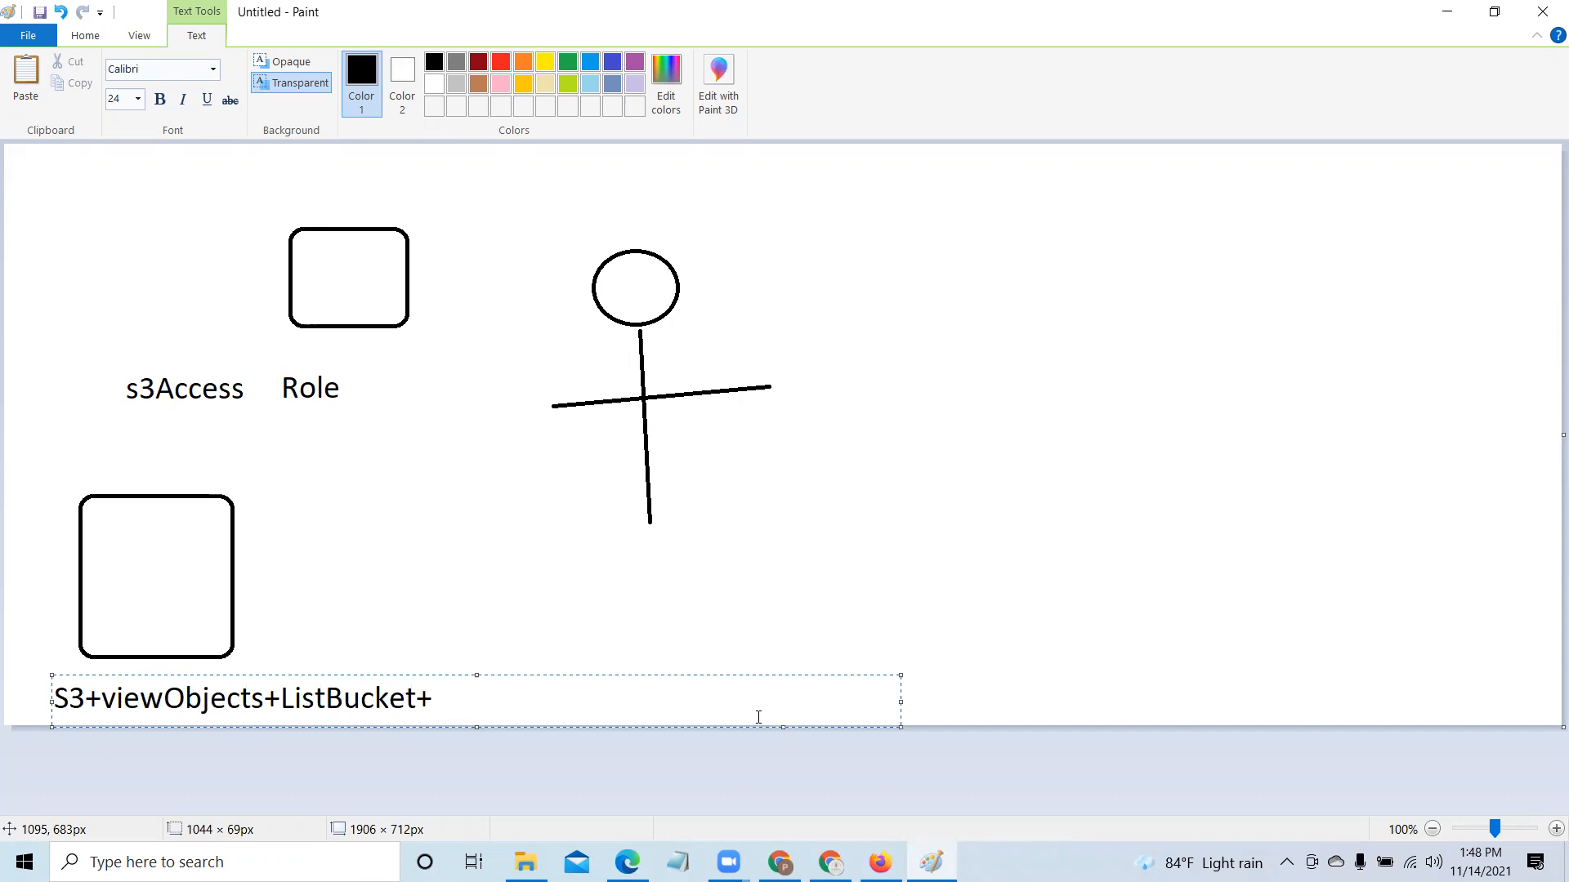
text(UploadObjectsto)
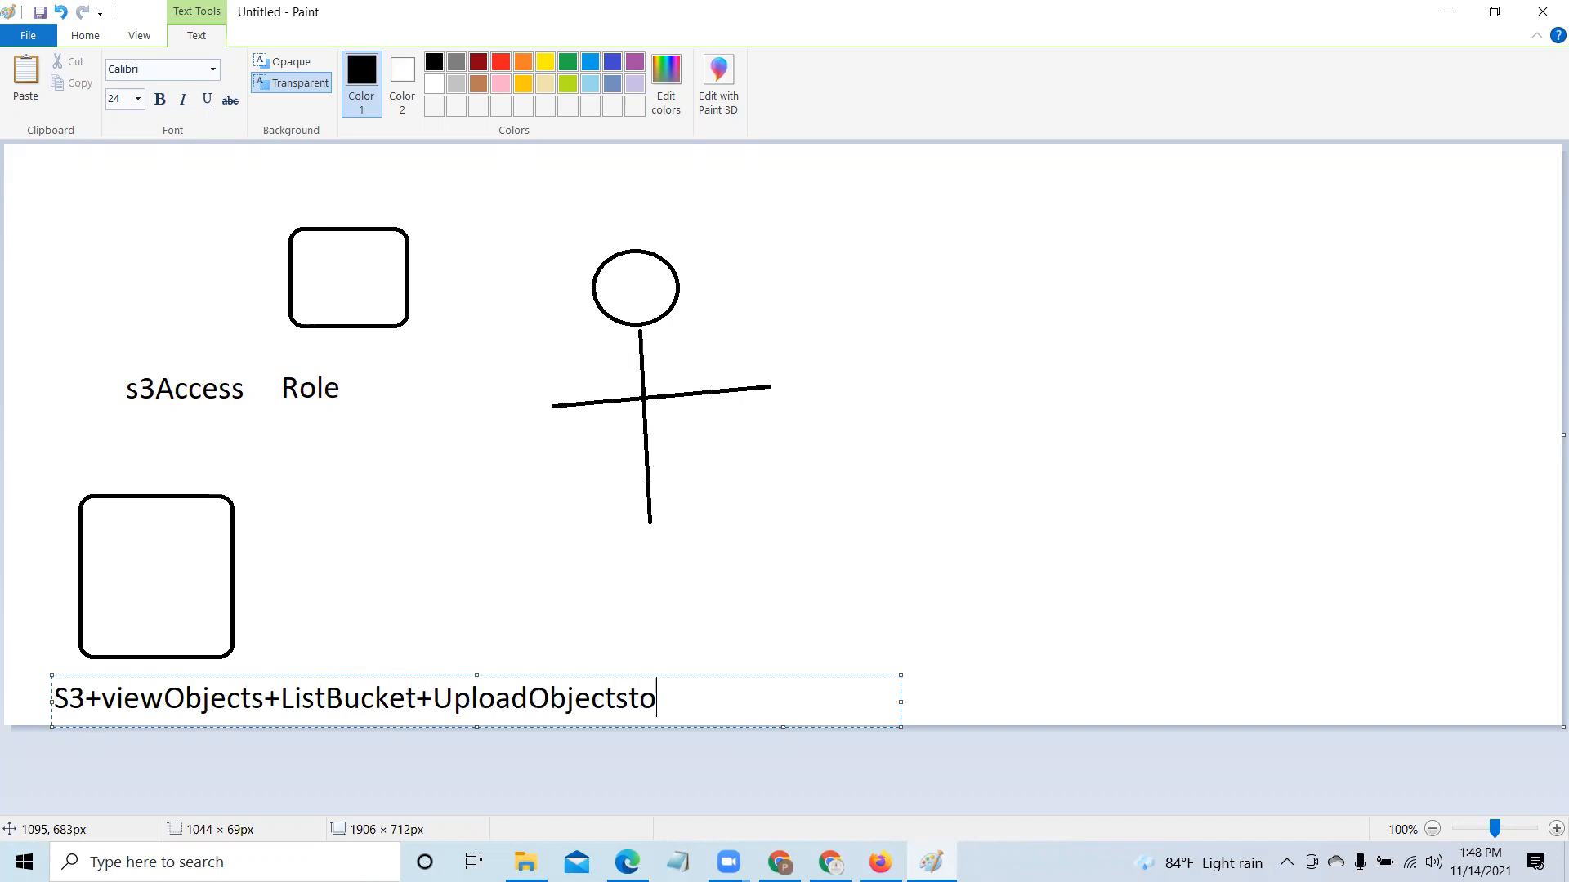
text(Bucket)
click(949, 619)
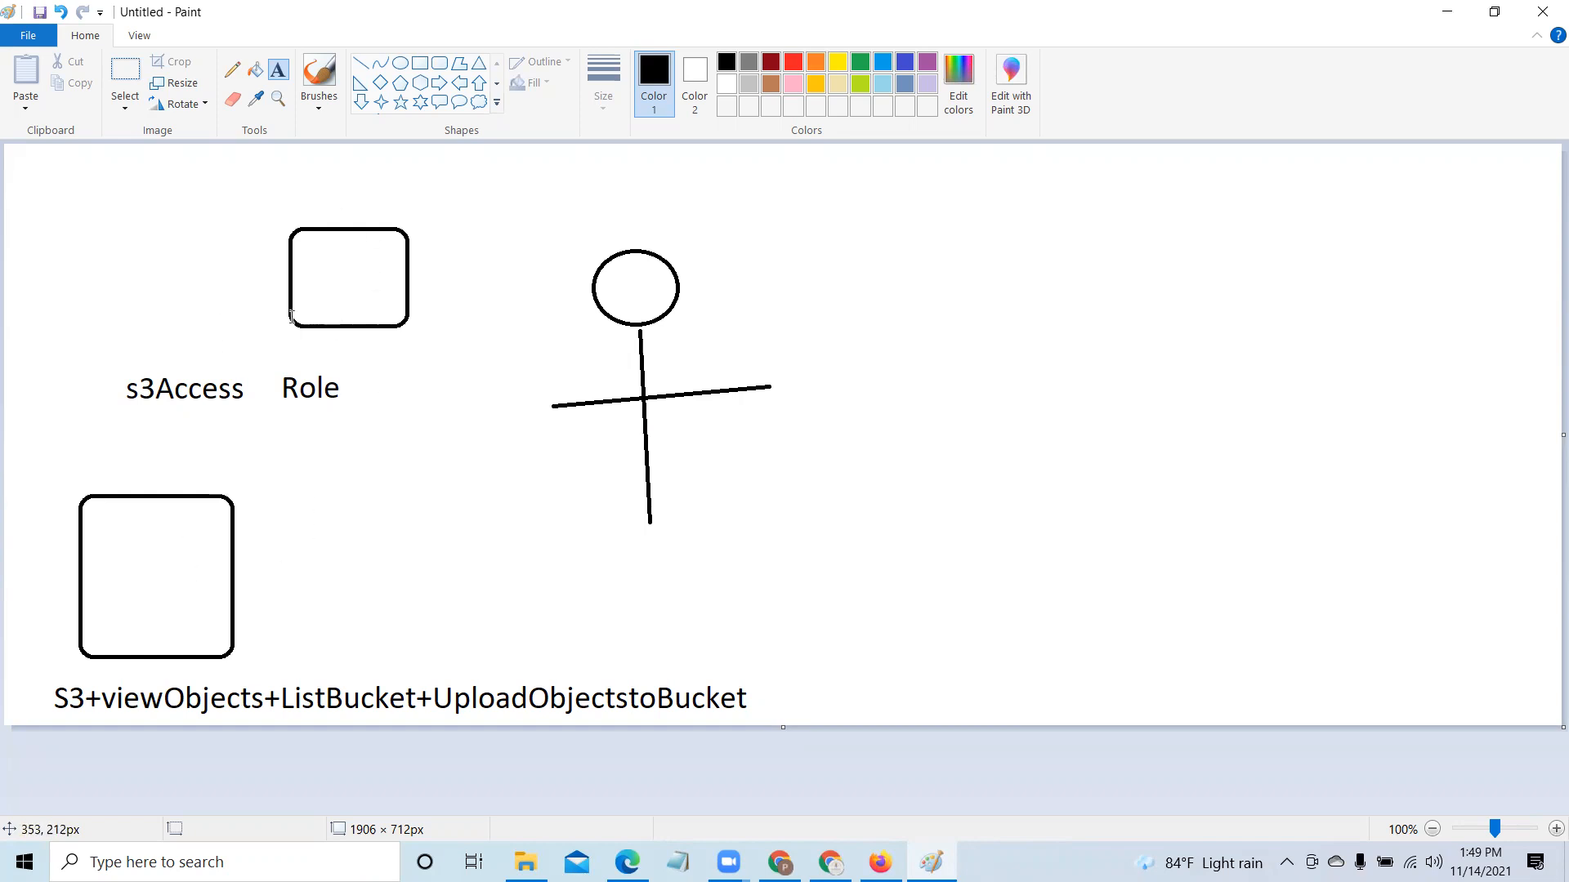
Step: Switch to the browser to view the IAM policies list, then return to the Paint drawing
click(1446, 11)
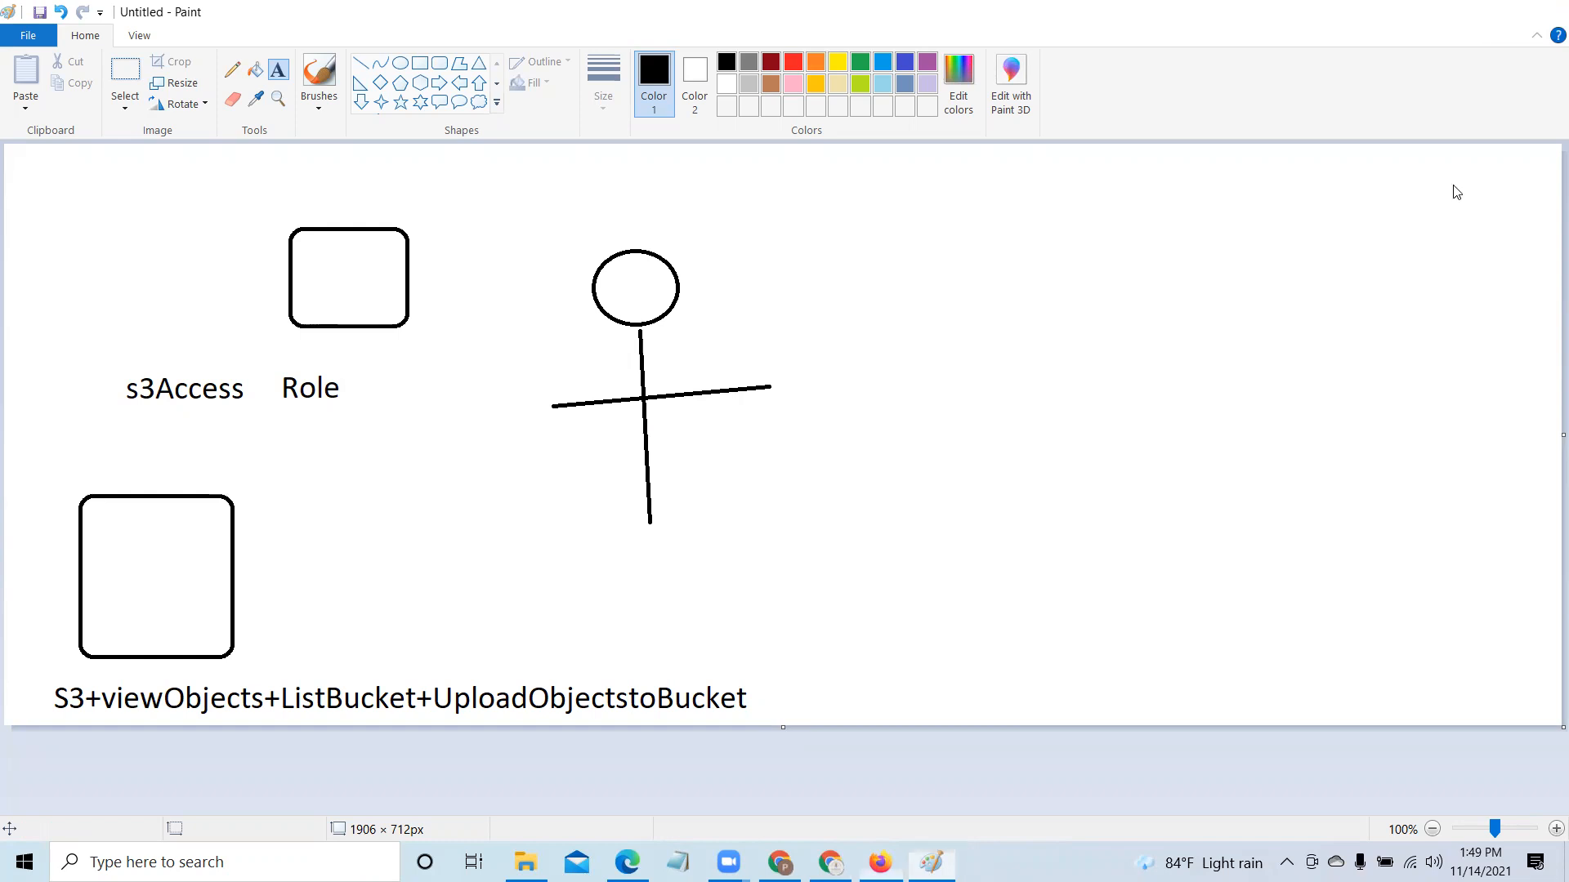
click(57, 432)
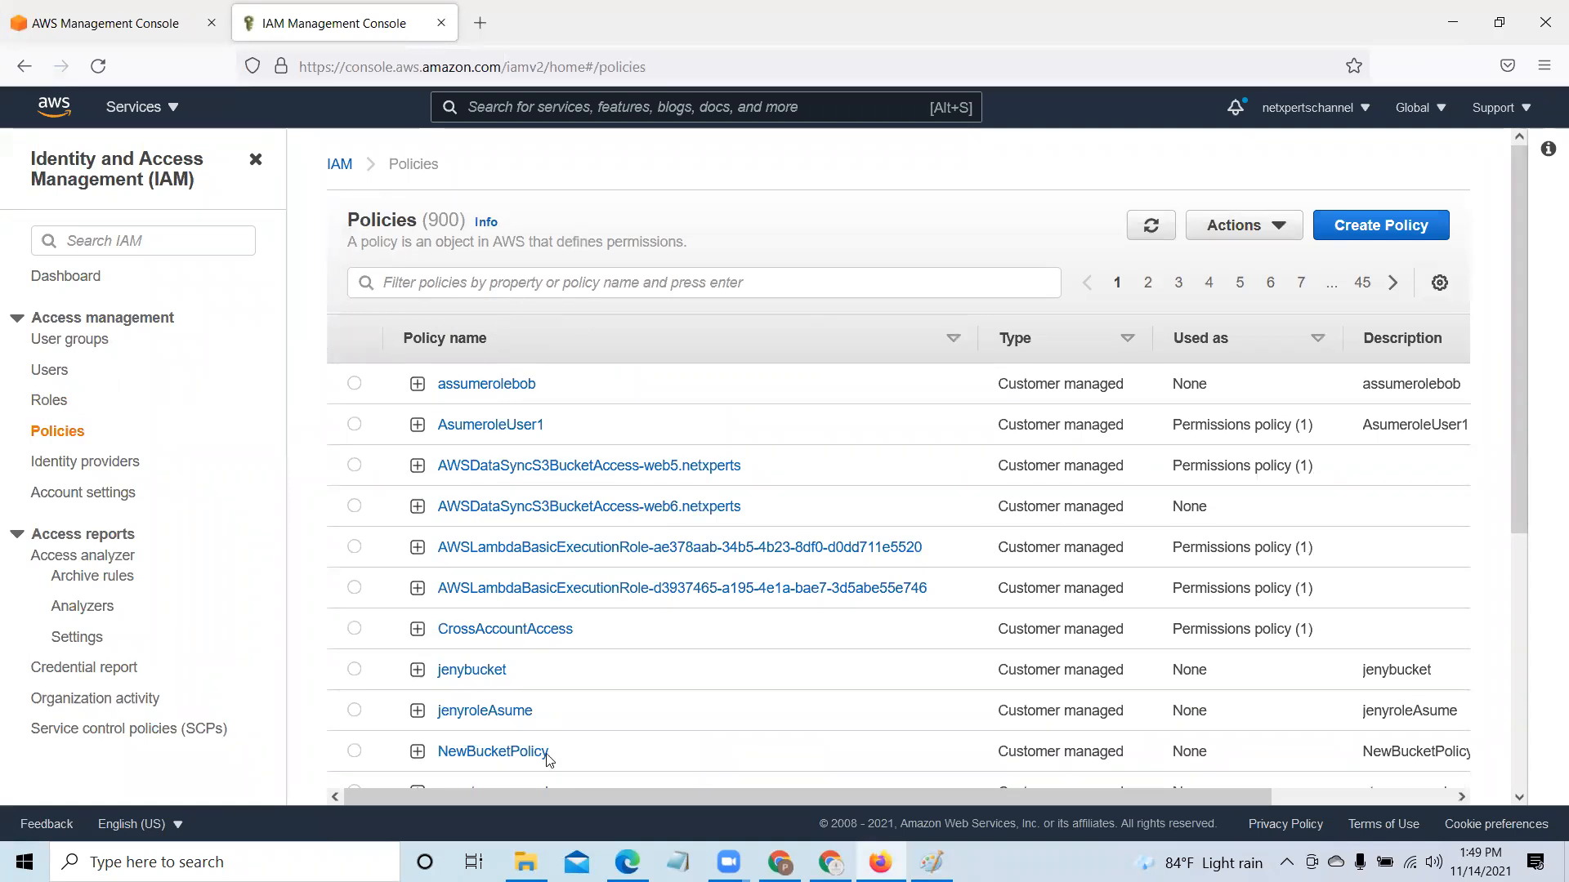
click(931, 862)
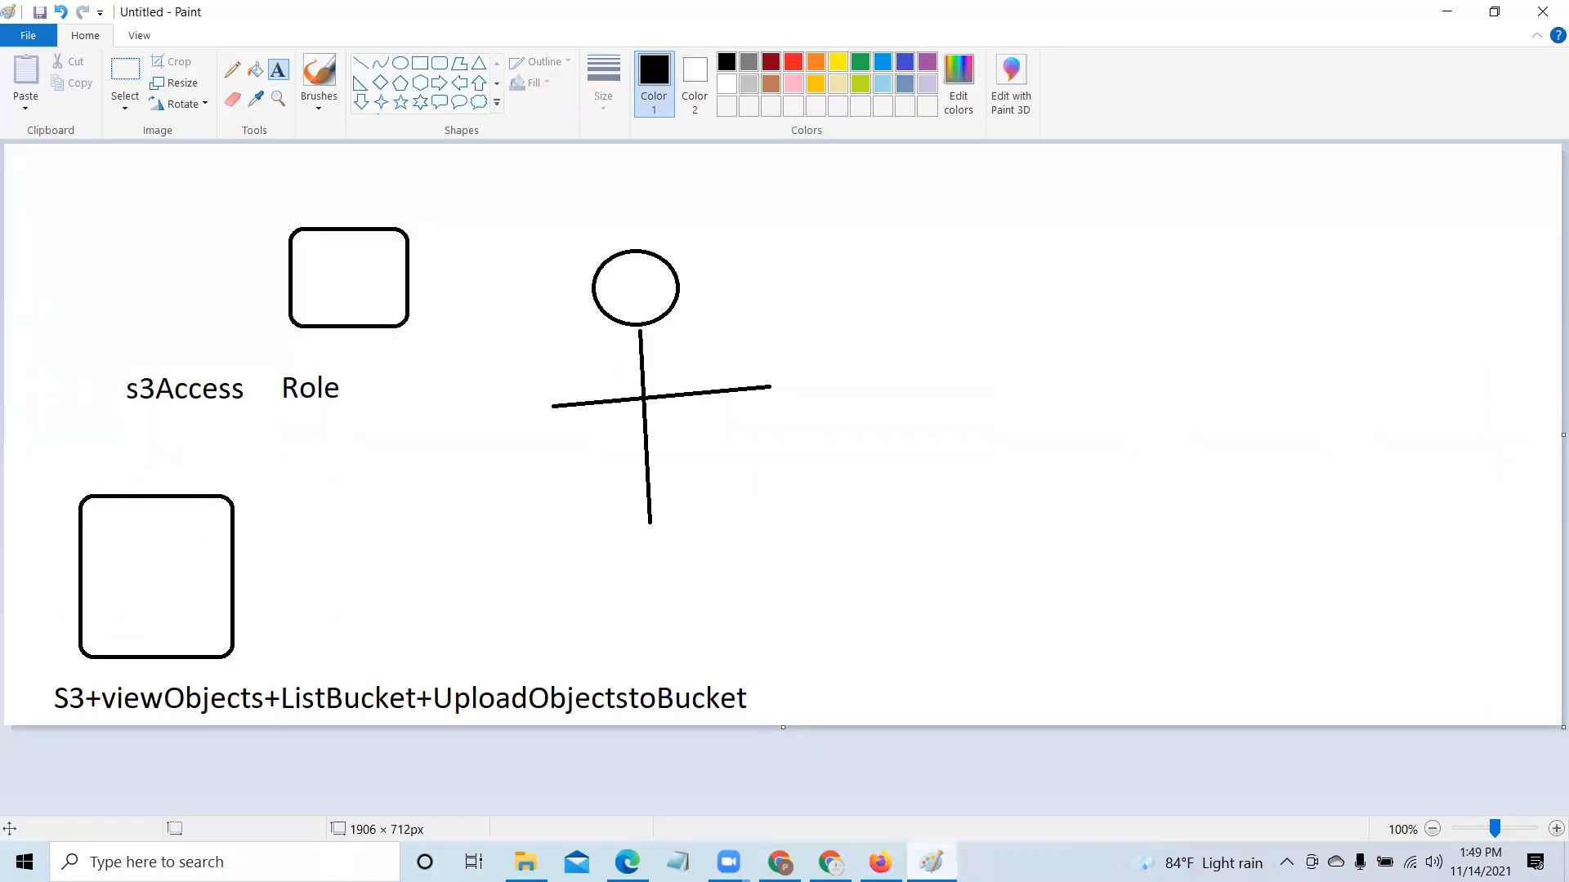
Step: Switch to the browser, start creating a new IAM policy and choose S3 as its service
click(880, 862)
click(1407, 233)
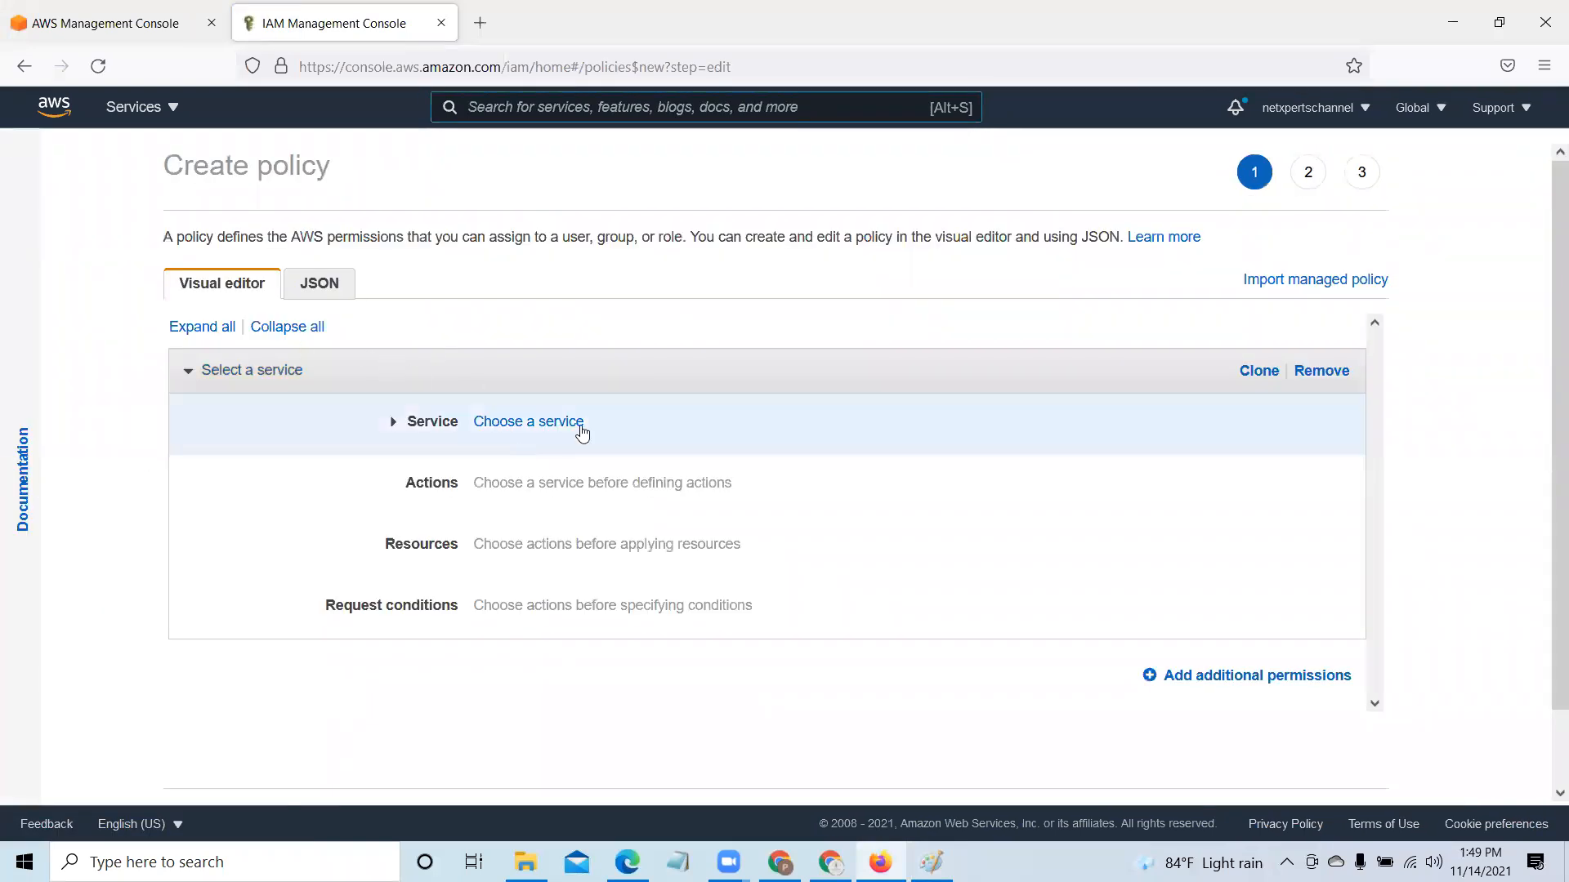
click(578, 422)
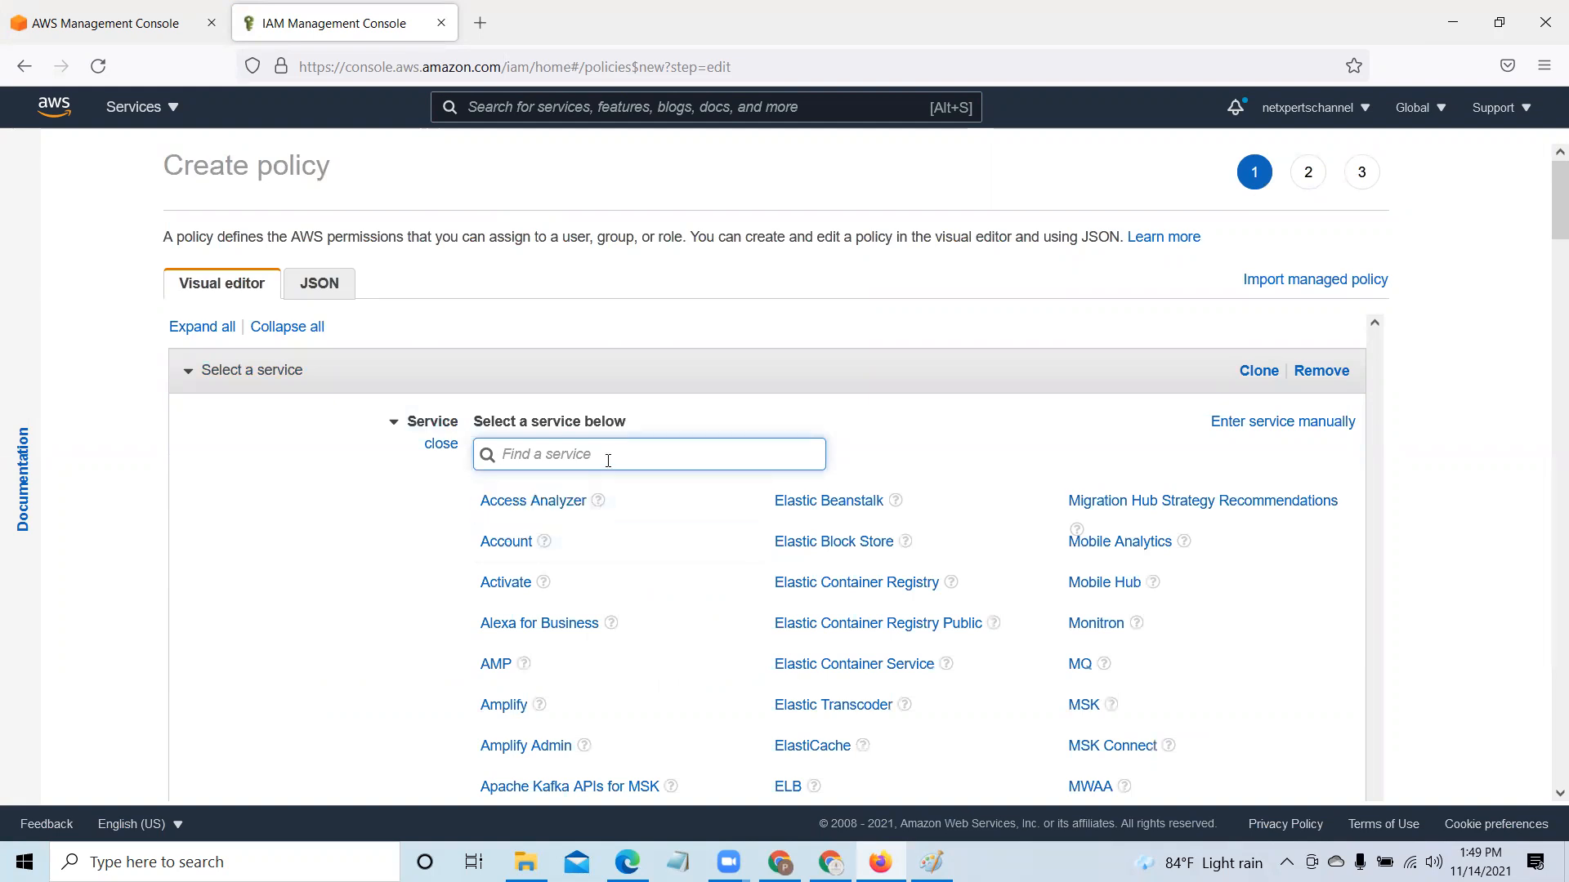
text(S3)
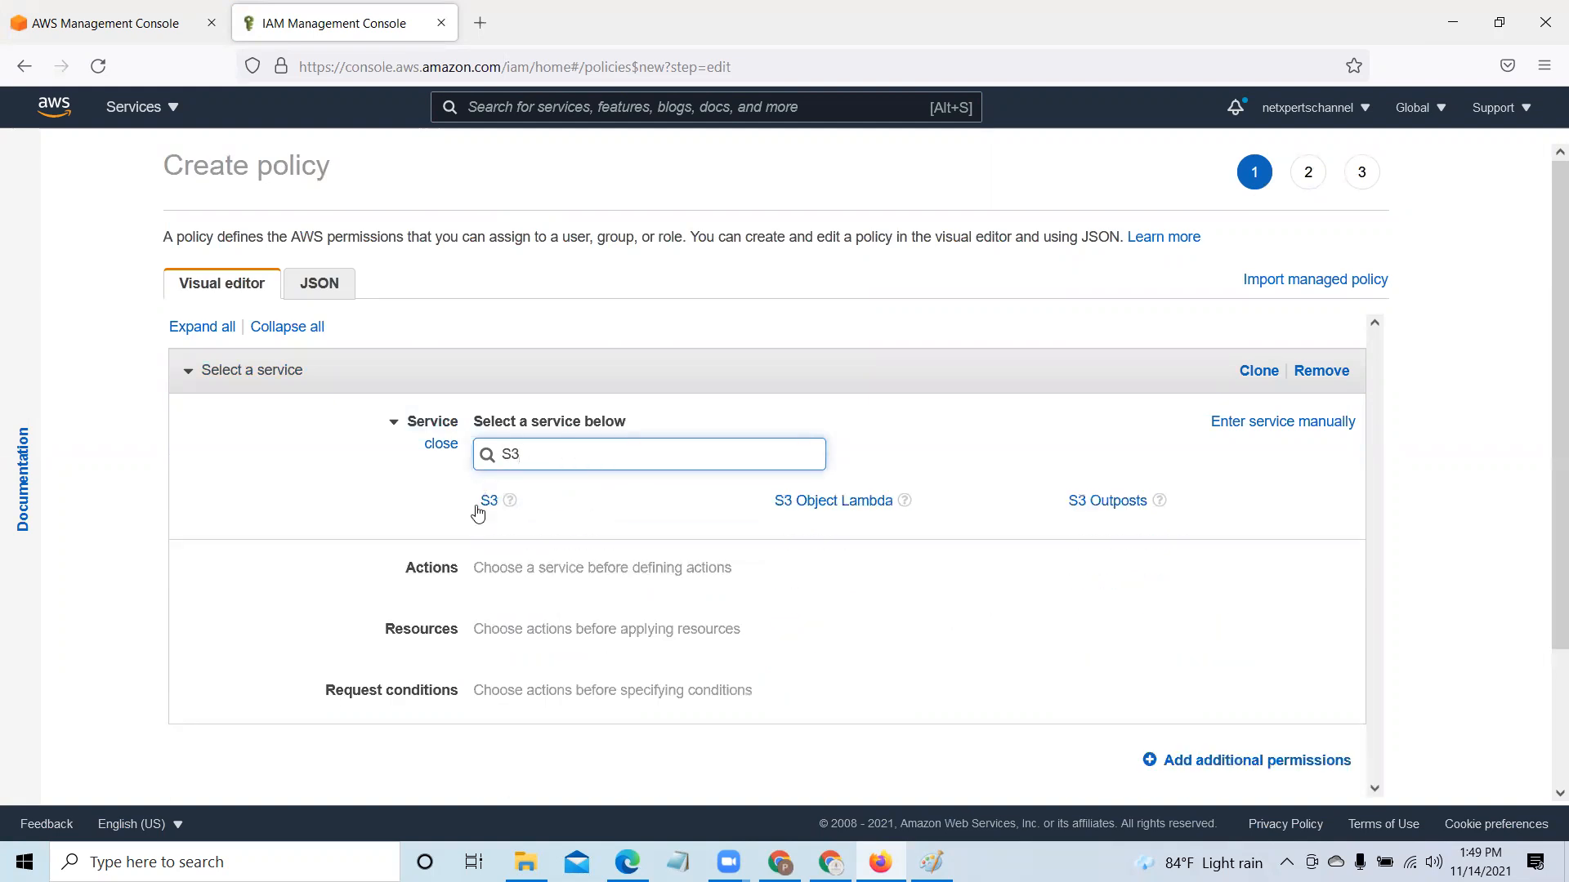
click(483, 511)
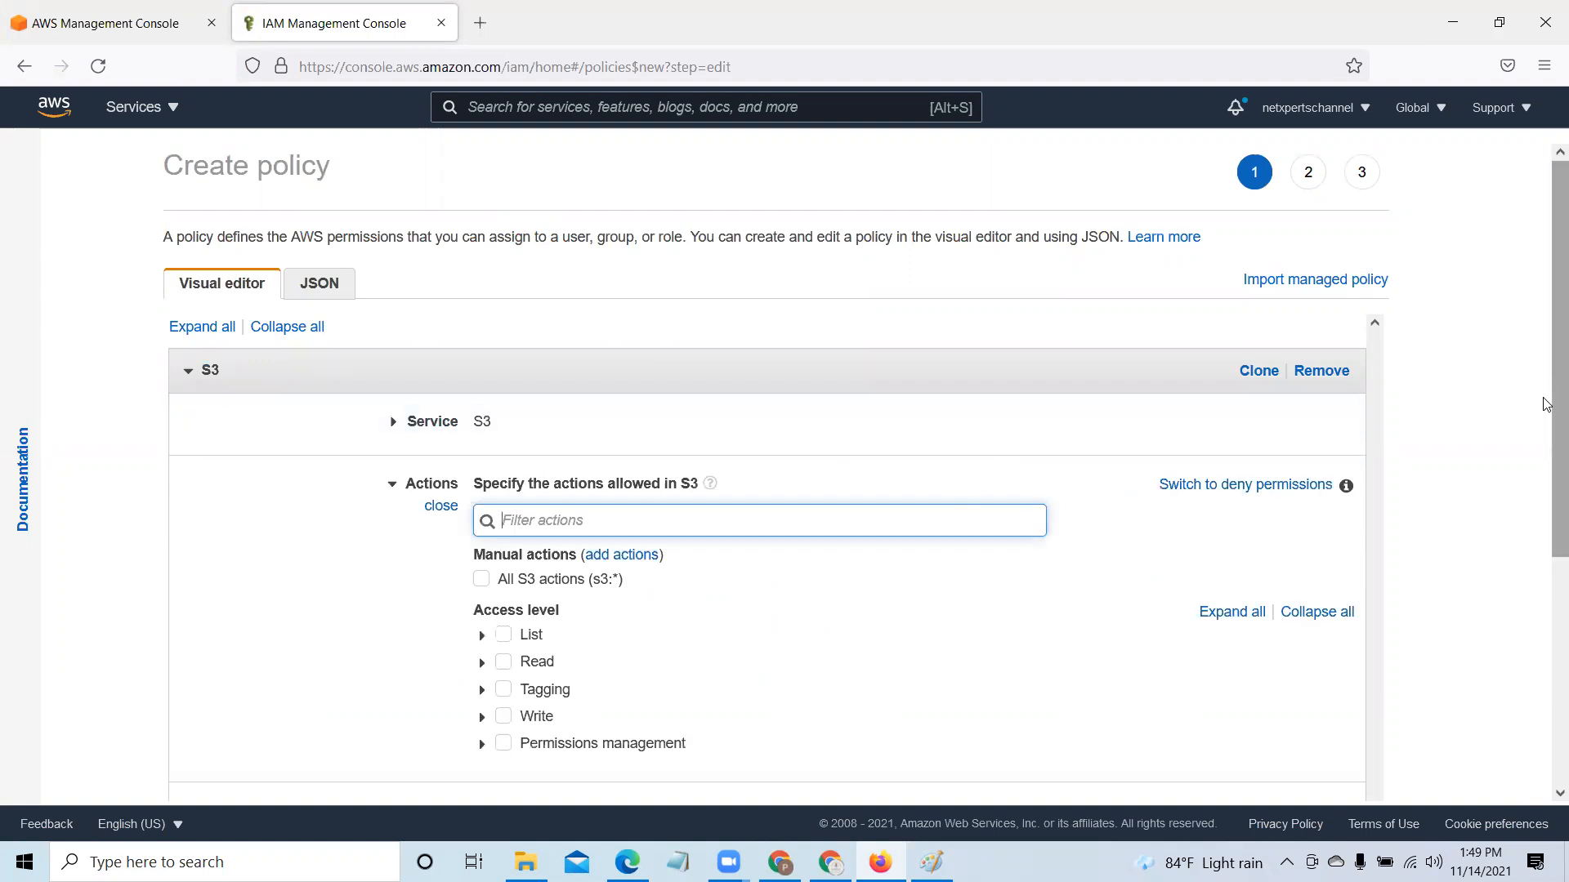
Step: Allow the ListAllMyBuckets and ListBucket actions from the List access level
scroll(1547, 408, down, 1)
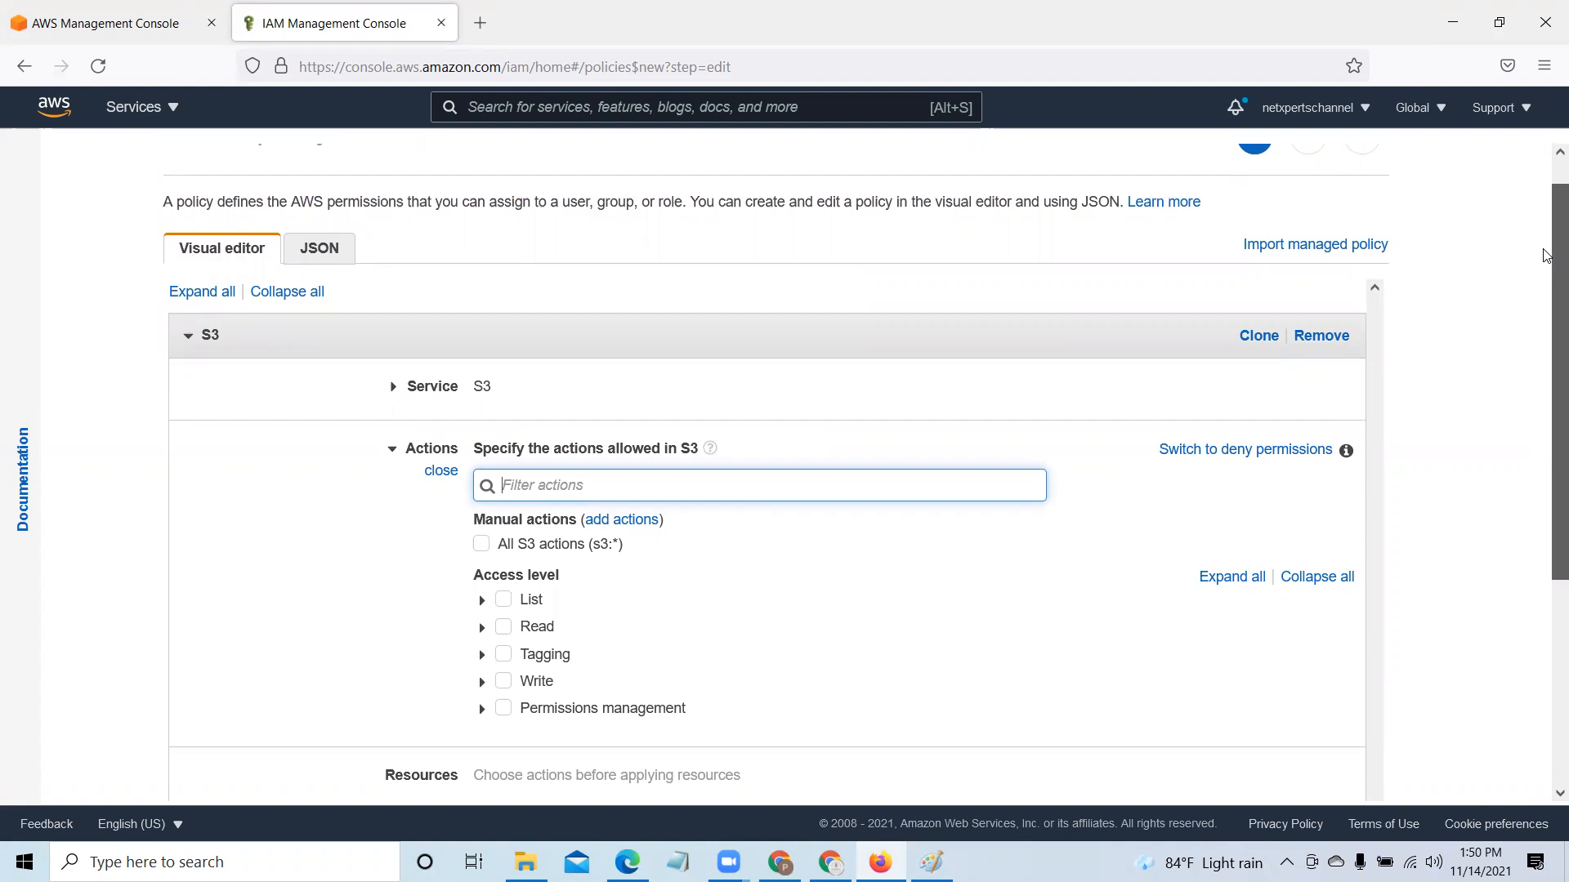
scroll(1546, 274, down, 3)
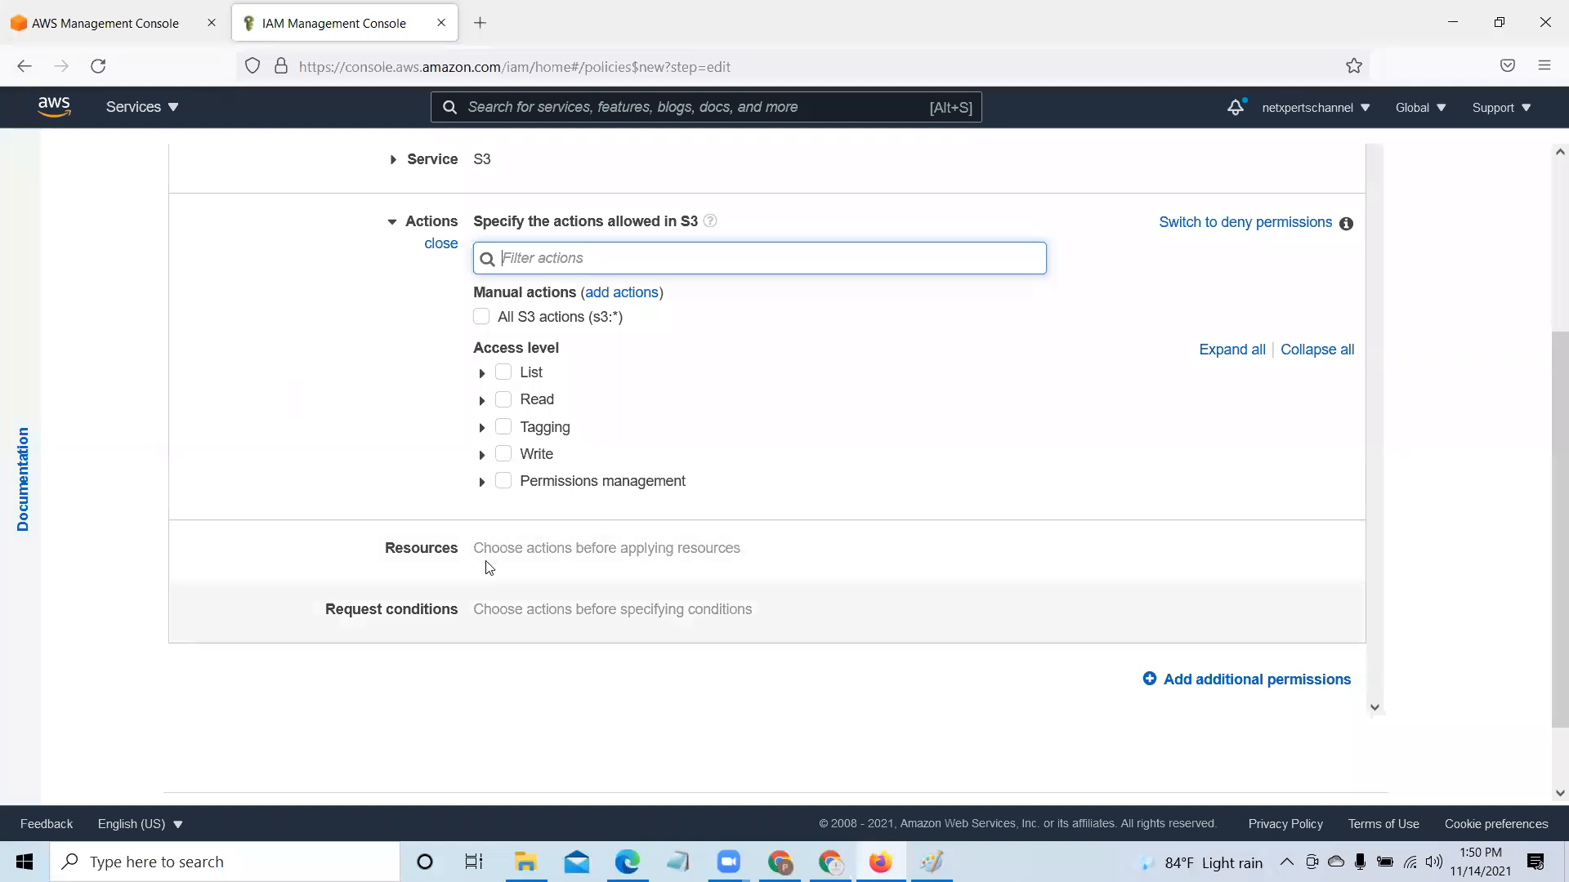
click(482, 374)
click(504, 486)
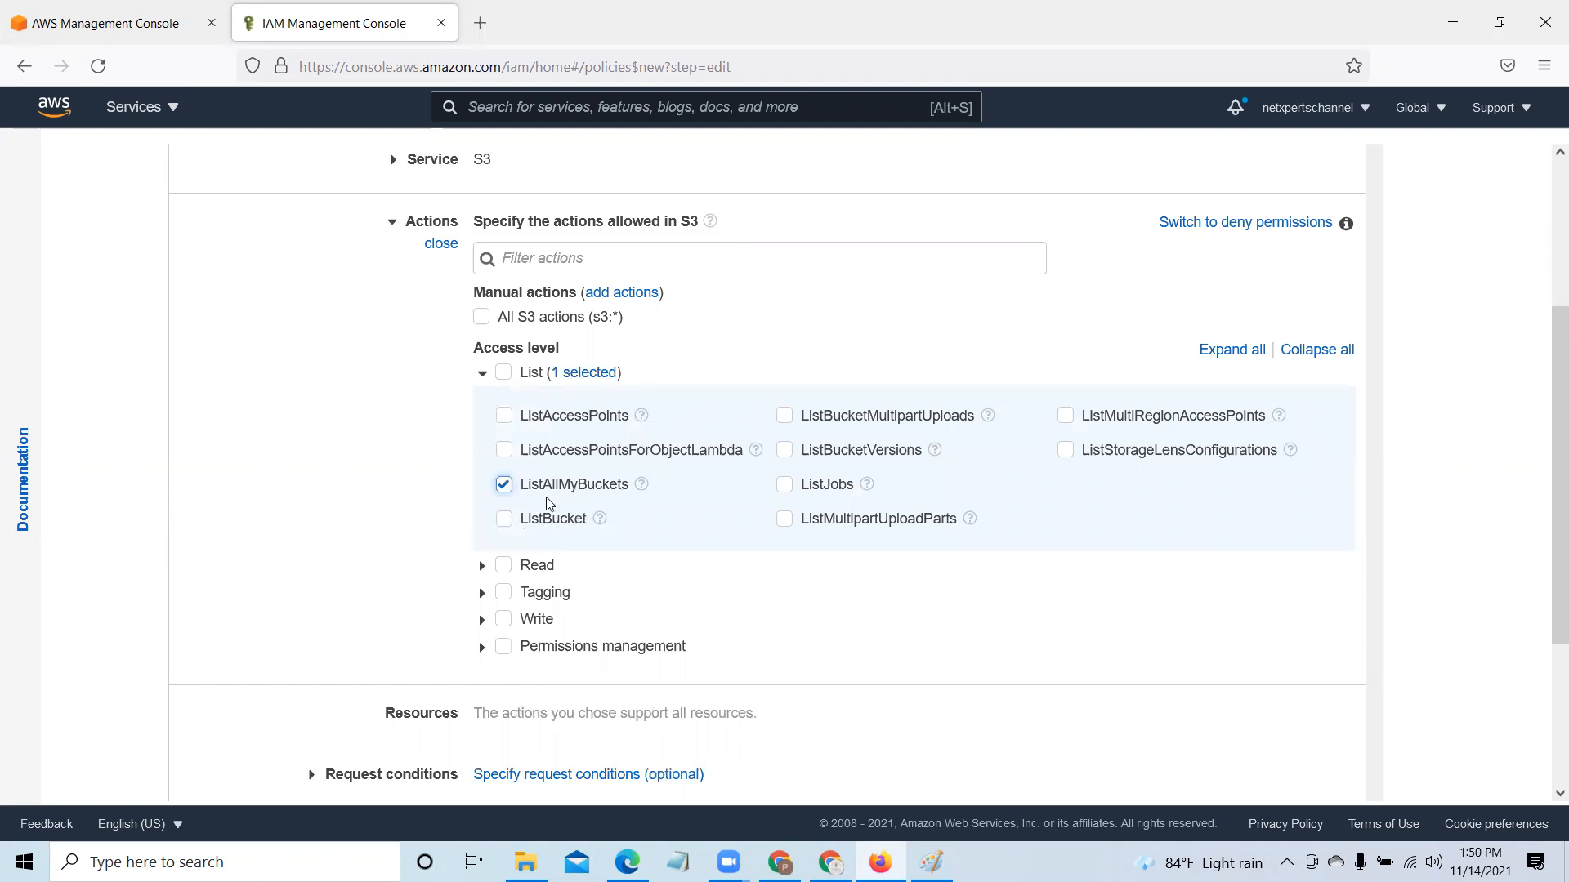
click(504, 519)
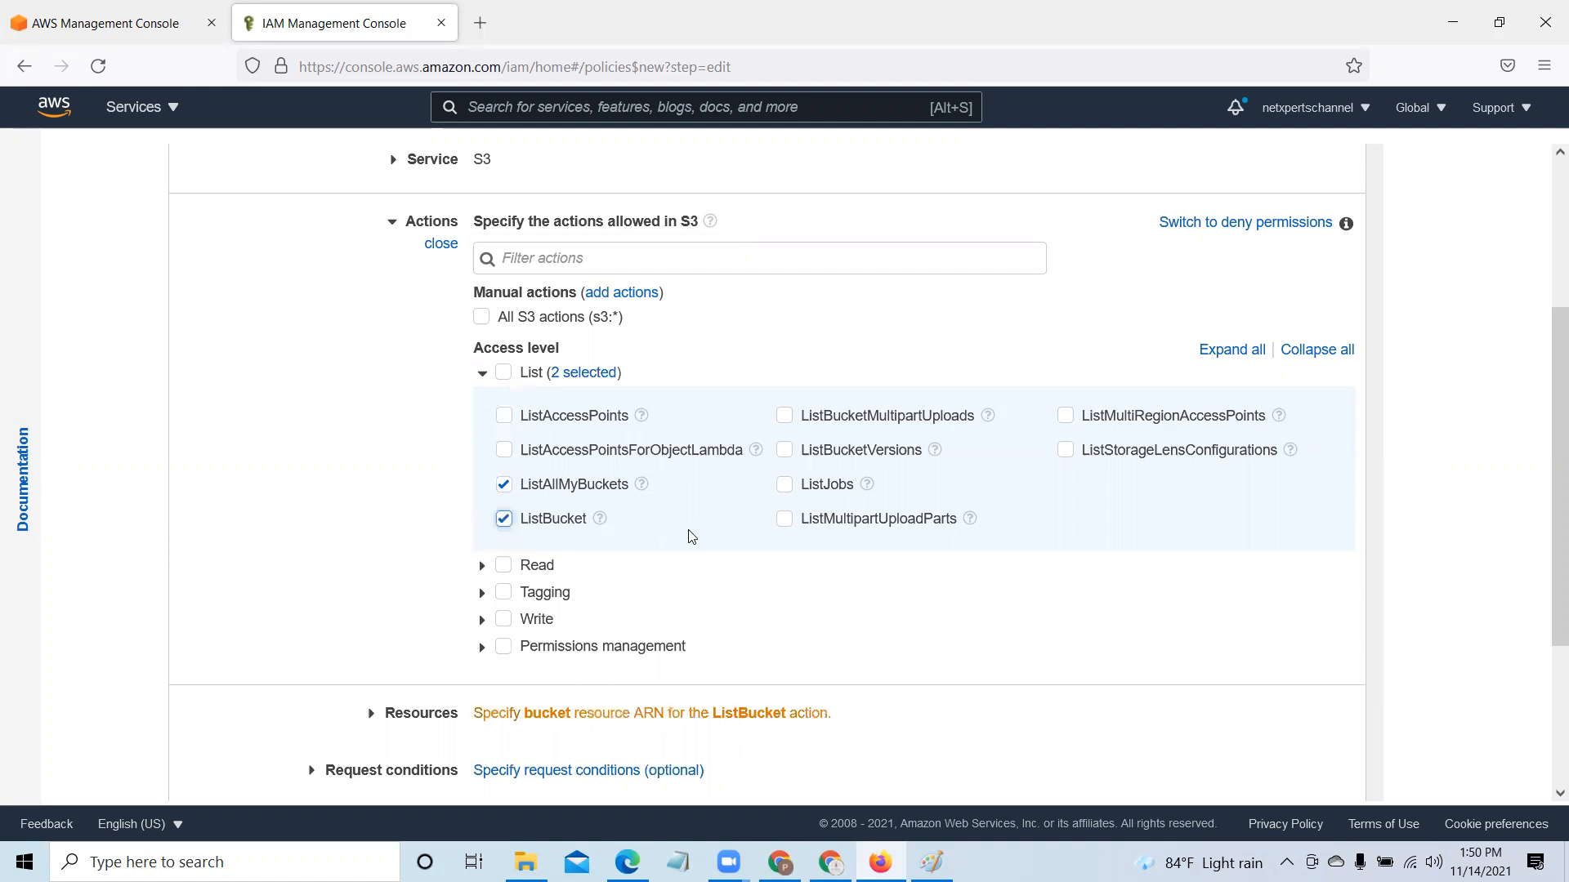
Step: Allow the GetObject action from the Read access level, review the other read actions and collapse the list
scroll(579, 541, down, 1)
click(483, 473)
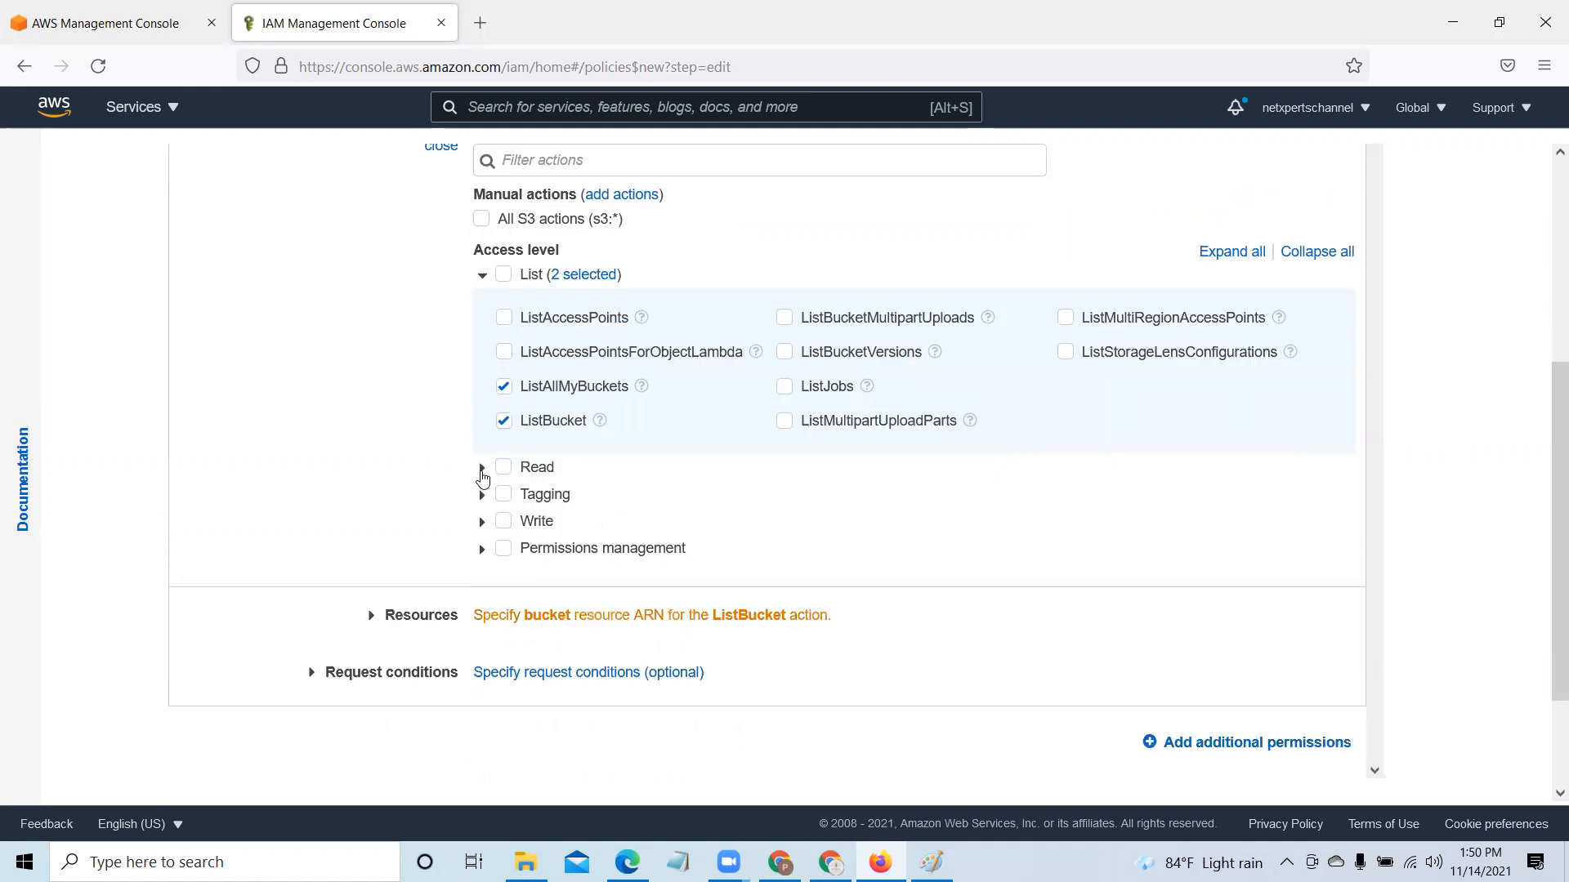
scroll(946, 558, down, 1)
click(1065, 446)
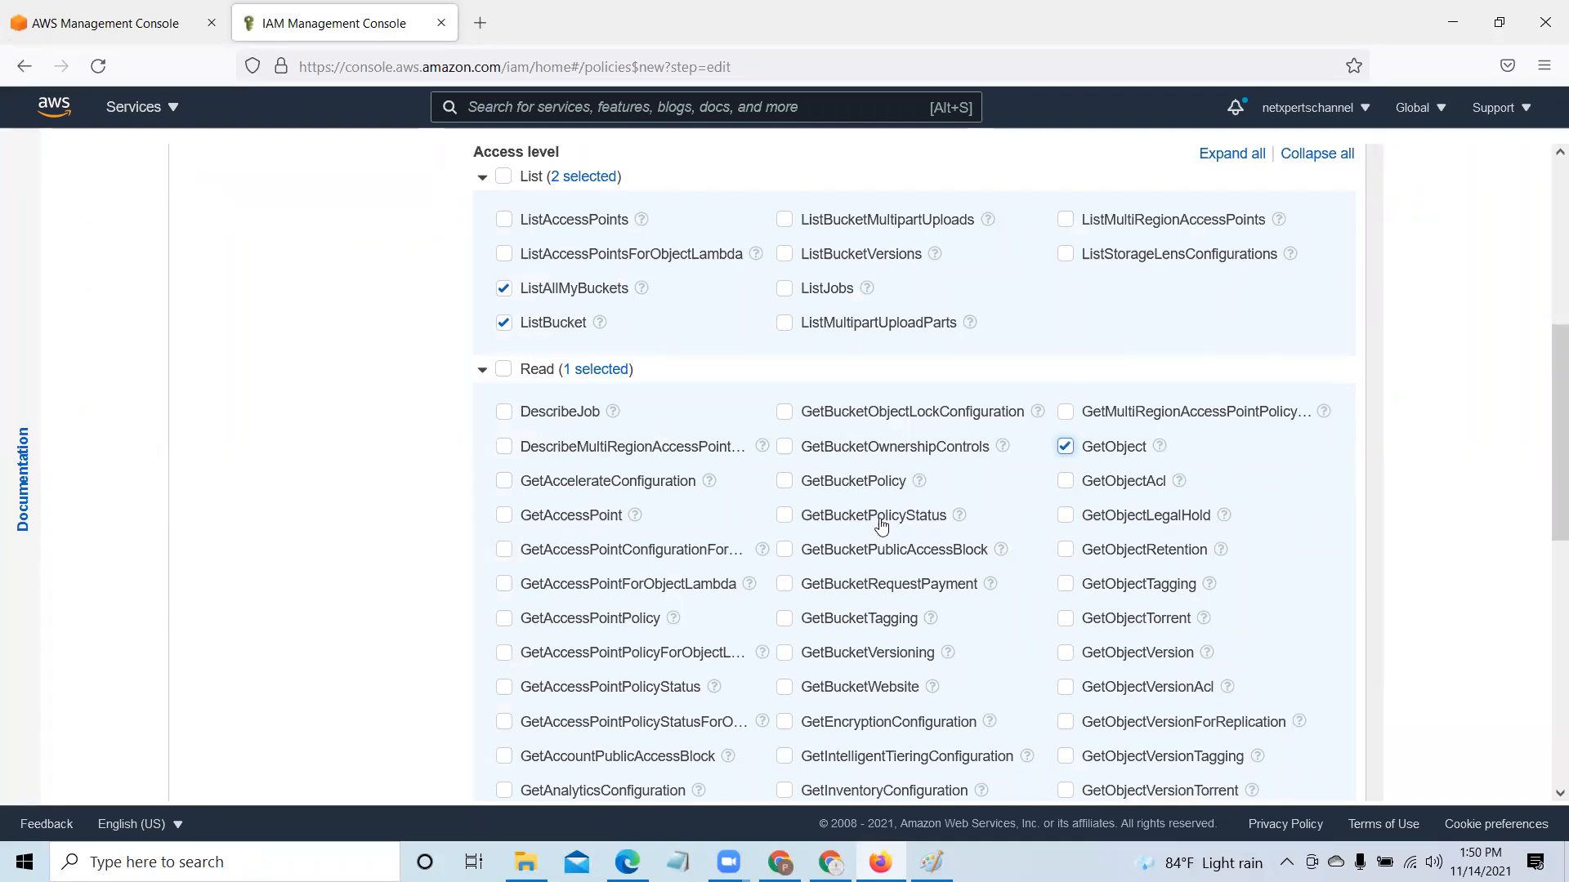
scroll(1266, 546, down, 1)
scroll(1266, 546, down, 2)
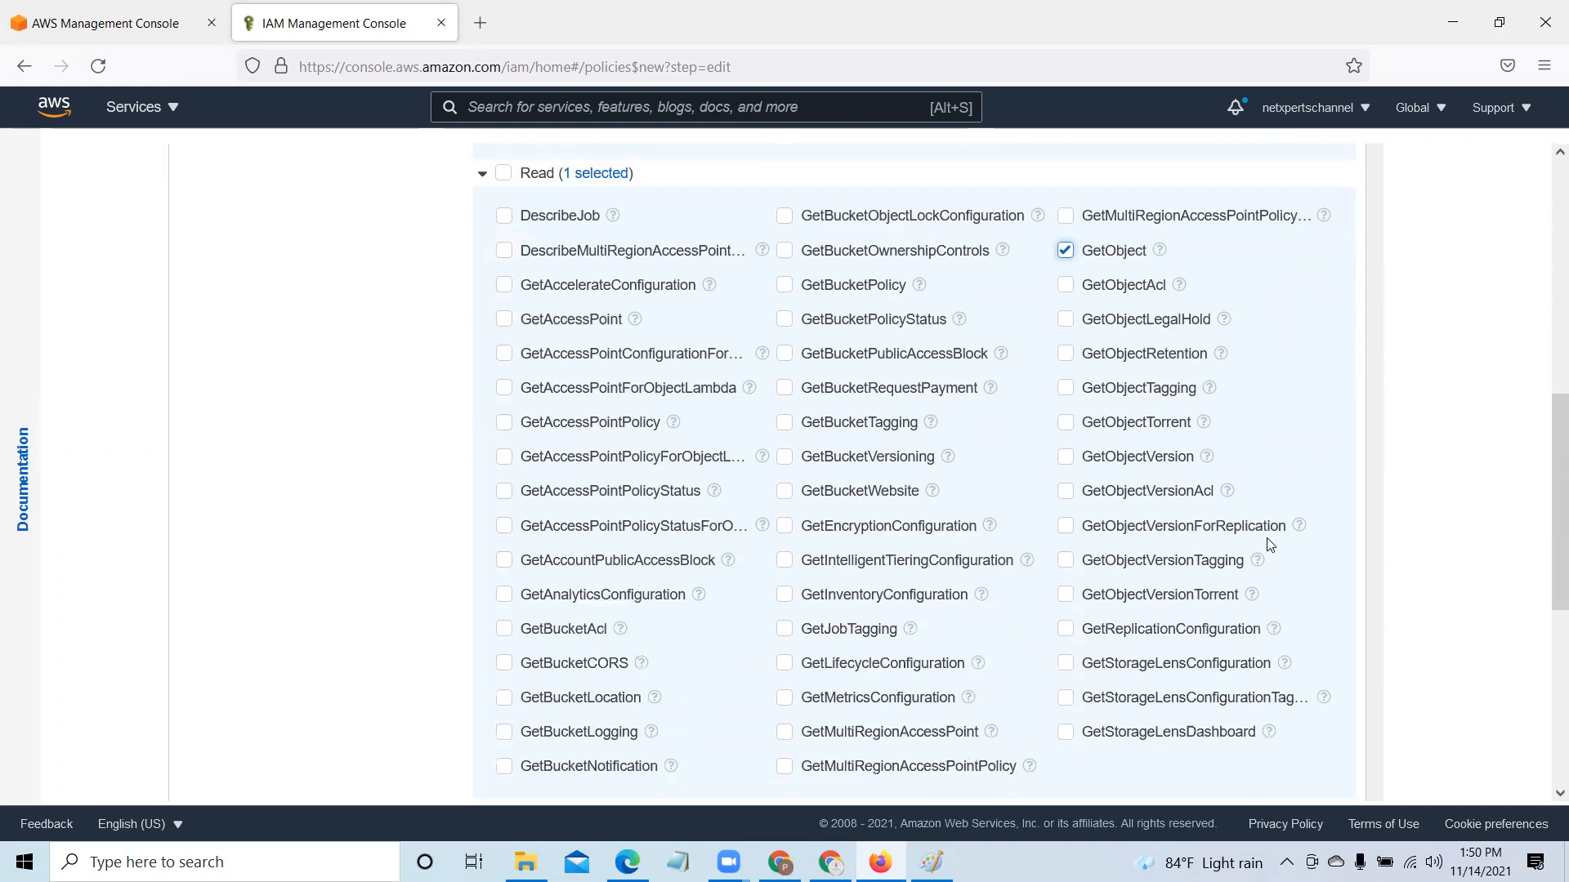
scroll(1269, 545, up, 1)
scroll(1270, 545, down, 3)
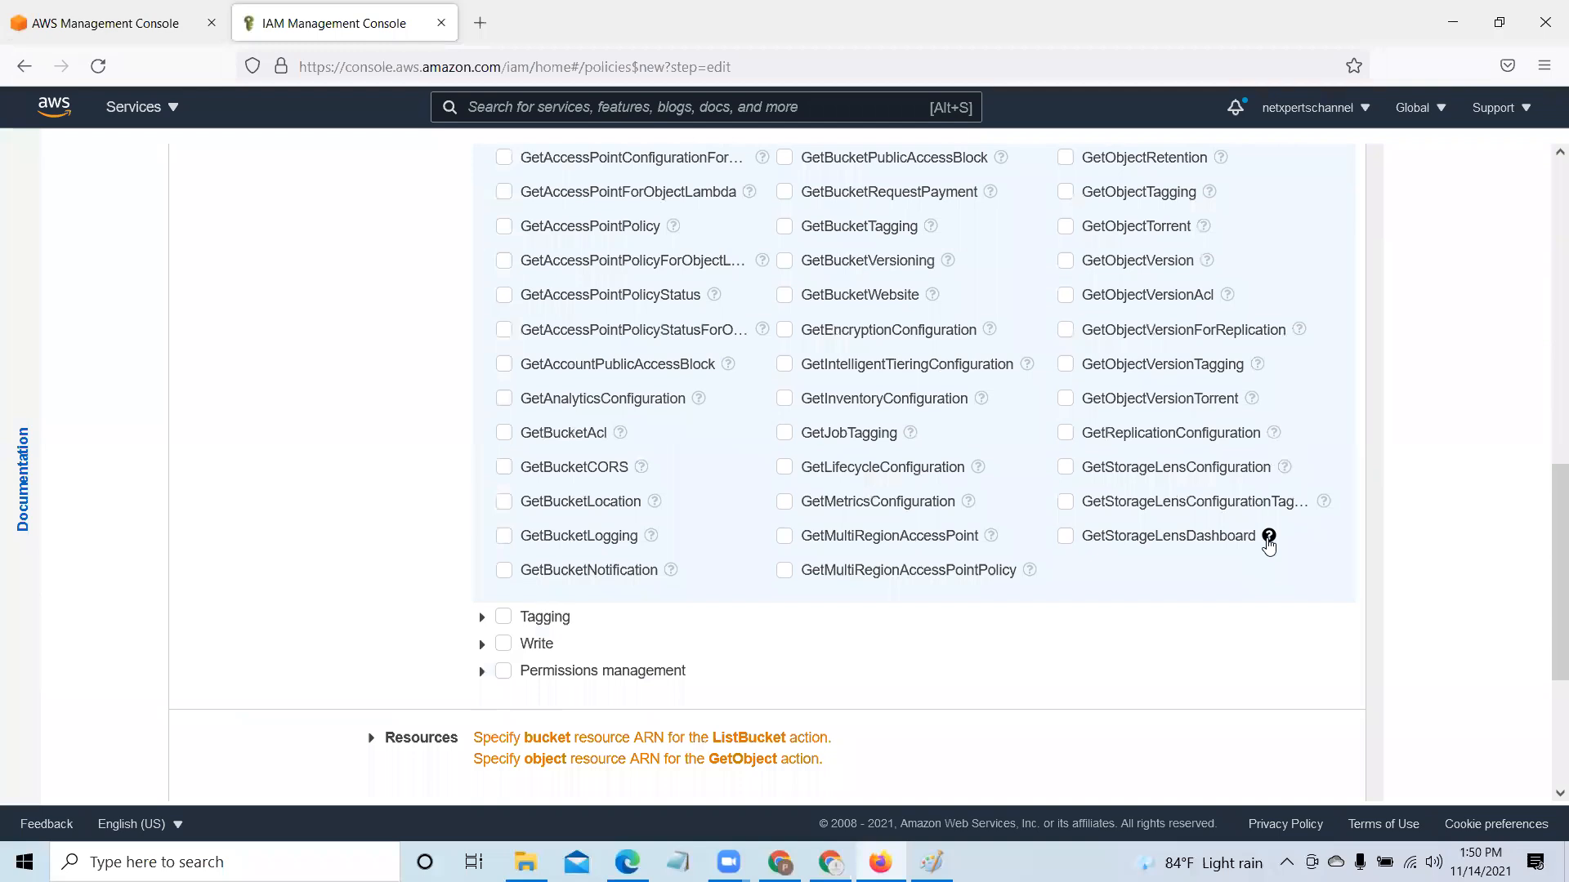
scroll(1268, 543, up, 1)
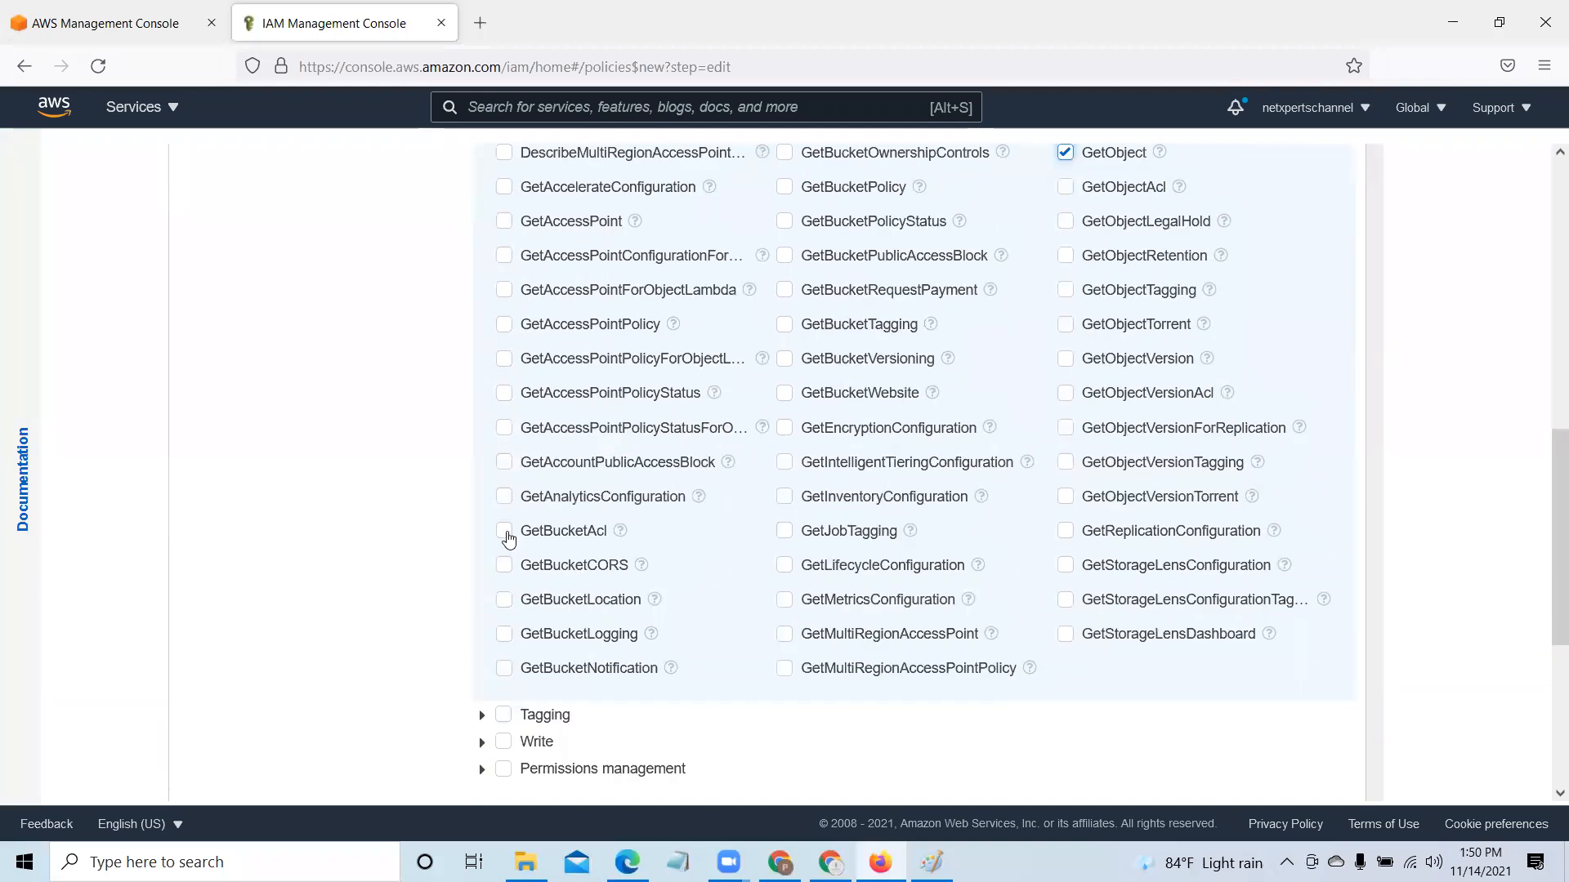
scroll(719, 531, up, 2)
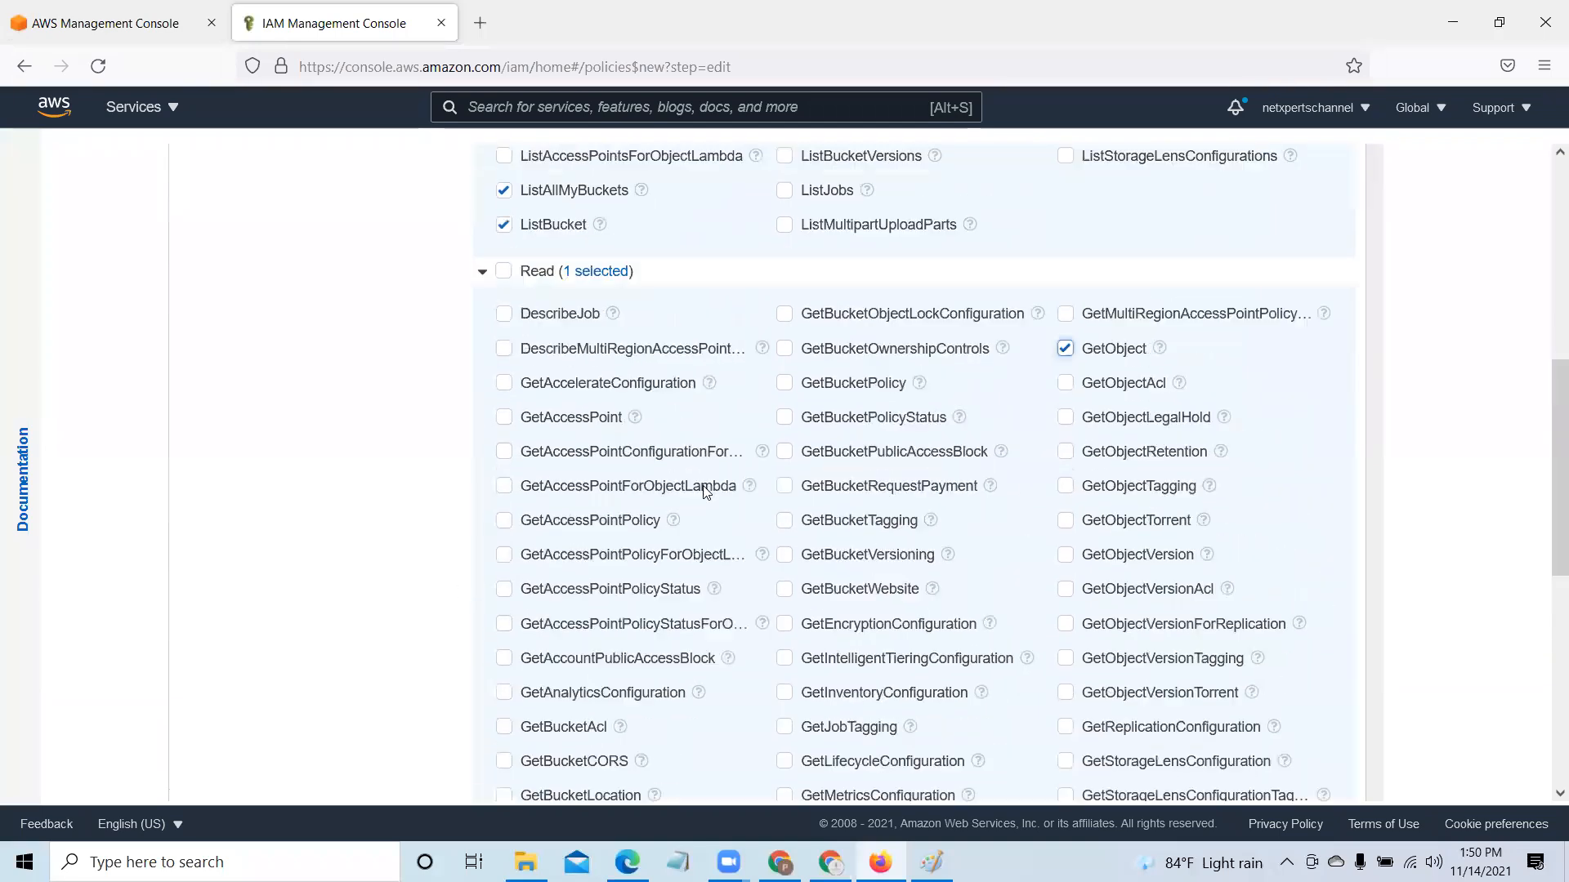
click(490, 285)
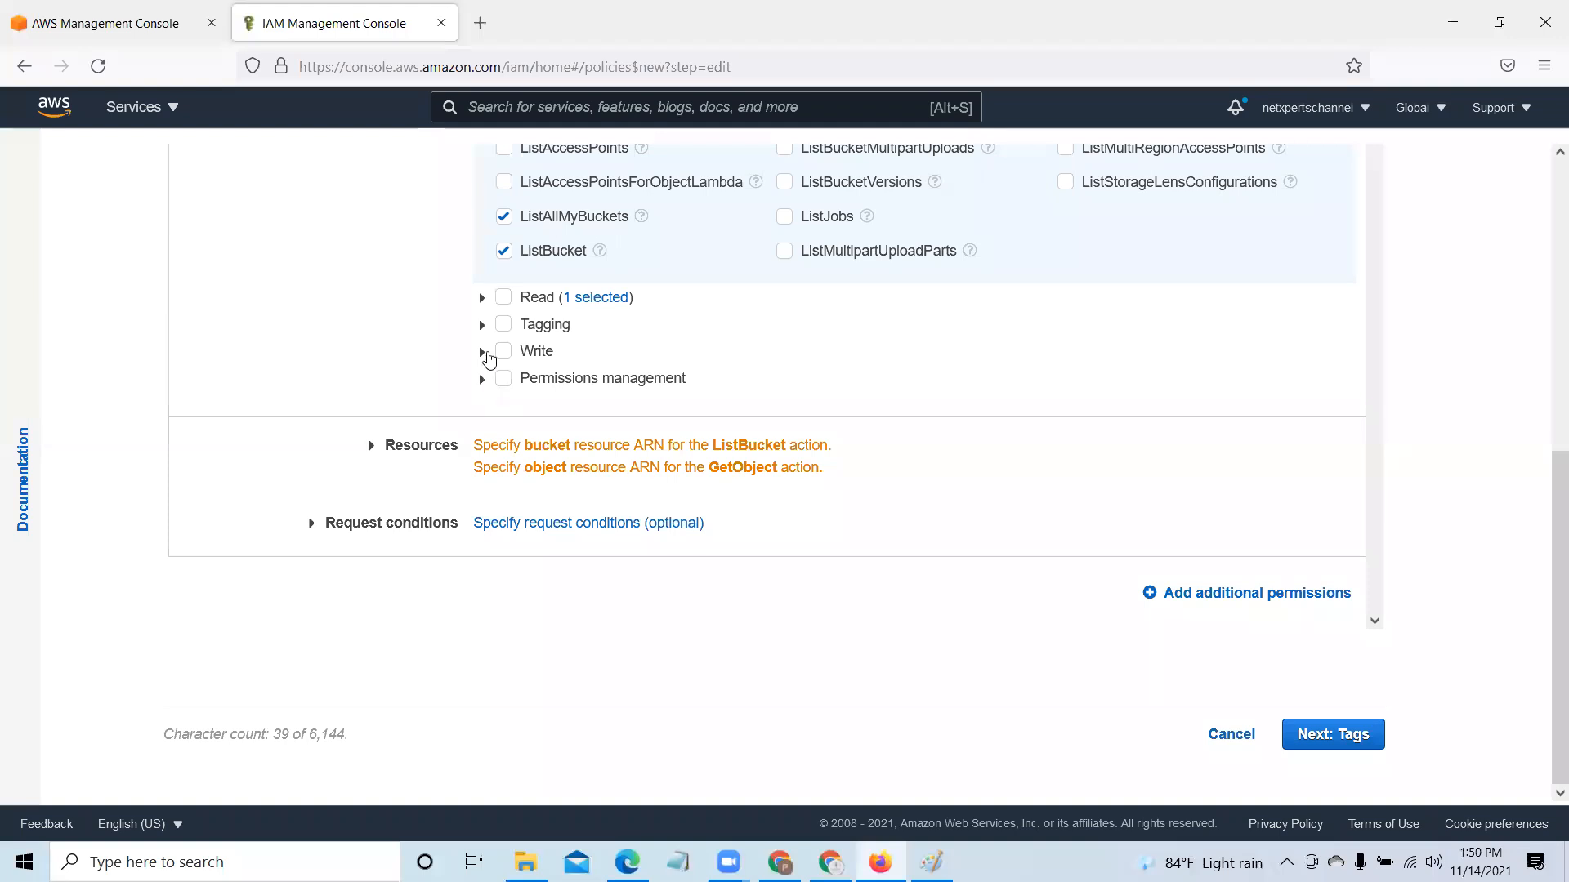
Step: Allow the PutObject action from the Write access level
click(483, 352)
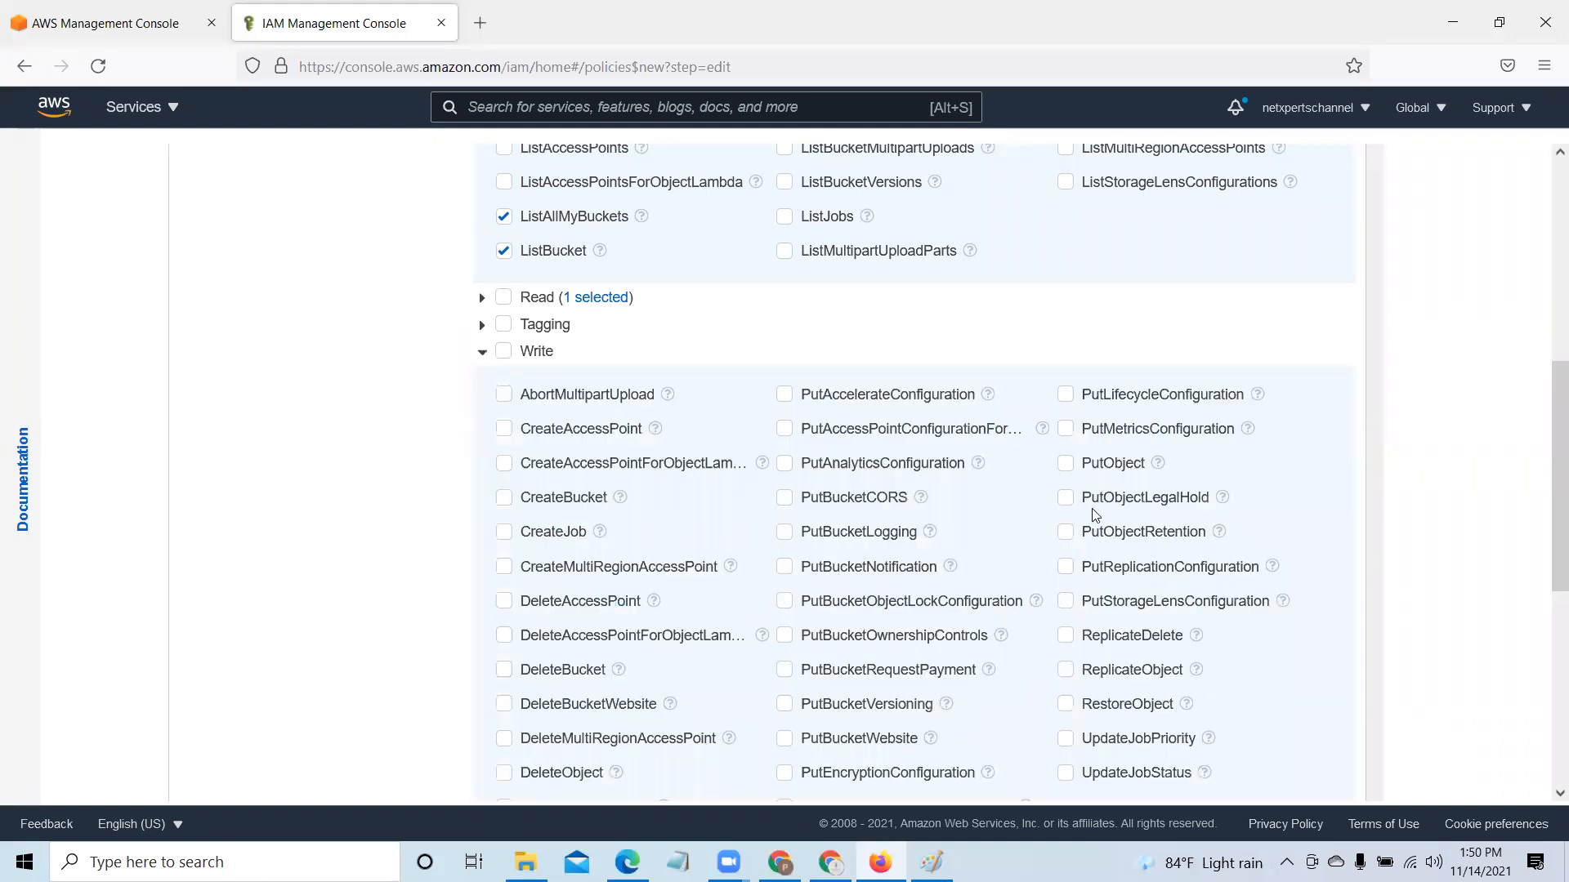
click(1065, 464)
scroll(1368, 571, down, 4)
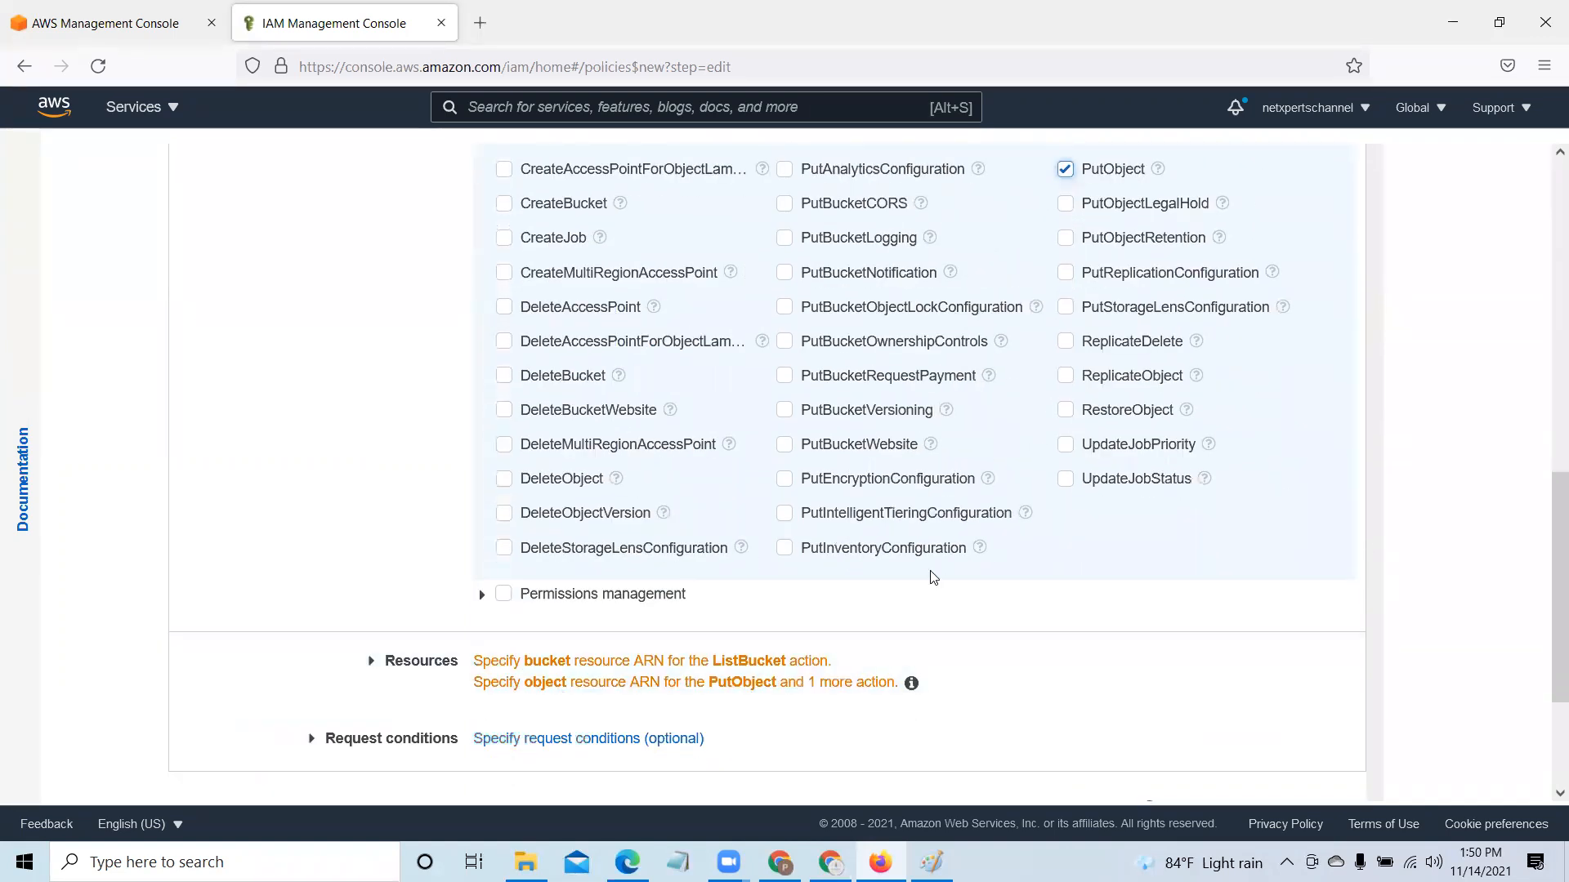
scroll(948, 579, up, 3)
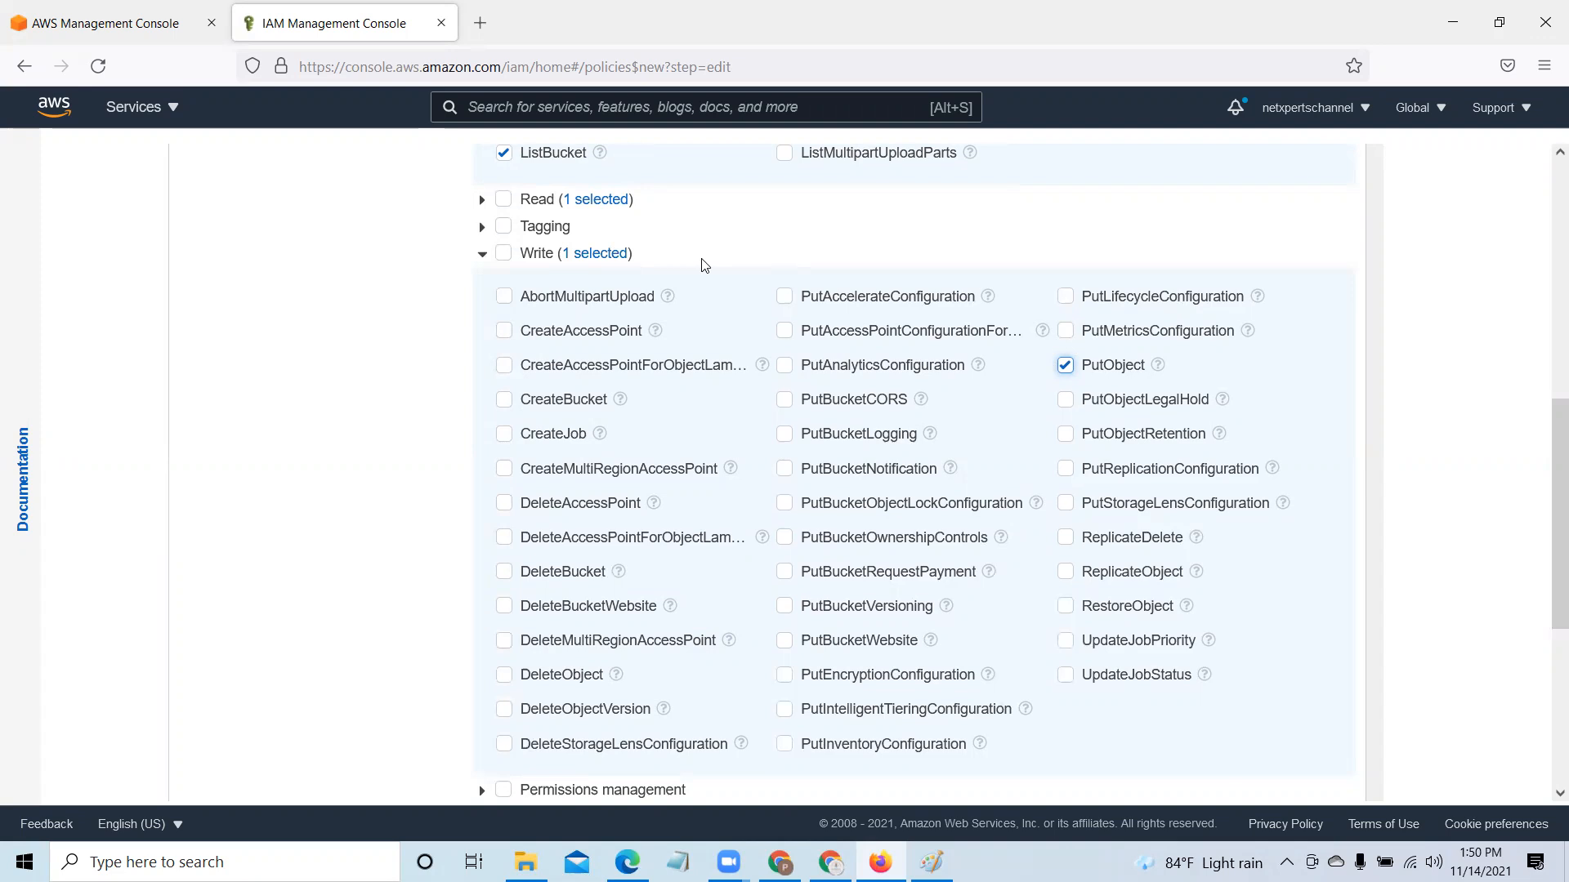
scroll(713, 357, down, 1)
scroll(713, 356, down, 3)
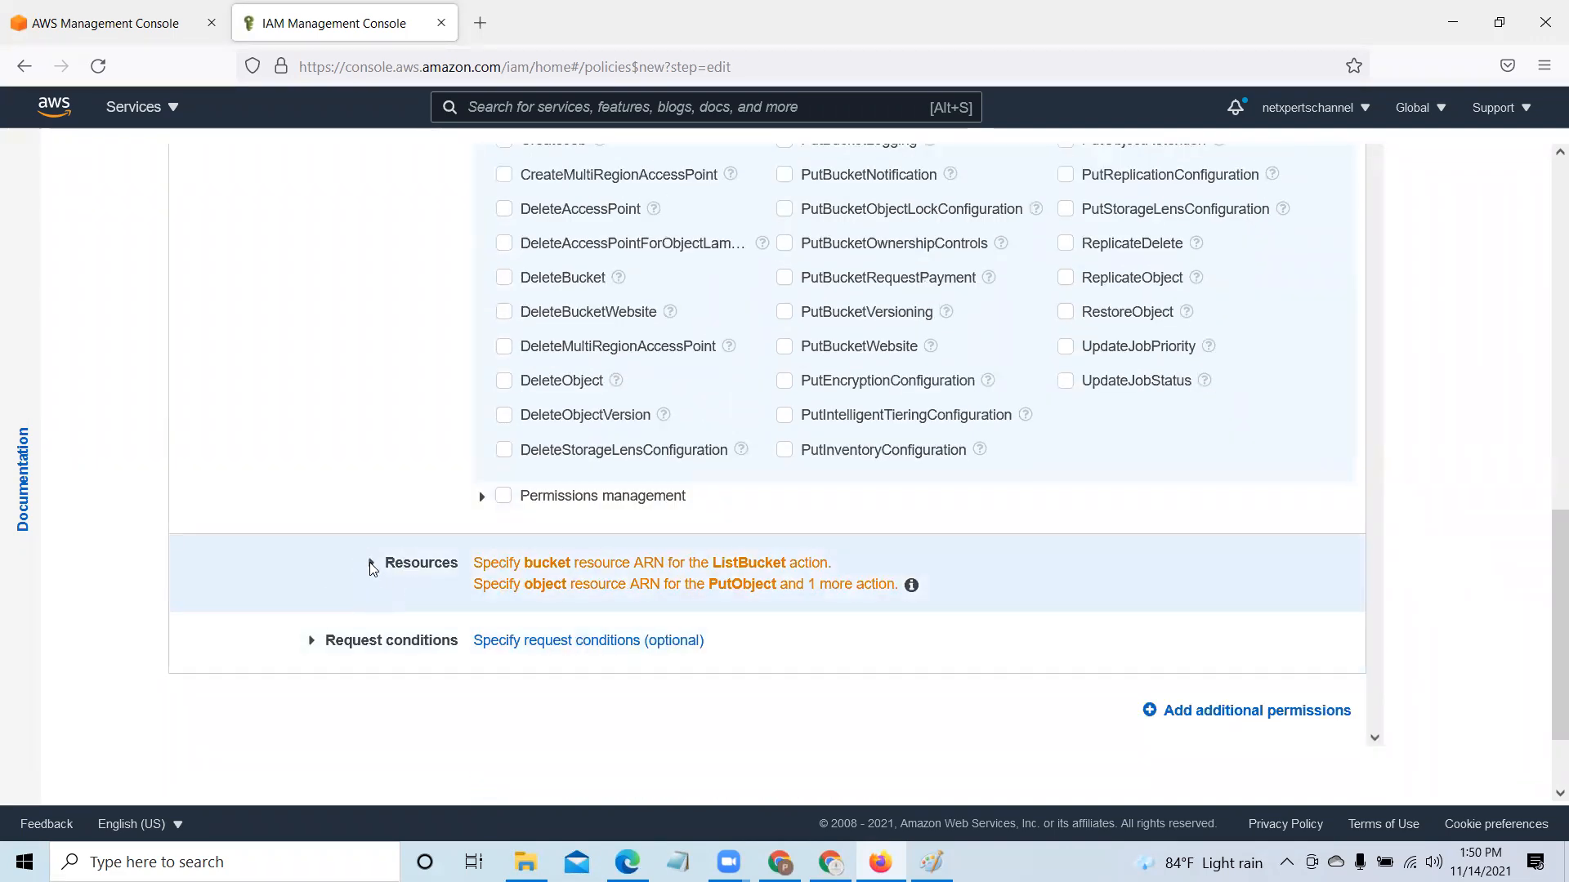
Step: Expand the policy's Resources section, try the All resources option and set the scope back to Specific
click(372, 564)
scroll(773, 556, down, 3)
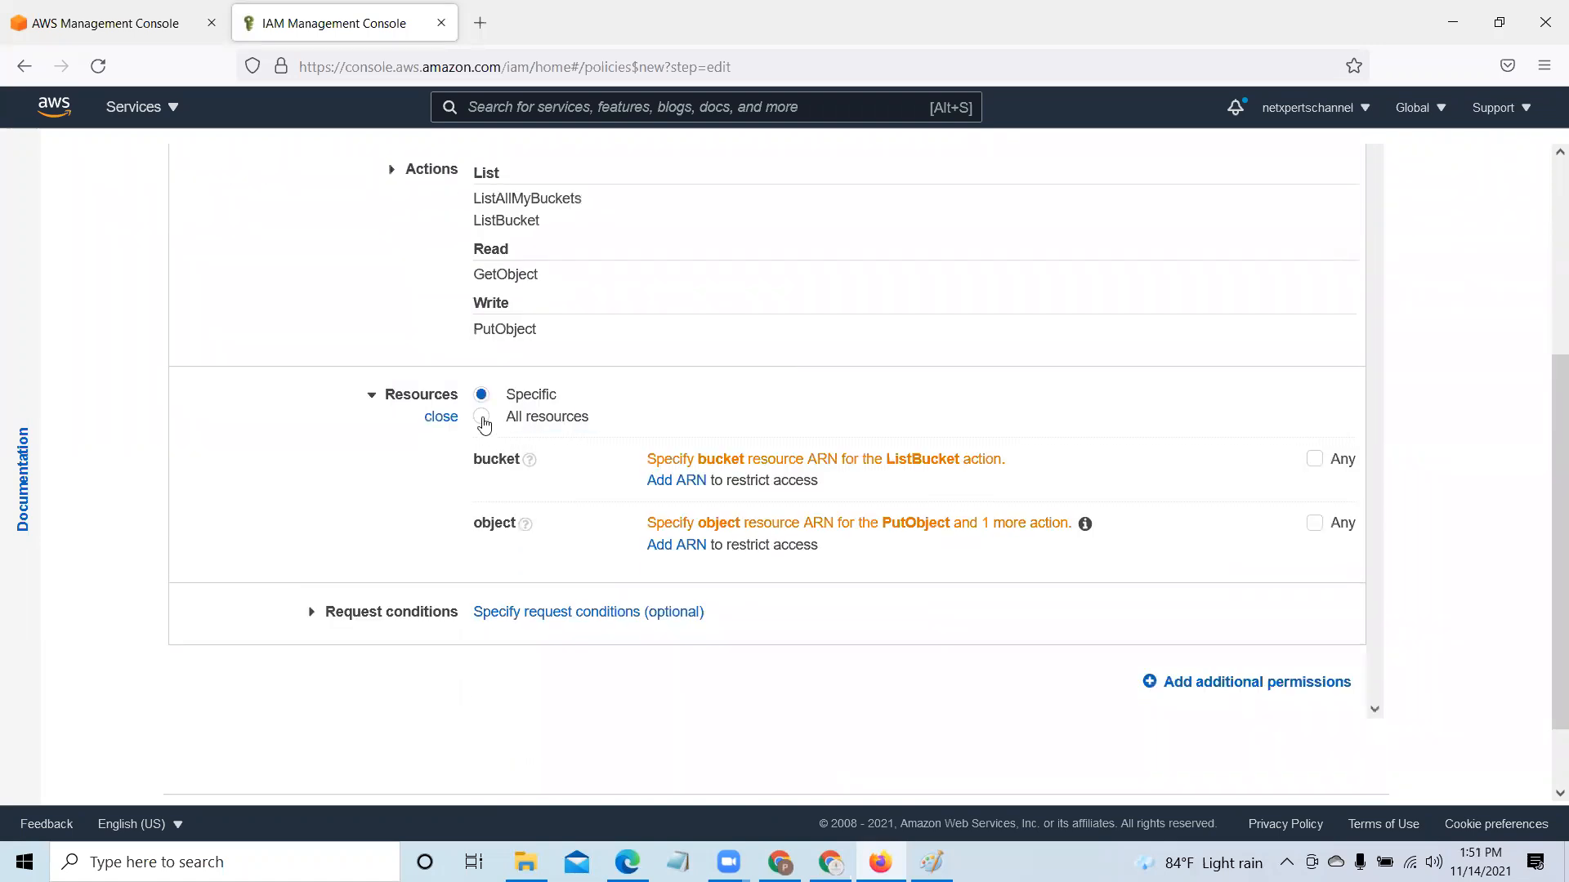
click(482, 418)
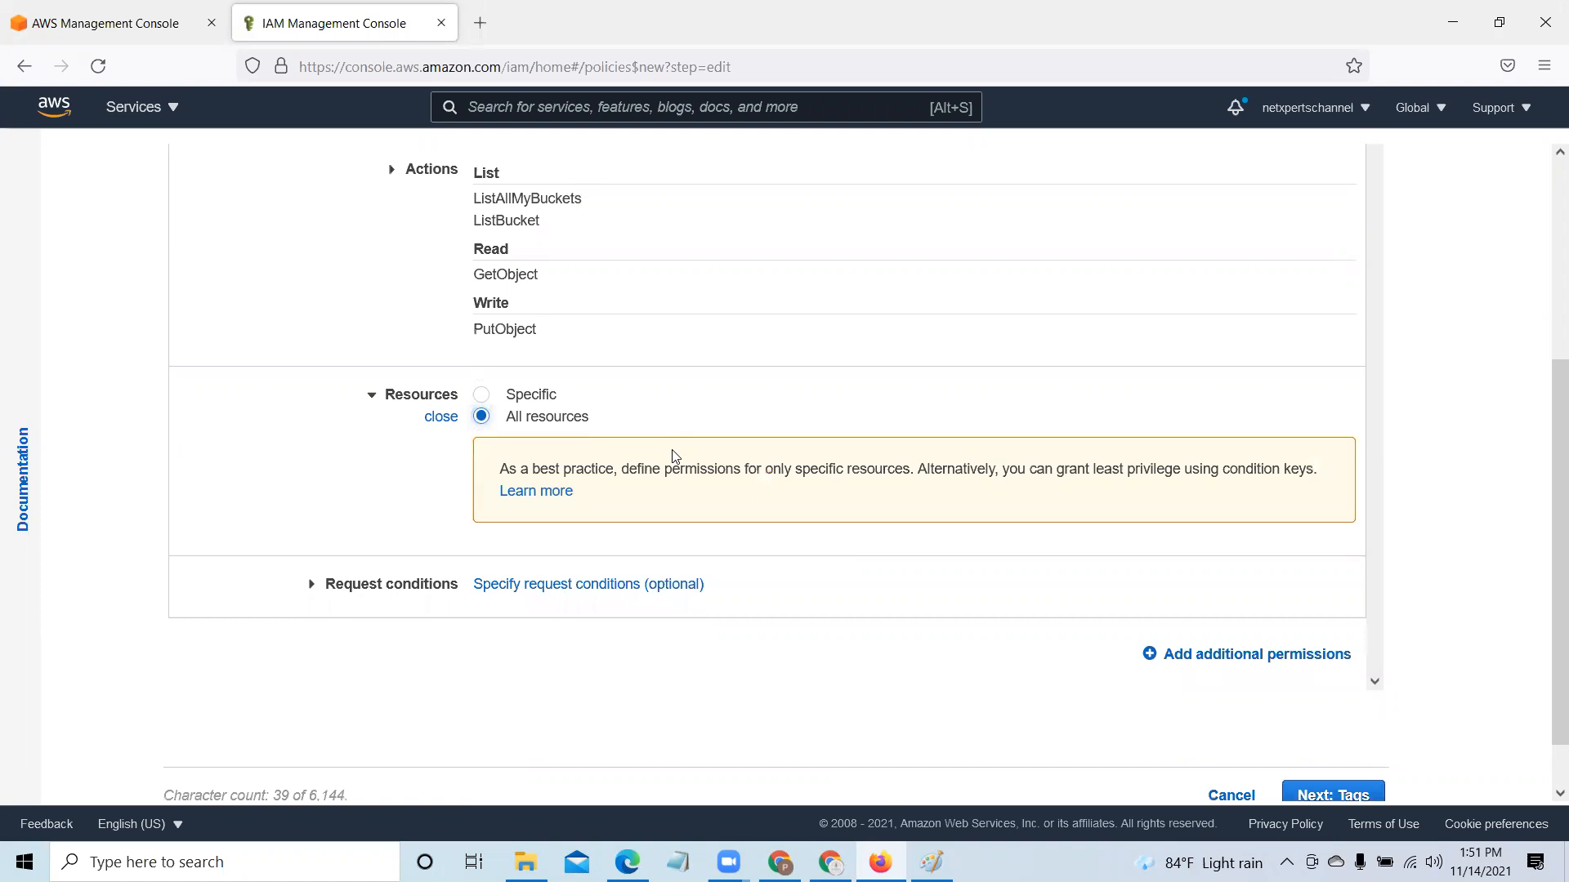
click(482, 394)
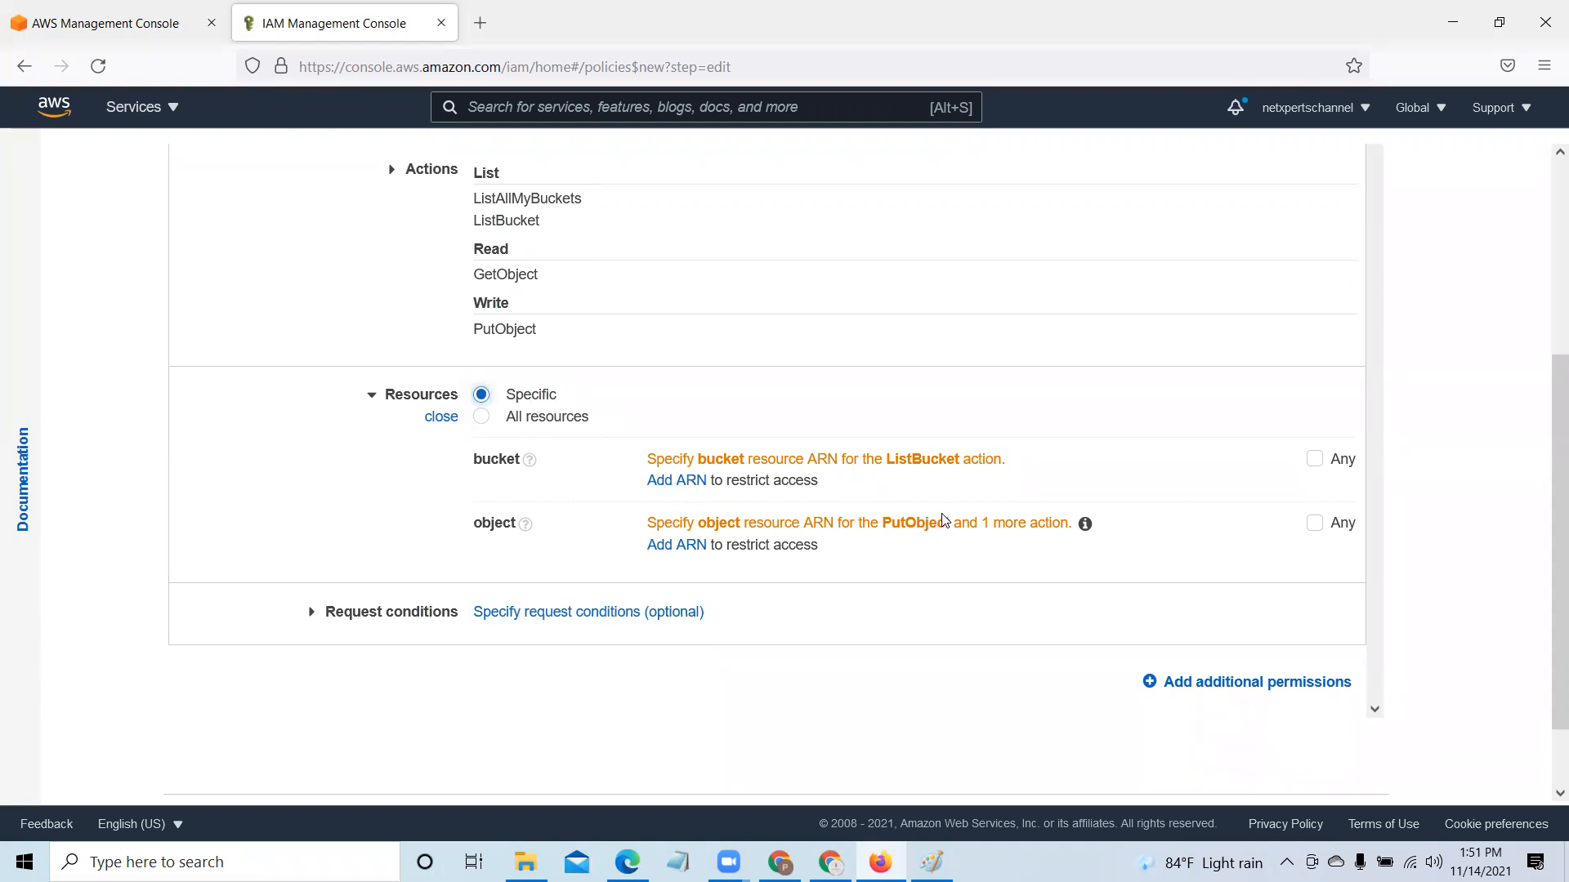
Step: Go to the AWS Management Console tab and try to open the S3 service through a search for s3
click(135, 35)
click(508, 109)
key(BackSpace)
key(Escape)
text(s3)
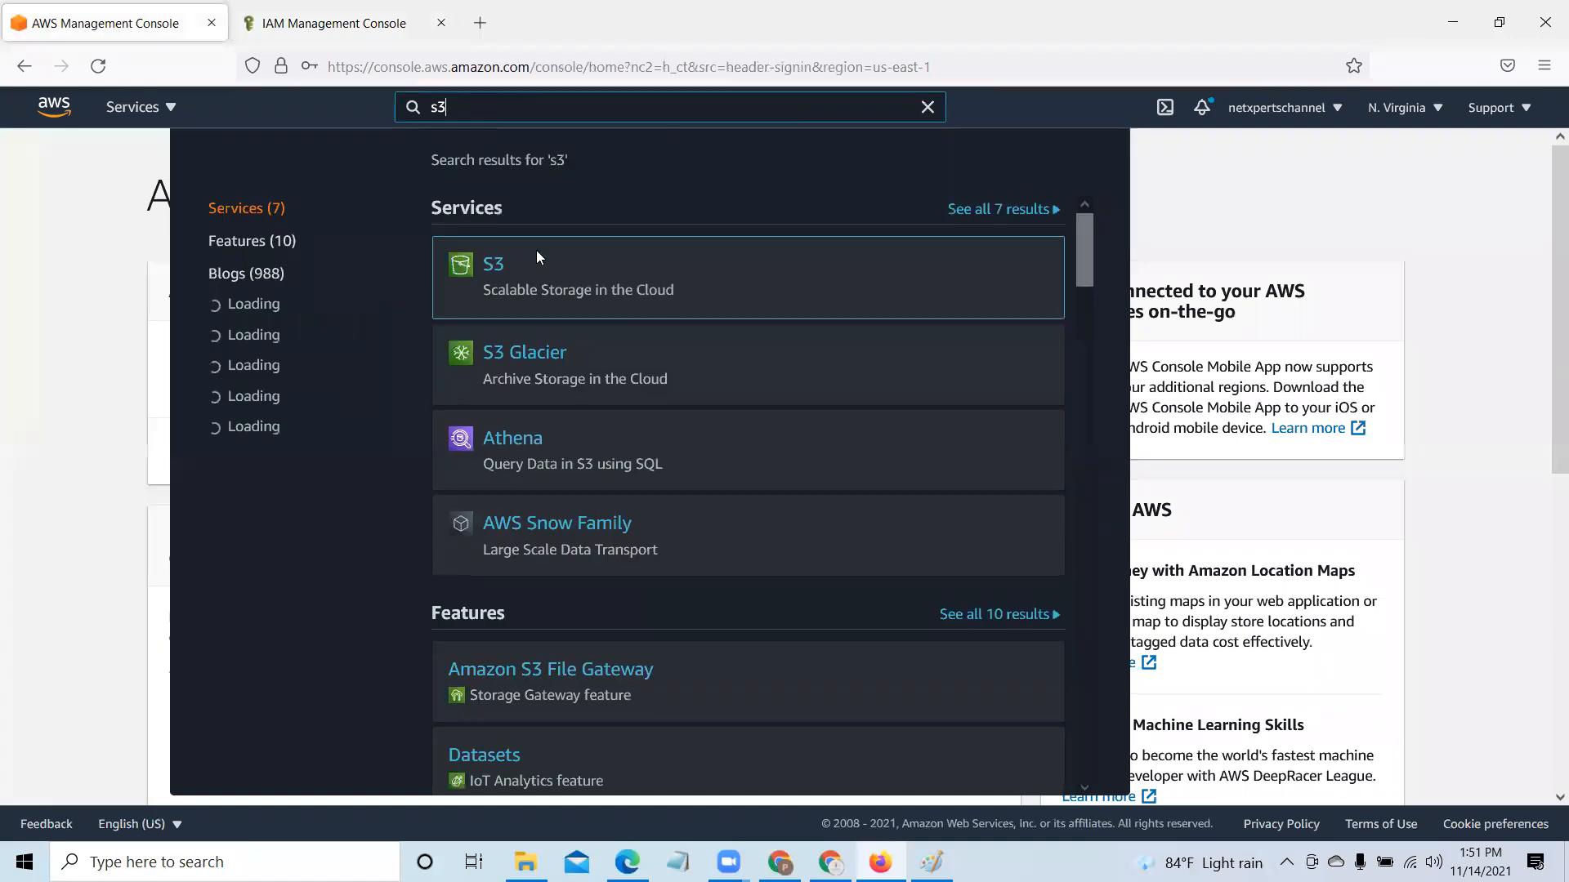
right_click(478, 268)
click(503, 288)
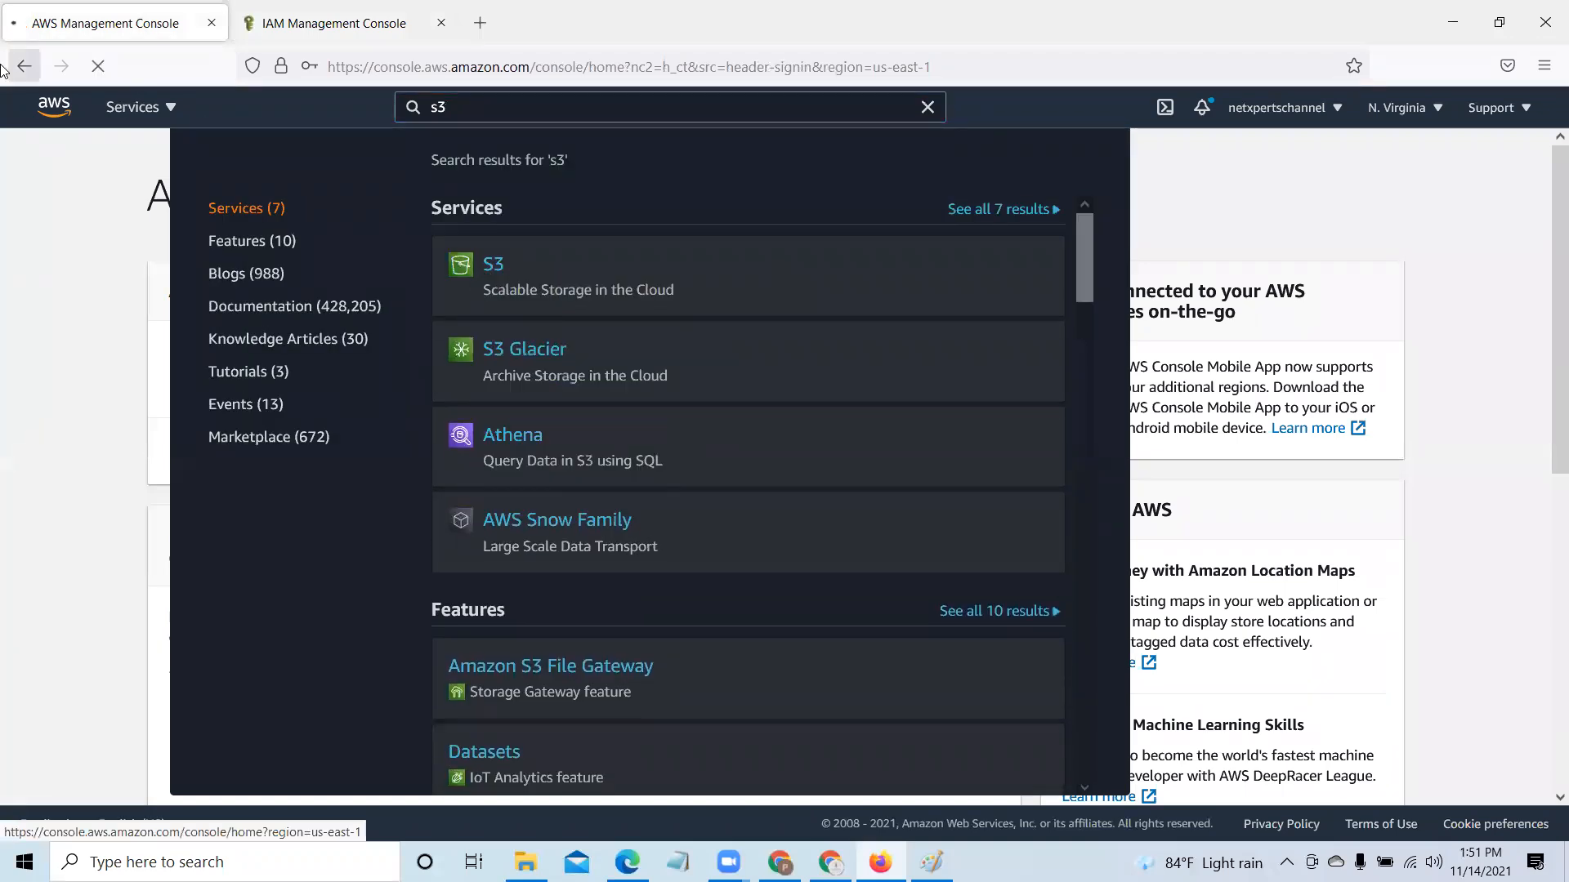
right_click(490, 263)
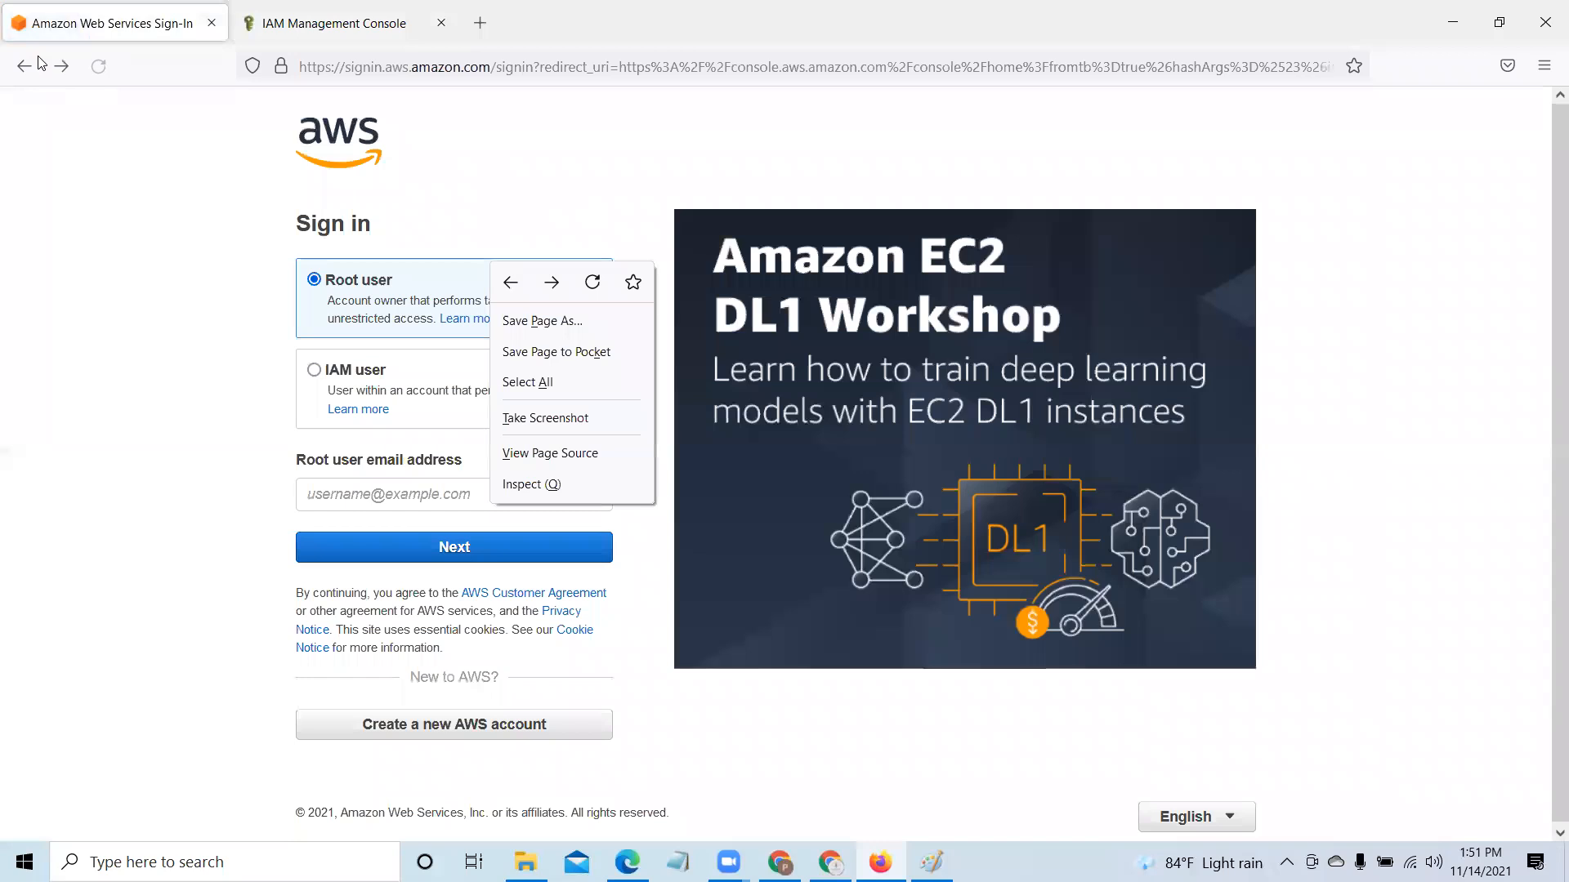
click(511, 282)
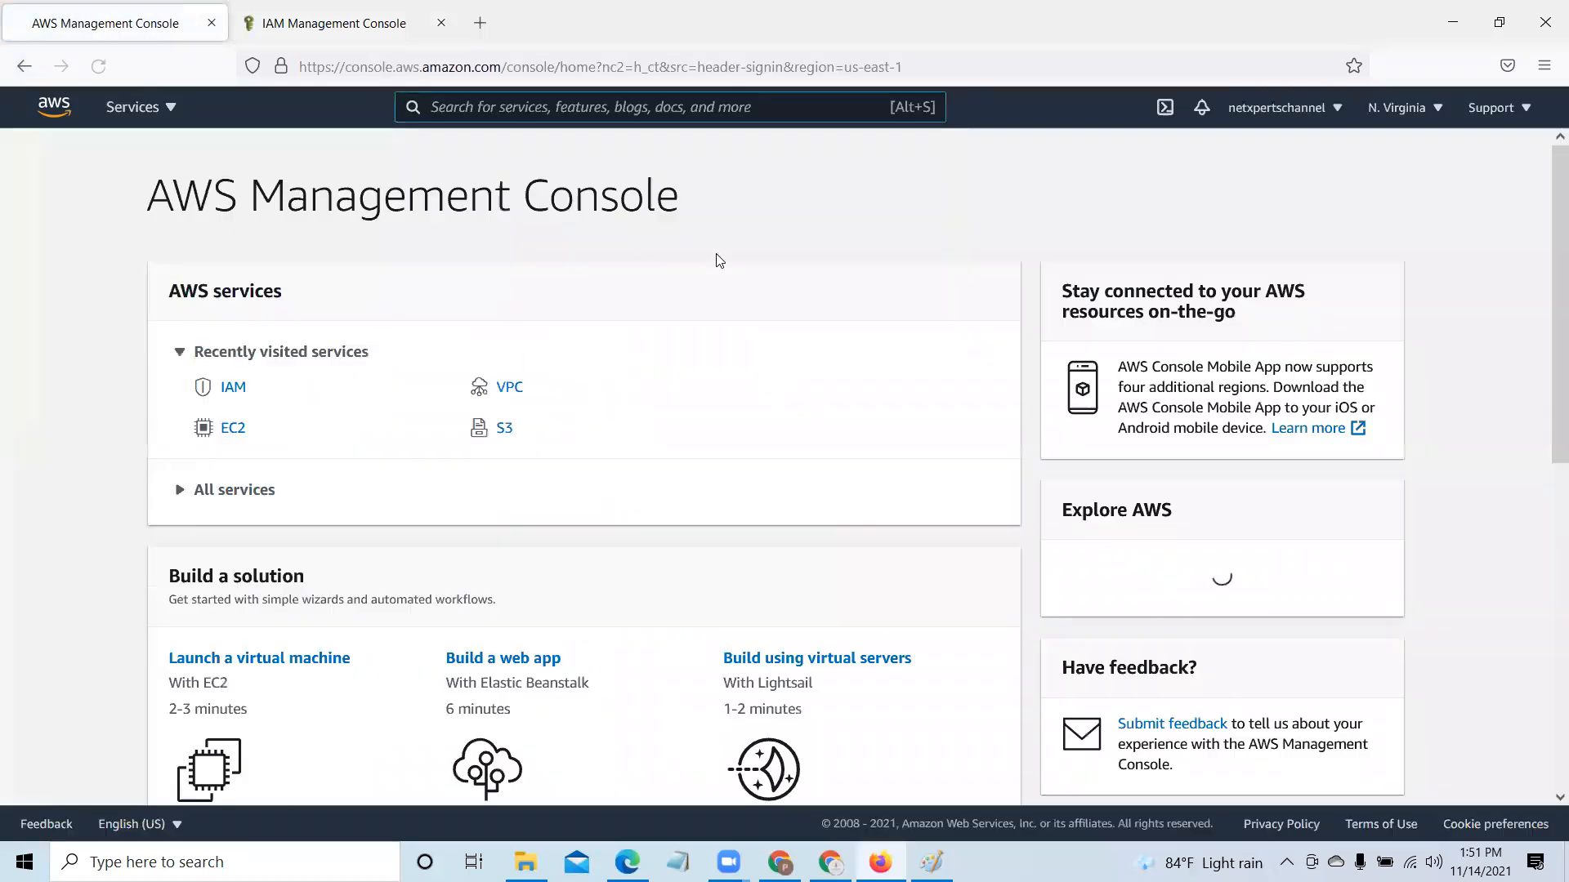
Step: Open S3 from the recently visited services in a new tab and open the web5.netxperts bucket
right_click(504, 434)
click(522, 448)
click(321, 33)
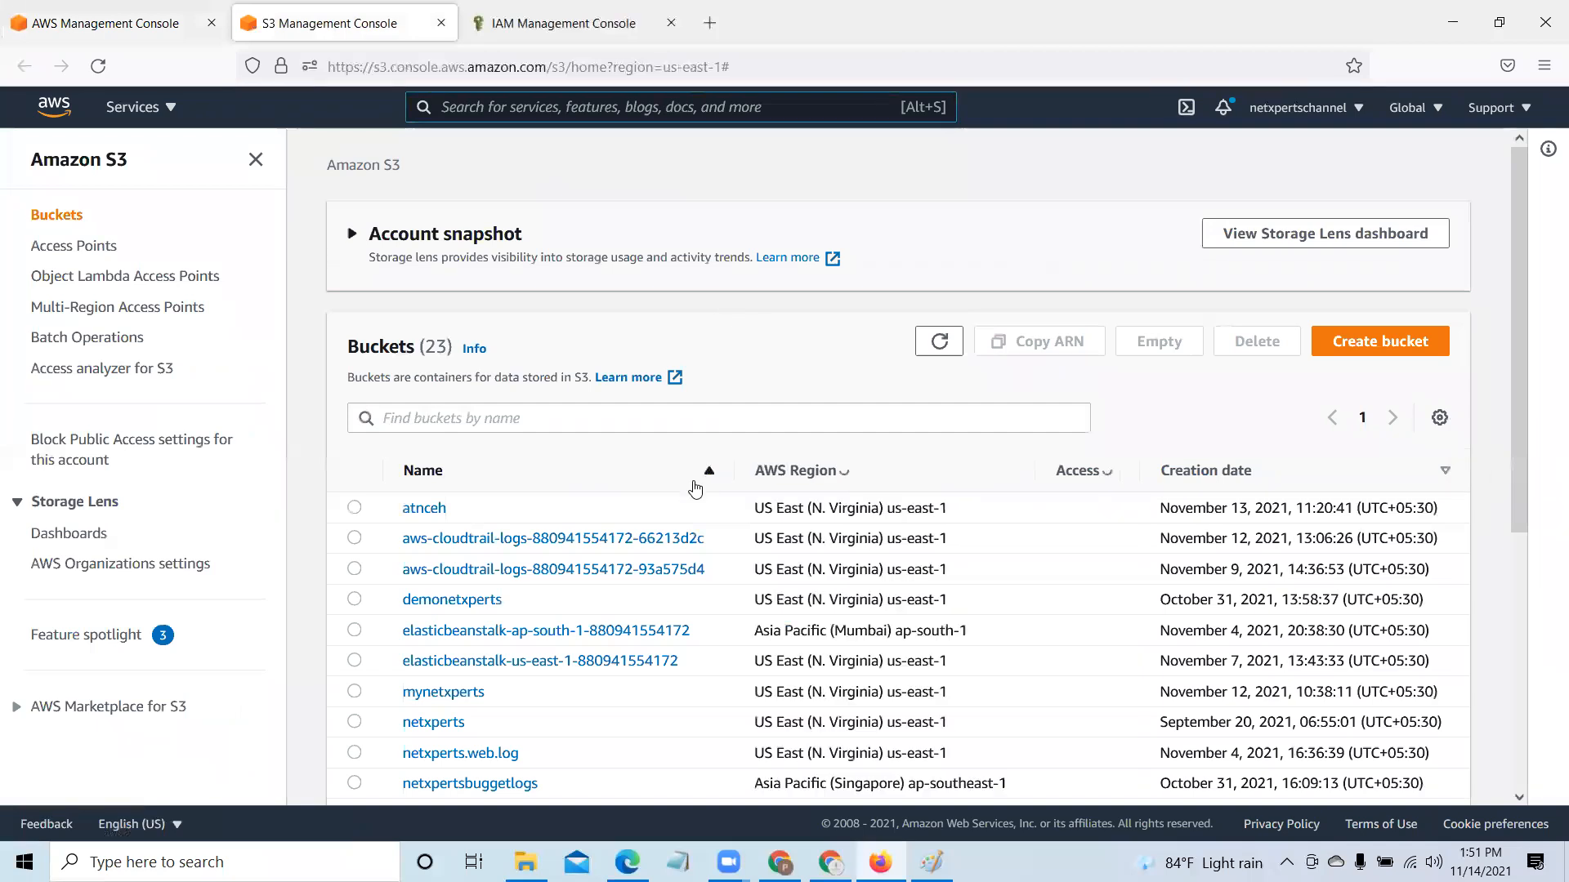
scroll(694, 392, down, 5)
scroll(690, 527, down, 5)
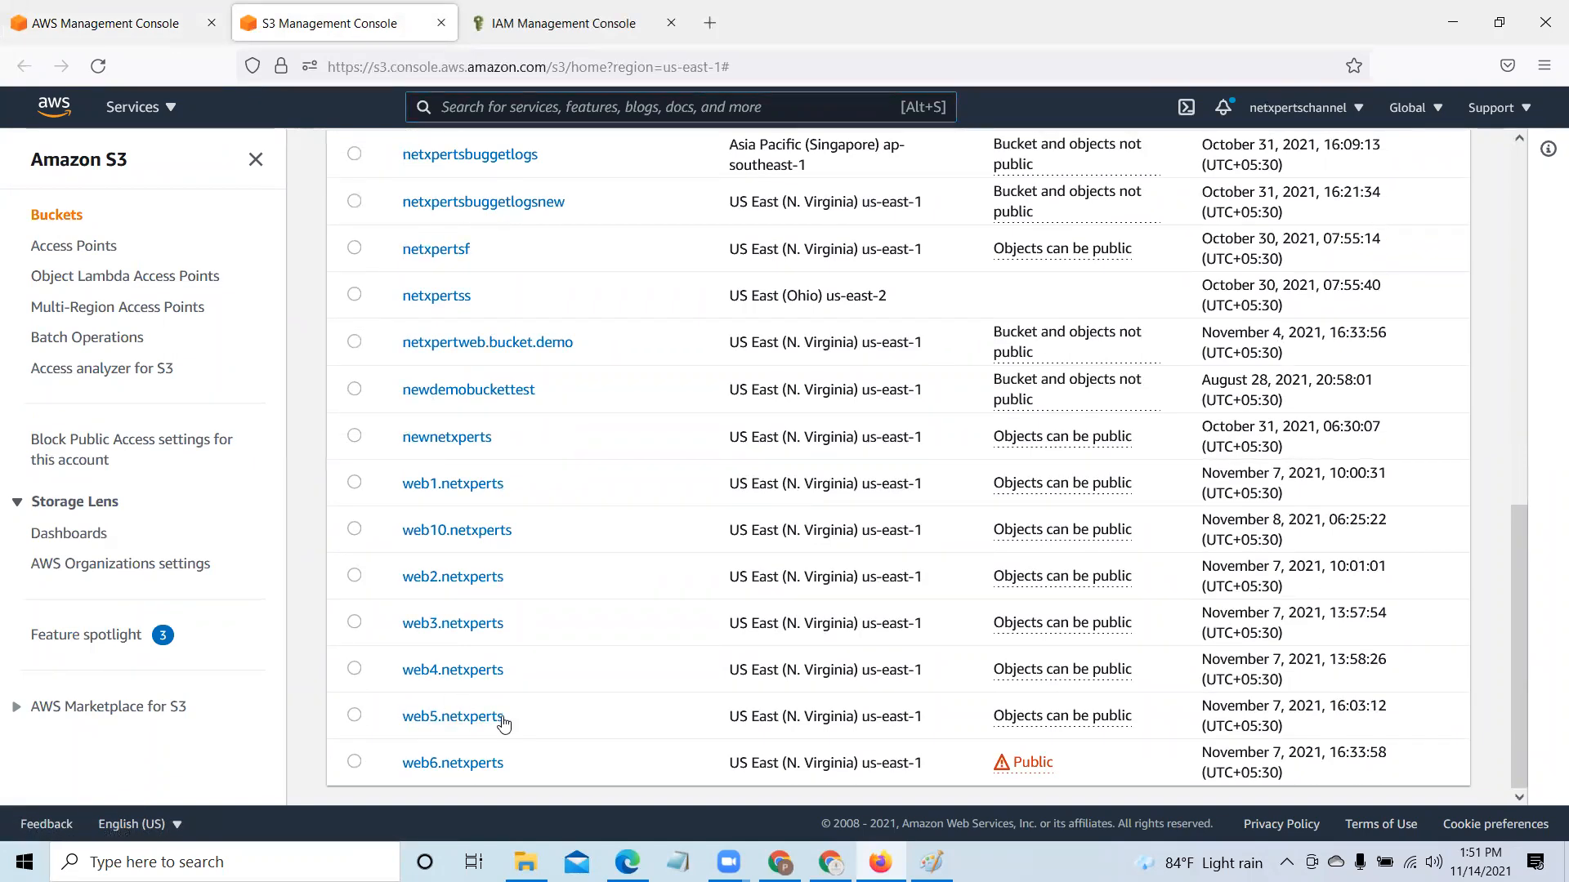
drag(404, 723, 599, 723)
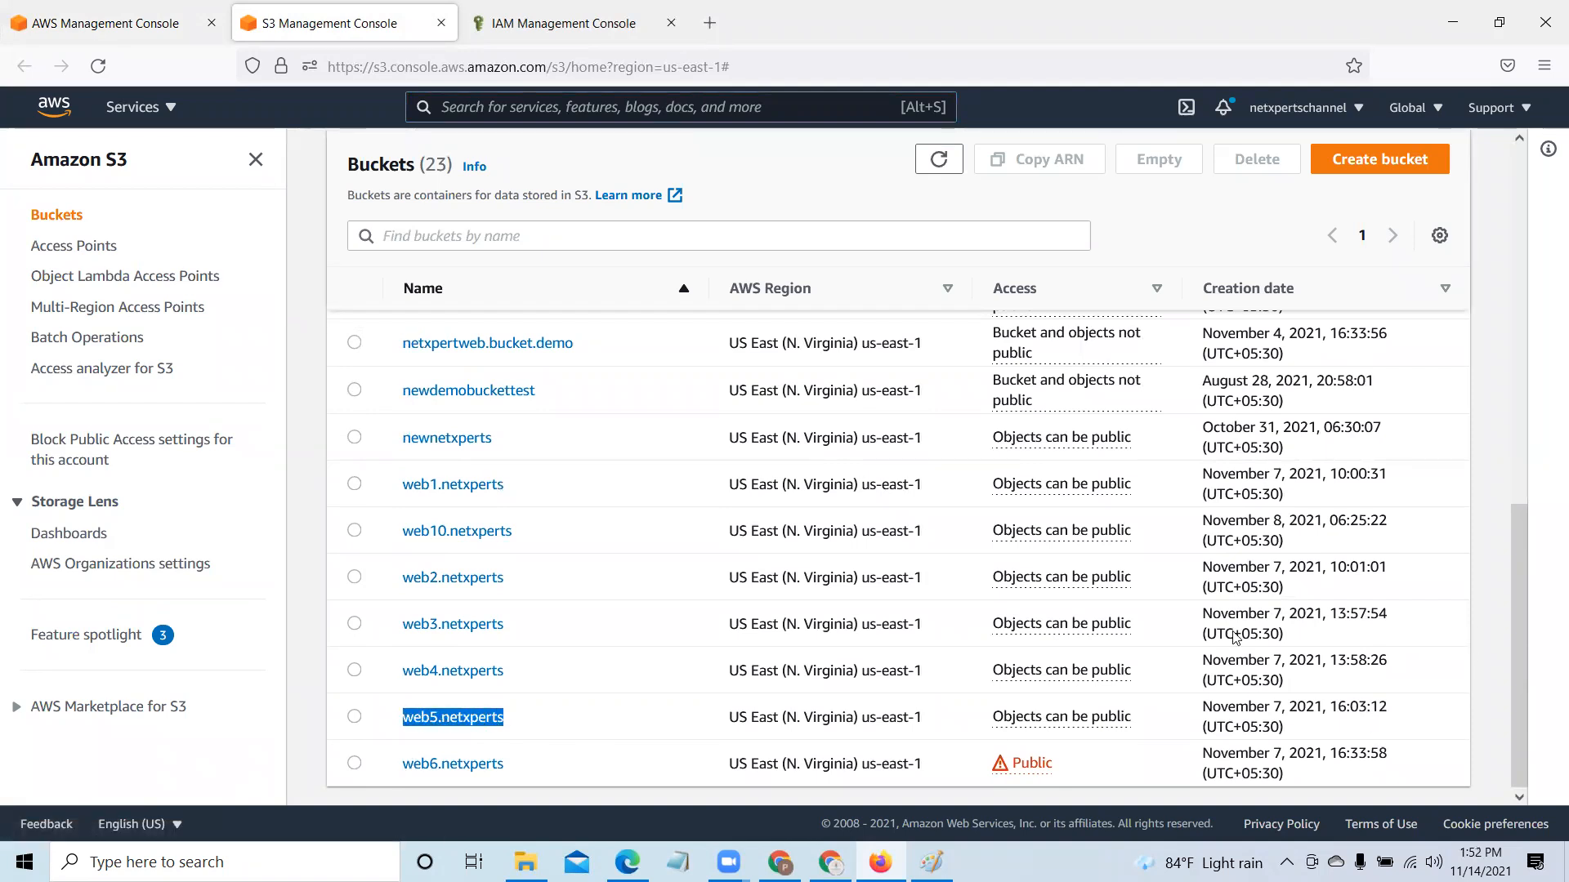
click(575, 745)
click(491, 722)
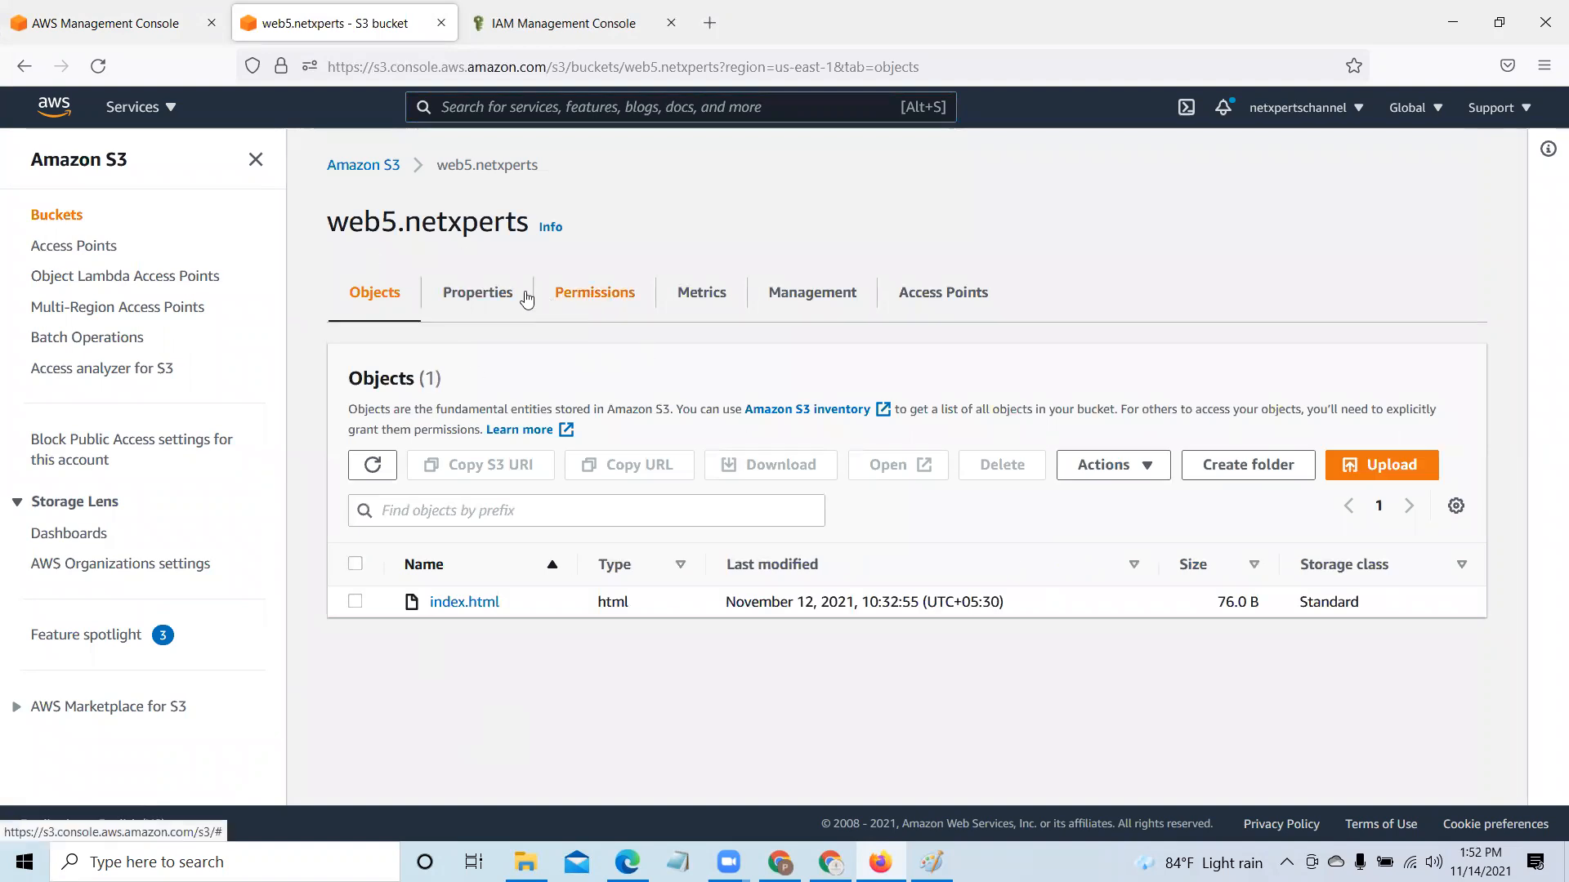
Step: Copy the bucket's ARN and then its name web5.netxperts from the bucket properties, and return to the IAM policy editor
click(480, 297)
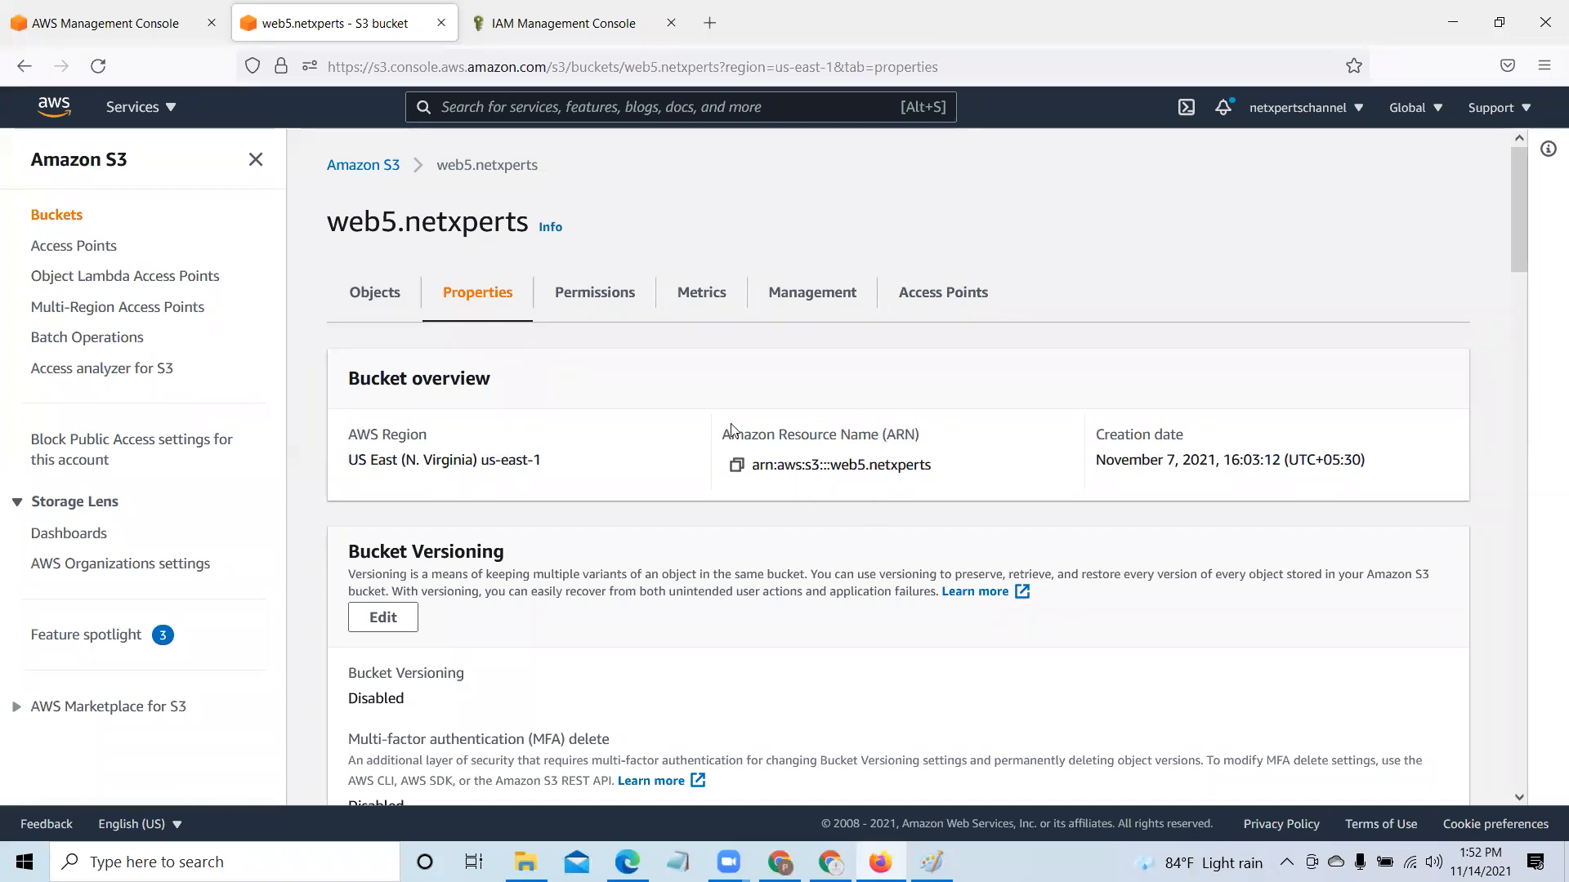
click(736, 466)
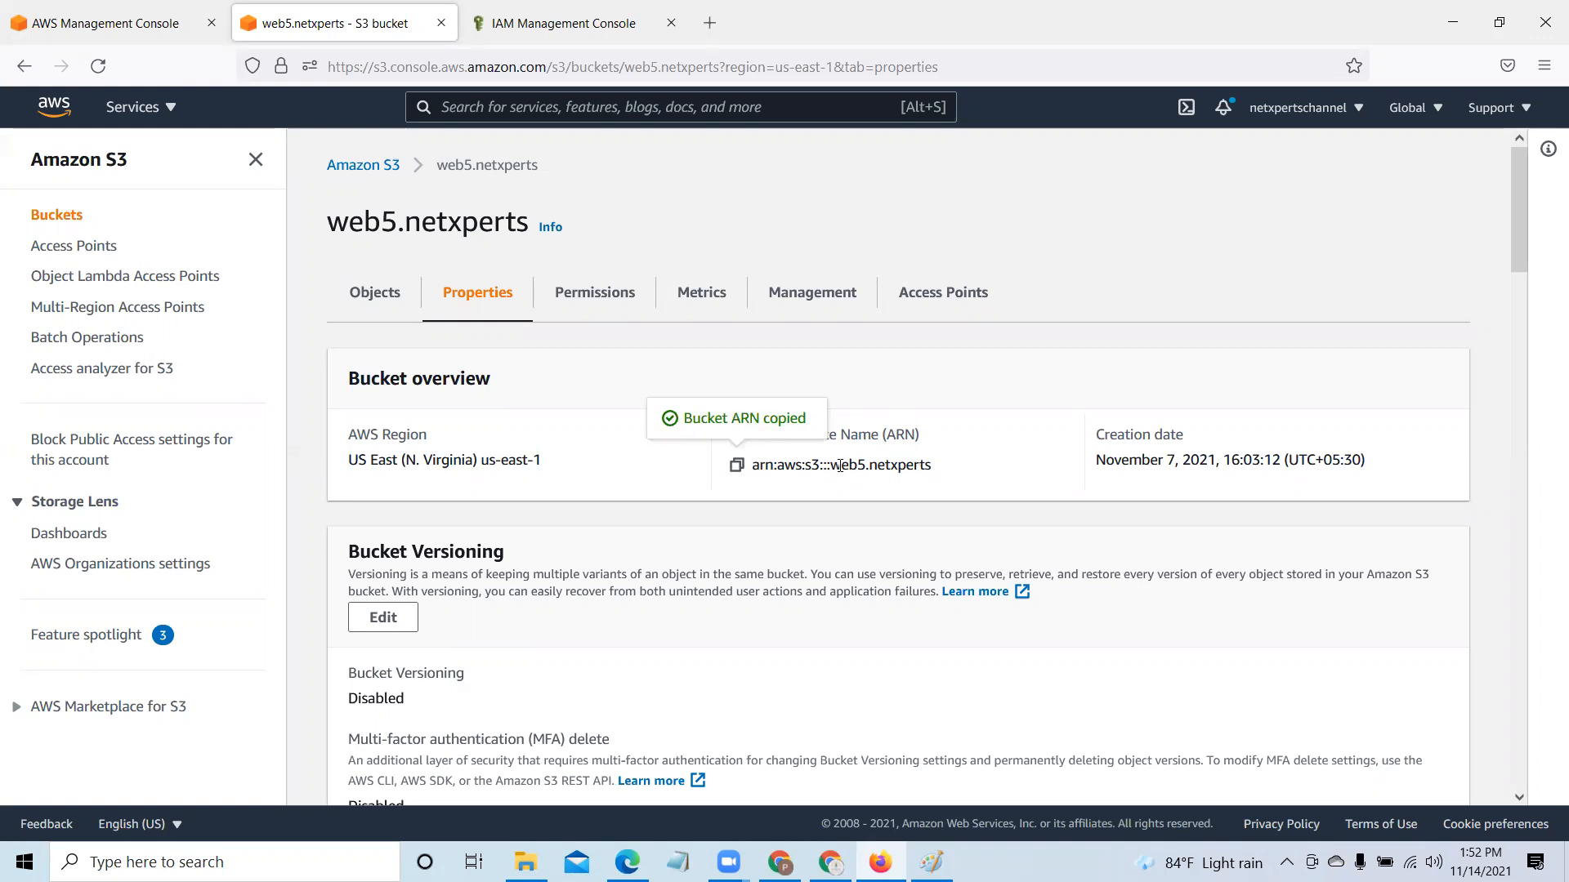
double_click(869, 463)
drag(869, 463, 911, 463)
right_click(913, 467)
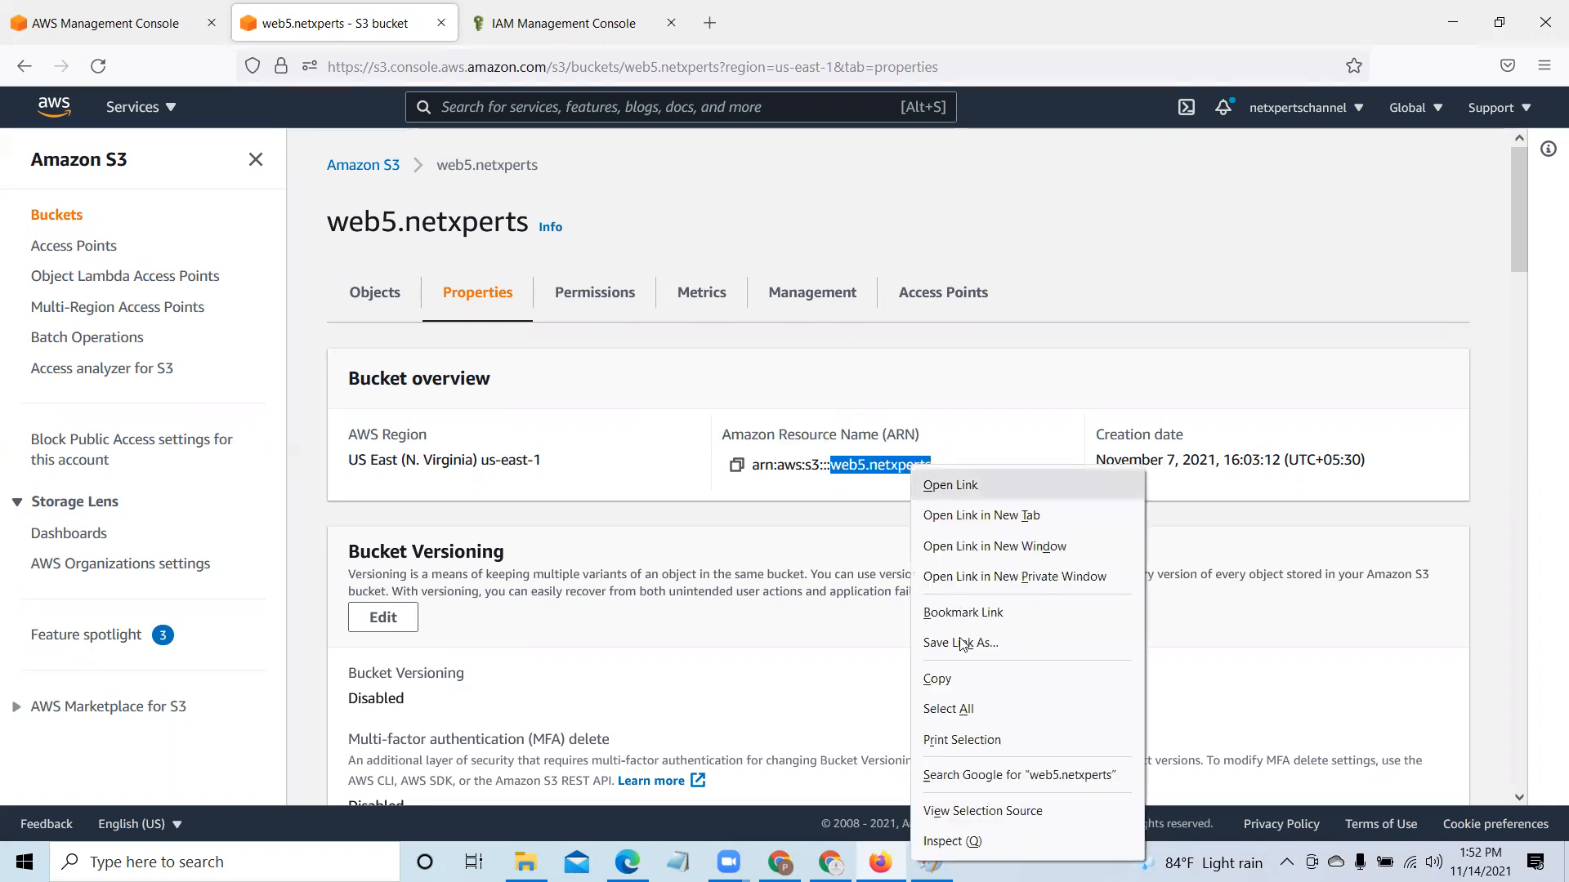
click(999, 678)
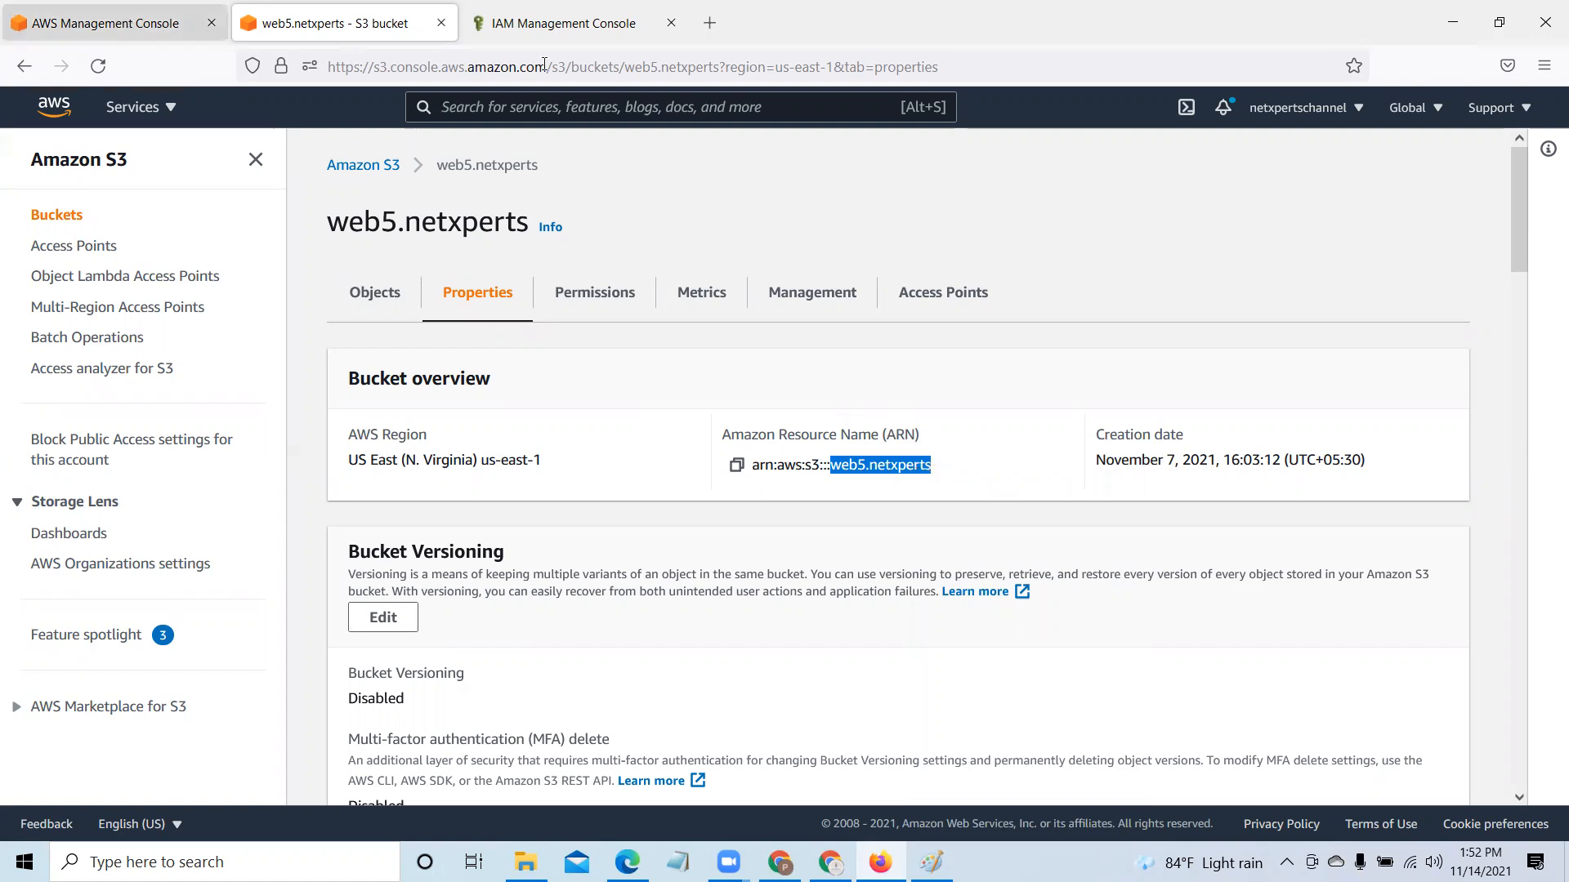
click(546, 24)
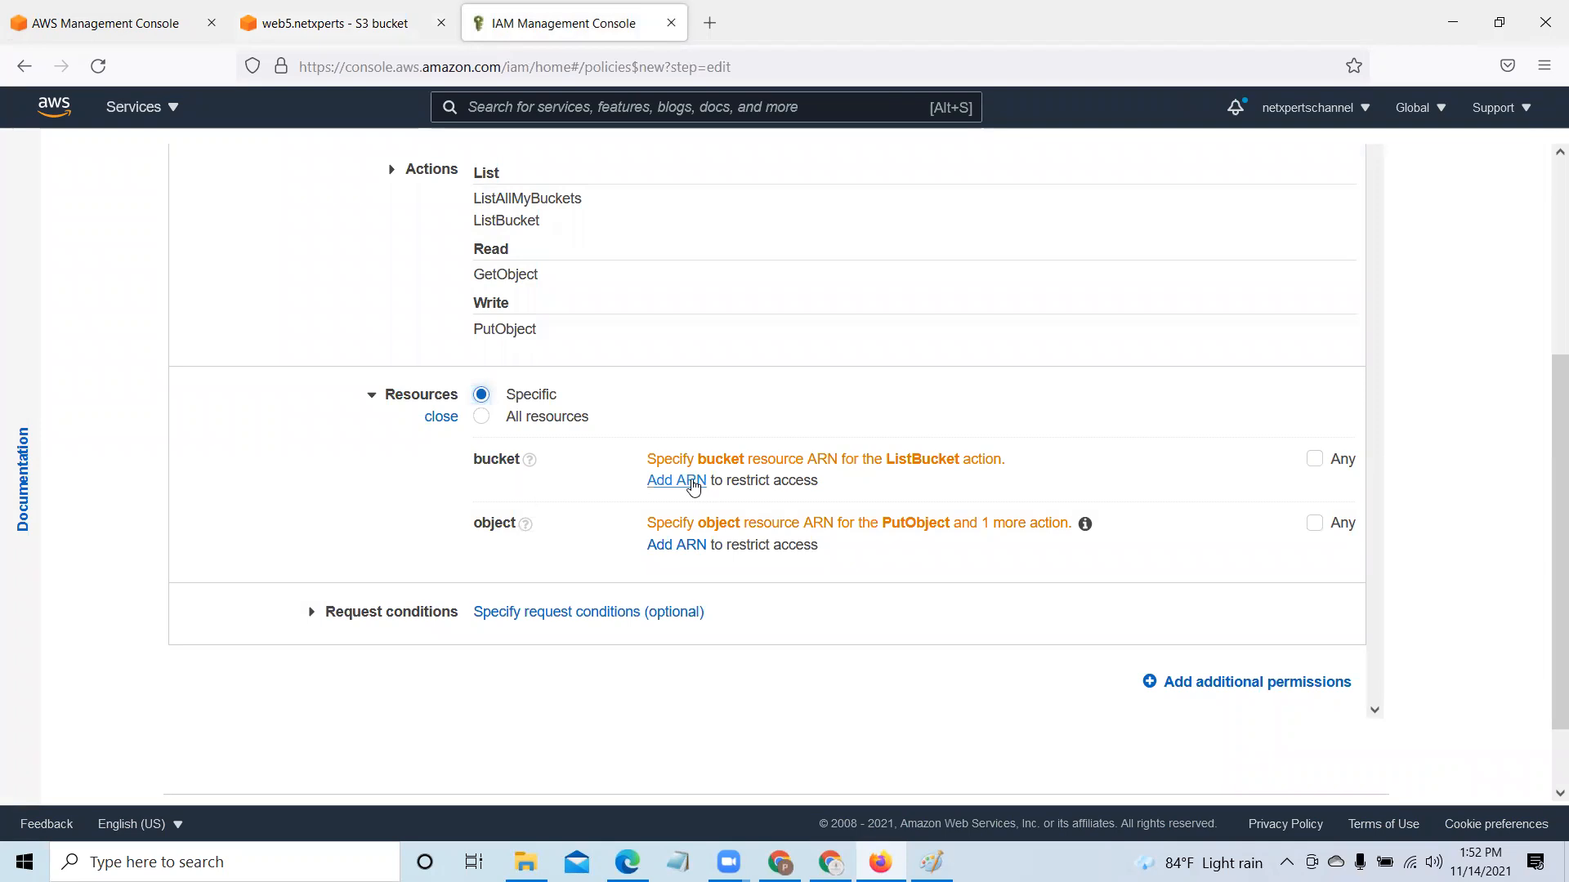
Step: Restrict the policy's bucket resource to the web5.netxperts bucket by adding its ARN
click(691, 483)
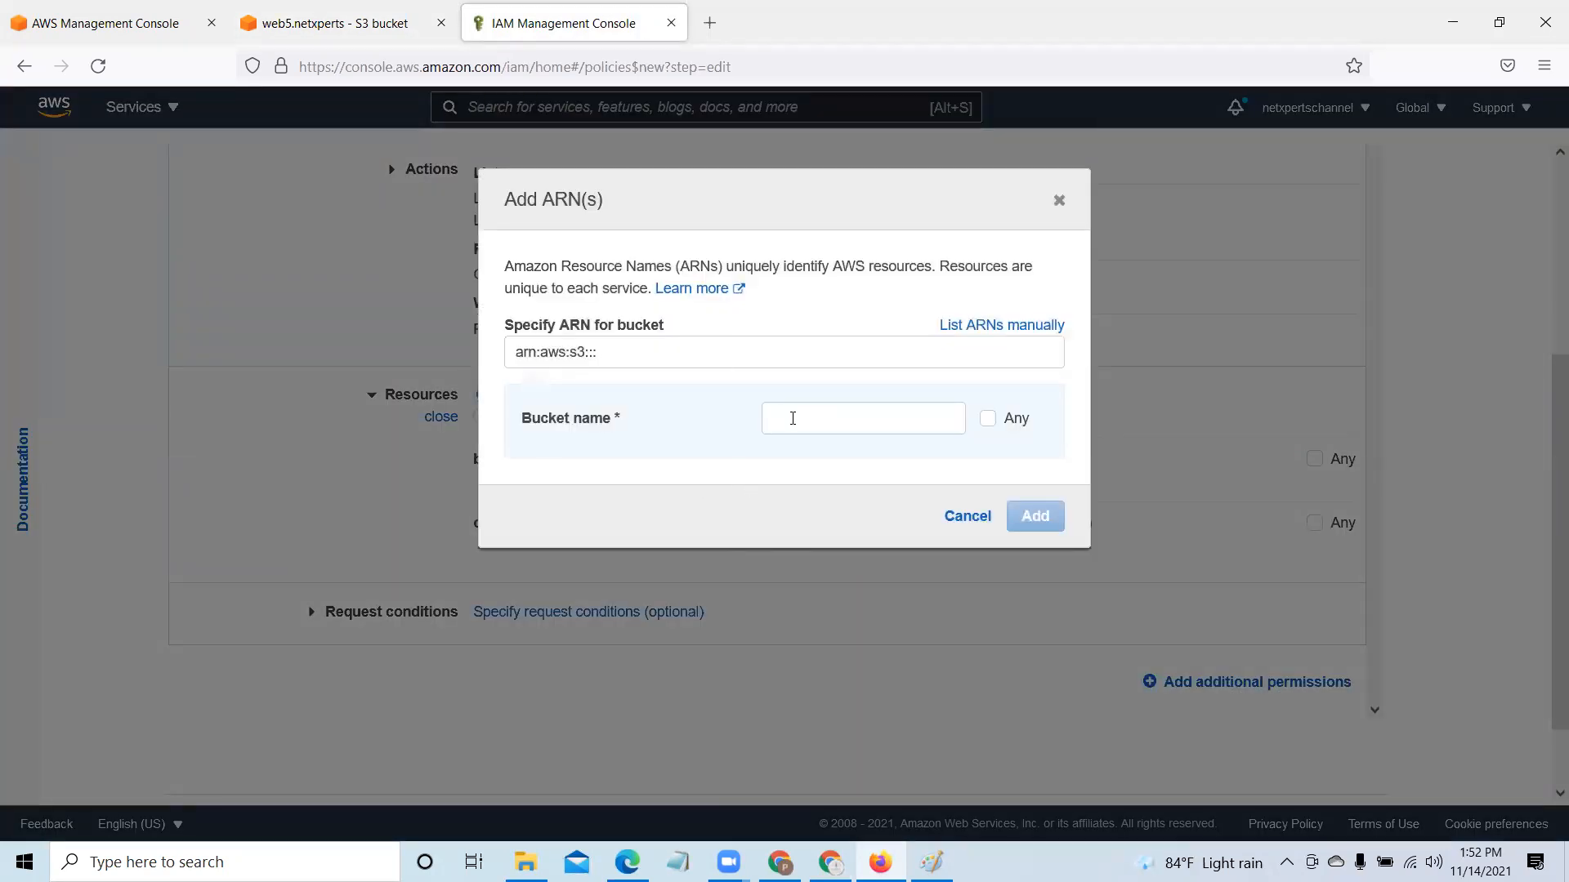
right_click(793, 418)
click(837, 564)
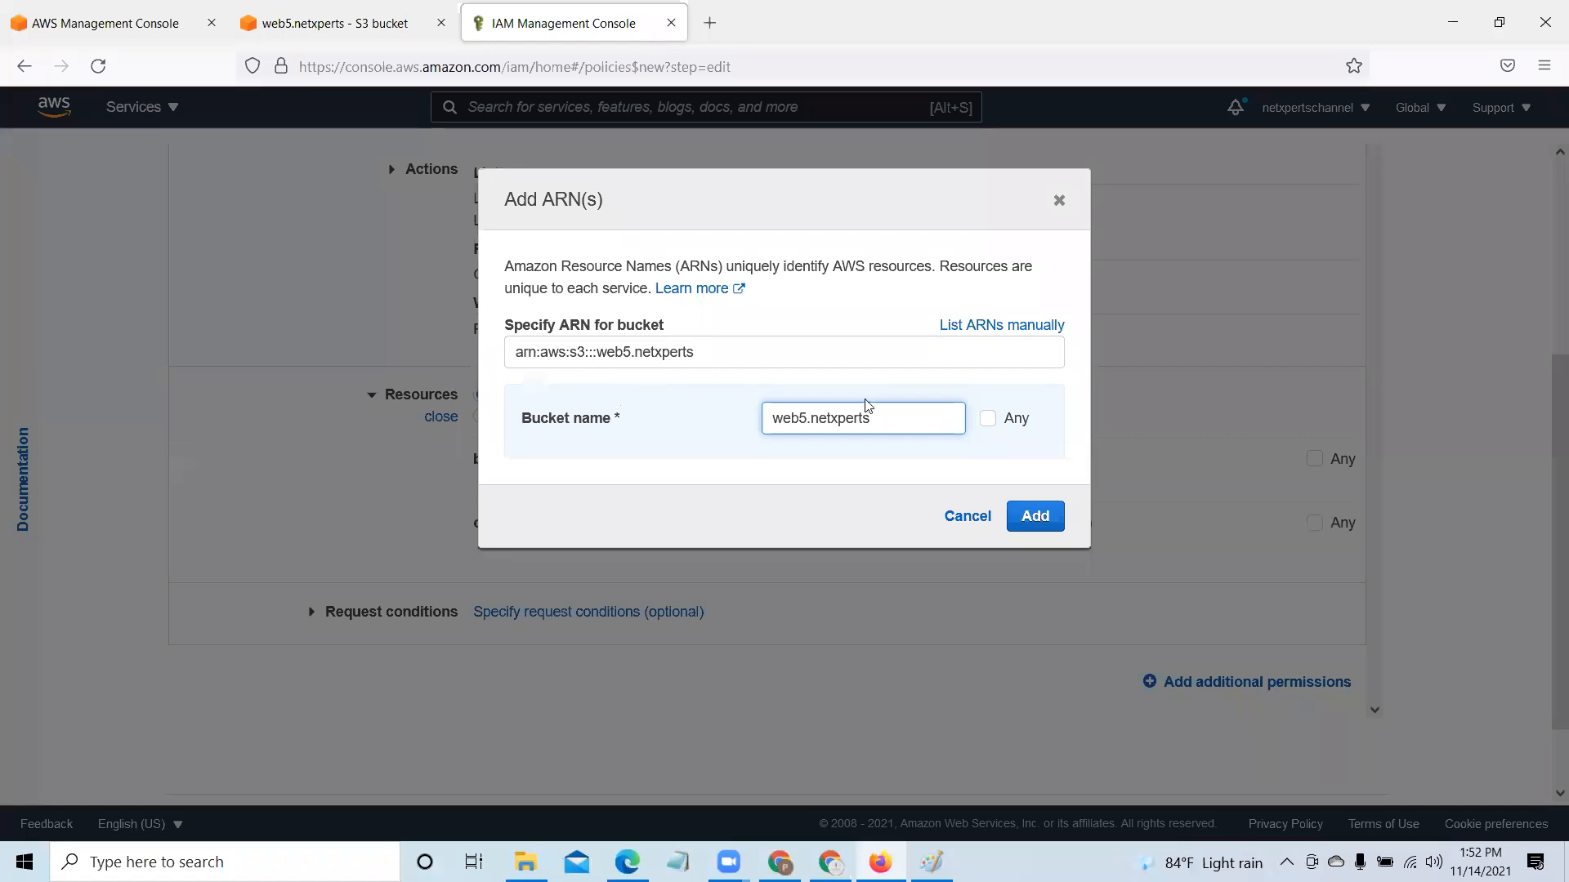
click(1034, 517)
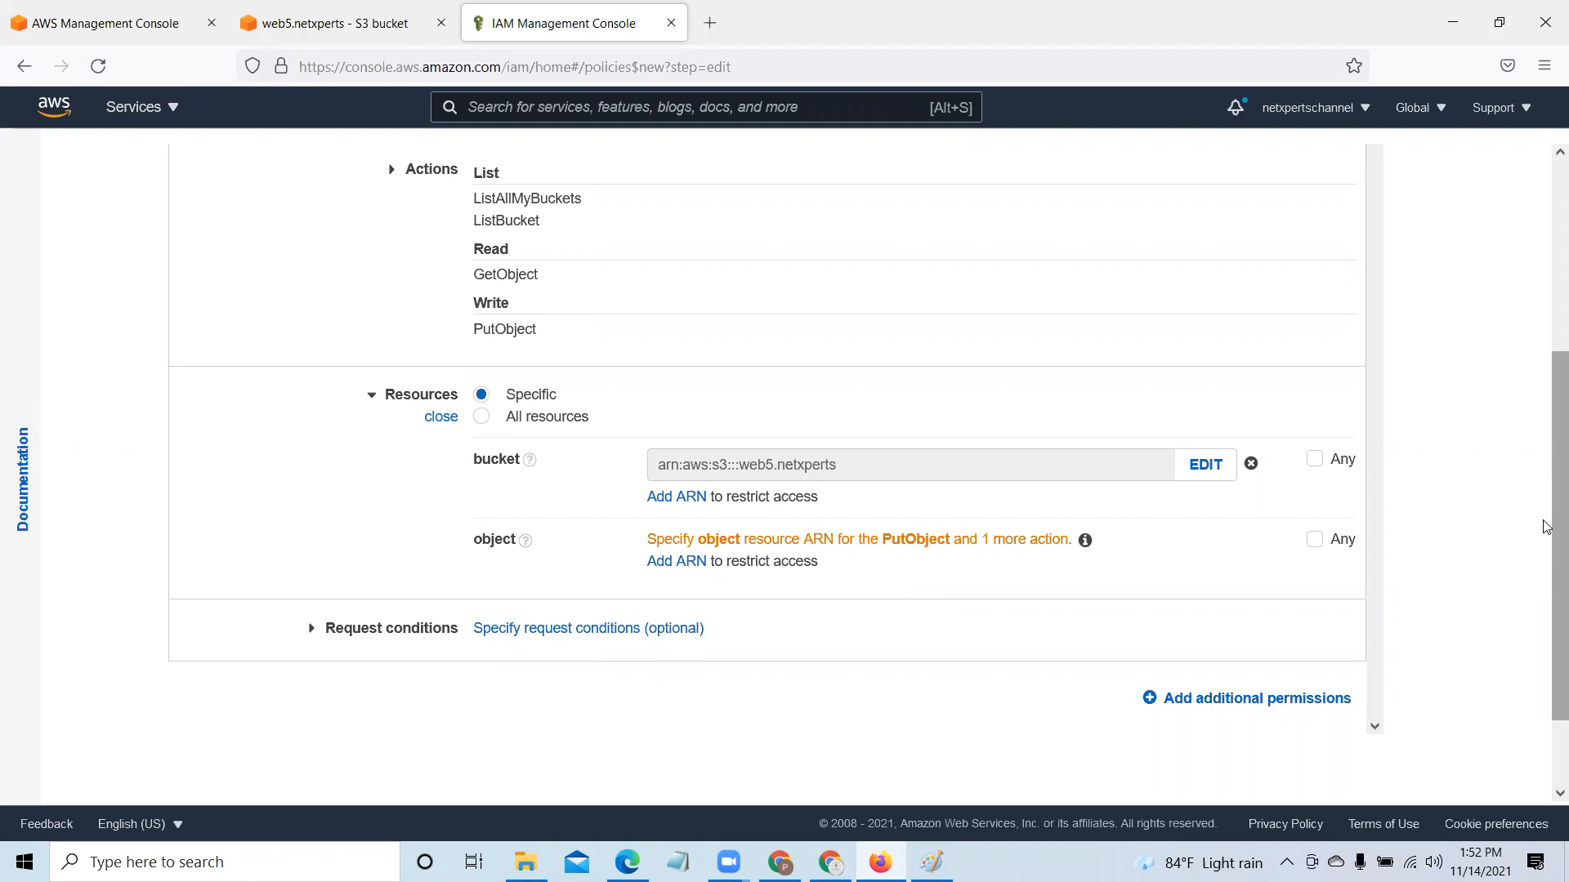
Step: Proceed past the optional tags without adding any and continue to the policy review
drag(1548, 528, 1546, 341)
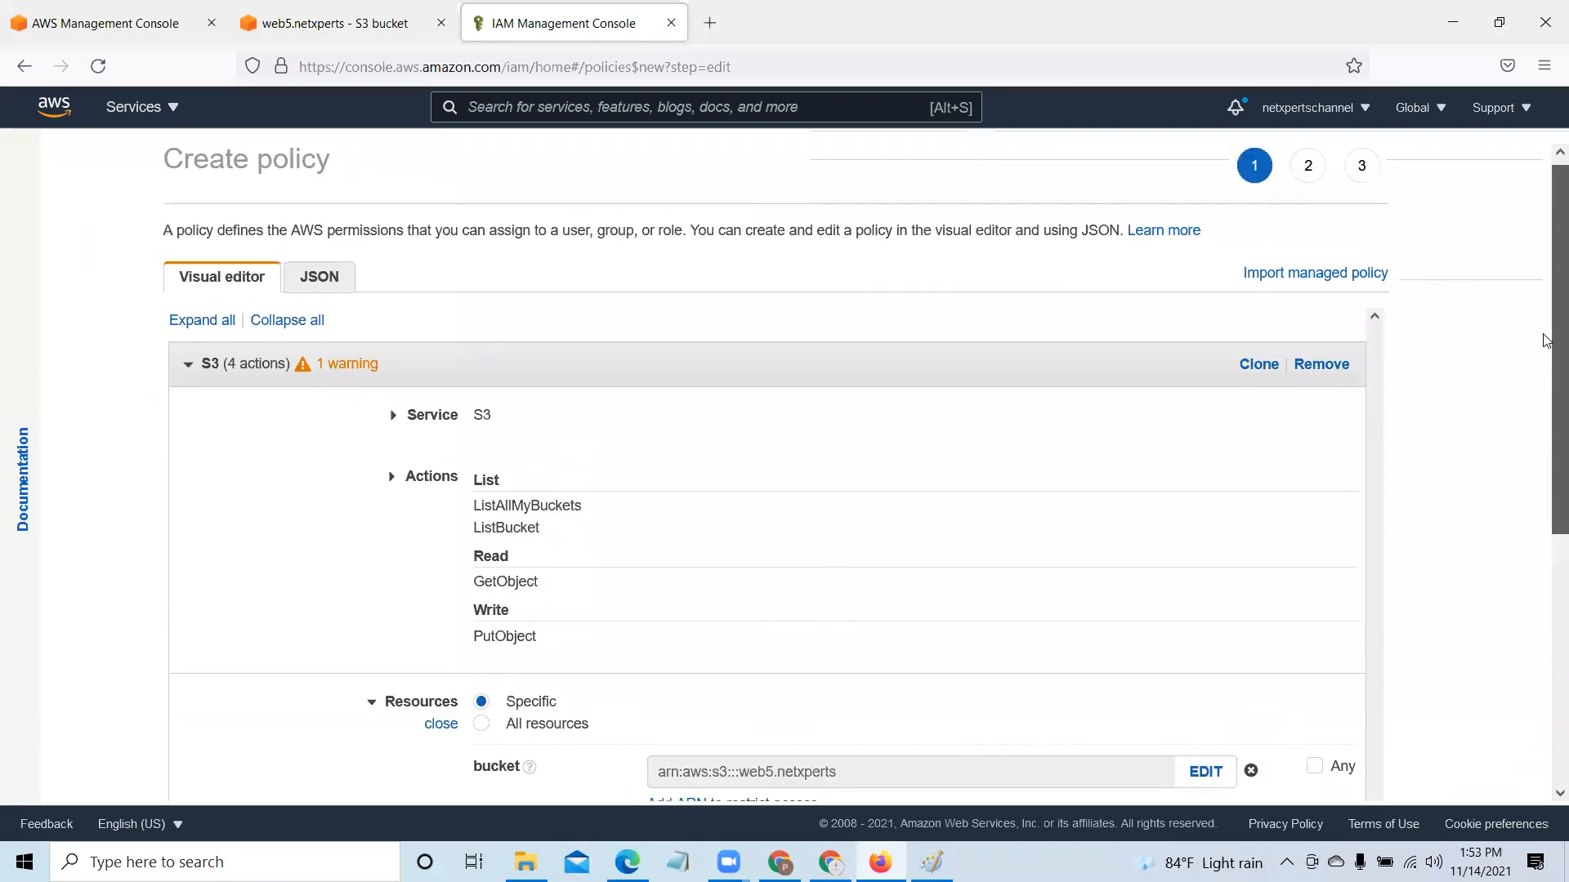
scroll(1547, 340, down, 5)
click(1356, 734)
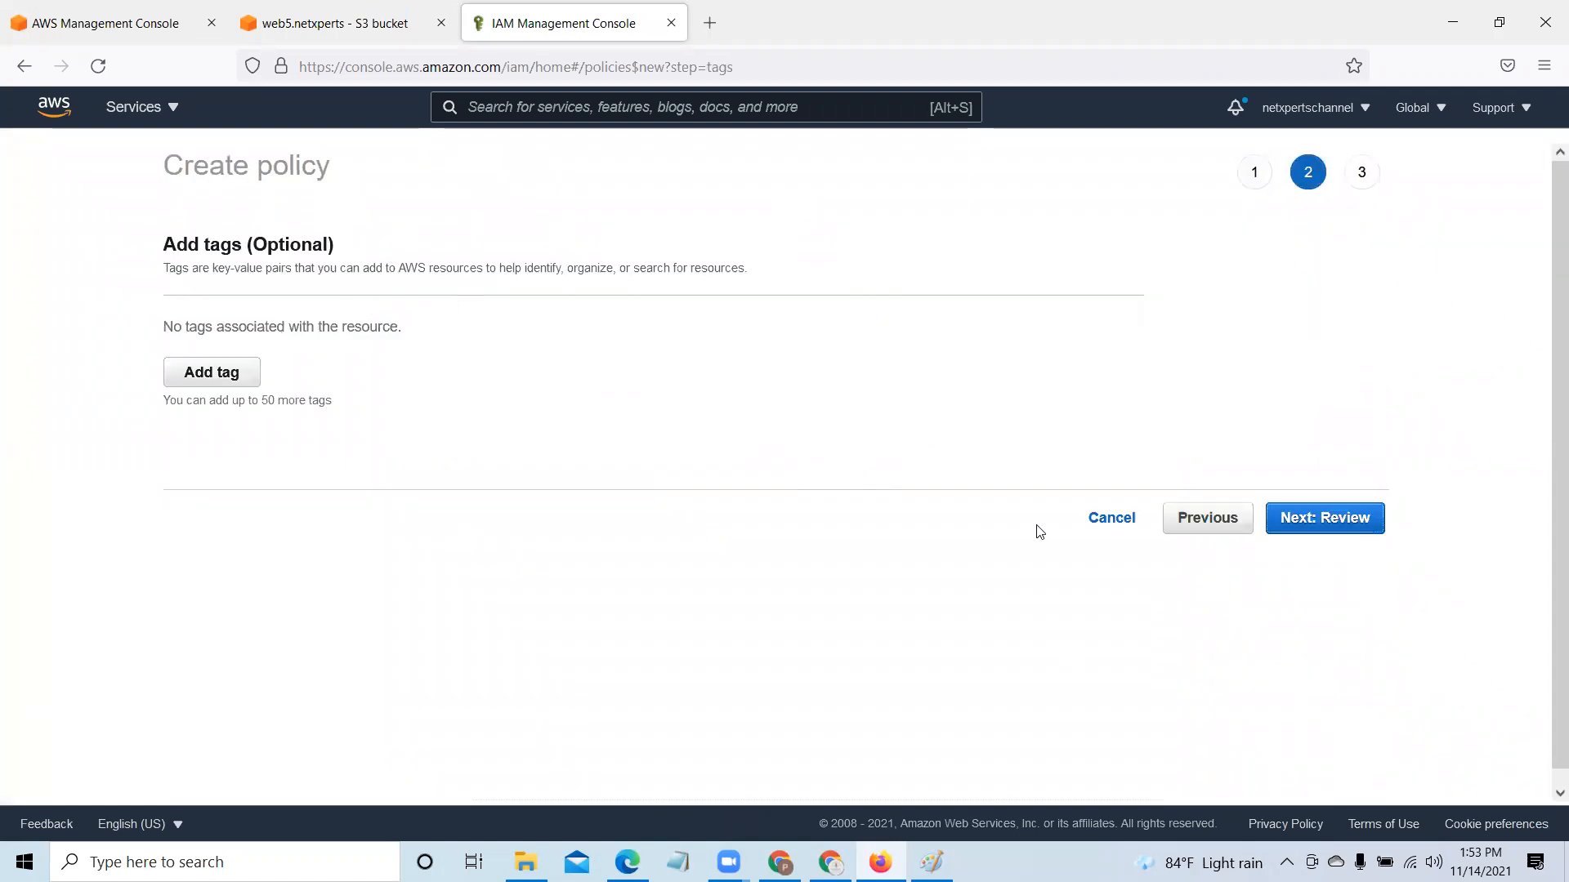
click(1344, 524)
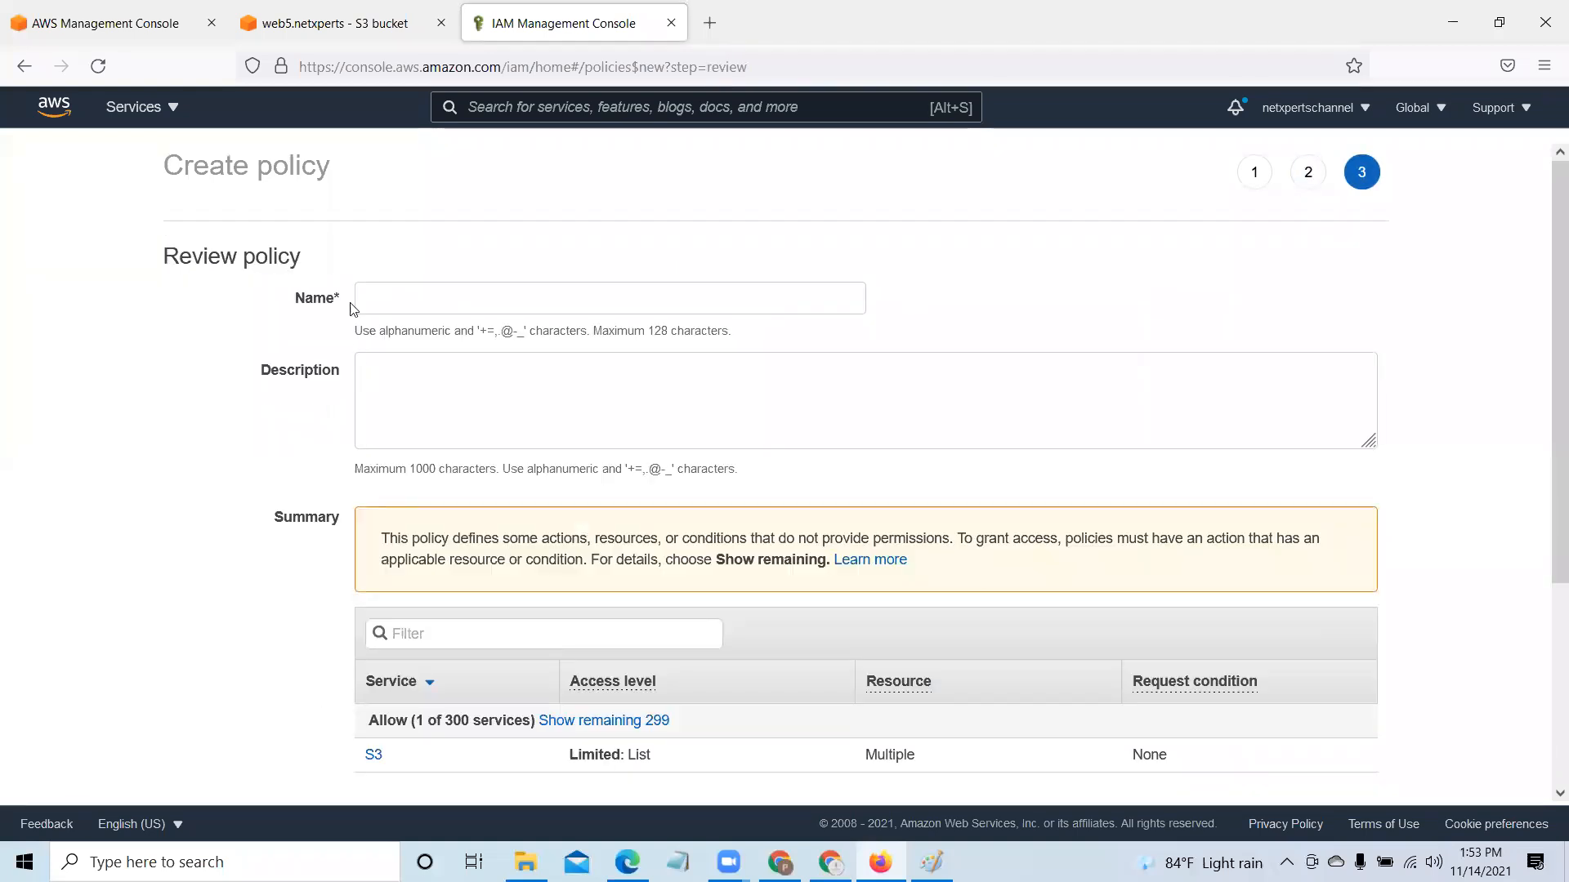
Step: Name the policy S3SomePermission and copy the same text into its description
click(422, 298)
text(S3SomePermission)
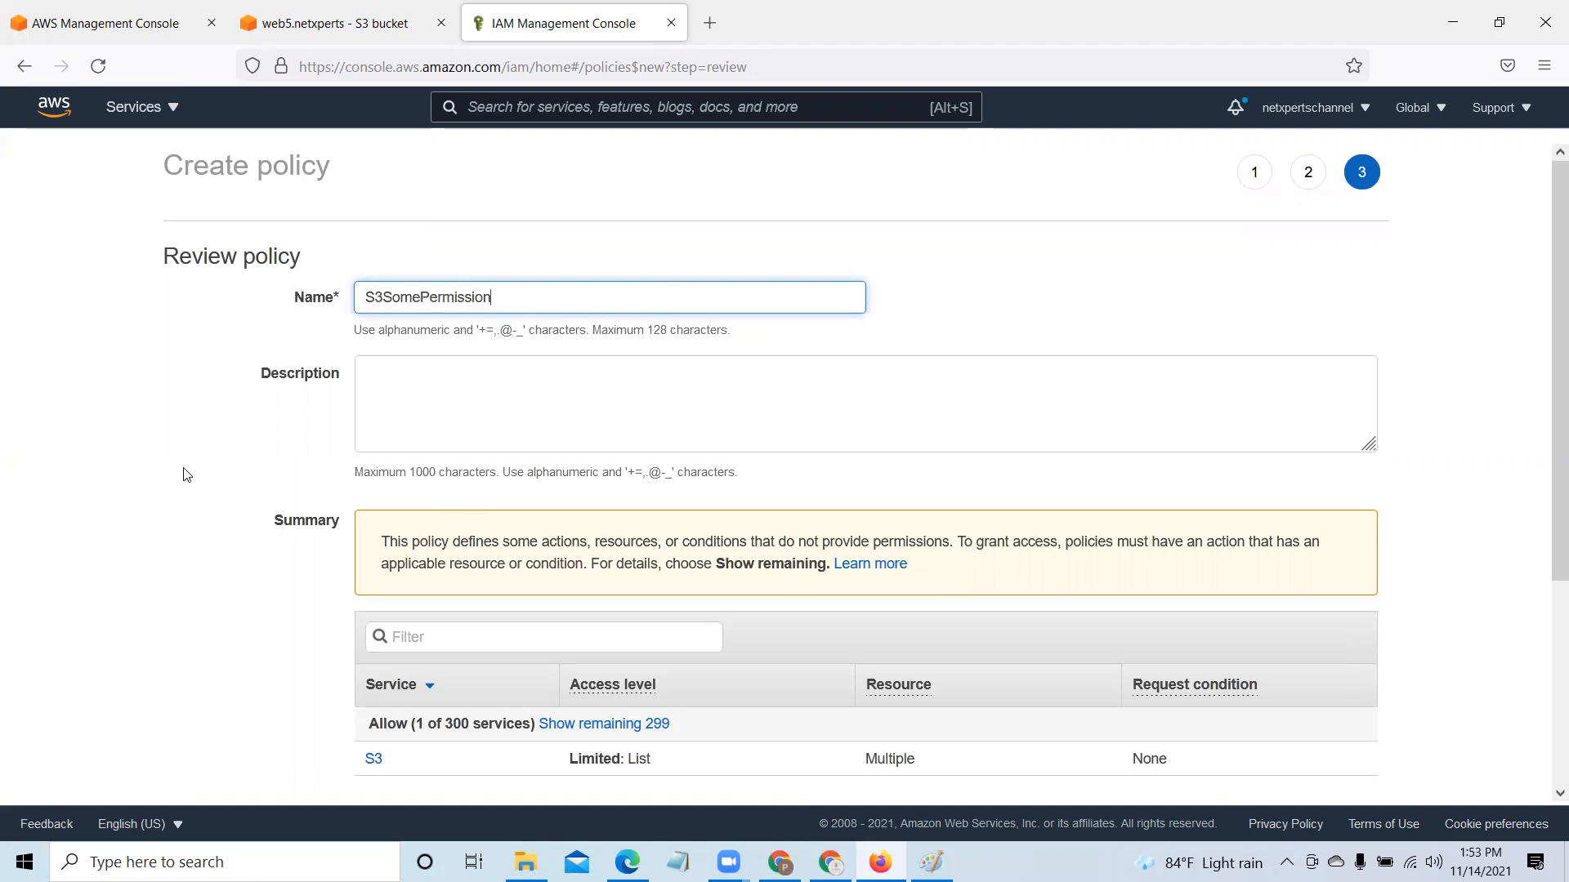
double_click(503, 295)
right_click(421, 294)
click(498, 403)
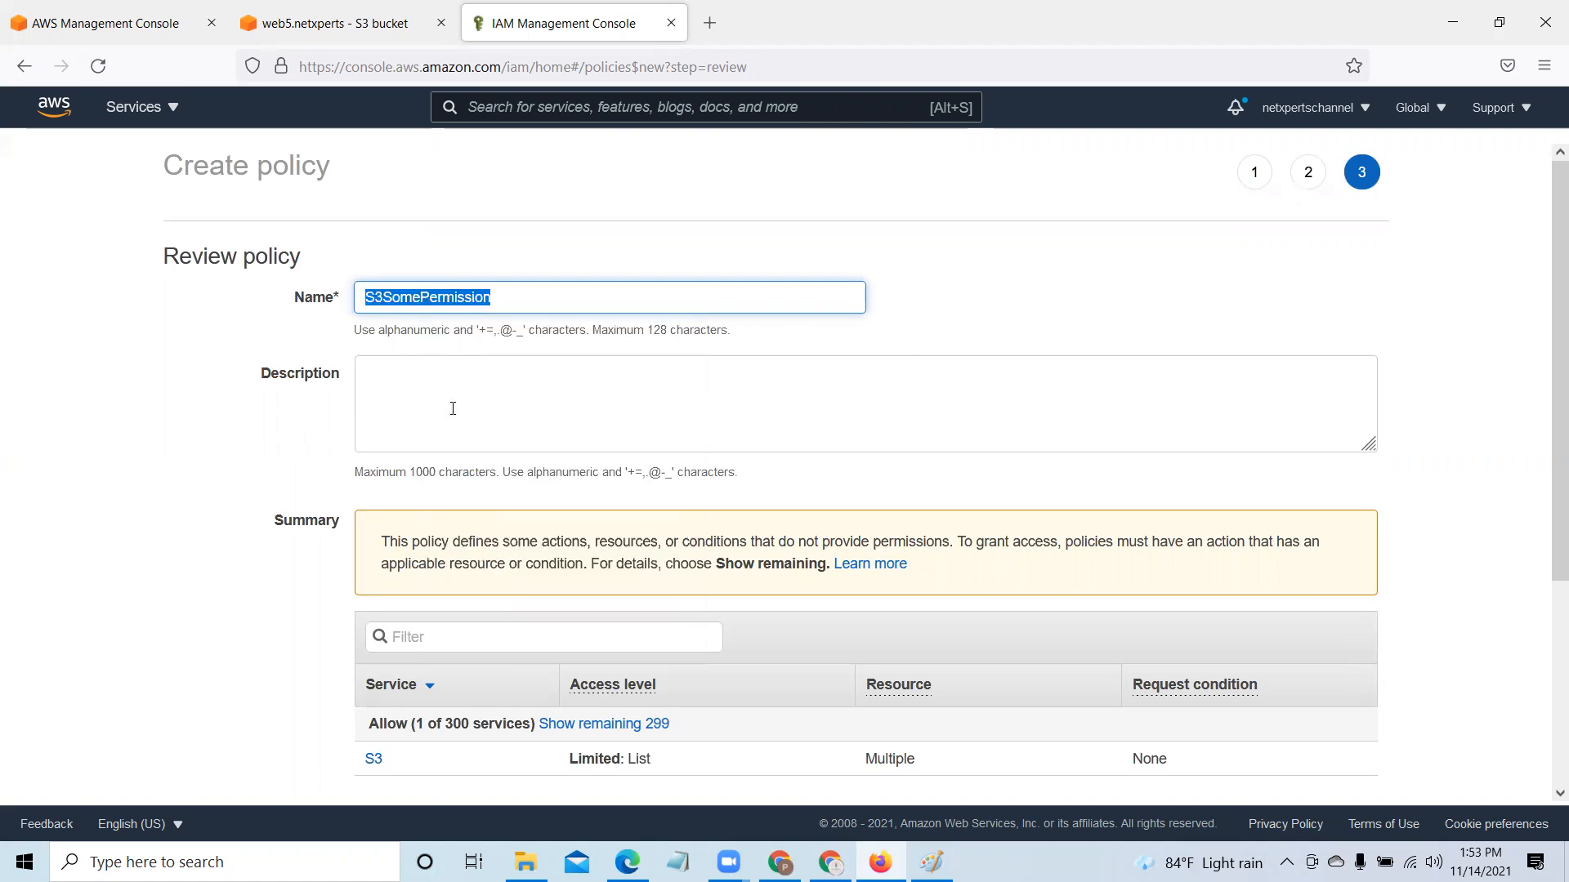
right_click(452, 409)
click(502, 559)
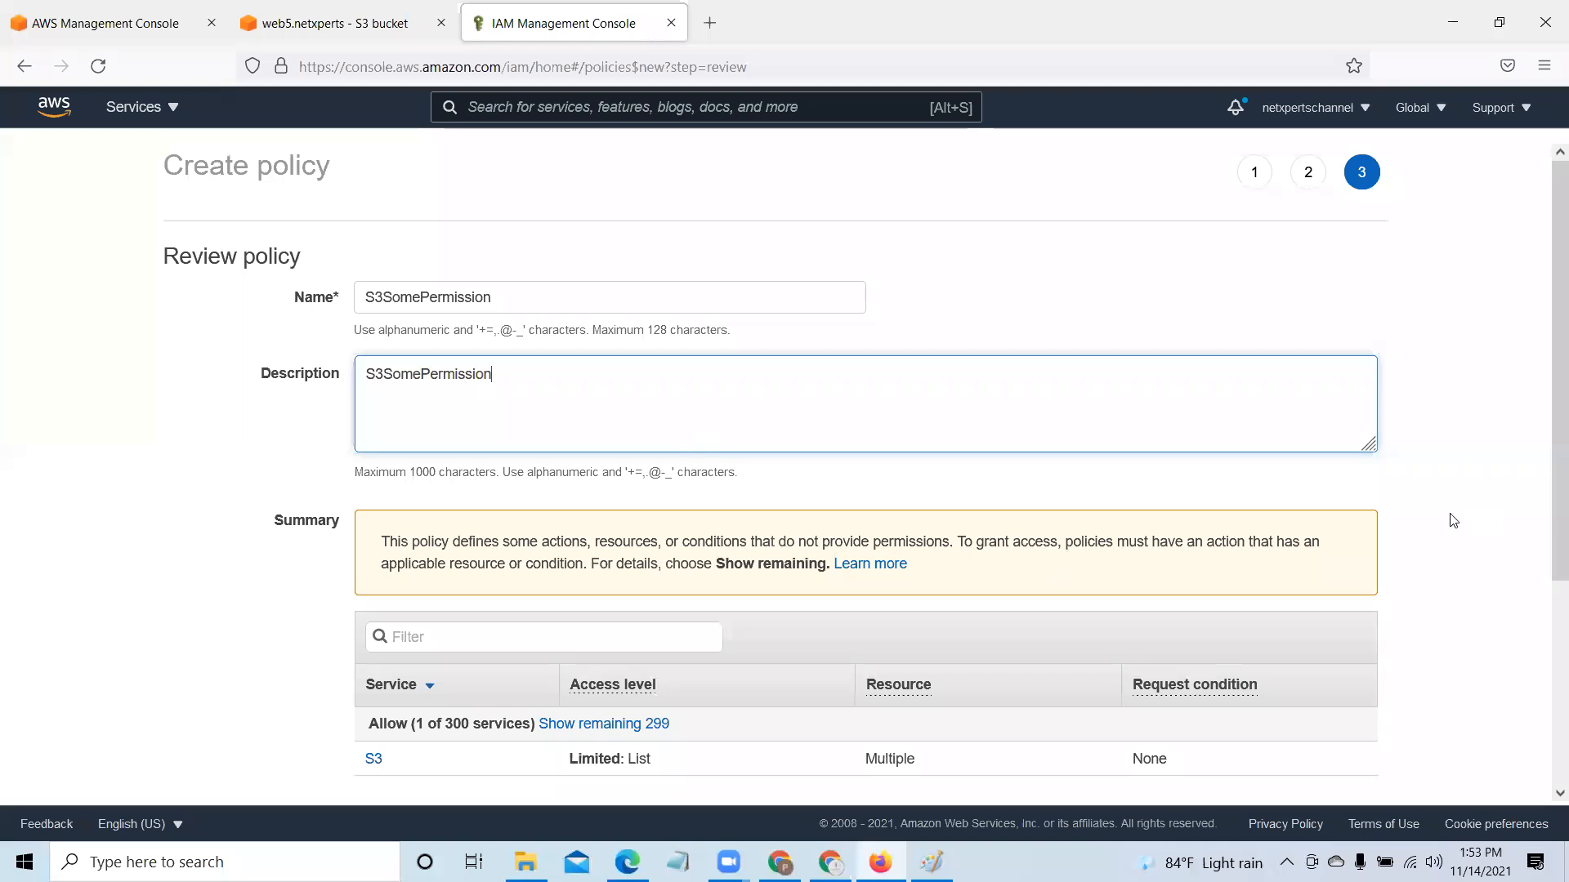
Step: Create the reviewed policy and dismiss the creation notification
scroll(1518, 521, down, 3)
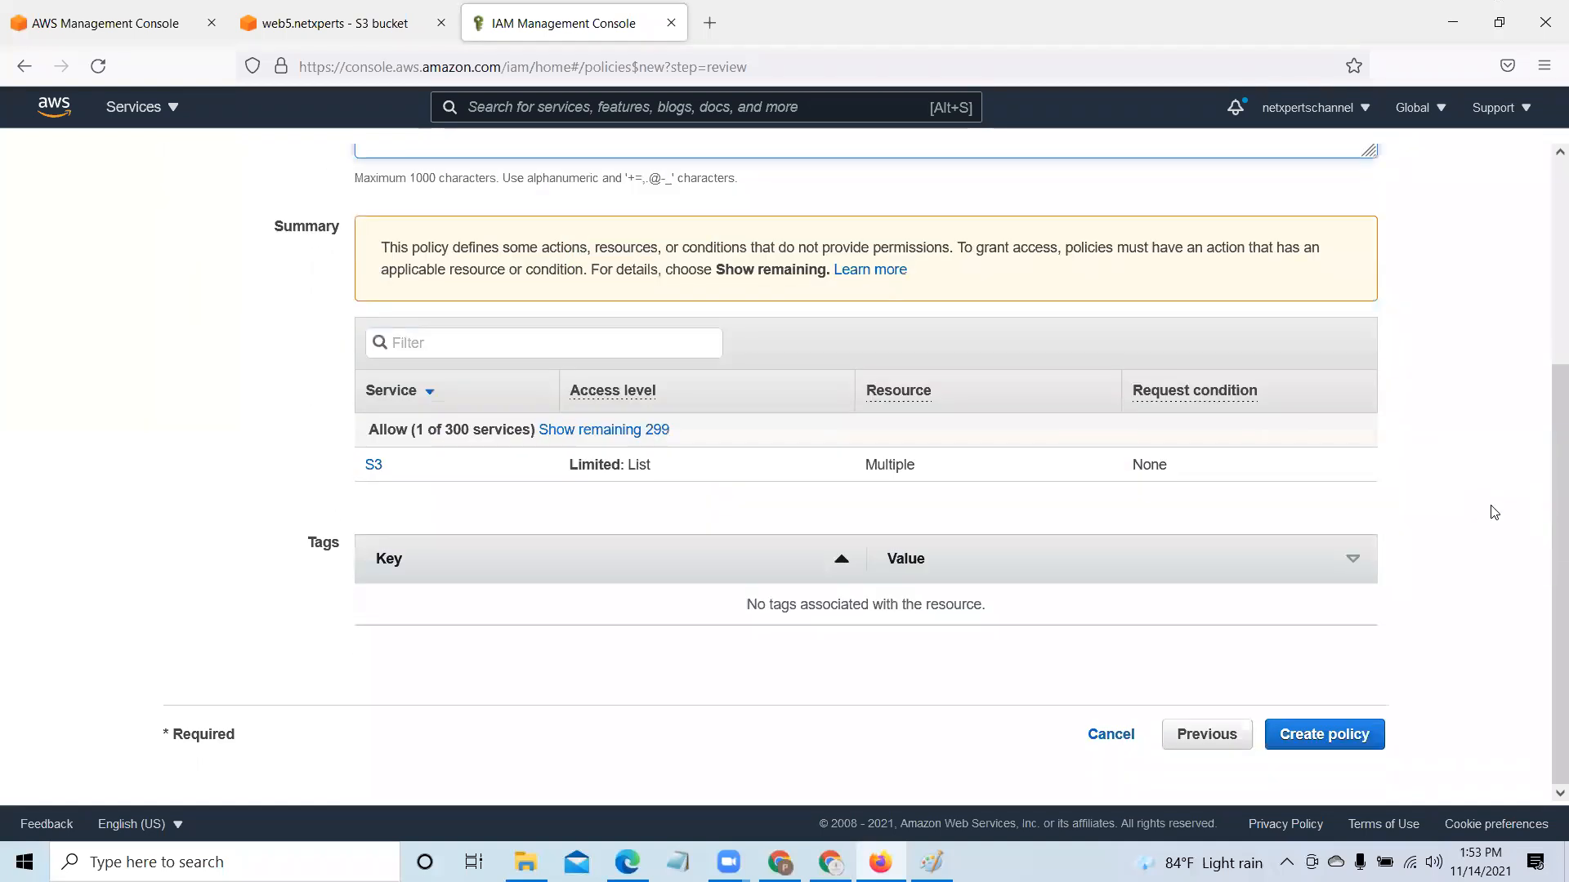
click(1352, 741)
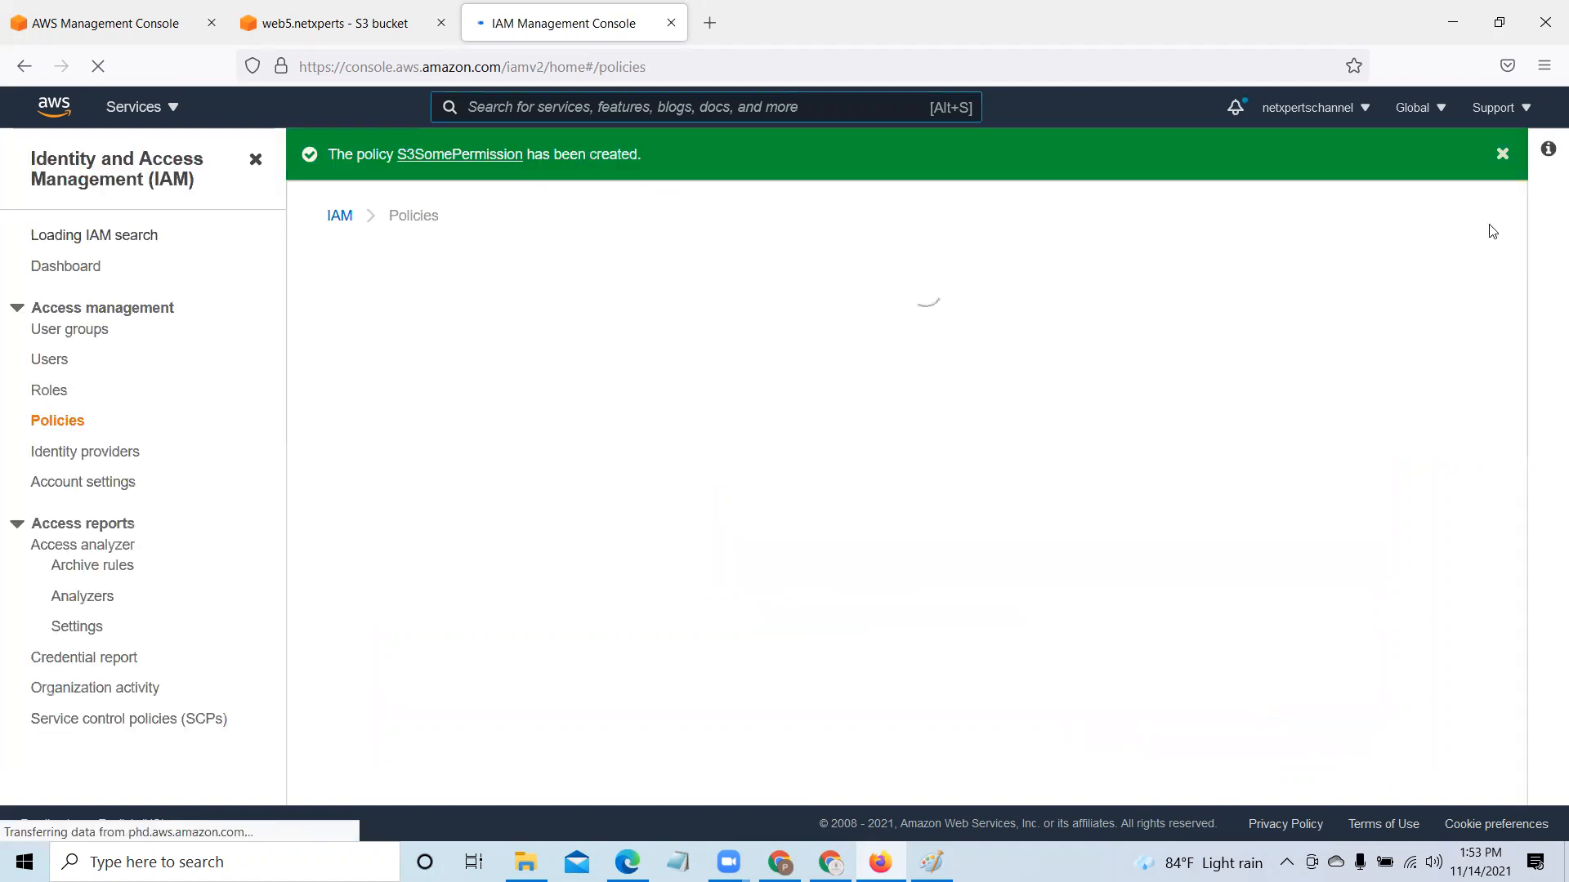
click(1502, 155)
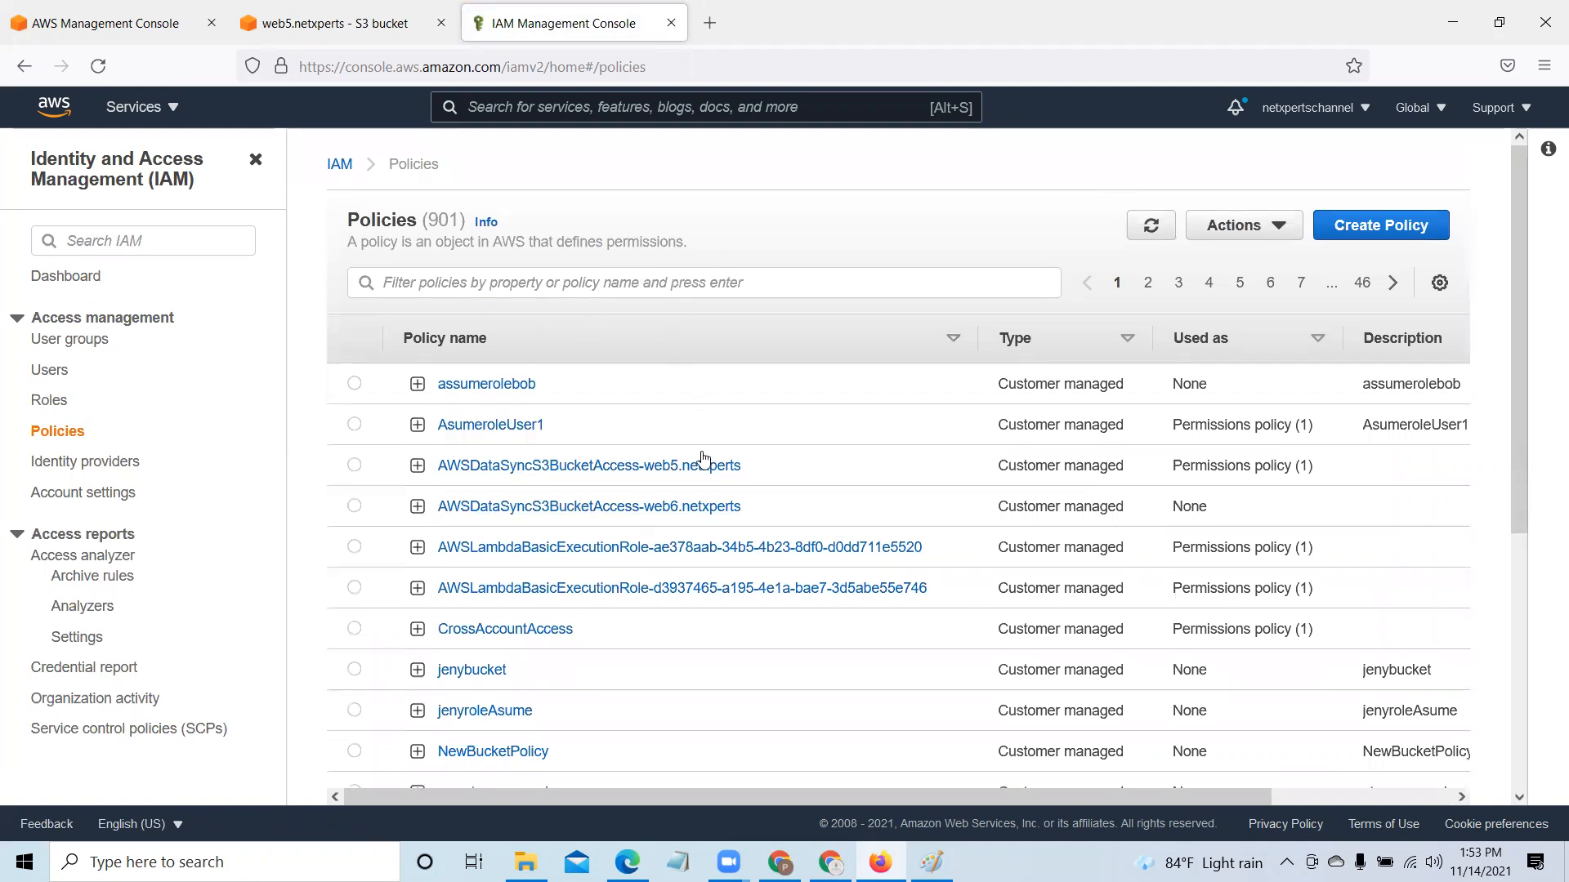
Step: Look through the policies list for the newly created S3SomePermission policy
scroll(784, 497, down, 3)
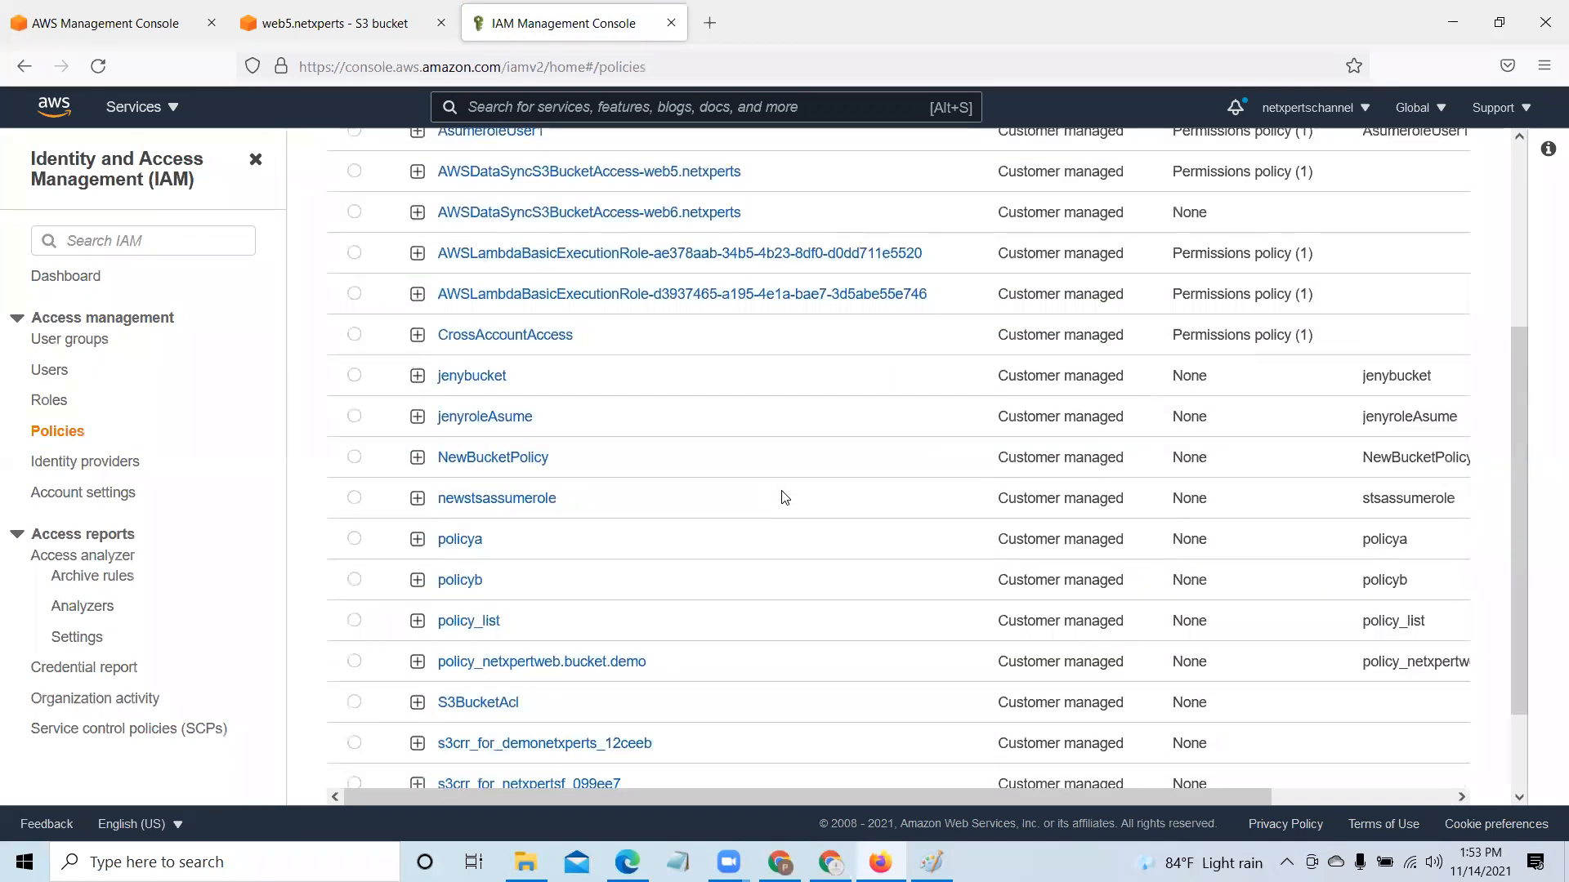
scroll(784, 497, down, 1)
scroll(784, 497, up, 4)
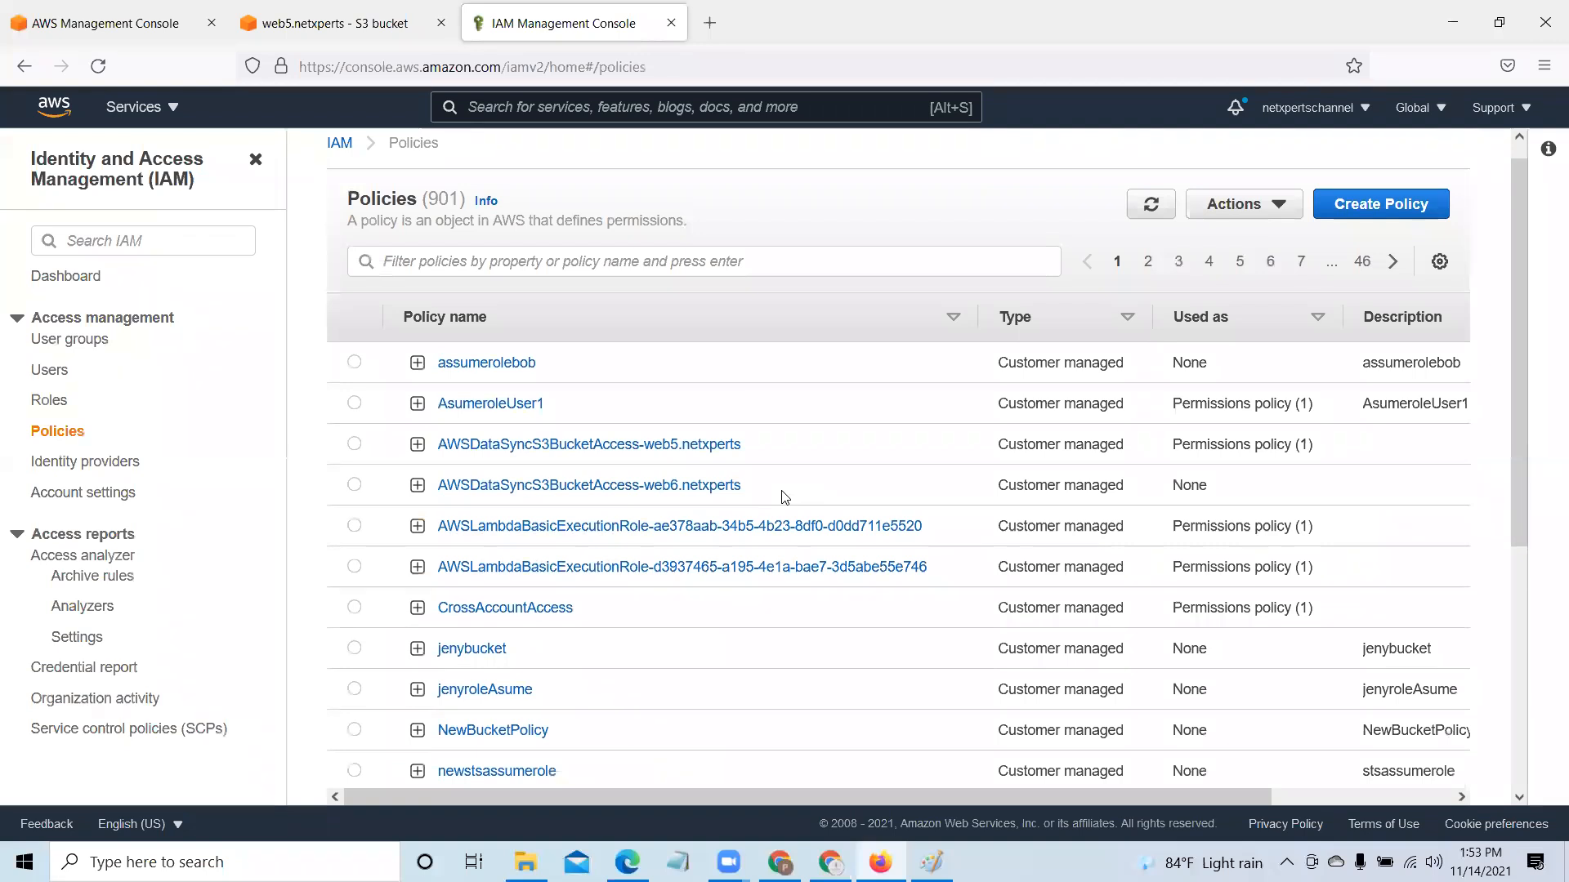
scroll(784, 497, down, 4)
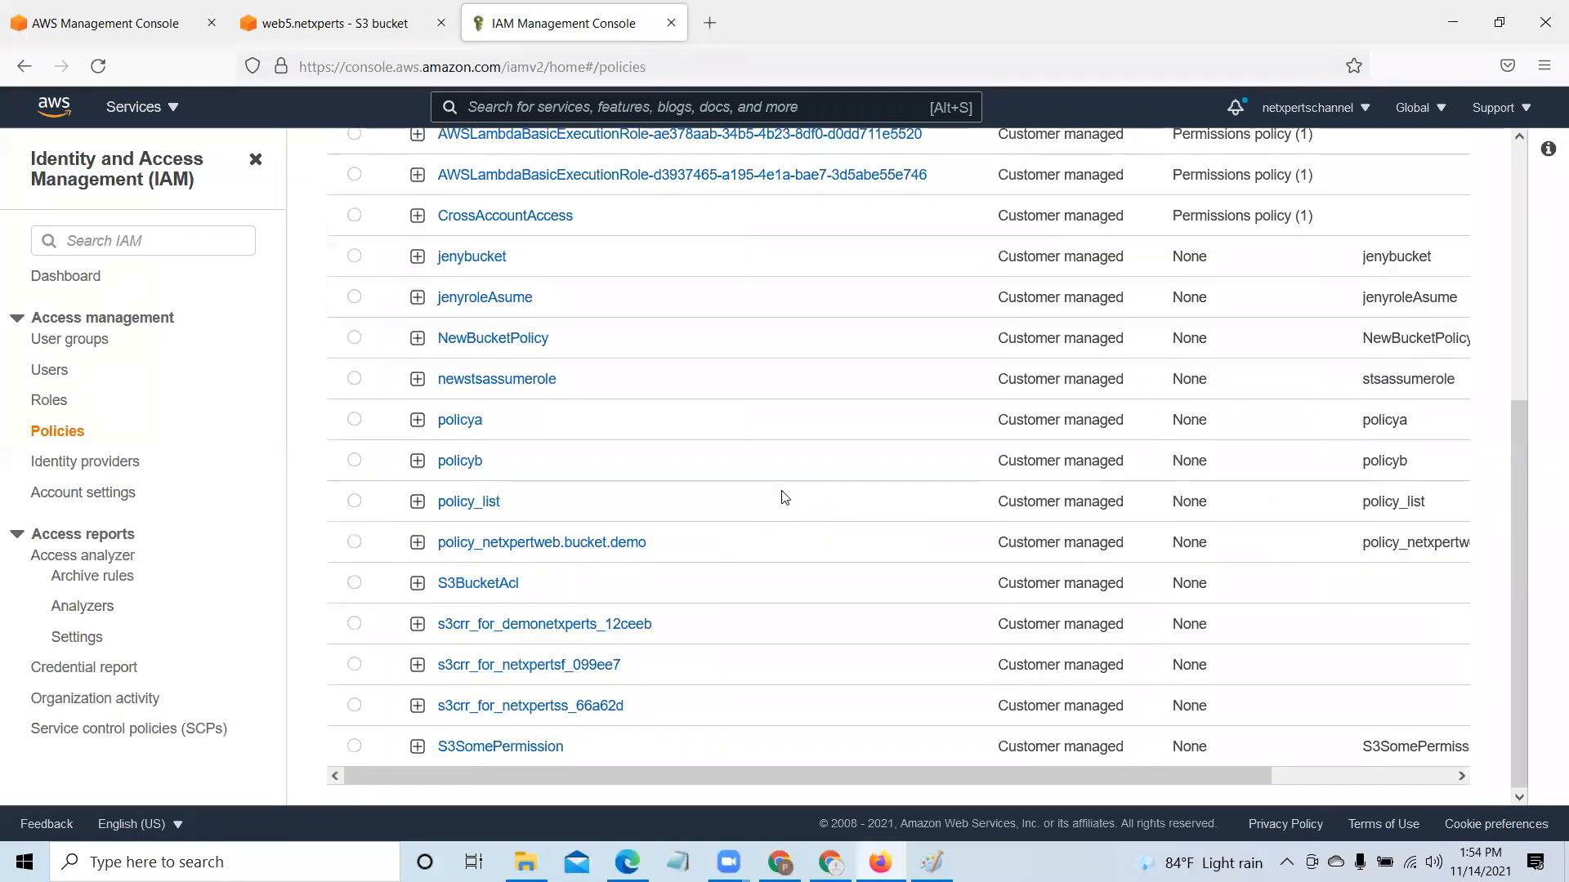
scroll(784, 497, up, 5)
Step: Filter the policies by S3 and examine which matches are customer managed and which are AWS managed
click(462, 280)
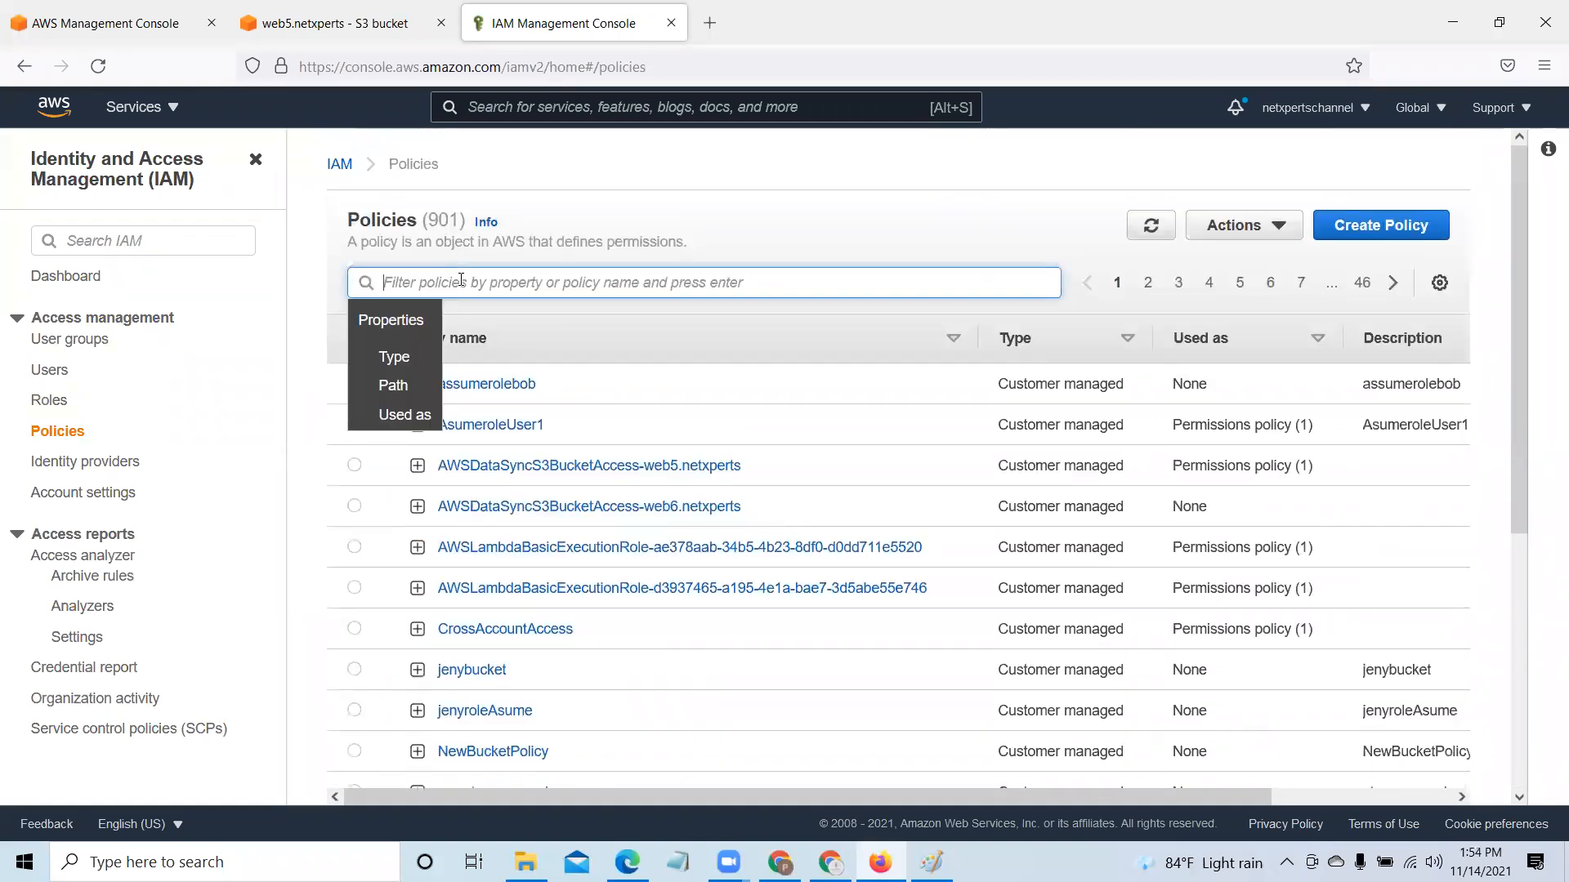
text(S3)
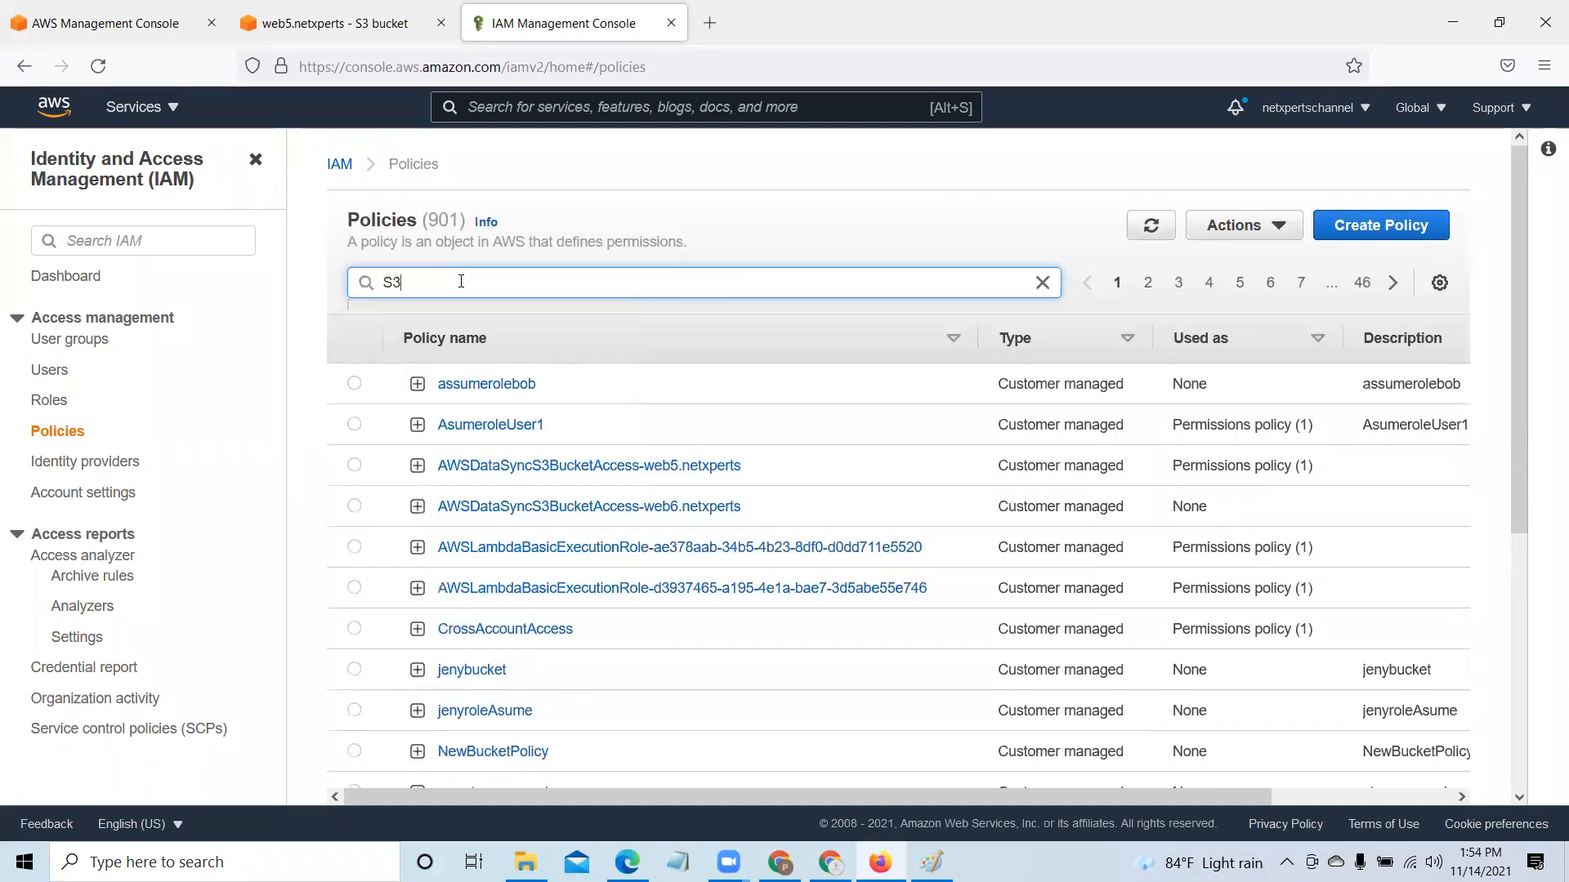
key(Return)
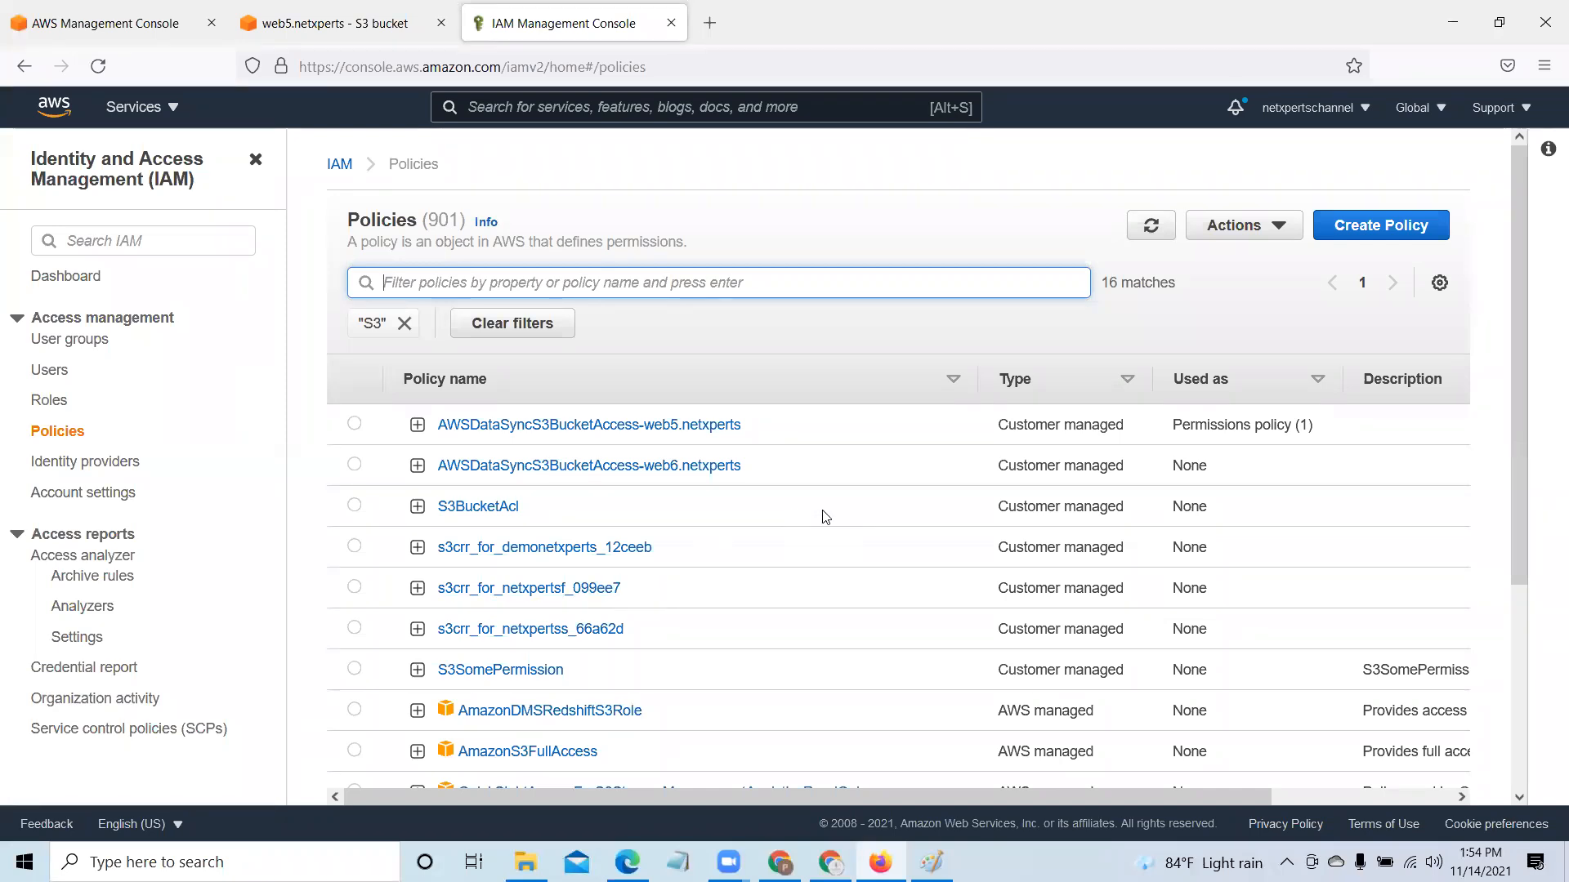
scroll(621, 458, down, 3)
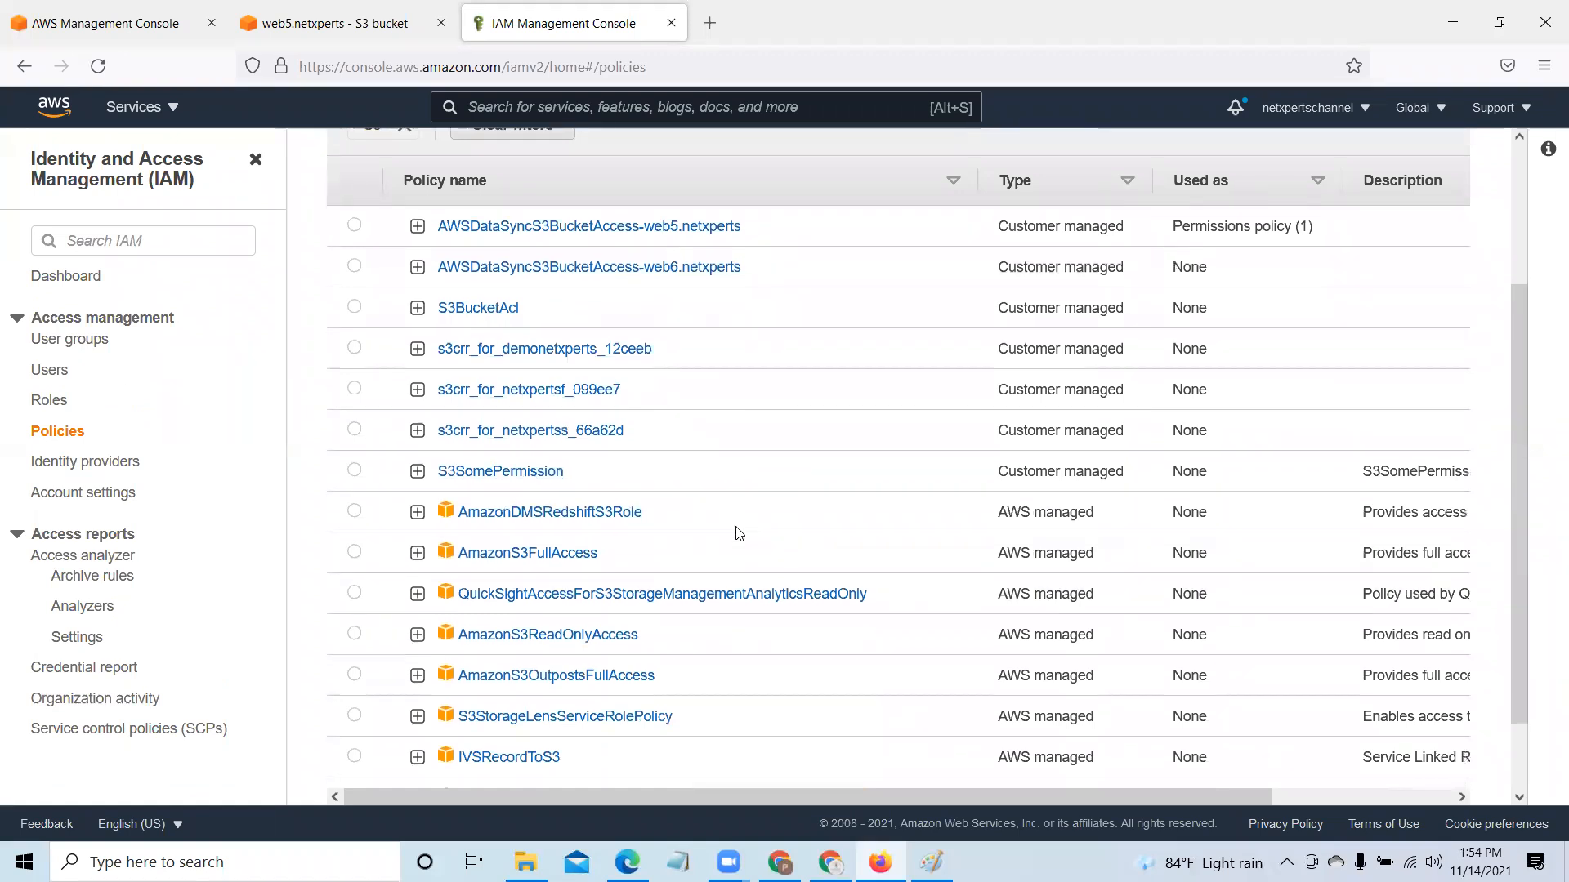
scroll(747, 533, down, 1)
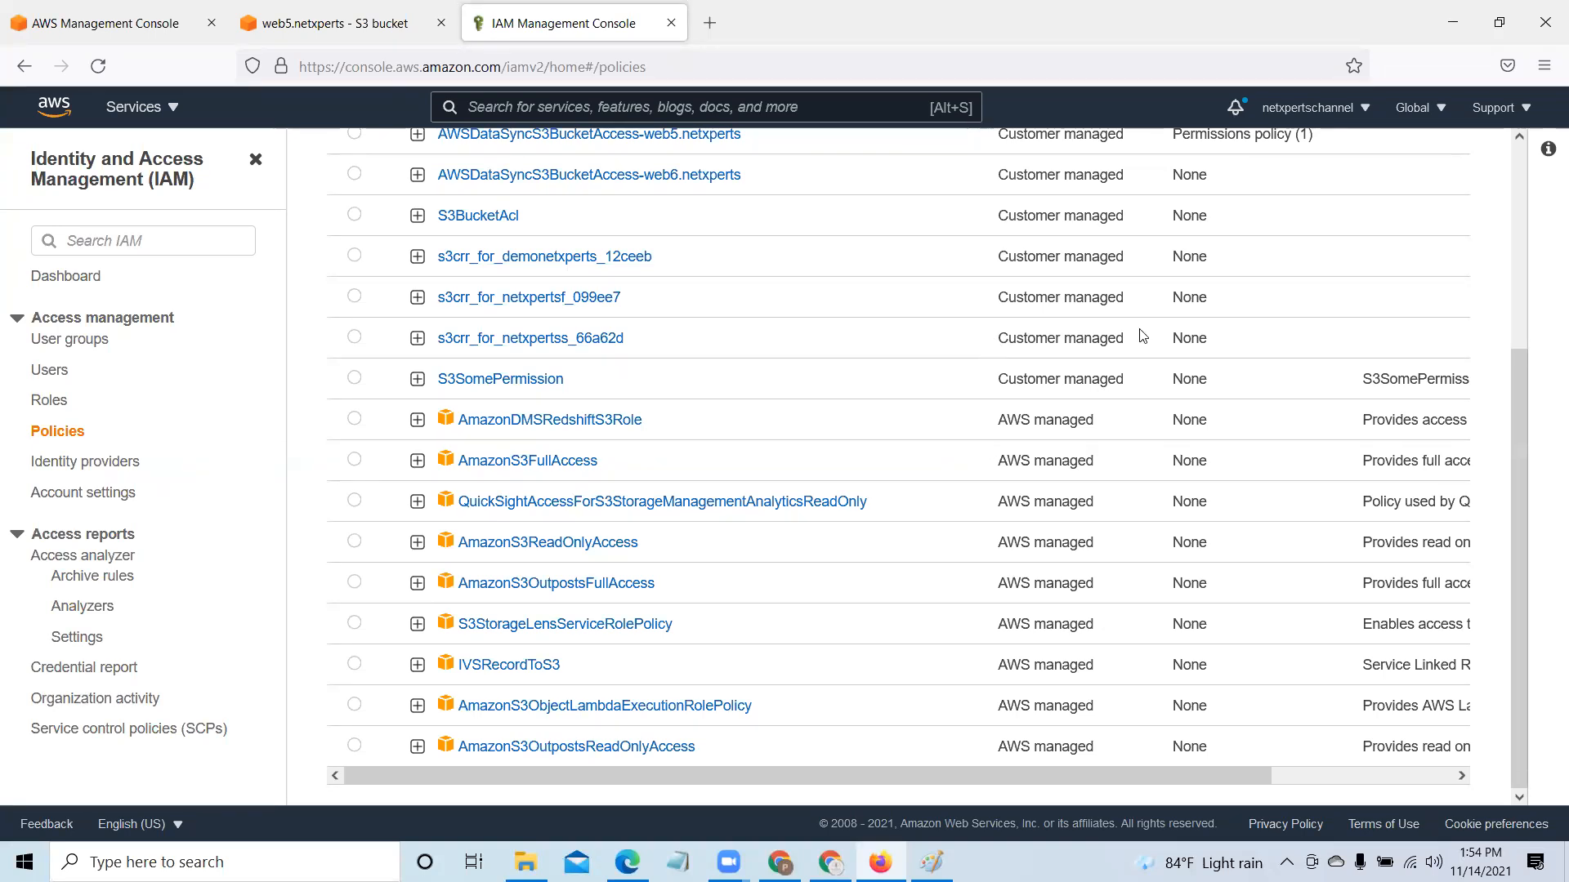
scroll(907, 445, up, 2)
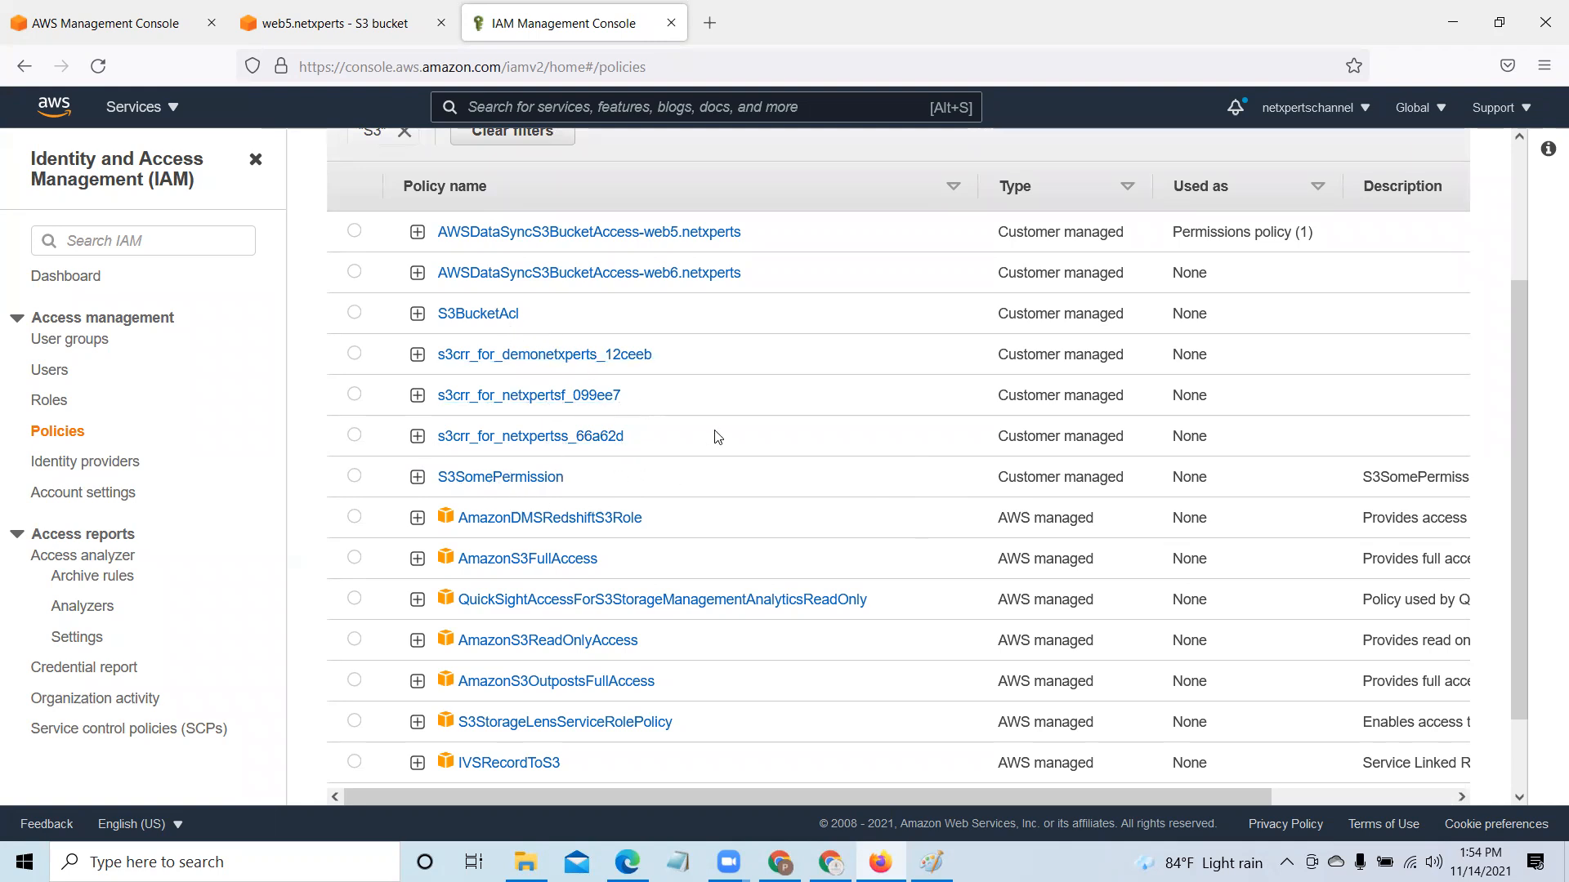
scroll(717, 437, up, 2)
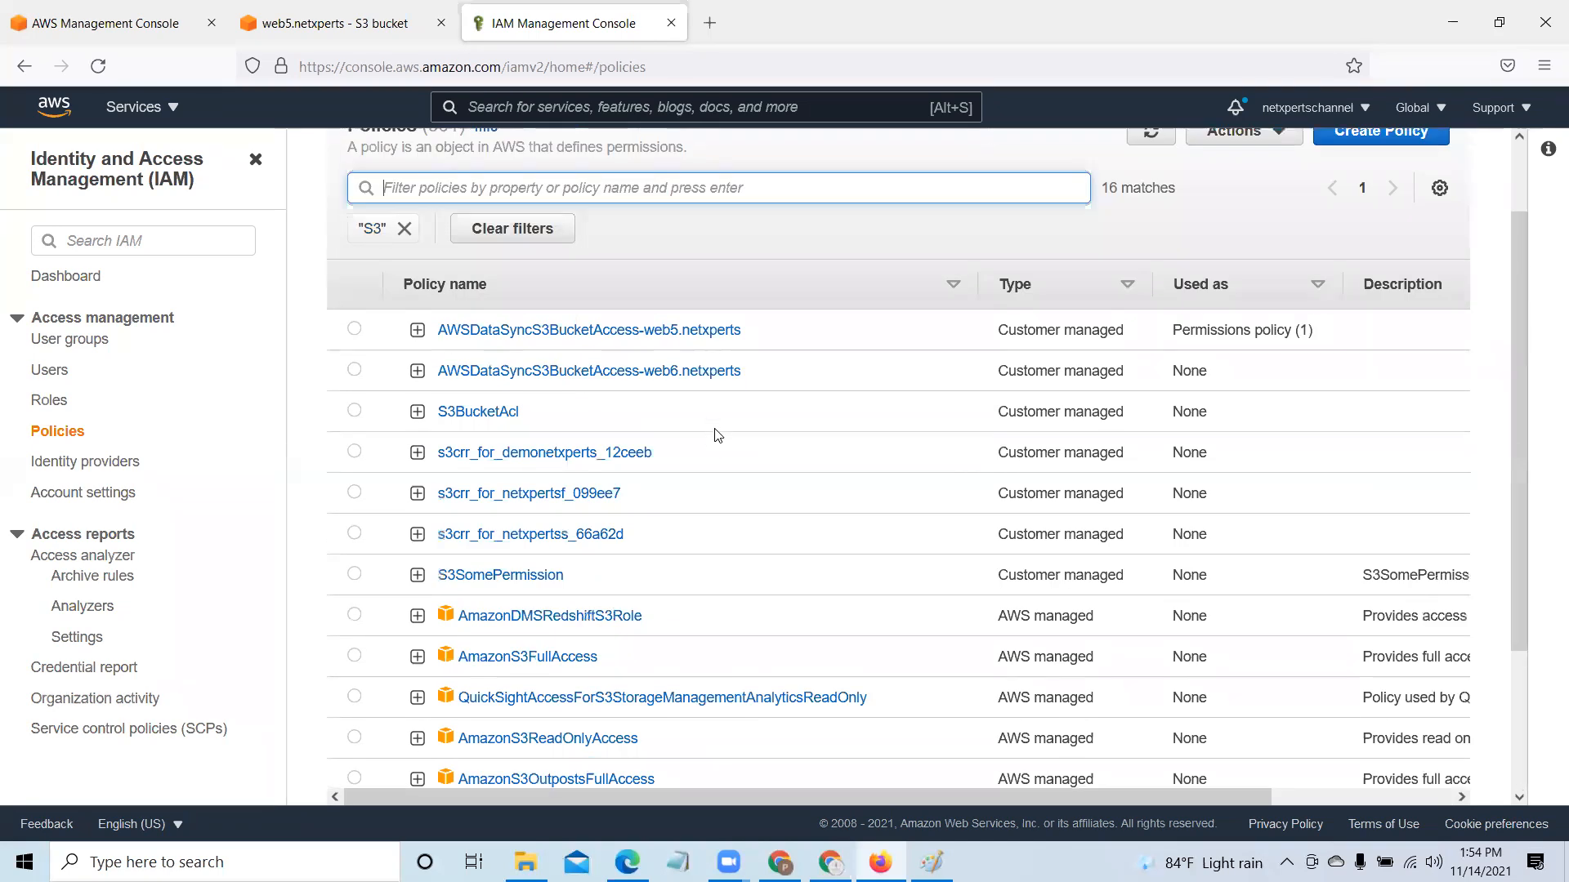
Step: Reset and reapply the S3 policy filter, consult the Paint diagram, and open the S3SomePermission policy
click(403, 229)
click(434, 188)
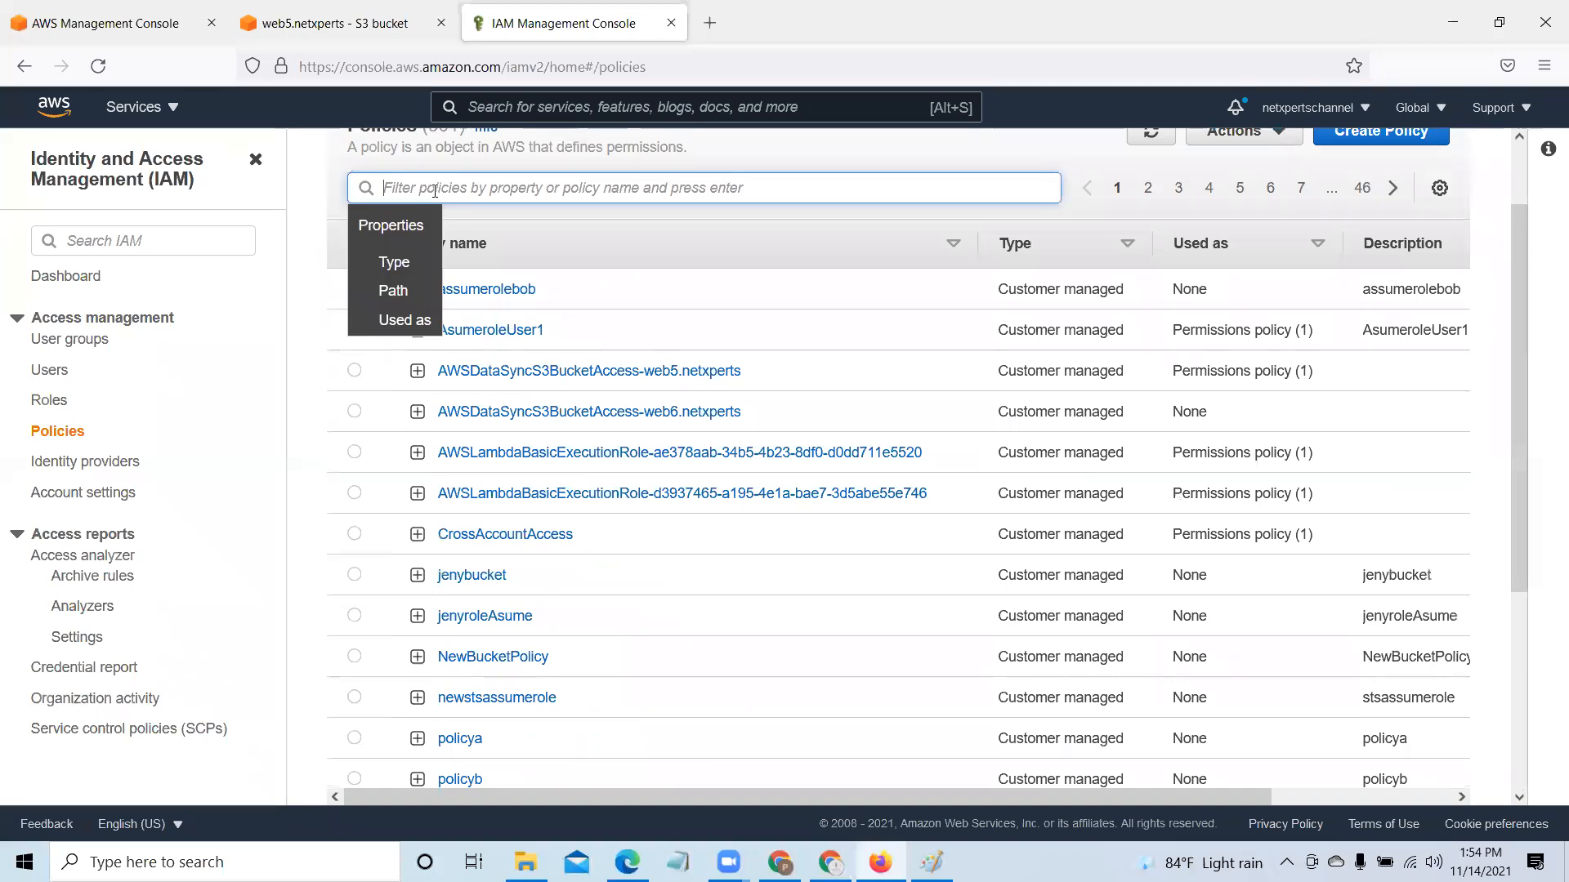
text(S3)
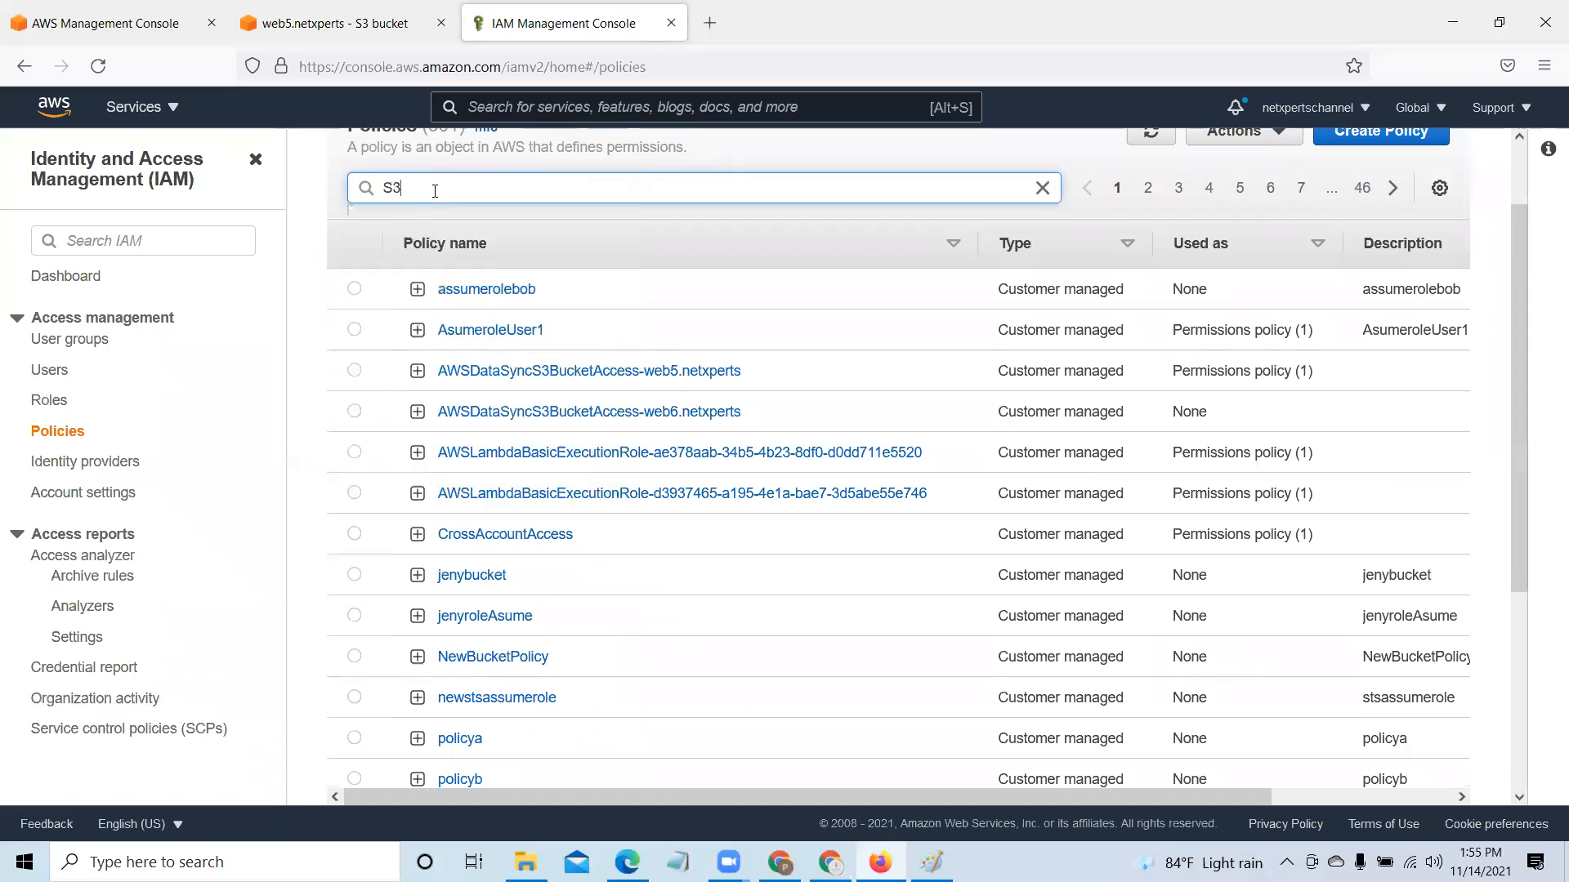
key(Return)
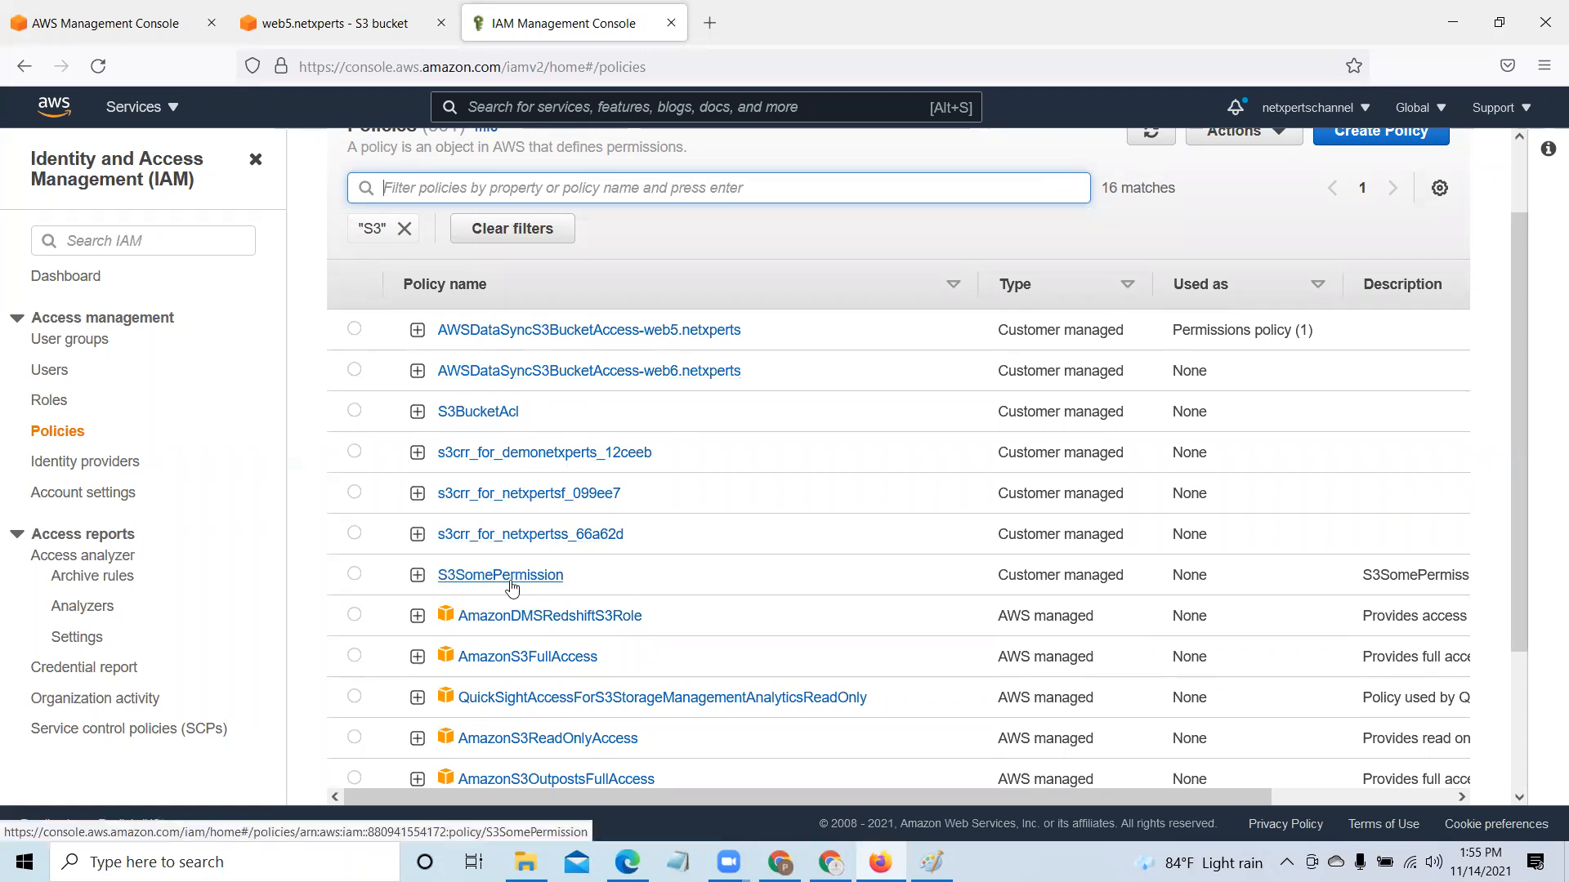
click(932, 862)
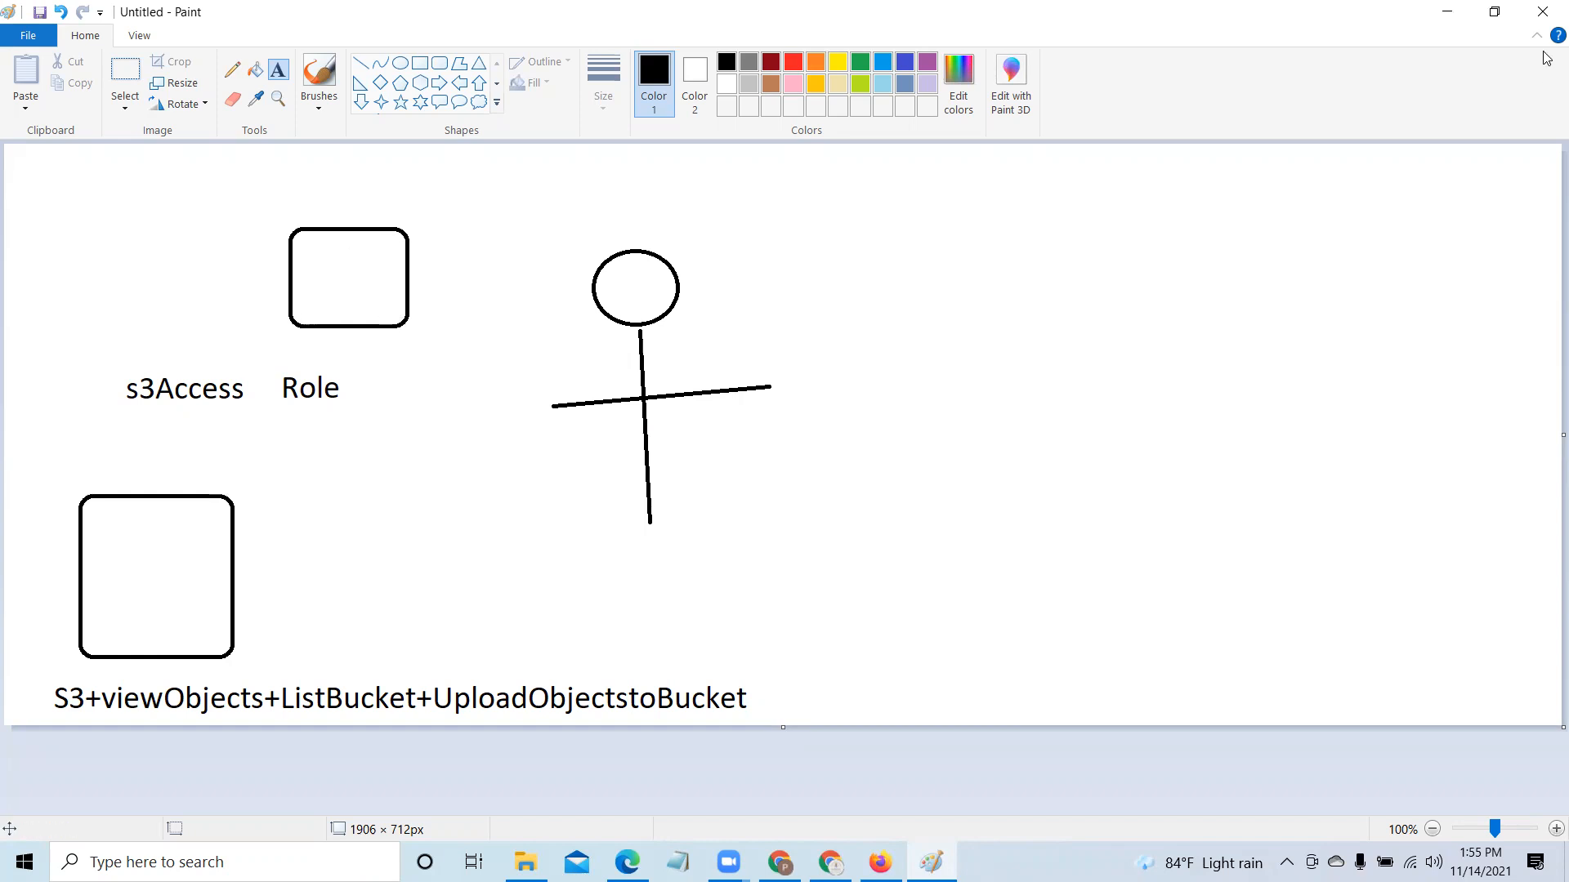
click(1446, 12)
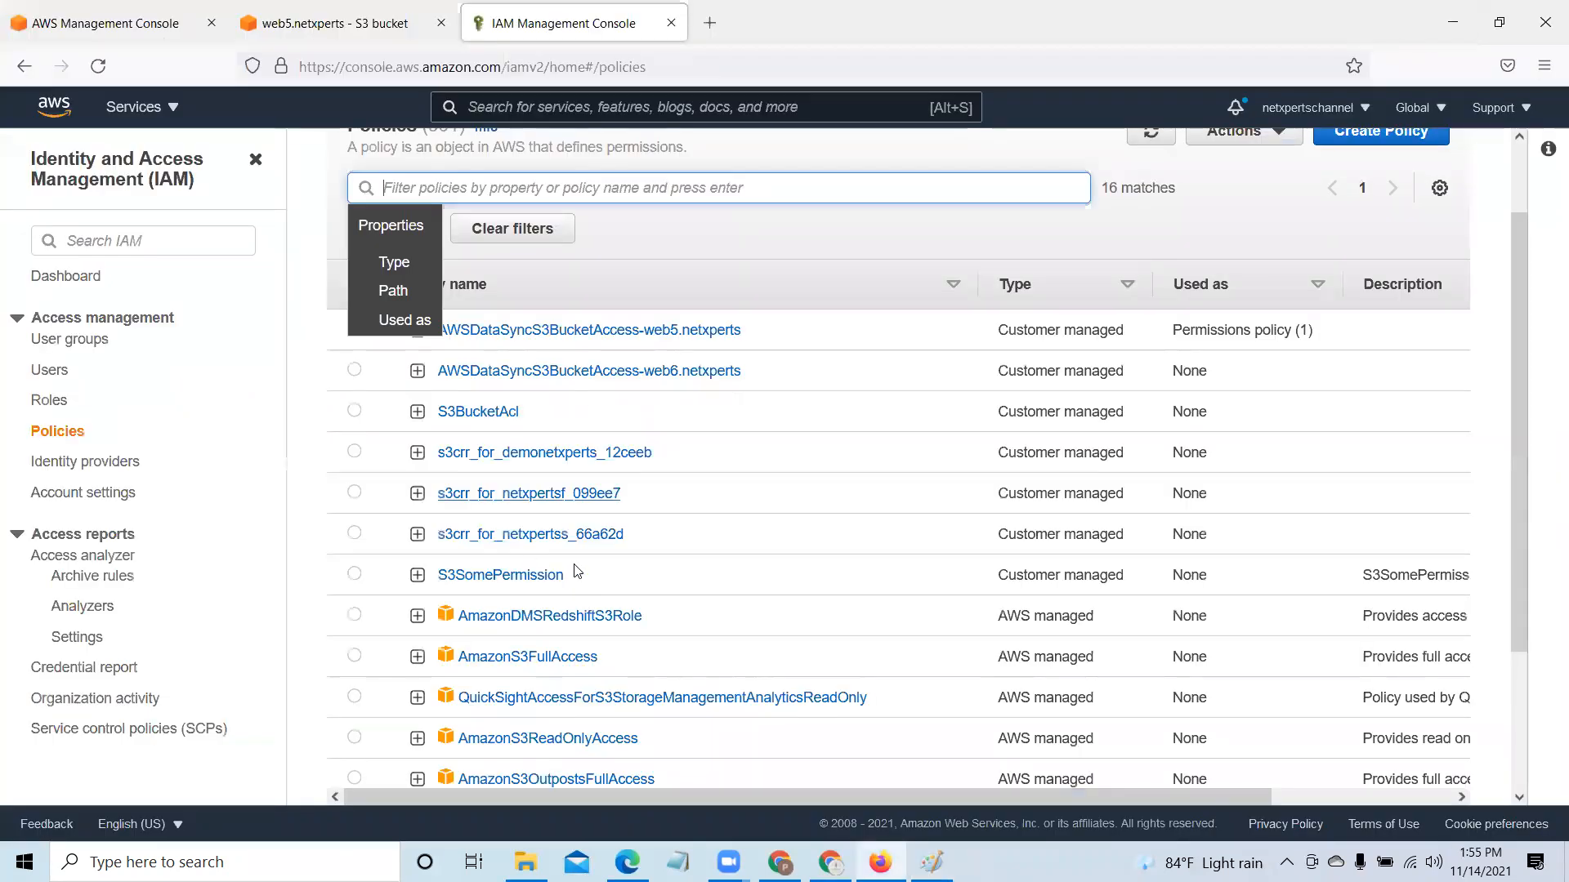
click(529, 581)
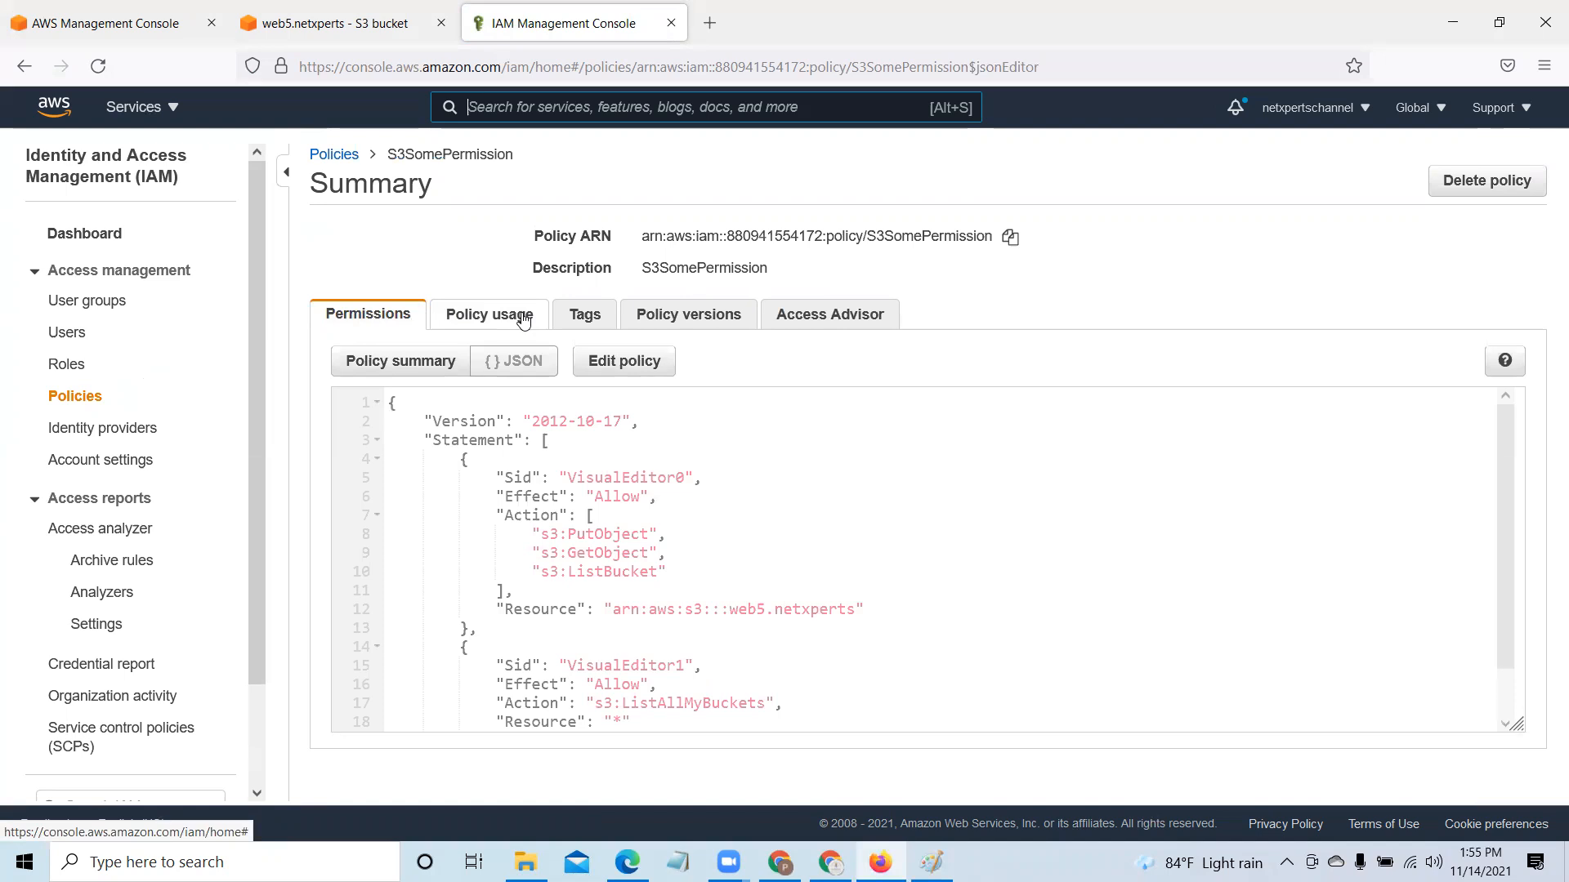
Step: Attach the S3SomePermission policy to S3AccessRole from its policy usage, searching the entities for S3 and consulting the Paint diagram
click(524, 318)
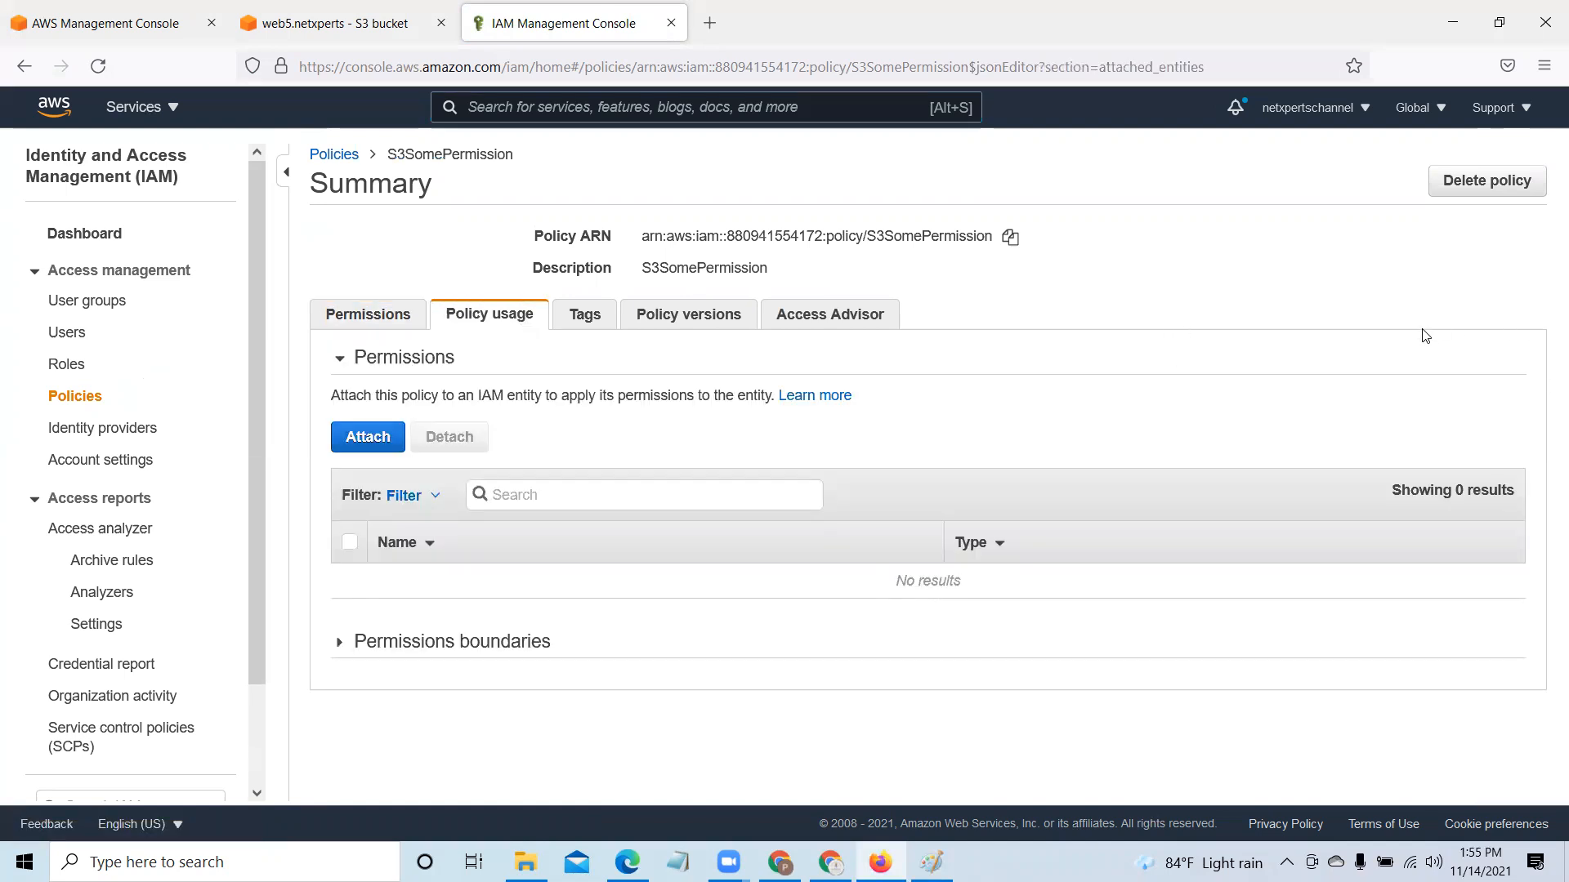
click(365, 432)
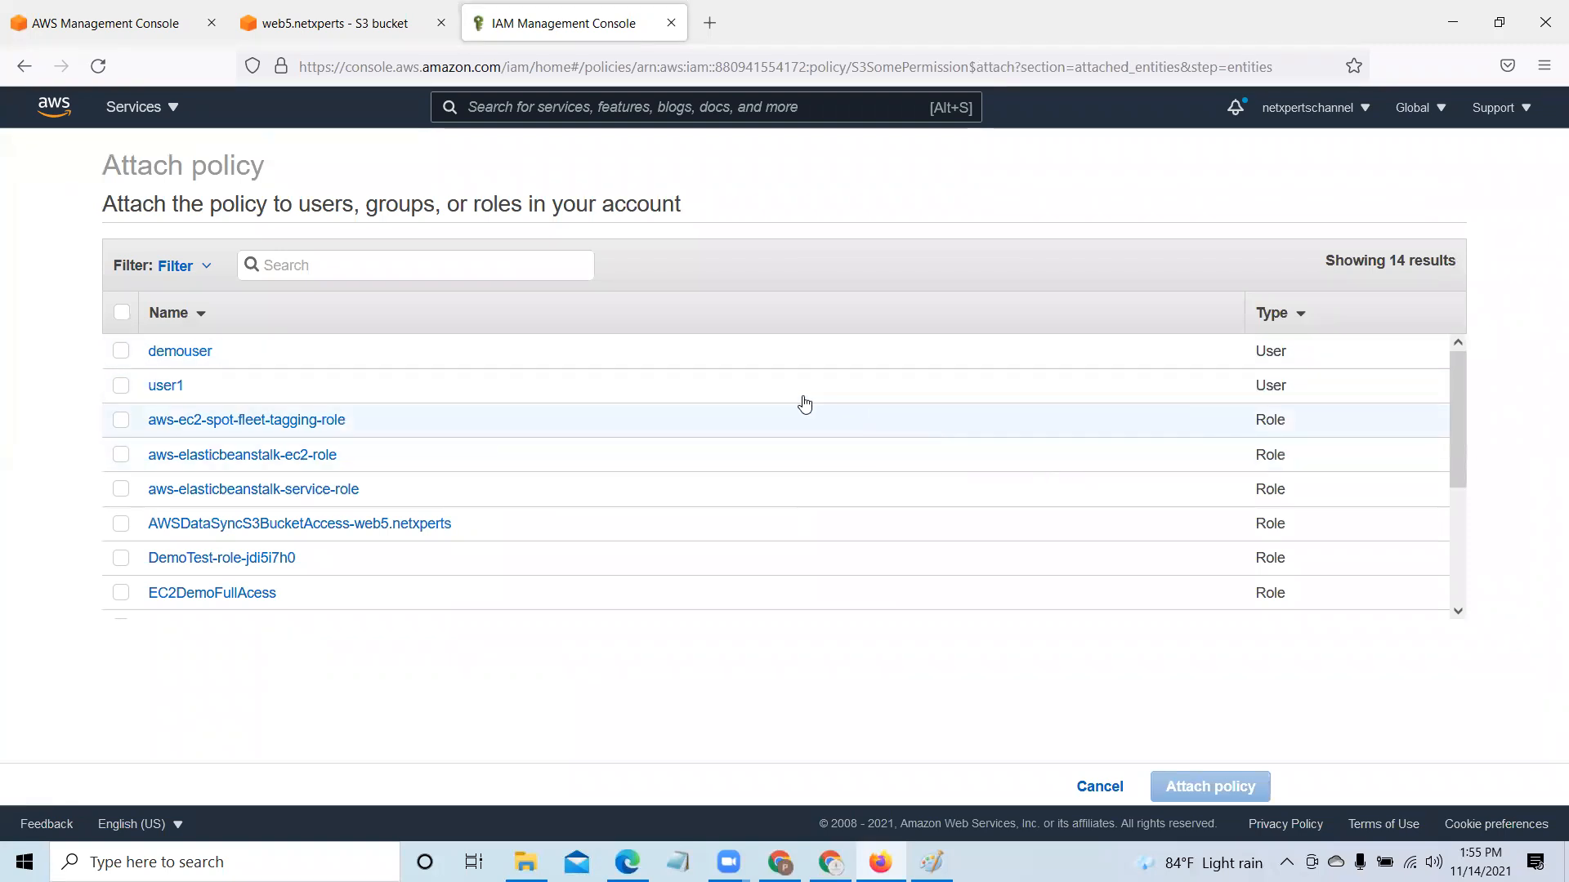
click(931, 862)
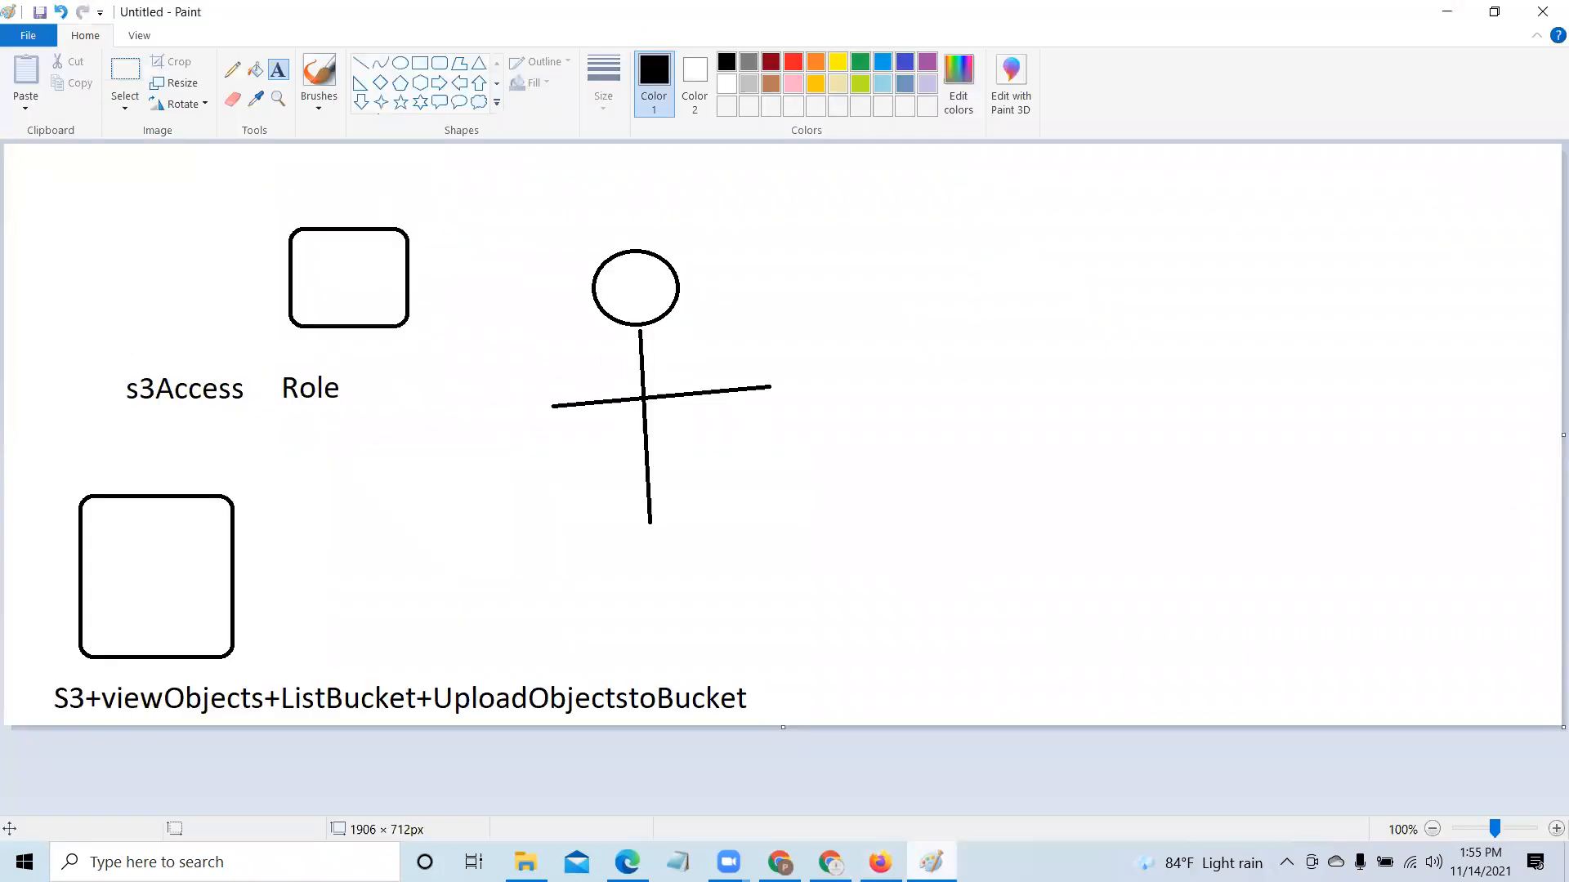
click(1446, 11)
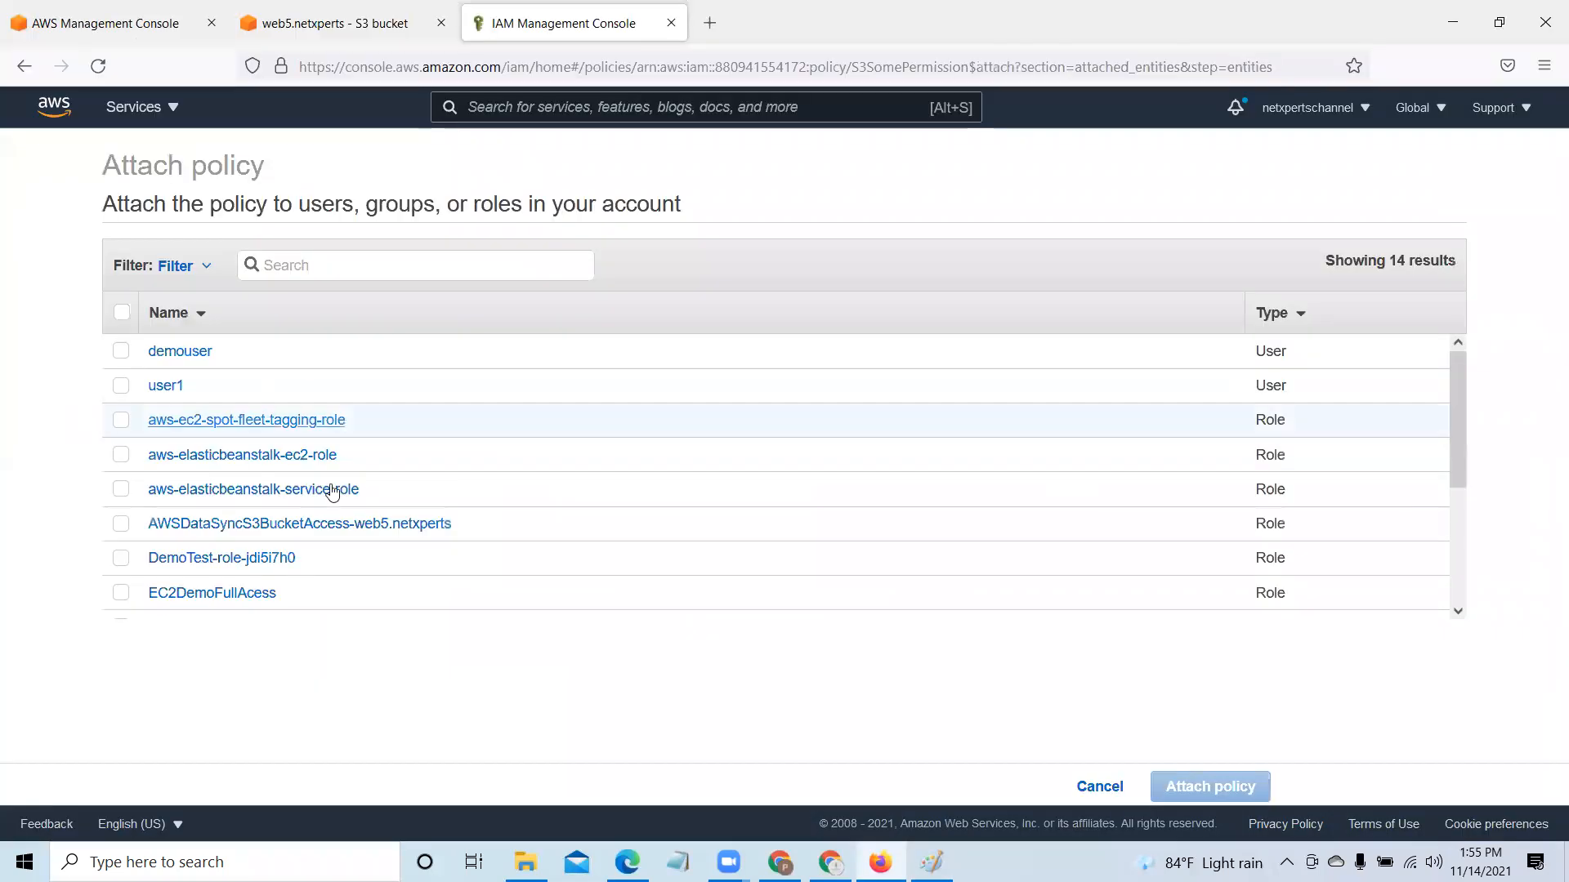
click(320, 265)
text(S3)
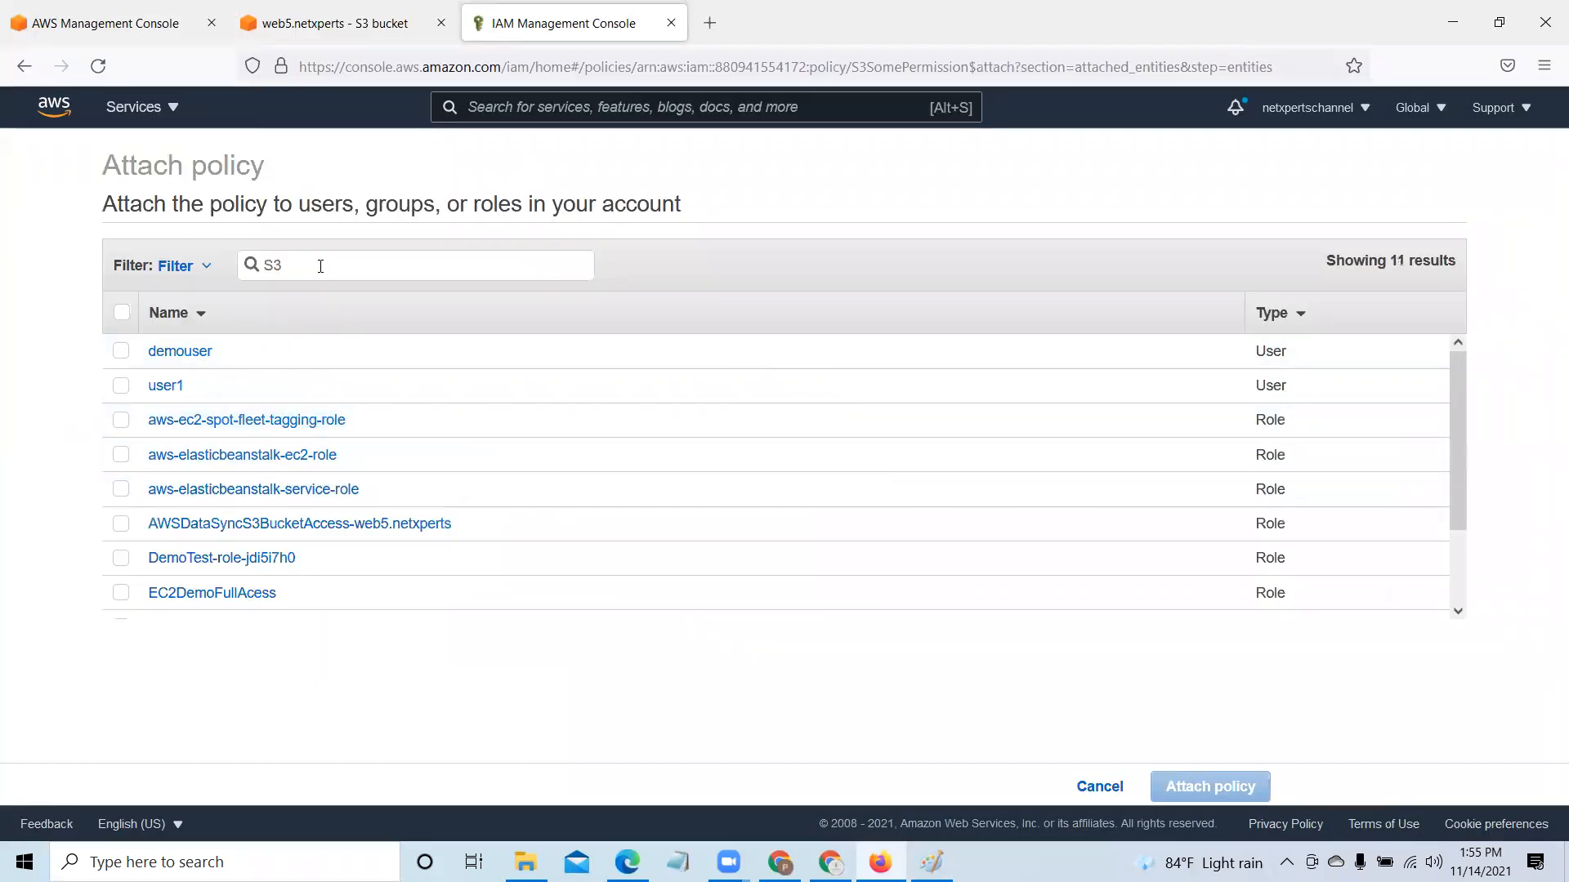
click(121, 385)
click(1252, 788)
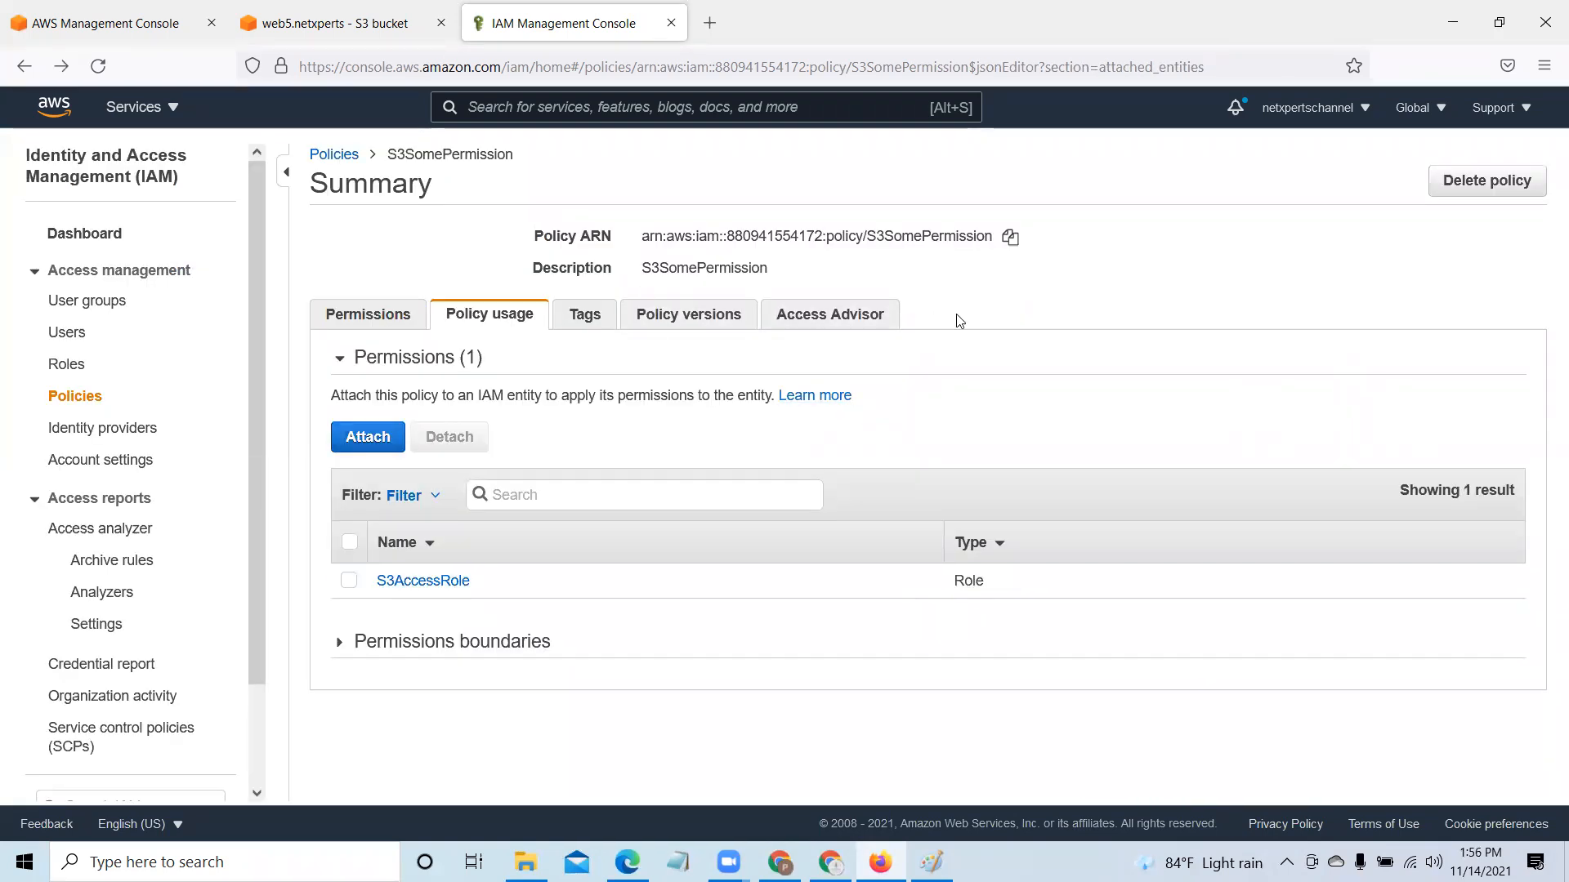
Step: Switch to Paint and draw a second, smaller stick figure with a circle head, body line and arm line, to the right of the first
click(931, 862)
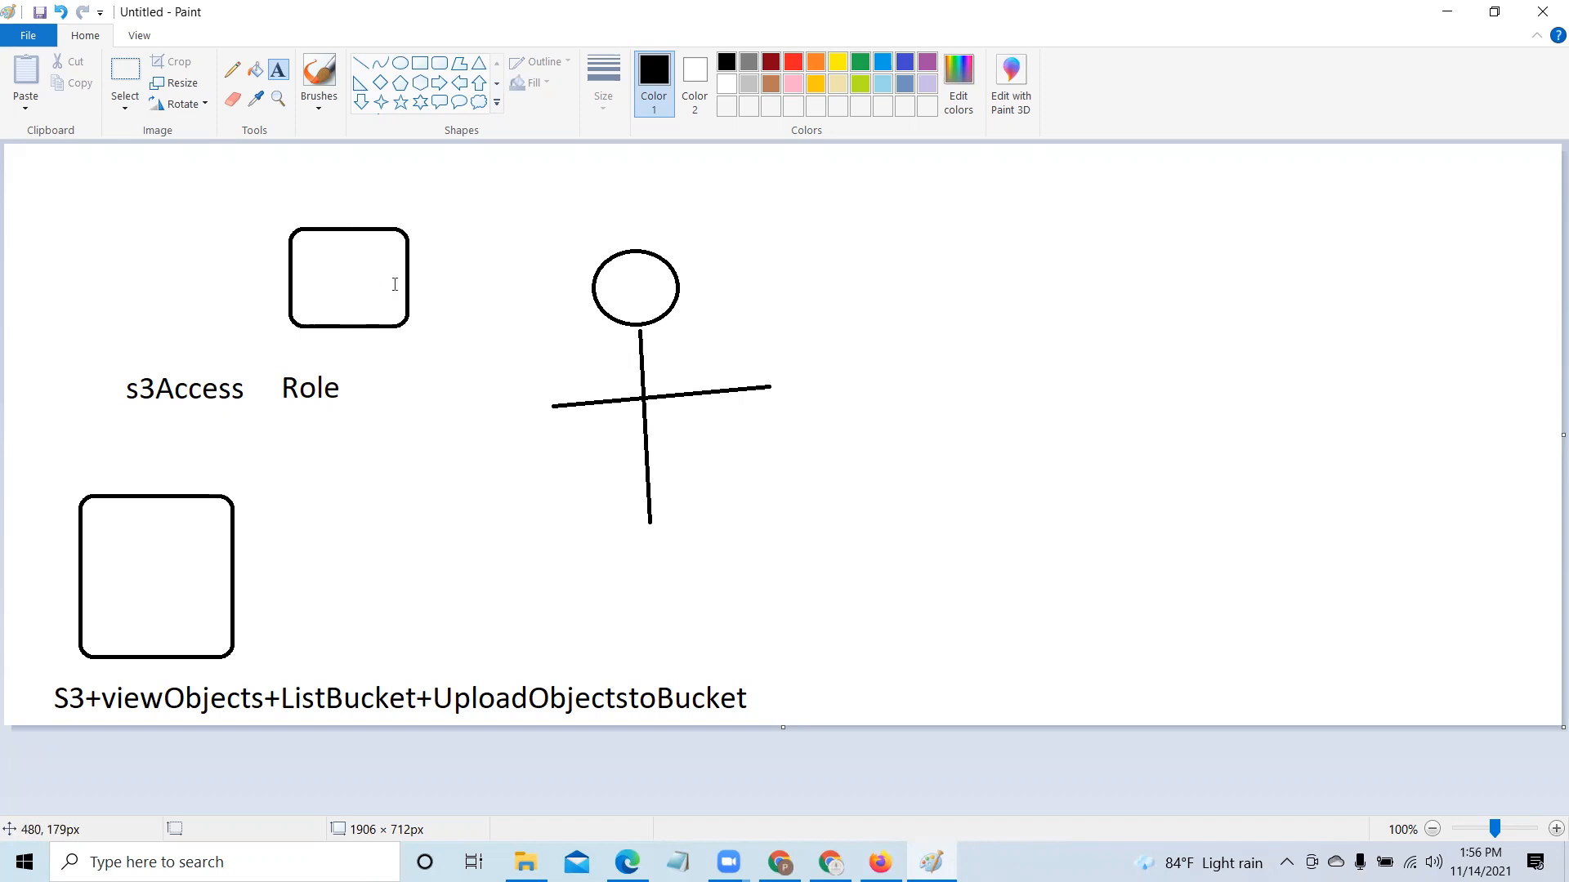
click(400, 63)
drag(991, 163, 1049, 220)
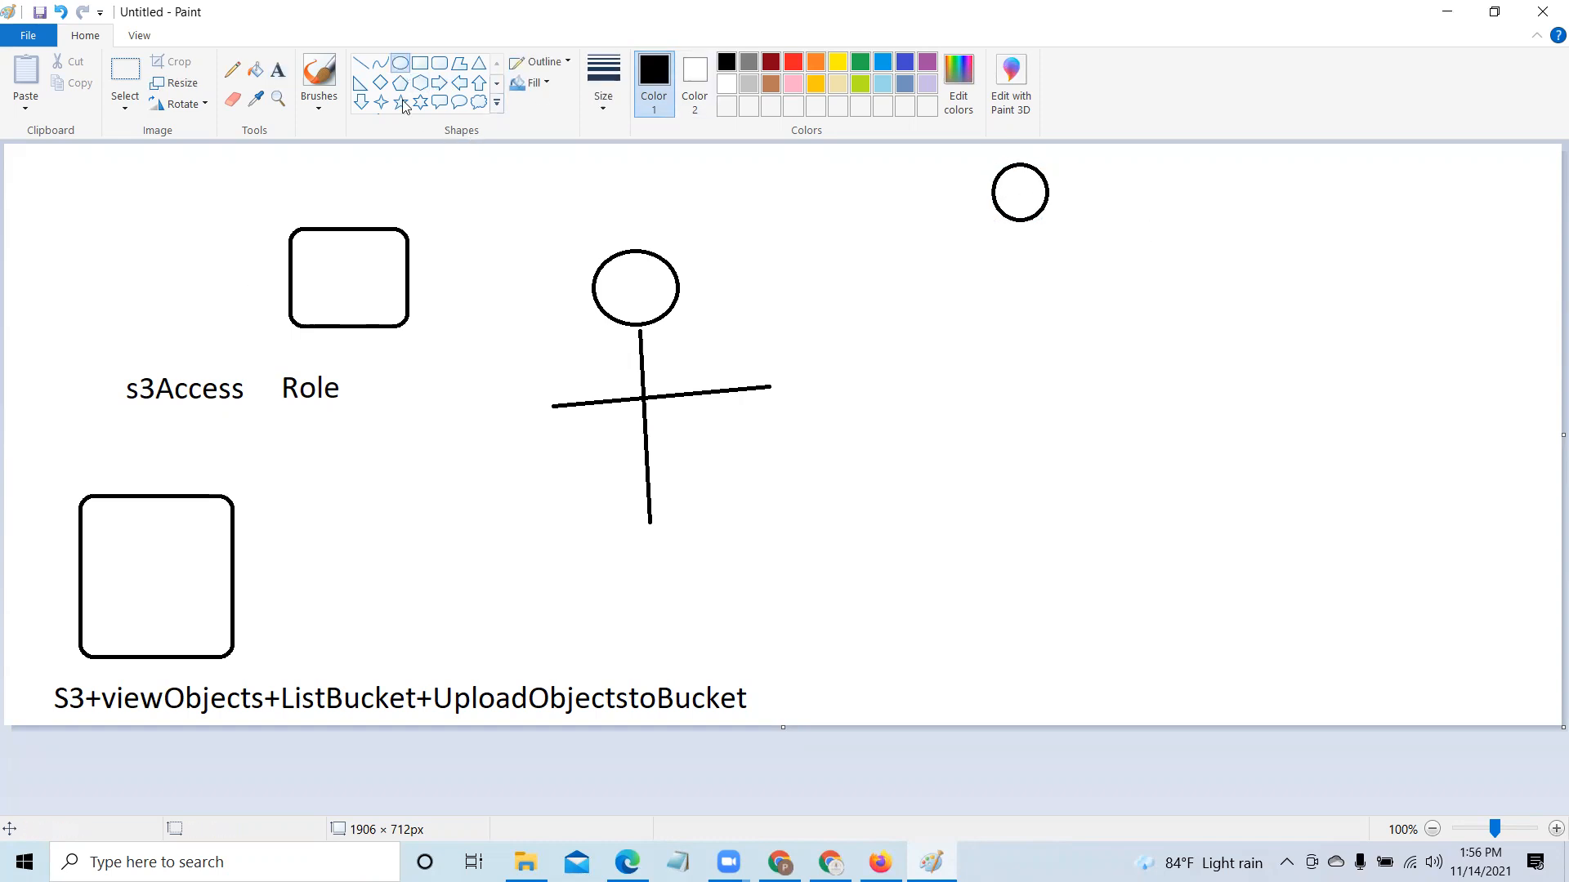
click(360, 63)
drag(1015, 219, 1034, 359)
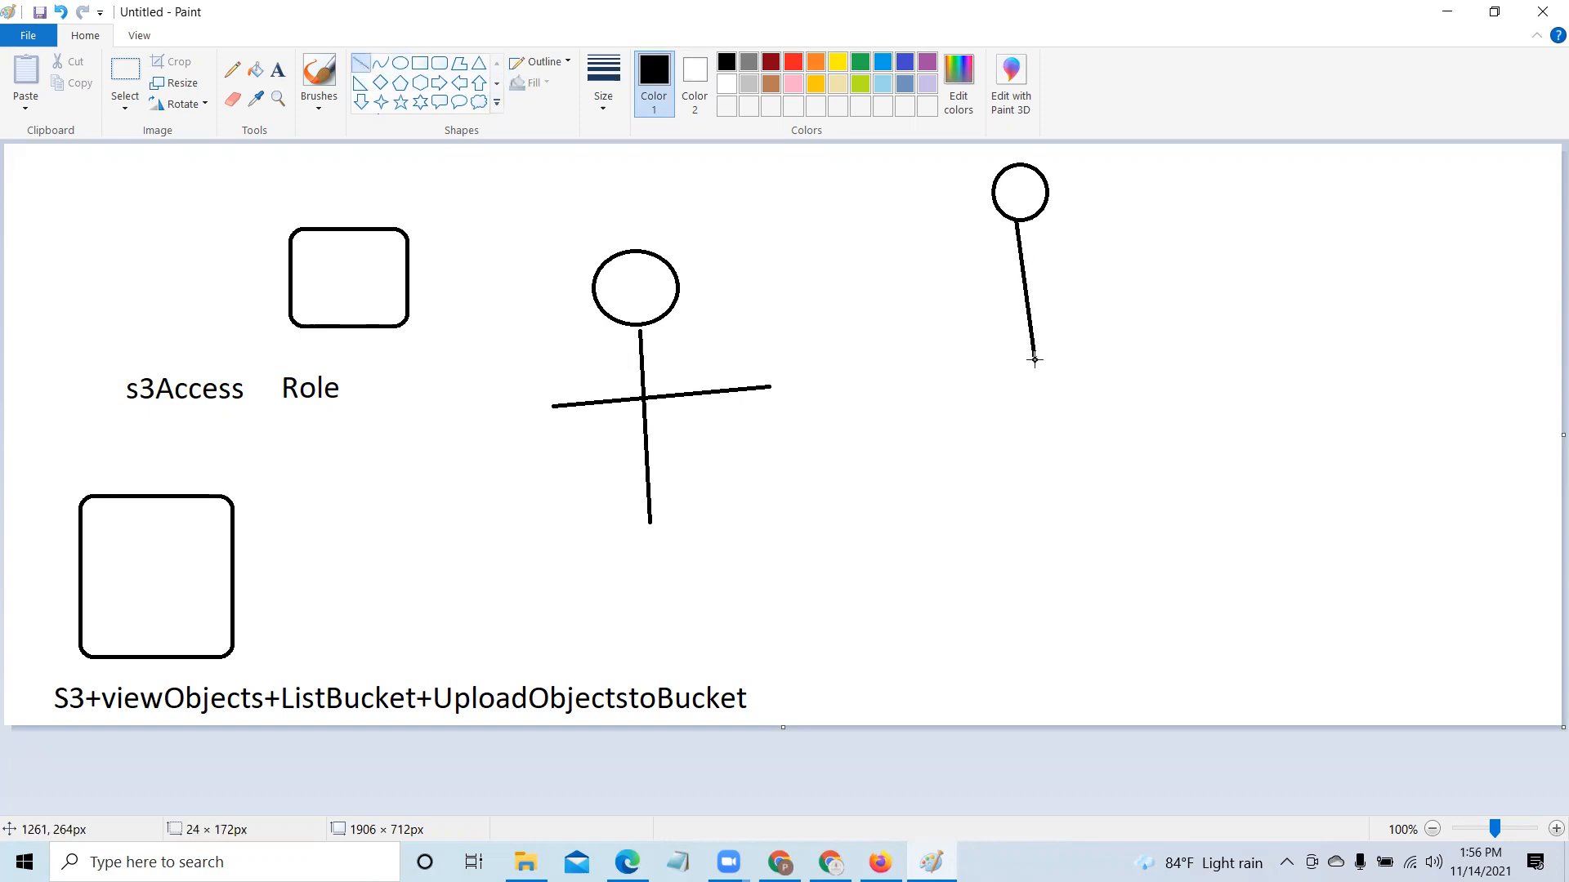
click(946, 280)
drag(936, 282, 1125, 275)
Step: Draw an arrow from the role box to each of the two stick figures, and return to the IAM console
mouse_move(413, 253)
mouse_down()
mouse_move(929, 215)
mouse_move(902, 237)
mouse_up()
mouse_move(421, 300)
mouse_down()
mouse_move(590, 379)
mouse_move(602, 402)
mouse_up()
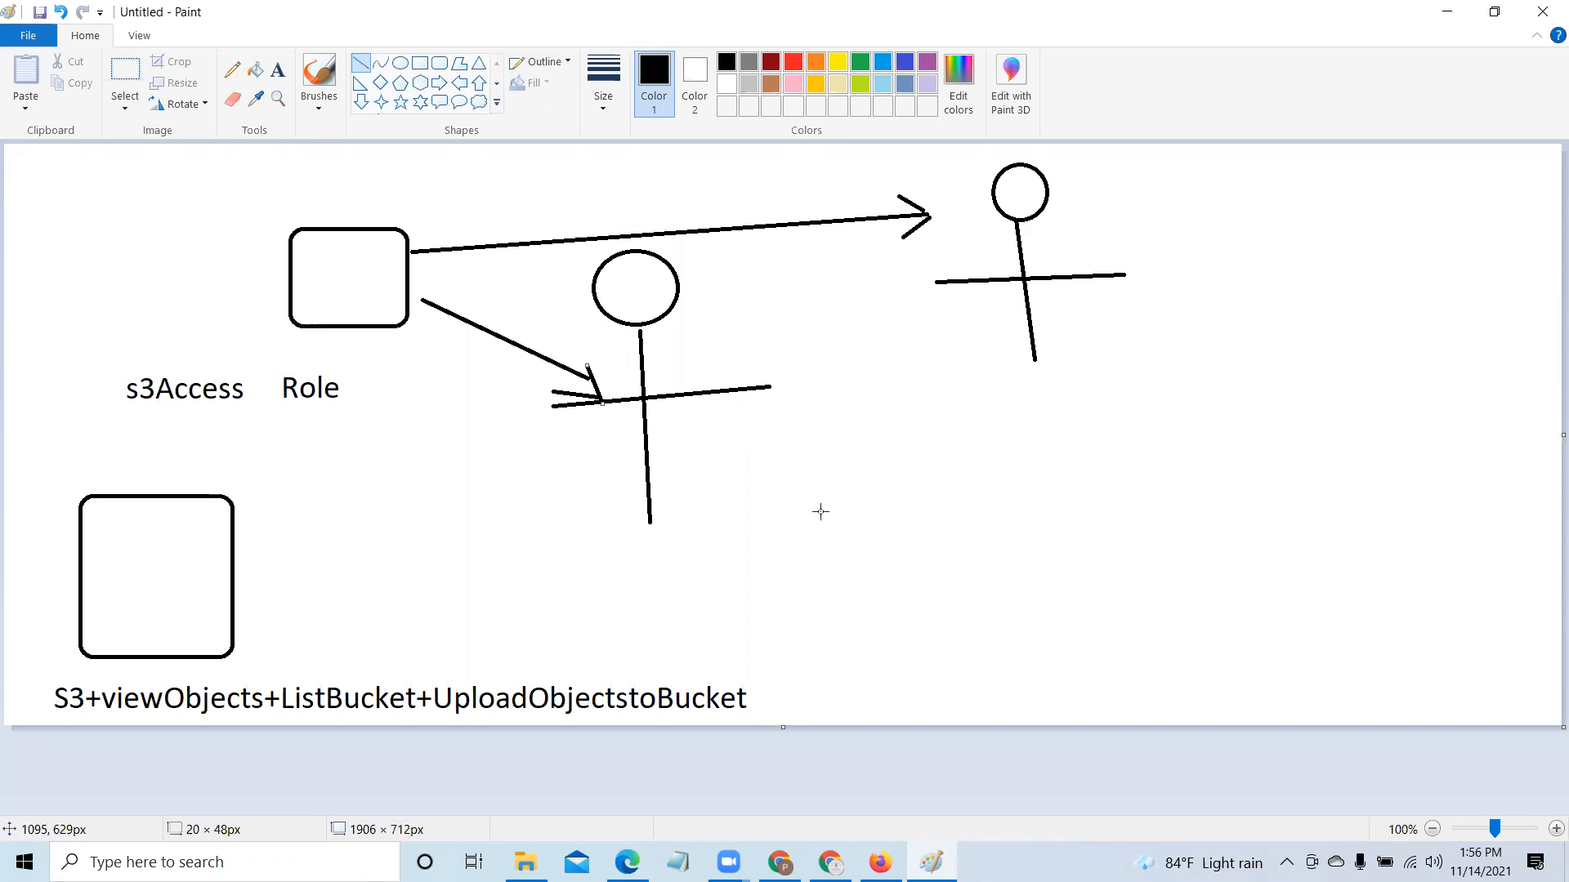
click(1447, 12)
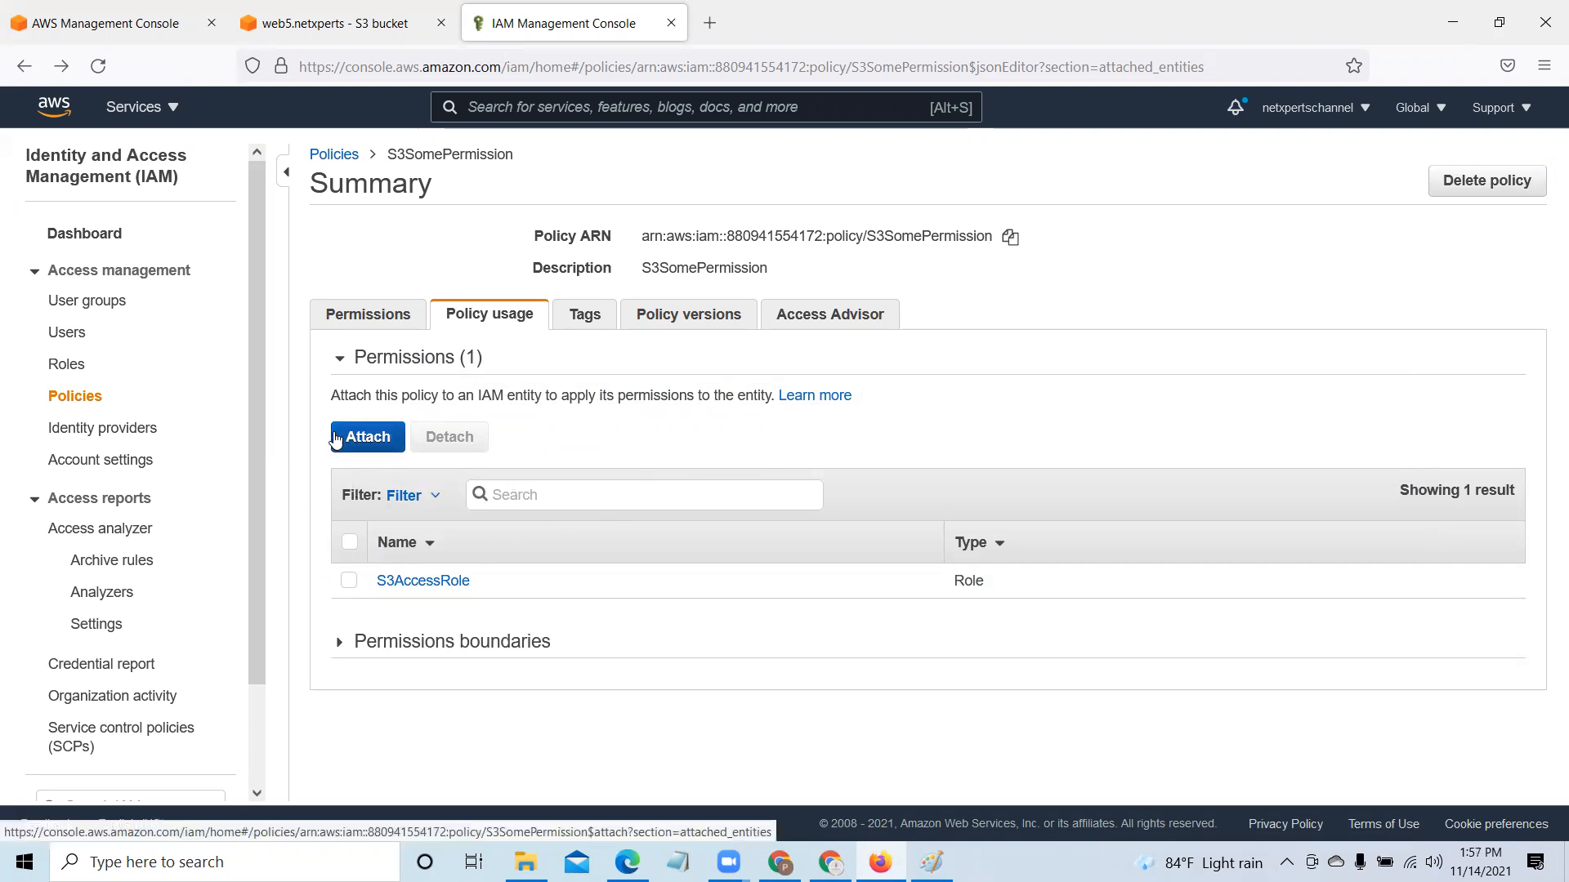
Step: Consult the Paint diagram again, and open the list of IAM users in the console
click(932, 862)
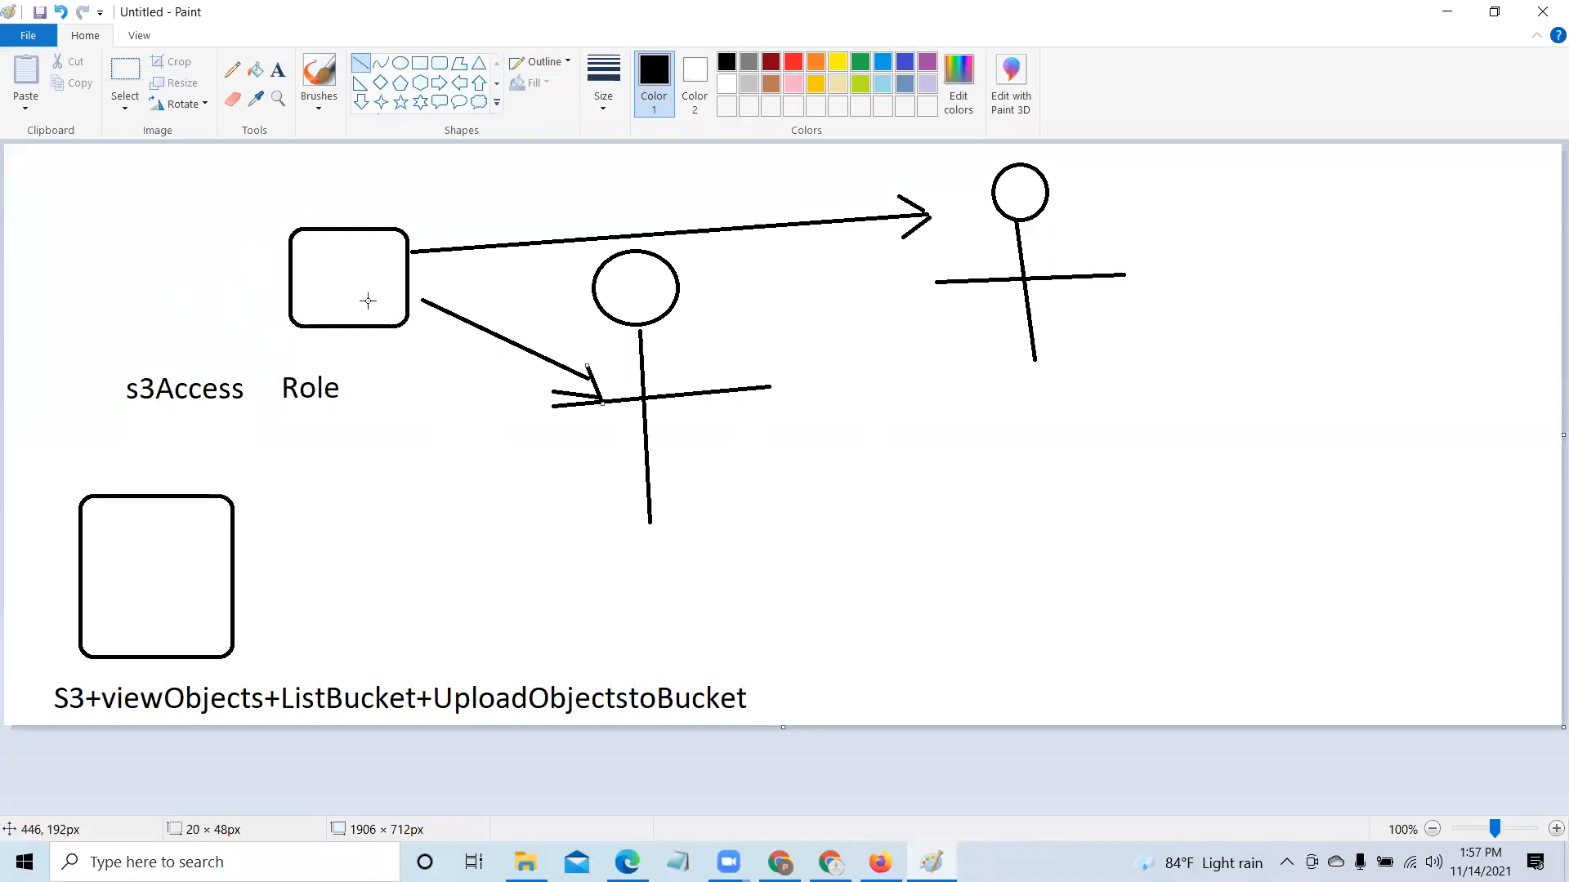
click(1451, 12)
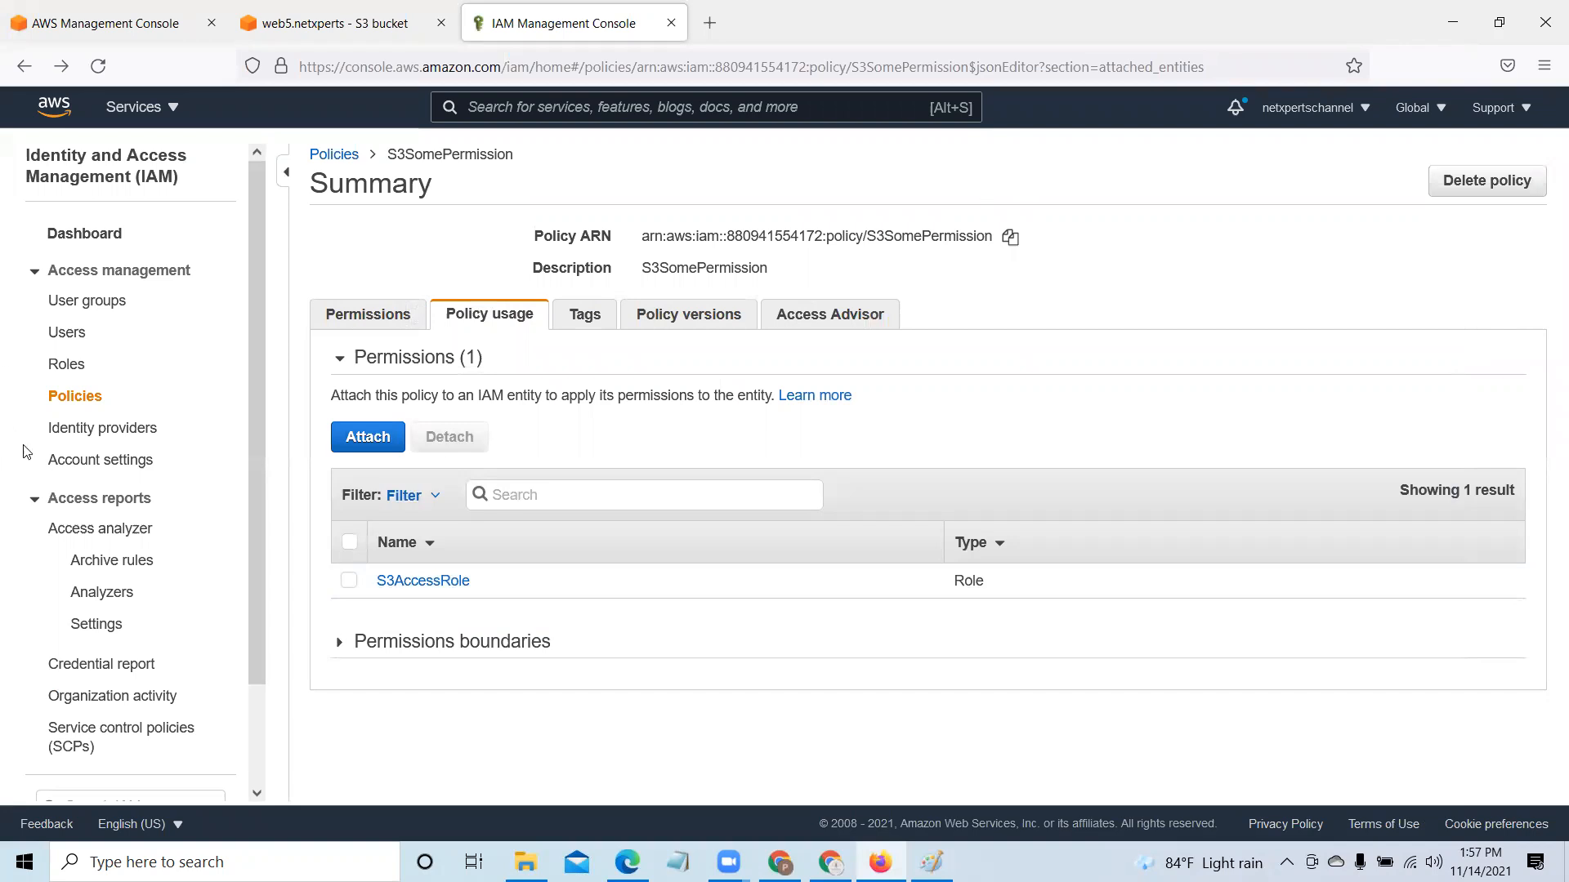
click(74, 334)
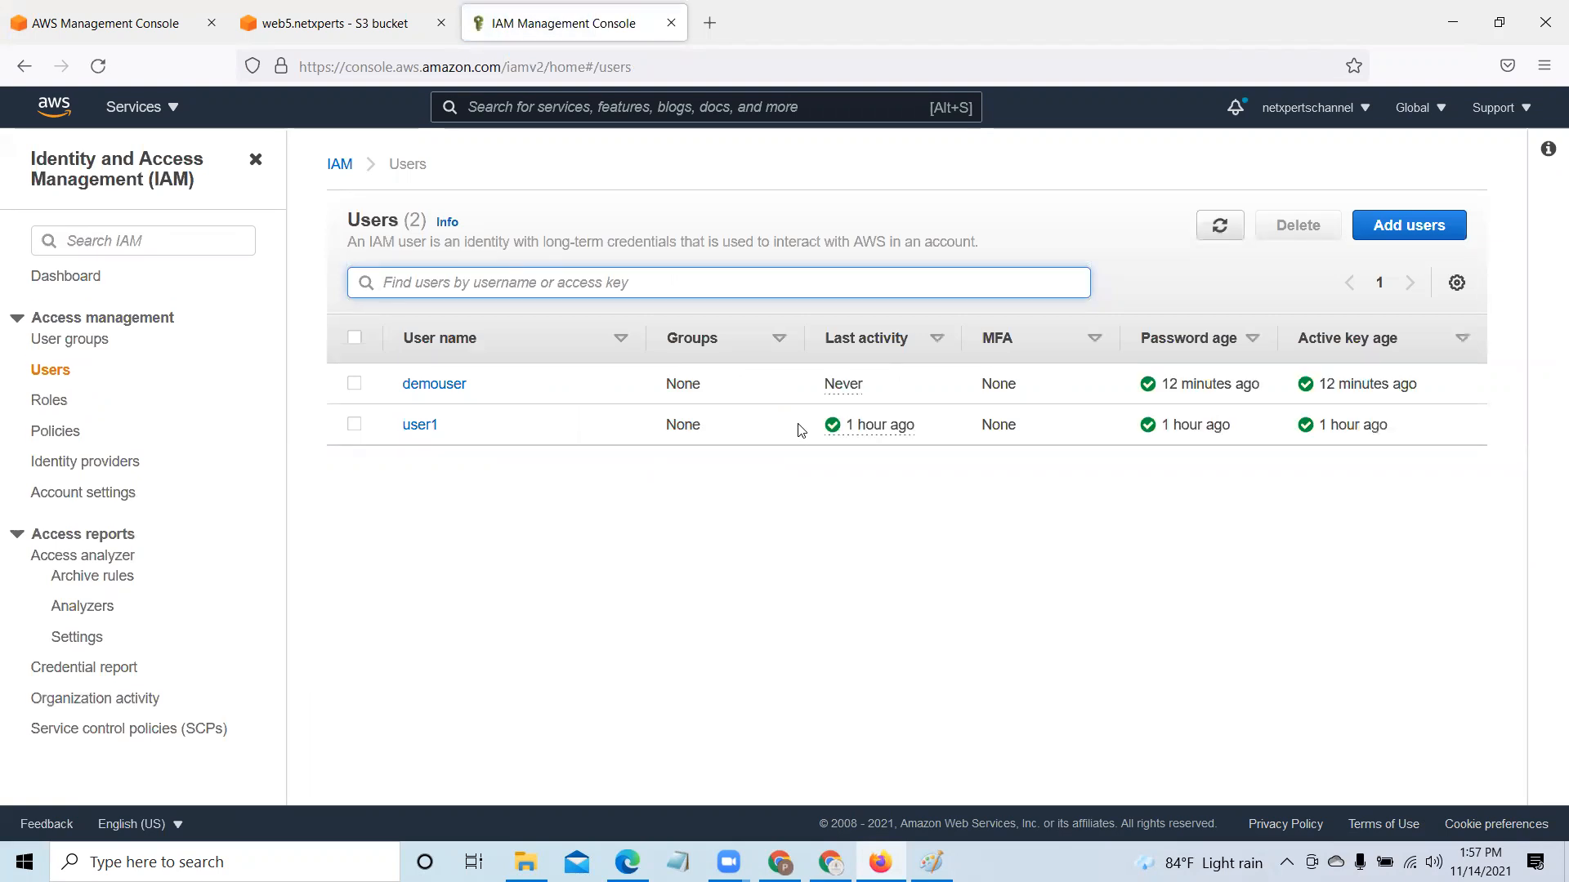
Step: In the Paint diagram, draw a rounded rectangle above and to the left of the role box and label it STS underneath
click(931, 862)
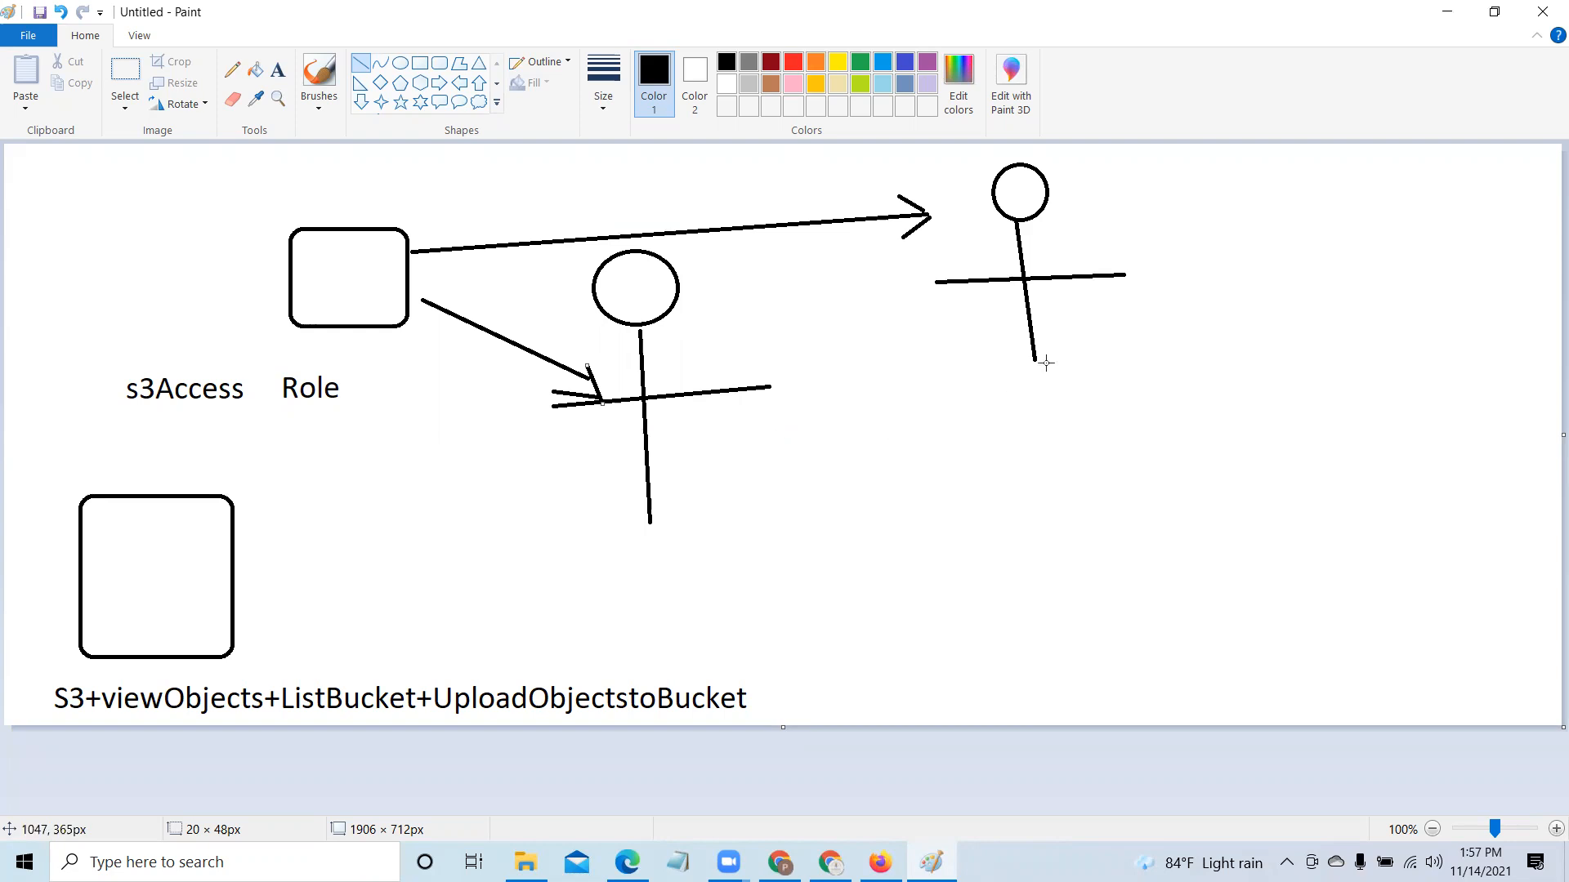
click(439, 63)
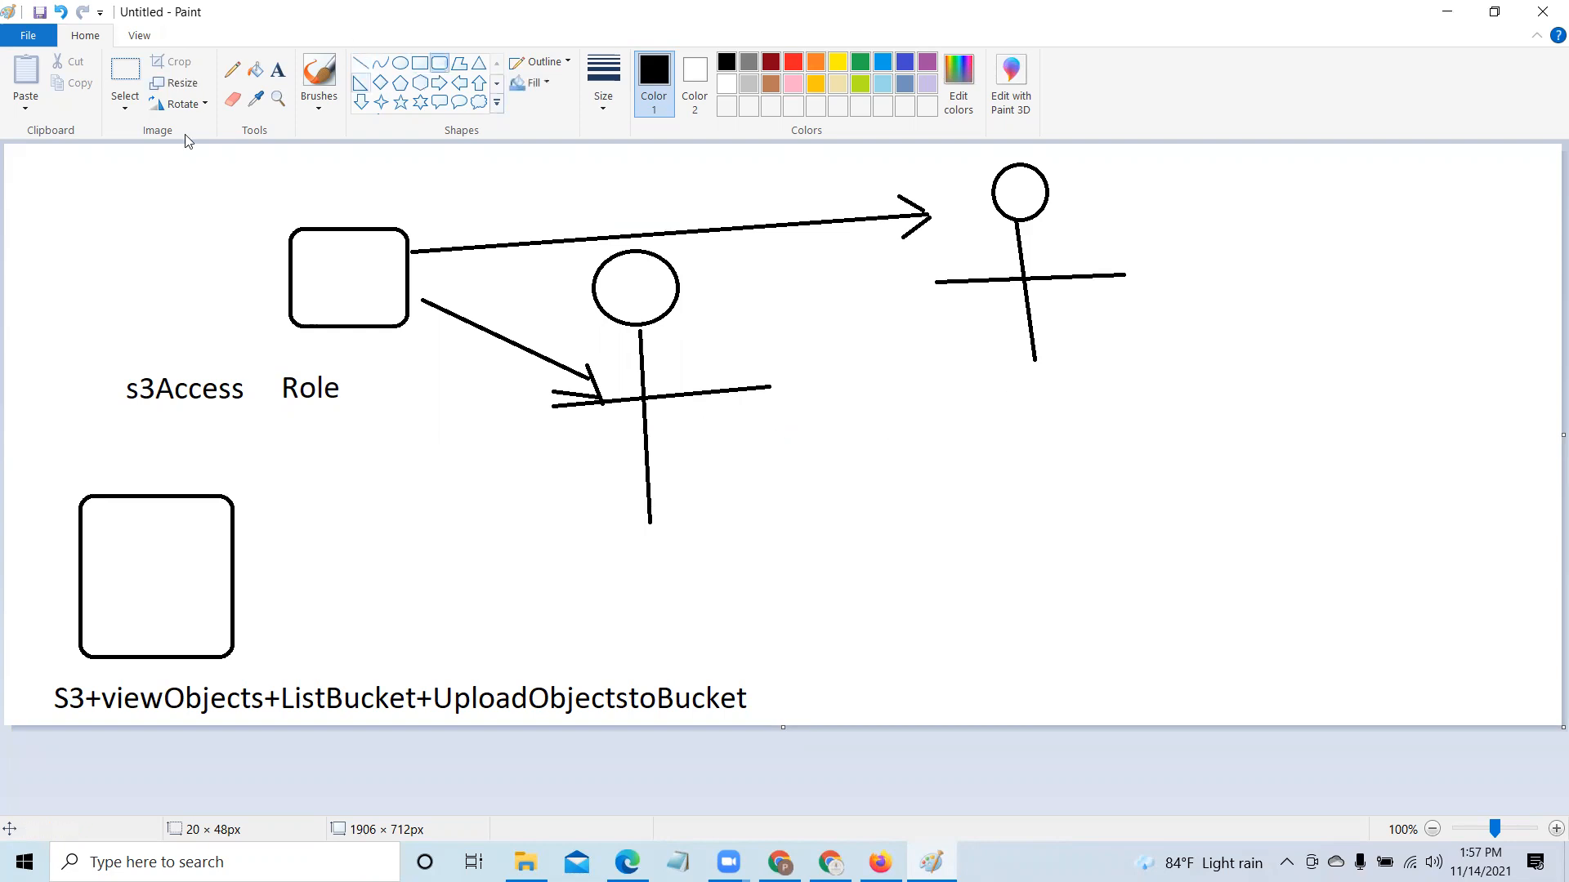
drag(72, 155, 191, 235)
click(260, 218)
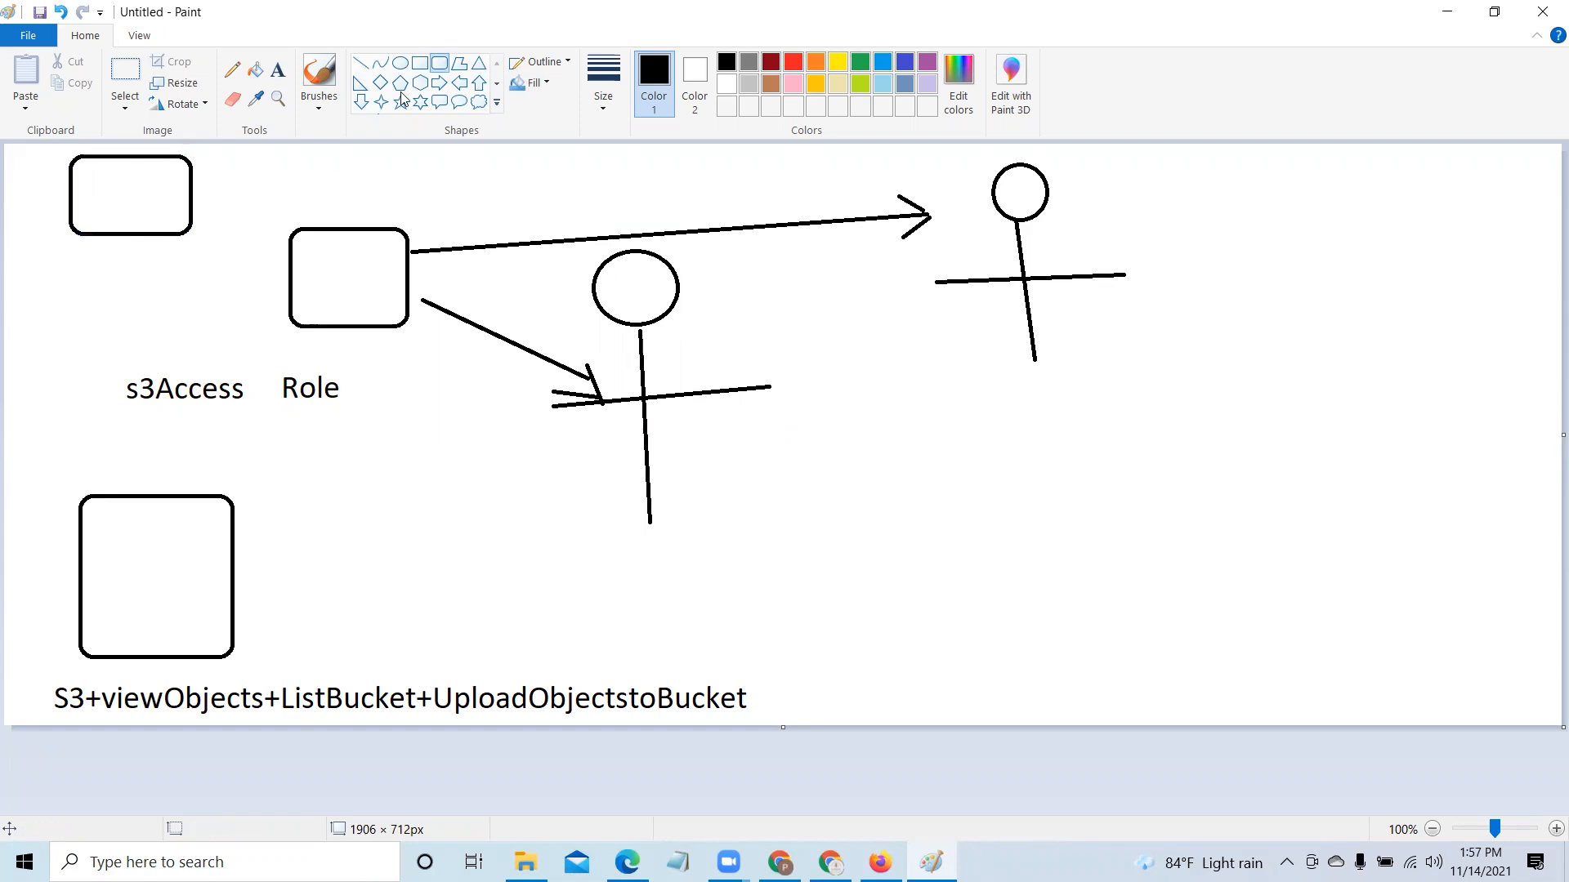
click(278, 78)
drag(68, 261, 186, 297)
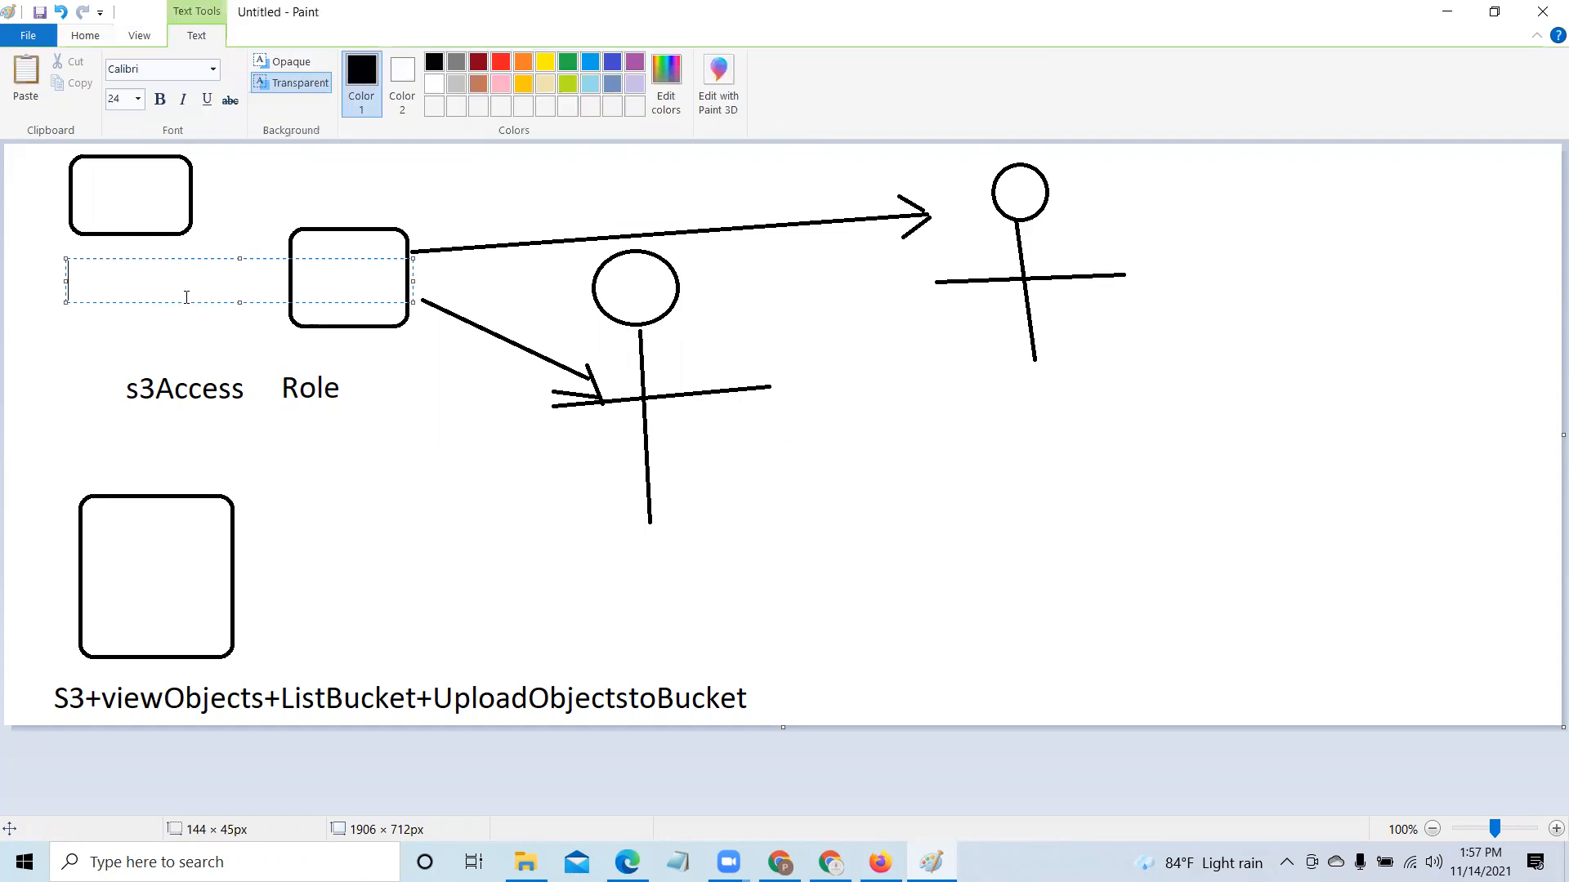
text(STS)
click(83, 302)
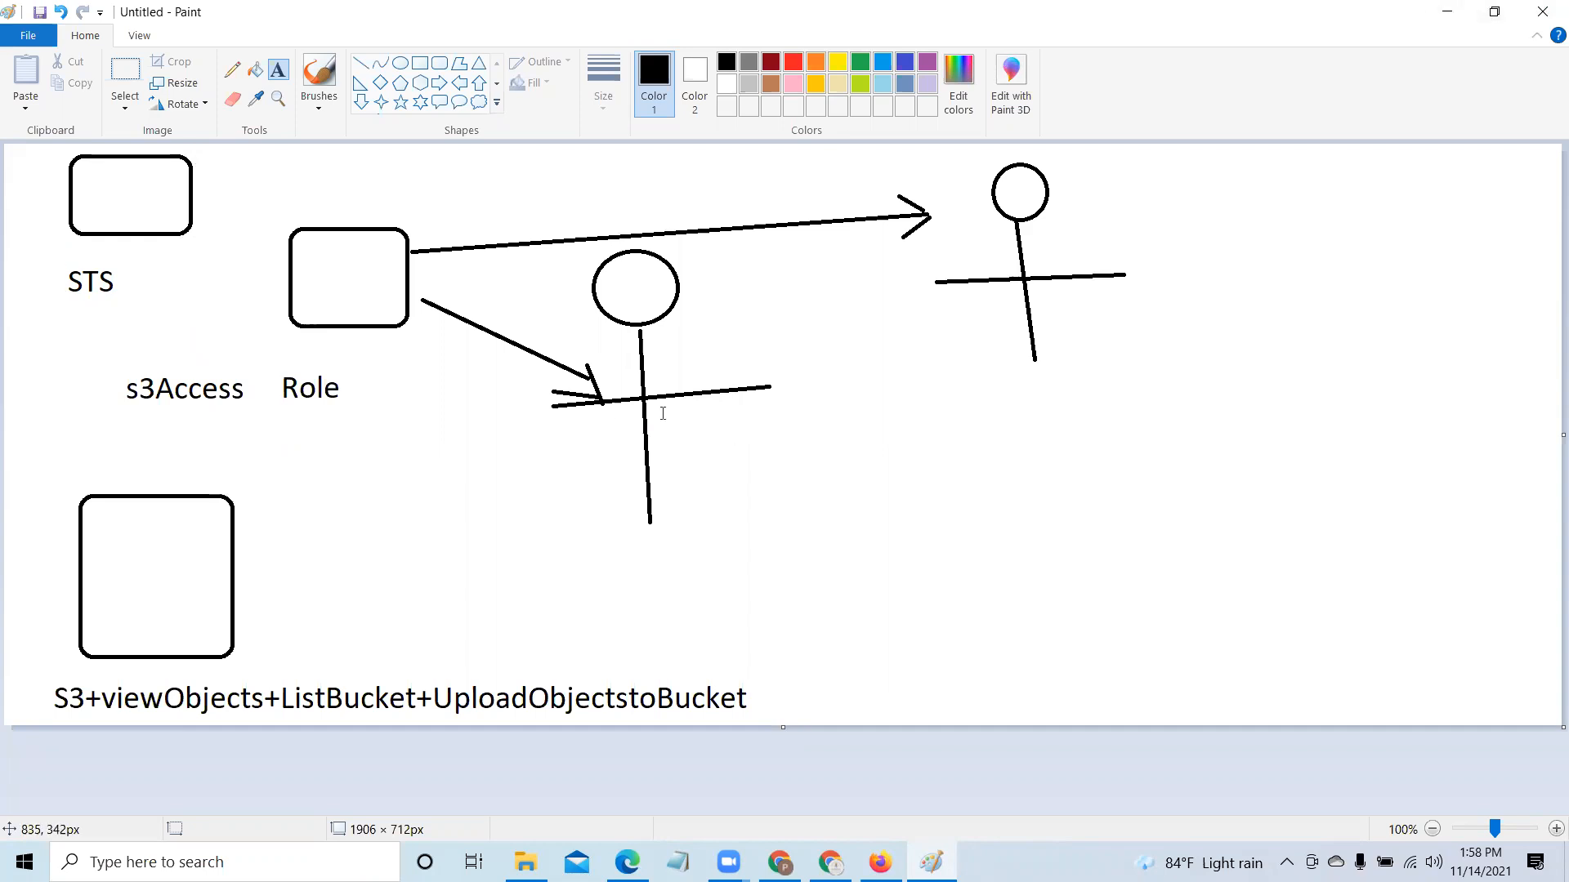
Step: Open sts_mindmap.pdf from the STS folder inside Sunday Class and enlarge the mind map for reading
mouse_move(526, 859)
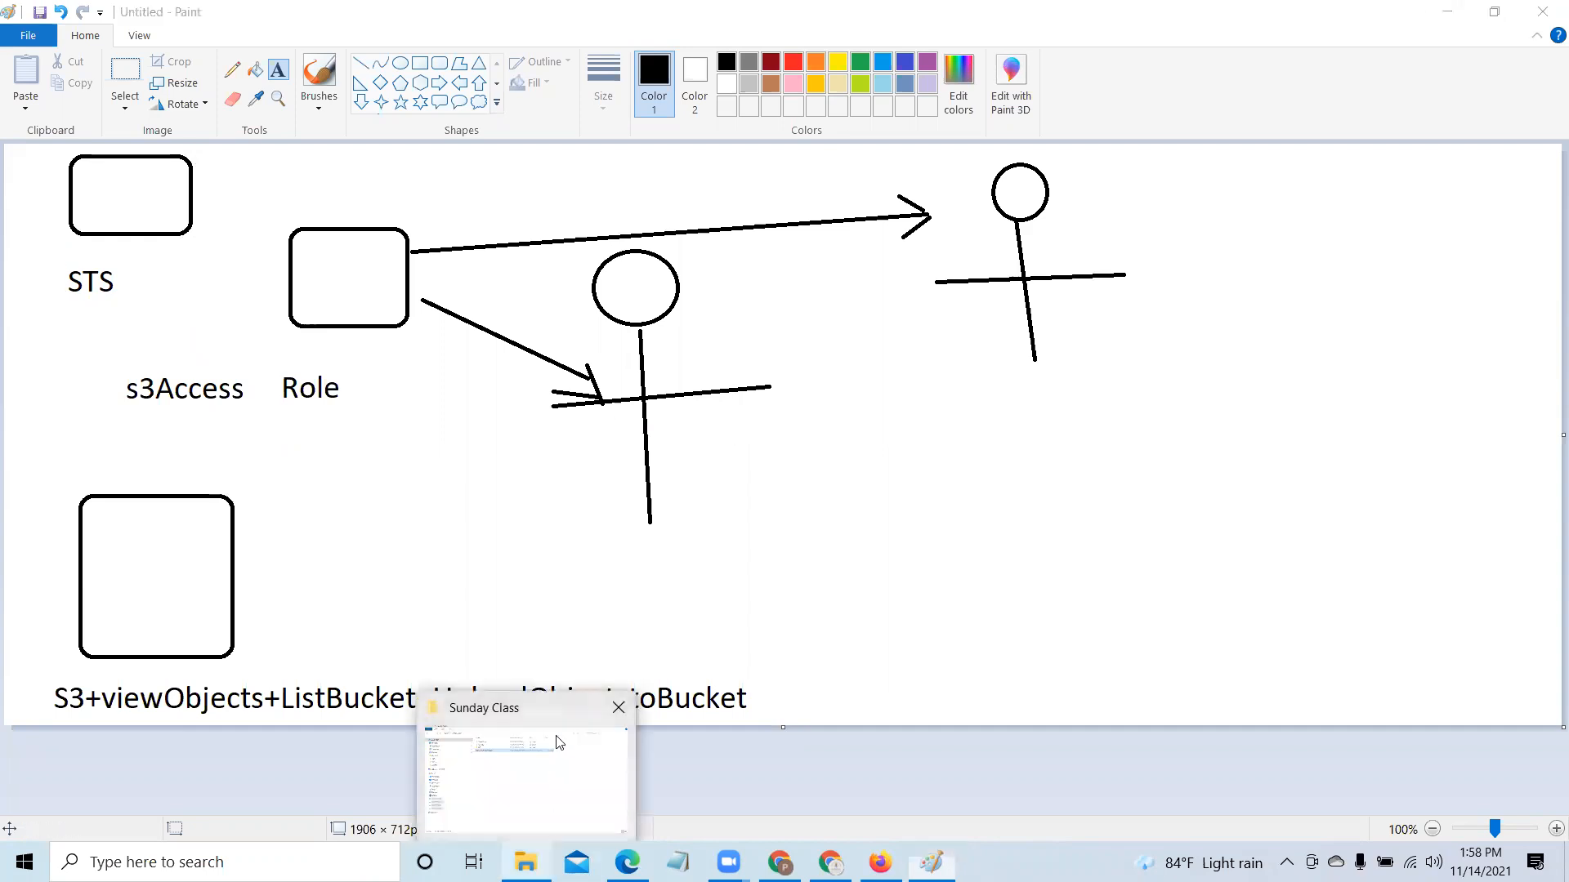
click(557, 742)
double_click(424, 179)
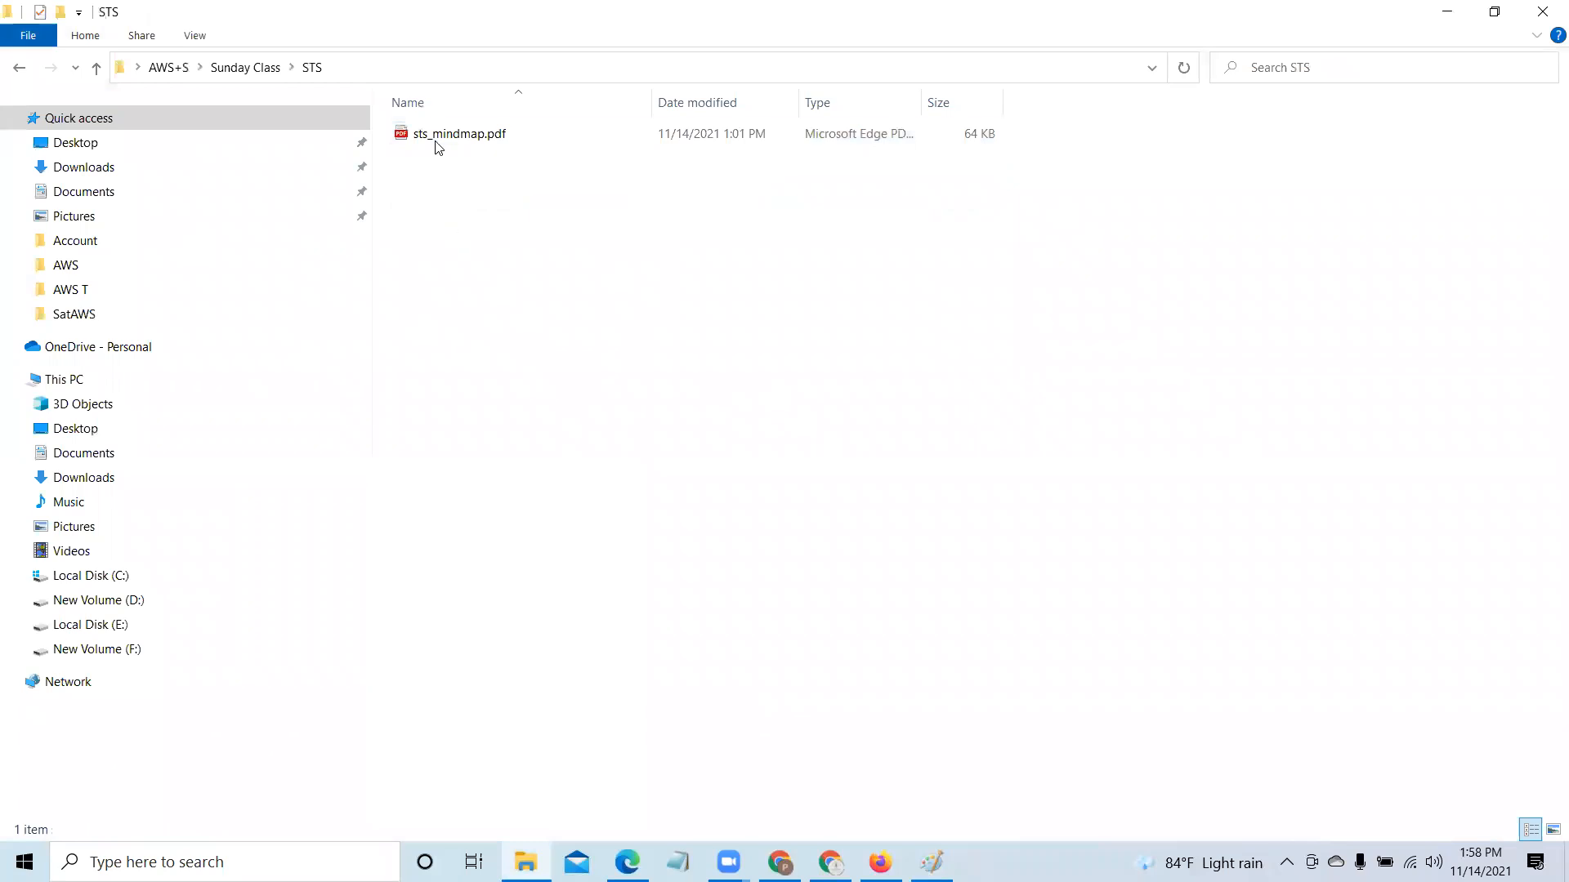
double_click(456, 135)
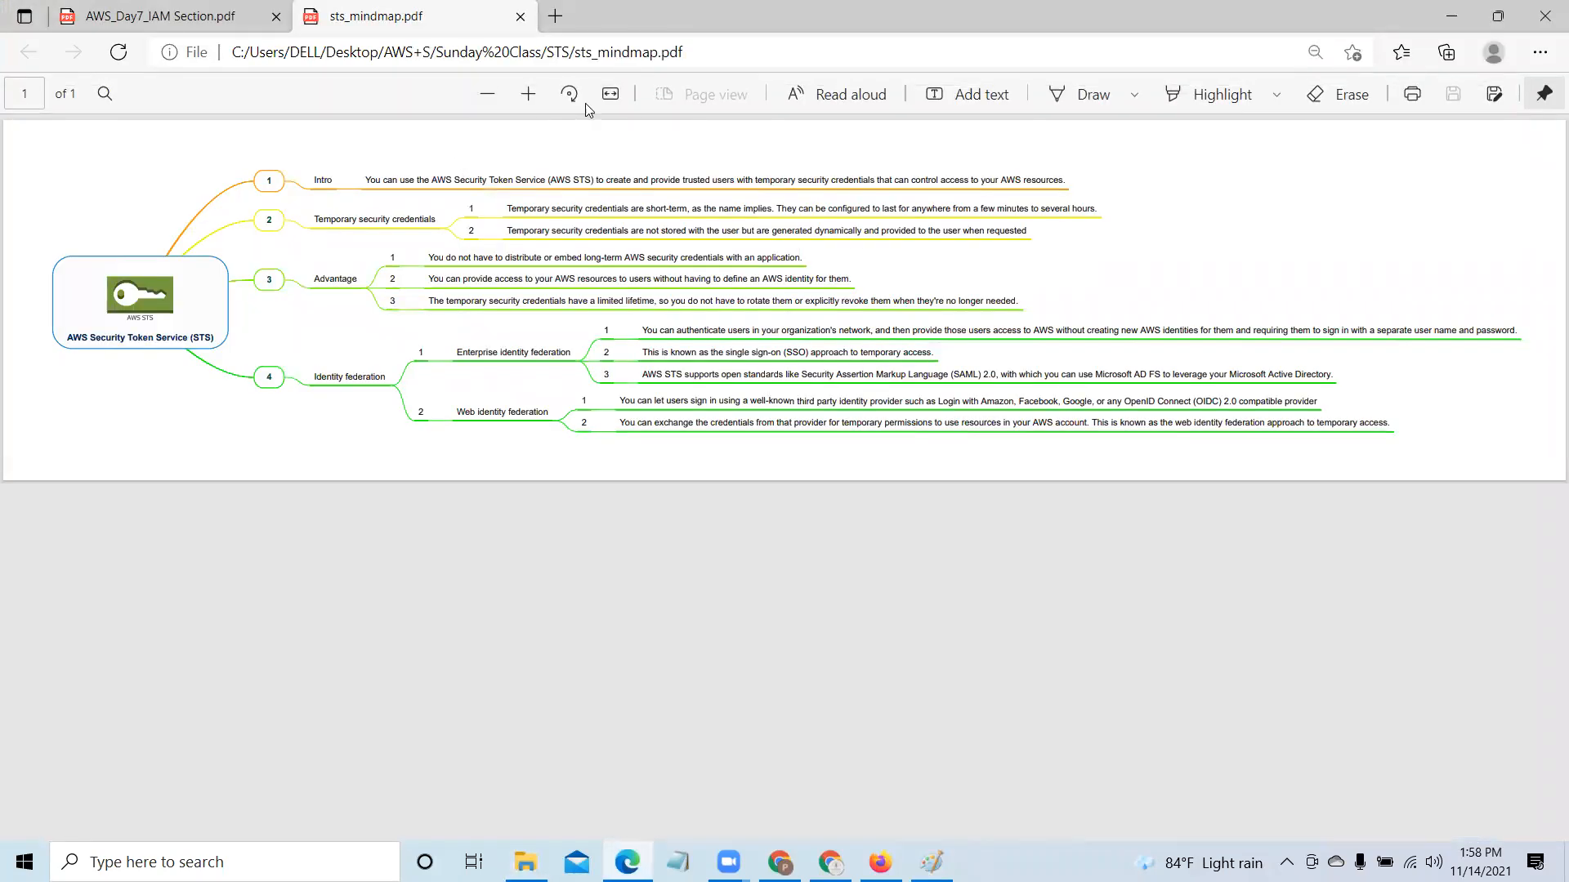
click(528, 94)
click(529, 94)
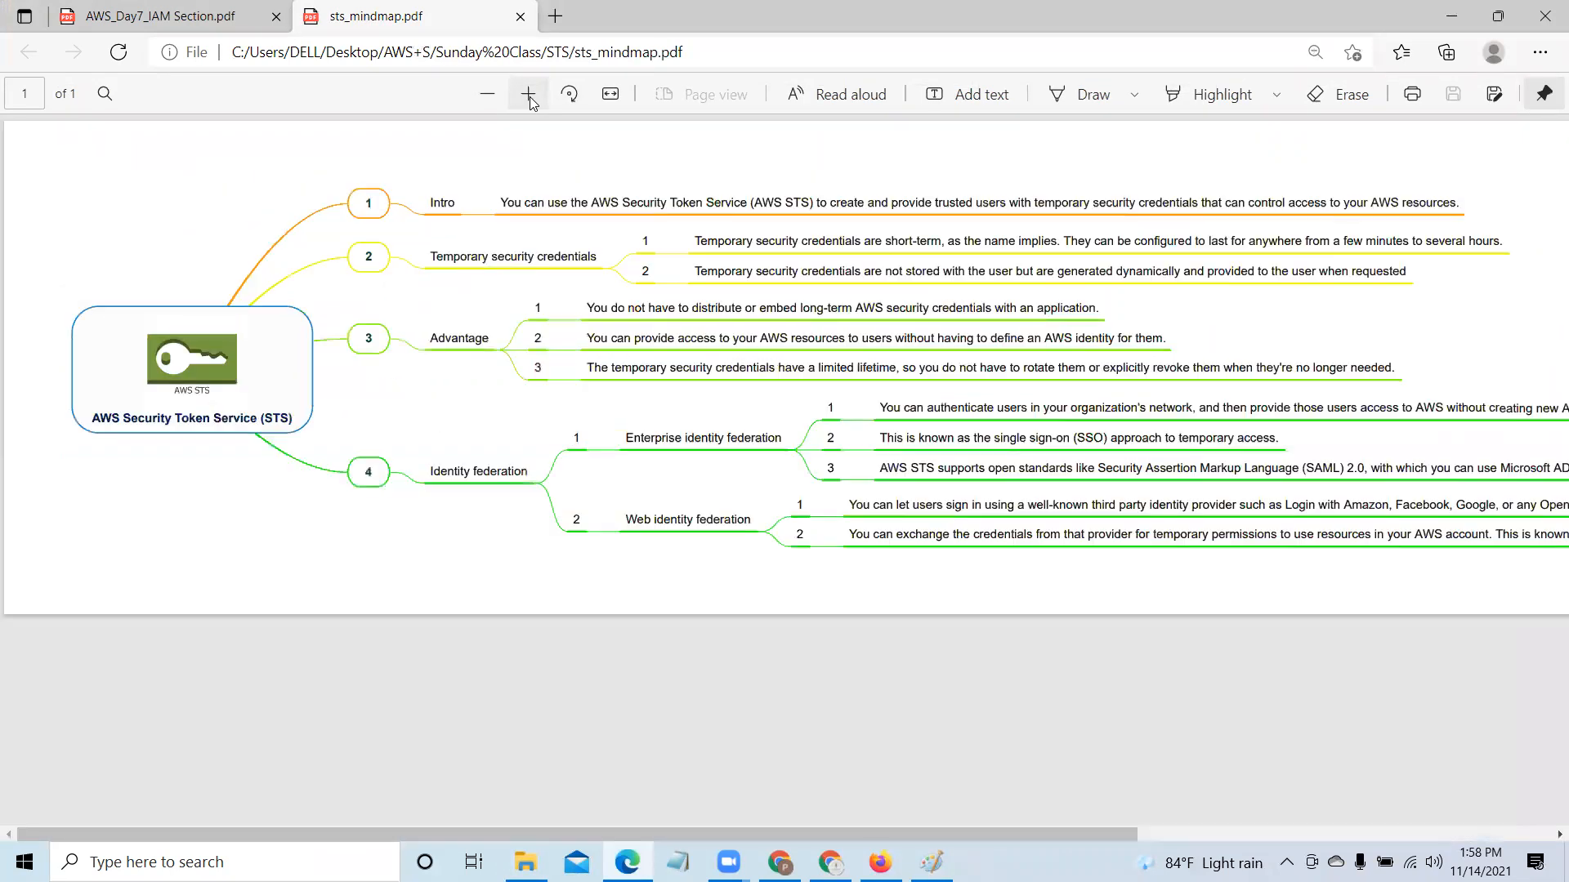
click(528, 94)
click(530, 98)
click(530, 98)
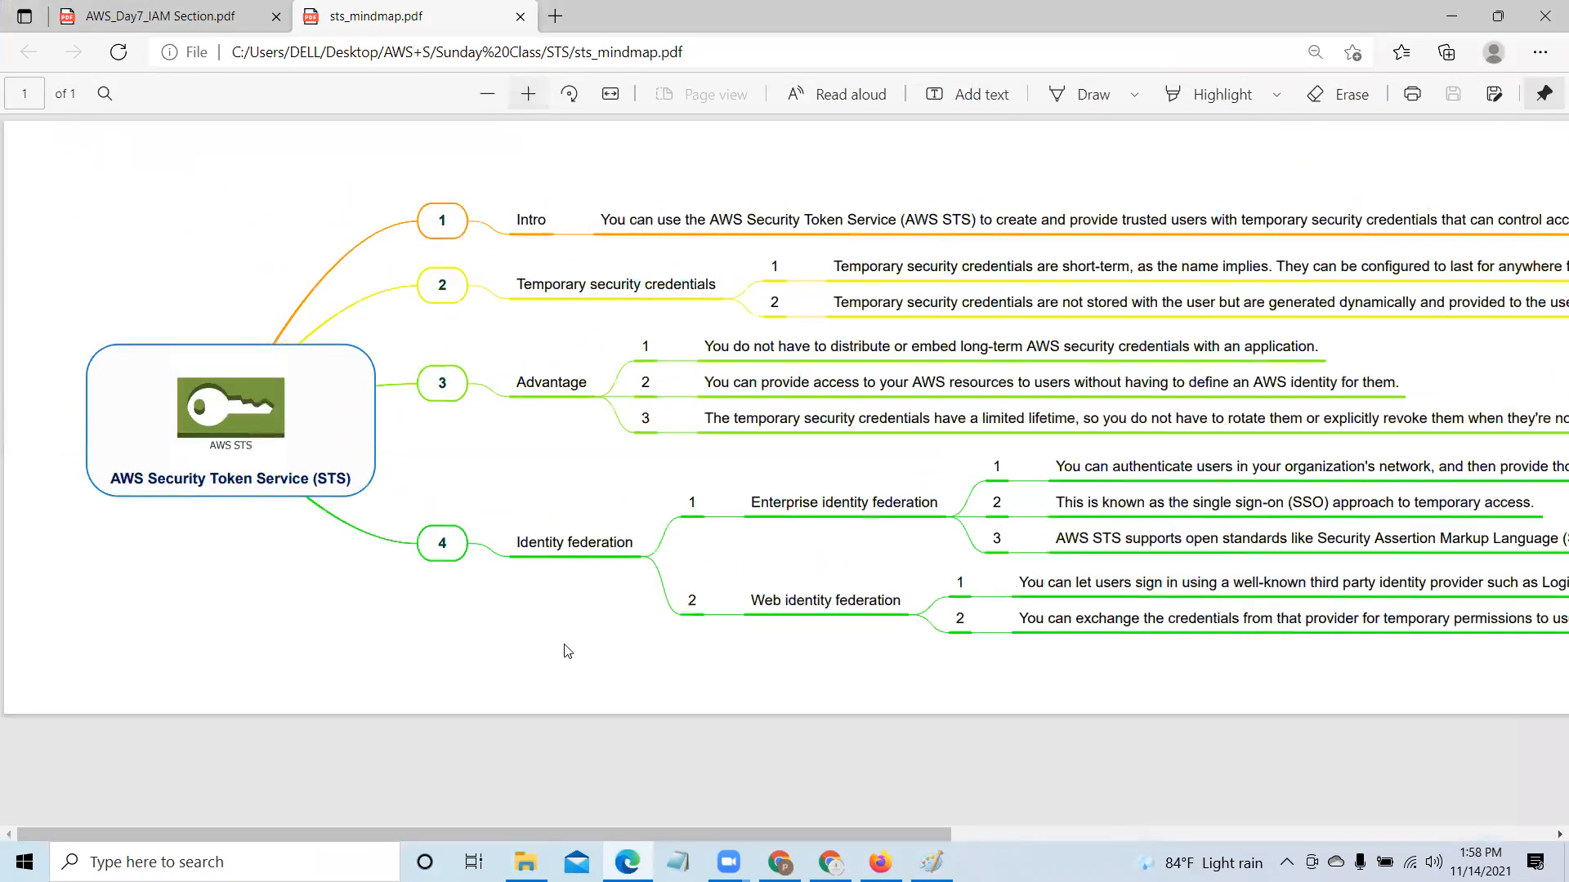
Step: Examine the STS mind map's definition, temporary security credentials, advantages and identity federation, consulting the IAM users list and the Paint diagram
drag(554, 834, 563, 605)
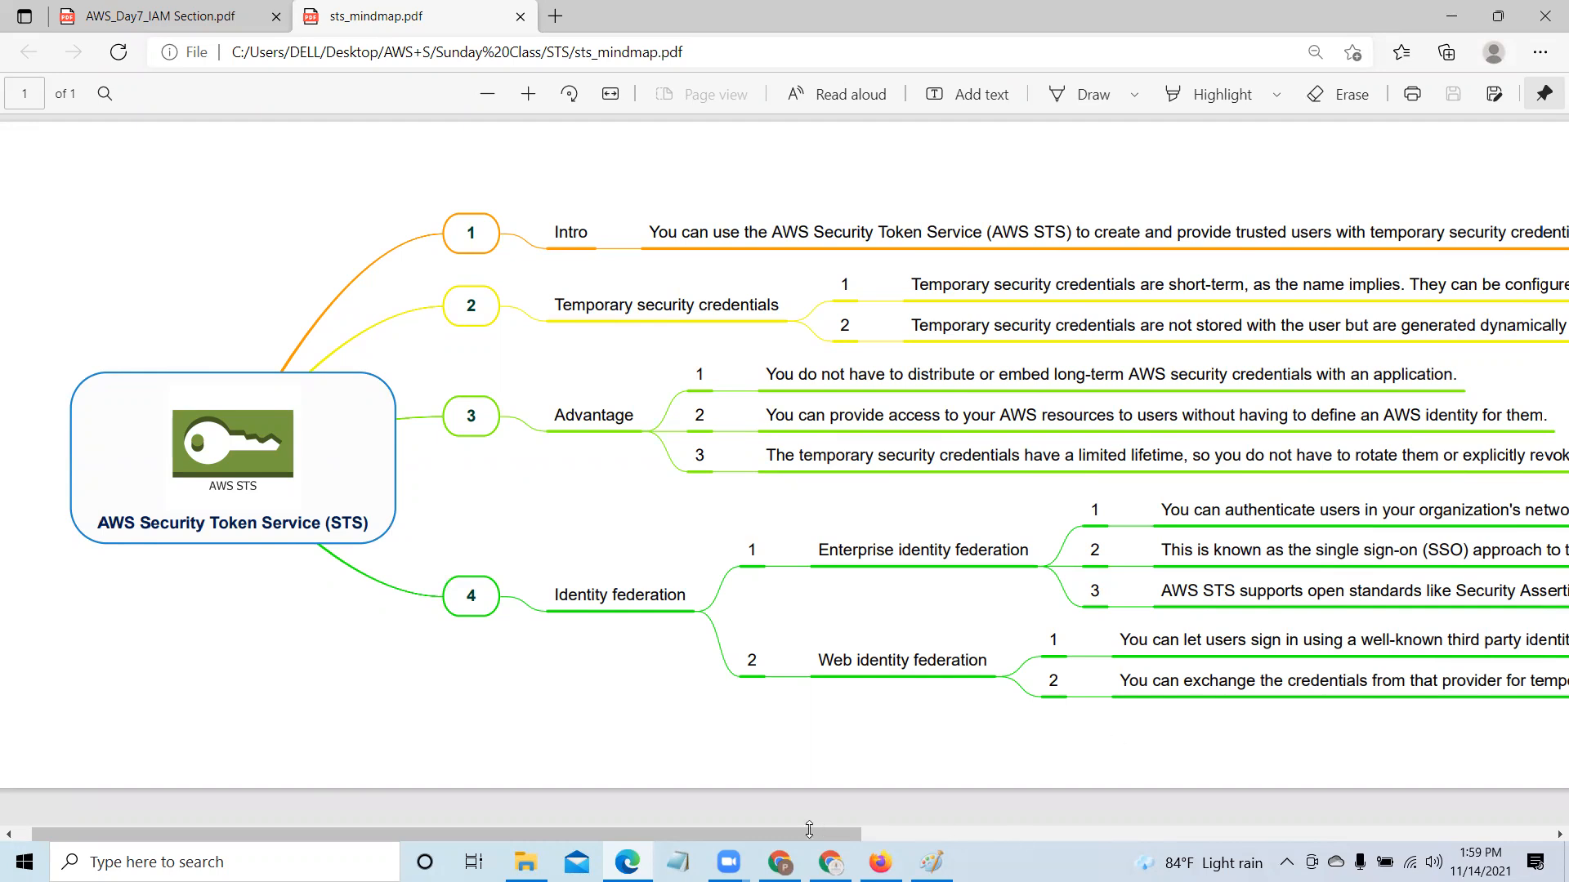
click(781, 862)
click(1451, 11)
click(880, 862)
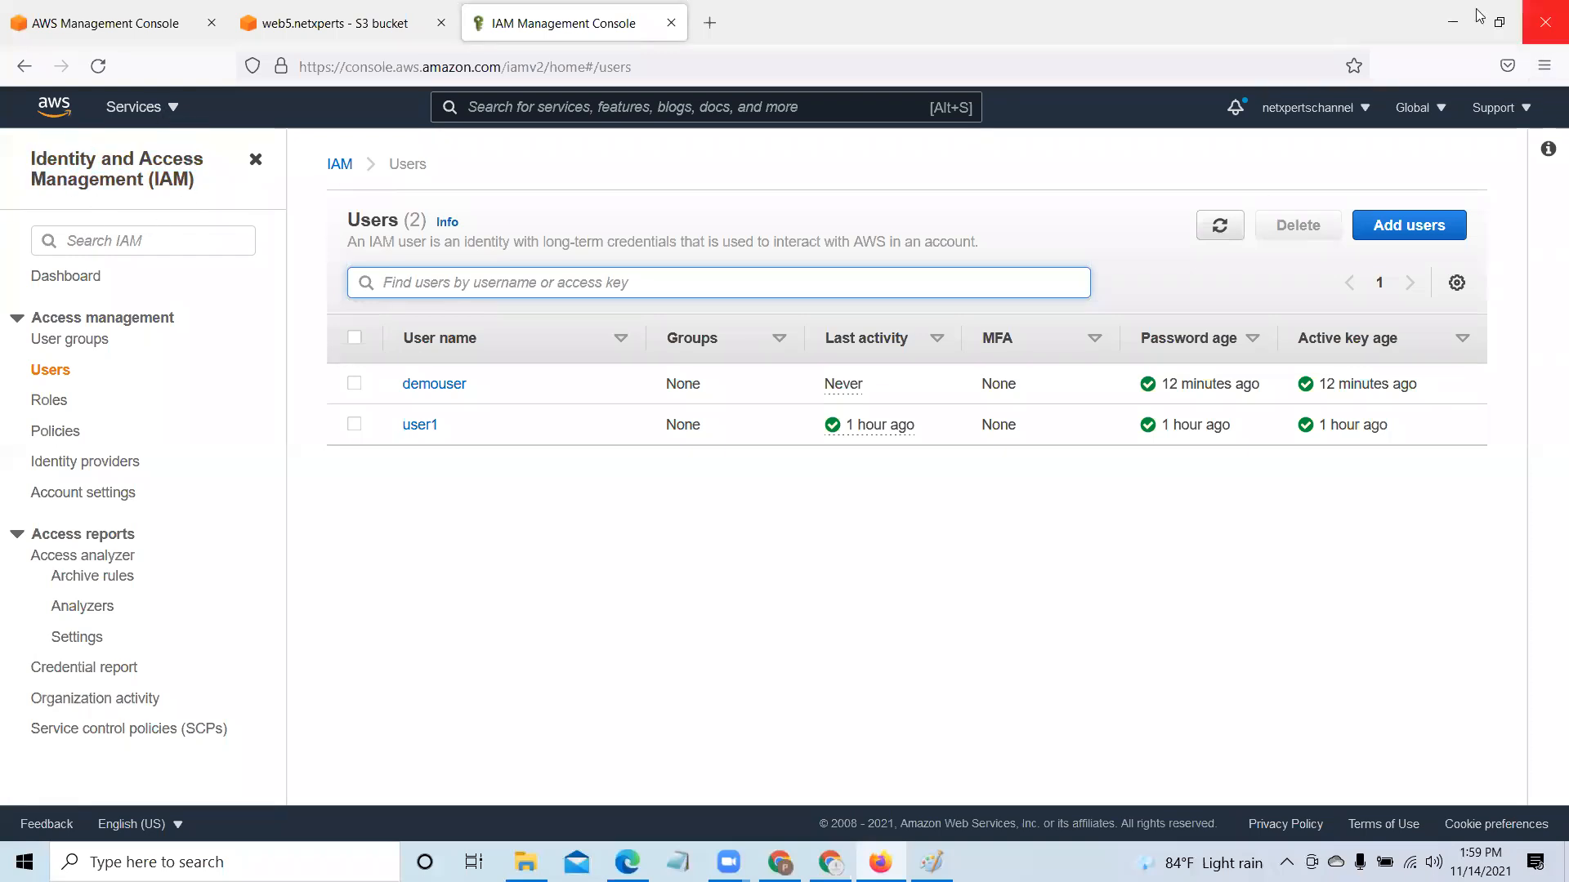
click(1546, 25)
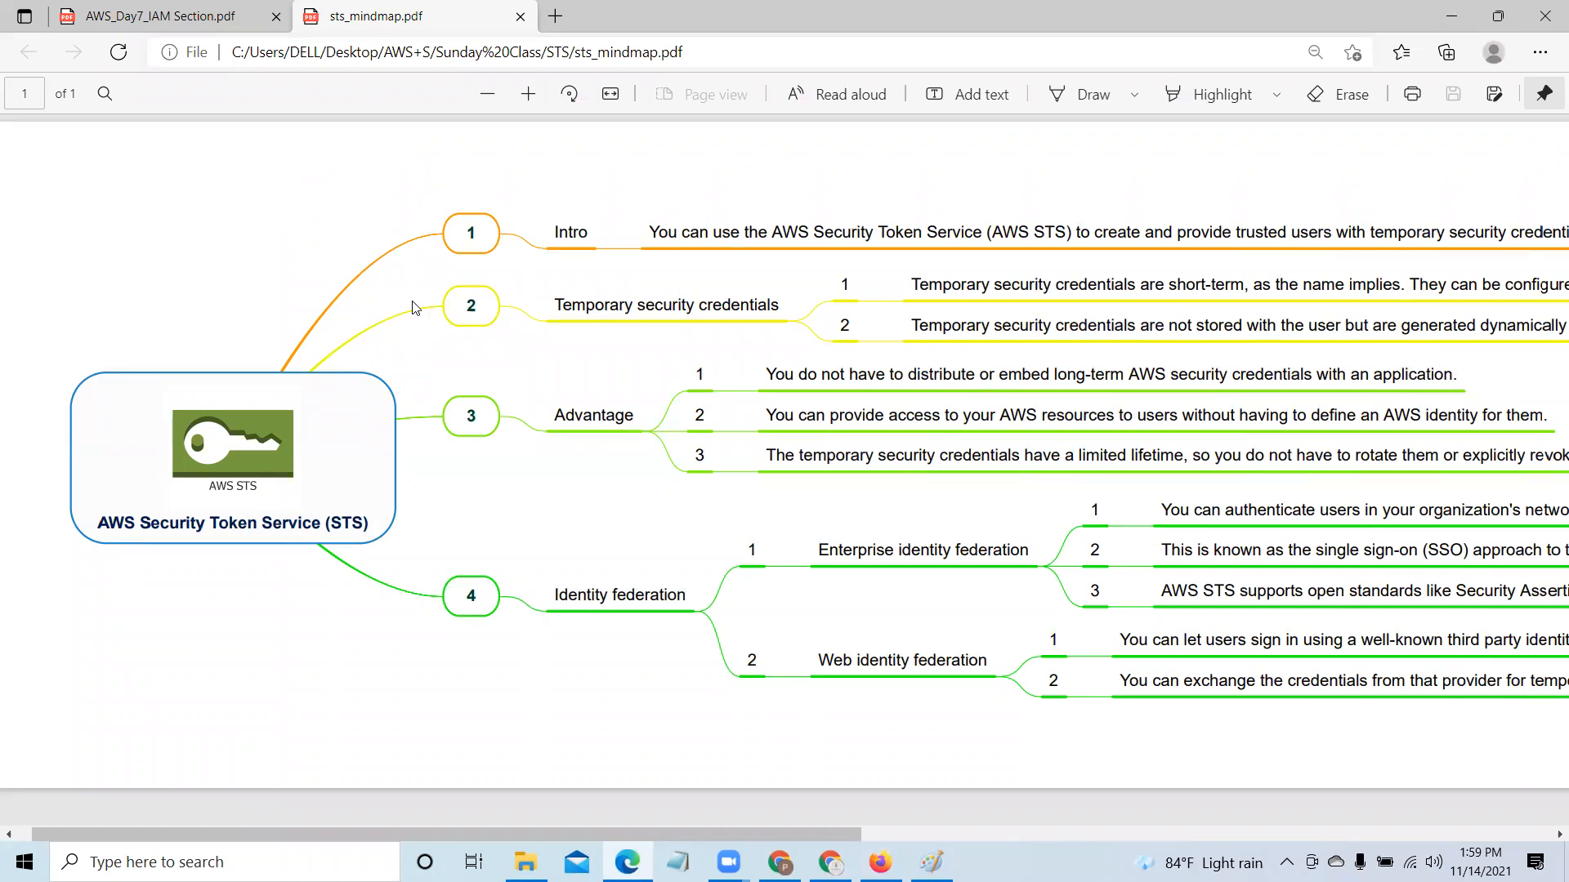
click(931, 862)
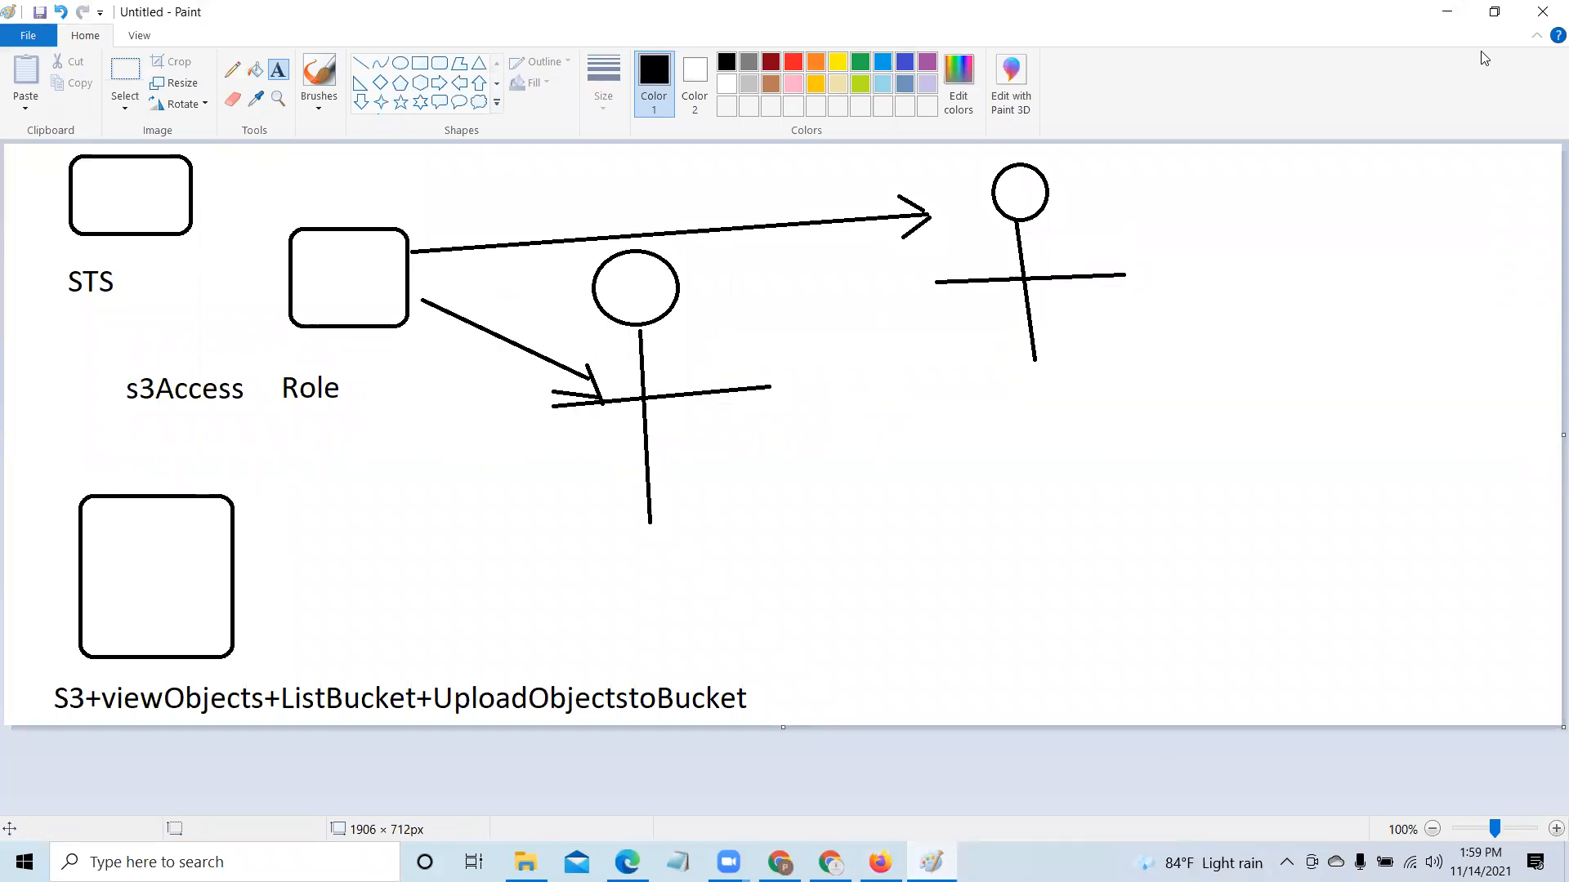
click(1447, 15)
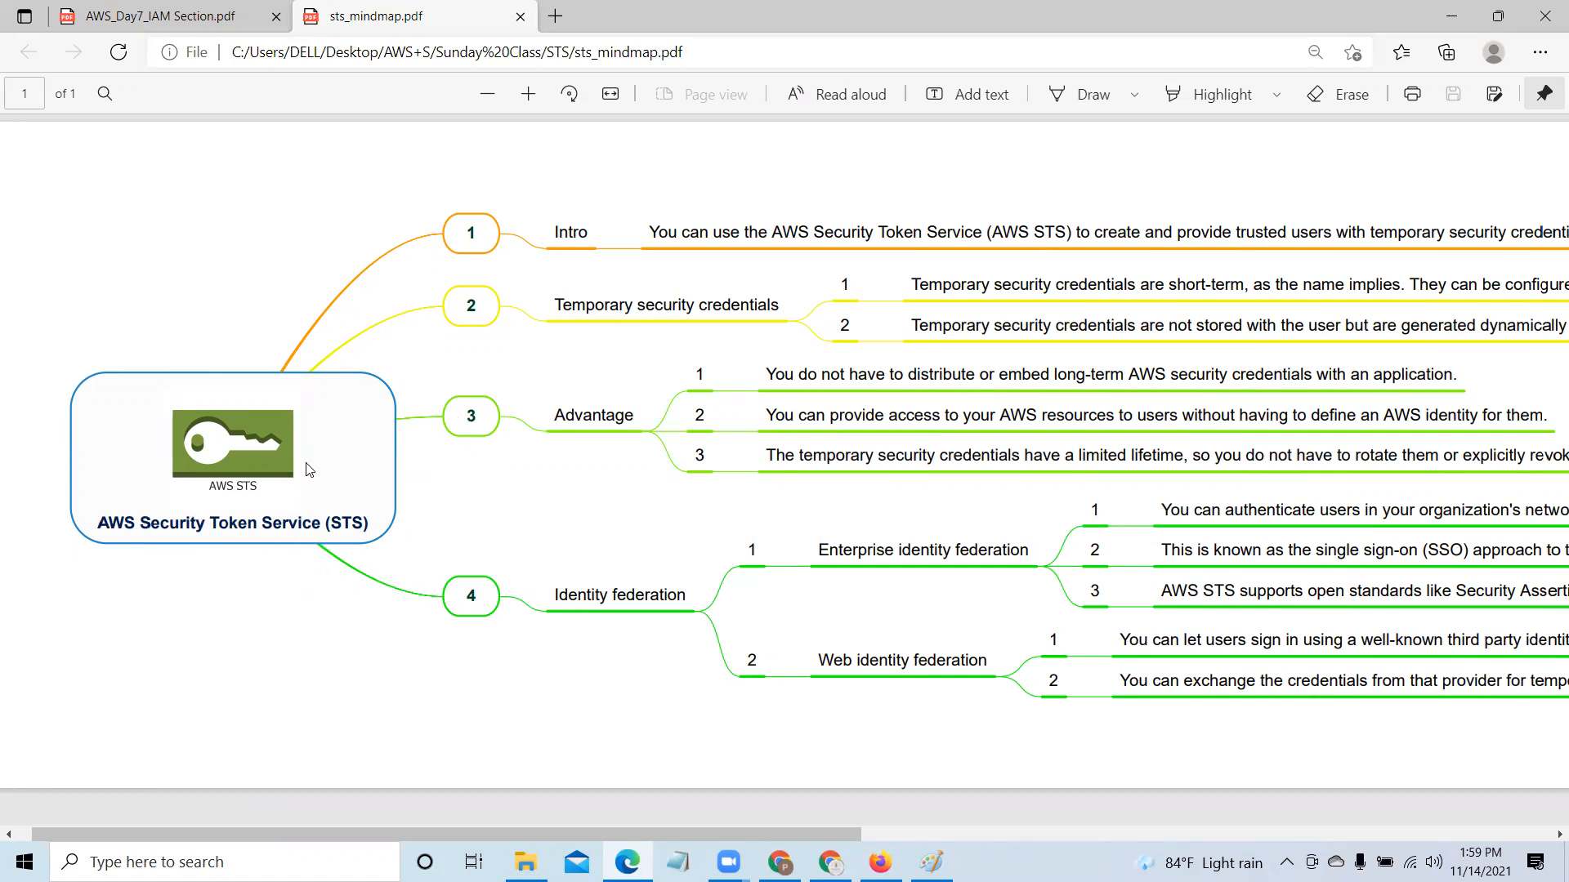
drag(674, 831, 987, 844)
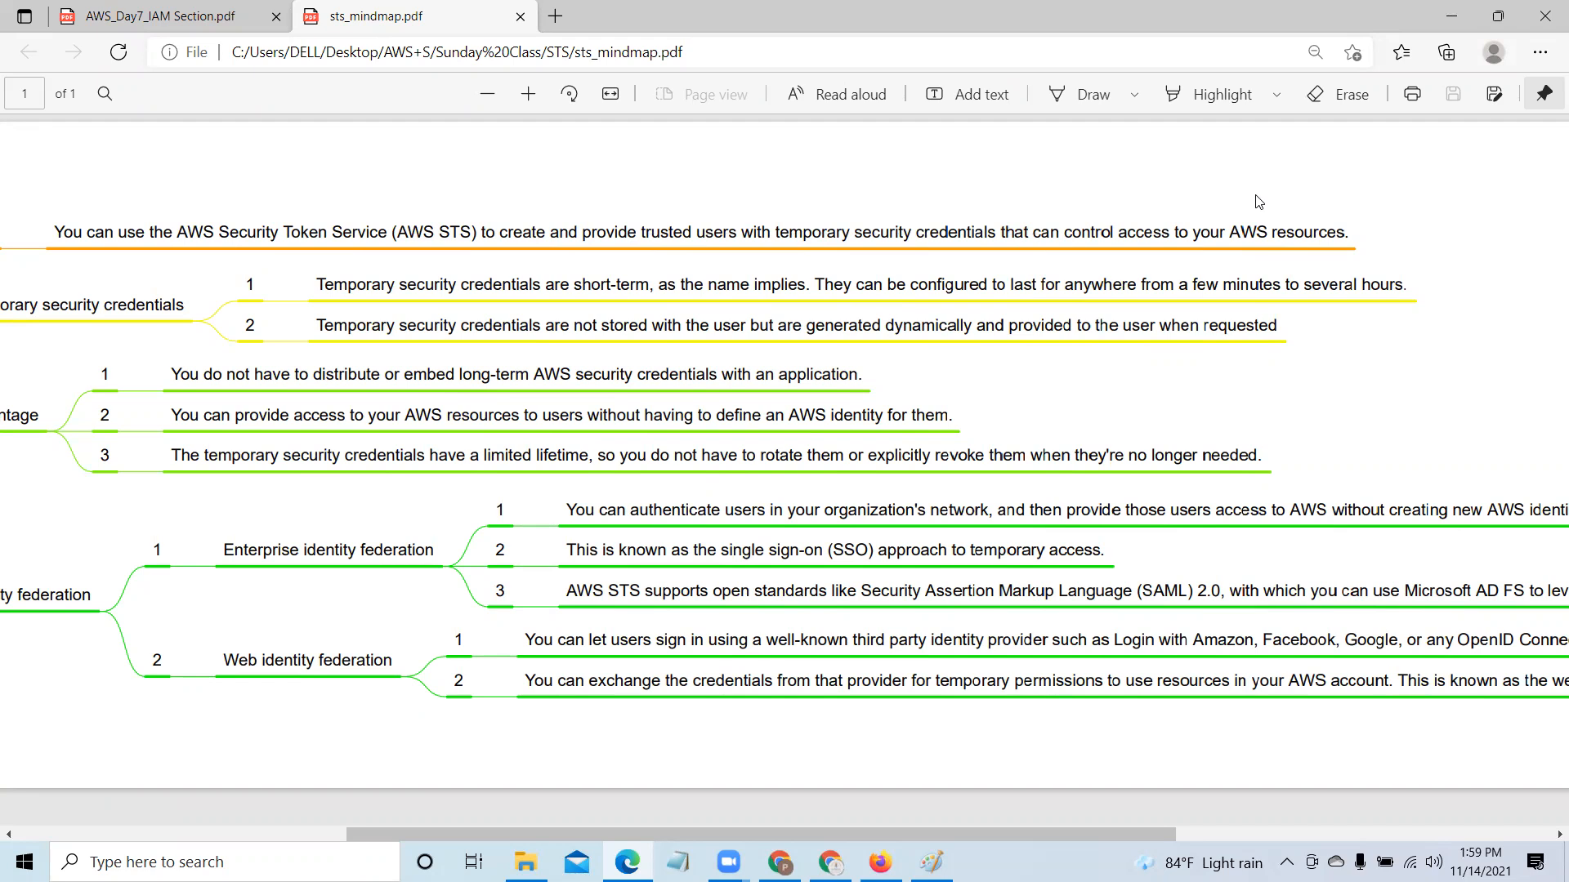
drag(1118, 830, 776, 838)
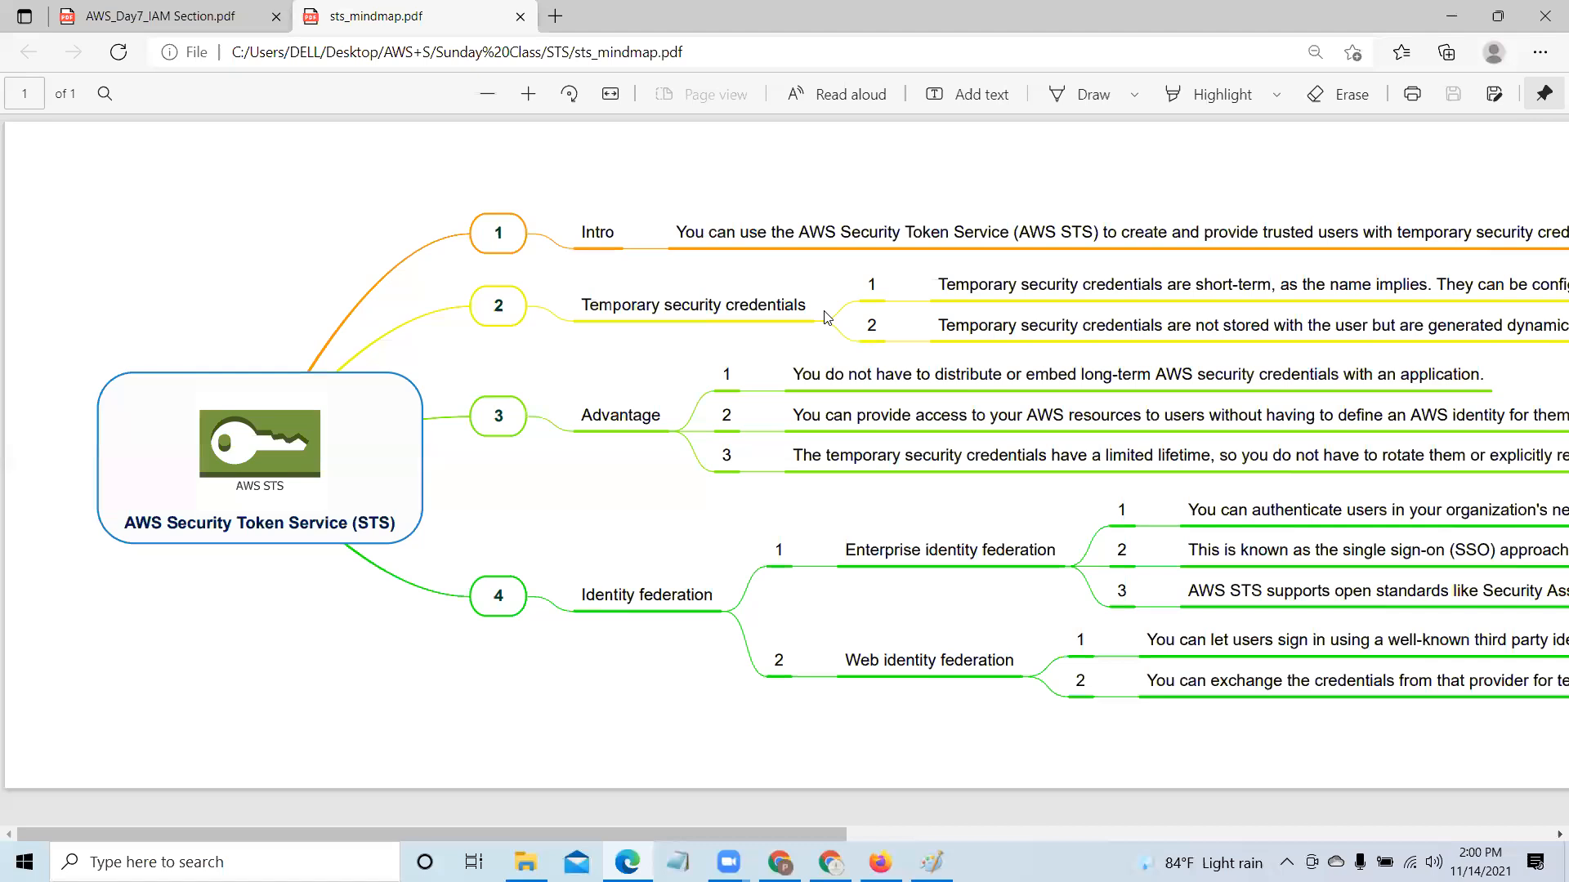
drag(719, 831, 950, 839)
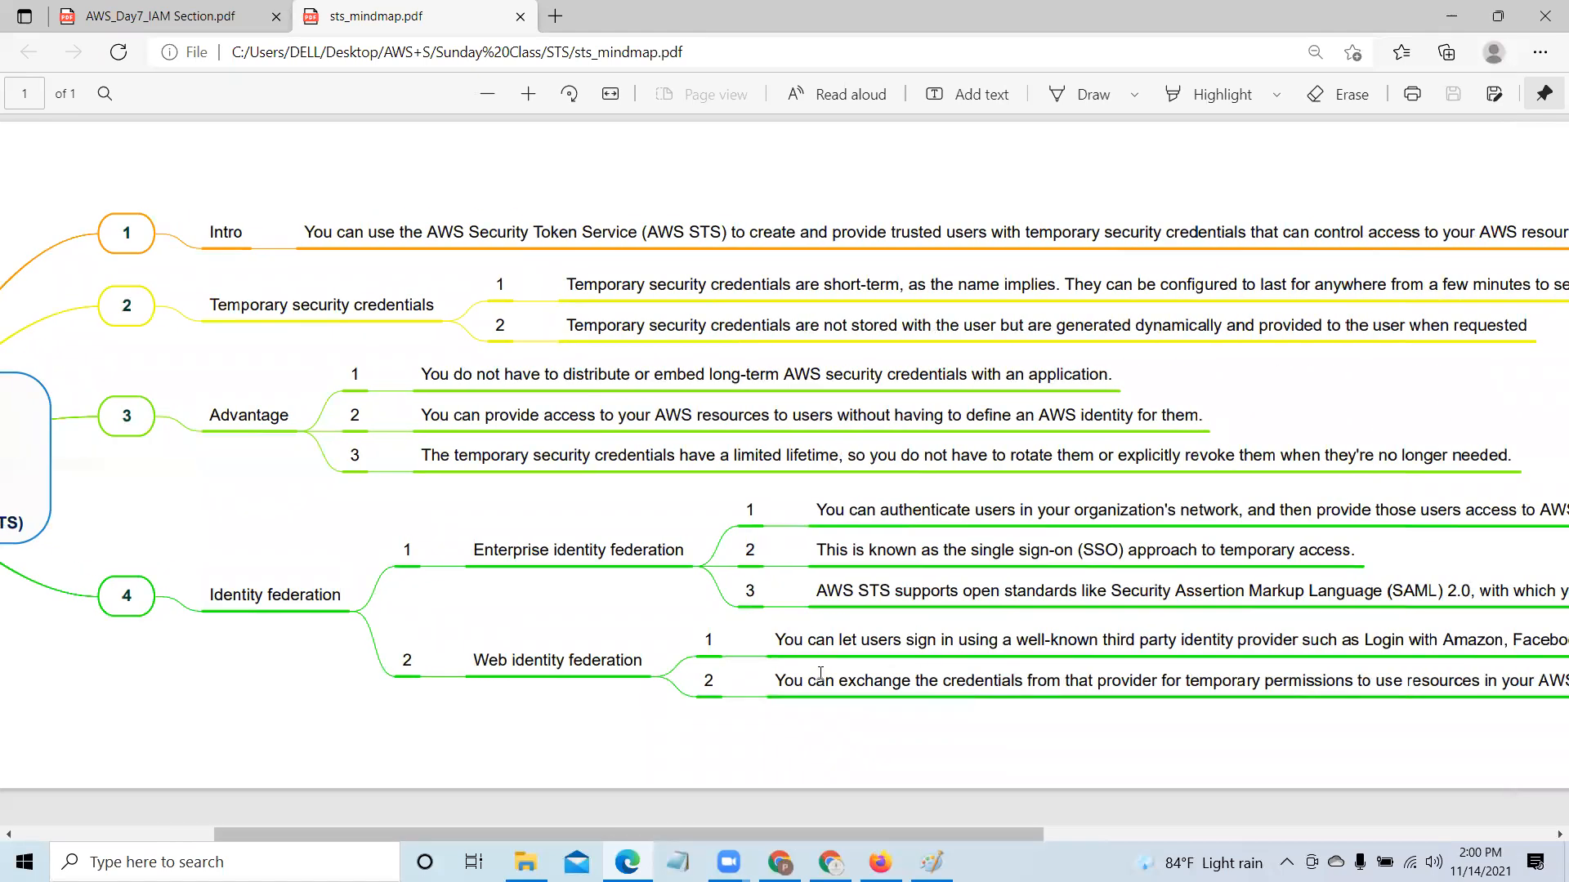
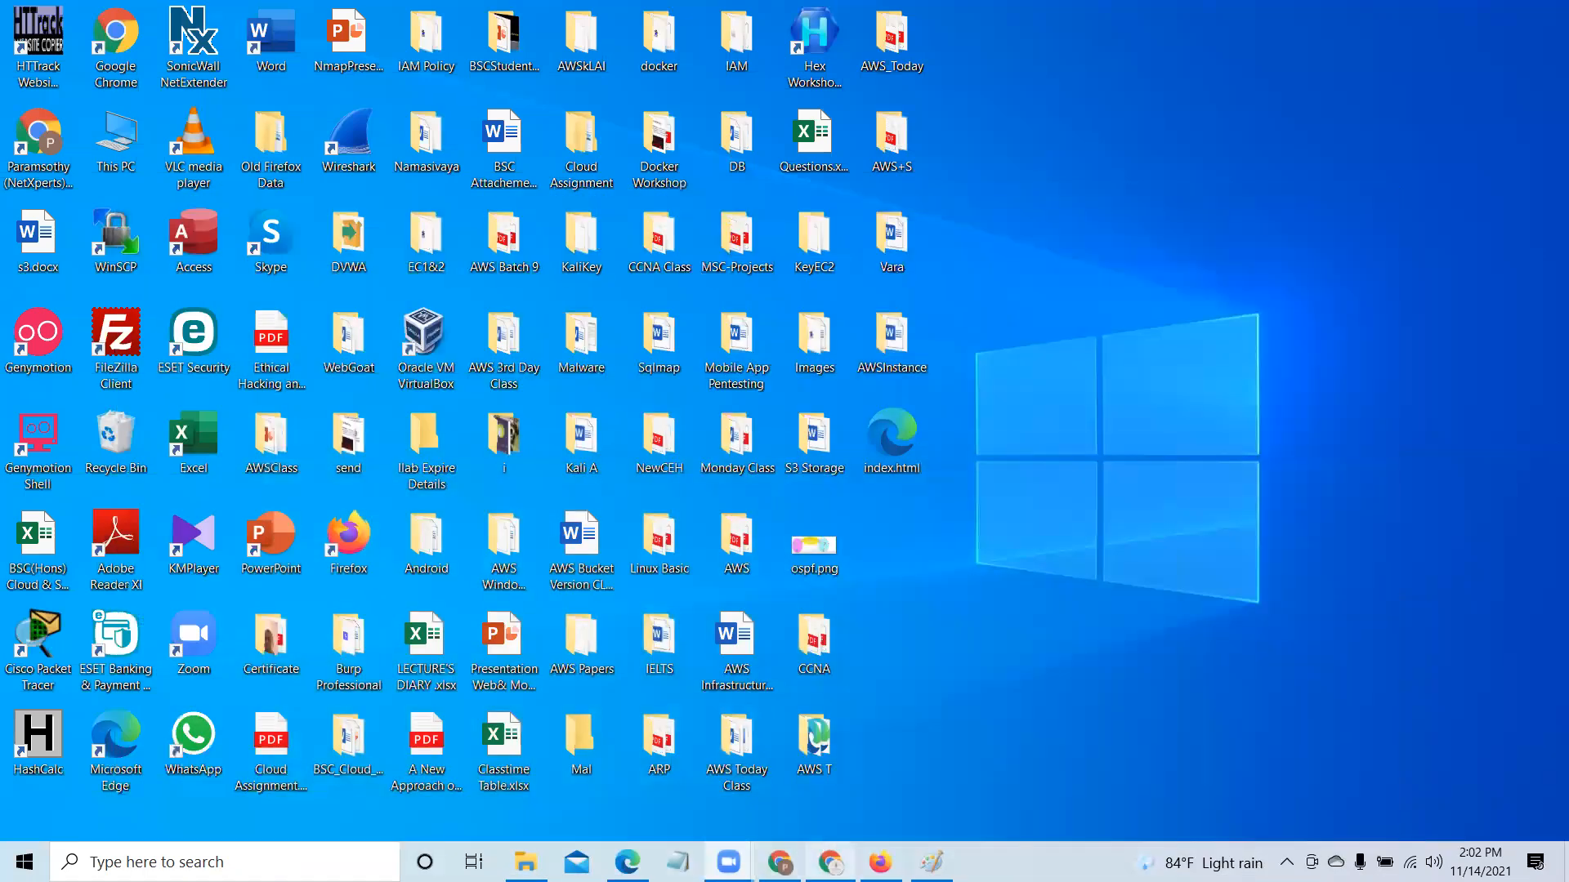
Step: Switch to the IAM console in Firefox and start creating a new policy from the policies list
click(880, 862)
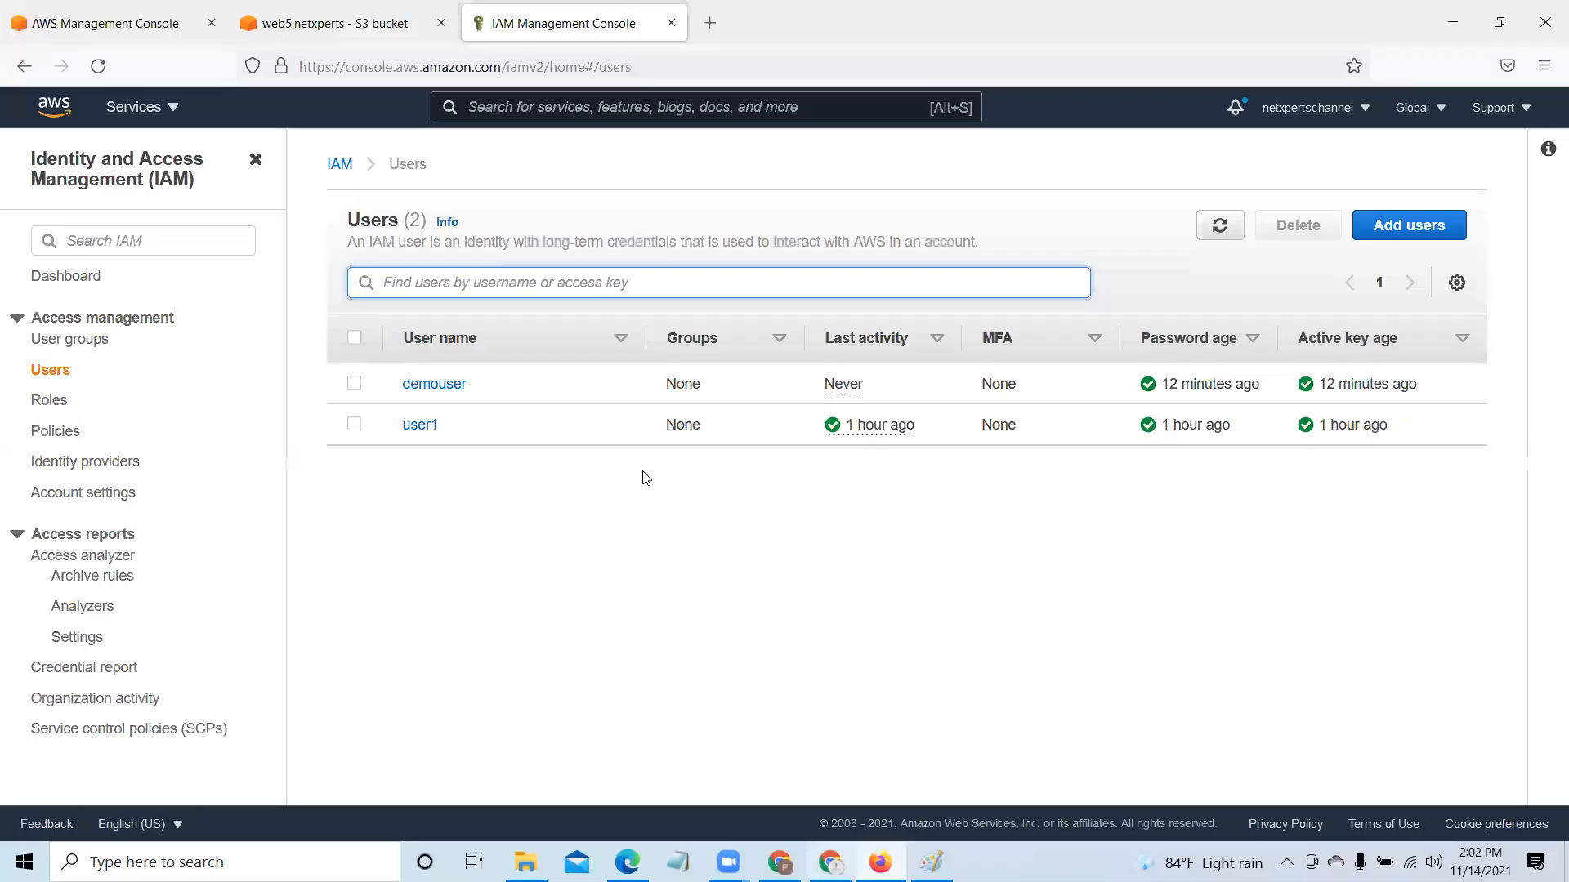
click(57, 432)
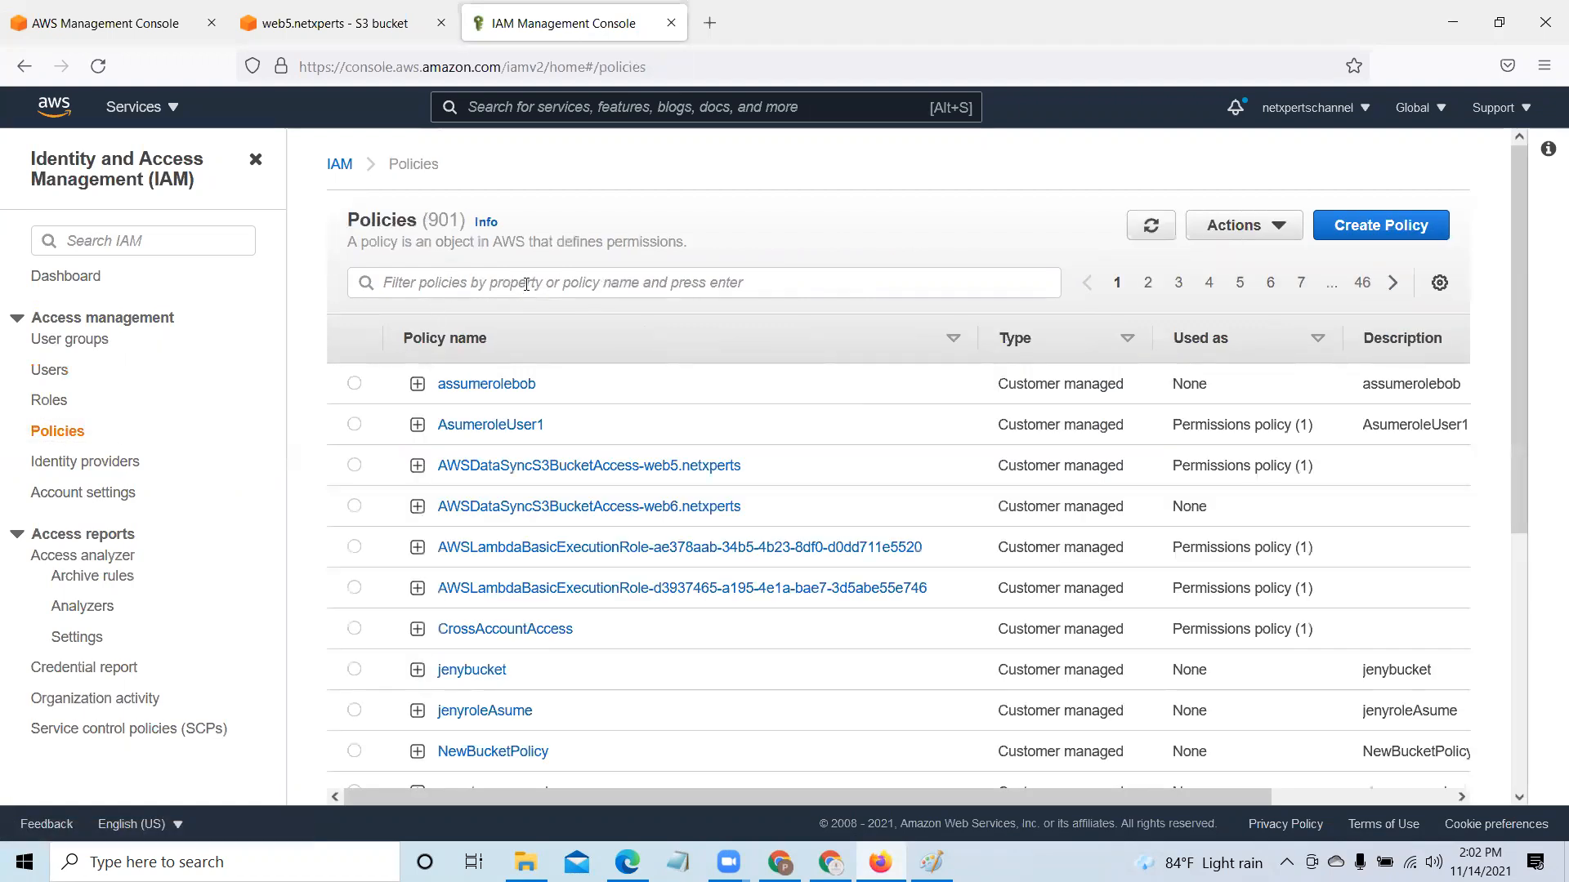
click(1415, 231)
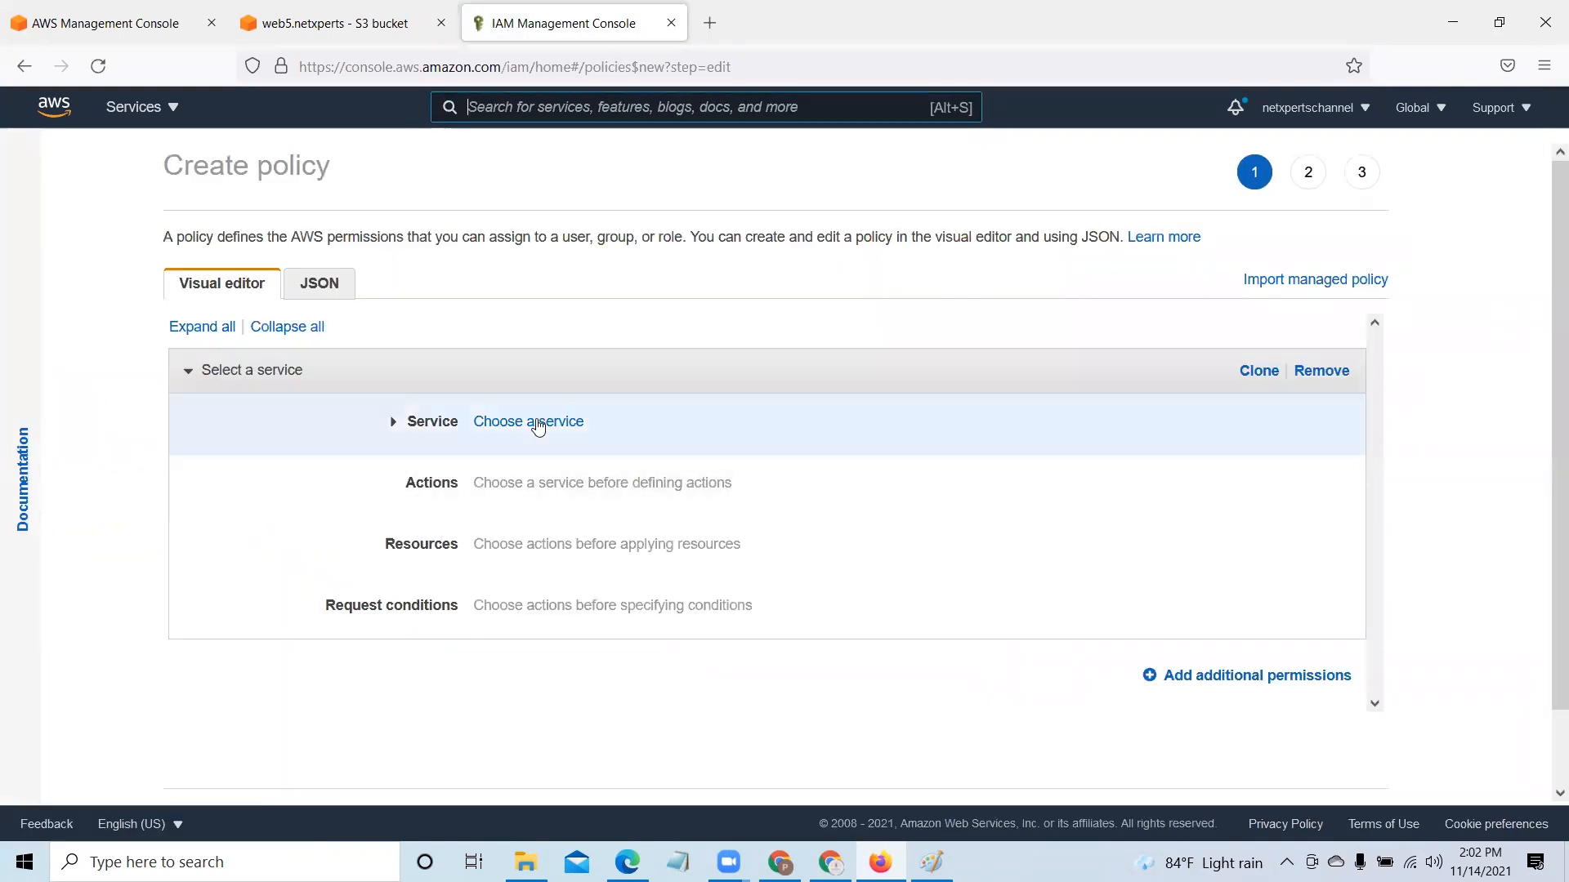
Step: Search the services for STS and choose it as the new policy's service
click(537, 421)
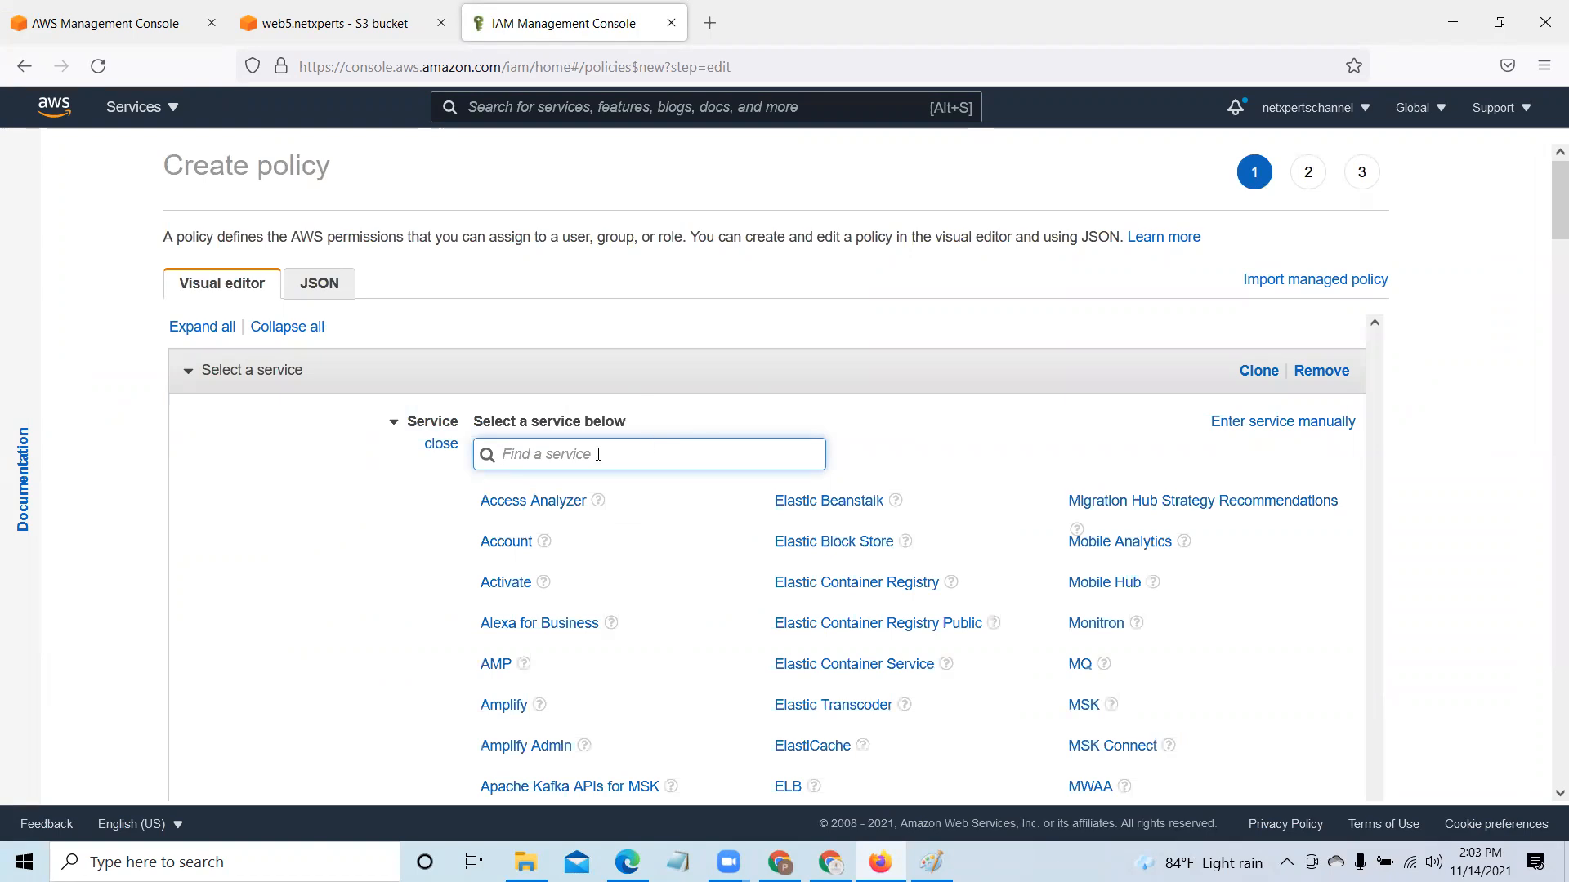
text(st)
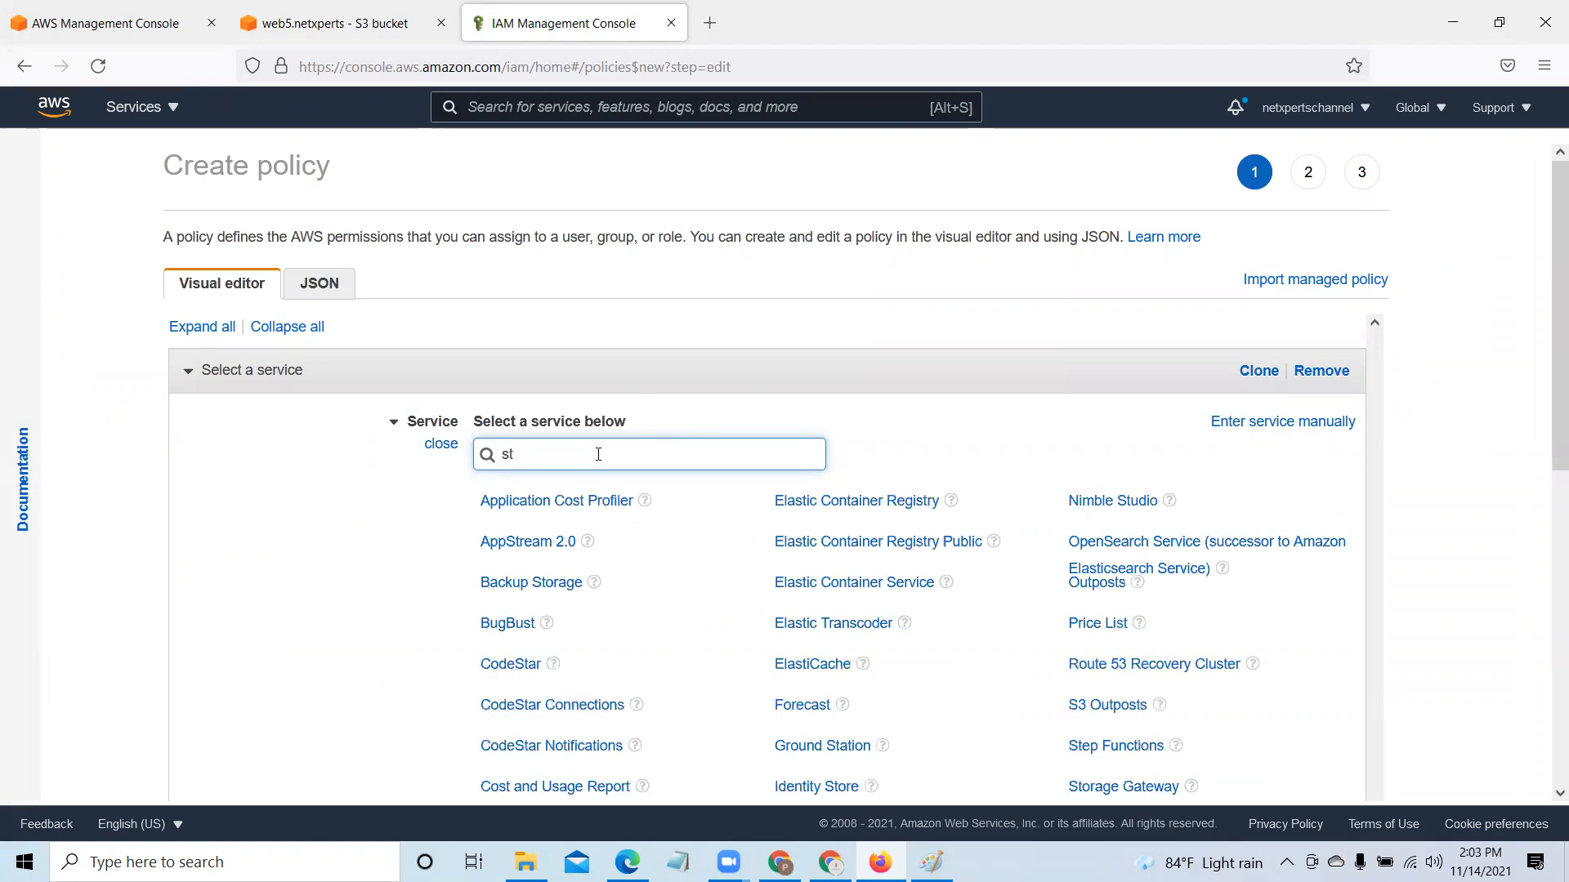
key(BackSpace)
key(BackSpace)
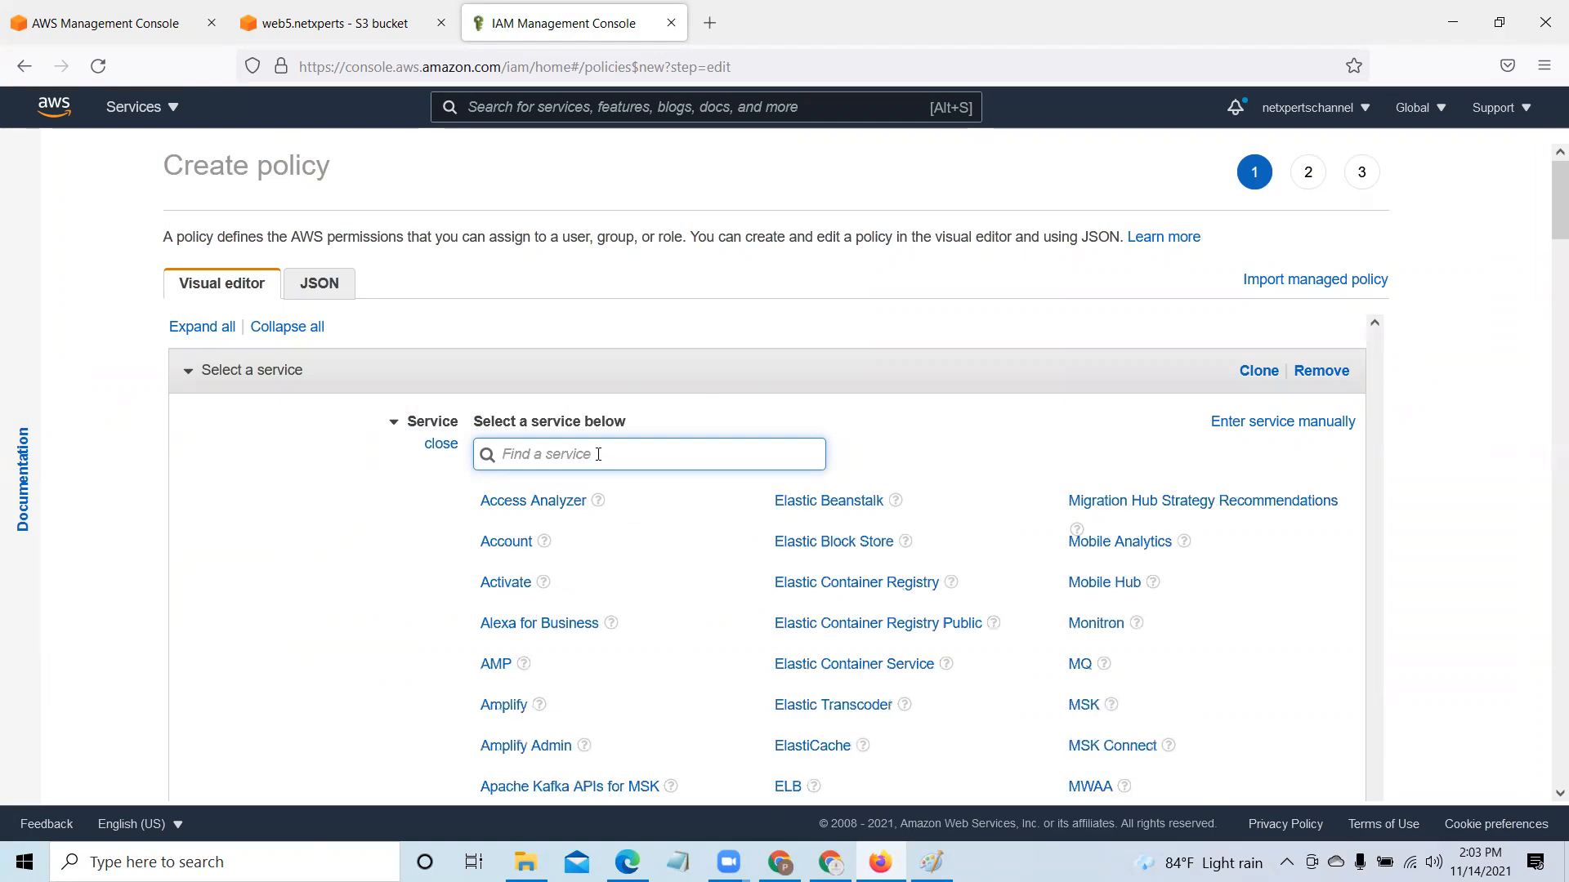
text(STS)
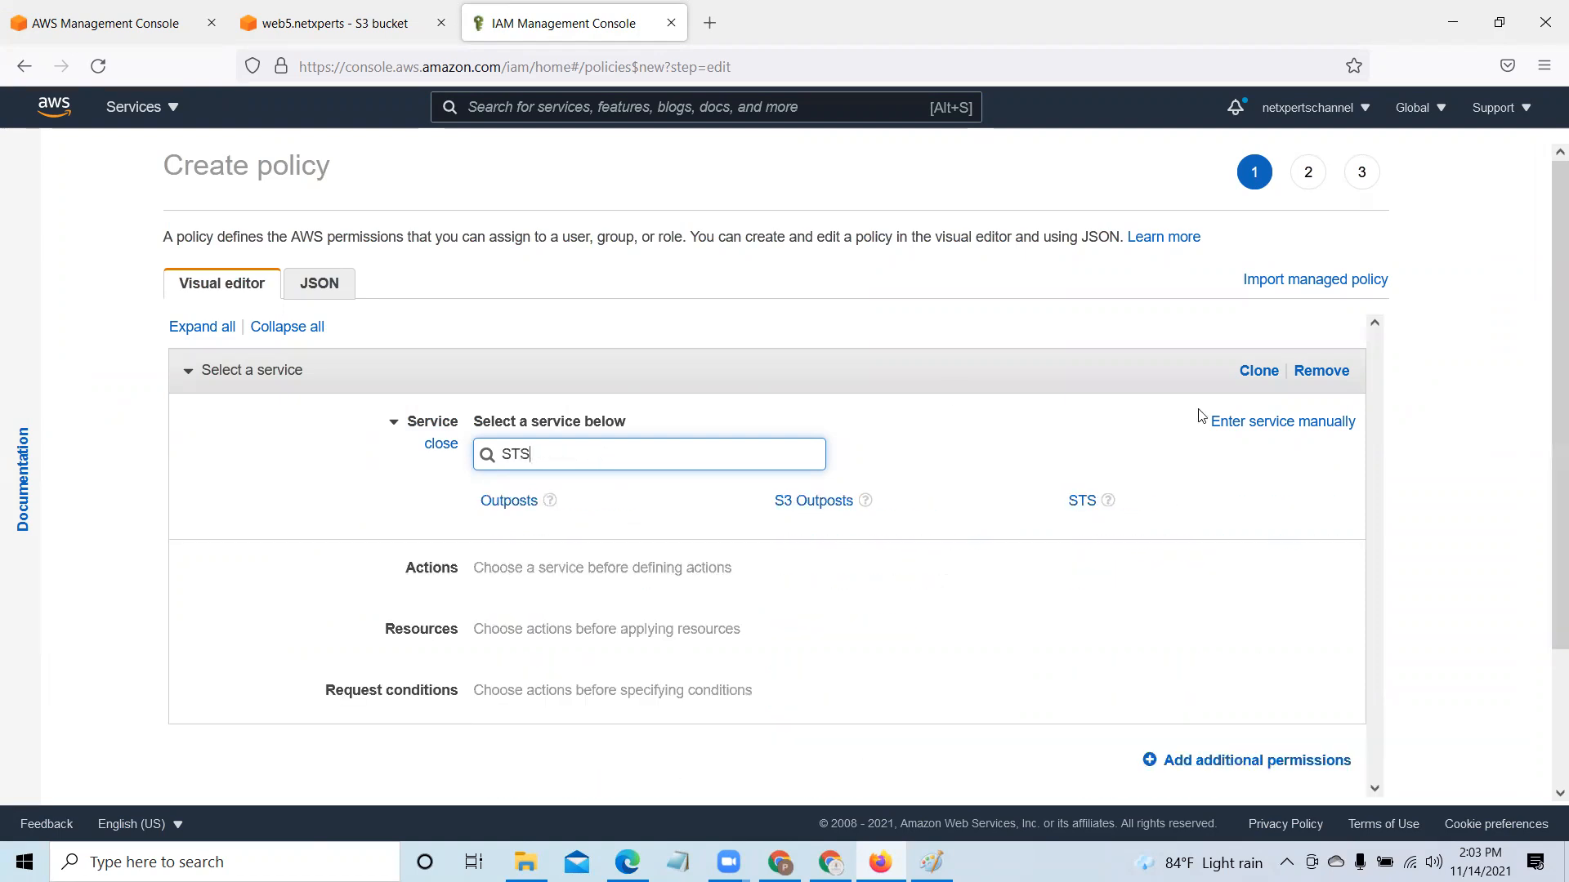
click(1082, 500)
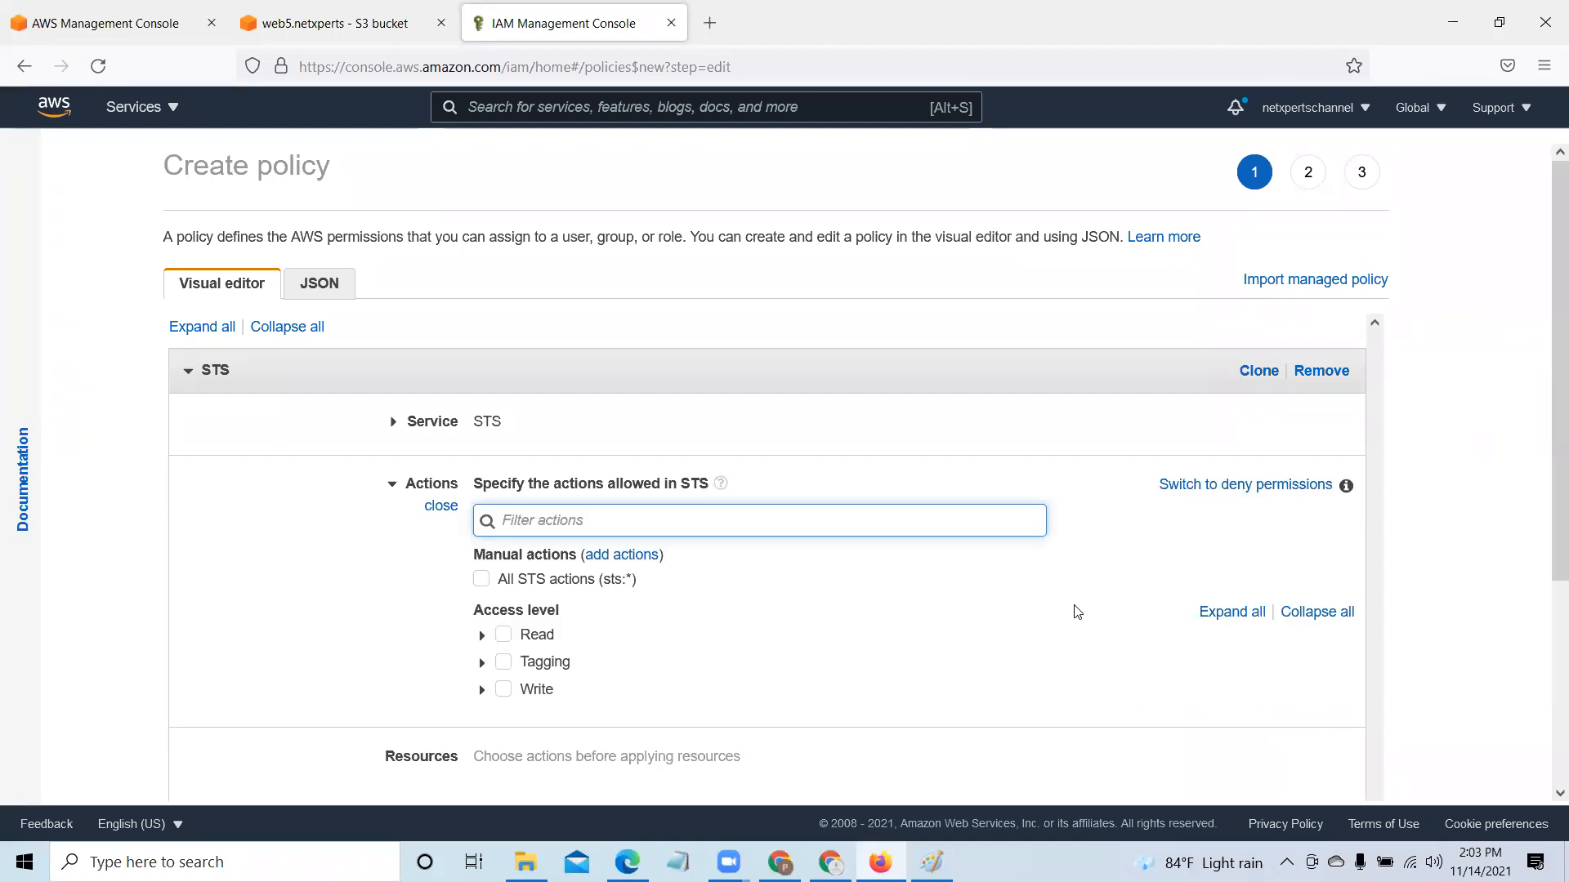
Step: Allow the AssumeRole action from the Write access level for STS, and consult the role diagram in Paint
drag(1547, 441, 1546, 561)
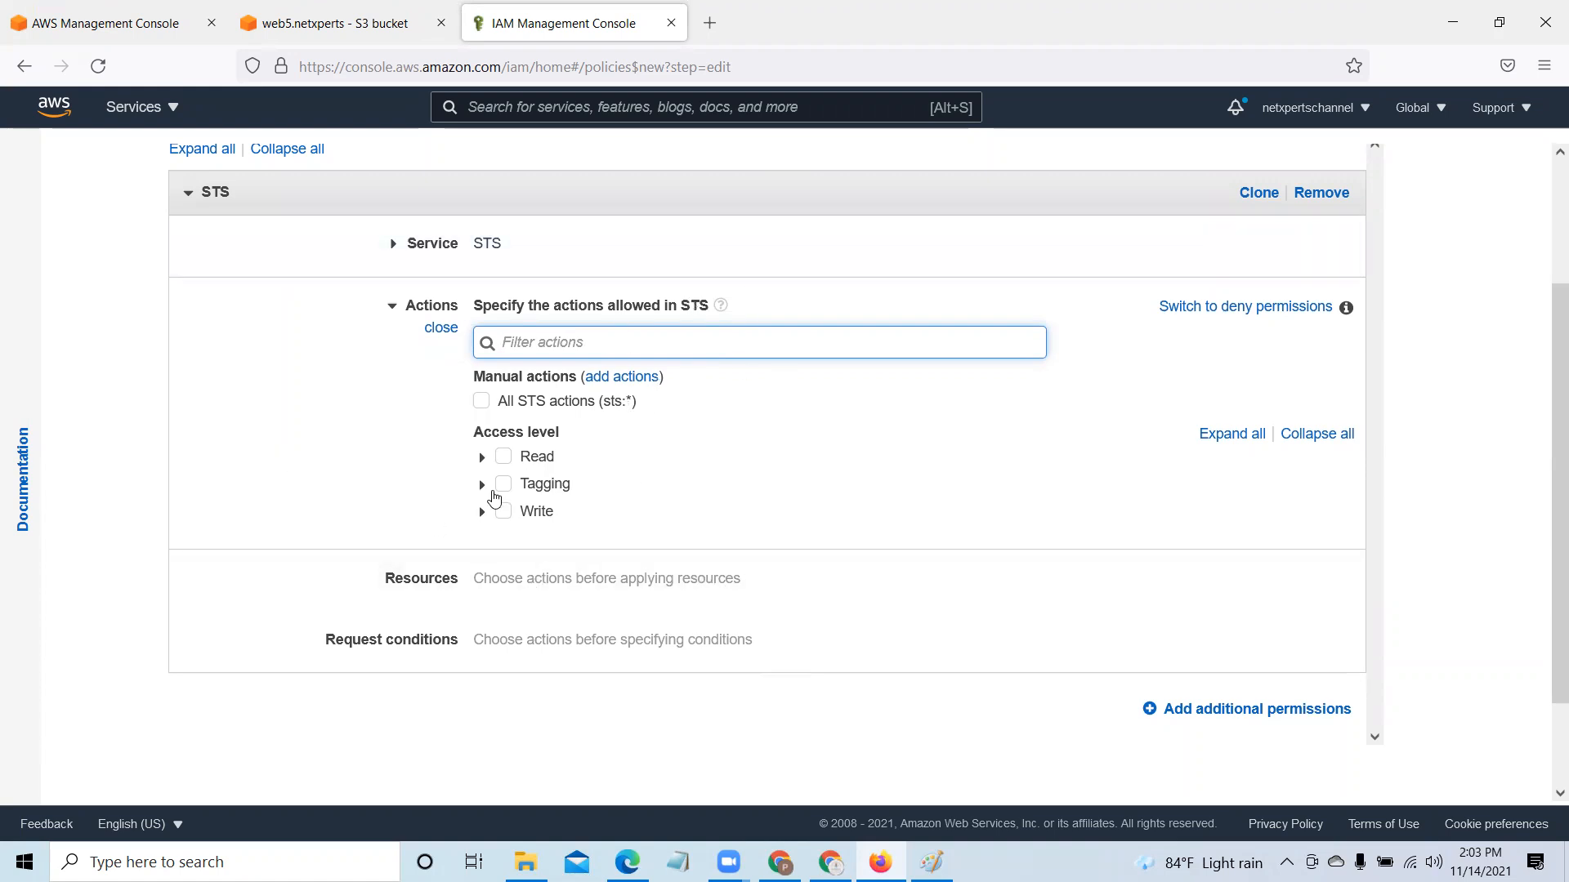
click(482, 458)
click(482, 459)
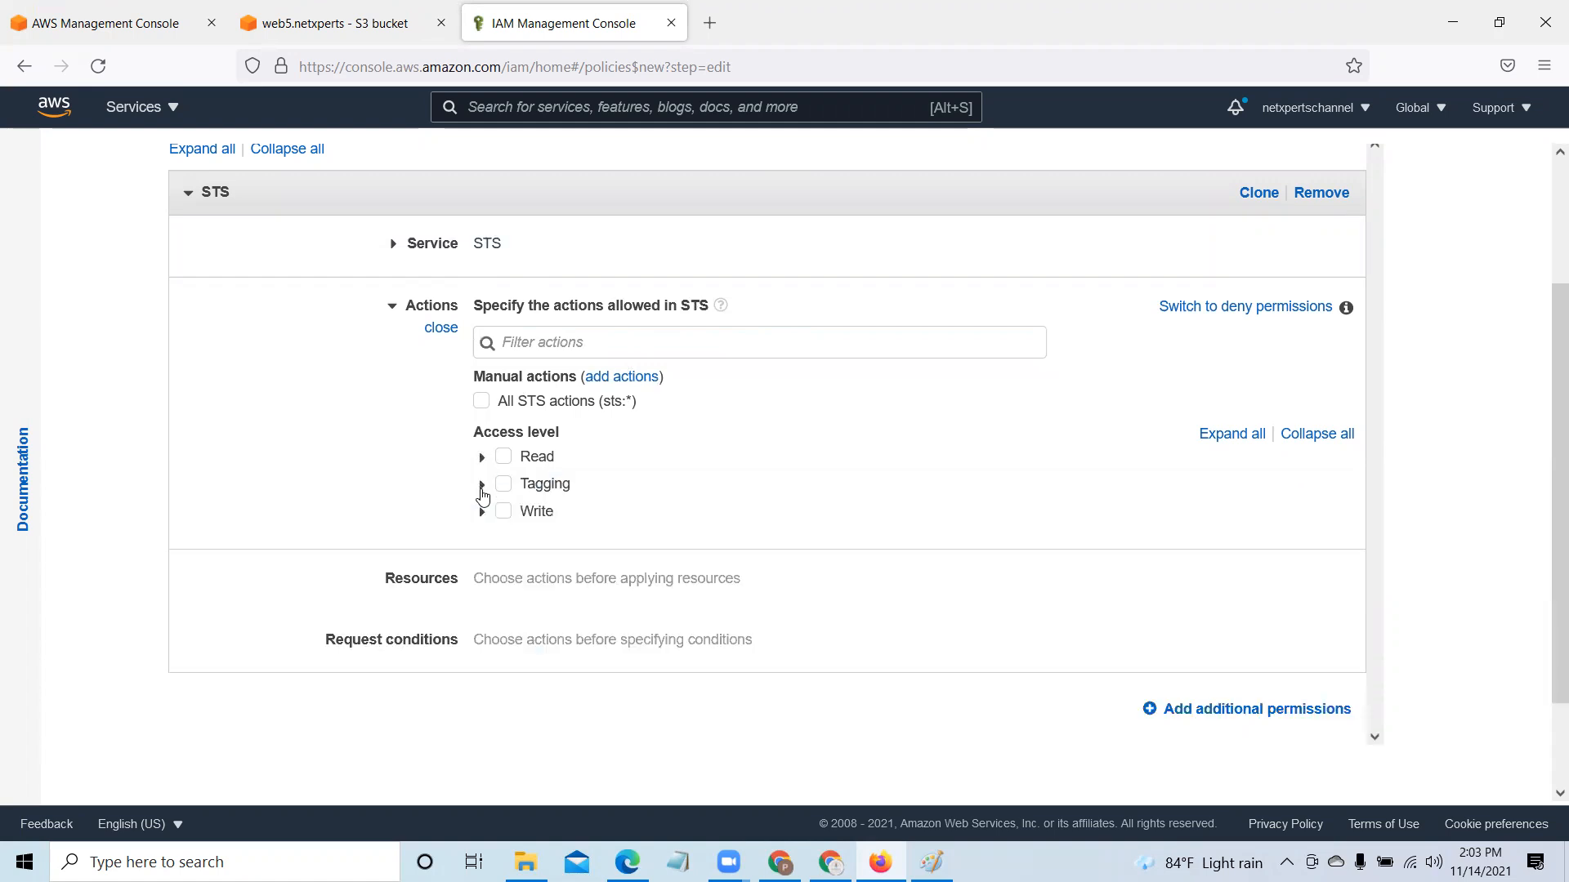
click(482, 487)
click(482, 487)
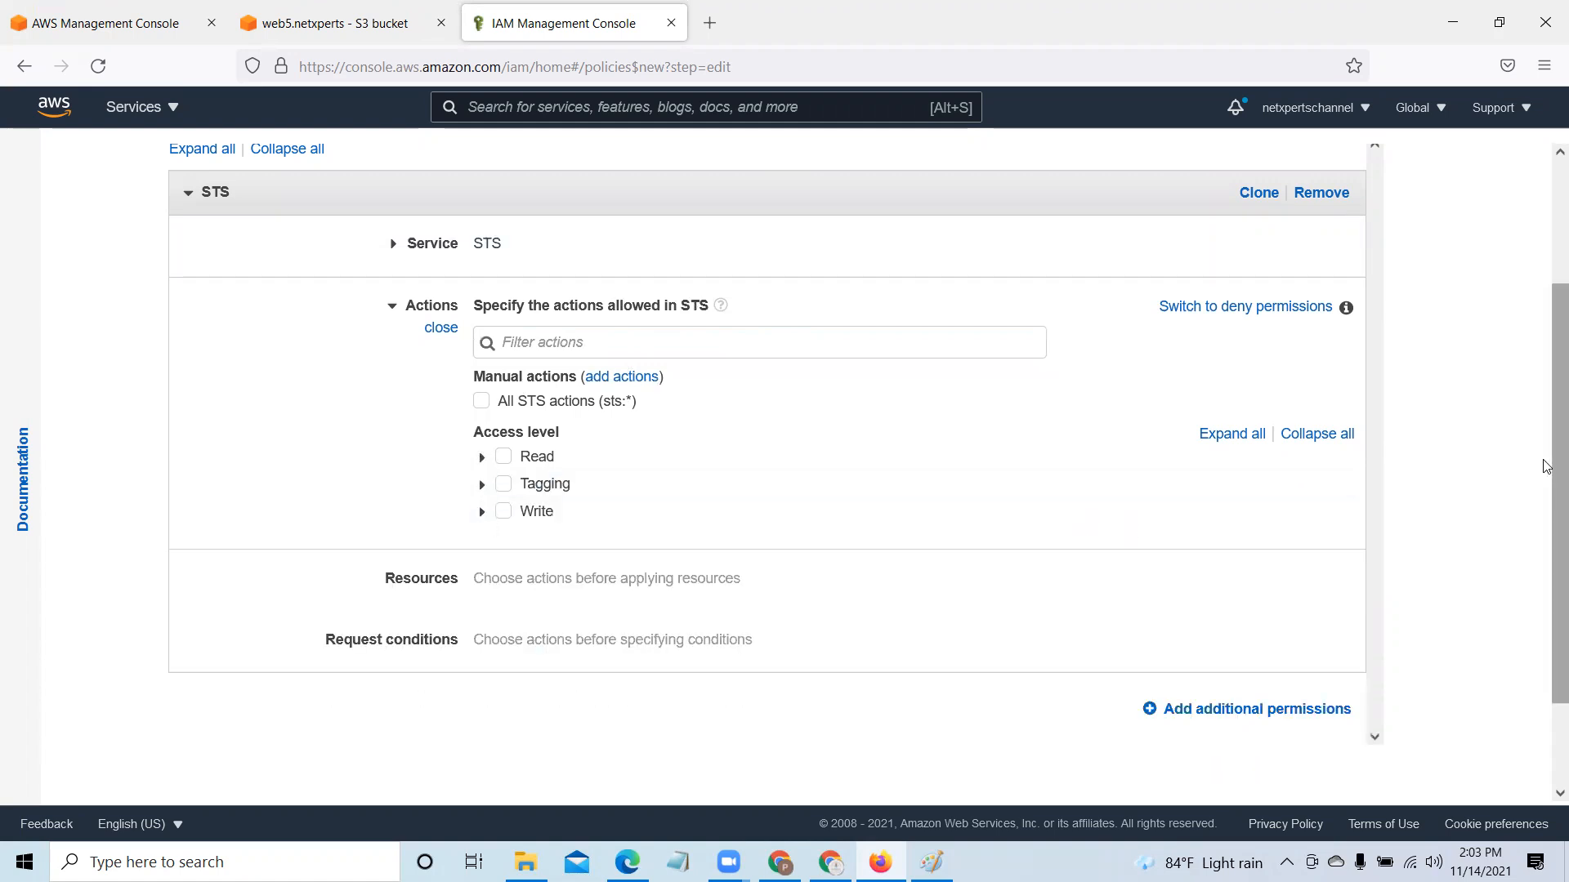
scroll(1547, 435, down, 2)
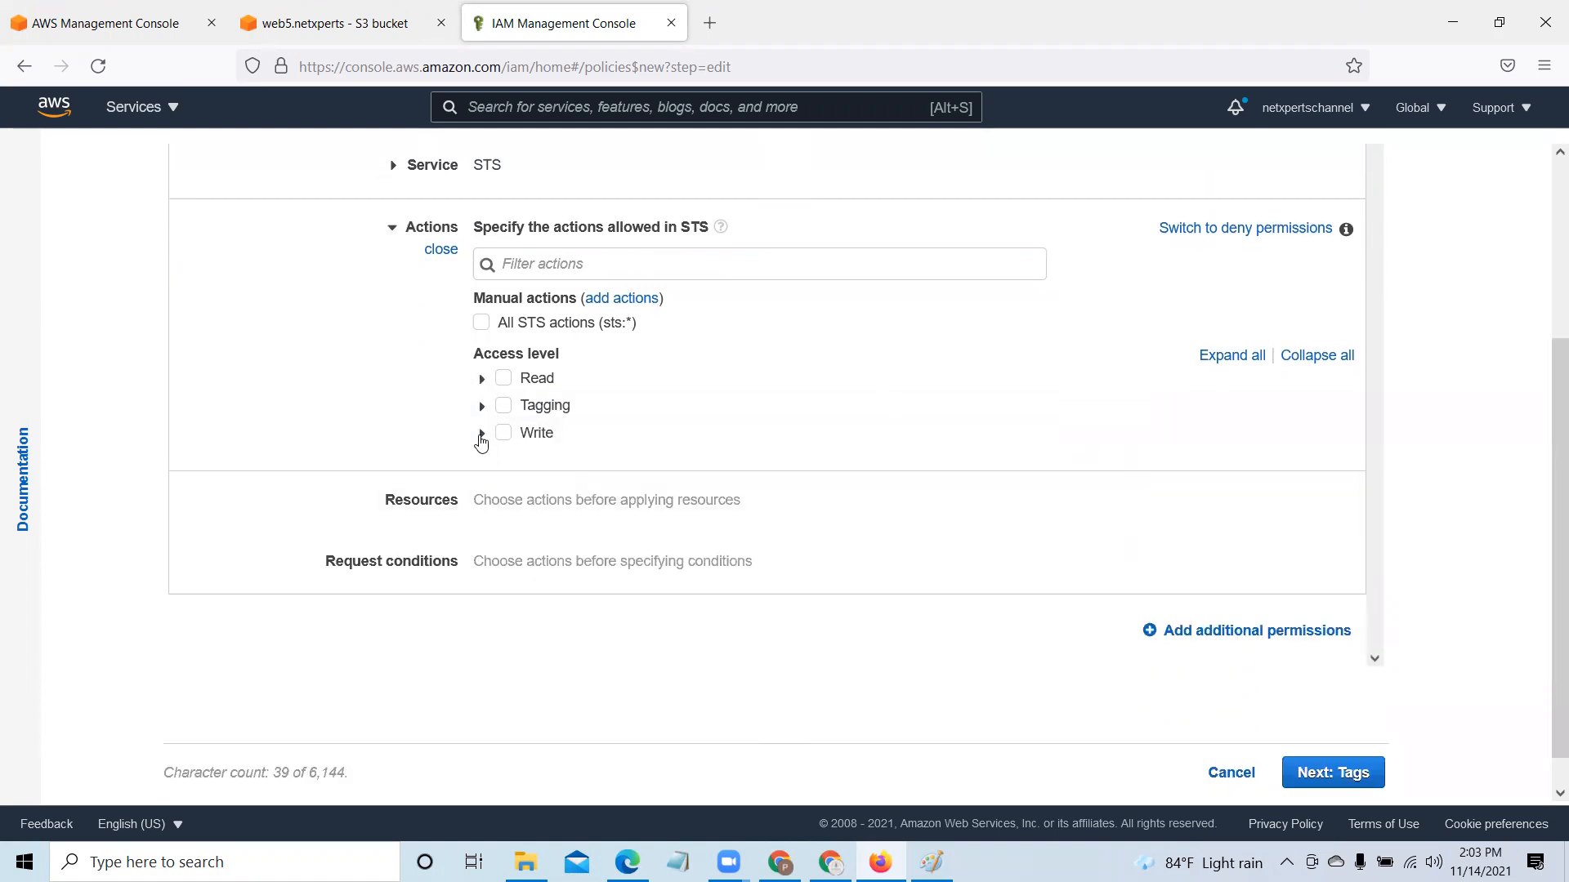
click(481, 435)
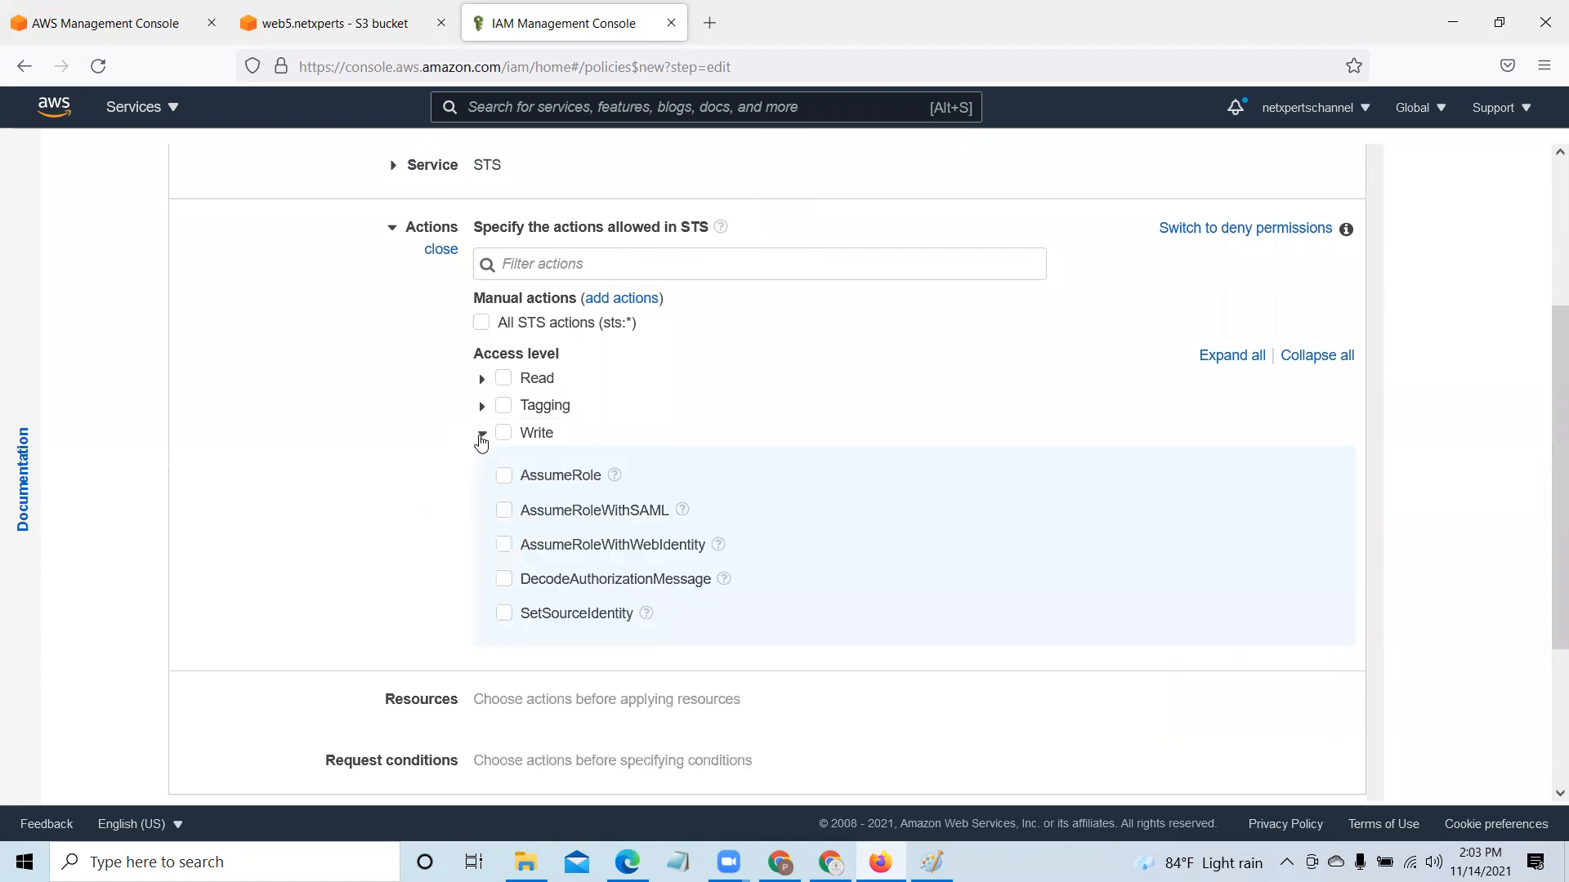
click(529, 482)
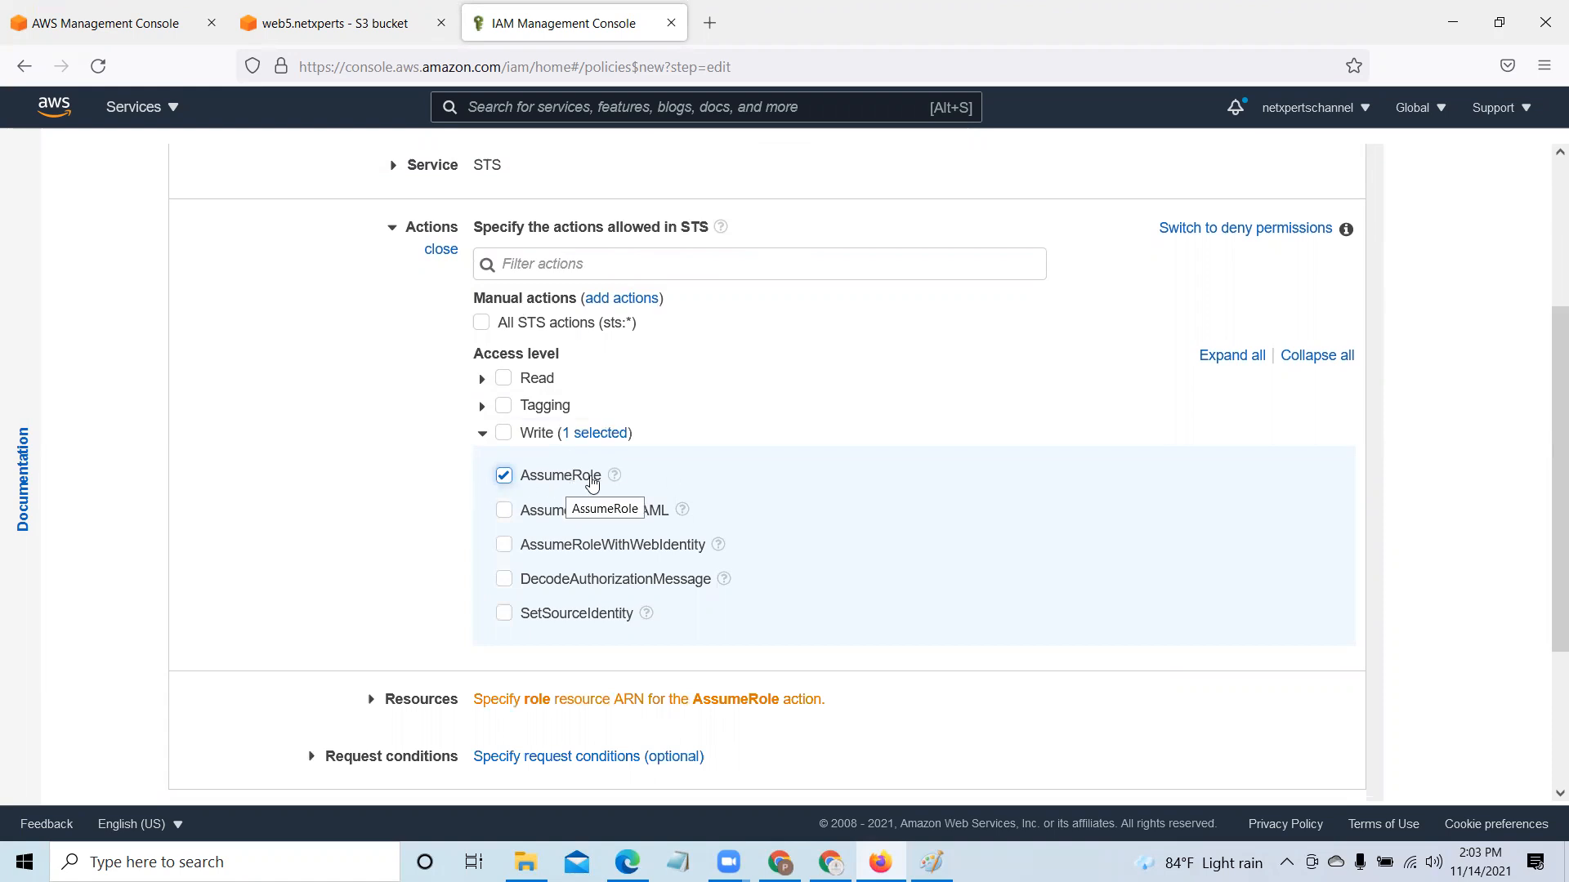
key(alt+Tab)
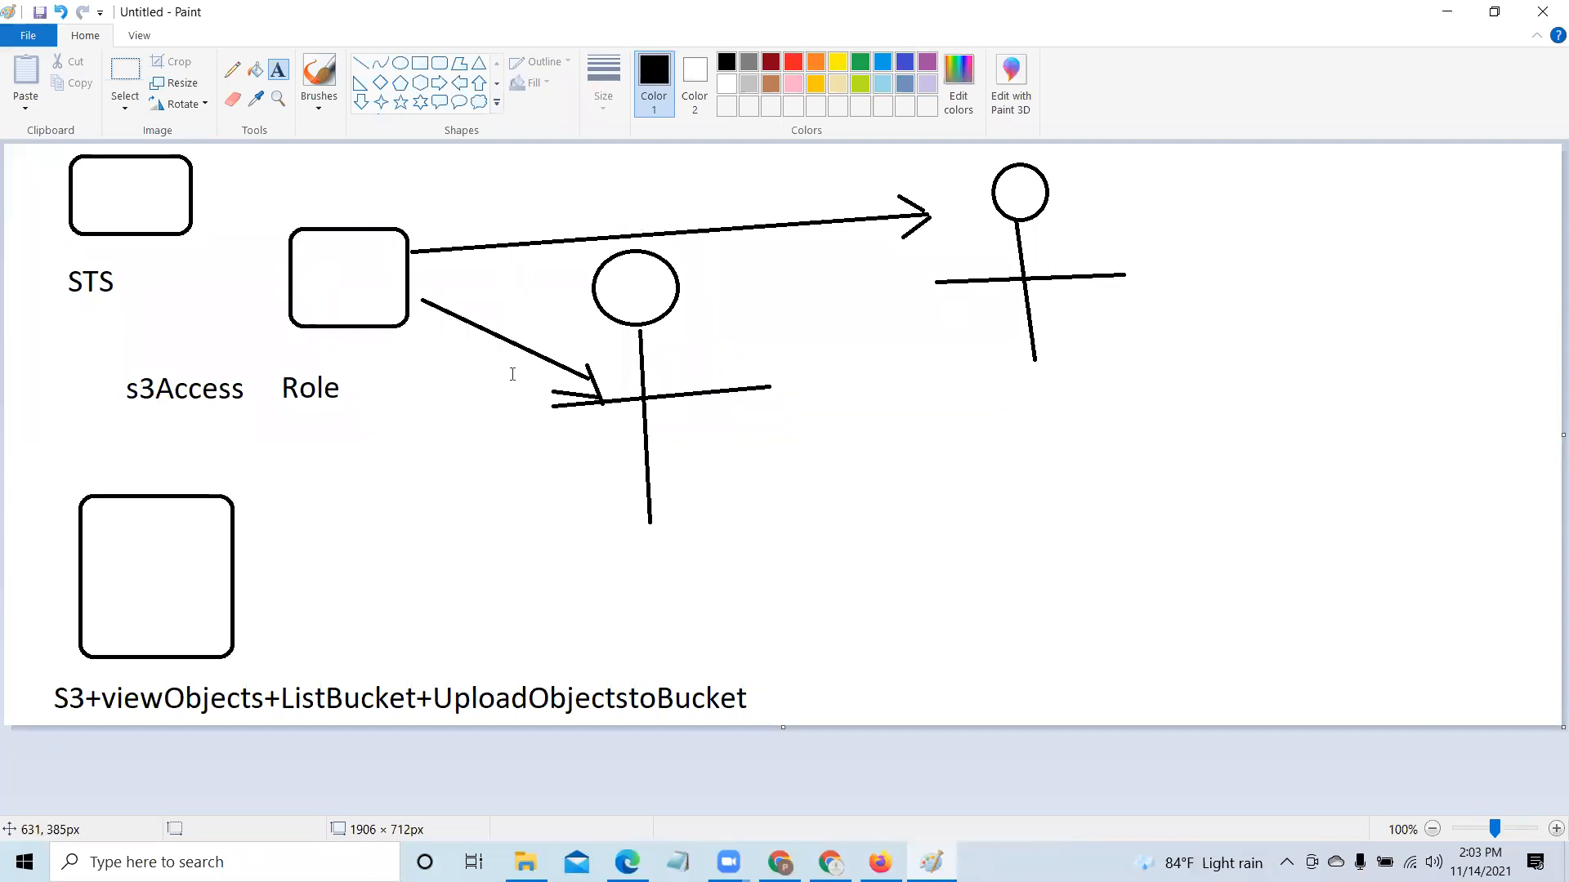
click(1447, 11)
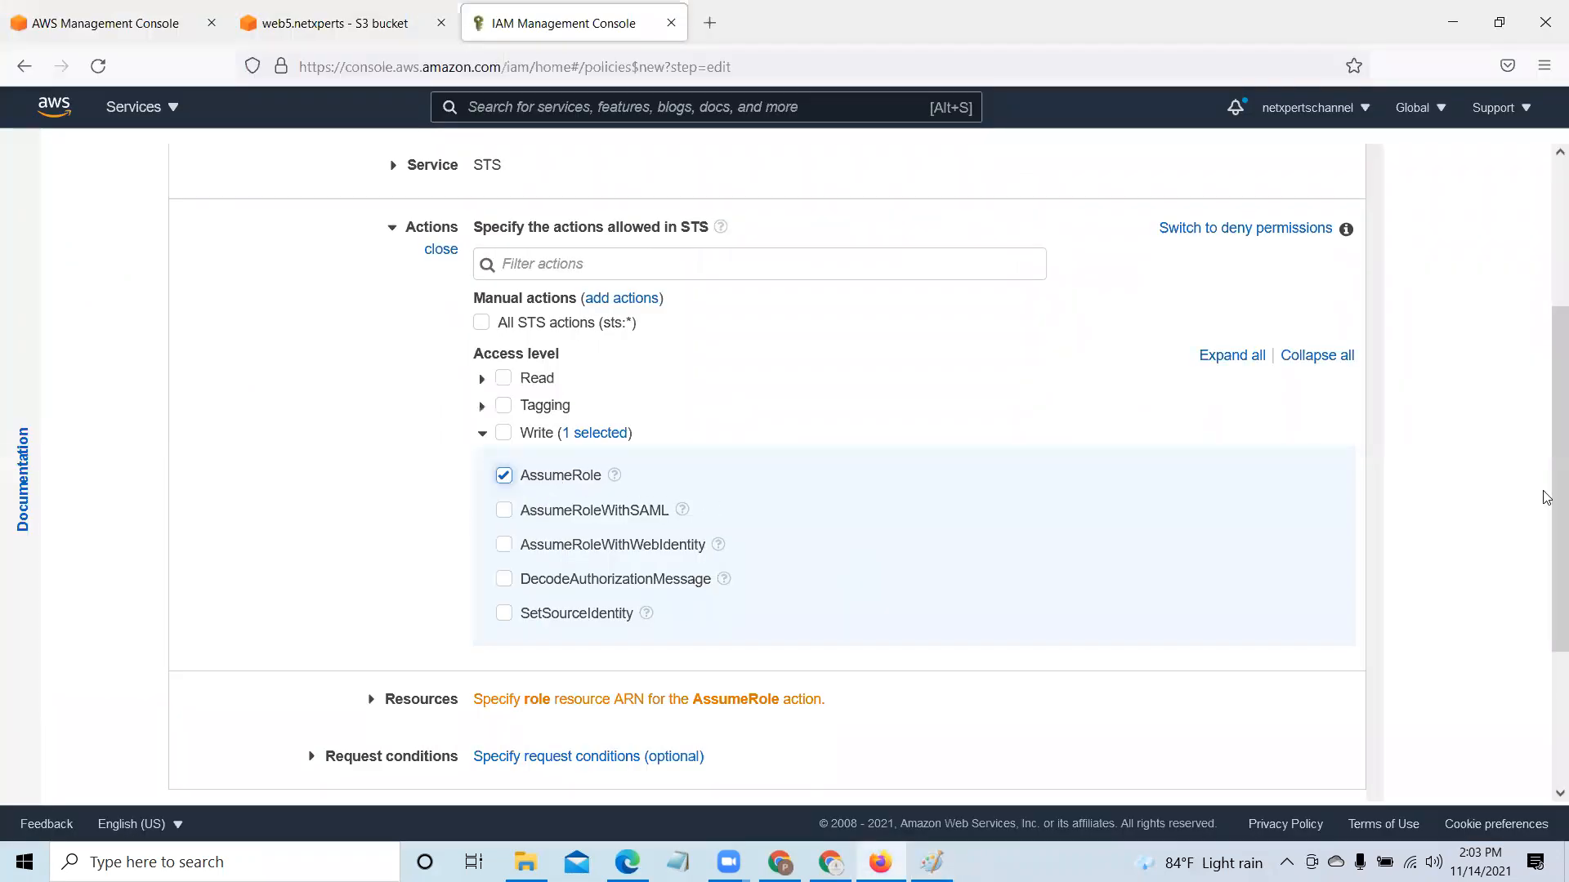
Step: Expand the policy's resources, recheck the selected actions, and open the form for adding a specific role ARN
scroll(1546, 489, down, 1)
scroll(1546, 488, down, 3)
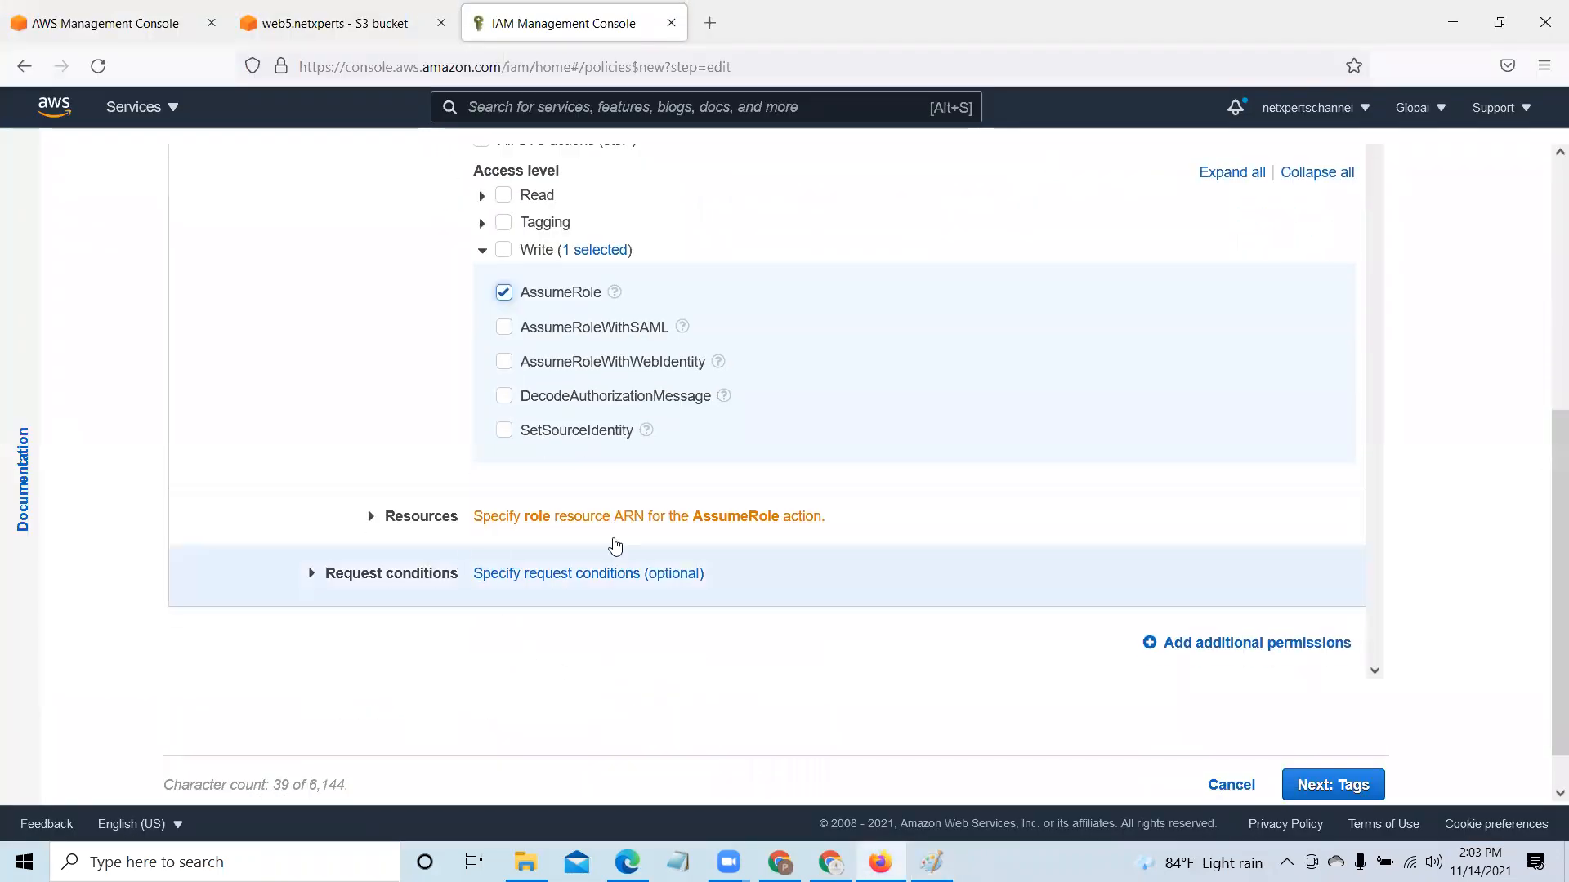
click(368, 520)
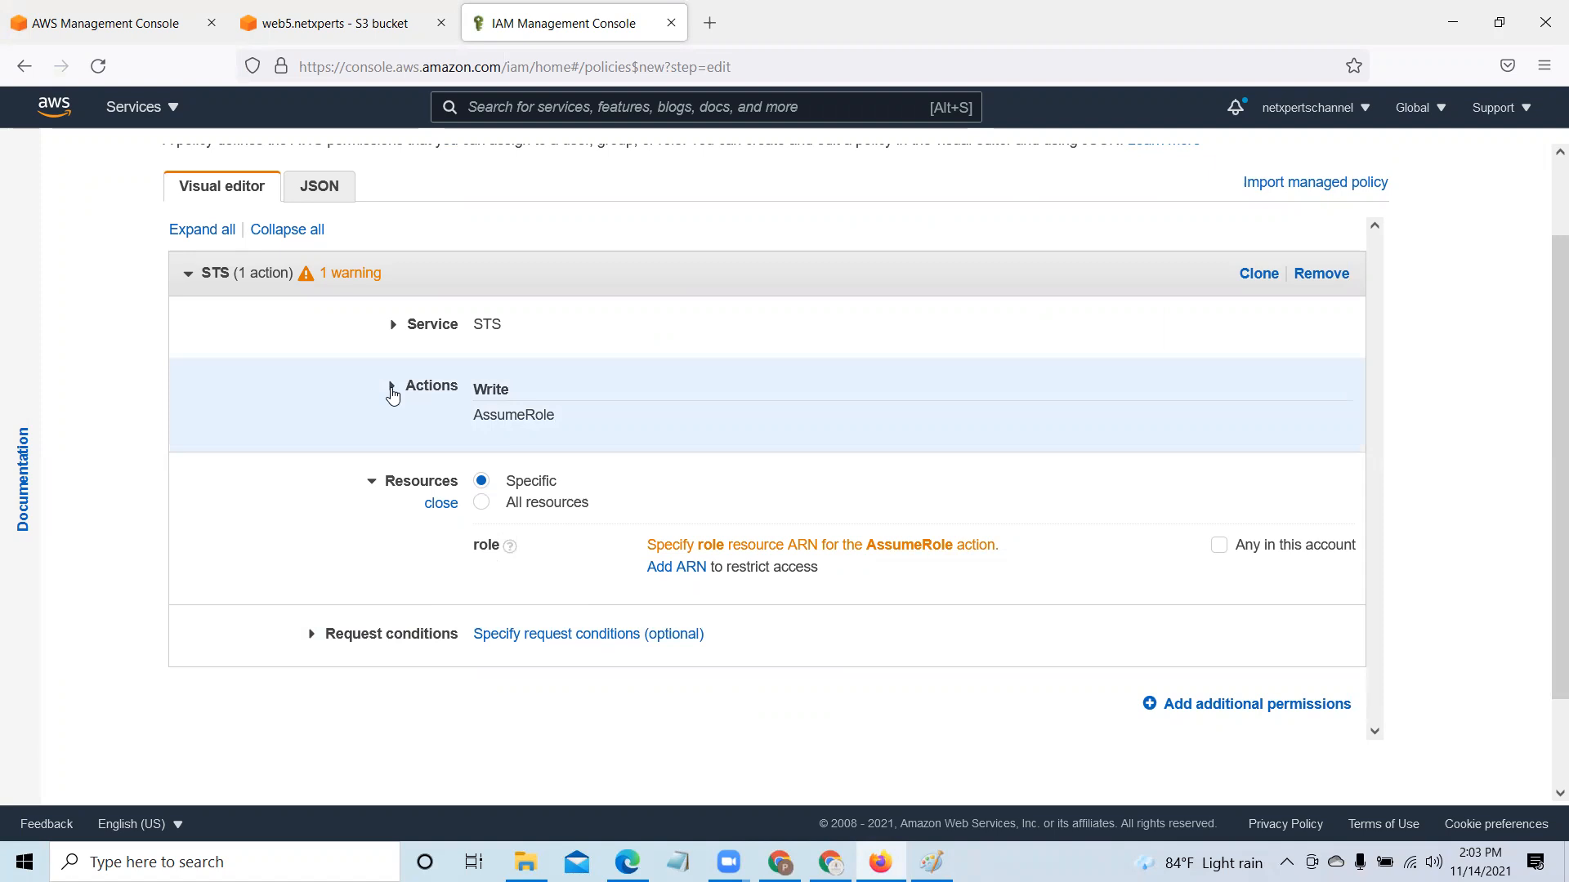
click(391, 388)
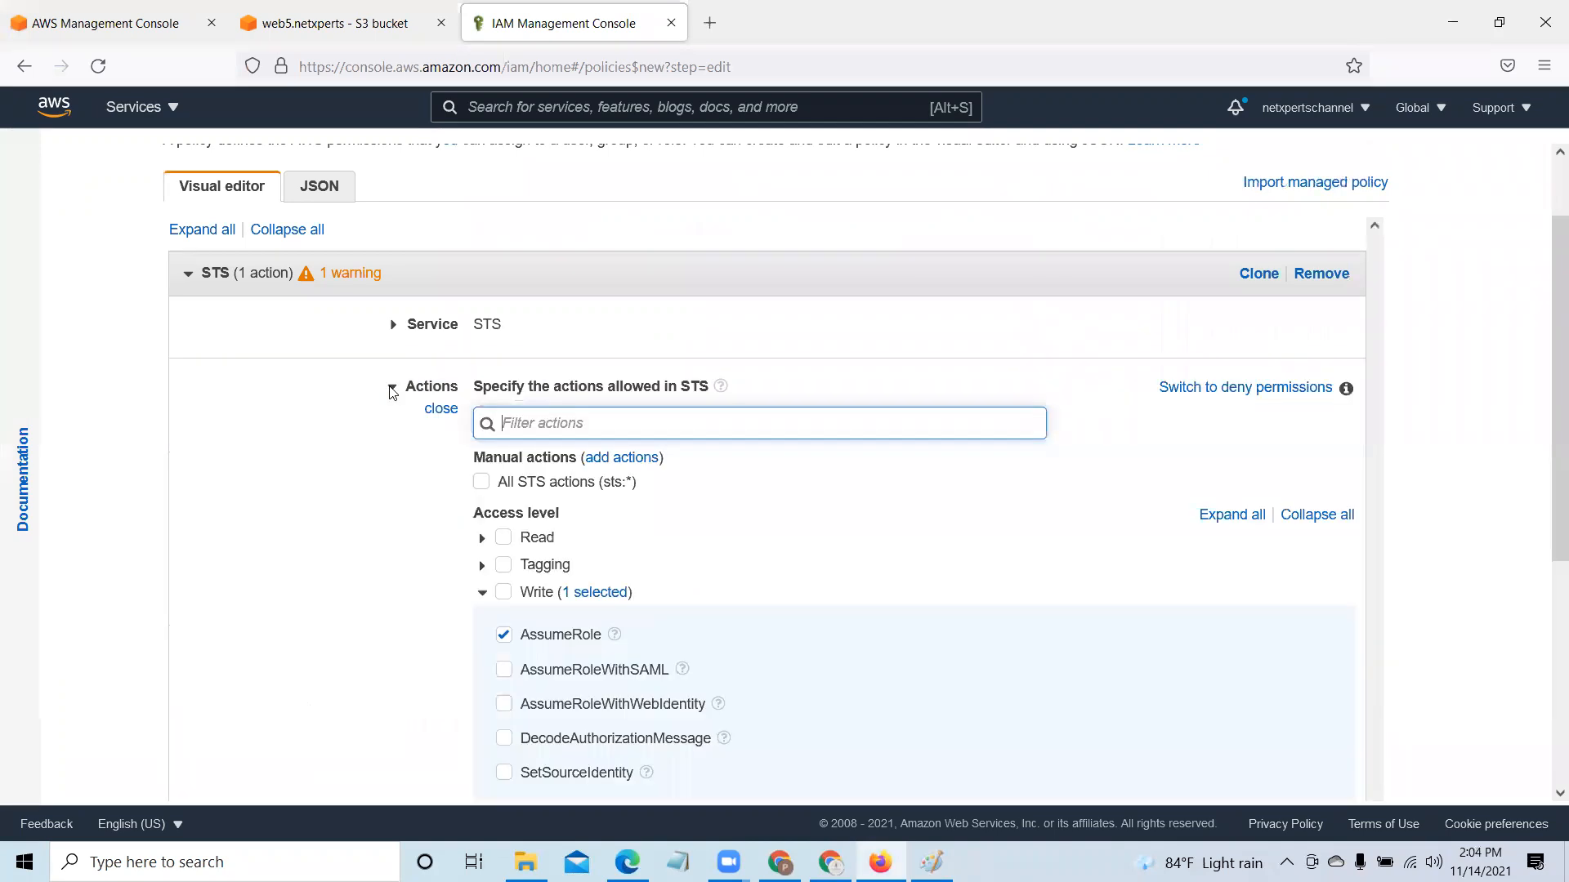
scroll(729, 562, down, 2)
scroll(730, 561, down, 2)
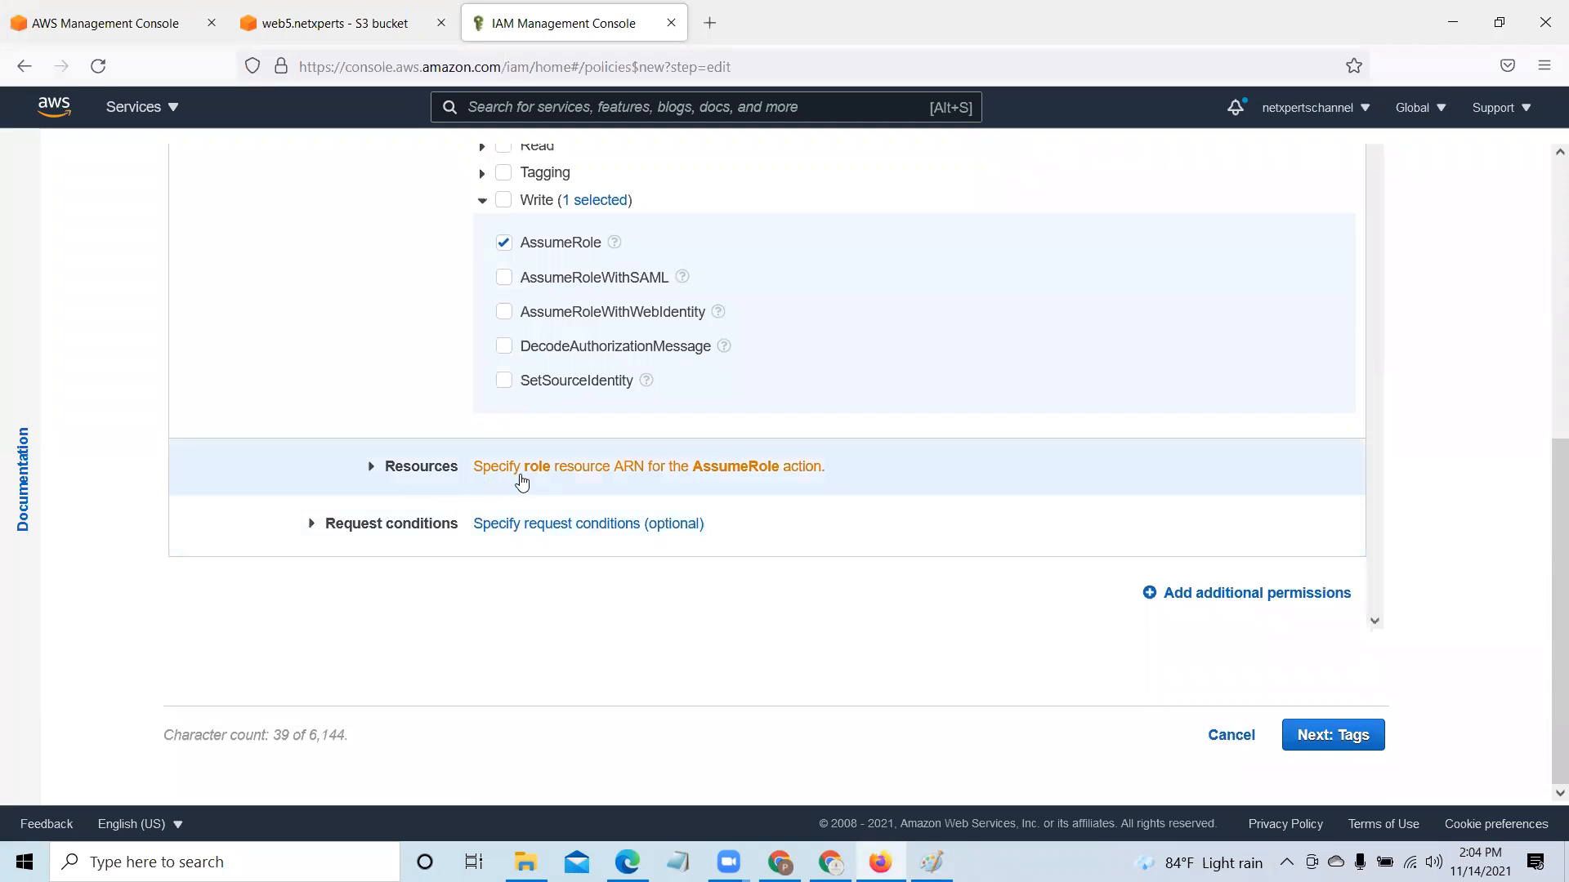
click(371, 468)
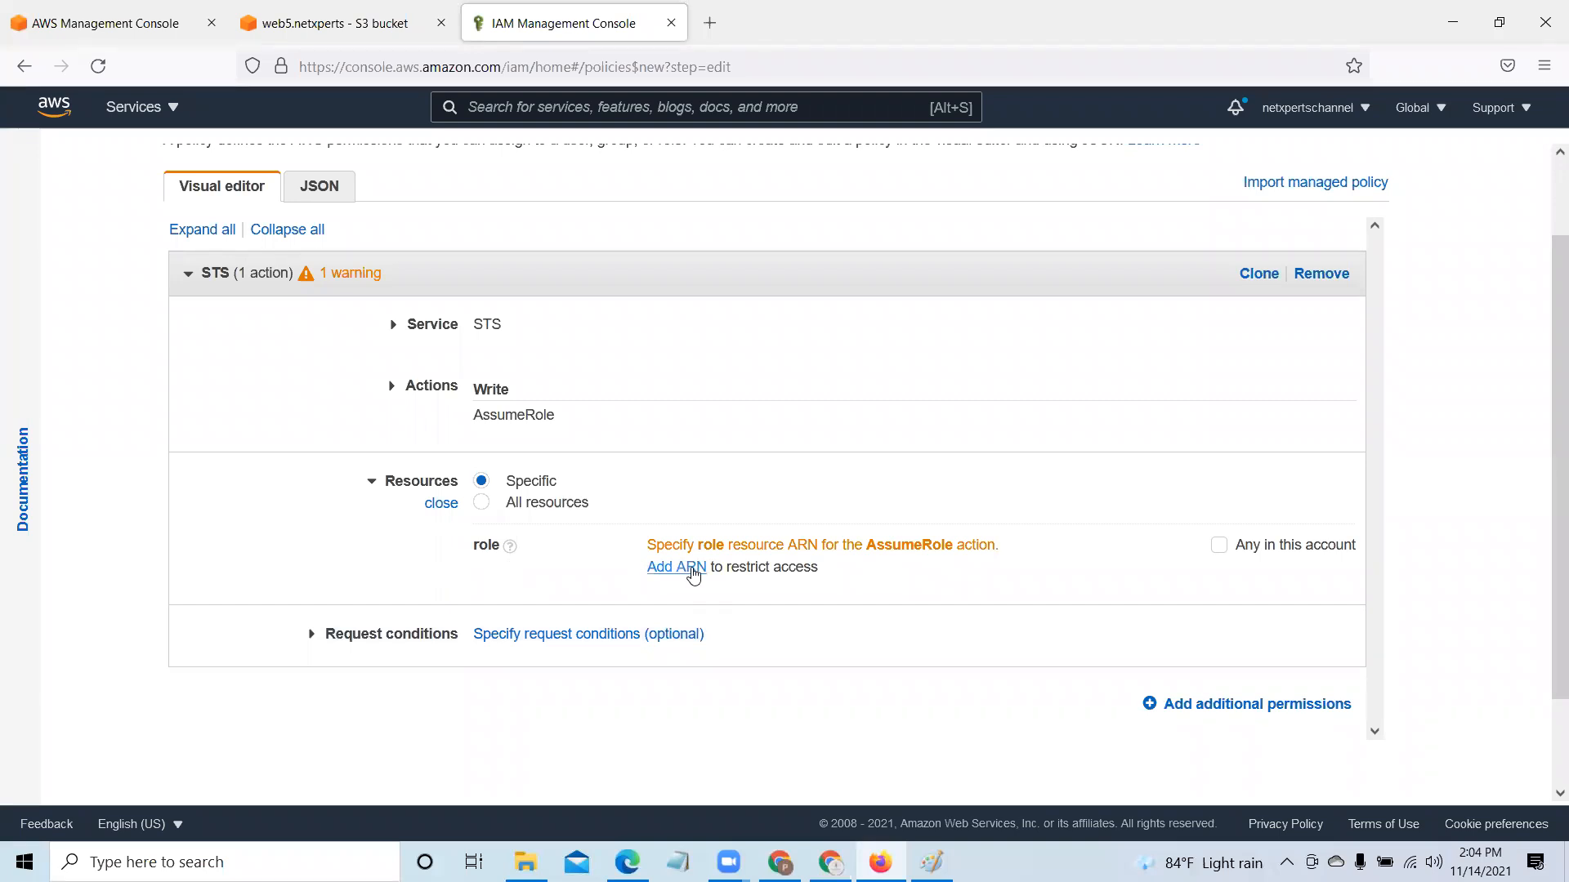
click(677, 567)
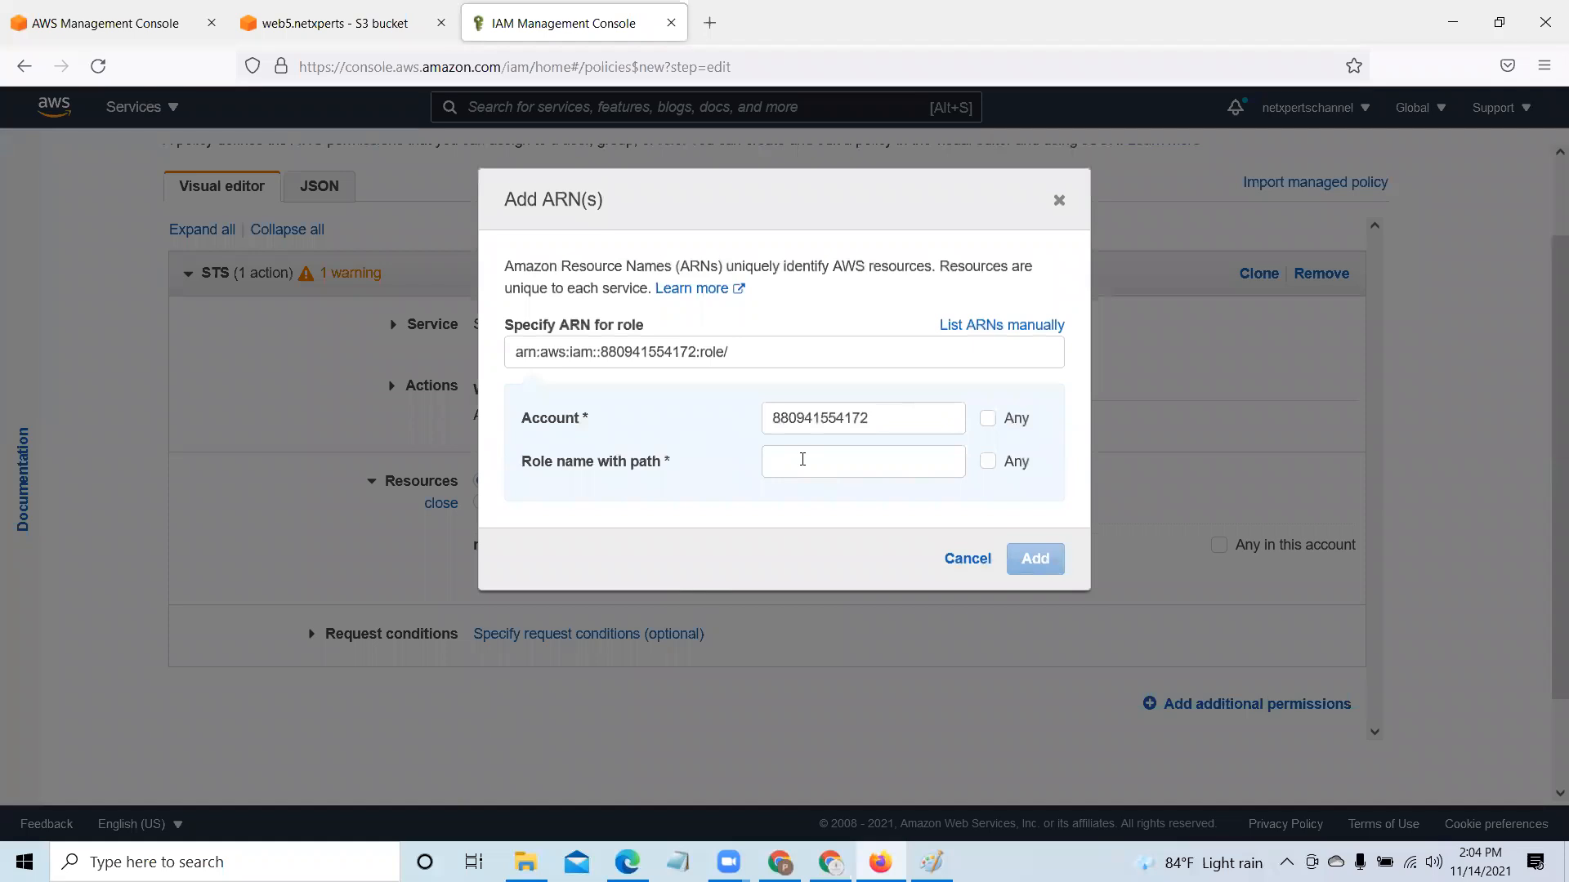
click(802, 459)
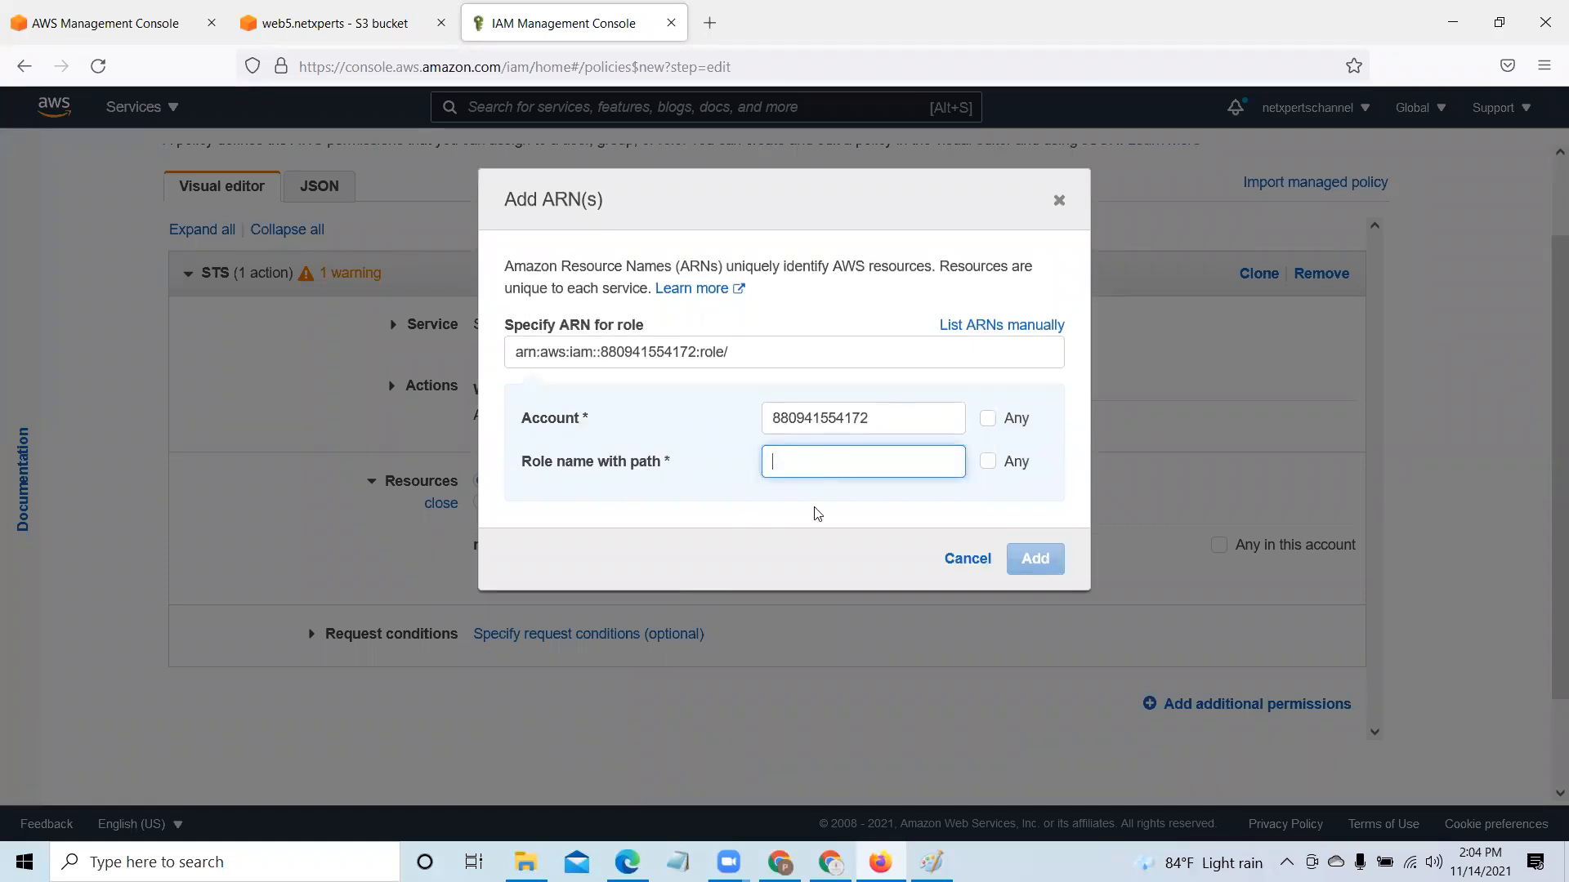
Step: Consult the Paint diagram, then search for IAM from the S3 bucket page in Firefox and open it in a new tab
click(931, 862)
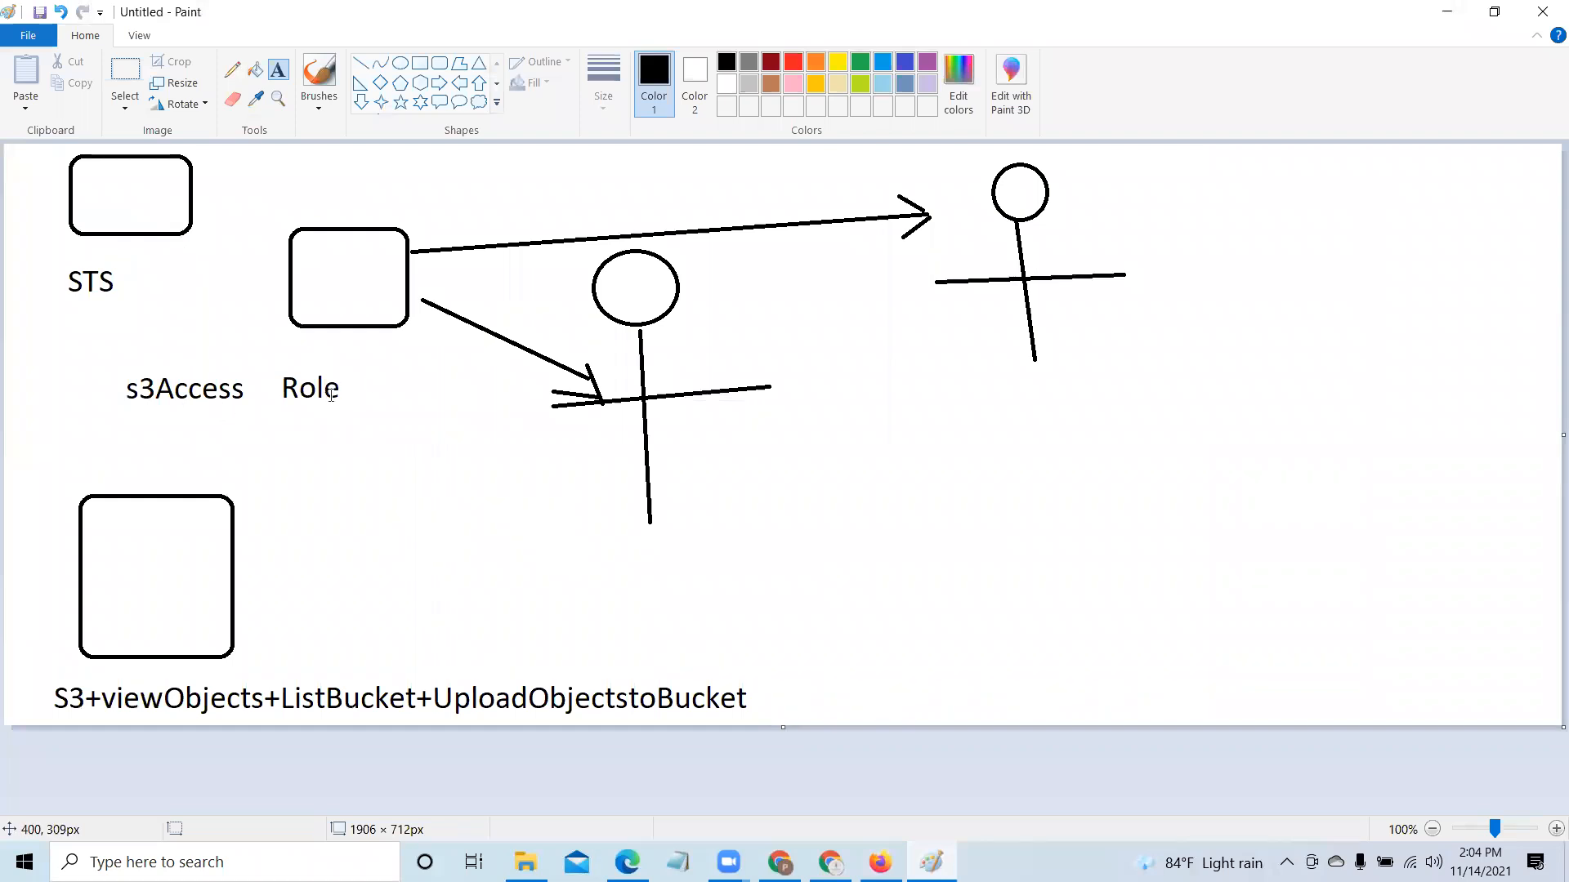
click(1443, 12)
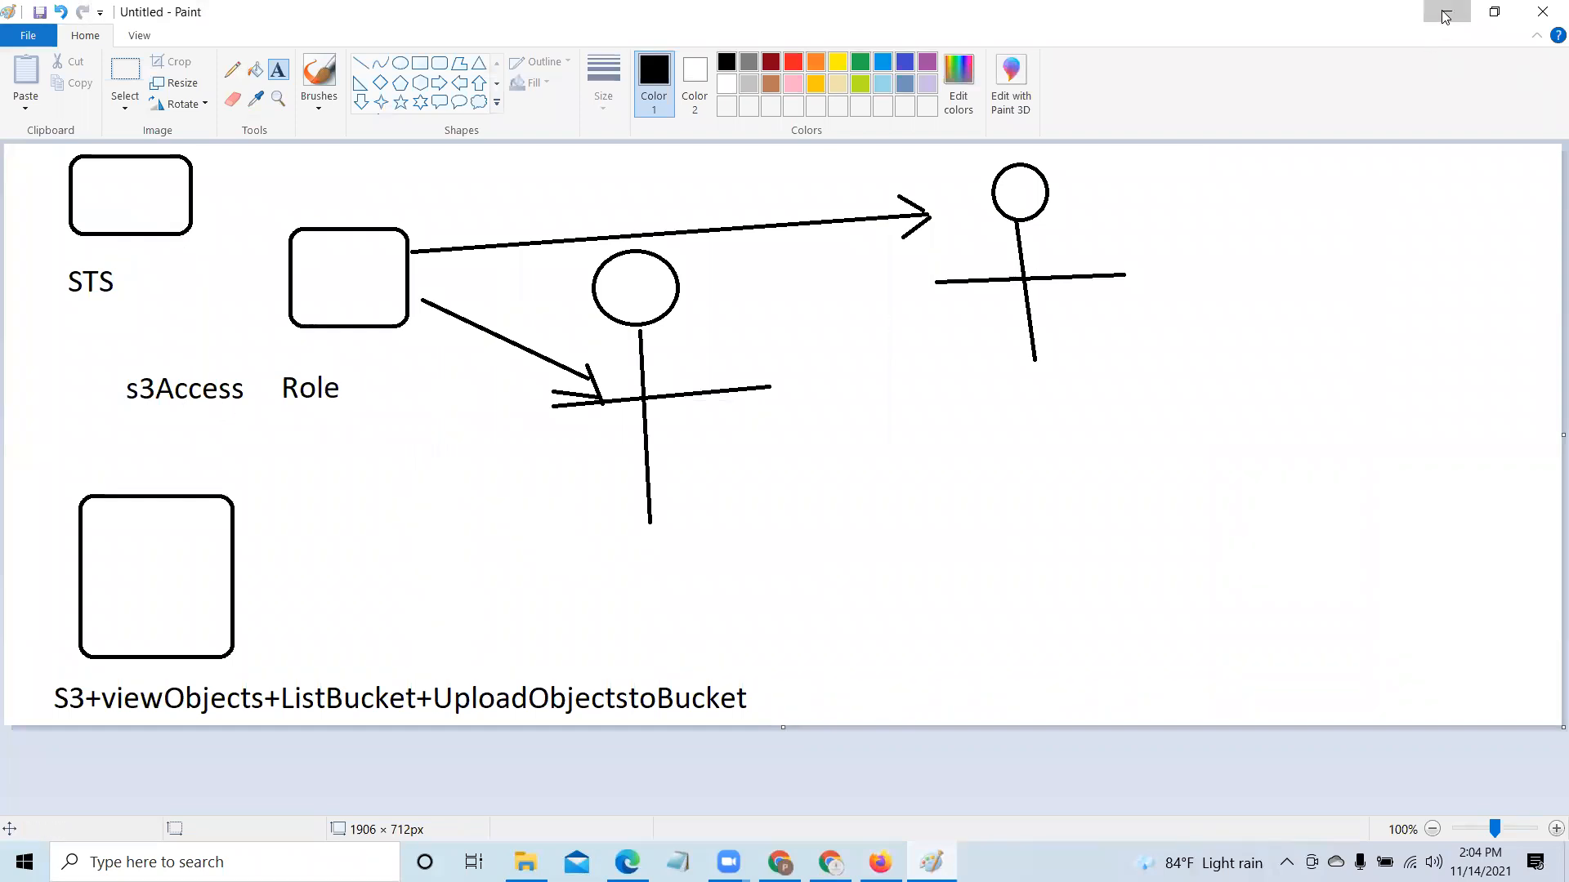
click(374, 39)
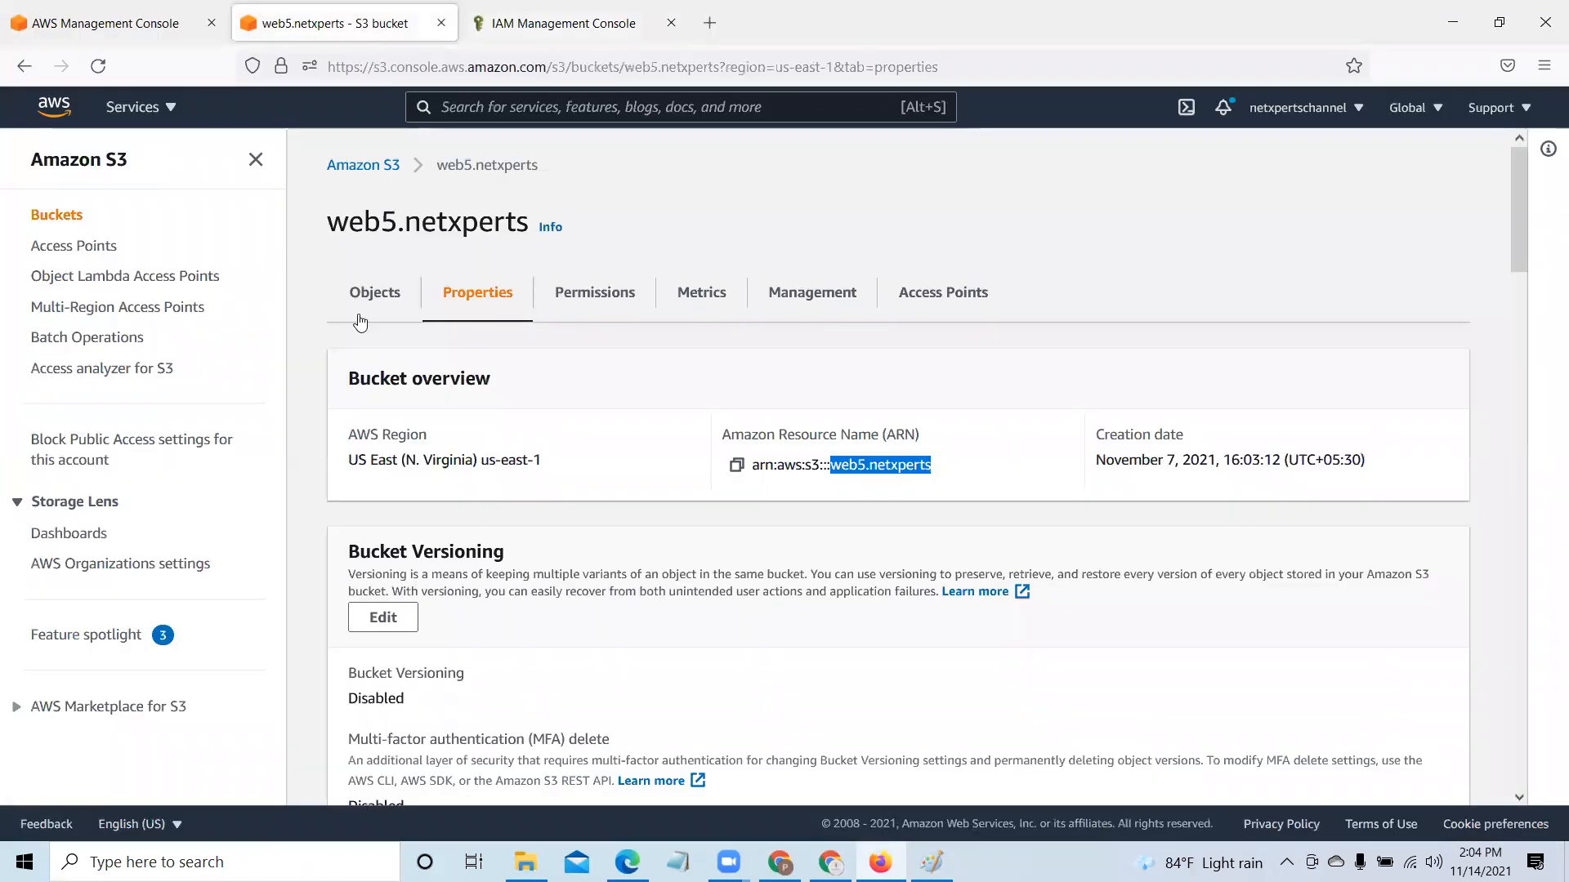
click(523, 25)
click(327, 23)
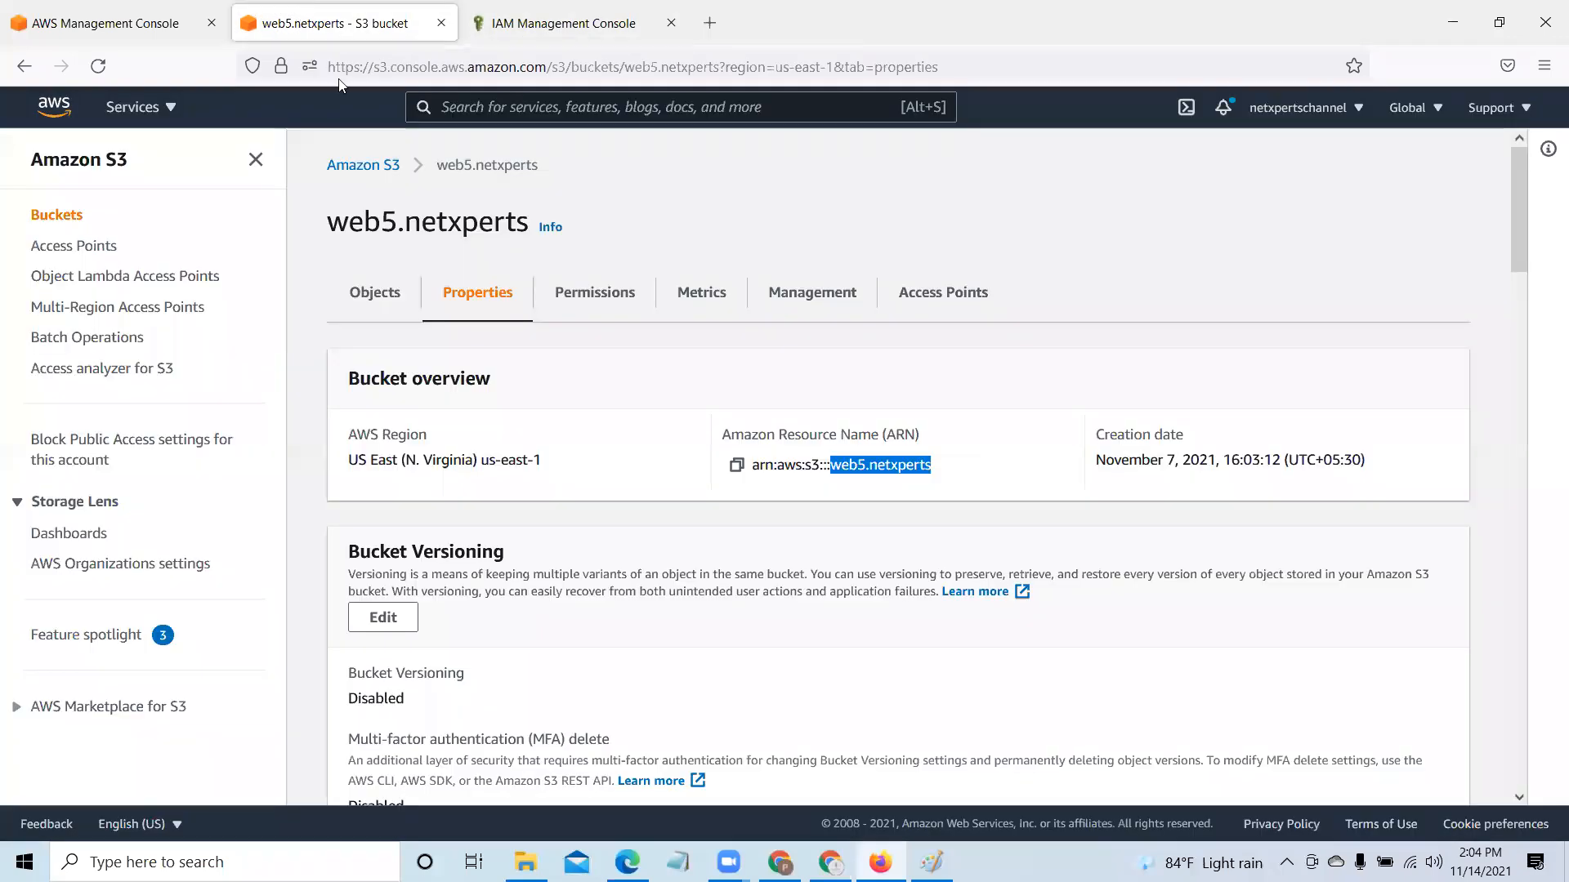
click(485, 106)
text(IAM)
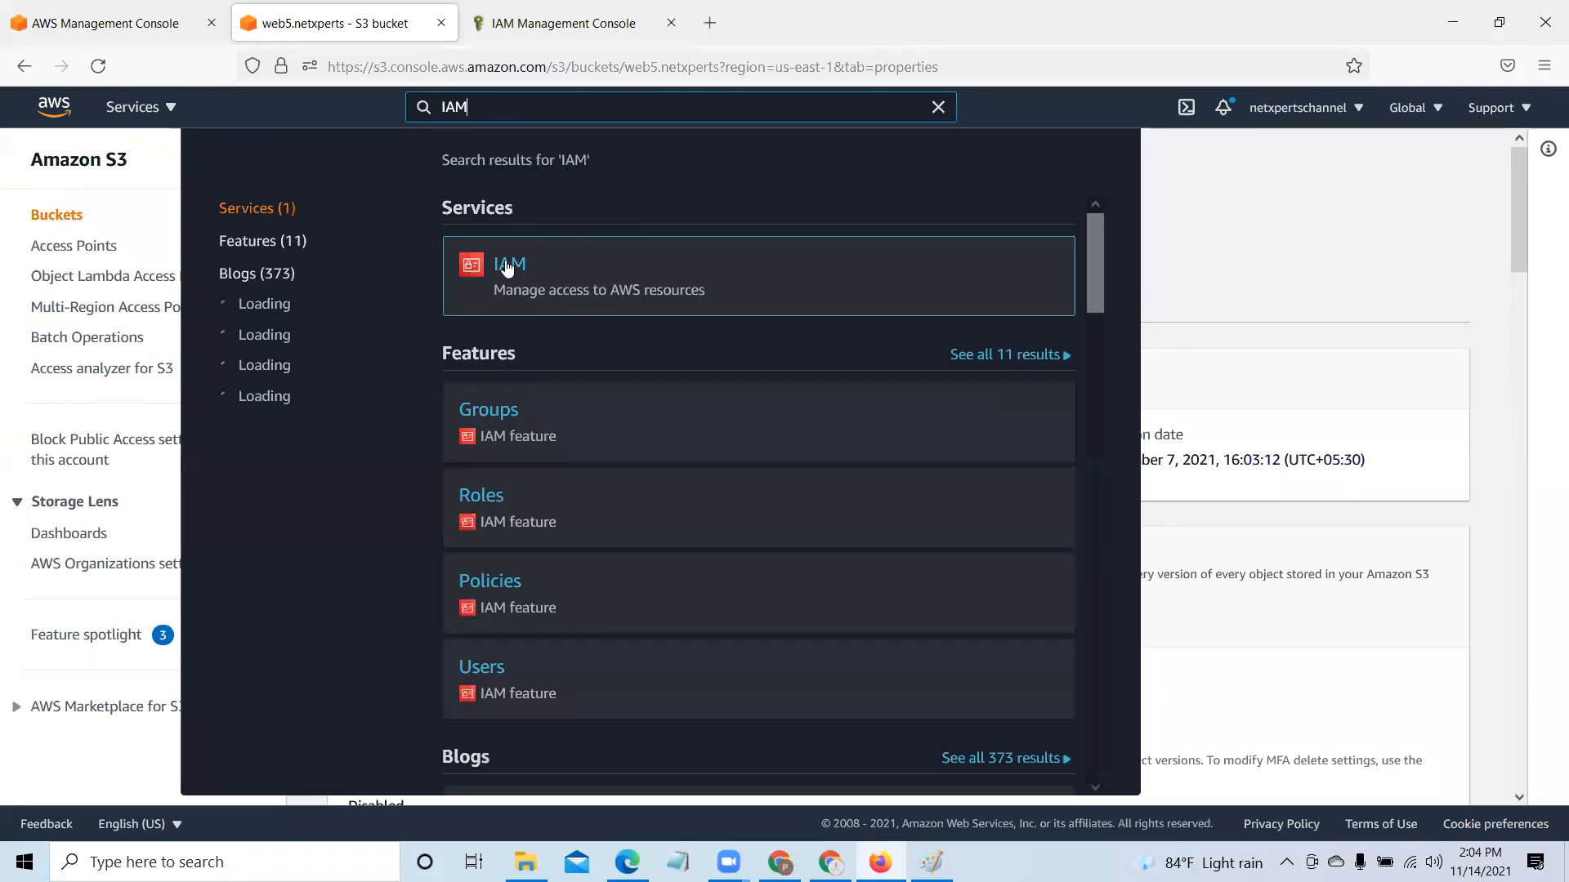
right_click(497, 270)
click(523, 291)
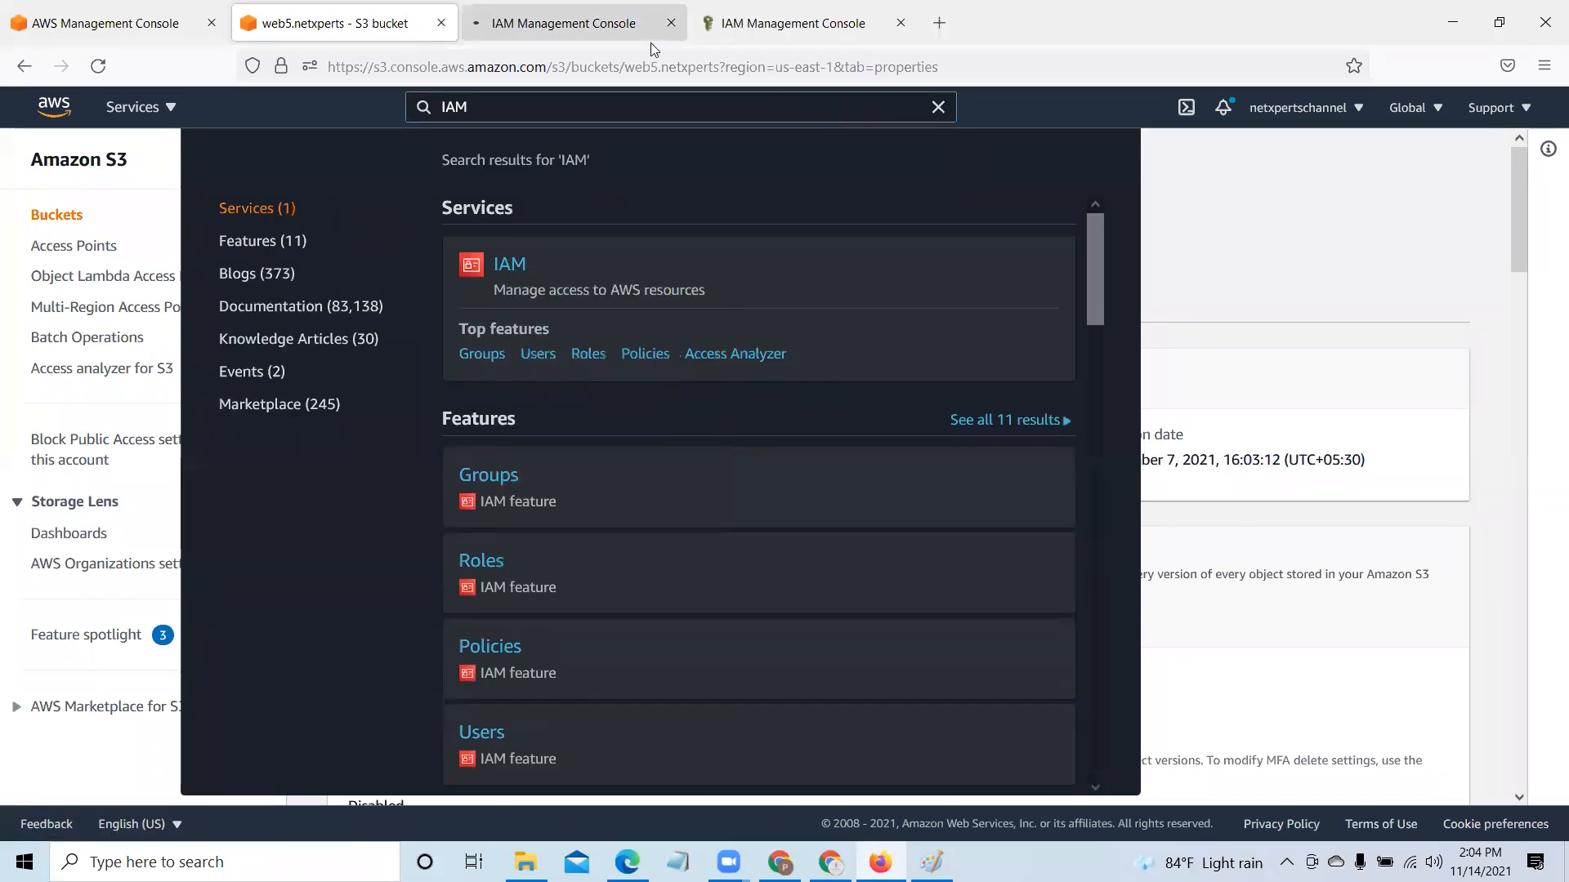
Step: Show the roles list in the new IAM tab and copy the role name S3AccessRole
click(785, 23)
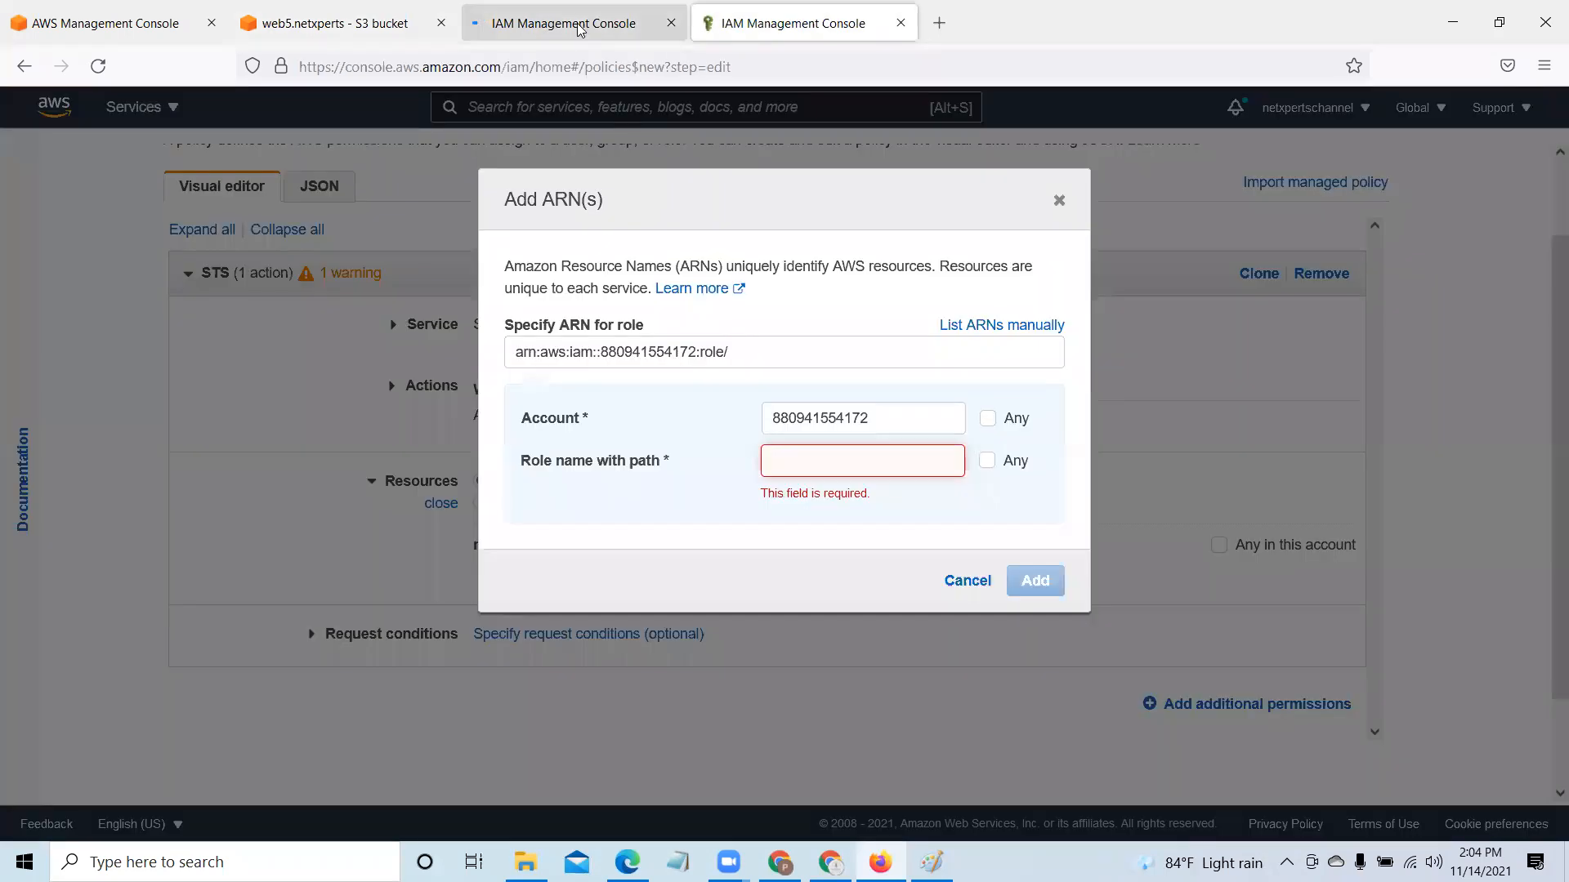
click(564, 23)
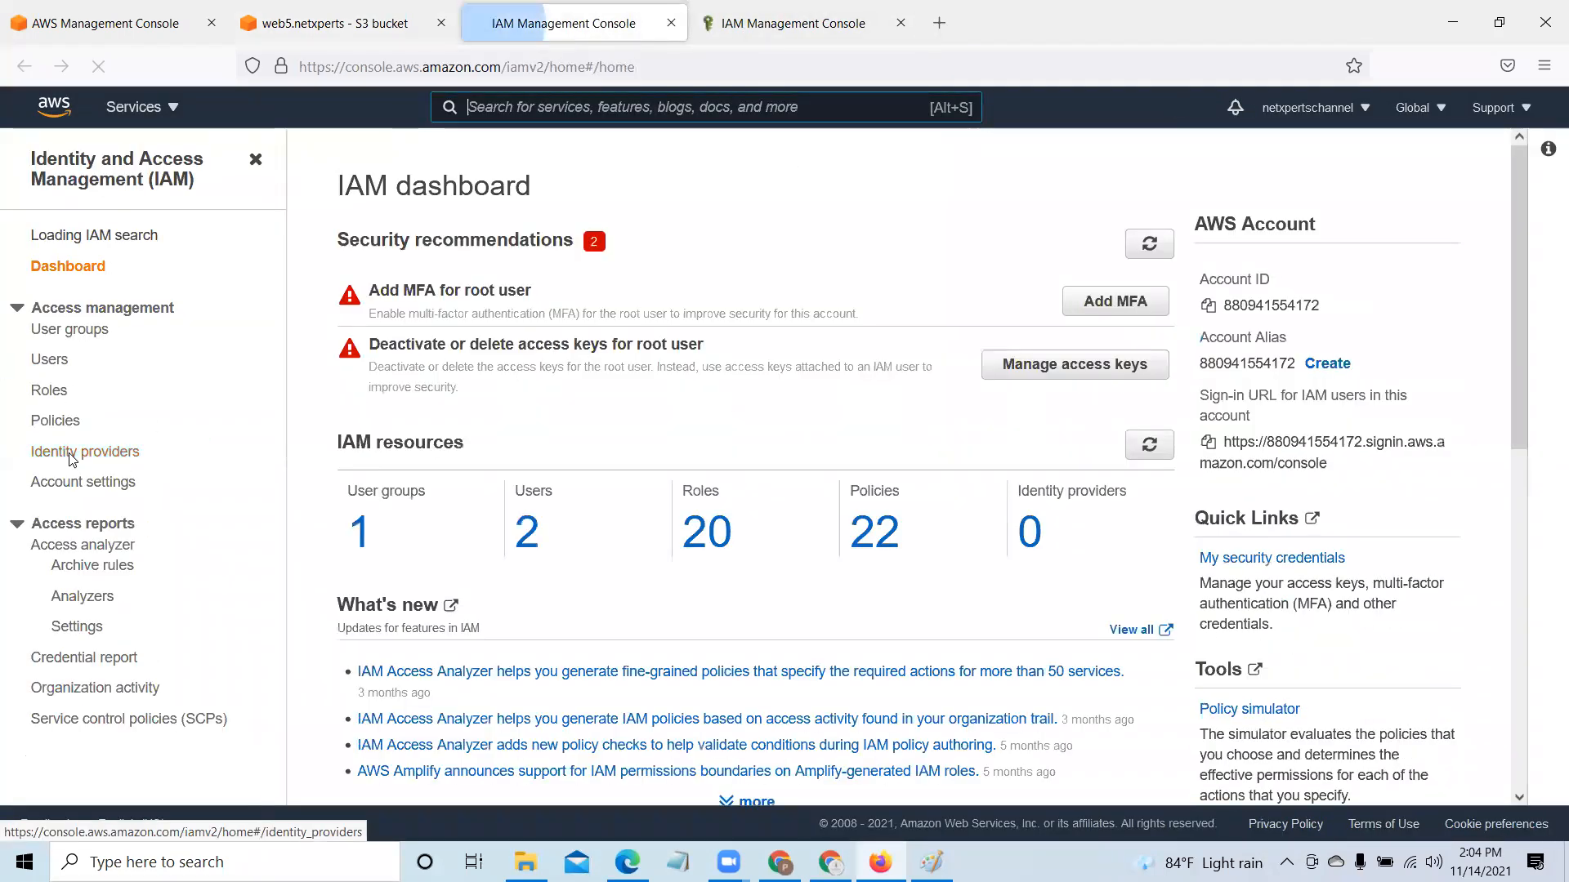
click(59, 401)
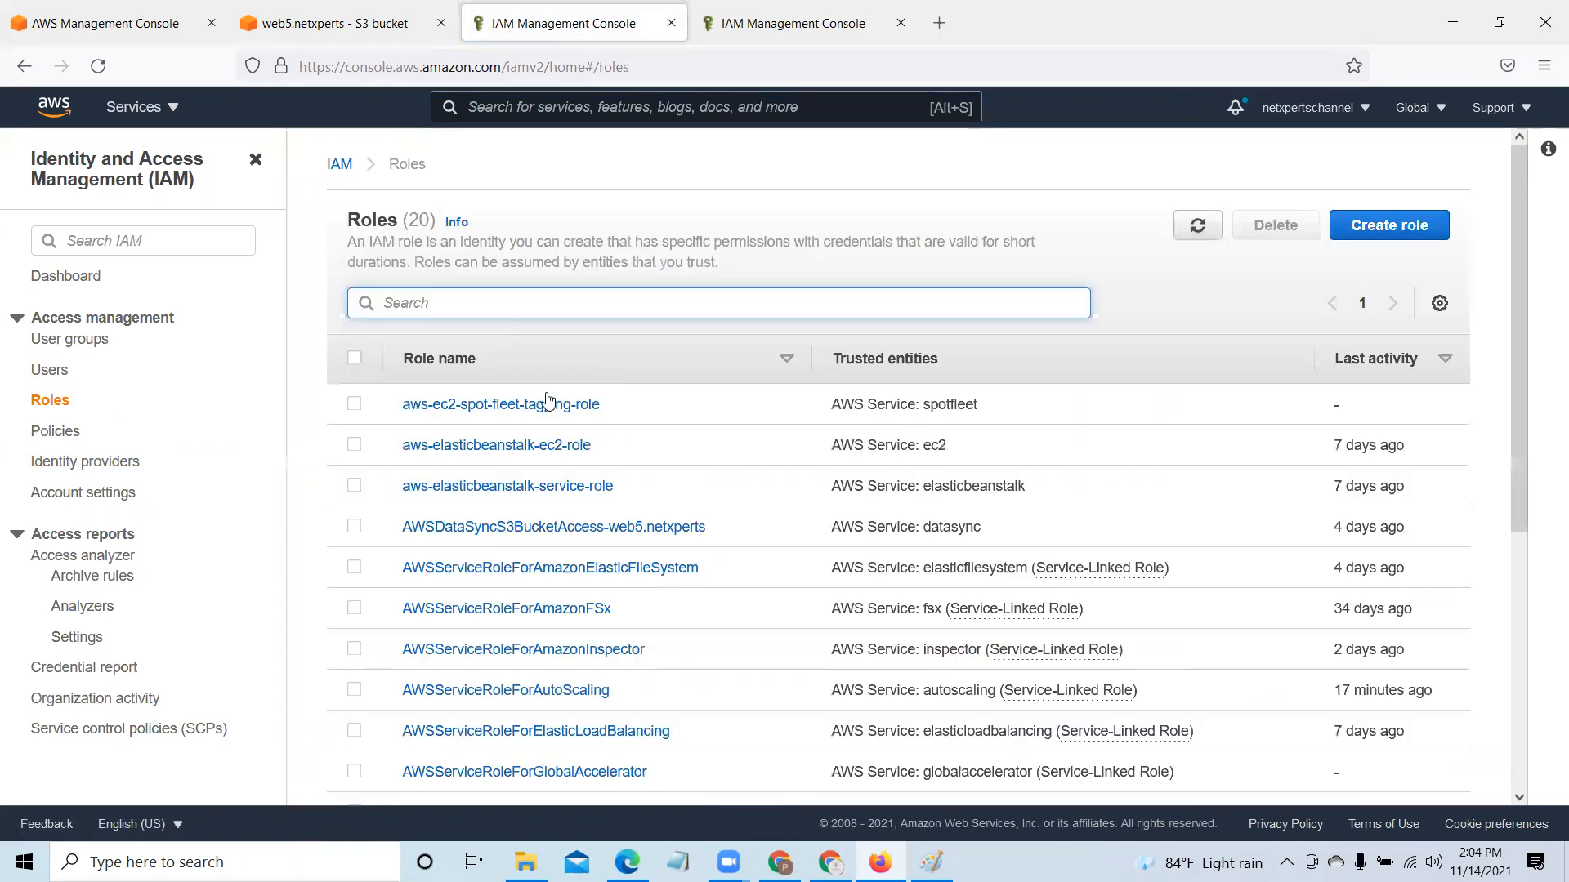
scroll(772, 573, down, 5)
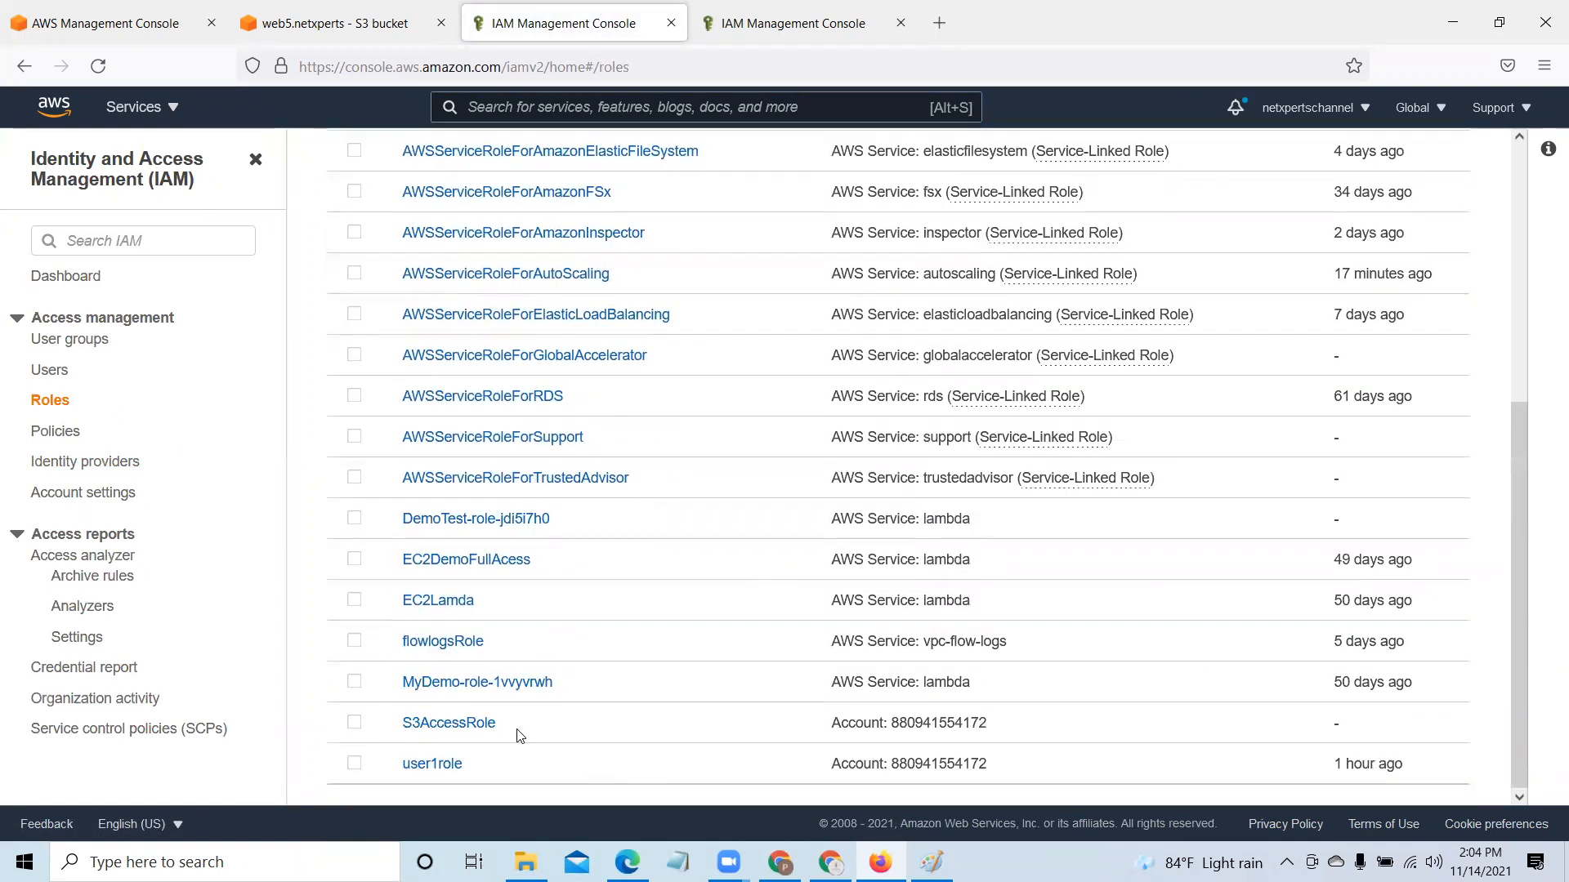
drag(506, 733, 400, 726)
right_click(453, 722)
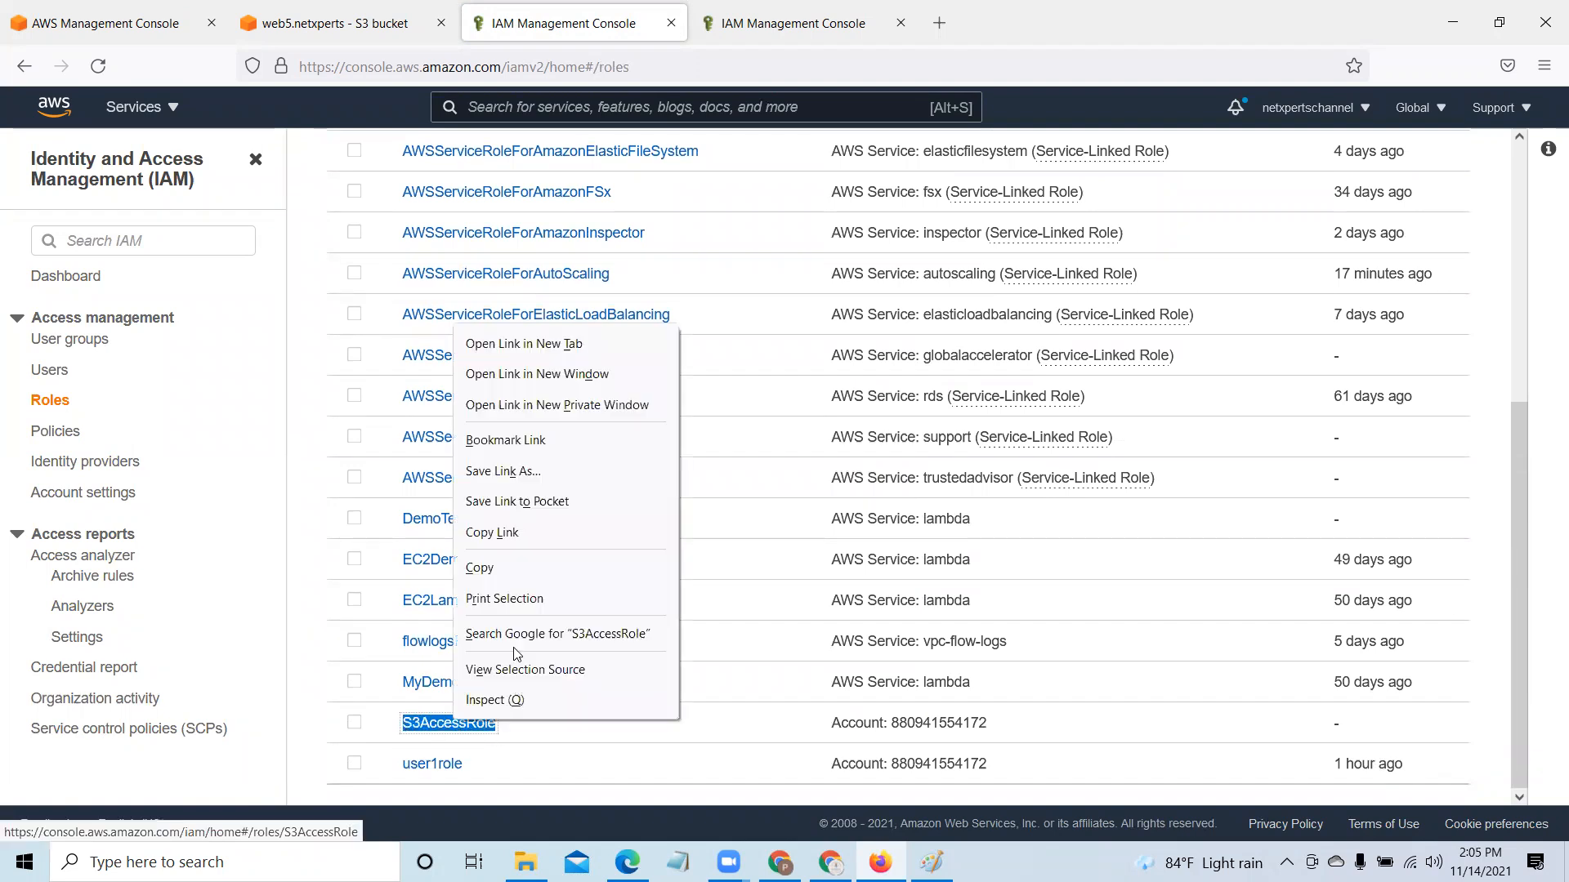
click(482, 567)
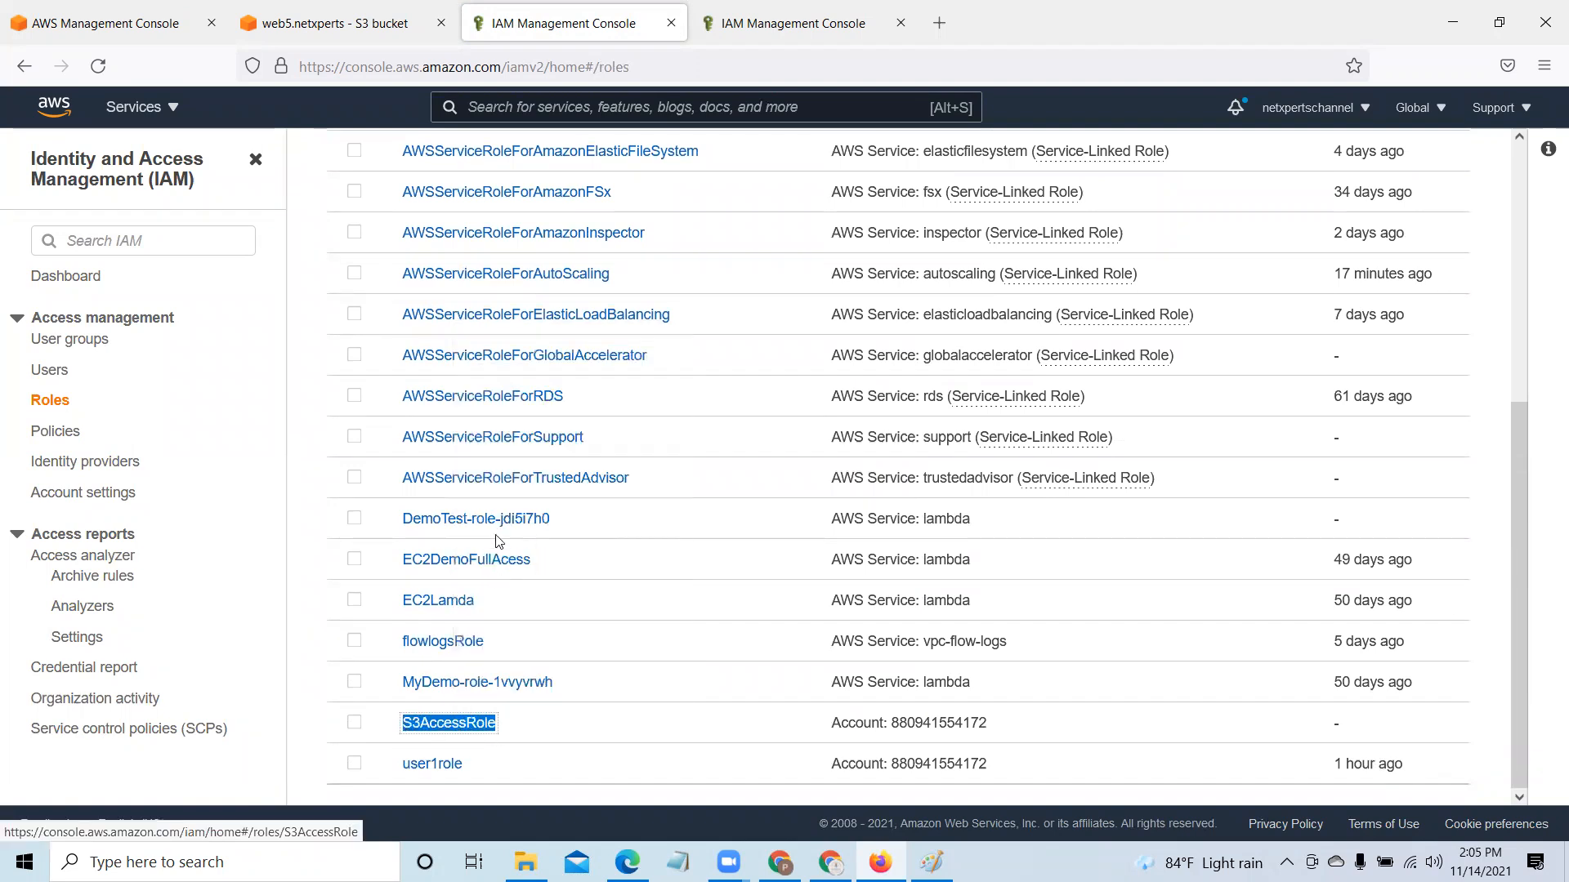
Step: Paste S3AccessRole as the role name with path in the policy's ARN form and add the ARN to the resources
click(833, 30)
right_click(818, 463)
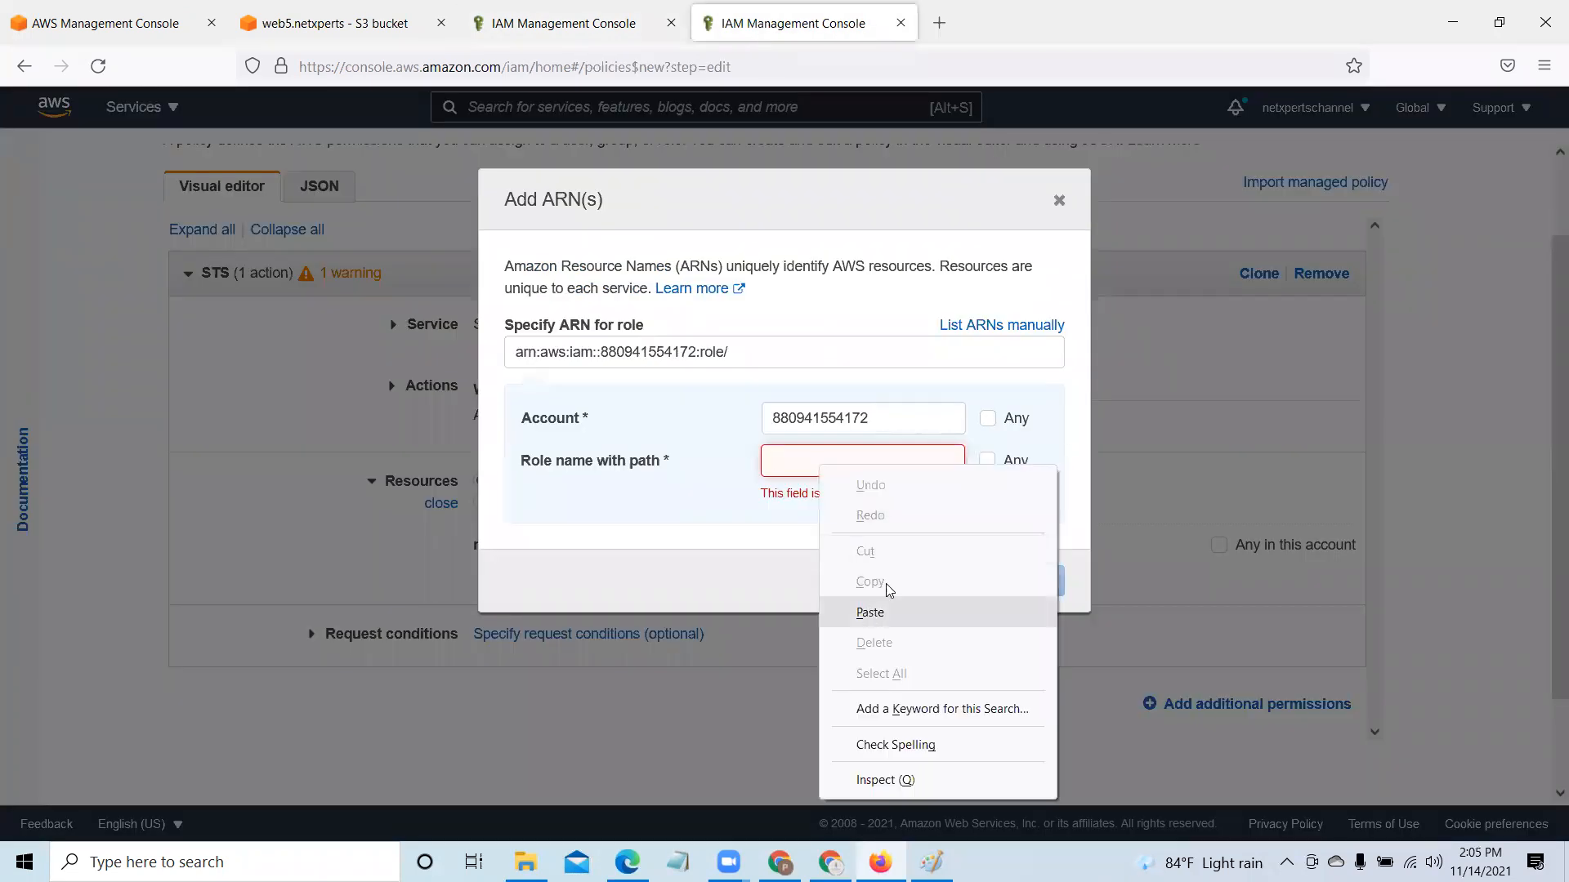
click(879, 609)
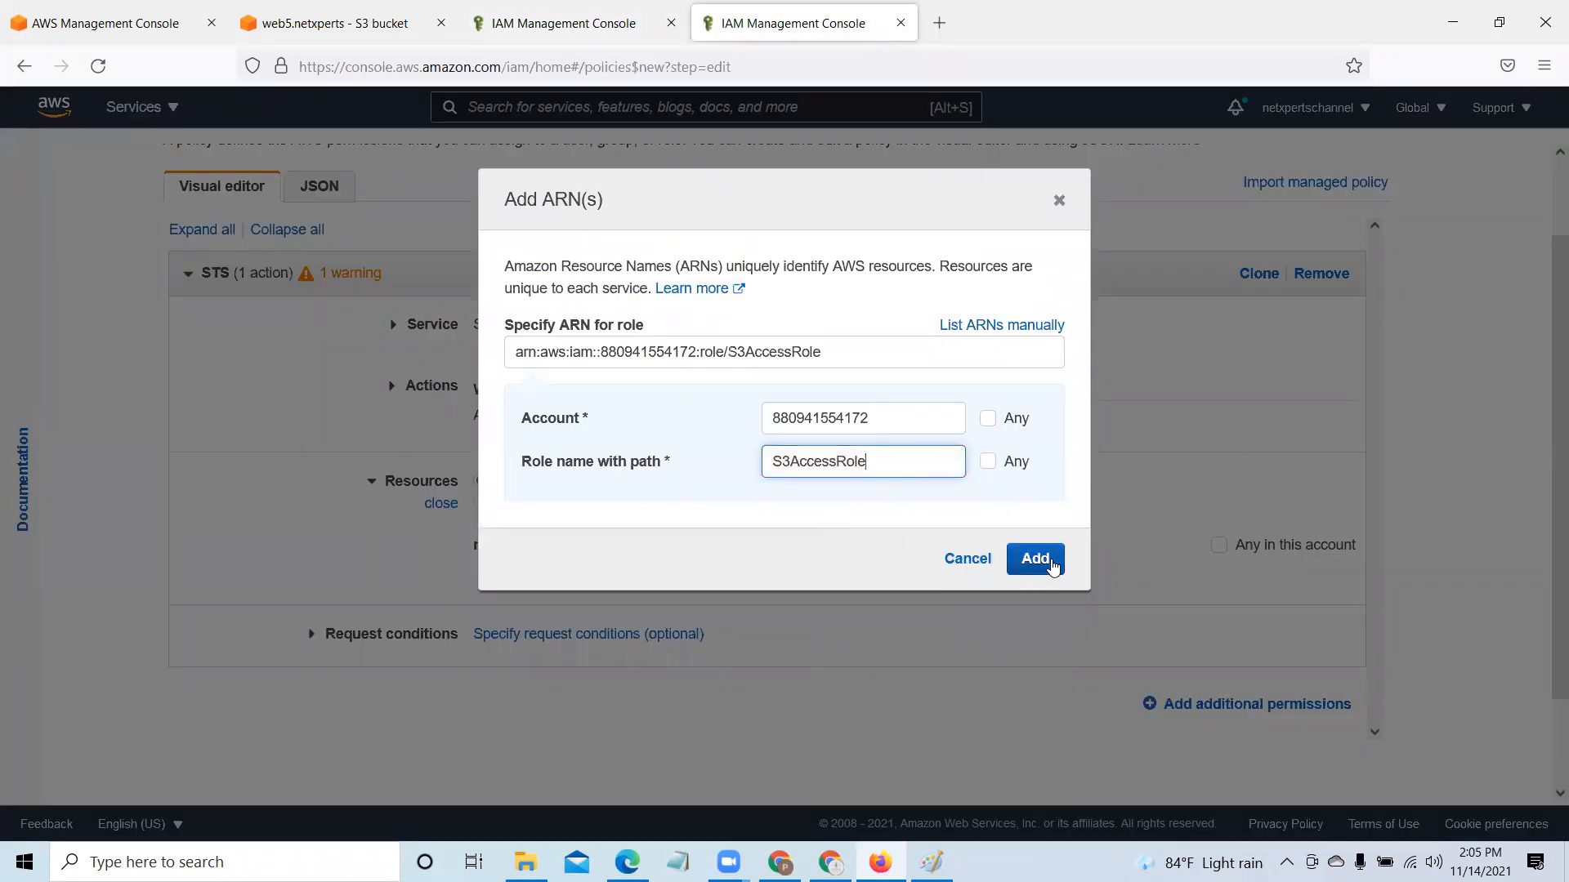
click(1052, 559)
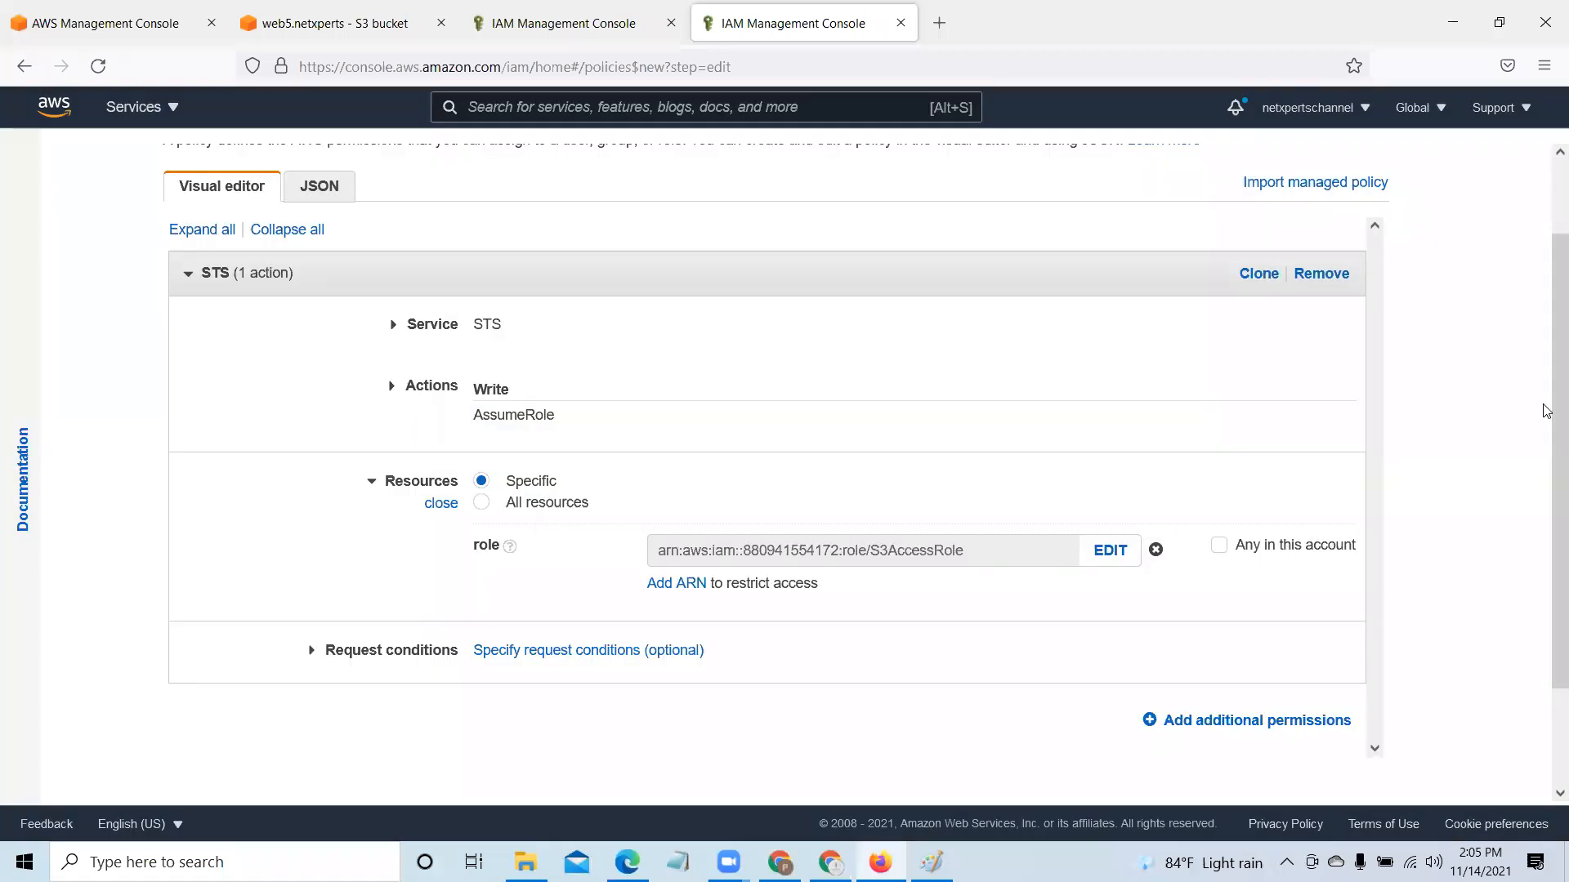
drag(1548, 412, 1547, 505)
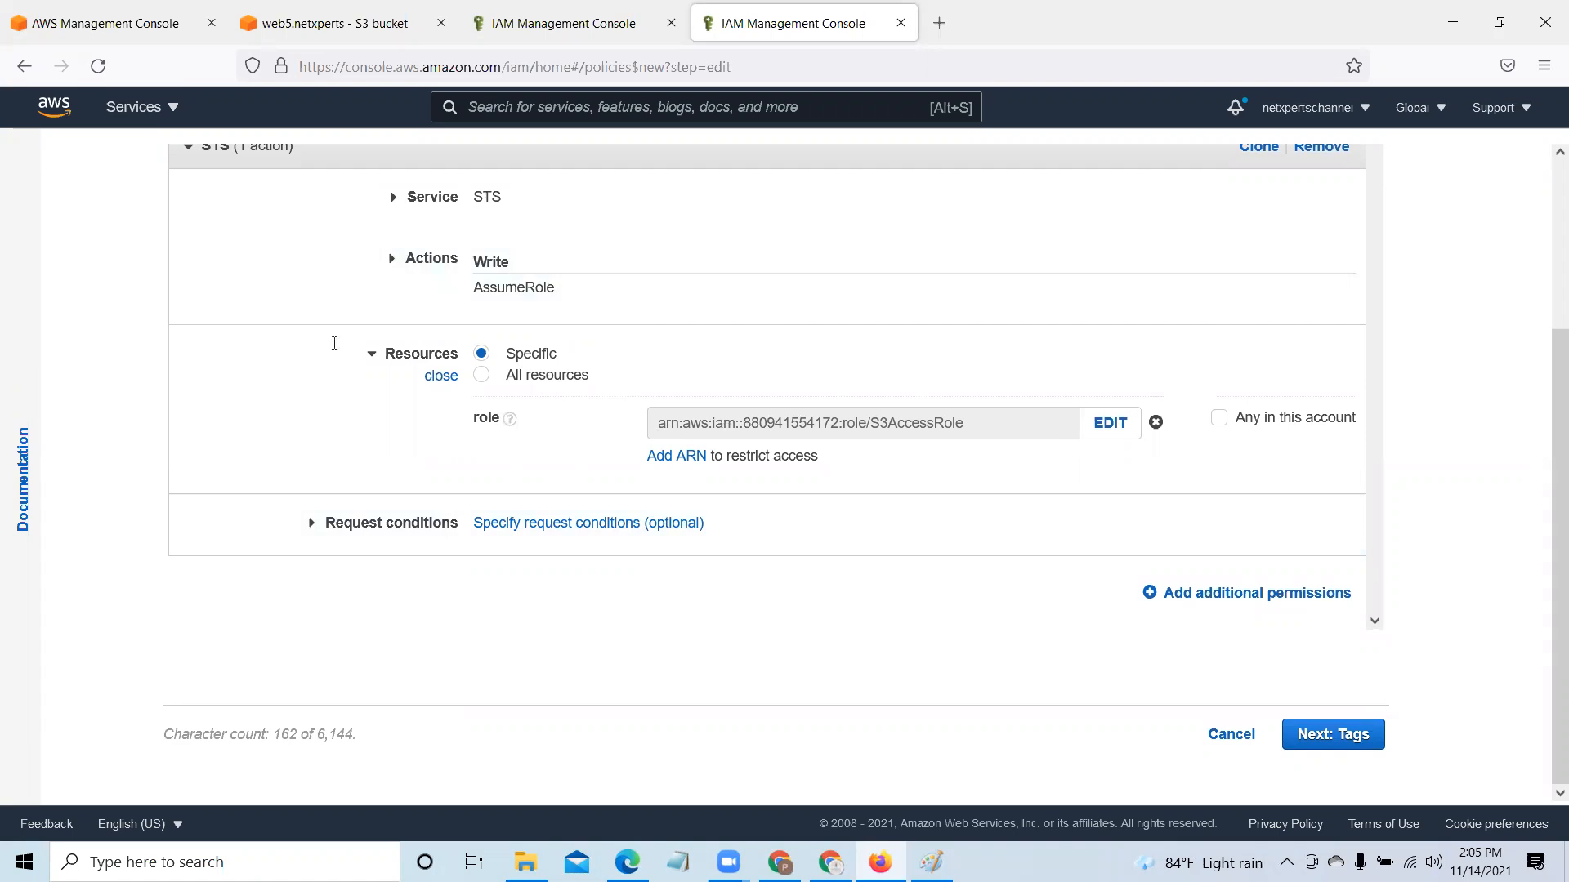
Step: Switch to Paint and draw an arrow from the Role box to the STS box, its shaft about 179 × 65 px
key(alt+Tab)
click(361, 64)
drag(320, 273, 174, 219)
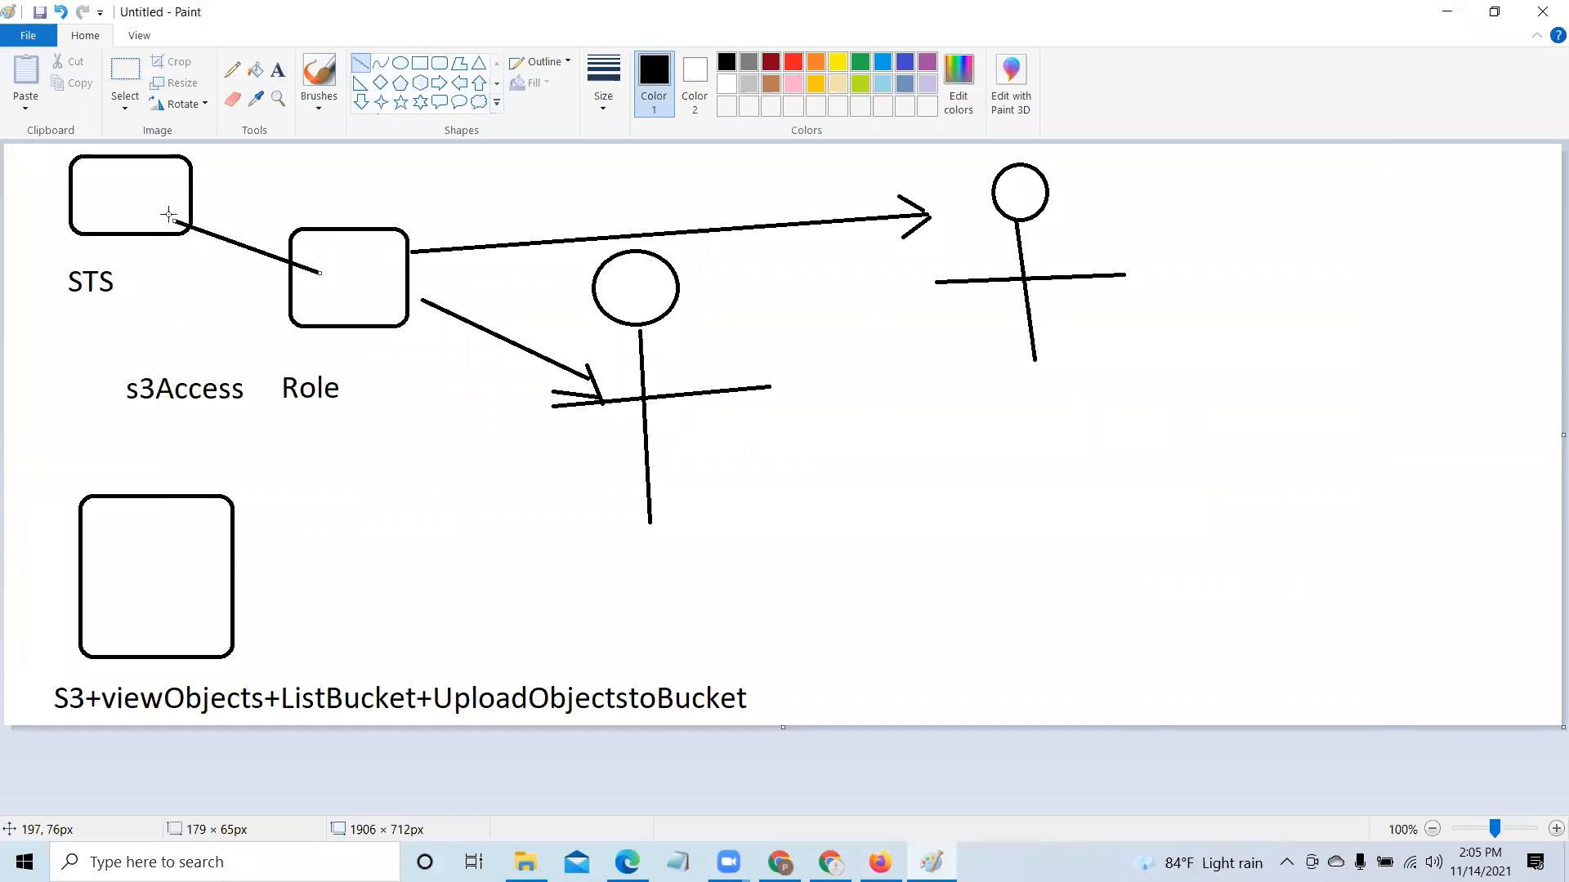
click(360, 64)
drag(184, 263, 174, 220)
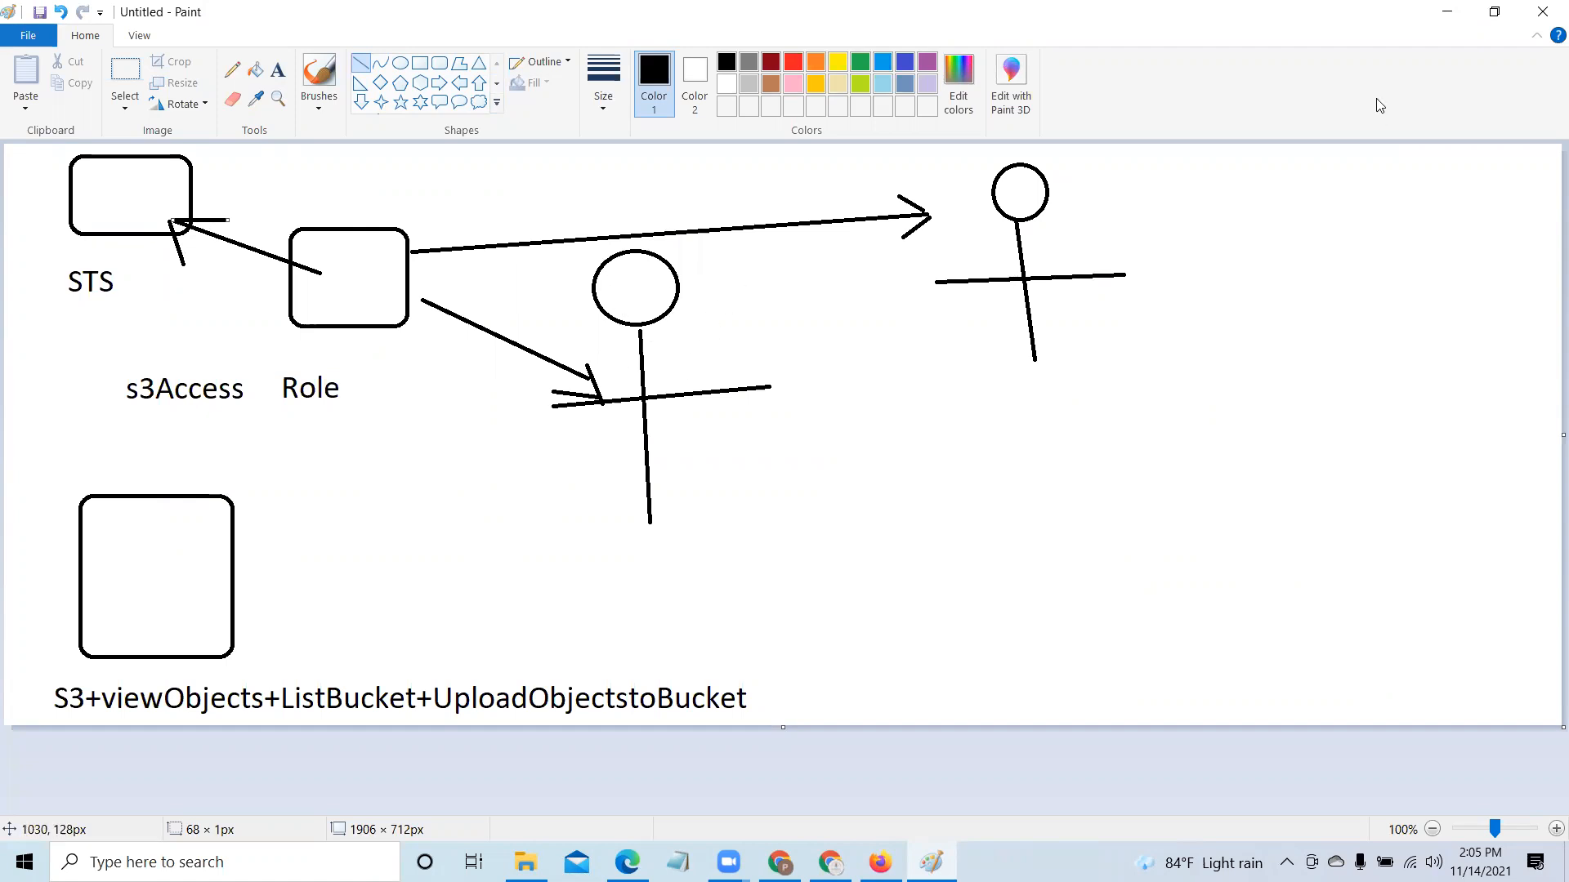
Step: Return to the policy form in Firefox and proceed to the review stage without adding tags
click(1444, 12)
click(1348, 734)
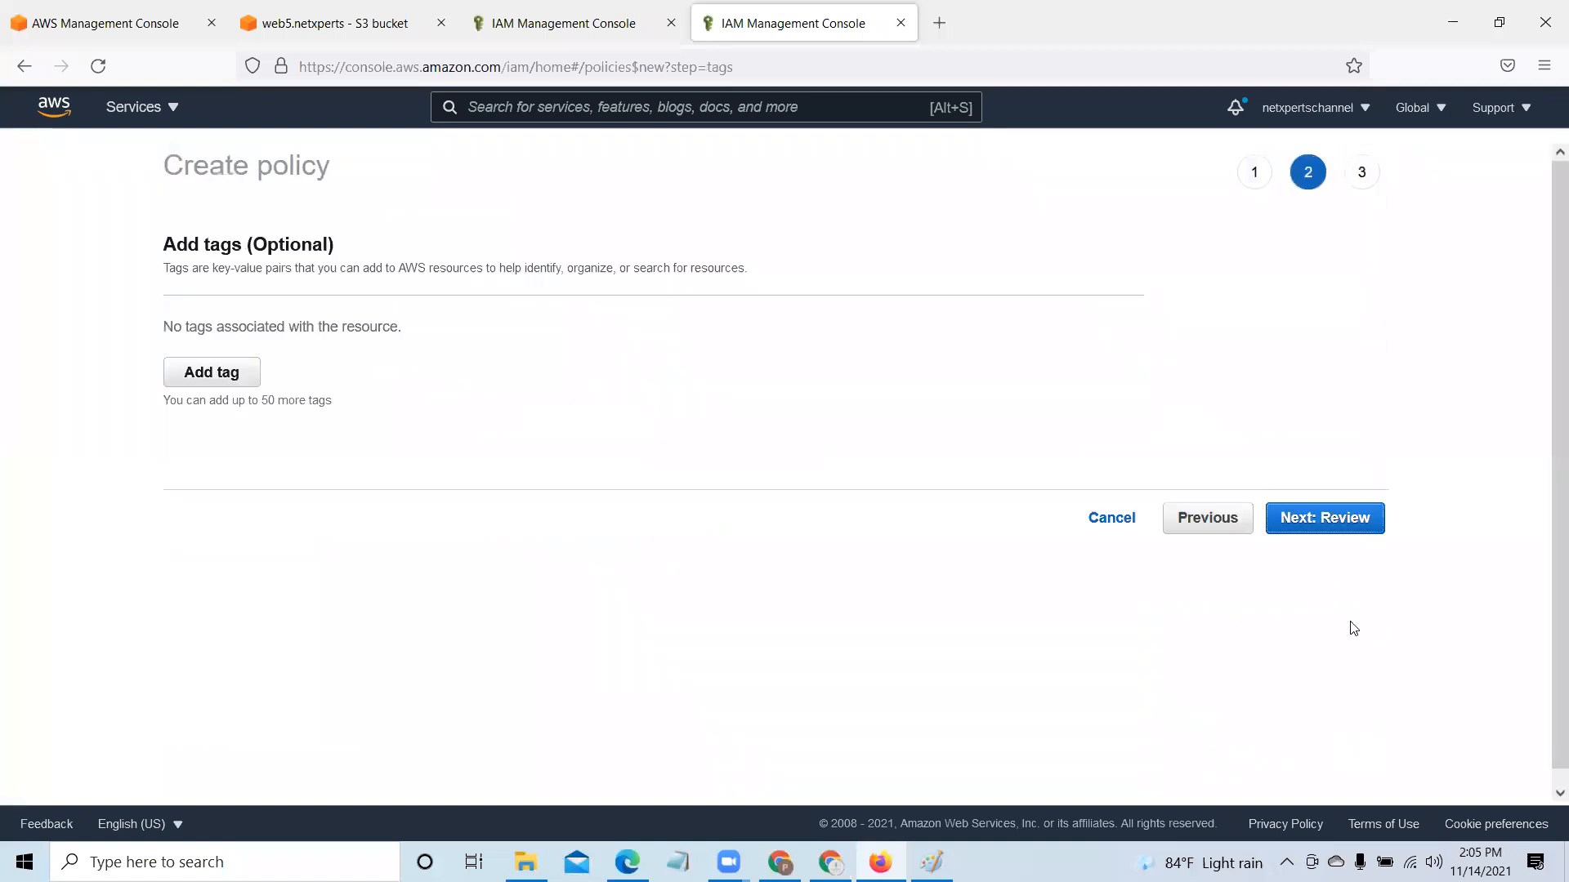
click(1345, 523)
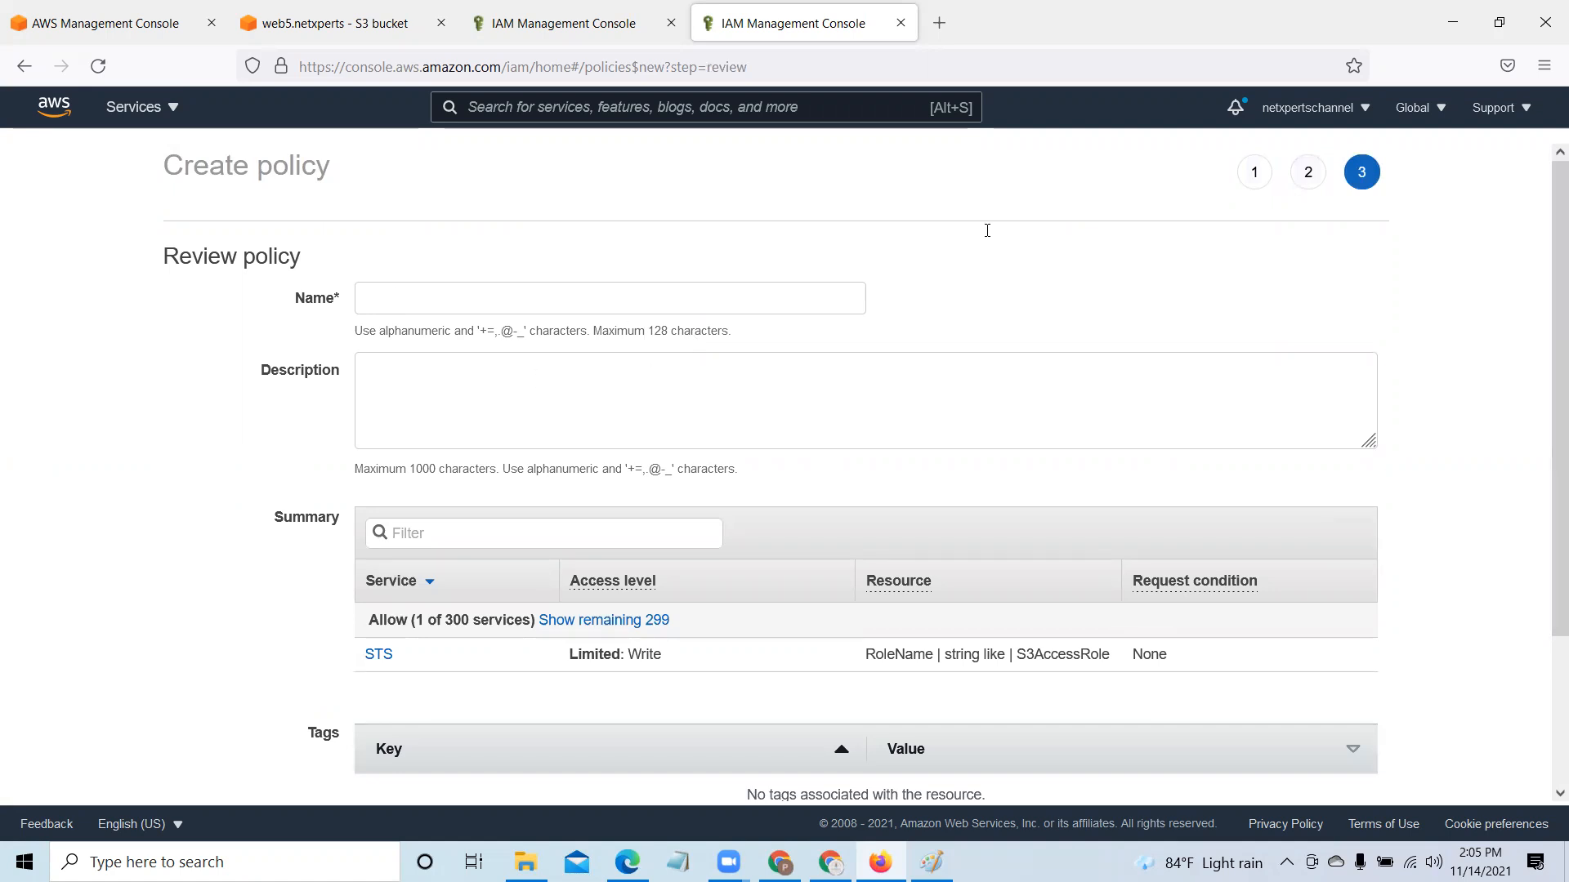
Step: Name the policy Assumeroletodemouser
click(446, 301)
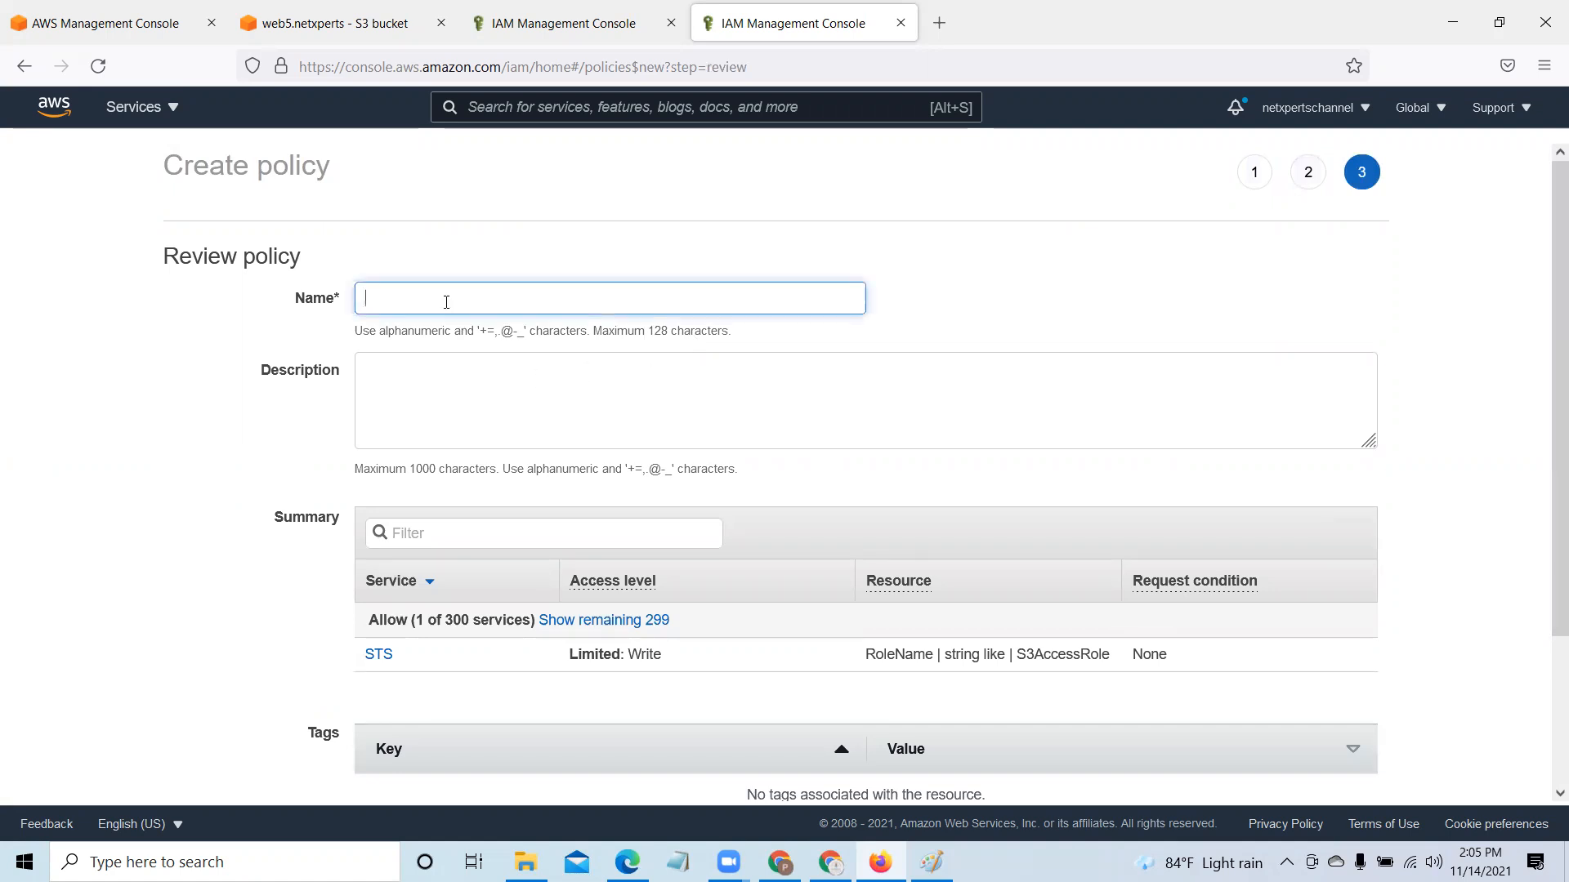
text(Assumeroletodemouser)
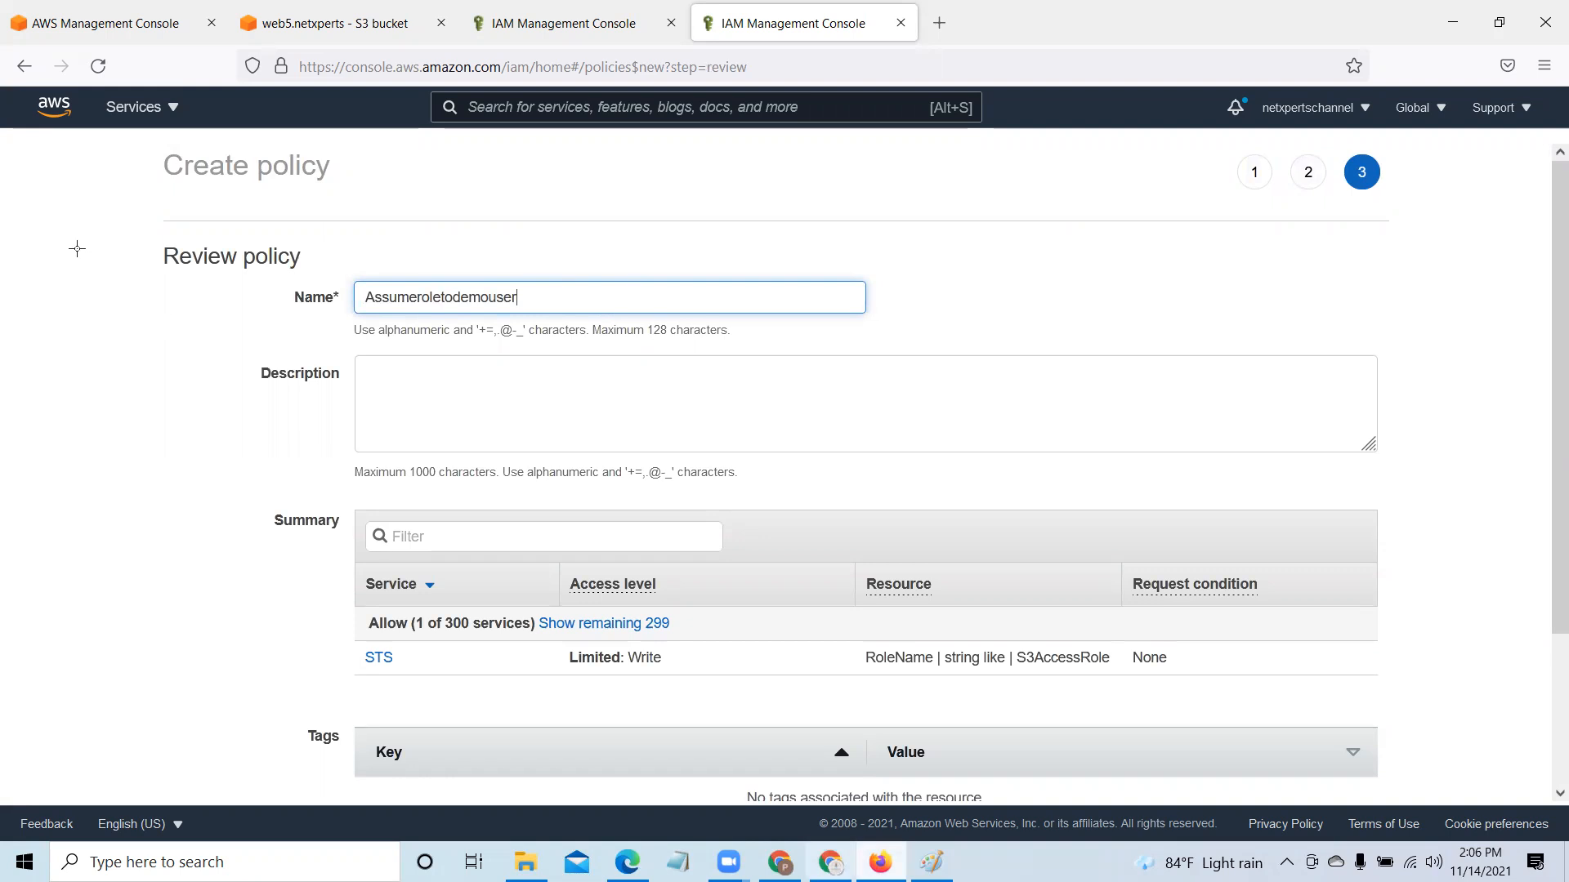
Step: Switch to Paint, draw a narrow upright rounded rectangle below the STS label beside s3Access, and return to Firefox
key(alt+Tab)
click(438, 62)
drag(12, 318, 77, 455)
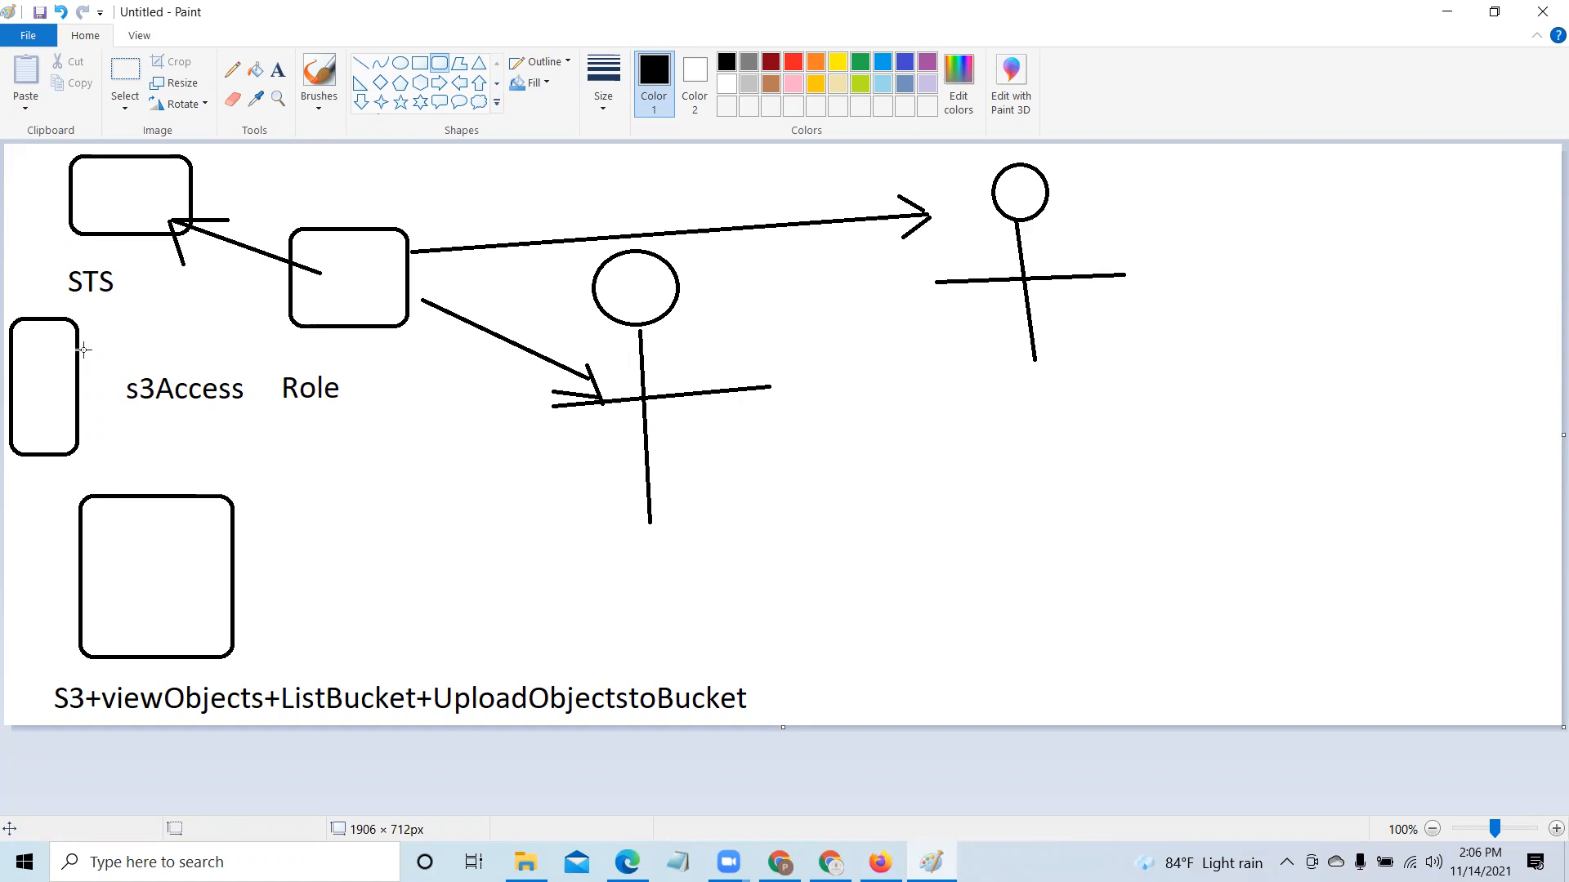
click(1447, 14)
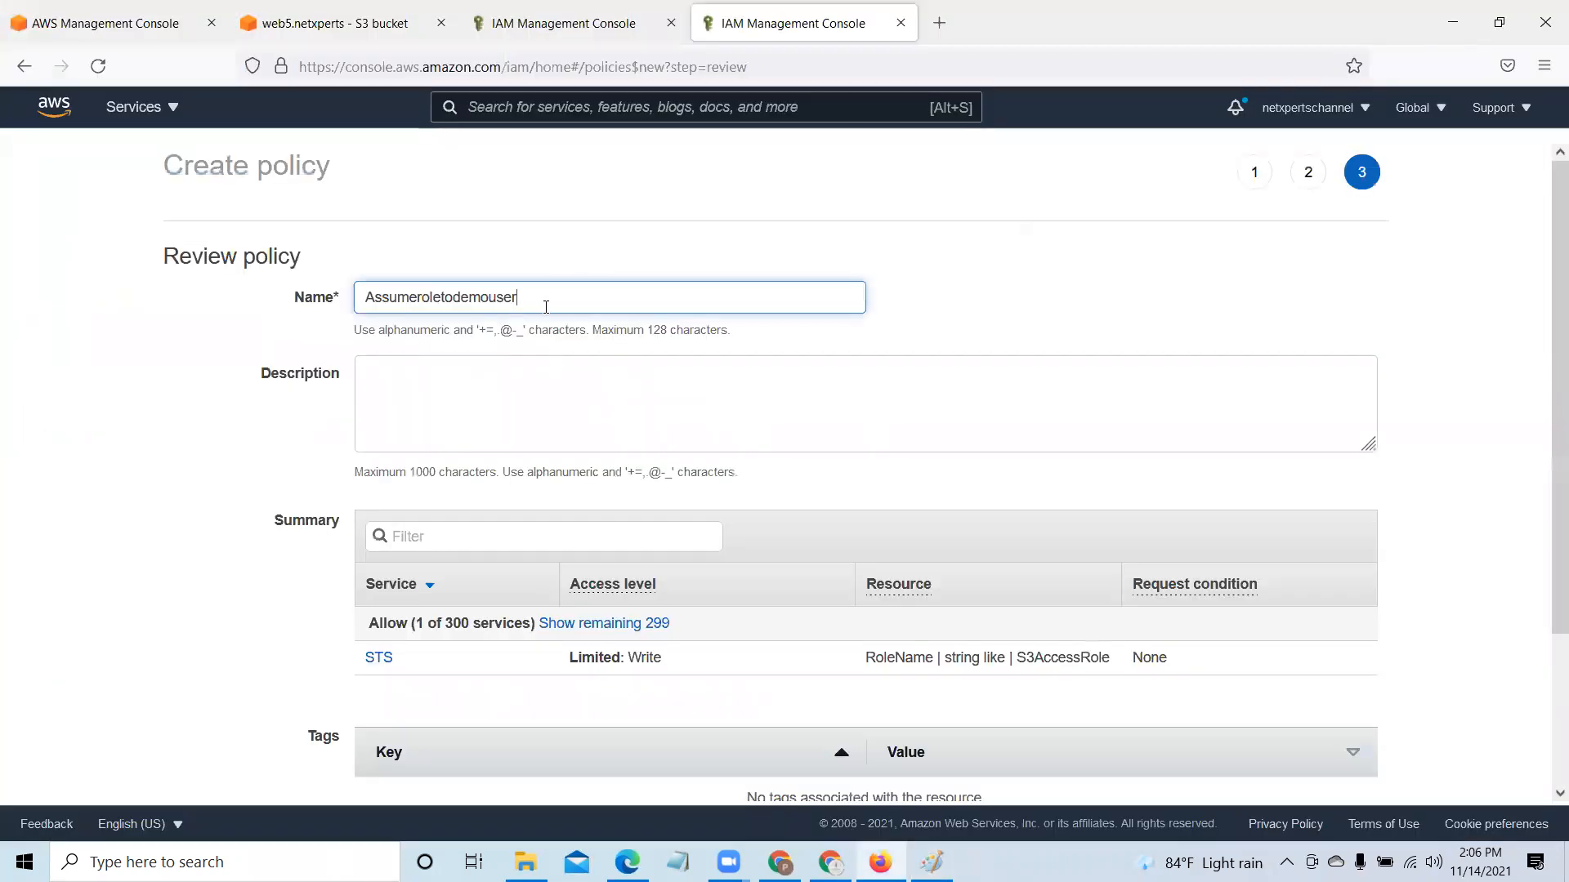
Step: Reuse the policy name Assumeroletodemouser as its description and create the policy
double_click(377, 304)
right_click(430, 304)
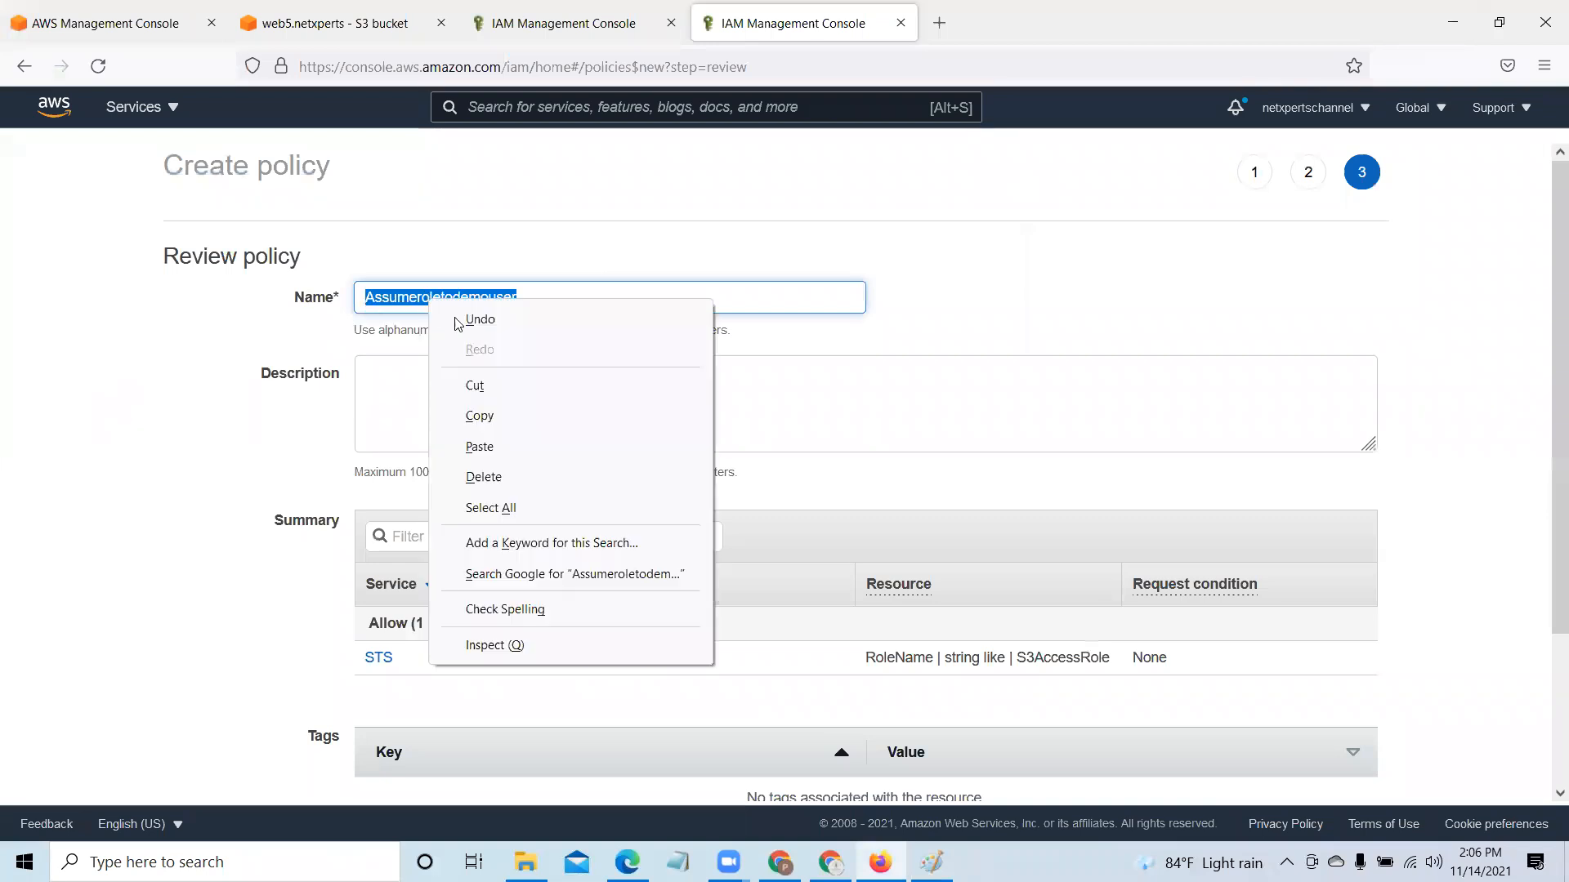
click(483, 416)
right_click(449, 400)
click(503, 542)
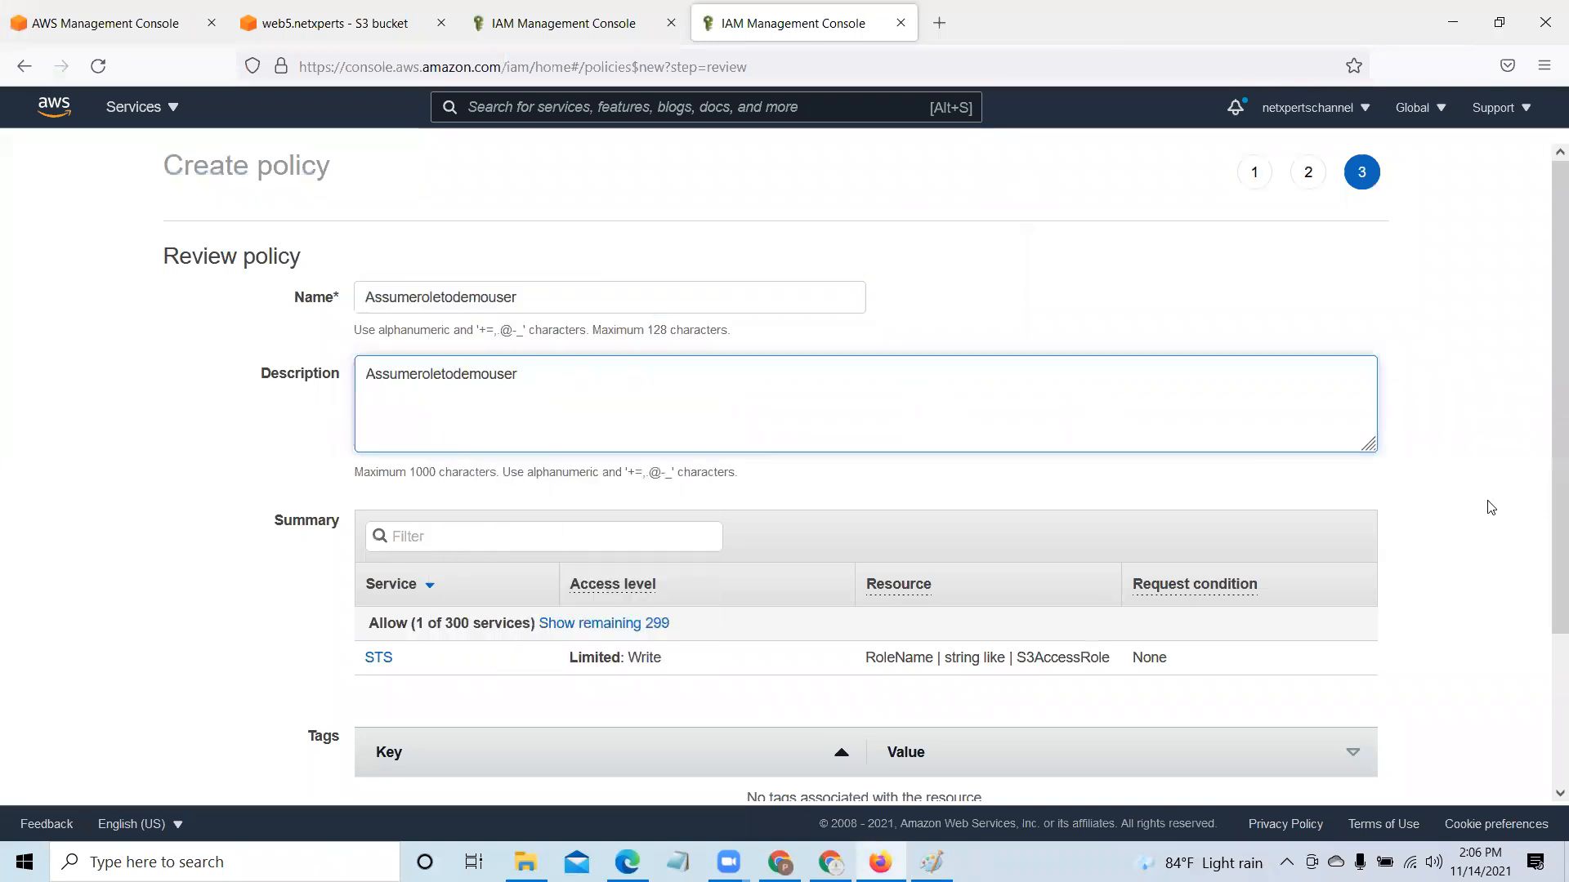
scroll(1490, 508, down, 3)
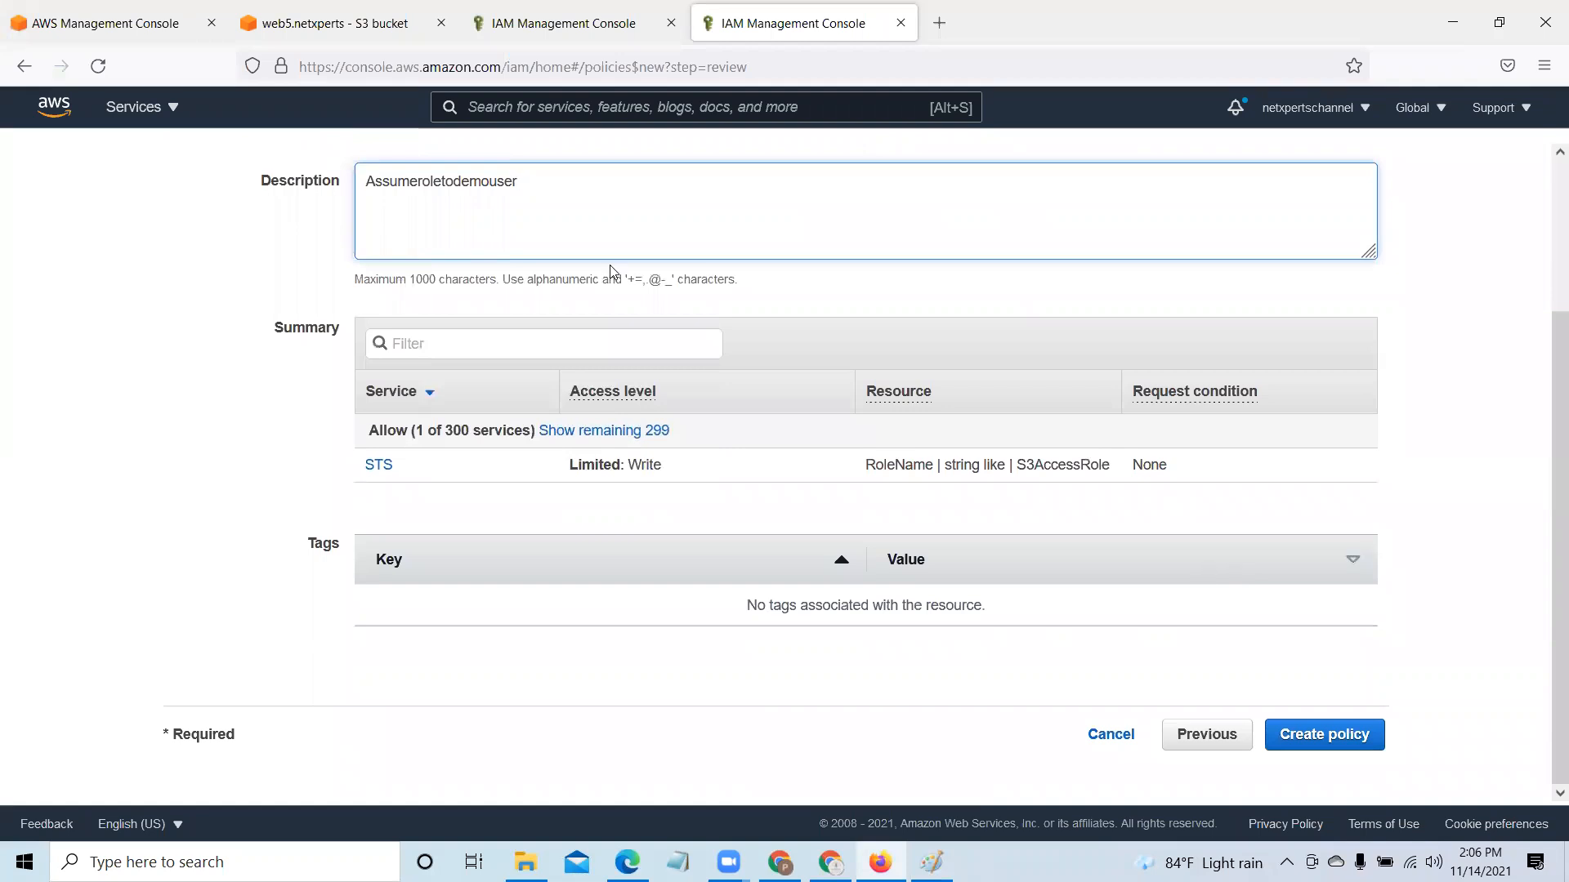
click(1348, 736)
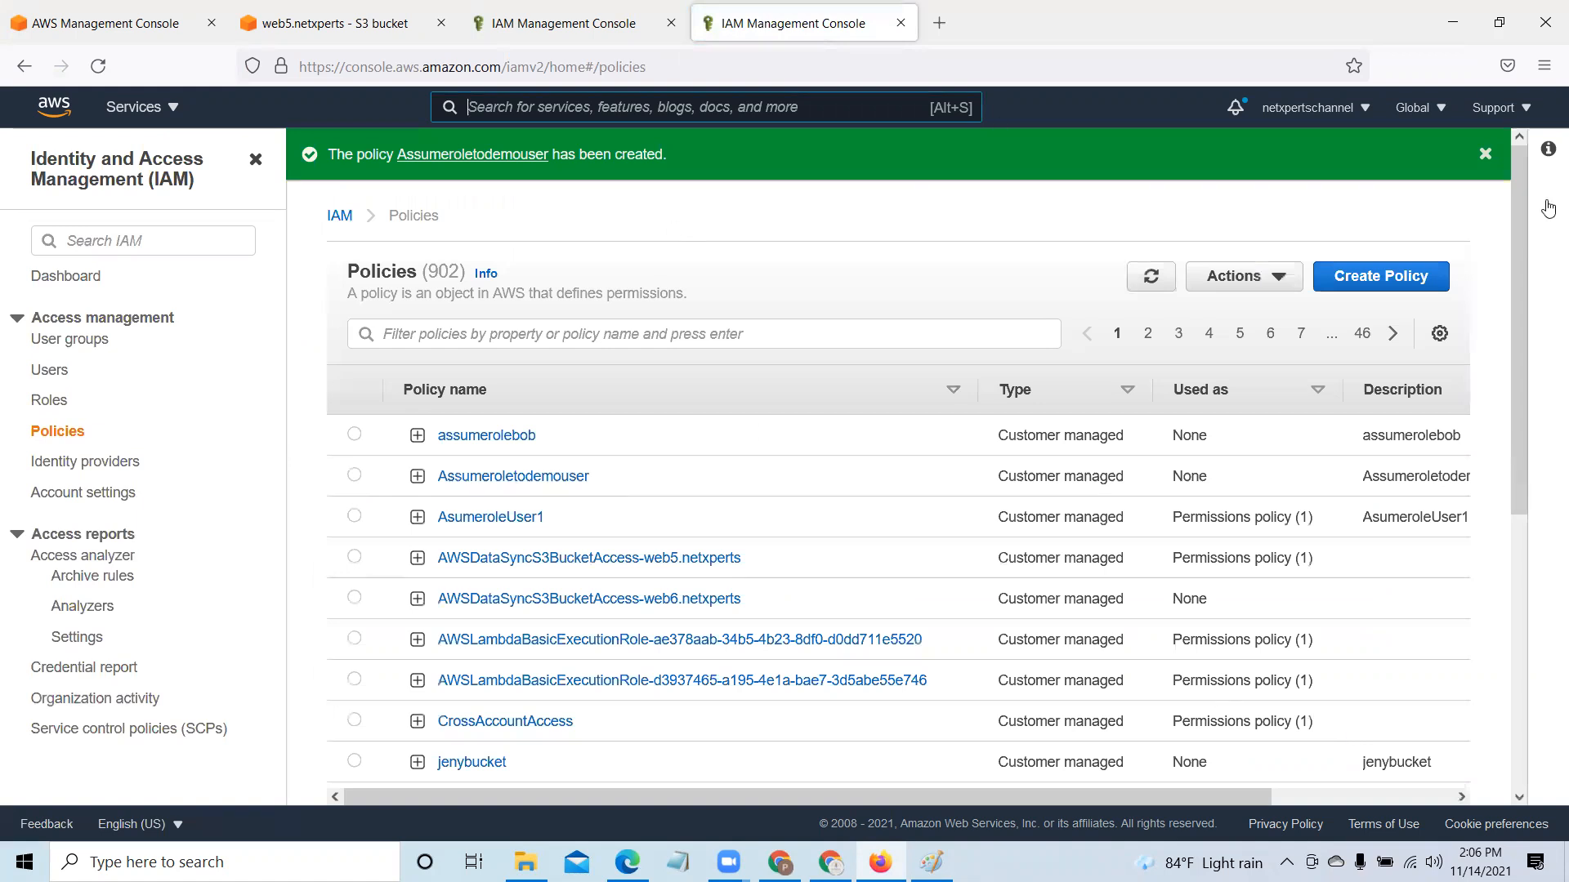
Step: Dismiss the creation notice and open the Assumeroletodemouser policy from the policies list to show its usage
click(1484, 156)
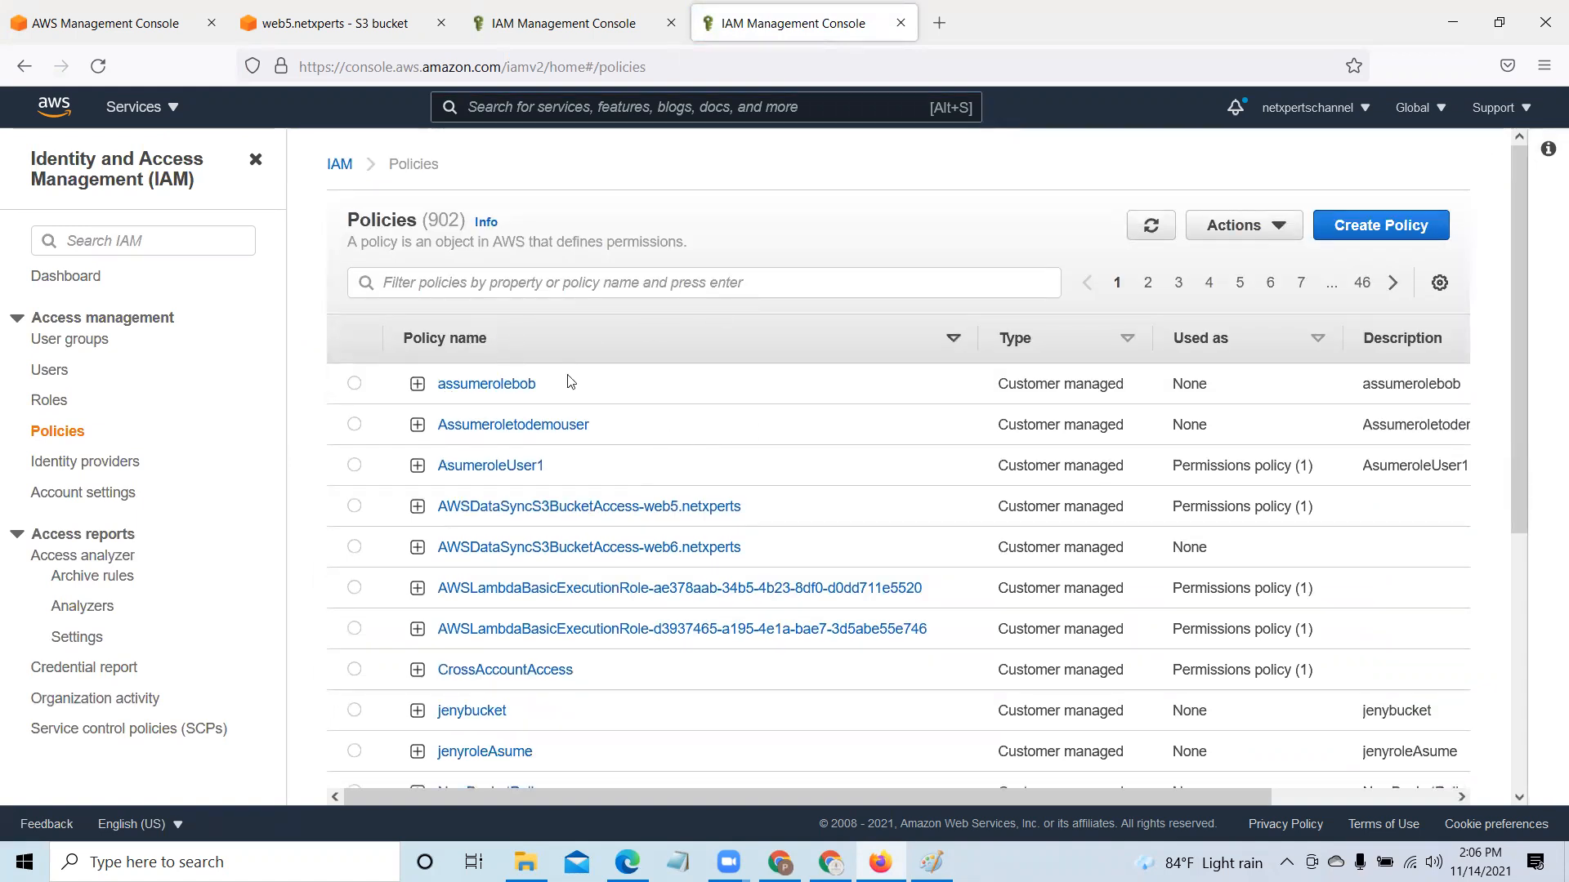
scroll(633, 390, down, 2)
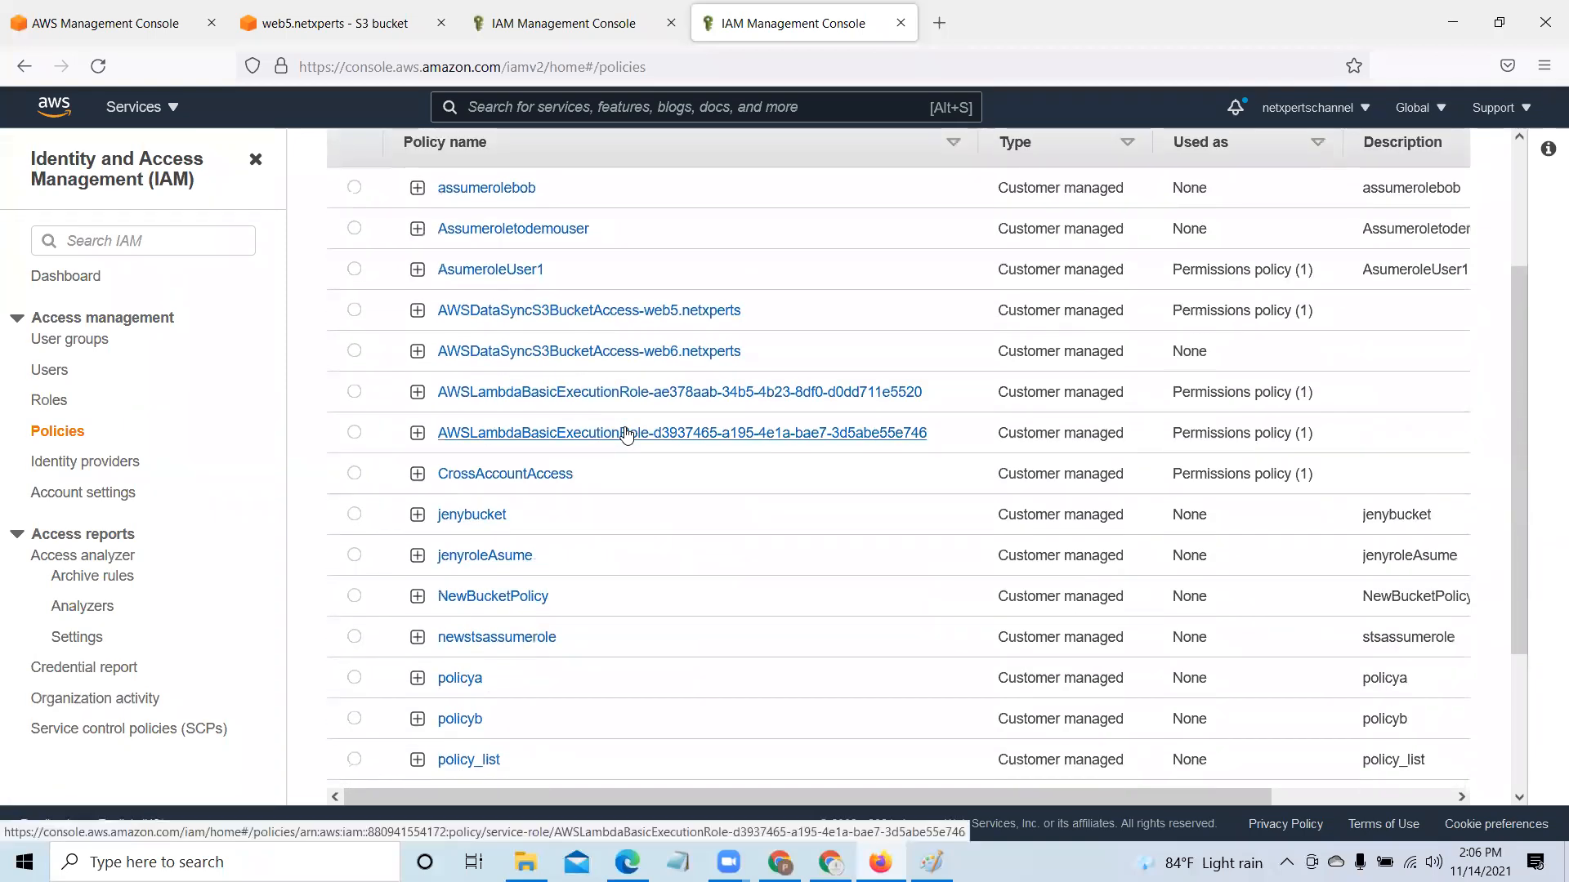
scroll(627, 434, up, 1)
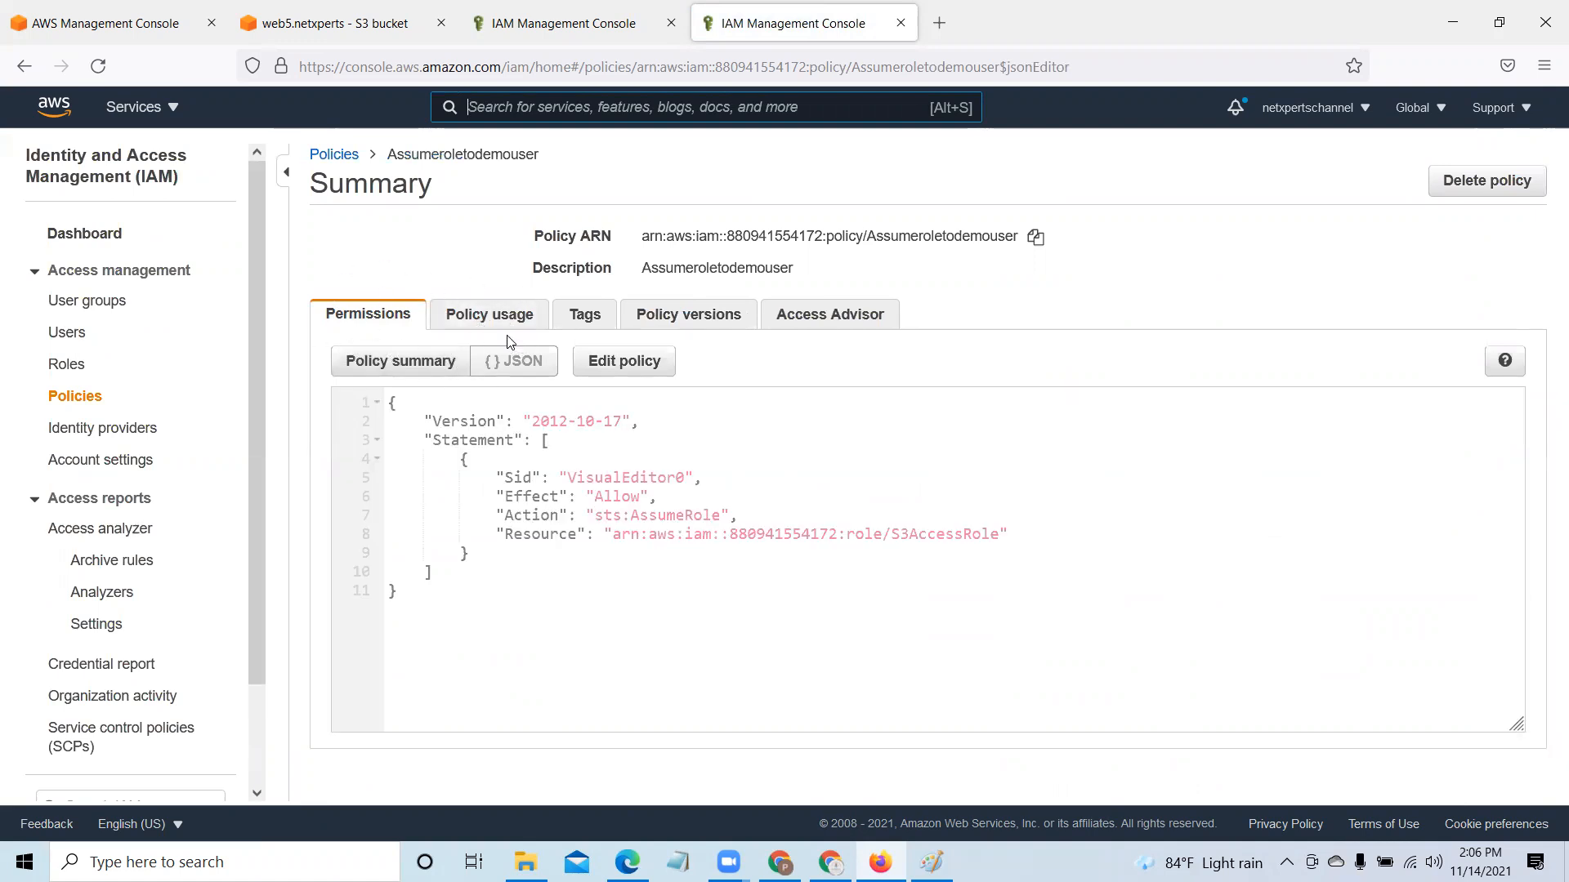
click(512, 314)
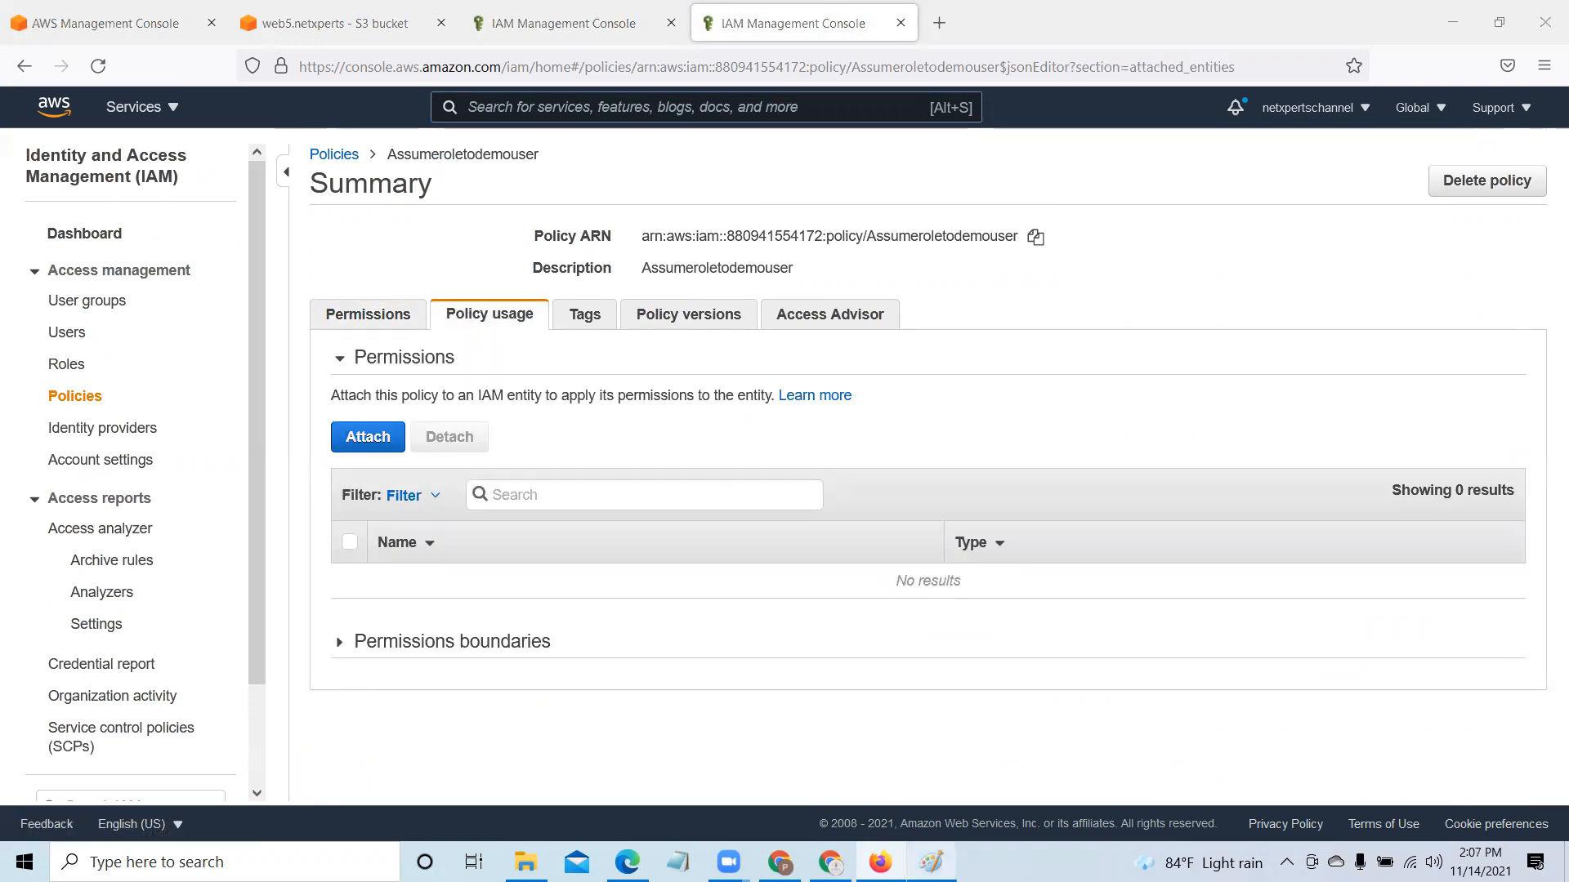
Step: Glance at the Paint diagram, return to Firefox and attach the policy to the user demouser
click(932, 862)
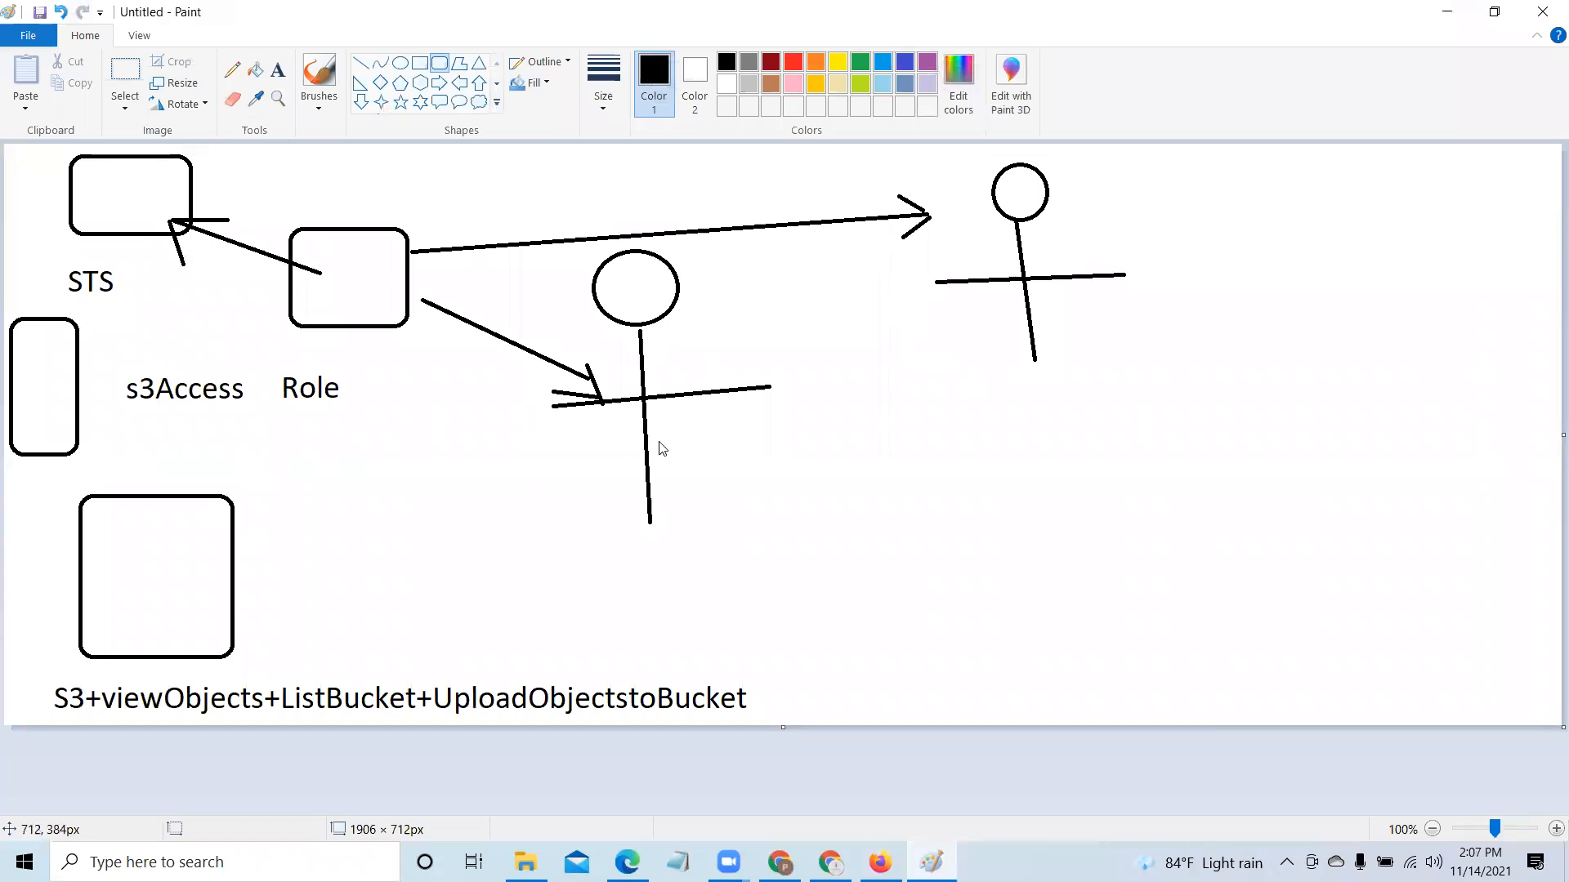
click(1450, 13)
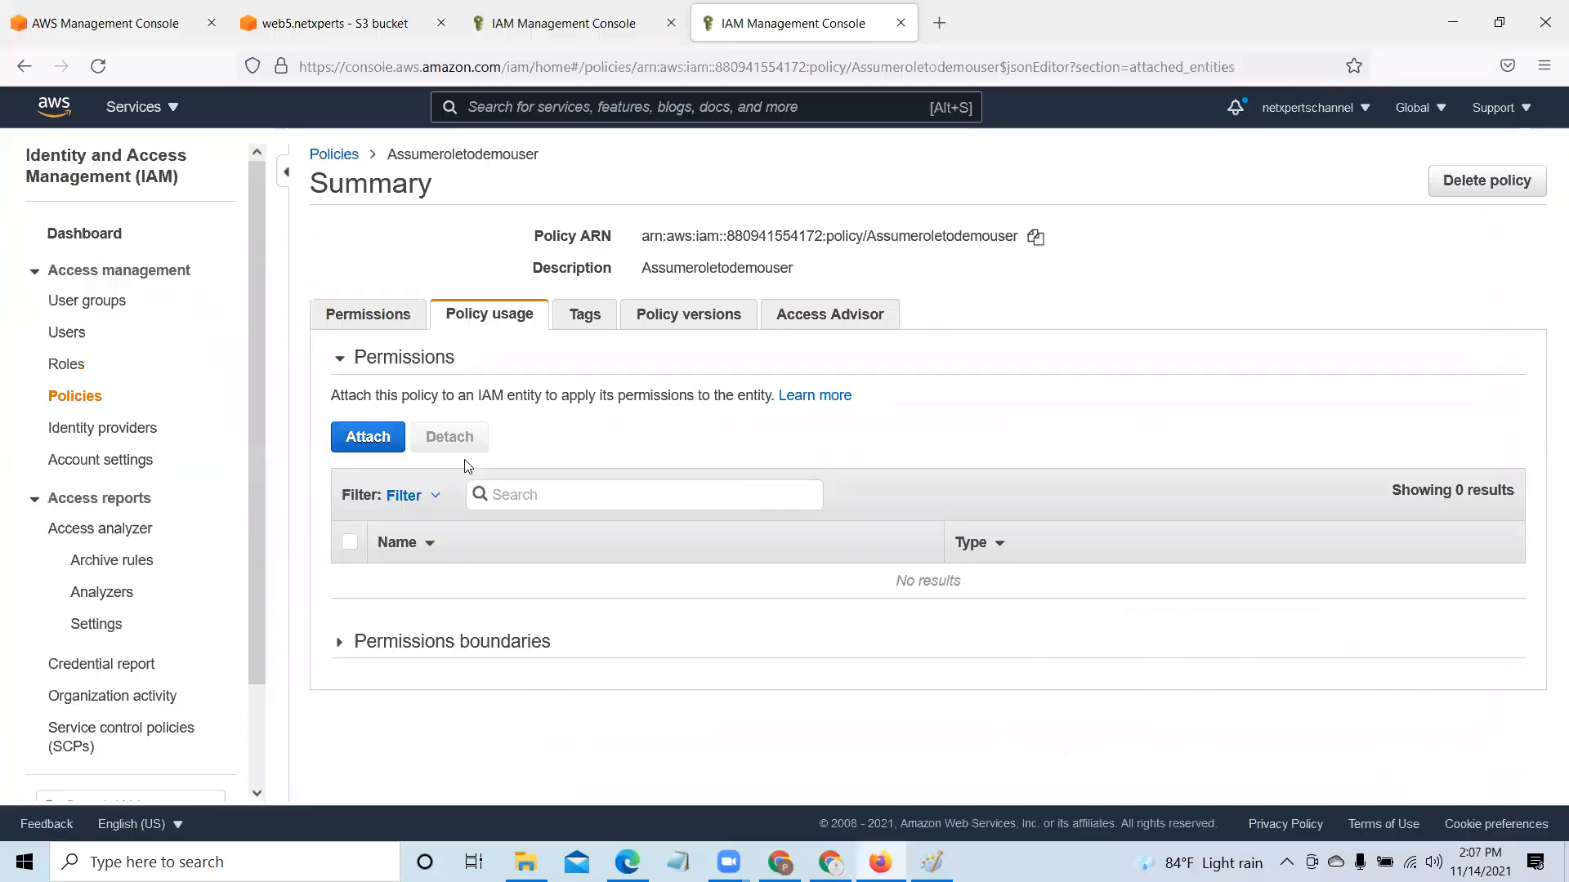
click(374, 439)
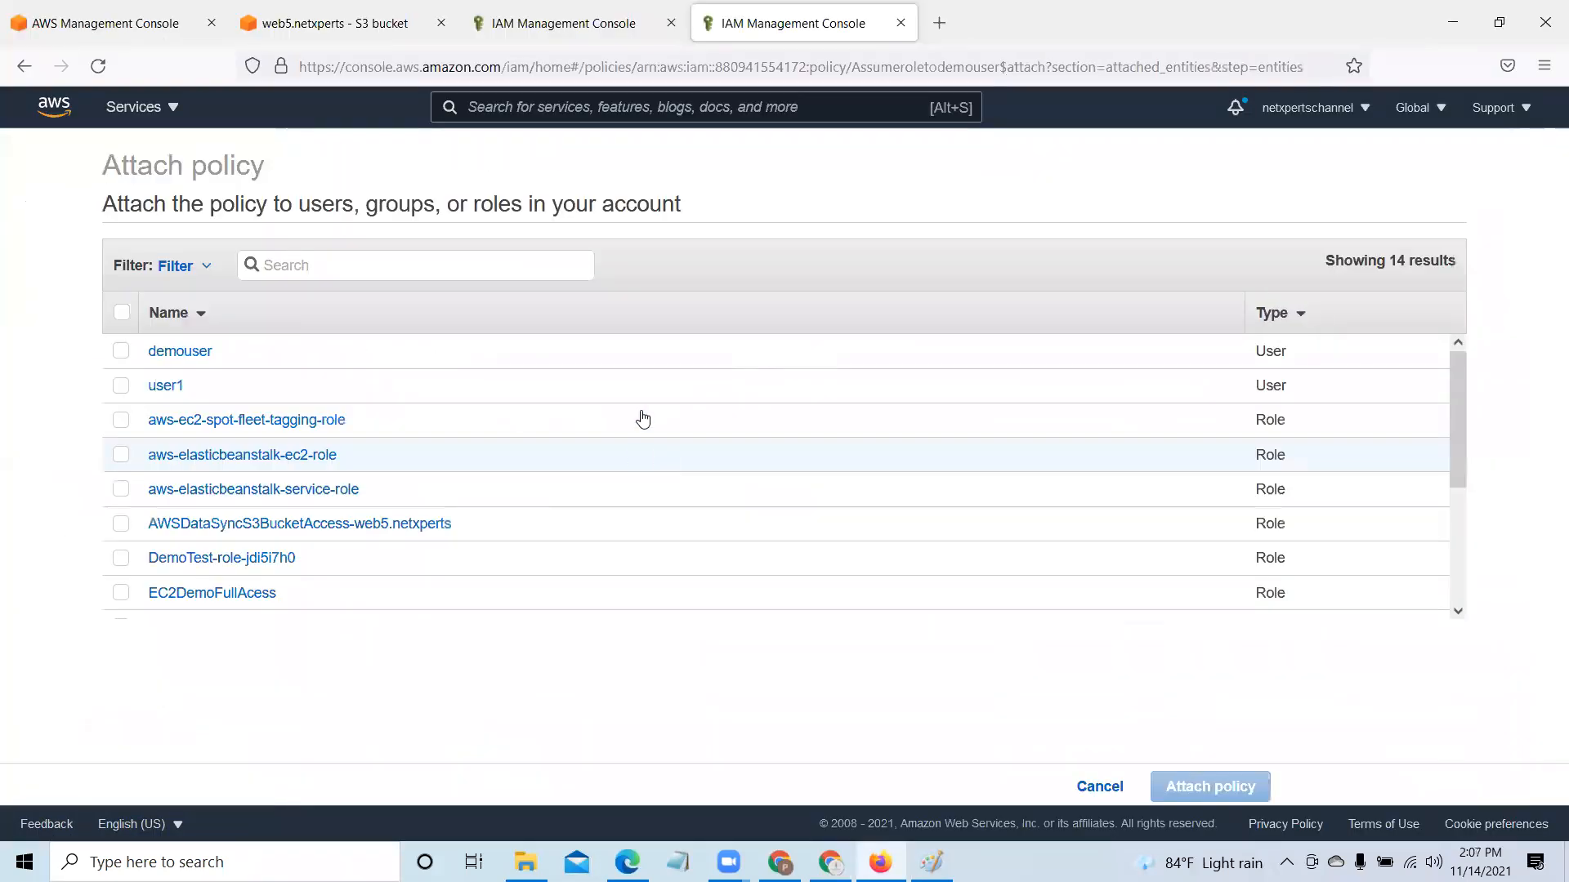
click(121, 352)
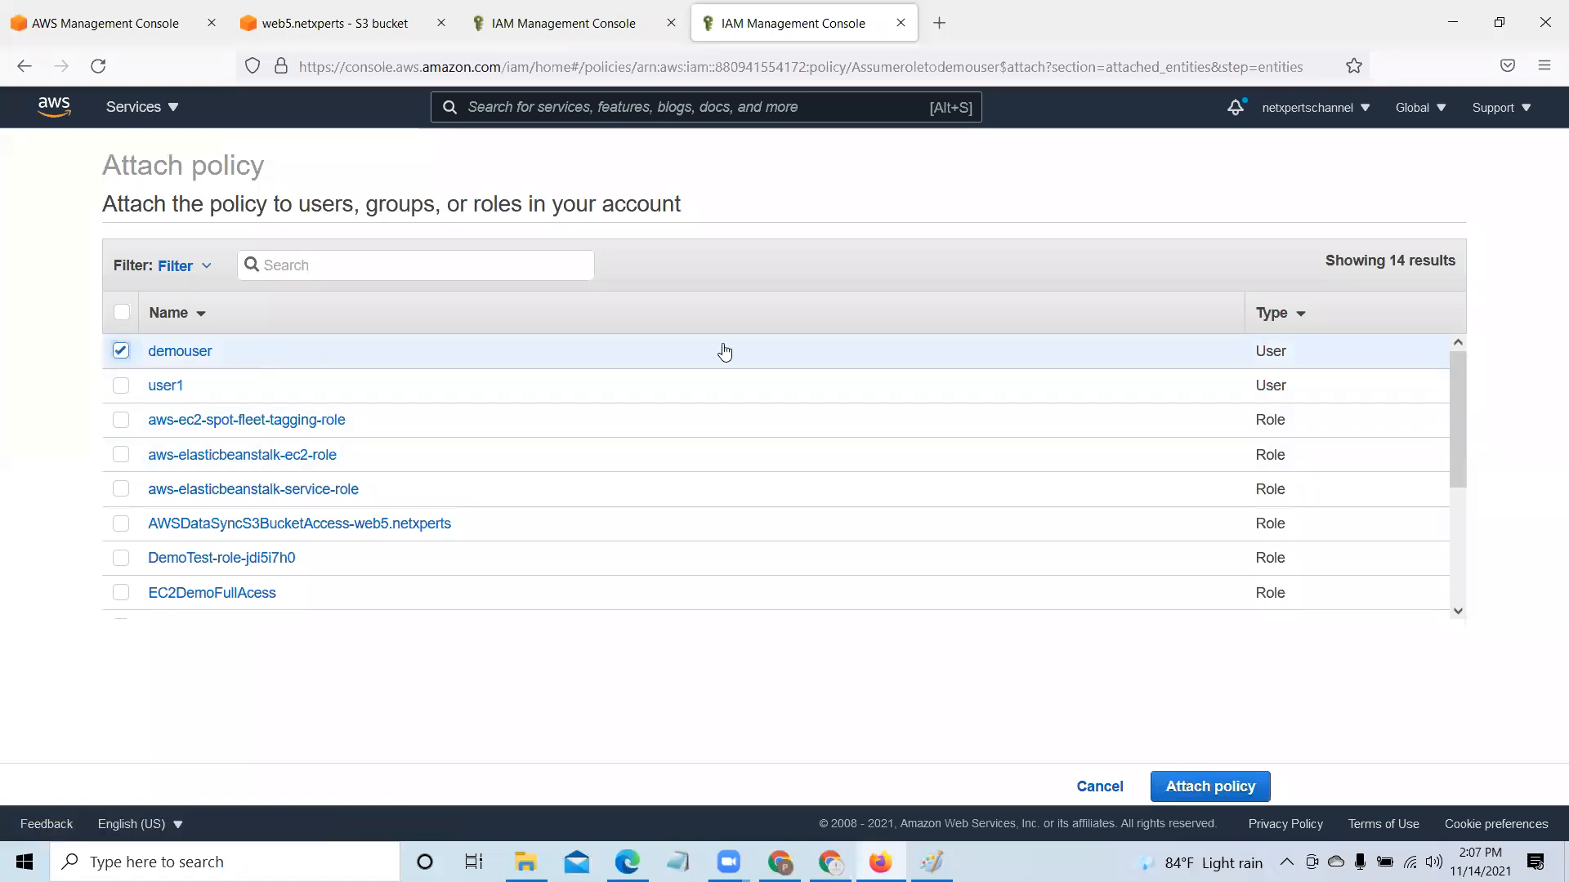
click(1238, 790)
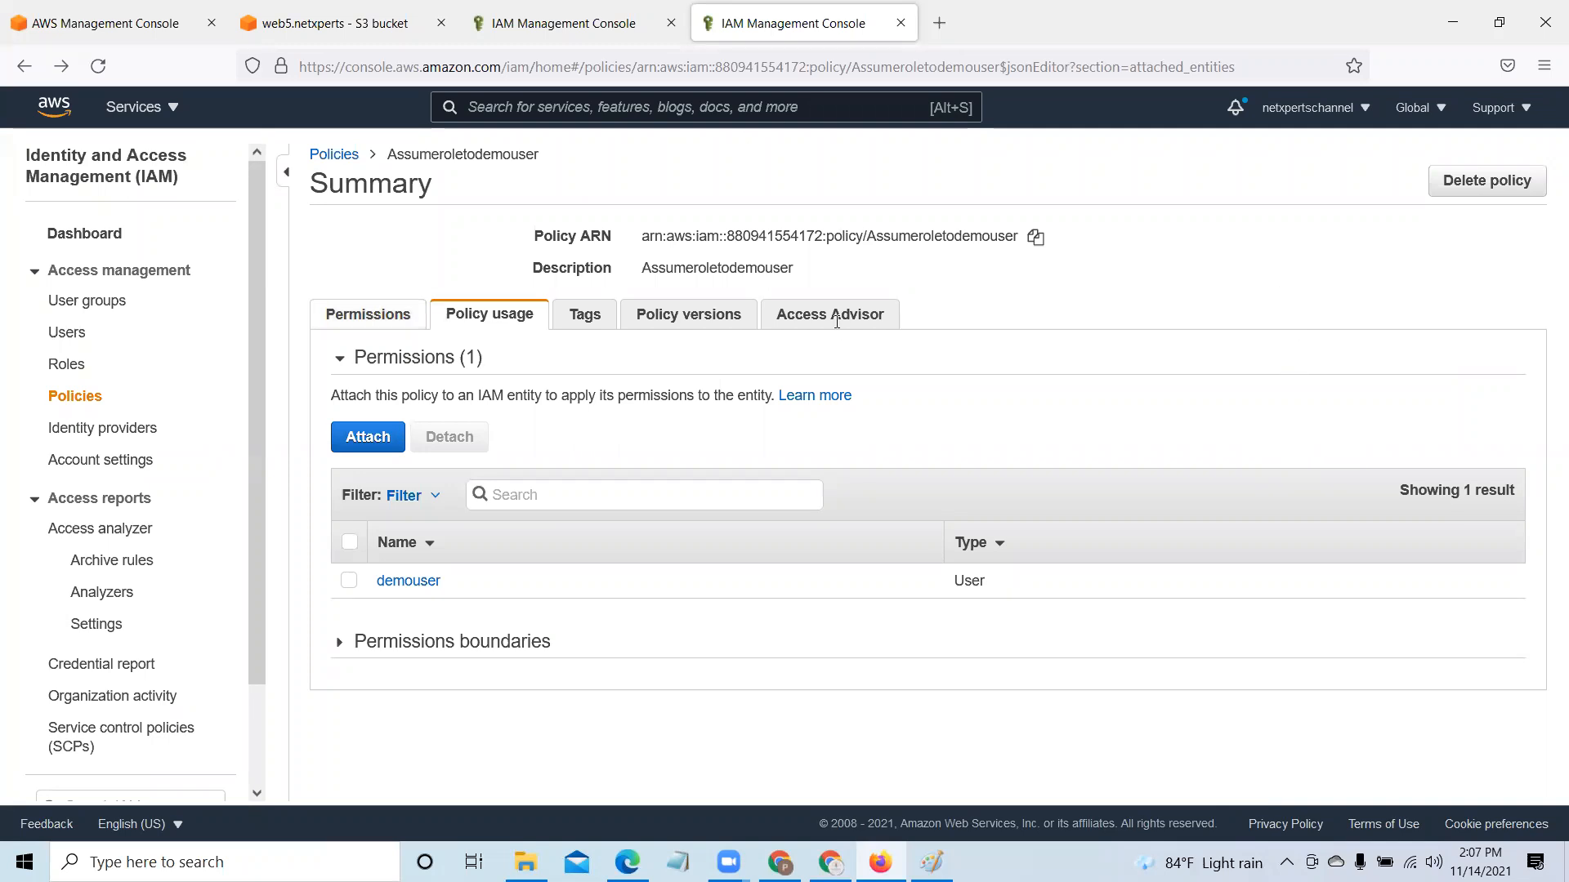
Step: Check the Paint diagram, return to Firefox and copy the console sign-in link from demouser's security credentials
key(alt+Tab)
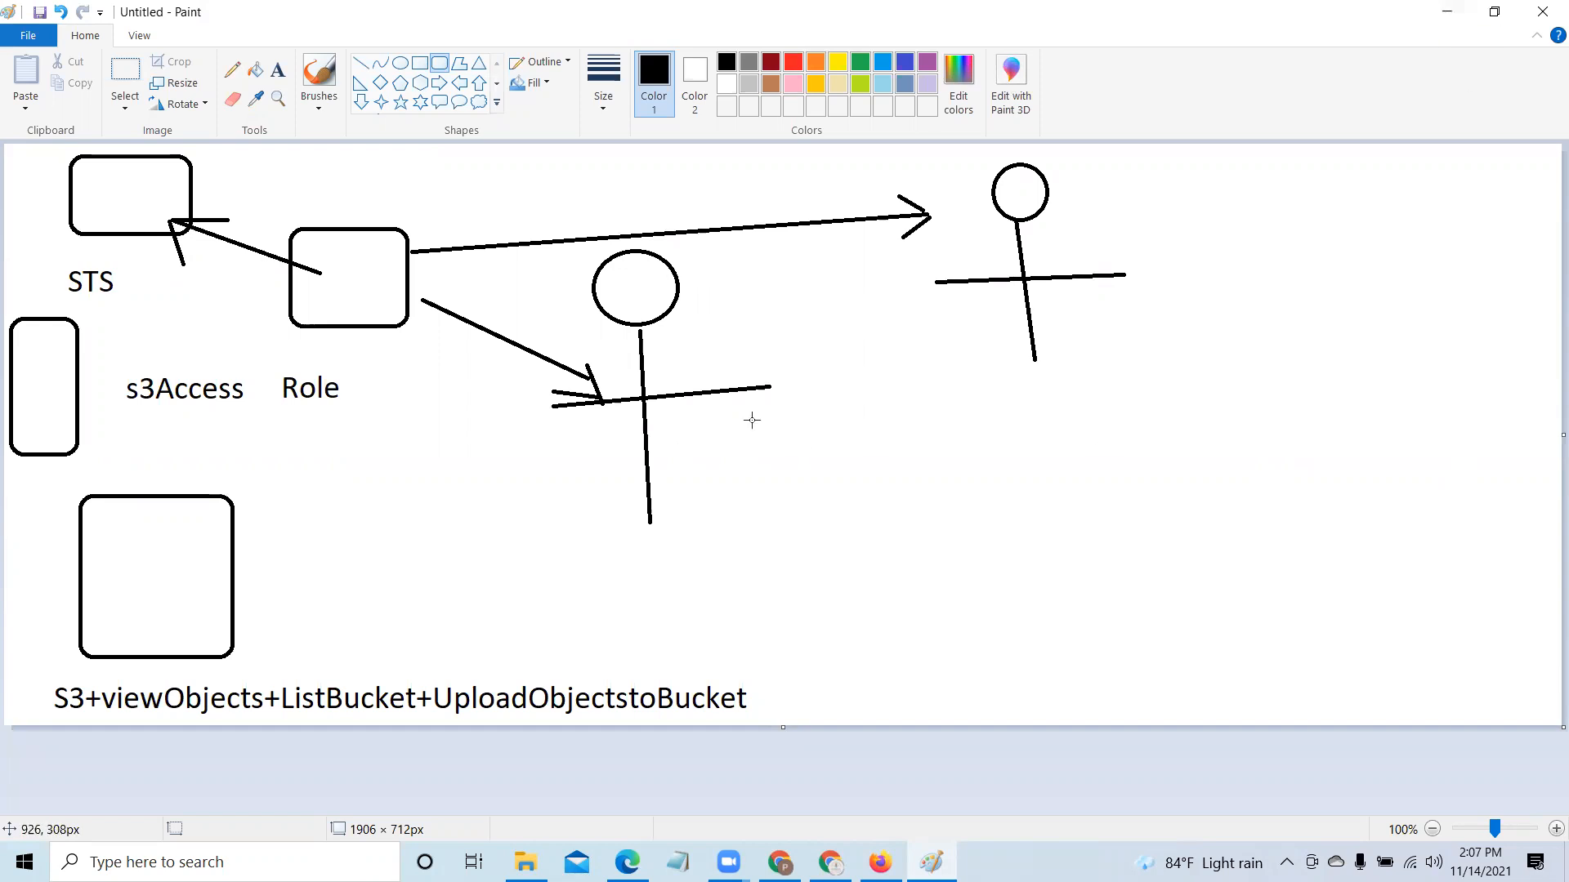
click(1447, 13)
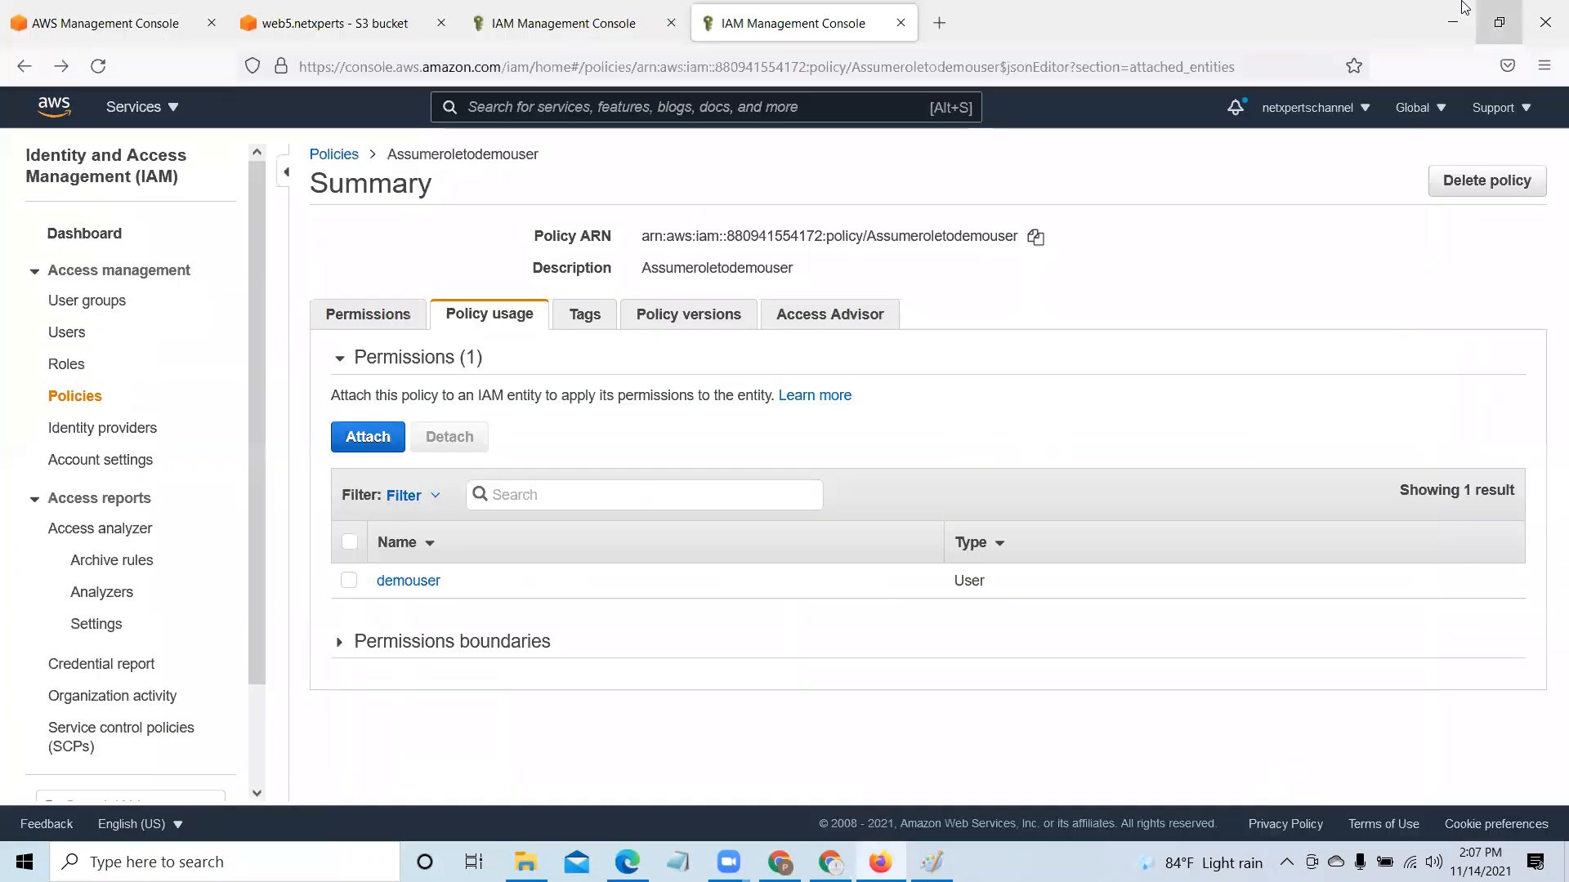
click(68, 333)
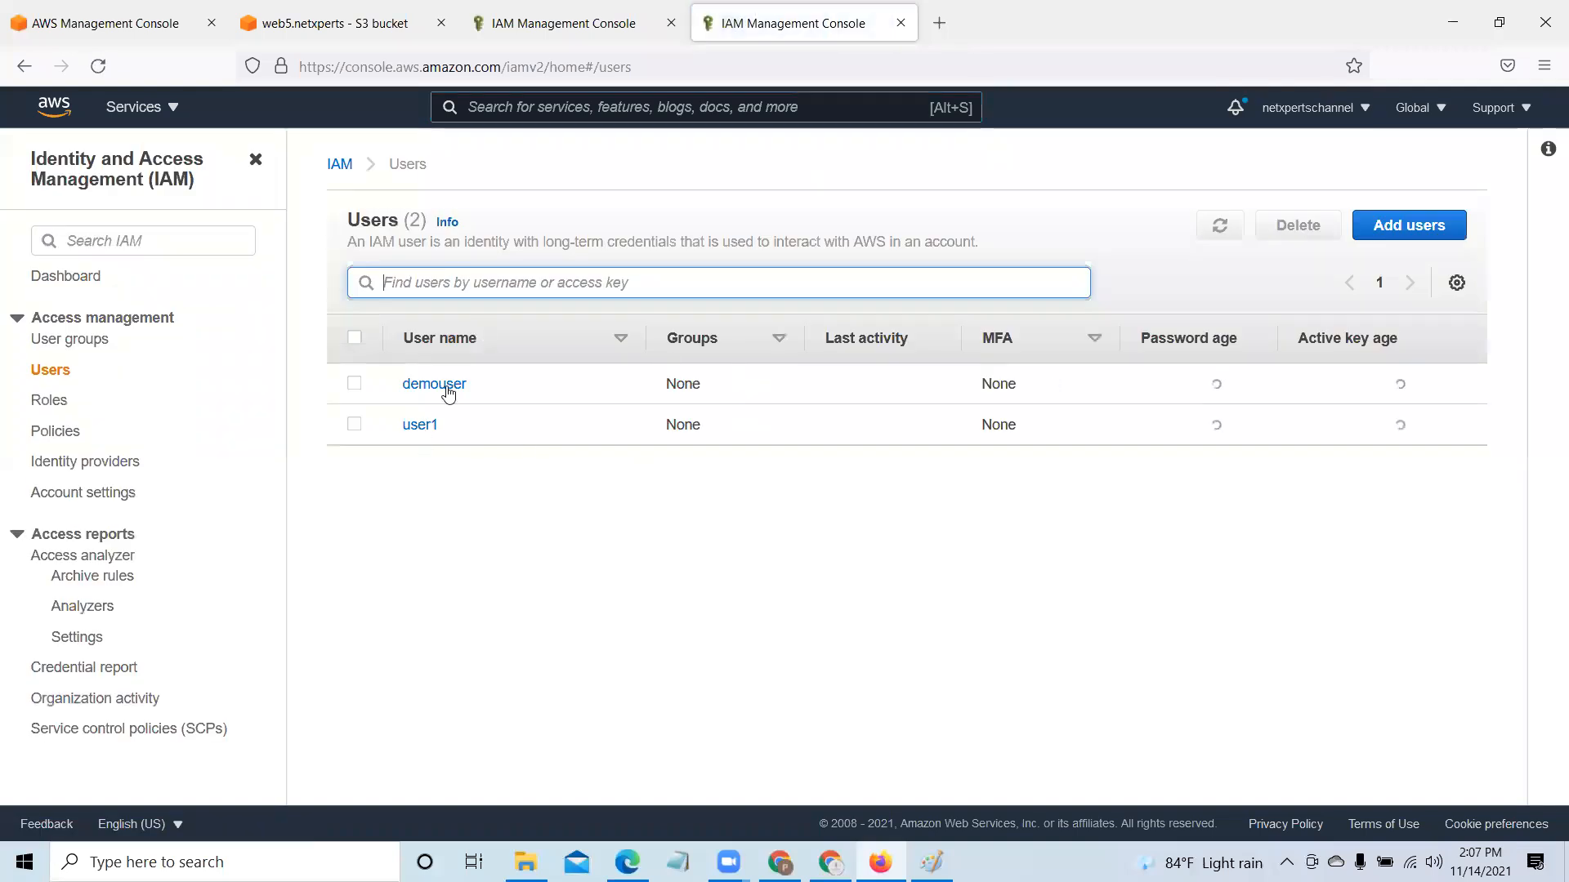
click(452, 387)
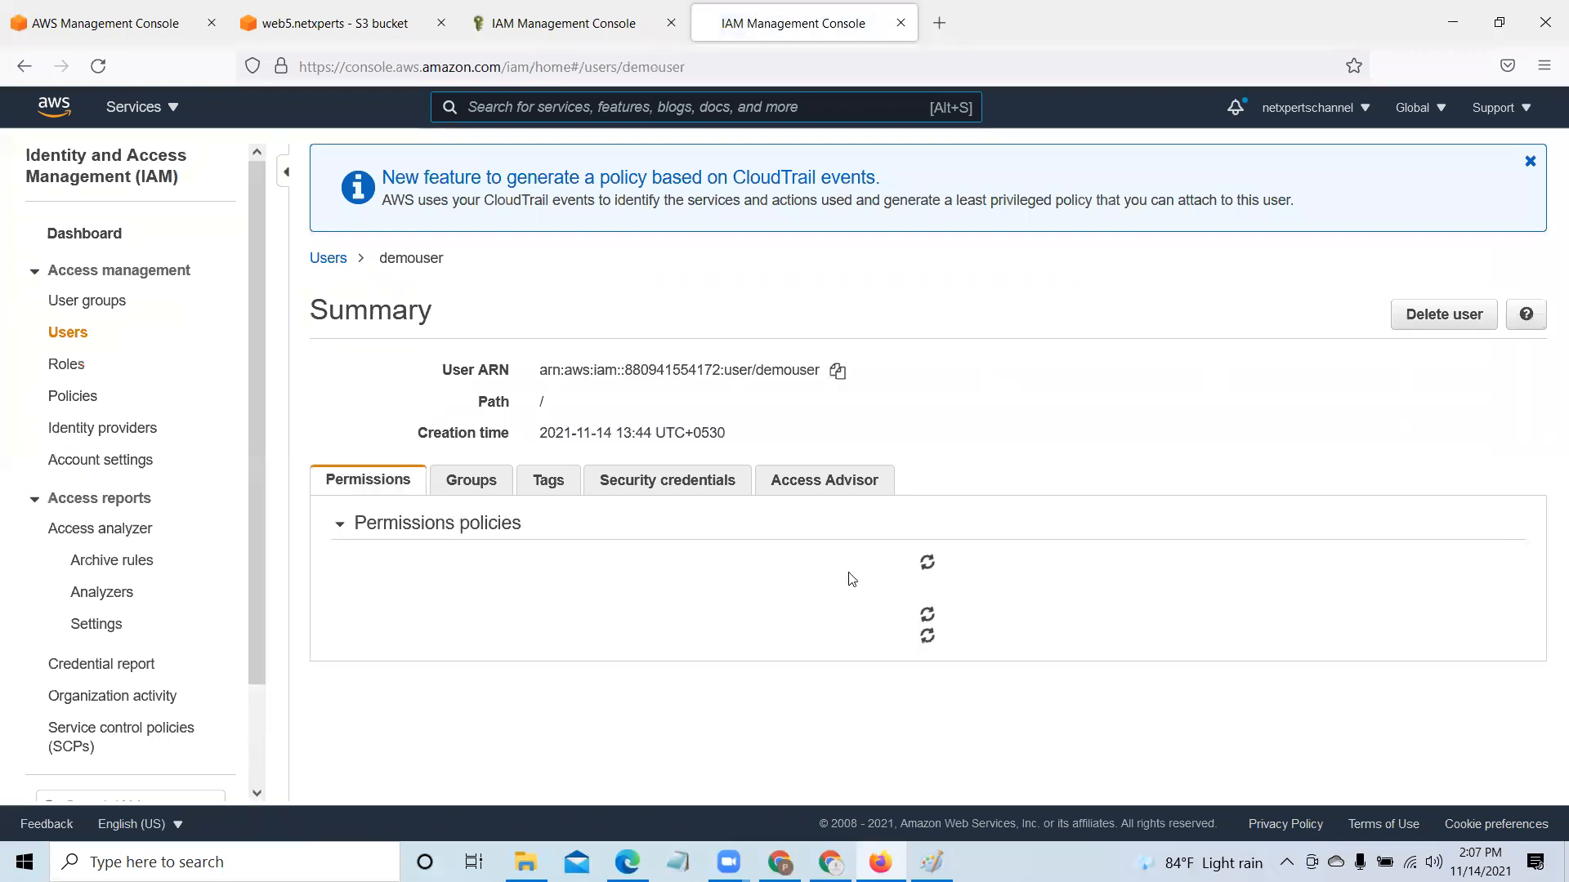
click(691, 488)
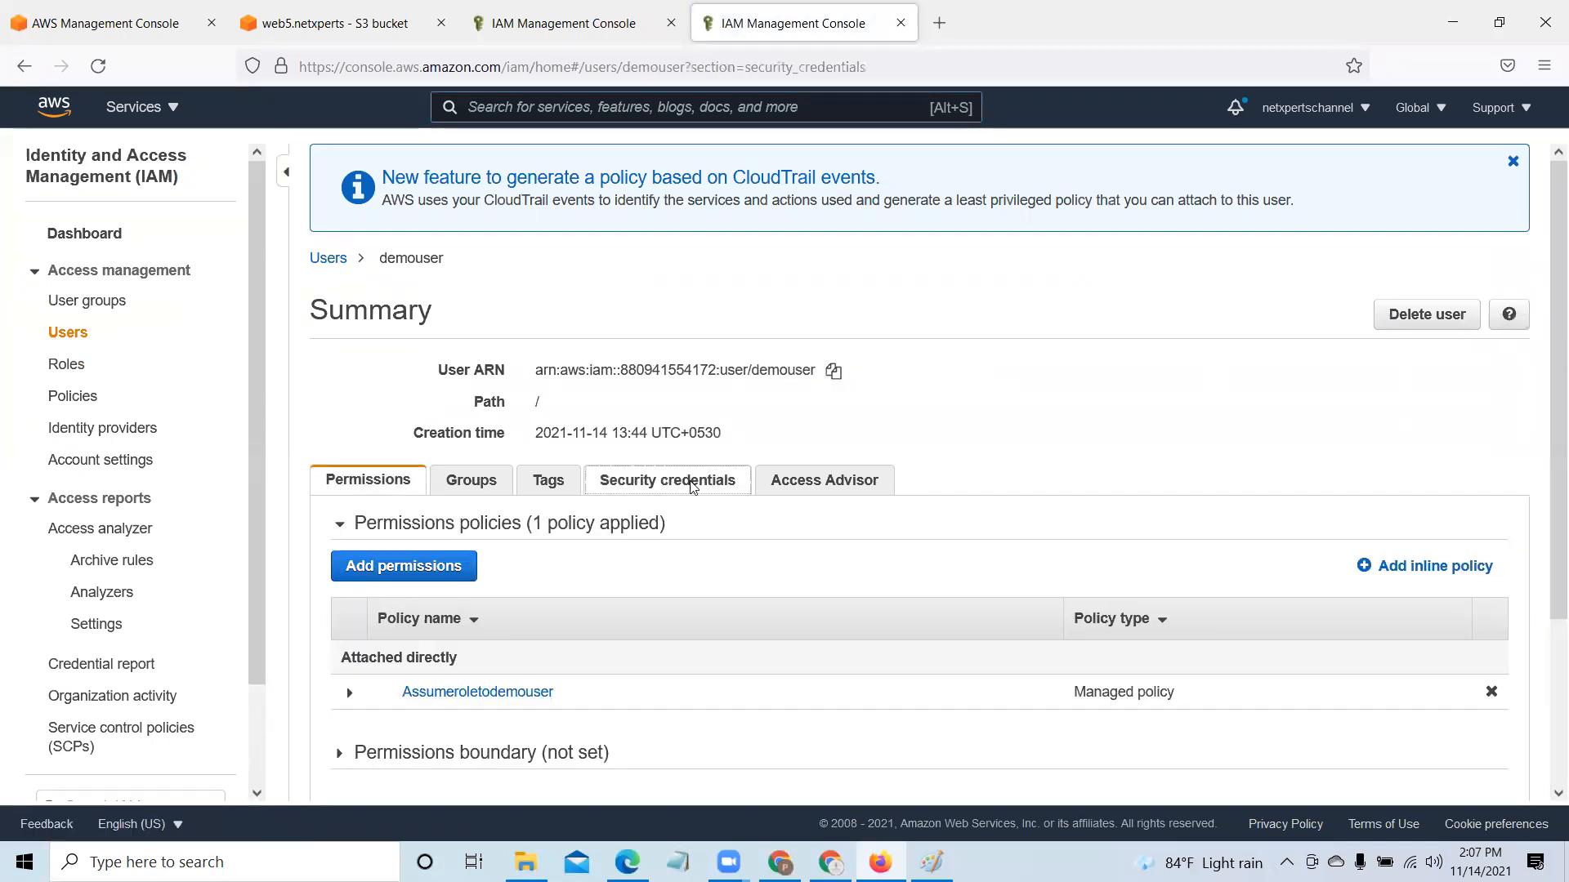
click(1161, 572)
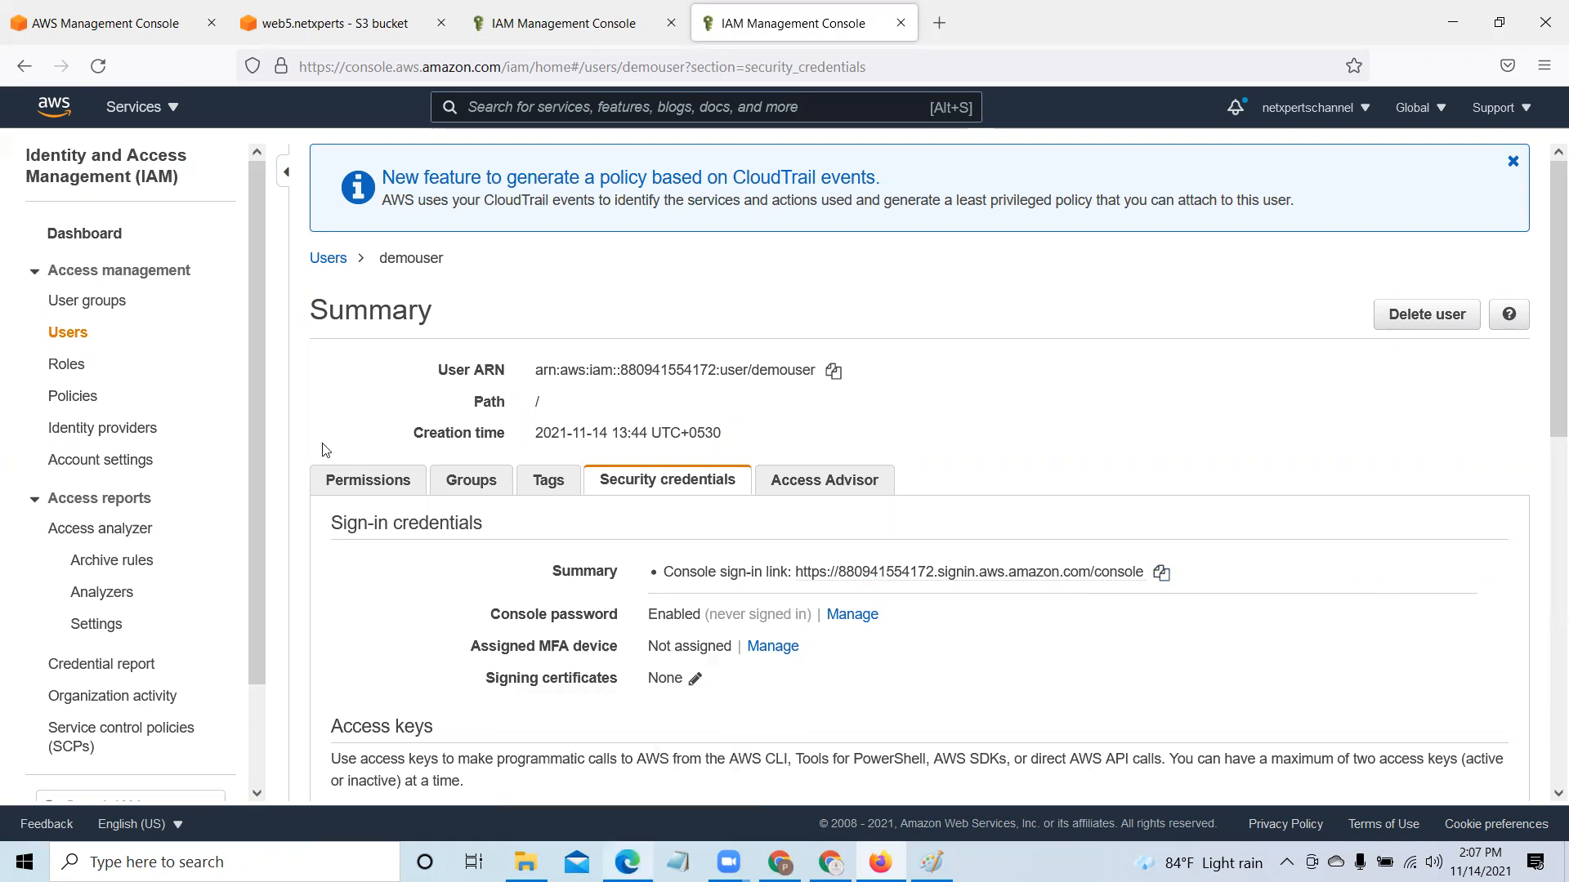
Step: Switch to Edge and open the copied console sign-in link in a new tab
key(alt+Tab)
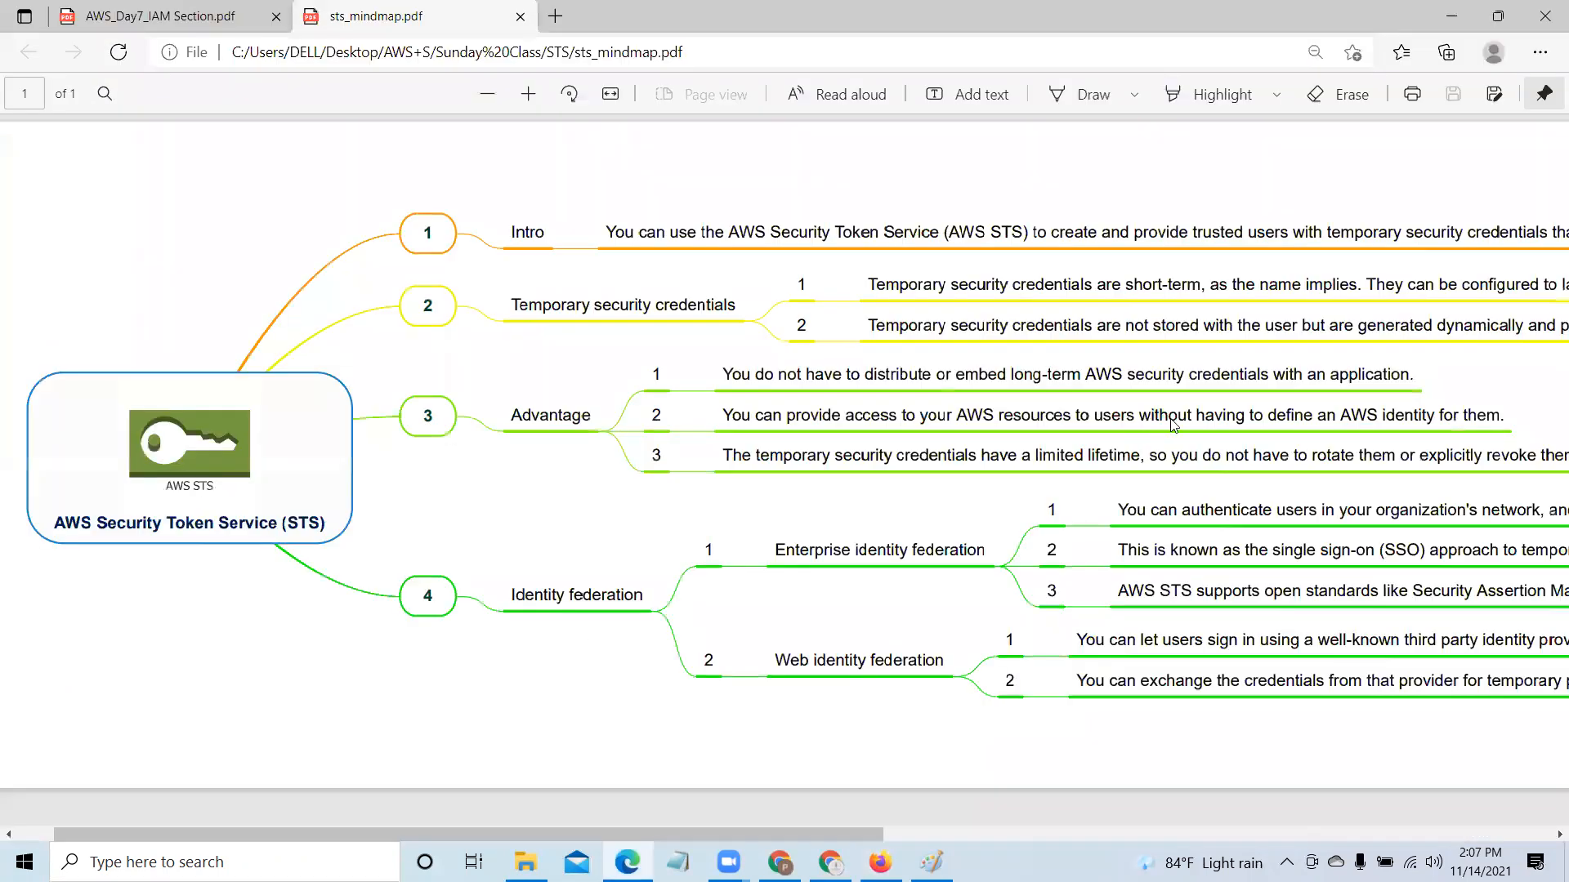
click(555, 17)
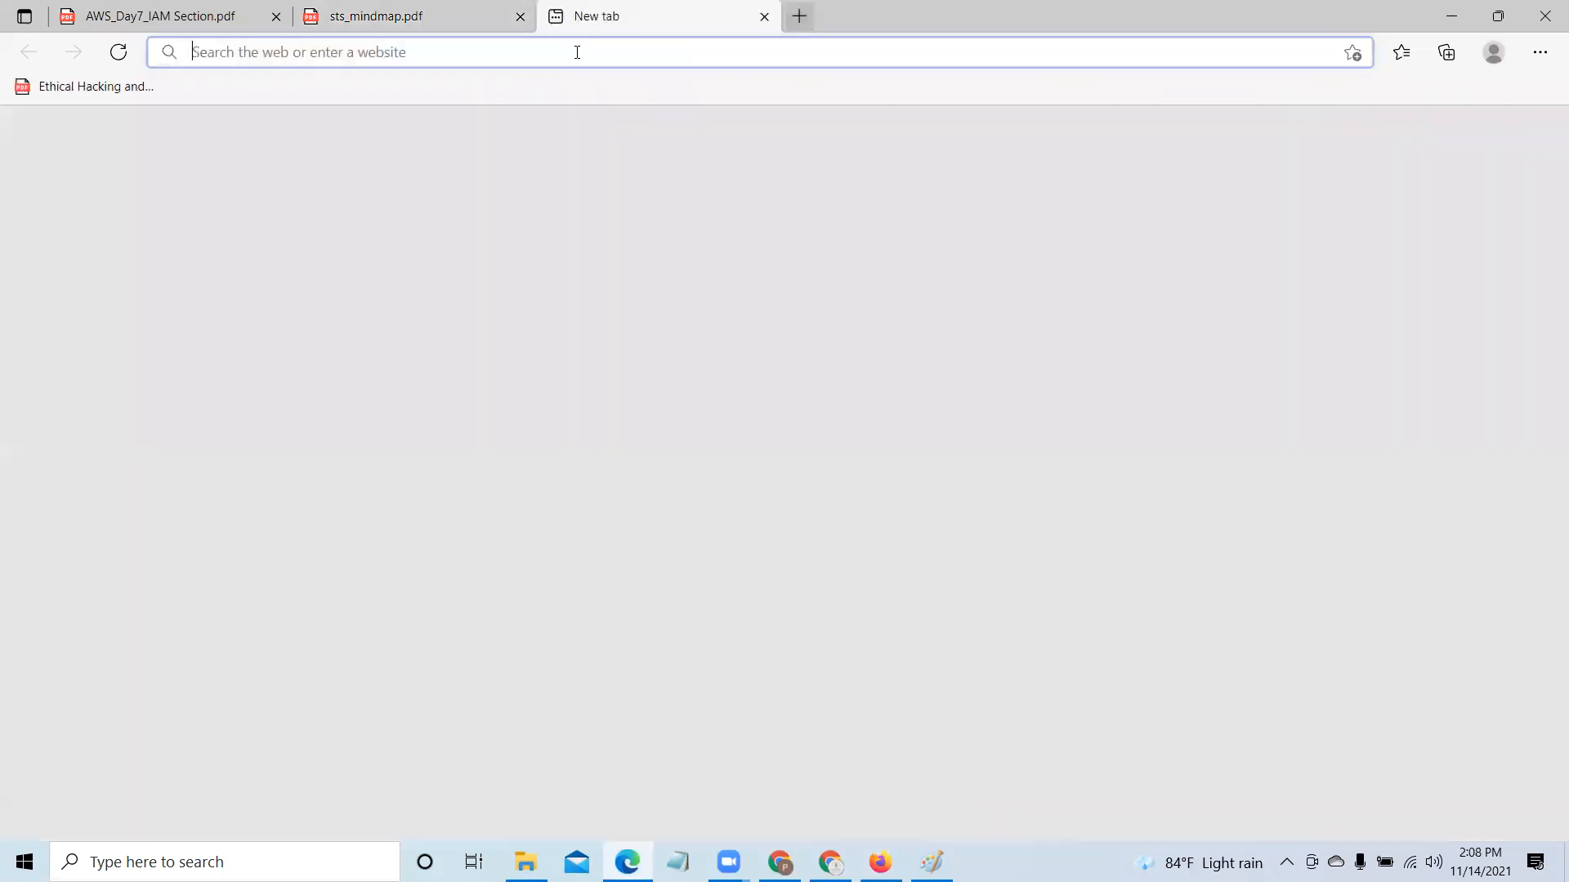
right_click(575, 52)
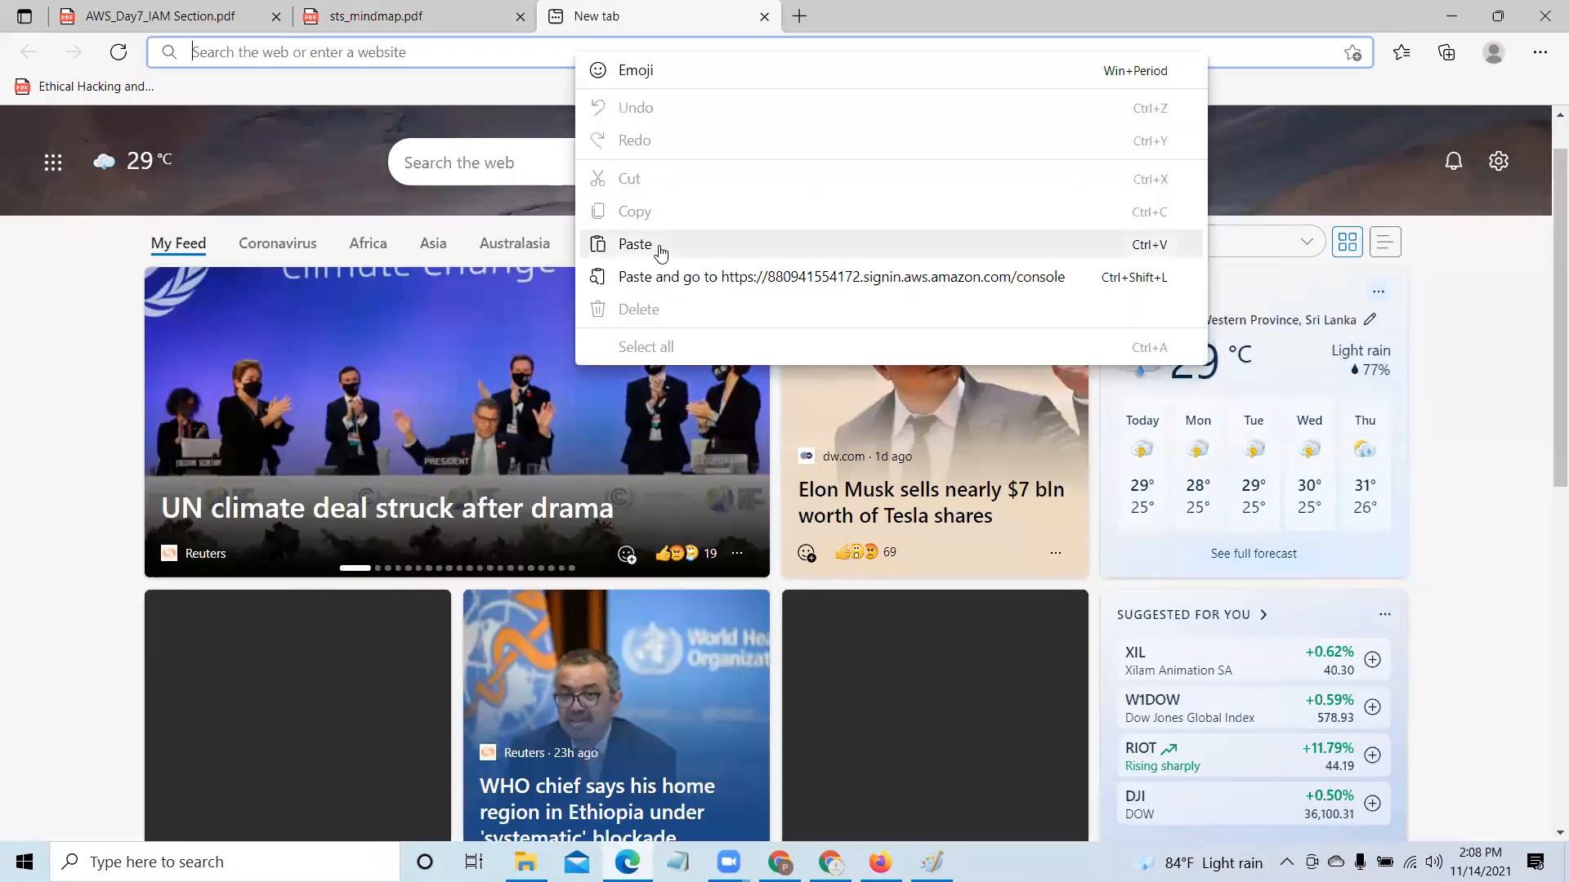
click(659, 245)
key(Return)
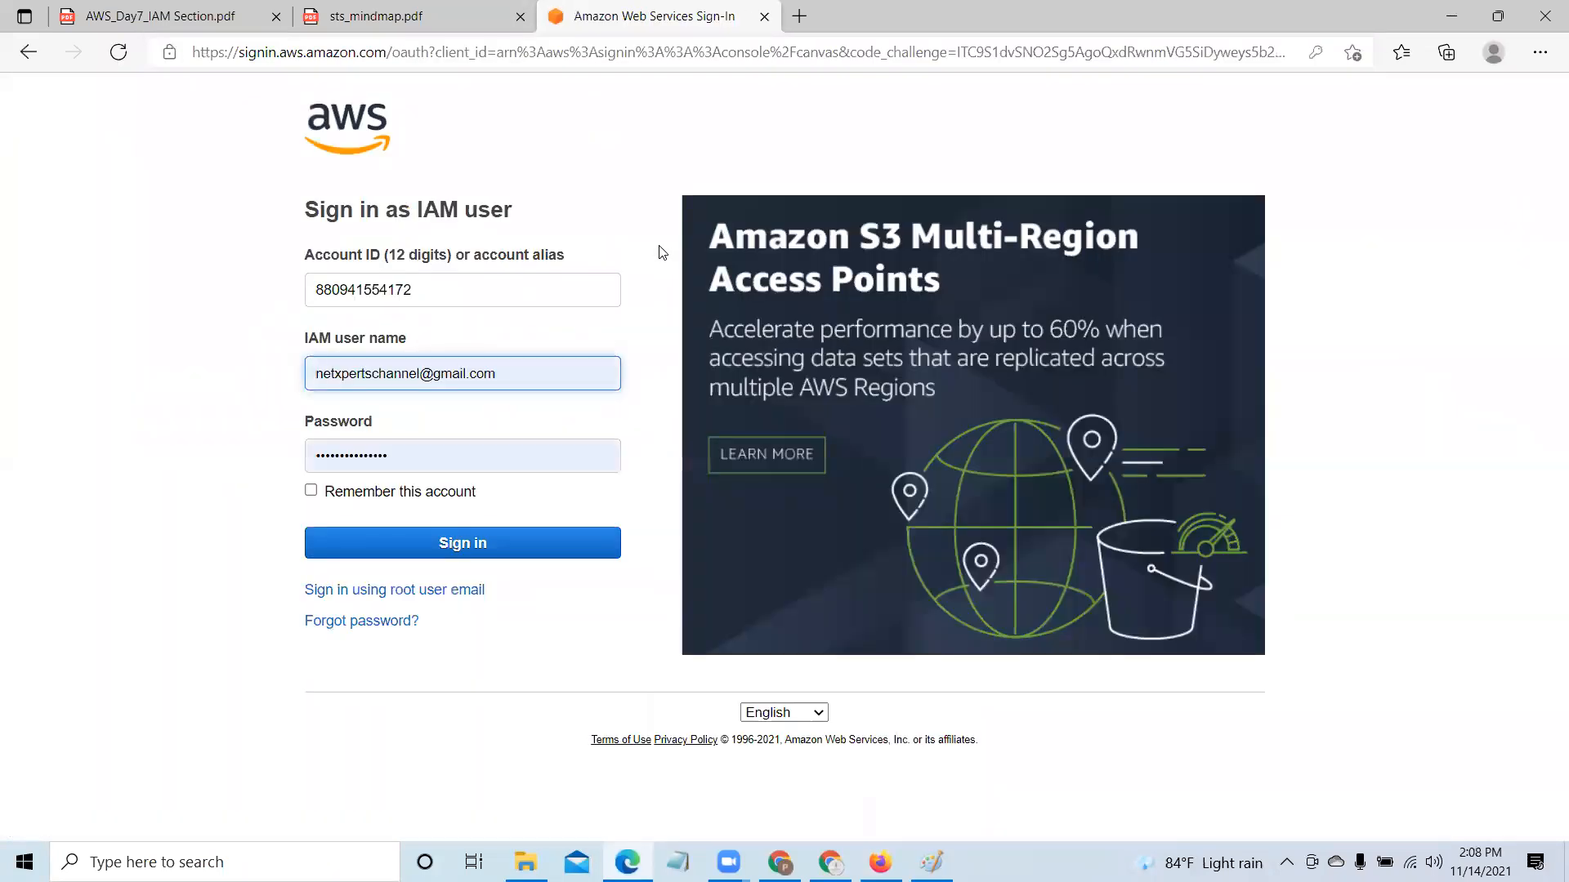
Step: Replace the prefilled IAM user name with demouser
click(515, 375)
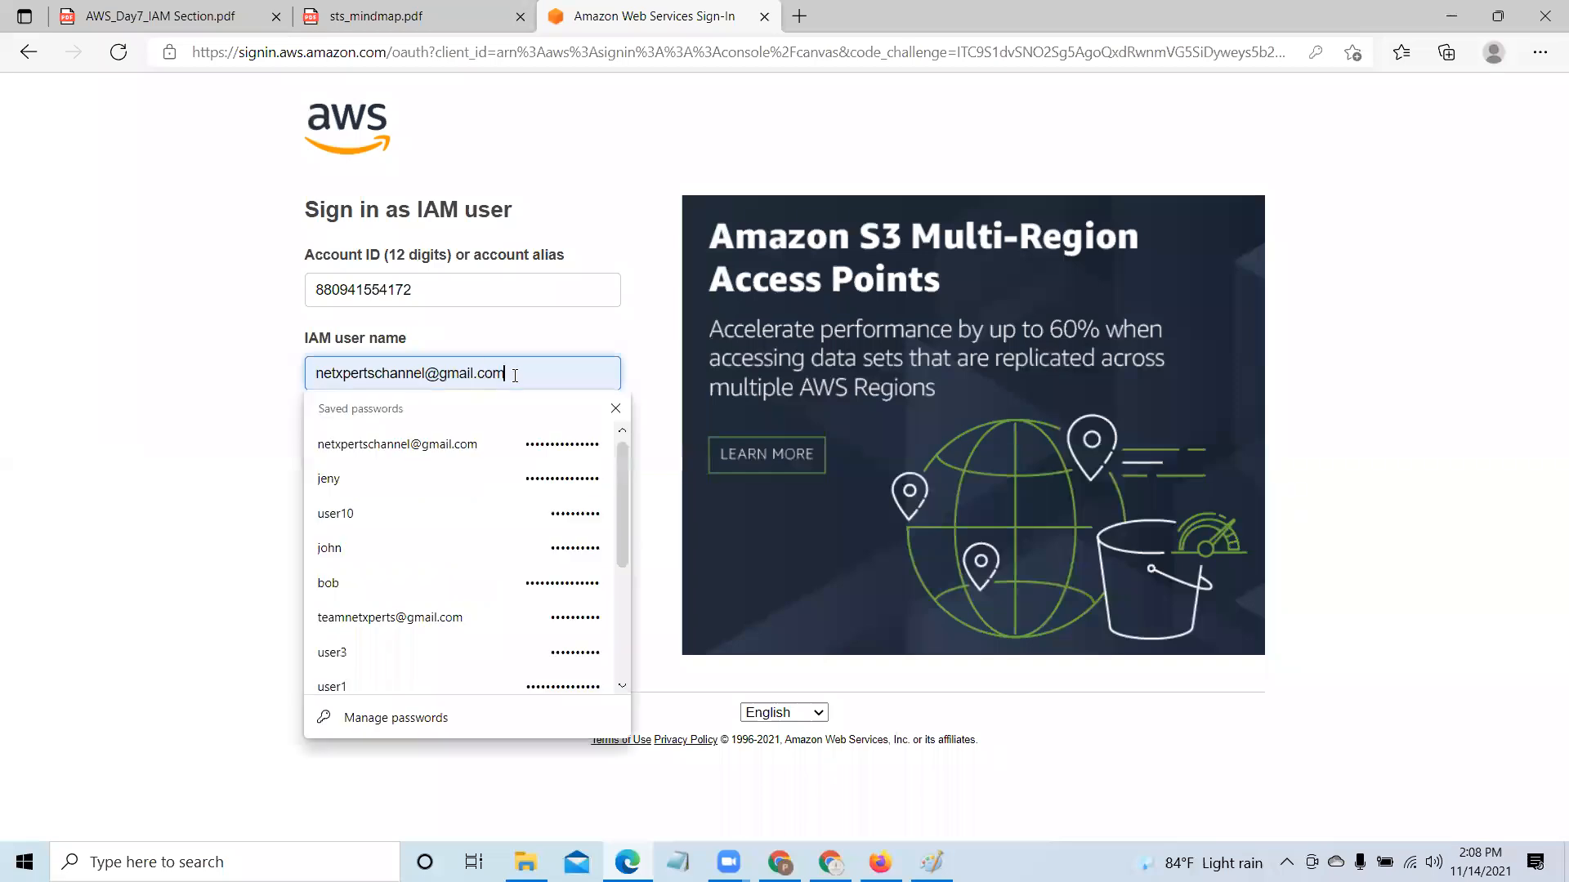
key(BackSpace)
key(BackSpace)
key(BackSpace)
key(BackSpace)
key(BackSpace)
key(BackSpace)
key(BackSpace)
key(BackSpace)
key(BackSpace)
key(BackSpace)
key(BackSpace)
key(BackSpace)
key(BackSpace)
key(BackSpace)
key(BackSpace)
key(BackSpace)
key(BackSpace)
key(BackSpace)
key(BackSpace)
key(BackSpace)
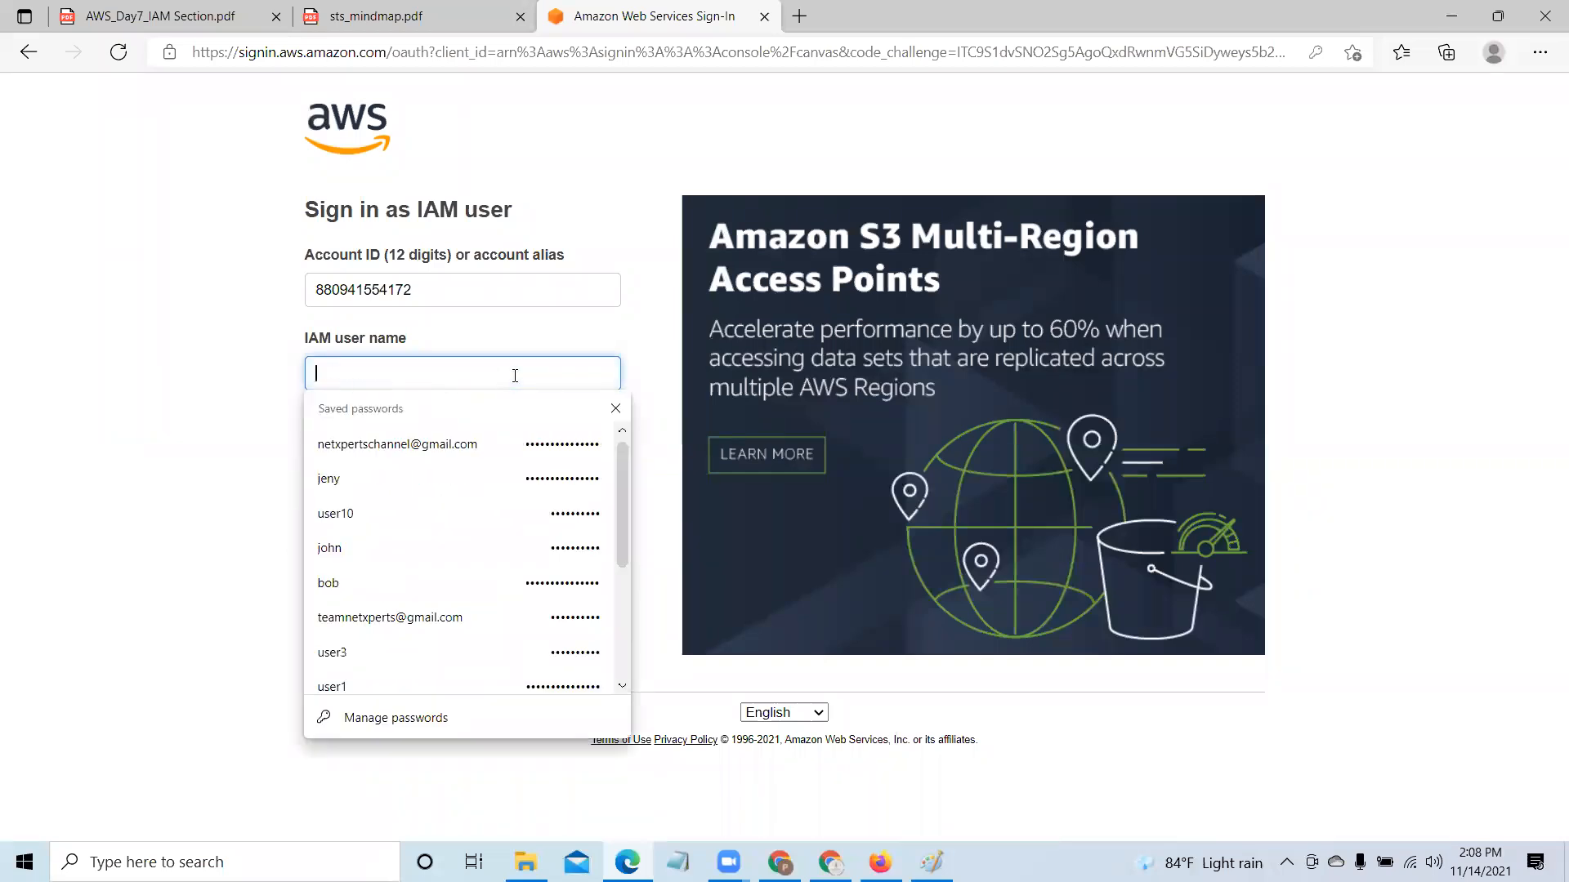
text(user)
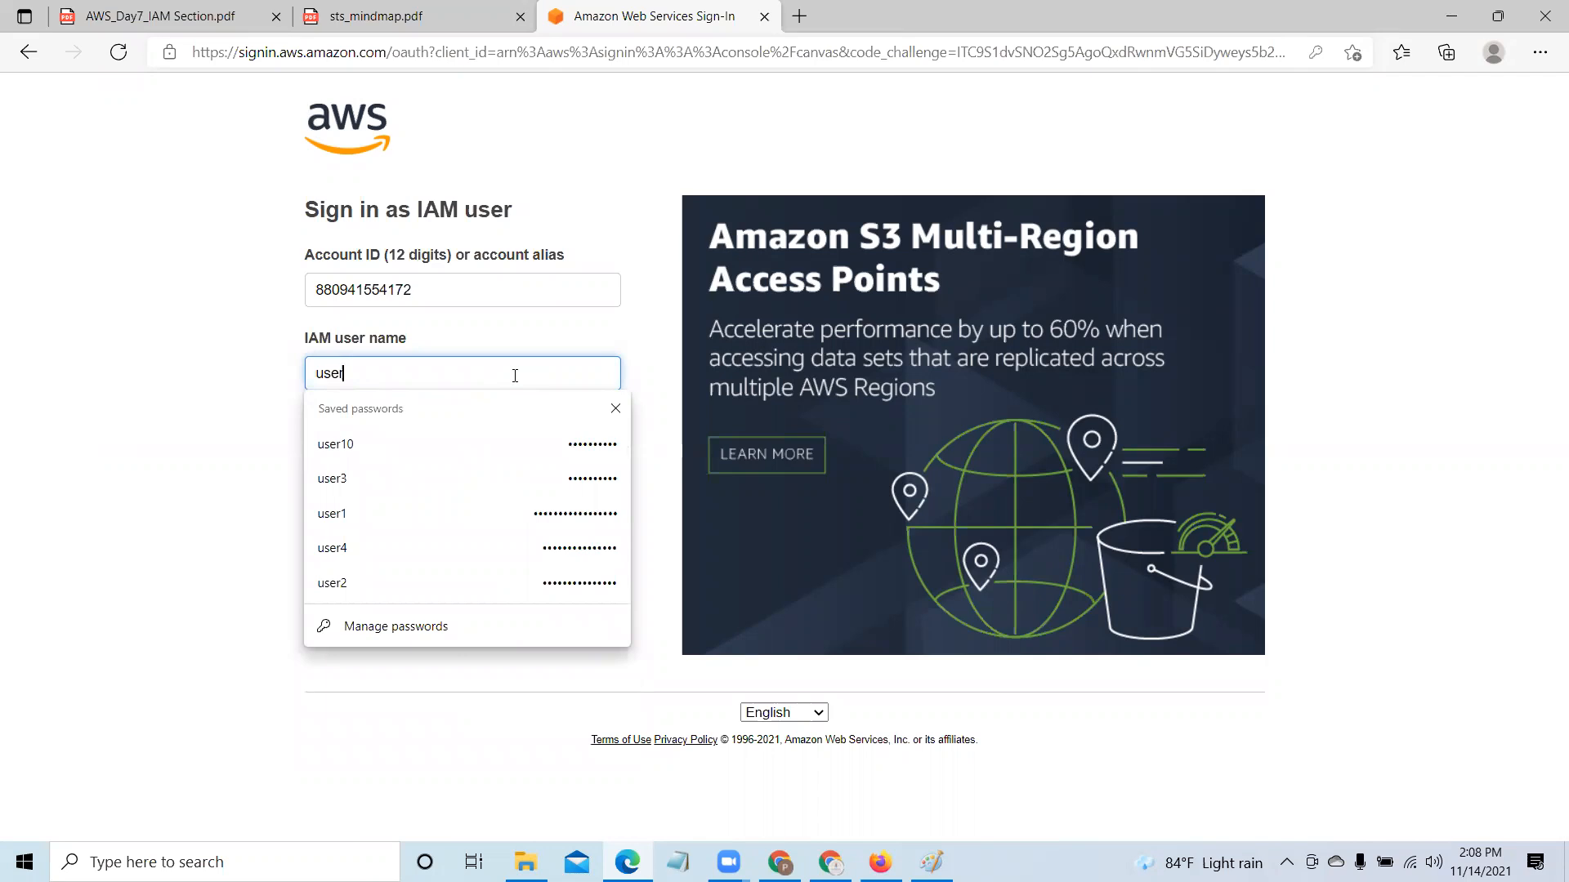
text(1)
key(BackSpace)
key(BackSpace)
key(BackSpace)
key(BackSpace)
text(demouser)
click(635, 335)
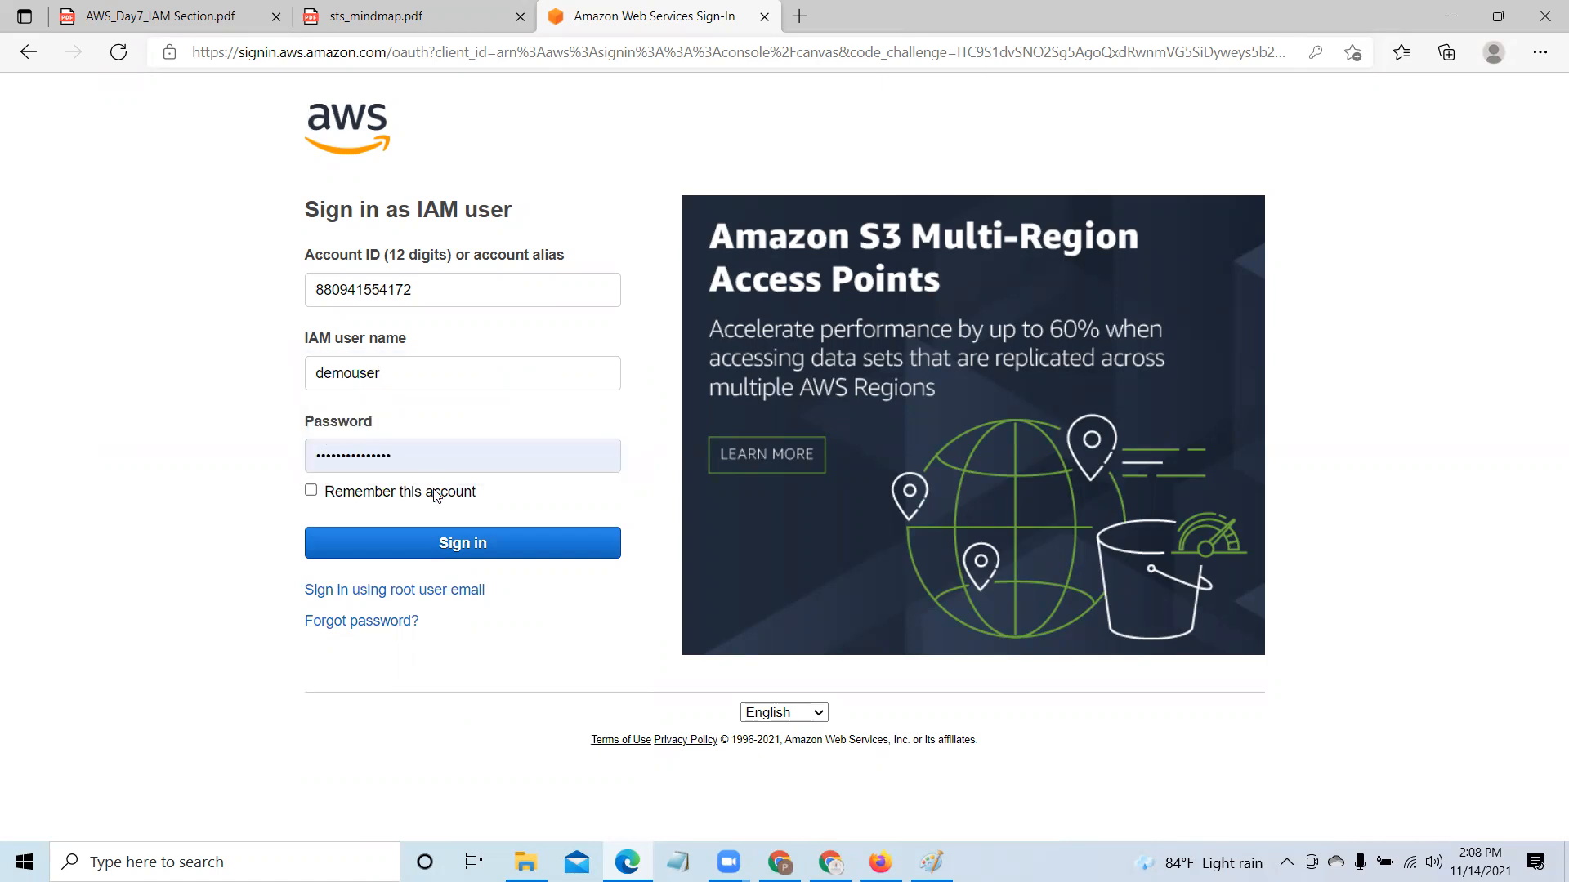
Step: Replace the prefilled password with demouser's account password, sign in, and dismiss the browser's offer to save it
click(435, 454)
key(BackSpace)
key(BackSpace)
key(BackSpace)
key(BackSpace)
key(BackSpace)
key(BackSpace)
key(BackSpace)
key(BackSpace)
key(BackSpace)
key(BackSpace)
key(BackSpace)
key(BackSpace)
key(BackSpace)
key(BackSpace)
key(BackSpace)
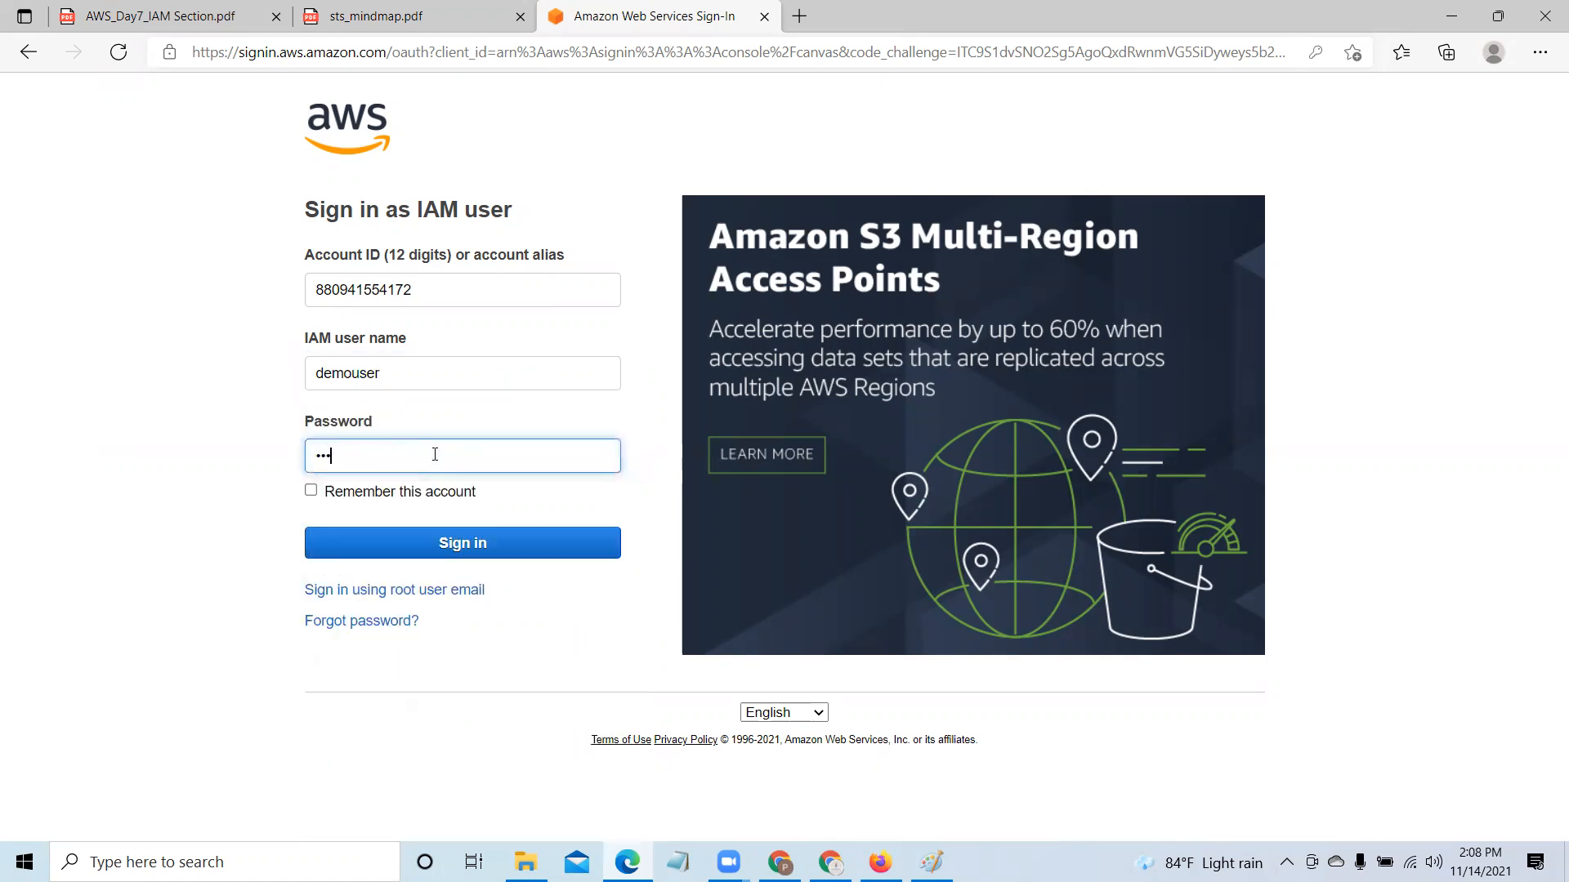
text(••)
key(Return)
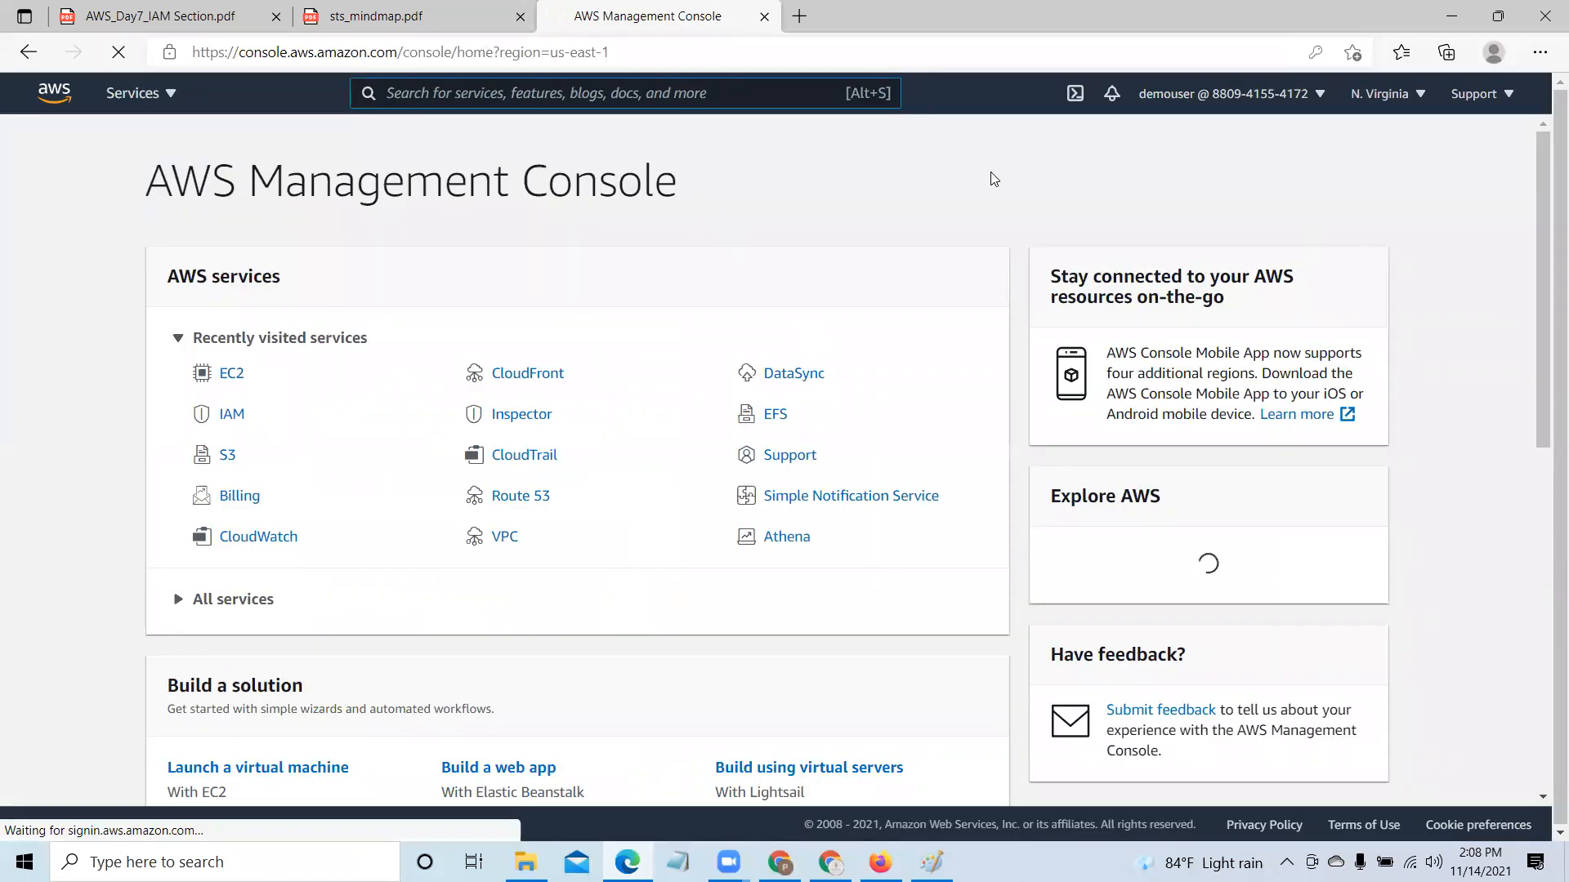
click(1173, 273)
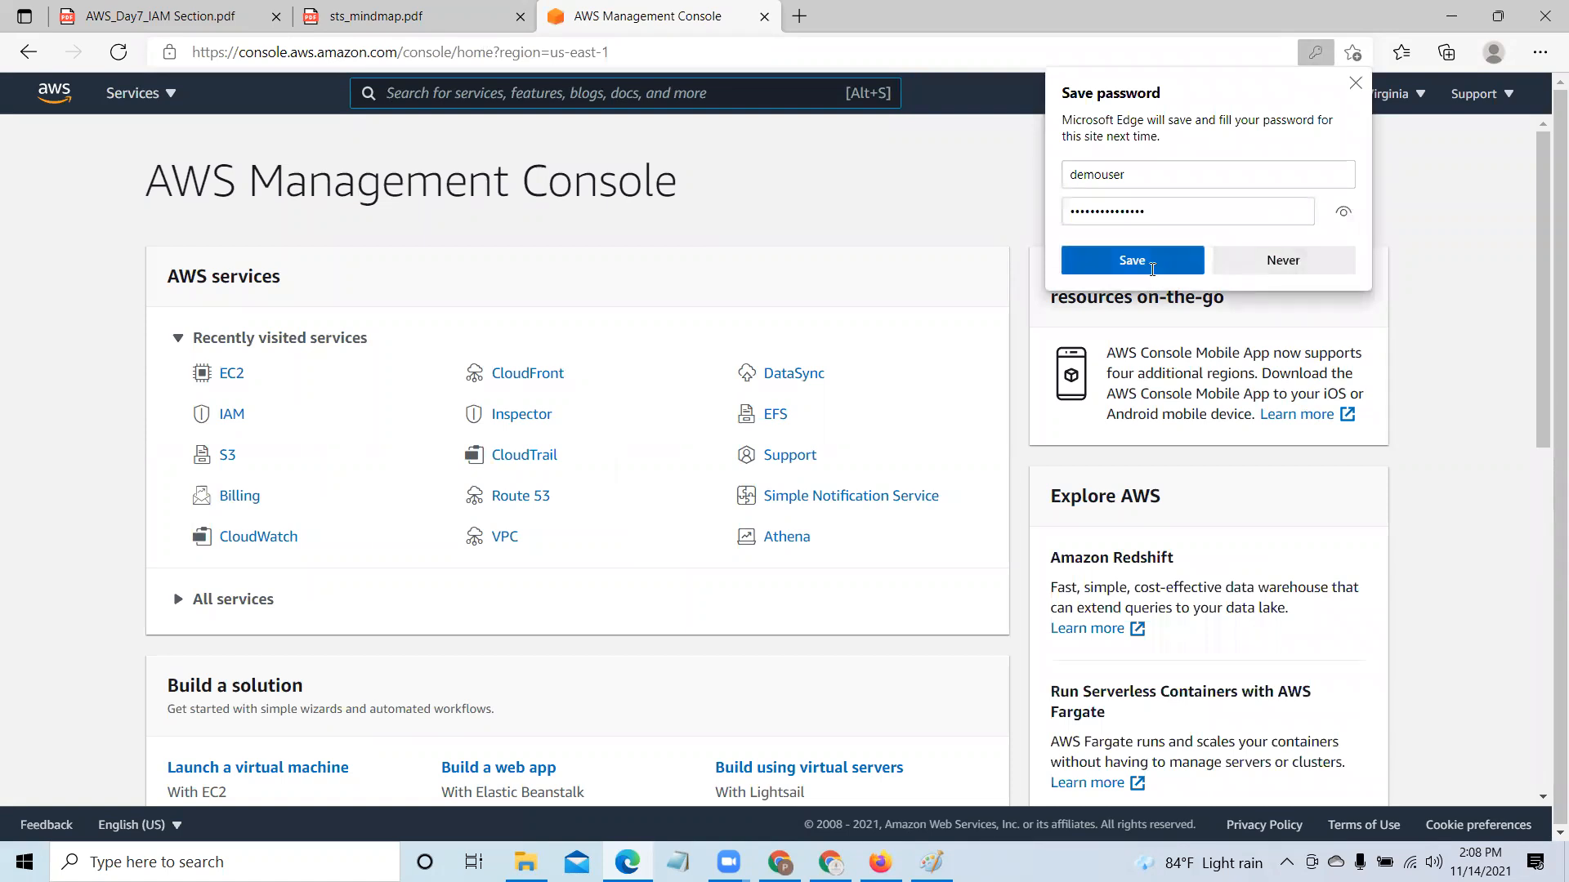
click(1356, 83)
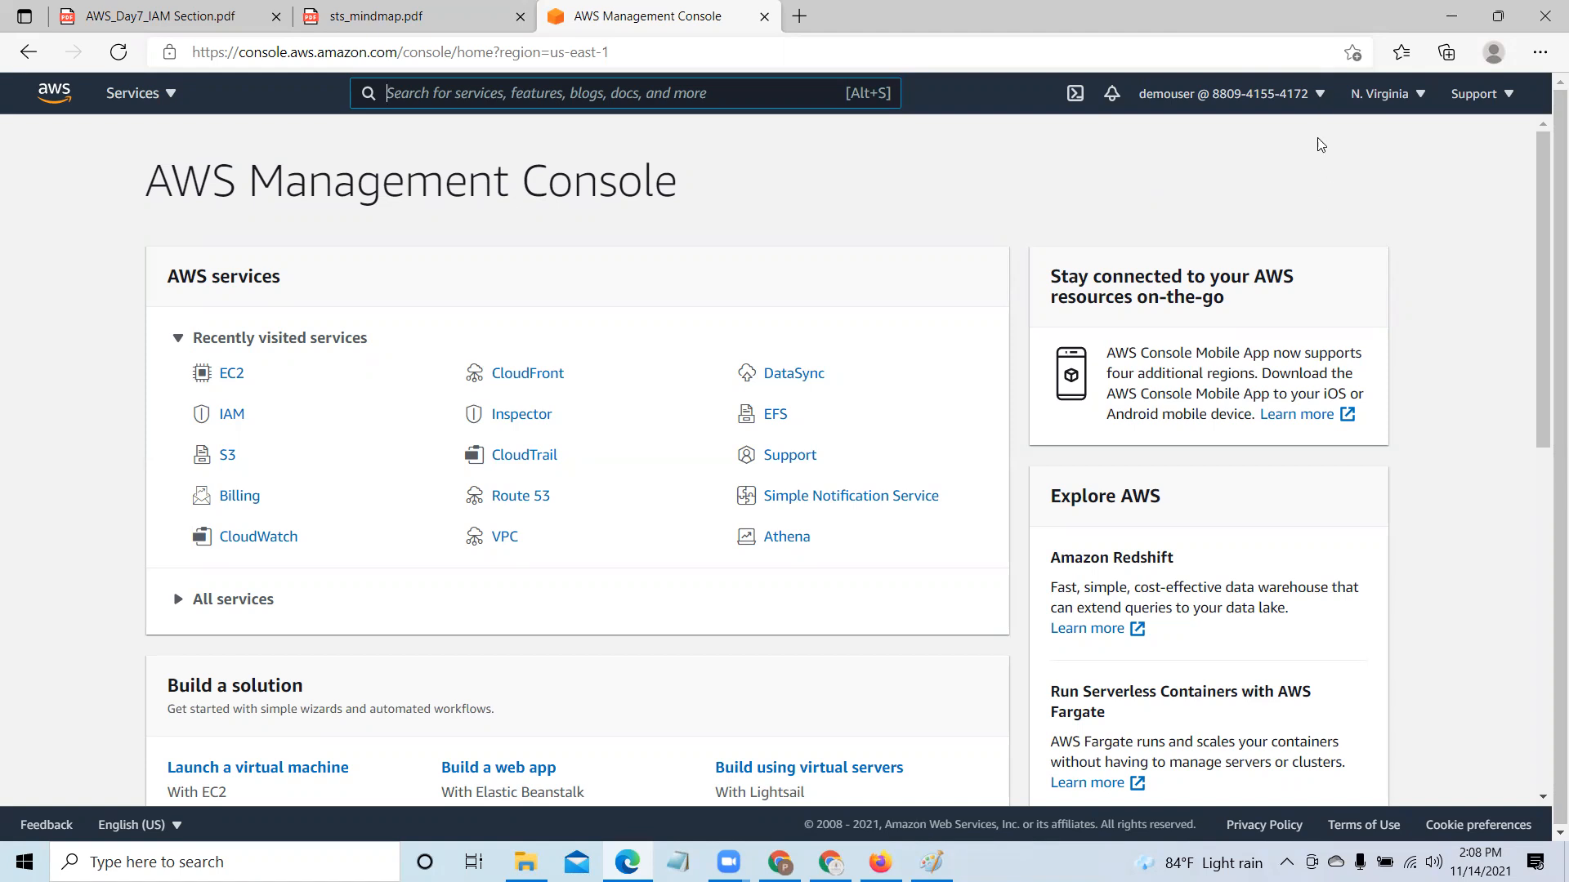
Step: Open the Switch Role form, and copy the account ID from the account details in Firefox
click(1319, 96)
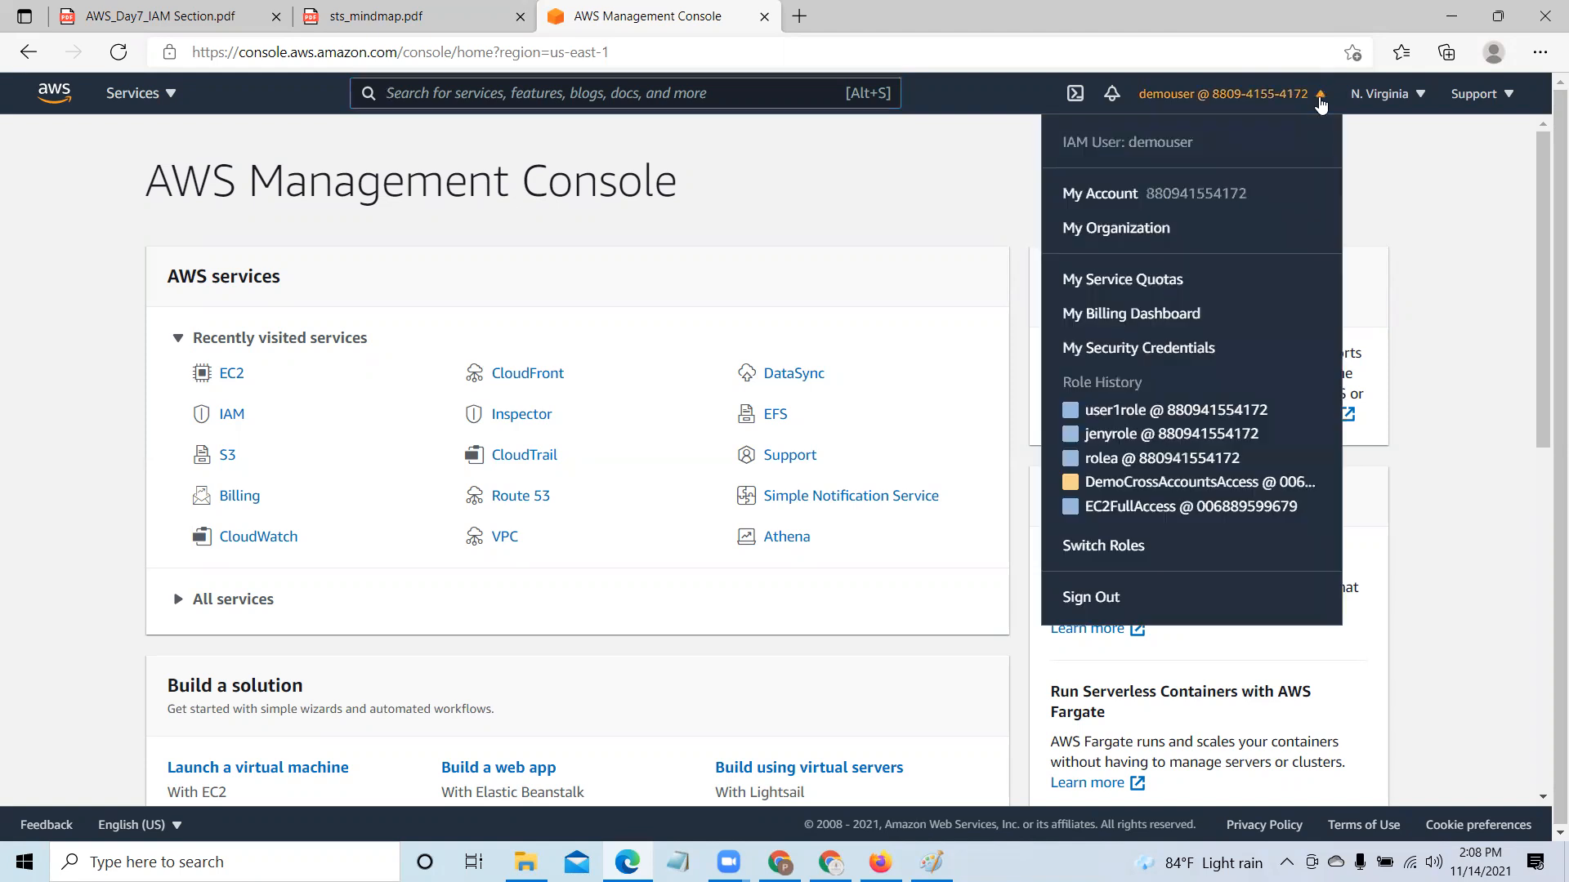
click(1126, 546)
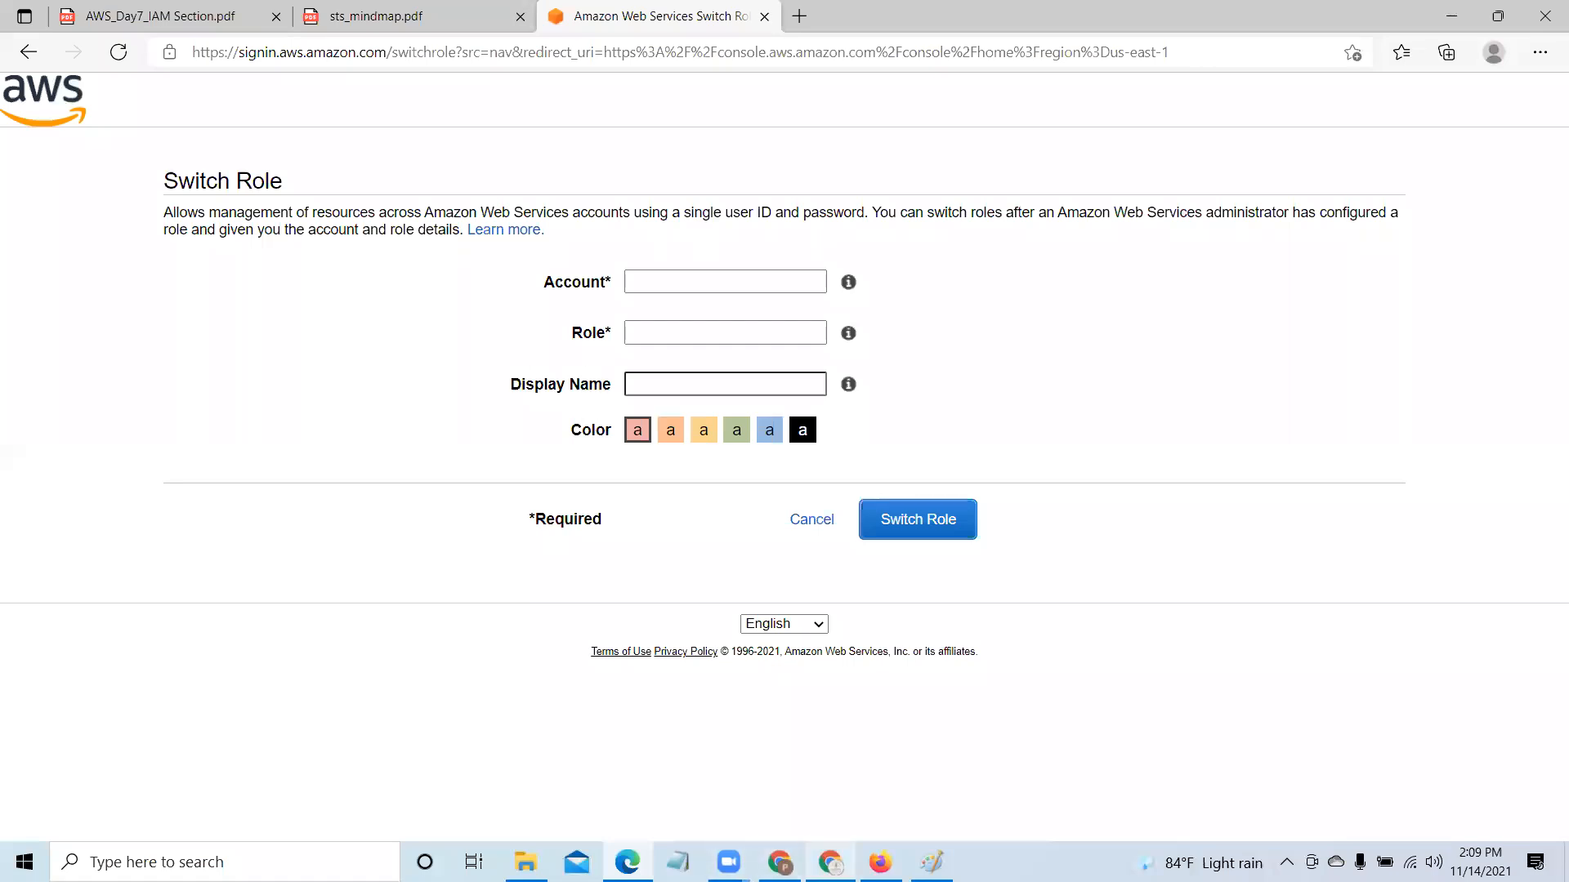
mouse_move(830, 862)
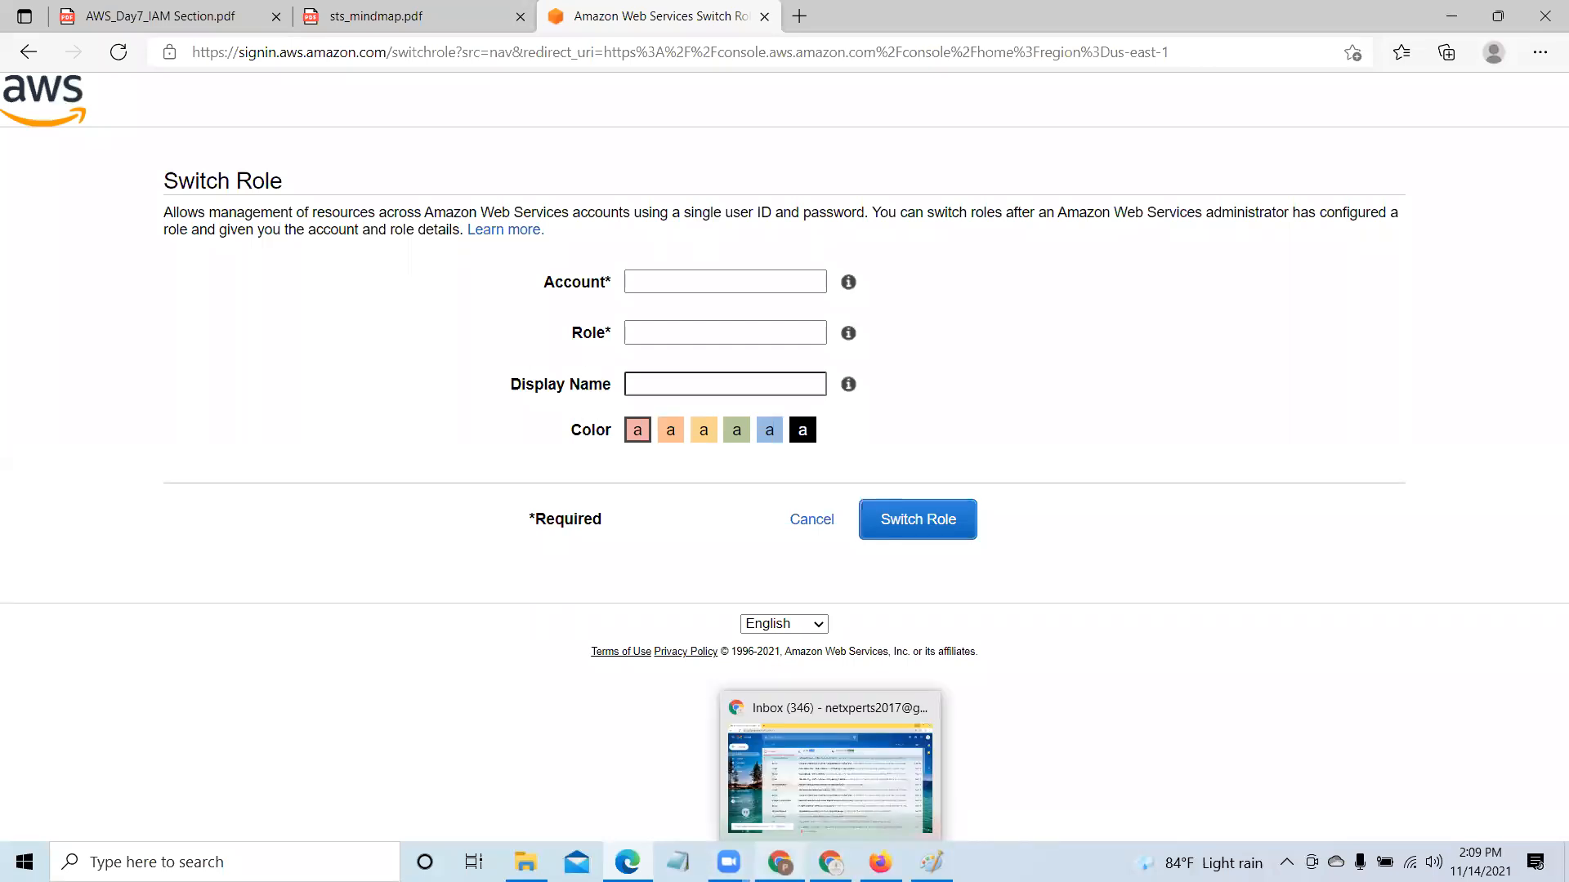
mouse_move(880, 862)
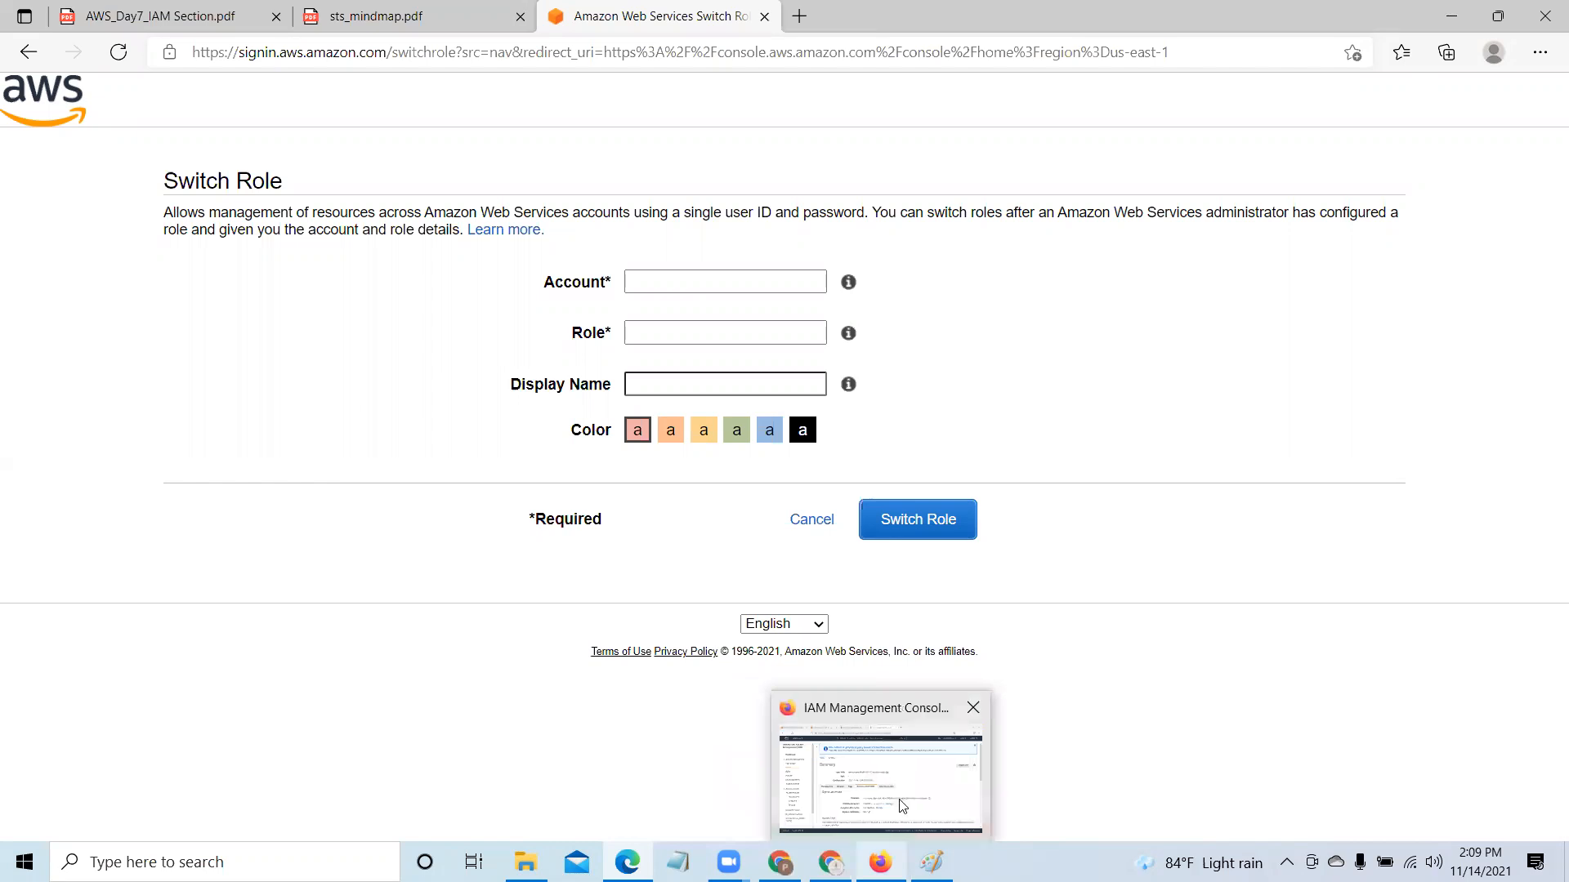
click(880, 780)
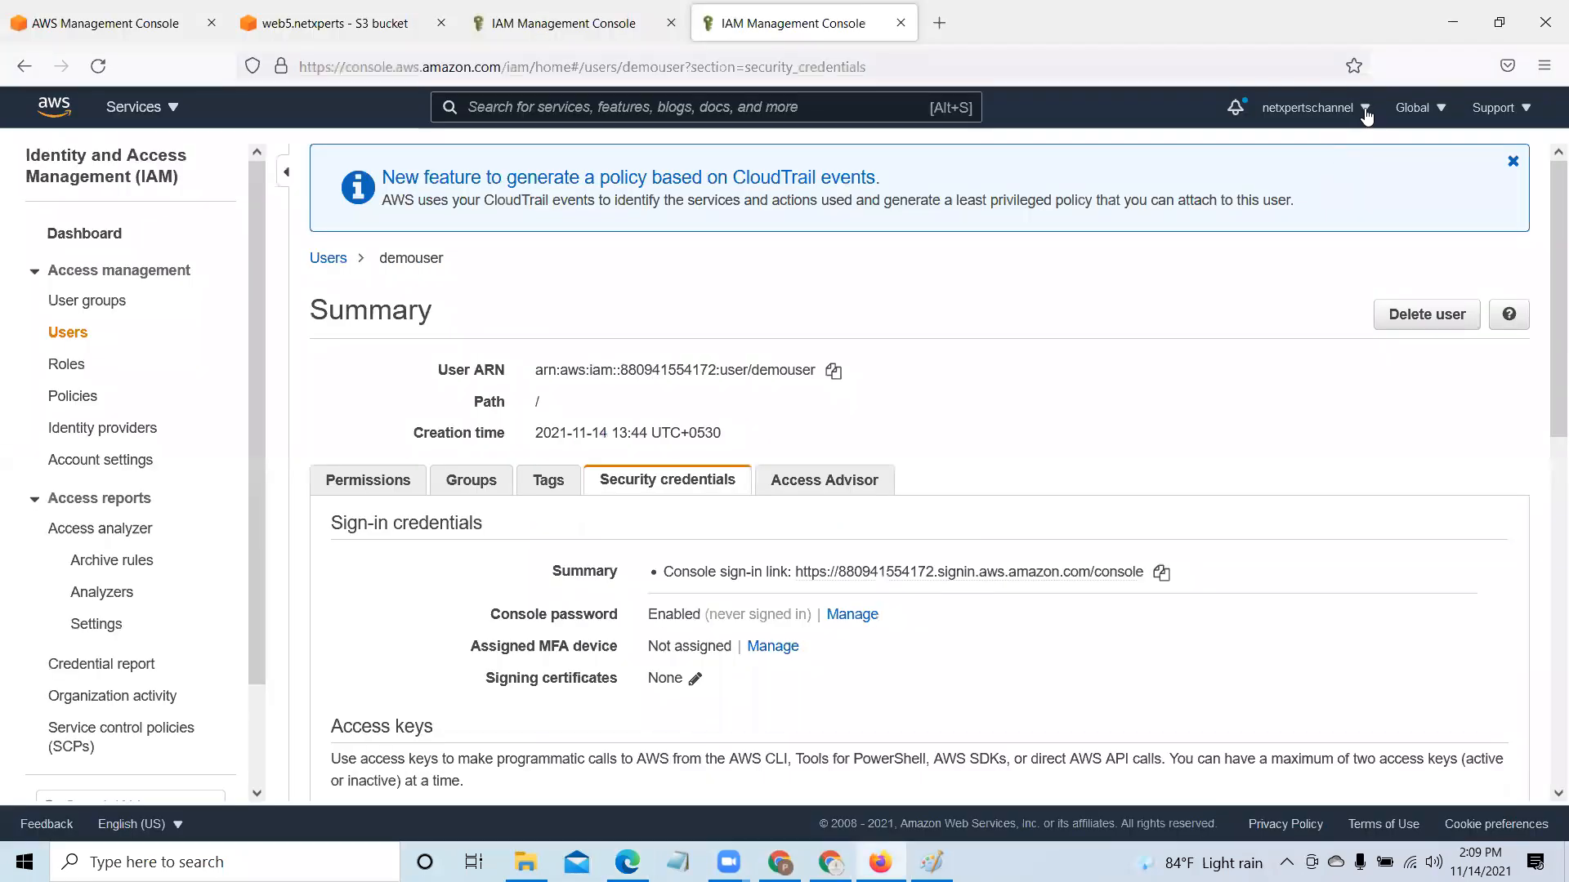
click(1311, 107)
double_click(1299, 155)
right_click(1317, 153)
click(1339, 168)
Step: Return to Edge and paste the copied account ID as the account in the Switch Role form
key(alt+Tab)
click(675, 282)
right_click(675, 278)
click(737, 468)
Step: Switch to Firefox and copy the role name S3AccessRole from the IAM roles list
click(658, 330)
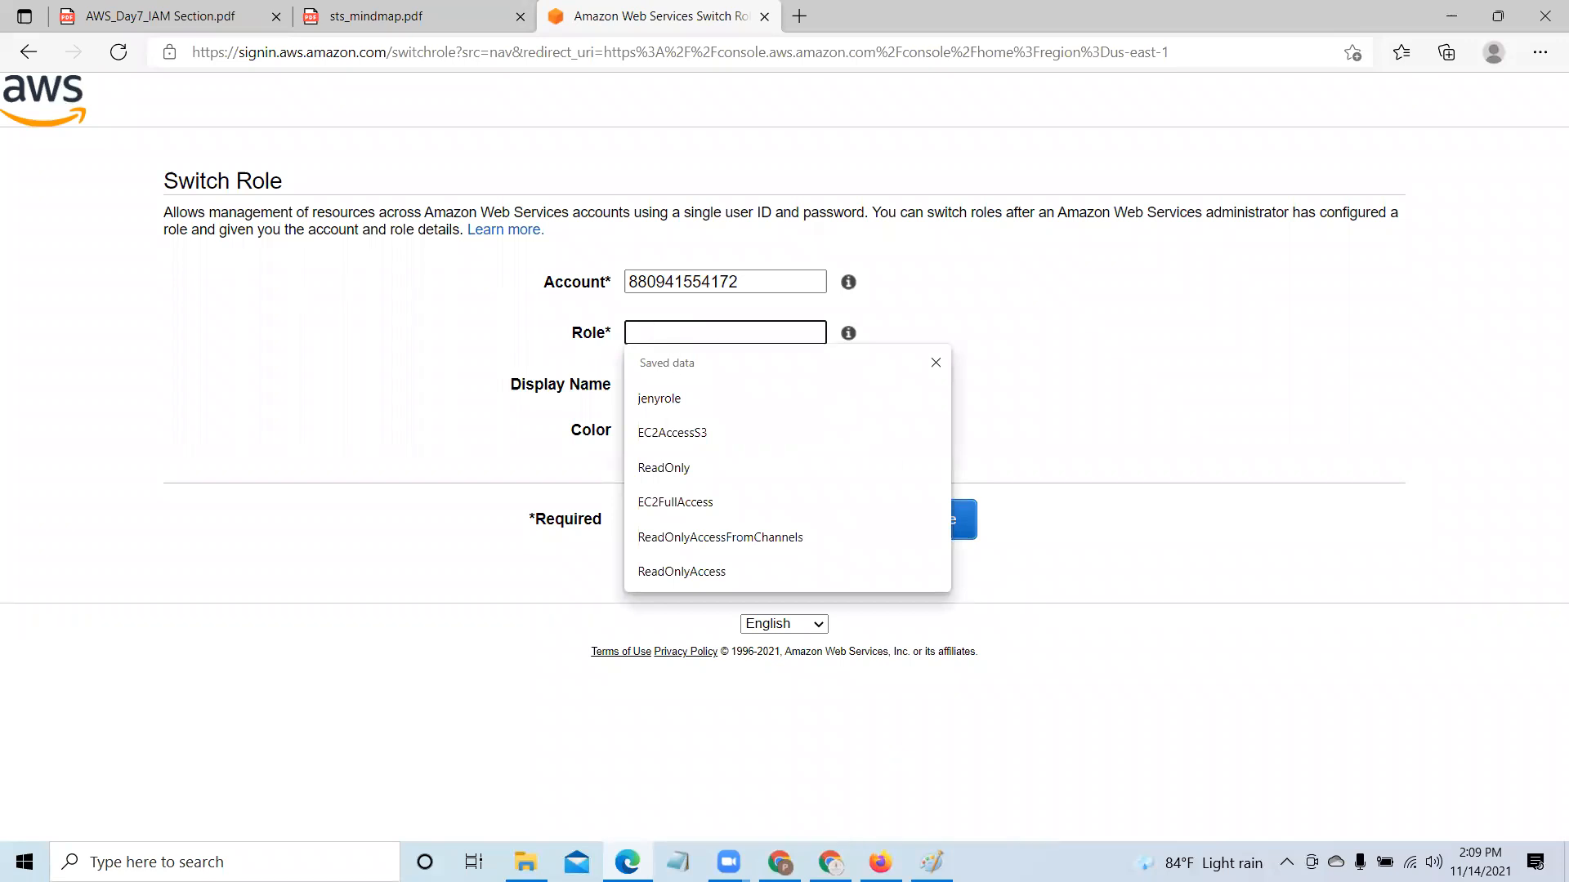
key(alt+Tab)
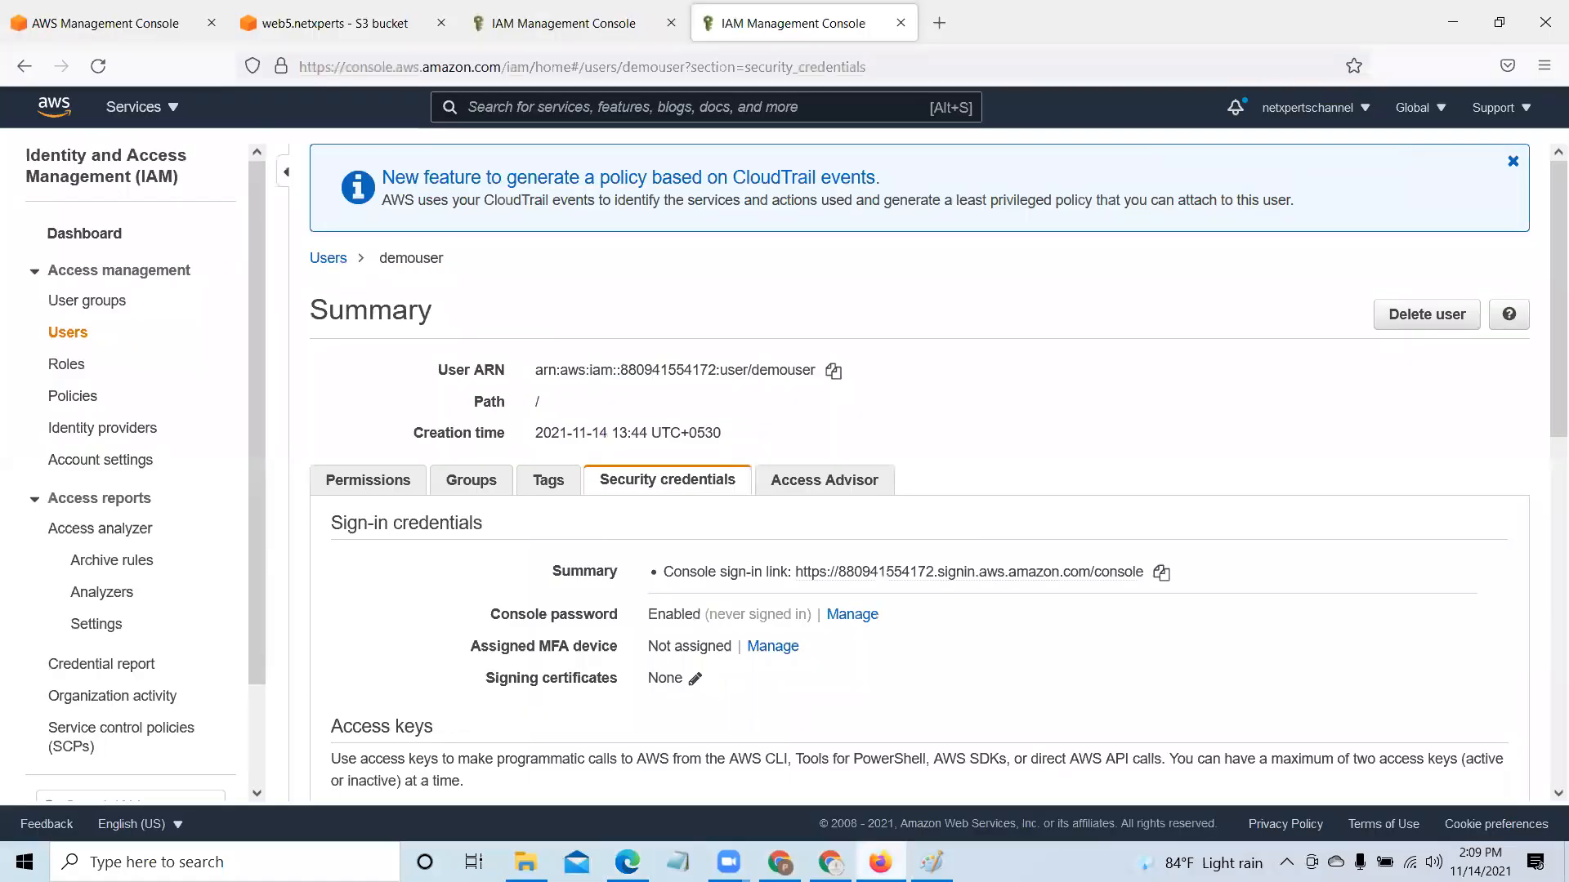
click(65, 364)
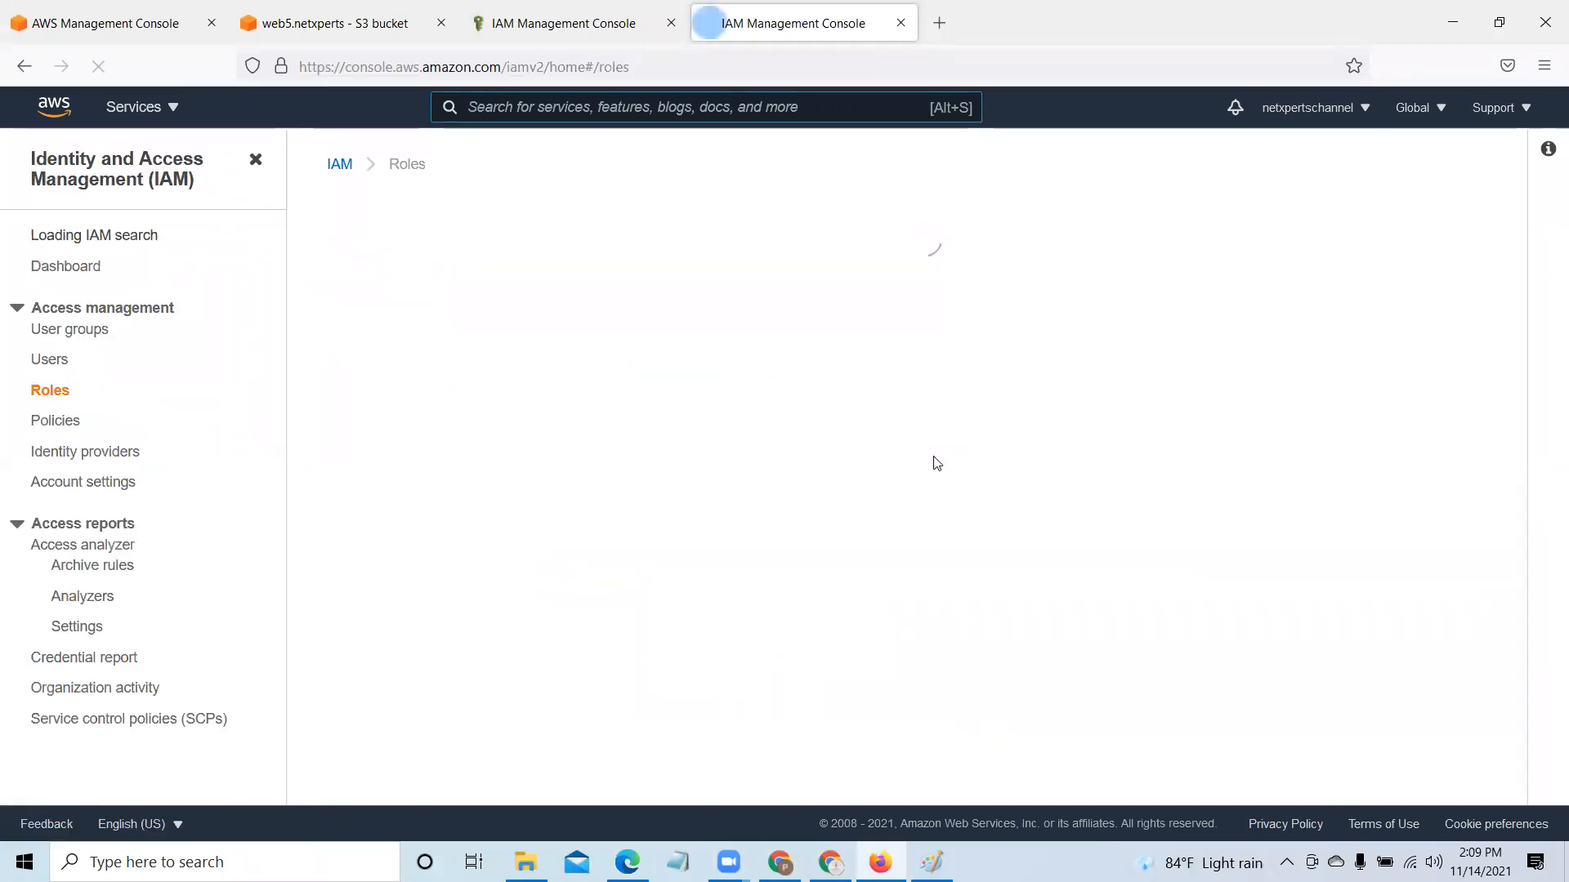
scroll(755, 556, down, 2)
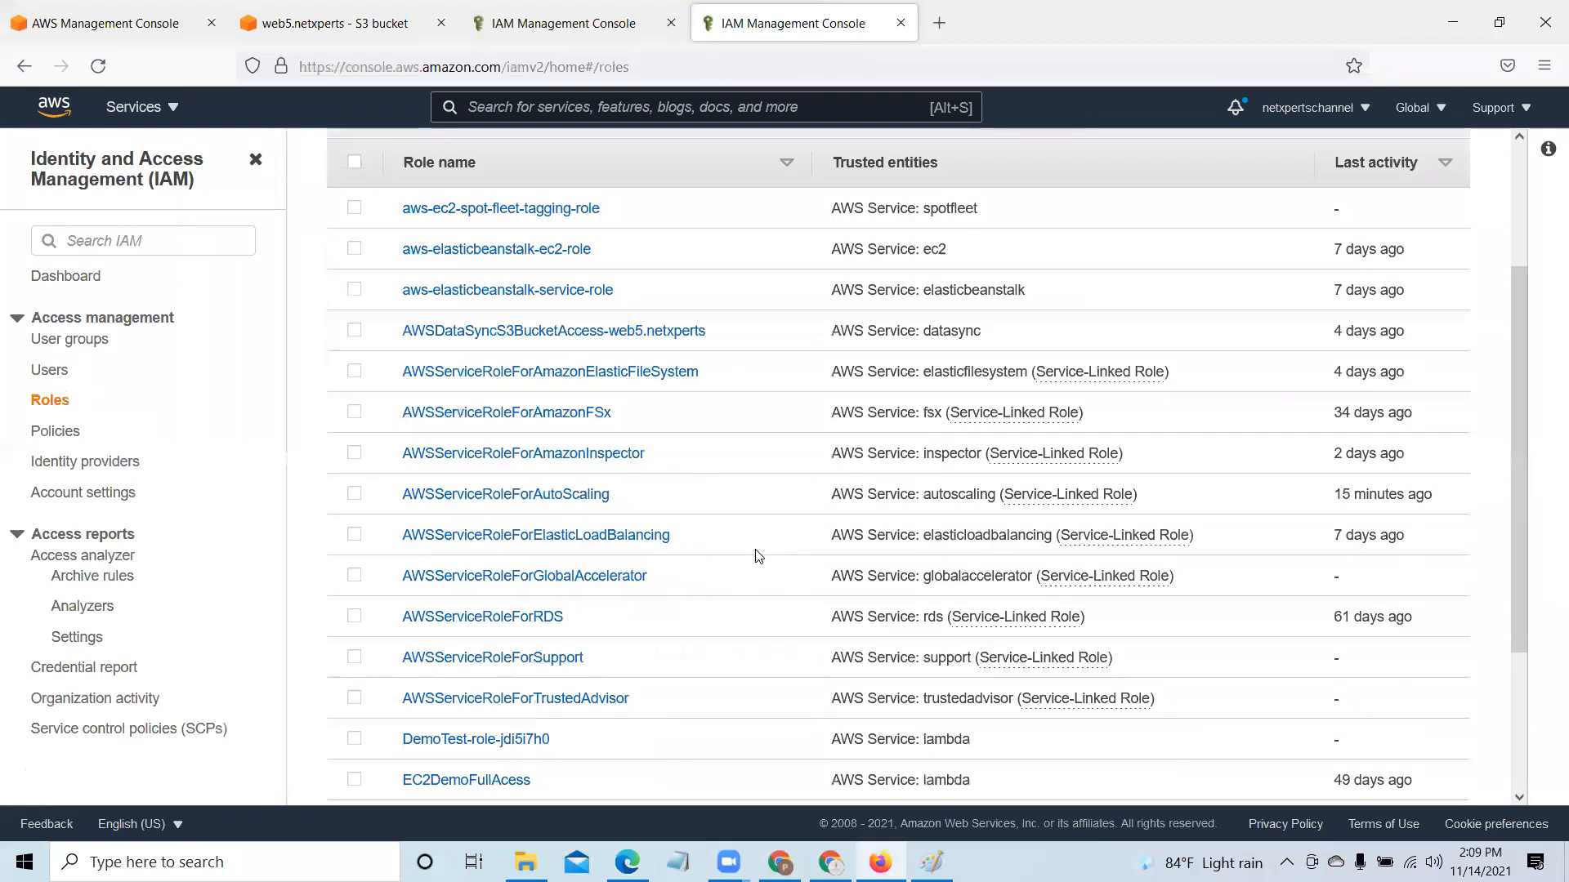
scroll(758, 555, down, 3)
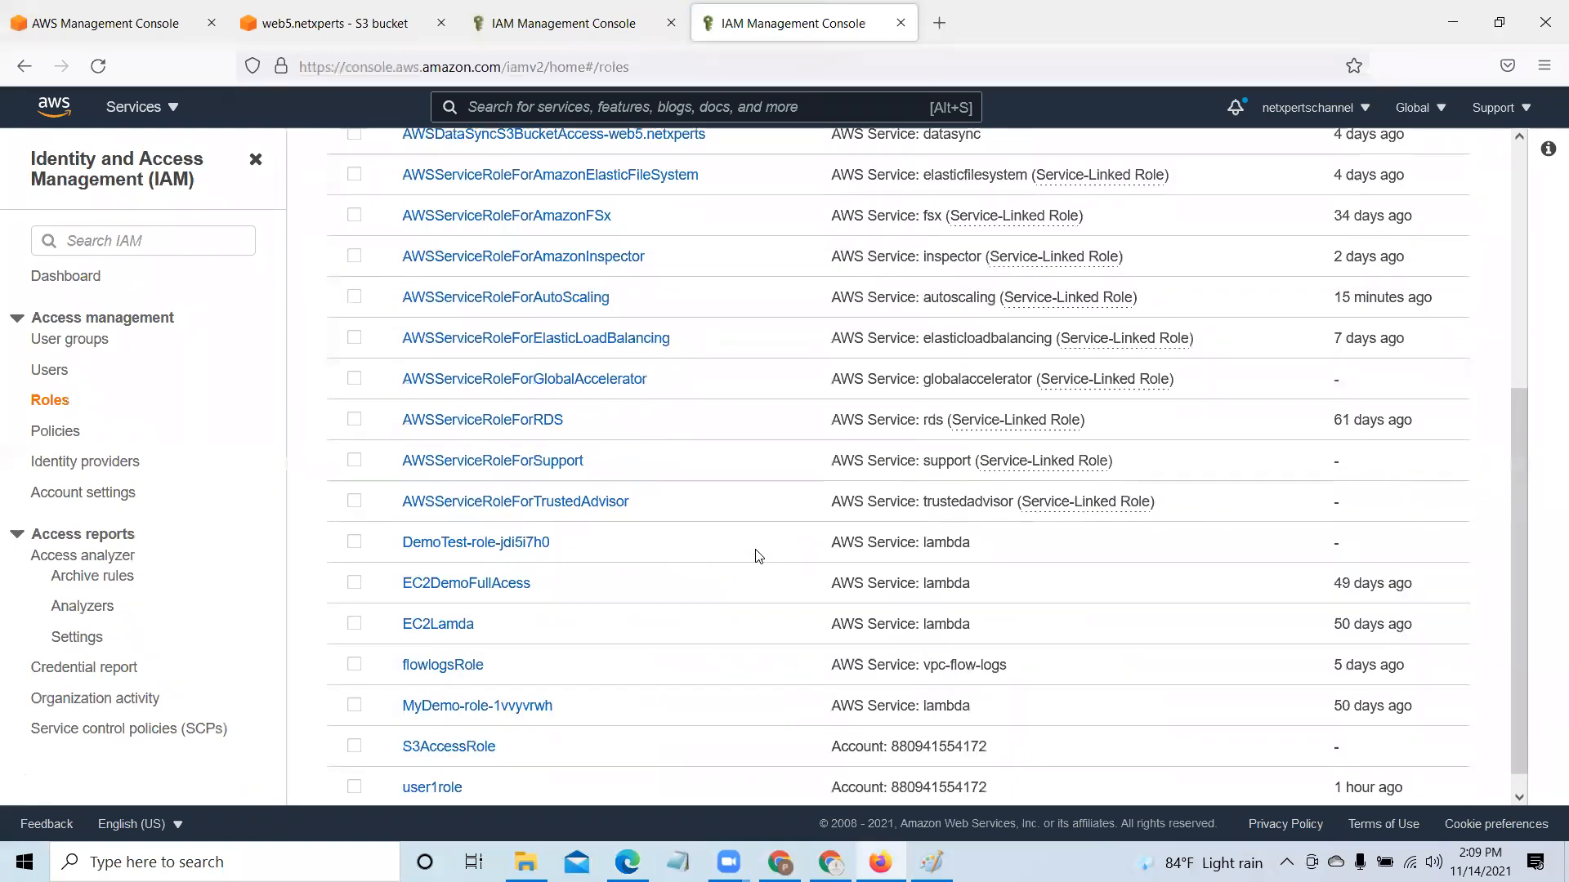
scroll(759, 556, down, 1)
double_click(444, 730)
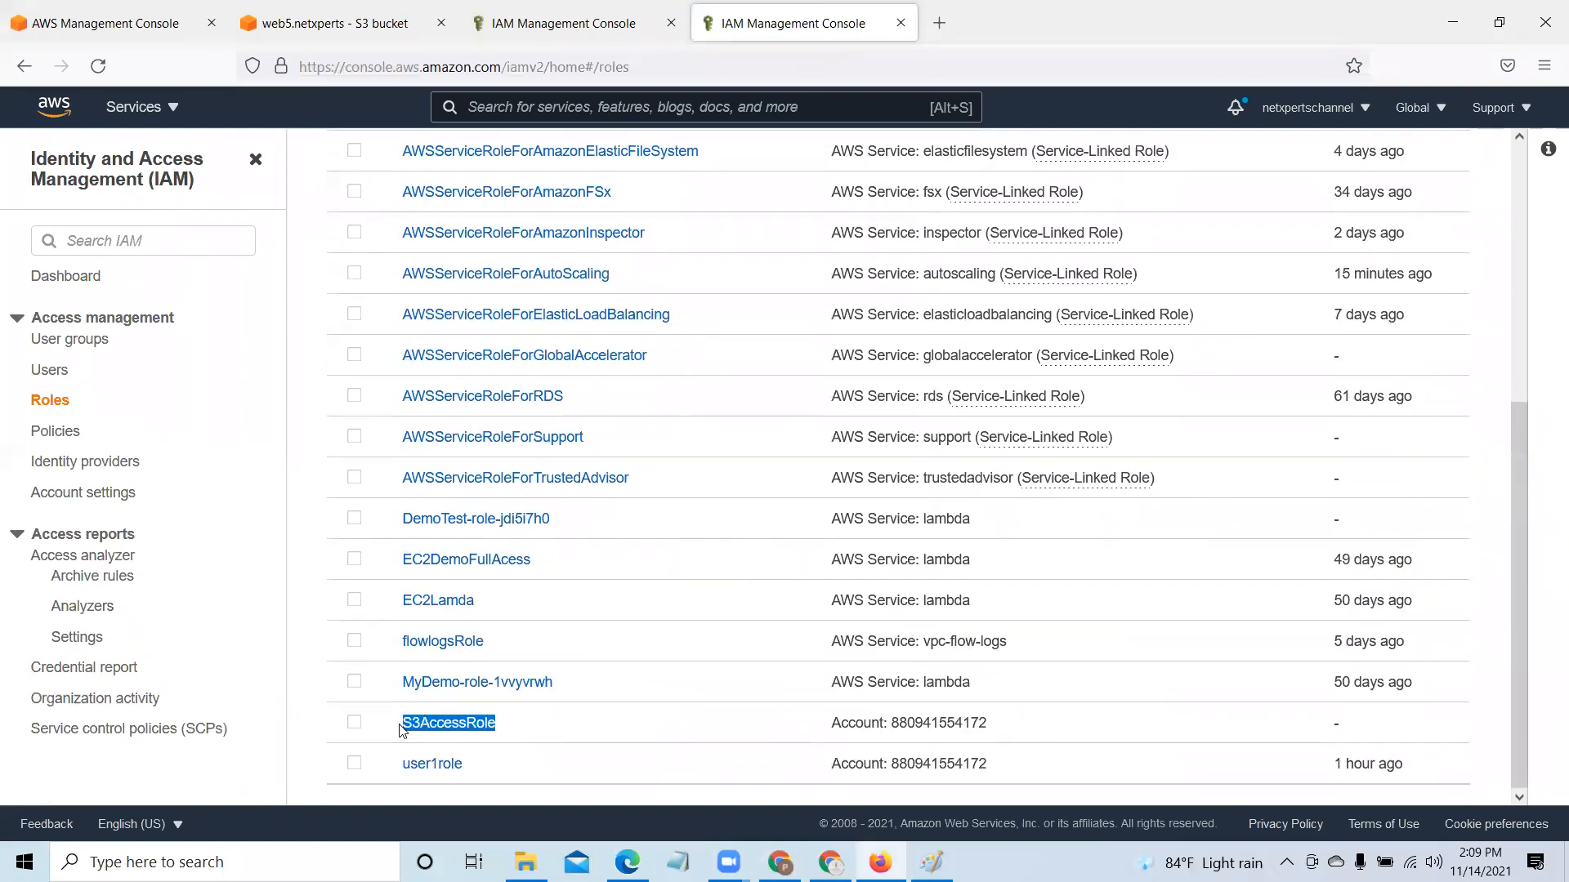
right_click(449, 722)
click(490, 569)
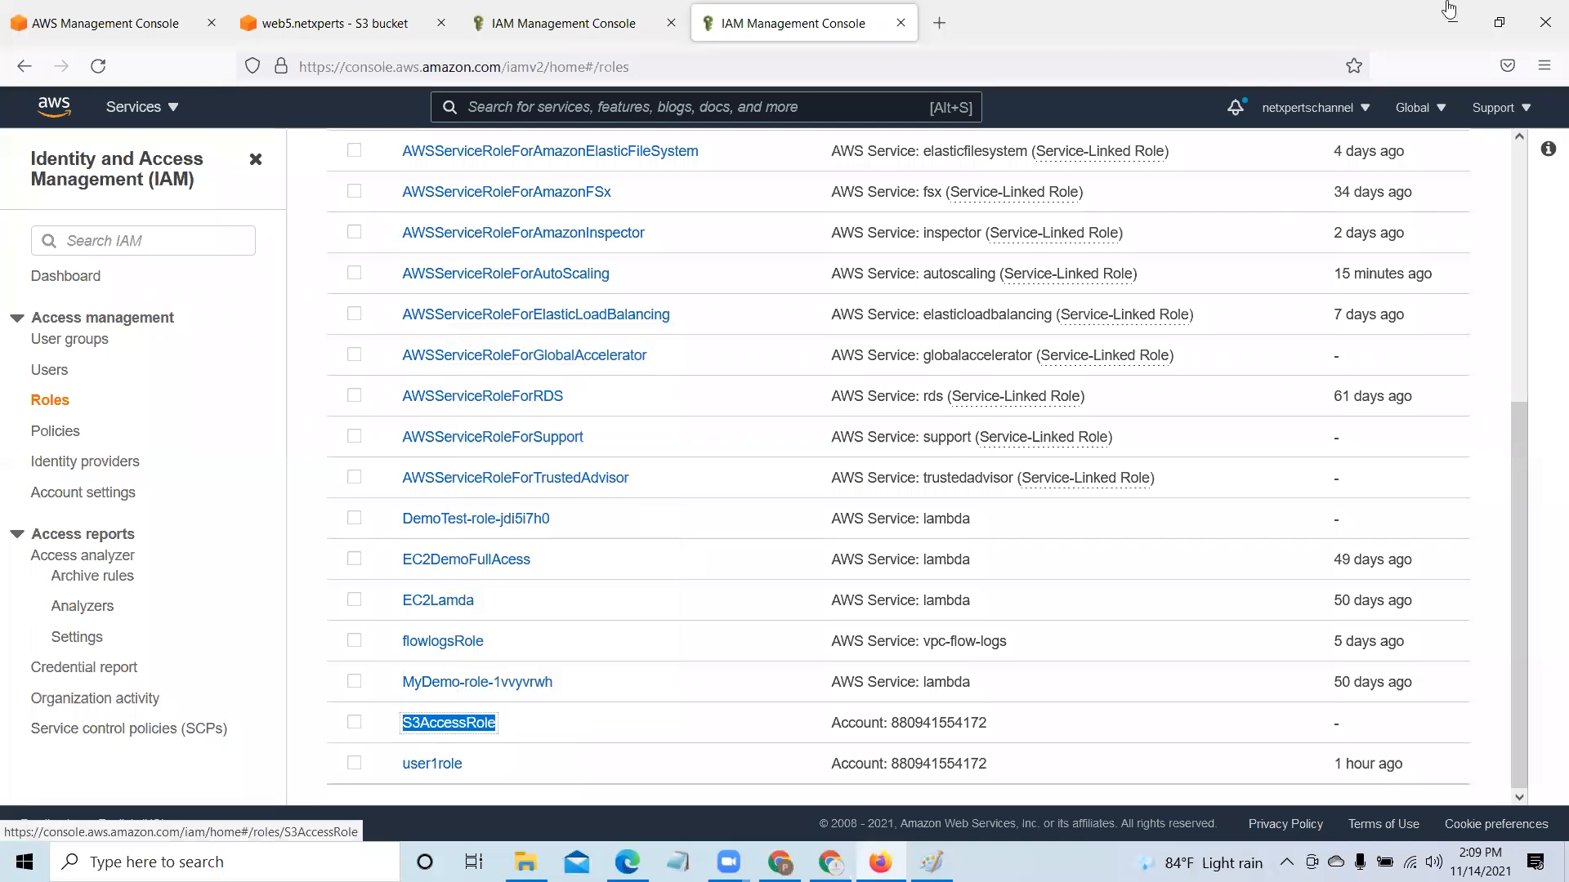
Step: Back in Edge, paste S3AccessRole as the role, choose the yellow color, and switch to the role
click(1453, 22)
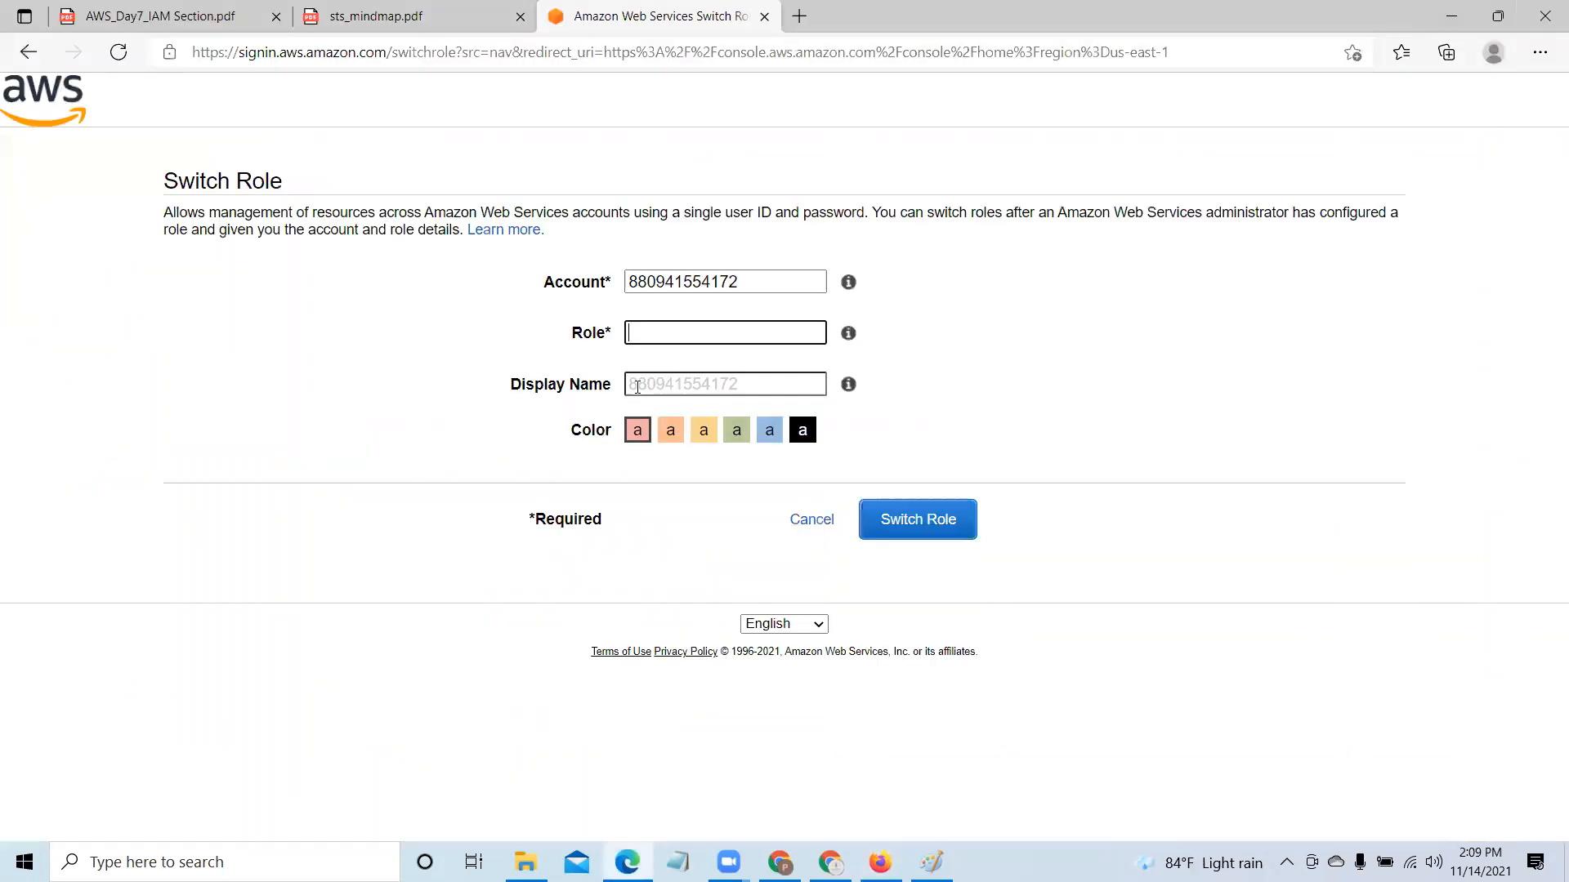
right_click(667, 330)
click(752, 529)
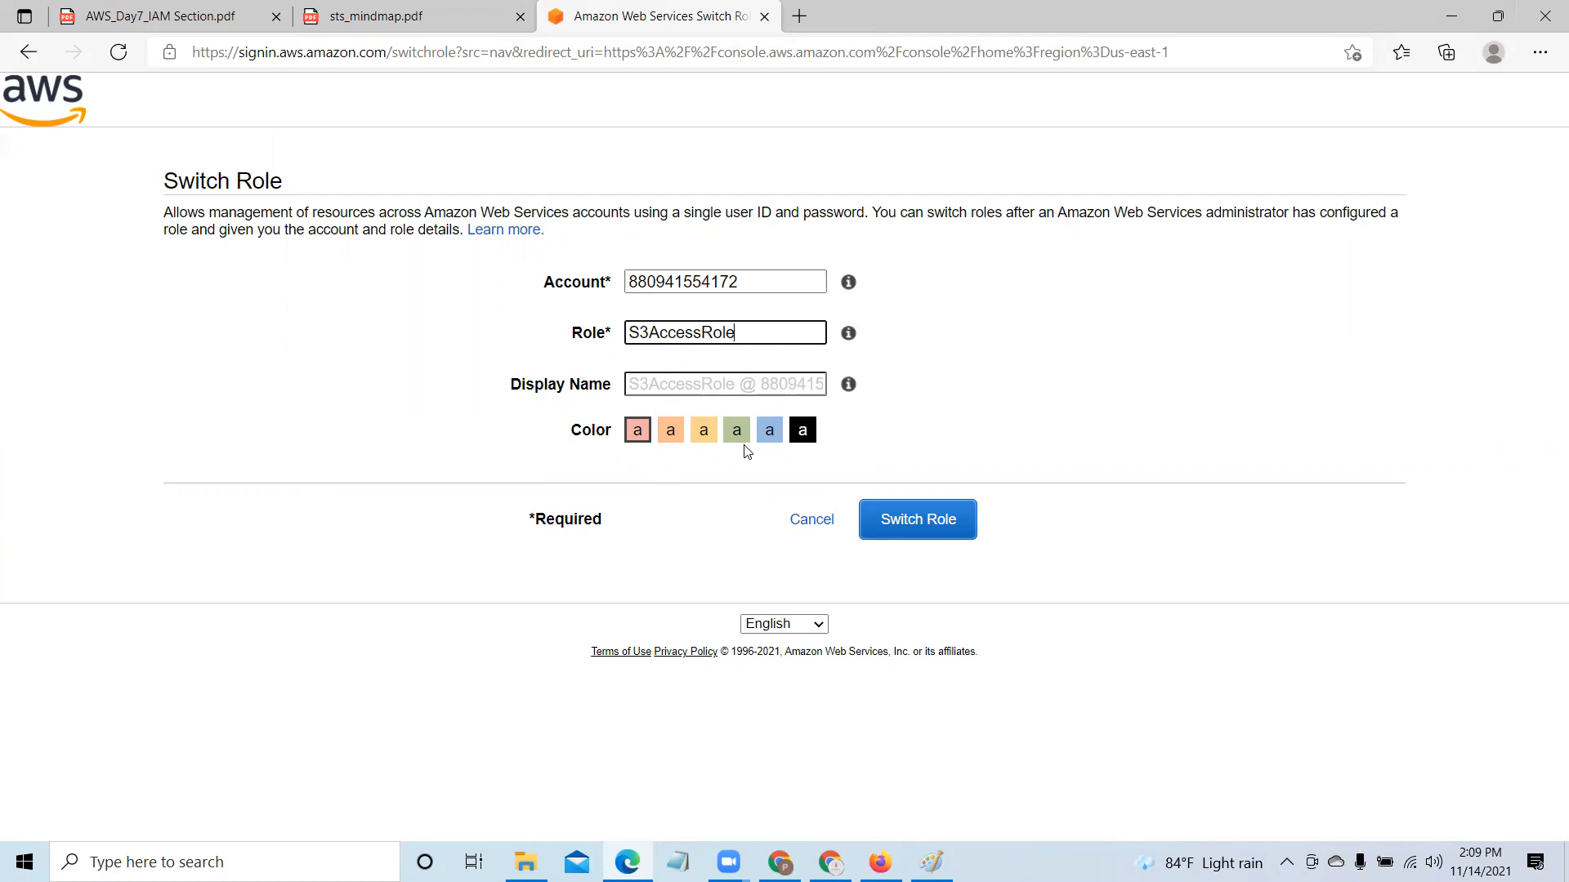
click(768, 433)
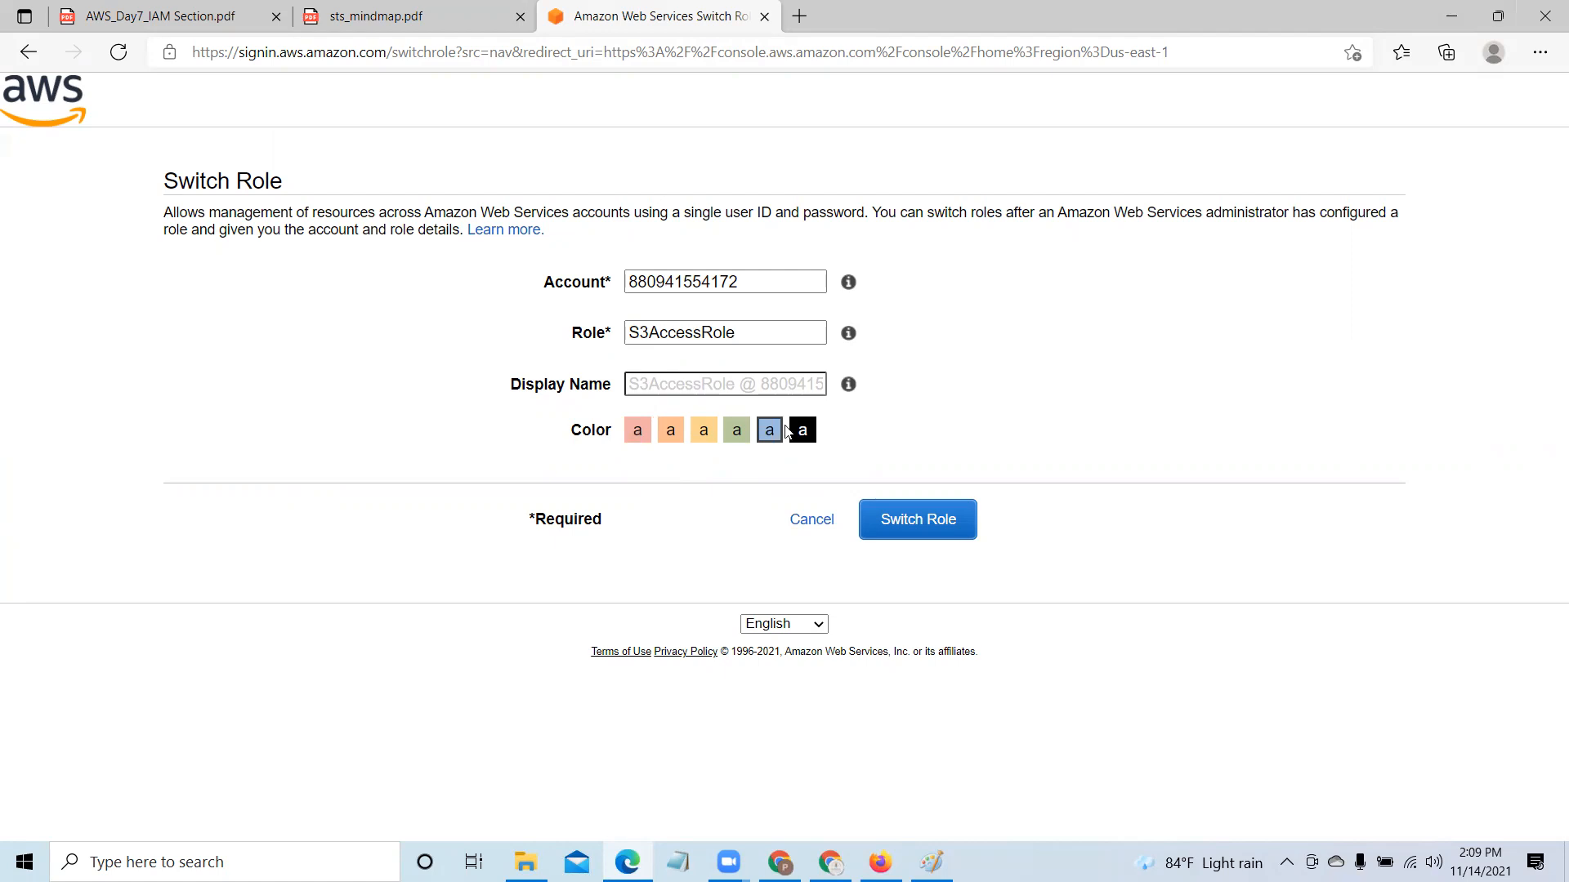
click(694, 431)
click(945, 523)
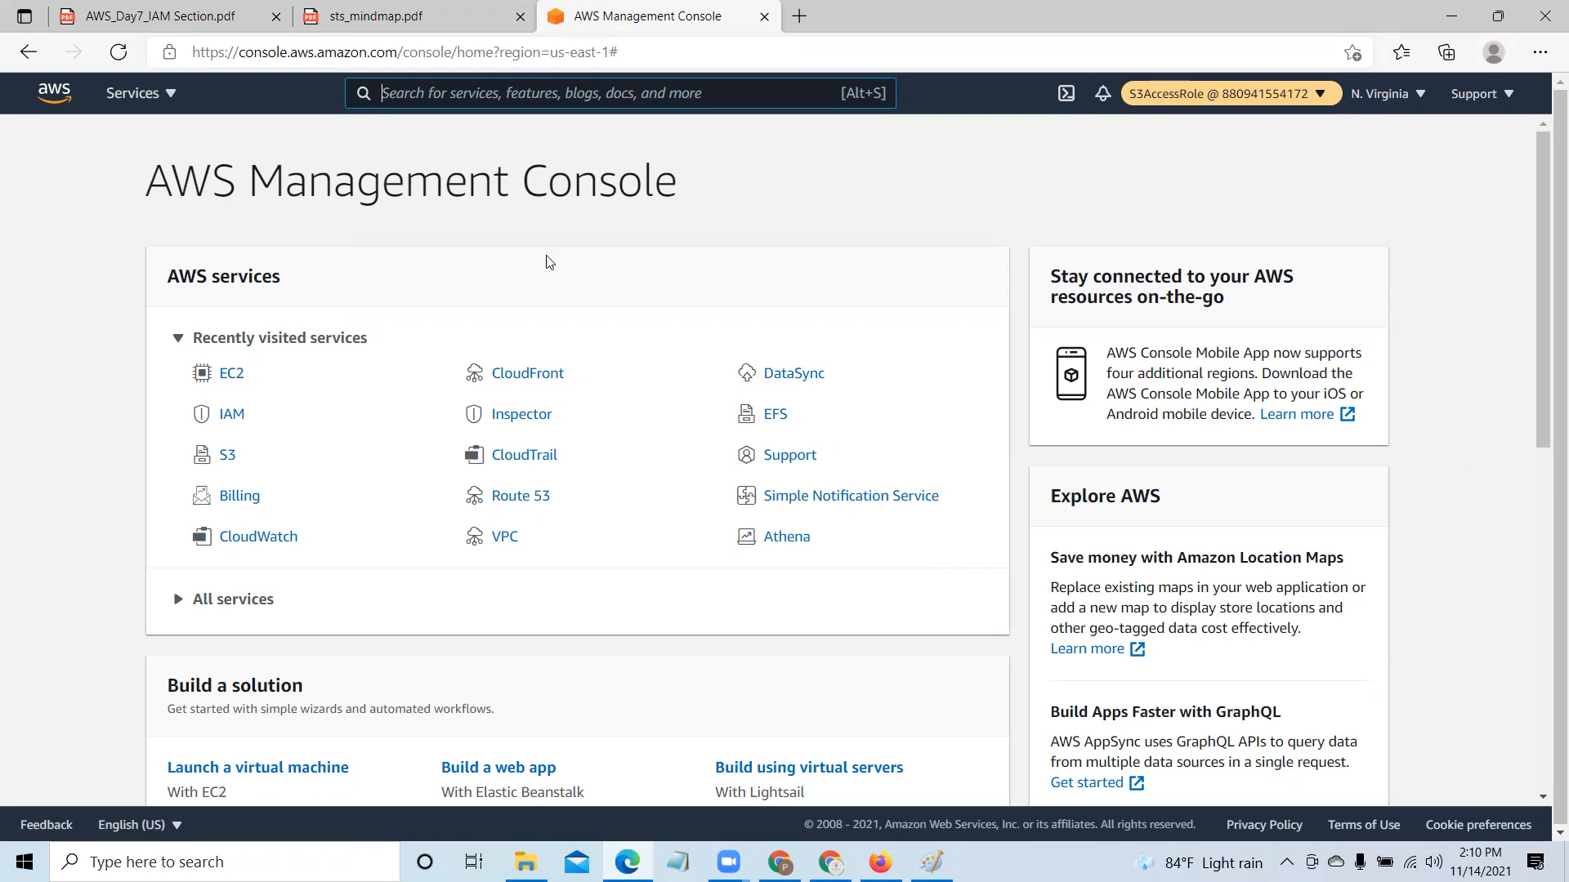
Step: Open the S3 service and go into the web5.netxperts bucket
click(226, 456)
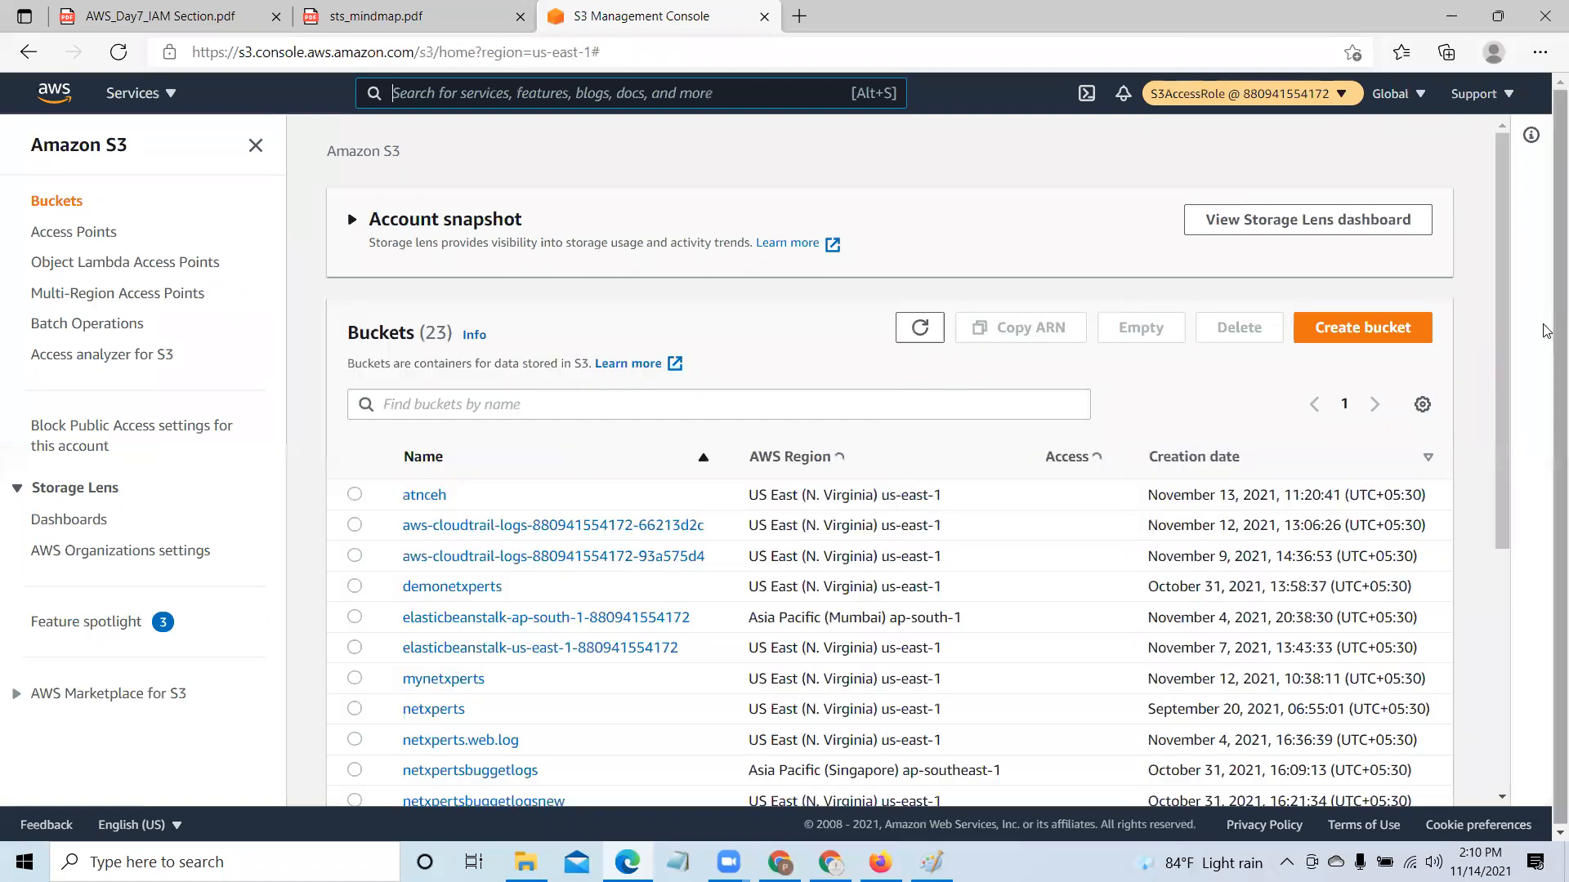
drag(1502, 166, 1500, 204)
drag(1494, 262, 1488, 585)
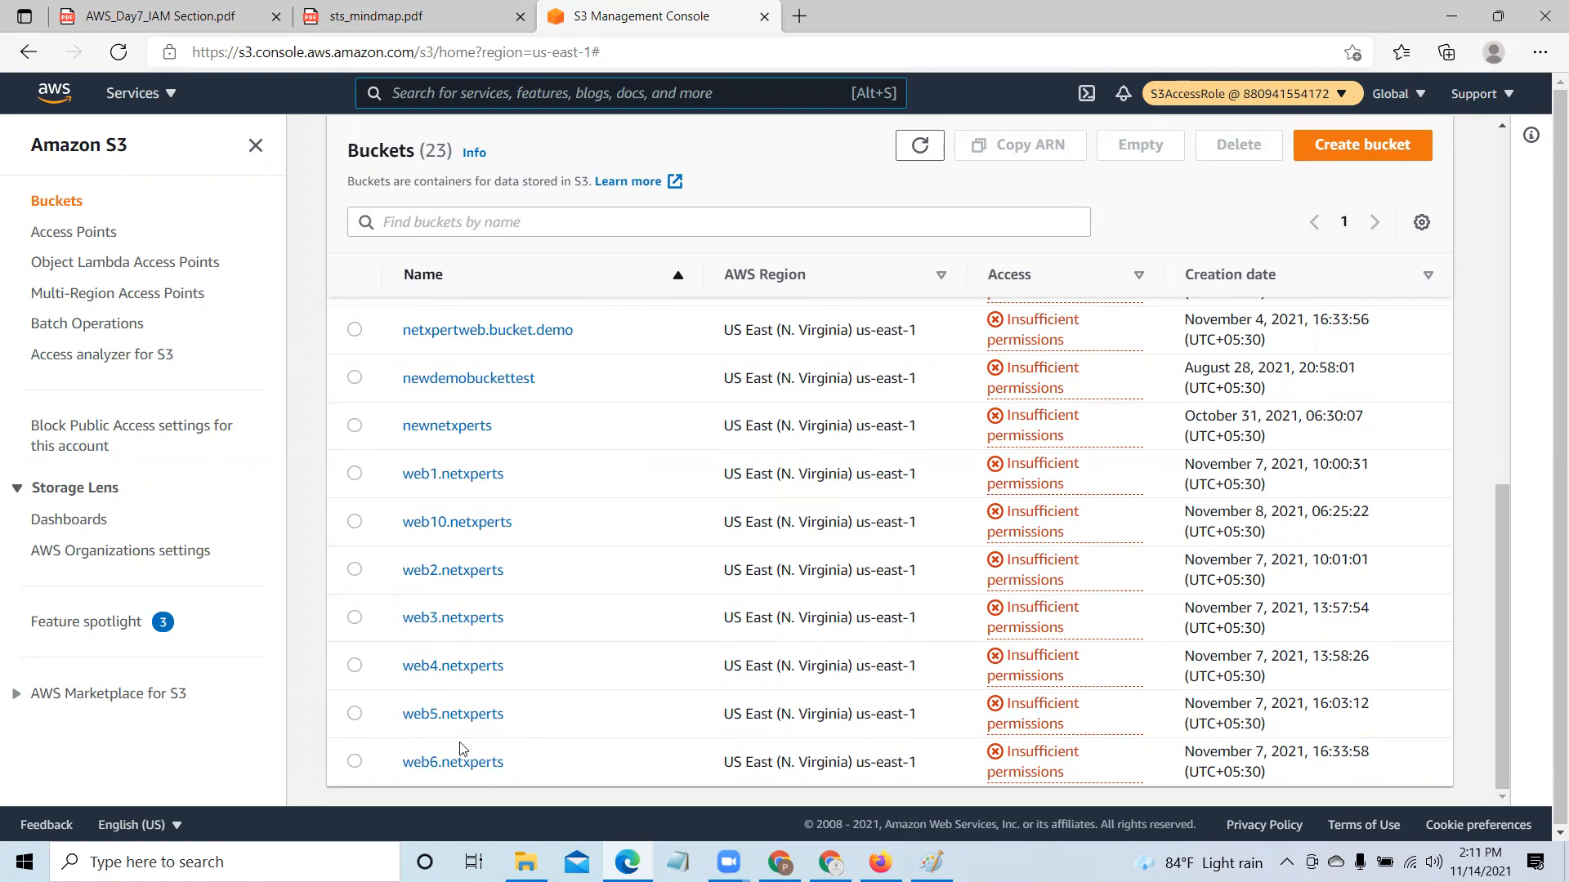
click(479, 715)
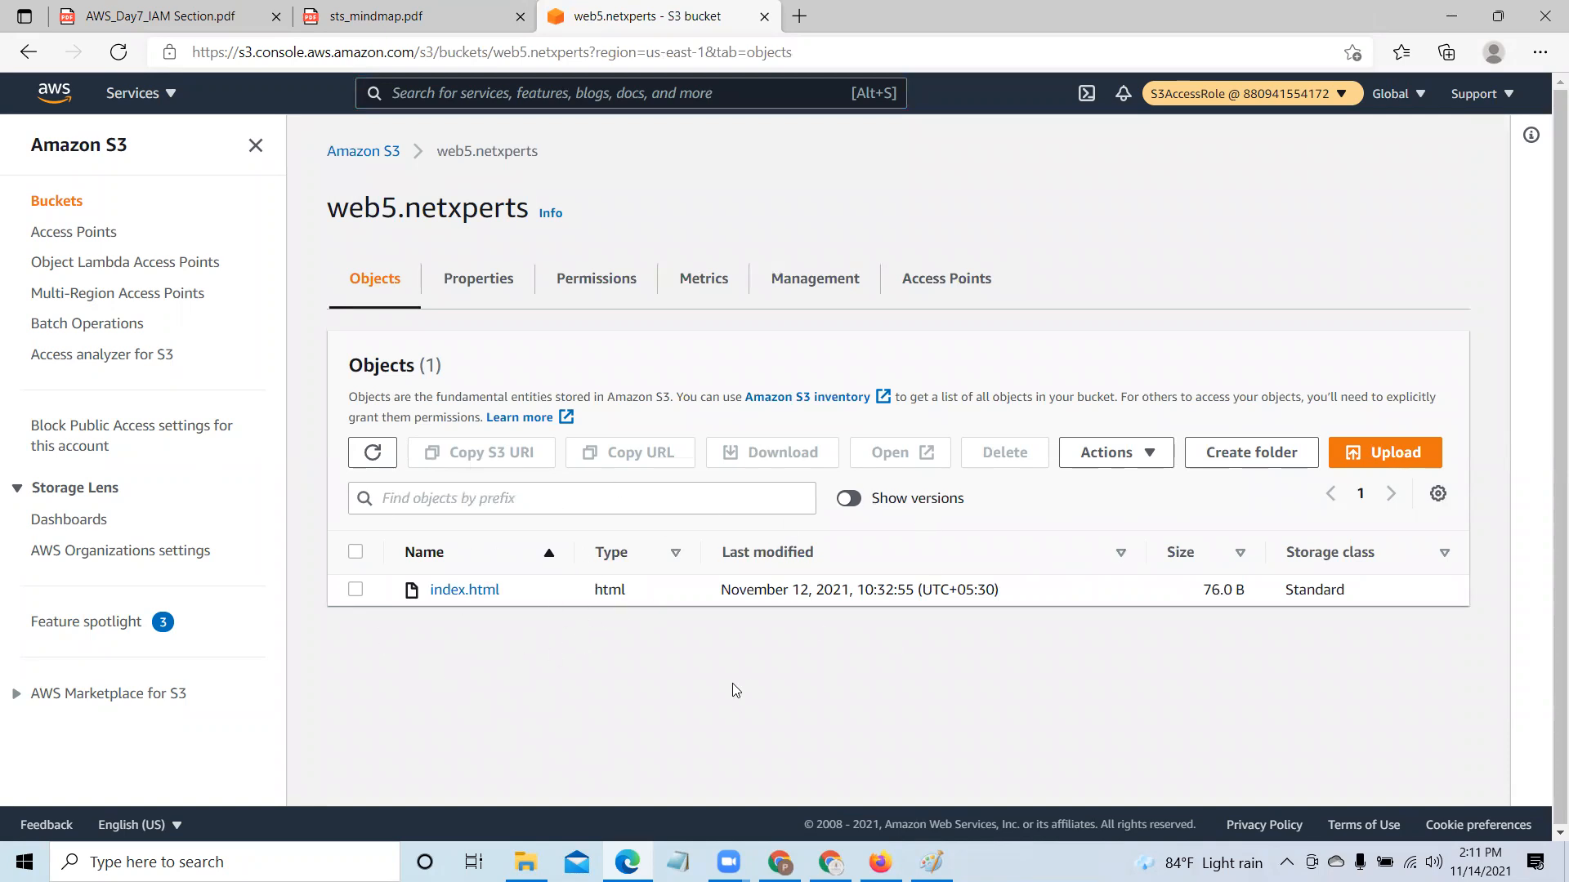
Step: Try to upload Welcome to MEGA.pdf to the web5.netxperts bucket, and close the upload status
click(1398, 456)
click(707, 405)
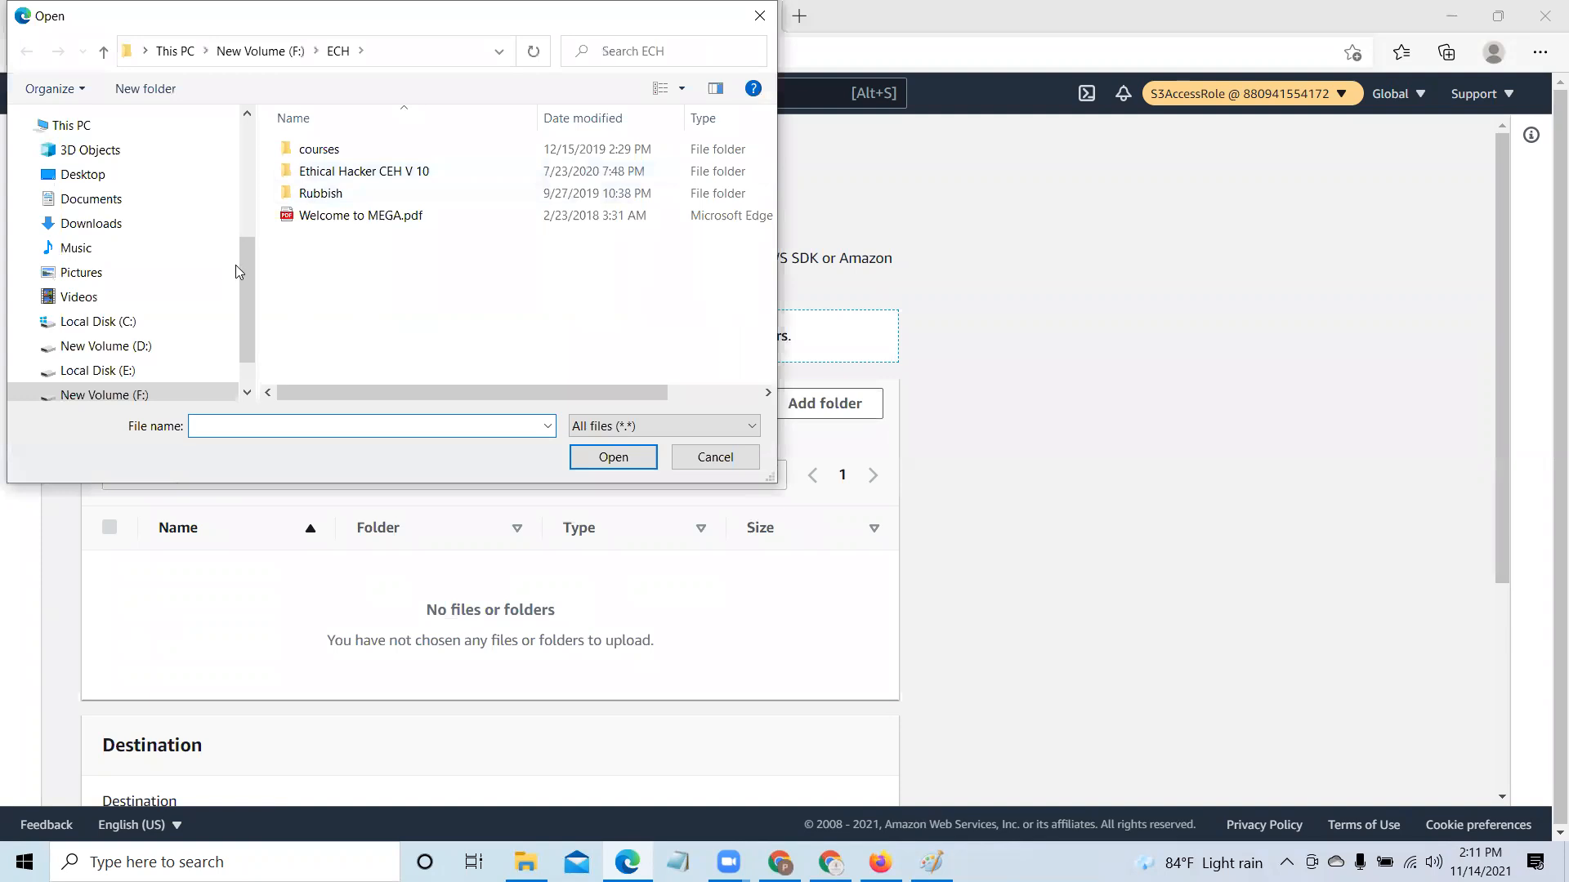
click(348, 219)
click(598, 459)
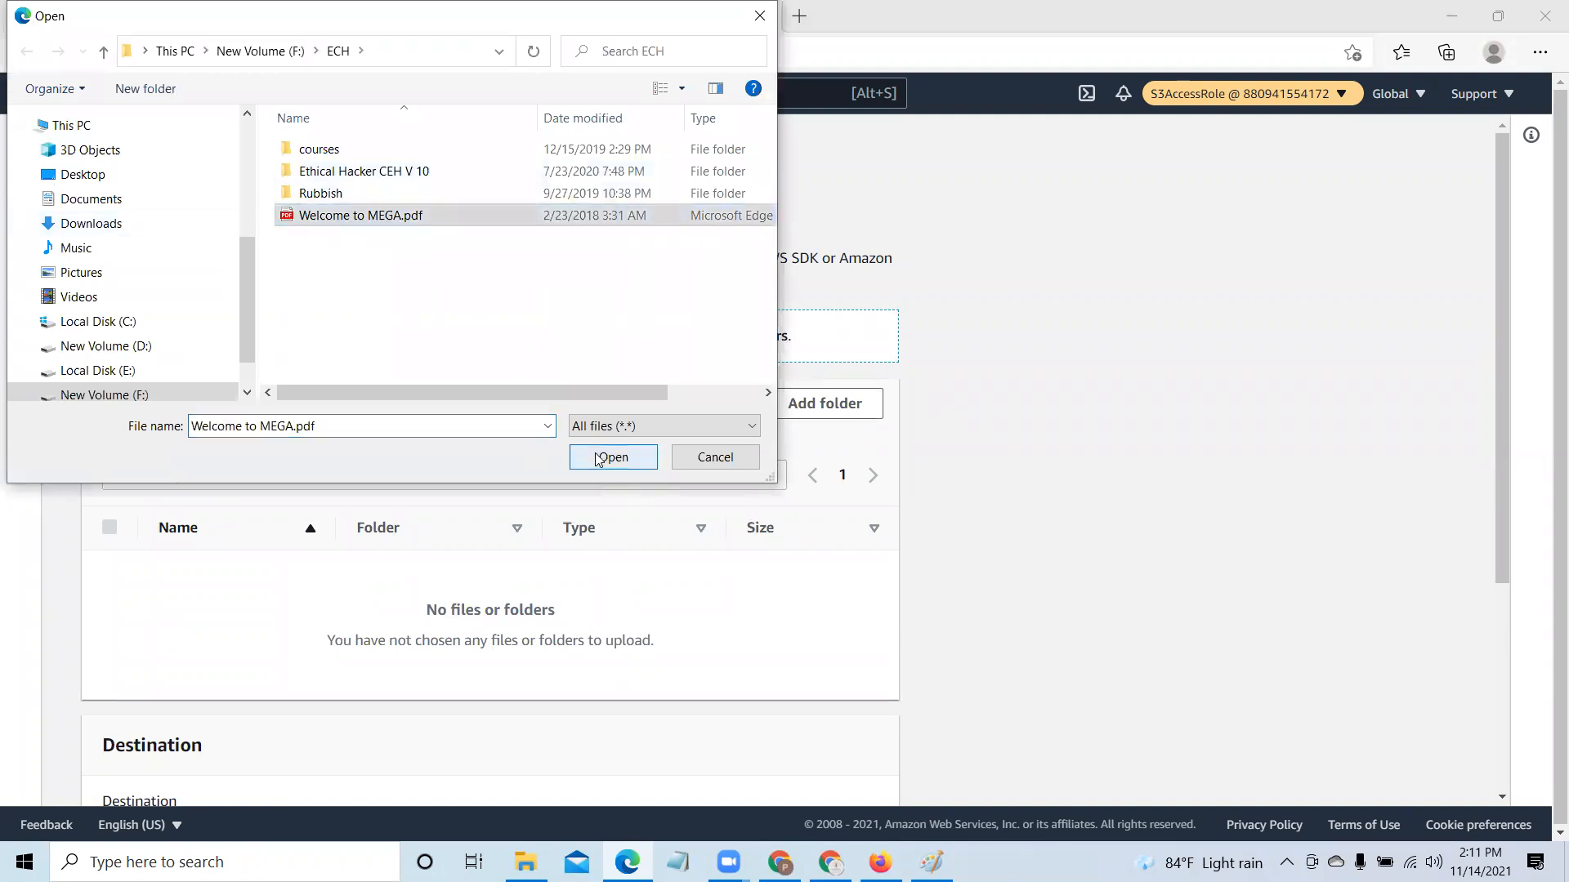
scroll(858, 507, down, 3)
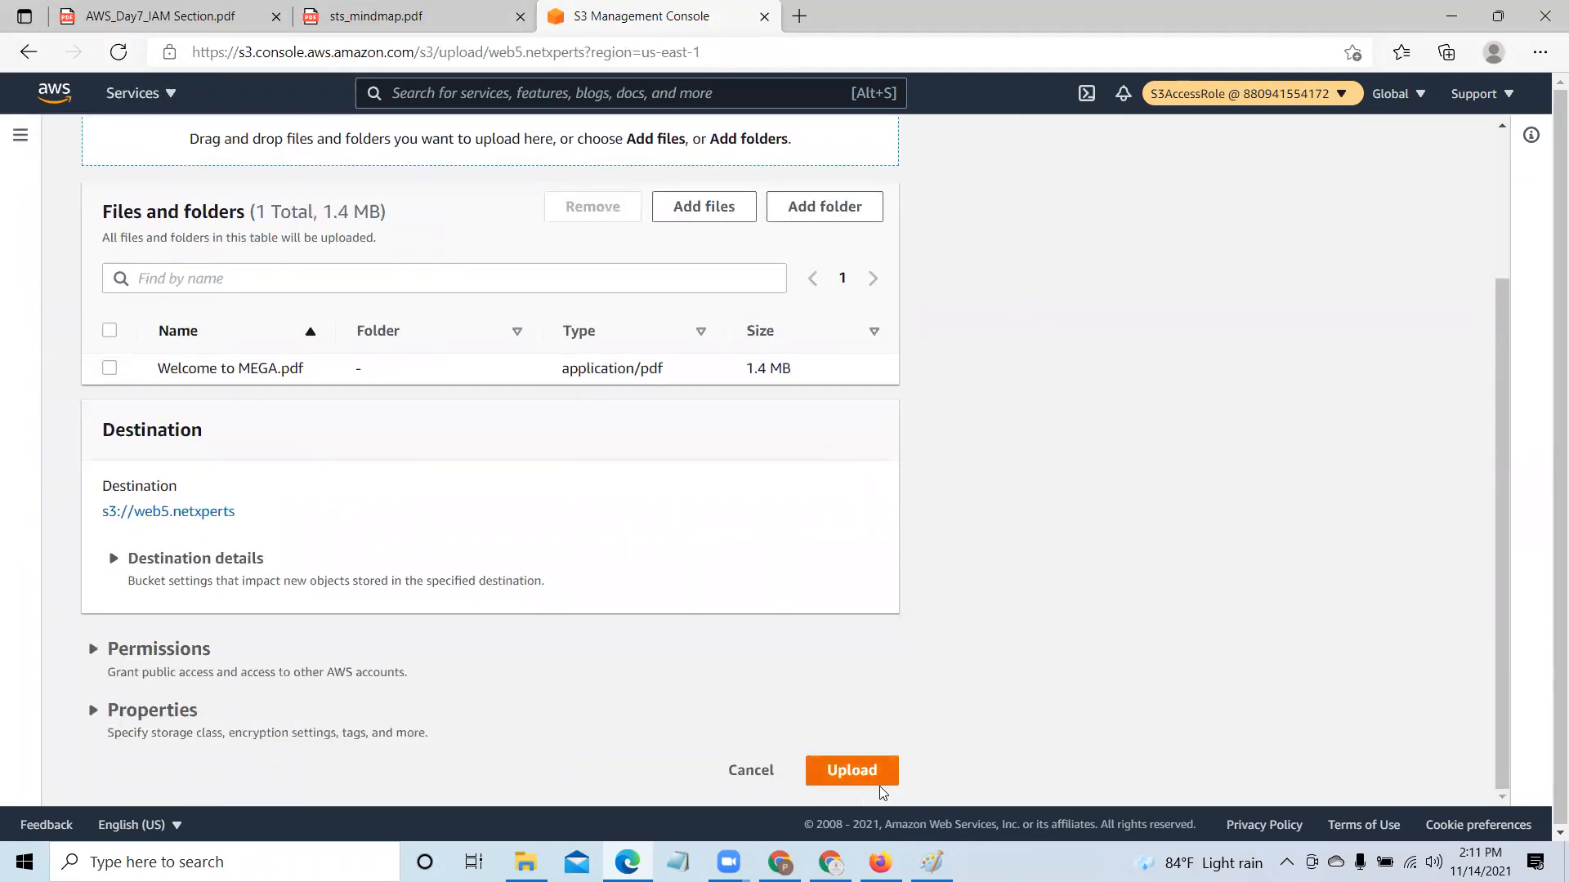
click(861, 772)
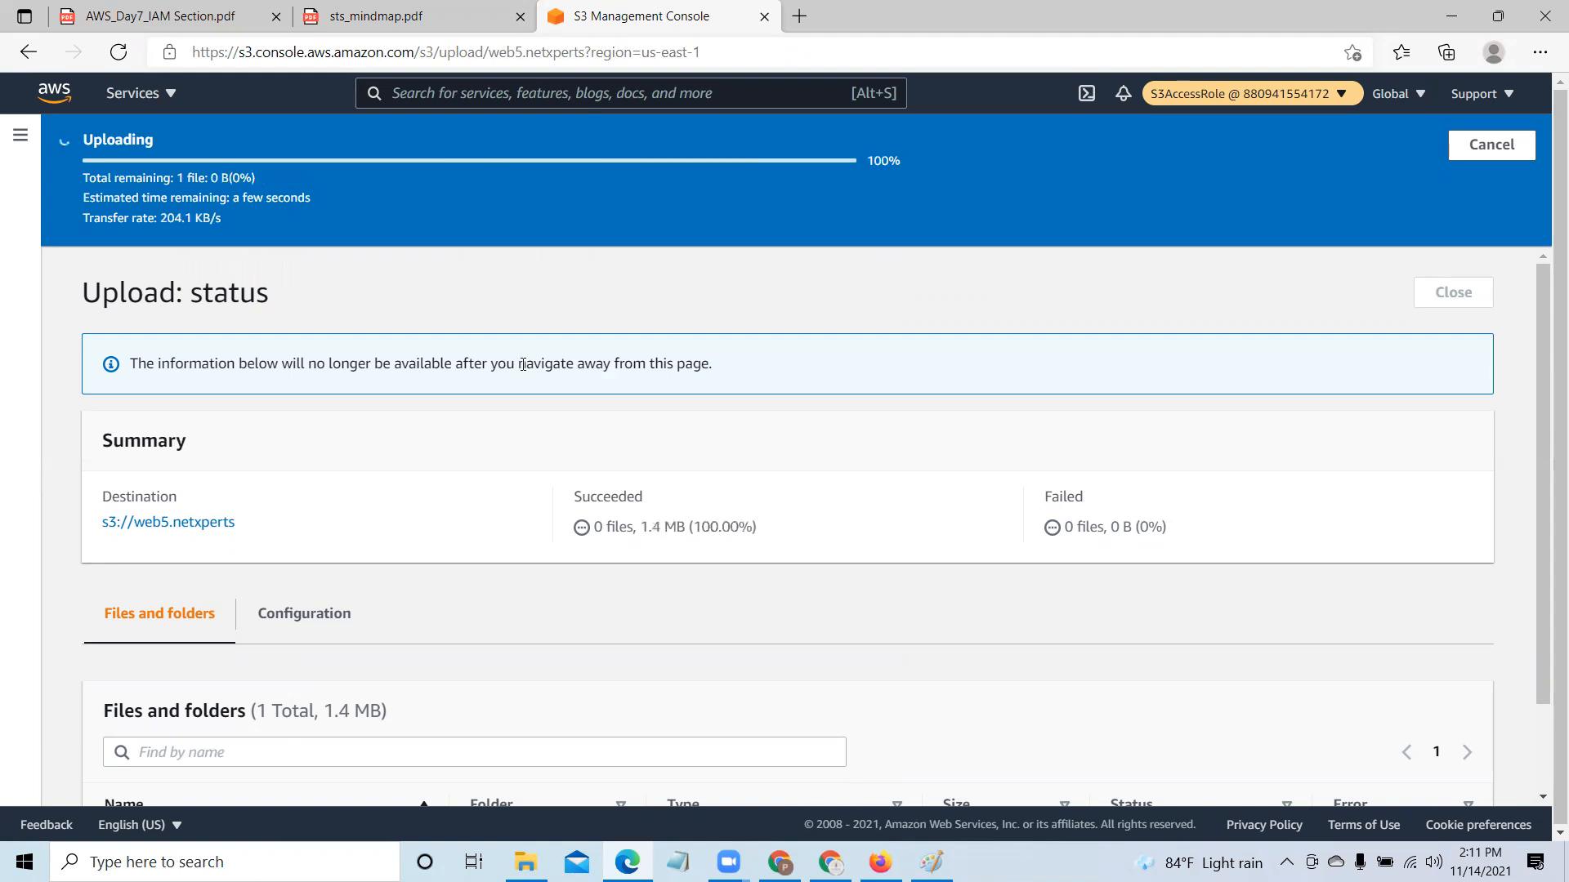
click(1445, 233)
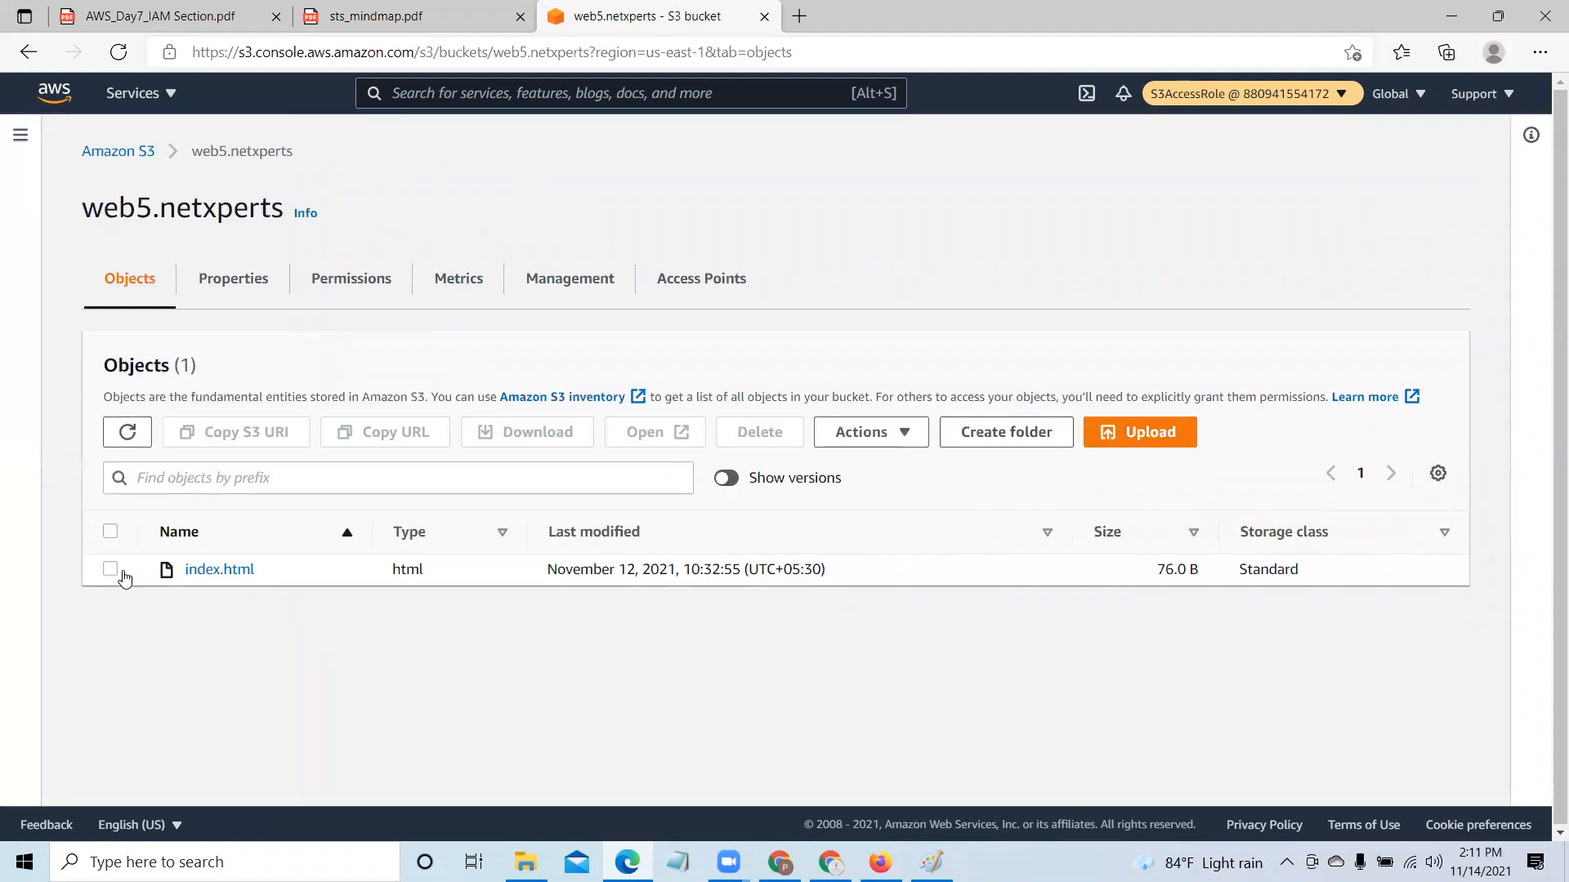
Step: Try to delete index.html from the bucket, confirming with the word delete, and close the status page
click(110, 569)
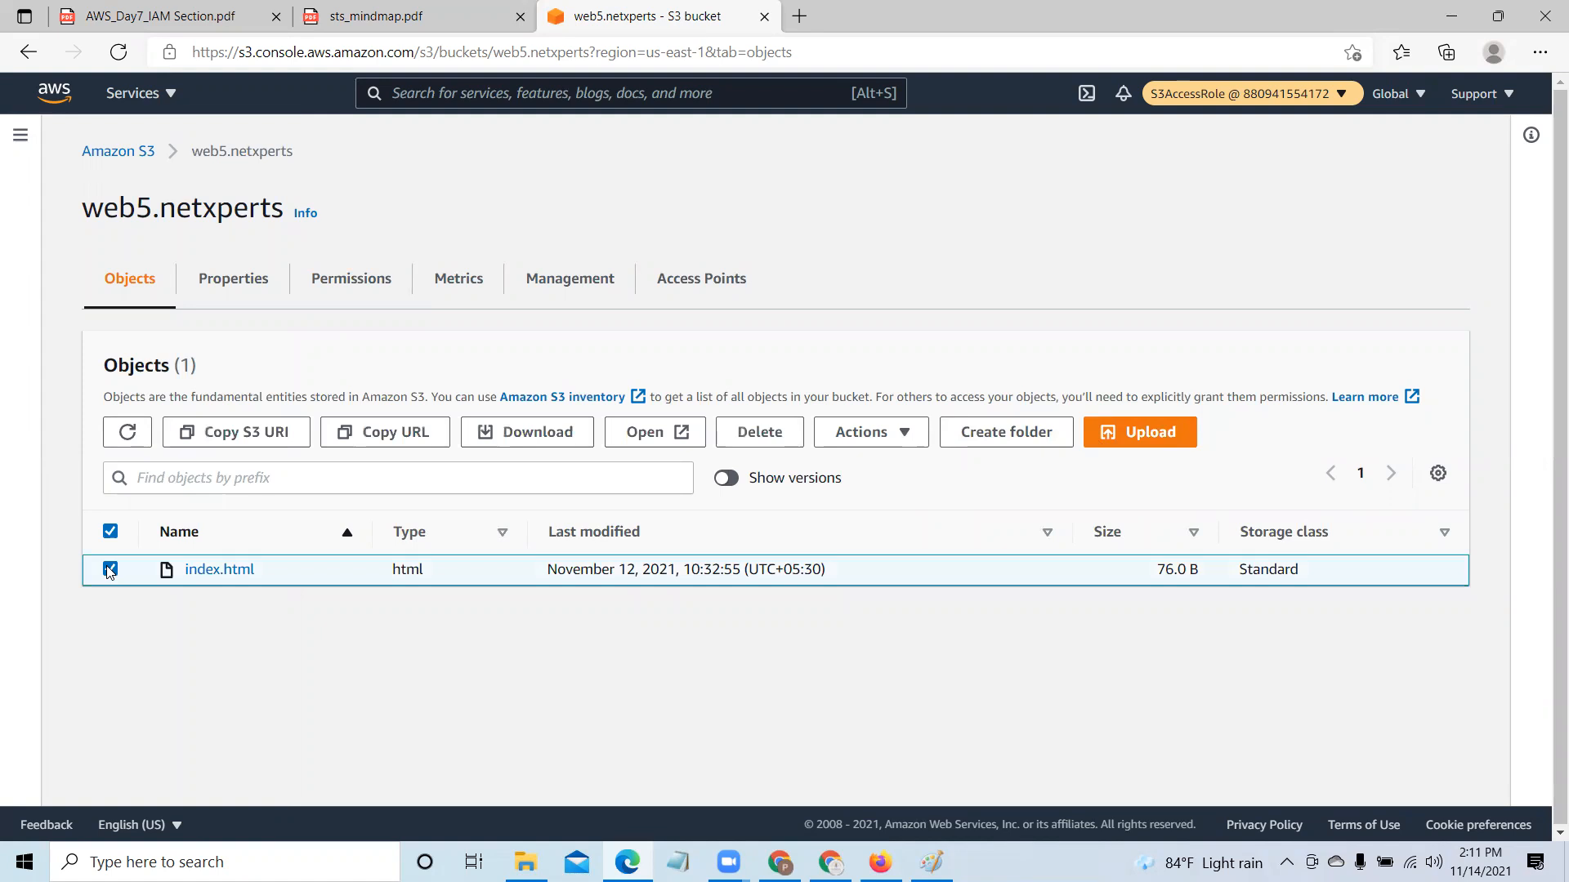
click(760, 433)
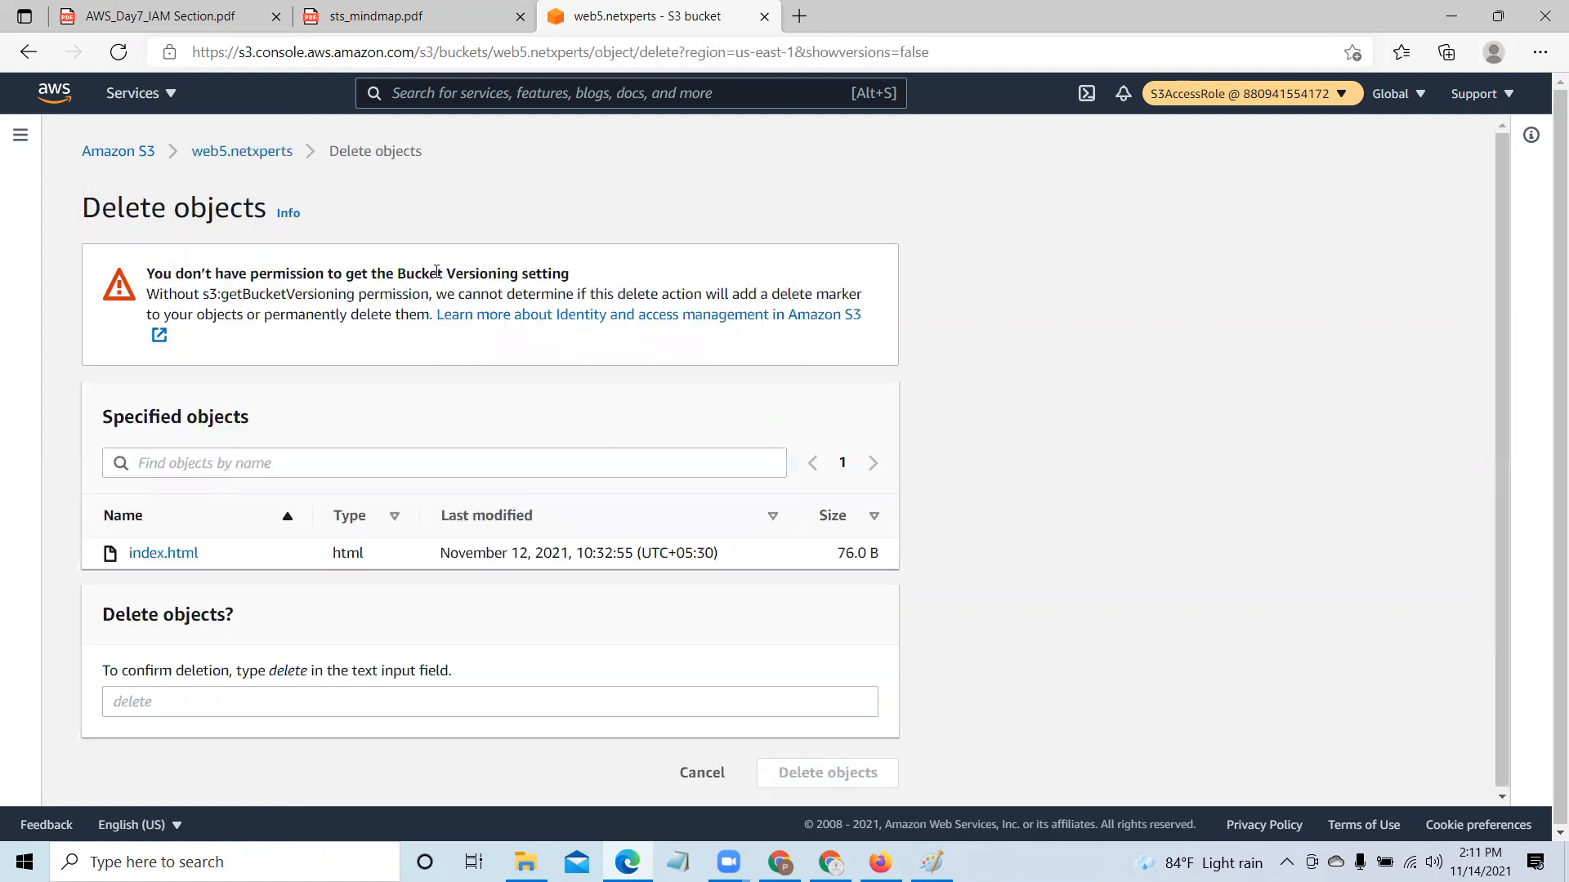
click(148, 703)
text(delete)
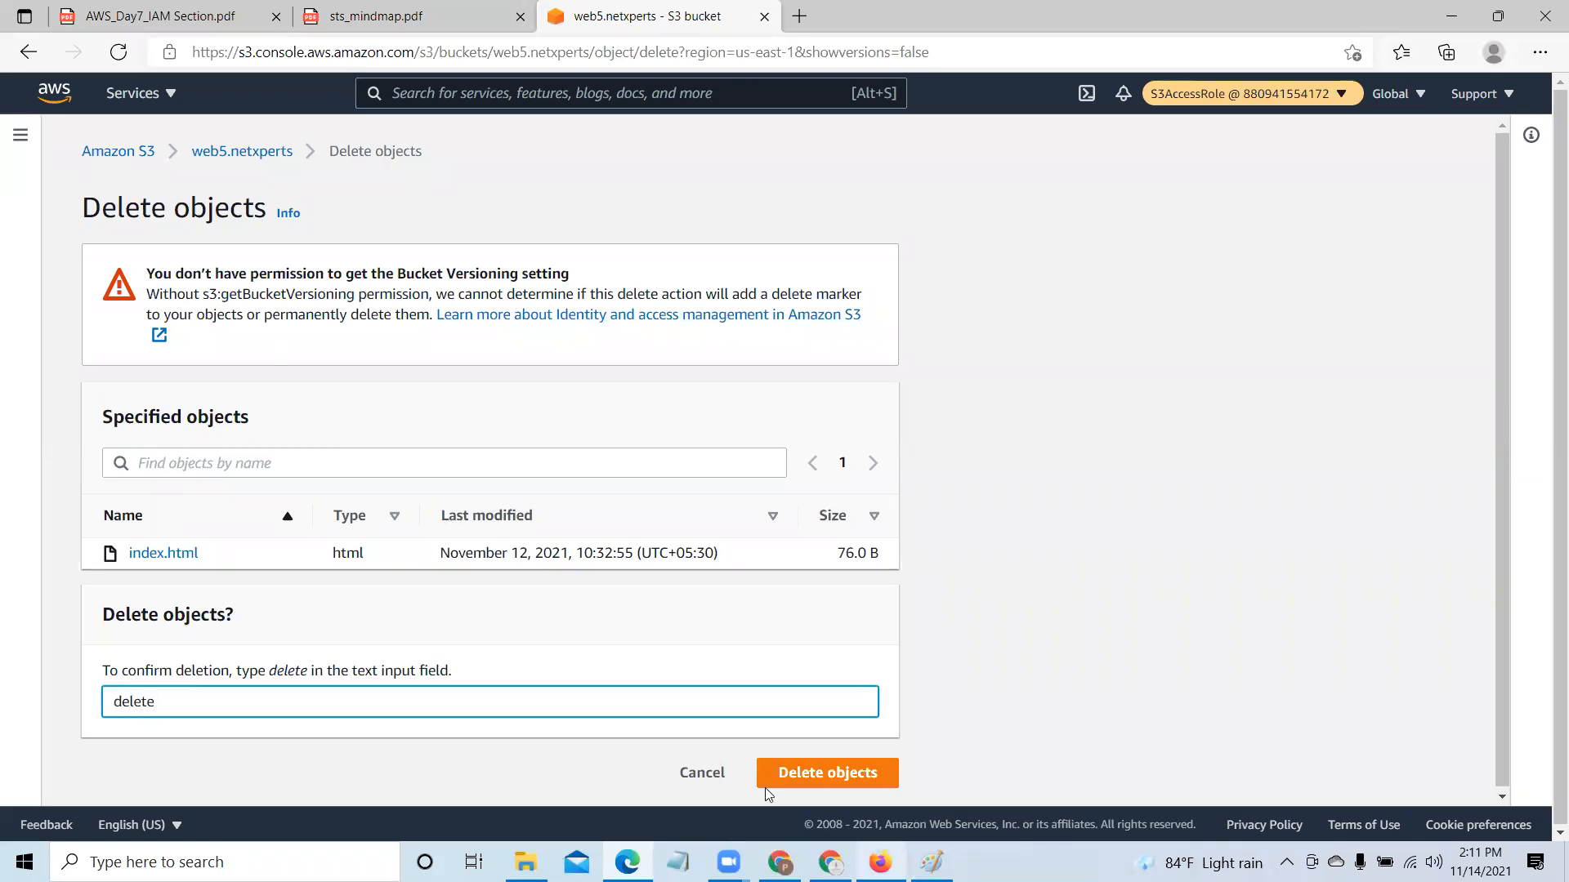
click(854, 777)
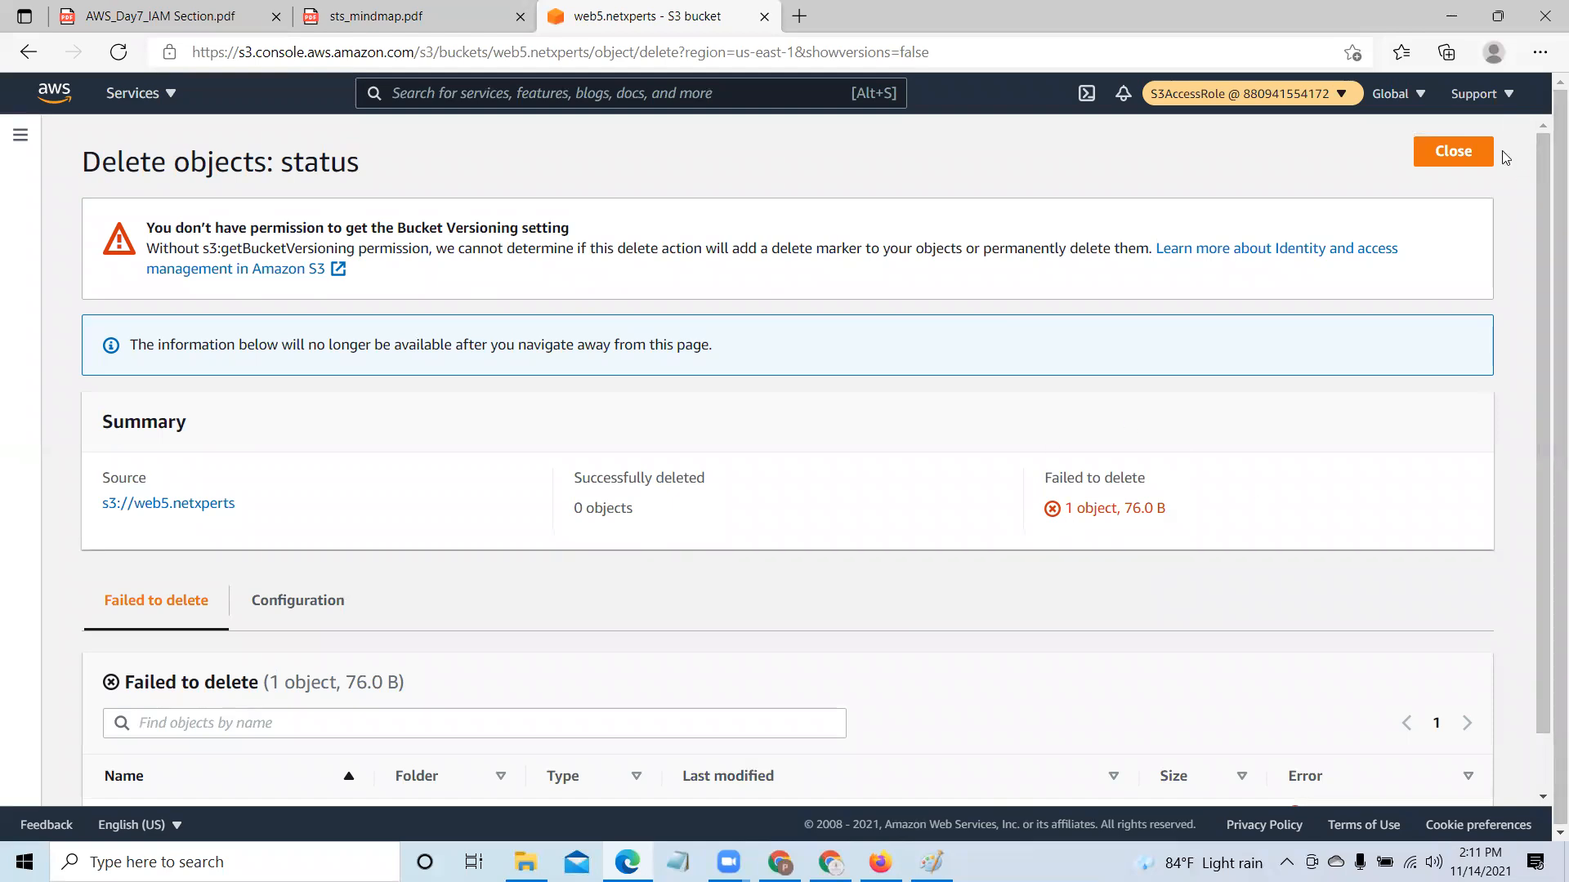
click(1447, 151)
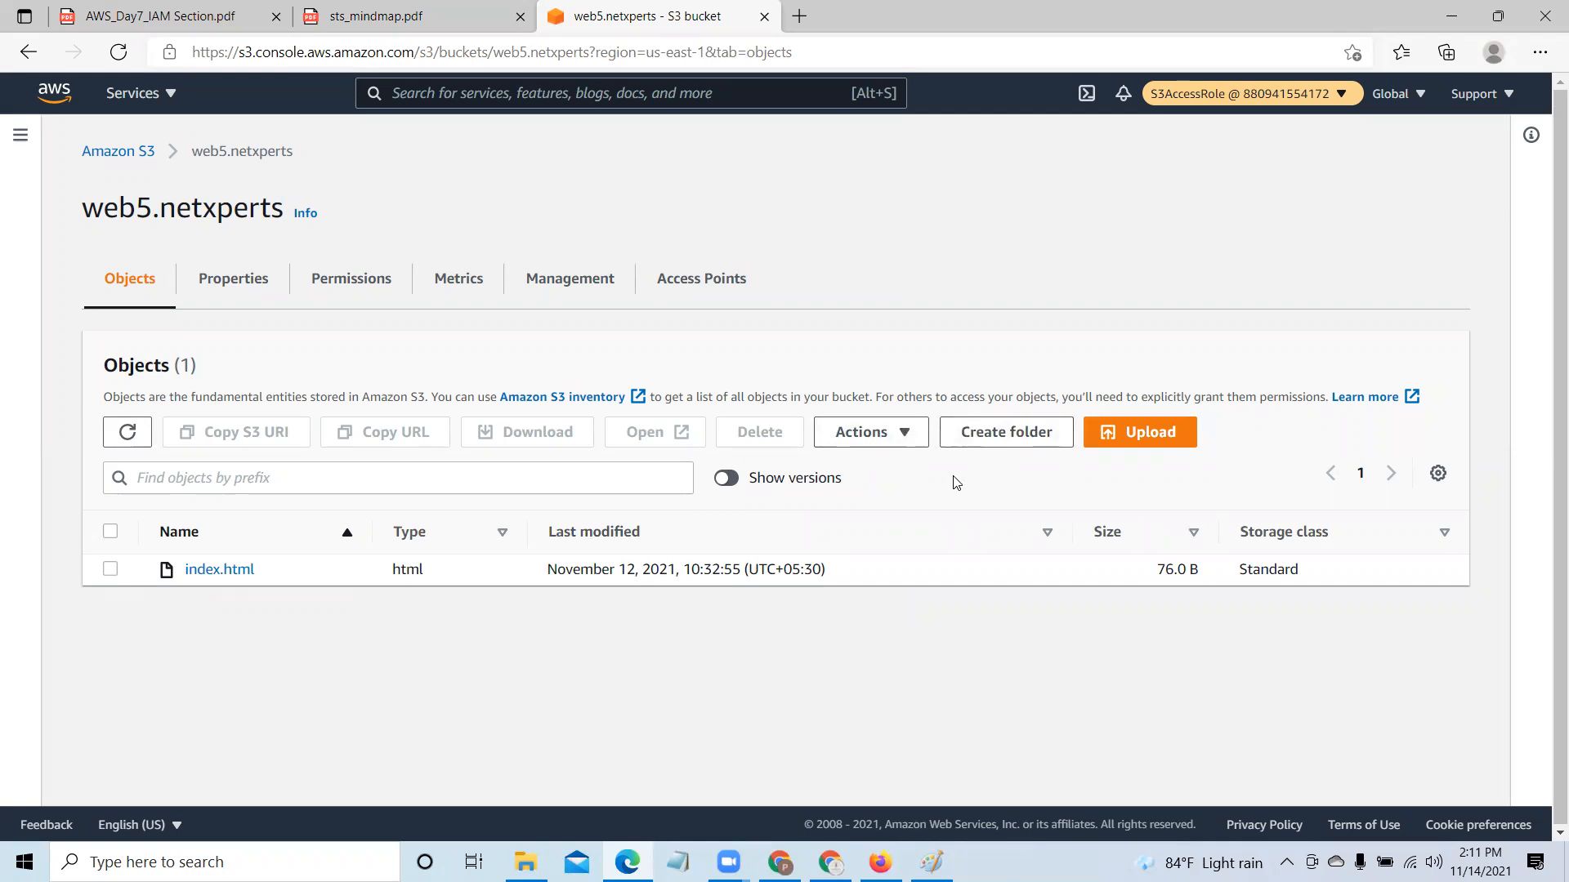
Step: Start another upload to the web5.netxperts bucket and choose AWS Infrastructure.docx from the Desktop folder
click(1162, 438)
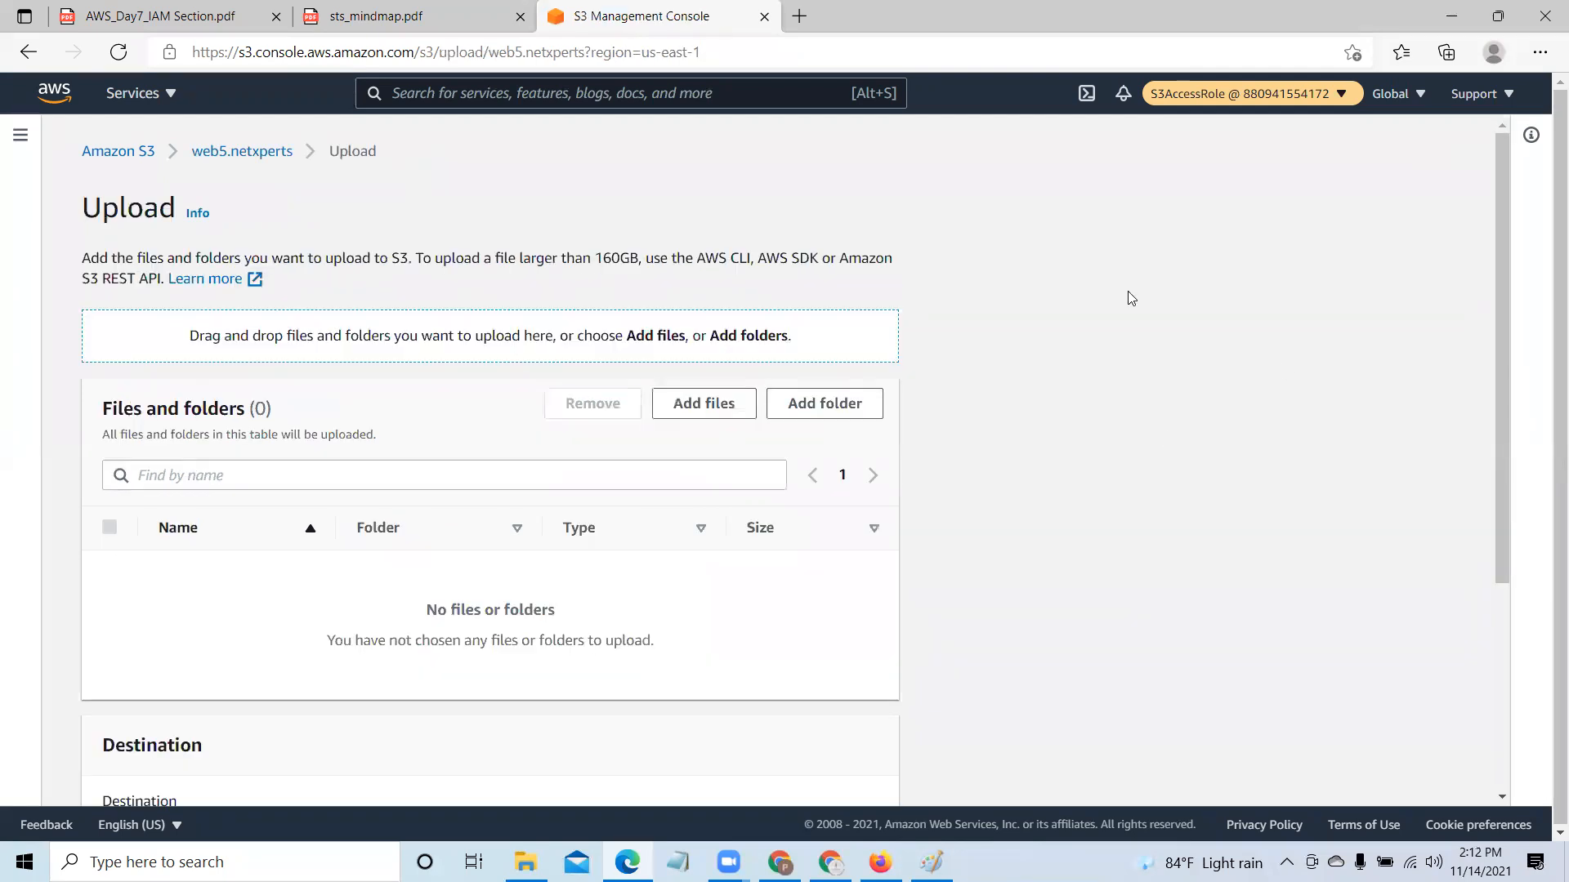
click(721, 404)
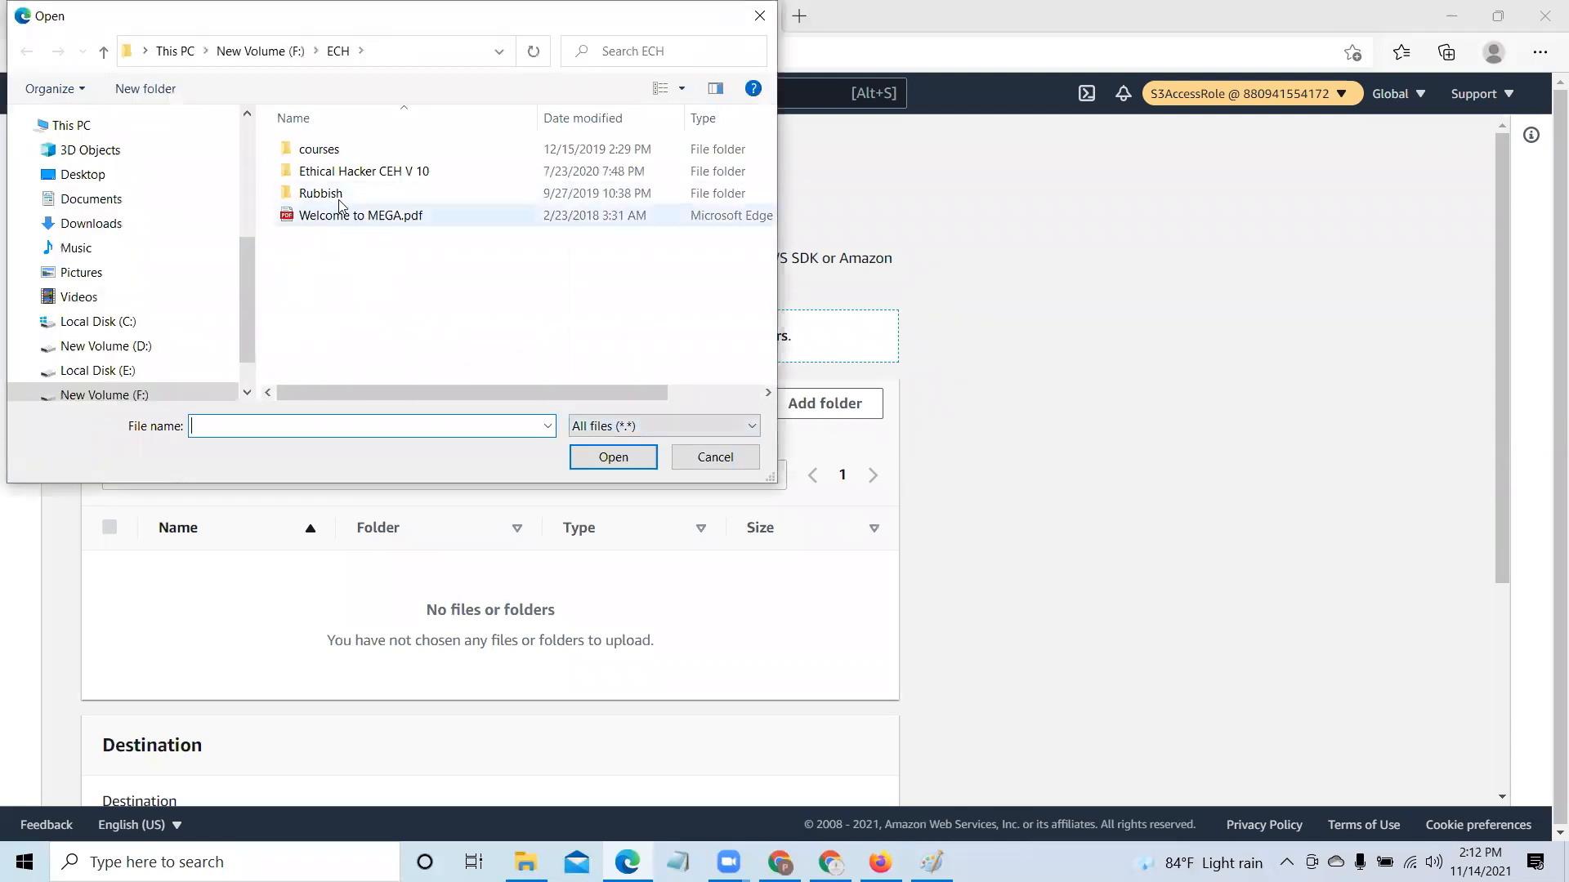
click(85, 175)
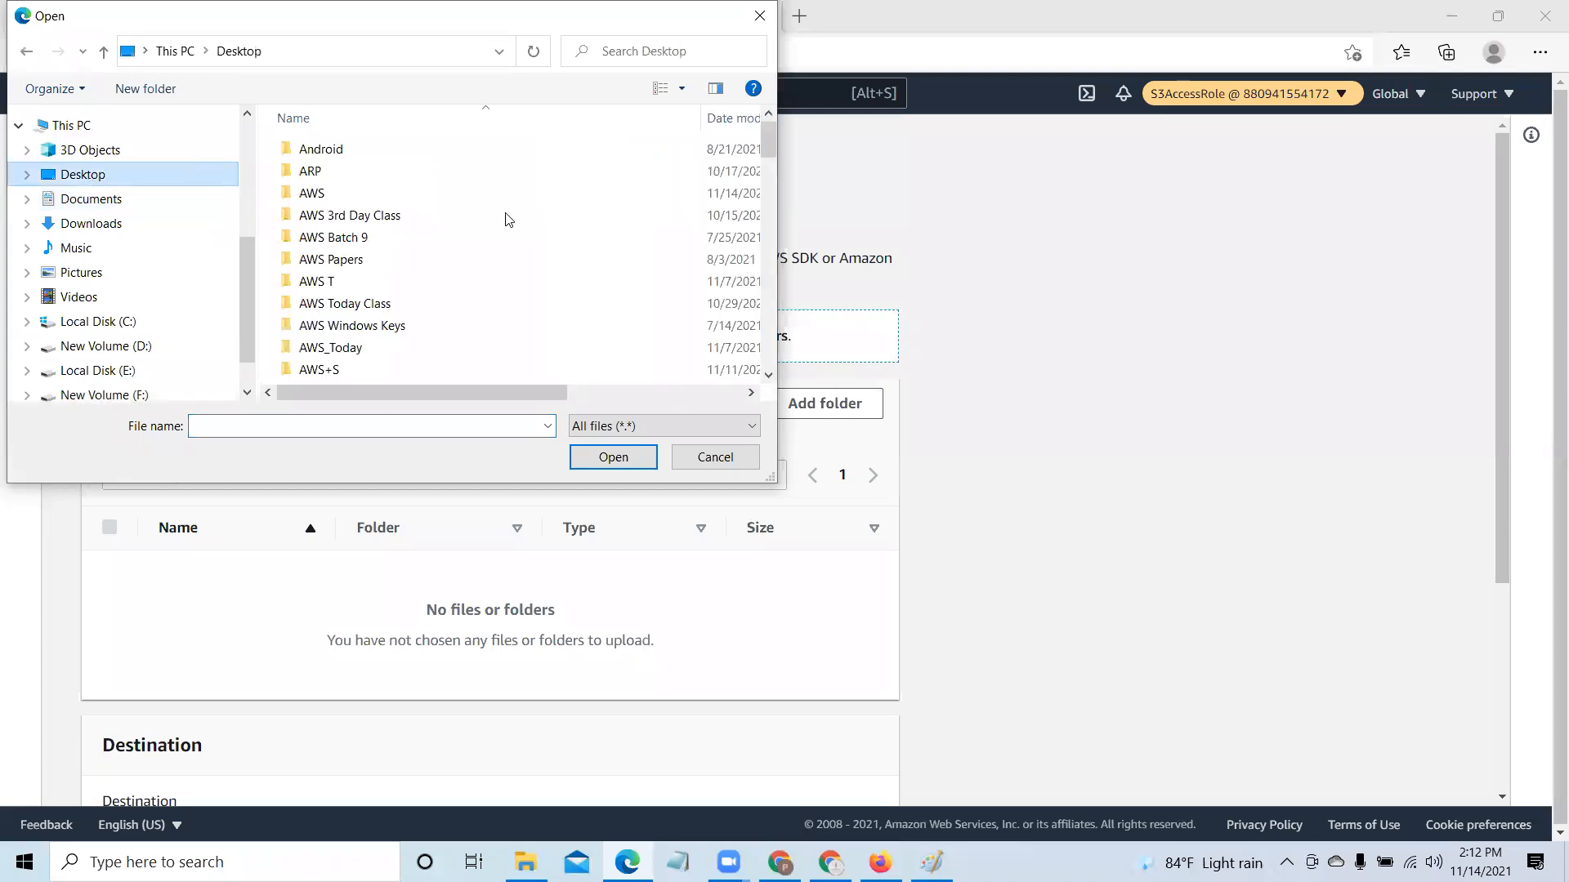
scroll(523, 245, down, 10)
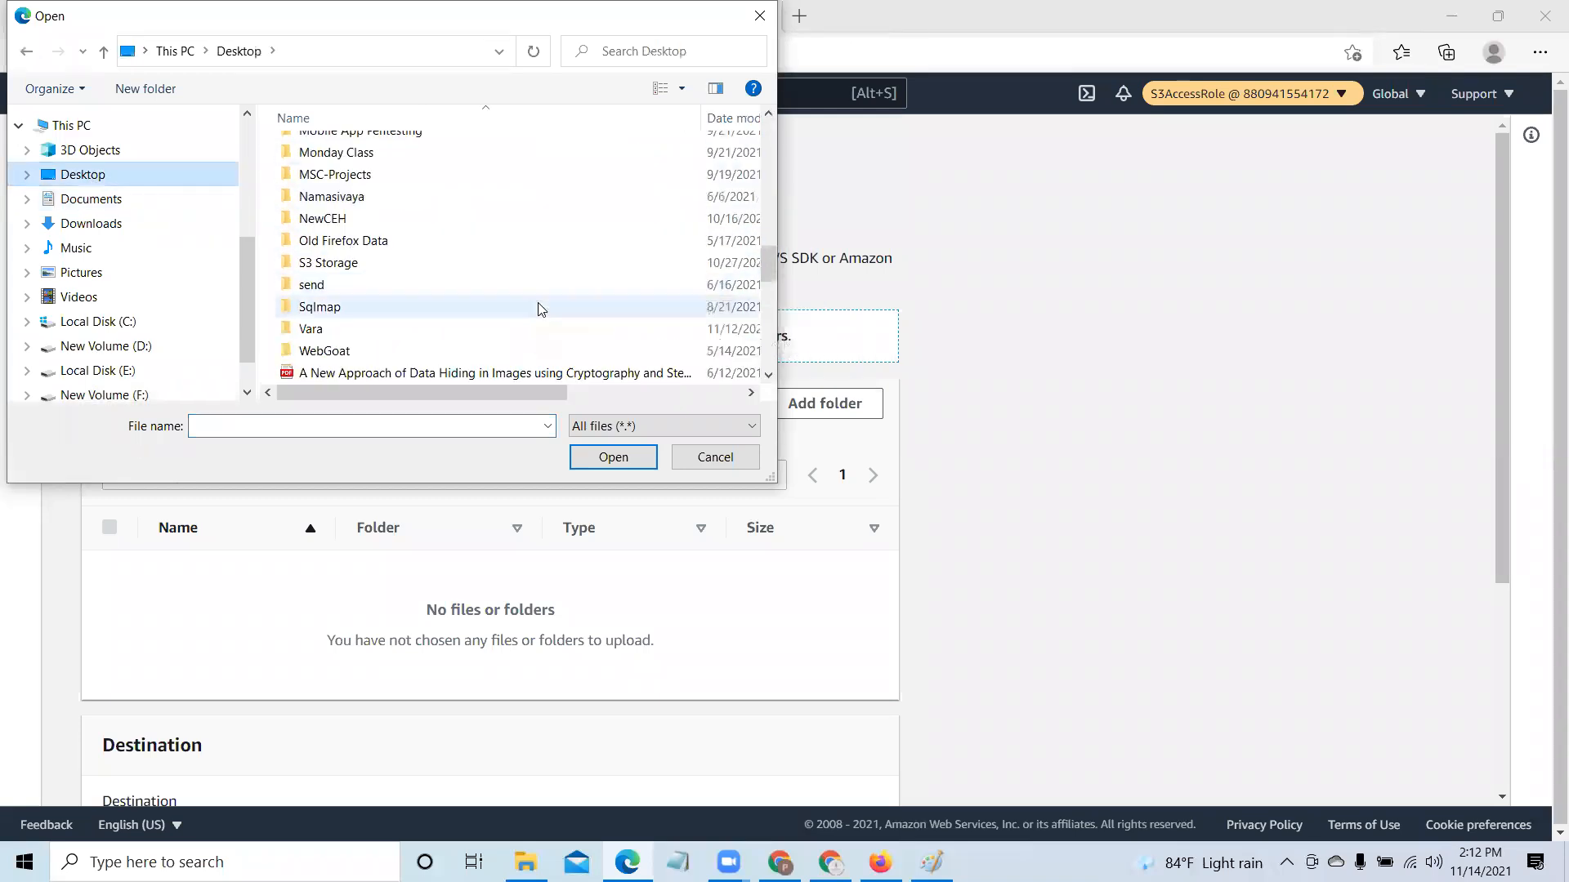
scroll(538, 309, down, 1)
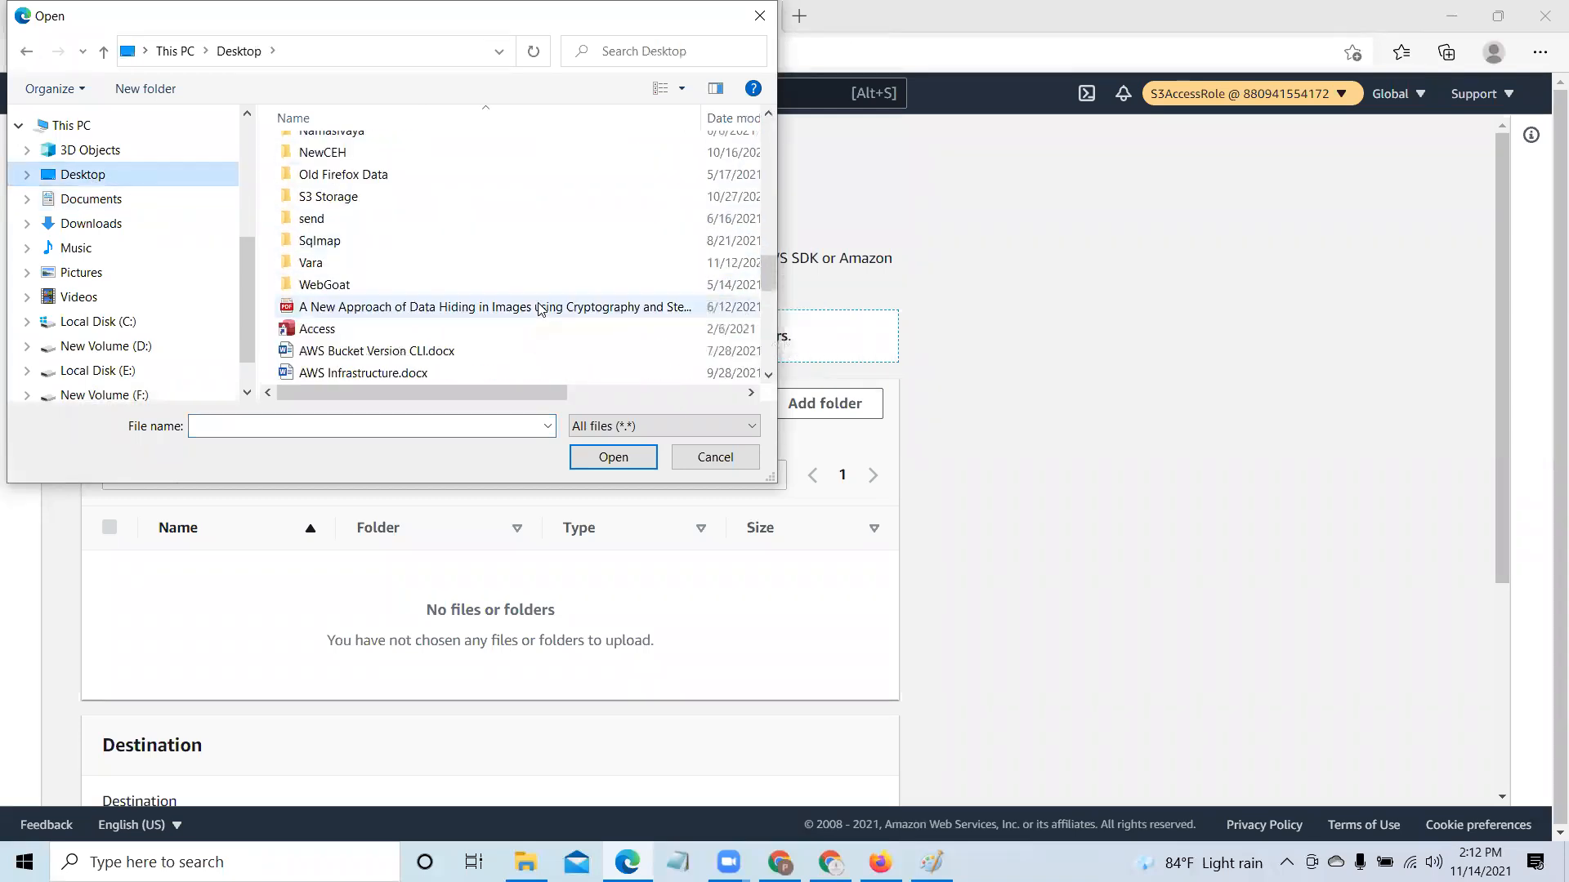
click(372, 374)
click(611, 459)
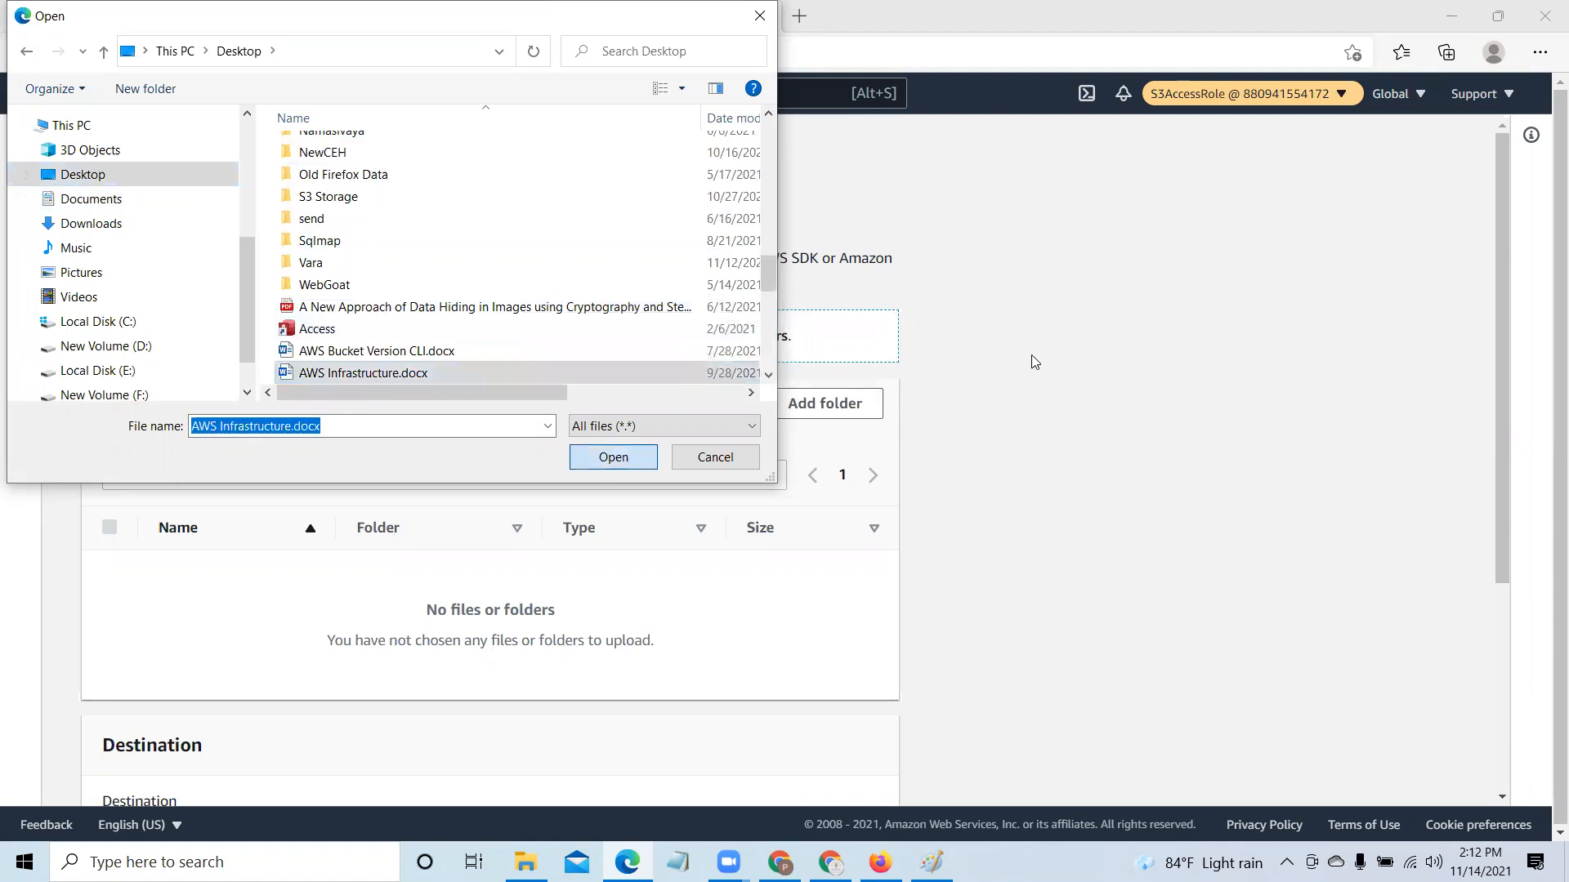
Step: Try to upload AWS Infrastructure.docx to s3://web5.netxperts, check the file's upload status, and close the status page
scroll(956, 469, down, 4)
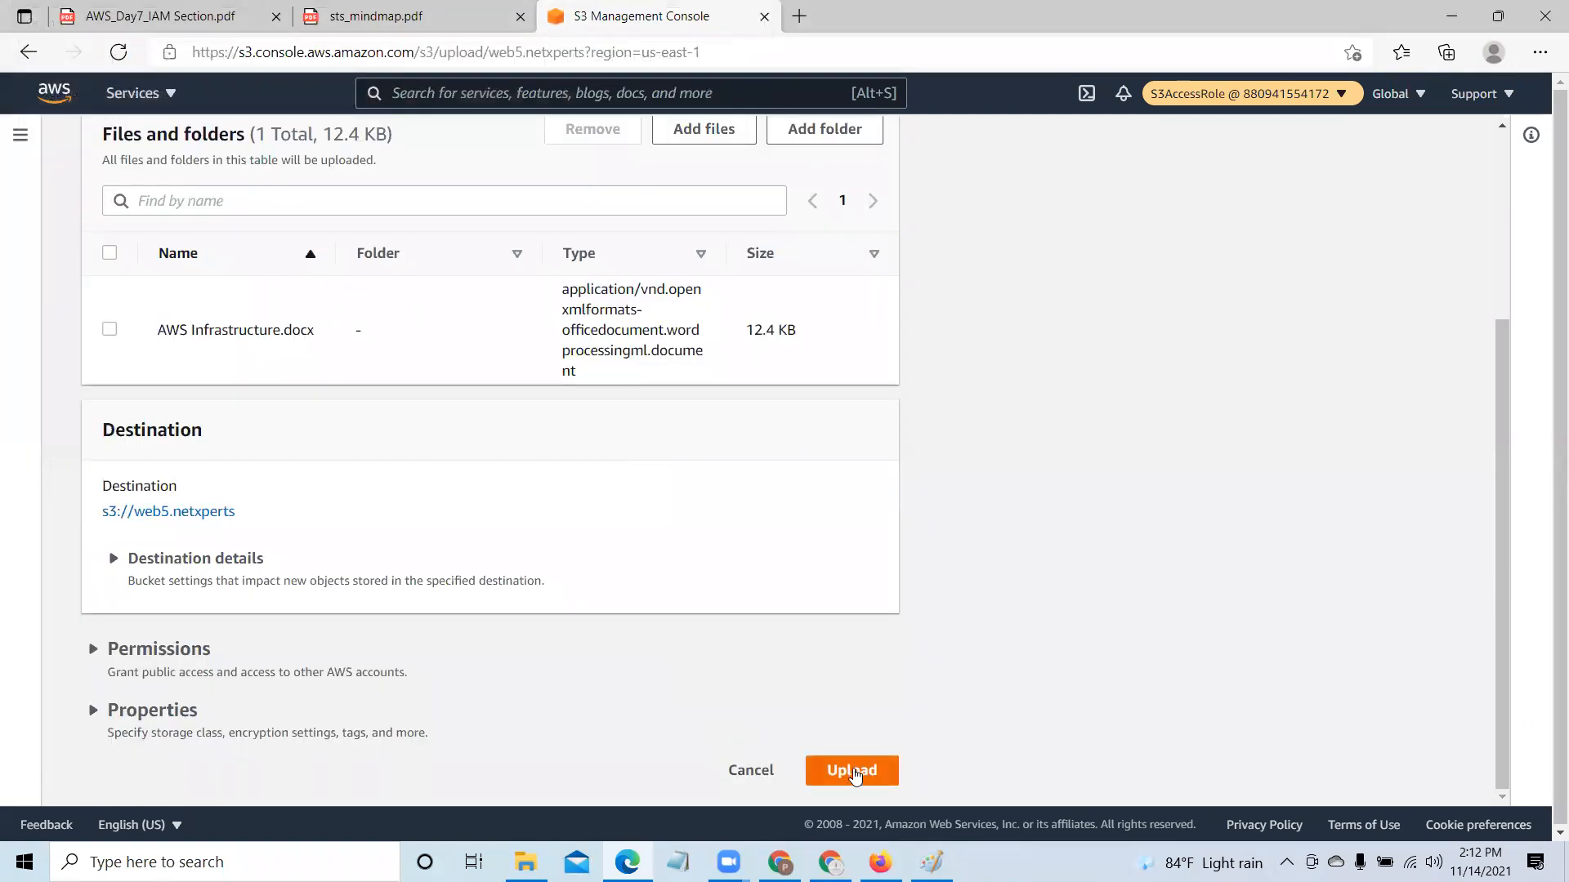
click(855, 773)
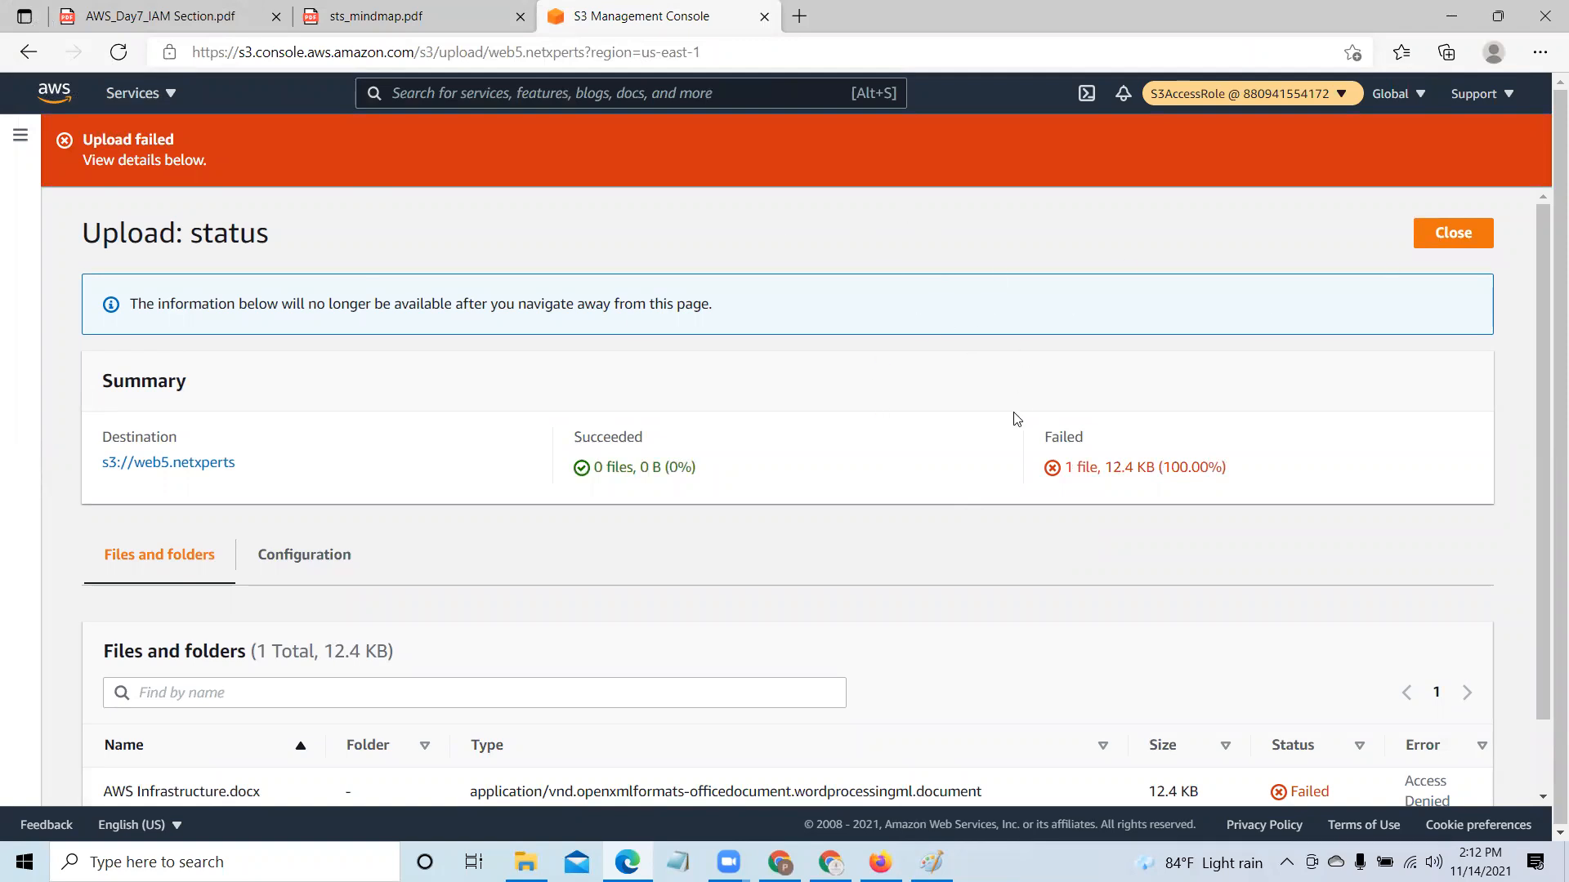
scroll(951, 404, down, 1)
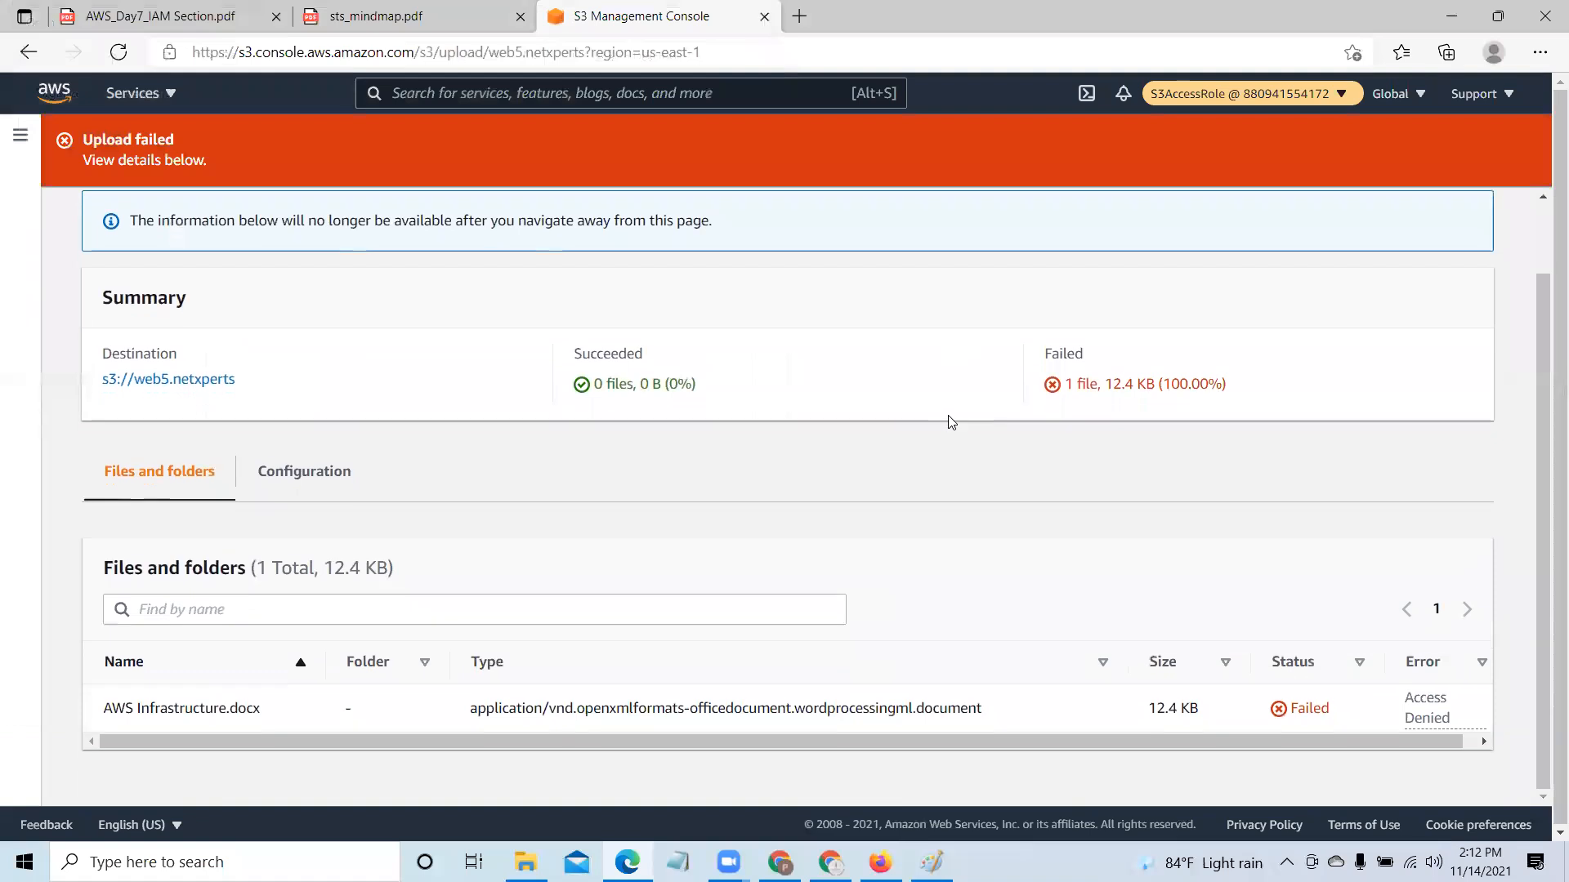
scroll(1313, 392, up, 1)
click(1468, 231)
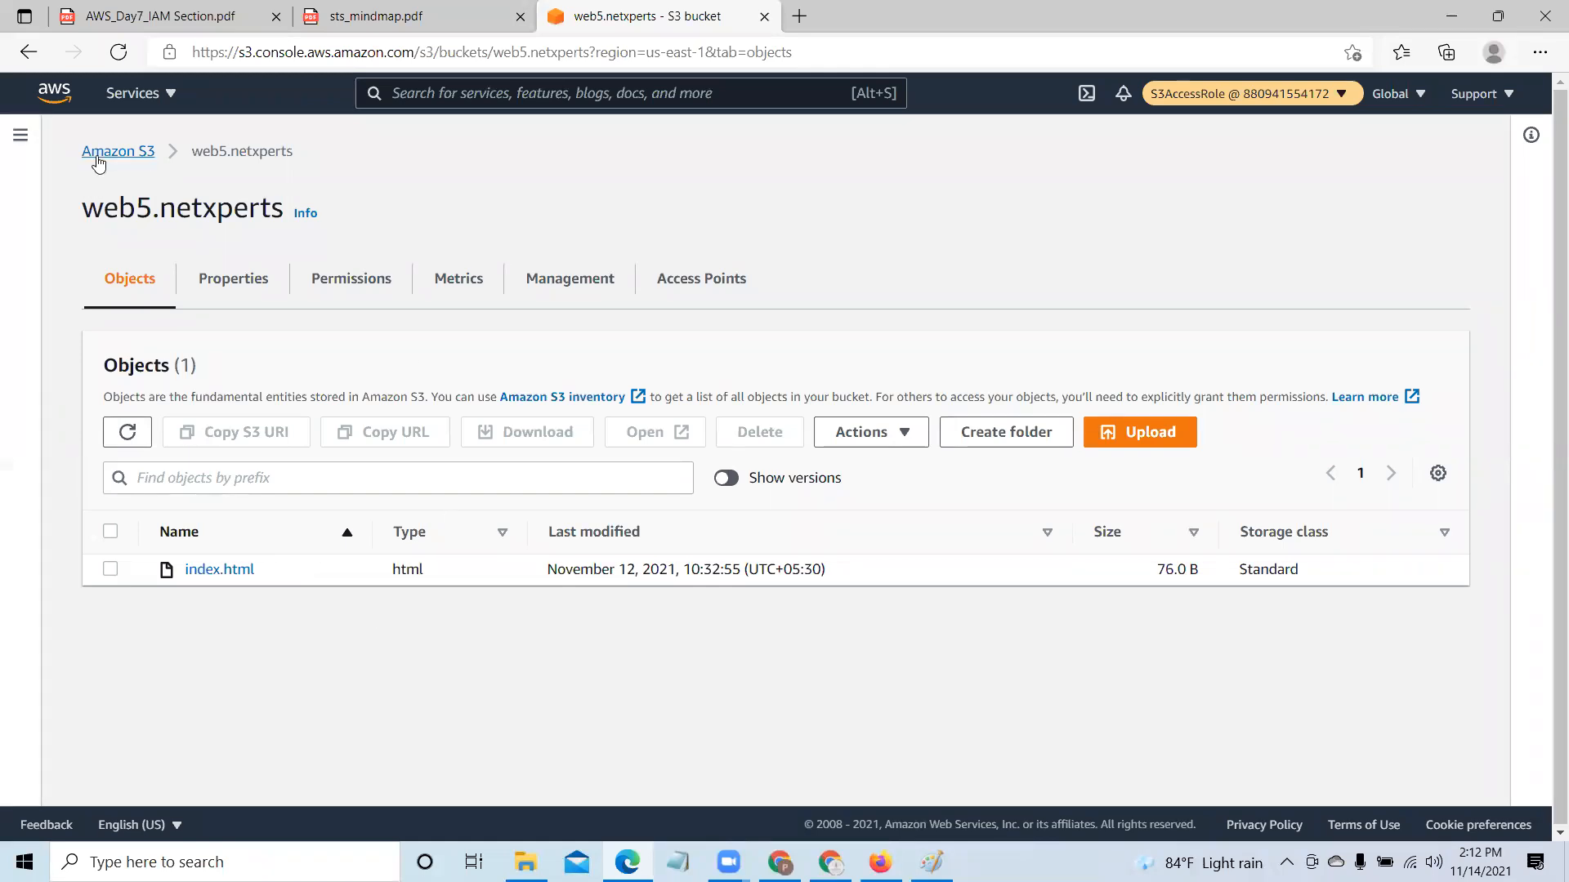
Step: Return to the list of S3 buckets and open netxpertsf to test whether the role can list its objects
click(98, 161)
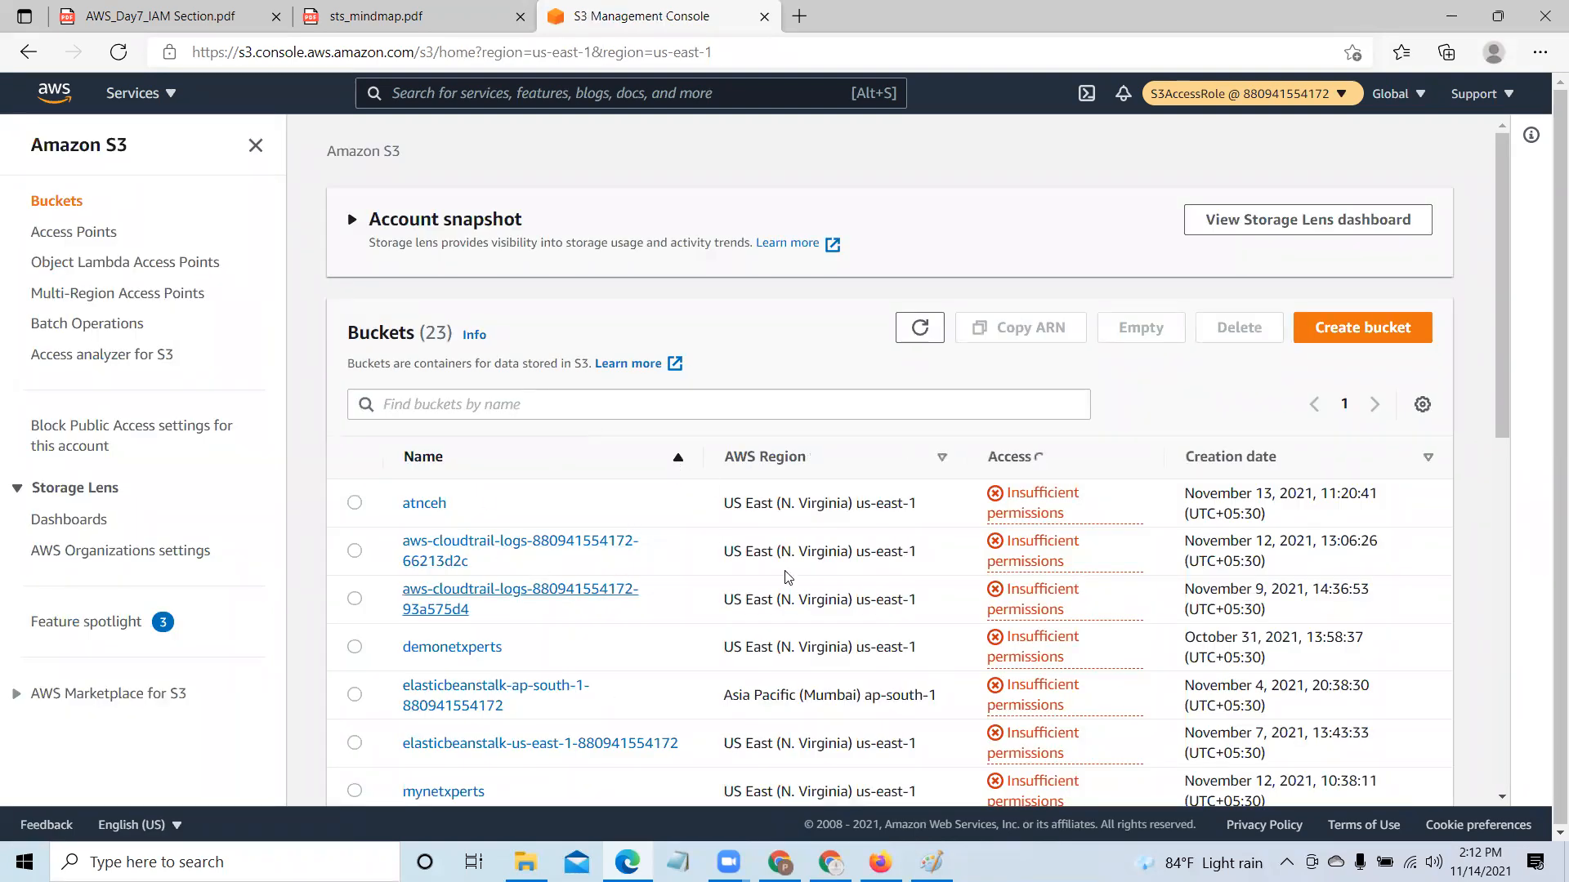
scroll(789, 578, down, 5)
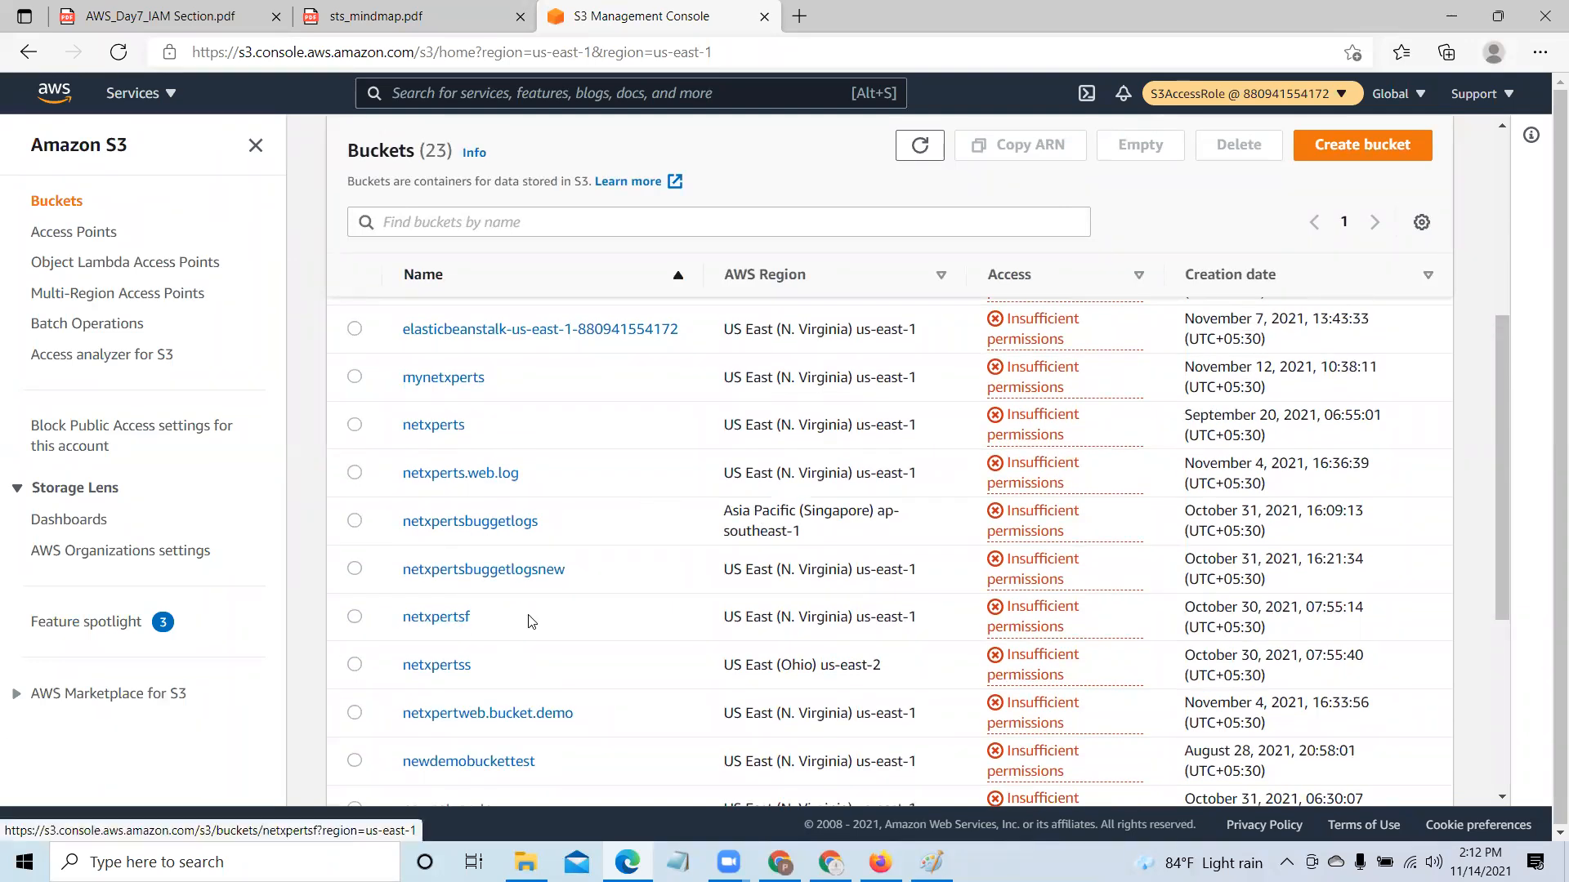
click(445, 621)
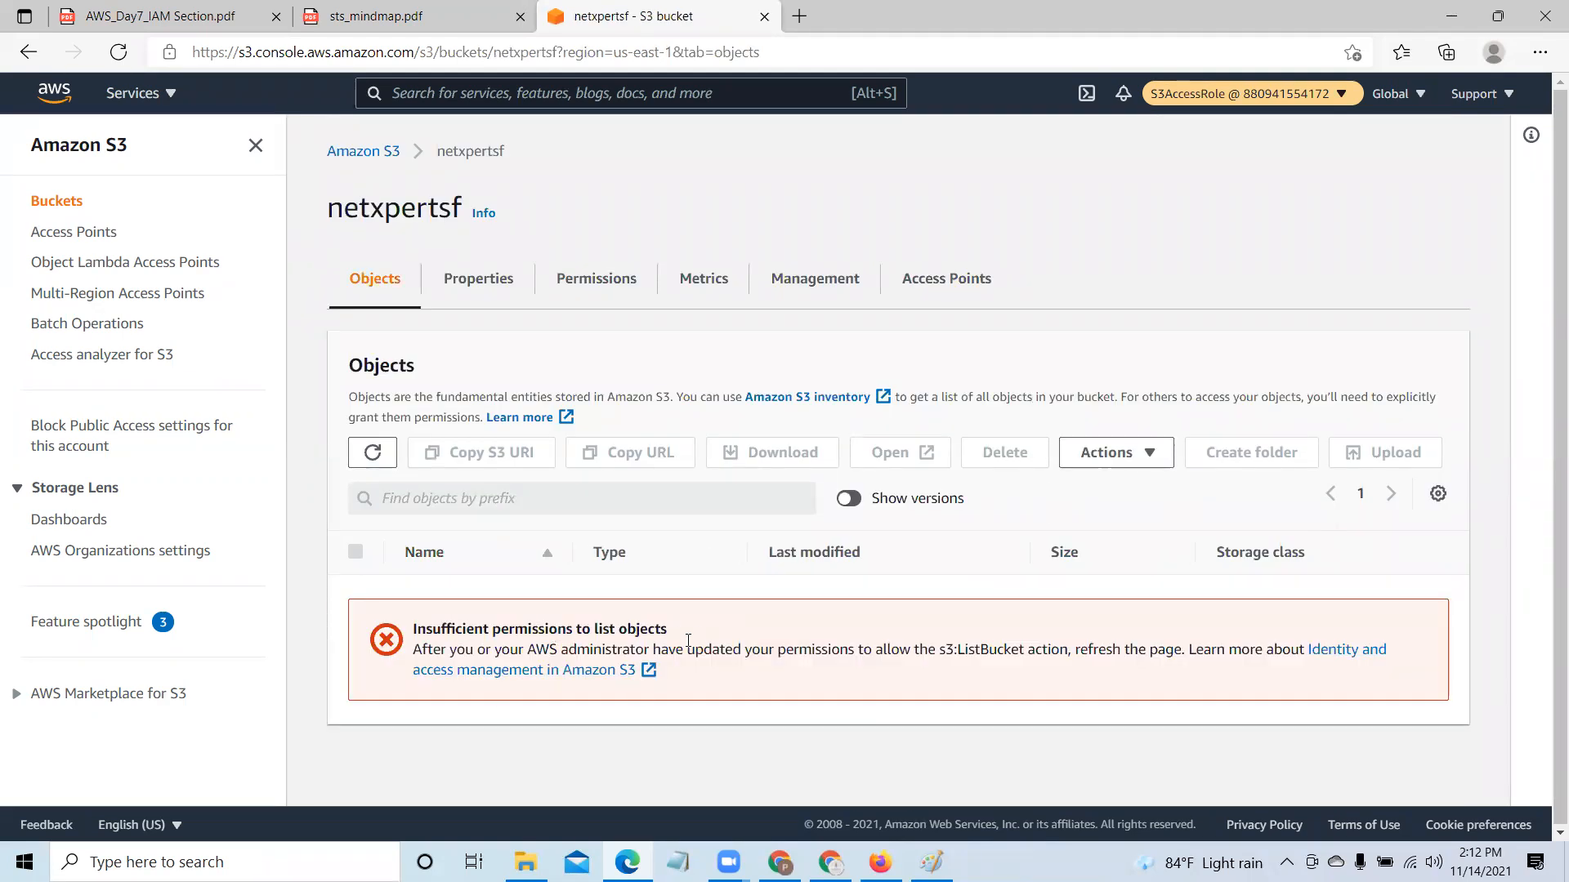
Step: Go back to the bucket list and open web6.netxperts to test object listing there
click(28, 52)
scroll(559, 562, down, 10)
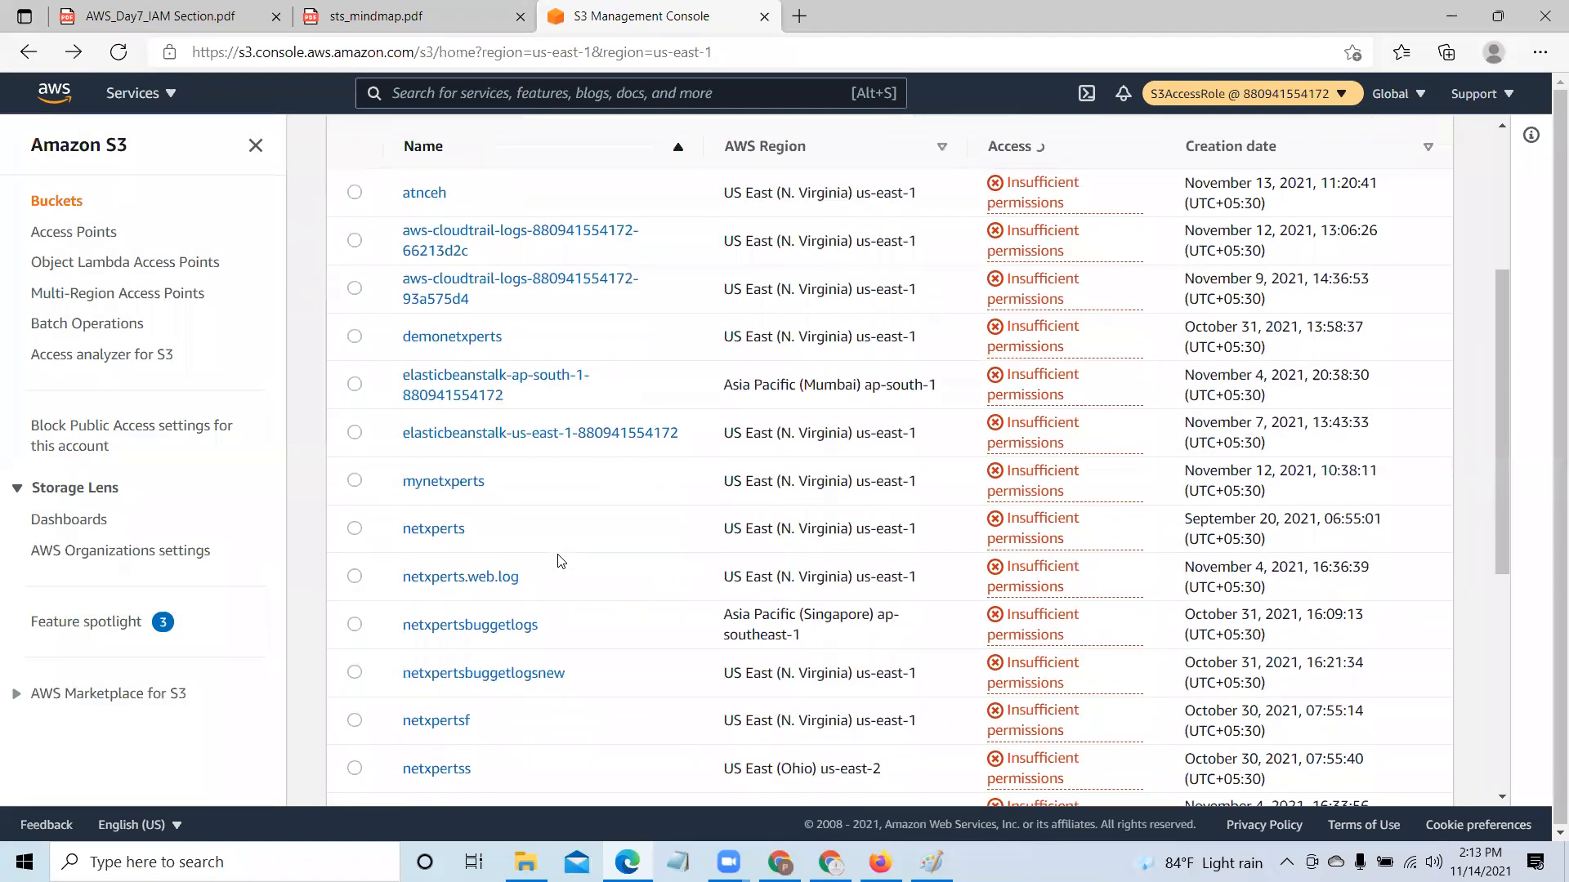
scroll(564, 580, down, 2)
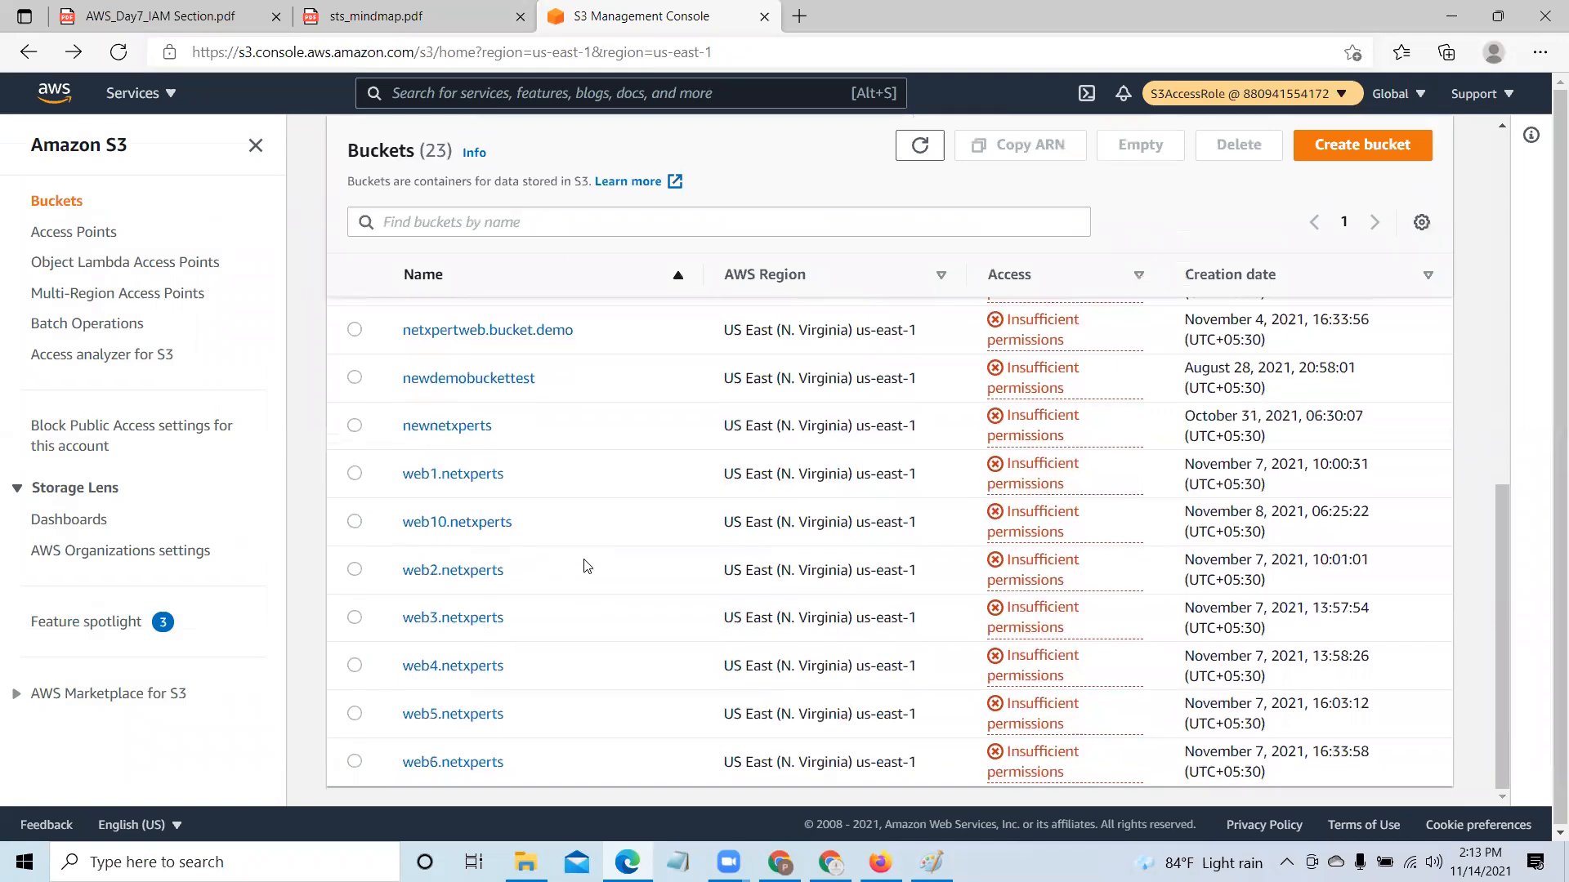
click(464, 762)
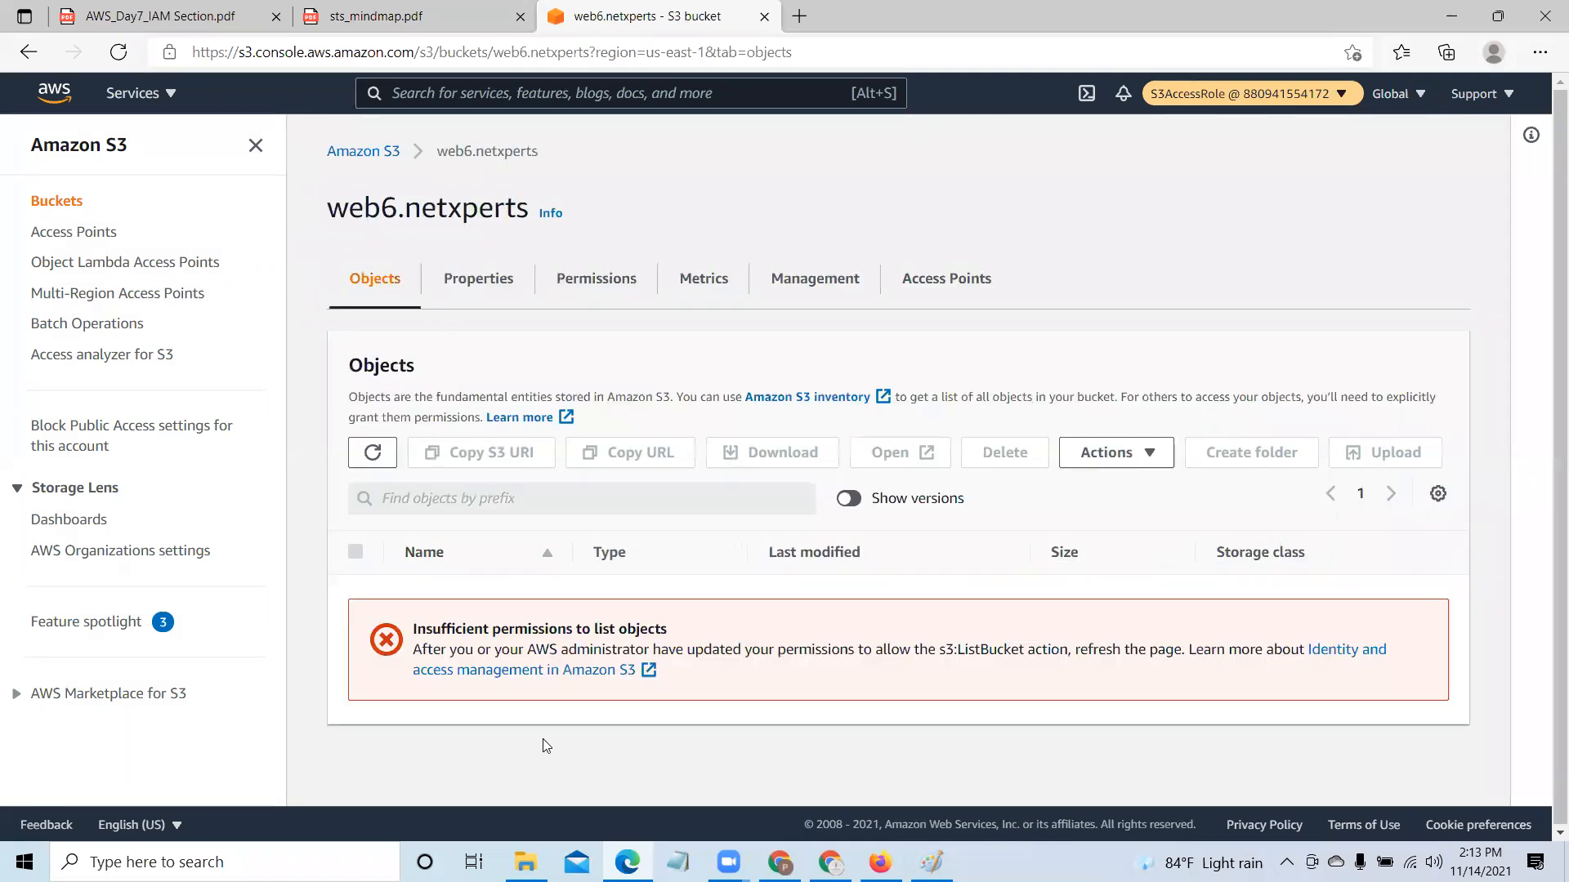
Step: Return to the bucket list and open web5.netxperts to check its object listing
click(28, 52)
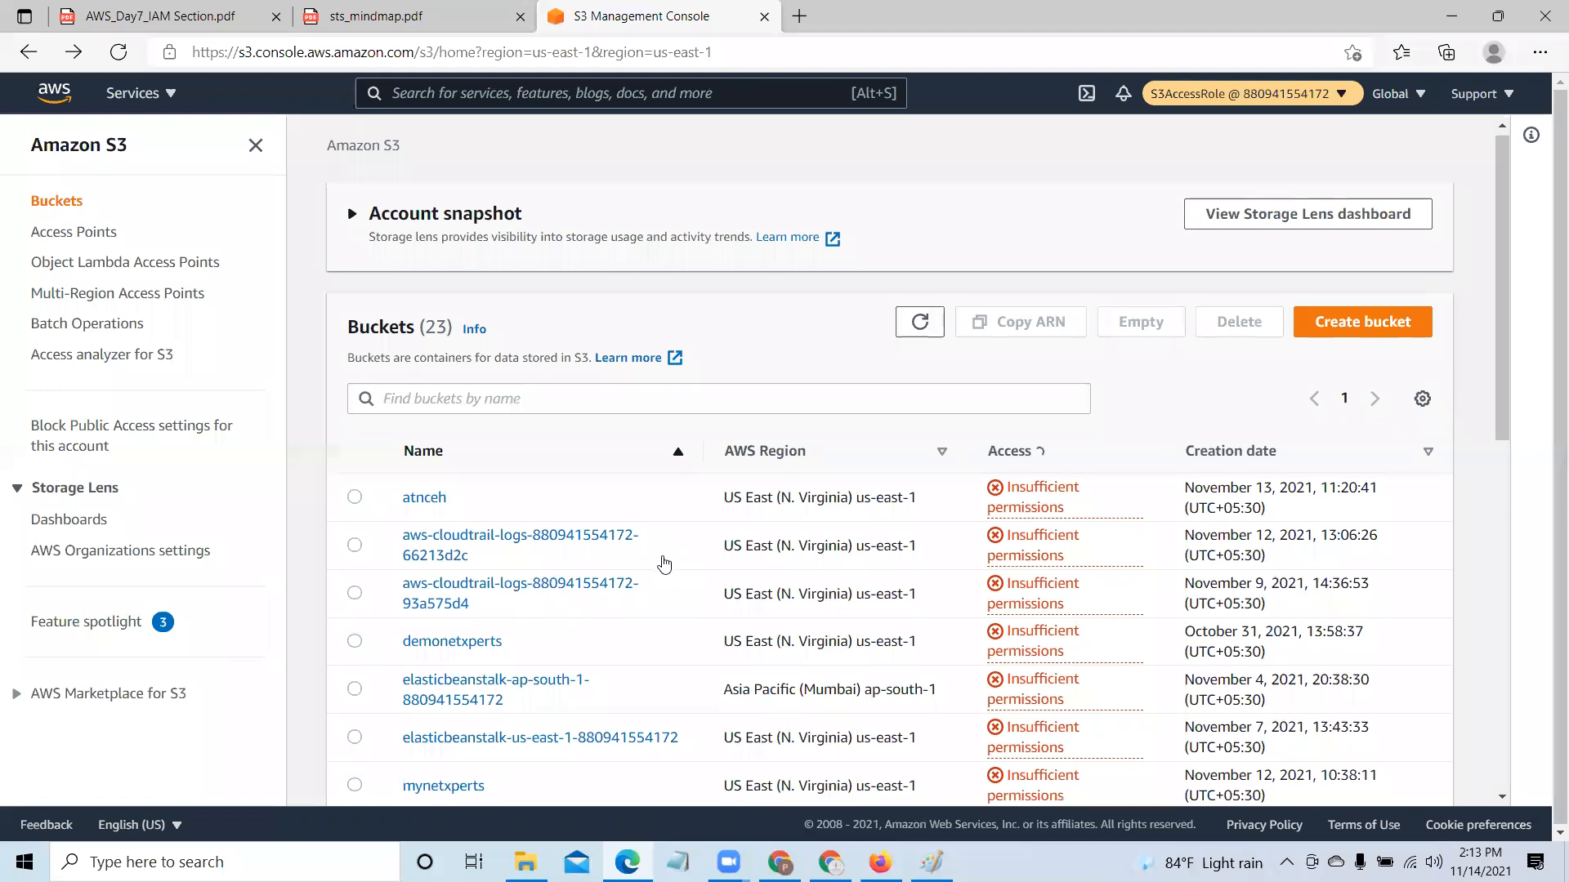
scroll(662, 551, down, 10)
click(465, 716)
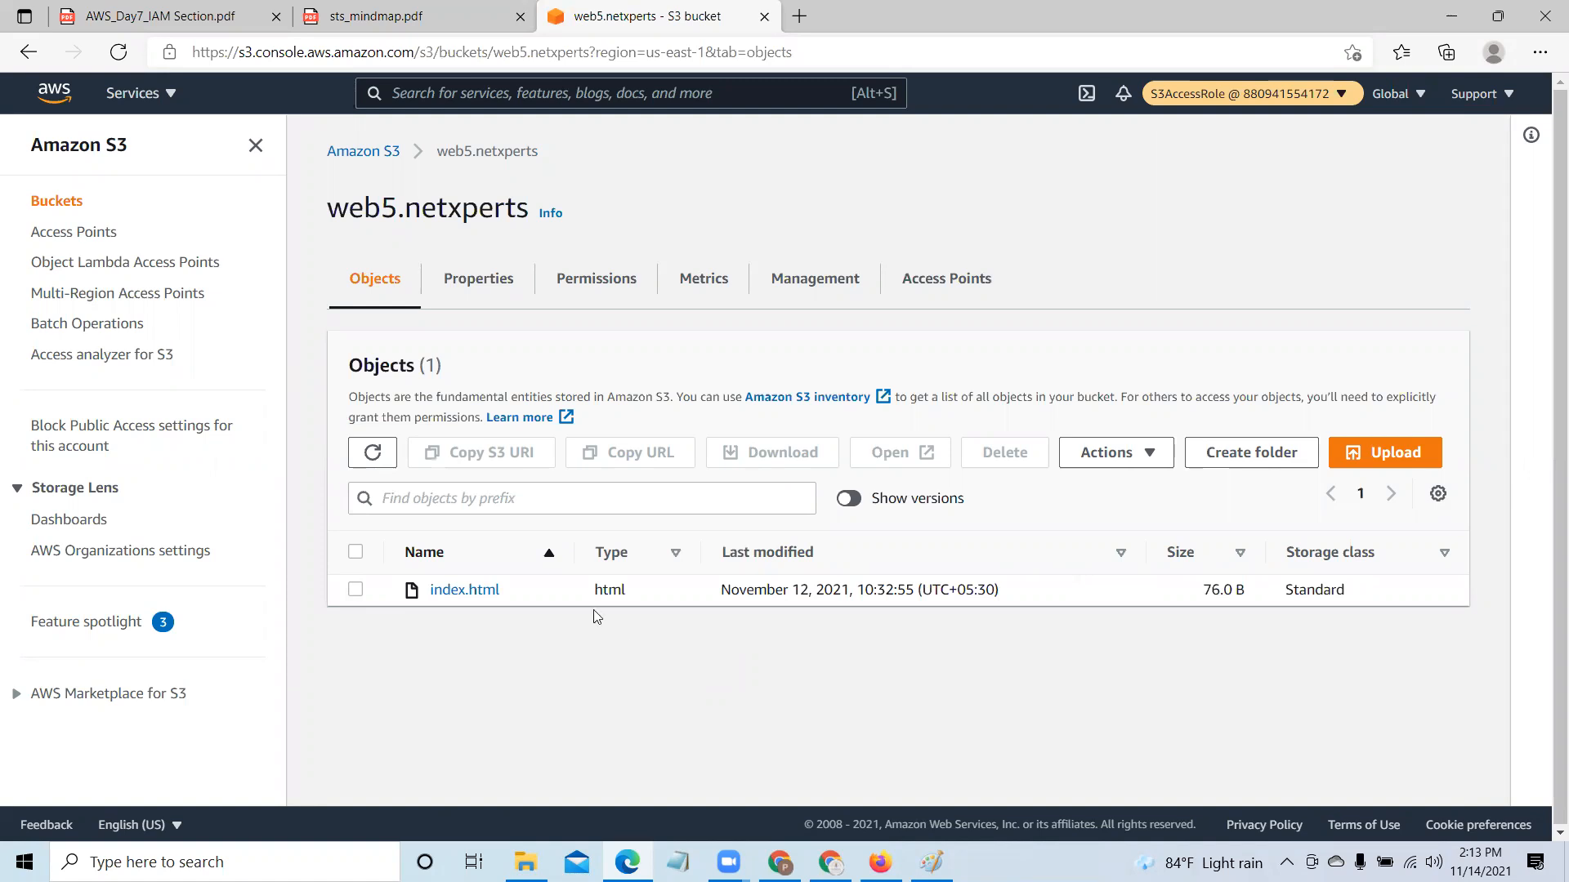
Step: Switch to Firefox, open the IAM policies page, and look through the customer managed policies
click(1428, 16)
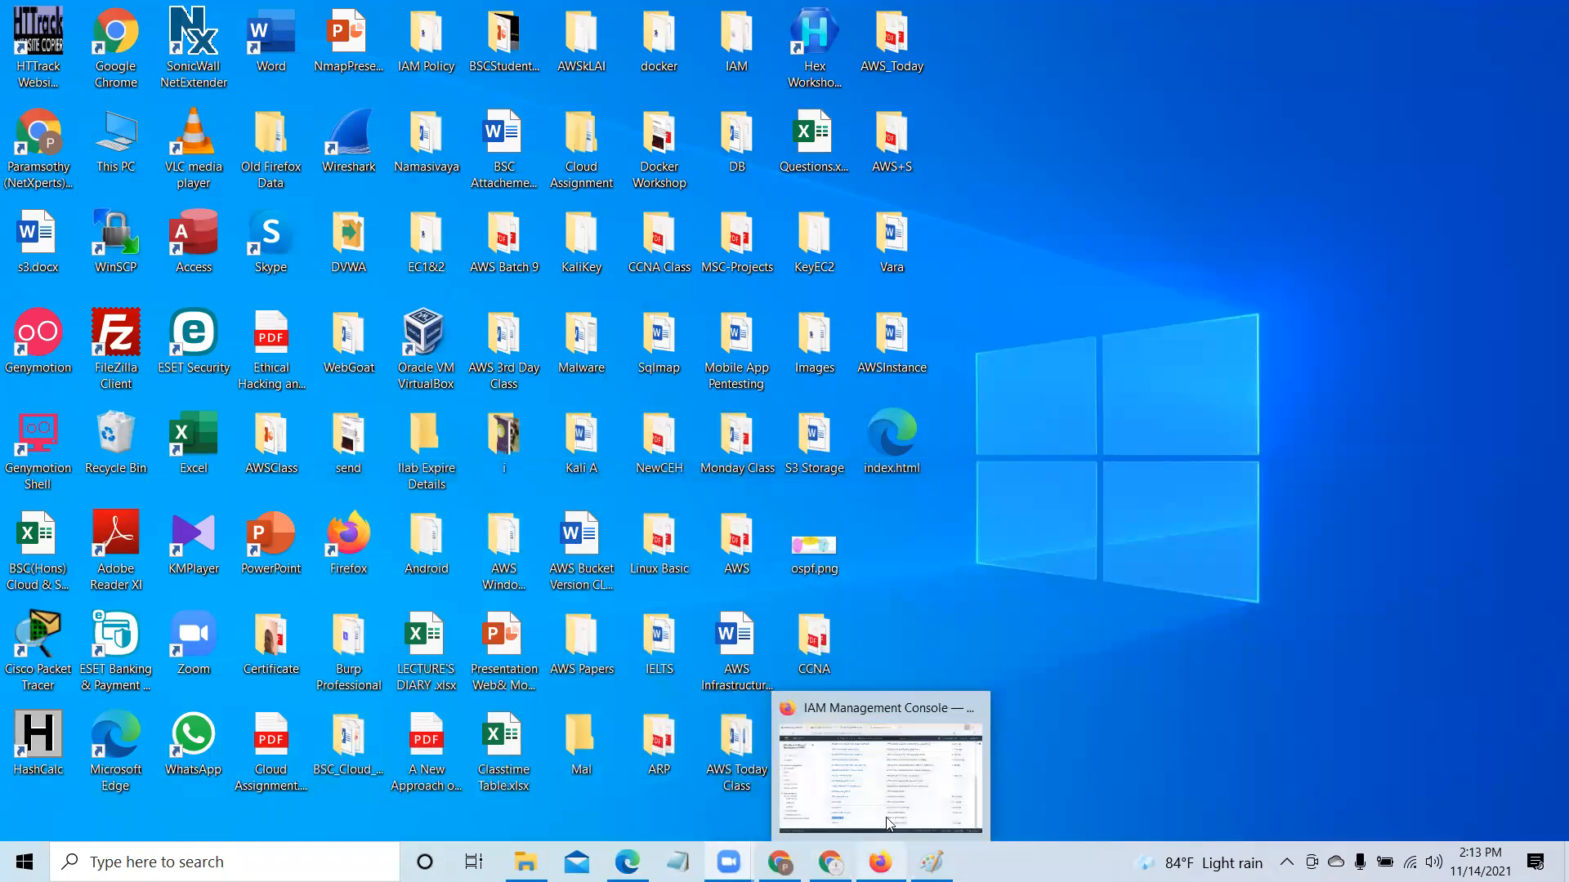
click(880, 861)
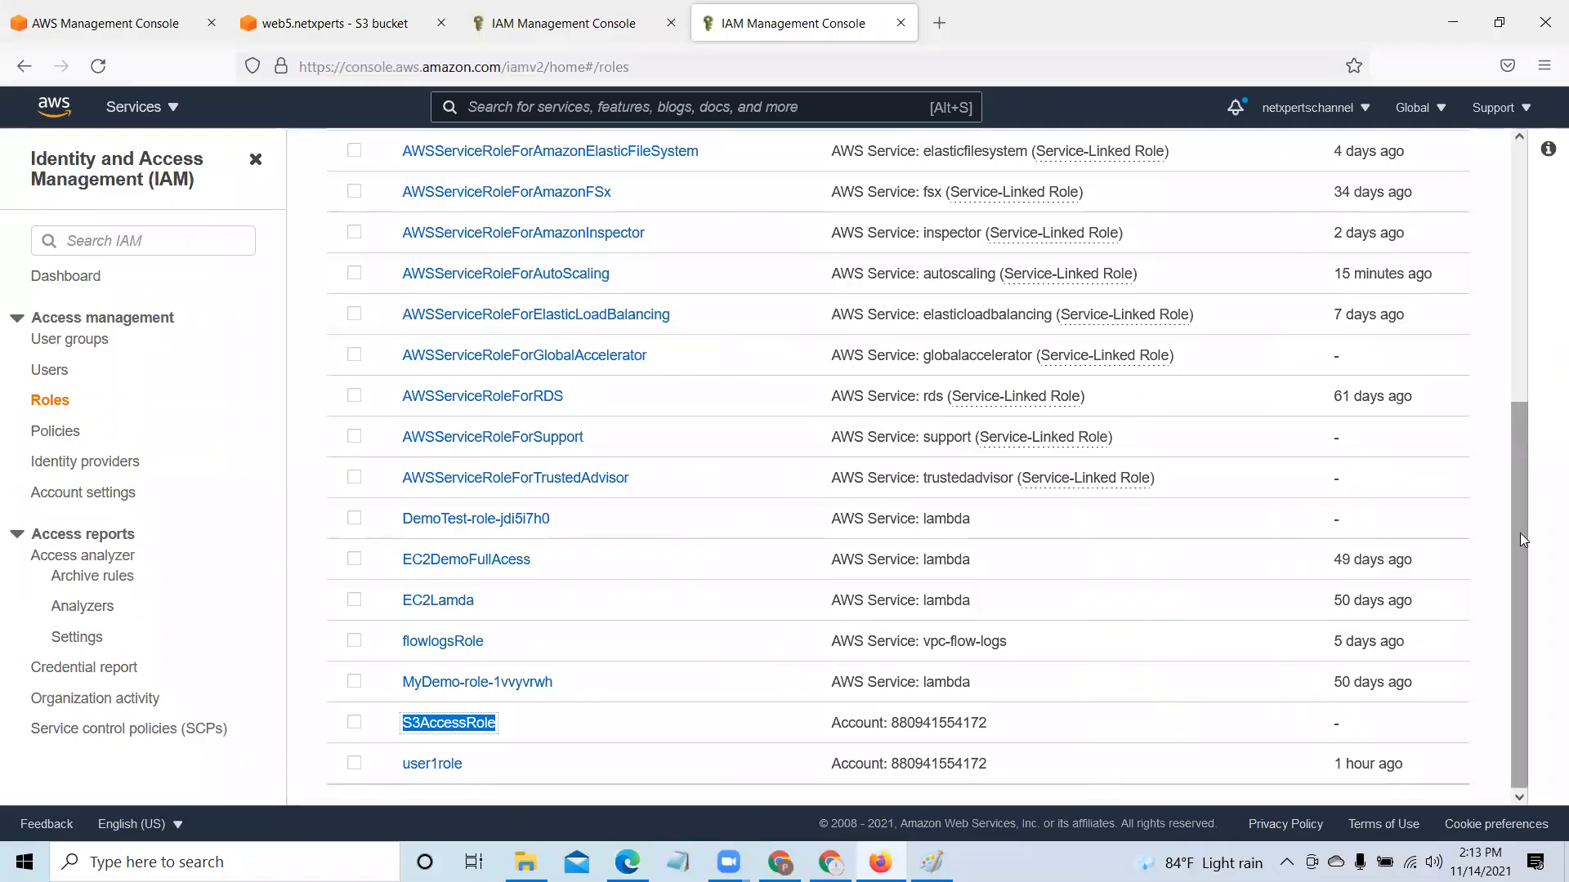
click(42, 439)
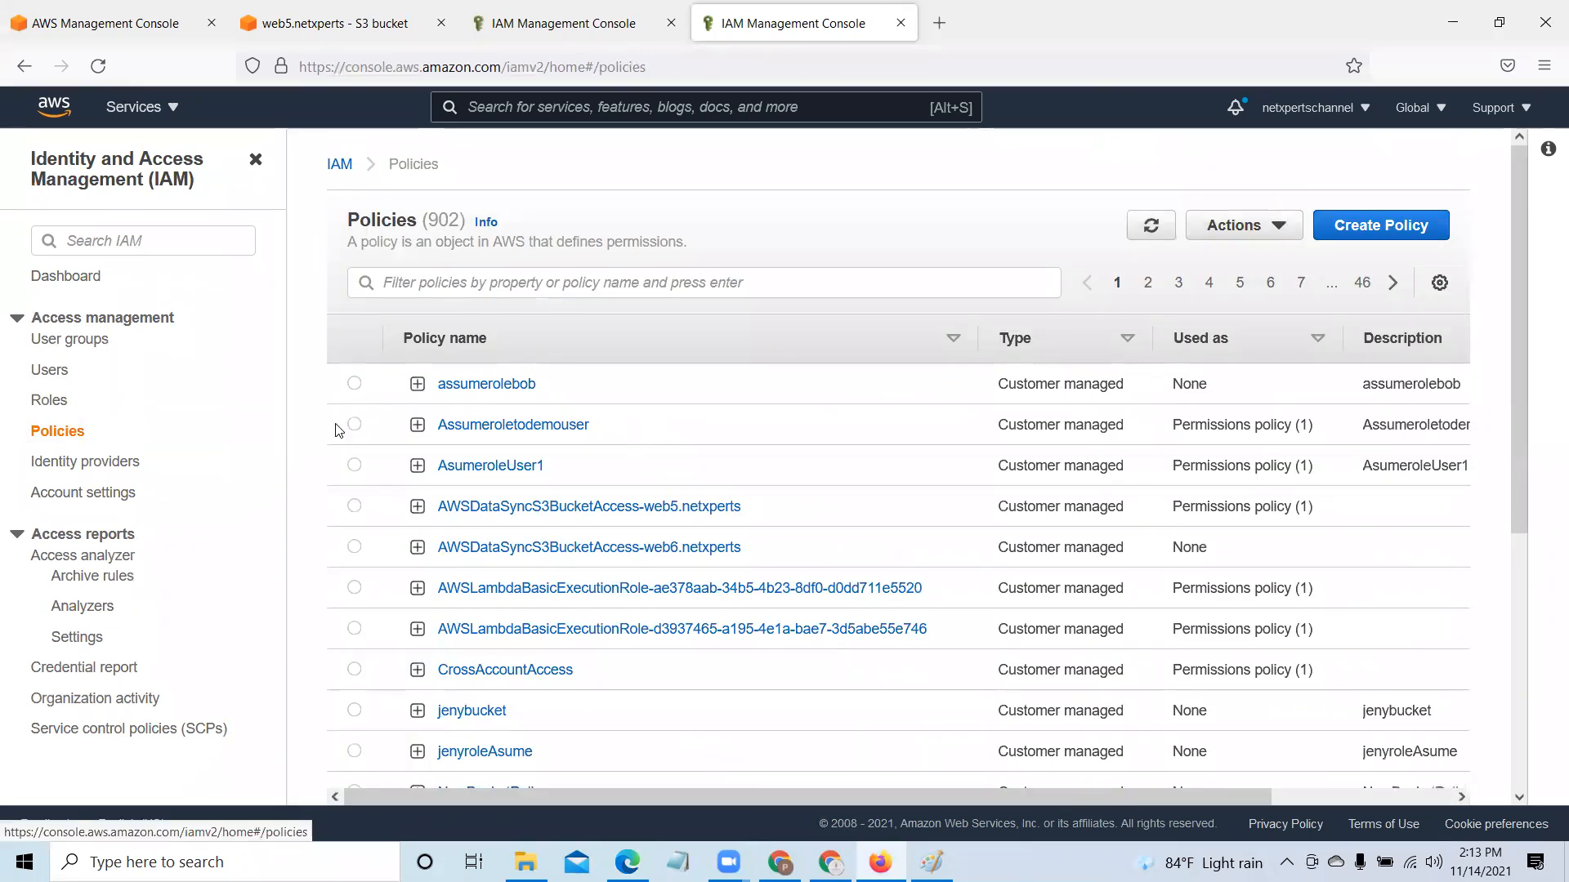
scroll(801, 415, down, 2)
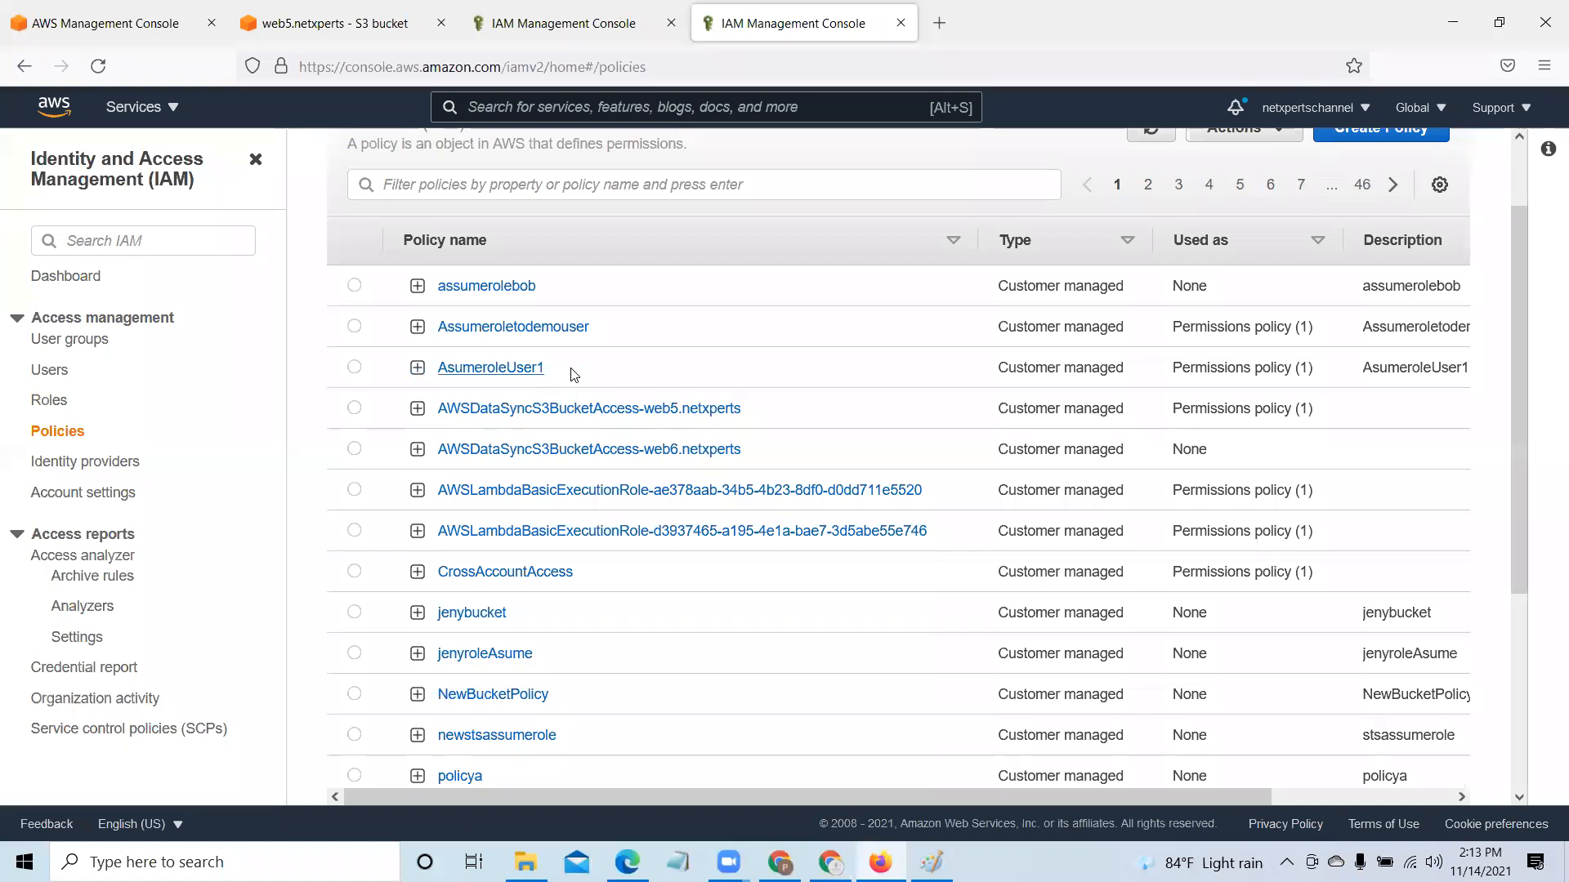
scroll(638, 407, down, 3)
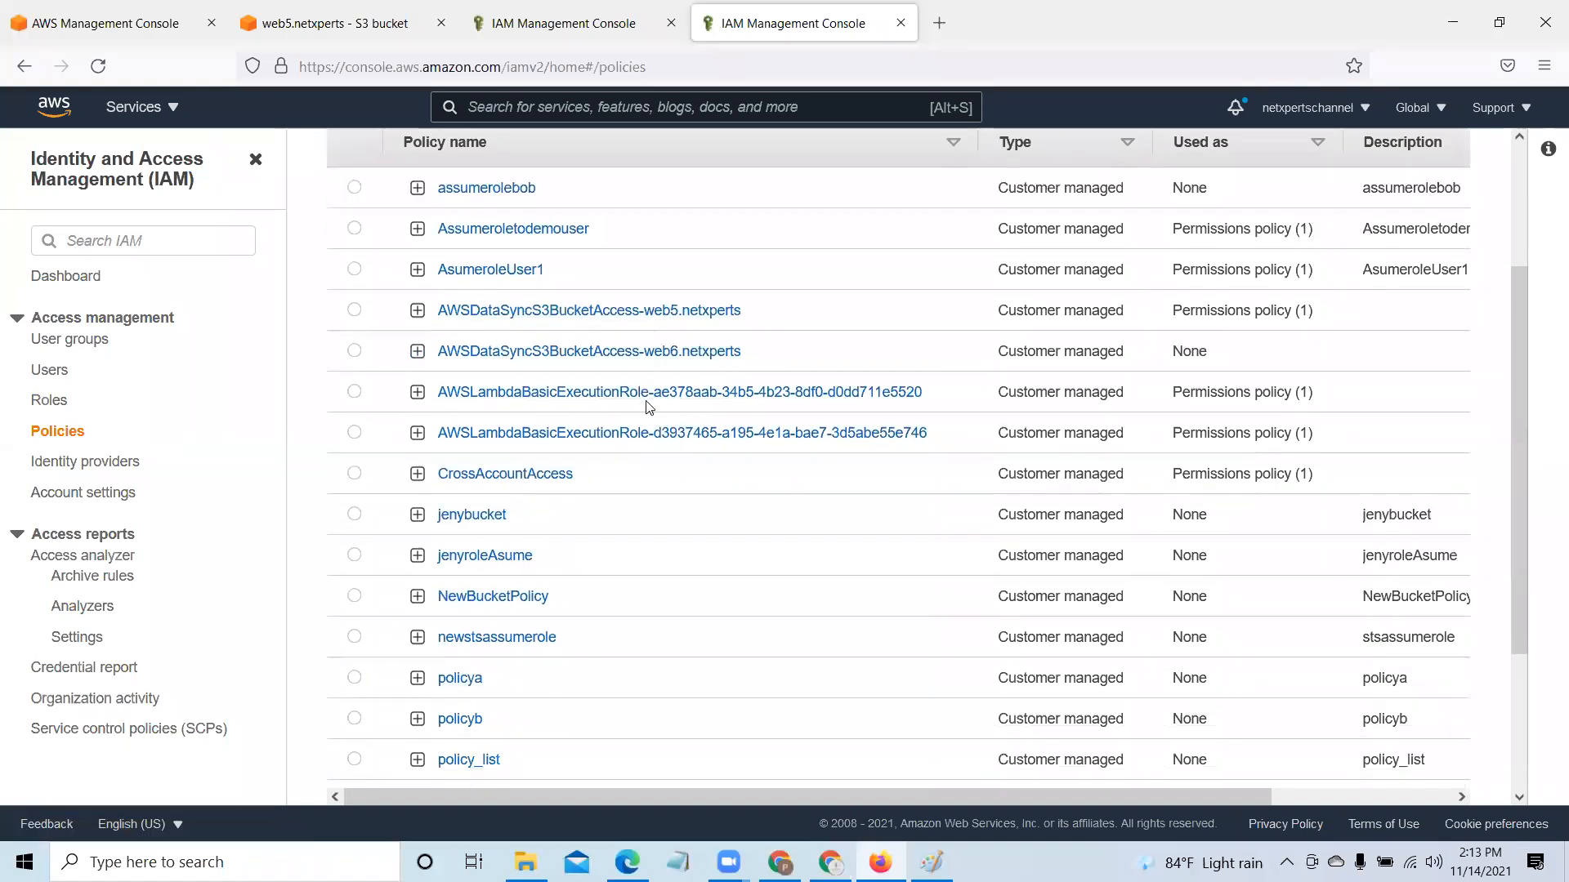
scroll(649, 408, down, 2)
scroll(658, 408, down, 3)
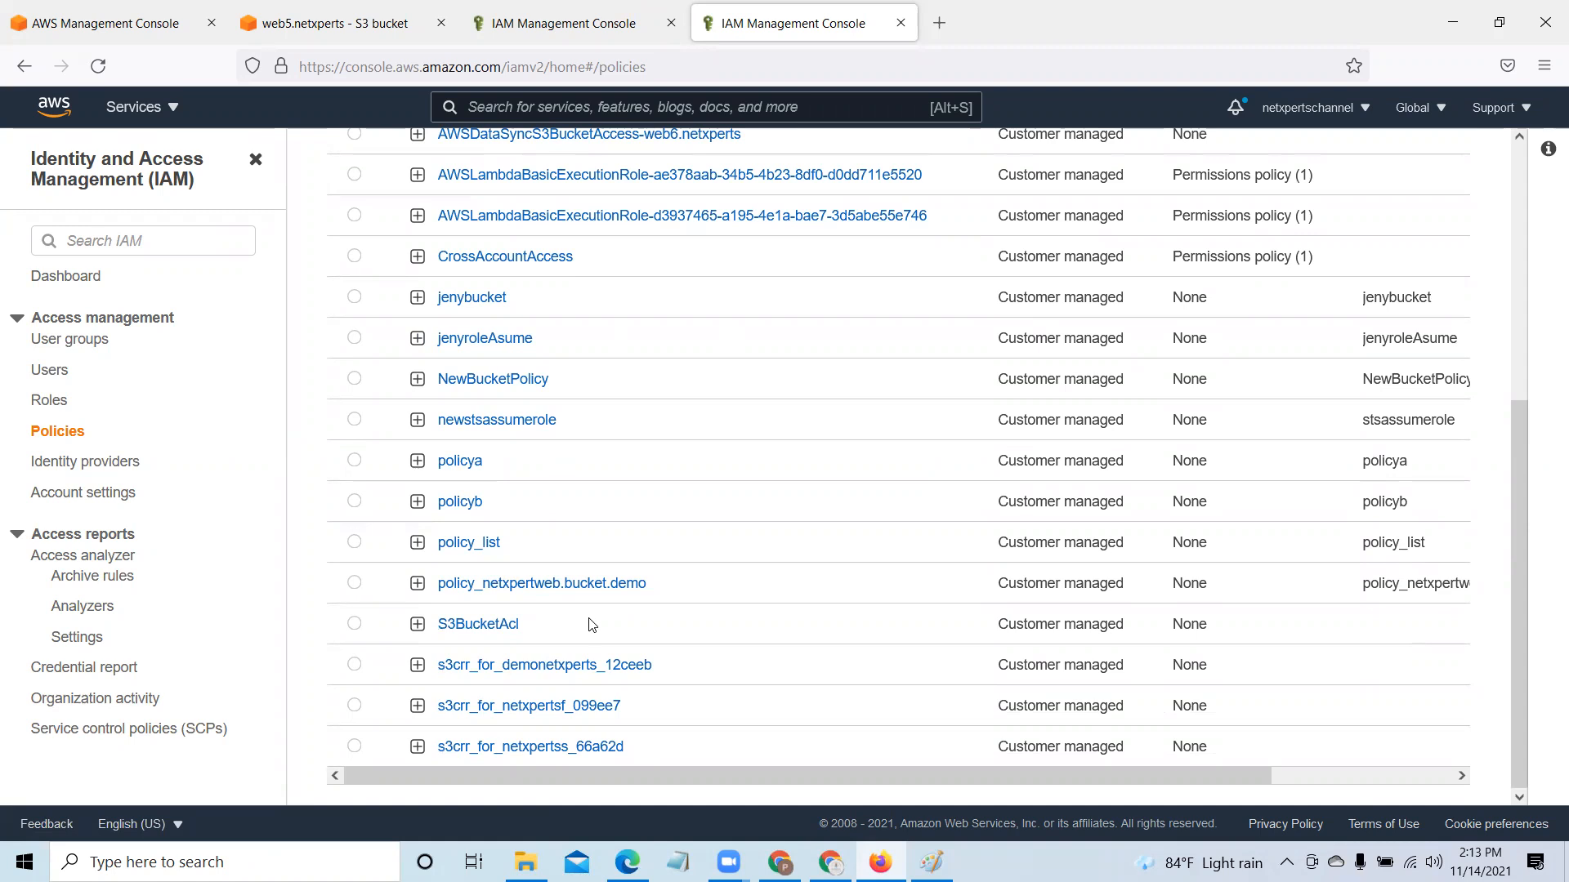
scroll(592, 625, up, 5)
Step: Filter the policies by "s3" and open the JSON of the S3SomePermission policy
click(500, 278)
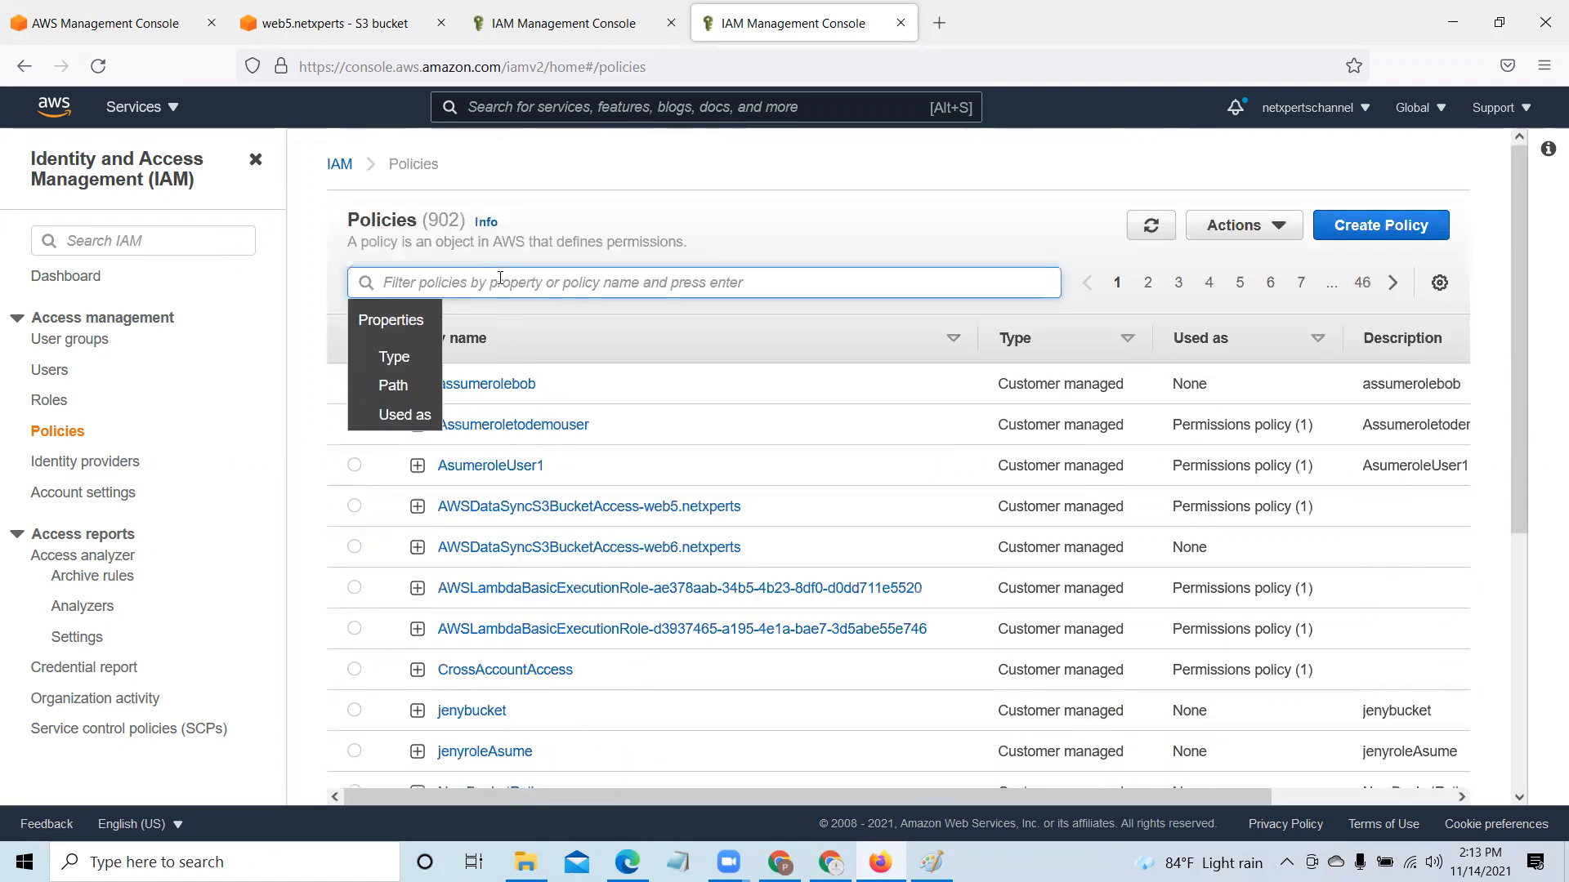
text(s3)
key(Return)
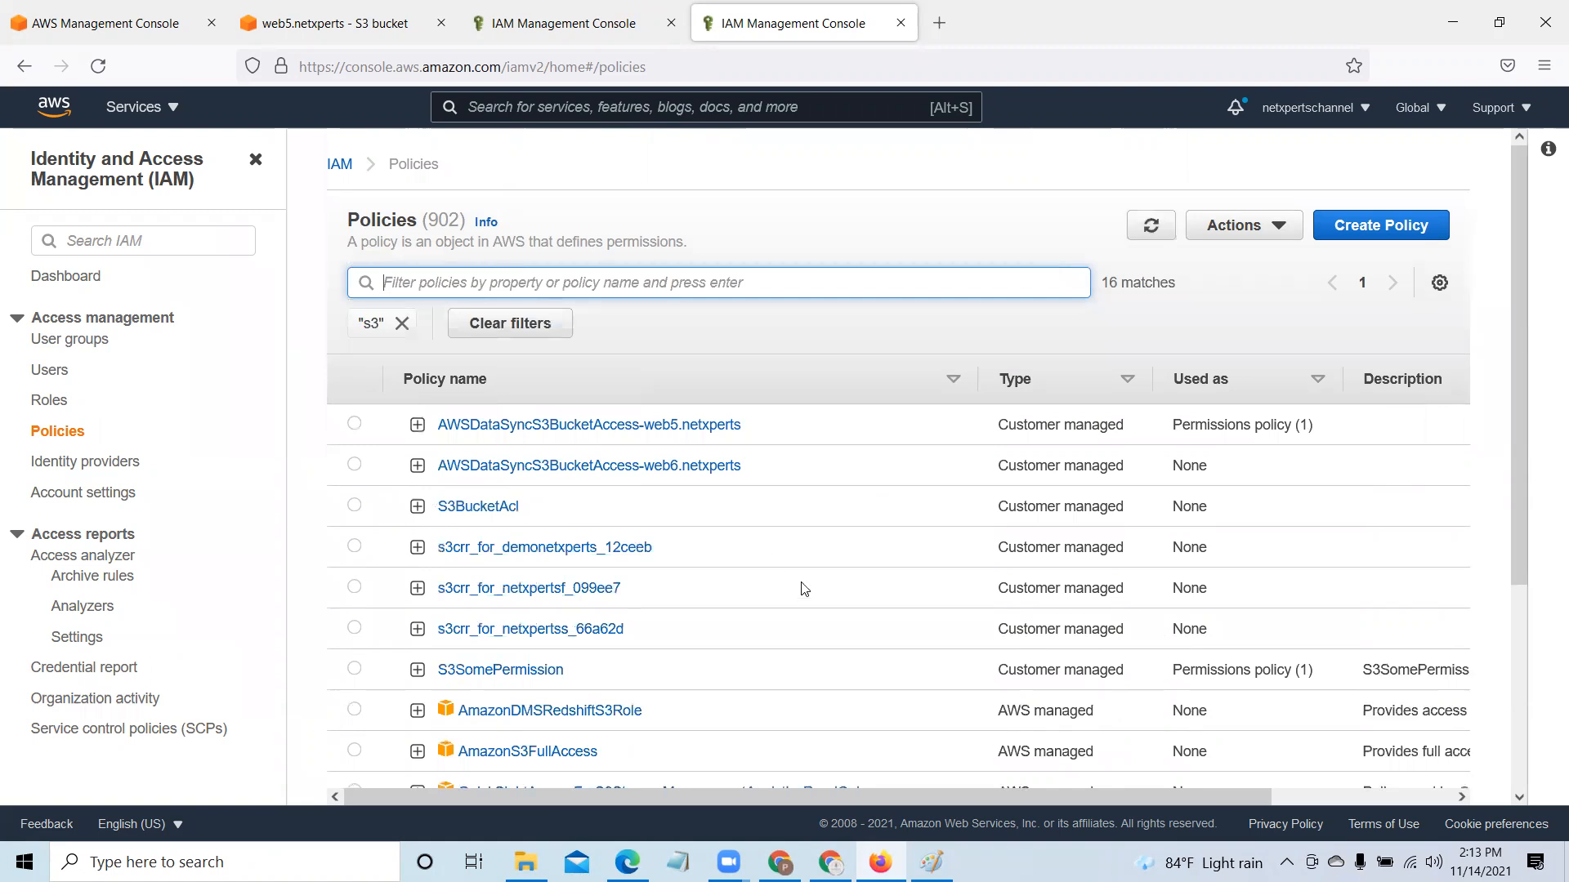
scroll(777, 560, down, 2)
click(524, 480)
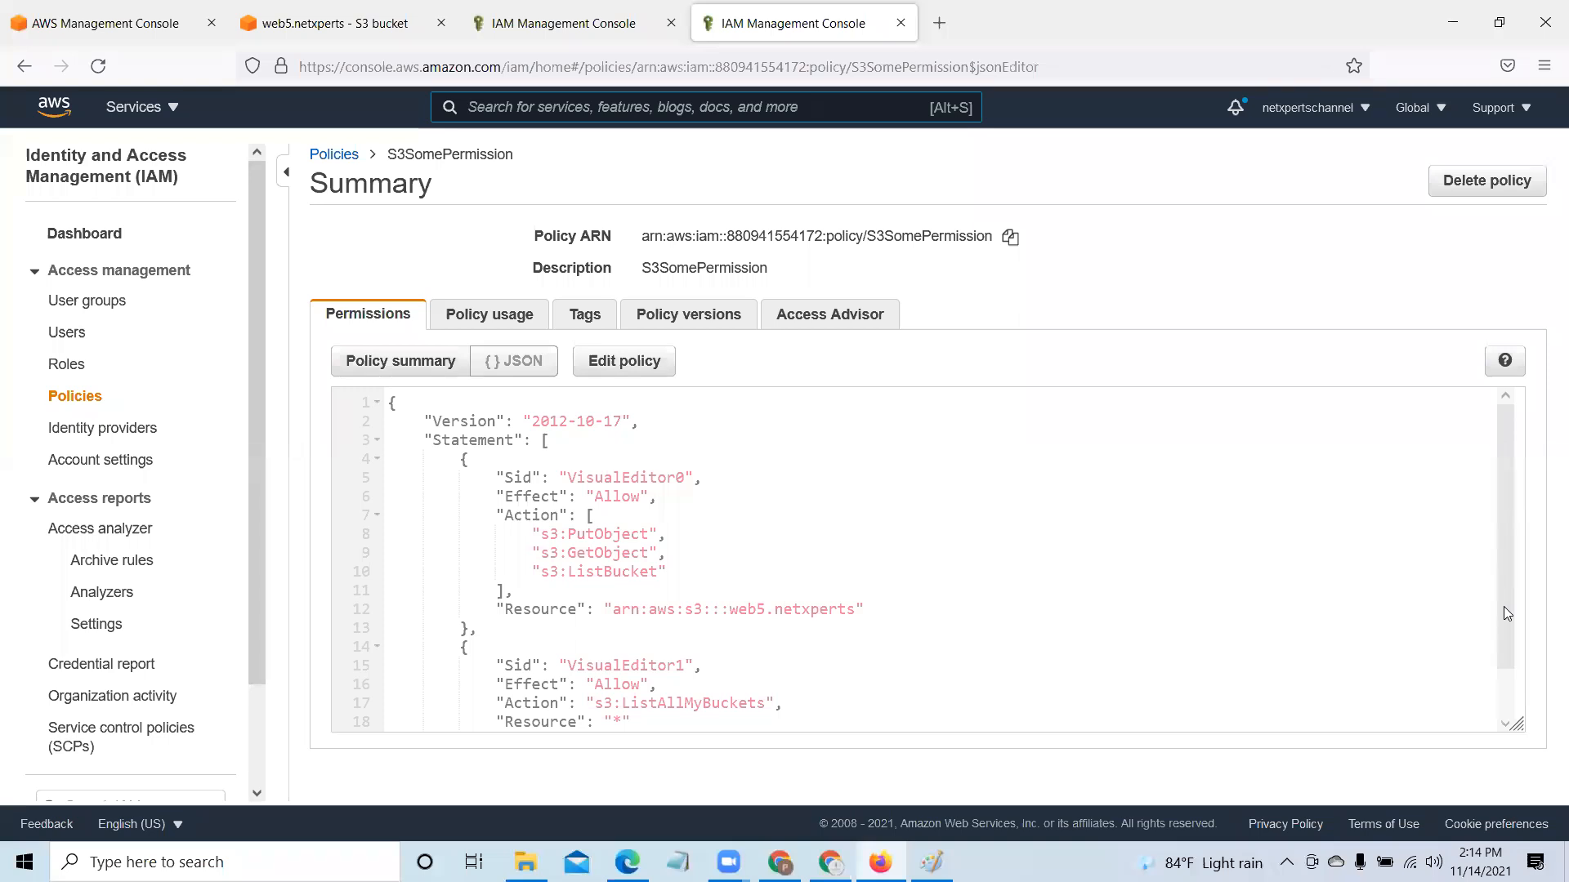
Step: Examine the allowed actions and resources in the S3SomePermission JSON, including ListAllMyBuckets, PutObject, GetObject and the web5.netxperts ARN
scroll(626, 654, down, 1)
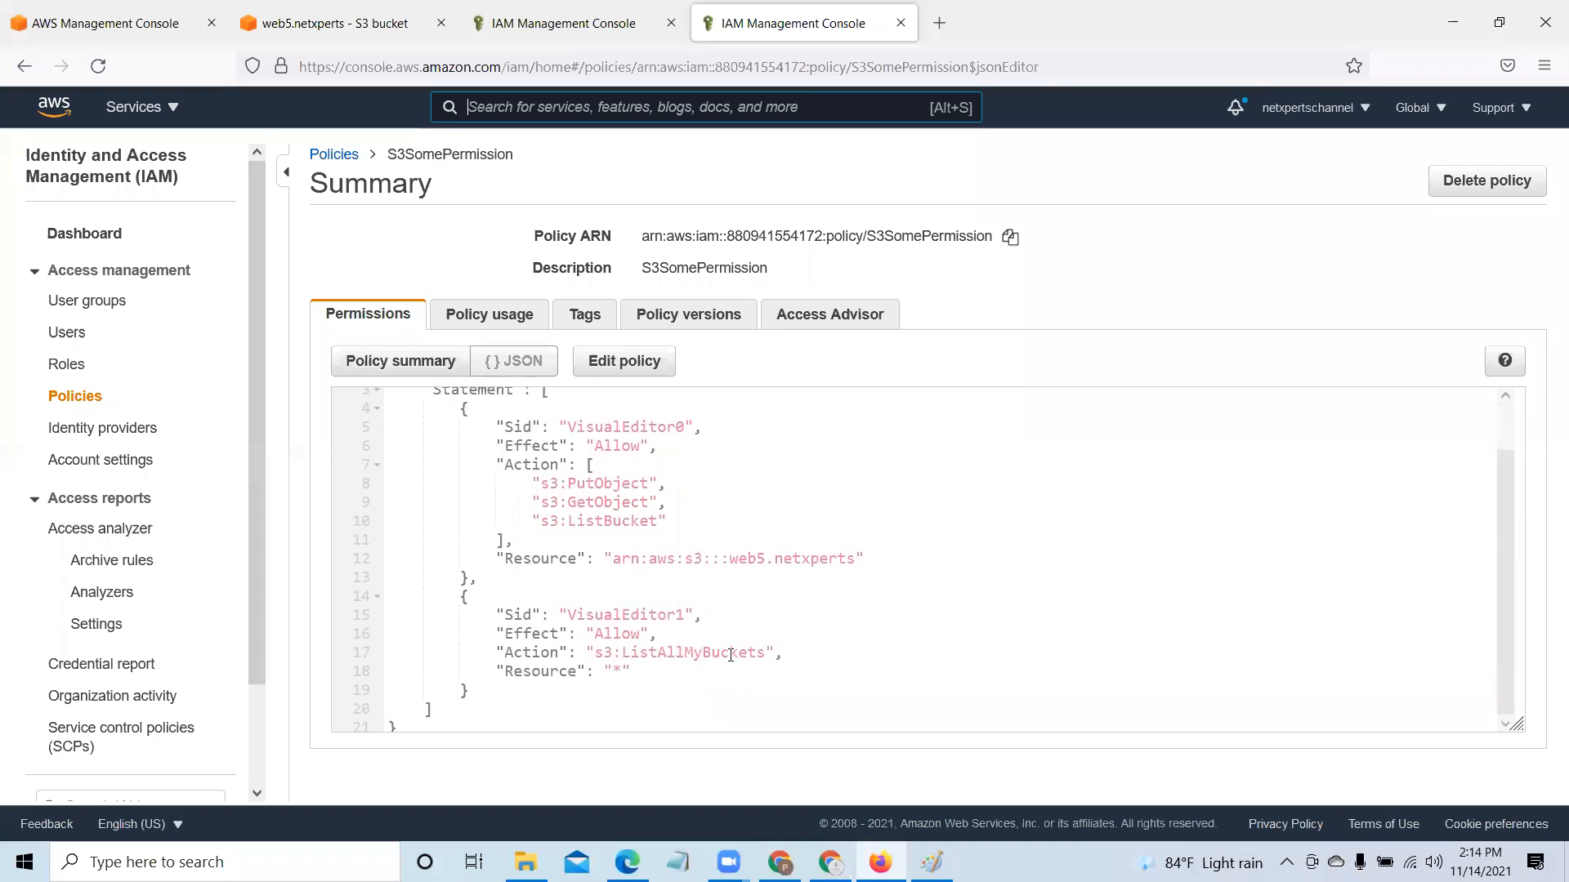
drag(622, 652, 763, 652)
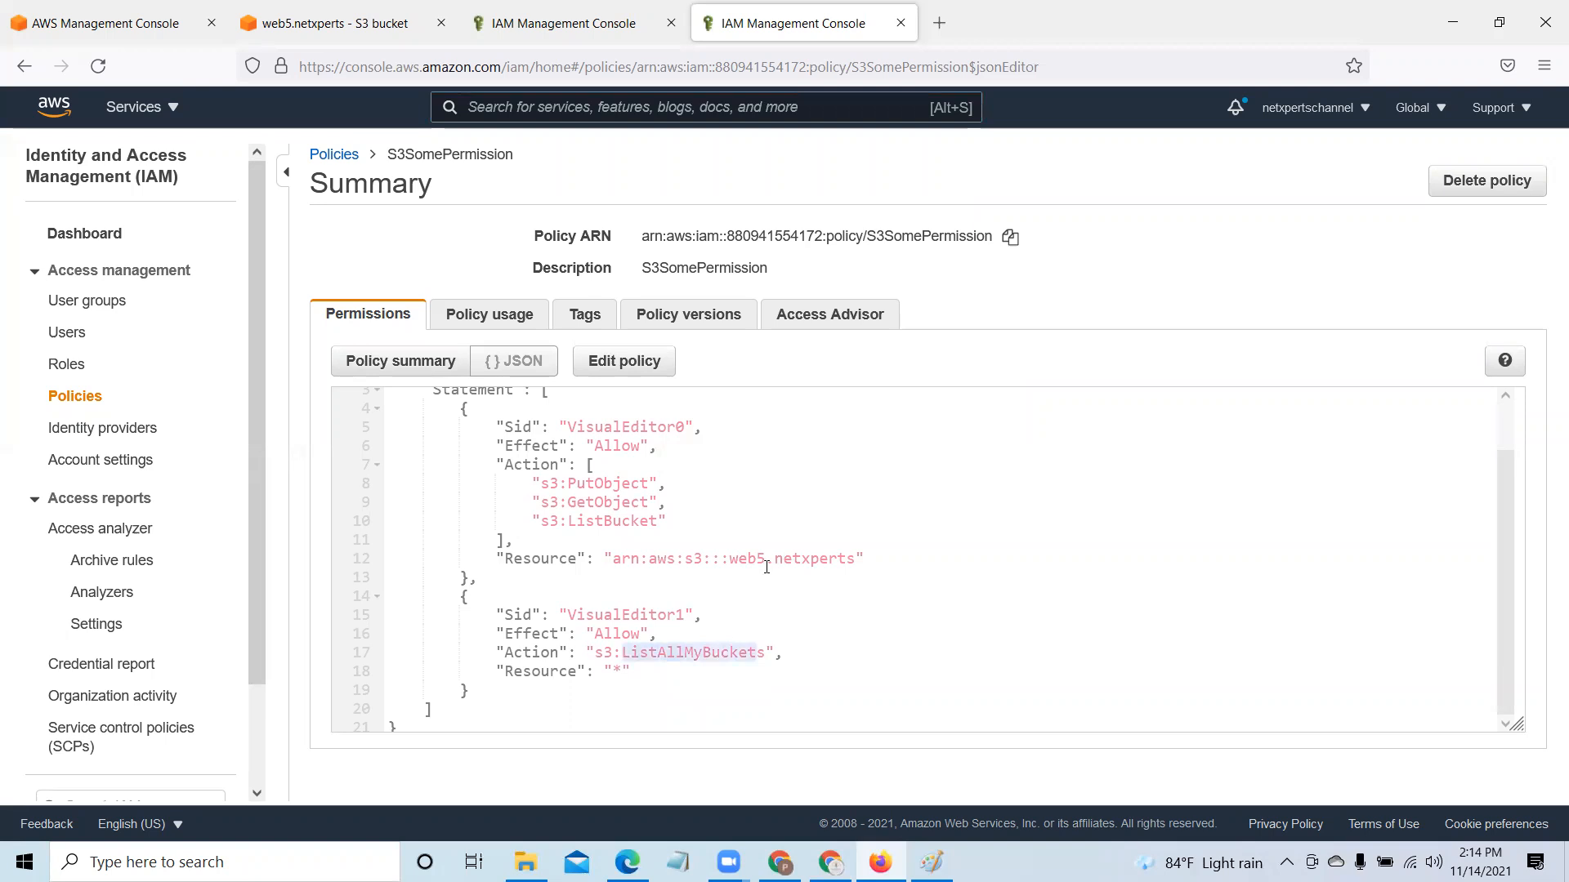
drag(730, 559, 845, 558)
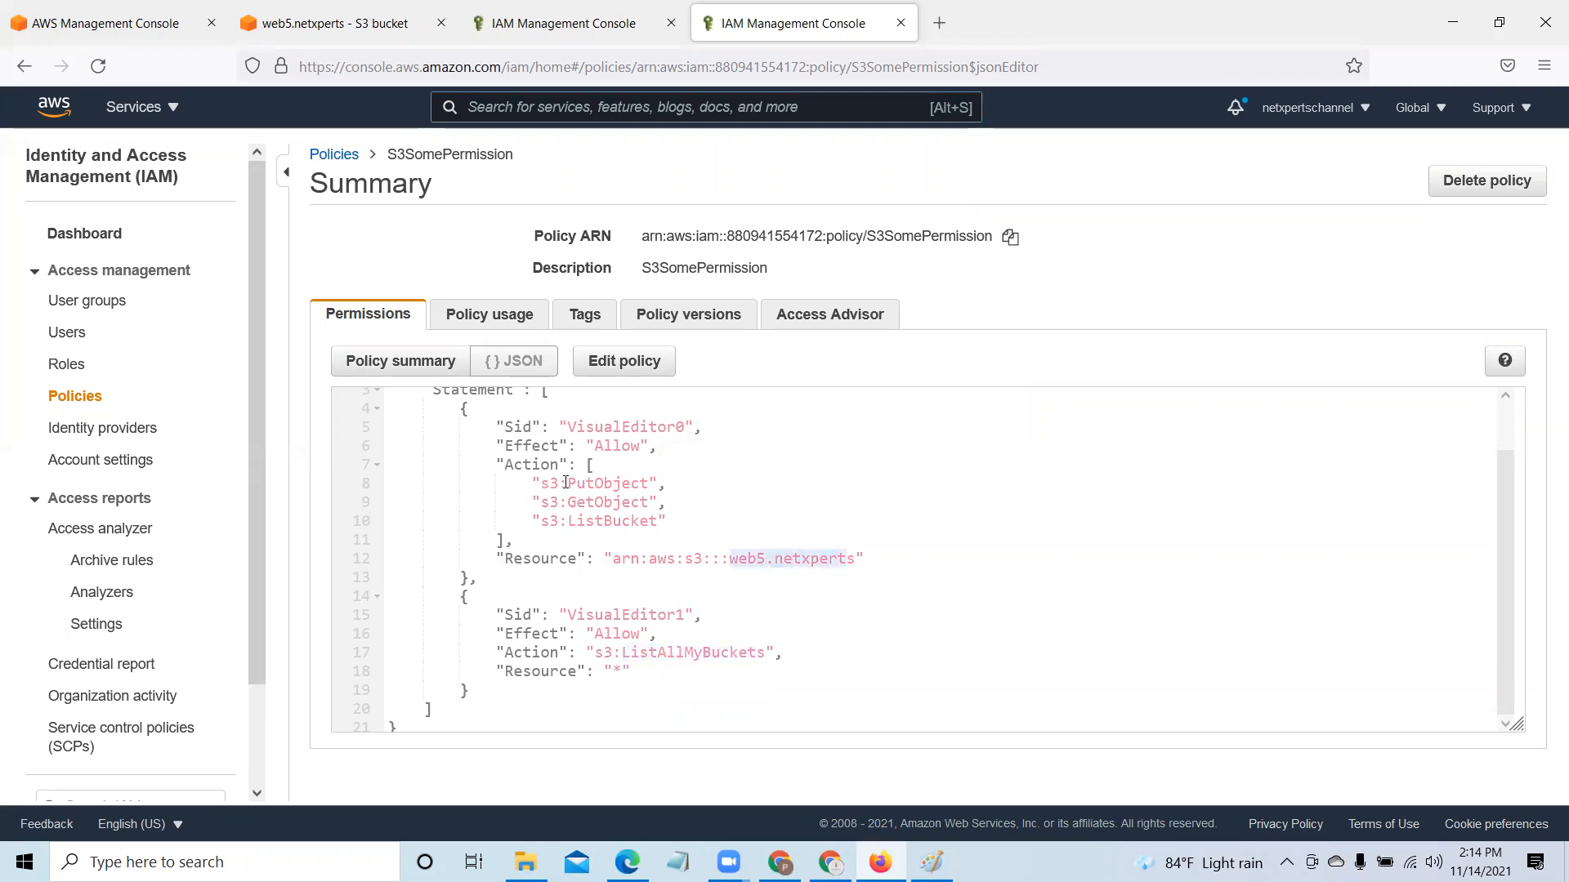
double_click(609, 483)
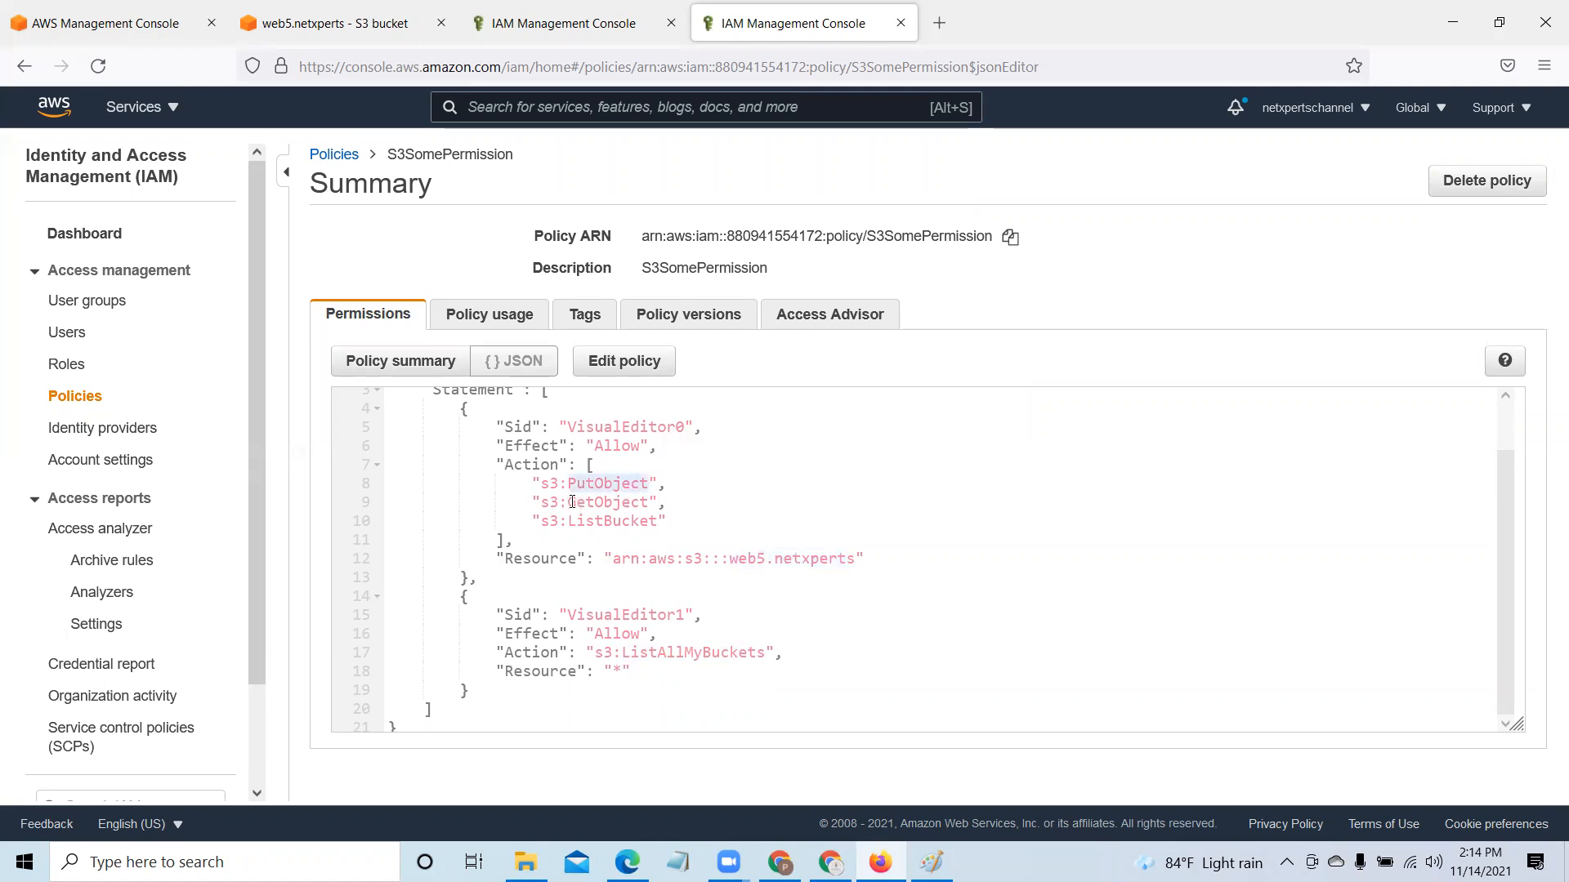
double_click(645, 503)
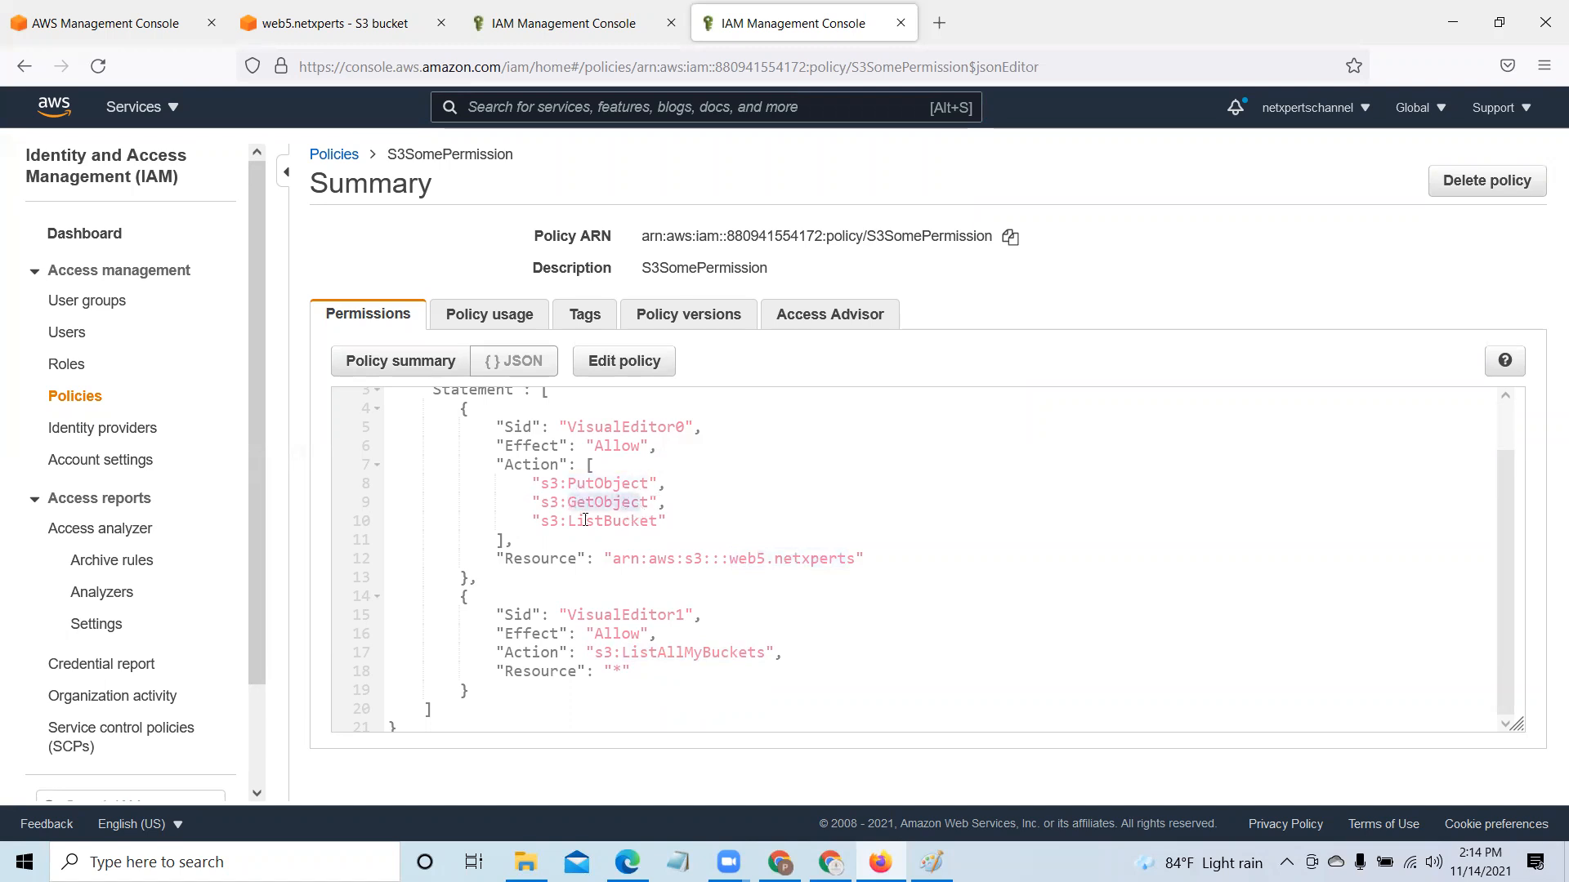
double_click(635, 483)
drag(1508, 651, 1507, 581)
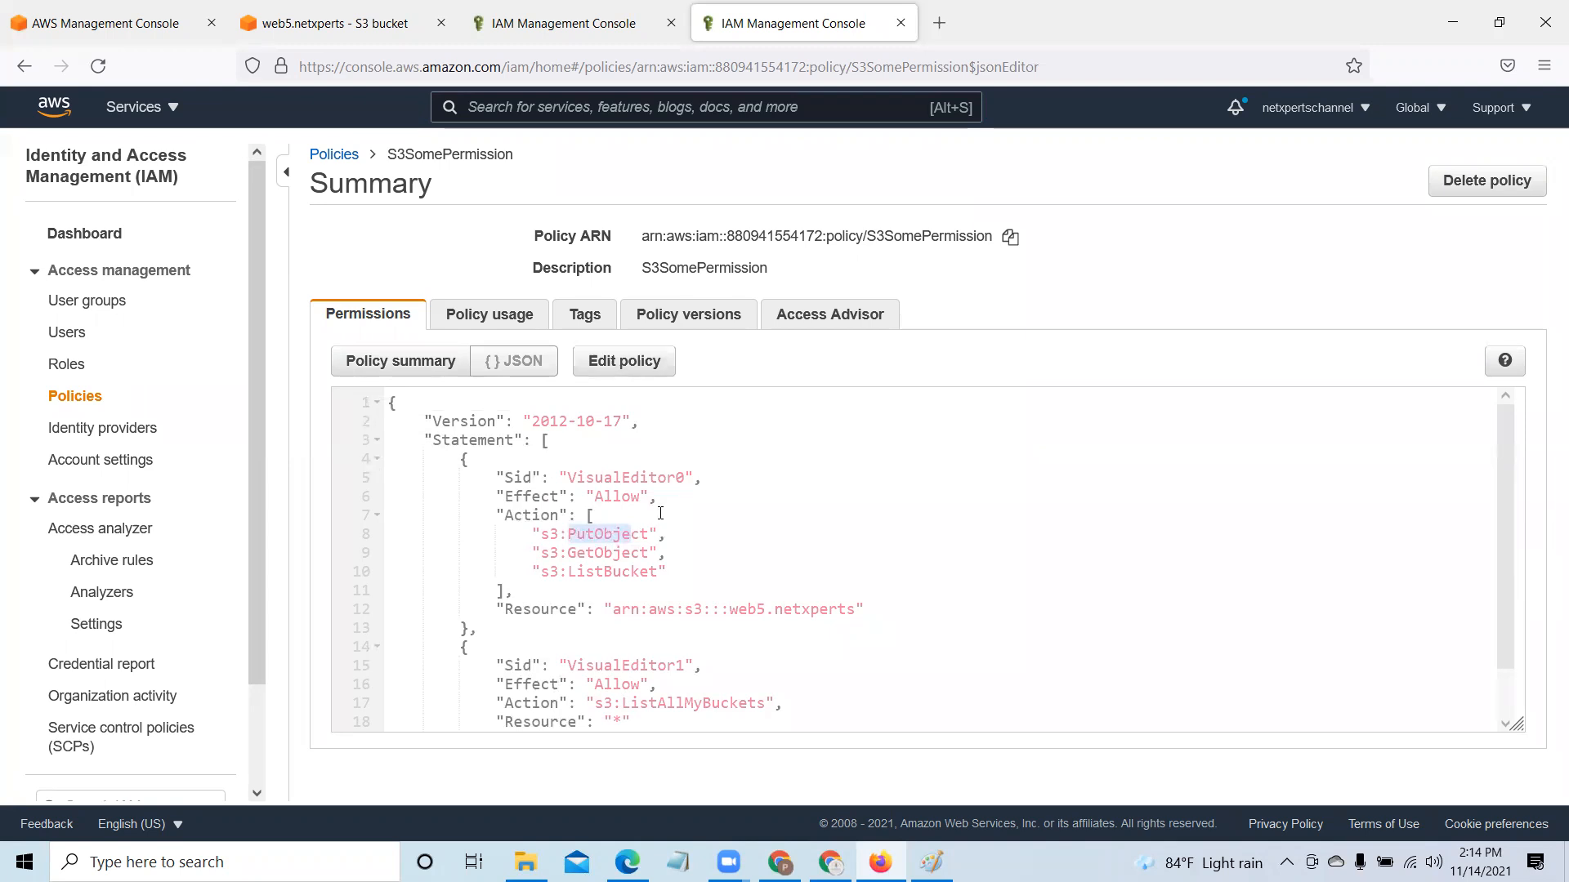
Step: Open the S3SomePermission policy for editing and look through its two S3 permission blocks in the visual editor
click(624, 361)
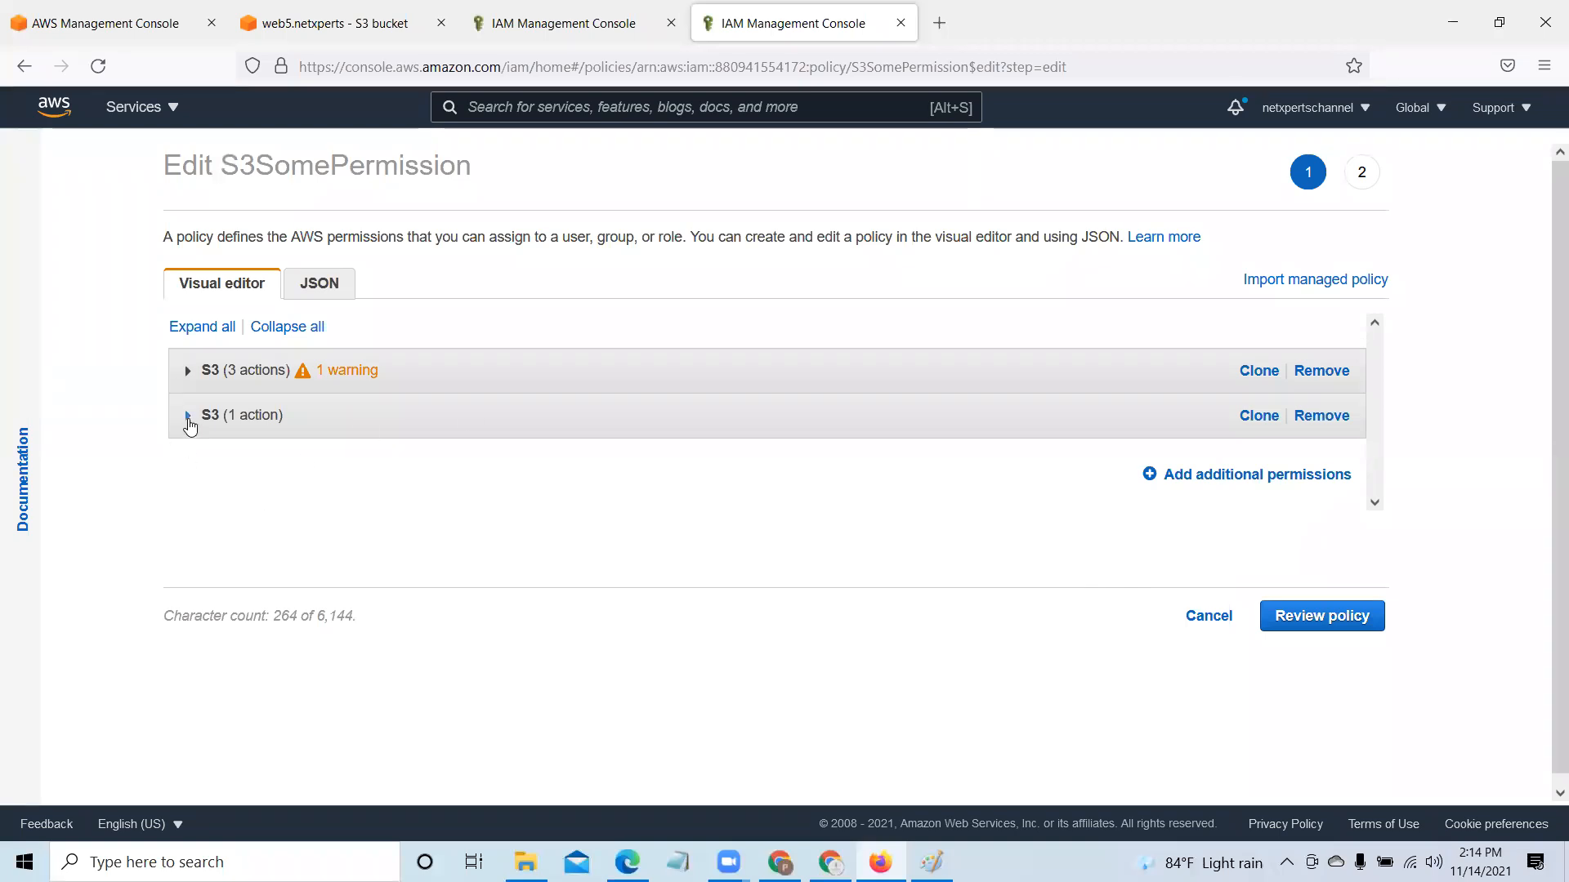
click(188, 374)
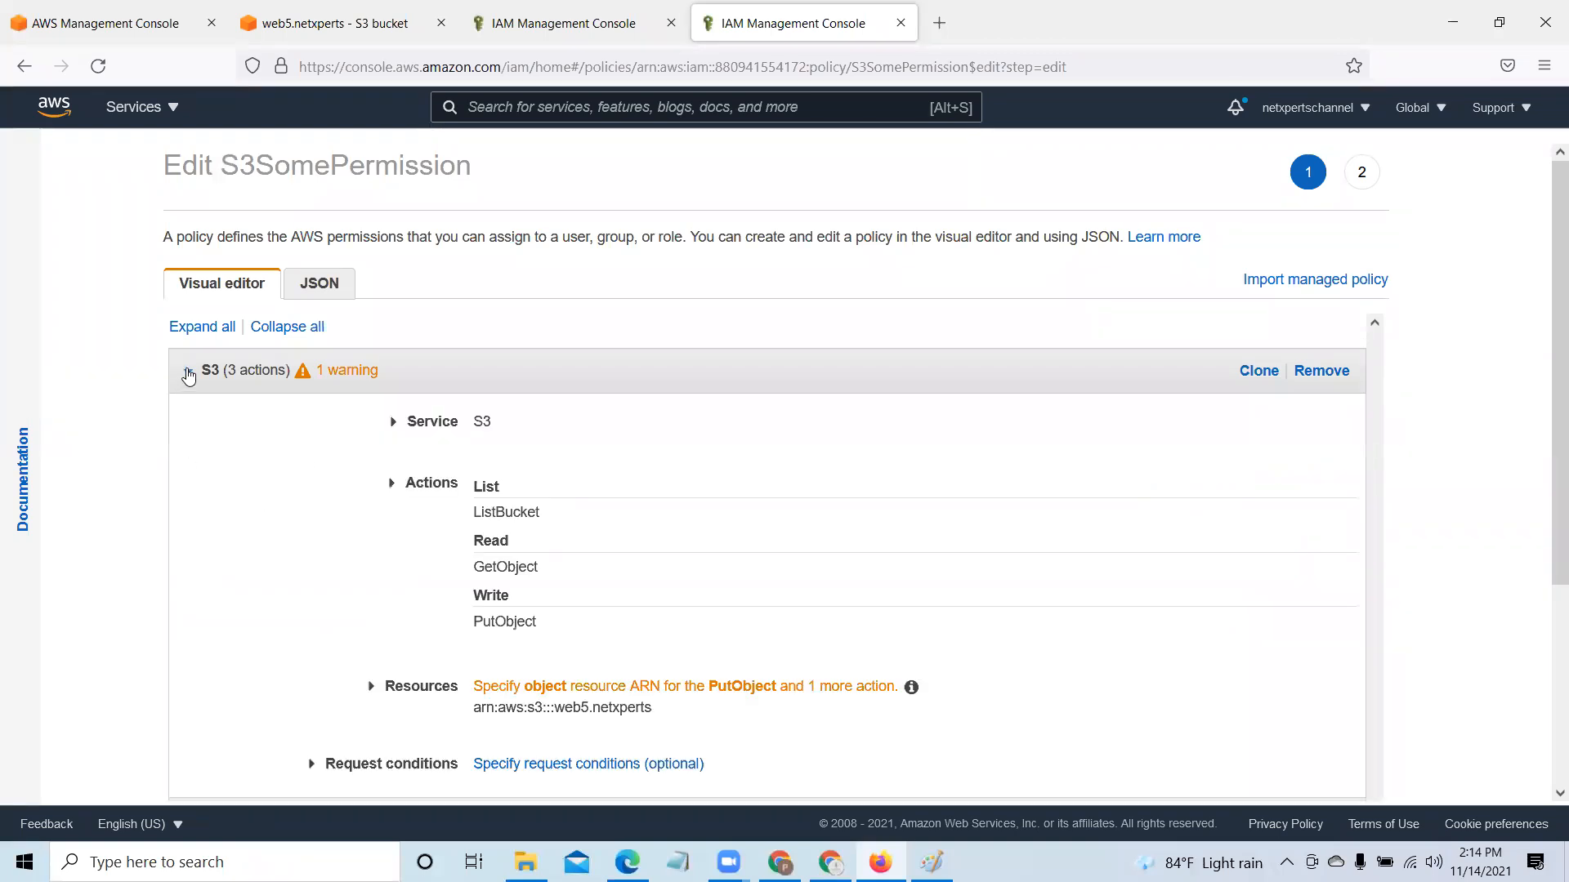
scroll(812, 621, down, 3)
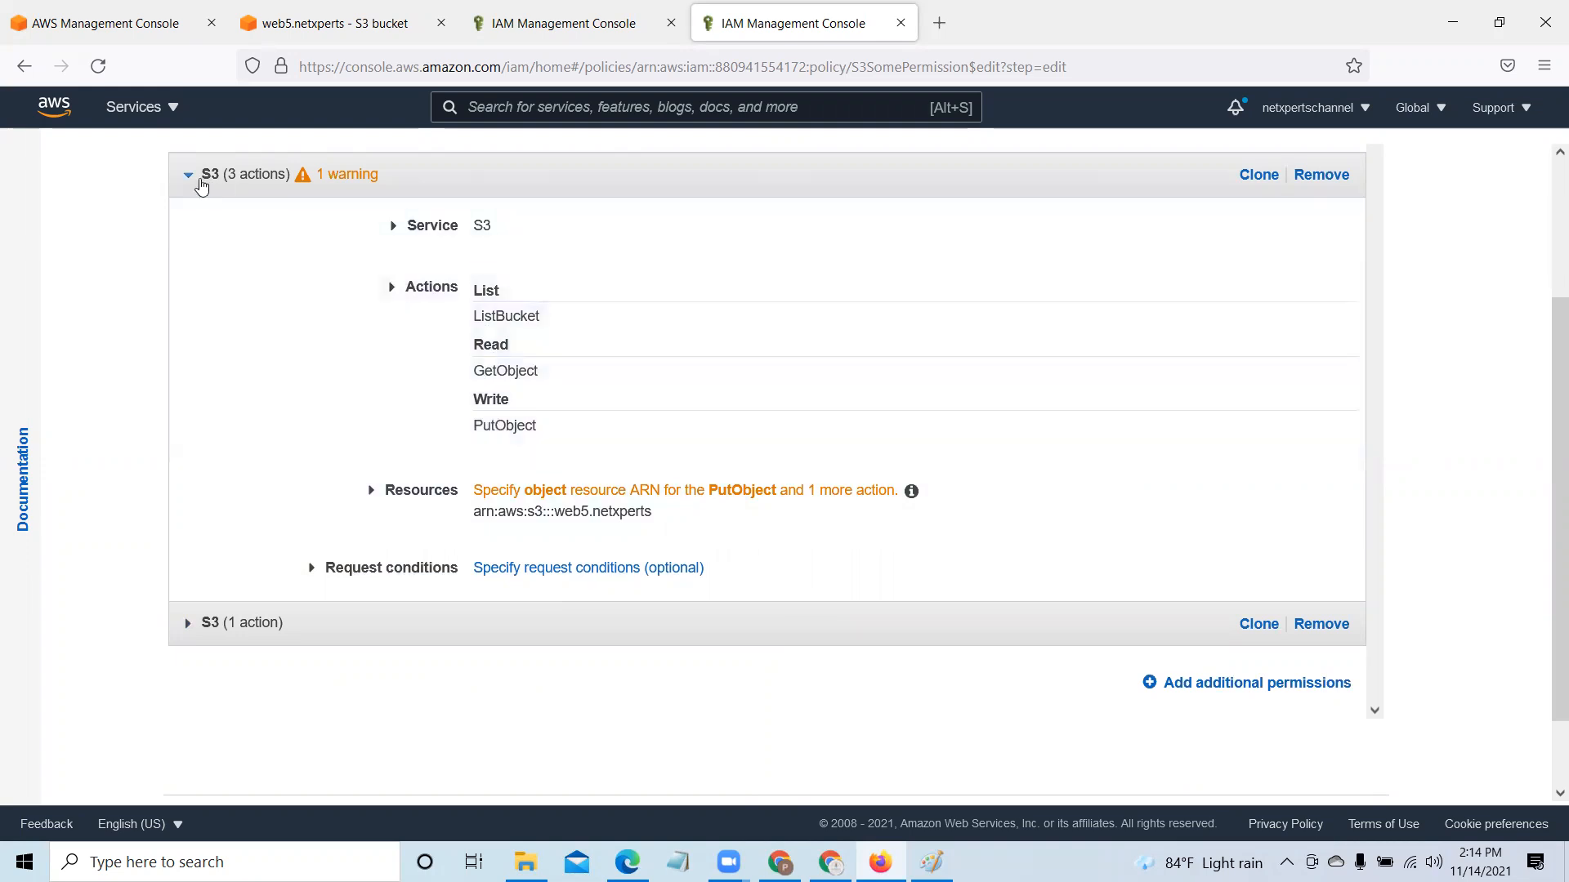
click(188, 176)
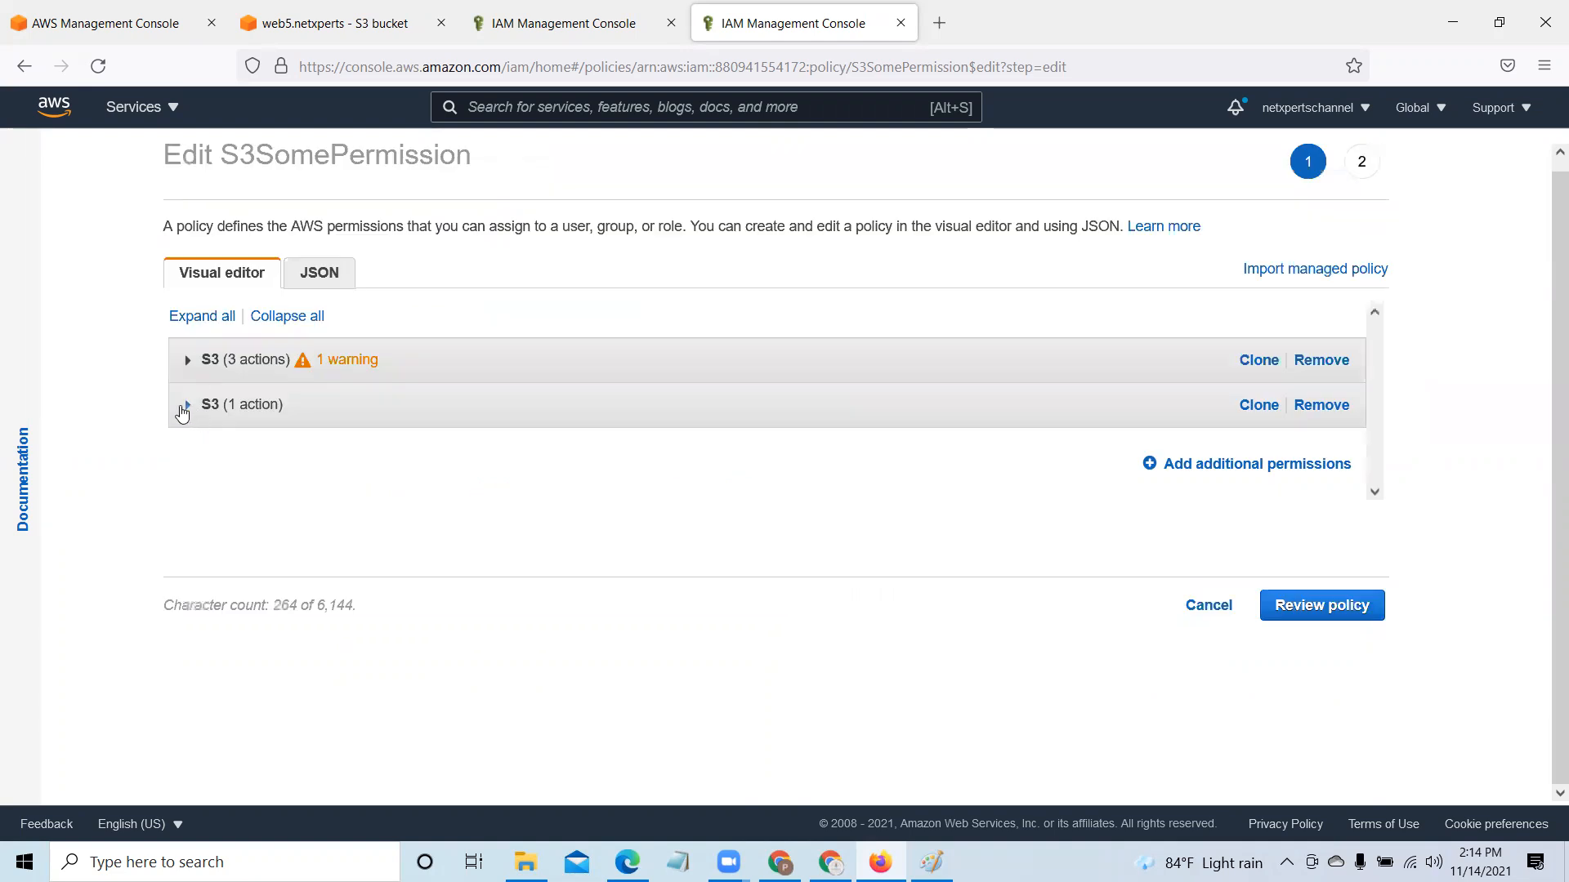
click(182, 407)
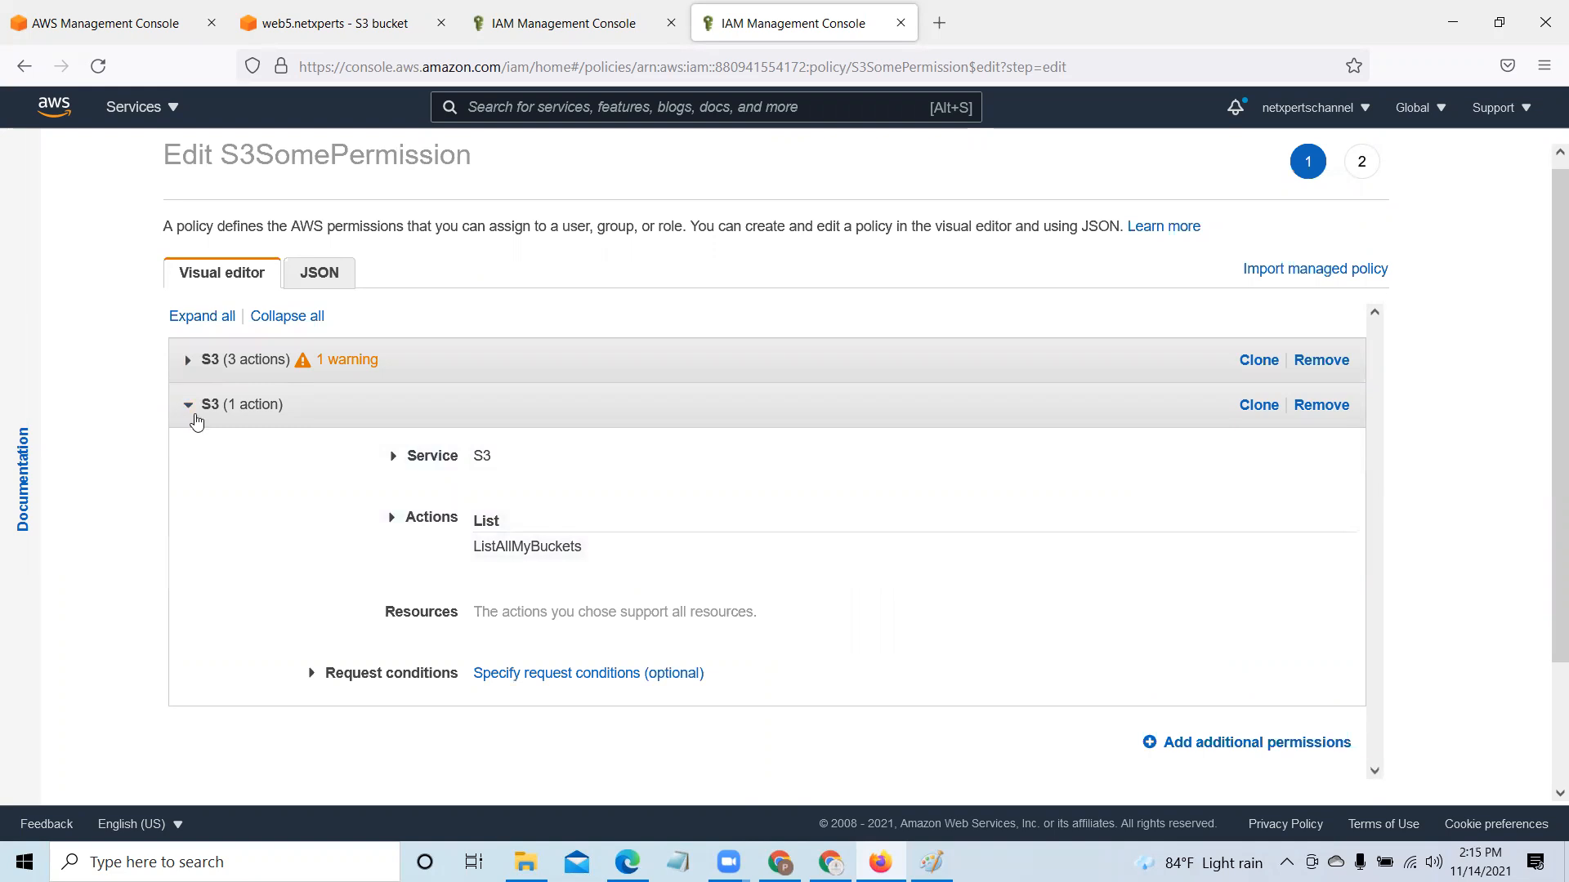
click(187, 405)
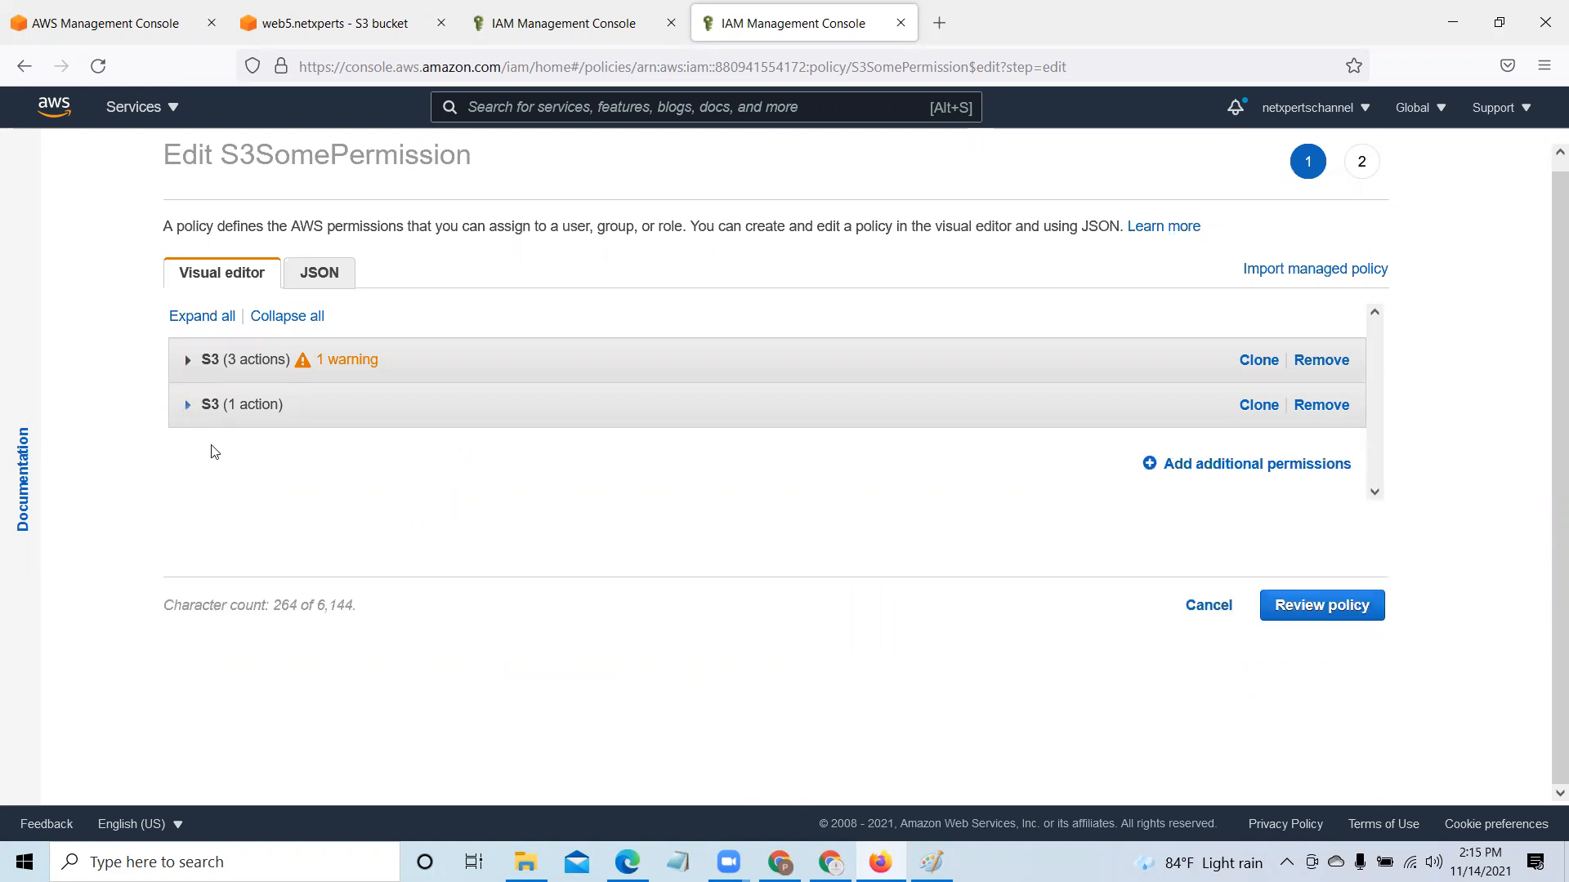
Step: Add the ListAllMyBuckets list action to the S3 permission block that contains ListBucket, GetObject and PutObject
click(189, 361)
scroll(456, 319, down, 2)
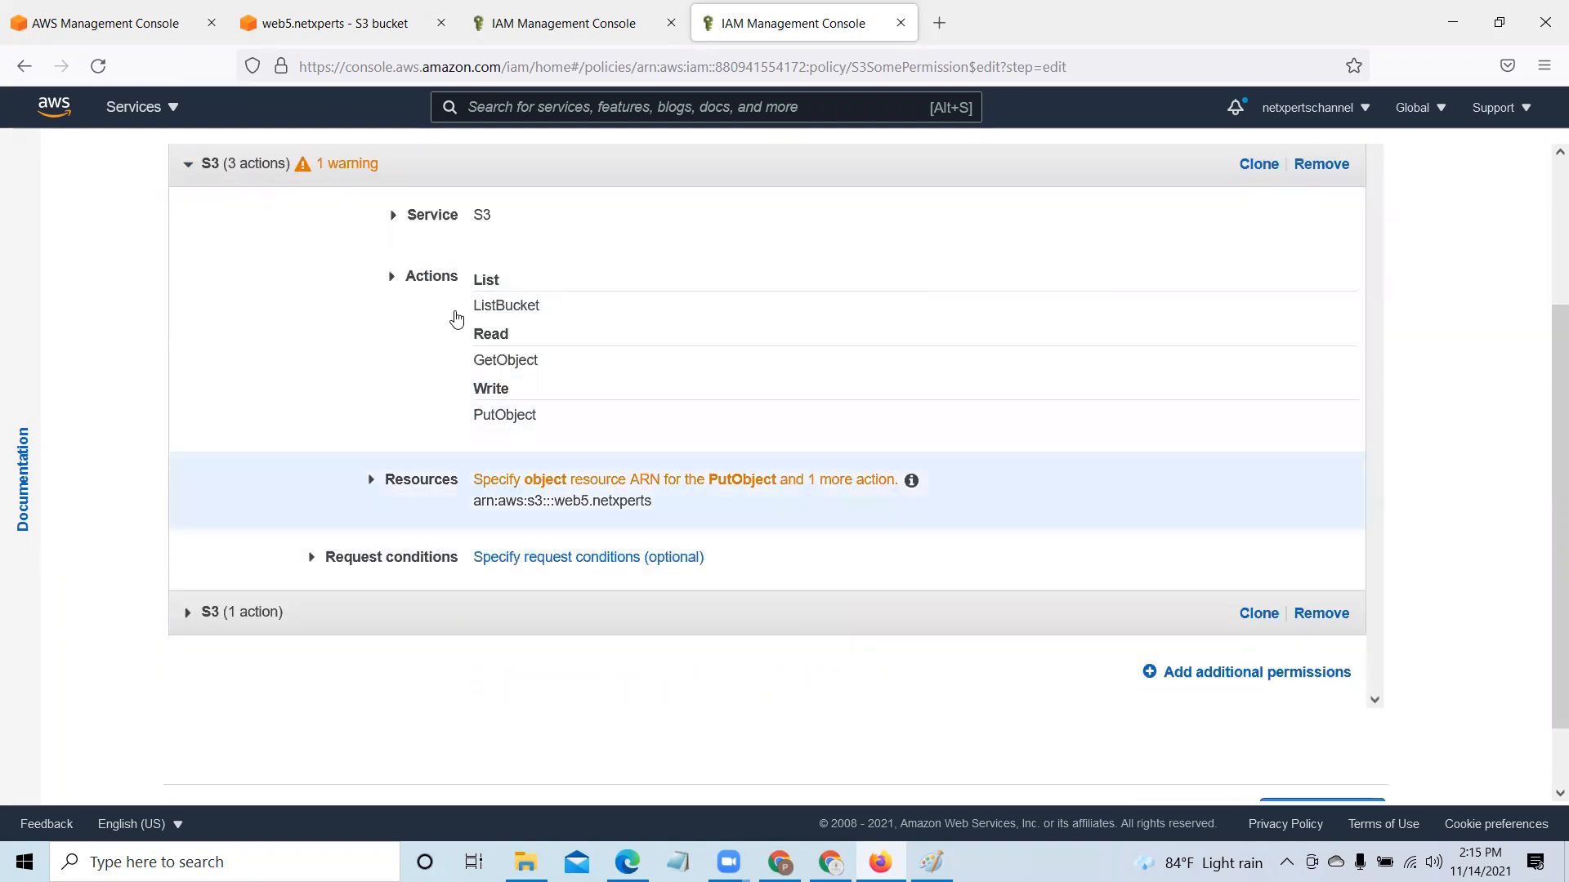
click(418, 280)
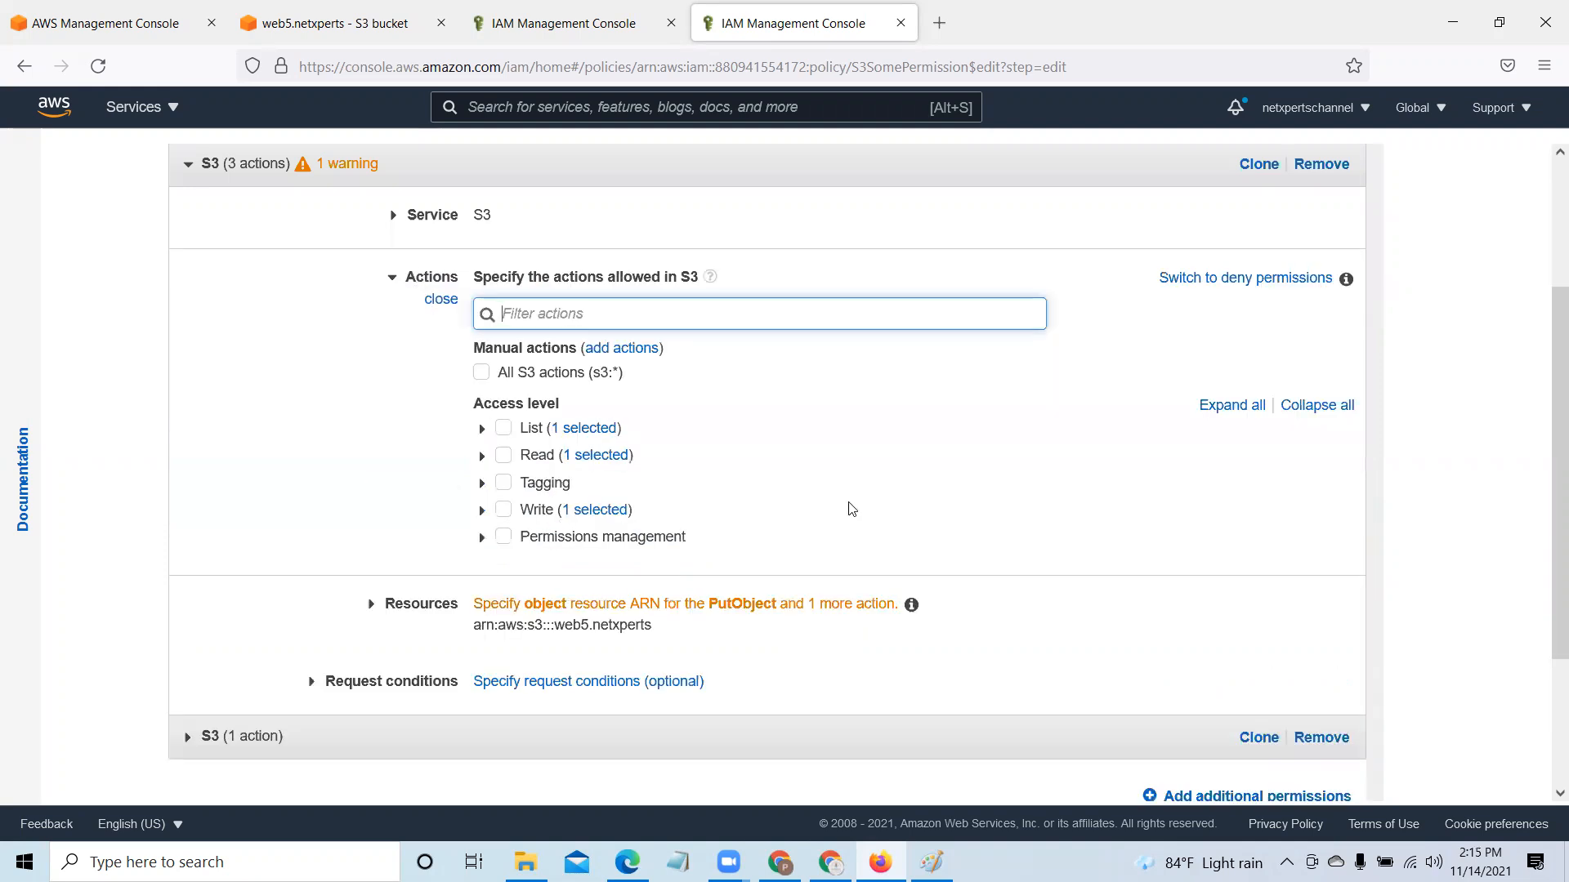
click(483, 434)
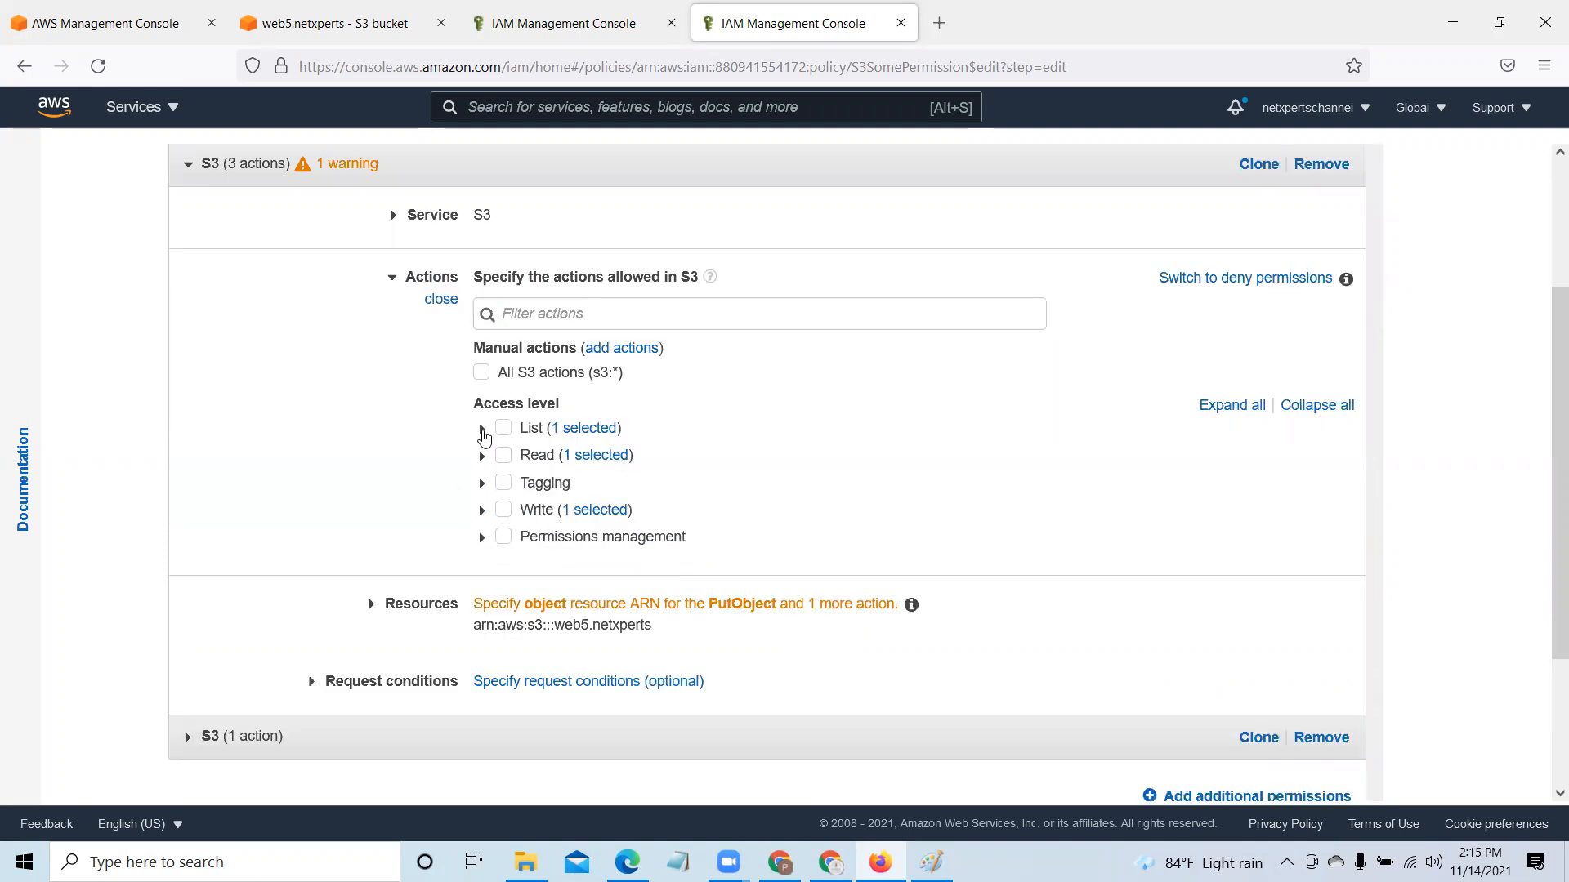
click(483, 433)
click(504, 540)
scroll(764, 602, down, 2)
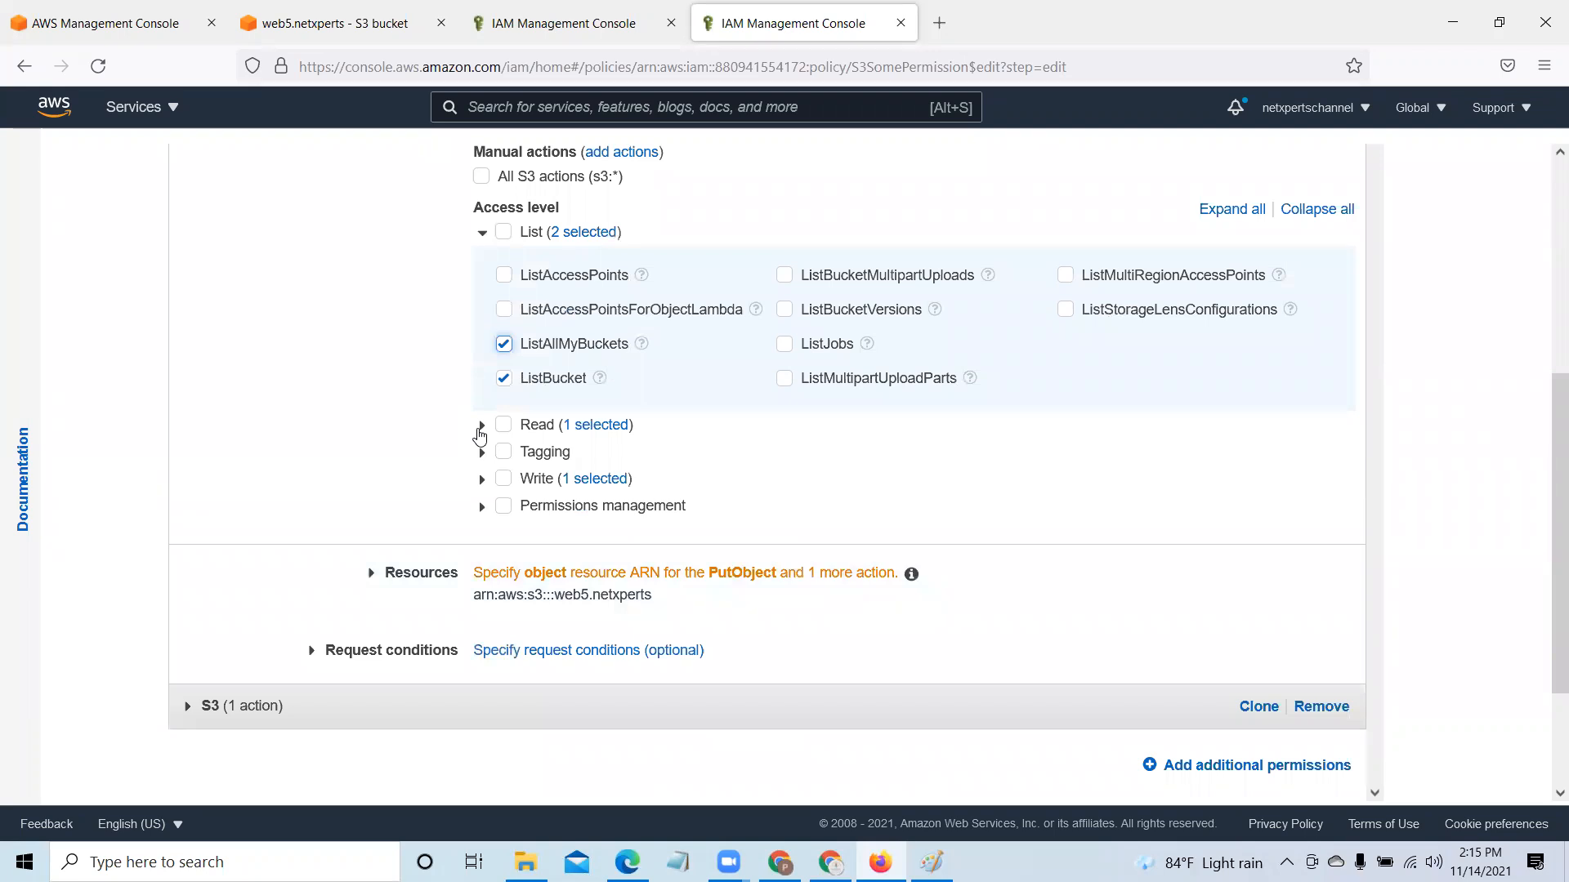
Step: Expand the Read and Write access levels of the same S3 block and review which actions are selected
click(481, 426)
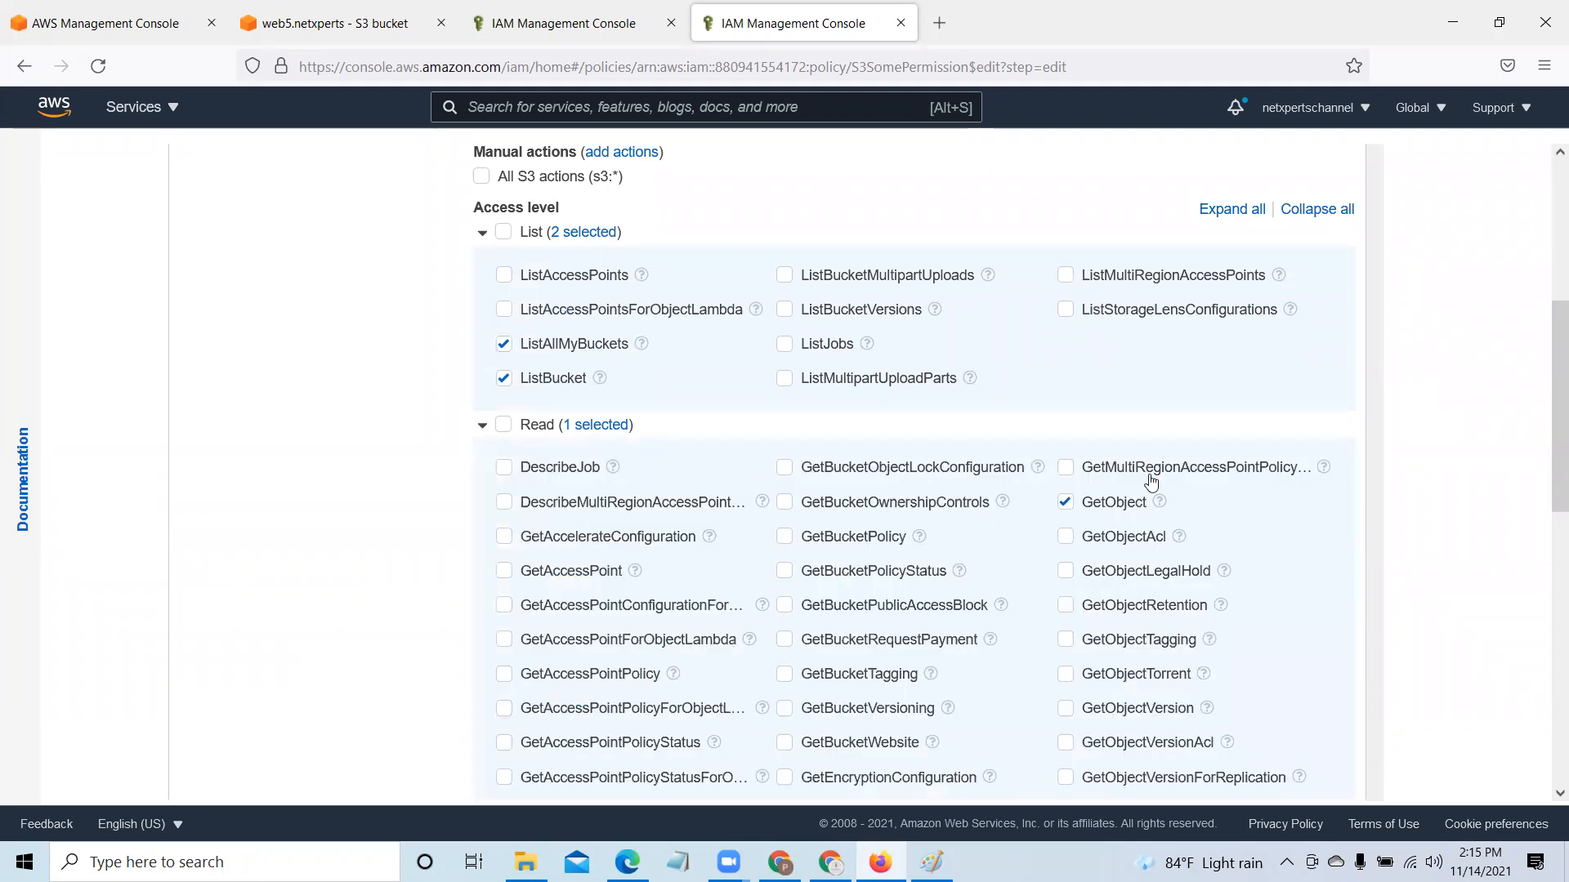
scroll(1137, 524, down, 5)
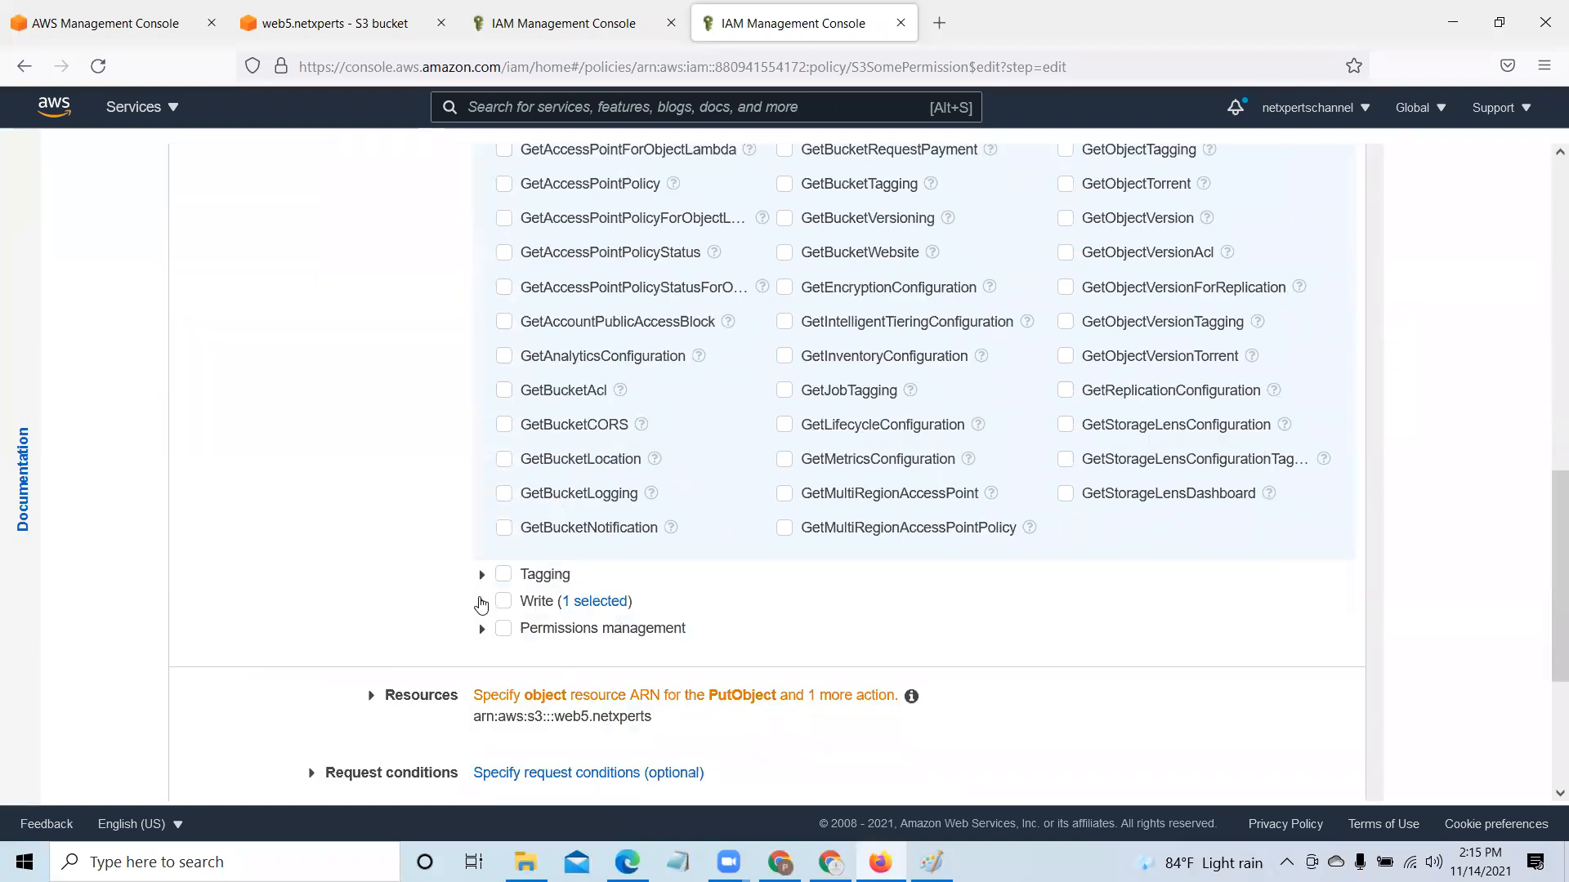
click(481, 605)
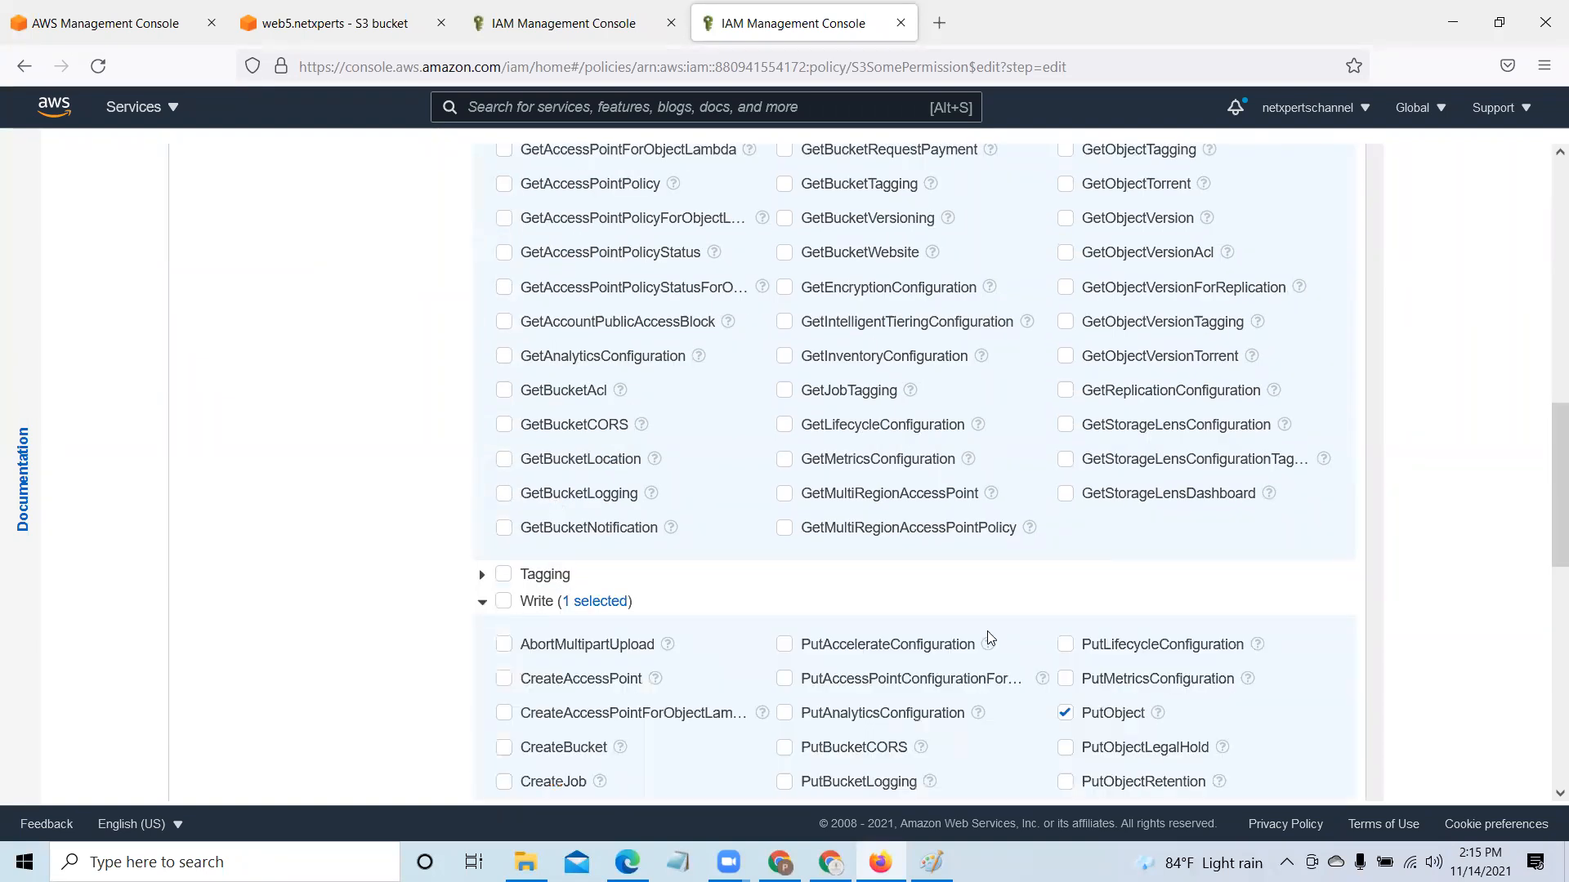
scroll(987, 631, down, 3)
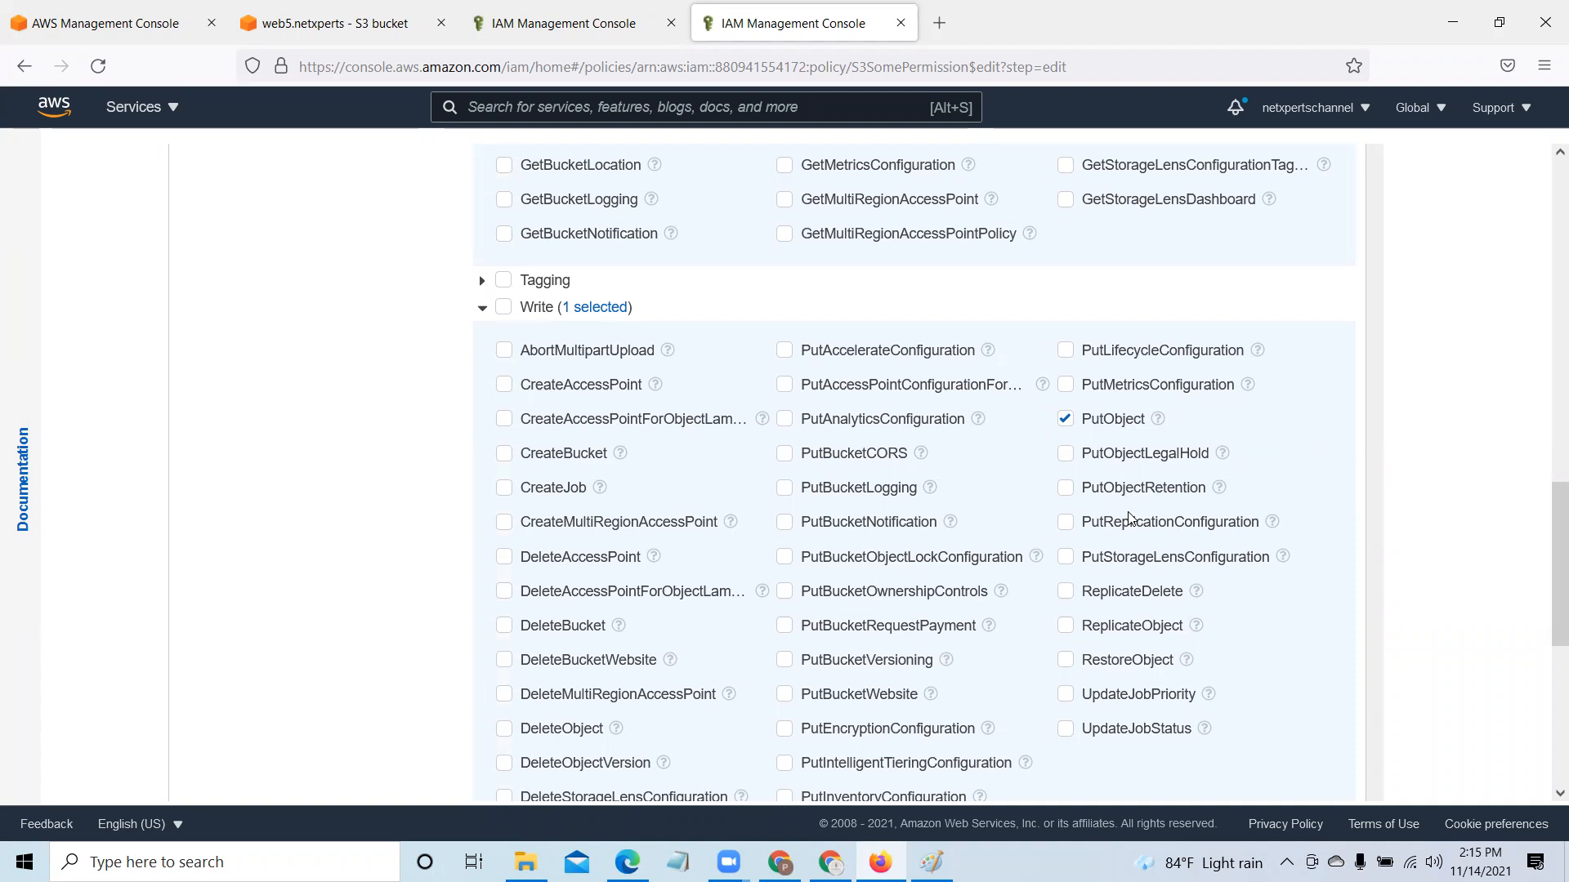
scroll(1127, 515, down, 2)
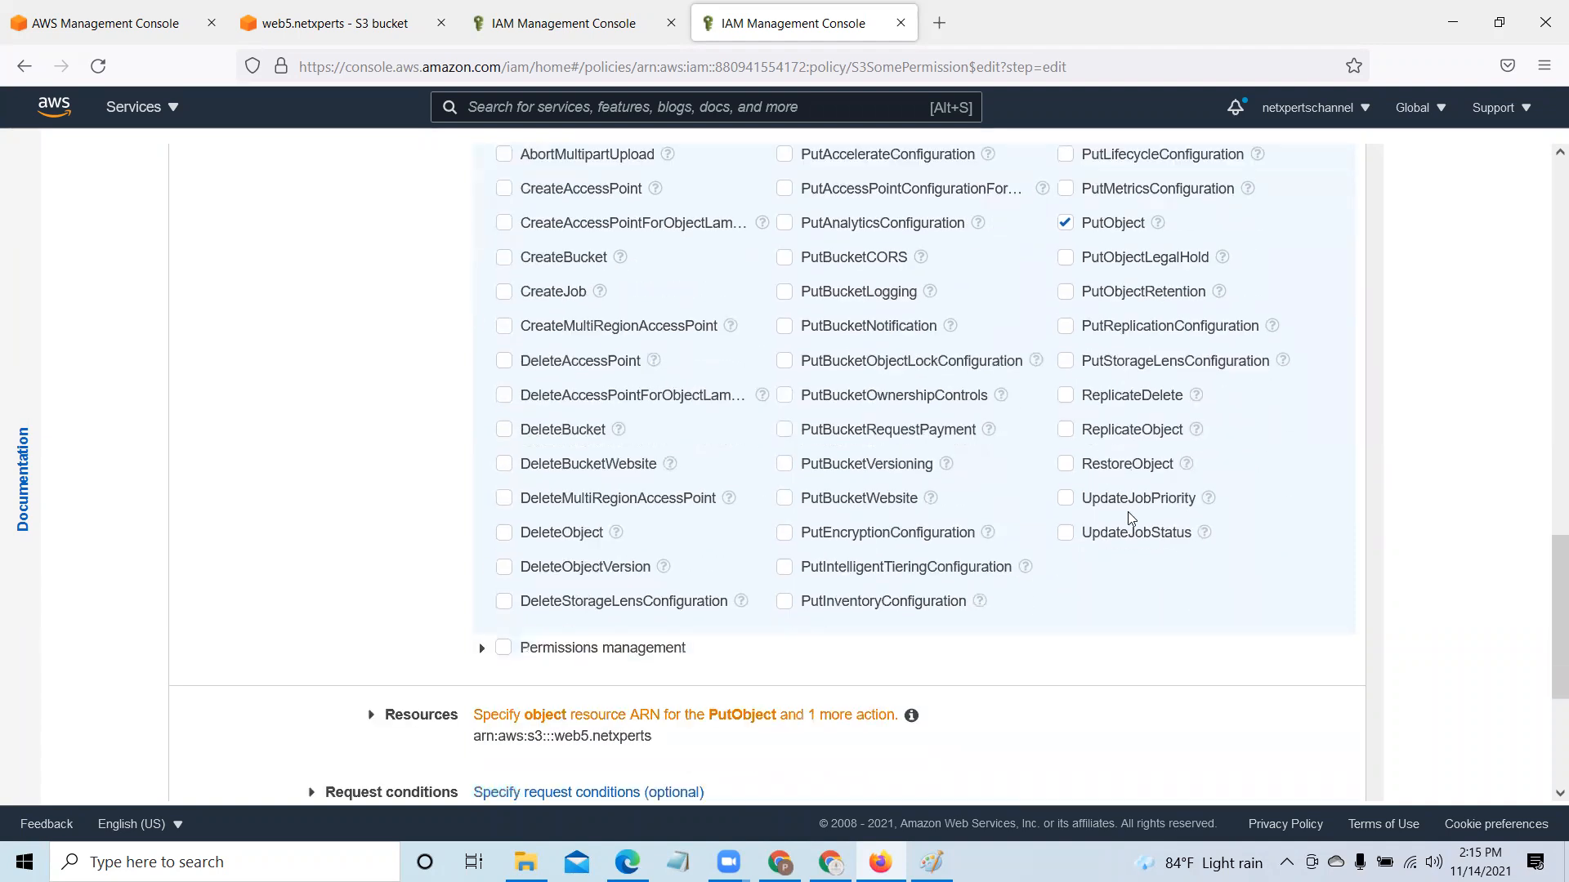
Step: Review the selected S3 write actions in the S3SomePermission policy editor and leave it without saving
scroll(1131, 519, up, 1)
scroll(1132, 519, up, 2)
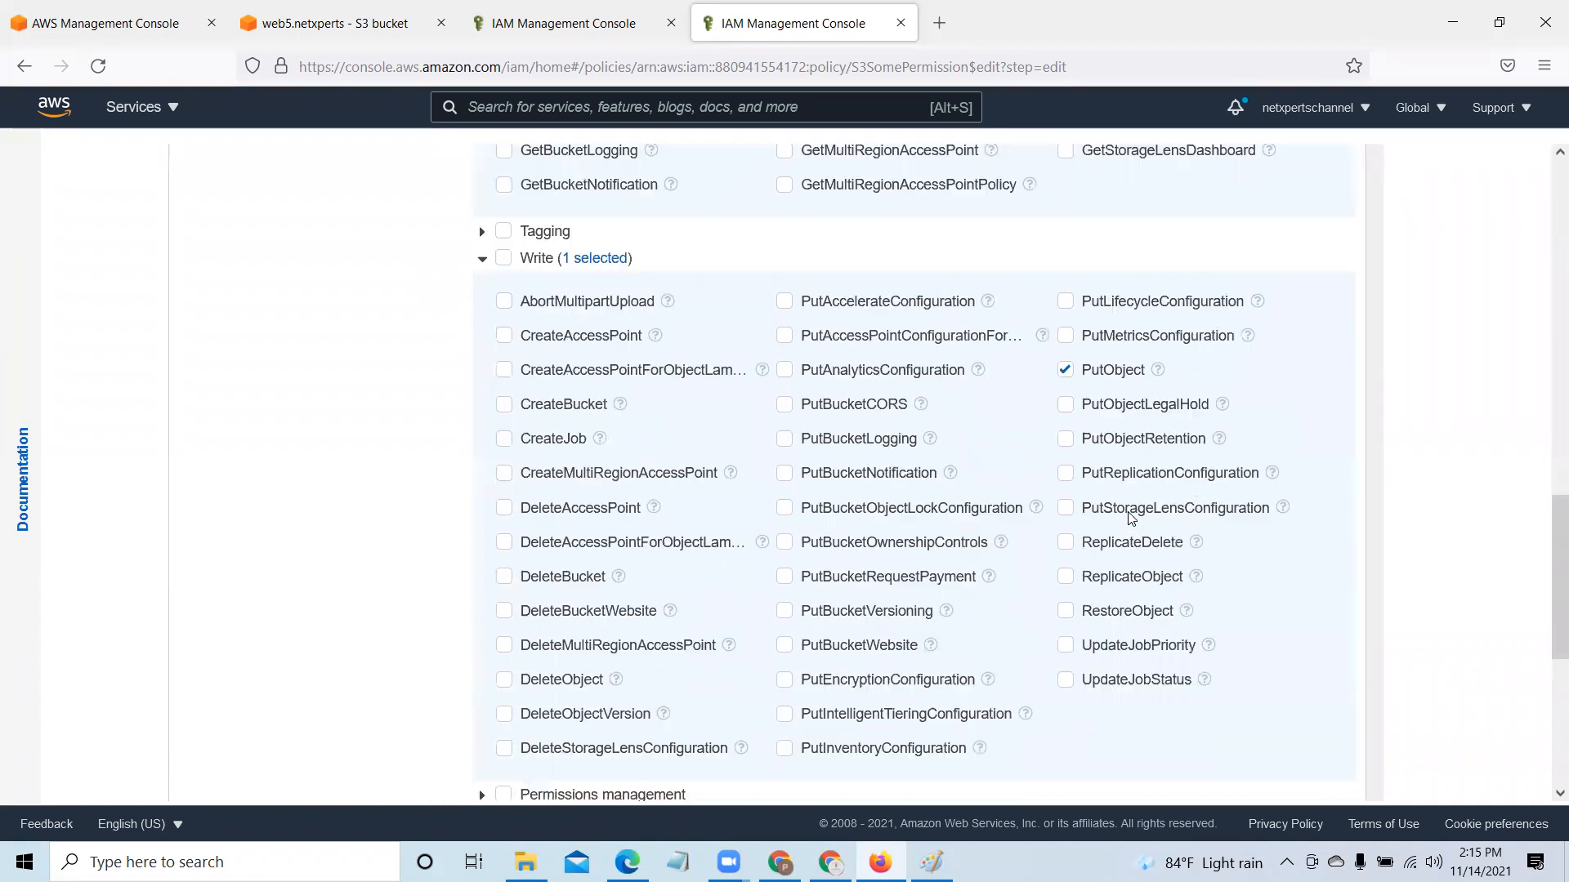
scroll(1129, 513, up, 1)
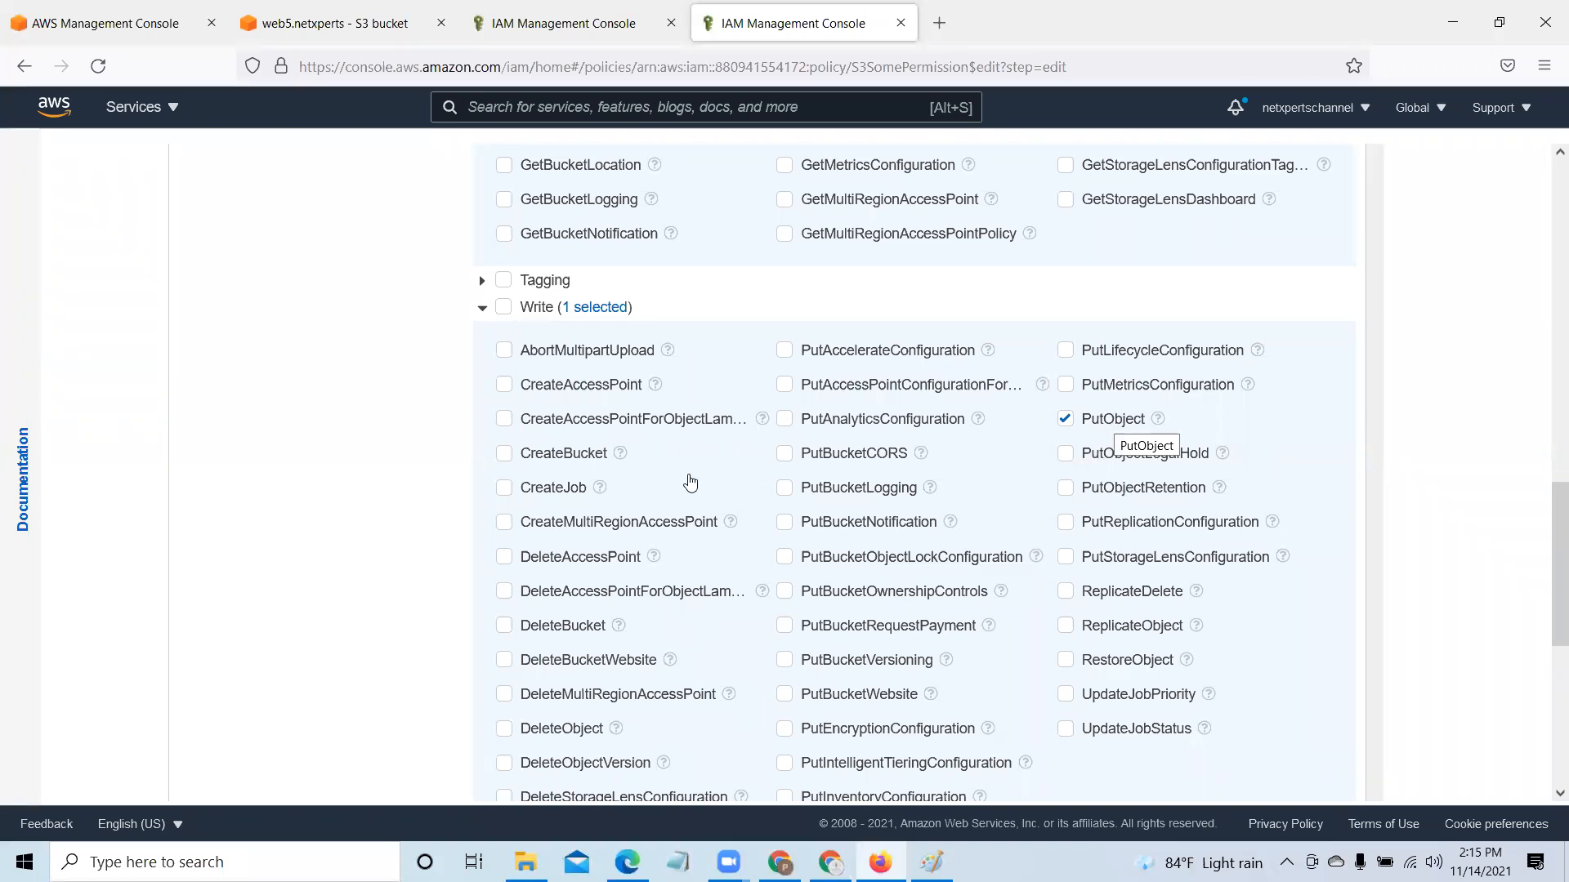
scroll(669, 442, down, 6)
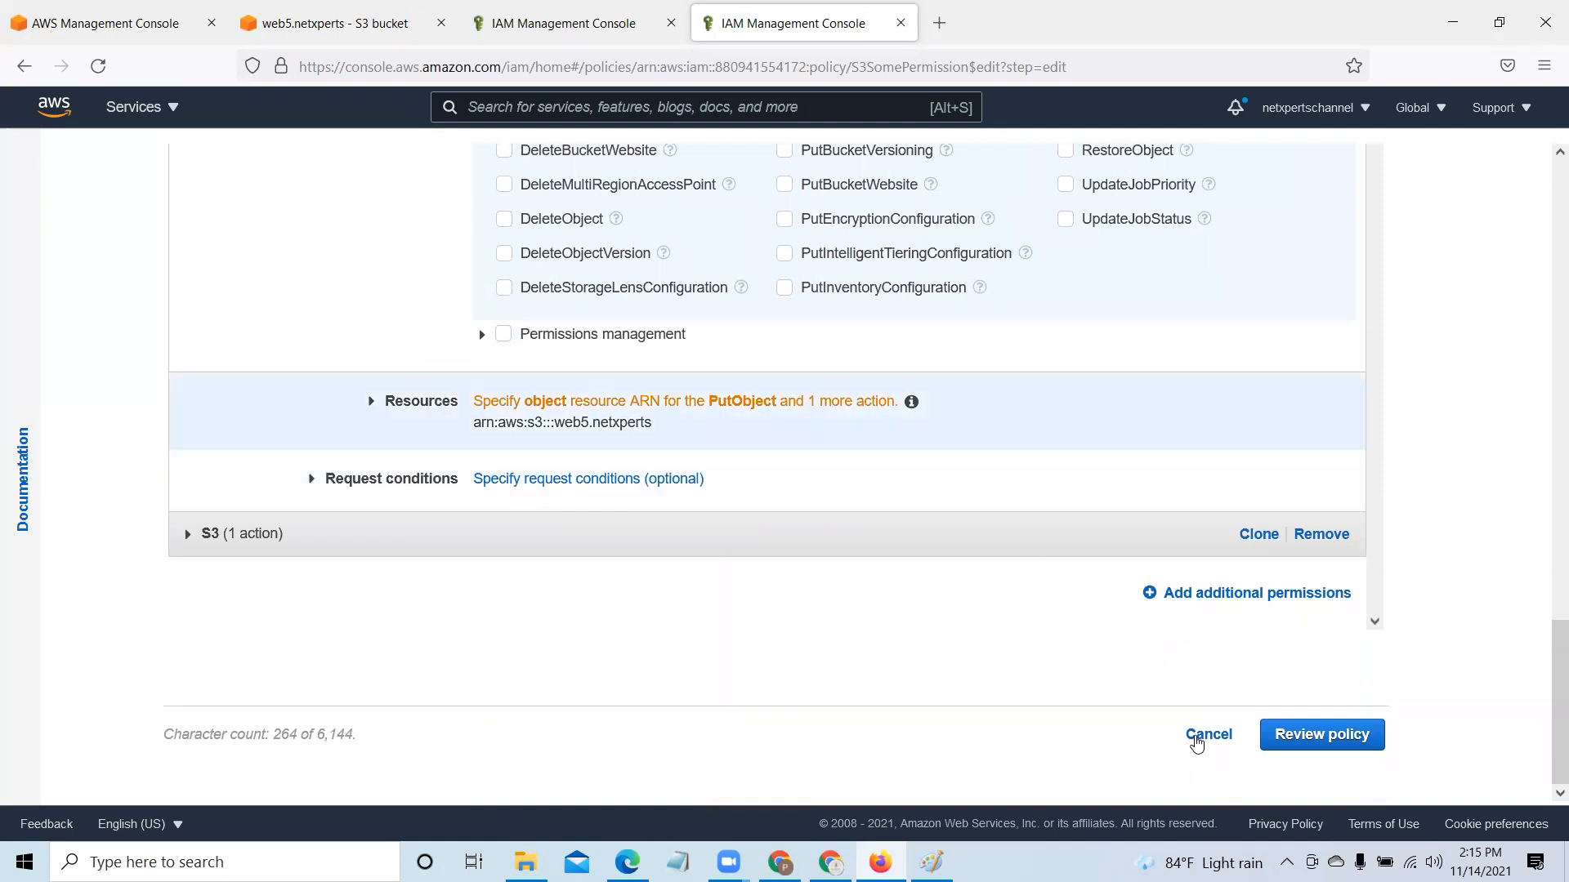
click(1205, 734)
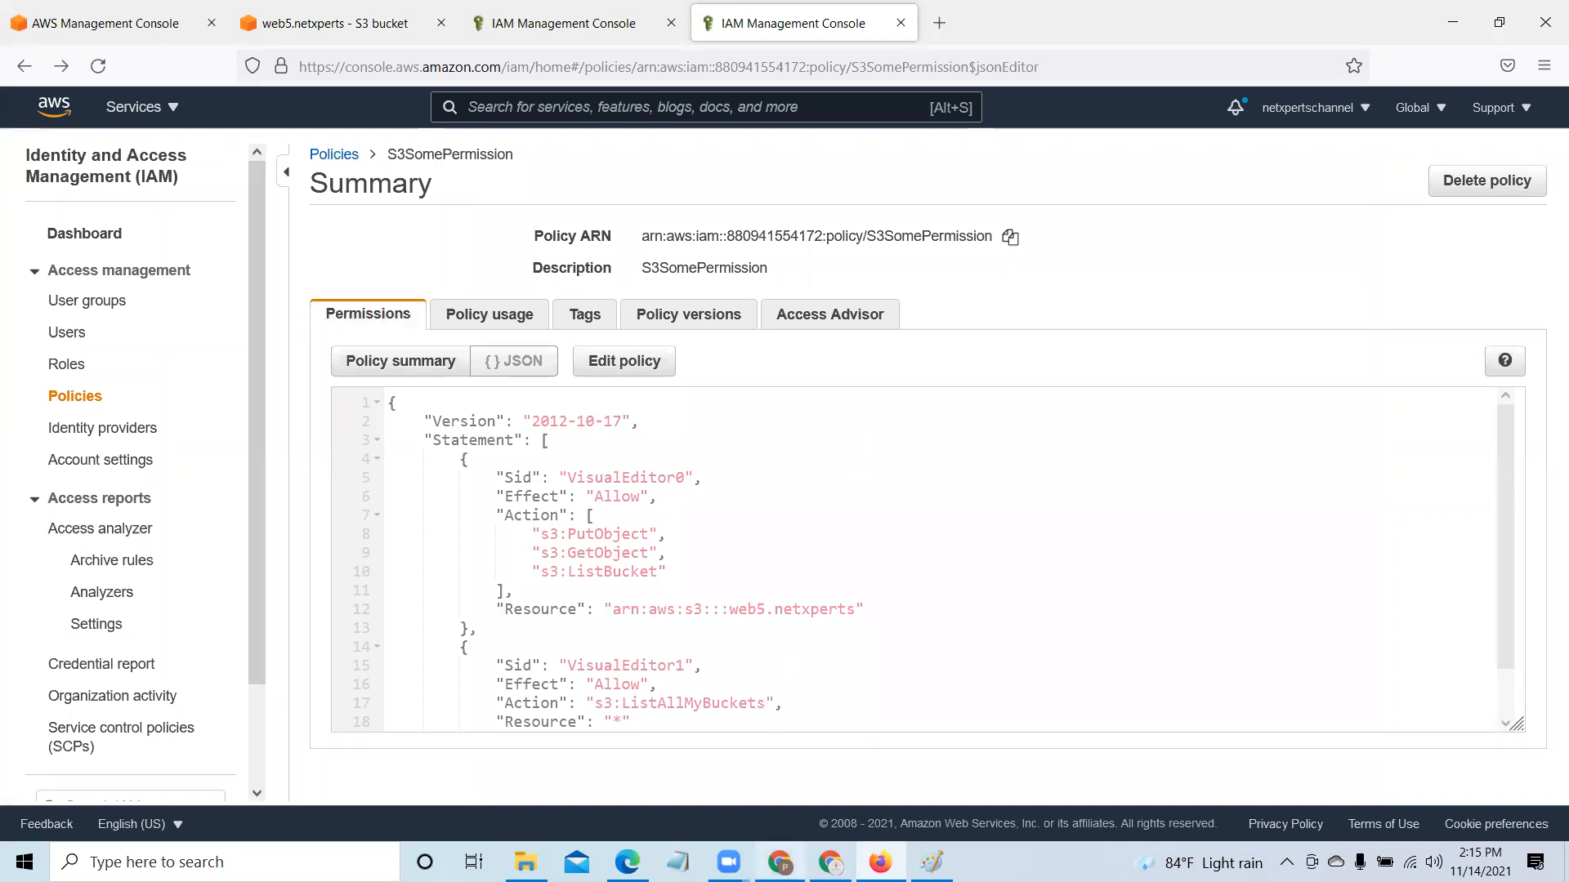
Step: Examine the web5.netxperts bucket's permissions, including its block public access settings, bucket policy, object ownership and access control list
mouse_move(830, 862)
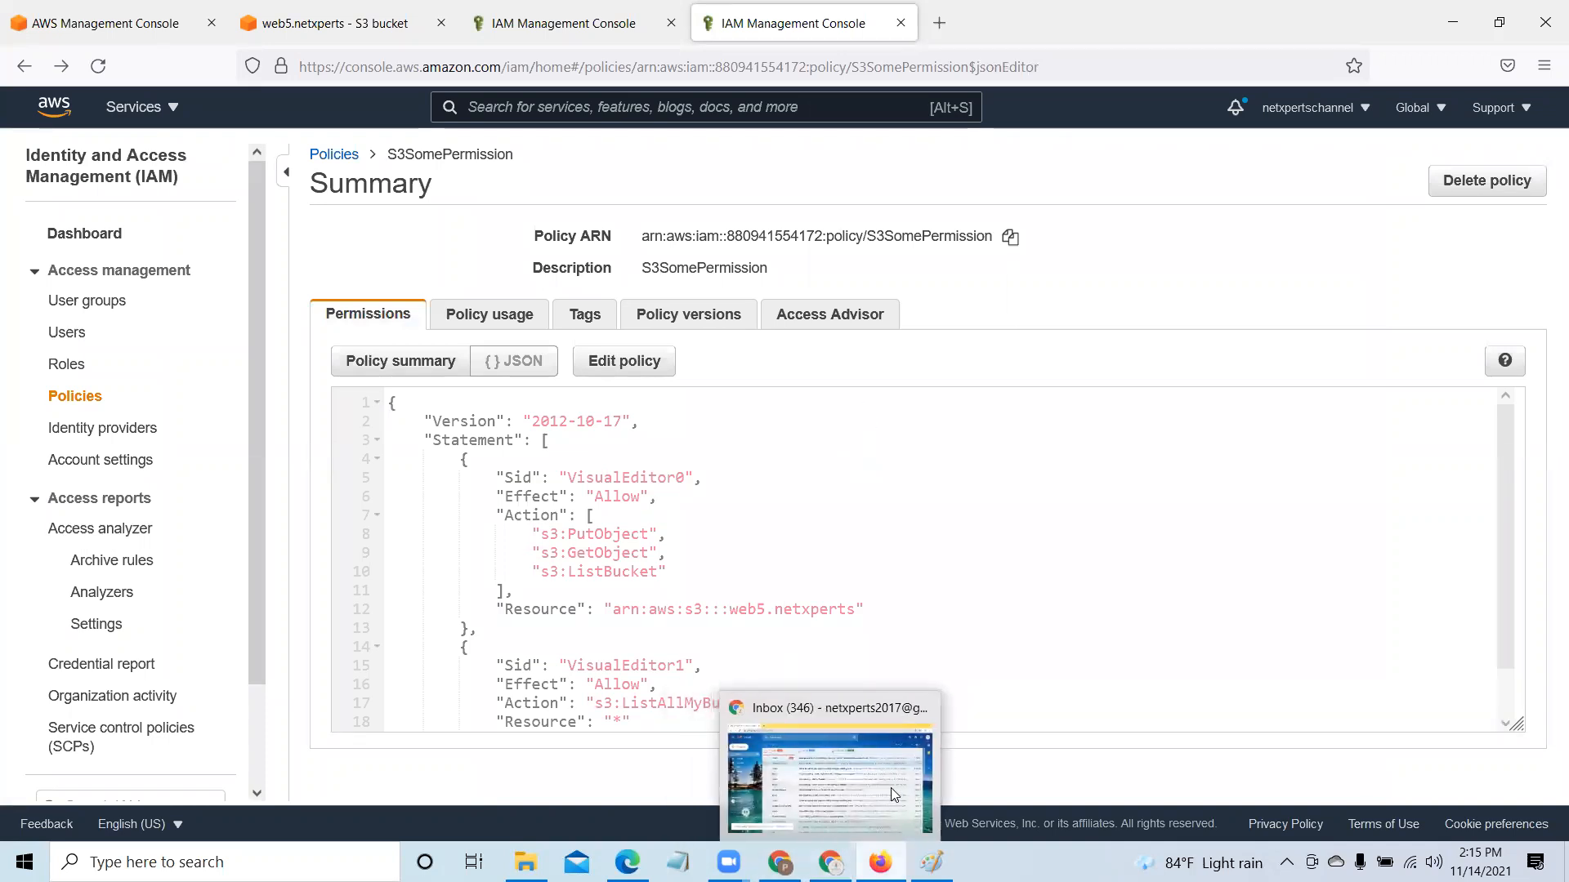
click(326, 22)
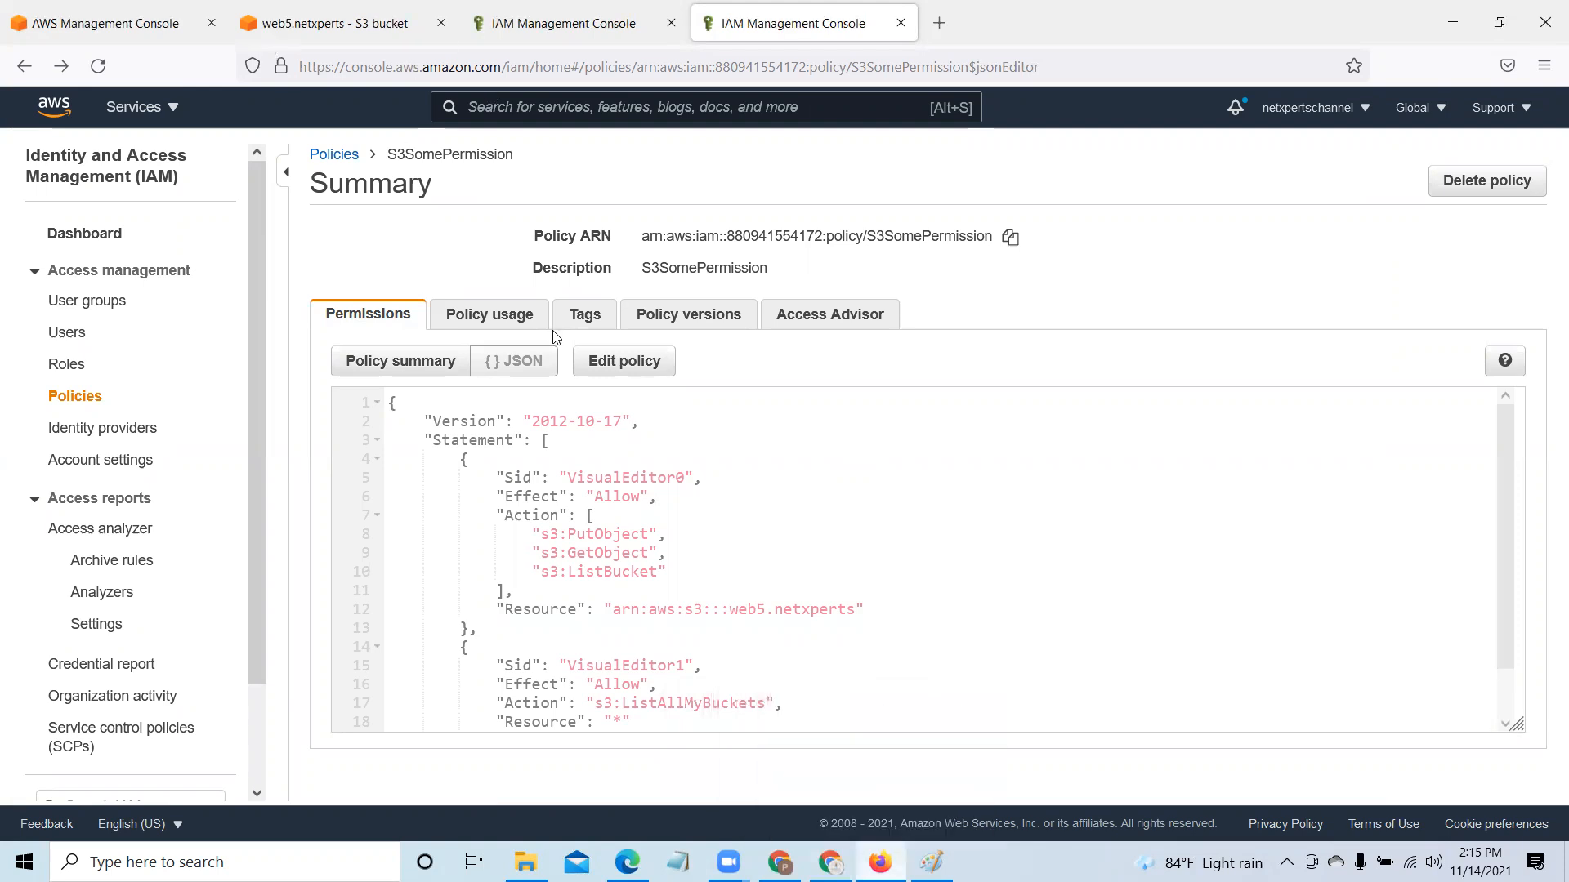
scroll(658, 519, down, 4)
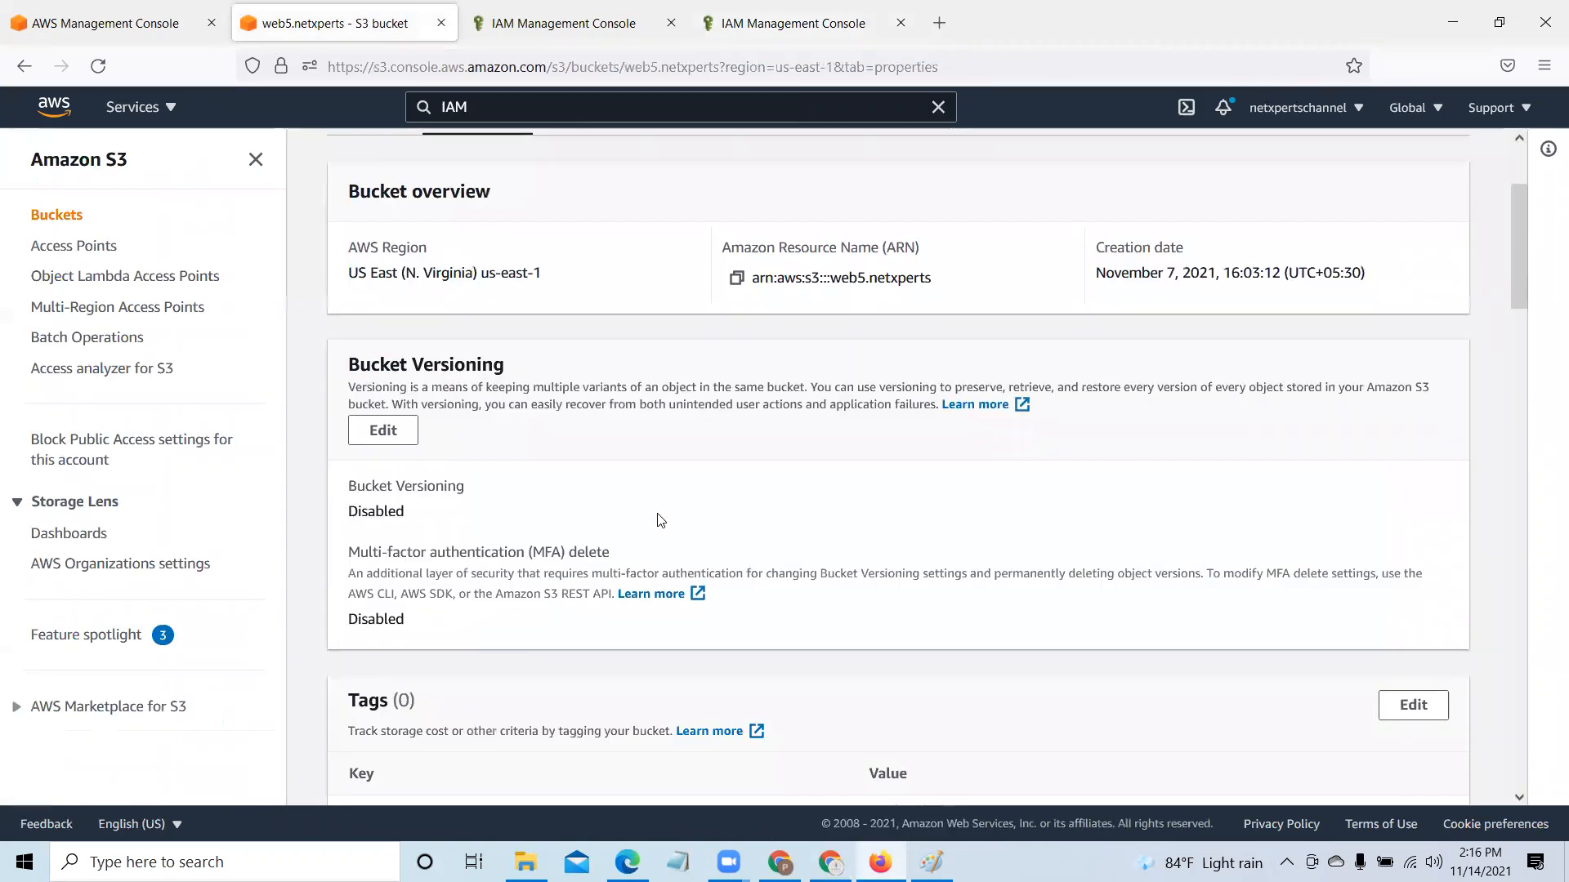
scroll(613, 311, up, 4)
click(603, 301)
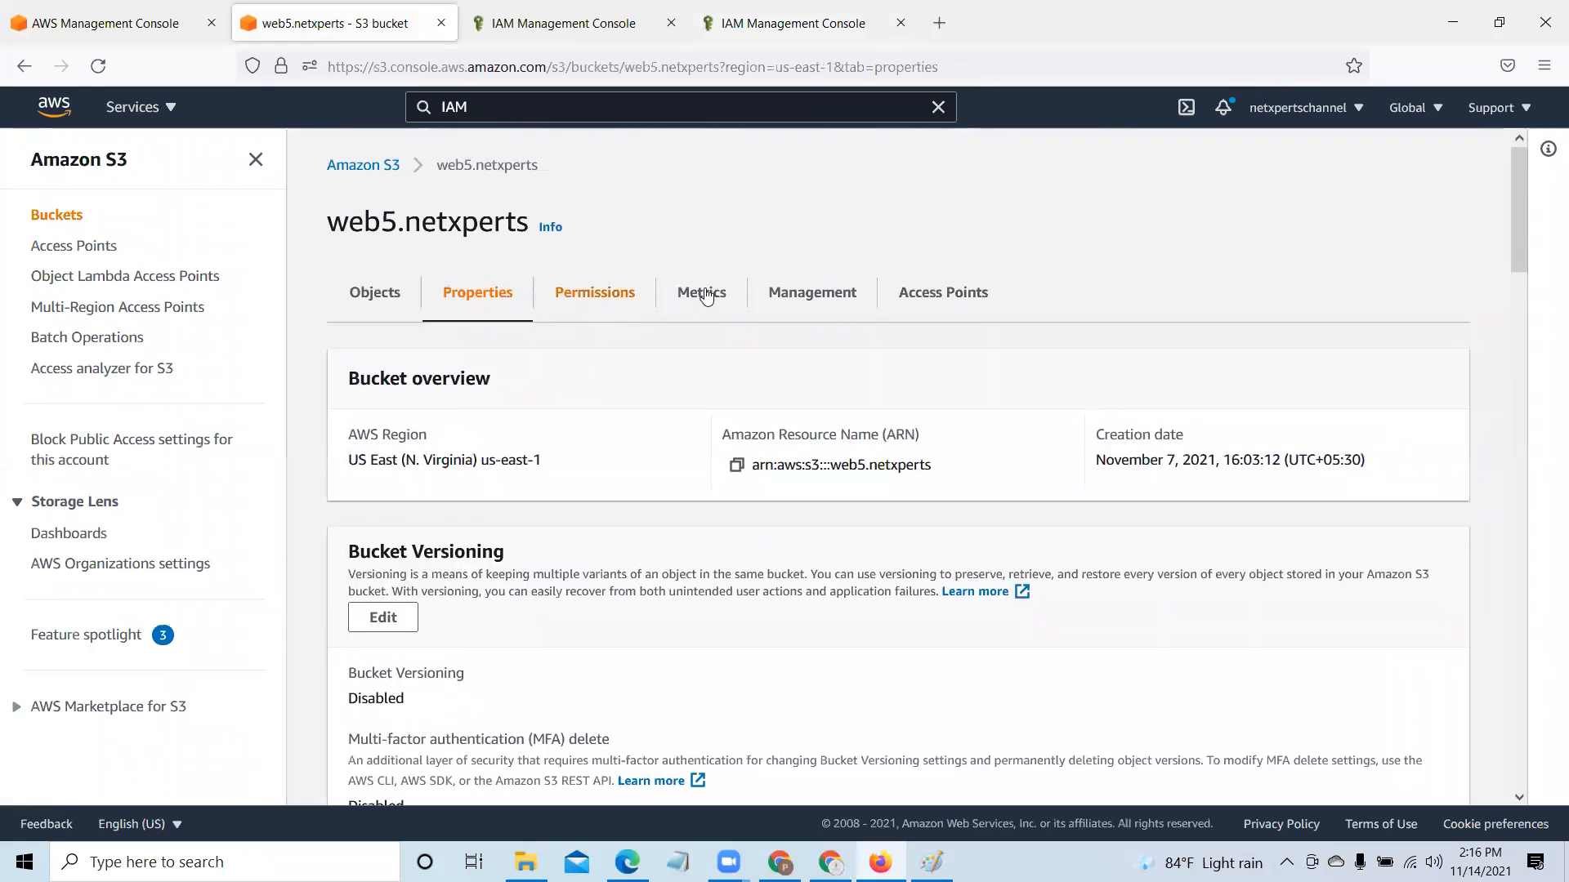
scroll(929, 548, down, 9)
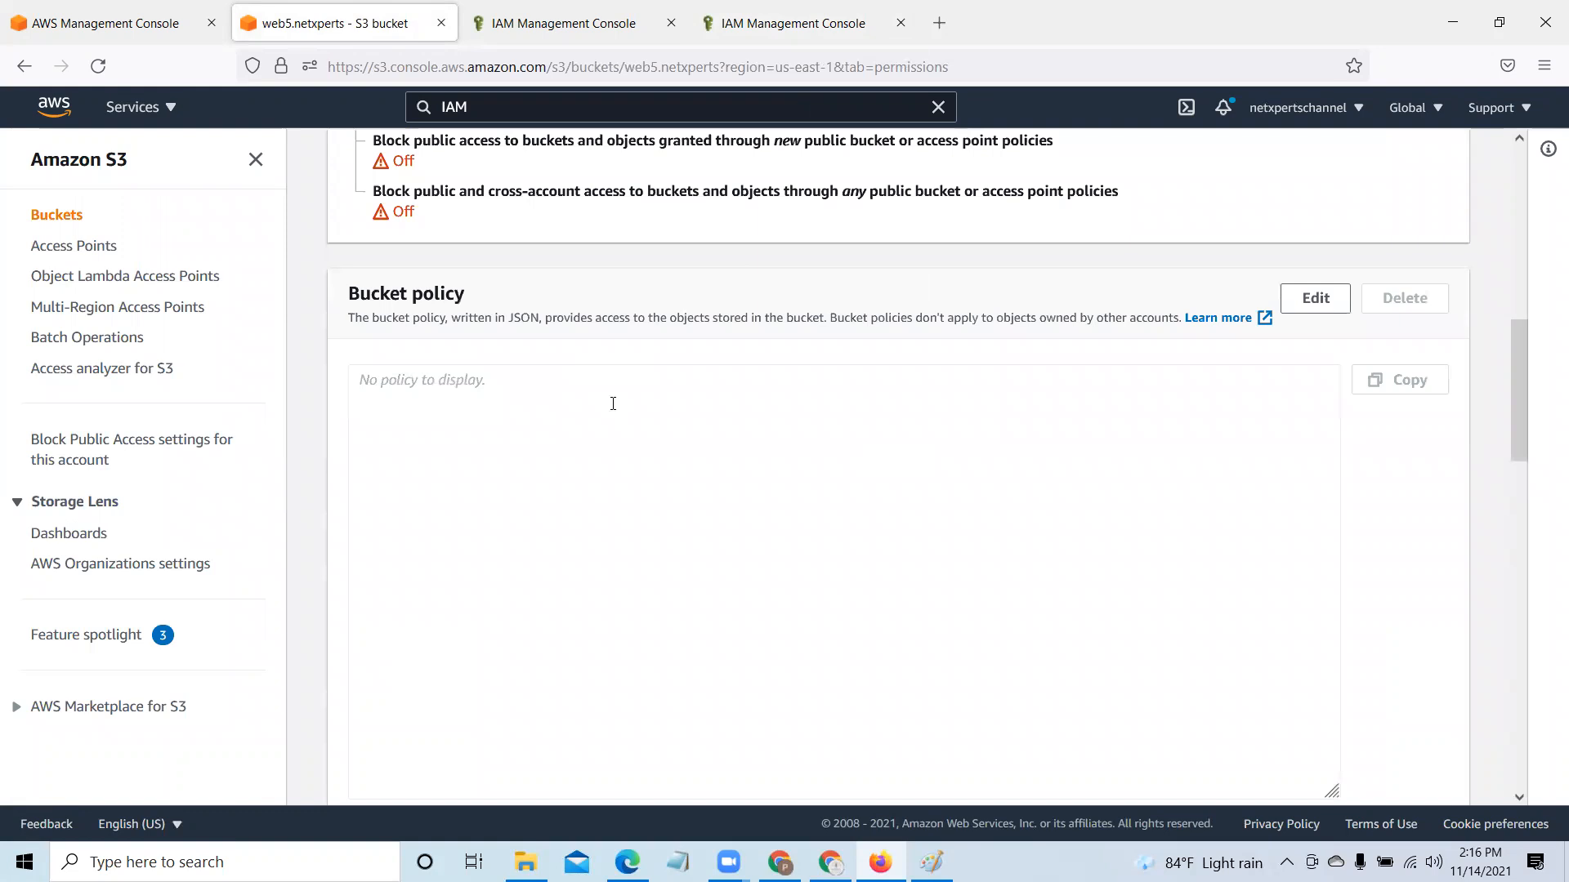
scroll(618, 409, down, 5)
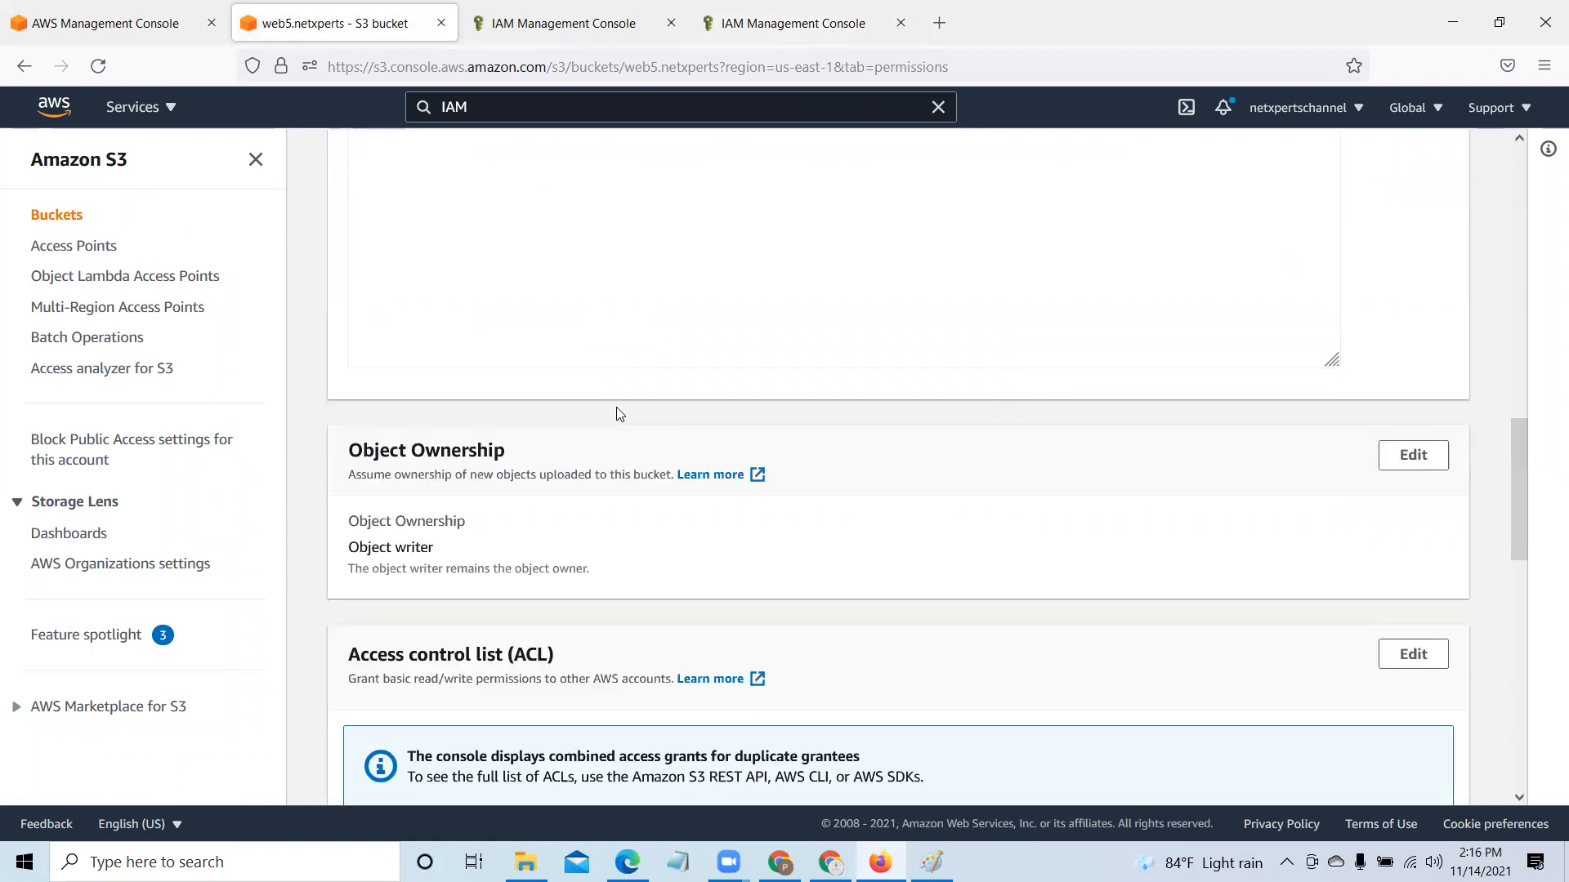
scroll(618, 414, down, 5)
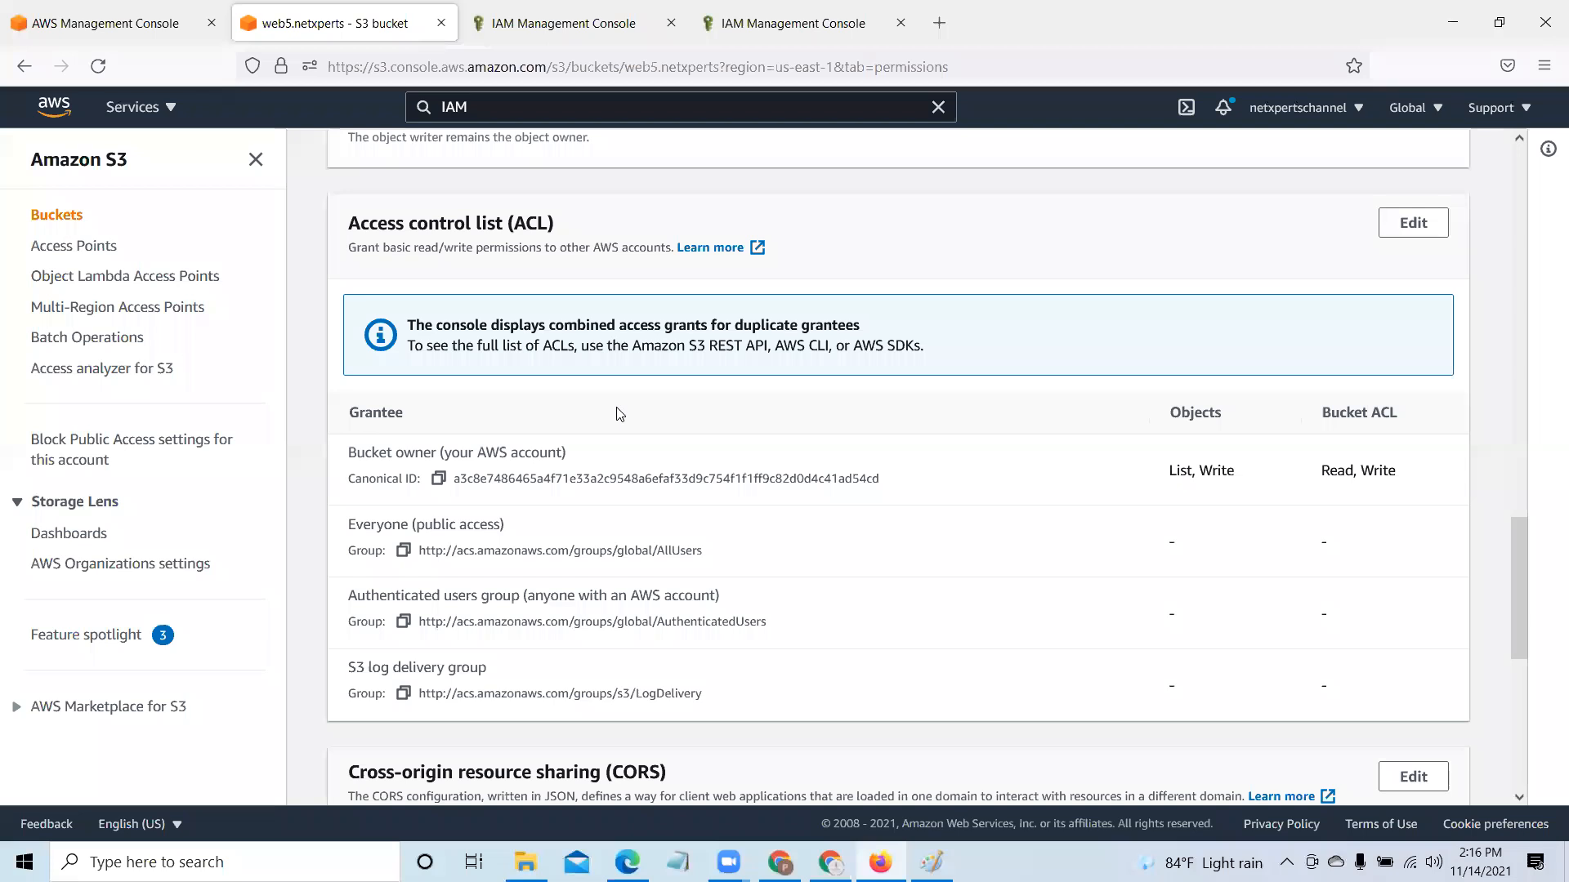
scroll(619, 412, up, 10)
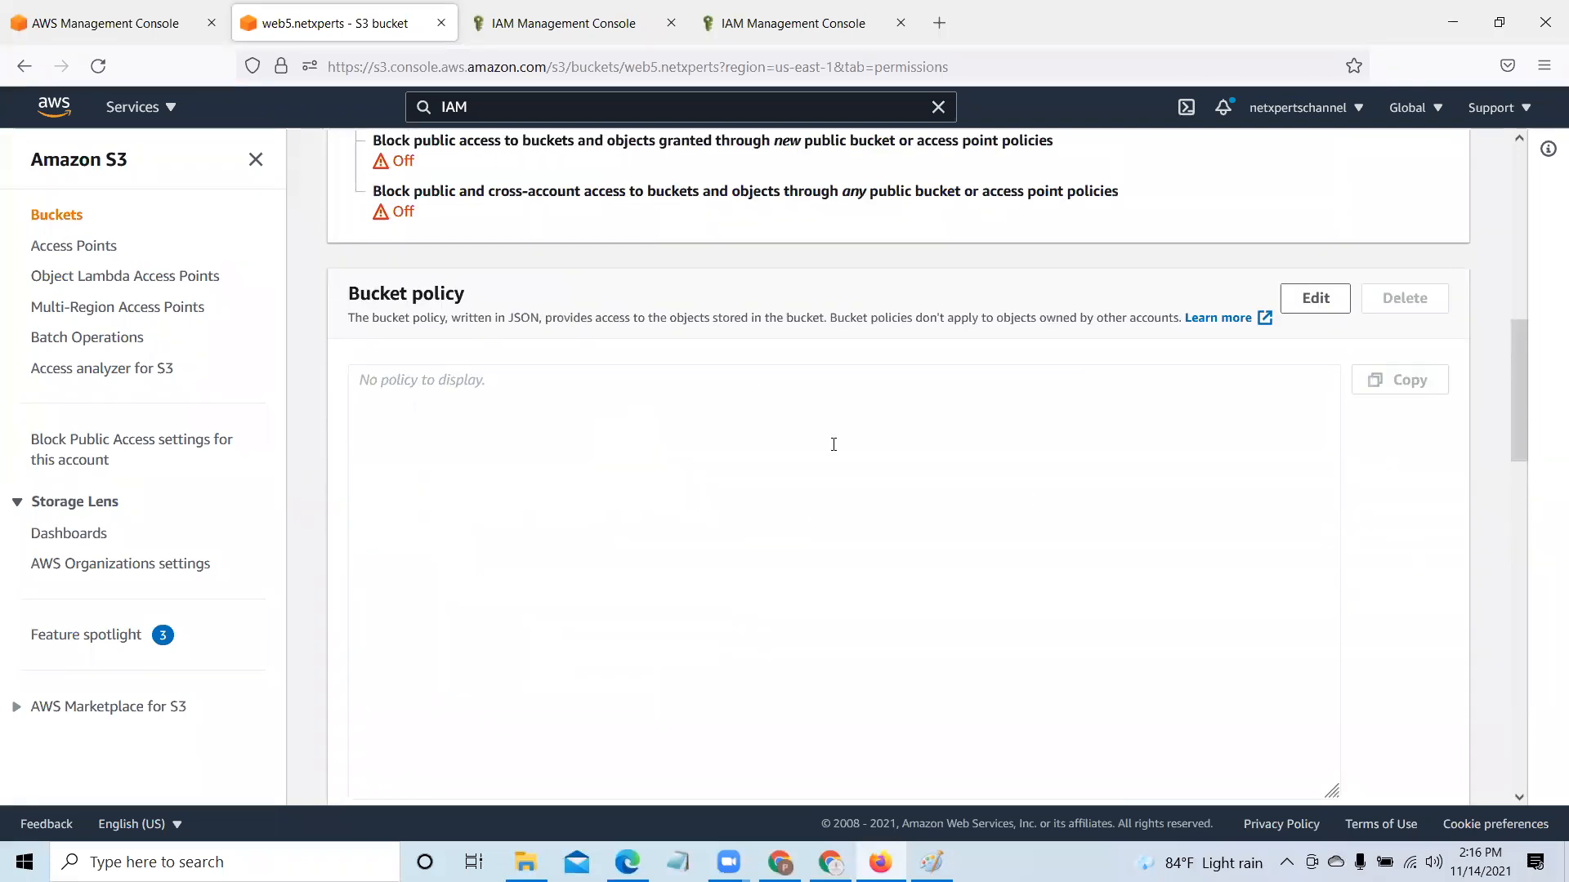
scroll(550, 276, up, 5)
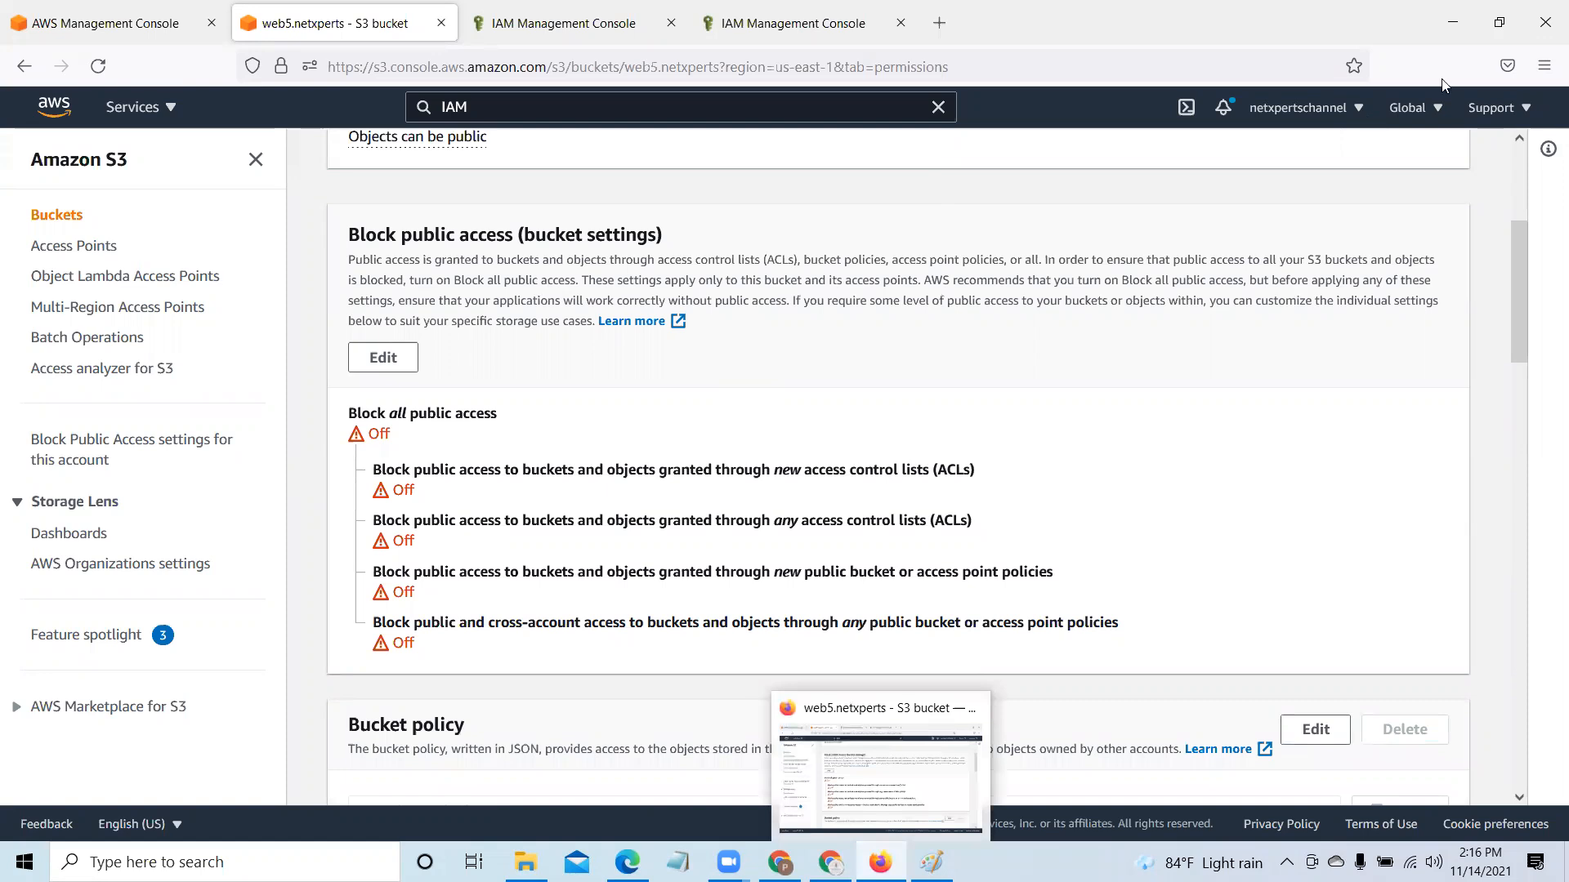
Step: Switch to the Microsoft Edge session using S3AccessRole and reload the web5.netxperts bucket page
click(1445, 23)
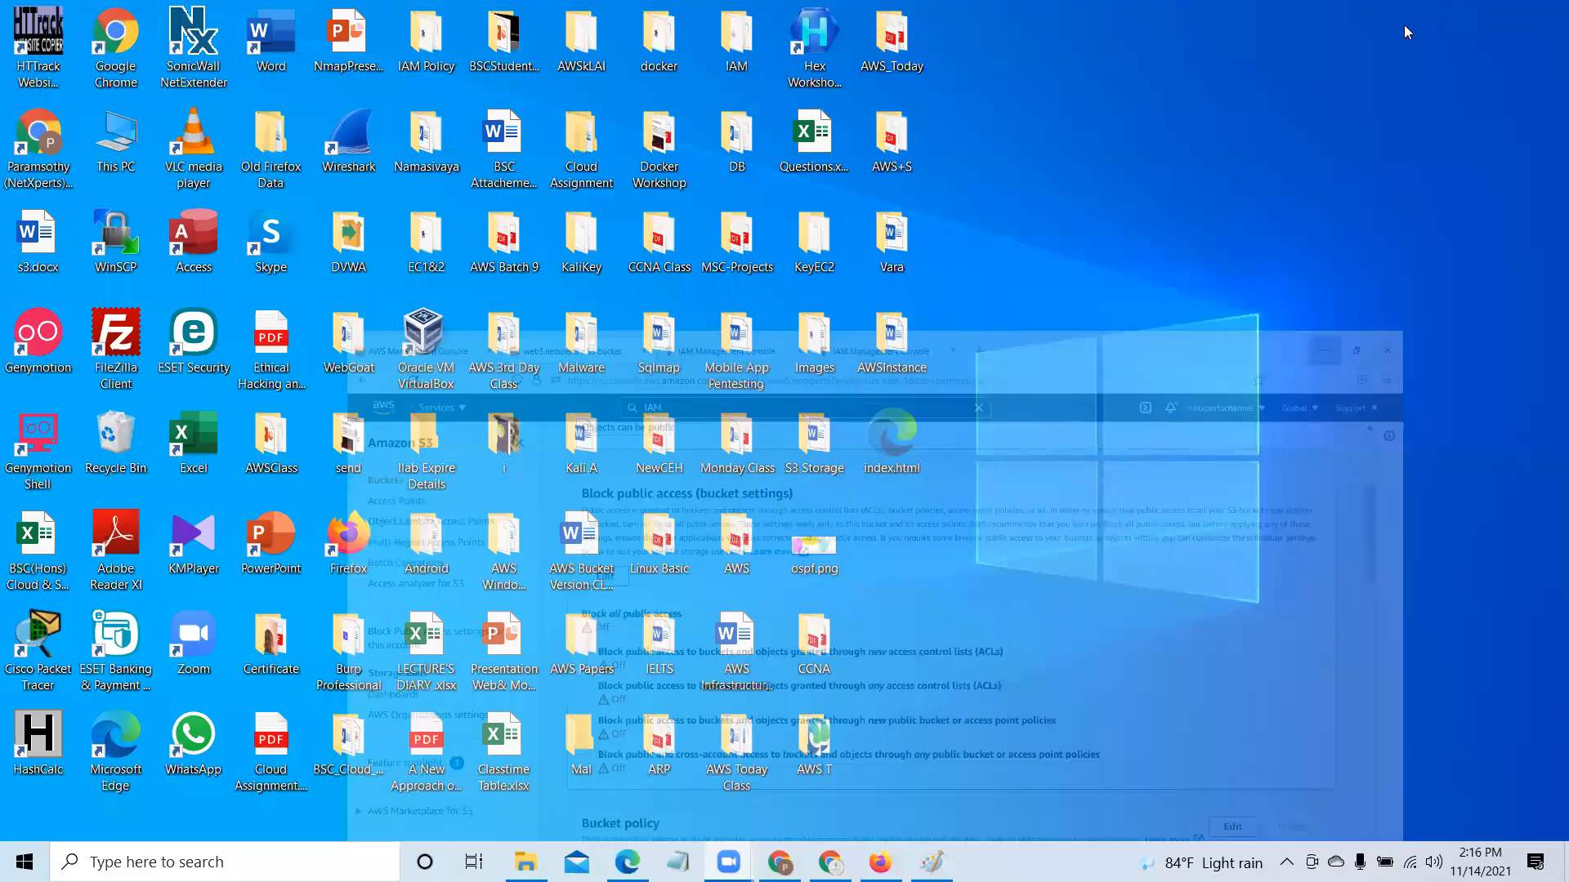
key(alt+Tab)
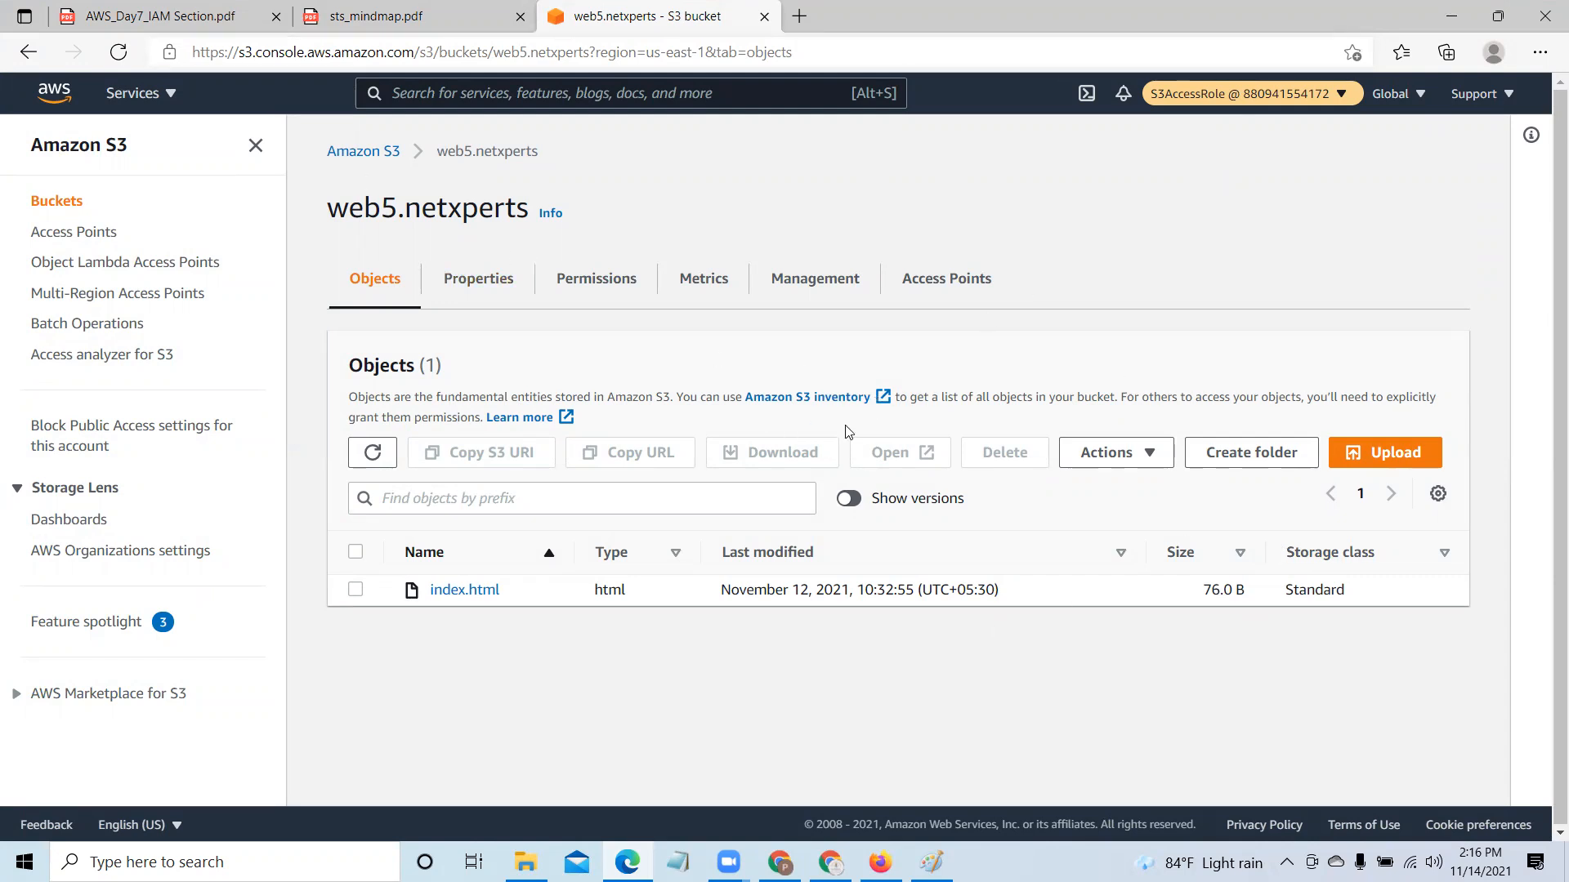
click(118, 54)
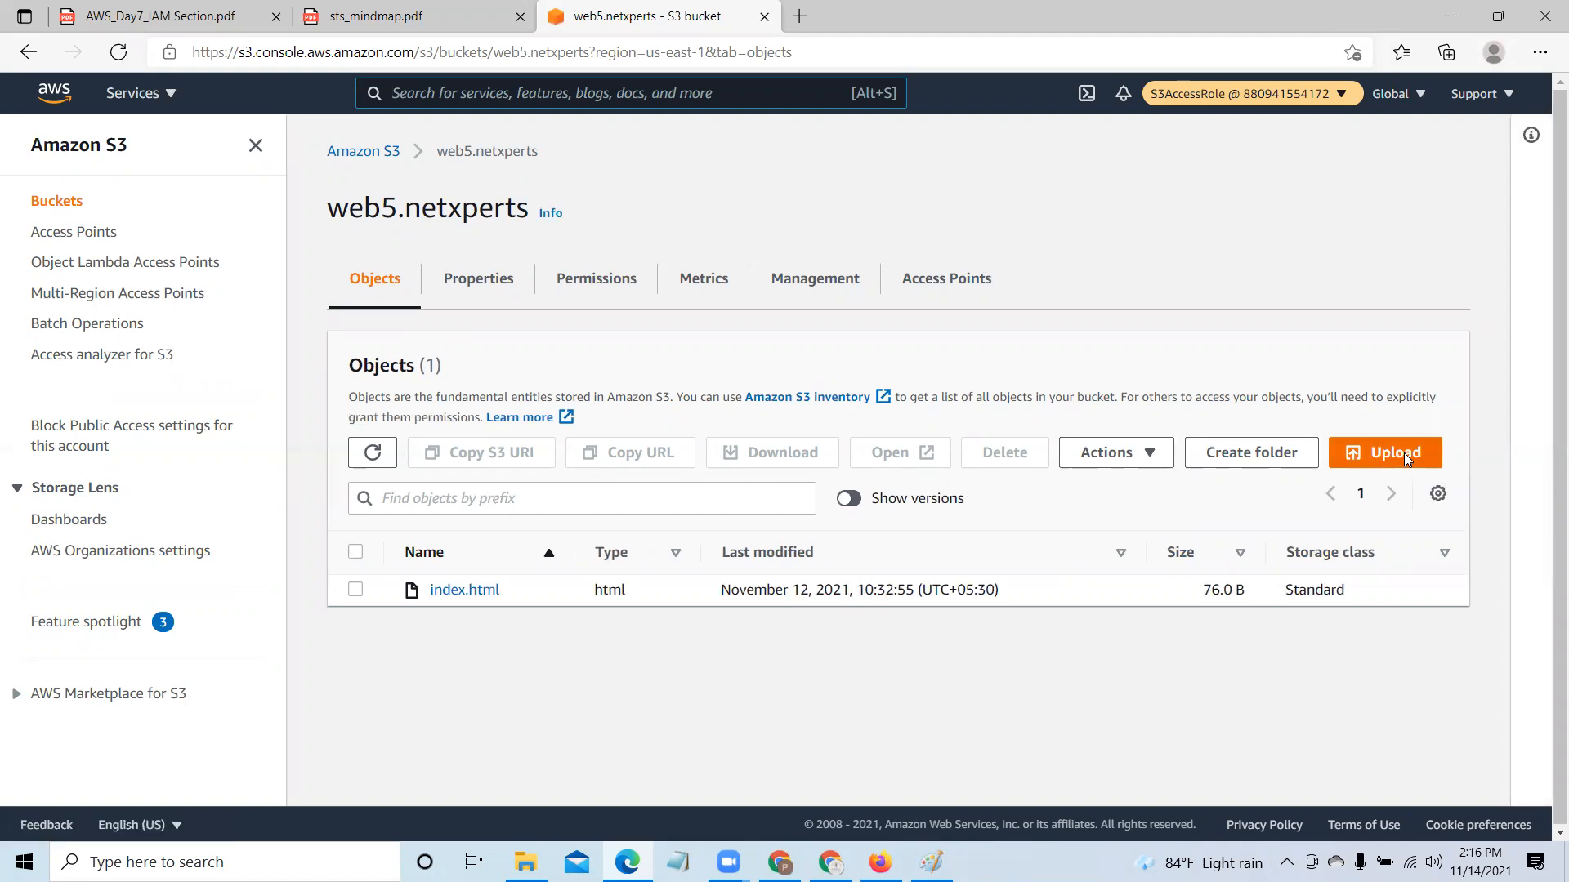
Step: Start an upload to the web5.netxperts bucket and add Cloud Assignment.pdf from the Desktop
click(1404, 453)
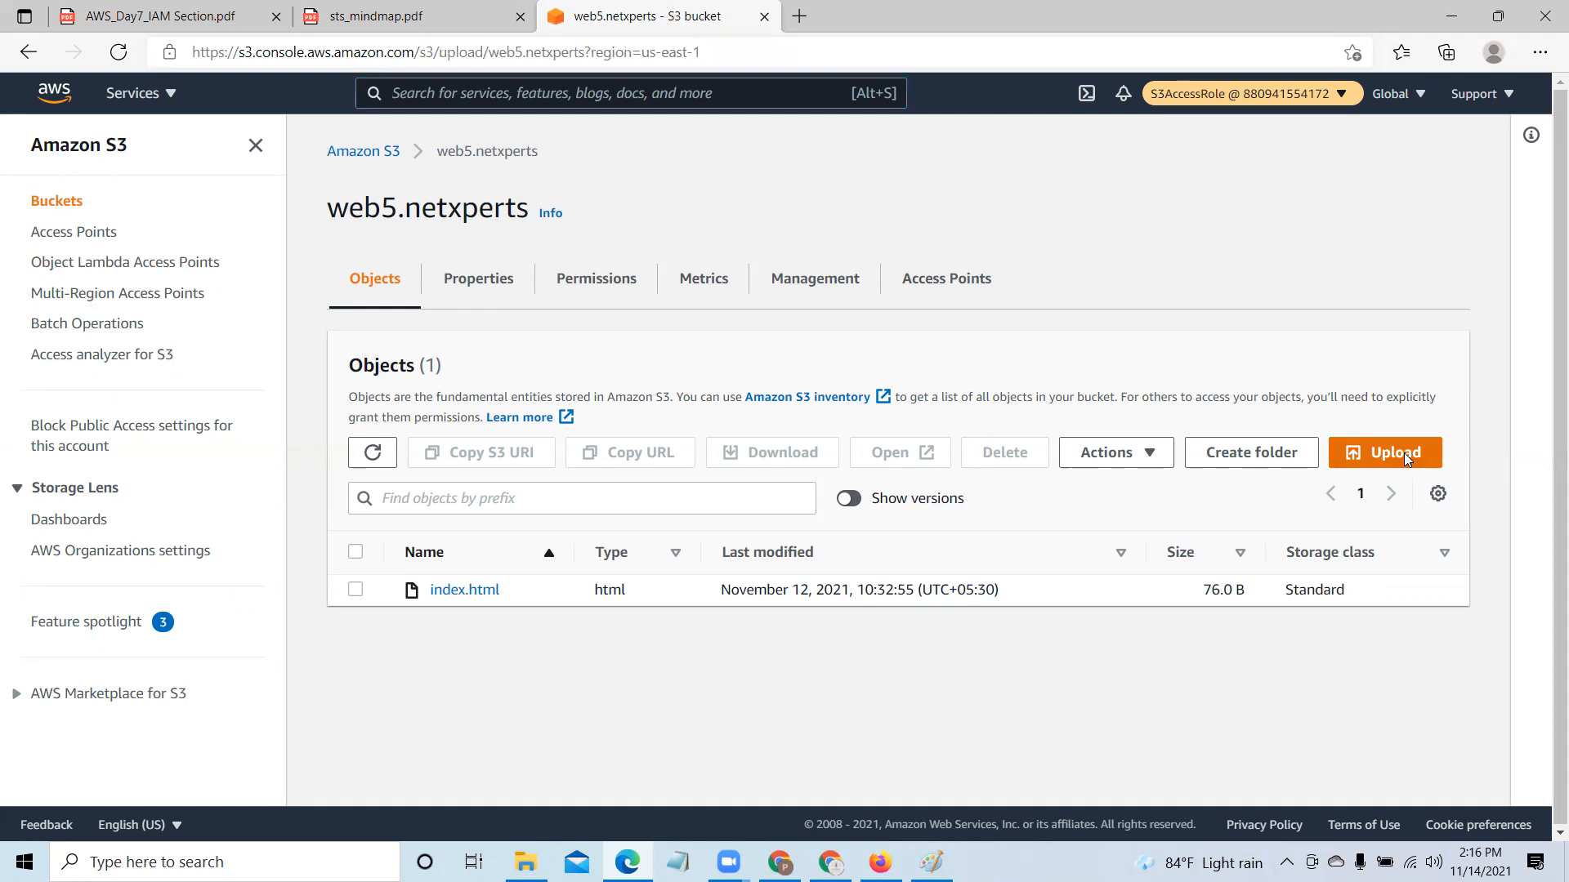
click(720, 405)
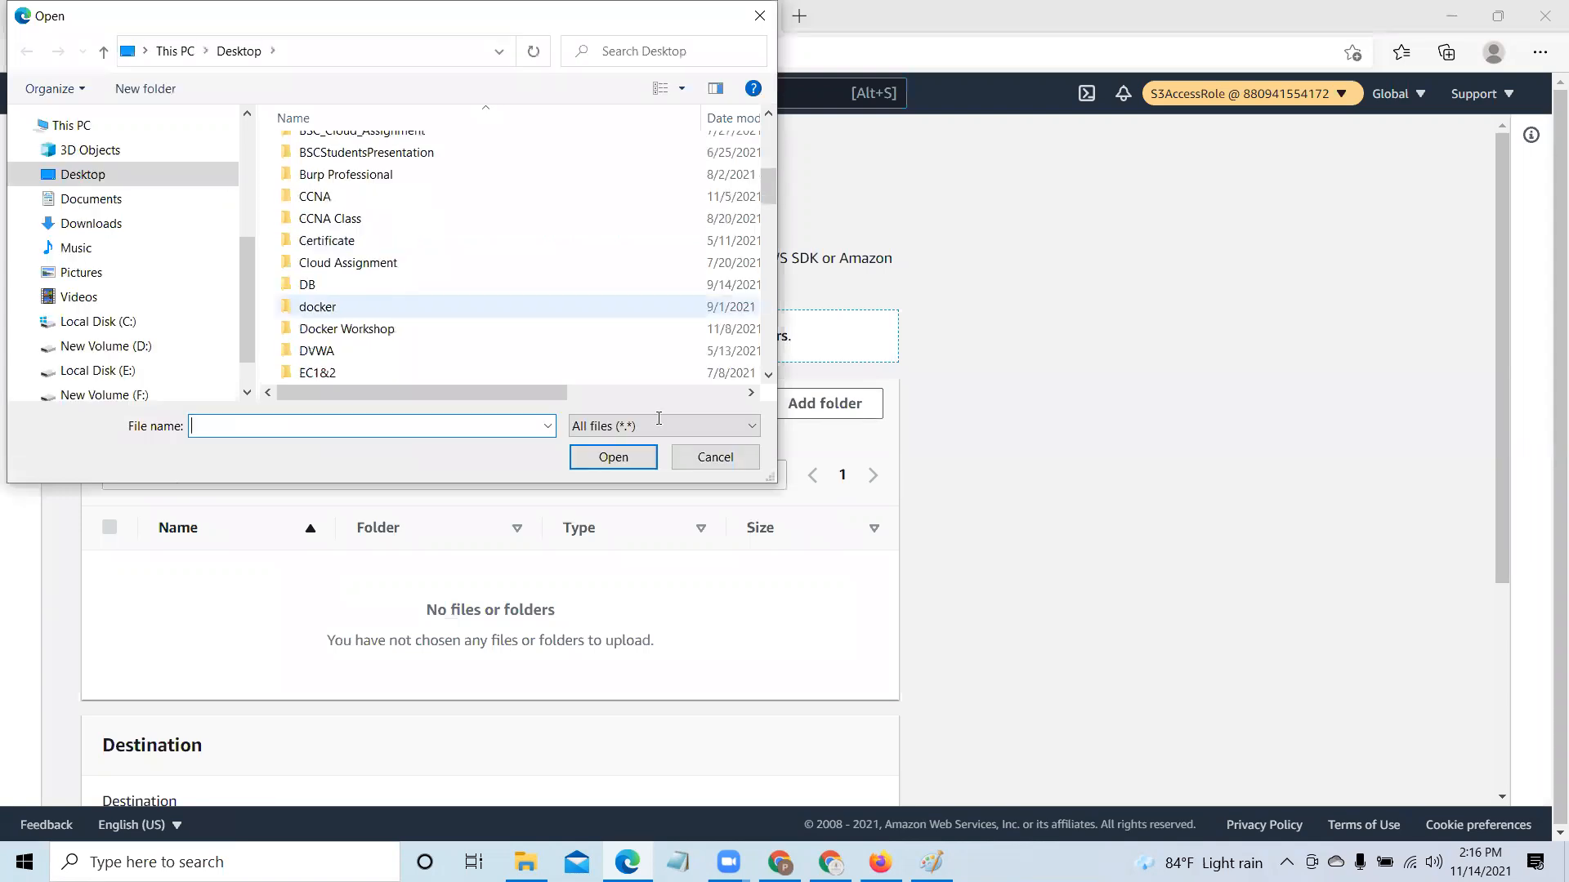
scroll(523, 241, down, 12)
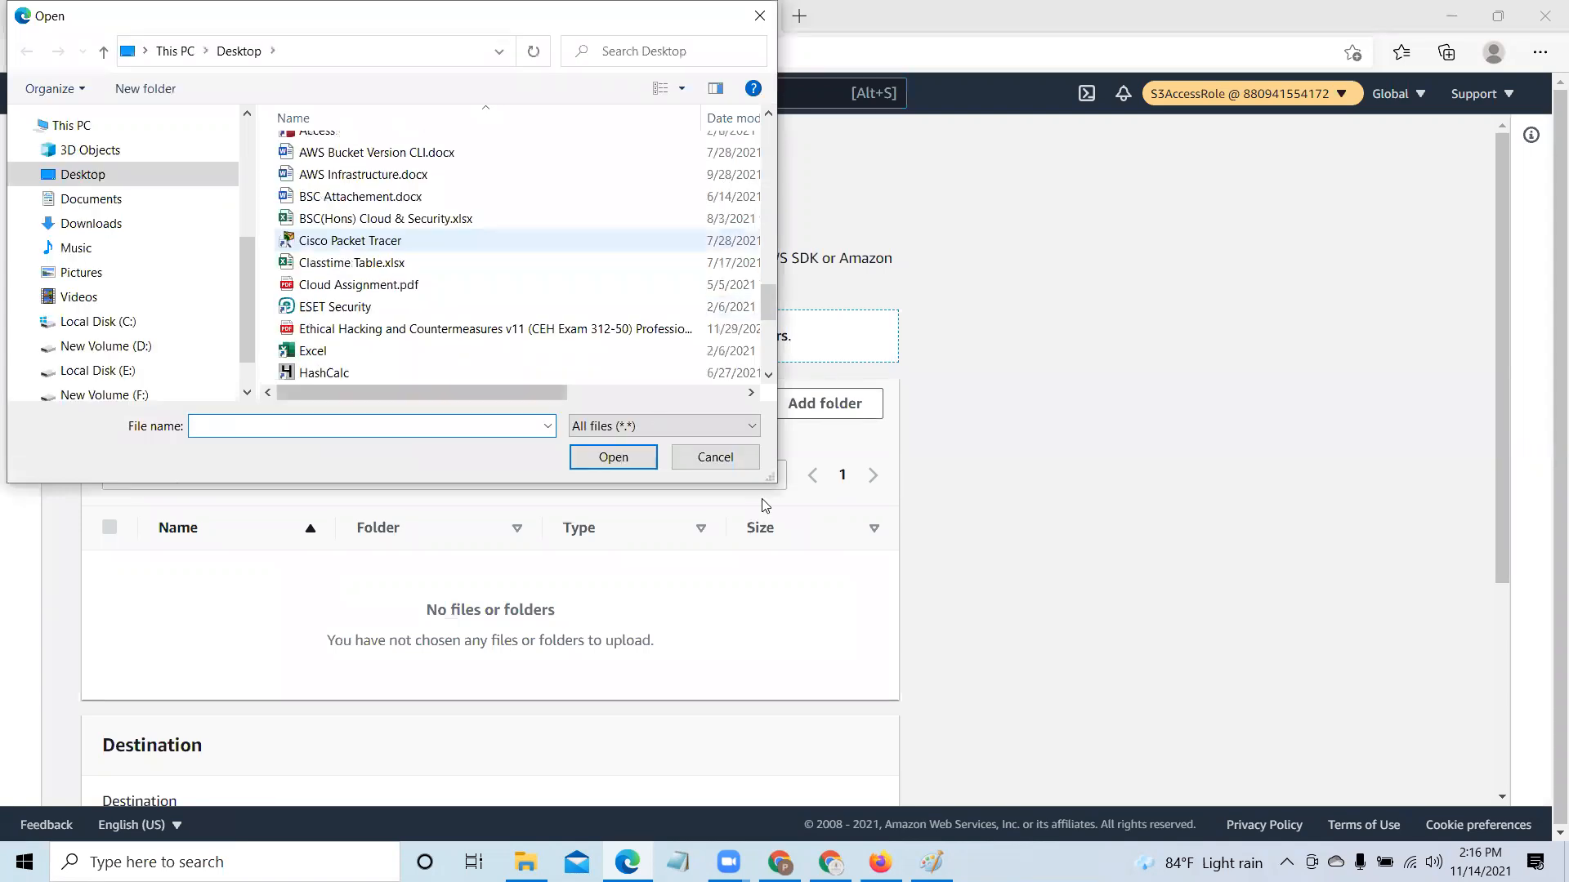
click(359, 285)
click(612, 458)
scroll(803, 627, down, 3)
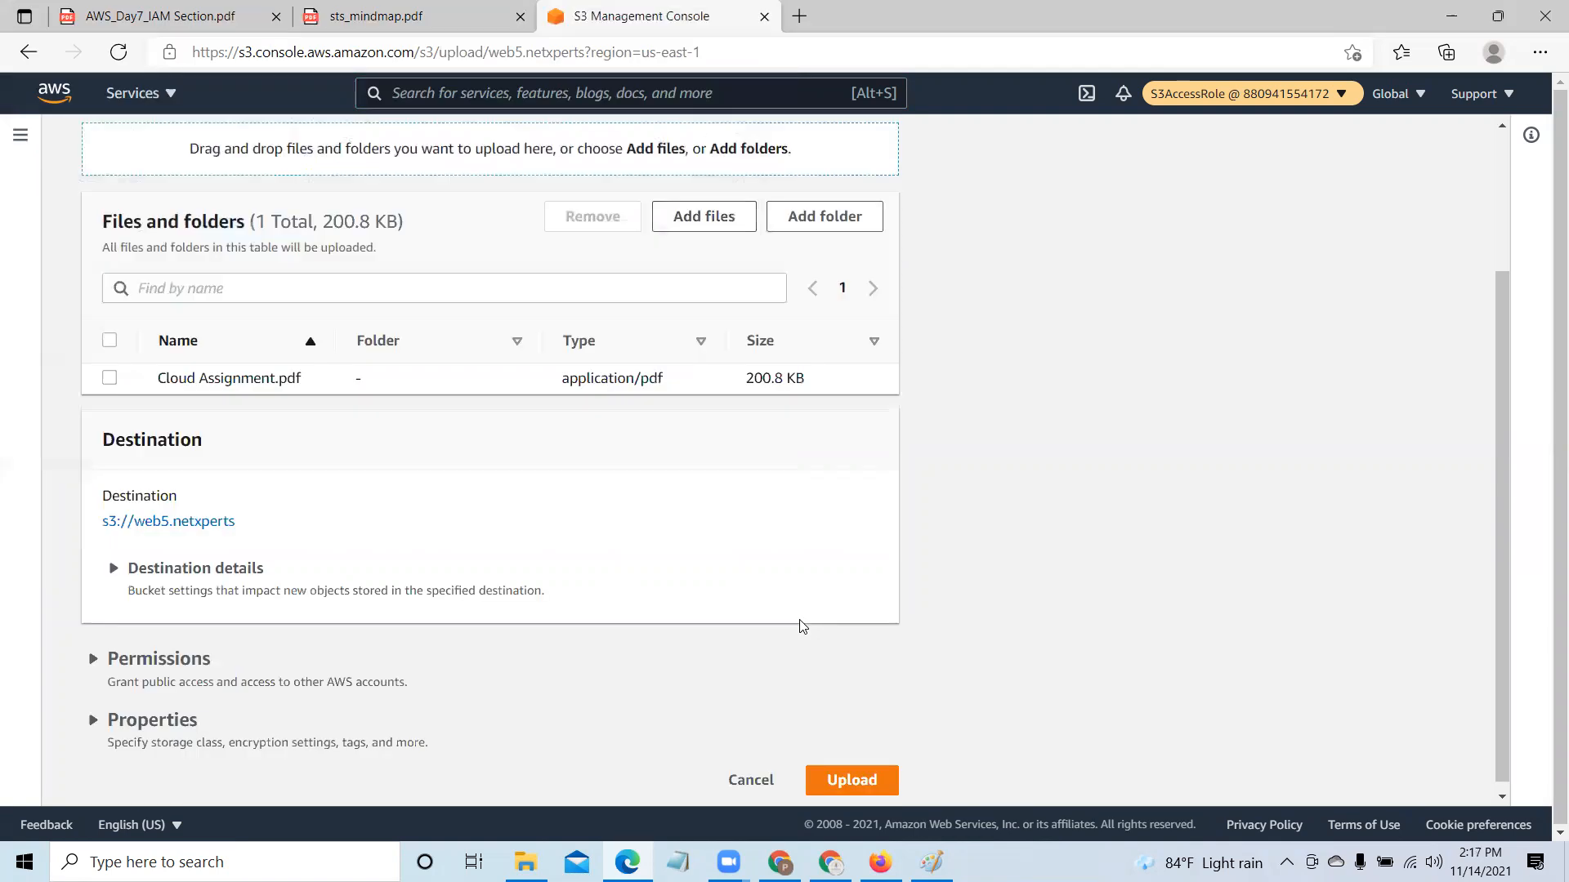
scroll(755, 581, down, 1)
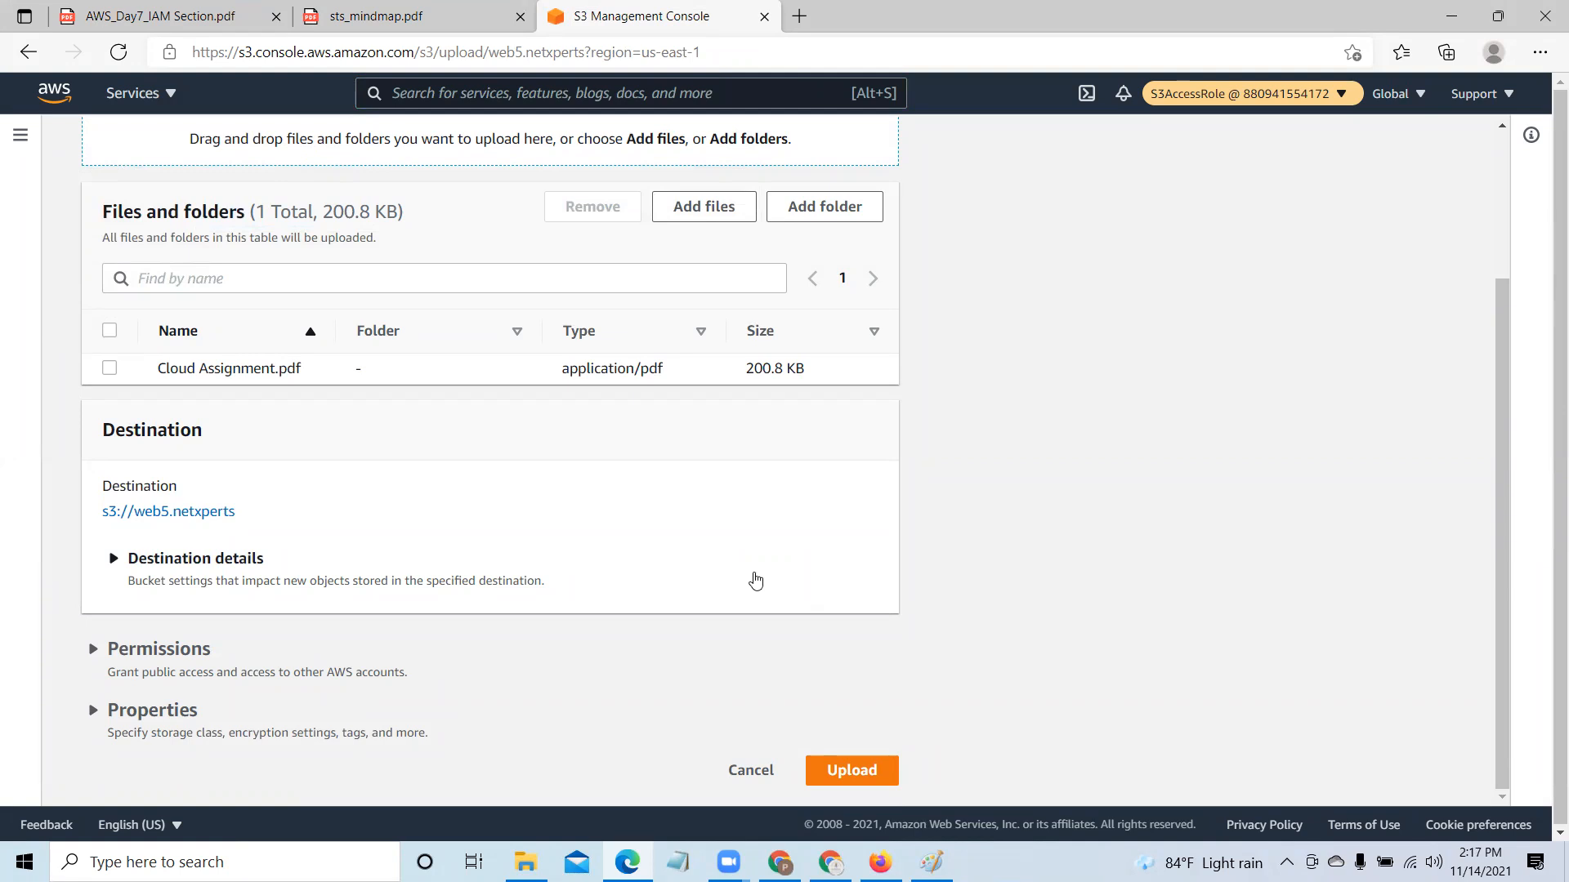
Step: Try to upload Cloud Assignment.pdf to the web5.netxperts bucket without adding any further files
click(722, 215)
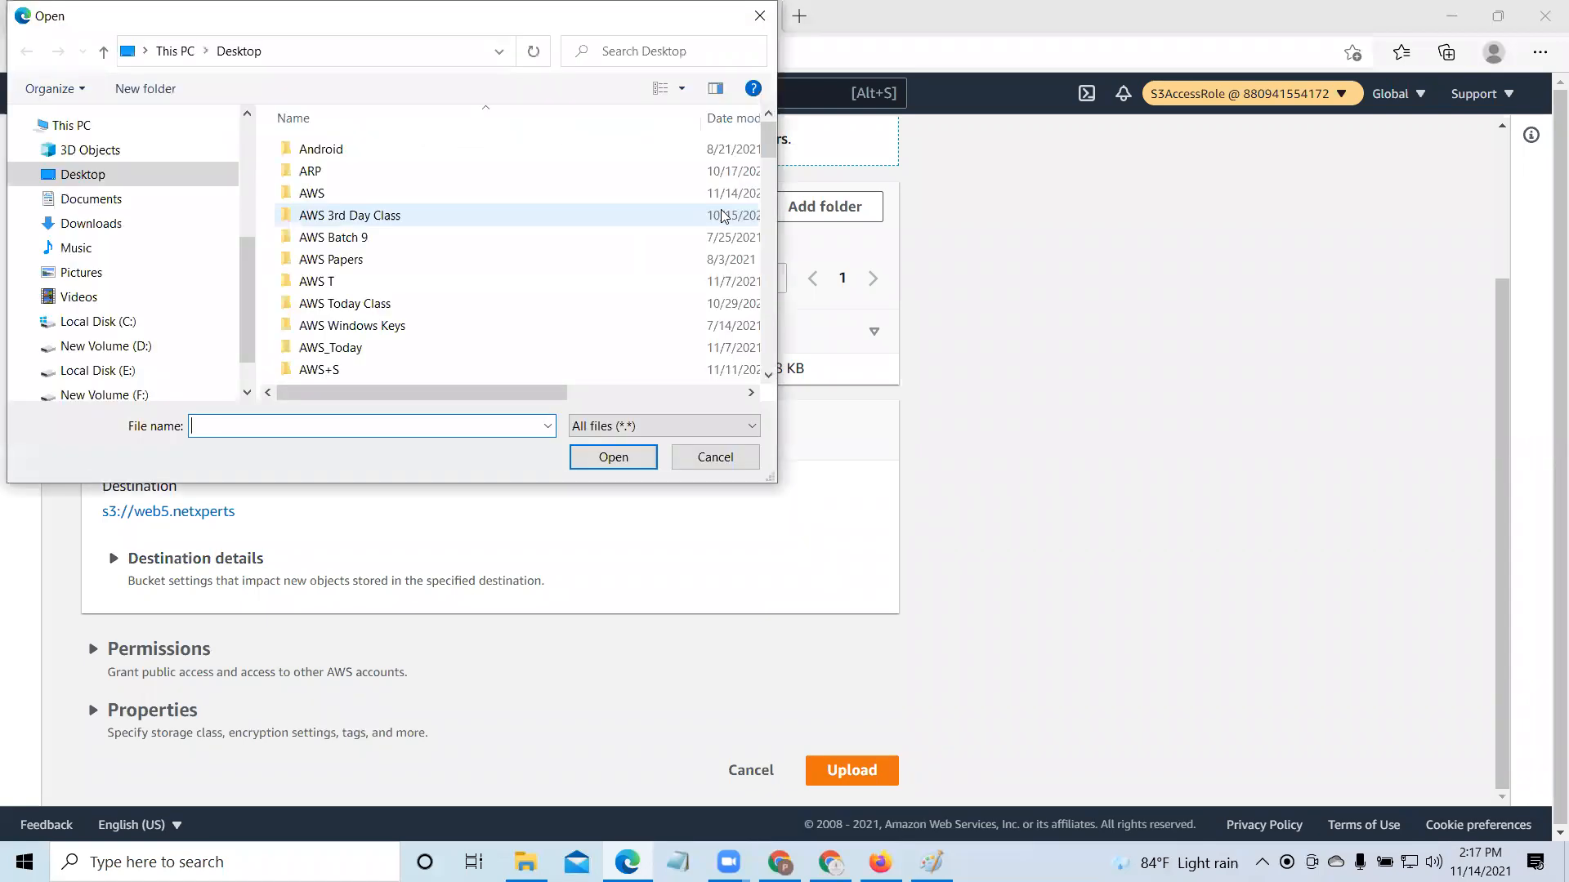
click(745, 459)
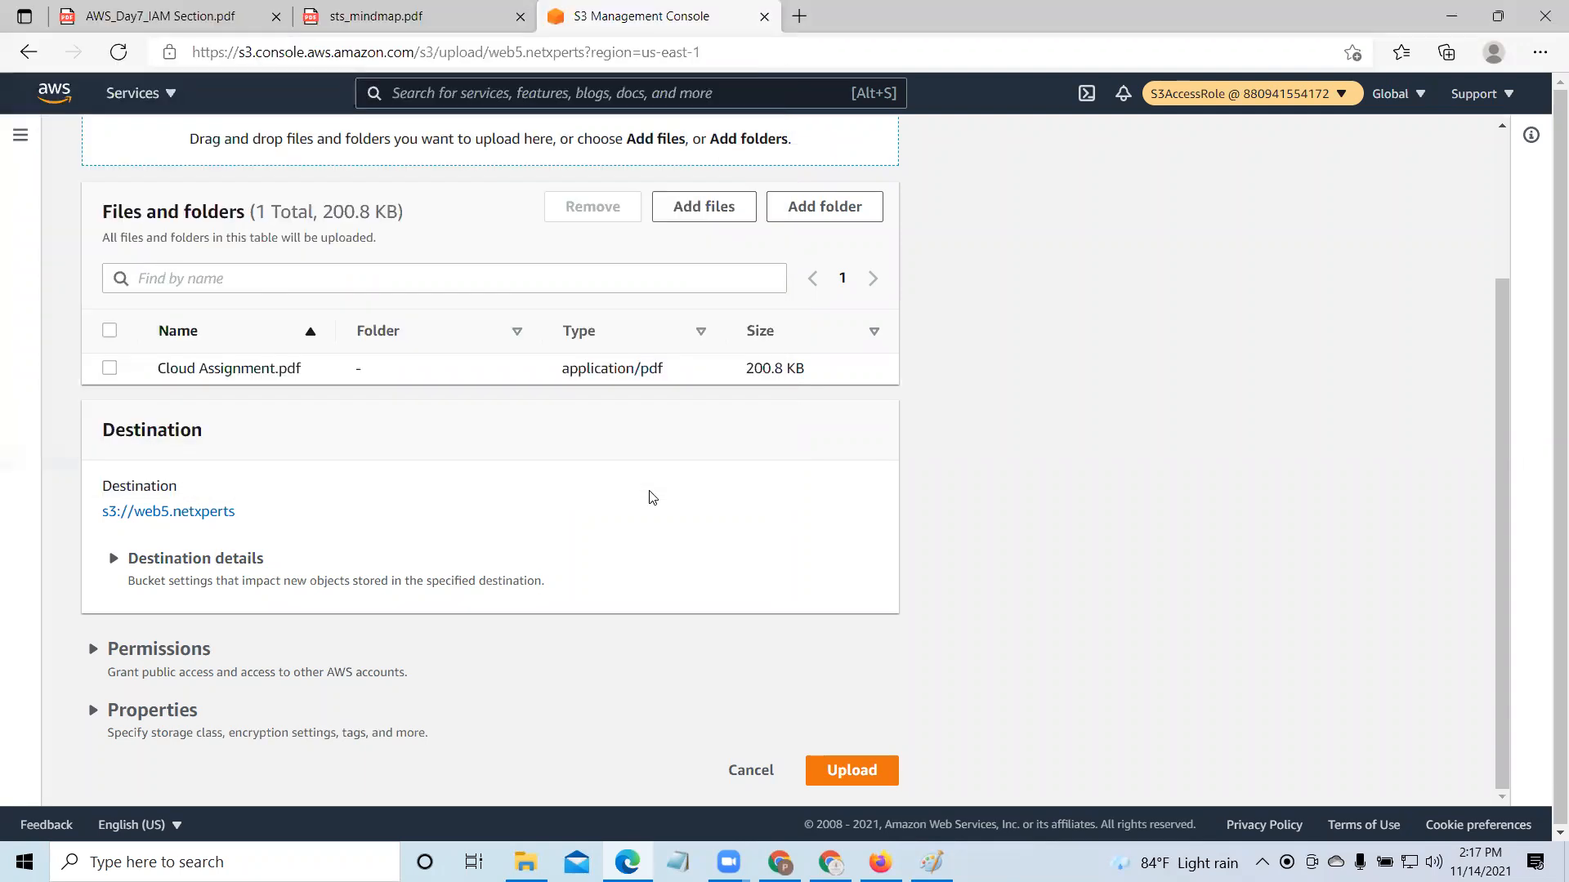
click(861, 769)
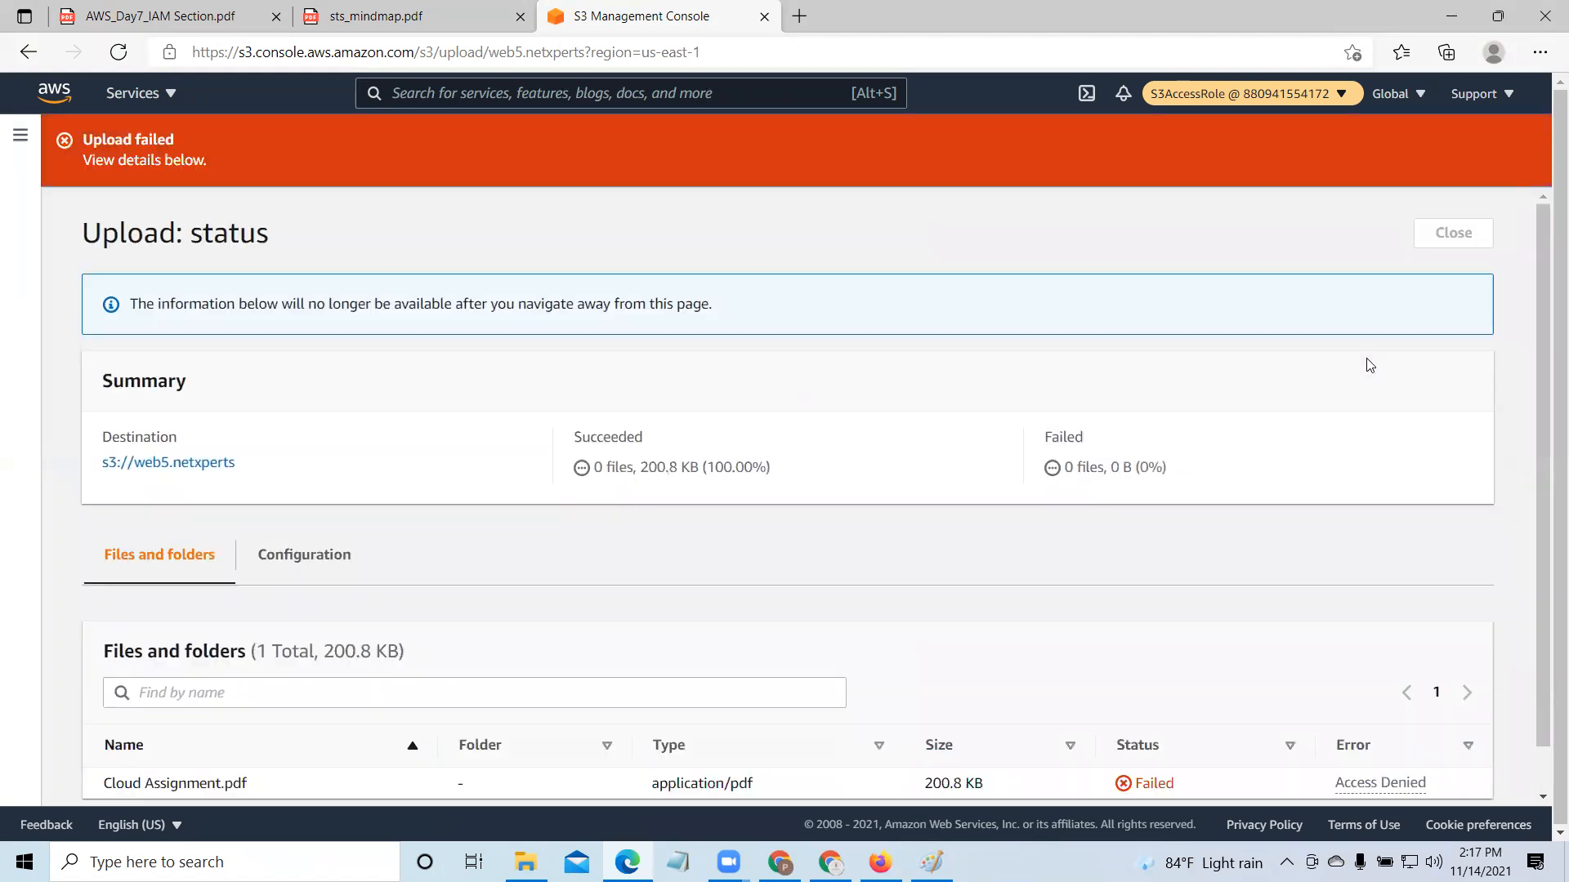
Step: Examine the upload's summary, file status and configuration, and close the upload status page
scroll(1078, 656, down, 1)
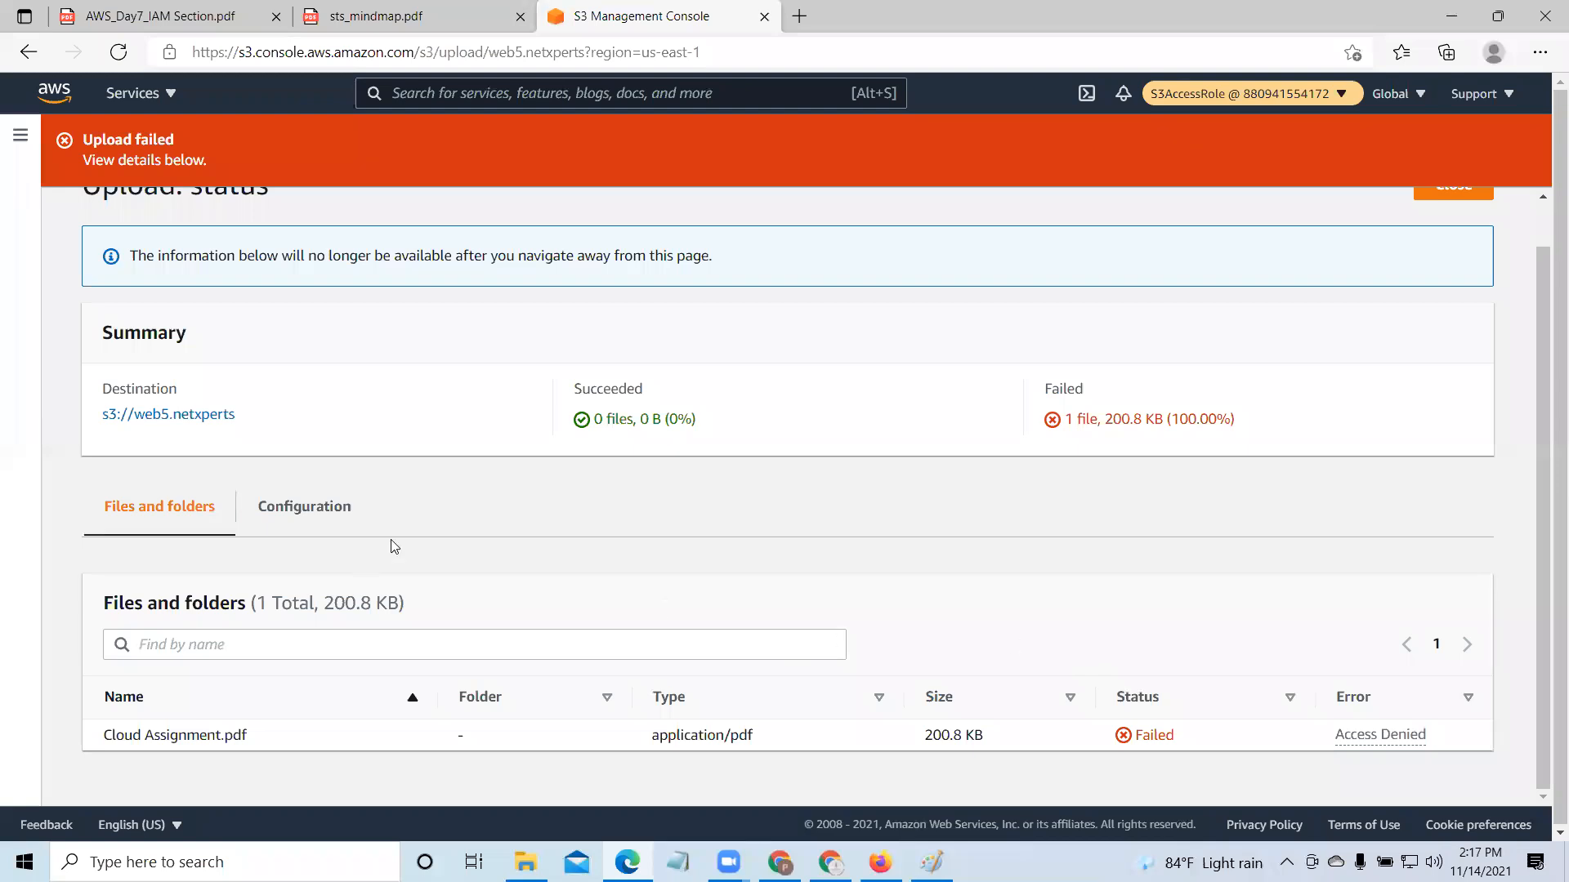
scroll(1335, 311, up, 1)
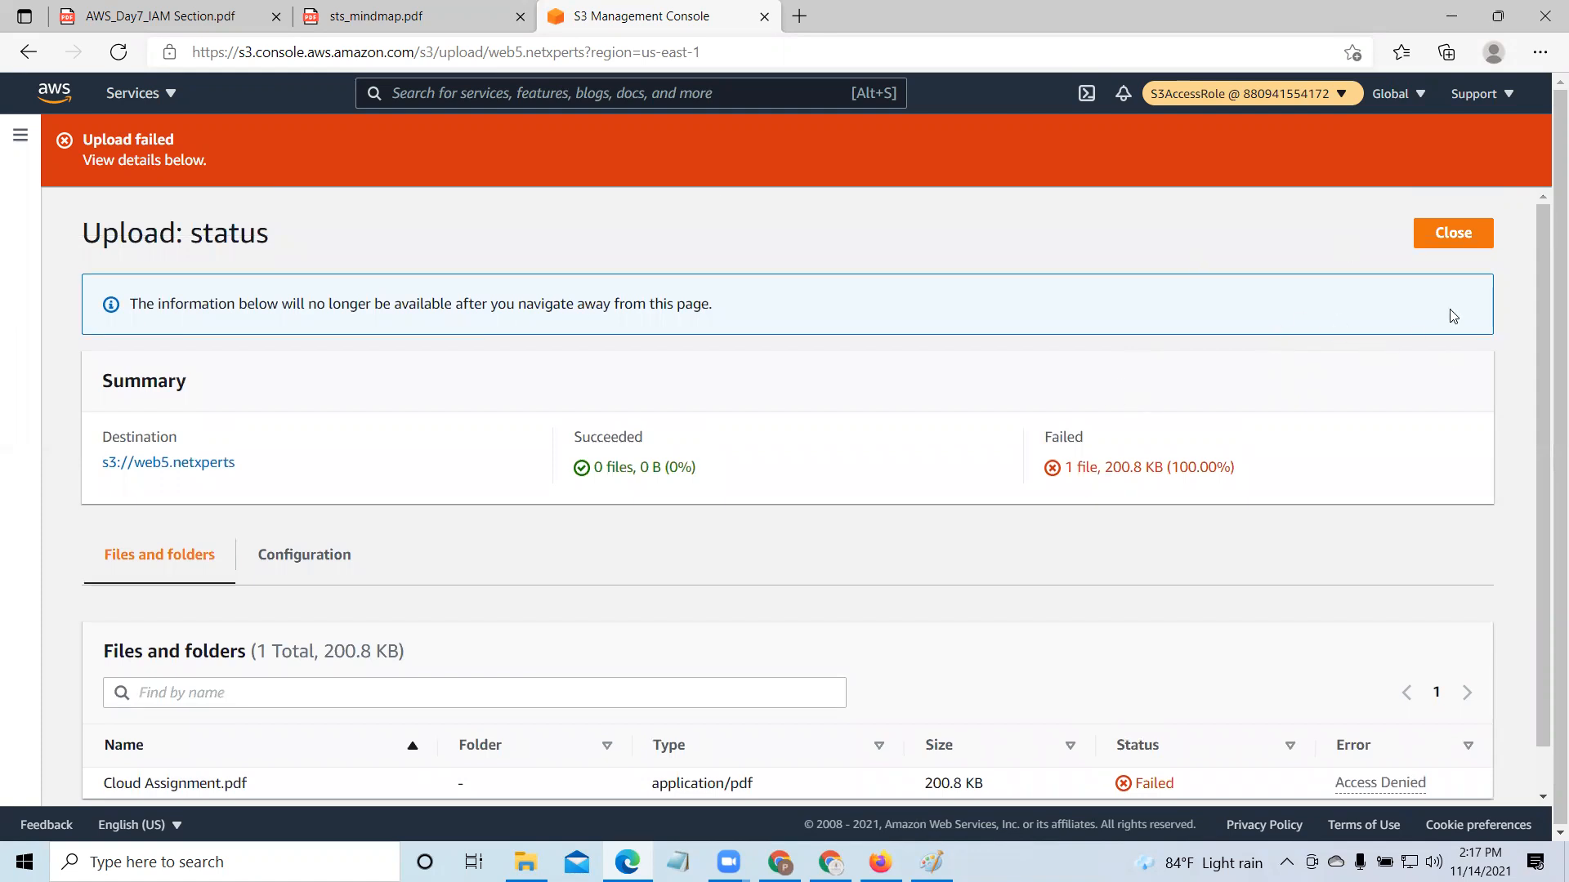
click(1461, 239)
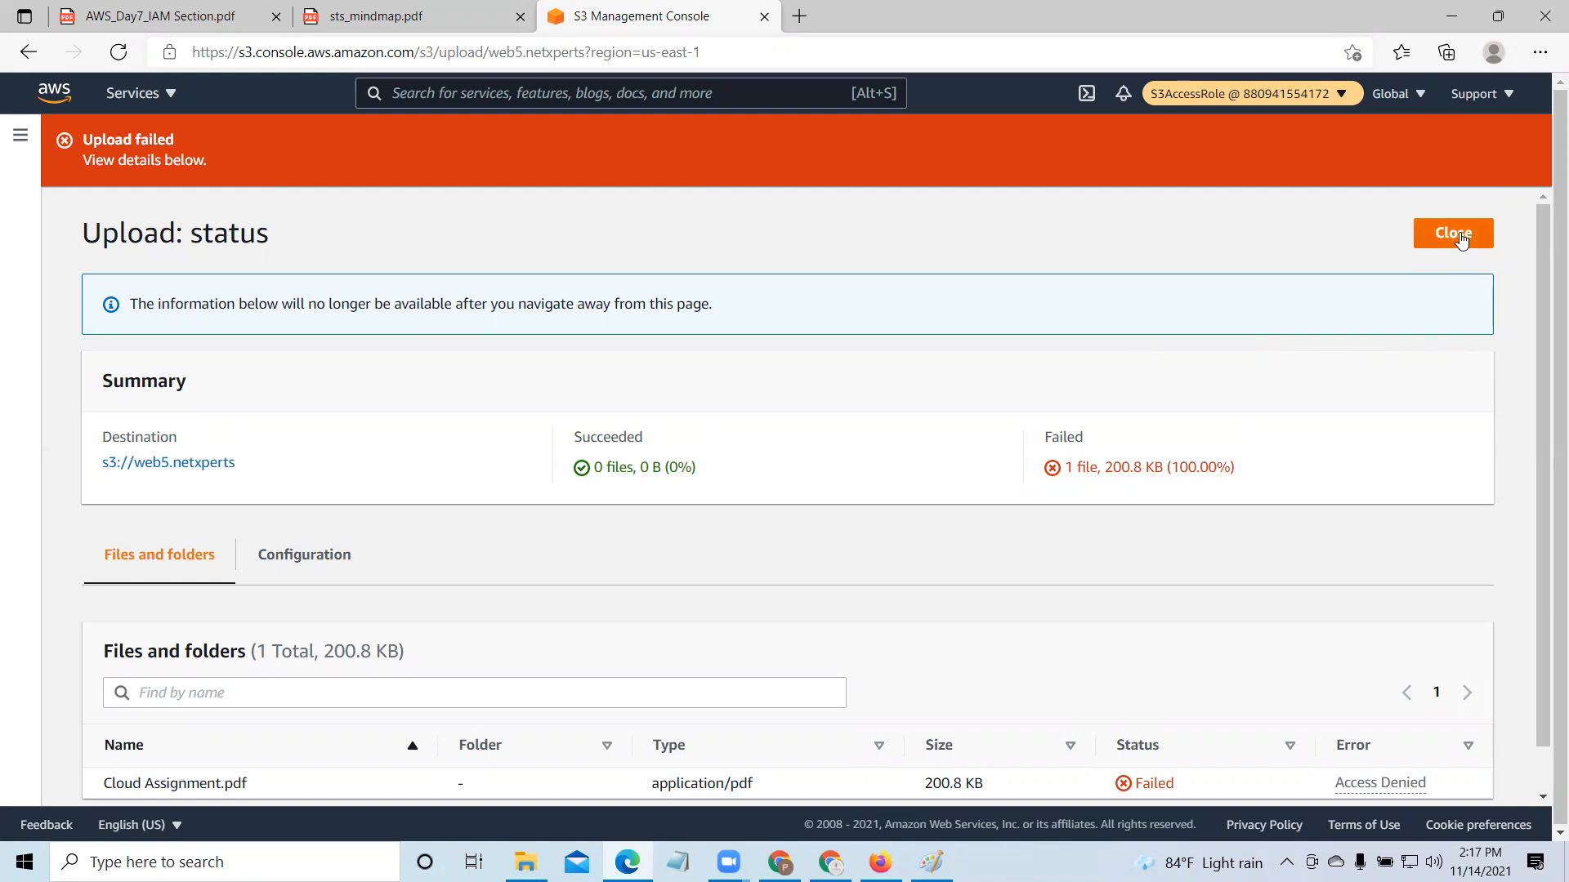
click(323, 563)
scroll(556, 642, down, 1)
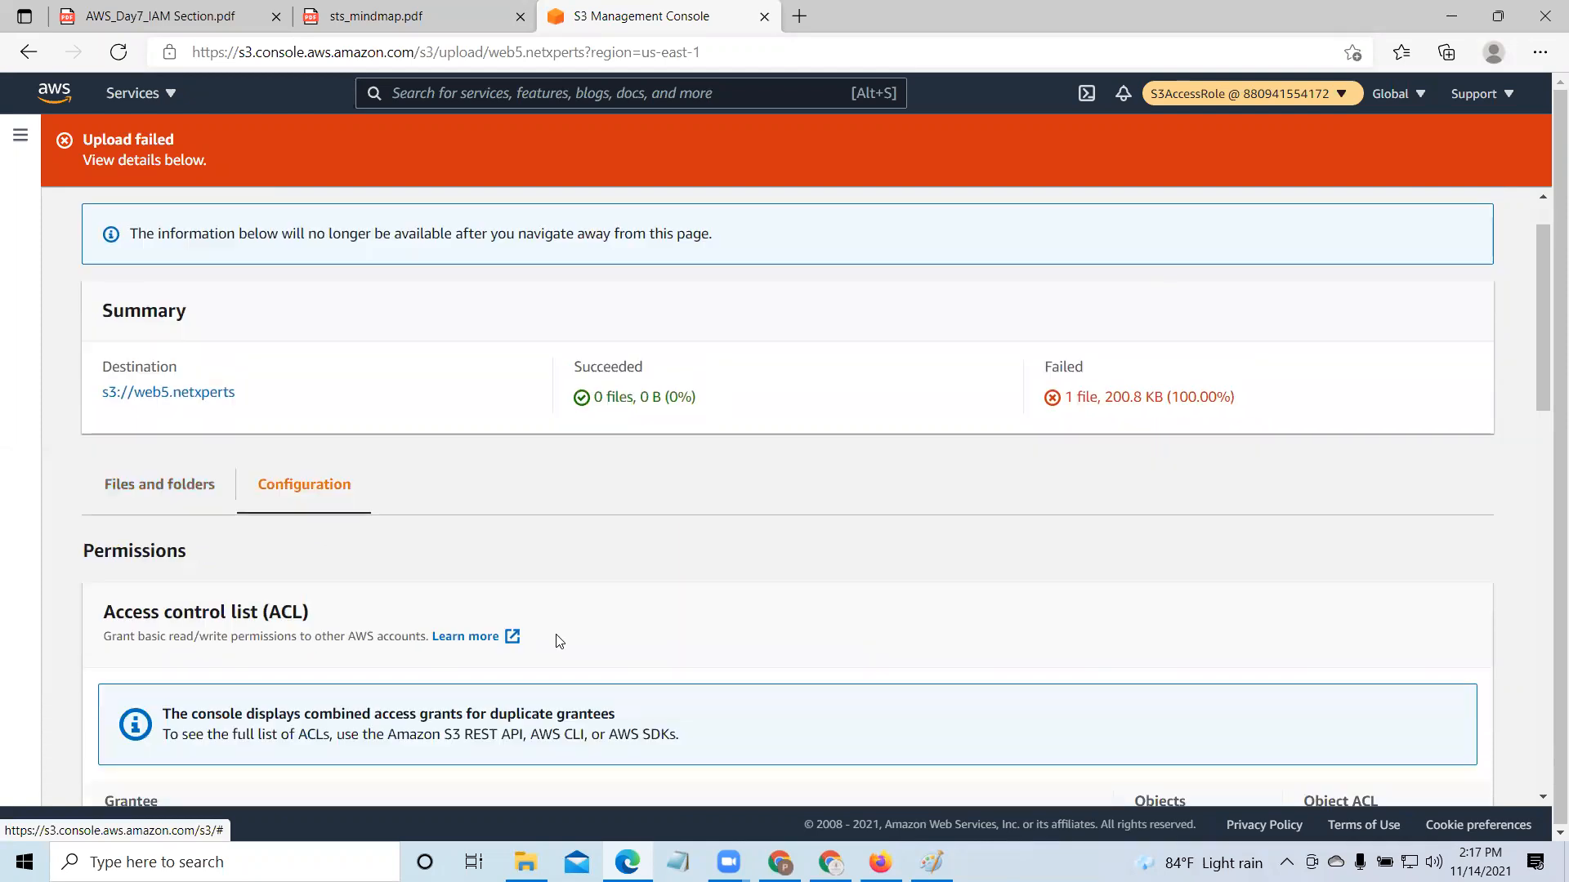
scroll(556, 634, down, 2)
scroll(490, 613, up, 3)
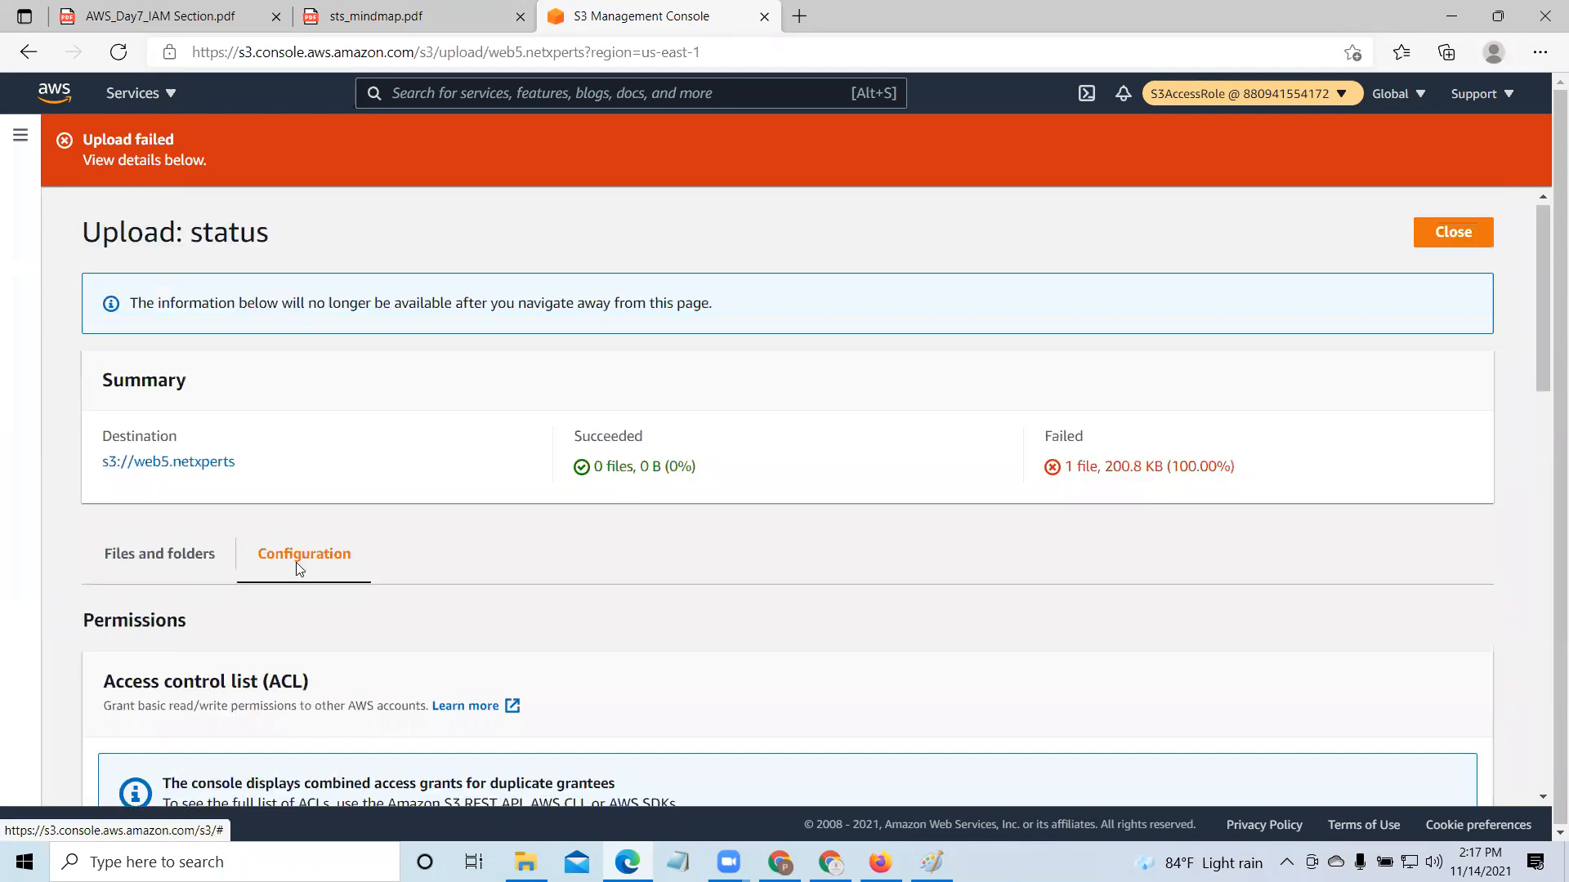
click(229, 603)
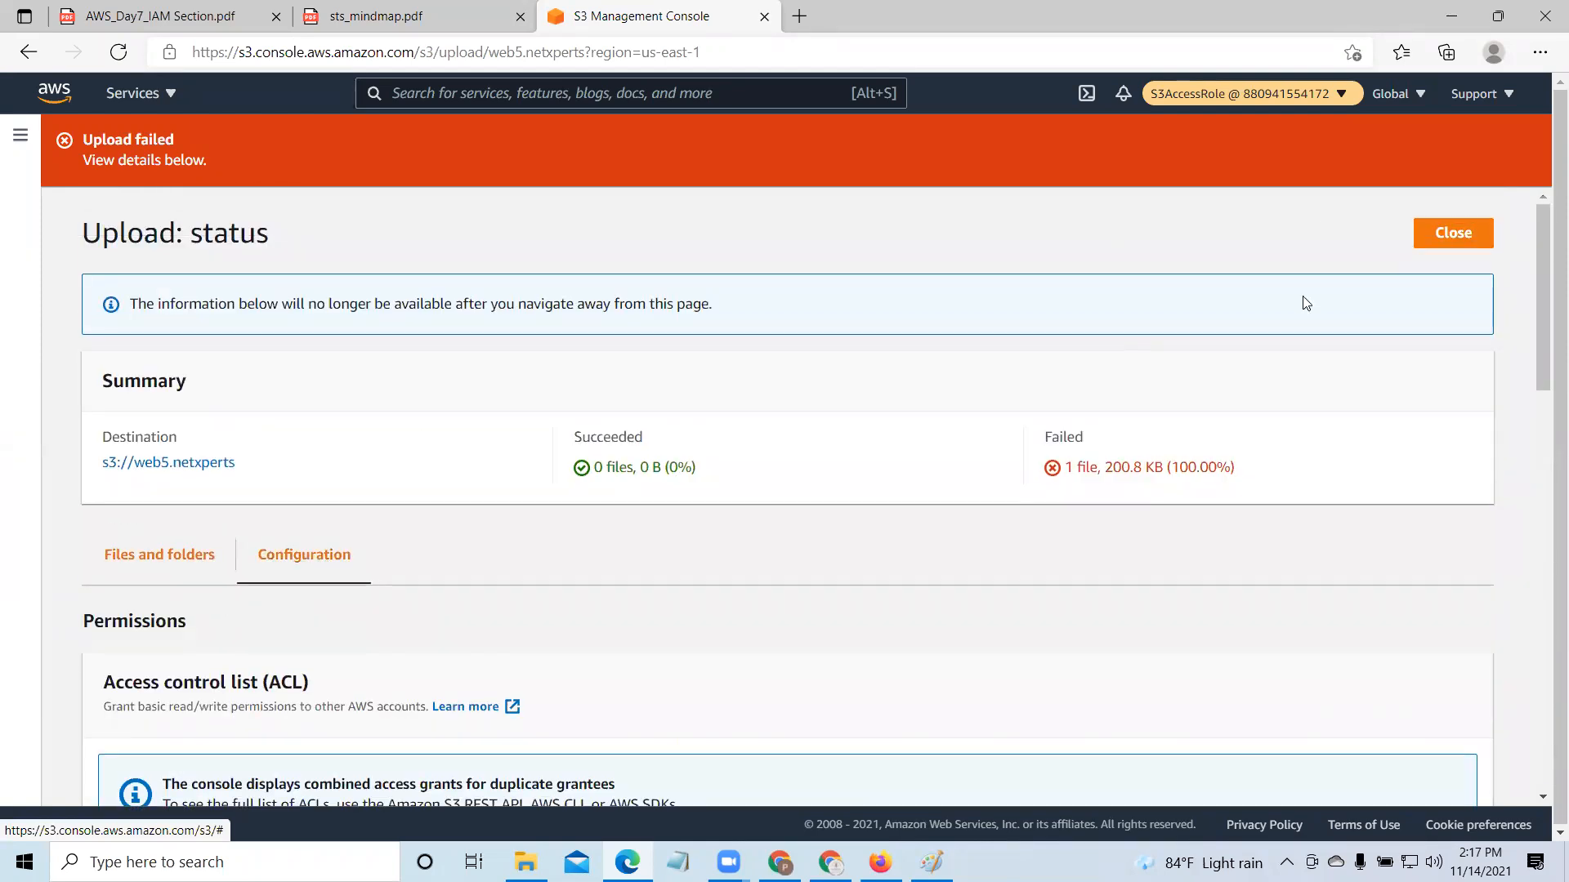
click(1472, 233)
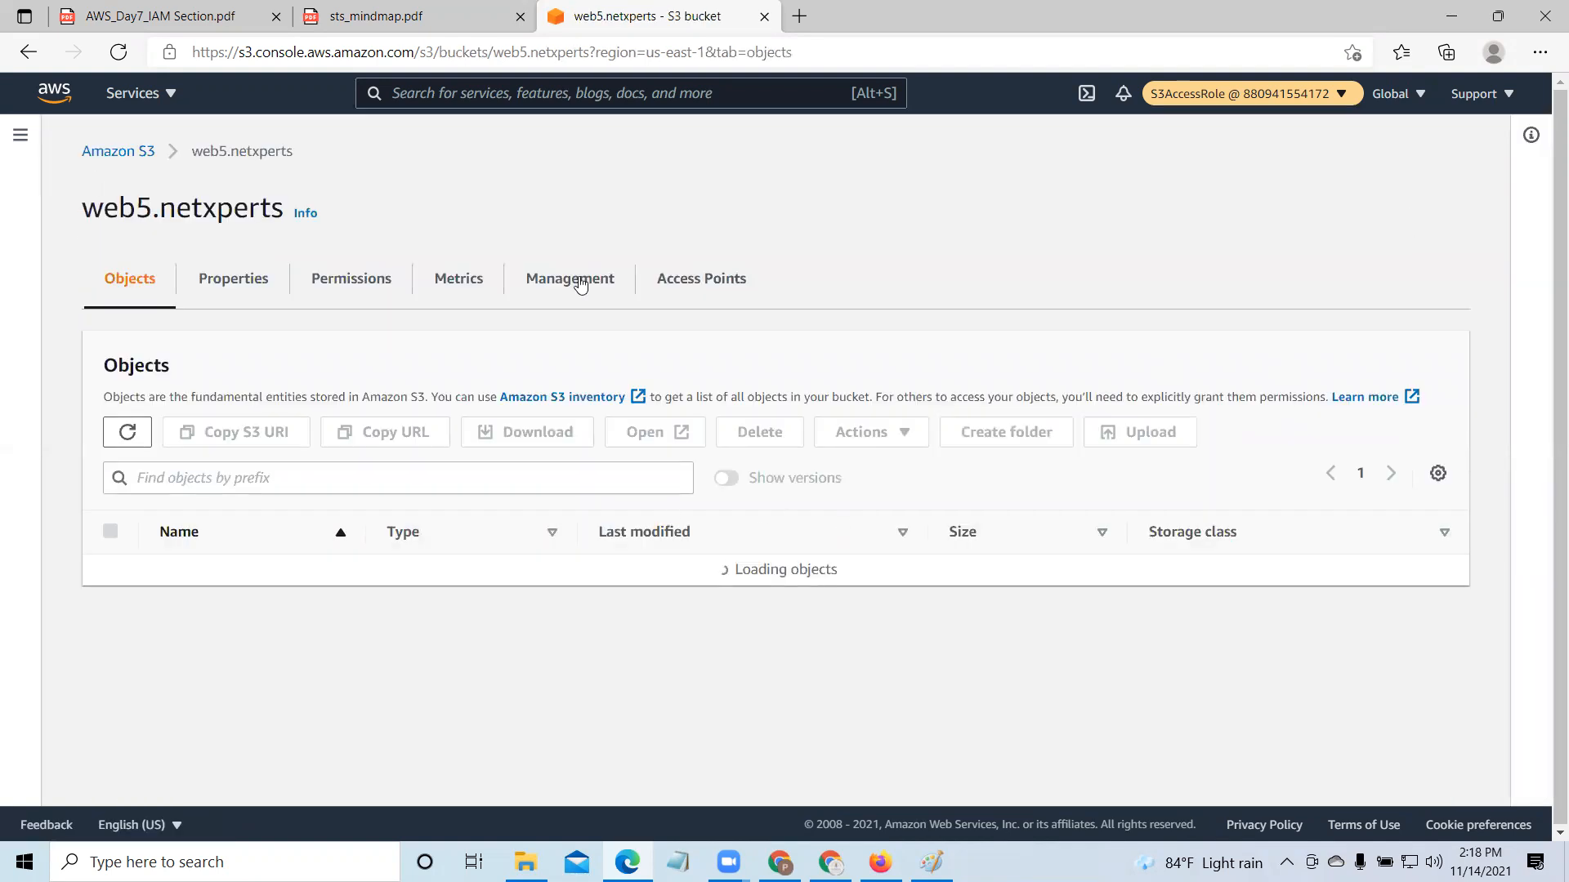
Step: Start a new upload to the web5.netxperts bucket and add ospf.png from the Desktop
click(1166, 440)
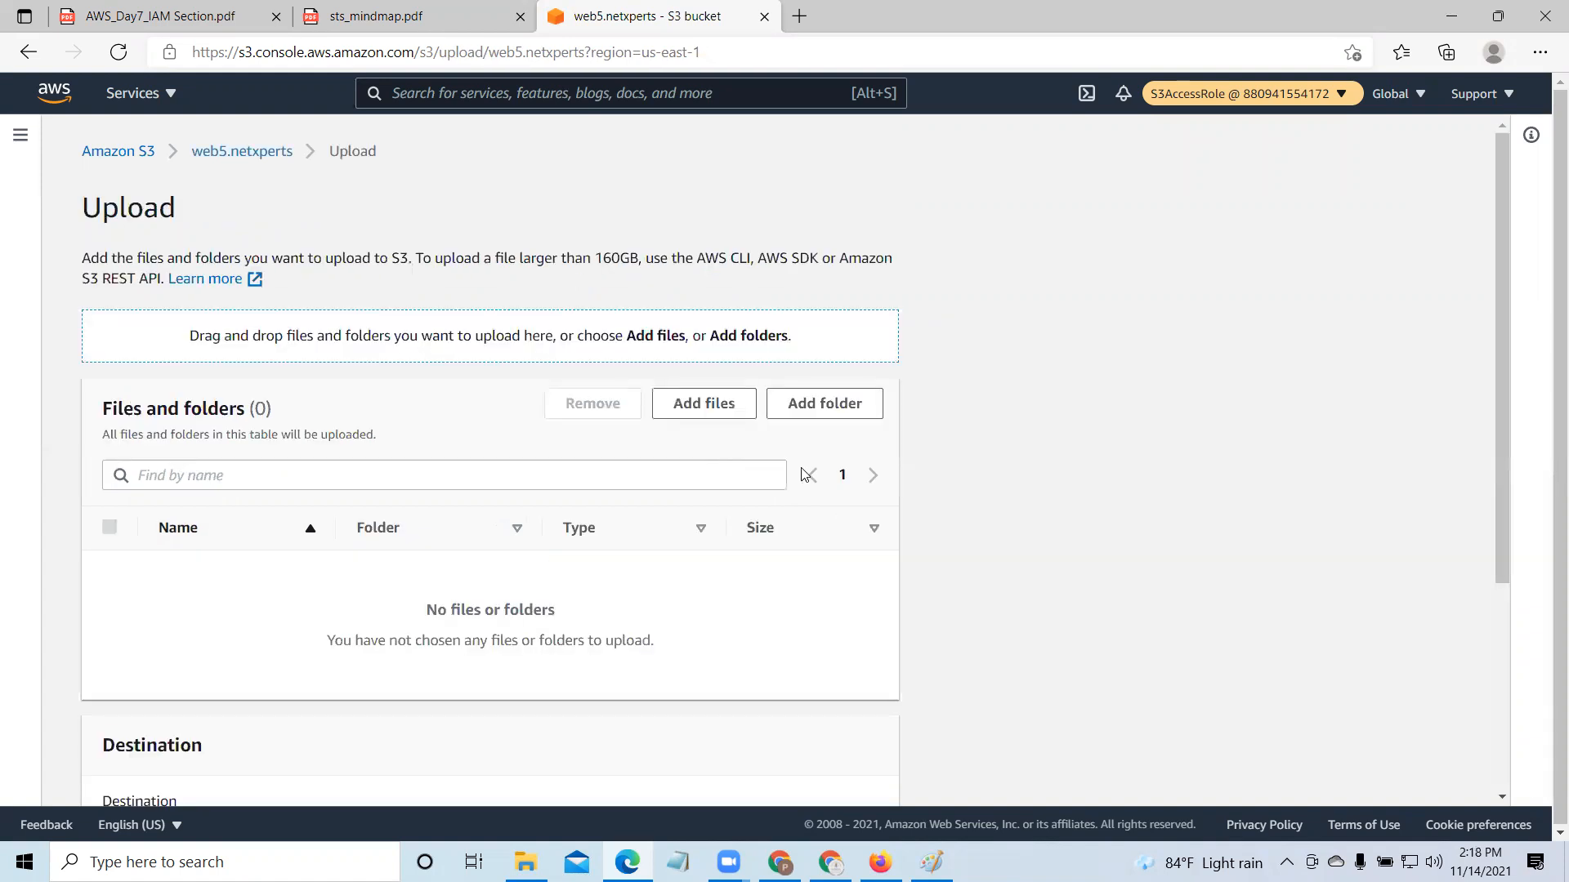
click(725, 406)
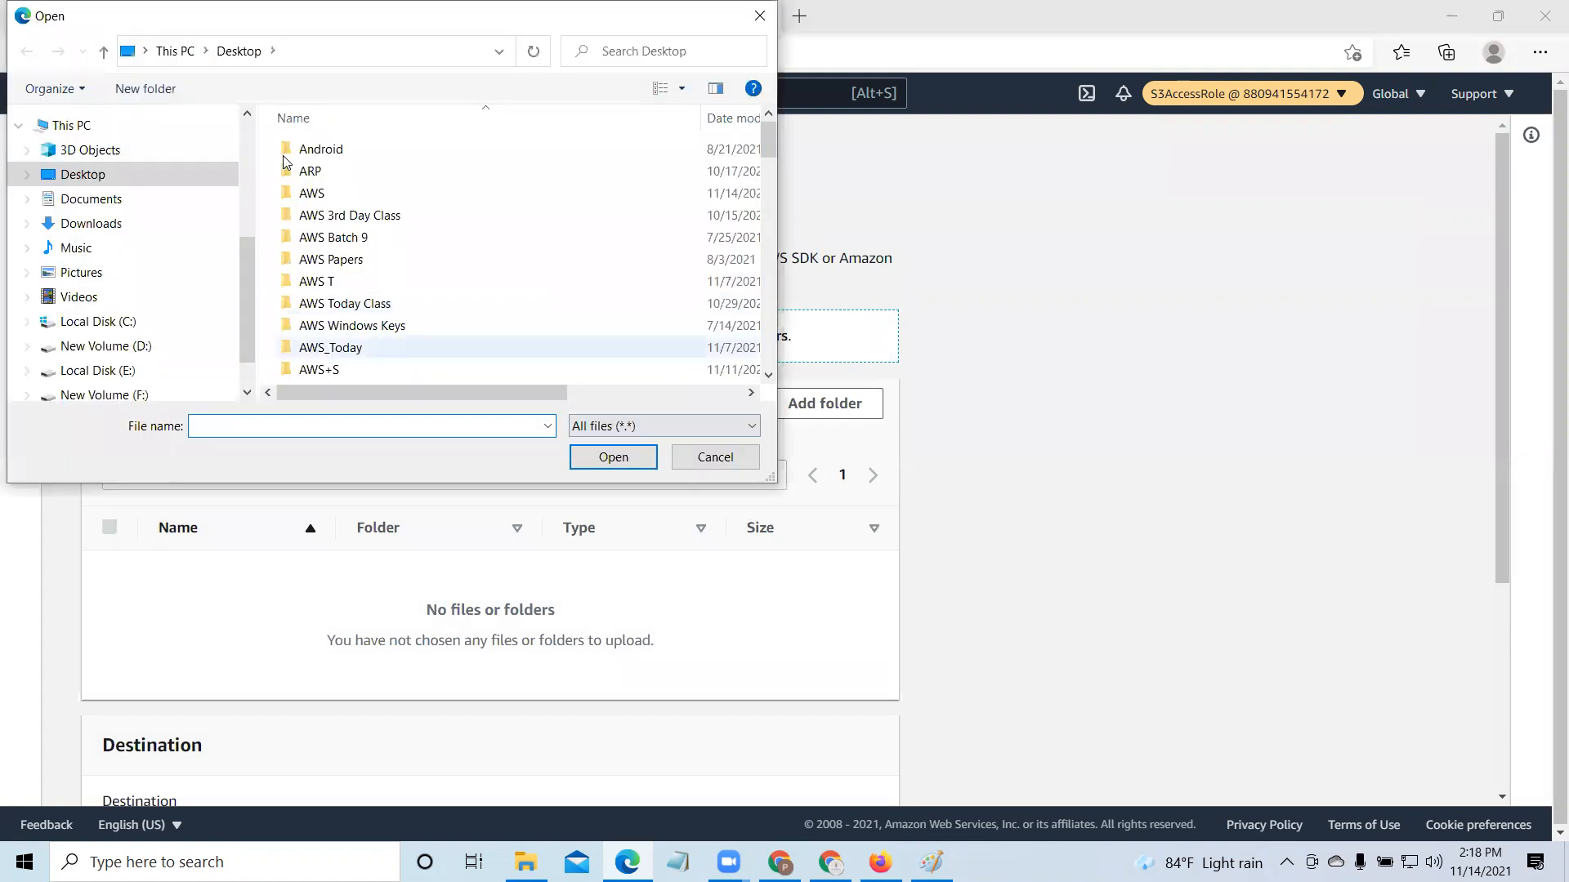
scroll(286, 160, down, 5)
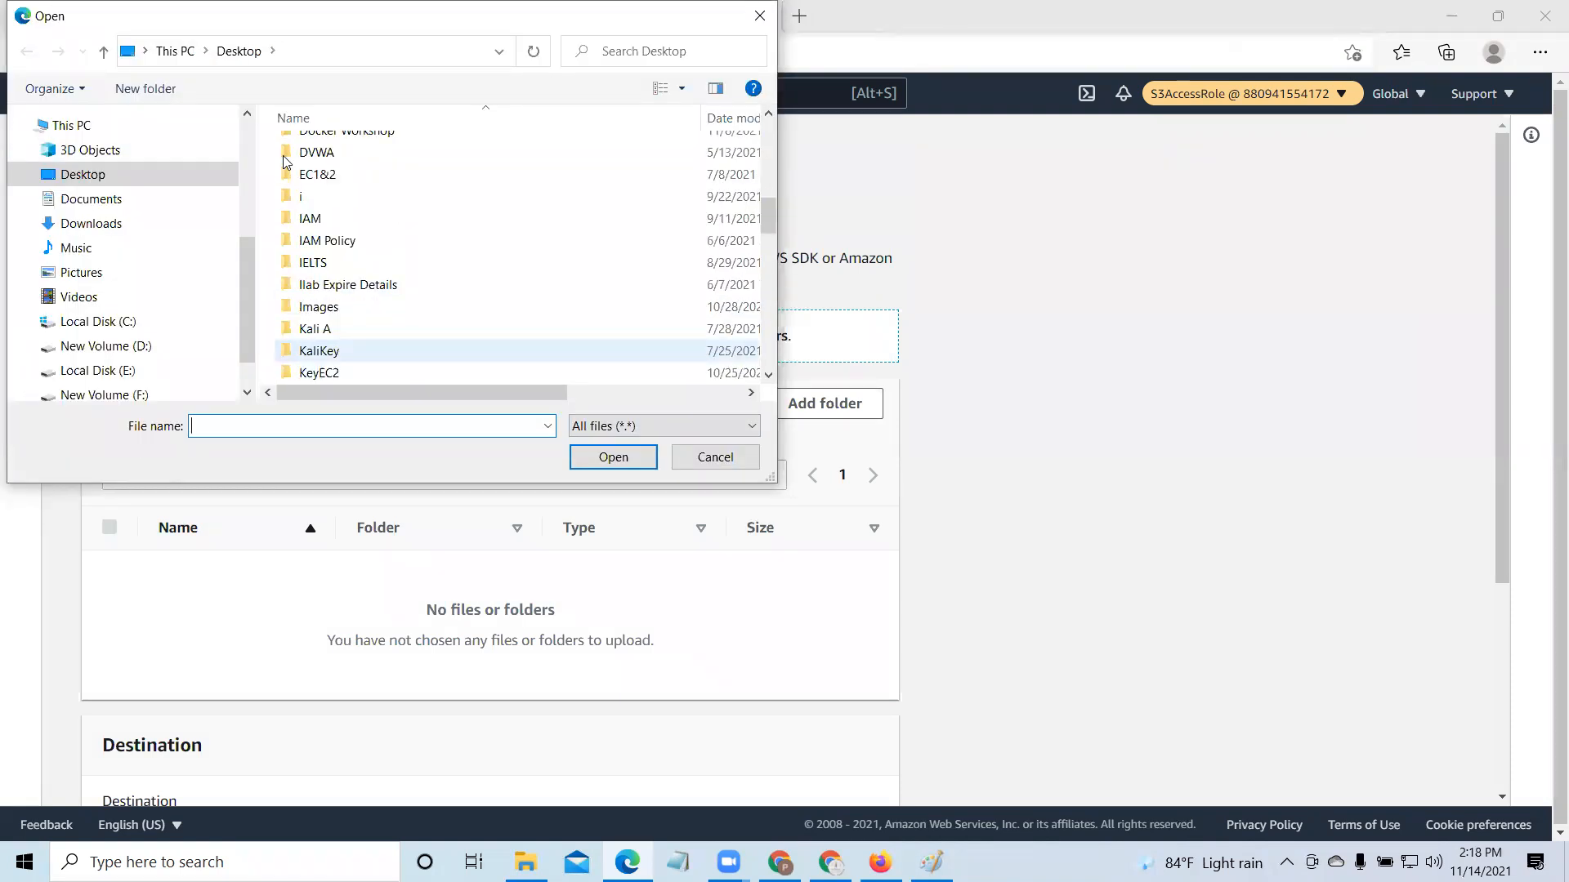
scroll(457, 343, down, 3)
click(595, 456)
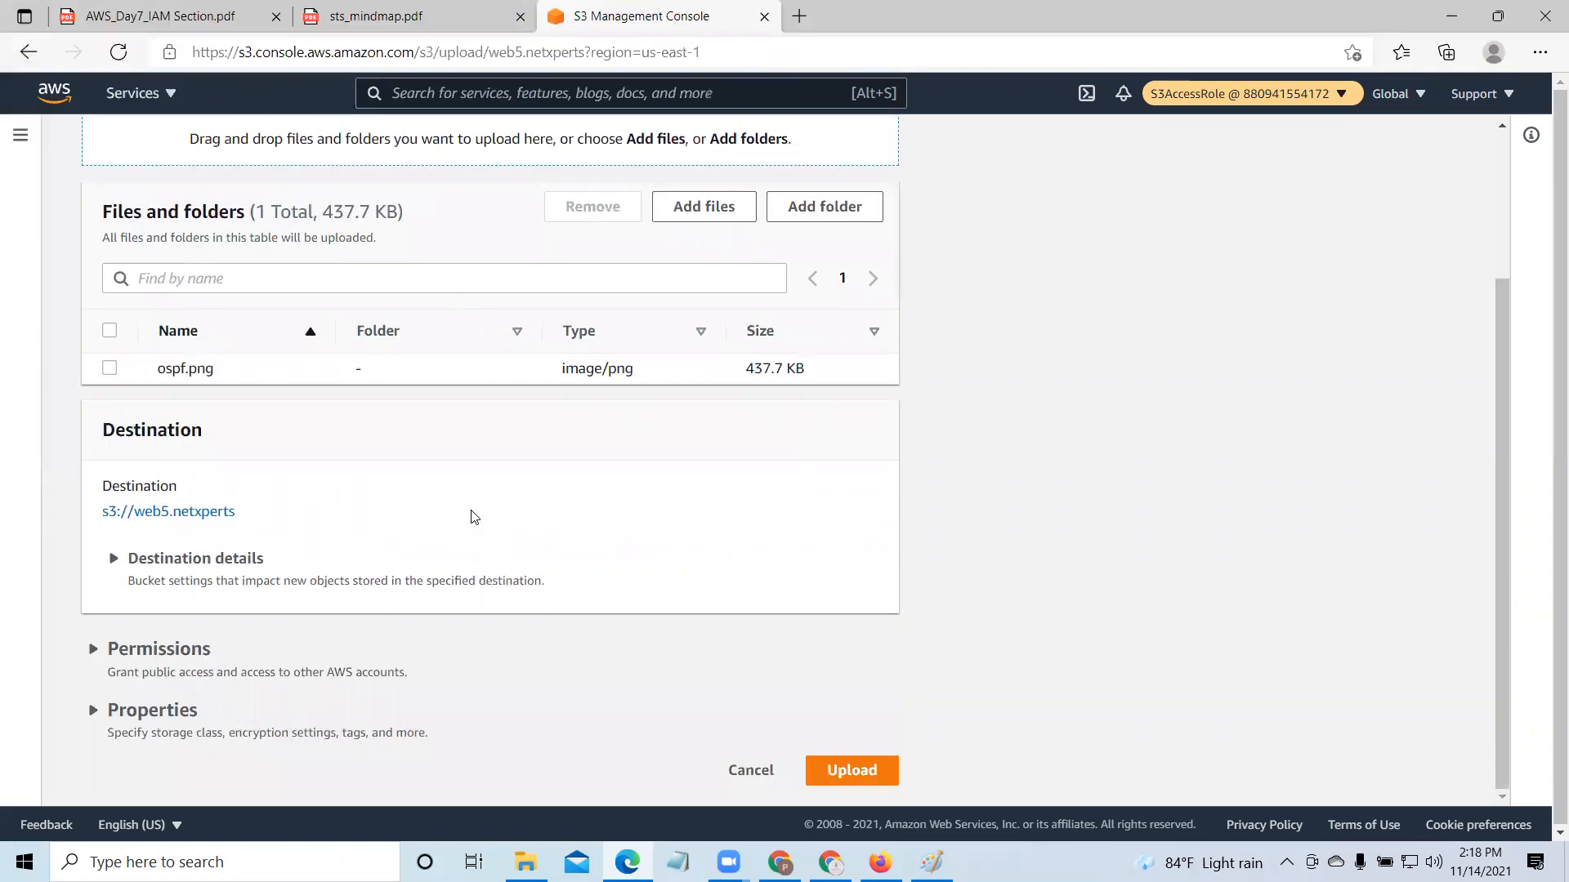
Step: Try to upload ospf.png to the web5.netxperts bucket and close the upload status page
click(859, 771)
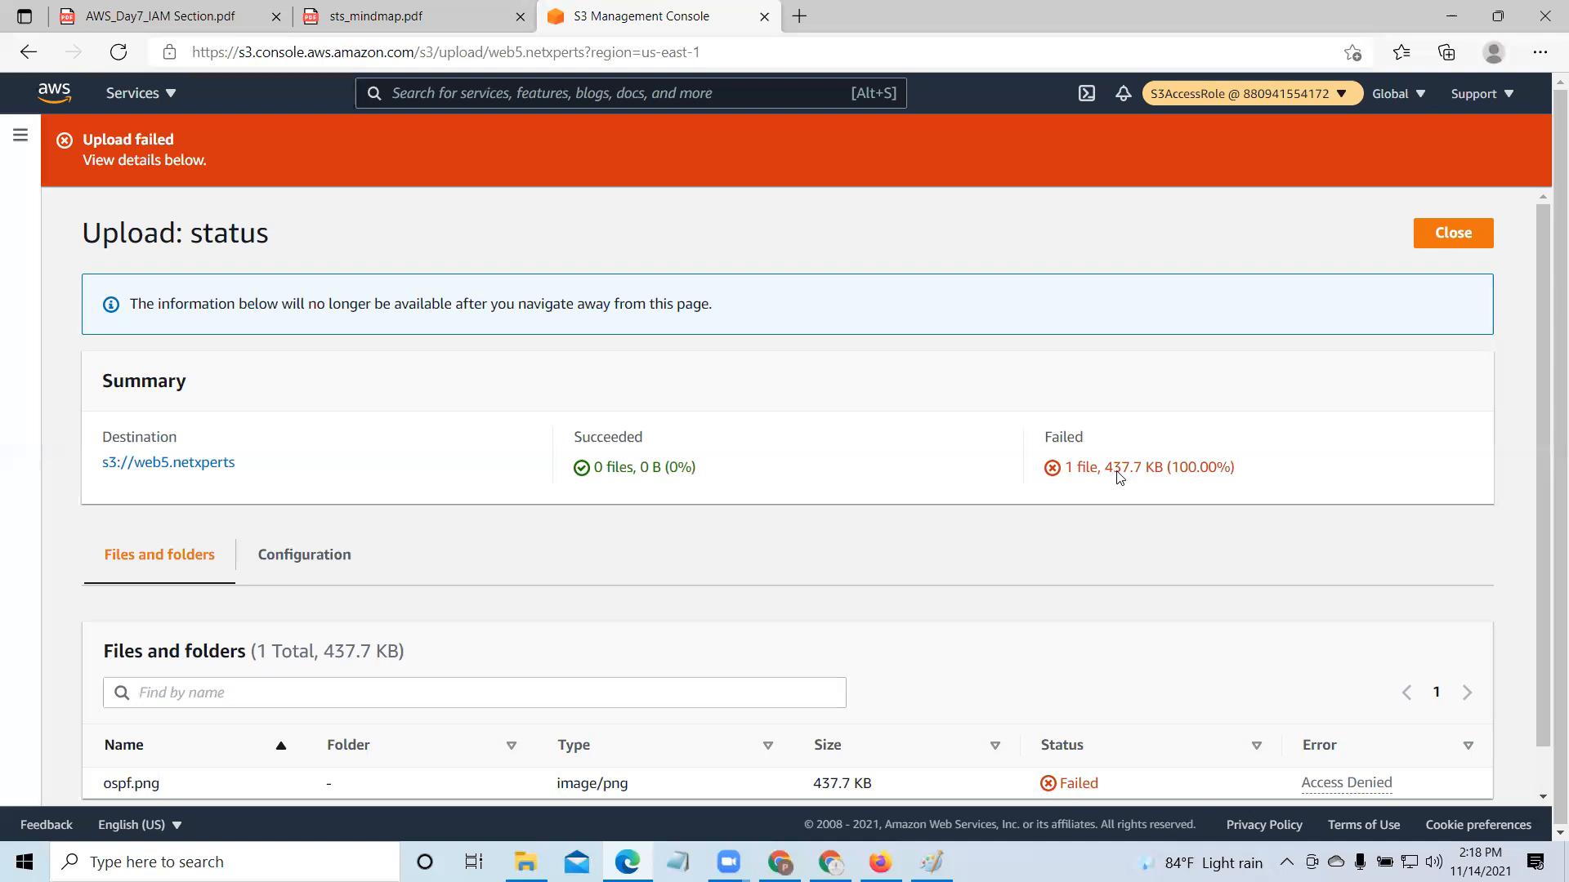
click(1458, 237)
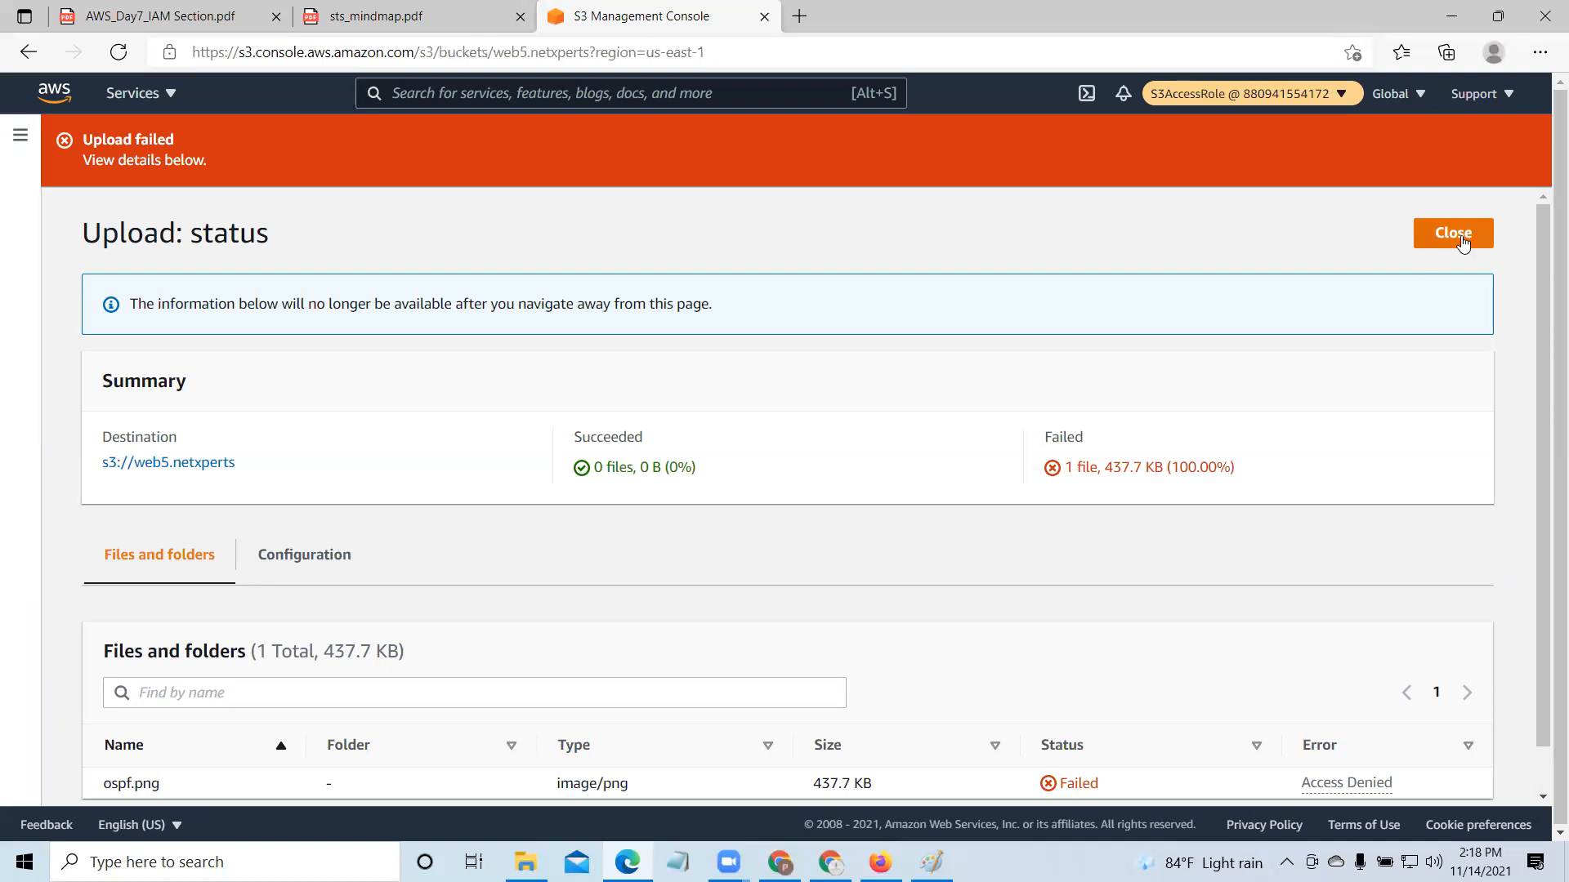
Step: Switch to the IAM console in Firefox and open the summary of the S3AccessRole role
click(1451, 9)
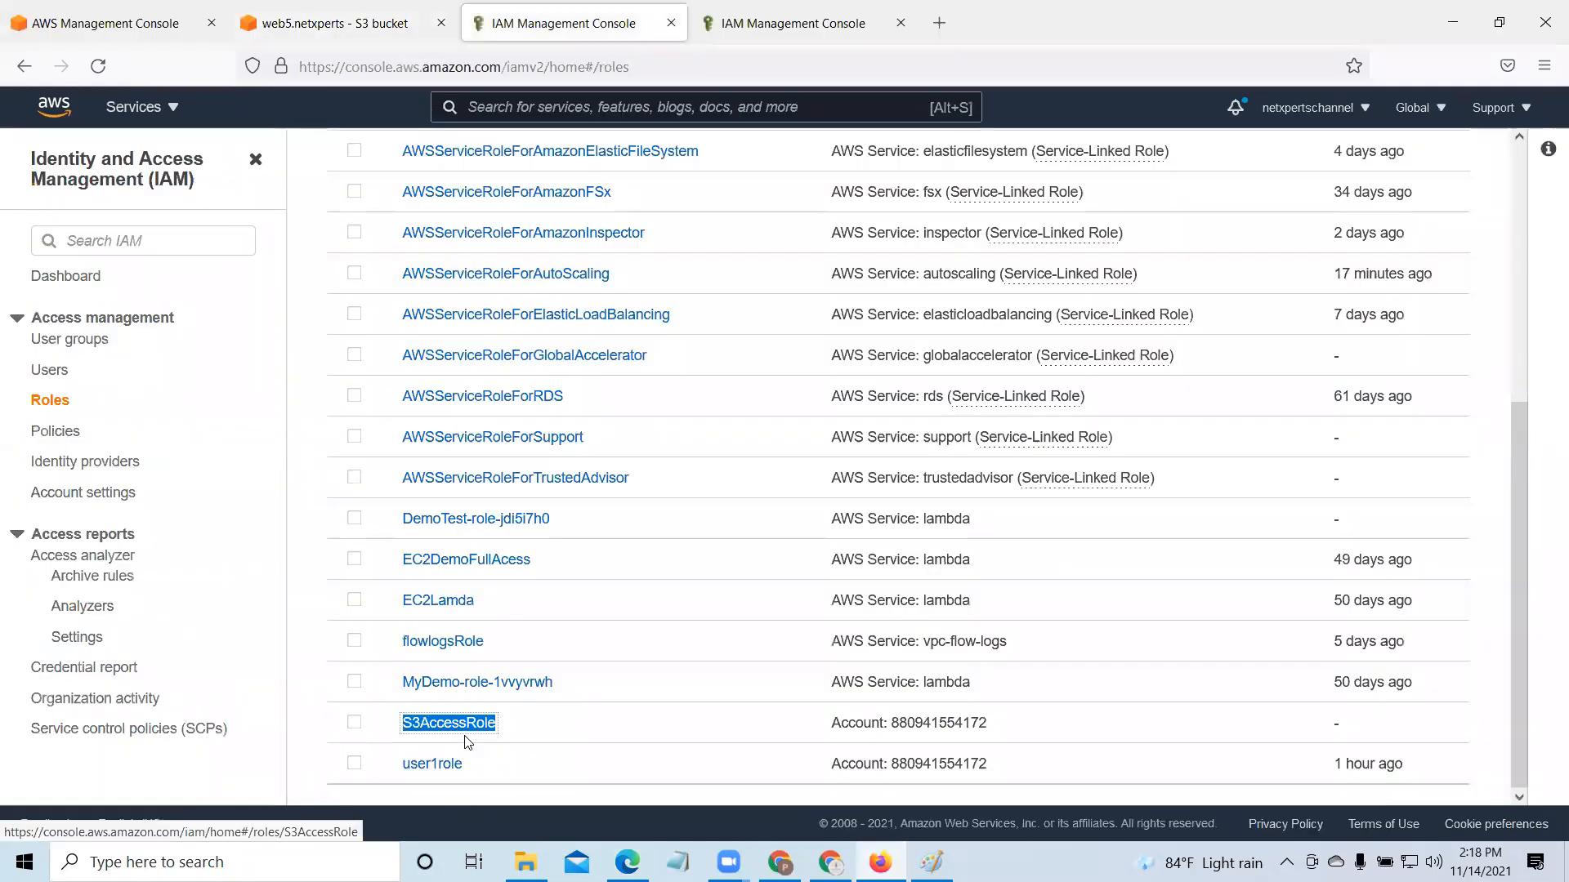
click(478, 726)
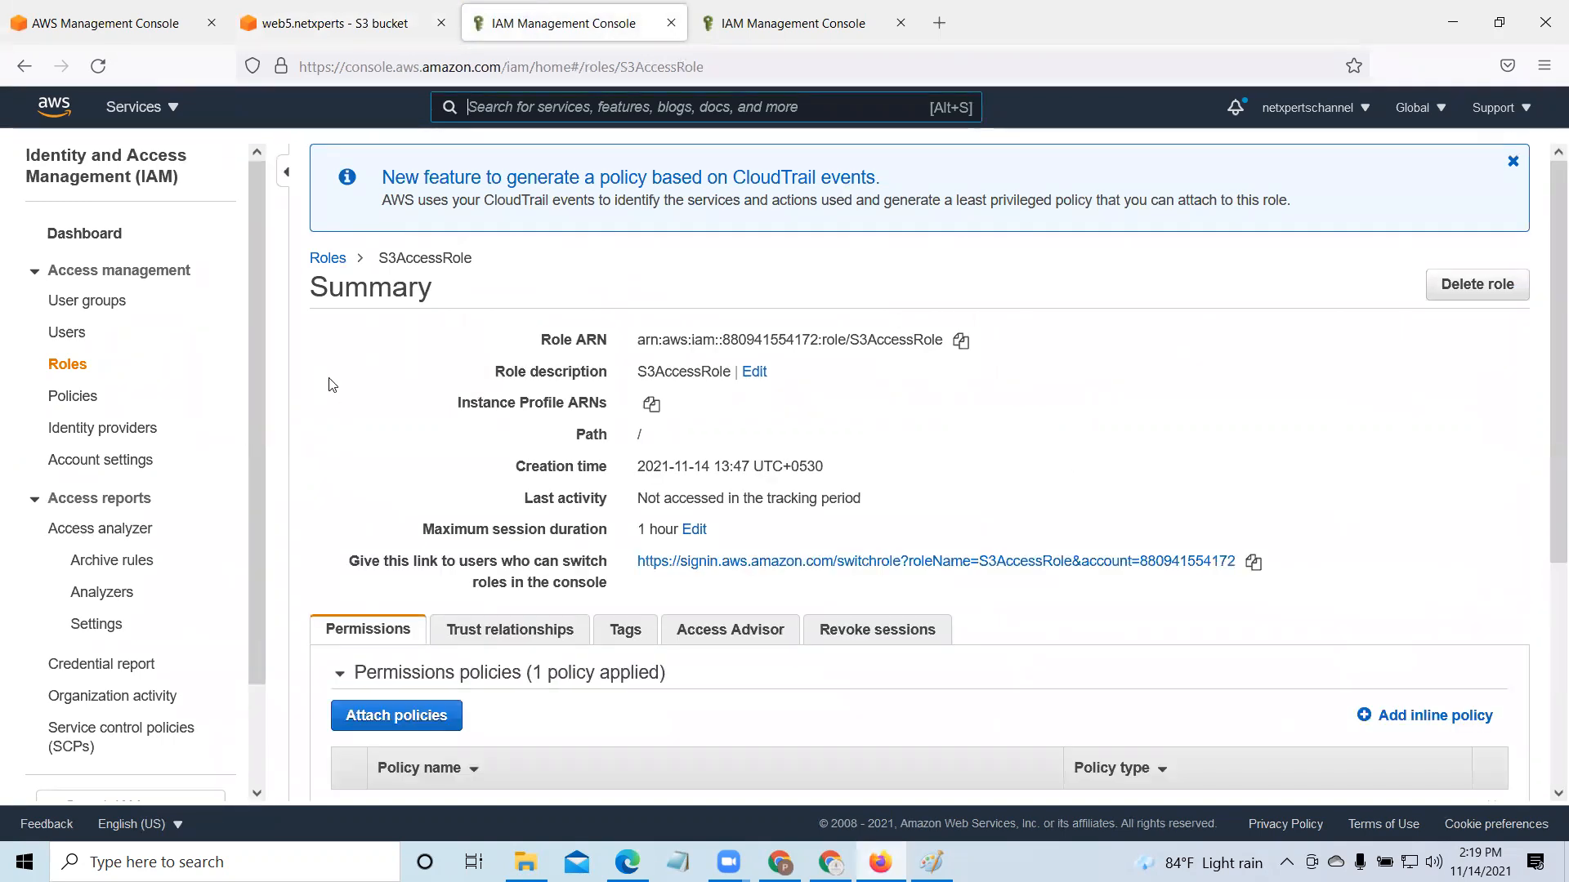
Step: Filter the IAM policies by S3 and open the S3SomePermission policy
click(80, 397)
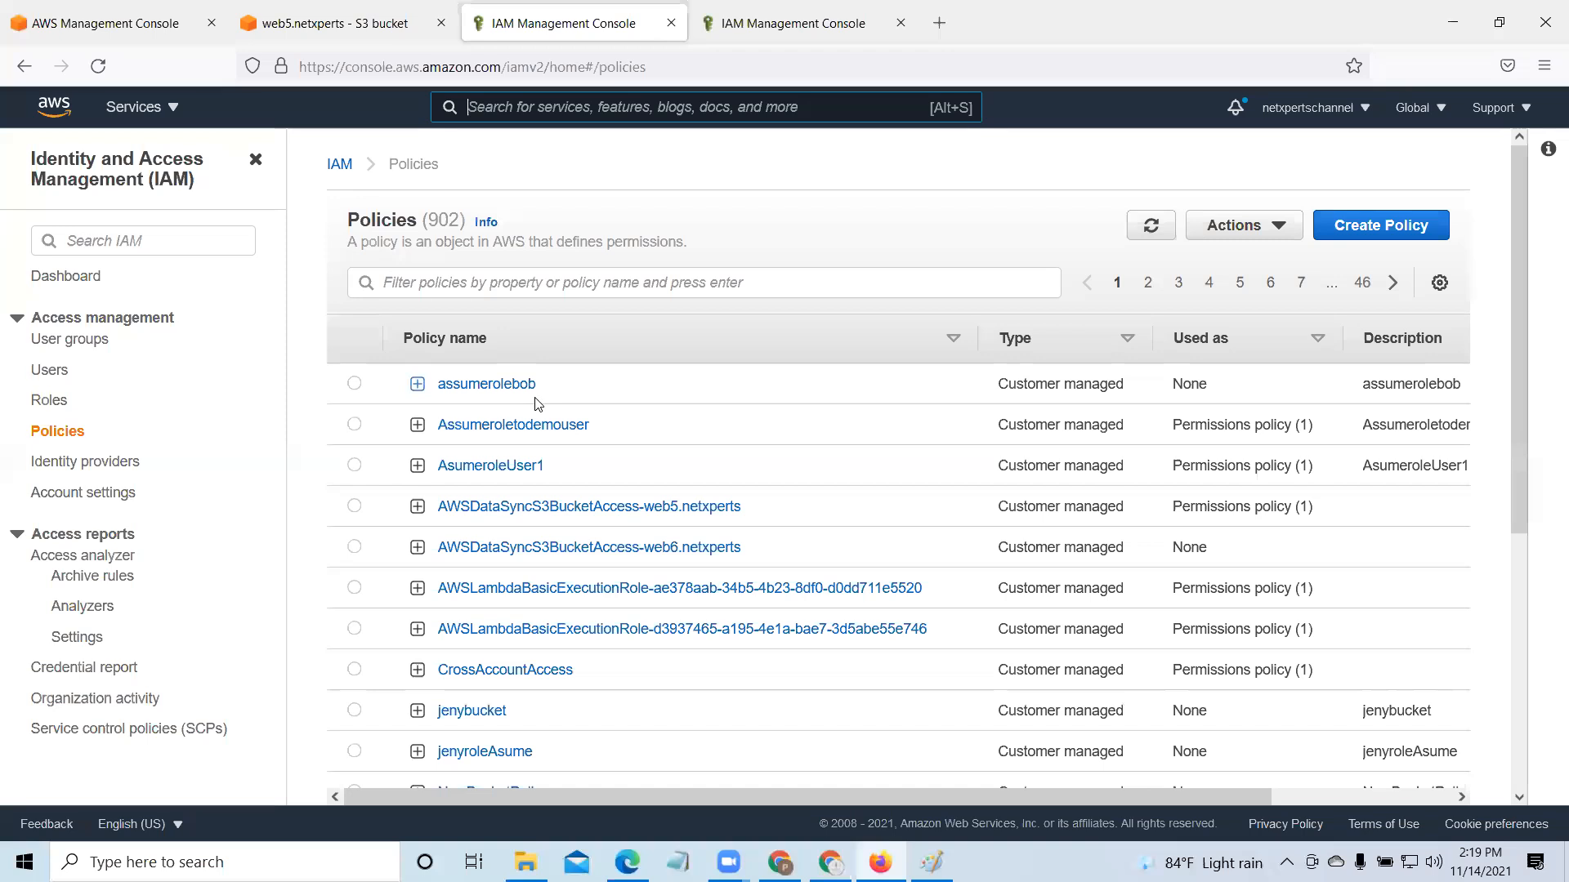
scroll(651, 550, down, 3)
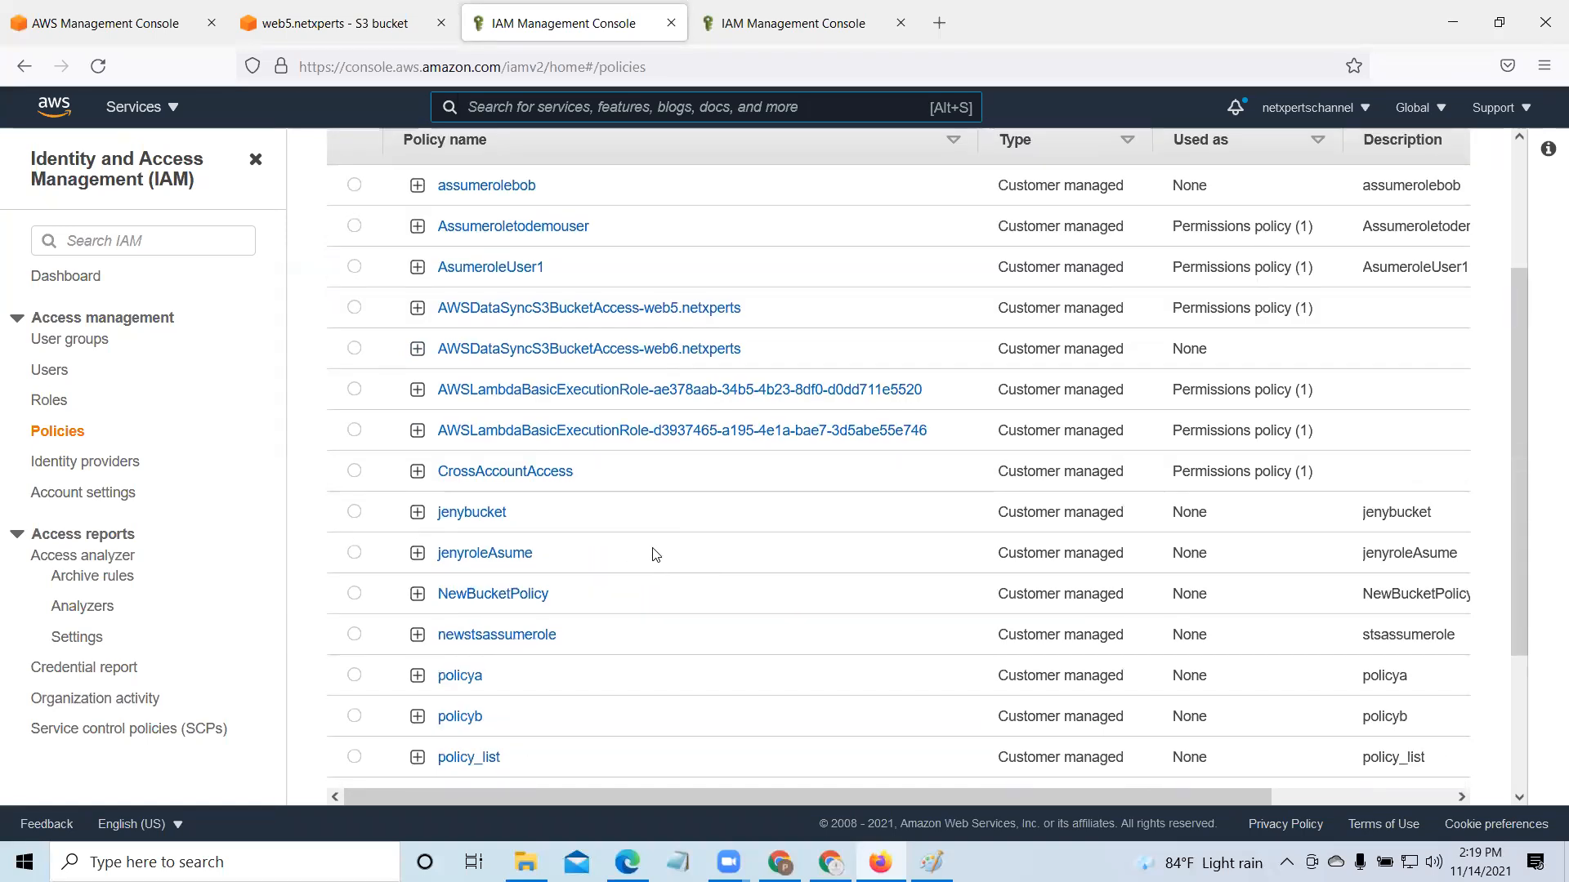
scroll(621, 554, down, 3)
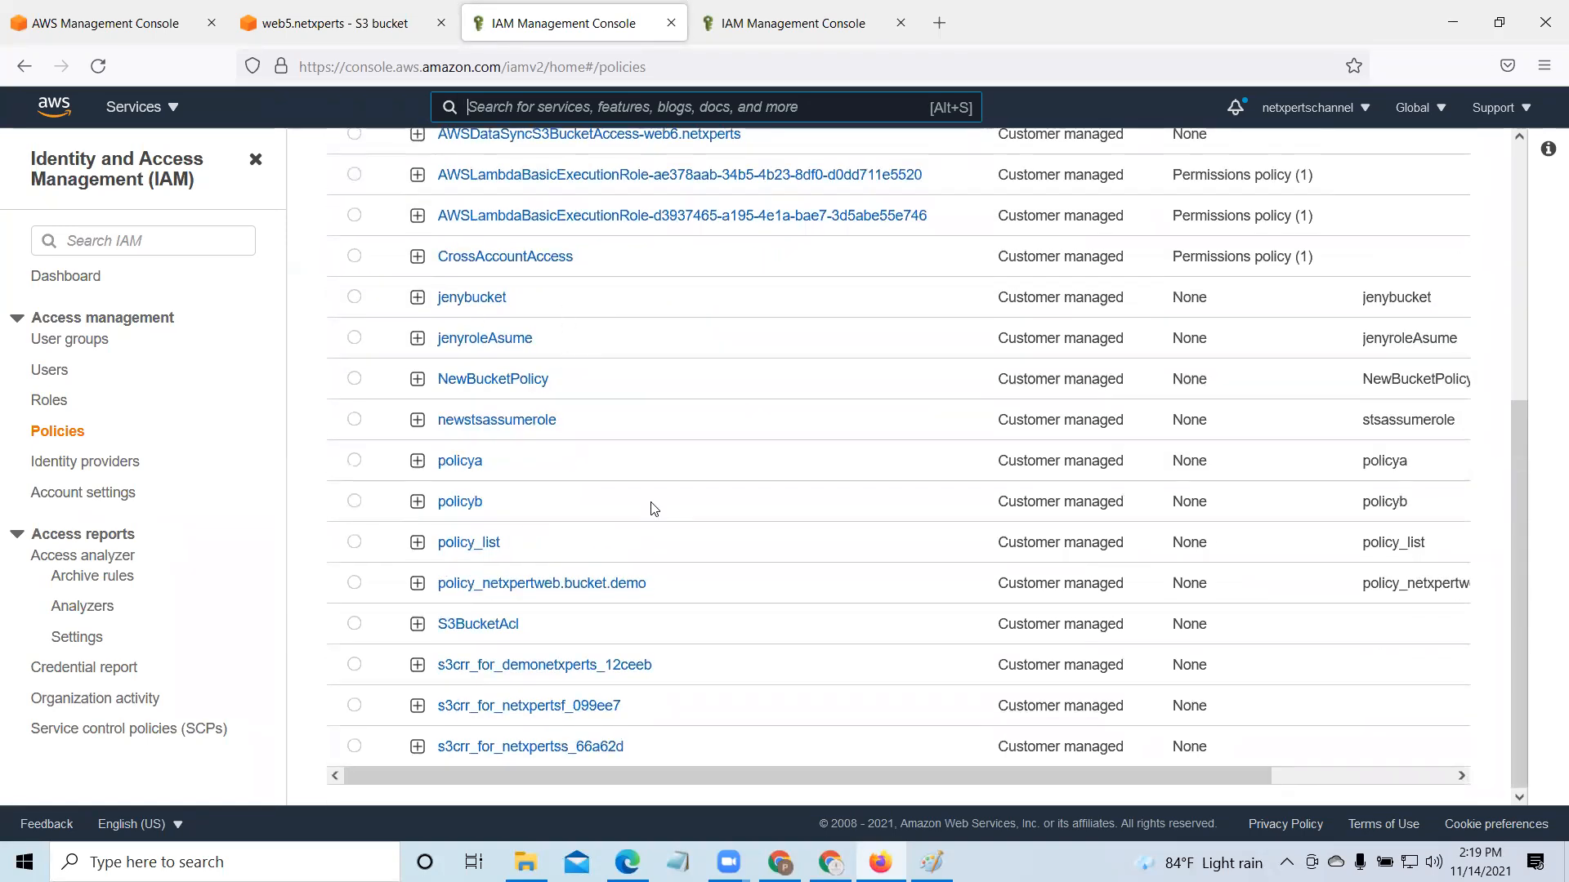
scroll(654, 508, up, 6)
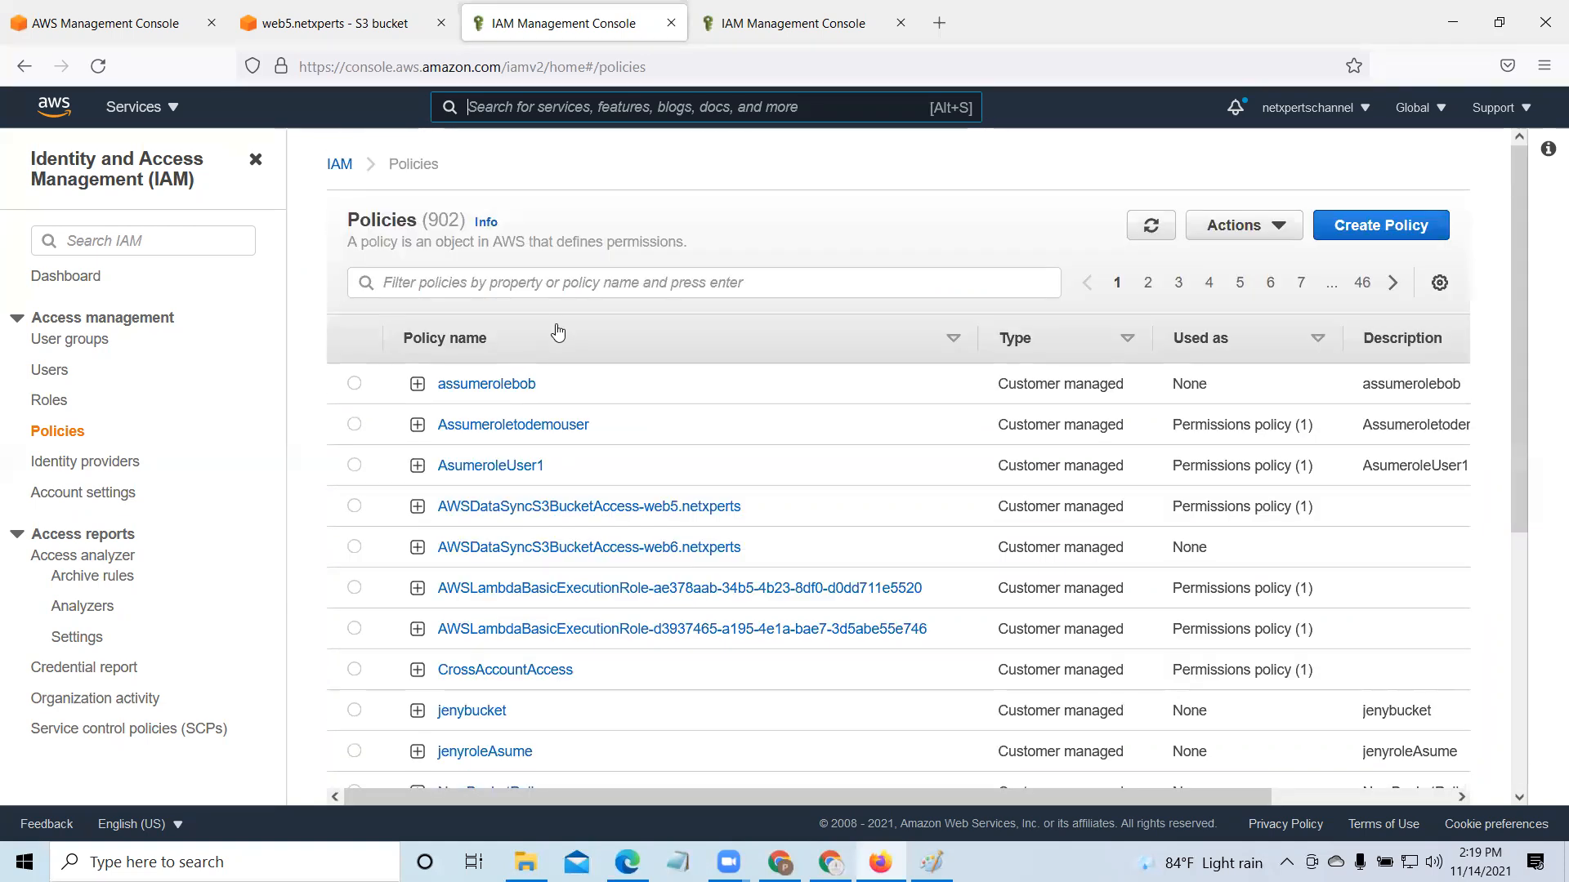
click(507, 281)
text(S3)
key(Return)
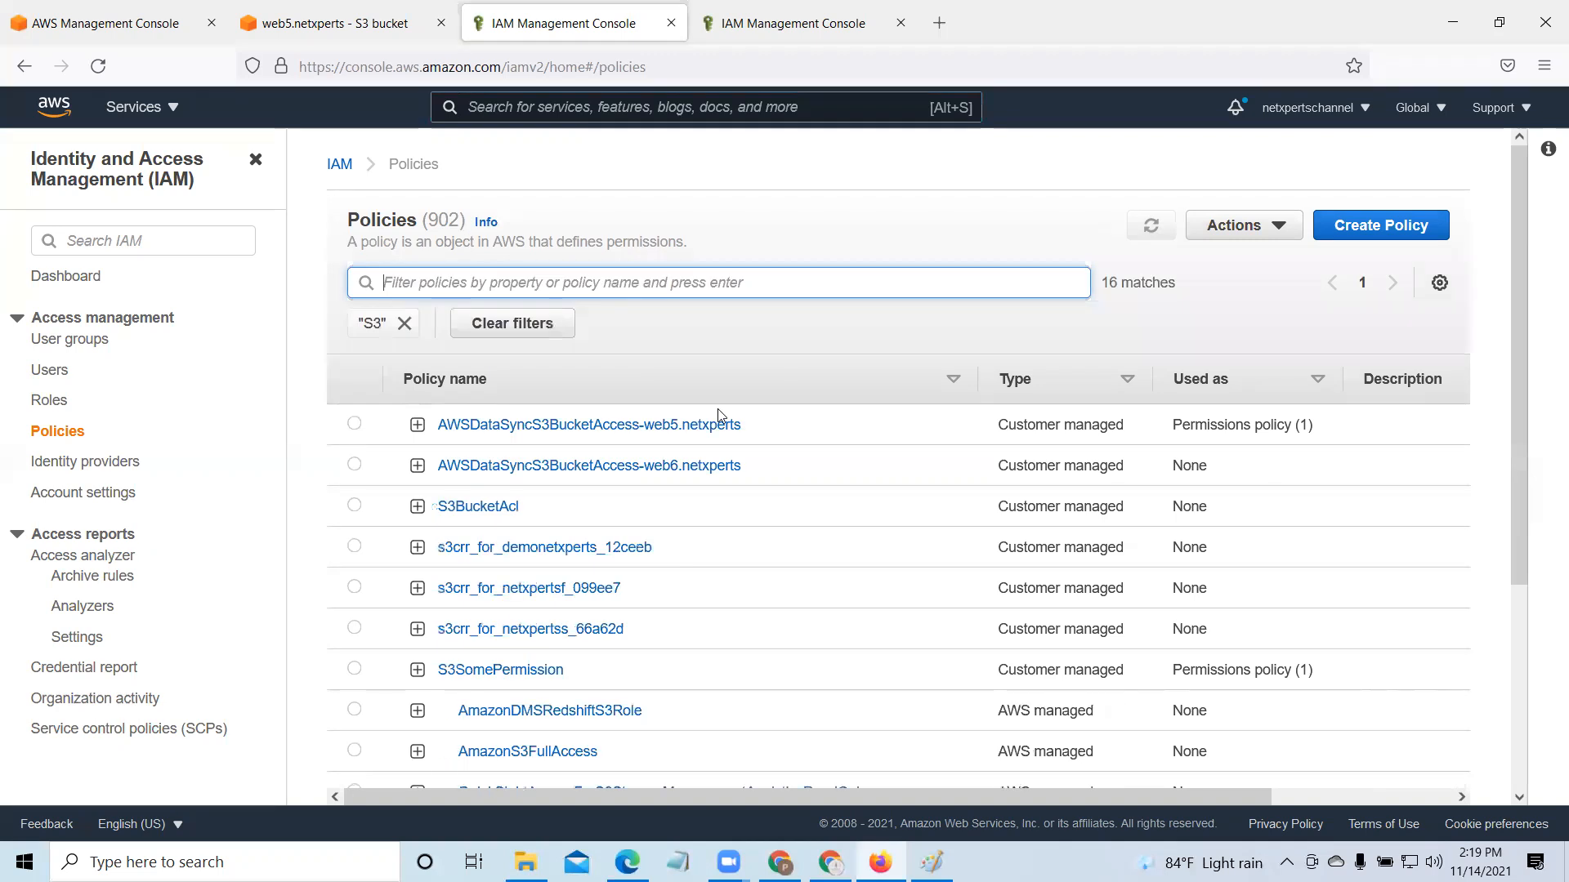
click(504, 671)
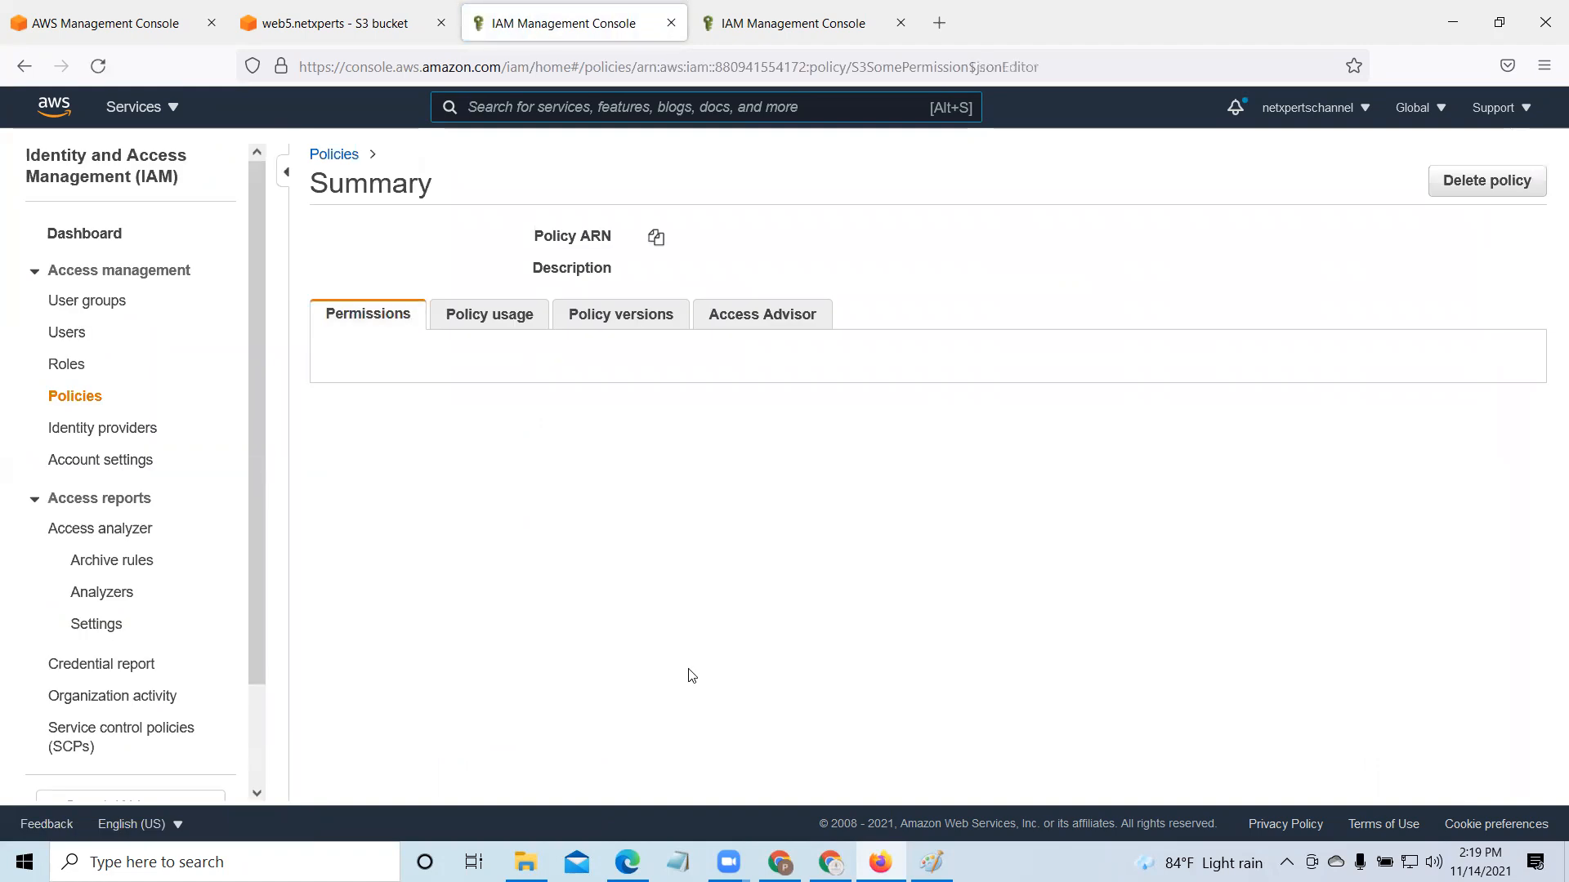
Step: Open the S3SomePermission policy for editing and expand the allowed actions of its three-action S3 block
click(635, 362)
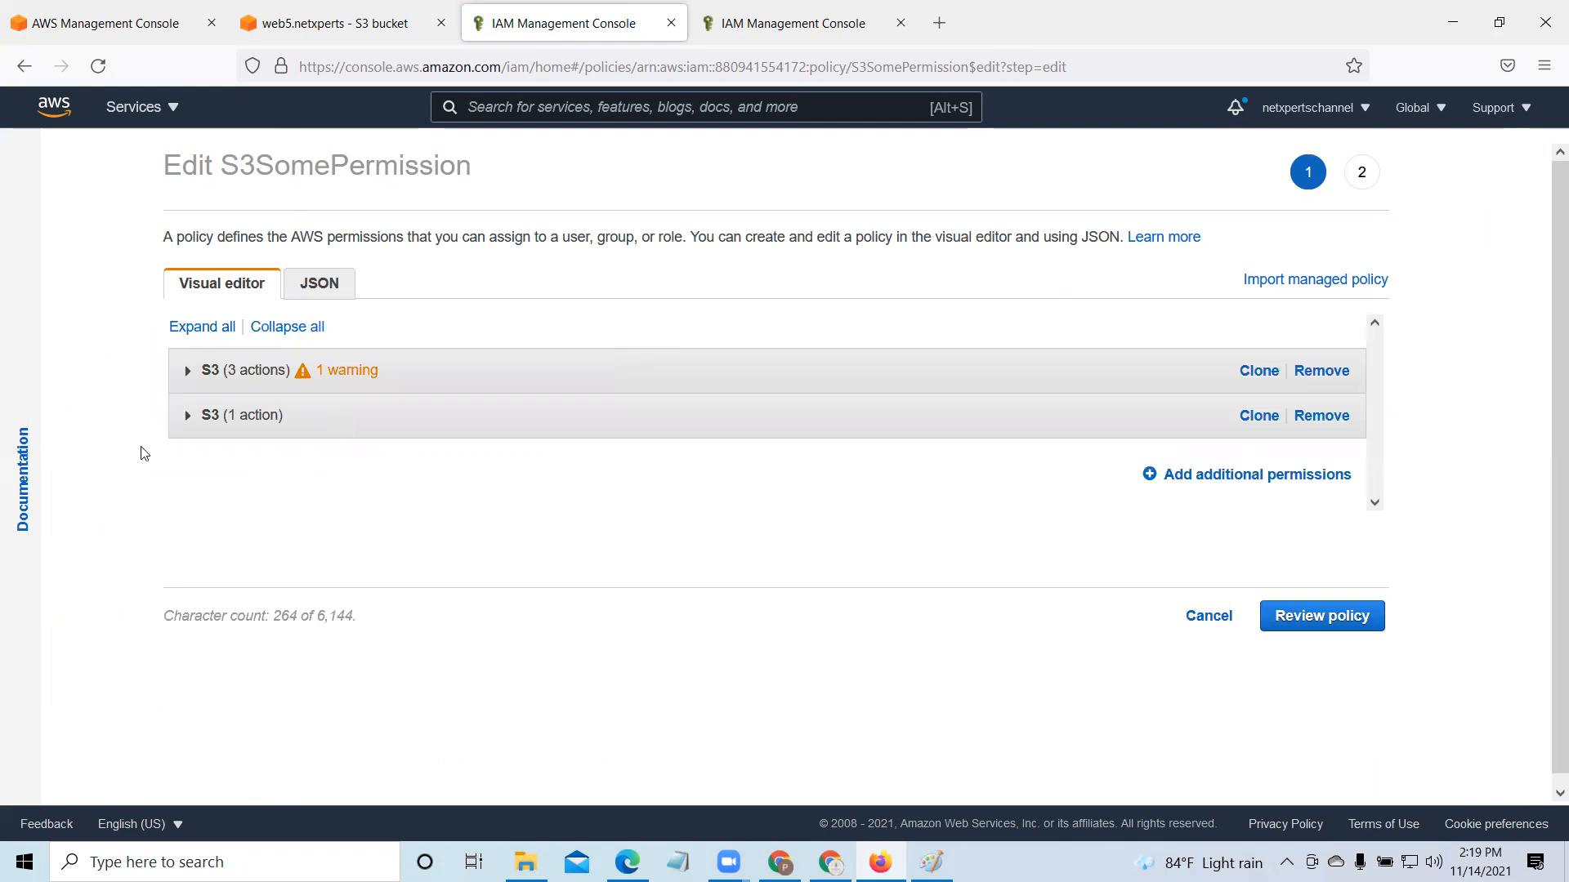
click(186, 416)
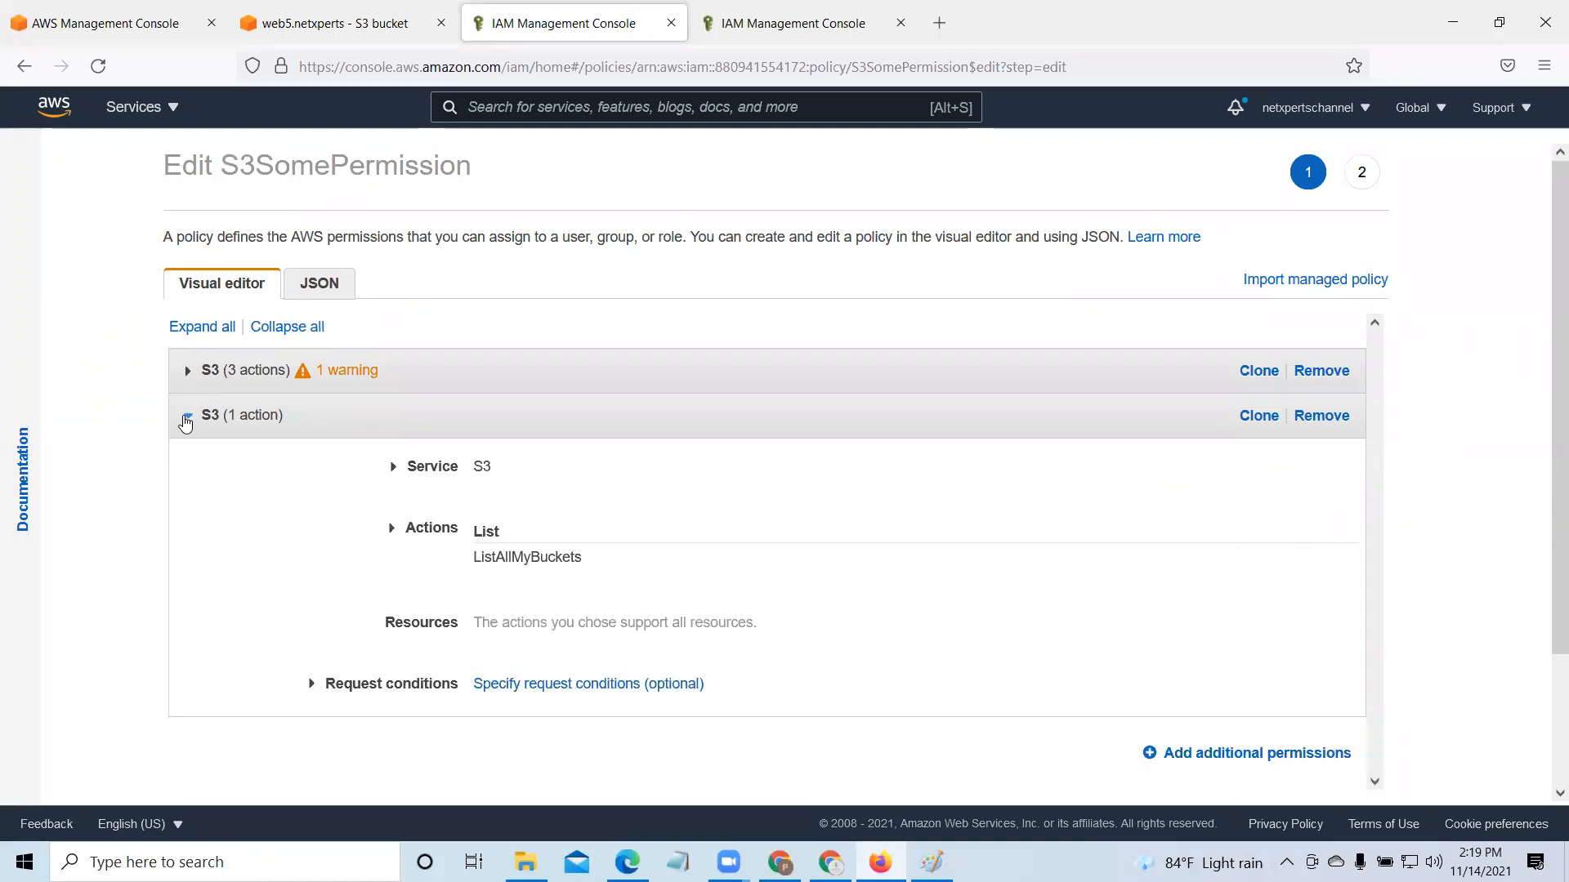
click(186, 418)
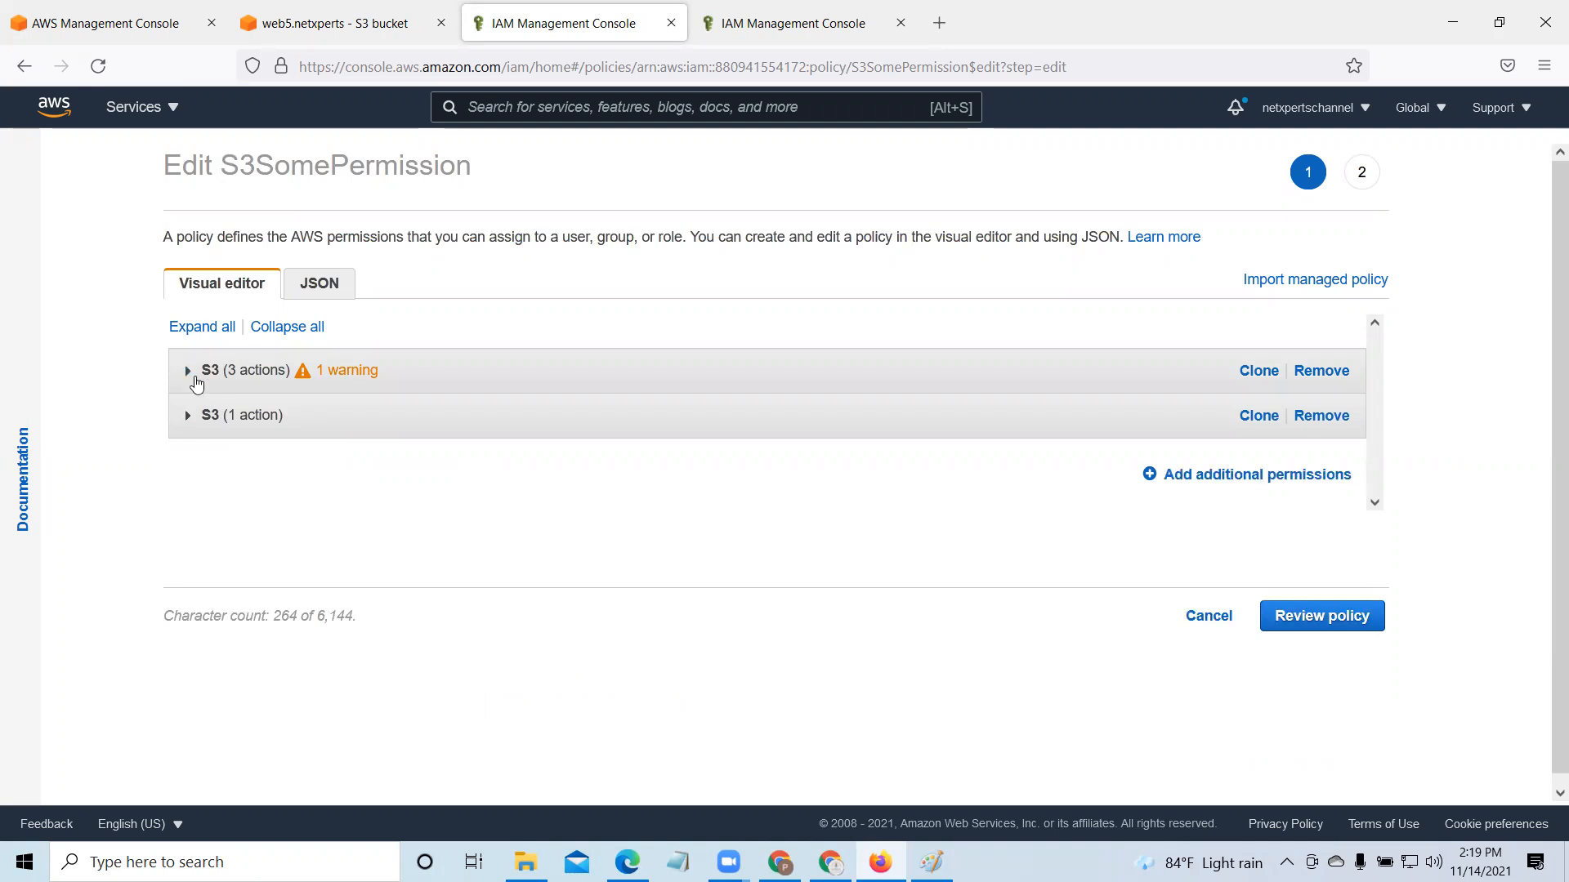
click(190, 375)
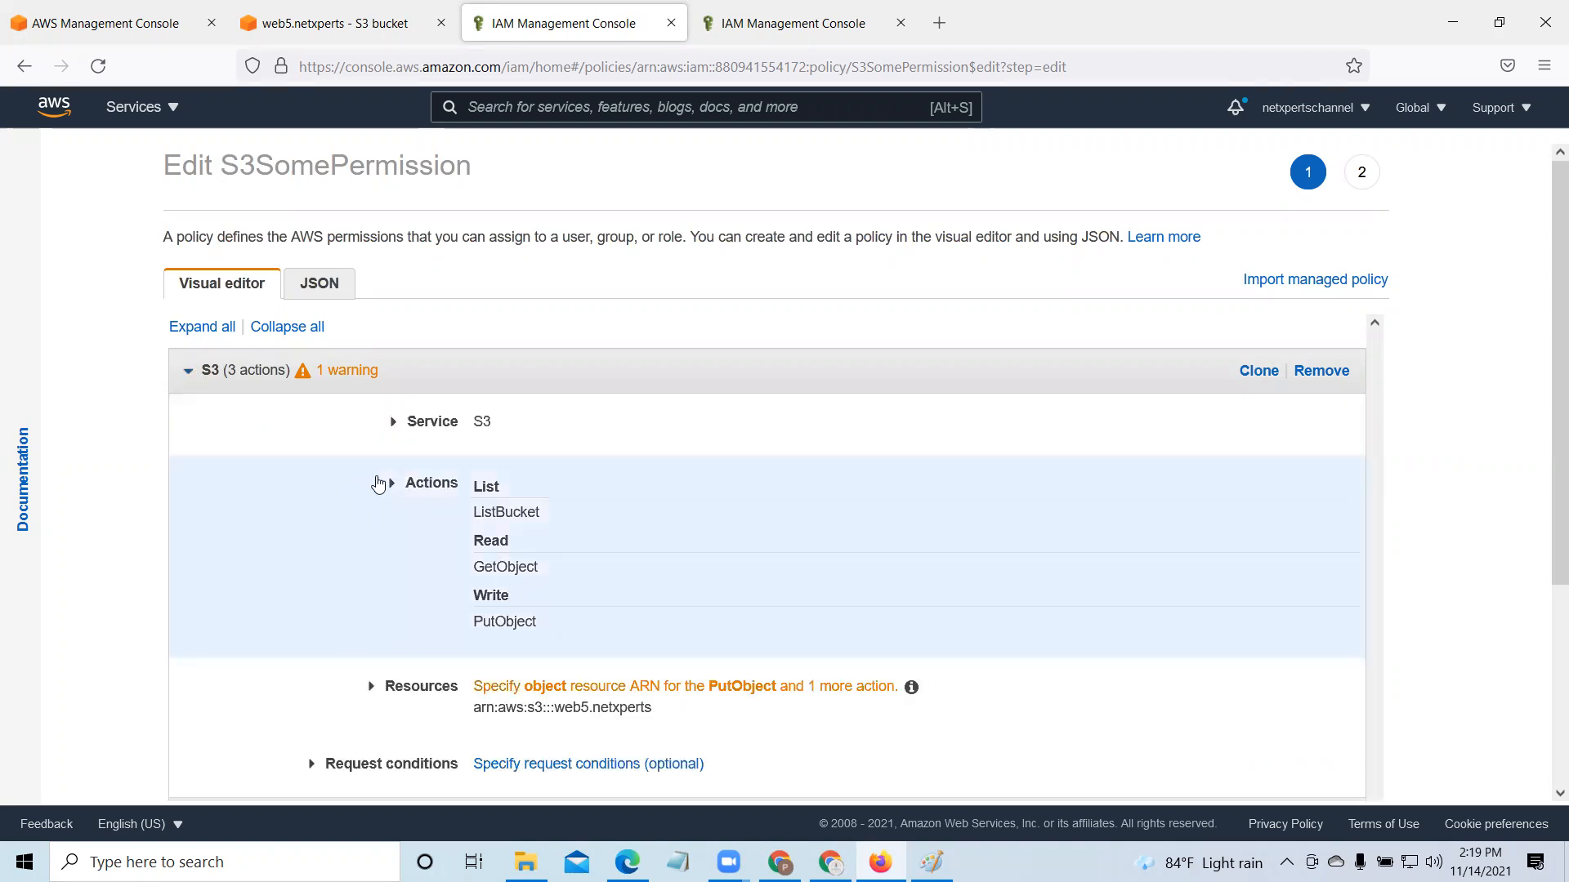
click(389, 486)
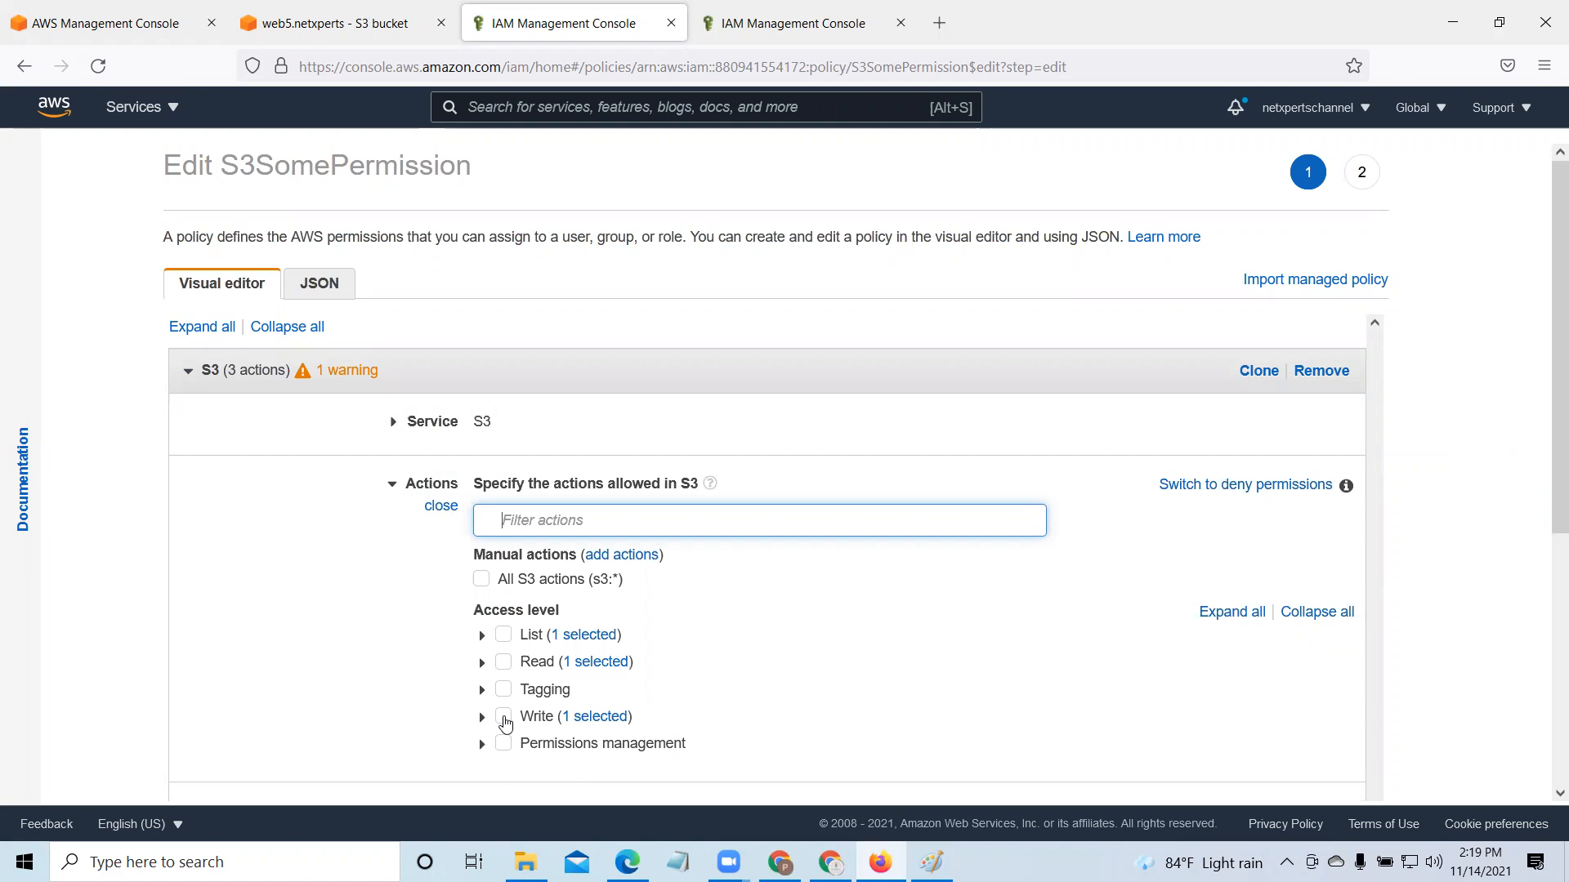
Step: Allow all Read and all Write actions in the policy's first S3 block, leaving Tagging unselected
click(481, 663)
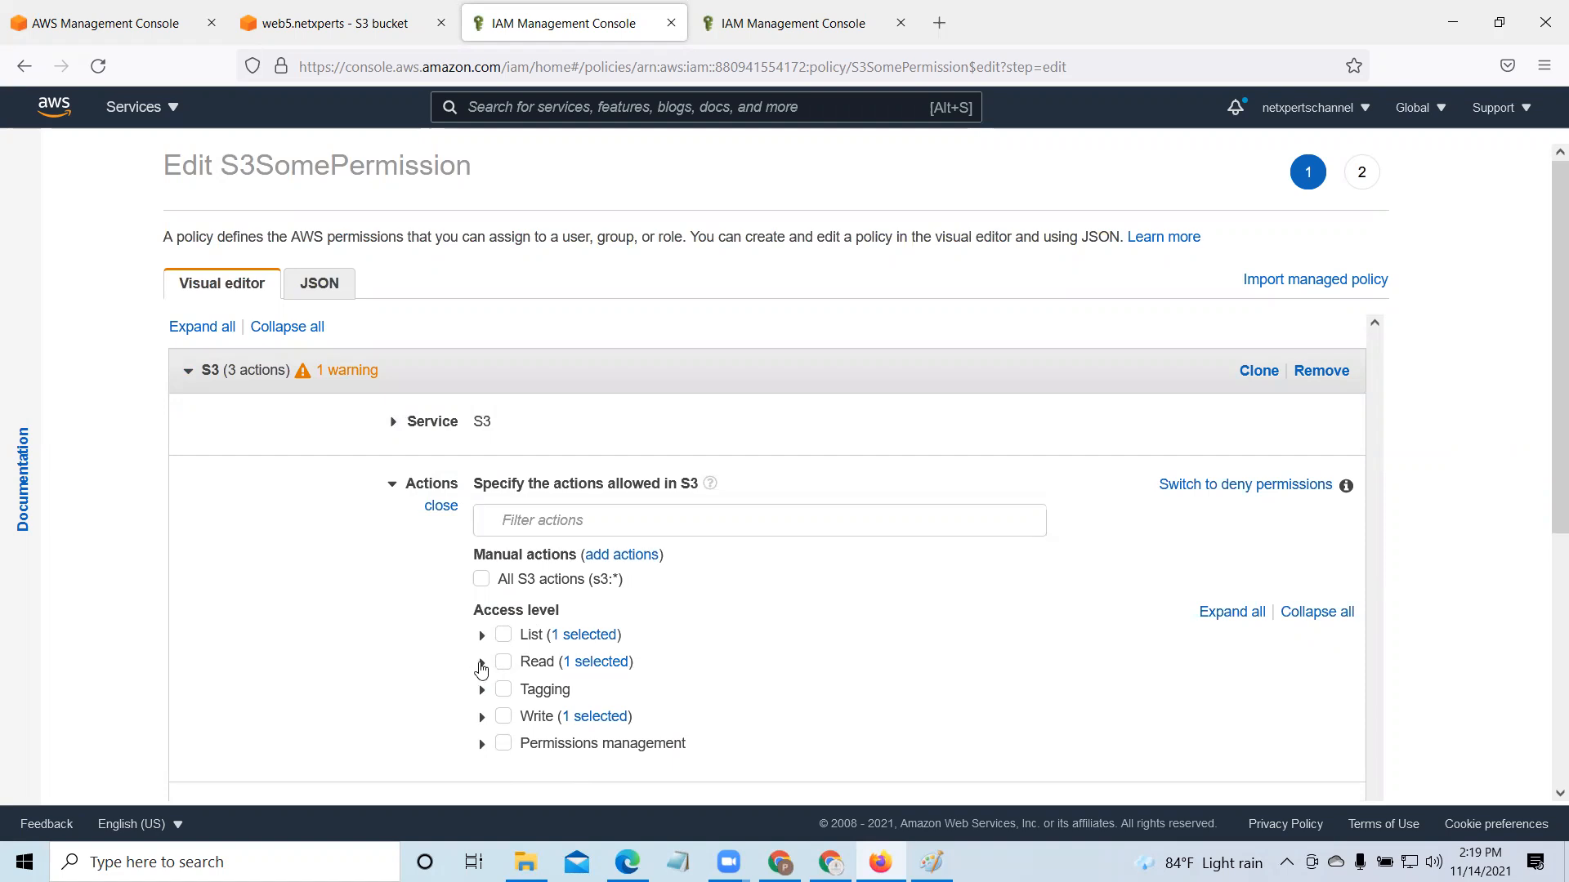
scroll(725, 659, down, 3)
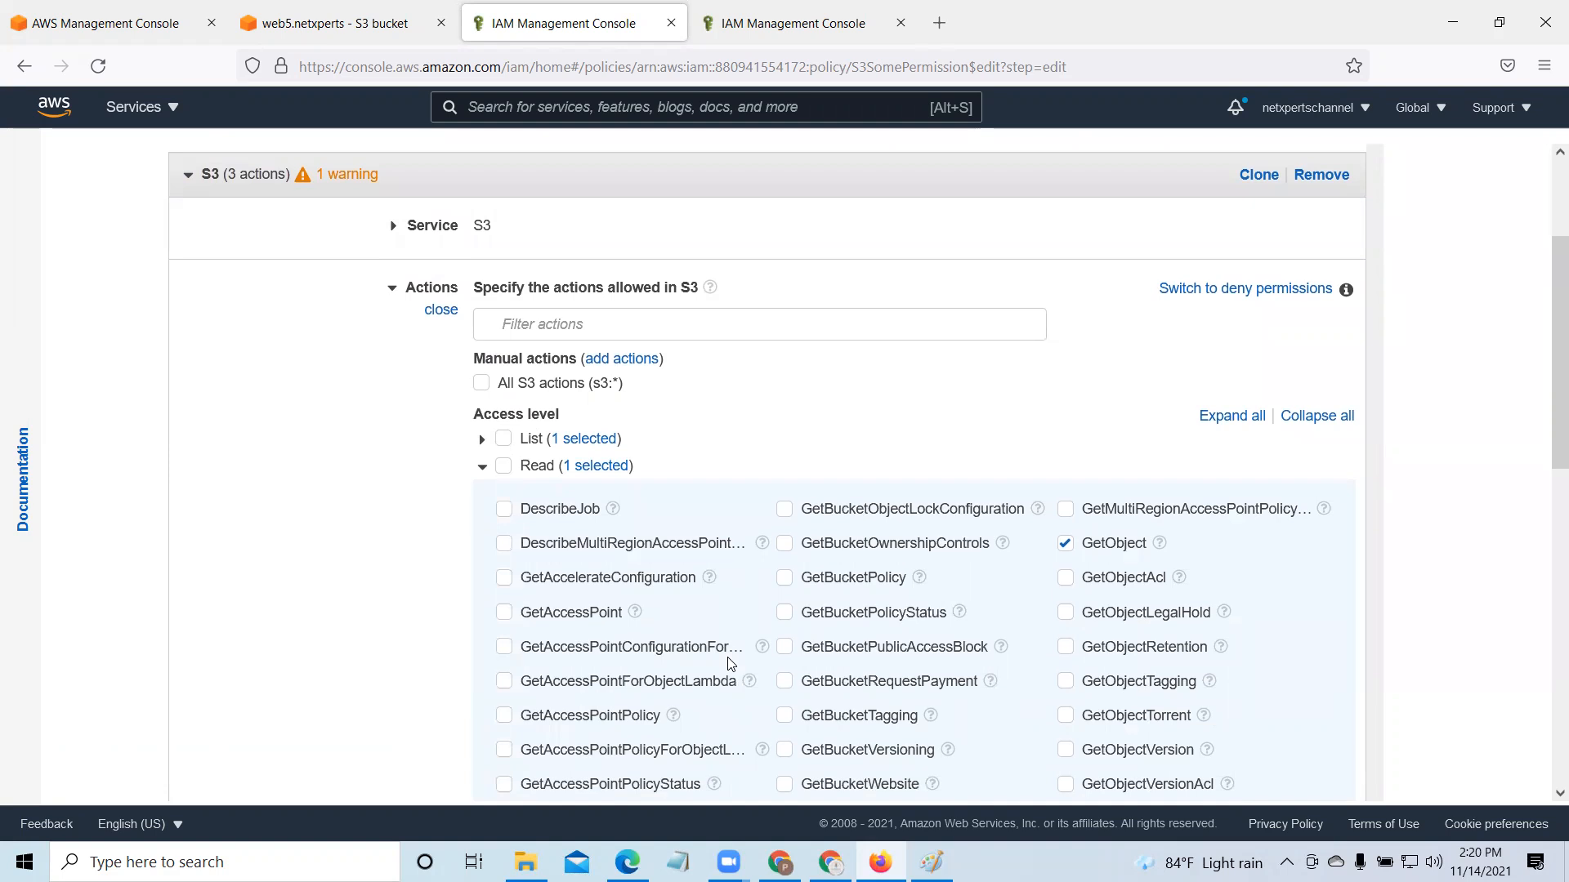
click(482, 467)
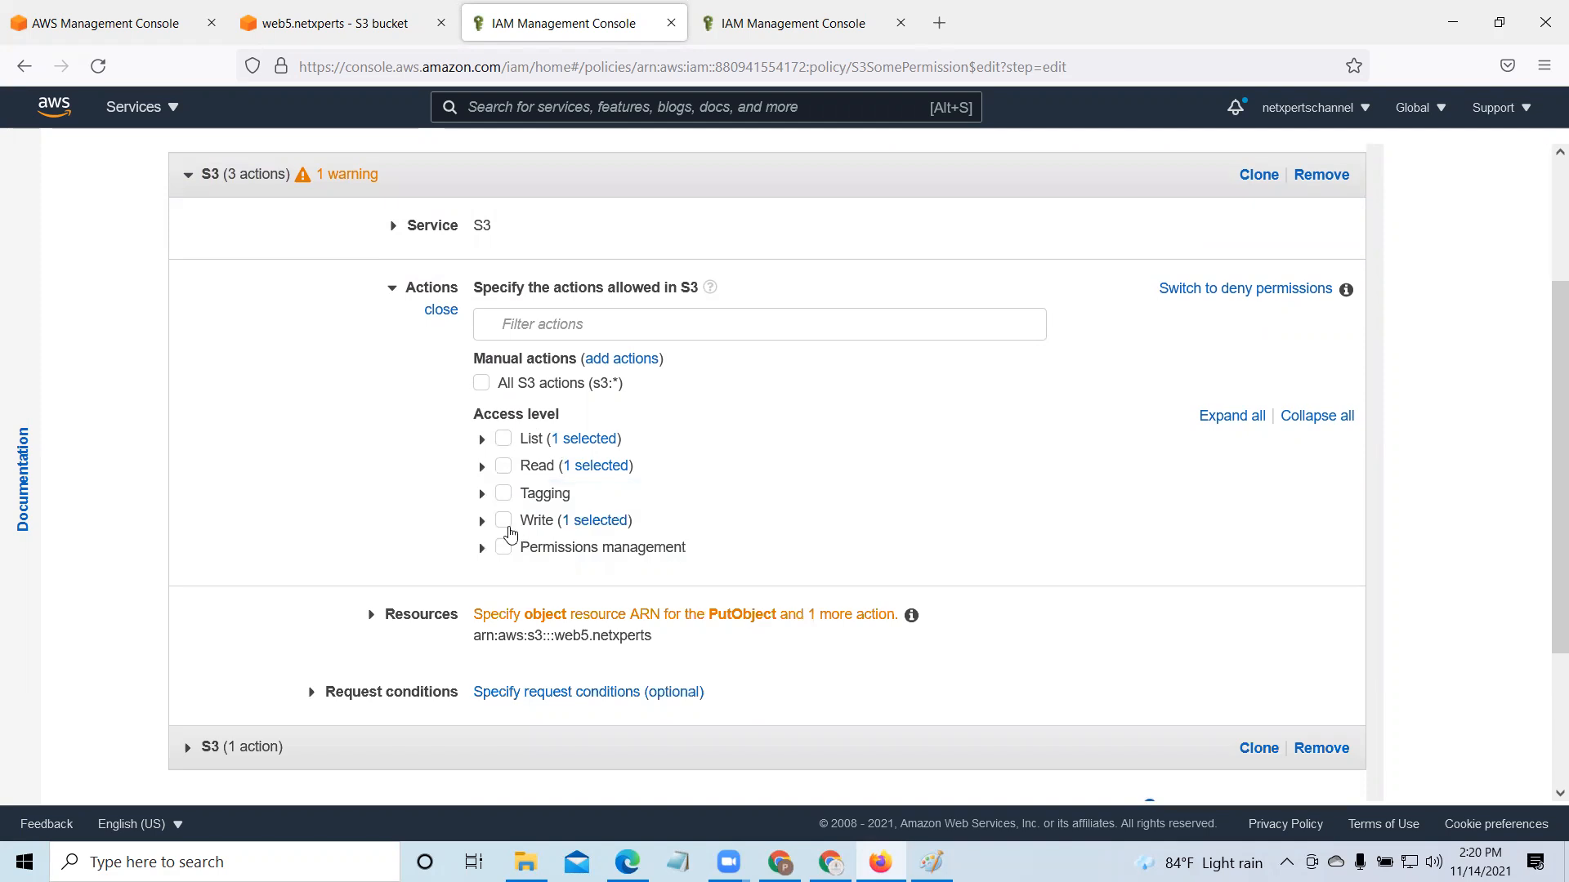
click(503, 466)
click(503, 493)
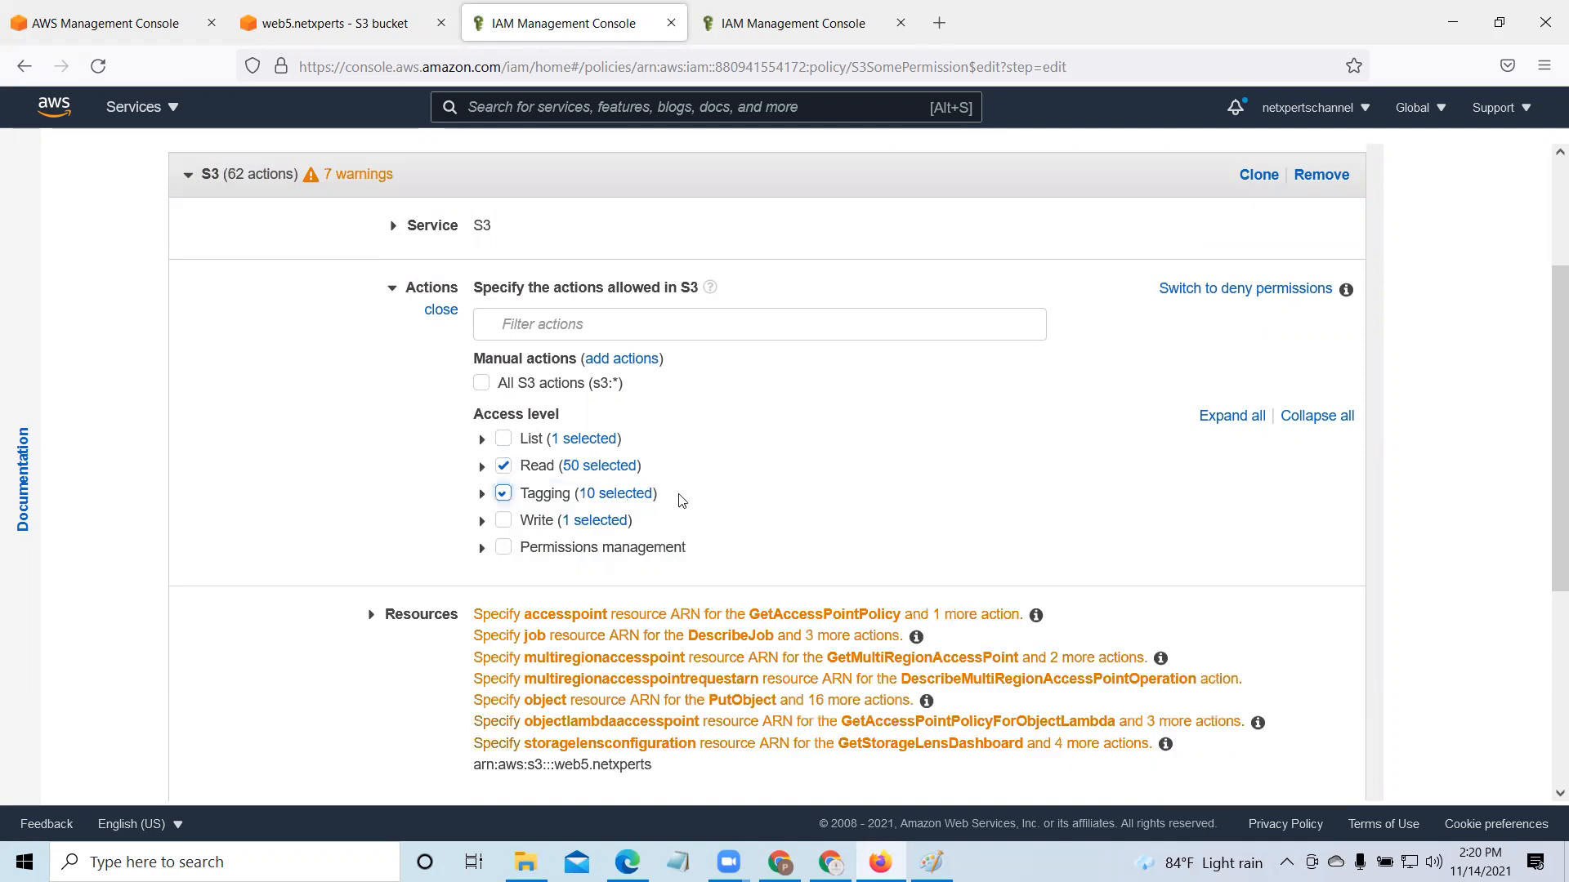
scroll(787, 585, down, 3)
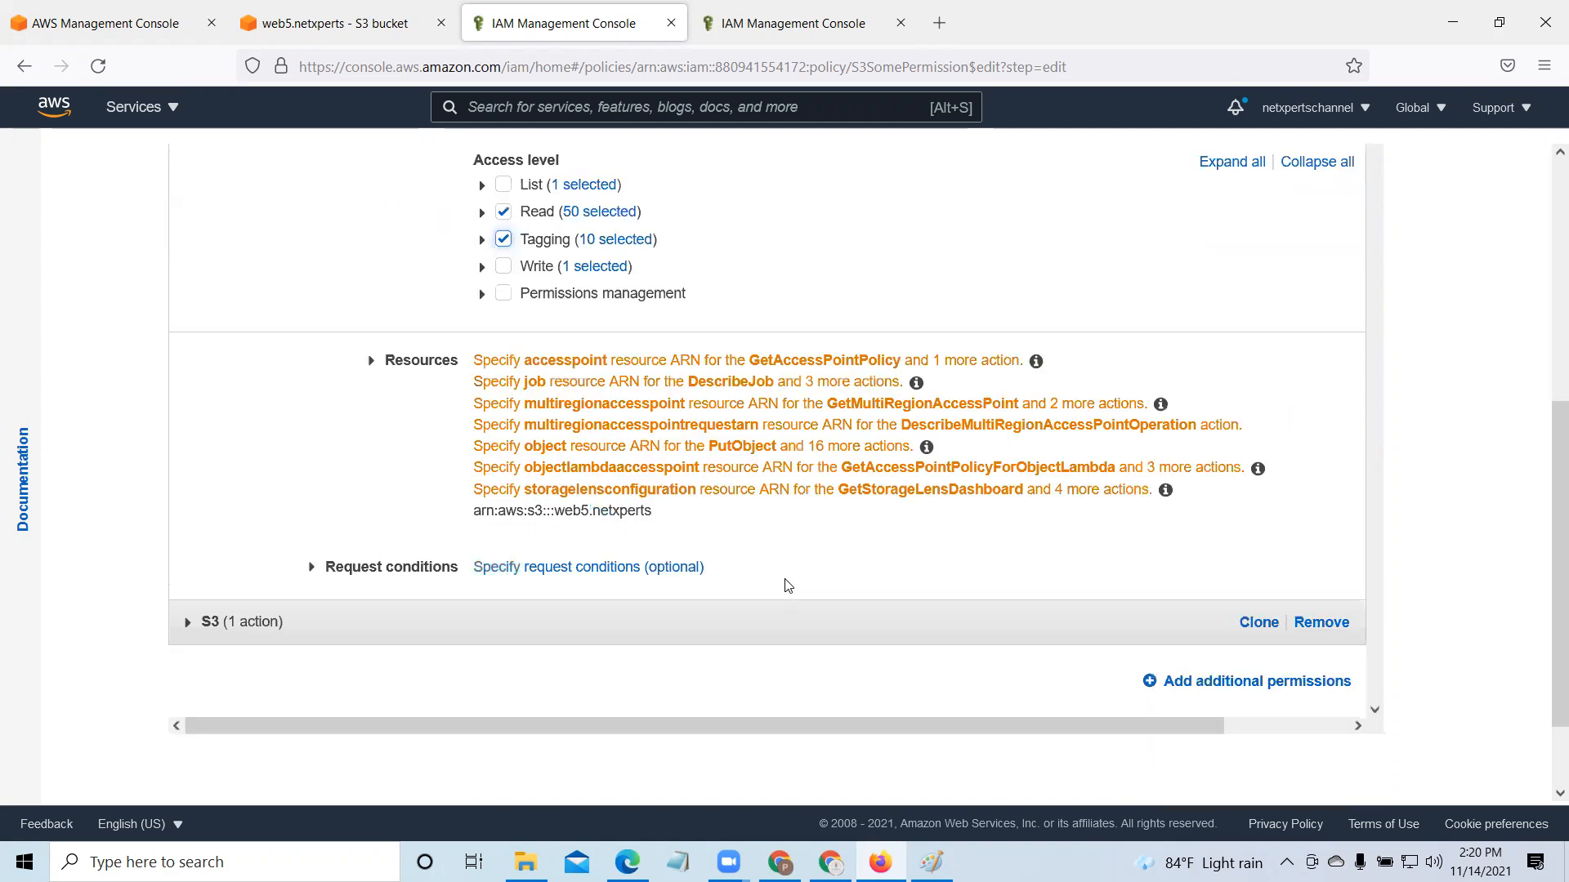
scroll(786, 585, down, 2)
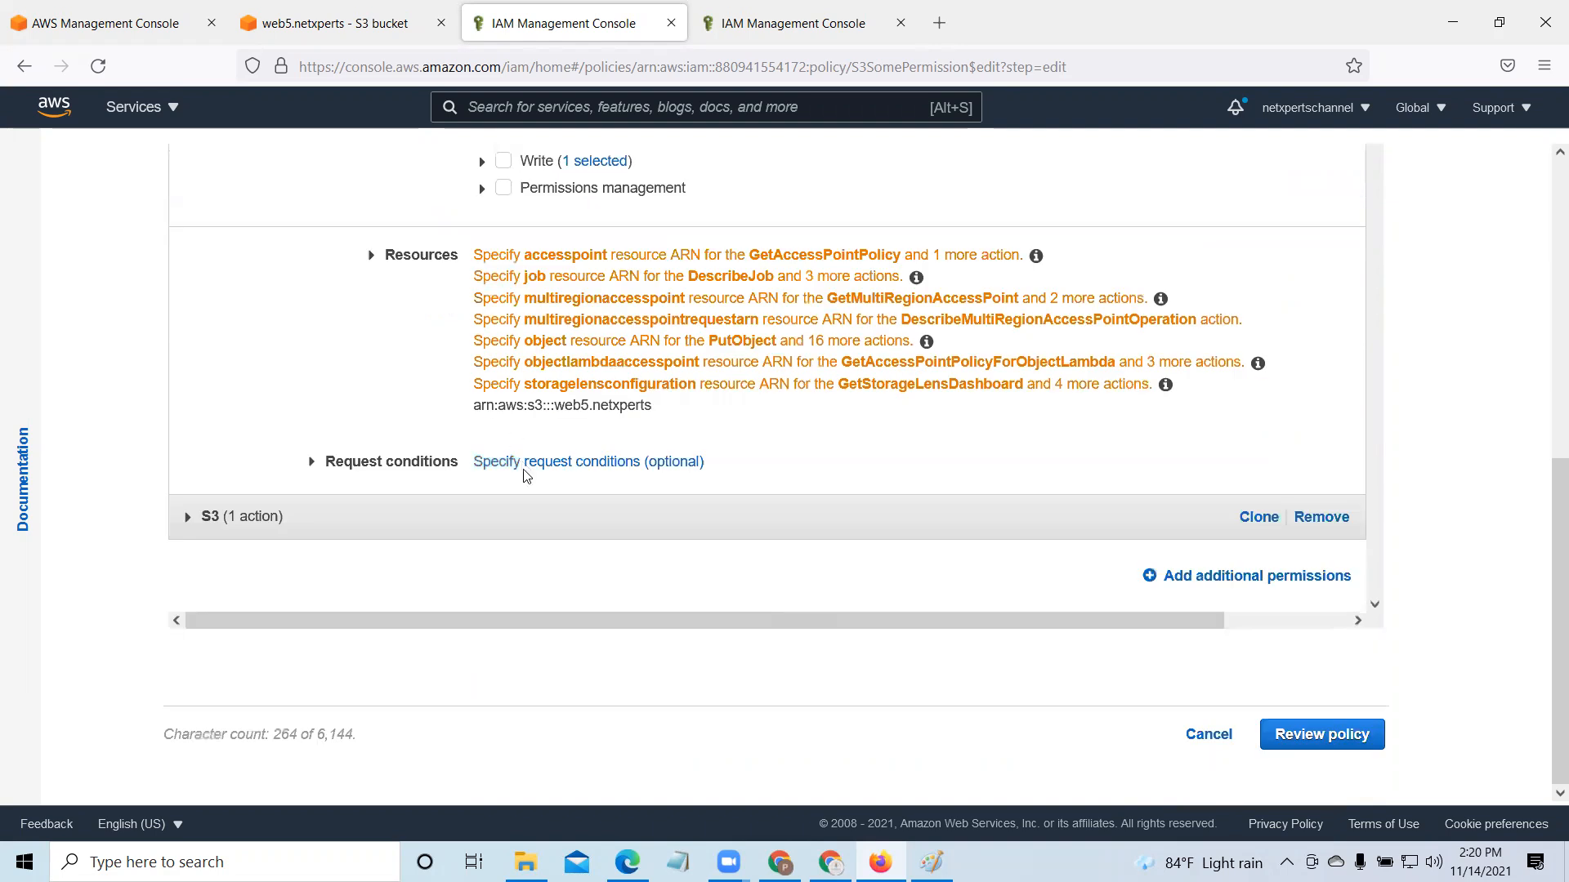
scroll(525, 475, up, 3)
click(543, 424)
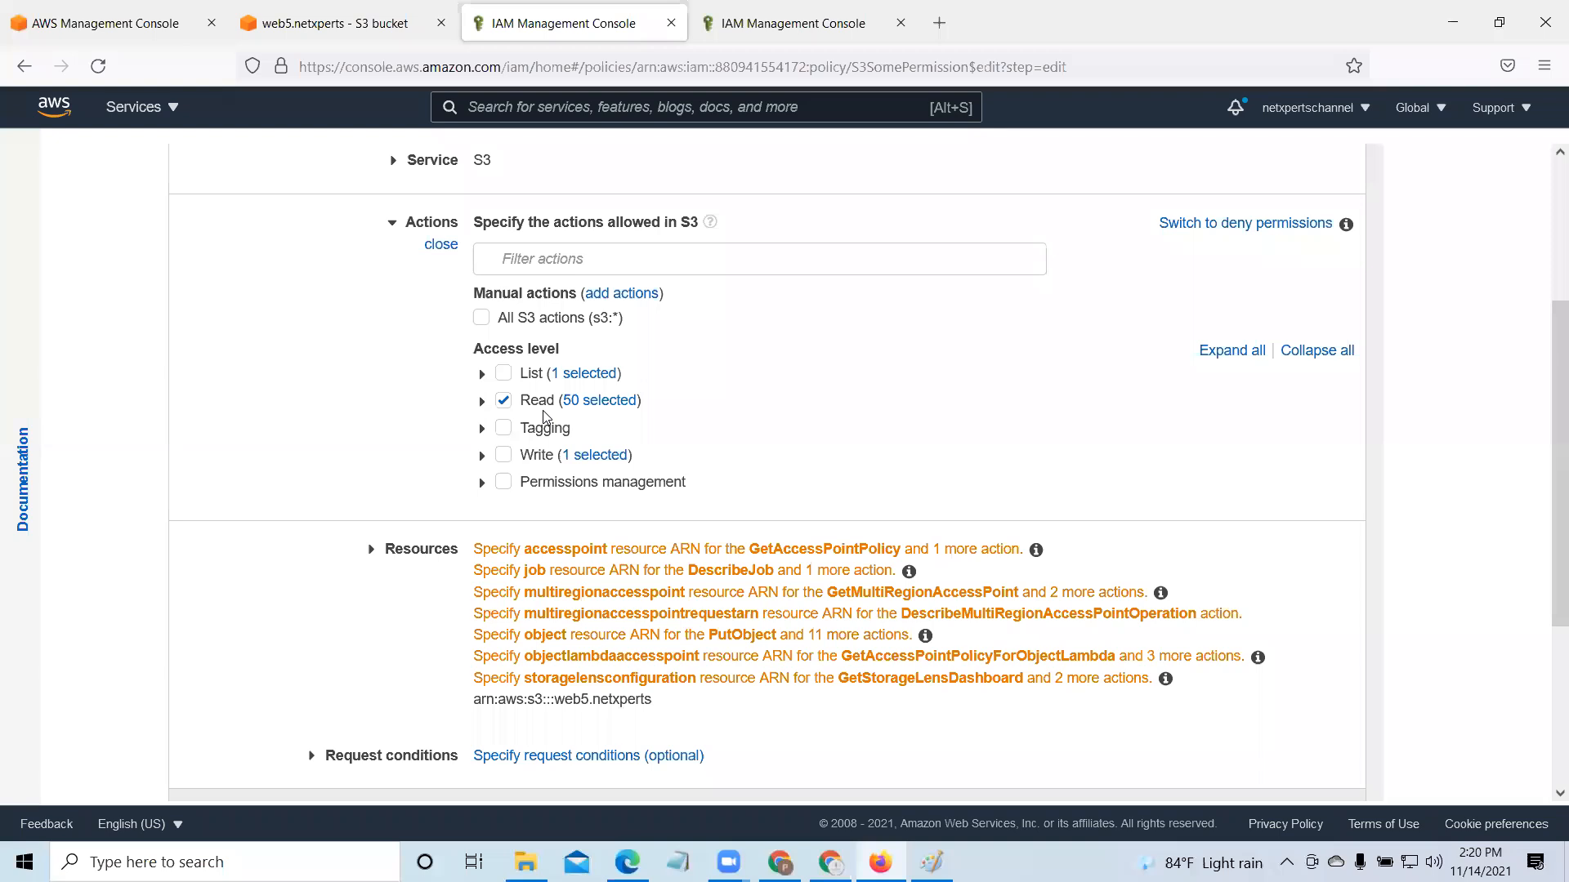
click(503, 454)
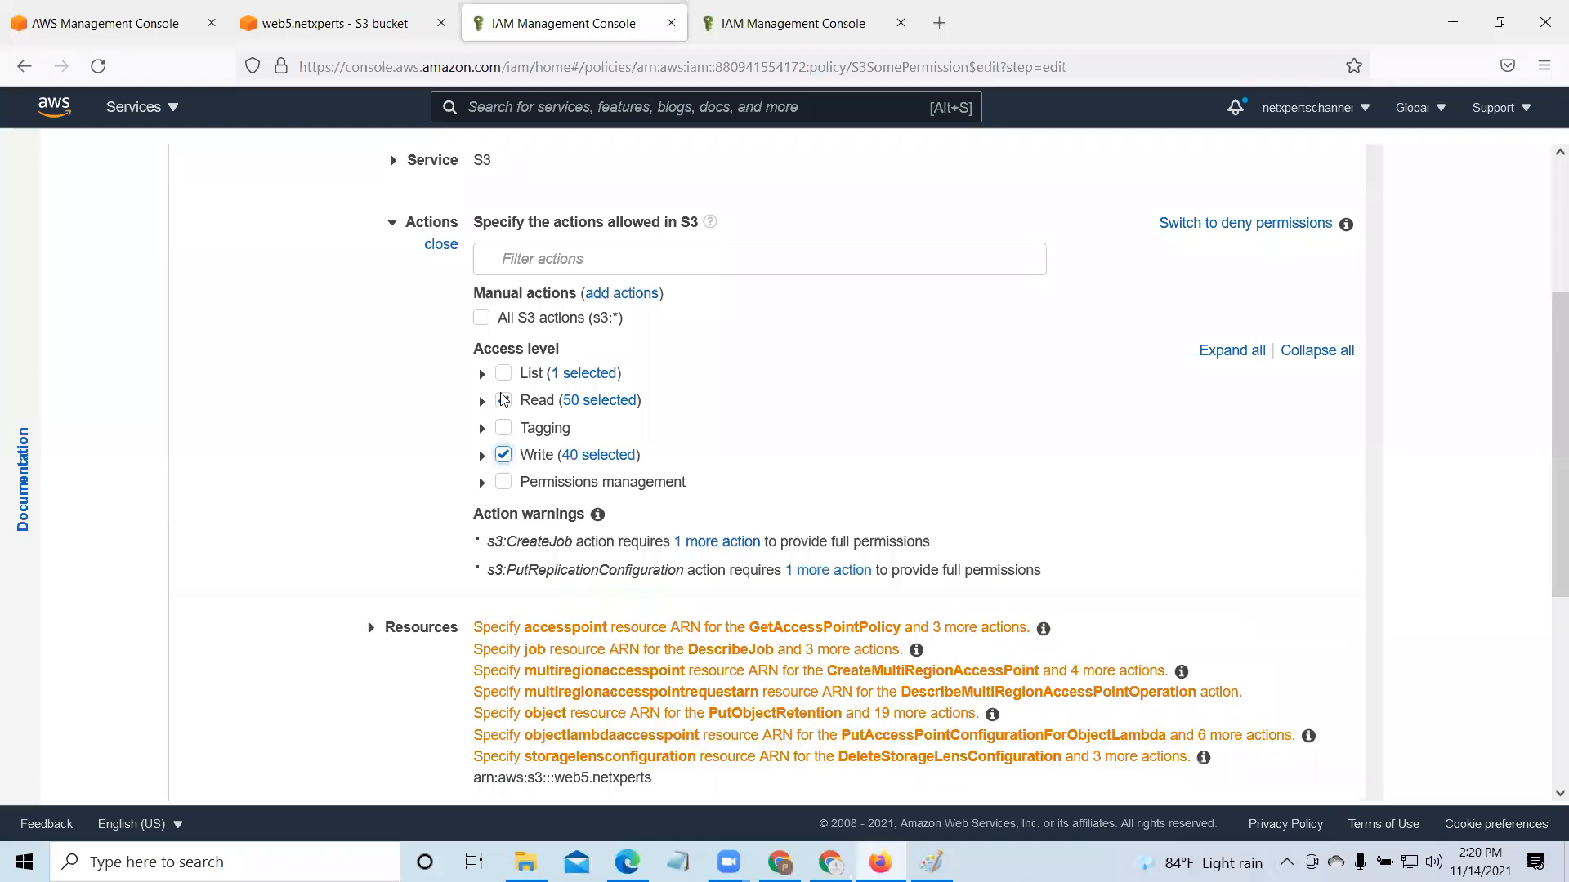
Step: Review the edited S3SomePermission policy and save the changes as default
scroll(898, 523, down, 5)
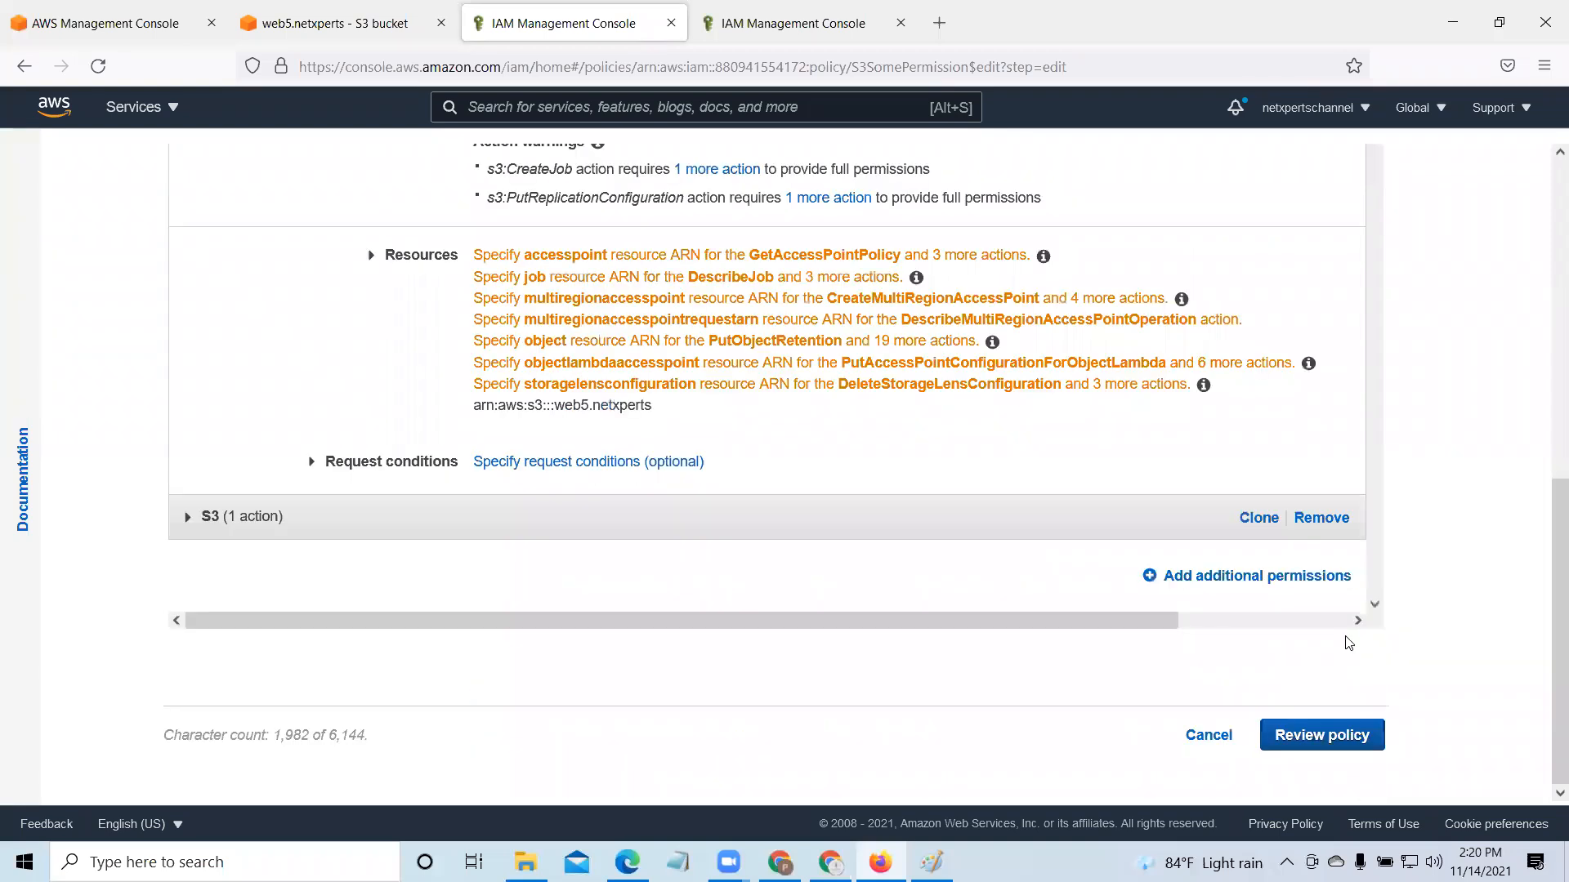
click(1321, 735)
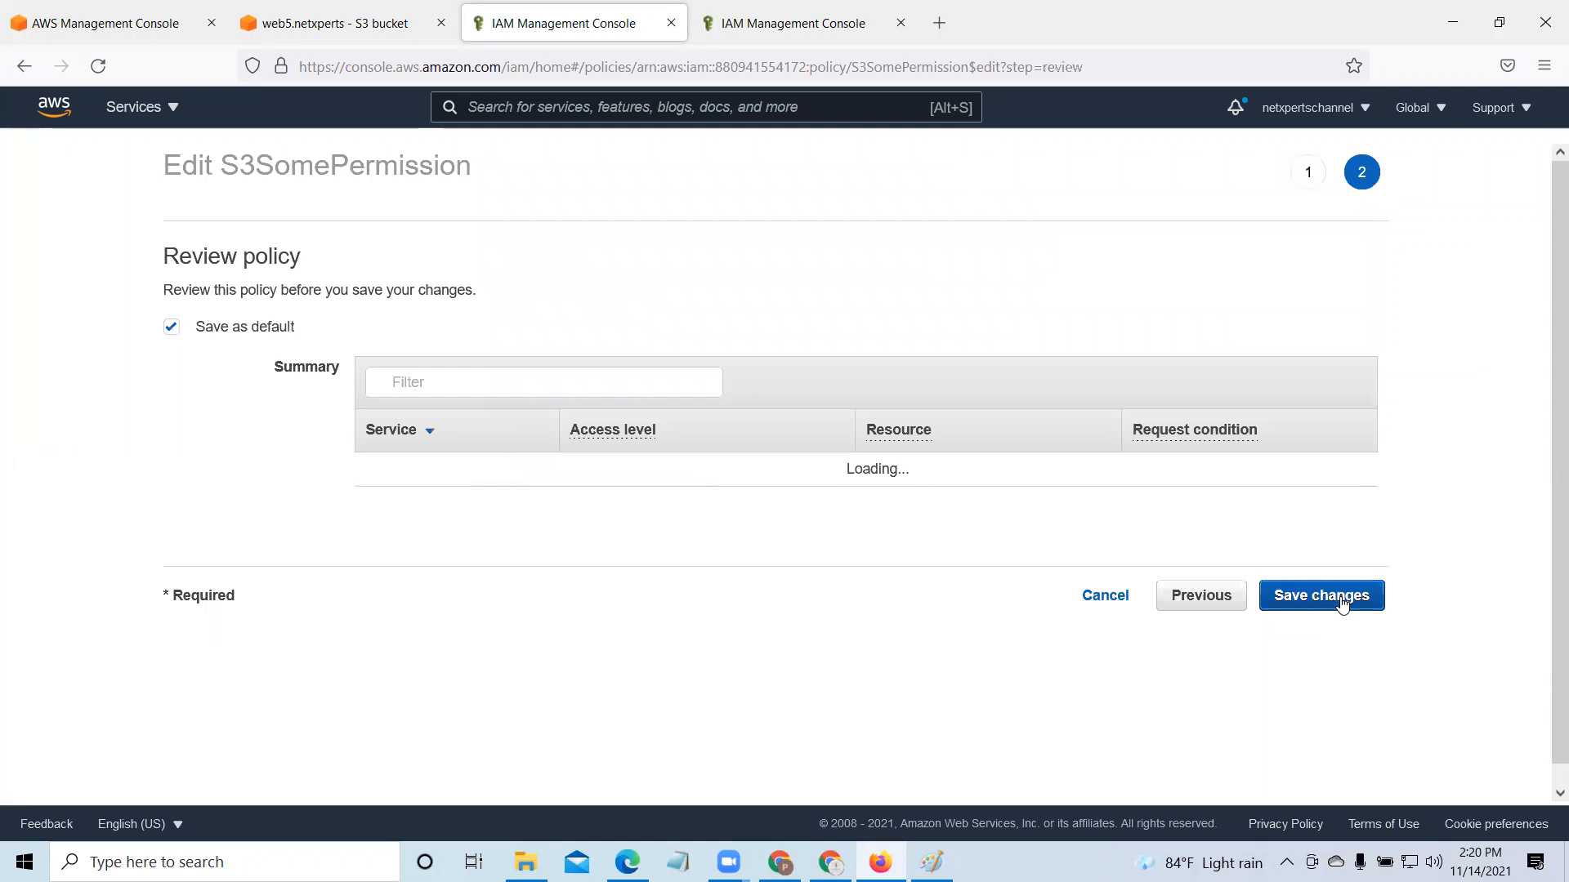
click(1342, 602)
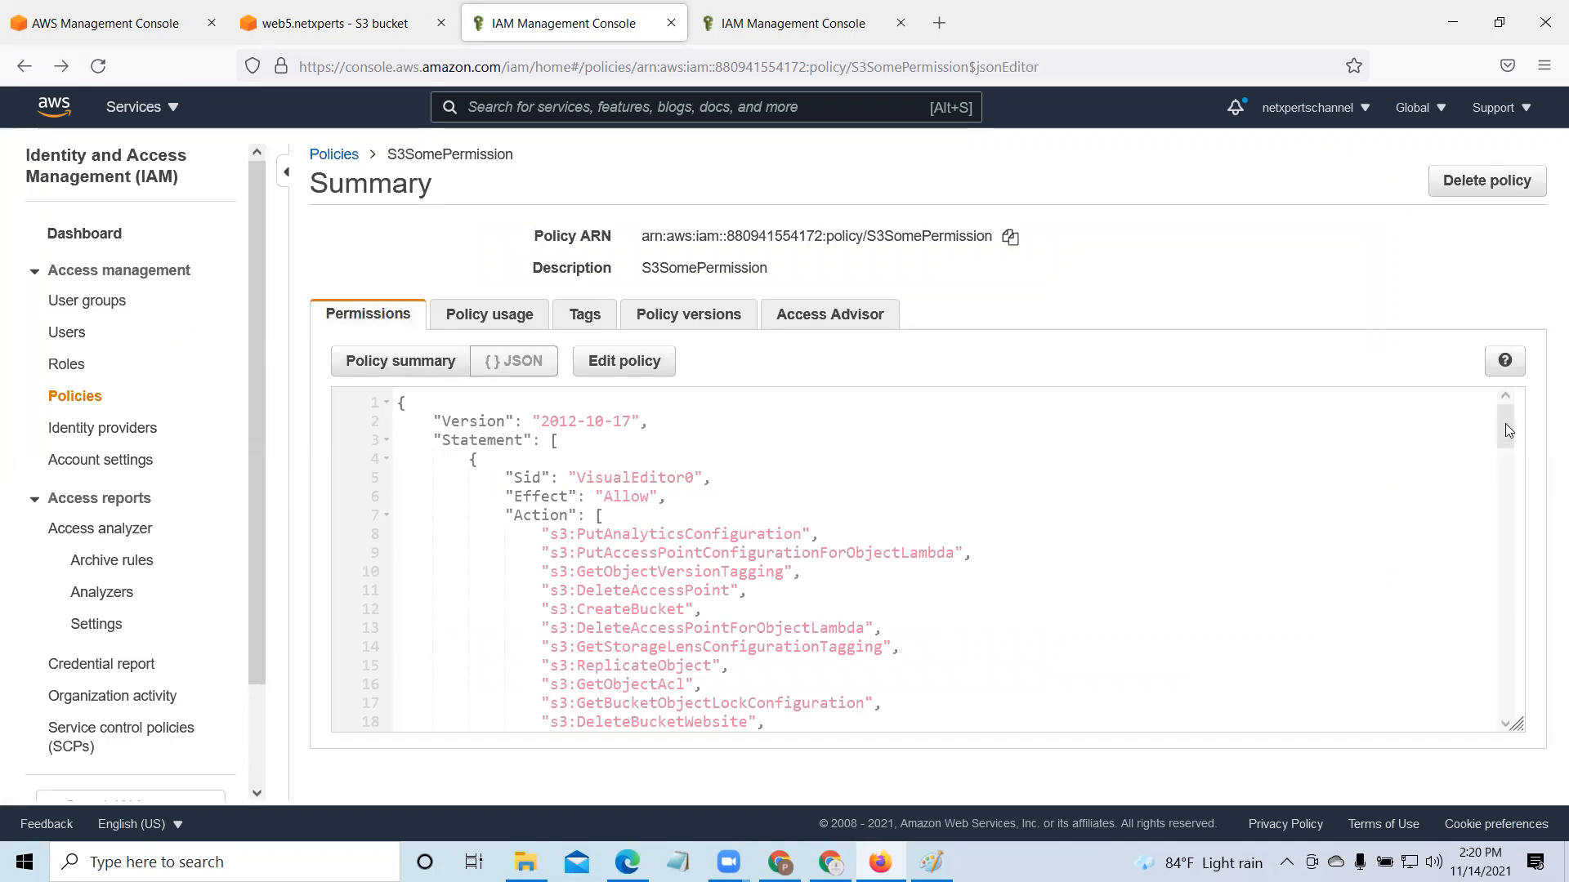
Step: Examine the allowed S3 actions in the JSON of the saved S3SomePermission policy
drag(1507, 431, 1500, 469)
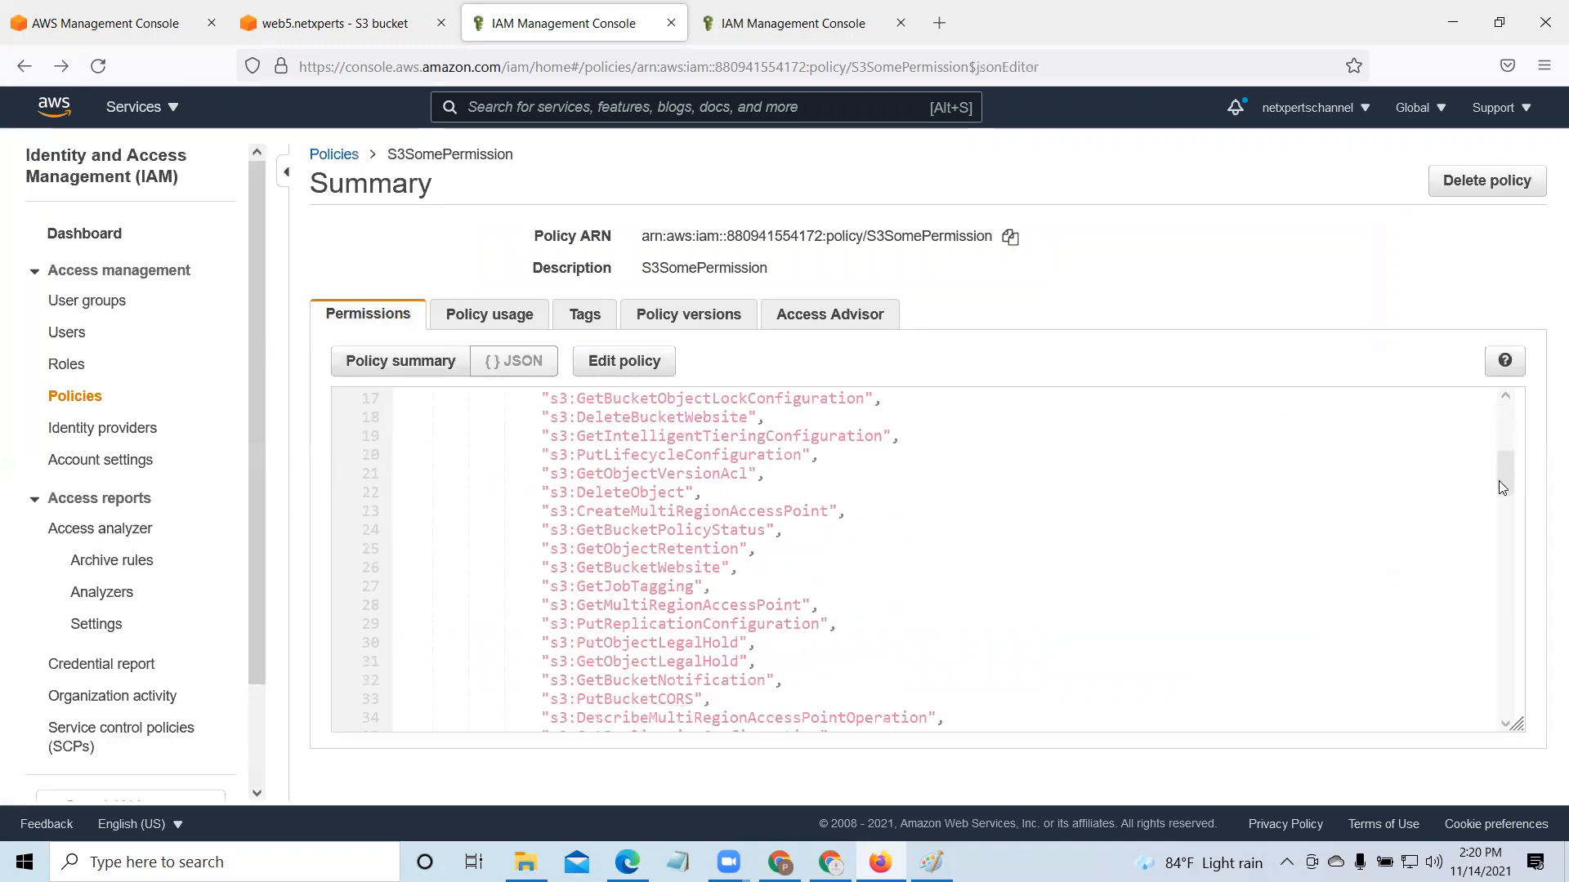
scroll(1483, 604, down, 10)
drag(1477, 633, 1409, 355)
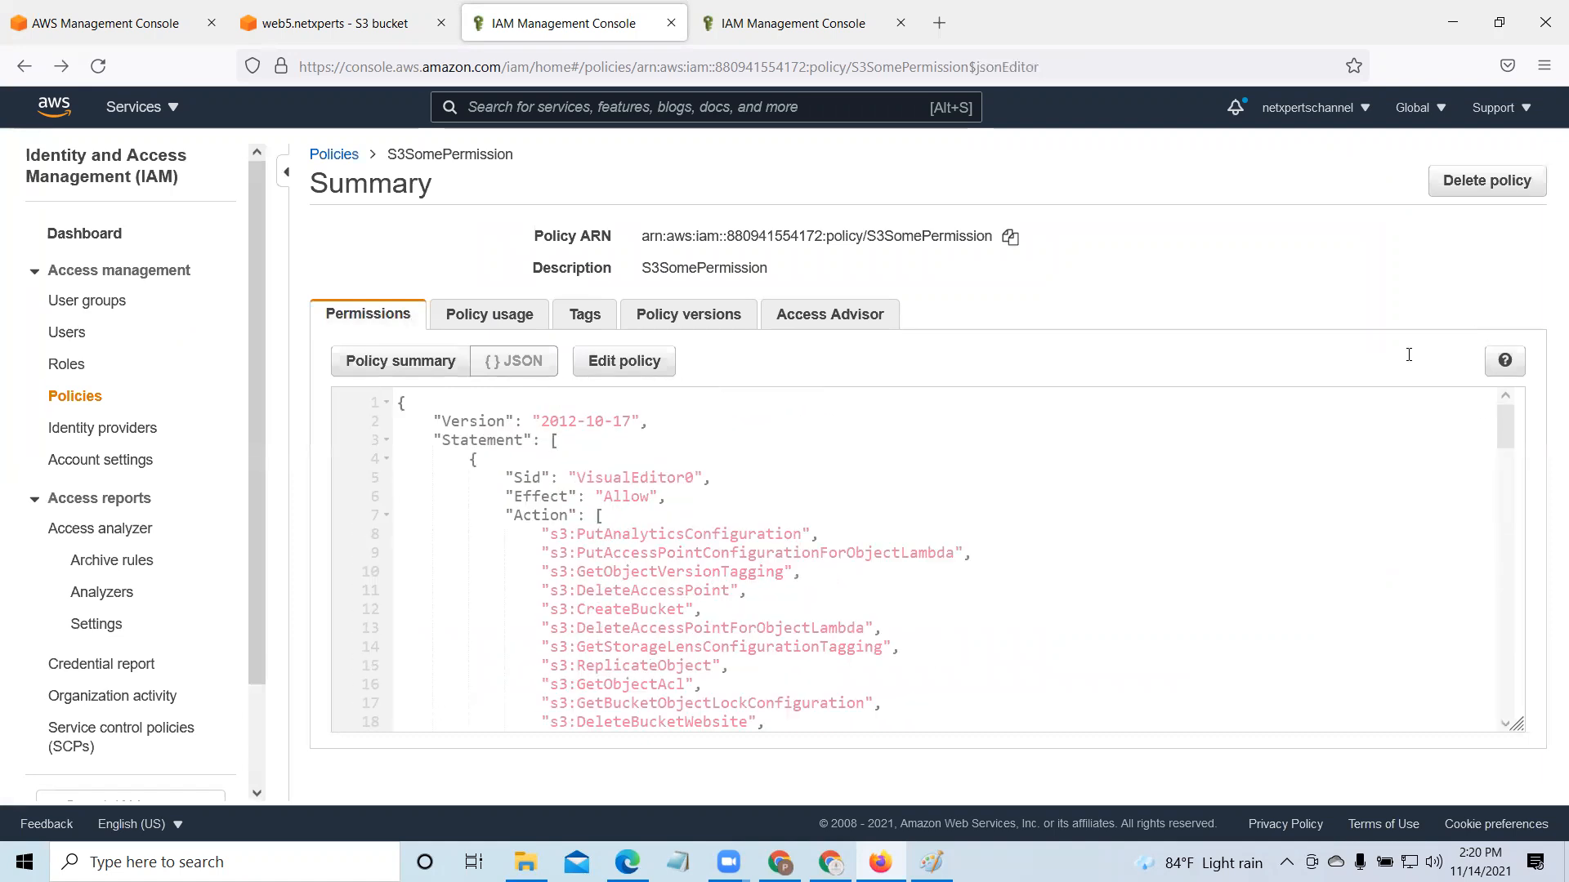
scroll(1336, 529, down, 10)
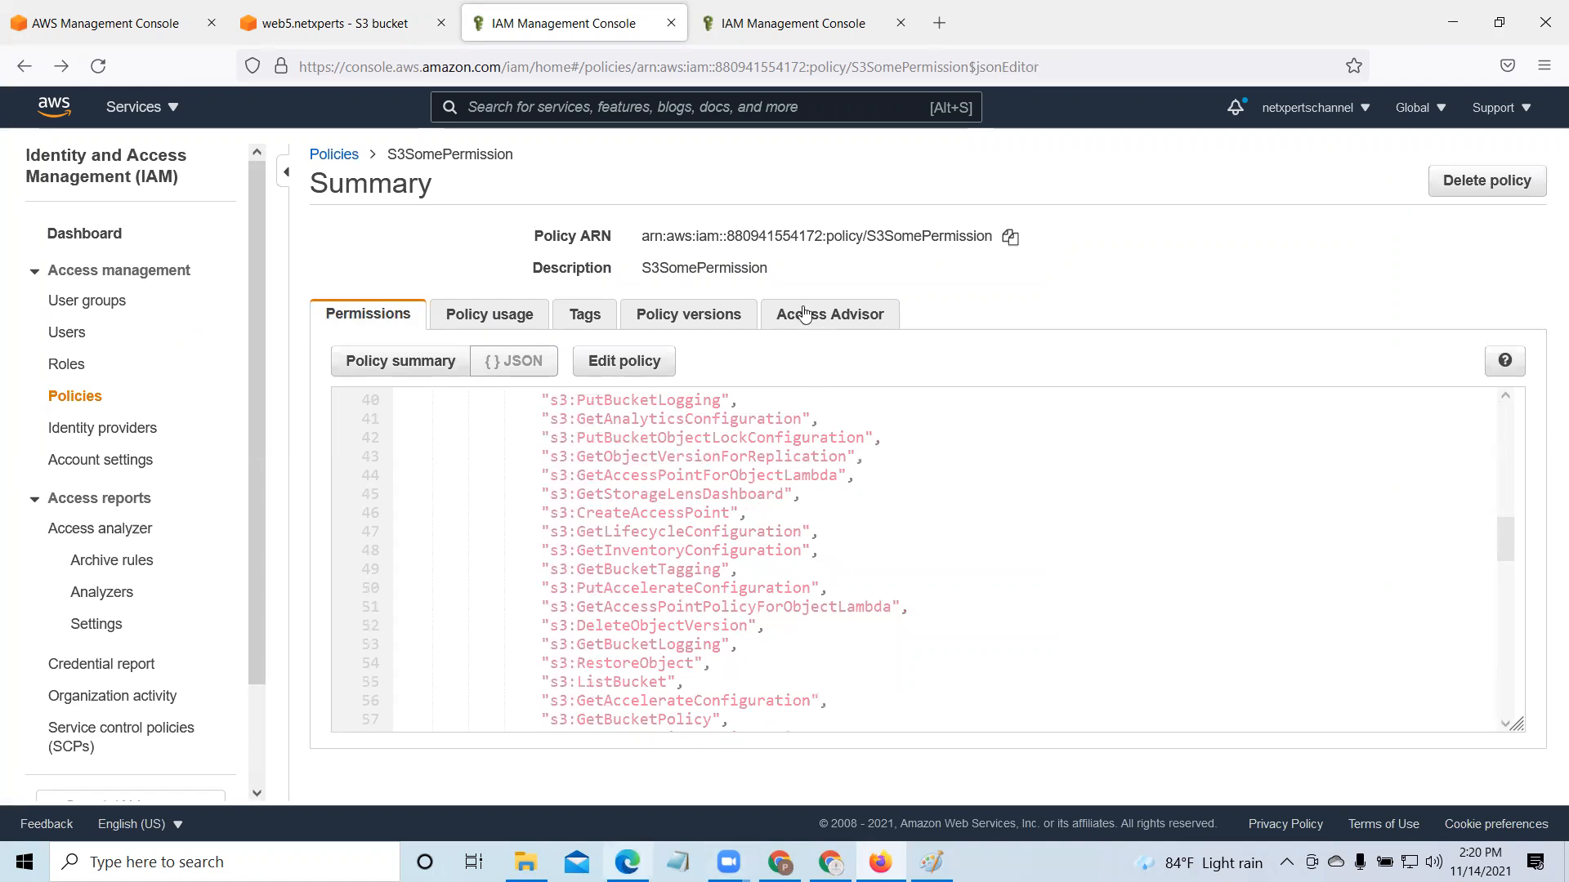
Step: Switch to the S3 console in Edge, start an upload to the web5.netxperts bucket and add NmapPresentation.pptx from the Desktop
key(alt+Tab)
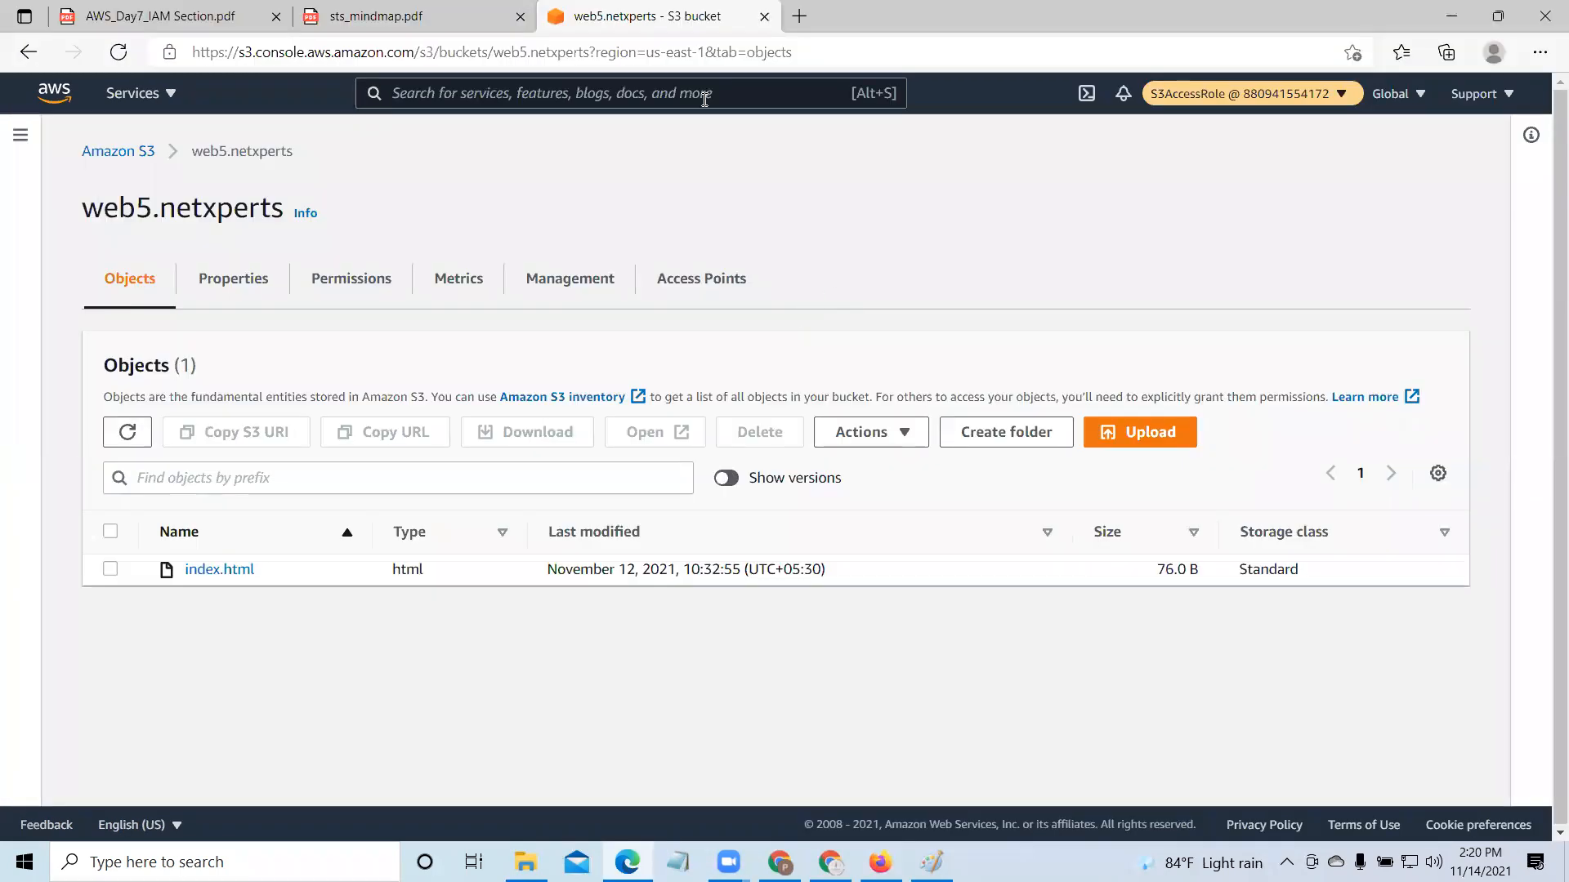
click(1165, 433)
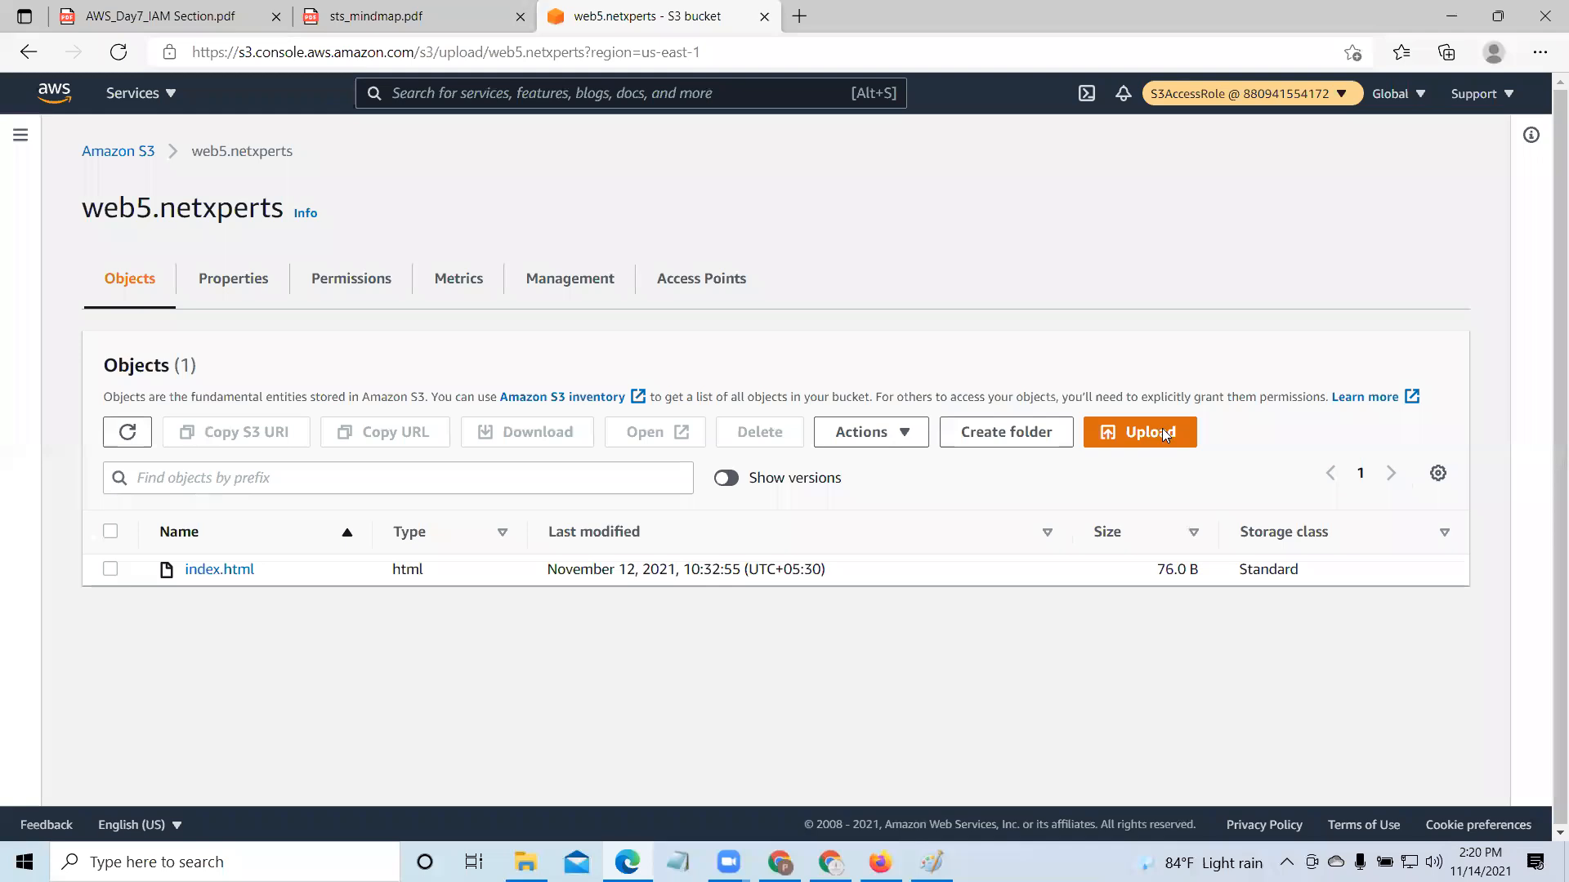
click(712, 403)
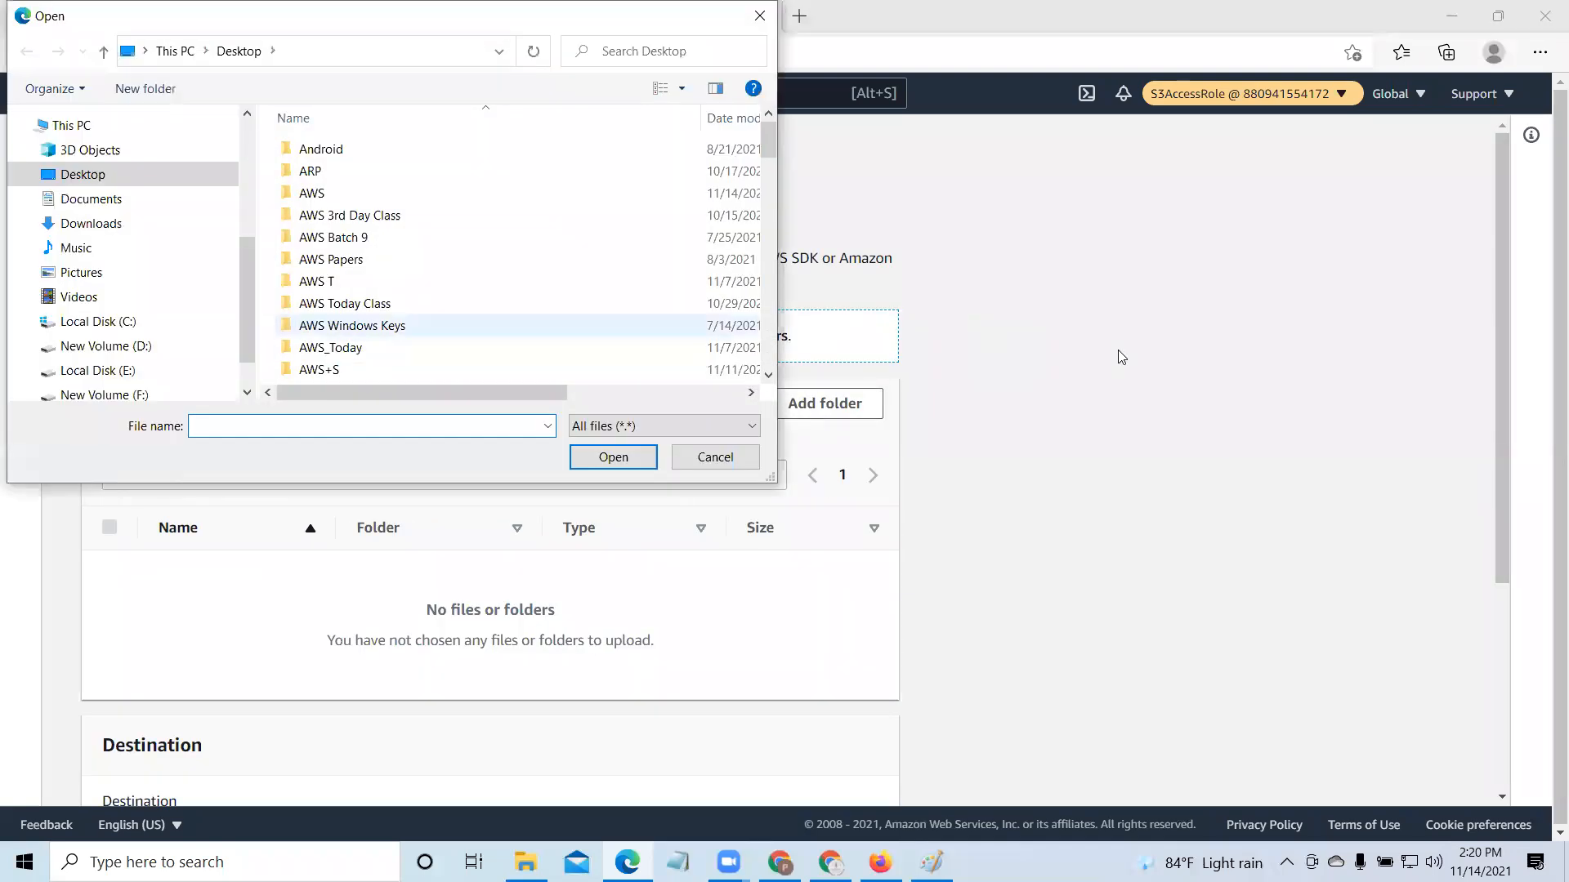
scroll(368, 327, down, 15)
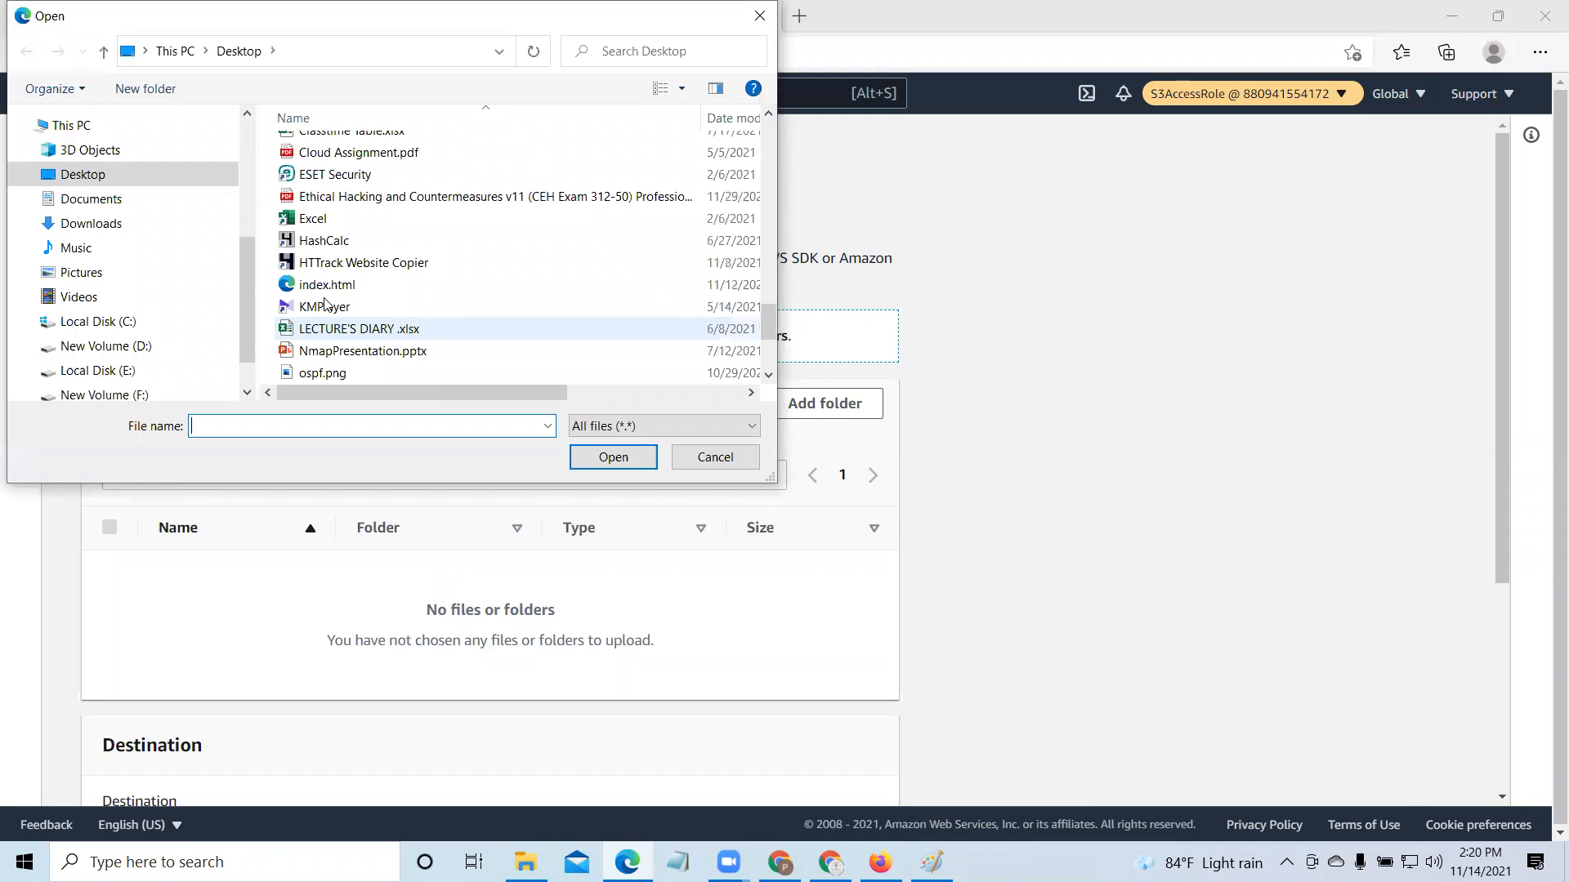
click(612, 458)
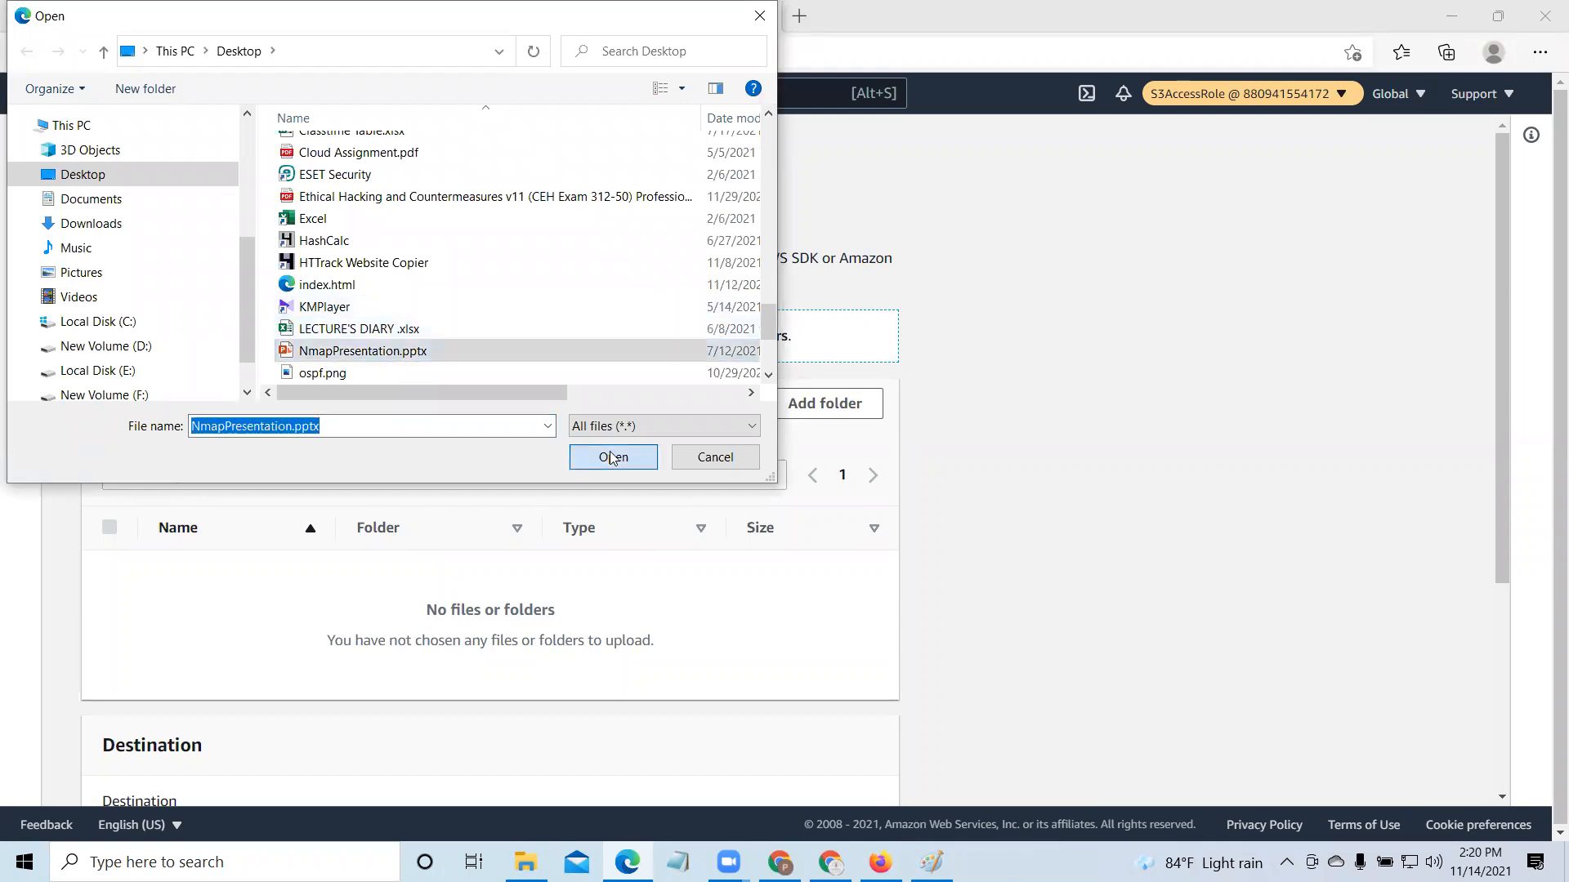
click(612, 458)
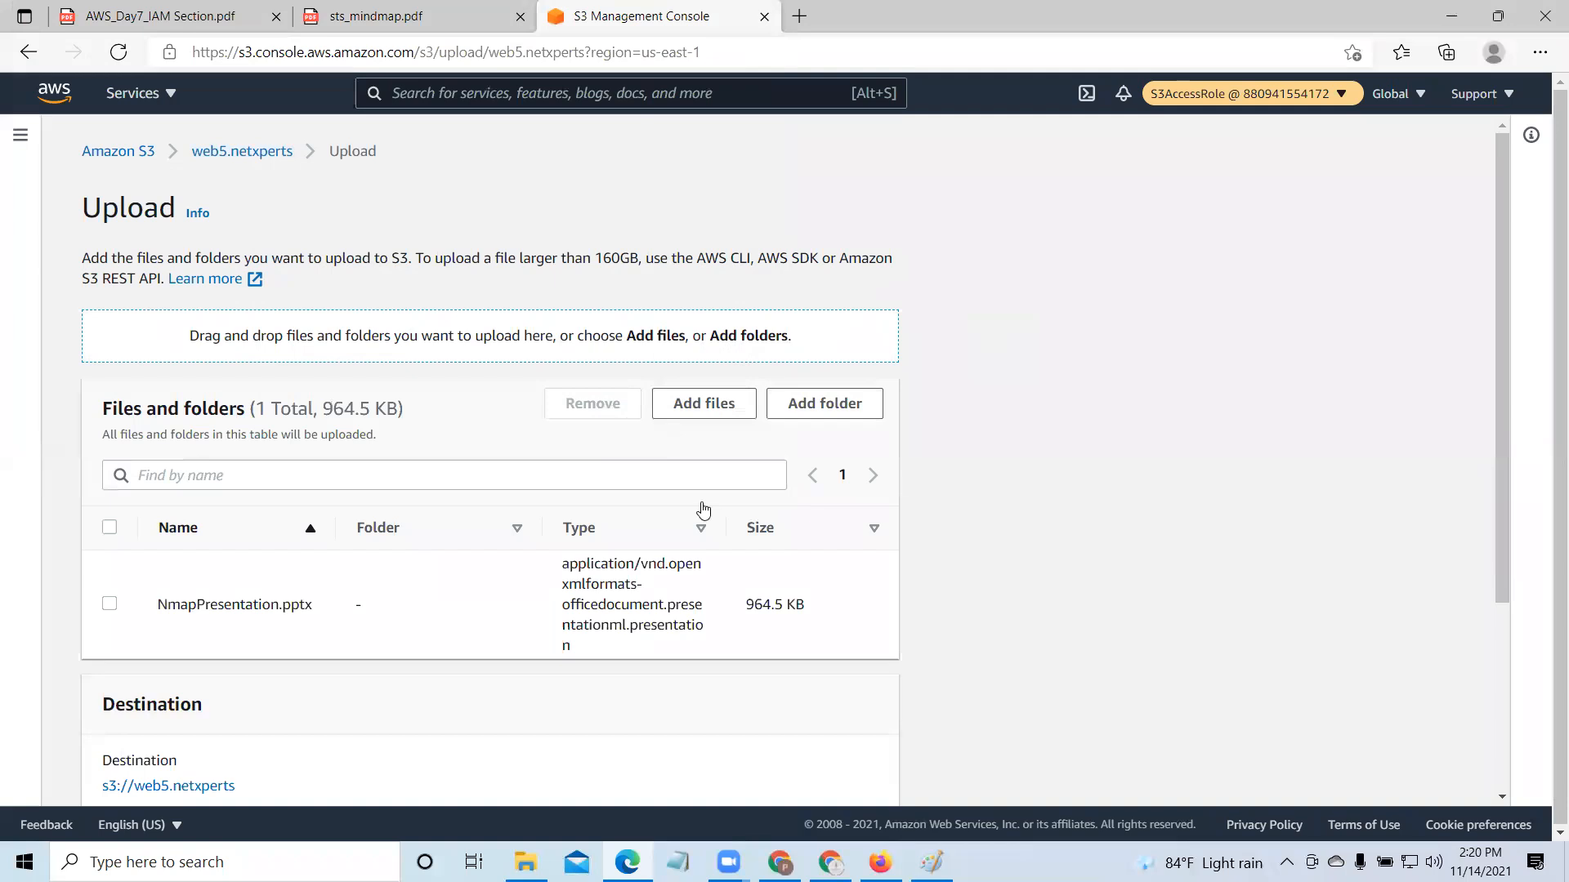
Step: Try to upload NmapPresentation.pptx to the web5.netxperts bucket and close the upload status page
scroll(855, 773, down, 3)
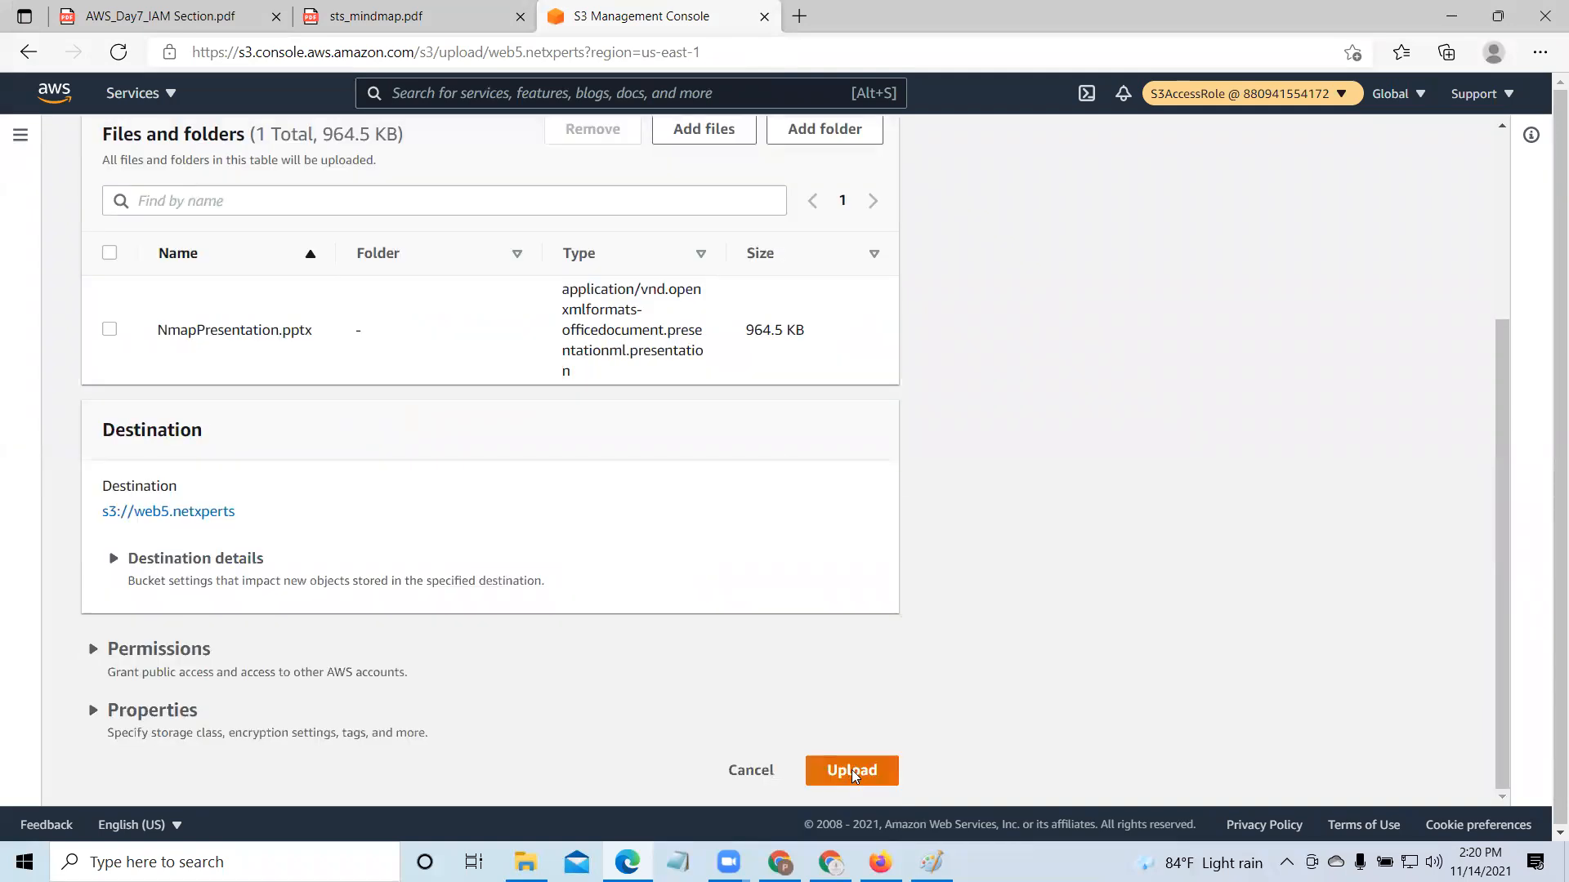
click(855, 775)
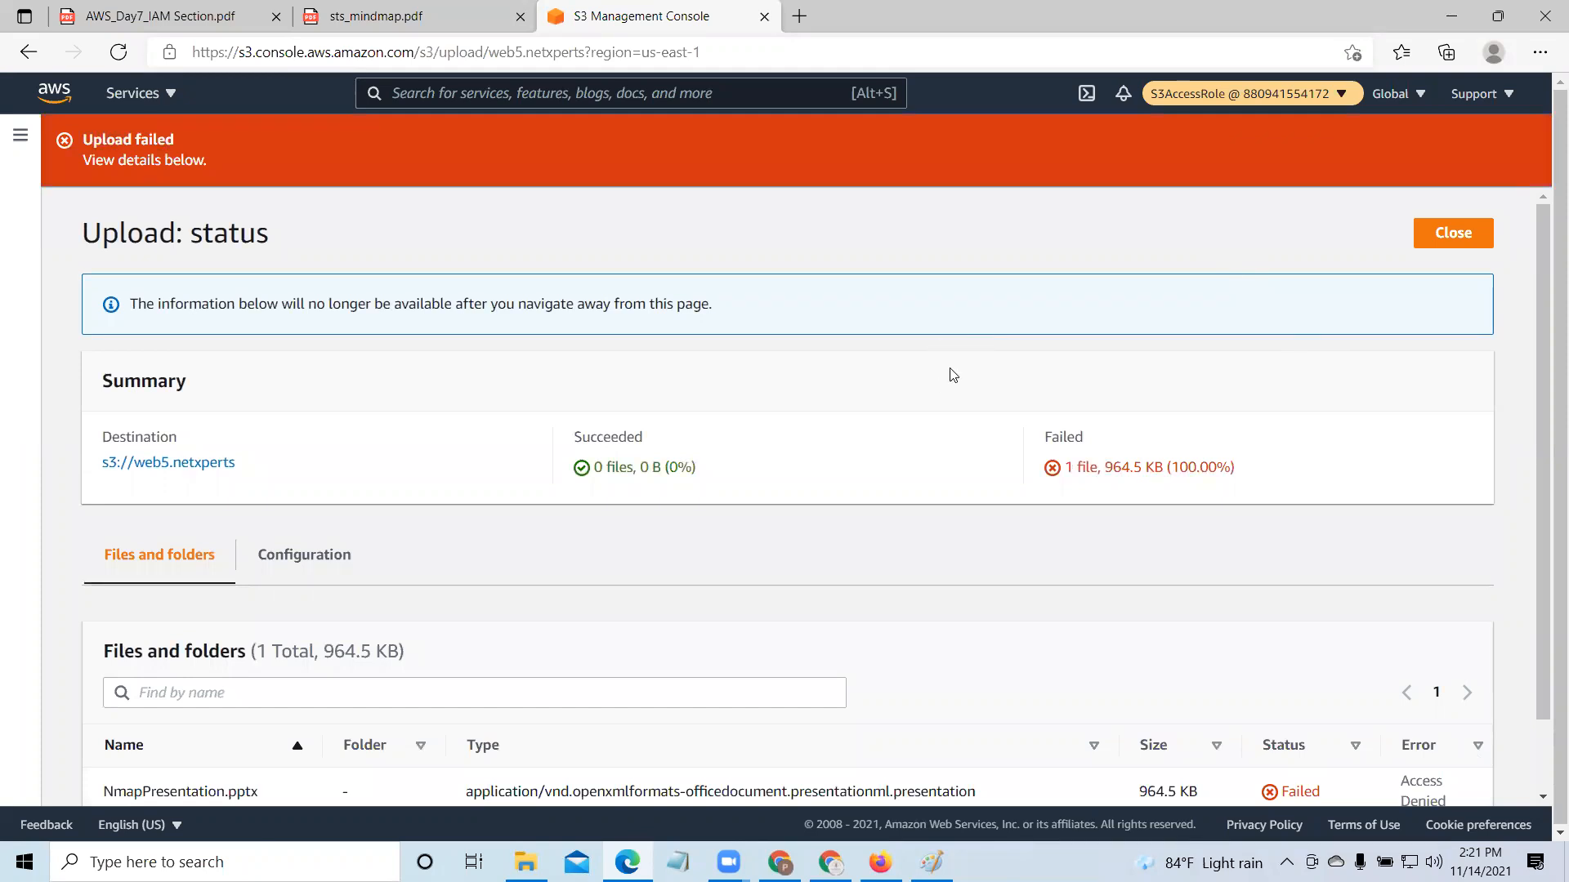
click(1452, 232)
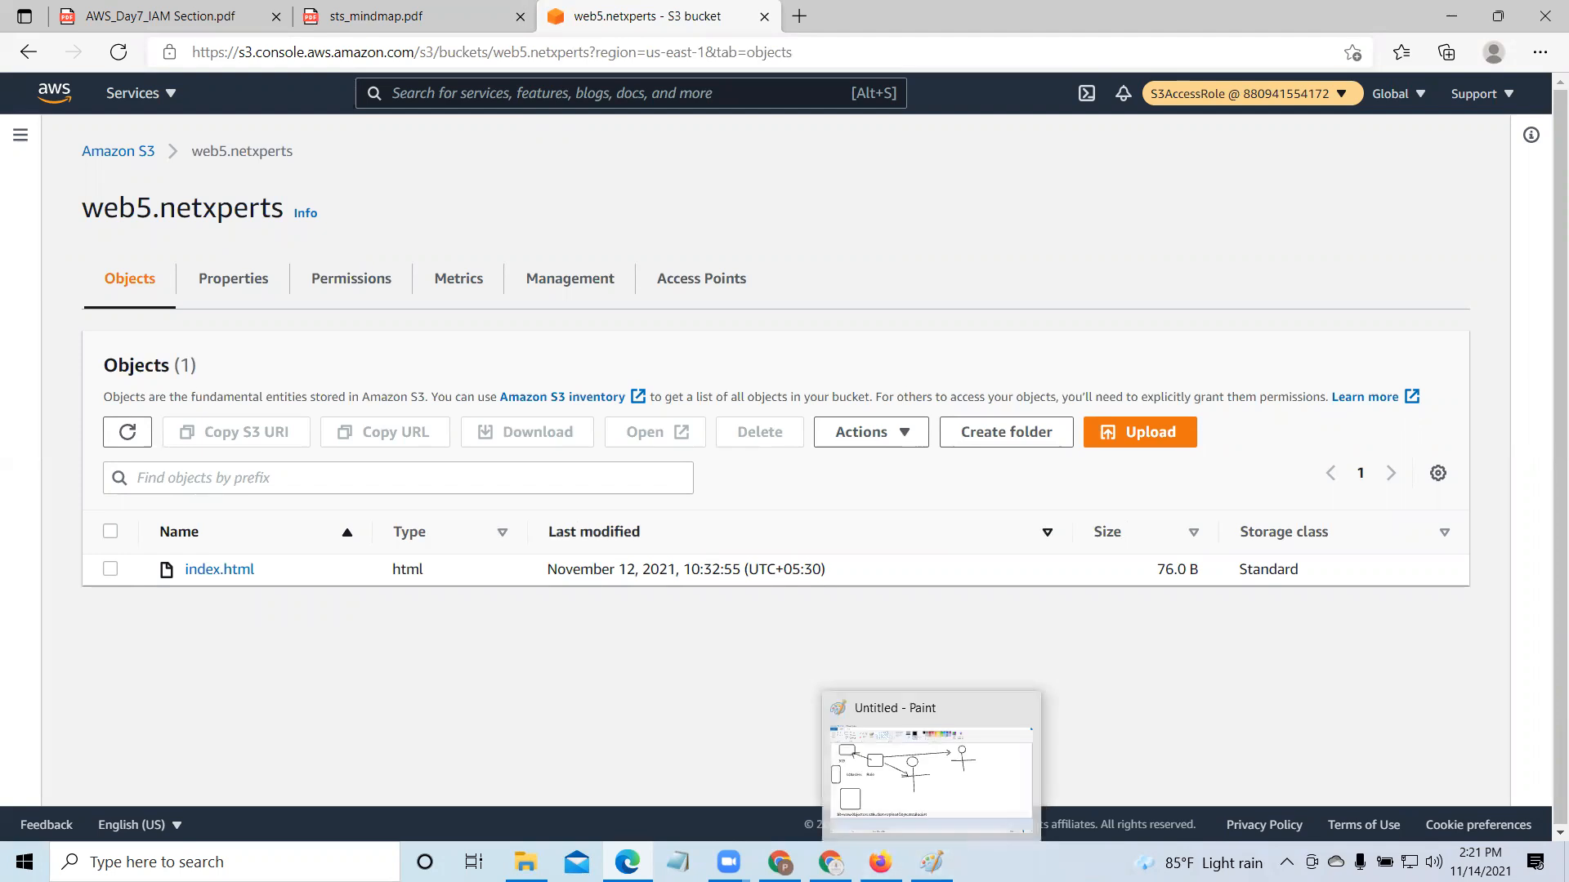
Step: Switch to the IAM console in Firefox, edit the S3SomePermission policy and allow all S3 actions (s3:*) in its first S3 block
click(880, 862)
click(625, 364)
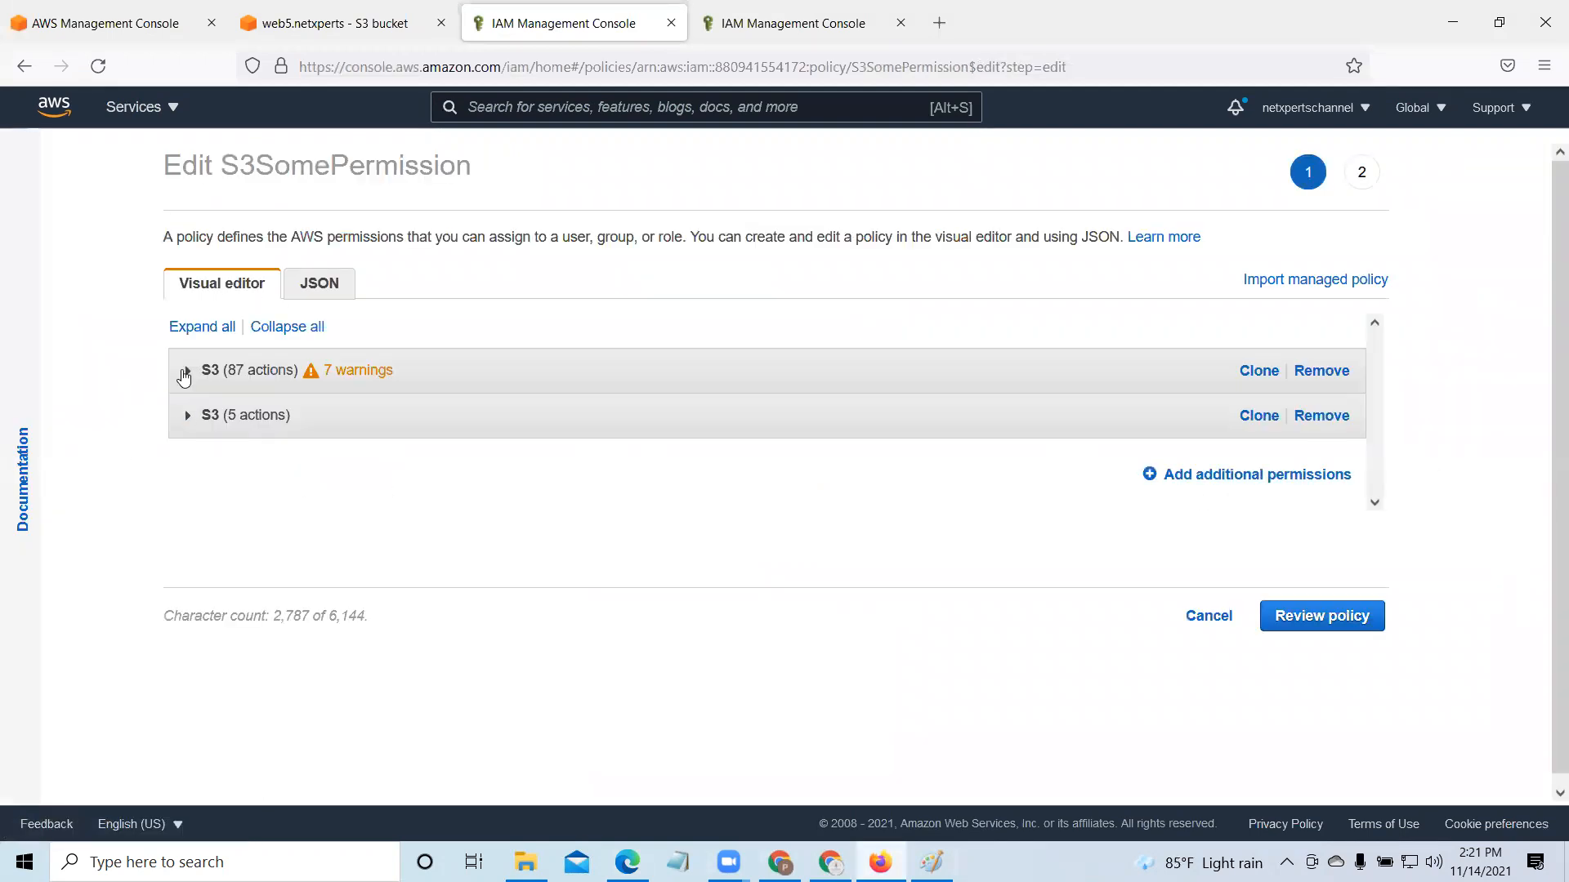
click(185, 374)
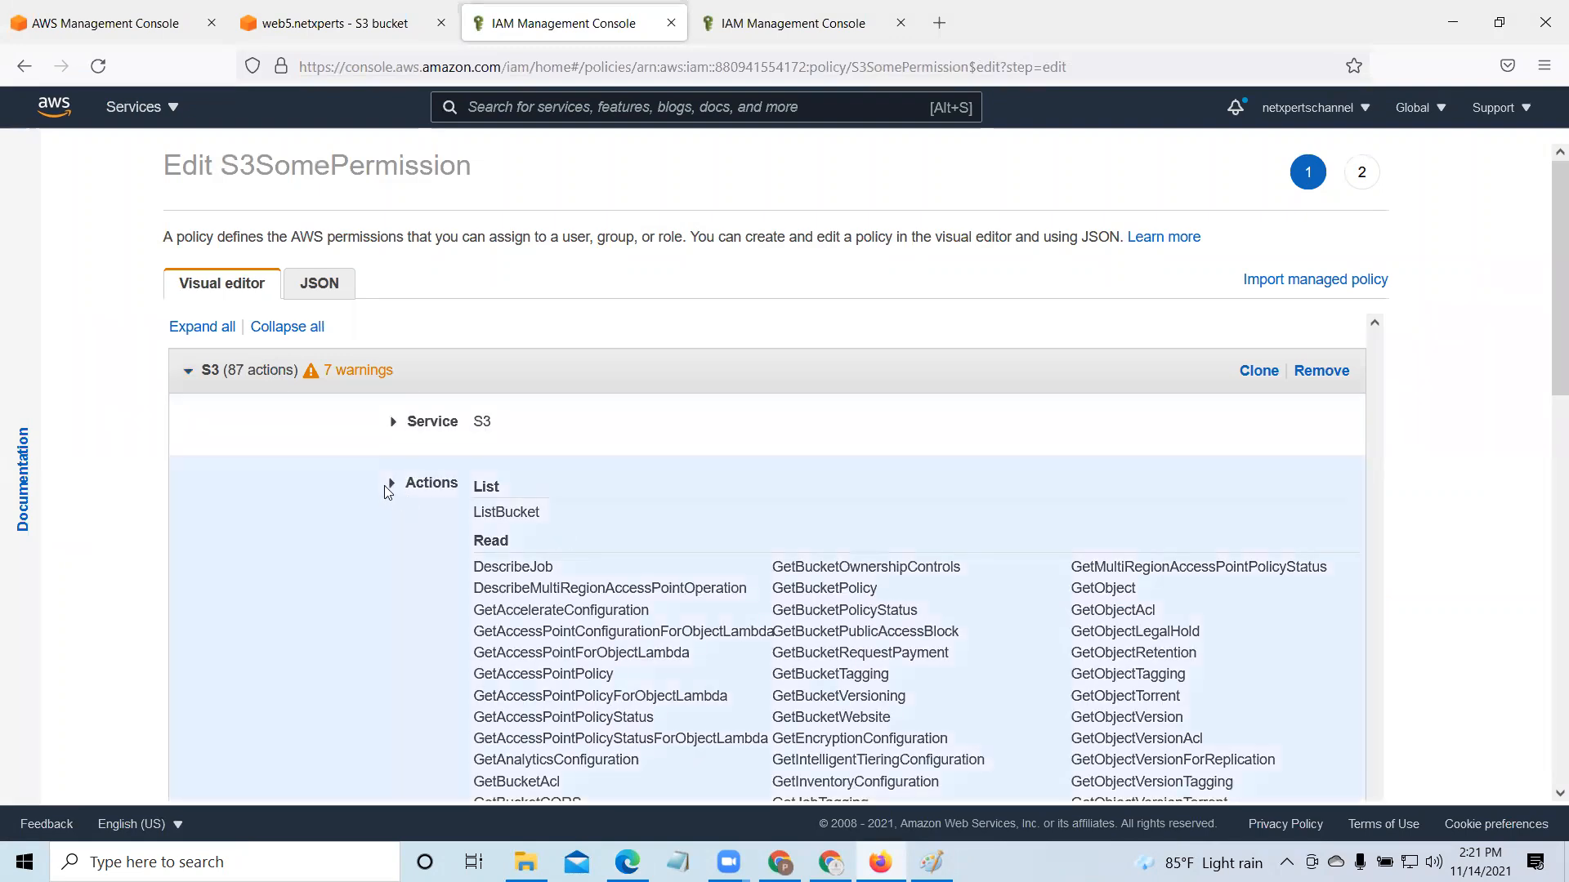
click(387, 487)
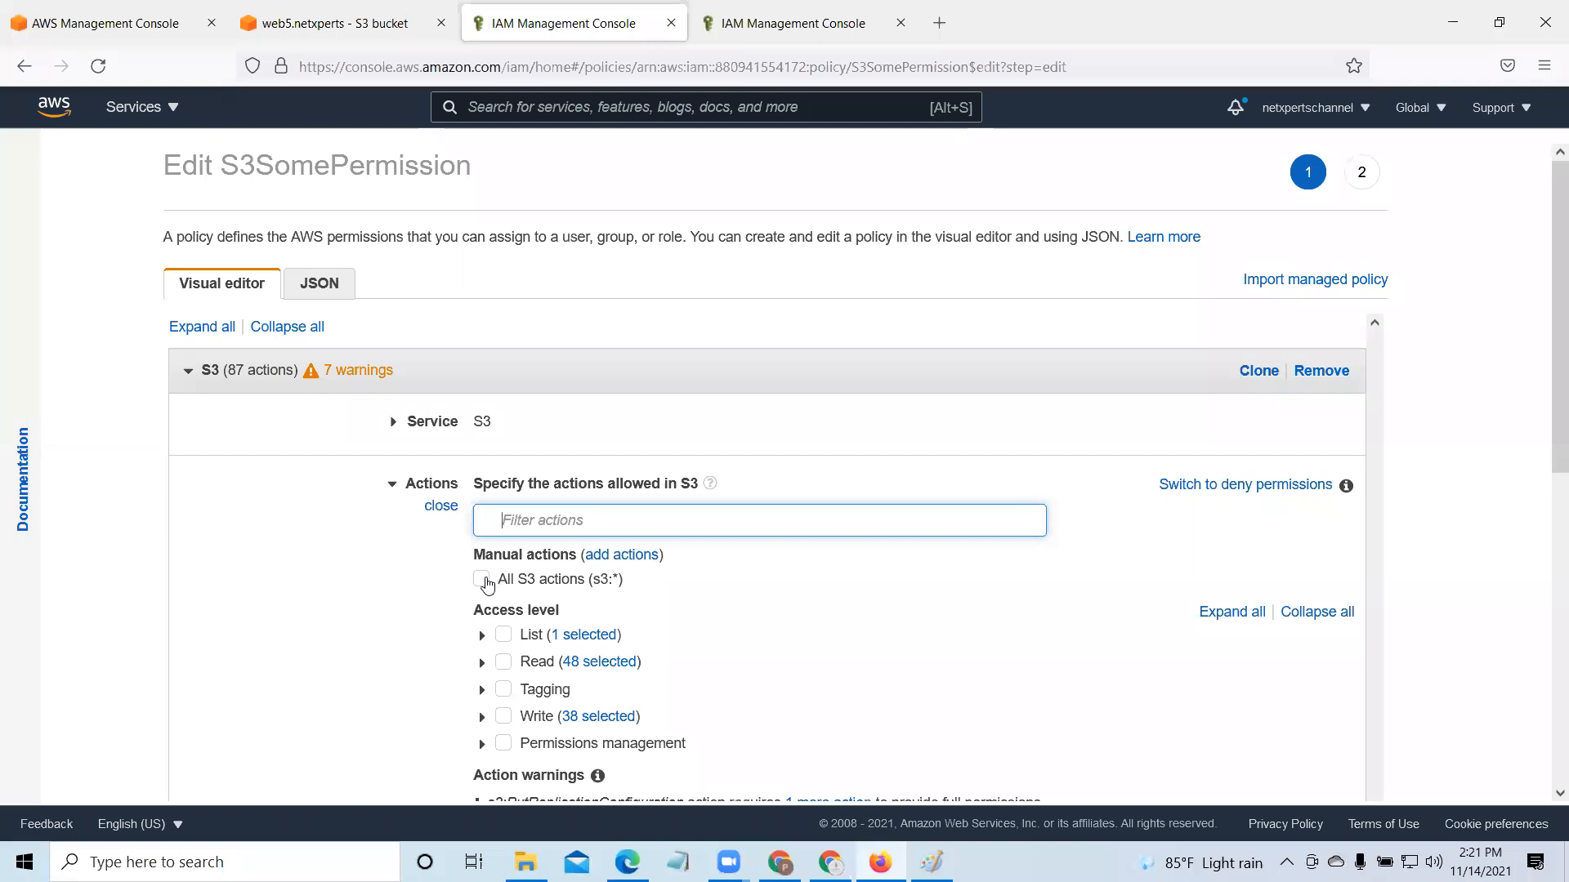
click(482, 579)
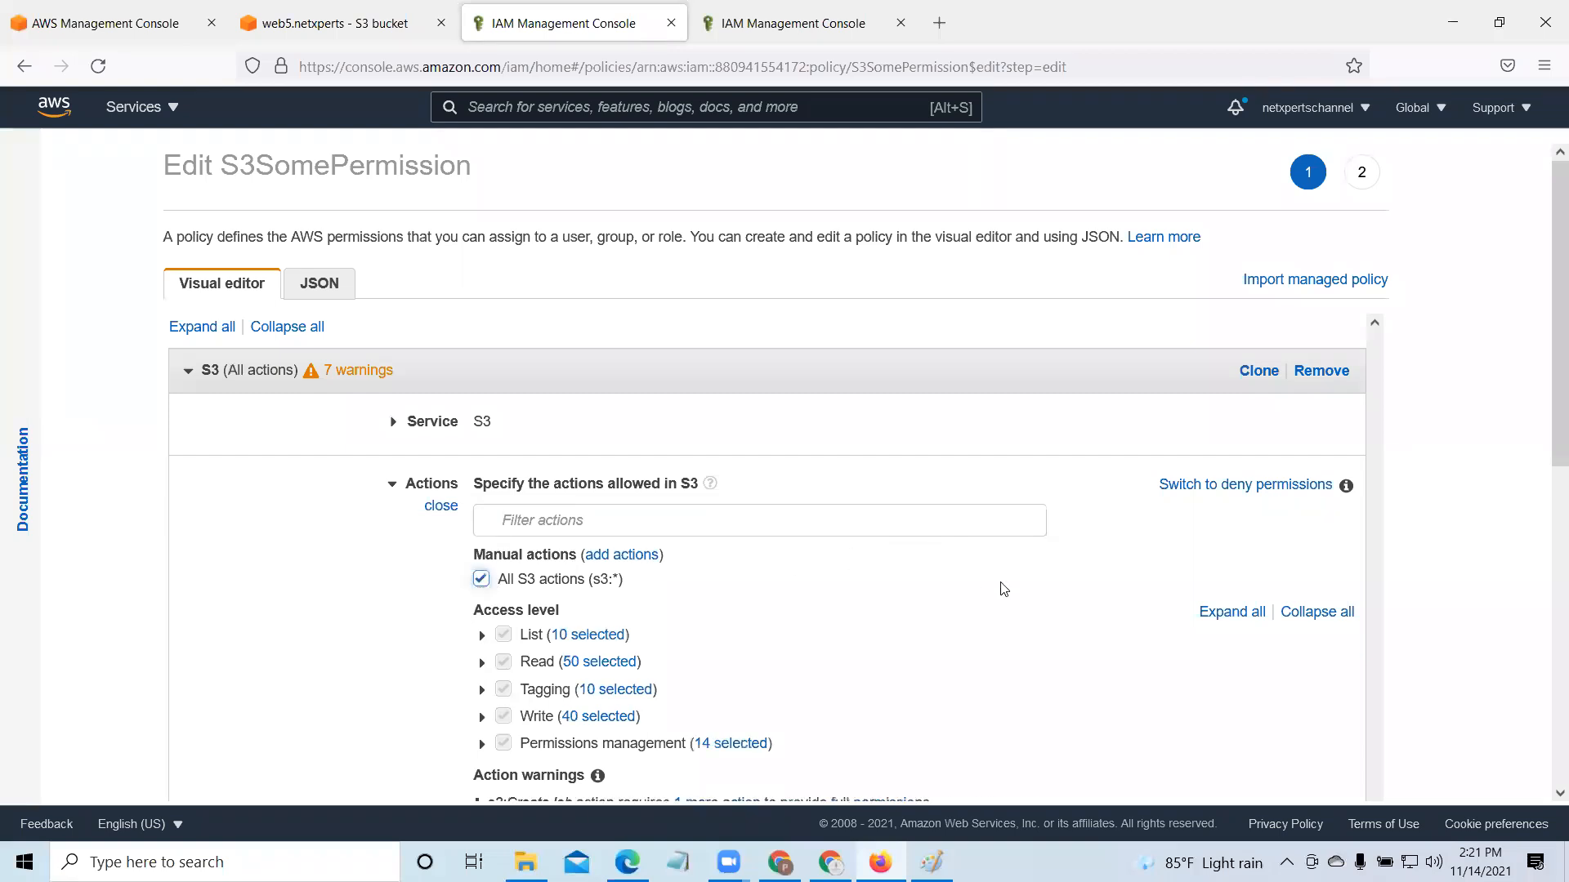
Step: Review the S3SomePermission policy with all S3 actions allowed and save the changes as default
scroll(1004, 588, down, 3)
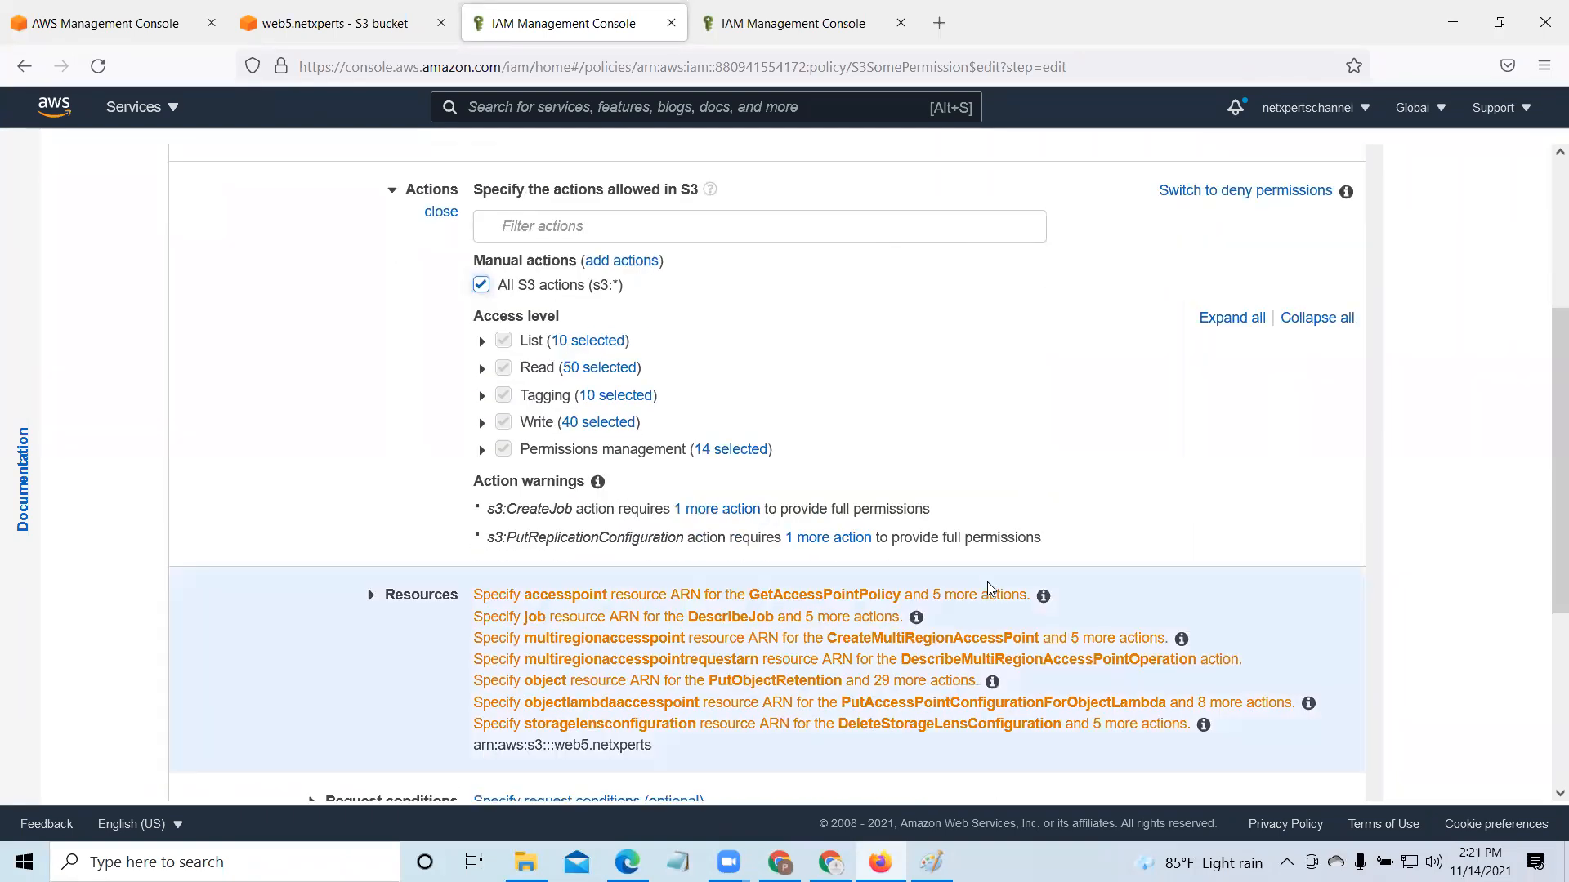
scroll(1380, 752, down, 3)
click(1344, 740)
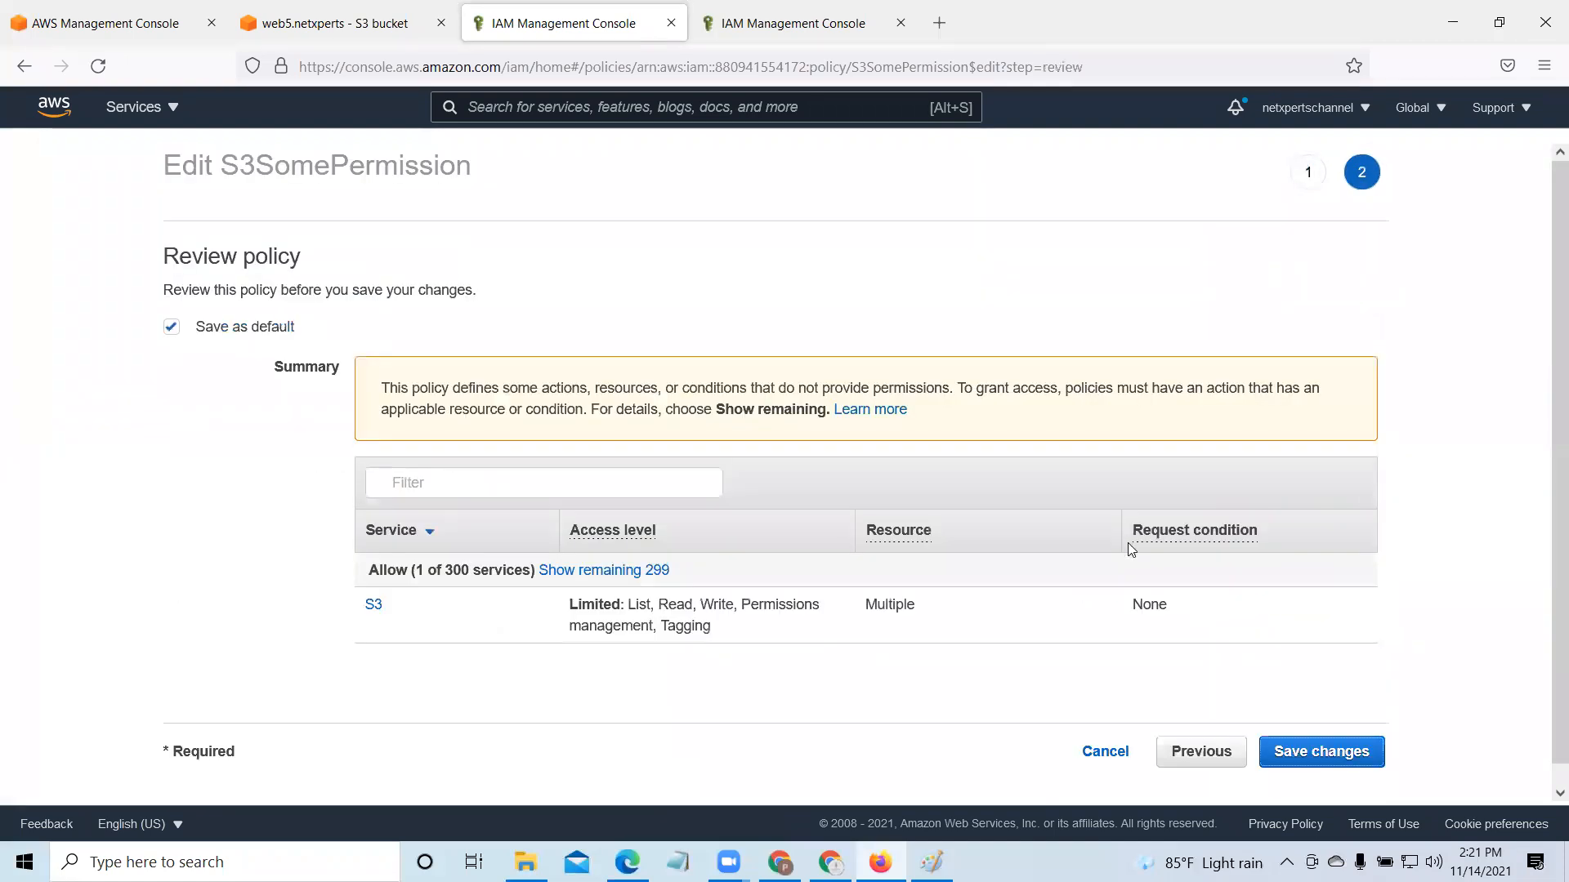
click(1355, 753)
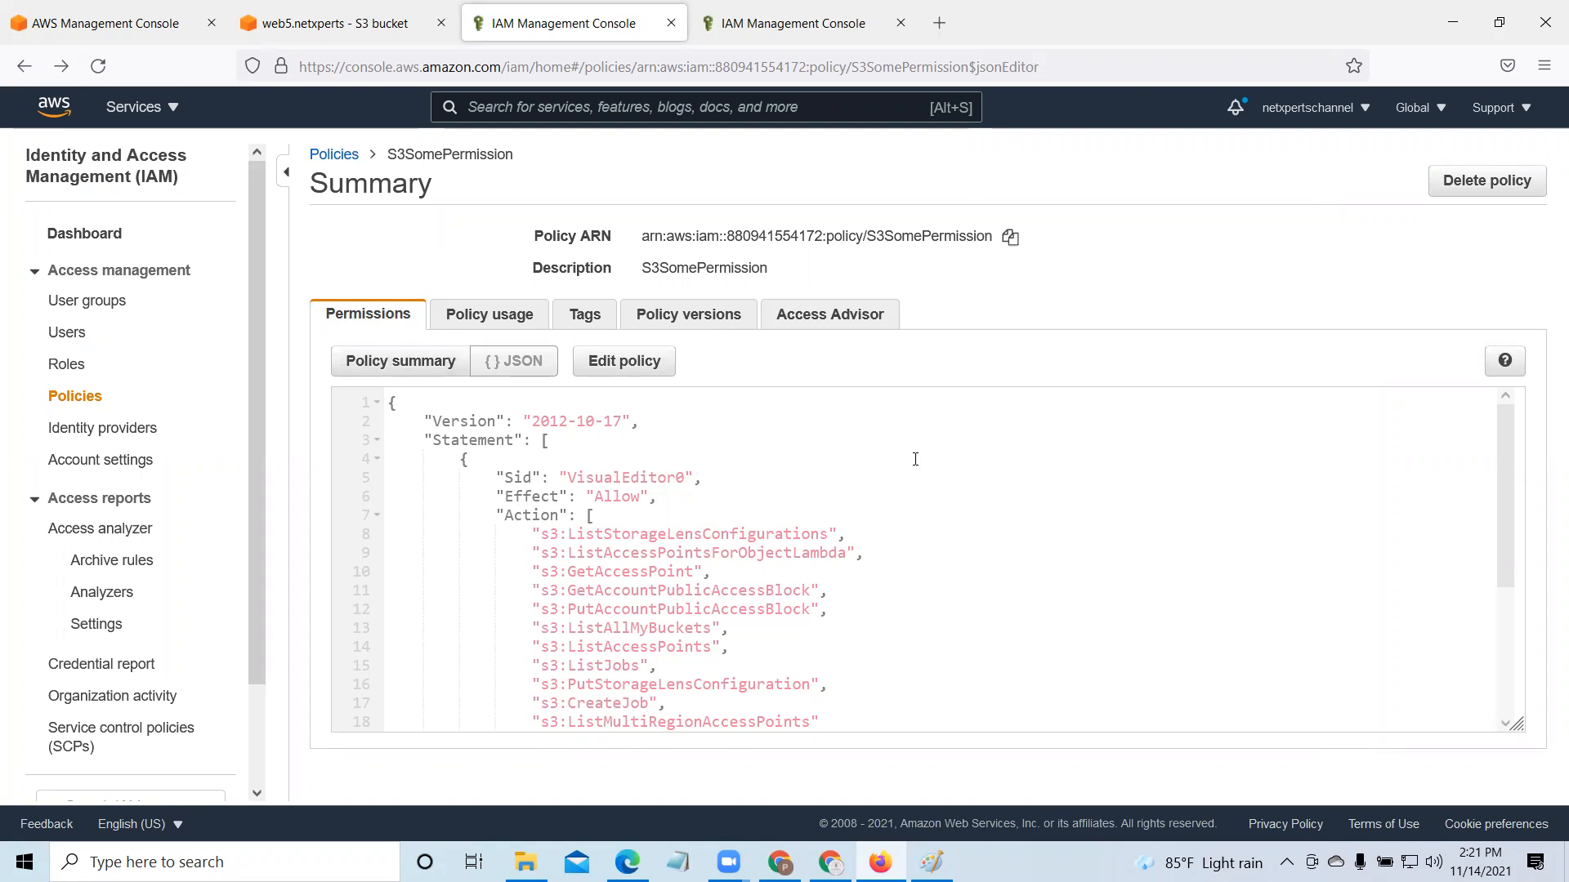
Step: Switch to the S3 console in Edge, start a new upload to web5.netxperts and add Cloud Assignment.pdf from the Desktop
click(628, 862)
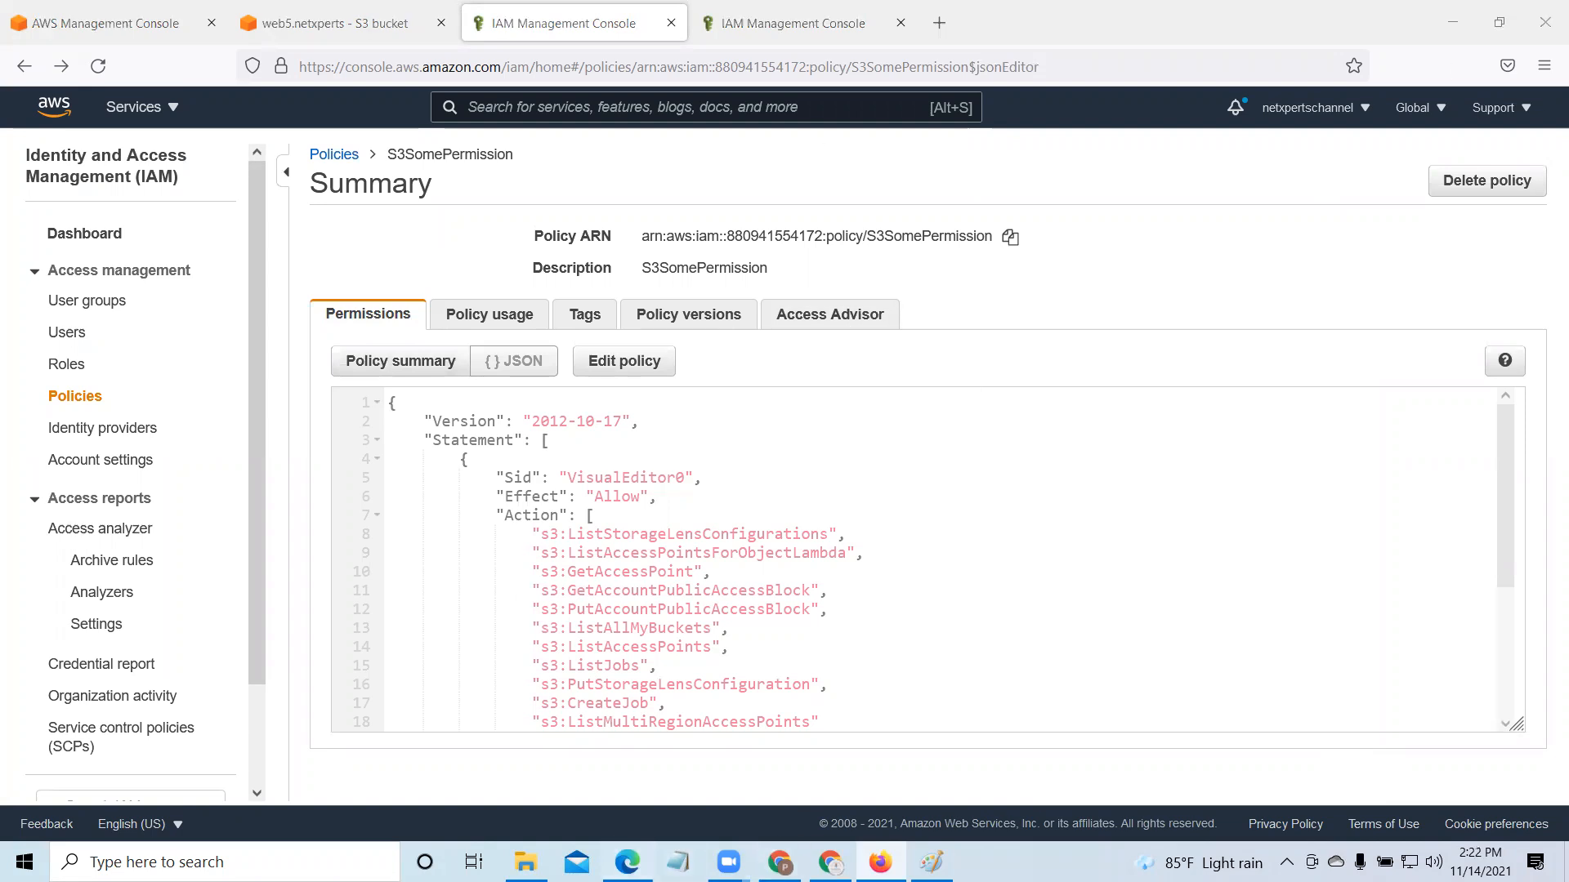
click(1152, 433)
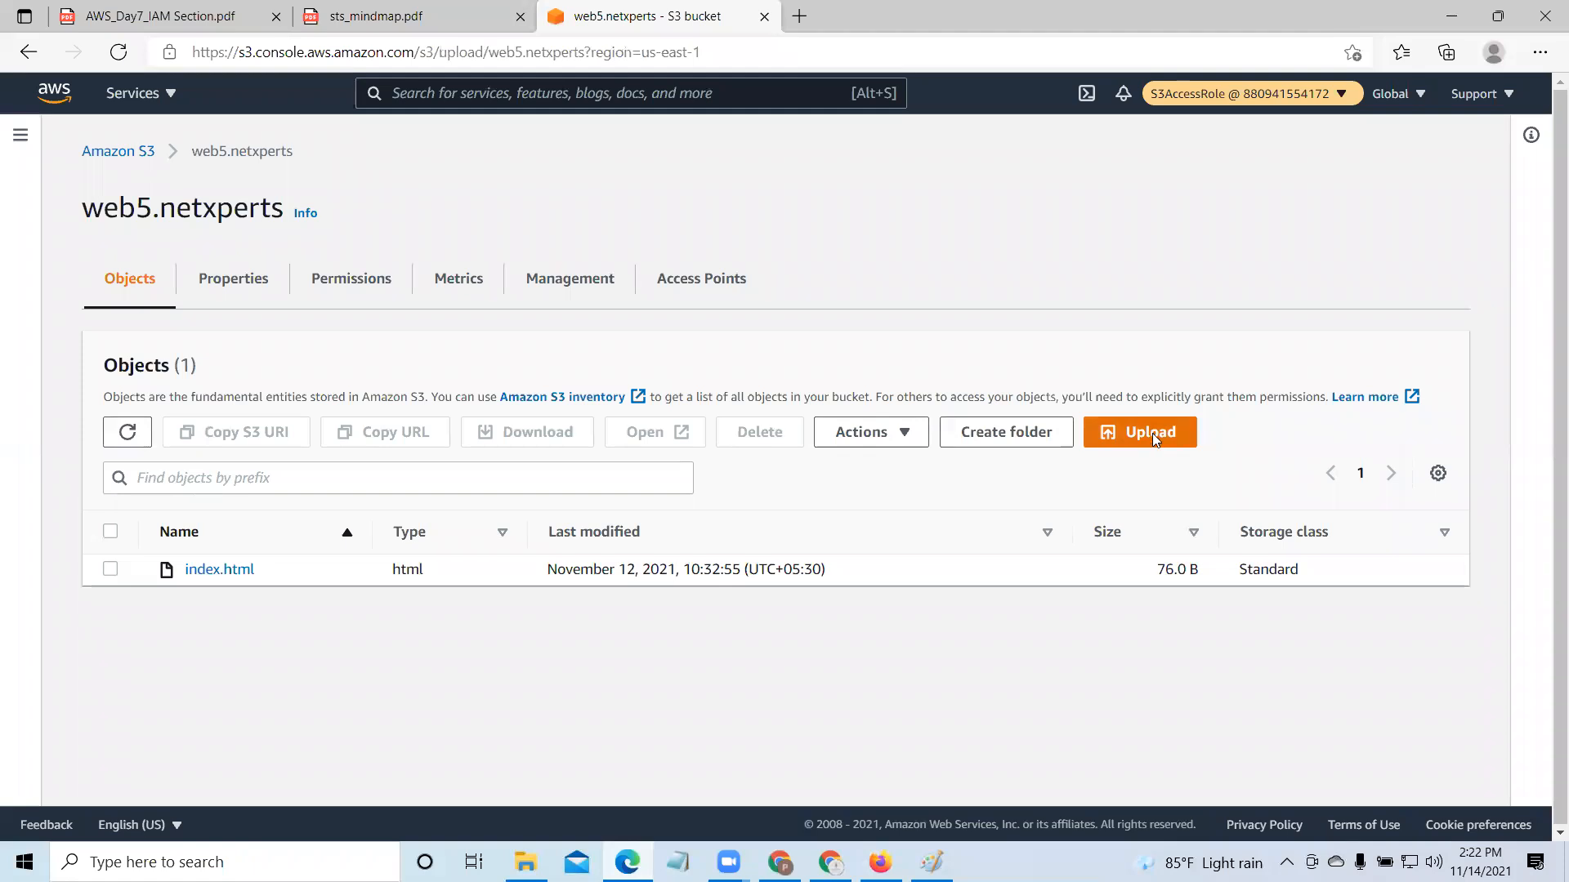
click(704, 404)
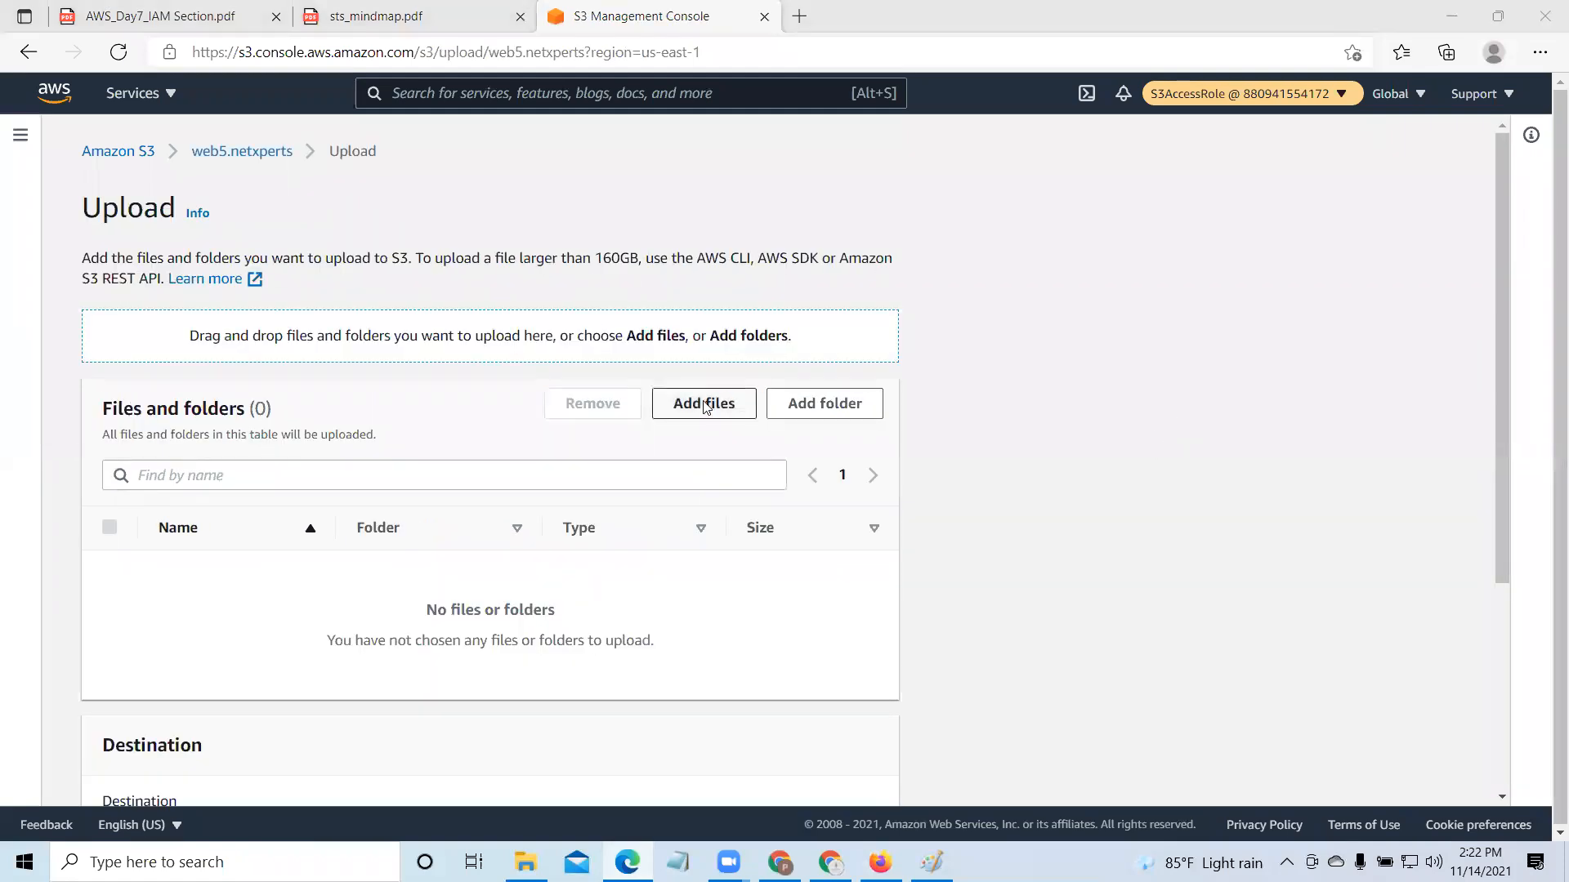
scroll(446, 286, down, 10)
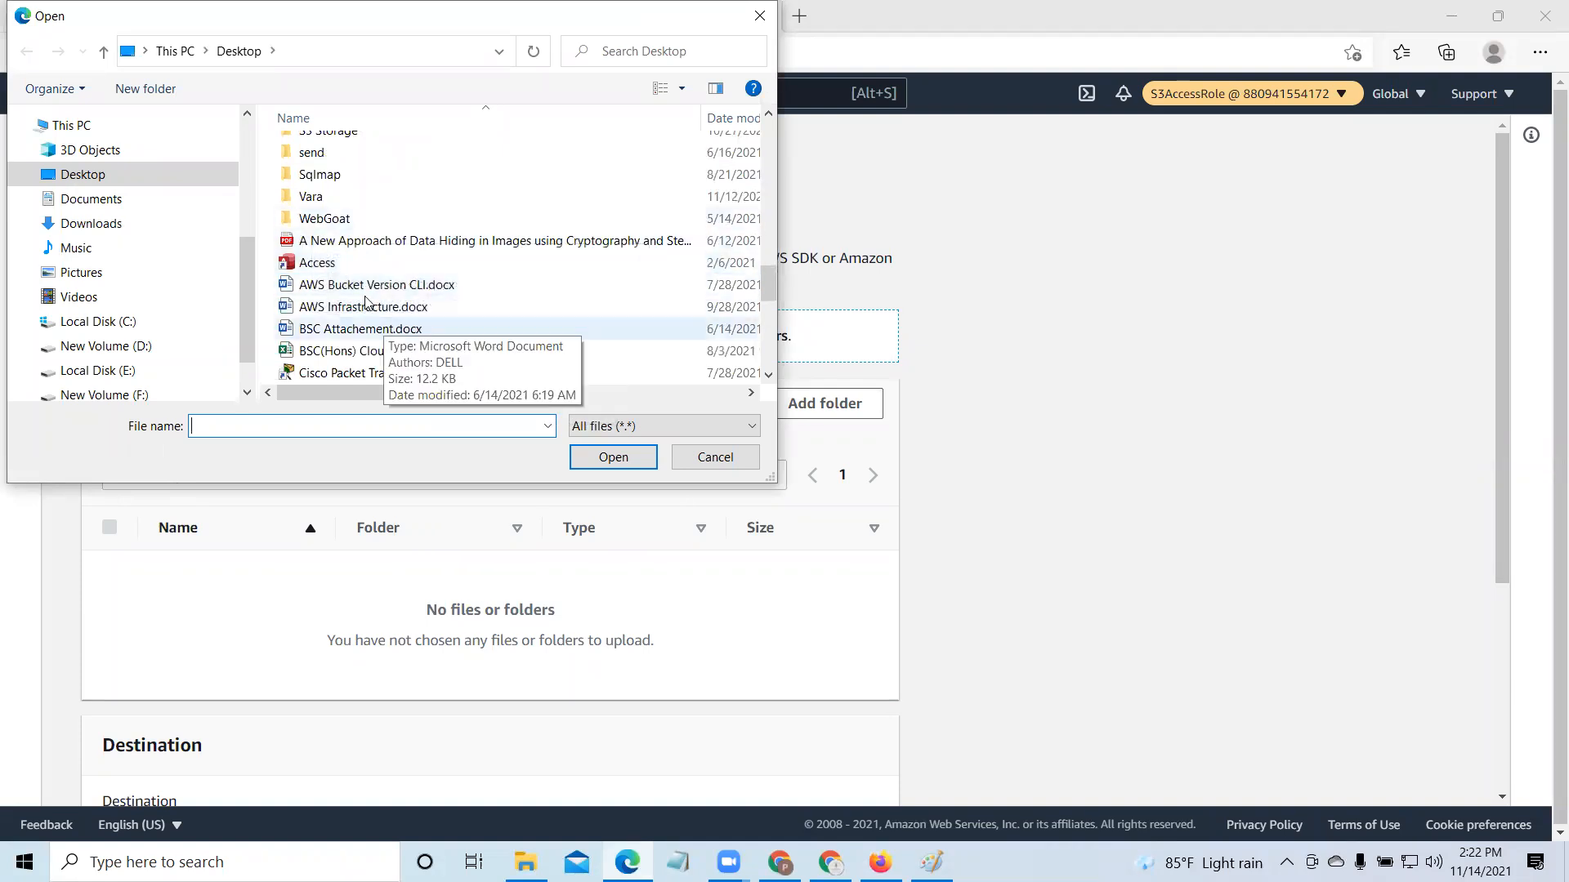
scroll(369, 304, down, 3)
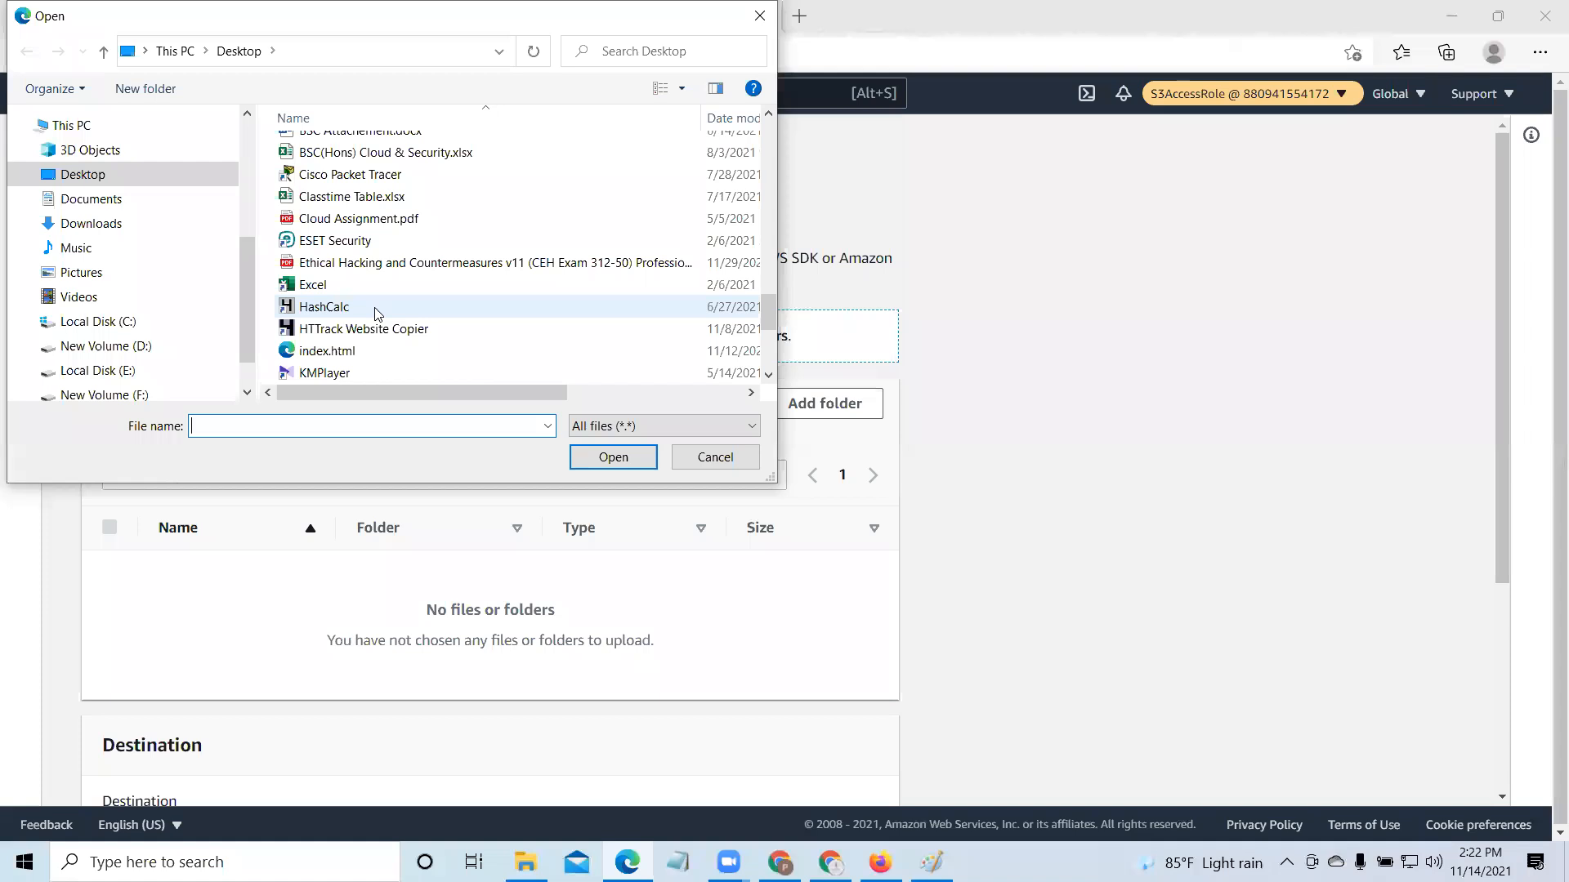
click(357, 218)
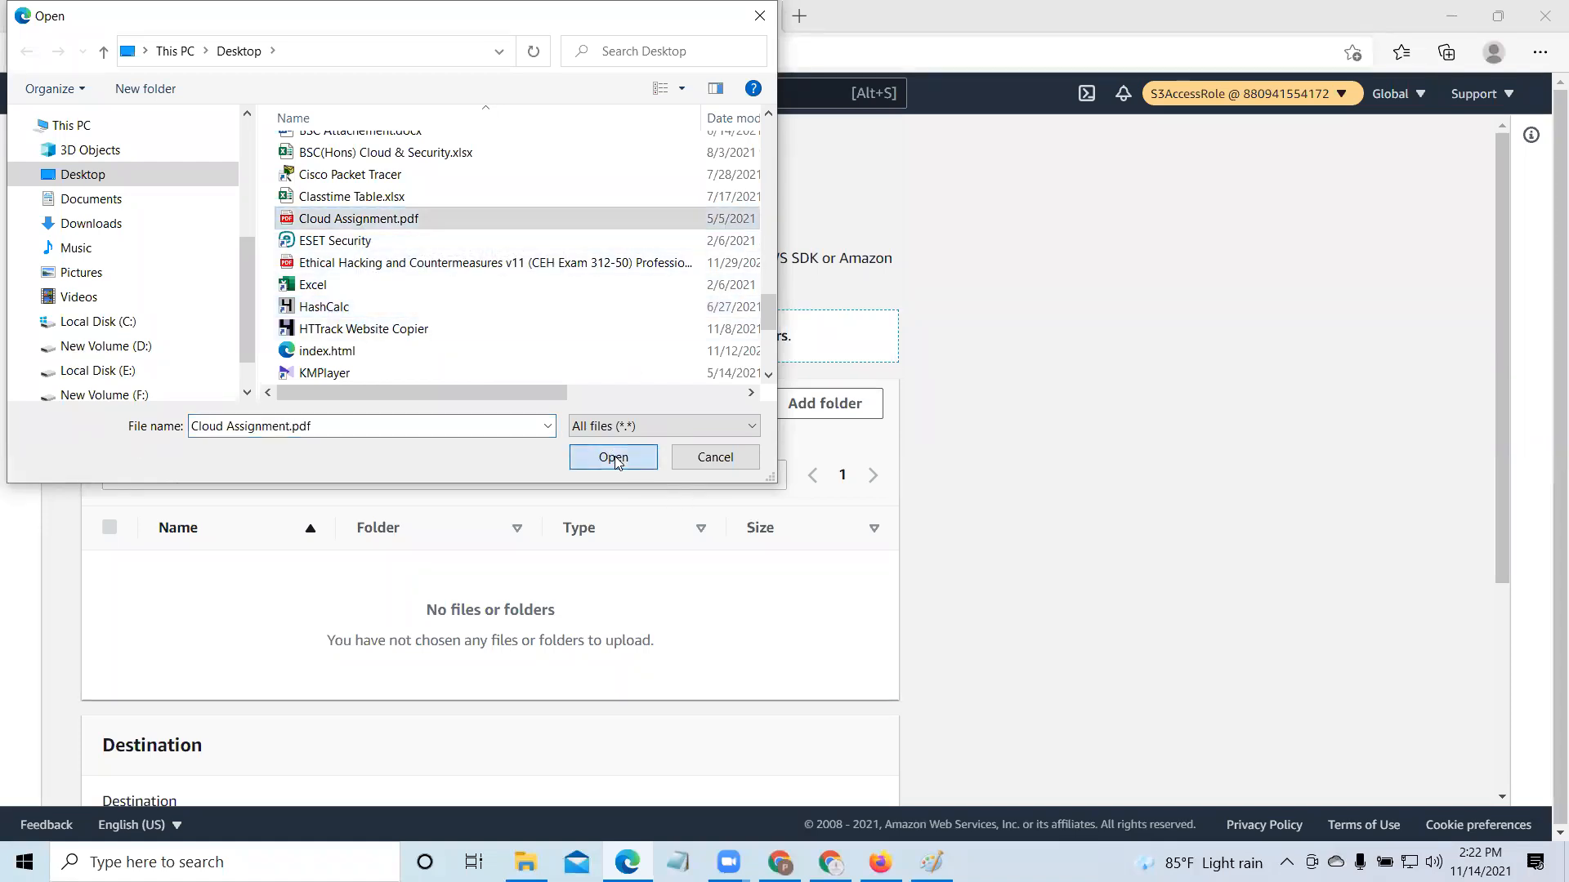
click(612, 458)
Step: Try to upload Cloud Assignment.pdf to the web5.netxperts bucket and close the upload status page
scroll(625, 465, down, 3)
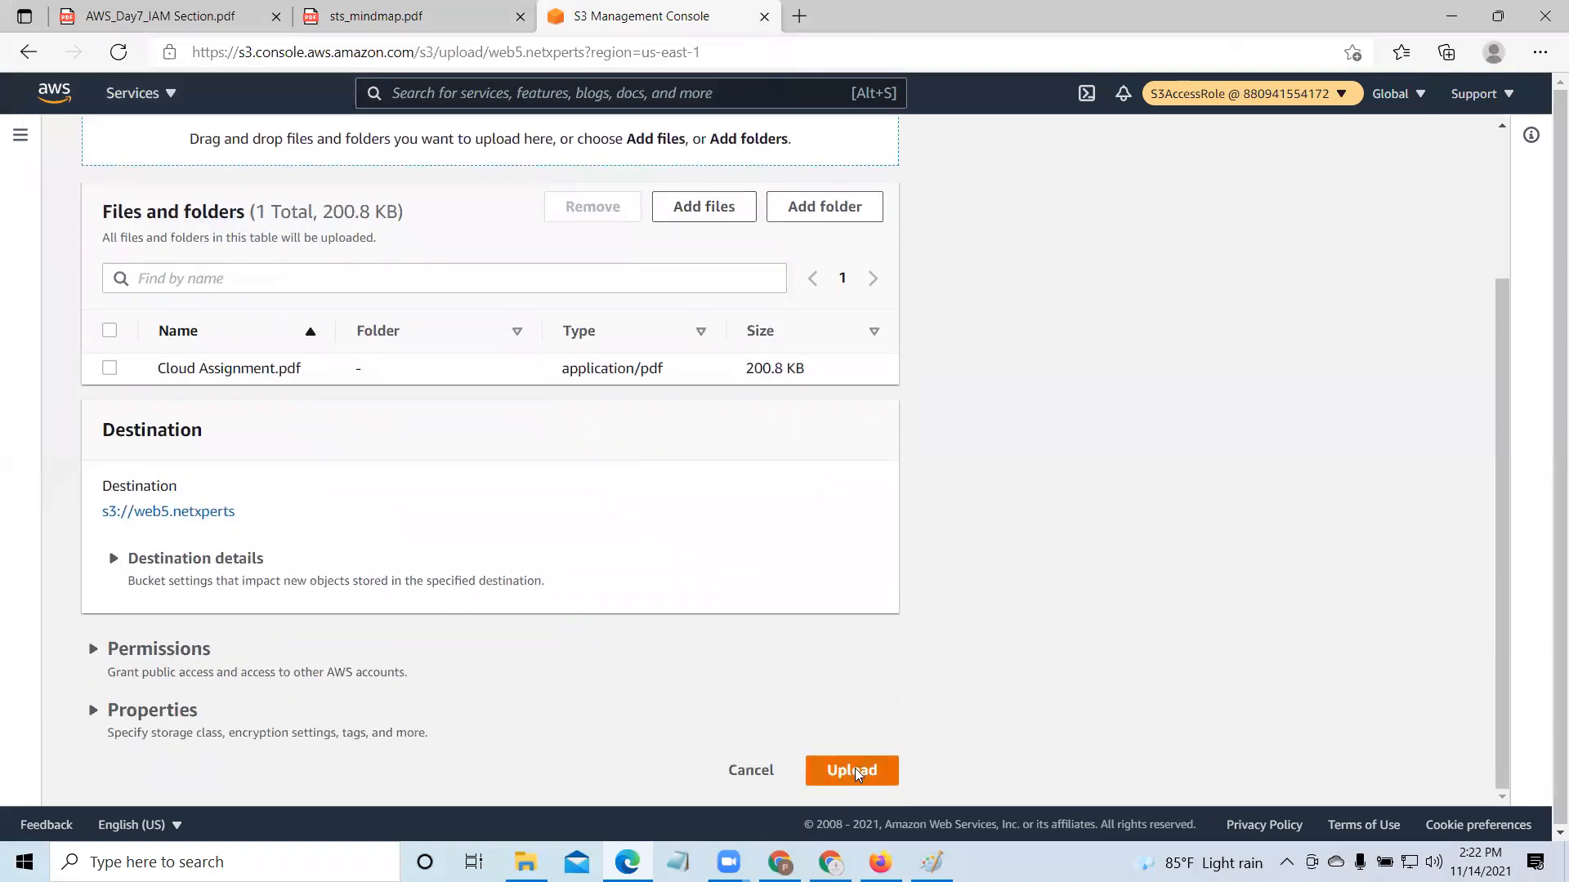
click(855, 771)
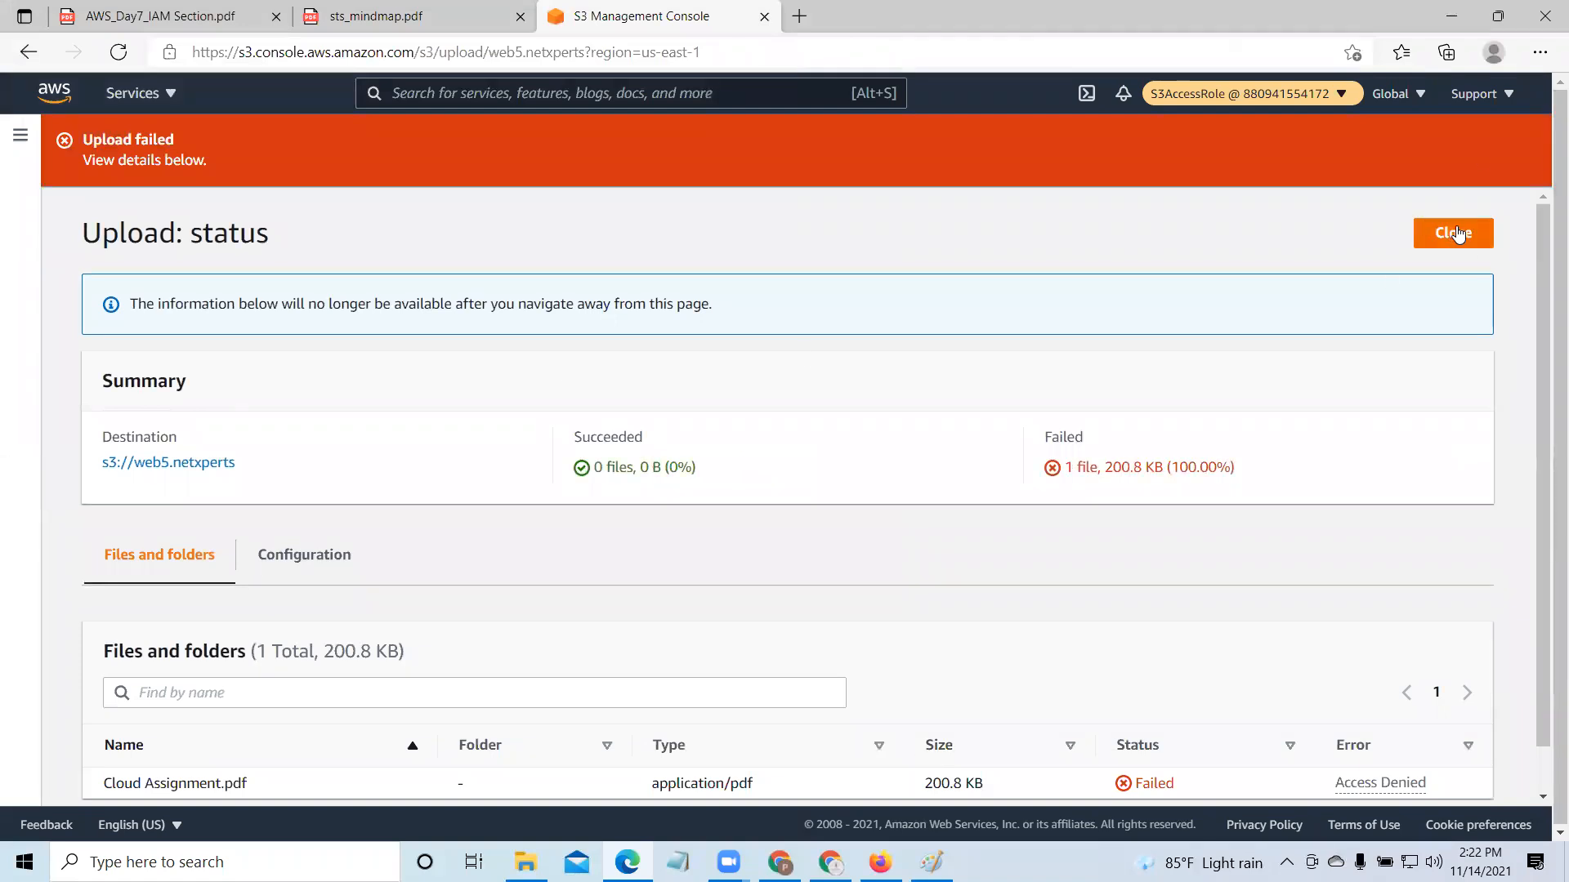
click(1456, 233)
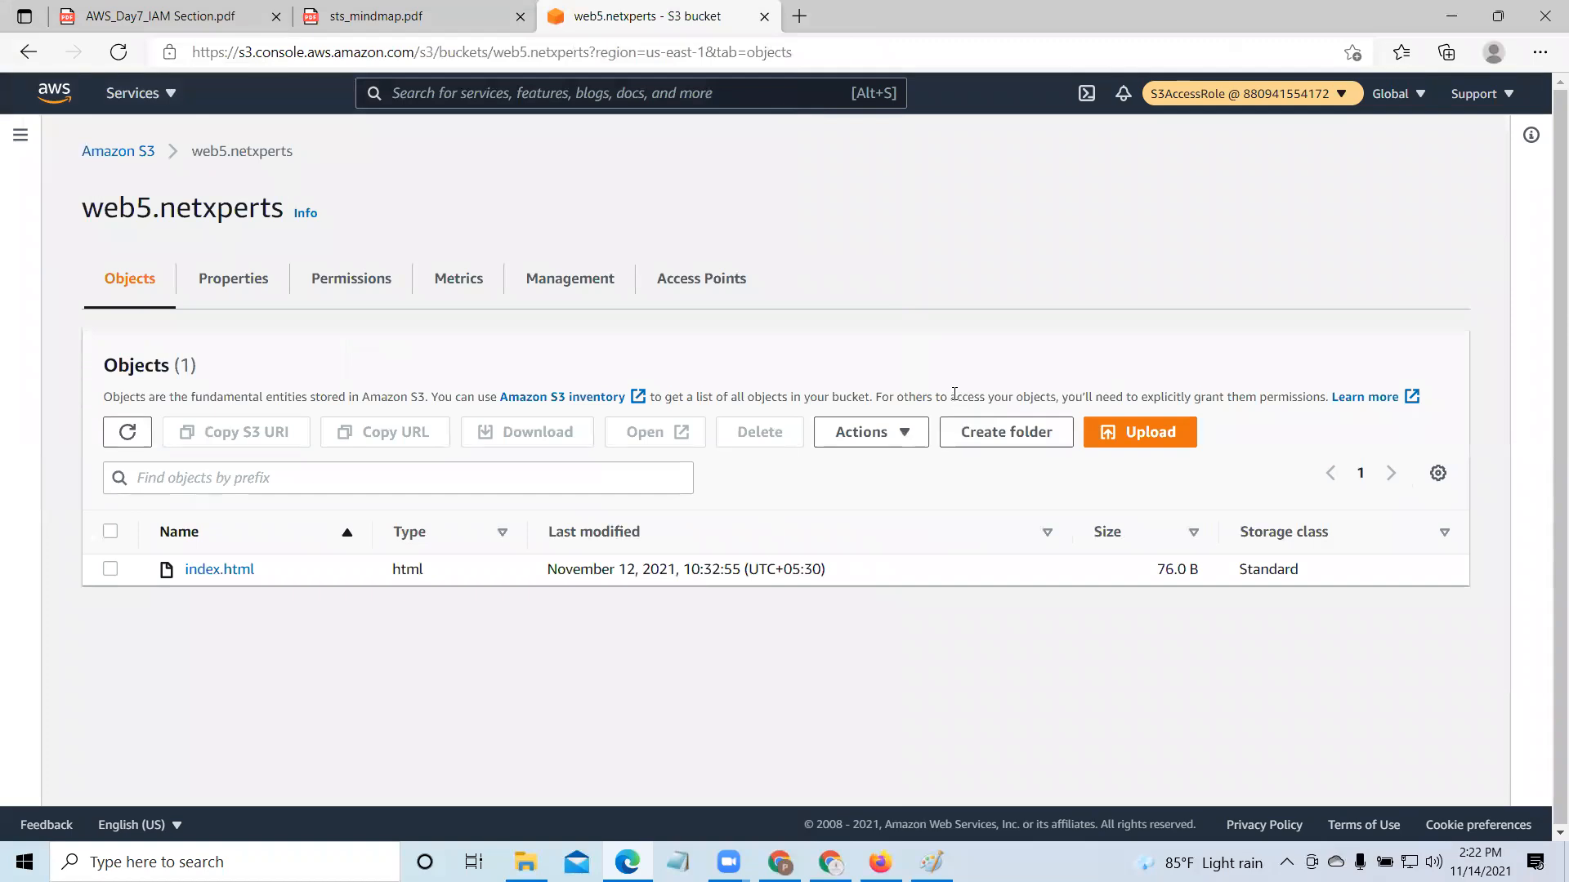
Step: Switch to Paint and, on a new blank canvas, draw a rounded rectangle with the label "Eng" below it
click(910, 848)
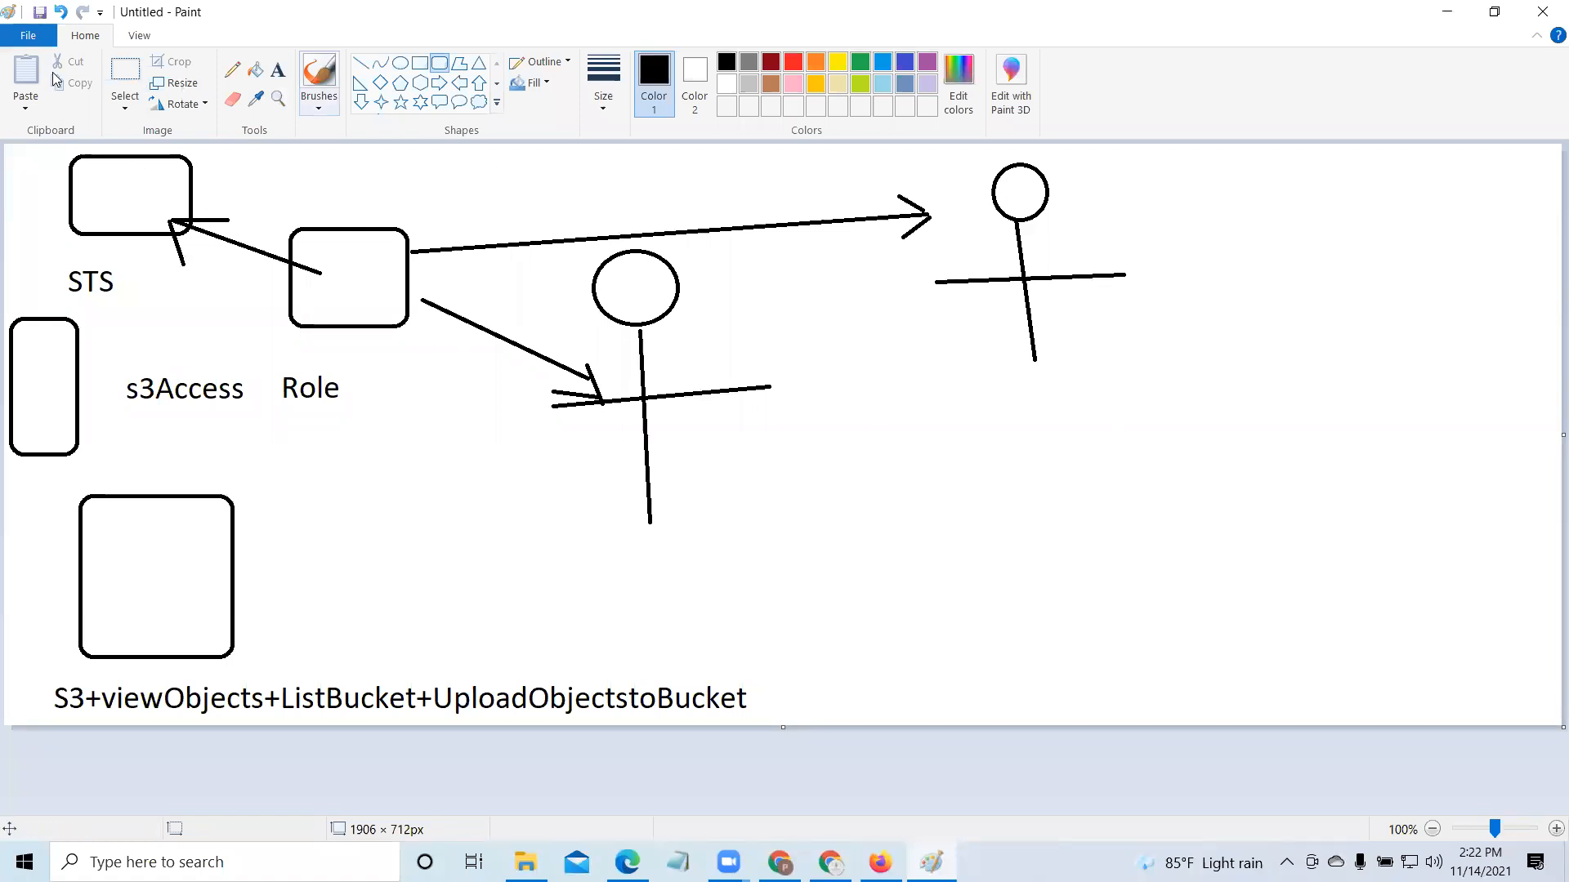
key(alt+f)
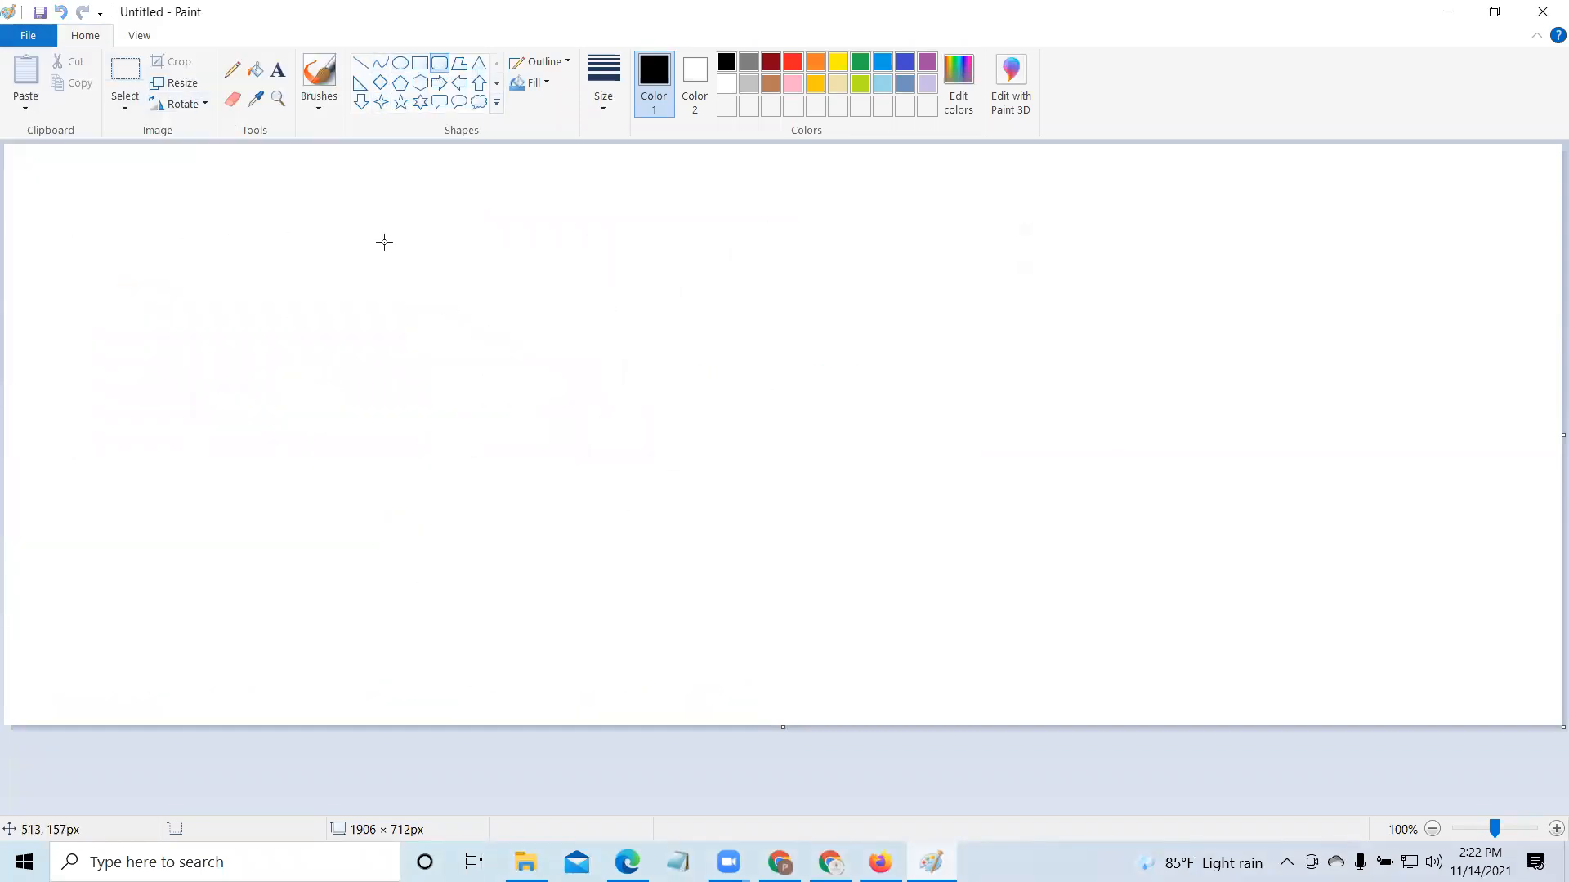
drag(384, 200, 527, 309)
click(278, 70)
drag(396, 345, 541, 381)
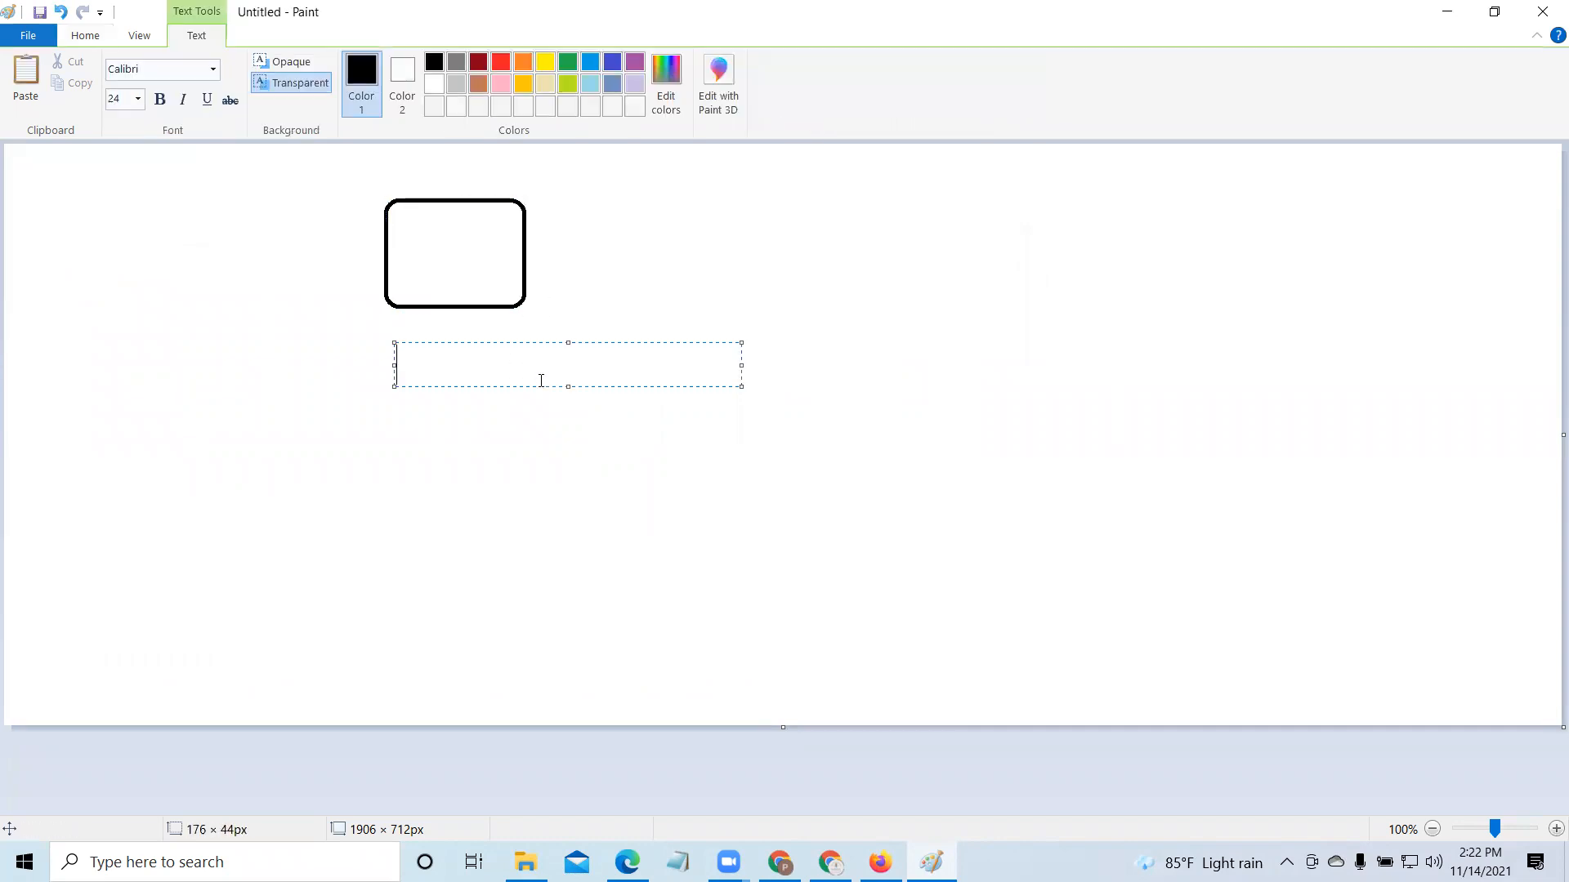
text(Eng)
click(630, 427)
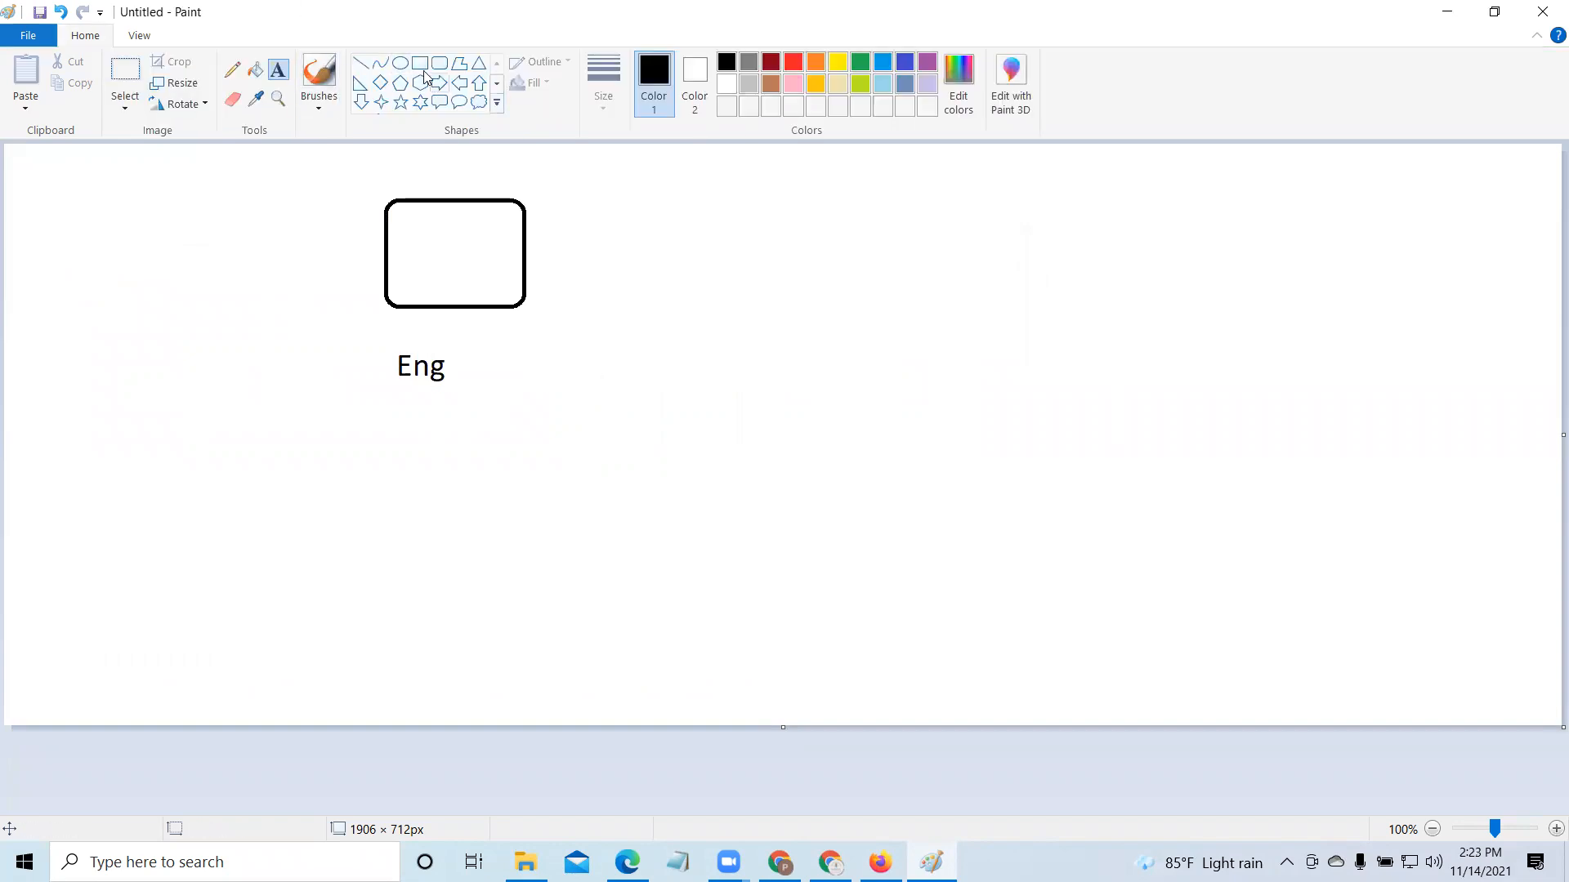
Step: Draw a second rounded rectangle beneath the Eng label and add the text "Sales" under it
click(439, 64)
drag(392, 427, 524, 526)
click(278, 69)
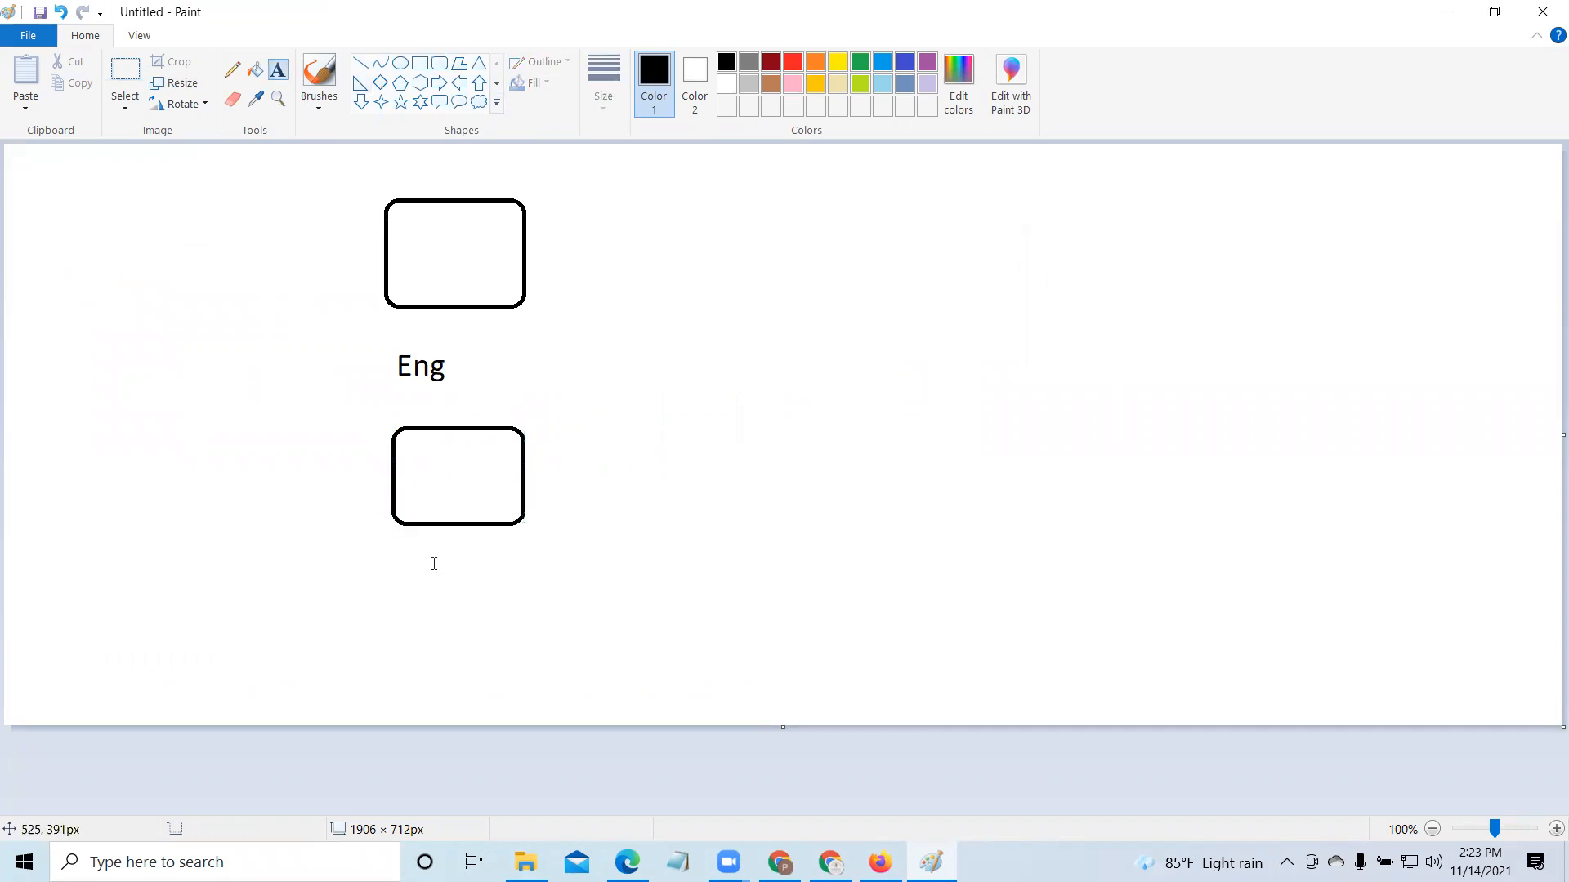
drag(399, 536, 507, 567)
text(Sales)
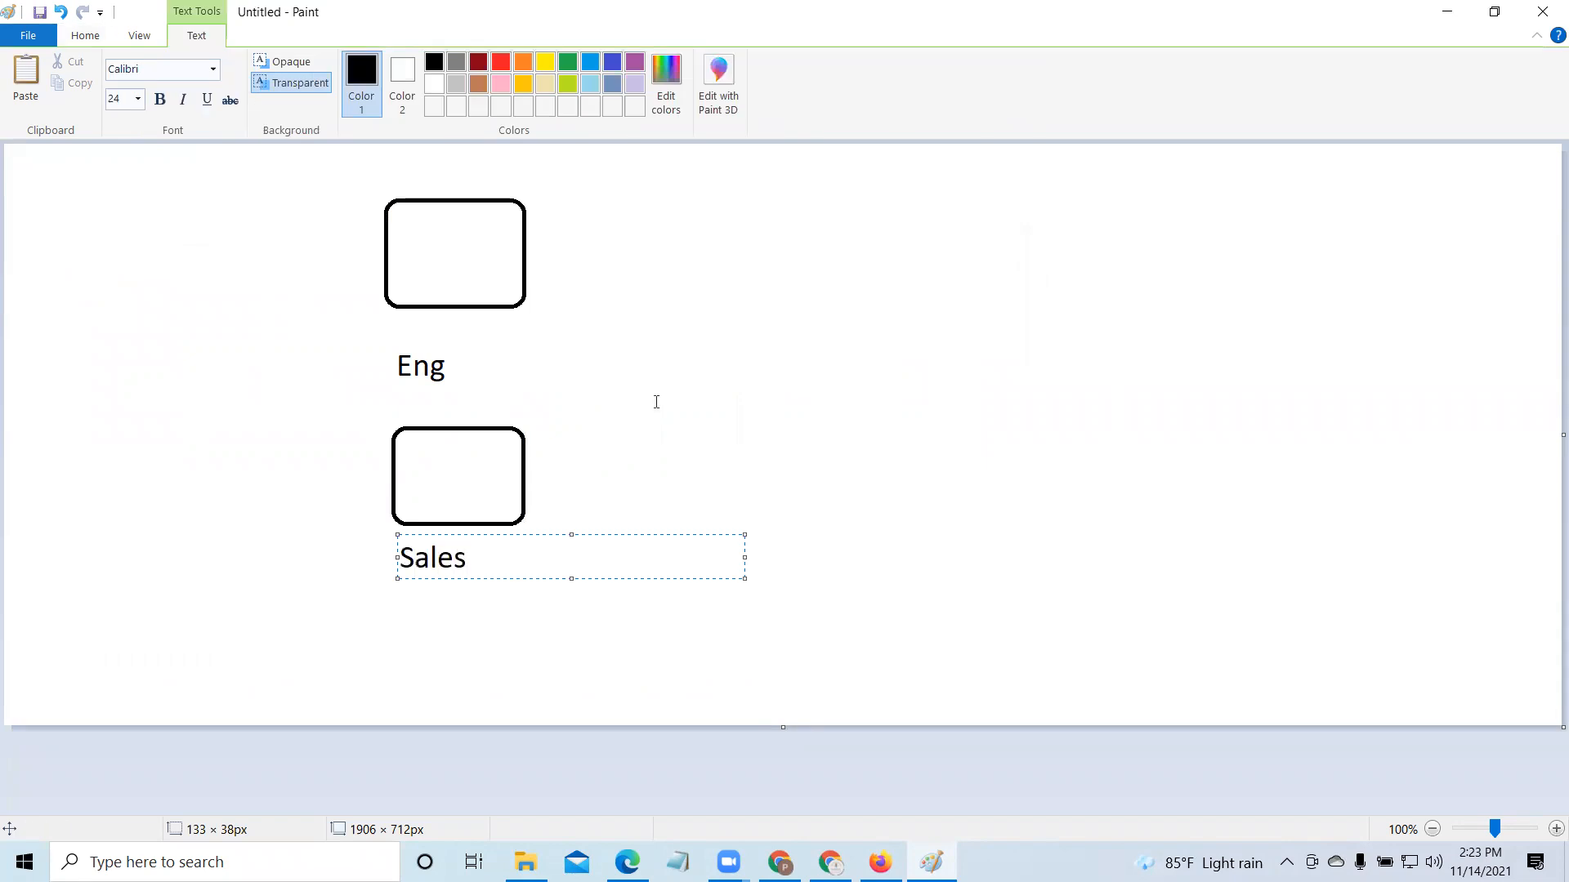
click(656, 402)
Step: Draw a third, smaller rounded rectangle beneath the Sales label and add the text "Market" under it
click(439, 63)
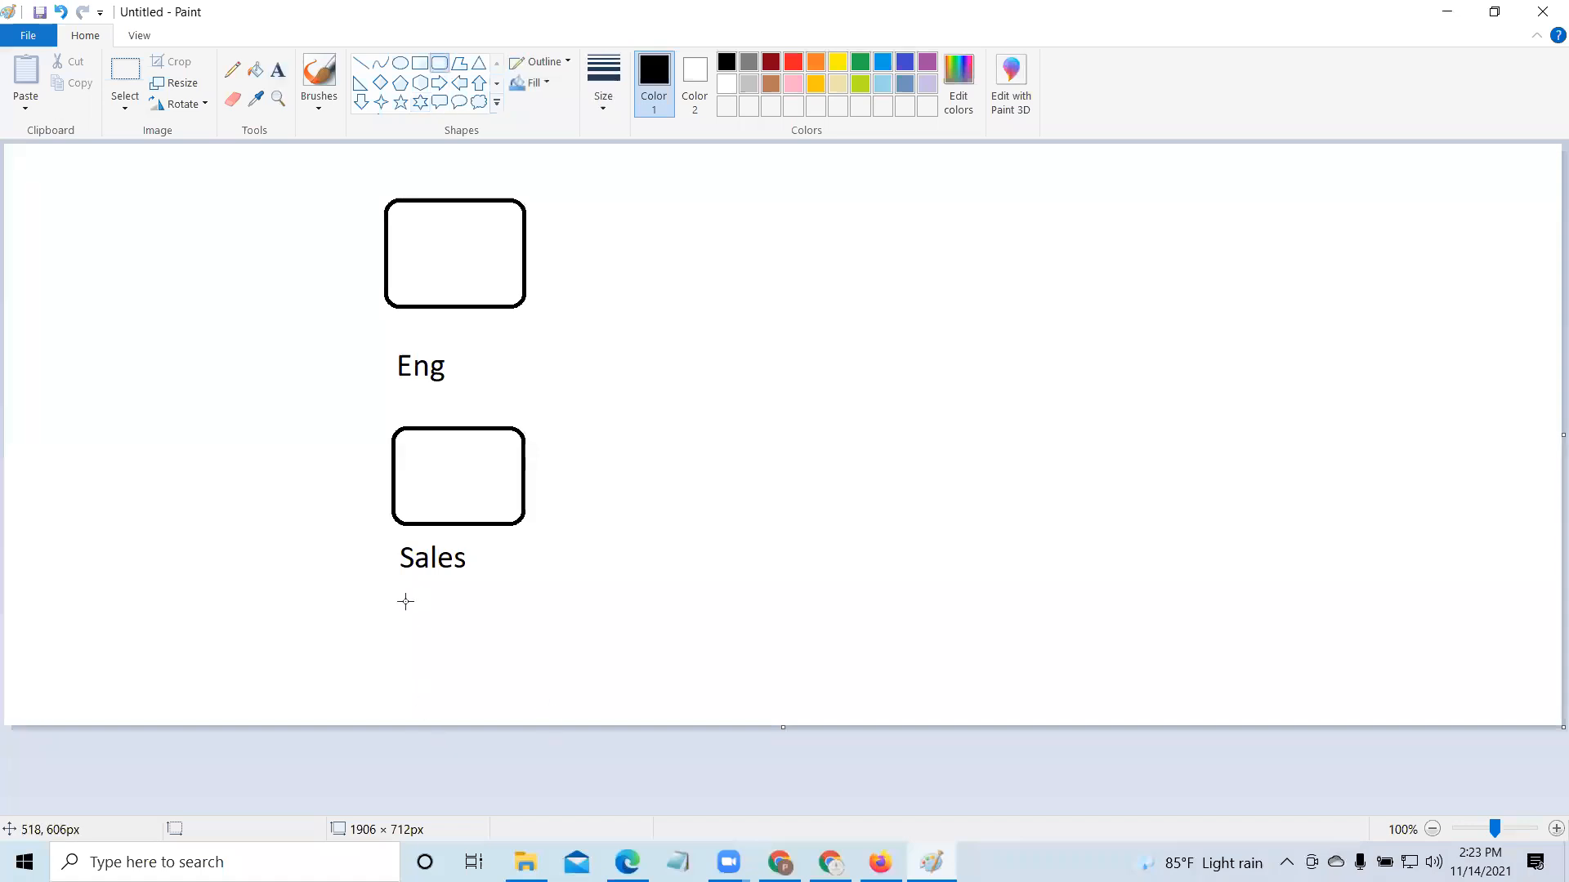
mouse_move(405, 598)
mouse_down()
mouse_move(532, 644)
mouse_move(511, 681)
mouse_up()
click(664, 677)
key(ctrl+z)
click(277, 71)
drag(409, 698, 505, 718)
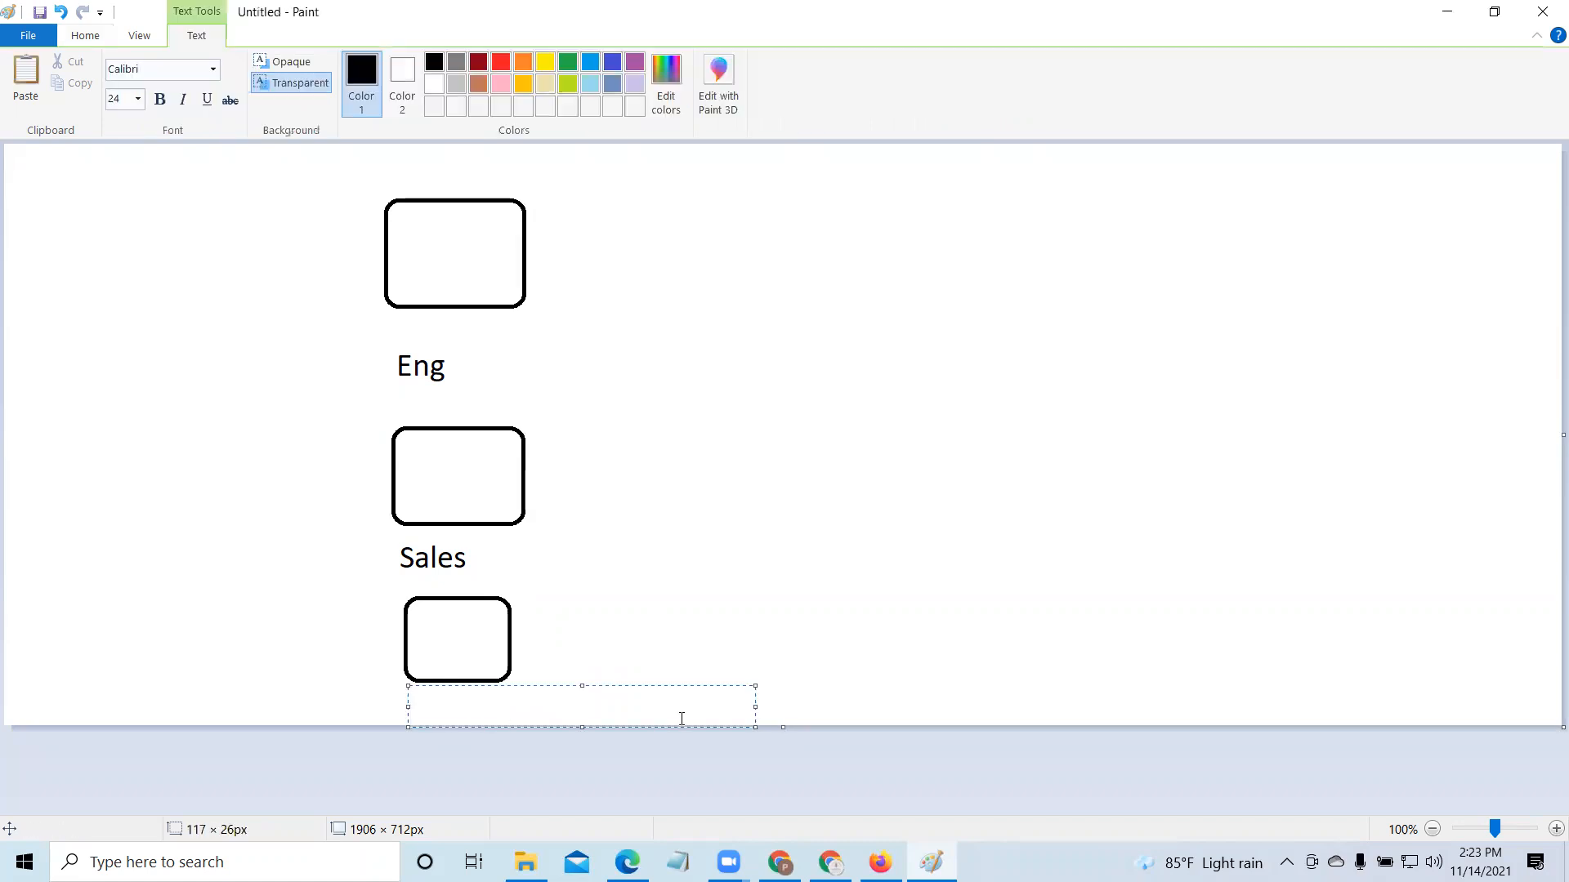
text(Market)
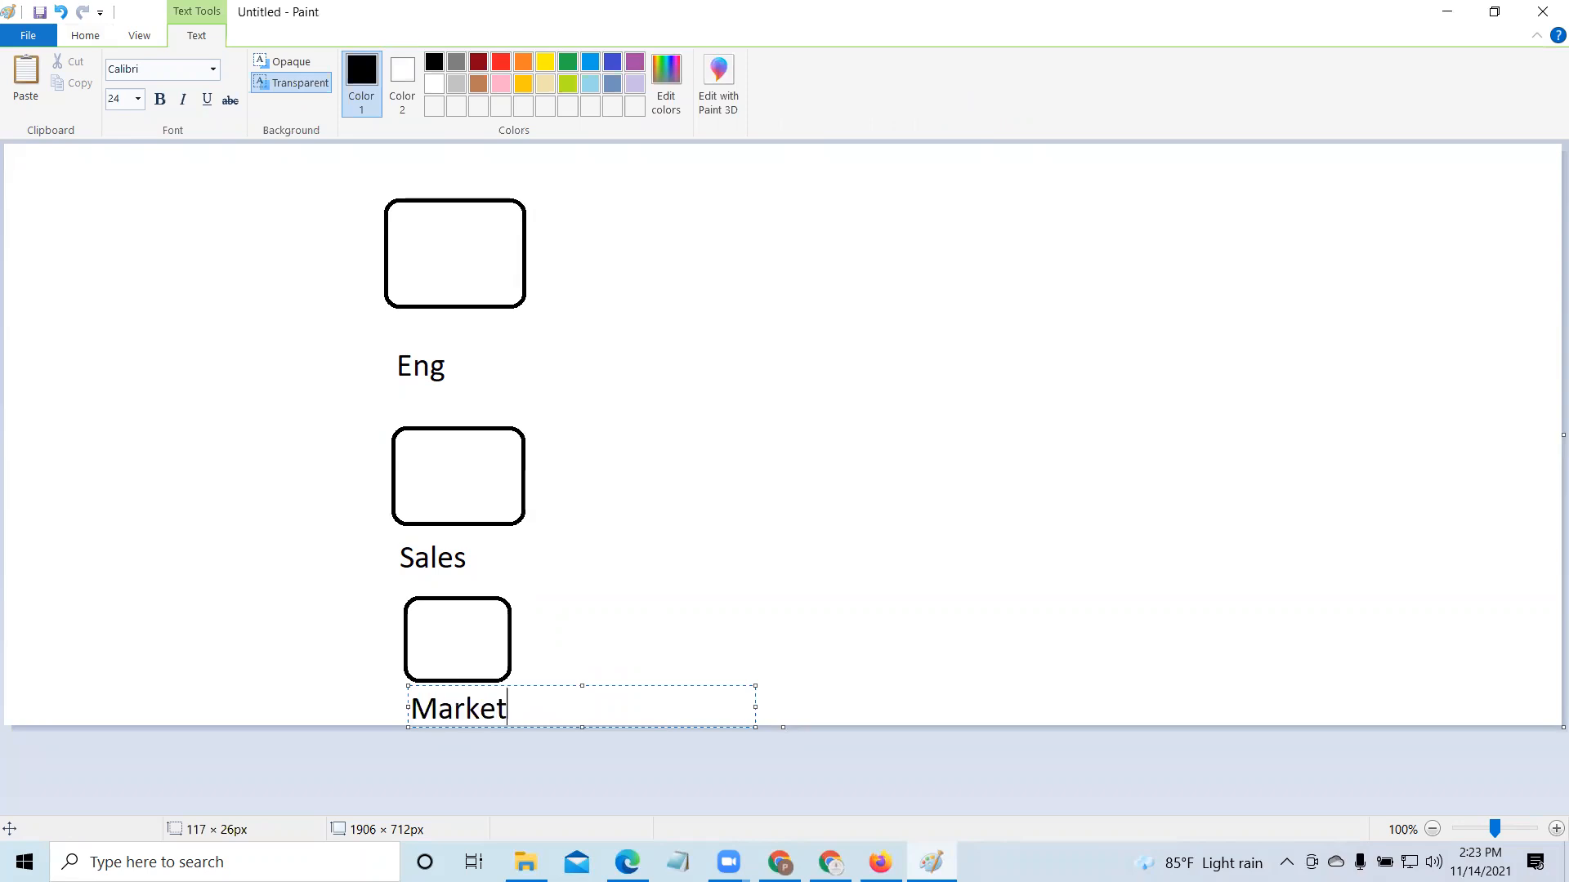
click(846, 564)
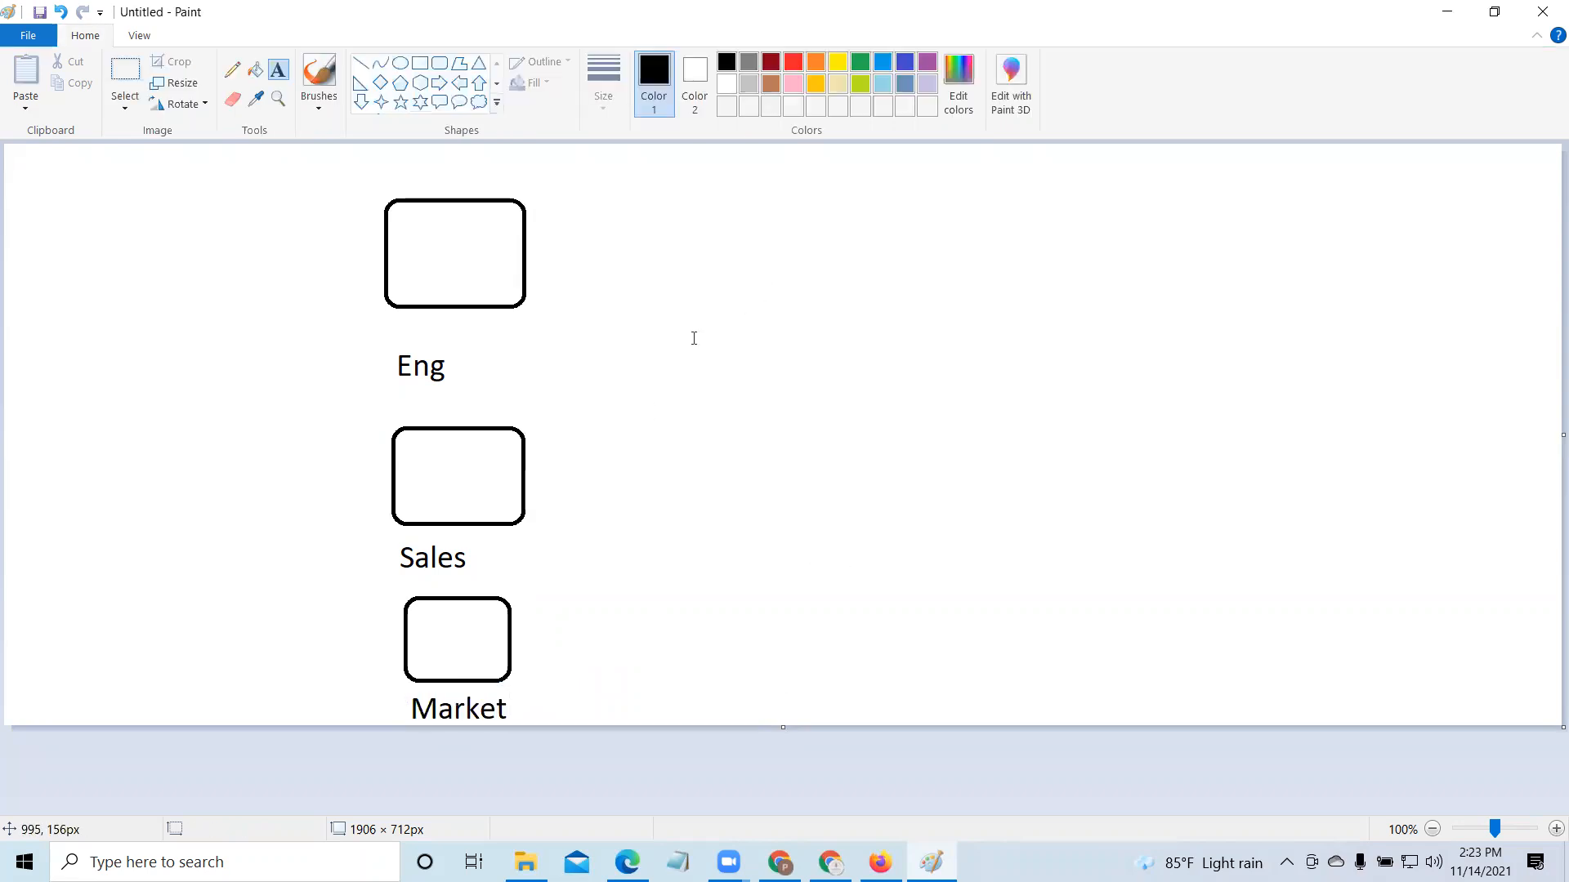
Step: Draw a column of three circles to the right of the rectangles, one level with each of Eng, Sales and Market
click(400, 63)
drag(999, 194, 1149, 349)
click(1228, 351)
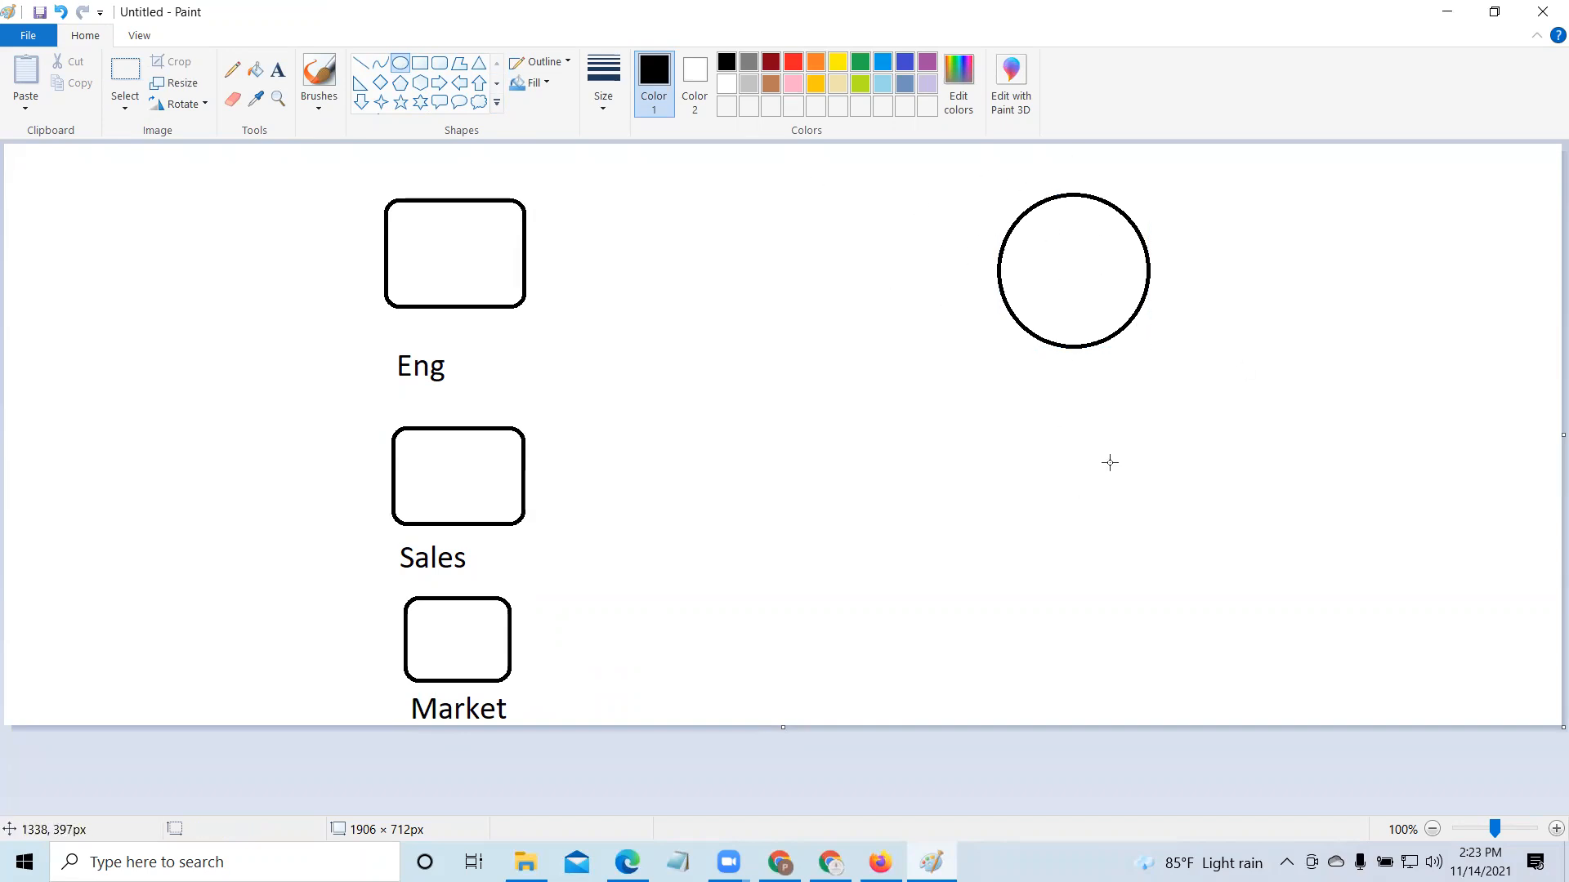
drag(1018, 404, 1155, 535)
click(1174, 555)
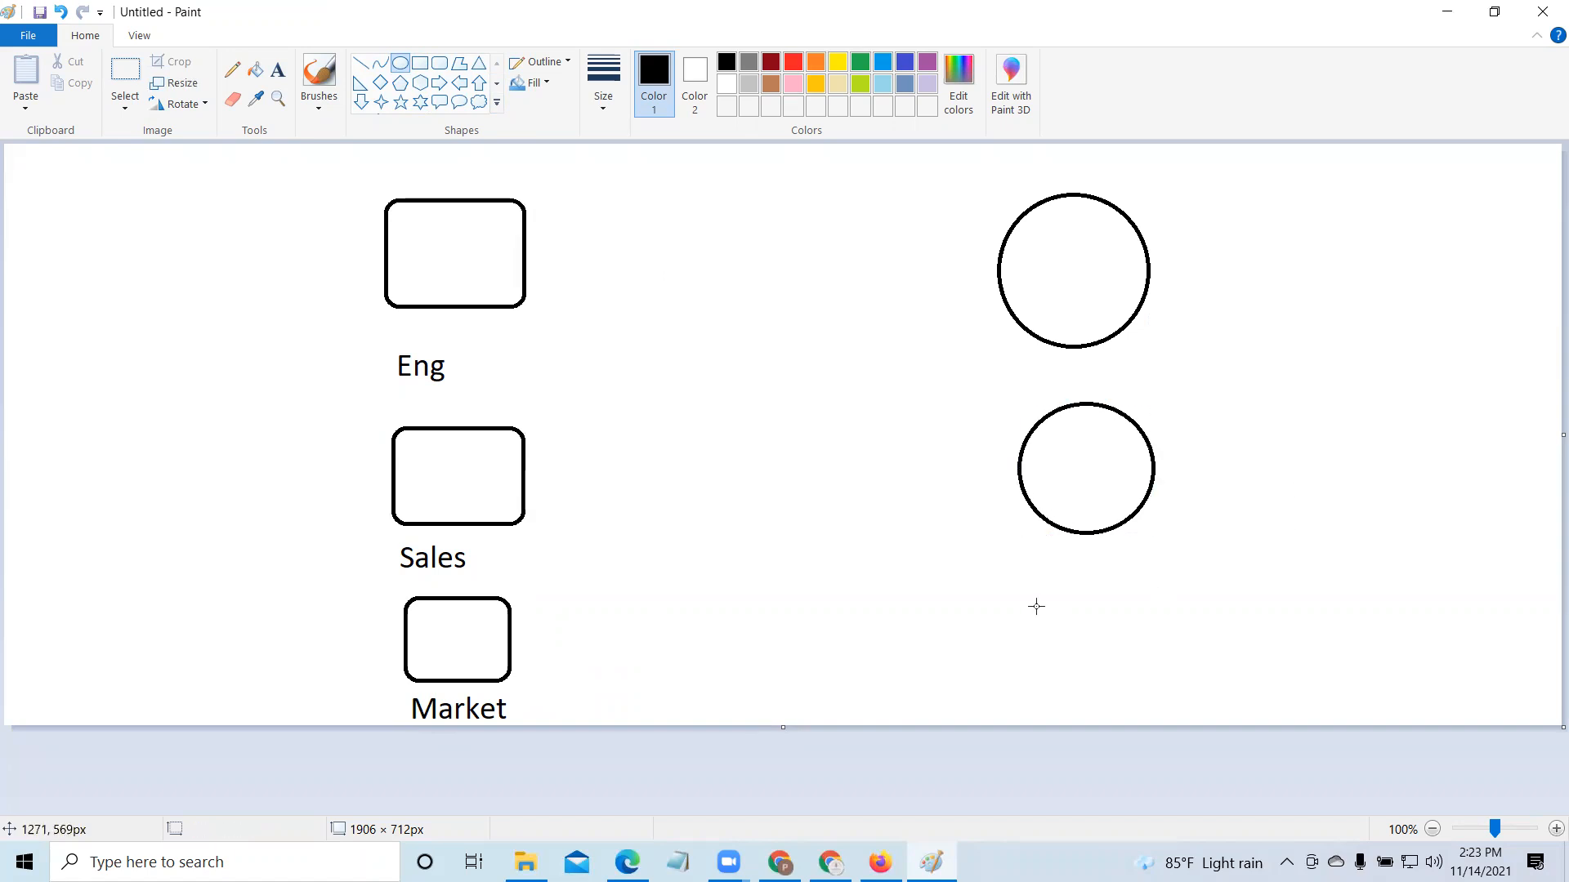
drag(1016, 594, 1154, 716)
click(1306, 677)
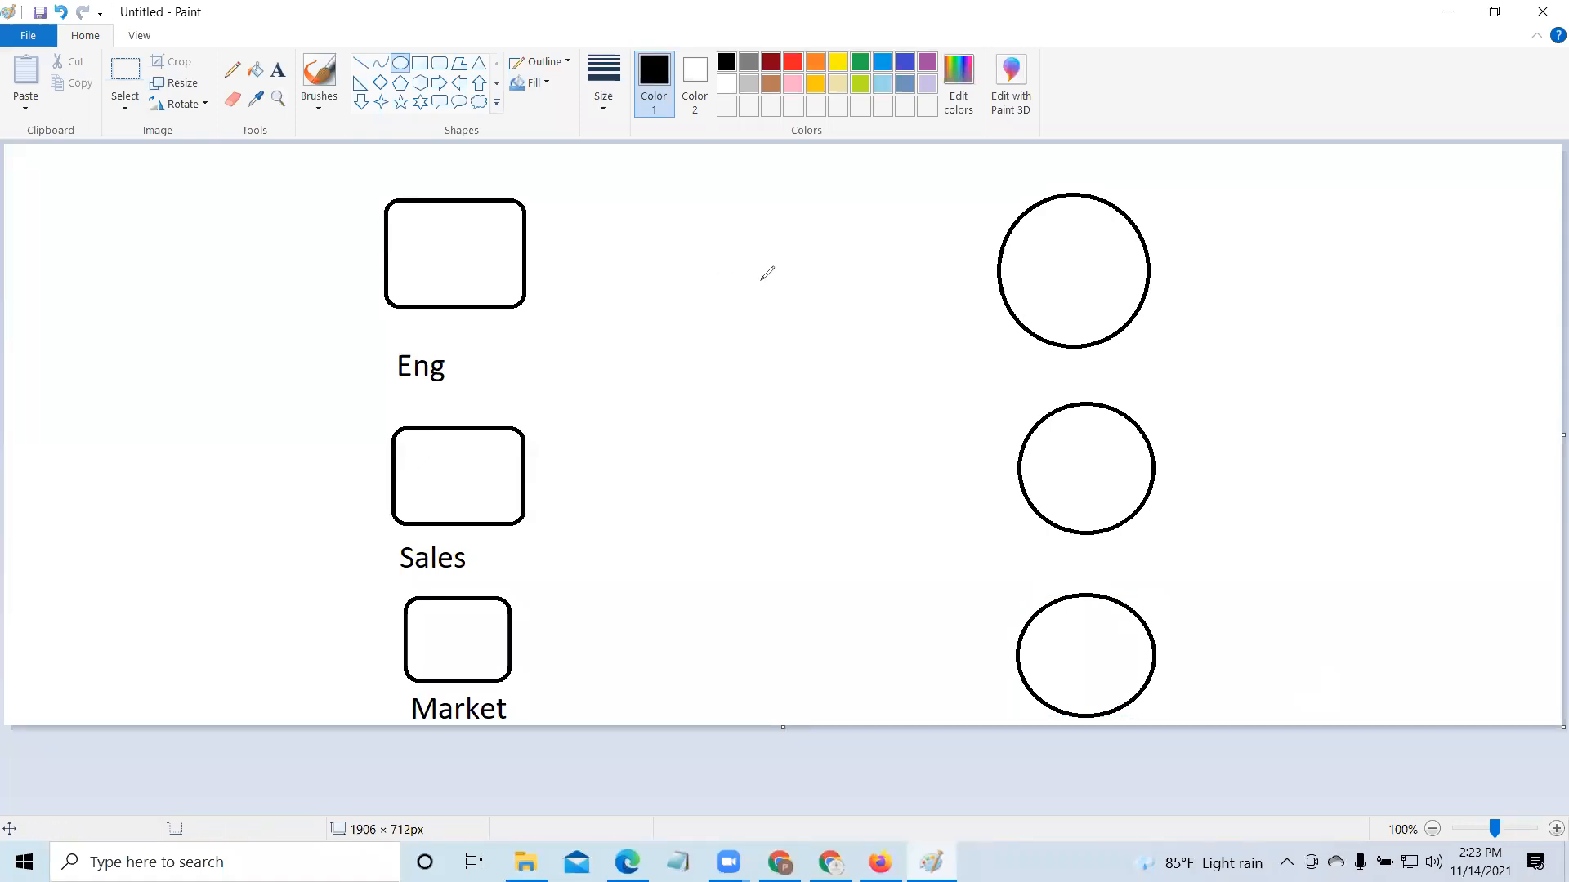
Step: Draw a red freehand arrow from each rectangle to the circle opposite it, and sketch a red bucket to the right of the top circle
drag(464, 286, 1060, 281)
mouse_move(1035, 259)
mouse_down()
mouse_move(1072, 276)
mouse_move(1050, 322)
mouse_up()
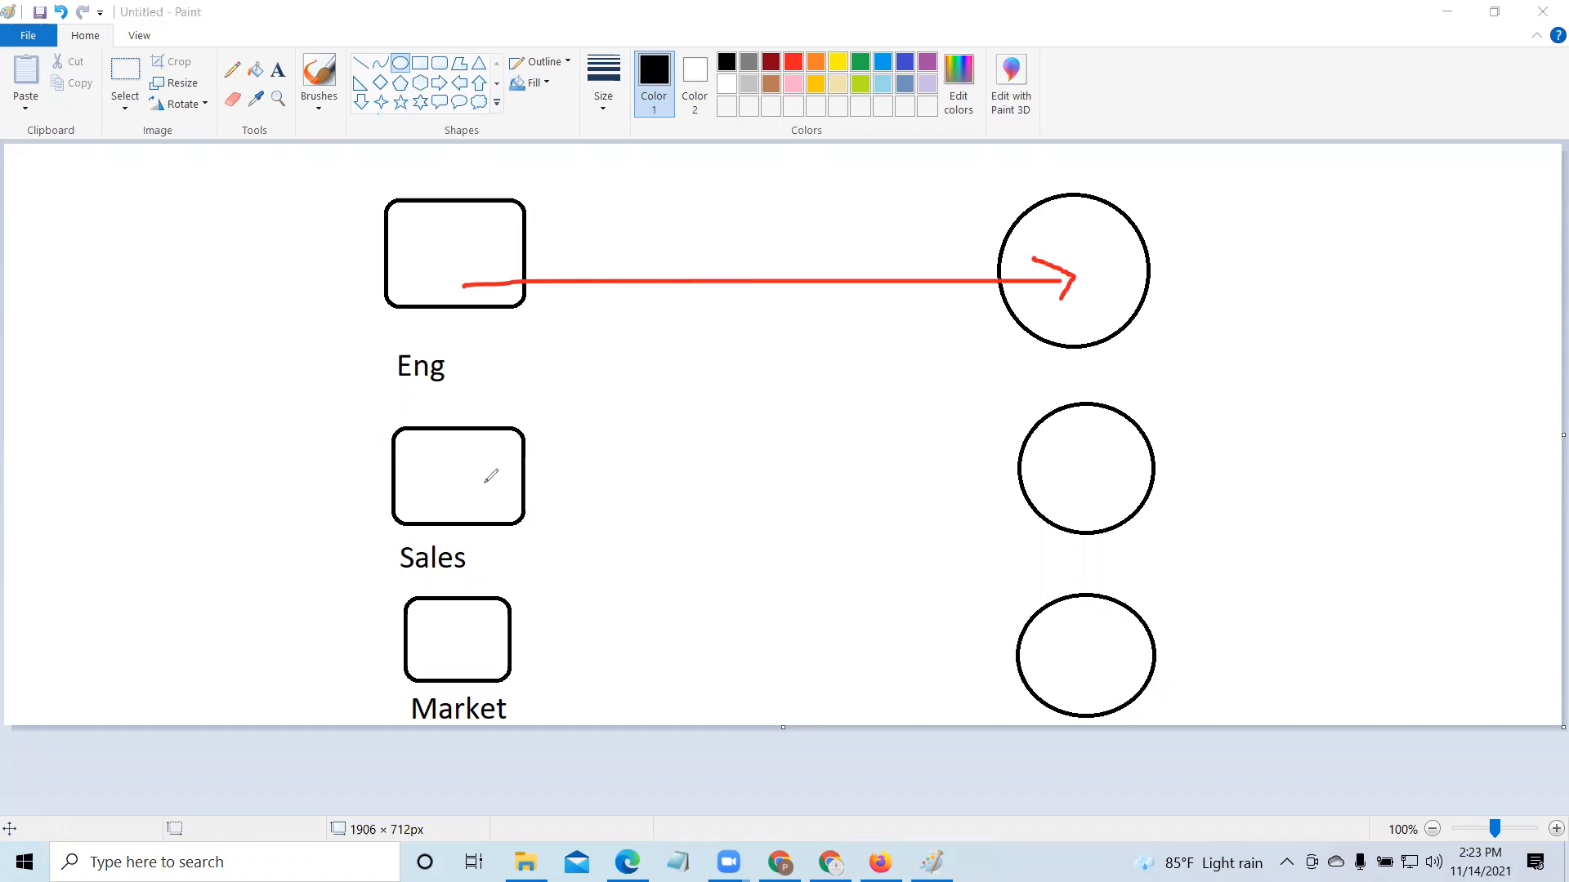
mouse_move(452, 481)
mouse_down()
mouse_move(1047, 482)
mouse_move(1032, 513)
mouse_up()
mouse_move(419, 649)
mouse_down()
mouse_move(1099, 672)
mouse_move(1088, 701)
mouse_up()
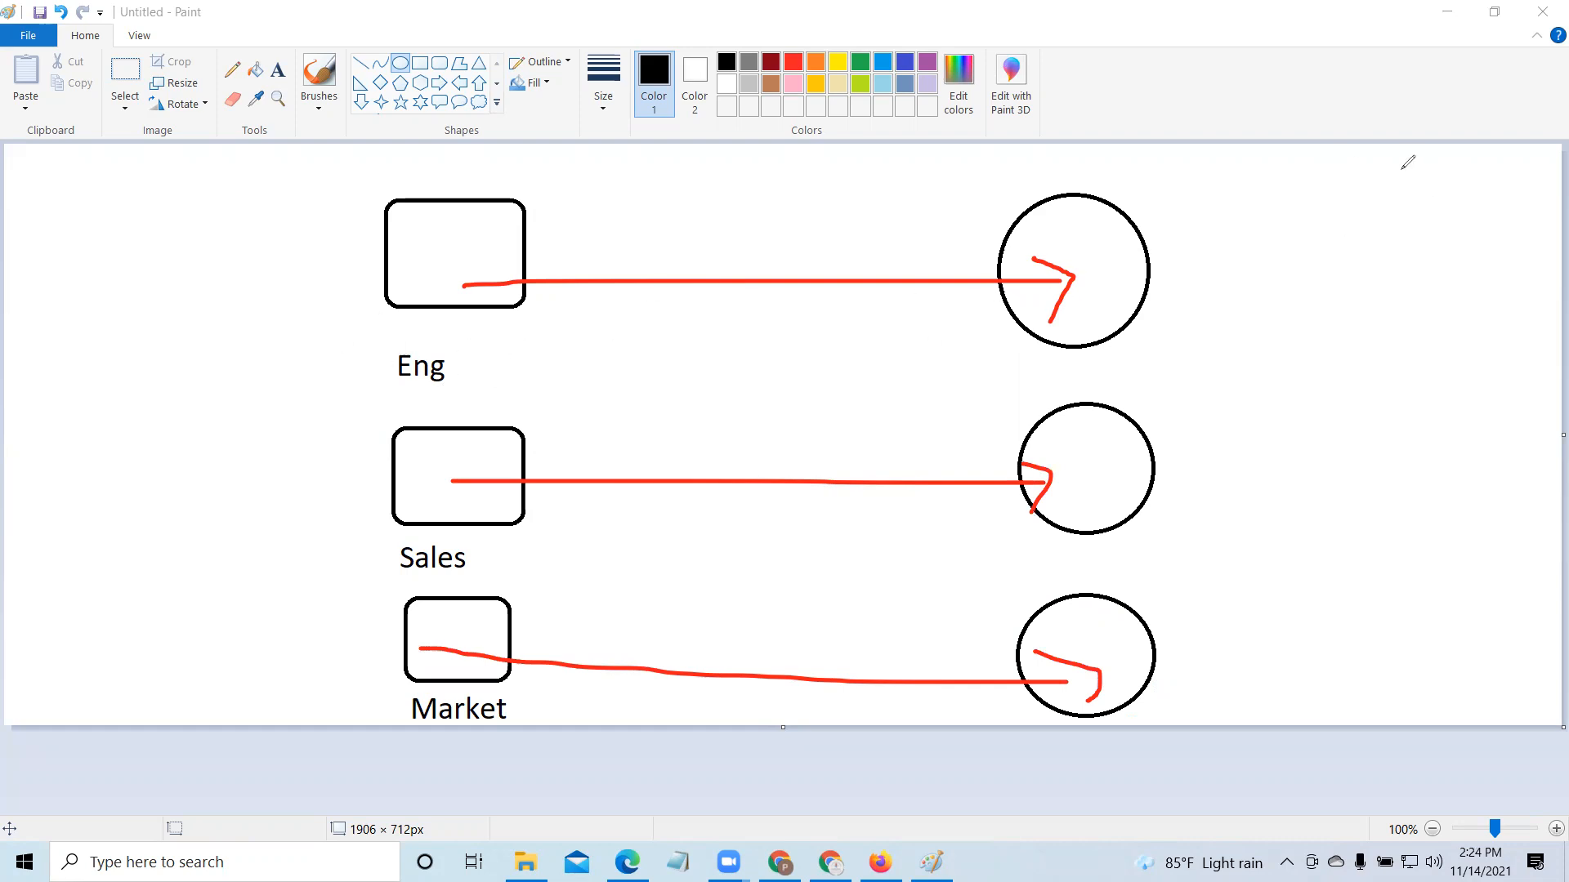
mouse_move(1410, 169)
mouse_down()
mouse_move(1322, 183)
mouse_move(1420, 177)
mouse_move(1337, 280)
mouse_move(1367, 292)
mouse_move(1420, 178)
mouse_up()
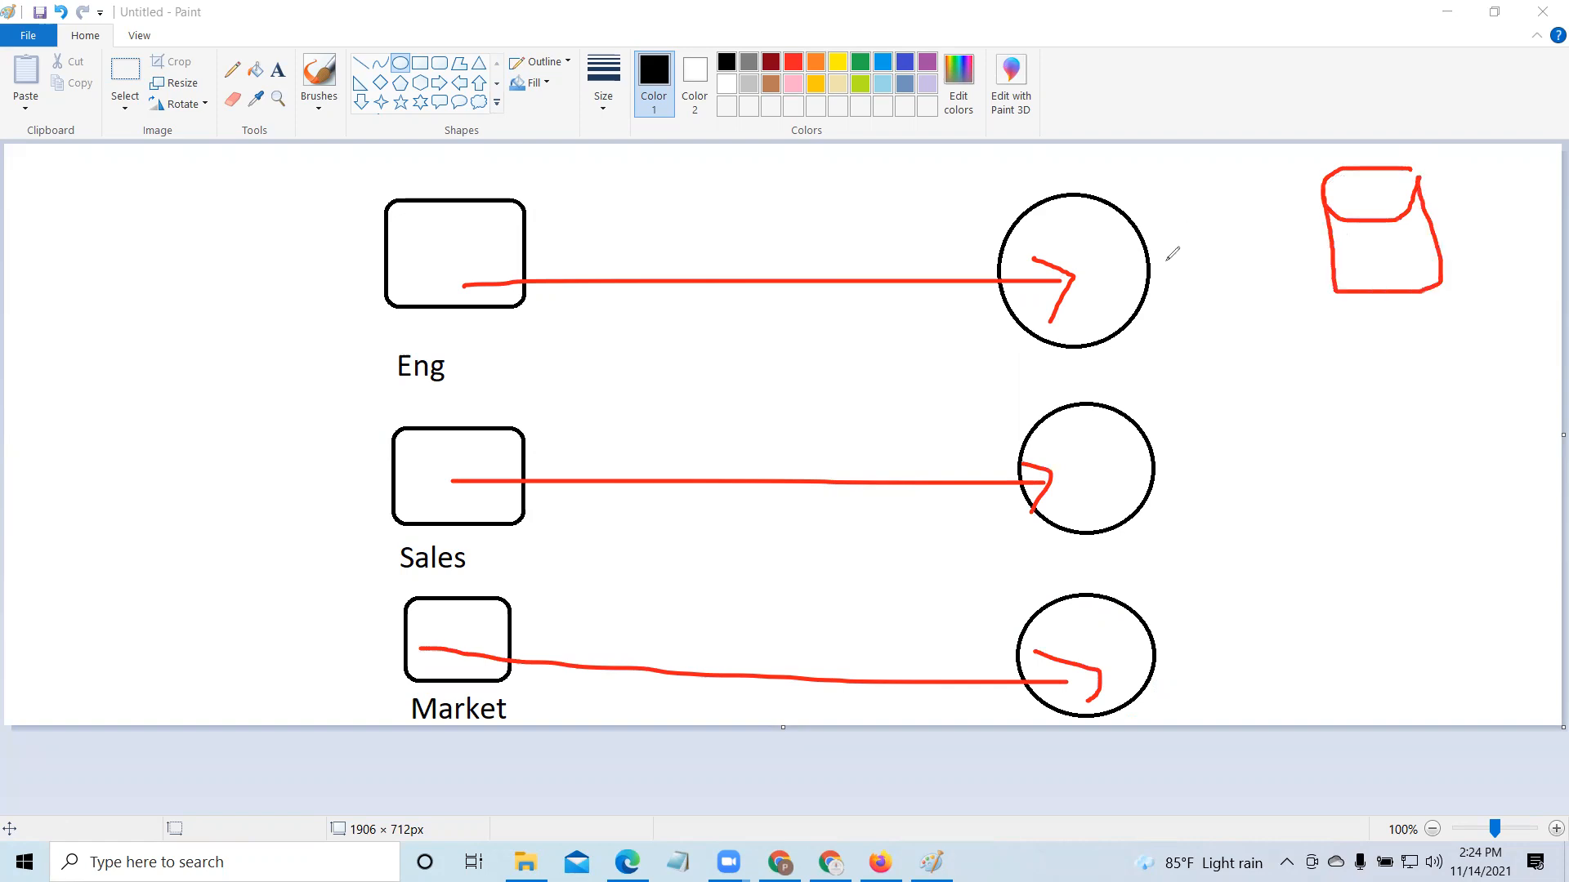
Step: Draw a red arrow from the top circle to the bucket and mark the Eng row with short freehand pointer strokes
mouse_move(1136, 276)
mouse_down()
mouse_move(1209, 238)
mouse_move(1307, 234)
mouse_move(1325, 215)
mouse_move(1306, 263)
mouse_up()
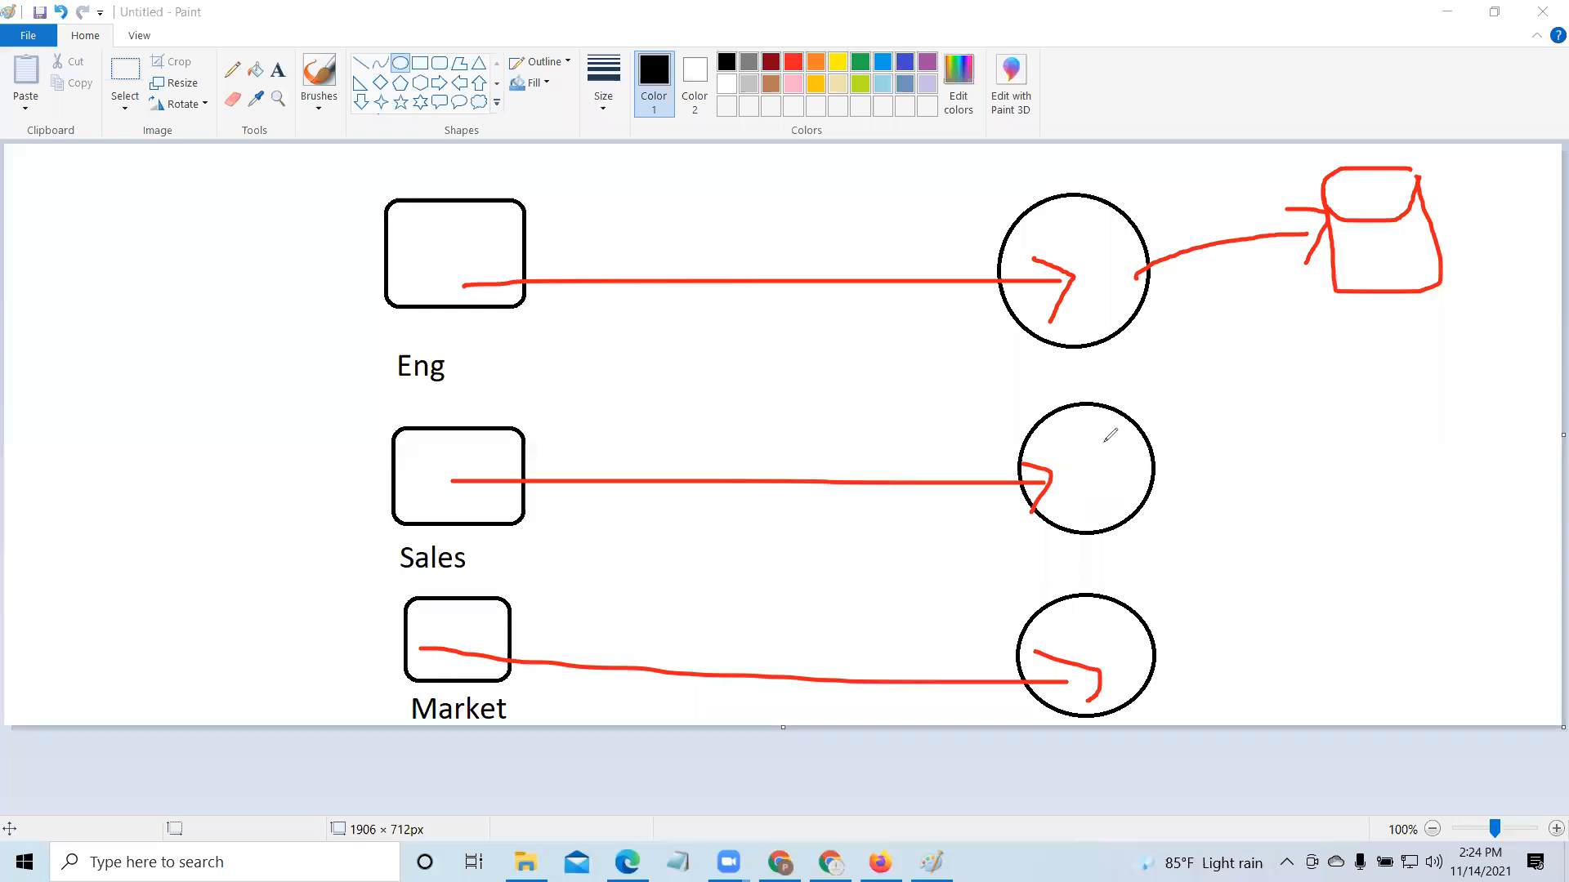
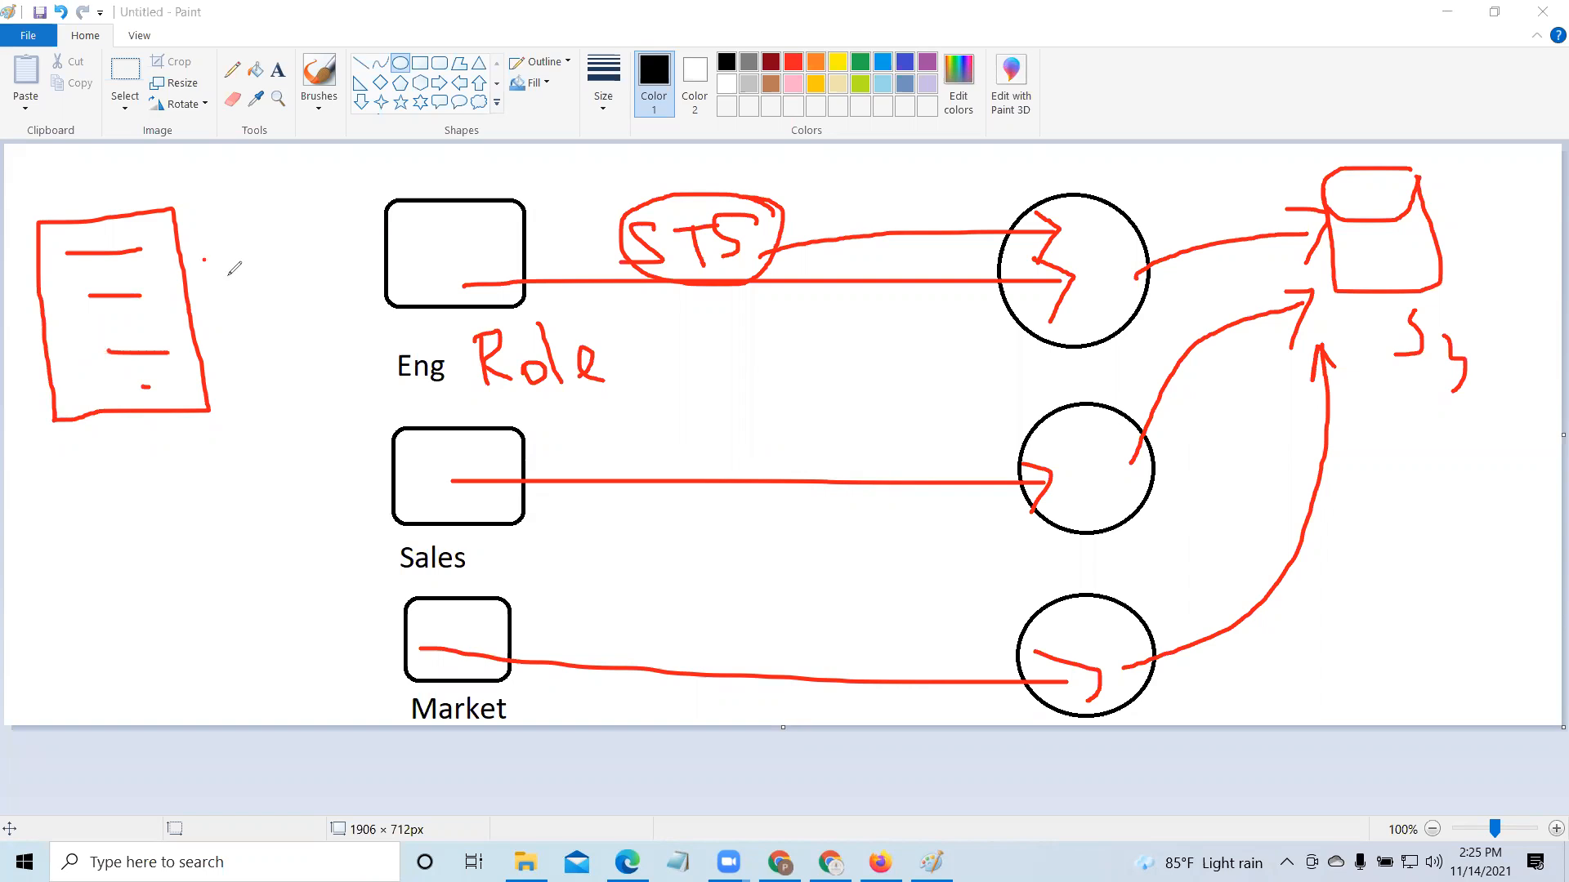
drag(350, 356, 360, 362)
click(382, 370)
click(390, 370)
drag(208, 247, 258, 239)
click(288, 240)
click(412, 237)
click(494, 237)
drag(535, 237, 546, 237)
click(577, 237)
click(596, 237)
click(1085, 176)
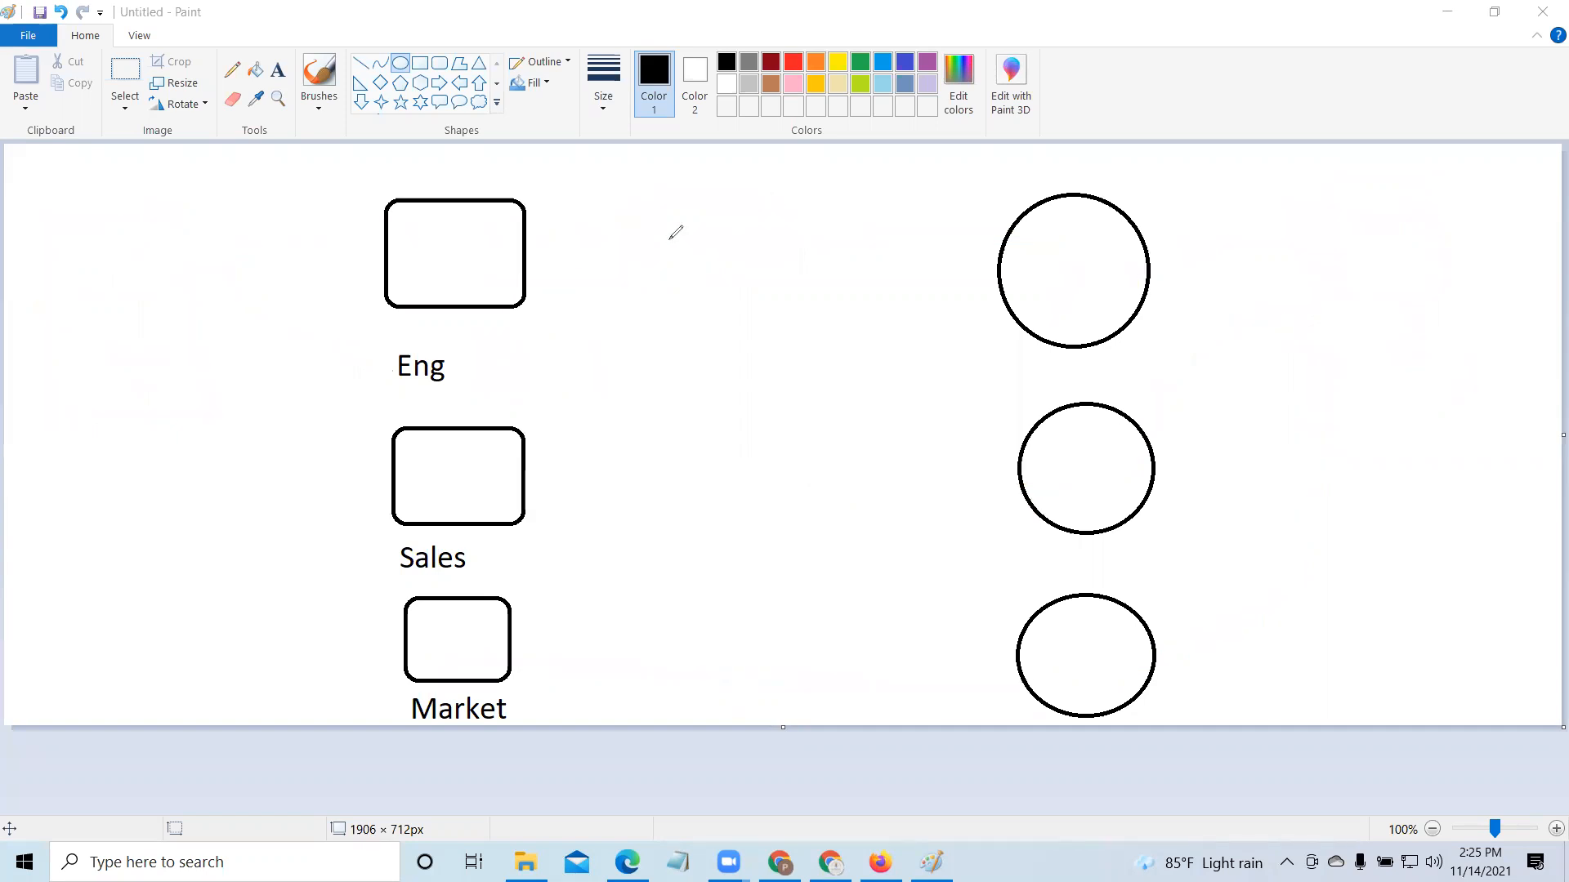
Step: Close the untitled Paint drawing without saving it
click(1542, 12)
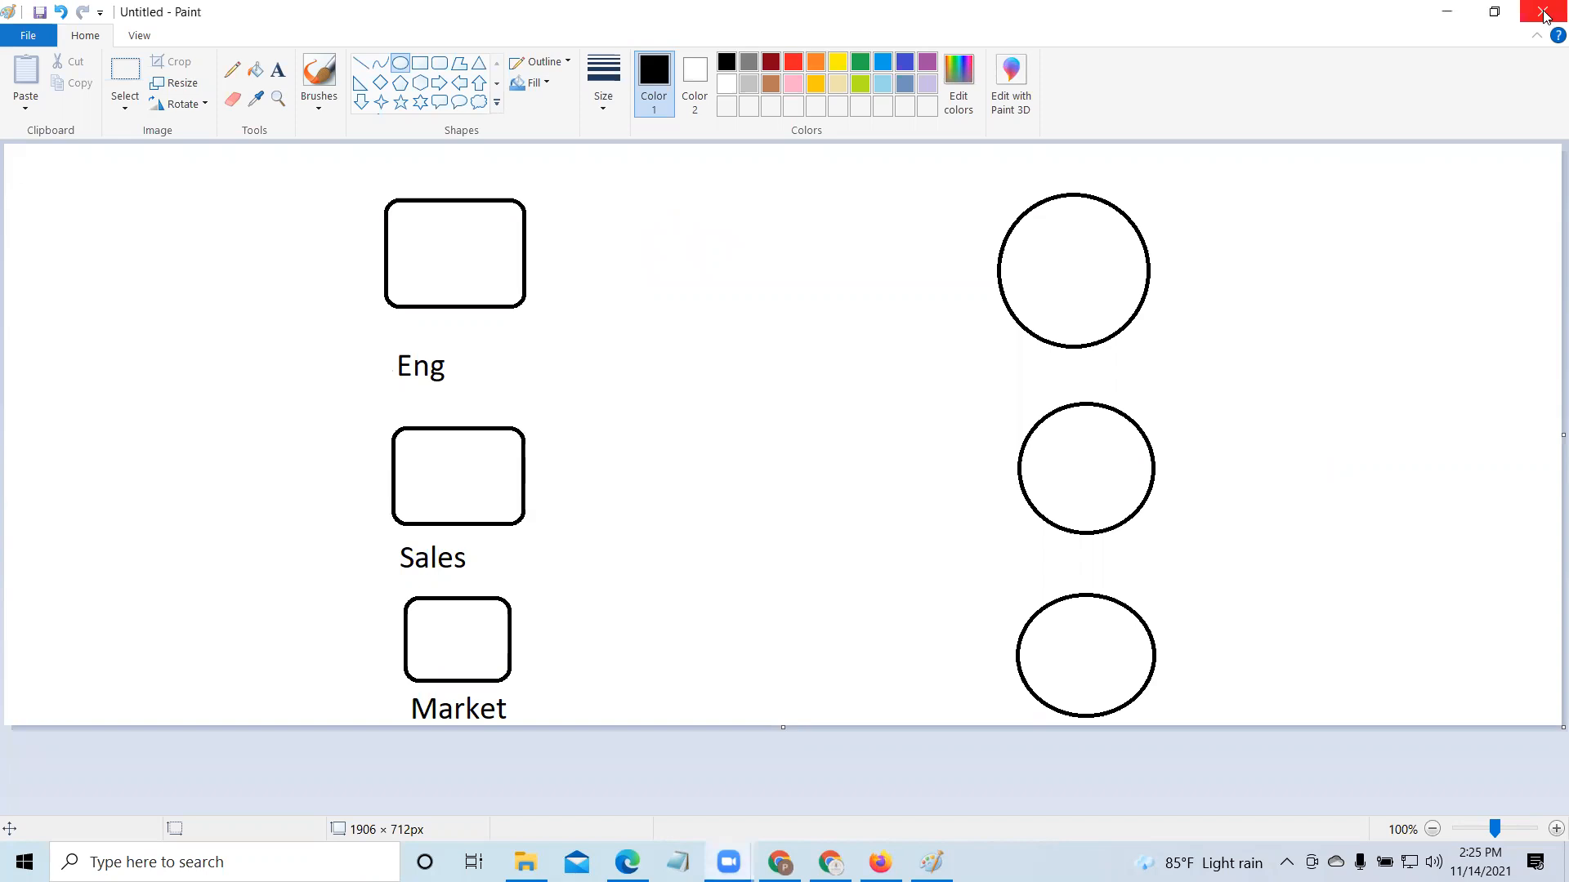
click(841, 441)
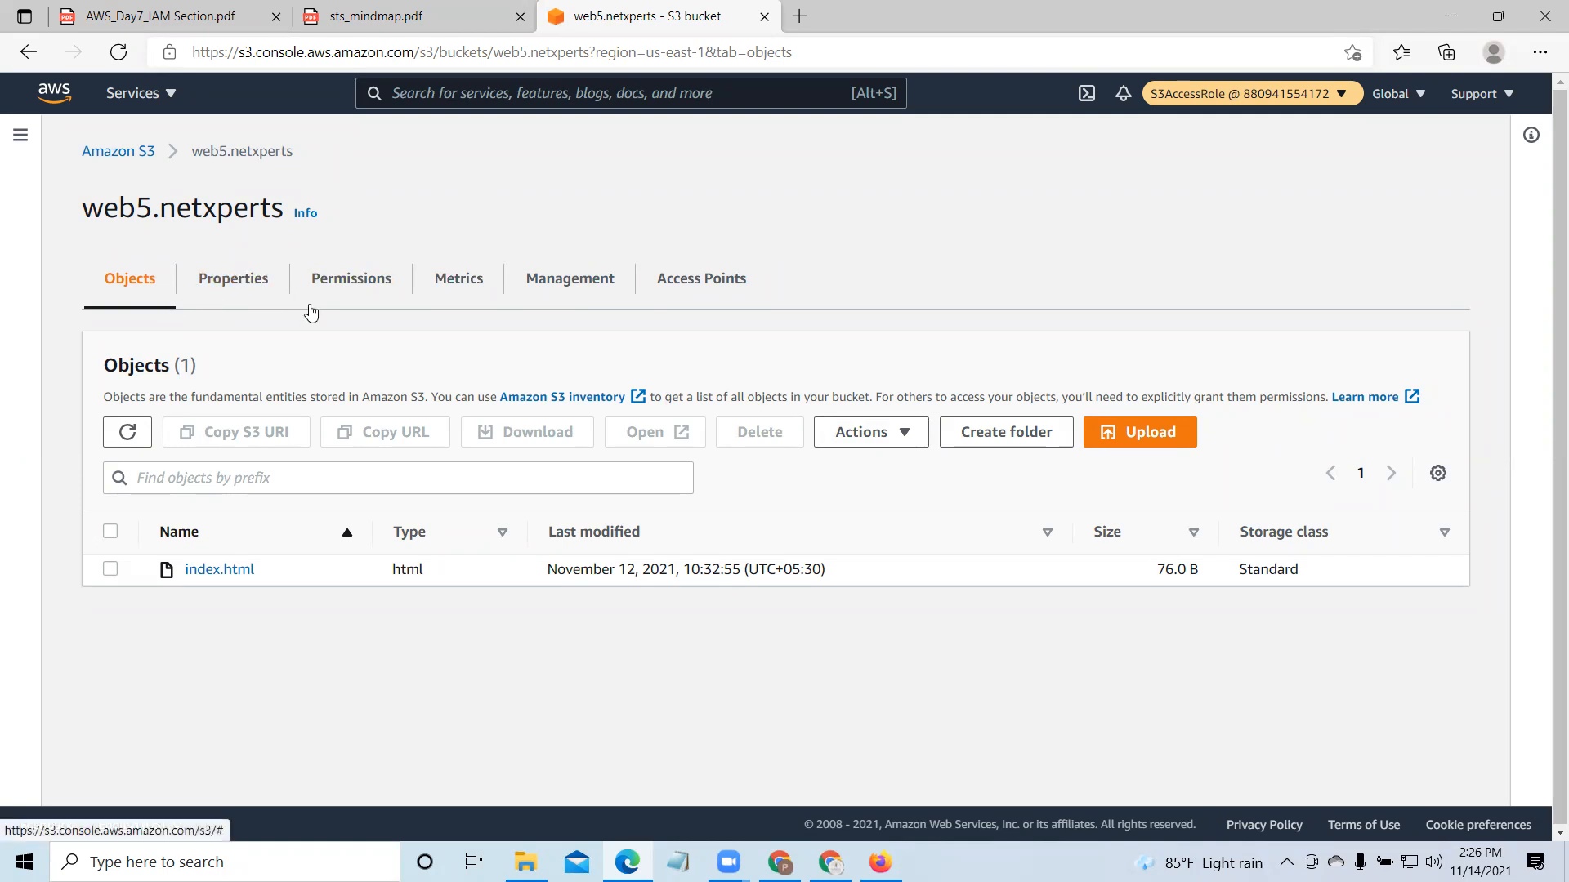
Step: Review the web5.netxperts bucket's public access settings, bucket policy, object ownership and access control list, and return to its object list
click(351, 282)
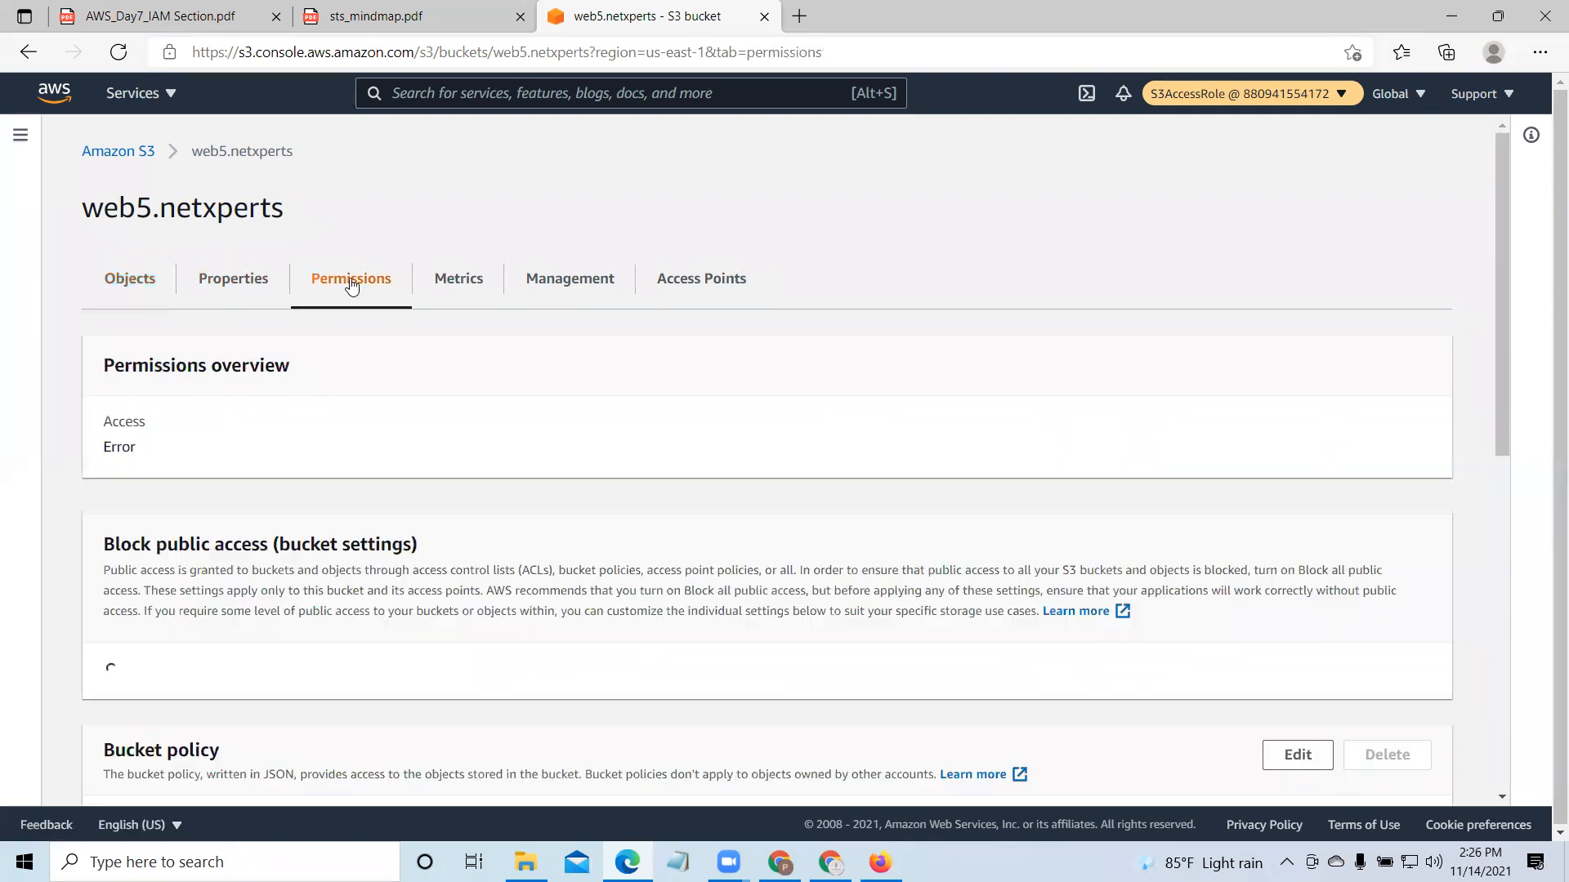
scroll(772, 494, down, 3)
scroll(775, 497, down, 4)
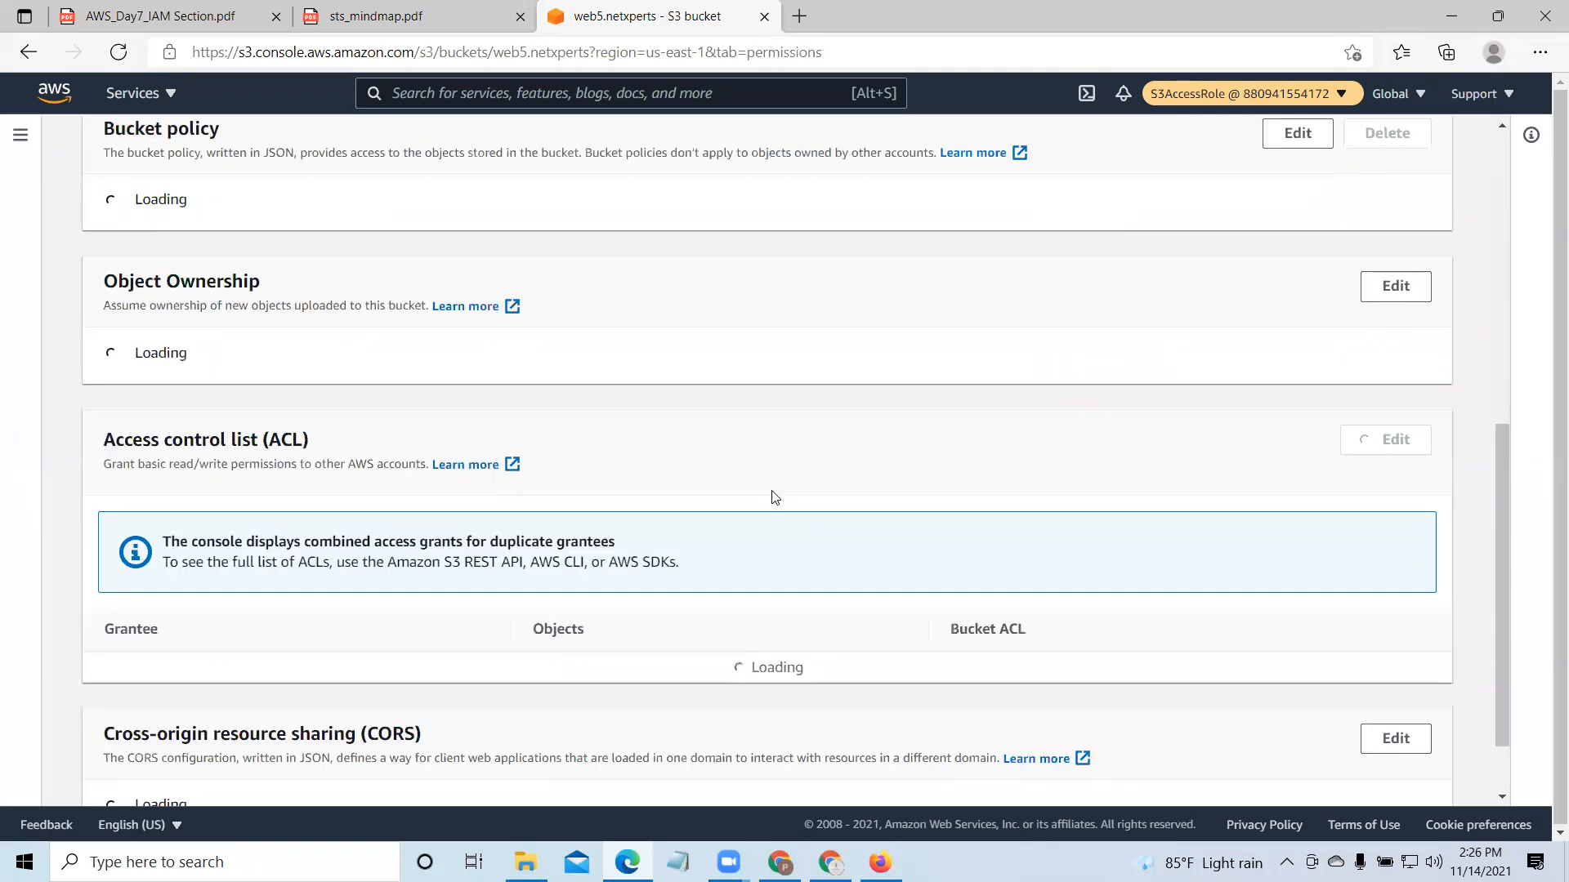
scroll(774, 495, up, 4)
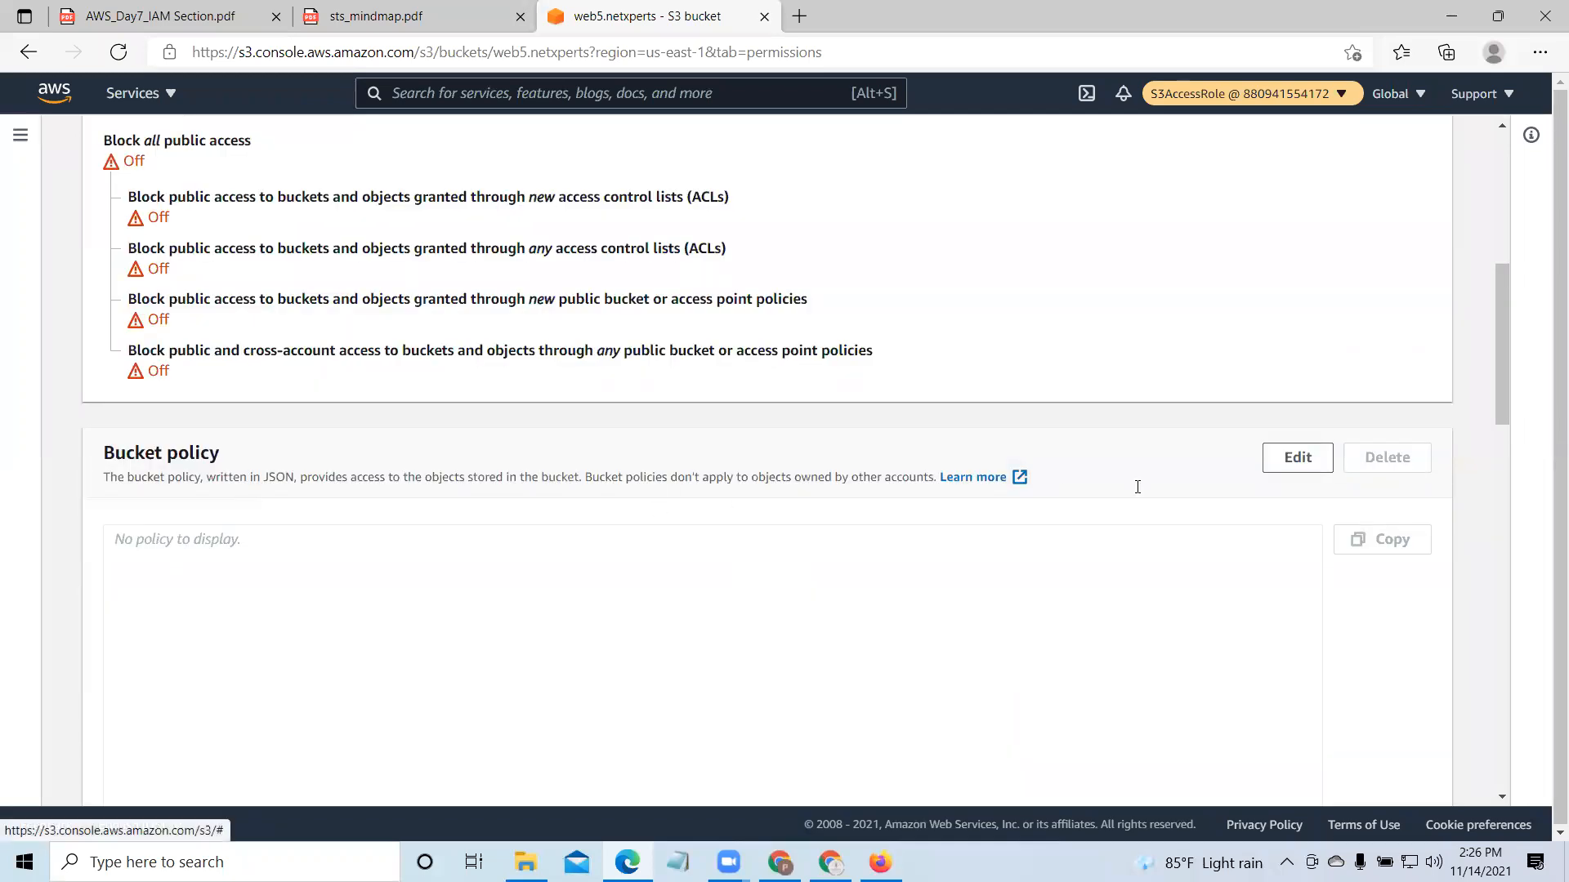
scroll(1138, 493, down, 5)
scroll(1139, 494, up, 5)
scroll(1139, 494, up, 2)
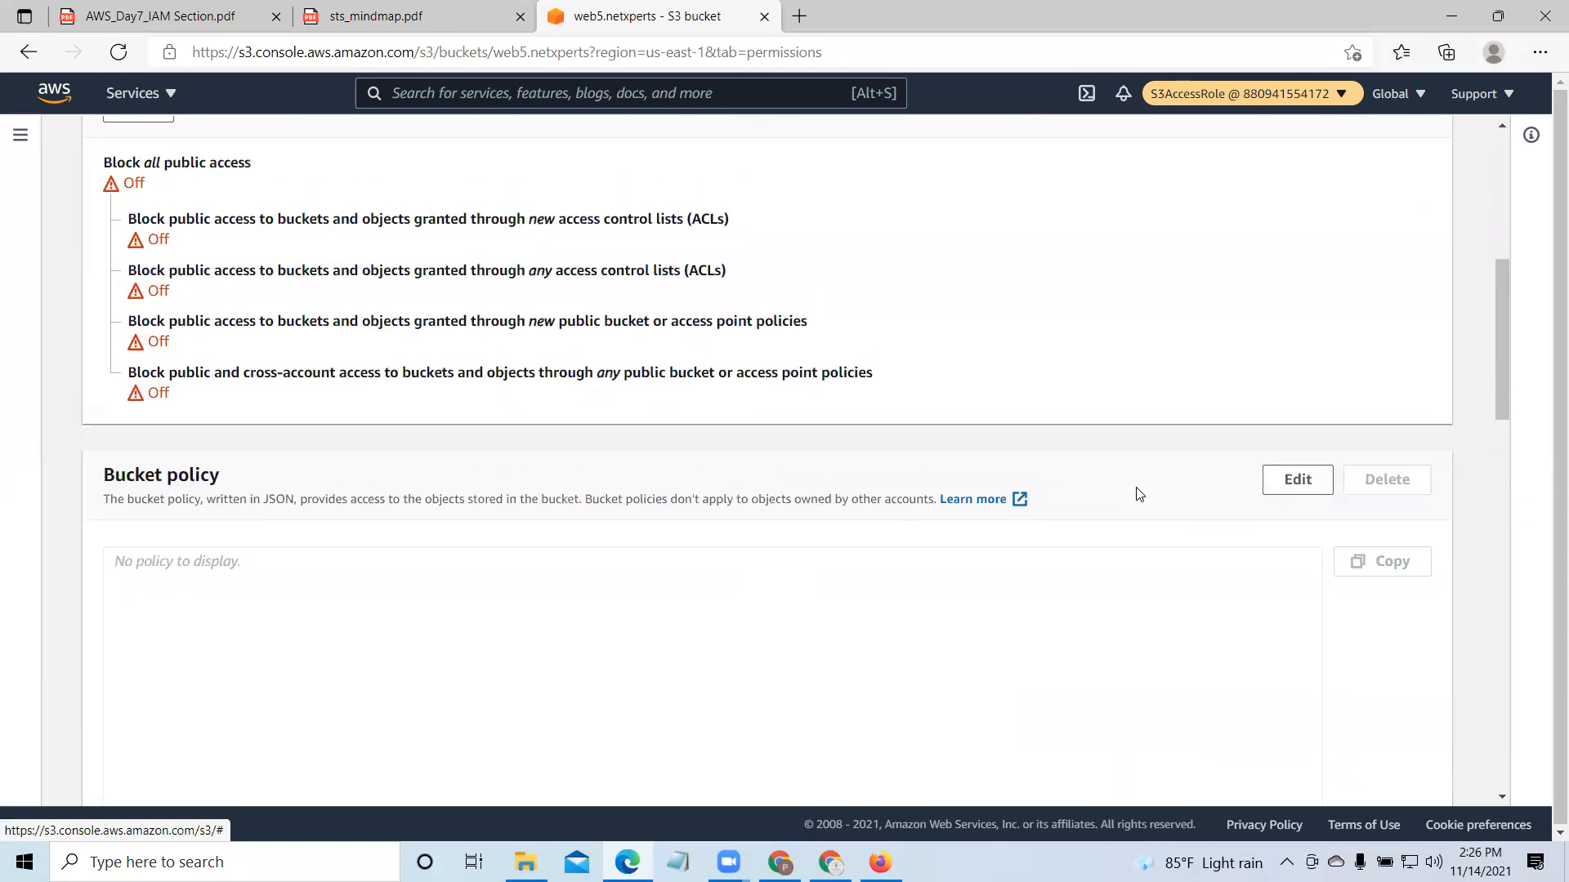
scroll(1139, 494, down, 7)
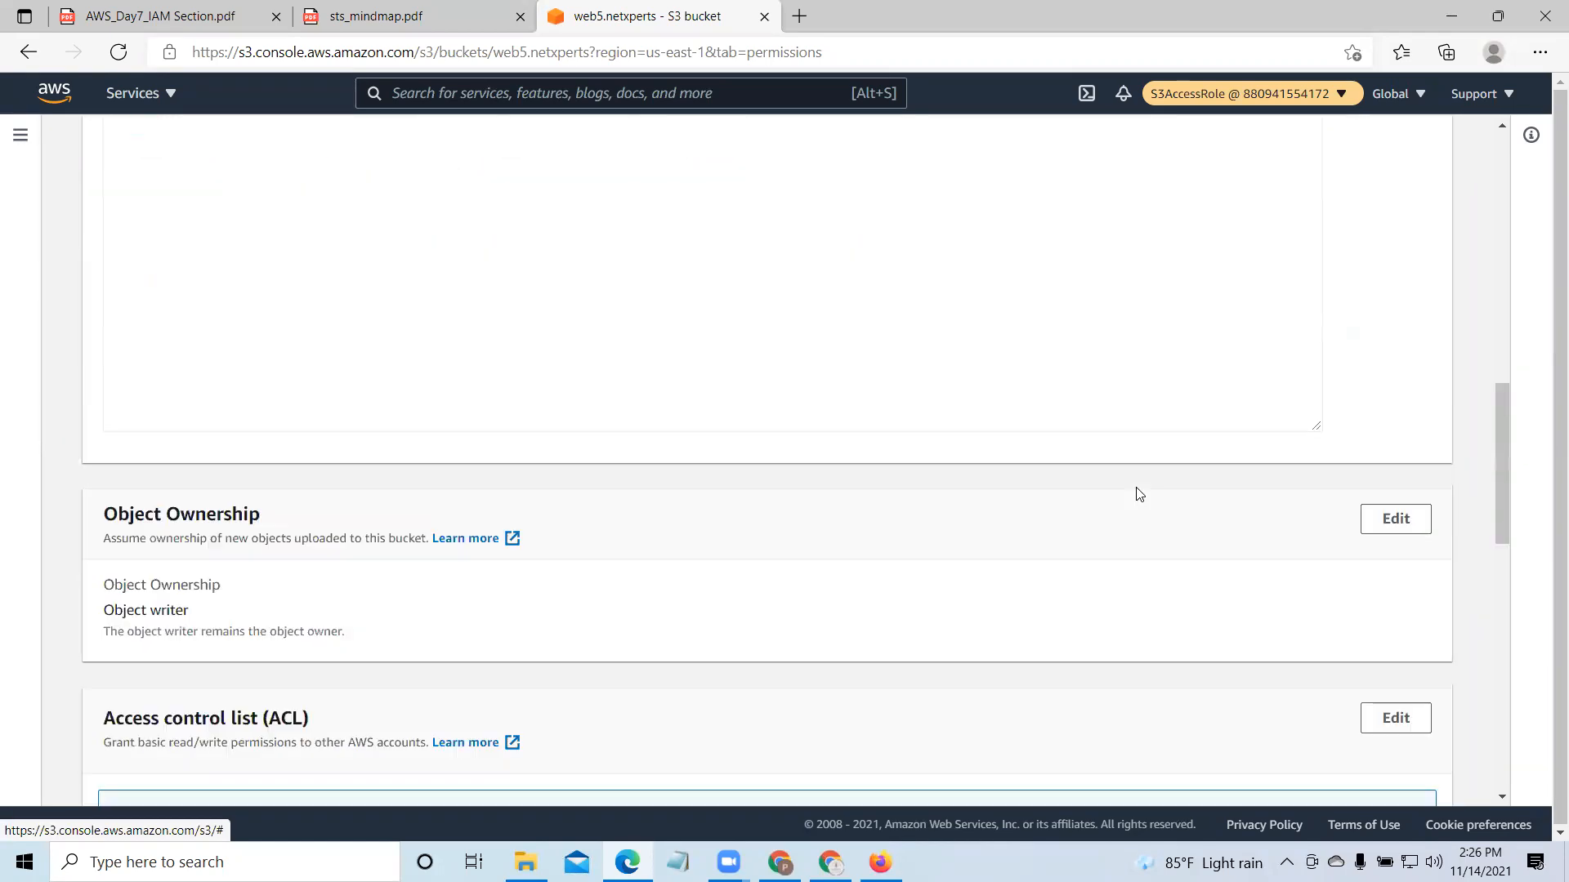
scroll(1139, 494, up, 6)
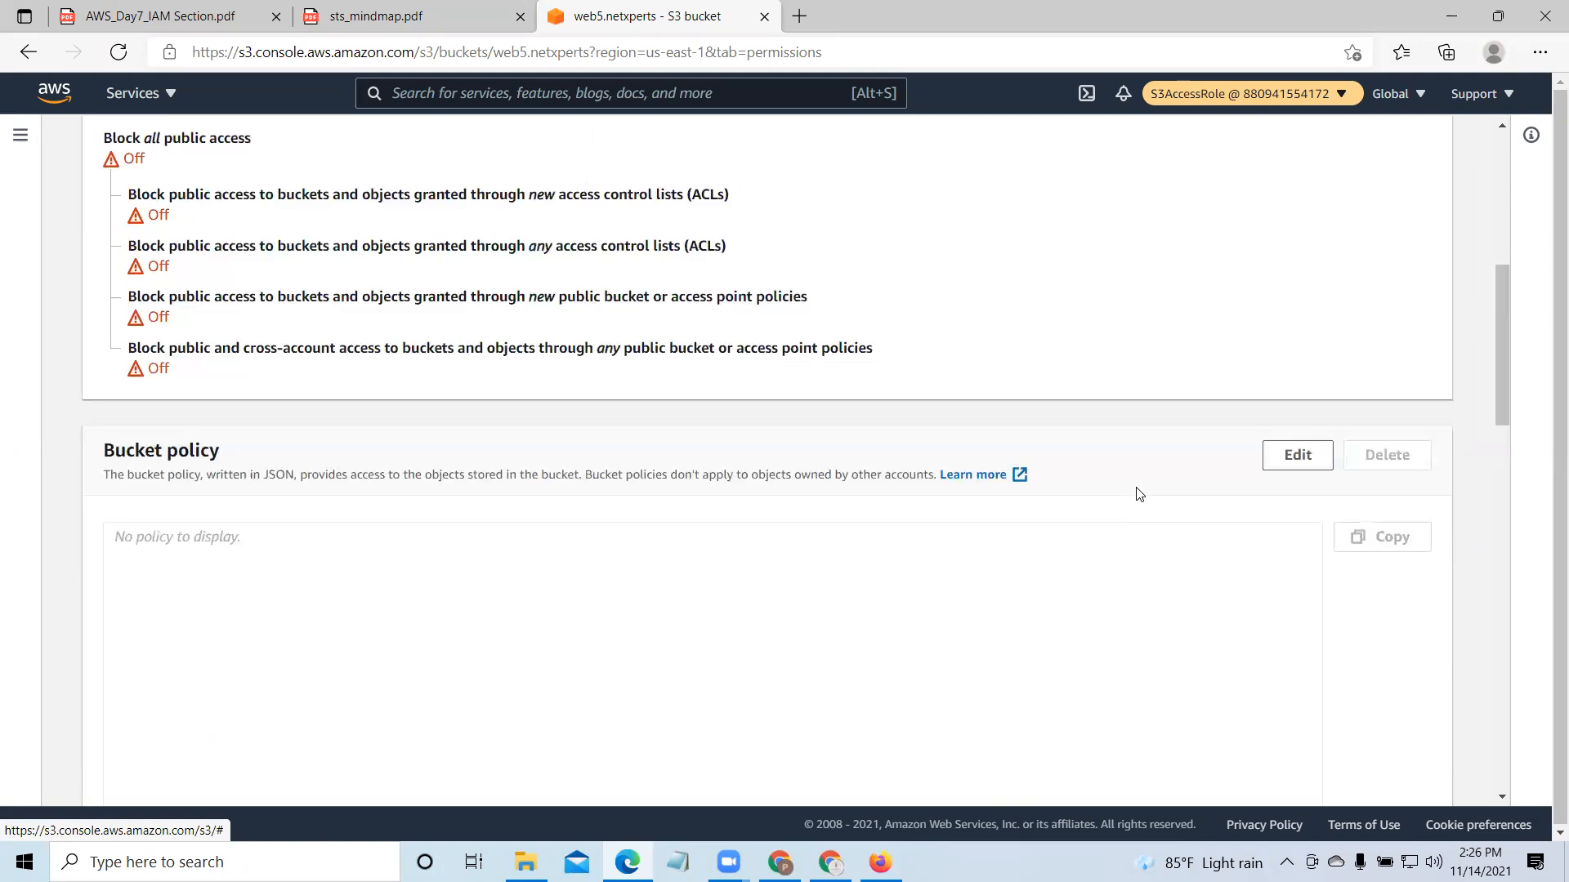
scroll(1139, 494, up, 4)
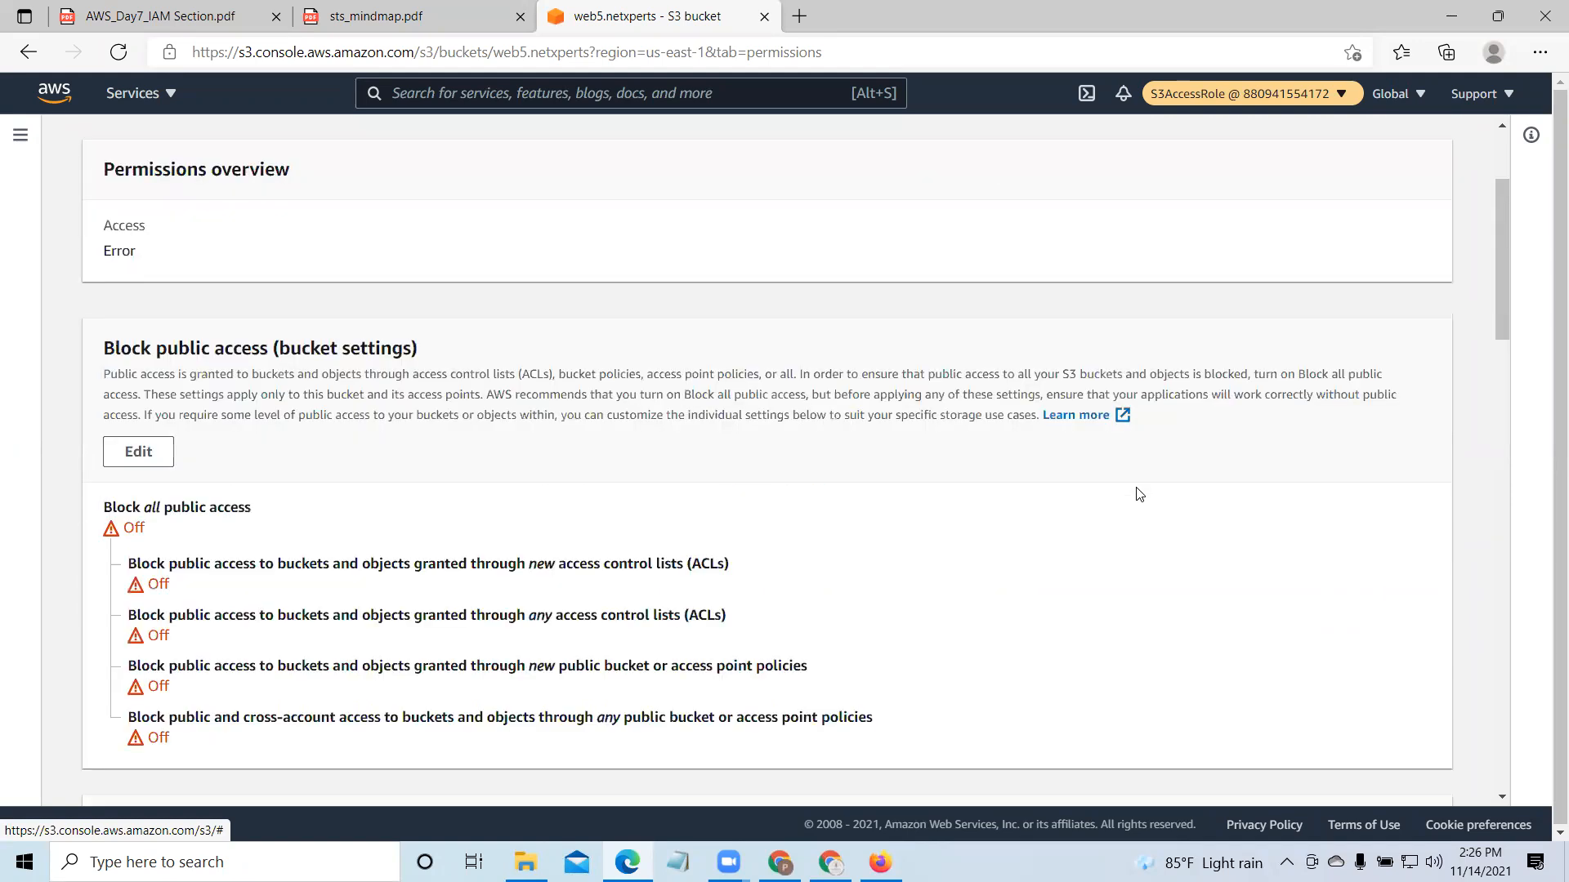
scroll(1139, 493, up, 1)
scroll(645, 676, down, 9)
scroll(644, 675, up, 8)
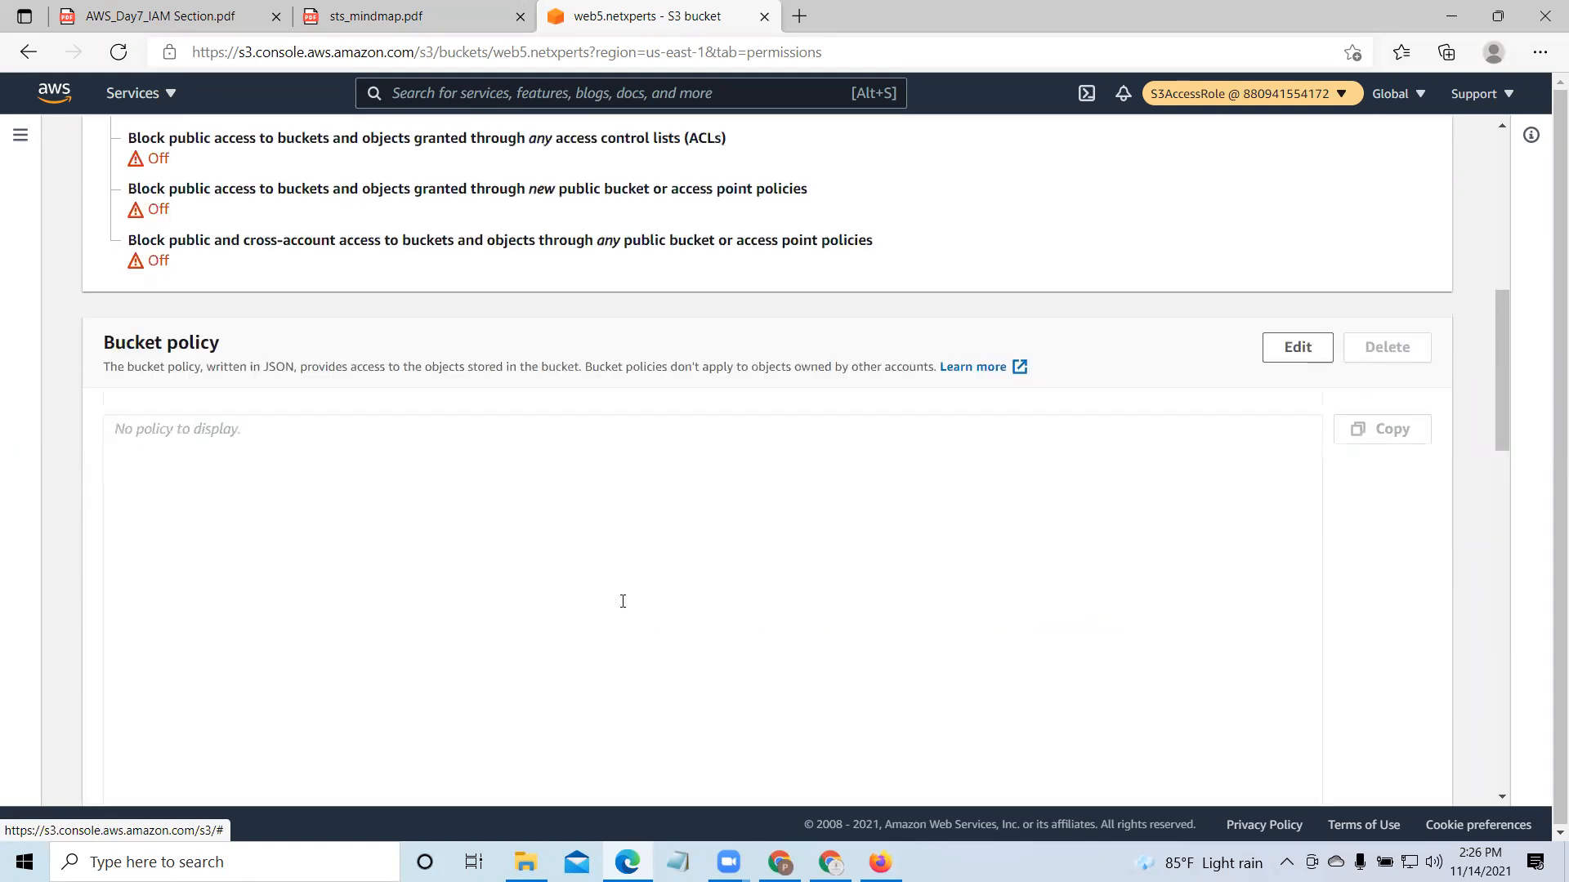
scroll(622, 602, up, 8)
click(210, 282)
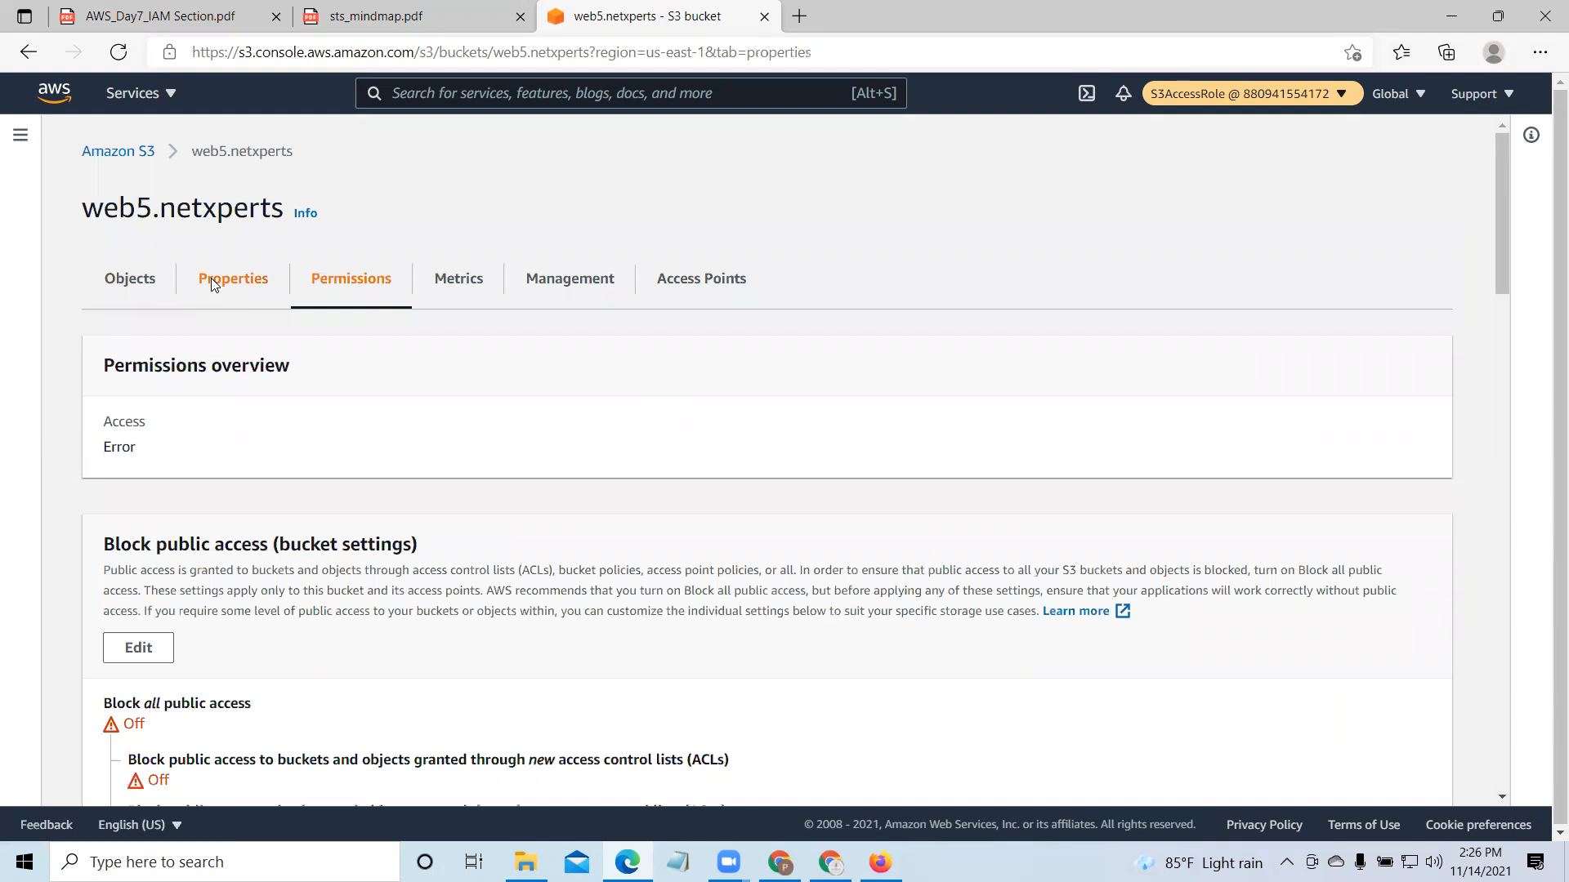
click(138, 280)
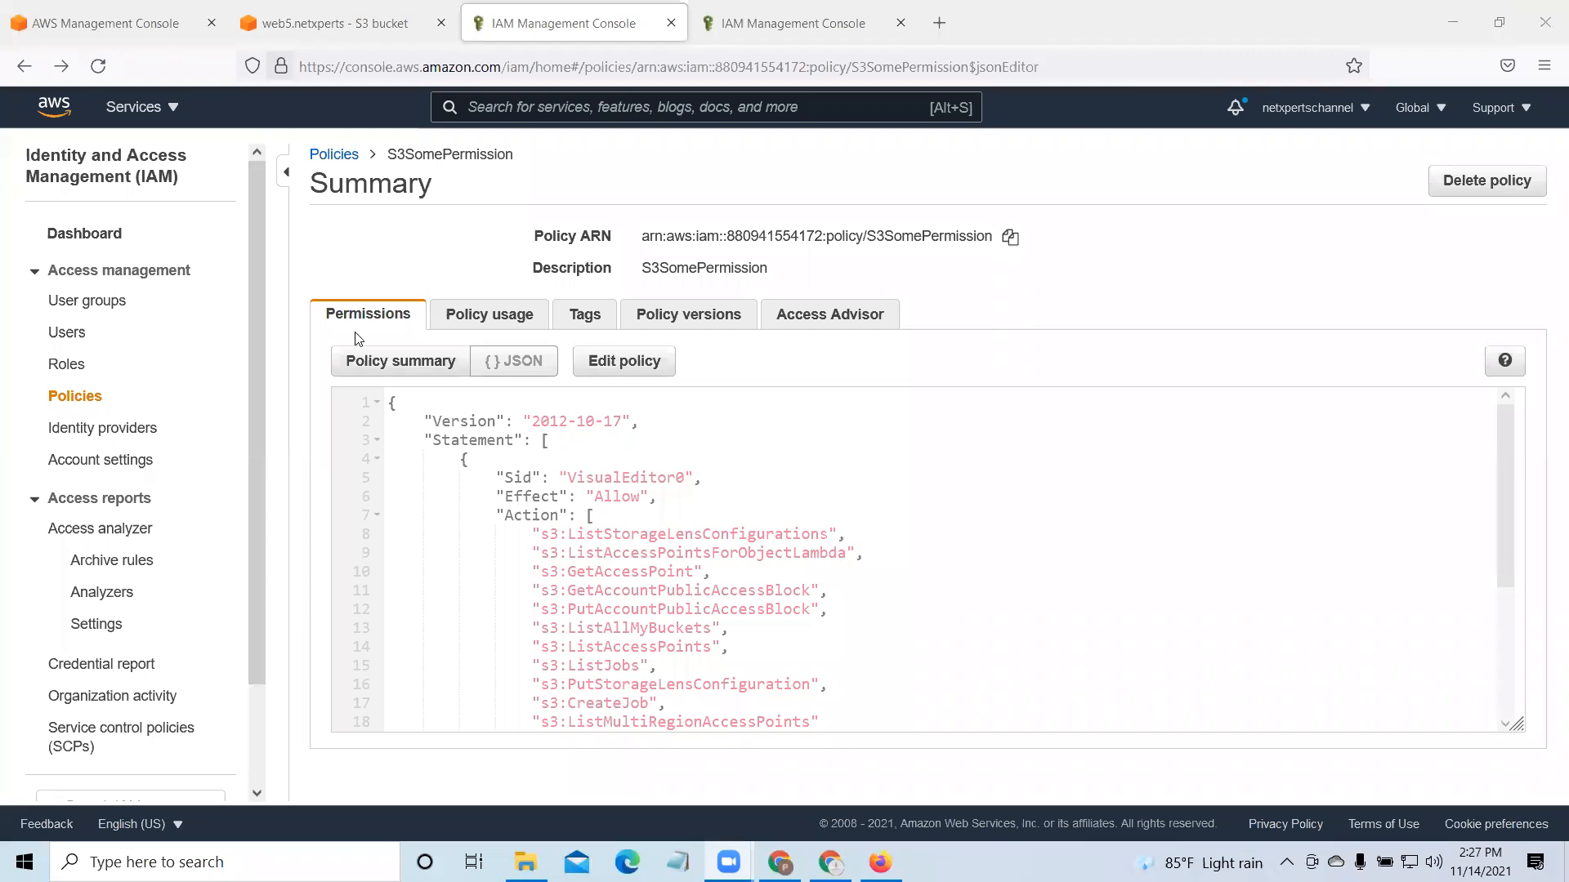
Step: Search for EC2 in the AWS Management Console in Firefox, open its Instances page in a new tab and dismiss the welcome message
click(136, 30)
text(2)
right_click(493, 275)
click(527, 285)
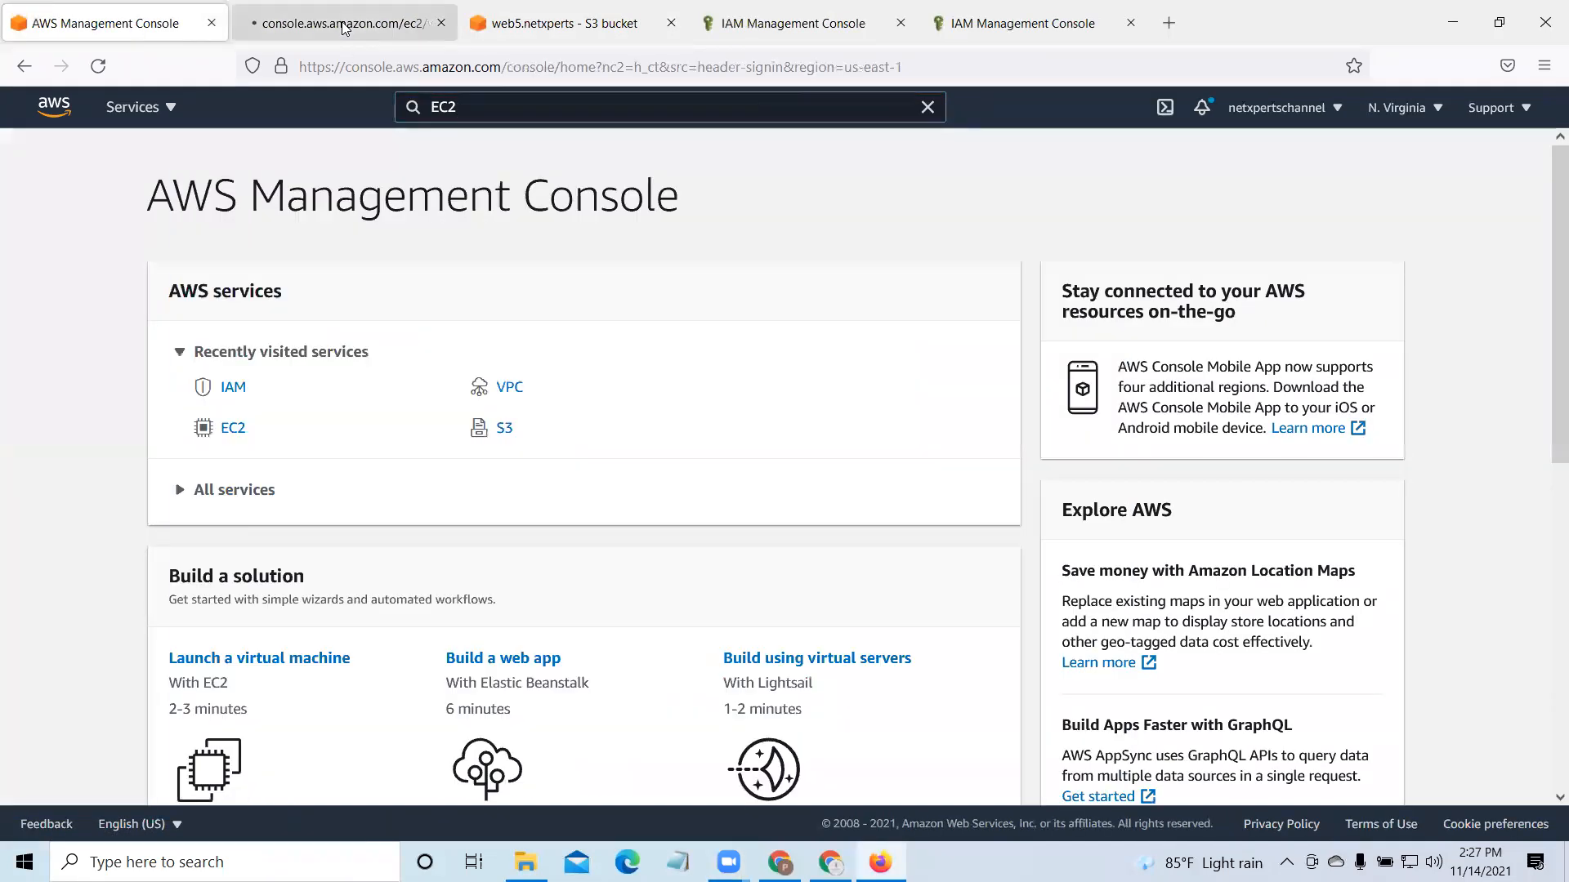
click(344, 29)
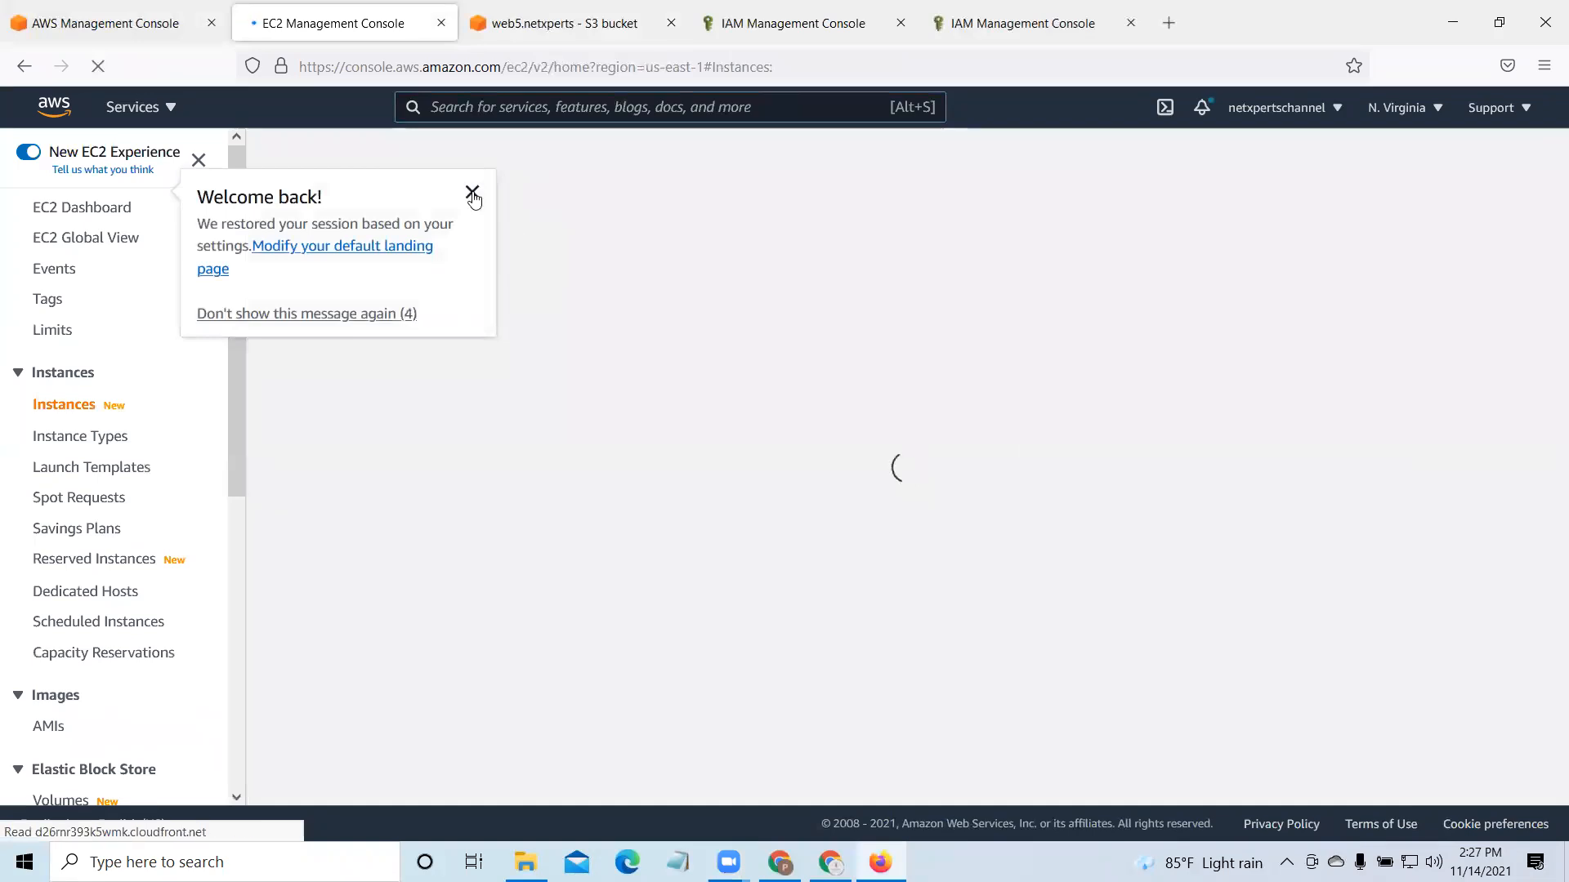
click(476, 199)
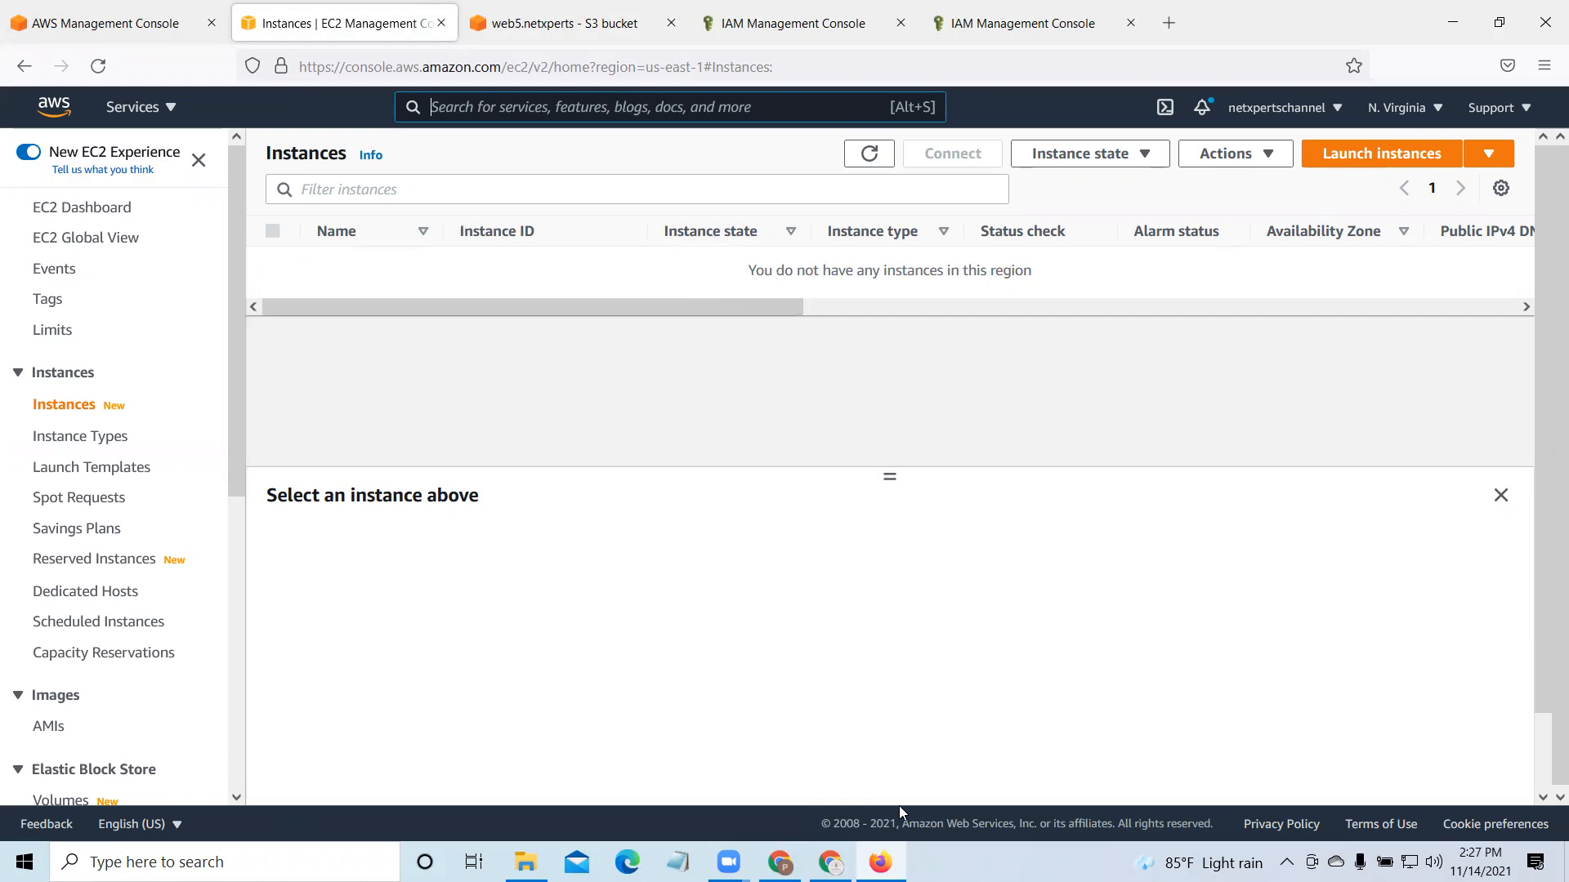
Step: Draw three red freehand rectangles side by side over the empty area of the EC2 Instances page
click(1189, 280)
click(1165, 266)
drag(909, 353, 911, 564)
mouse_move(1068, 452)
mouse_down()
mouse_move(989, 535)
mouse_move(912, 562)
mouse_up()
mouse_move(1164, 353)
mouse_down()
mouse_move(1194, 513)
mouse_move(1247, 339)
mouse_move(1288, 343)
mouse_up()
drag(1213, 514, 1198, 518)
drag(1362, 334, 1404, 491)
mouse_move(1362, 335)
mouse_down()
mouse_move(1503, 360)
mouse_move(1442, 502)
mouse_move(1400, 486)
mouse_up()
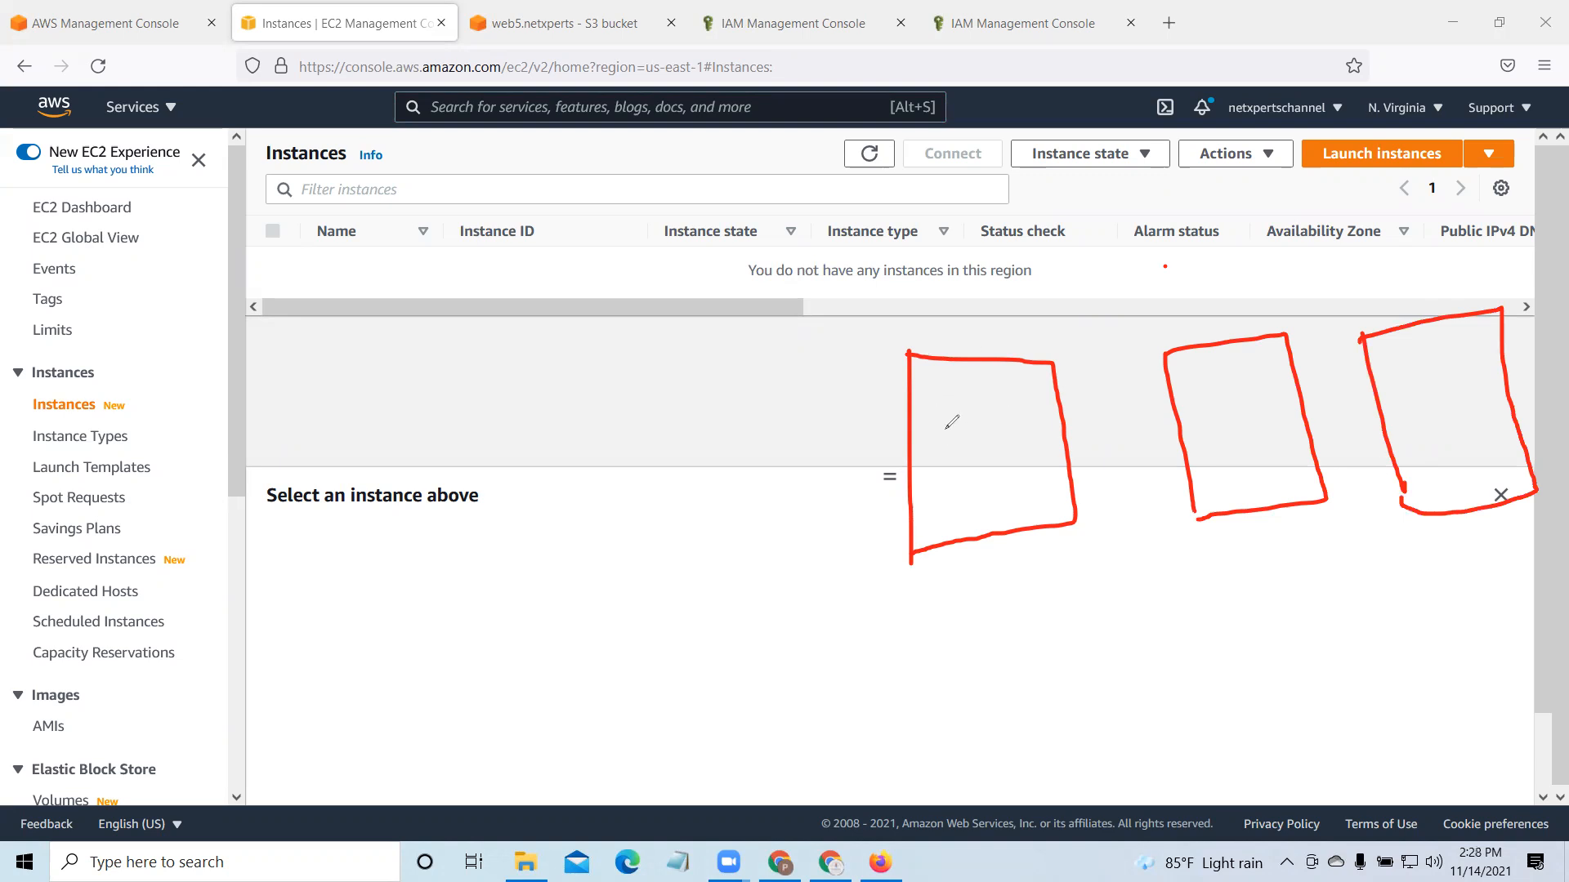
Step: Sketch a red stick figure labelled A below the first rectangle and draw an arrow from the rectangle to it
mouse_move(955, 630)
mouse_down()
mouse_move(939, 659)
mouse_move(981, 697)
mouse_move(974, 671)
mouse_up()
drag(1036, 627, 1072, 644)
drag(1045, 679, 1057, 766)
drag(1063, 704, 1027, 730)
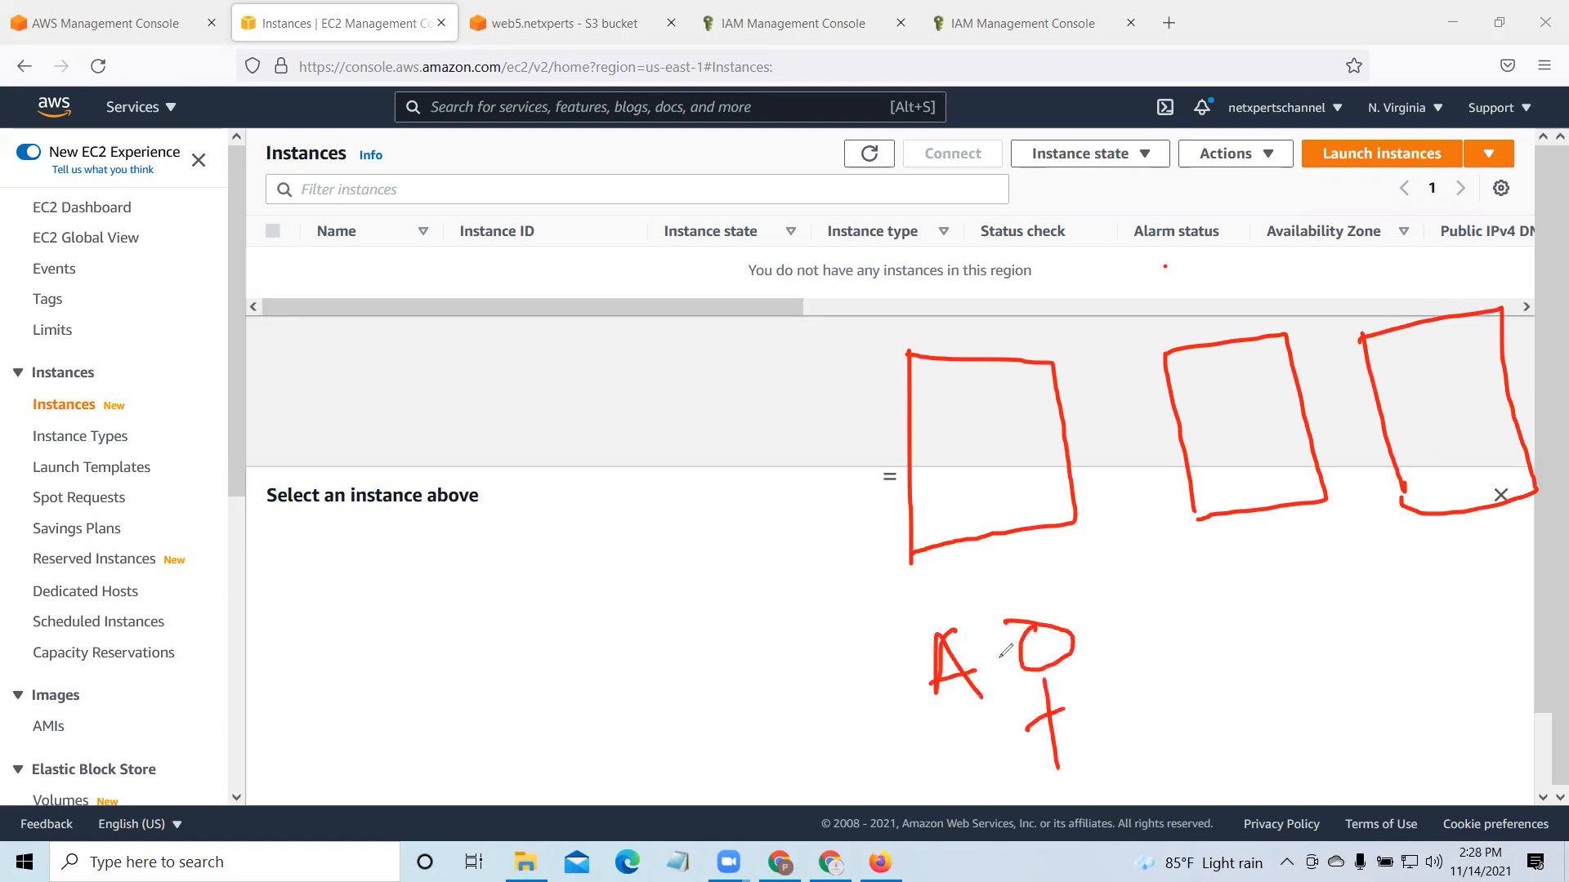
mouse_move(969, 517)
mouse_down()
mouse_move(990, 659)
mouse_move(1003, 624)
mouse_up()
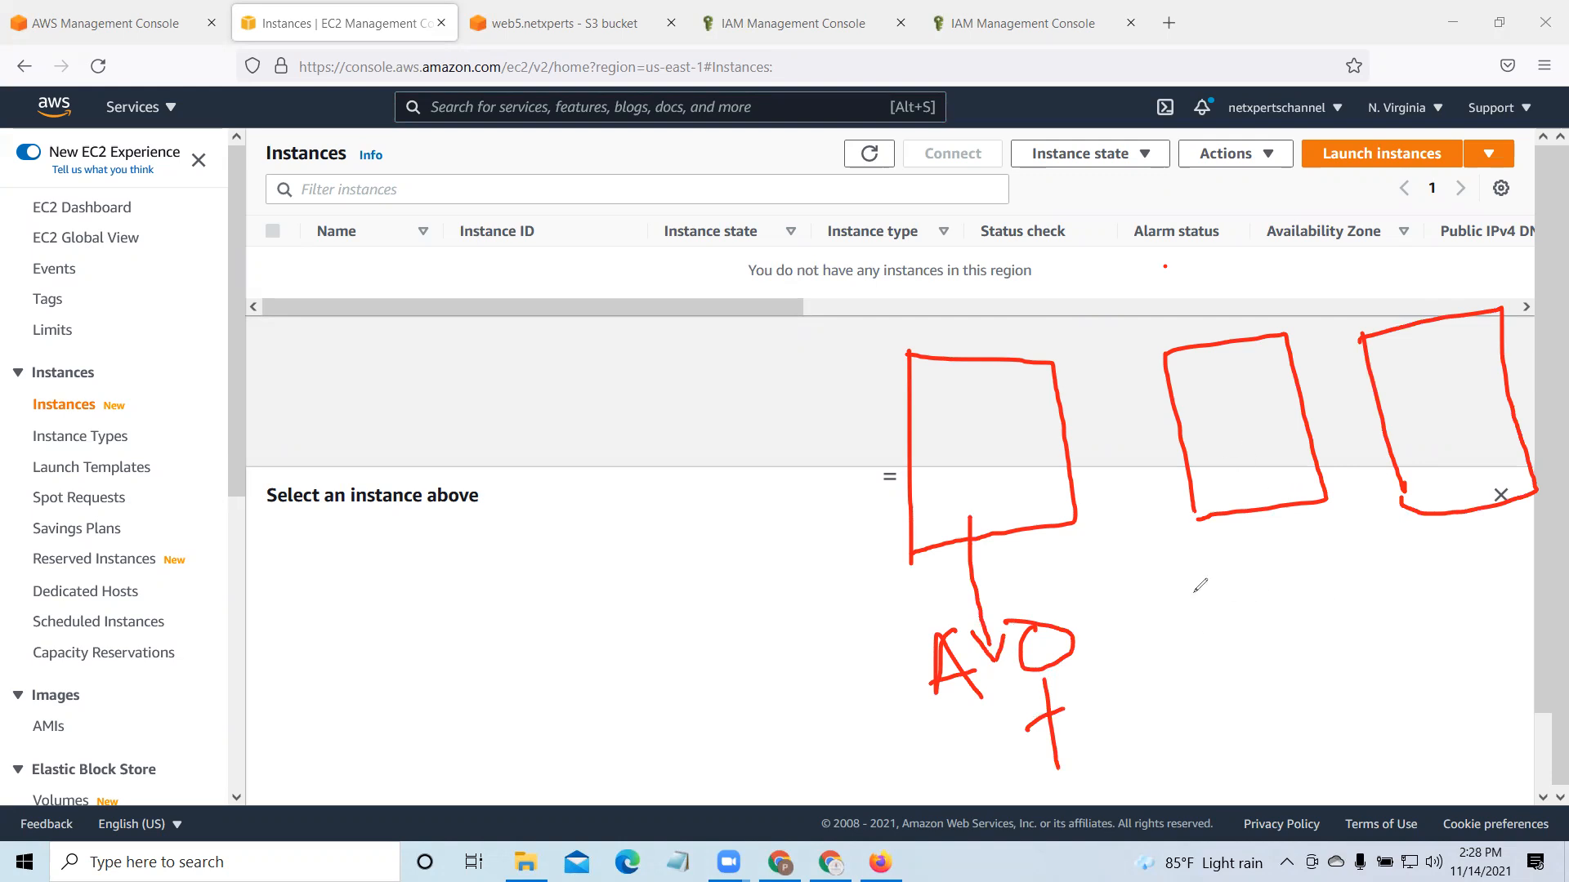
Step: Sketch a red stick figure labelled B below the second rectangle and draw an arrow from the rectangle to it
drag(1203, 619, 1221, 682)
mouse_move(1294, 606)
mouse_down()
mouse_move(1267, 621)
mouse_move(1285, 609)
mouse_up()
drag(1301, 691, 1321, 768)
drag(1348, 709, 1281, 747)
drag(1274, 506, 1308, 617)
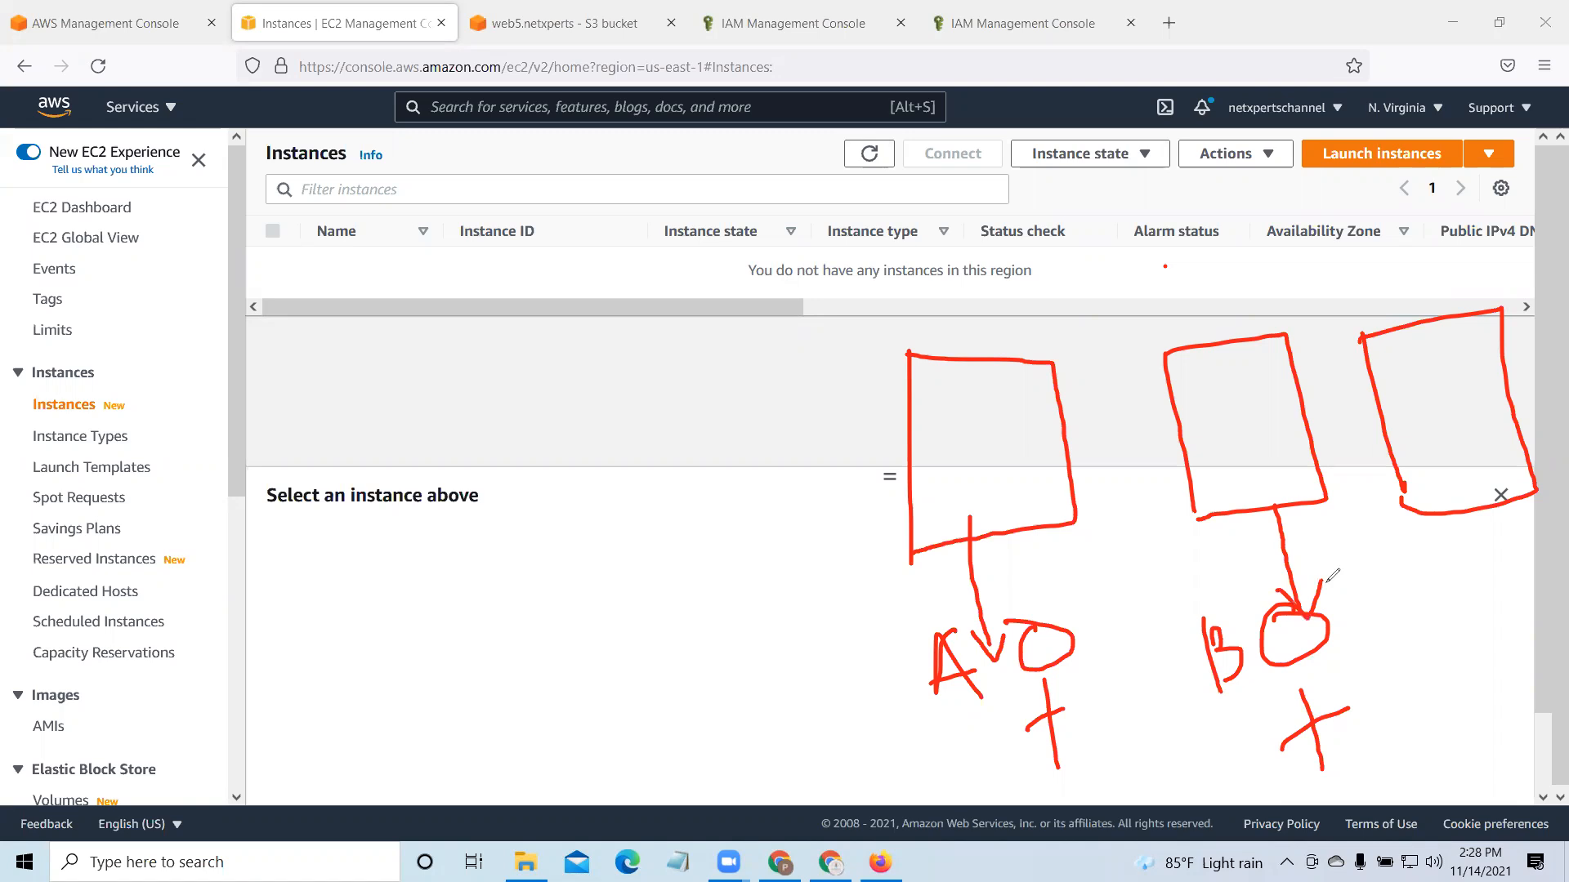
Step: Sketch a stick figure labelled C below the third rectangle, with an arrow from the rectangle and a short handwritten label above the figure
drag(1416, 596, 1429, 627)
mouse_move(1517, 586)
mouse_down()
mouse_move(1517, 645)
mouse_move(1495, 603)
mouse_up()
mouse_move(1512, 664)
mouse_down()
mouse_move(1513, 769)
mouse_move(1559, 709)
mouse_up()
mouse_move(1451, 513)
mouse_down()
mouse_move(1468, 585)
mouse_move(1453, 583)
mouse_move(1471, 592)
mouse_up()
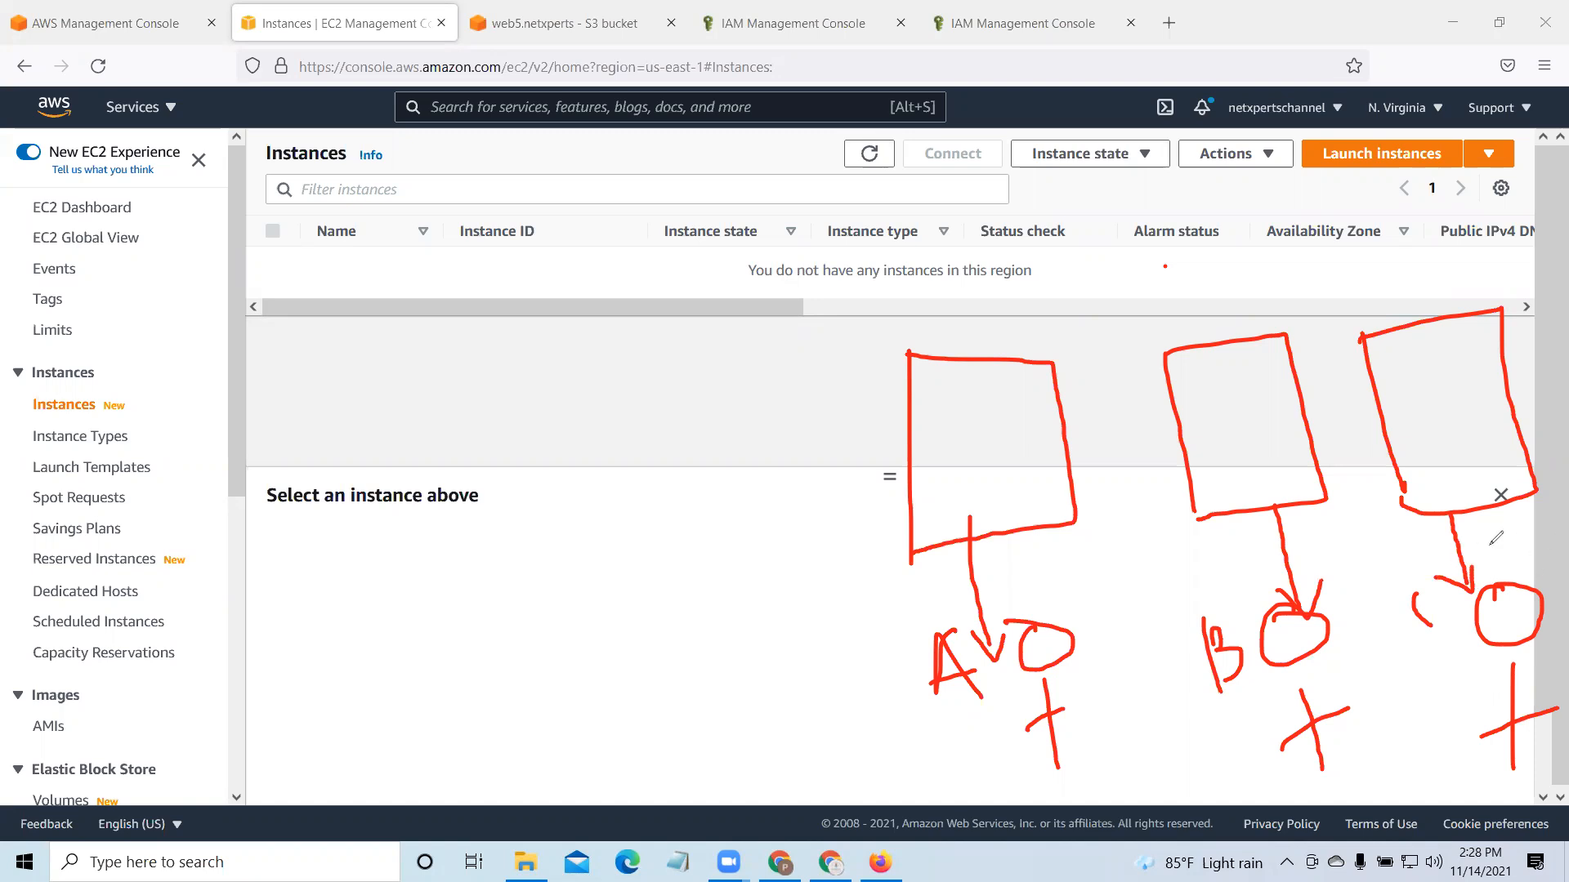
mouse_move(1485, 537)
mouse_down()
mouse_move(1495, 568)
mouse_move(1493, 533)
mouse_move(1518, 568)
mouse_move(1529, 546)
mouse_up()
drag(1527, 546, 1552, 552)
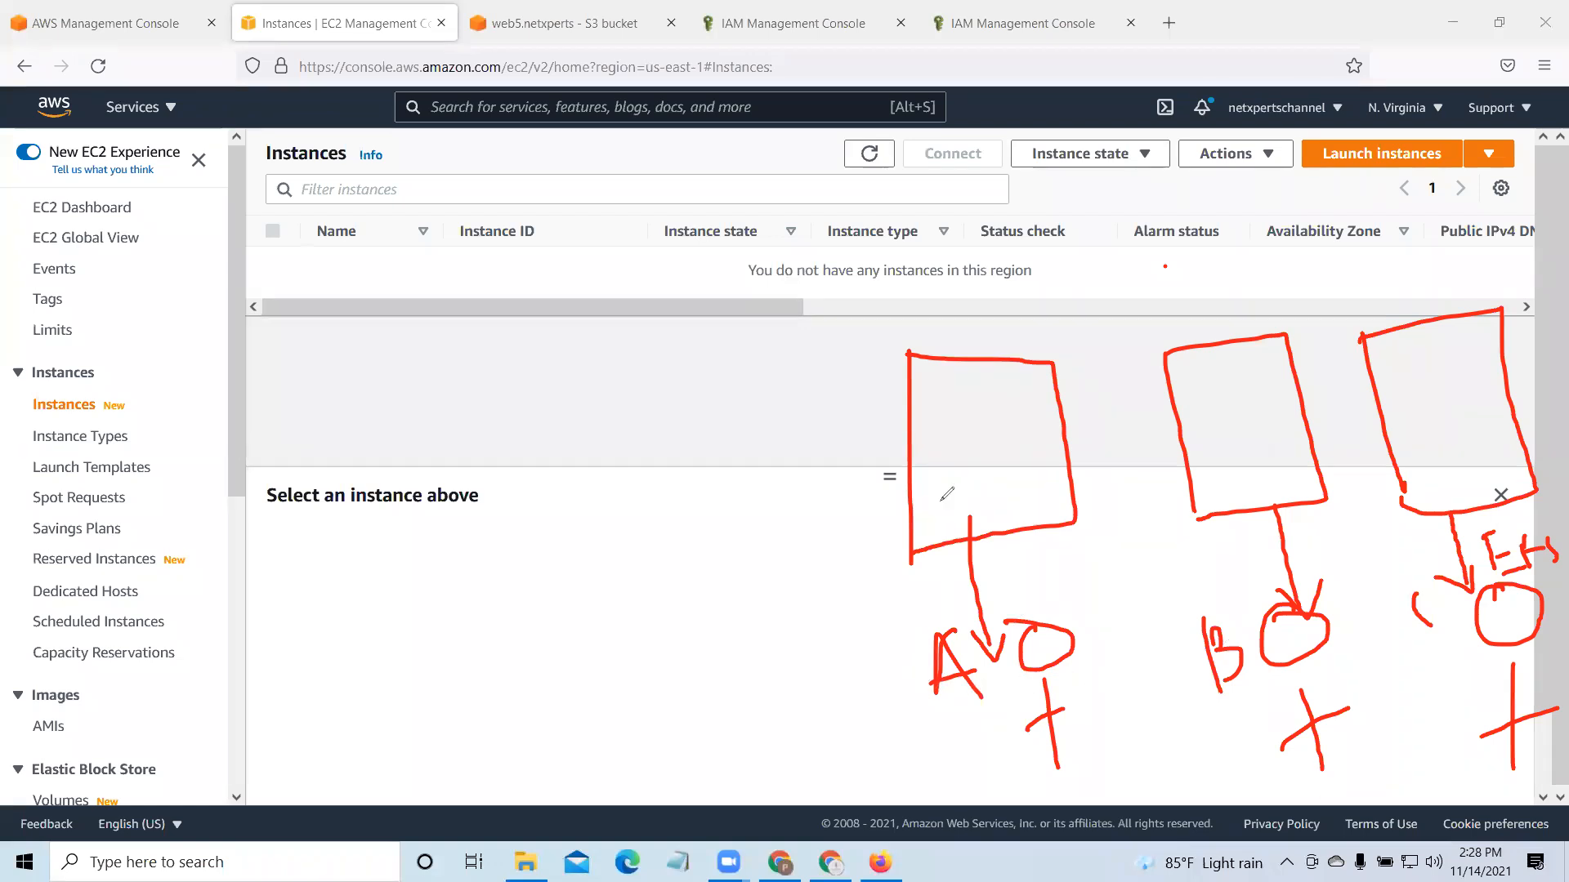
Step: Sketch a small crossed box between figures A and B, and clear all the red annotations from the EC2 page
drag(873, 422, 1070, 542)
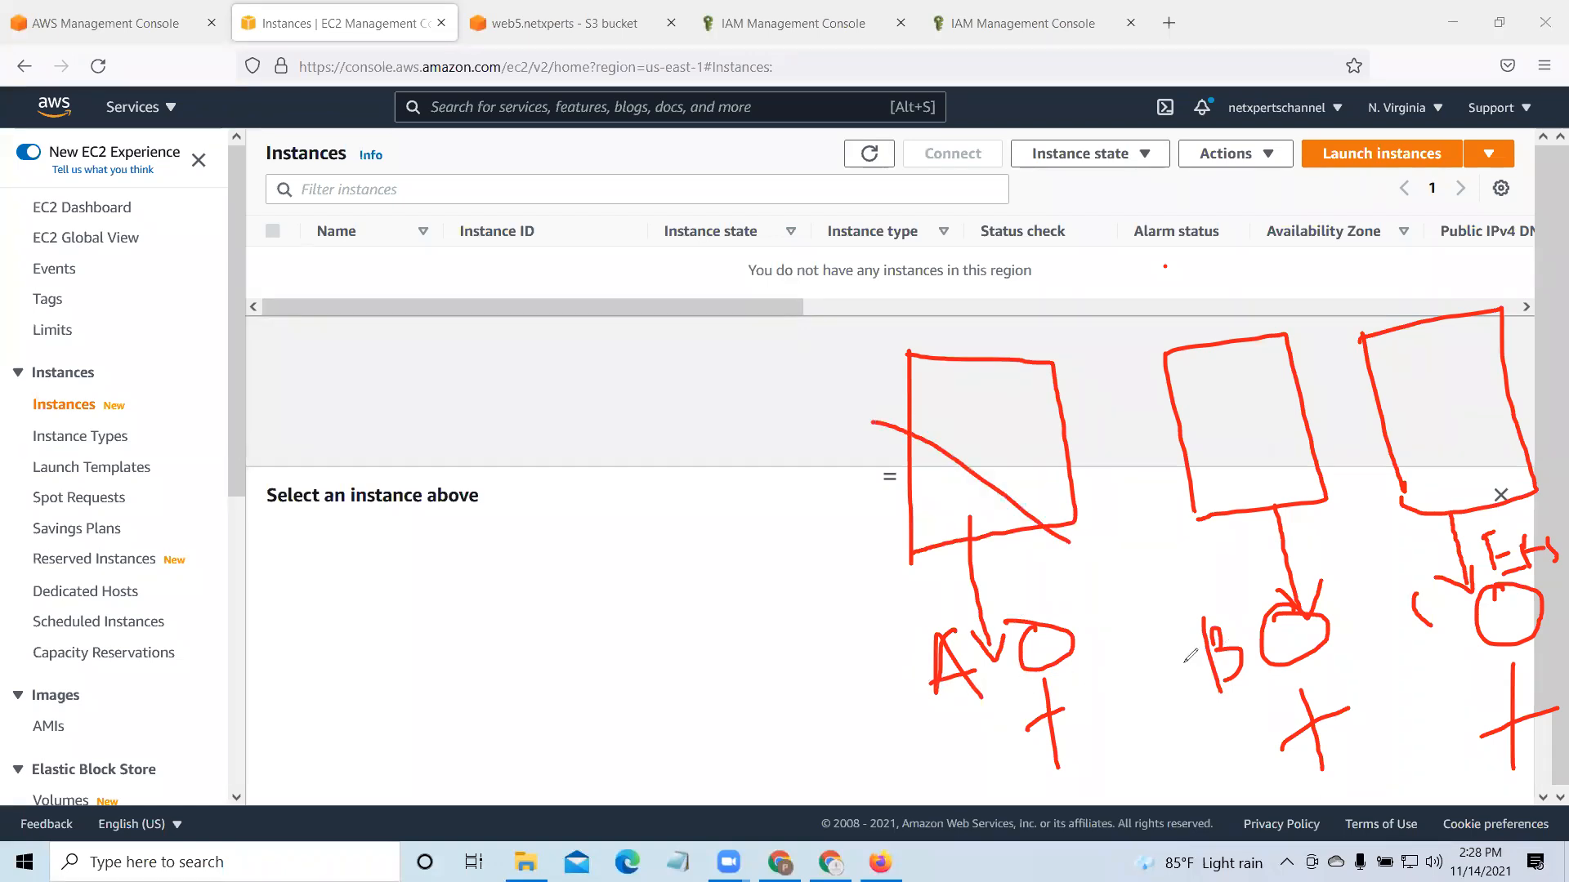
key(ctrl+z)
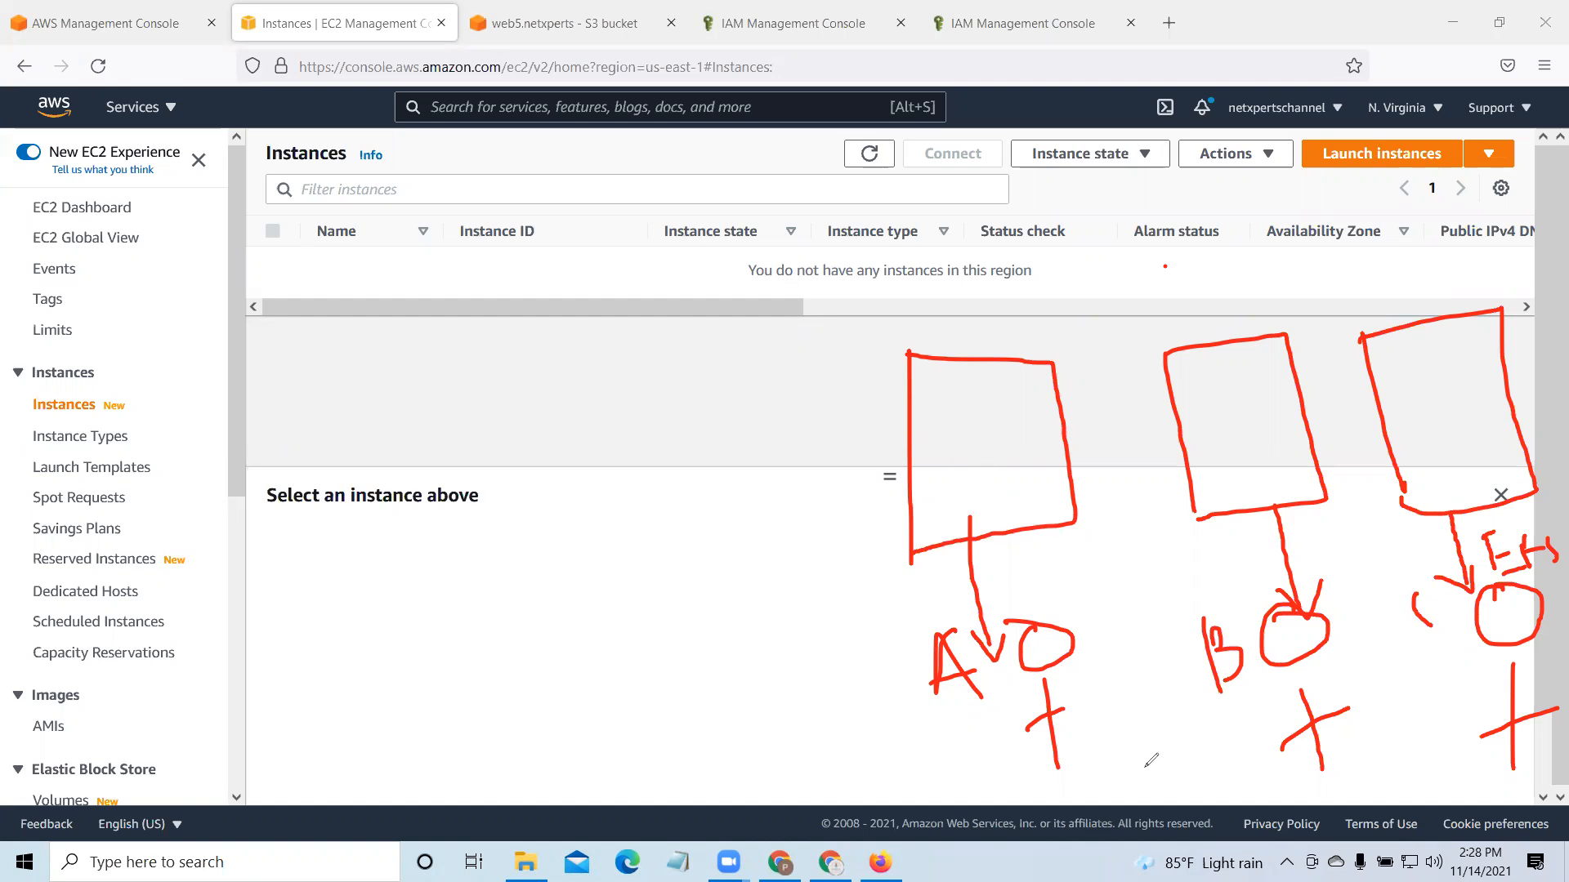
mouse_move(1131, 776)
mouse_down()
mouse_move(1105, 732)
mouse_move(1148, 716)
mouse_move(1146, 767)
mouse_move(1192, 770)
mouse_up()
drag(1173, 714, 1111, 767)
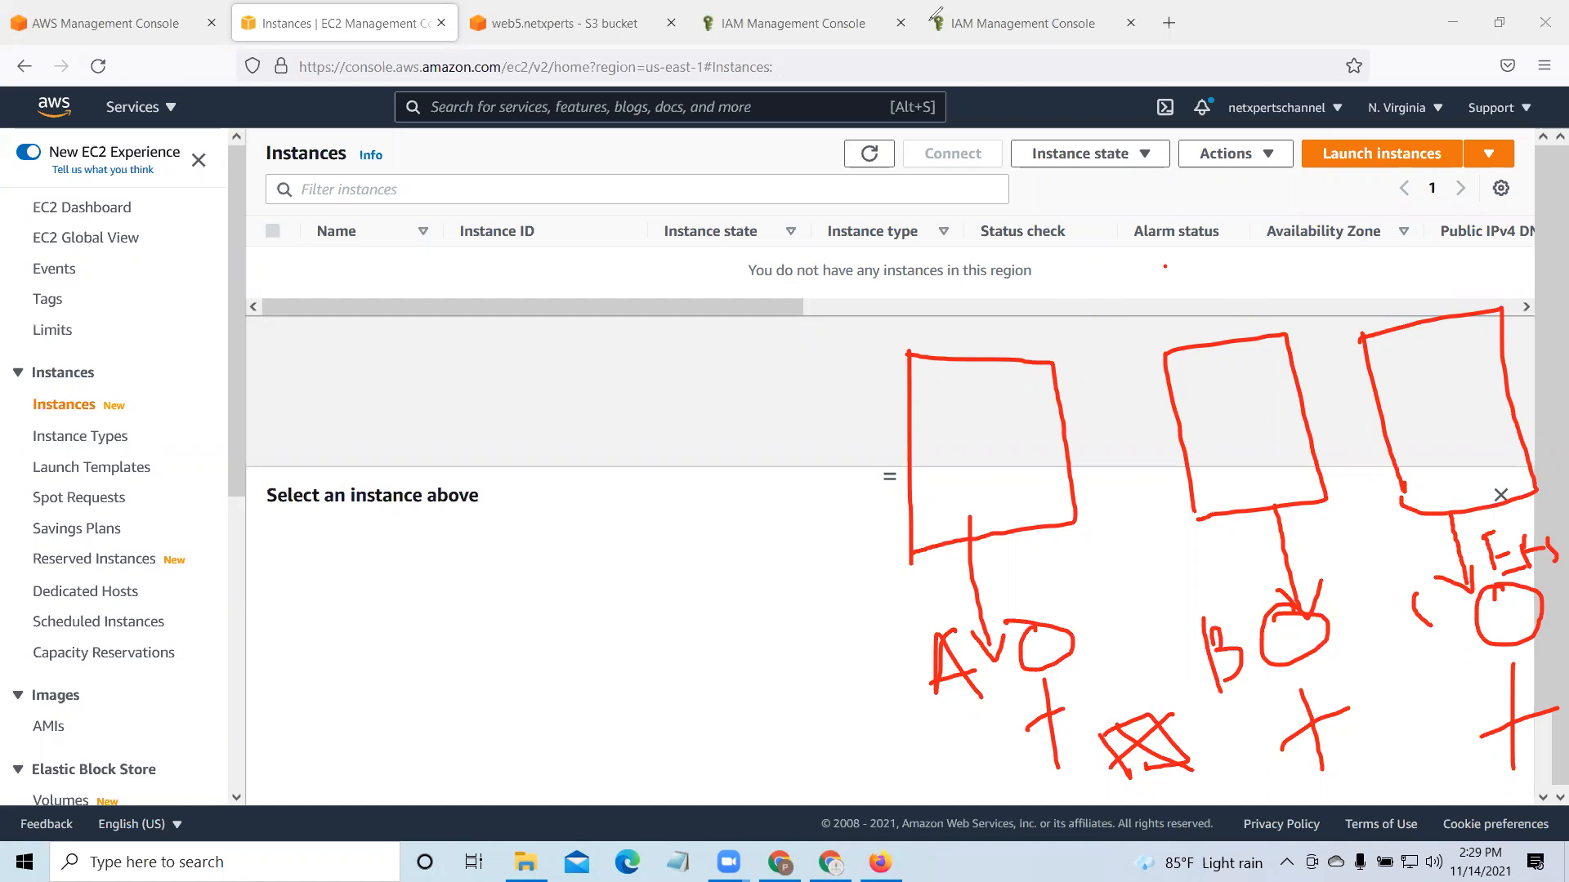
key(Escape)
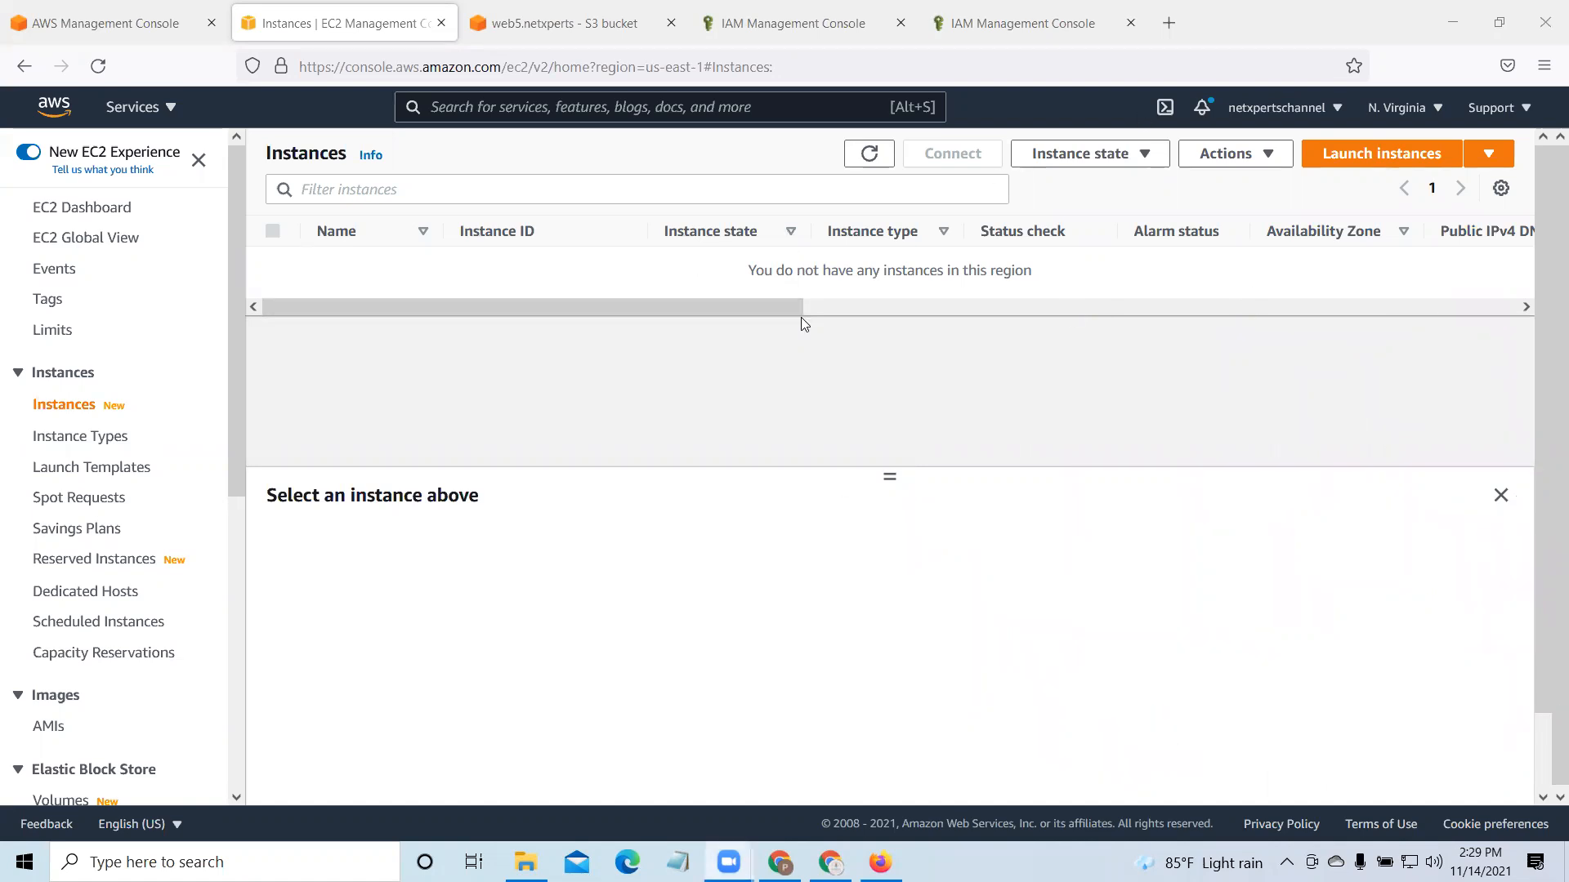
Step: Start launching an EC2 instance from Ubuntu Server 20.04 LTS (64-bit x86), keep the t2.micro type and continue to the instance details
click(1402, 153)
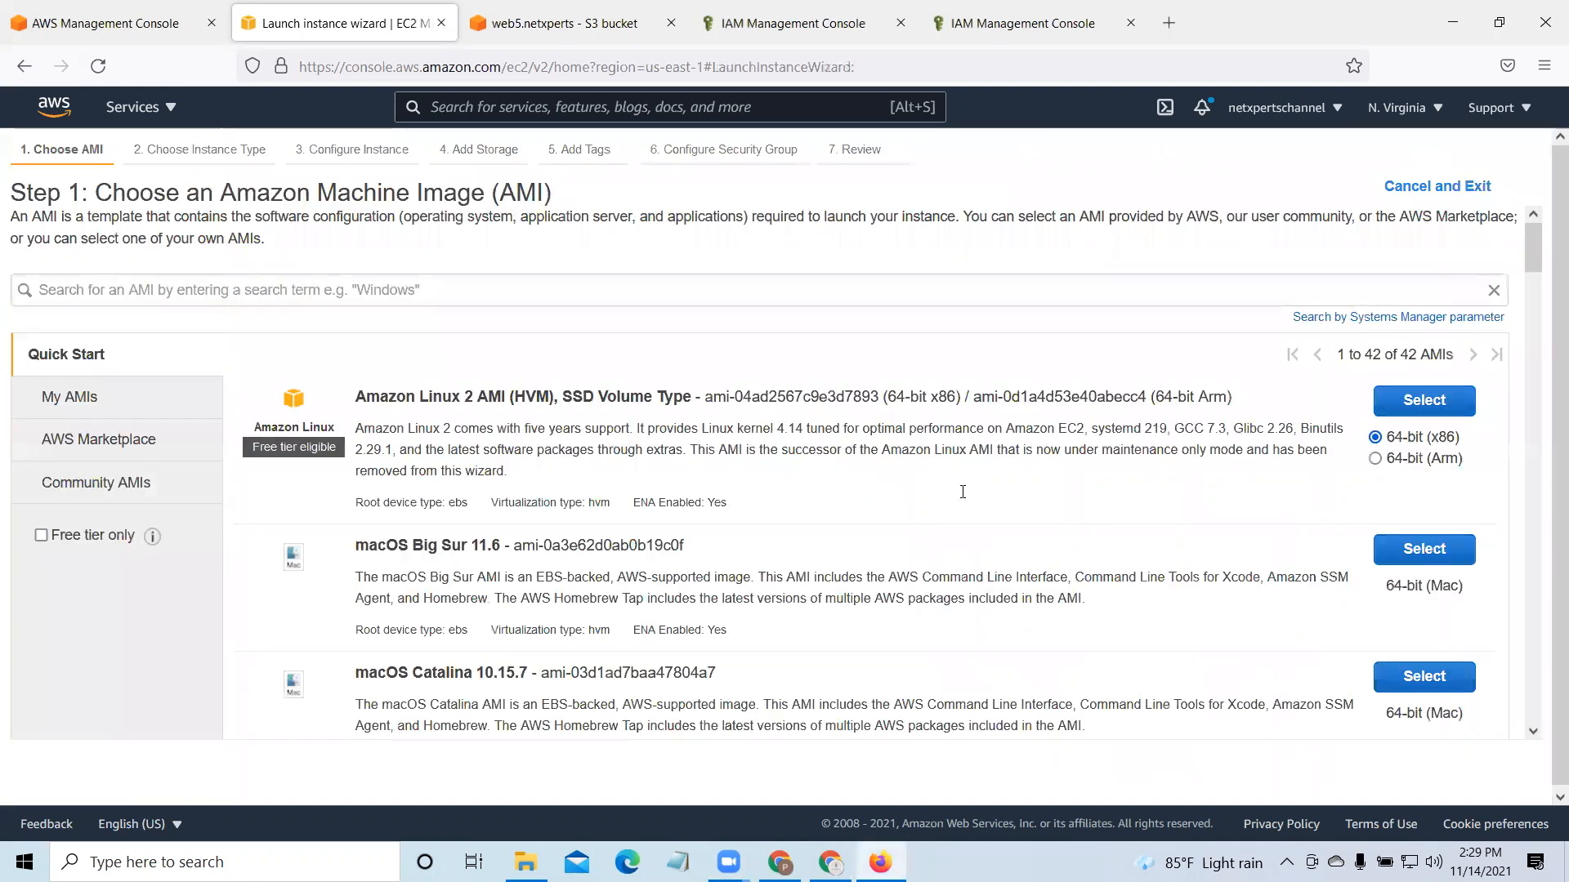
scroll(965, 498, down, 4)
scroll(965, 498, down, 5)
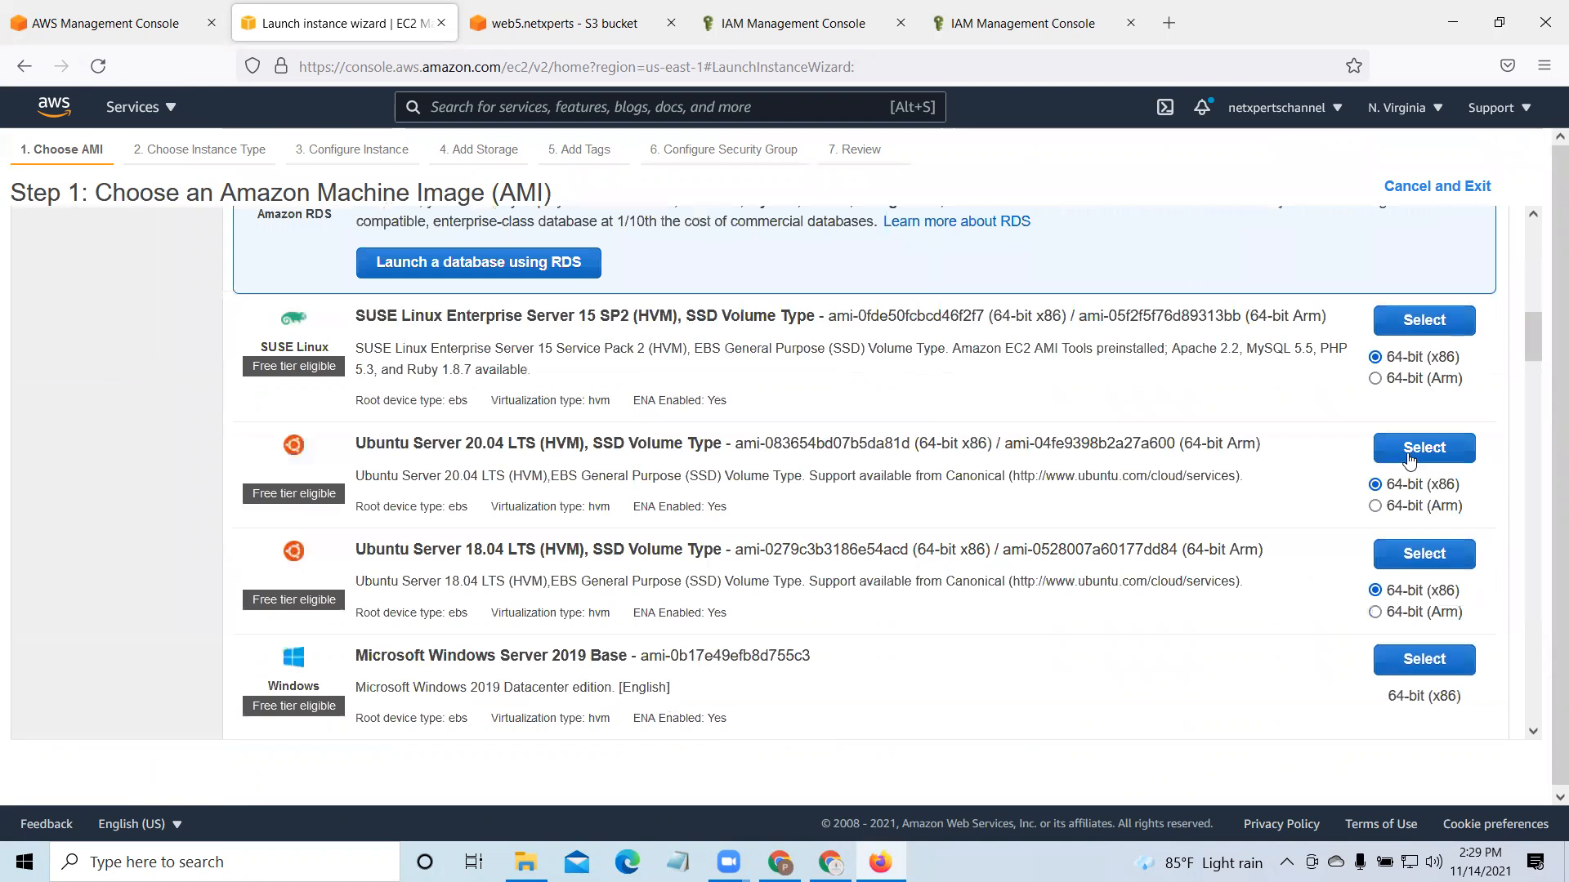
click(1408, 461)
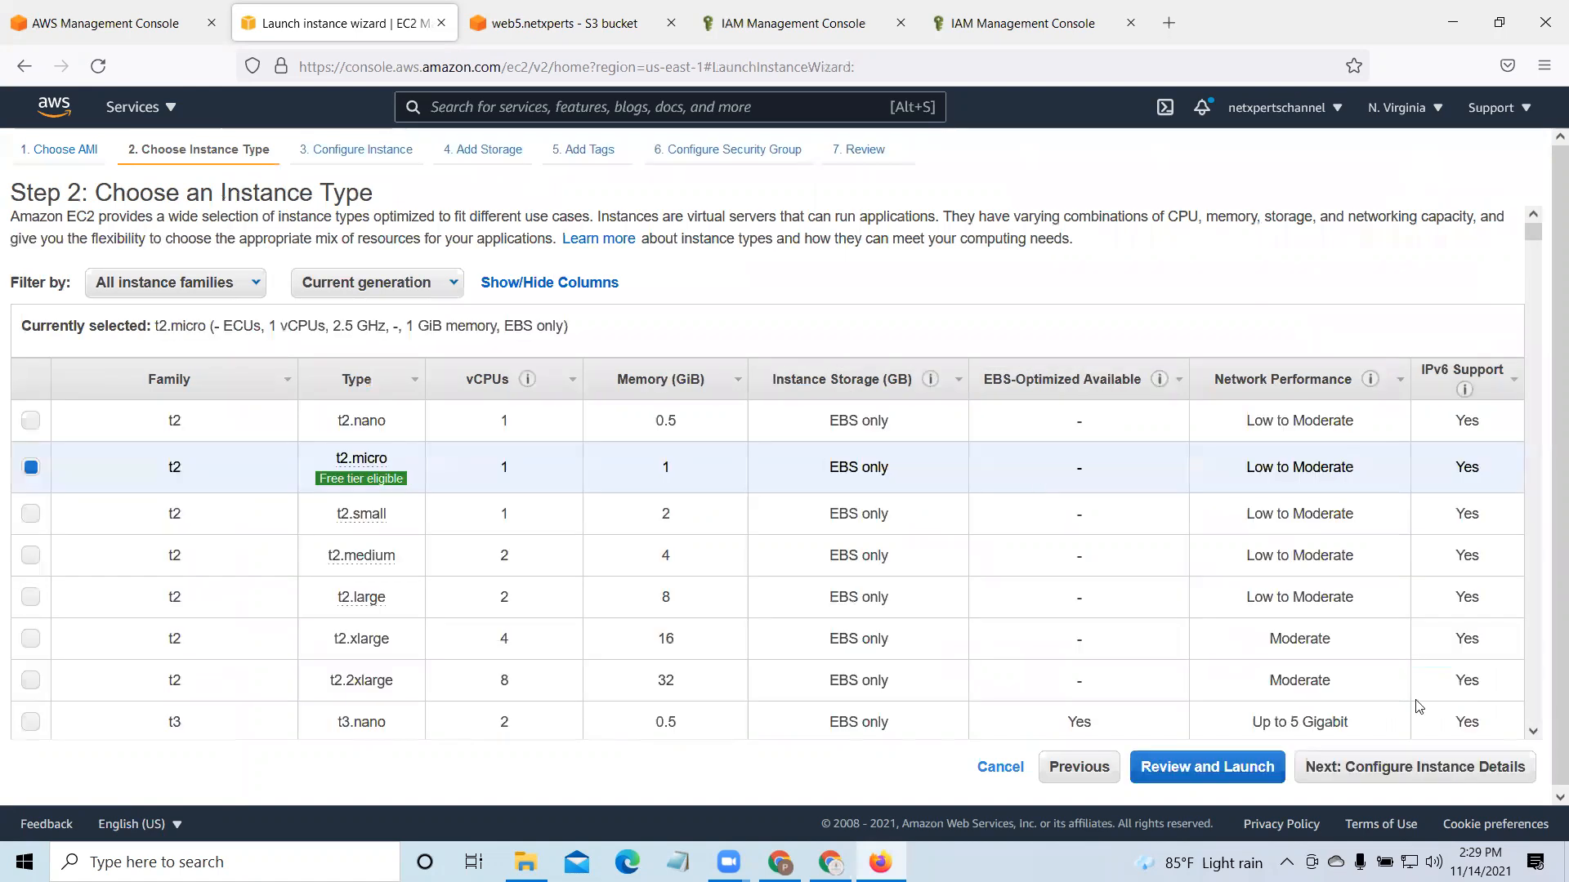
click(1483, 768)
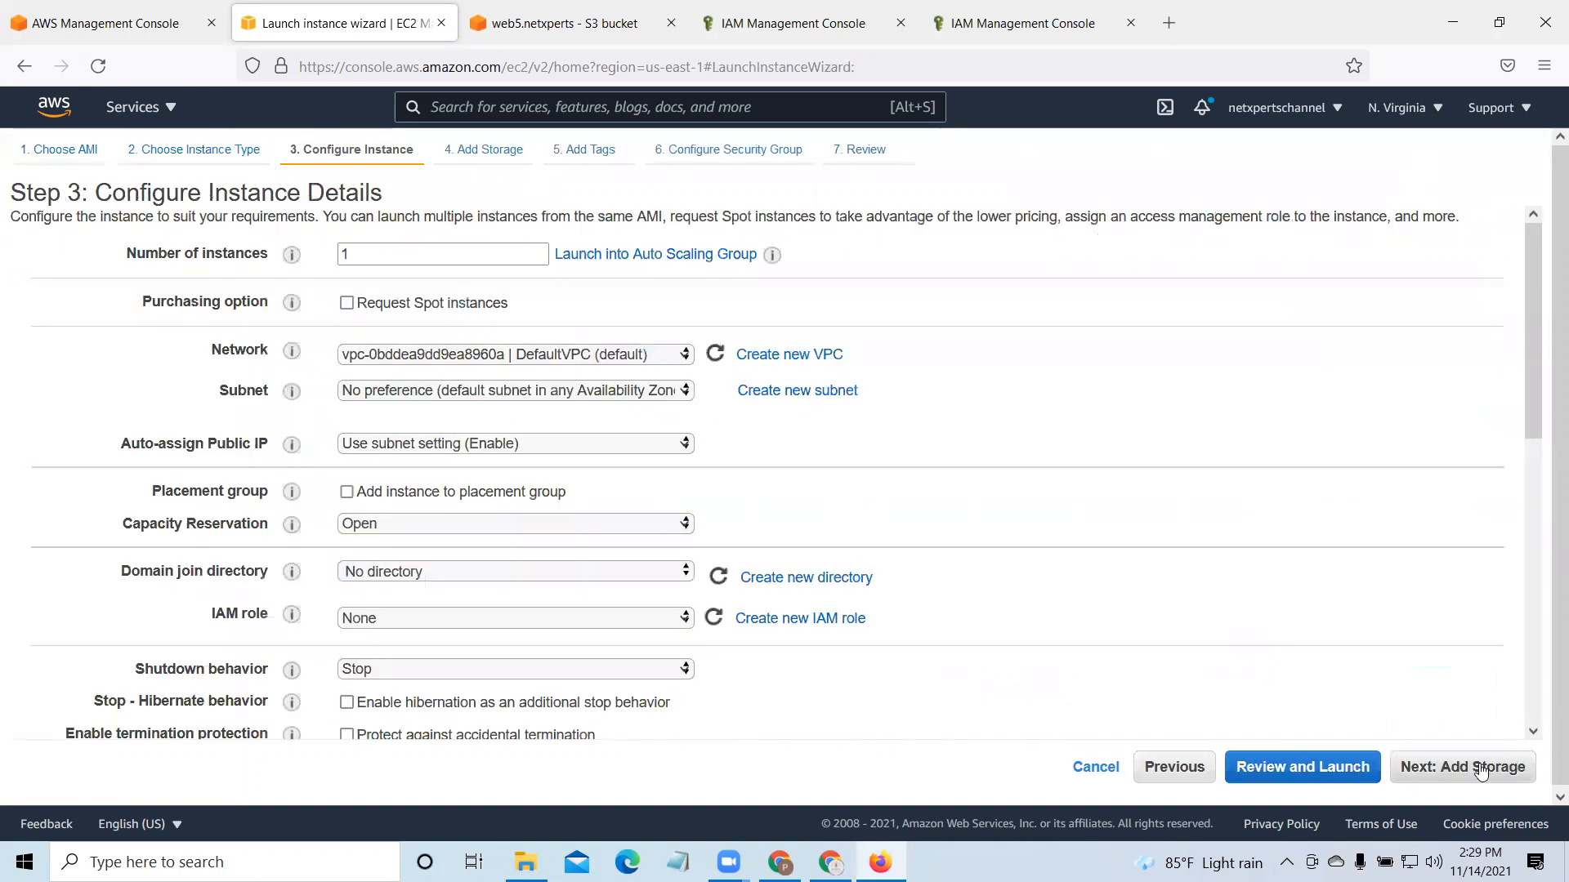
Step: Set the instance's subnet to the default one in us-east-1a and keep DefaultVPC (default) as its network
click(675, 392)
click(648, 446)
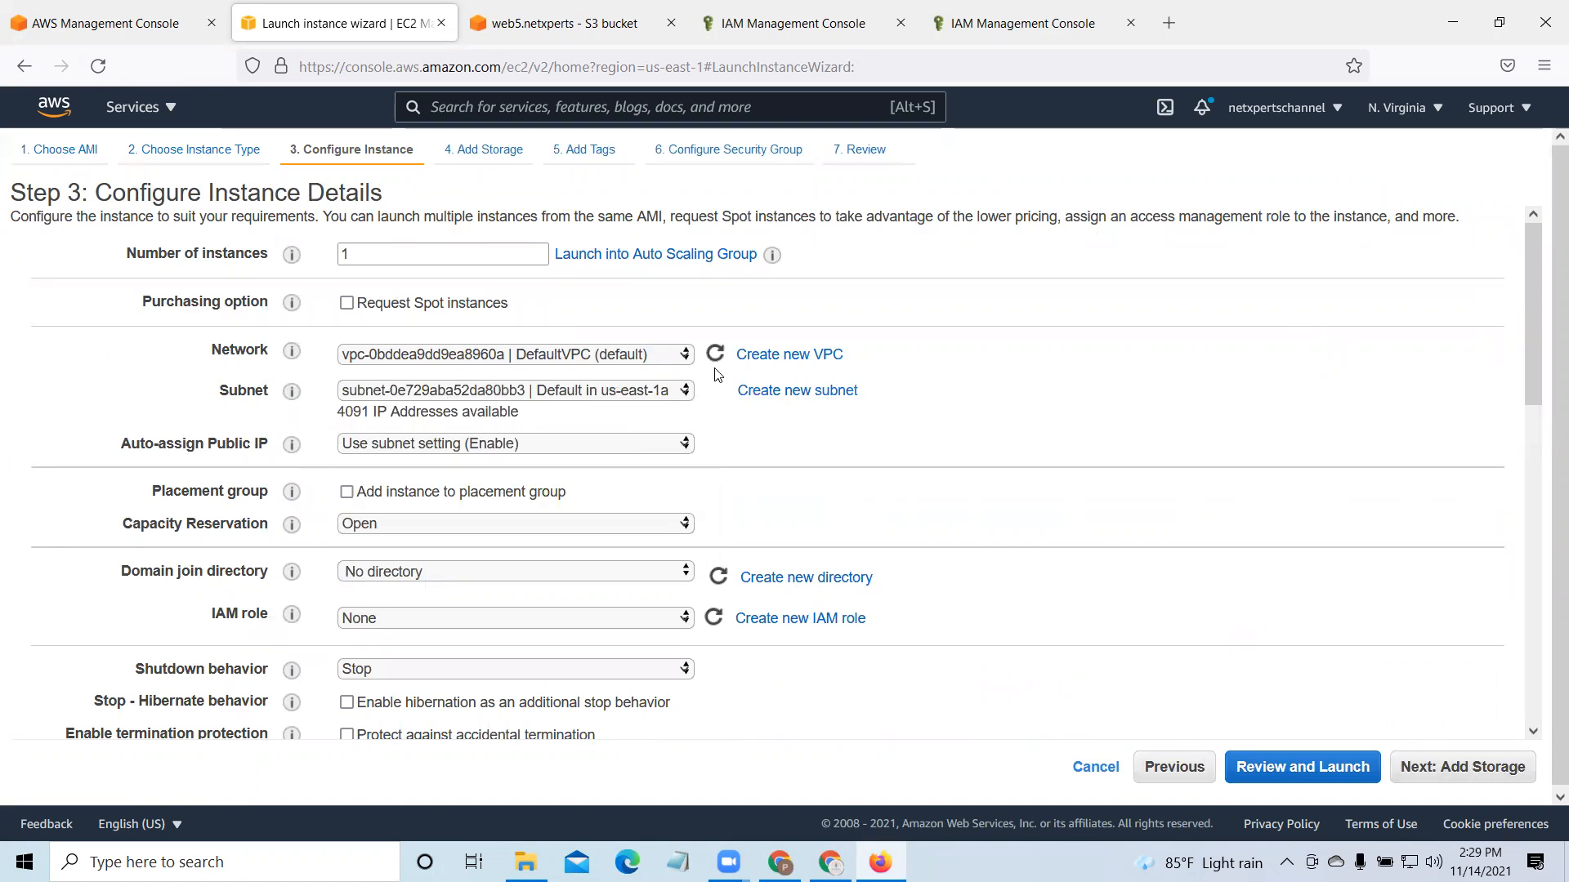
click(678, 358)
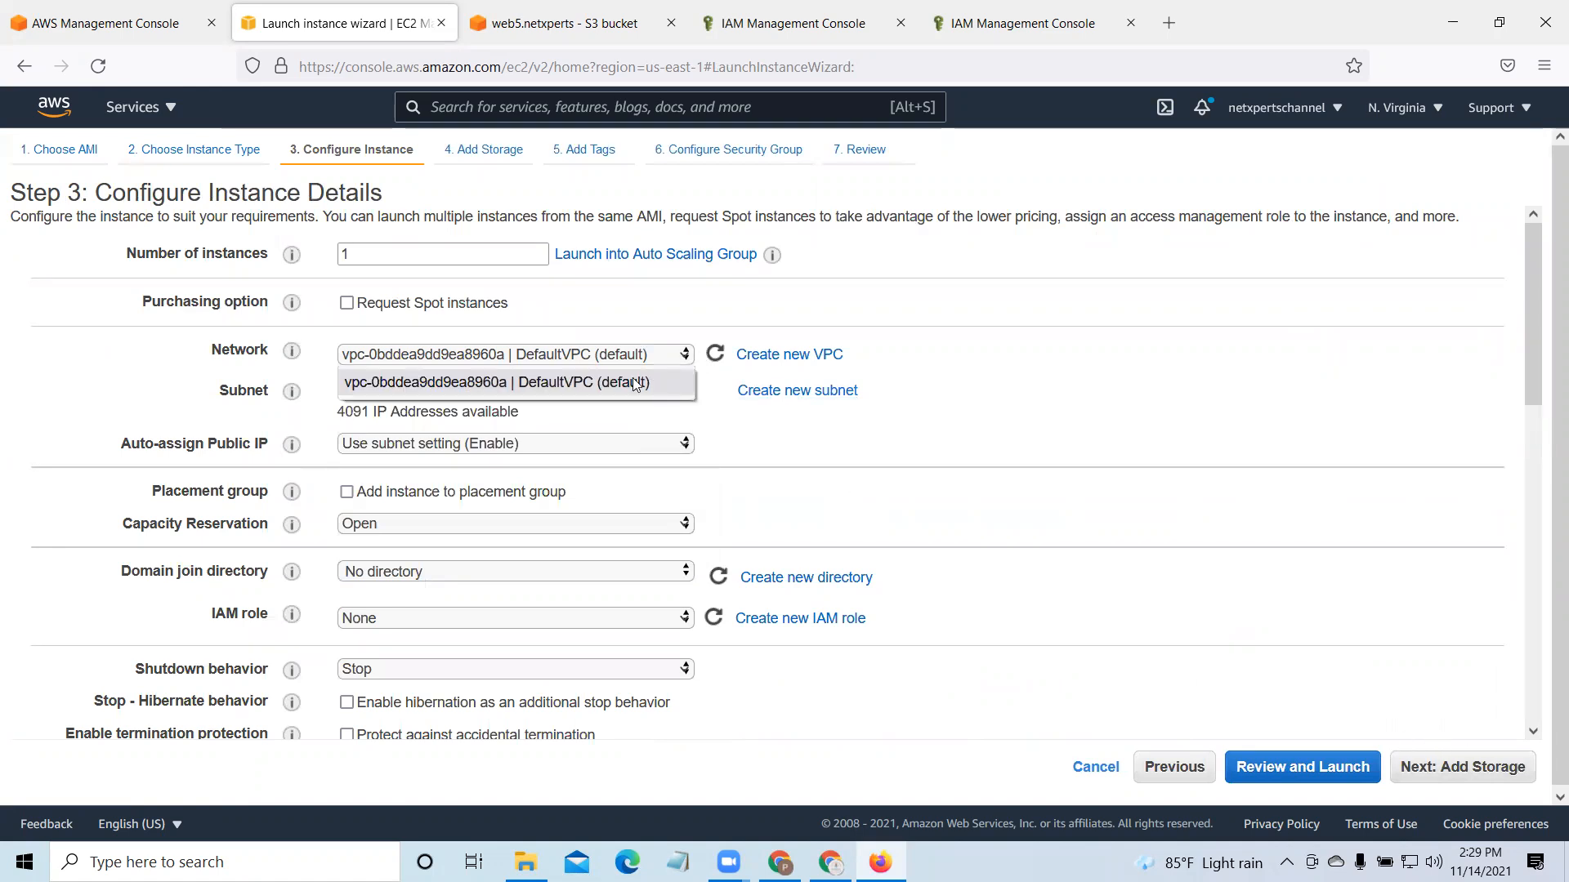
click(634, 382)
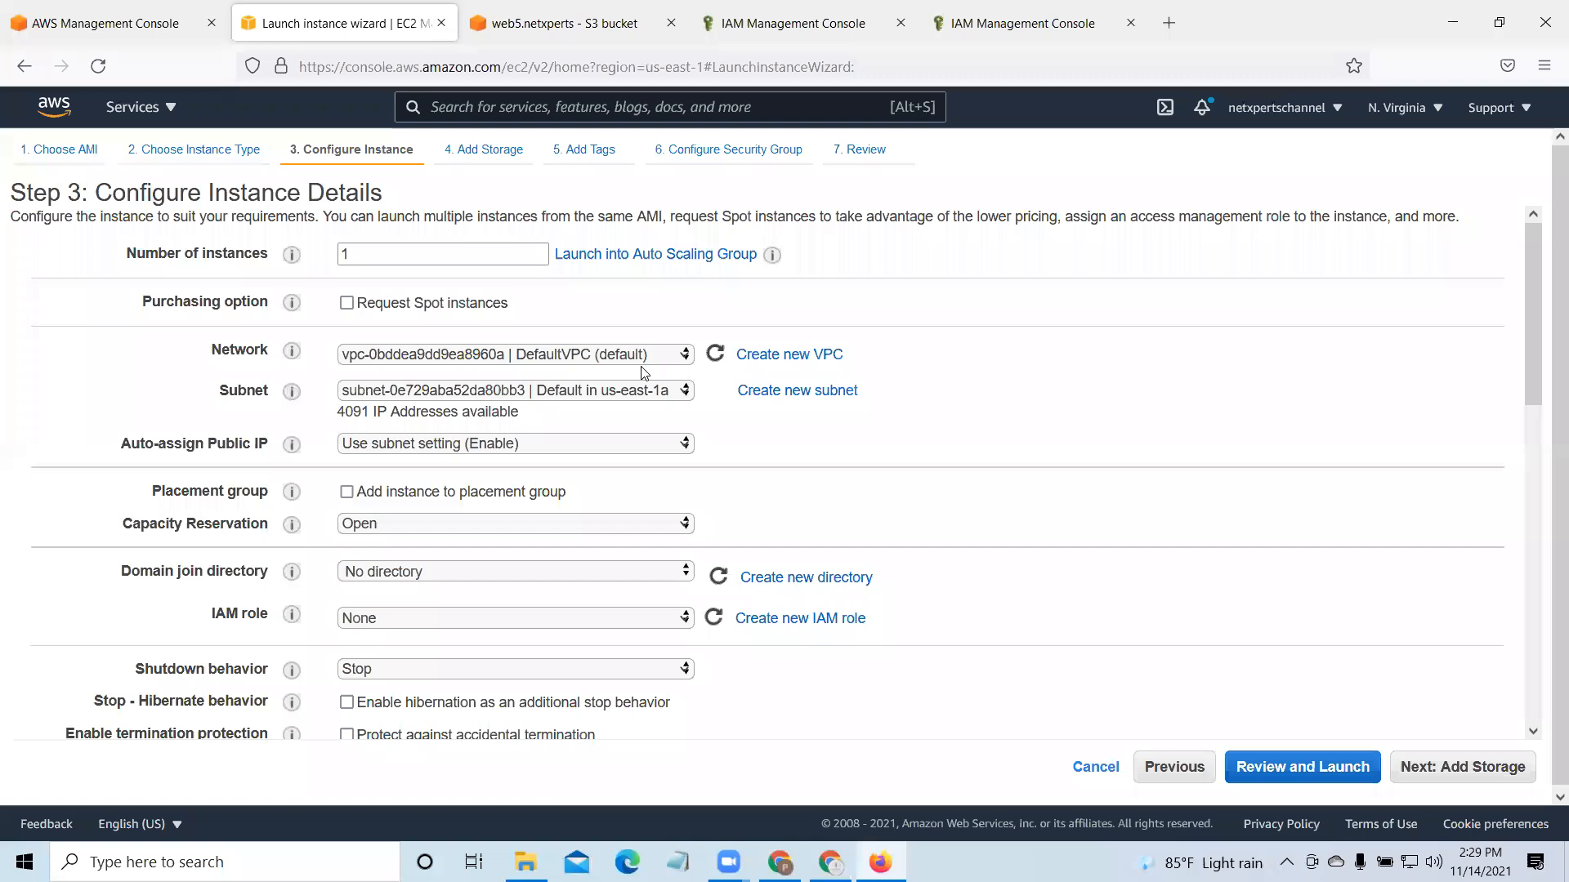
Step: Accept the default storage, no tags and the new launch-wizard-10 security group with SSH access, and go through the launch review
click(1480, 766)
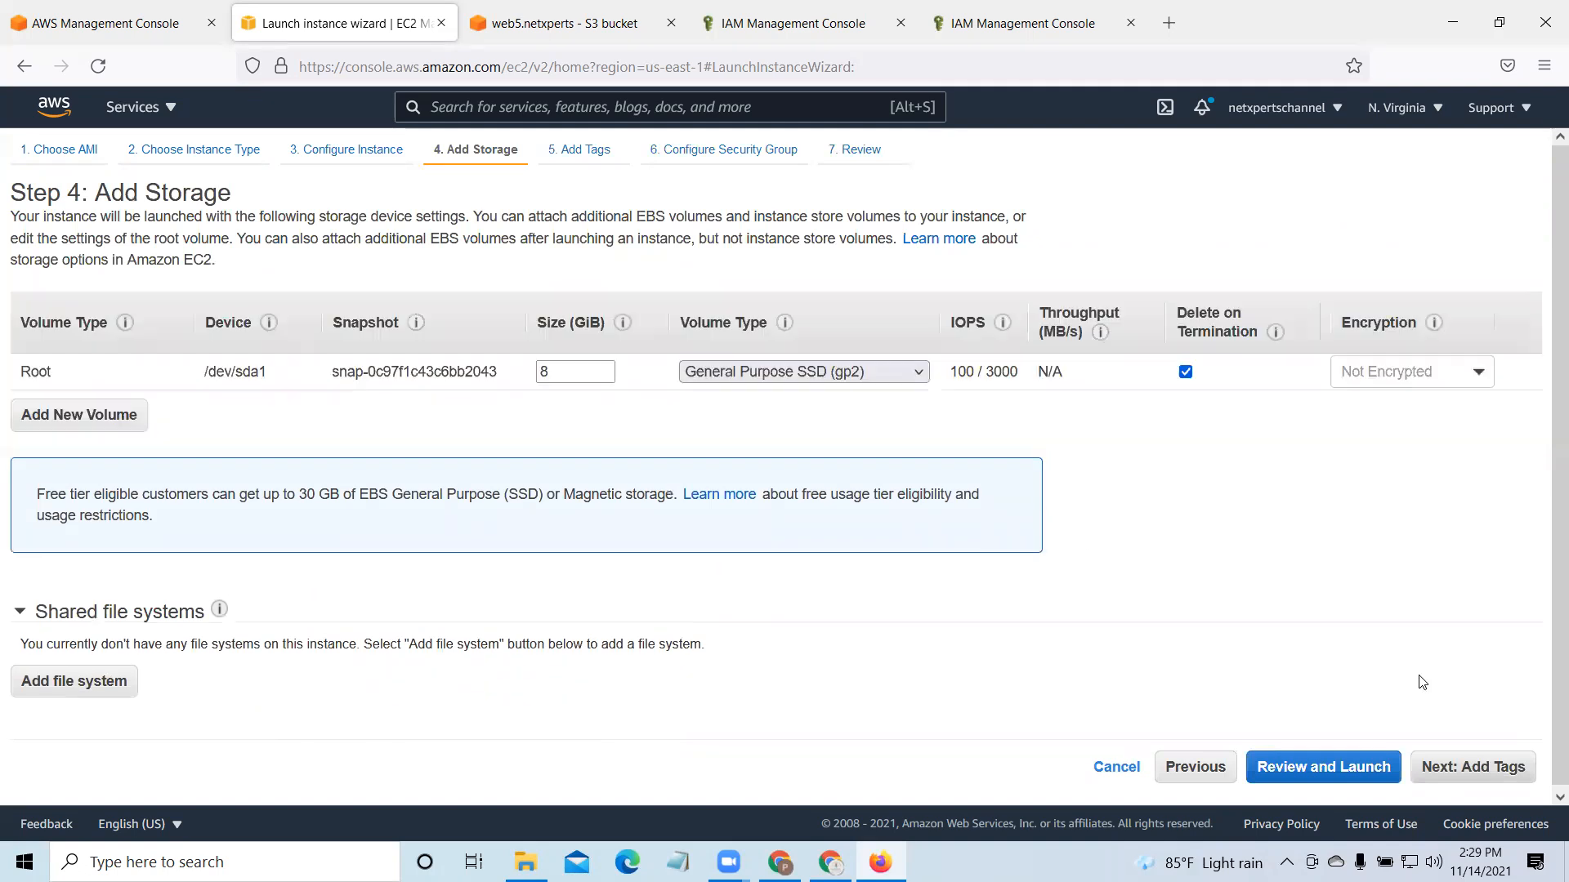
click(1432, 770)
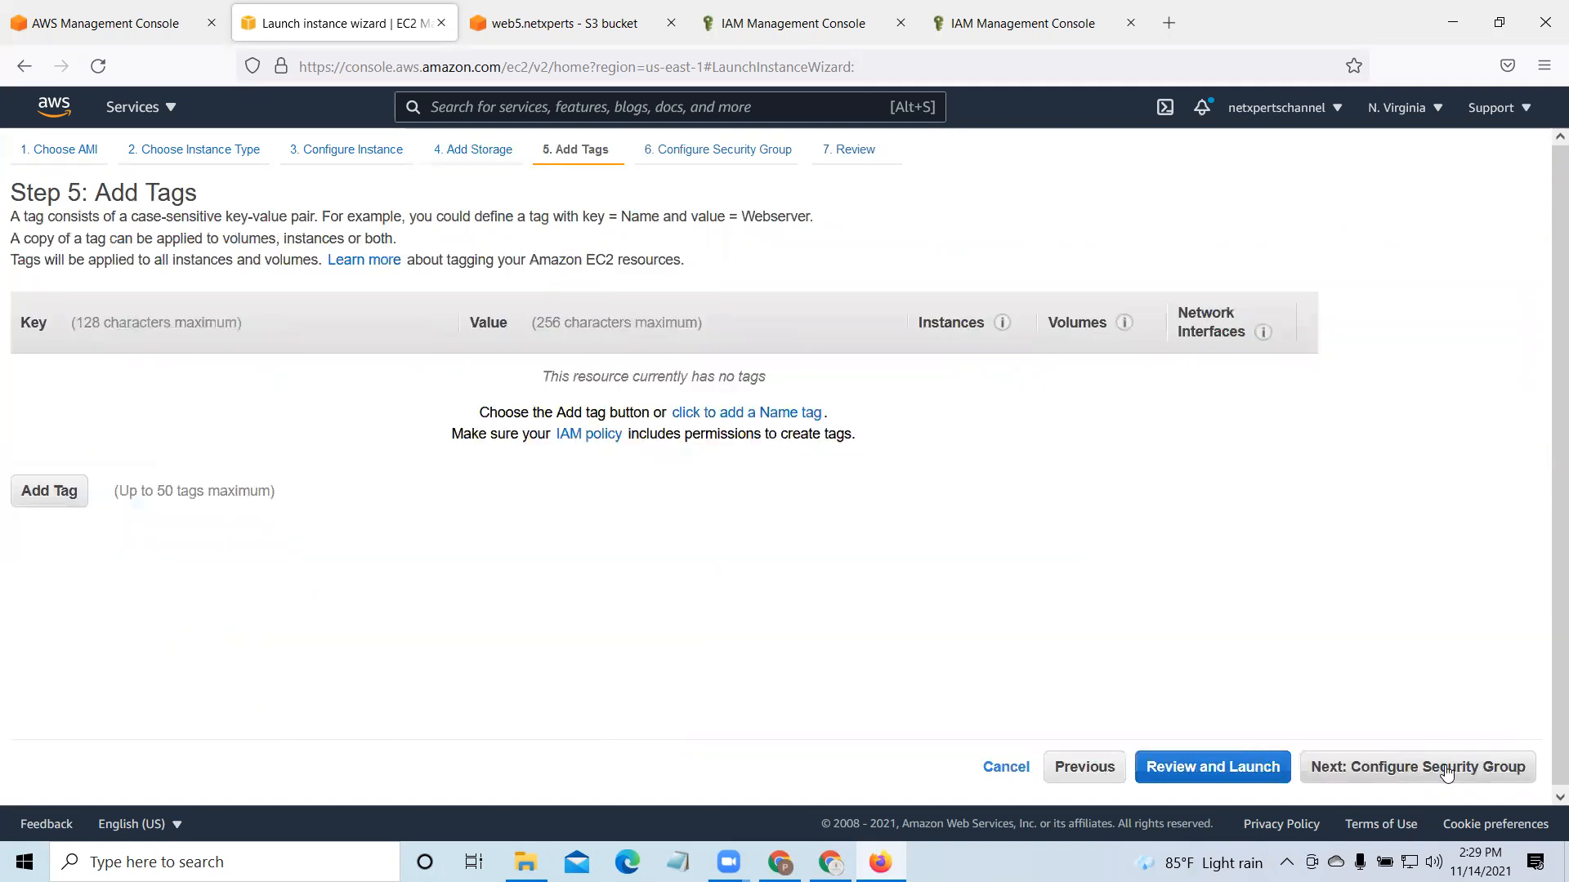
click(1446, 768)
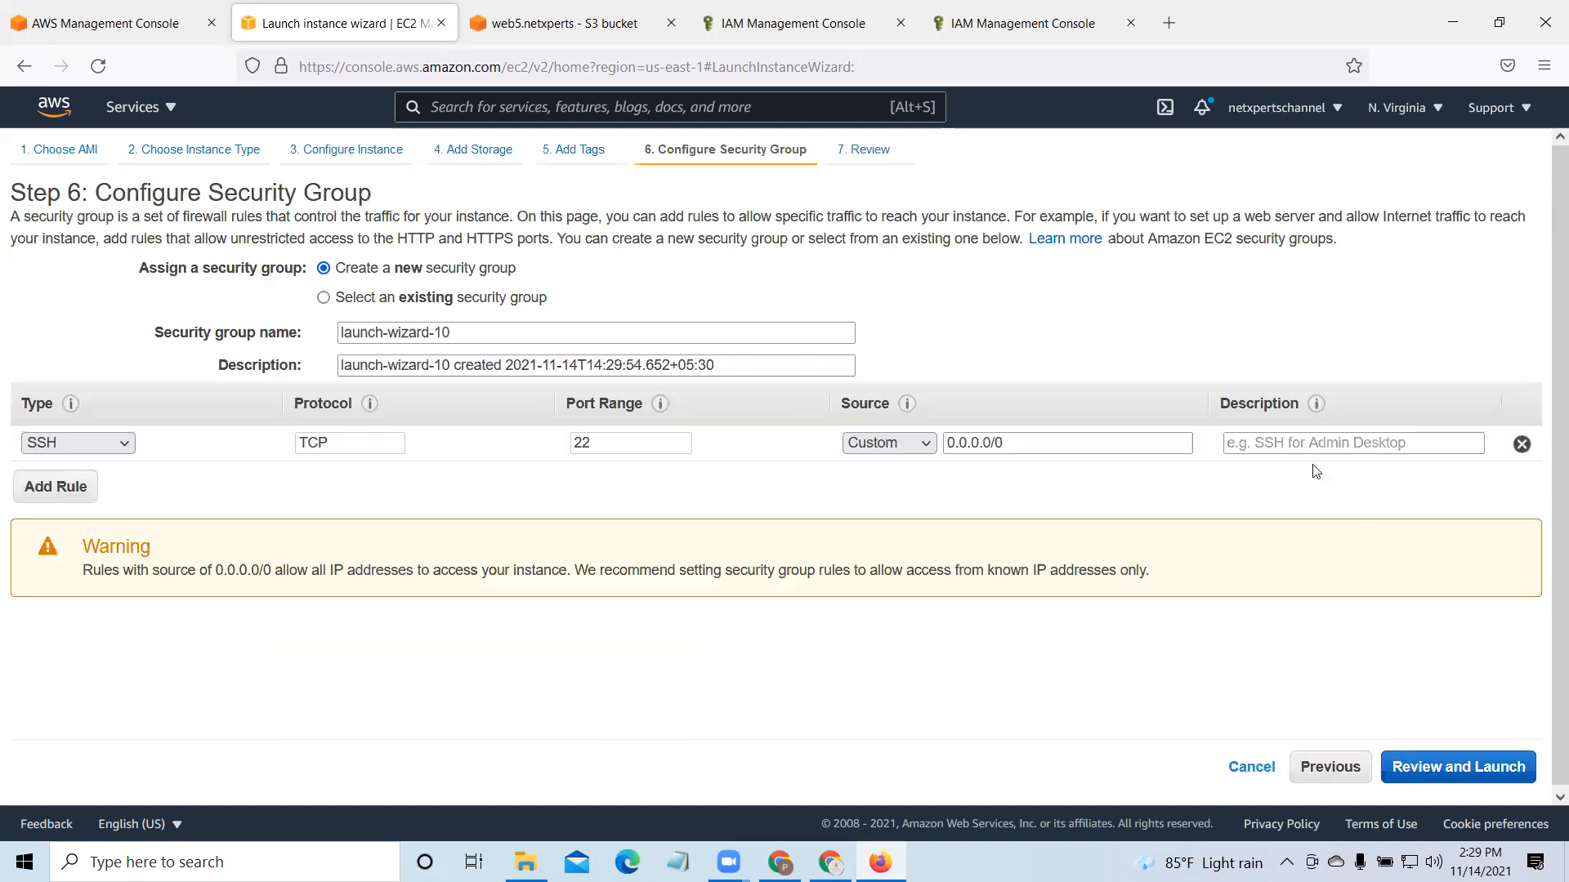
click(1492, 772)
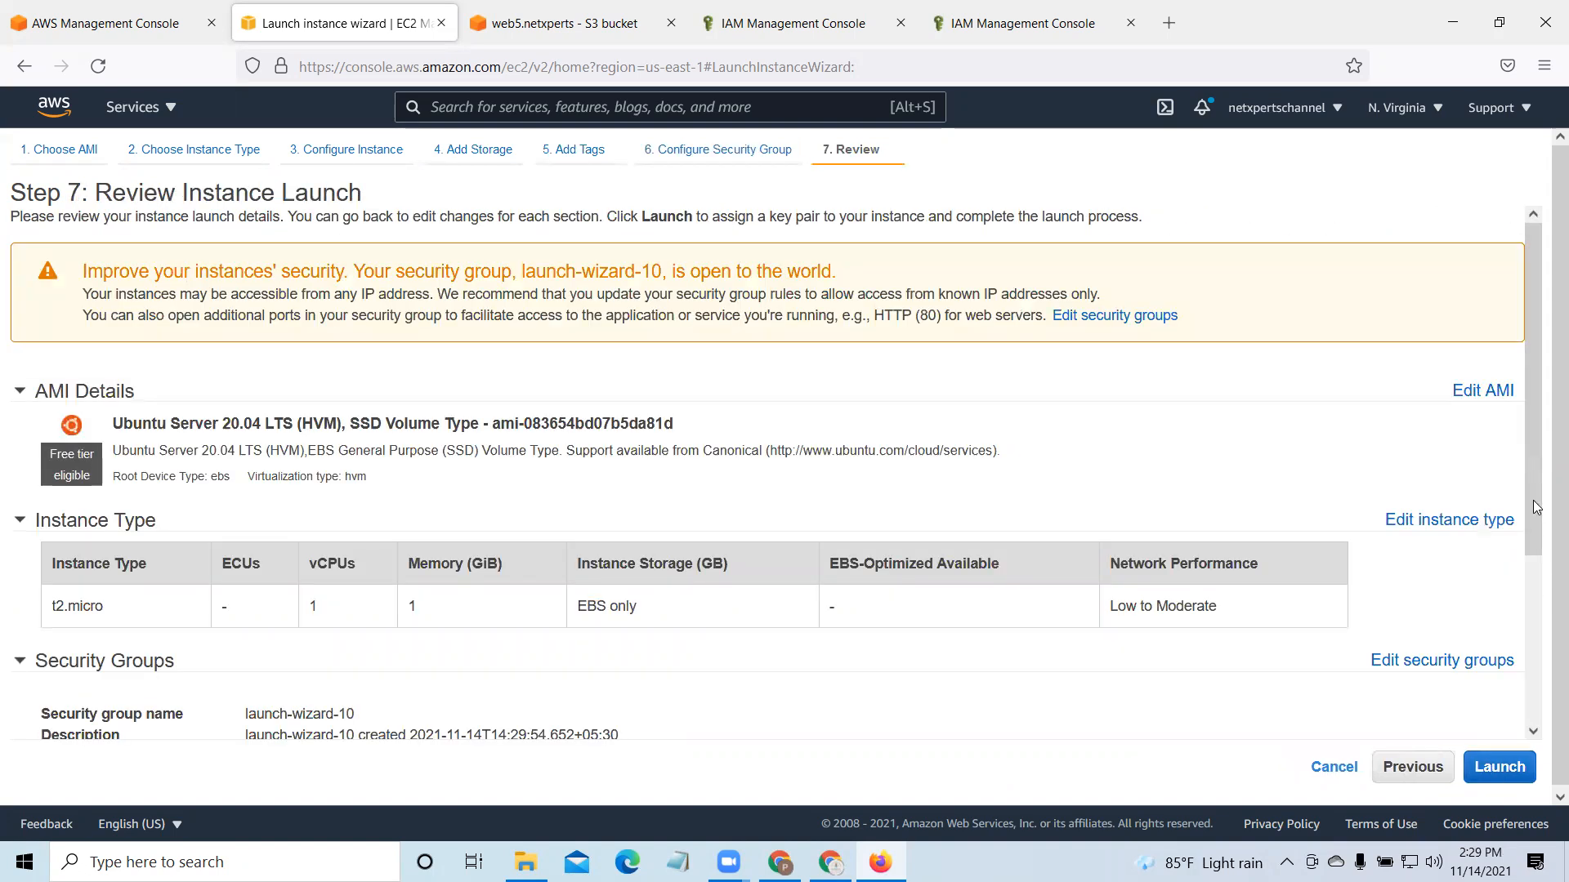
scroll(1508, 727, down, 3)
Step: Launch the instance with the existing DemoEC2 | RSA key pair, acknowledging access to its private key file
click(1502, 768)
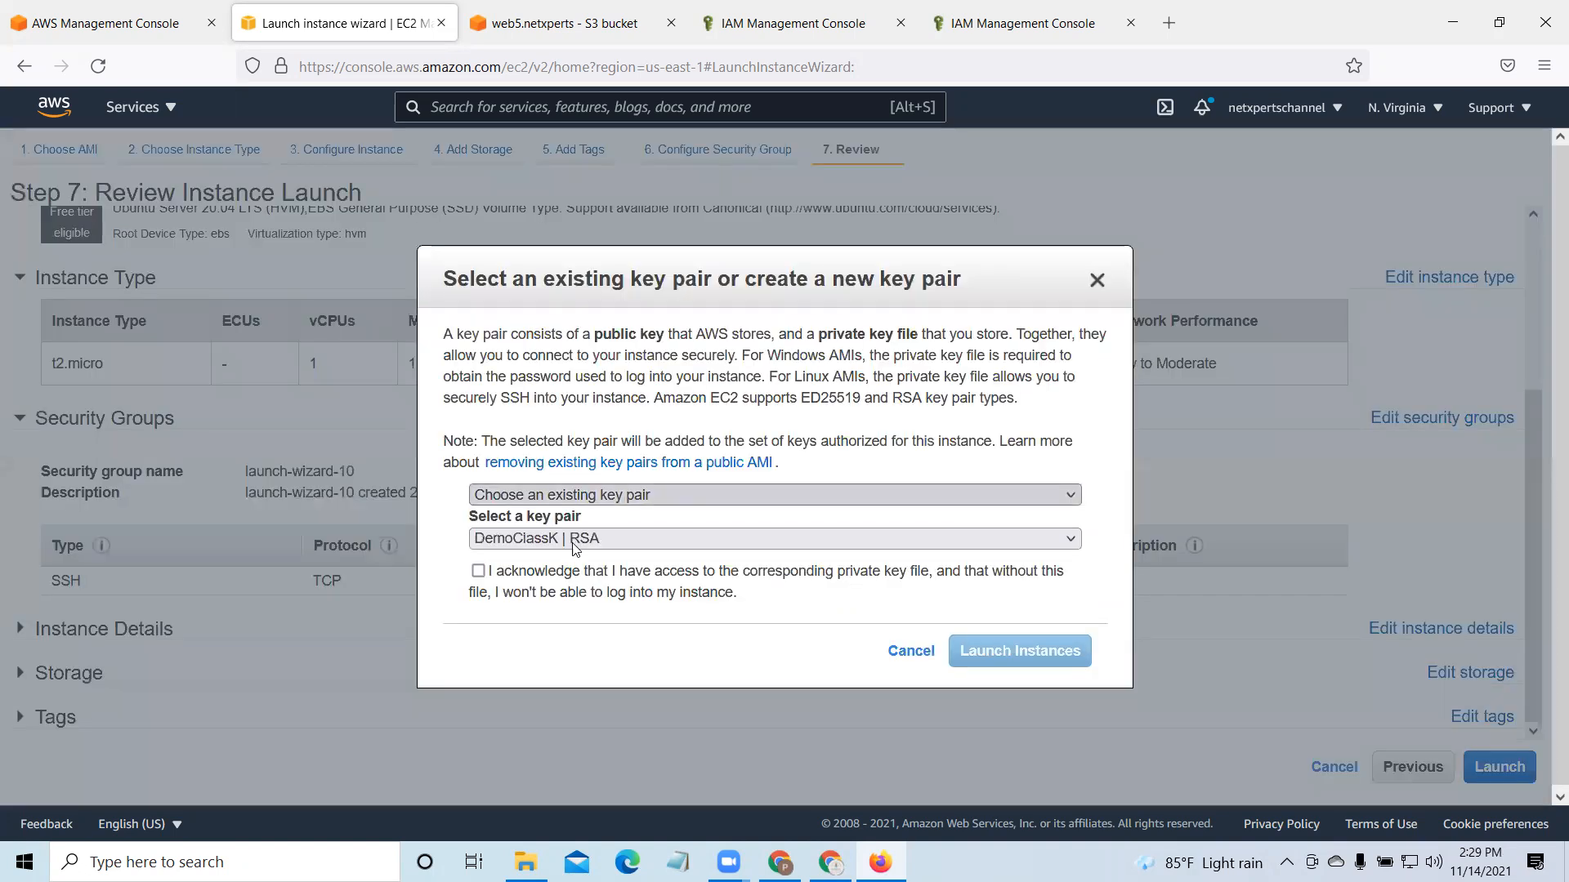
click(576, 539)
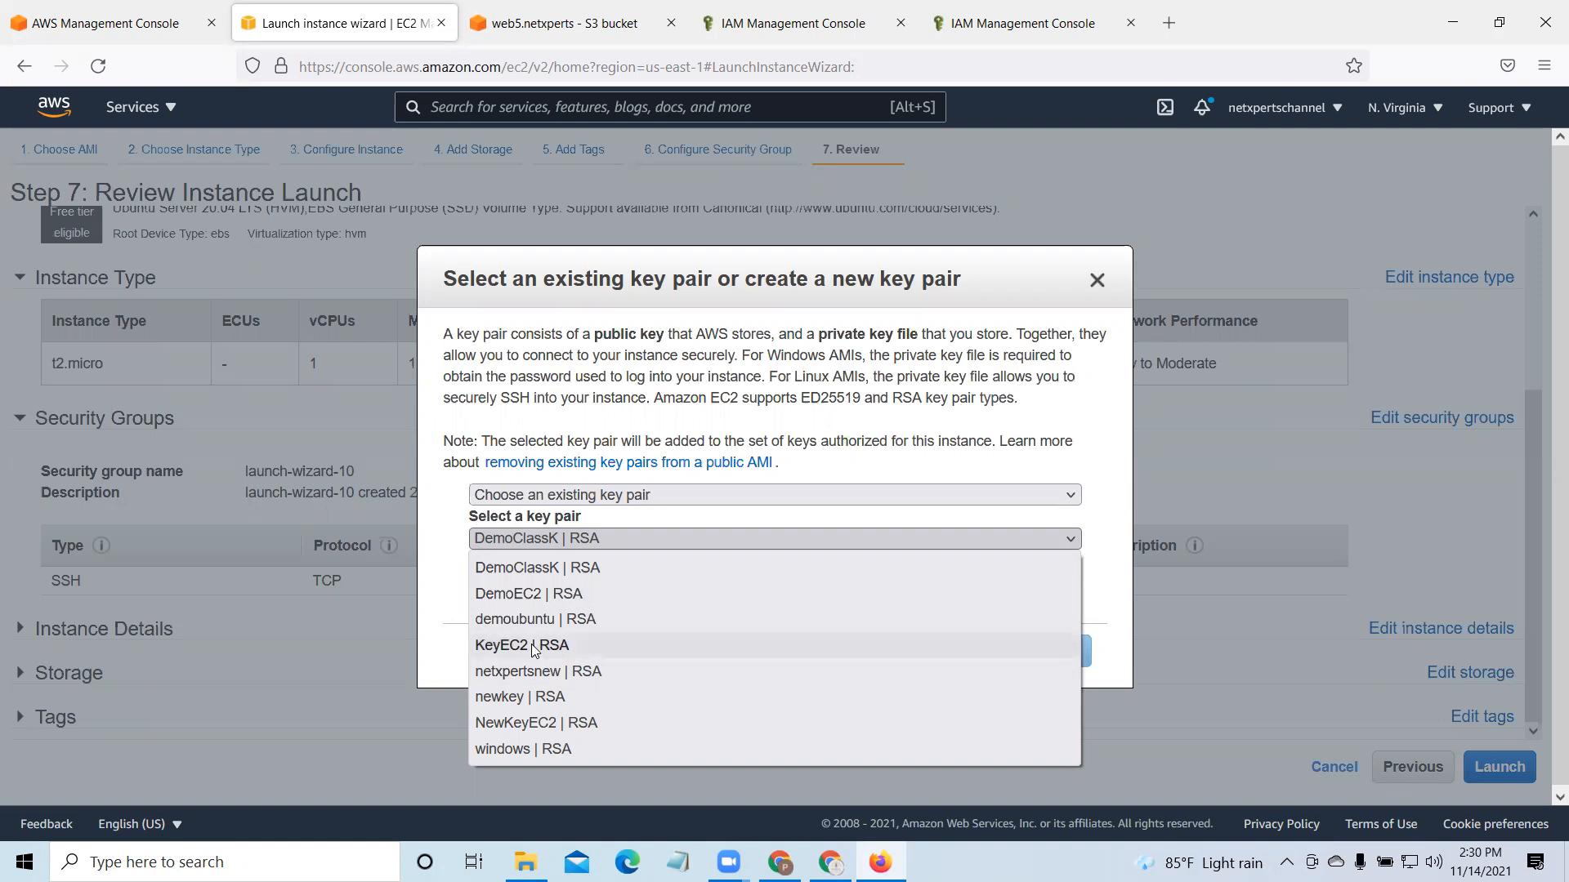
click(539, 596)
click(478, 571)
click(1026, 657)
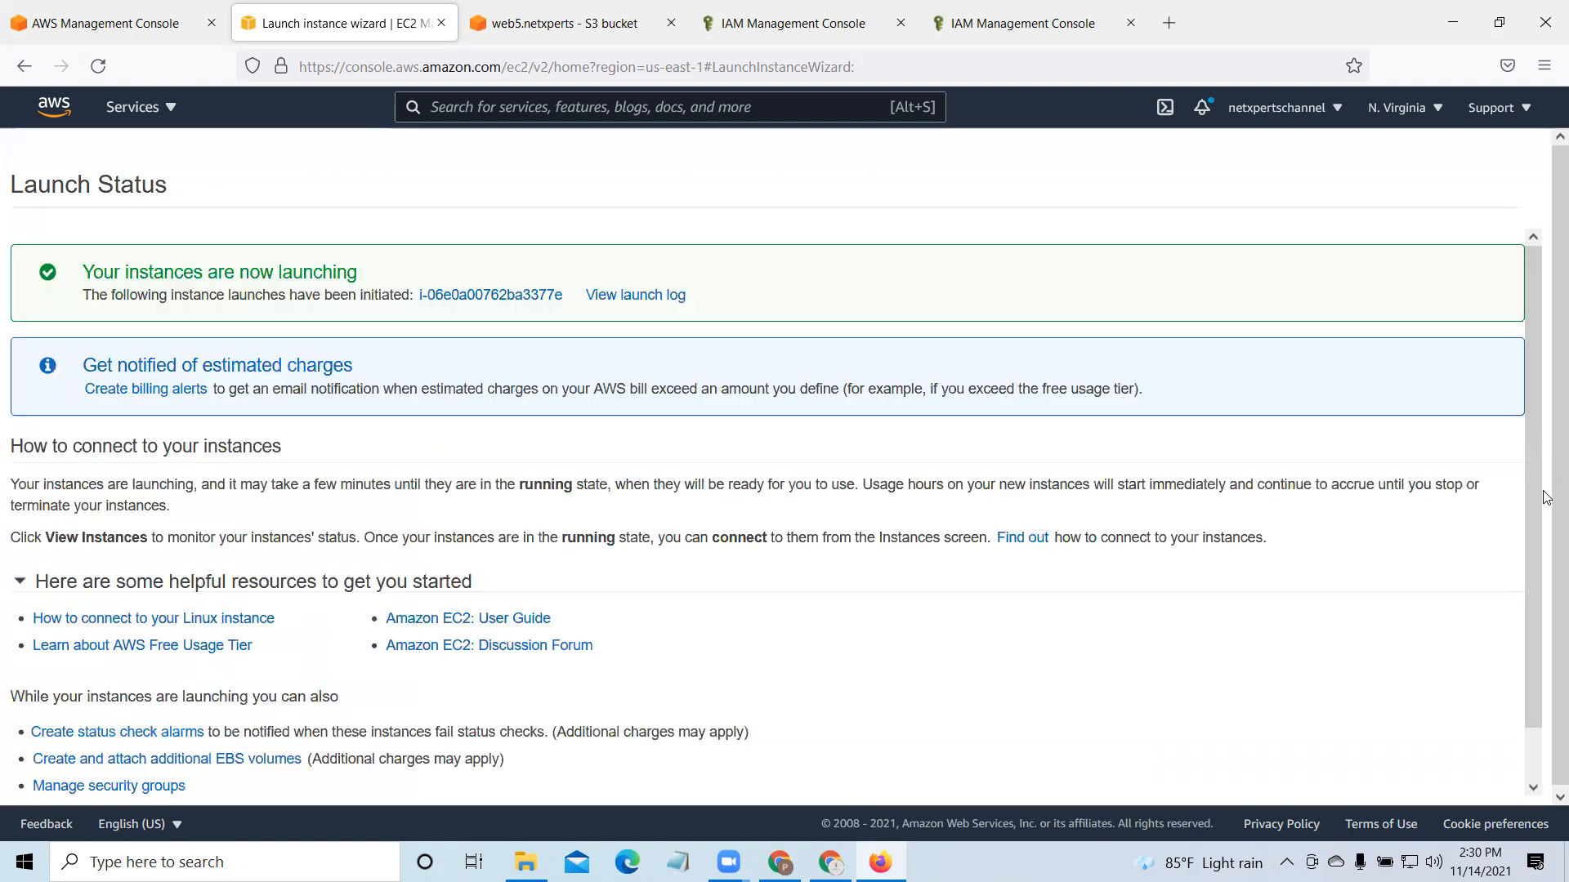
Step: View the list of EC2 instances and refresh it repeatedly to check the new instance's state
drag(1538, 642, 1542, 726)
click(1484, 777)
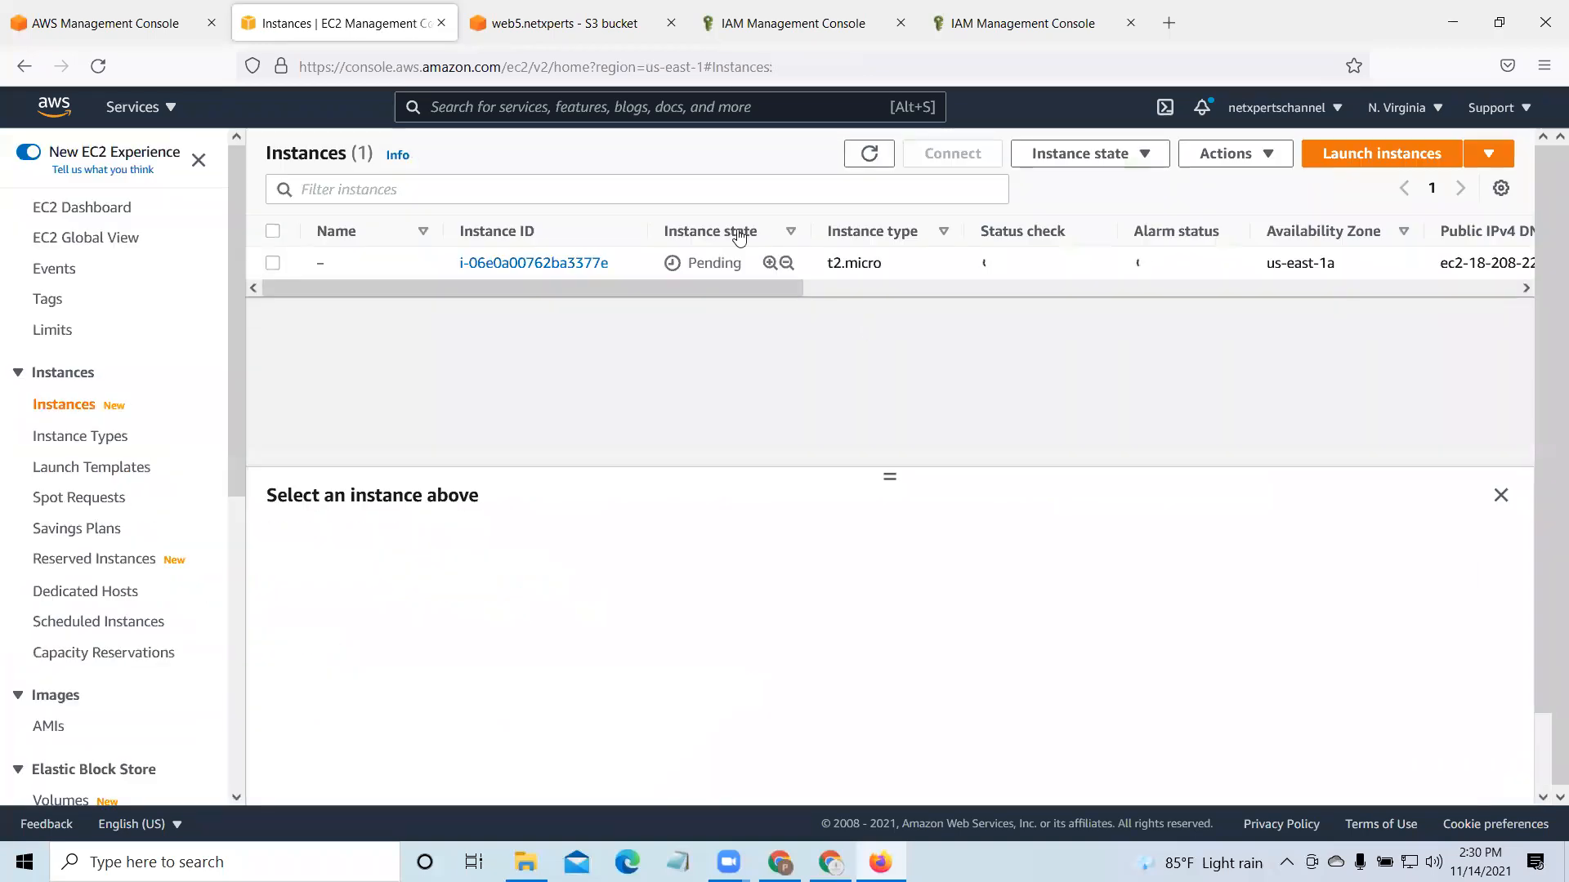
click(870, 153)
click(871, 155)
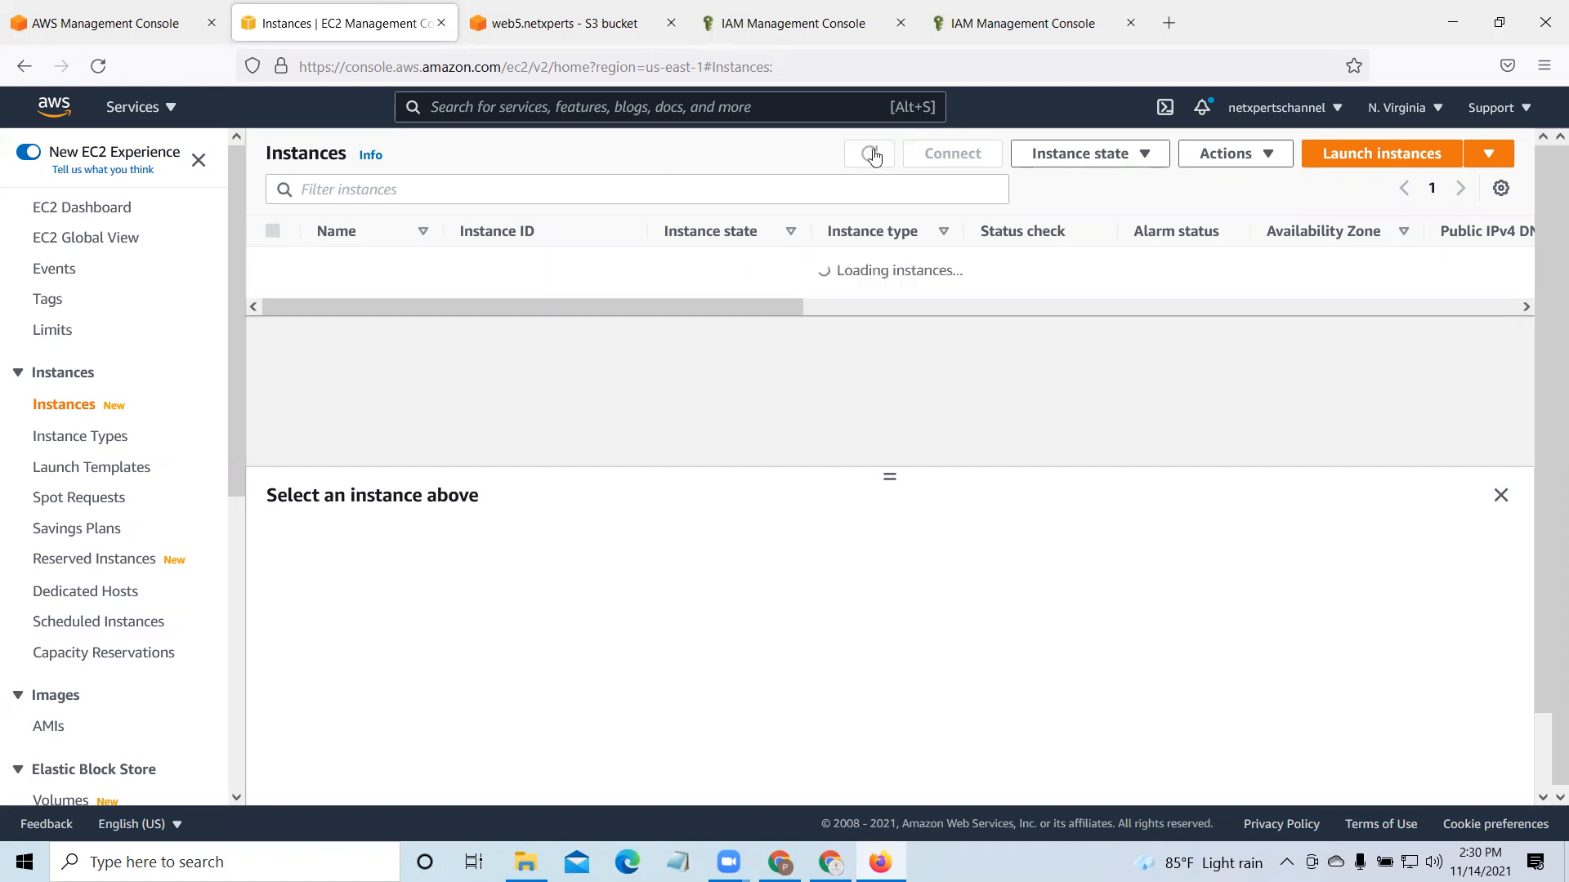
click(871, 155)
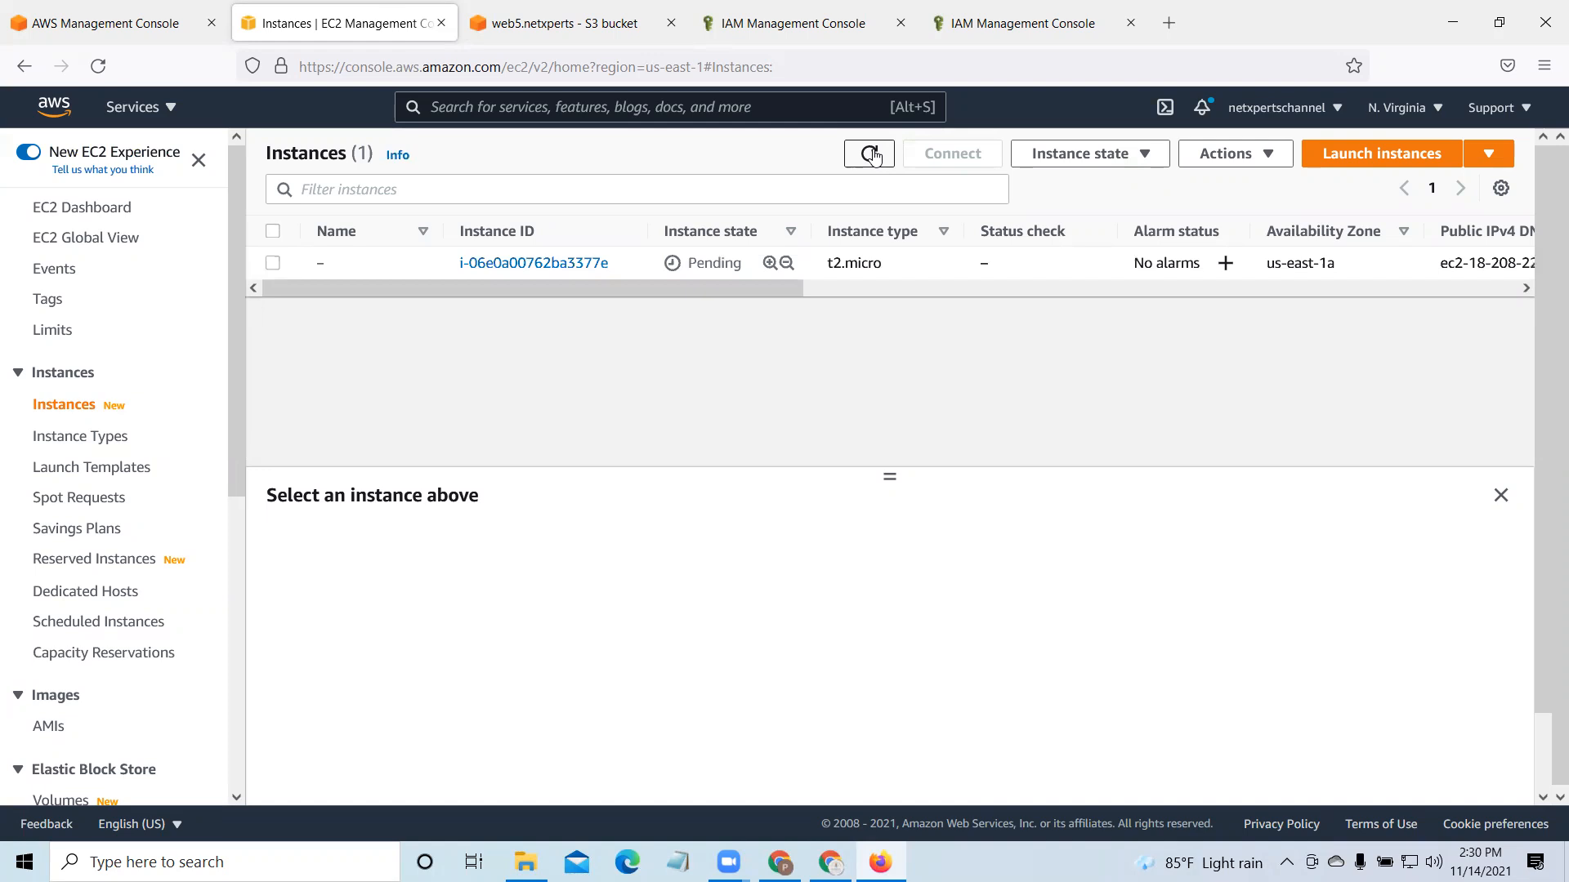
click(871, 154)
click(870, 154)
click(871, 154)
click(323, 272)
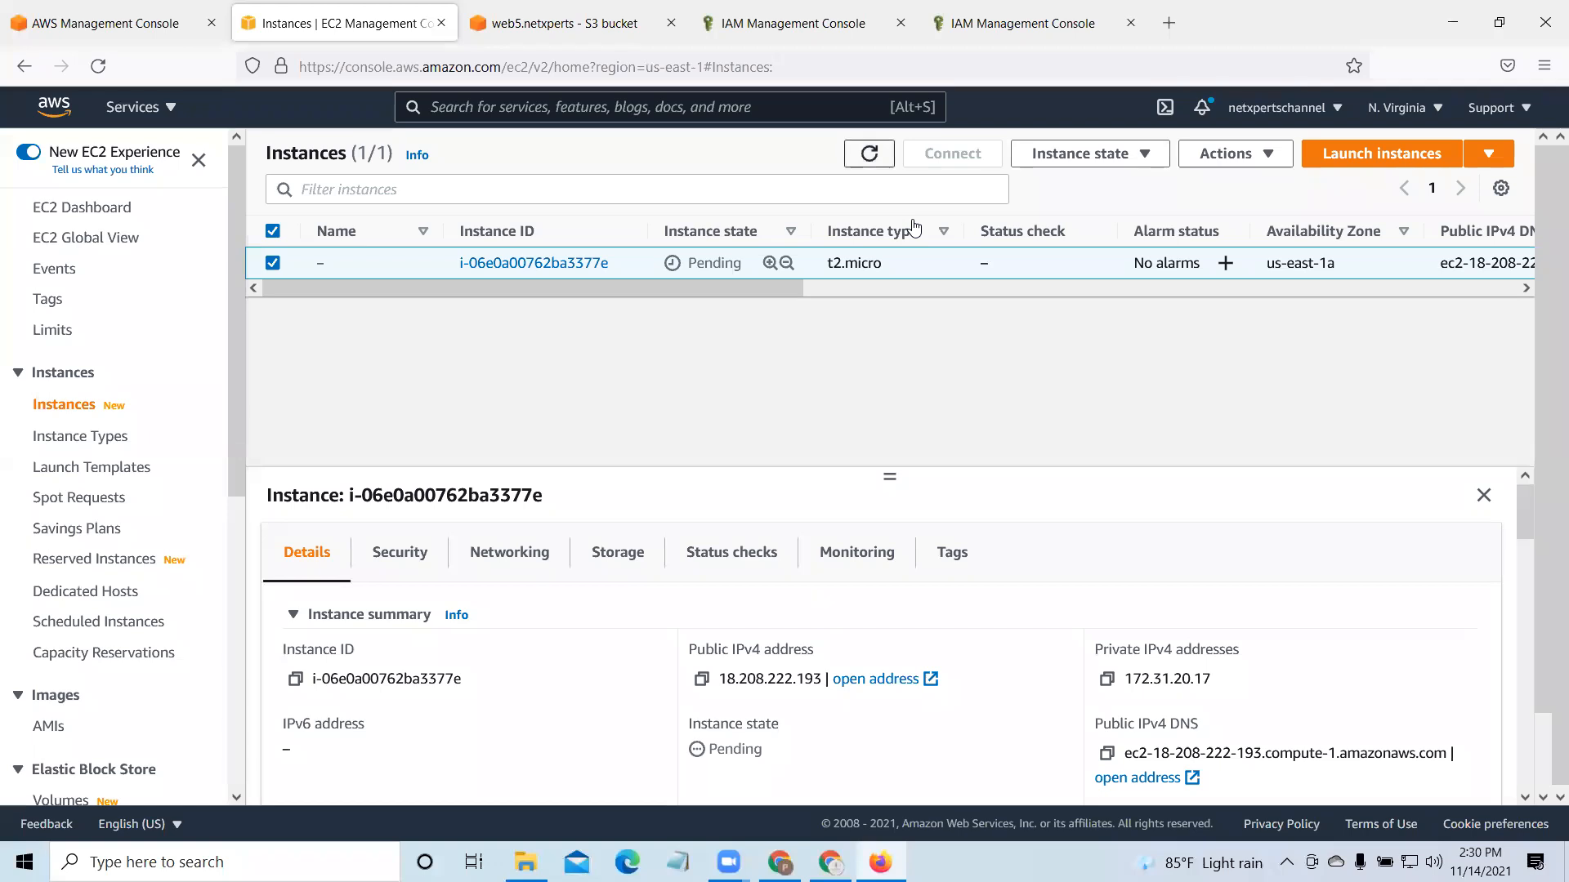
click(871, 156)
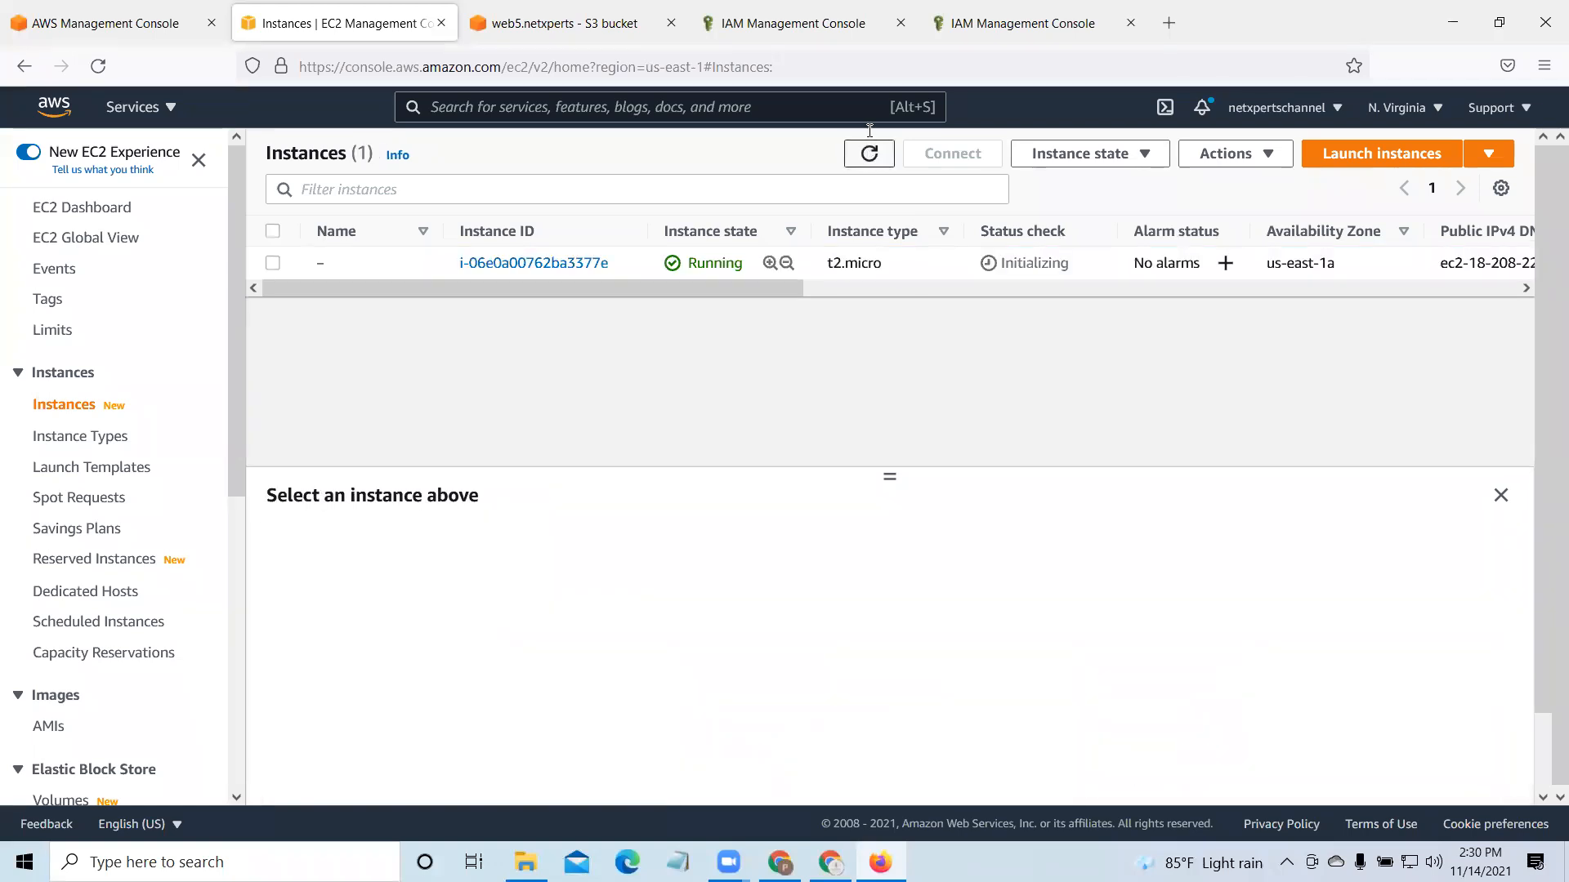
Step: Terminate the new t2.micro instance and dismiss the notification
click(273, 232)
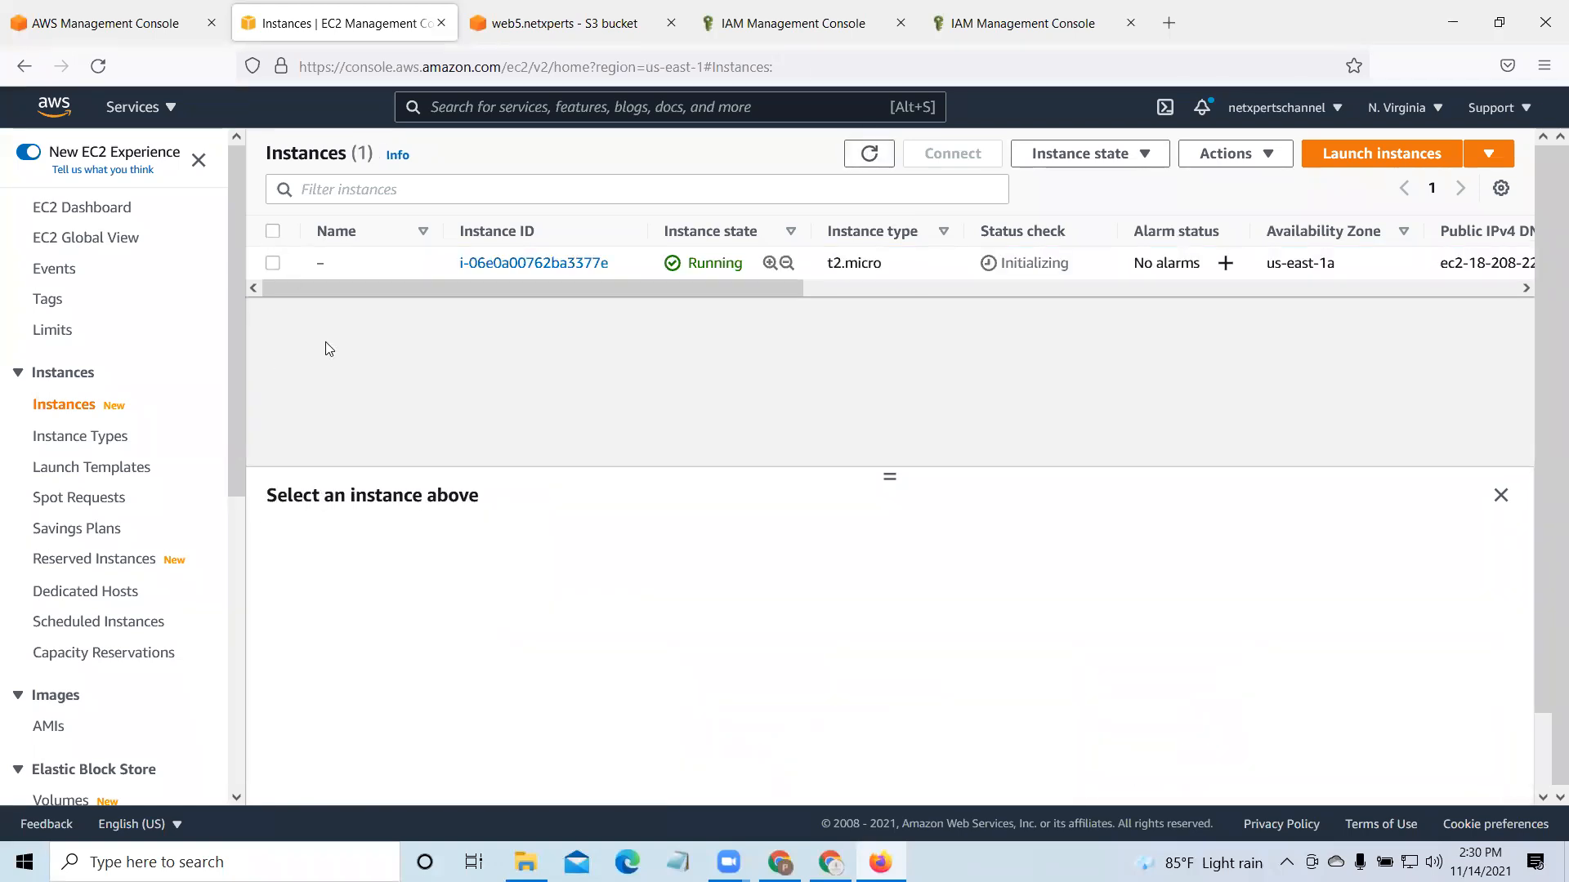
click(1147, 155)
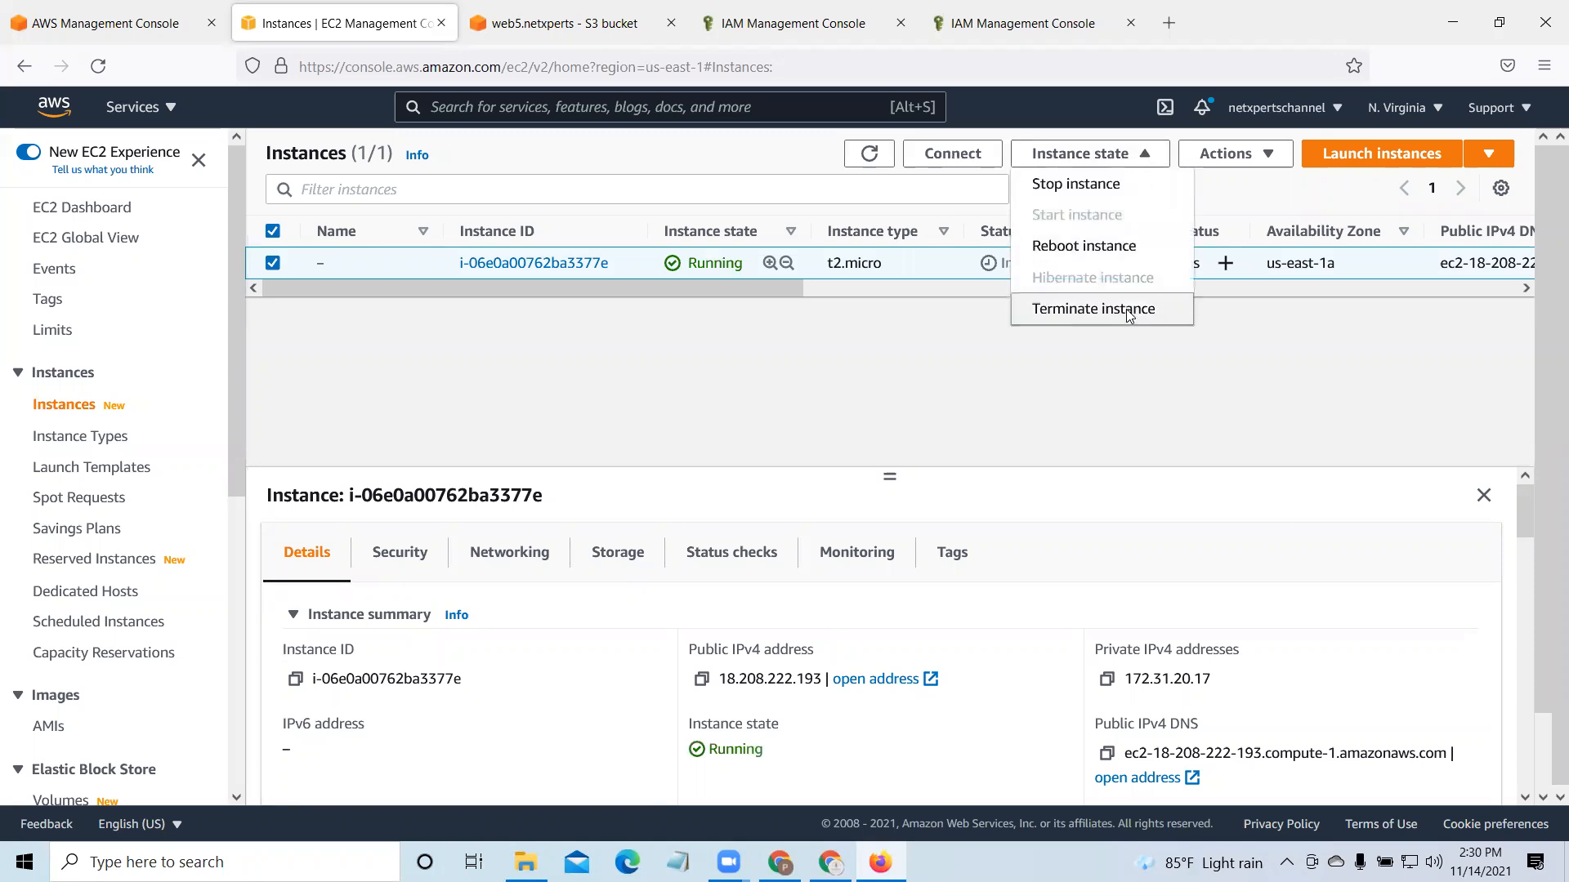
click(1134, 312)
click(1127, 632)
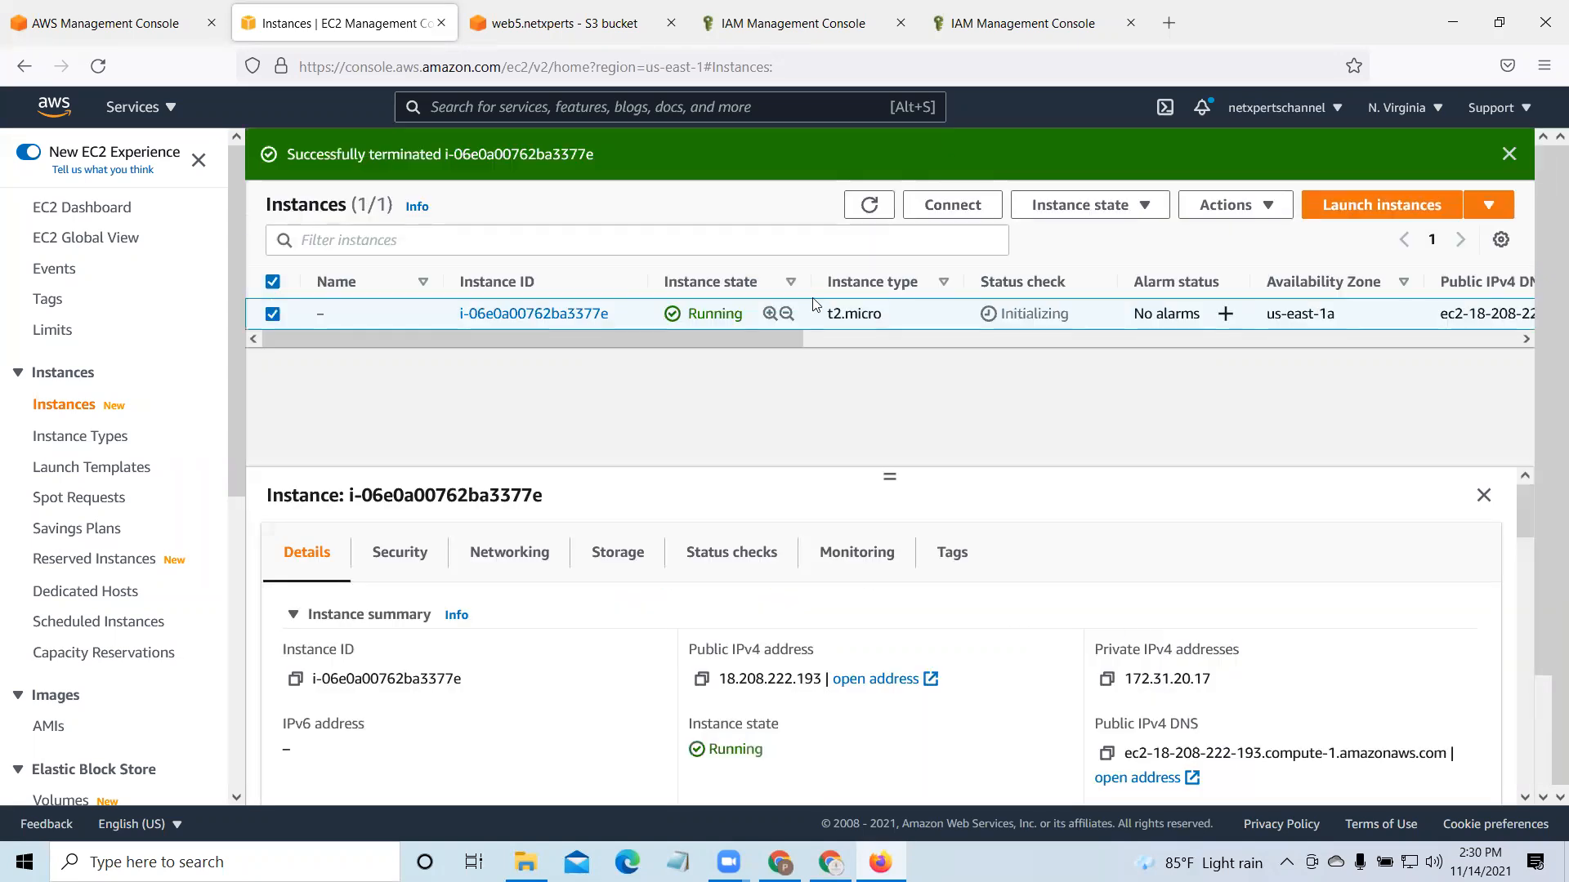
click(1509, 154)
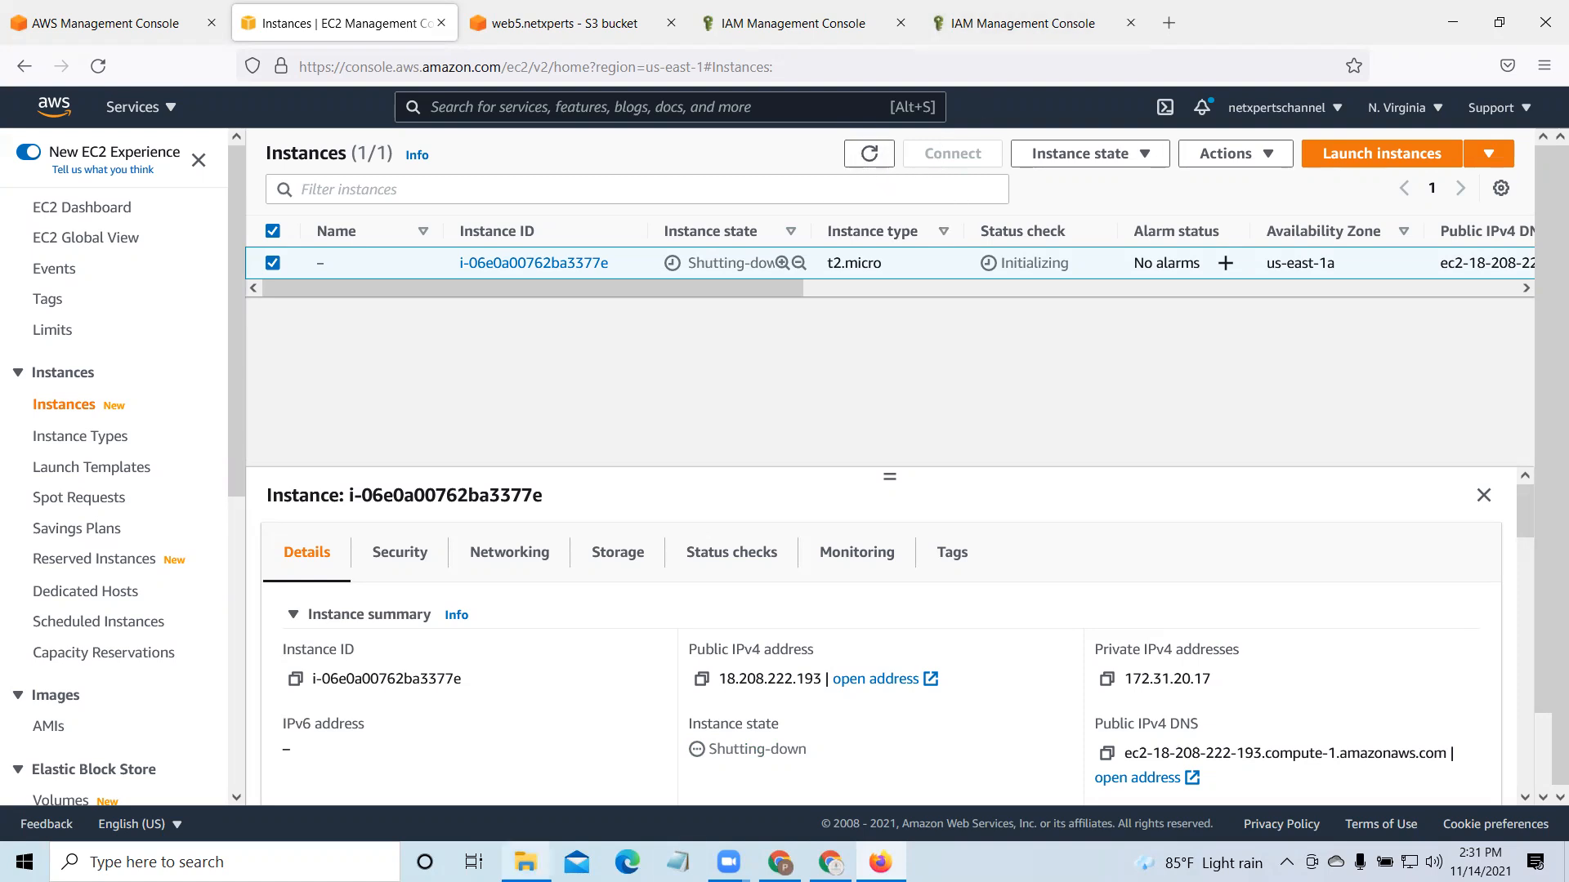
Step: Switch to File Explorer and open CloudTrail.pdf from the Monitor folder inside Sunday Class
mouse_move(526, 862)
click(532, 777)
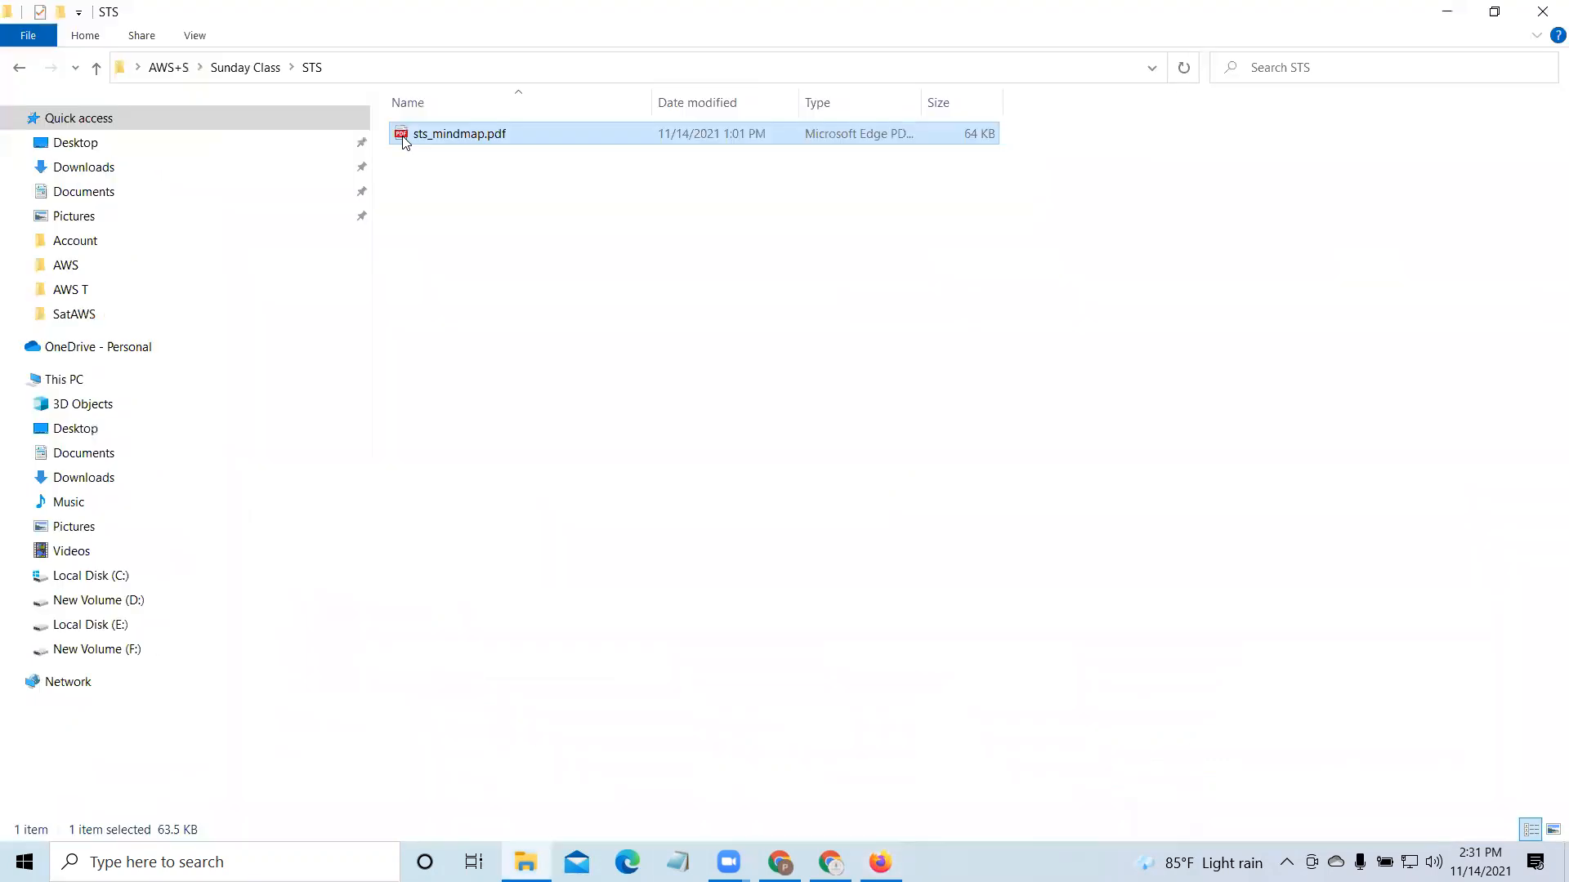
click(17, 69)
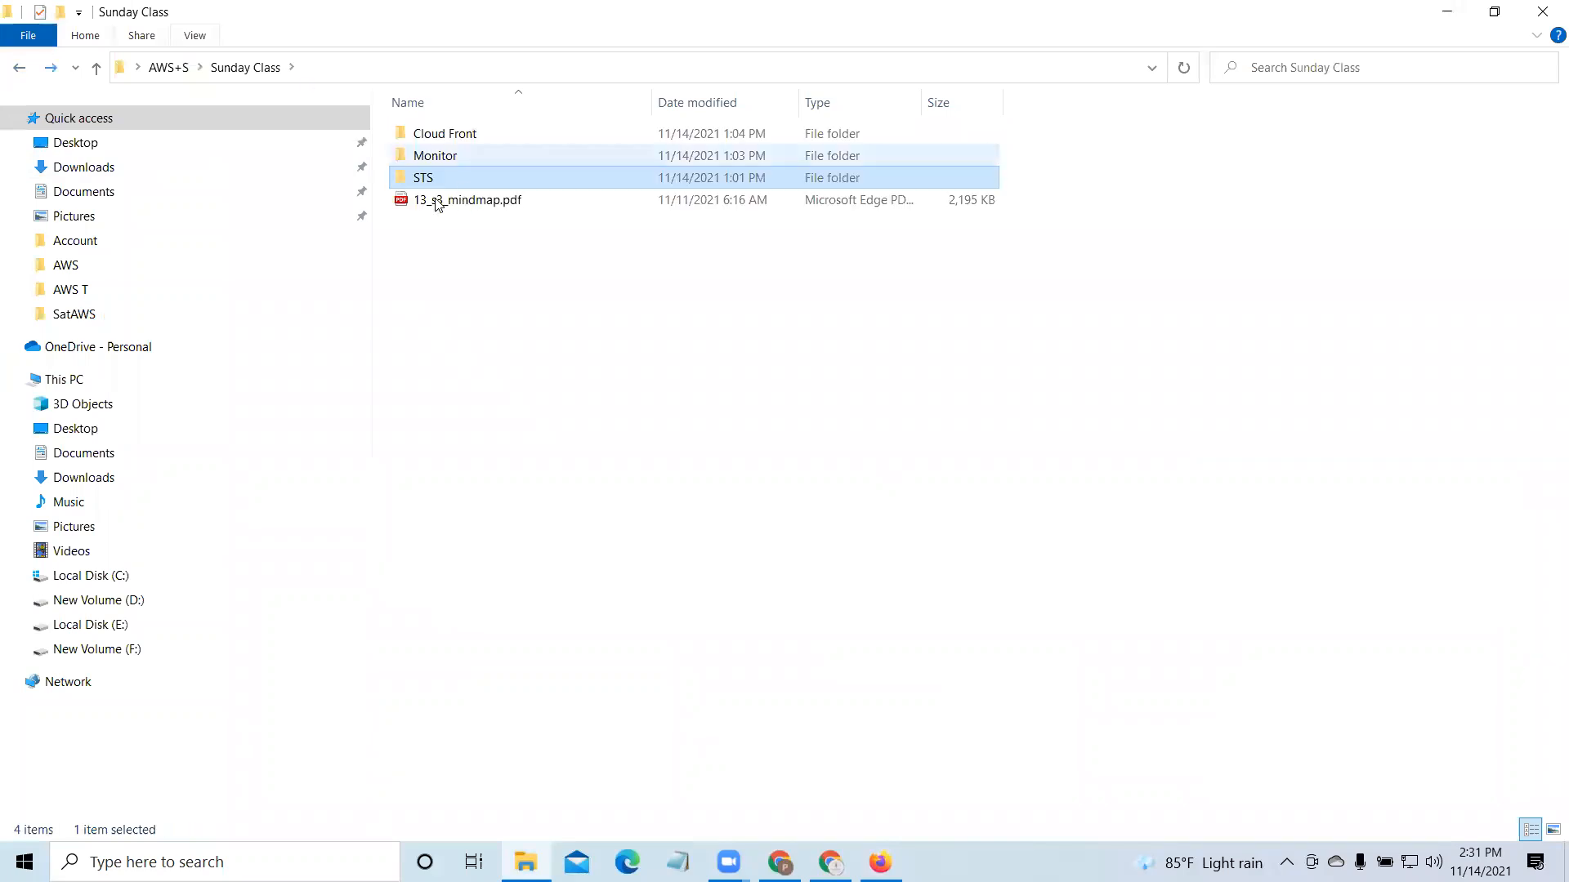
double_click(441, 157)
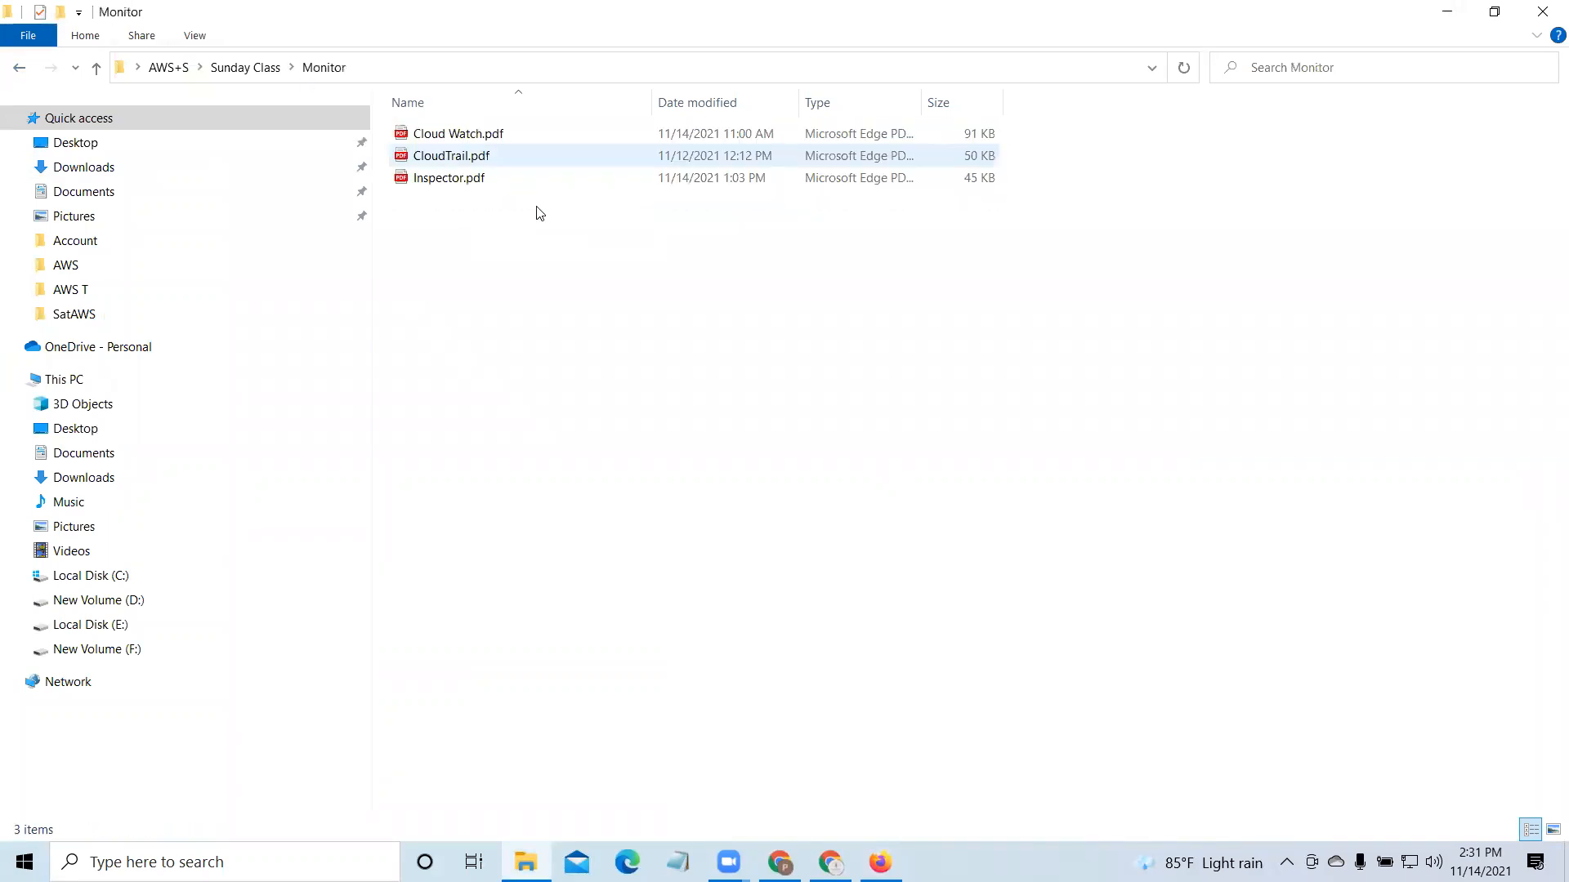
double_click(467, 159)
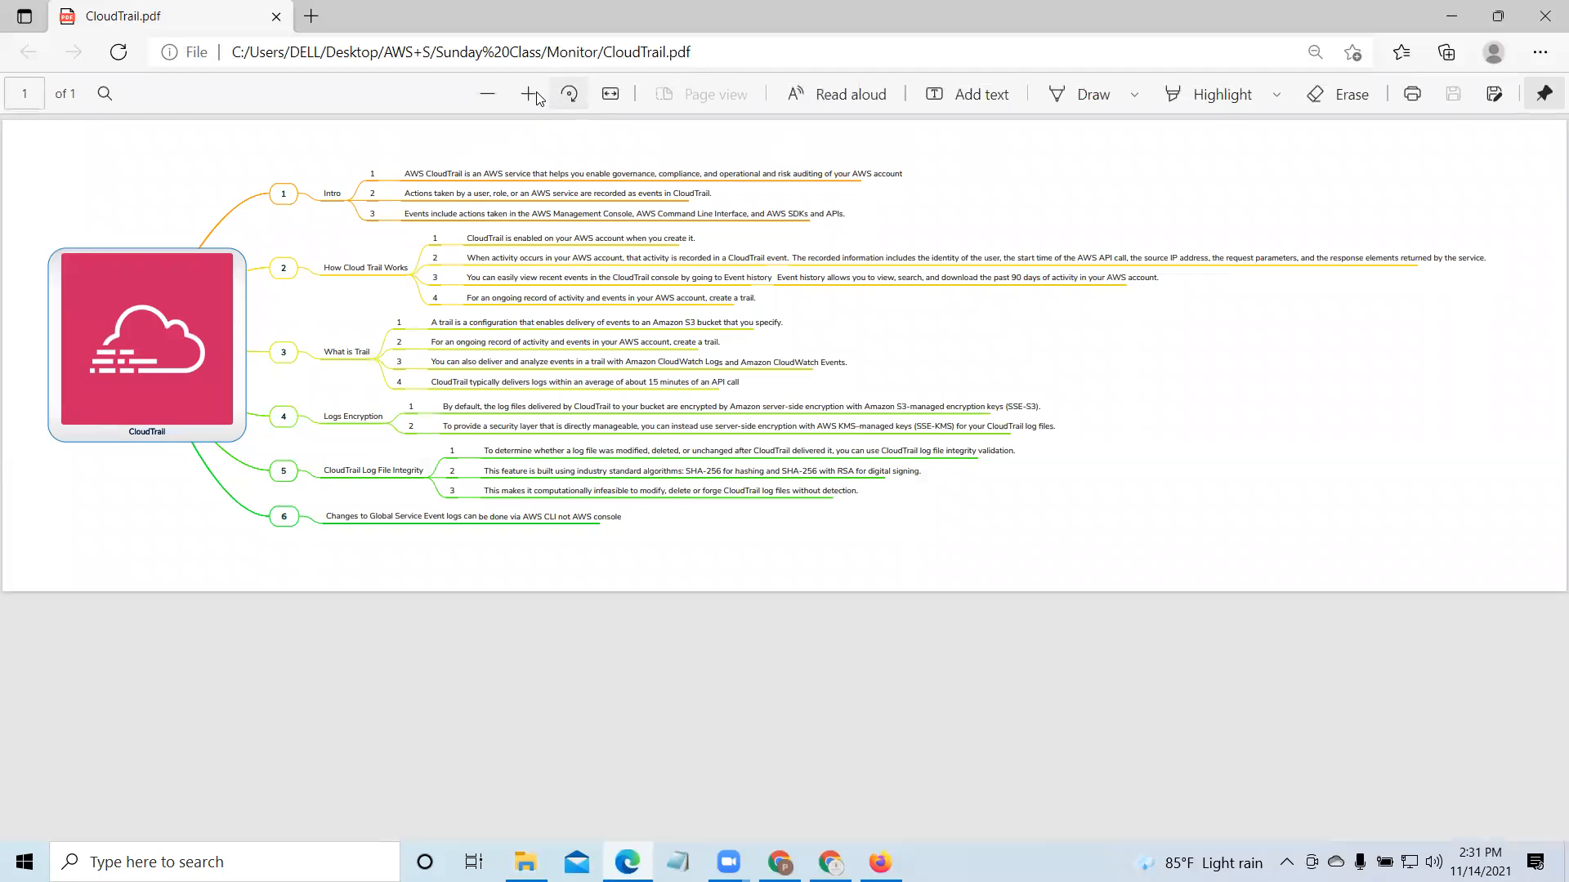
Step: Enlarge the CloudTrail mind map and examine its Intro branch, marking the words on governance and compliance while reading
click(528, 94)
click(529, 95)
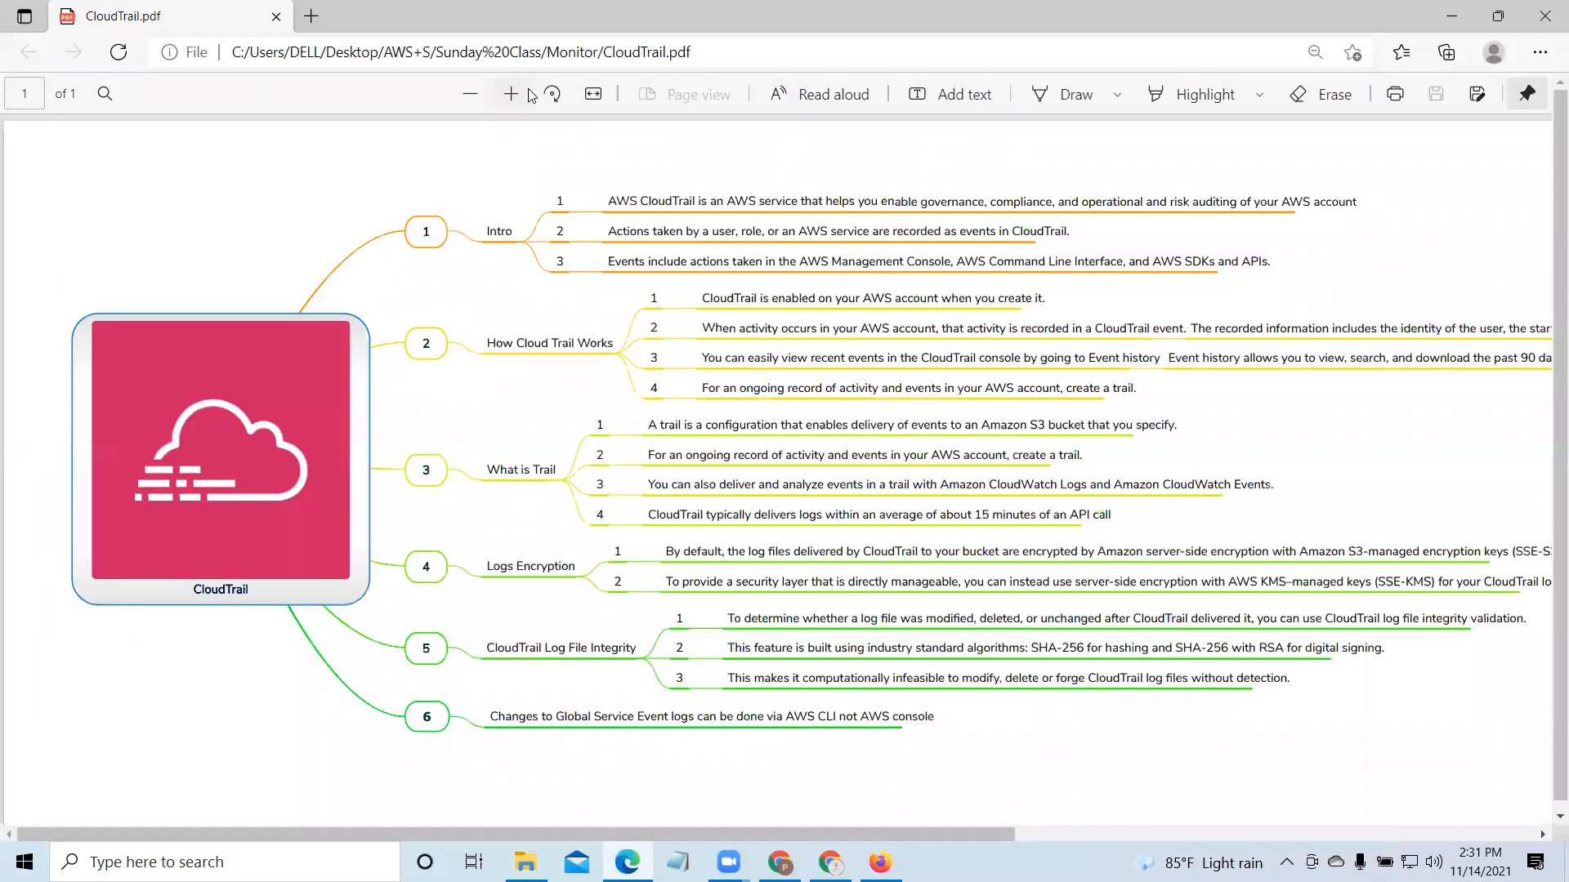
click(530, 95)
click(530, 95)
drag(461, 836, 668, 850)
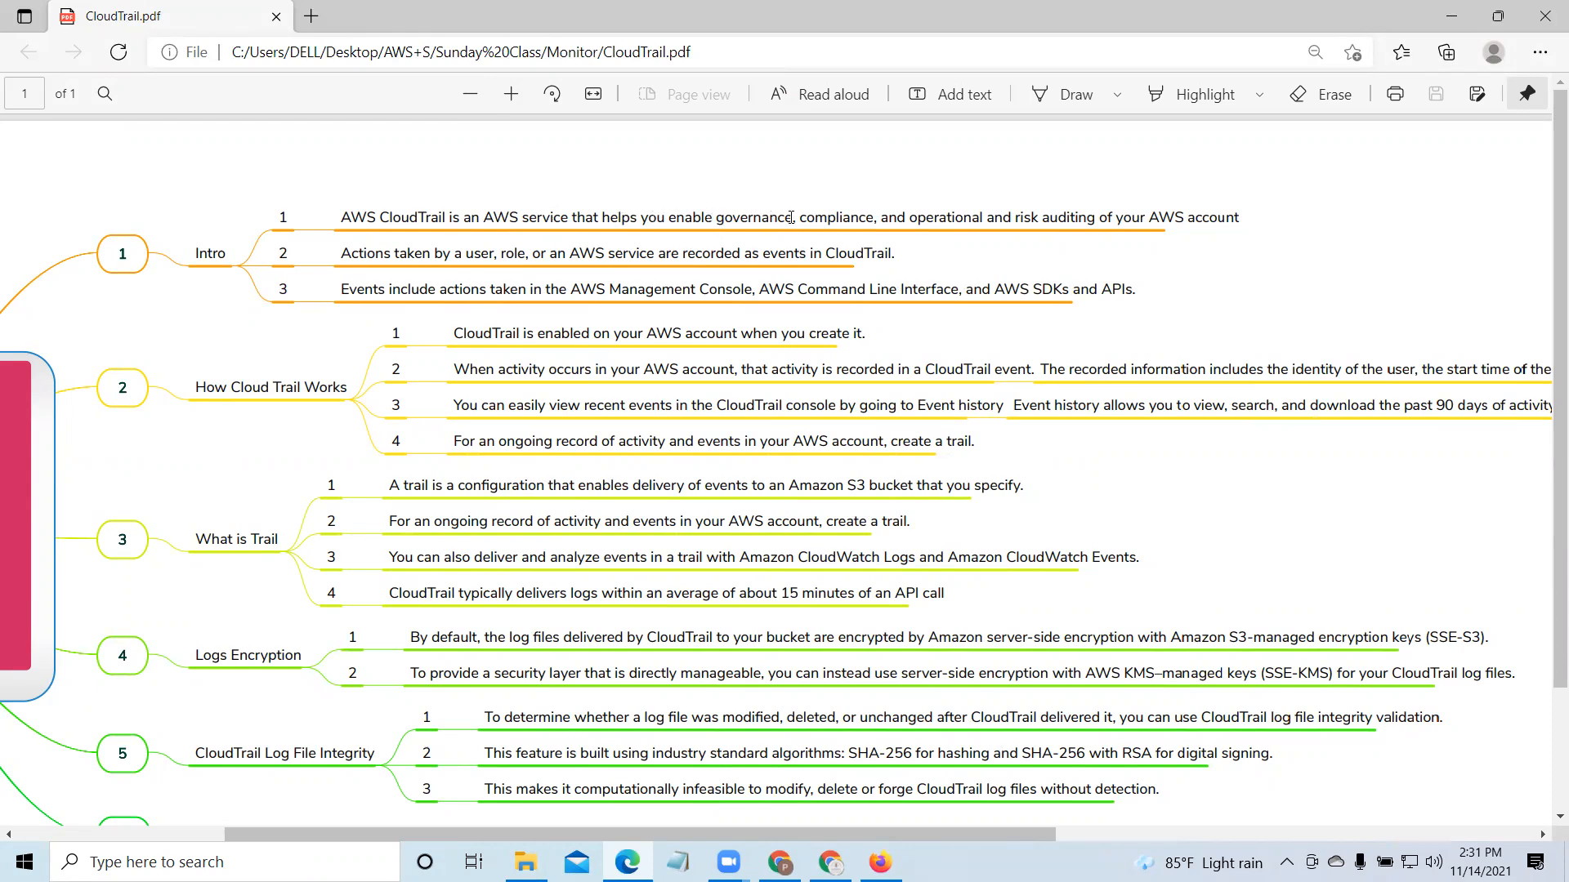
drag(706, 219, 917, 222)
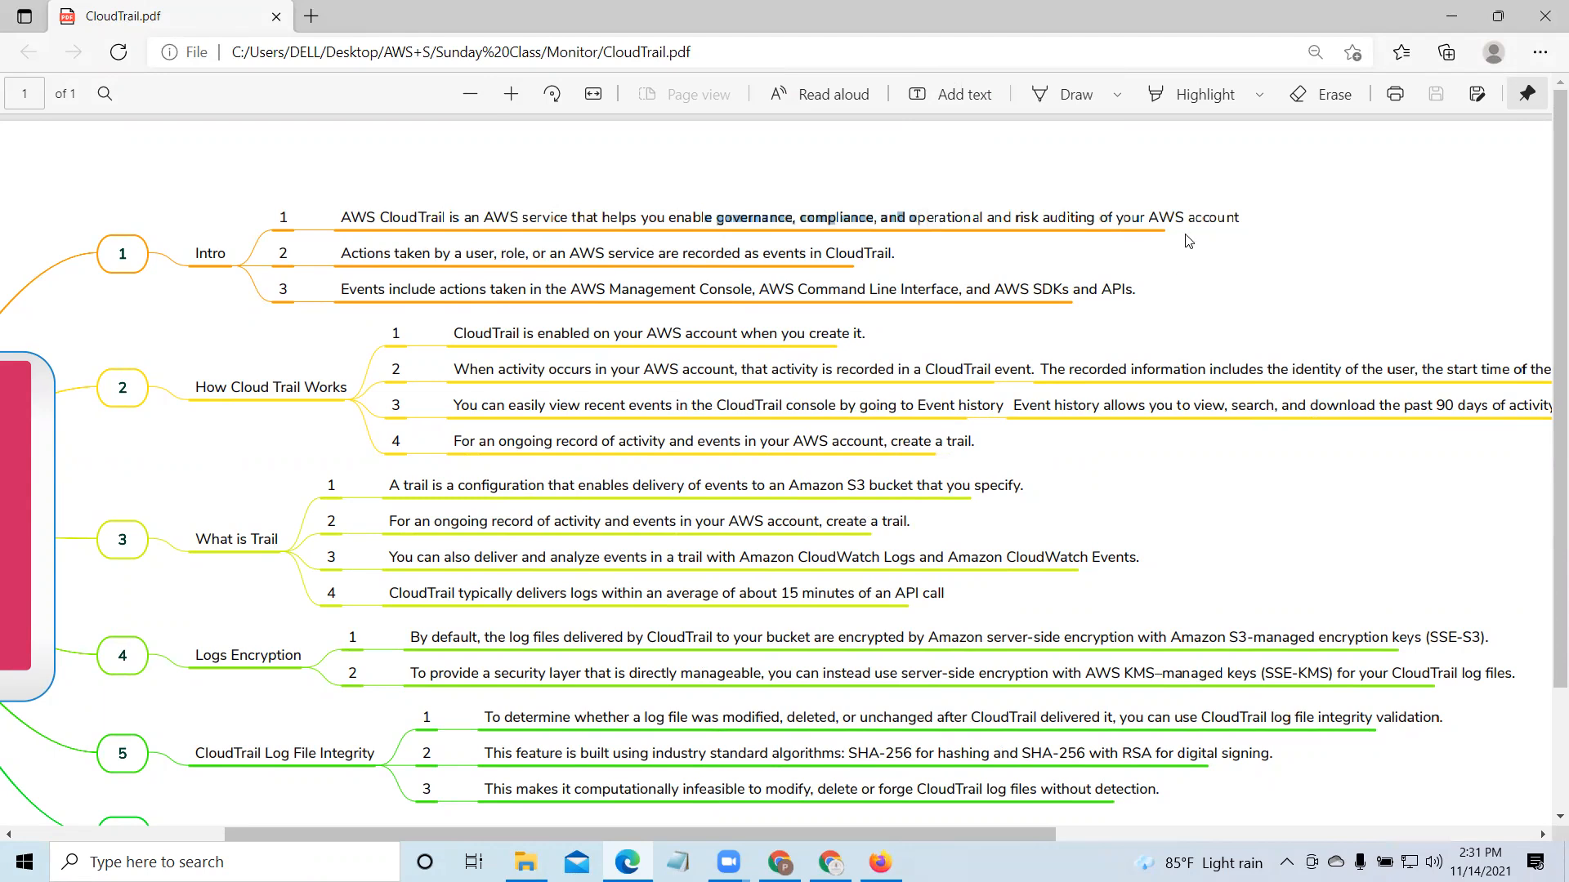
click(816, 196)
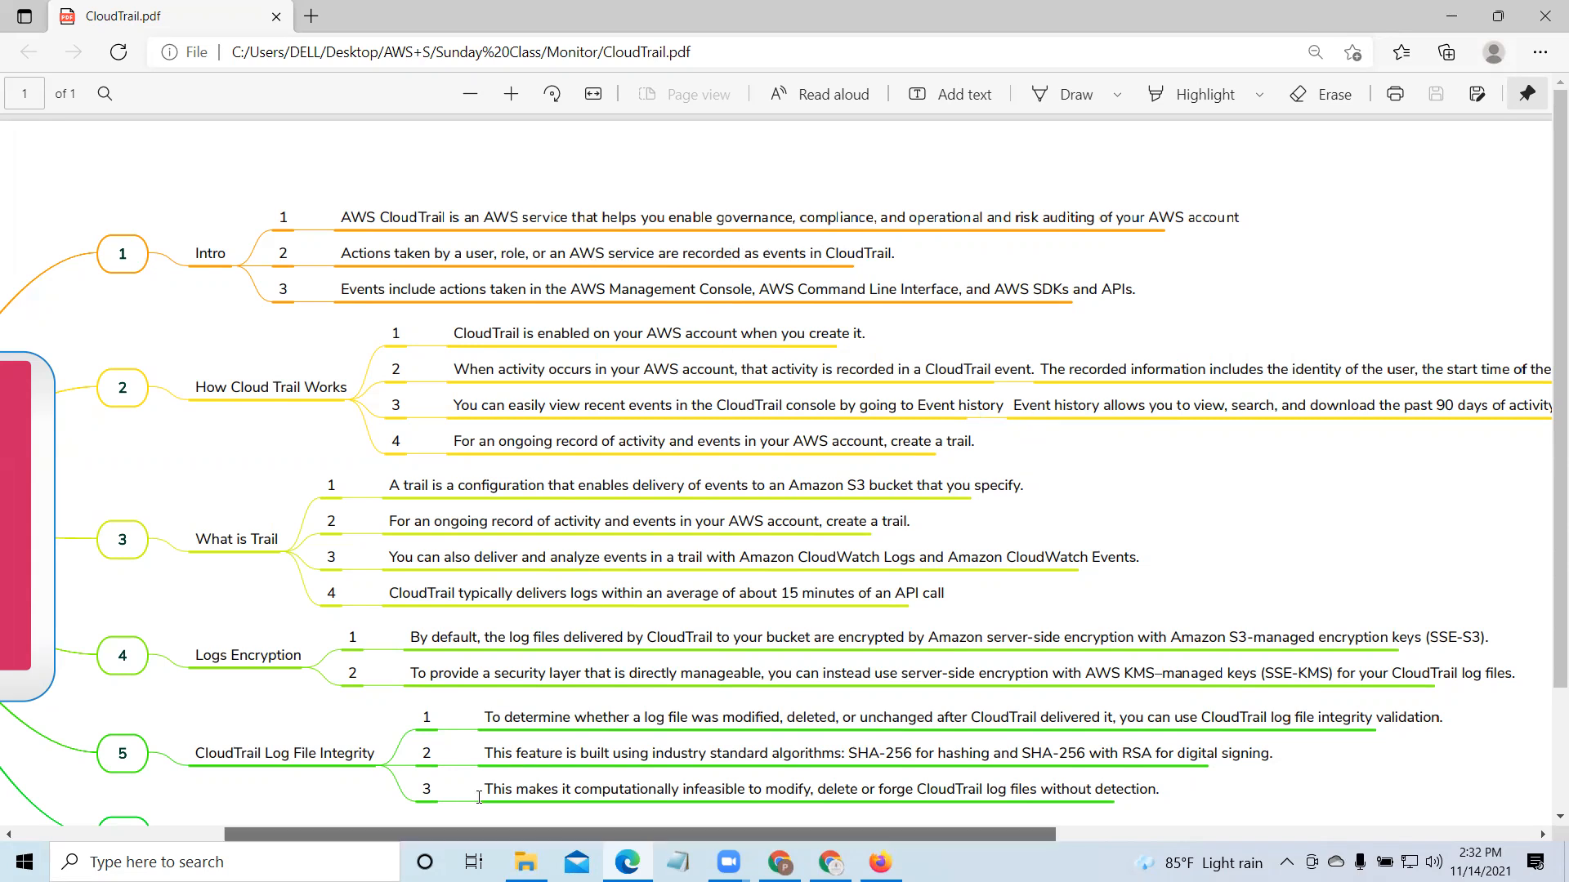
Step: Handwrite "90 days" in red beside the Intro branch of the mind map, circle it, and clear the annotation
scroll(478, 796, left, 3)
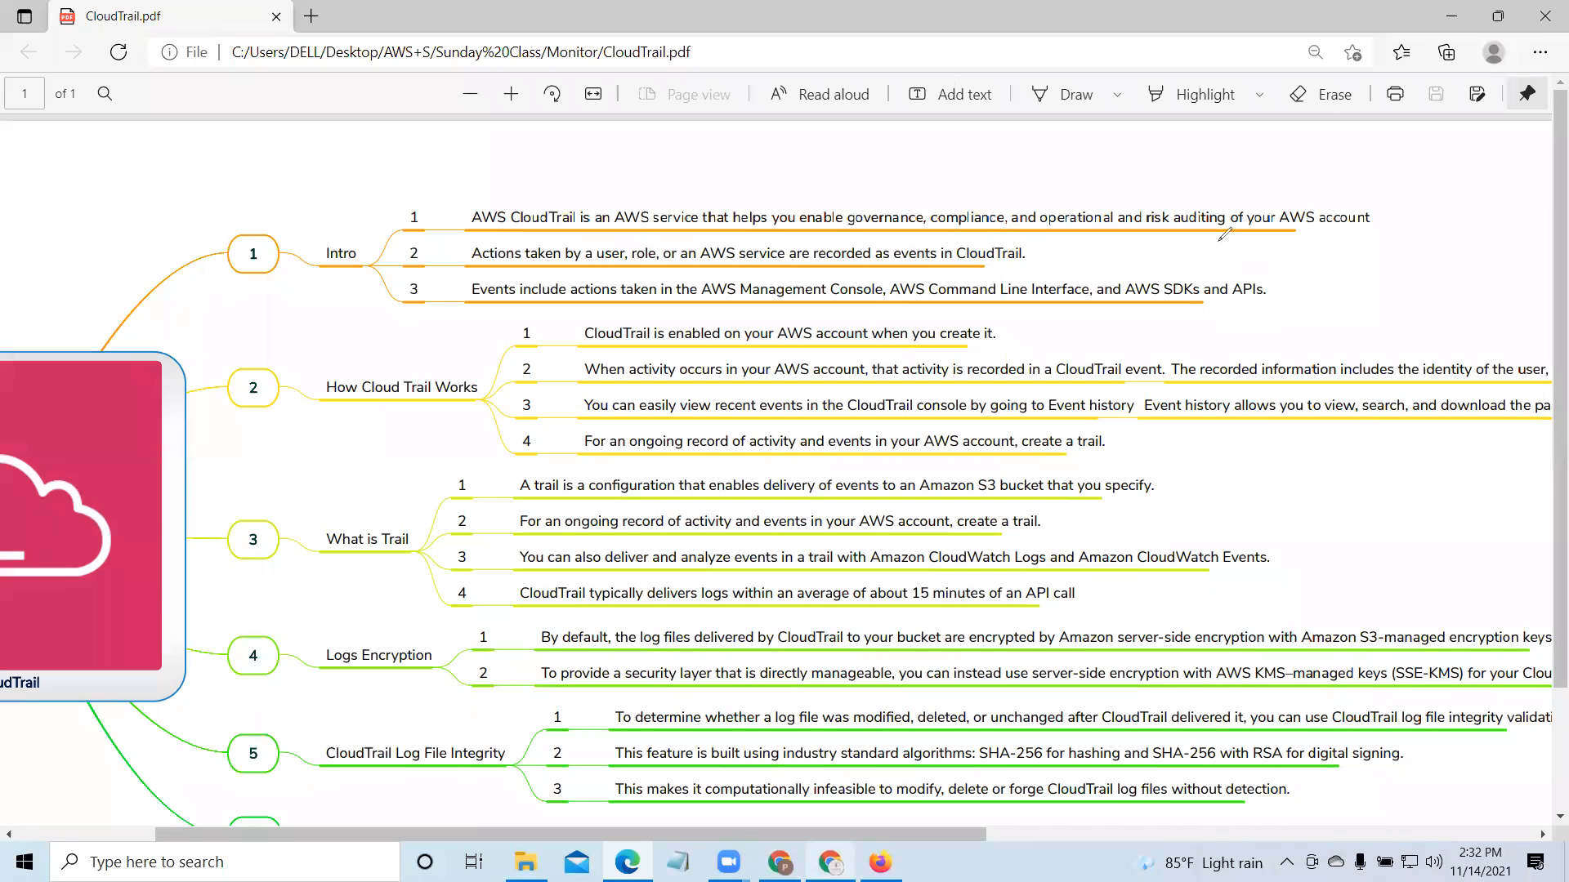
drag(1225, 245, 1238, 417)
mouse_move(1279, 246)
mouse_down()
mouse_move(1272, 304)
mouse_move(1292, 252)
mouse_move(1279, 274)
mouse_move(1354, 204)
mouse_move(1406, 274)
mouse_move(1405, 304)
mouse_move(1456, 303)
mouse_move(1470, 343)
mouse_move(1450, 357)
mouse_up()
mouse_move(1491, 231)
mouse_down()
mouse_move(1209, 239)
mouse_move(1524, 270)
mouse_move(1400, 209)
mouse_up()
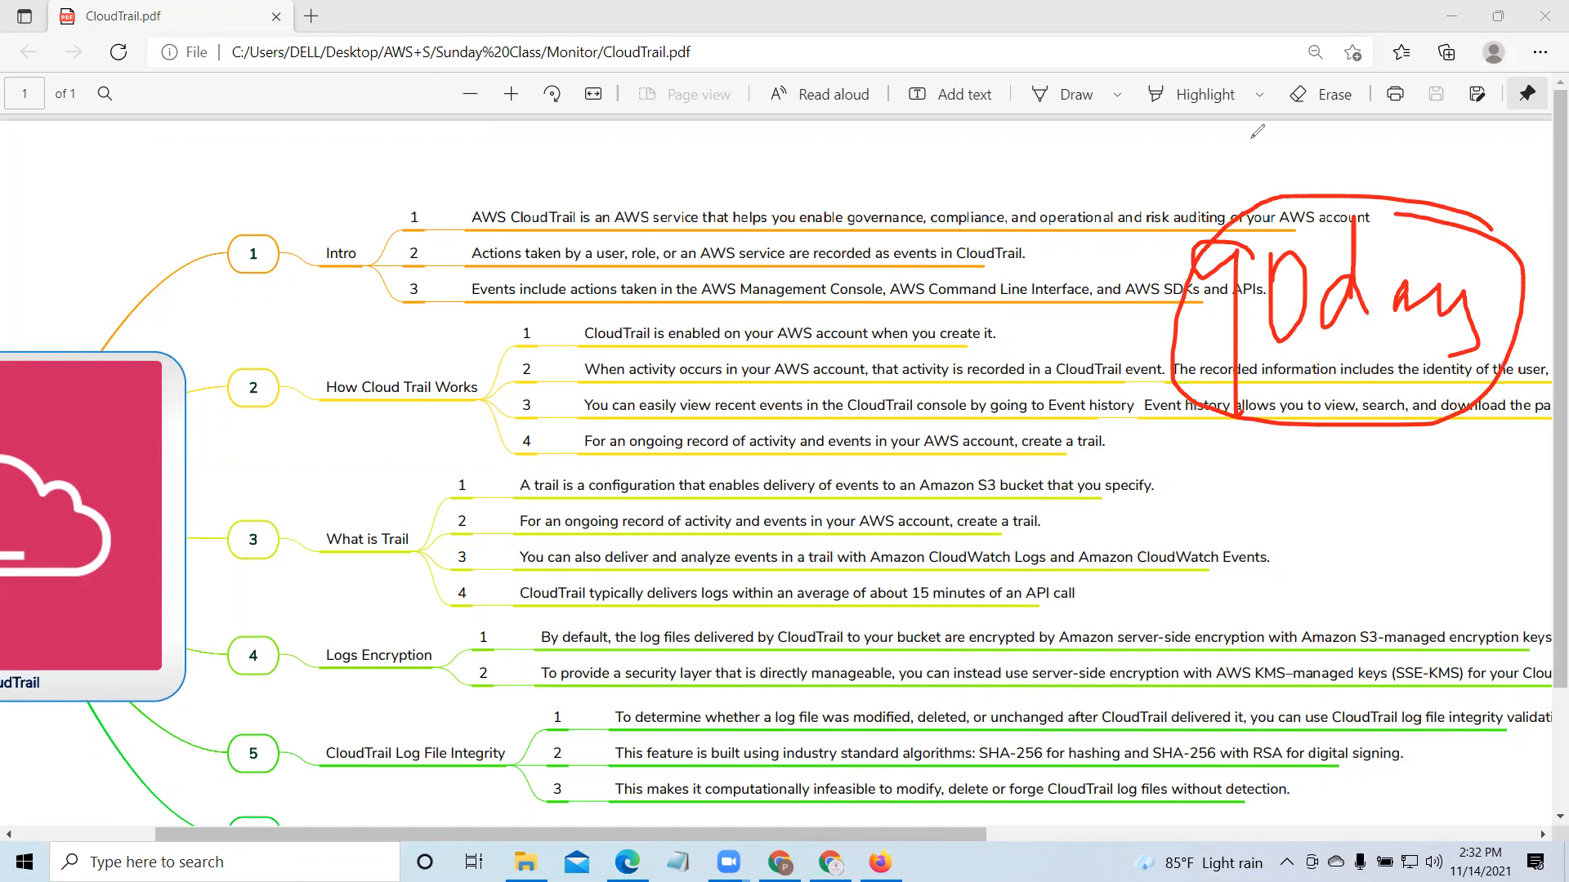
click(1041, 181)
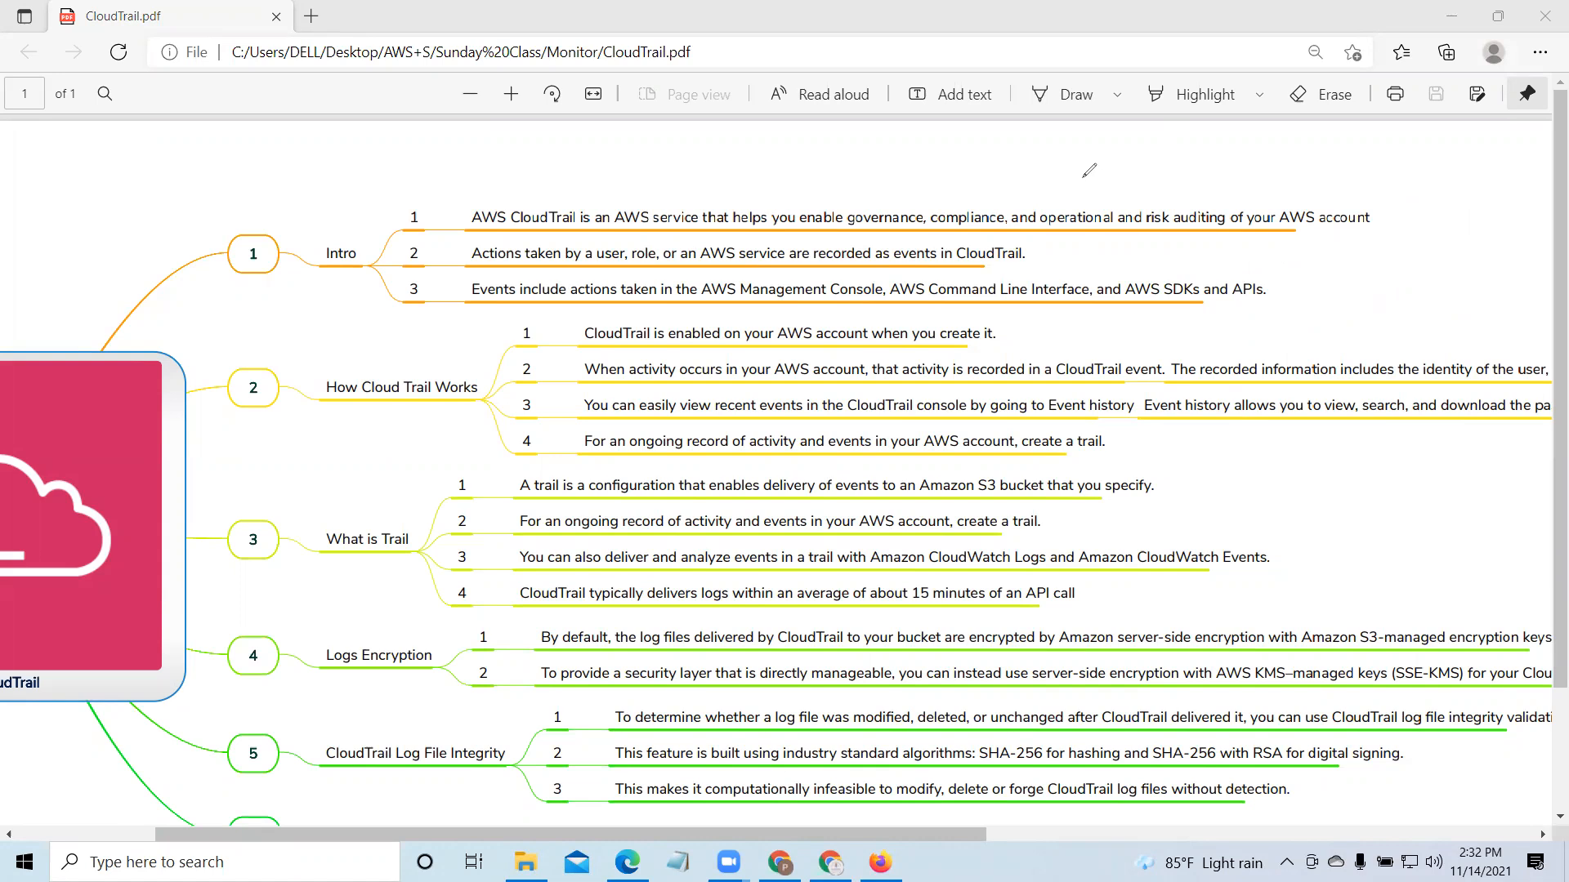
Step: Switch back to the AWS console in Firefox and close the two IAM tabs and the web5.netxperts bucket tab
click(1451, 16)
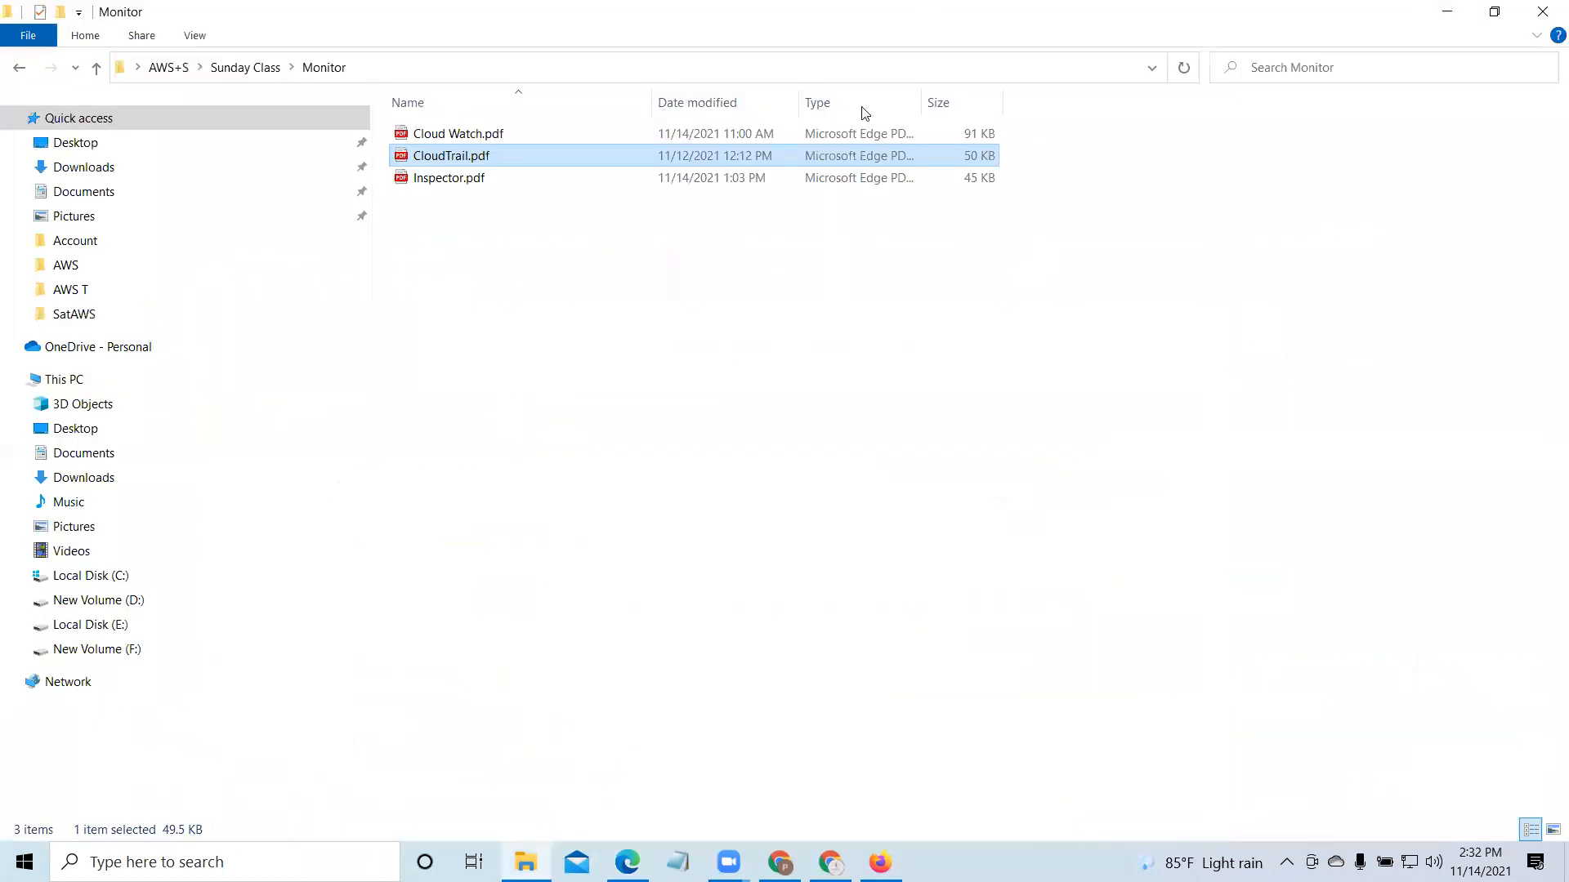
click(880, 862)
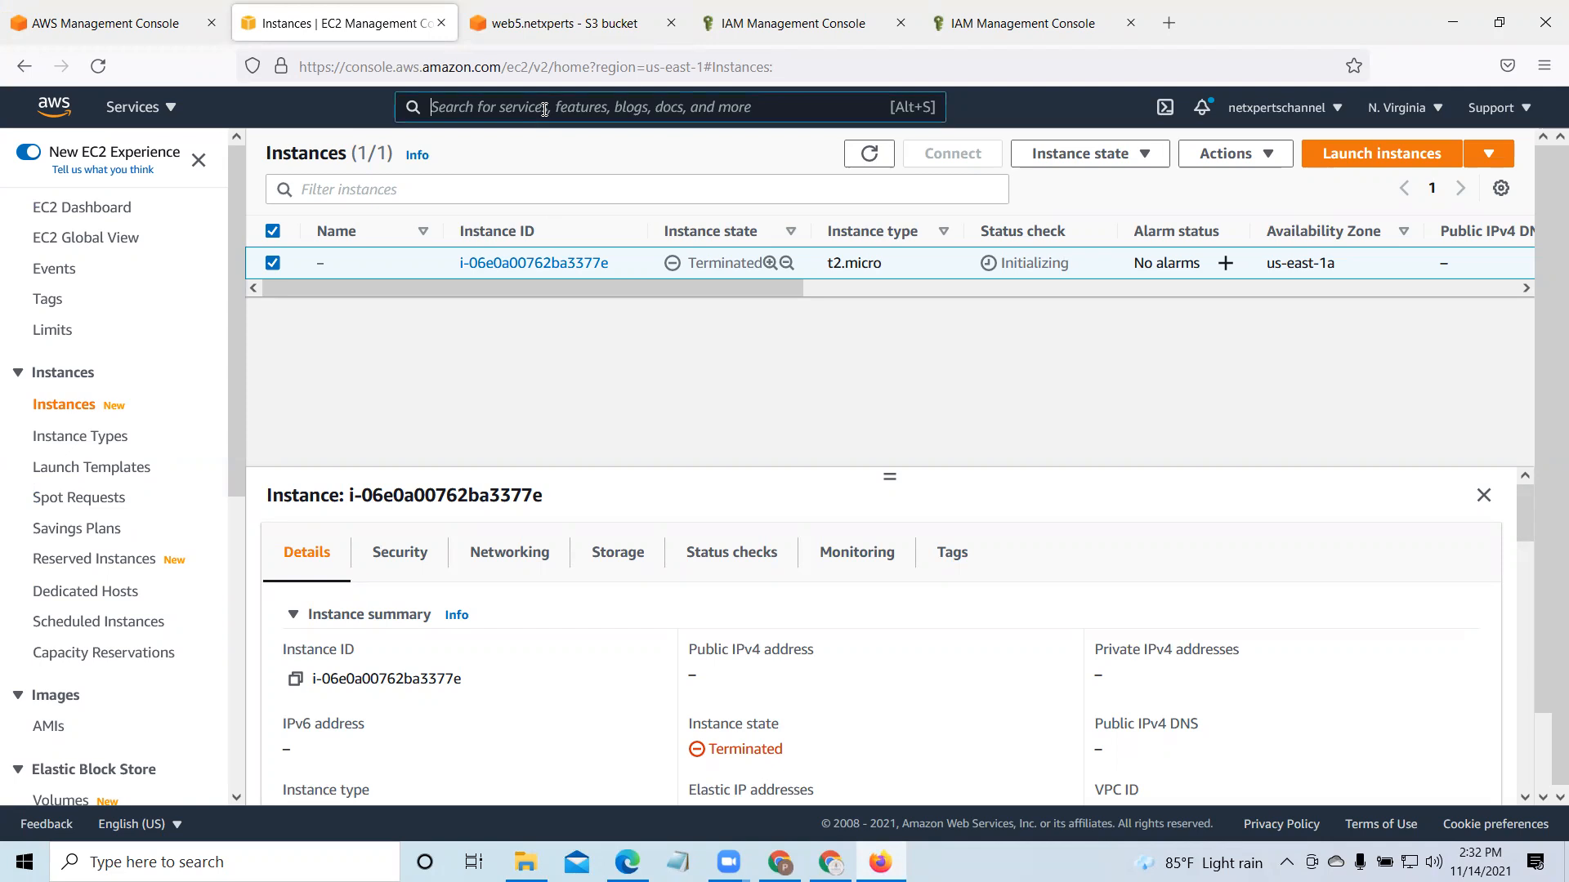
click(796, 23)
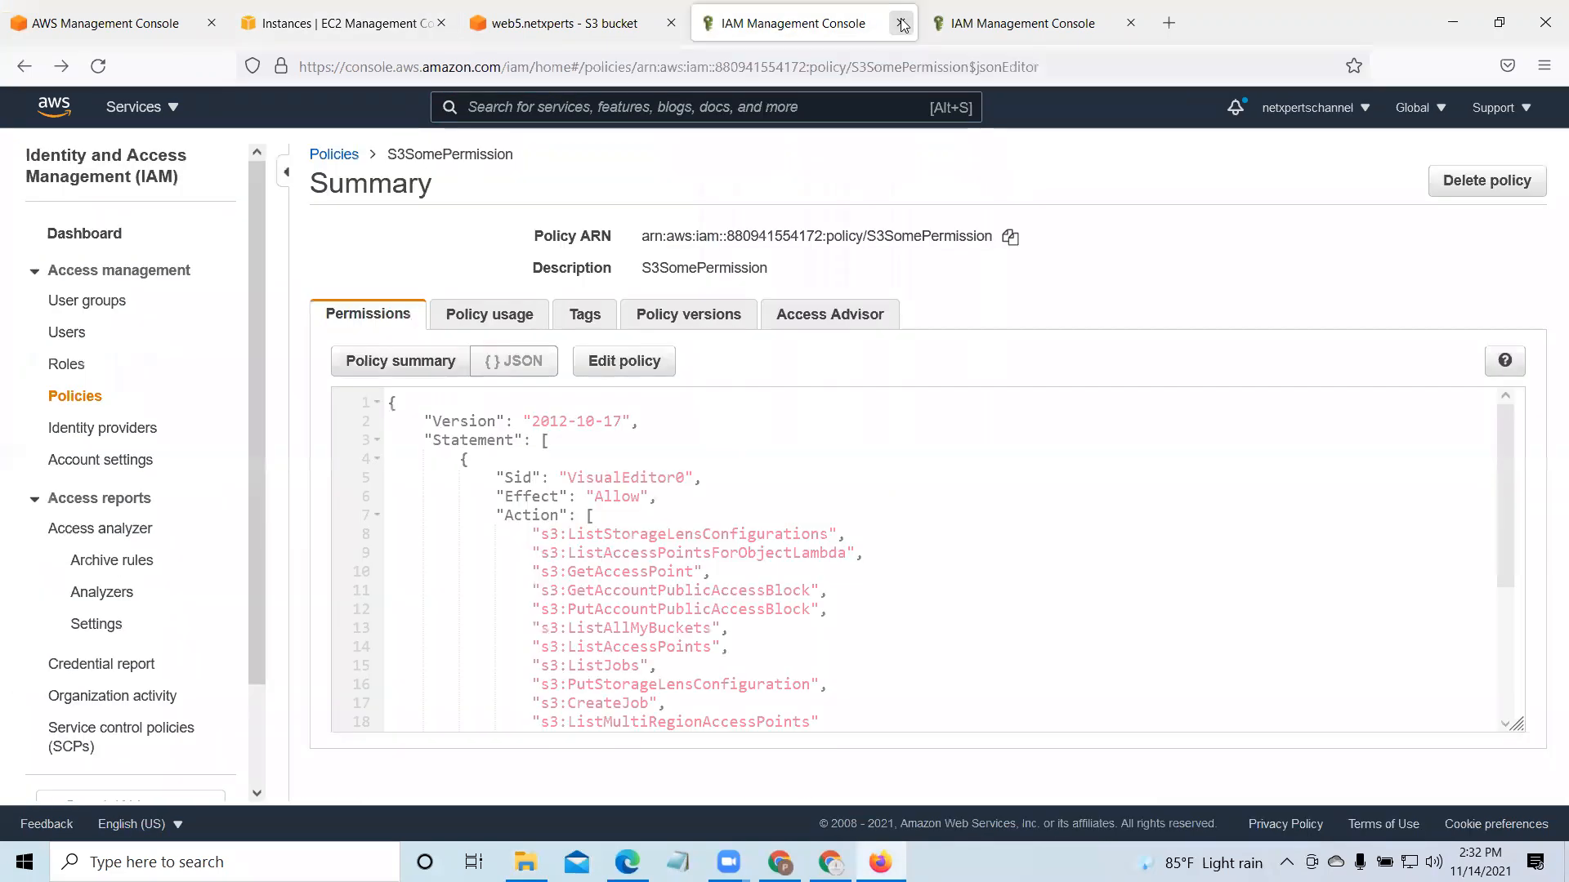
click(902, 23)
click(902, 23)
click(670, 23)
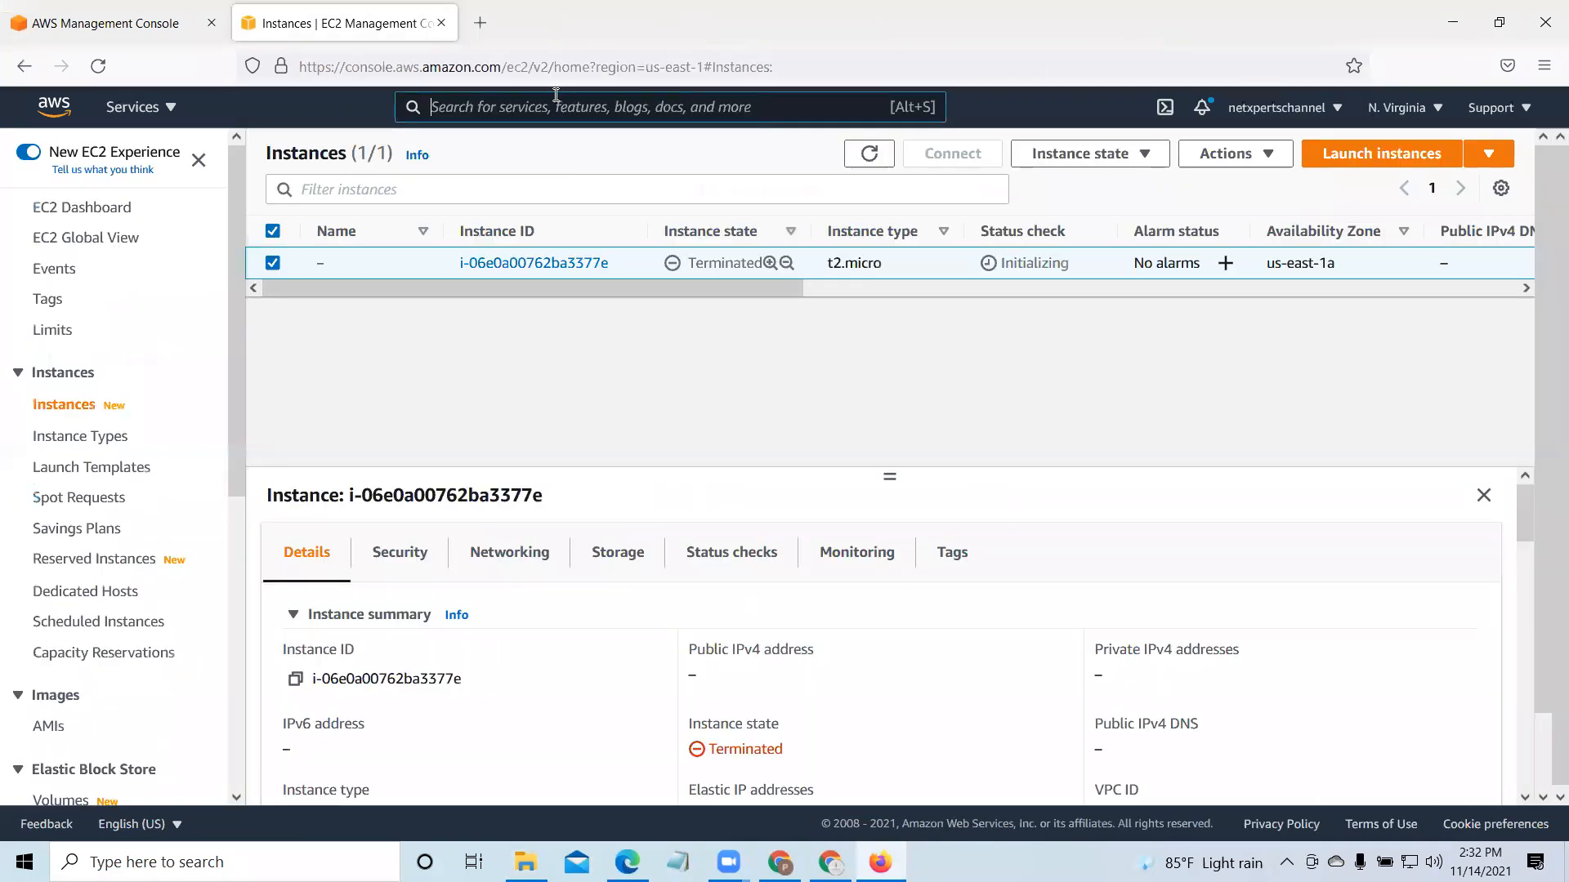
Step: Search the AWS services for CloudTrail and open its console in a new browser tab
click(550, 107)
text(C)
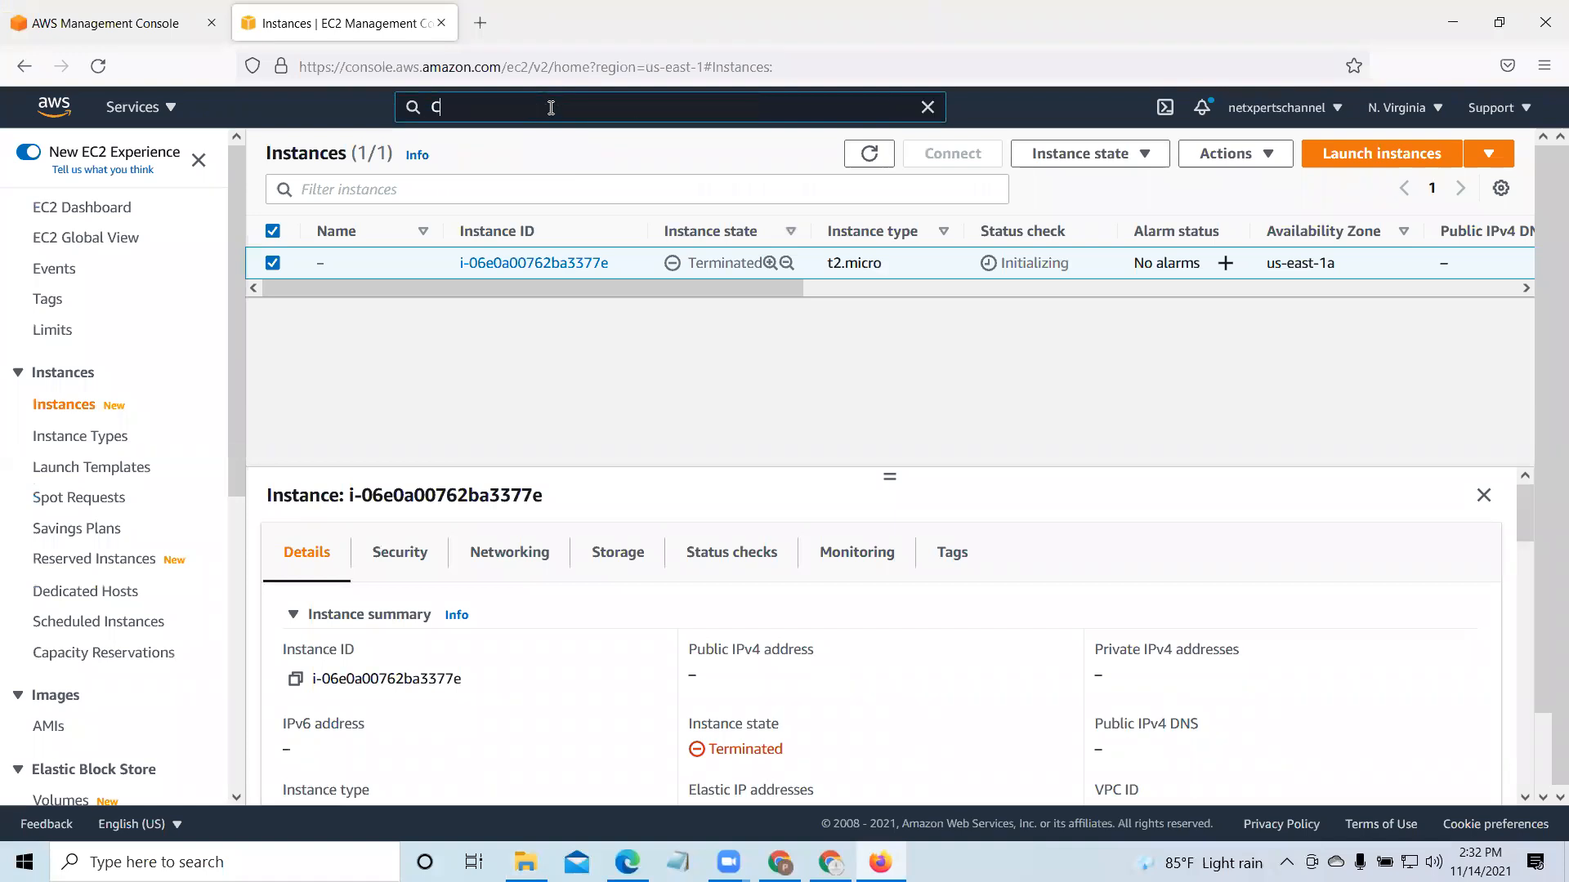
text(loudTrail)
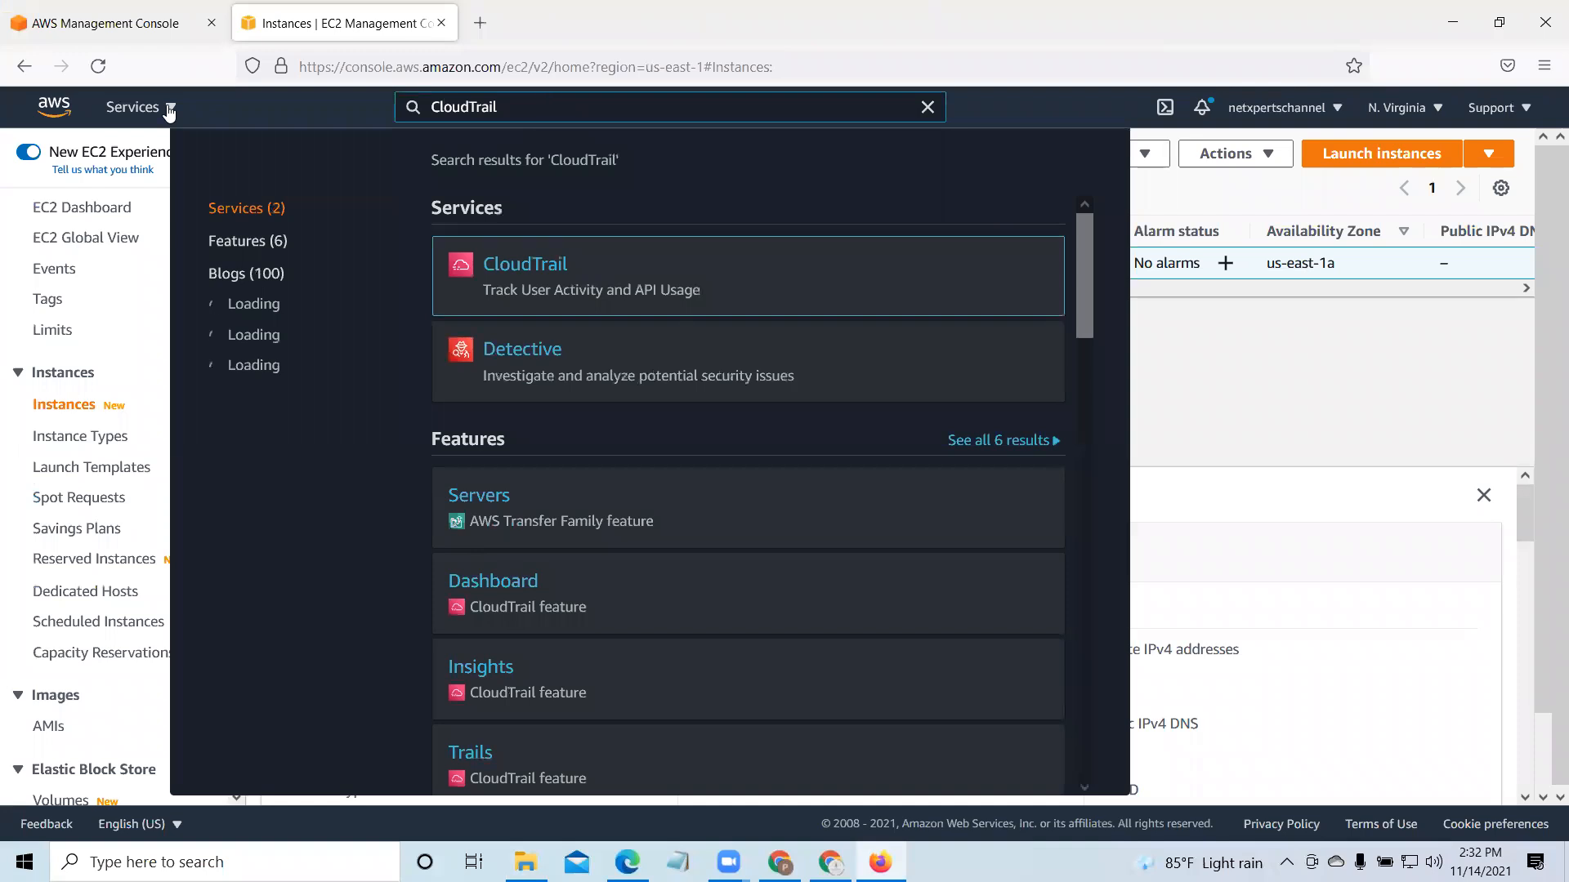
right_click(527, 264)
click(596, 281)
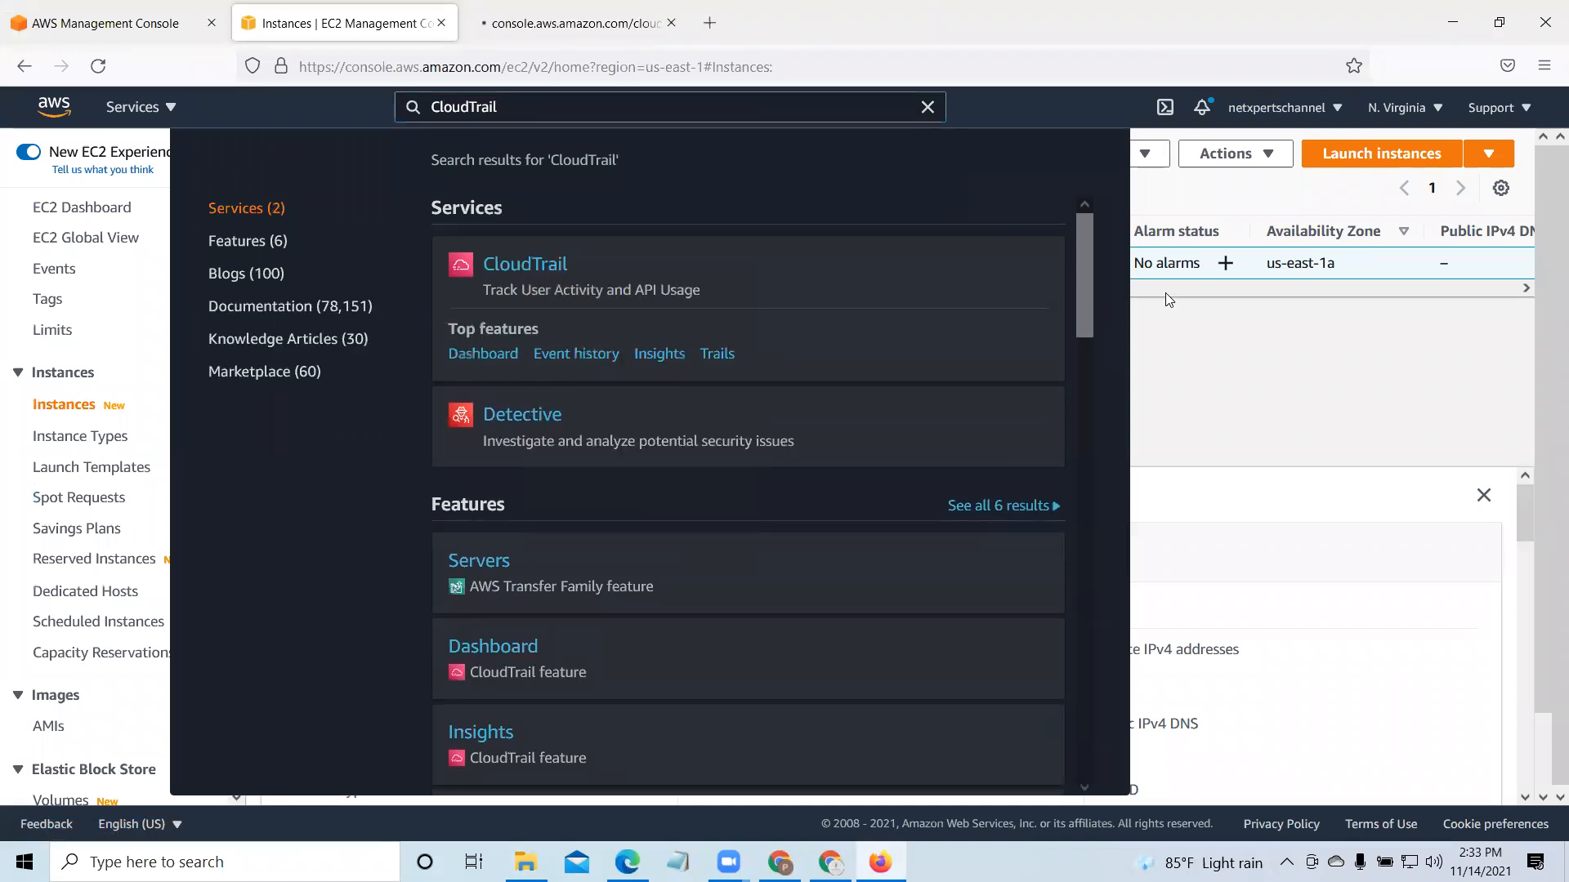
click(571, 38)
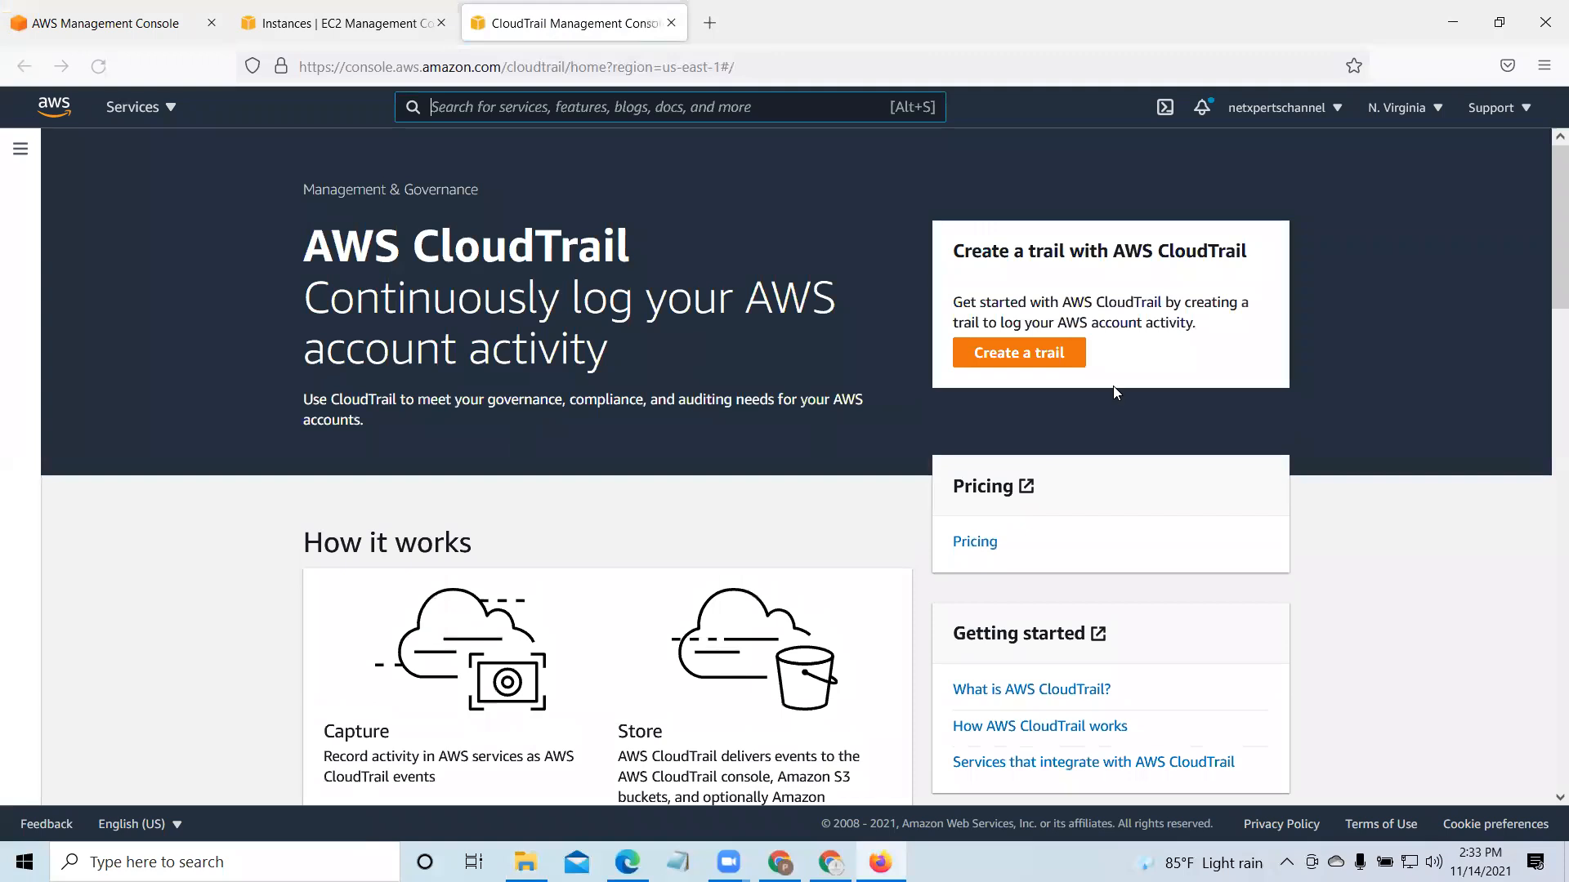
Step: Open CloudTrail's Event history and examine the TerminateInstances entry, marking its event time and resource name
click(21, 152)
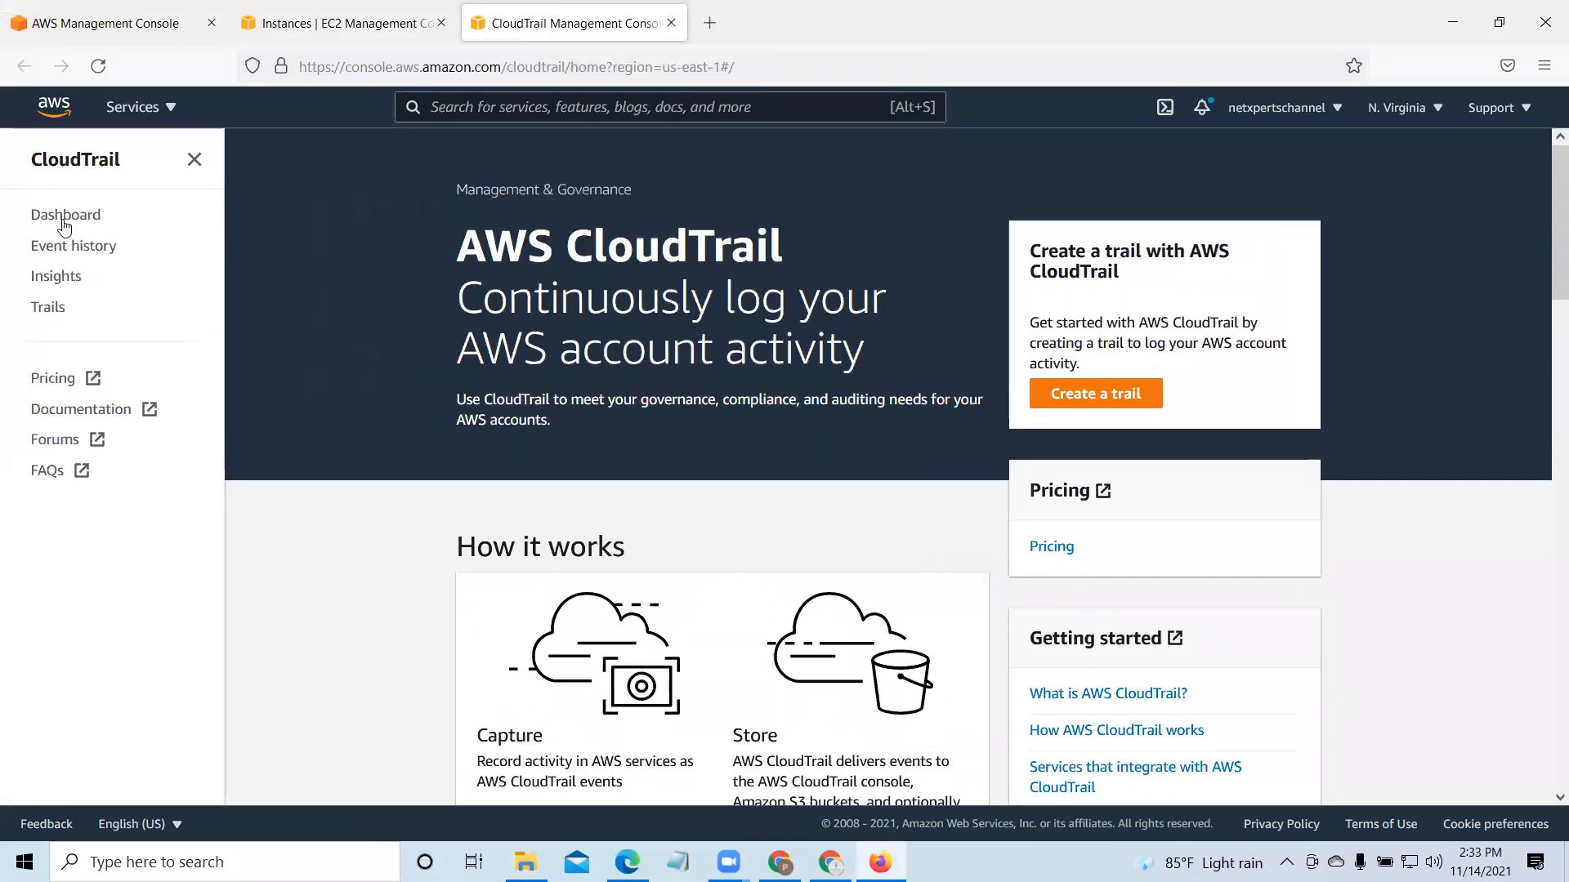
click(83, 254)
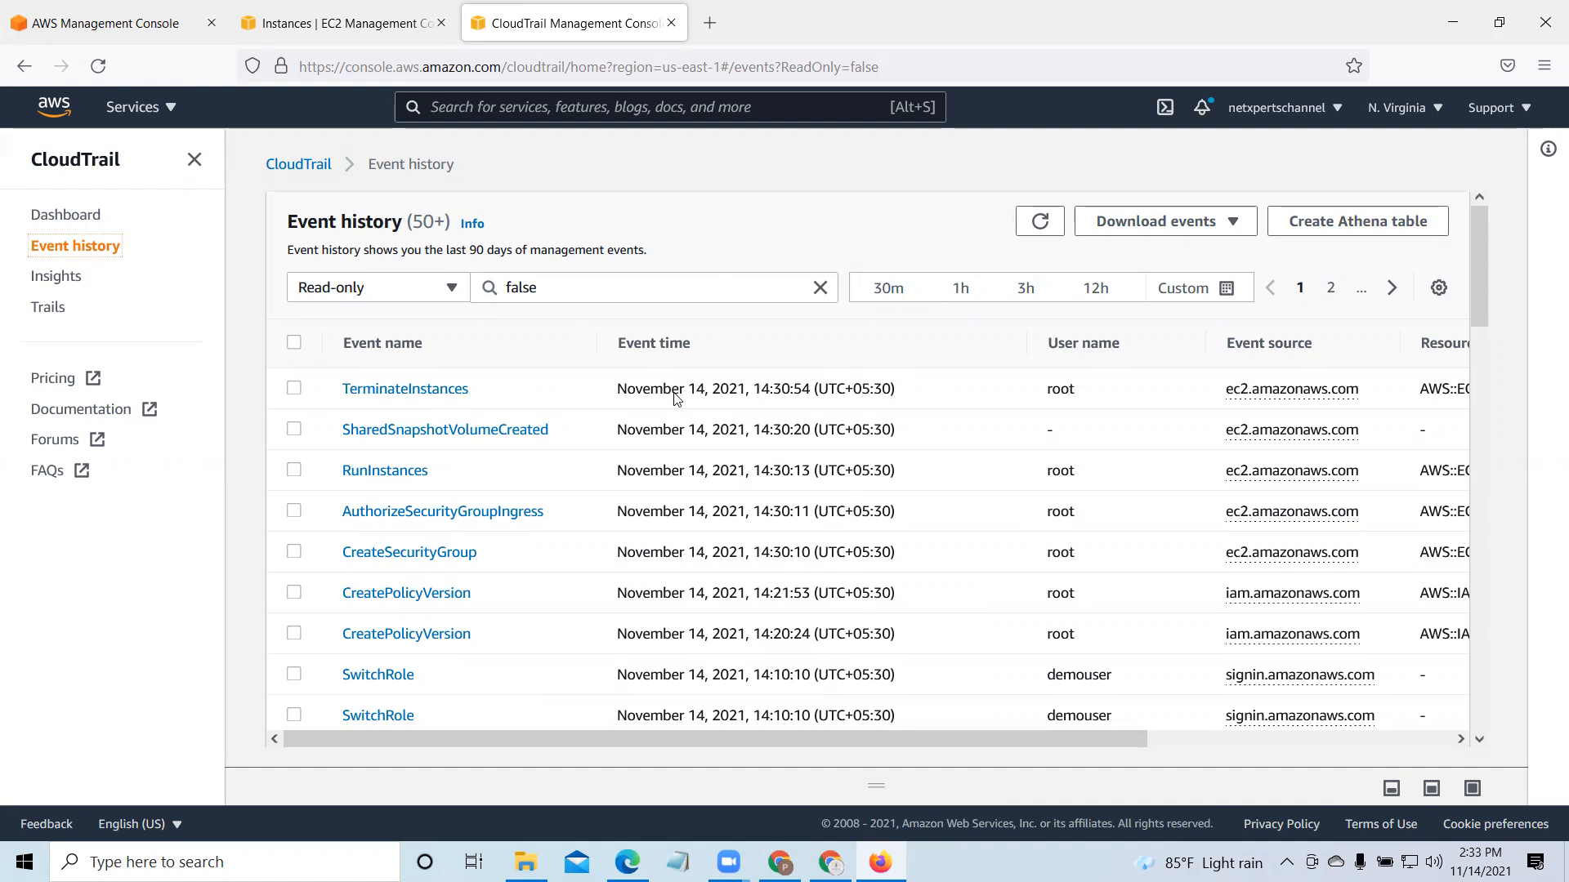
drag(615, 391, 806, 389)
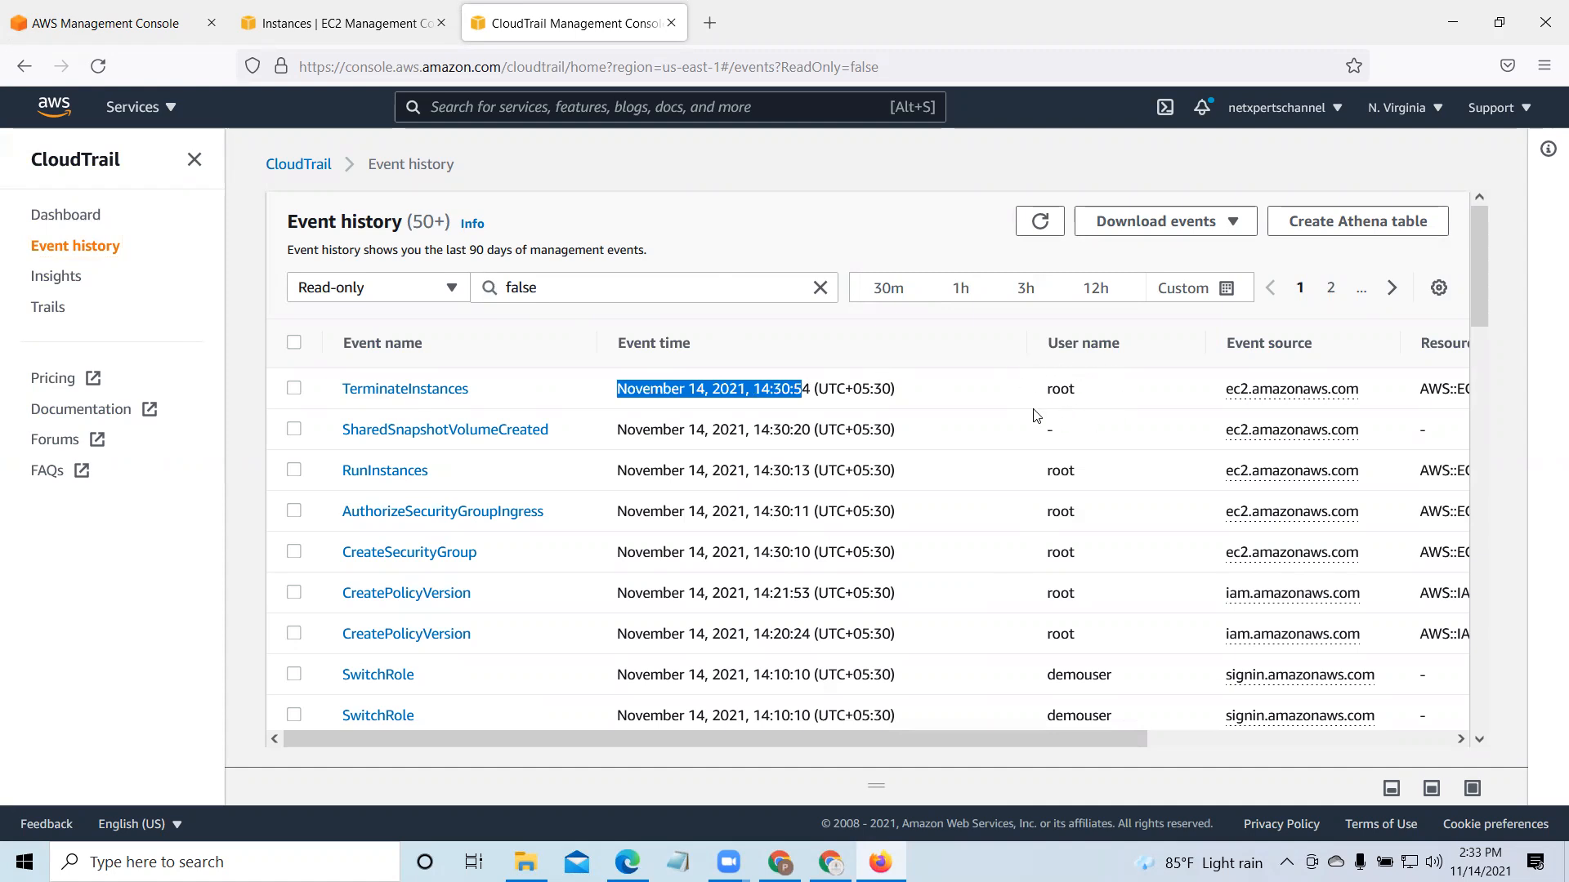
drag(764, 741, 1070, 741)
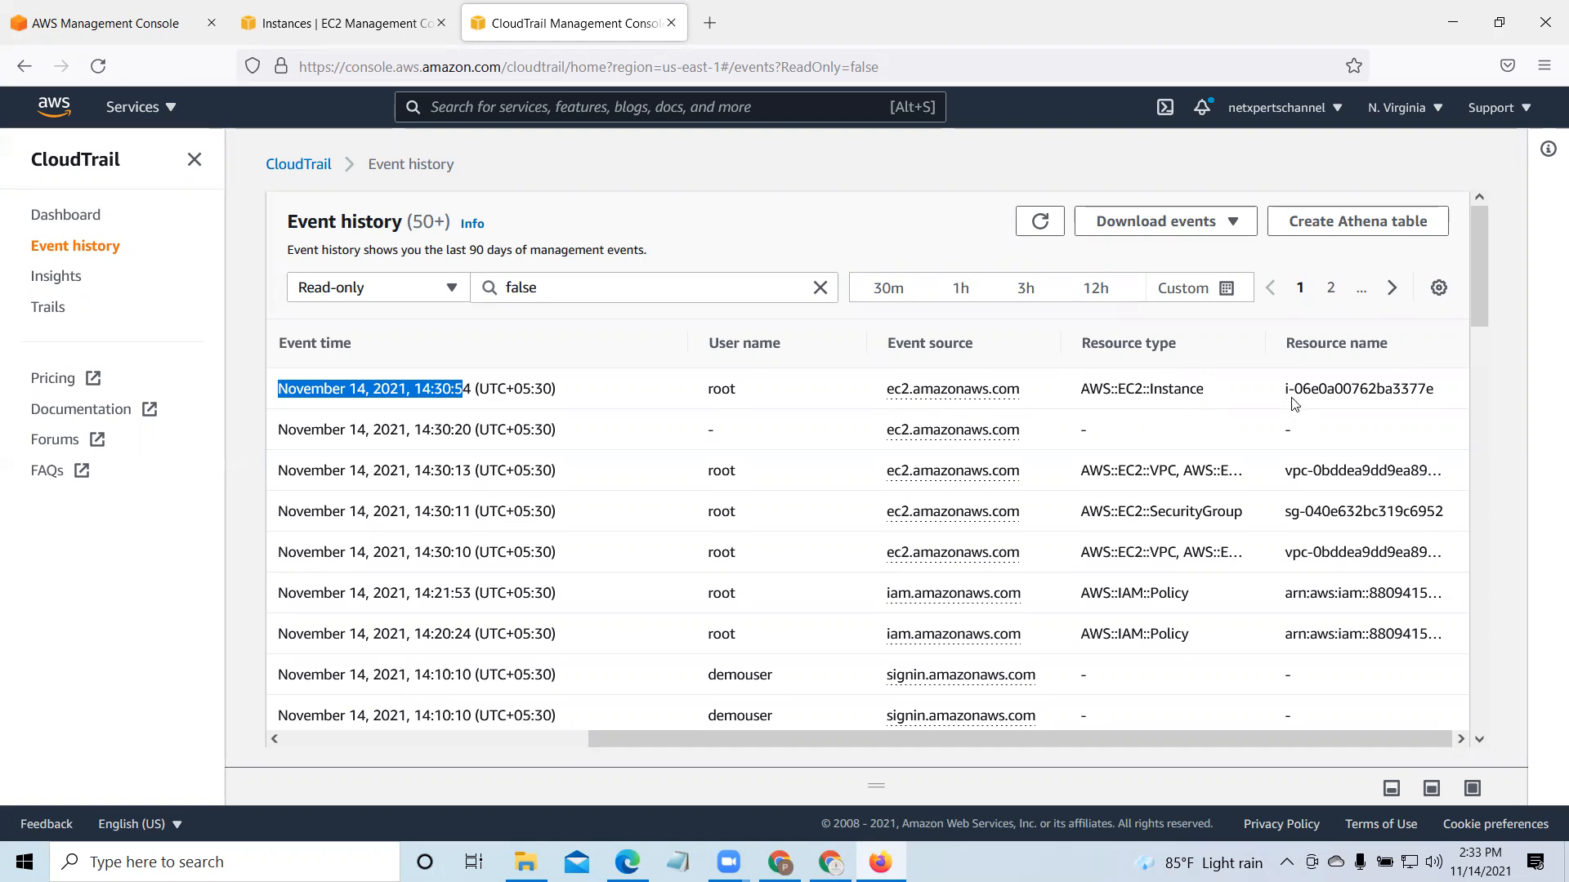
drag(1285, 390, 1447, 403)
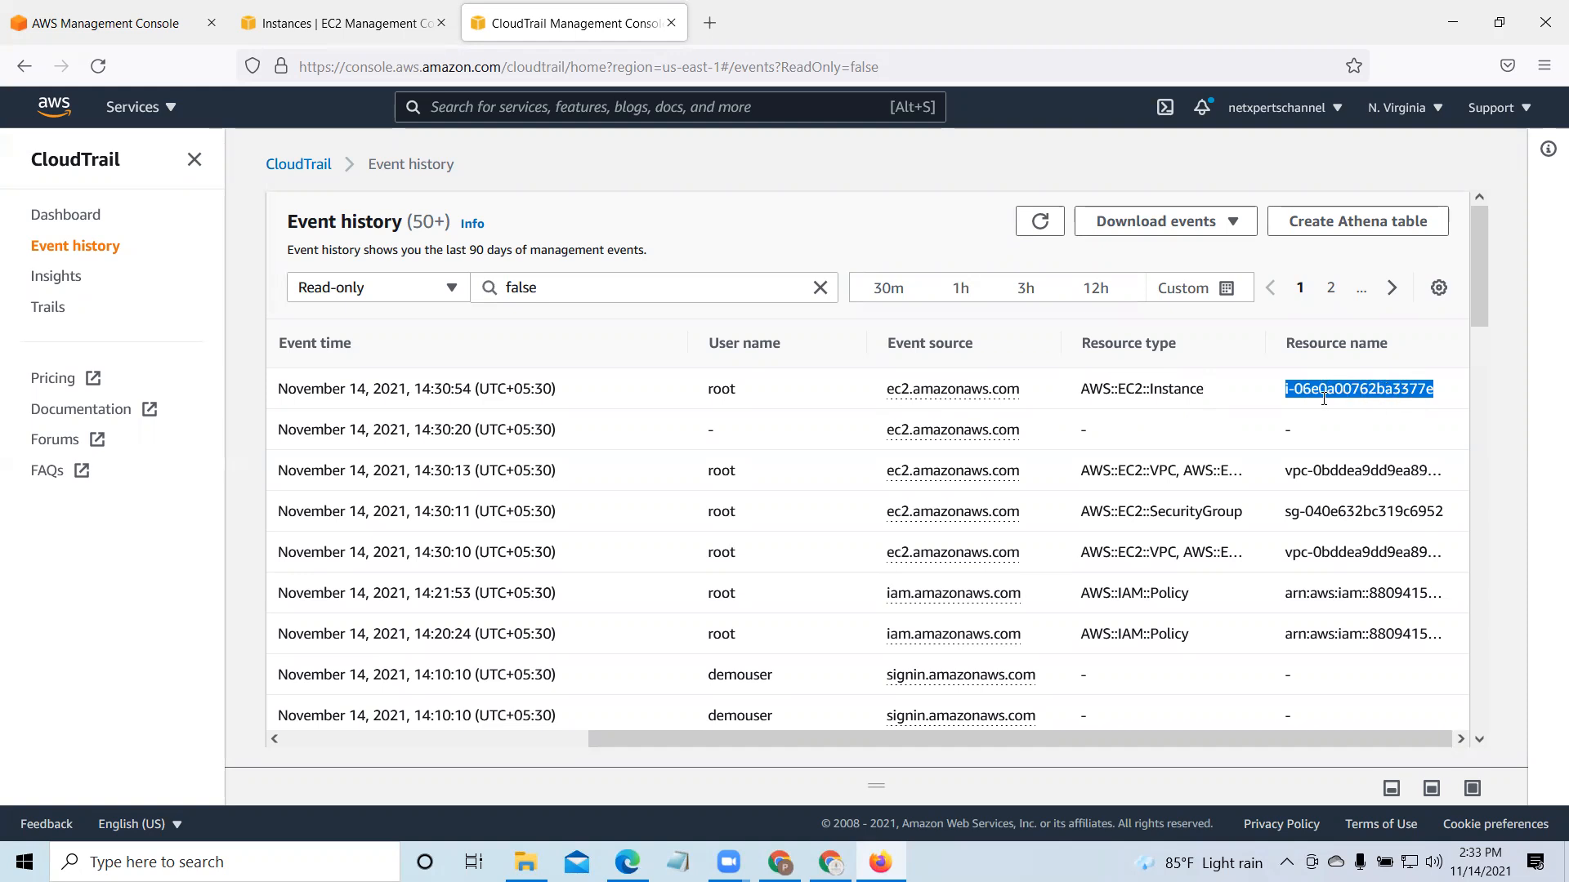
drag(1341, 735, 1049, 764)
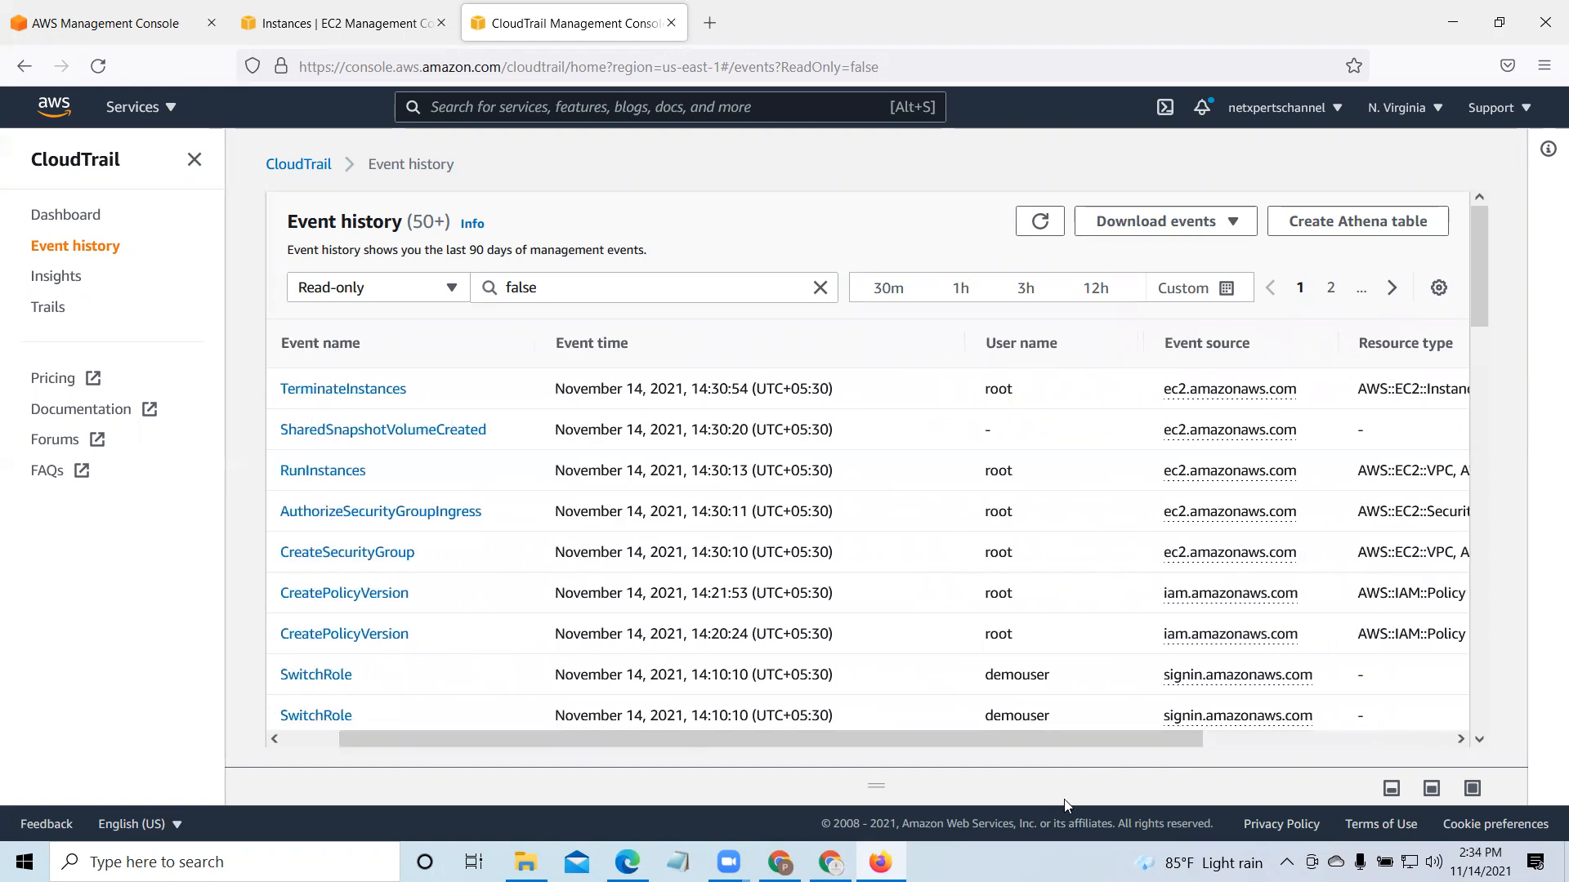
drag(1114, 739, 844, 743)
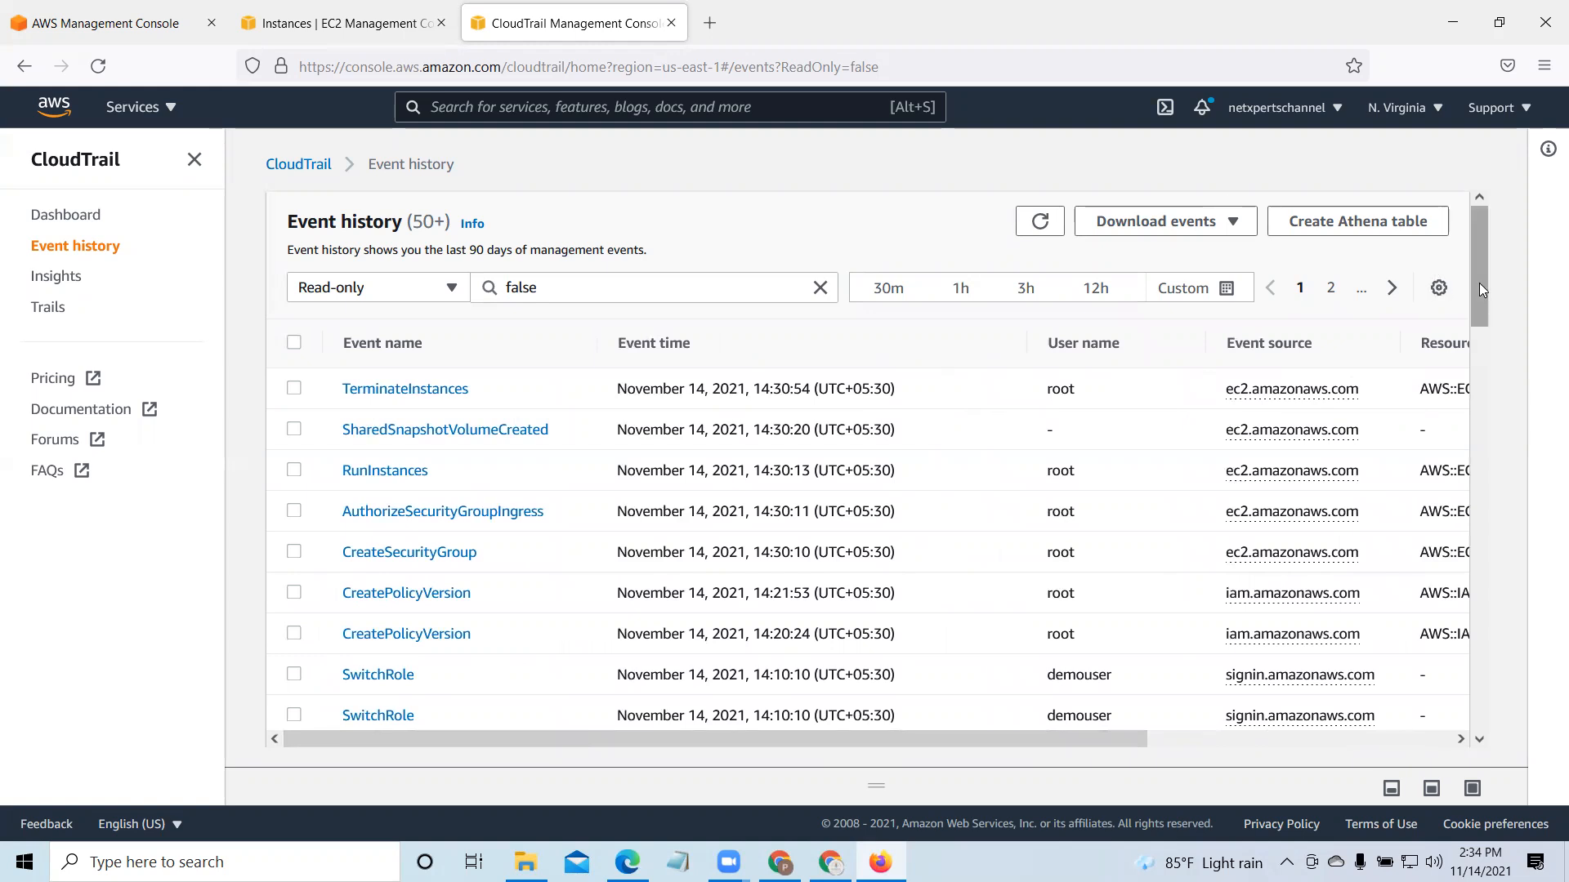
Step: Look through the older events in the list, marking the SwitchRole entry, and return to the newest ones
scroll(1480, 327, down, 1)
scroll(1480, 338, down, 2)
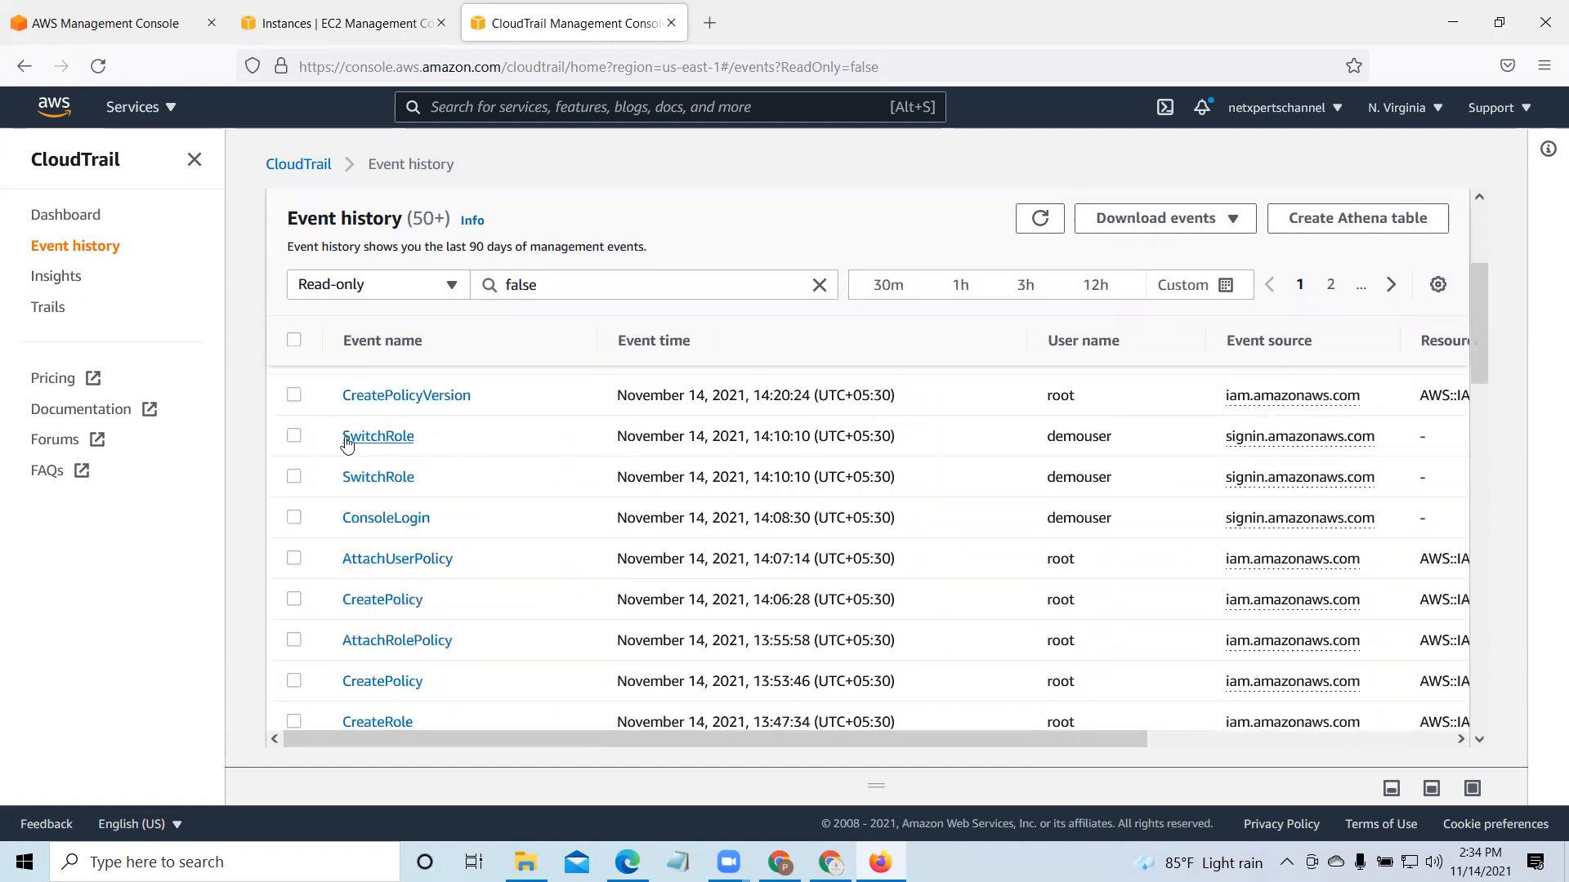
drag(335, 440, 418, 439)
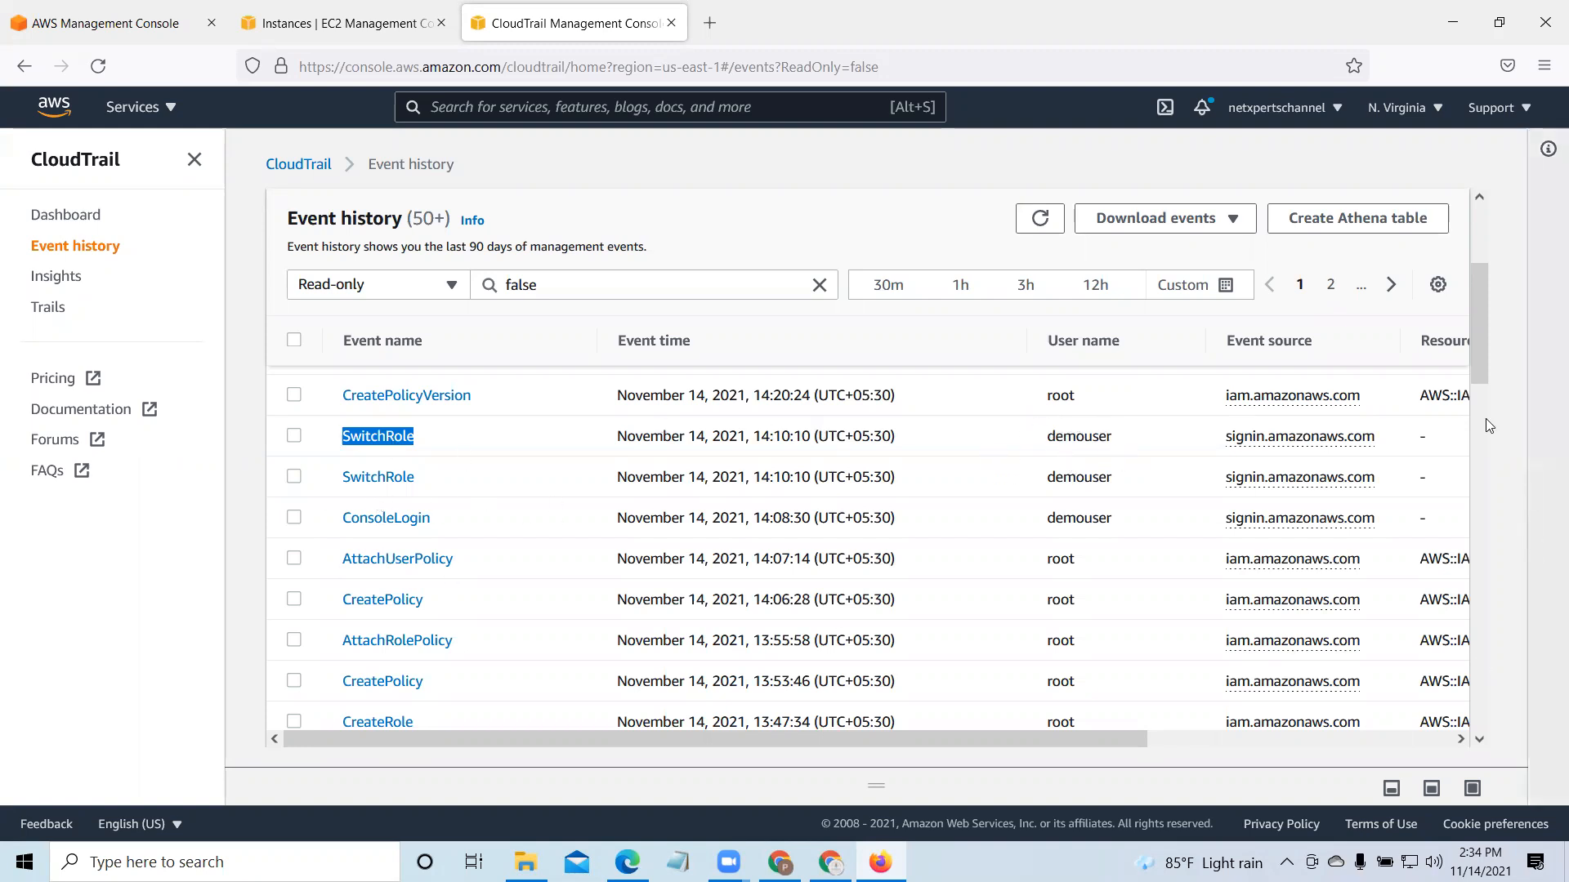
drag(1477, 314, 1459, 467)
scroll(1459, 468, down, 10)
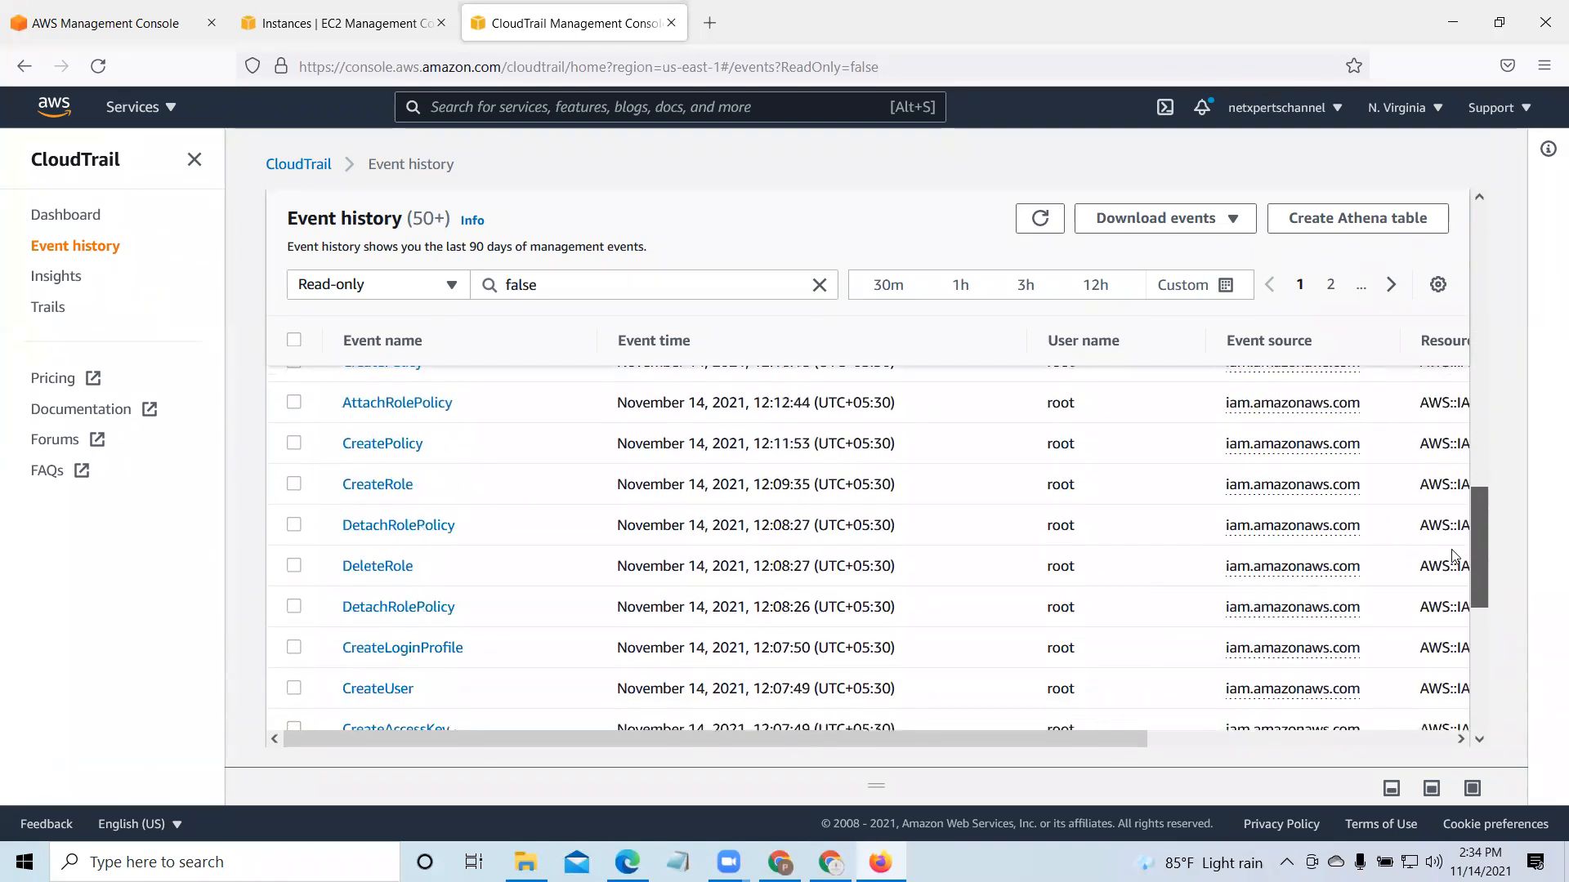
scroll(1453, 362, up, 15)
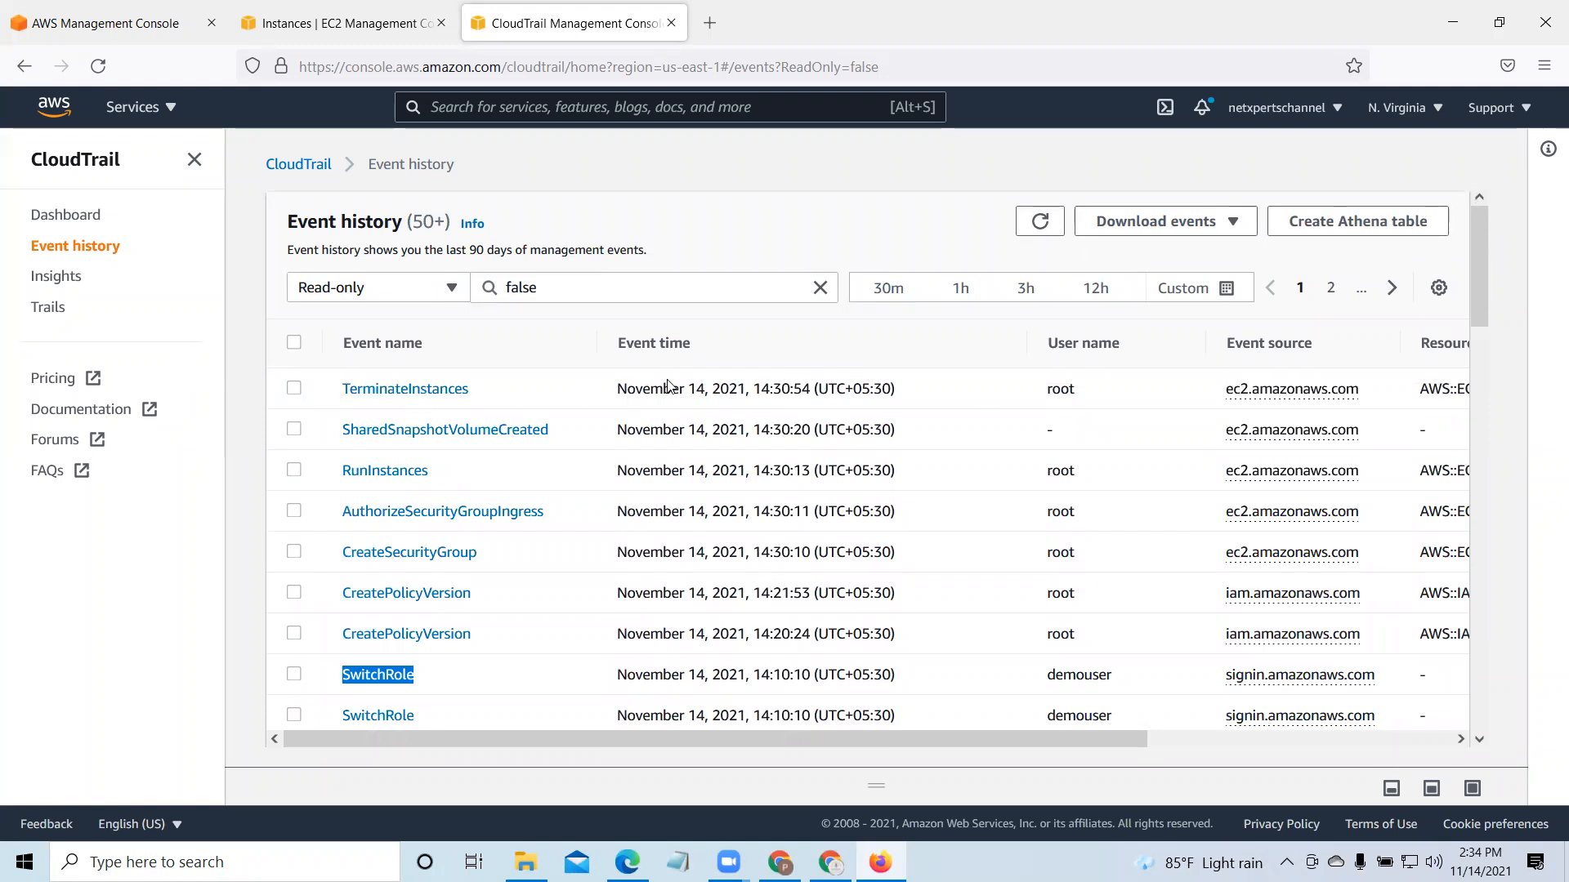
Step: Mark the TerminateInstances event's time, open its details, and mark the source IP address
drag(616, 392, 811, 390)
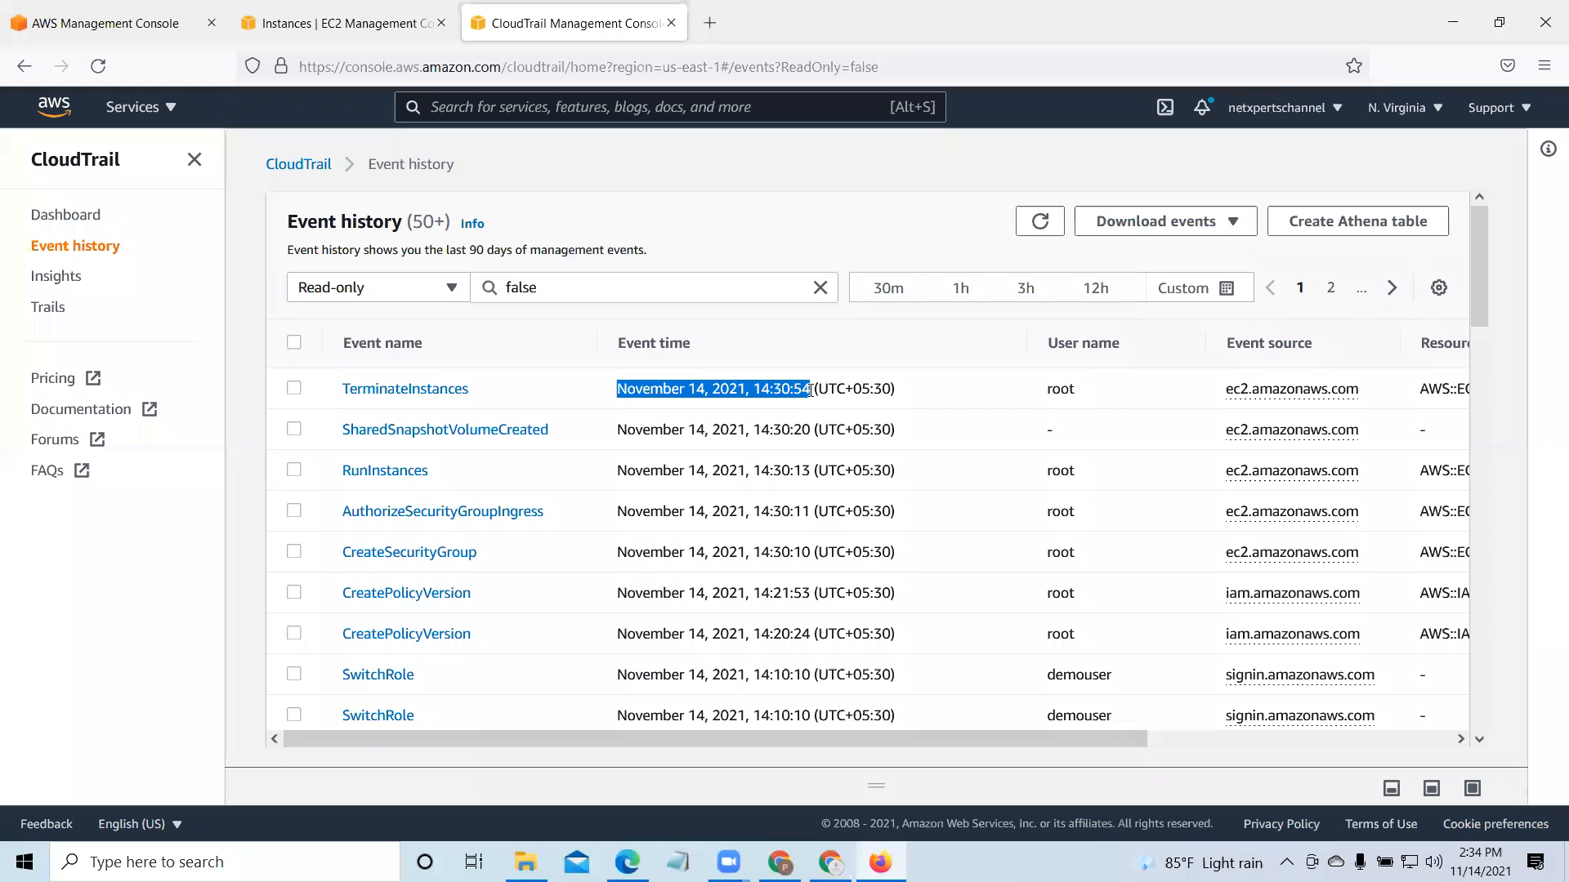
click(432, 396)
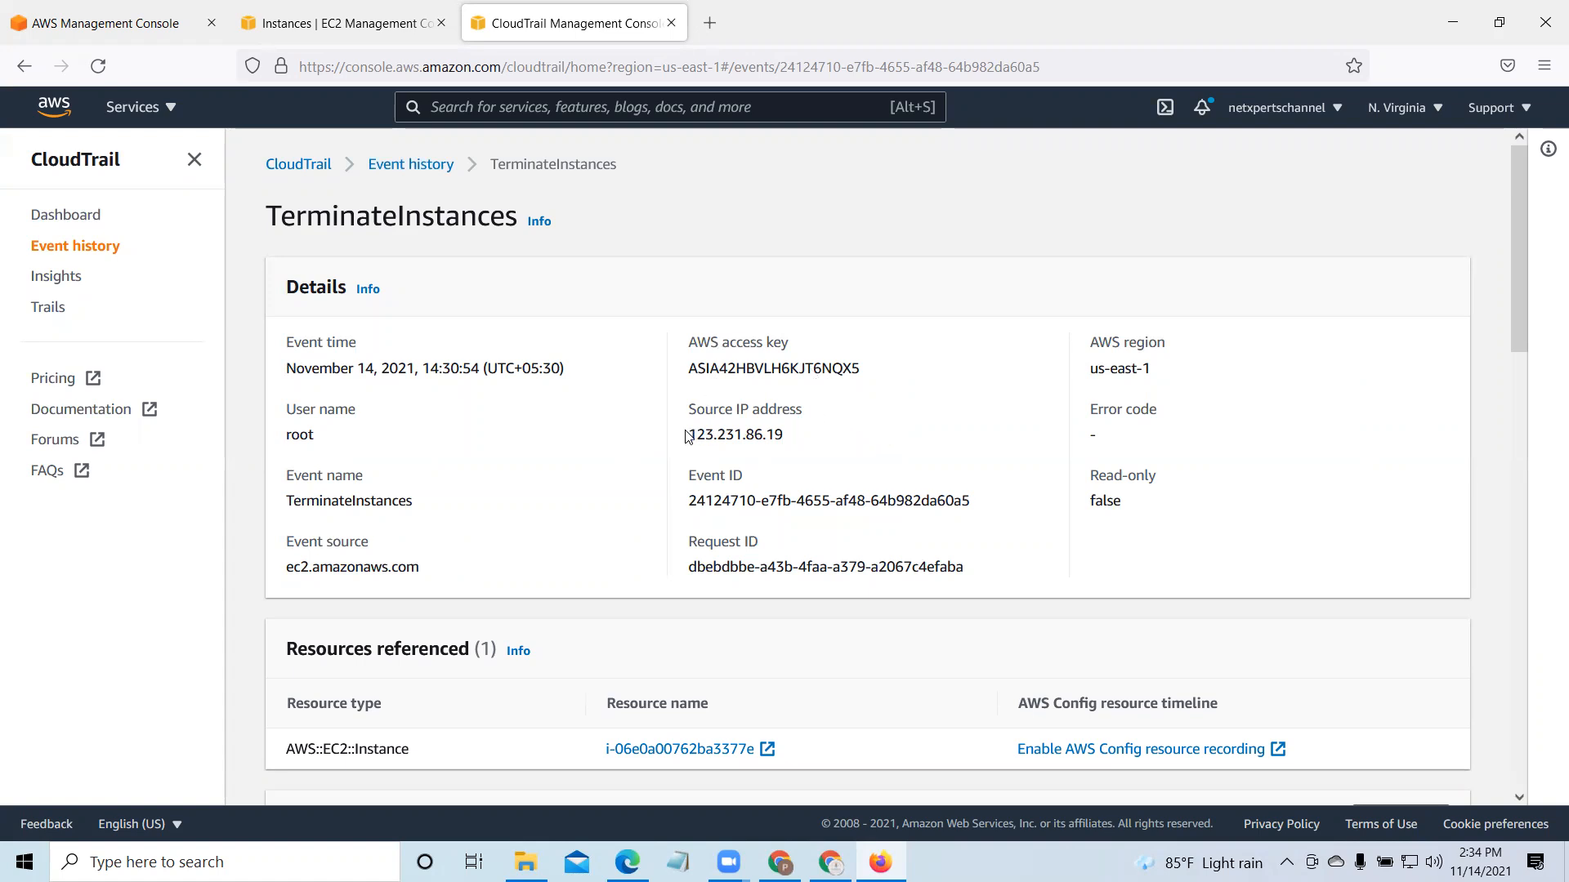
drag(696, 433, 799, 437)
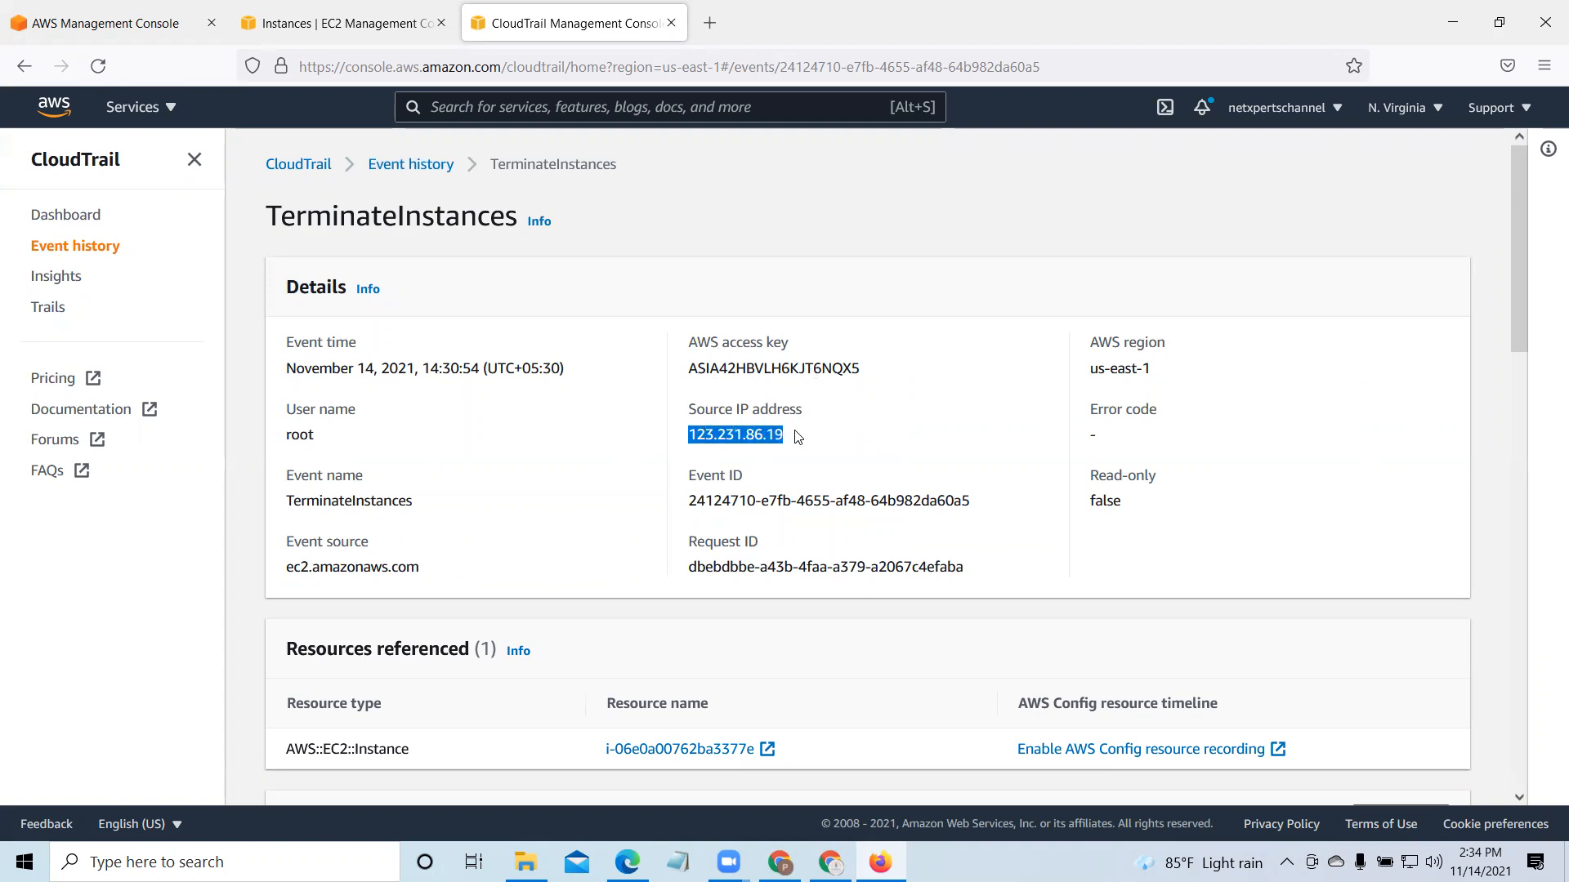
Step: Open google.com in a new browser tab, search for "my ip", and mark the public IP address
click(708, 24)
click(551, 67)
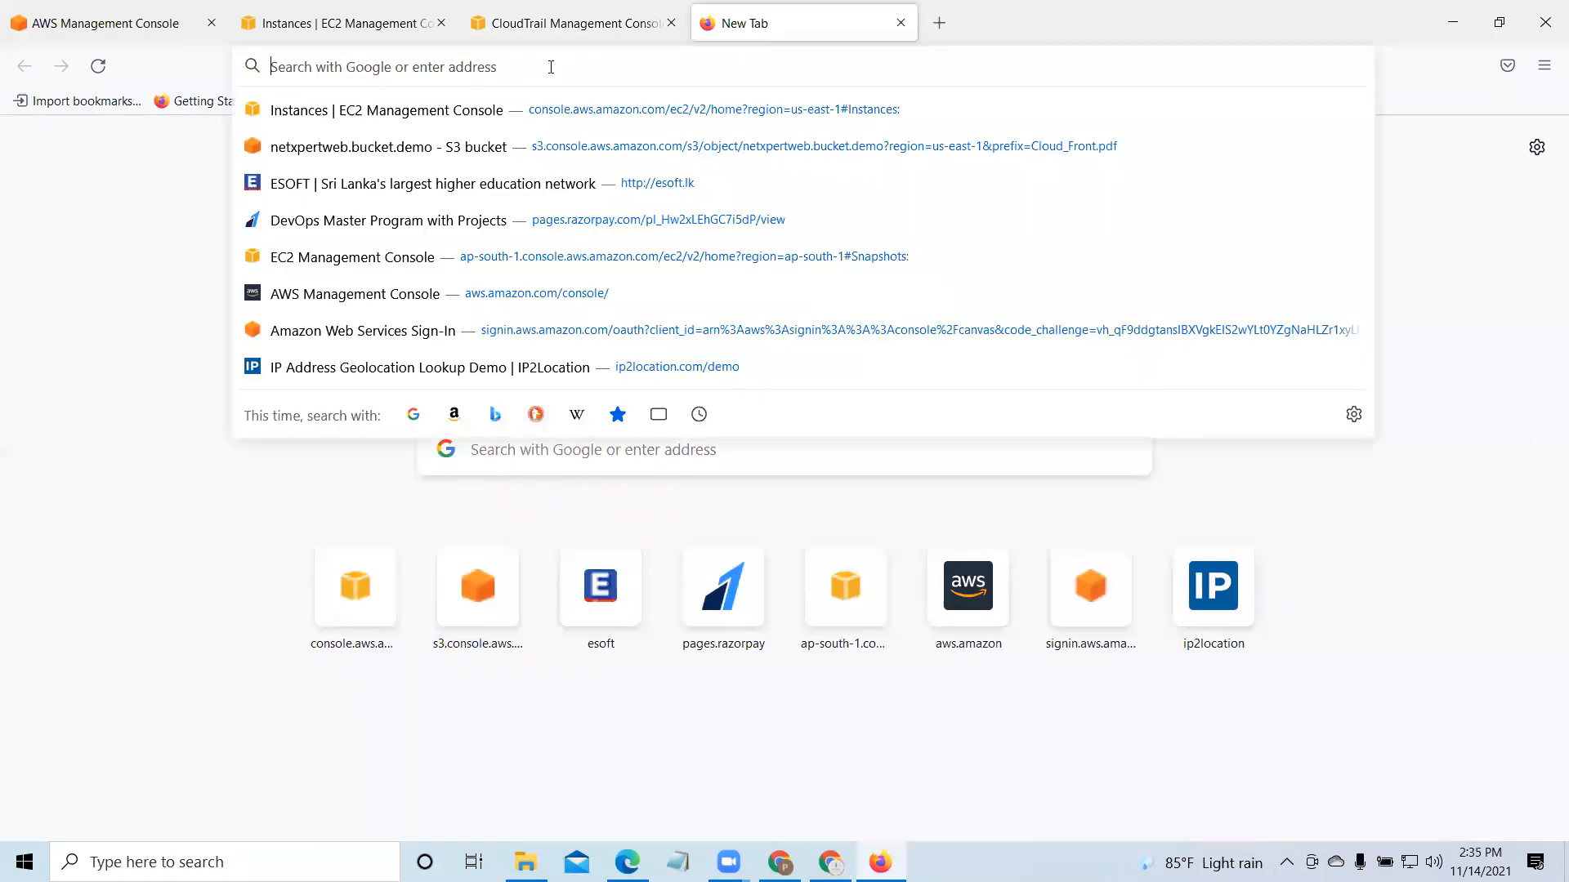
text(google.com)
key(Return)
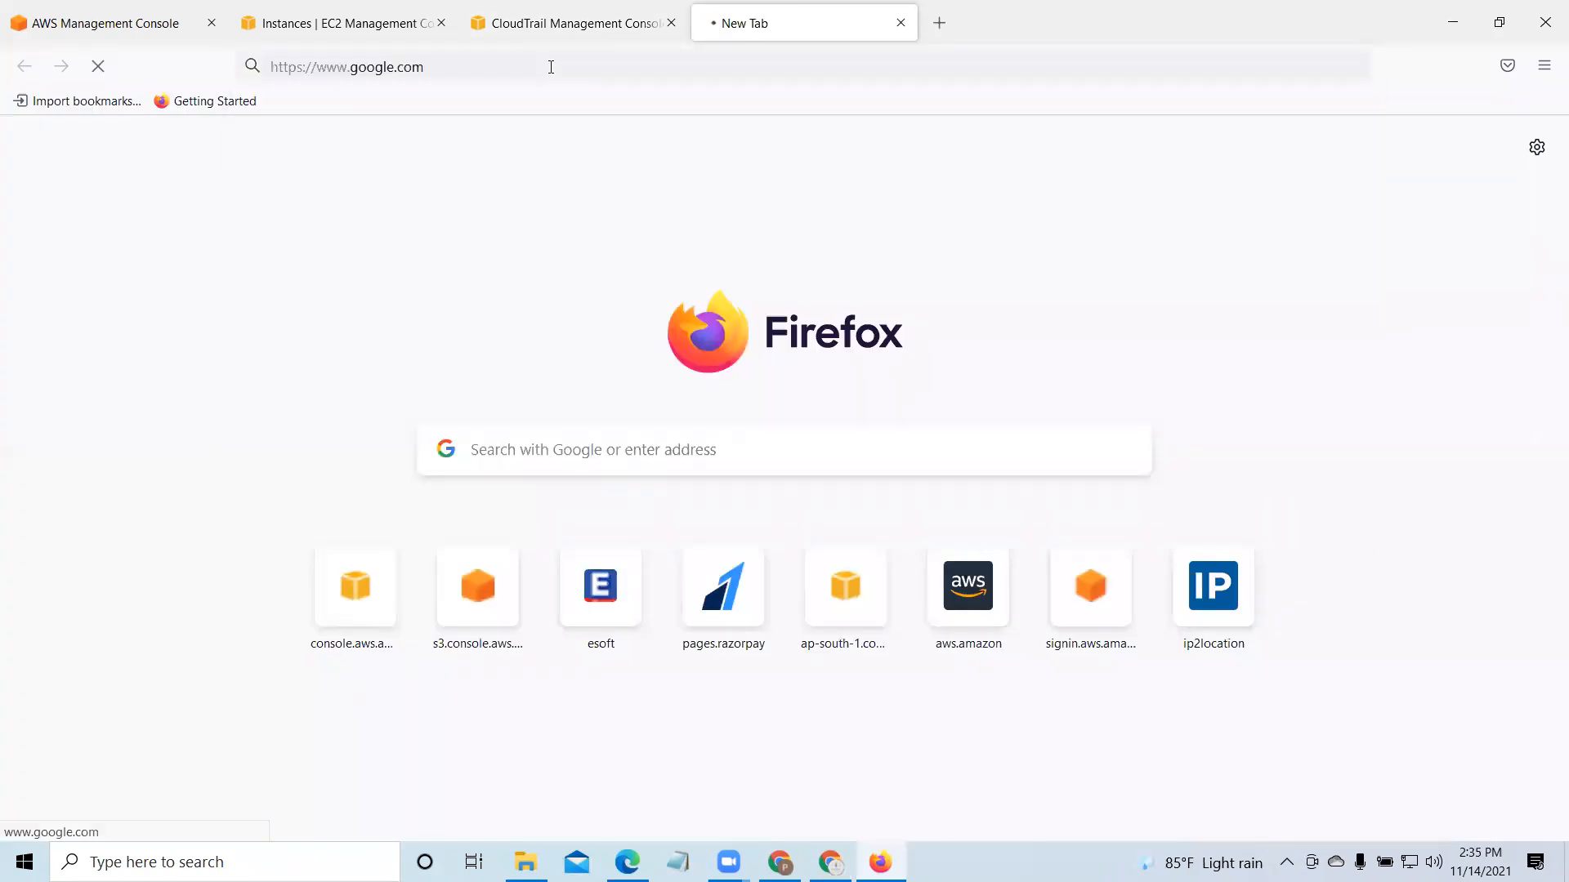
text(my ip)
key(Return)
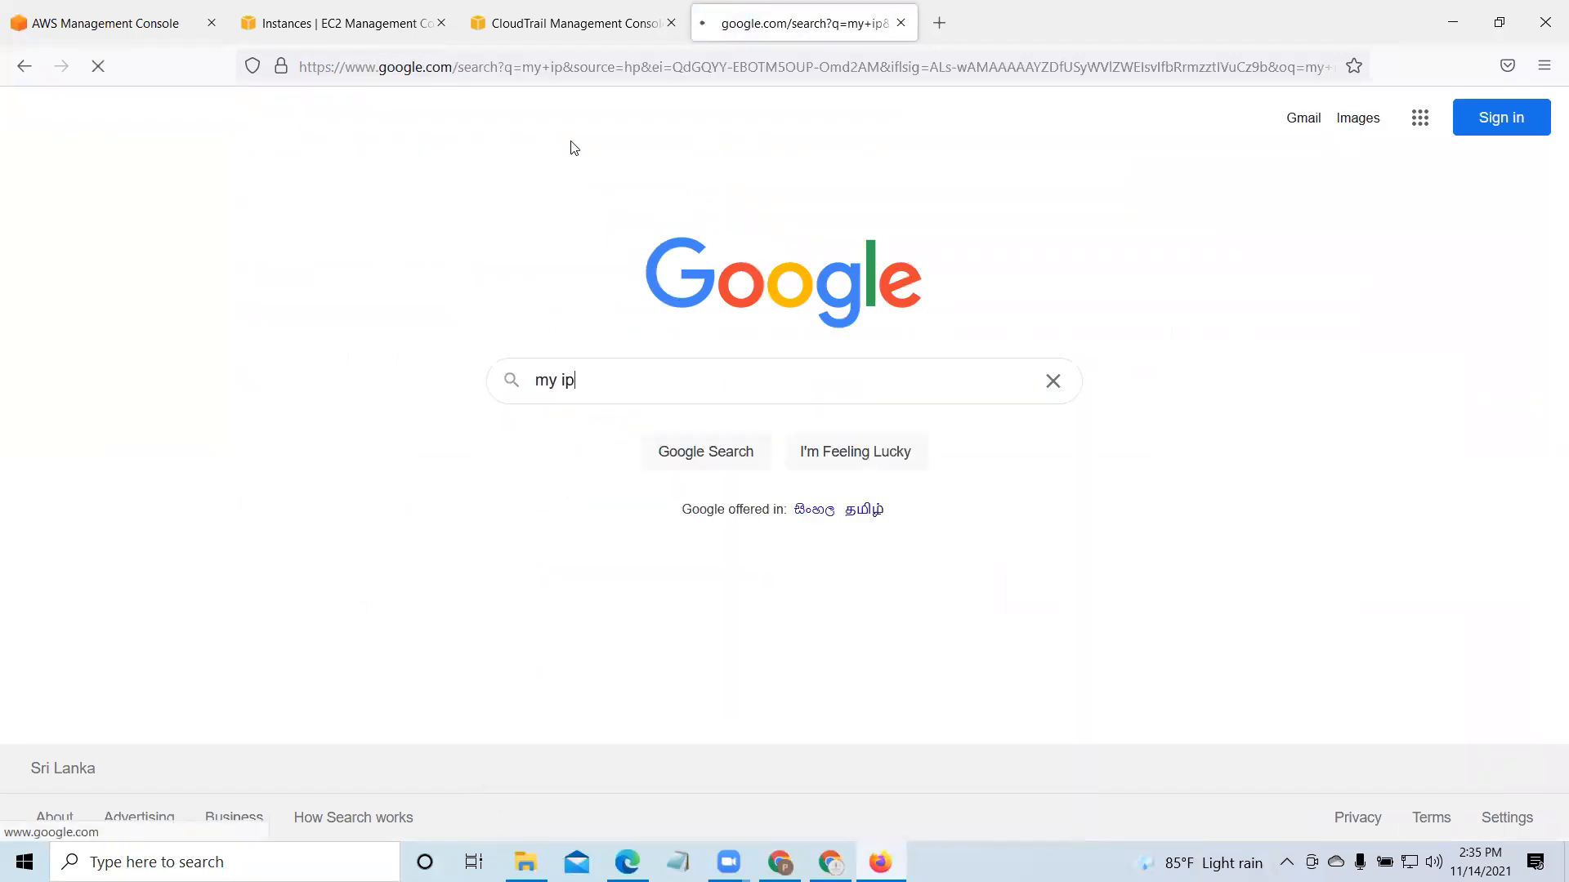
drag(201, 366, 357, 371)
Step: Compare the public IP address from the Google search with the source IP address in the TerminateInstances event
click(573, 24)
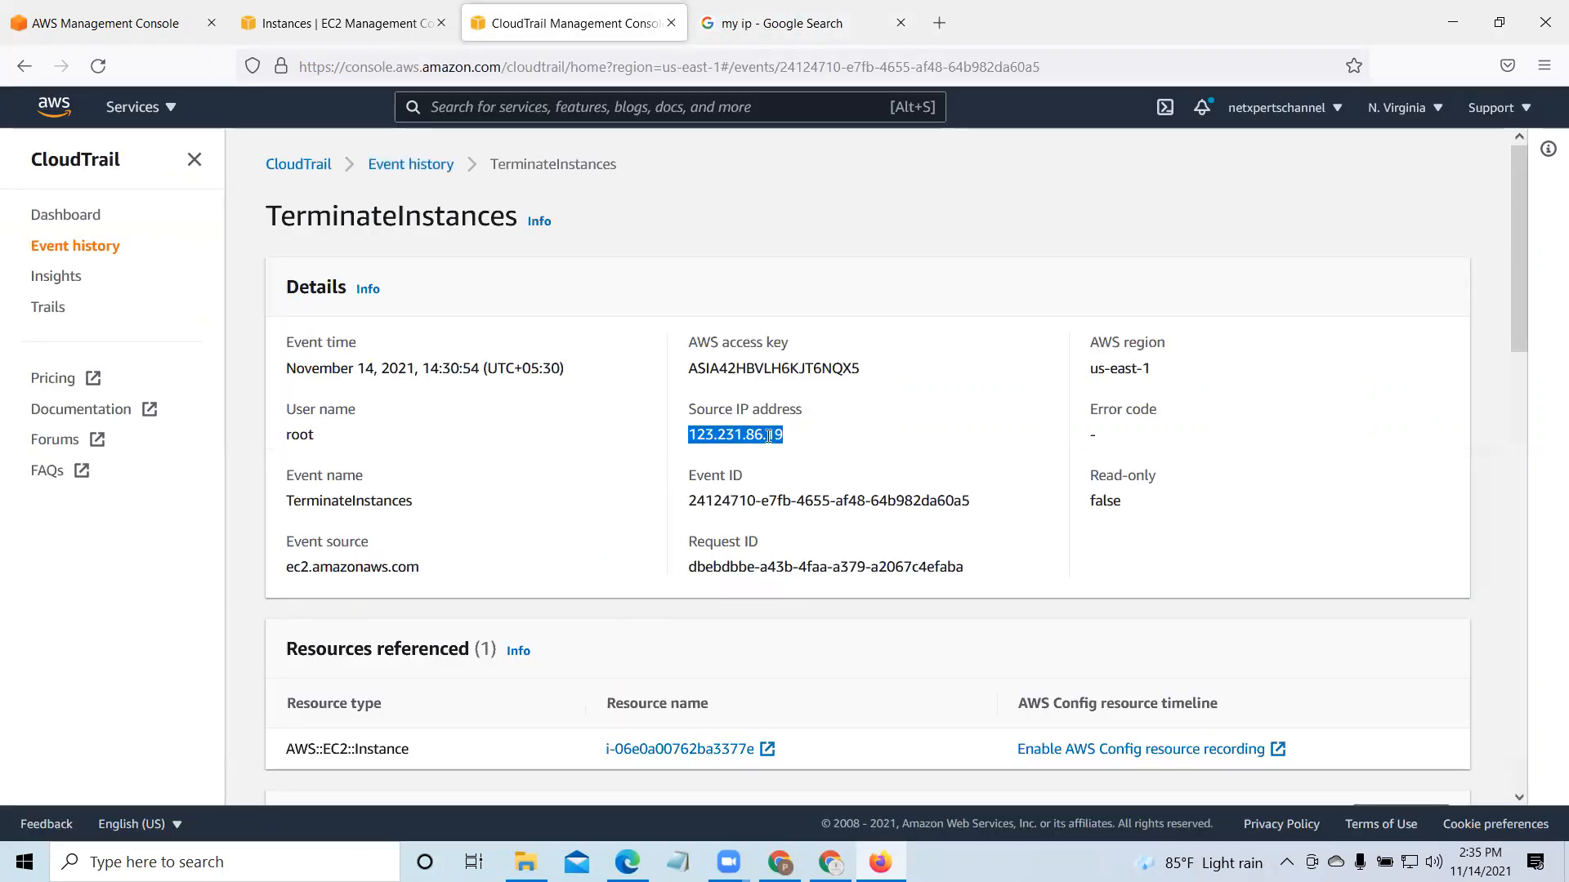
click(776, 24)
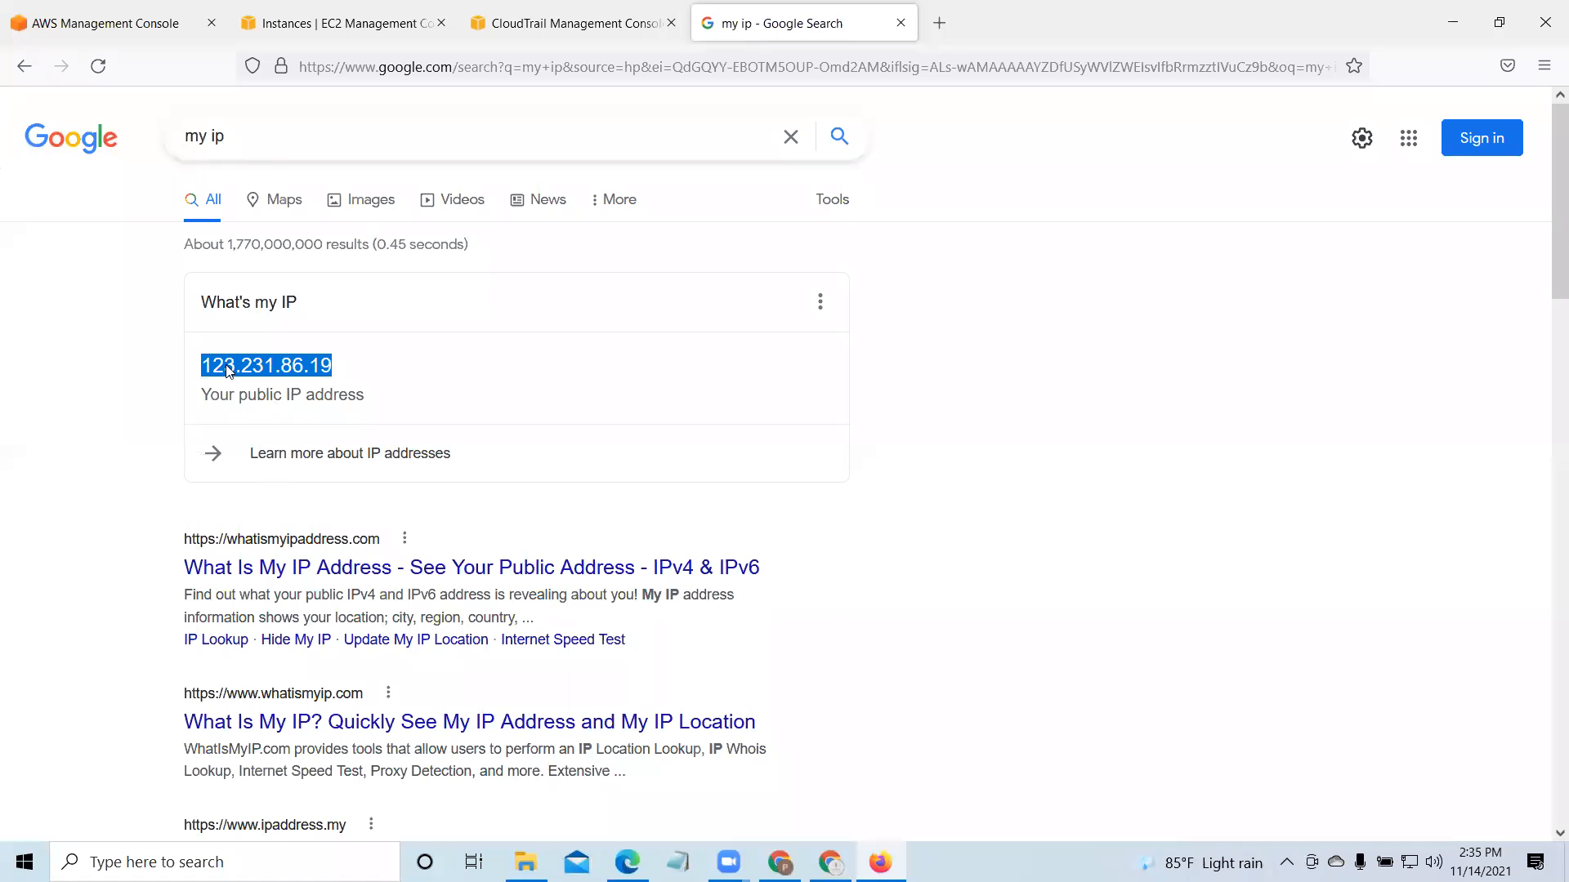
click(572, 23)
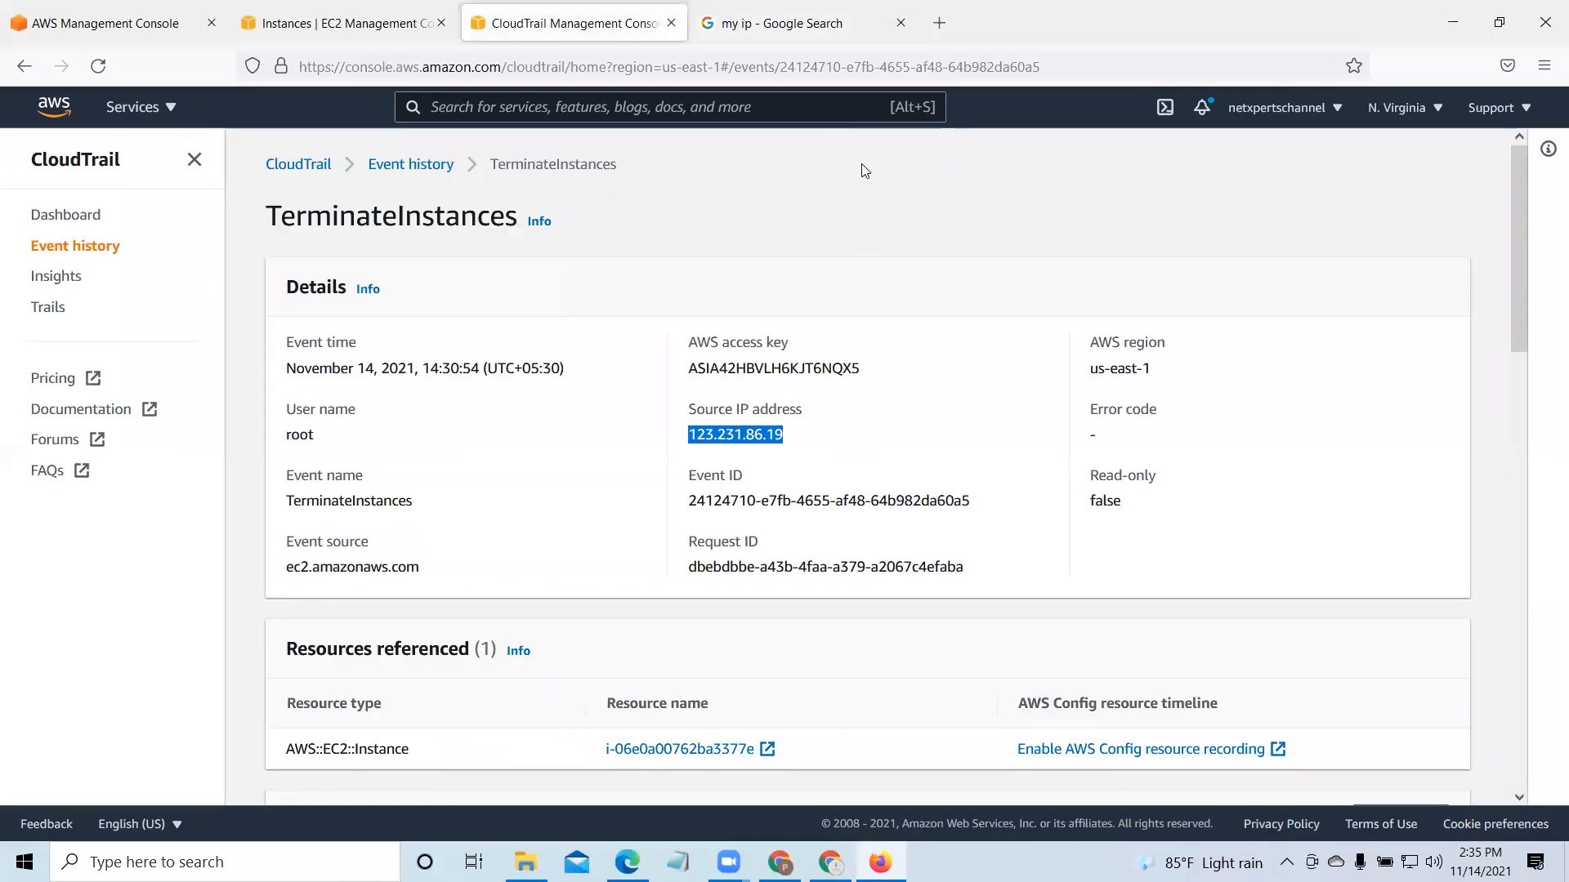
click(821, 382)
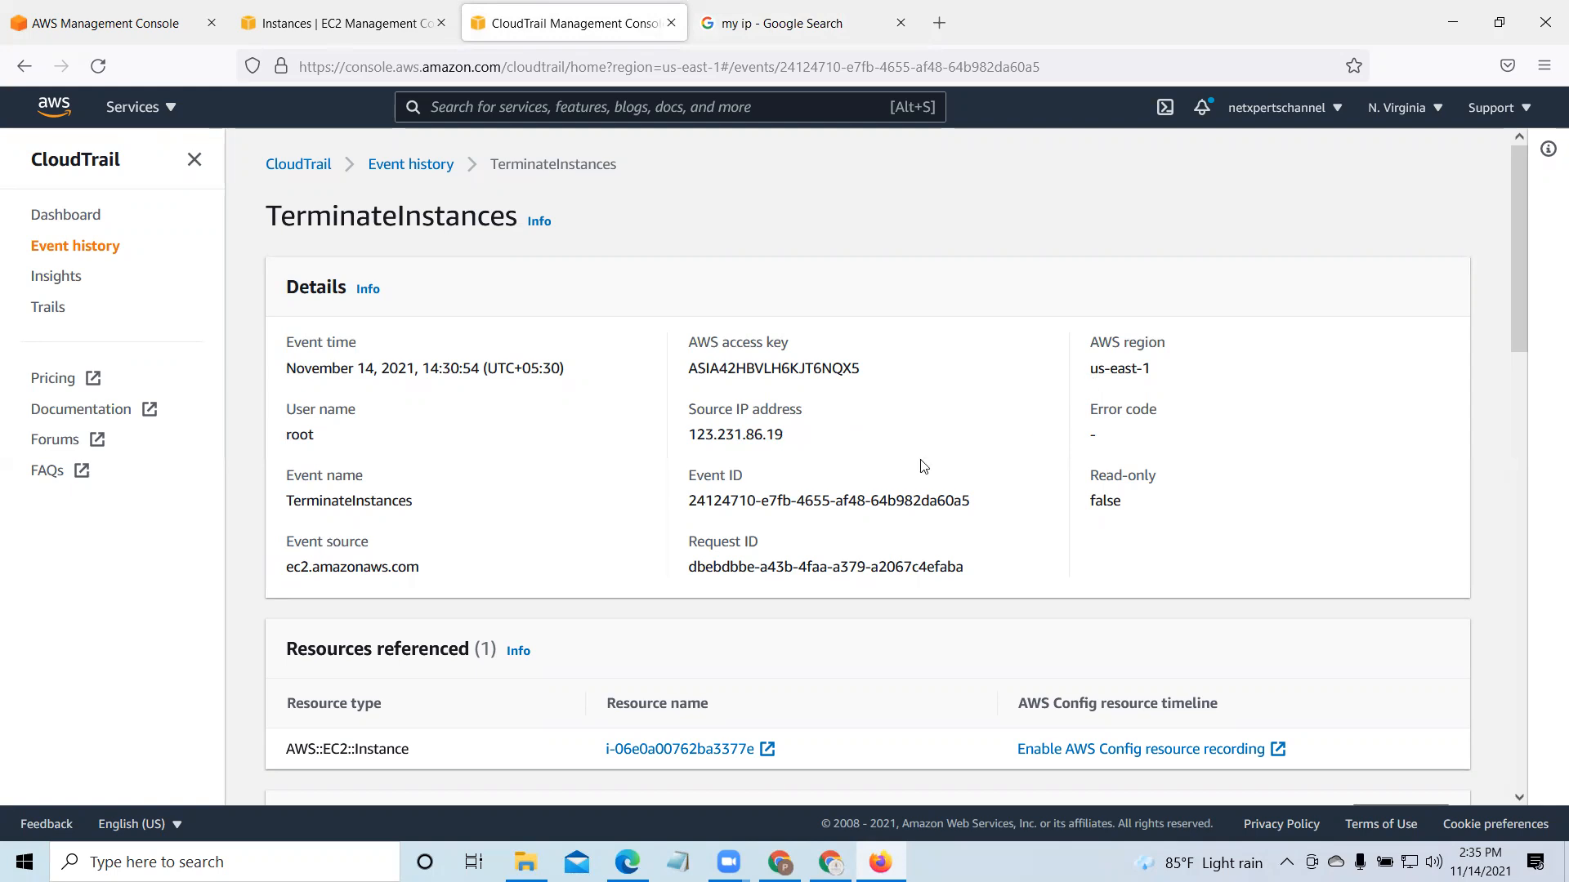
Step: Examine the referenced EC2 instance and read through the JSON event record of the TerminateInstances event
scroll(817, 542, down, 3)
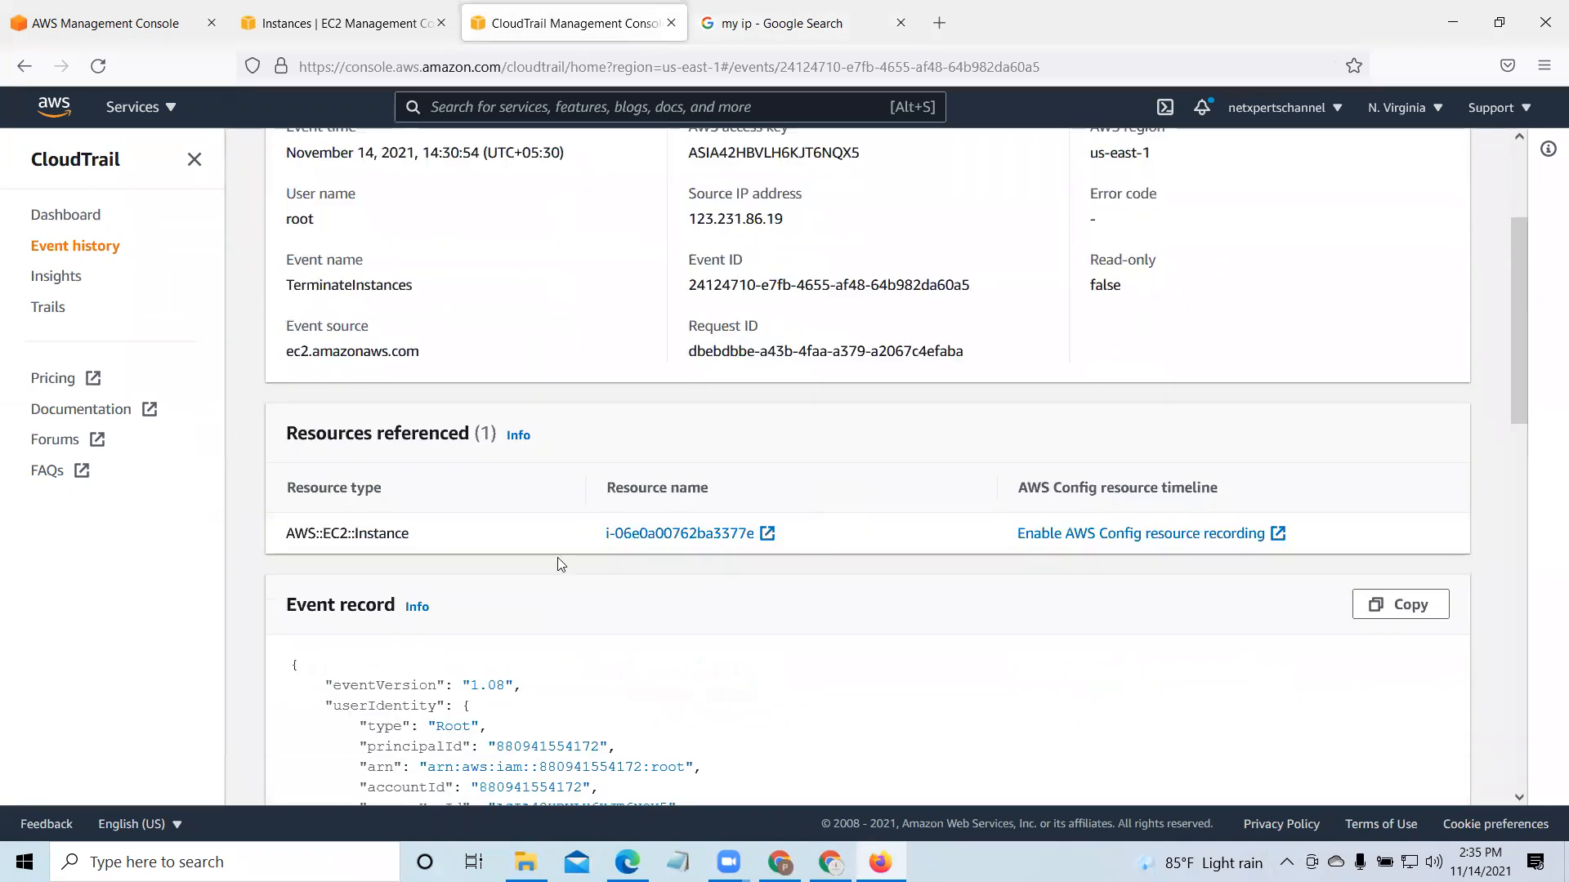
drag(582, 536, 745, 541)
scroll(895, 589, down, 4)
scroll(895, 588, down, 1)
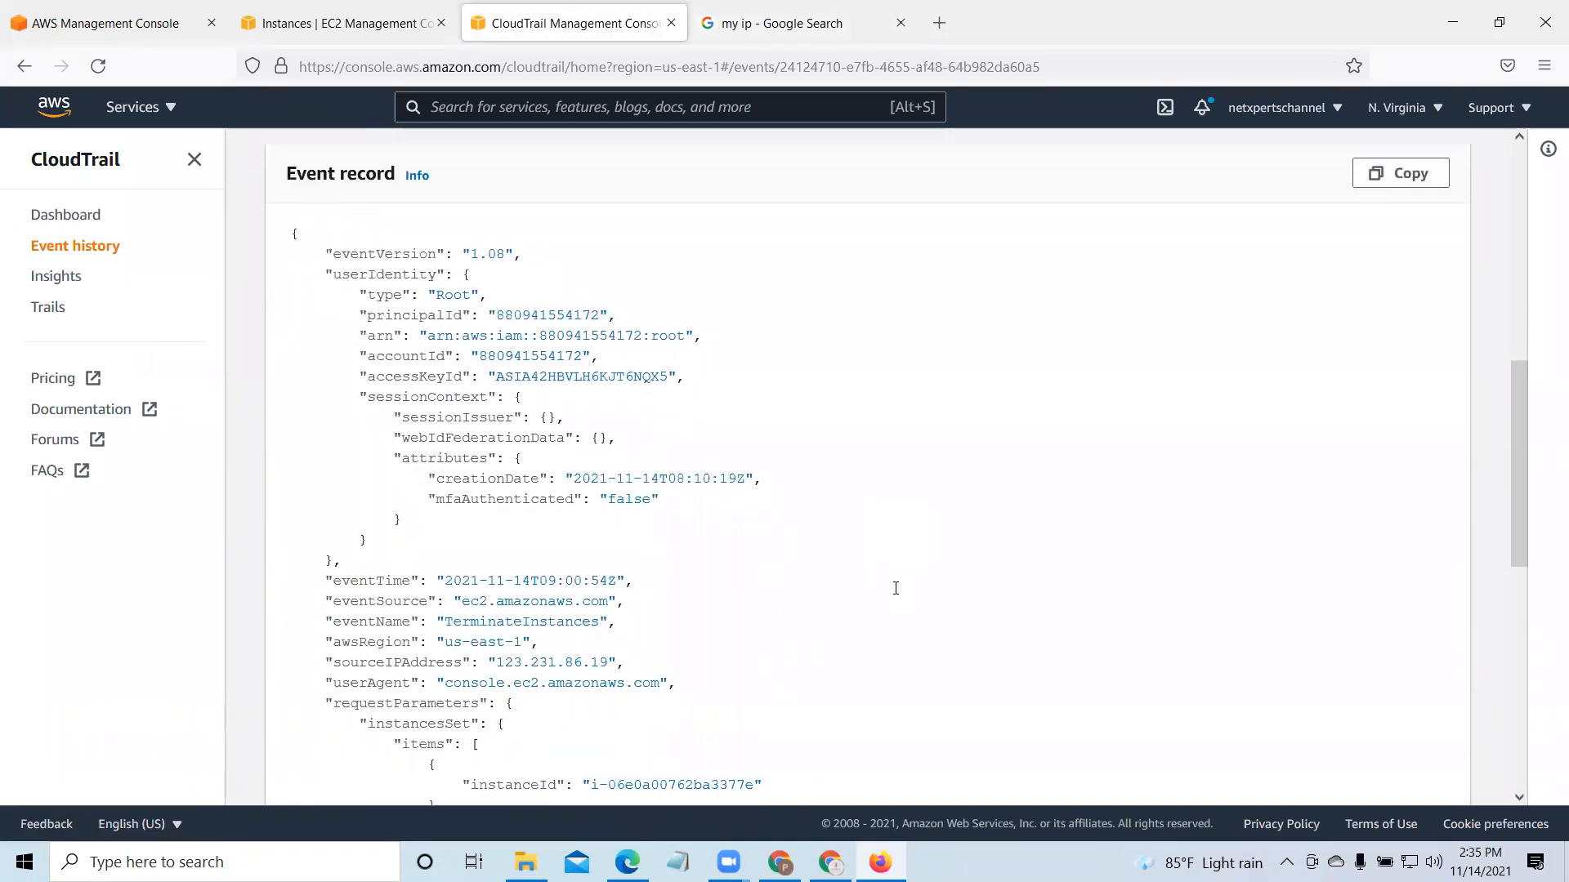
scroll(895, 588, down, 4)
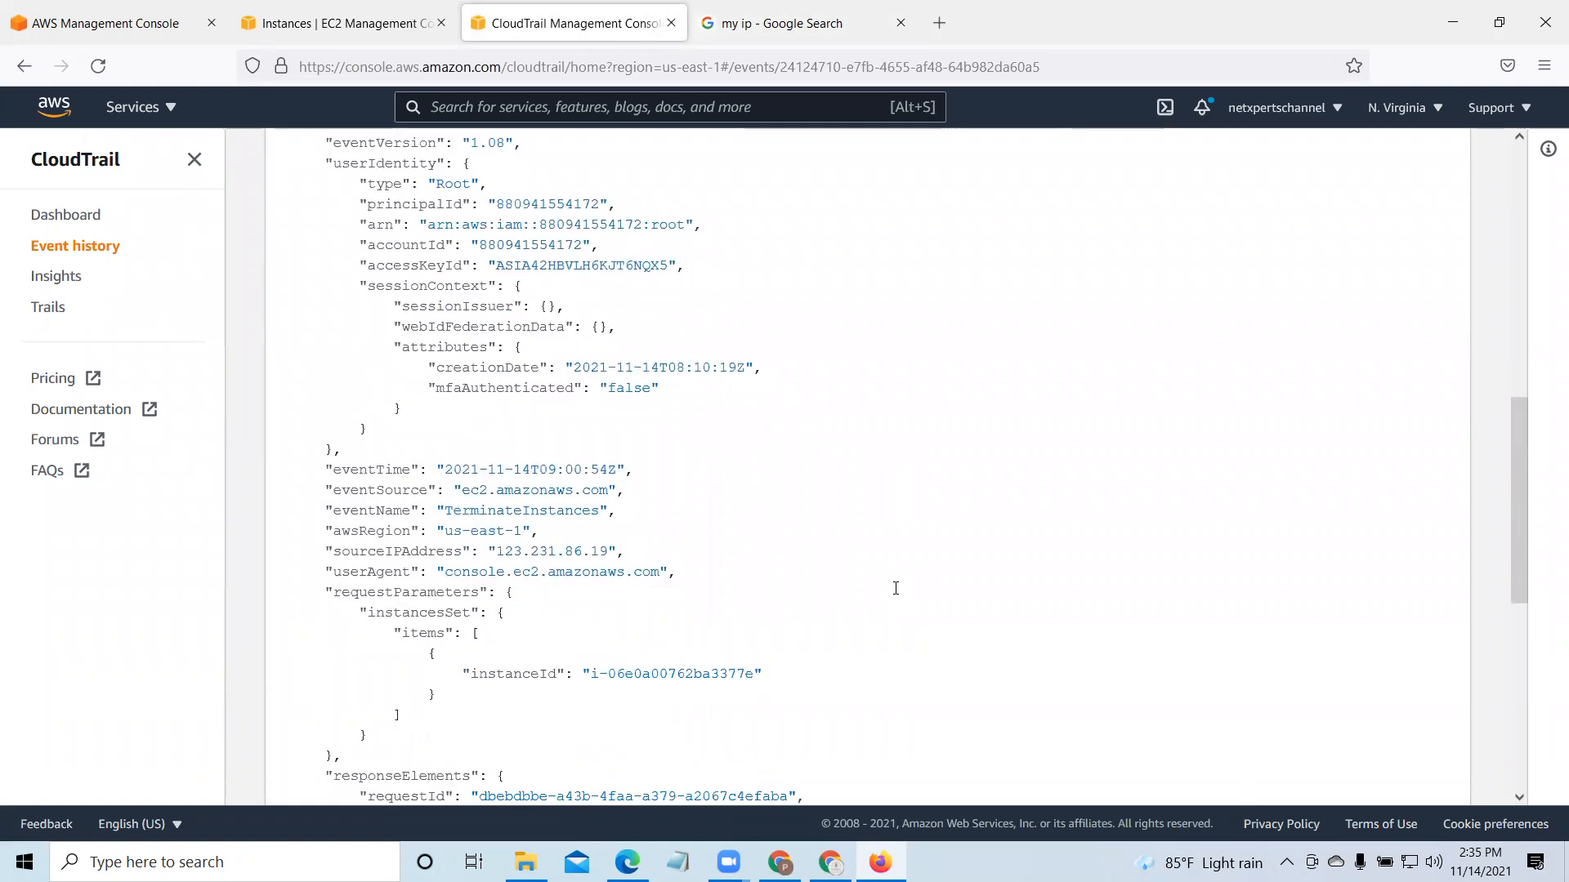
scroll(896, 588, up, 5)
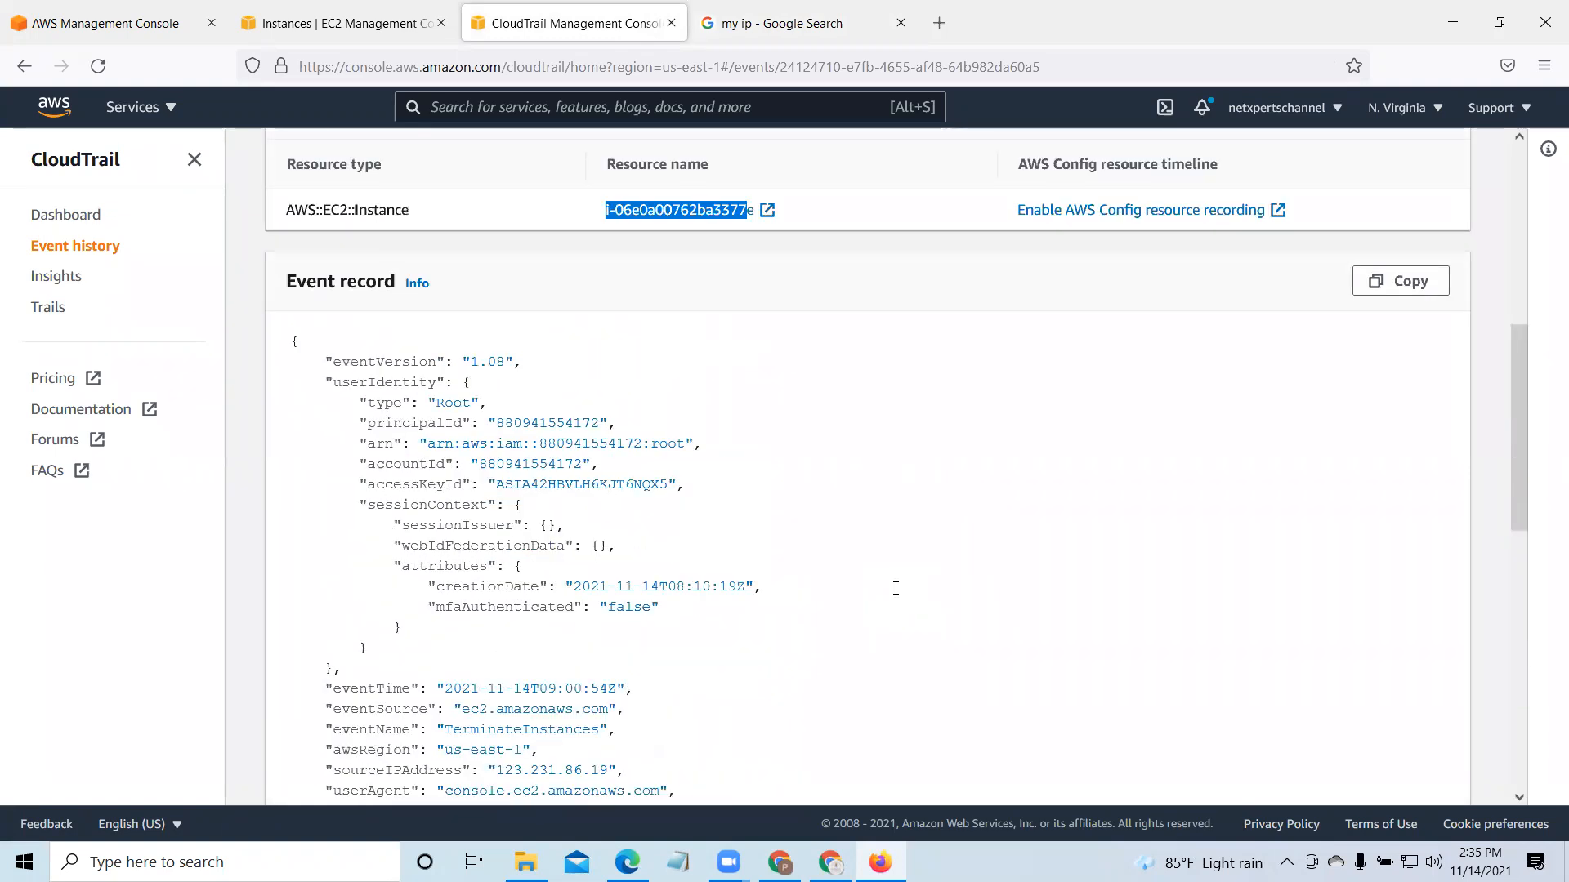
scroll(895, 588, down, 8)
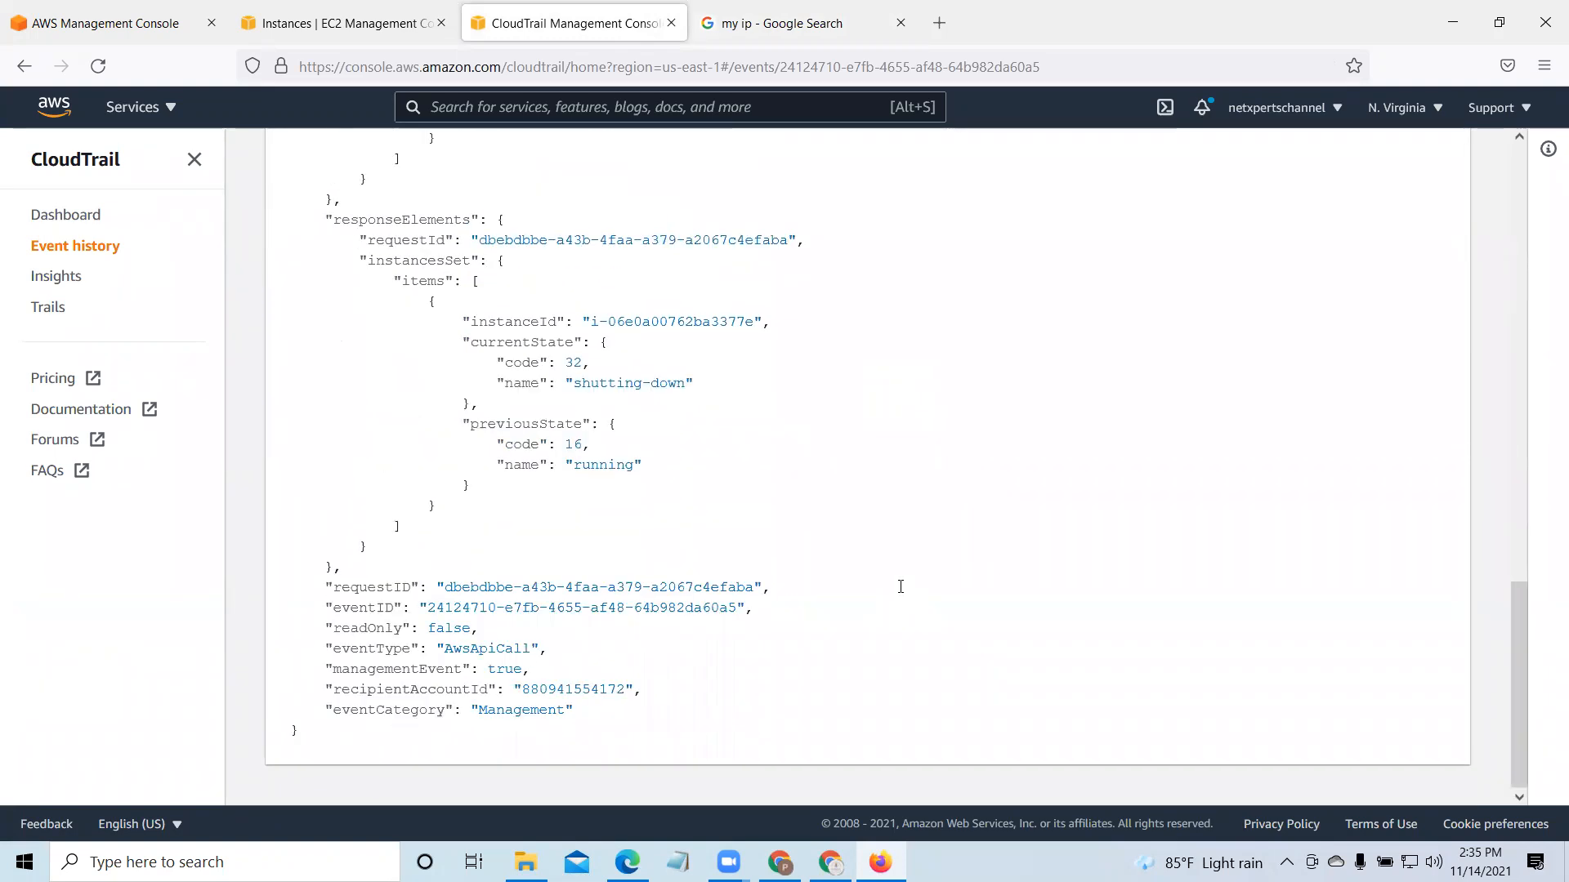
scroll(900, 587, up, 8)
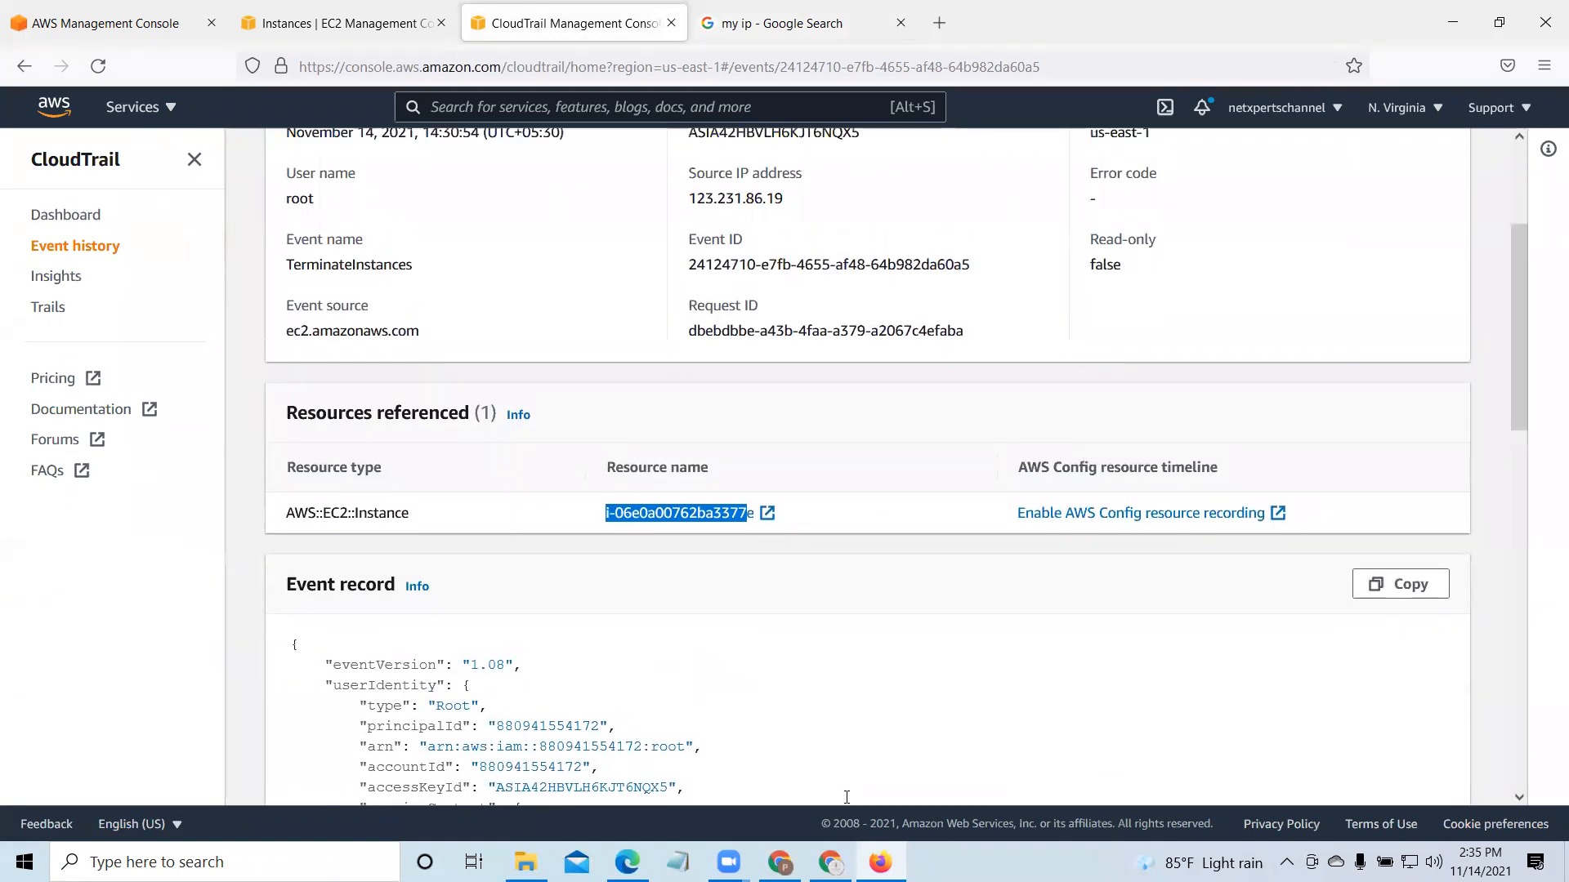
scroll(1137, 214, up, 3)
Step: Mark the event name and the ec2 part of the event source in the TerminateInstances details
click(1125, 203)
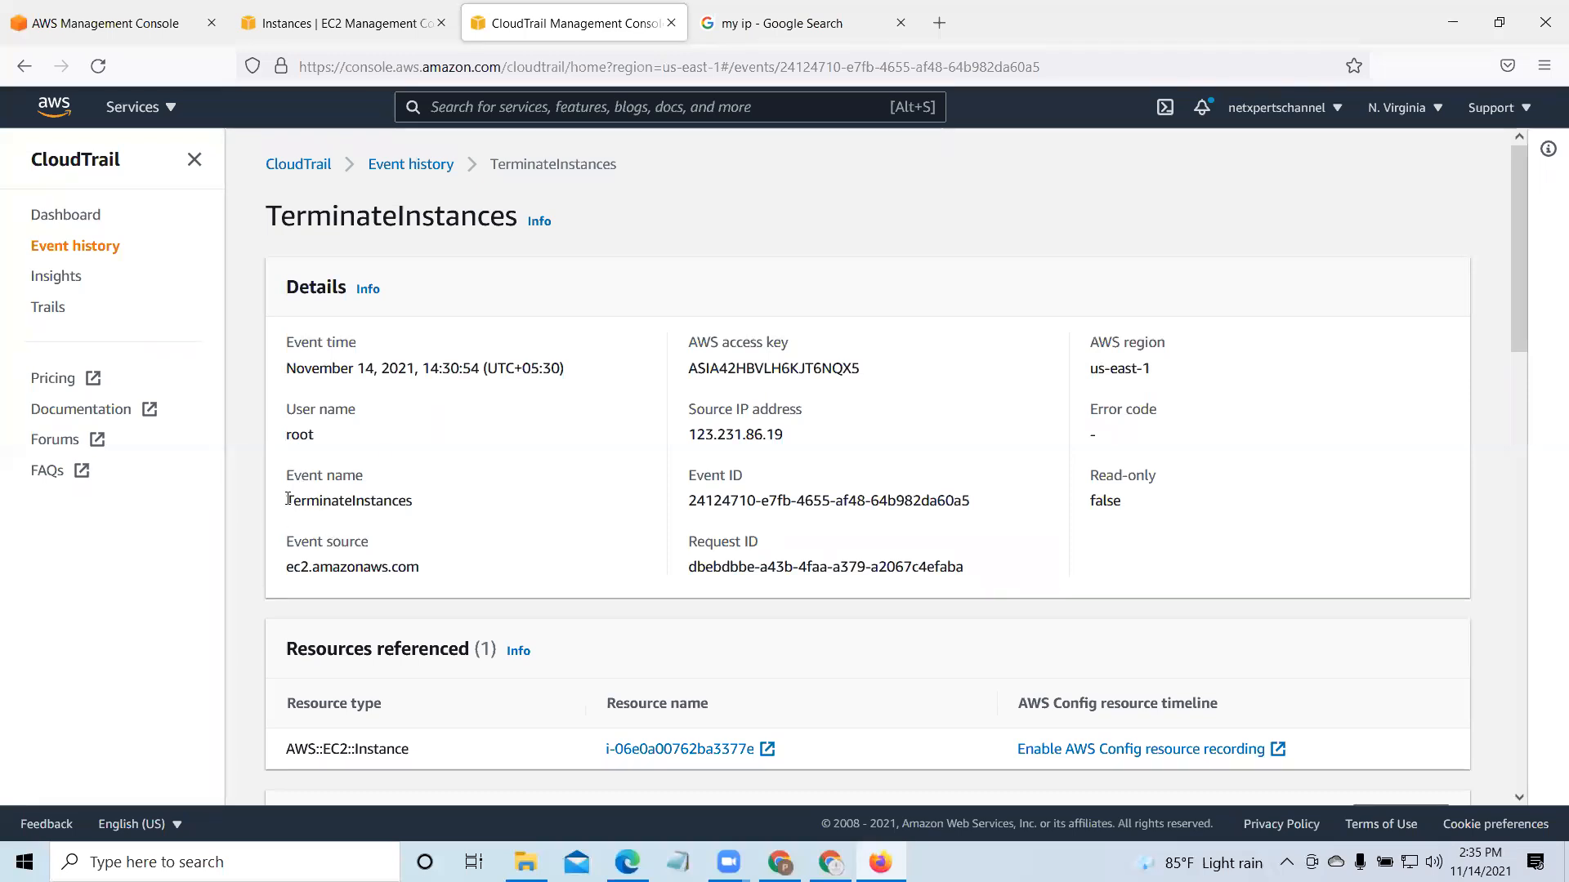
double_click(446, 511)
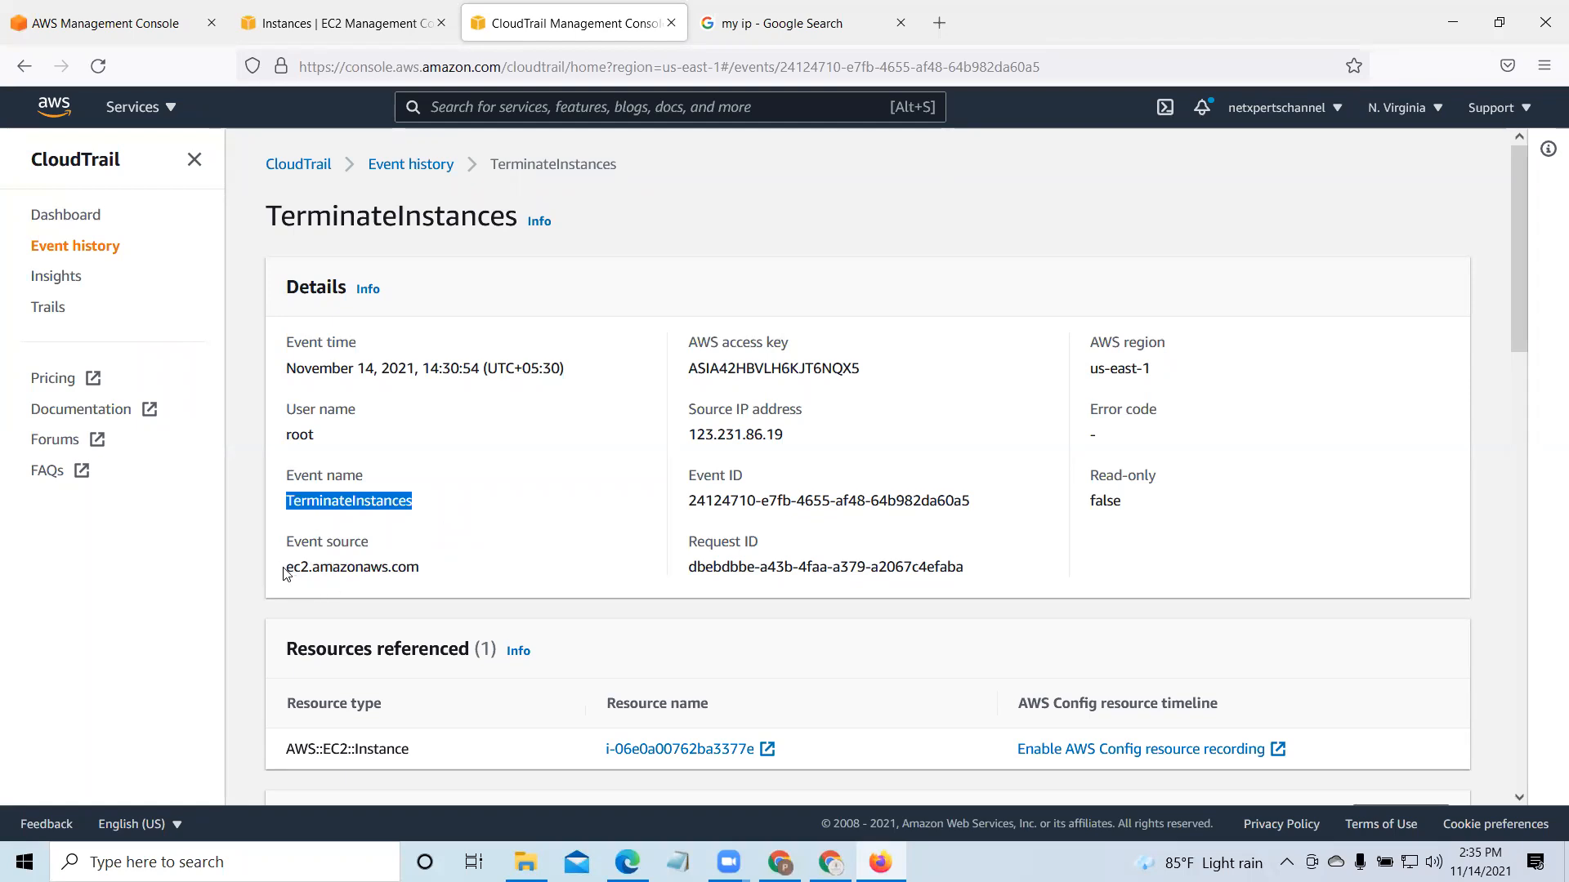
drag(286, 567, 312, 568)
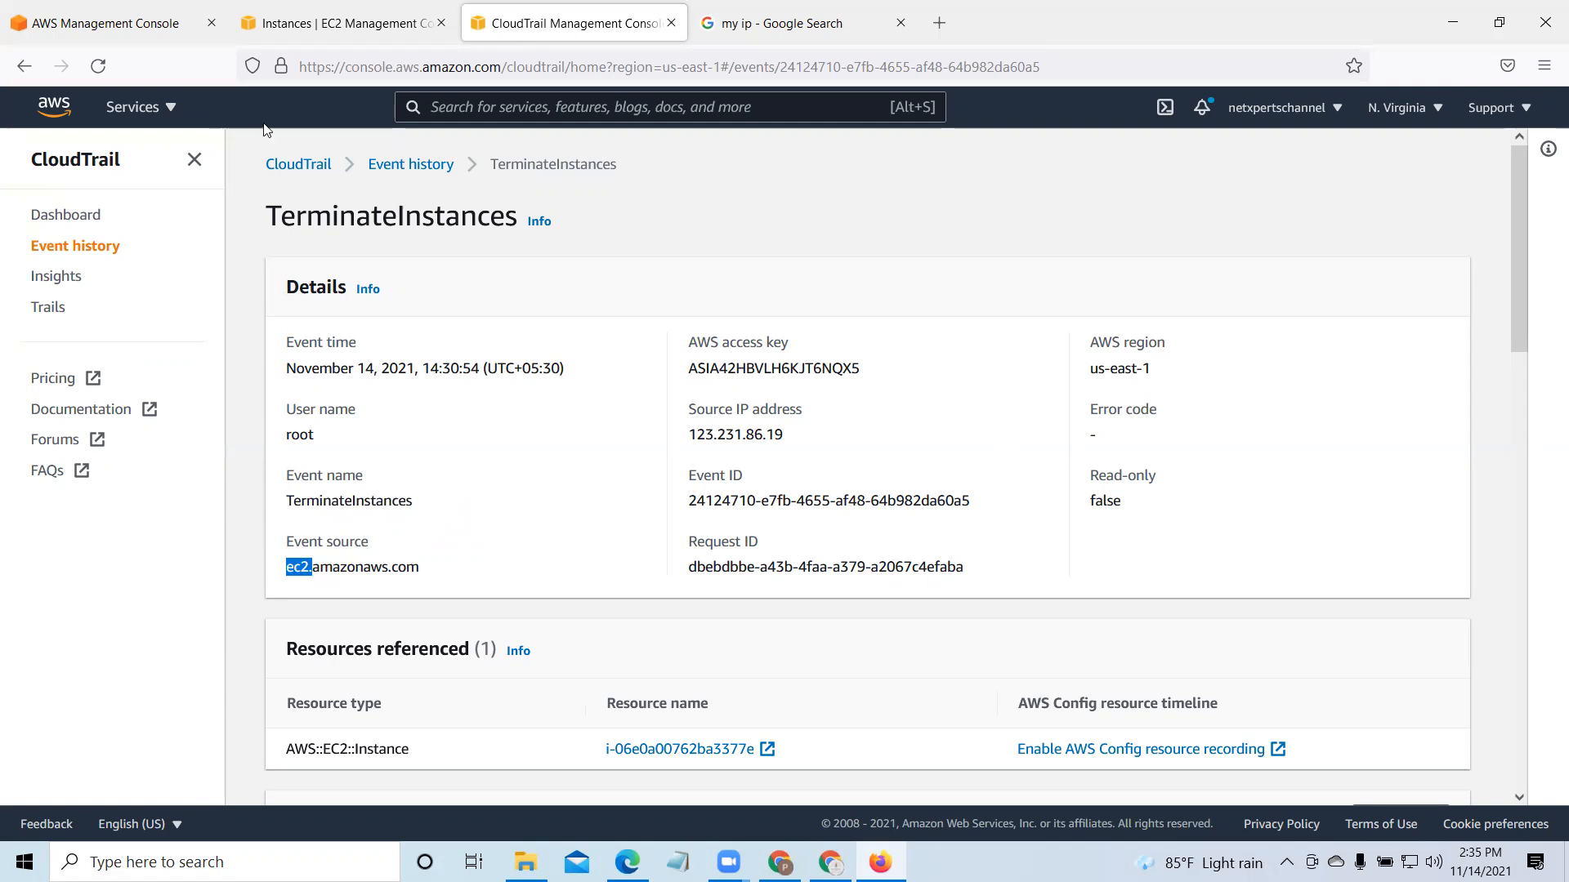
Step: Return to the Event history list and limit it to events from the last 1h
click(398, 178)
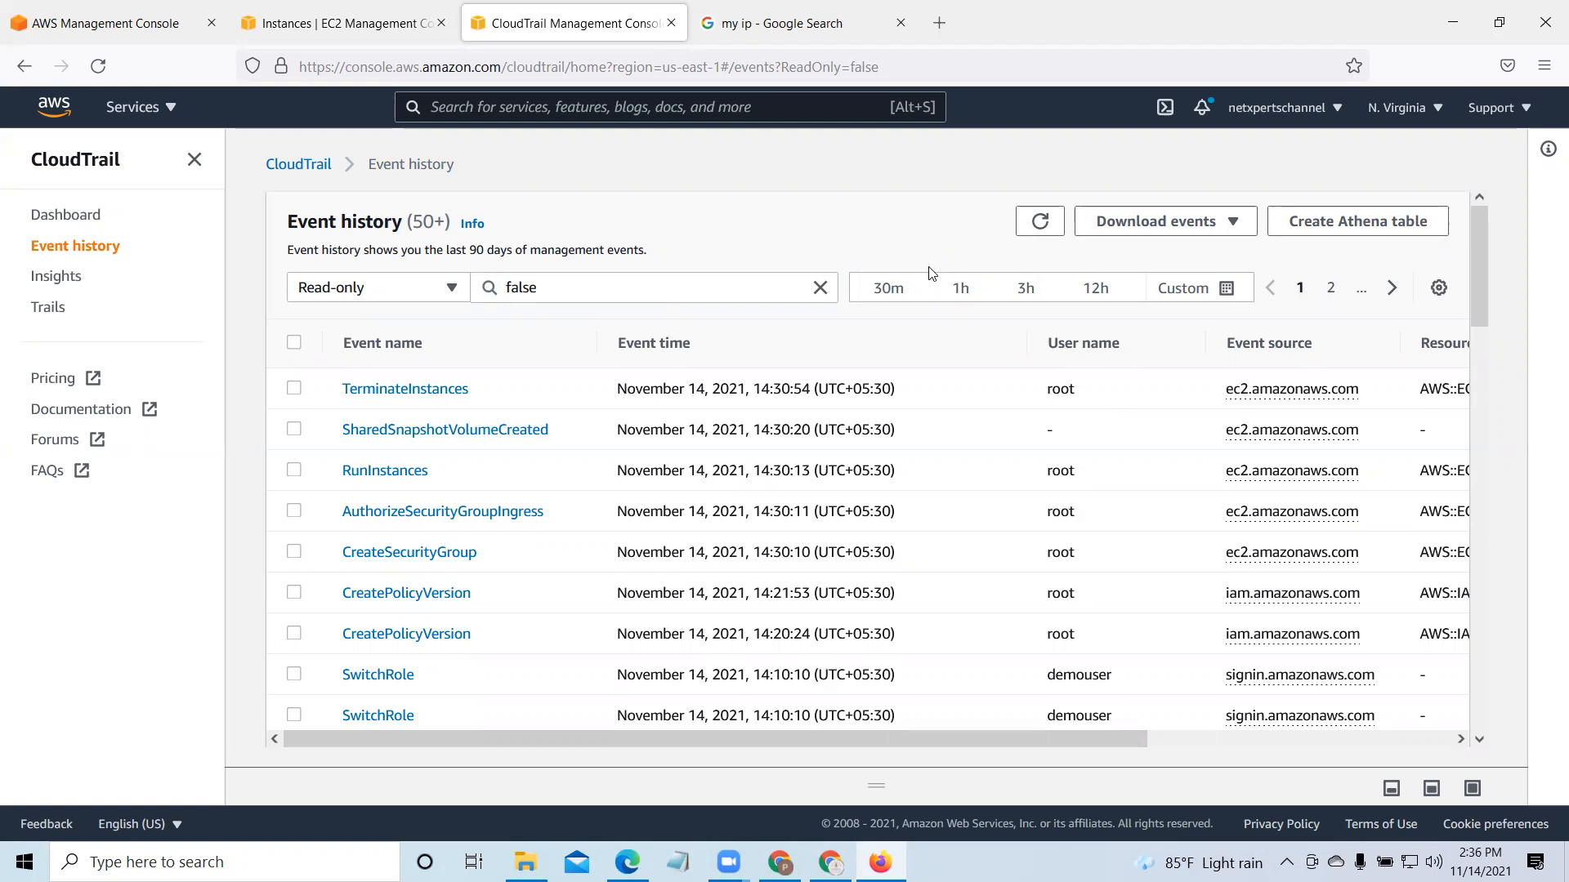
click(962, 289)
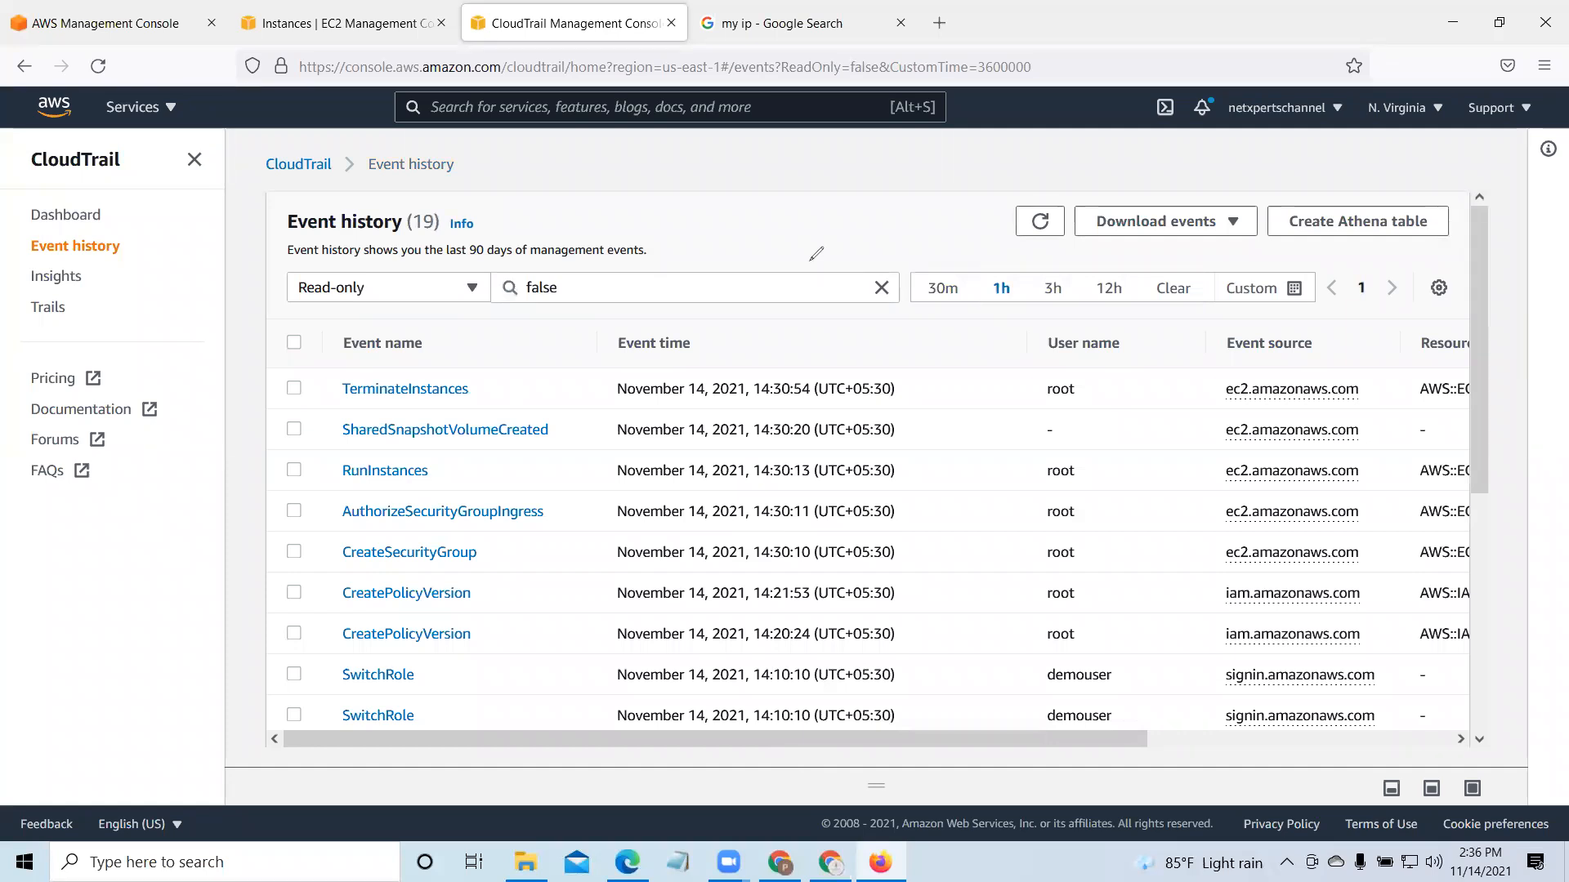
Step: Draw a red rectangle over the search filter area above the event list
drag(723, 226, 848, 222)
mouse_move(846, 318)
mouse_down()
mouse_move(844, 360)
mouse_move(733, 363)
mouse_move(725, 268)
mouse_up()
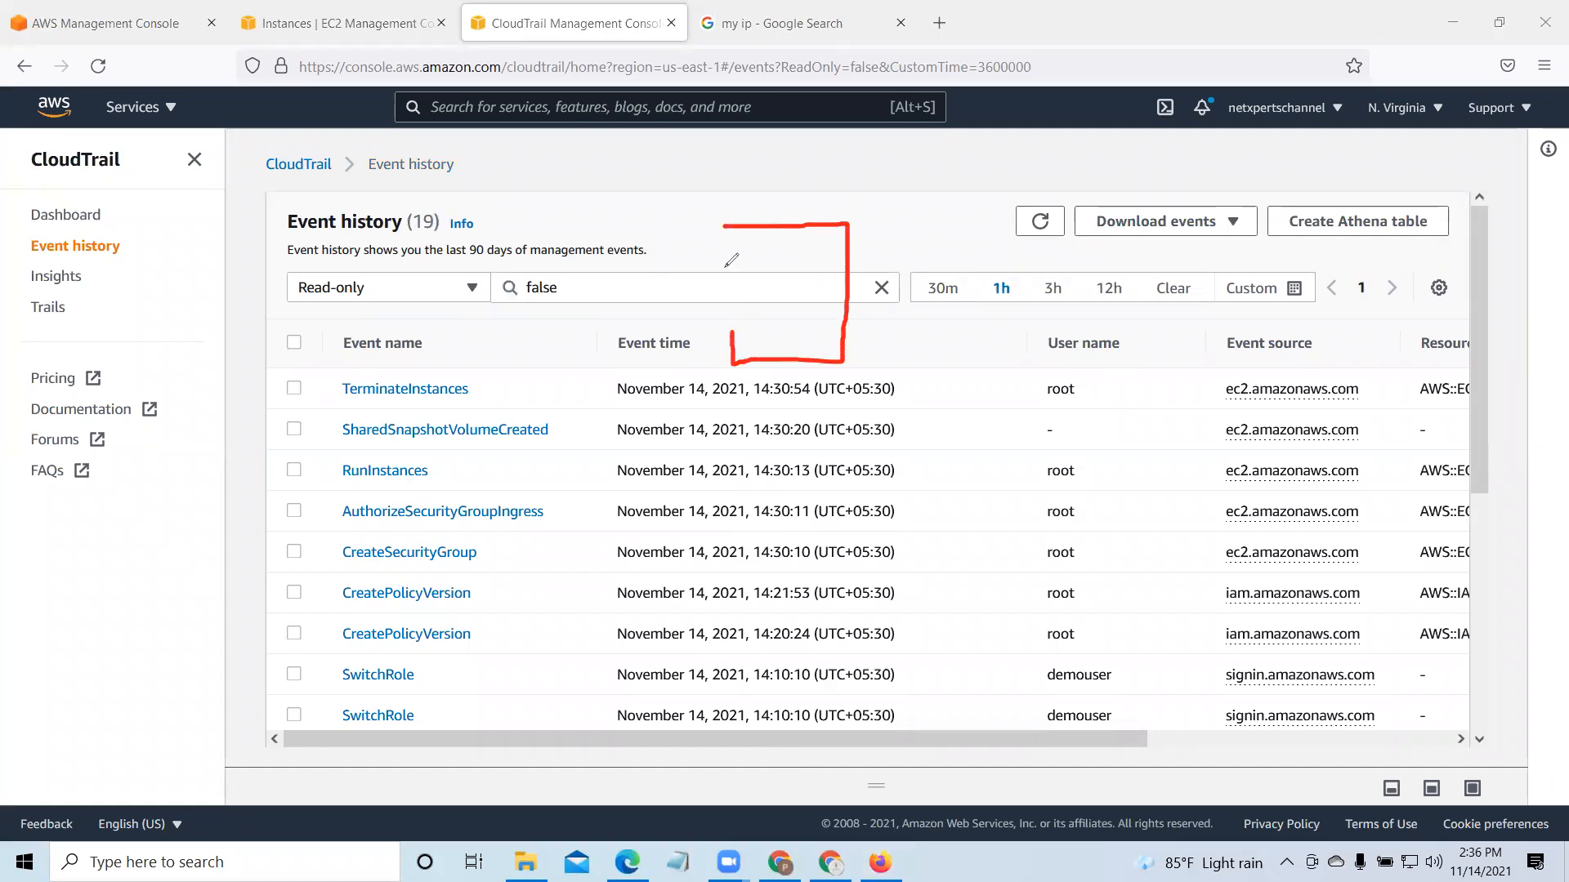
drag(733, 333, 719, 219)
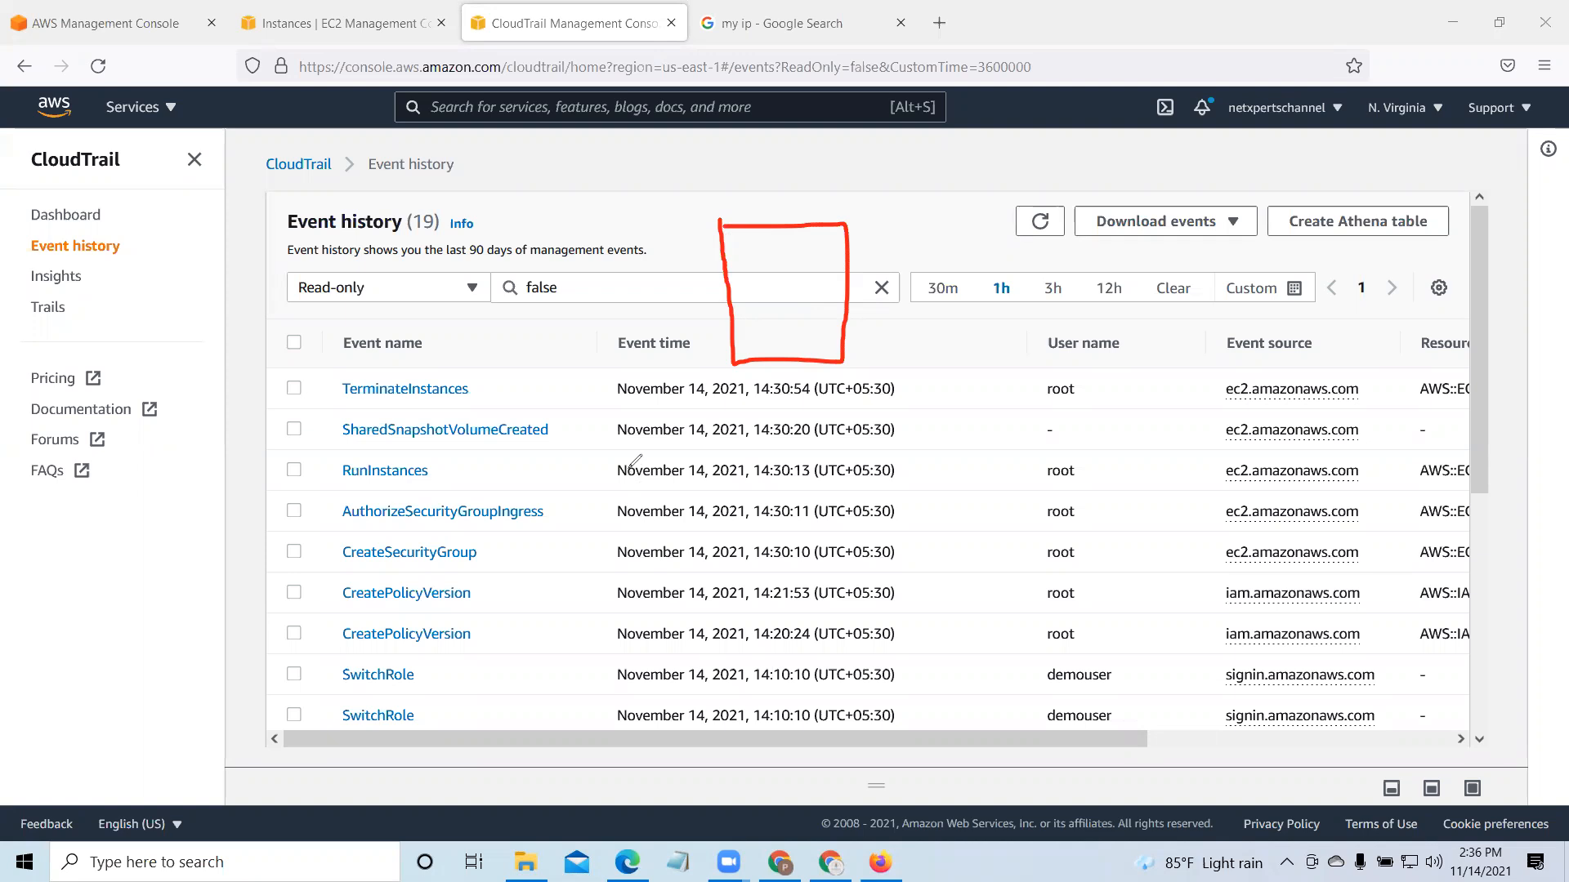
Step: Draw two stick figures over the event list, labelling one A and the other B
mouse_move(625, 455)
mouse_down()
mouse_move(564, 494)
mouse_move(626, 465)
mouse_move(583, 645)
mouse_up()
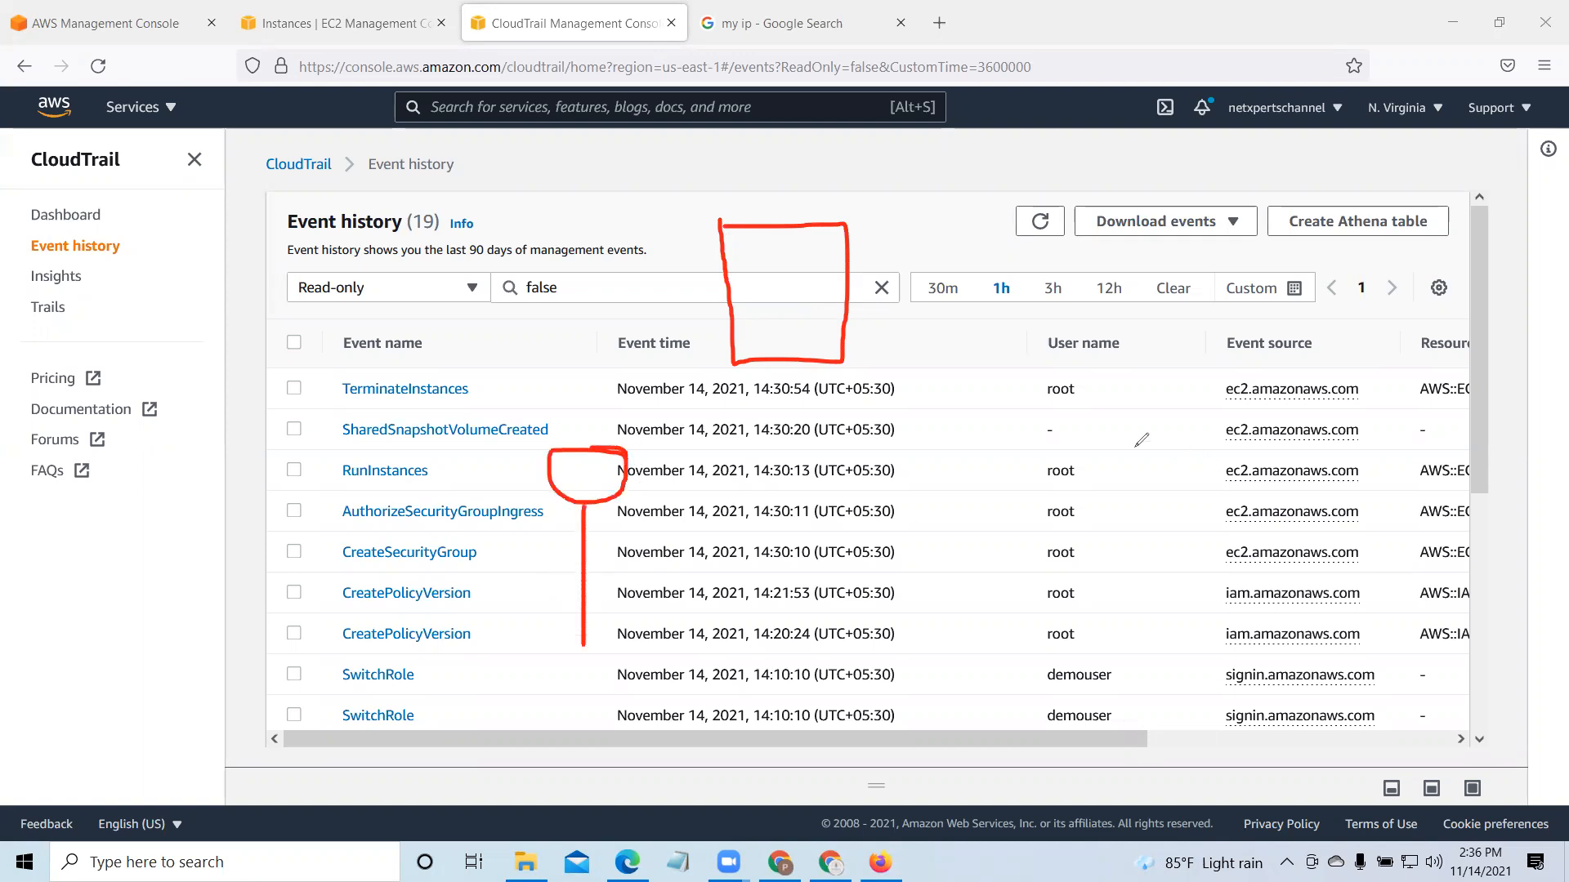
drag(540, 588, 636, 554)
drag(1144, 490, 1174, 455)
drag(1120, 505, 1119, 644)
drag(1132, 574, 1060, 598)
mouse_move(654, 564)
mouse_down()
mouse_move(650, 548)
mouse_move(696, 619)
mouse_move(716, 570)
mouse_up()
drag(1253, 554, 1271, 614)
mouse_move(1243, 564)
mouse_down()
mouse_move(1244, 590)
mouse_move(1311, 548)
mouse_move(1253, 608)
mouse_up()
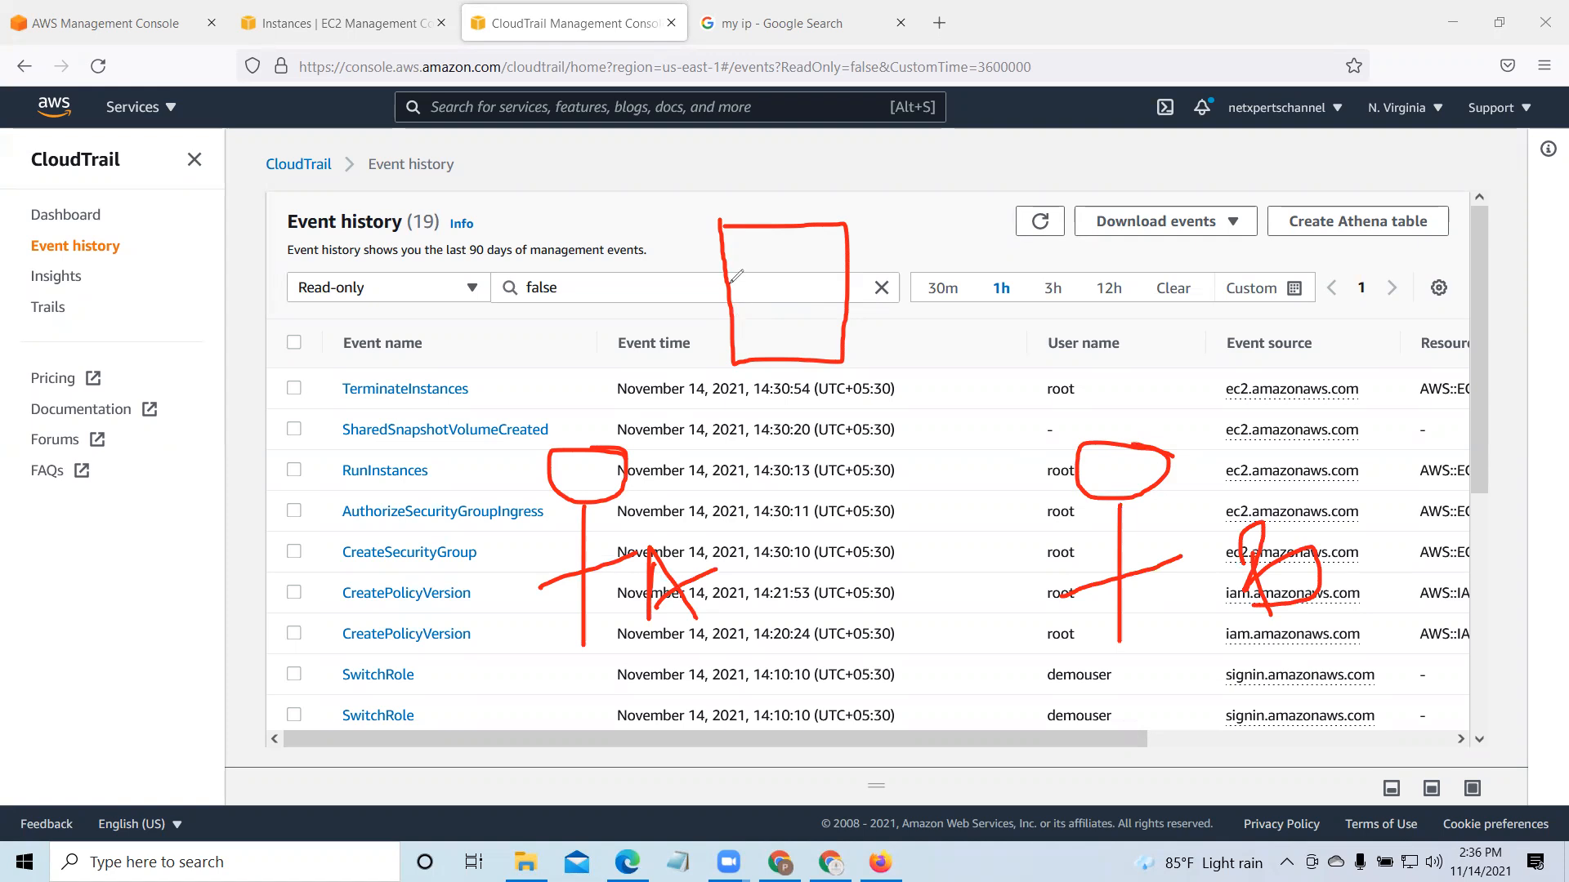
Step: Shade small sections in the lower-left and upper-right corners of the drawn rectangle, and clear all annotations
mouse_move(729, 280)
mouse_down()
mouse_move(755, 281)
mouse_move(748, 354)
mouse_move(725, 331)
mouse_move(741, 362)
mouse_up()
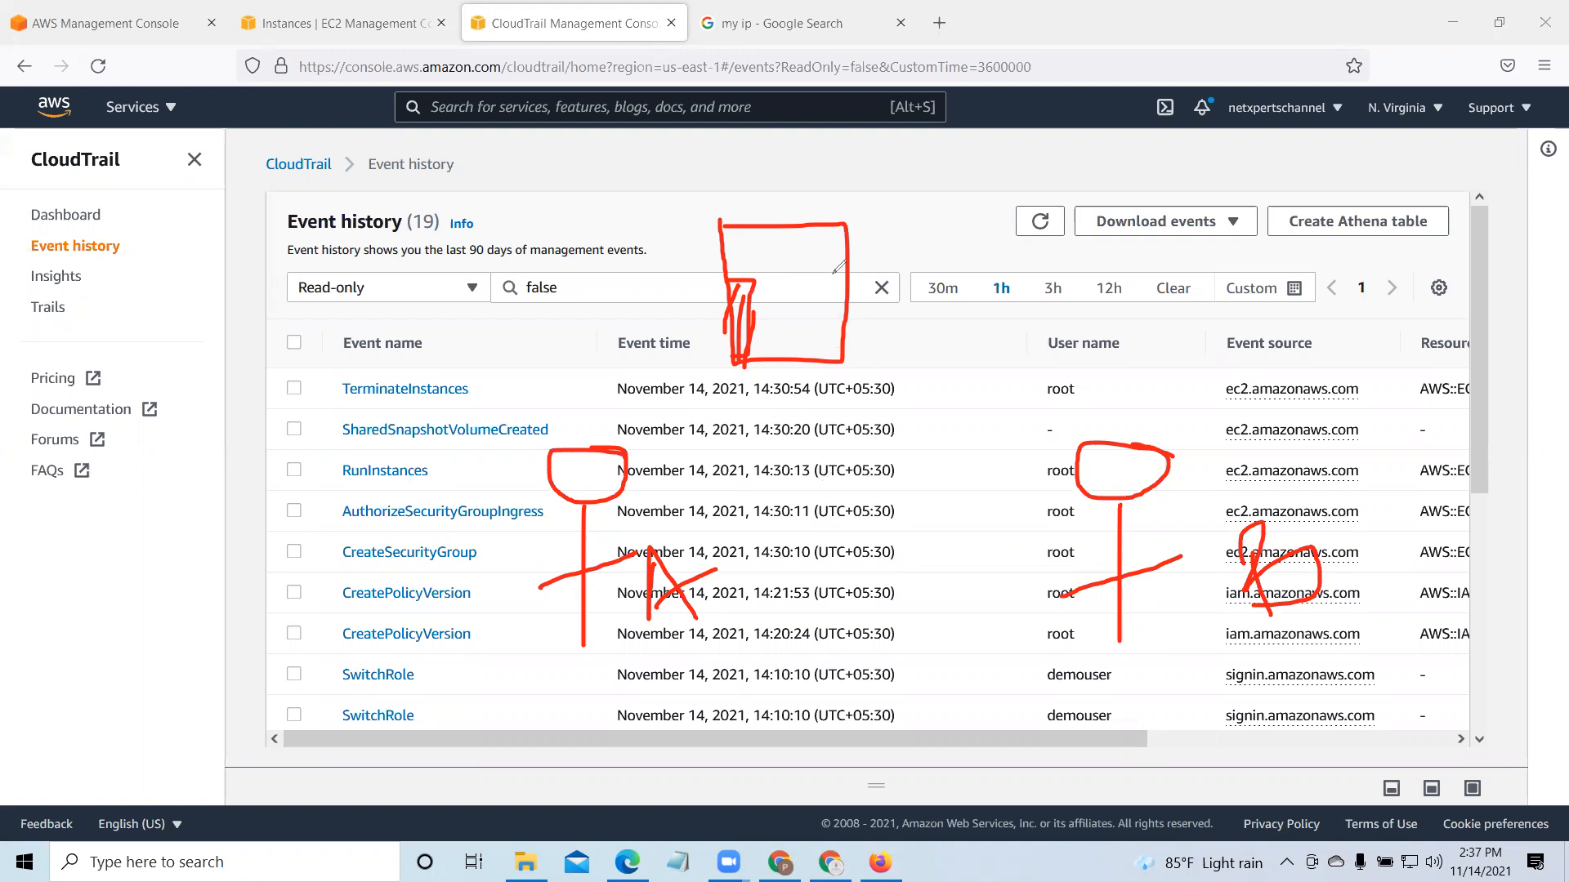
mouse_move(817, 231)
mouse_down()
mouse_move(821, 277)
mouse_move(848, 284)
mouse_move(838, 274)
mouse_up()
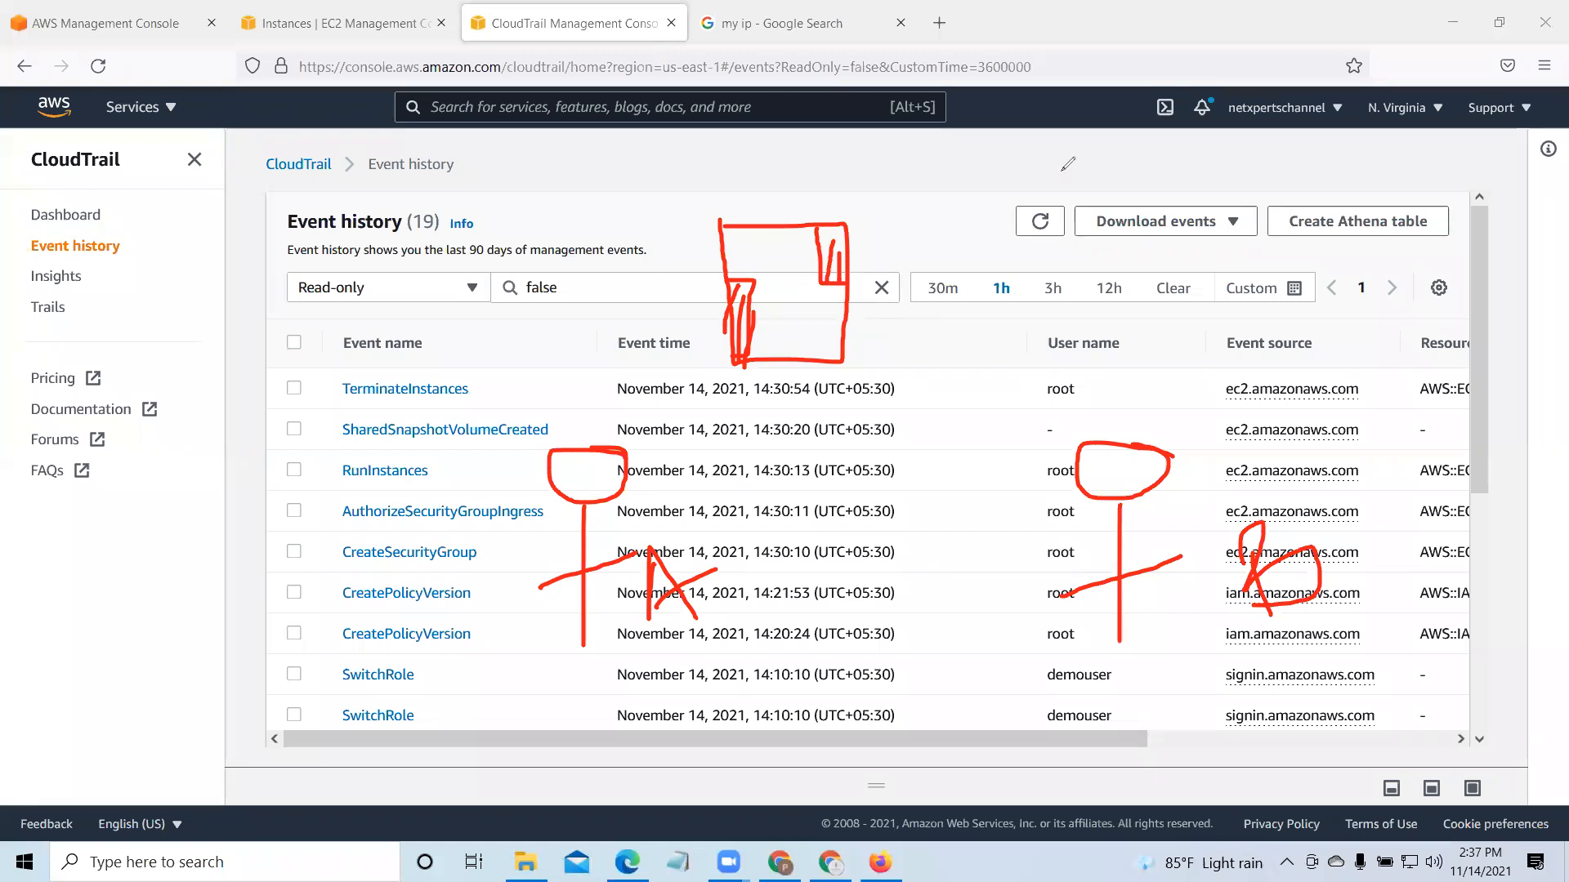
key(Escape)
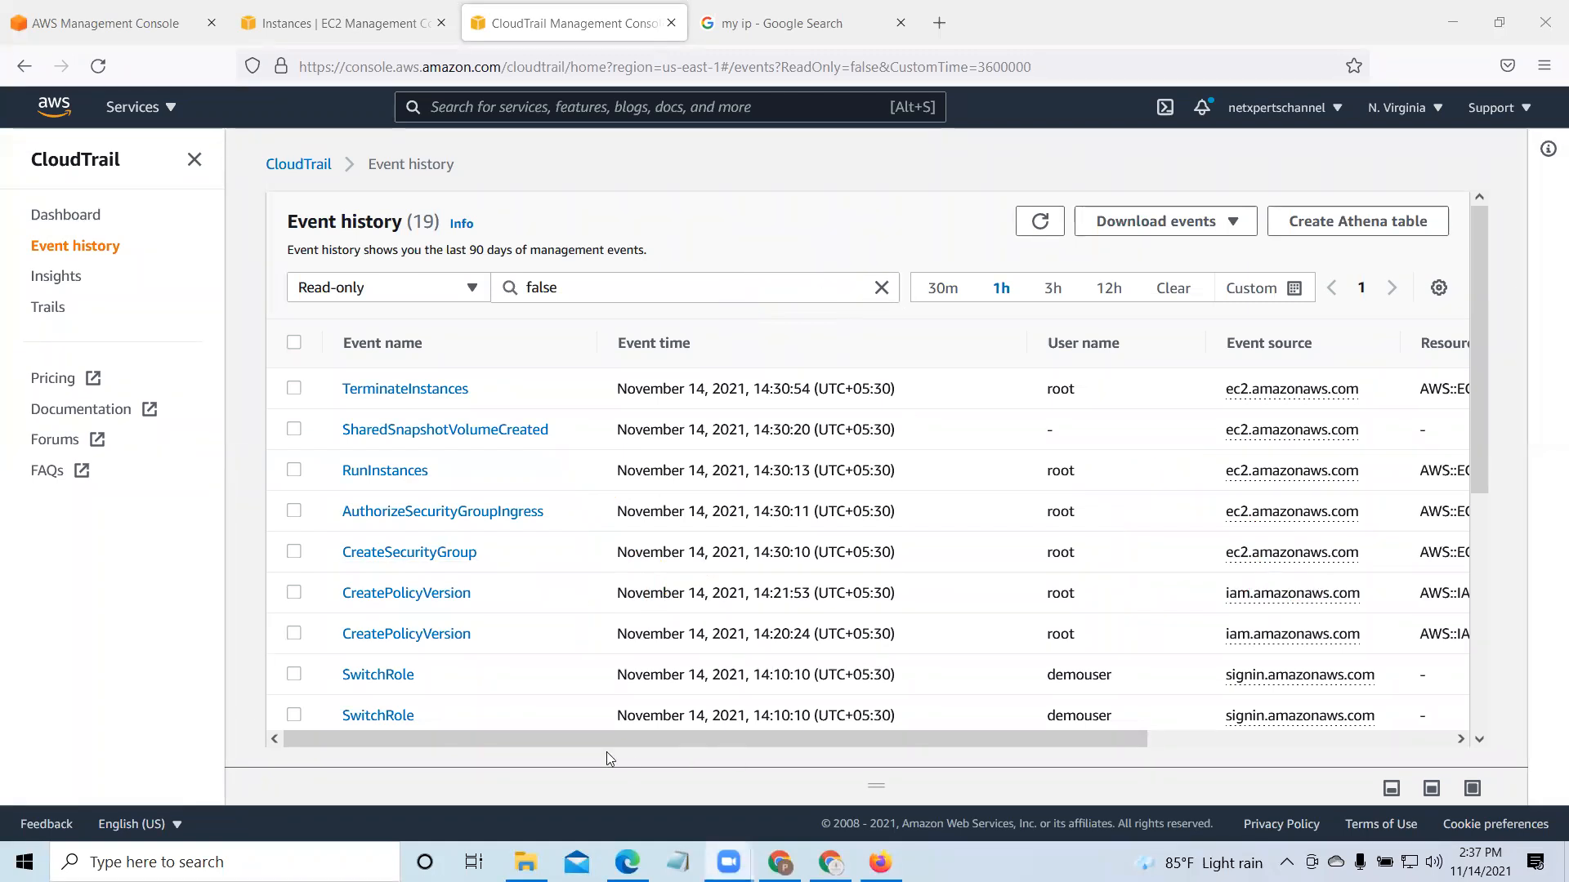
Step: View the TerminateInstances event in the comparison details and check the formats offered for downloading events
click(295, 388)
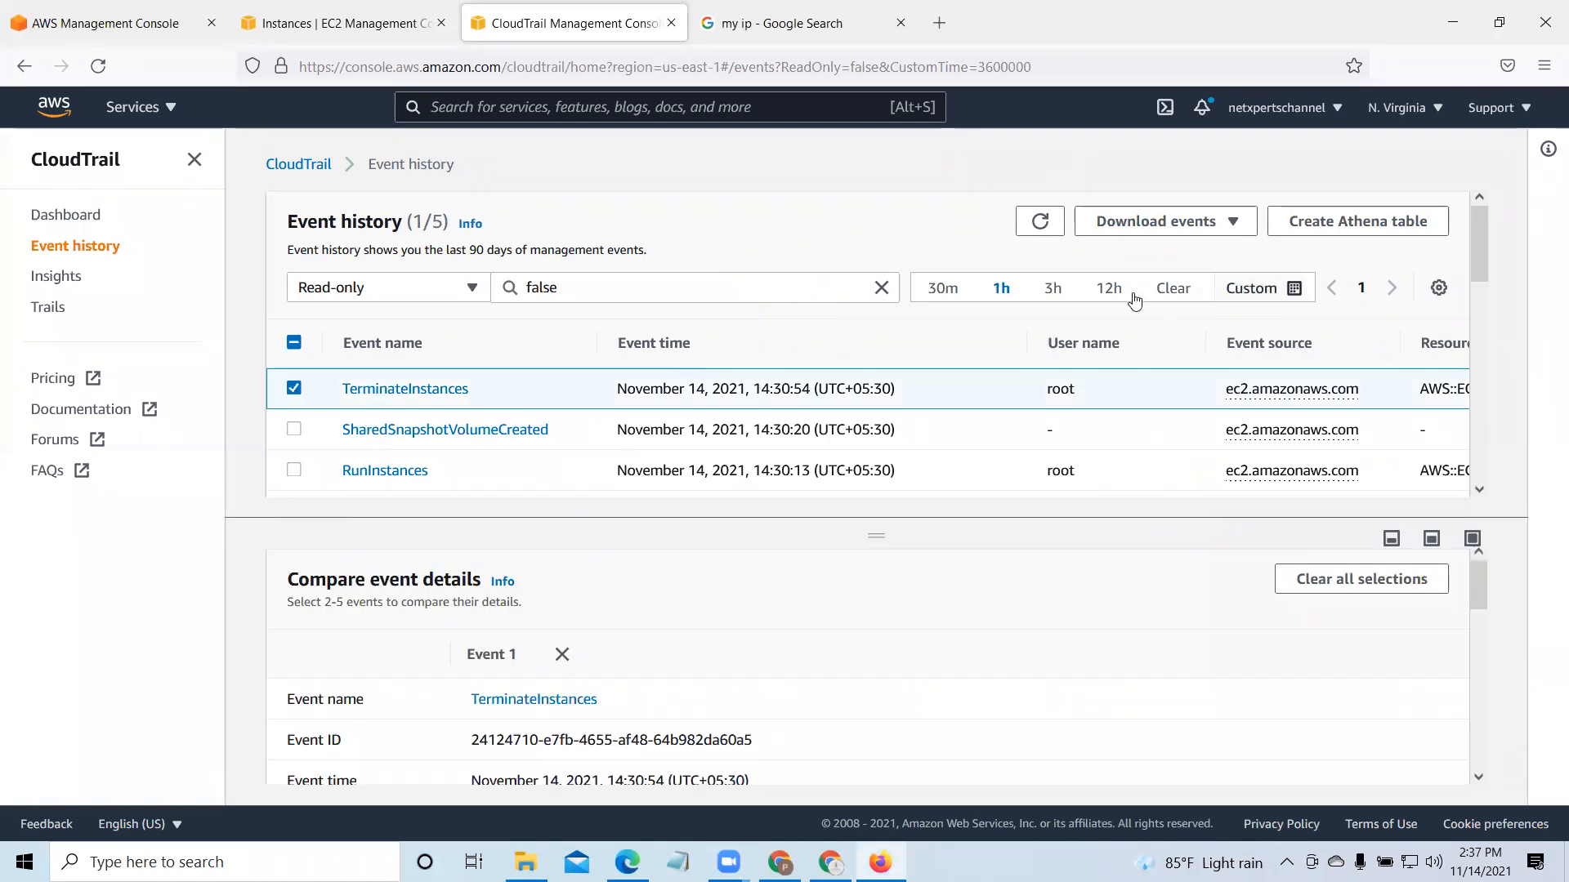
click(294, 388)
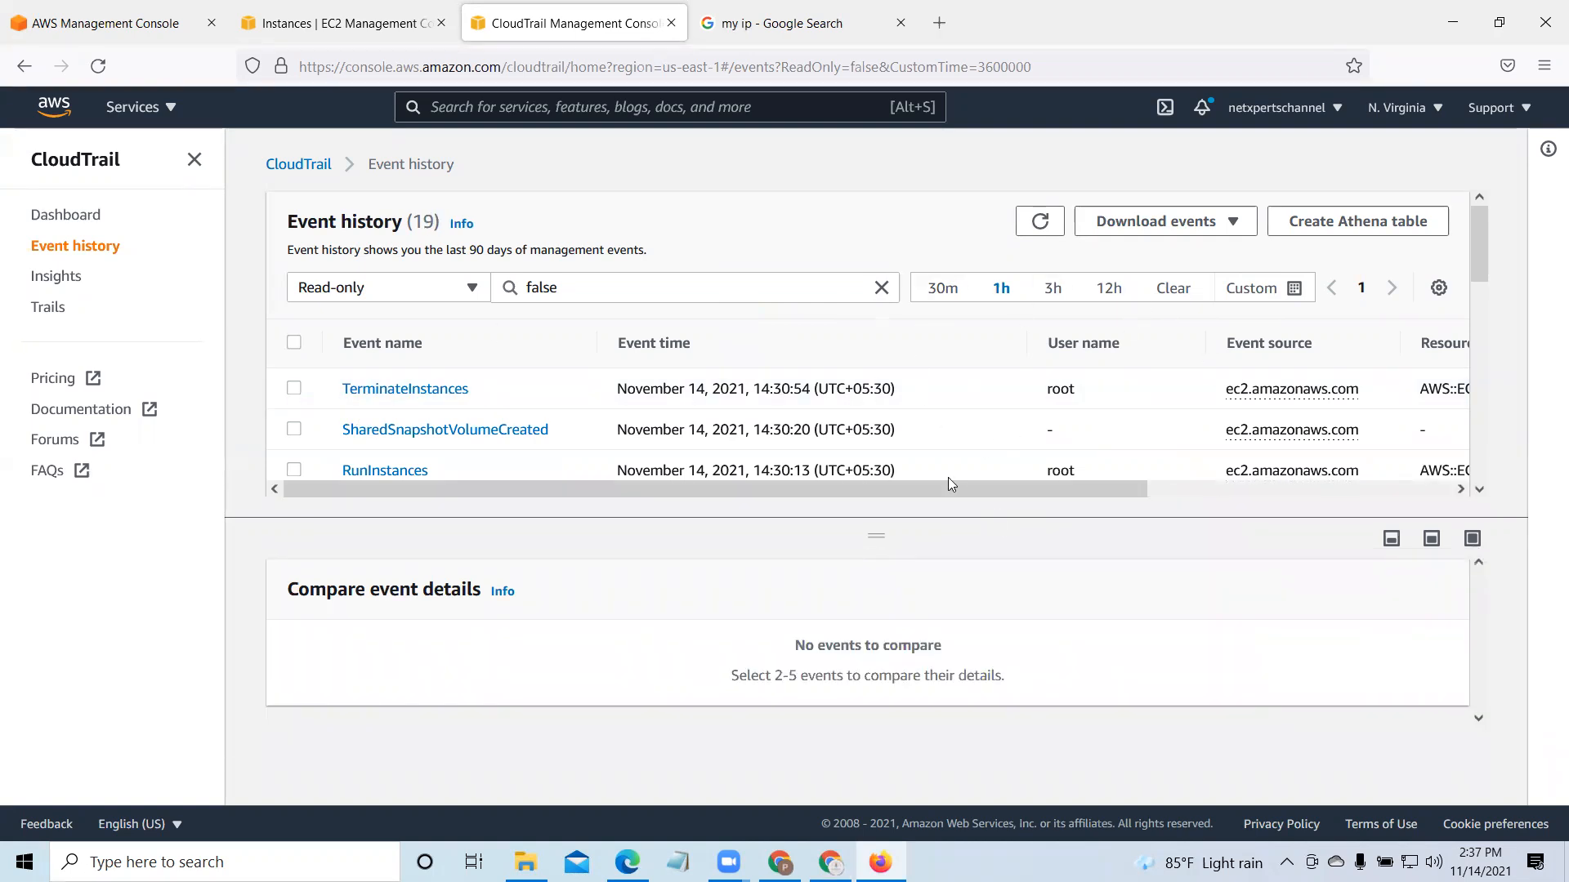
drag(957, 488, 1381, 503)
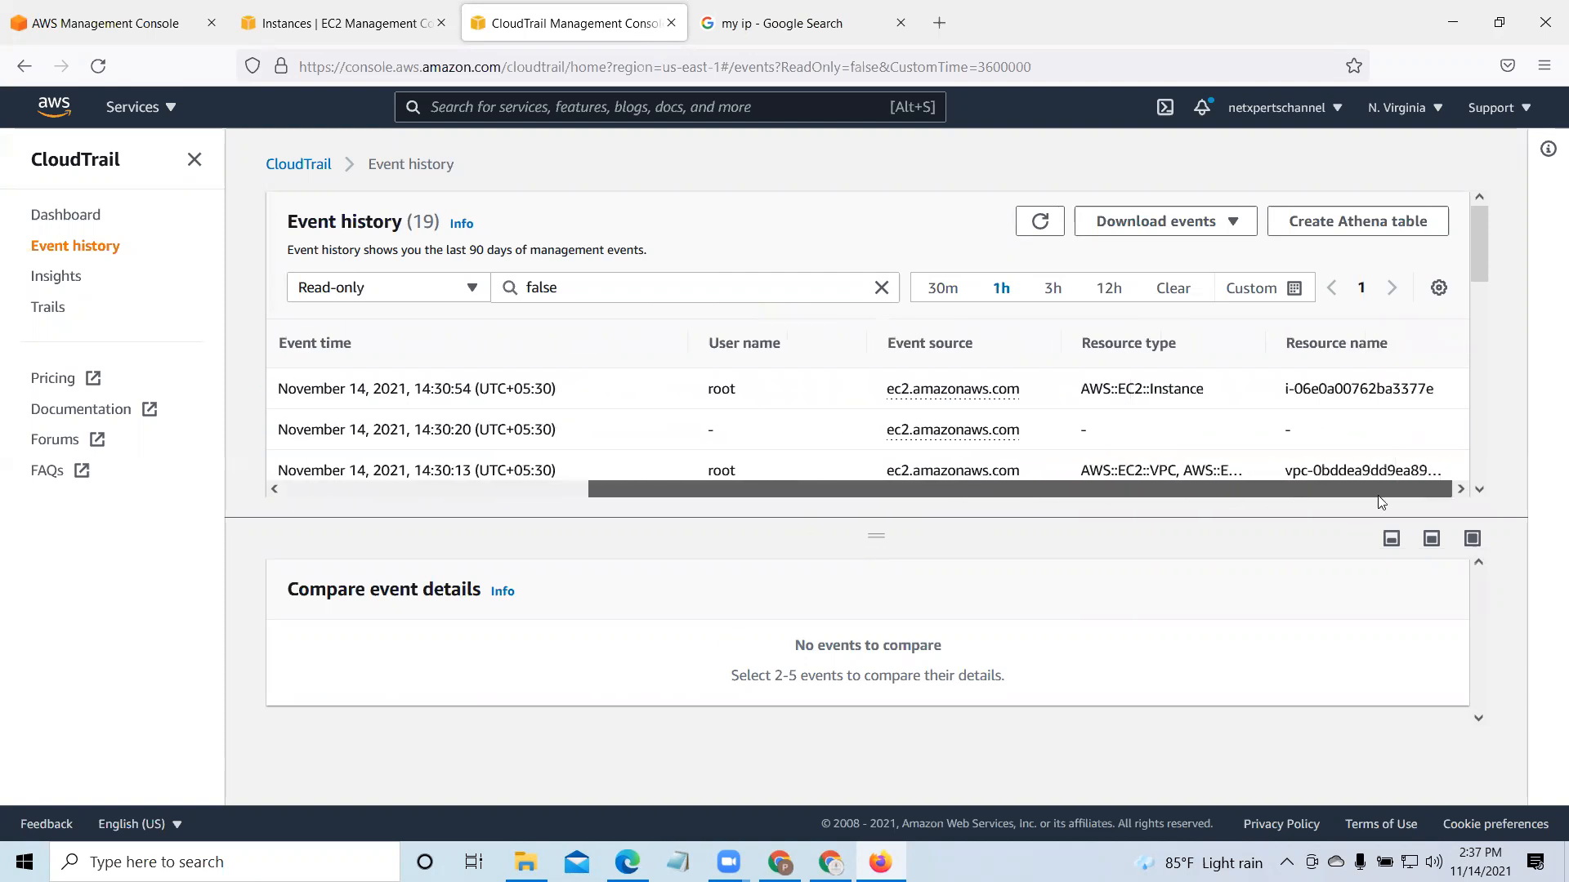
click(1230, 220)
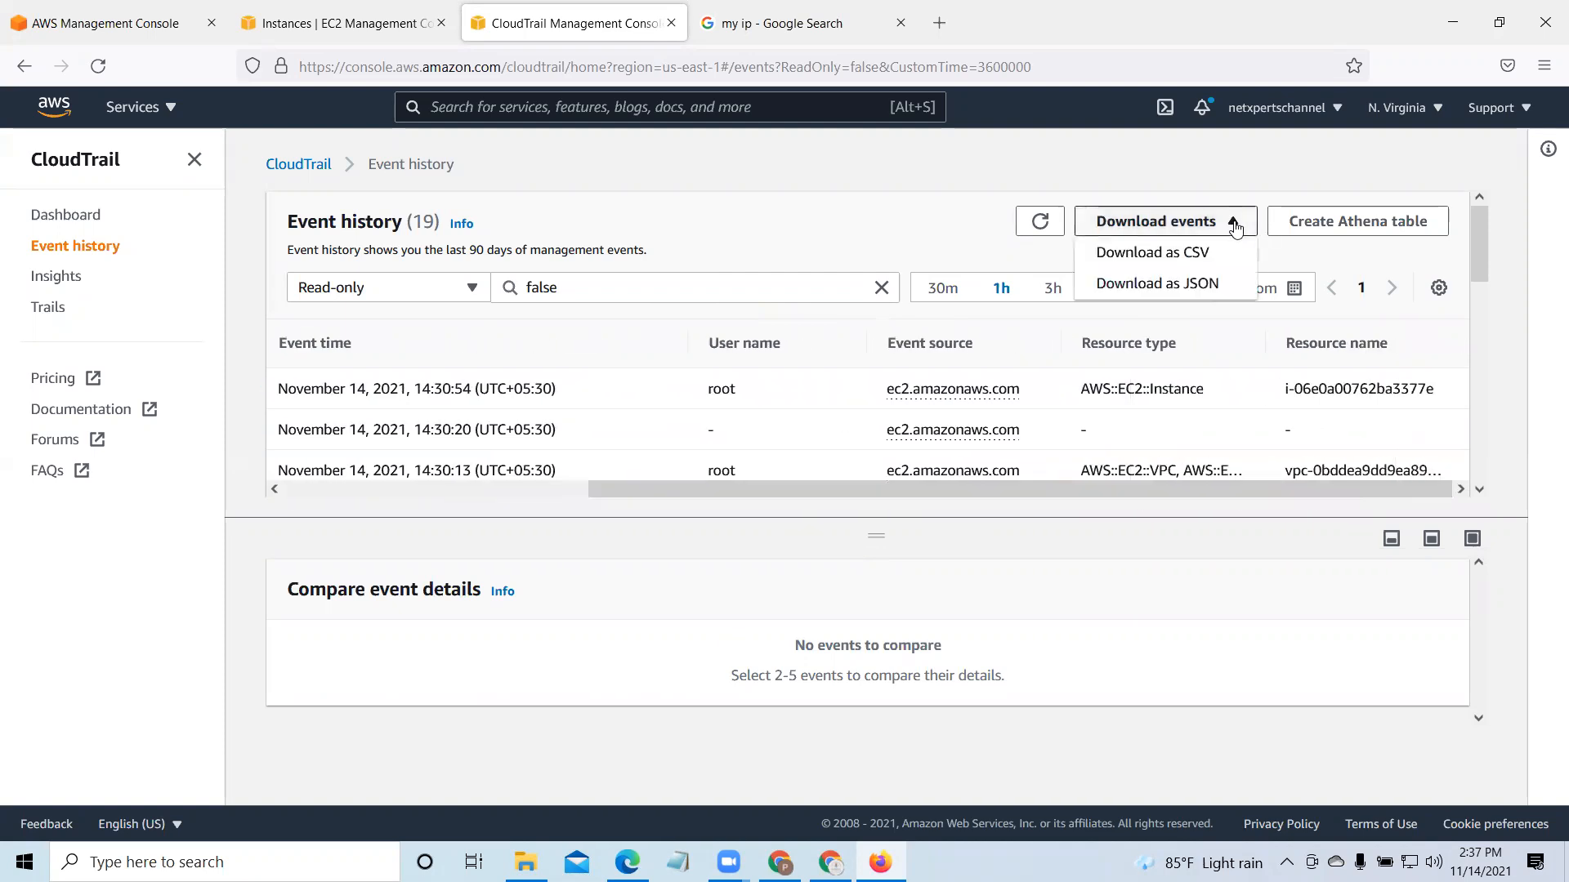
click(1243, 194)
drag(964, 490, 624, 525)
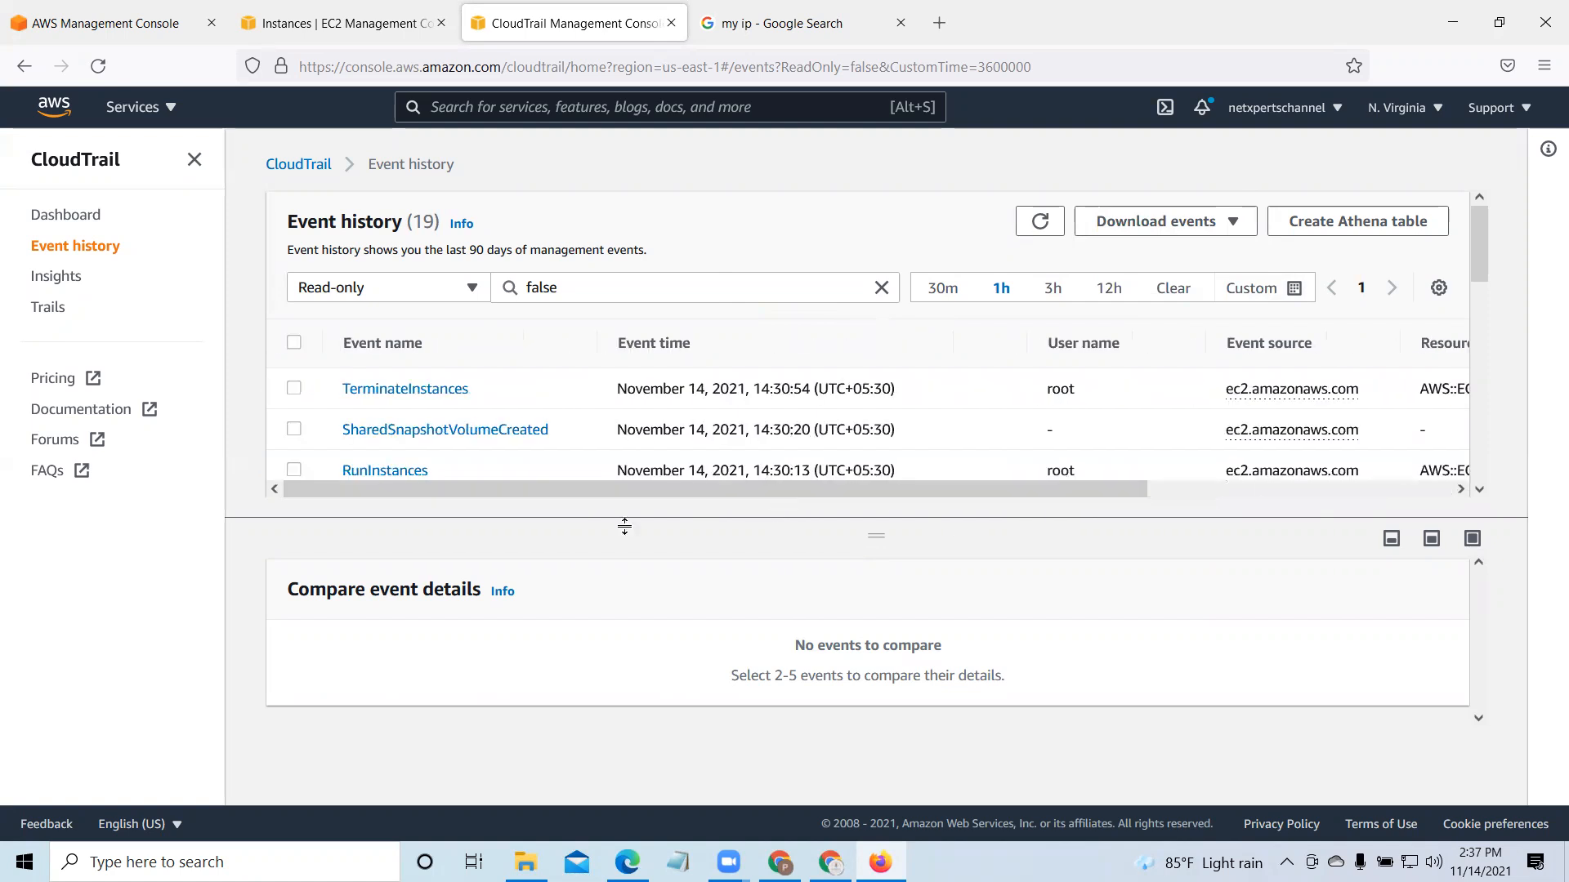
Step: Reset the Event history by removing the read-only value and the time range, and enlarge the event list area
click(881, 287)
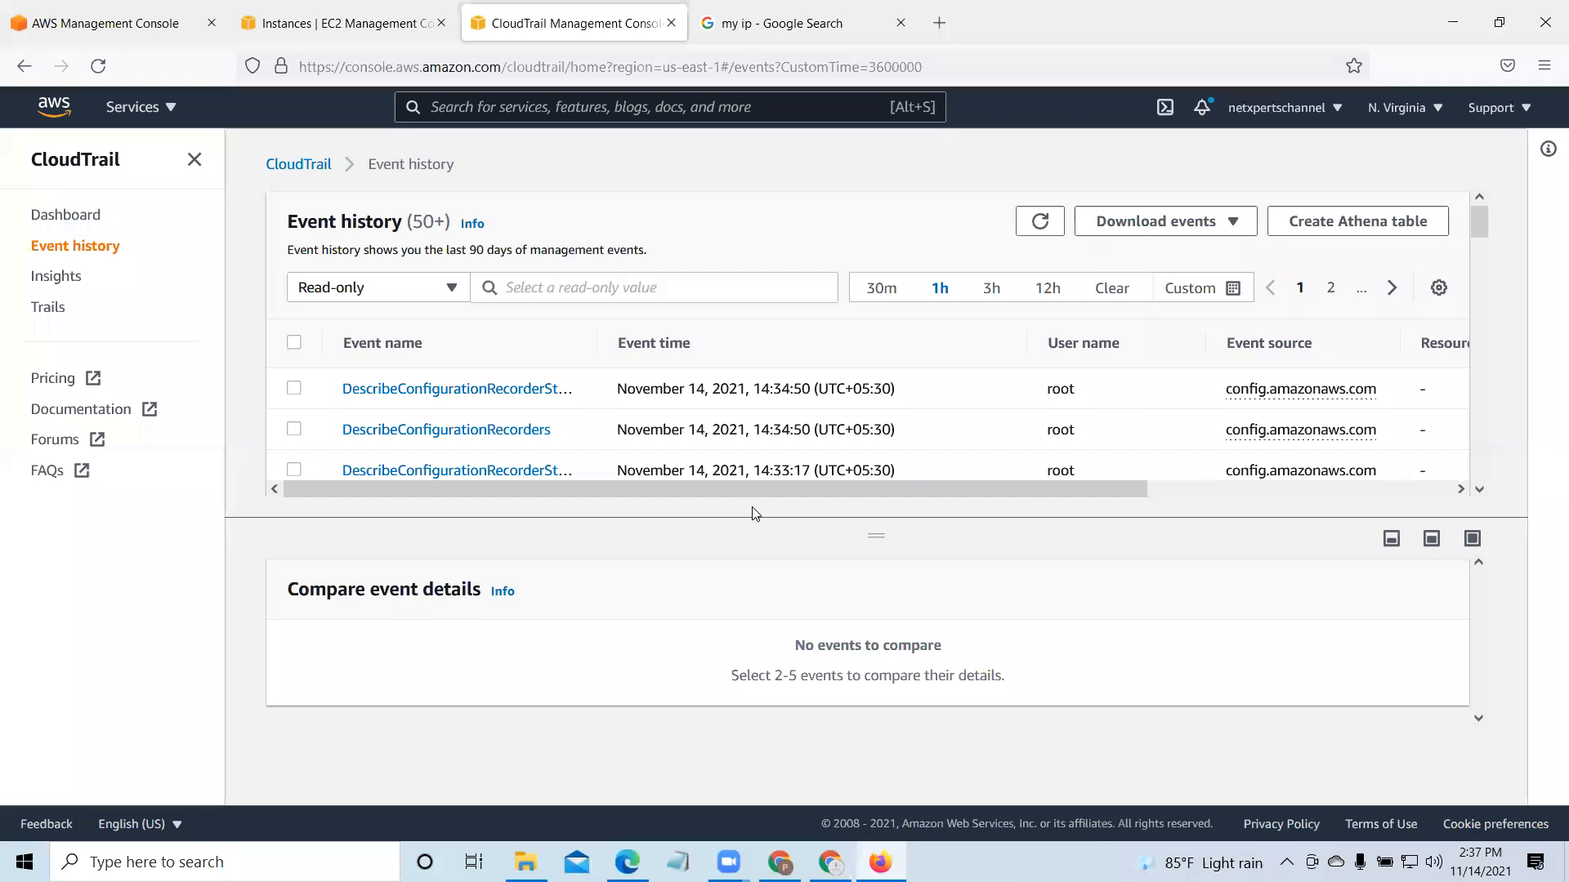
click(90, 255)
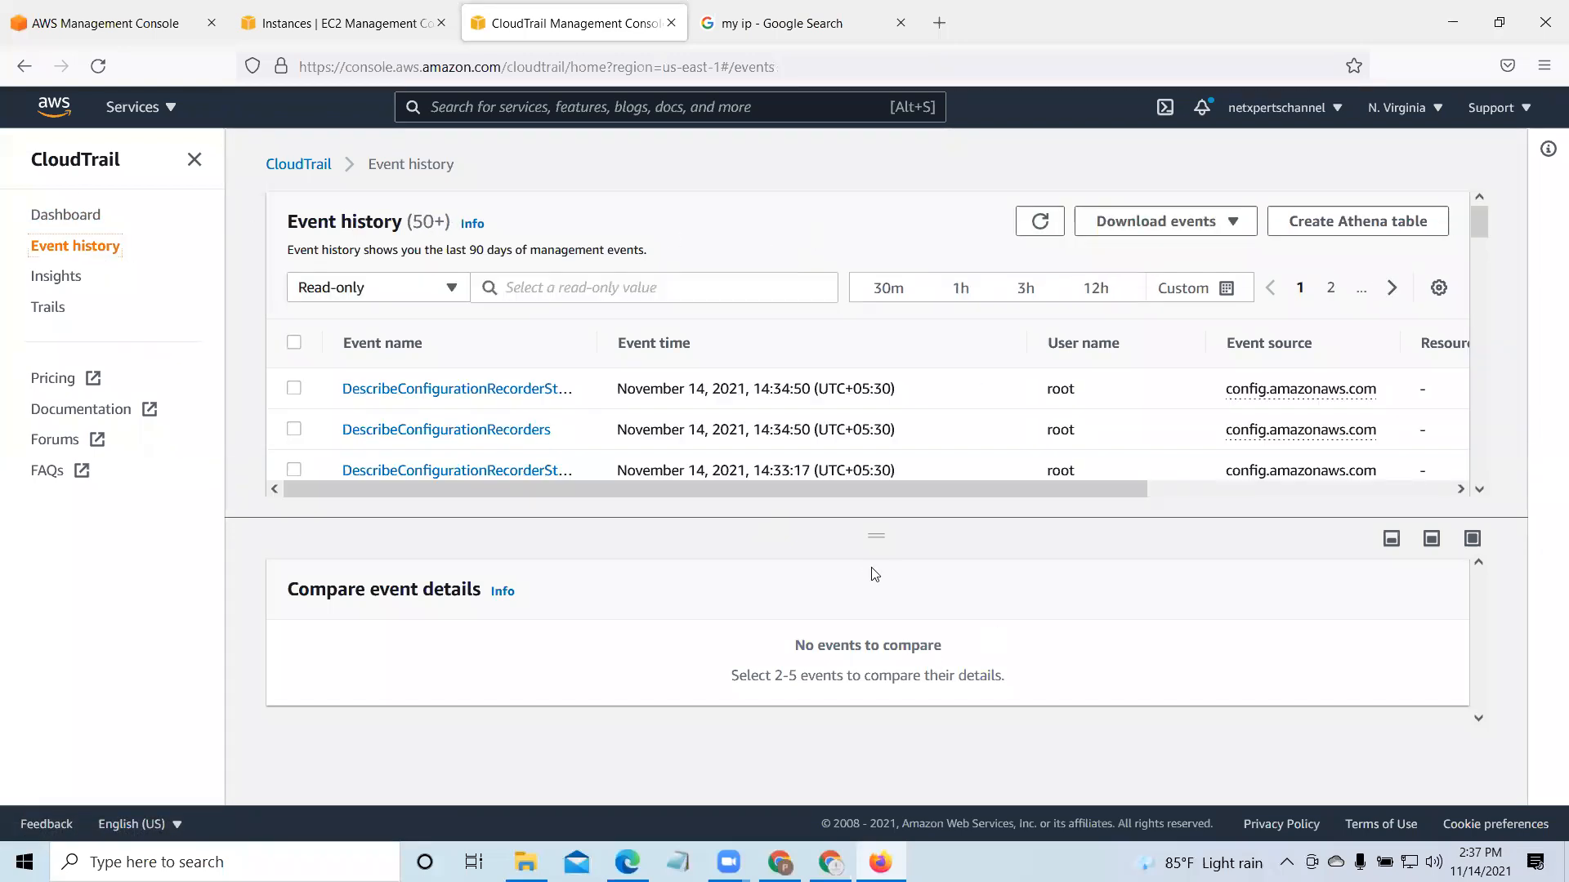
drag(863, 538, 856, 732)
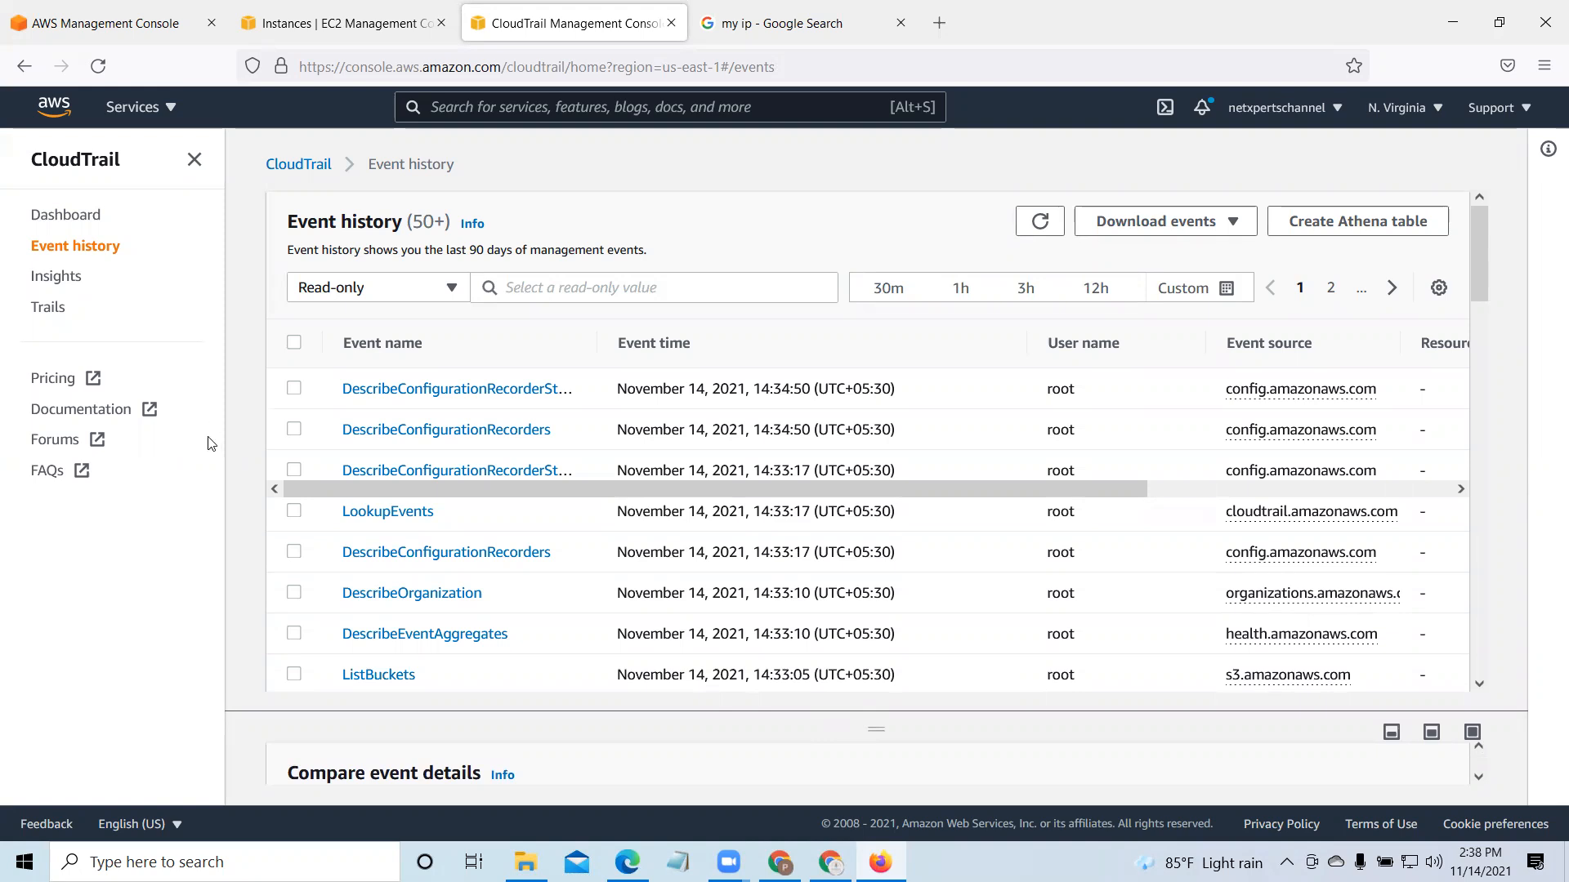
Step: Start creating a trail from the CloudTrail Dashboard and name it StoreCloudTrail
click(78, 218)
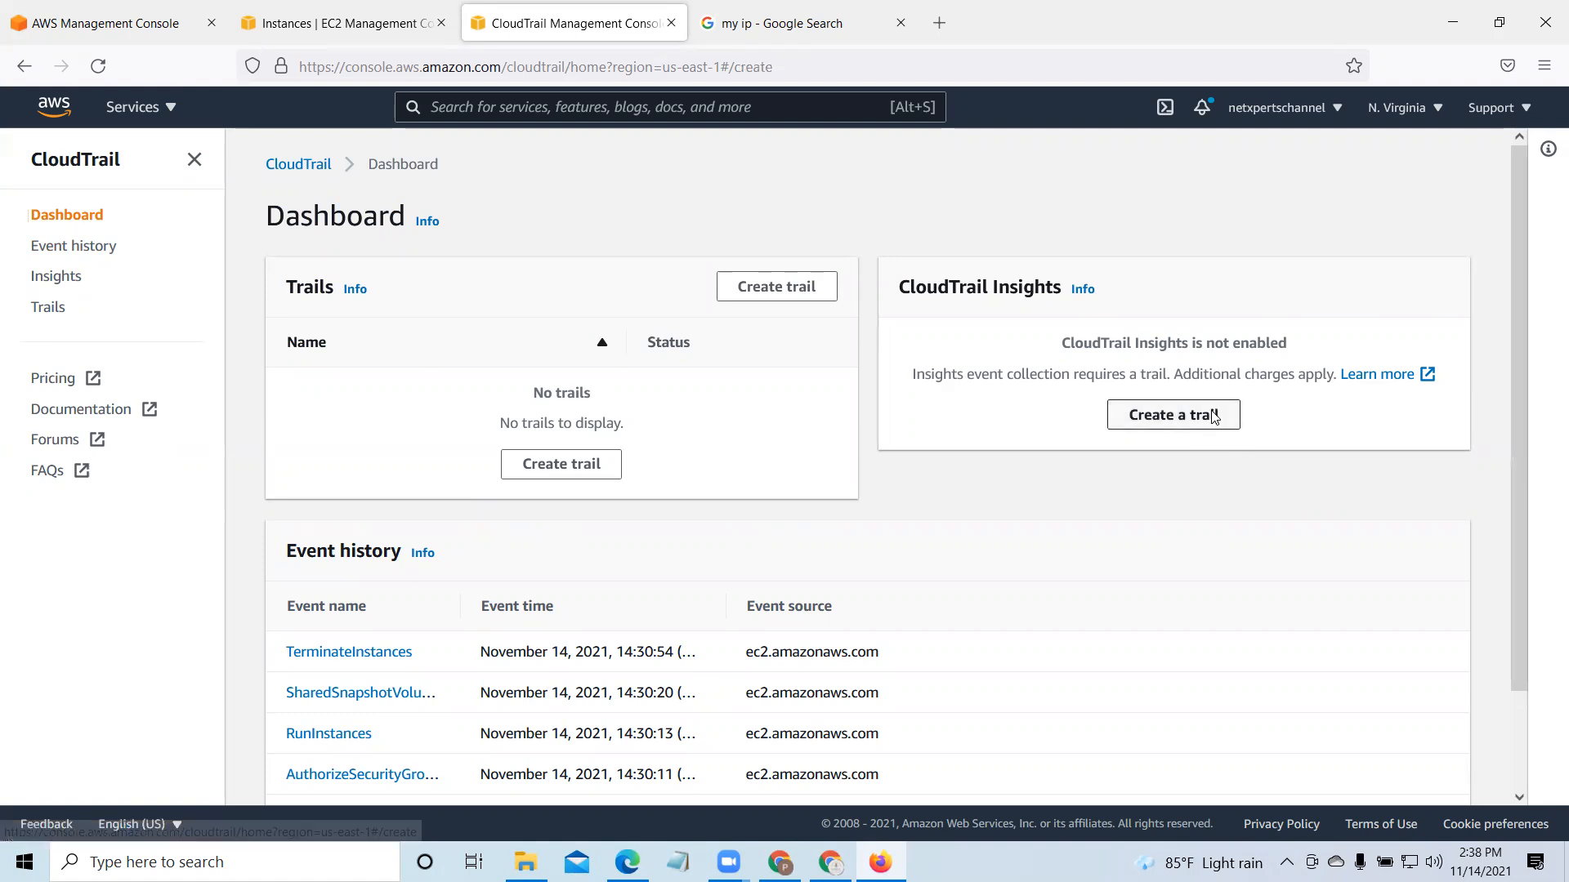
click(1212, 417)
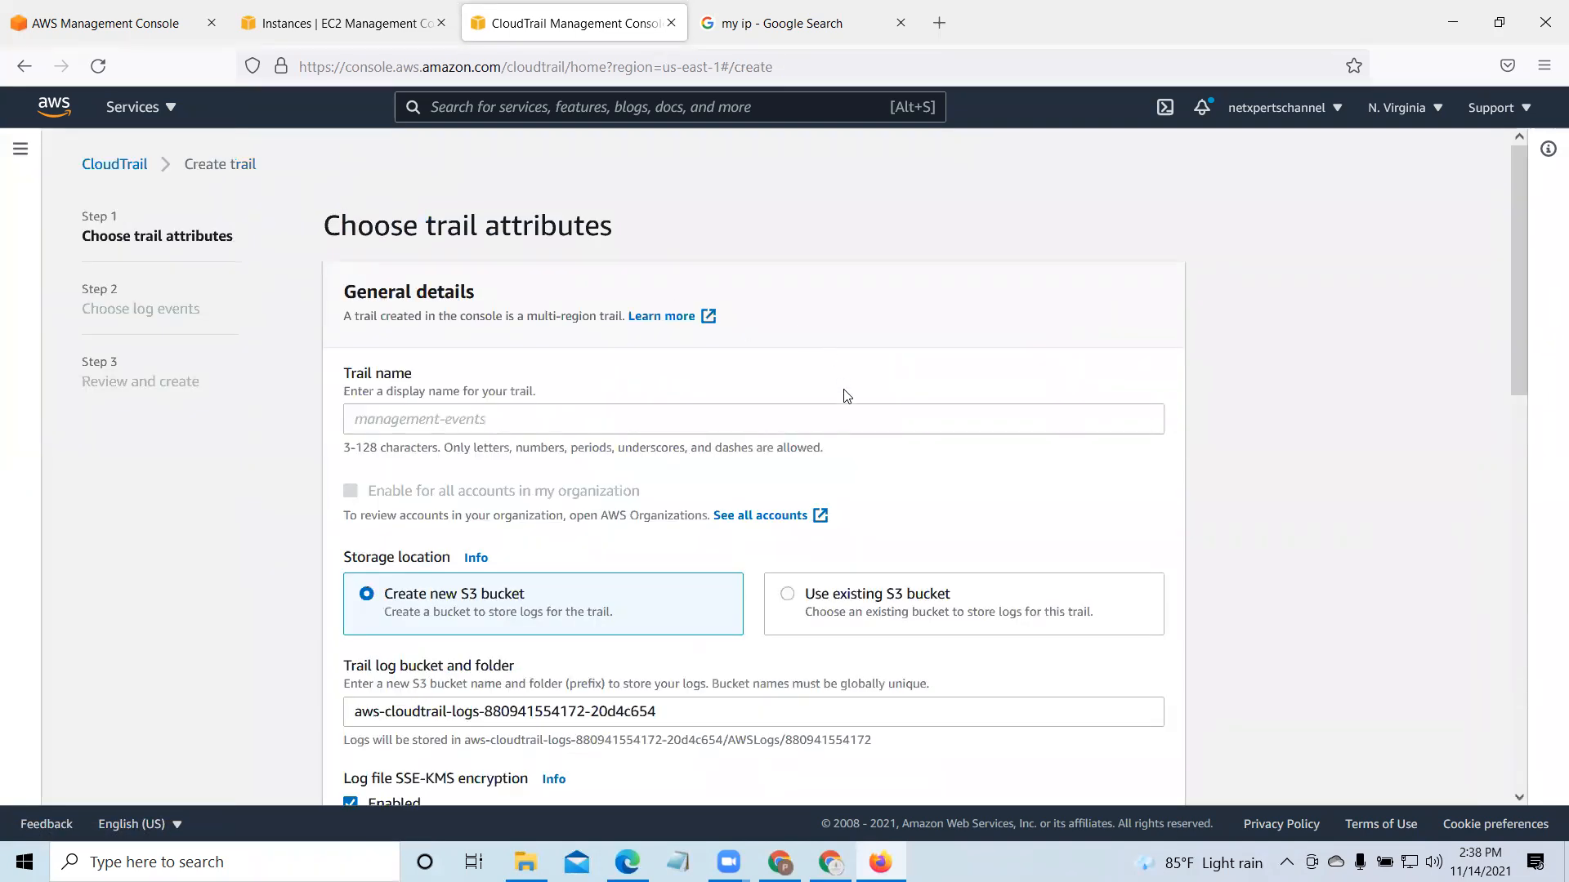
scroll(847, 396, down, 2)
click(596, 315)
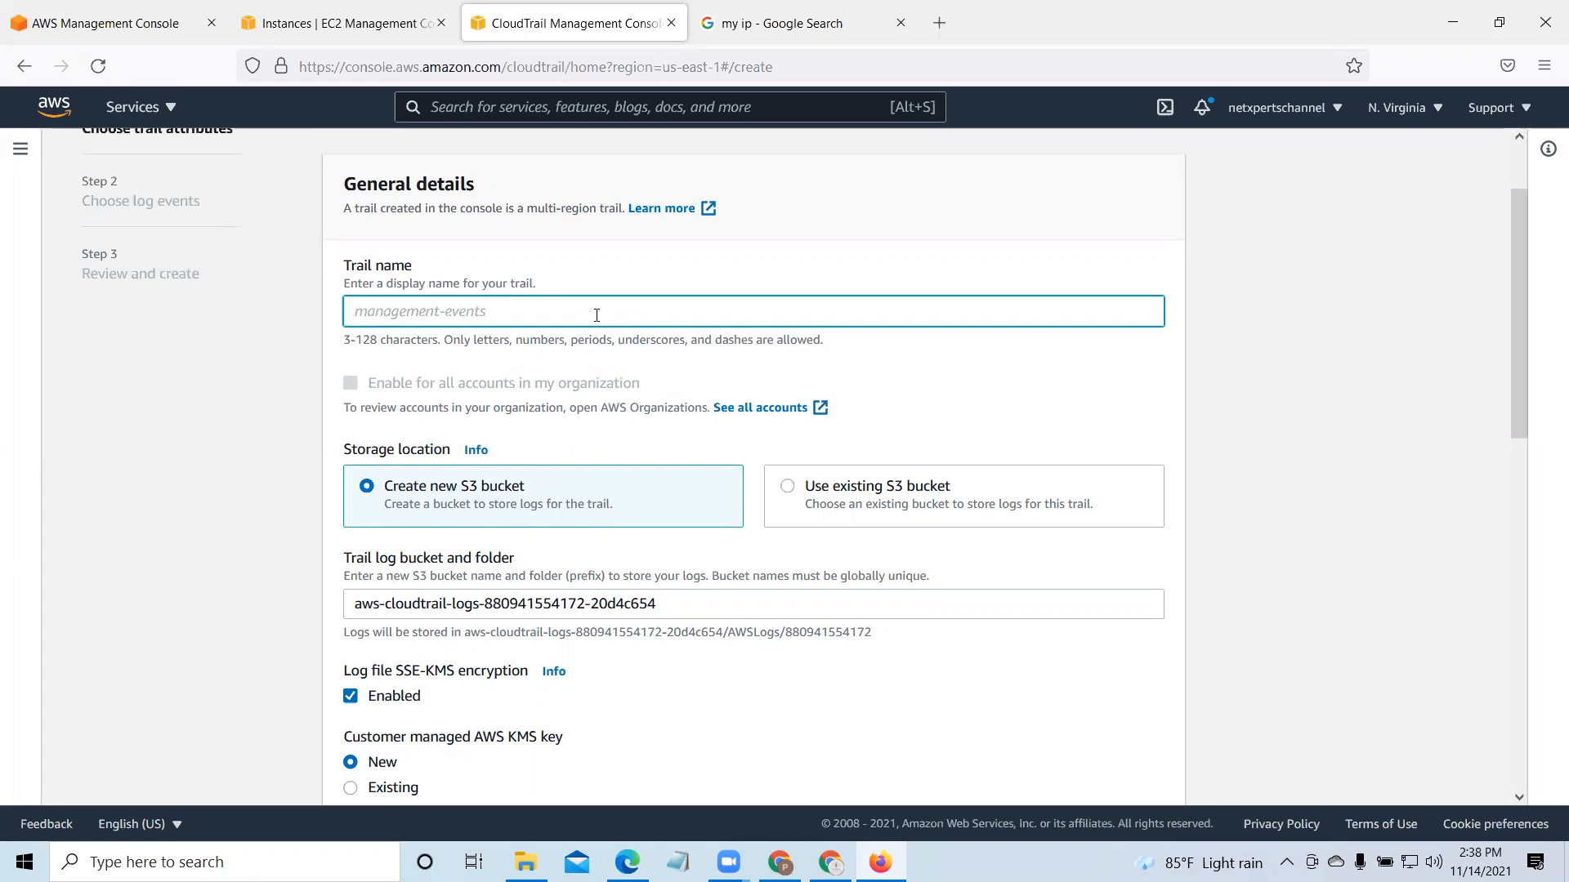
text(St)
text(oreCloudTRA)
key(BackSpace)
key(BackSpace)
Step: Set the trail's storage location to the existing S3 bucket netxperts.web.log
mouse_move(1514, 330)
mouse_down()
mouse_move(1521, 291)
mouse_move(1522, 387)
mouse_move(1289, 378)
mouse_up()
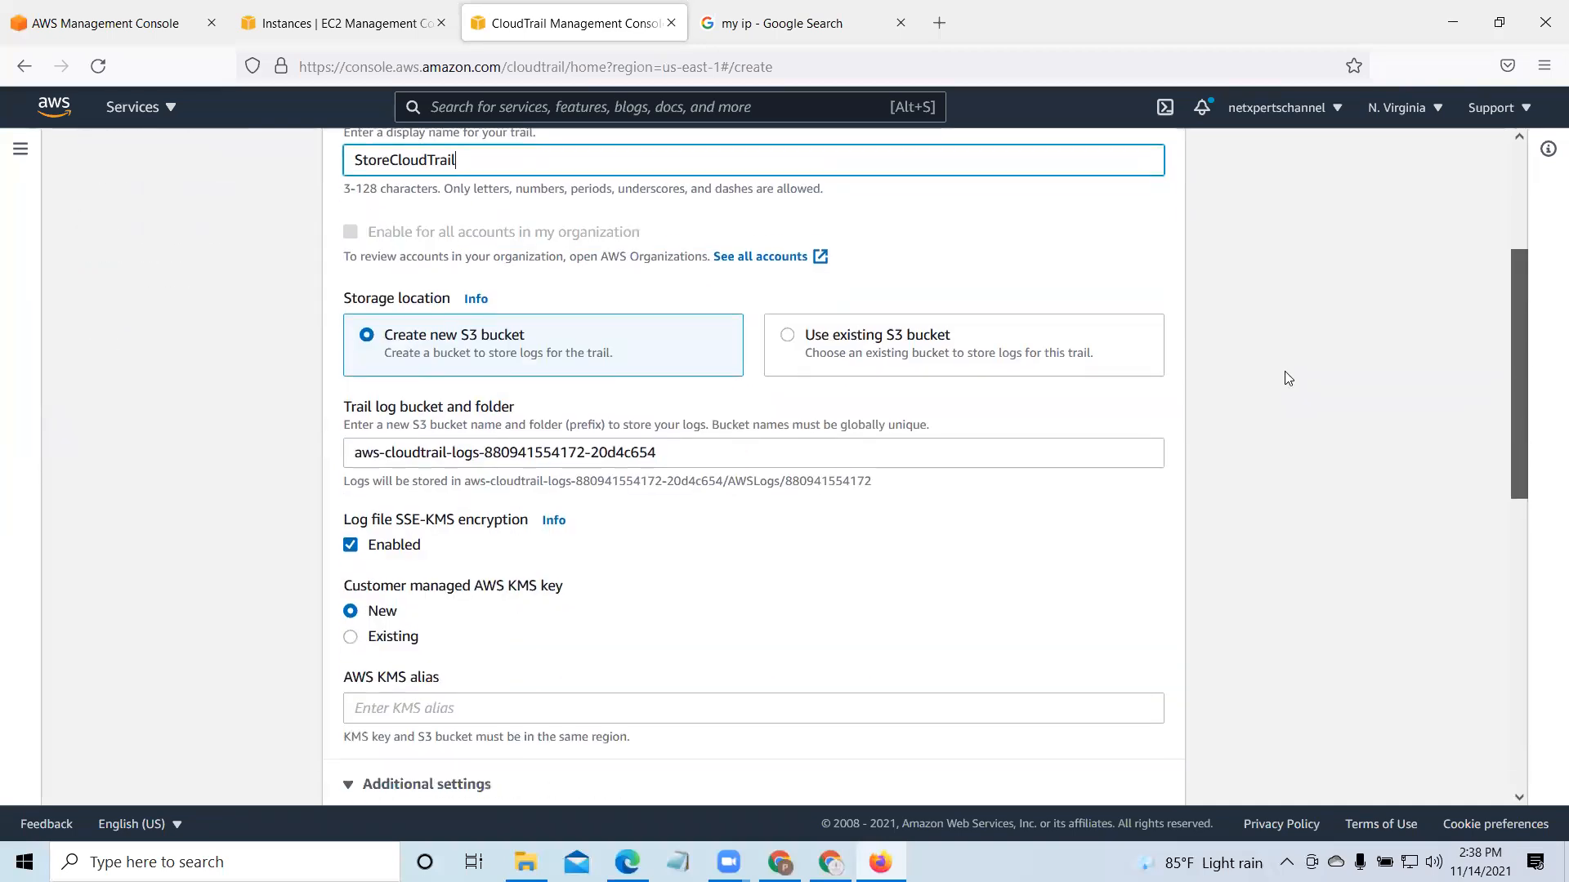
click(789, 337)
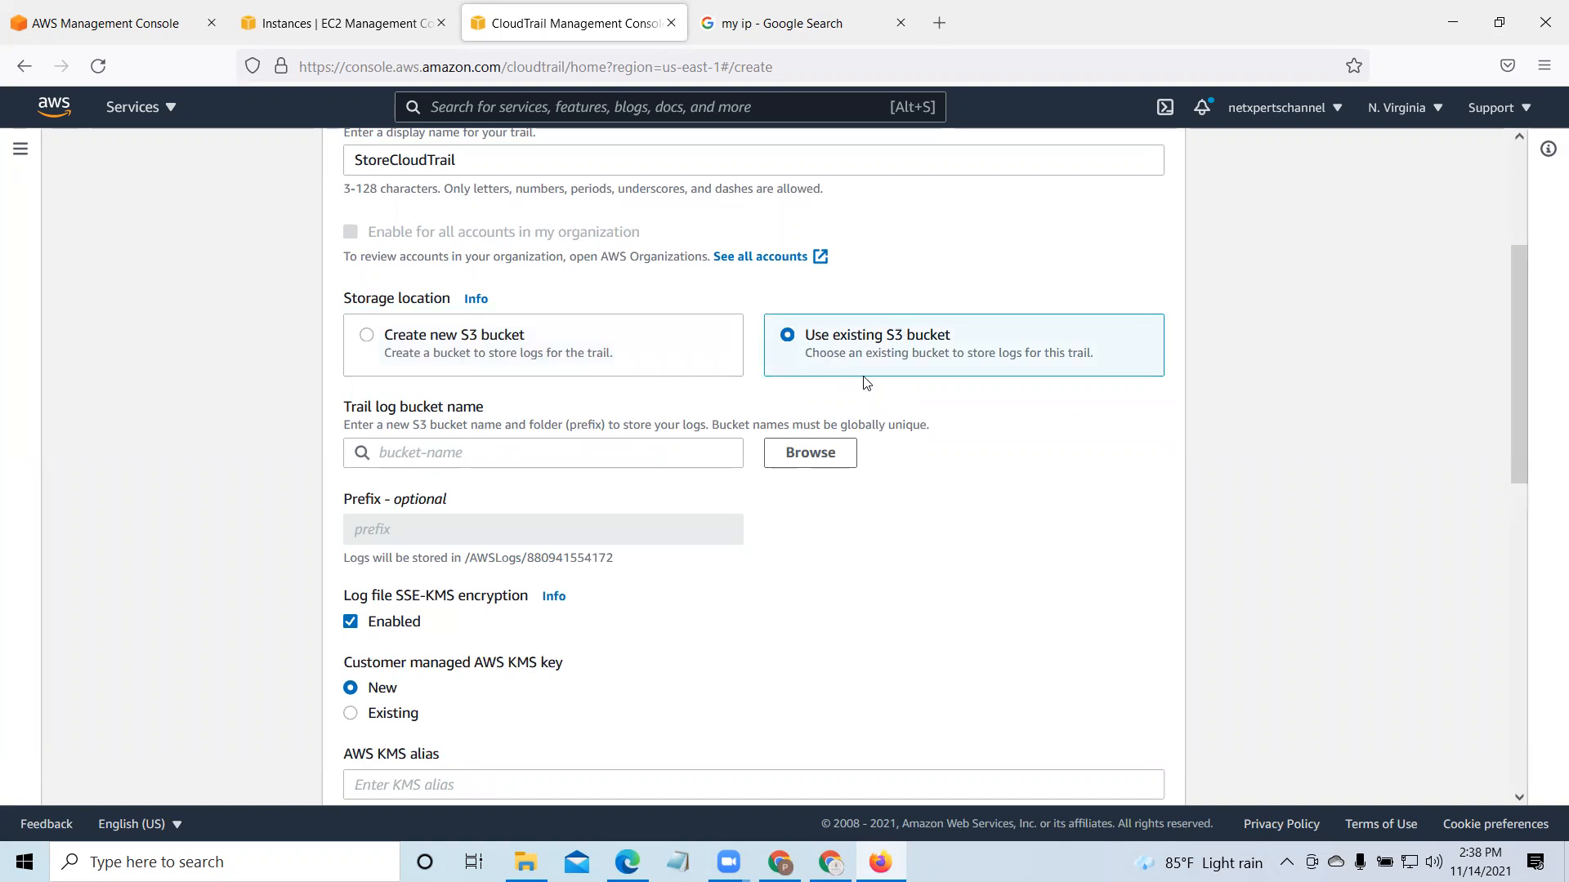
click(826, 460)
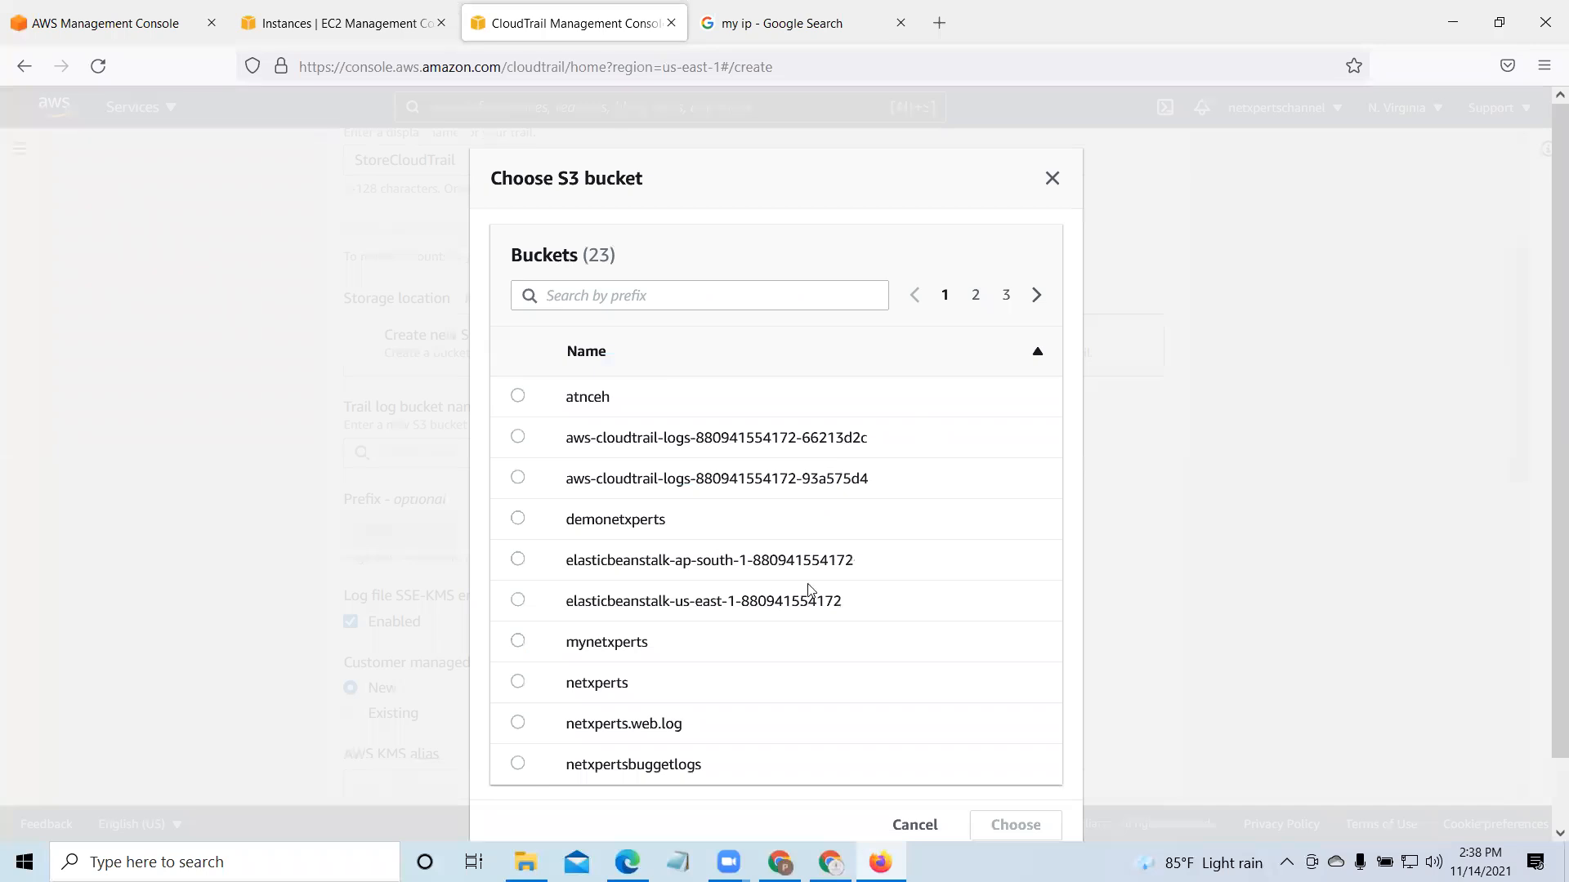
scroll(808, 588, down, 2)
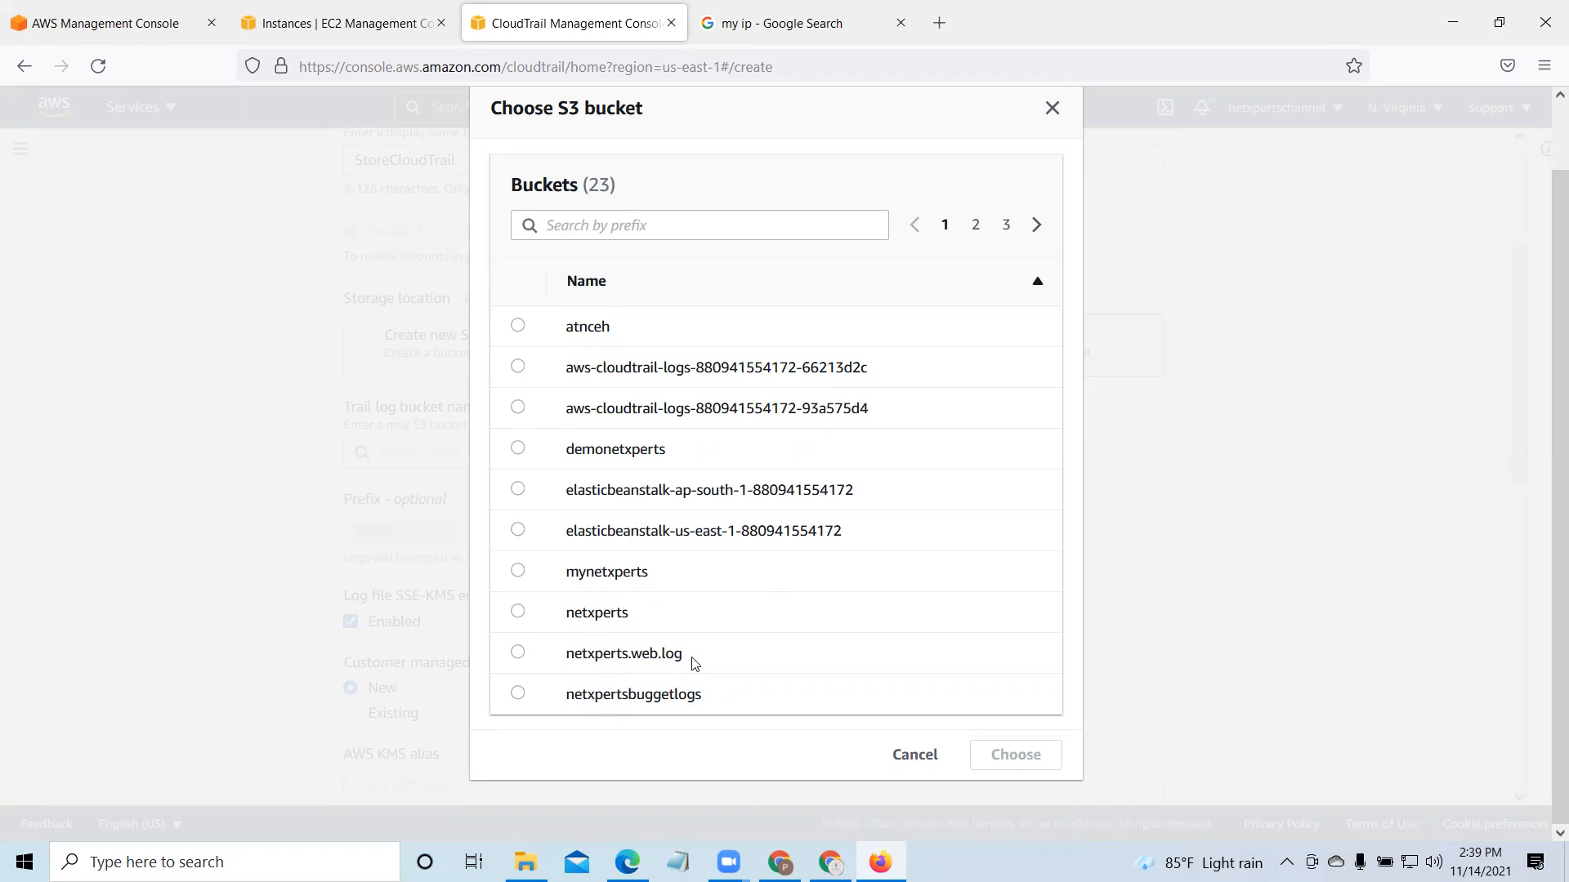
click(516, 655)
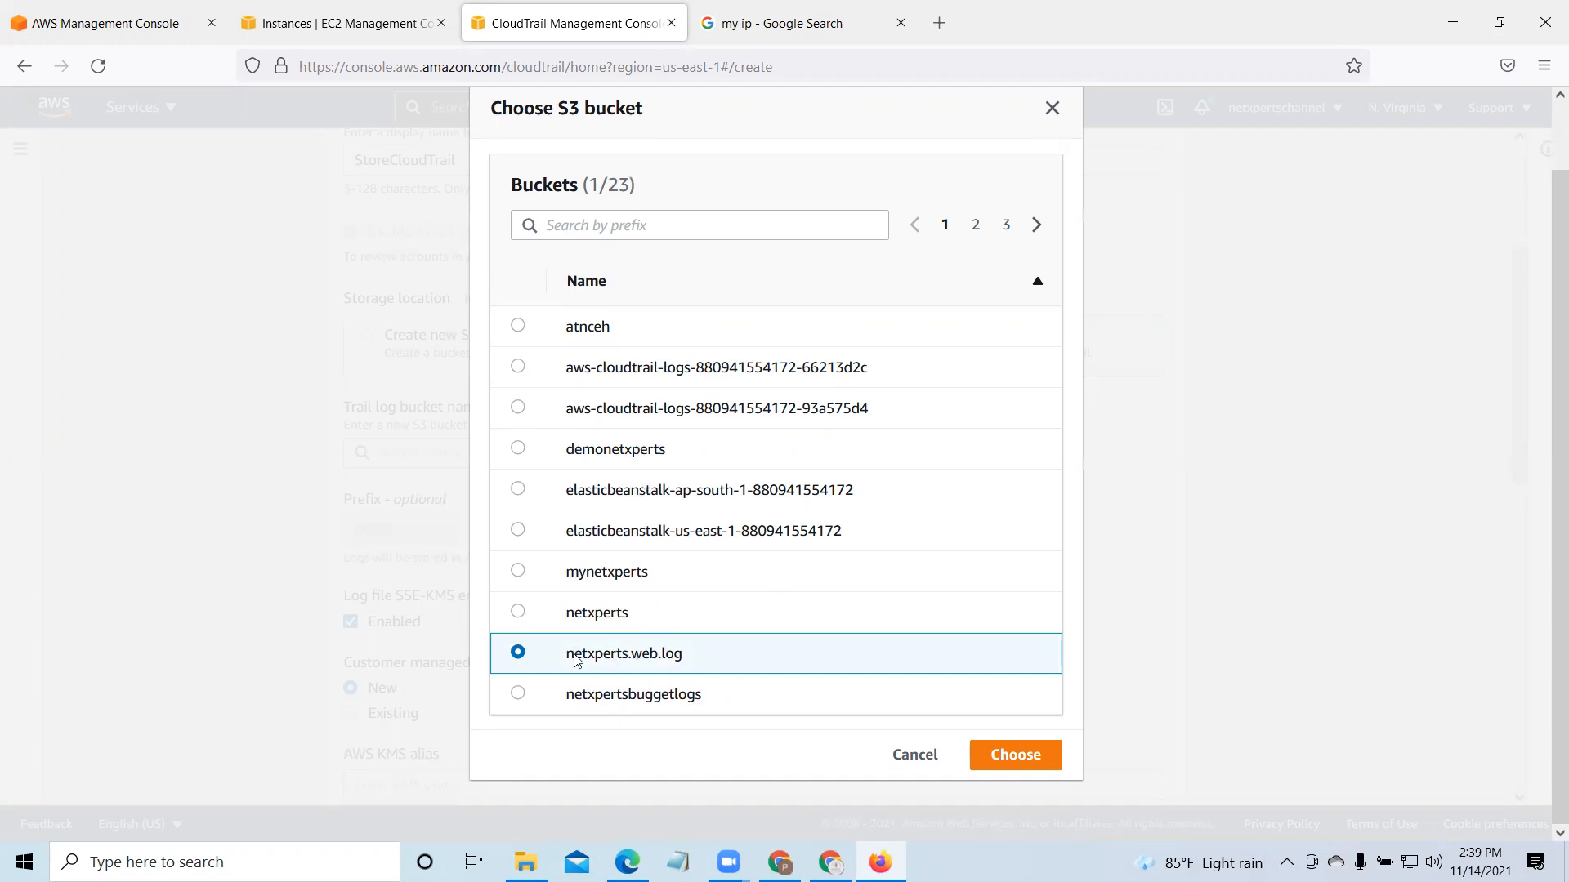
click(1018, 754)
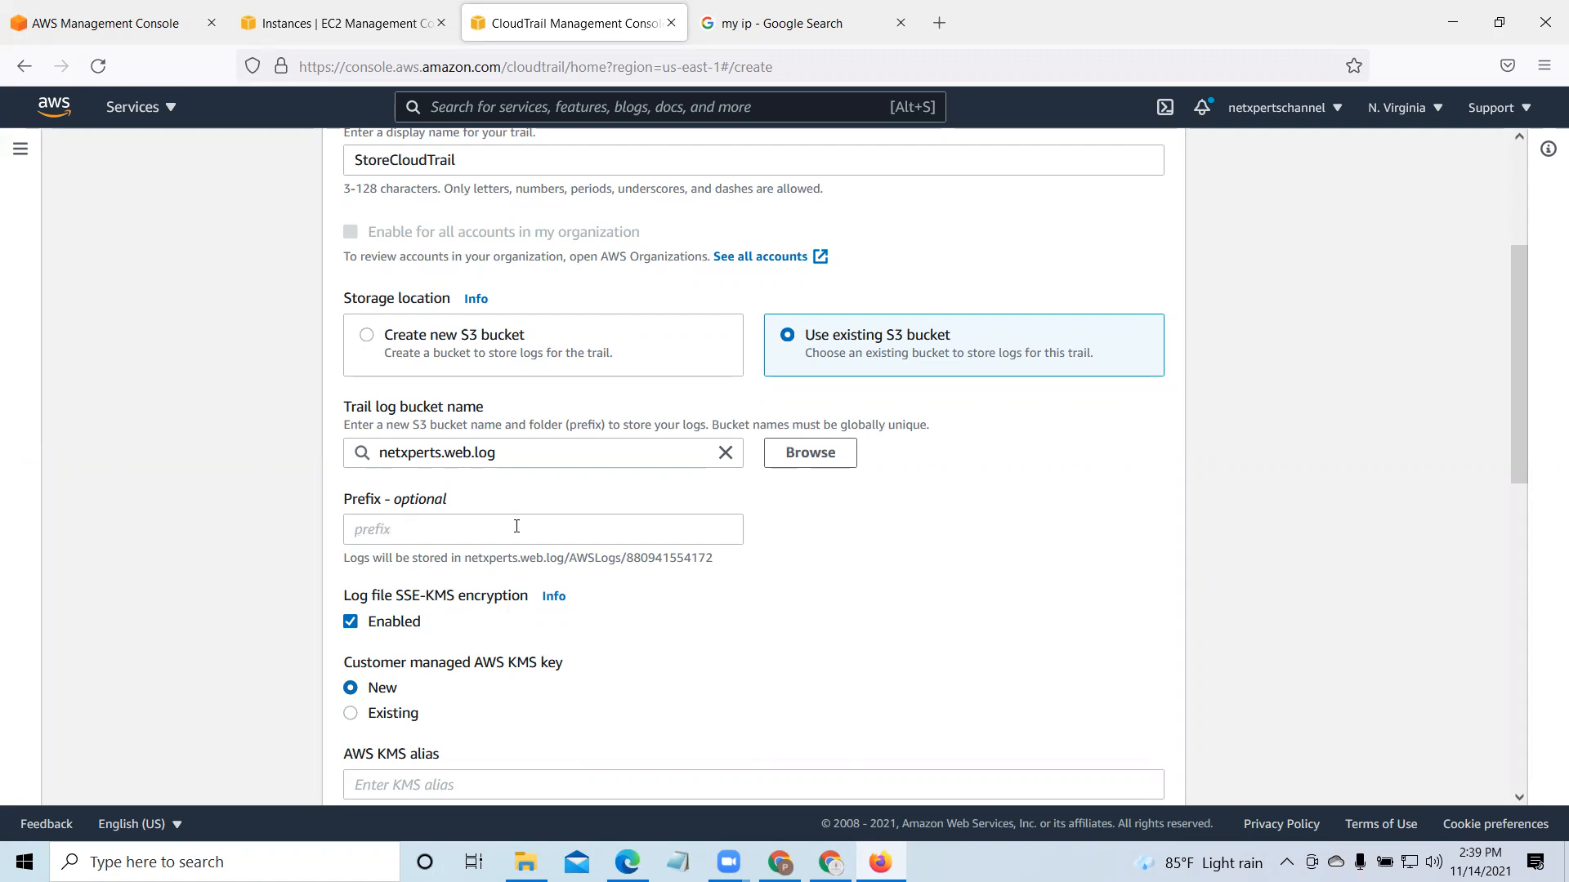
Step: Disable log file SSE-KMS encryption for the trail and proceed to choosing the log events
drag(1513, 268, 1520, 386)
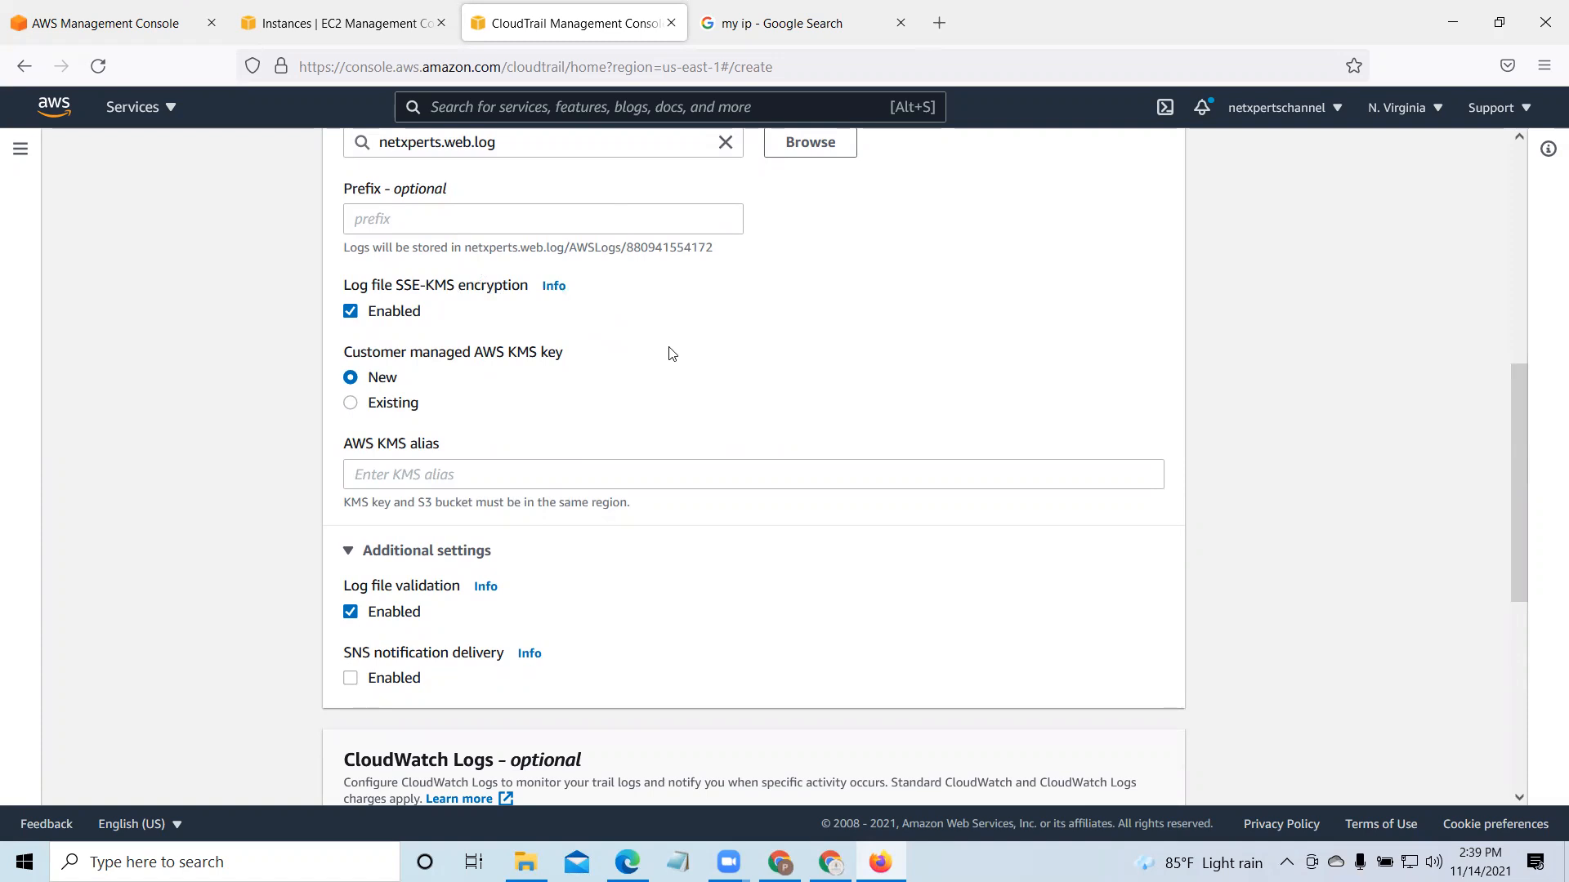
click(350, 311)
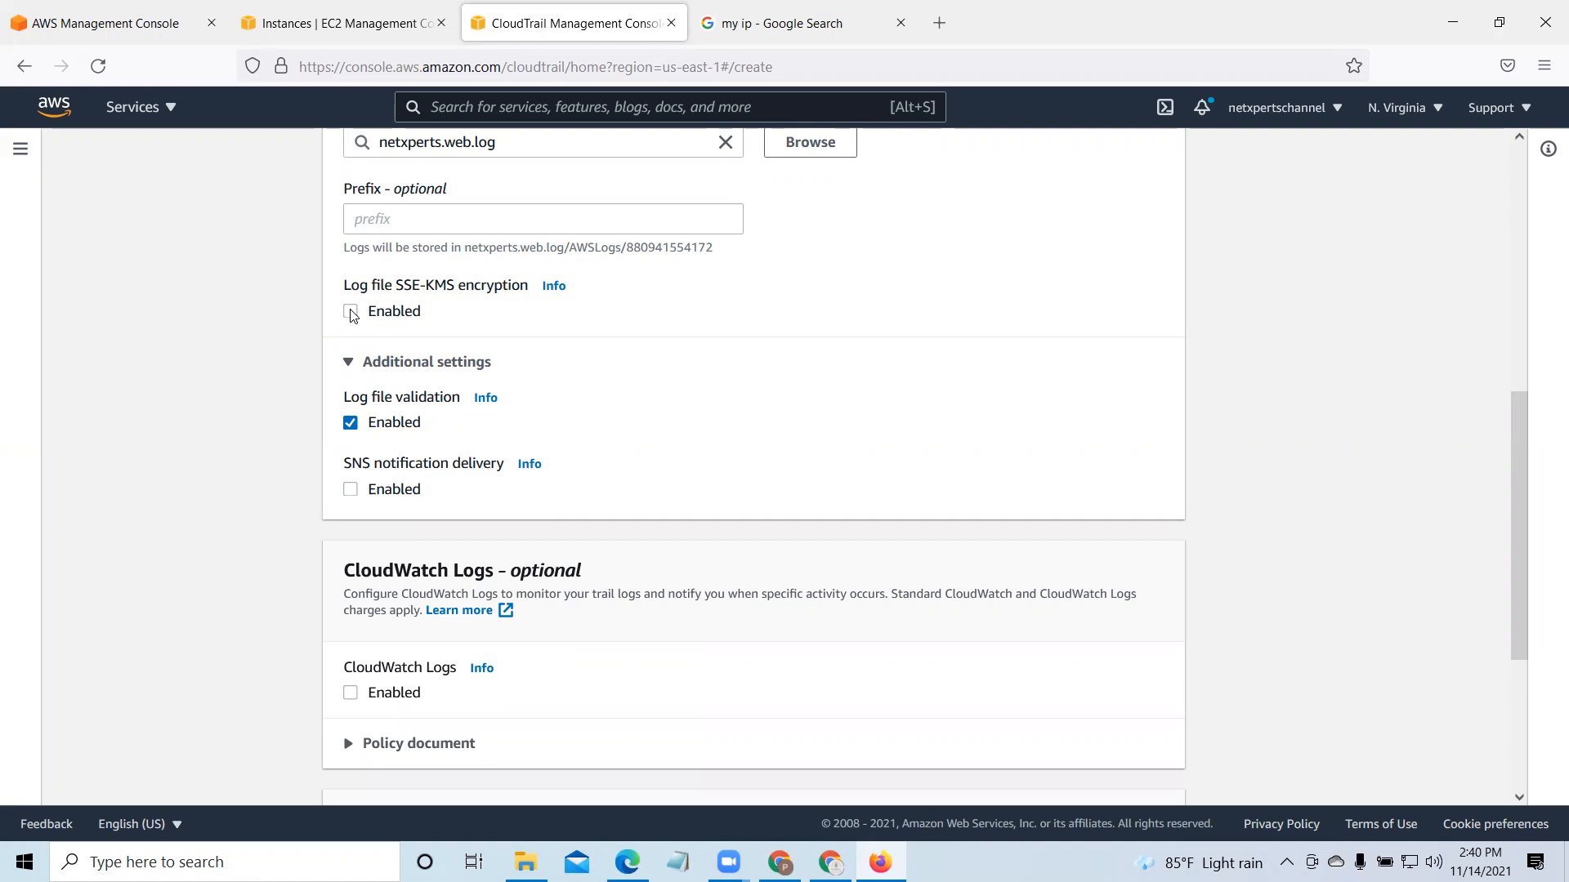
click(350, 312)
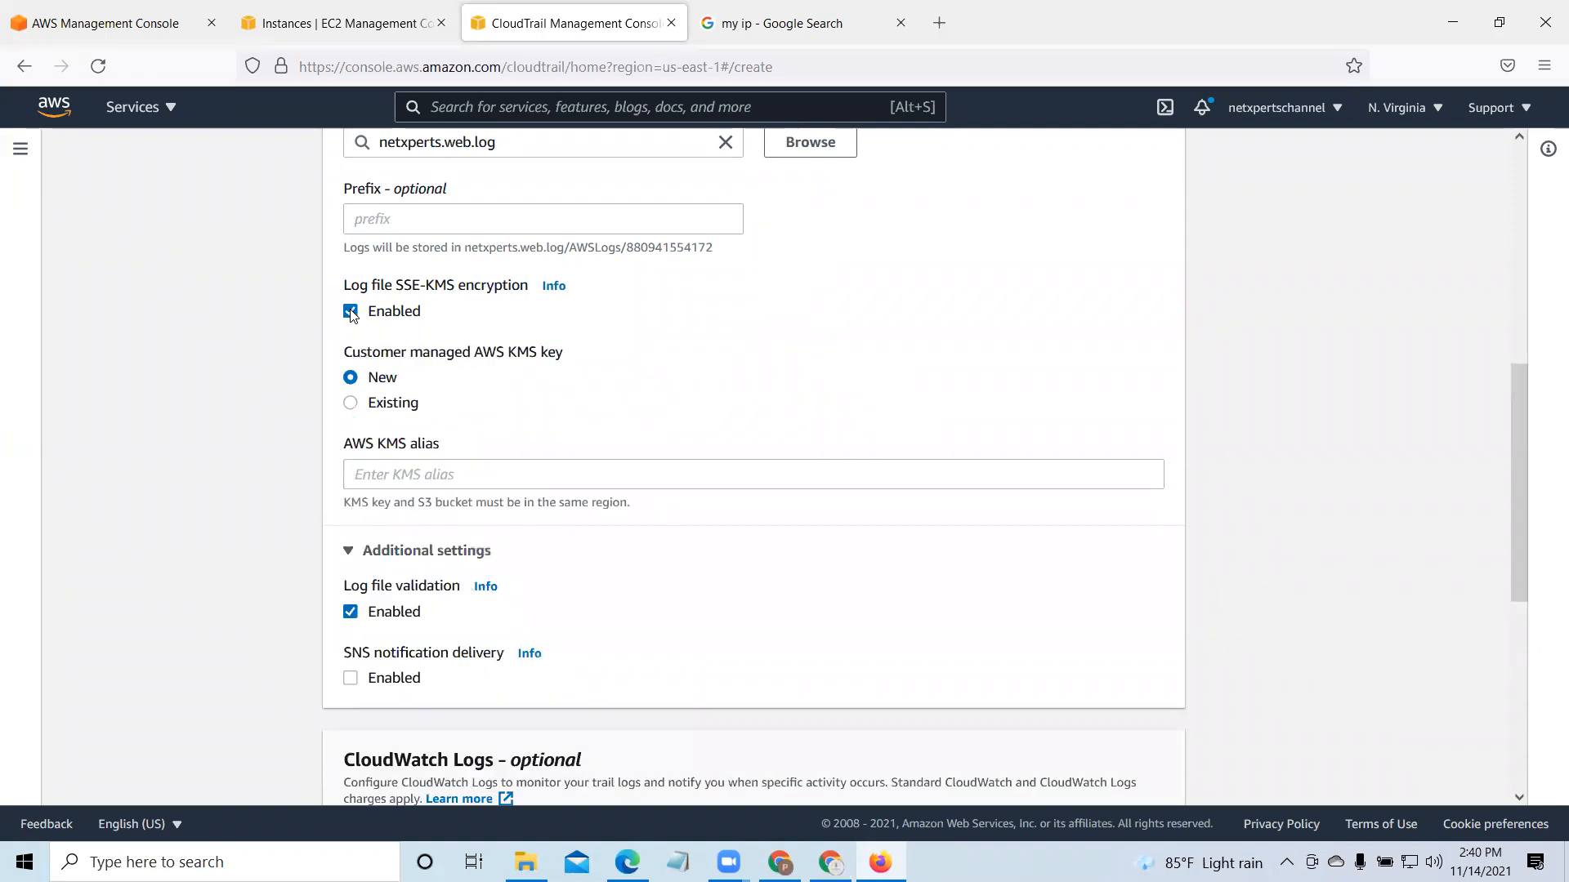
click(351, 311)
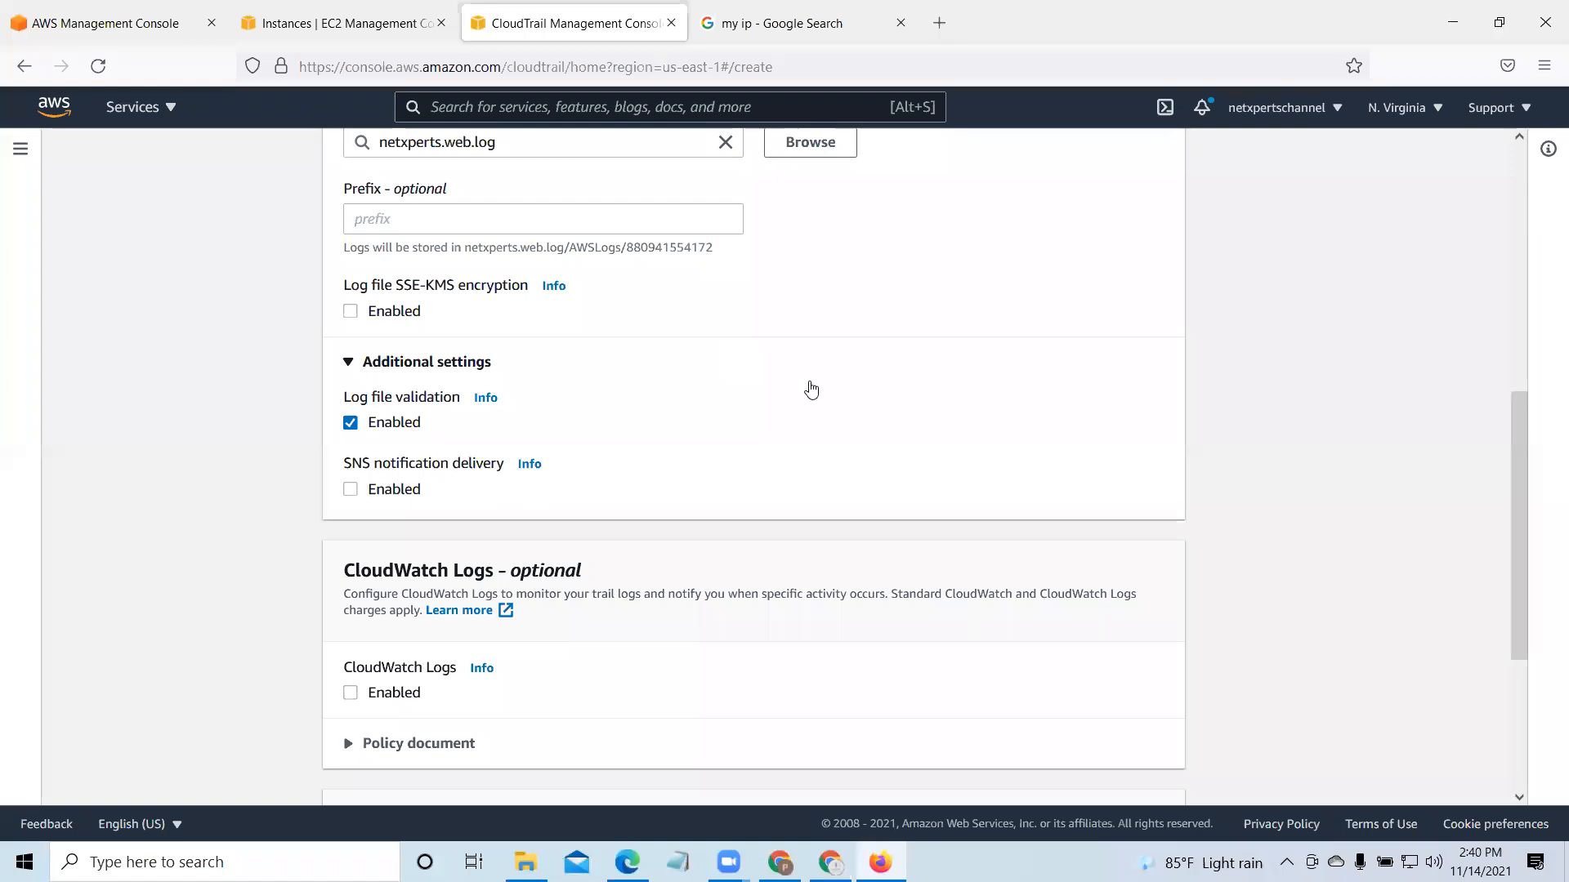
scroll(850, 450, down, 2)
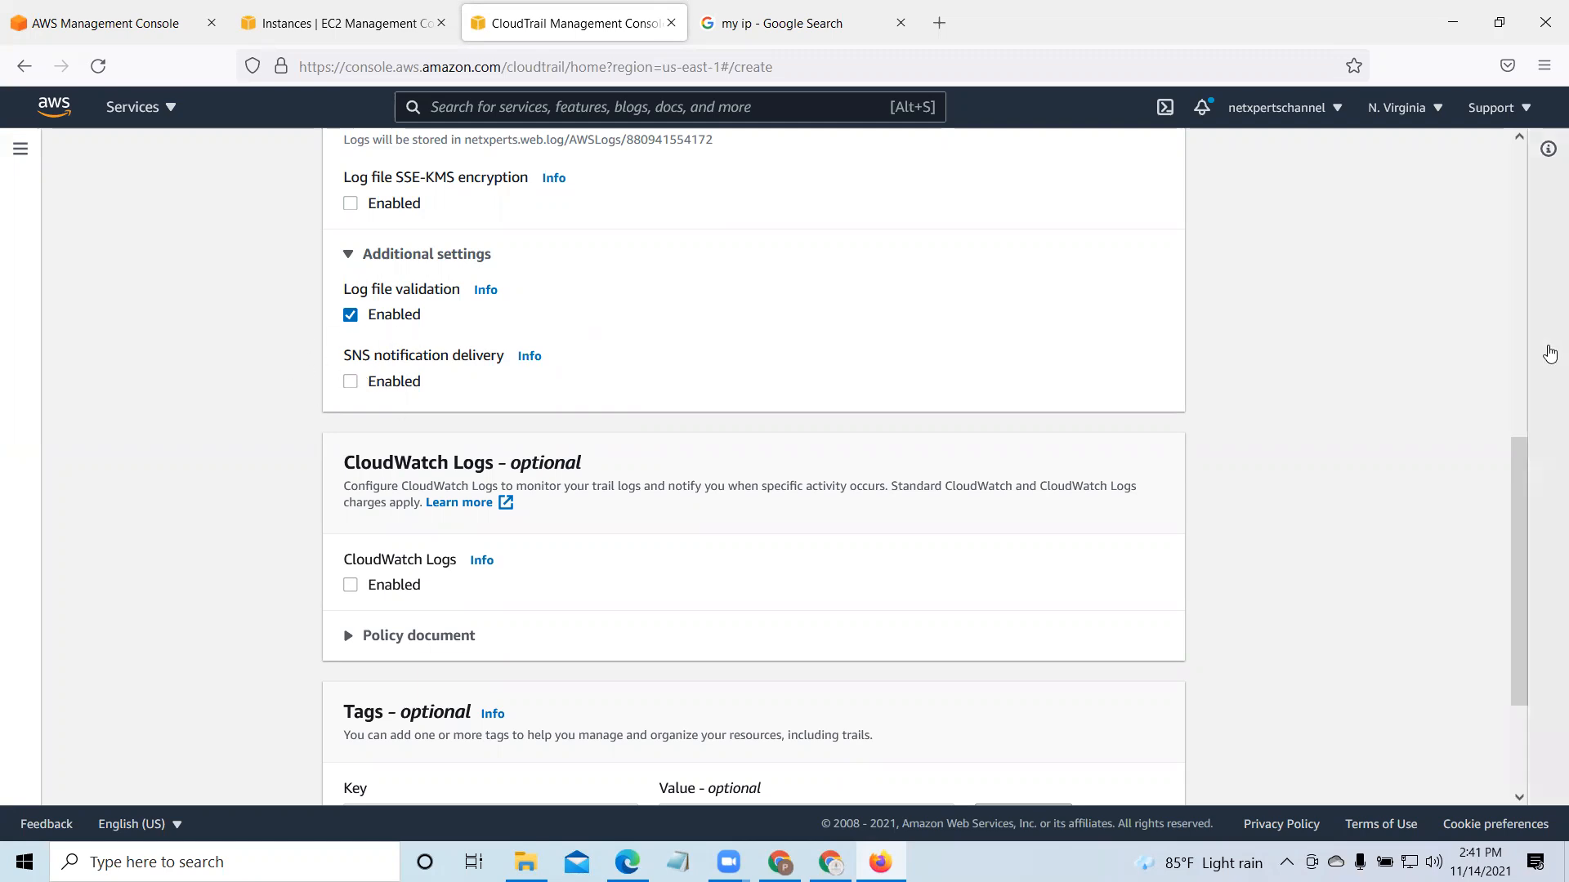
drag(1523, 454, 1502, 549)
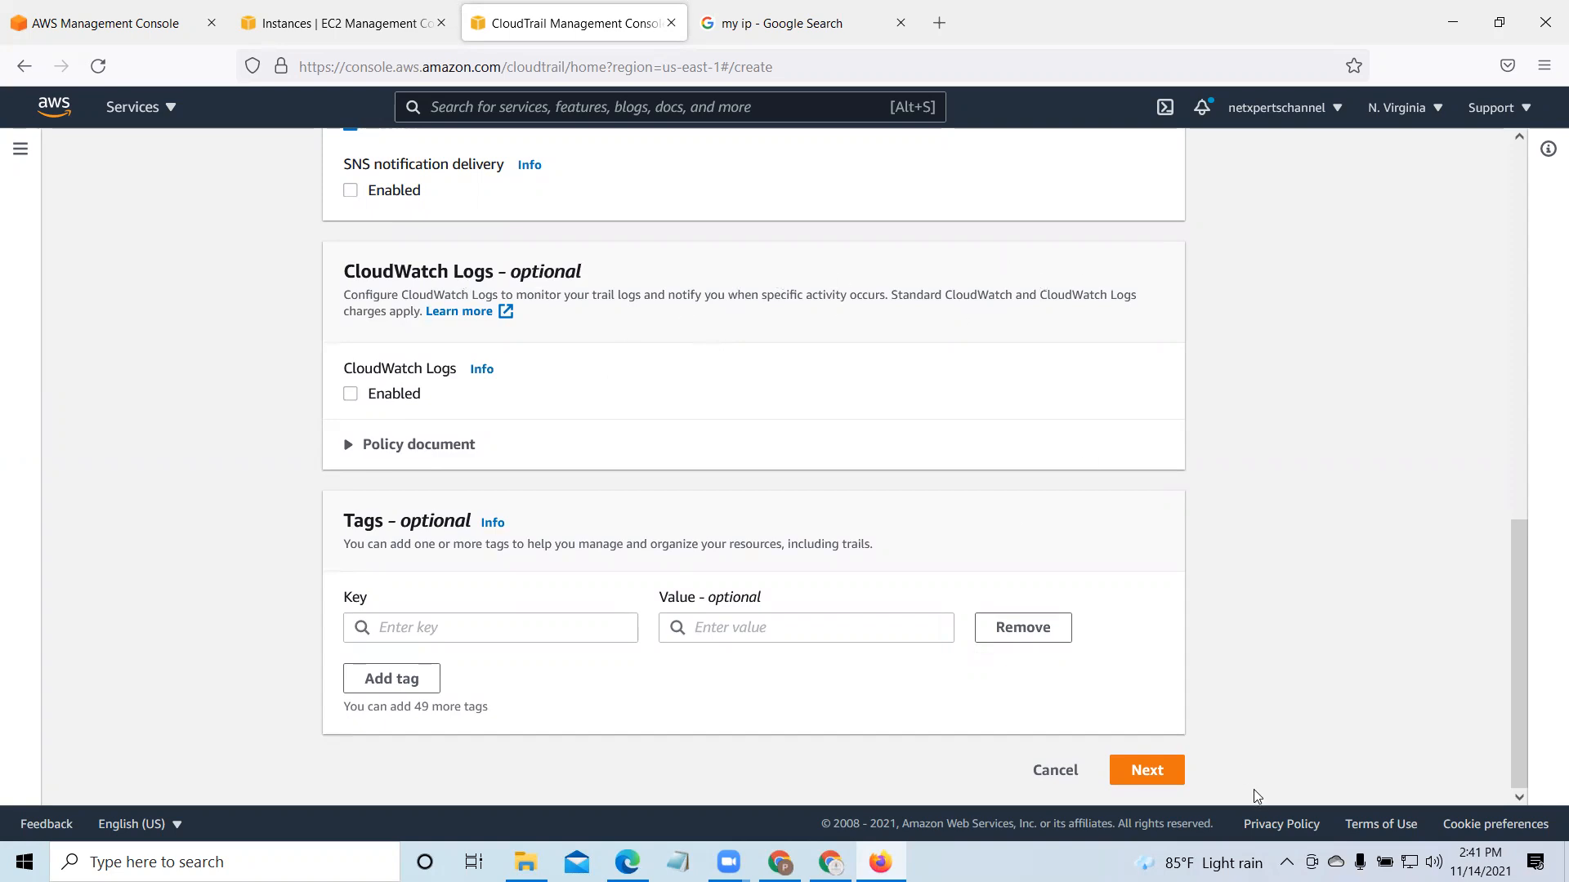
click(1141, 774)
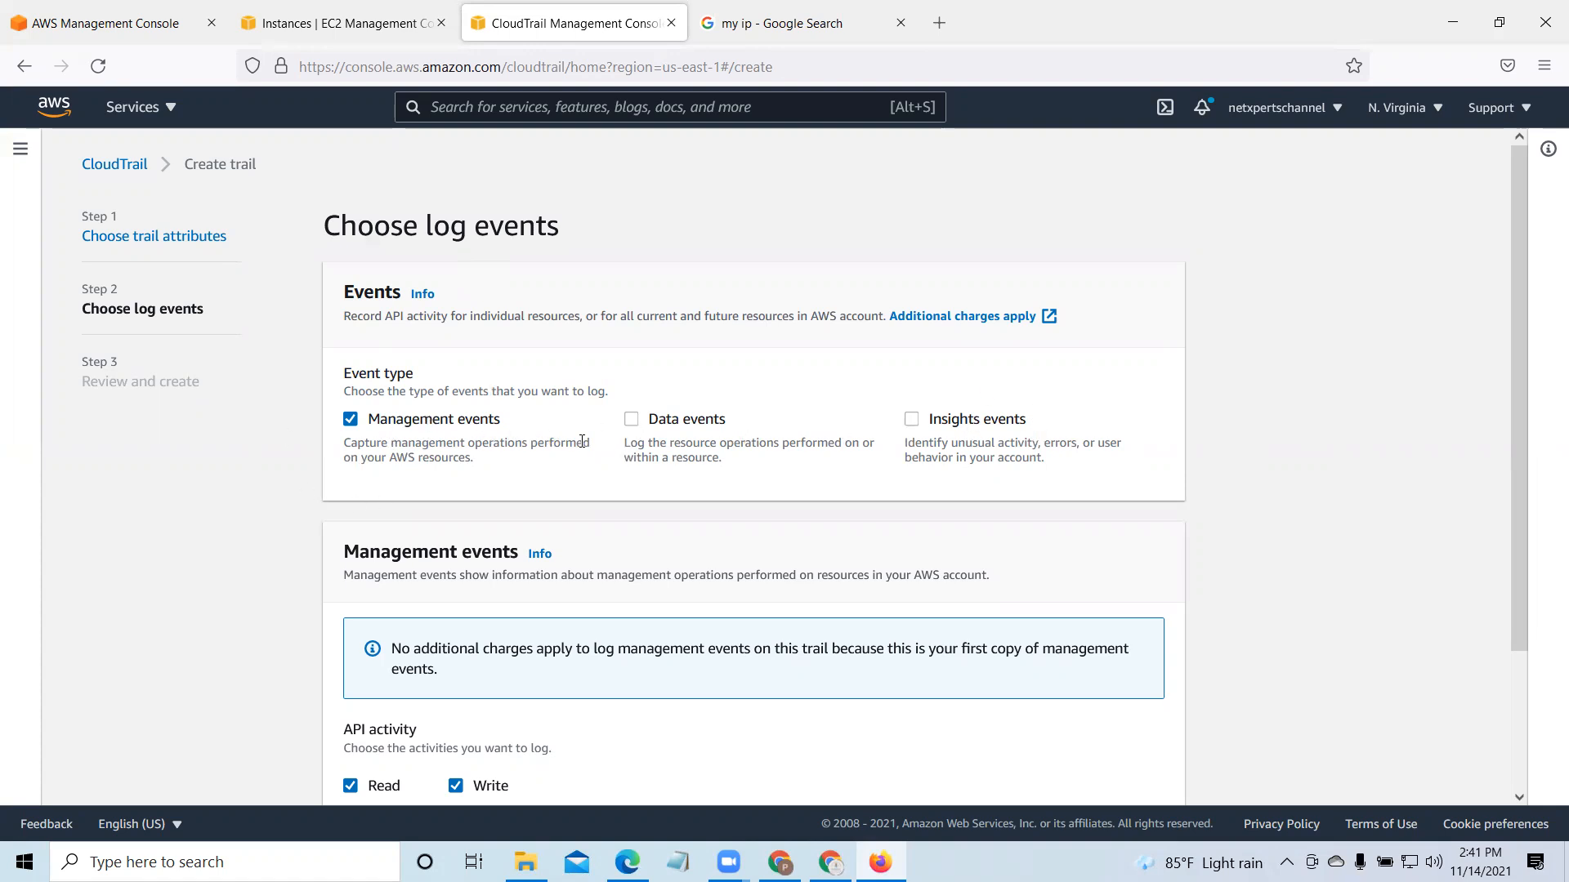
Step: Keep management events with Read and Write API activity, review the trail settings, and create the trail
scroll(570, 449, down, 3)
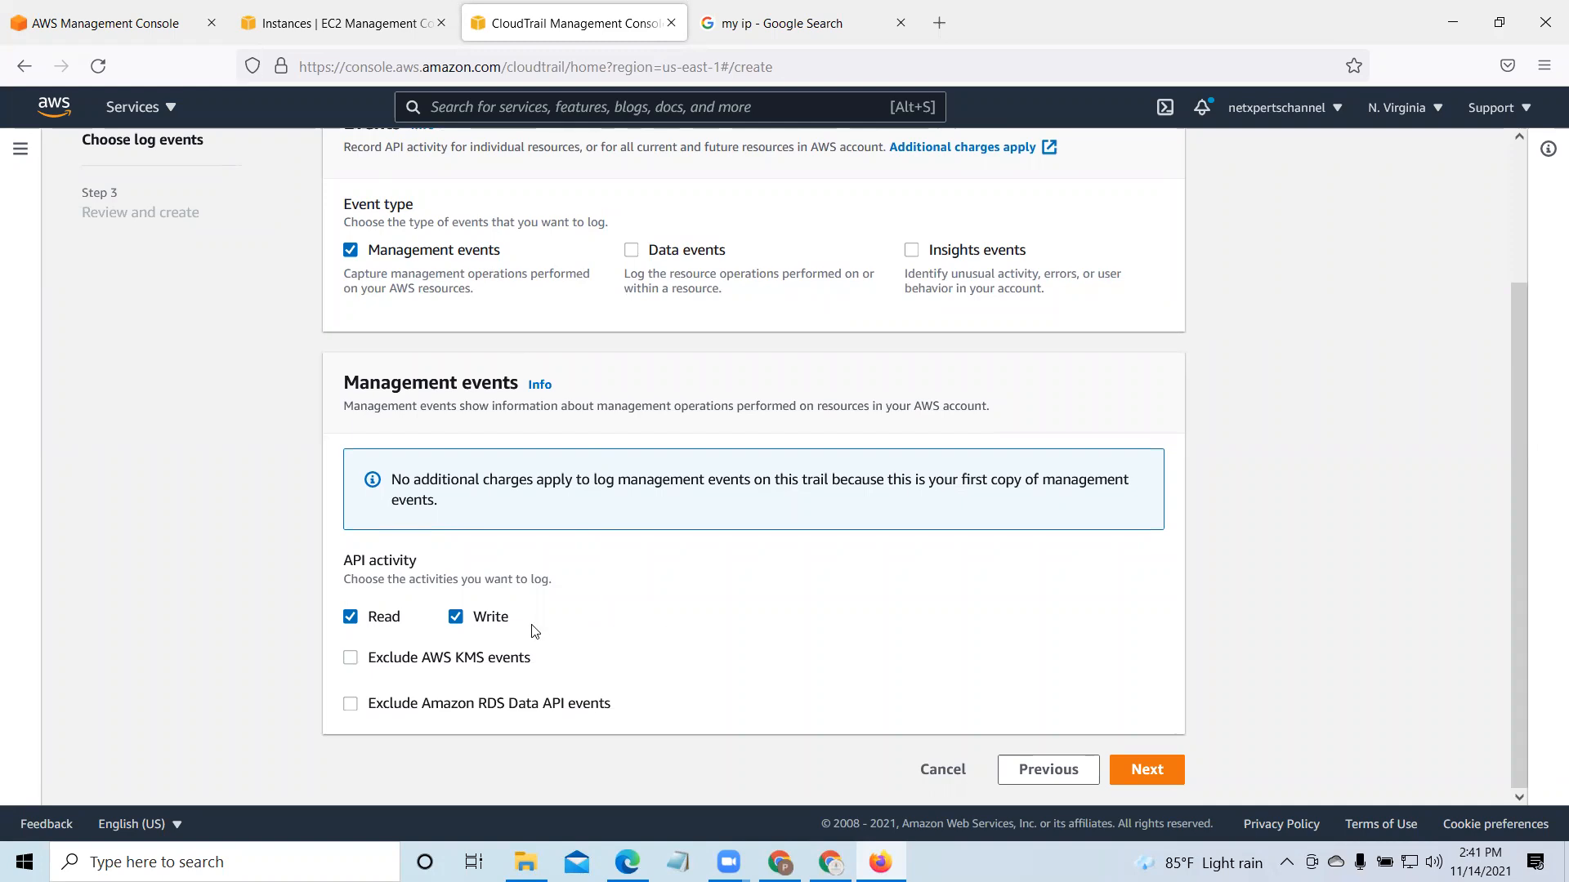
click(1146, 770)
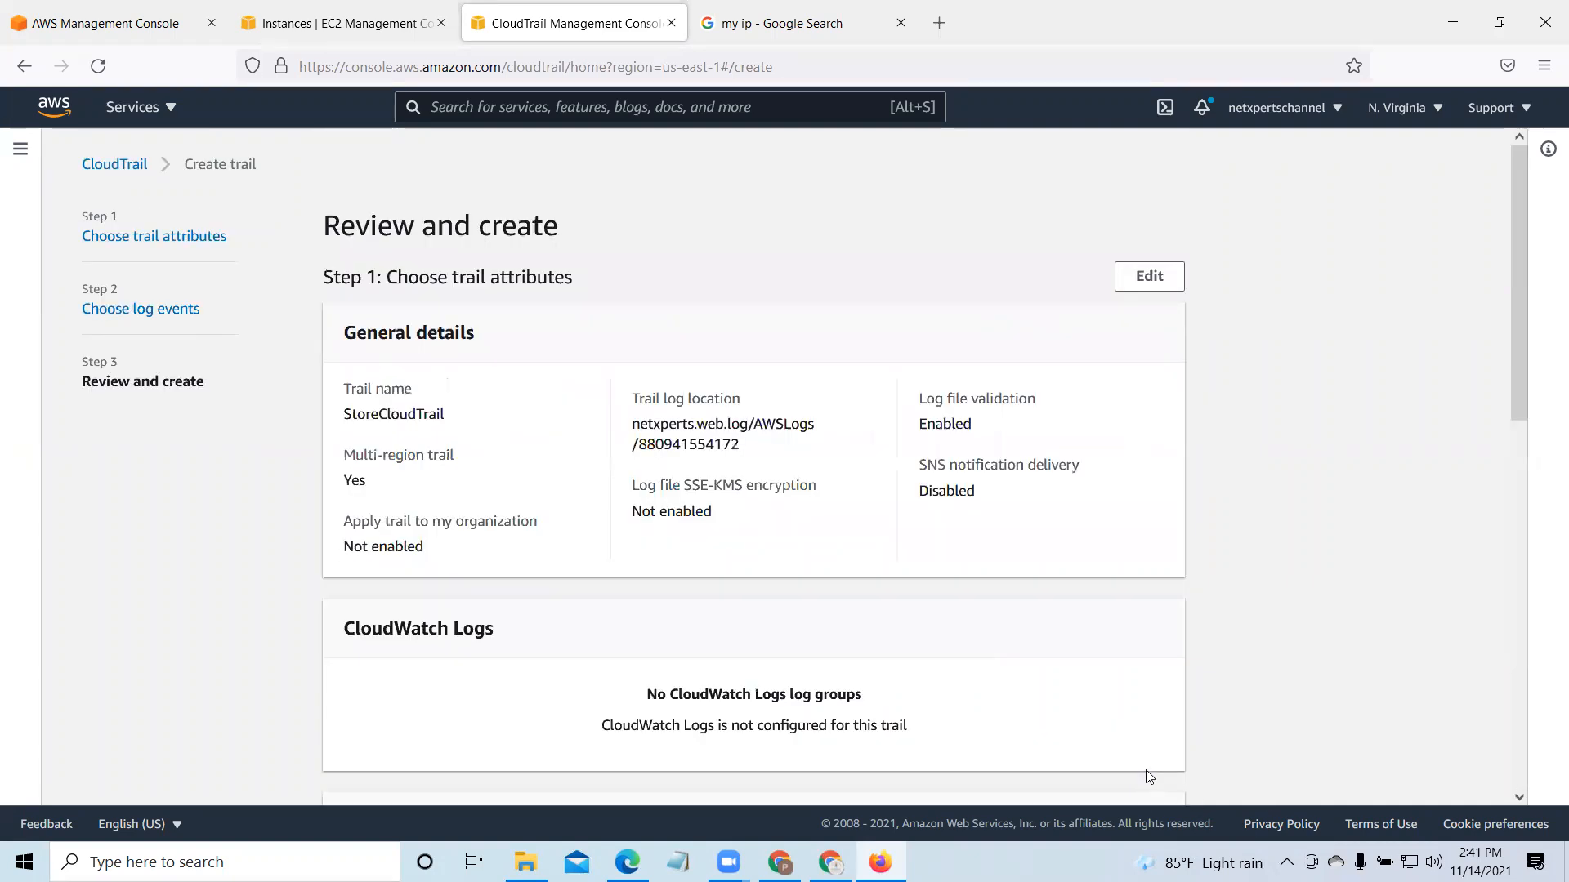
scroll(1046, 521, down, 5)
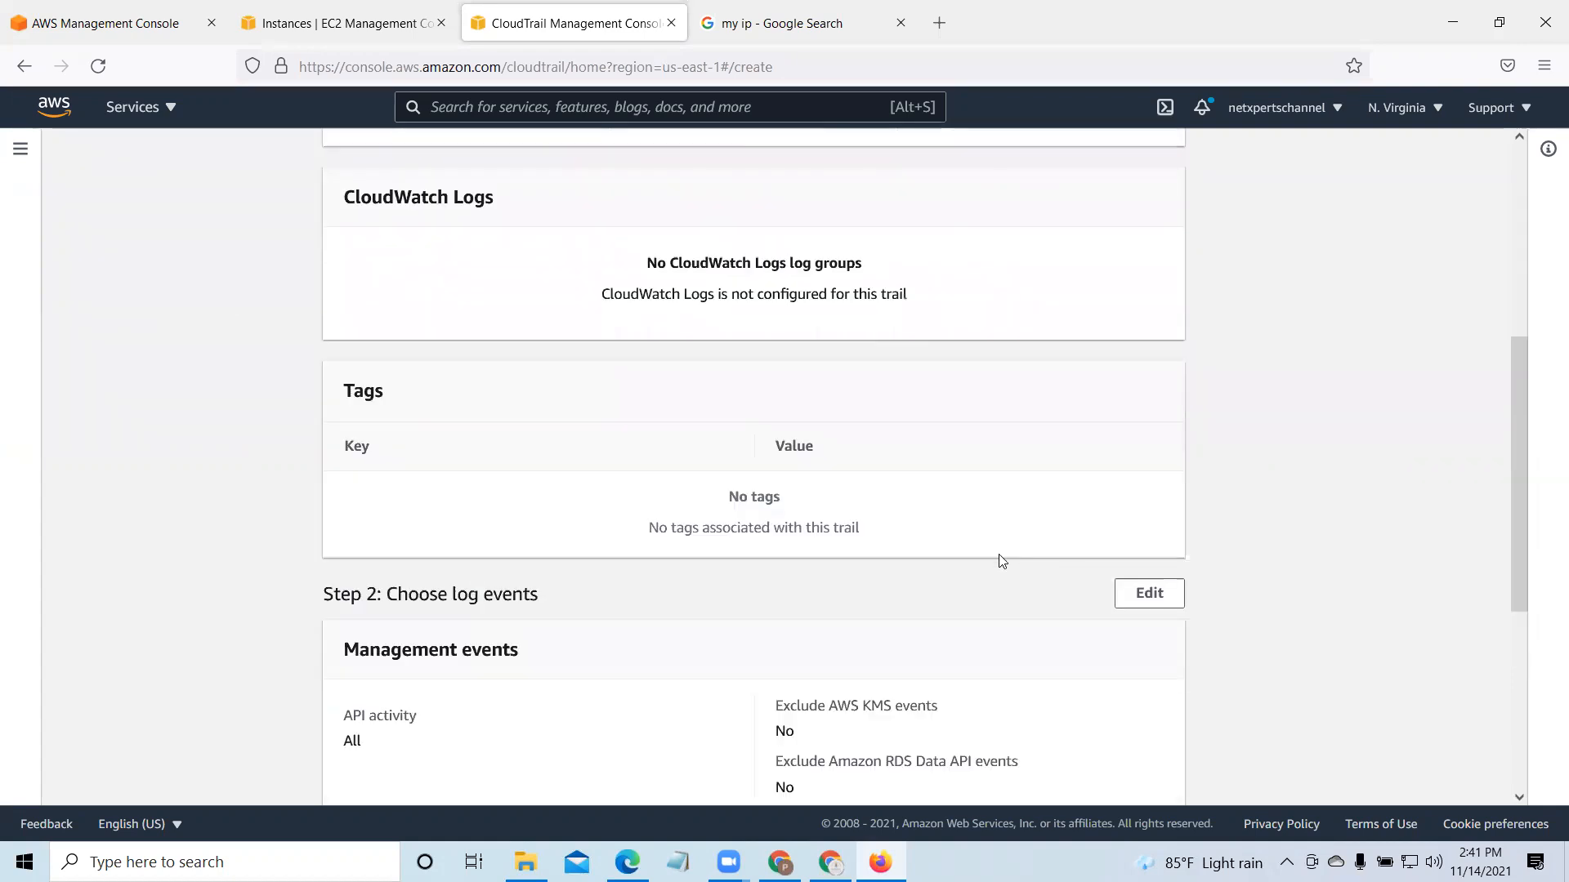
scroll(997, 561, down, 5)
click(1142, 772)
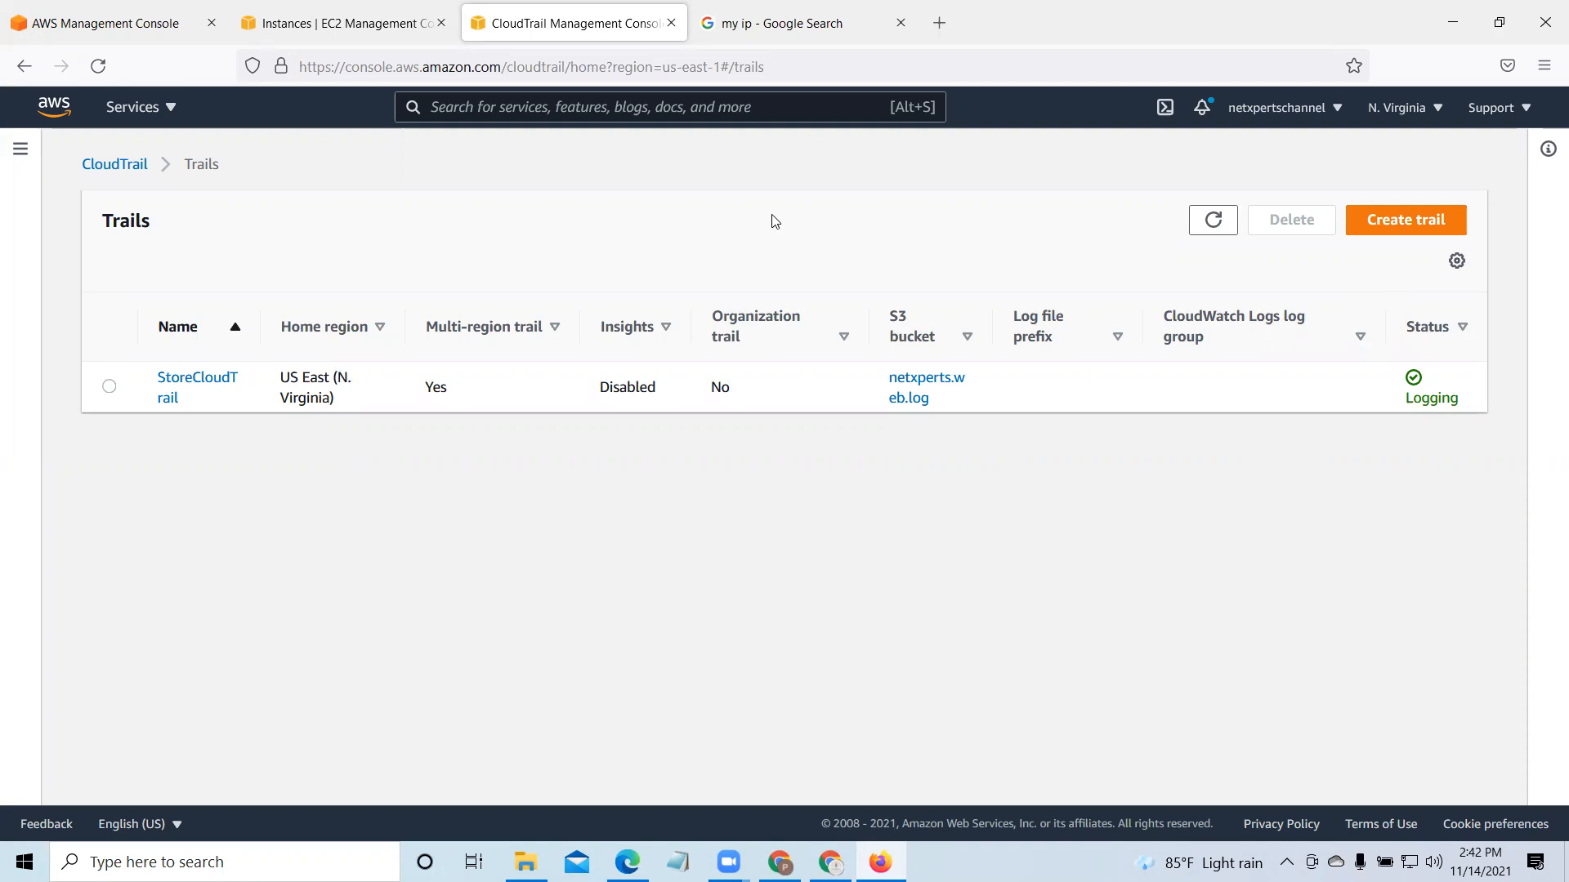
Step: Switch to CloudTrail.pdf in Edge and read how CloudTrail works, including the information each event records
key(alt+Tab)
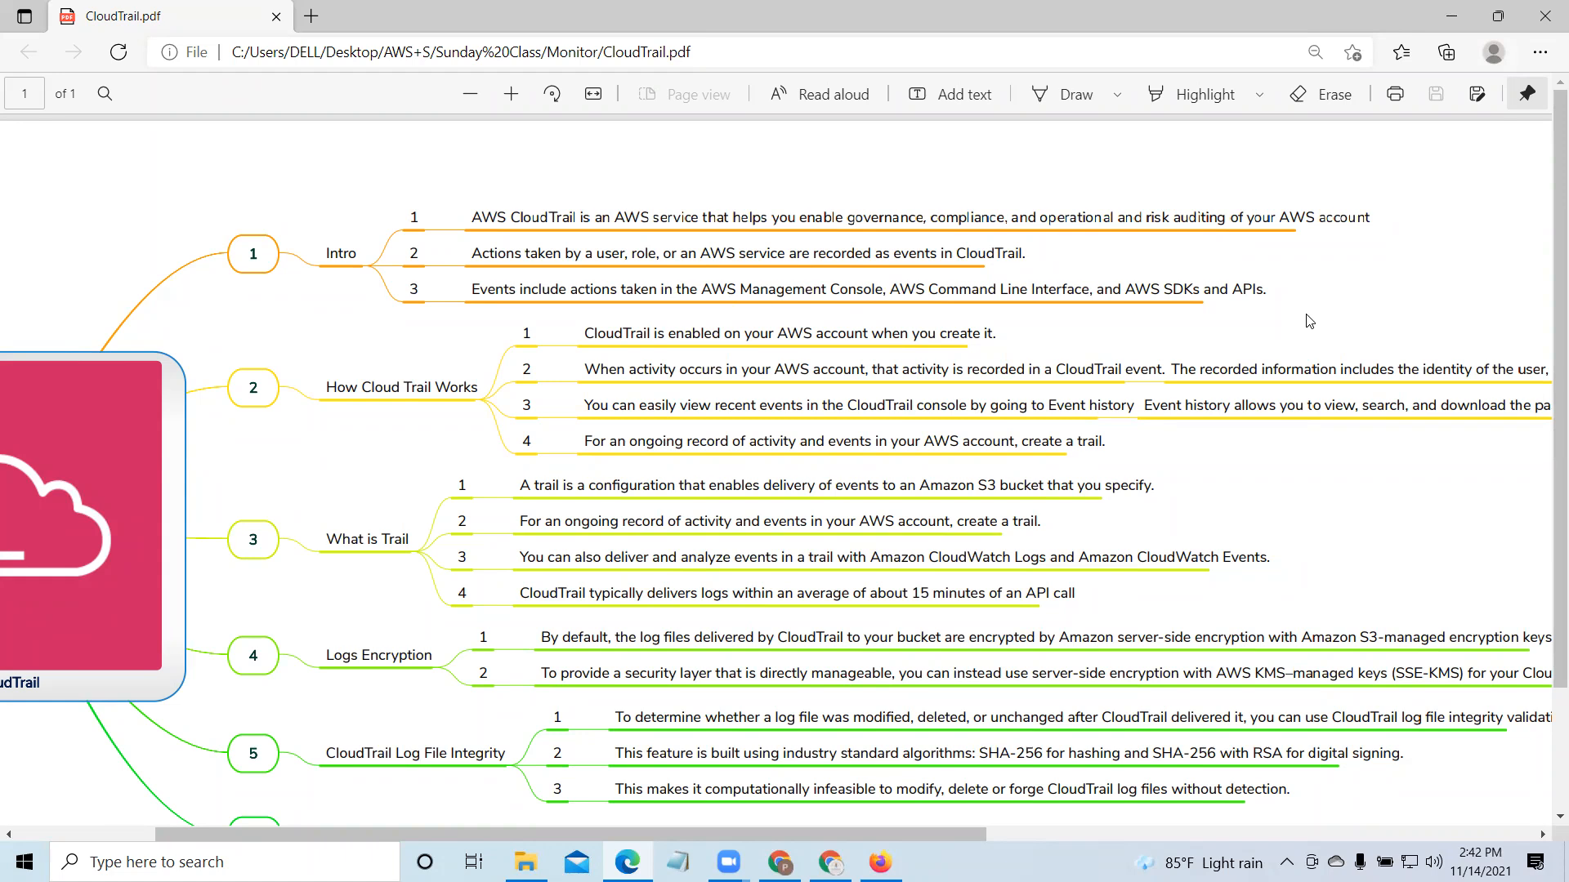
scroll(1308, 320, down, 2)
scroll(507, 342, up, 1)
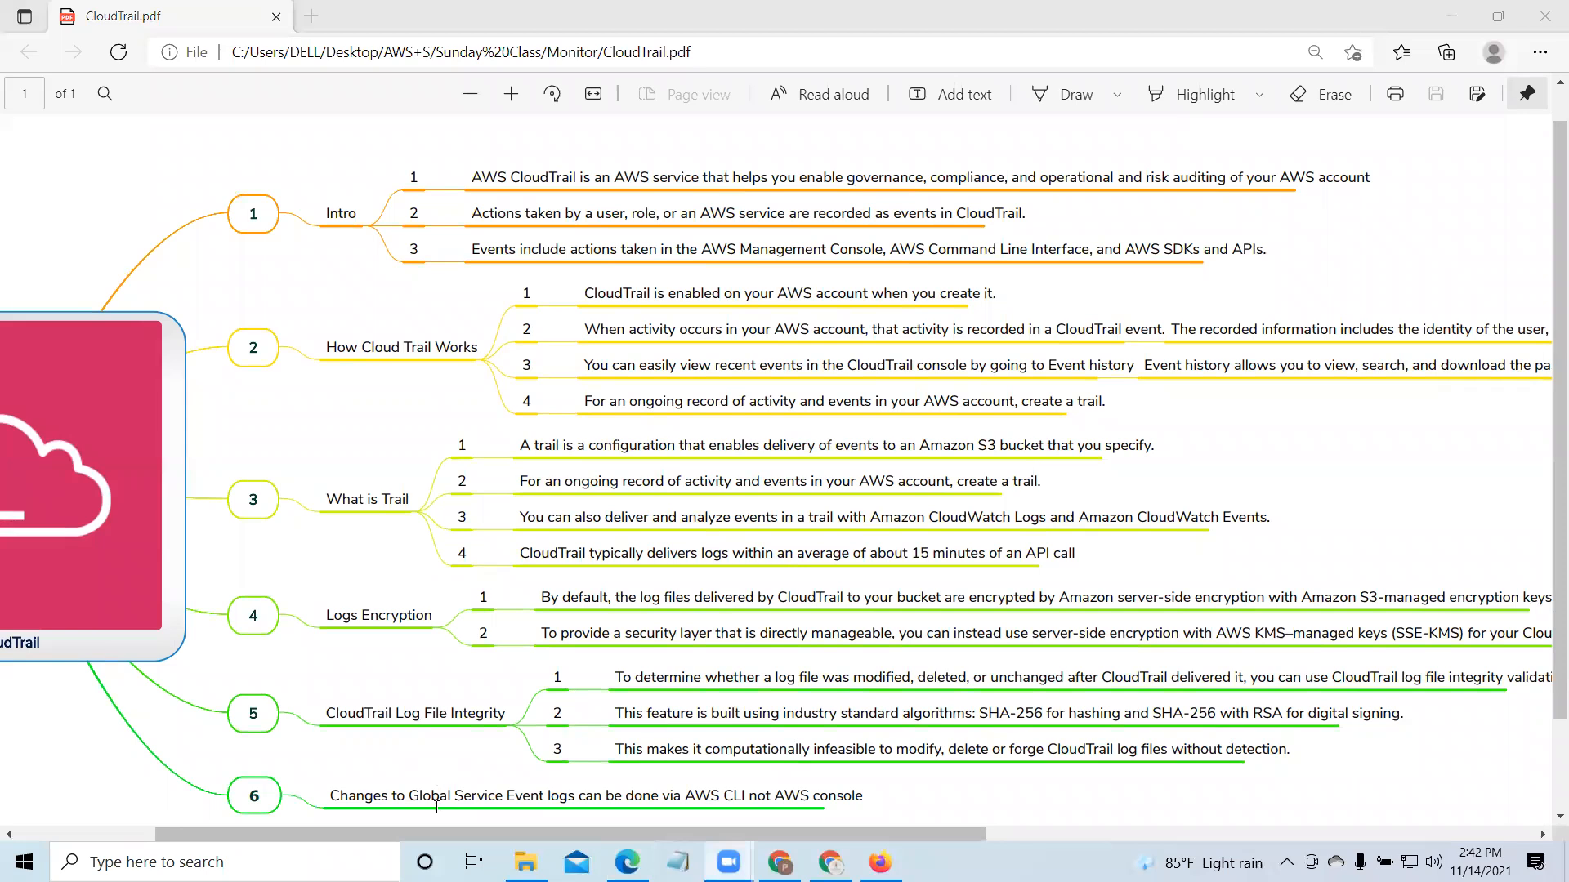
scroll(436, 807, right, 3)
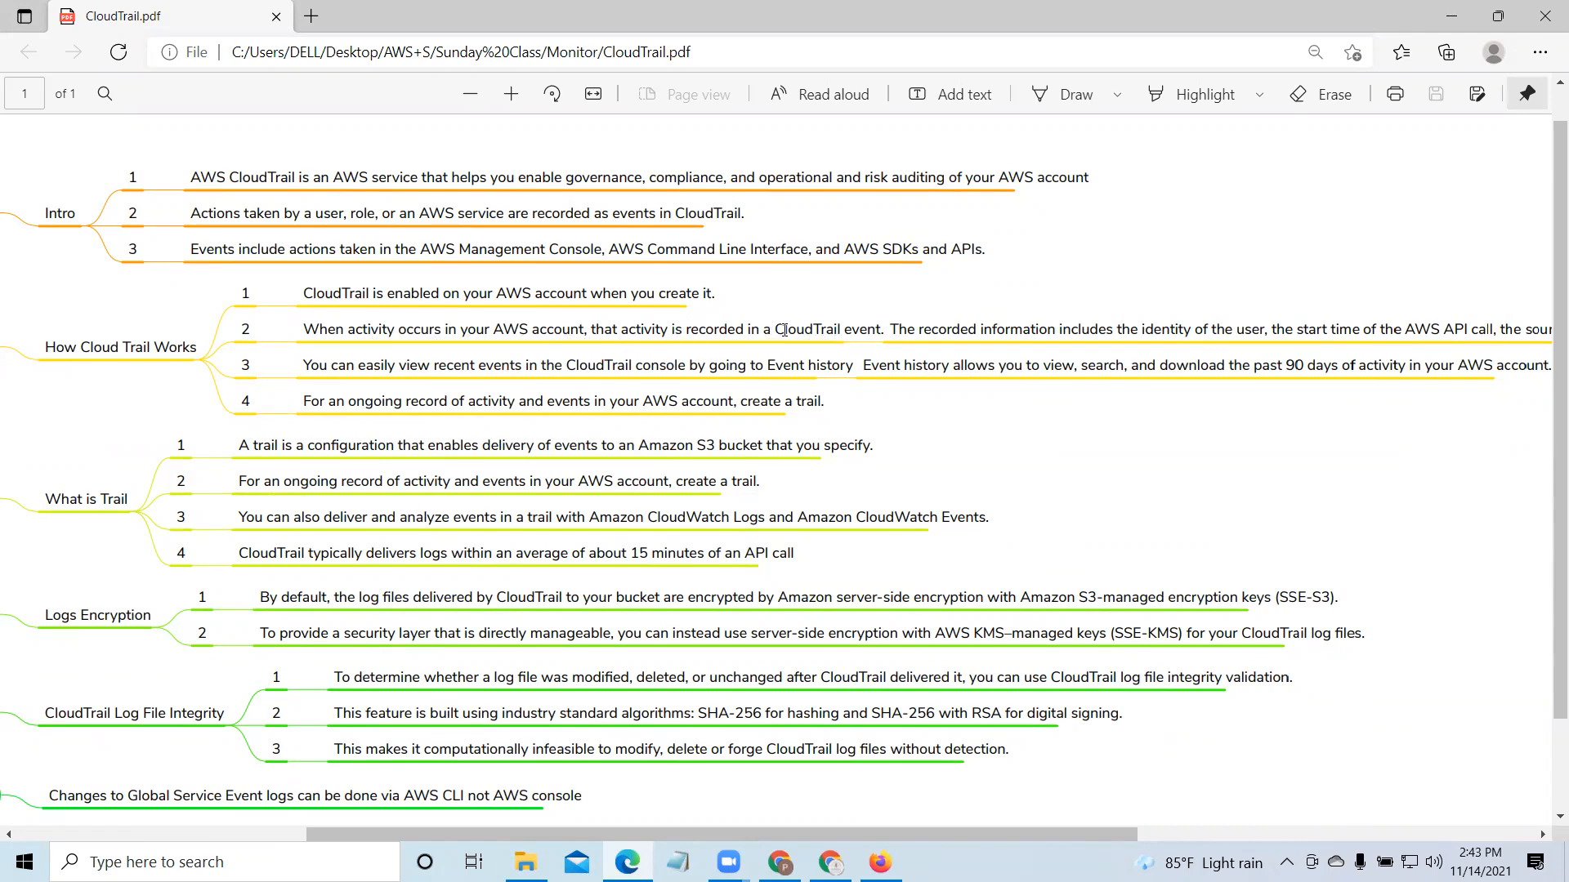
double_click(870, 329)
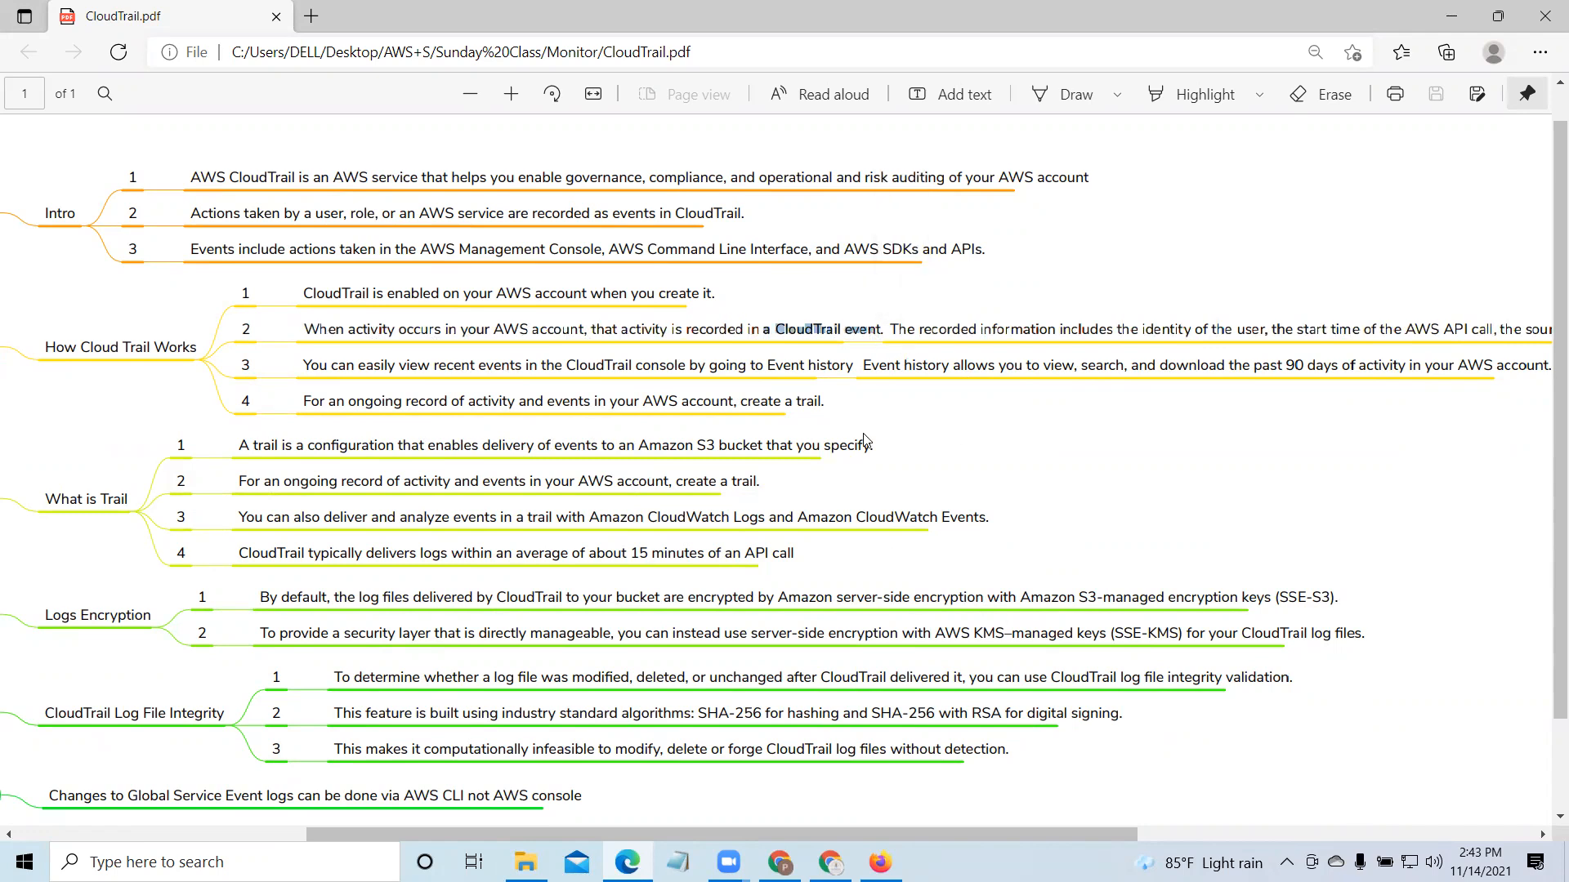
click(974, 351)
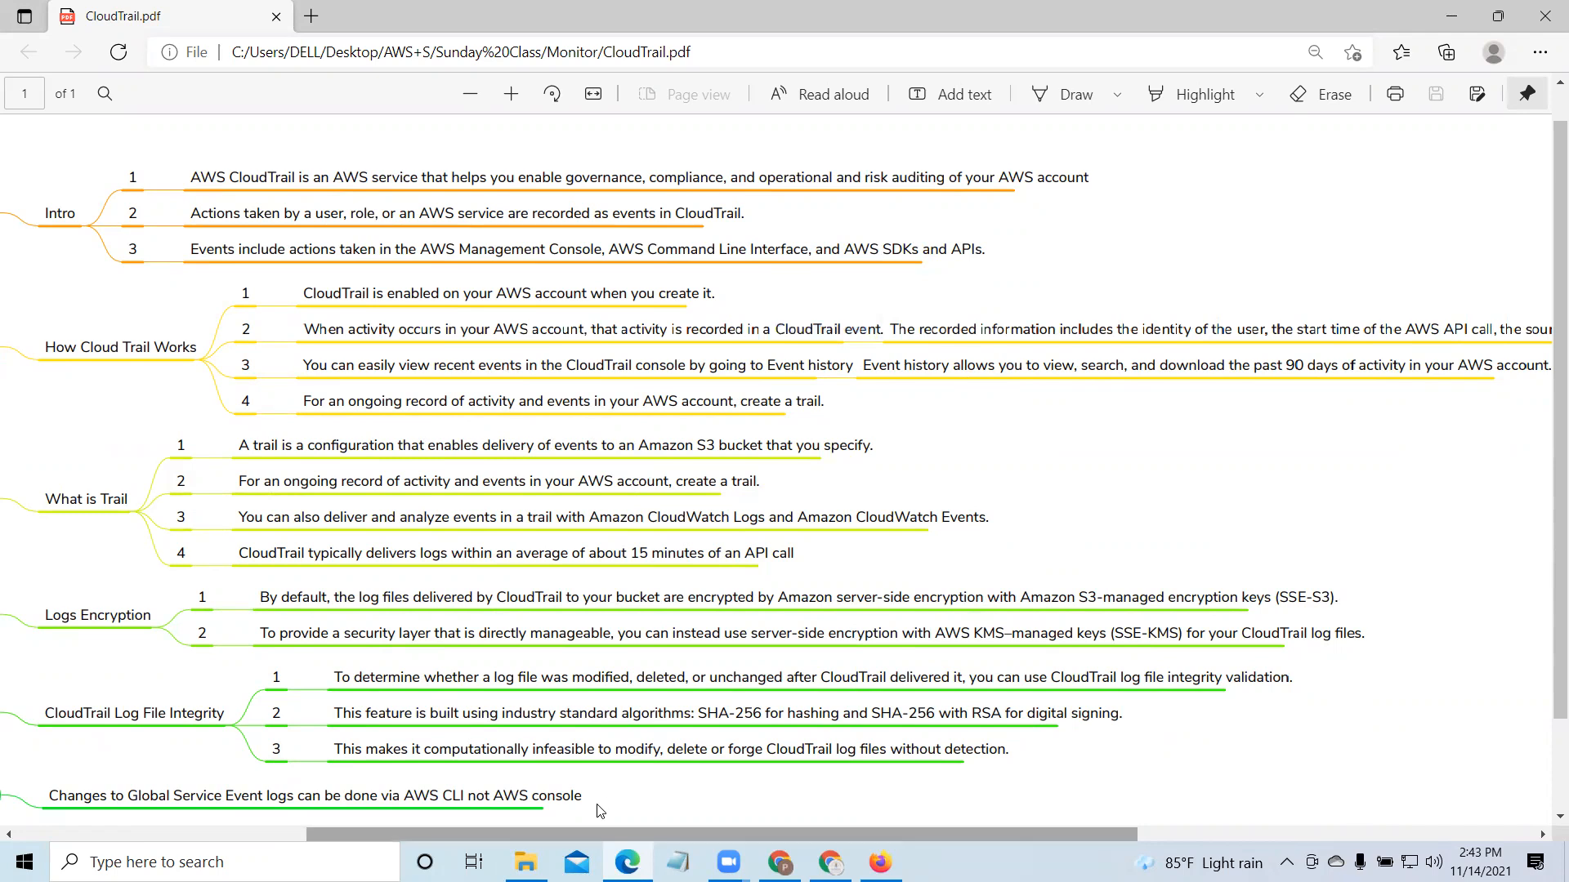
scroll(600, 811, right, 3)
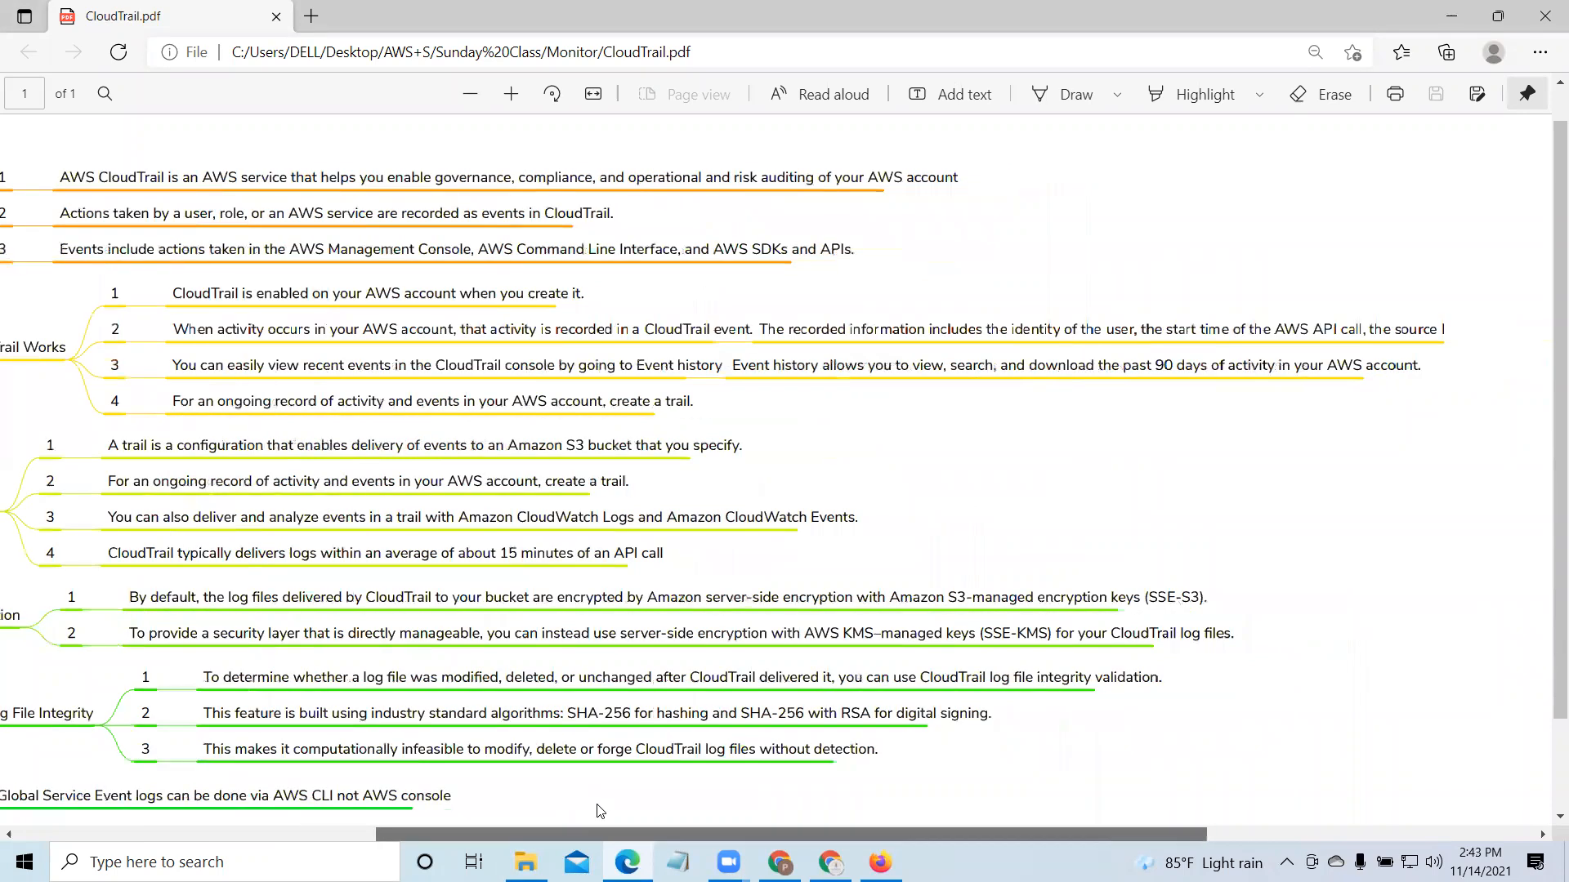
scroll(601, 812, right, 5)
scroll(601, 811, right, 3)
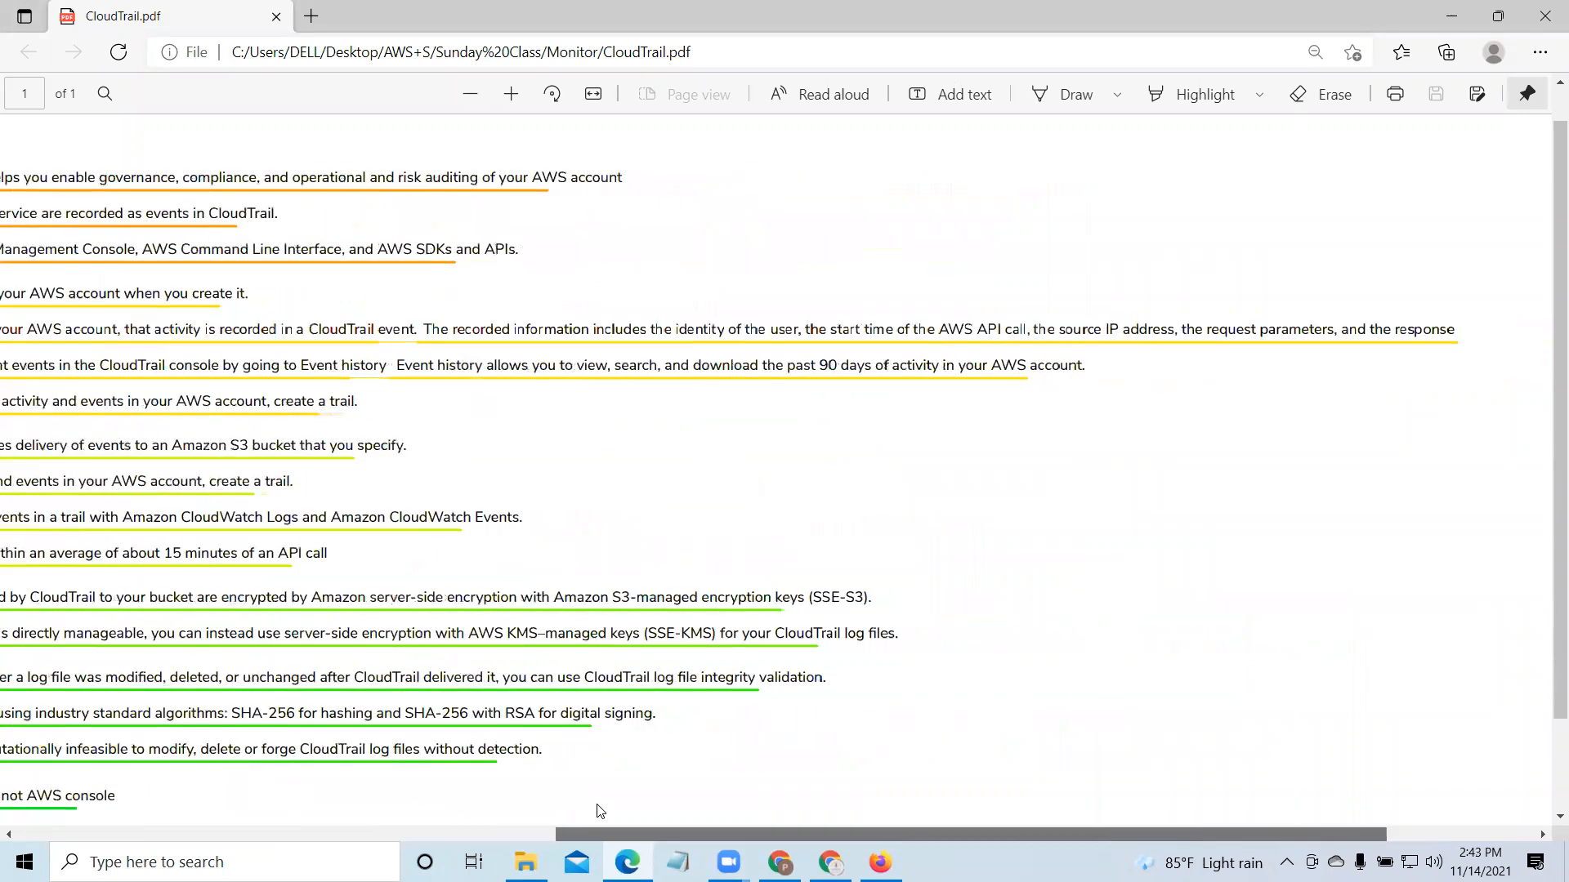
scroll(601, 811, right, 6)
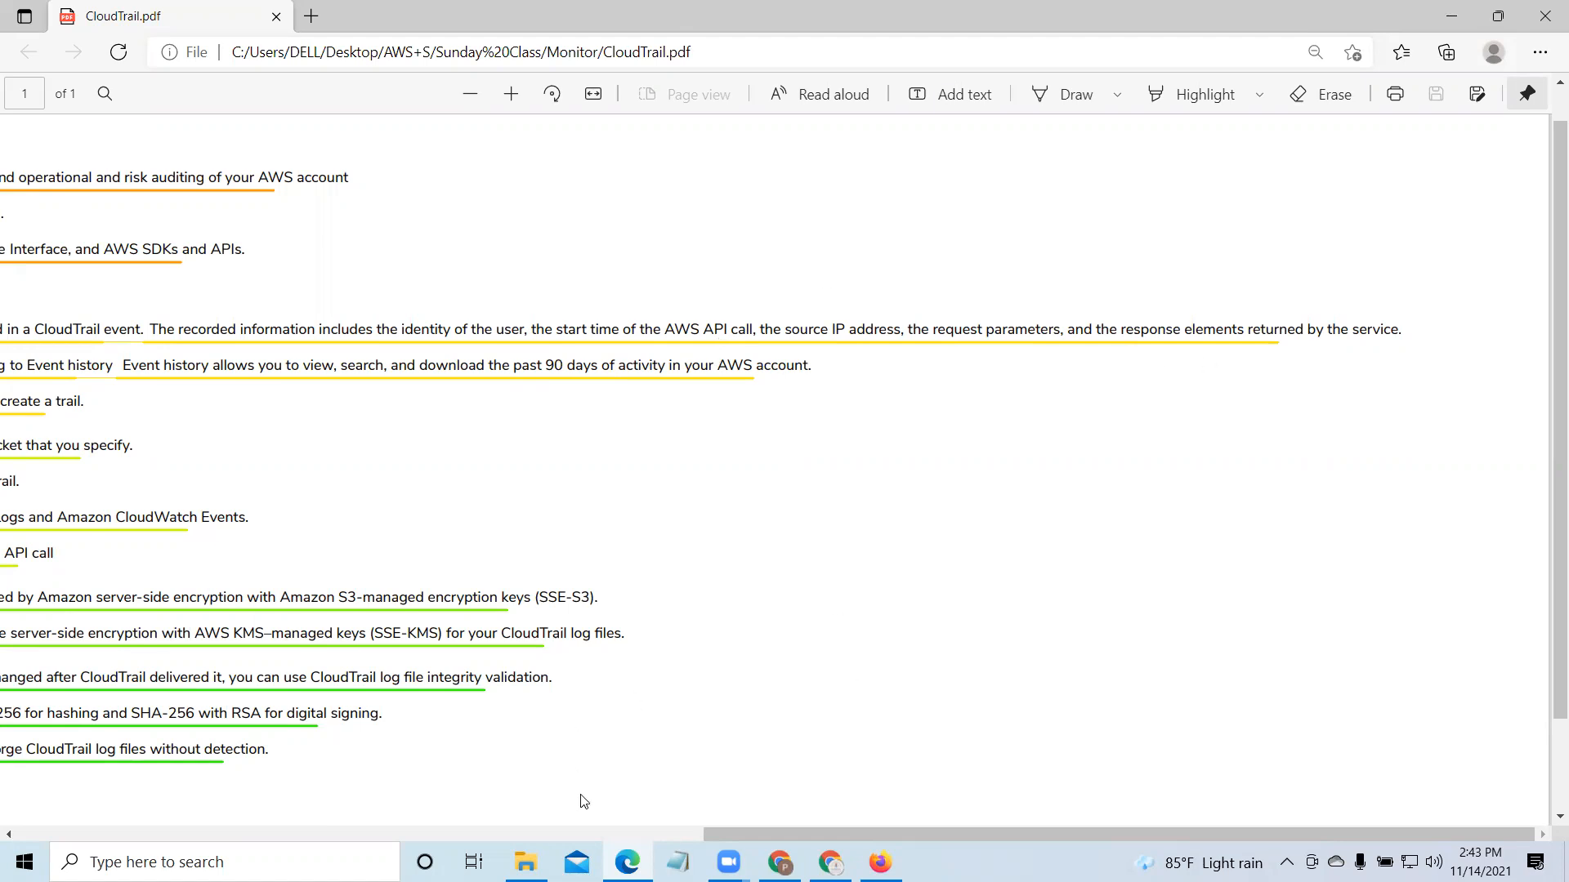
scroll(416, 806, left, 5)
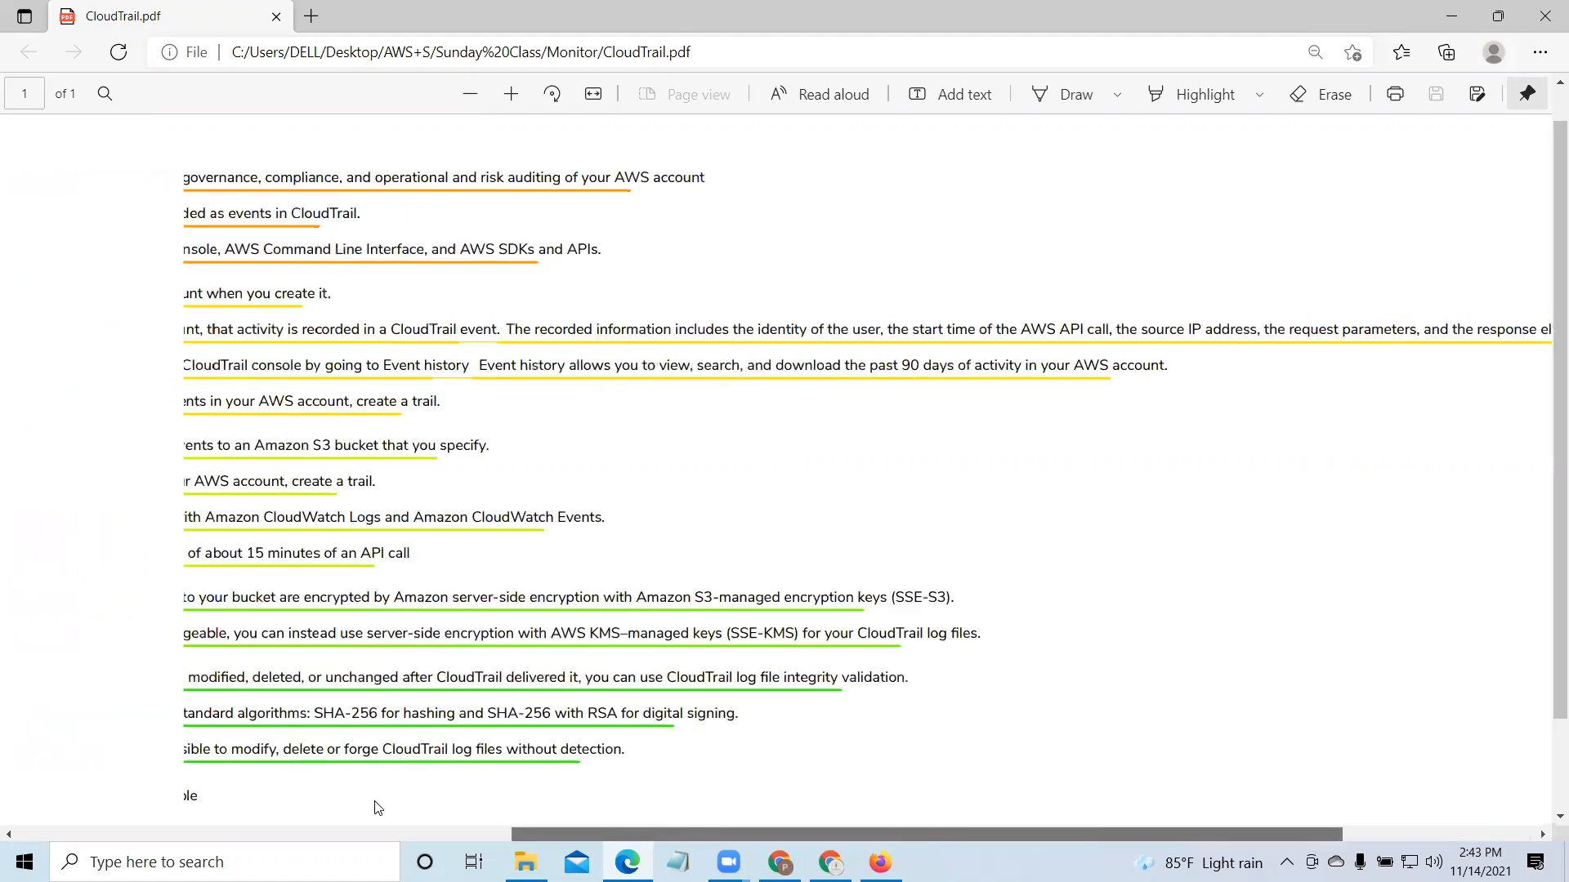
scroll(378, 807, left, 4)
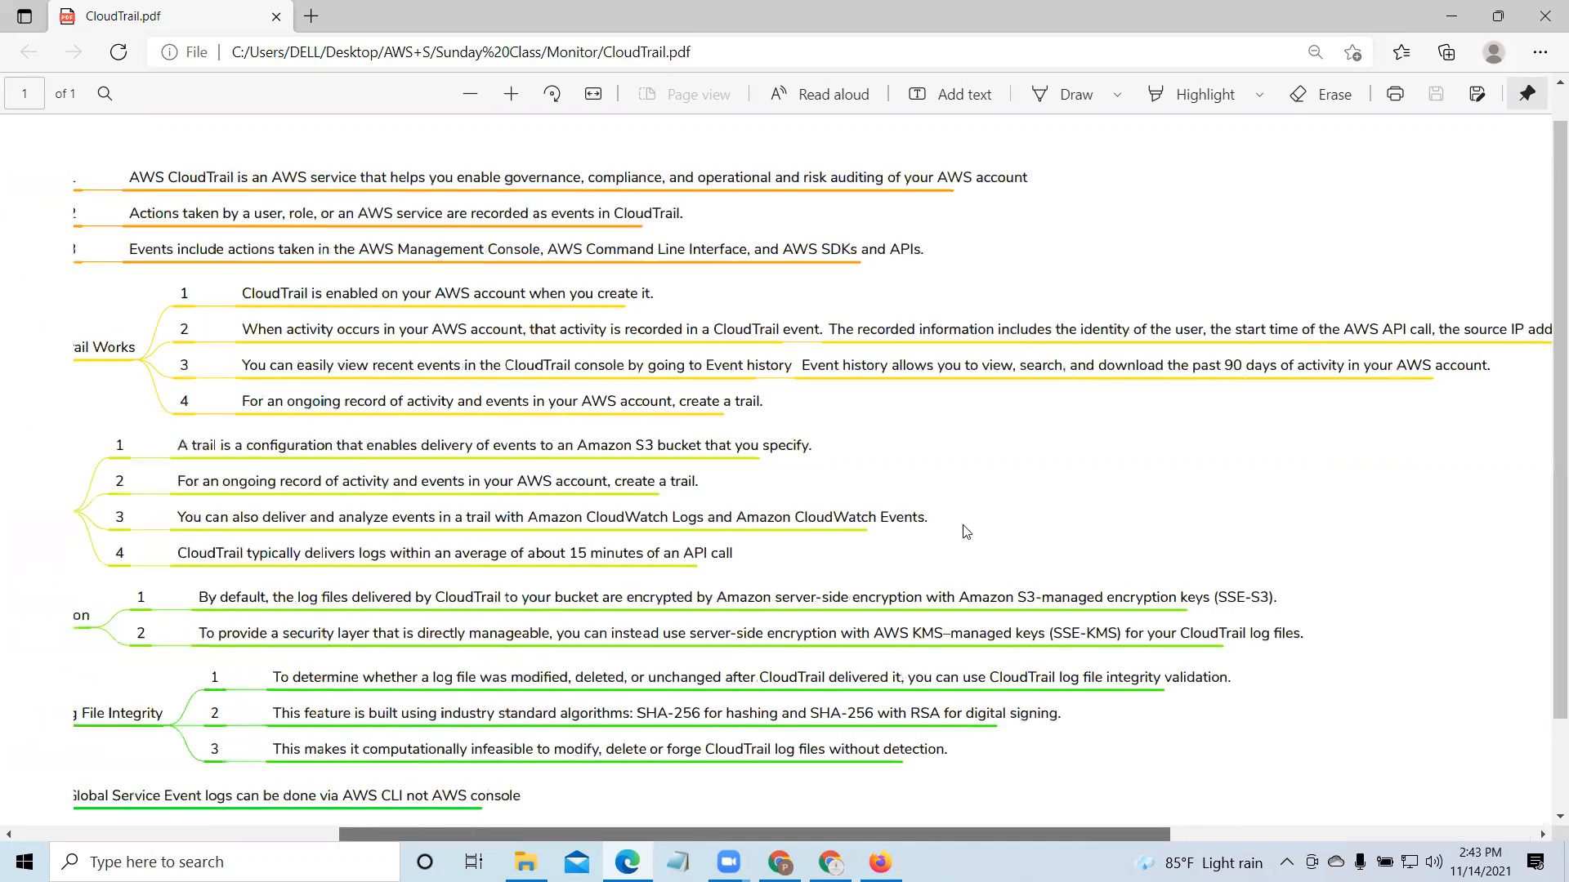
scroll(966, 532, left, 5)
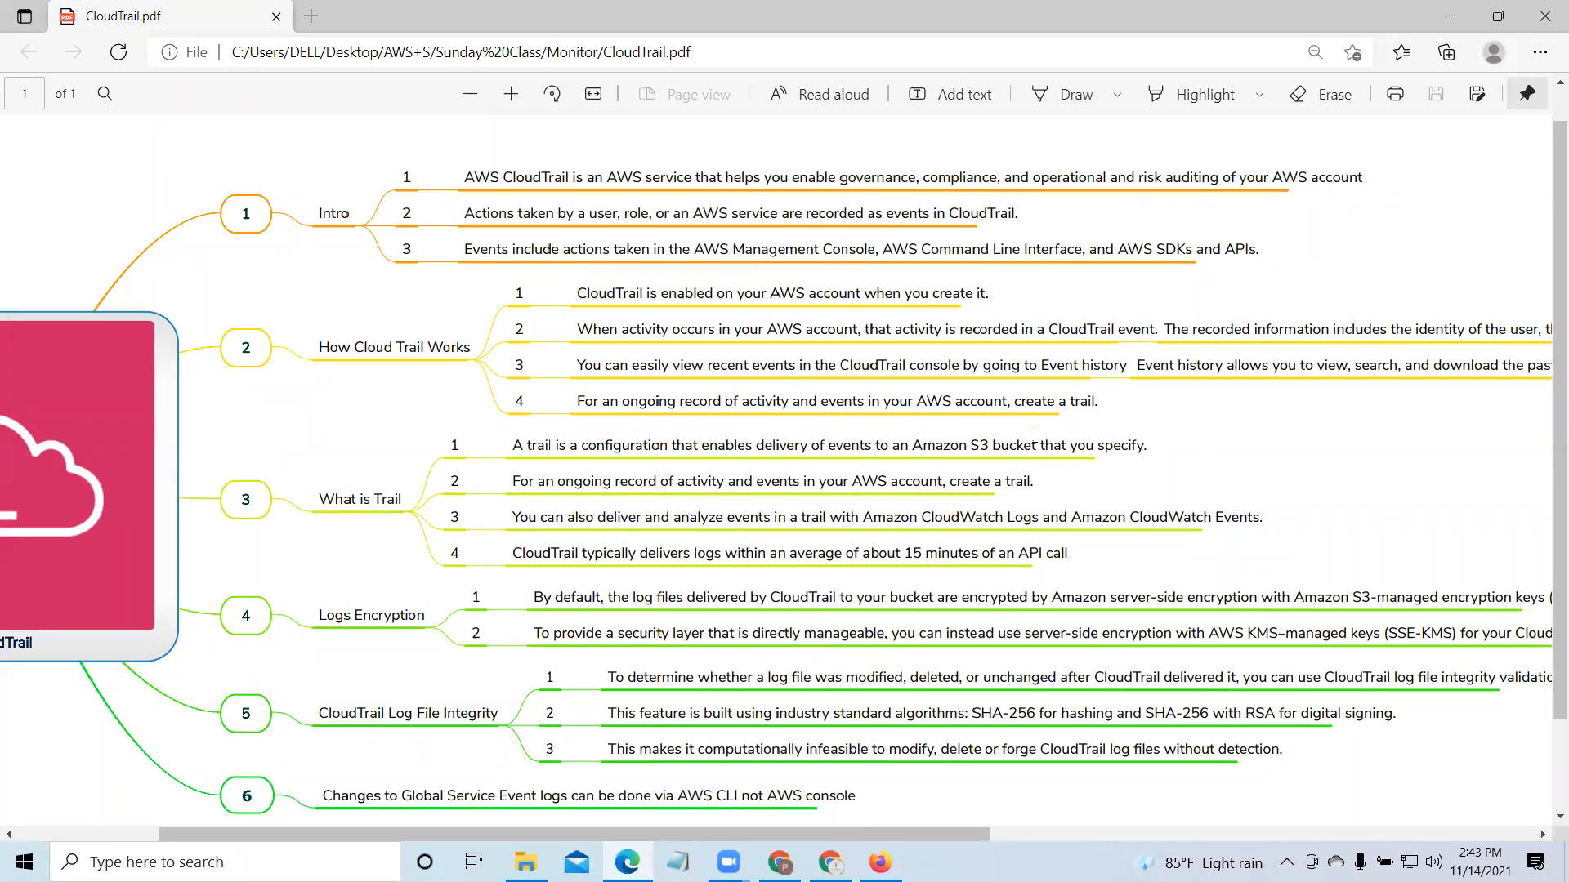
Step: Review the trail, logs encryption and log file integrity branches of the CloudTrail mind map
scroll(1093, 320, down, 2)
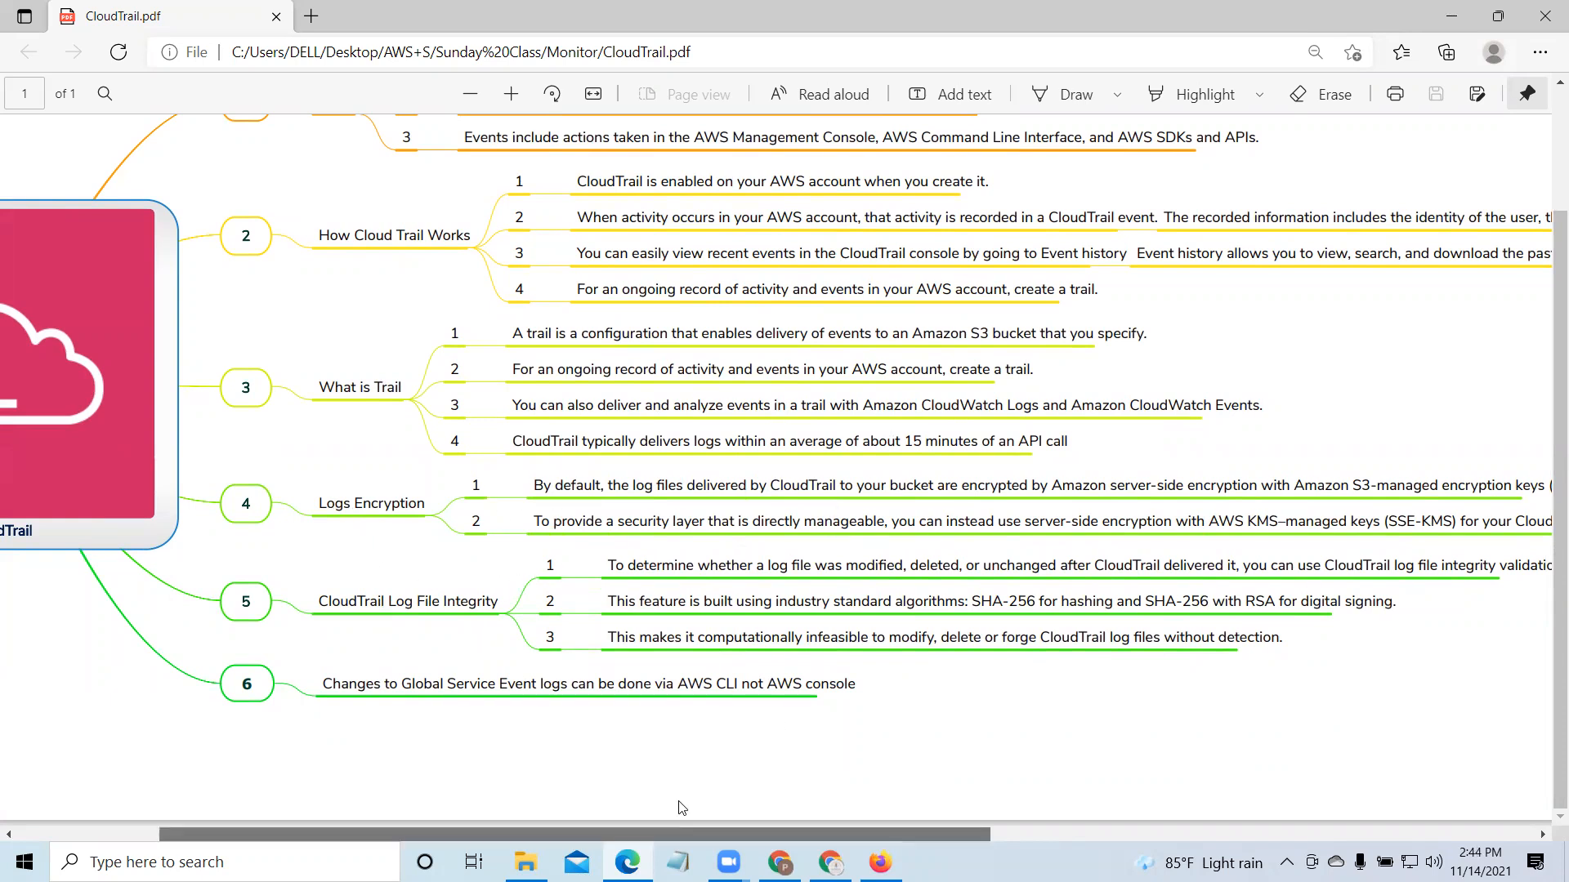
scroll(682, 809, right, 3)
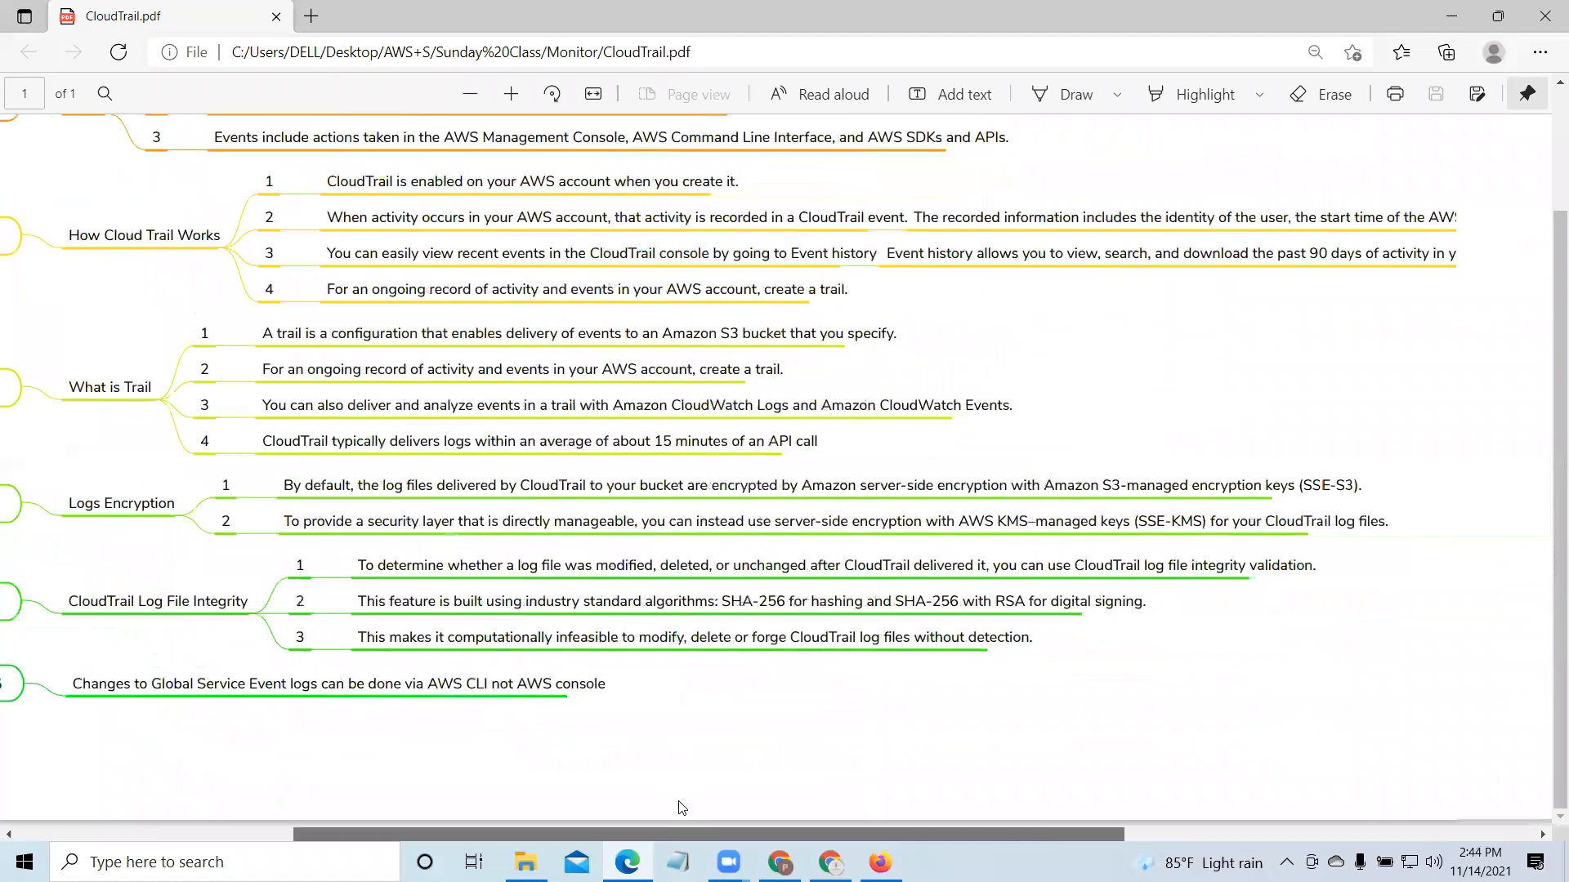
scroll(682, 809, right, 2)
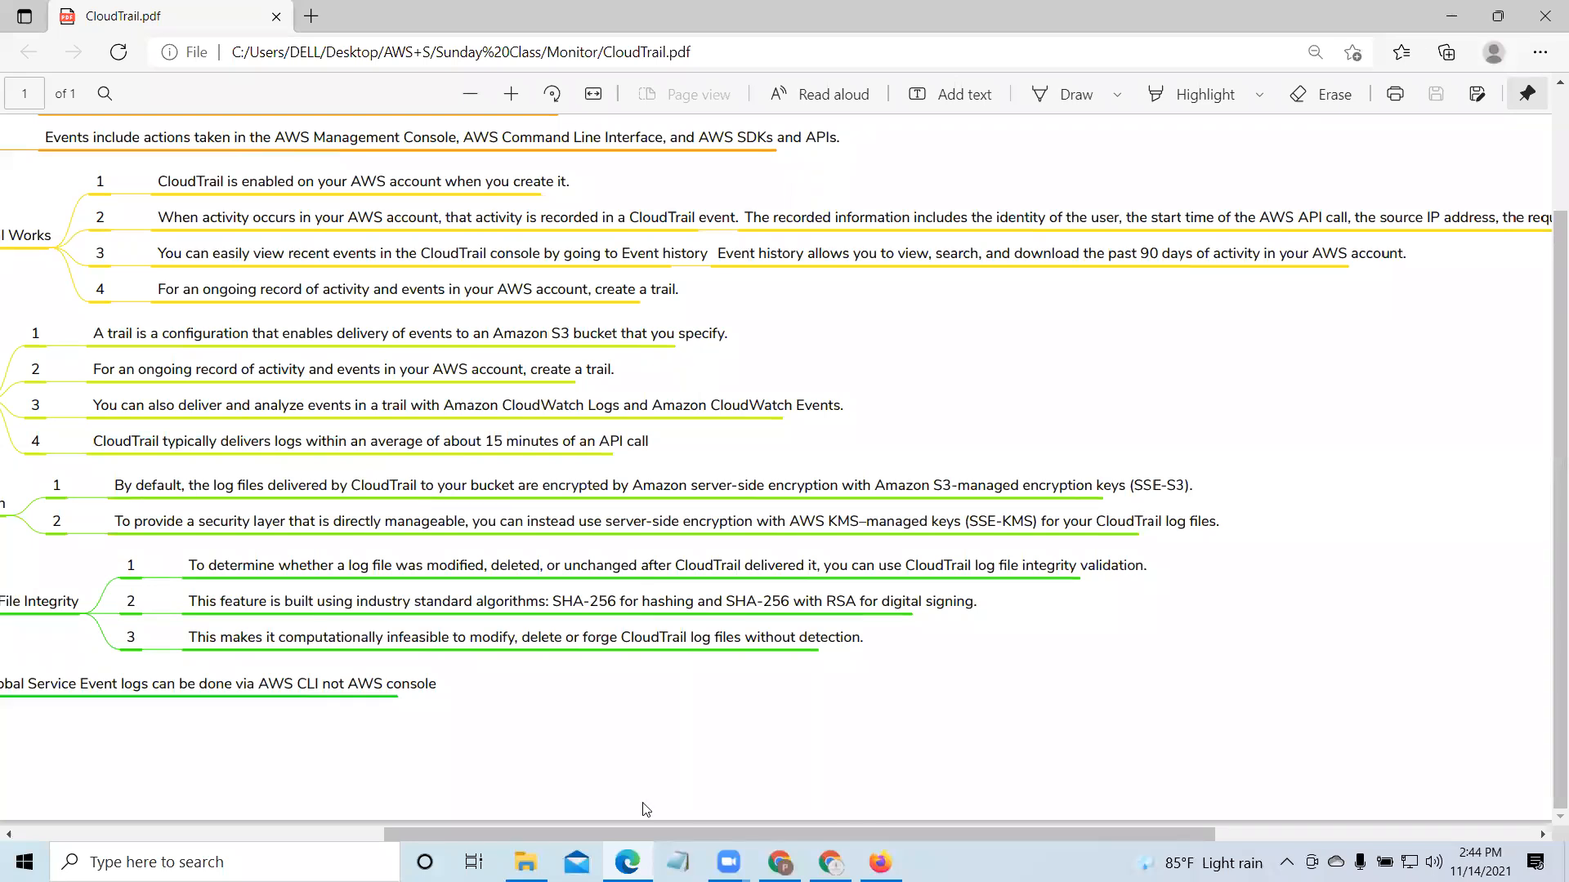
scroll(427, 837, left, 5)
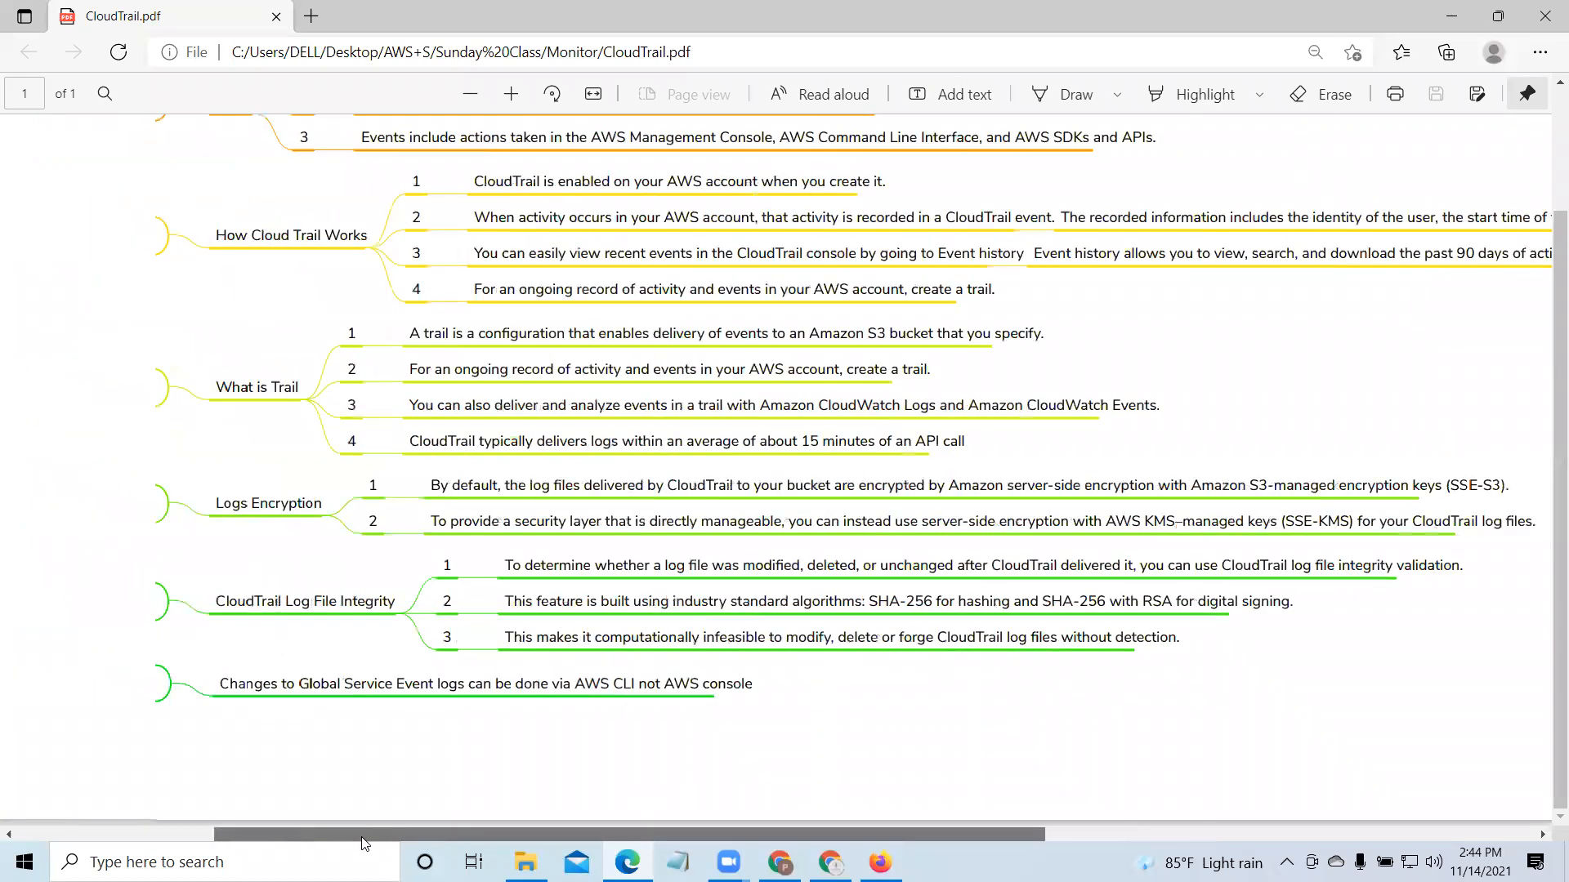
scroll(364, 843, left, 2)
scroll(365, 843, left, 2)
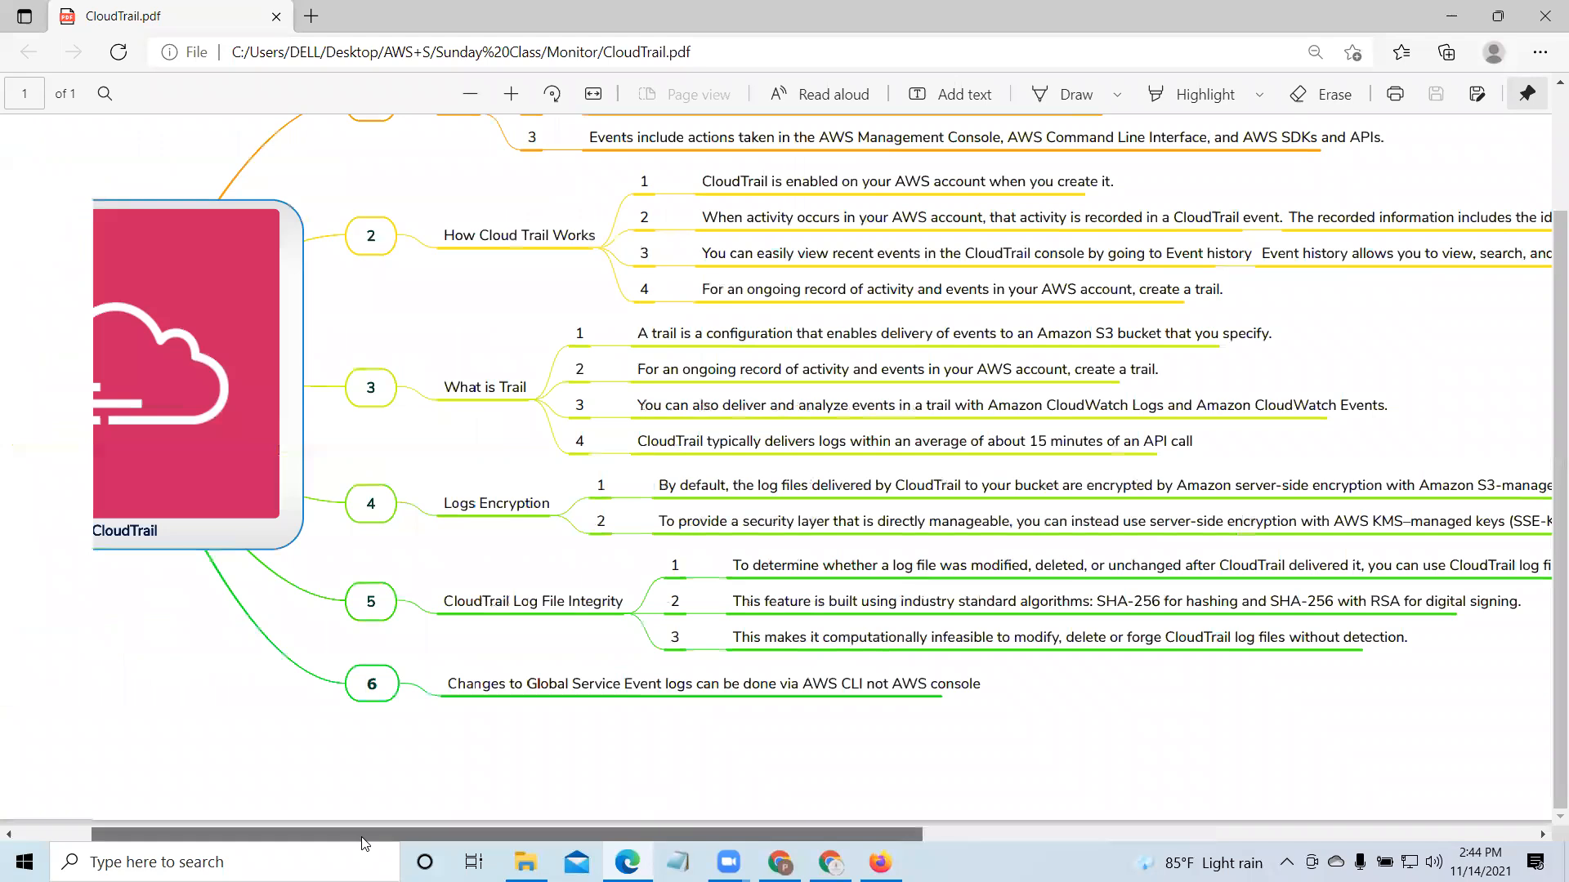
scroll(365, 843, left, 2)
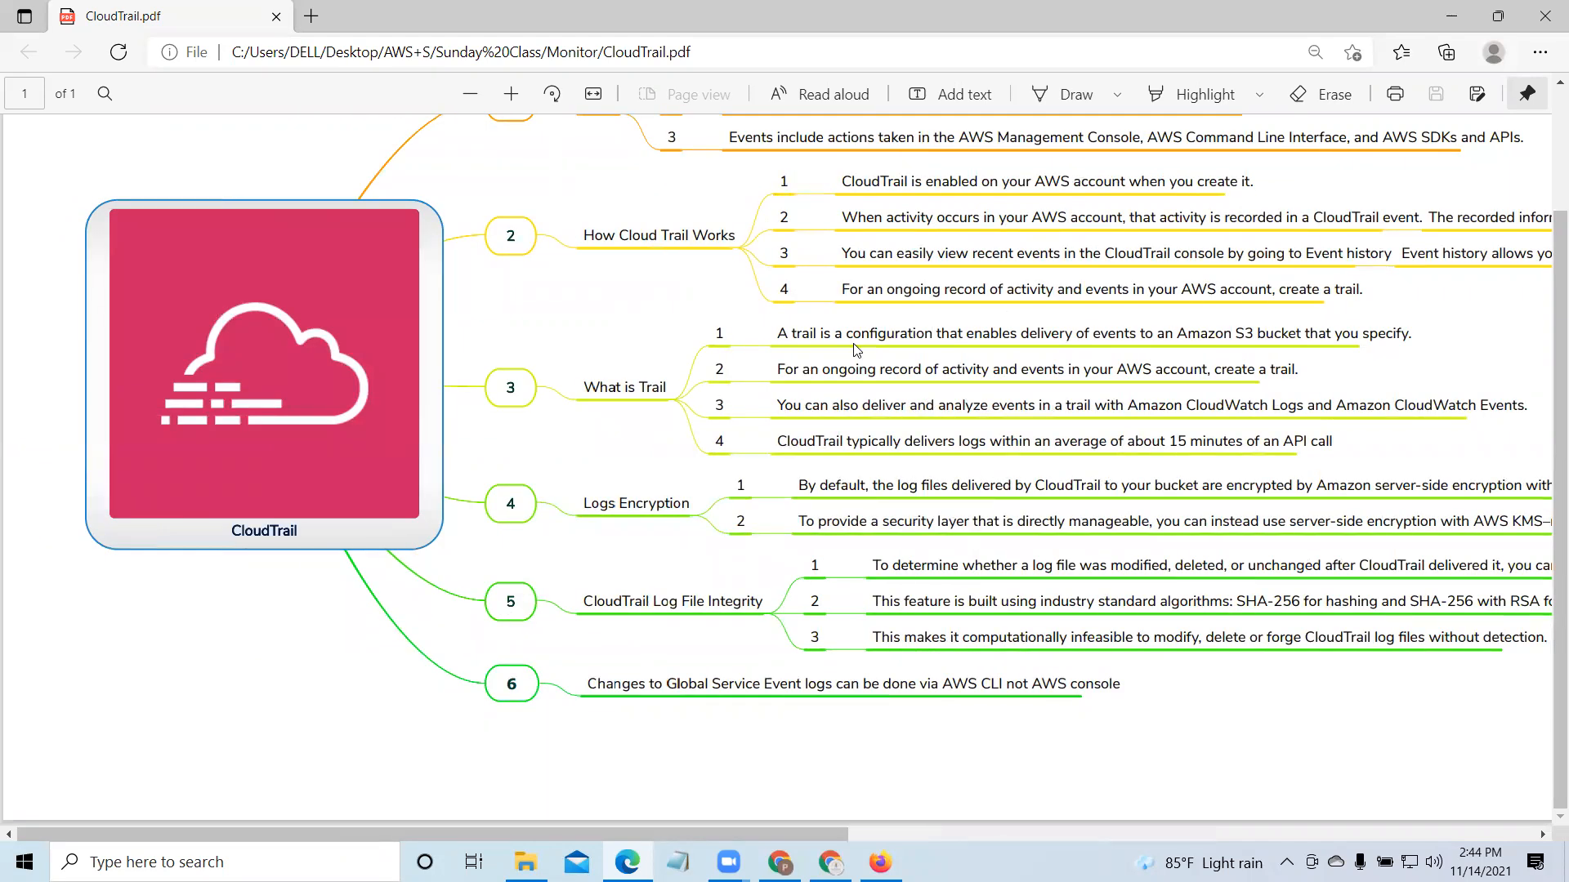
Step: Return to the CloudTrail console and delete the StoreCloudTrail trail
click(1455, 17)
click(108, 385)
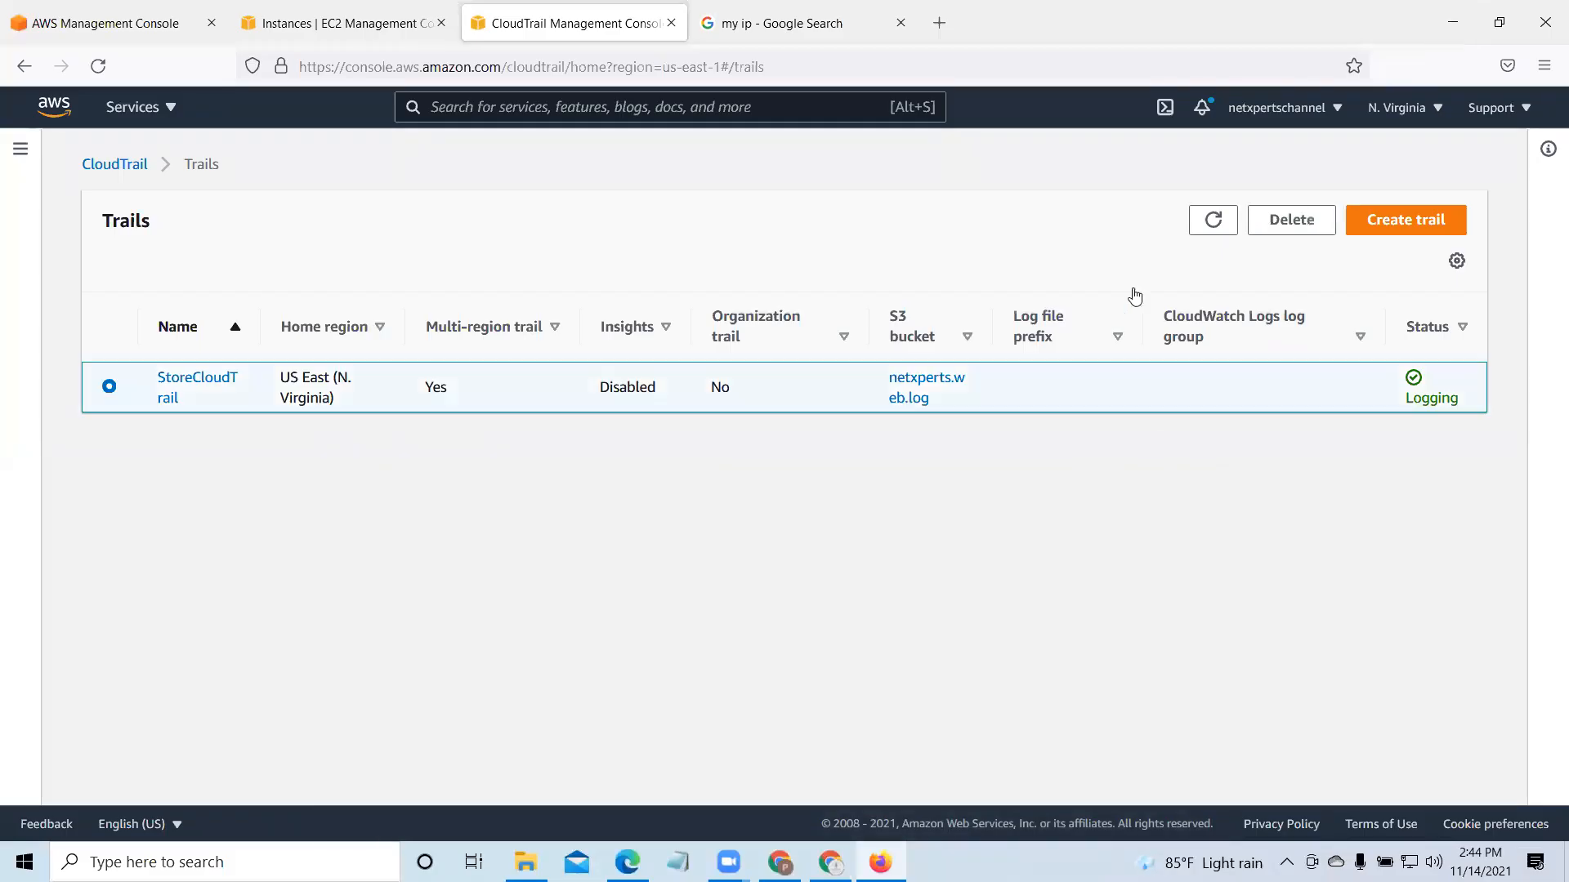
click(1291, 219)
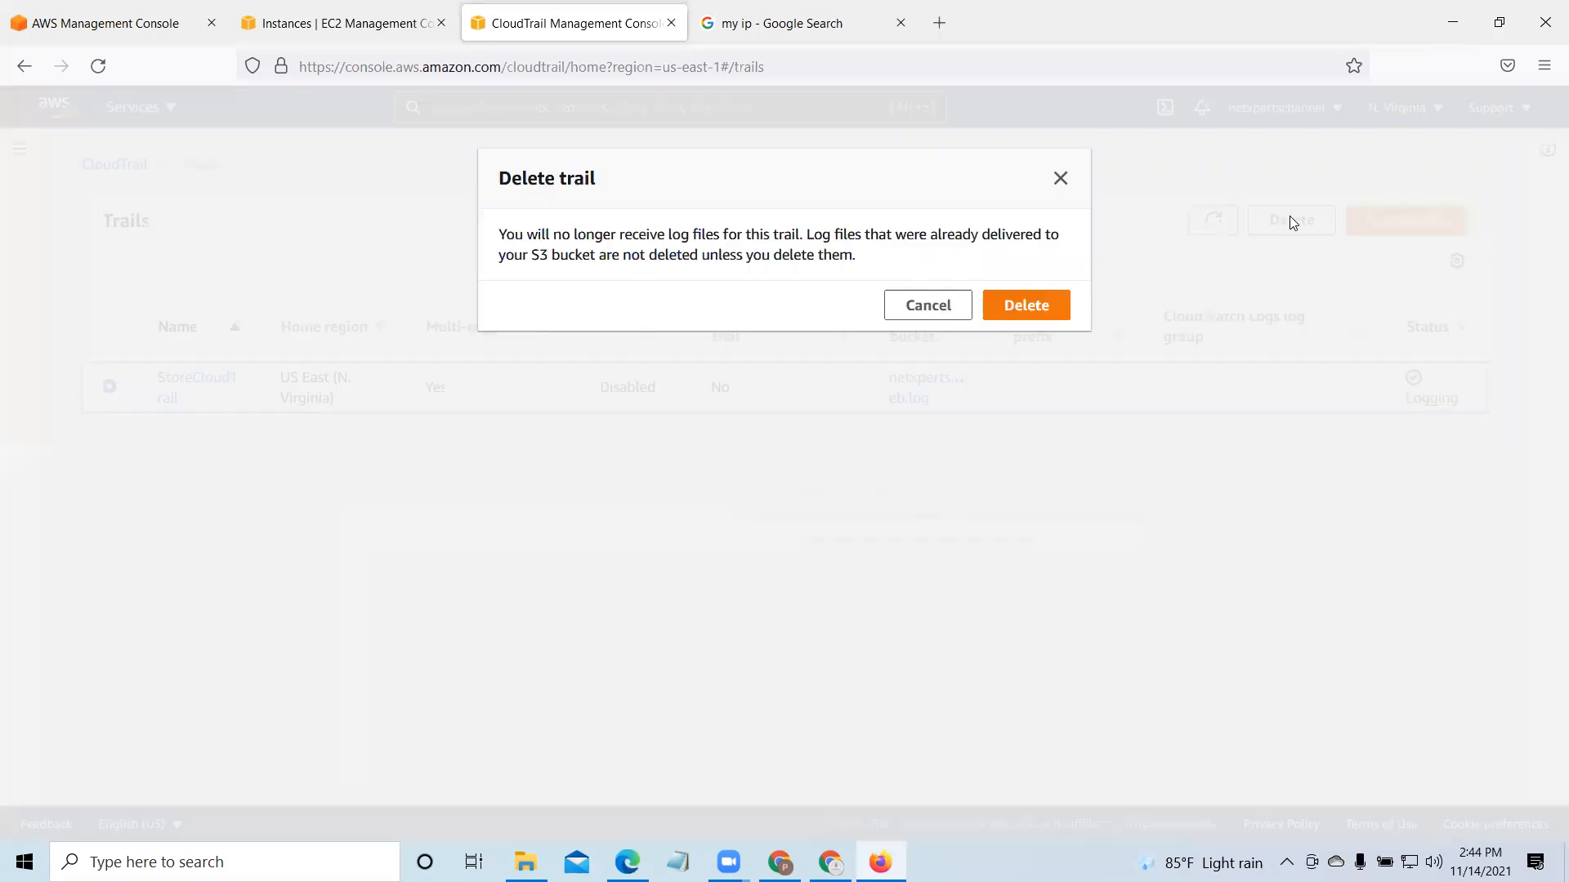
click(1048, 307)
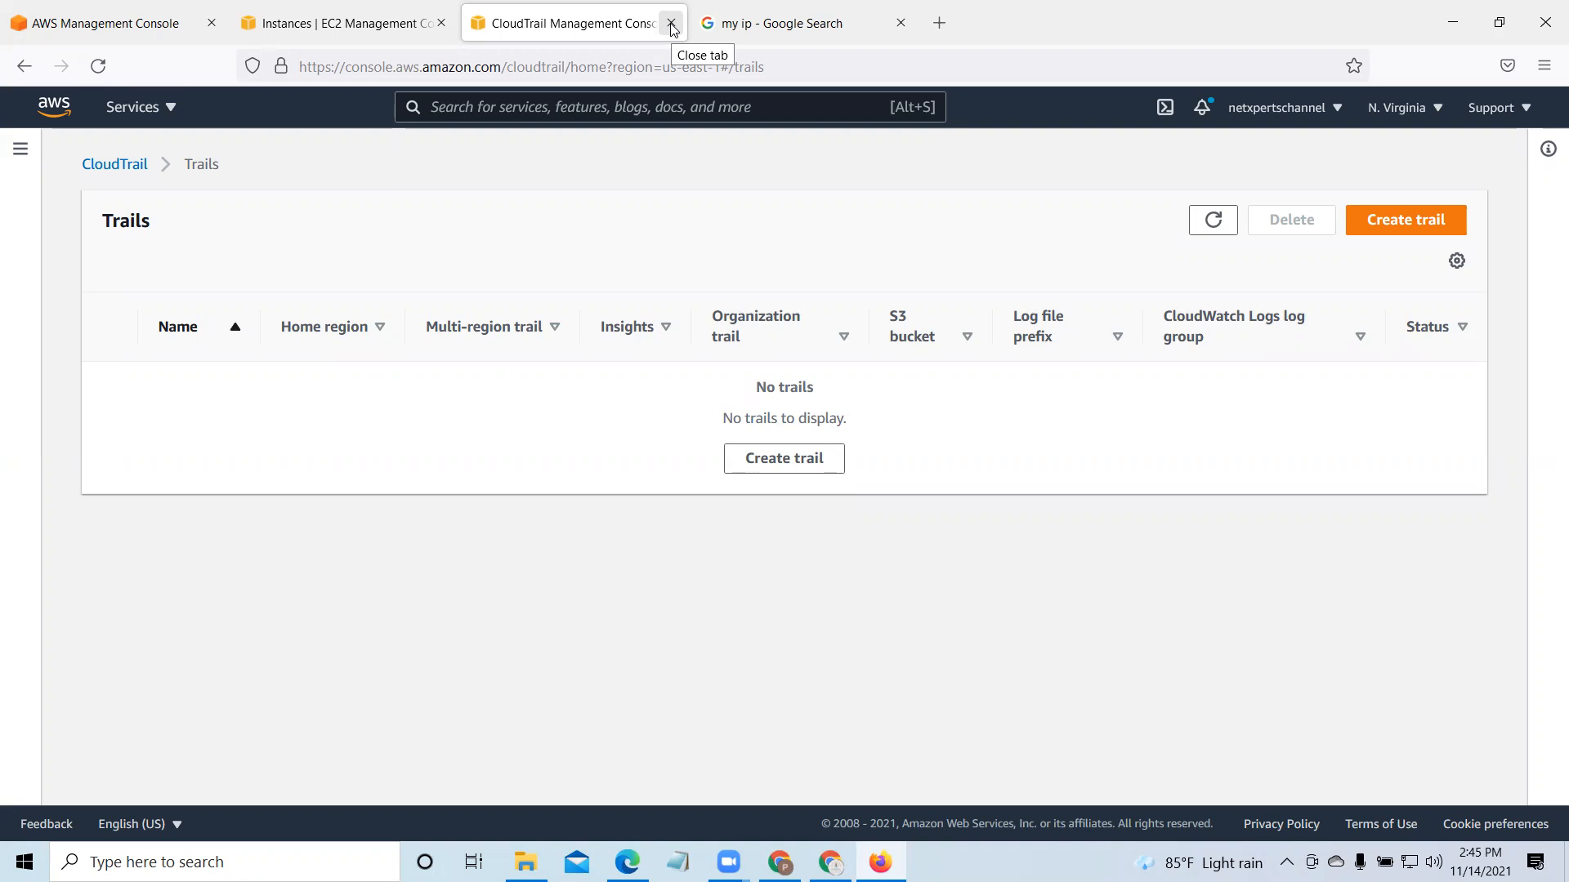
Step: Close the CloudTrail and Google search tabs and refresh the EC2 instances list
click(672, 24)
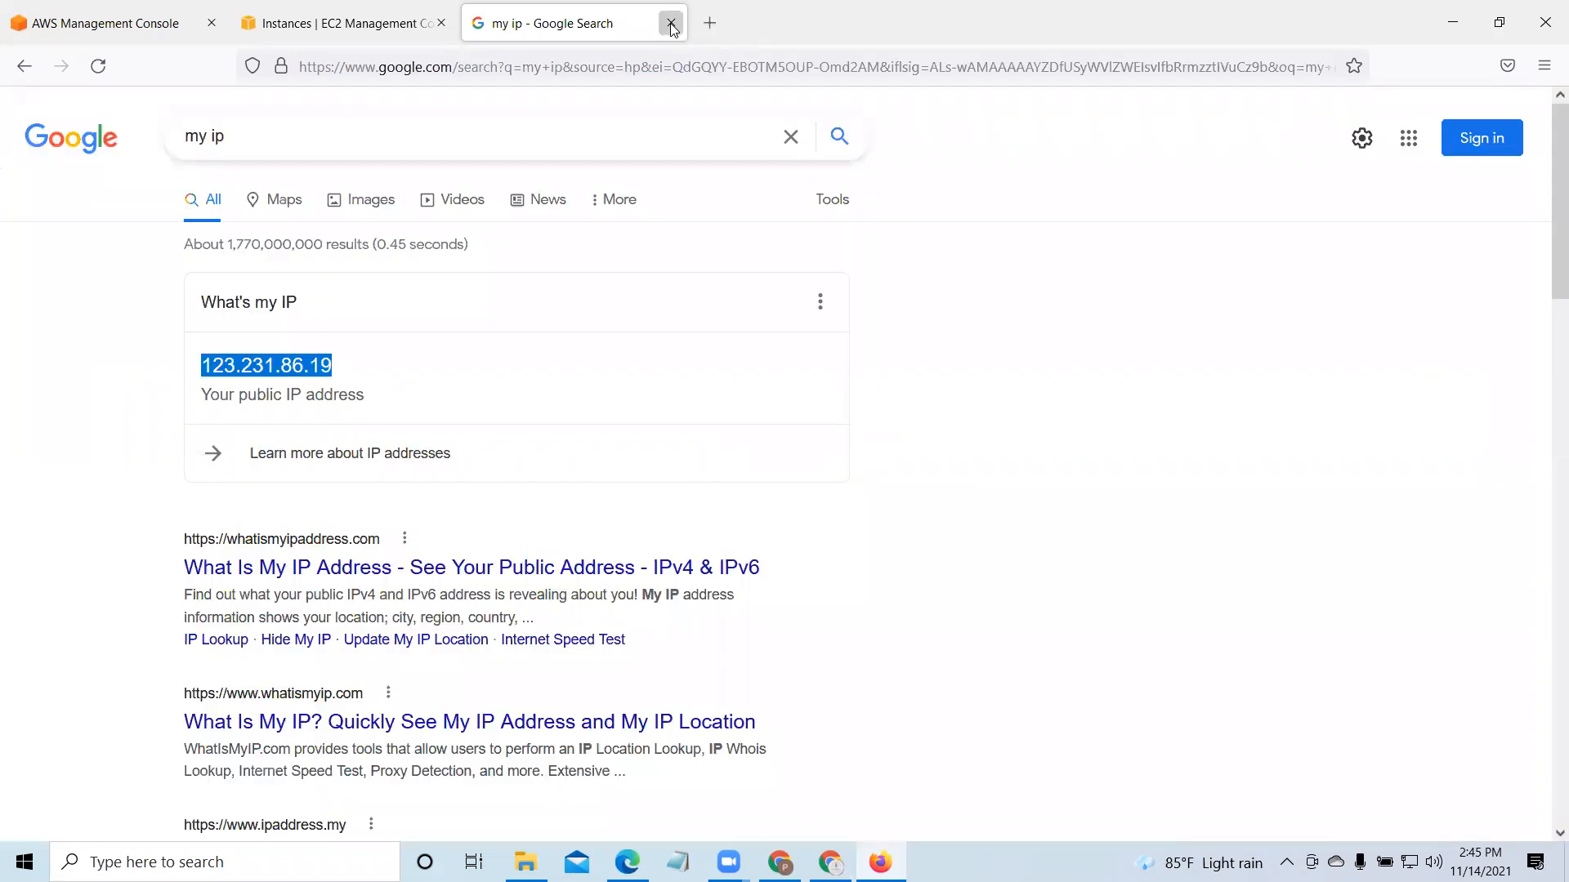
click(671, 25)
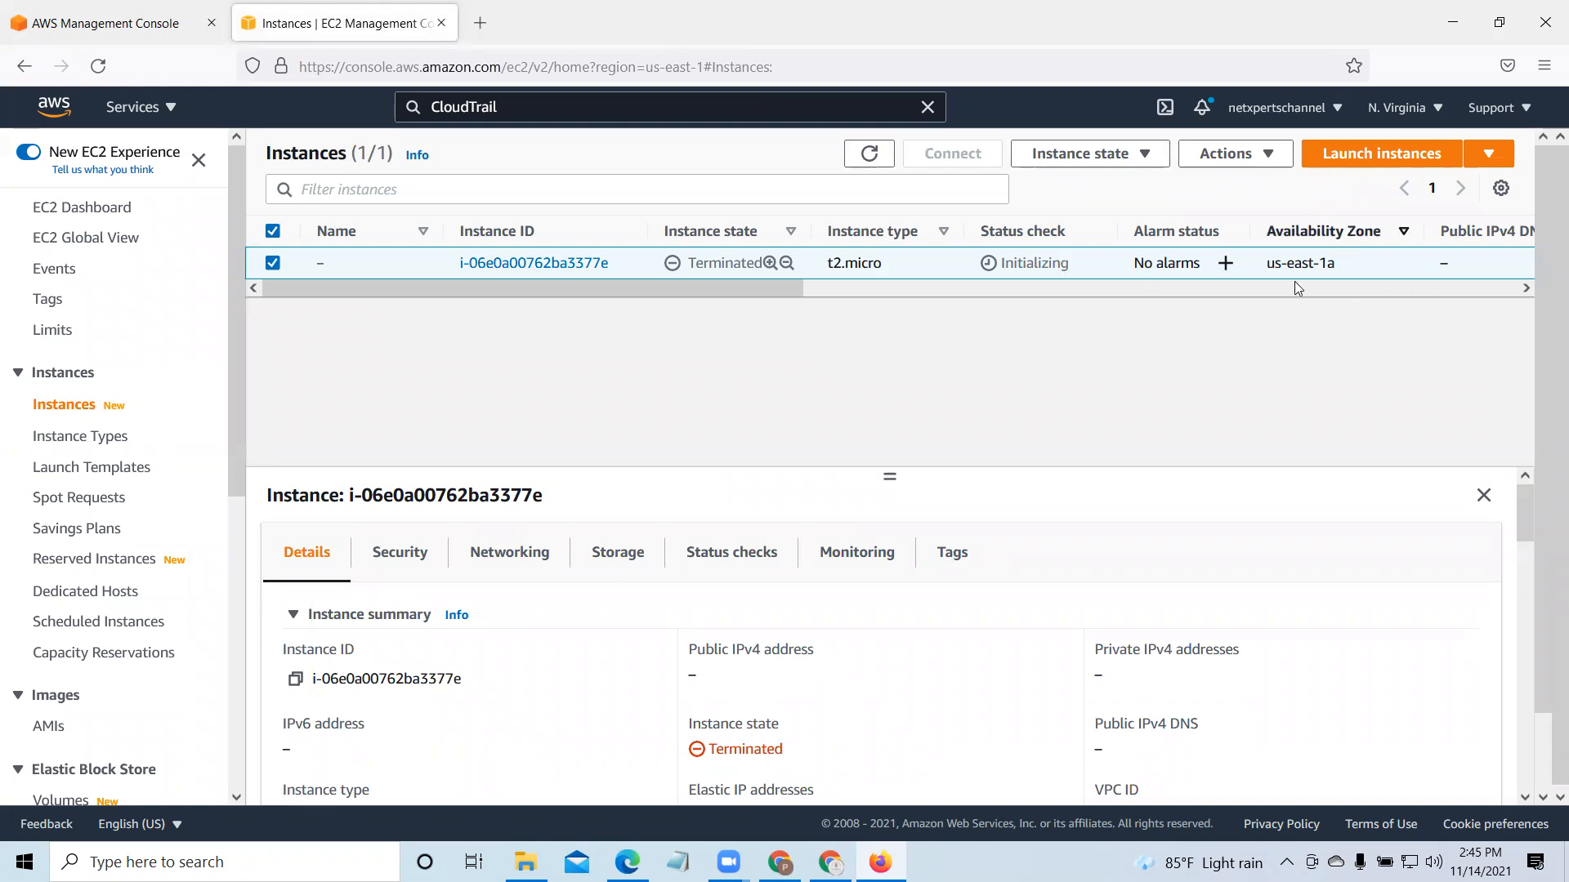
click(886, 160)
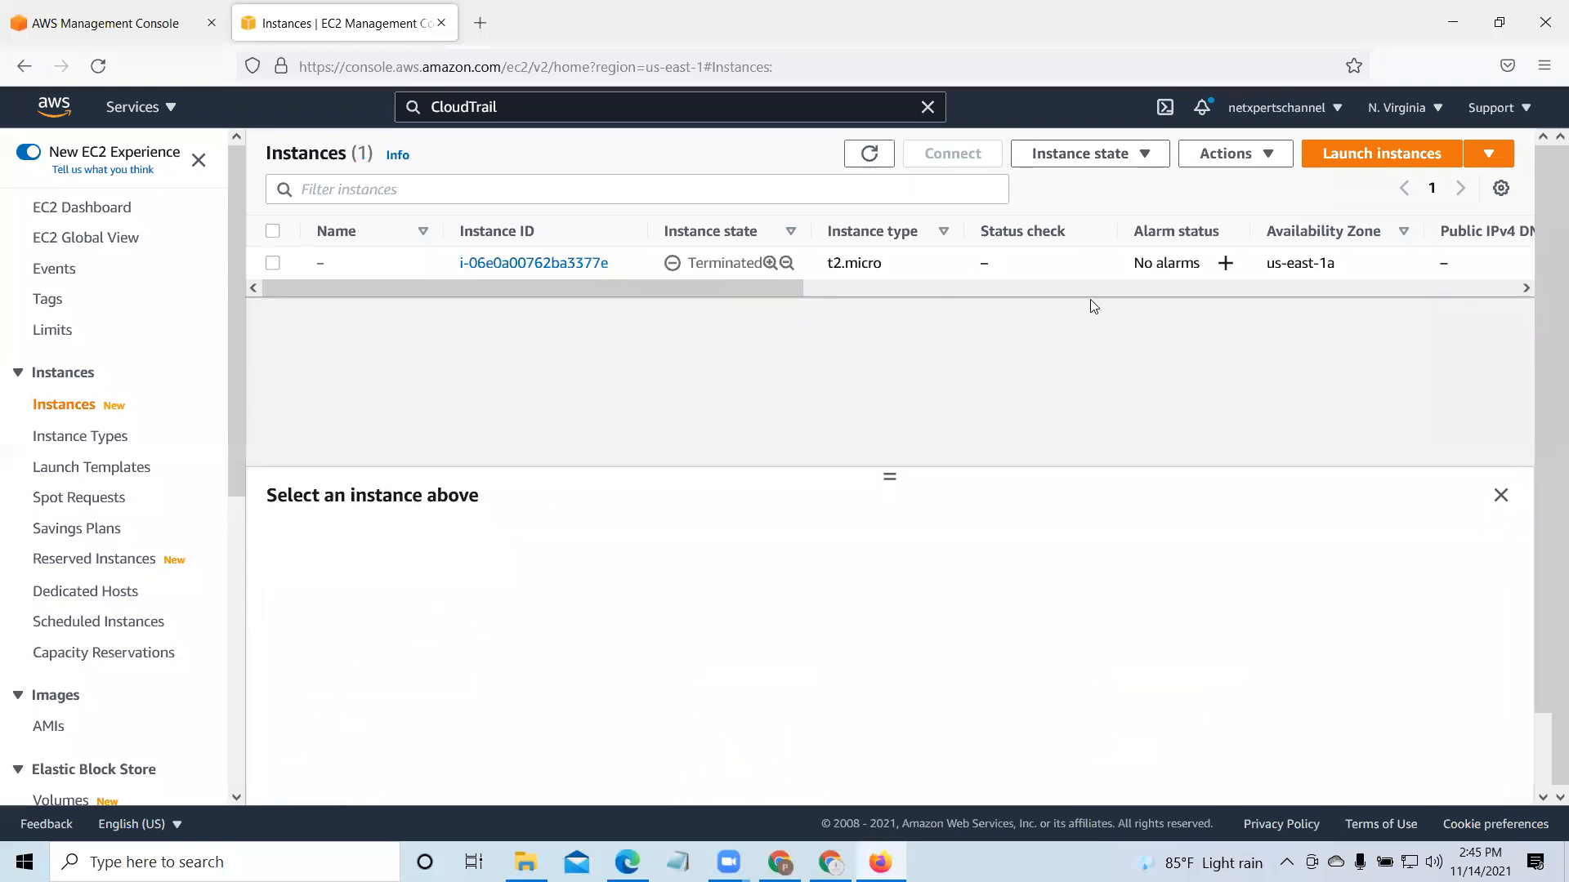
Step: Start launching a new EC2 instance and select its machine image from the Quick Start list
click(1405, 152)
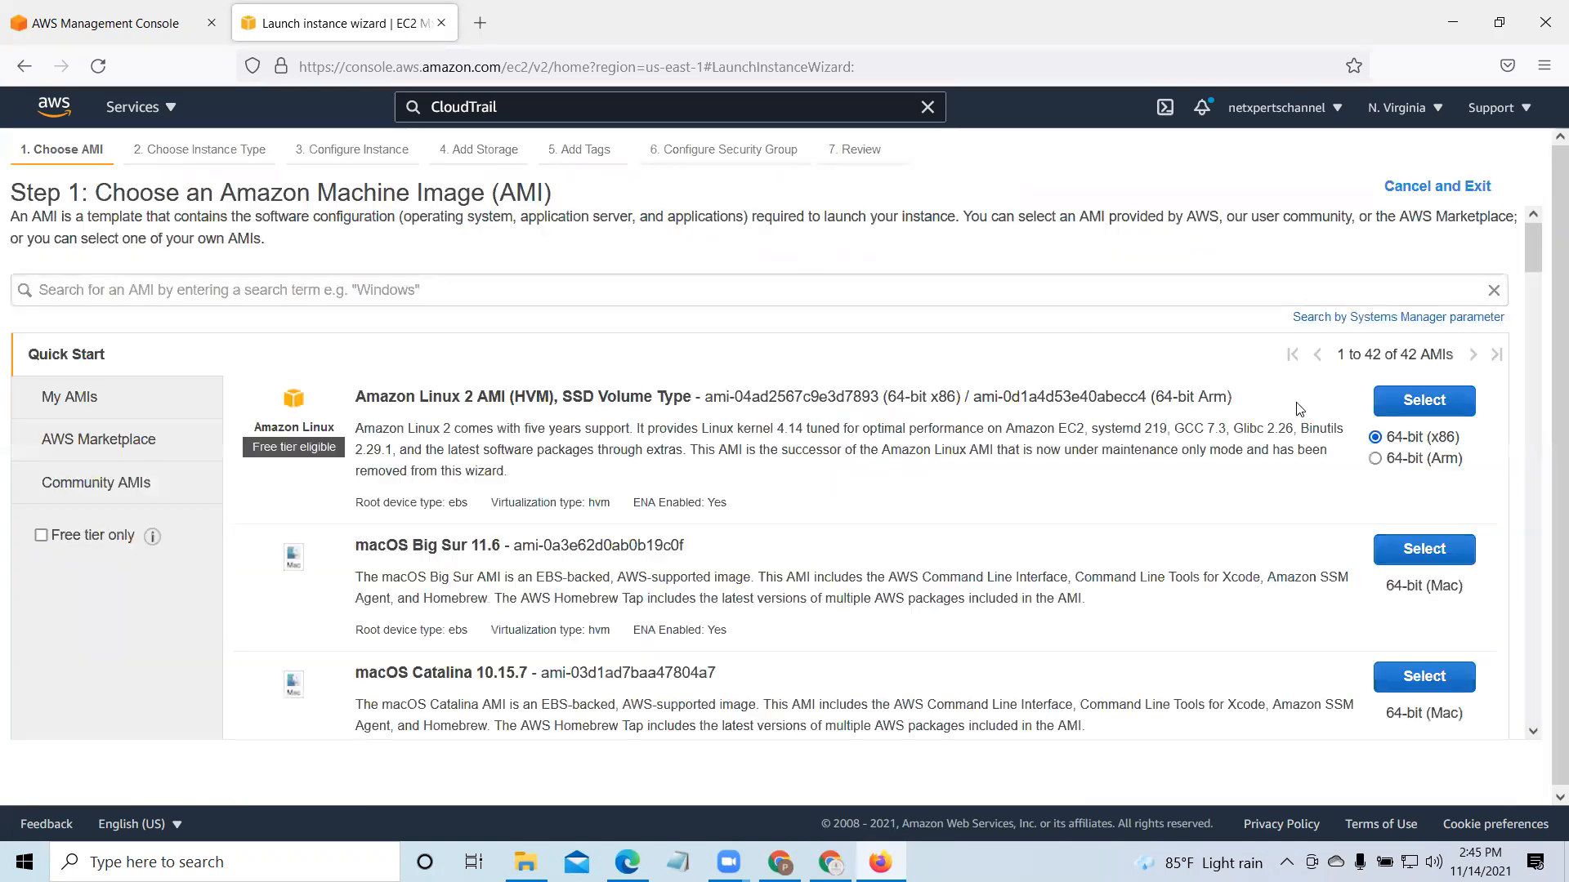
scroll(1298, 403, down, 2)
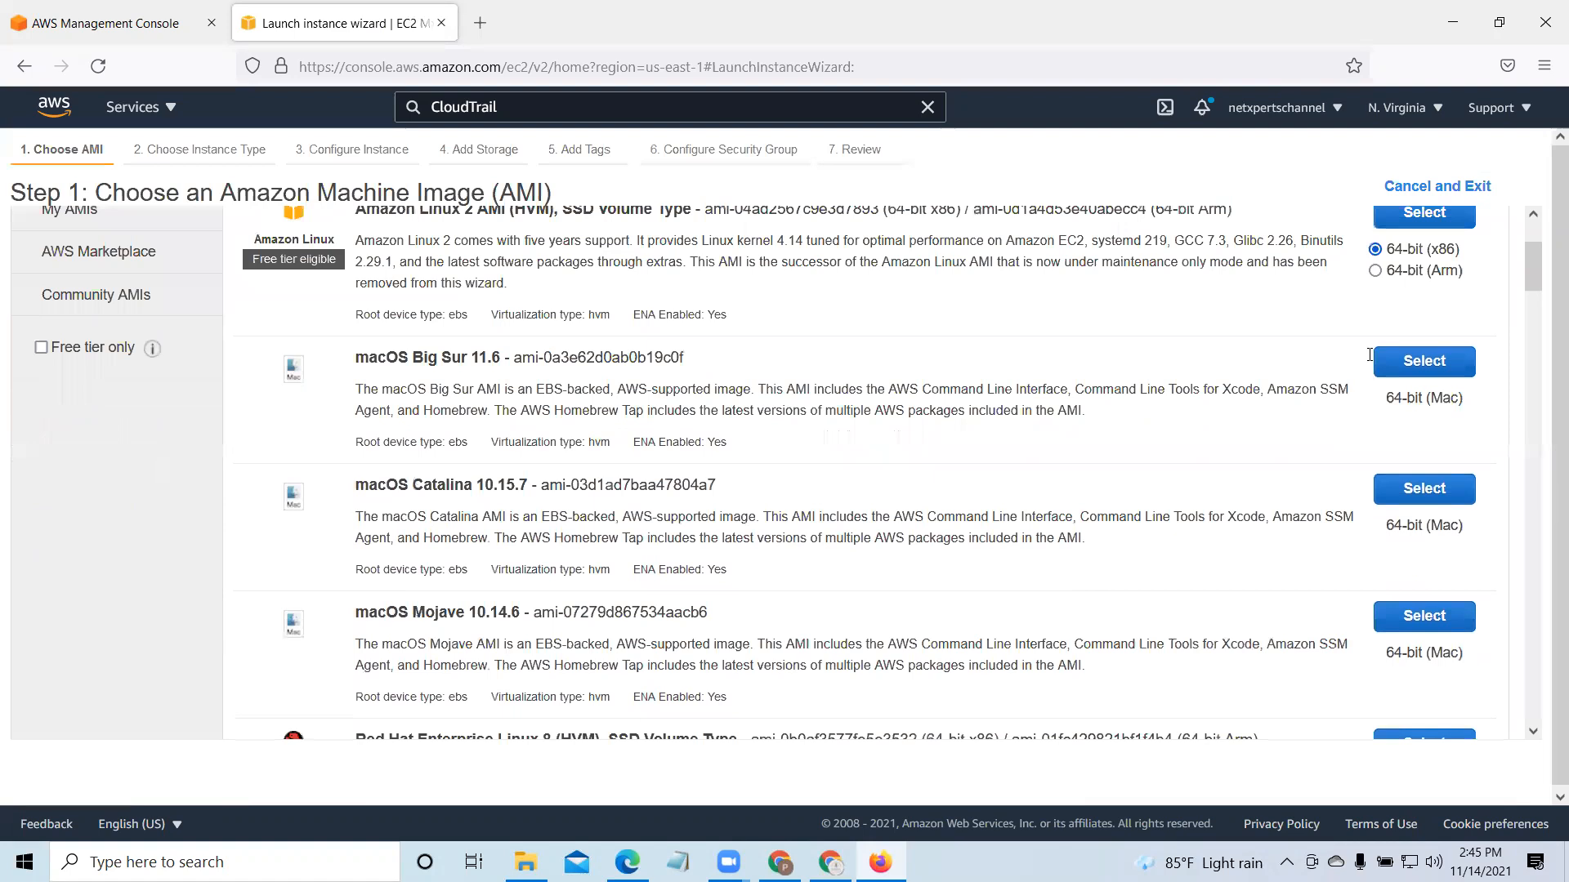
scroll(1369, 354, down, 6)
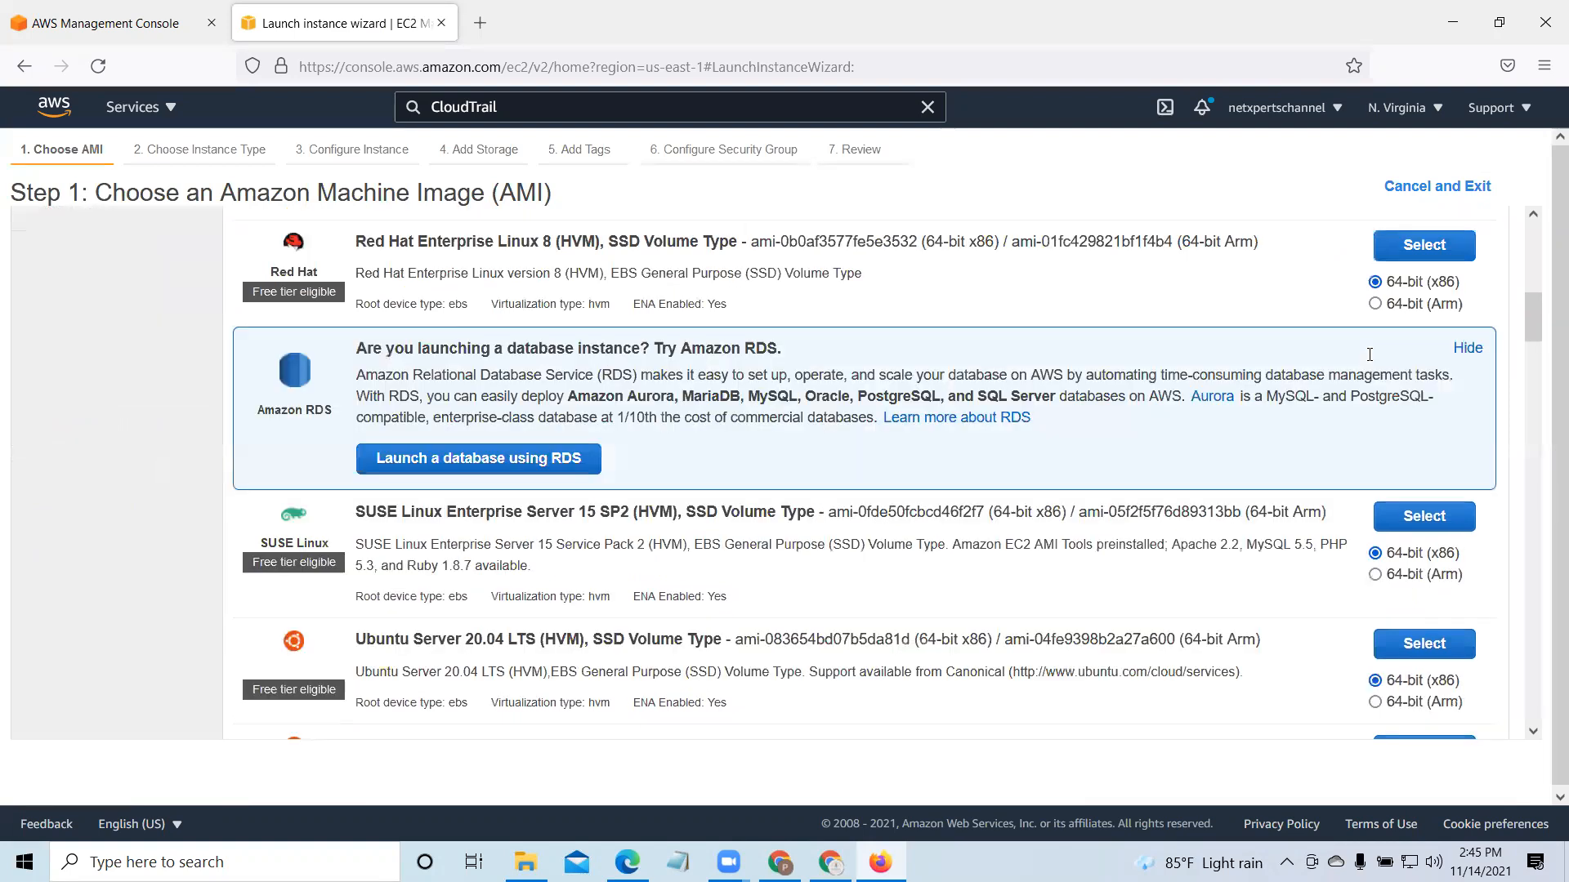
scroll(1369, 354, down, 4)
click(1380, 351)
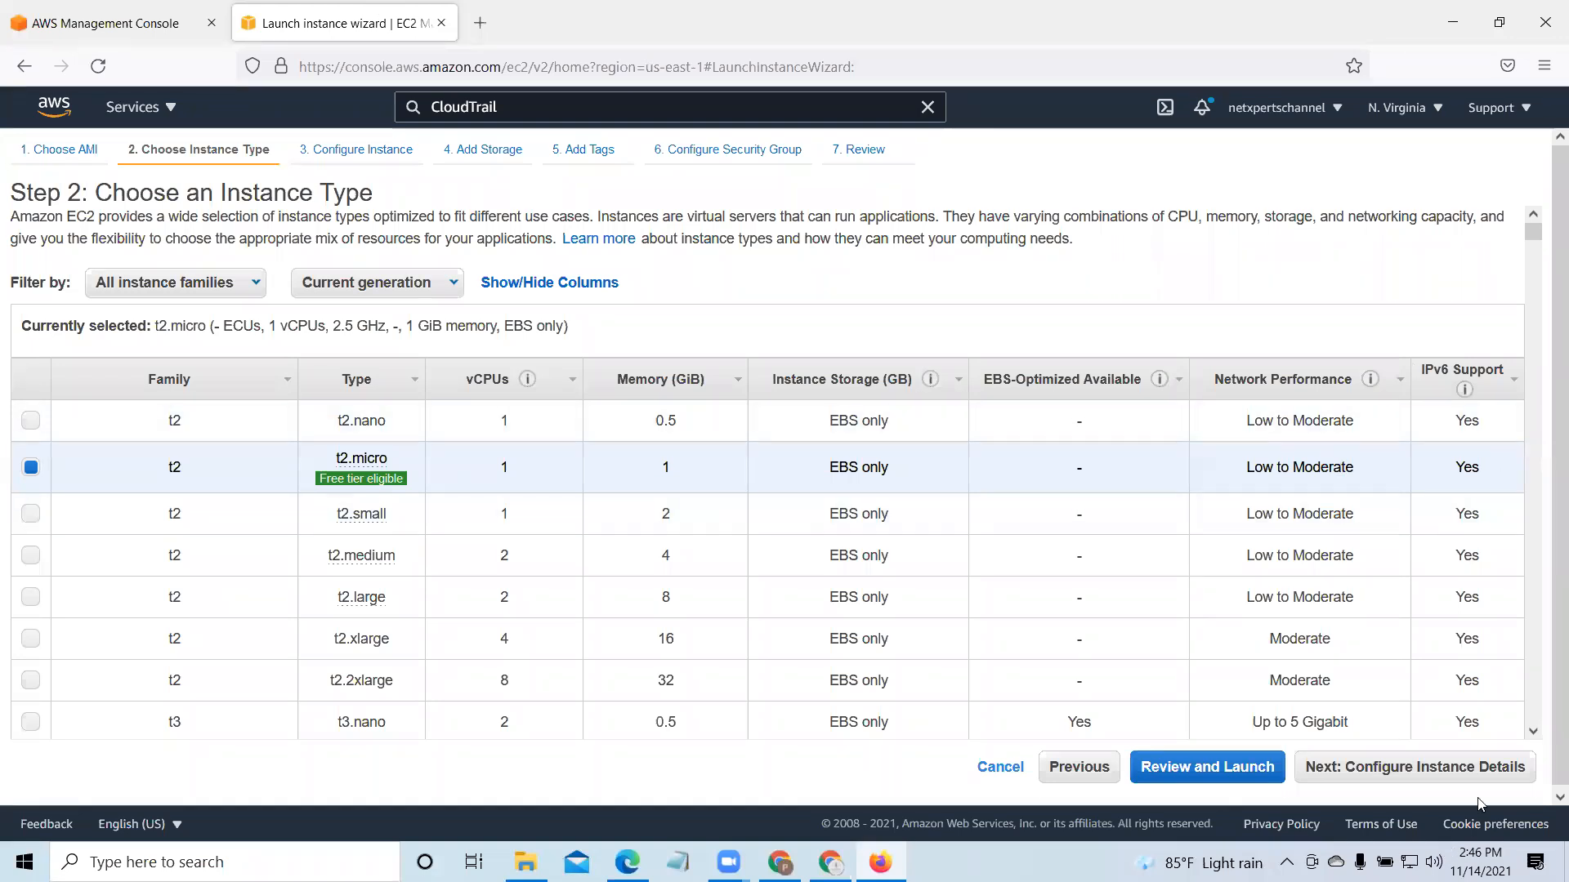
Step: Keep t2.micro as the instance type, proceed to the instance details, and check the network setting
scroll(1479, 776, down, 2)
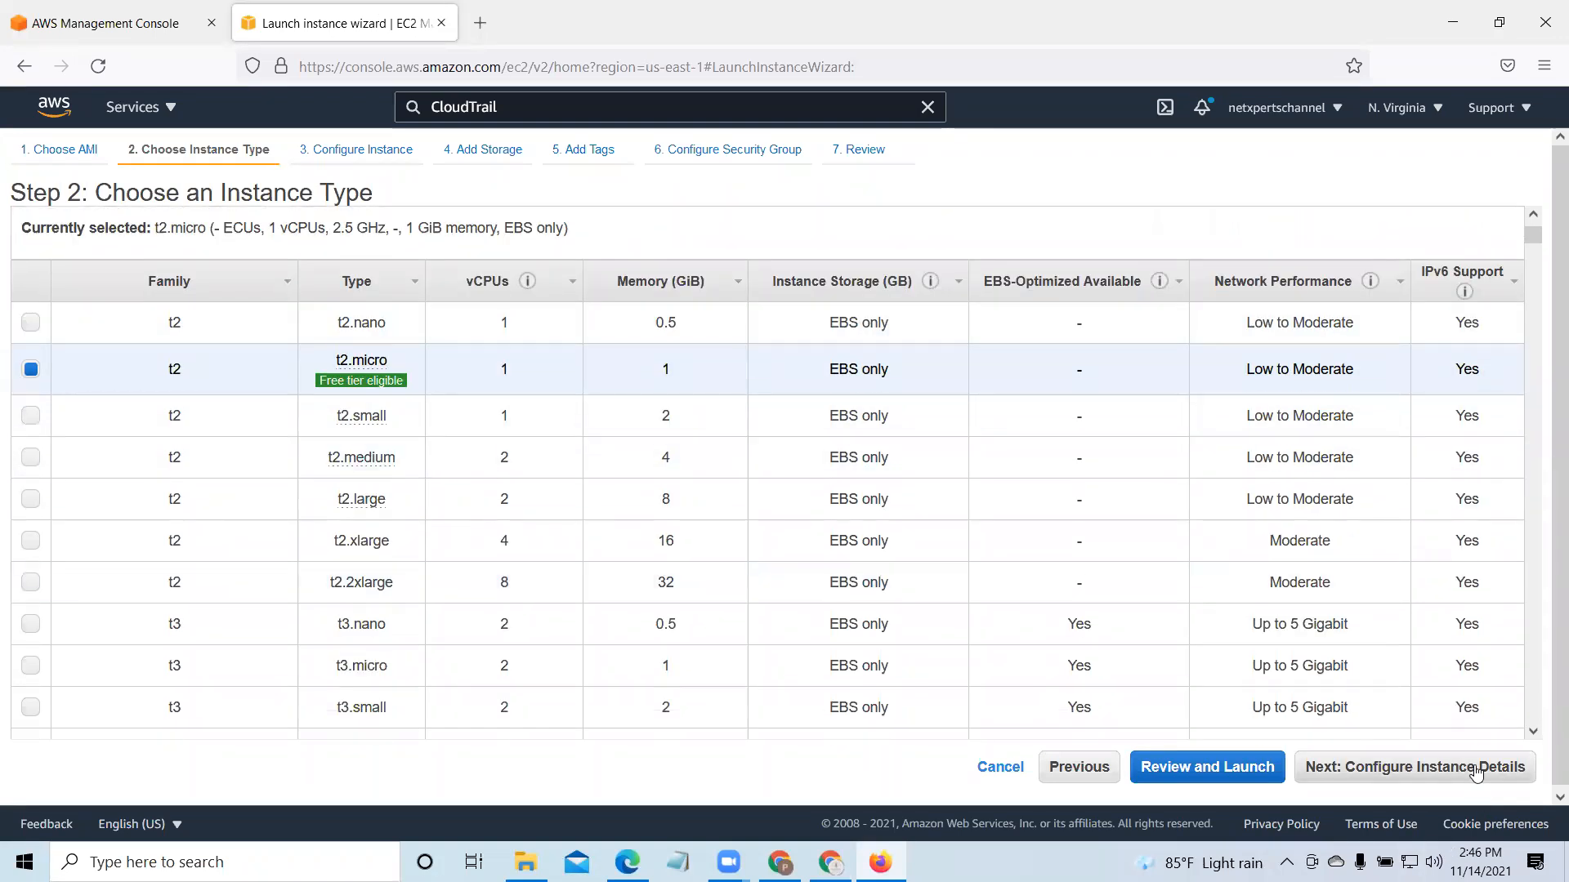
click(1475, 768)
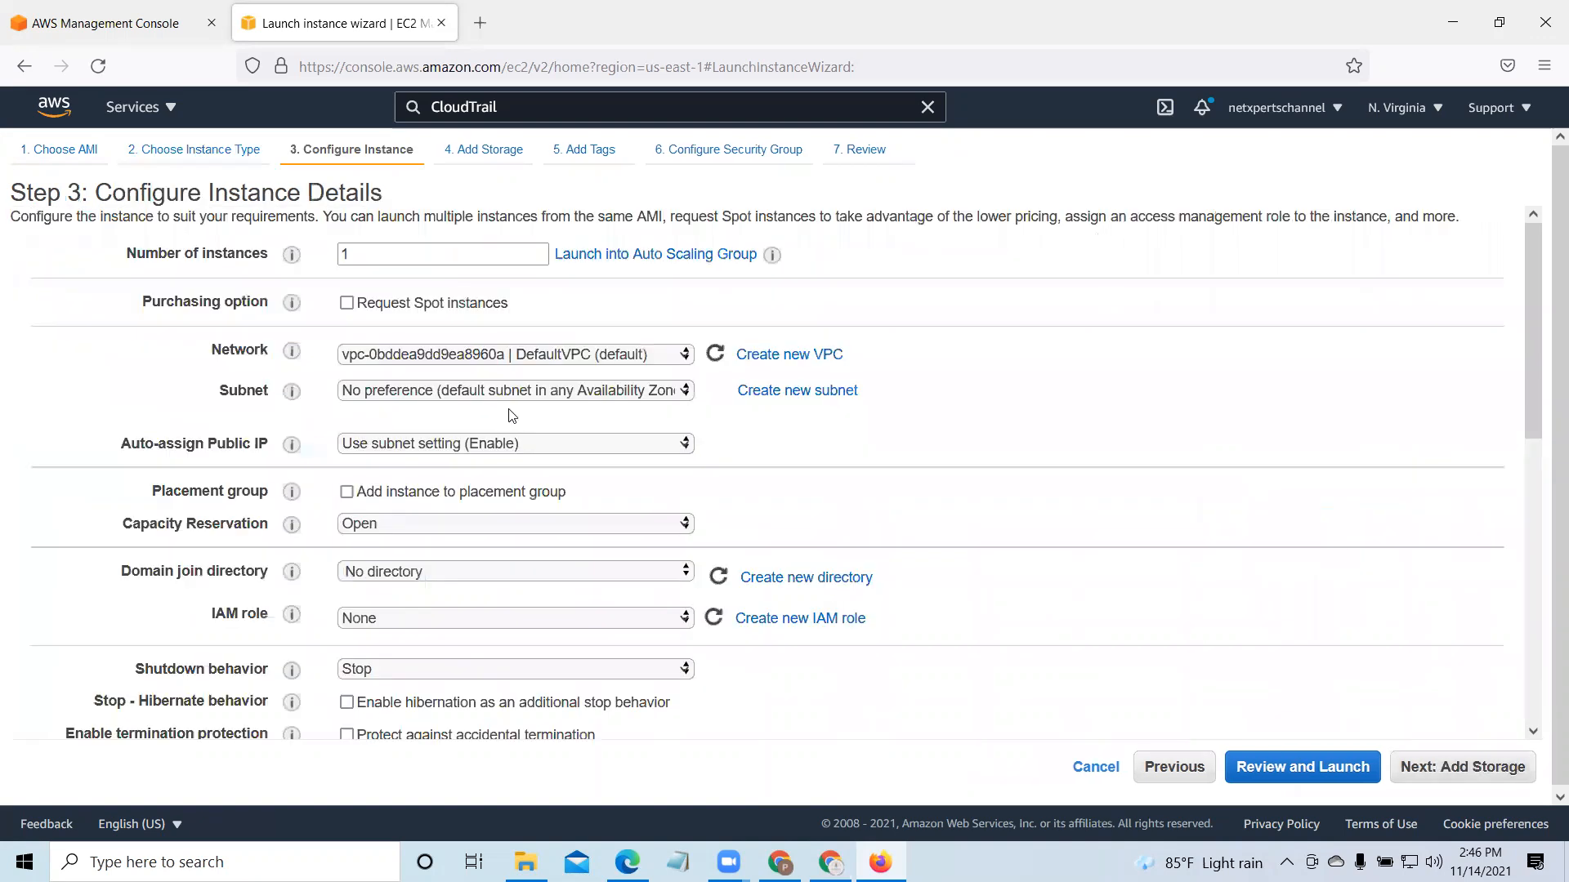
click(684, 356)
click(1264, 408)
Step: Open Cloud Watch.pdf from the Monitor folder, enlarge it to read the CloudWatch intro, and minimize the document
click(525, 862)
double_click(463, 133)
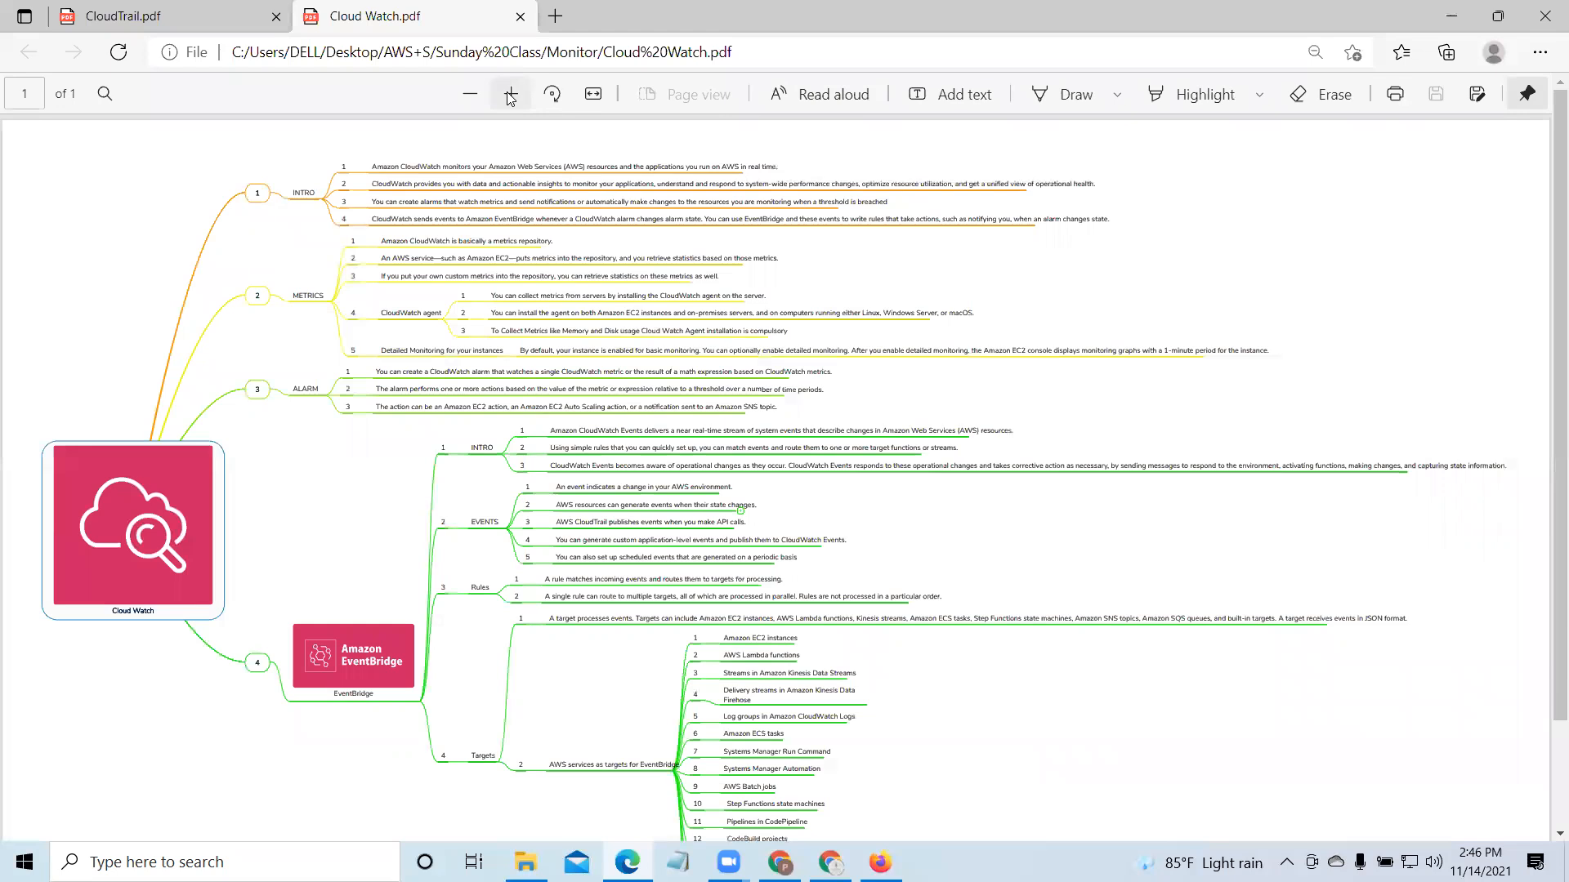
click(510, 94)
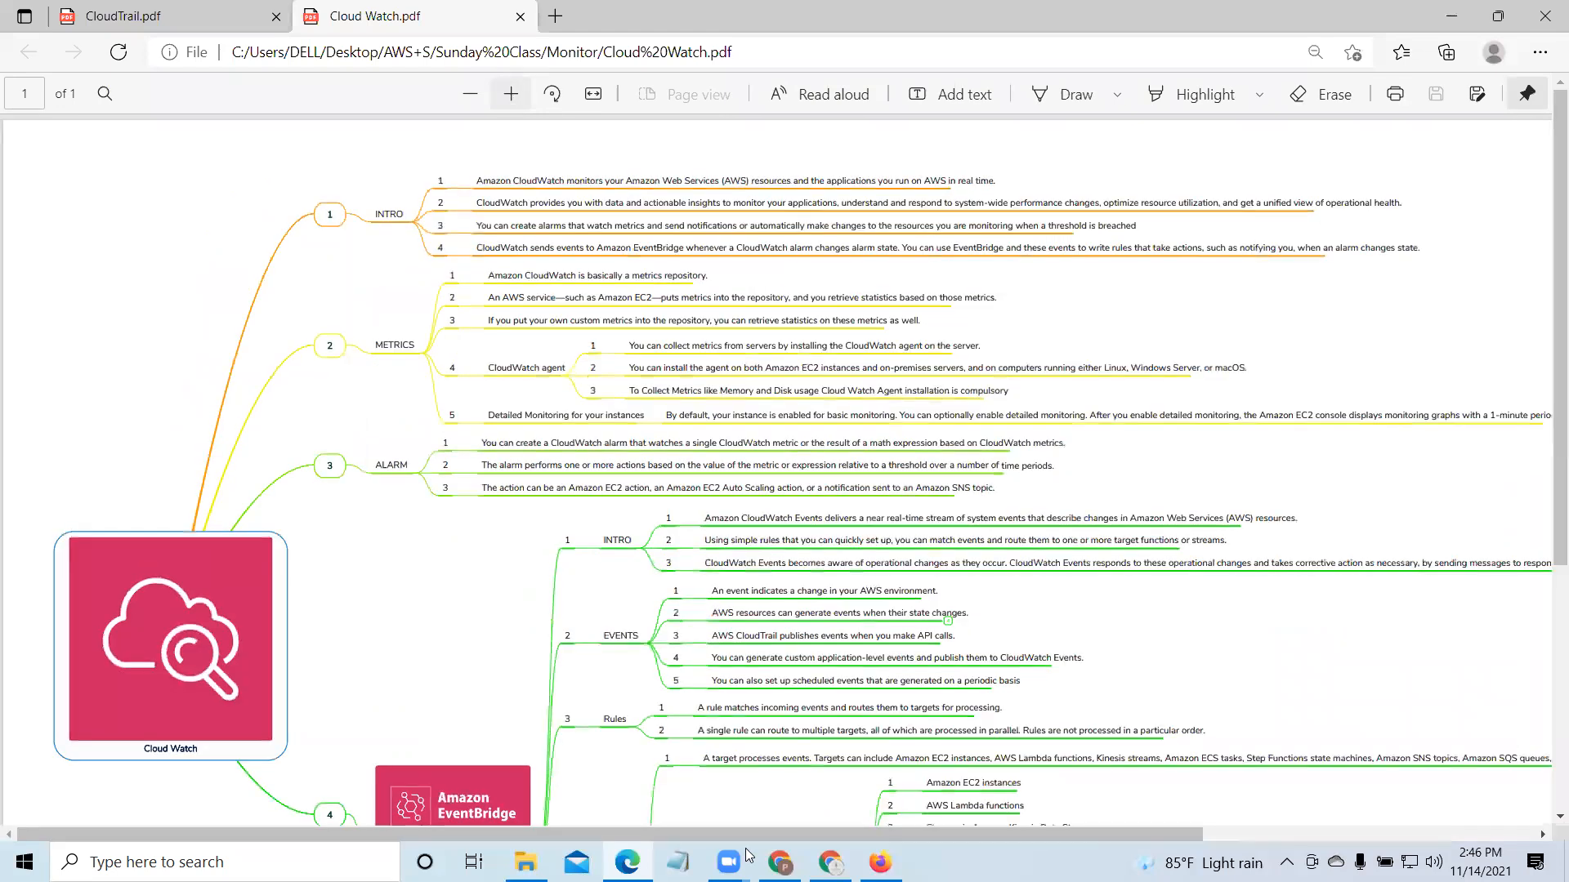
key(ctrl+plus)
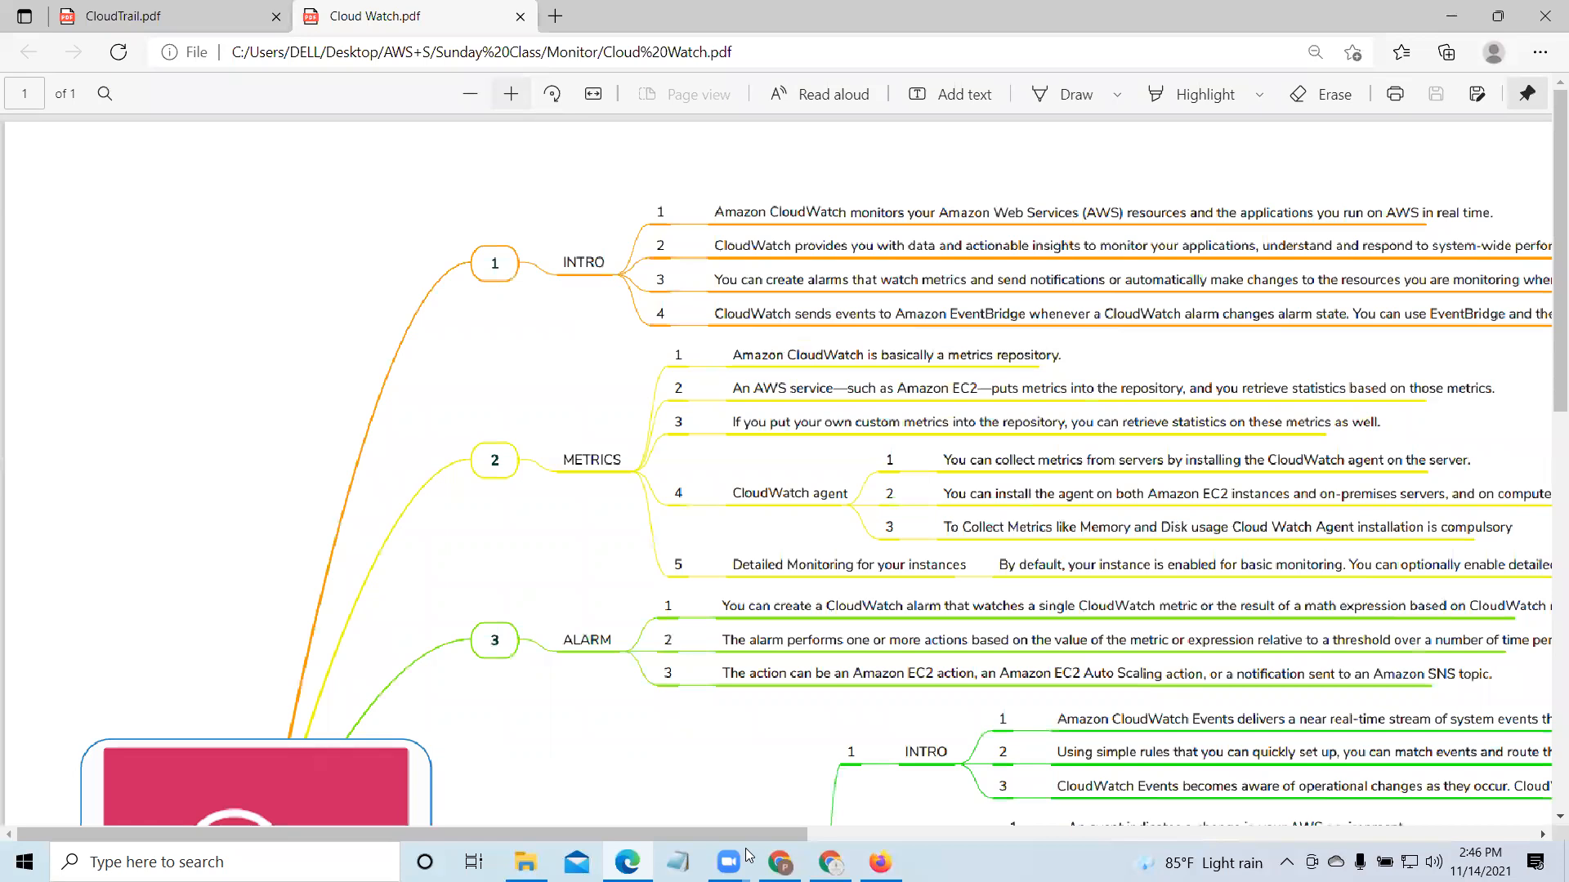
scroll(514, 214, right, 6)
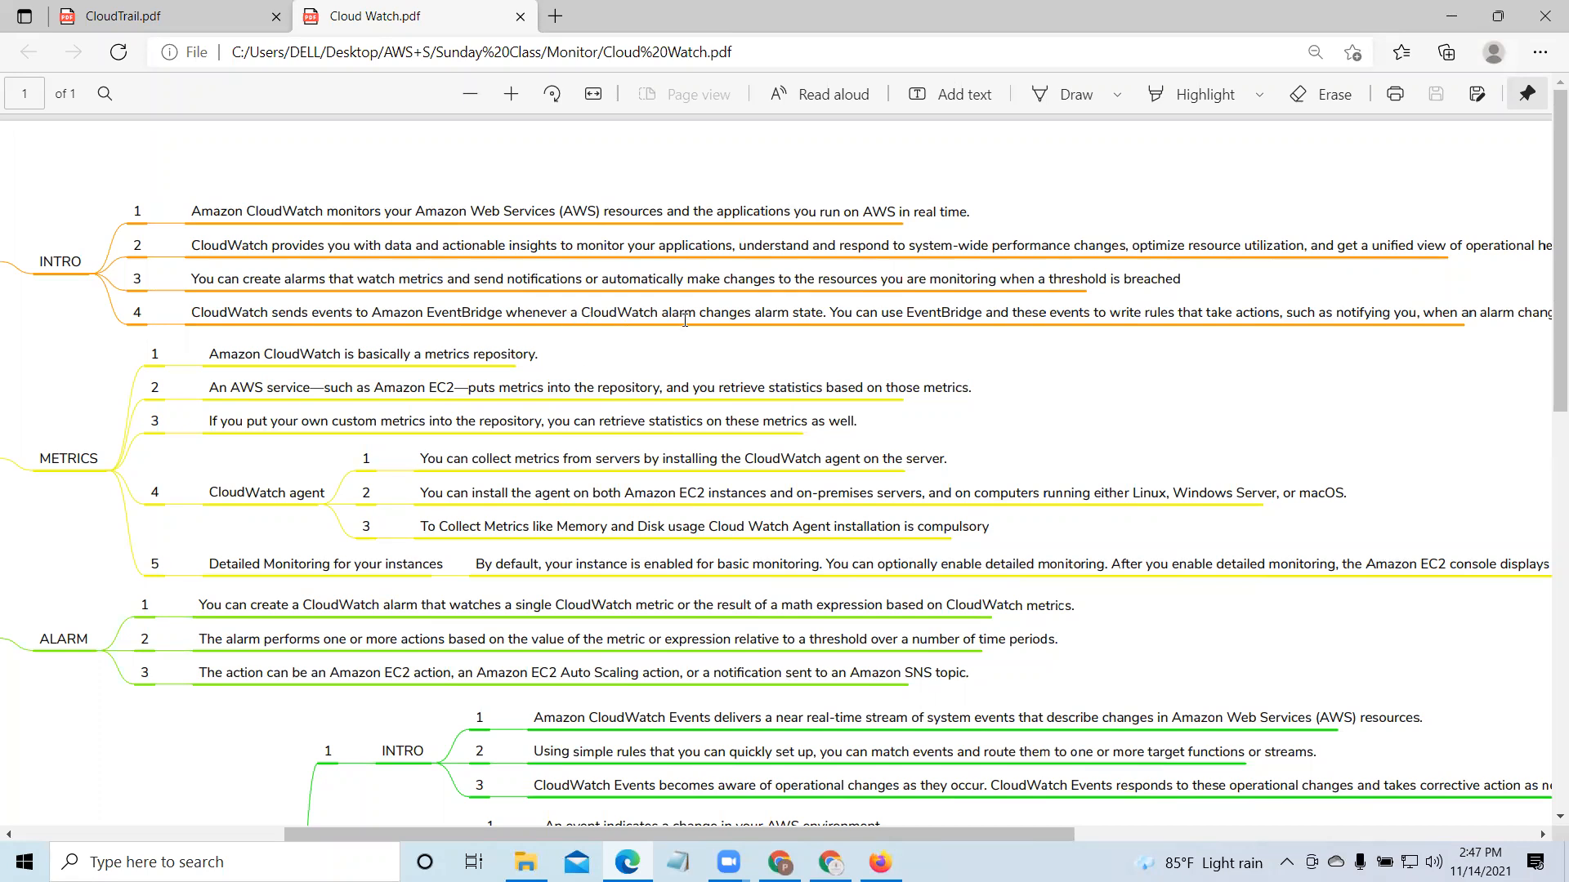
drag(664, 374, 658, 363)
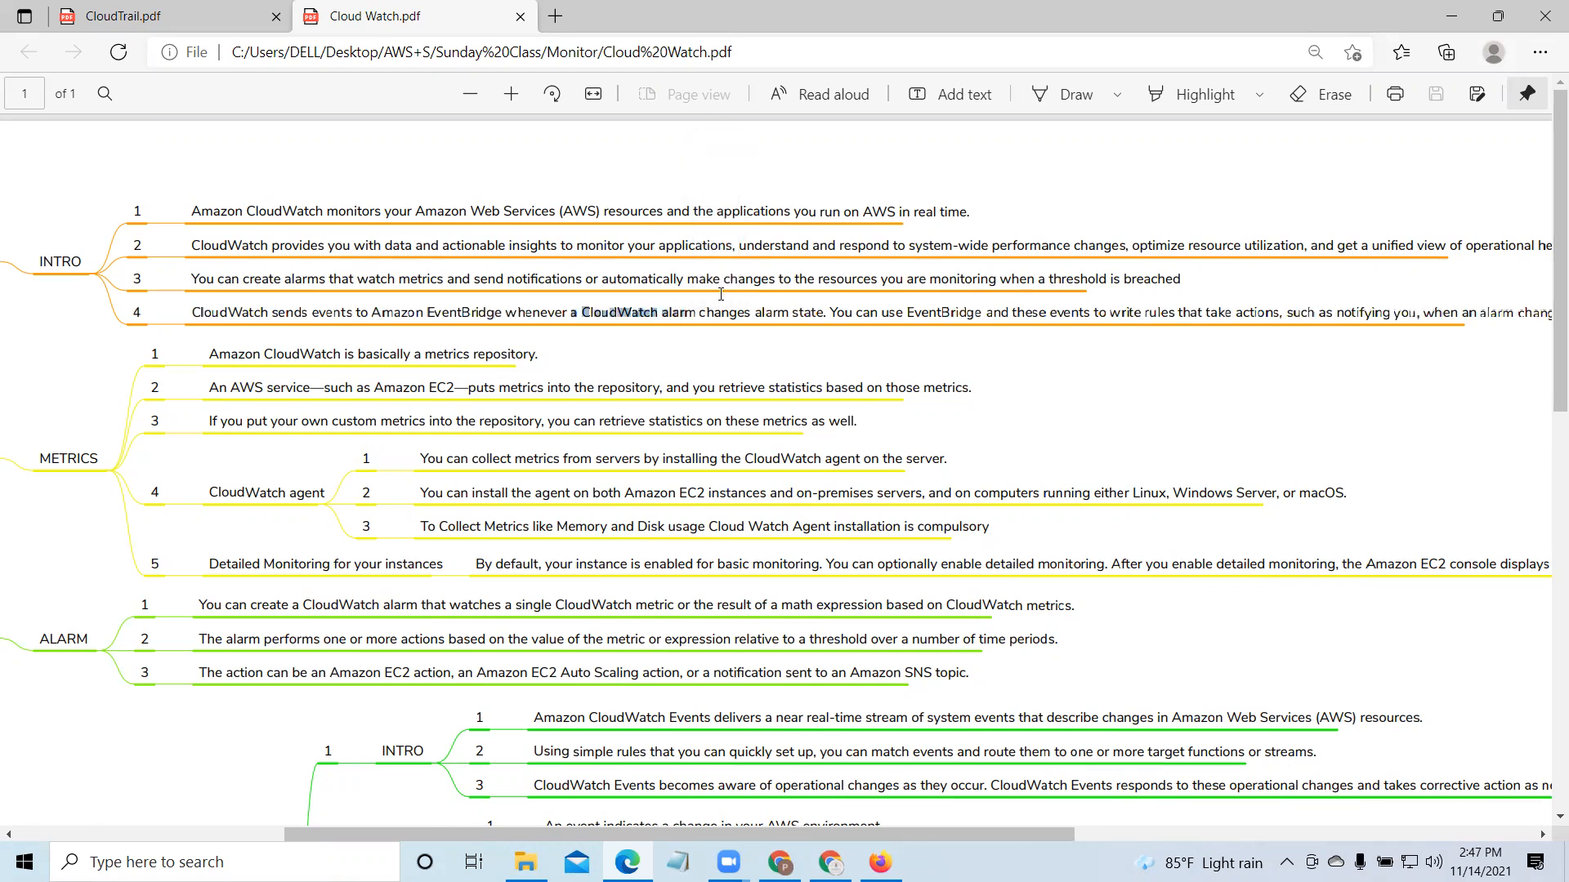
click(1451, 18)
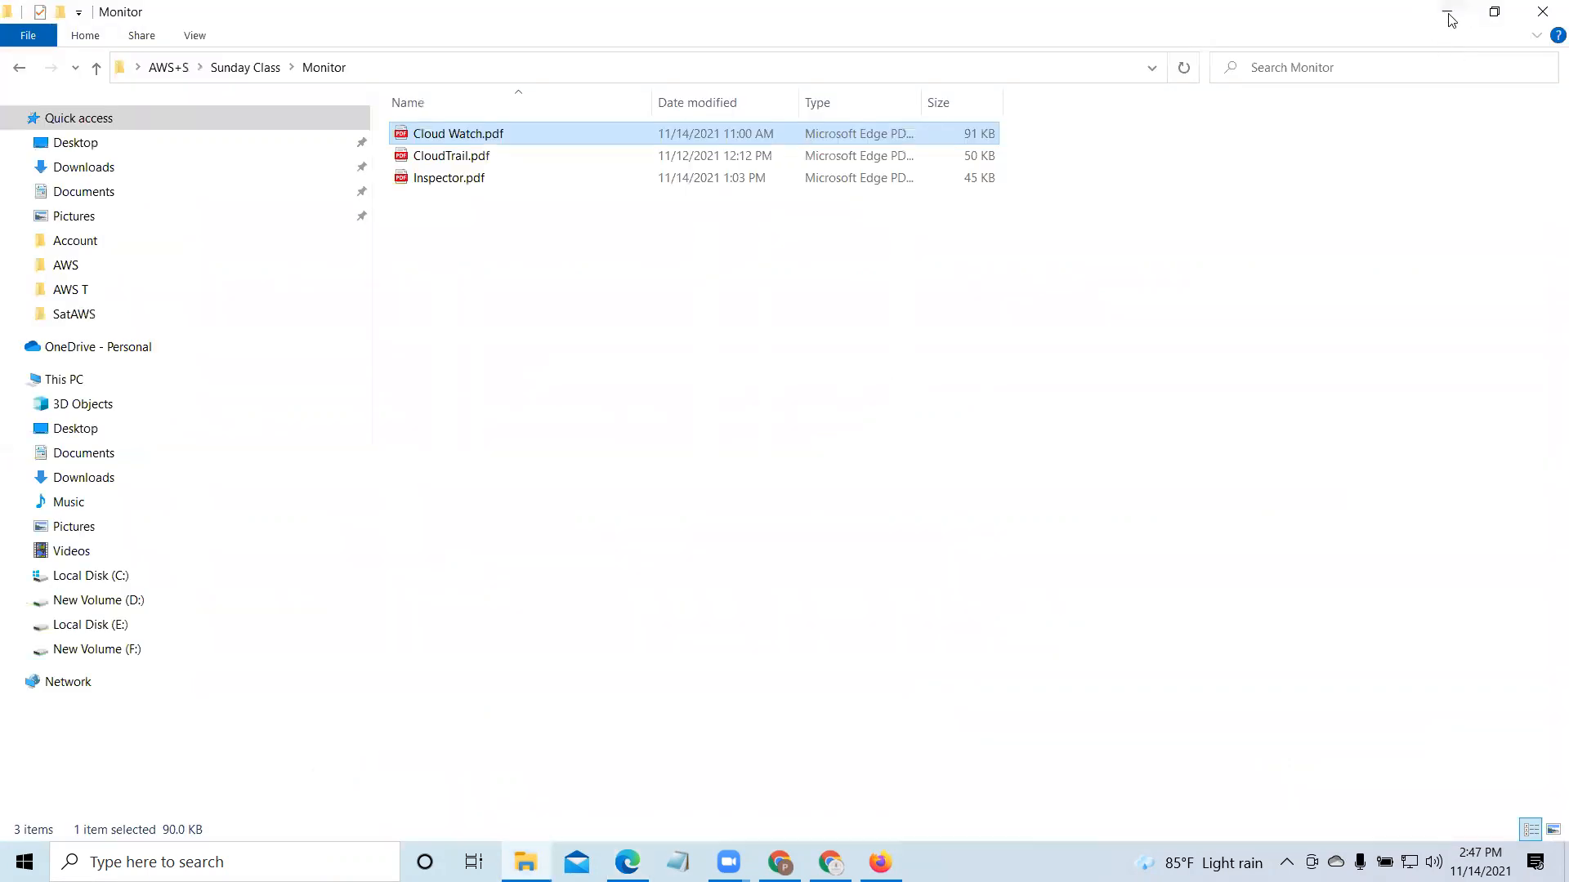
Step: Switch back to Firefox, review the instance details, and cancel the unfinished instance launch
click(880, 862)
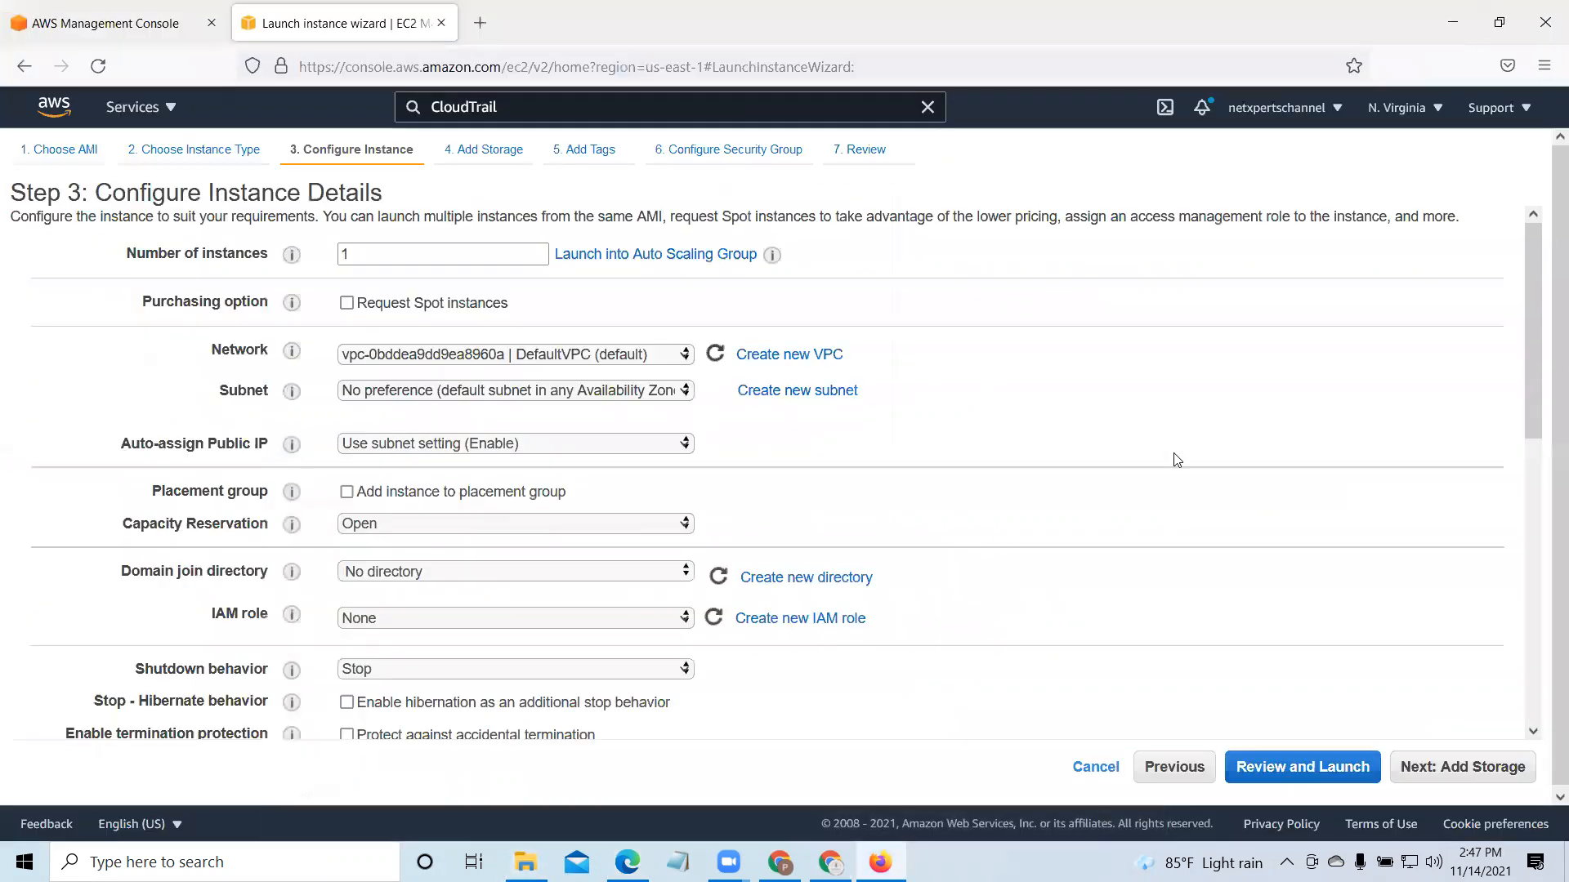
scroll(848, 360, down, 3)
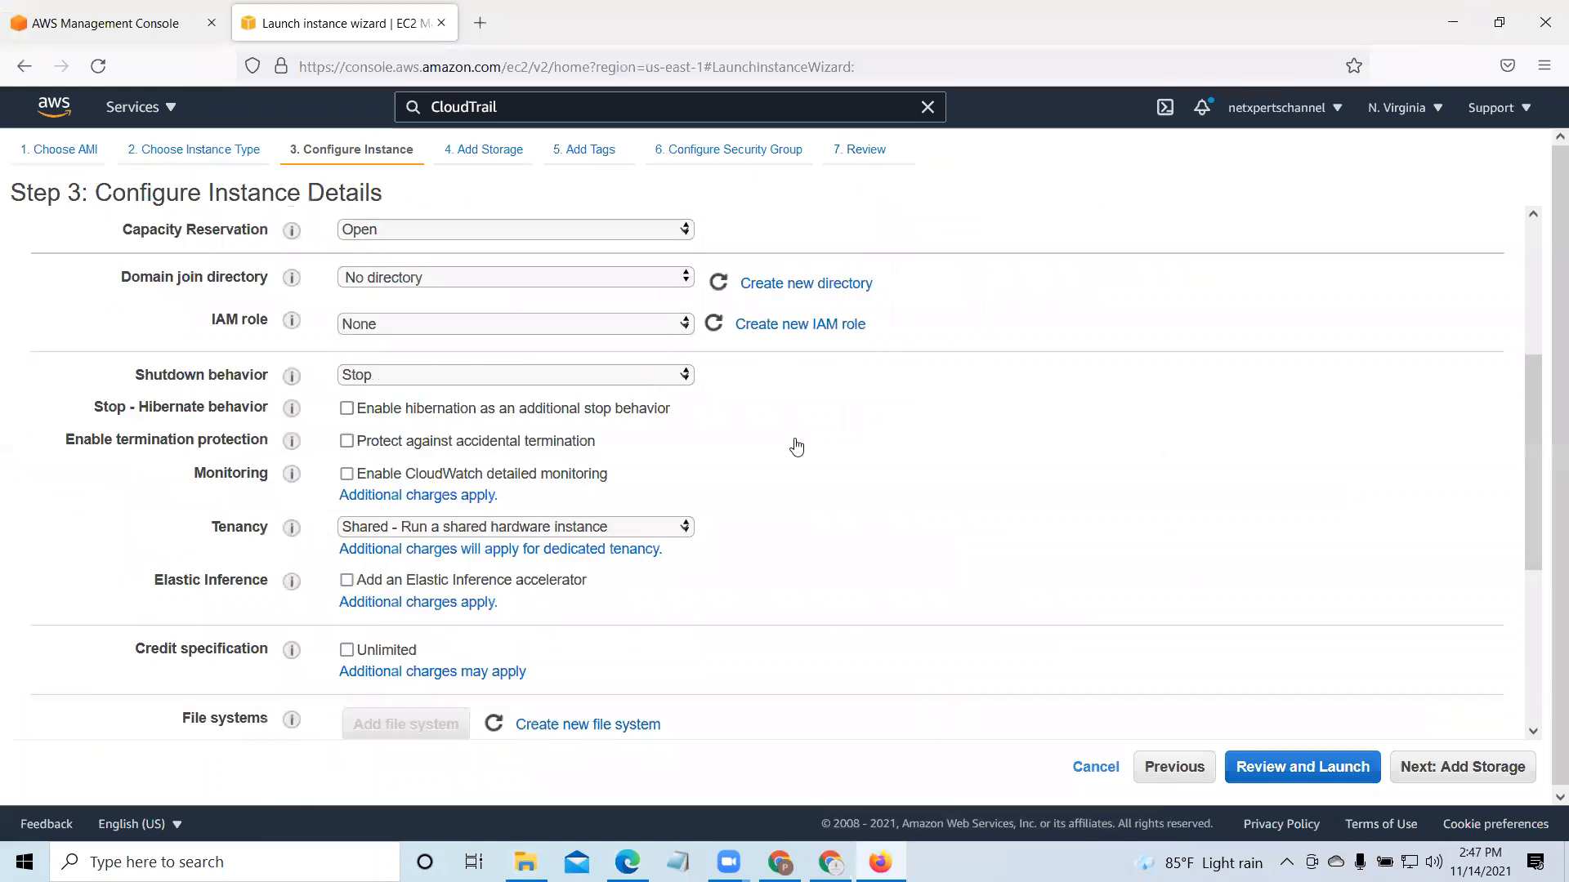
scroll(797, 446, up, 3)
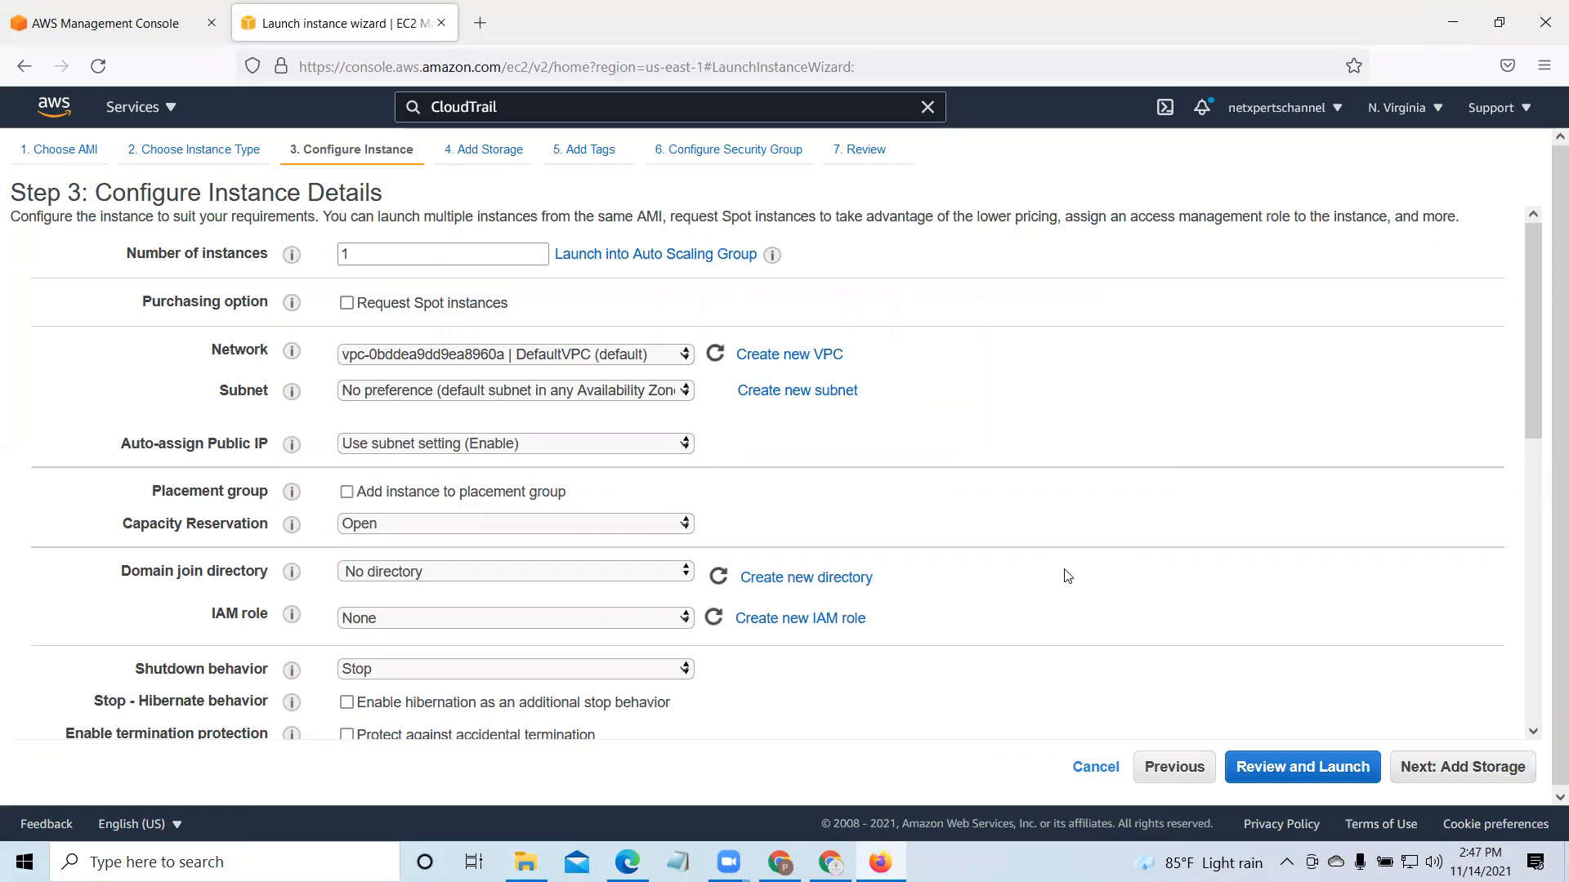
click(1107, 769)
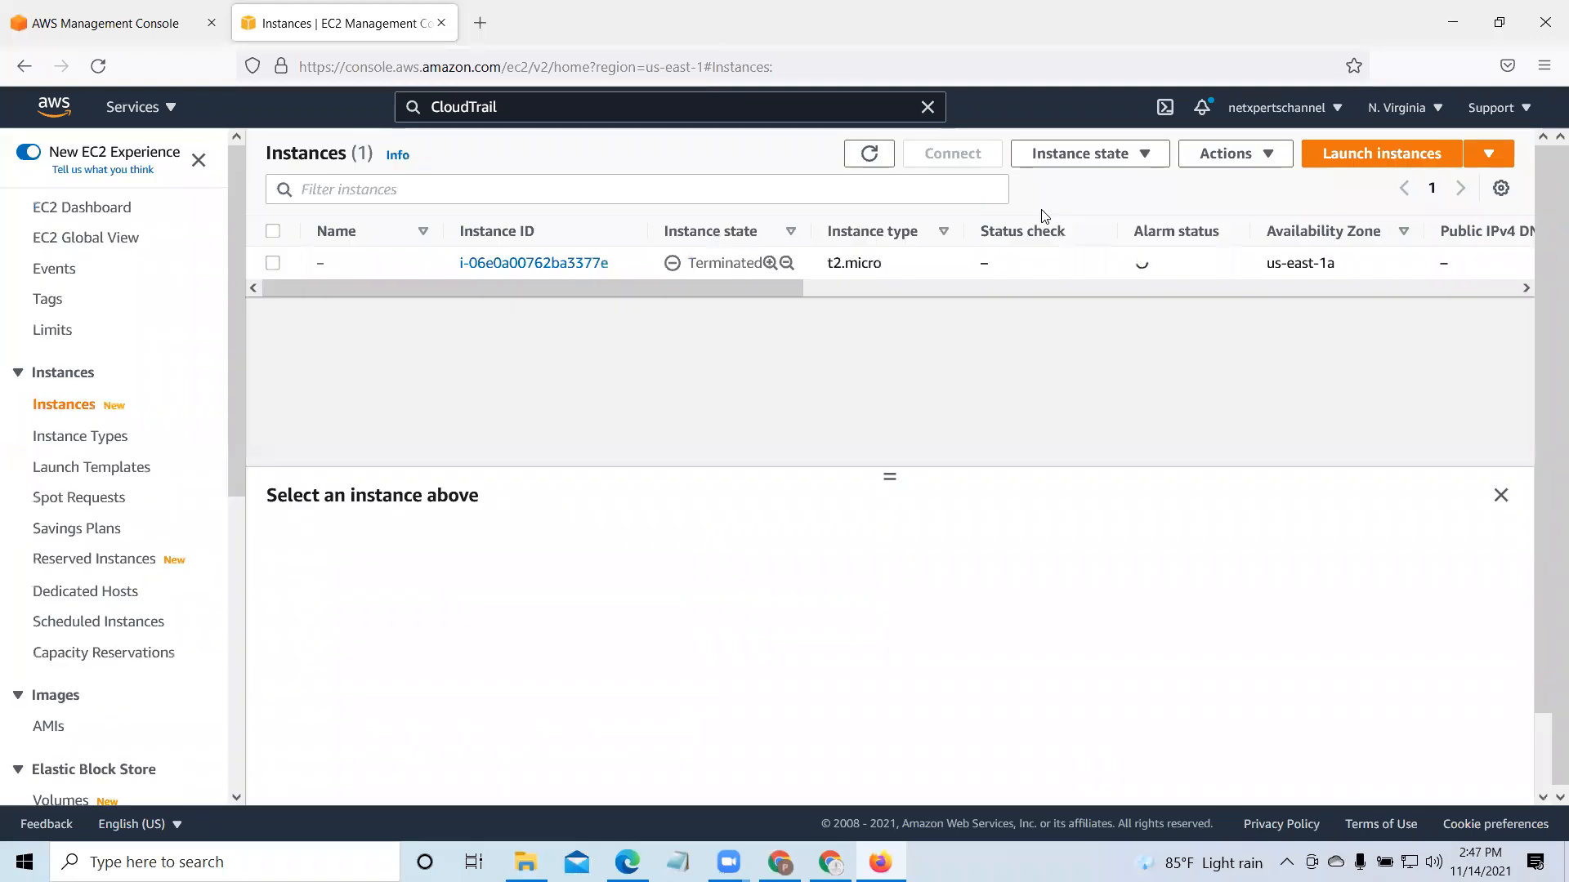
Step: Start a new instance launch and select the Microsoft Windows Server 2012 R2 Base image
click(1375, 158)
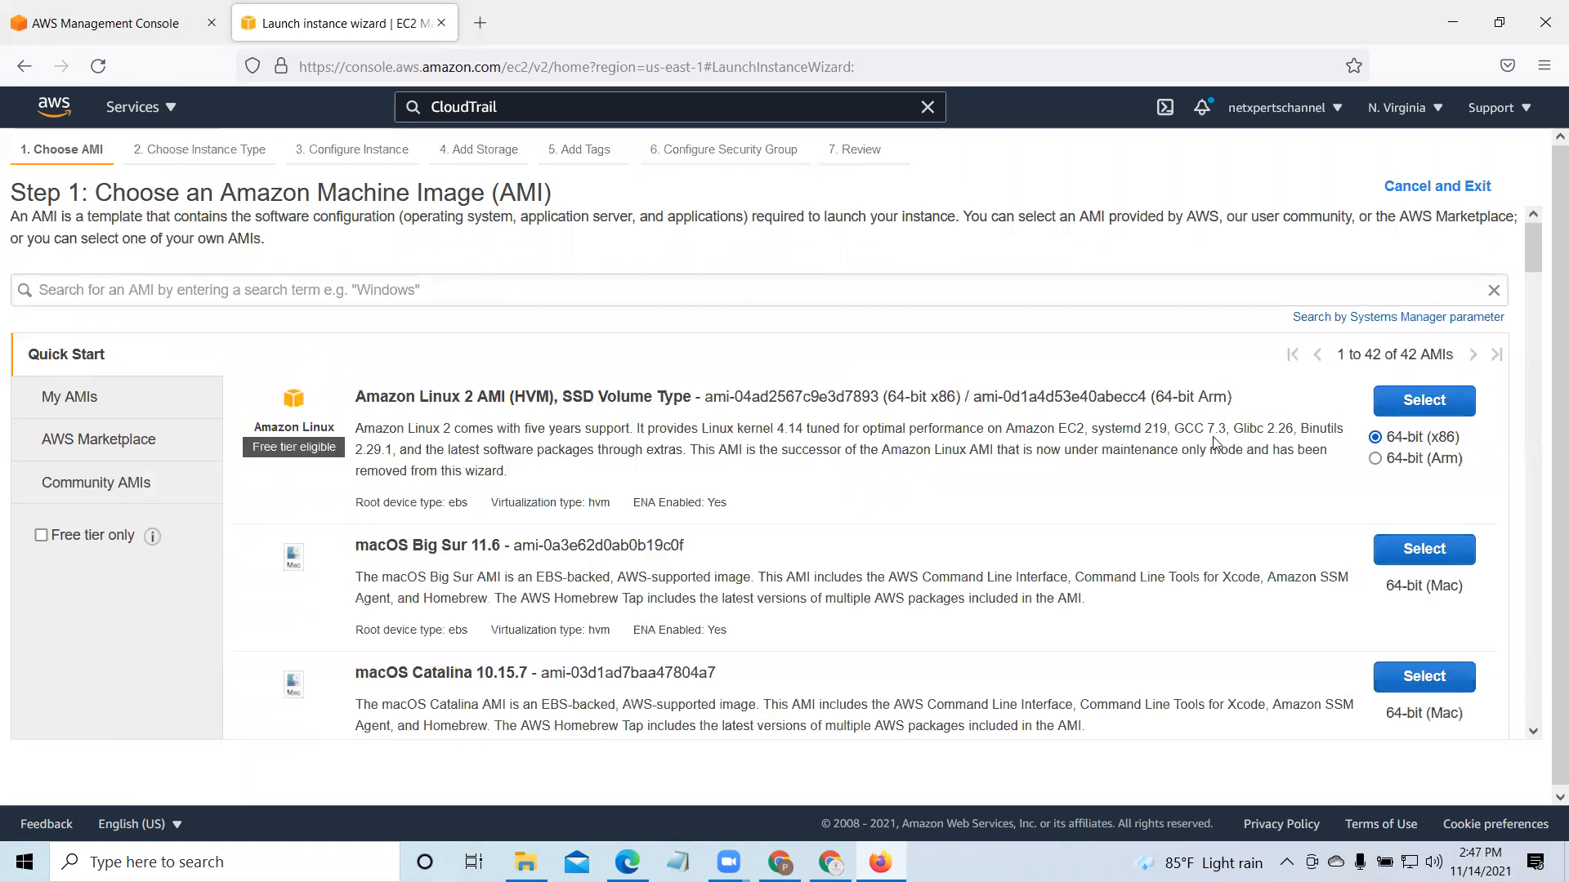
scroll(1215, 442, down, 4)
scroll(1215, 442, down, 7)
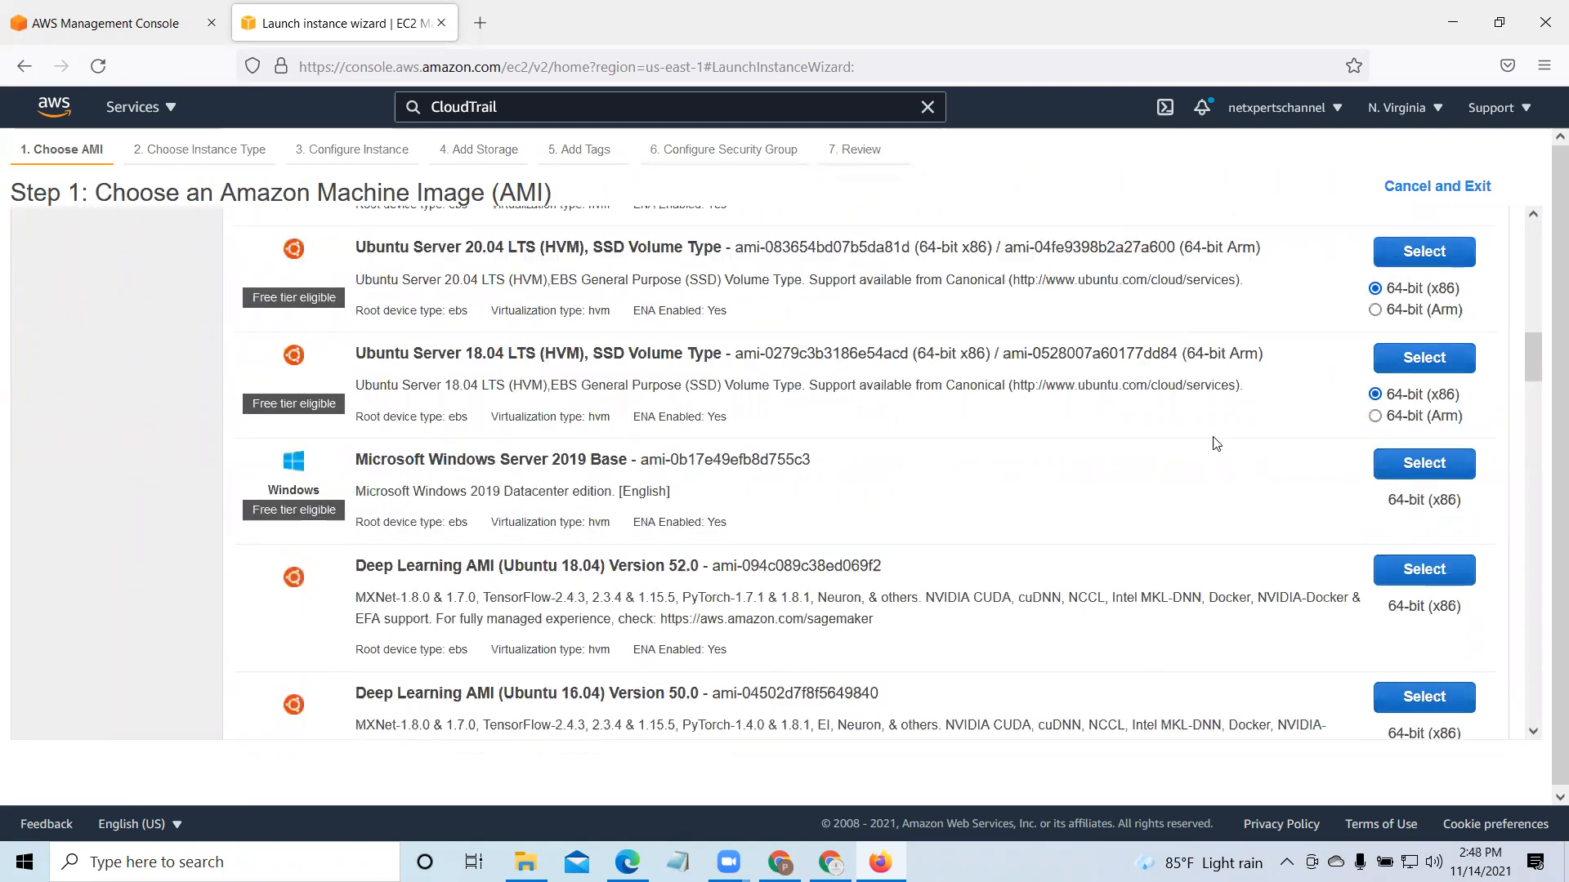
scroll(1215, 442, down, 4)
scroll(1216, 442, down, 4)
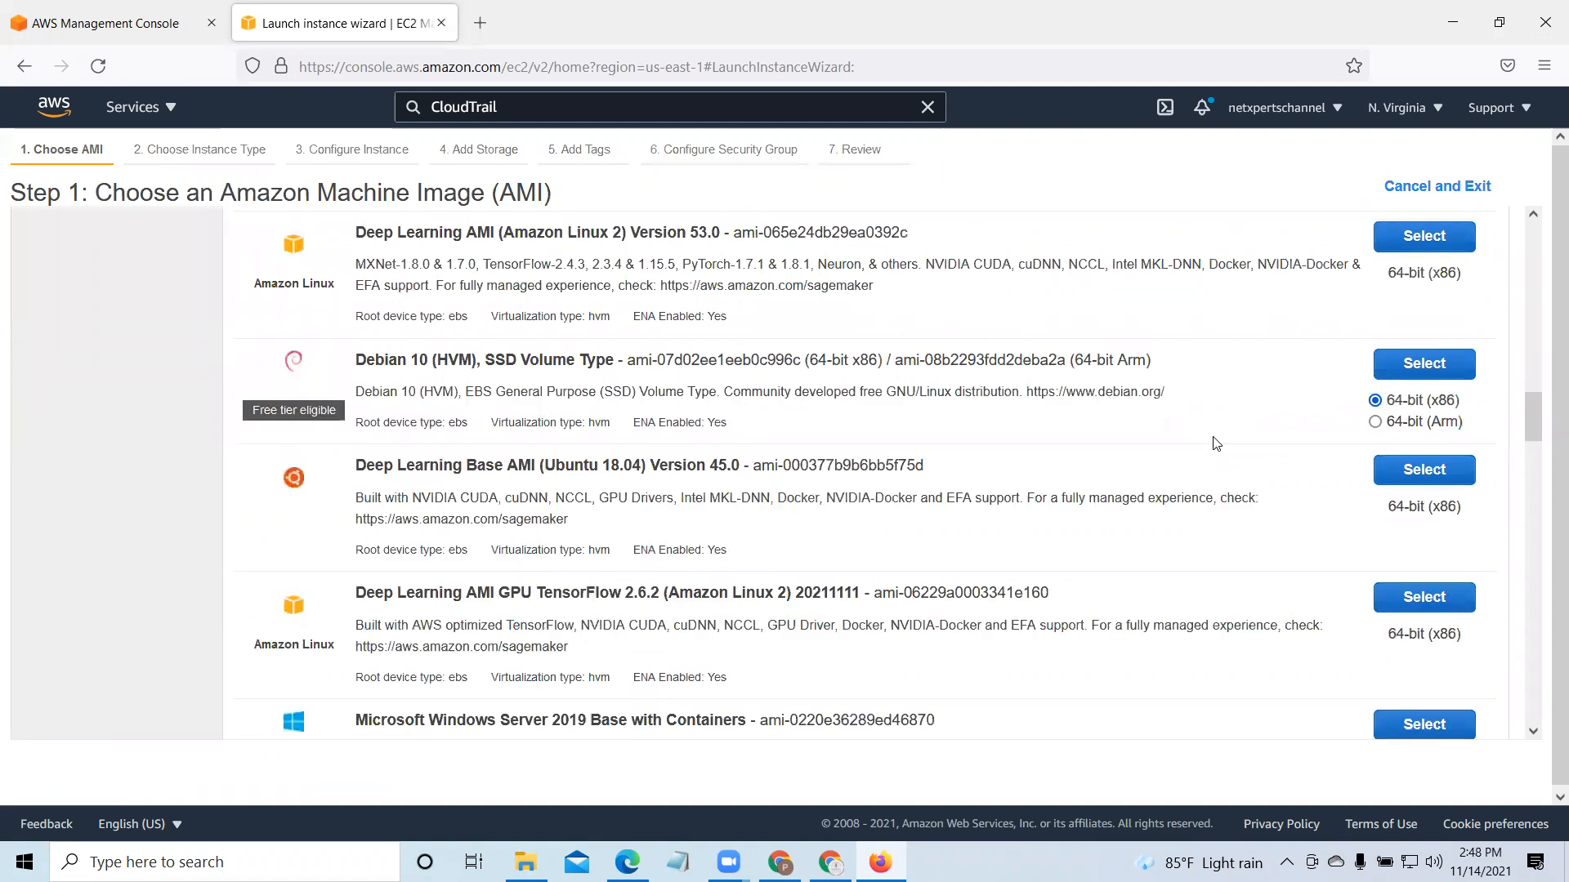
scroll(1216, 442, down, 4)
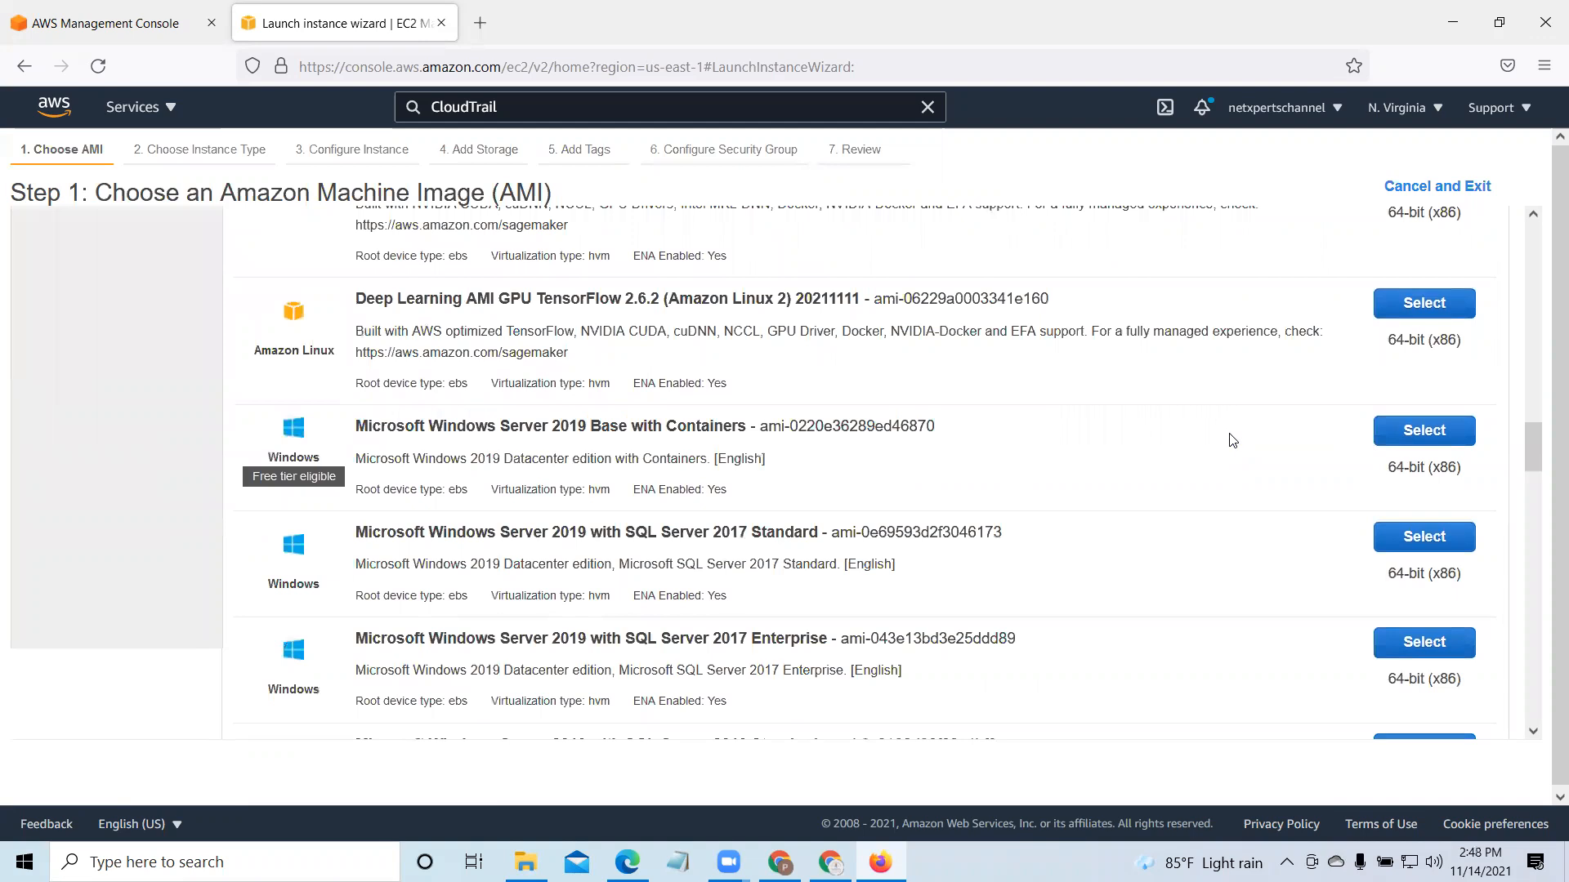
scroll(1229, 441, down, 1)
scroll(1232, 441, down, 12)
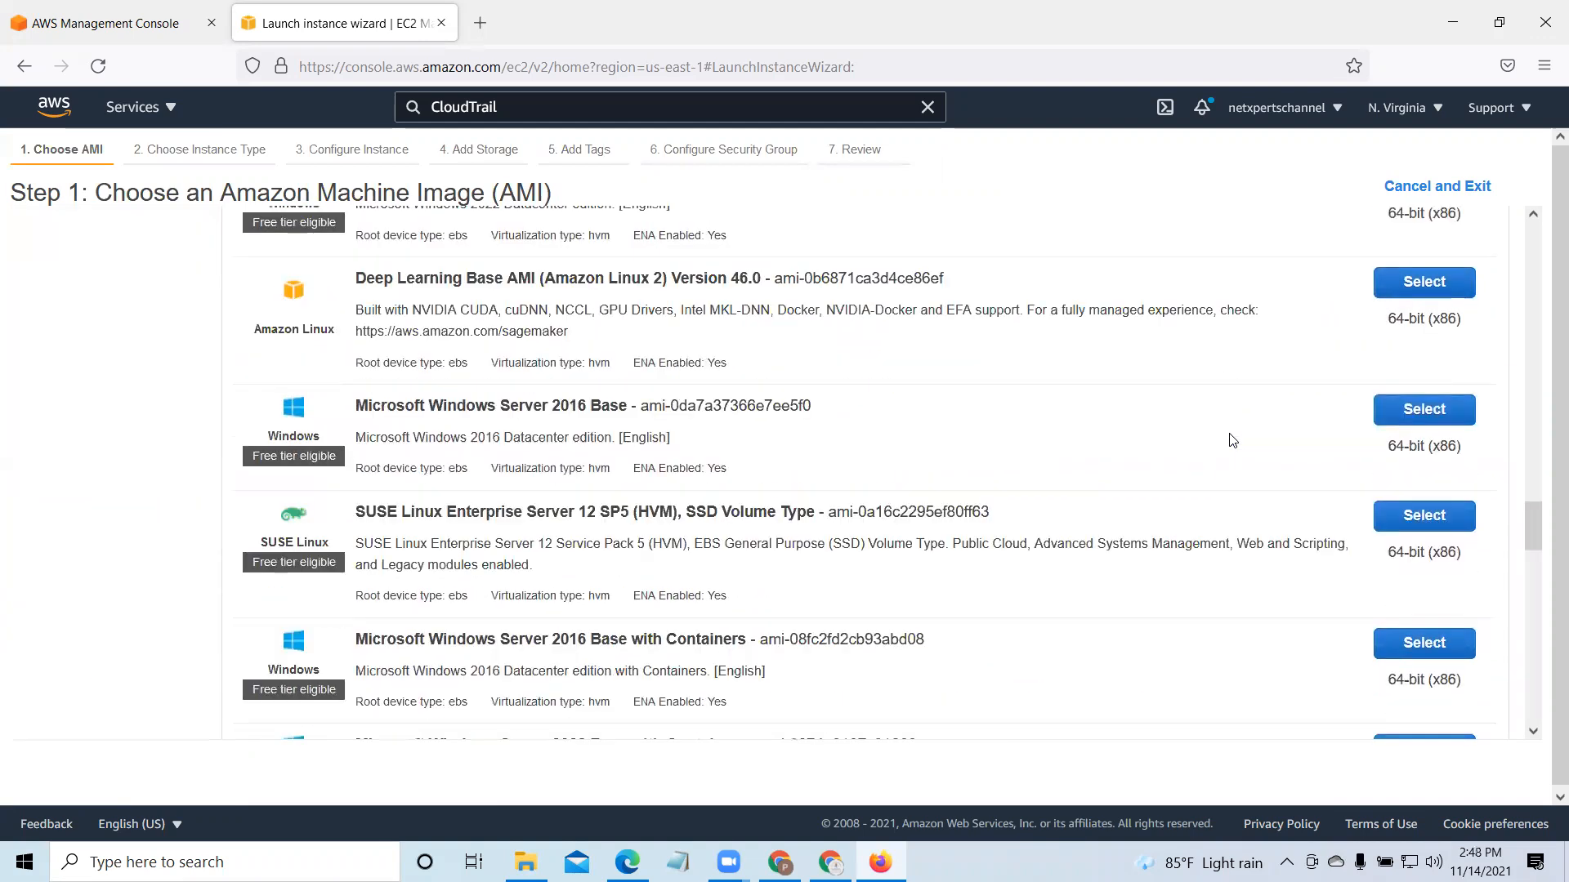
scroll(1232, 442, down, 10)
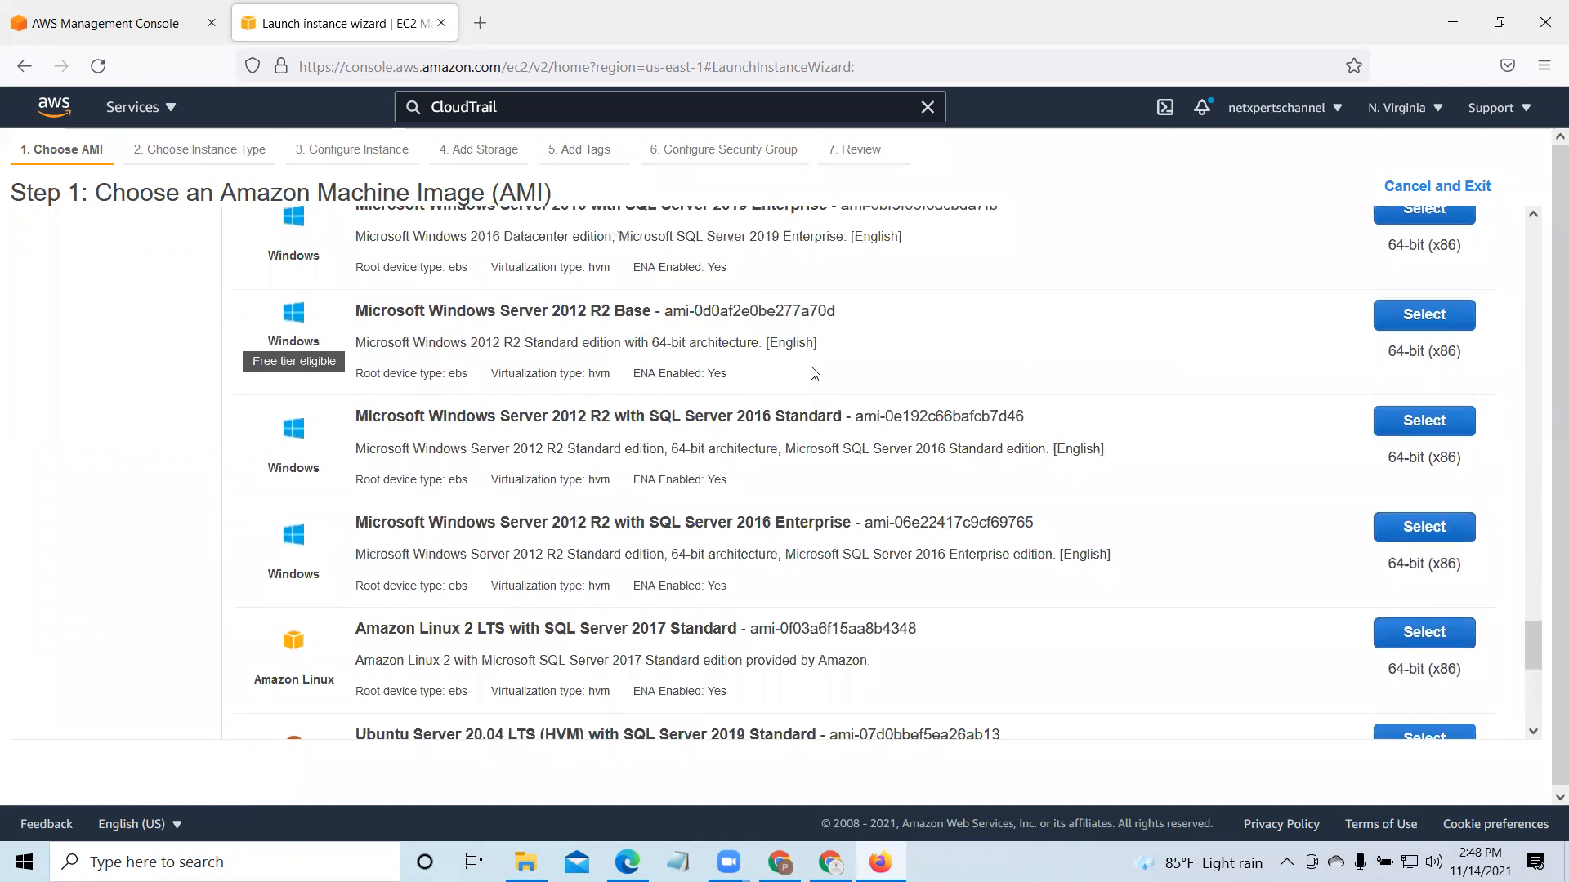
click(1430, 325)
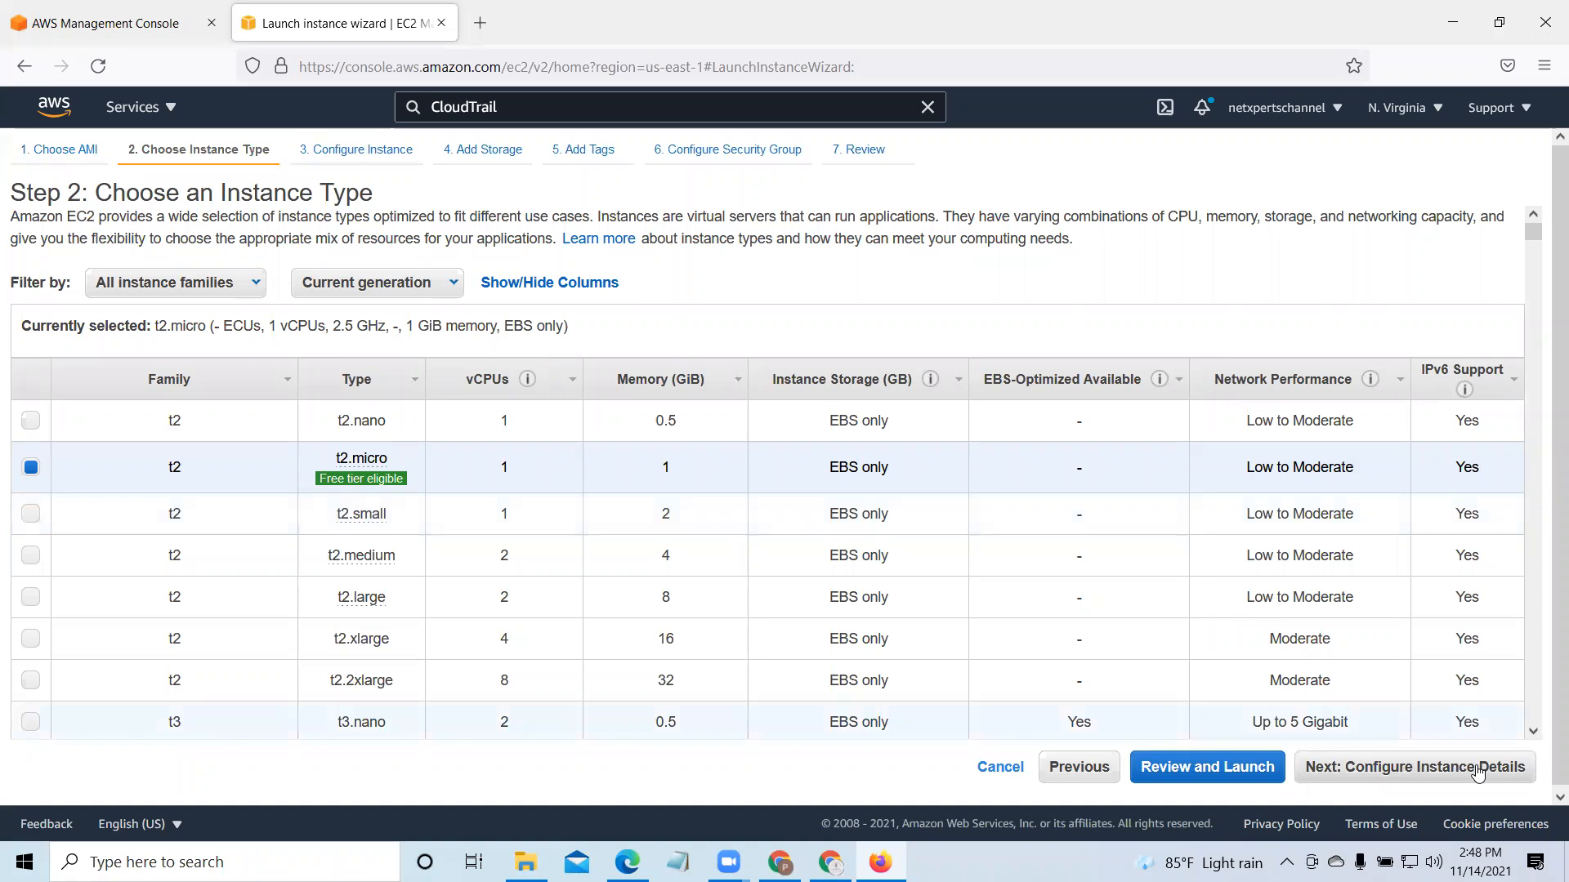
Step: Keep the t2.micro instance type and set the subnet to the default one in us-east-1a
click(1477, 771)
click(685, 390)
click(673, 438)
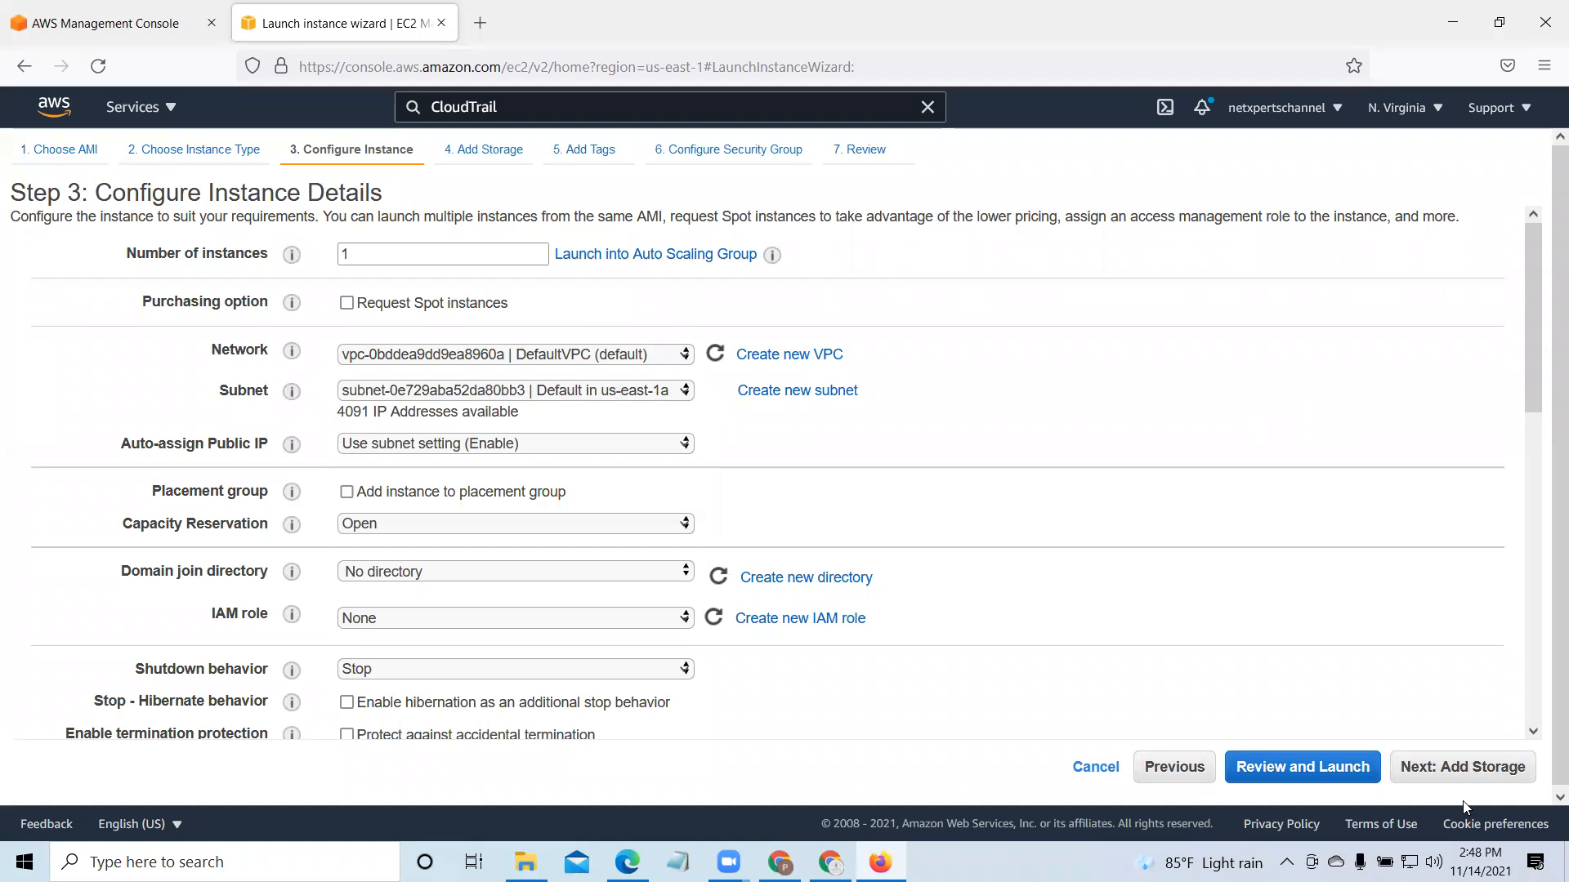
Step: Accept the default storage, tags and new security group with its RDP rule, and proceed to the launch review
click(1482, 768)
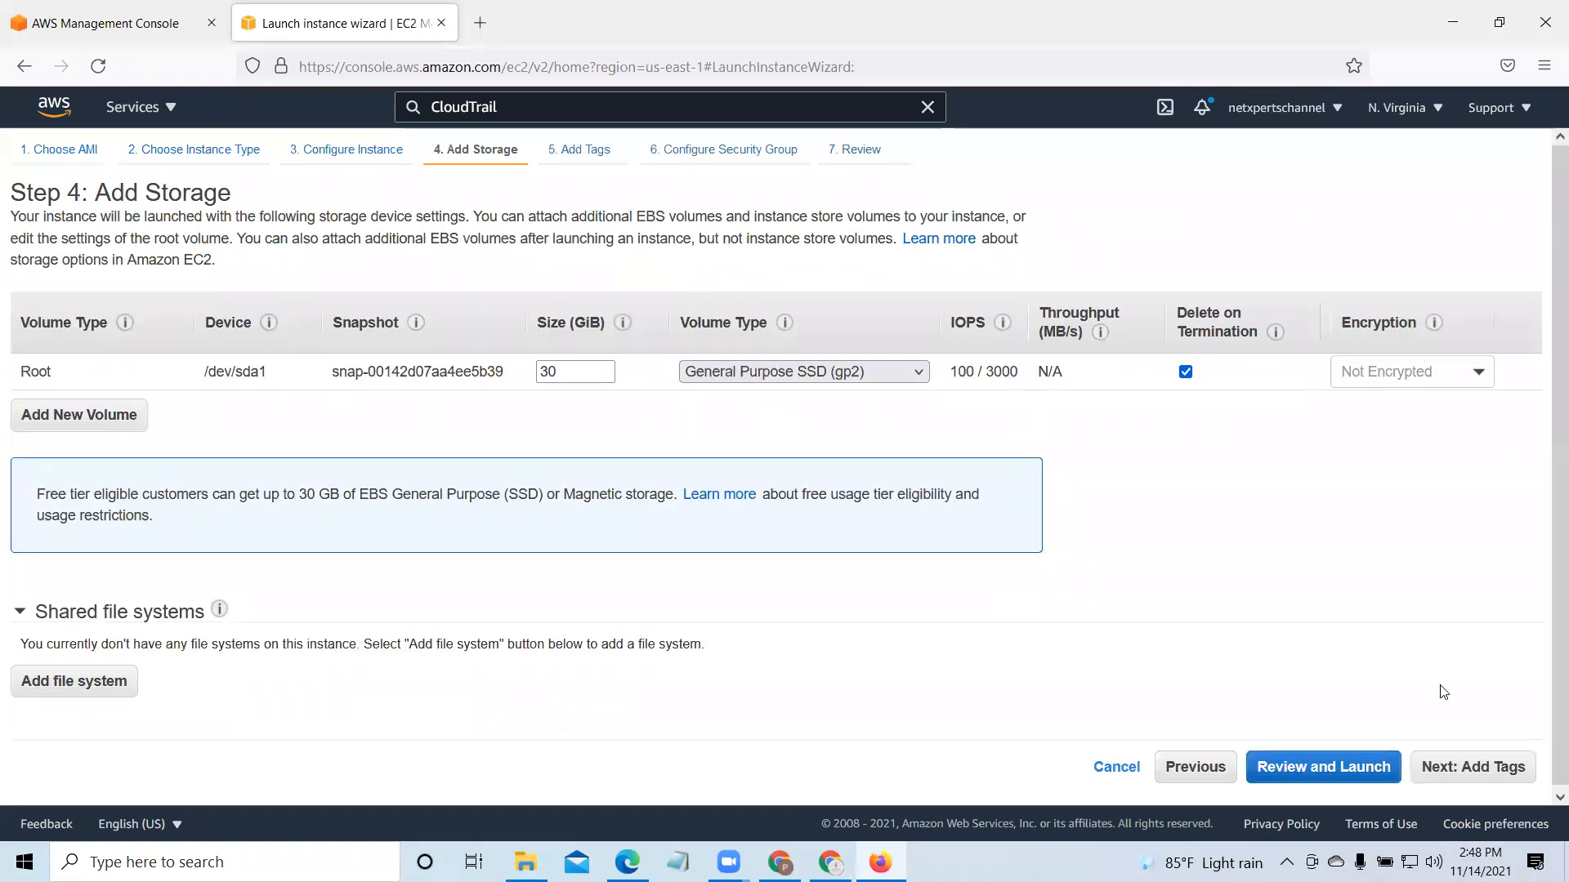
click(1509, 765)
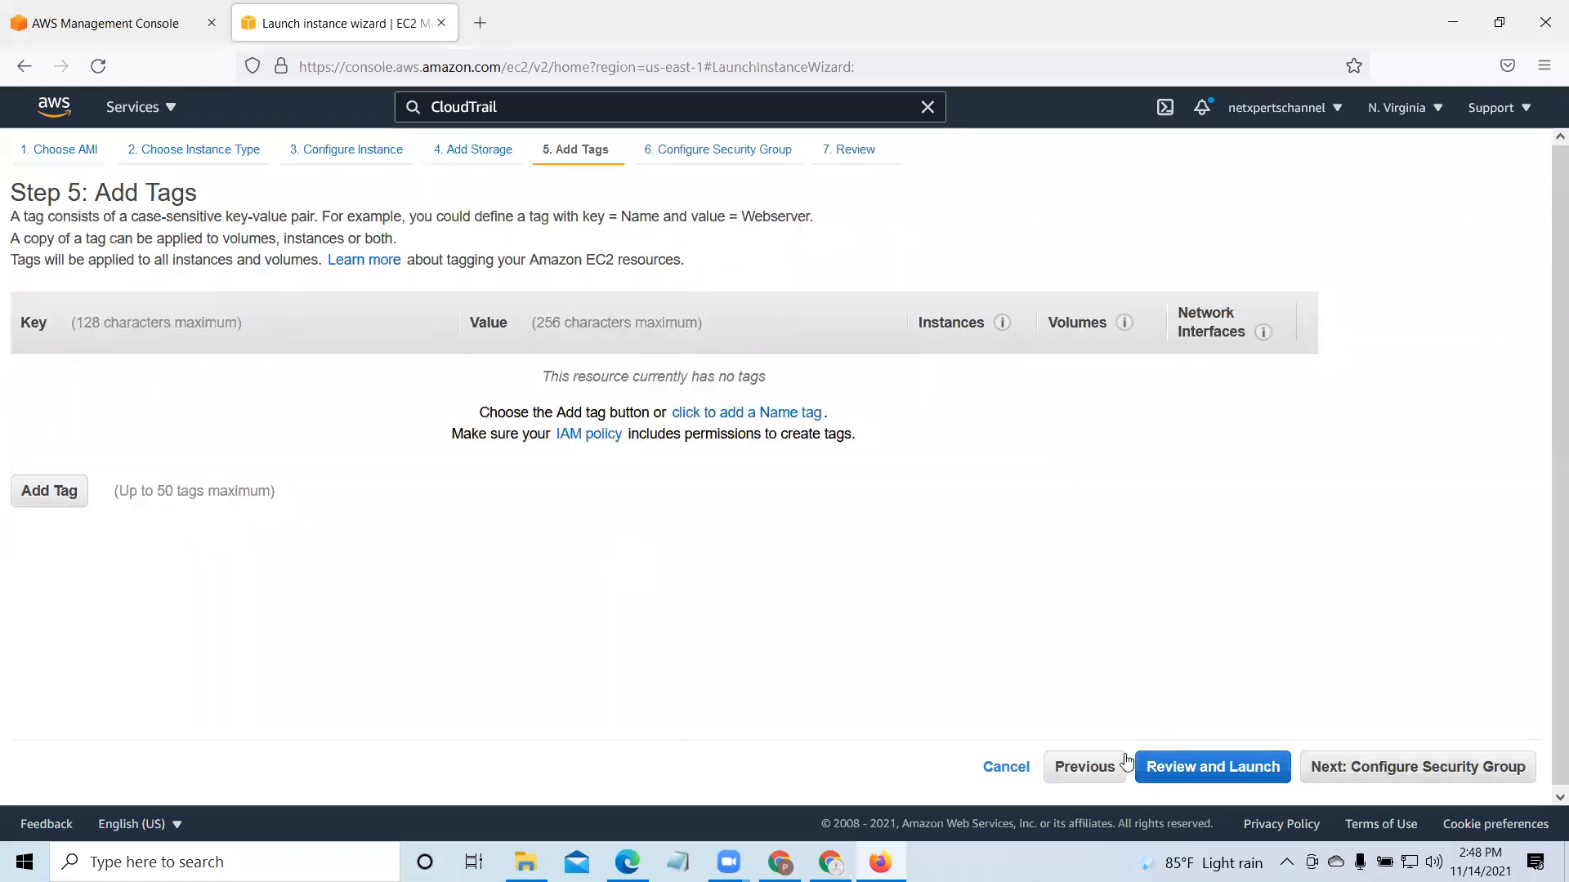
click(1491, 772)
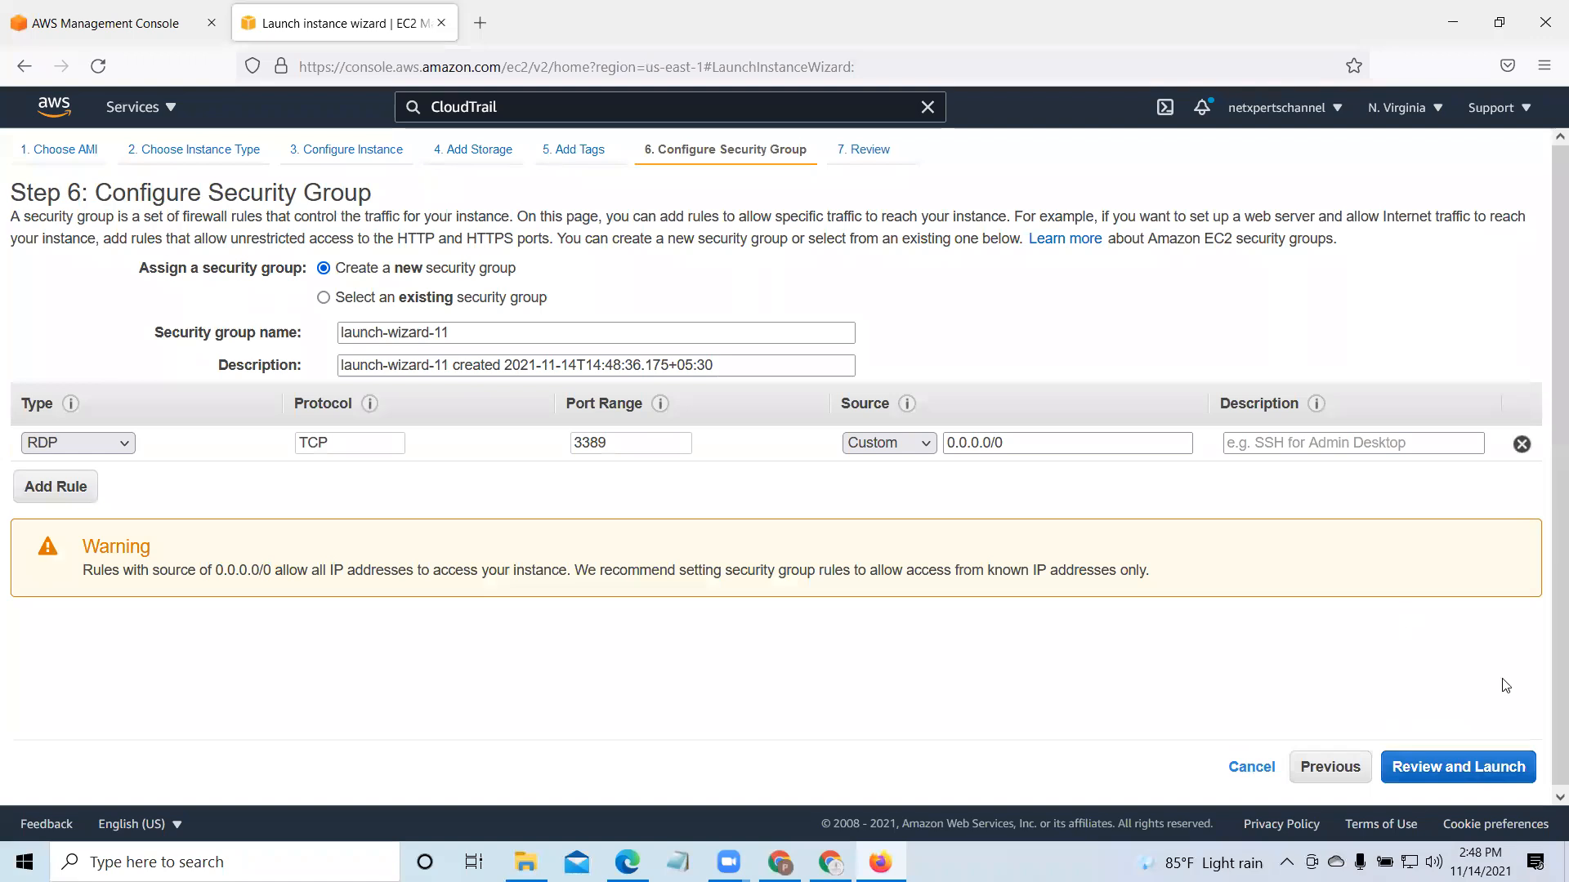
click(1494, 772)
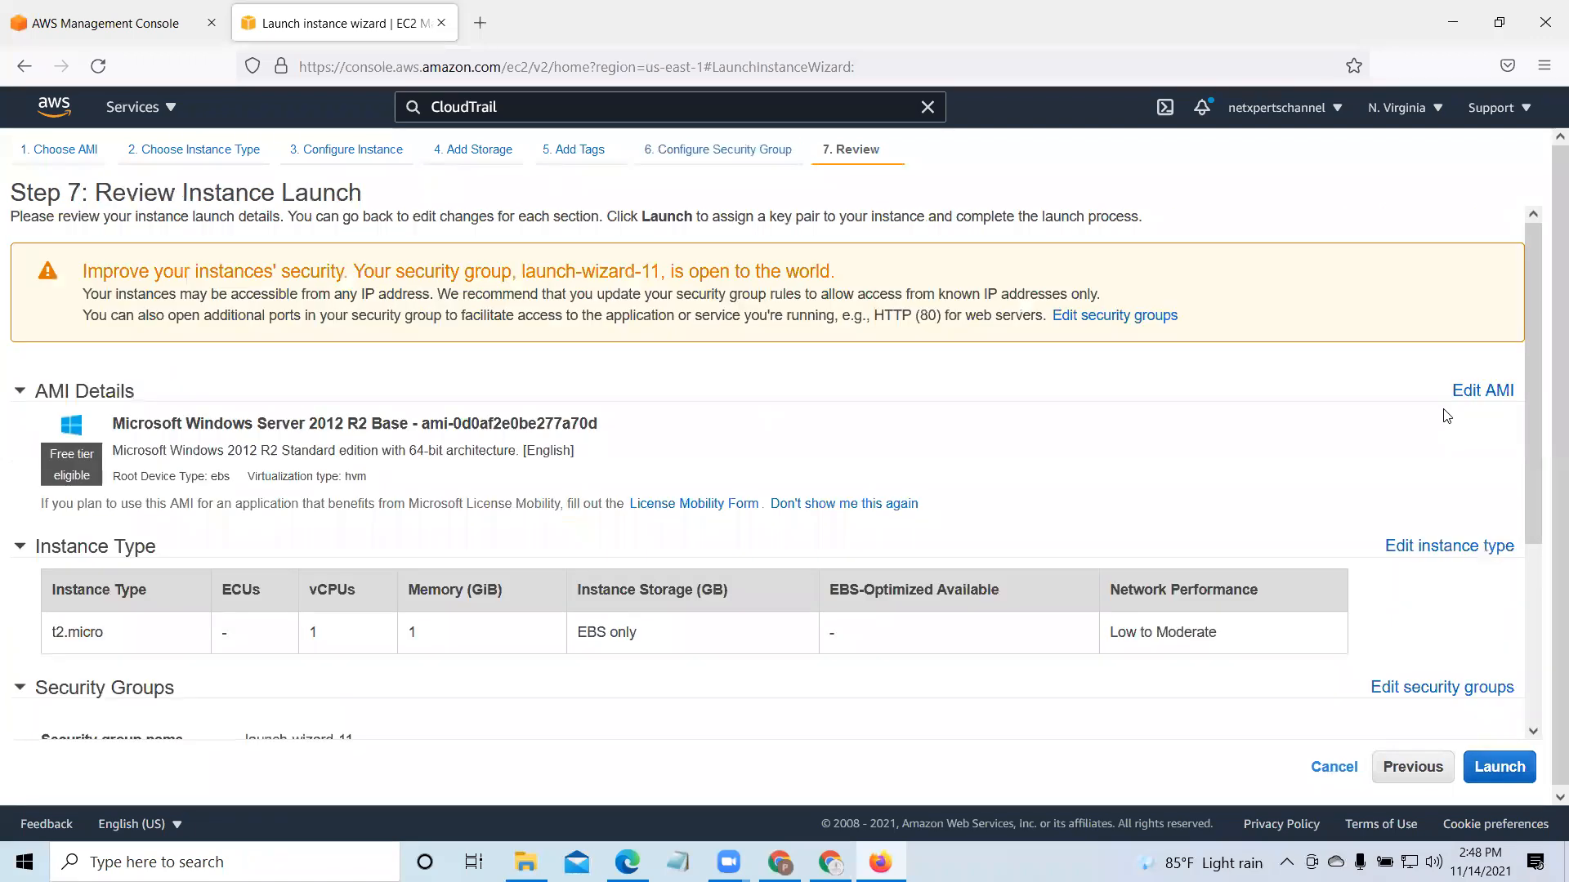
Step: Launch the instance with the existing DemoEC2 key pair, acknowledging access to its private key file
drag(1531, 403, 1527, 713)
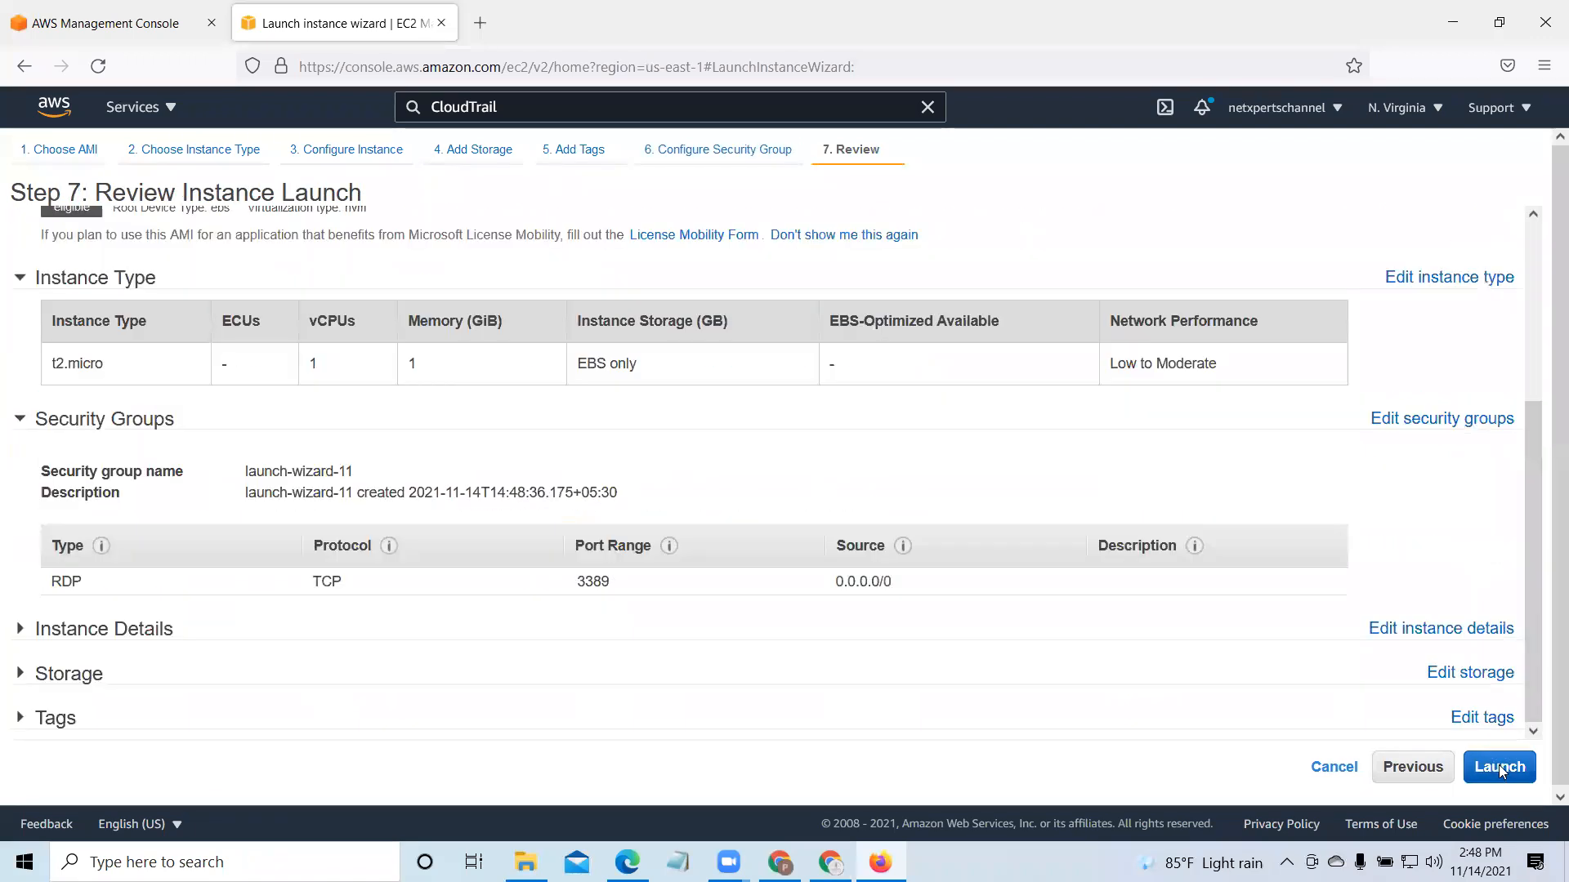
click(1500, 770)
click(585, 542)
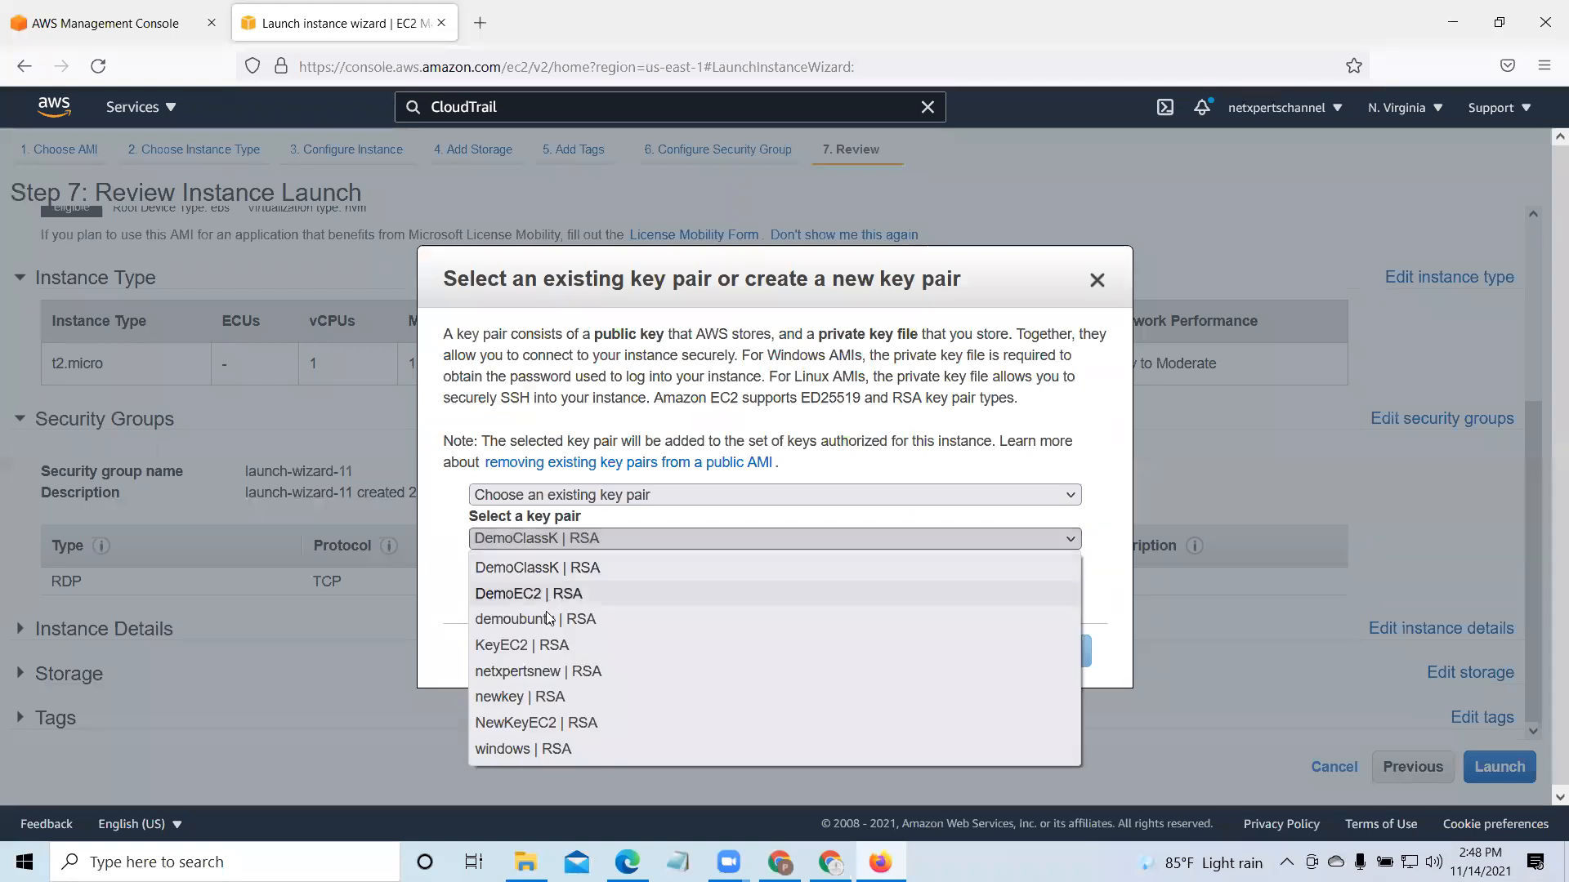
click(541, 594)
click(478, 570)
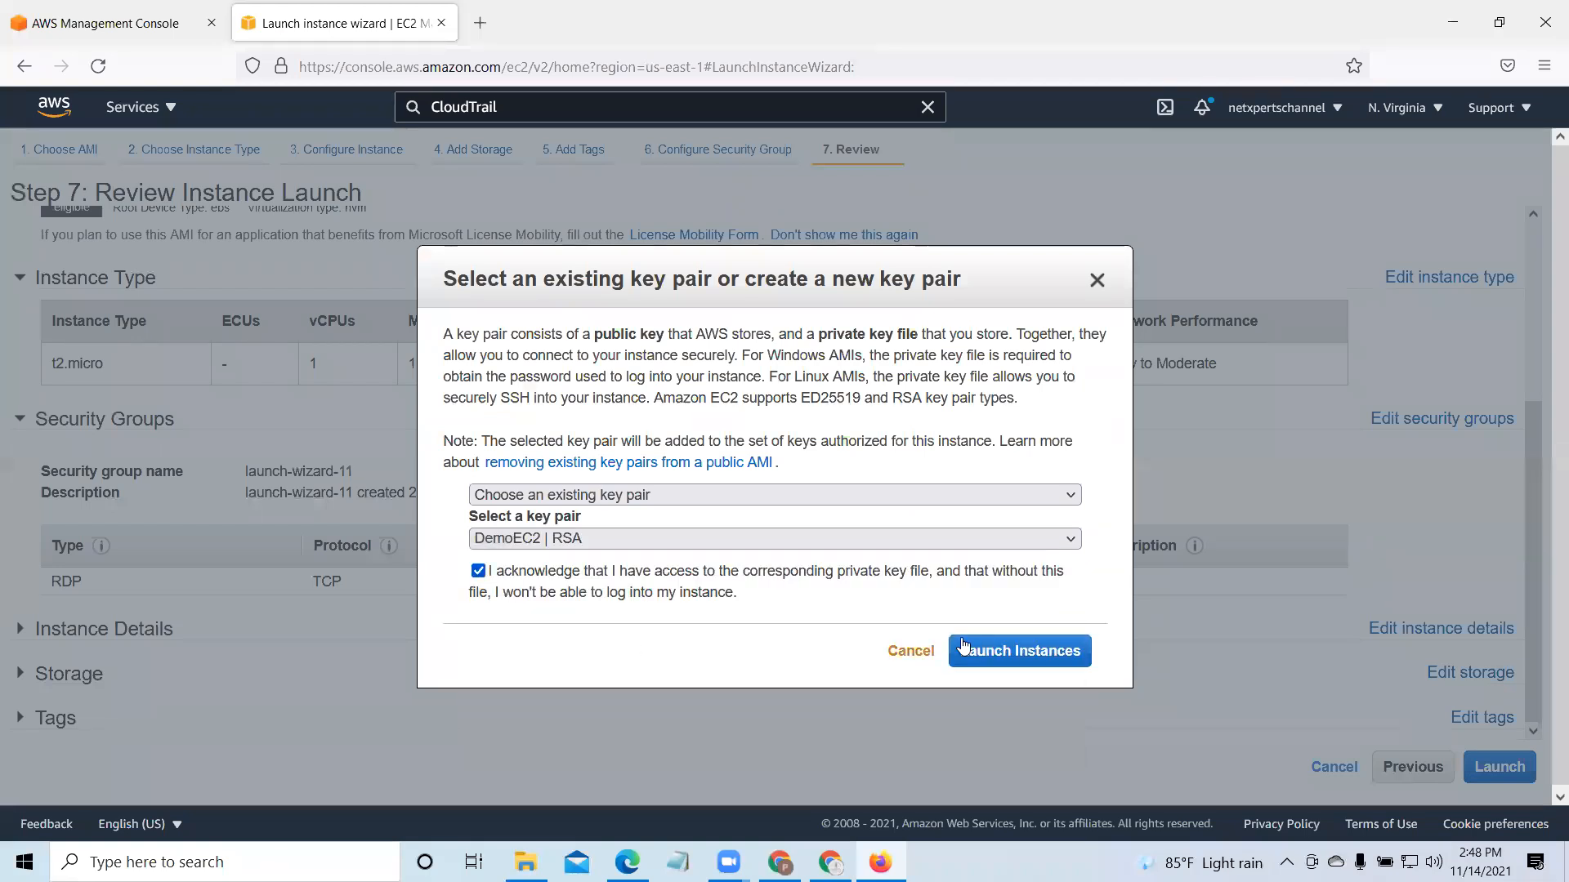
click(1056, 654)
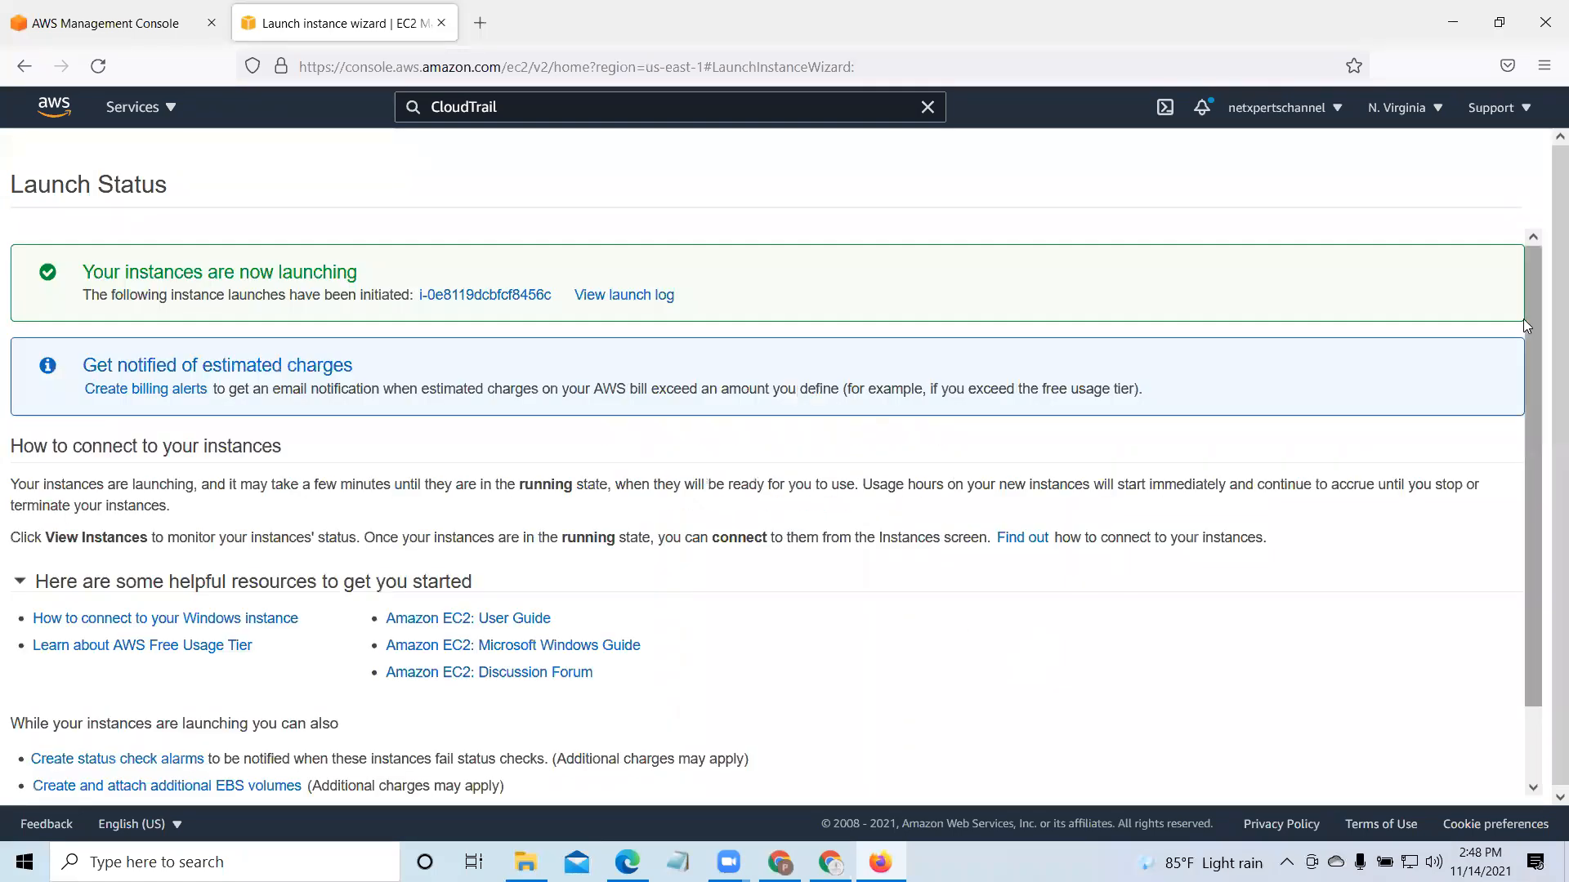
Step: Go to the instances list and open the newly launched instance's summary, reopening it to update its state
scroll(1531, 575, down, 2)
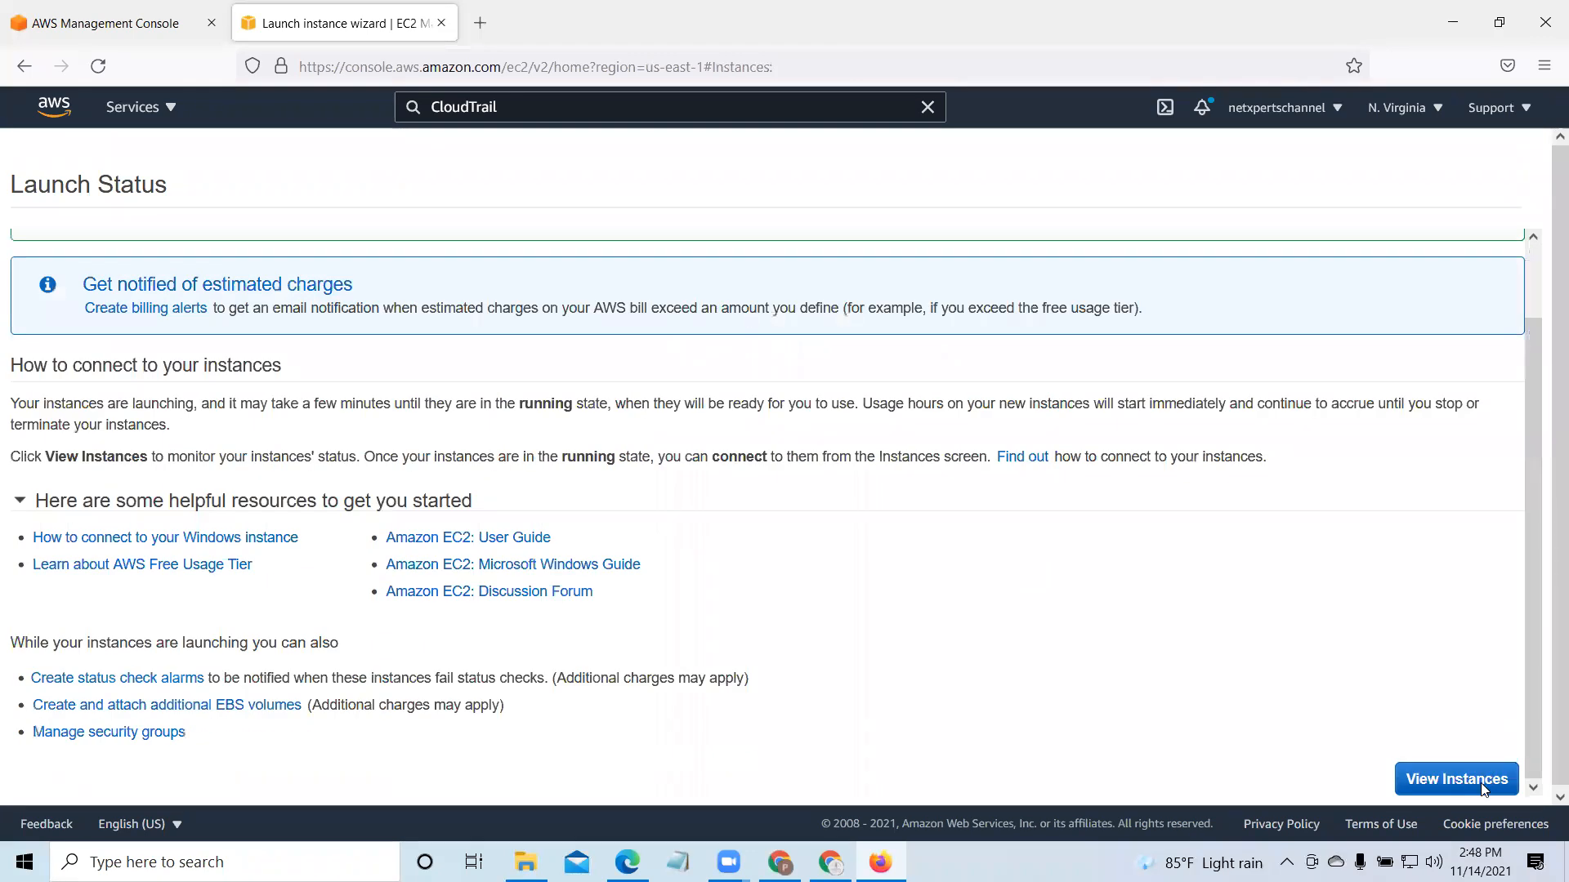
click(1479, 782)
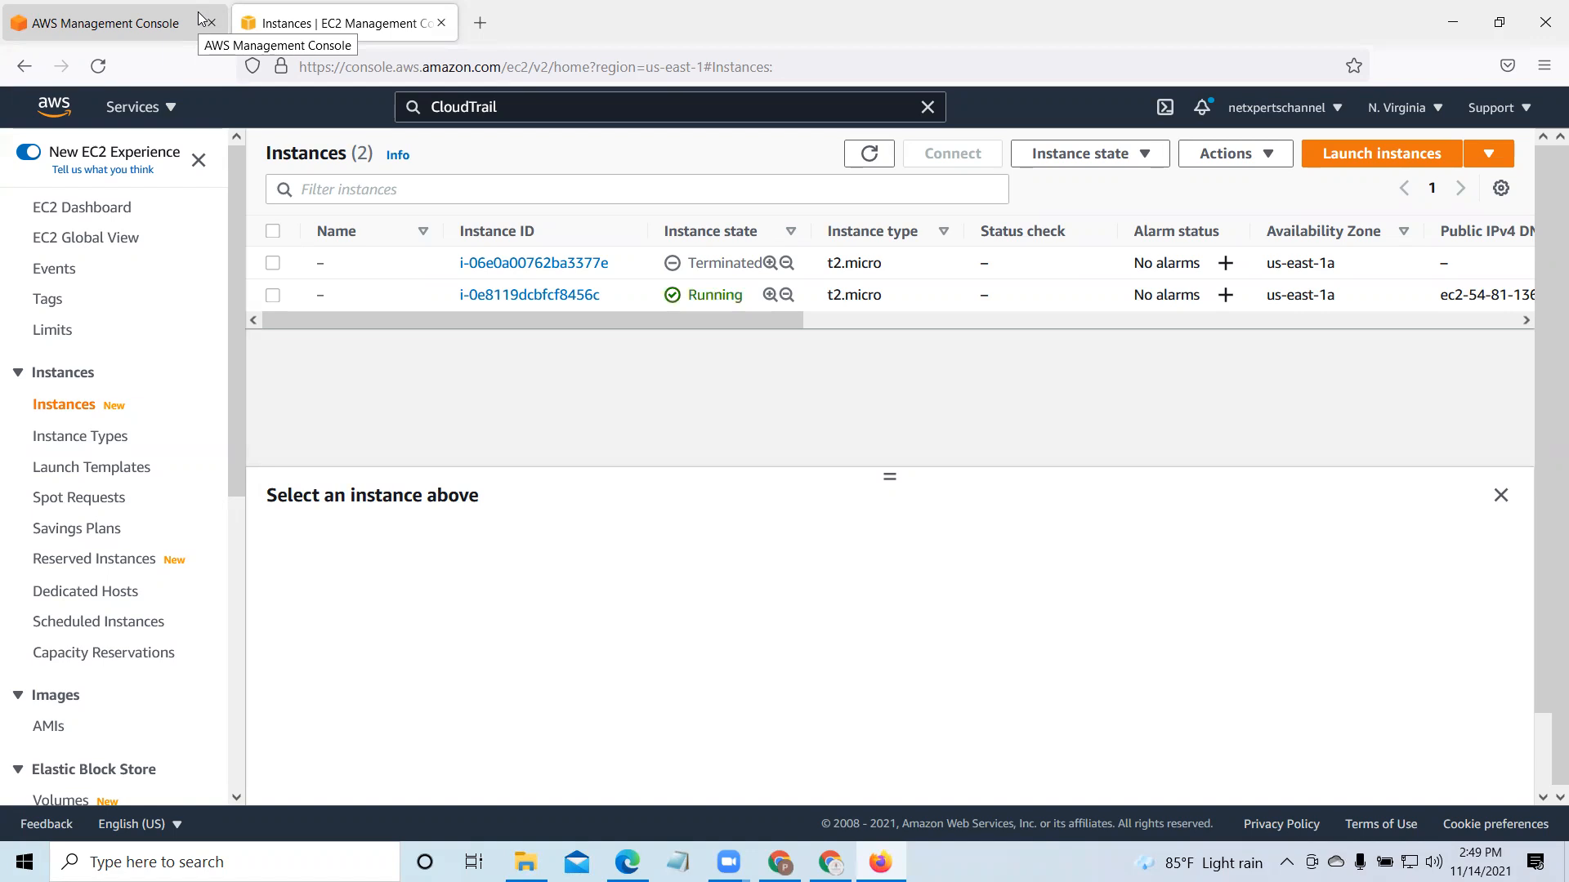
click(541, 295)
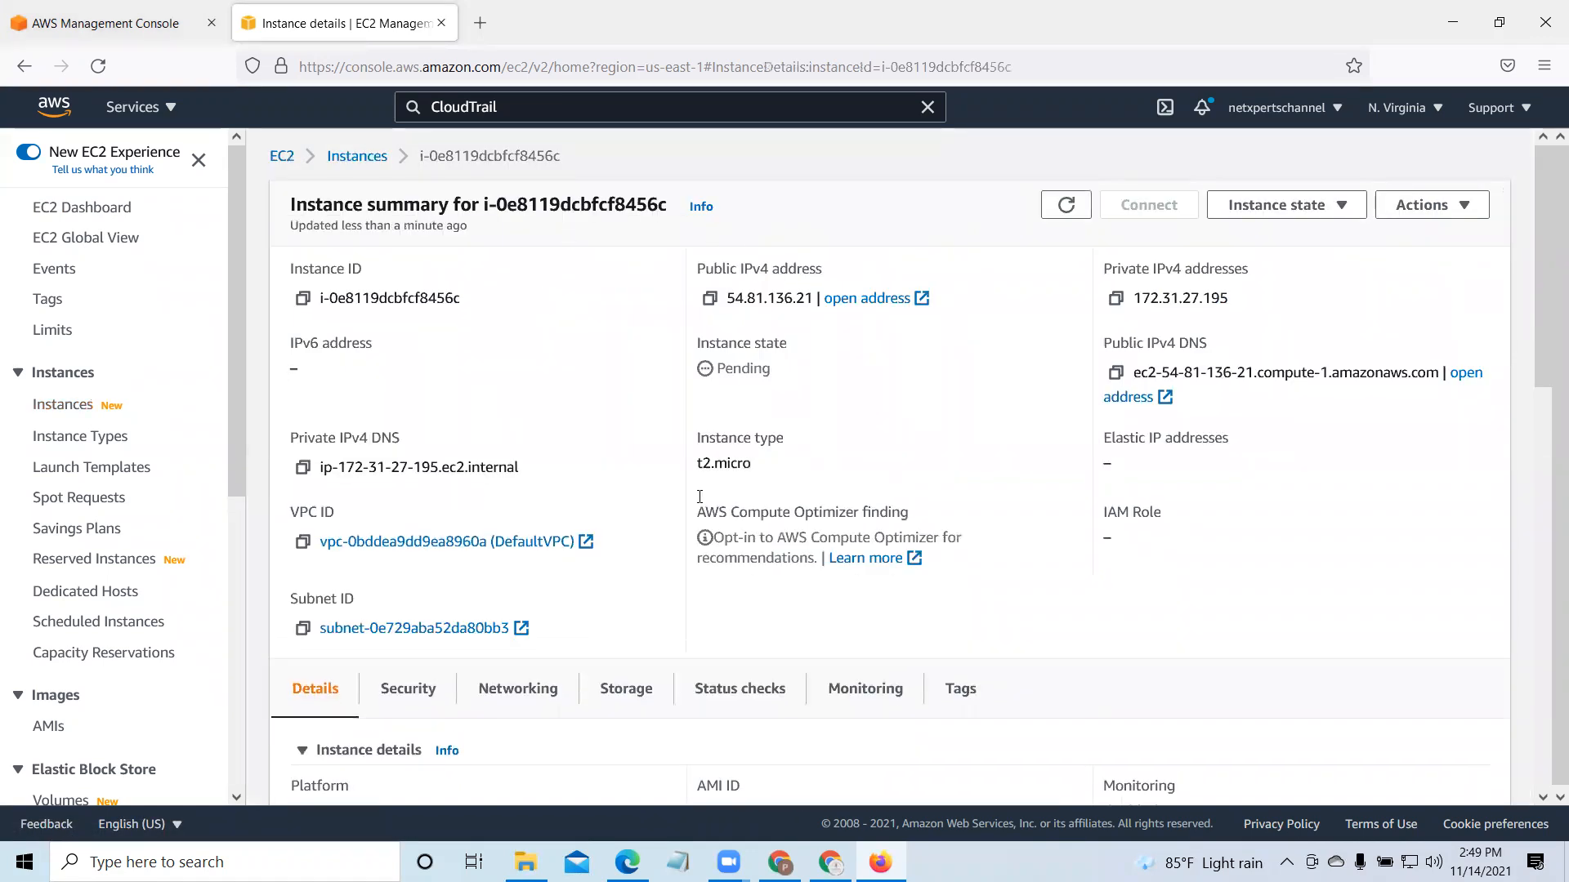
click(357, 155)
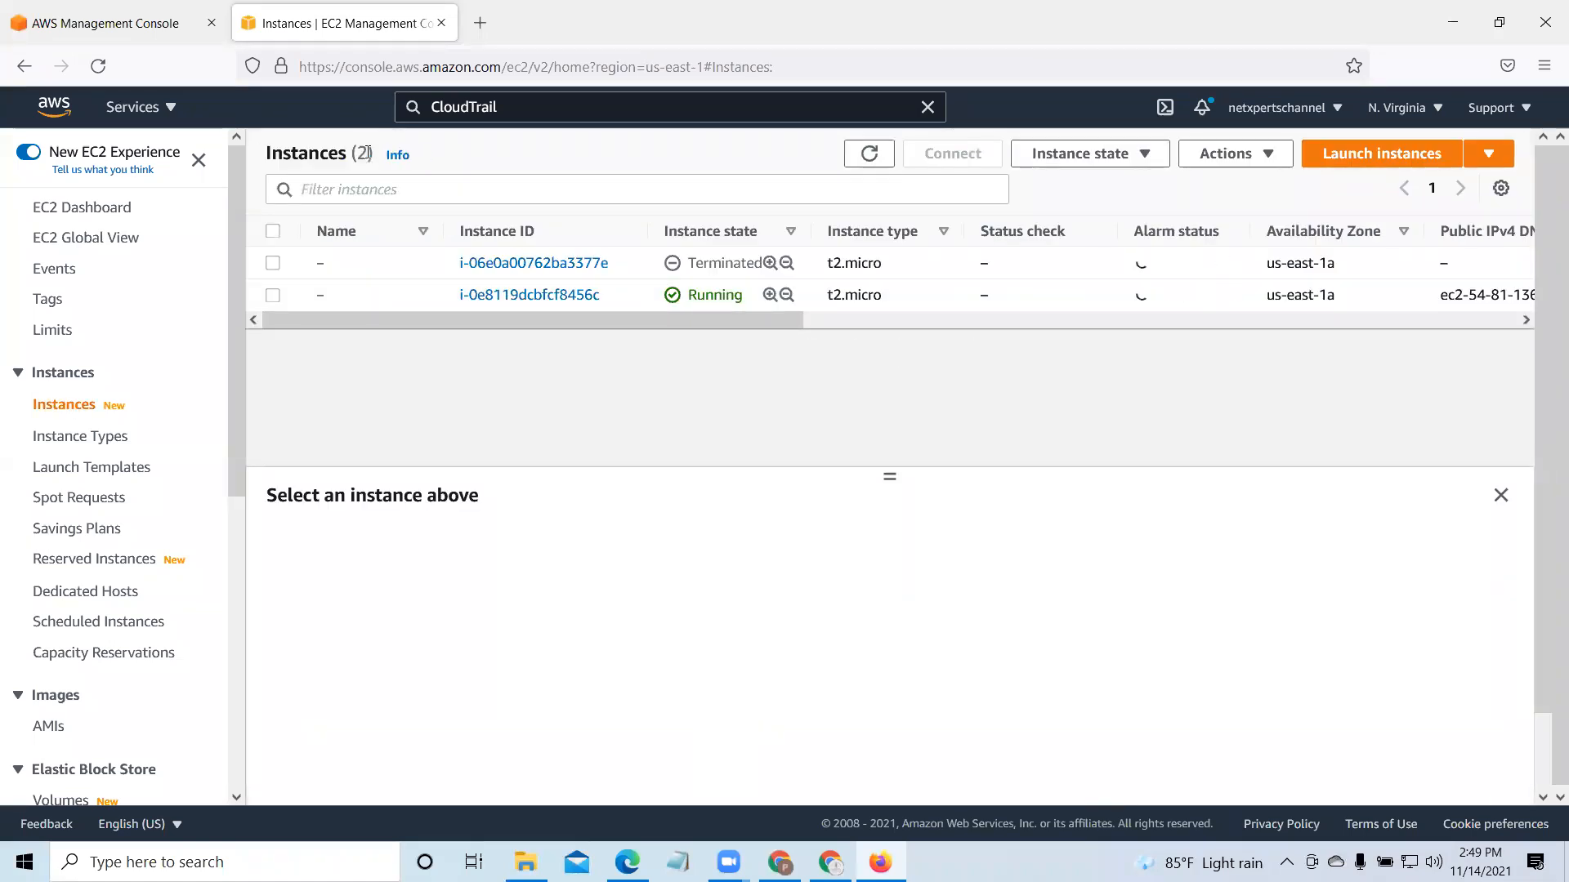
click(555, 295)
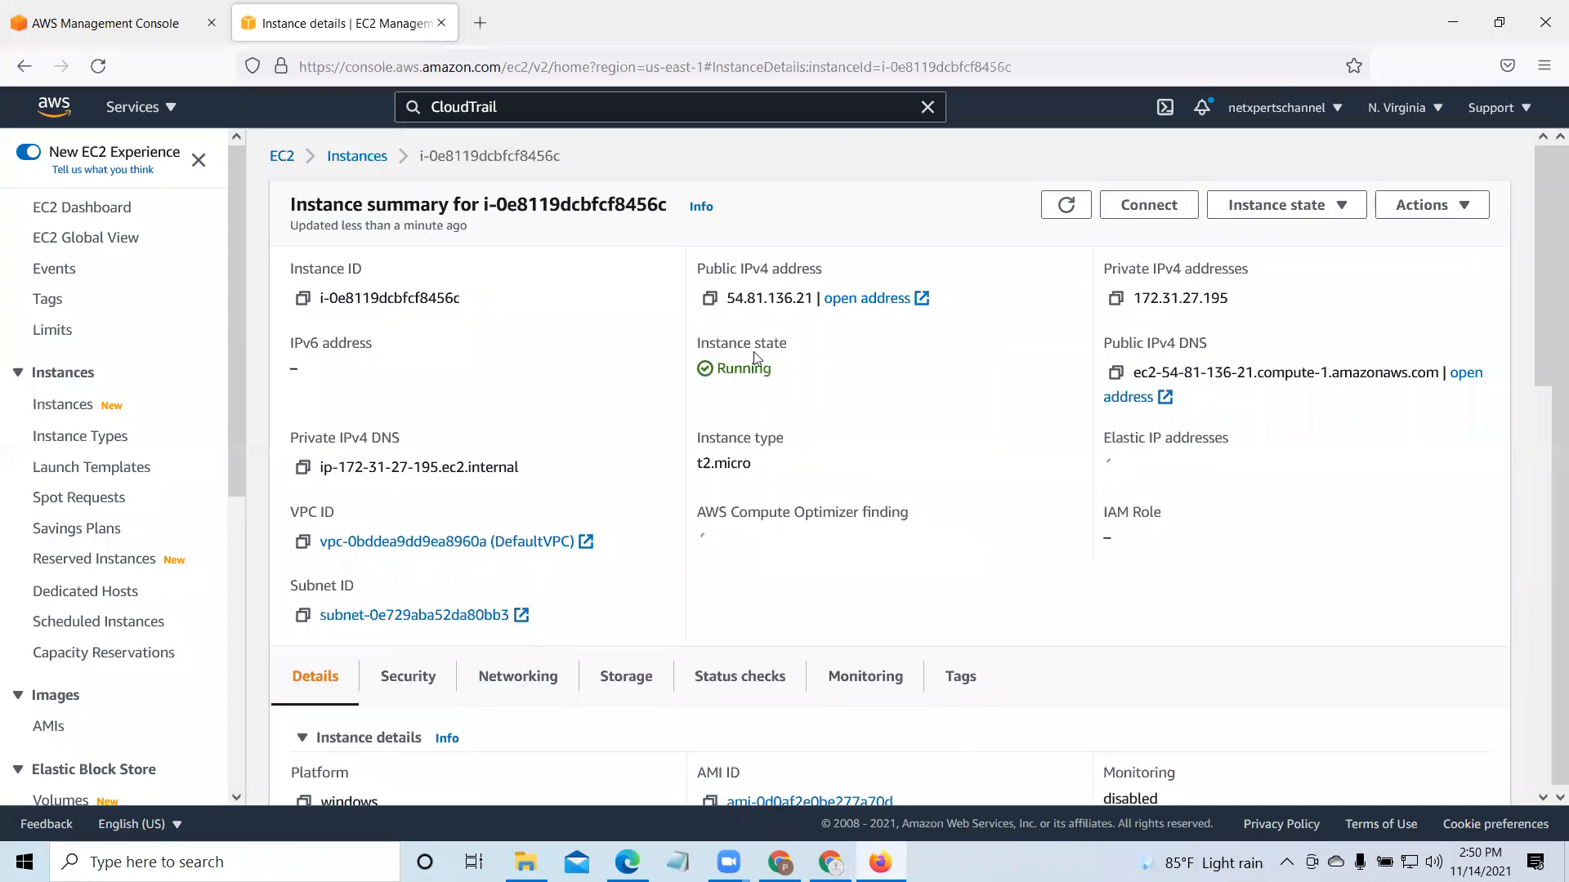
Step: Try to retrieve the Windows password from the instance's RDP client connection options, and return to the instance summary
click(1138, 204)
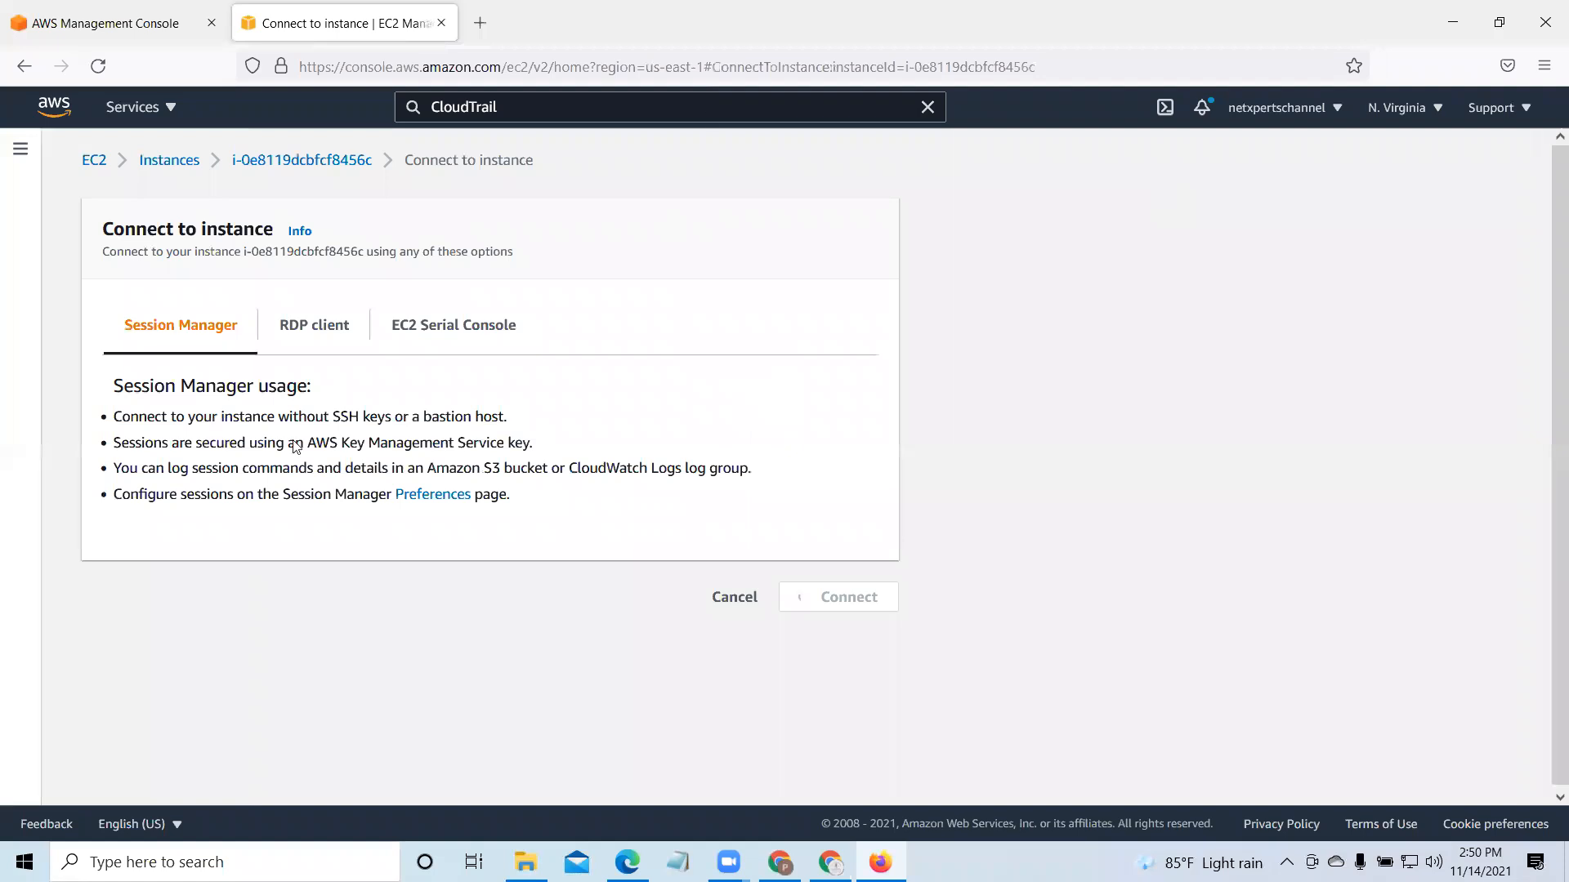
click(315, 327)
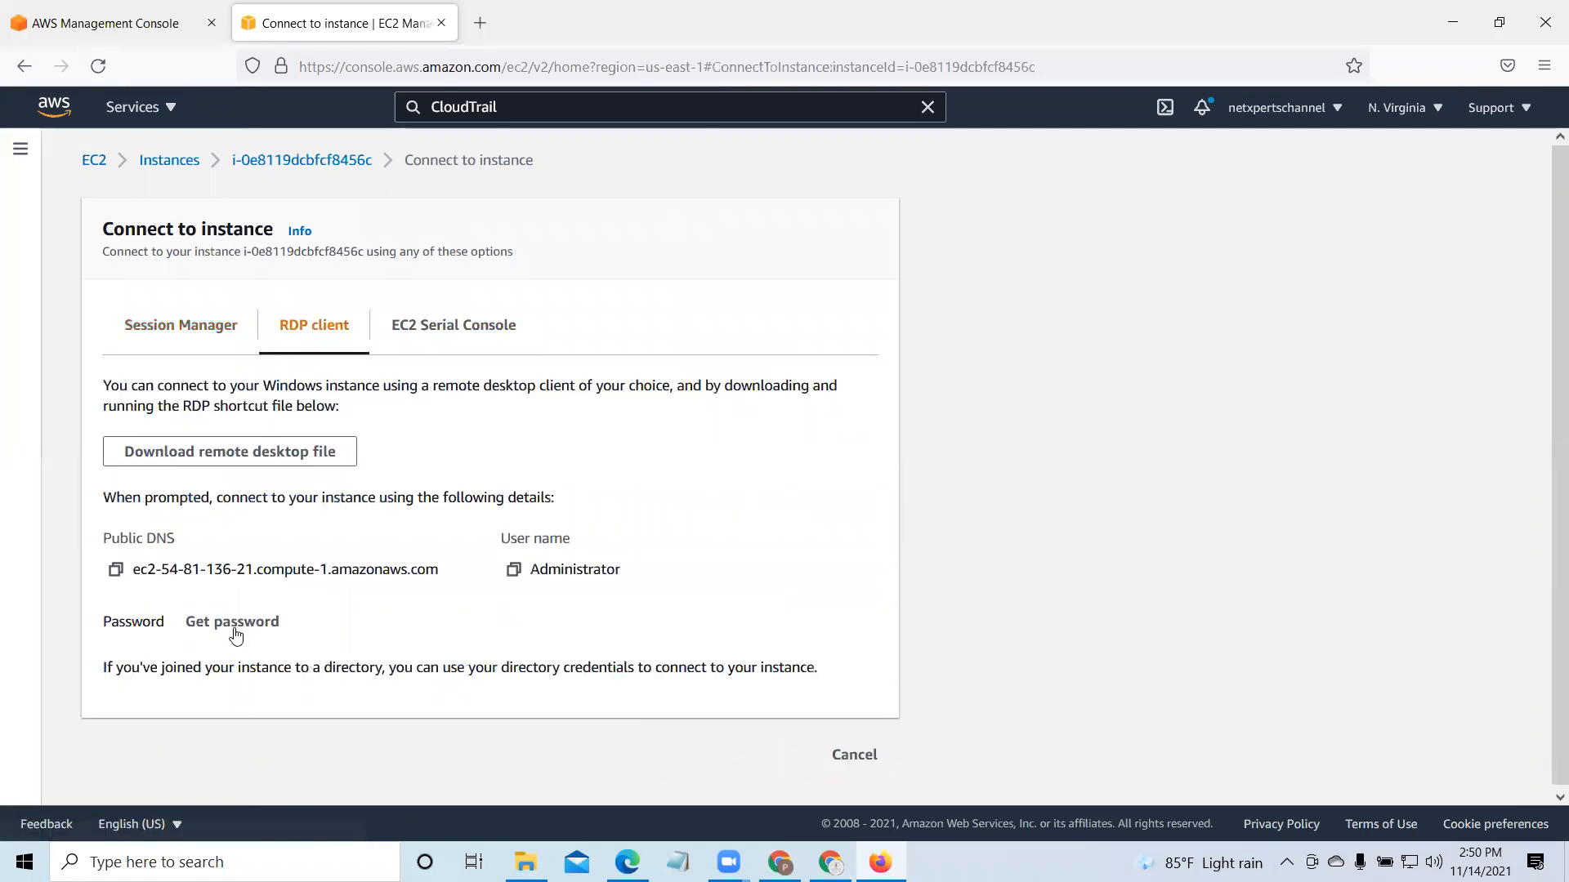
click(234, 623)
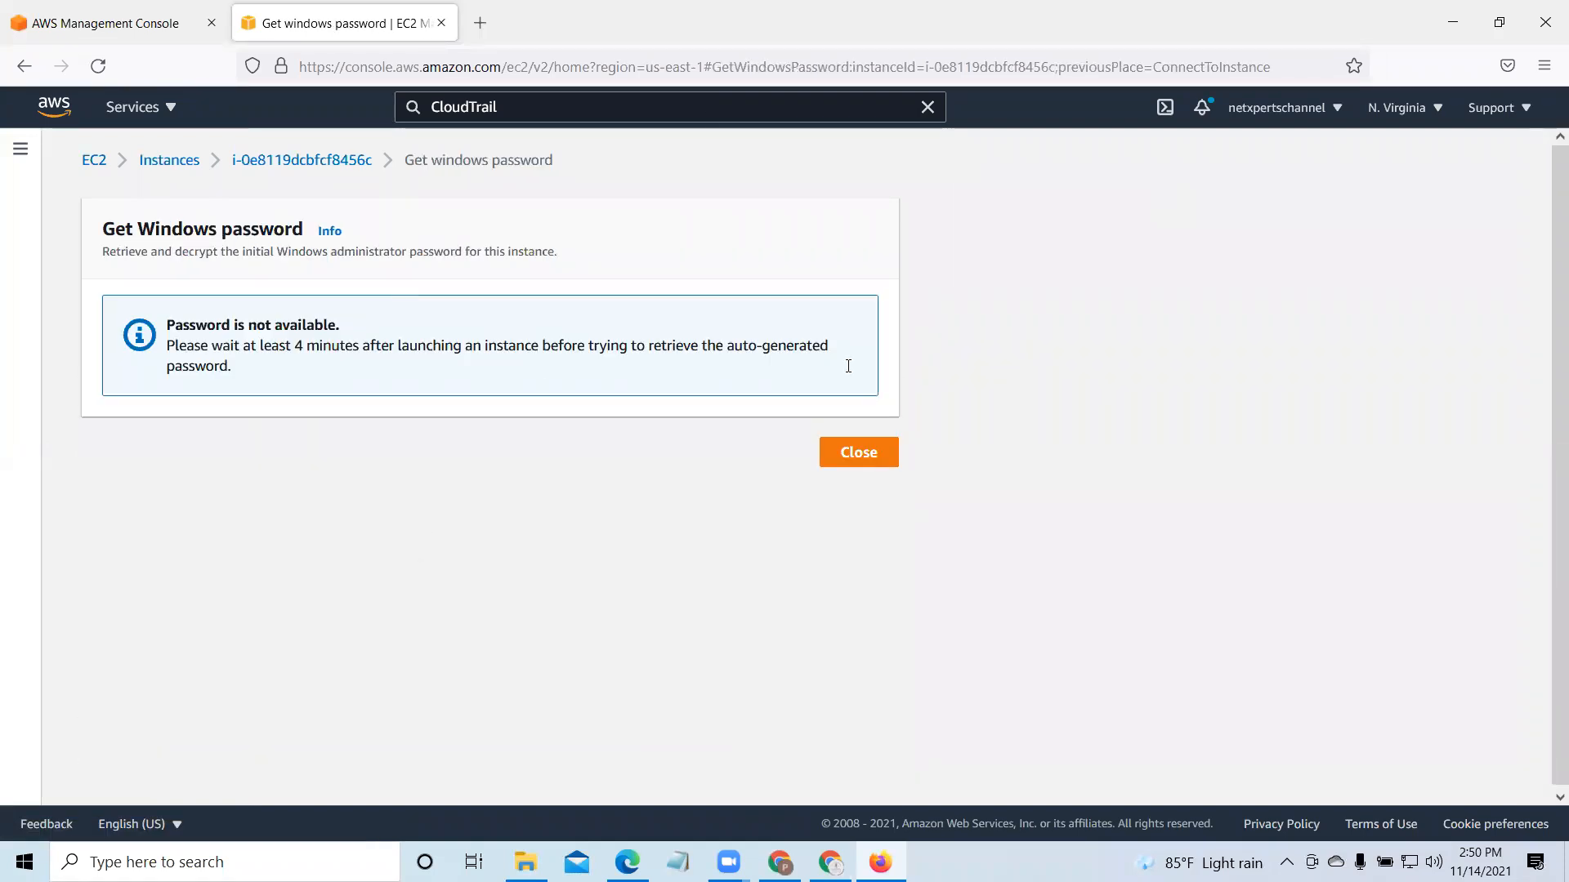
click(263, 161)
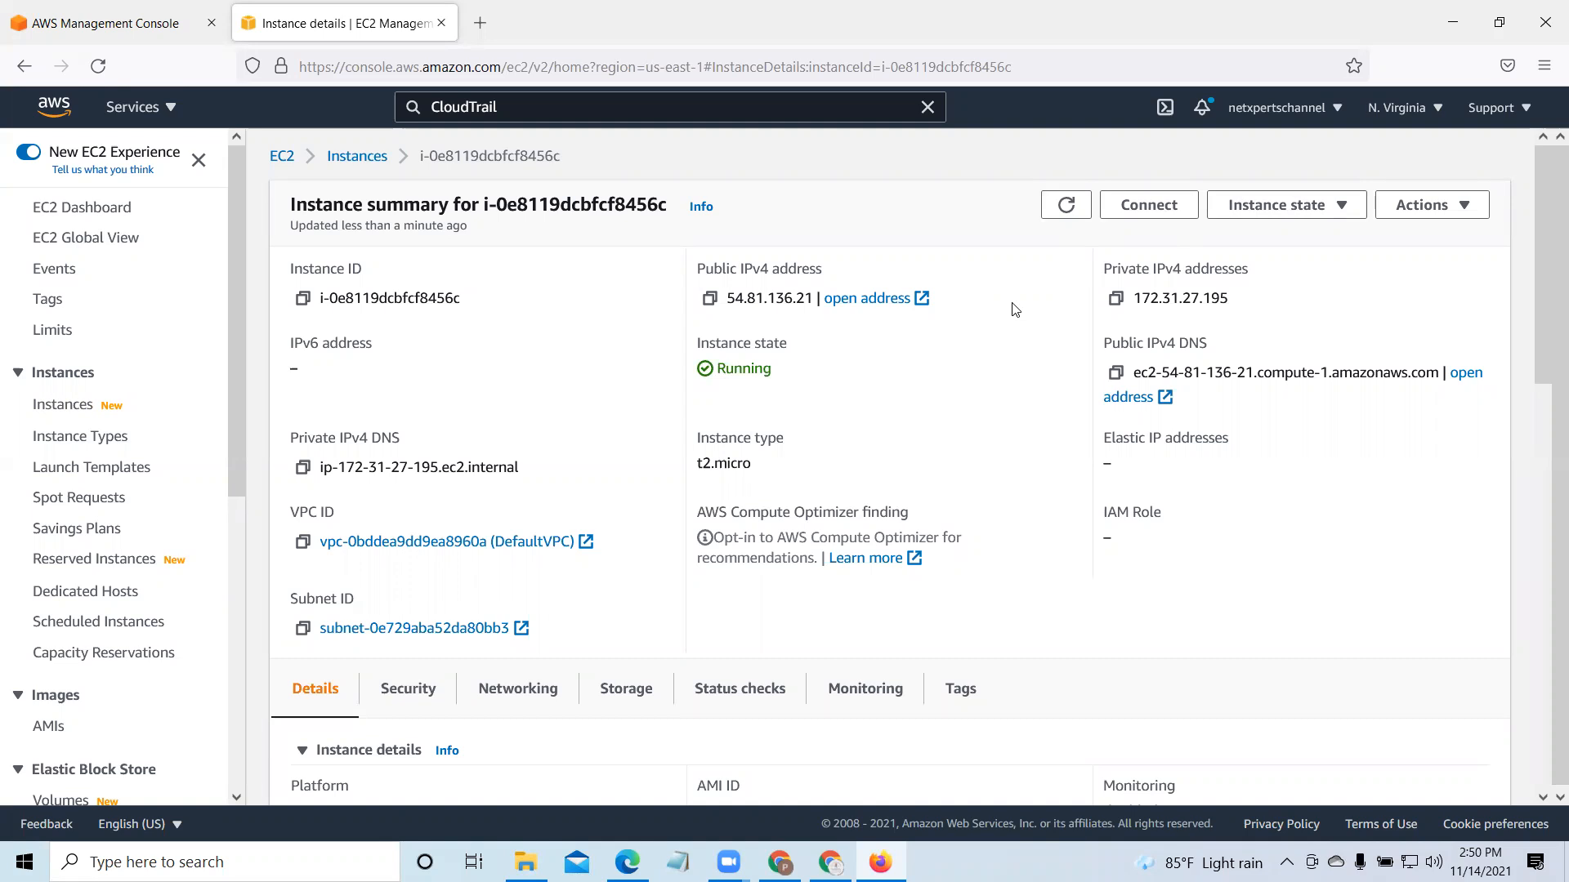
Step: Request the Windows password through the RDP client options and decrypt it by loading the DemoEC2.pem private key file
click(1148, 204)
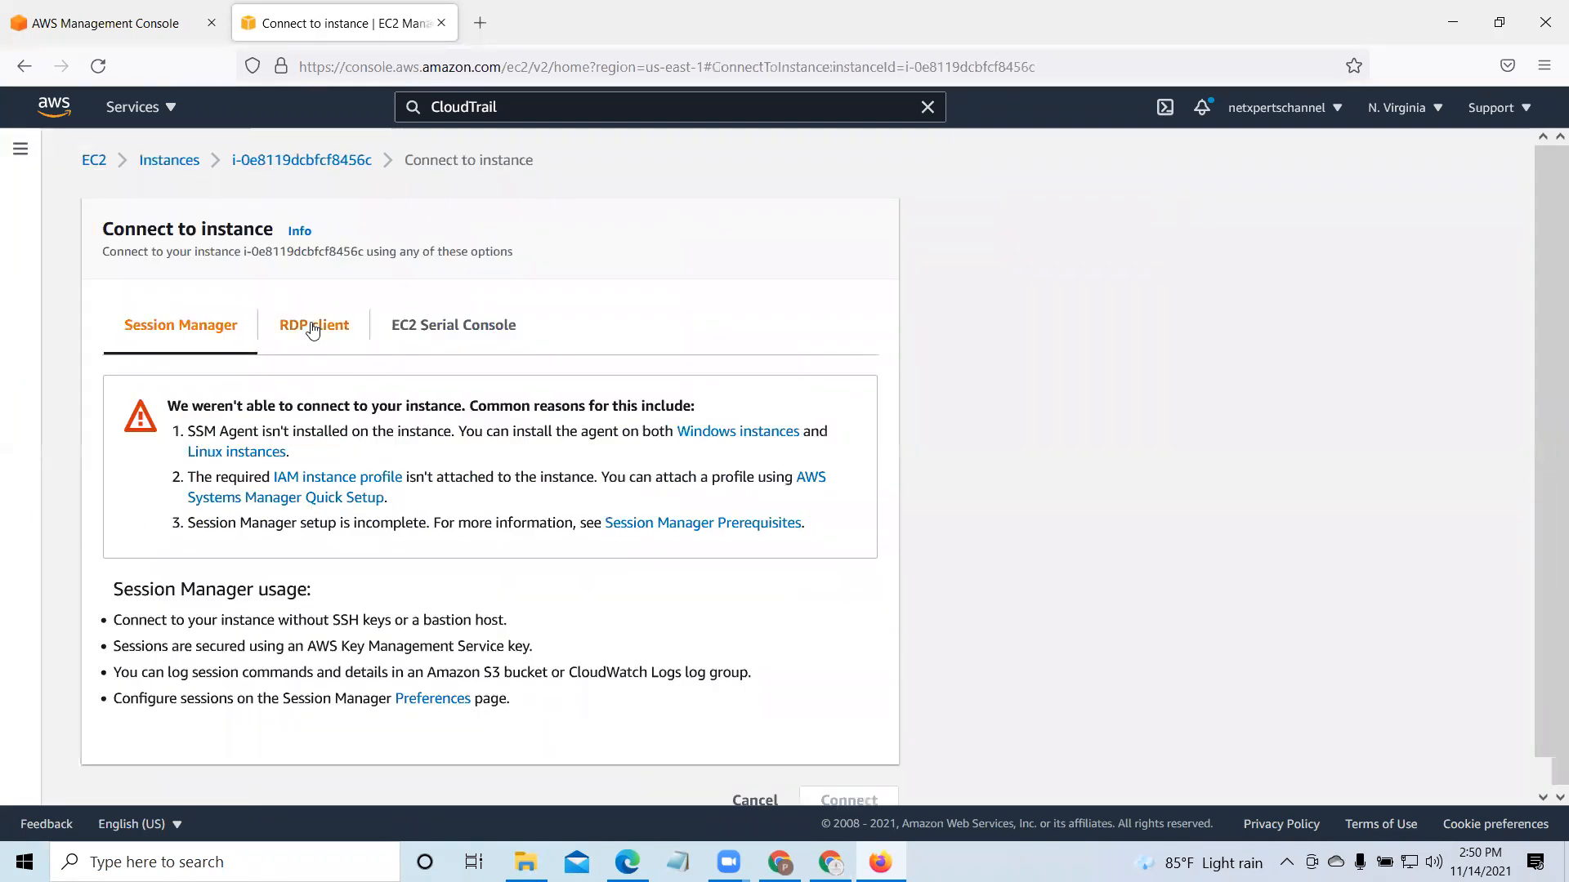
click(316, 327)
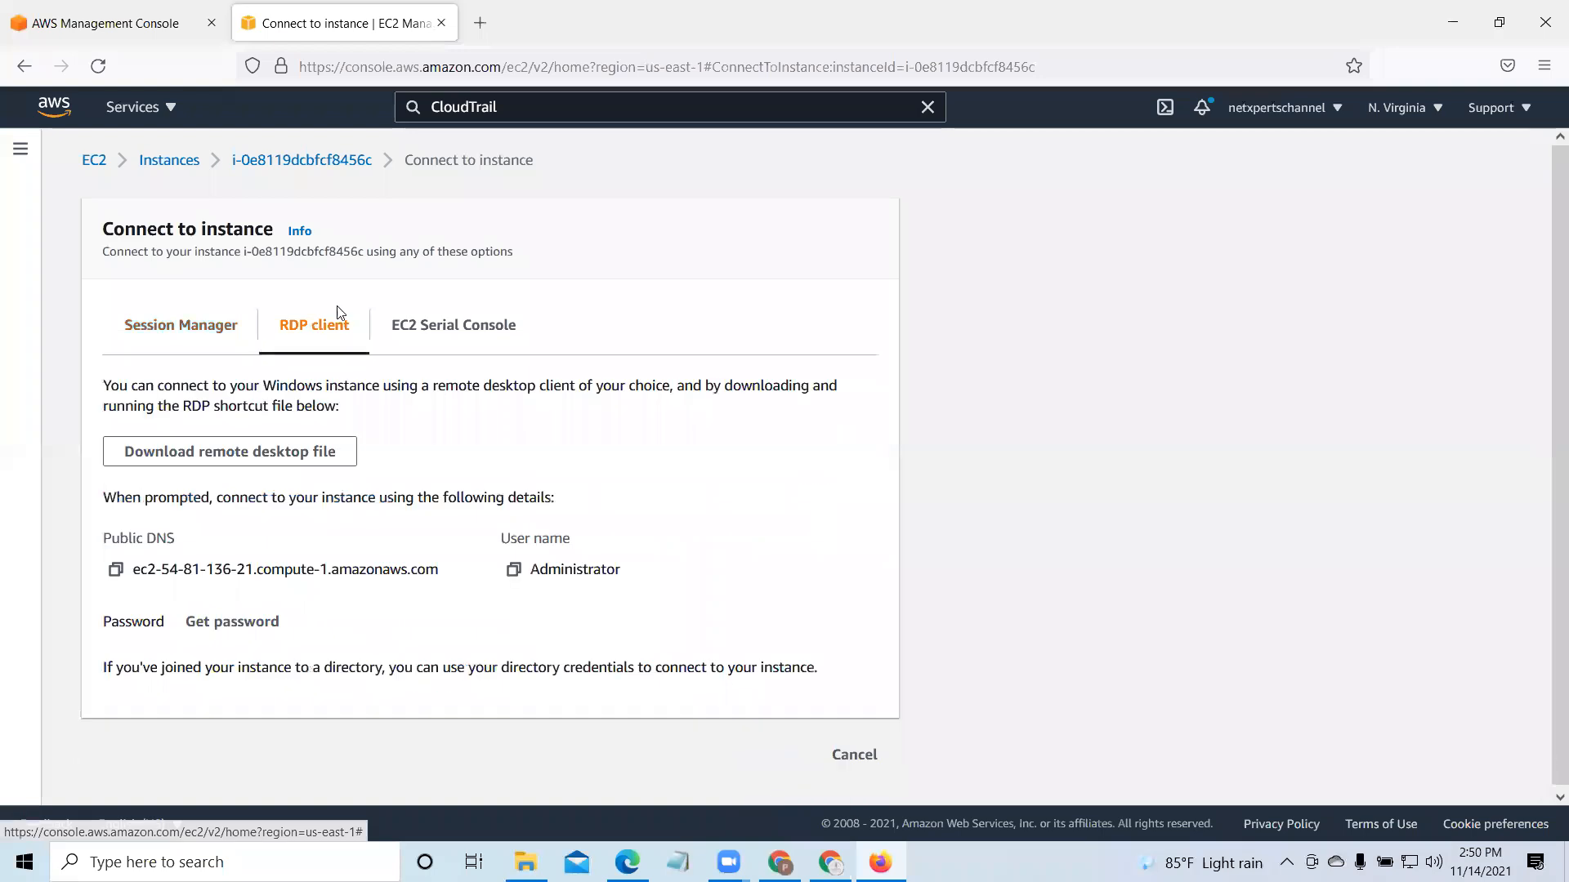
click(237, 623)
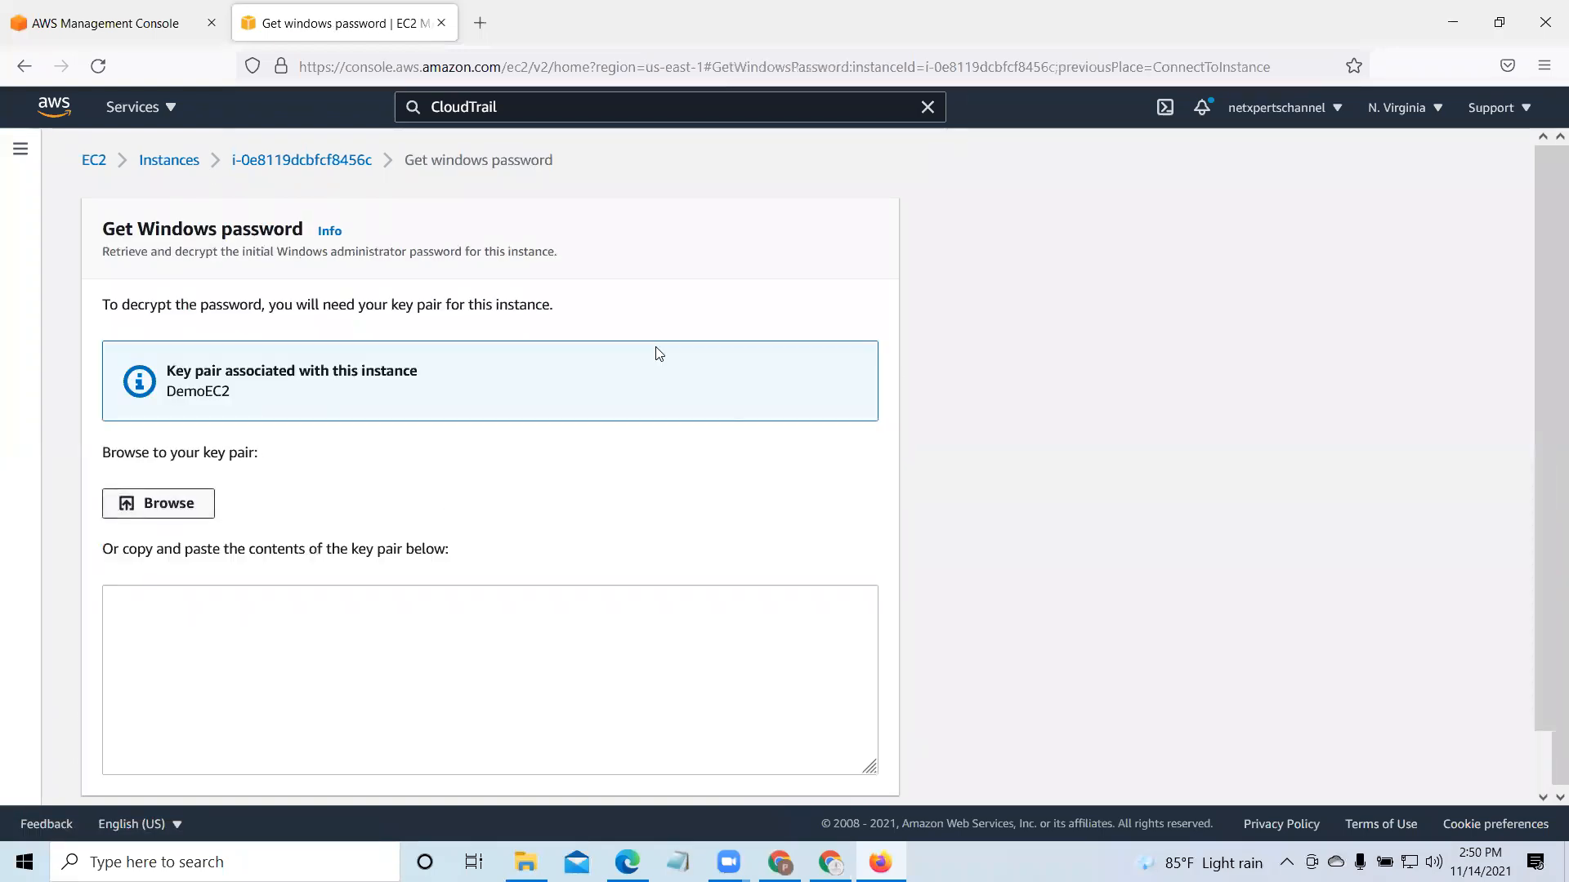
click(343, 150)
click(613, 457)
scroll(625, 553, down, 2)
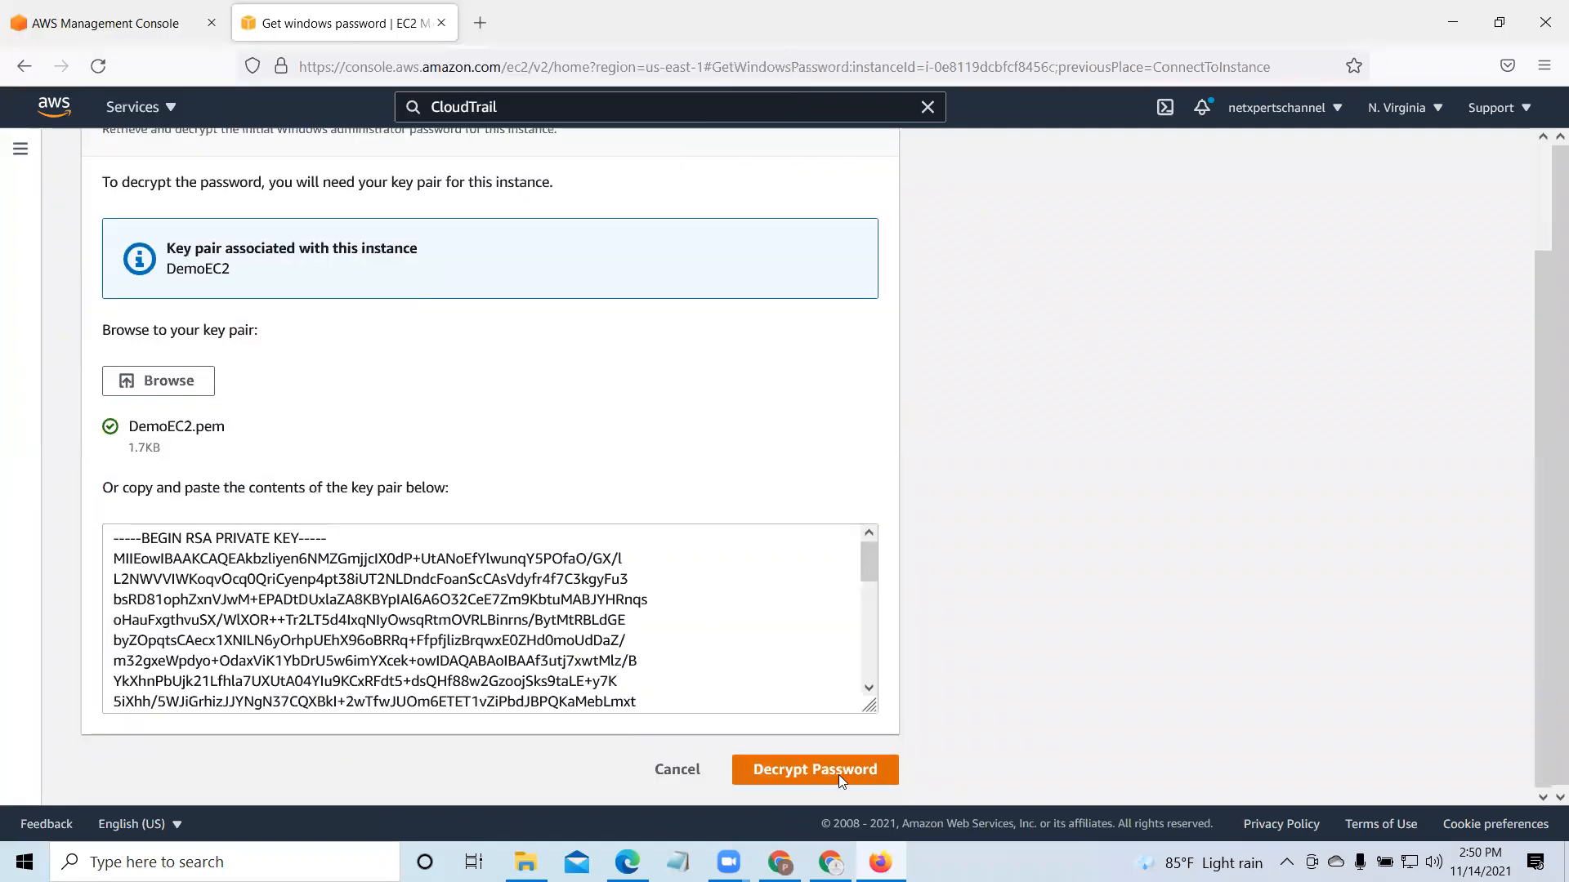
click(838, 775)
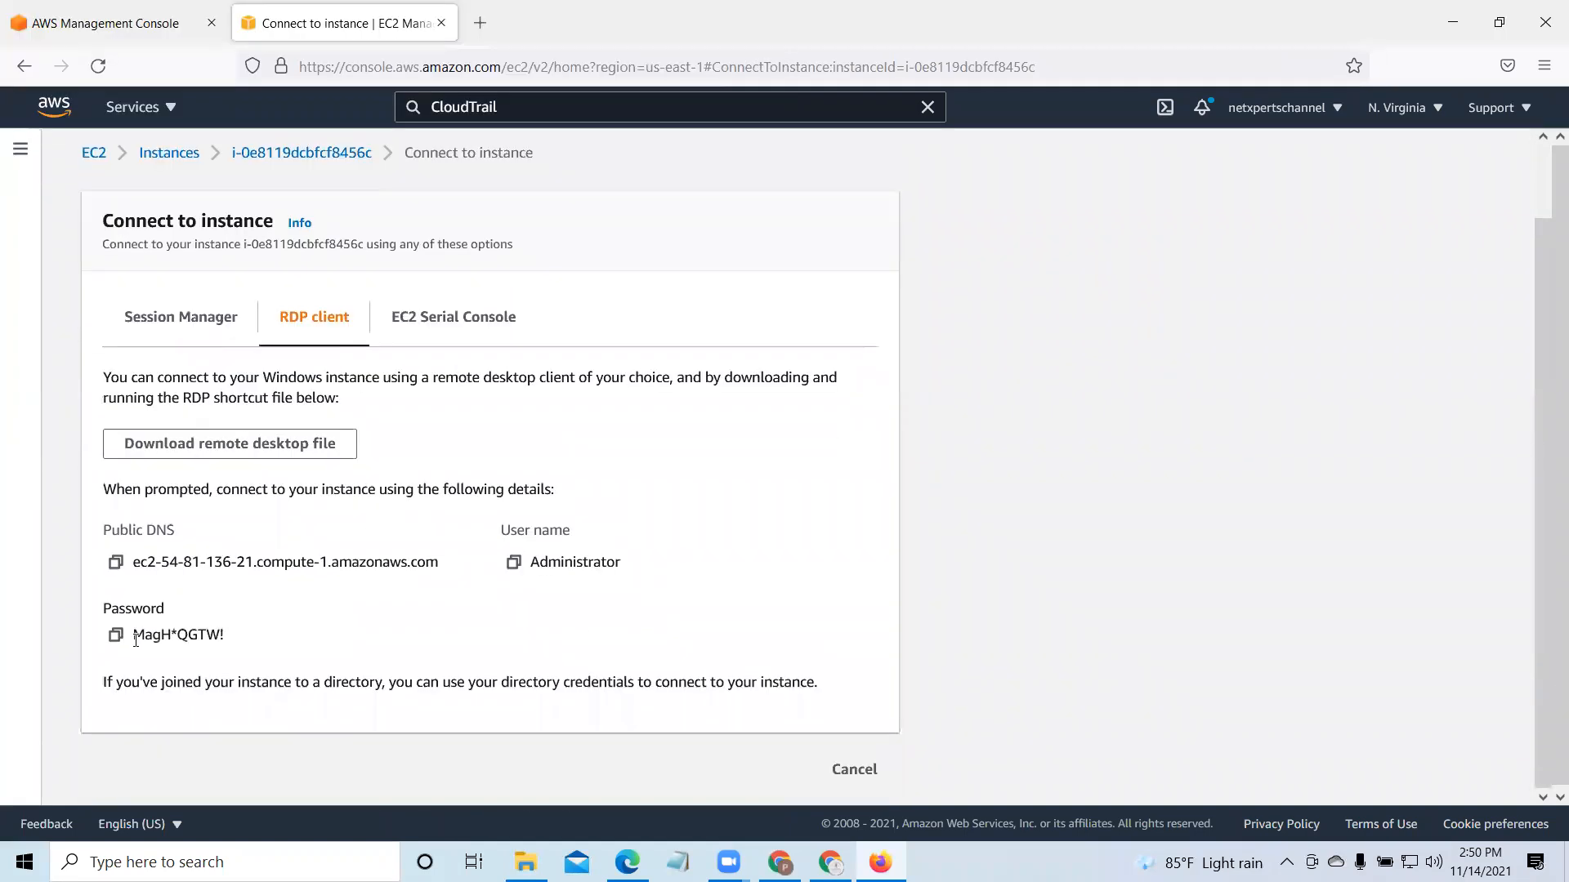
Step: Copy the decrypted administrator password from the RDP connection details
drag(227, 634, 132, 634)
right_click(239, 650)
click(245, 648)
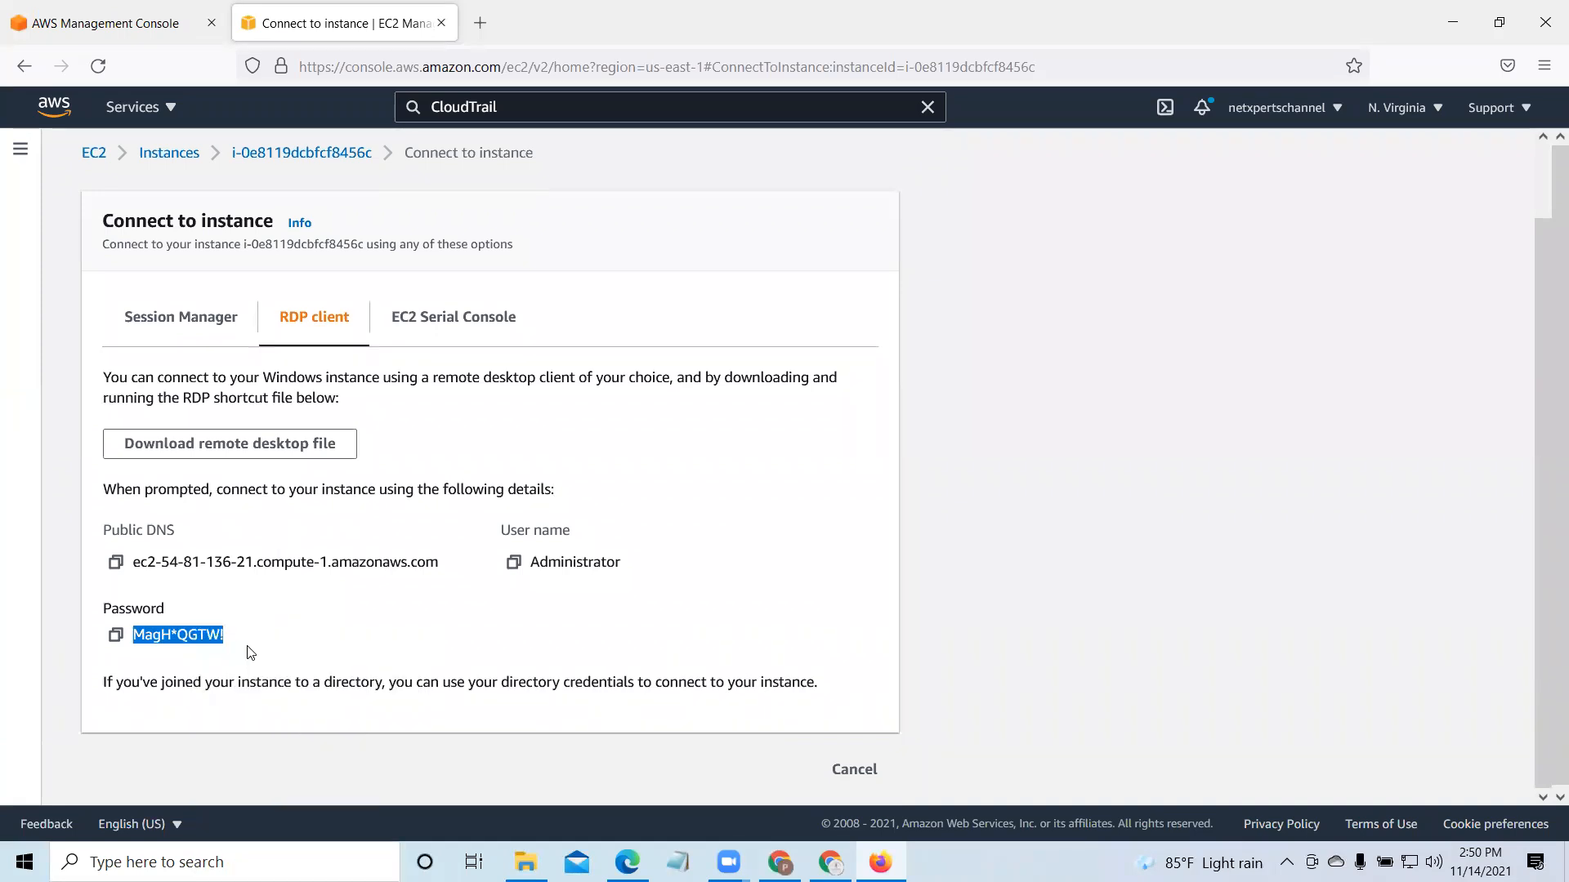
Step: Download the instance's remote desktop file and save it to the computer
click(323, 446)
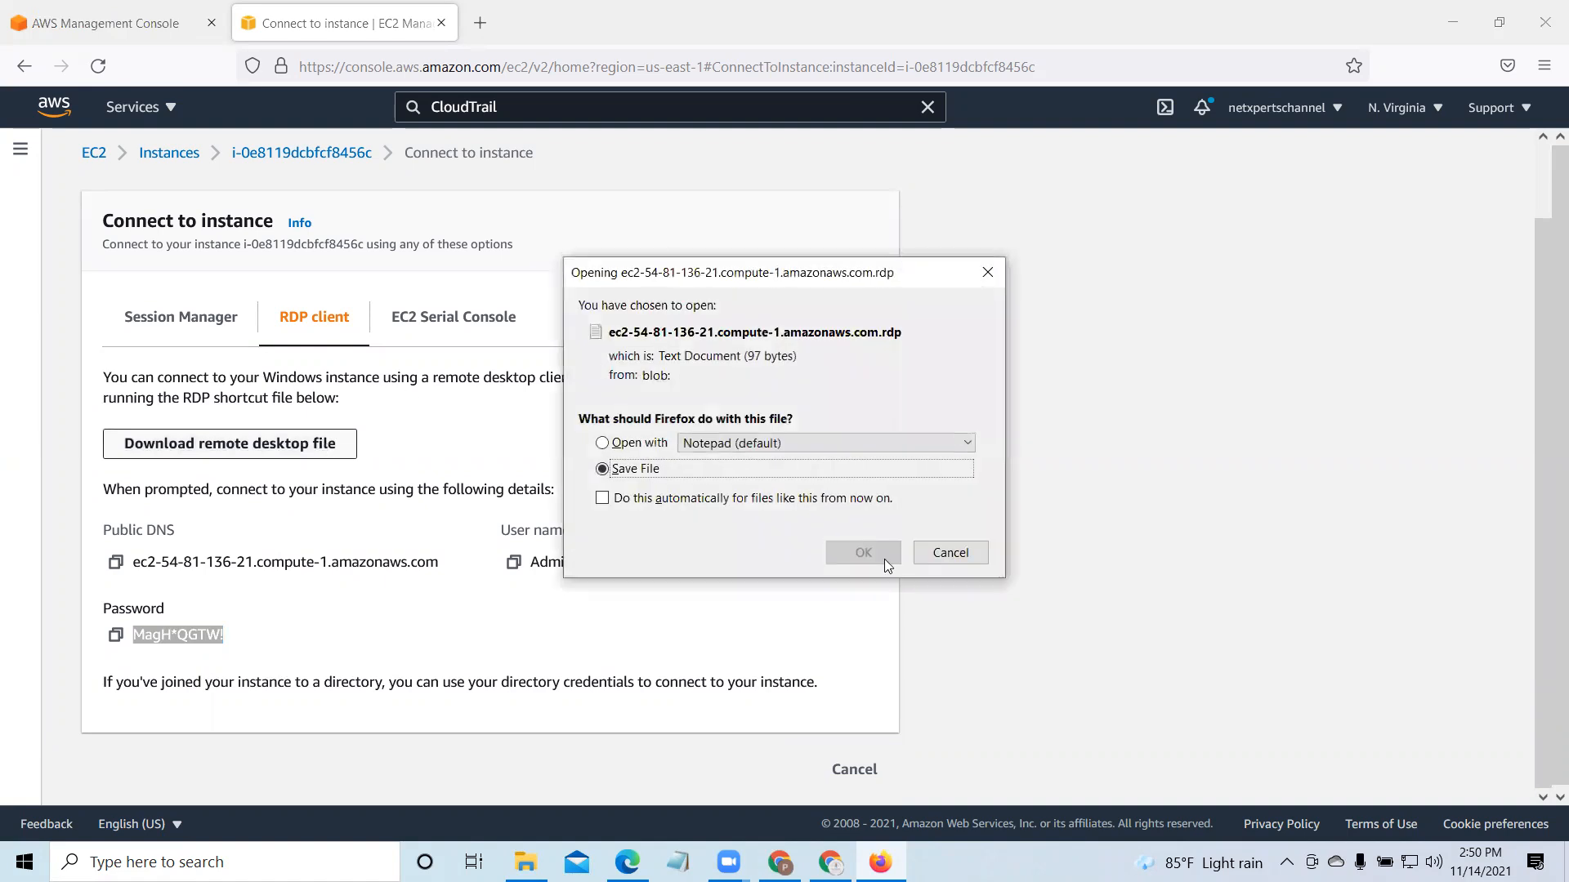
click(863, 552)
Step: Switch to Remote Desktop Connection, try to connect to ec2-75-101-238-98.compute-1.amazonaws.com, and close the program
key(super)
text(rd)
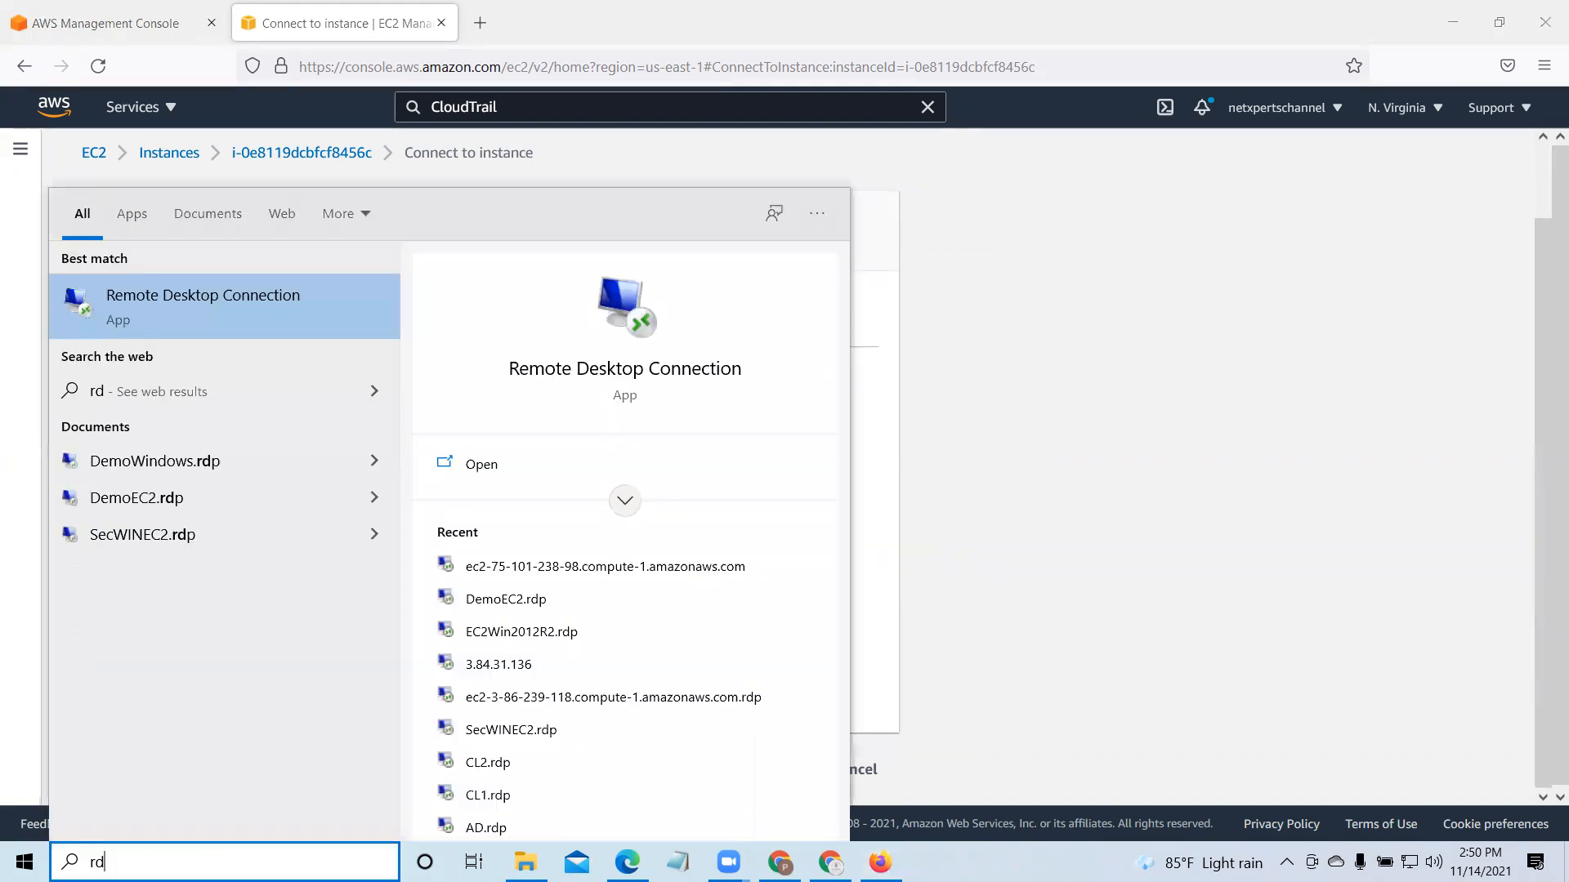
click(627, 300)
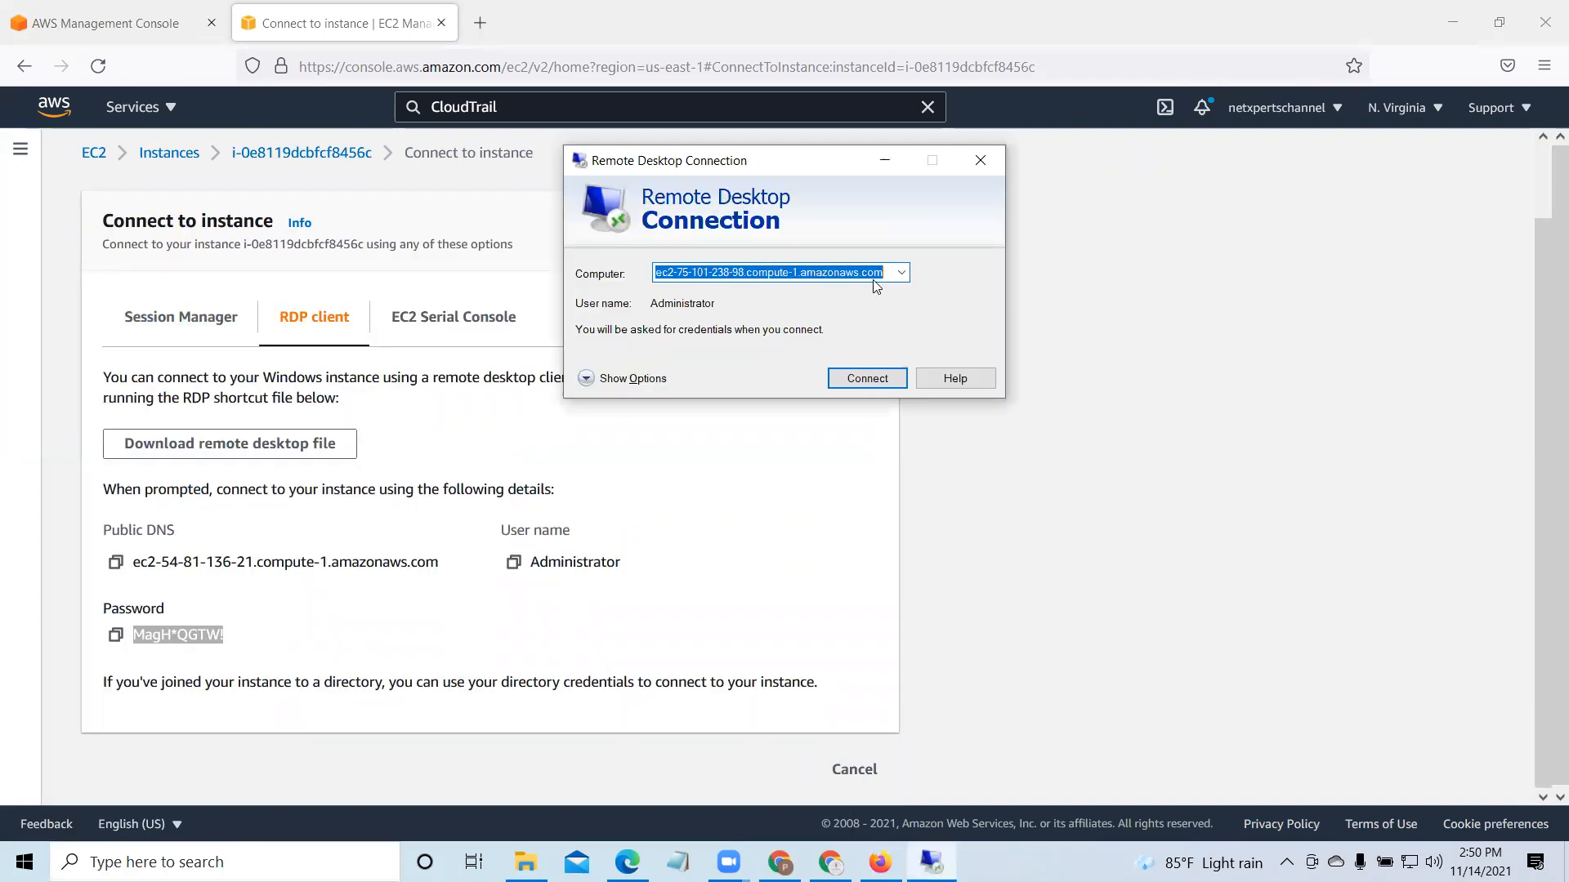
click(868, 378)
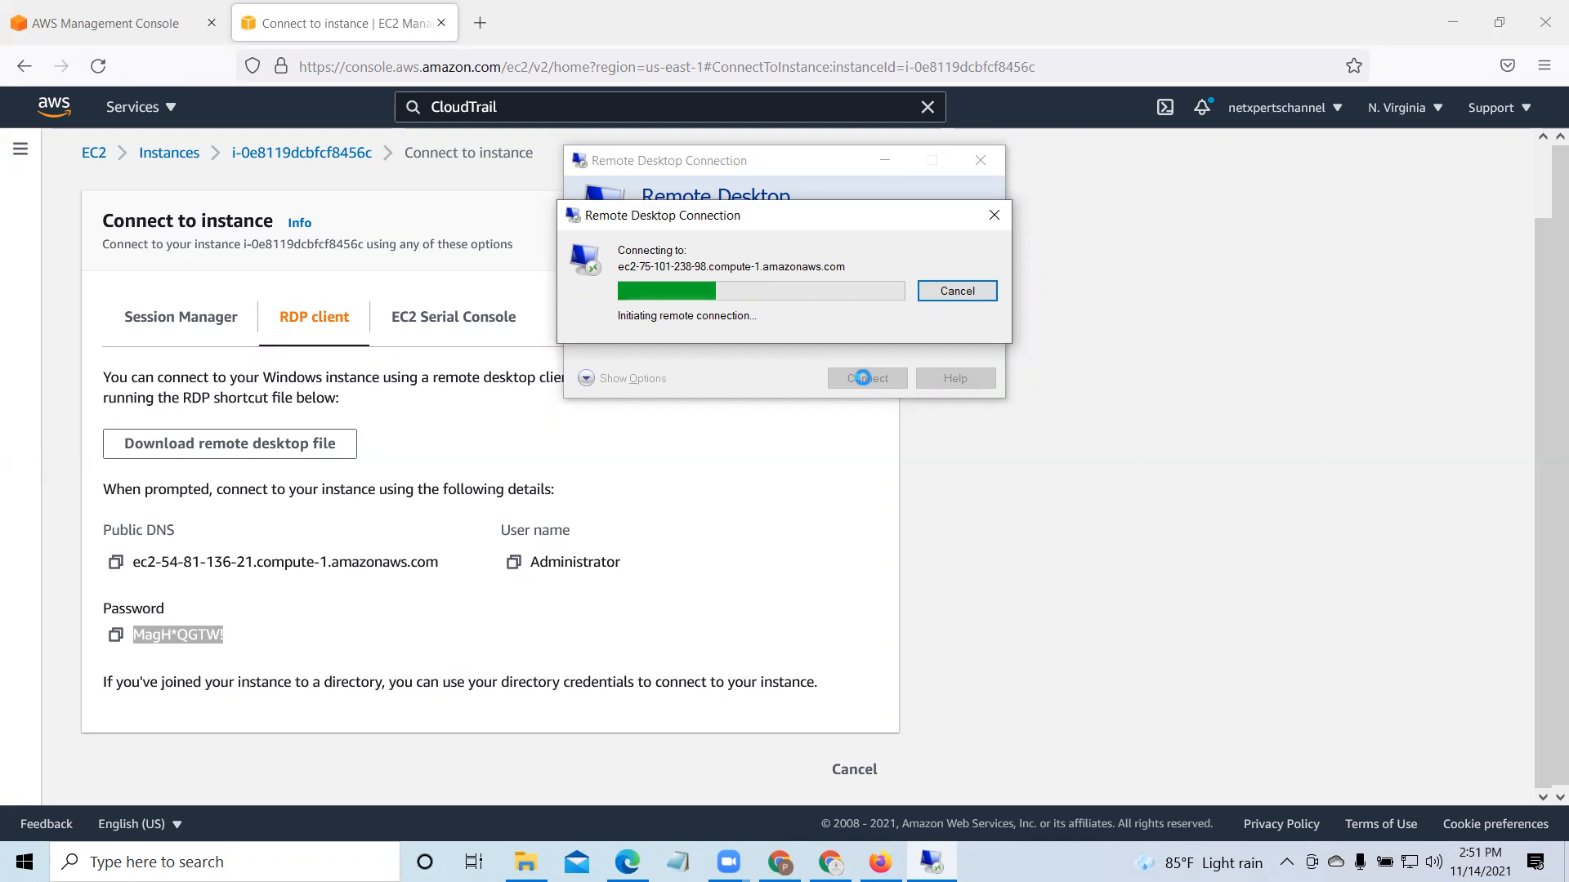
click(959, 480)
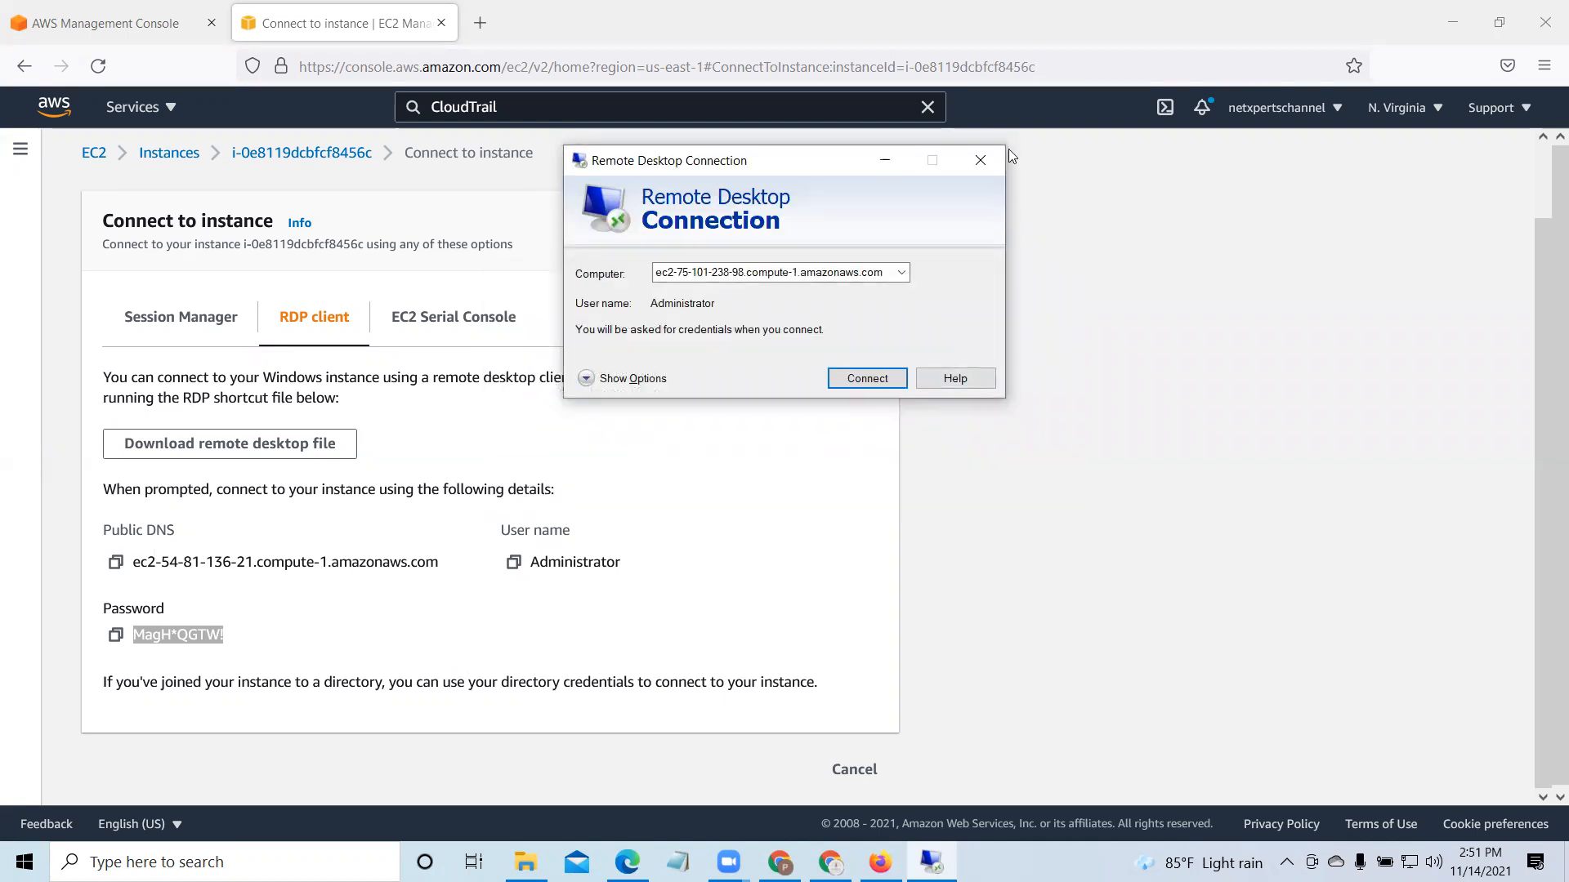
click(980, 161)
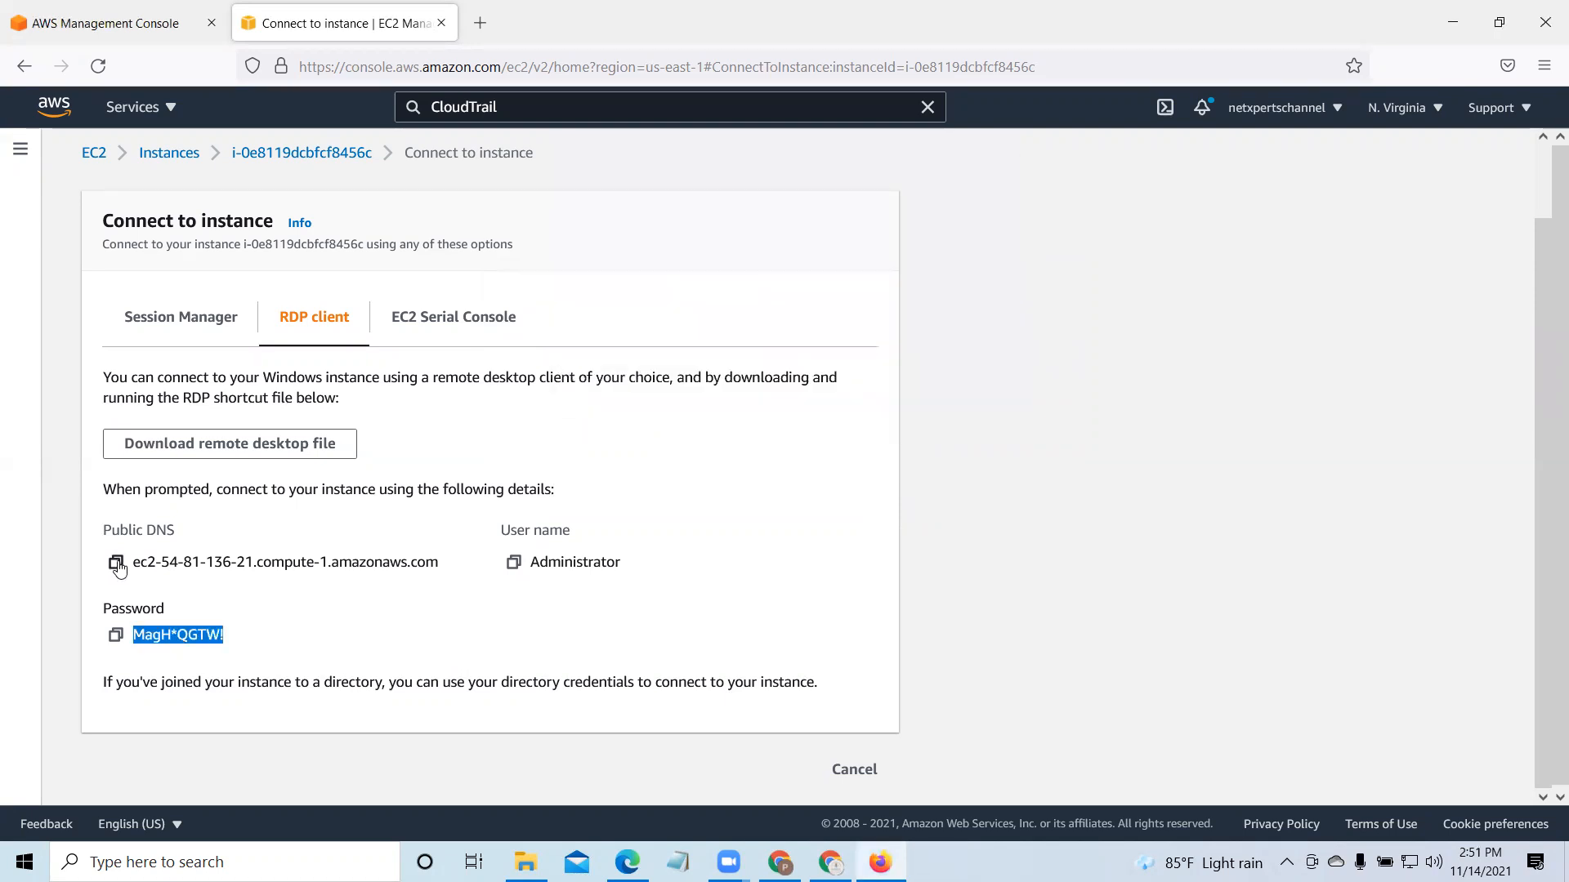
Step: Copy the instance's public DNS from the RDP connection details and open the Windows search
click(115, 562)
key(super)
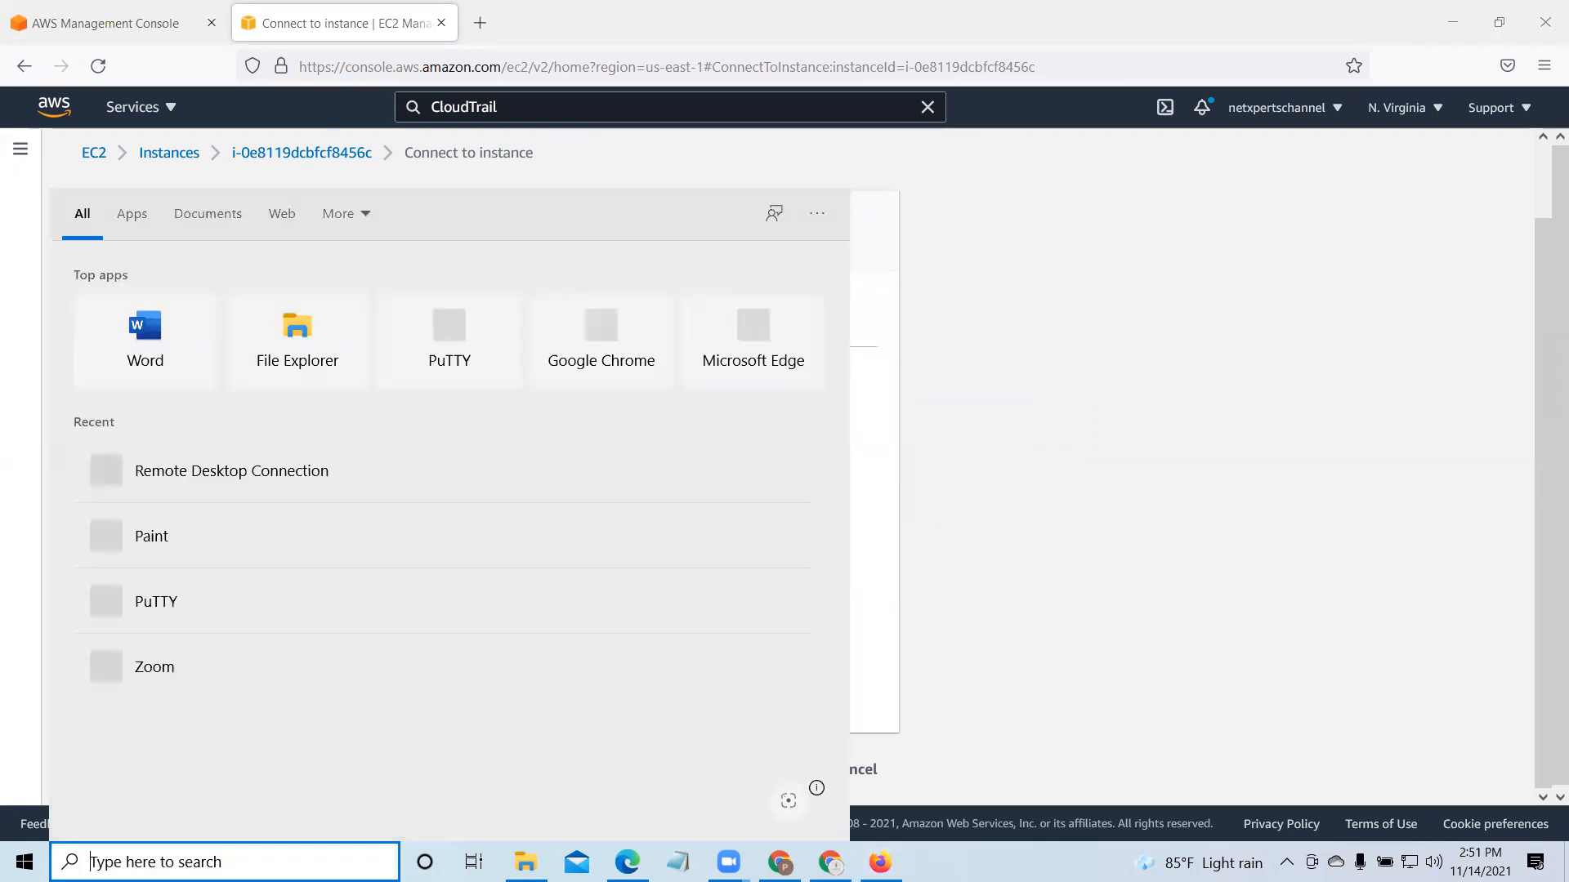
Step: Open Remote Desktop Connection and start a connection to ec2-54-81-136-21.compute-1.amazonaws.com
text(rd)
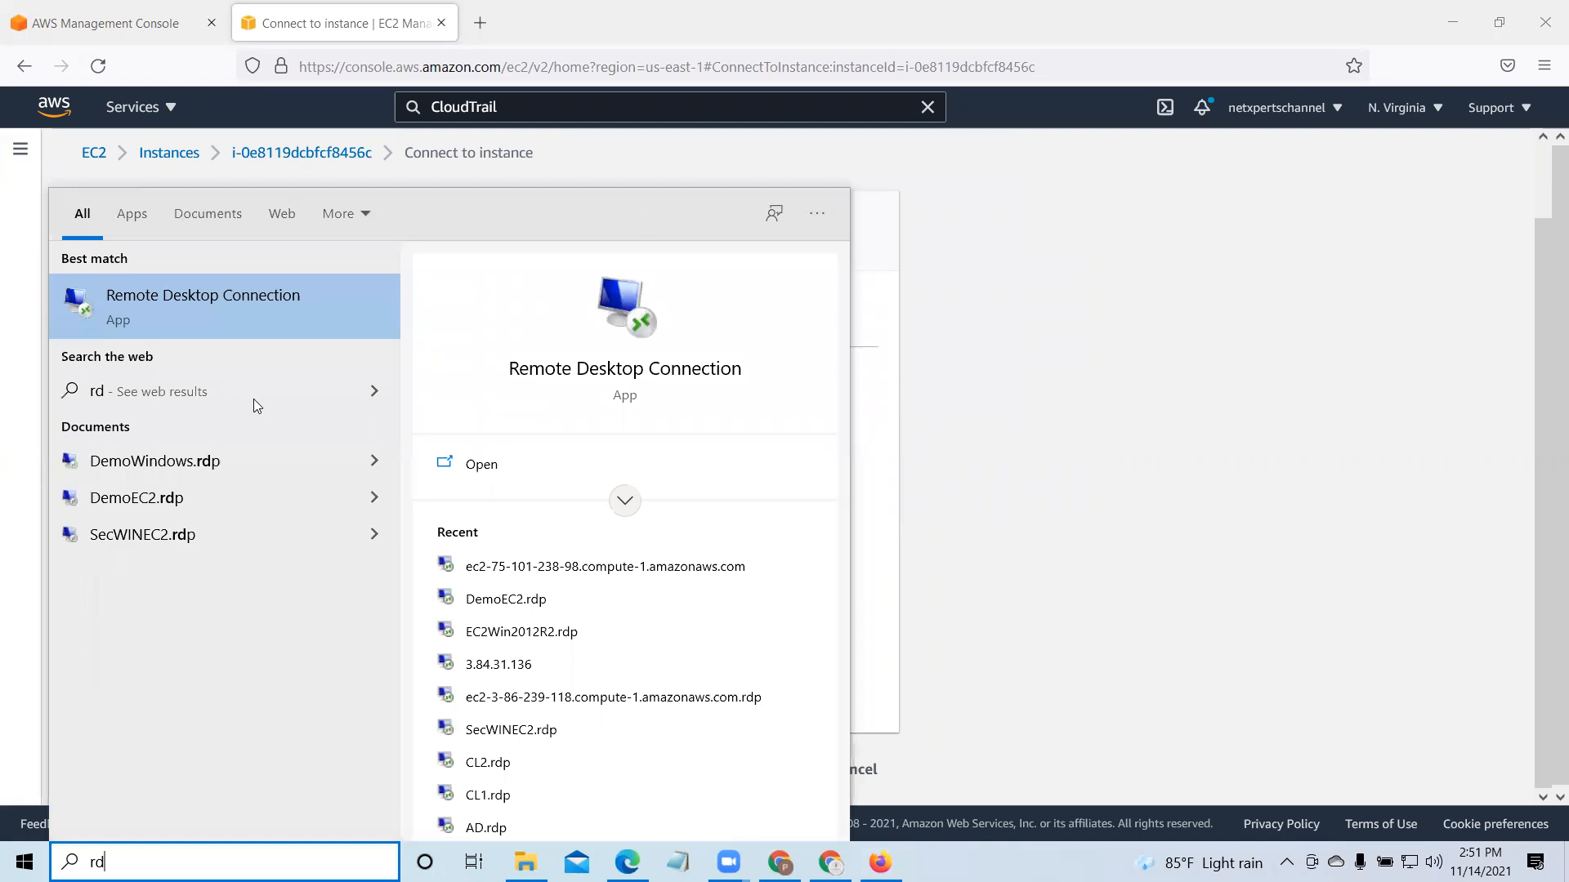
click(623, 289)
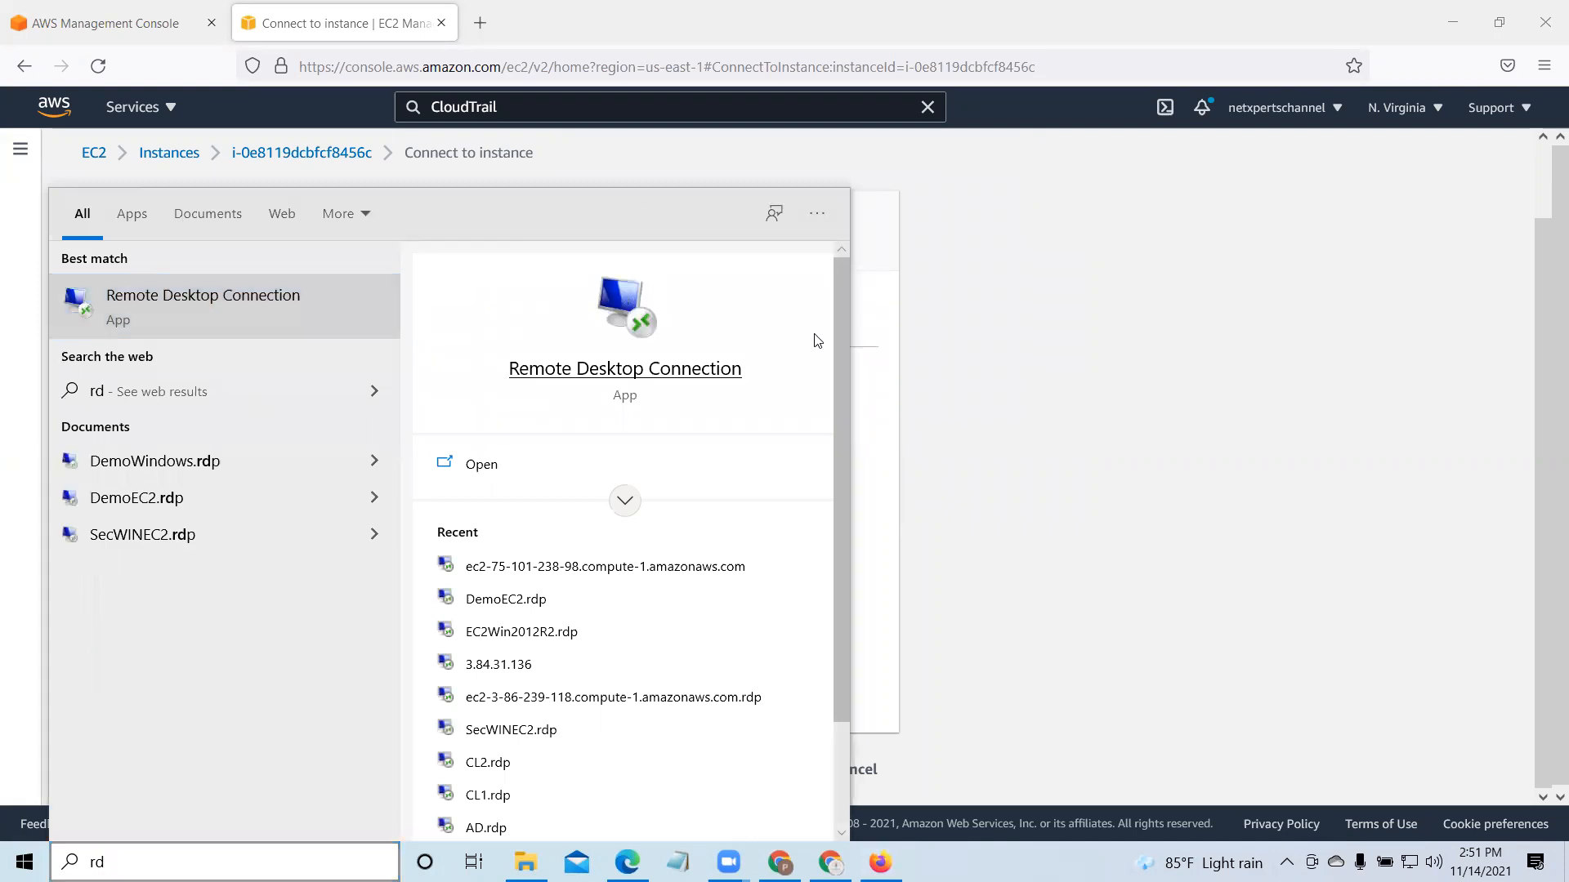
key(BackSpace)
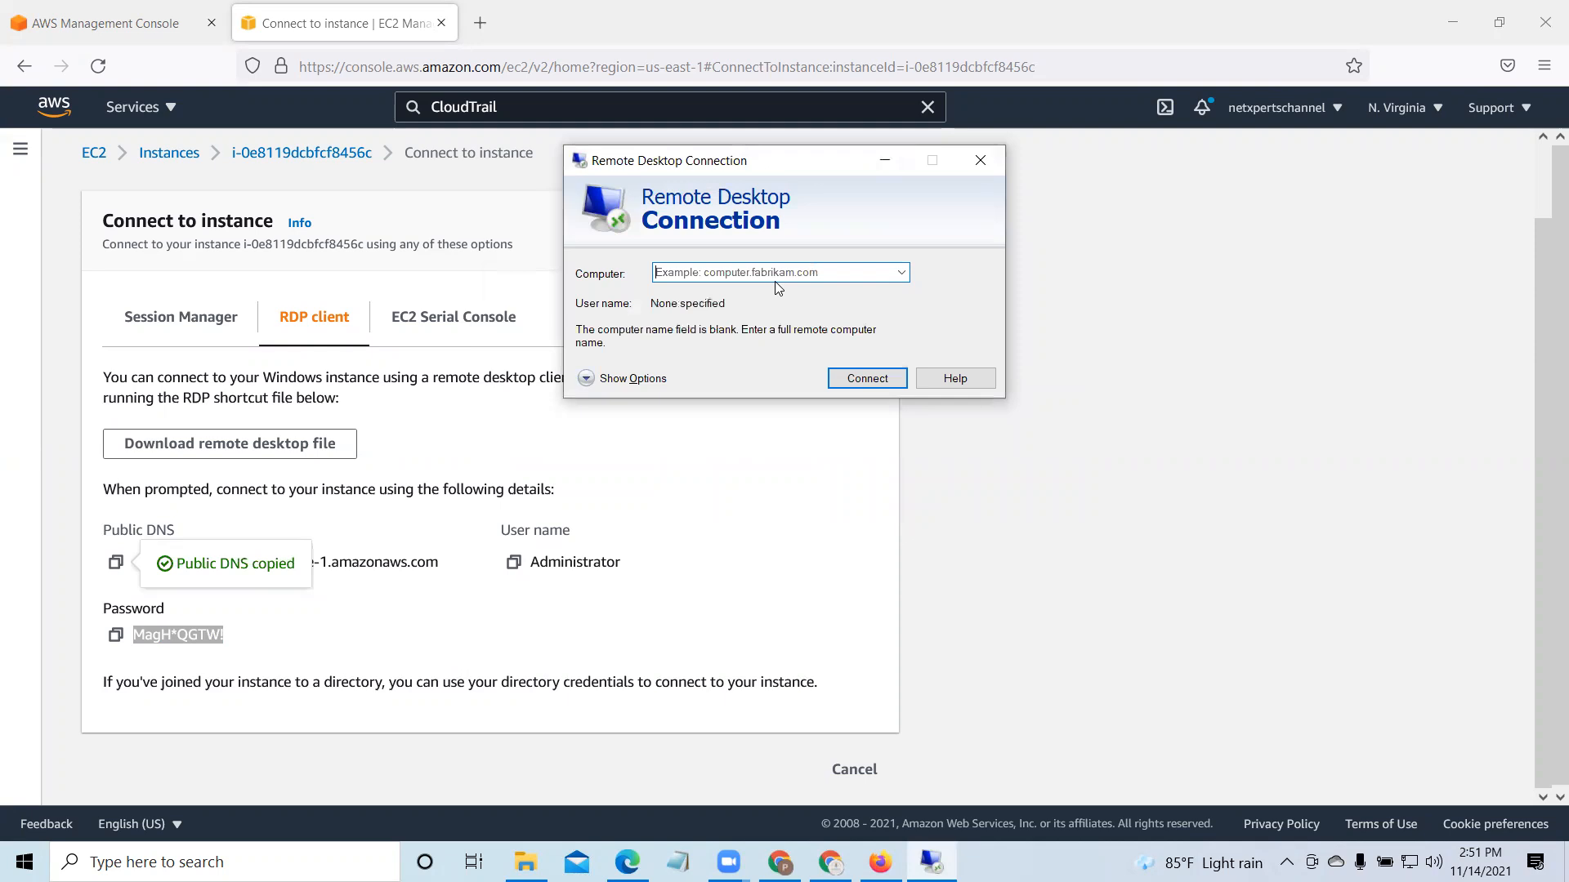
right_click(793, 272)
click(849, 347)
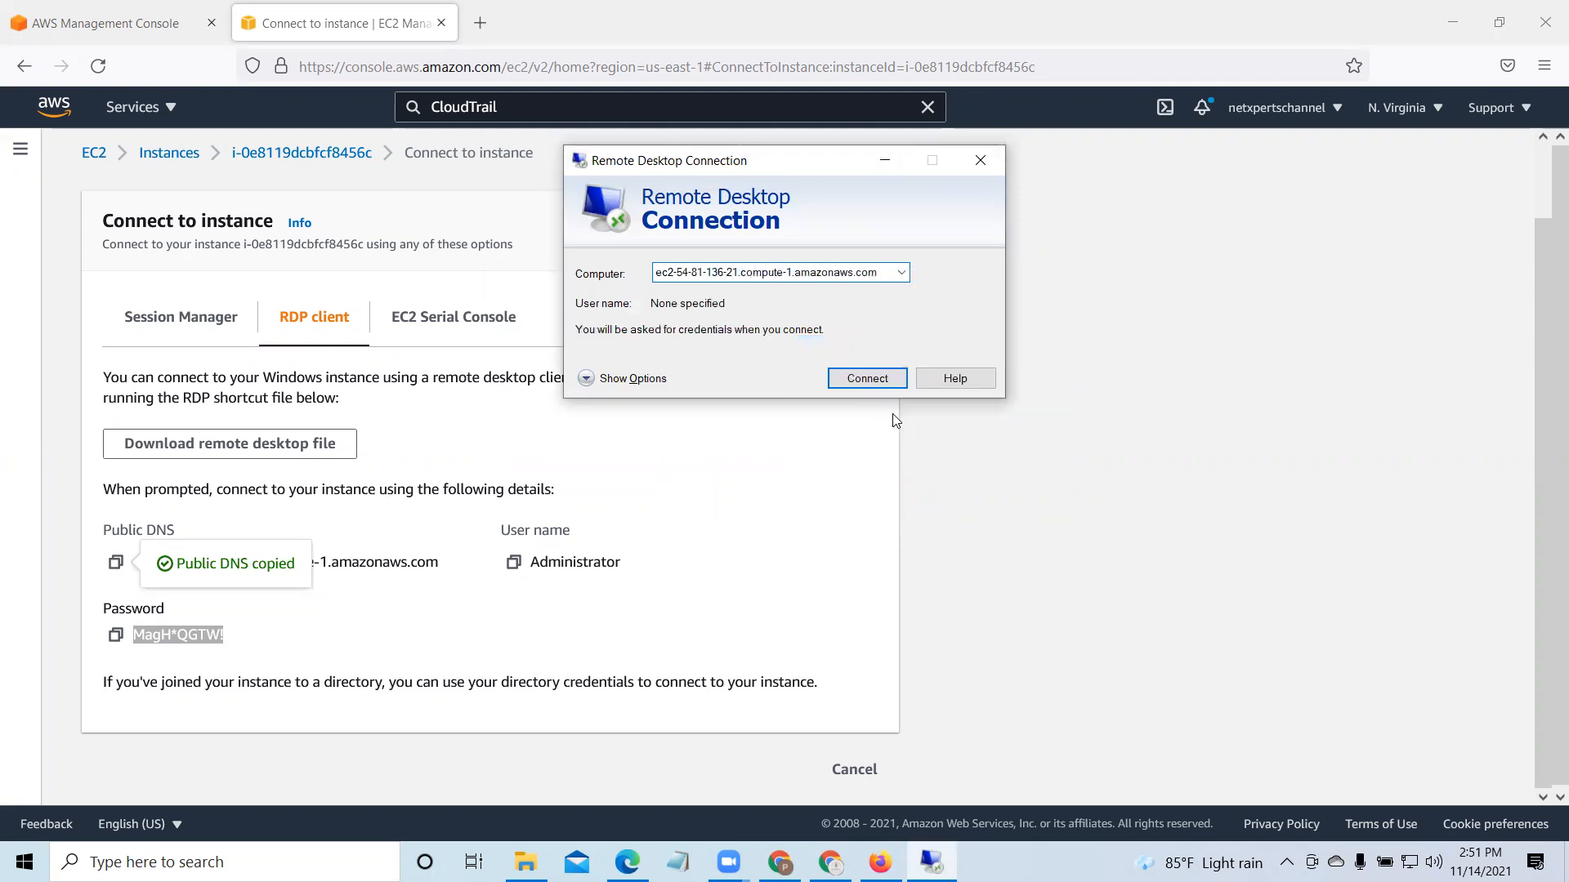
click(858, 379)
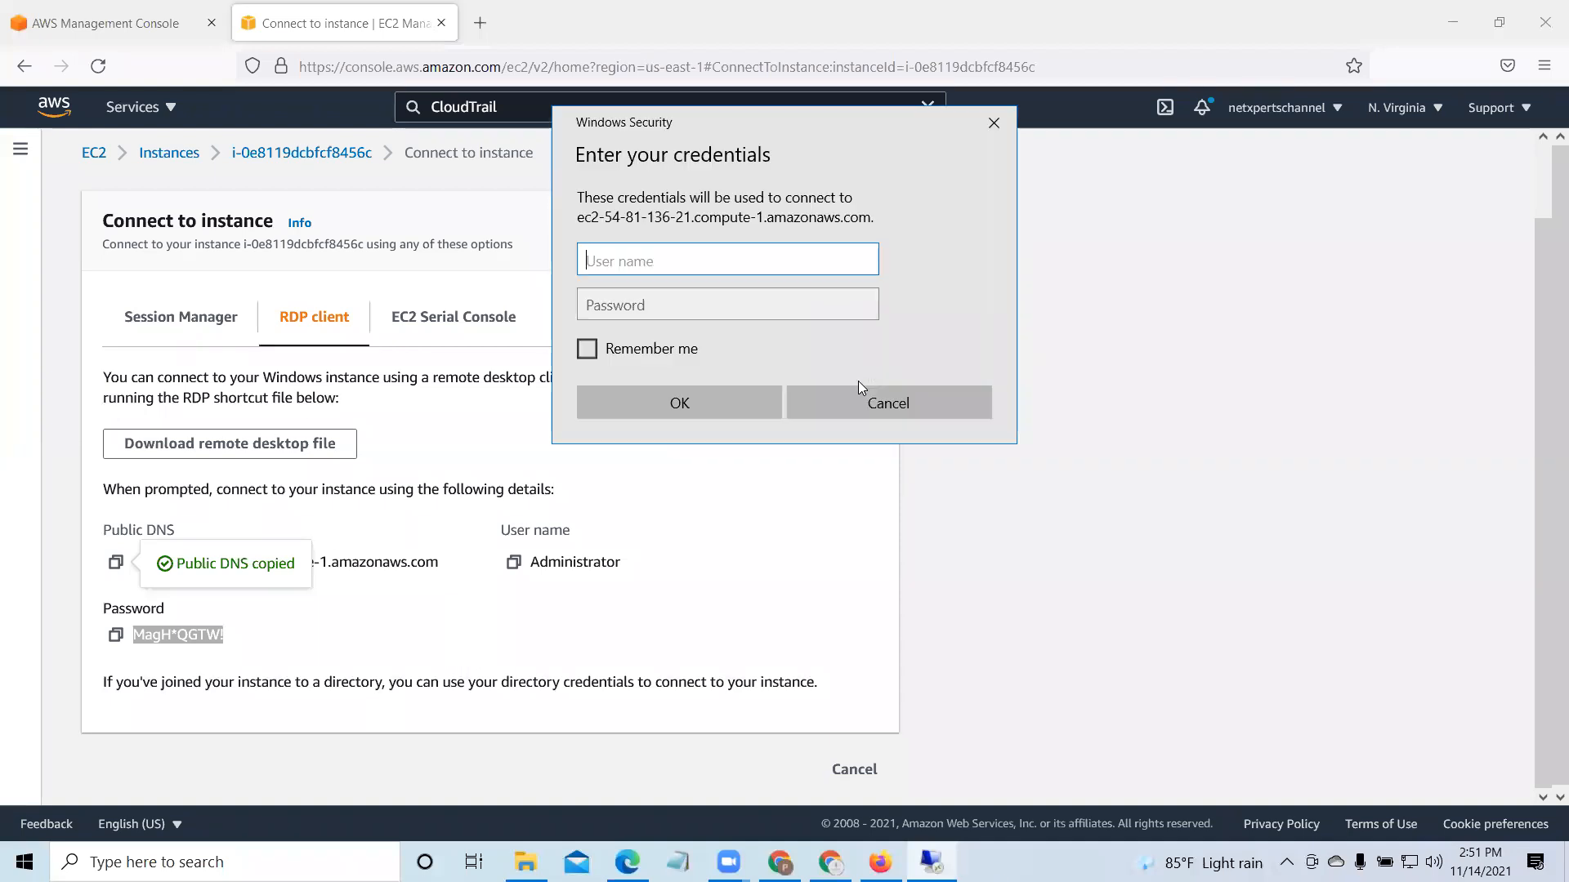
Step: Sign in as Administrator with the instance password copied from the EC2 connect page, and accept the untrusted certificate
text(Administrator)
click(673, 305)
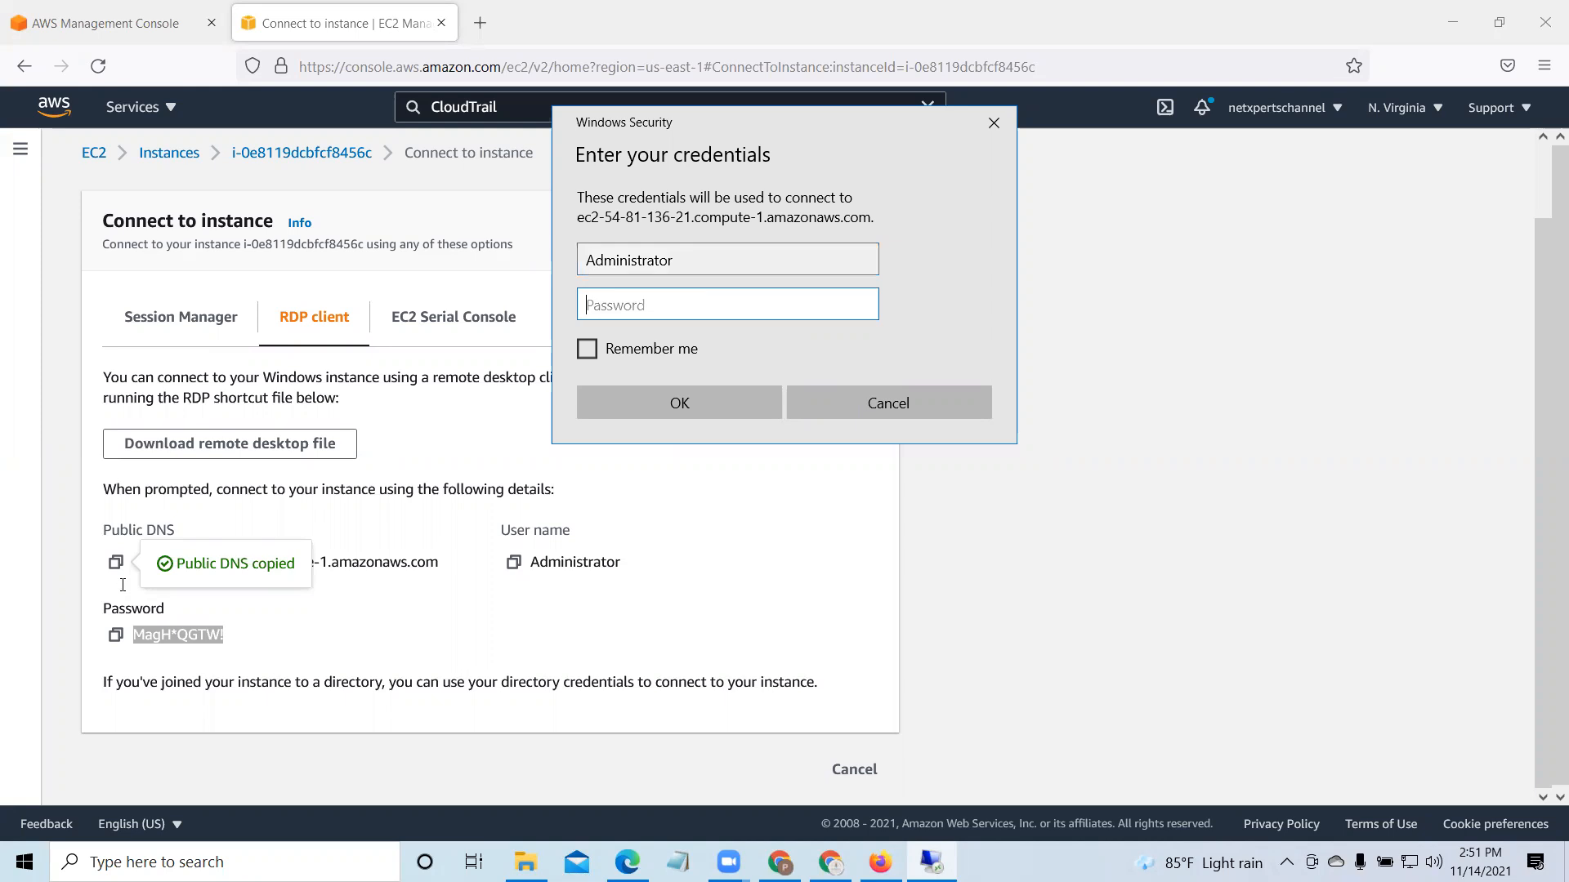
right_click(194, 634)
click(223, 654)
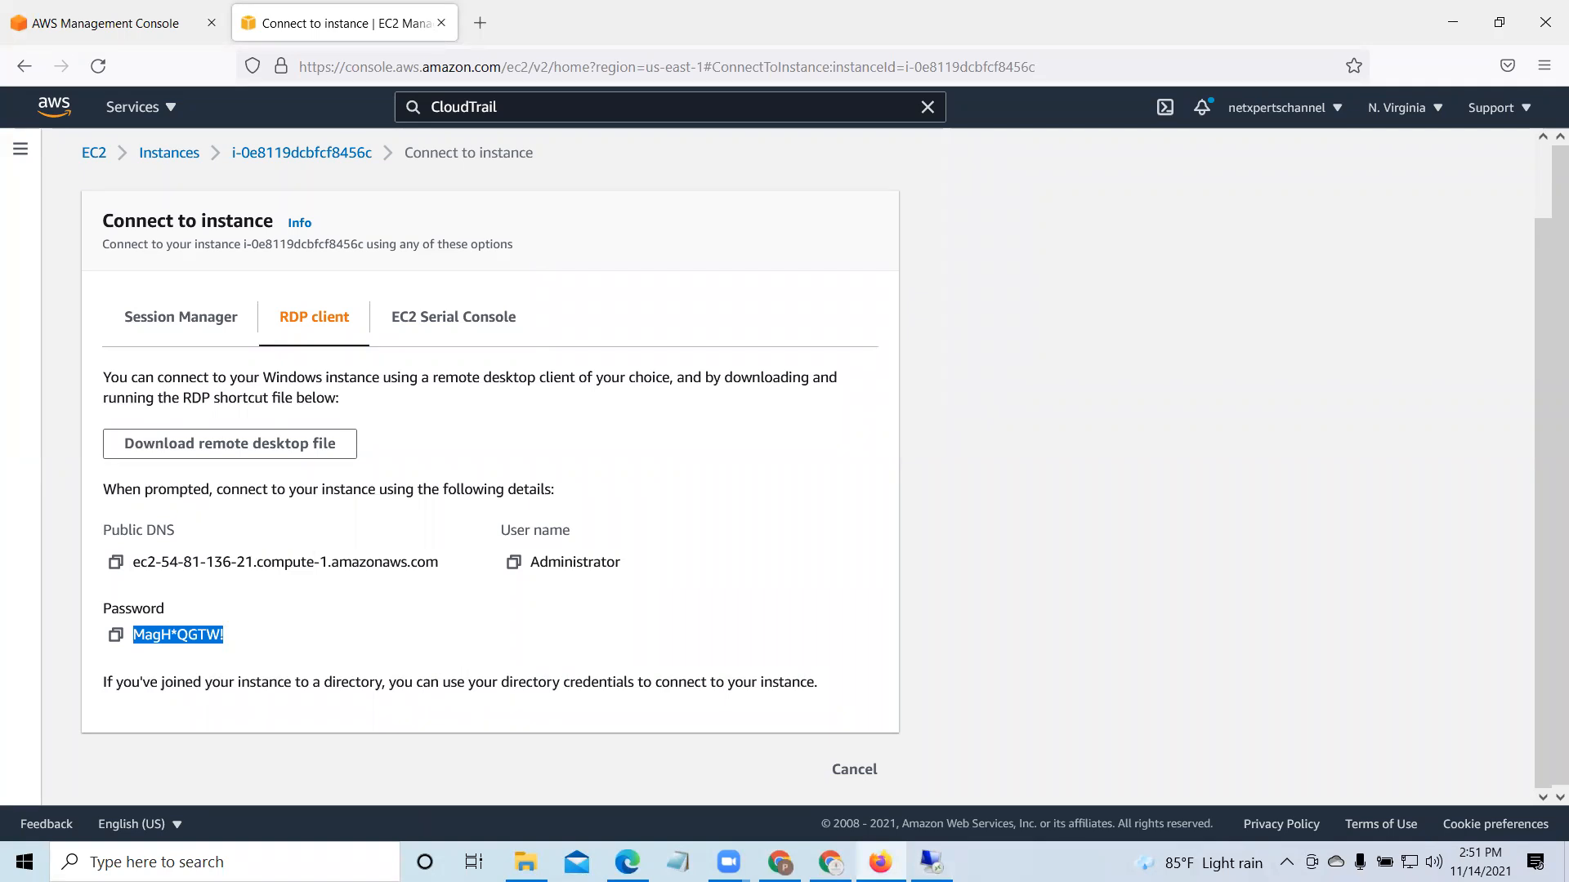
key(alt+Tab)
click(717, 398)
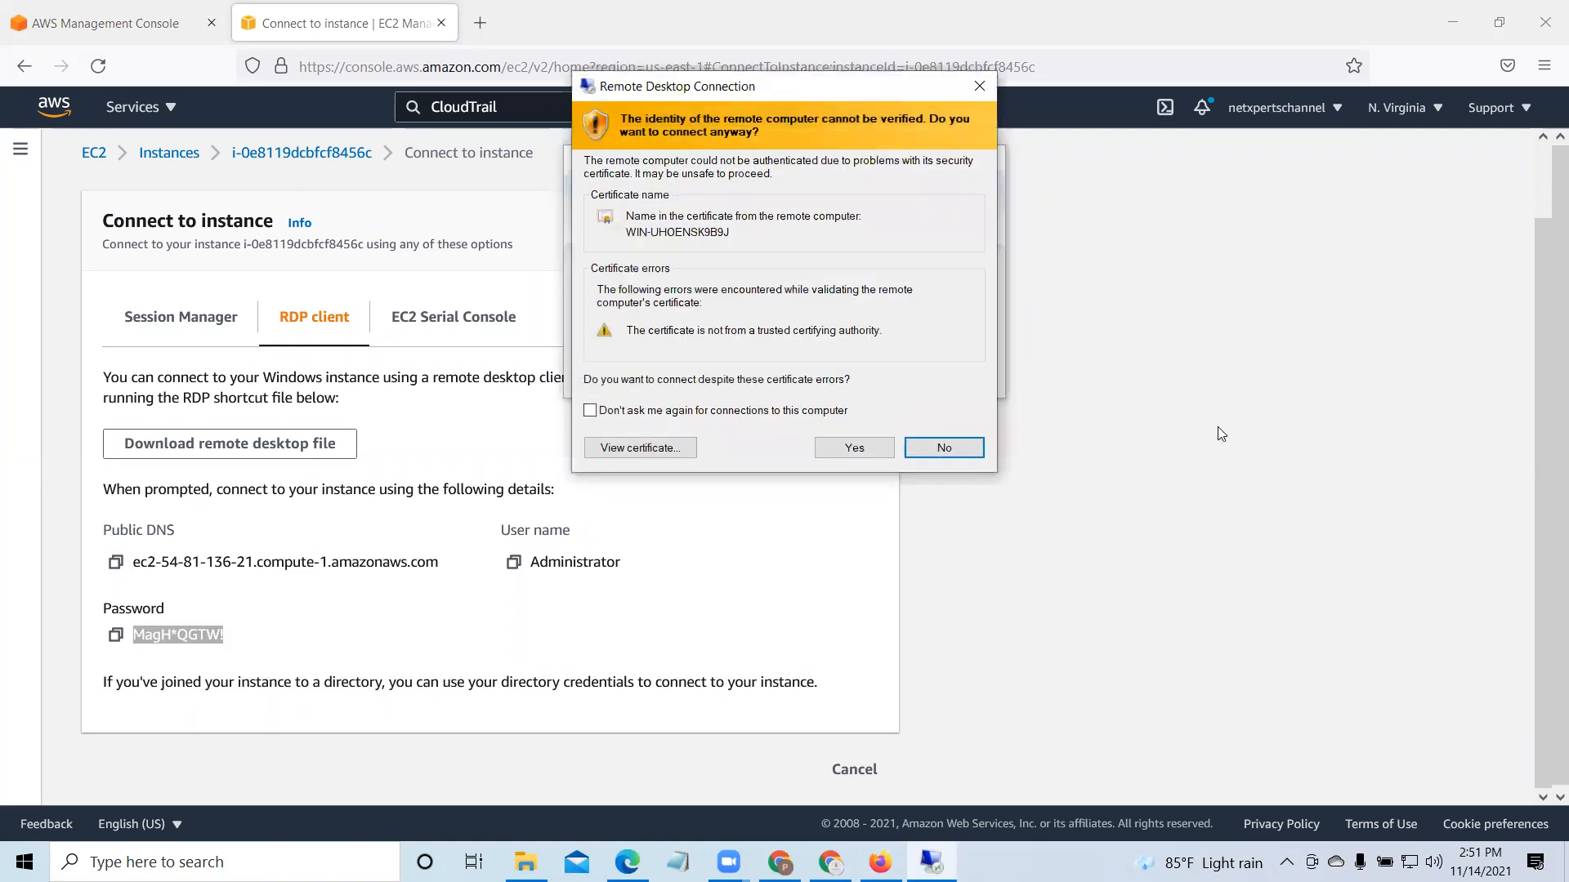
click(861, 445)
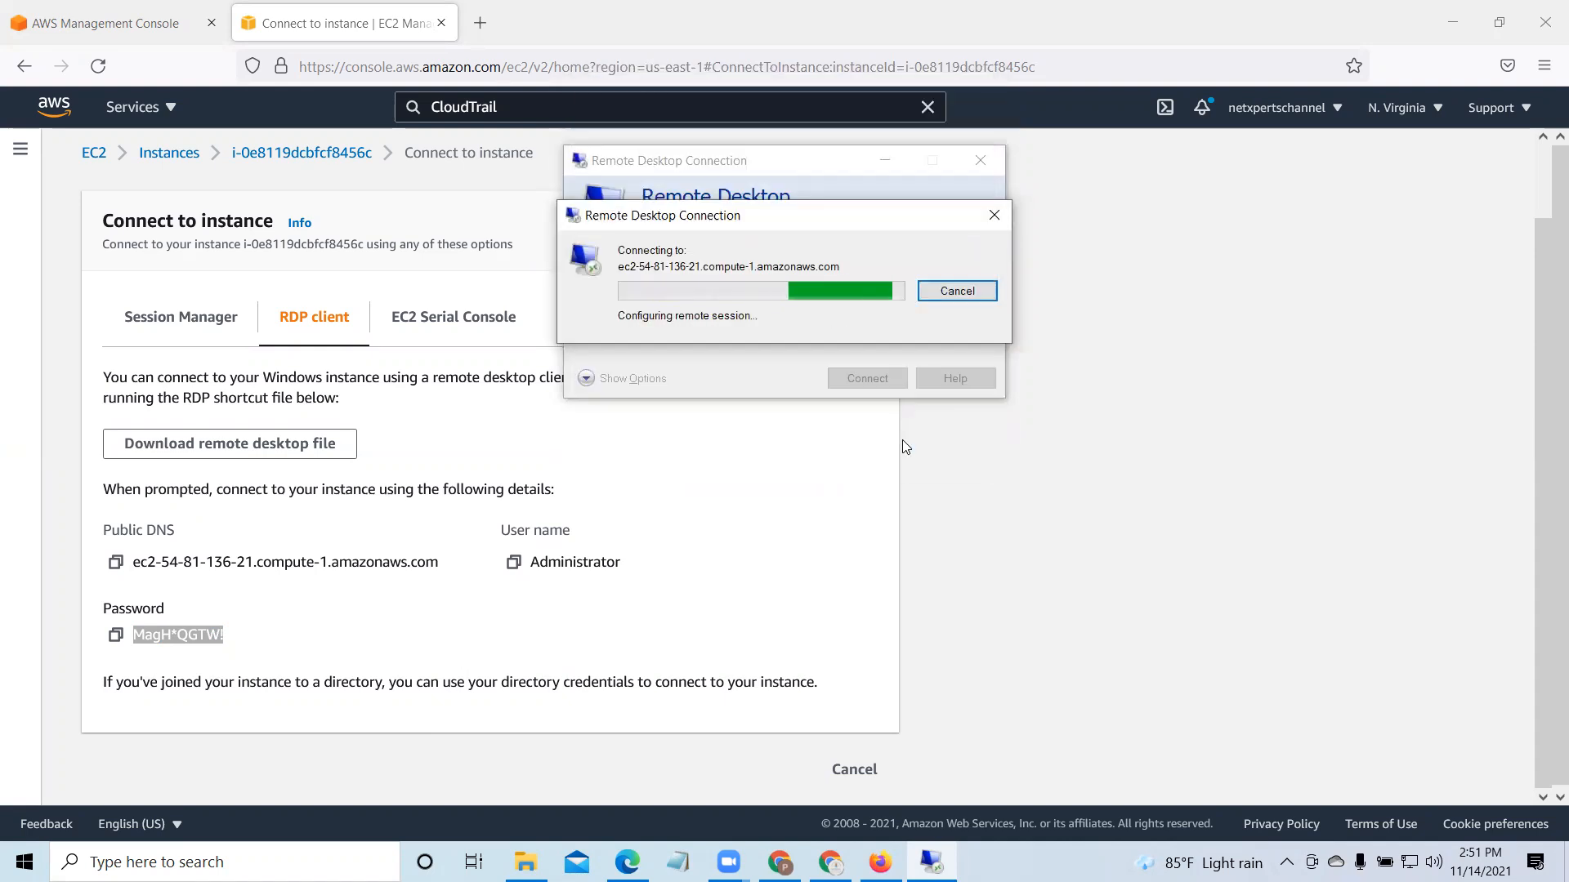
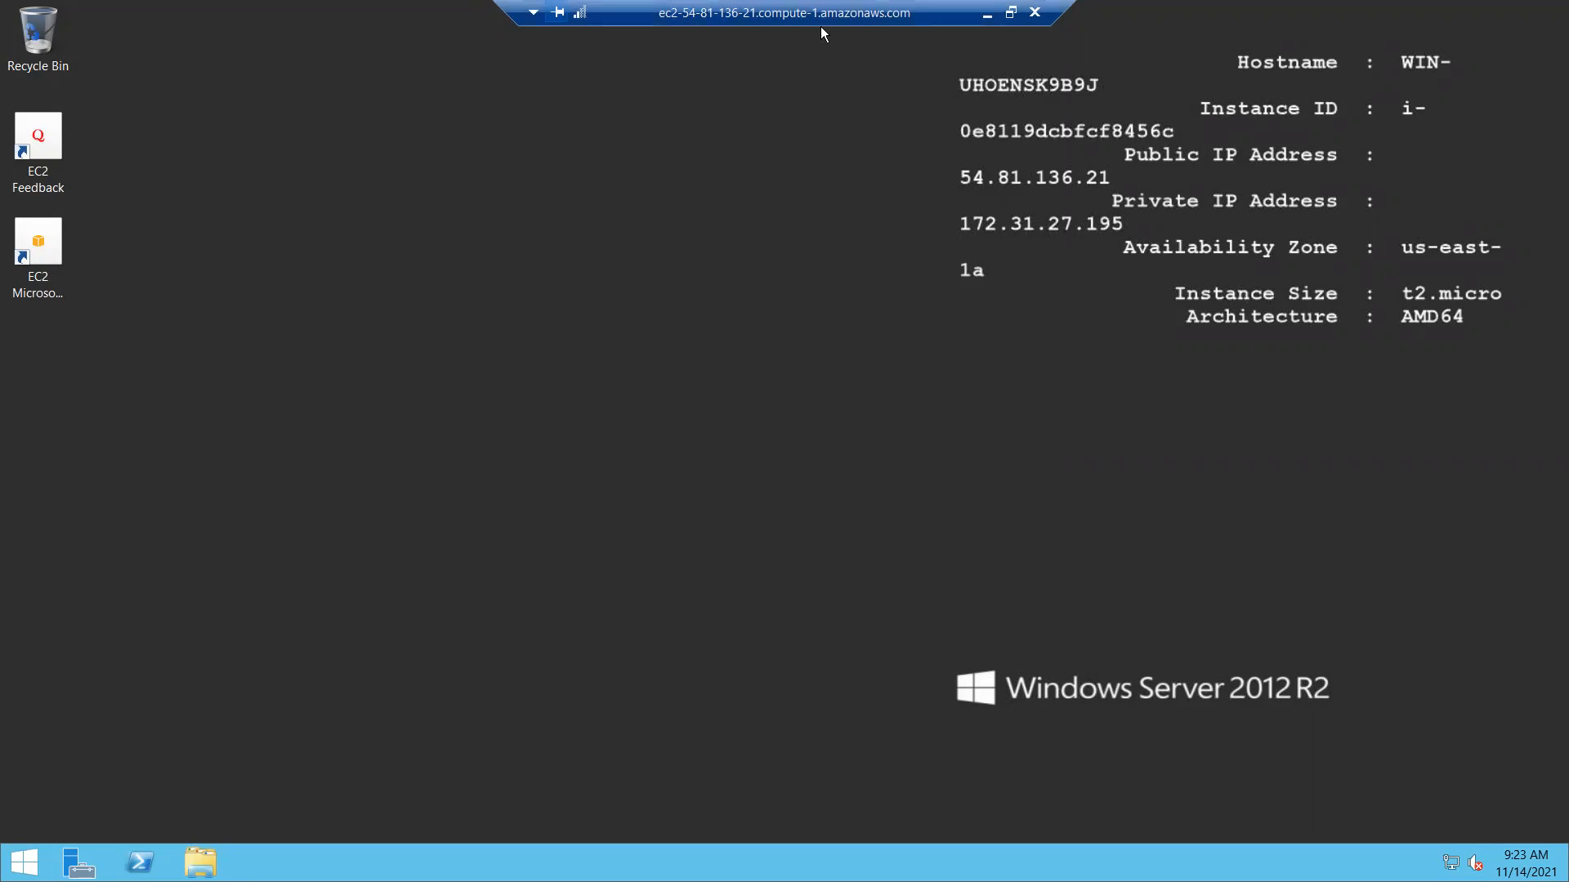
Step: Open Task Manager on the remote server in its detailed view and move its window to the middle of the desktop
right_click(438, 864)
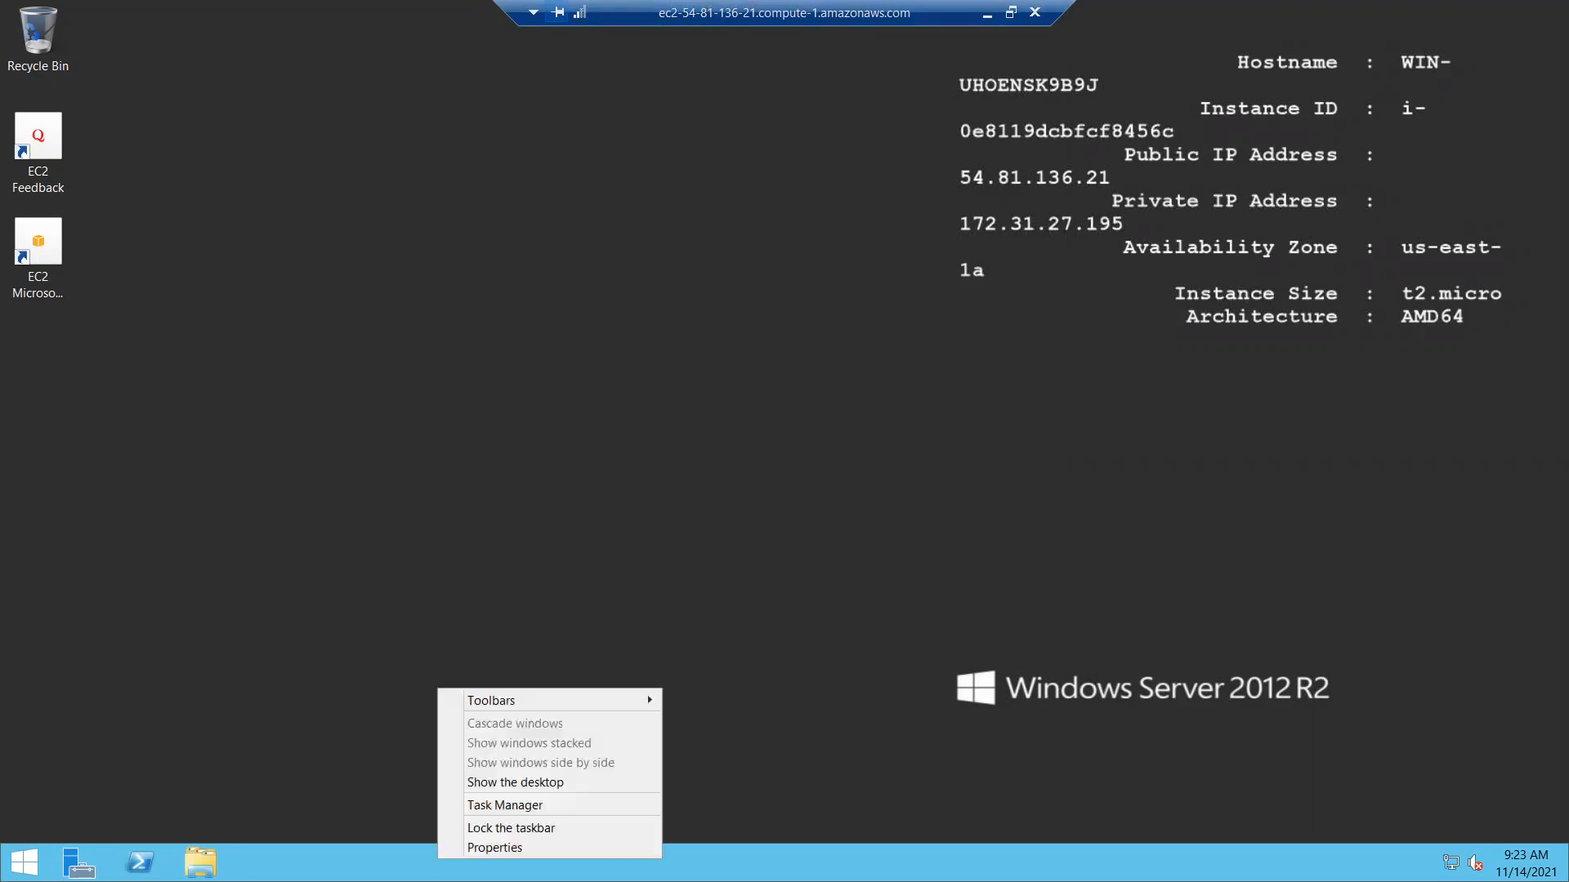
click(508, 806)
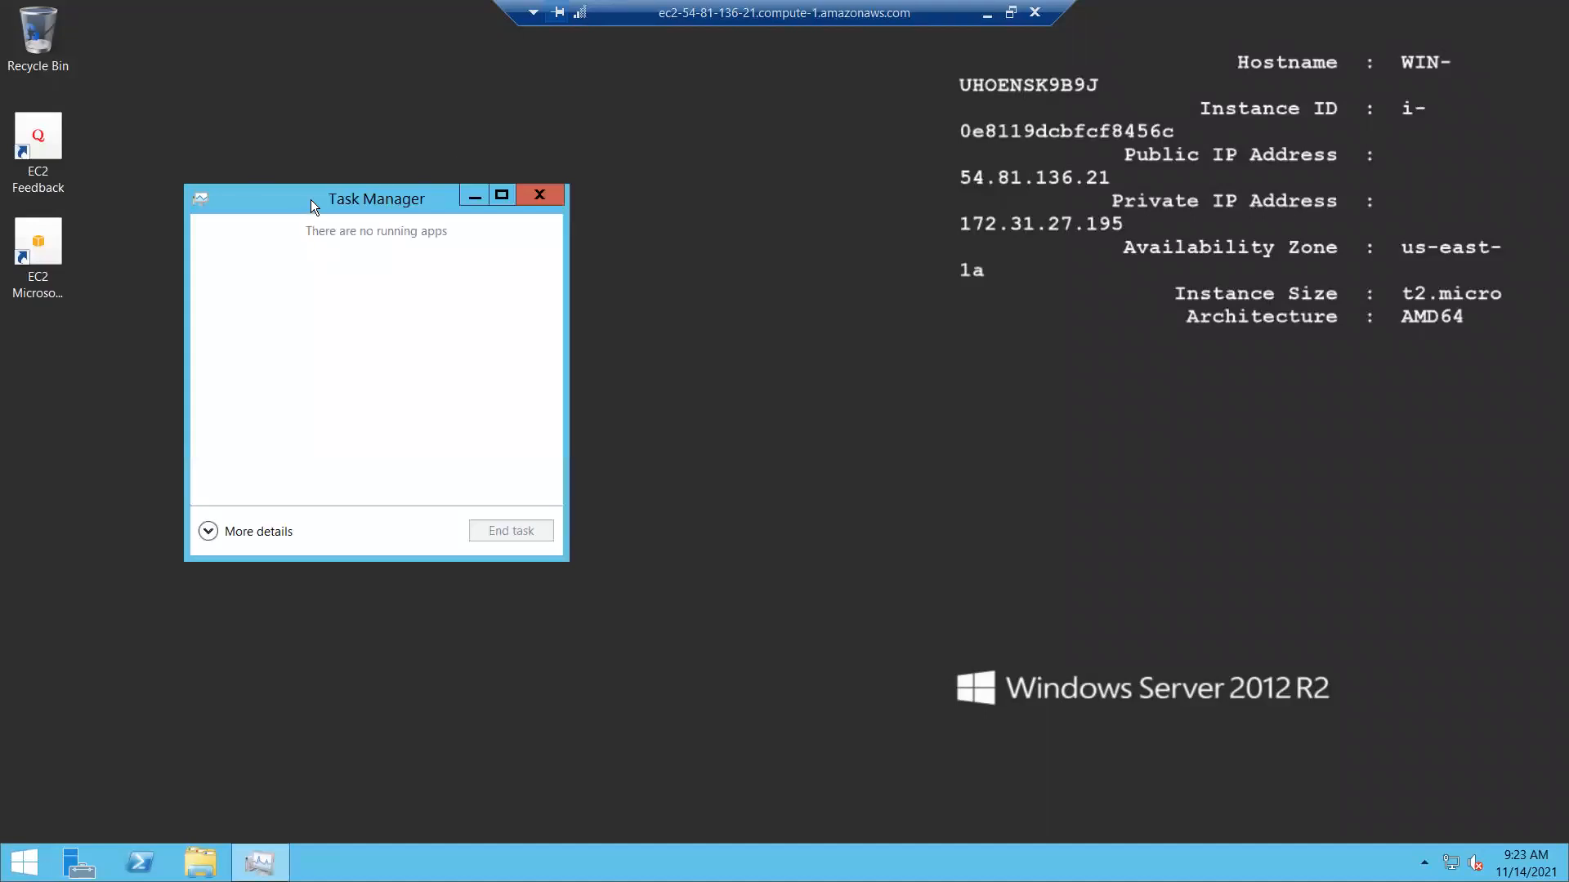
drag(305, 196, 635, 255)
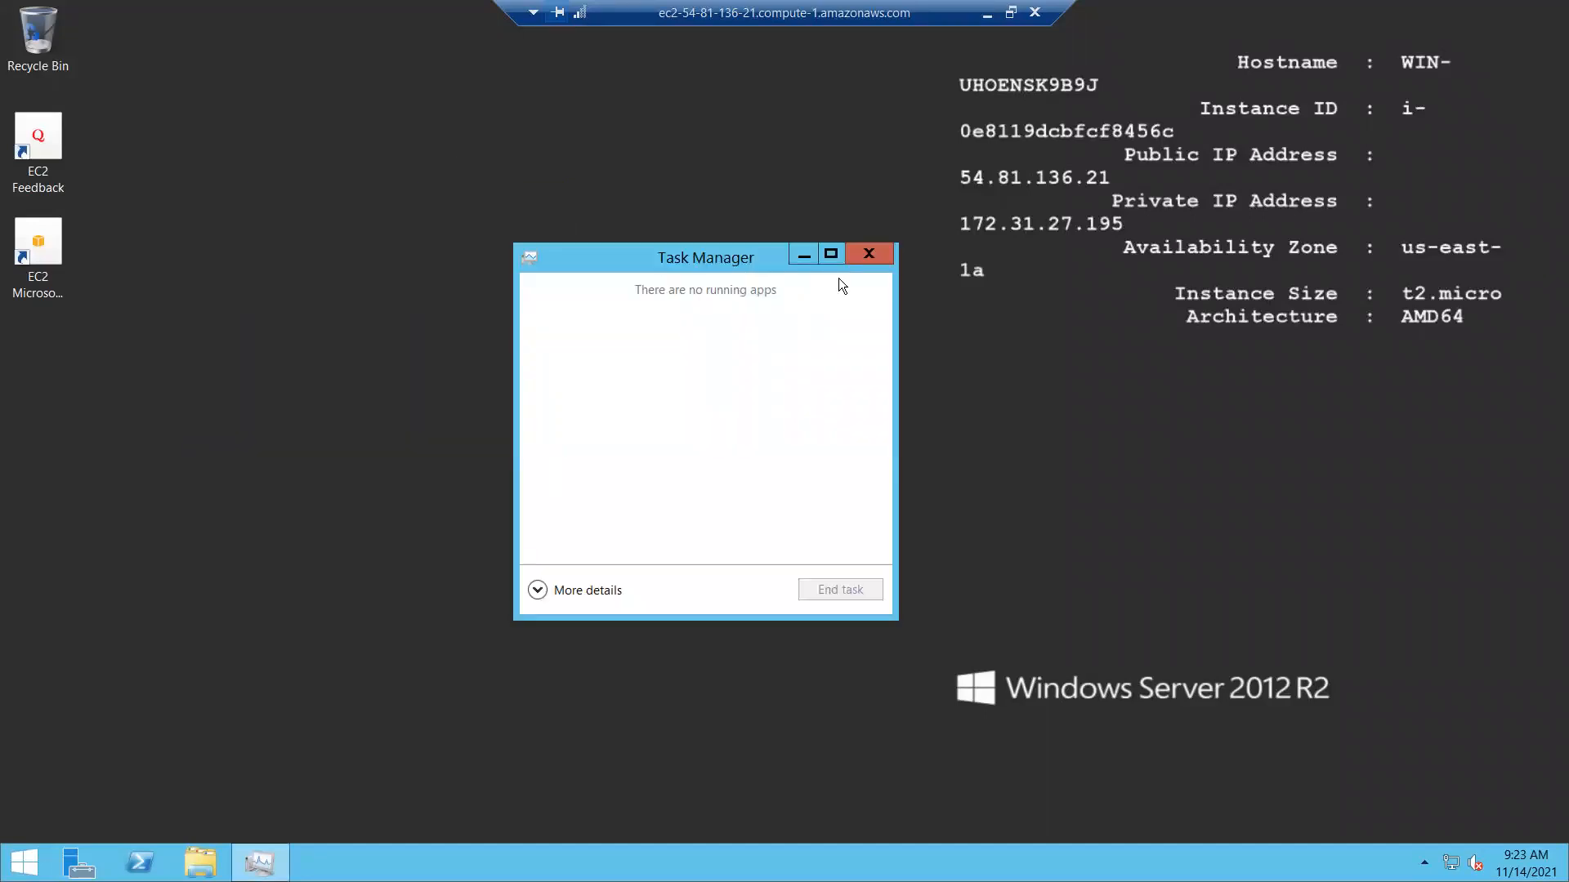
click(537, 590)
drag(841, 250, 636, 147)
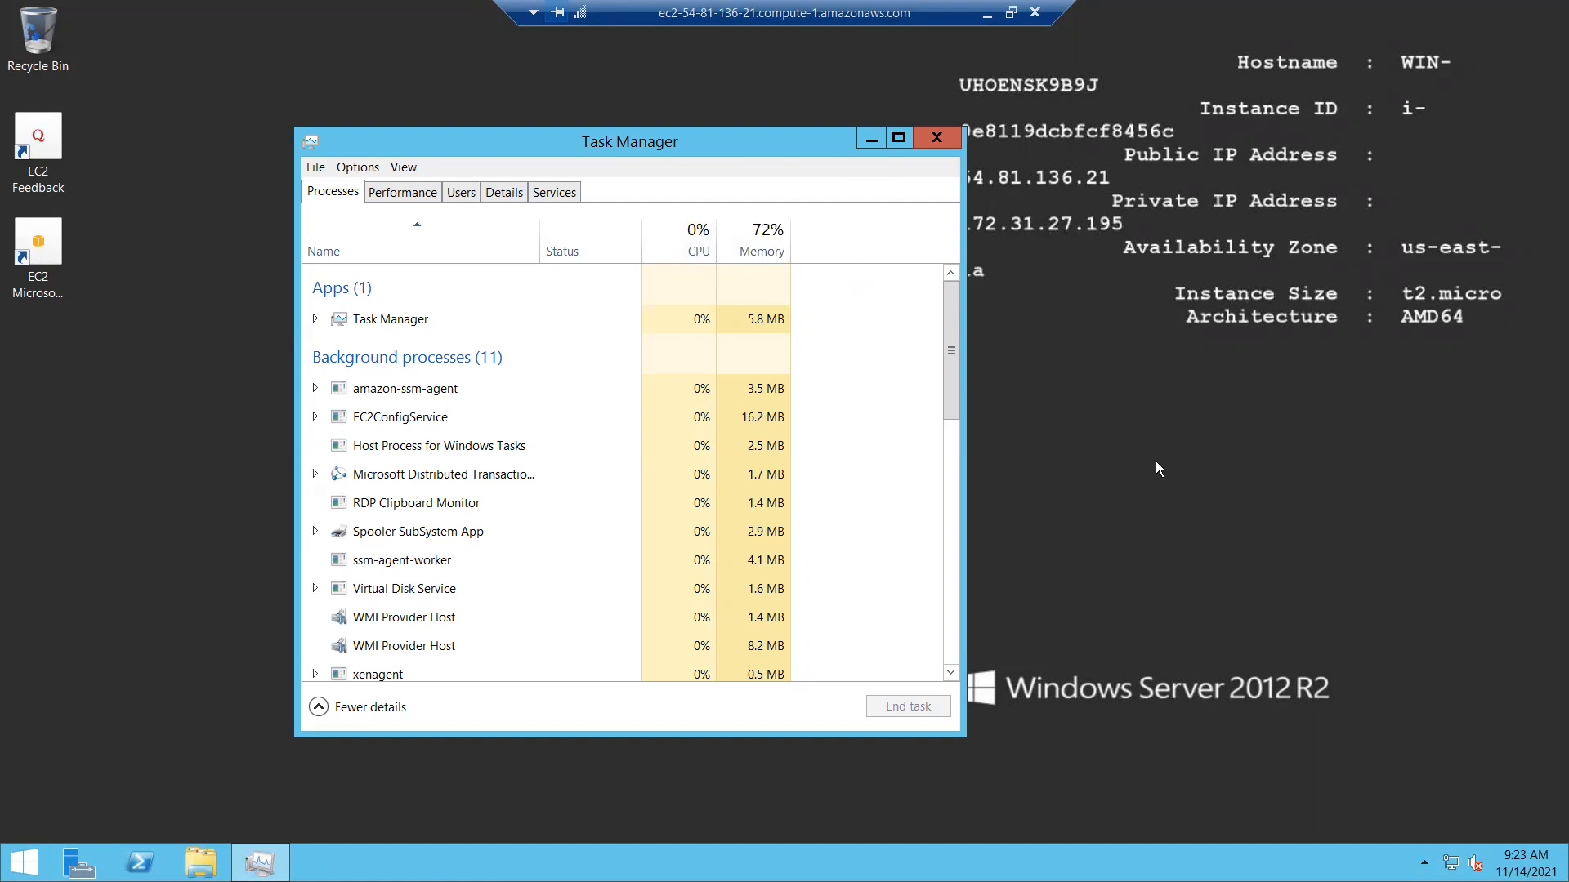
Step: Minimize the remote session and search the AWS console for CloudWatch, opening the service in a new browser tab
click(989, 17)
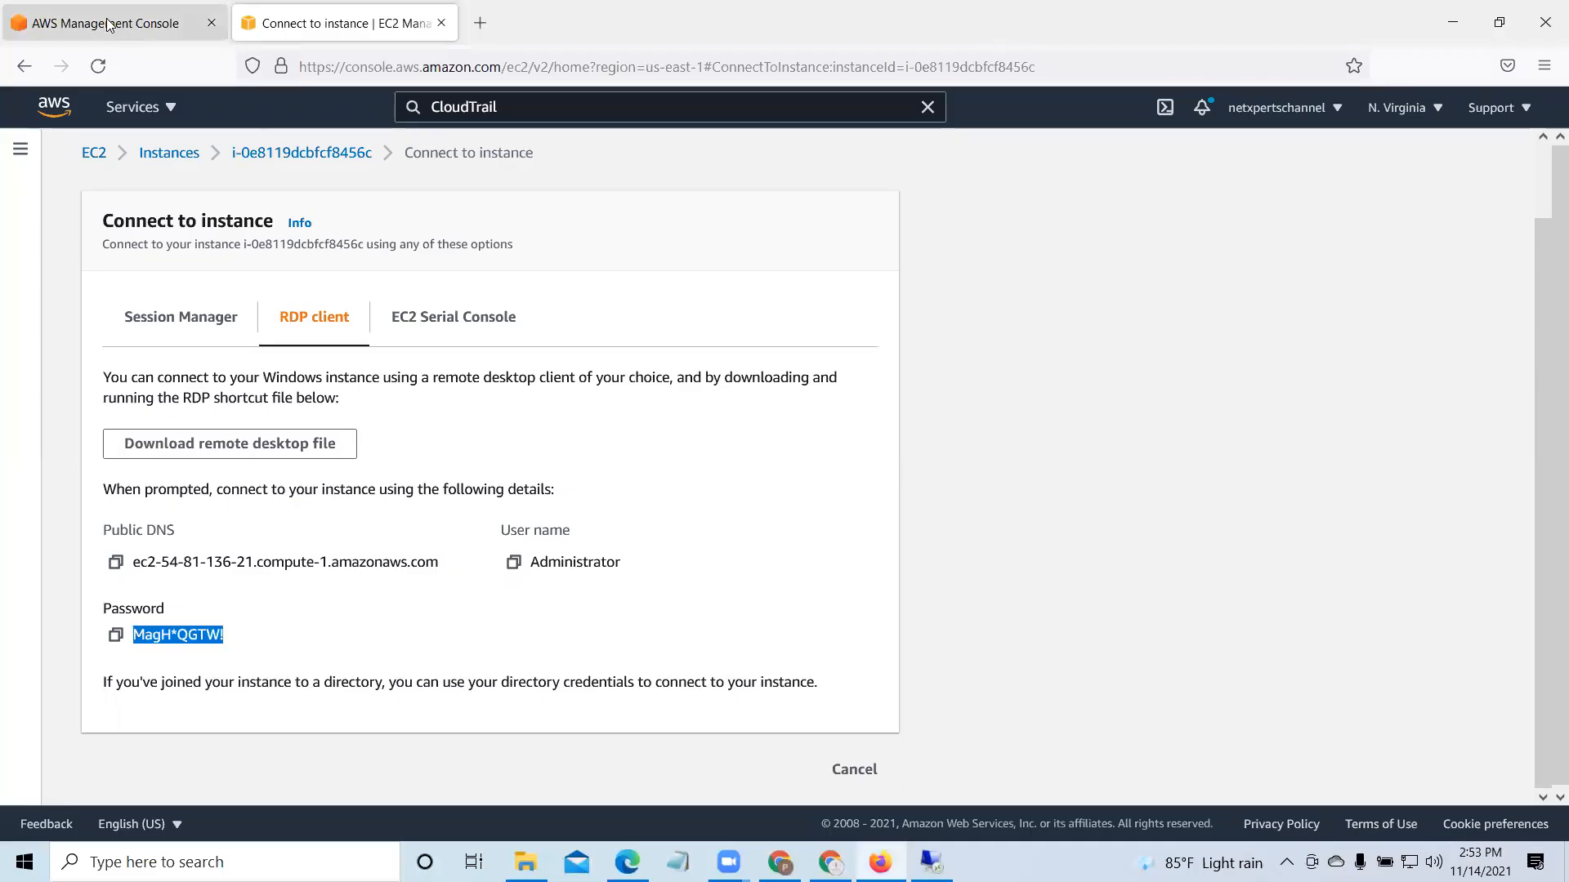
click(523, 107)
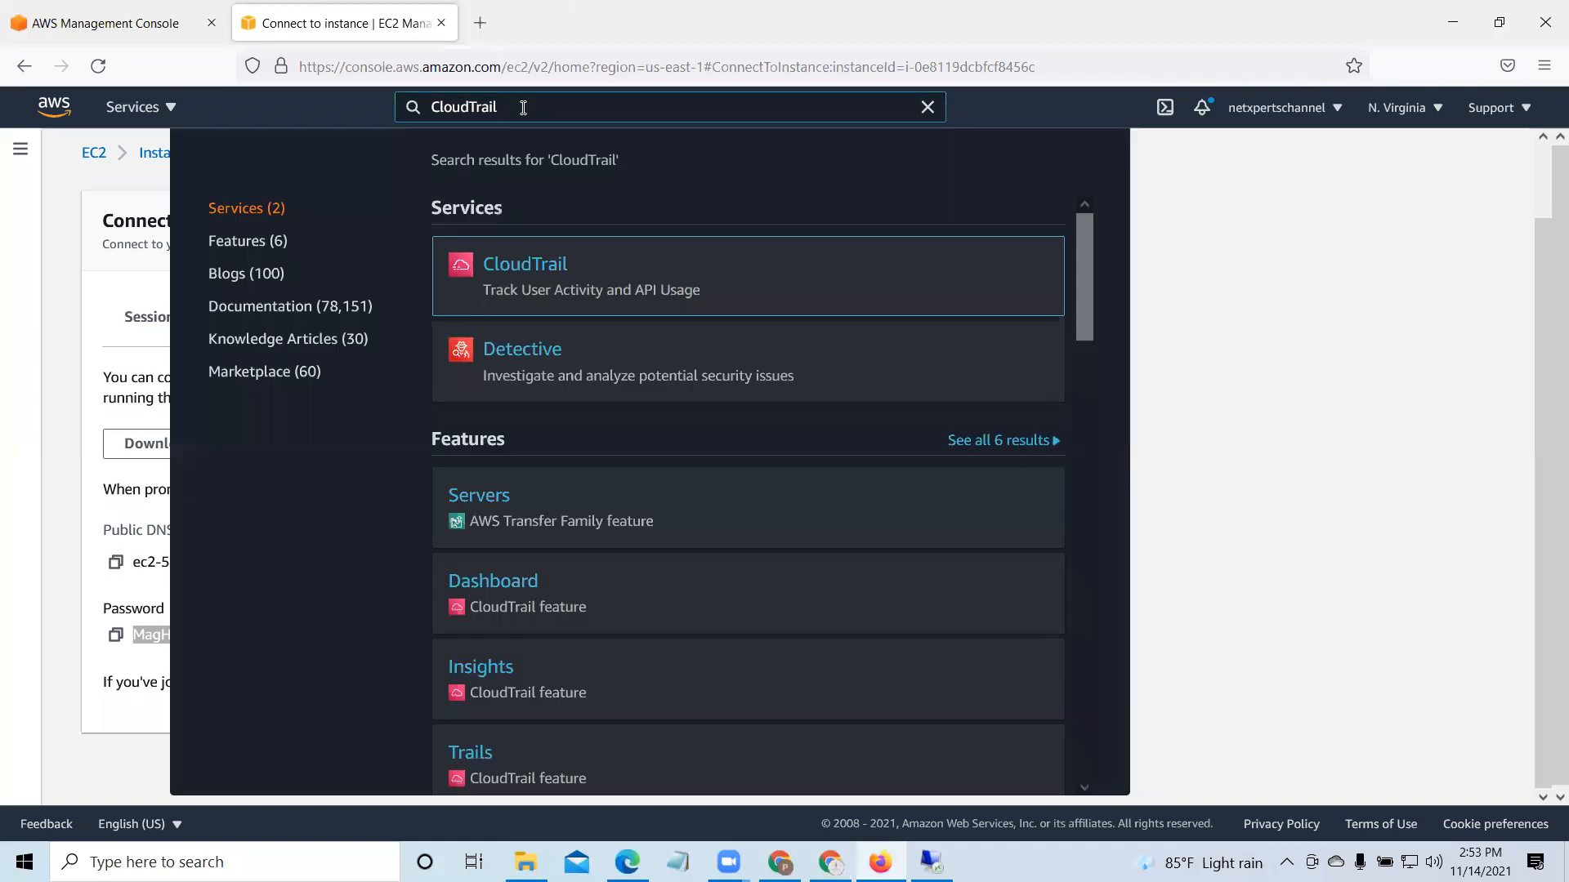
key(BackSpace)
key(BackSpace)
key(BackSpace)
key(BackSpace)
key(BackSpace)
key(BackSpace)
key(BackSpace)
key(BackSpace)
key(BackSpace)
key(BackSpace)
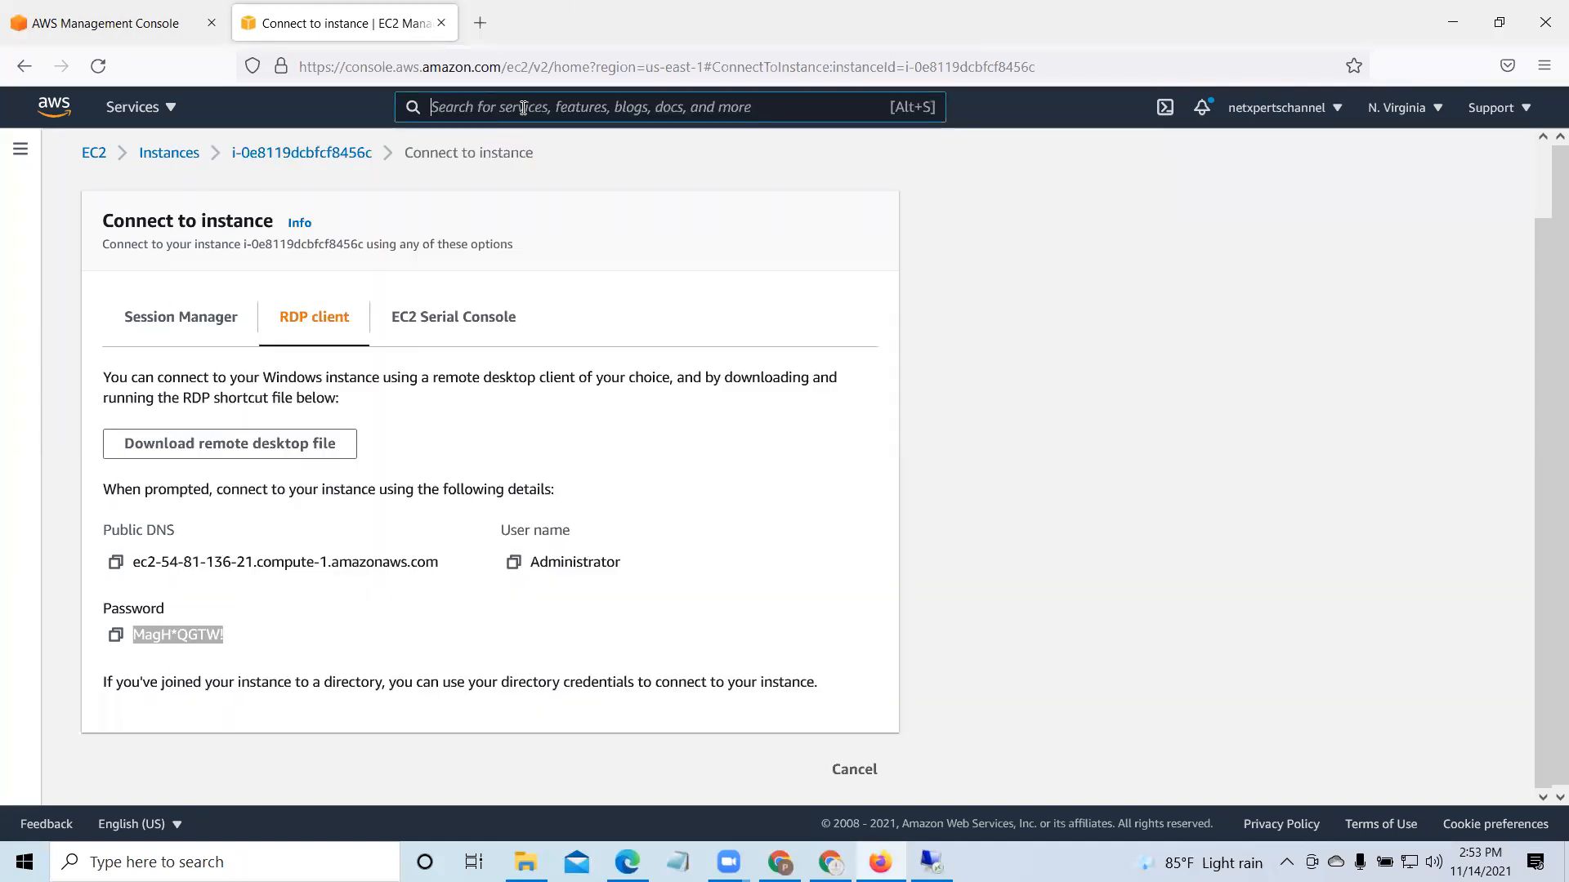
text(Cloud9)
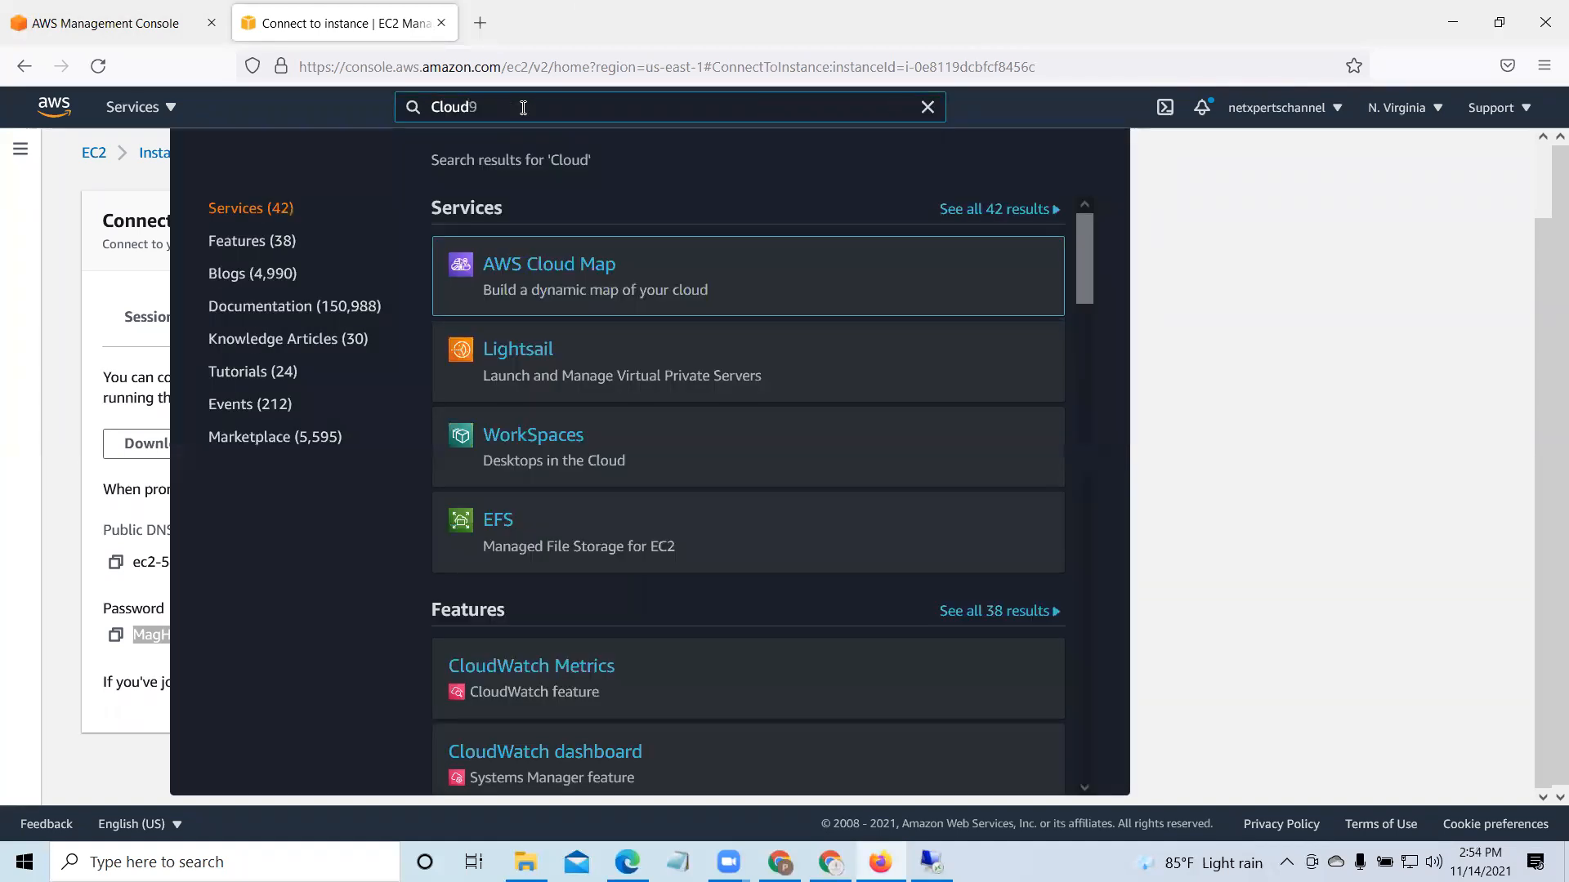
key(BackSpace)
text(WAT)
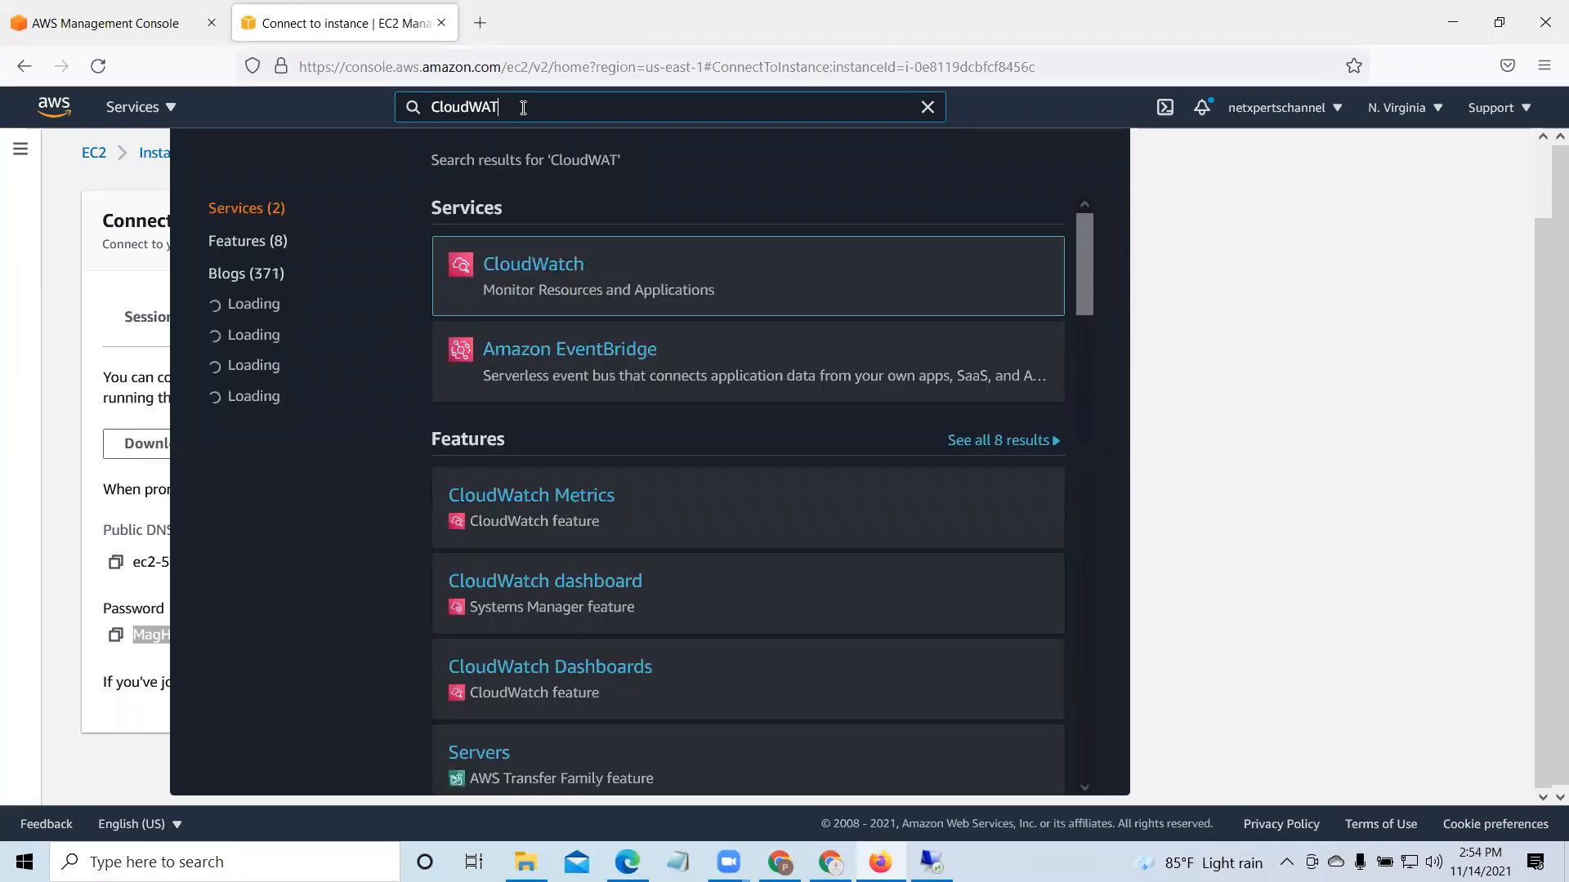
right_click(533, 267)
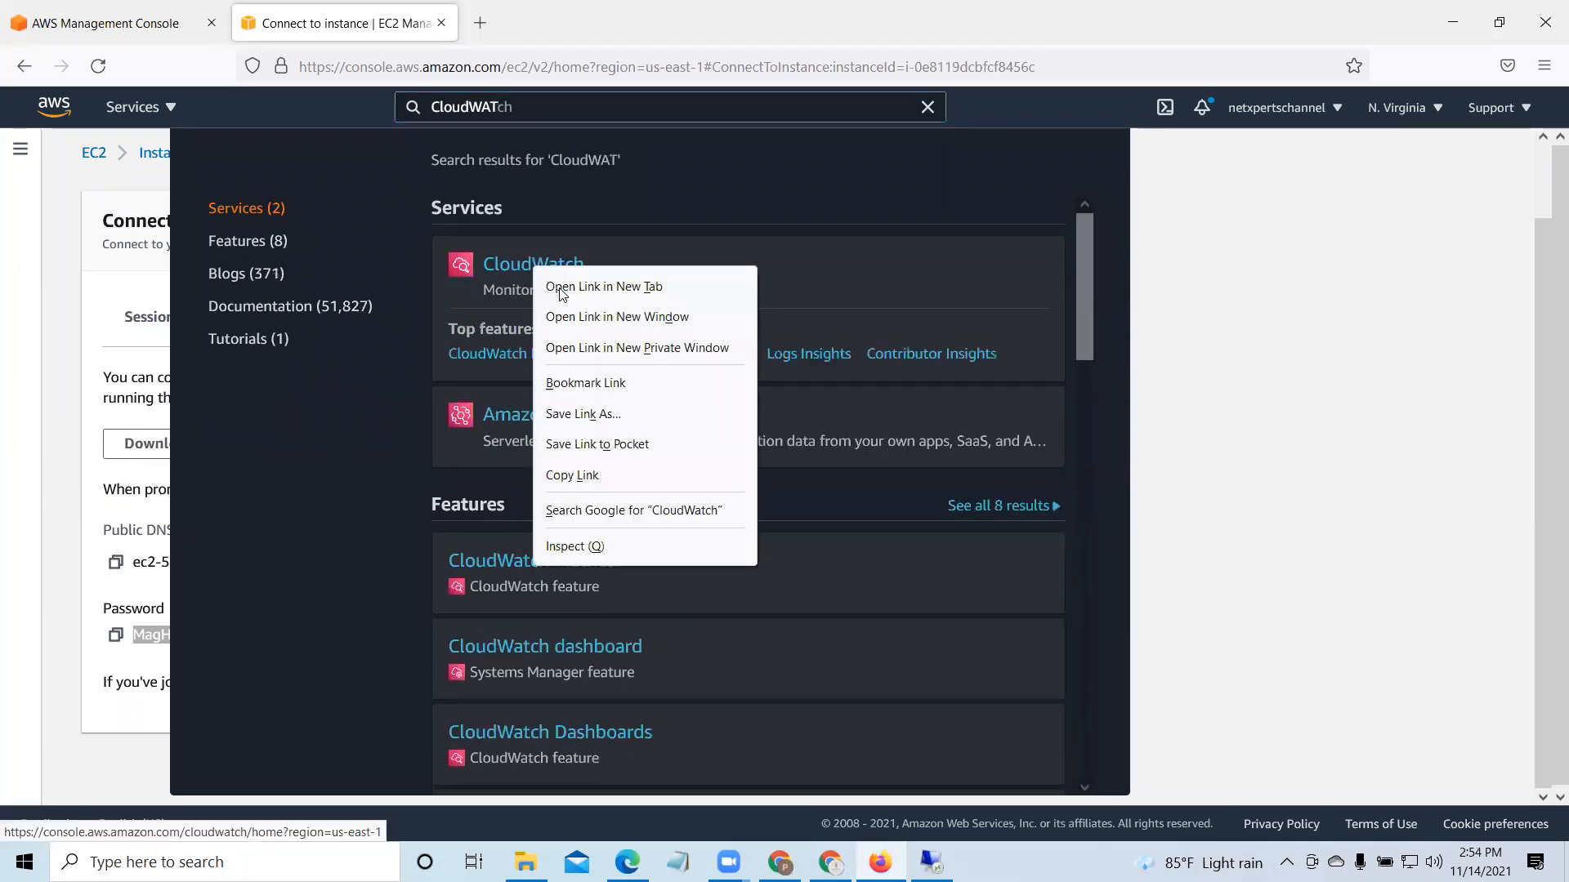
click(563, 288)
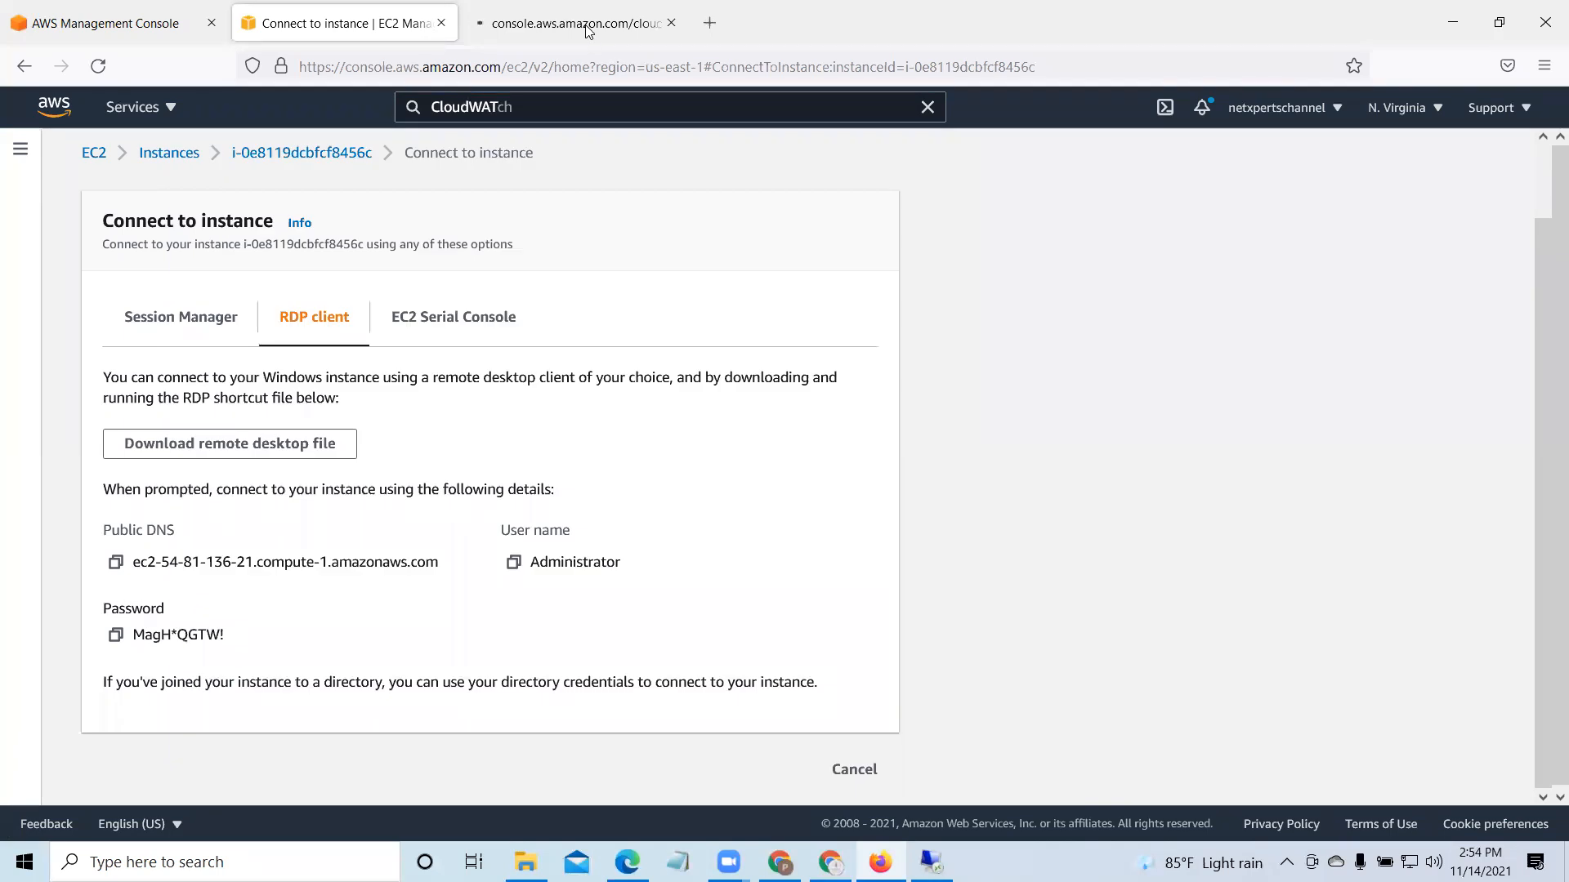
click(587, 31)
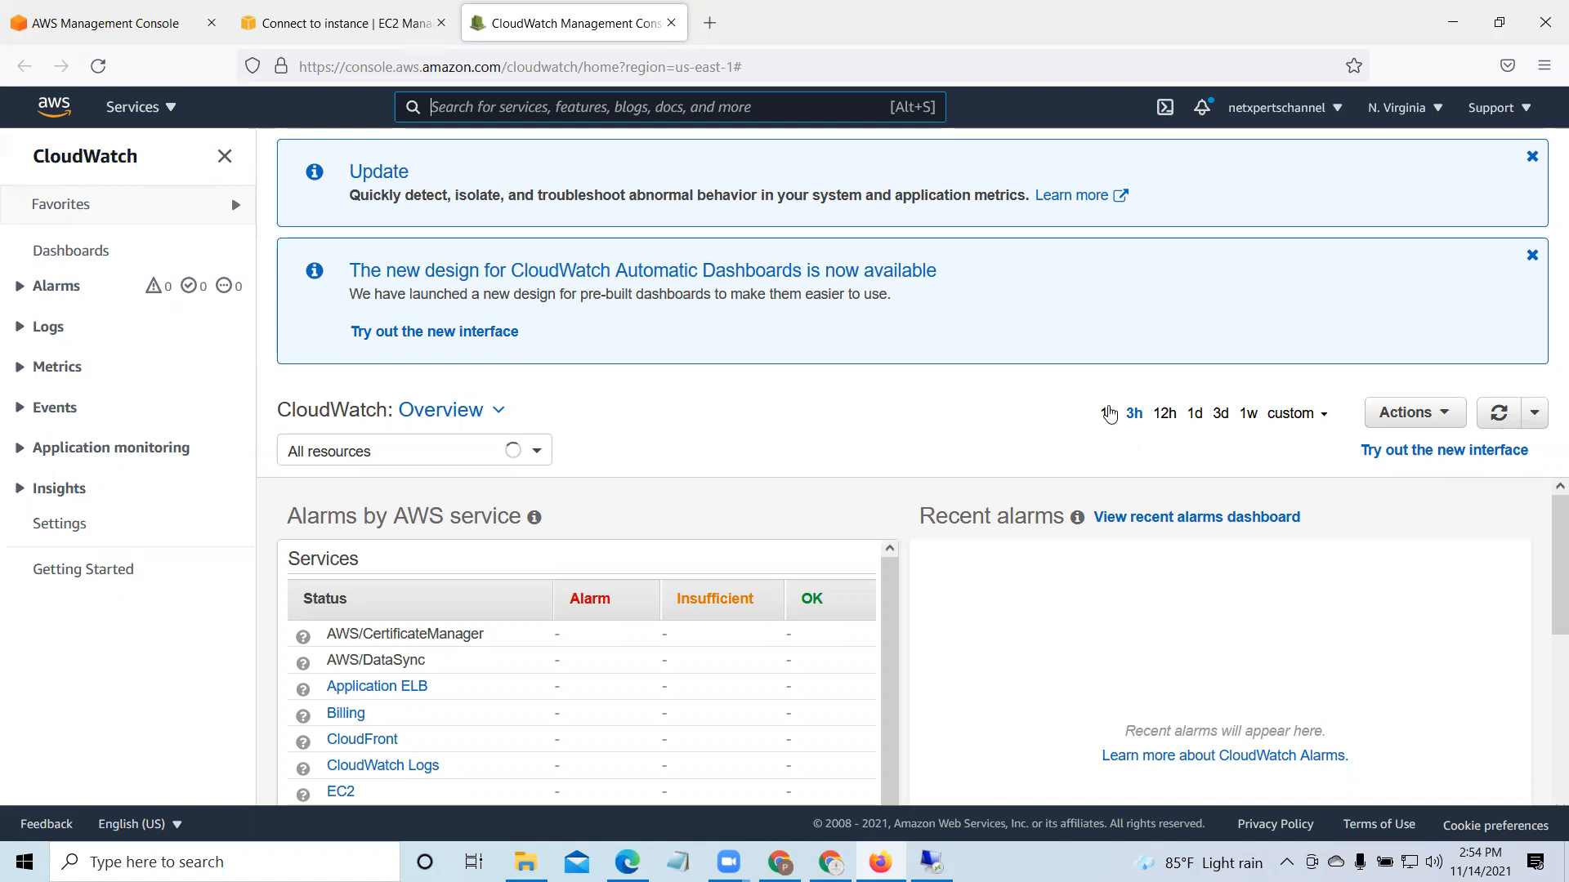
Step: Set the CloudWatch overview time range to 1h and create a new dashboard named EC2MonCPU
click(1109, 414)
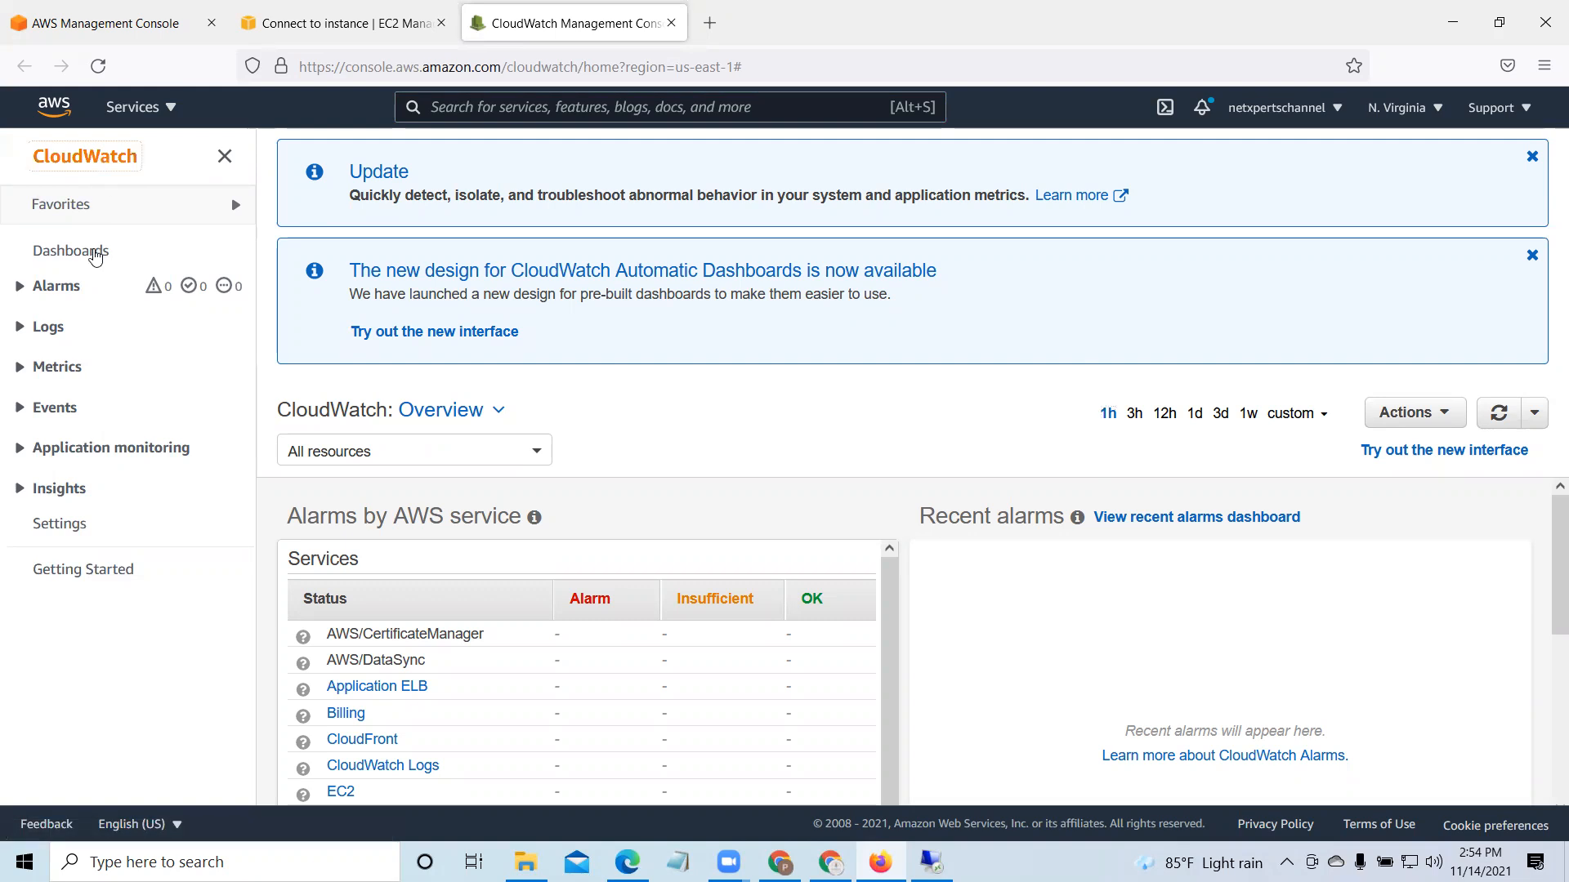
click(95, 253)
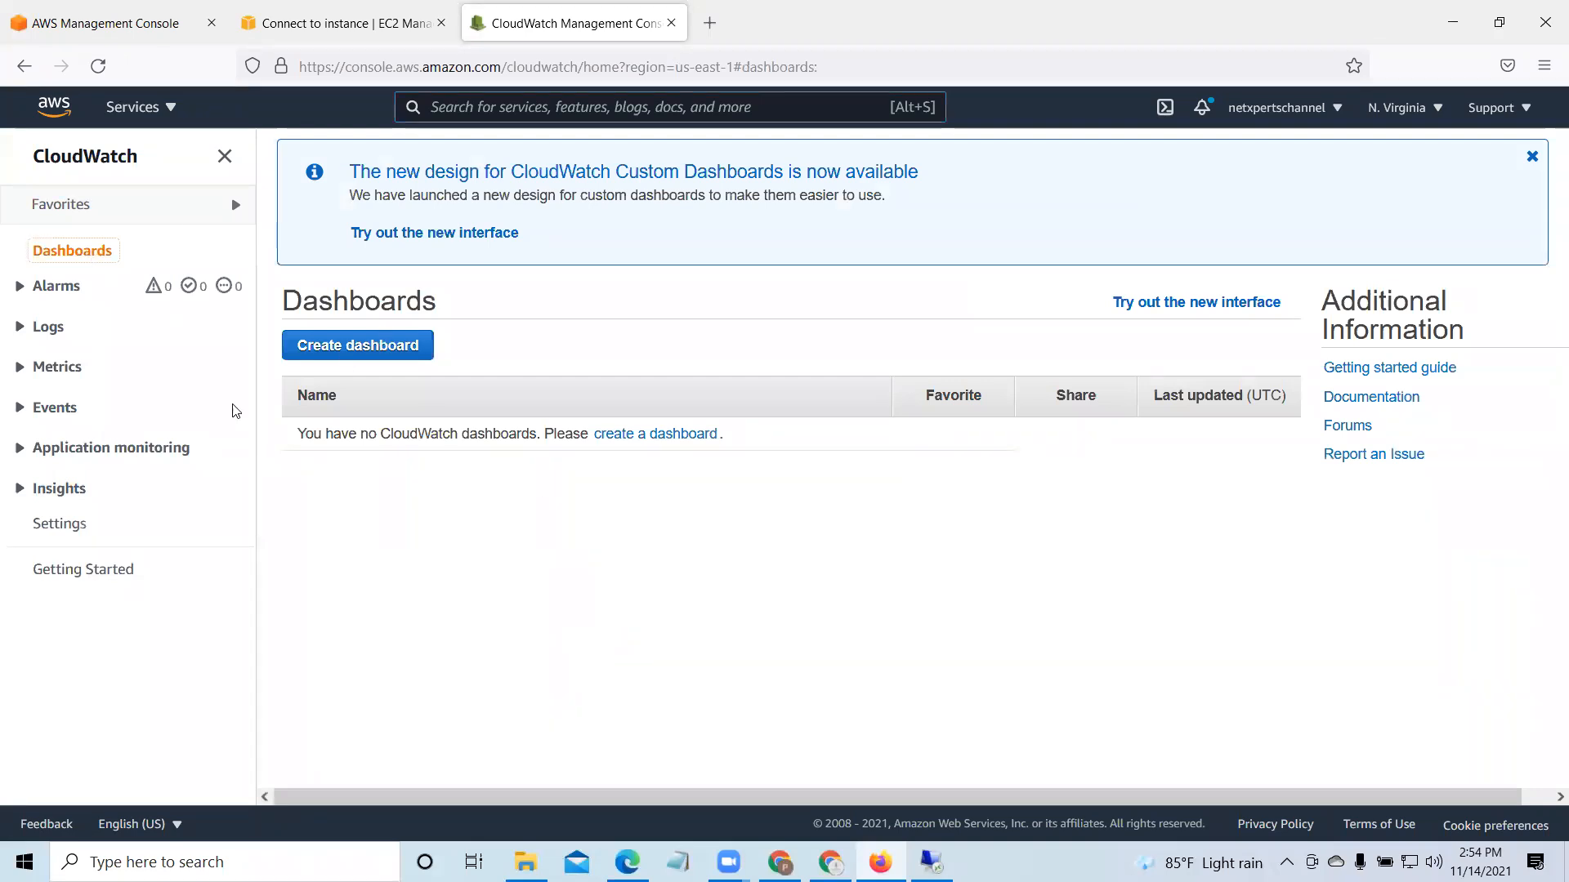
click(423, 361)
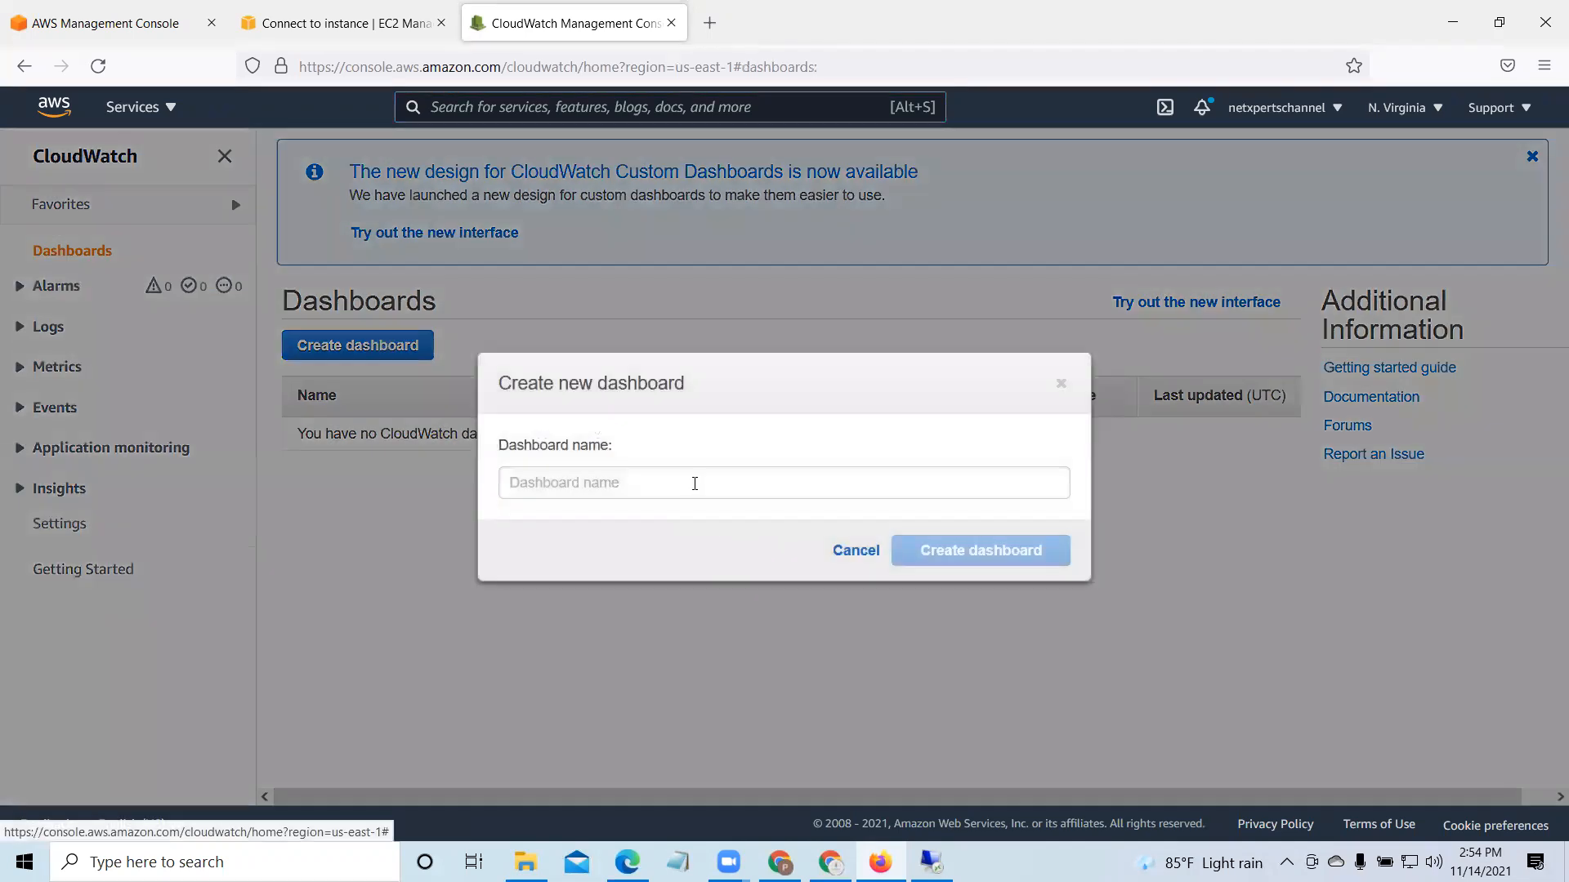
click(694, 483)
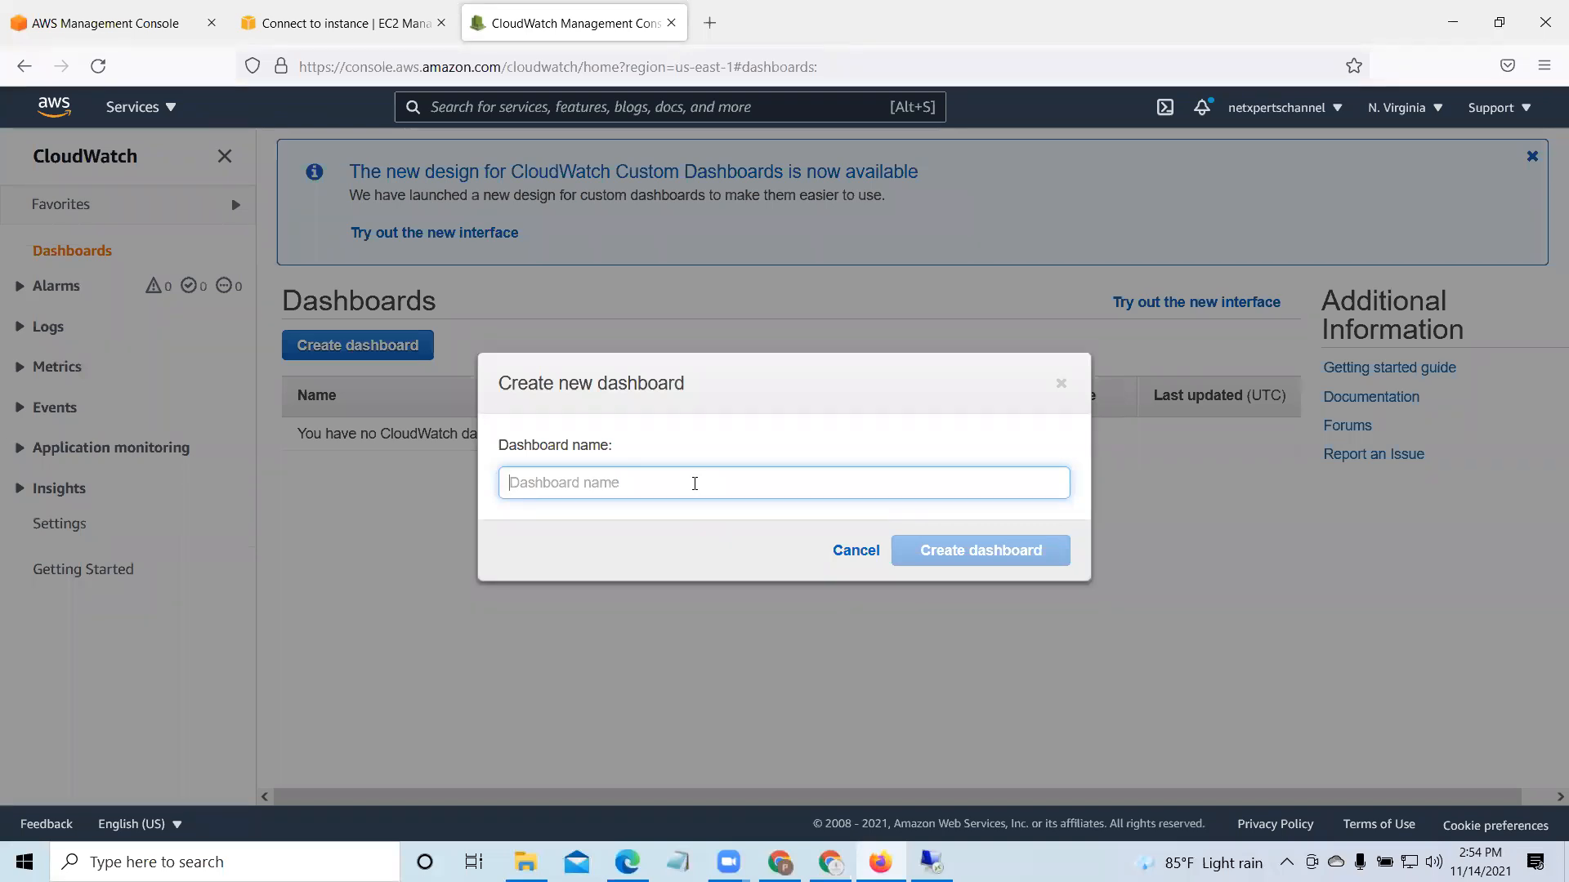
text(EC)
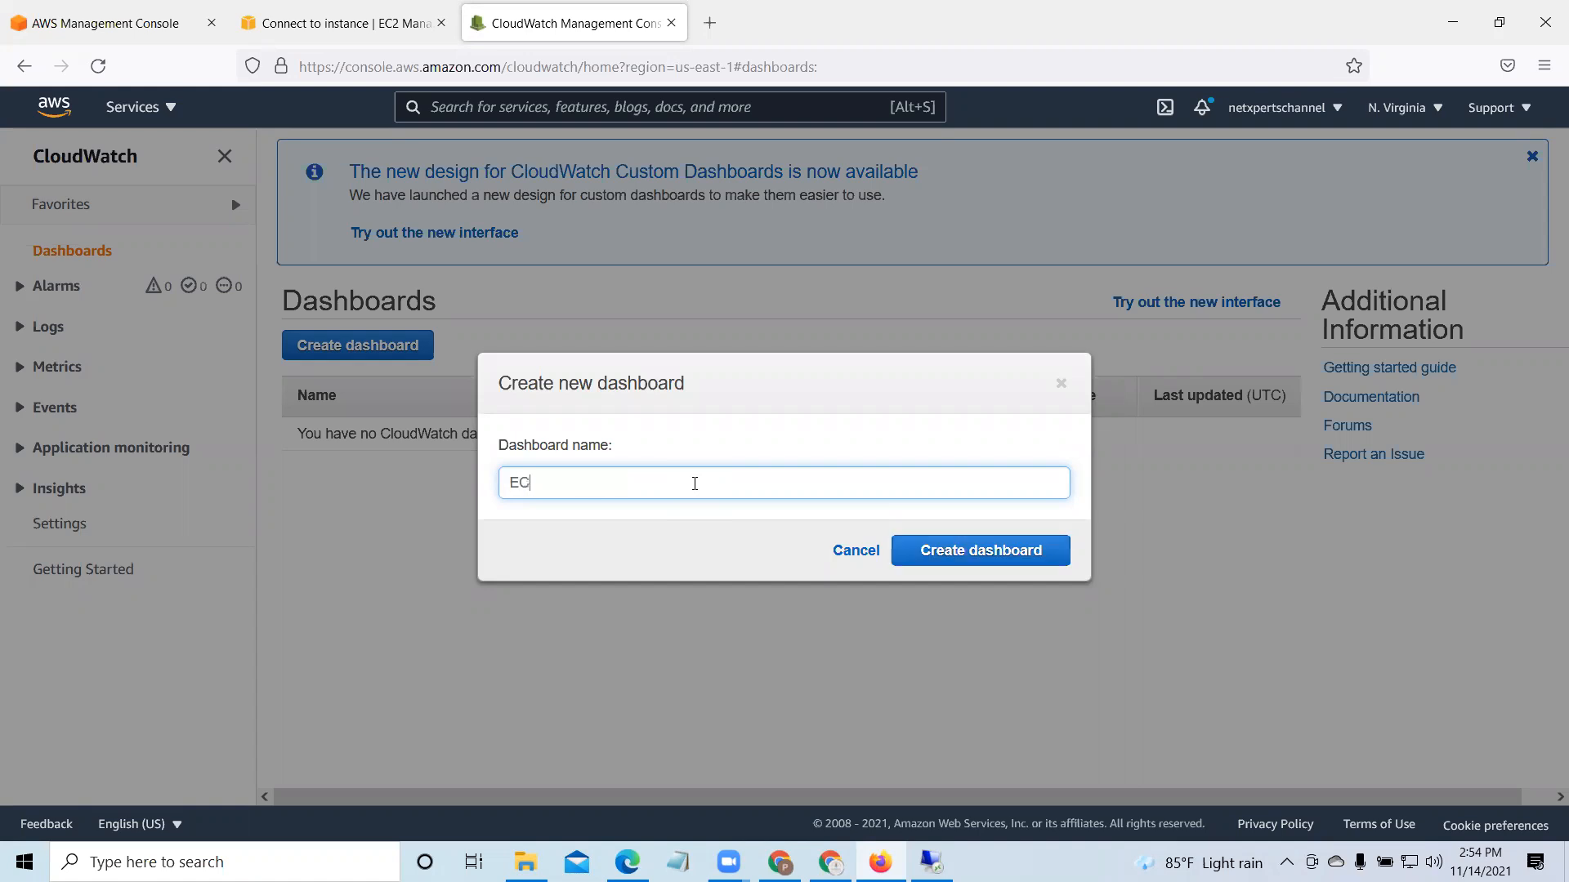
text(2m)
key(BackSpace)
text(MonCPU)
click(1023, 550)
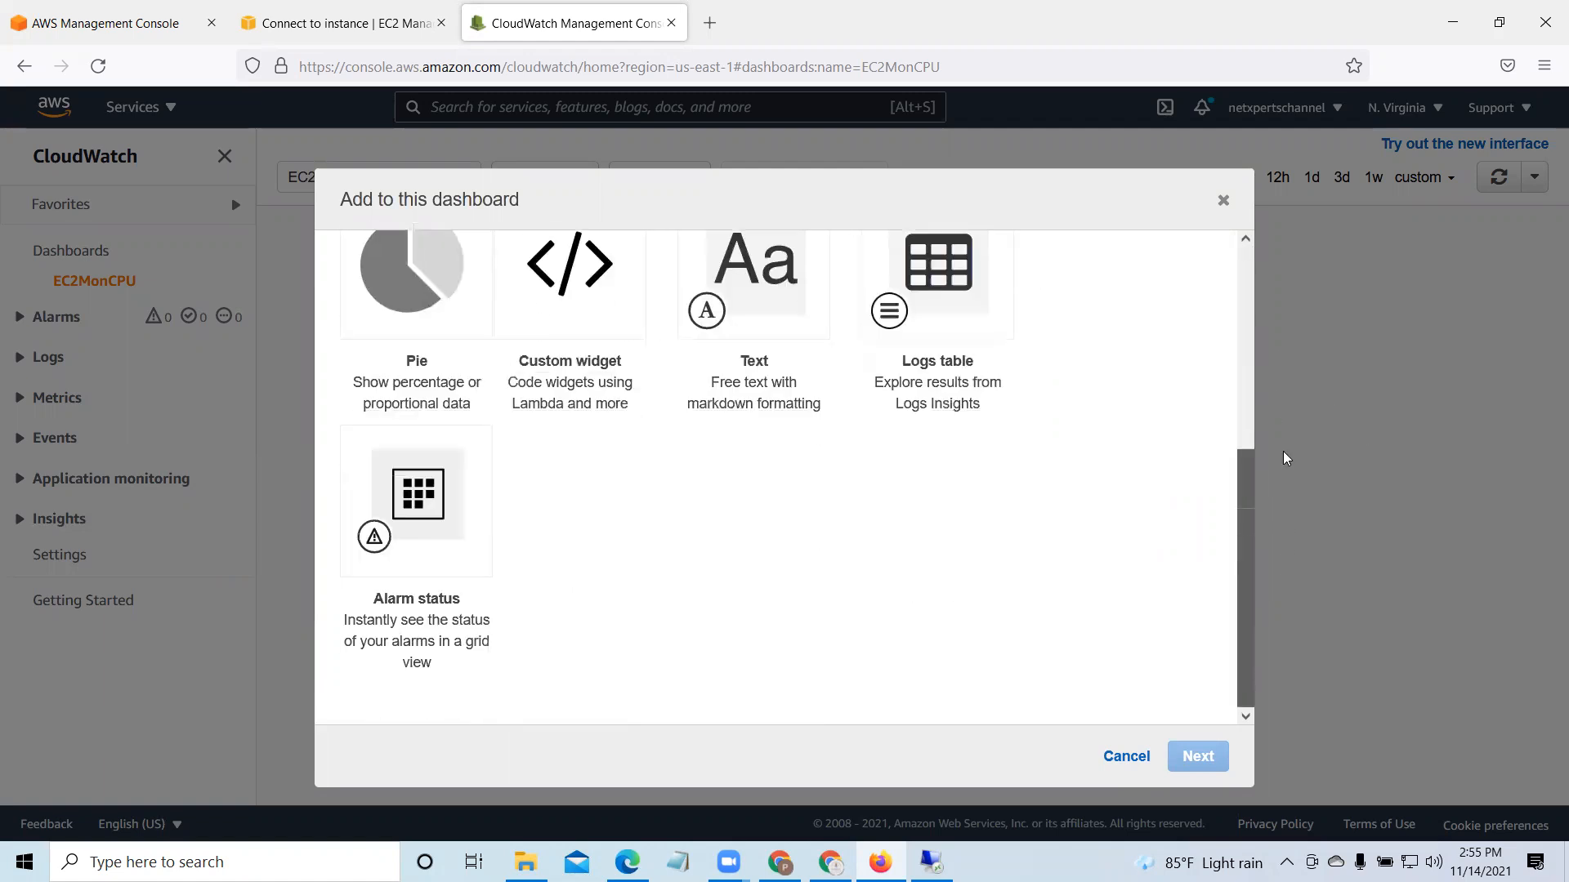
Step: Add a Line widget to the EC2MonCPU dashboard with Metrics as its data source
scroll(1270, 254, up, 5)
click(407, 390)
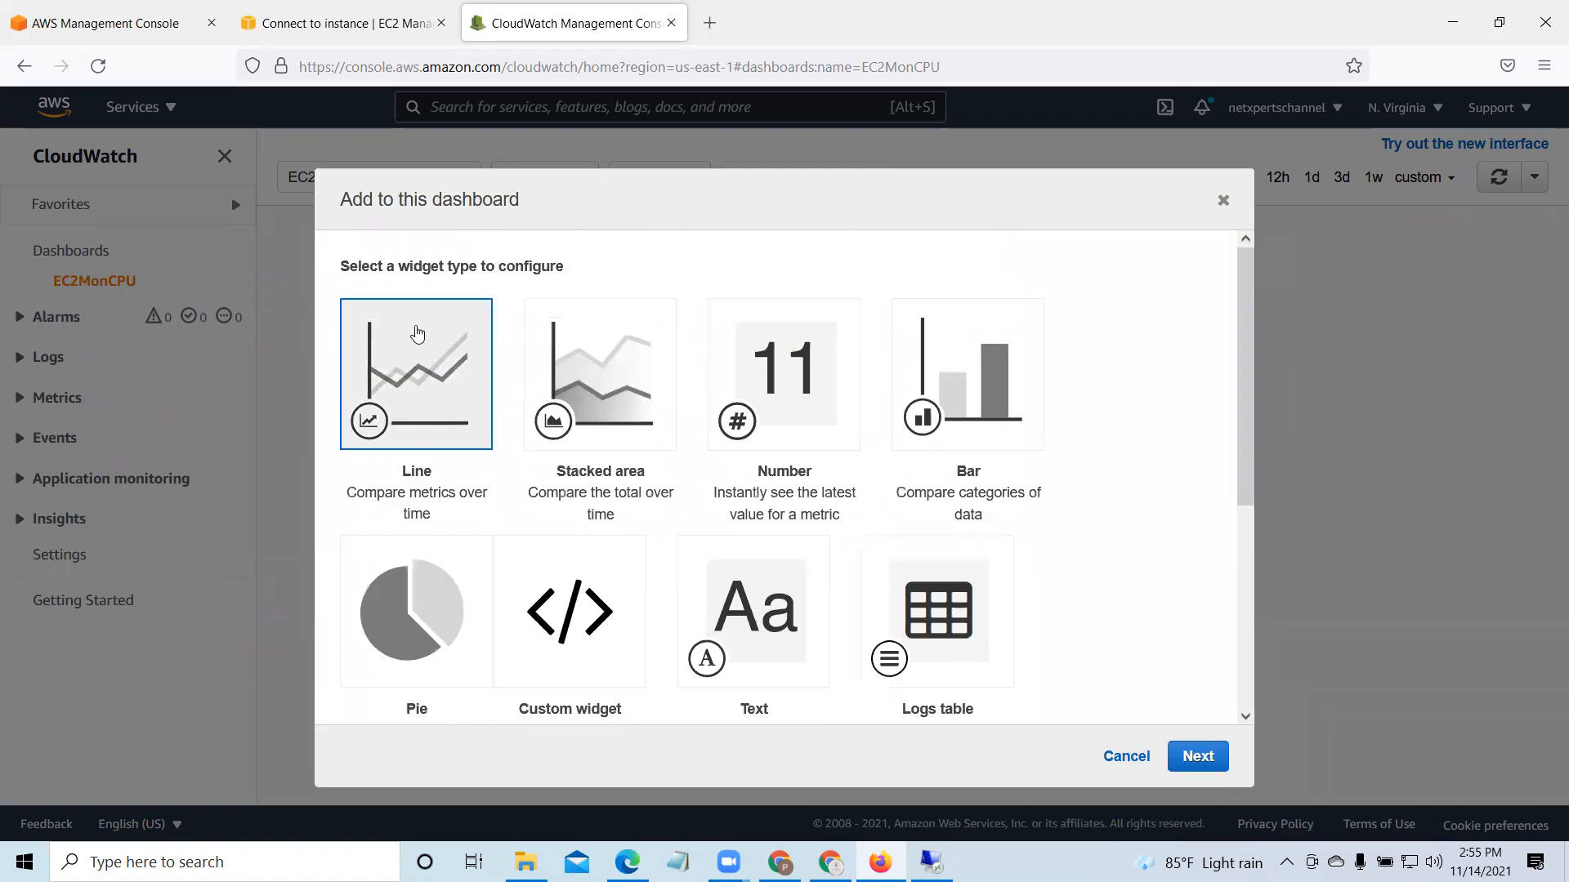
click(1221, 760)
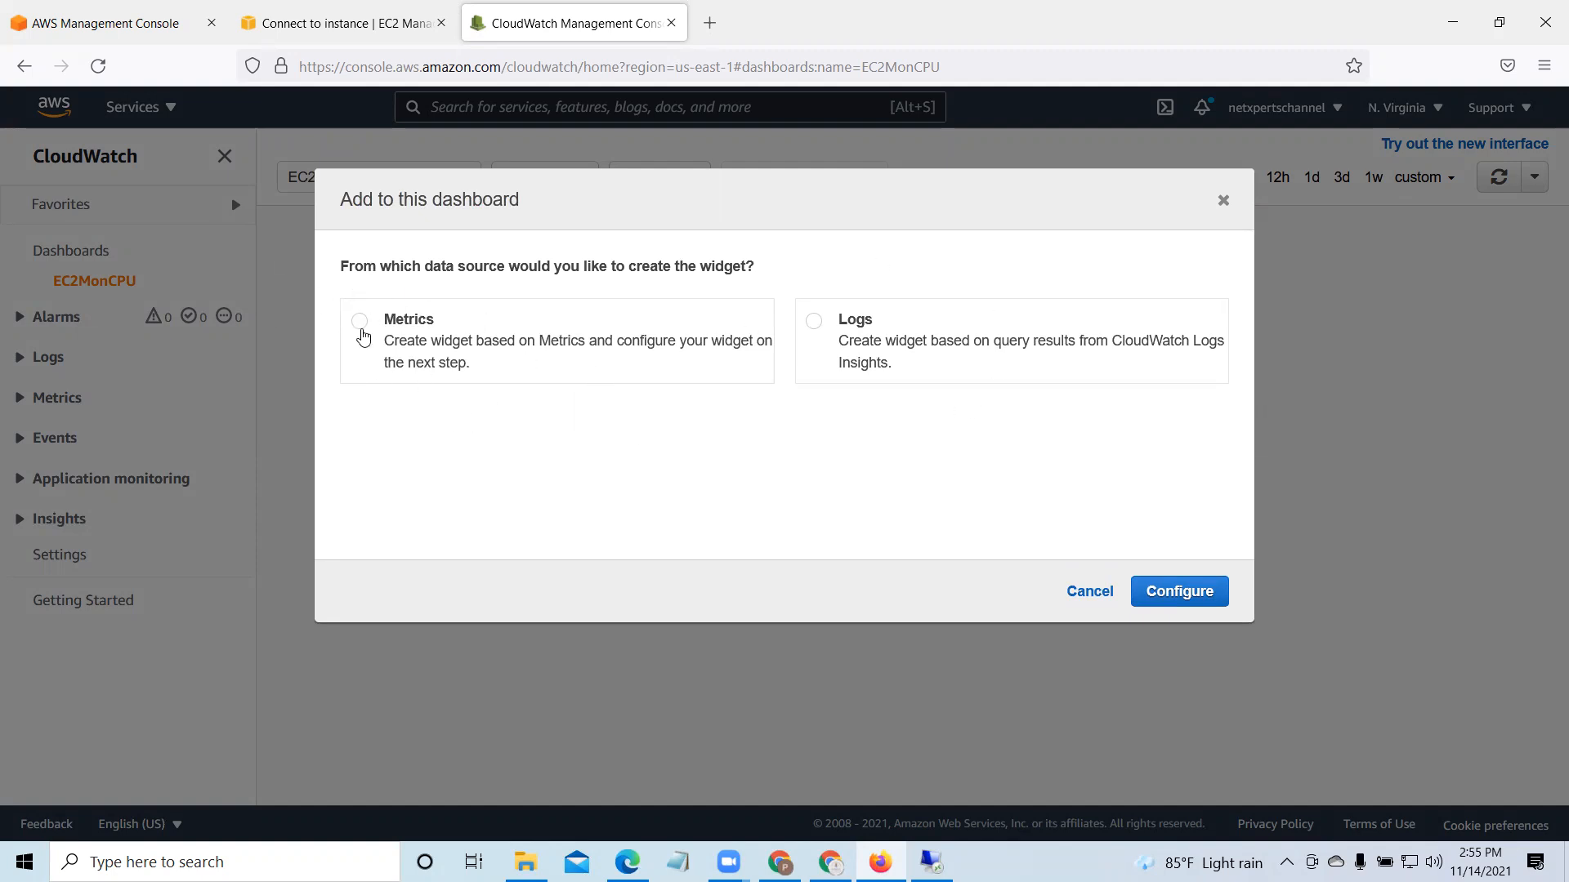
click(359, 329)
click(1180, 592)
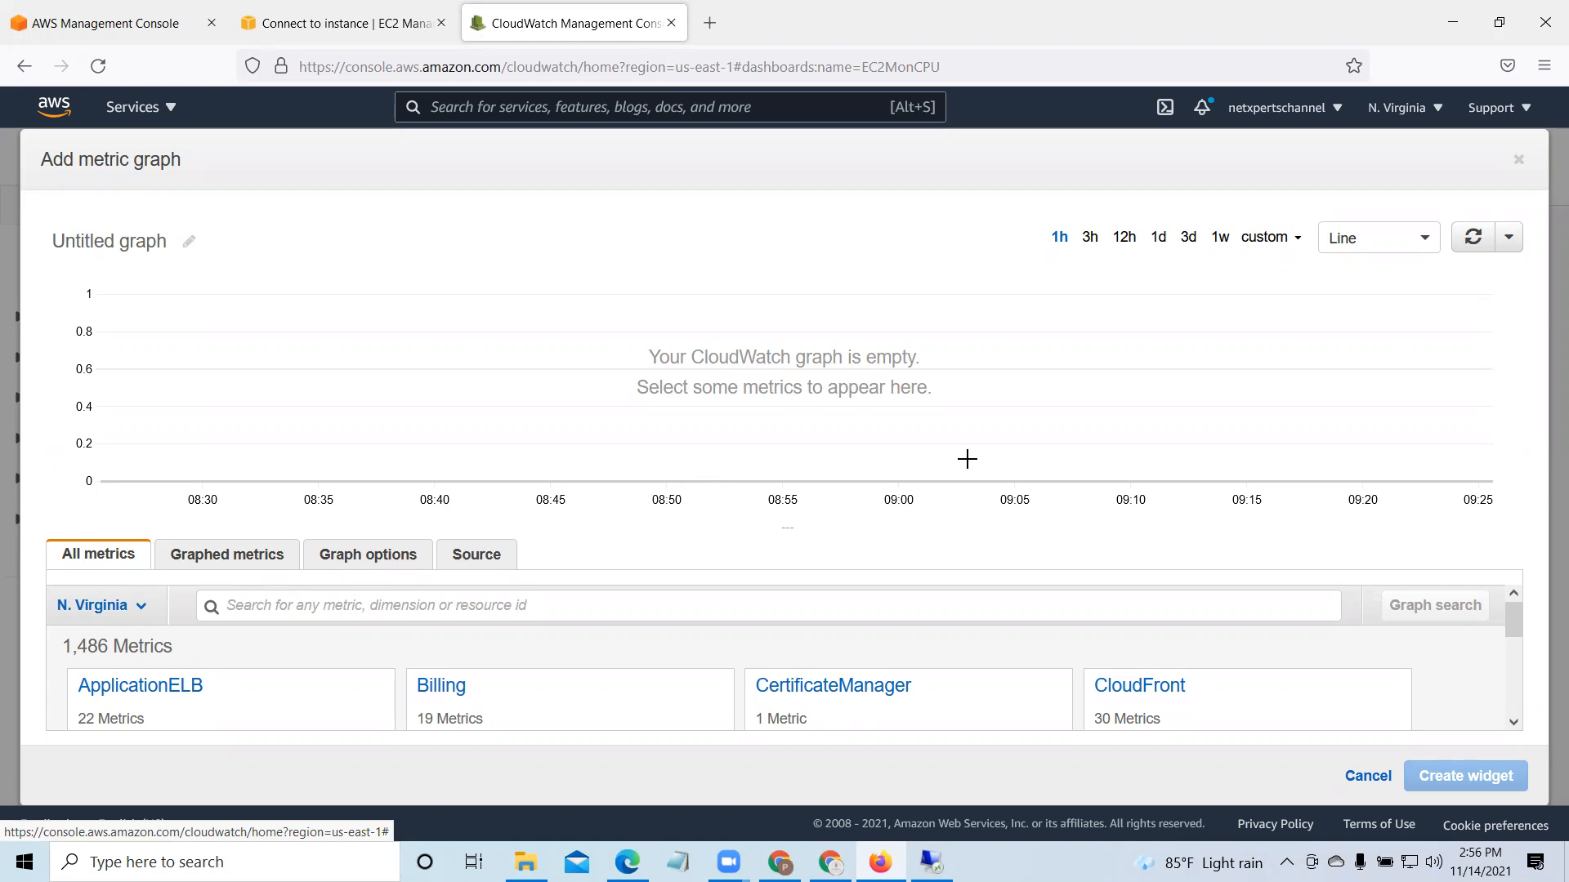
Step: Preview the empty metric graph over 3h and 12h, return it to 1h, and view the available graph types
click(1092, 238)
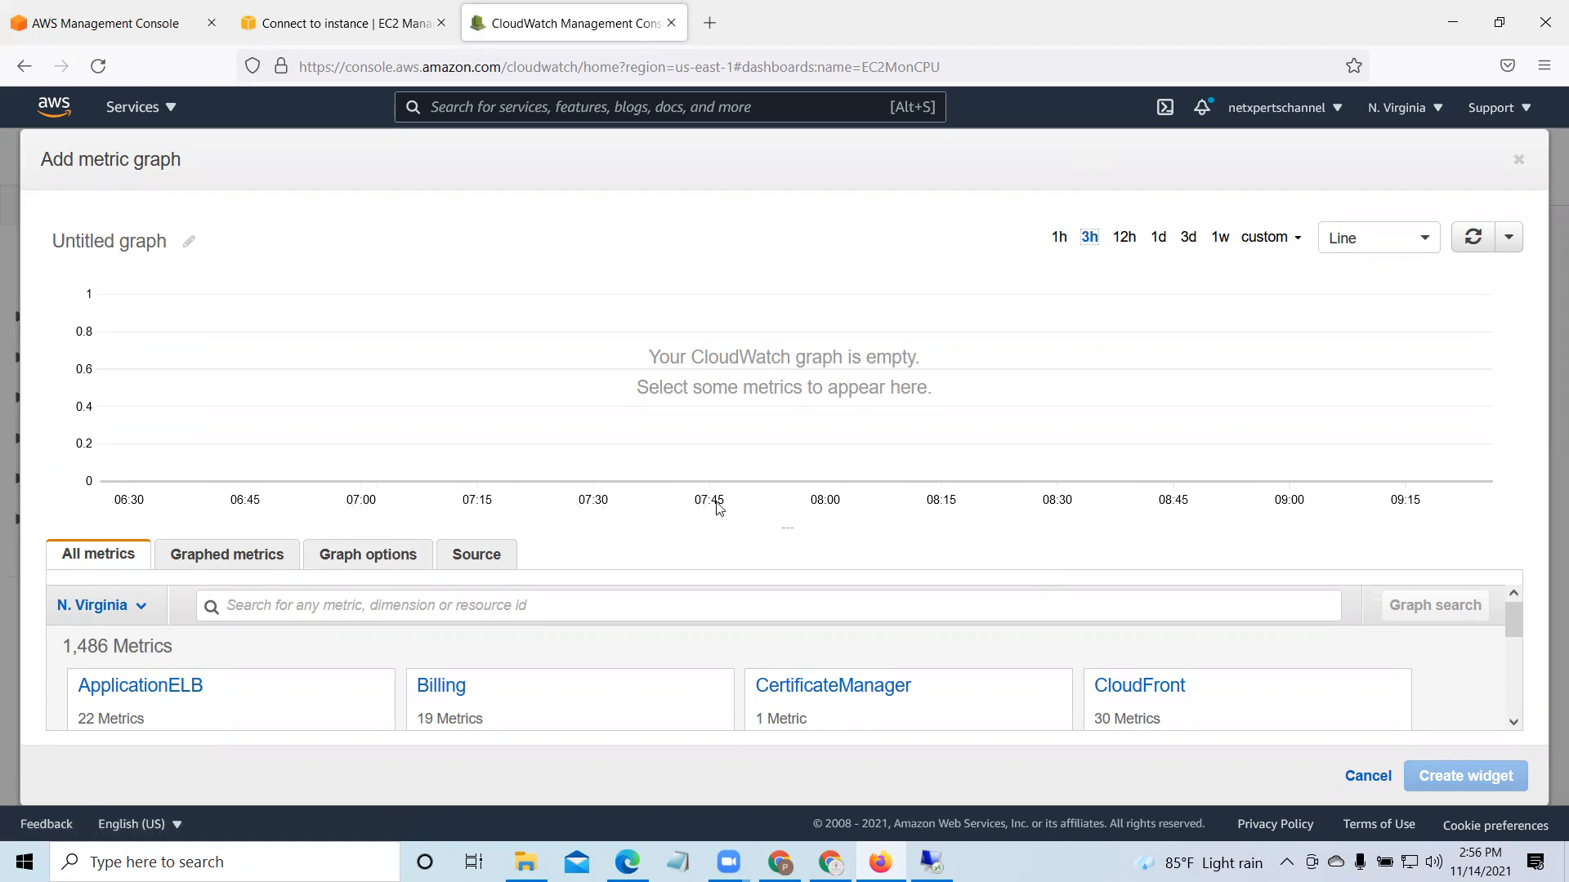
click(1126, 238)
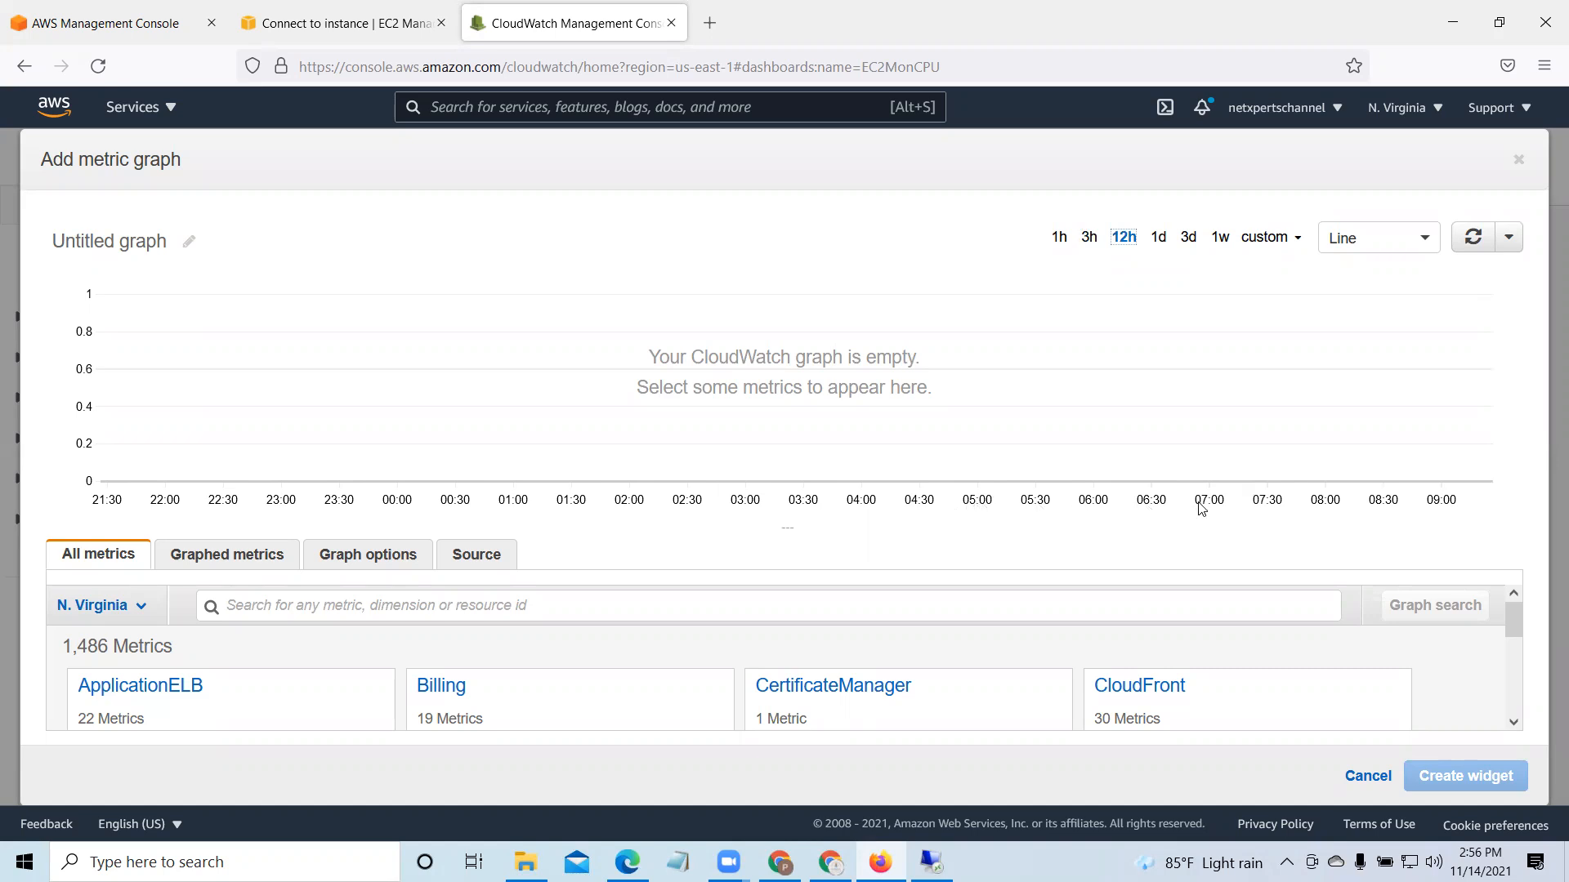
click(1058, 238)
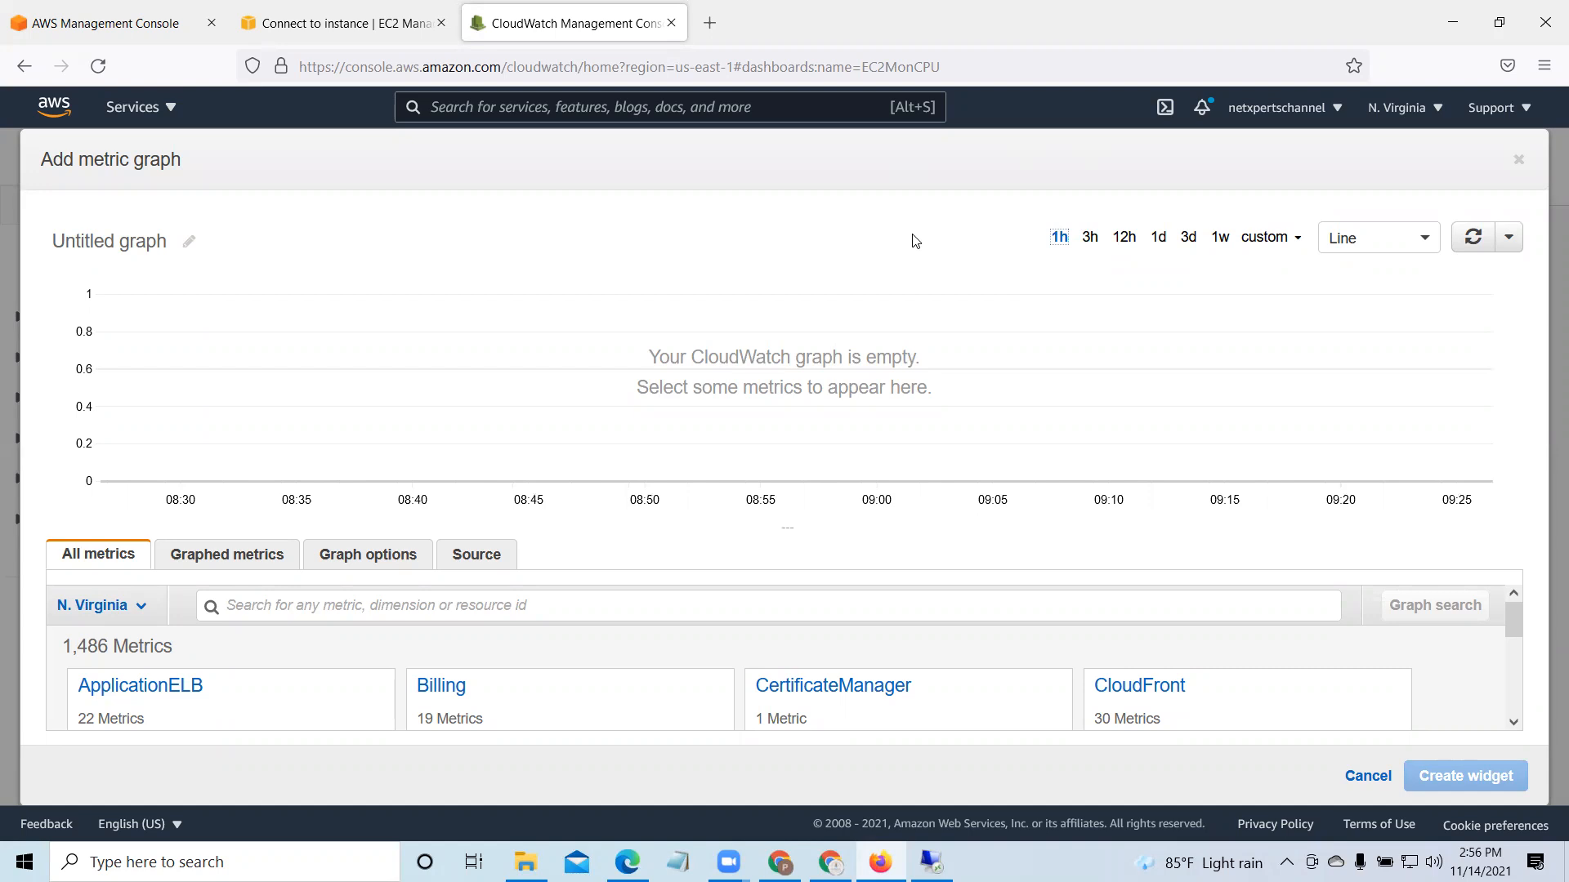
click(1430, 246)
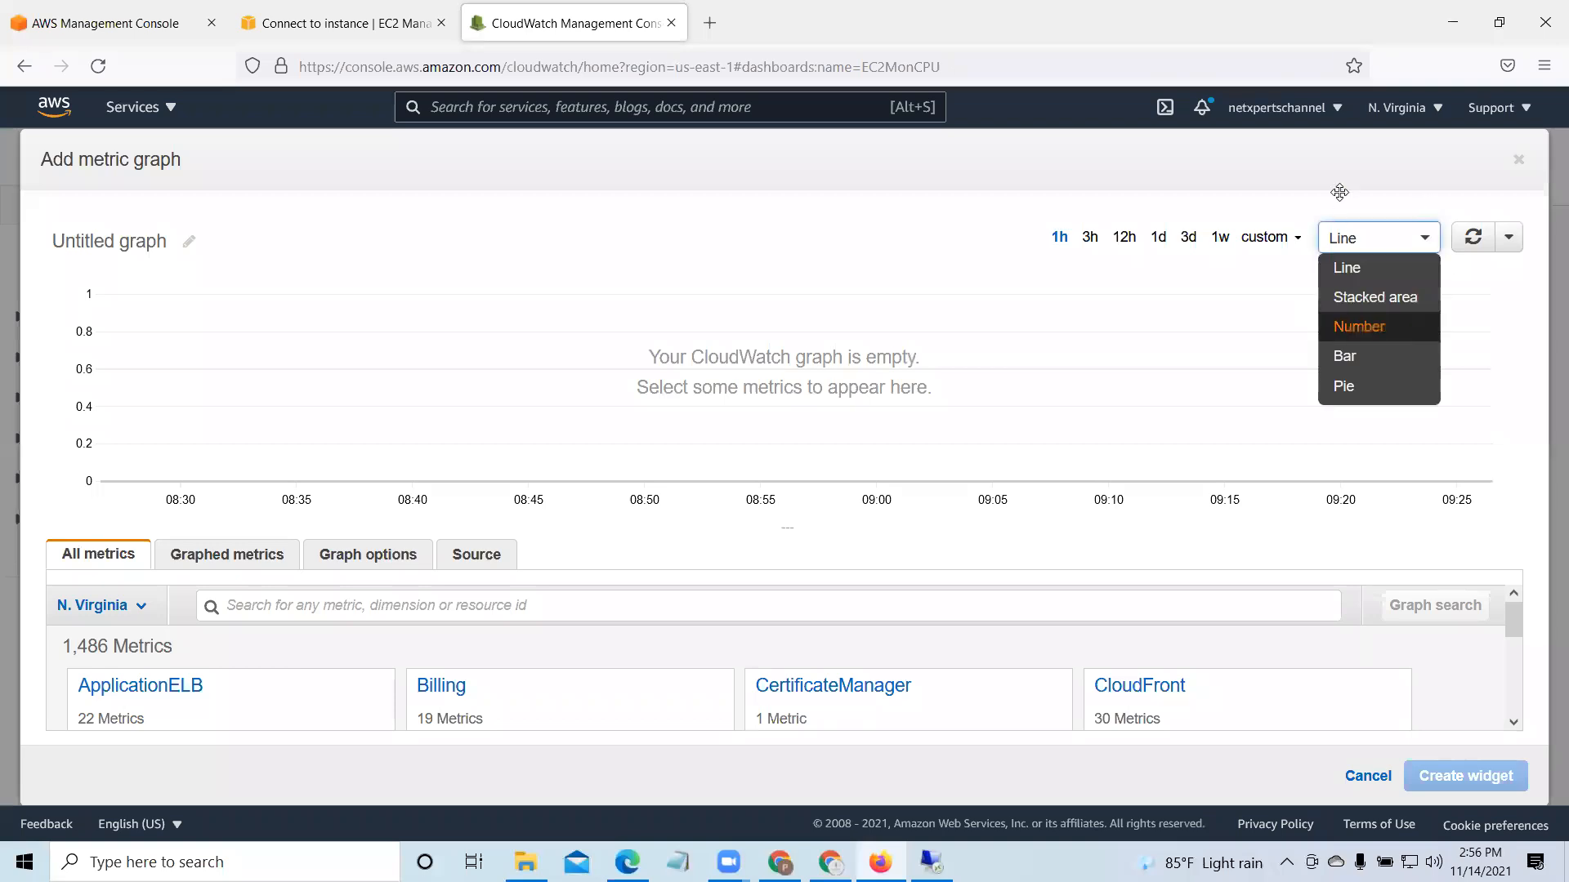
Step: Keep the Line graph type, enlarge the metrics area, and open the EC2 metric category
click(1316, 223)
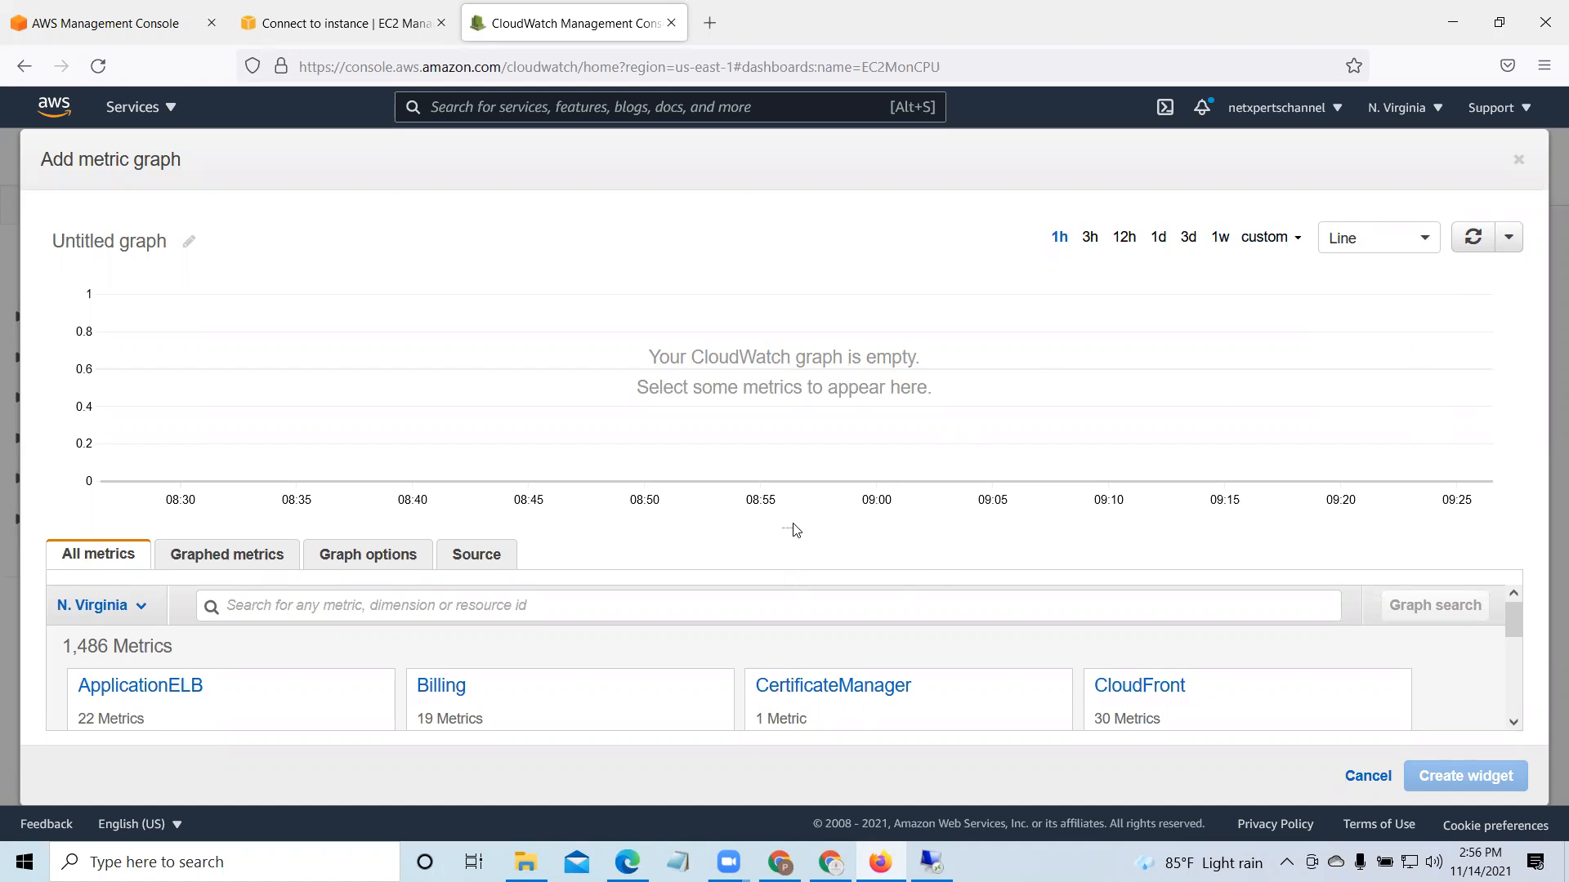
drag(788, 525, 791, 493)
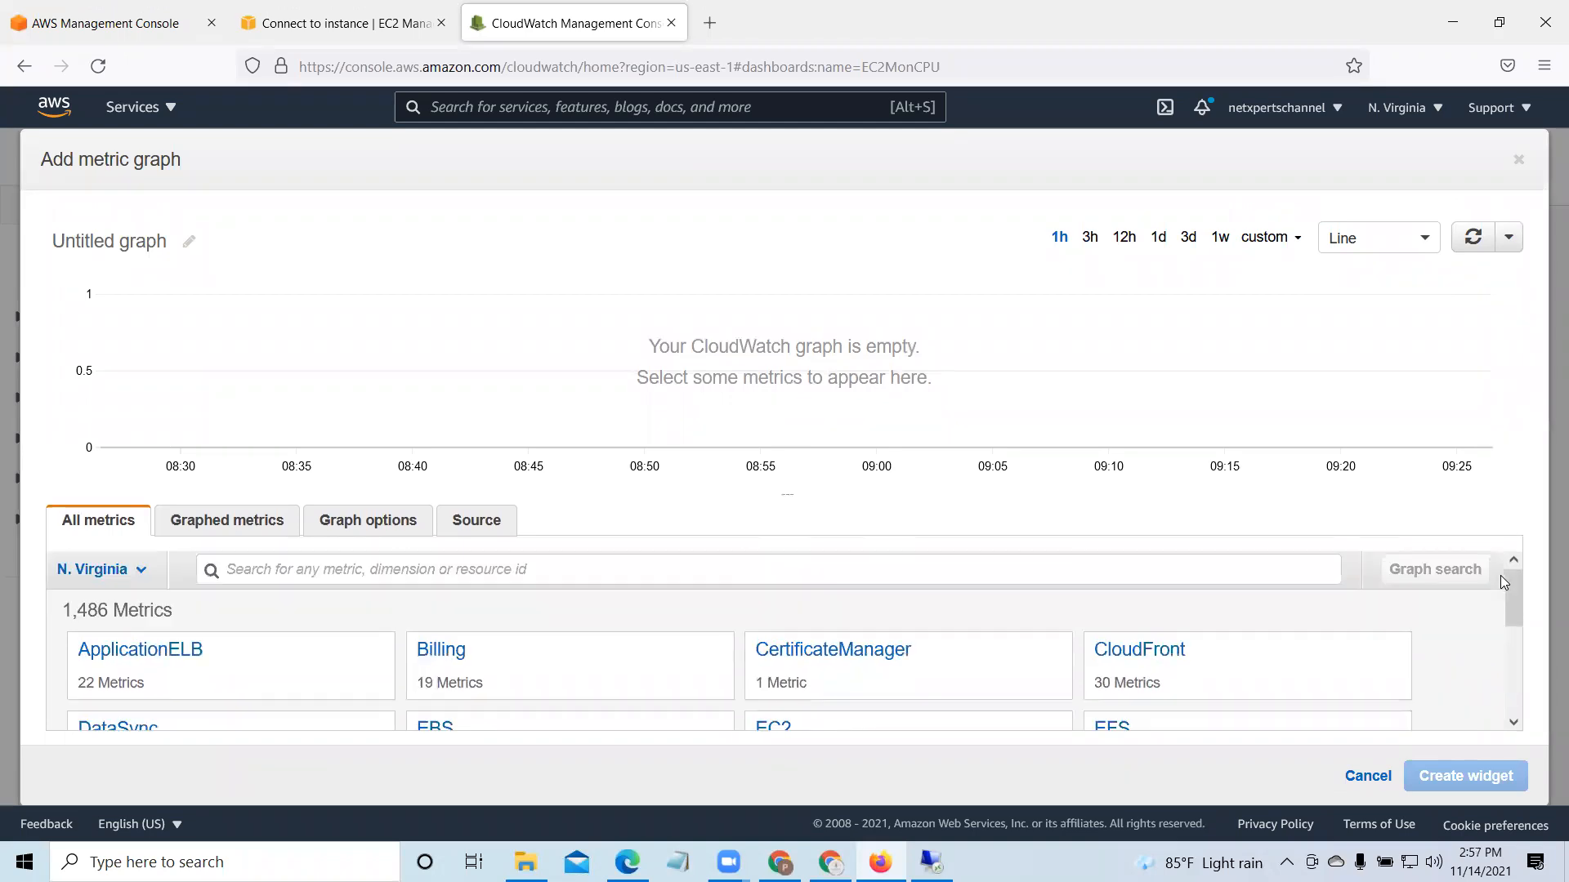
scroll(1513, 598, down, 1)
scroll(1518, 637, down, 2)
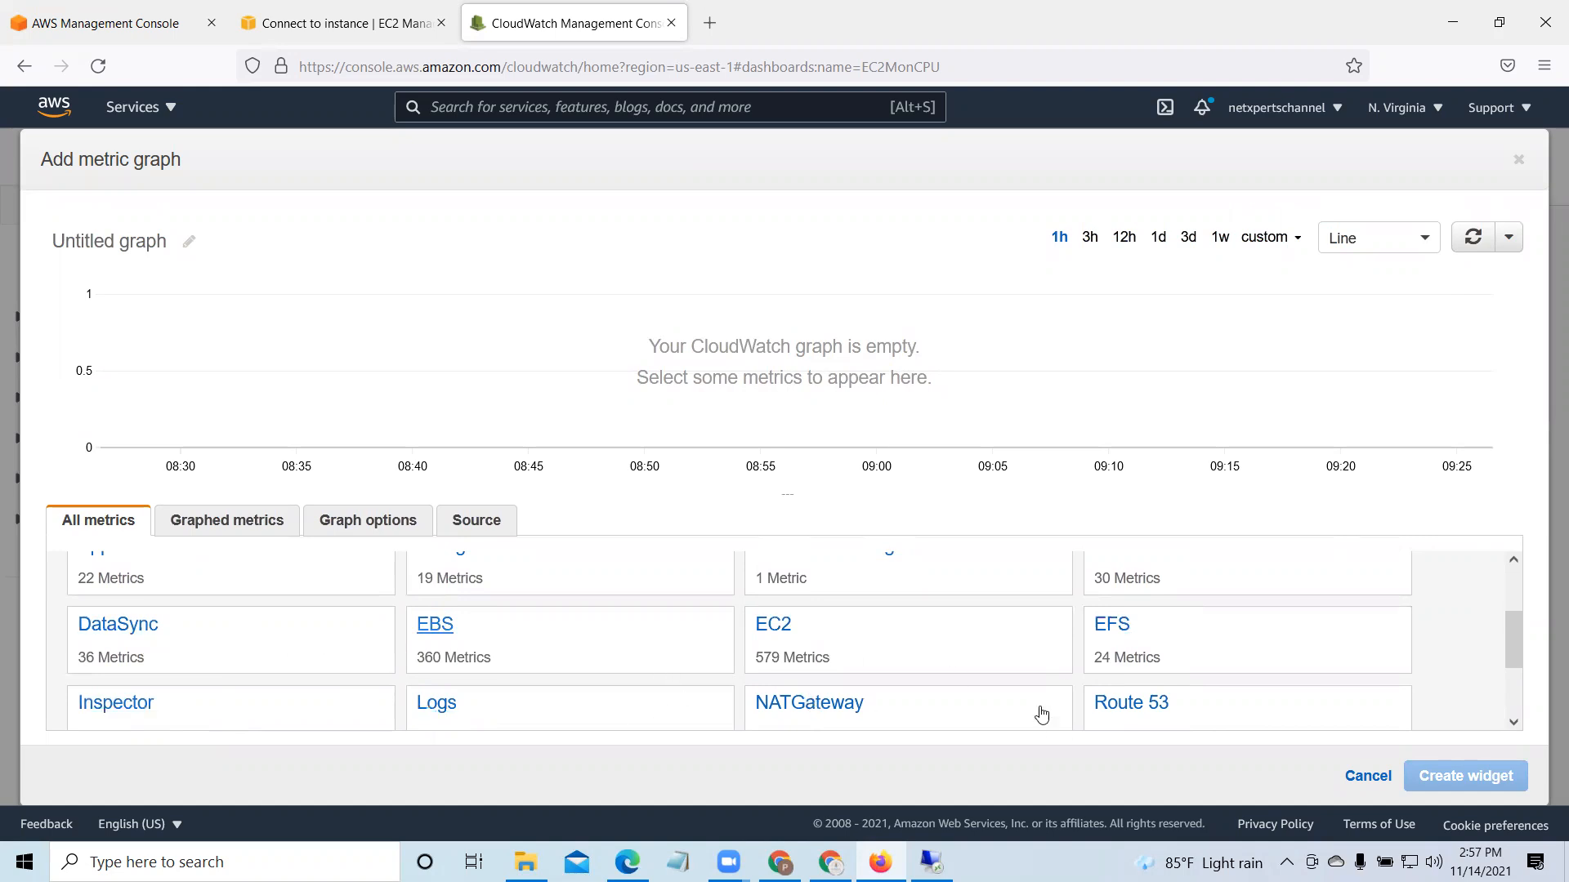
scroll(1513, 679, down, 3)
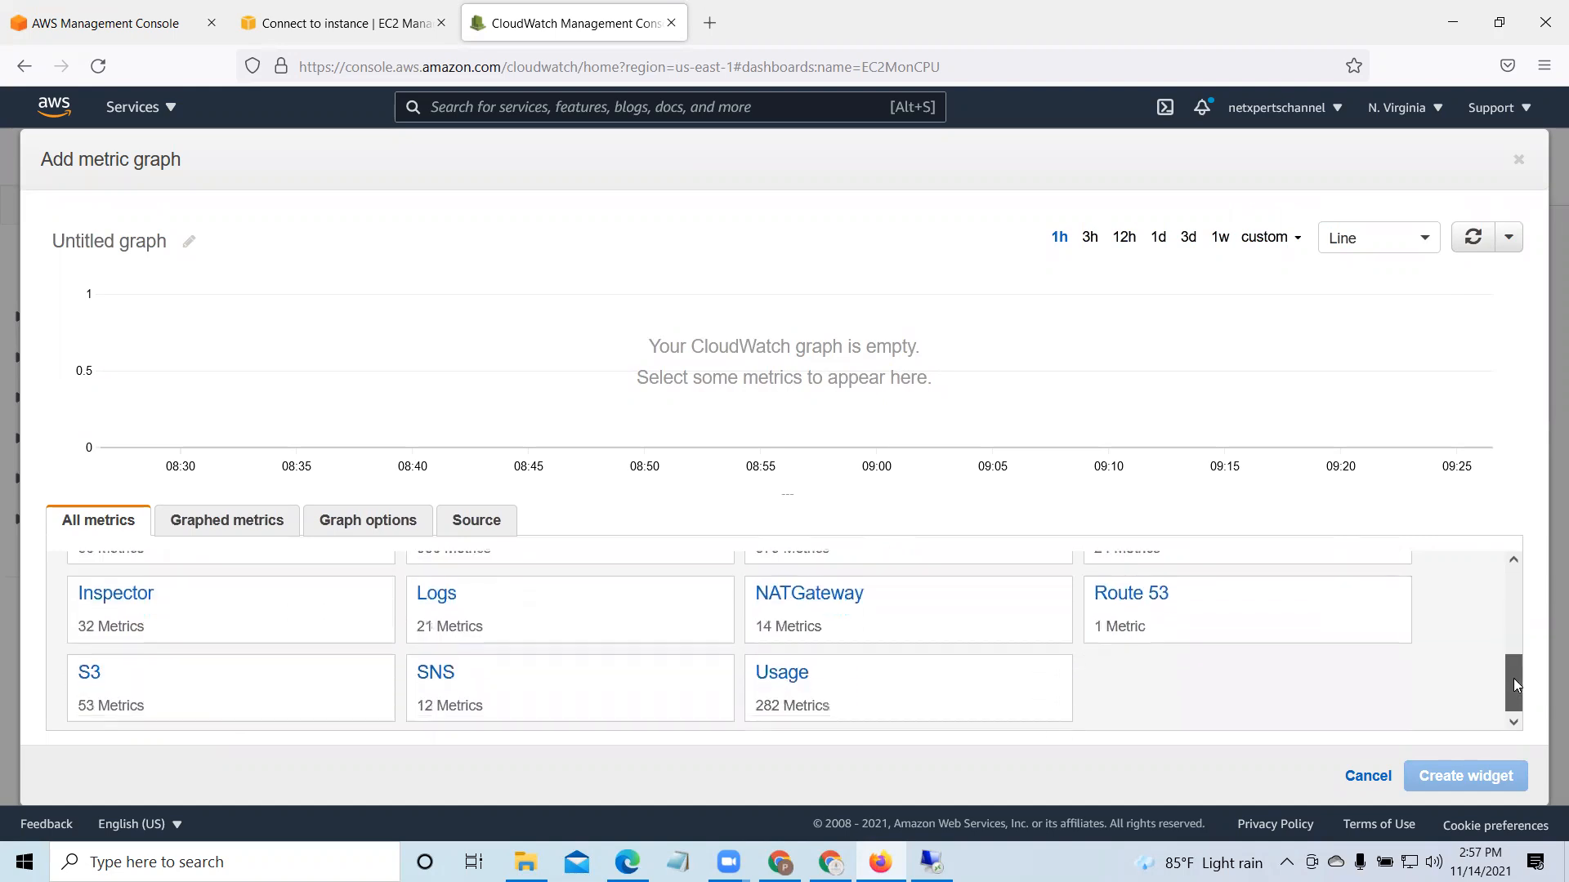
drag(1513, 680, 1513, 633)
scroll(1510, 633, down, 1)
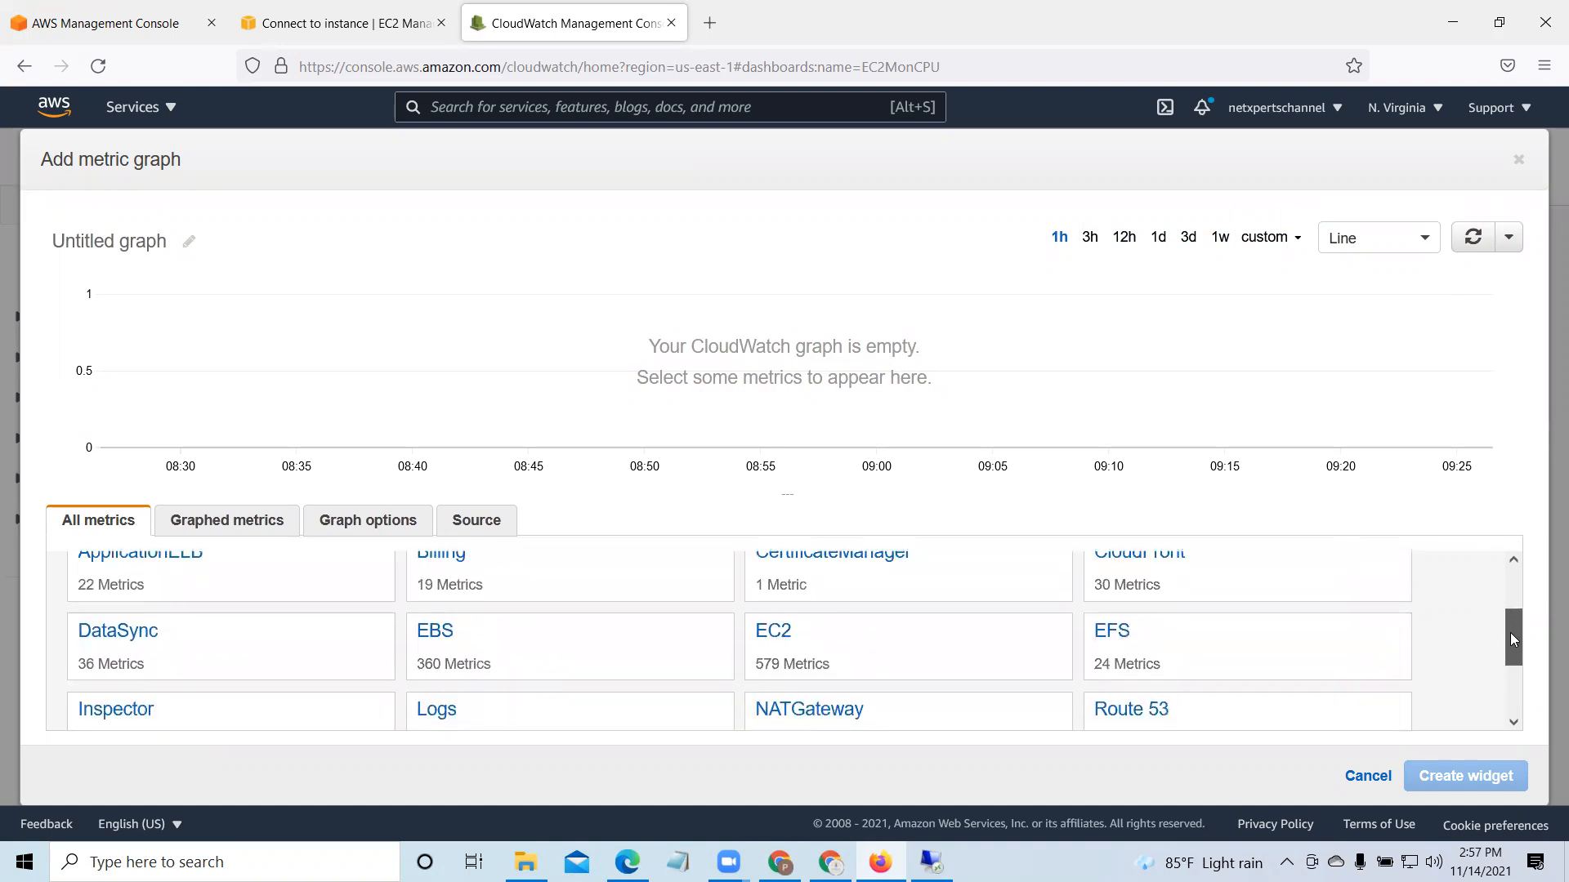
click(766, 631)
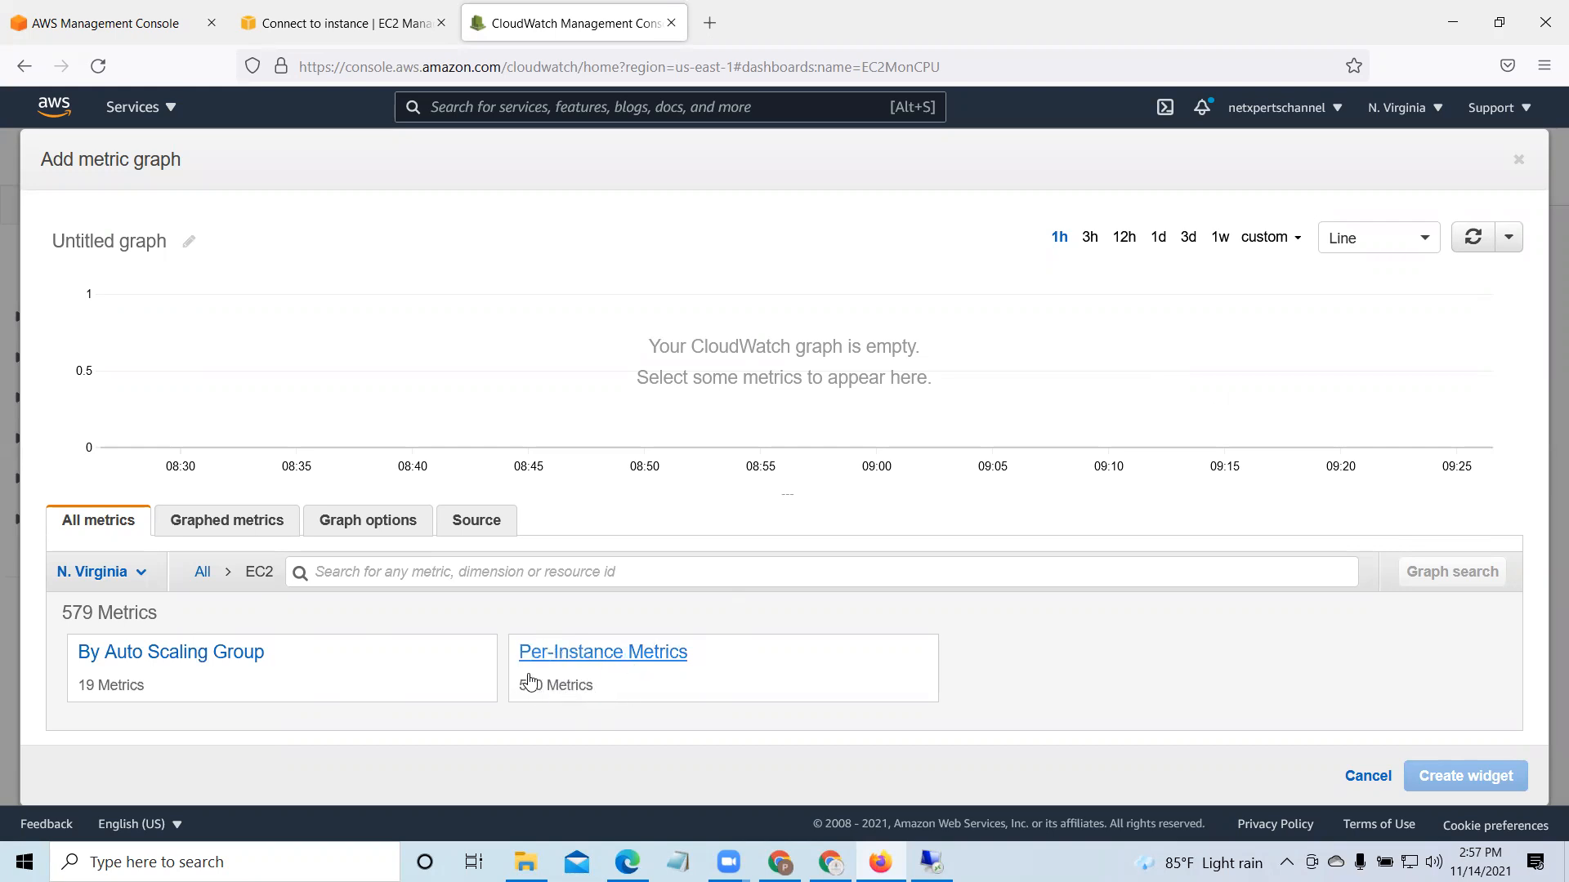
Step: Search the AWS console for EC2, open it in a new browser tab, and dismiss the welcome-back message
click(329, 22)
click(108, 23)
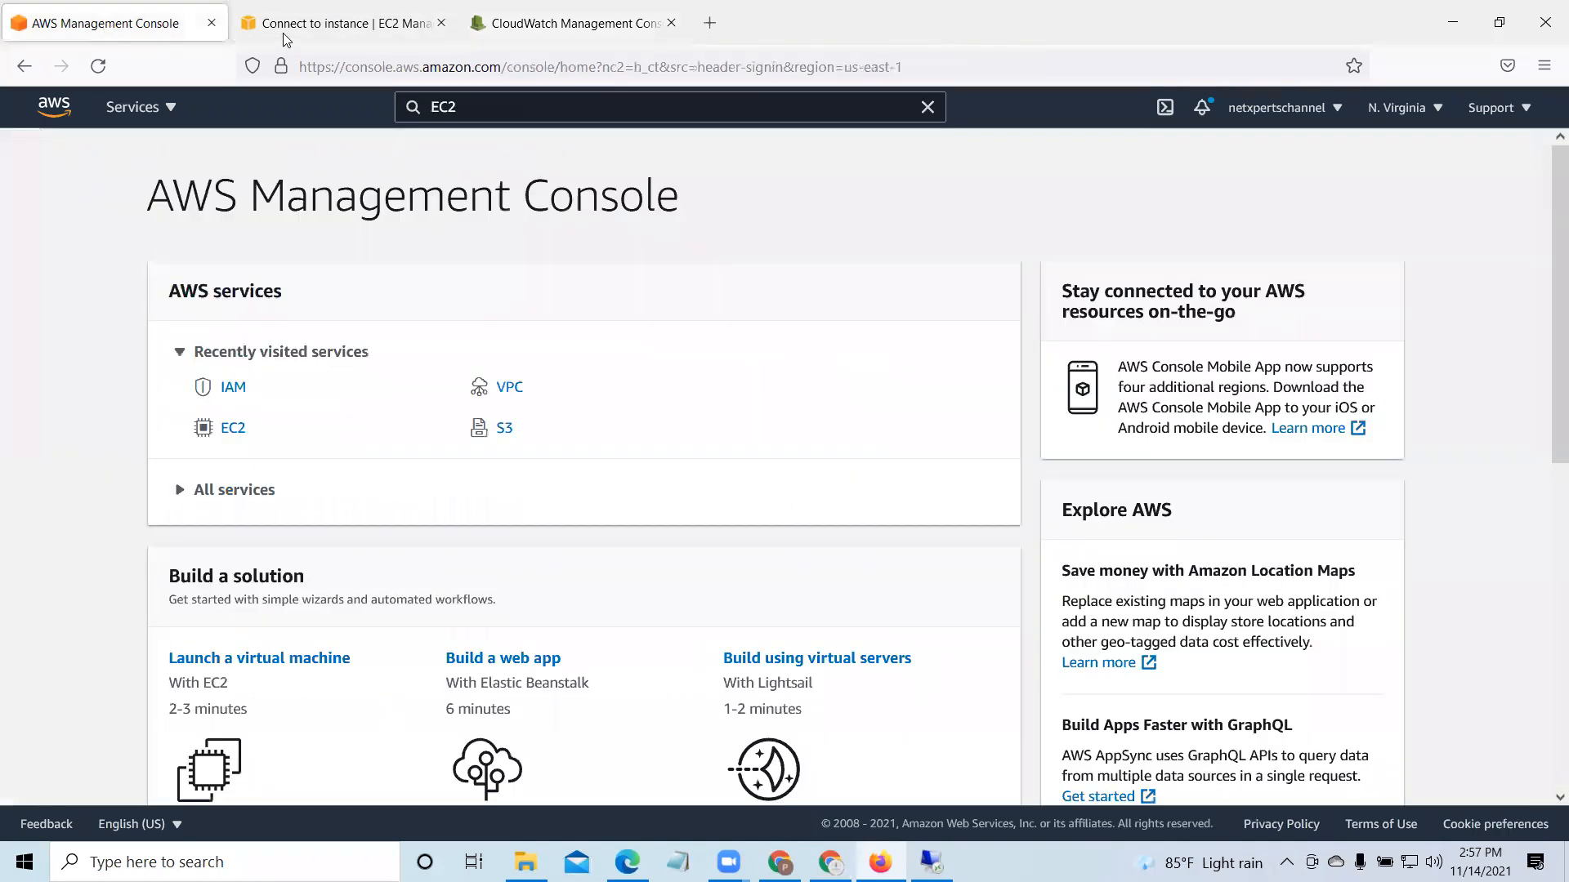
click(335, 24)
click(549, 107)
key(BackSpace)
key(BackSpace)
key(BackSpace)
key(BackSpace)
key(BackSpace)
key(BackSpace)
key(BackSpace)
key(BackSpace)
key(BackSpace)
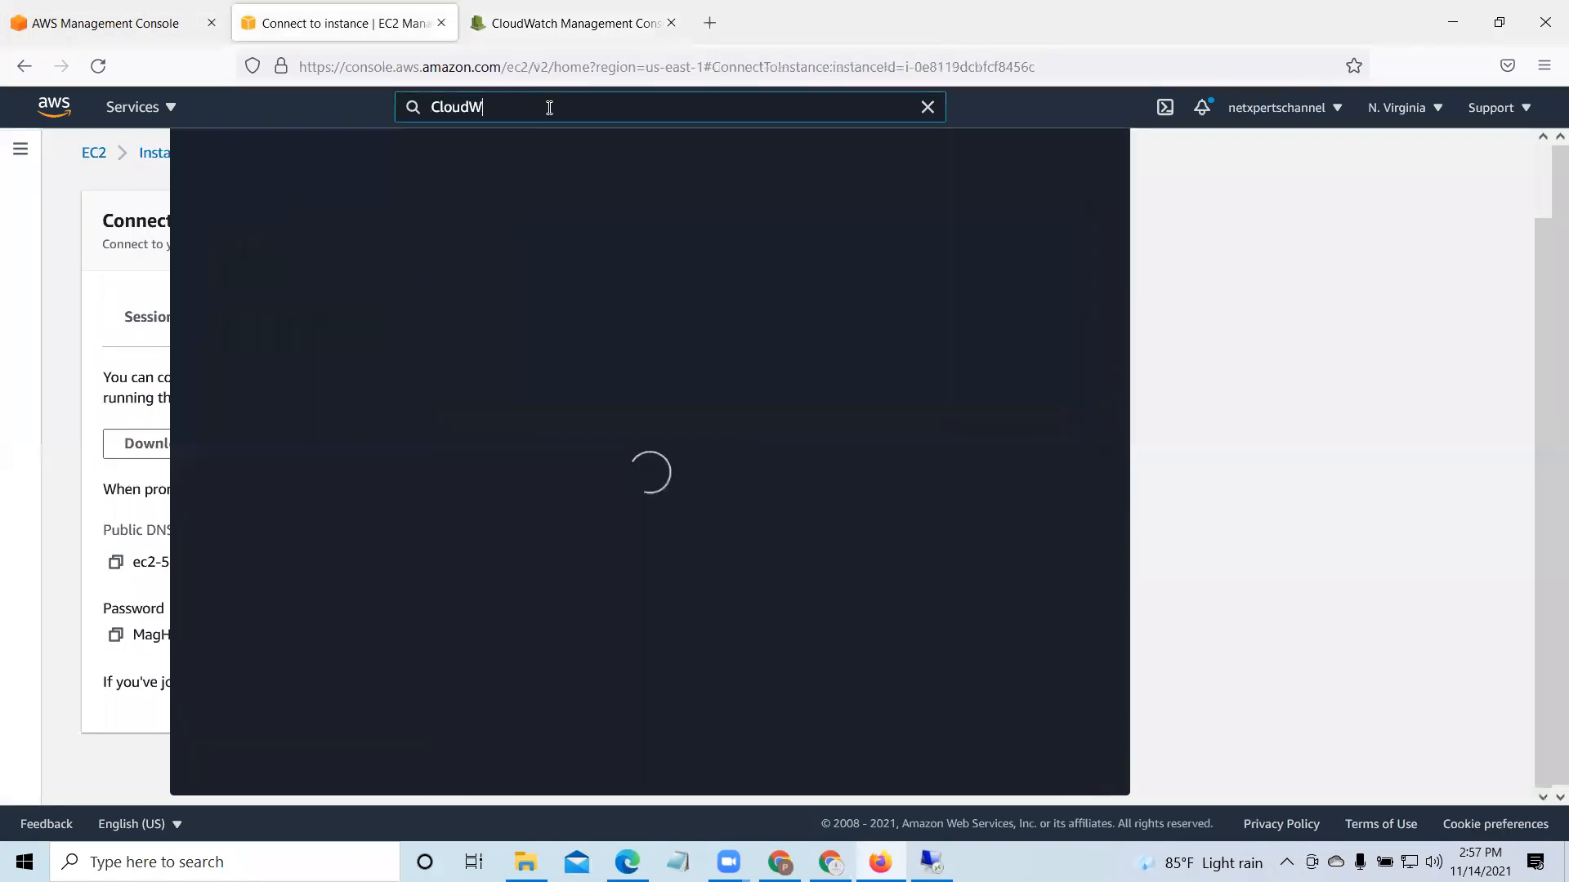
text(EC2)
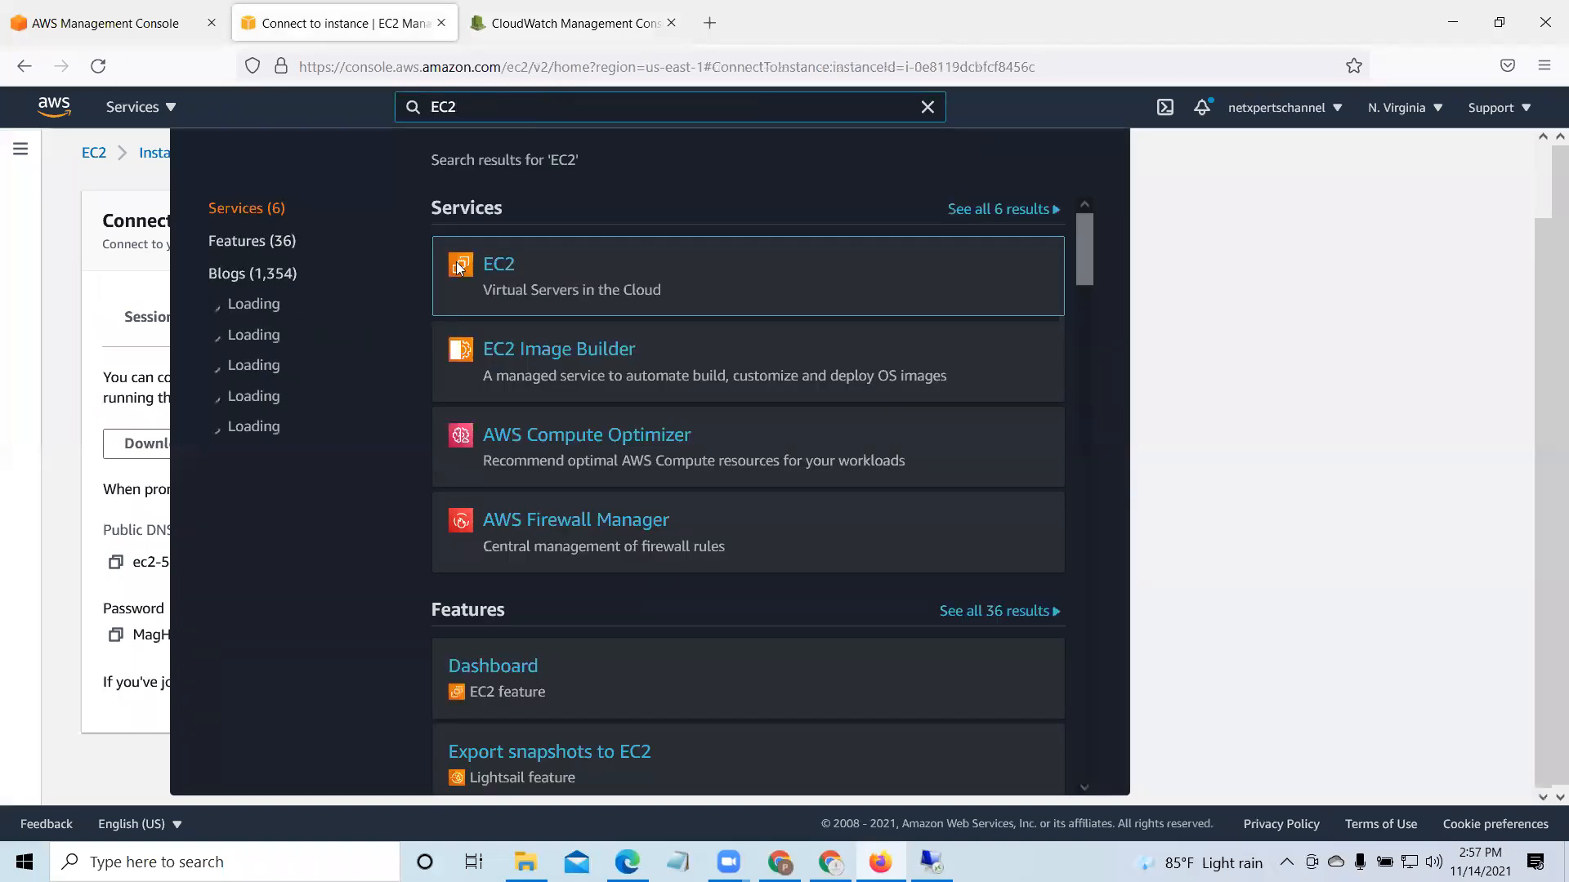
right_click(485, 268)
click(555, 289)
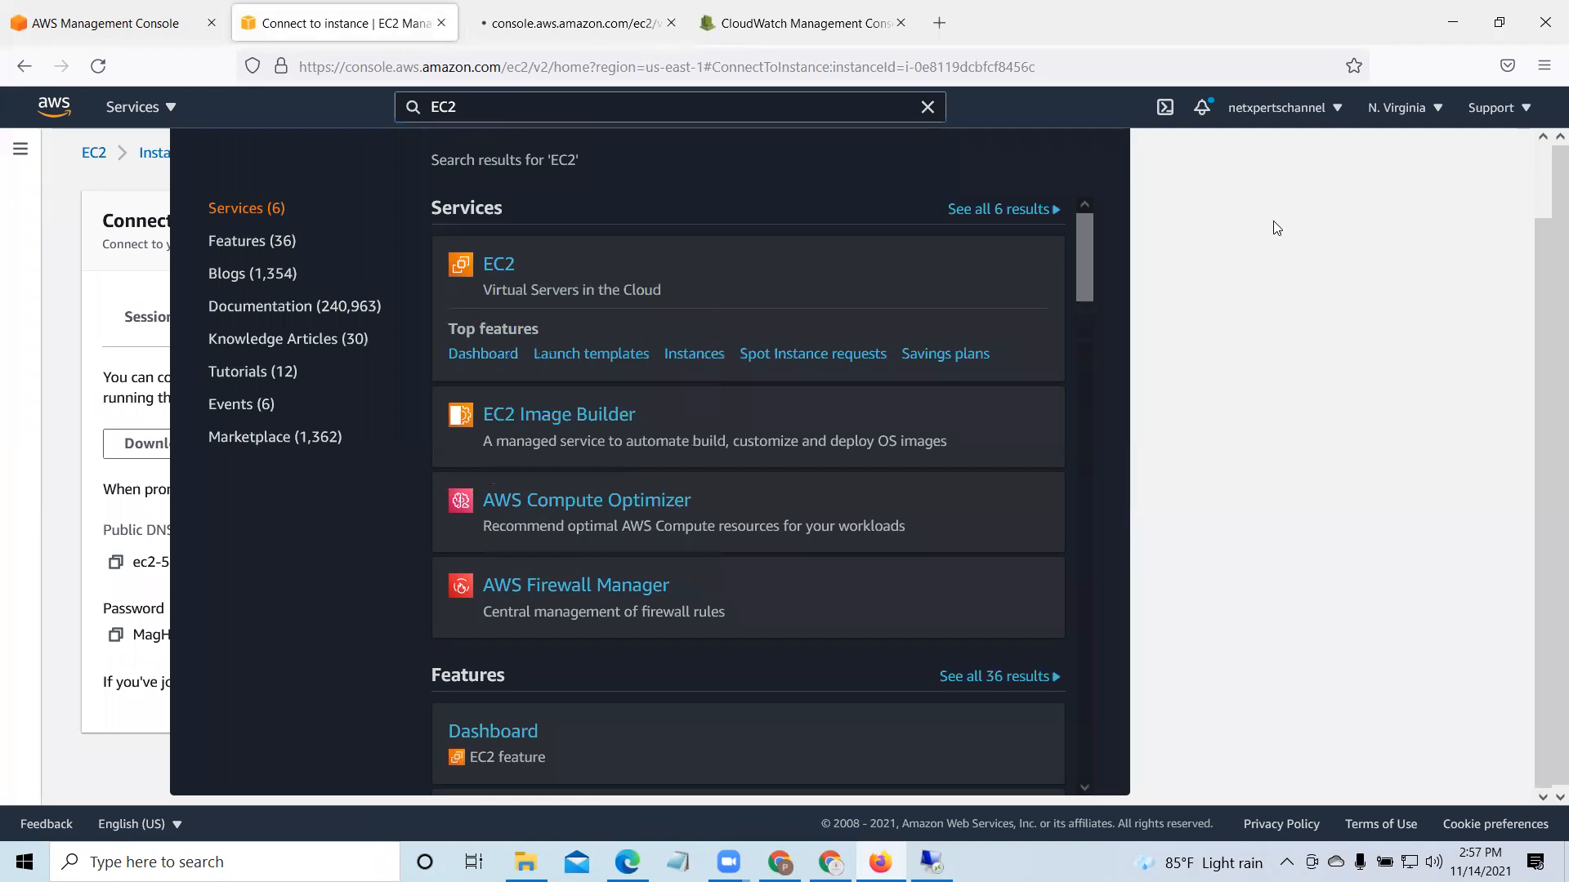
click(1277, 228)
click(553, 24)
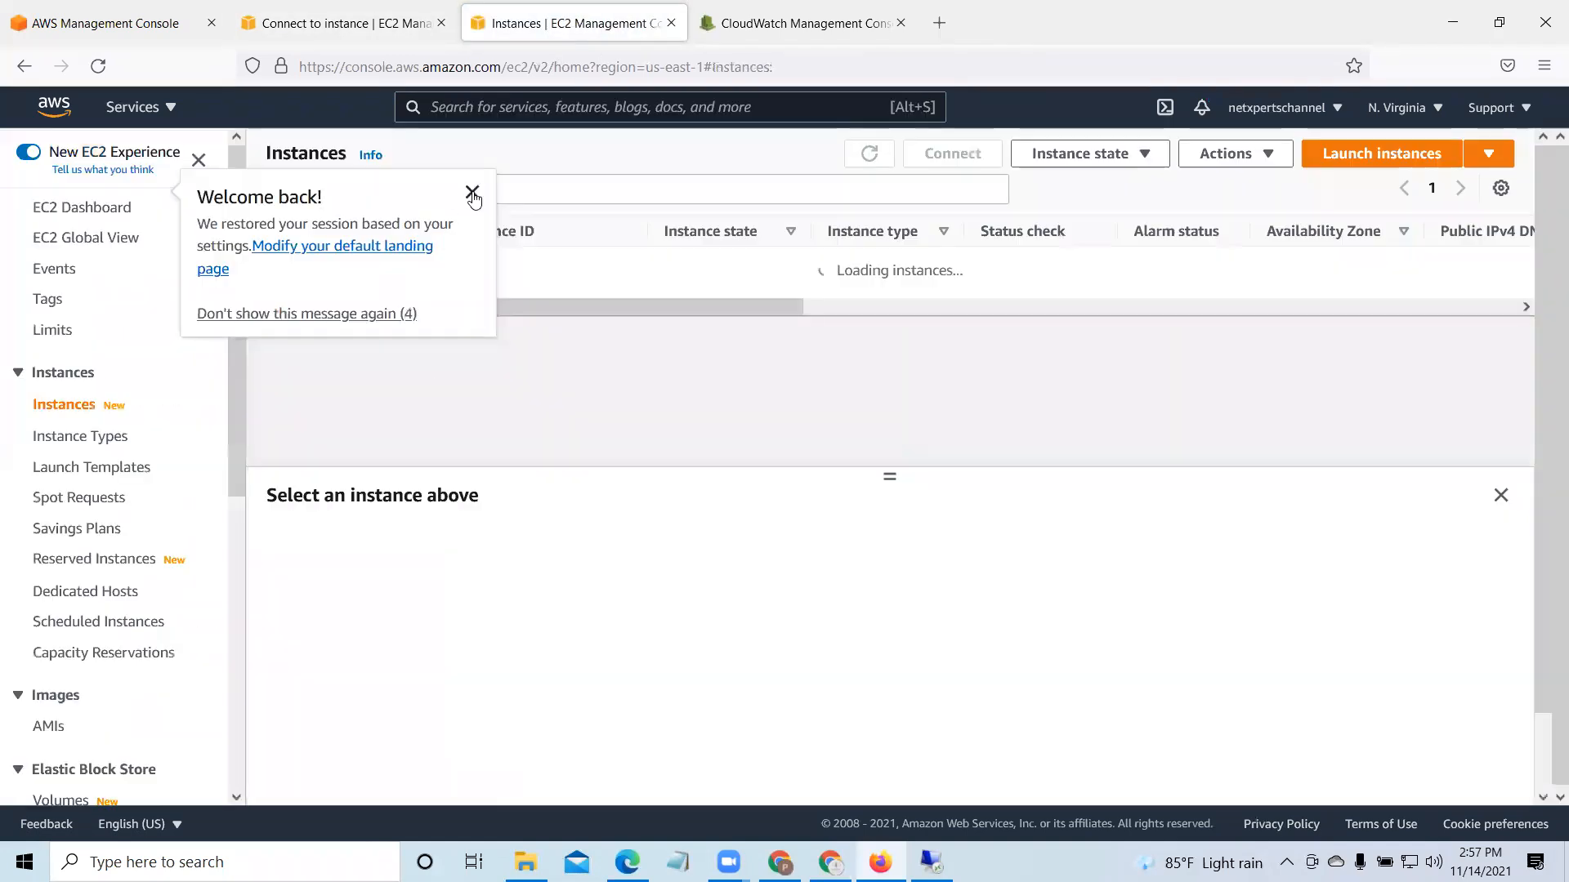
click(473, 194)
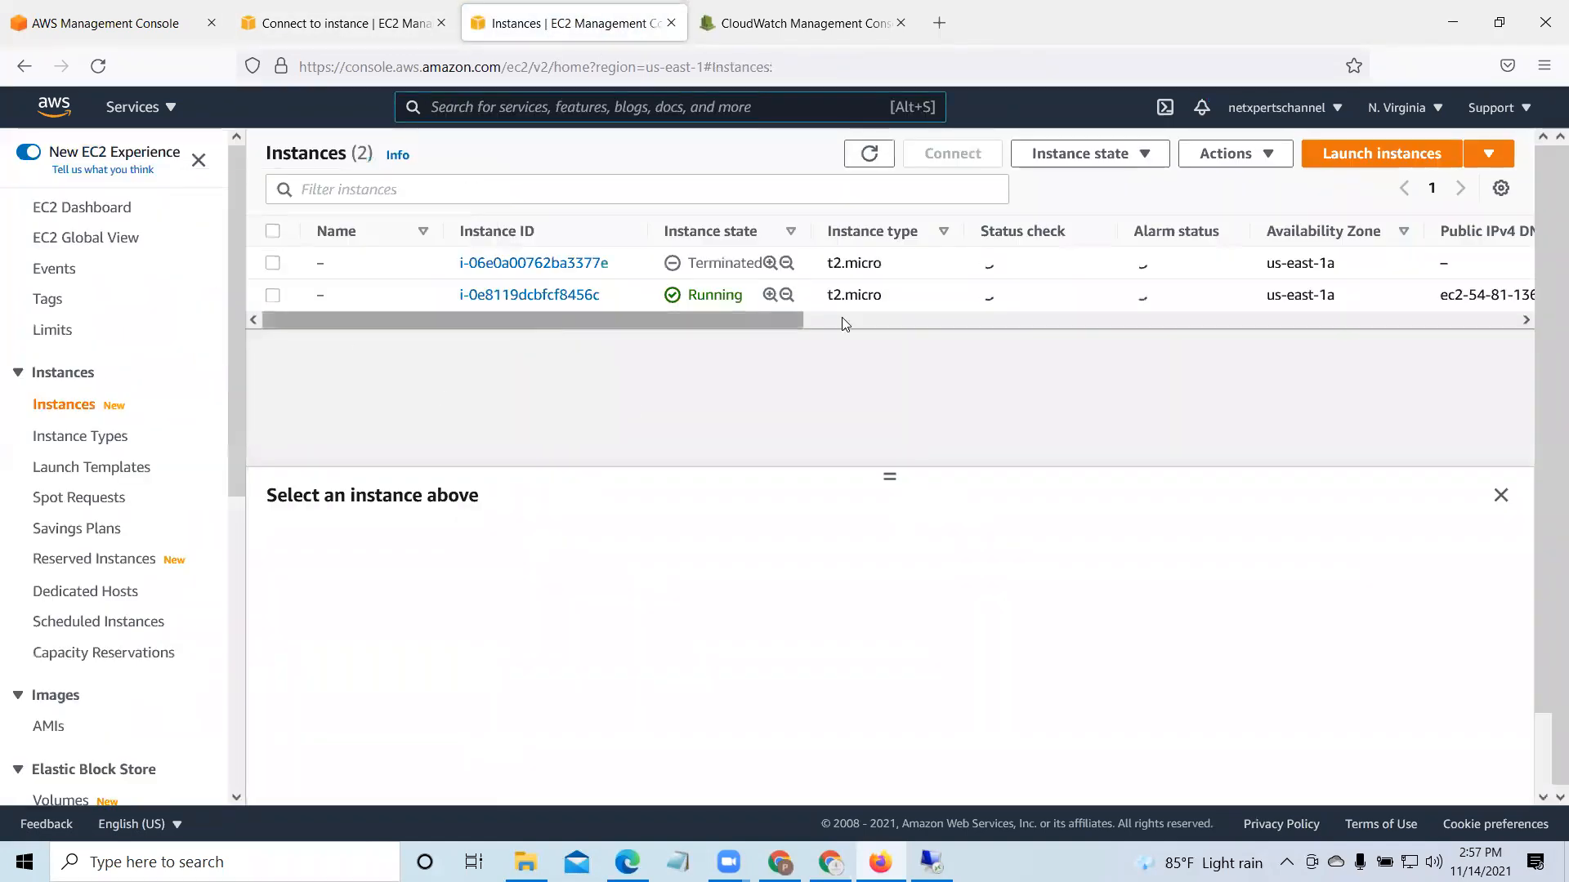
Step: Name the running t2.micro instance WINEC2 in the Instances list
click(342, 300)
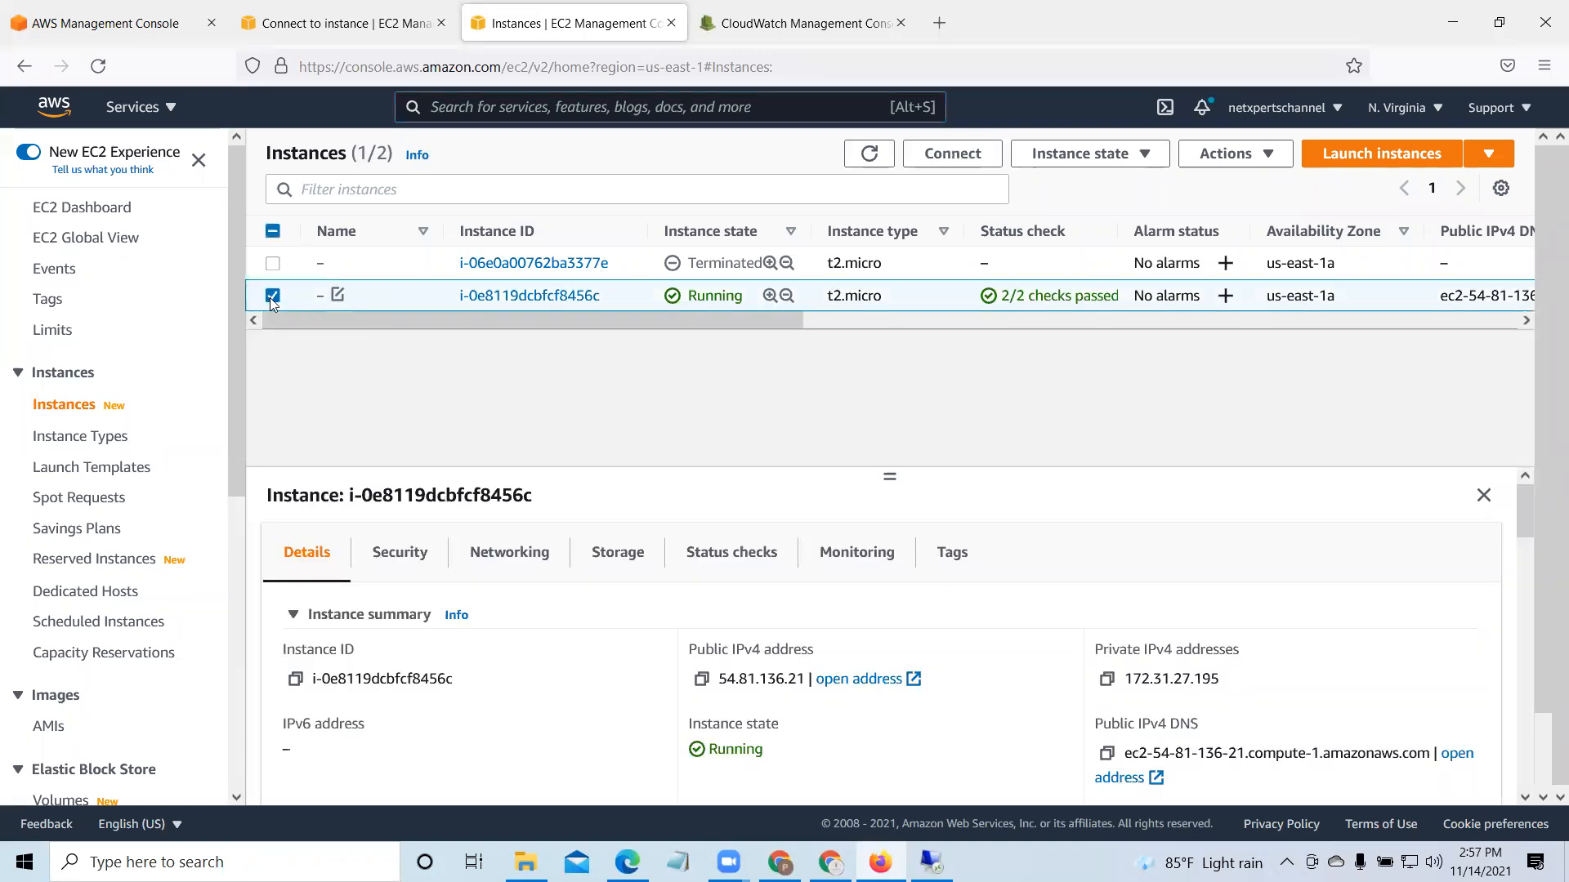
click(357, 296)
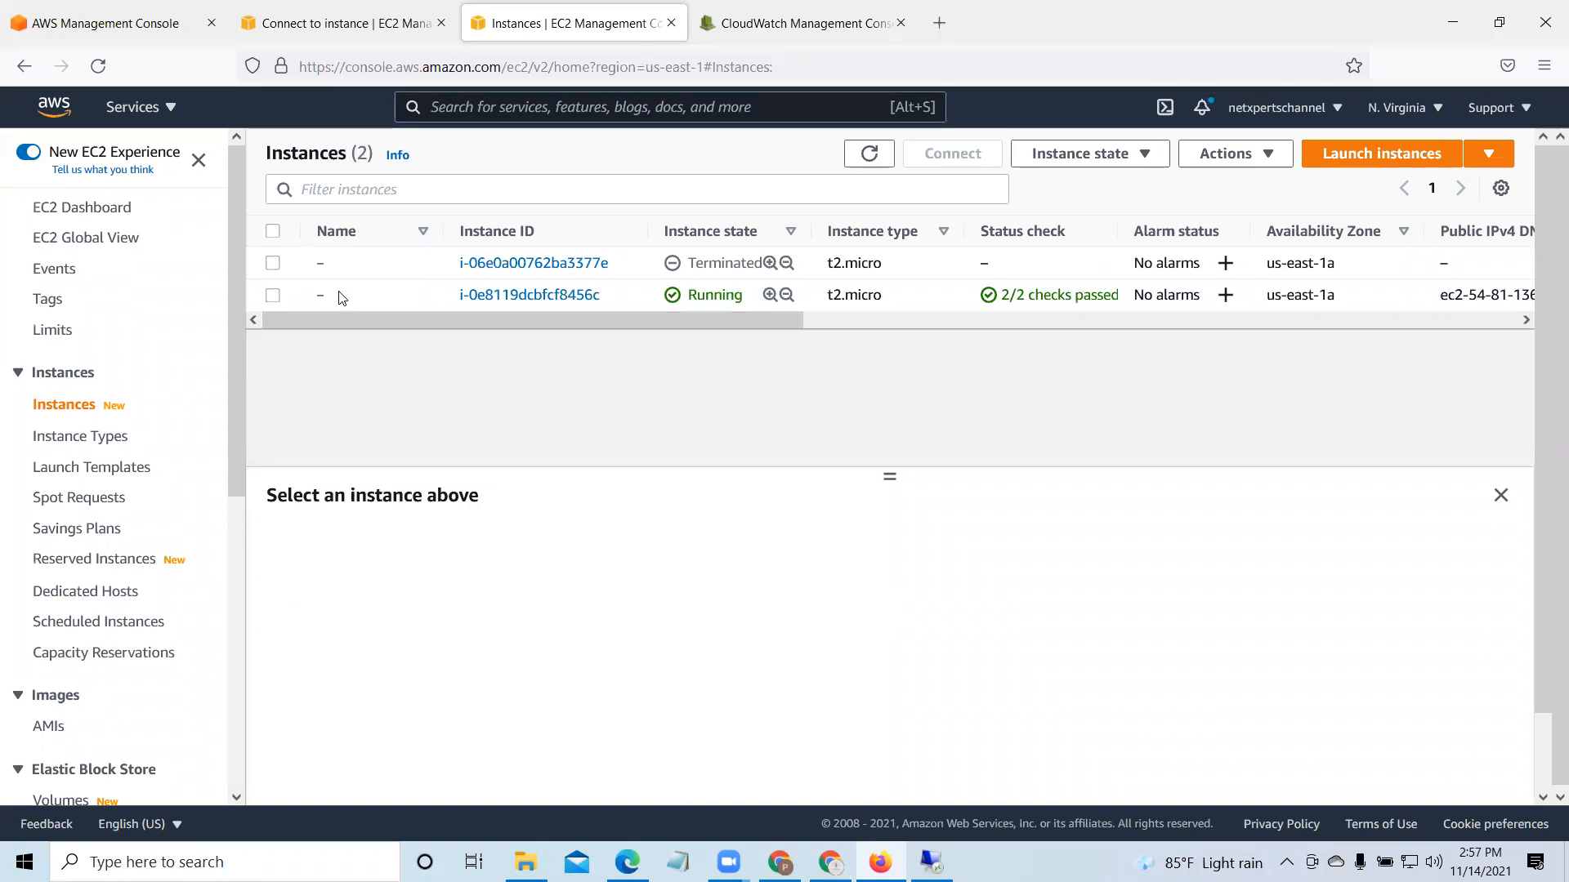
click(429, 328)
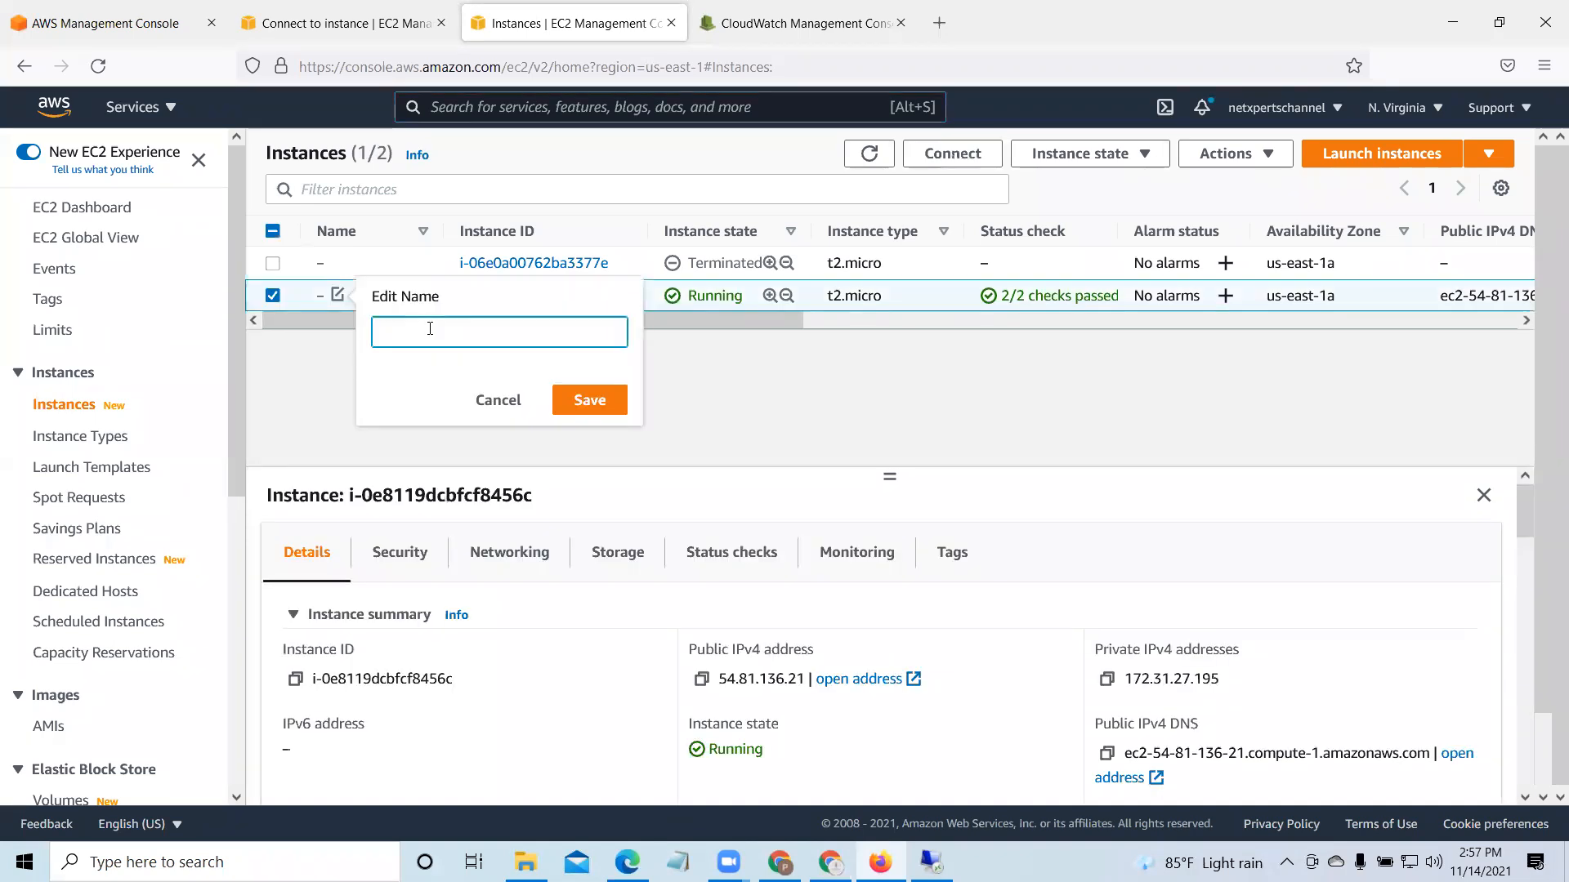
text(WINEC2)
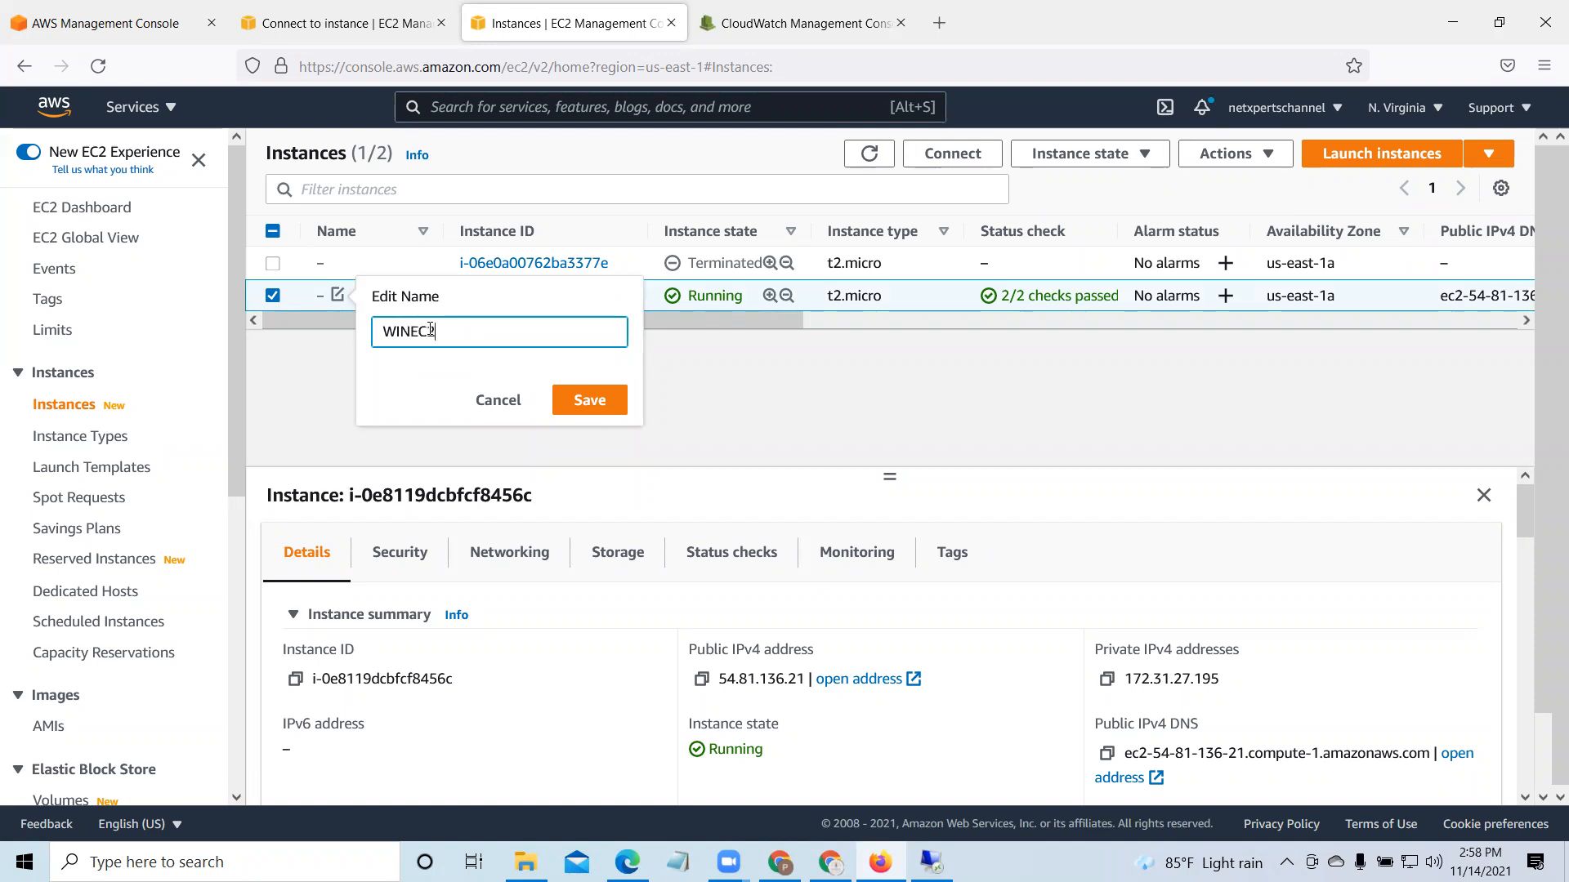
click(619, 409)
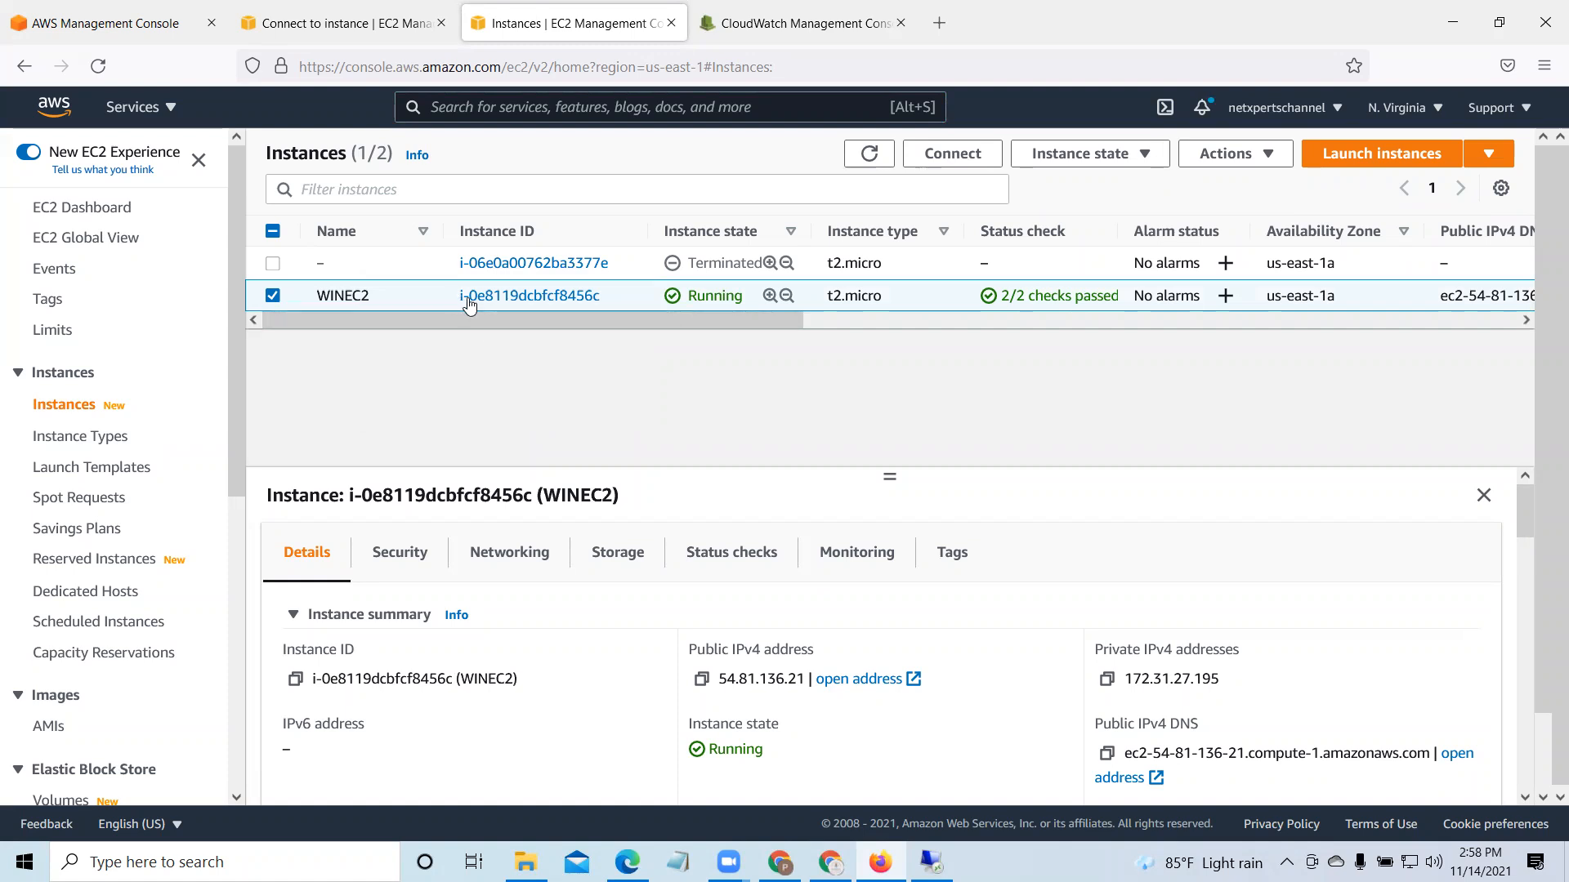
drag(608, 297, 455, 300)
right_click(561, 301)
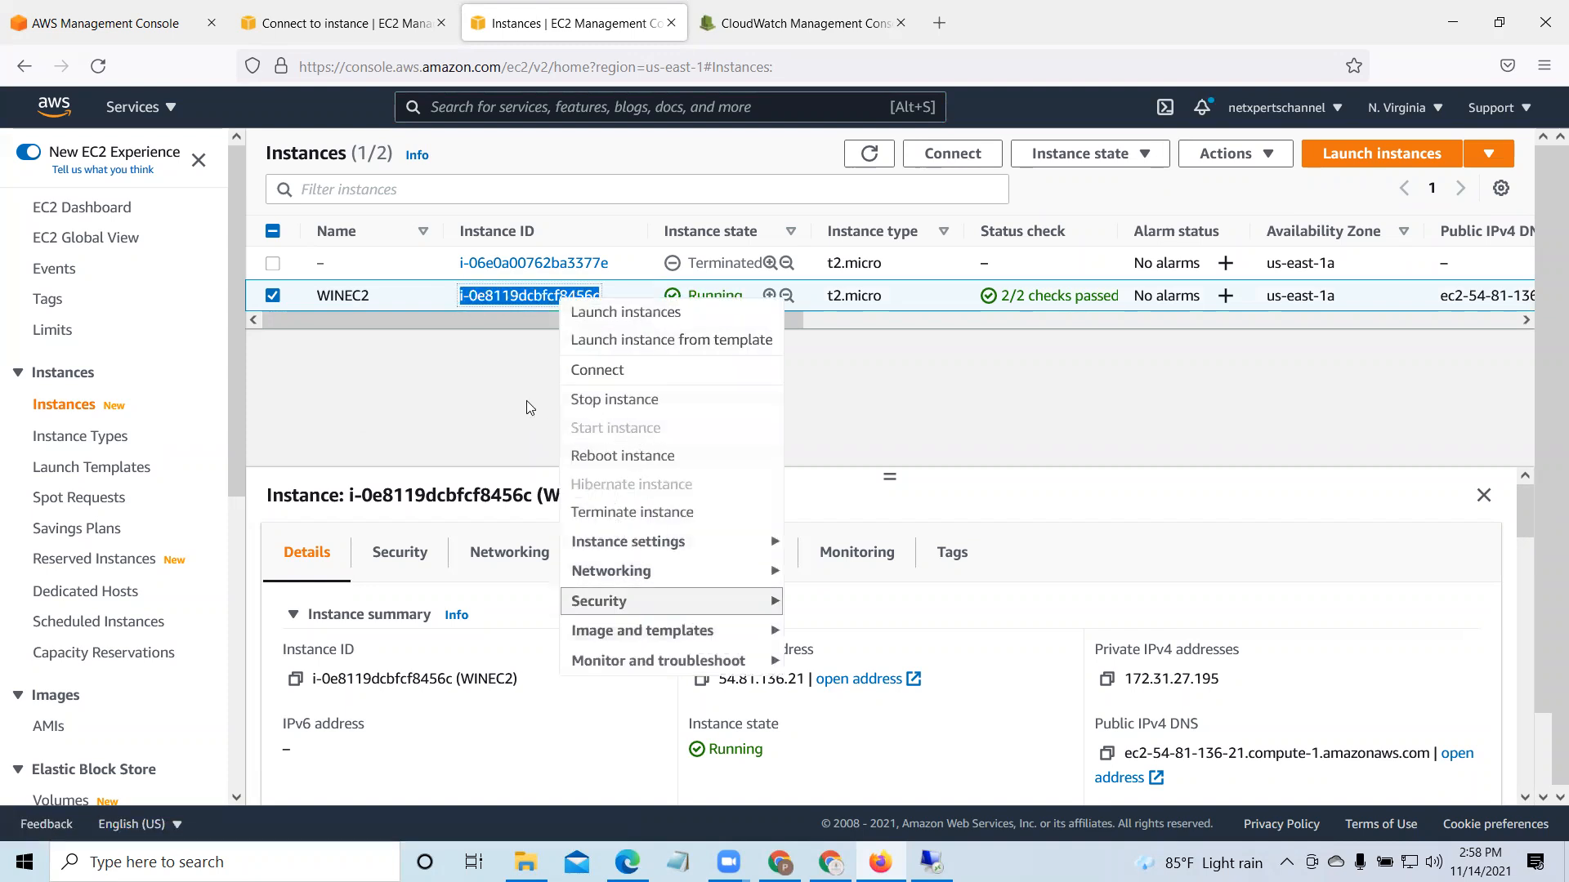
click(500, 299)
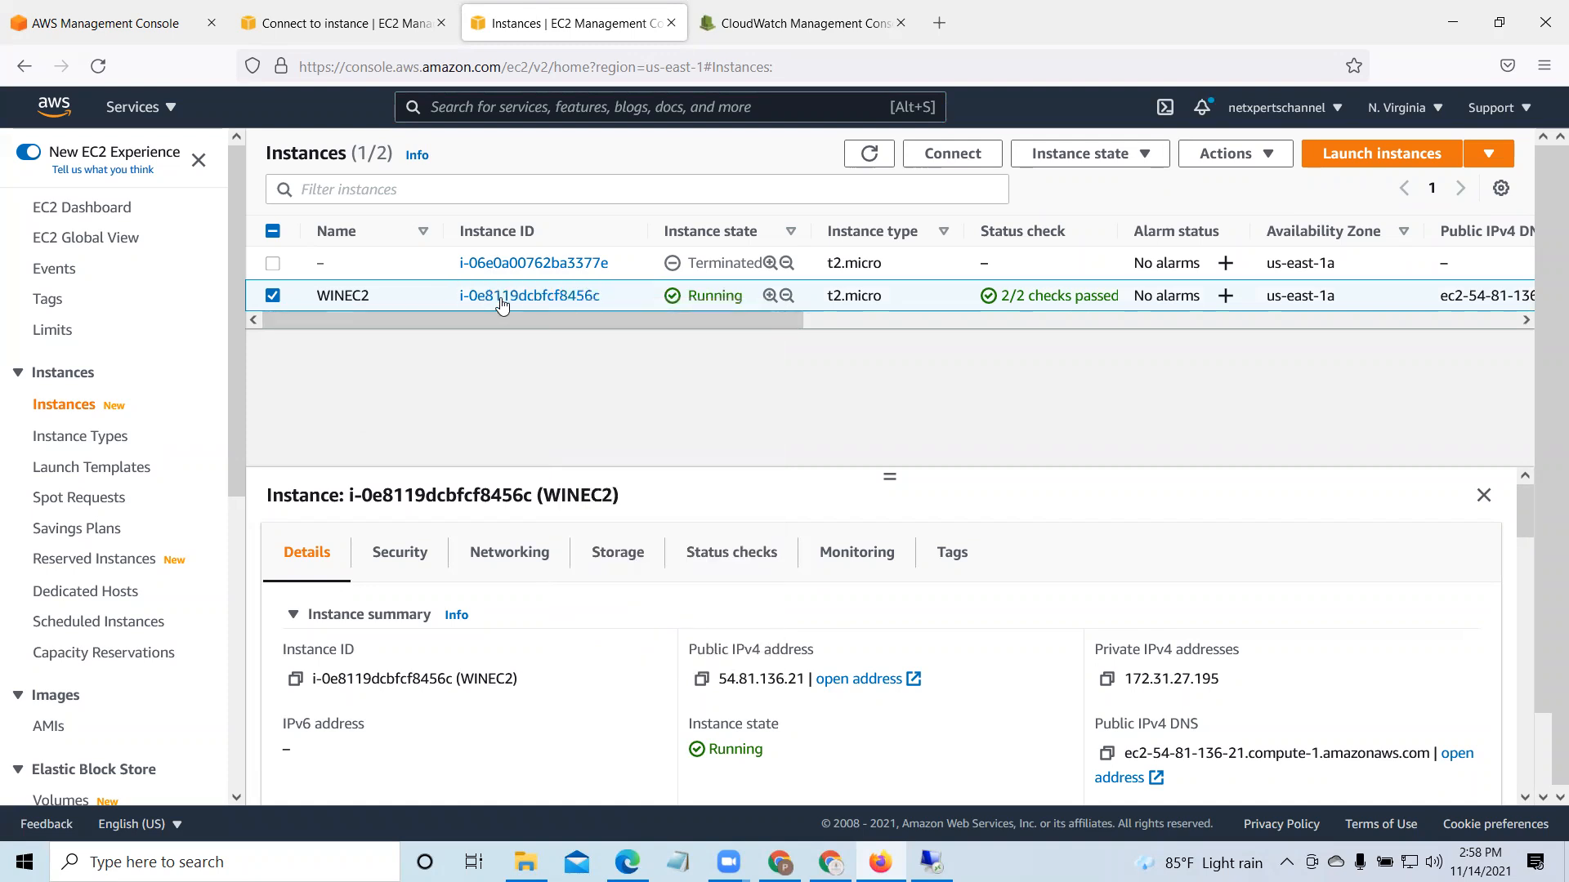
Step: Open the WINEC2 instance's summary page and copy its instance ID
click(500, 298)
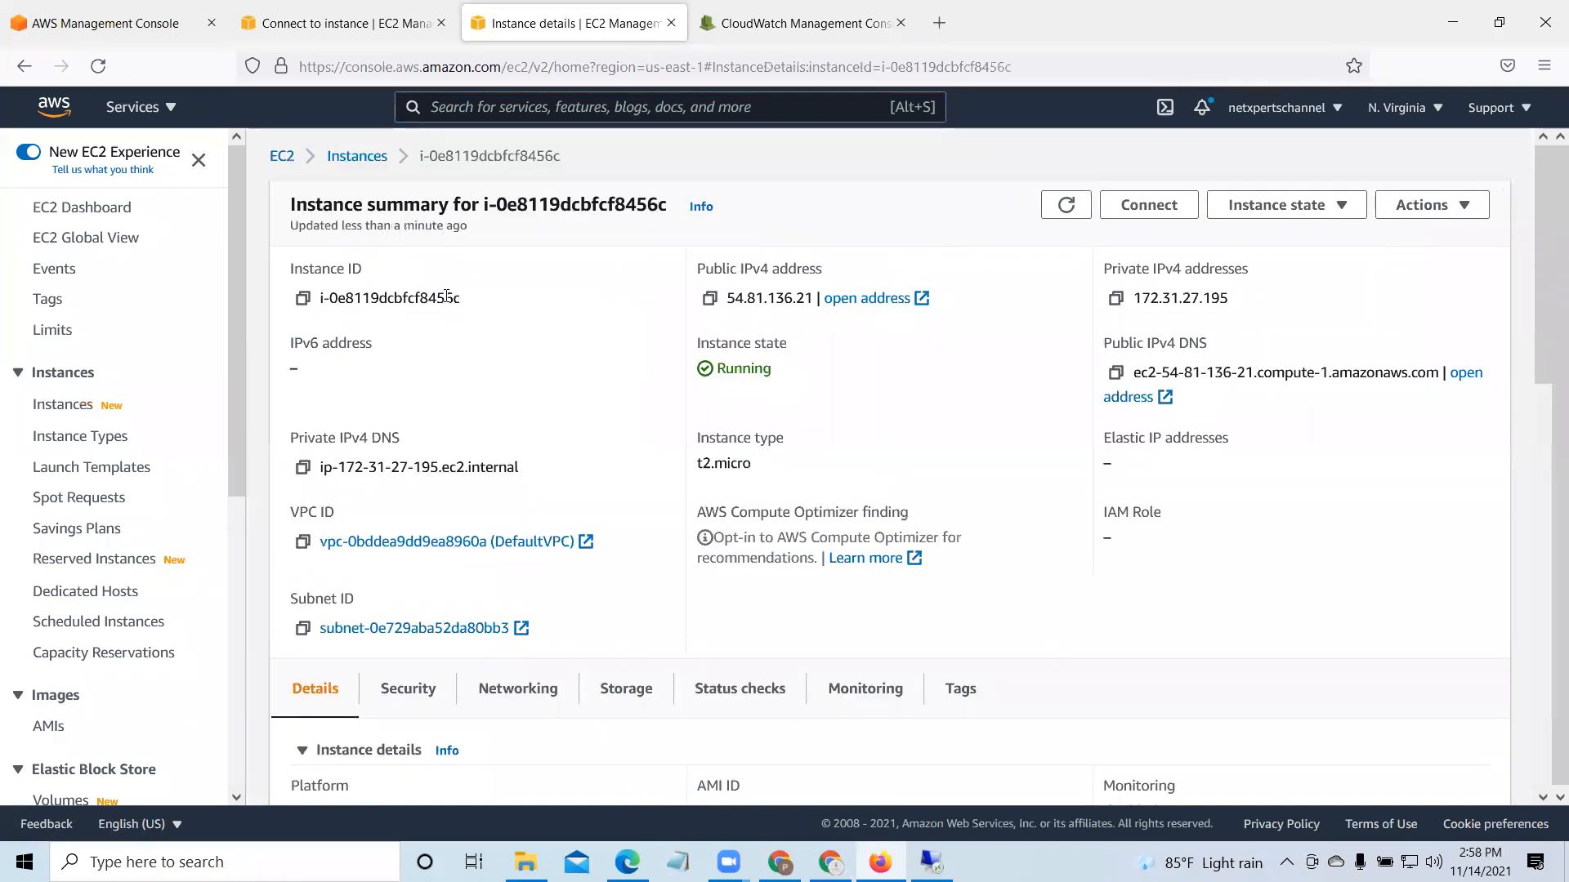
triple_click(365, 299)
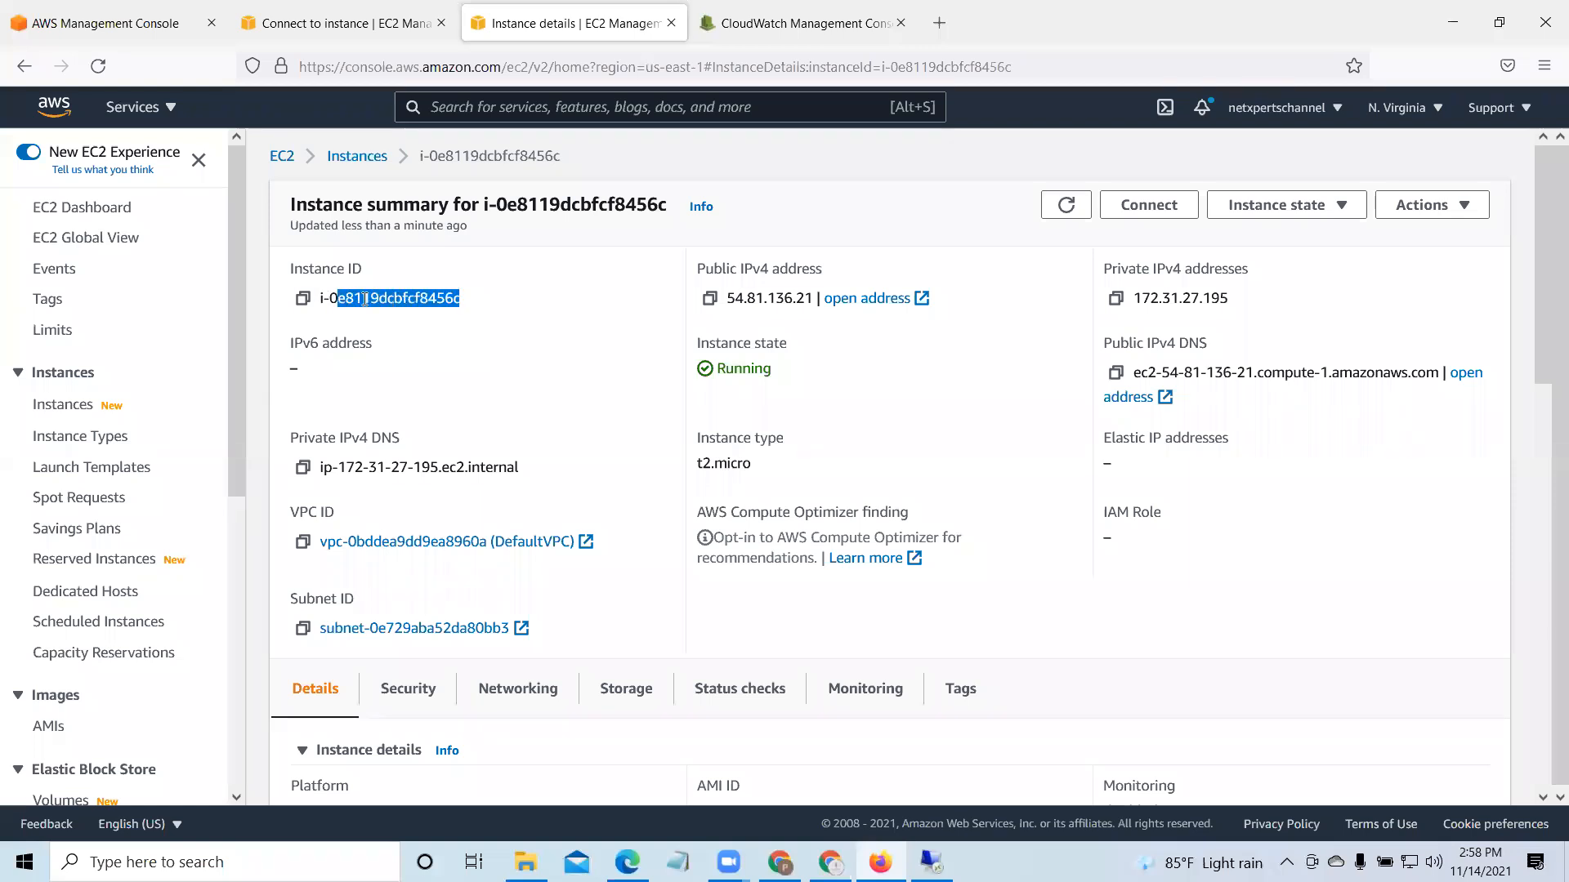
right_click(365, 299)
click(420, 323)
Step: In the CloudWatch metric graph, open EC2 Per-Instance Metrics, enlarge the list, and filter it by the copied instance ID
click(768, 24)
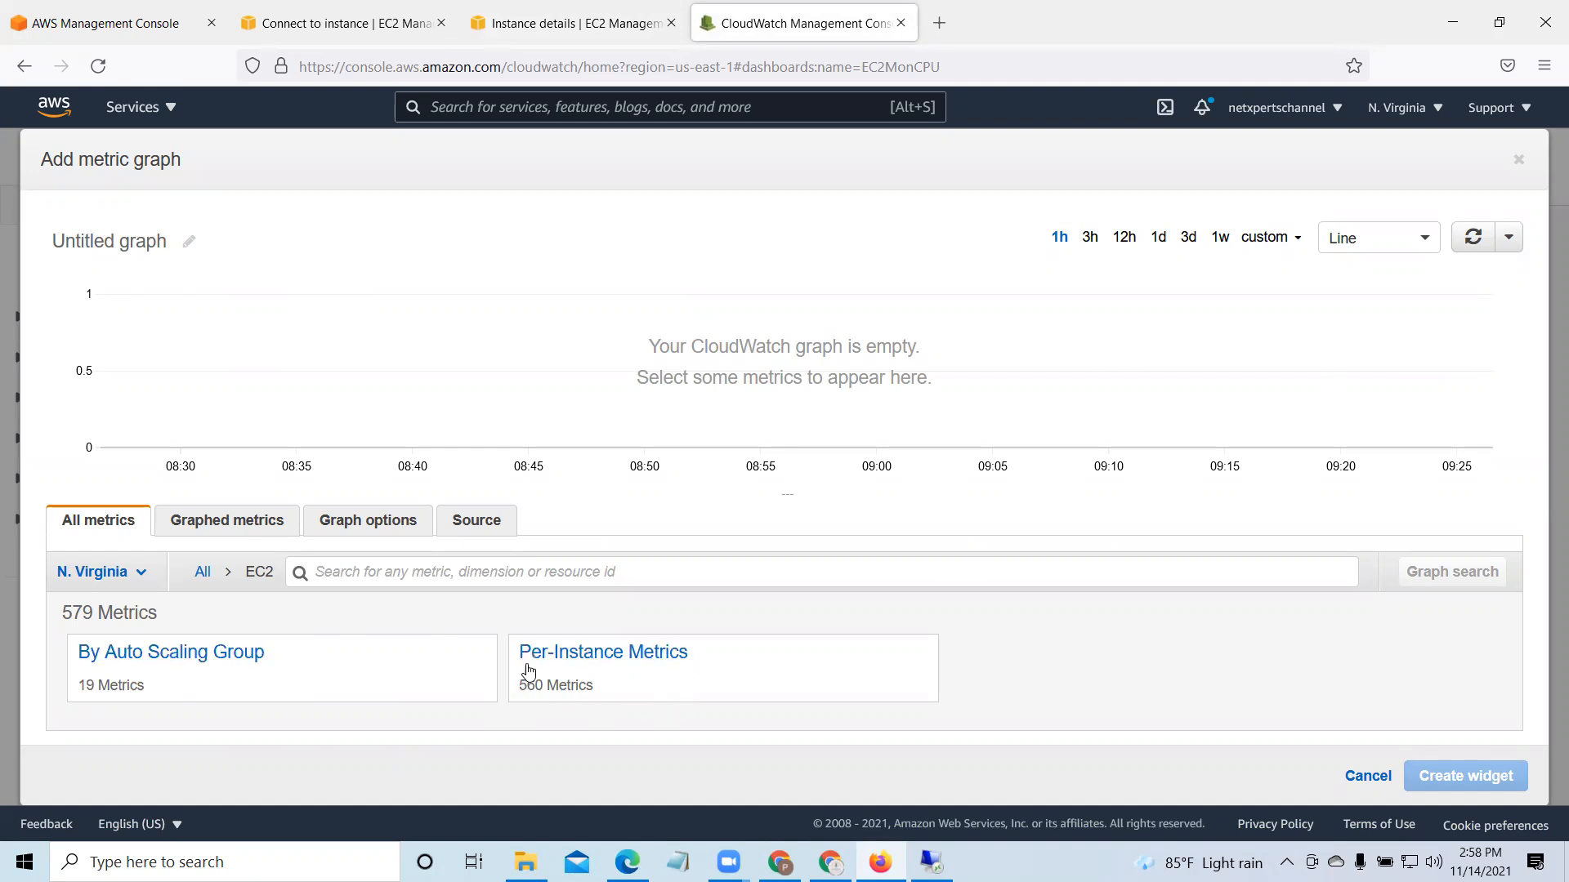
click(597, 655)
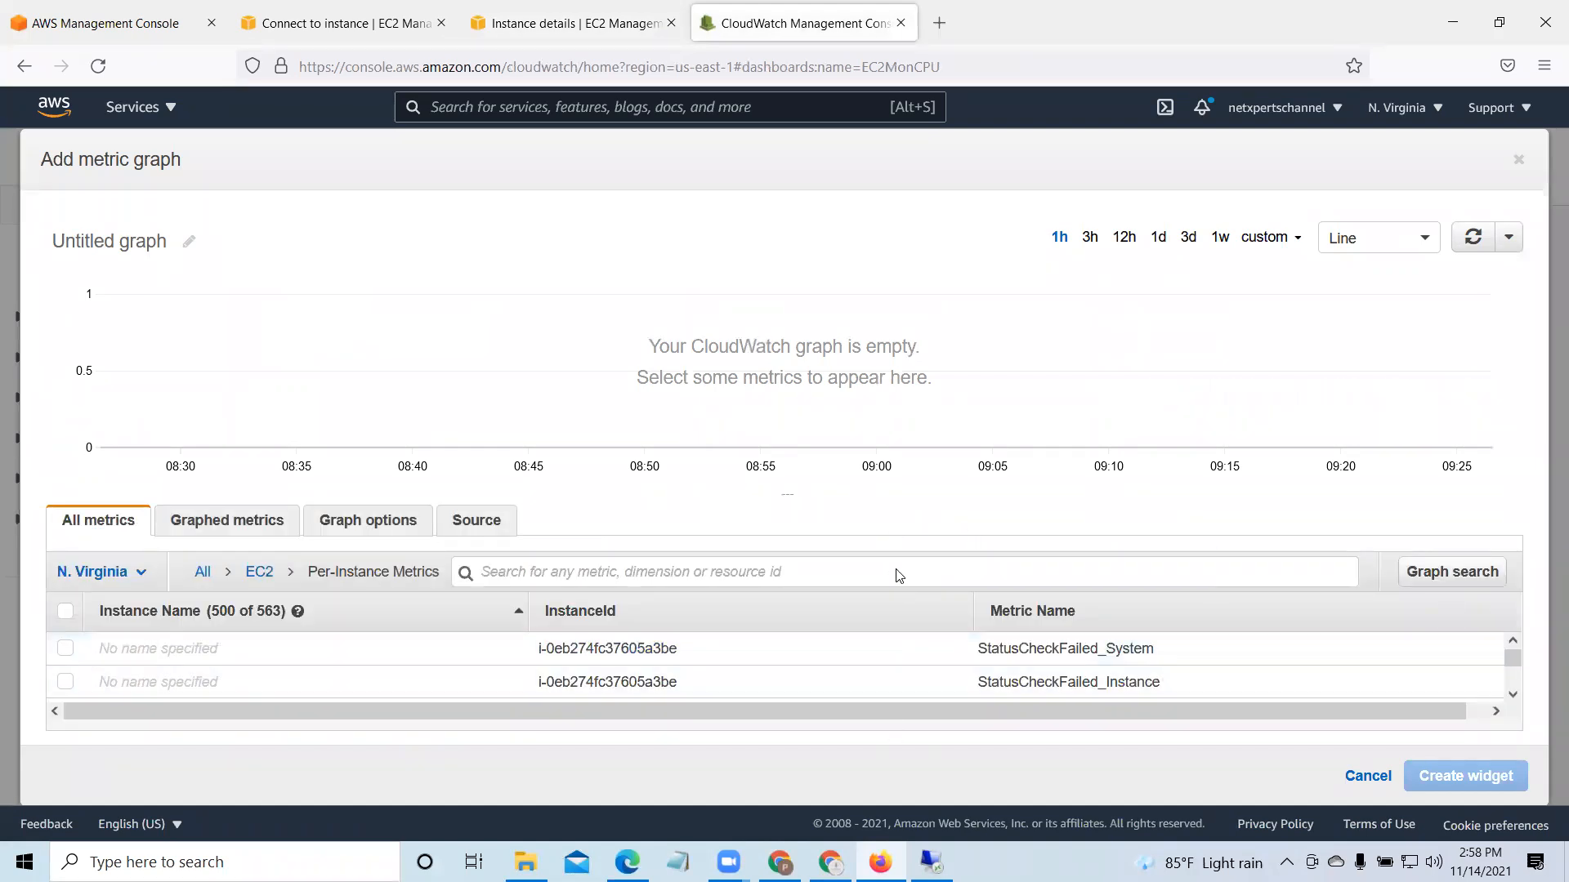
drag(789, 496, 798, 395)
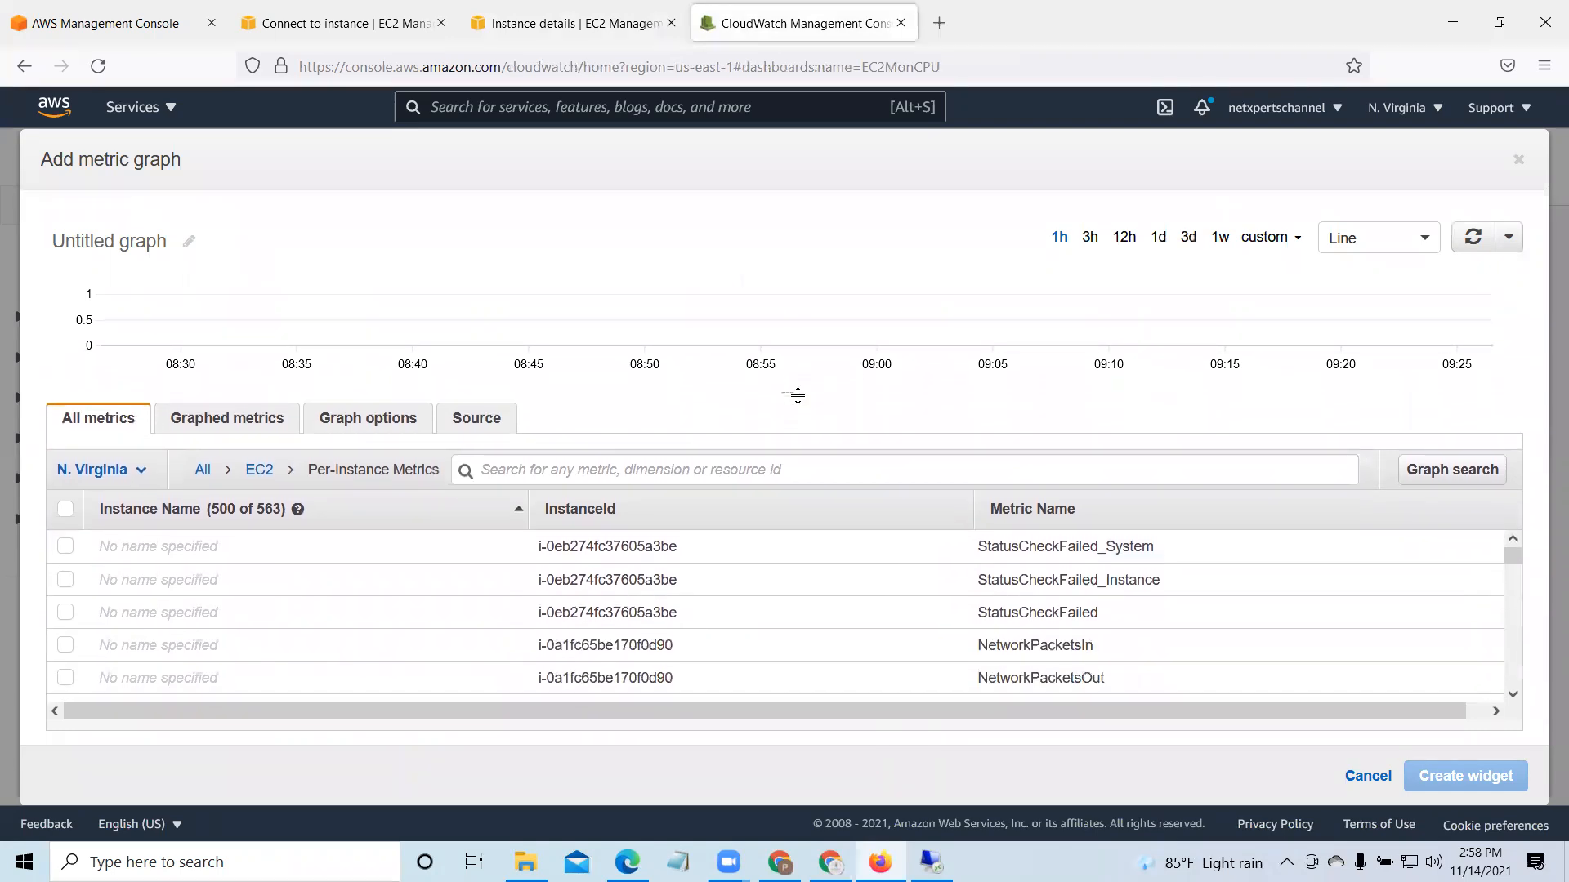
right_click(555, 467)
click(629, 617)
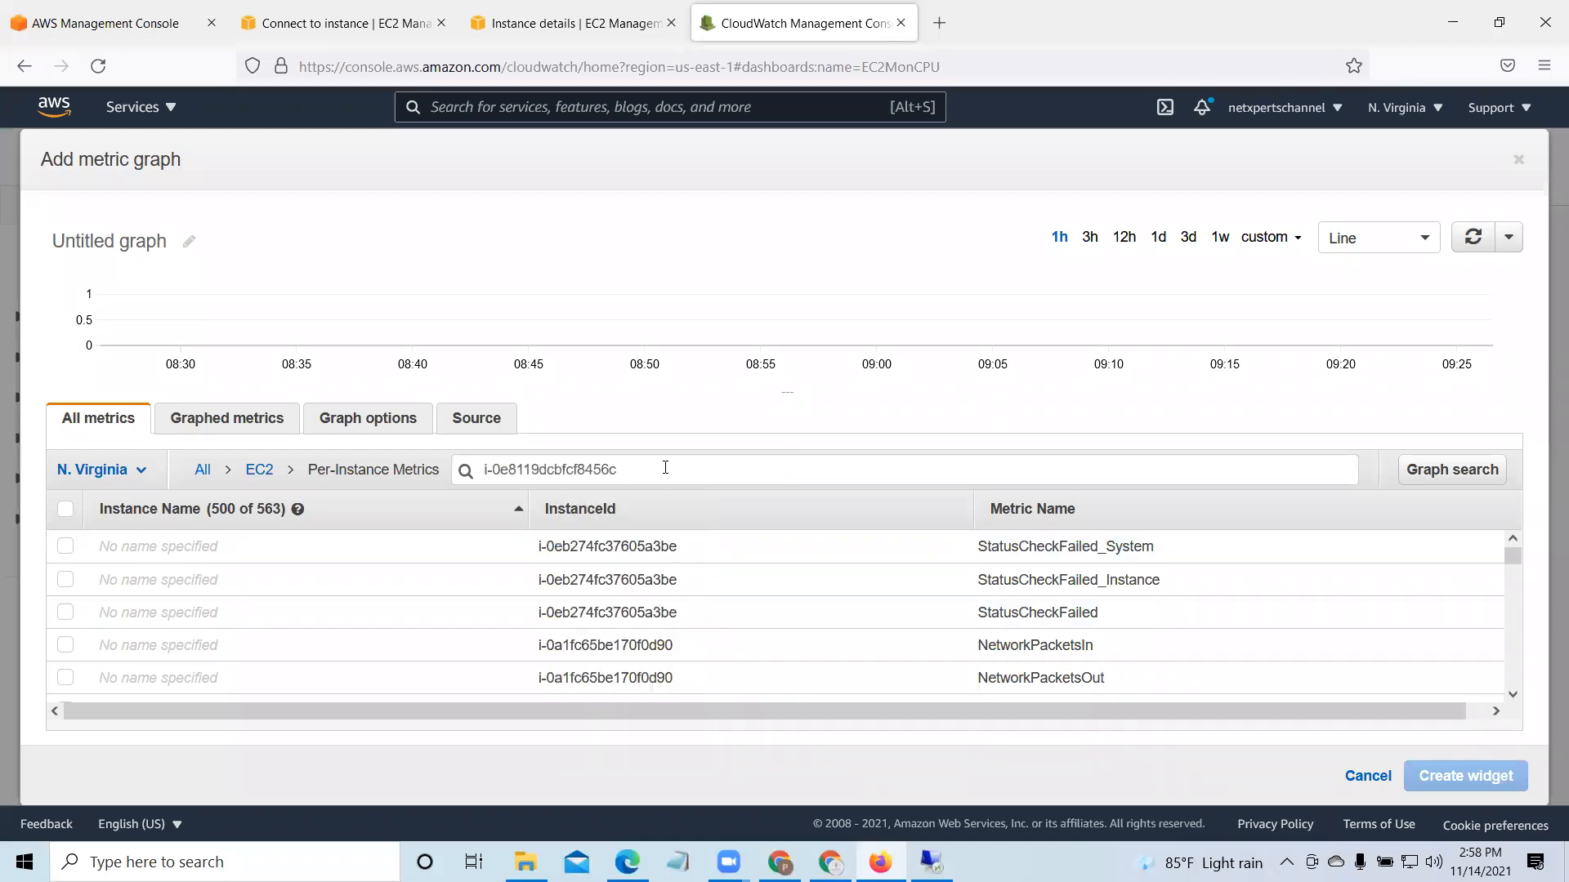
key(Return)
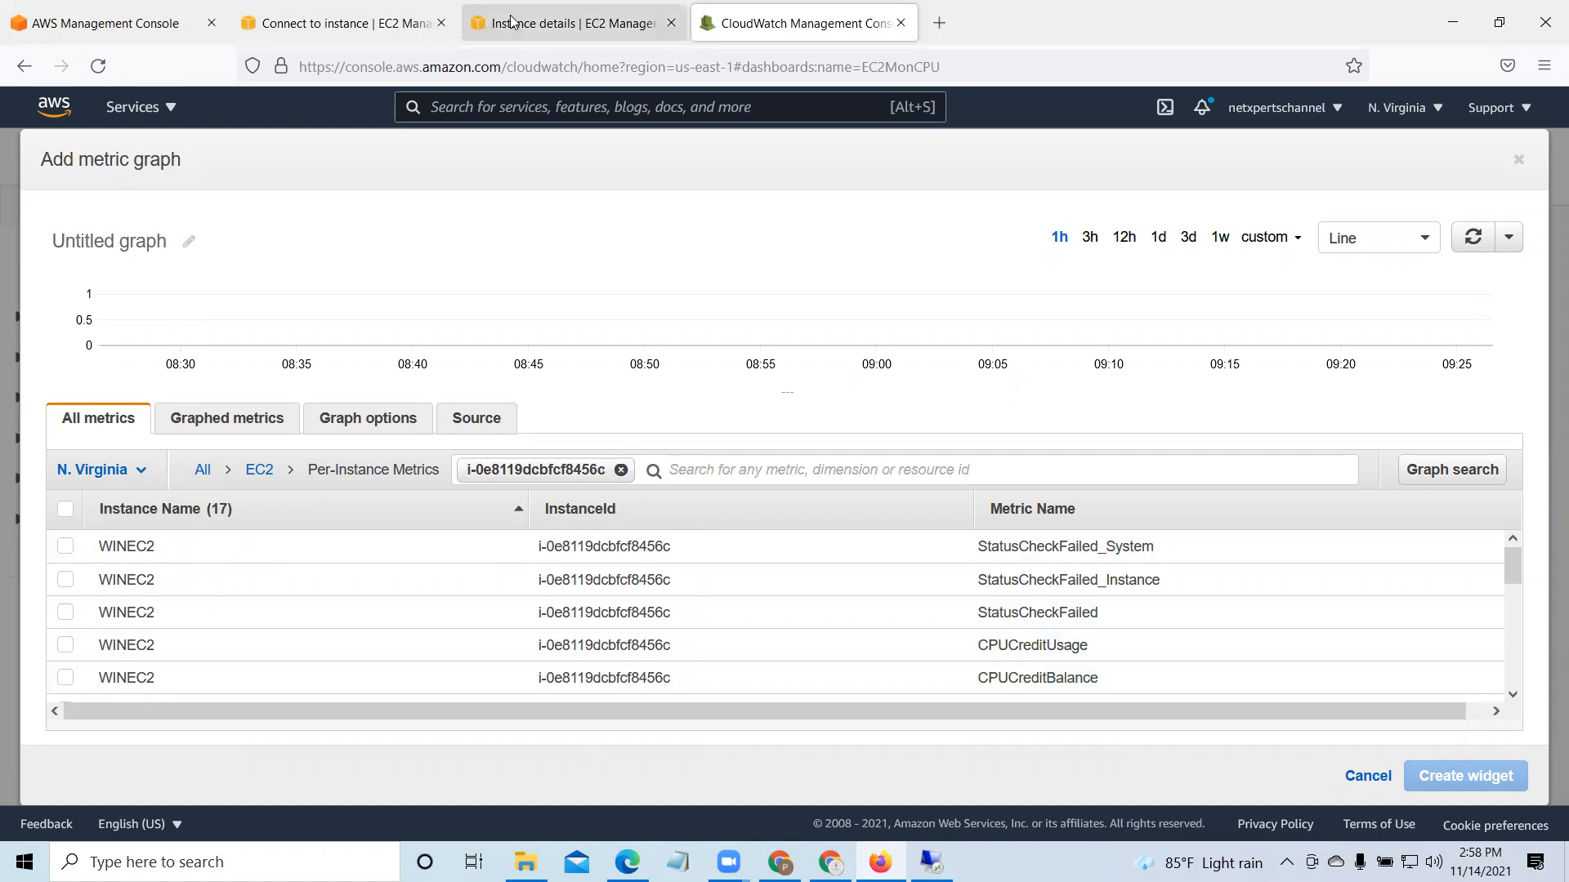
Step: Check the WINEC2 instance's name and ID in the EC2 Instances list, and return to the CloudWatch metric graph
click(488, 24)
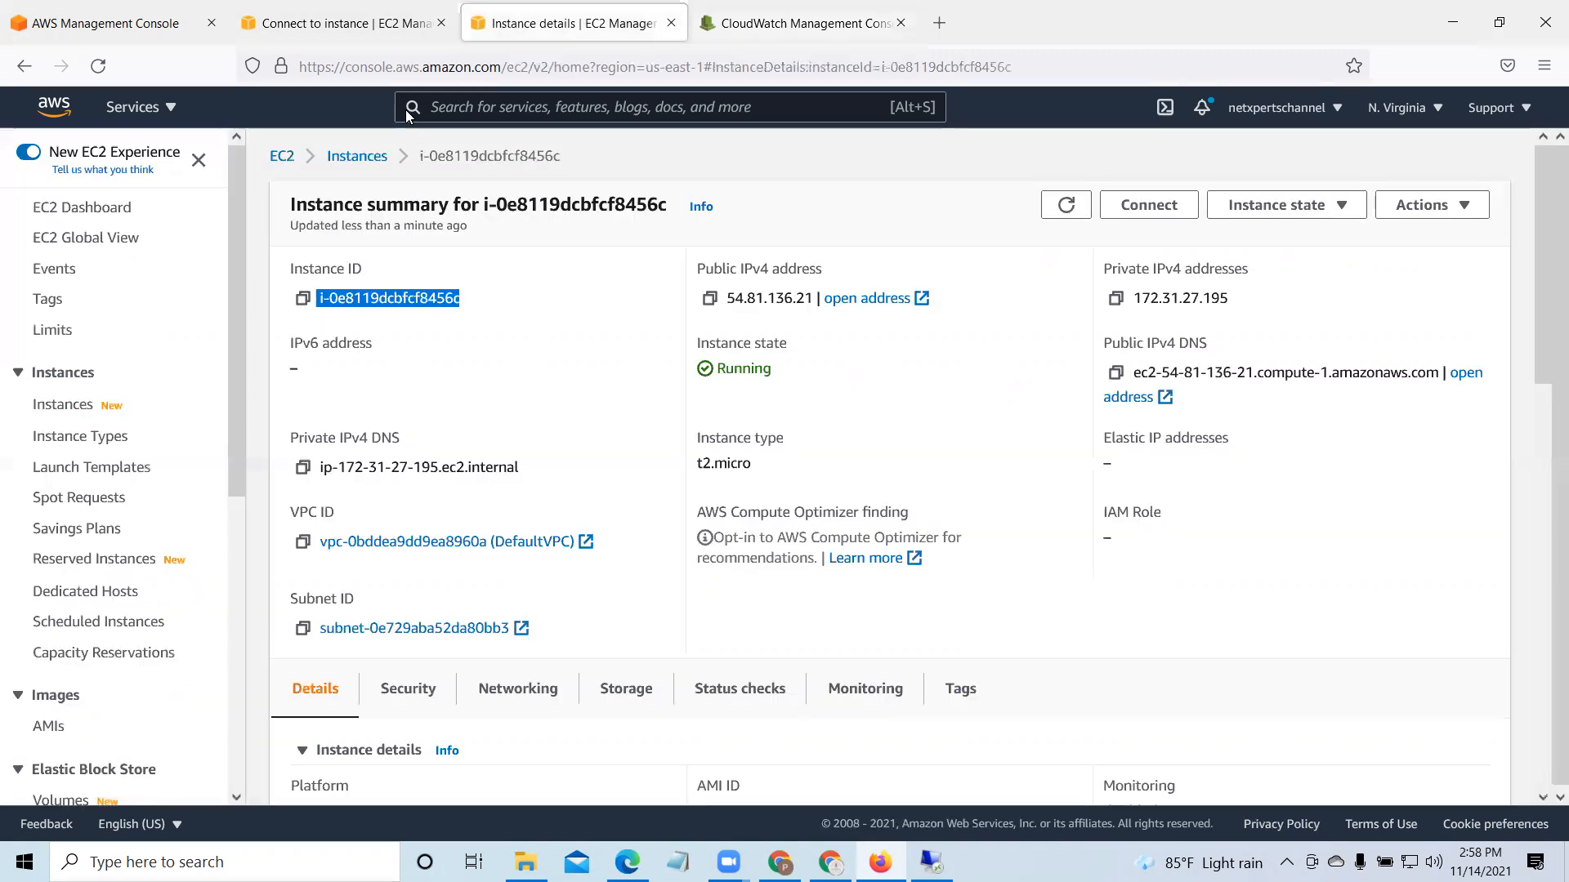
click(352, 159)
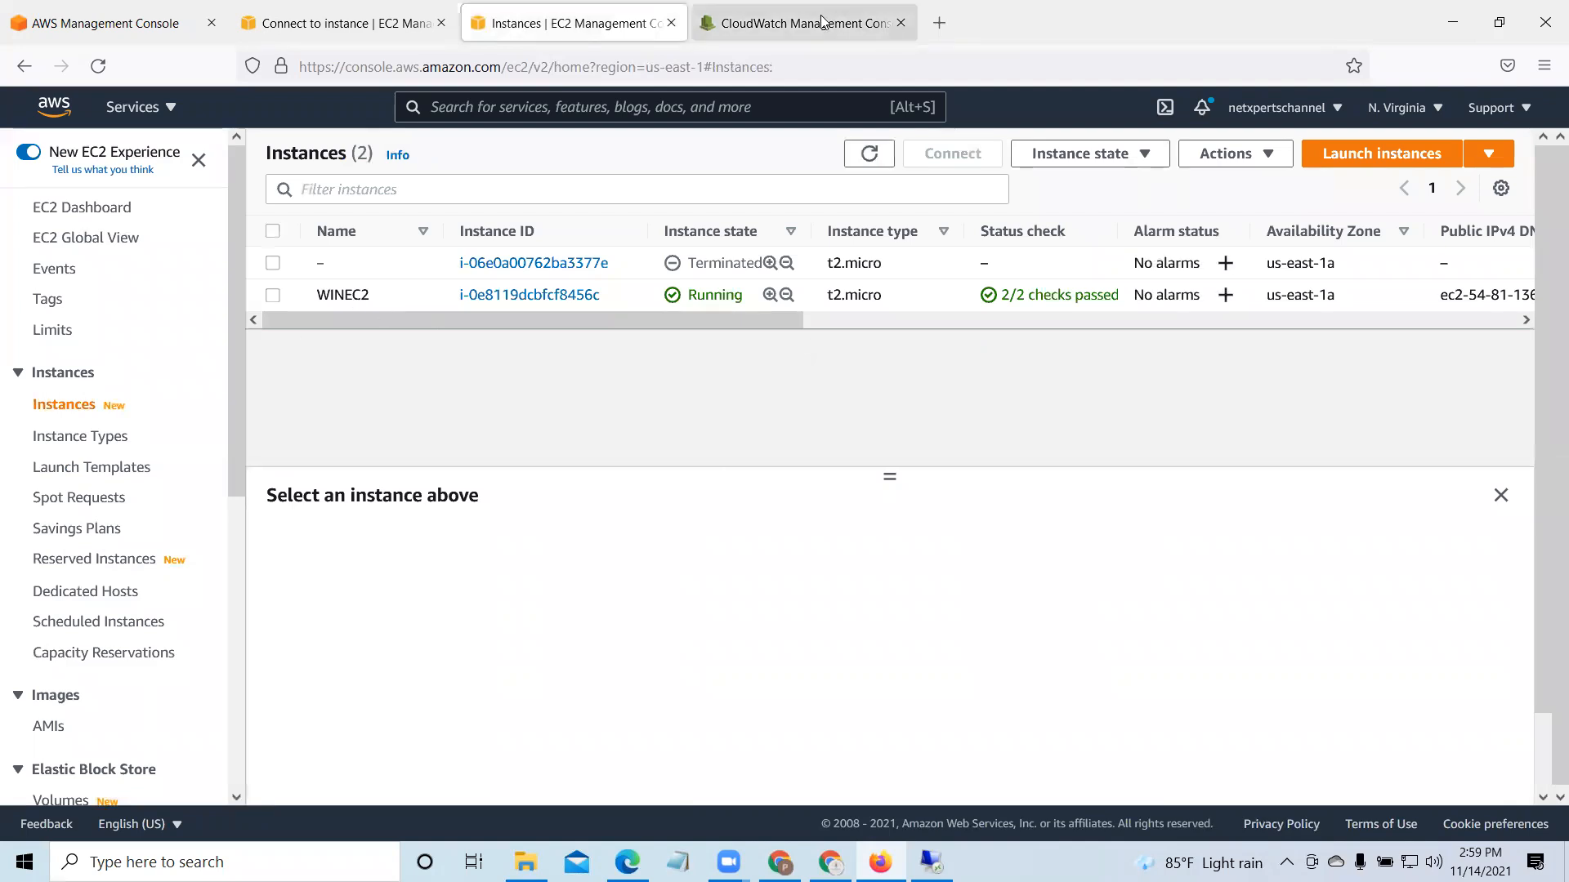
click(840, 13)
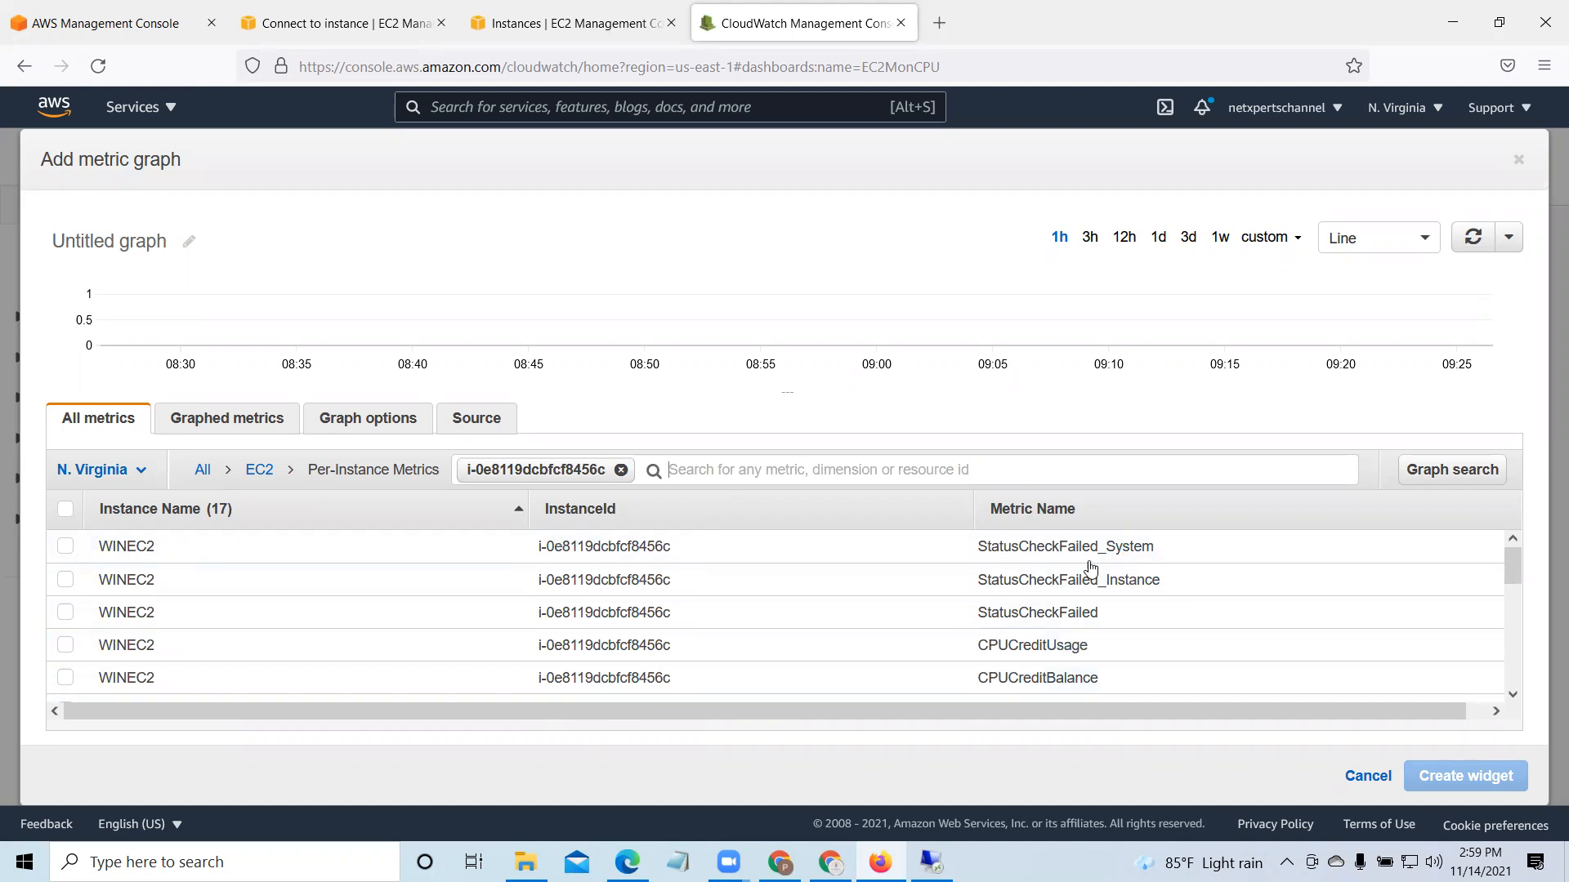
Step: Add the CPUUtilization metric of WINEC2 to the graph and enlarge the graph area
click(1513, 696)
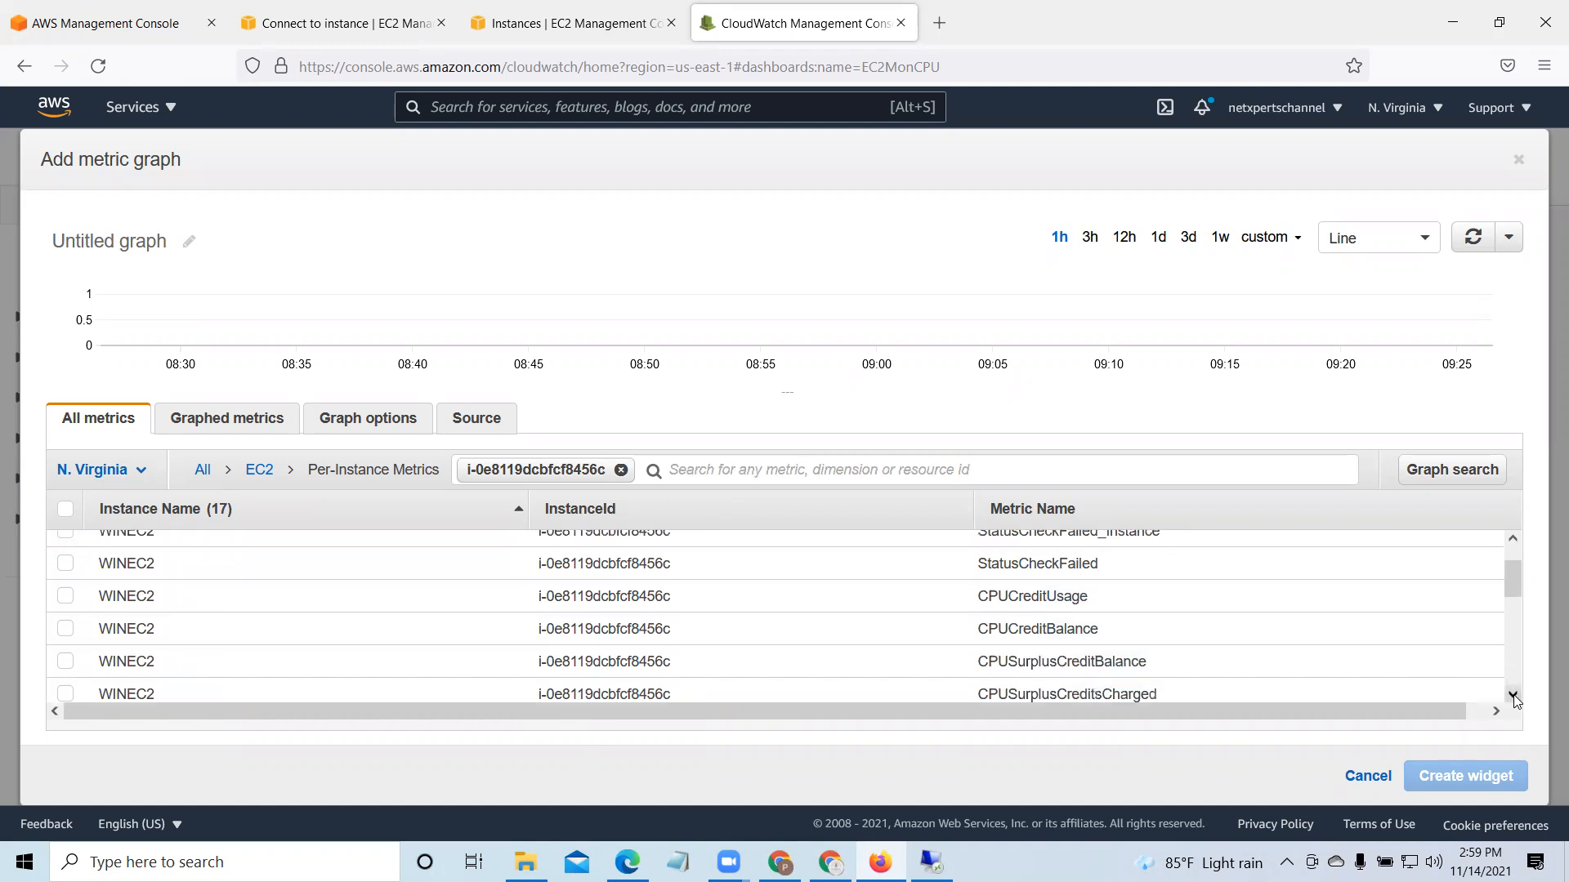
click(1513, 696)
click(1513, 697)
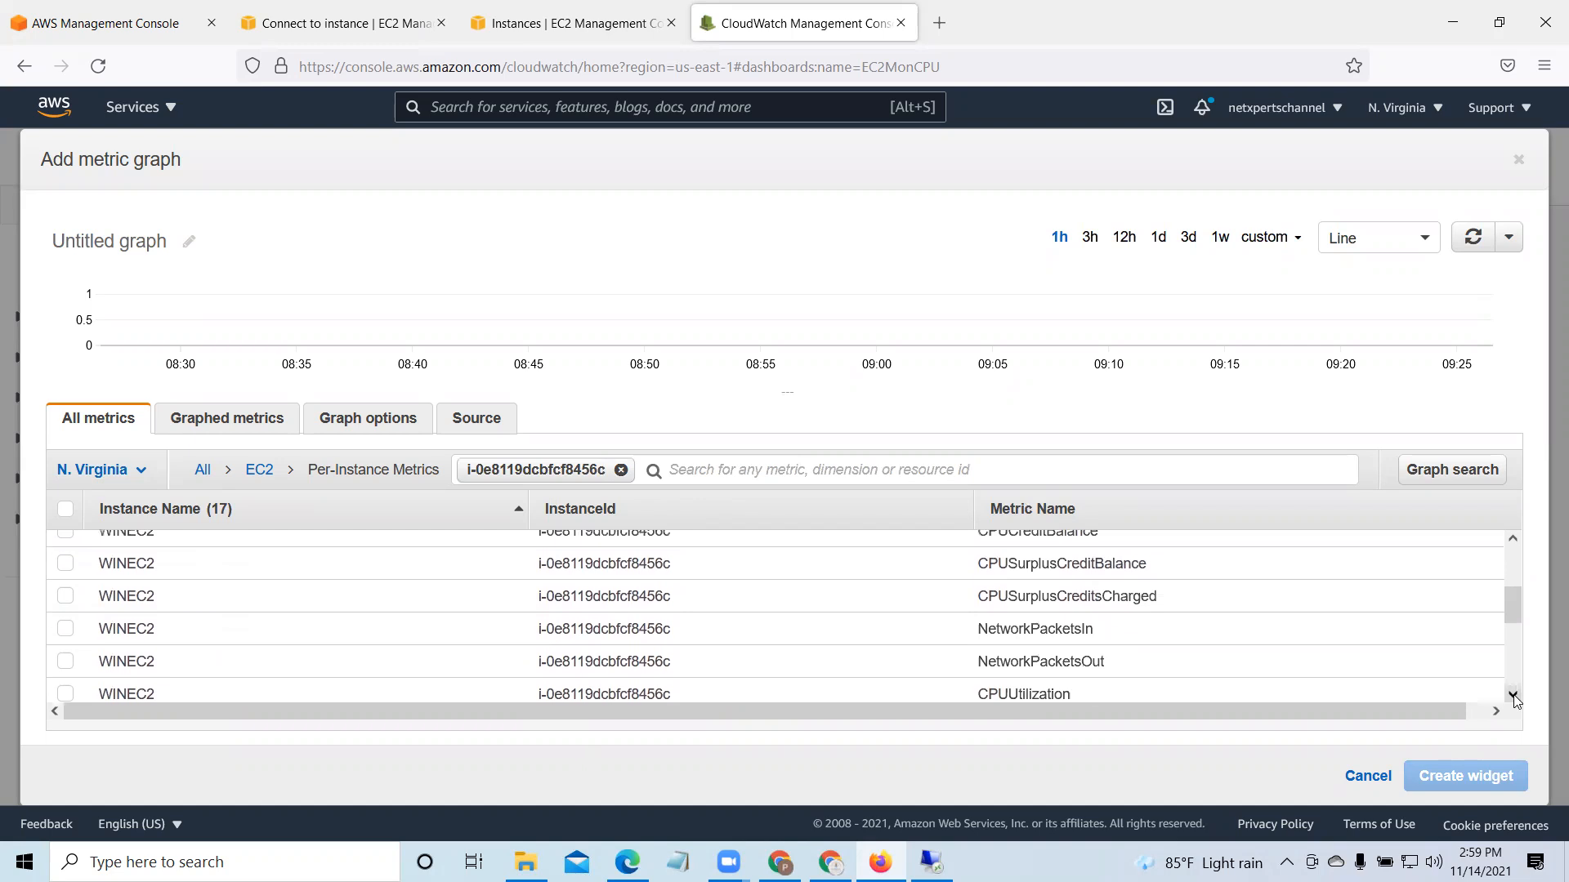
click(1513, 697)
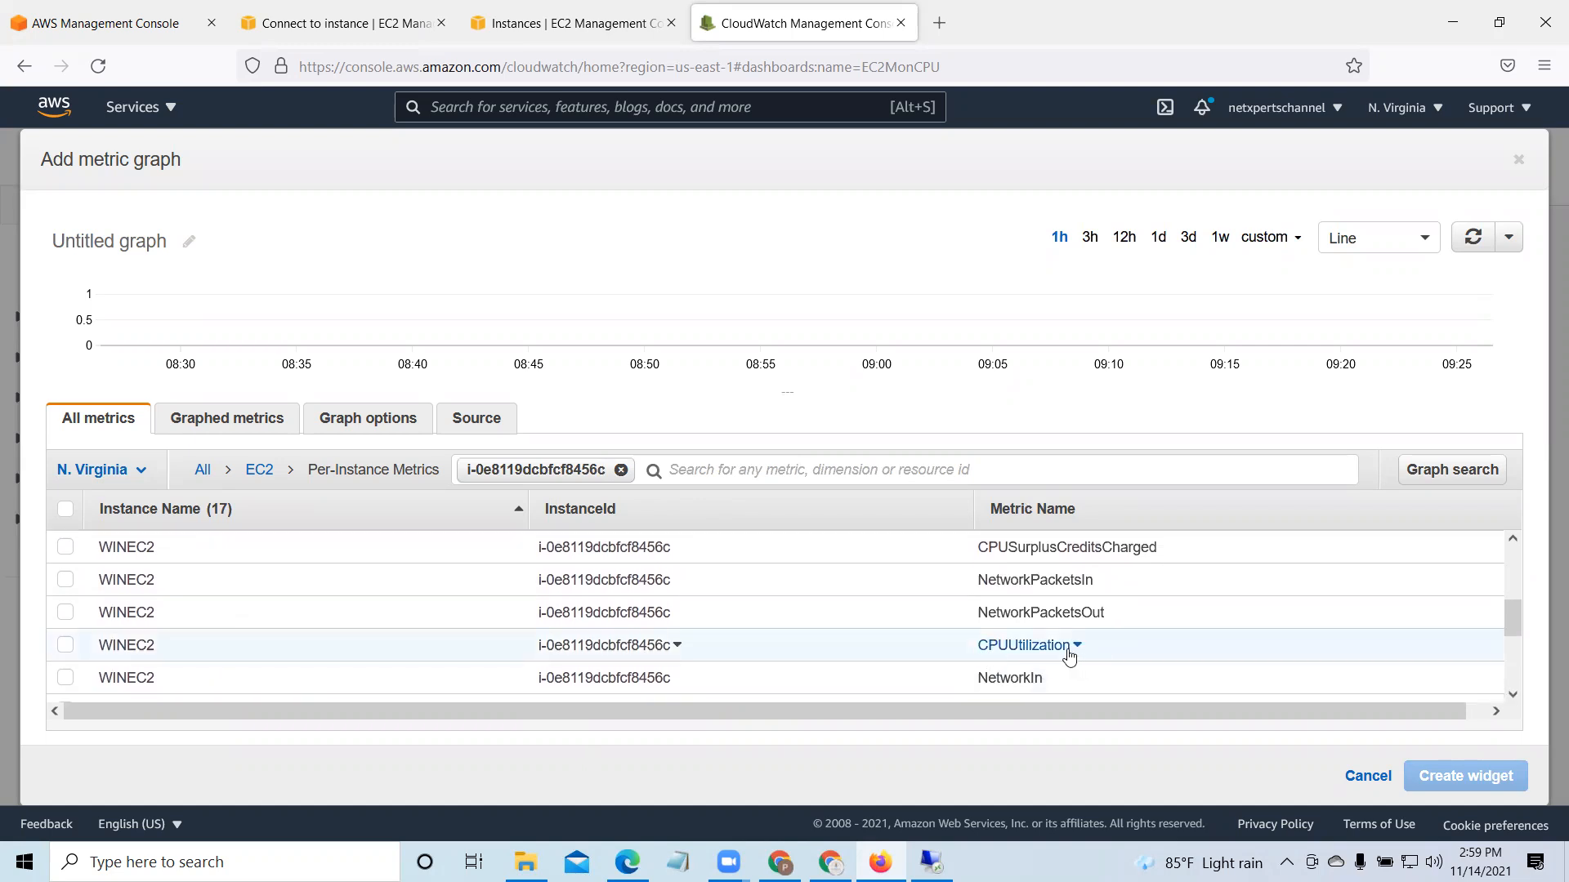
click(65, 645)
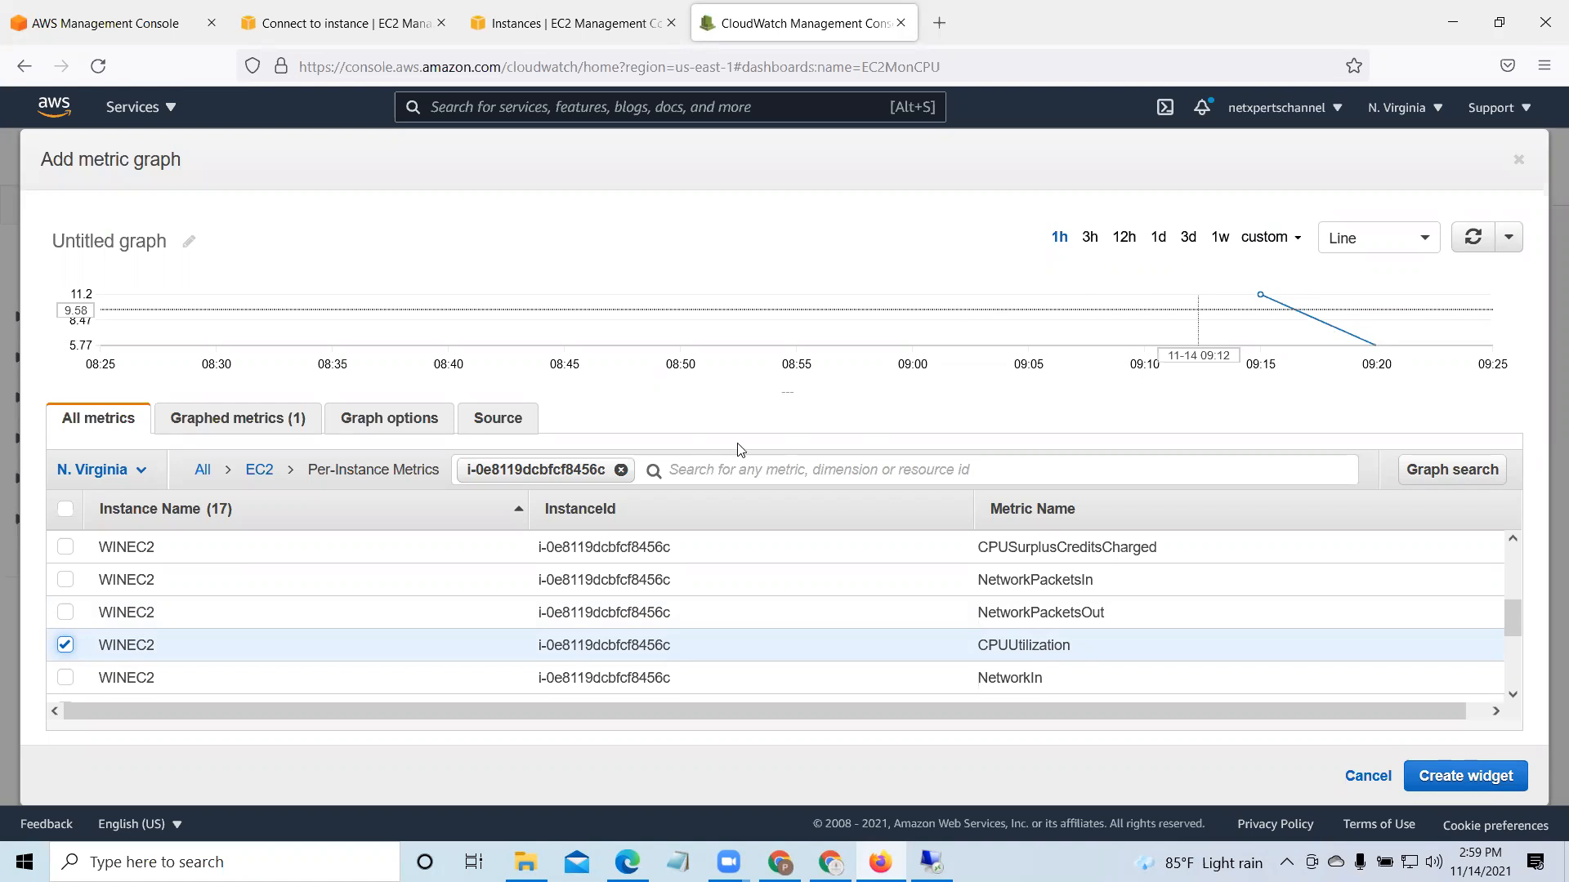
drag(785, 397, 776, 543)
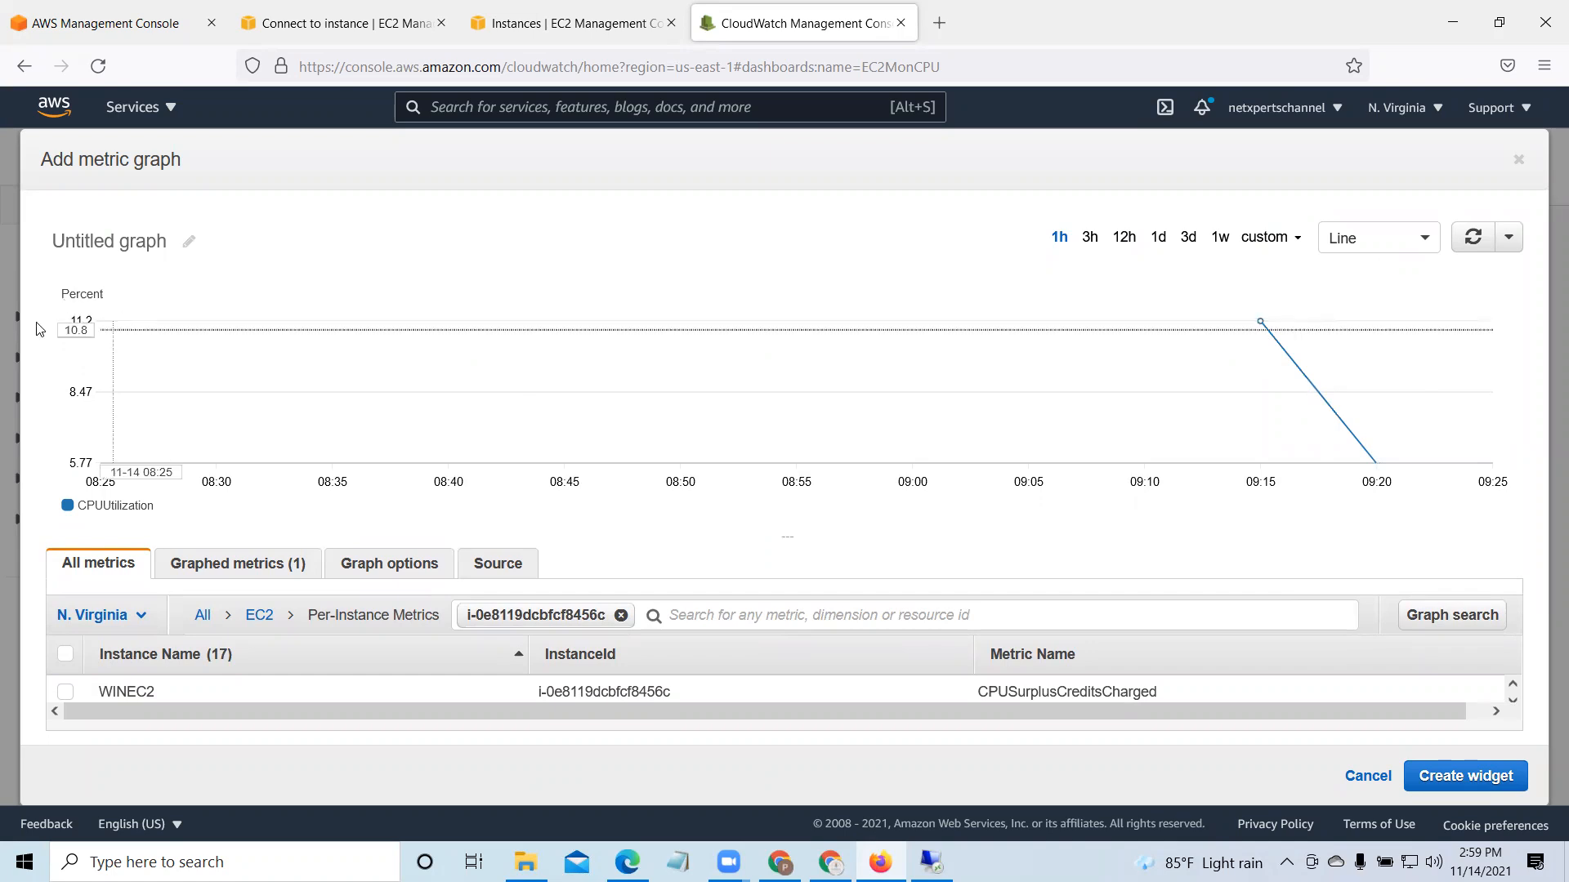
Step: Switch to the instance's Remote Desktop session, move Task Manager aside, and create a new text document on the desktop
click(931, 862)
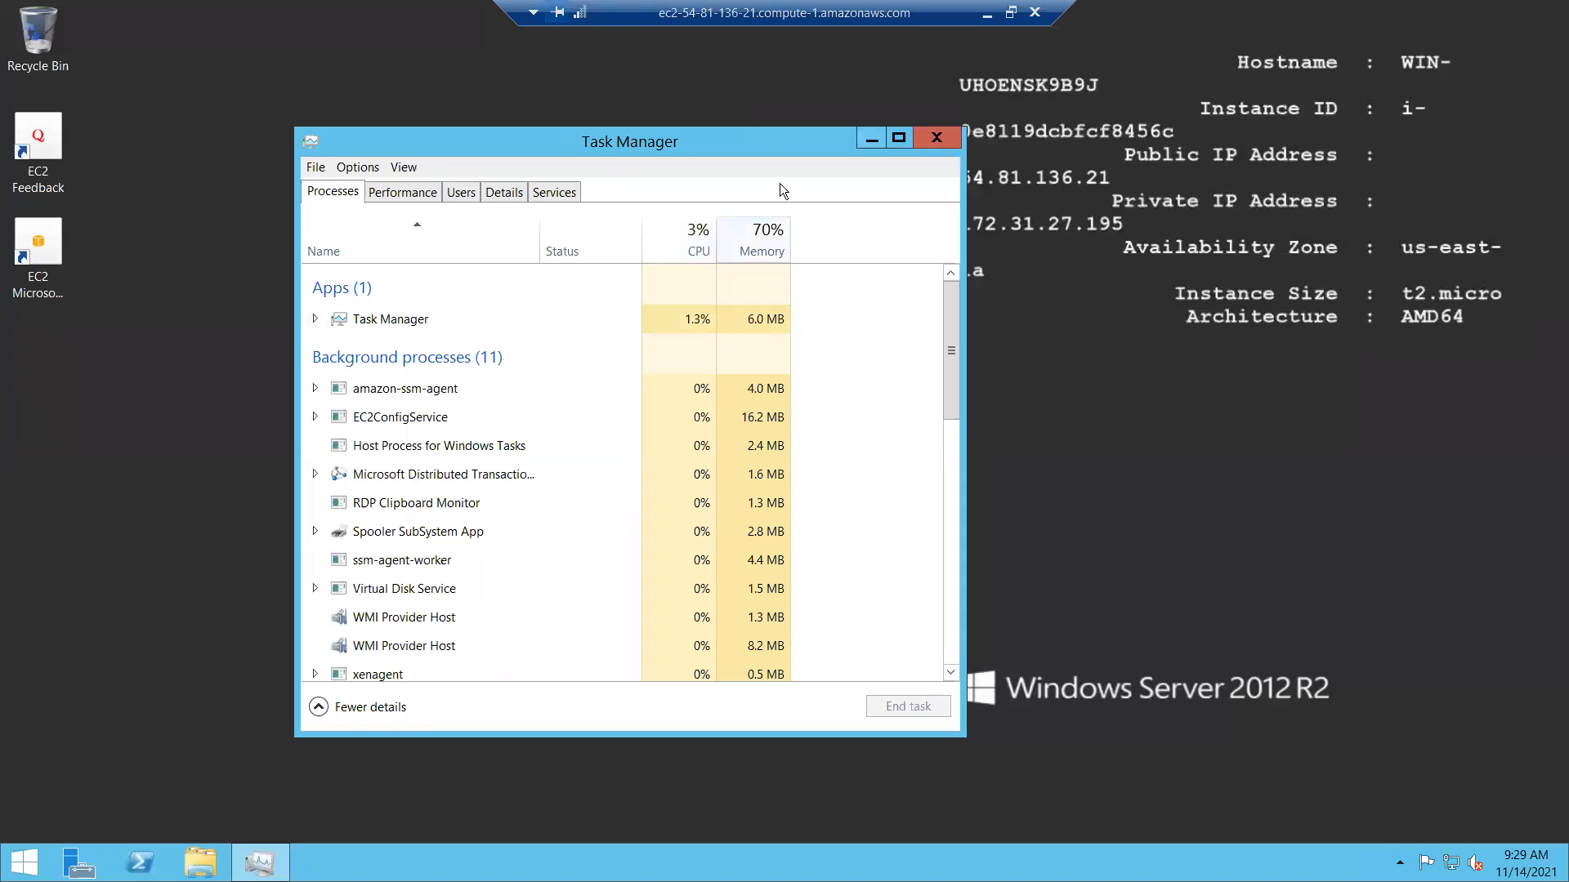
drag(734, 142, 957, 125)
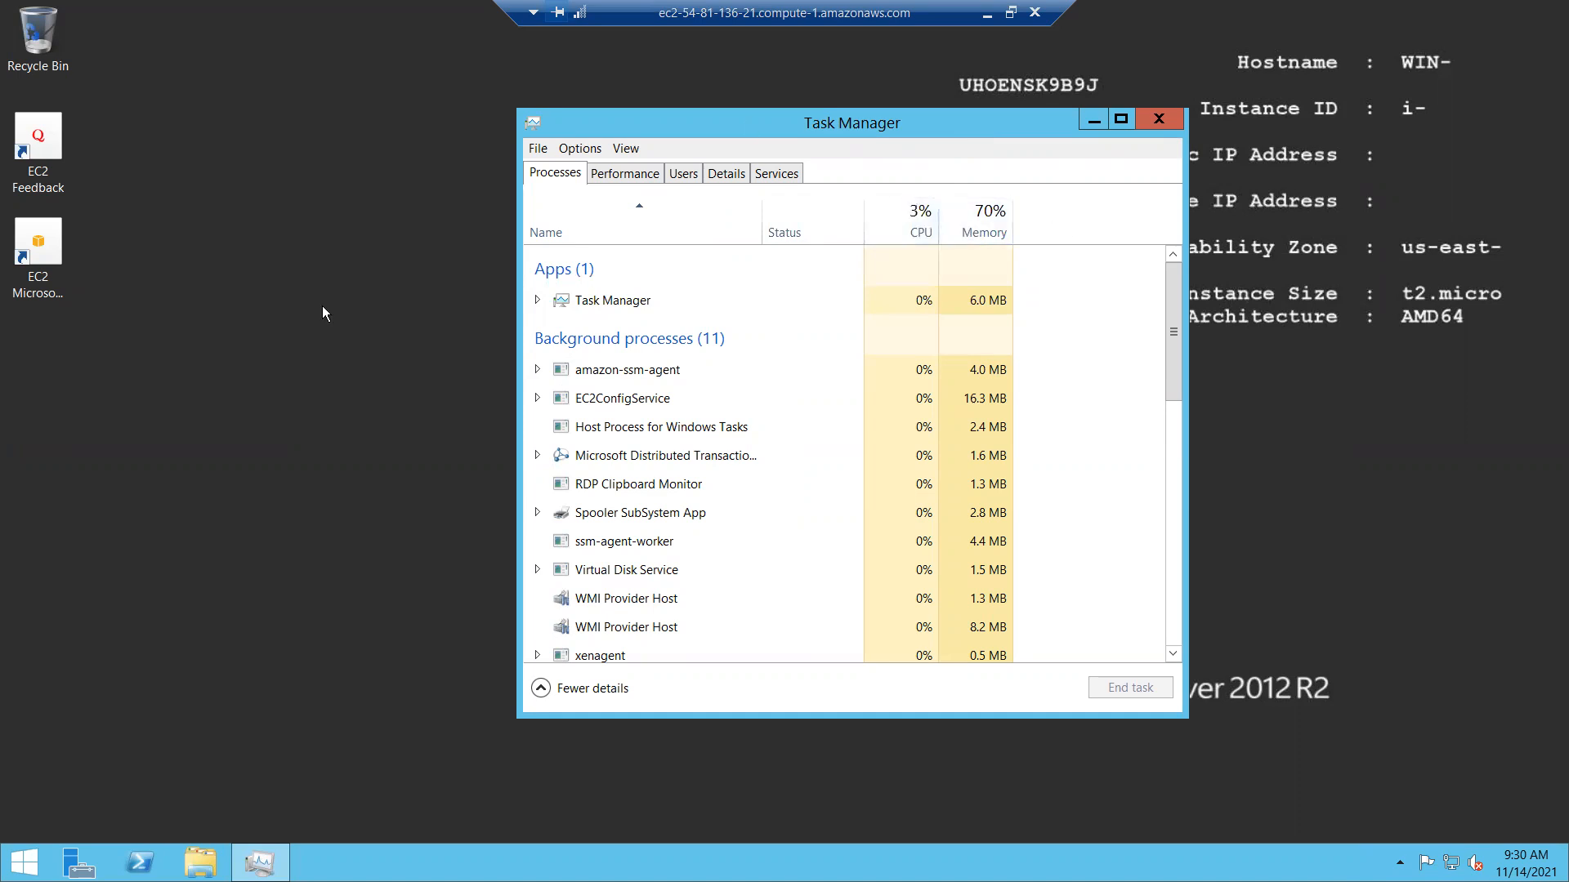
right_click(137, 371)
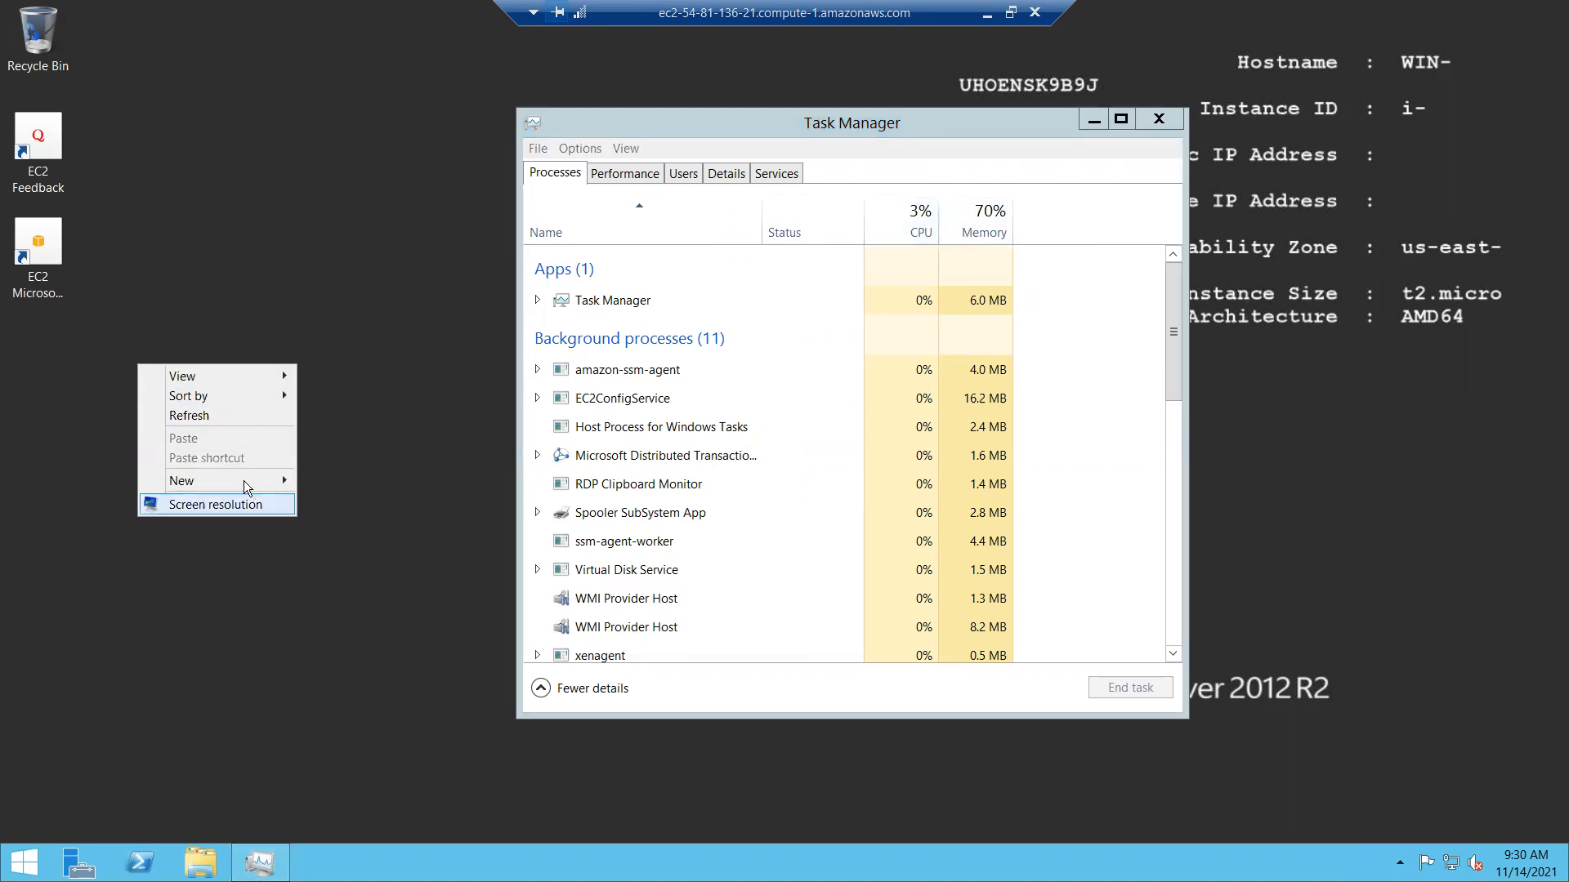
mouse_move(244, 480)
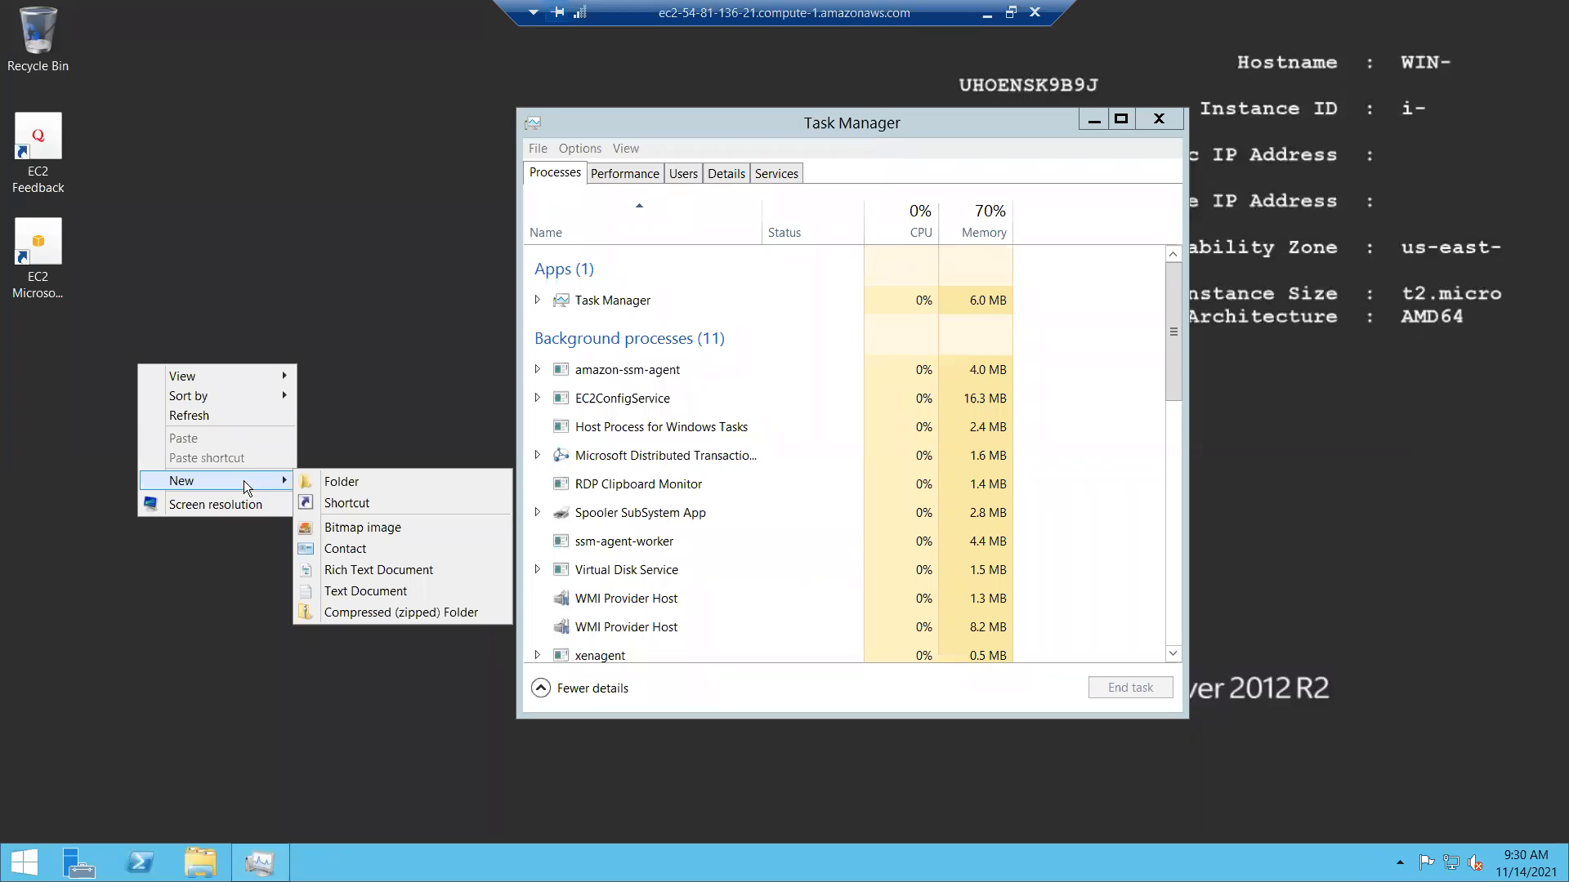
click(392, 593)
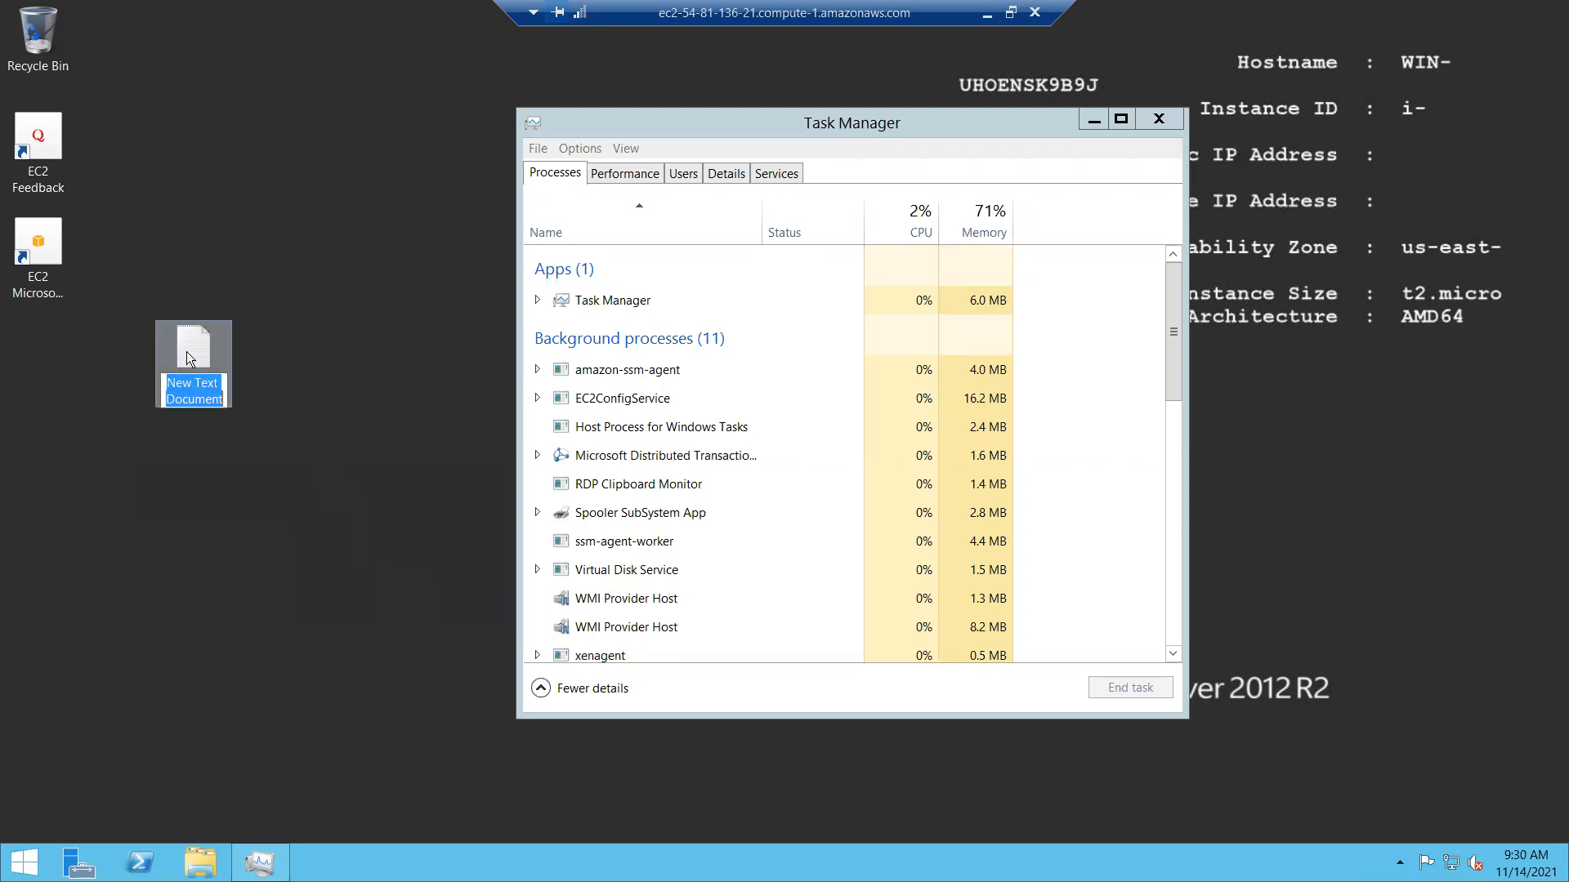
drag(186, 351, 248, 359)
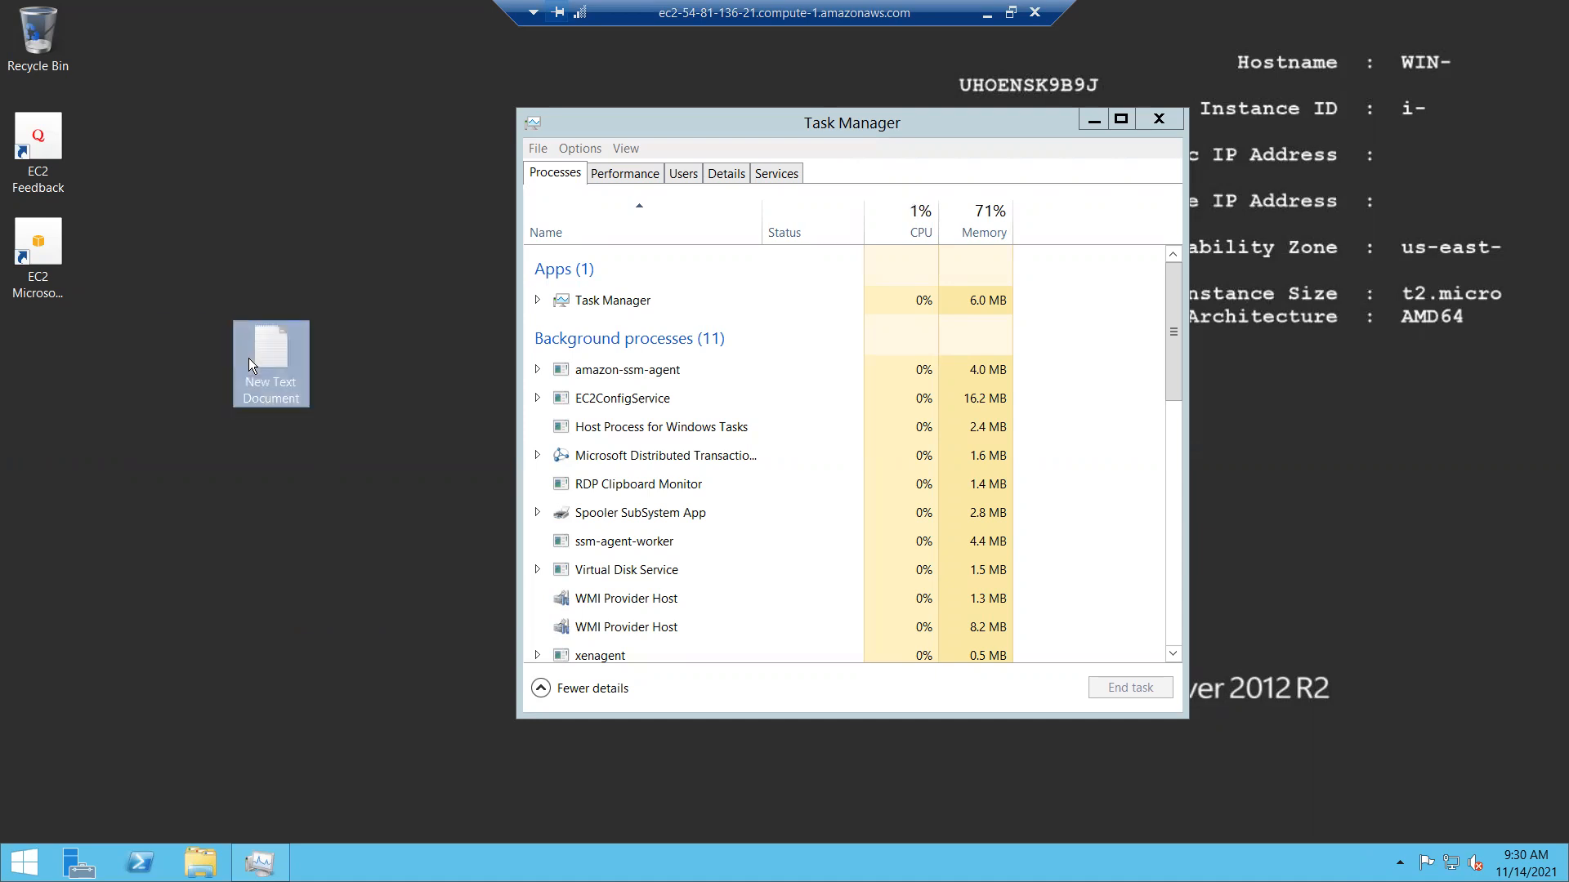
Step: Open the new text document in Notepad and write a two-line endless loop: "while true" and "wend"
double_click(284, 354)
drag(245, 41, 362, 207)
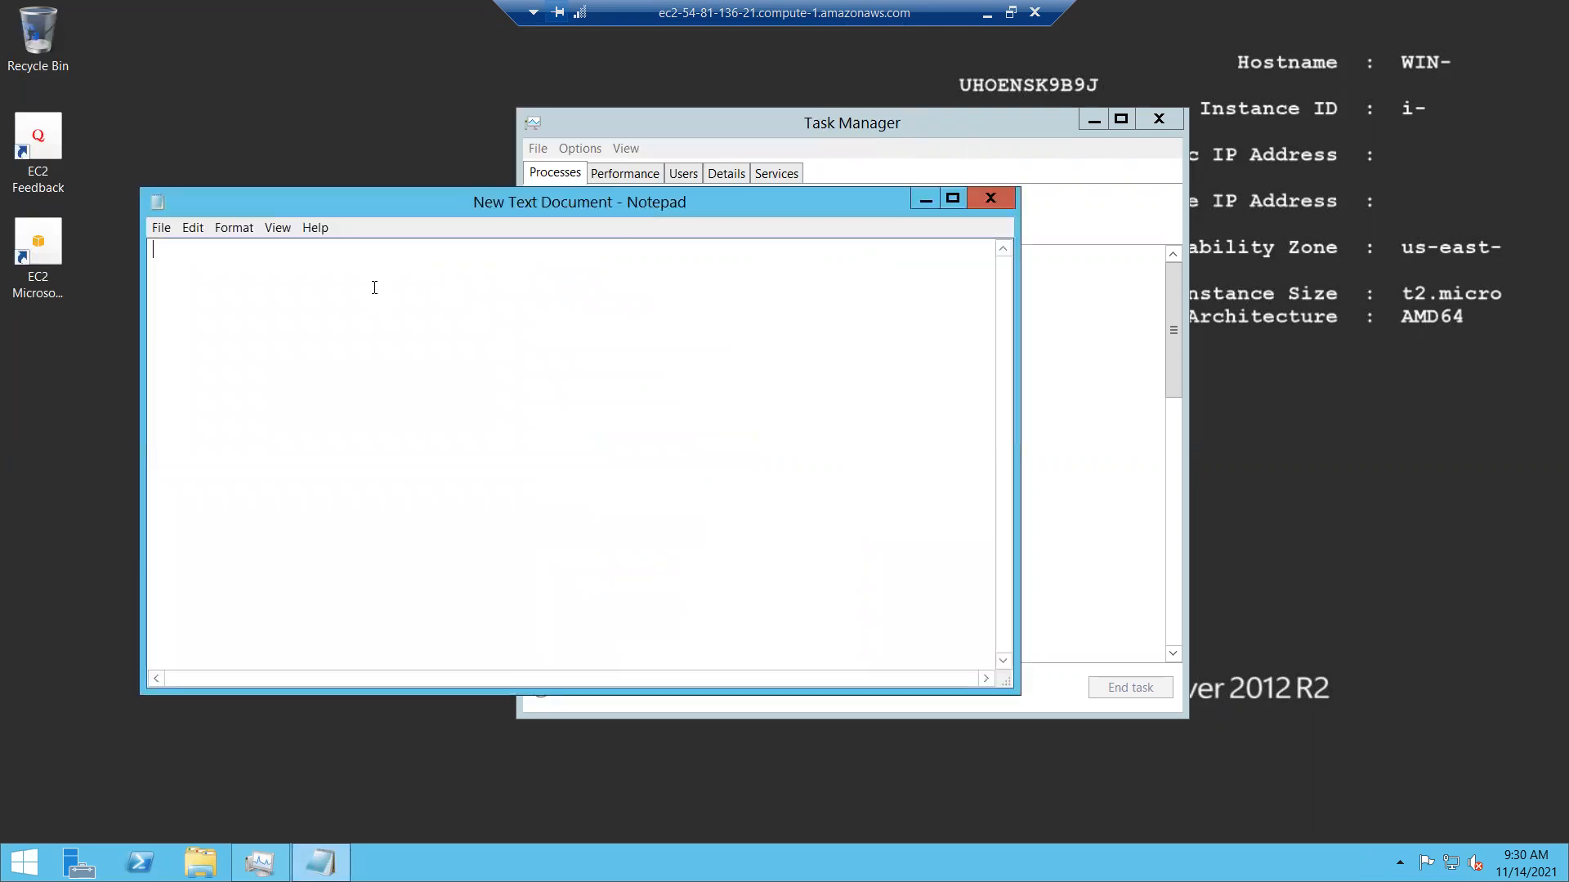
text(while true )
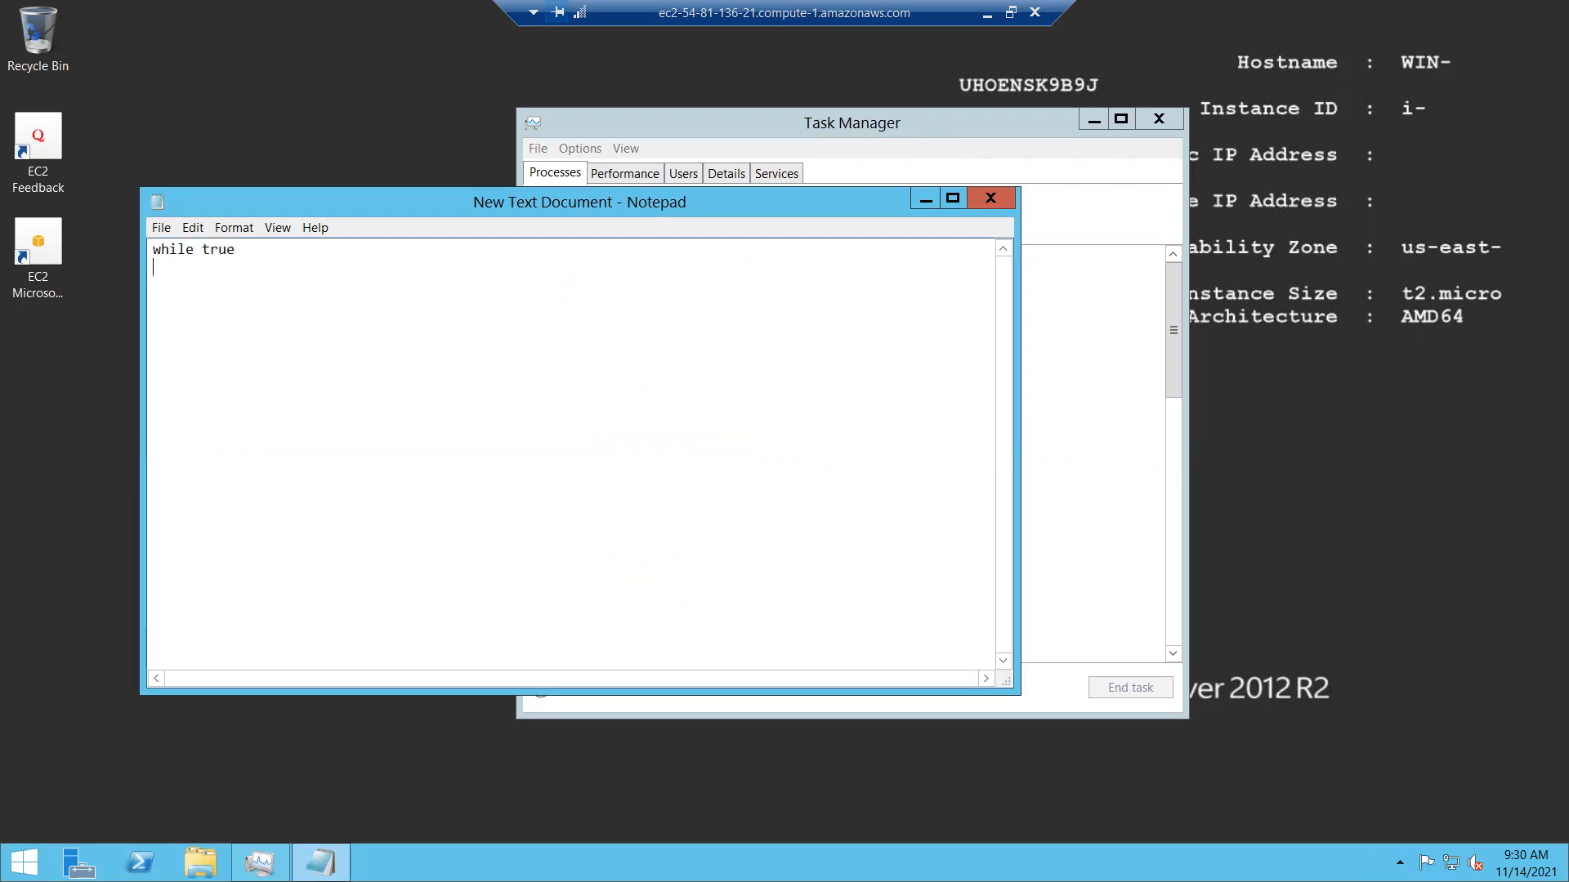
text(wend)
Step: Save the script to the Desktop as file.exe with the type All Files, and close Notepad
click(162, 228)
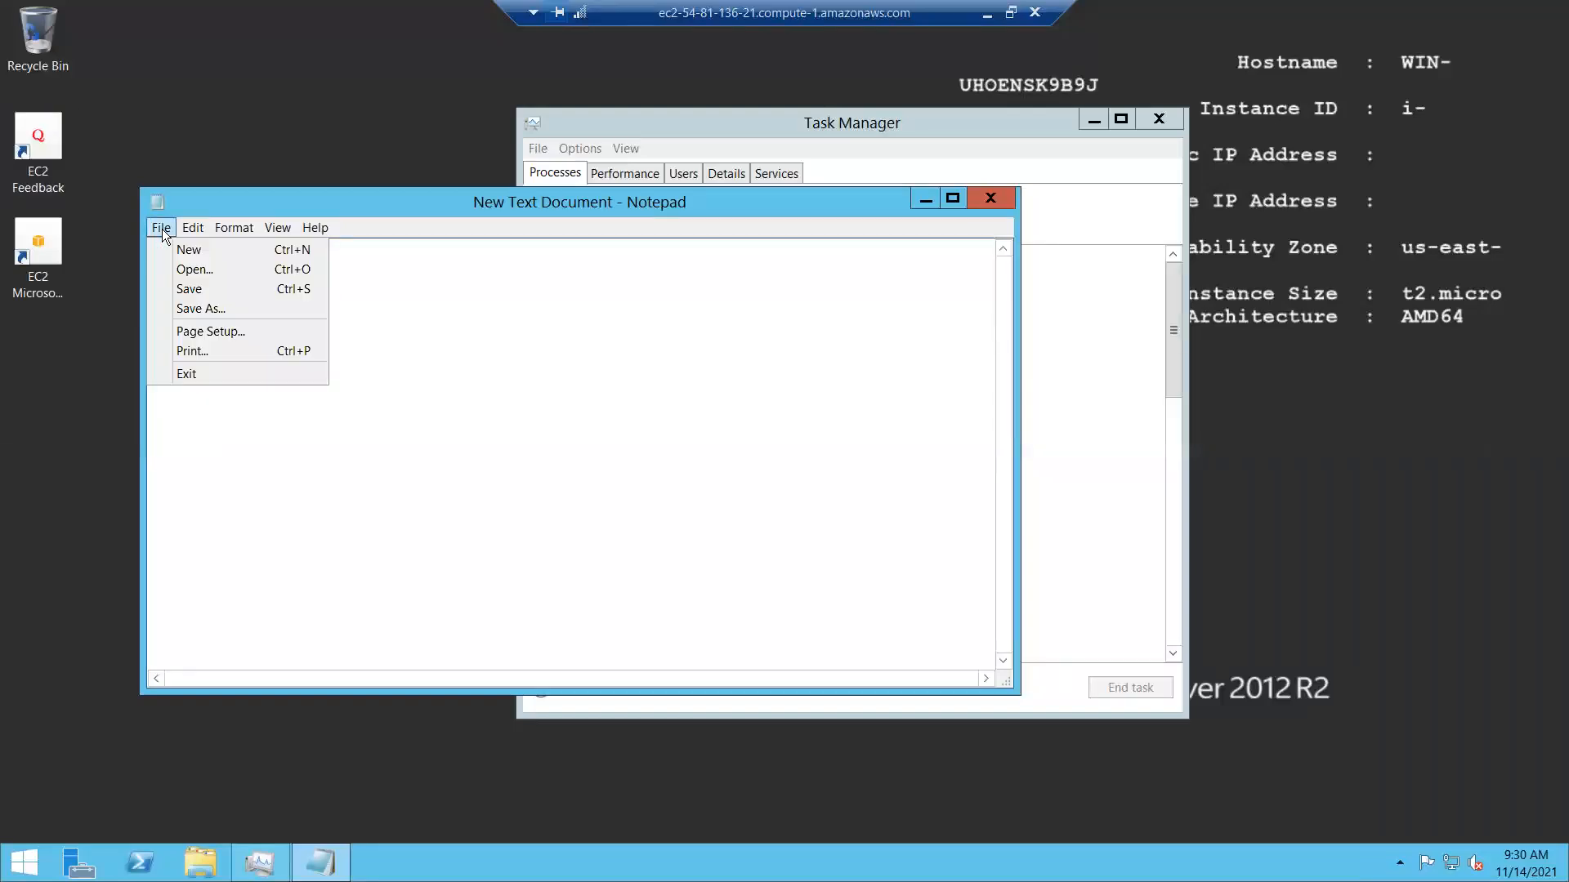
click(206, 306)
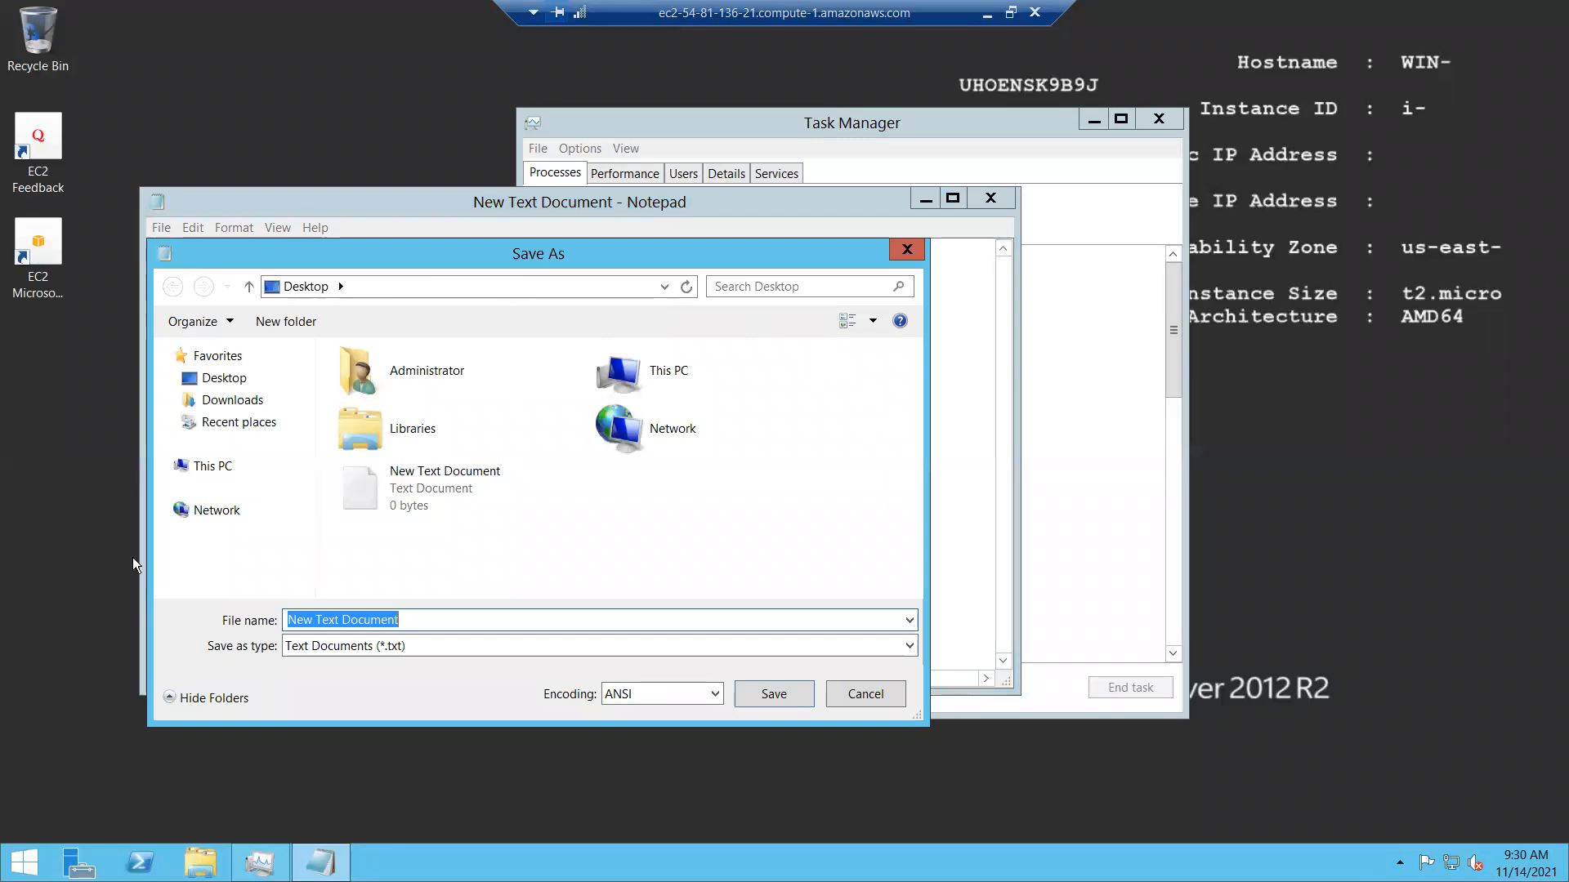
click(229, 386)
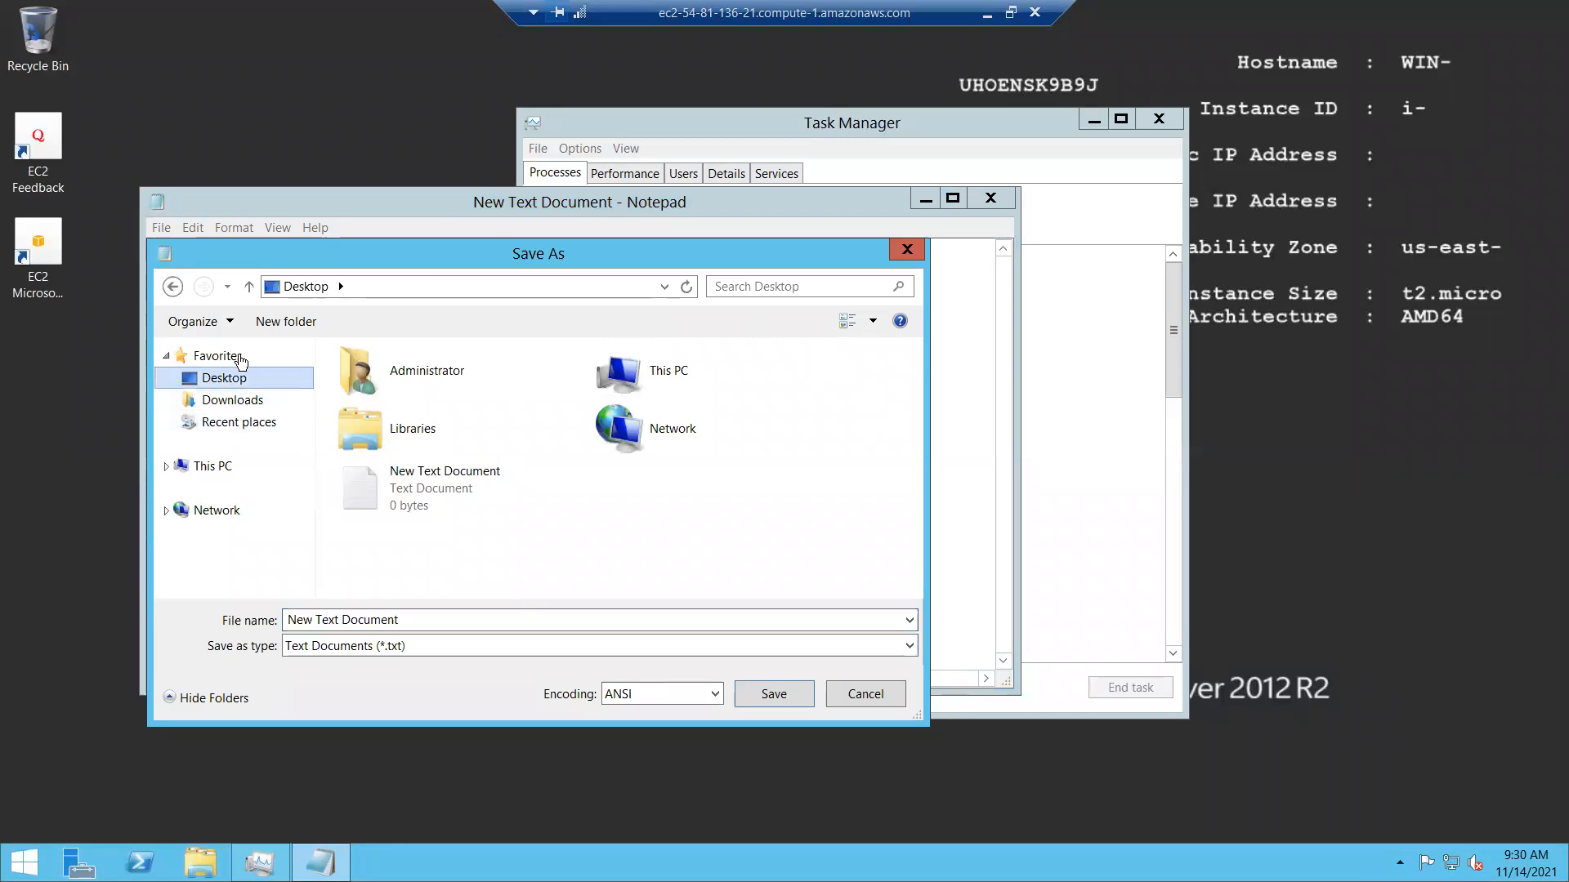
drag(444, 250, 673, 134)
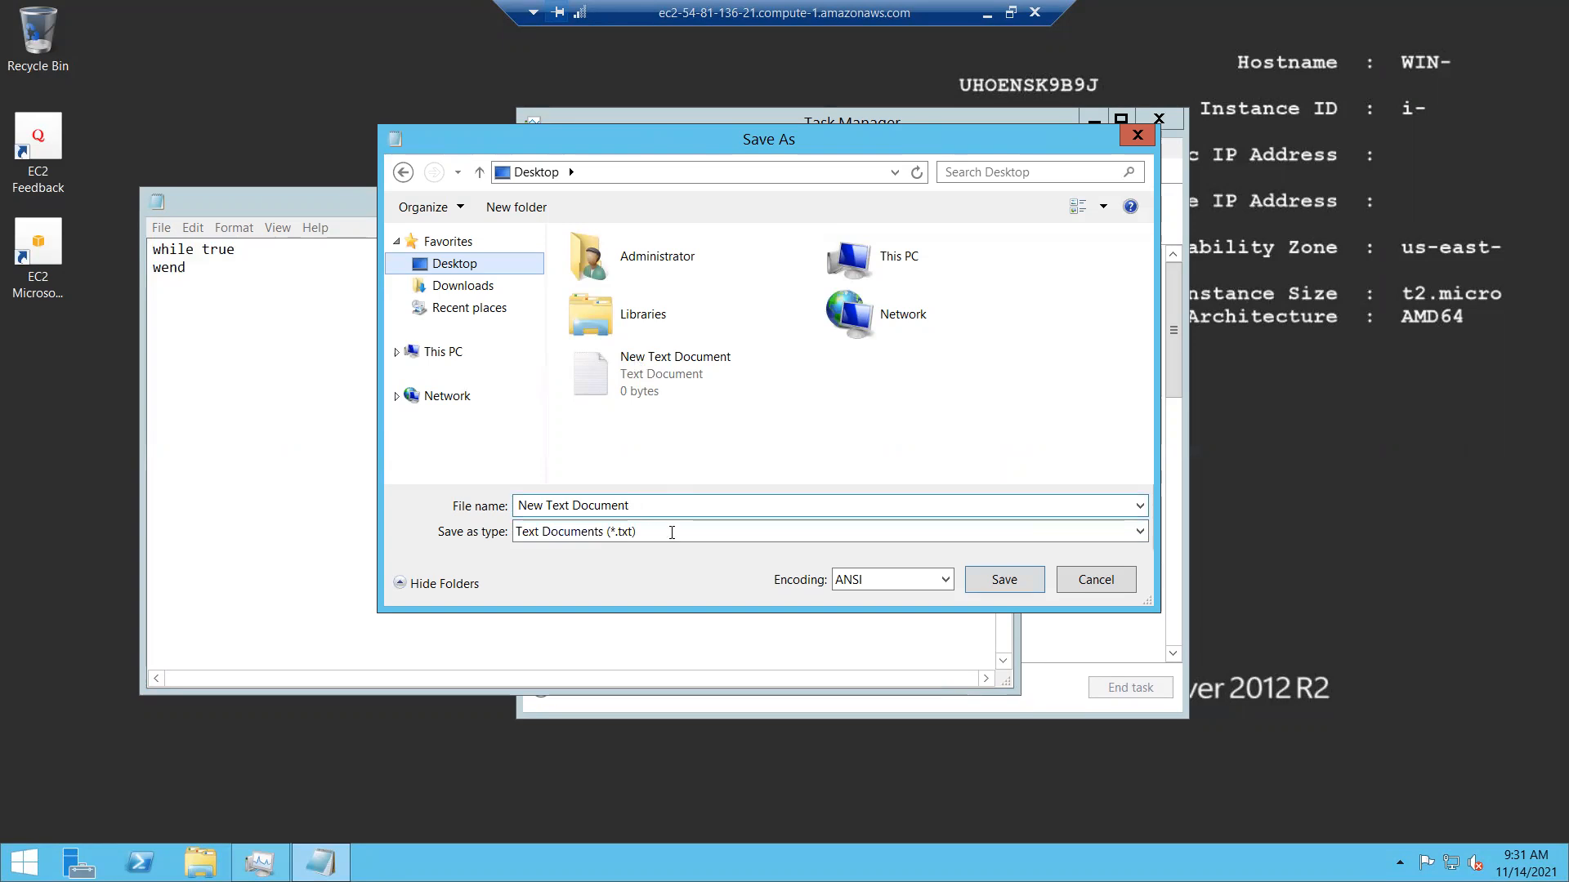
click(1139, 532)
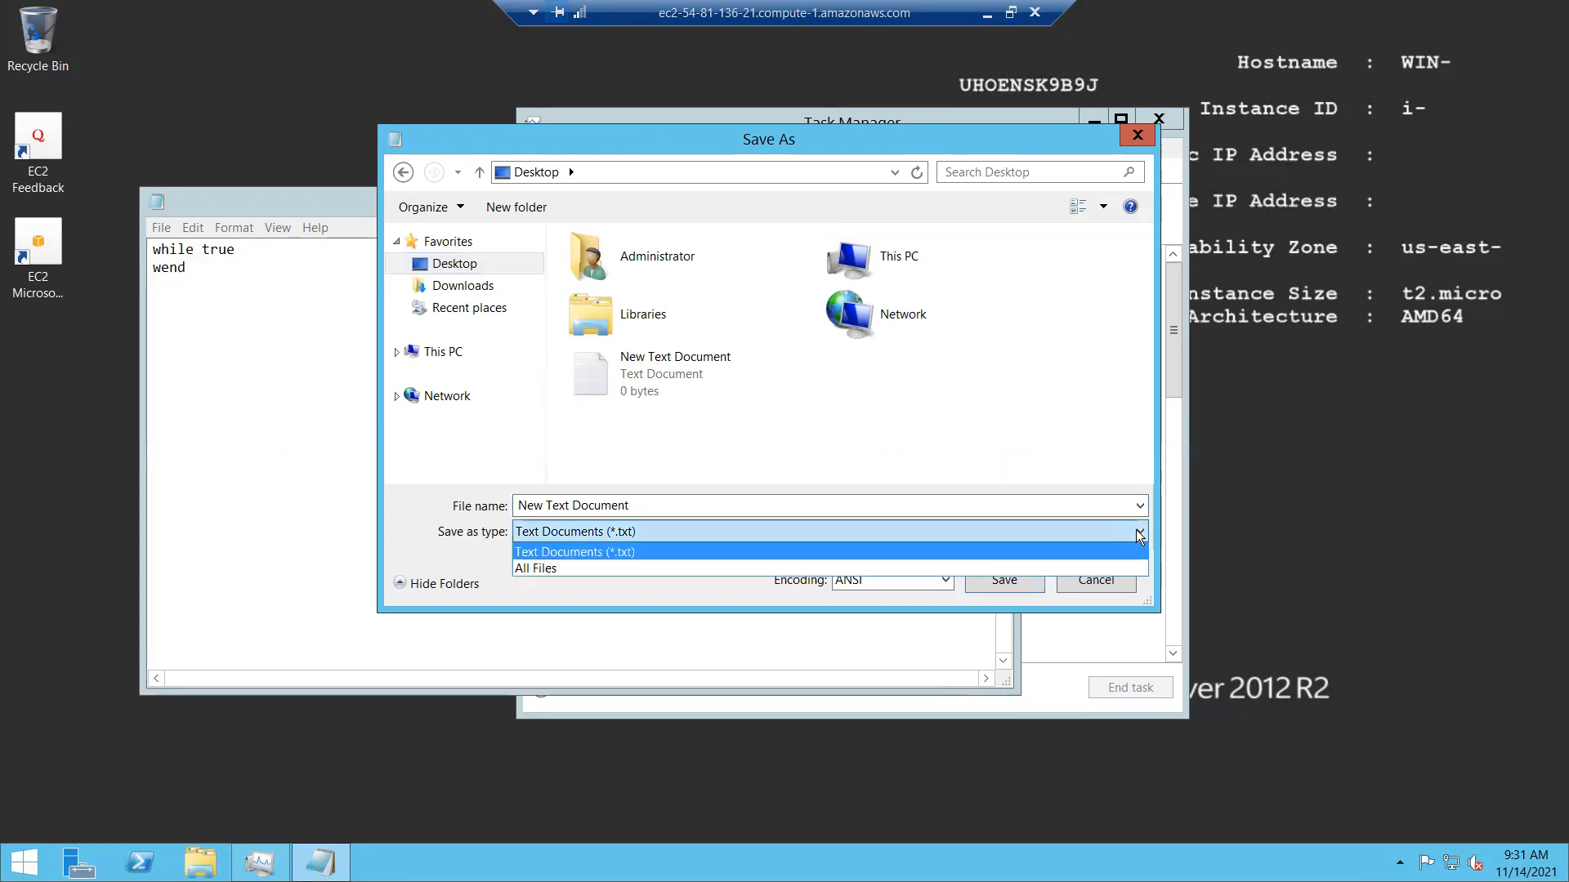
click(539, 568)
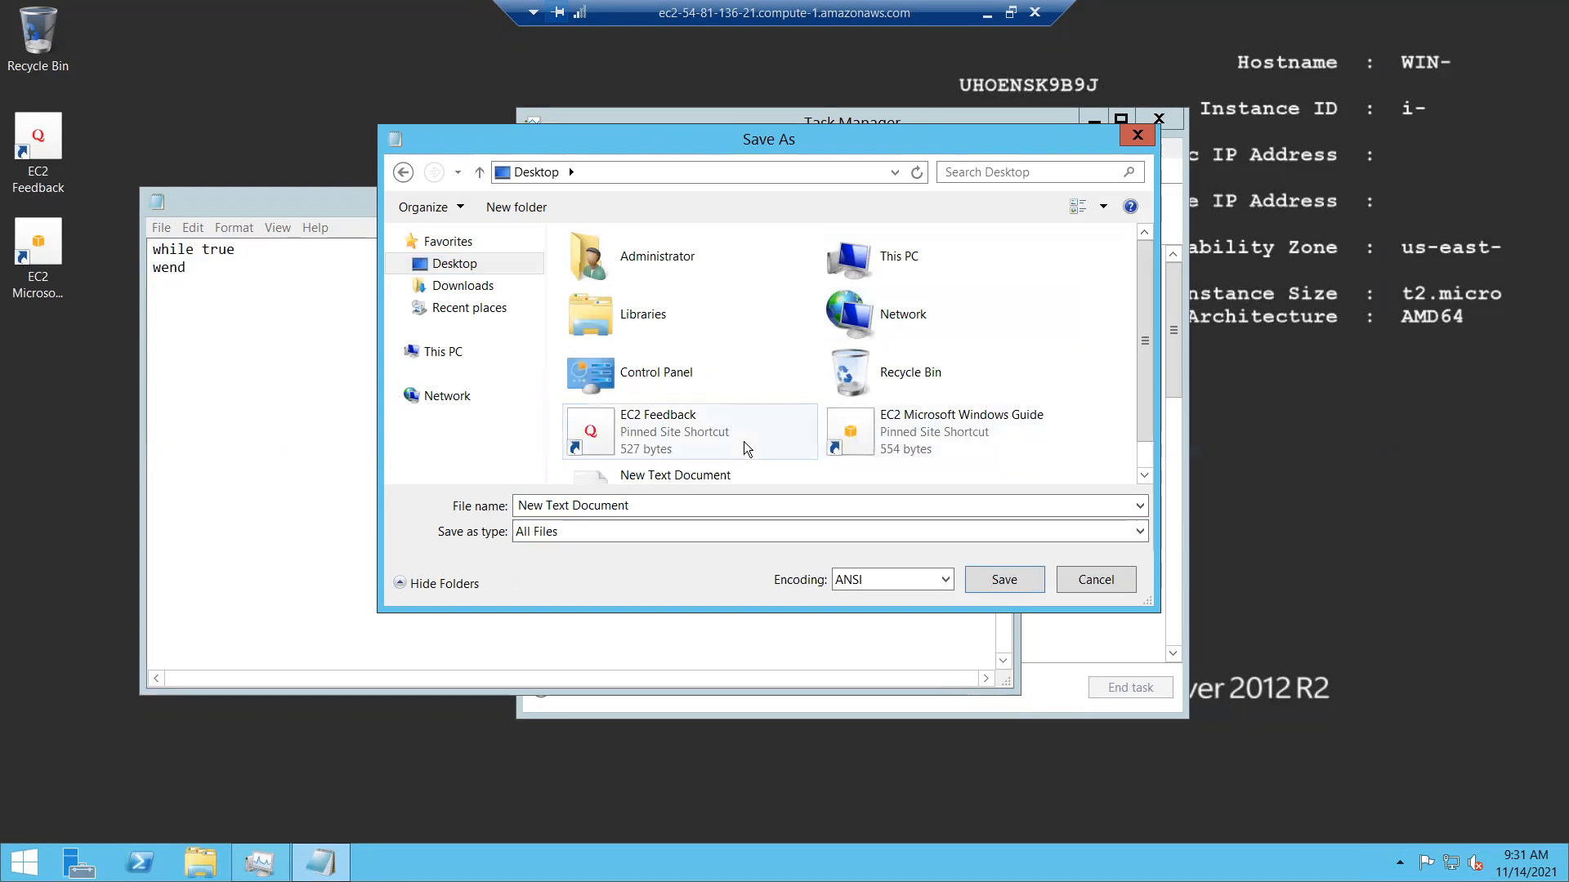
click(640, 510)
key(BackSpace)
text(file)
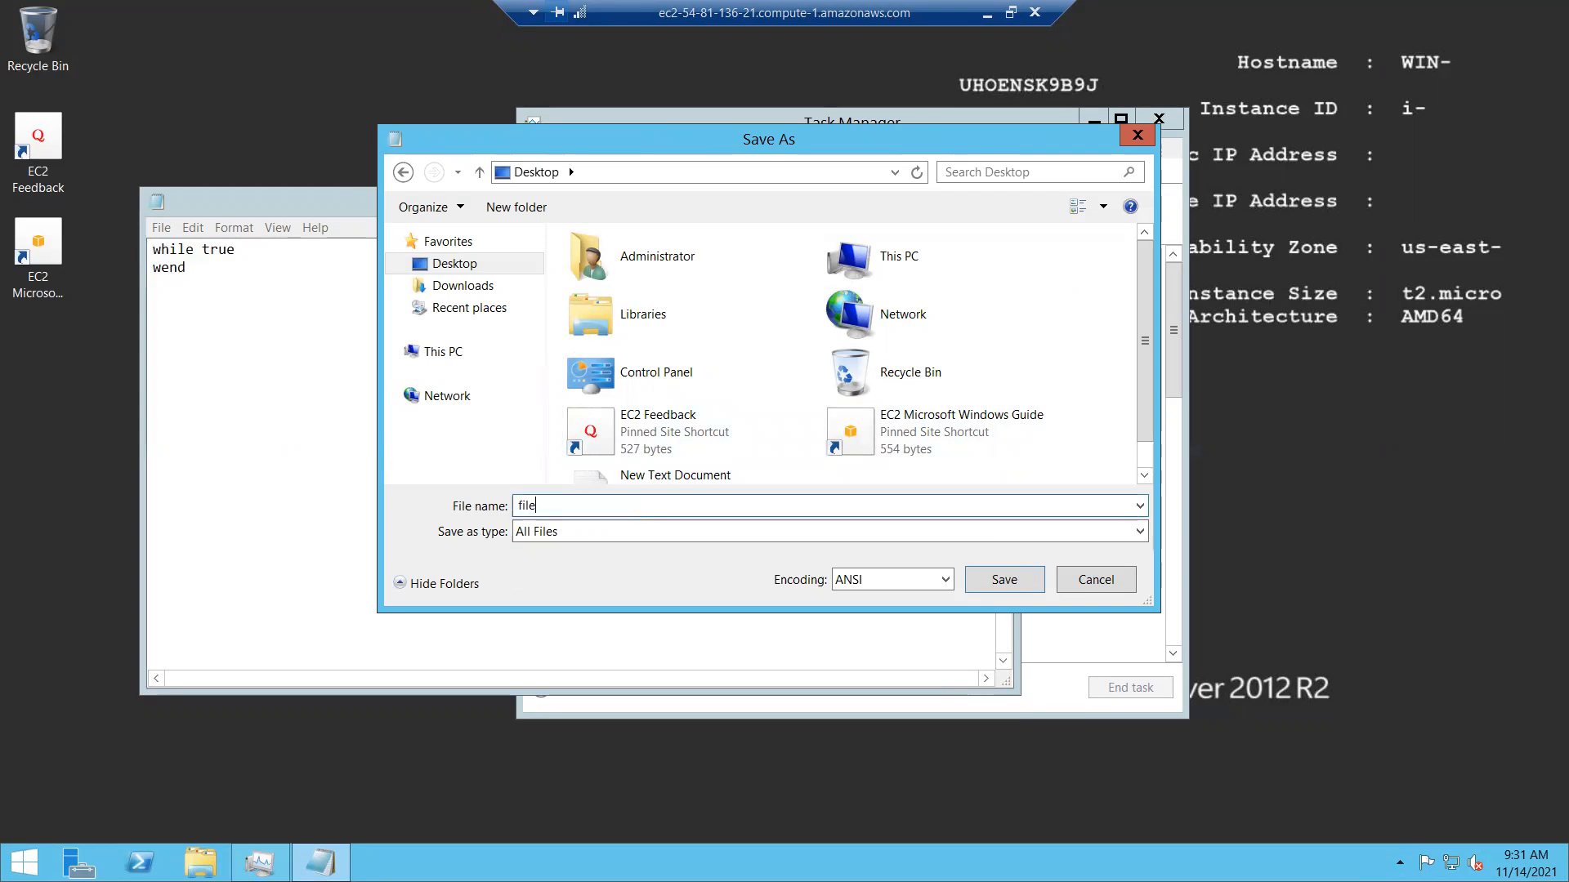
text(.exe)
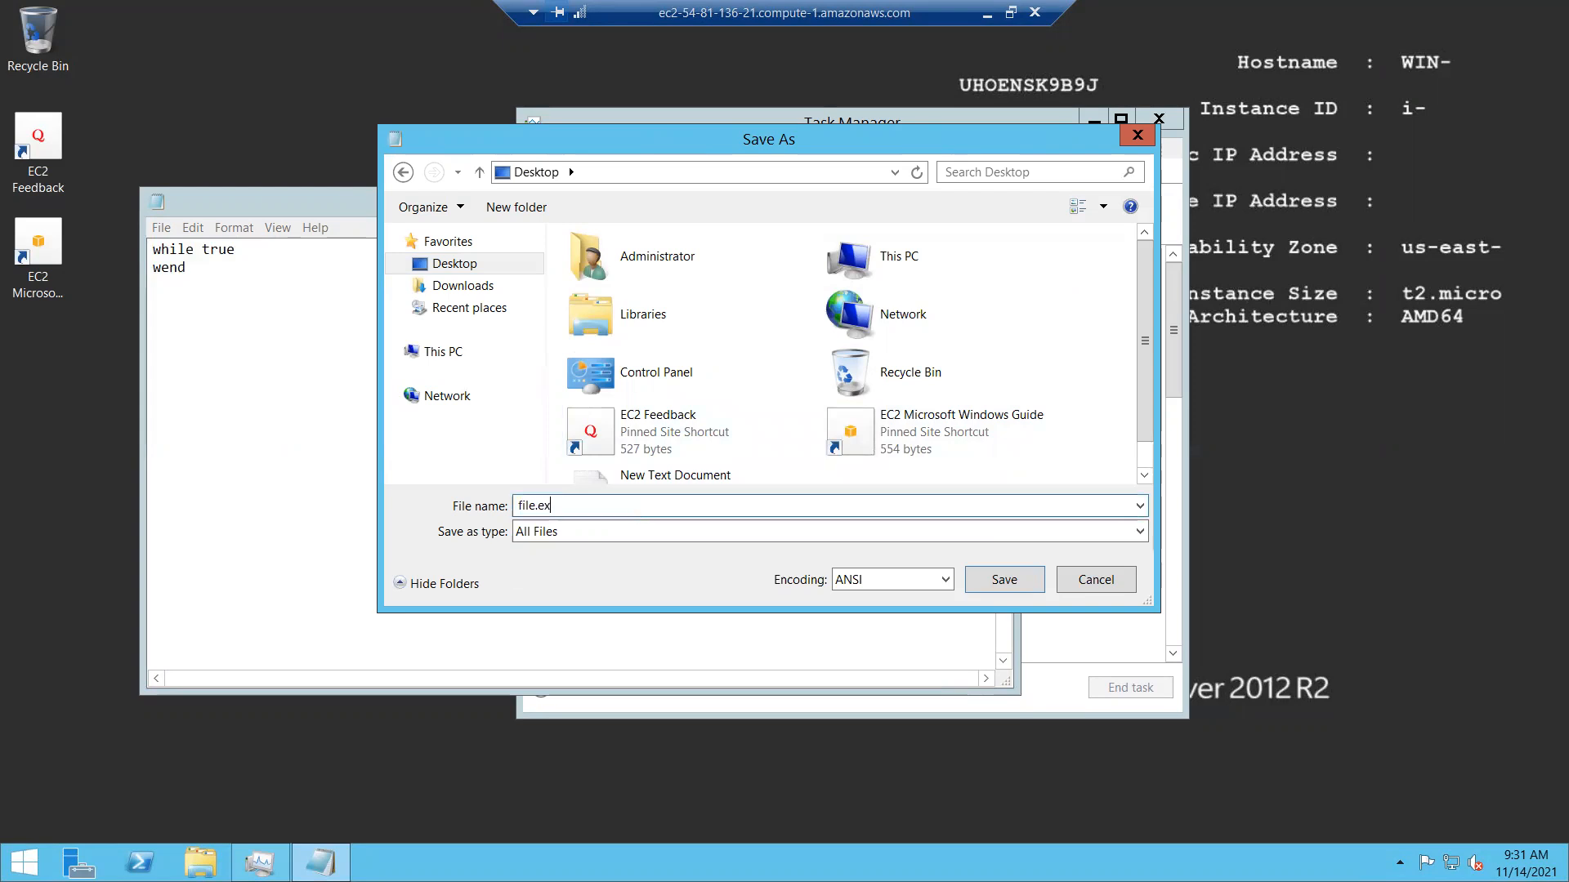
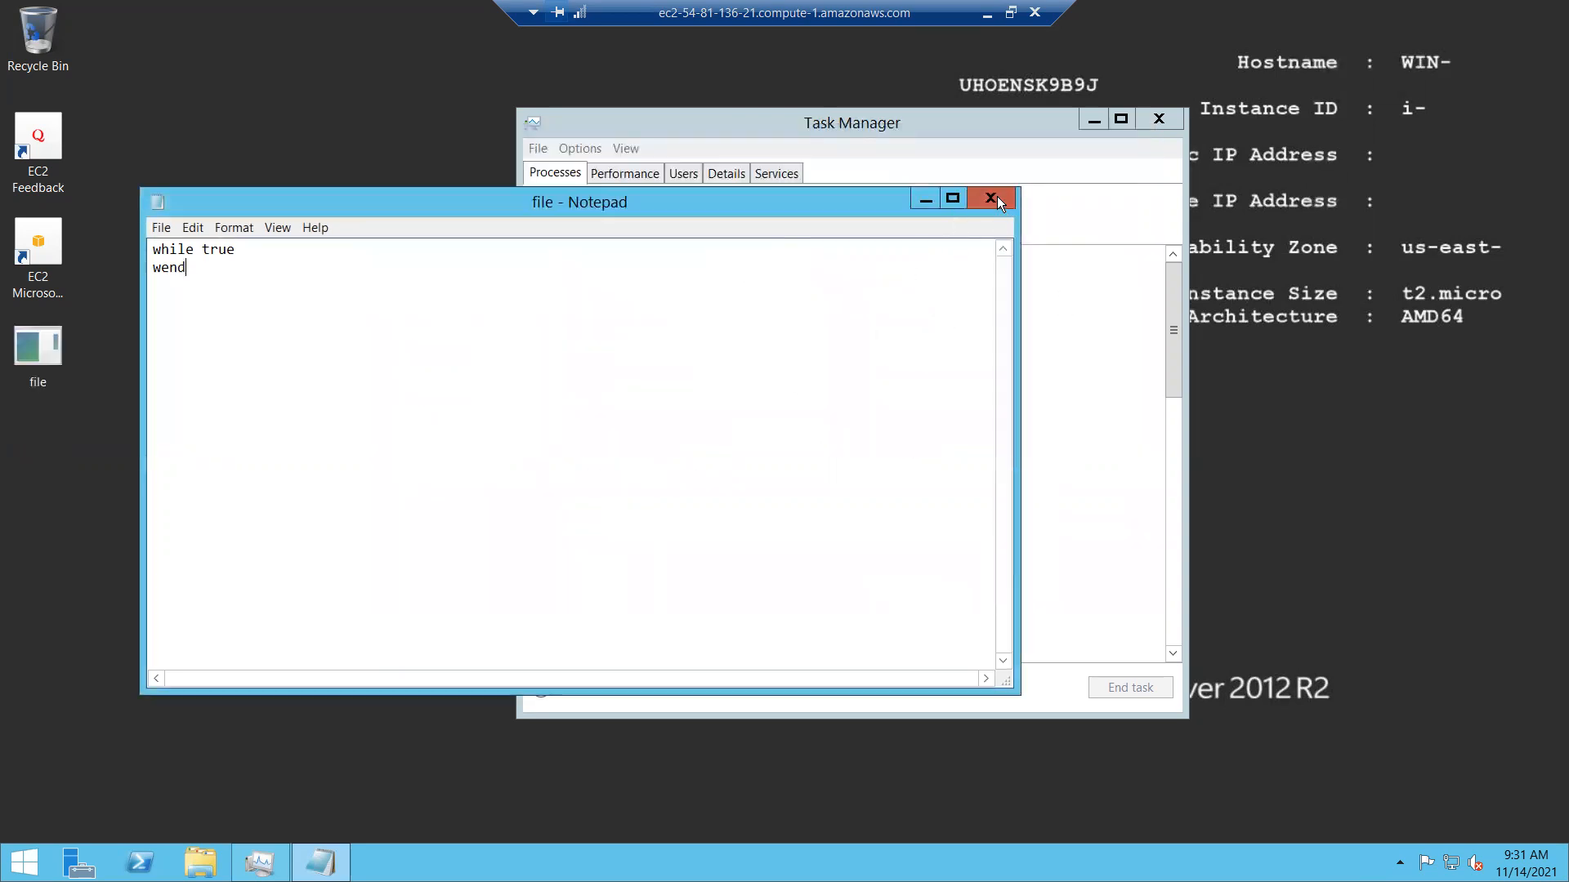
click(992, 199)
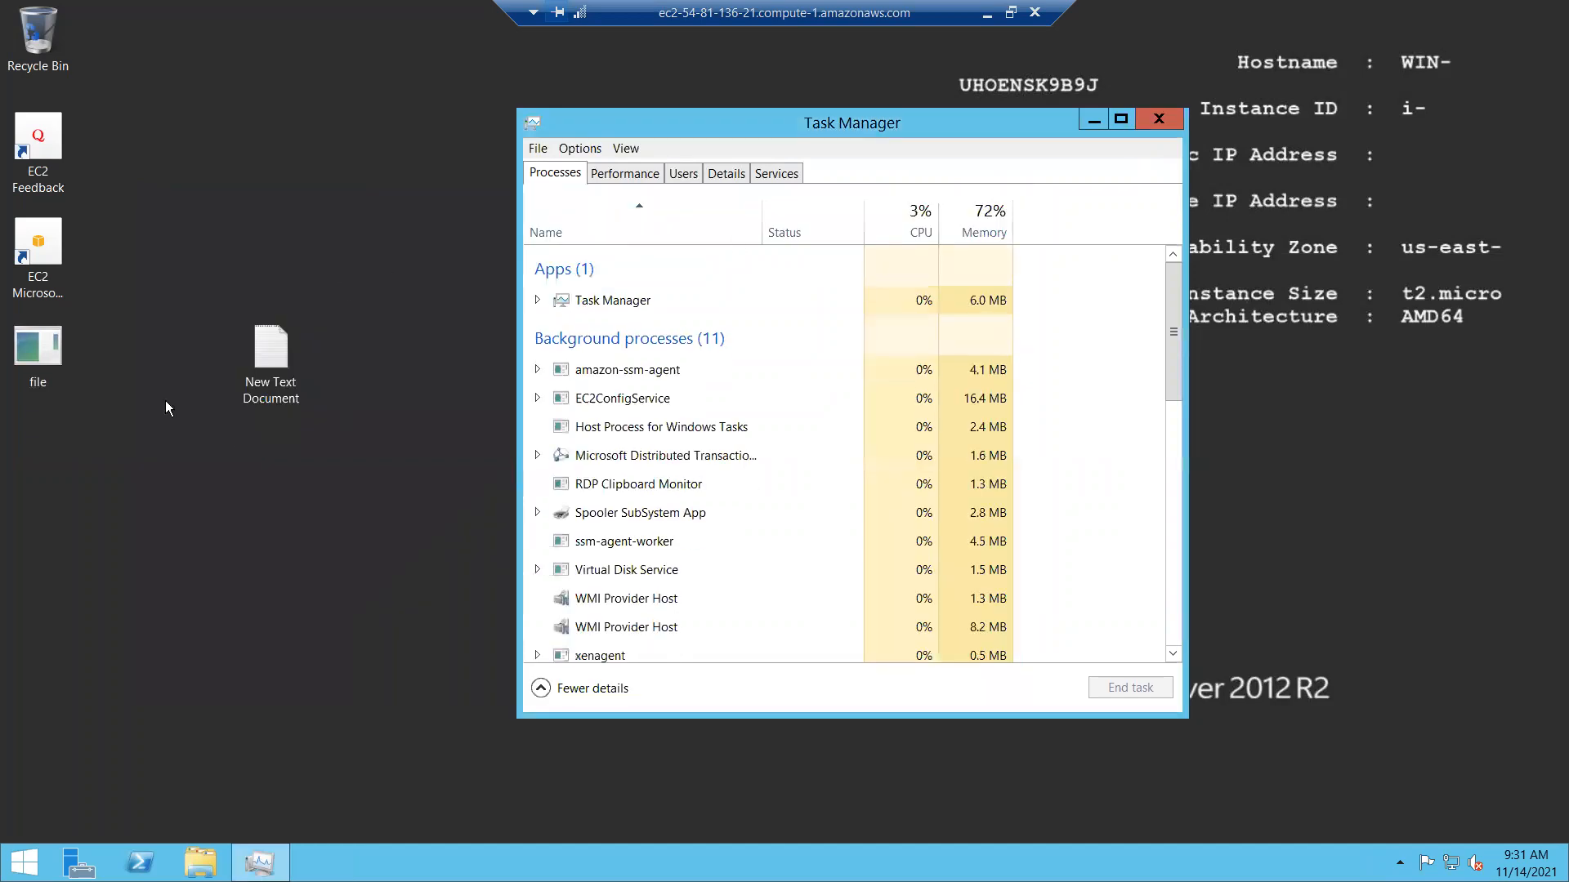
Step: Try to run the desktop program "file", first normally and once more as administrator, dismissing any message
double_click(51, 348)
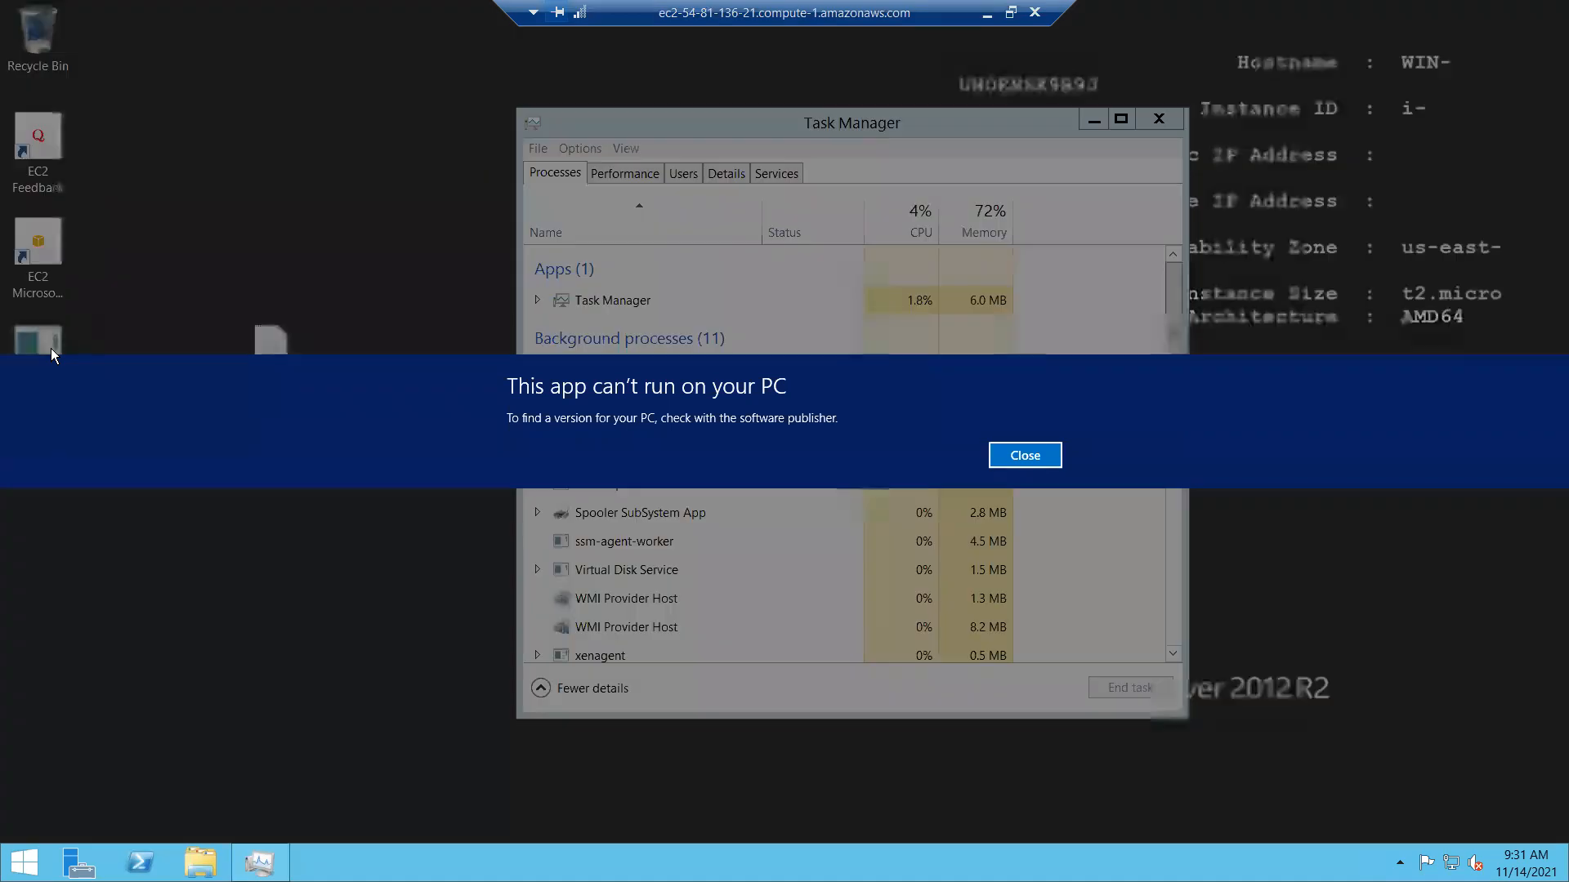
click(1024, 456)
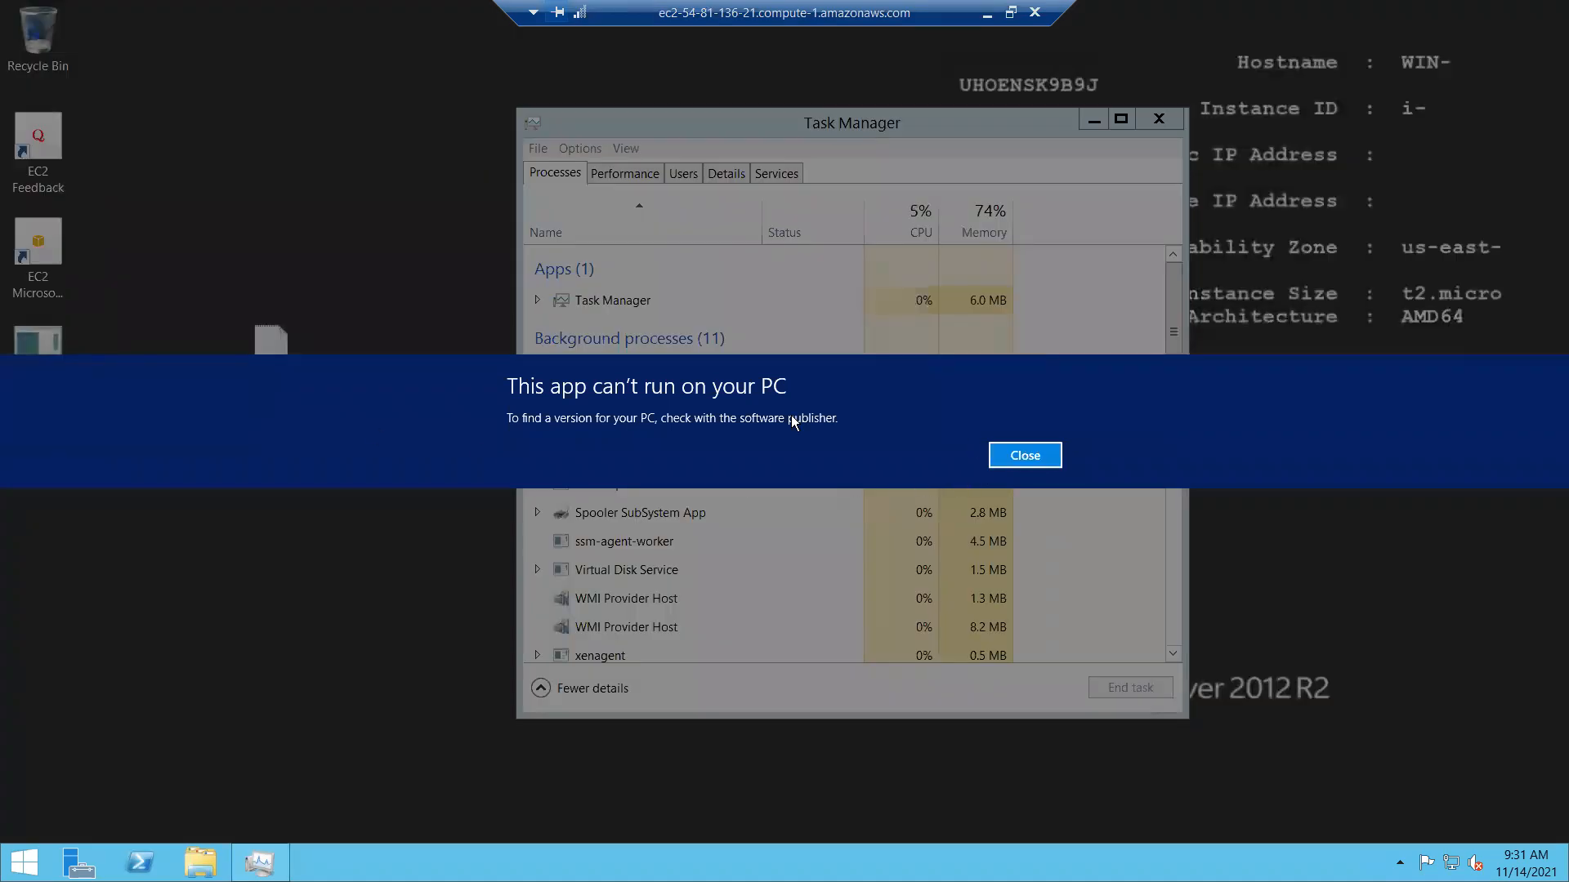
right_click(25, 359)
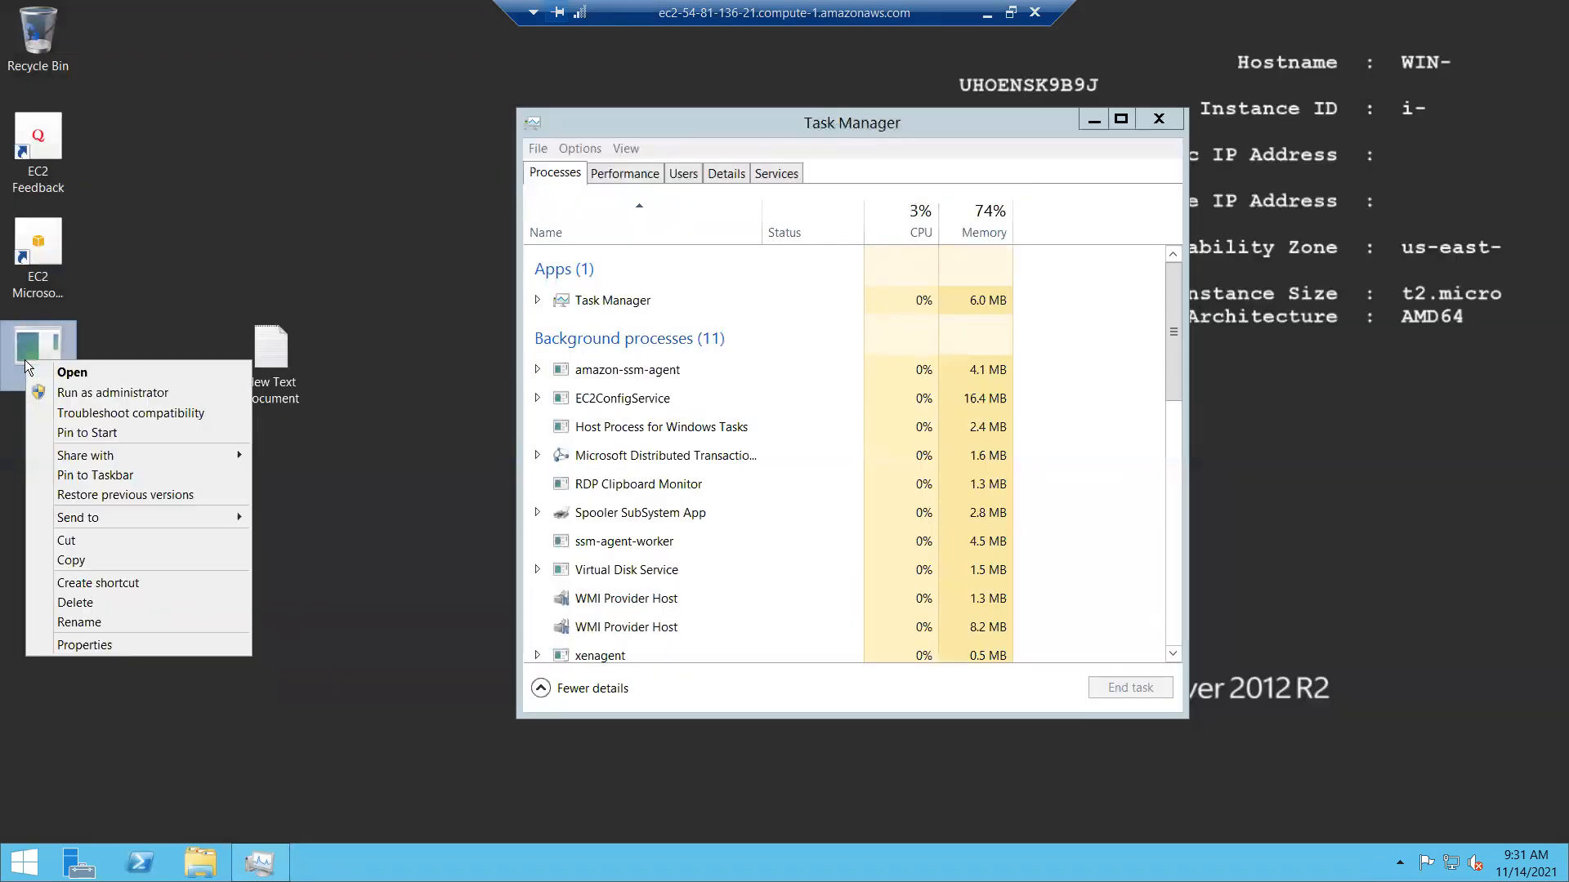
click(119, 392)
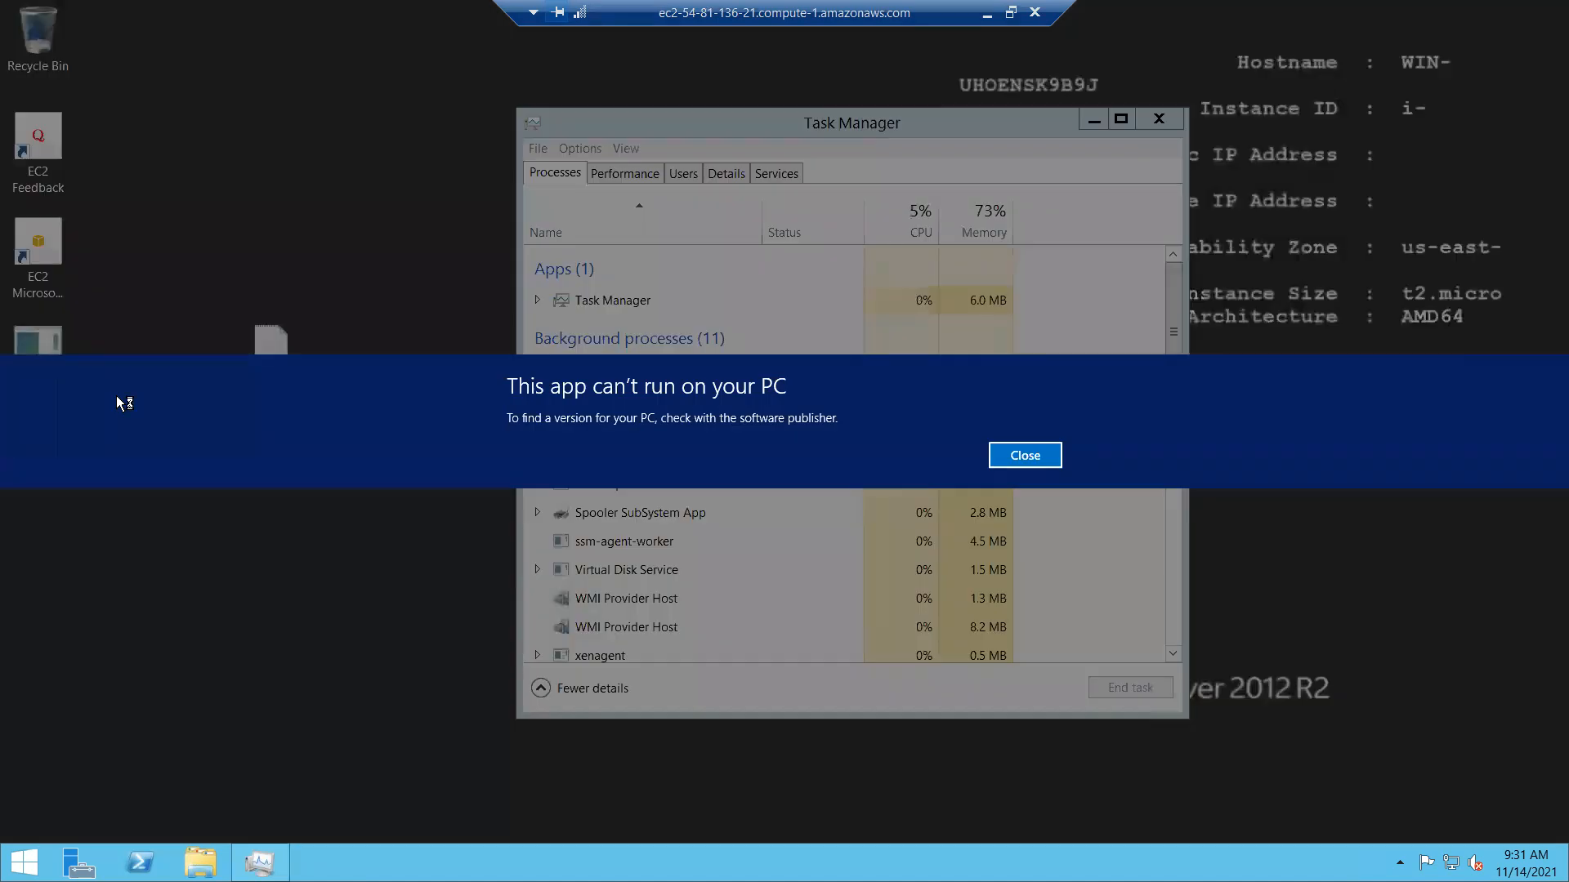
click(1027, 461)
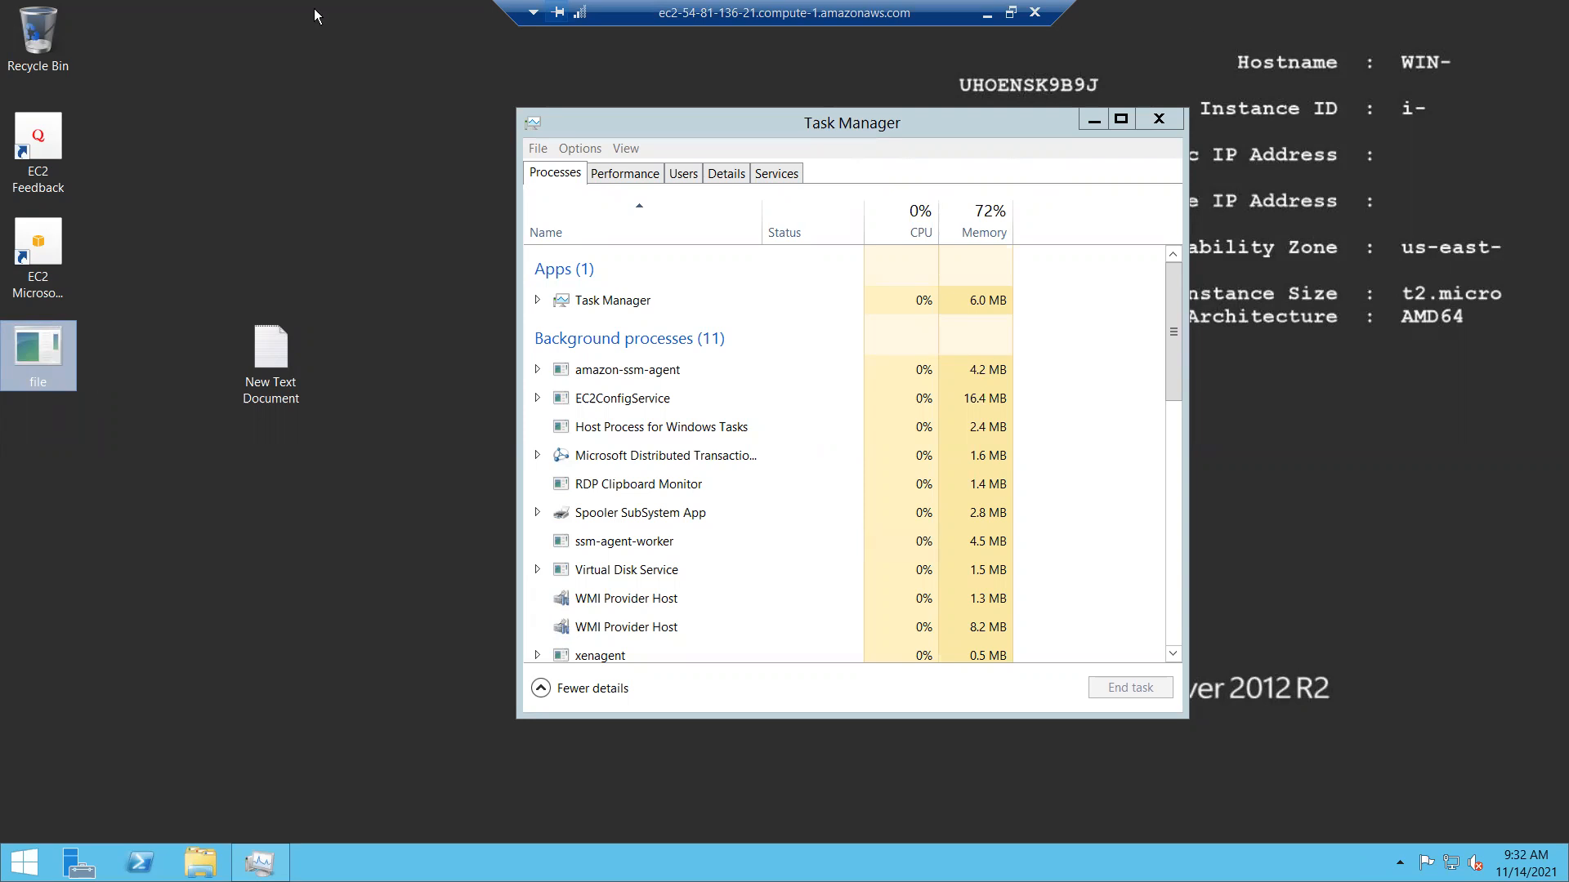
Step: Leave the remote session for Firefox and search Google in a new tab for "increase windows cpu usage code"
click(987, 22)
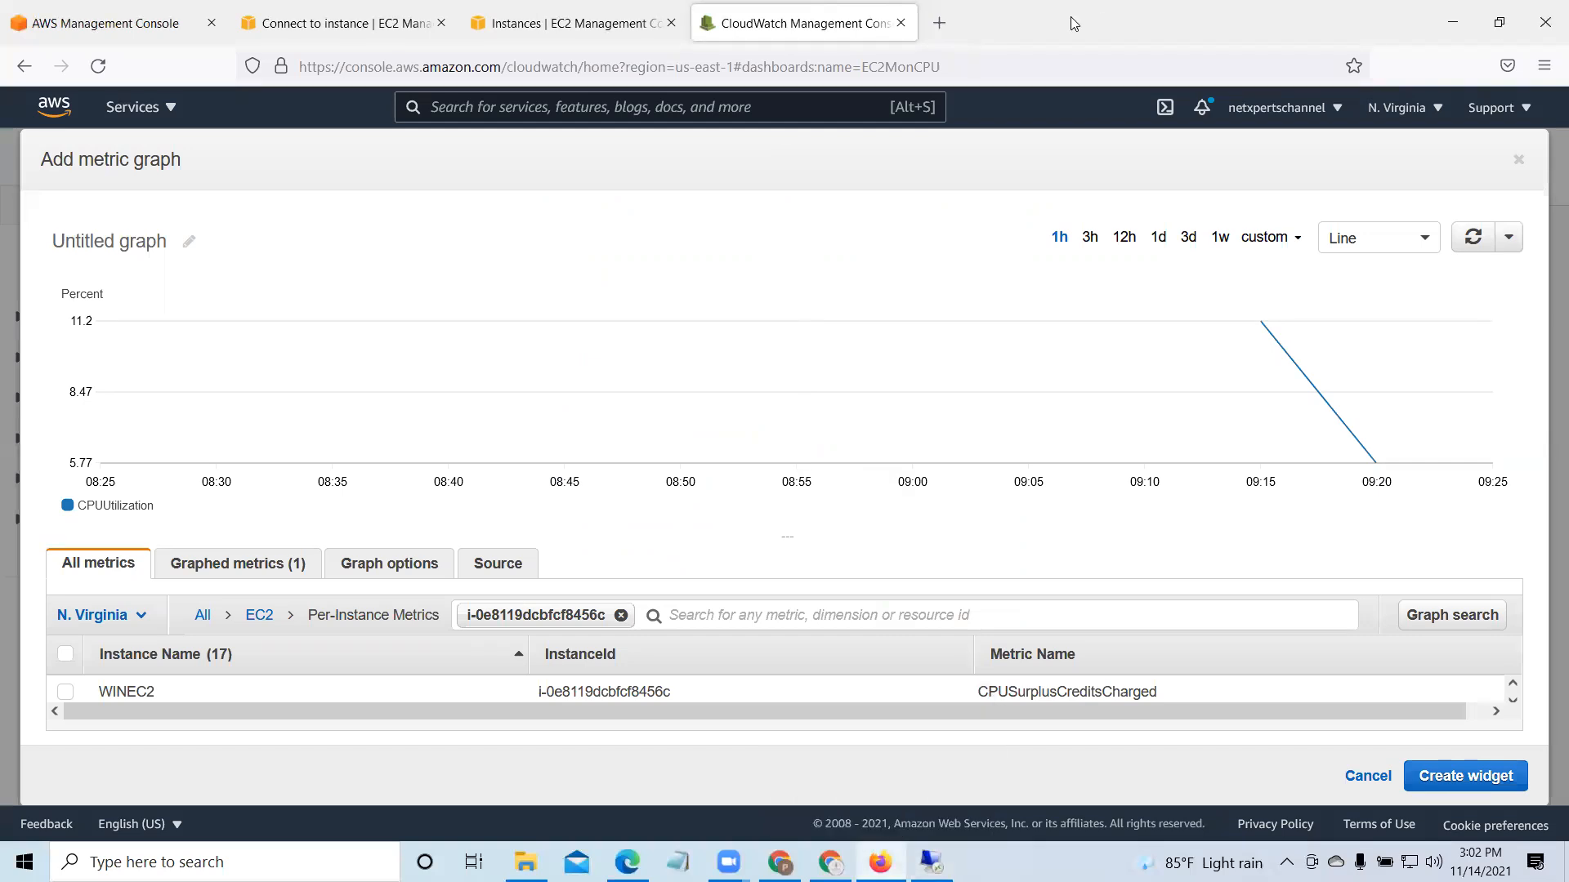
click(940, 23)
text(google.com)
key(Return)
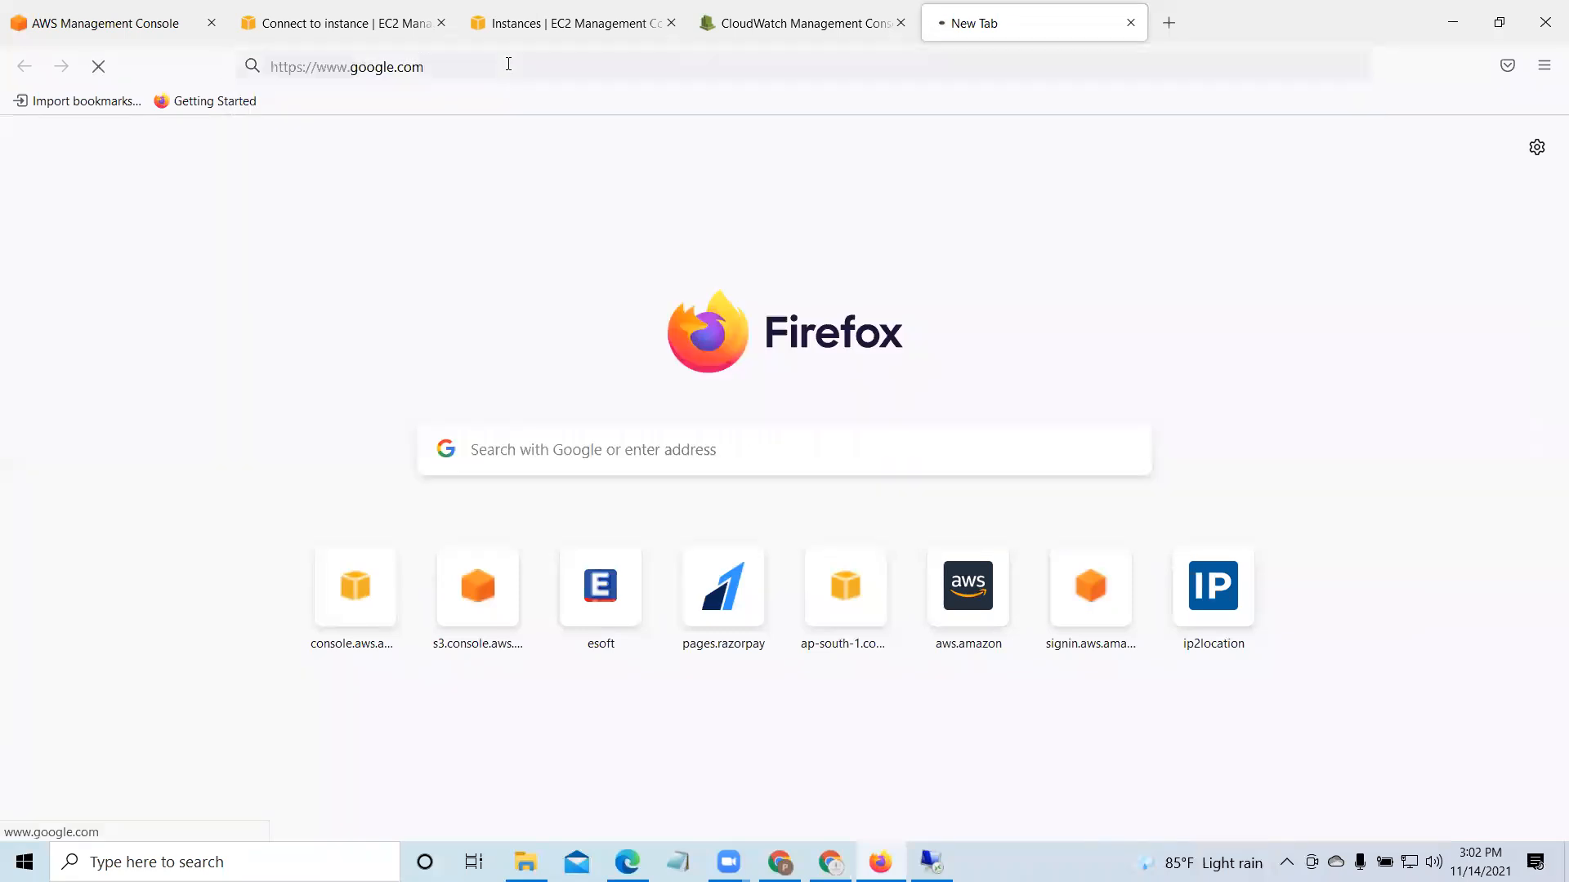
text(i)
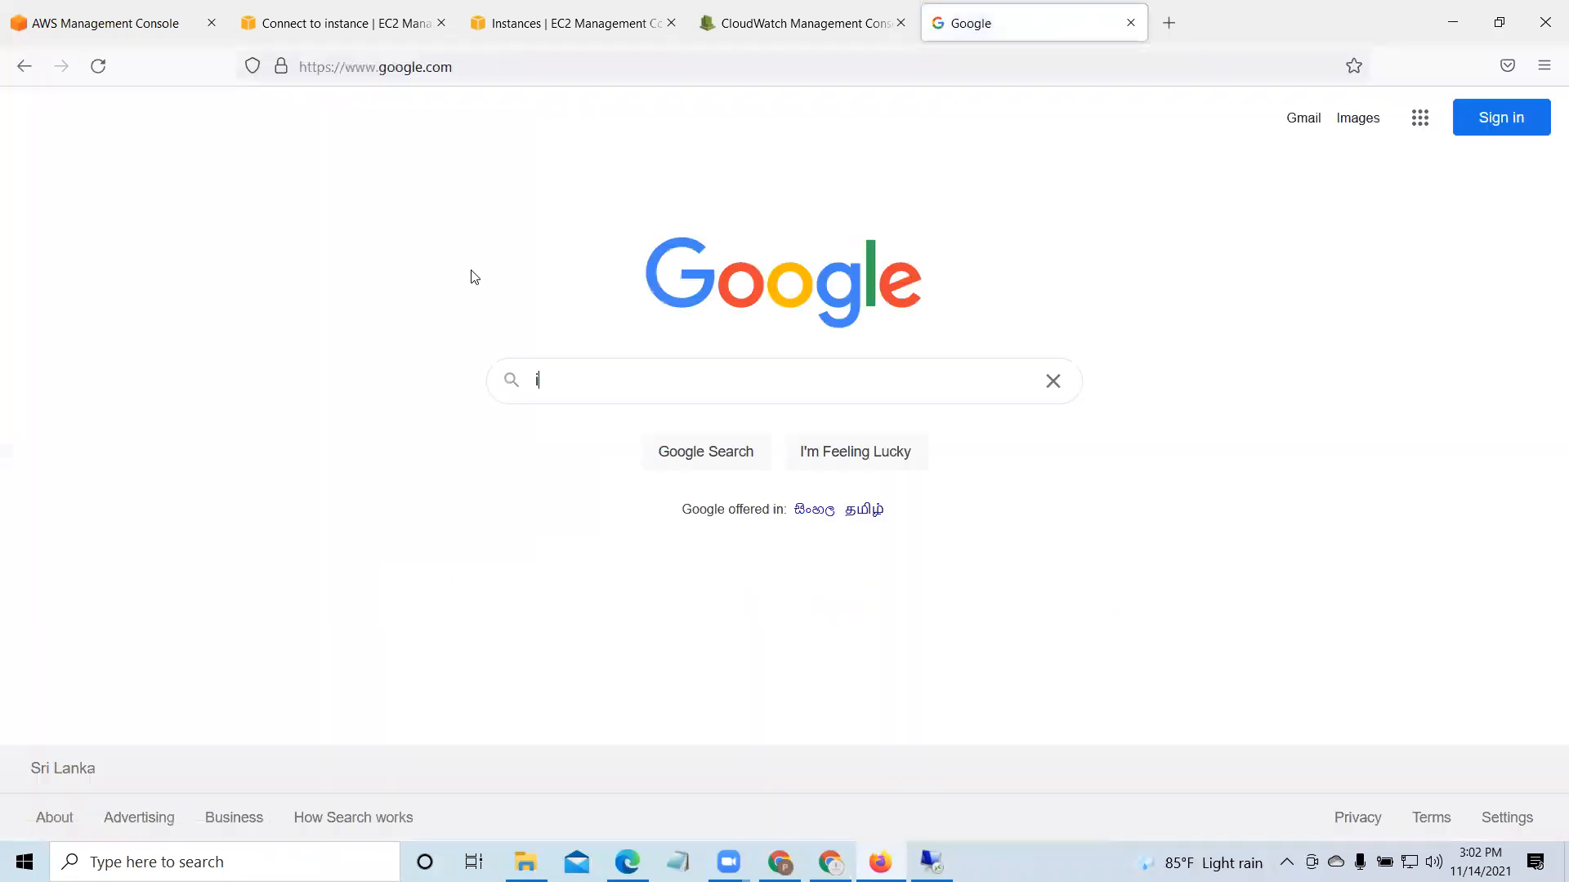
text(ncrease)
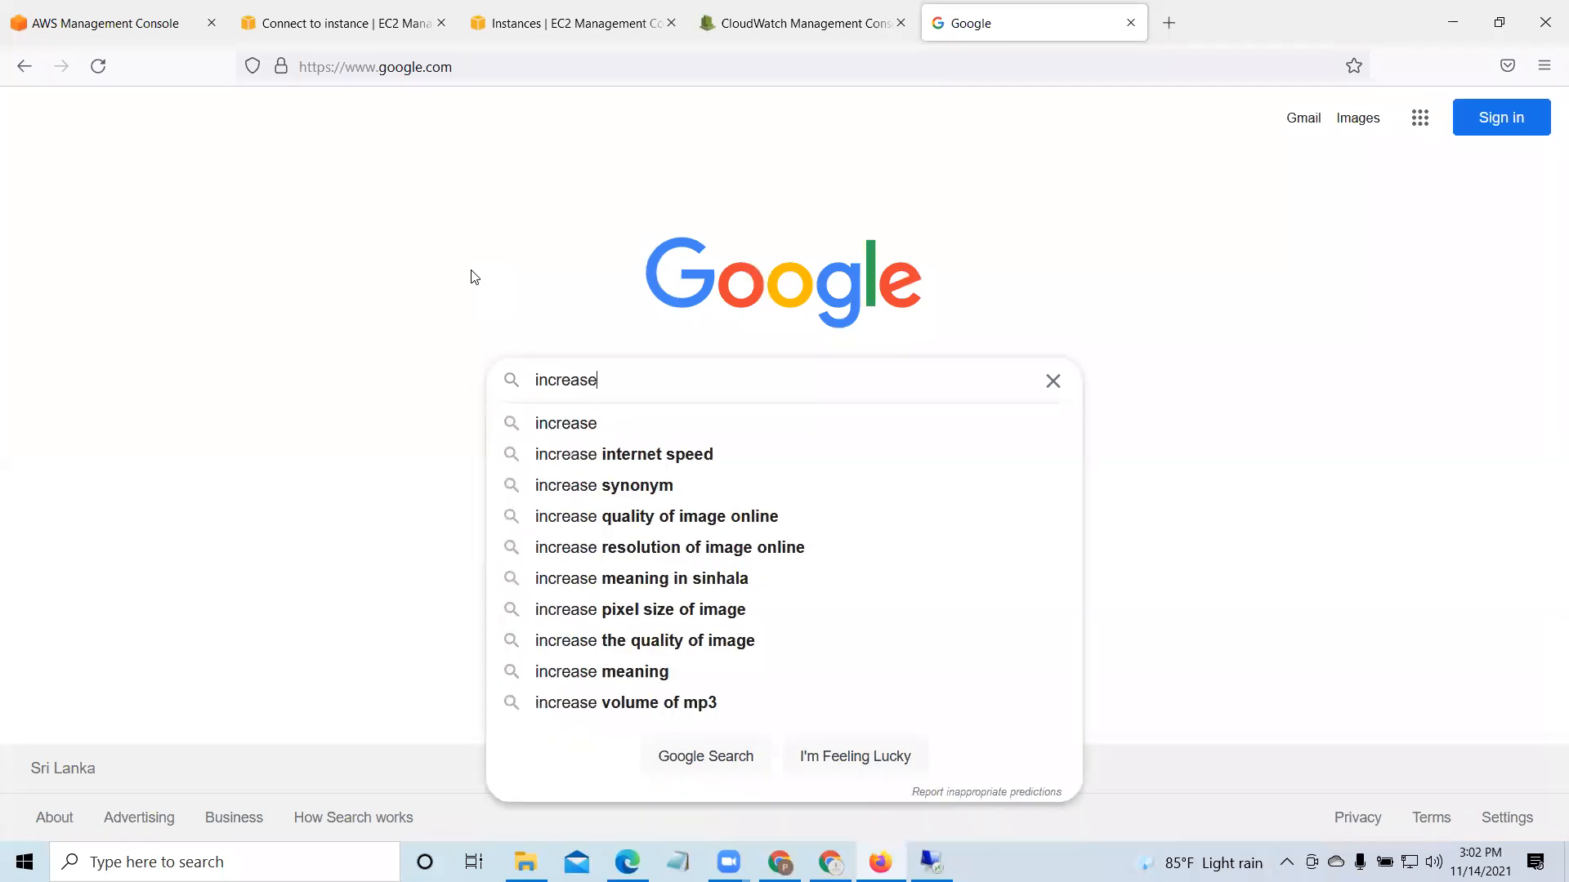
text( windows)
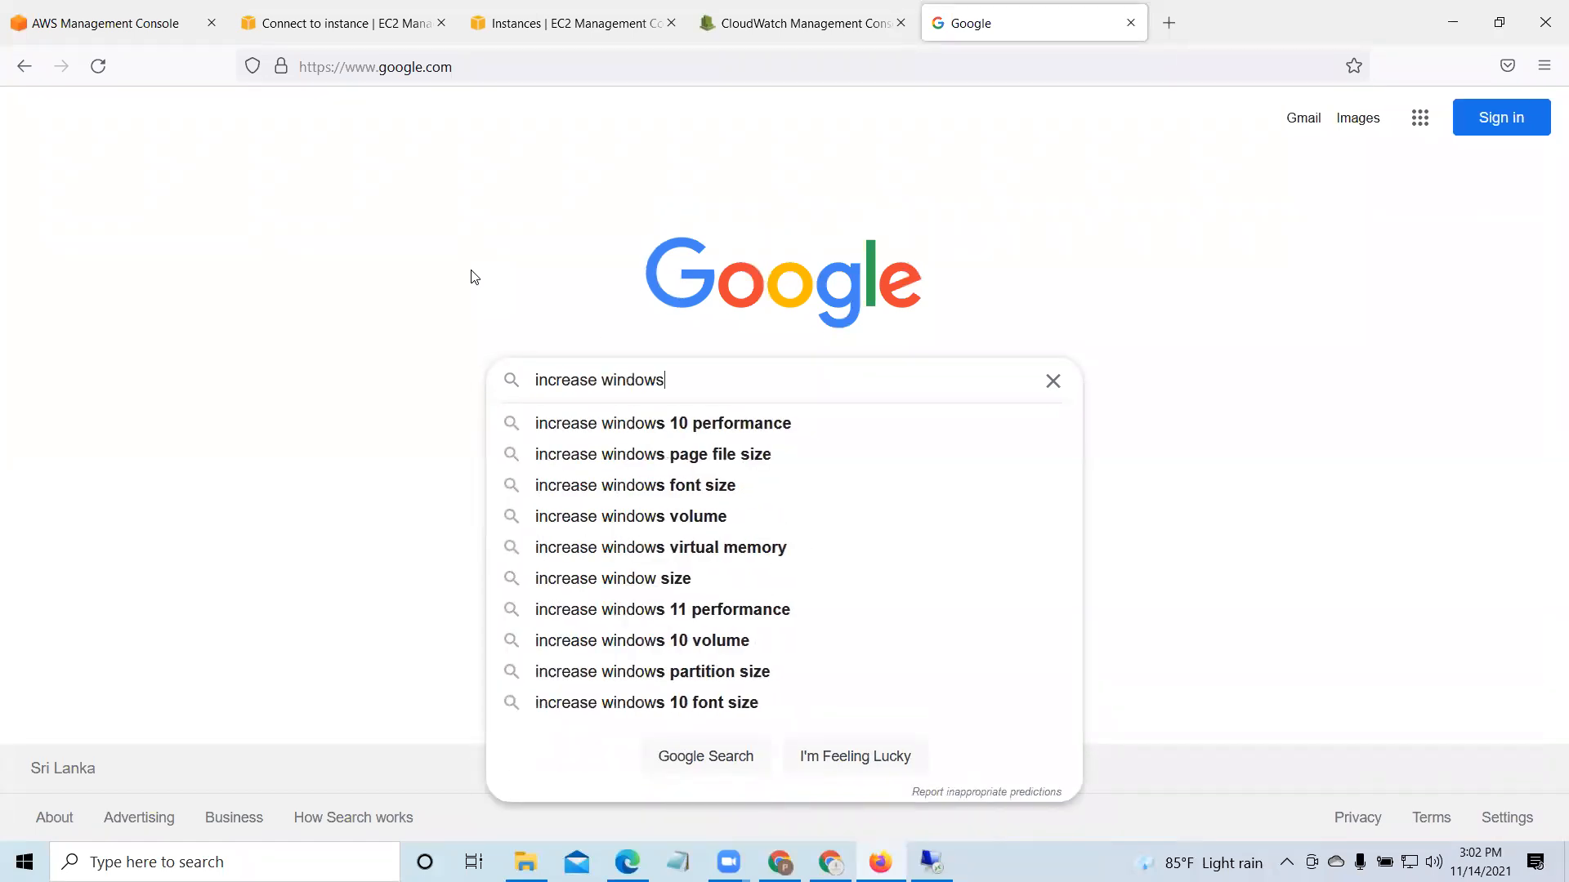
text( cpu)
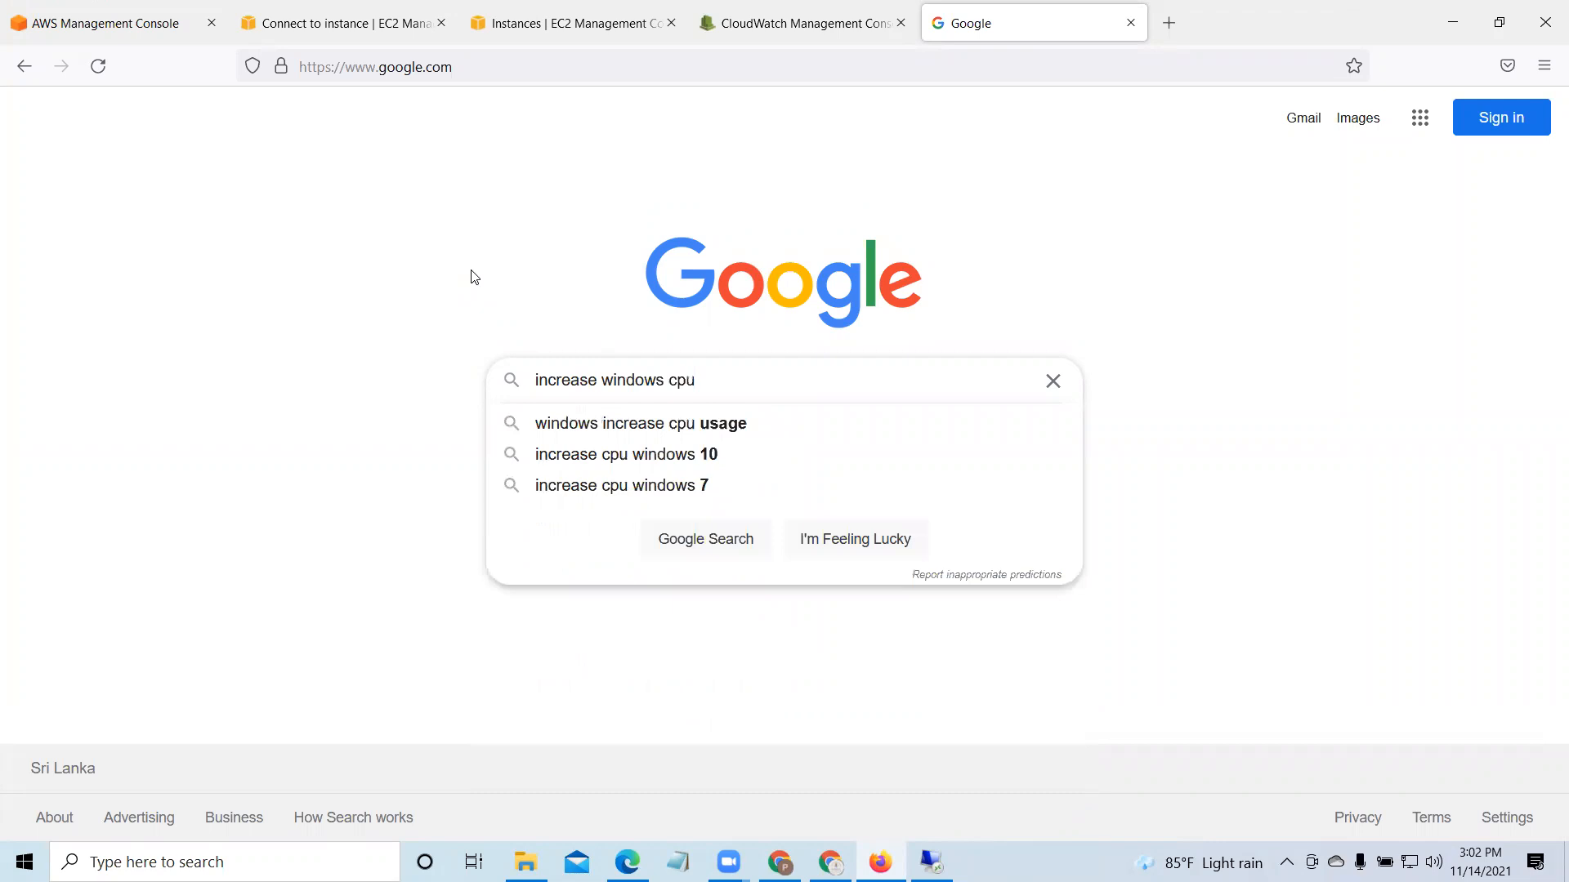
text( usag)
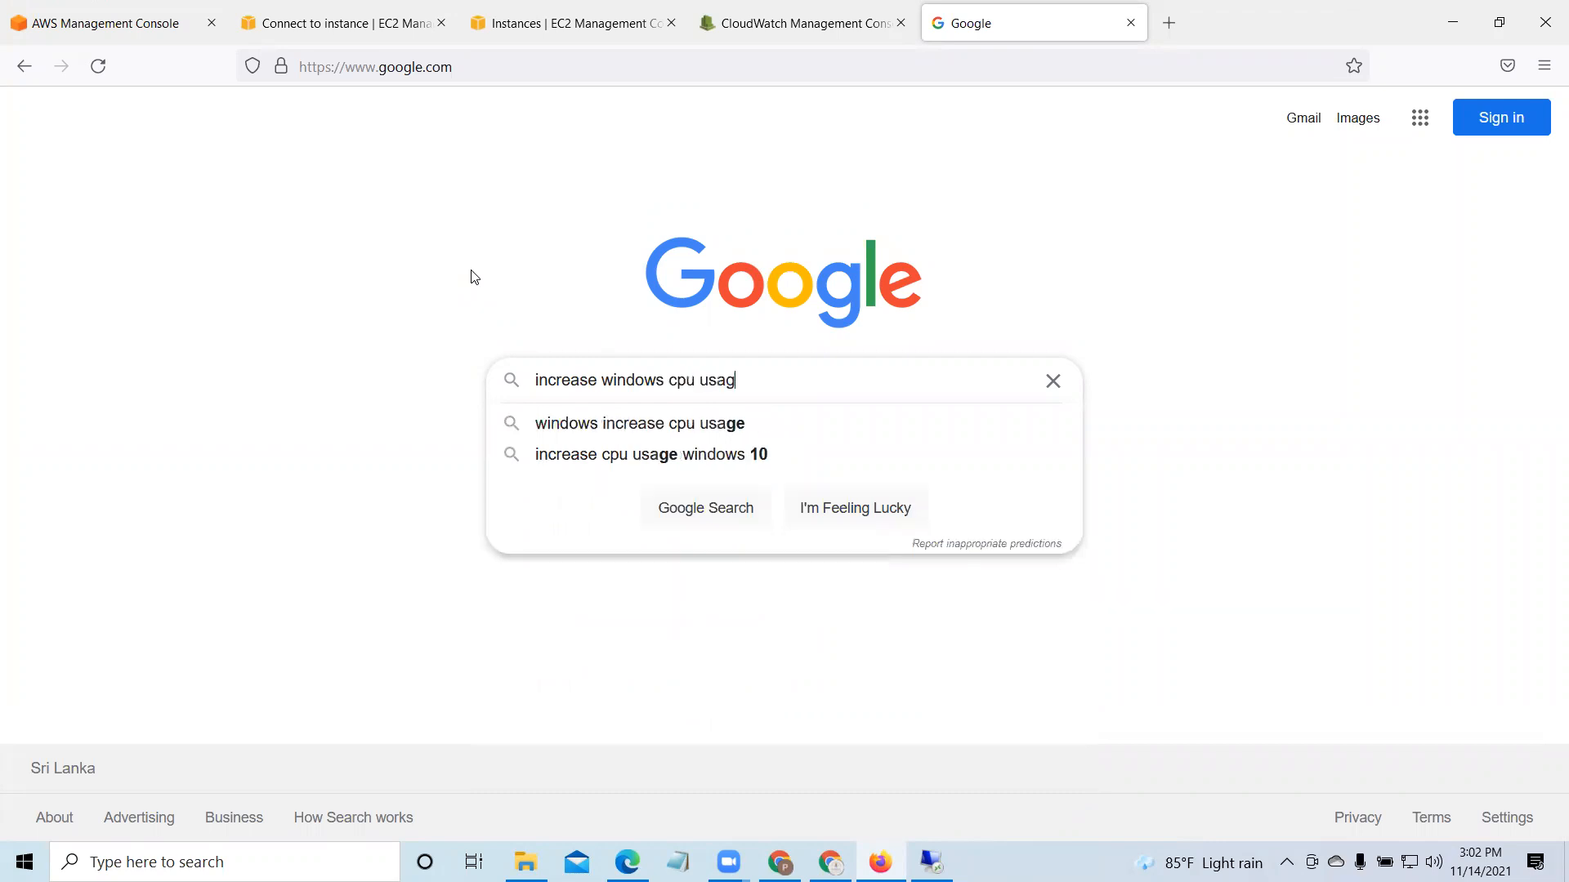
text(e code)
key(Return)
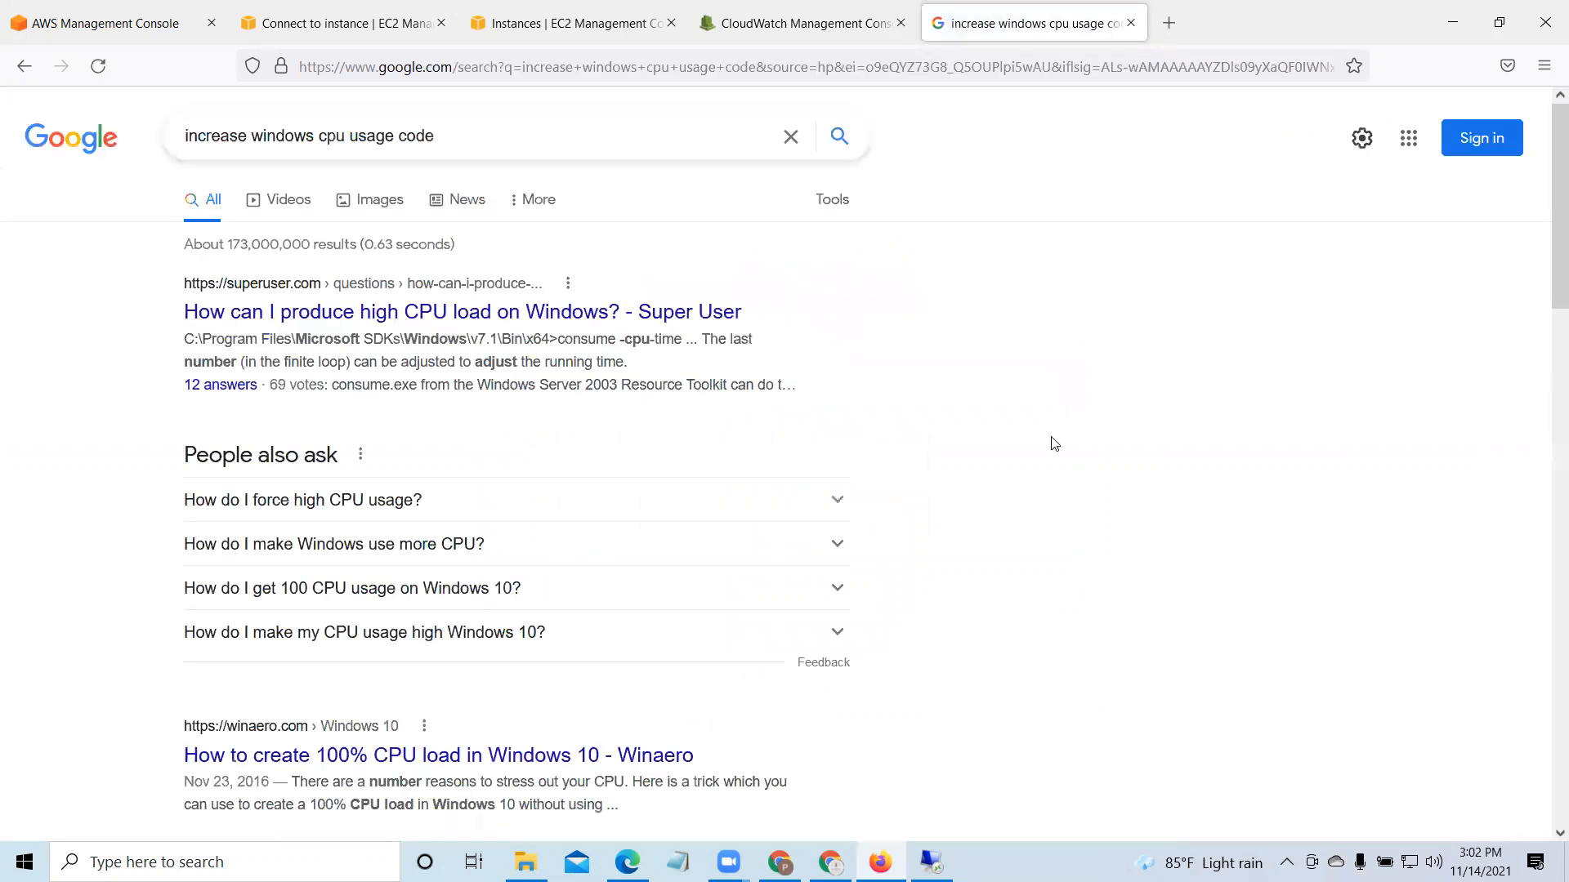
Step: Open the Super User and Winaero results on creating high CPU load in new tabs, and view the Super User page
right_click(541, 321)
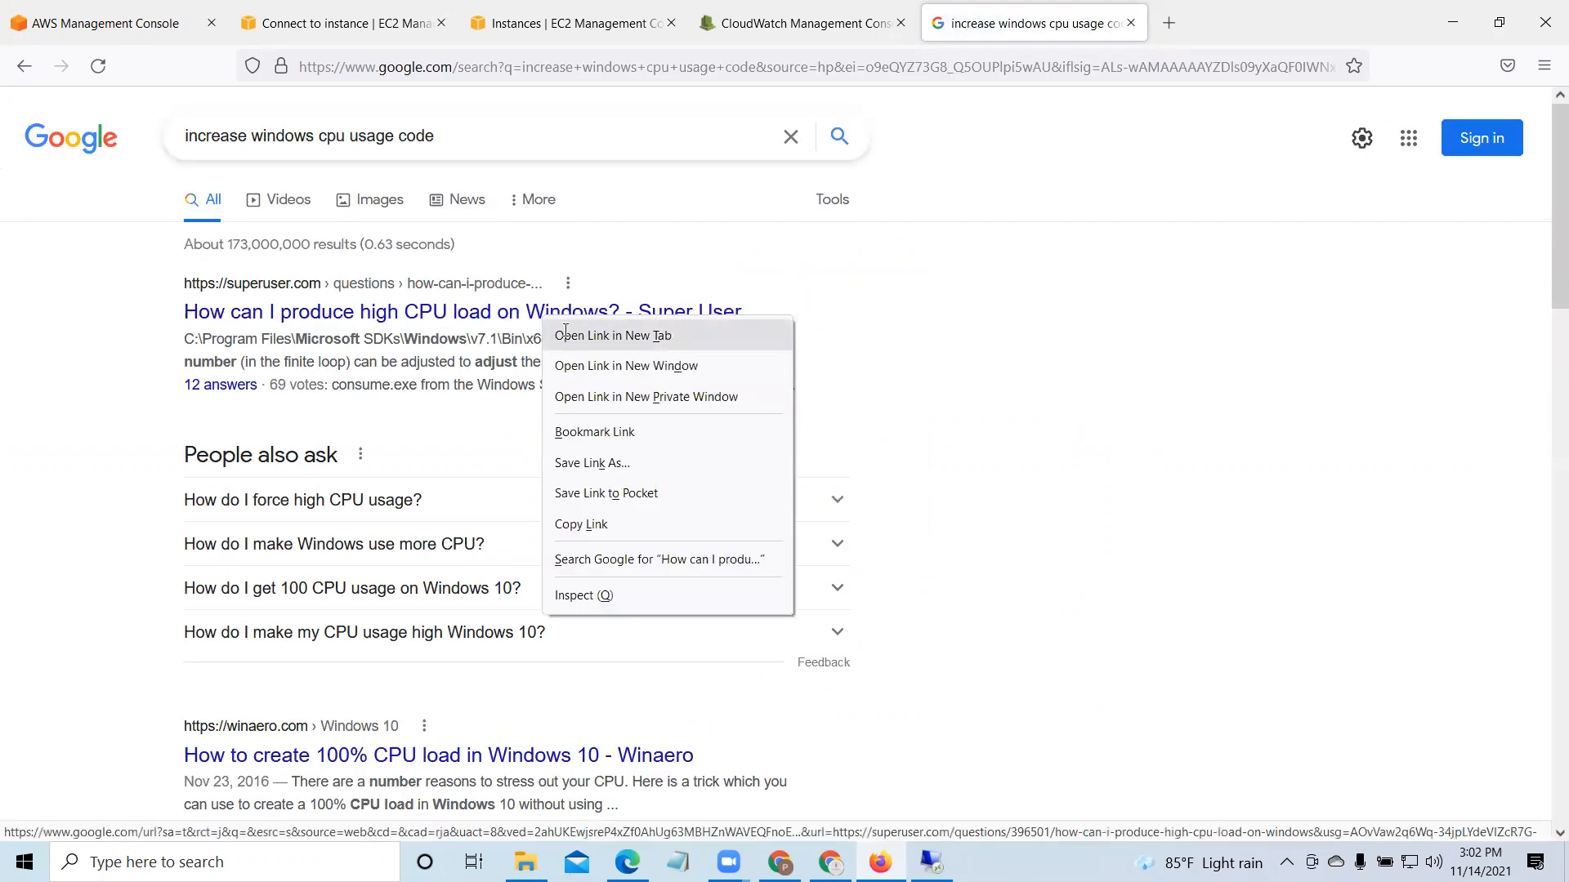
click(572, 335)
scroll(621, 418, down, 2)
scroll(620, 417, down, 2)
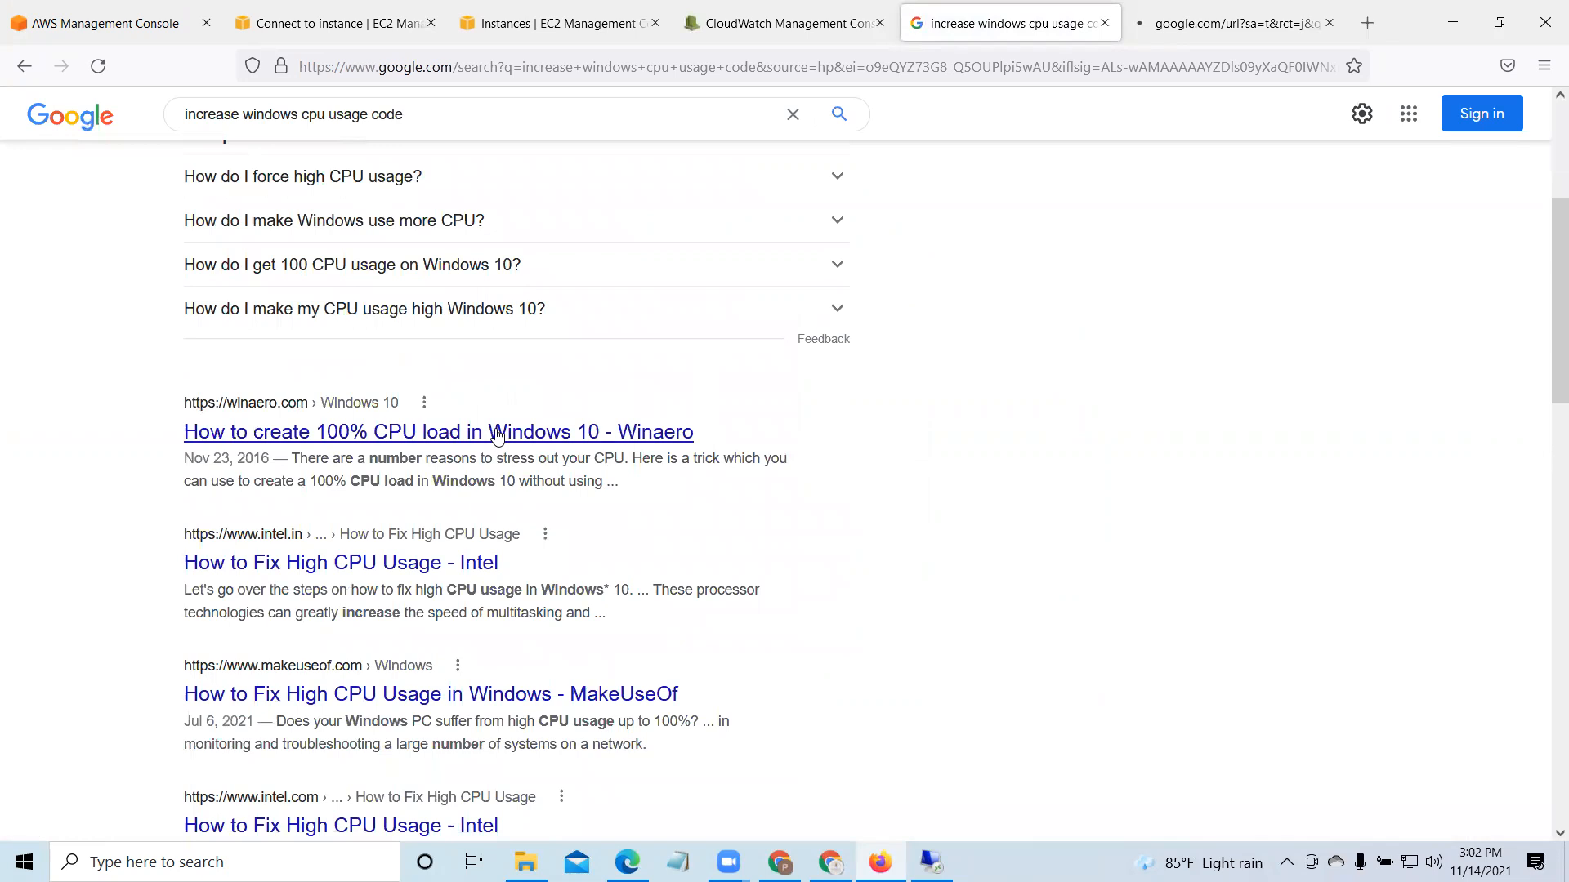
right_click(501, 433)
click(520, 450)
scroll(523, 433, down, 3)
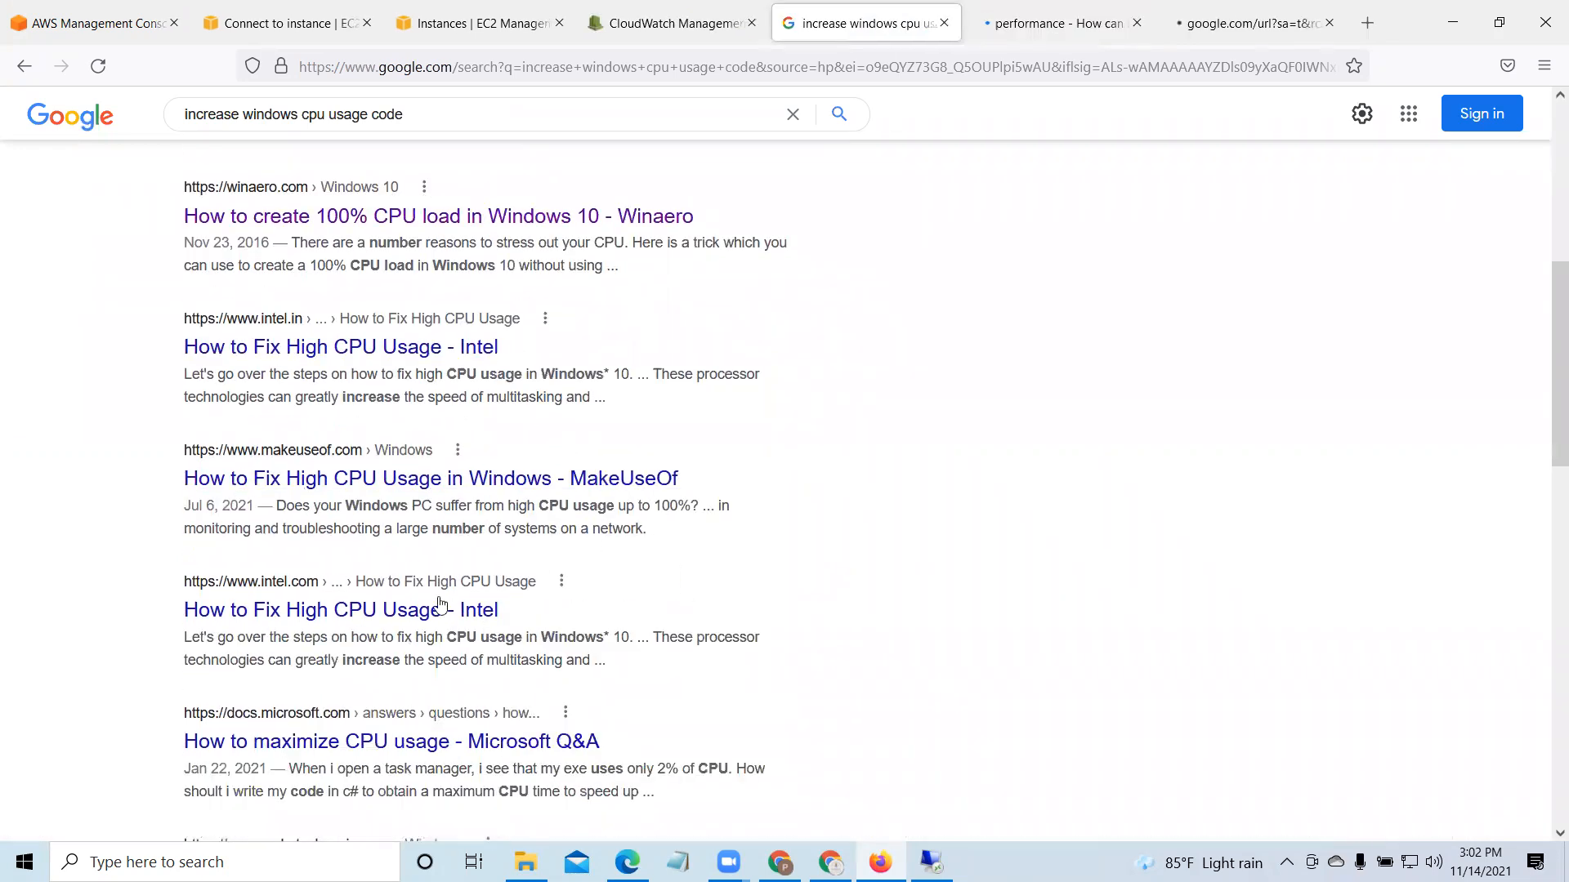
click(1058, 29)
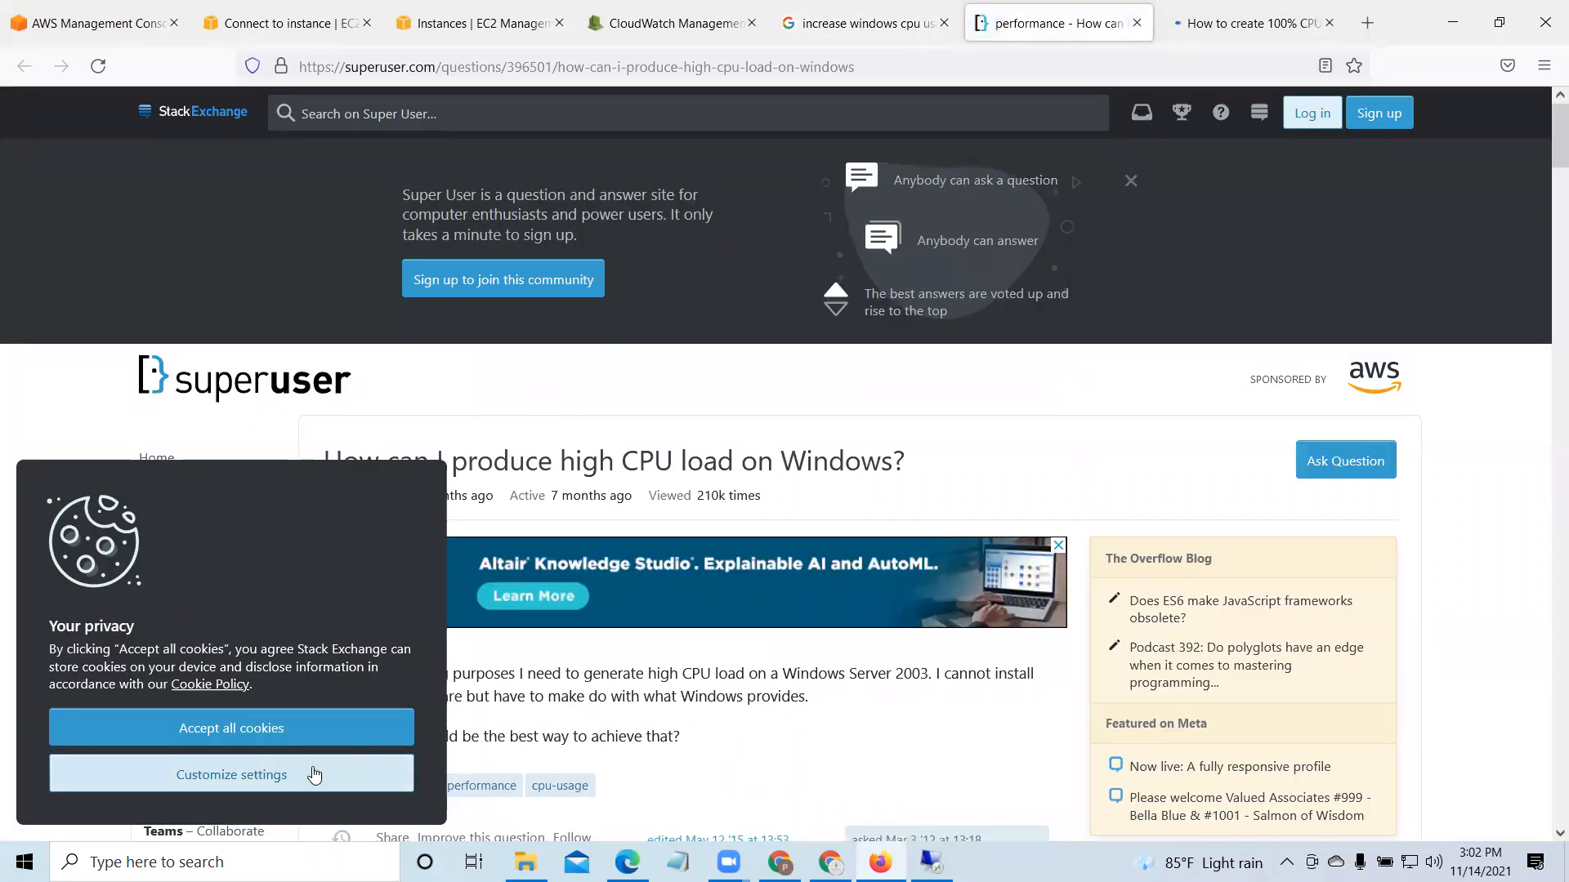
Step: Accept the Super User cookies and read the answers on producing high CPU load, including the looping batch file
click(359, 740)
scroll(984, 609, down, 1)
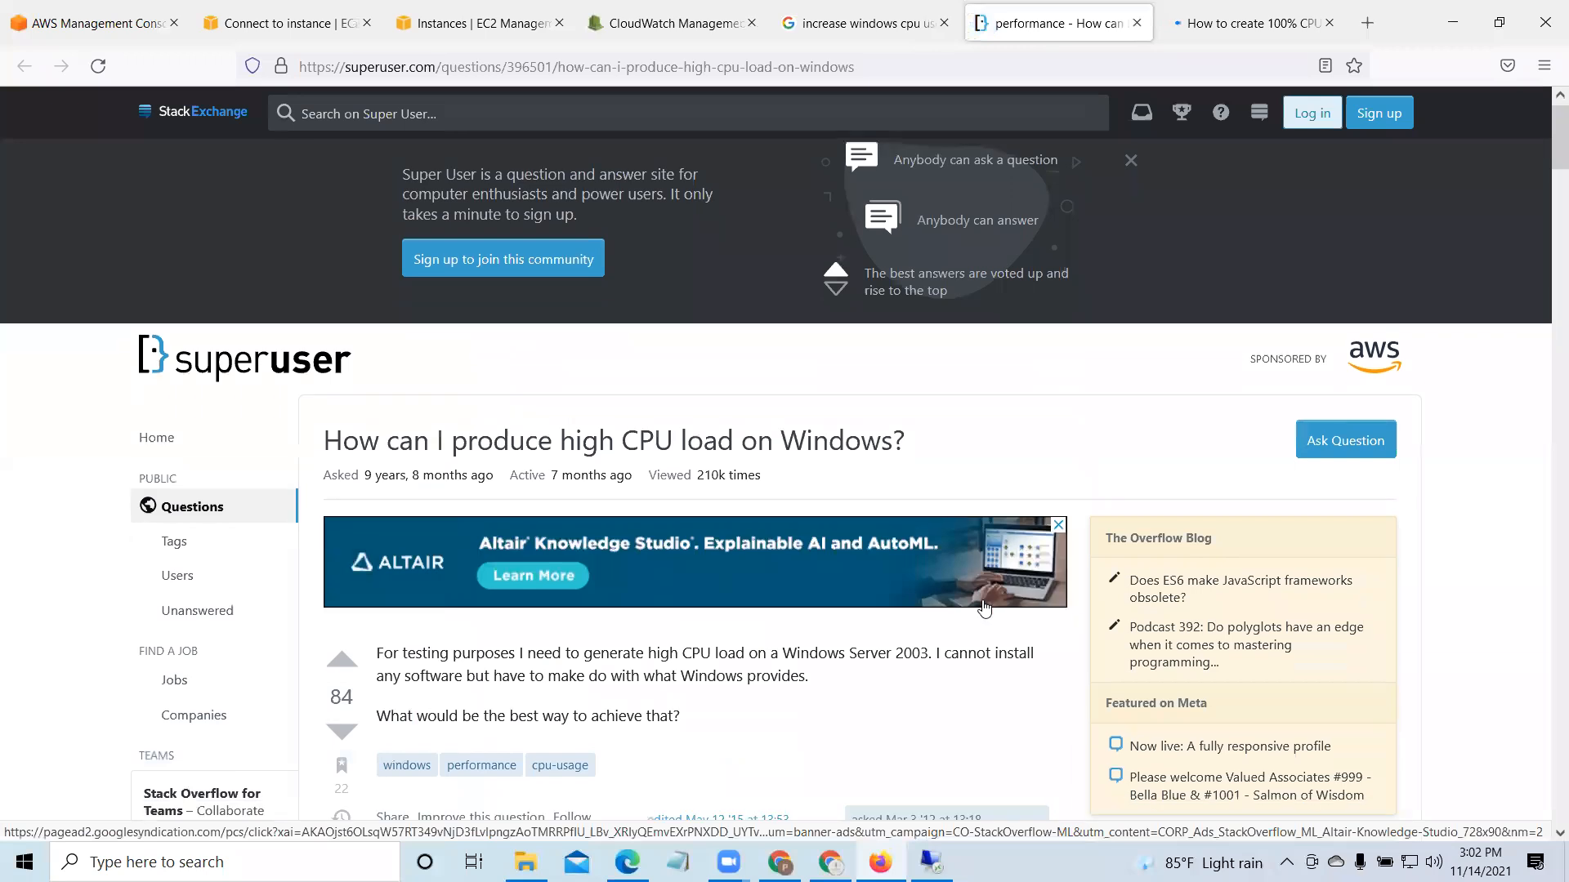
scroll(984, 608, down, 5)
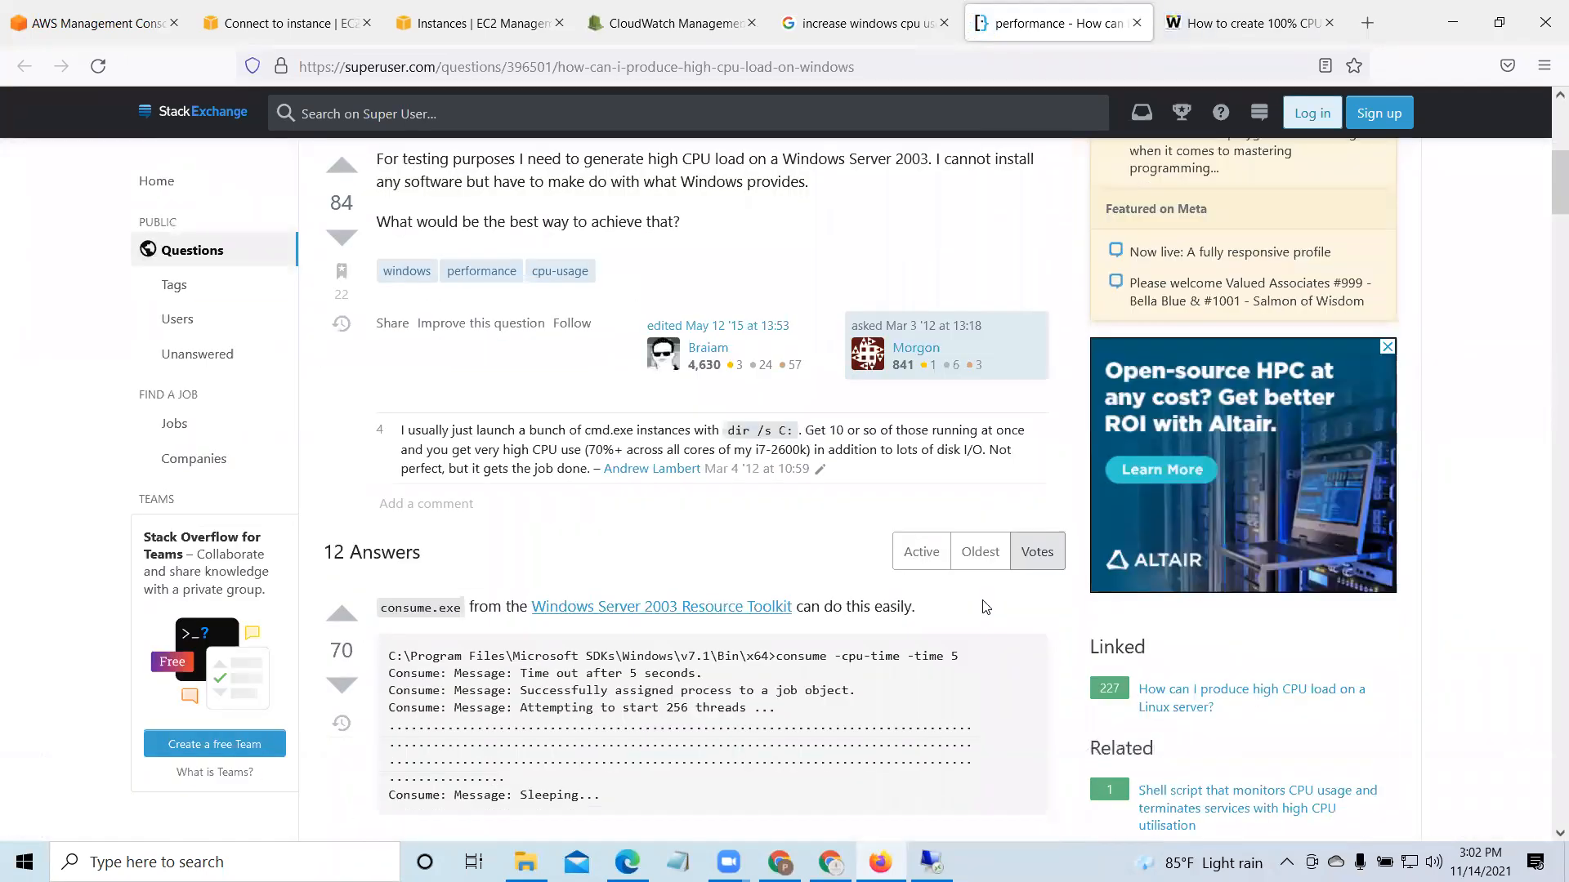
scroll(985, 609, down, 4)
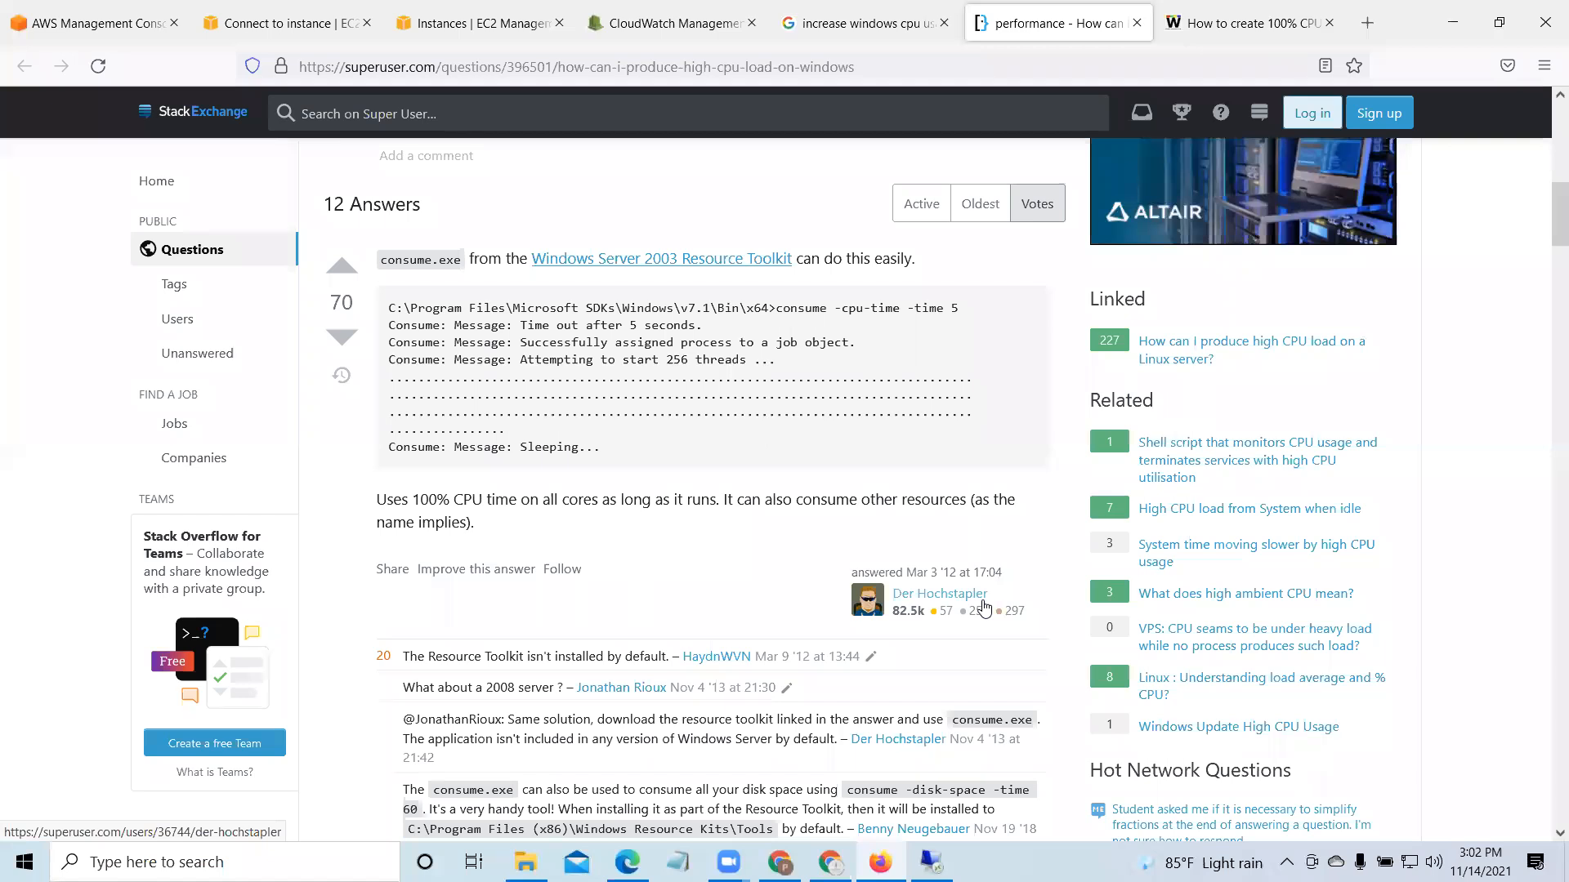
scroll(984, 609, down, 4)
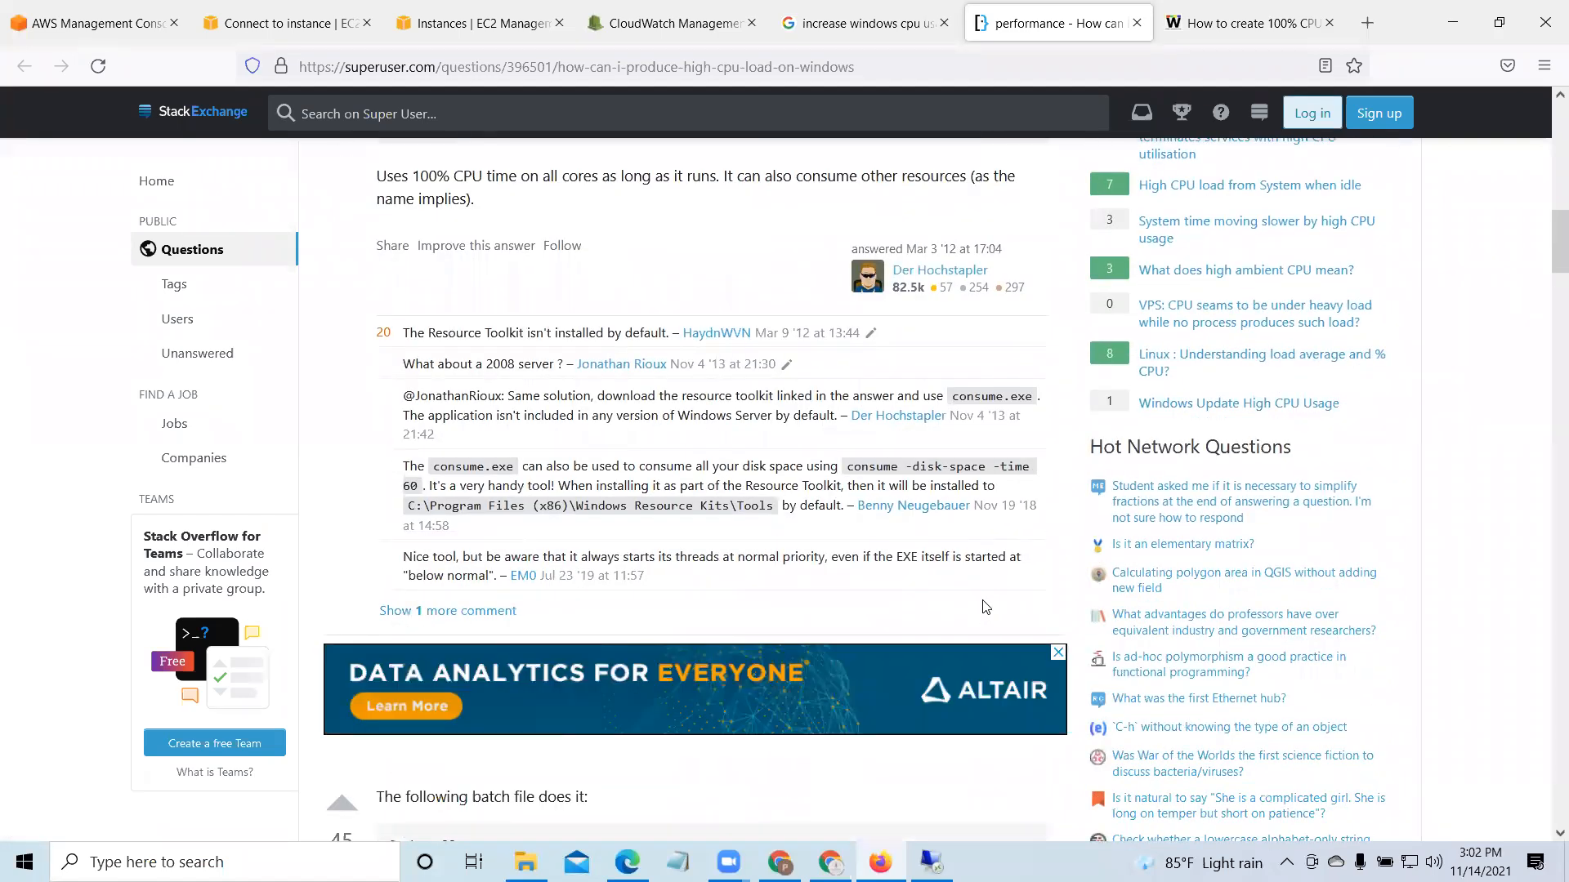
scroll(986, 607, down, 5)
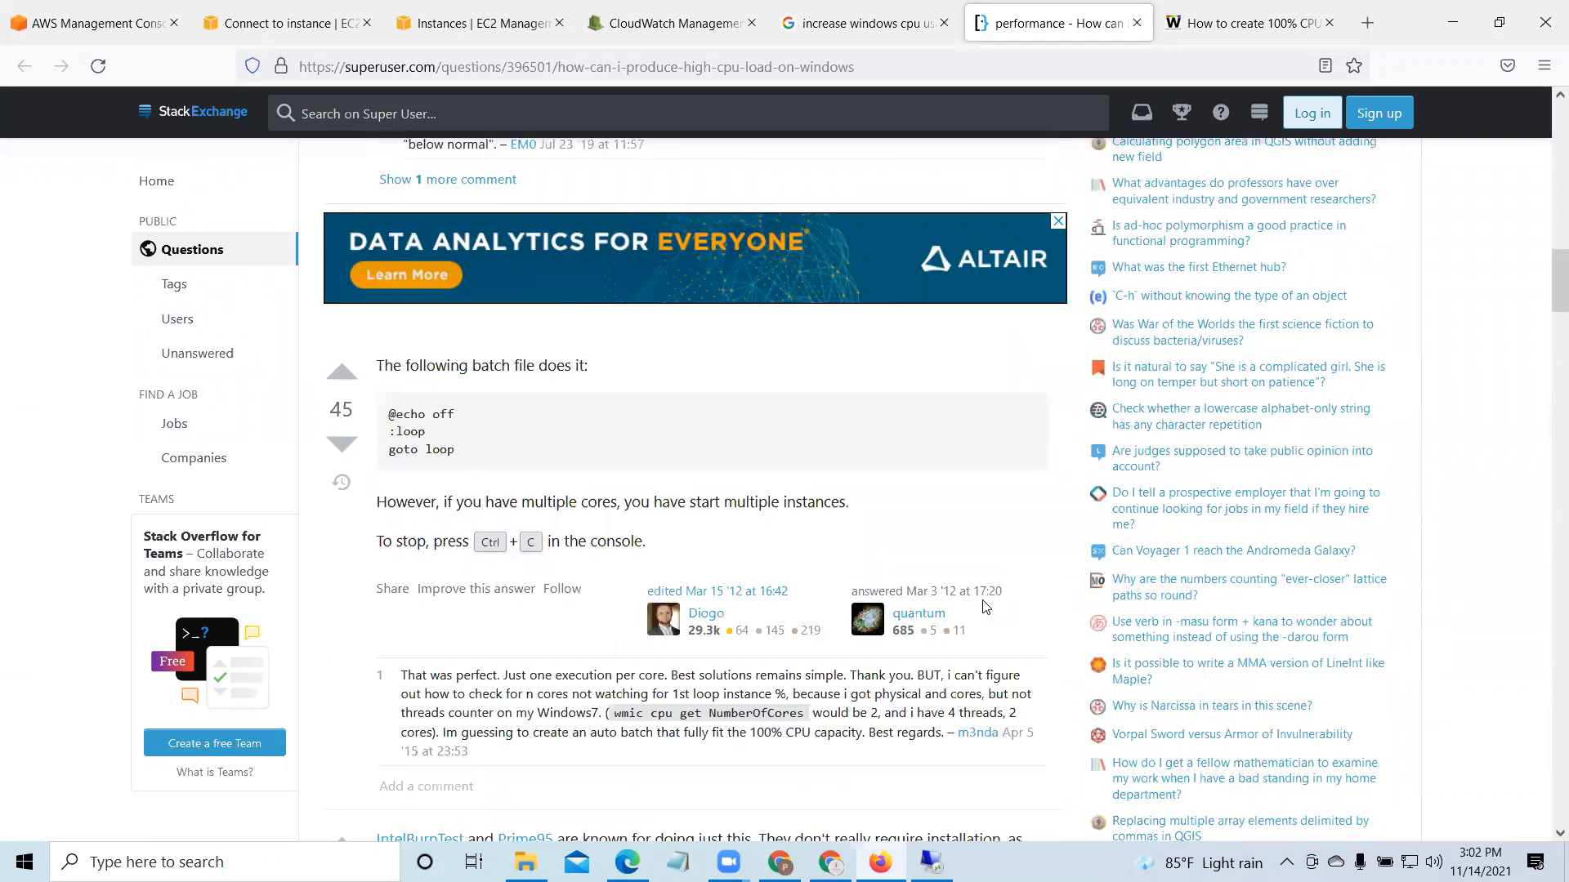
scroll(986, 607, down, 3)
scroll(984, 602, up, 1)
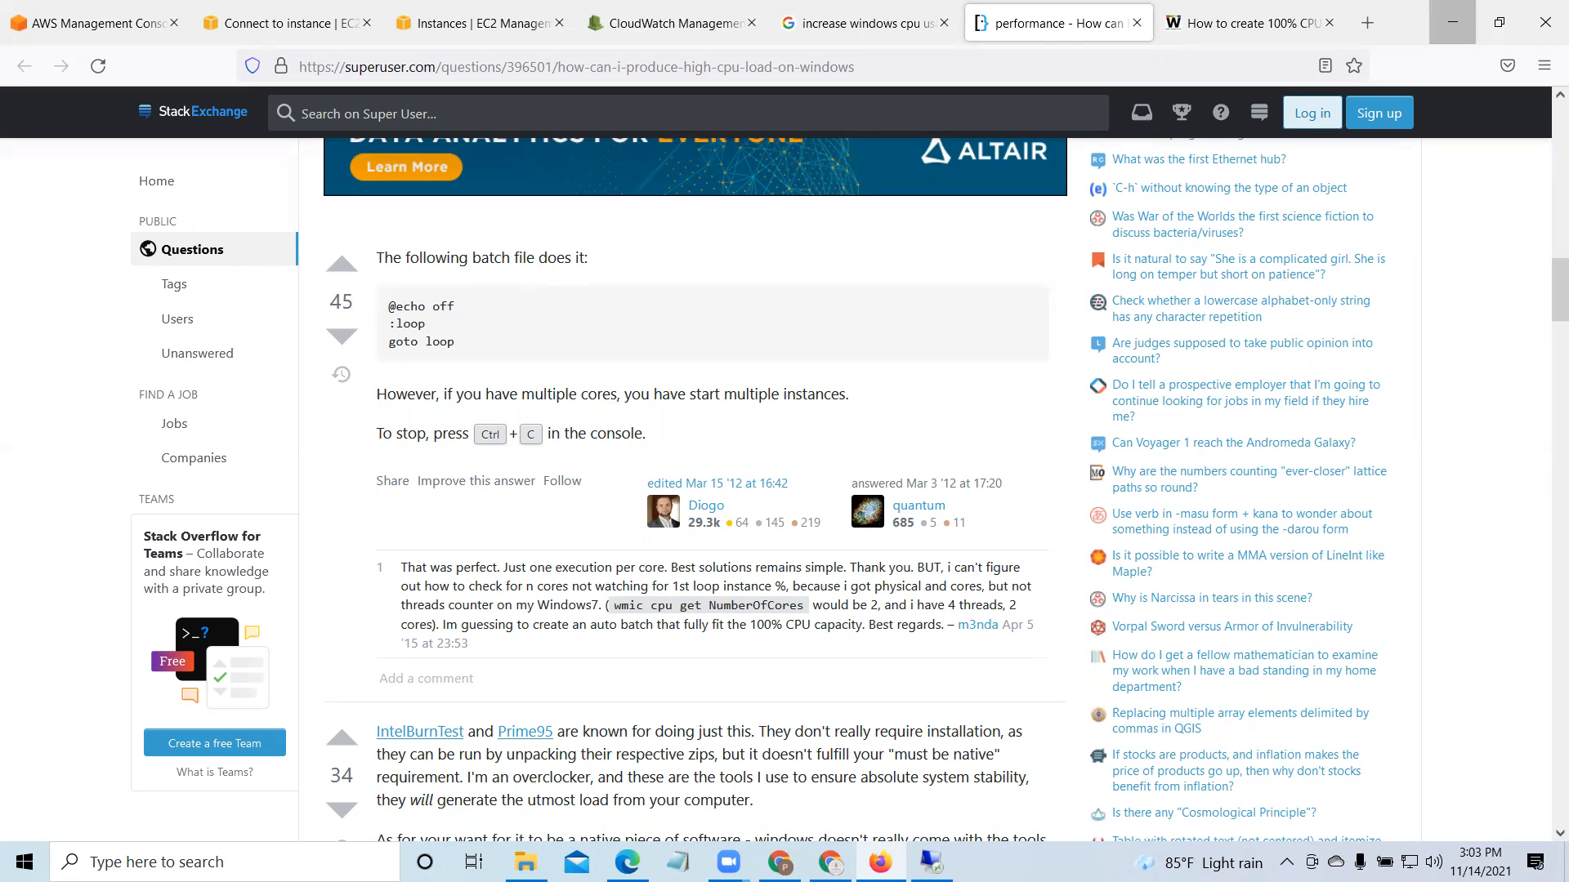
Step: Switch from Firefox to the remote desktop session and rename the desktop program "file" to file.bat
click(1451, 22)
click(931, 861)
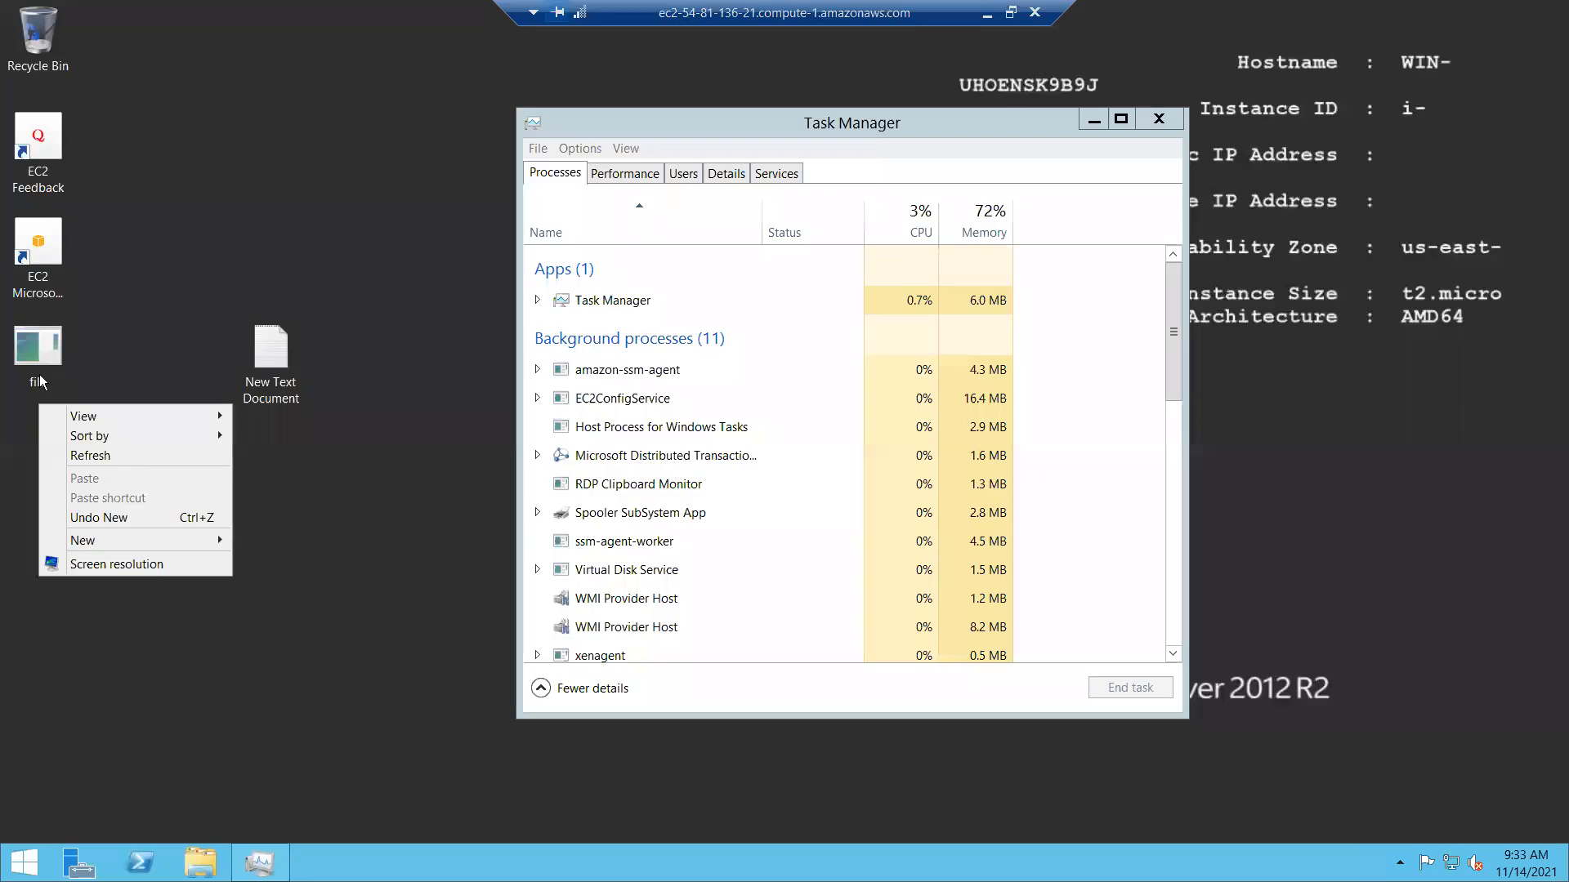
right_click(43, 380)
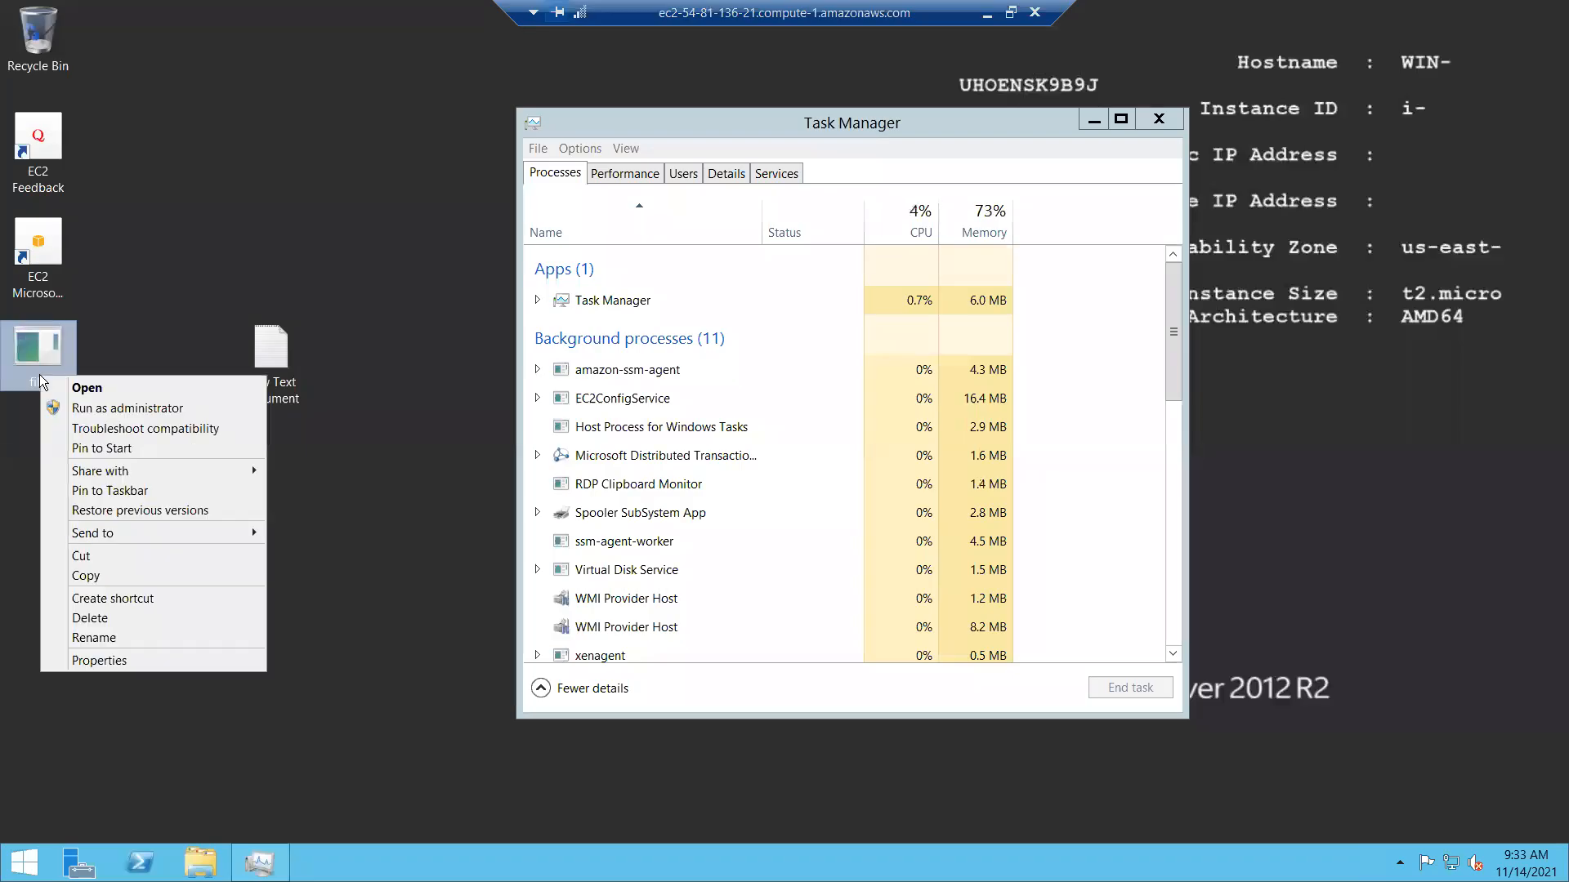
click(148, 631)
text(file)
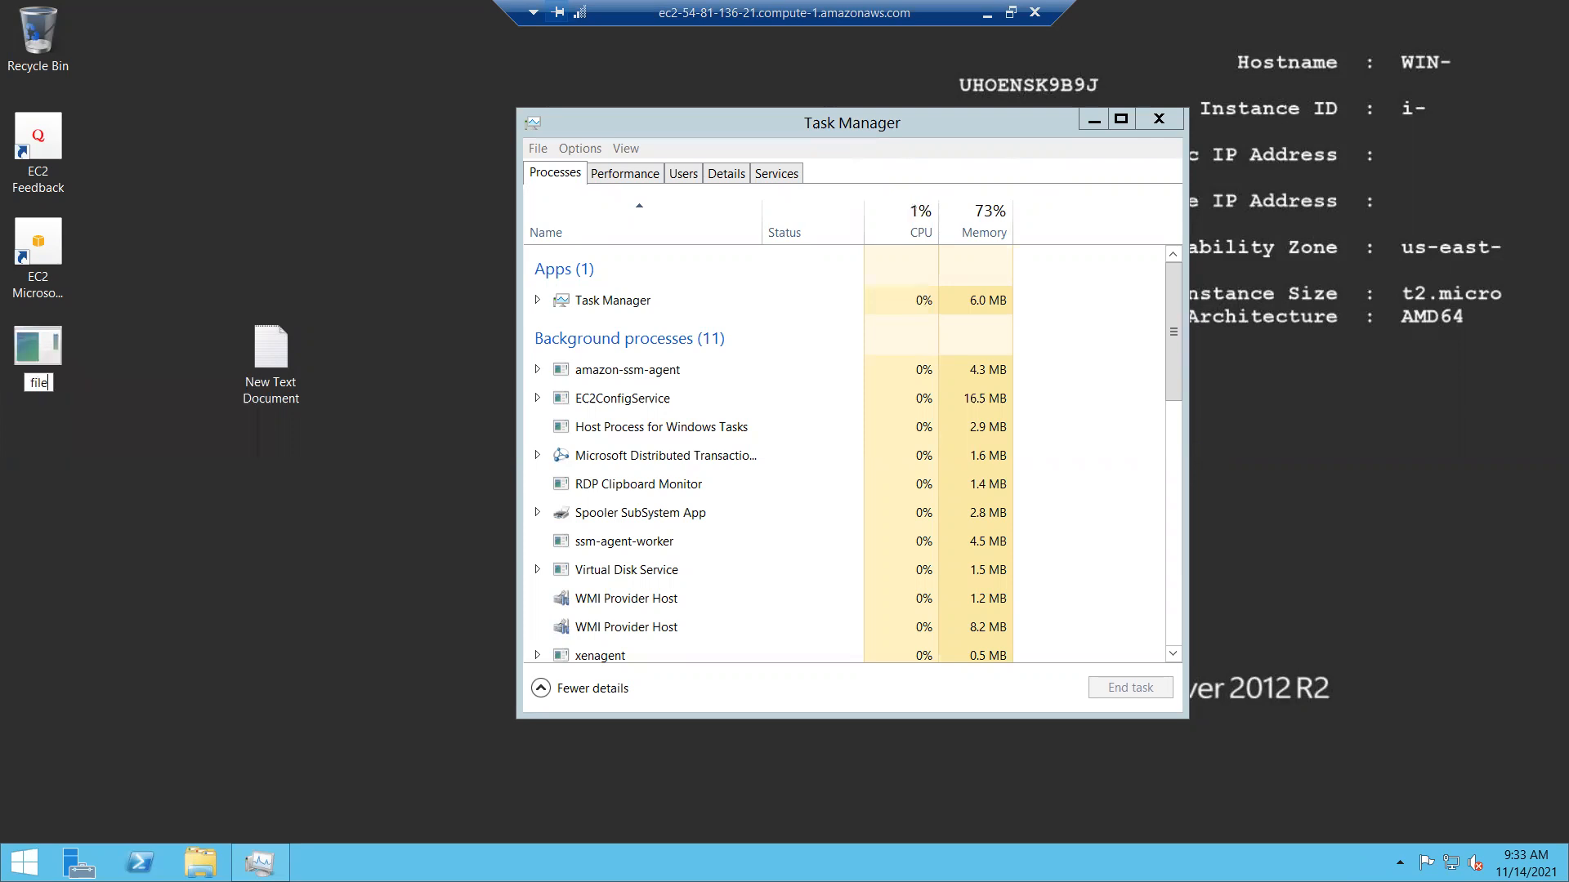
text(.bat)
key(Return)
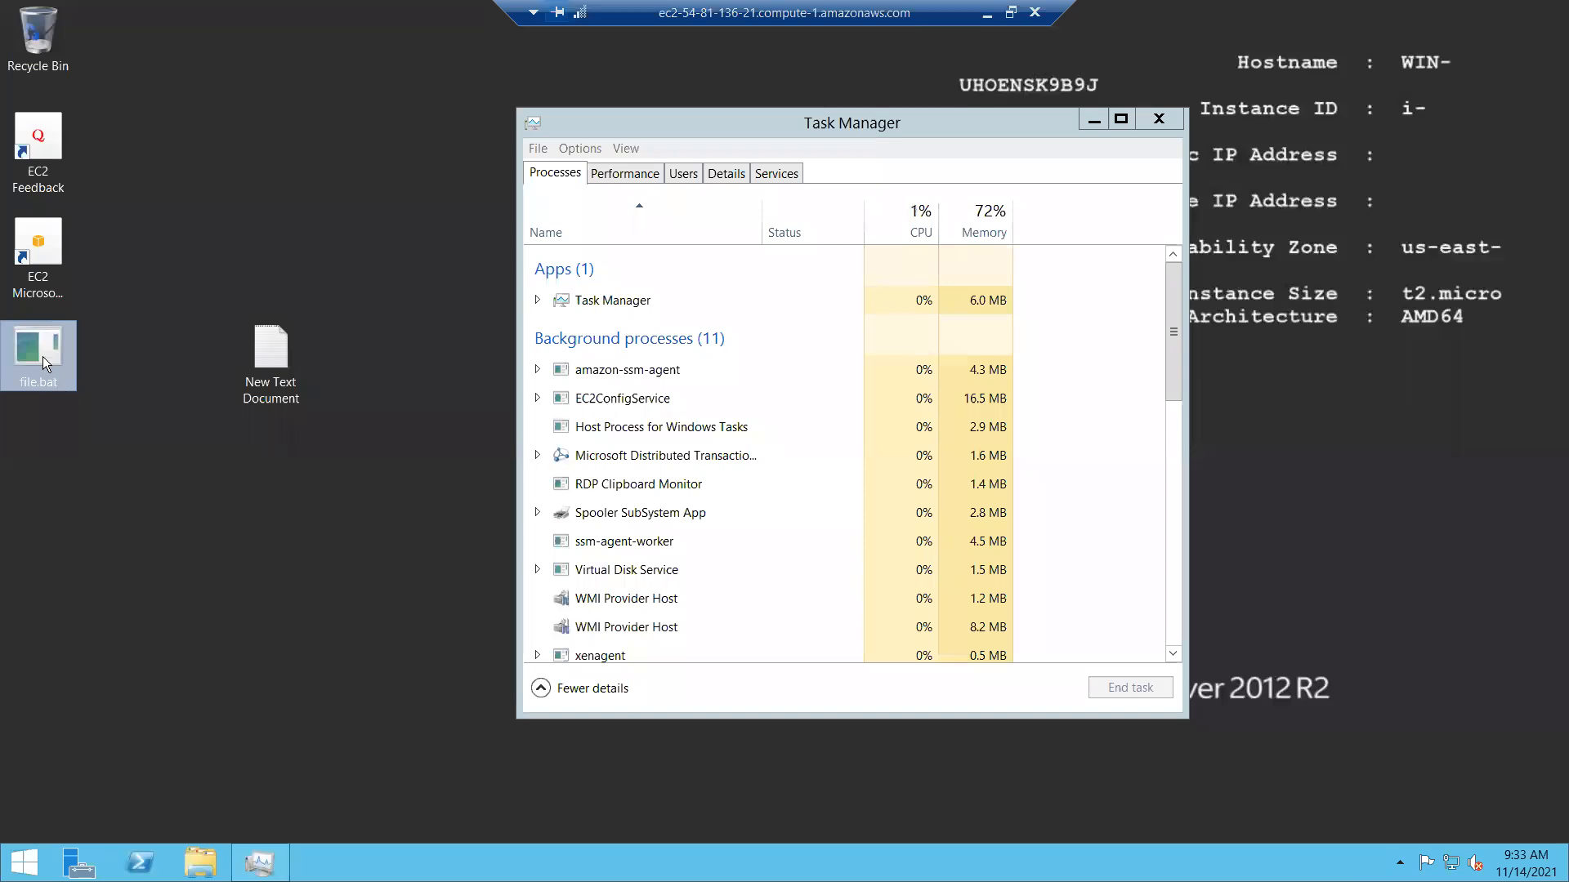
Step: Try to run the renamed file.bat as administrator and once more normally, dismissing any message
right_click(41, 354)
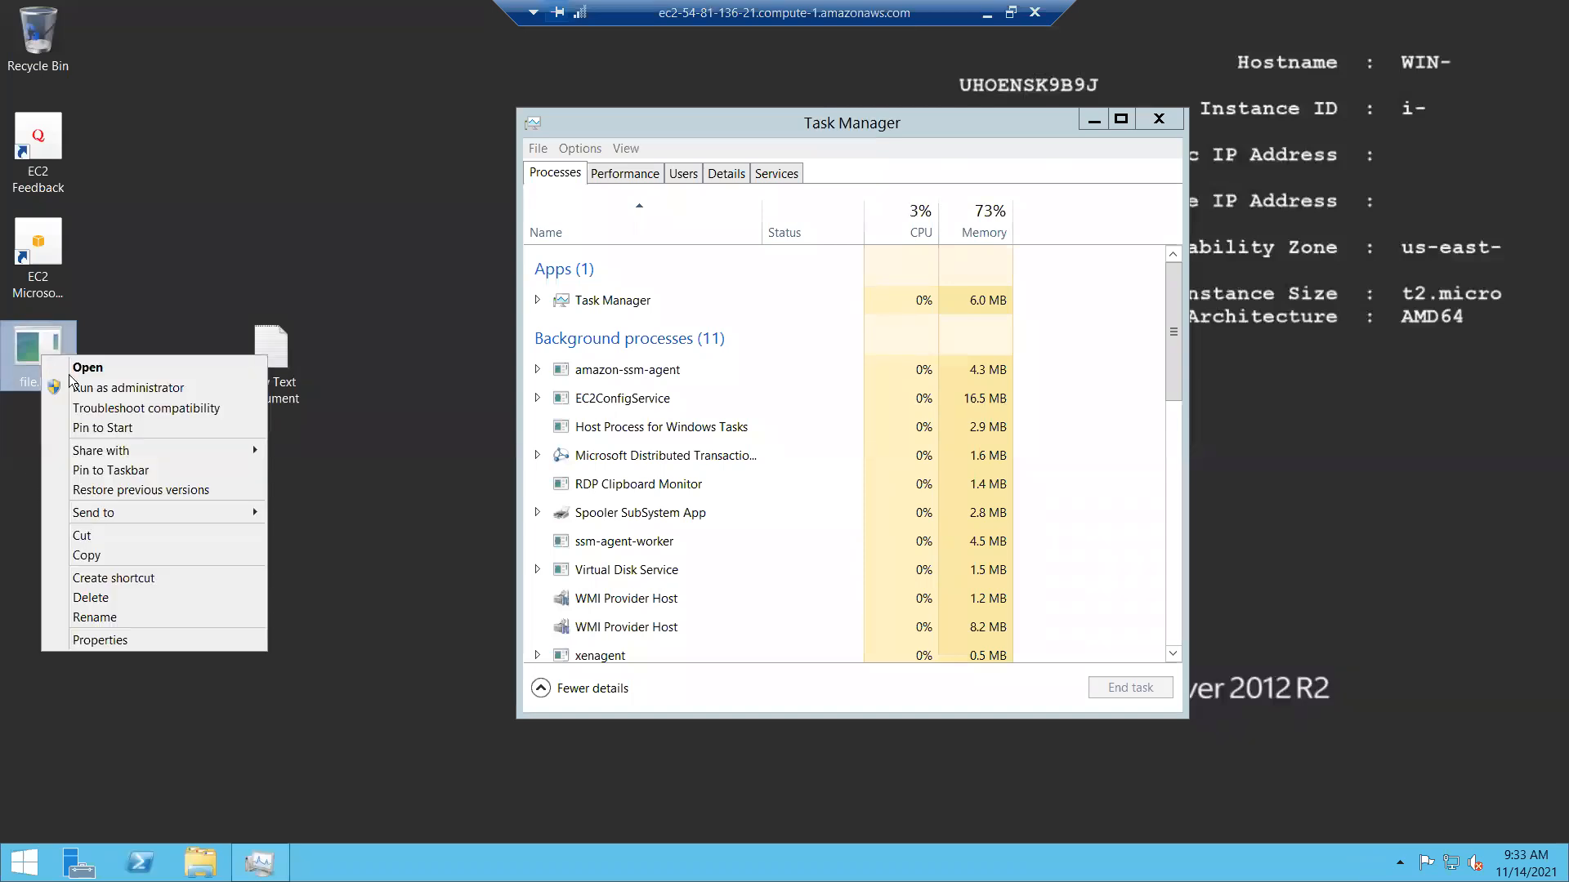
click(90, 389)
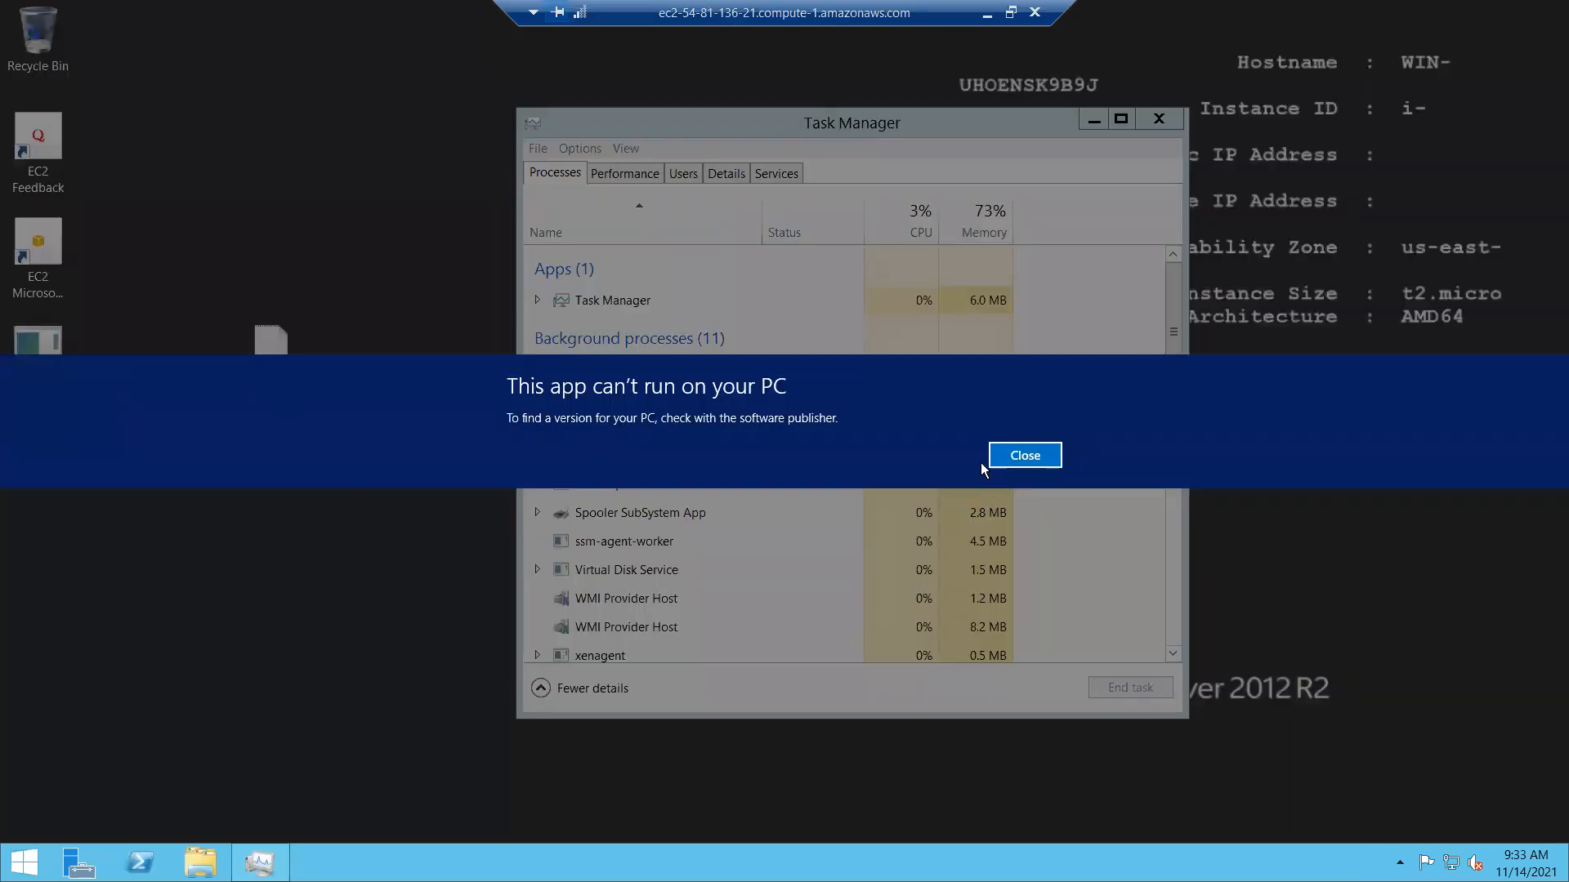
click(995, 455)
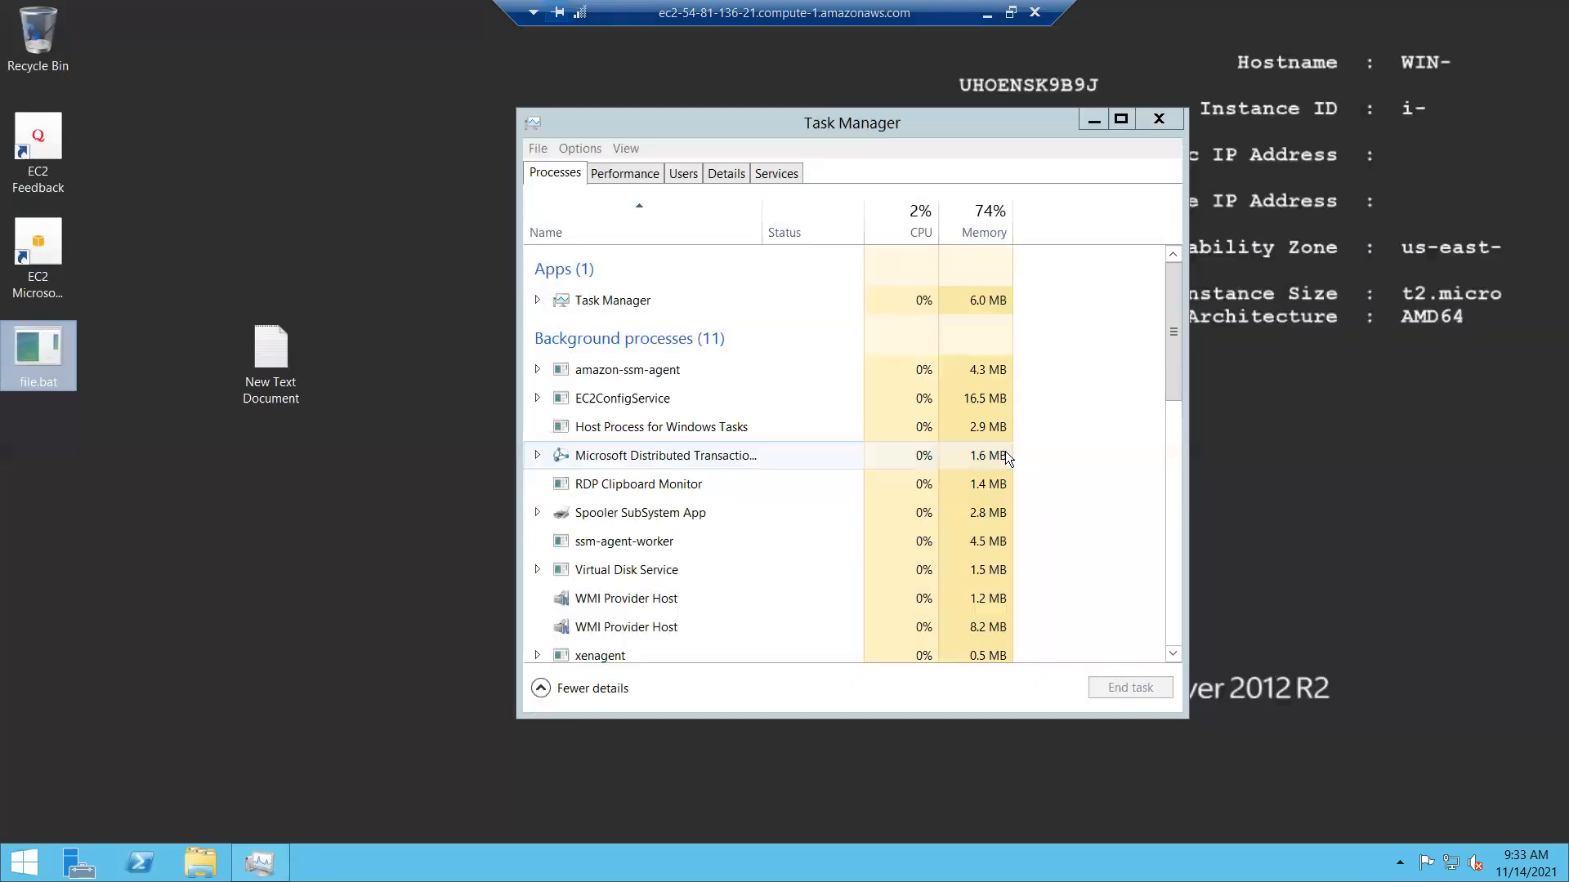
right_click(47, 345)
click(79, 359)
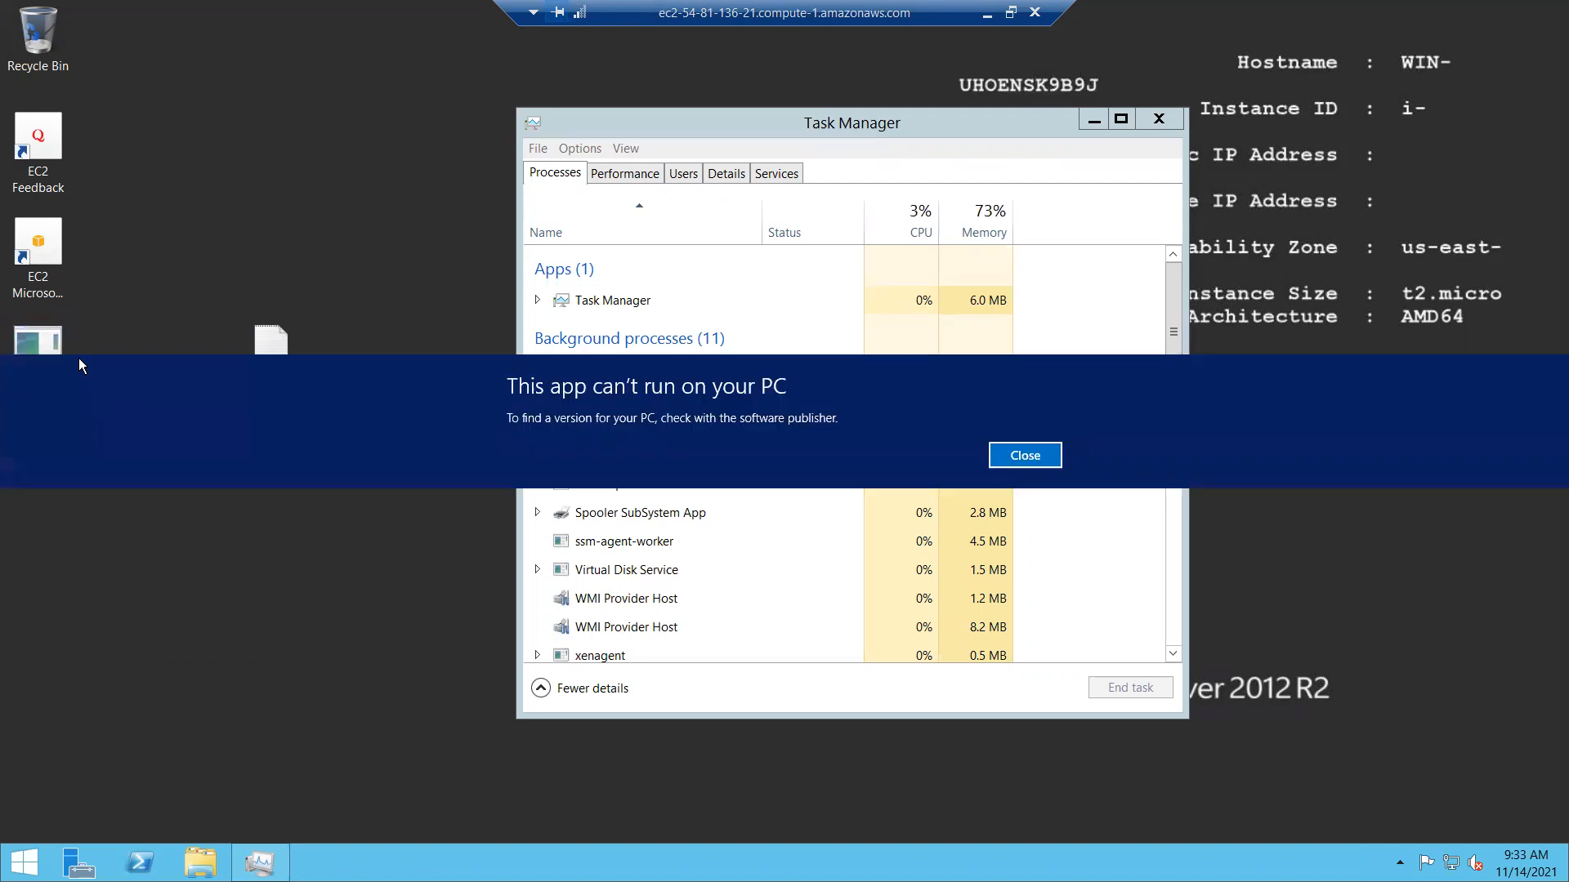
click(1039, 456)
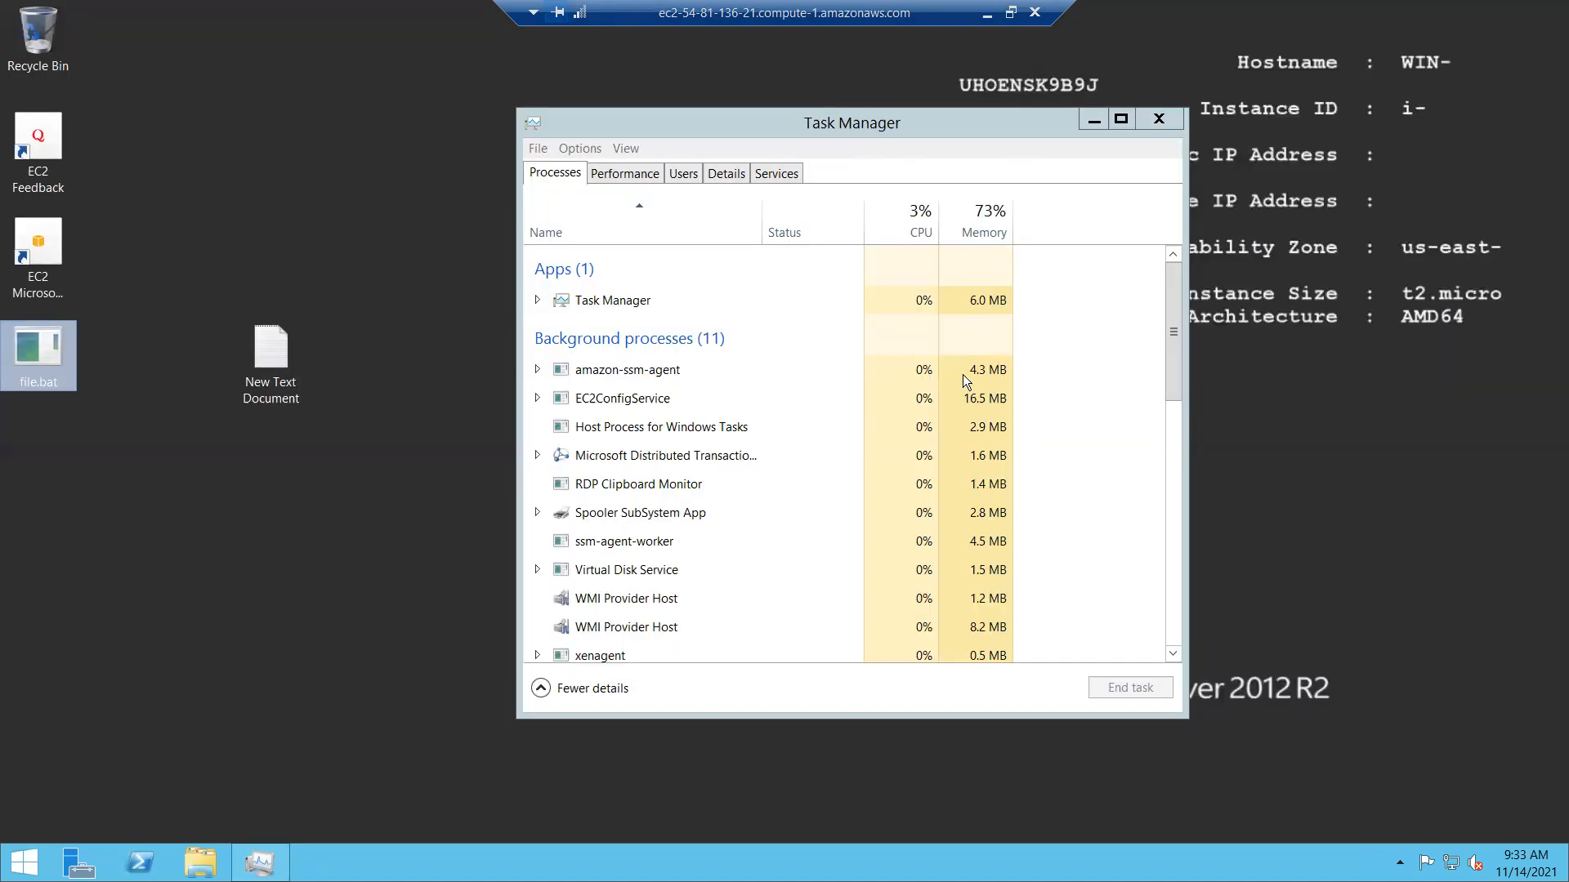
Step: Open the desktop's New Text Document and write a two-line loop script: "while true" followed by "wend"
double_click(270, 351)
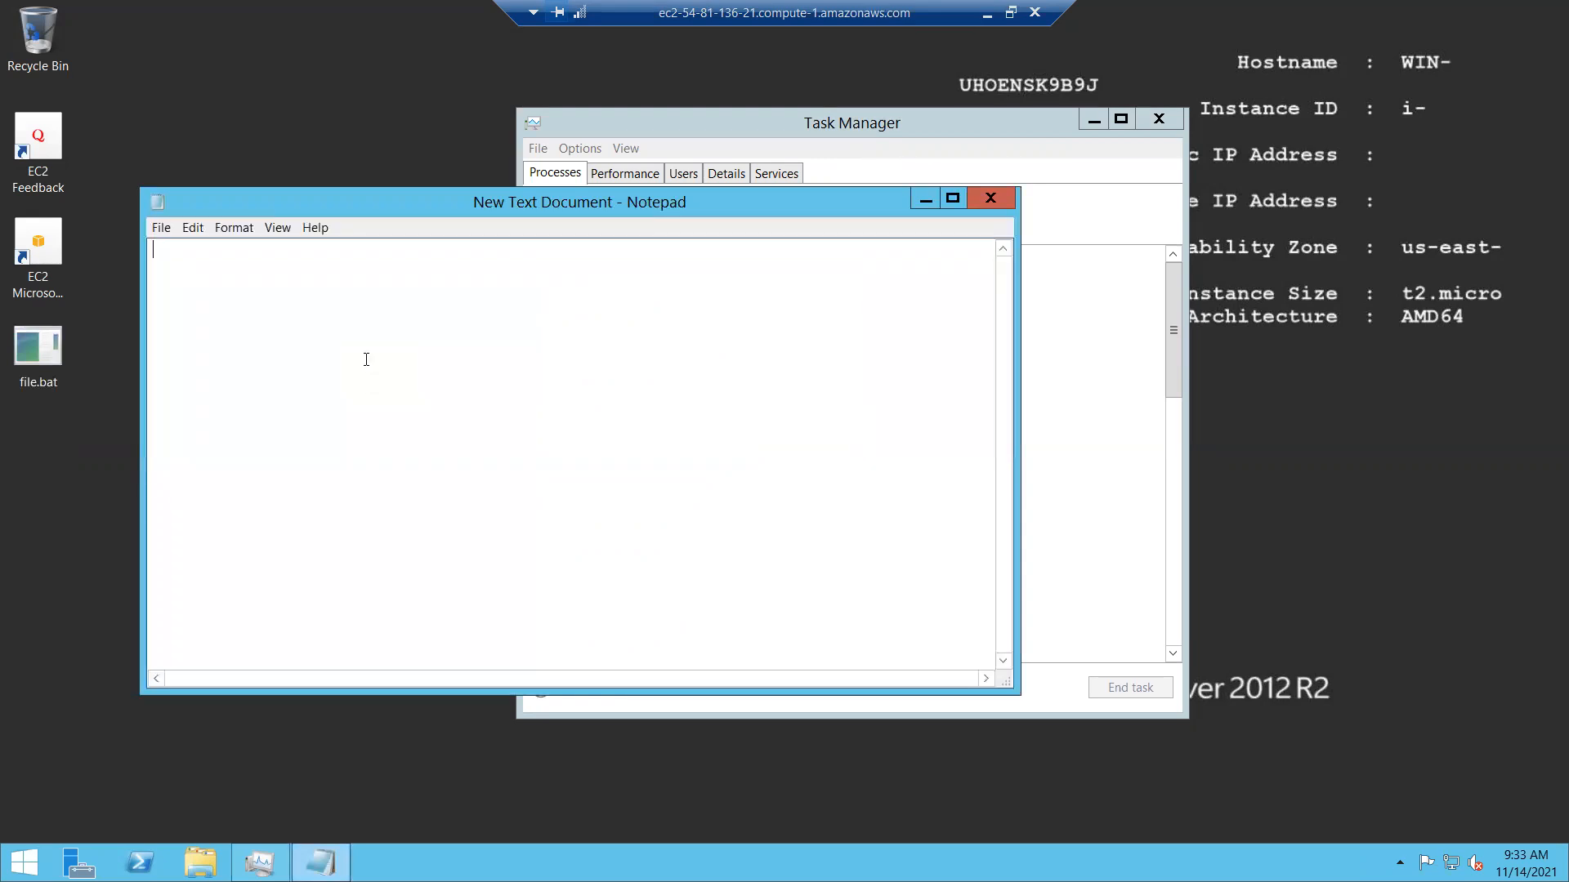
text(whle)
key(BackSpace)
key(BackSpace)
text(u)
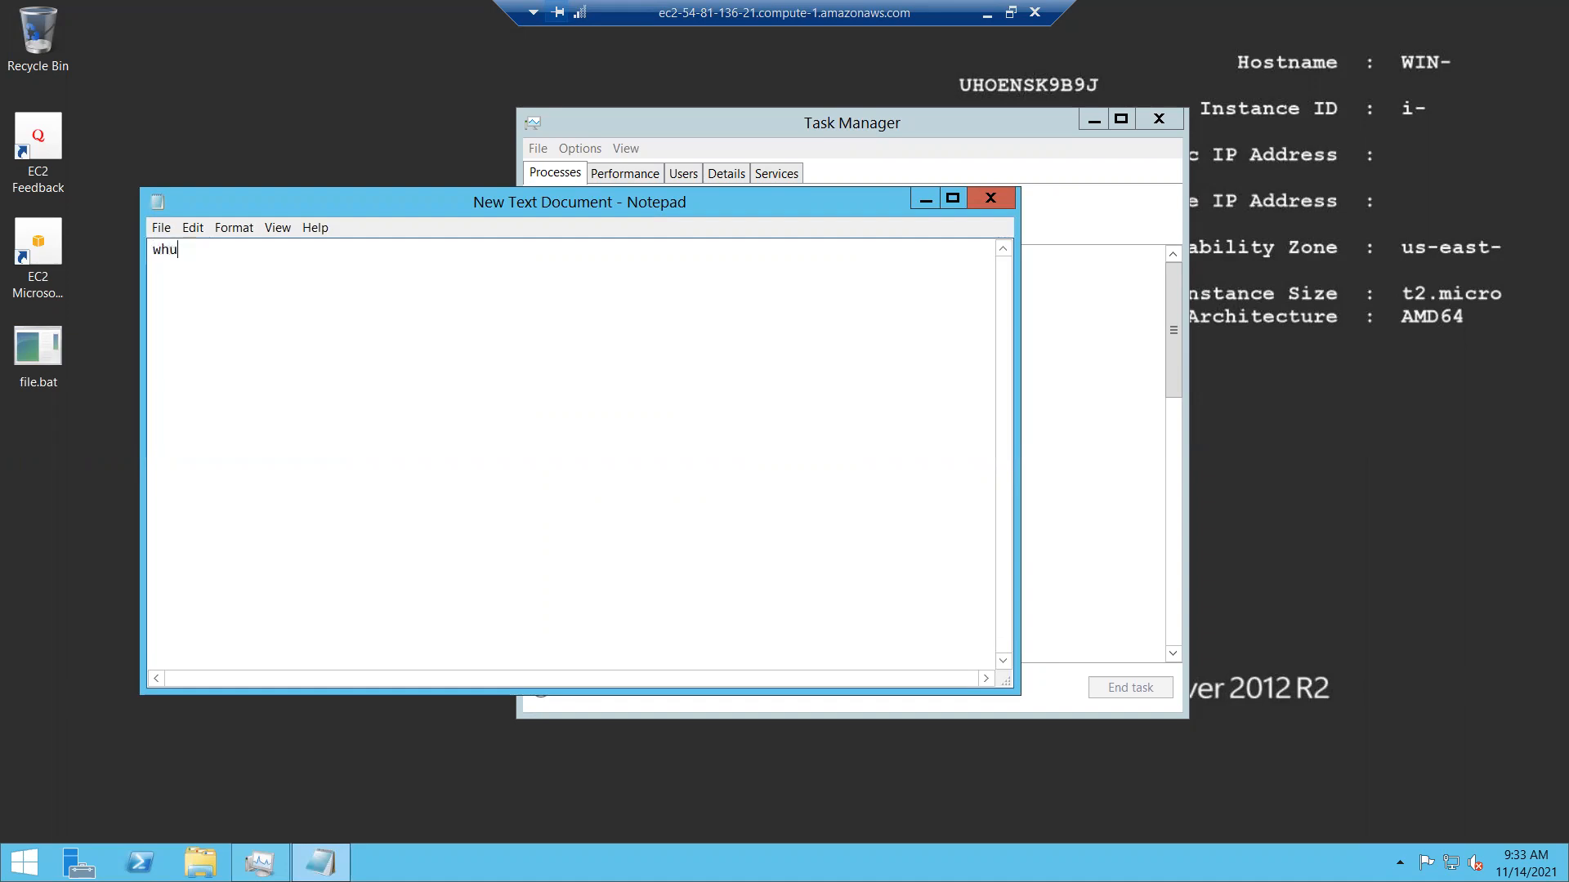
key(BackSpace)
text(ile )
text(true )
text(wend)
Step: Save the loop script to the Desktop as file.bat and close Notepad
click(161, 228)
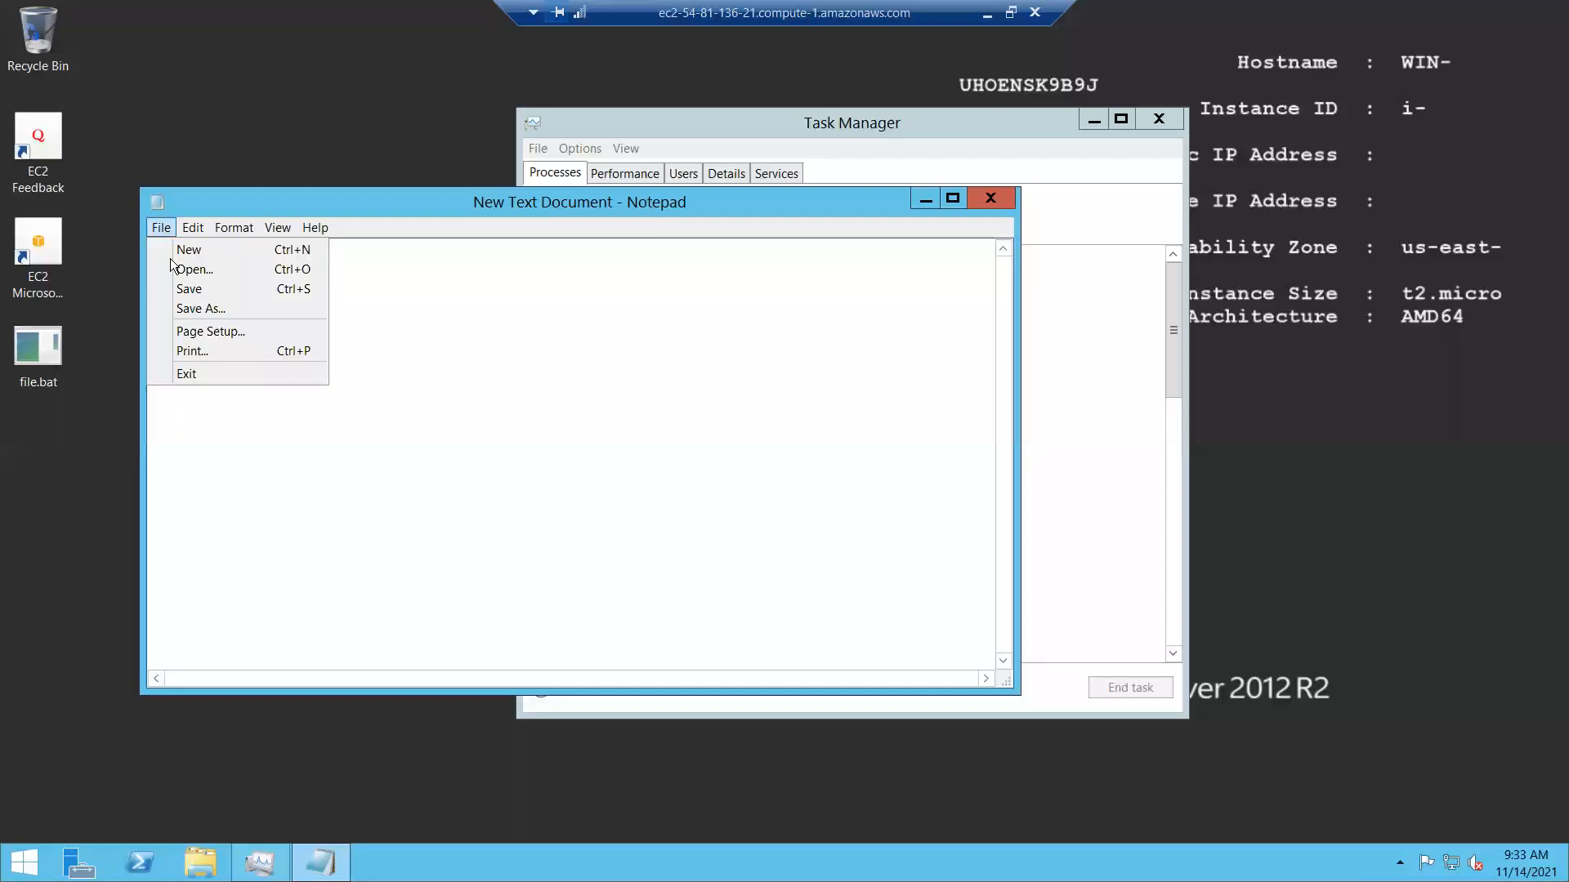
click(196, 309)
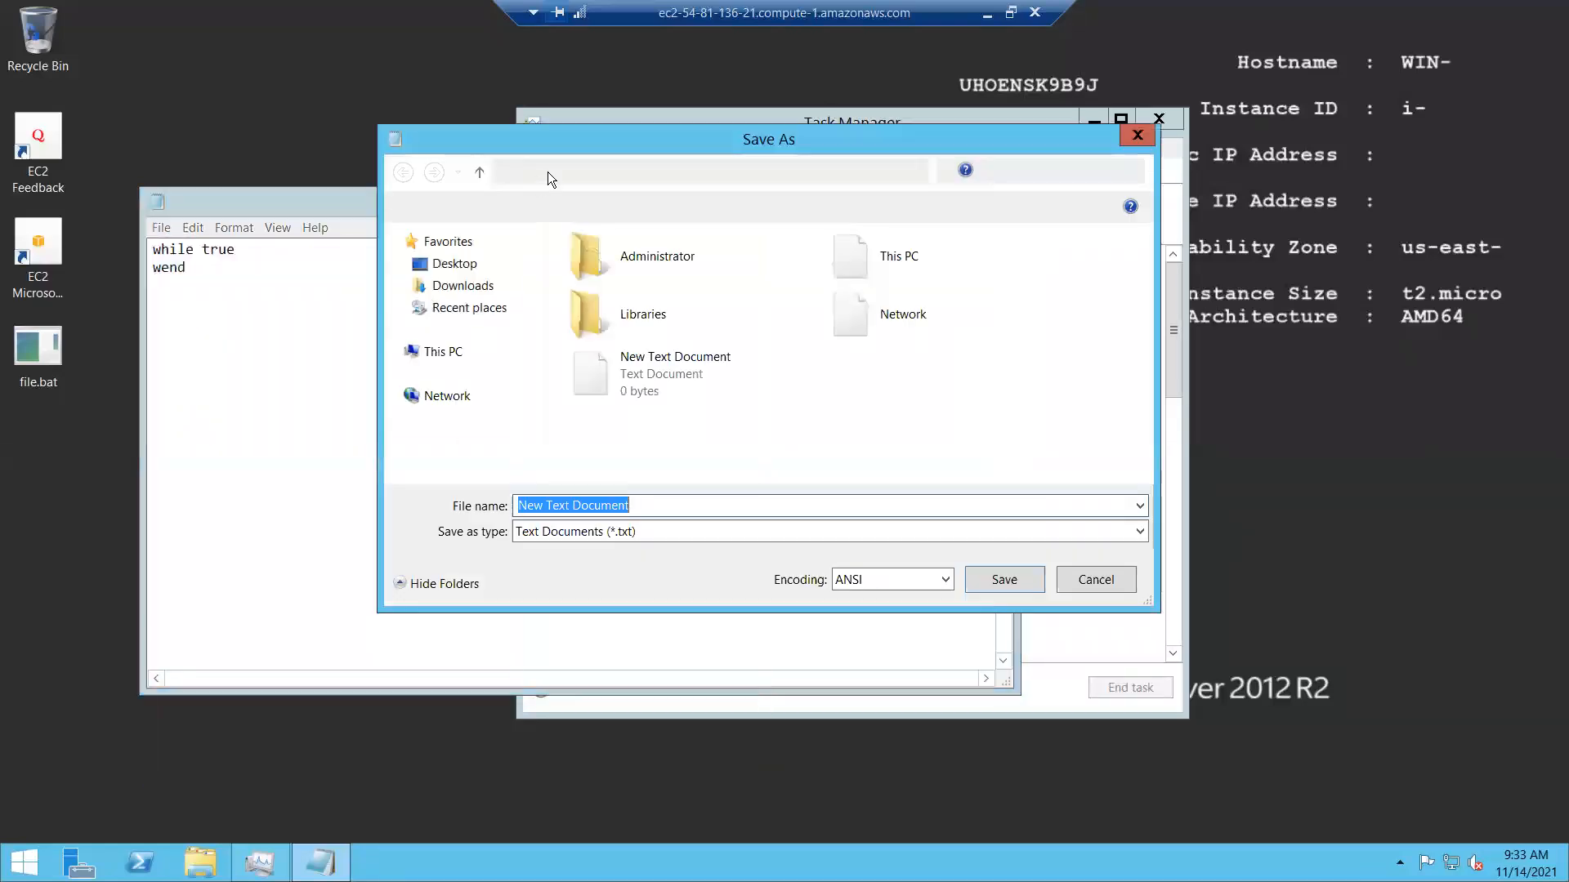
click(454, 263)
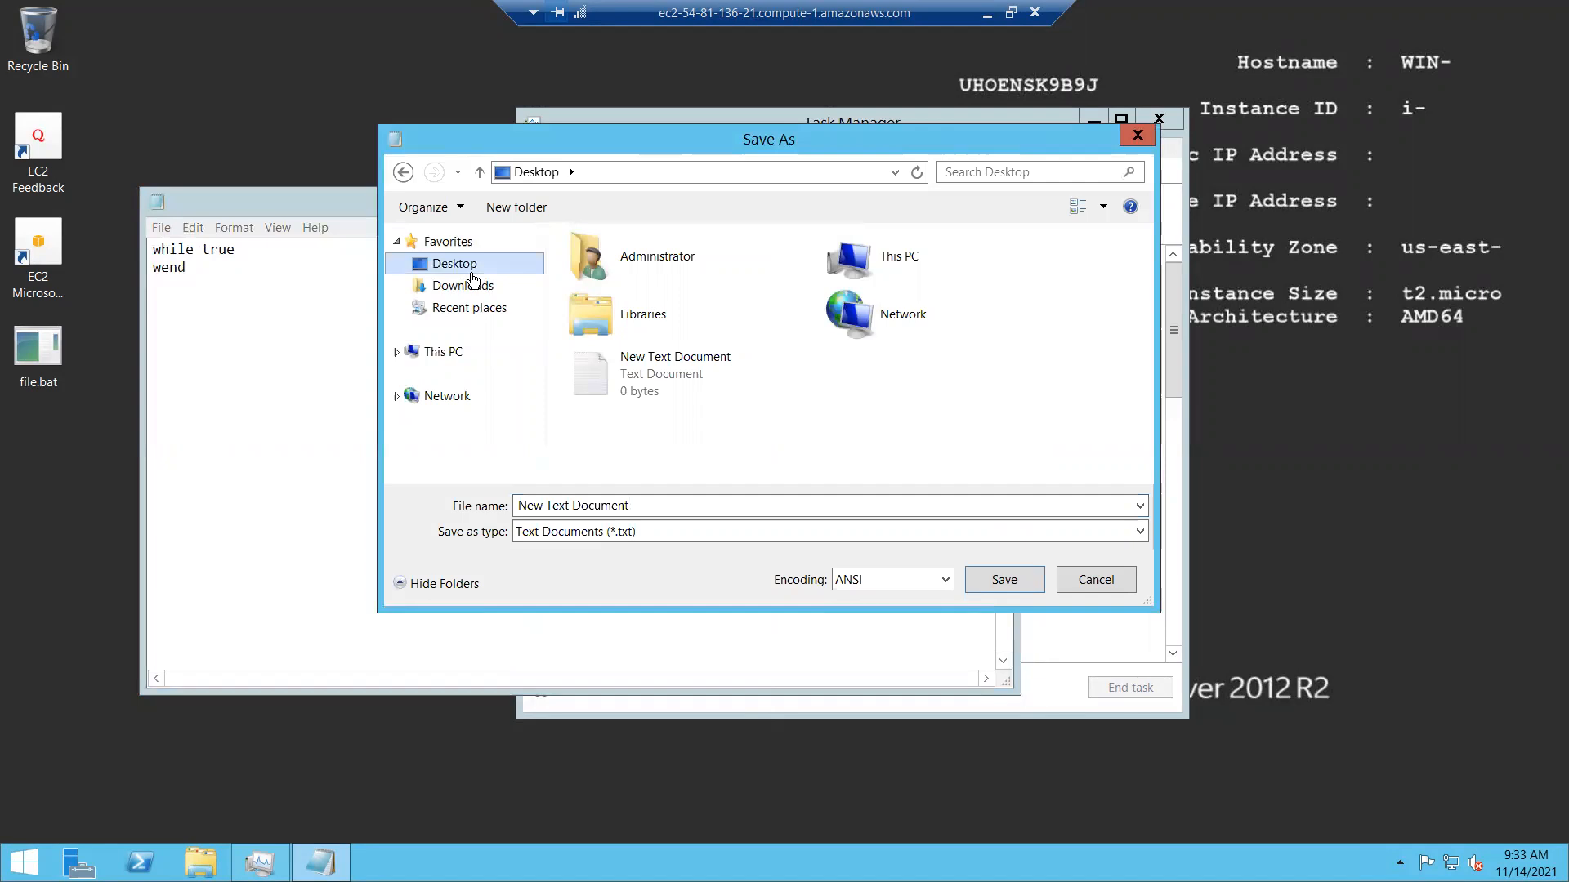
double_click(660, 504)
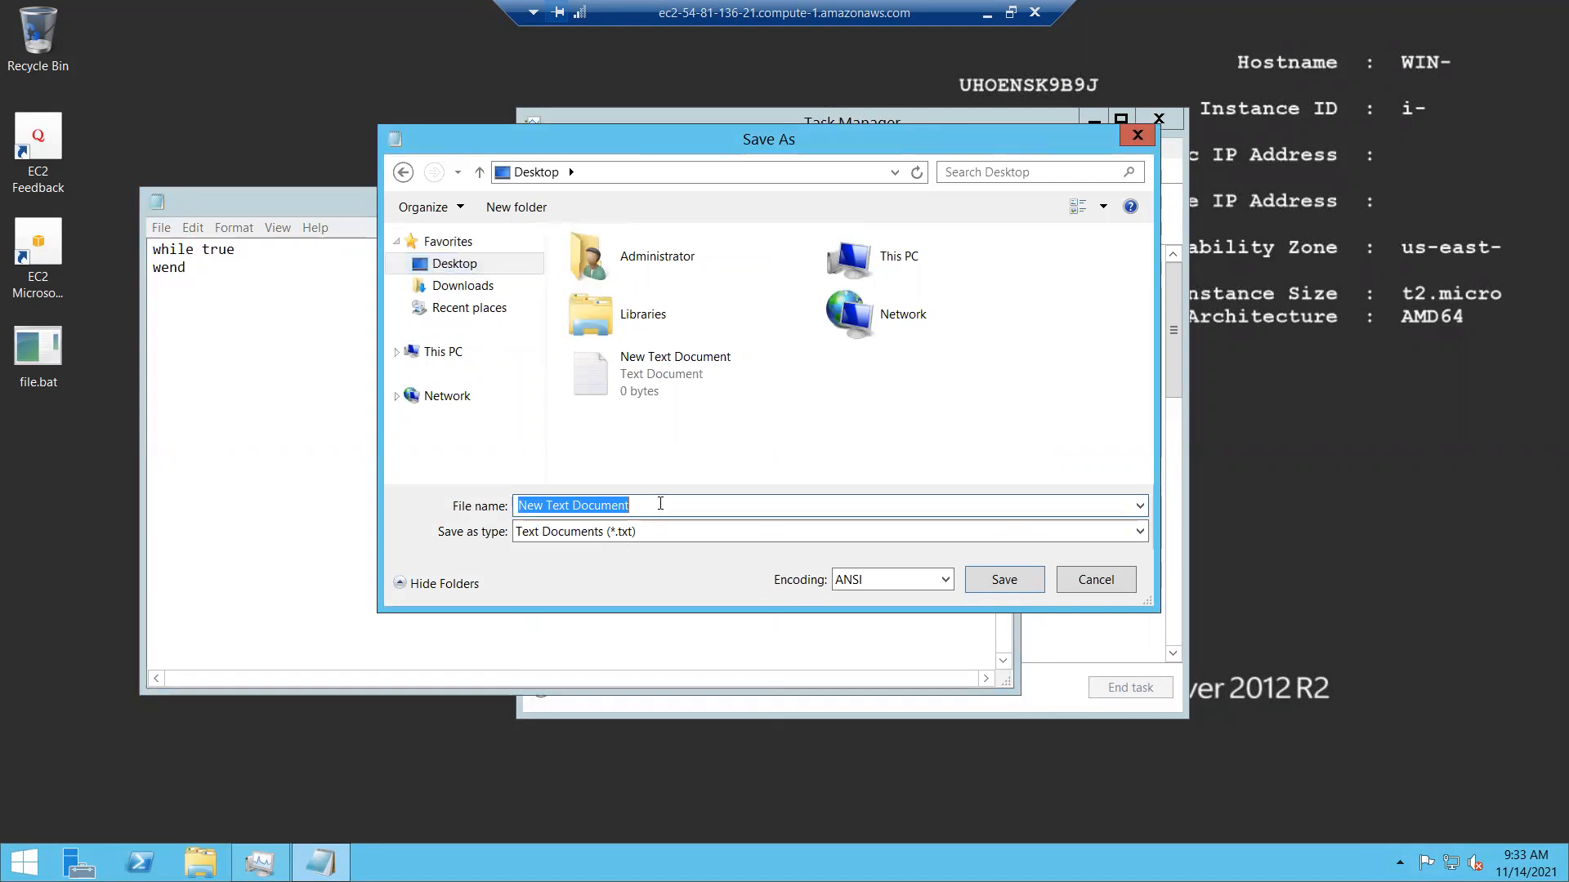
key(BackSpace)
text(fil)
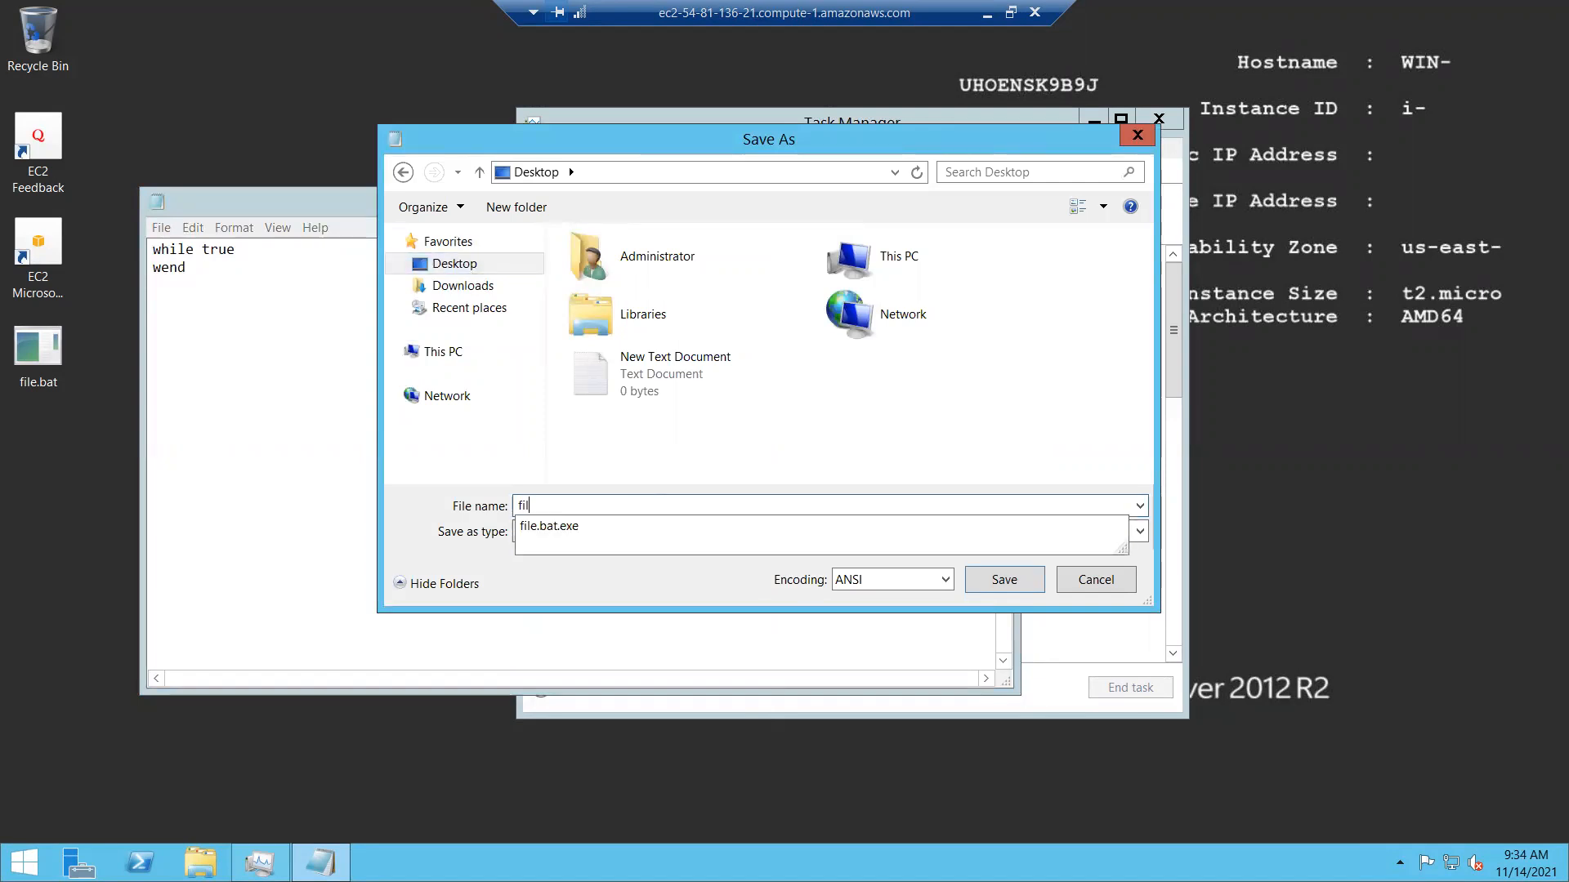
text(e.bat)
click(1016, 583)
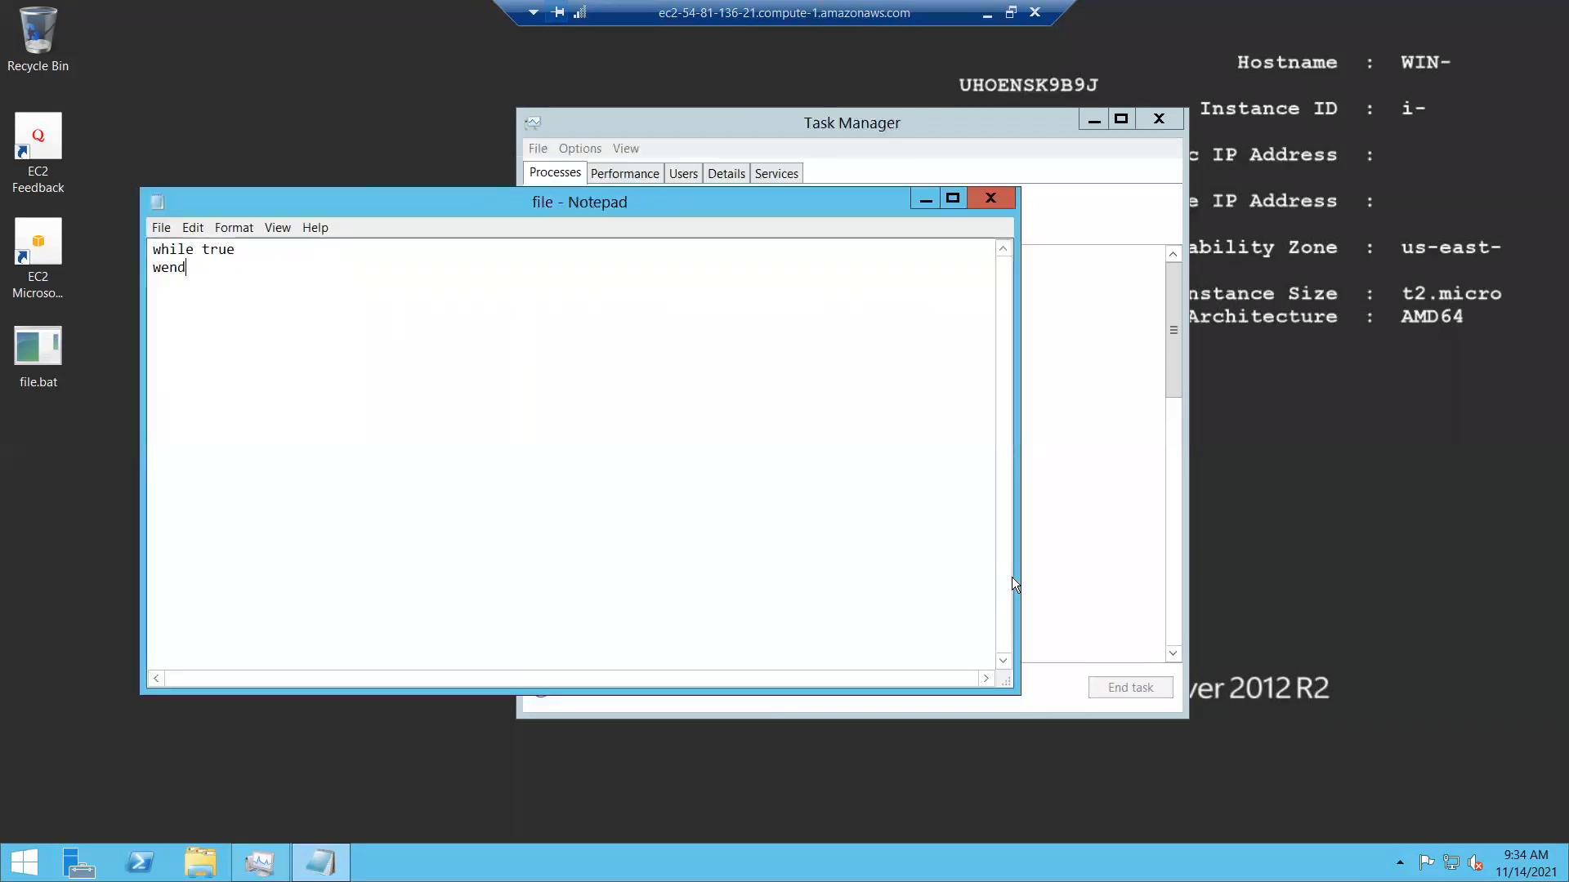
click(991, 197)
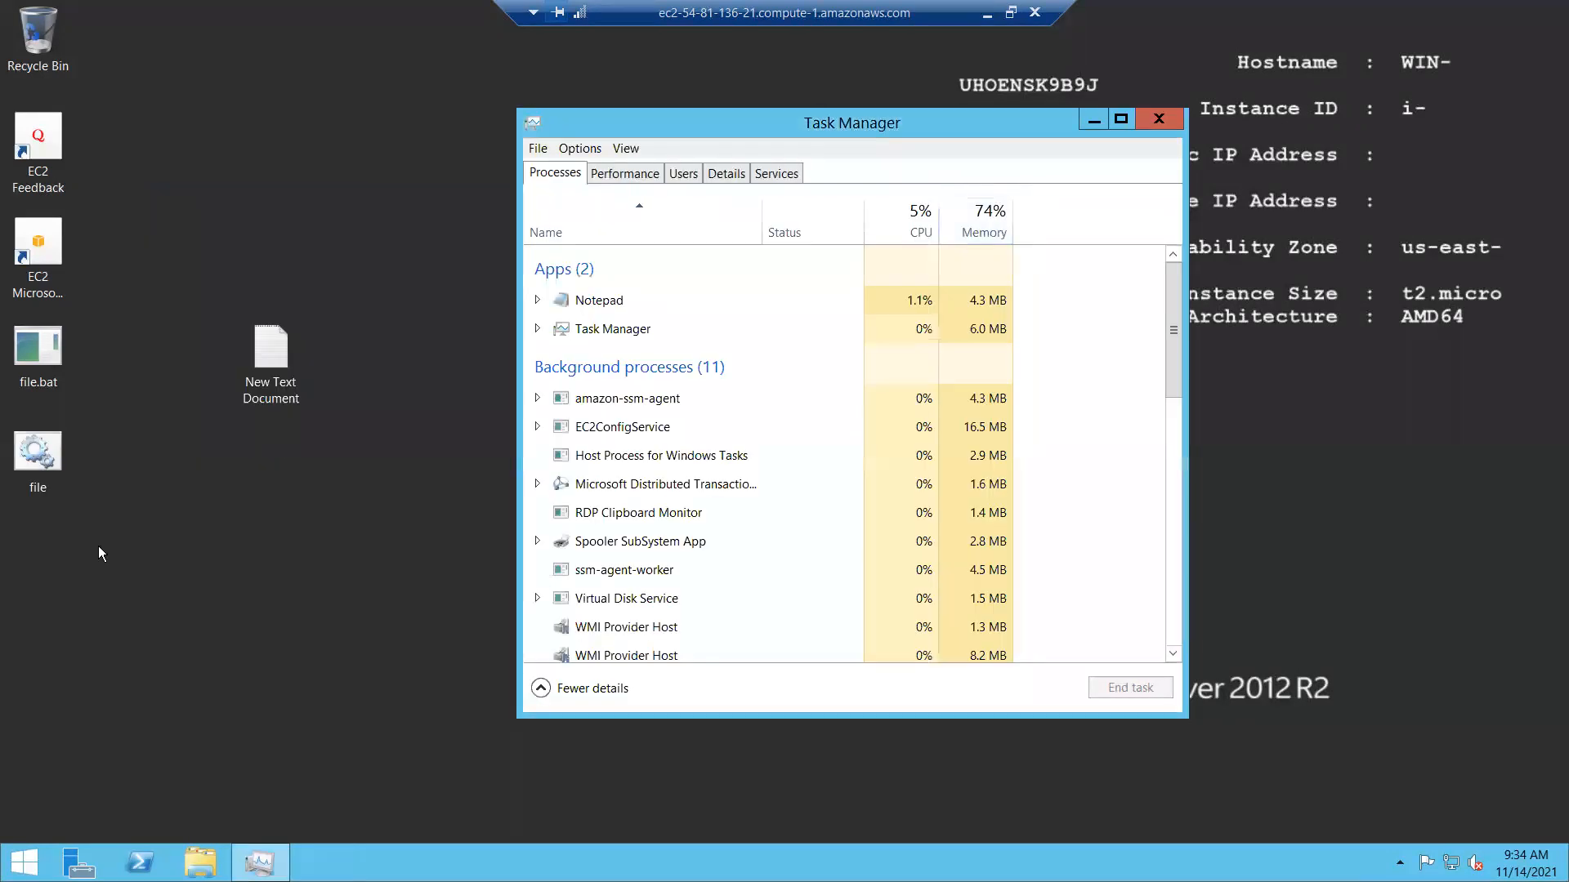
Step: Try to run the new batch file "file" as administrator twice, moving its icon to an open desktop area between attempts
right_click(44, 461)
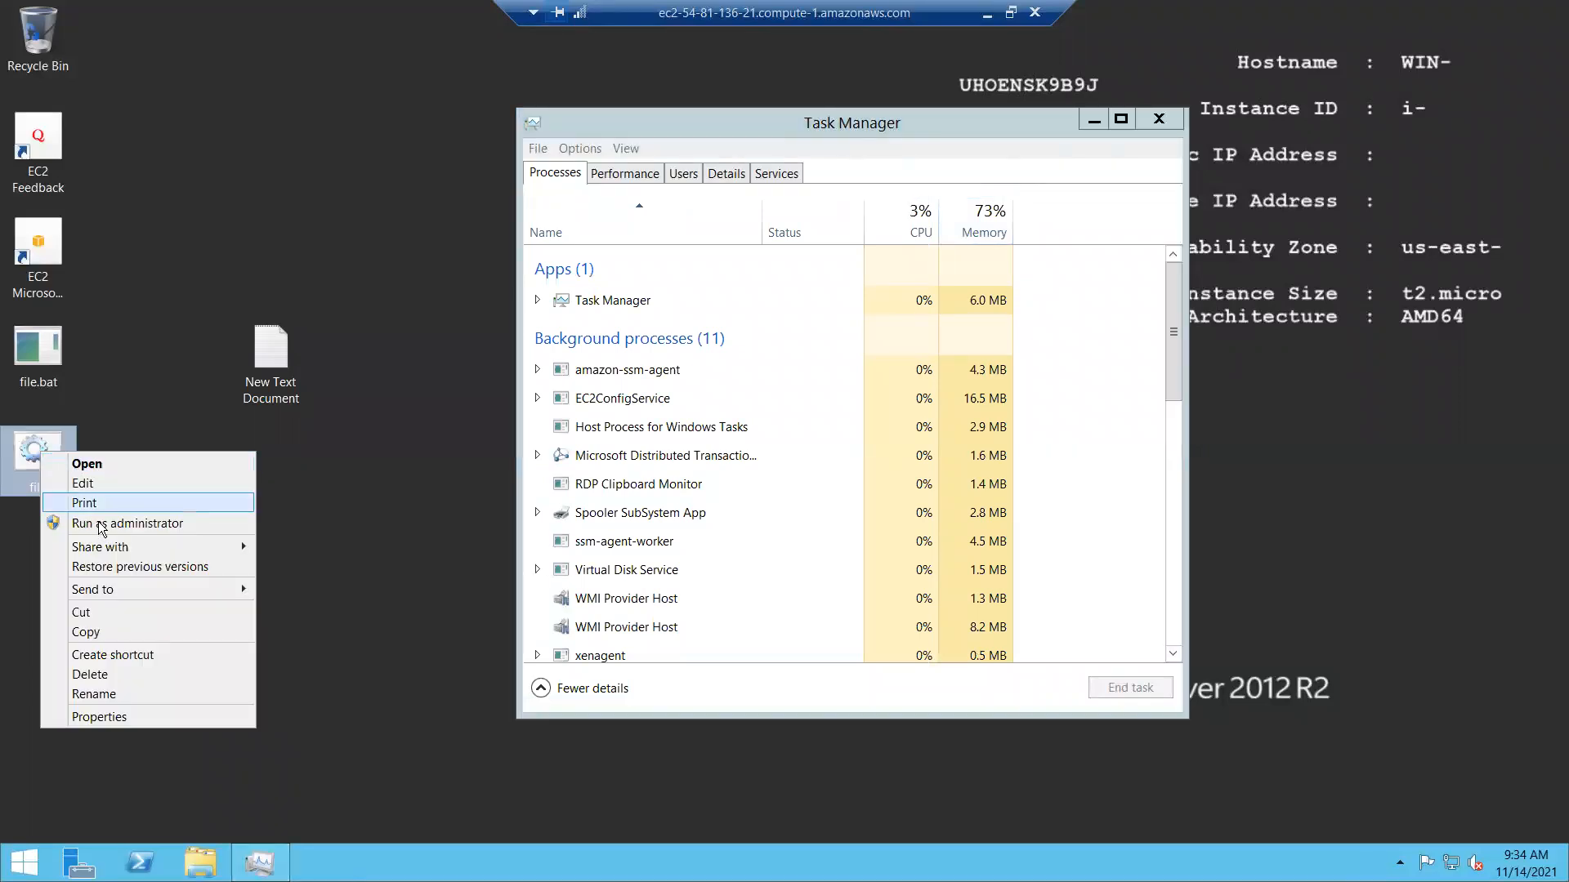
click(128, 523)
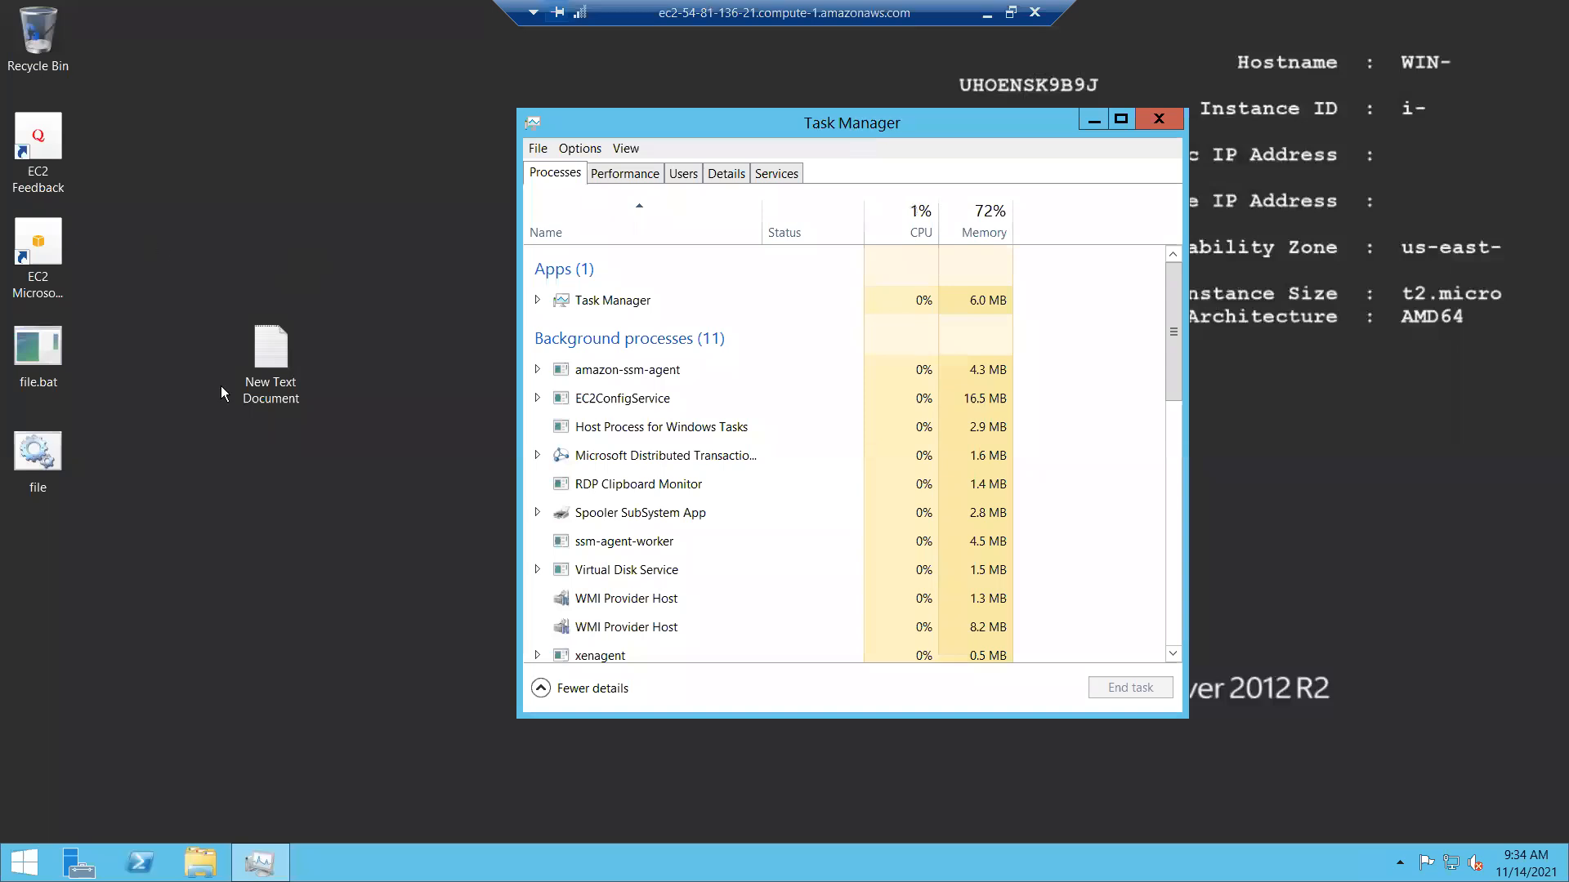
drag(36, 460, 207, 515)
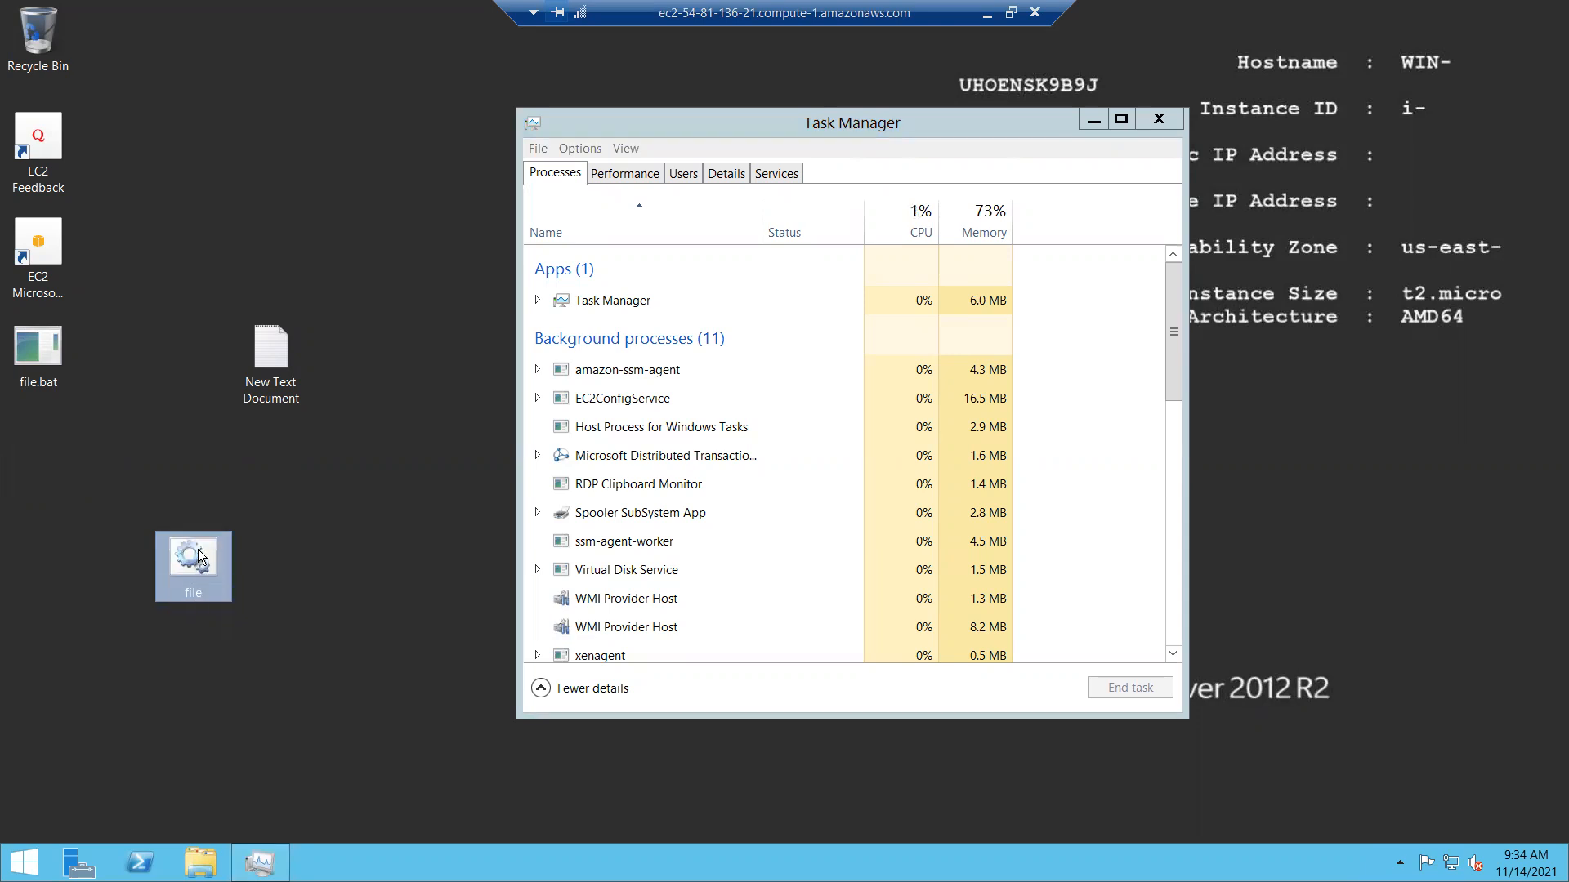
right_click(199, 553)
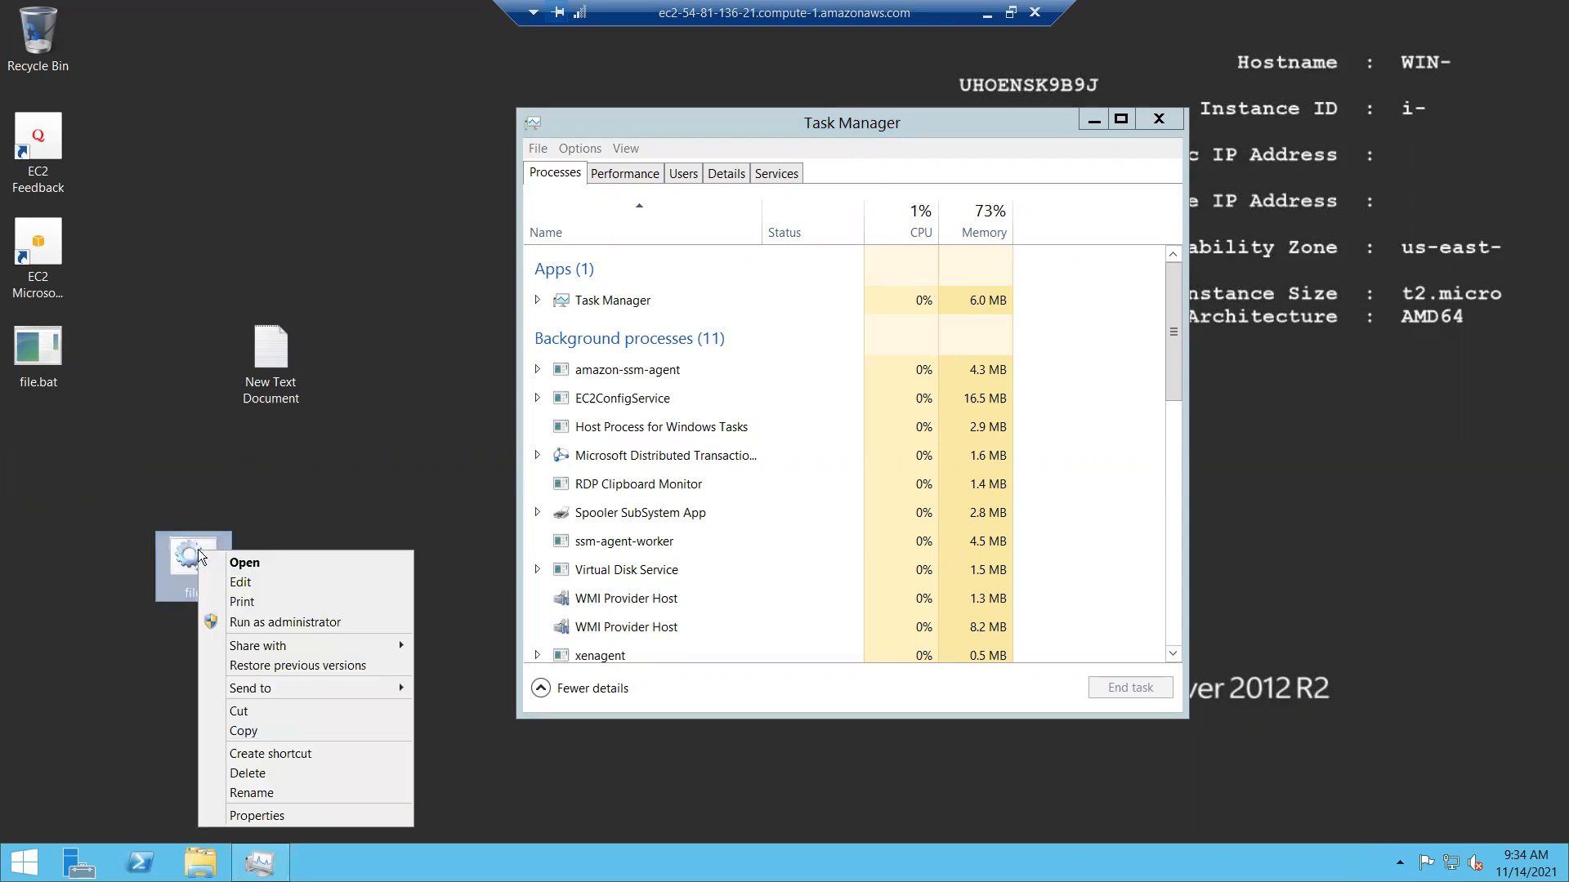
click(277, 622)
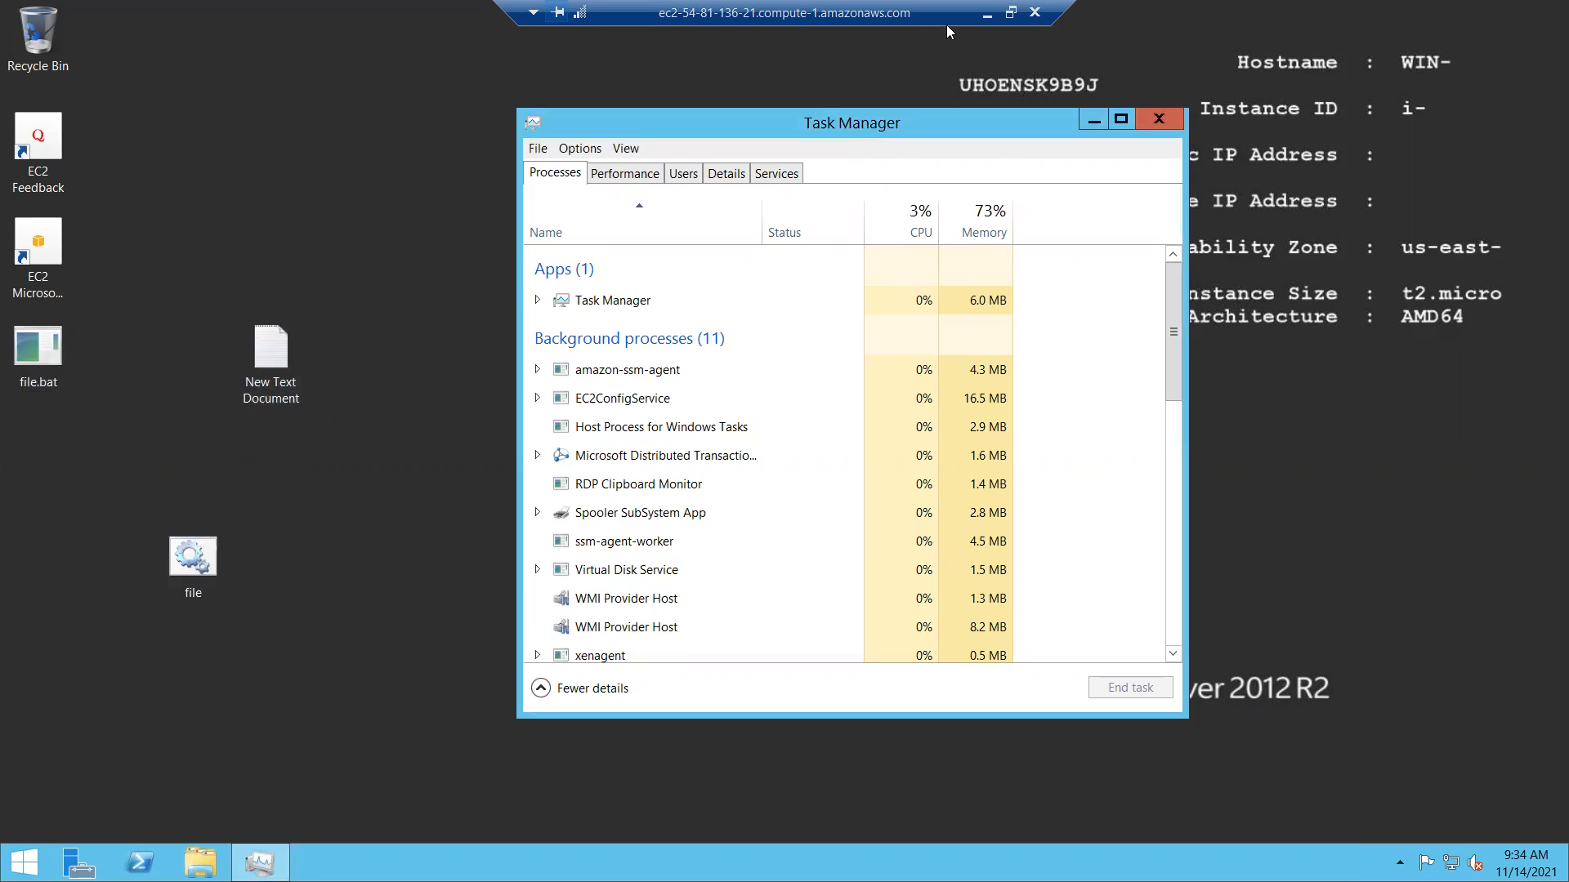
Step: Return to Firefox and check the file extension used for the While True script in the Super User answer
click(987, 14)
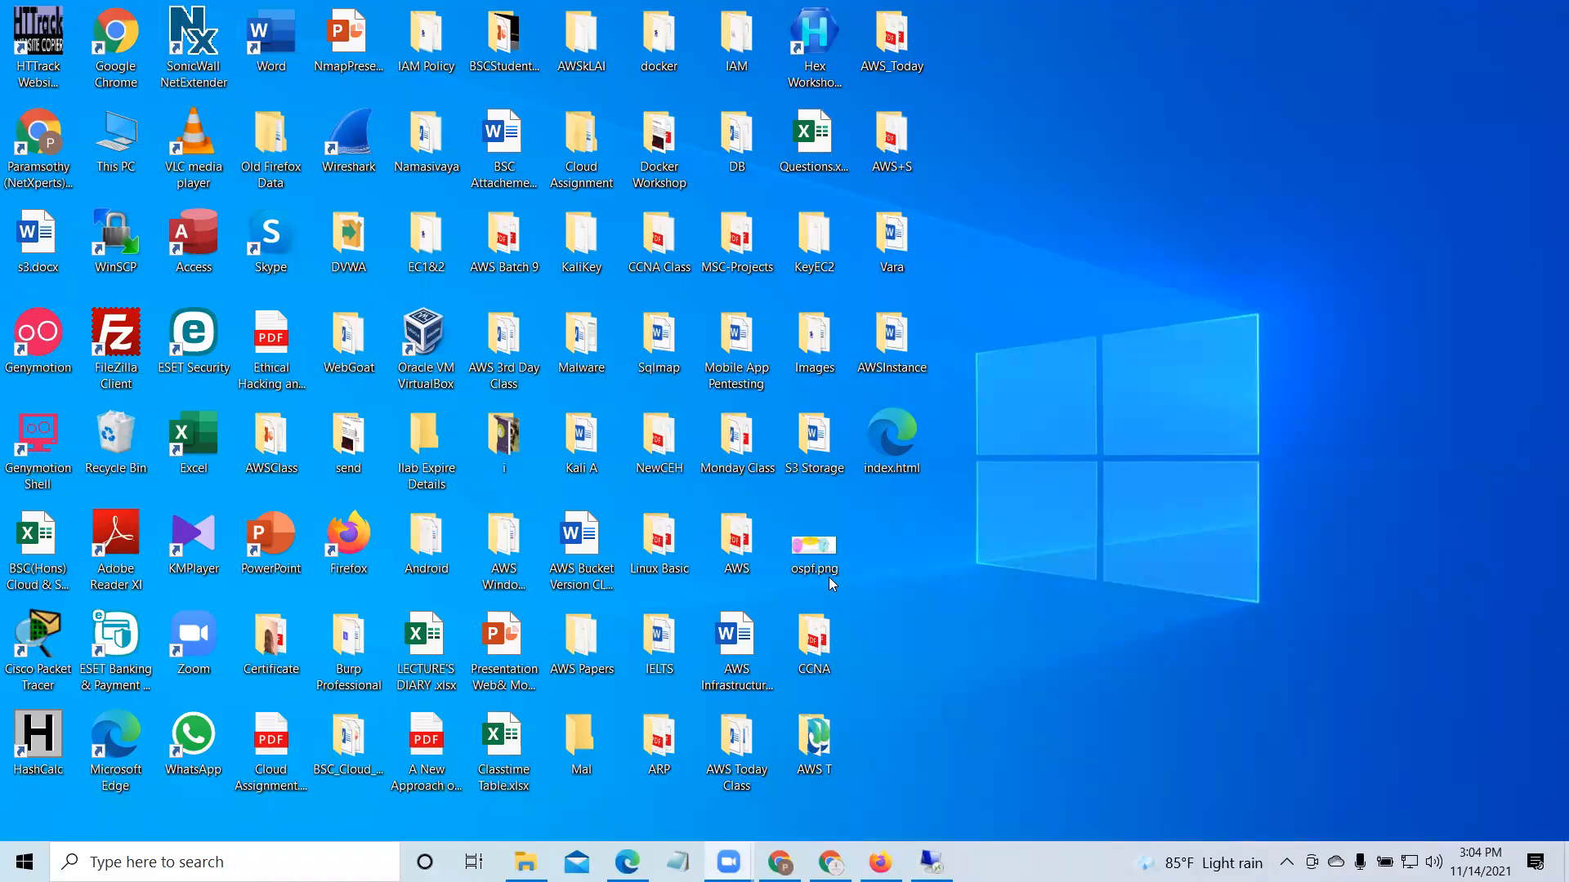
key(alt+Tab)
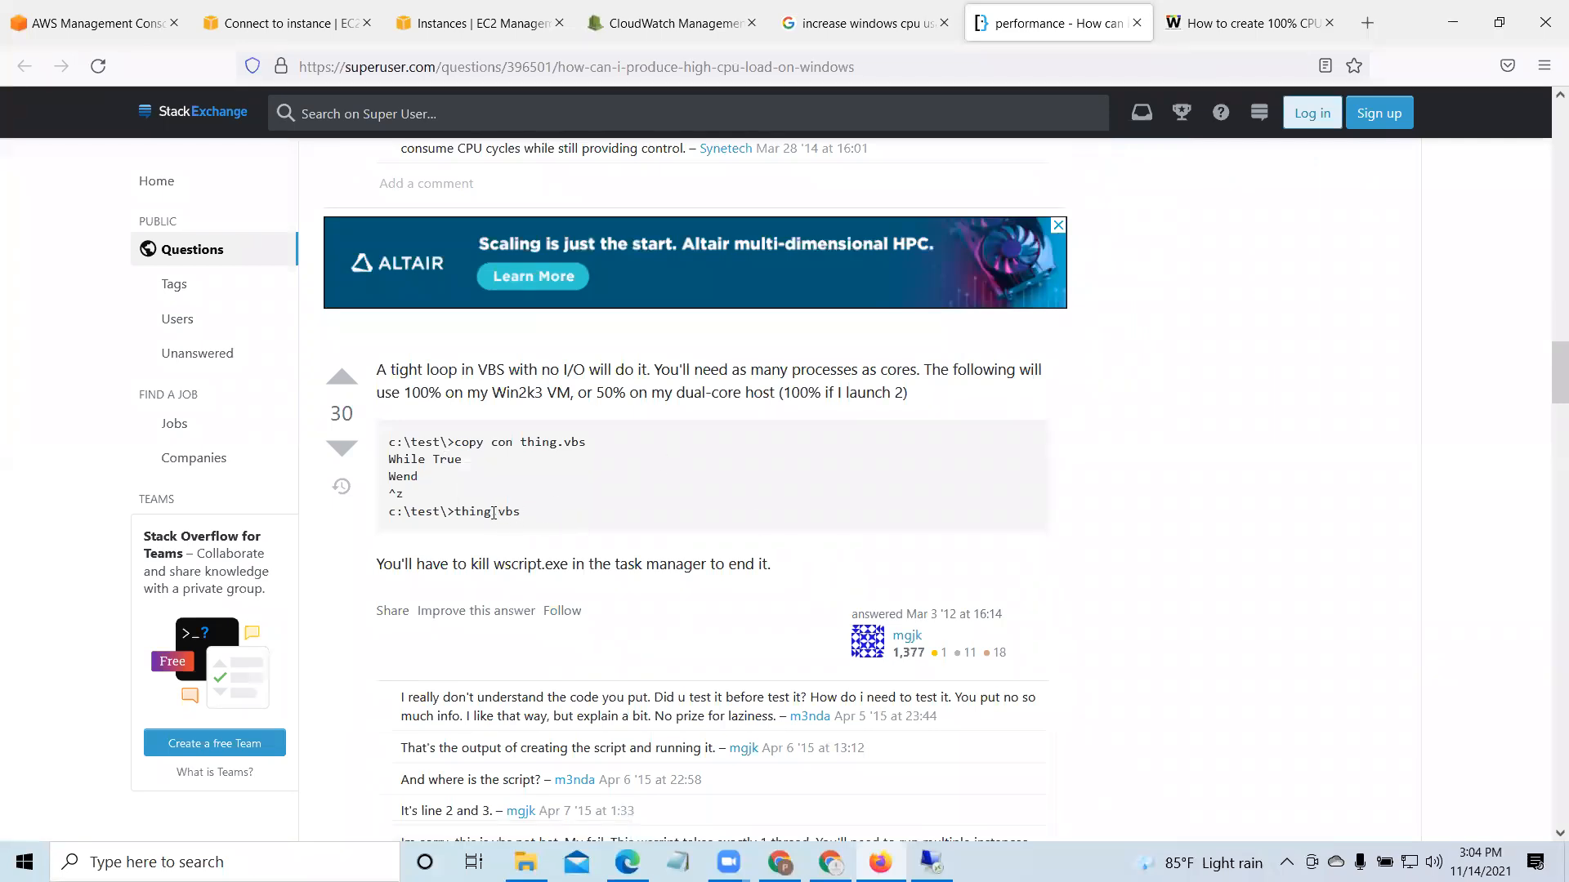
drag(498, 512, 521, 512)
Step: Return to the remote Windows desktop and write "while true" and "wend" on two lines in New Text Document
click(1453, 22)
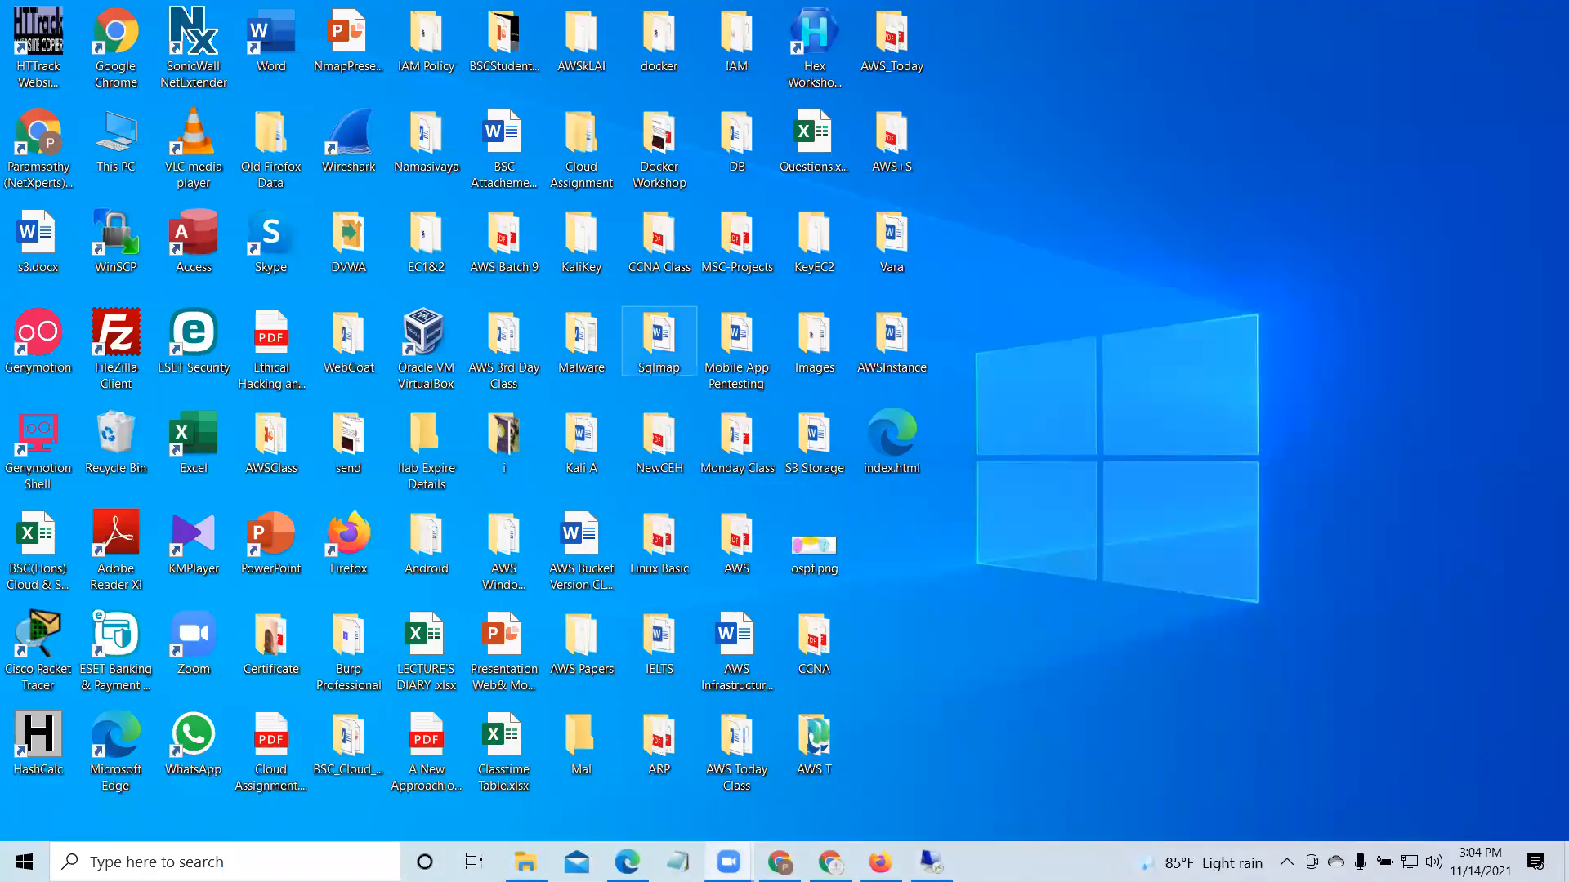
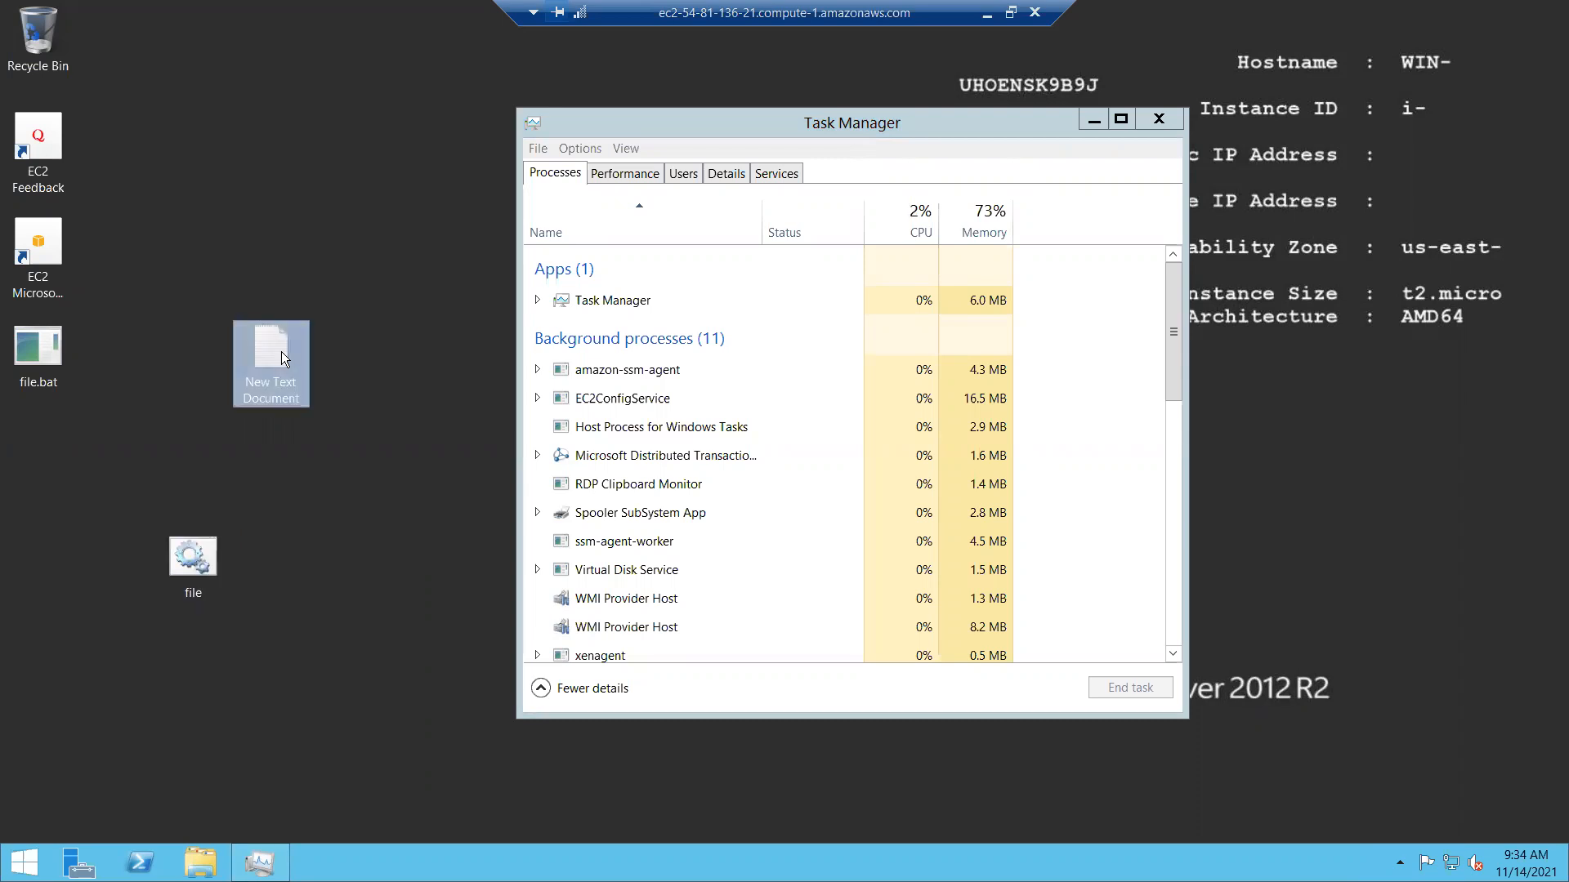
double_click(281, 352)
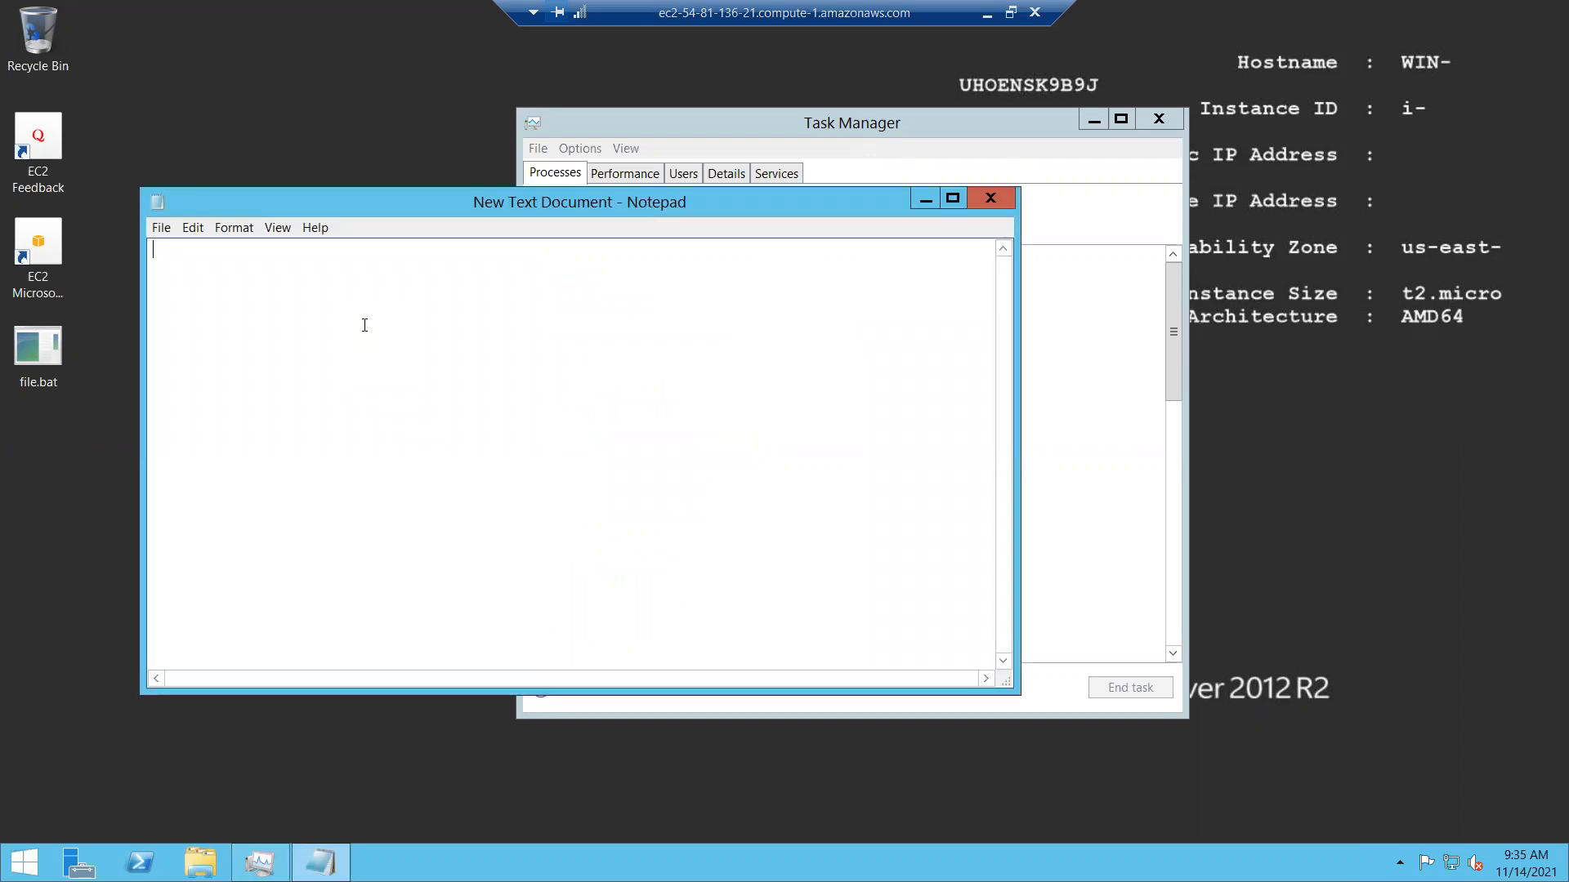
text(while )
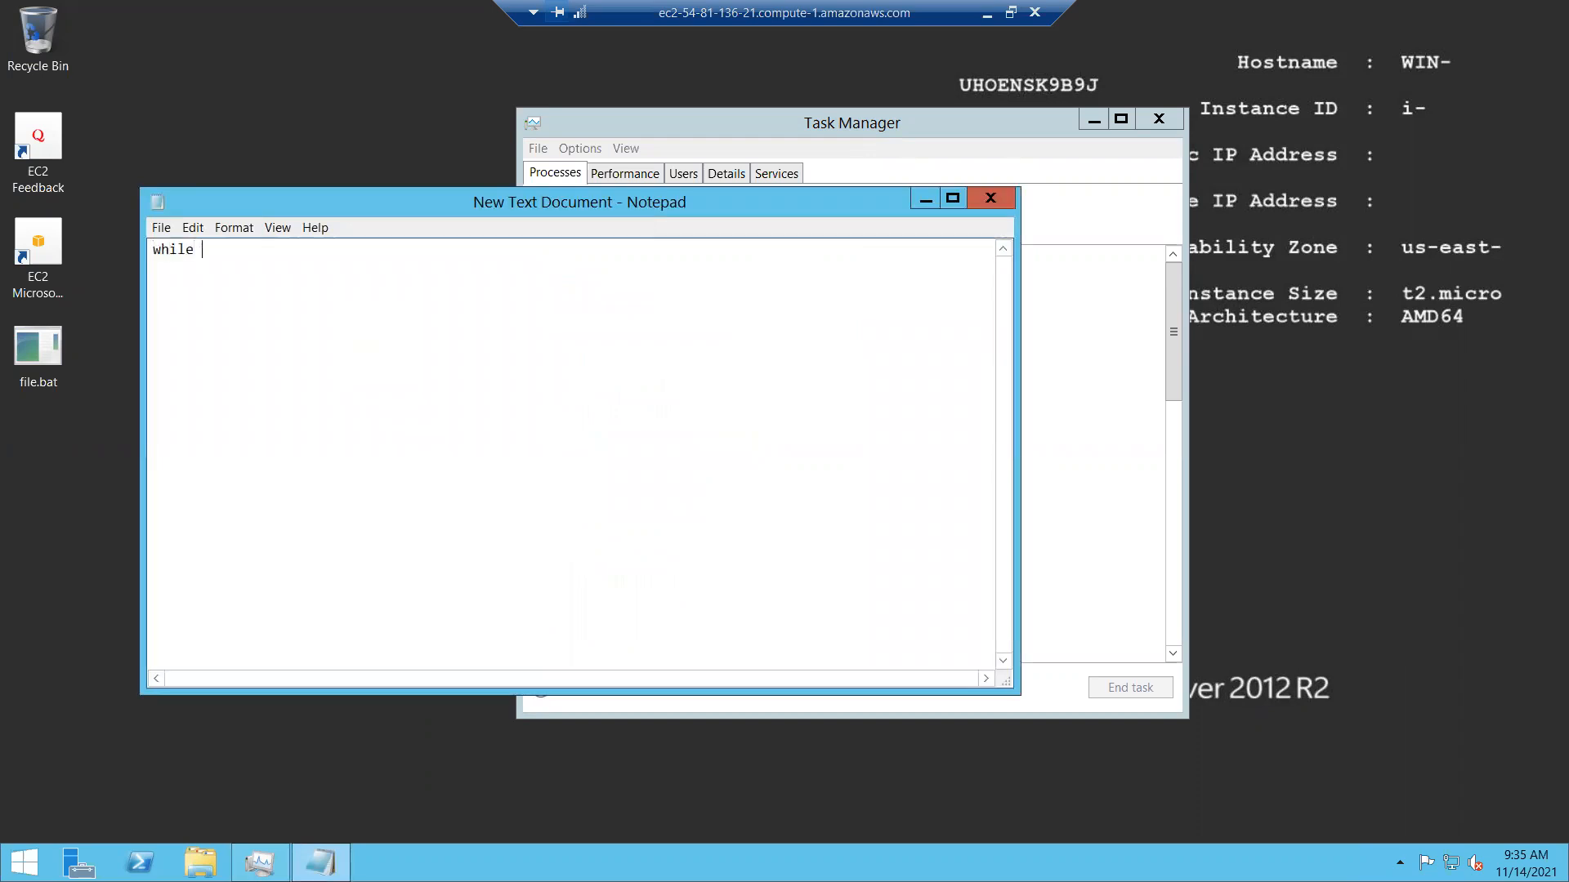
text(true wend)
Step: Save the loop script to the Desktop as demo.vbs and close Notepad
click(161, 227)
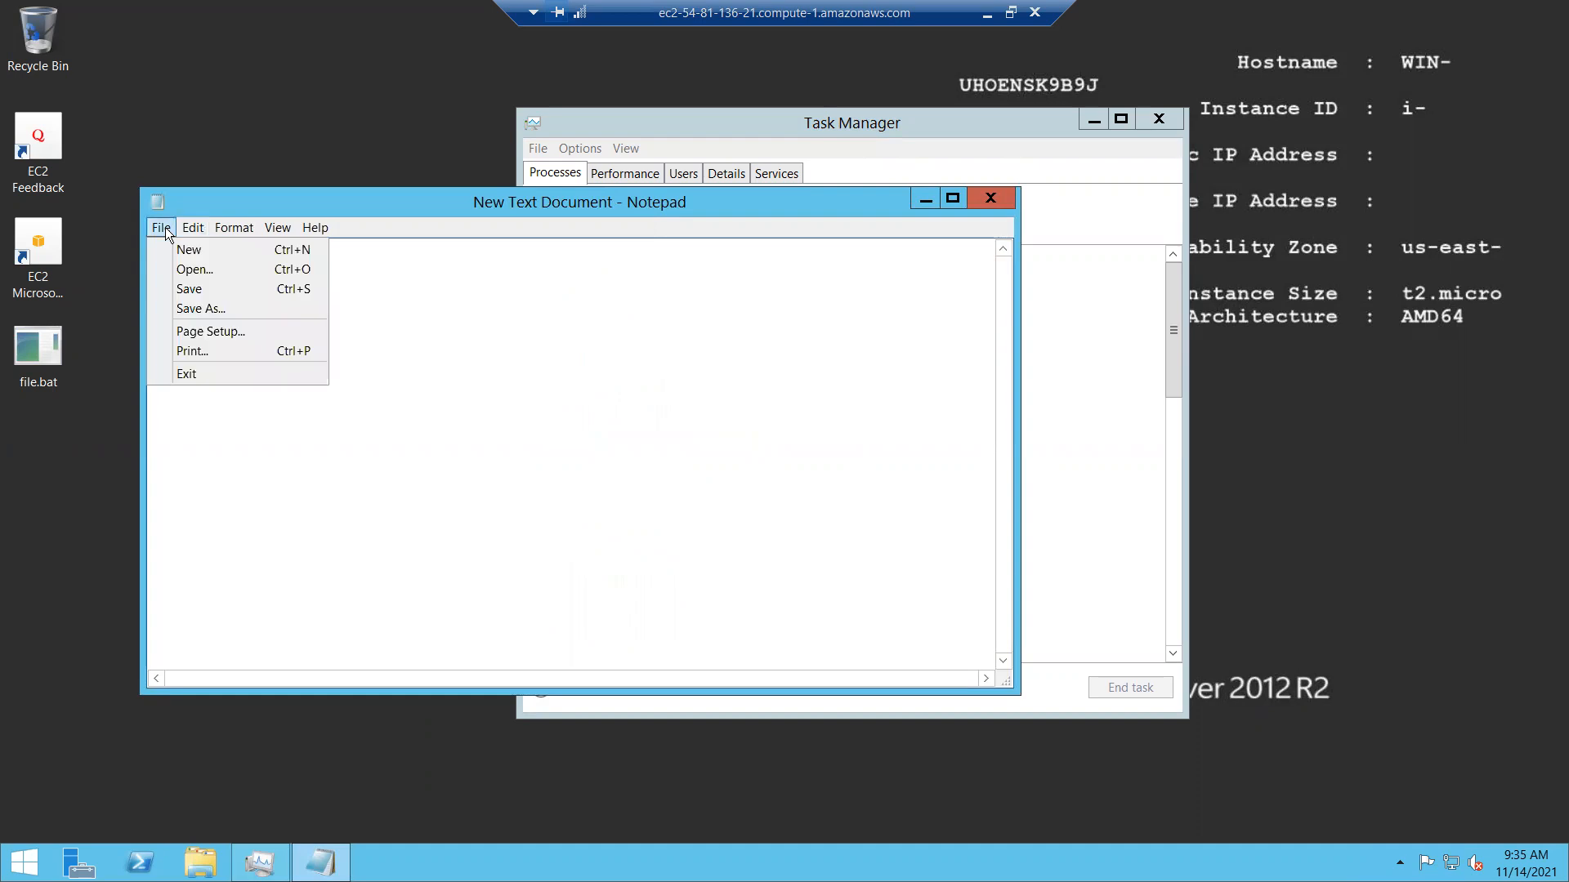
click(198, 309)
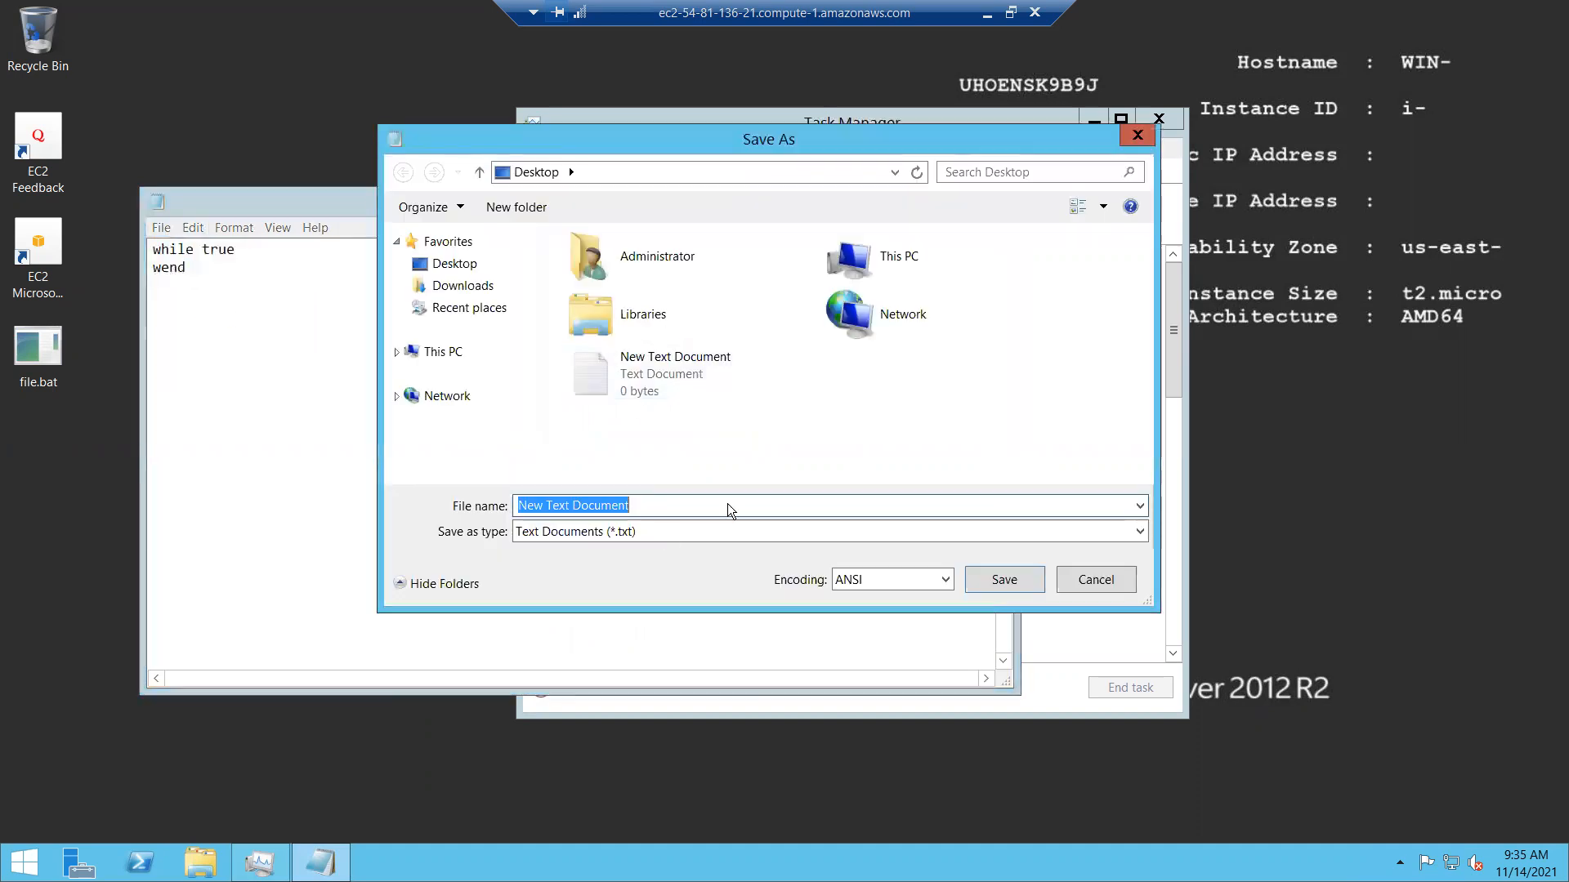
key(BackSpace)
text(mo.vbs)
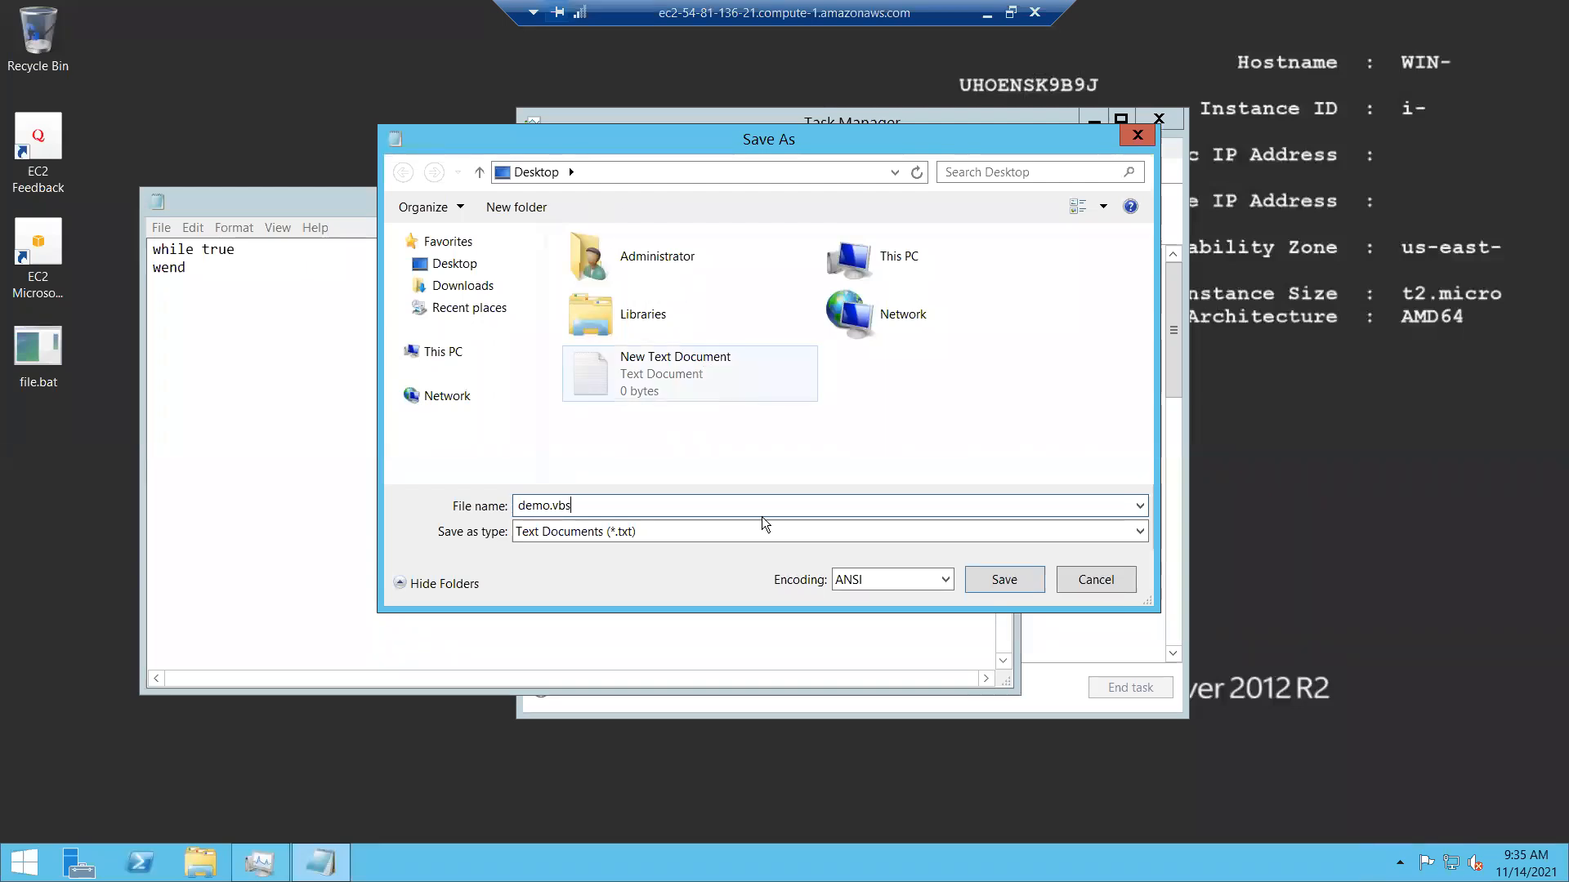
click(1001, 577)
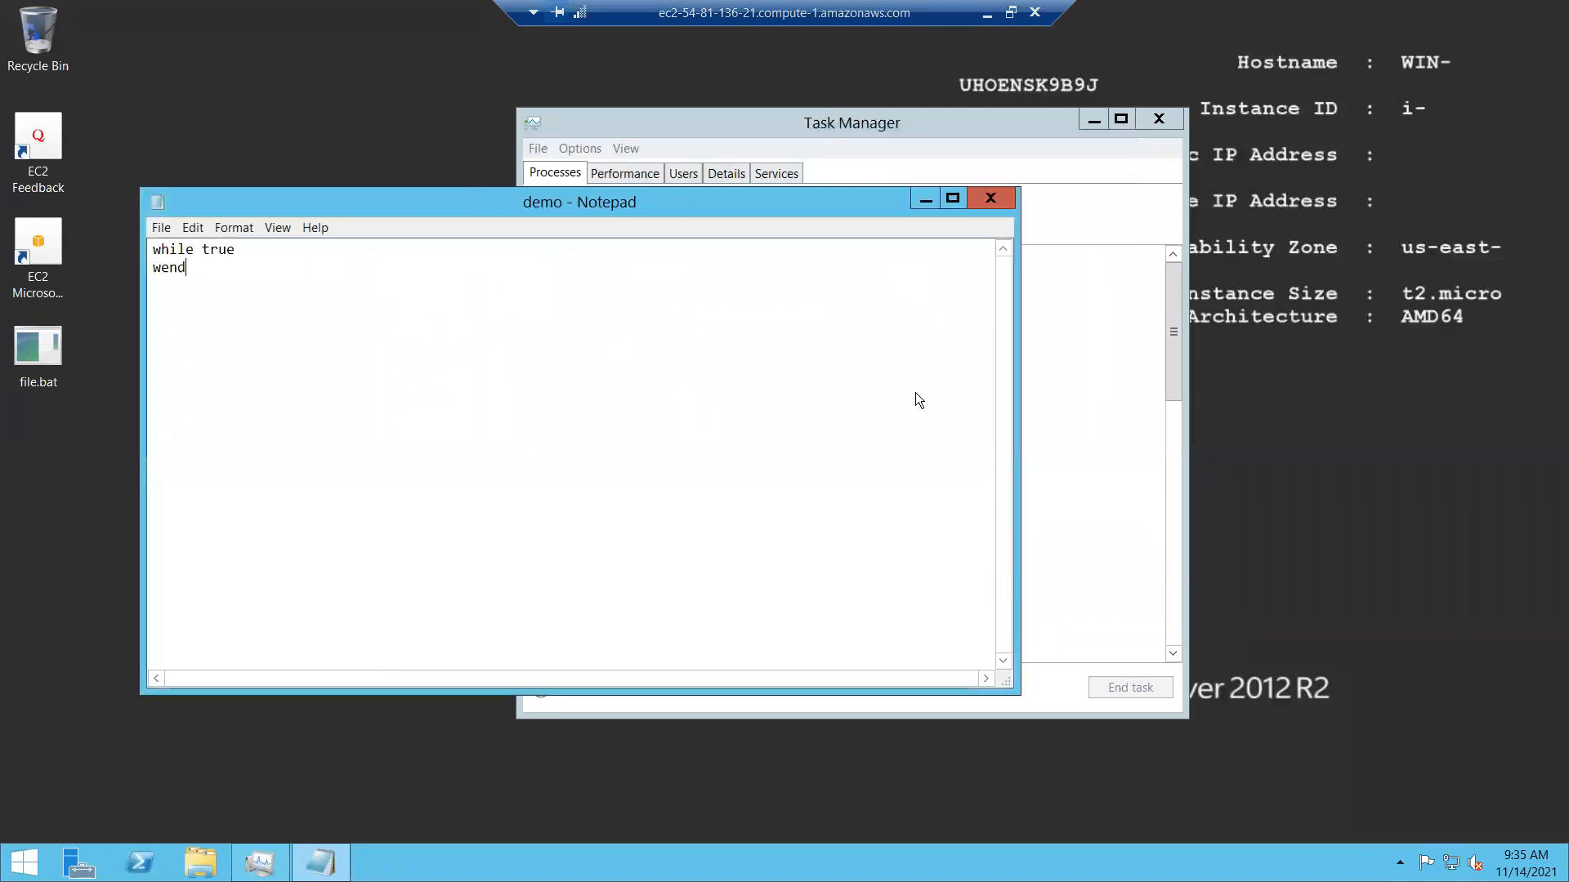
click(990, 199)
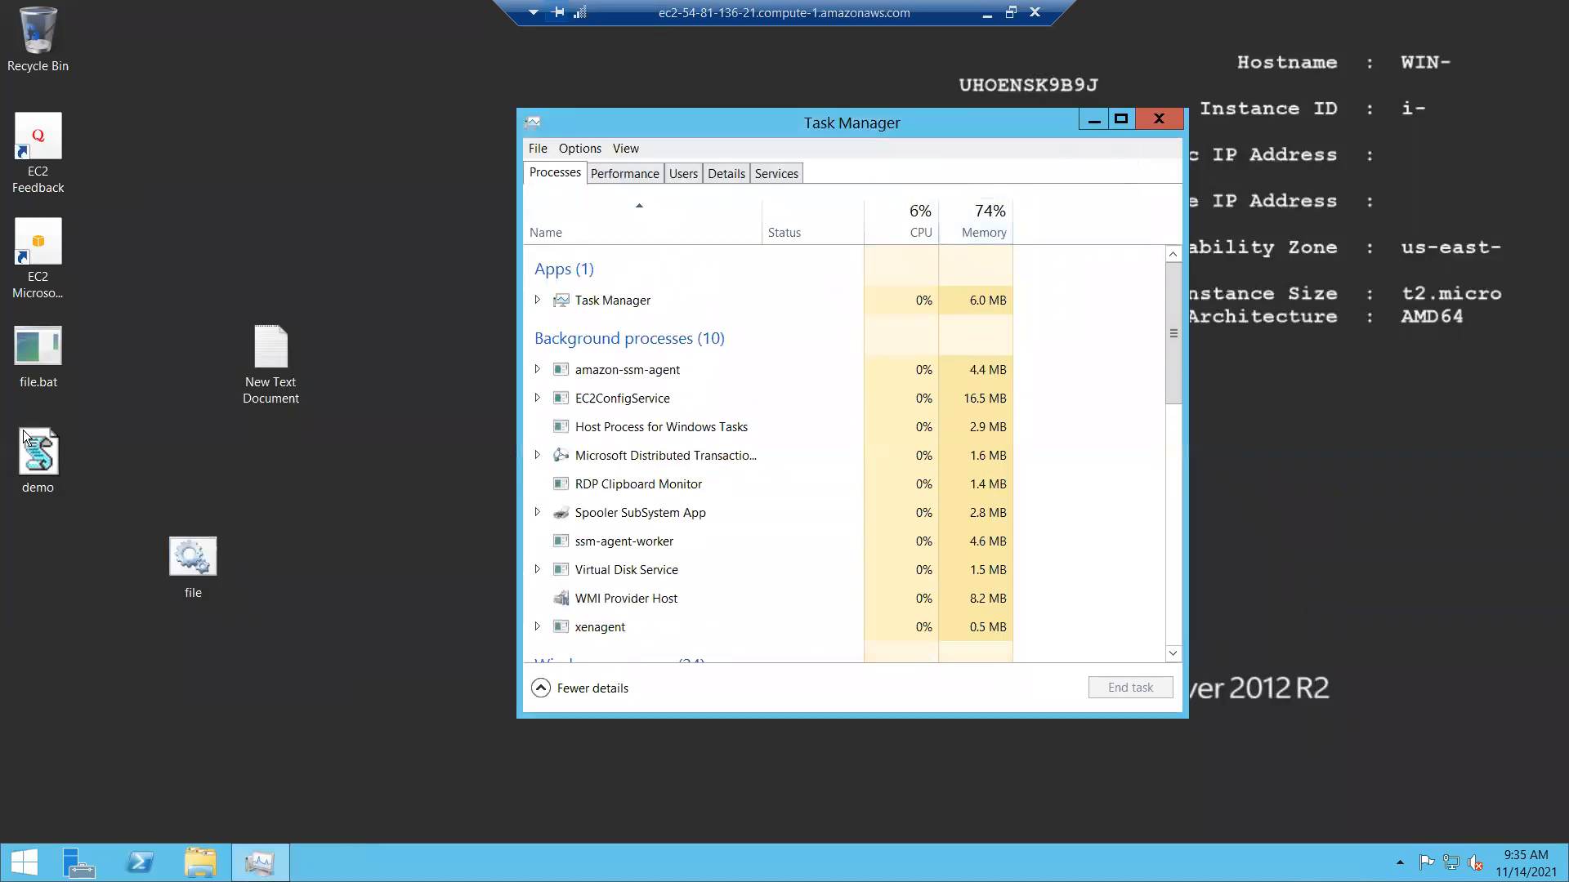
Step: Run the demo script on the Windows instance and minimize the remote desktop session
click(43, 459)
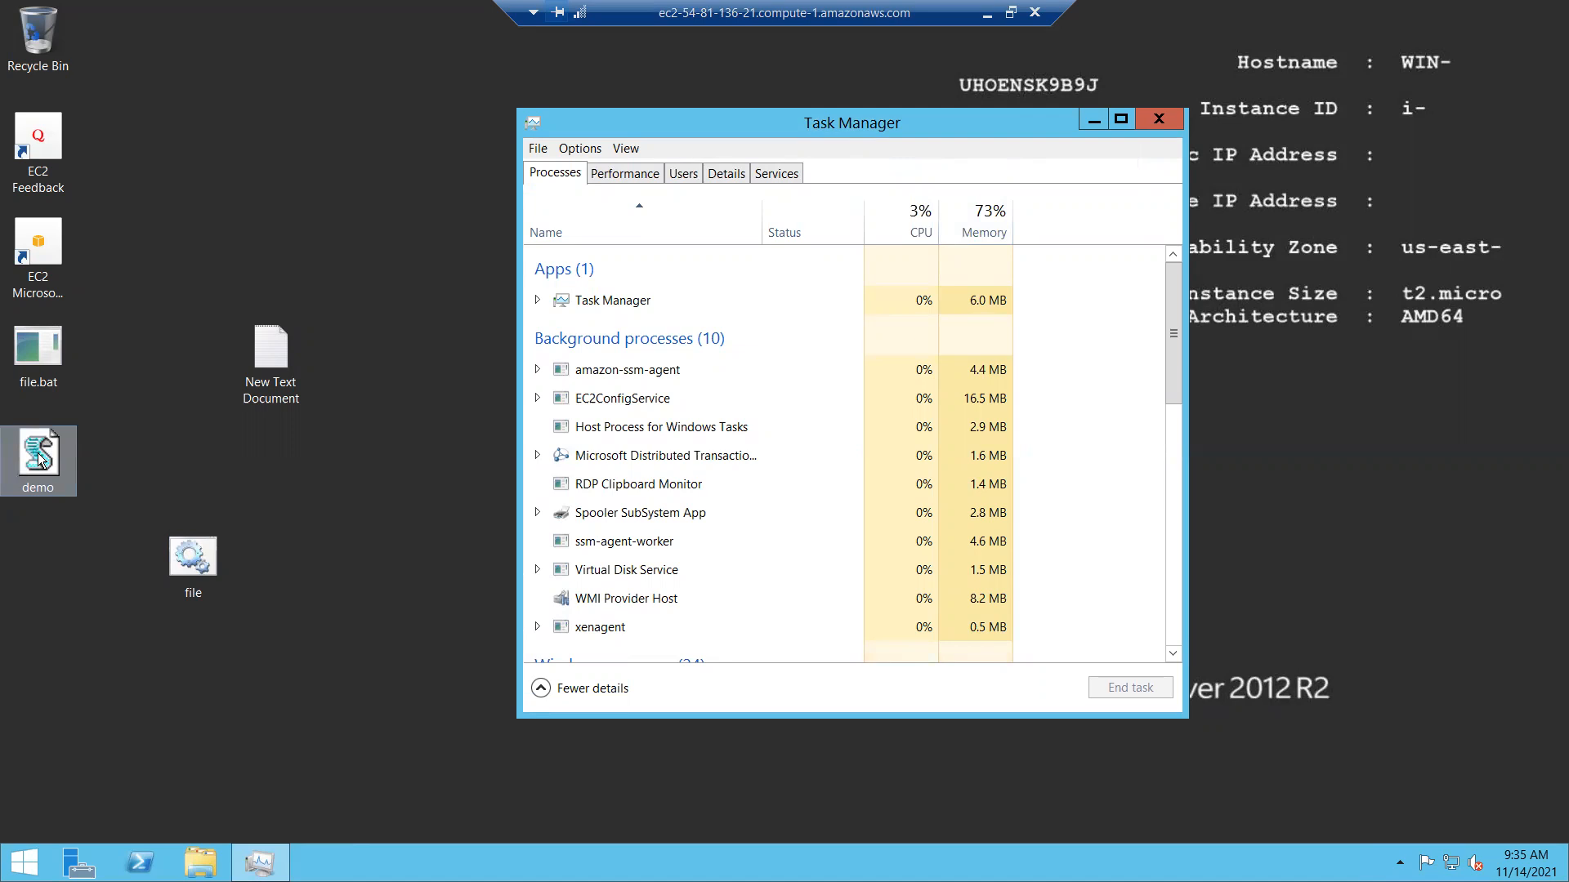
double_click(39, 458)
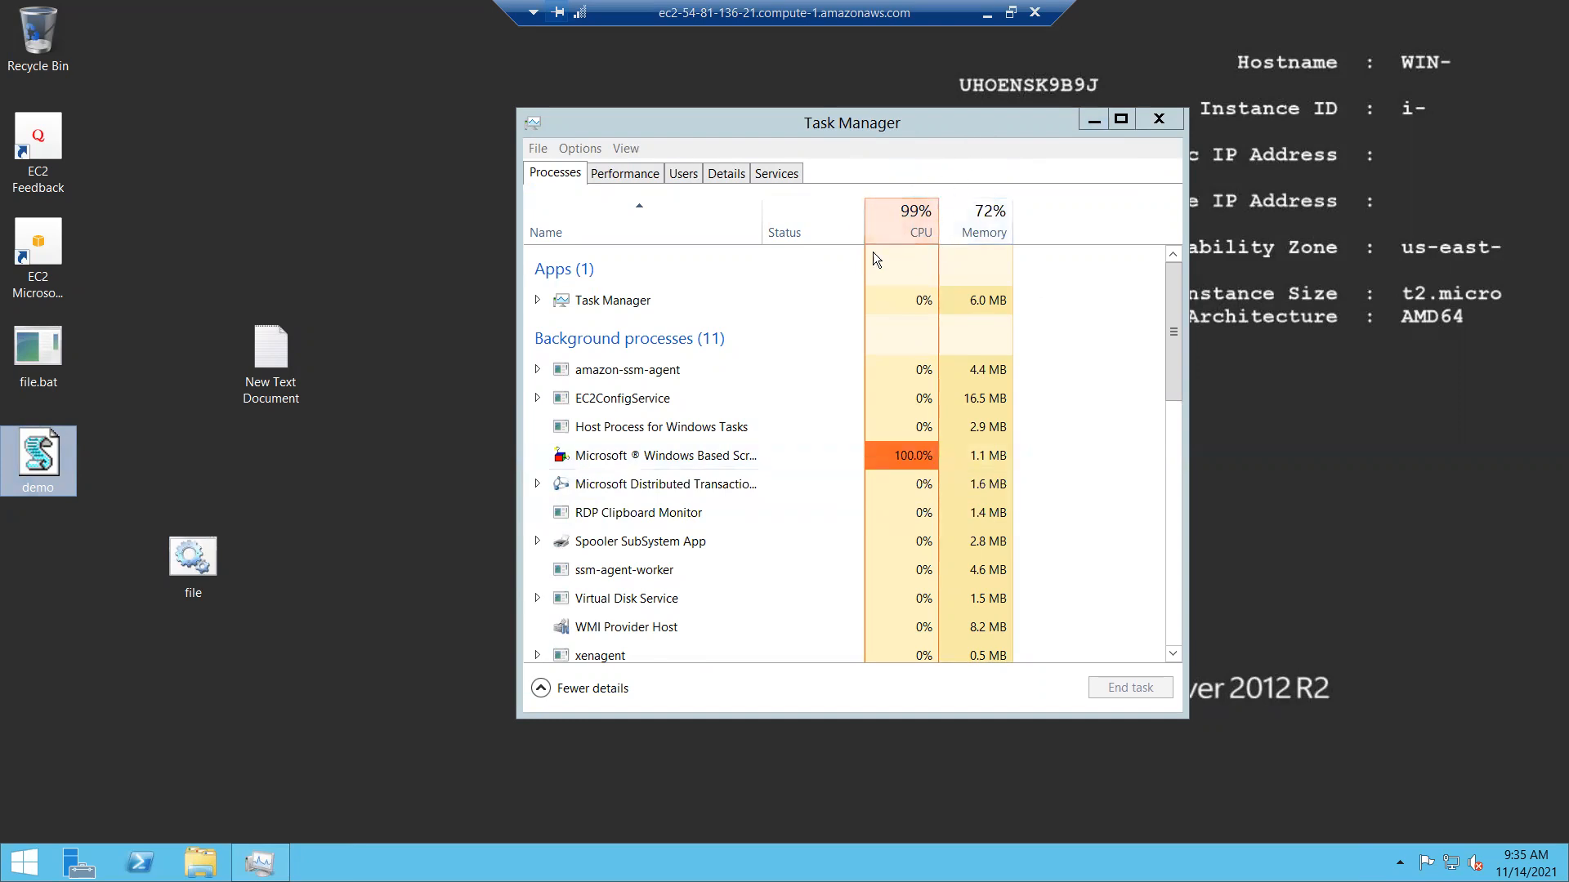
click(988, 13)
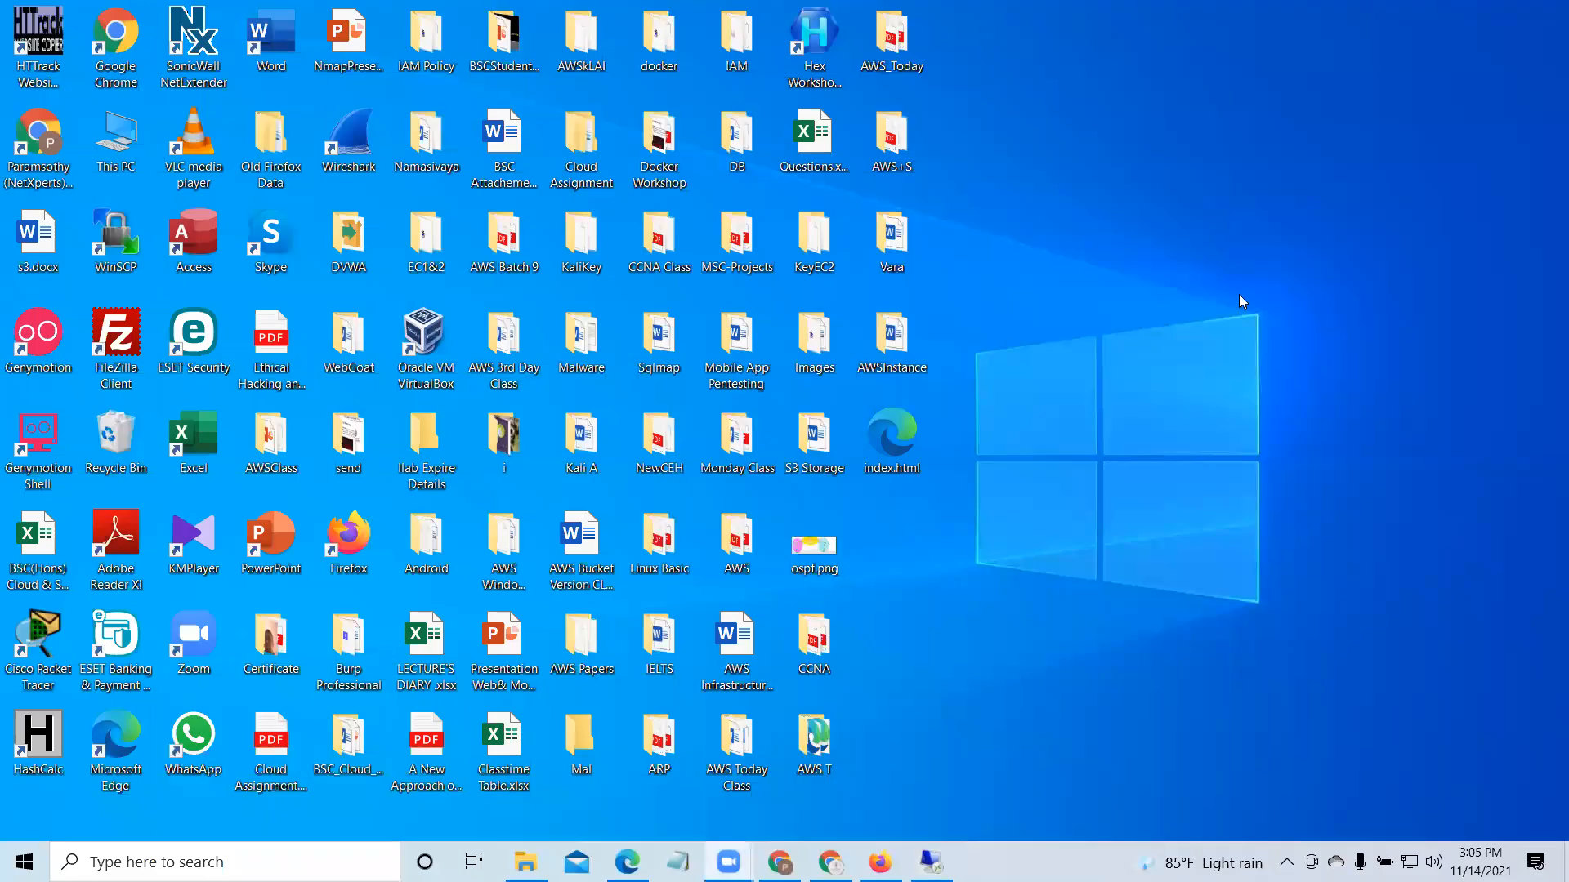
Step: Switch to Firefox, reload the CloudWatch page and show the EC2MonCPU dashboard with a 1h time range
key(alt+Tab)
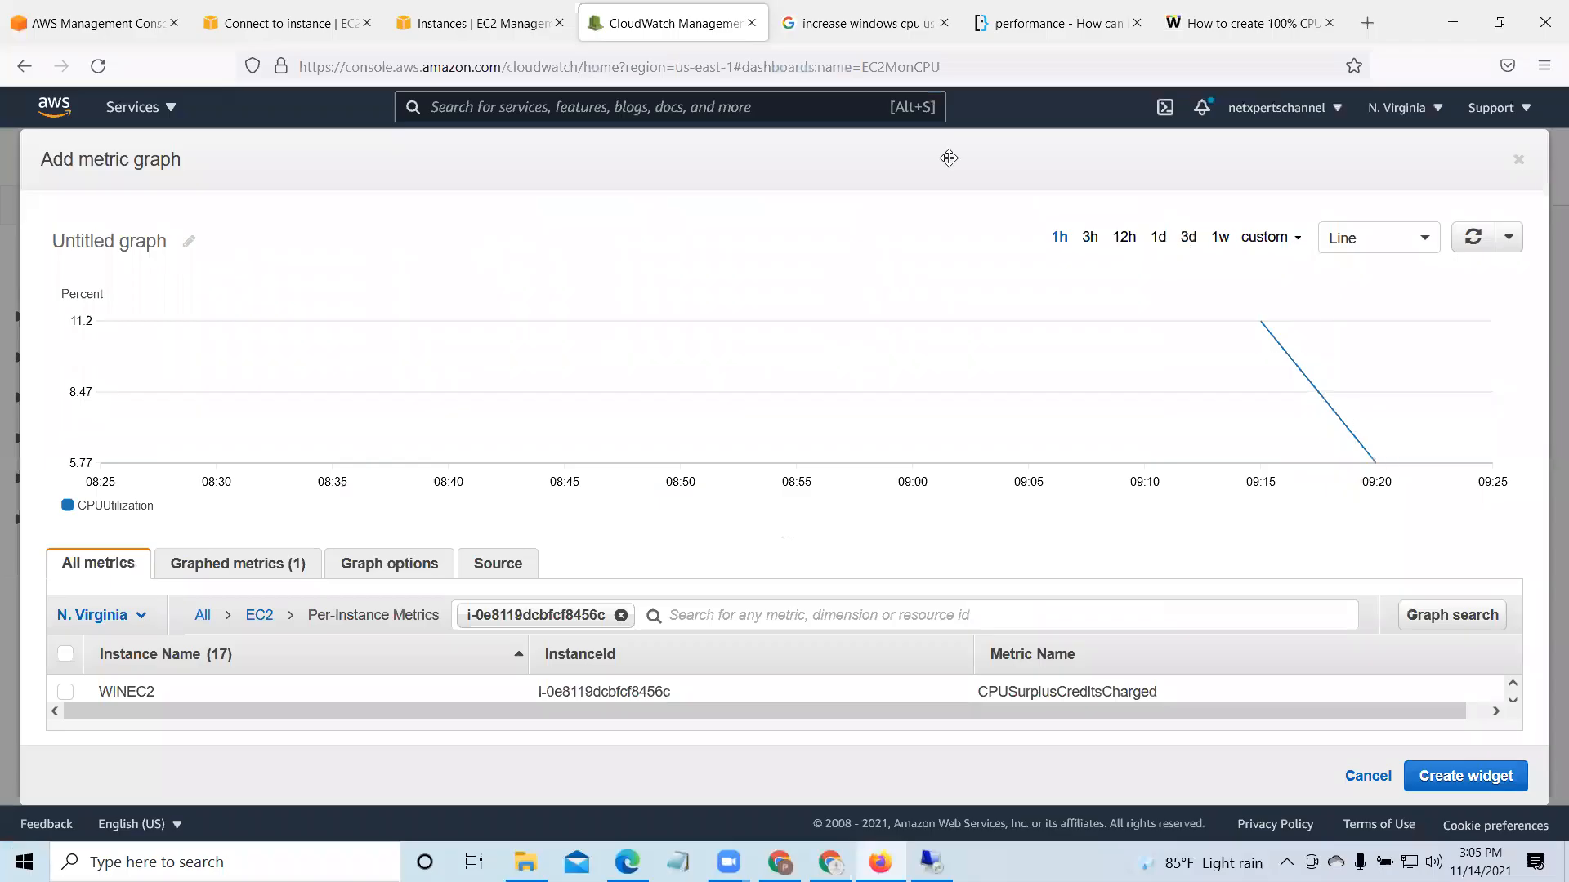
click(102, 65)
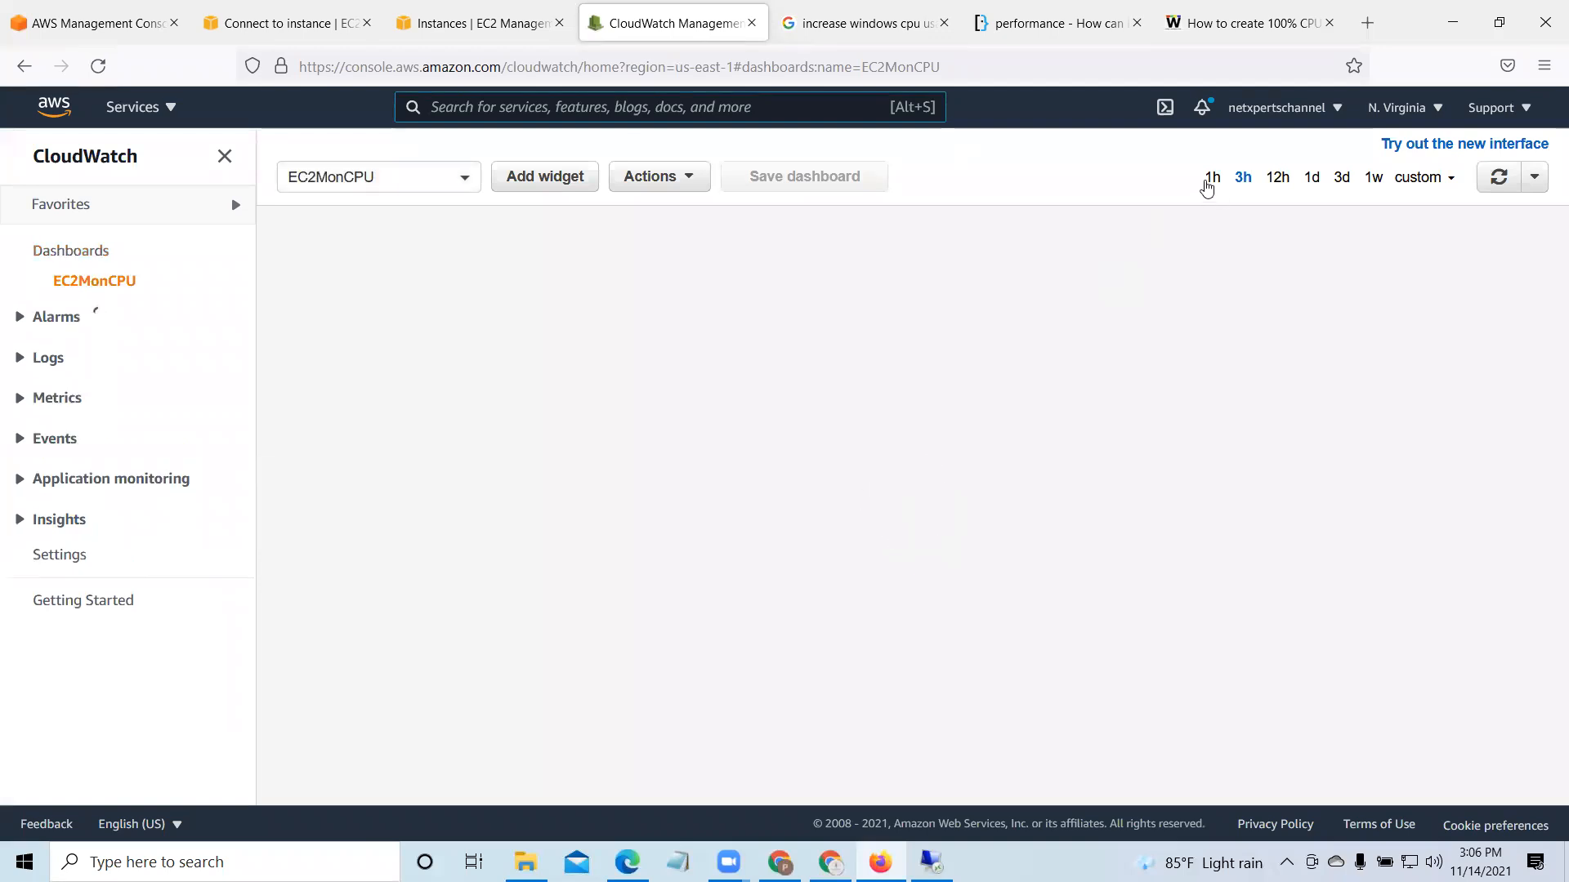
click(1212, 178)
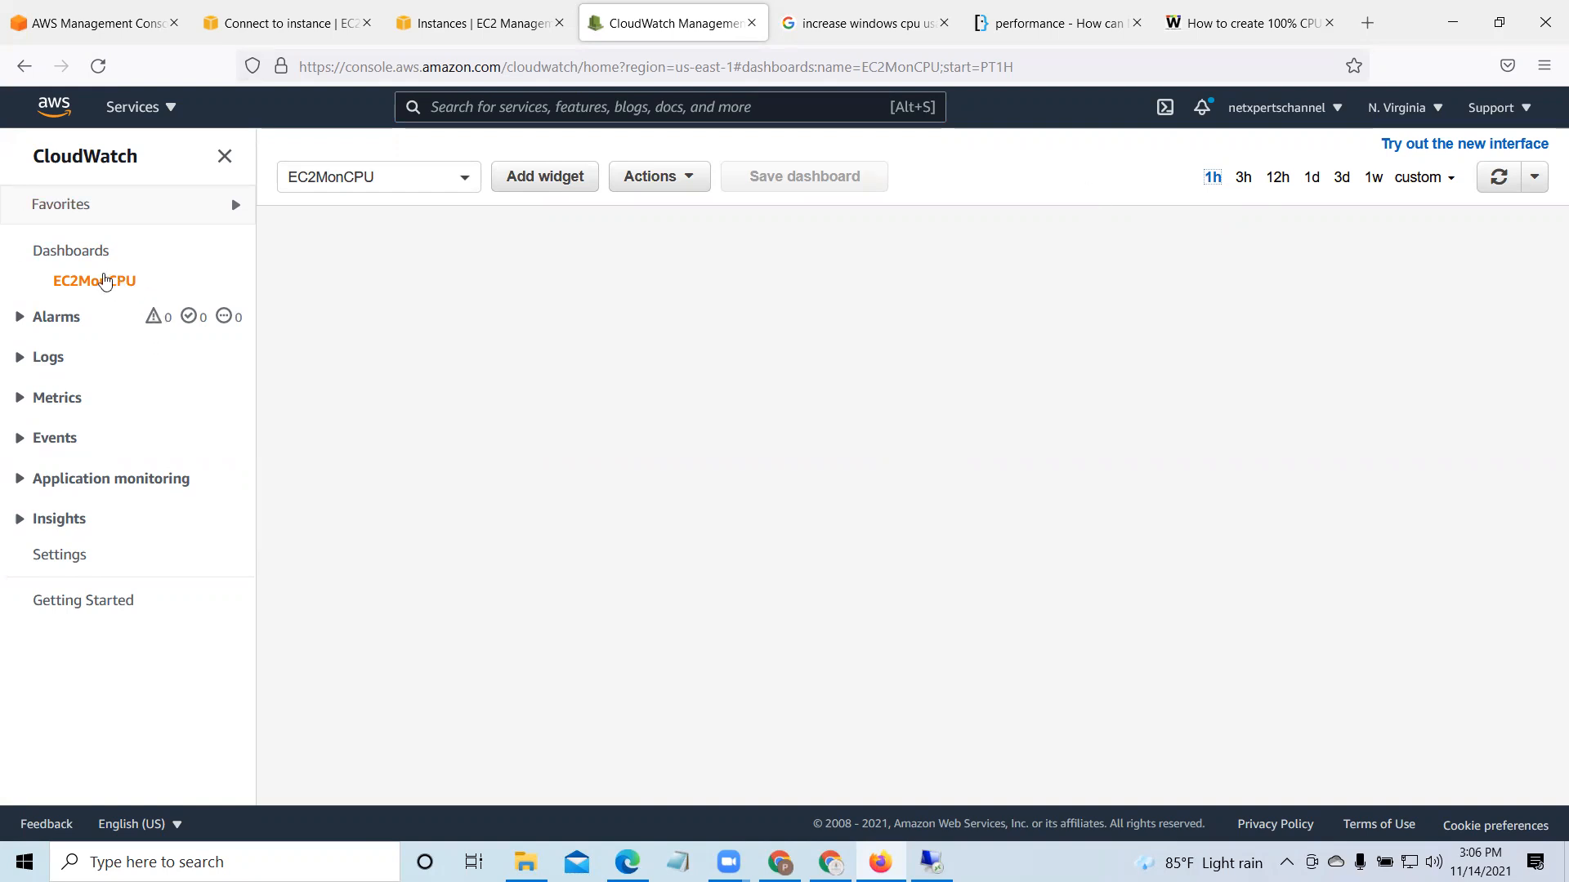
click(103, 282)
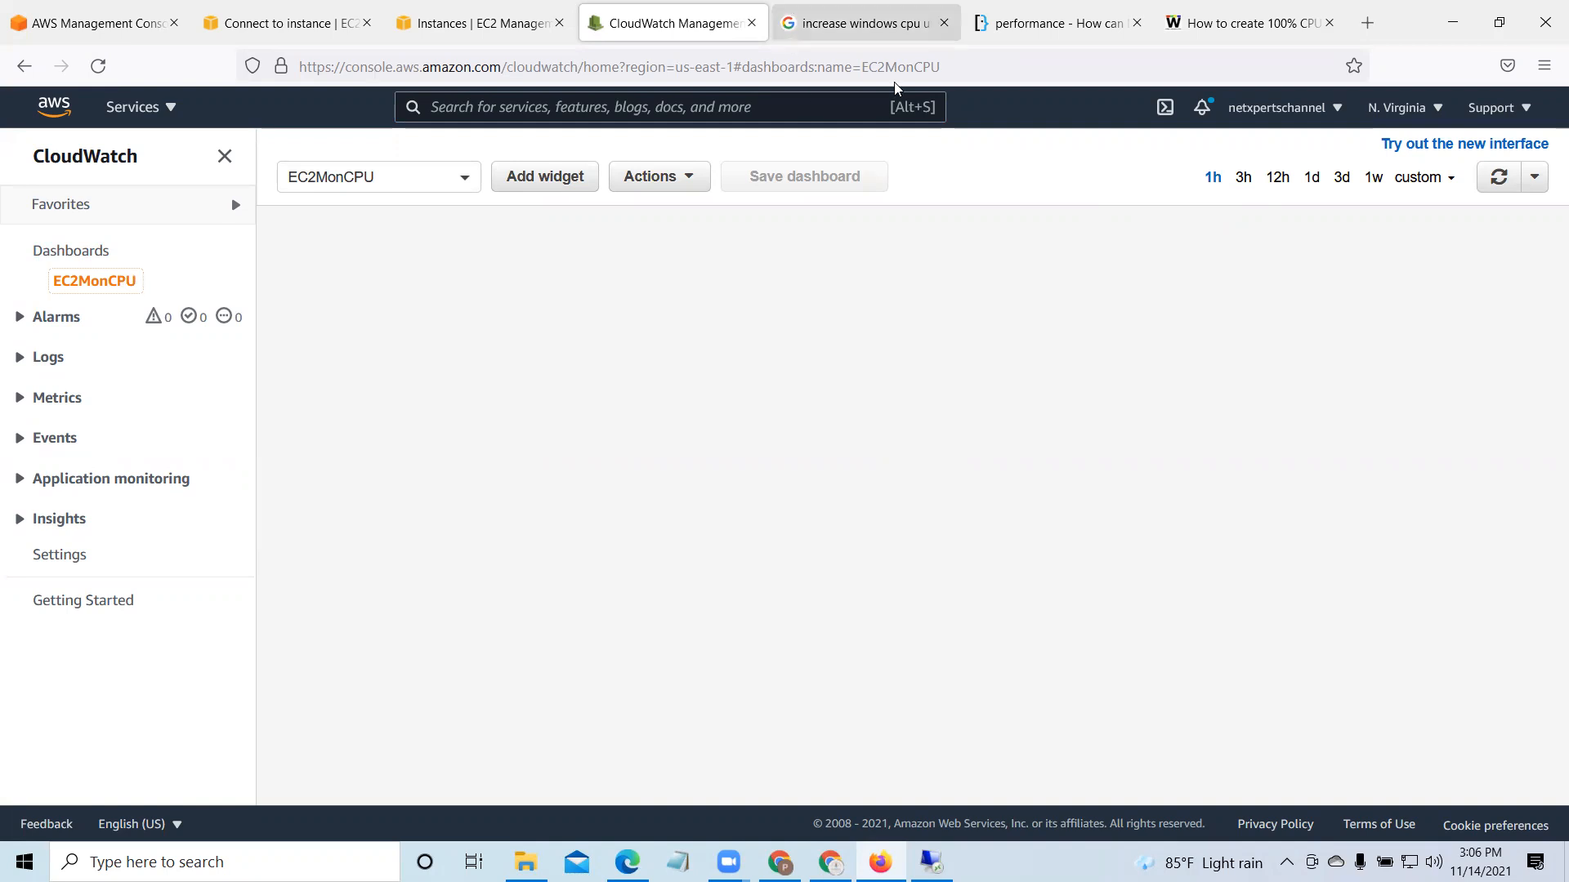
Step: Load the EC2MonCPU dashboard address again and refresh the dashboard data
click(995, 69)
click(997, 69)
click(1002, 68)
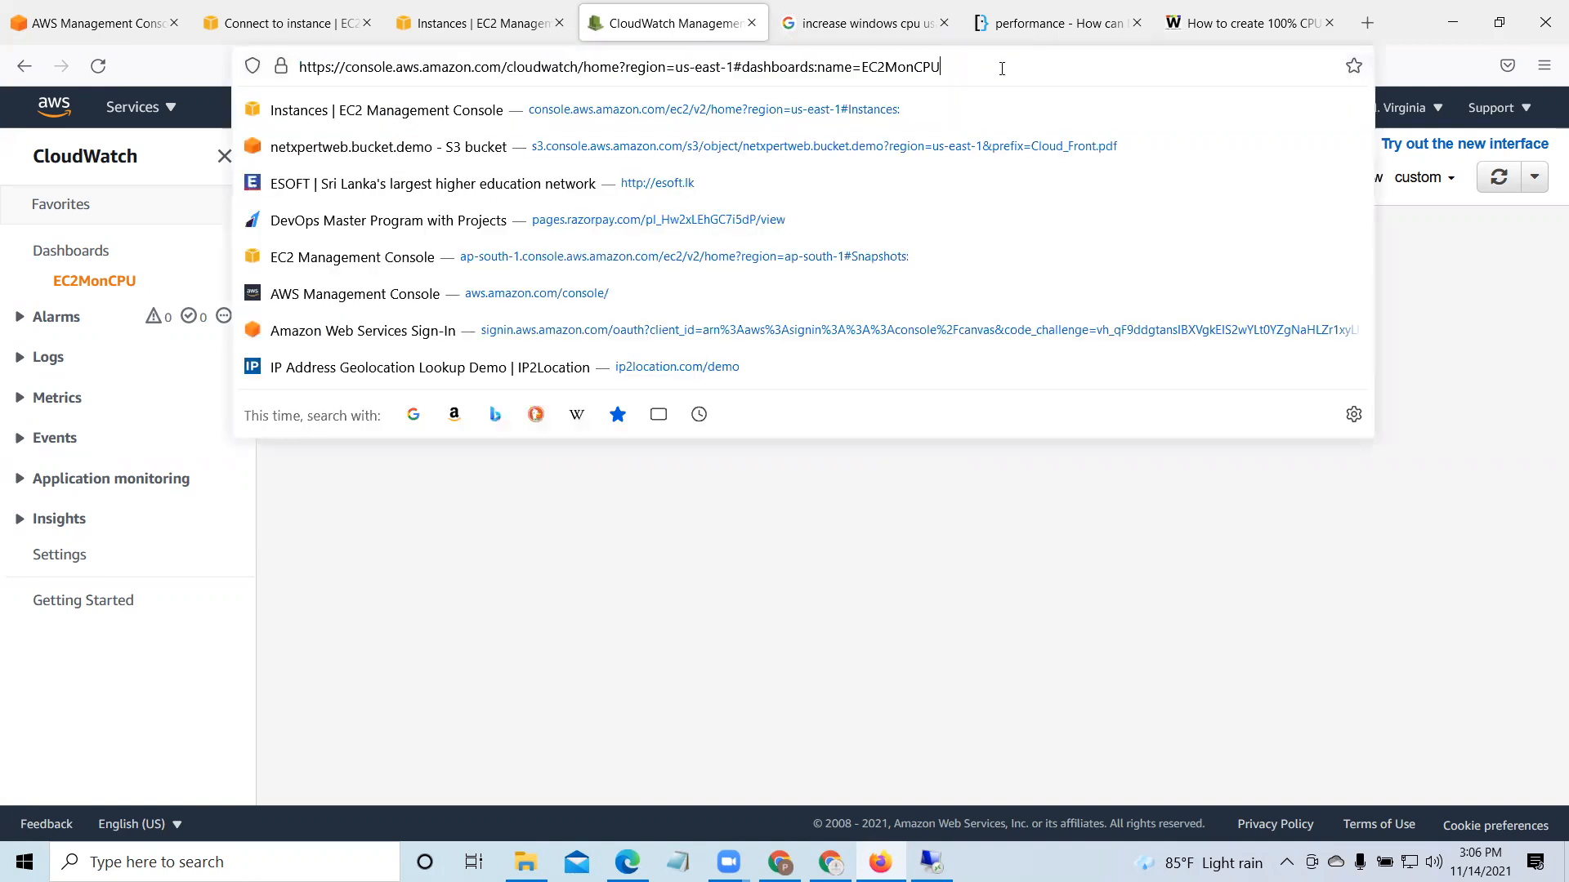
key(Return)
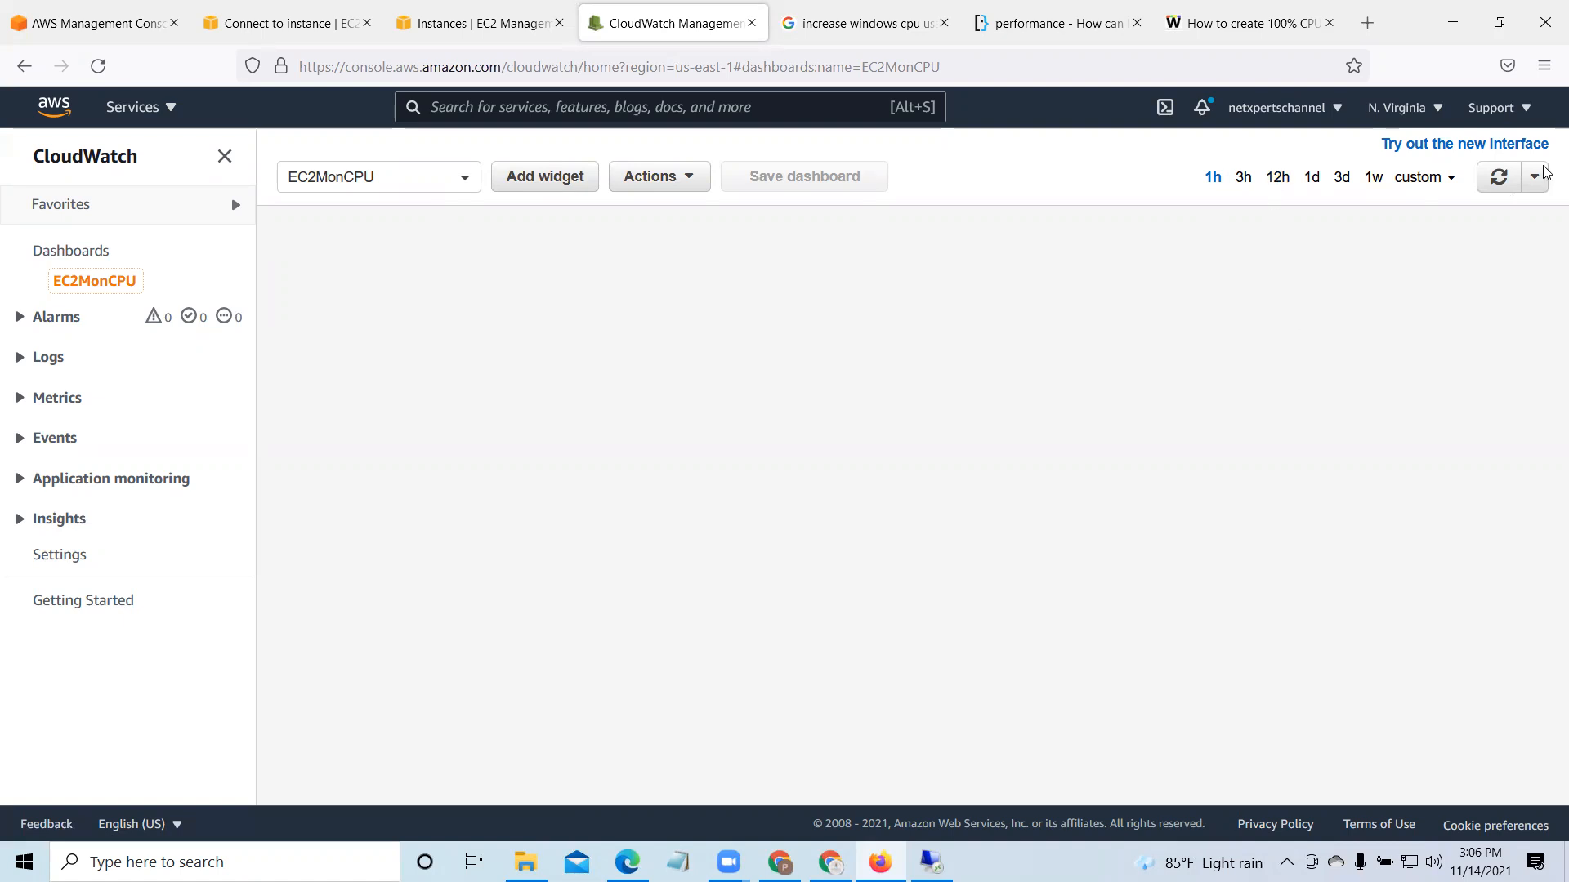
click(1499, 179)
Step: Switch to the remote desktop, end the Microsoft Windows Based Script process in Task Manager, and minimize the session
key(alt+Tab)
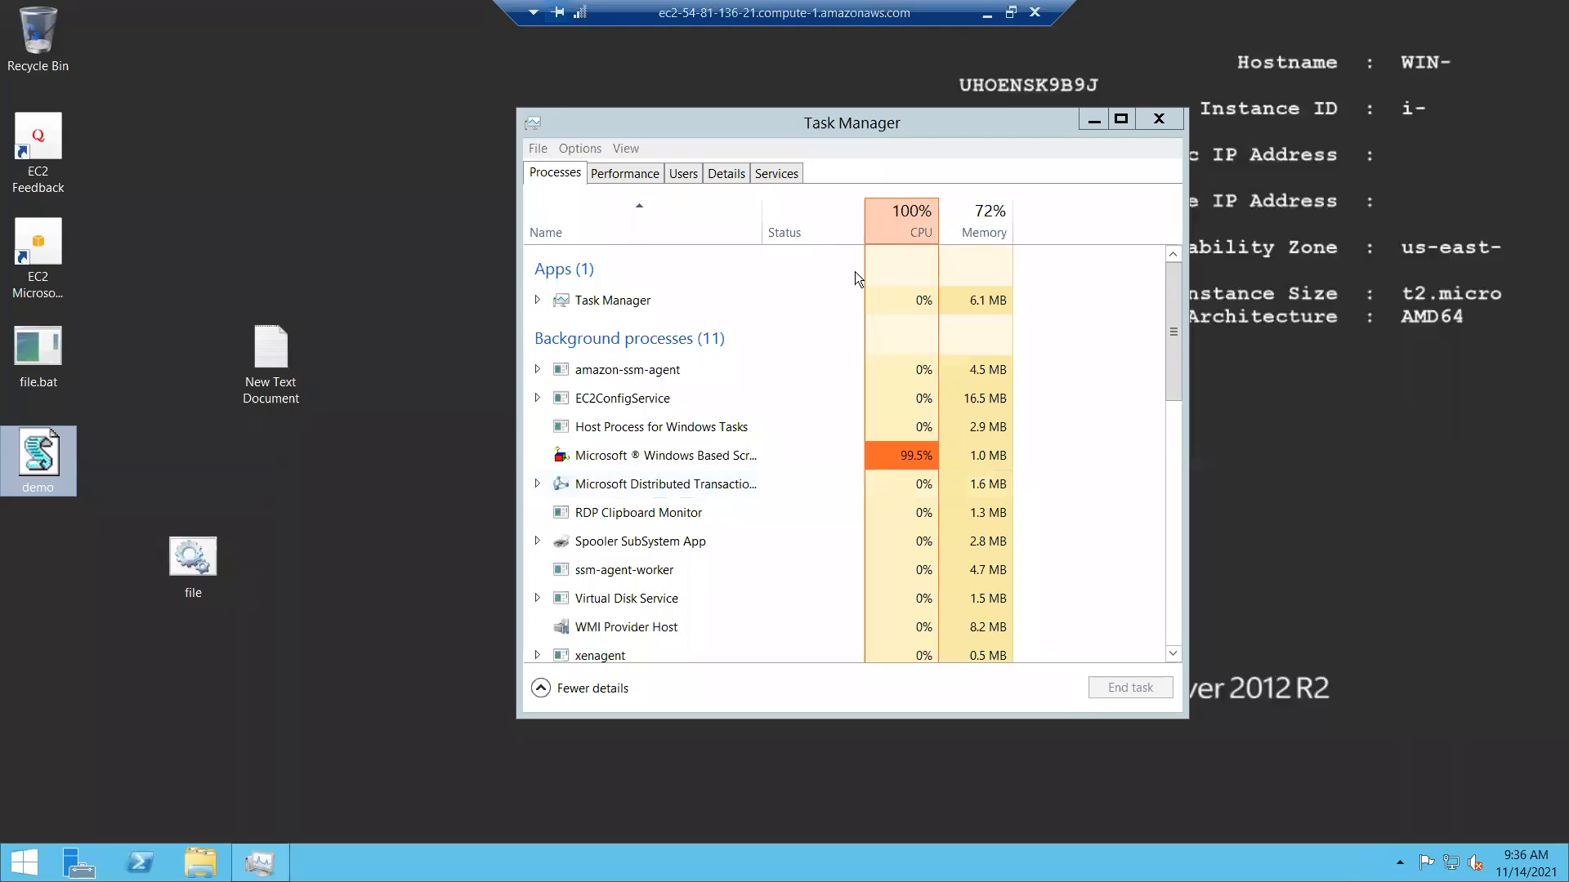
click(595, 457)
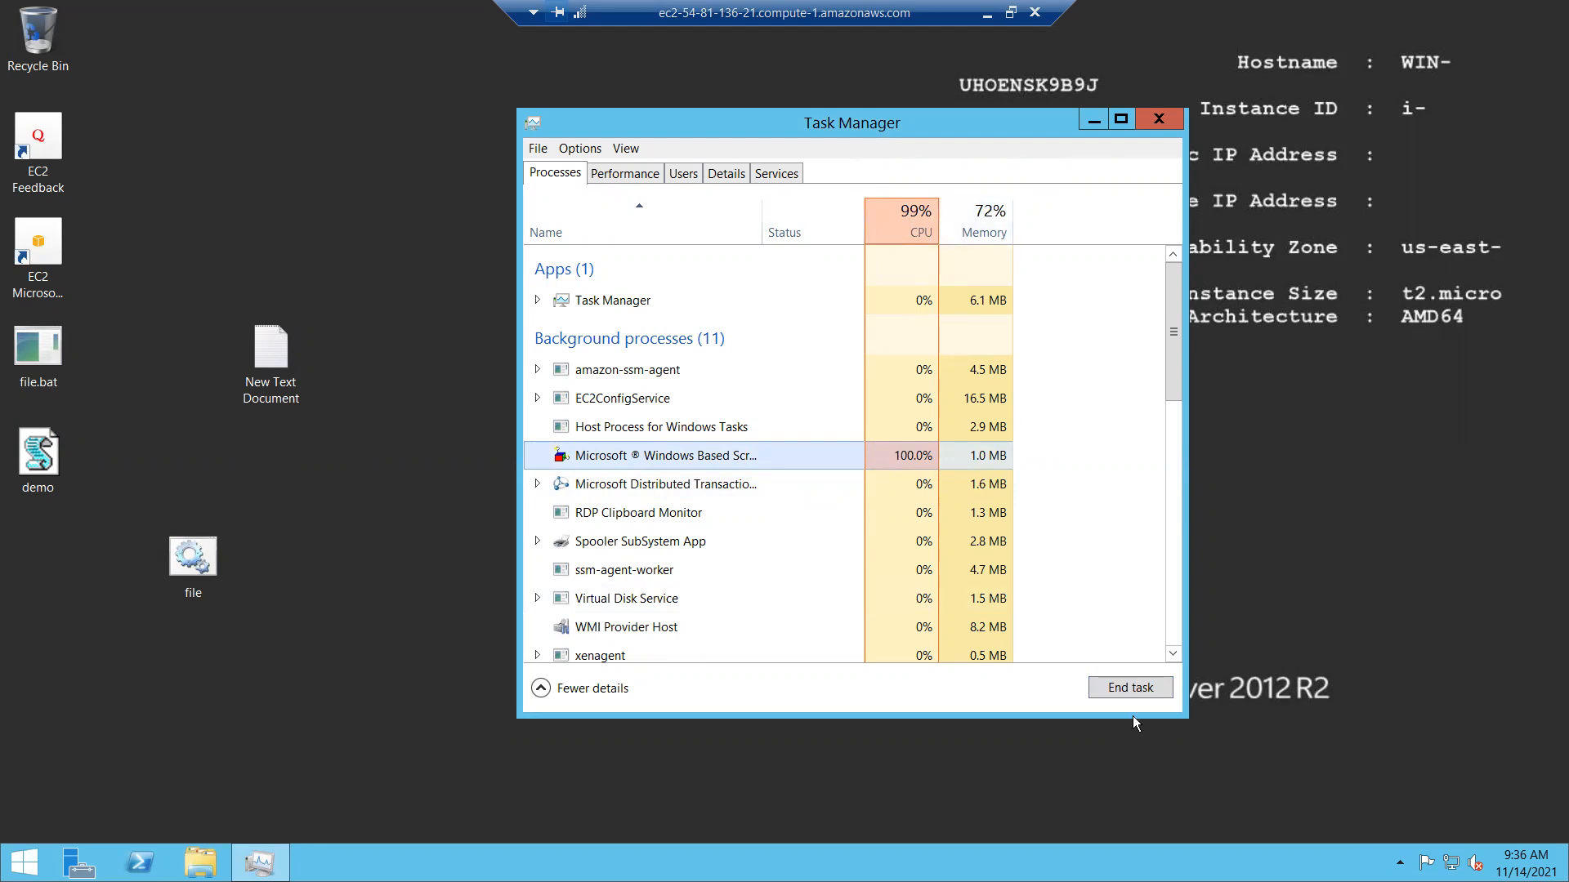
click(1142, 688)
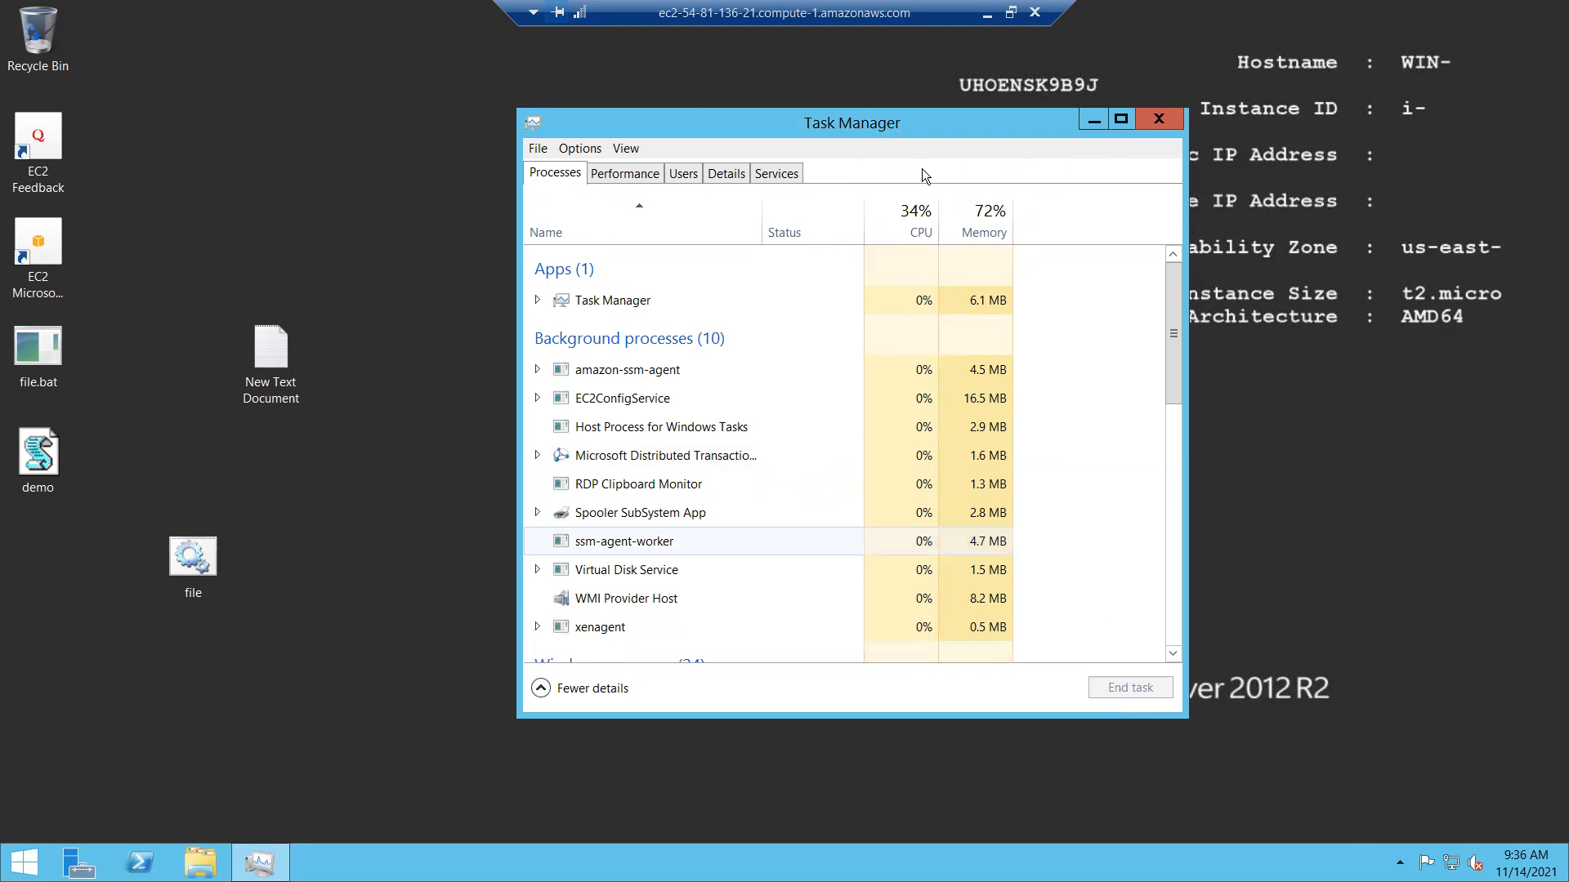
click(986, 13)
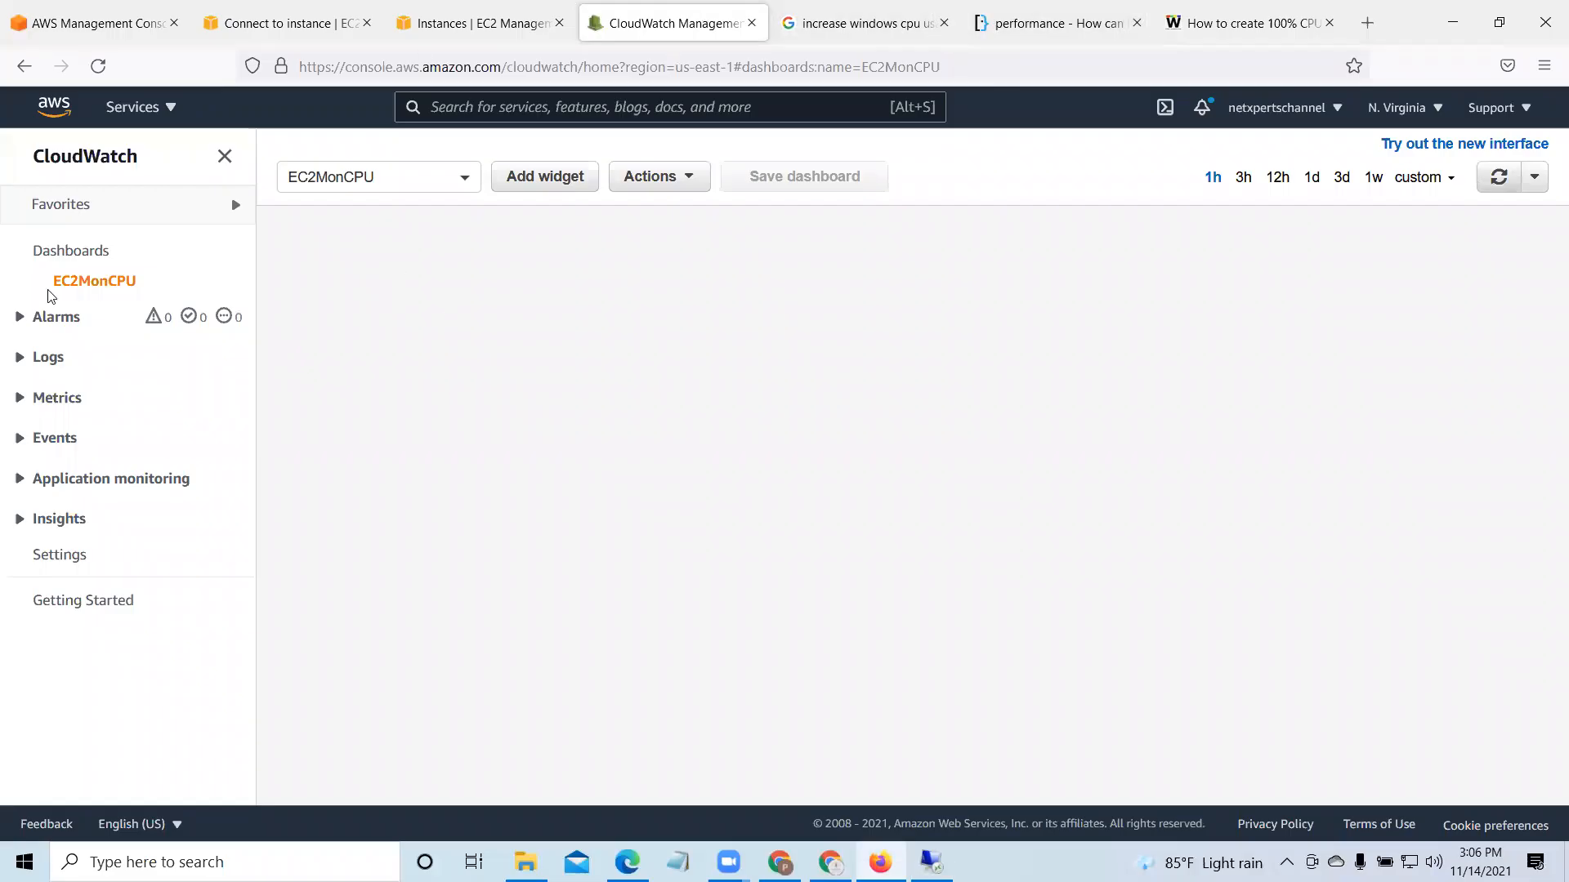
Step: Reopen the EC2MonCPU dashboard in Firefox, reload the page and set the time range to 1h
click(76, 285)
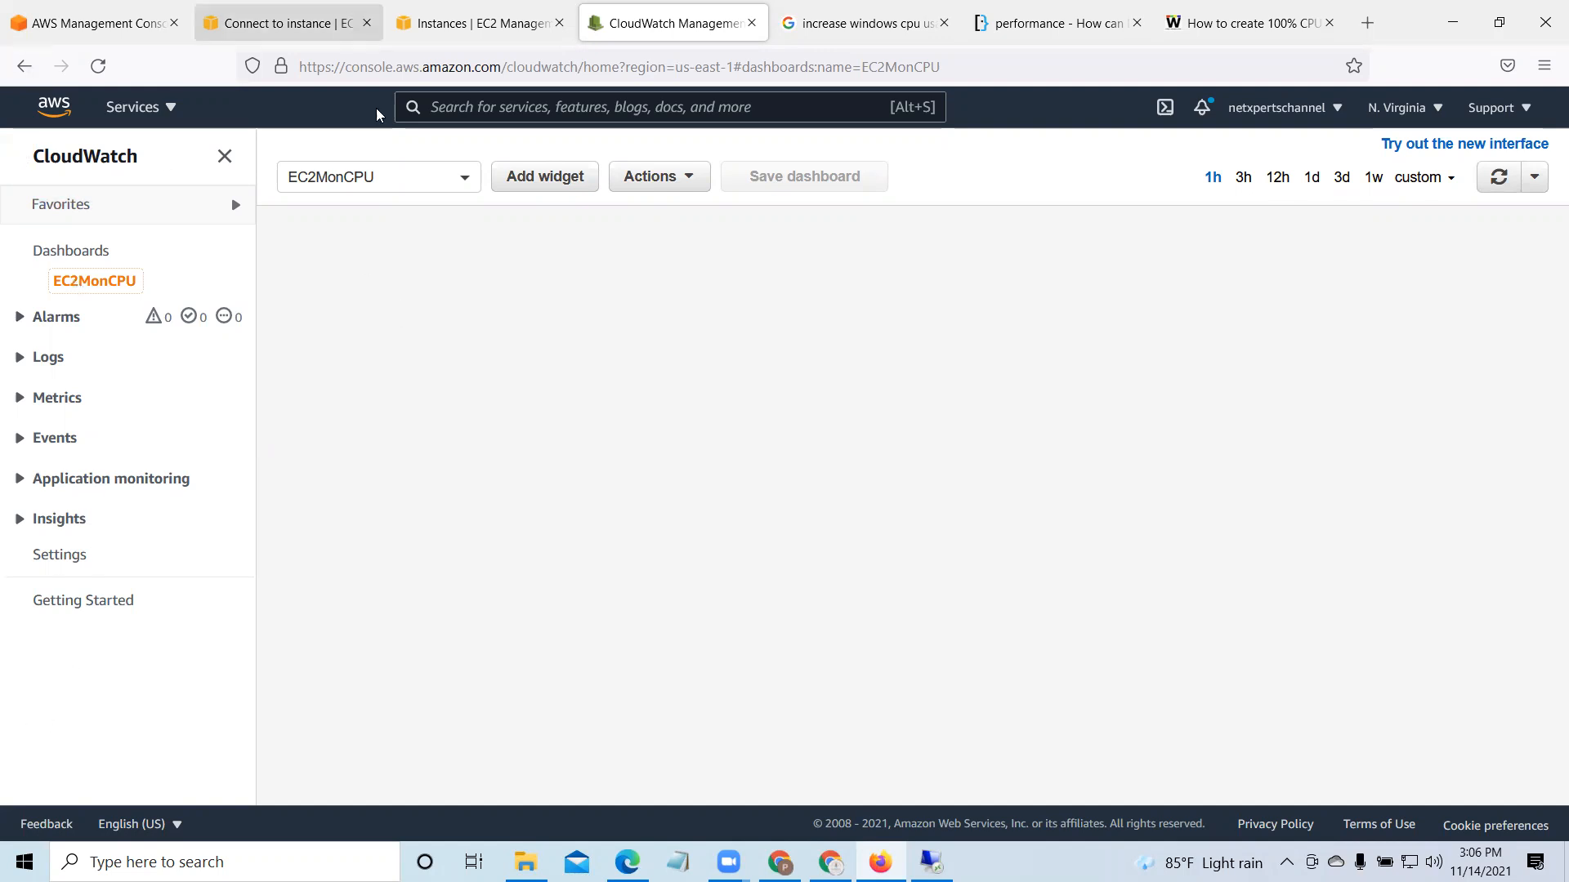
click(97, 68)
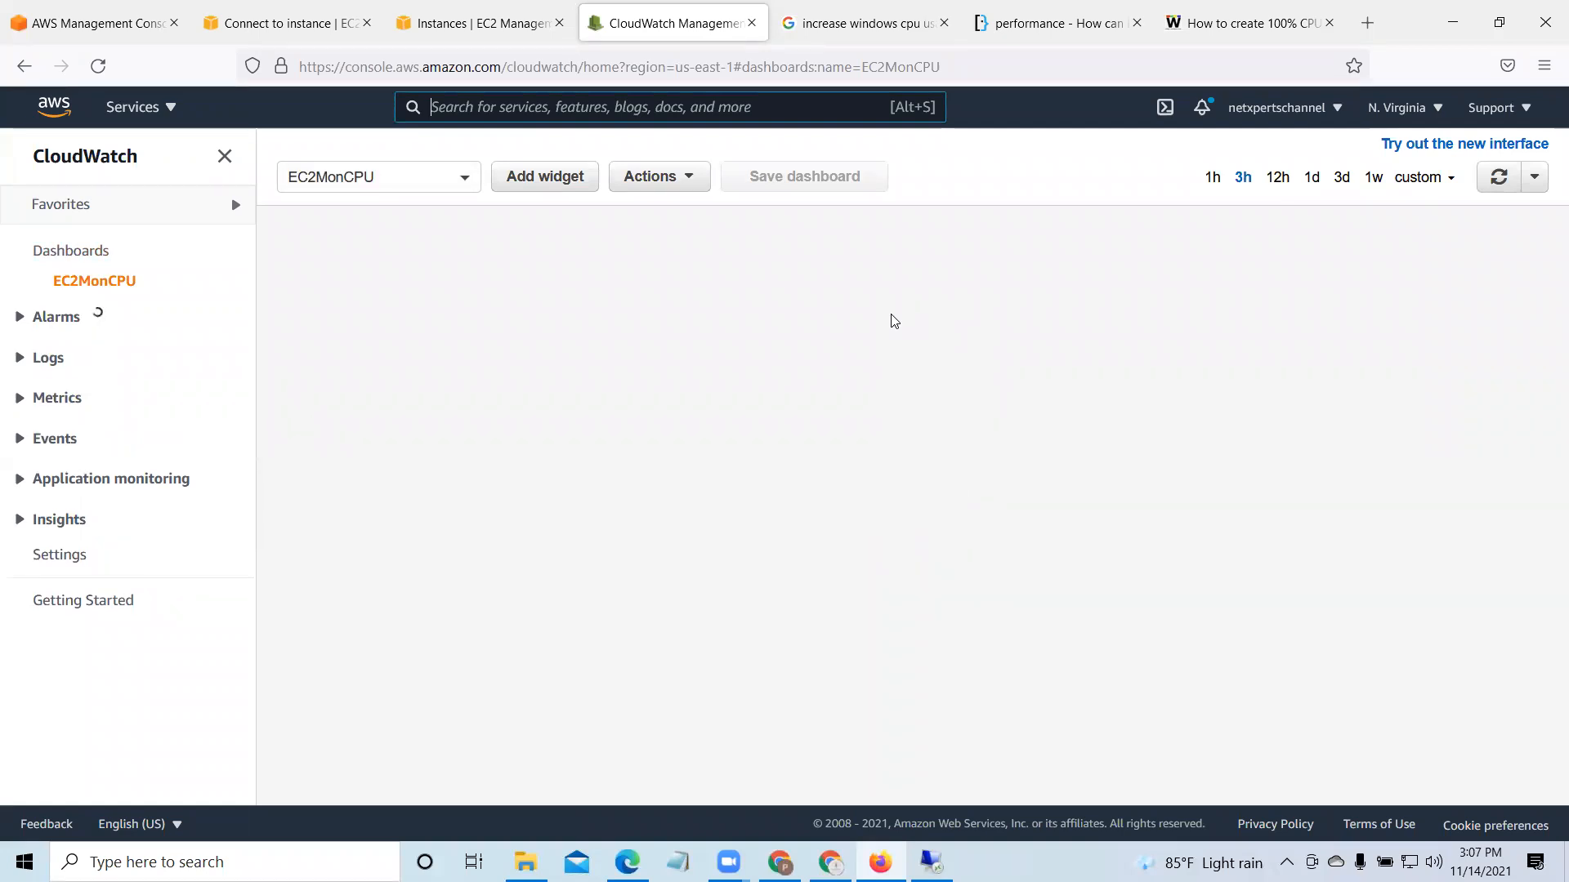
click(1213, 180)
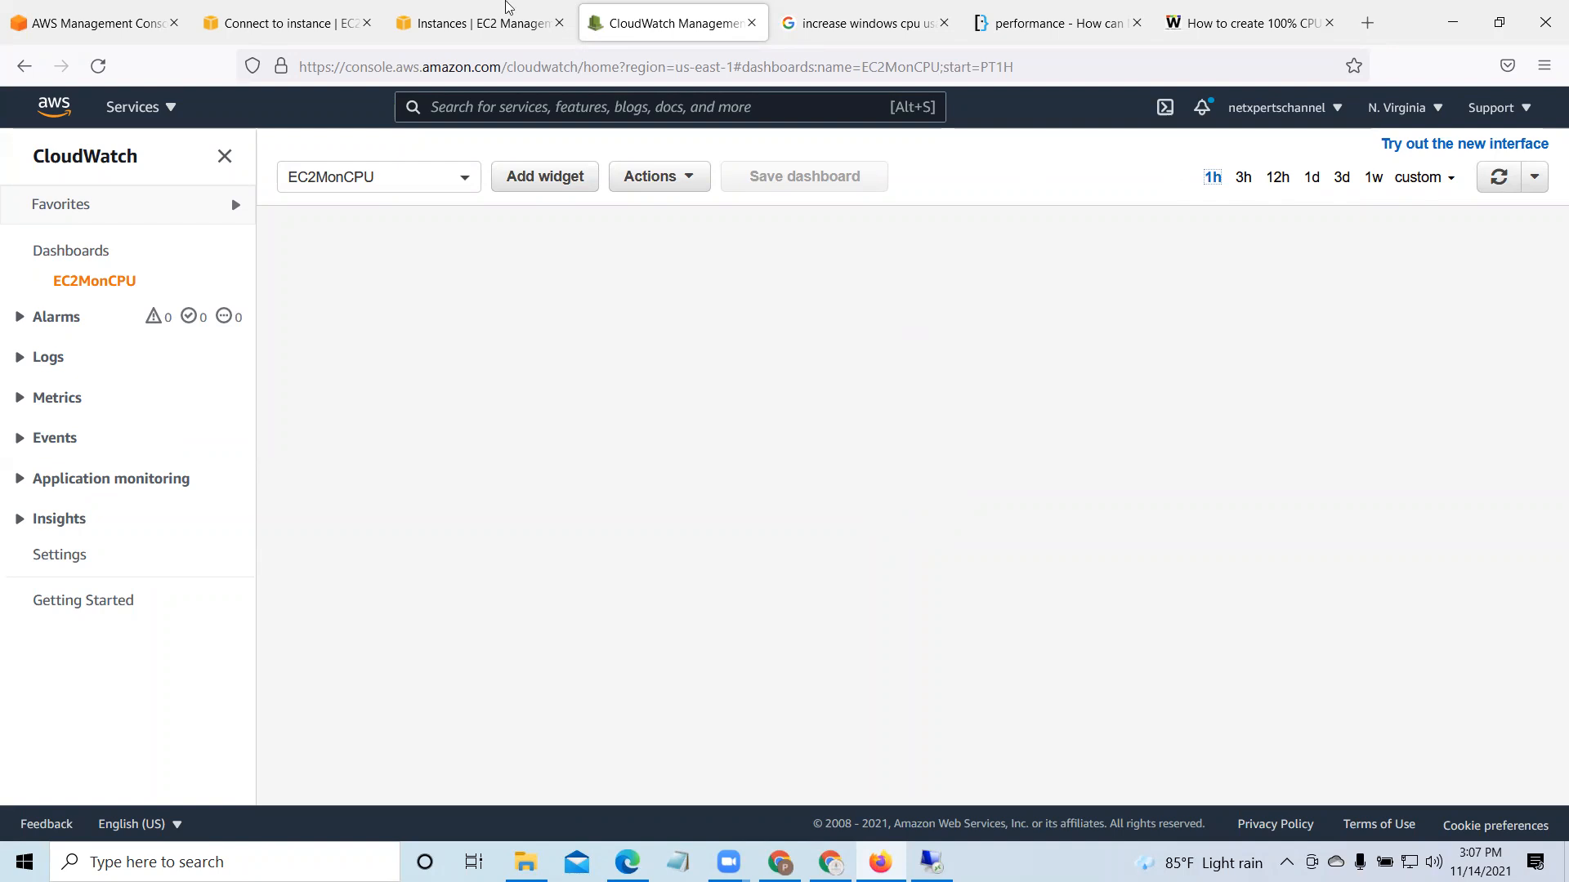
Step: Go to the CloudWatch dashboards list, open EC2MonCPU from it and refresh its data
click(75, 255)
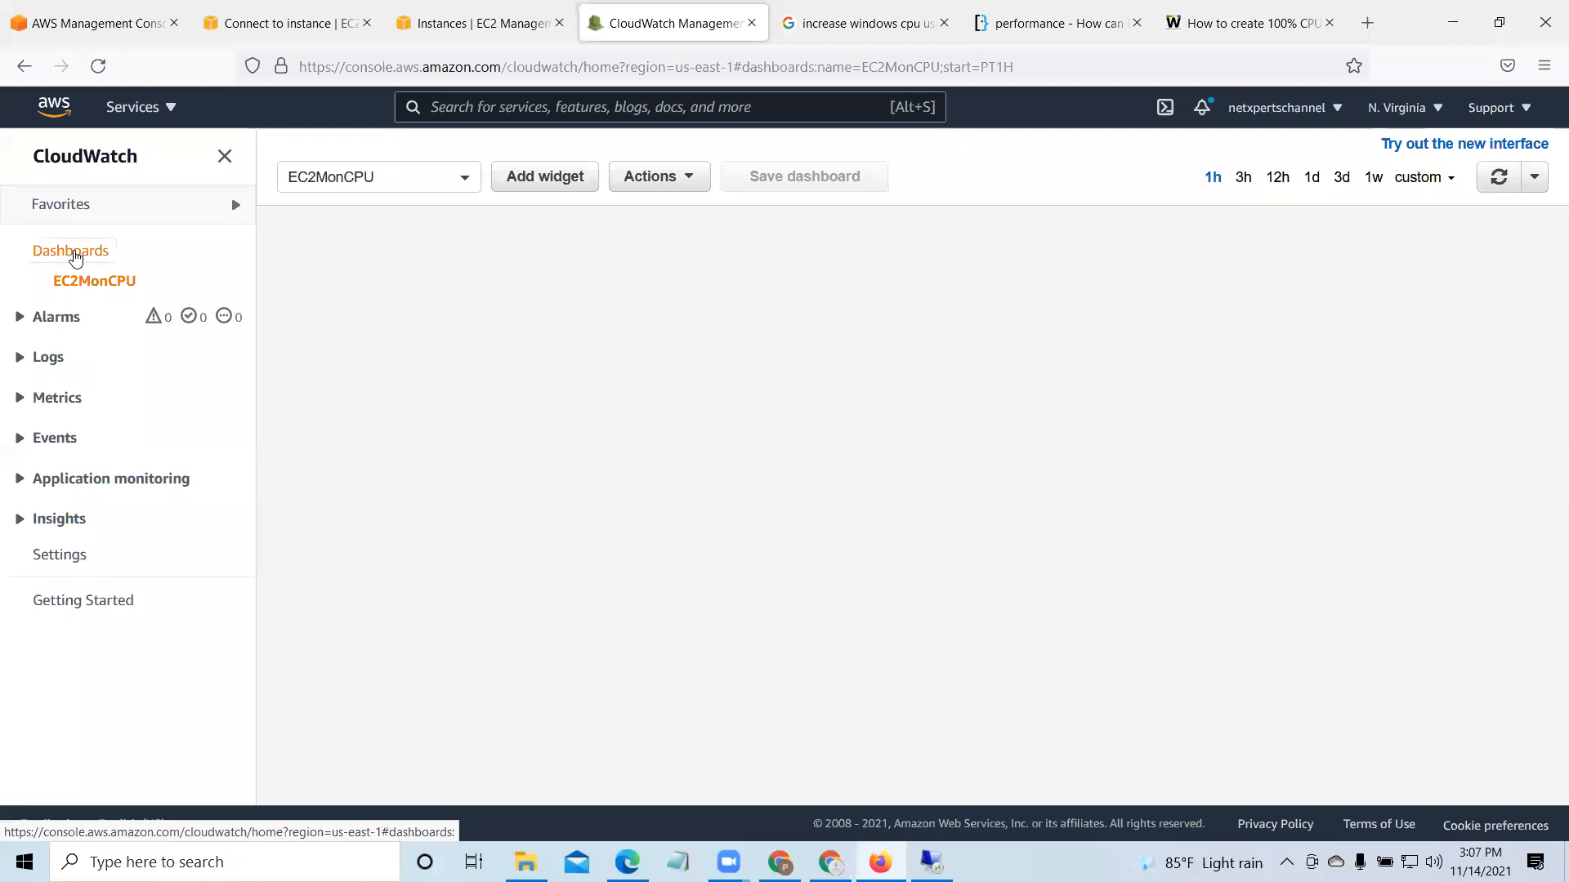
click(76, 256)
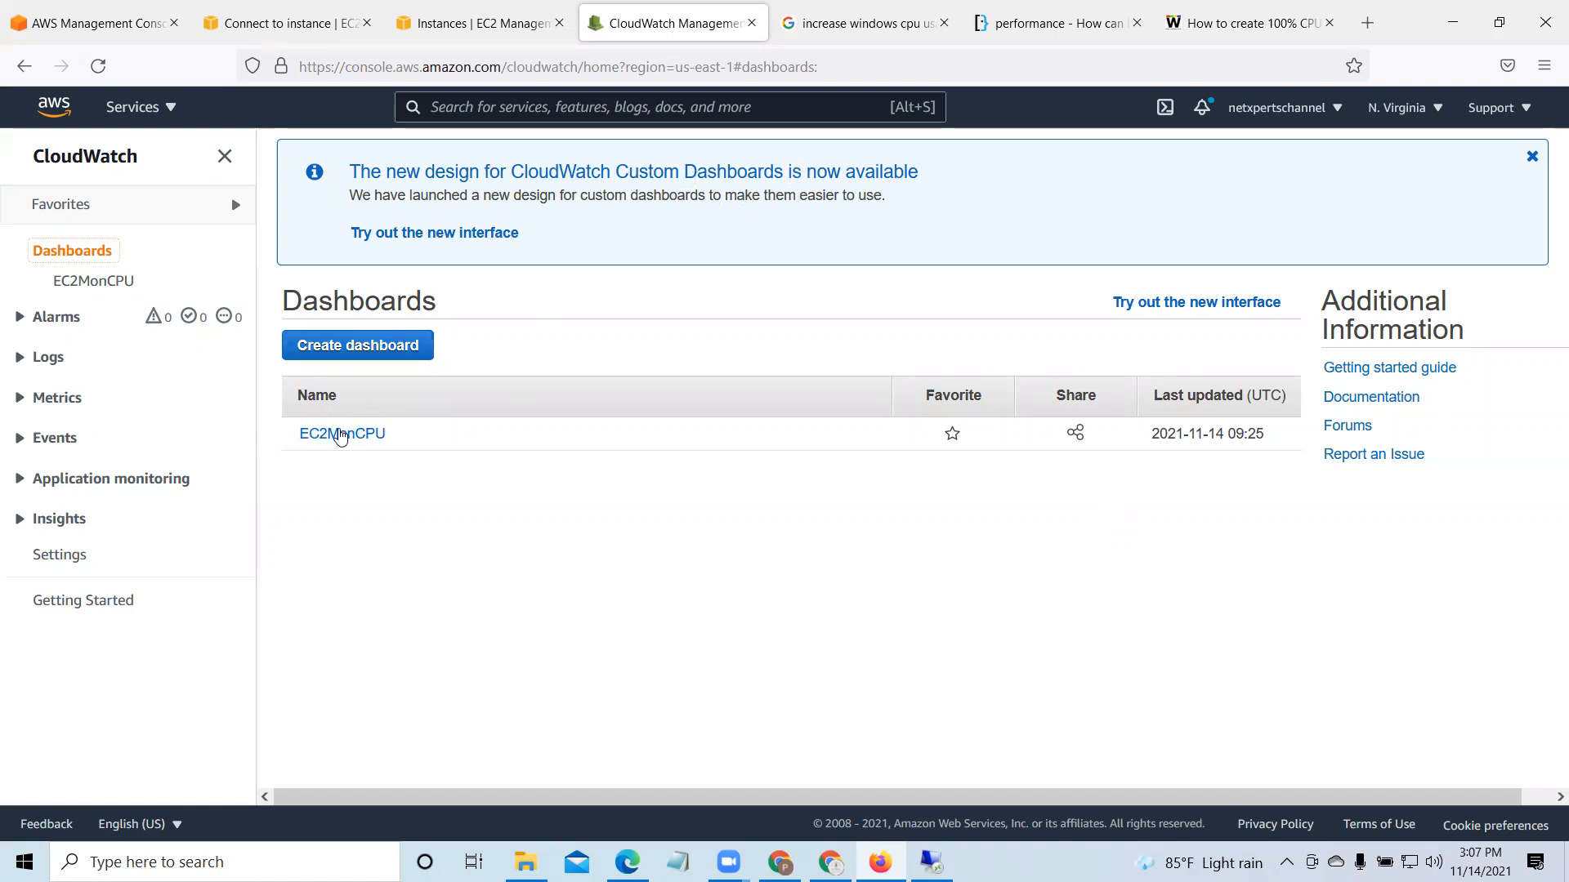
click(340, 433)
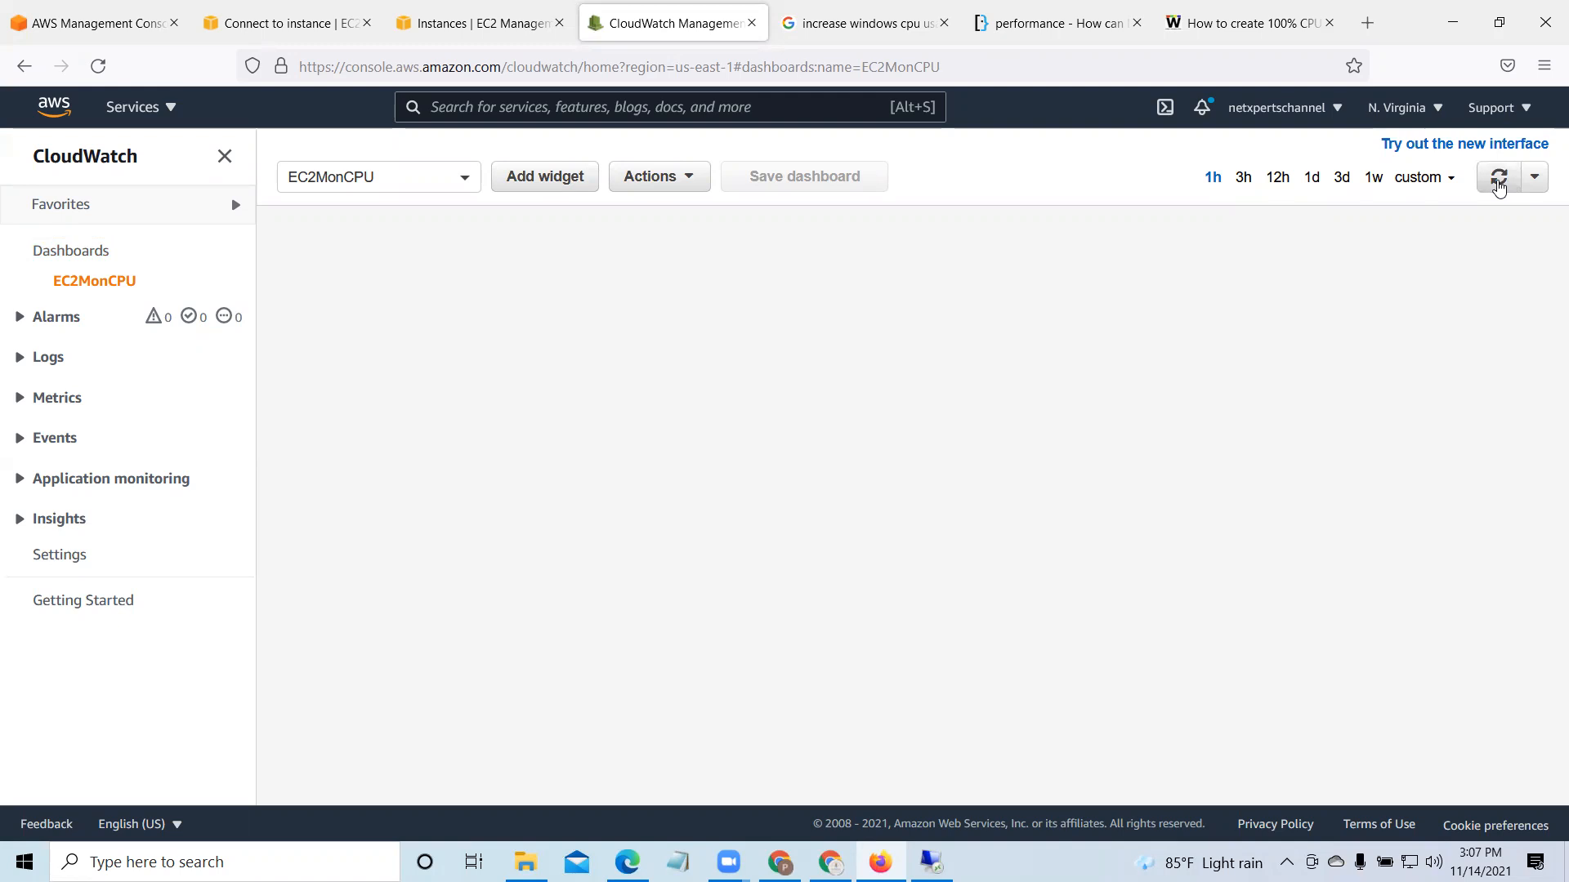
click(1499, 187)
Step: Return to the dashboards list, reload the page and open EC2MonCPU again
click(63, 255)
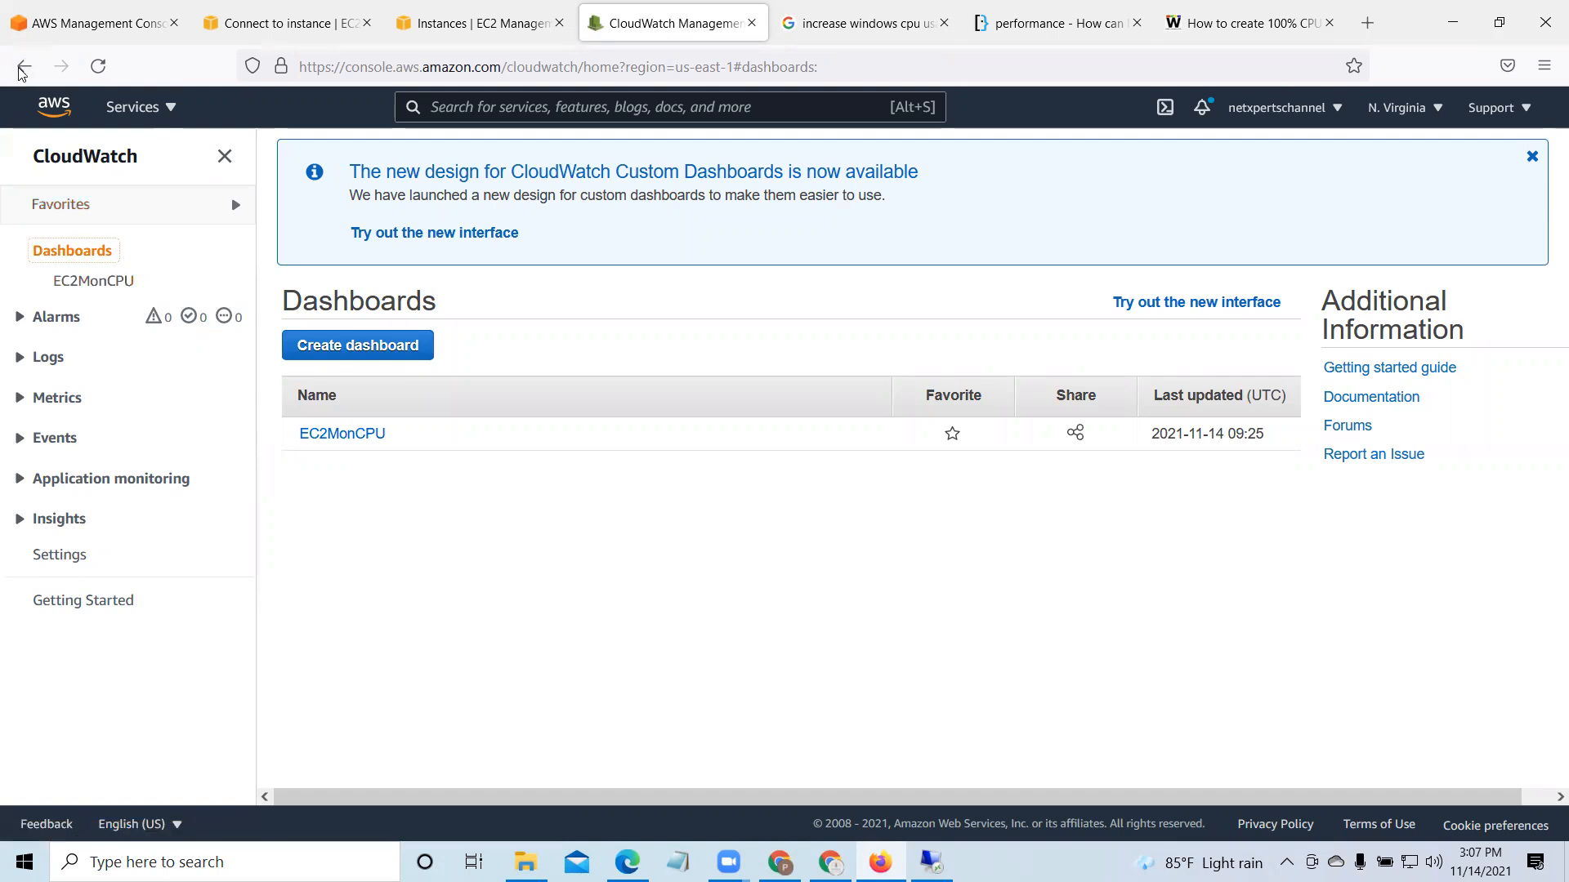
click(98, 66)
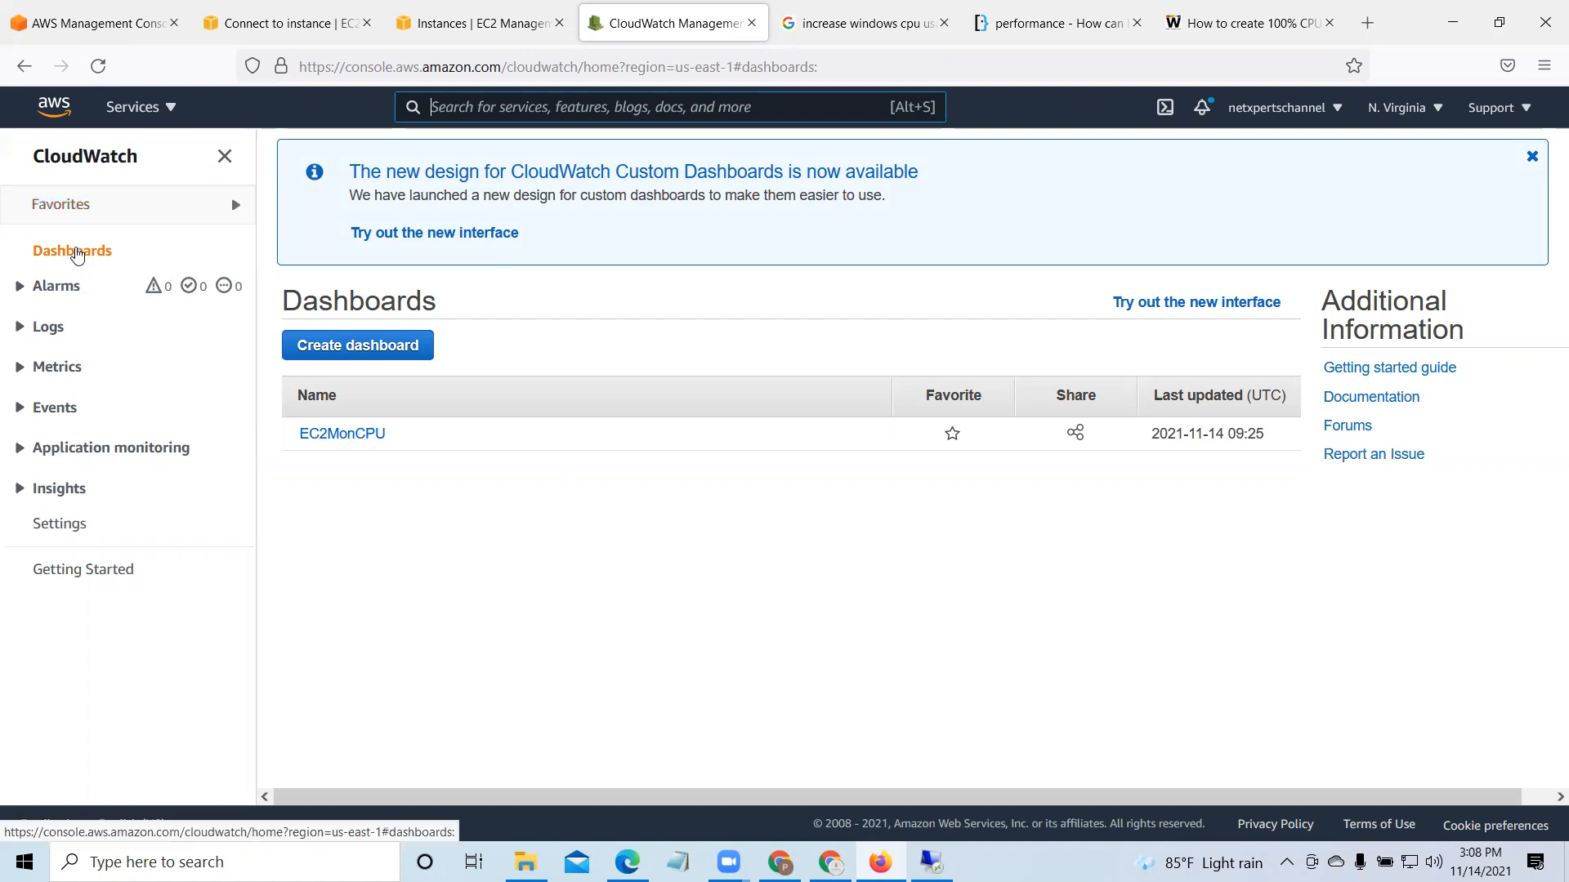
click(354, 435)
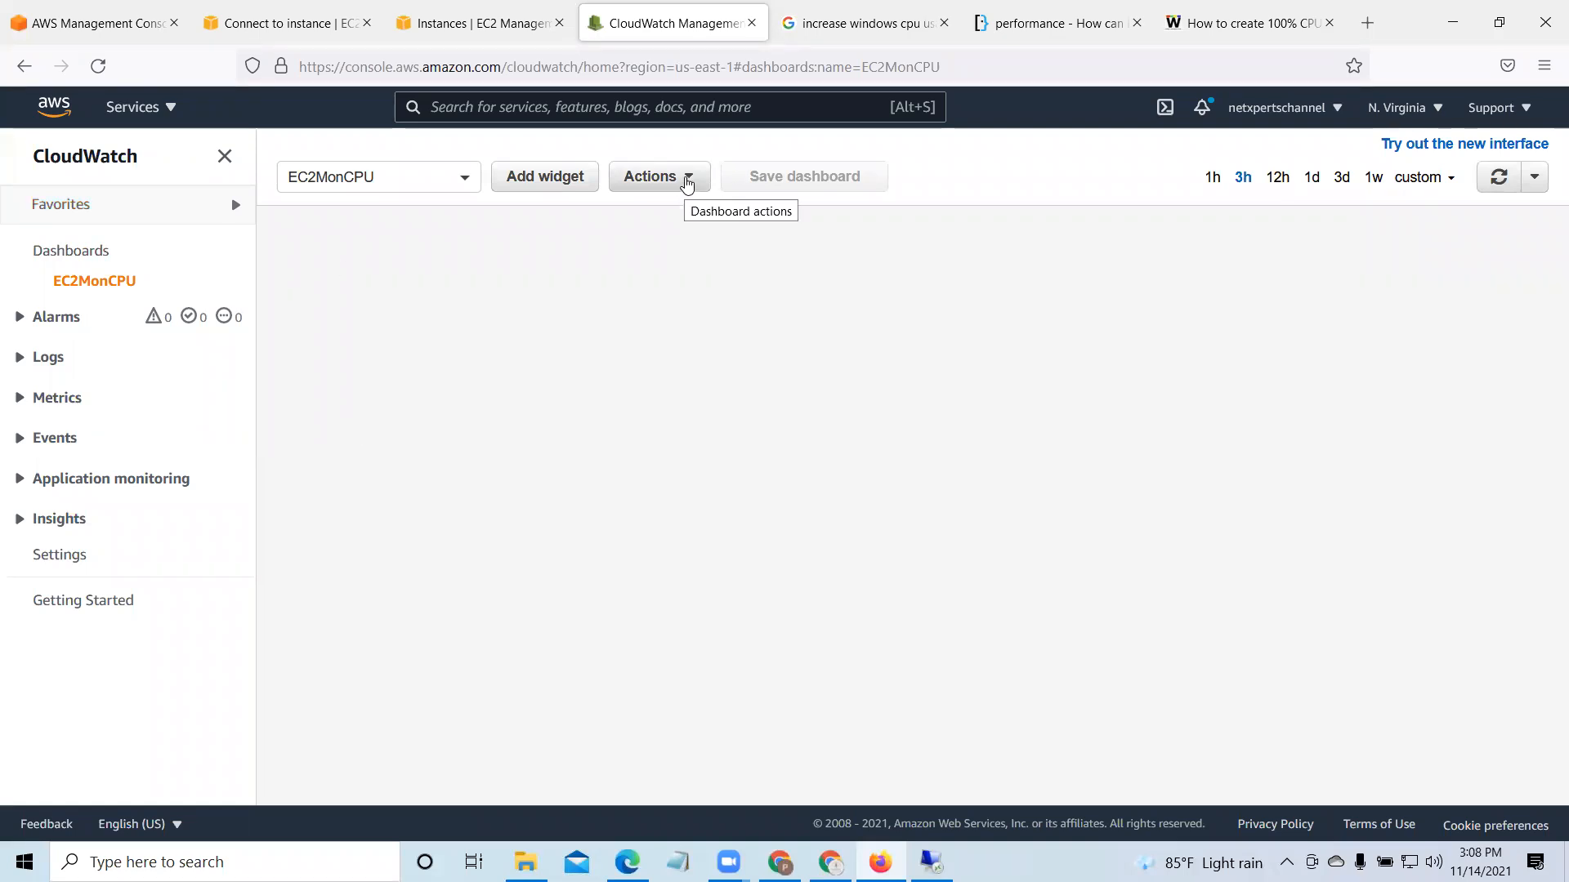
Step: Check the available dashboard actions, set the EC2MonCPU time range to 1h and refresh the dashboard
click(686, 183)
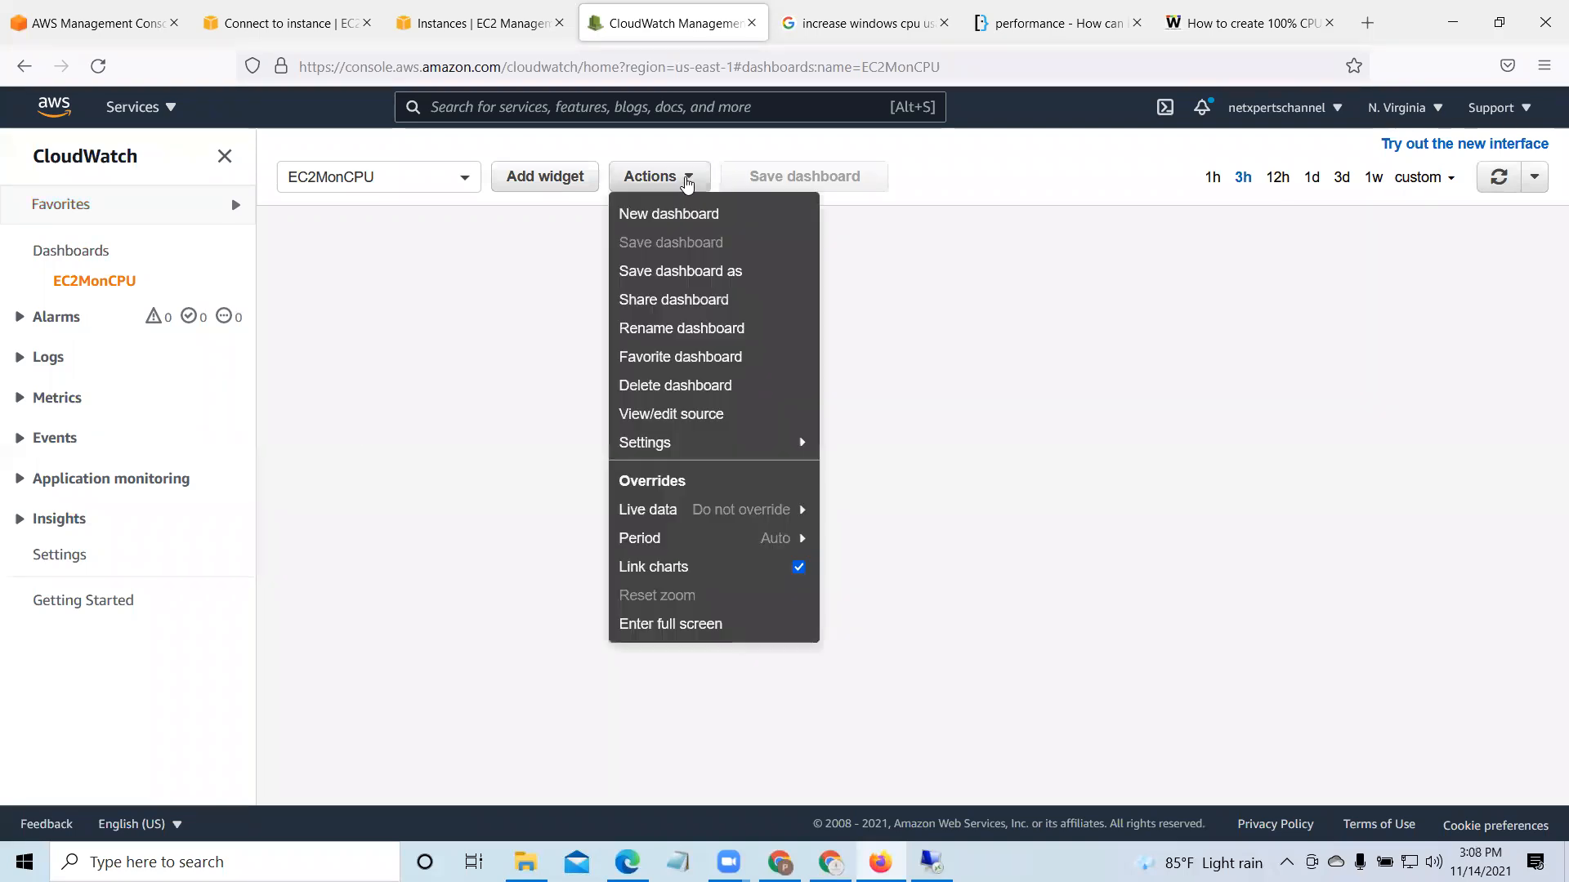
click(489, 216)
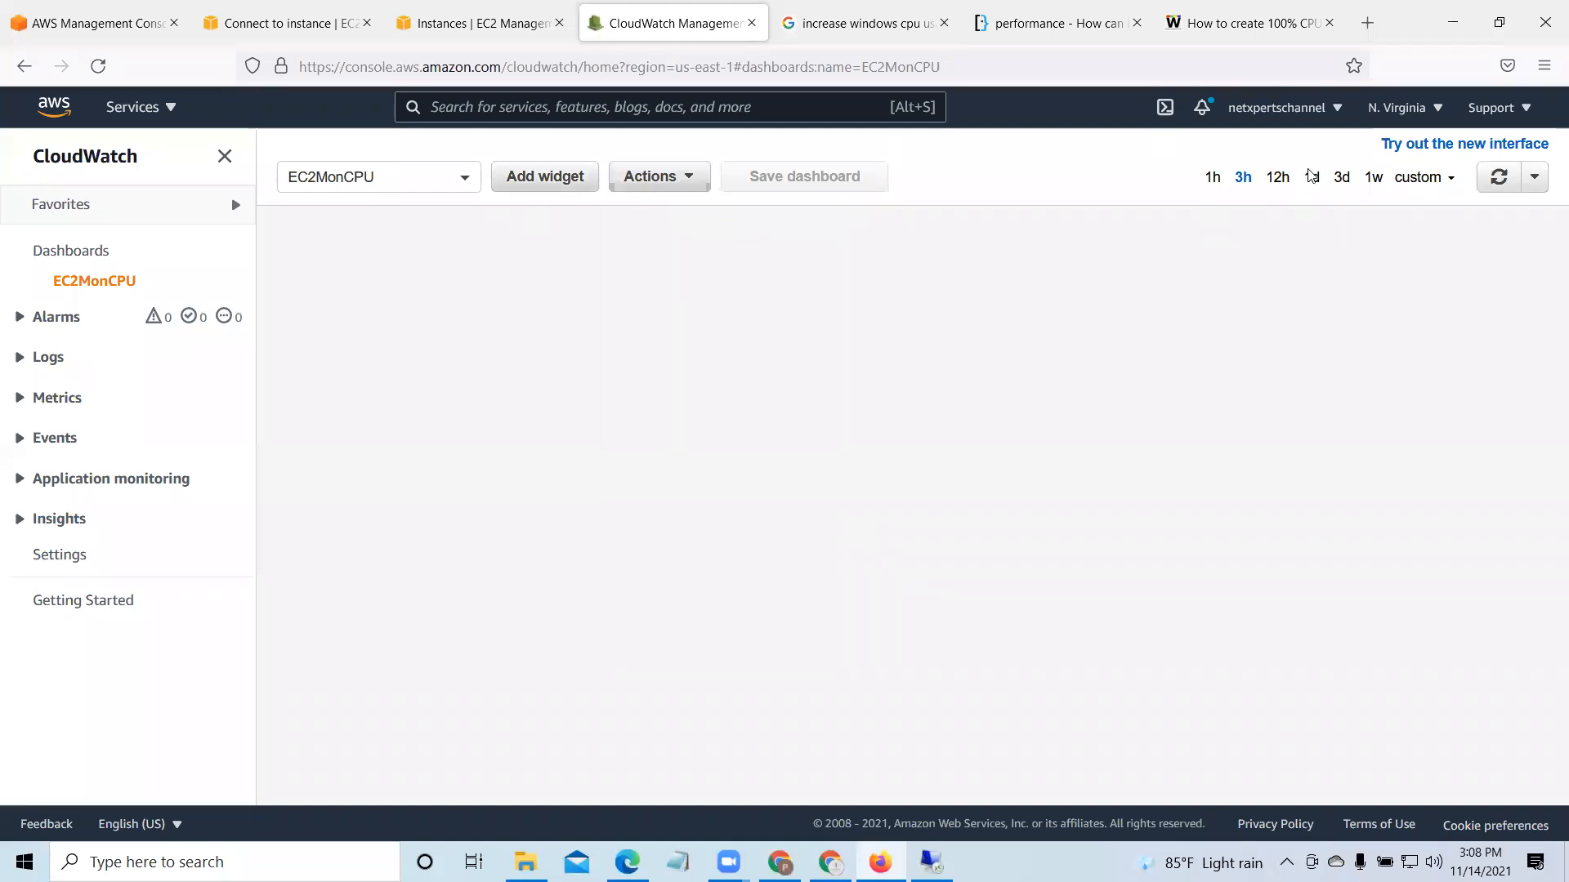
click(1213, 178)
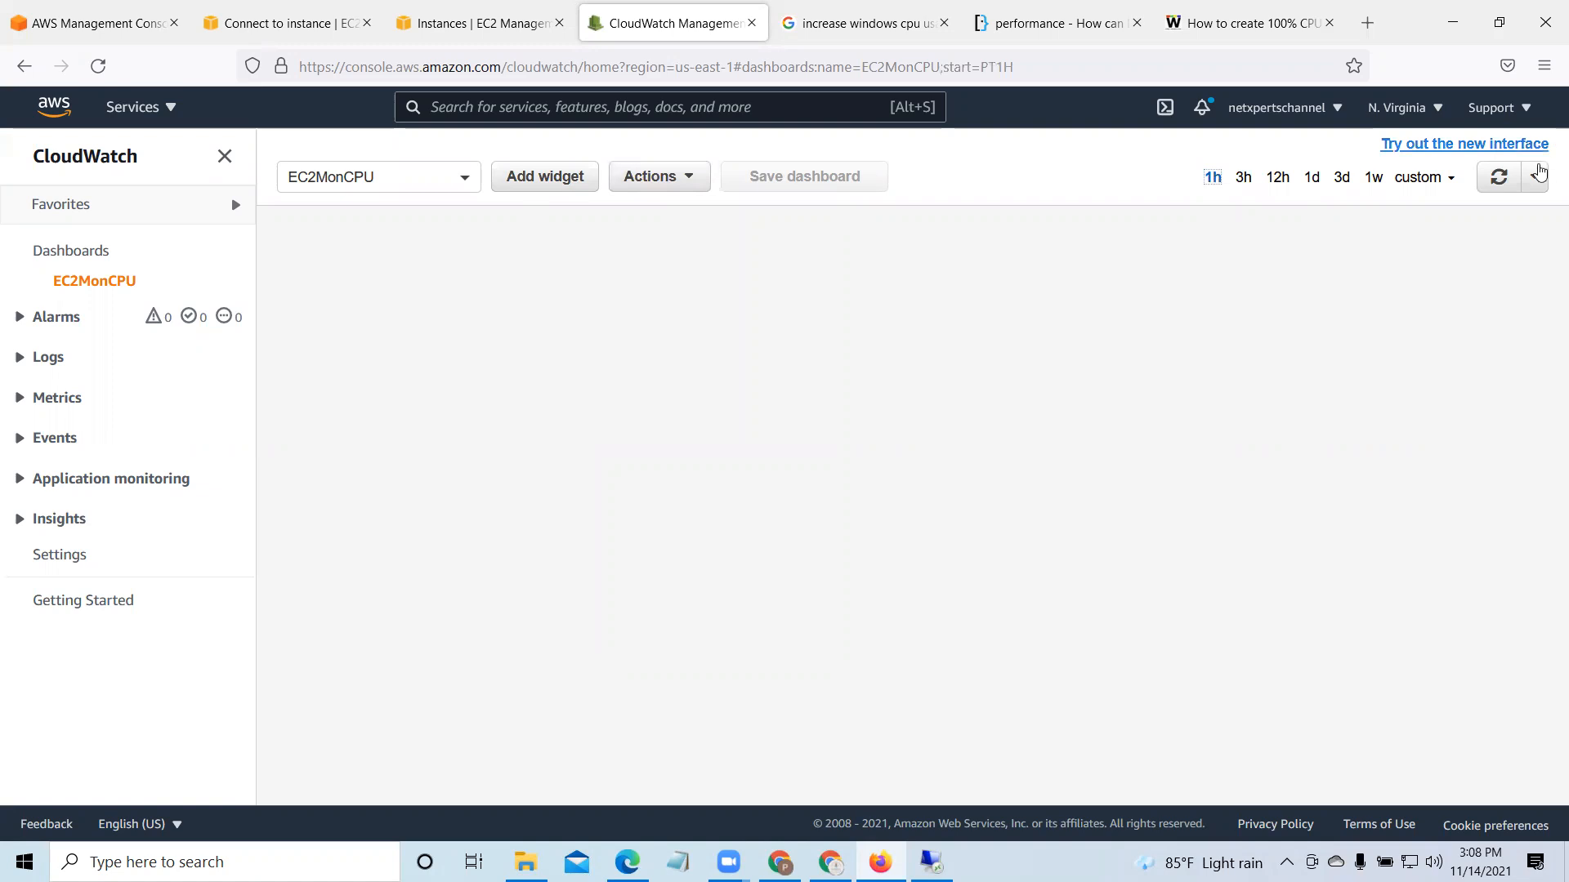
click(1498, 180)
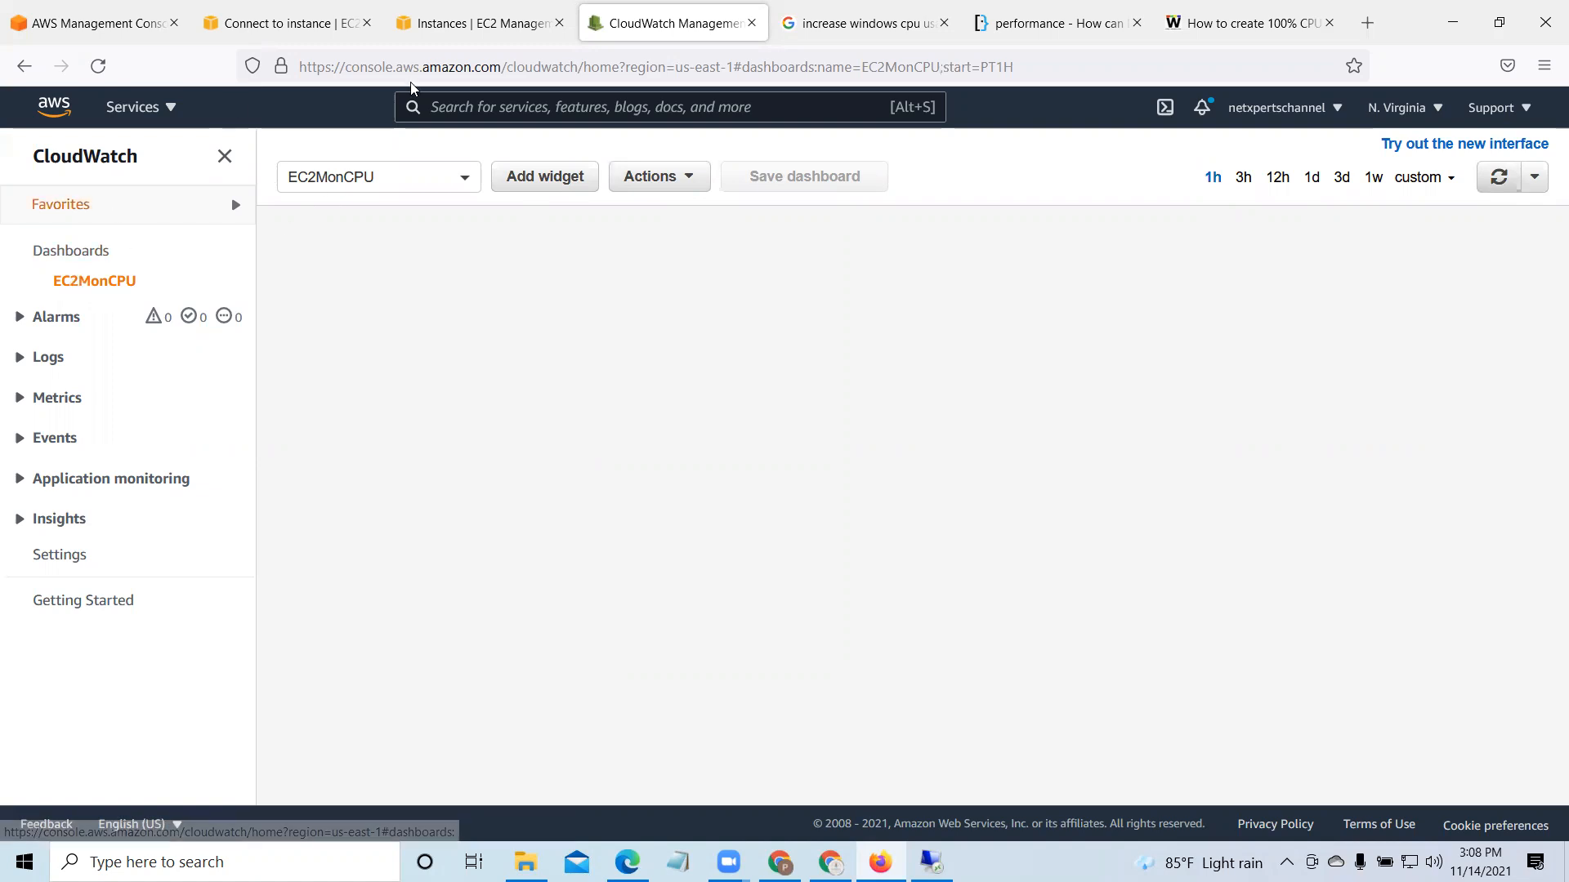
Step: Load the EC2MonCPU dashboard again from its page address with the 1h range and reload the page
click(1050, 65)
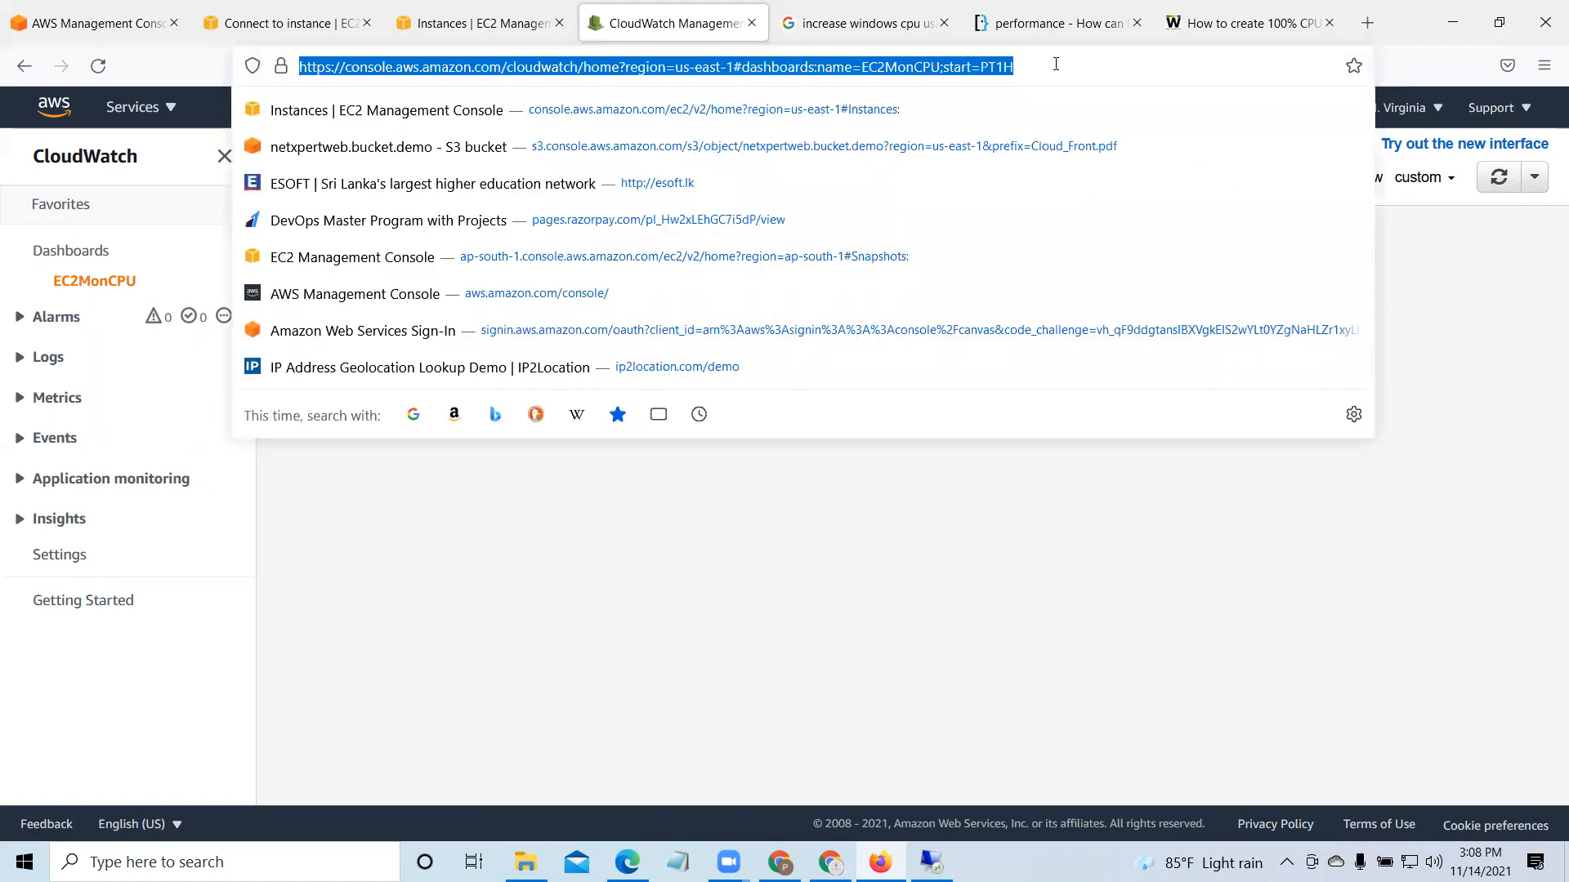
click(1056, 64)
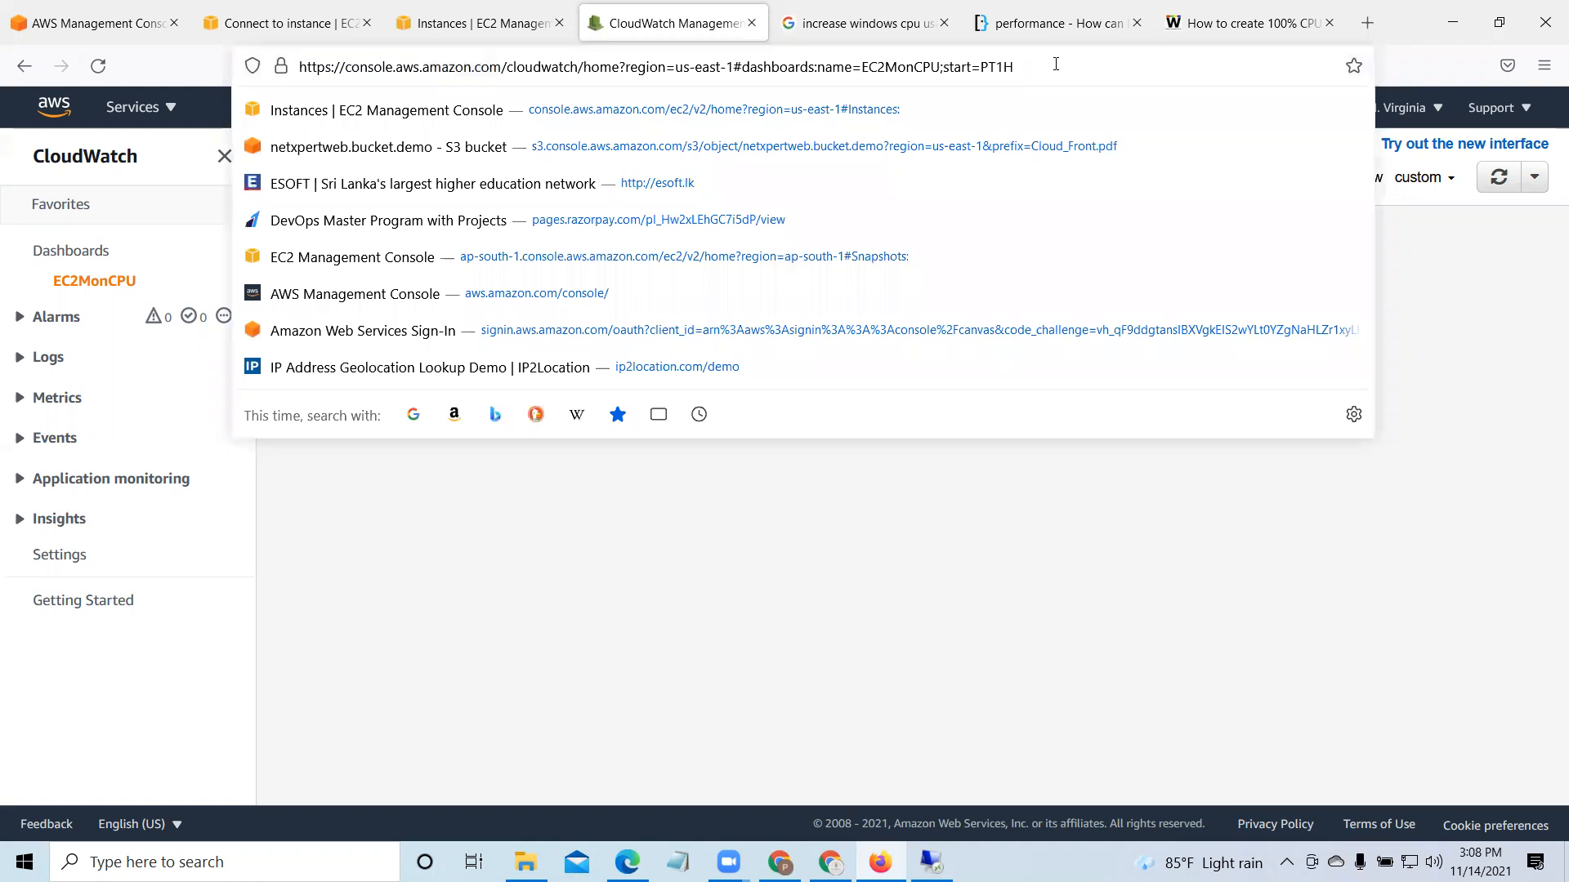
key(Return)
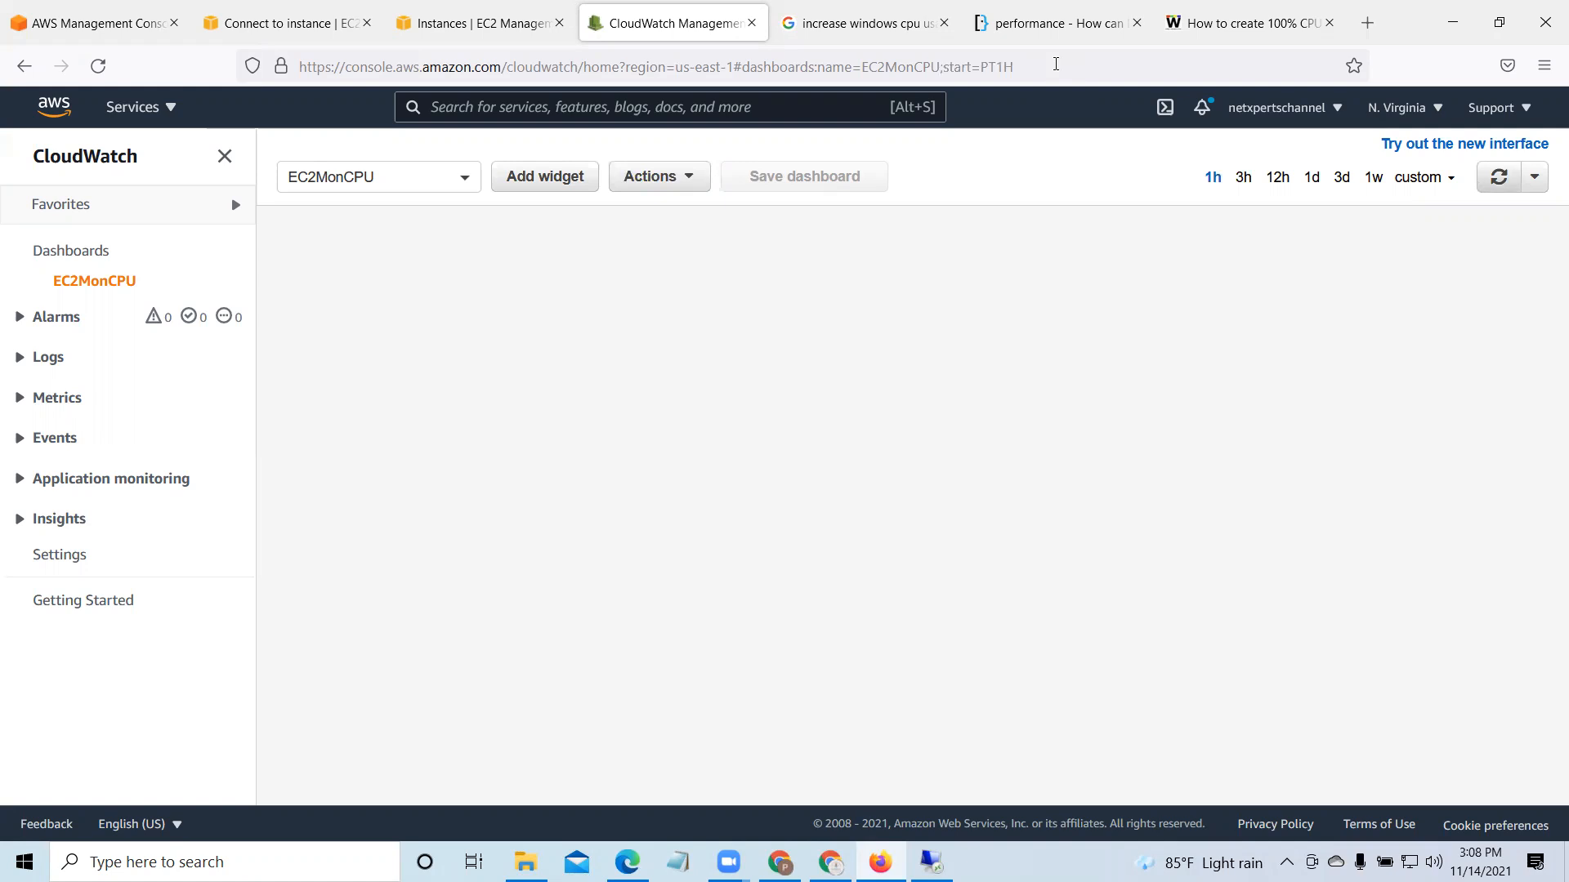
click(98, 68)
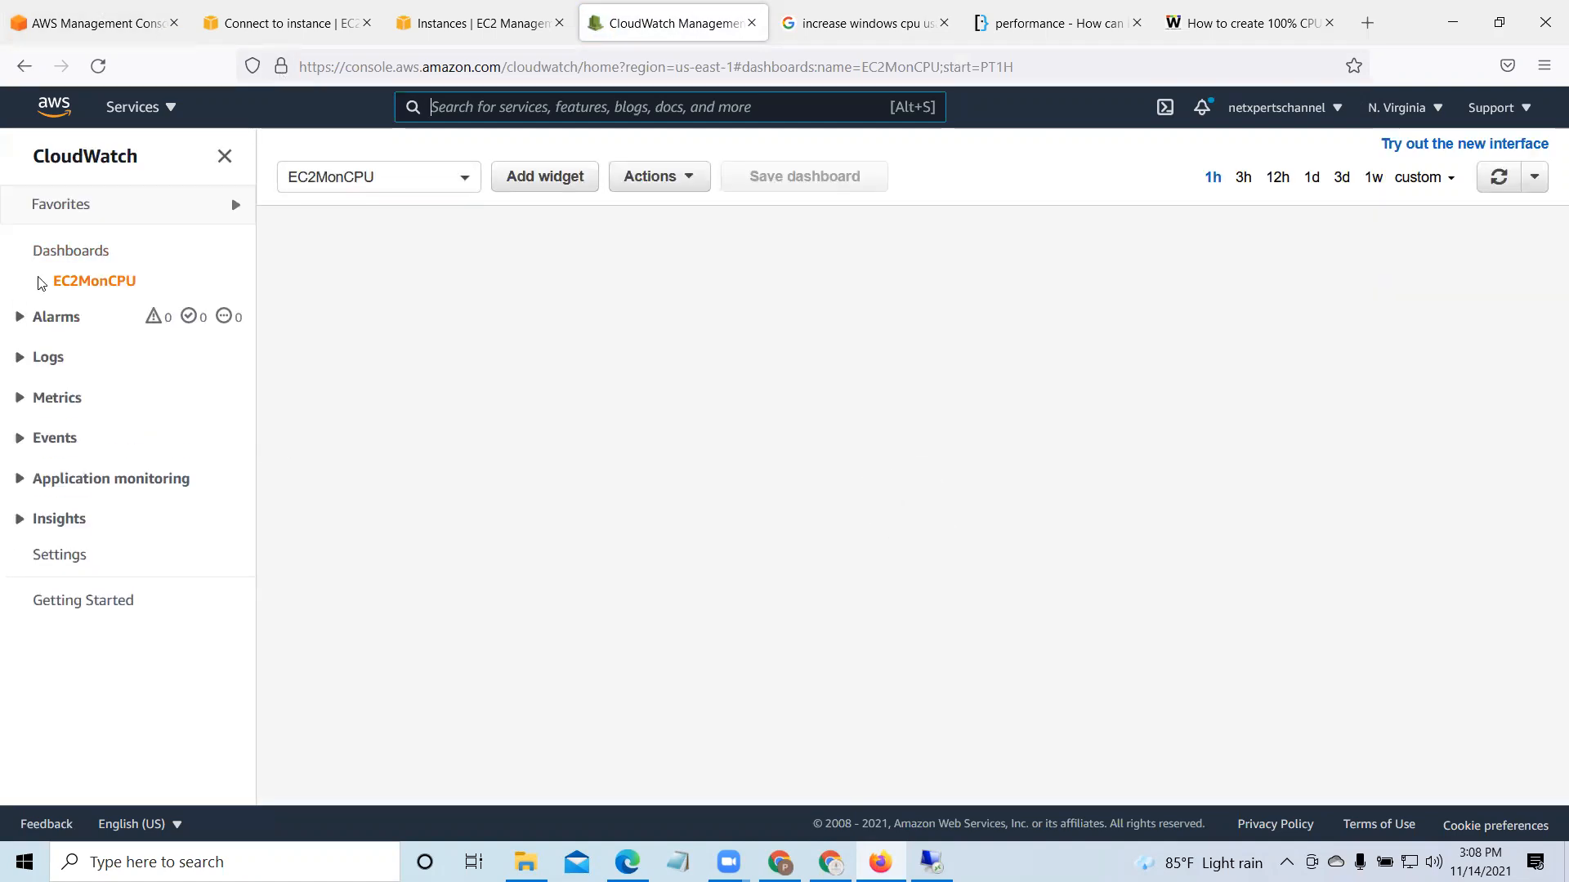
Step: Reselect EC2MonCPU among the available dashboards, reopen it and reload the page
click(465, 179)
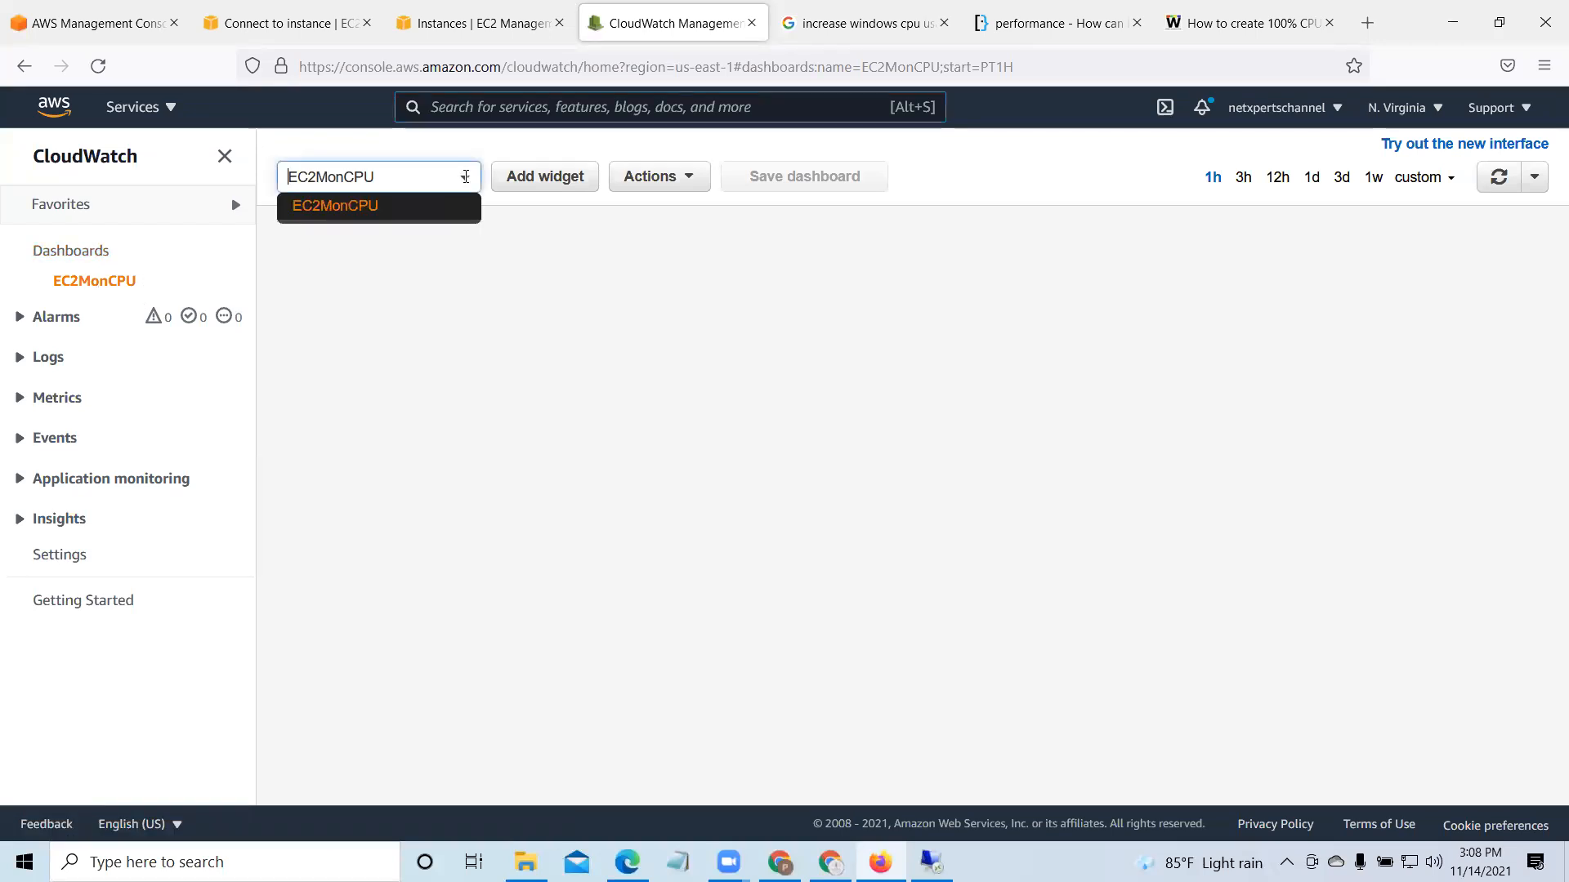
click(372, 215)
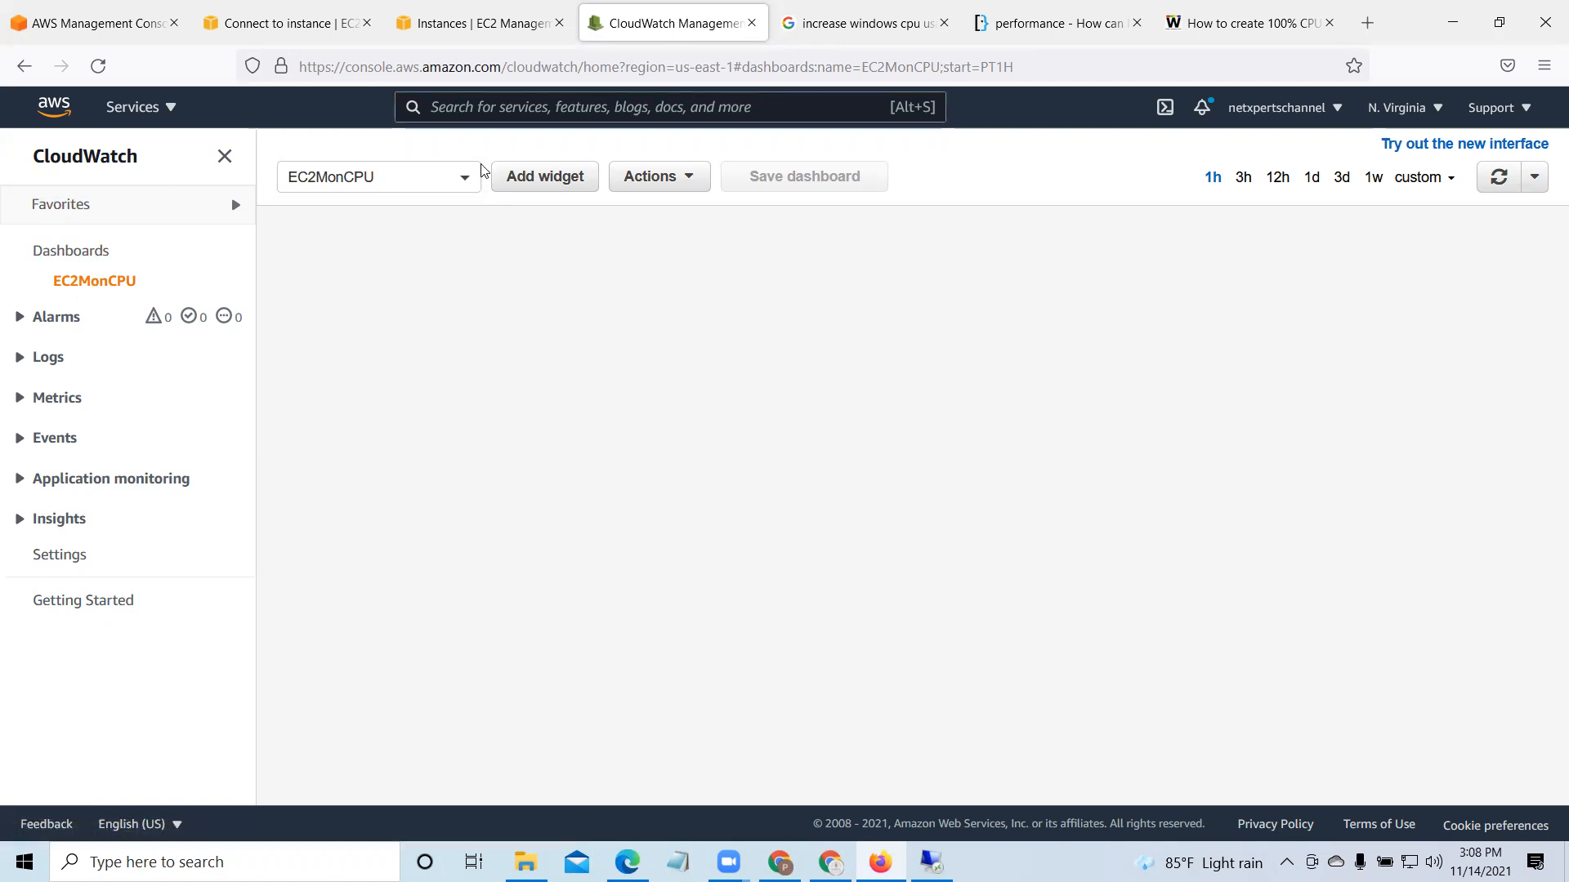
click(82, 286)
click(98, 69)
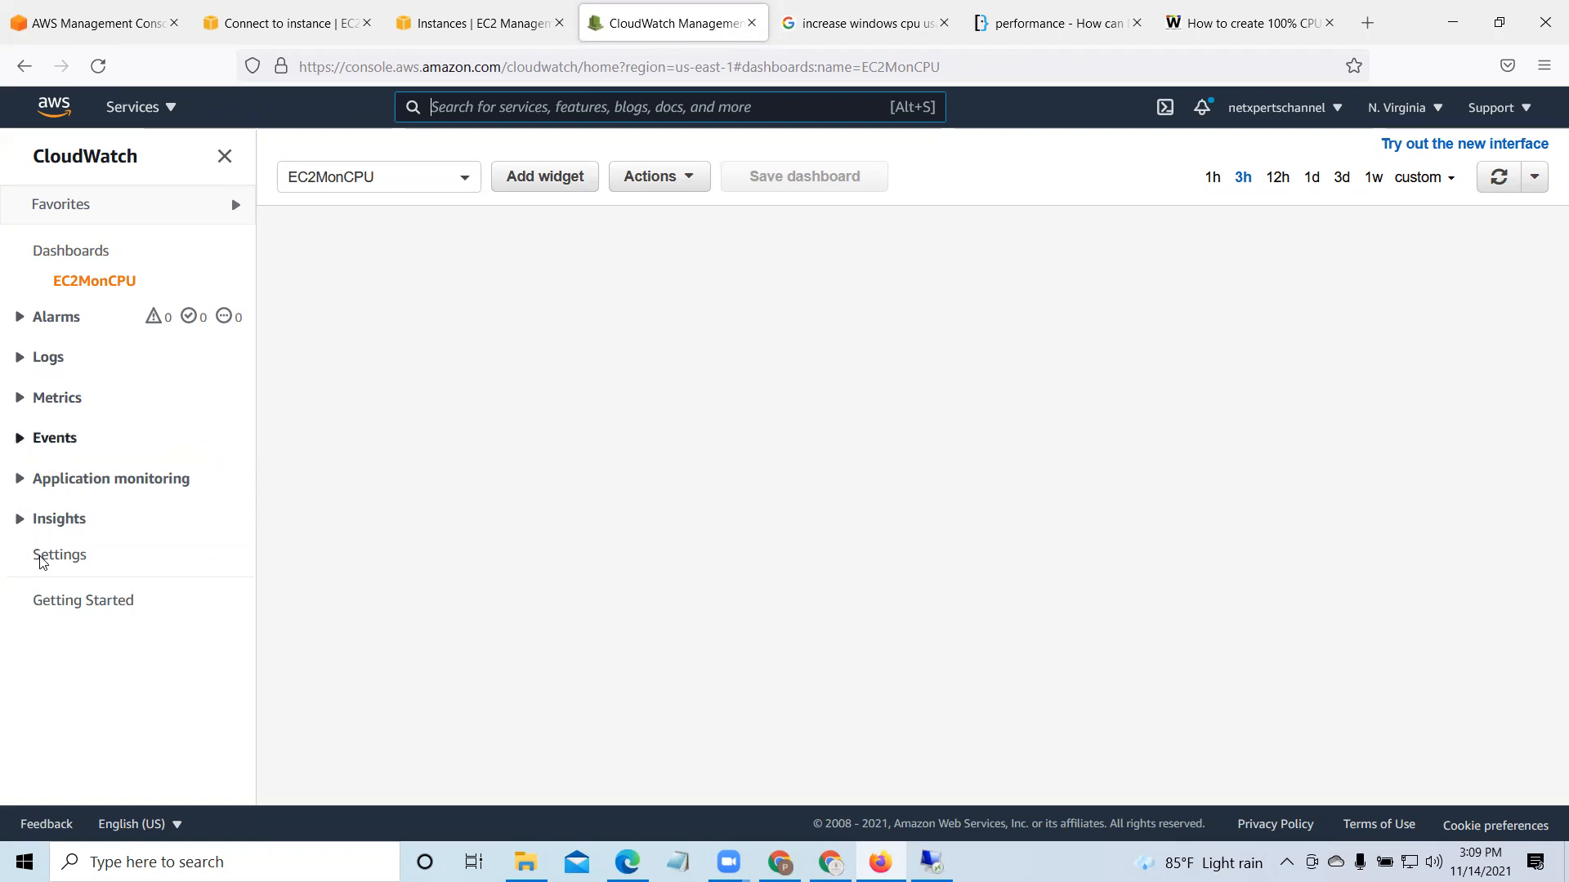
right_click(64, 601)
click(129, 324)
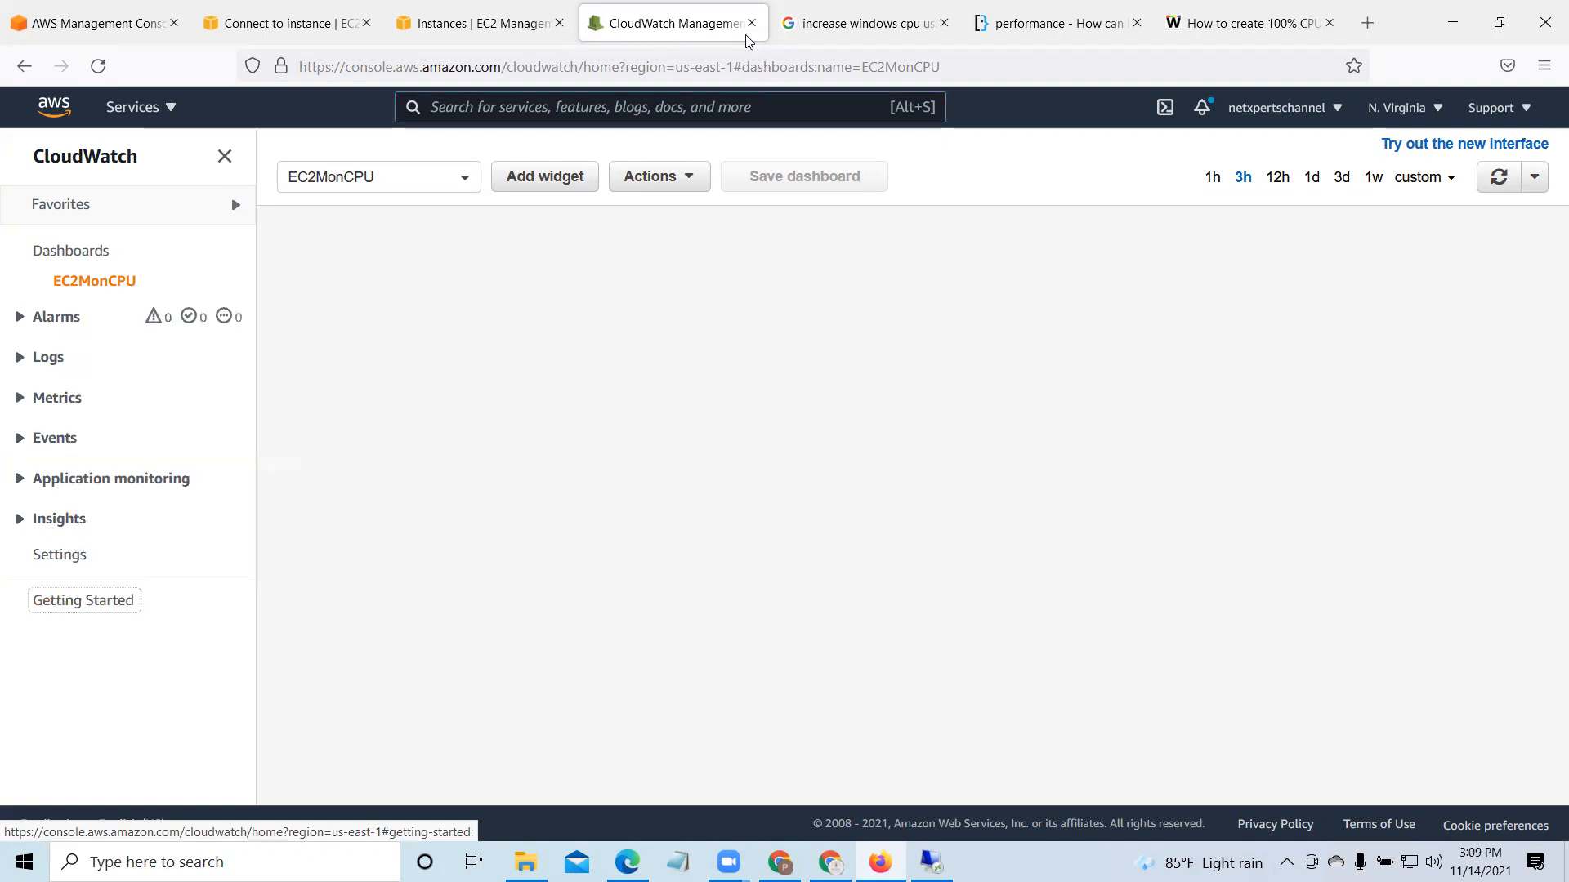
click(772, 29)
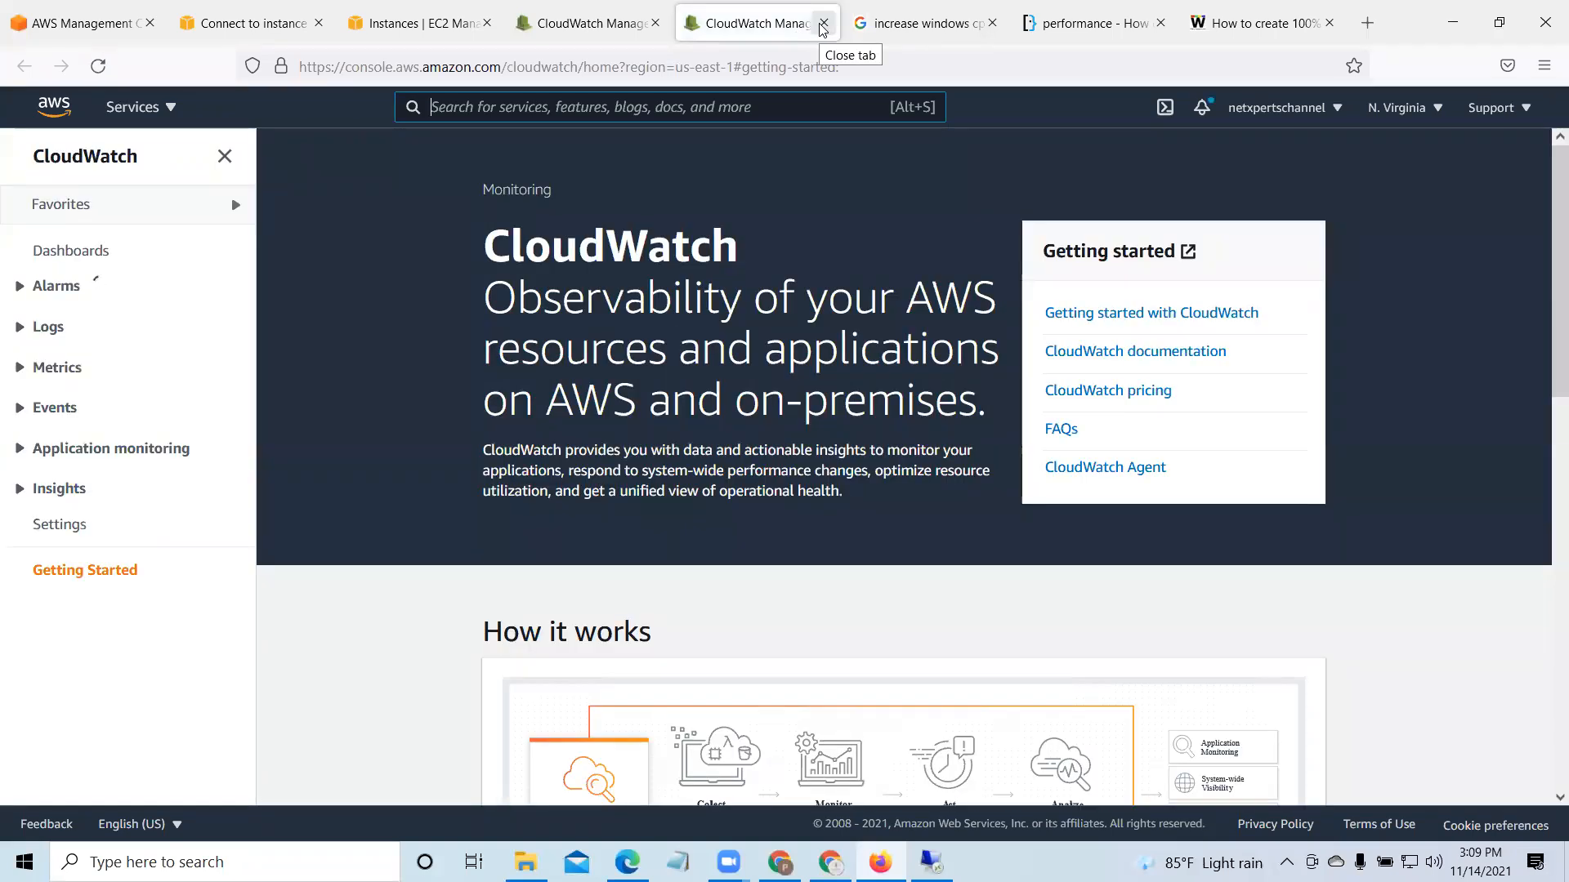
click(822, 25)
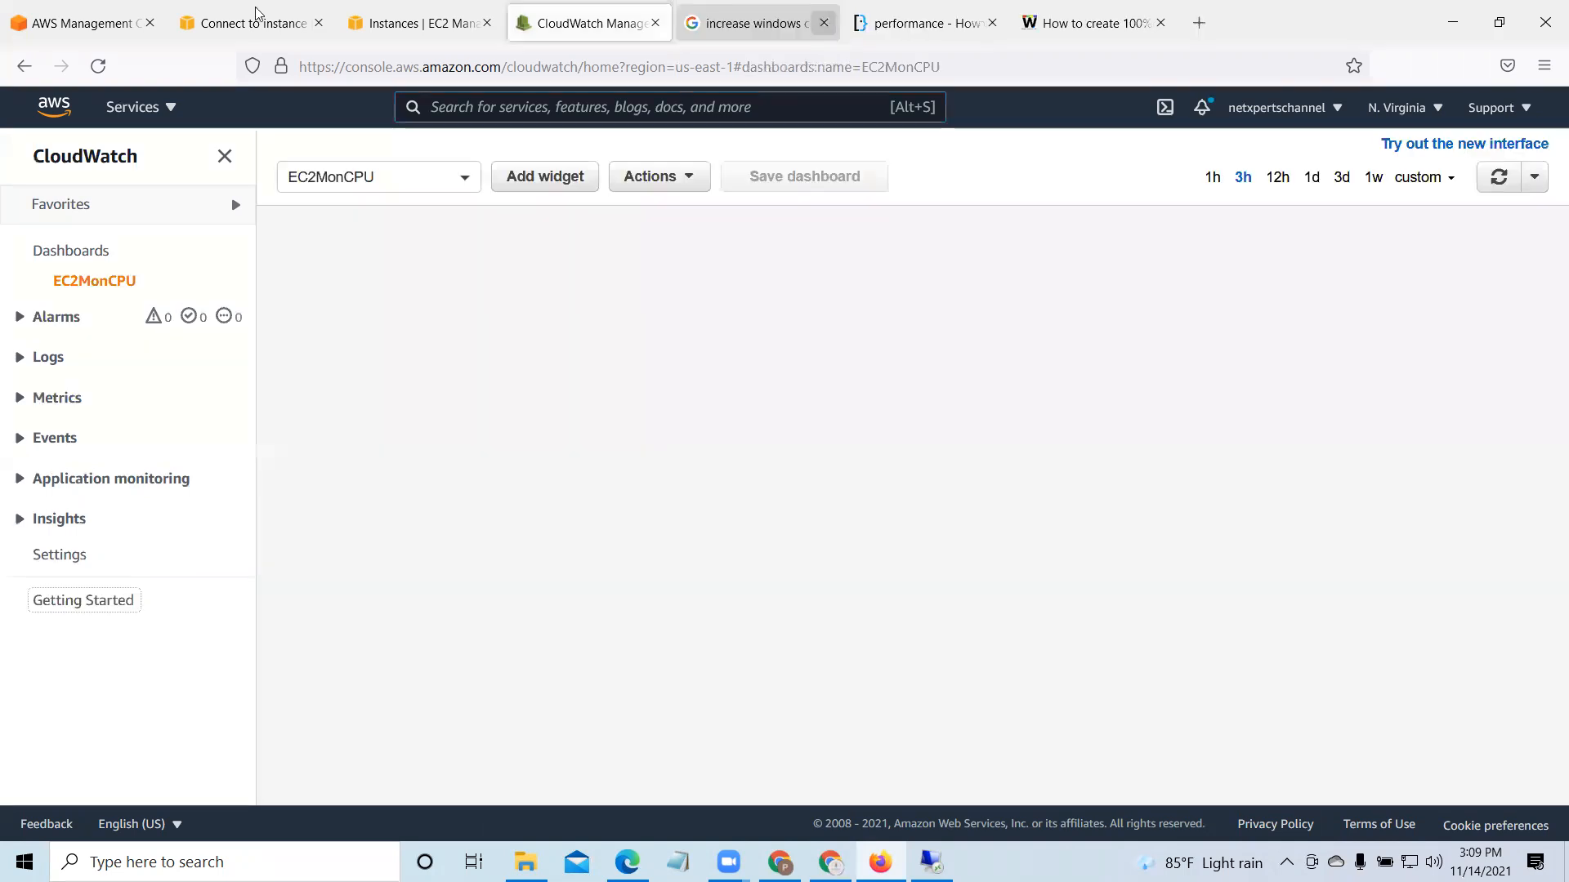
Step: Open EC2MonCPU from the CloudWatch dashboards list and set its time range to 1h
click(49, 253)
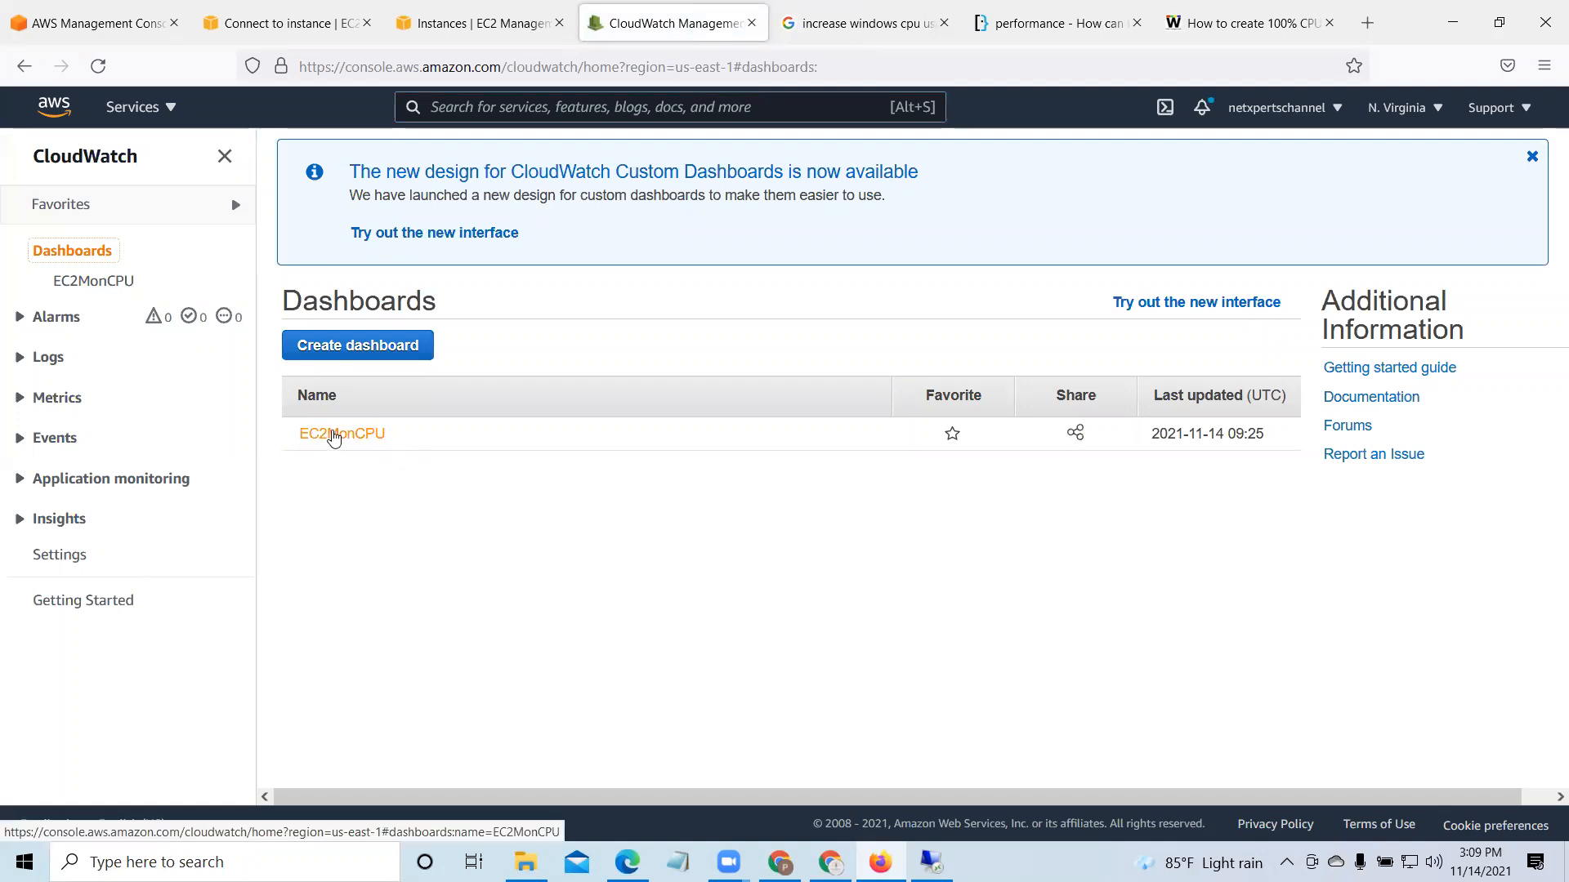
click(56, 282)
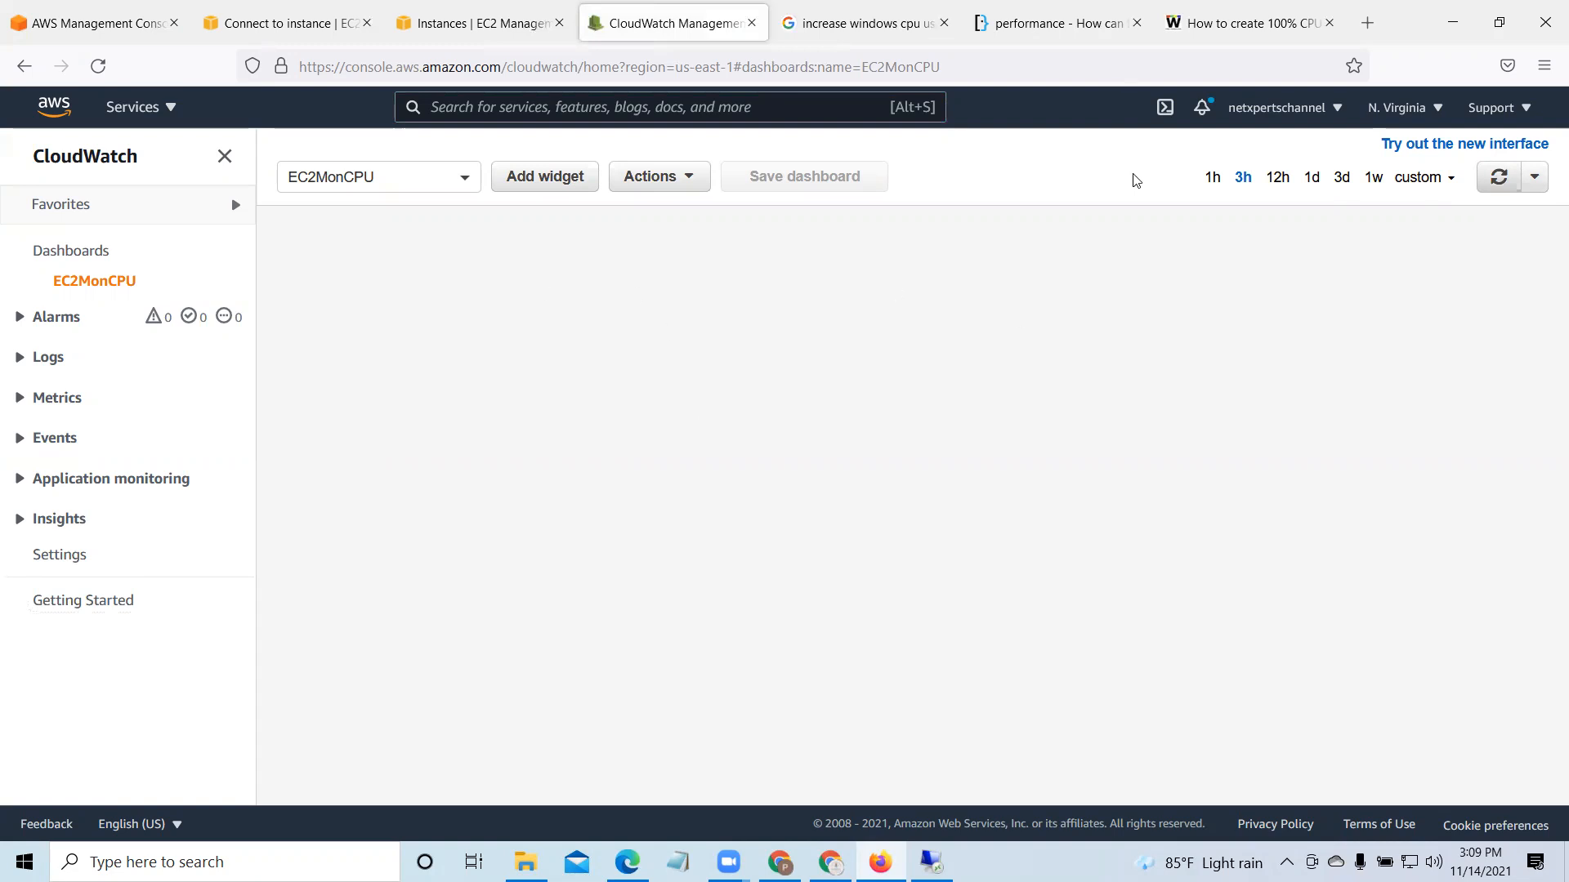
click(1213, 180)
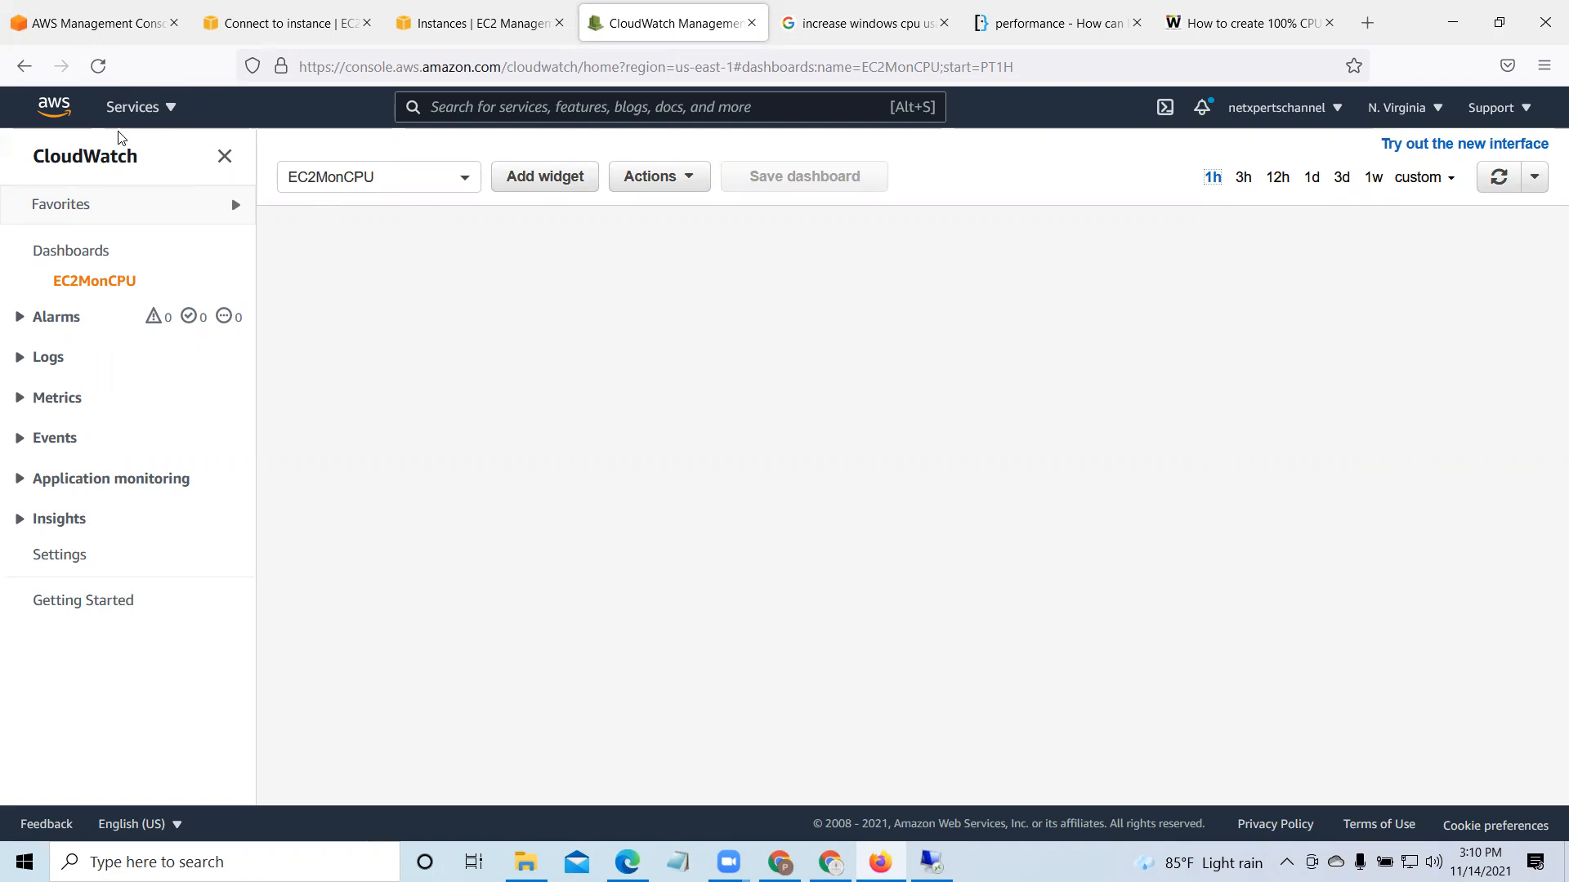
Step: Create a new CloudWatch dashboard named EC2CPU
click(684, 180)
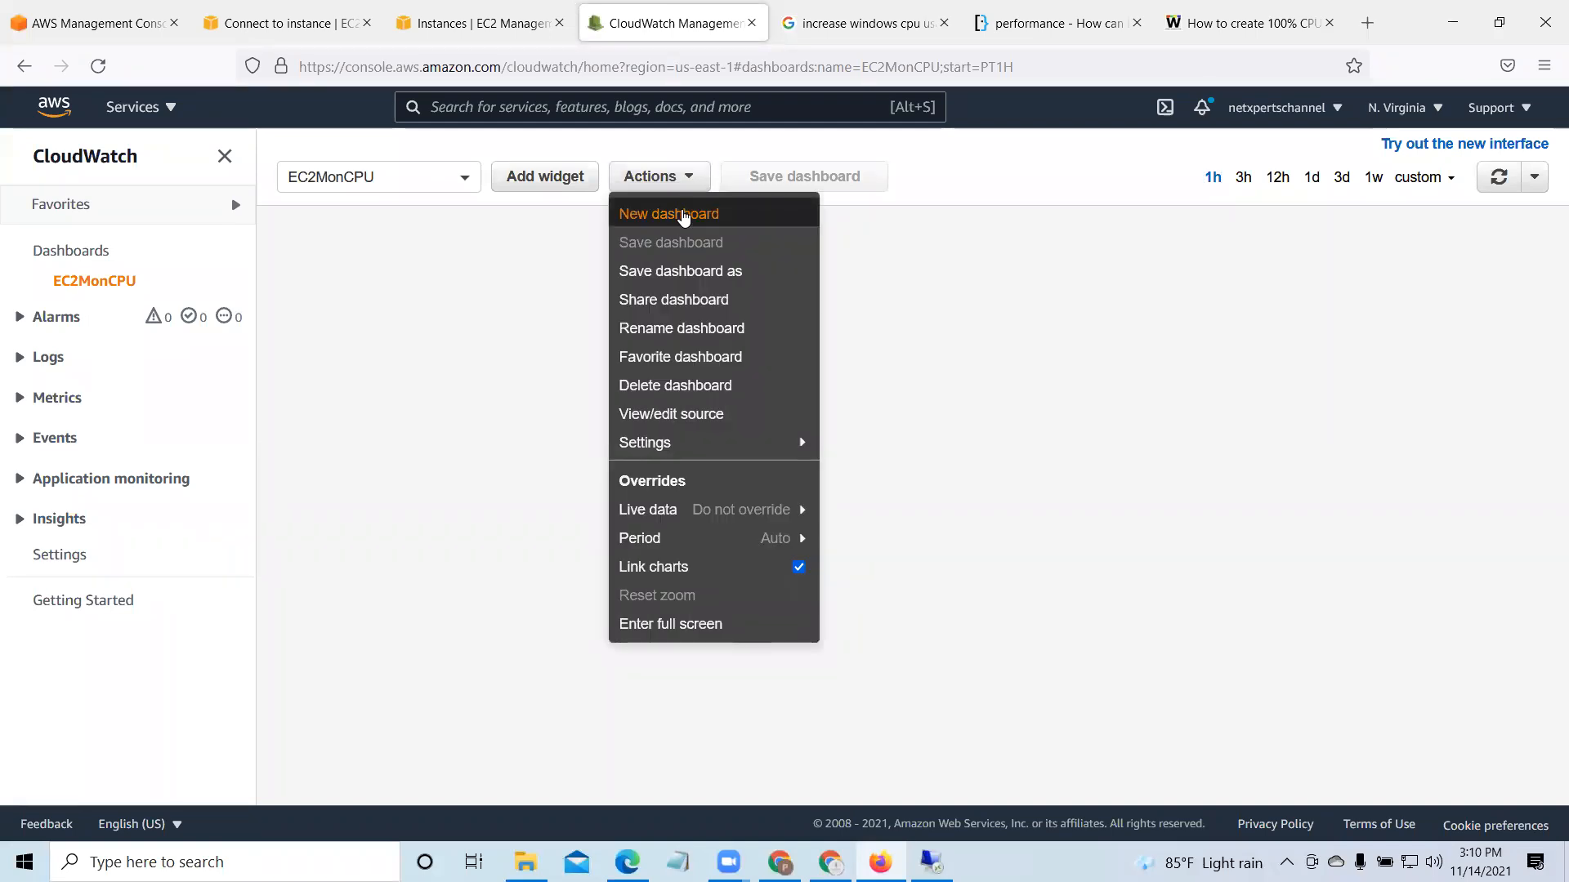
click(684, 214)
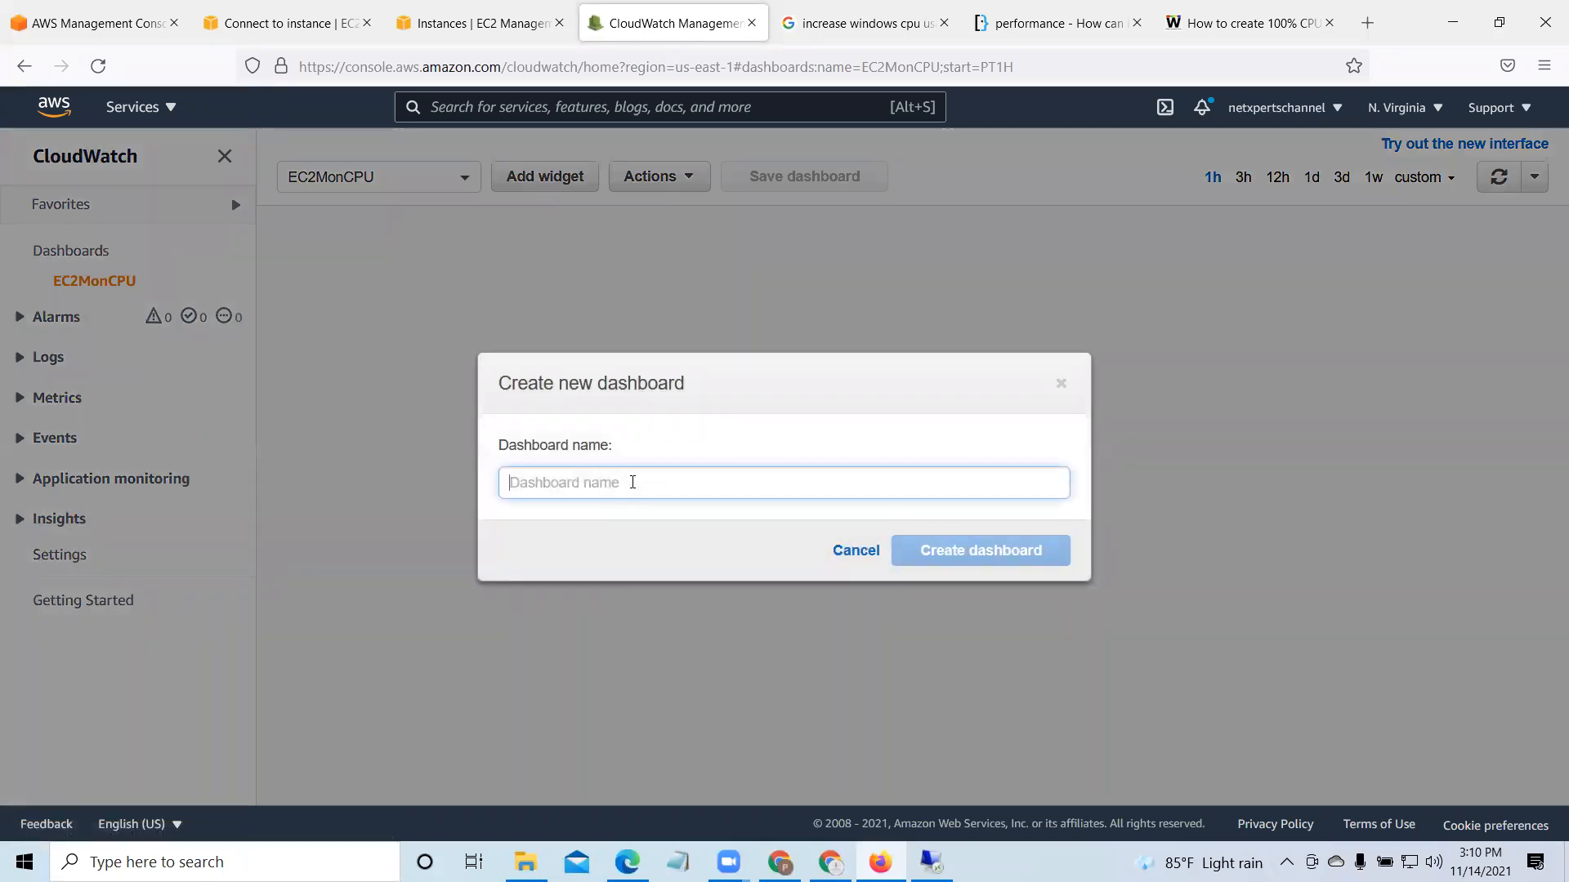
text(EC2CPU)
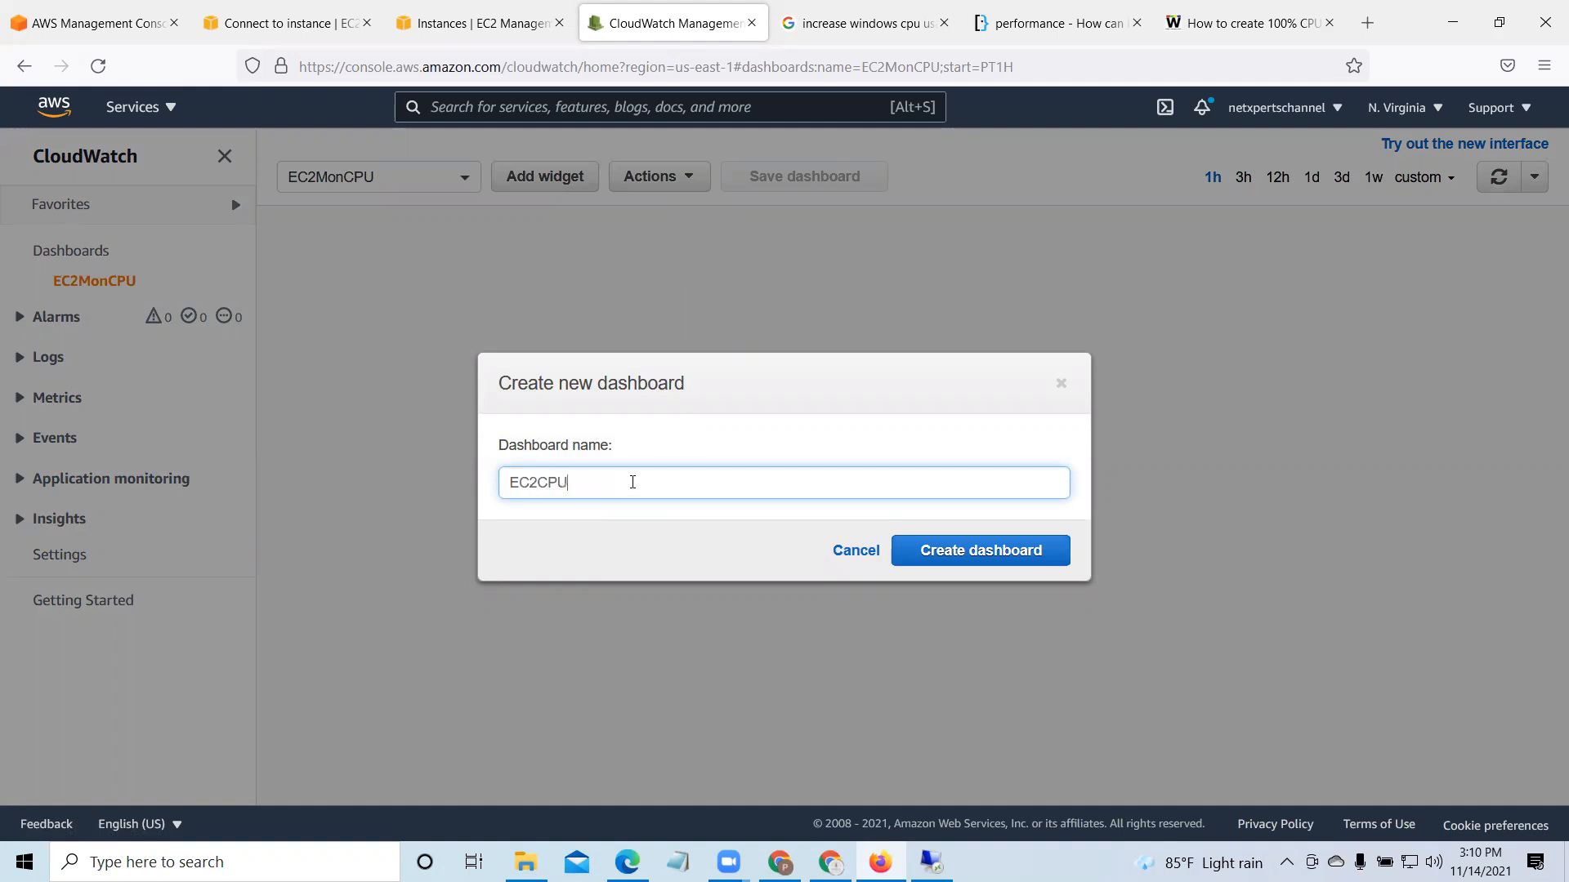
click(1027, 553)
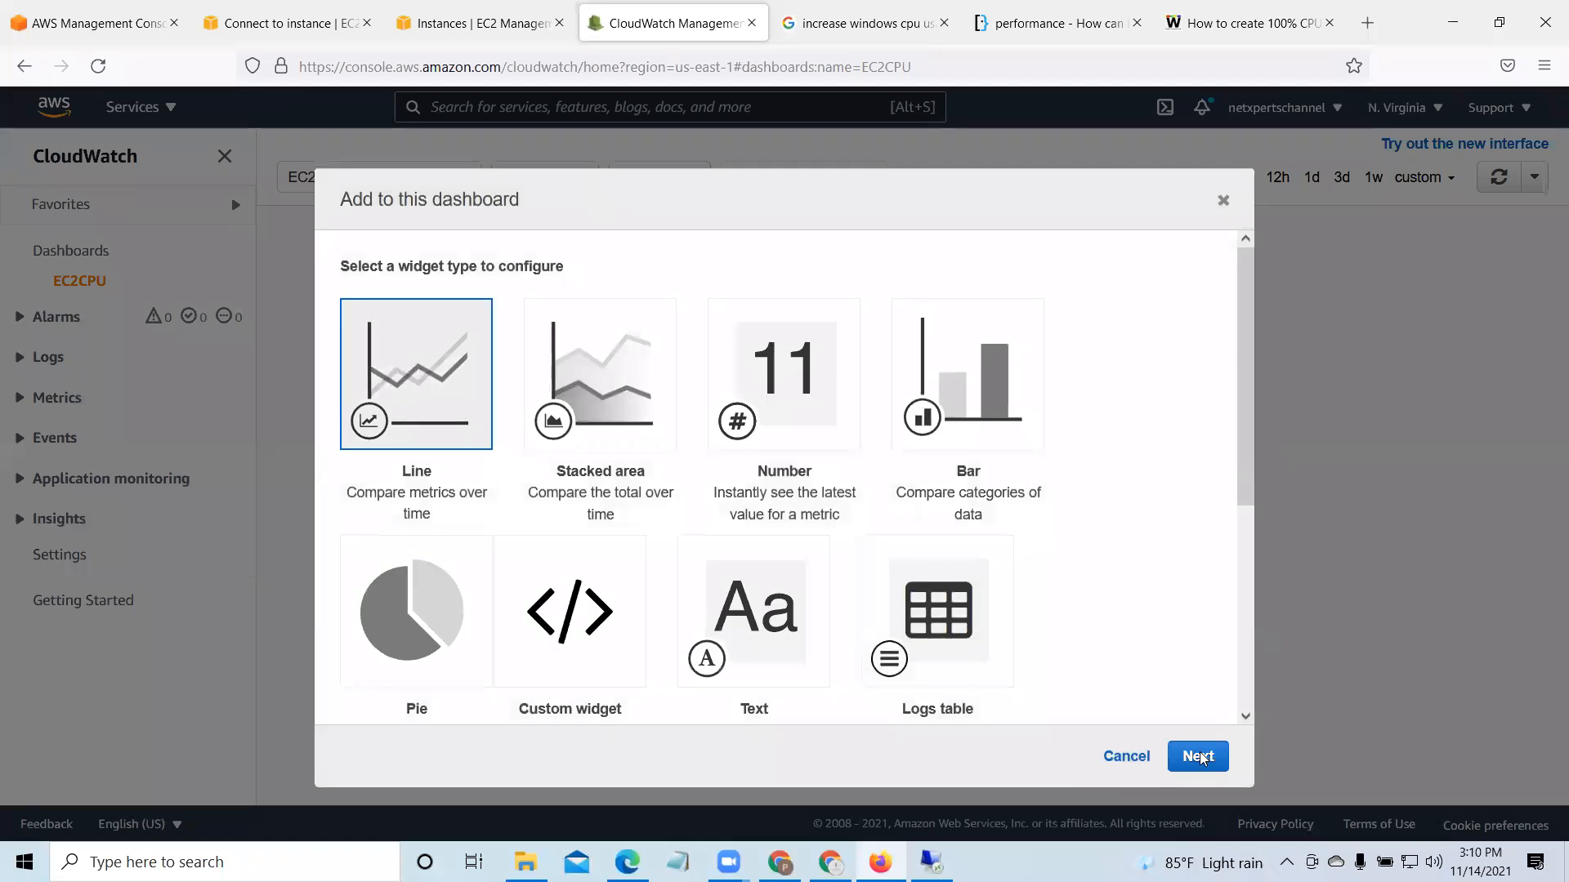
Step: Configure a Line widget with Metrics as the data source and browse to the EC2 Per-Instance Metrics
click(1203, 759)
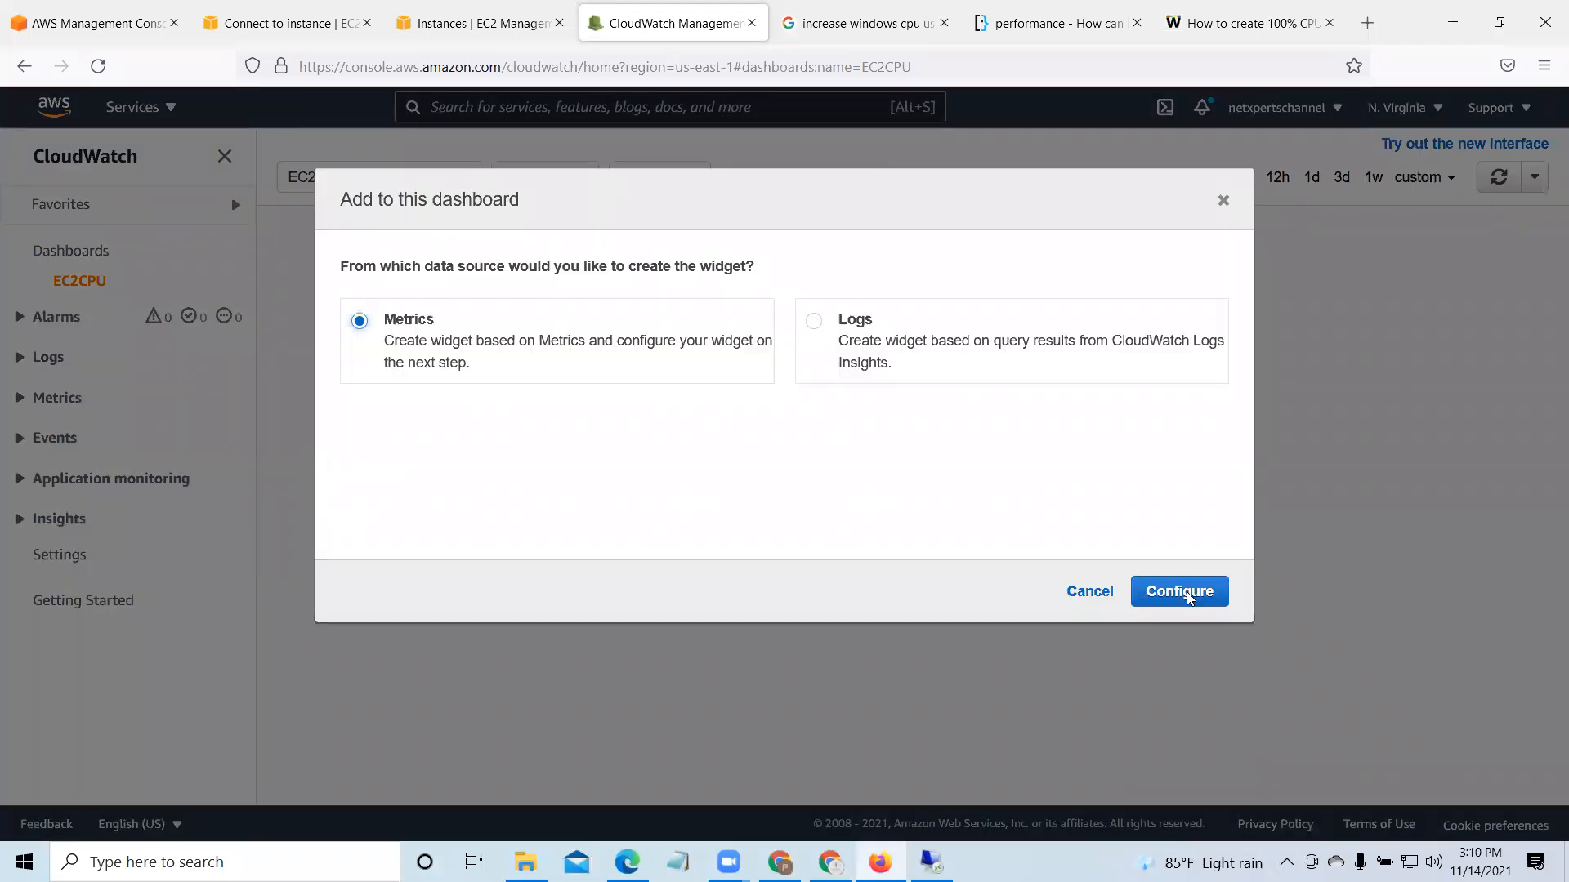
click(1186, 592)
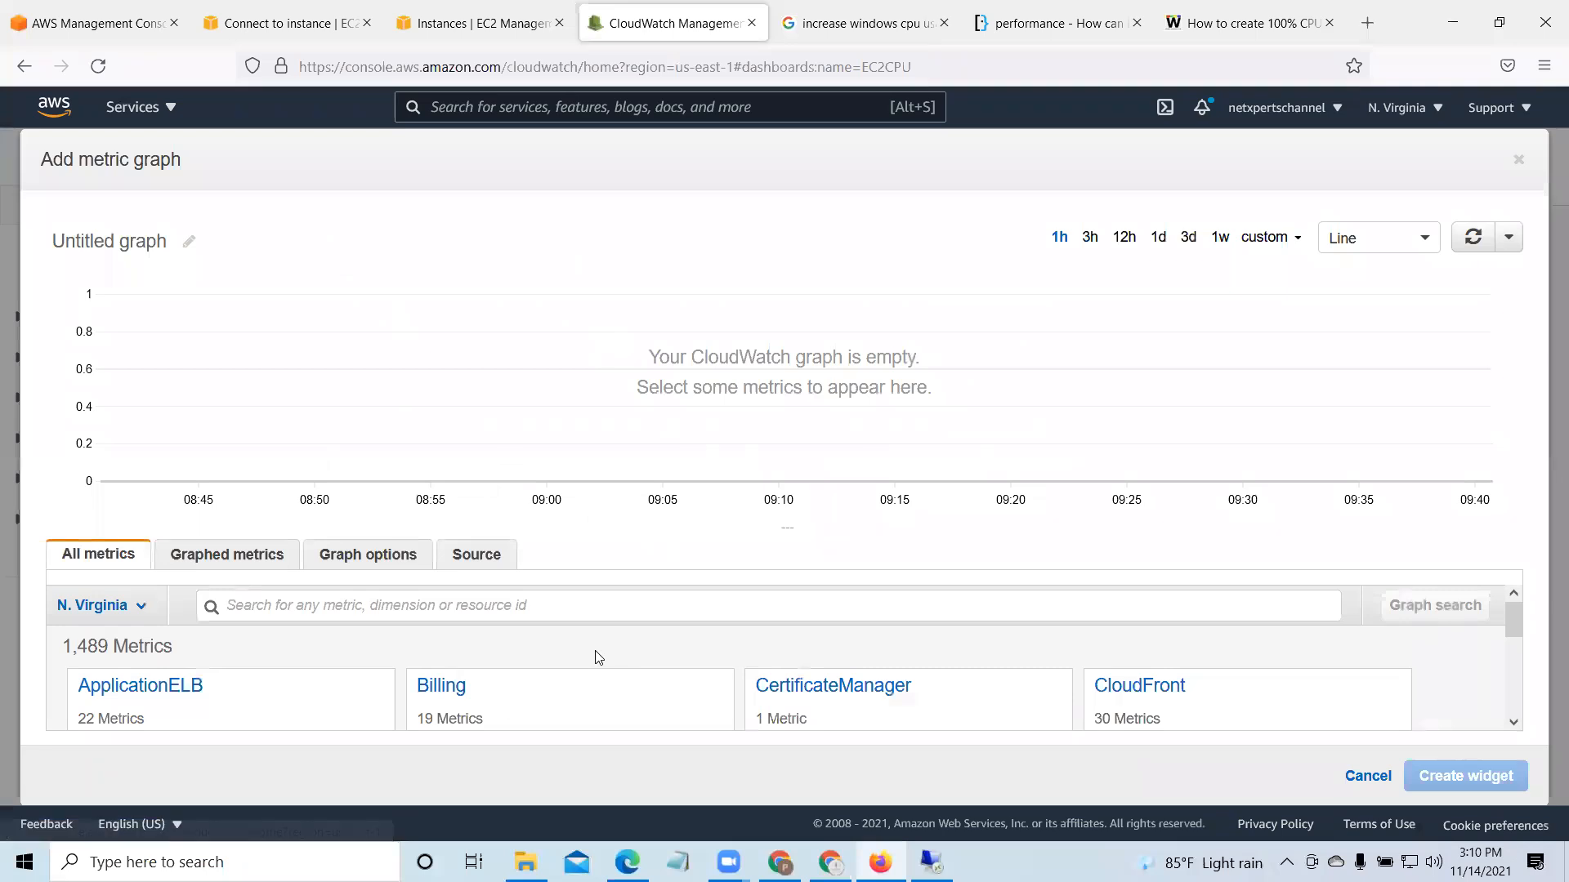
scroll(599, 658, down, 3)
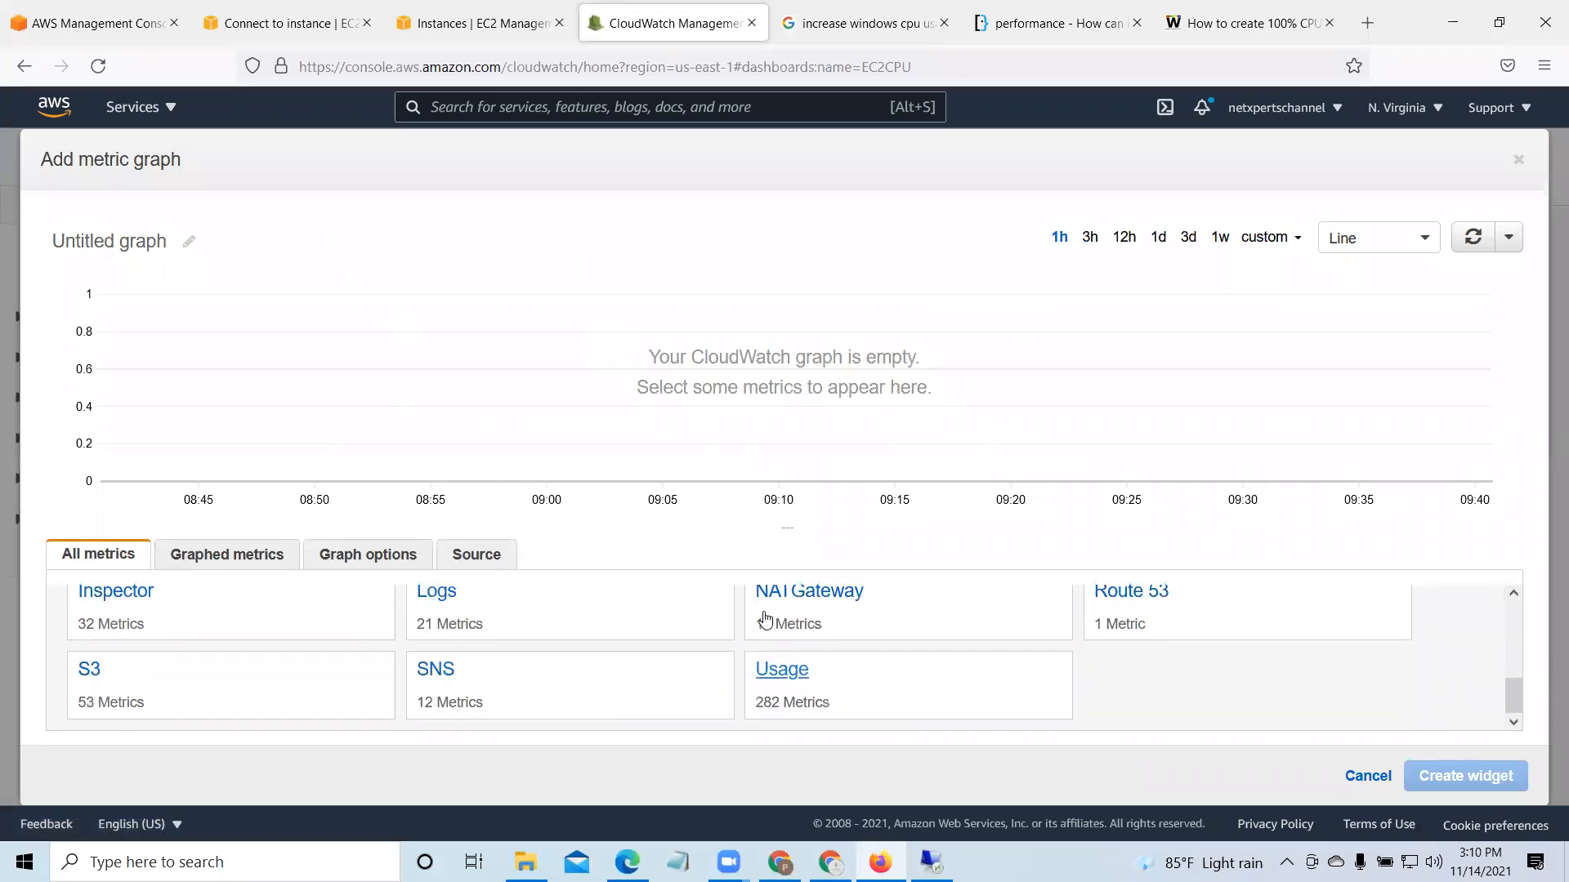
scroll(765, 621, up, 2)
click(768, 615)
click(630, 665)
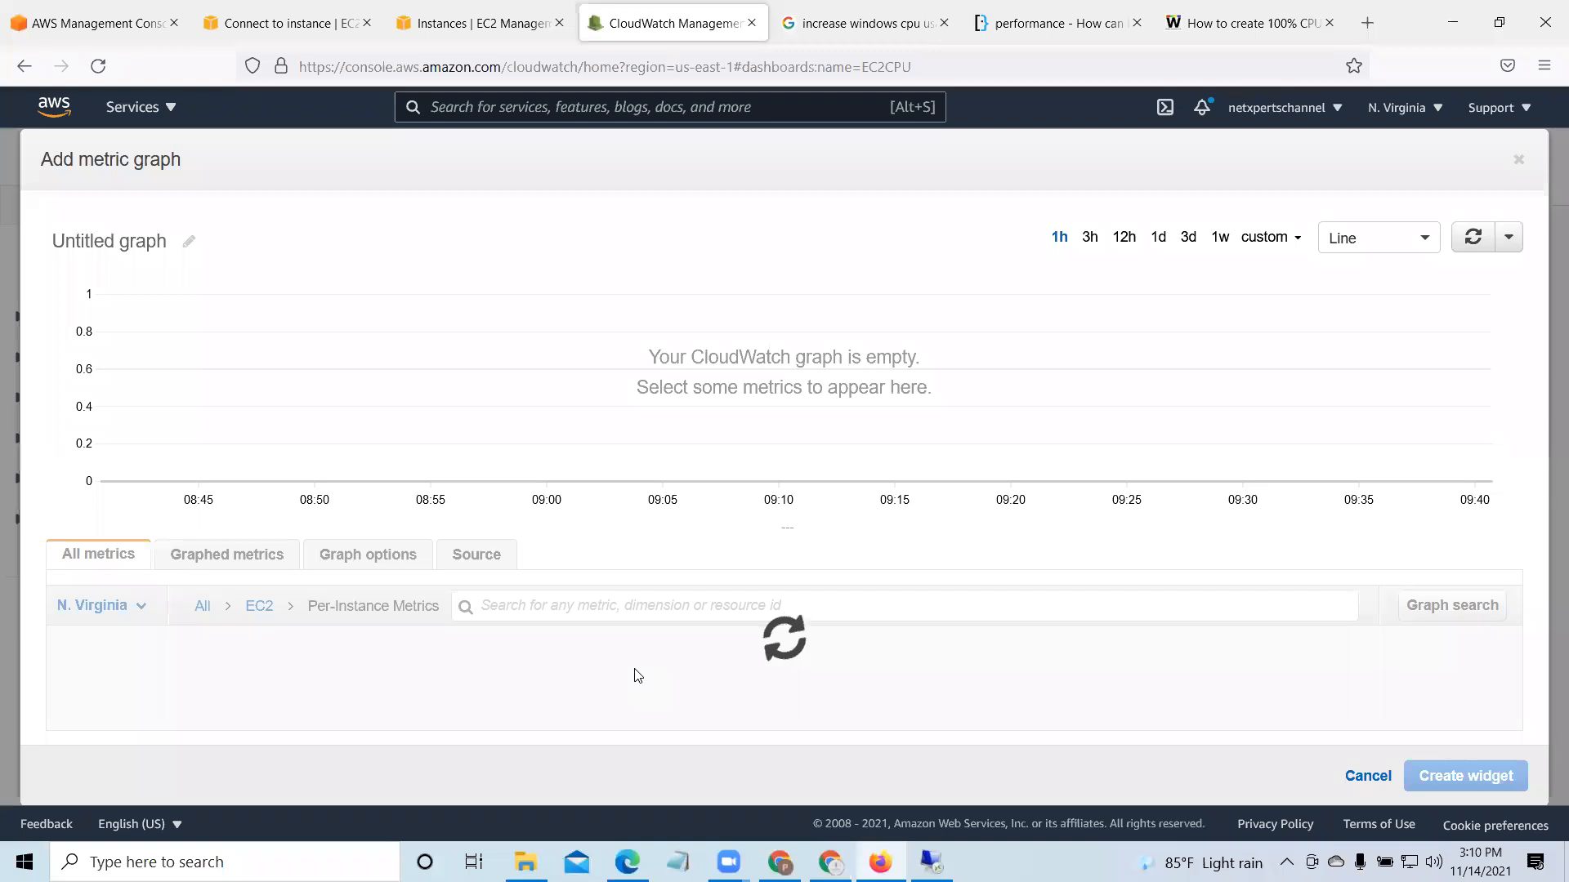
Step: Copy the instance ID of the running WINEC2 instance from its details on the EC2 Instances page
click(482, 23)
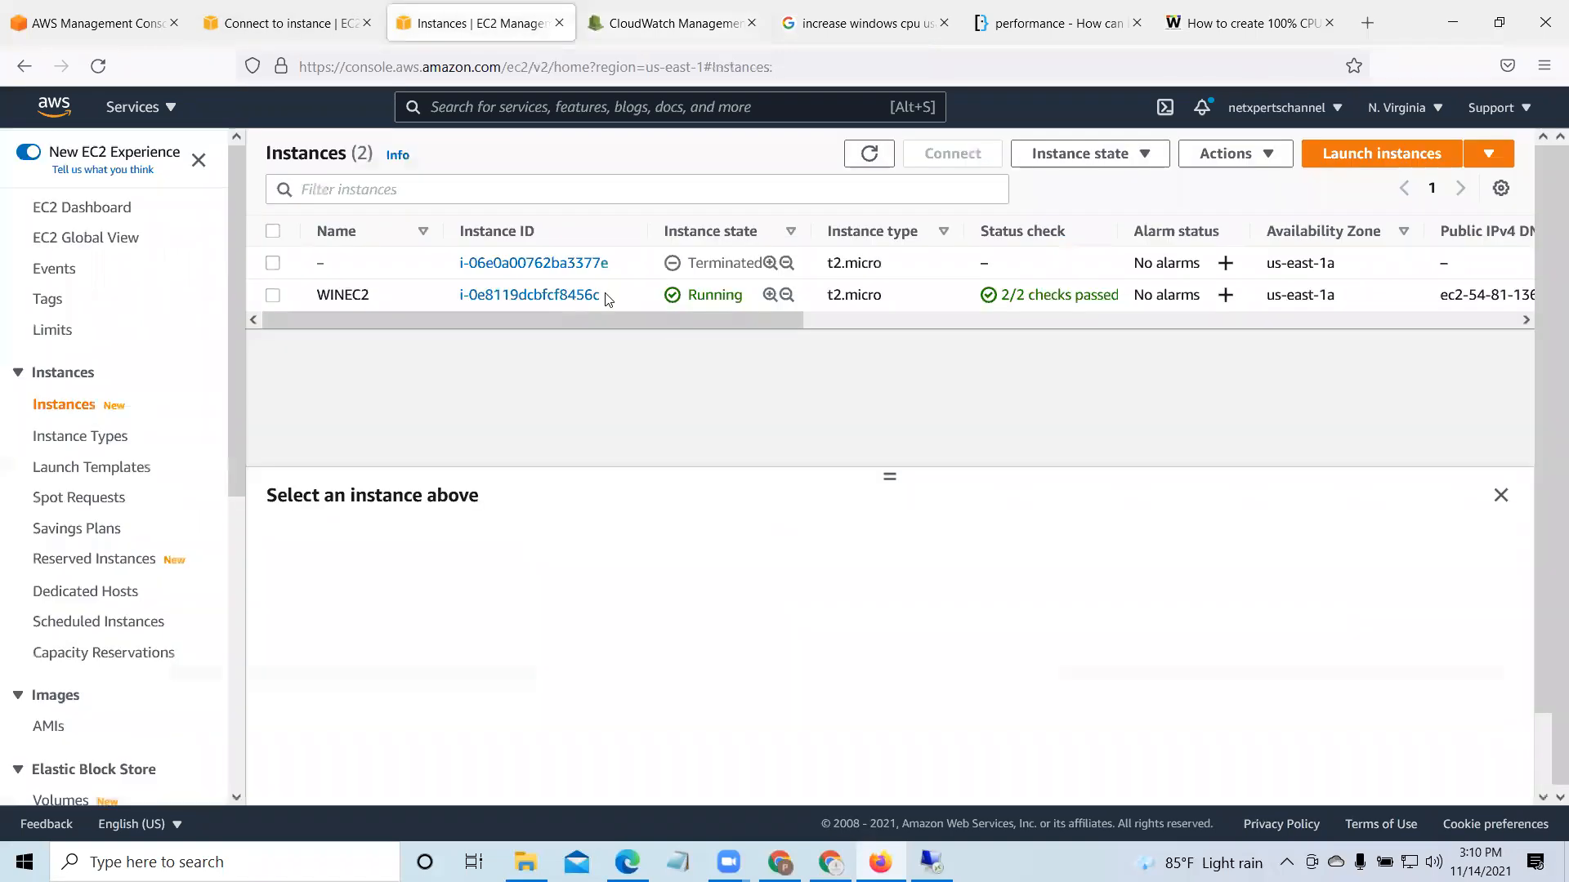
drag(601, 297, 480, 305)
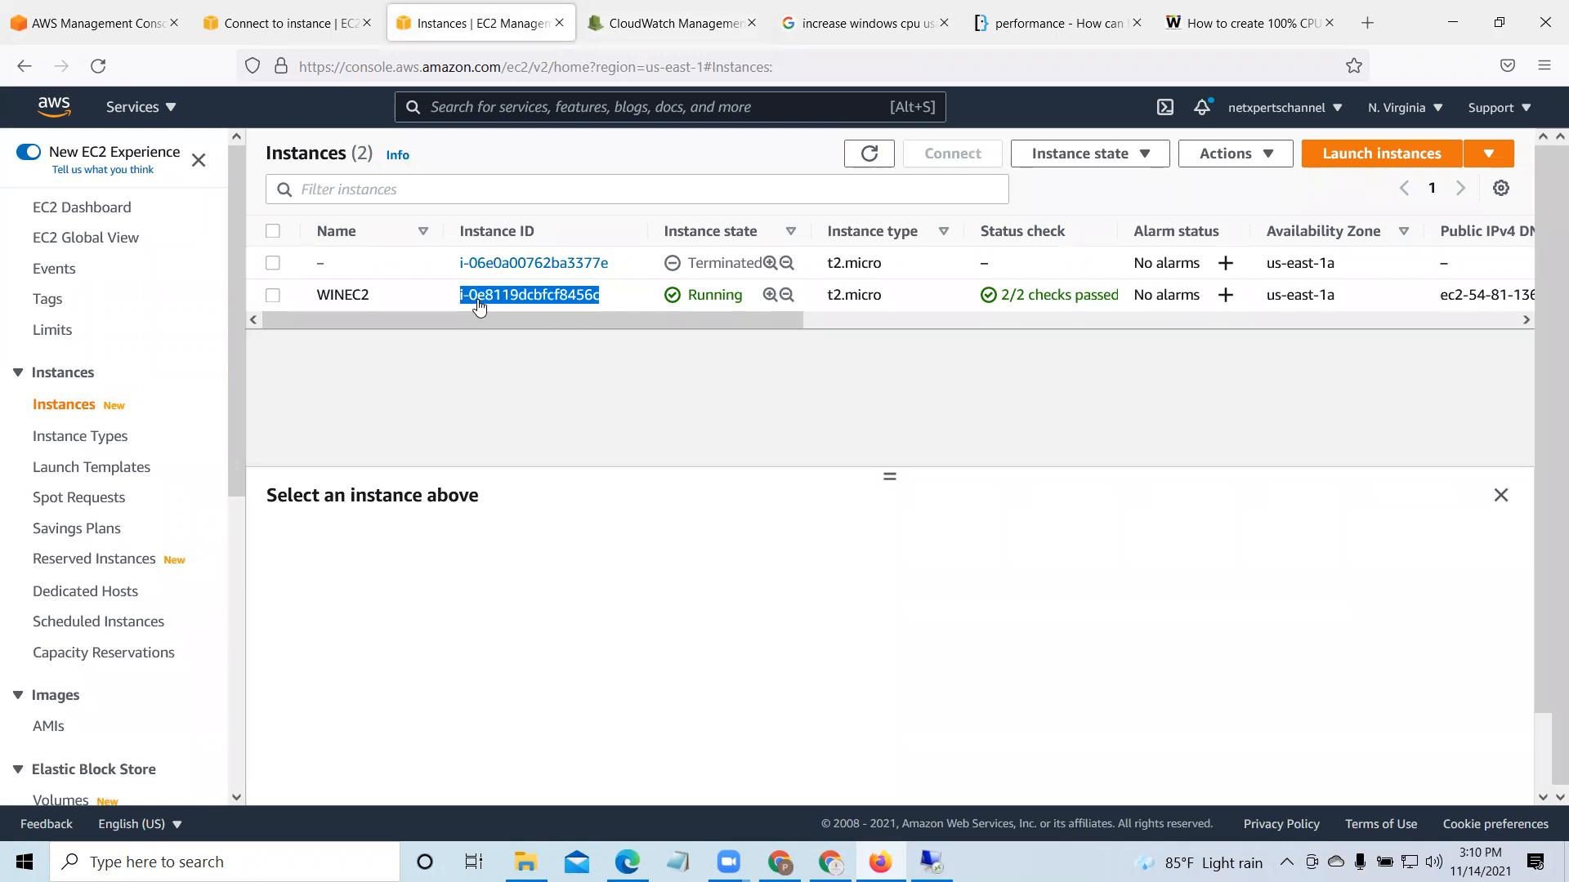
right_click(479, 306)
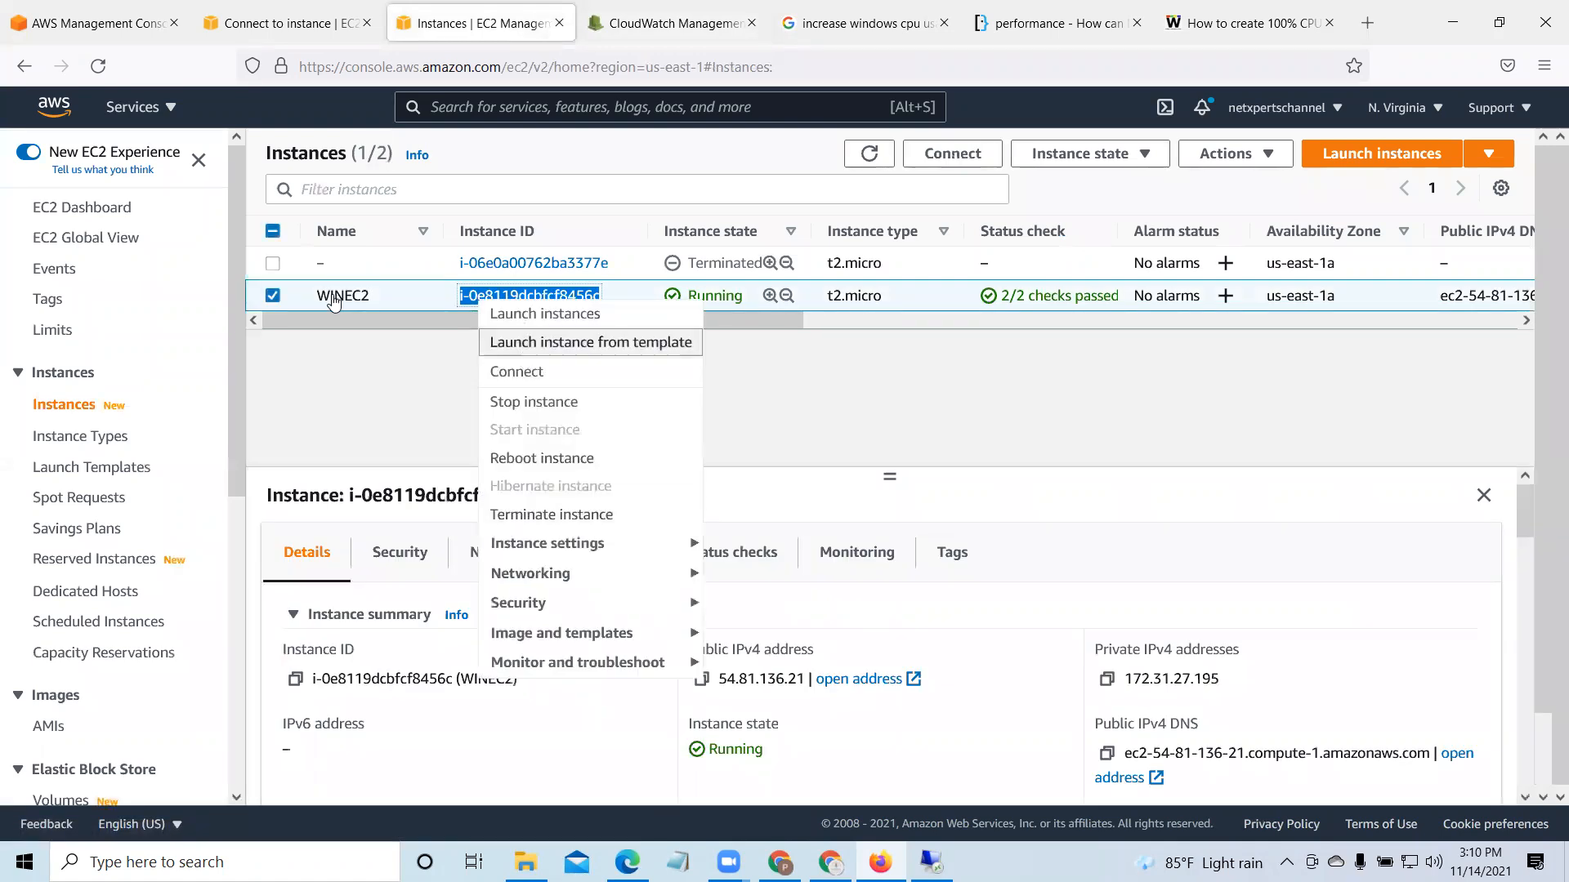
click(296, 680)
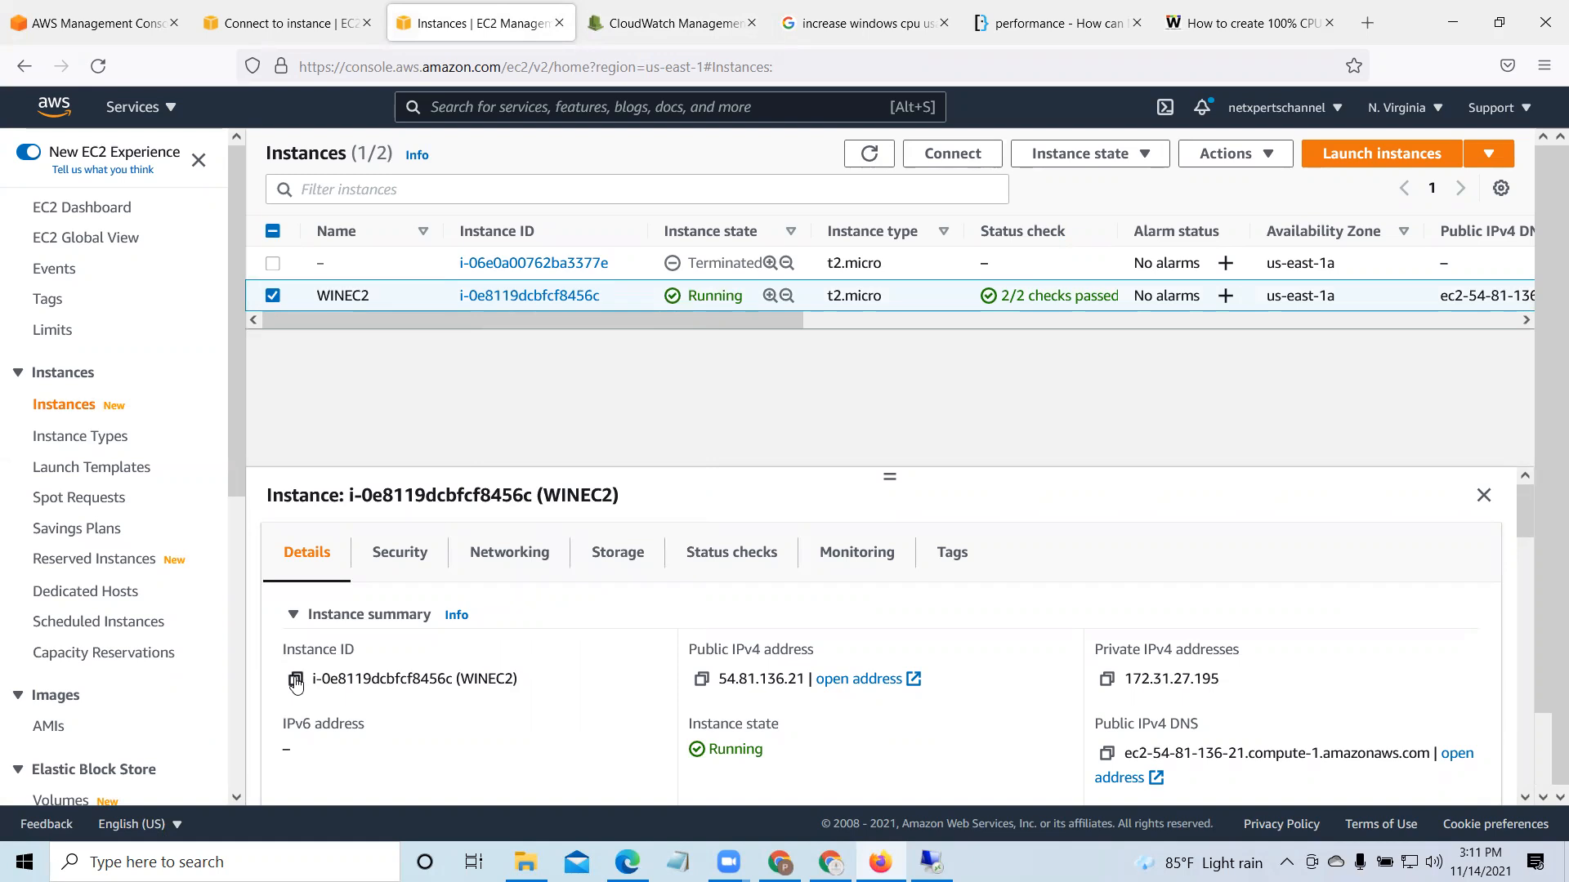
click(296, 680)
Step: Return to the CloudWatch metric graph and filter the per-instance metrics by the copied WINEC2 instance ID
click(670, 23)
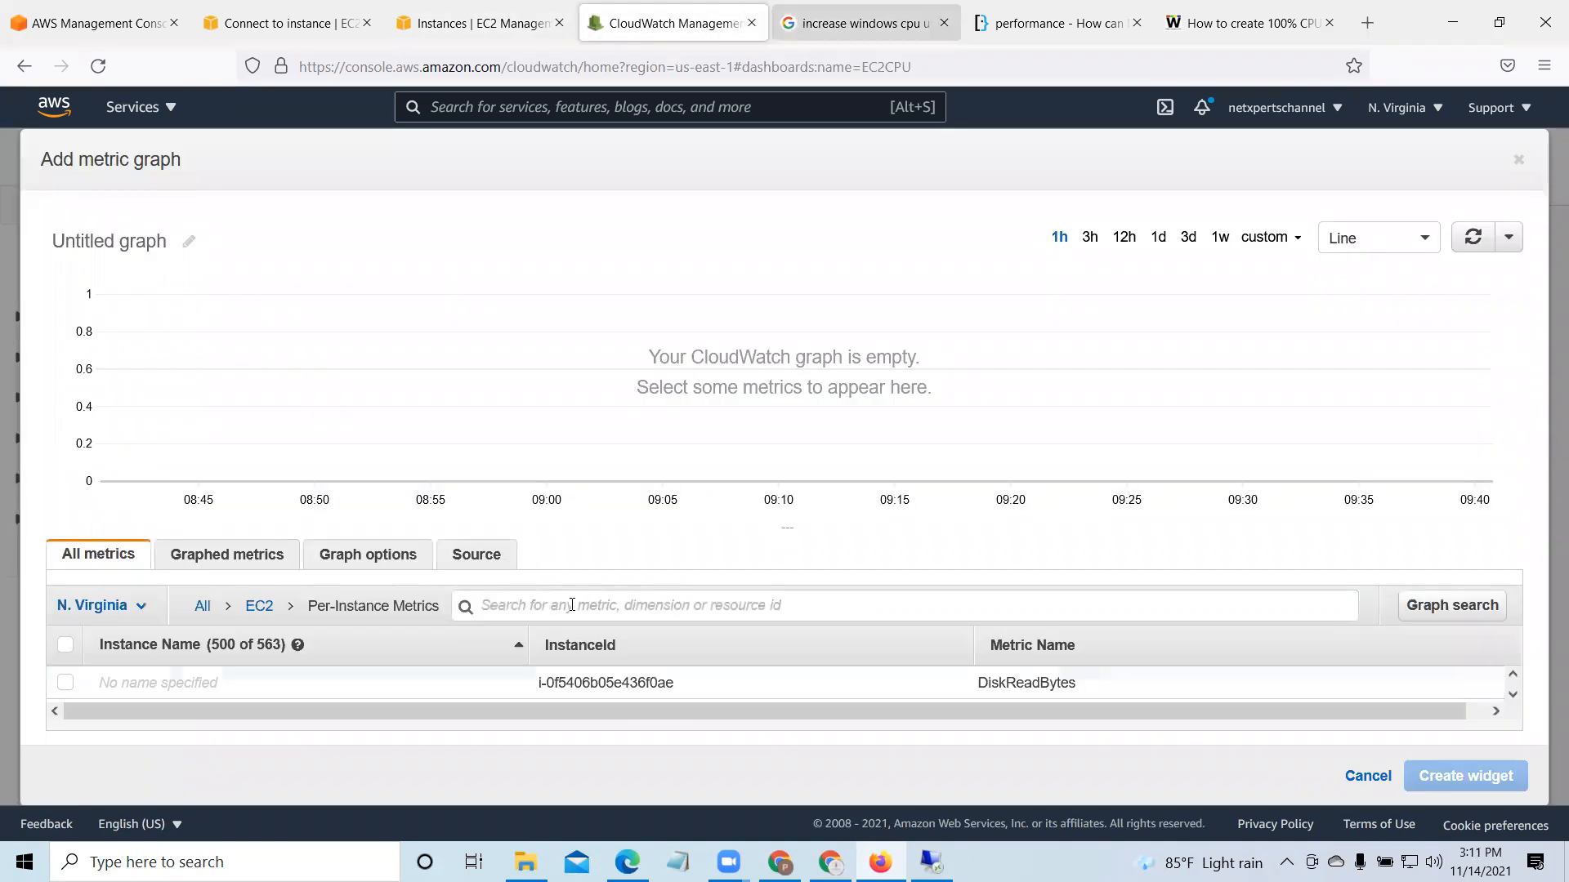
right_click(575, 607)
click(623, 448)
key(Return)
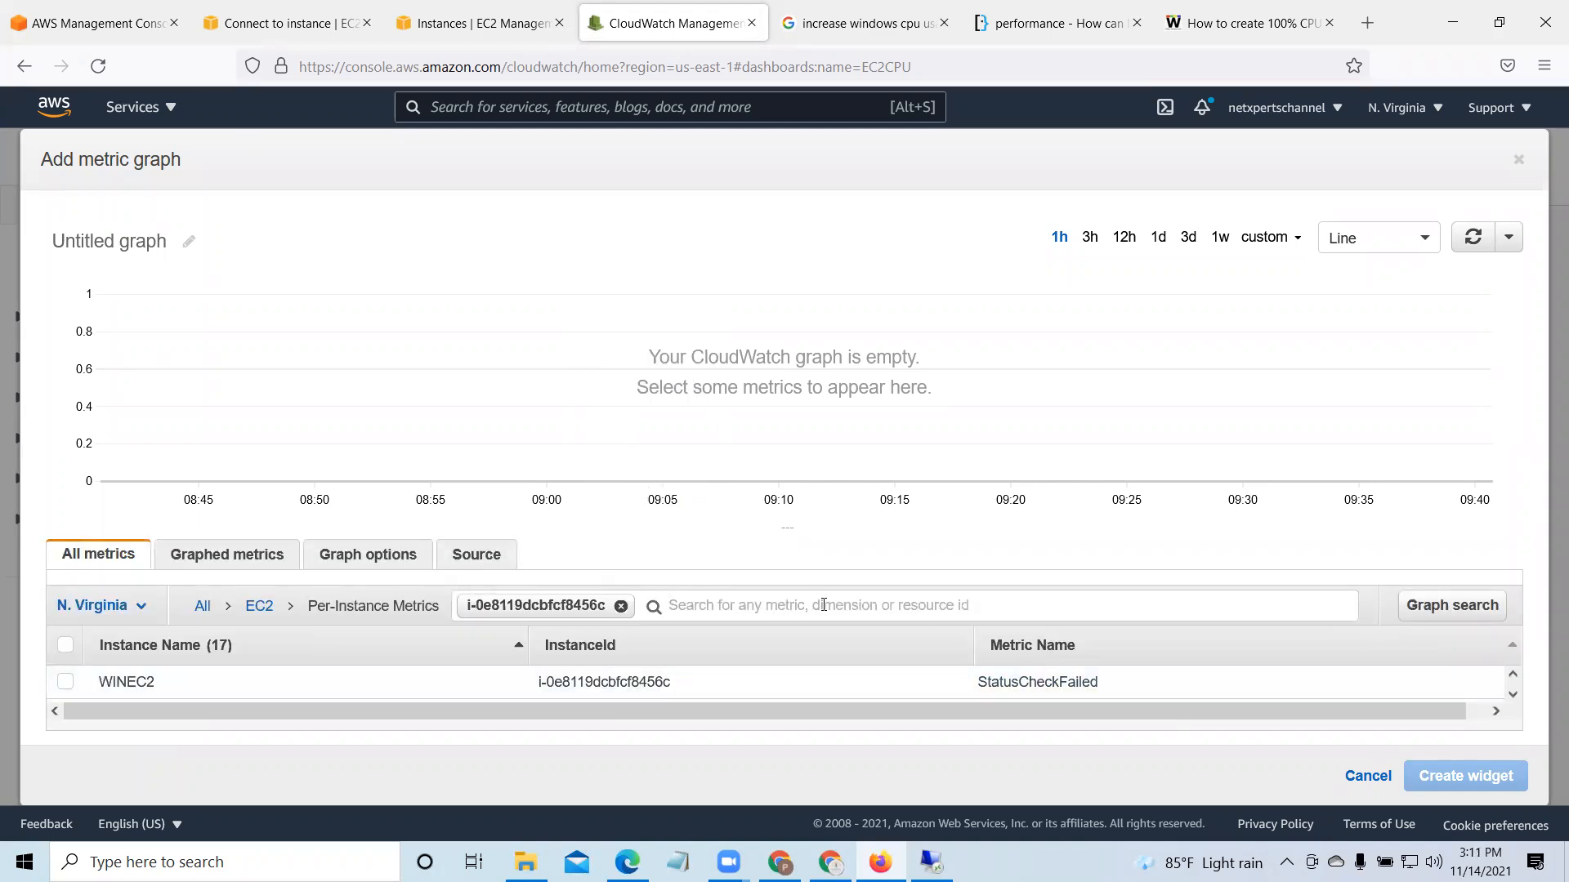
Step: Create a widget with WINEC2's CPUUtilization metric on the EC2CPU dashboard and enlarge its graph
drag(791, 532, 801, 399)
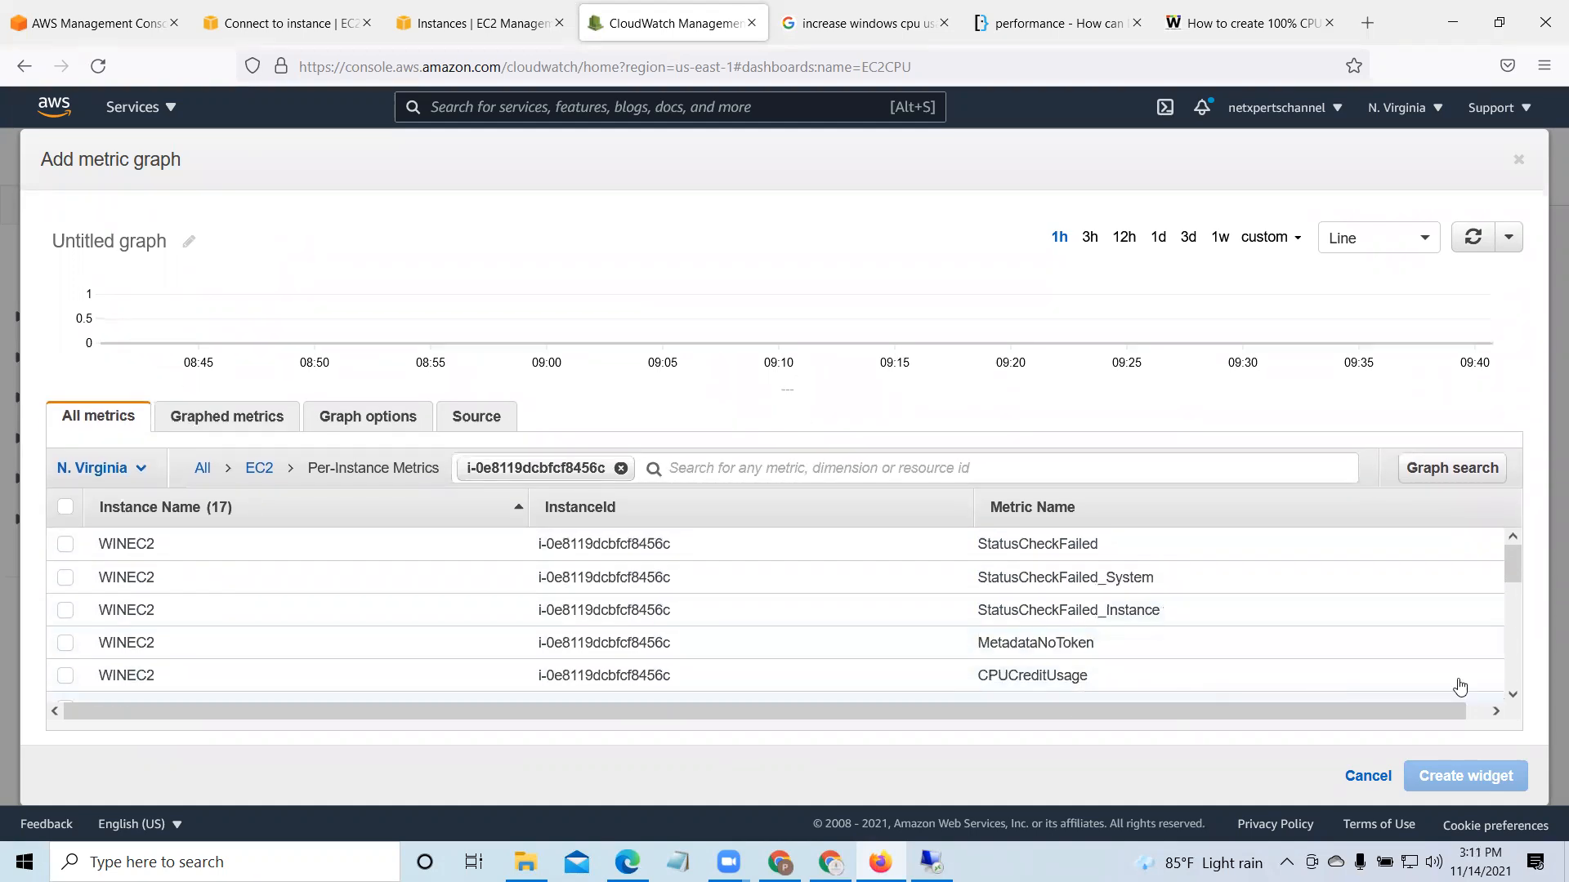
drag(1516, 573, 1512, 614)
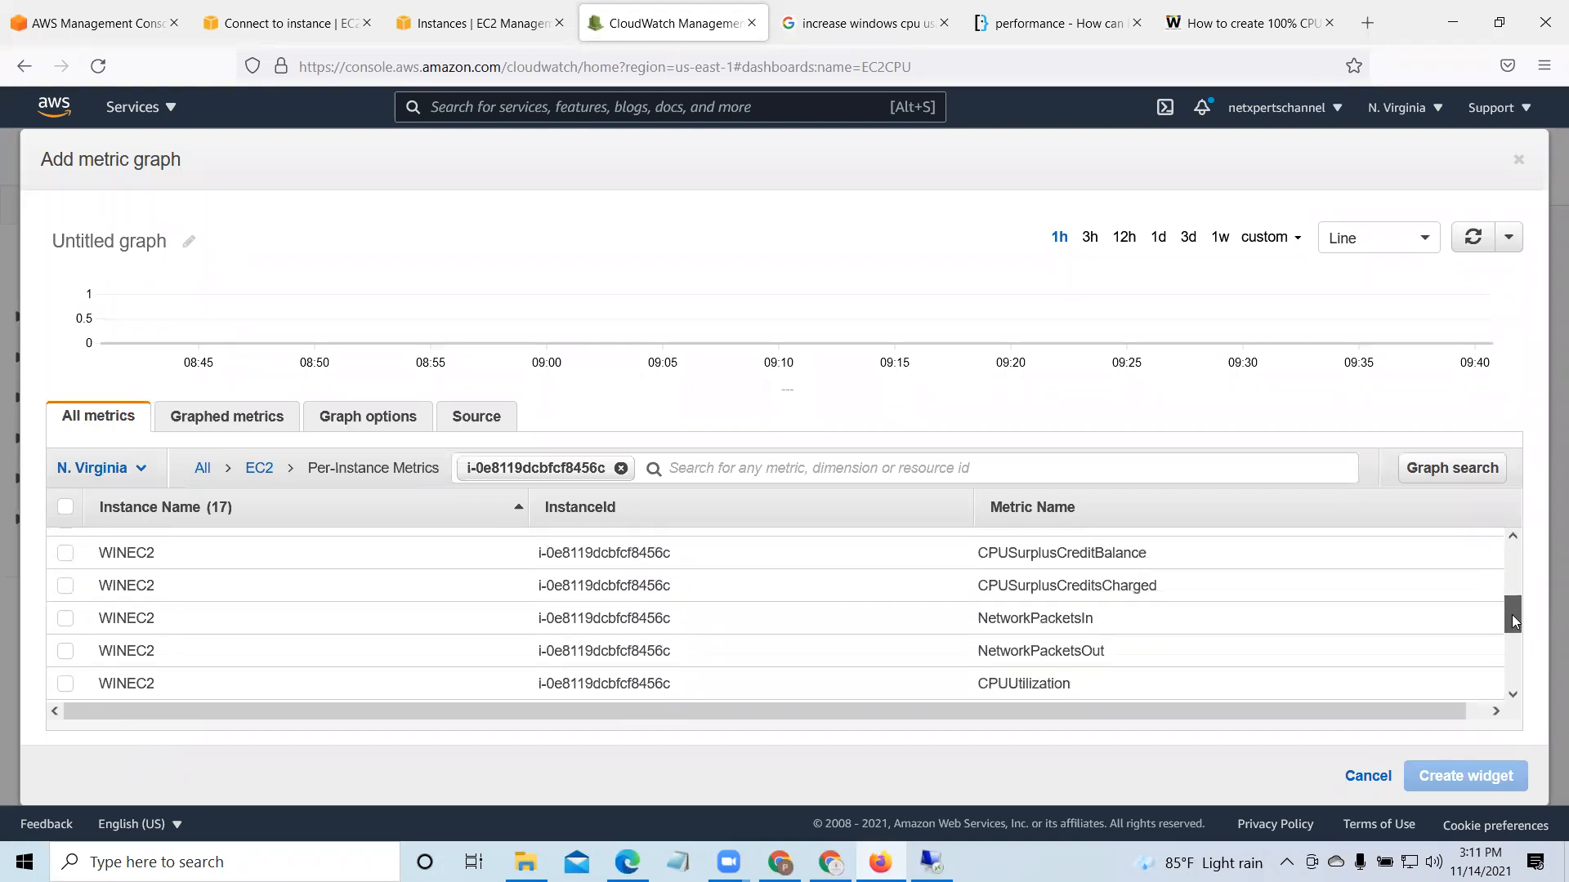
click(65, 674)
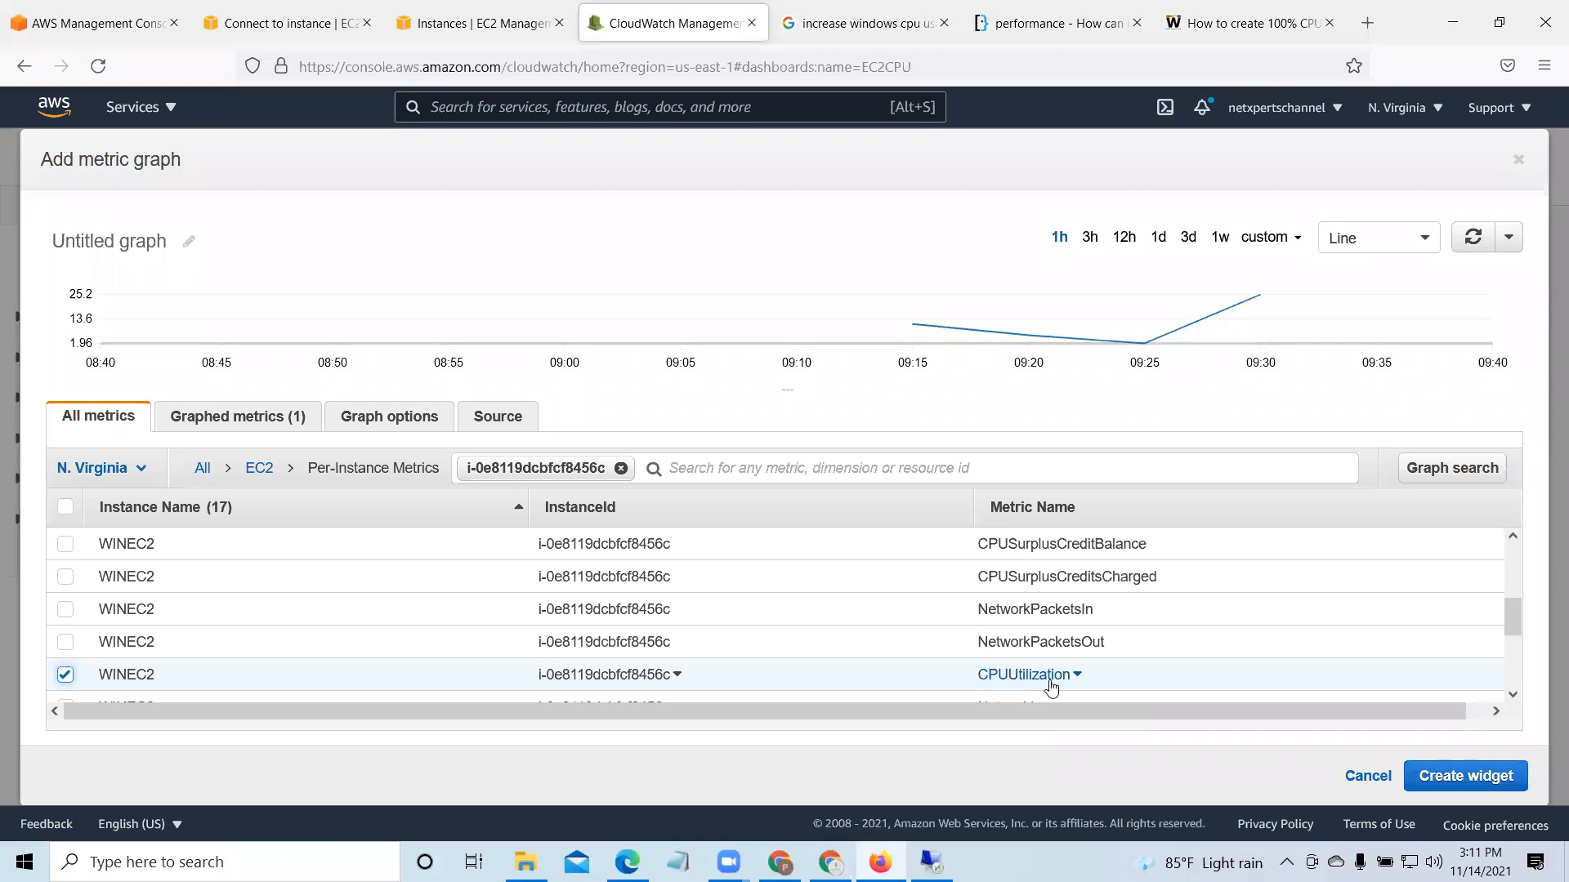
click(1474, 786)
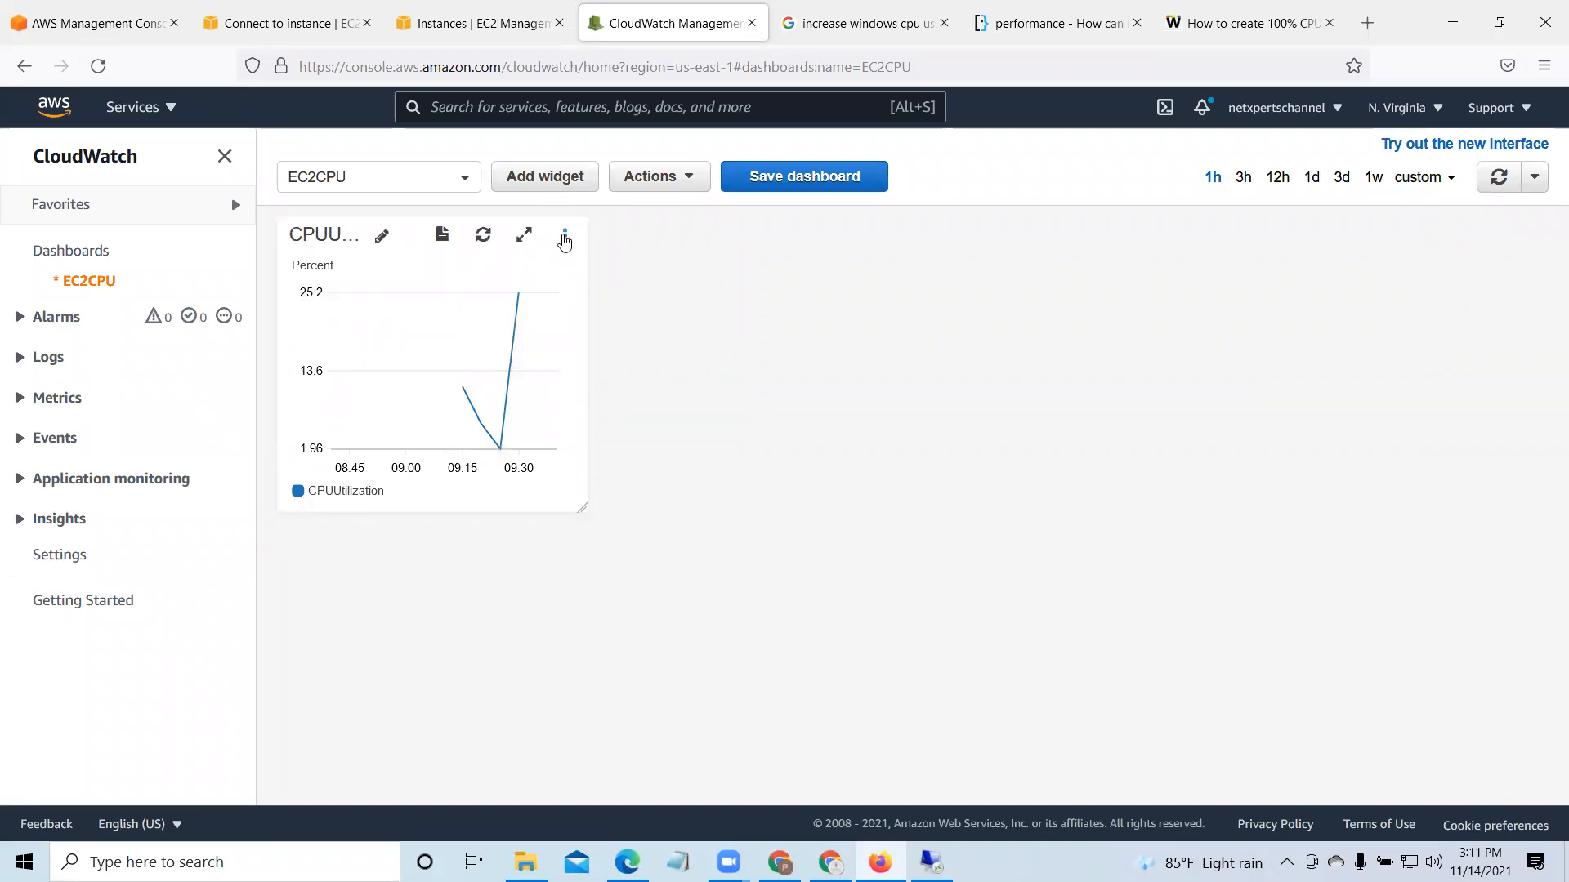
click(524, 236)
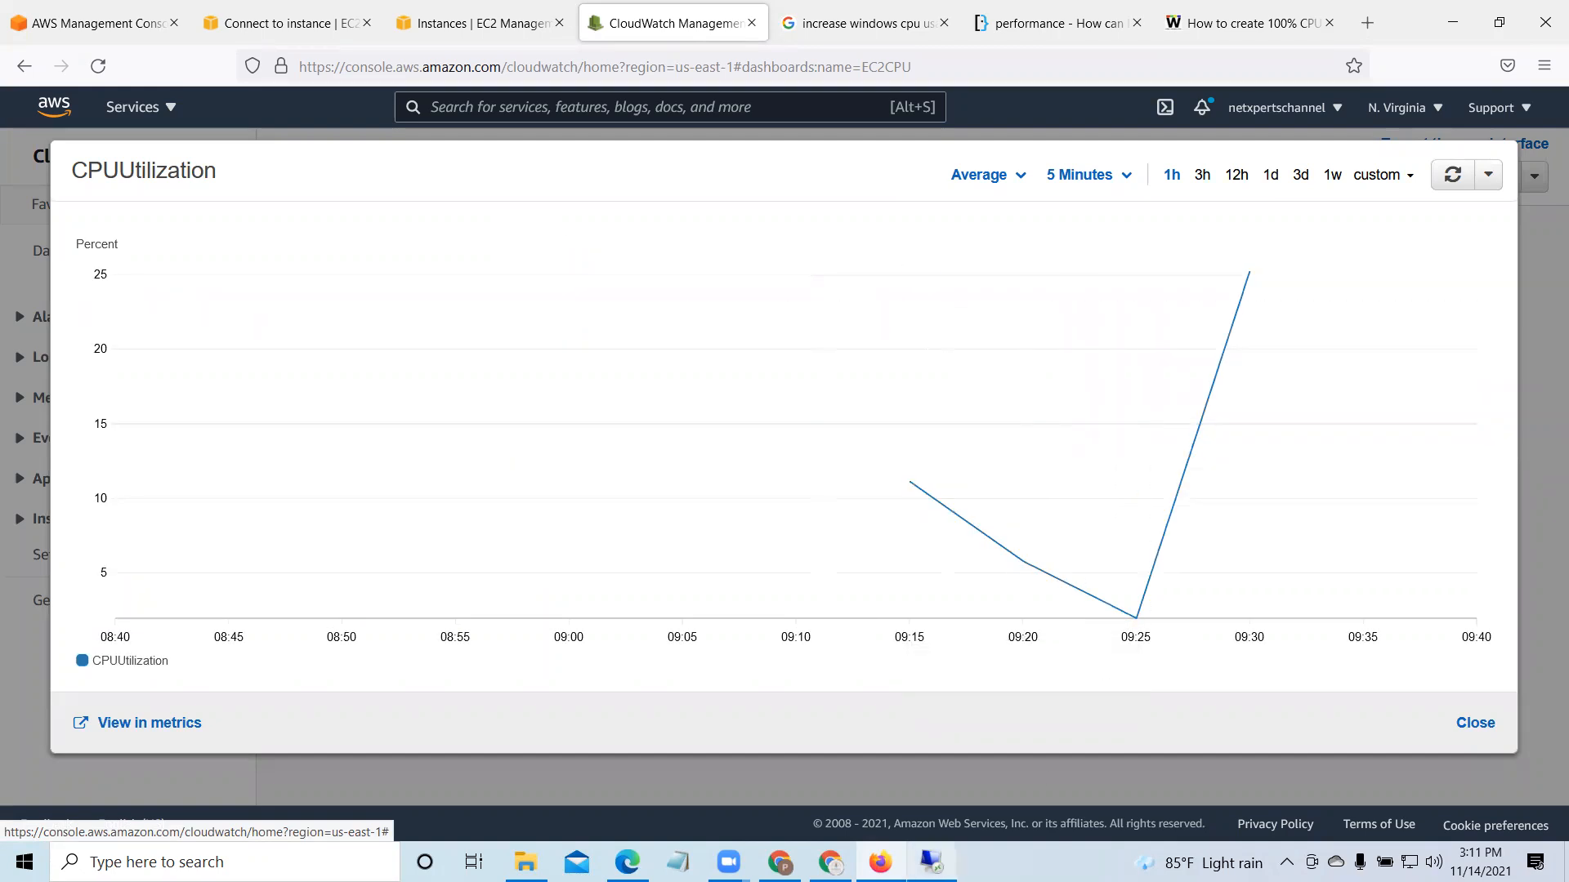
Step: Switch to the remote desktop session, run the demo script and end its Microsoft Windows Based Script process in Task Manager
click(931, 863)
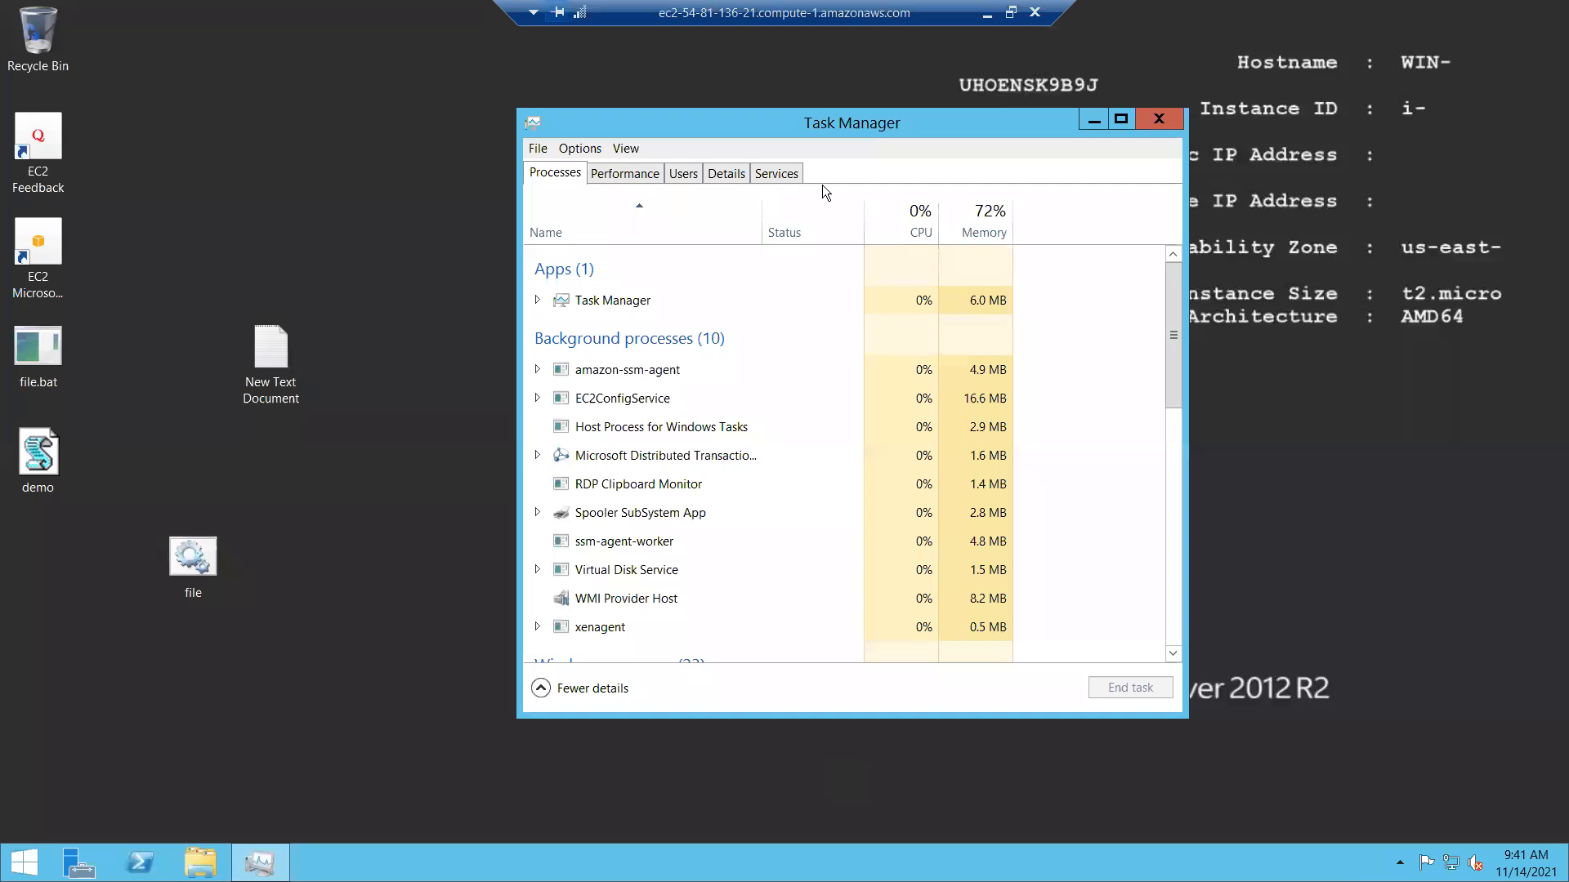
double_click(41, 450)
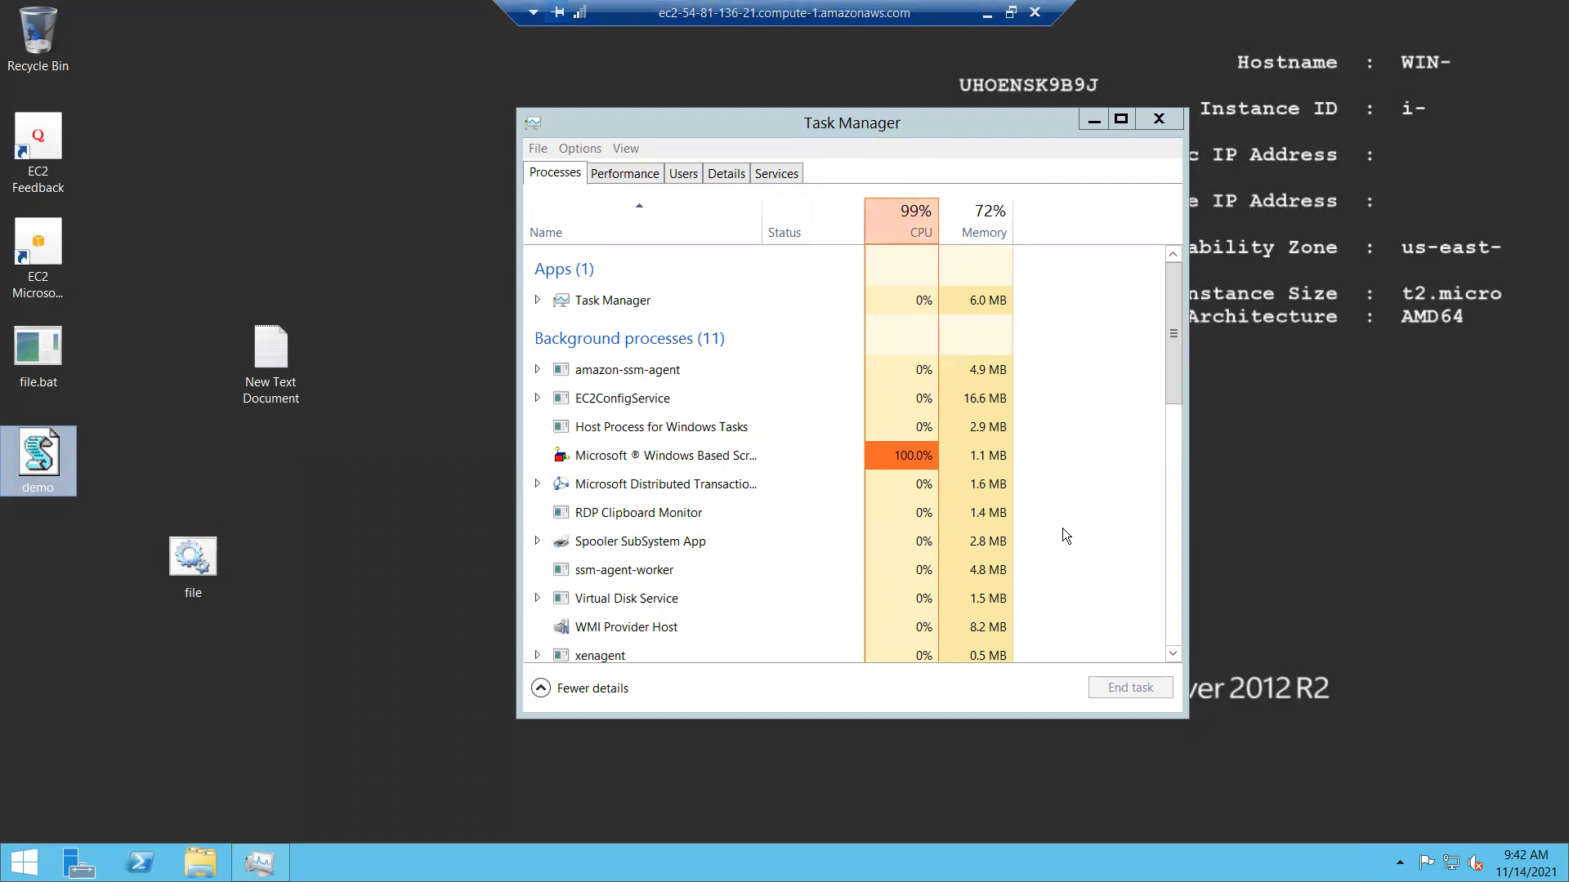
click(626, 451)
click(1139, 685)
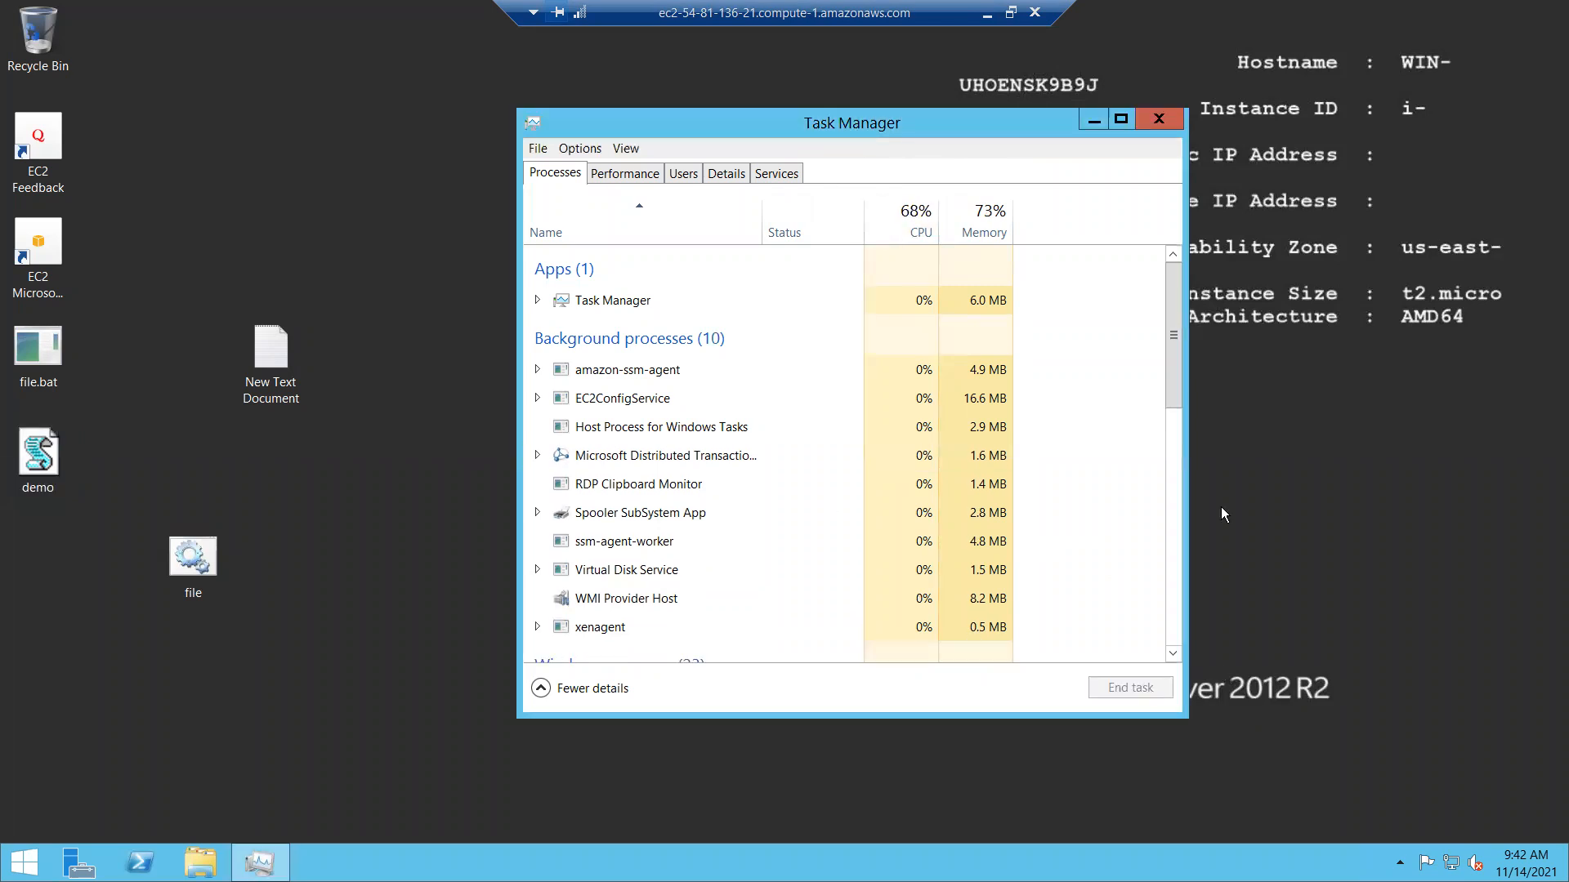
Step: Run the demo script twice, ending its Microsoft Windows Based Script process in Task Manager after each run
double_click(53, 446)
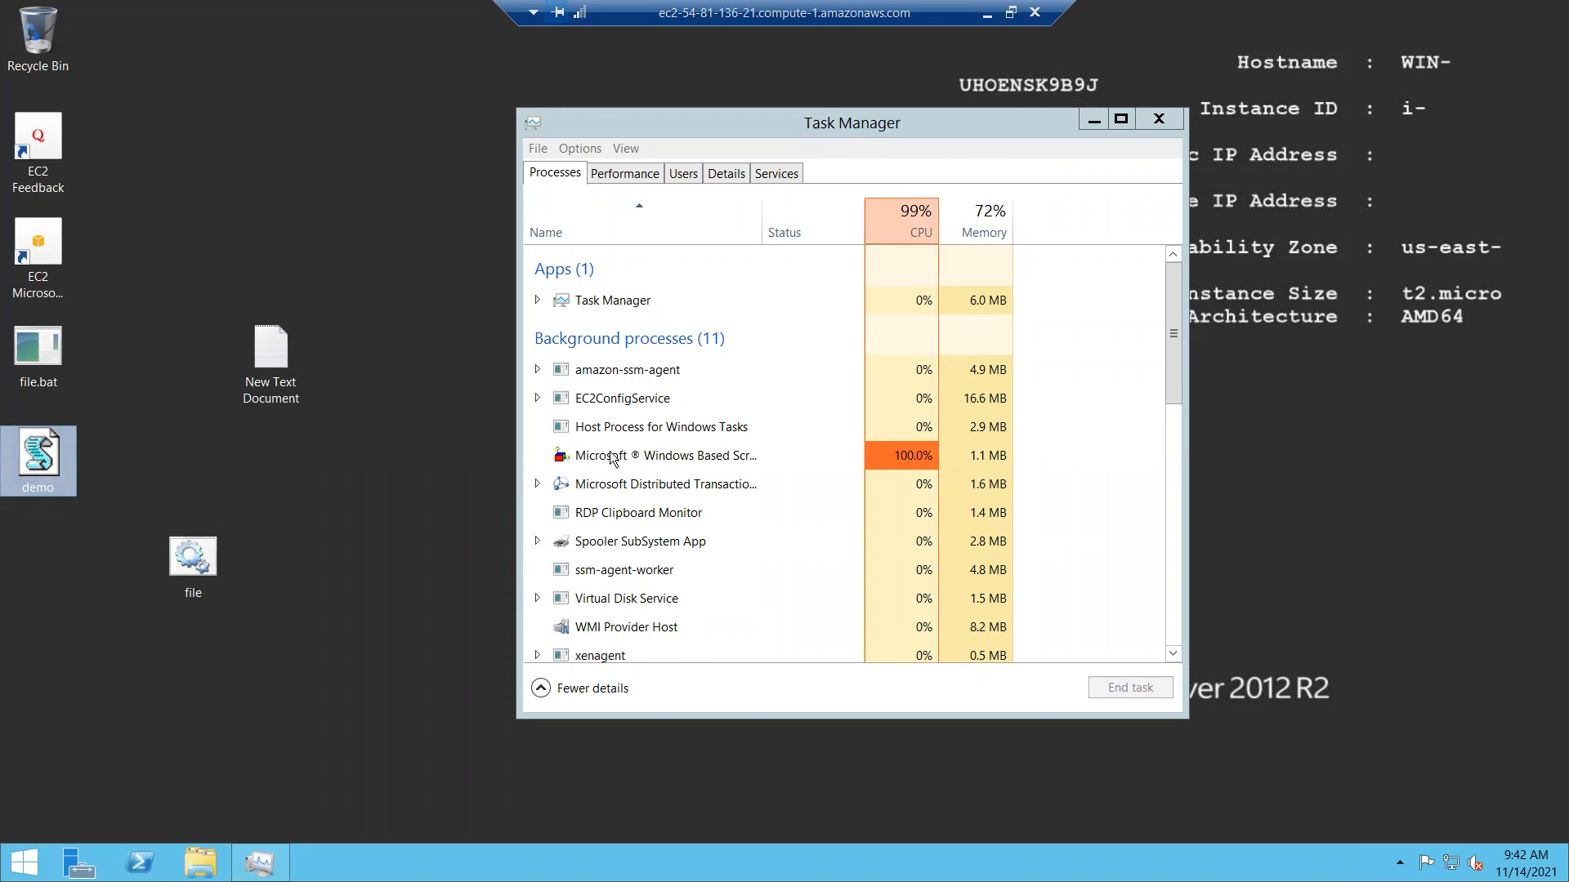
click(1163, 684)
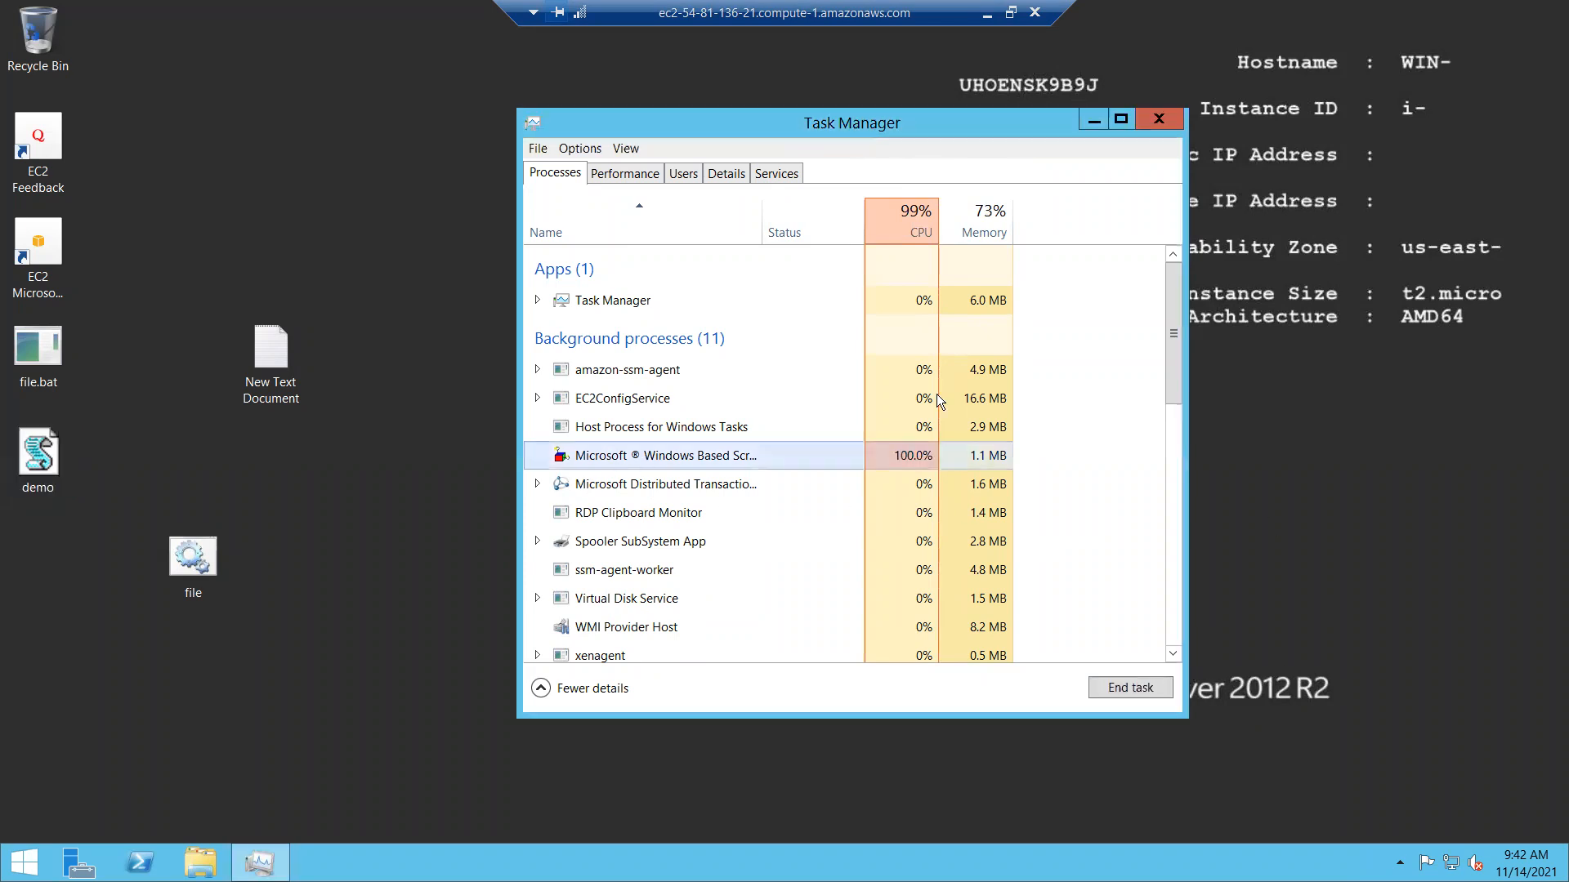
click(49, 456)
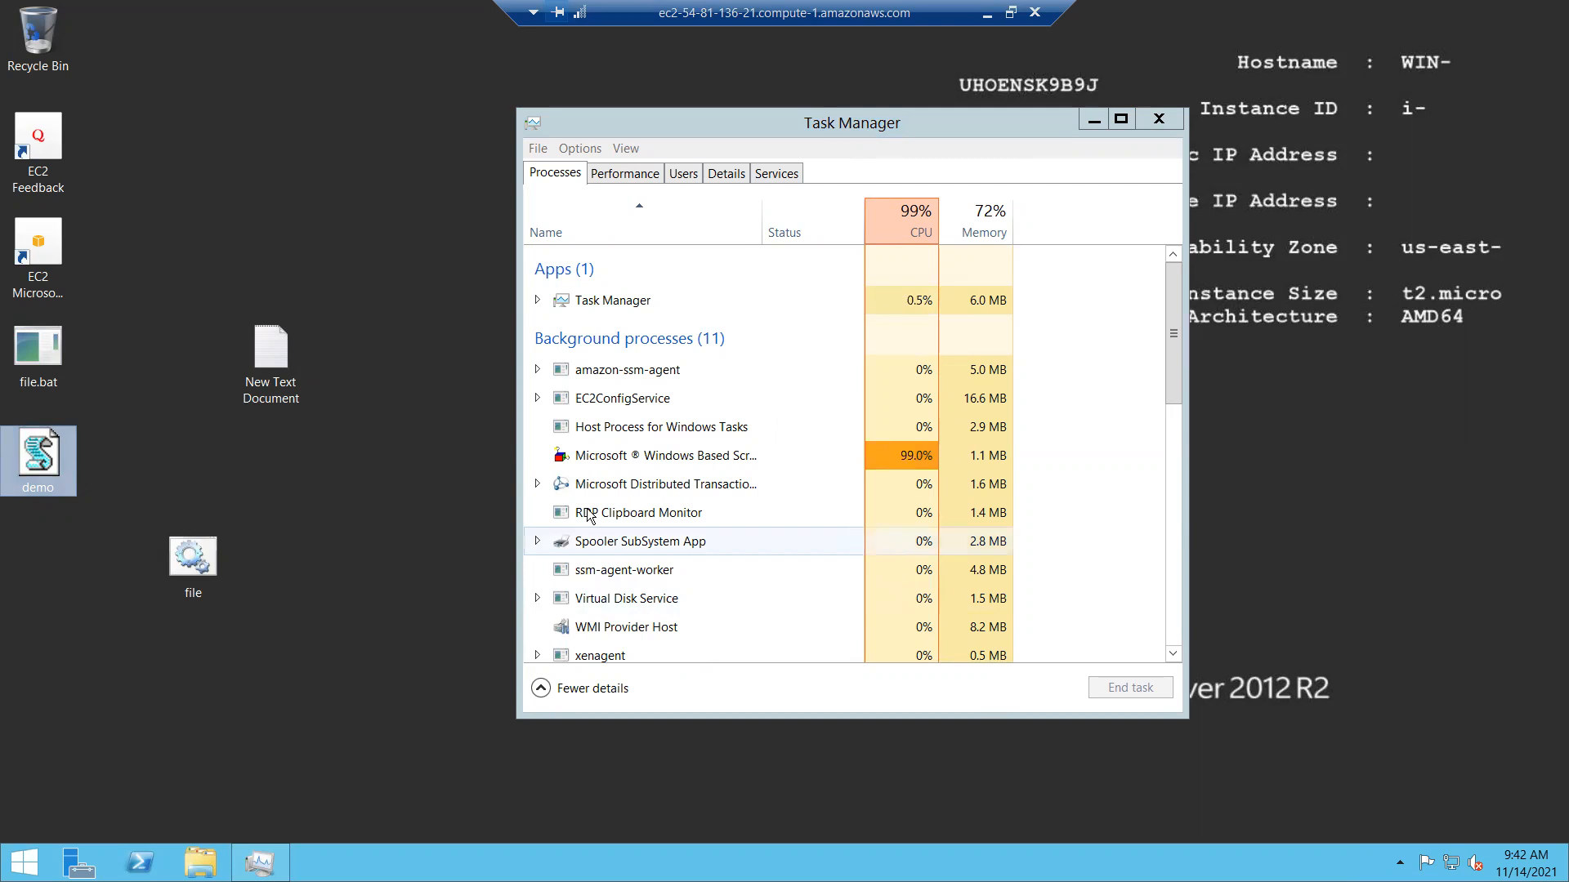
click(619, 458)
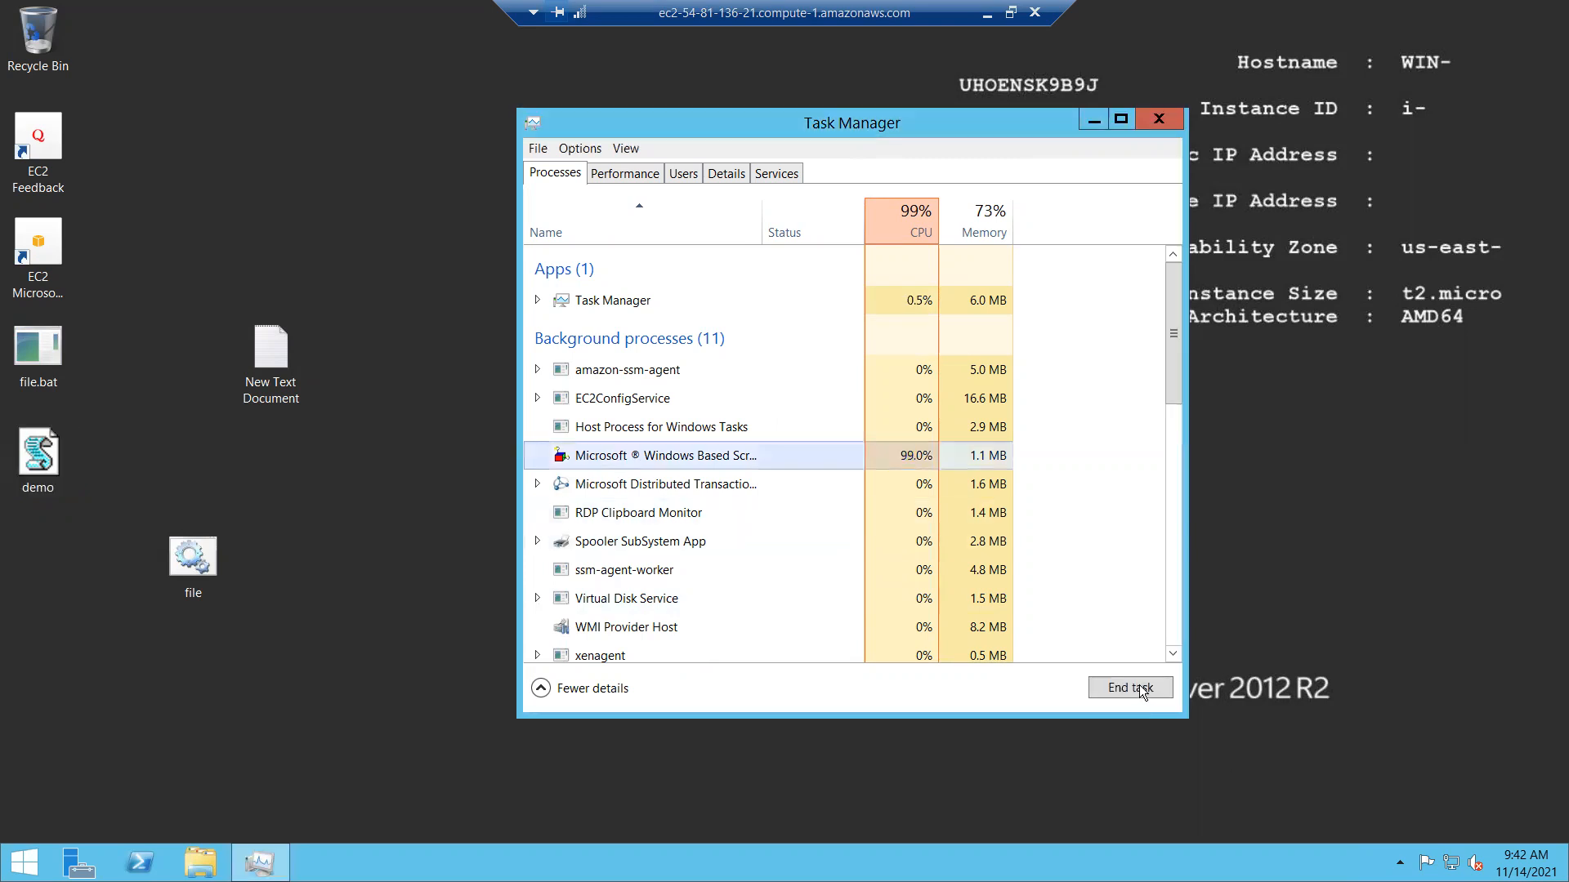
click(1131, 687)
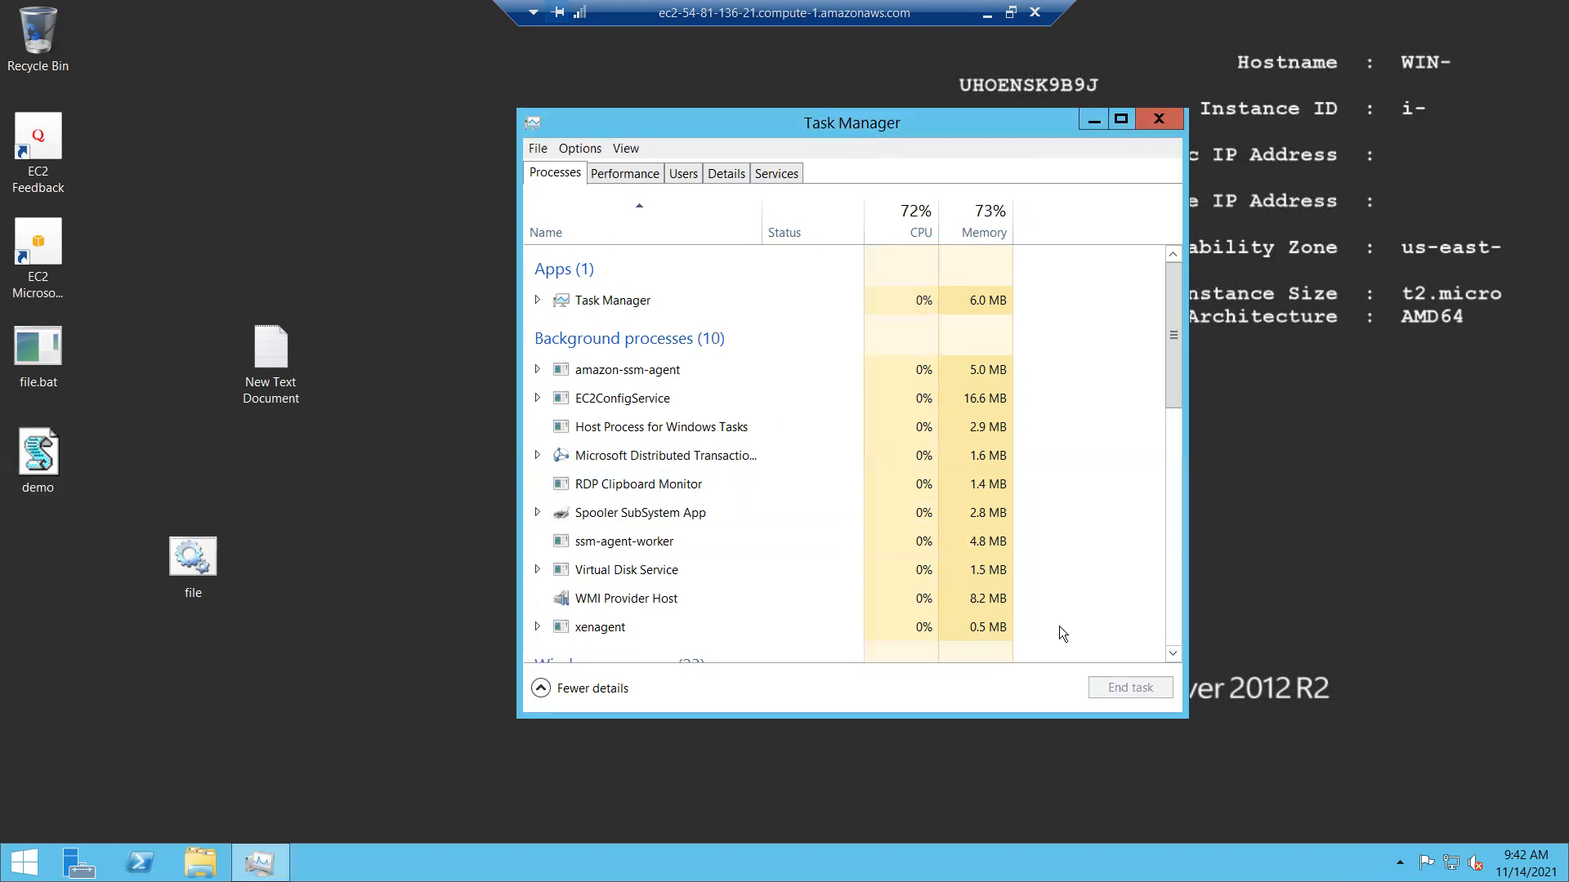
Step: Run the demo script again, leave it running, and refresh the CPUUtilization graph on the EC2CPU dashboard
double_click(42, 462)
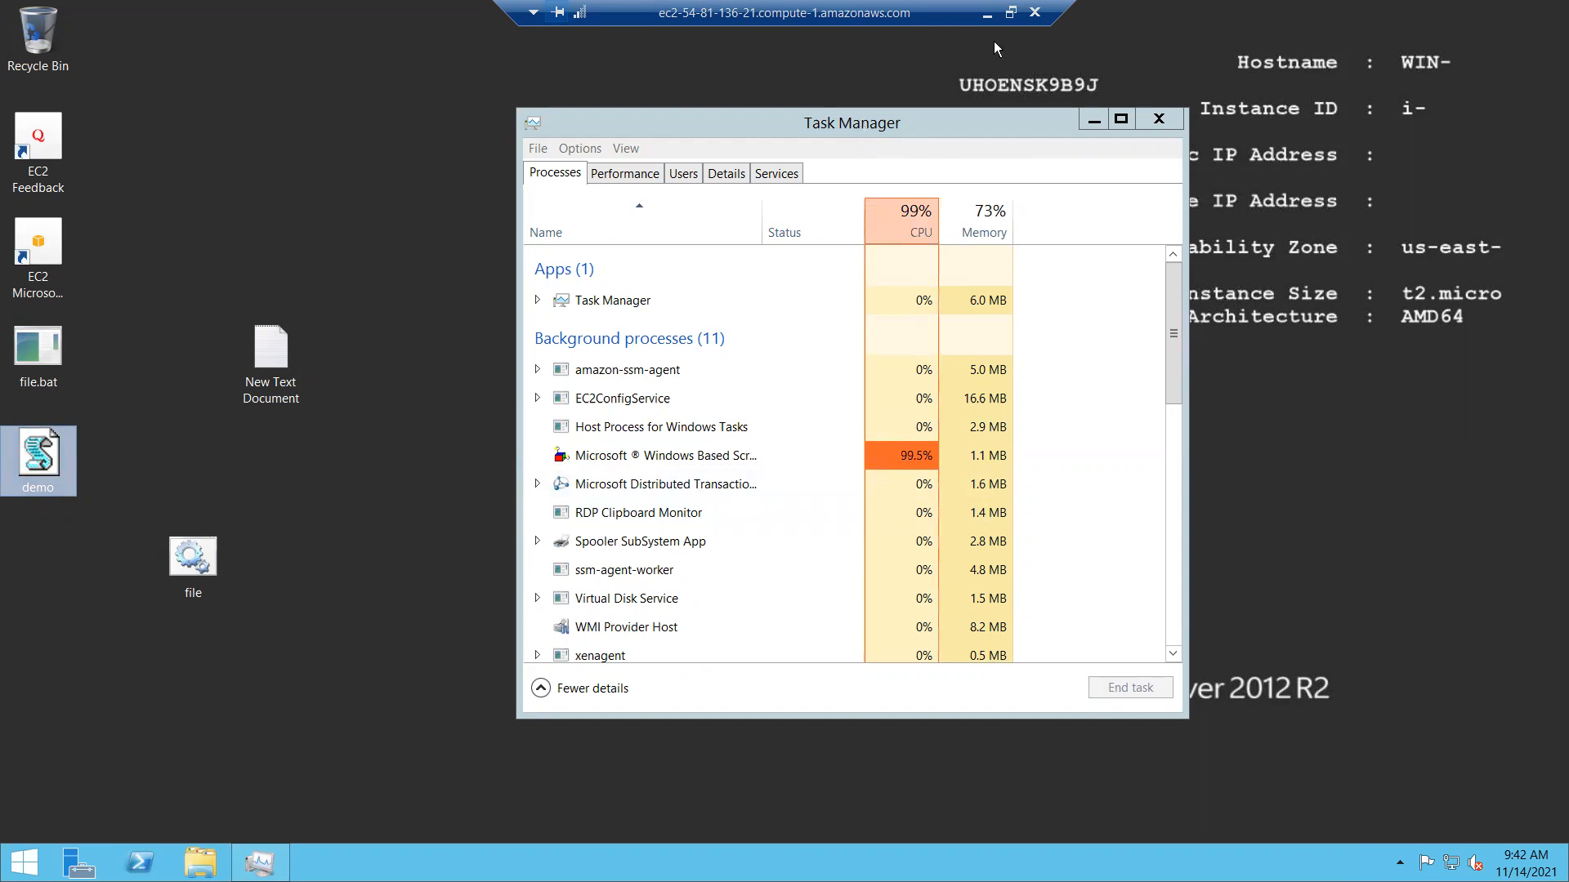
click(987, 14)
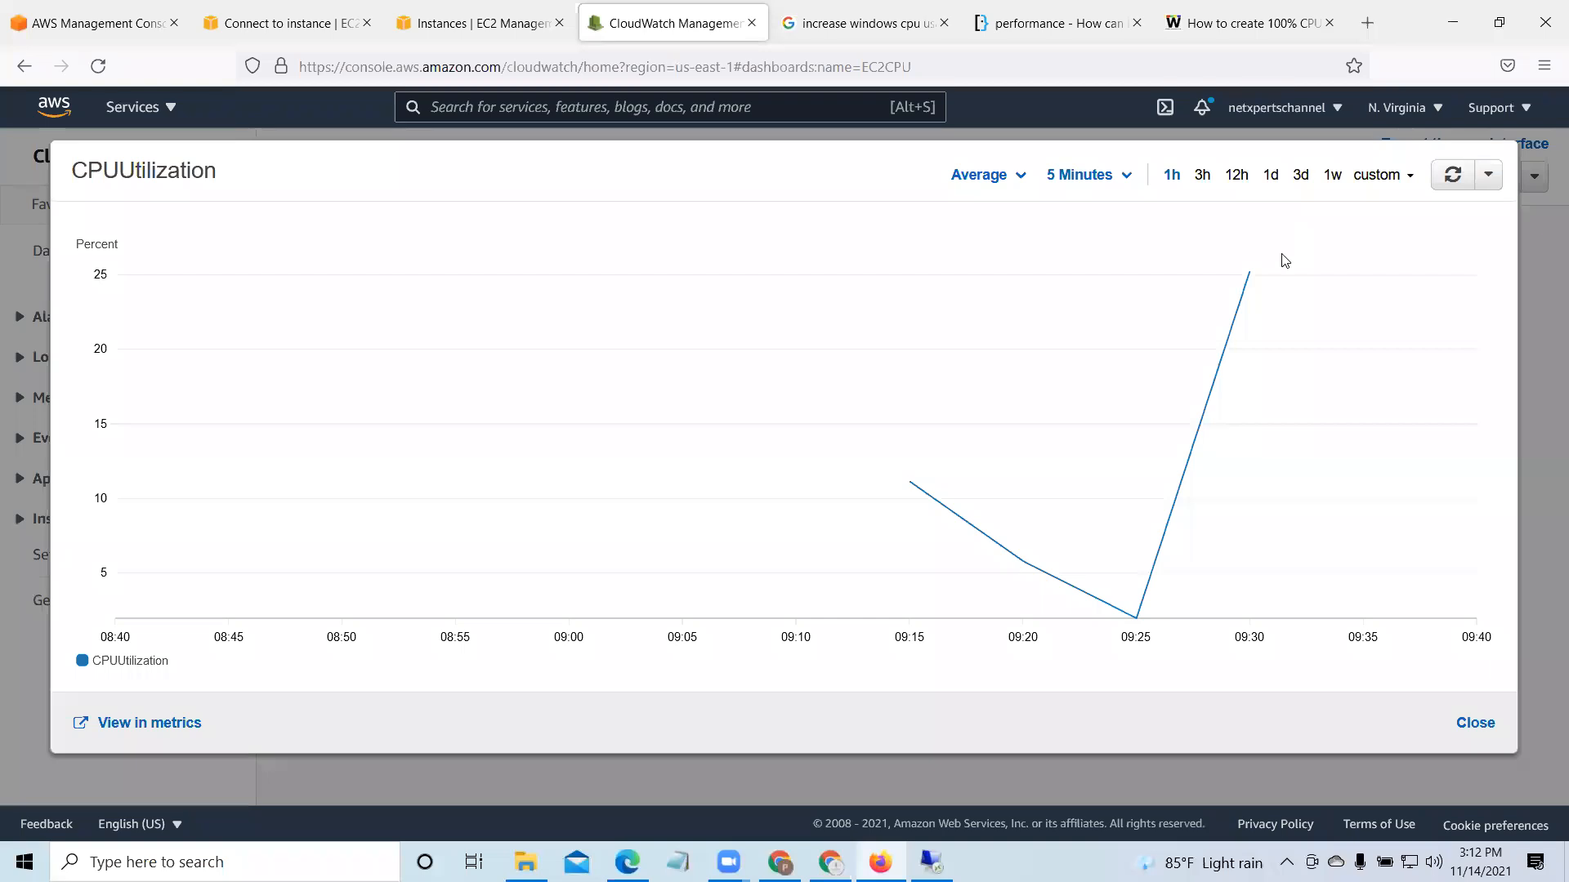
click(1452, 187)
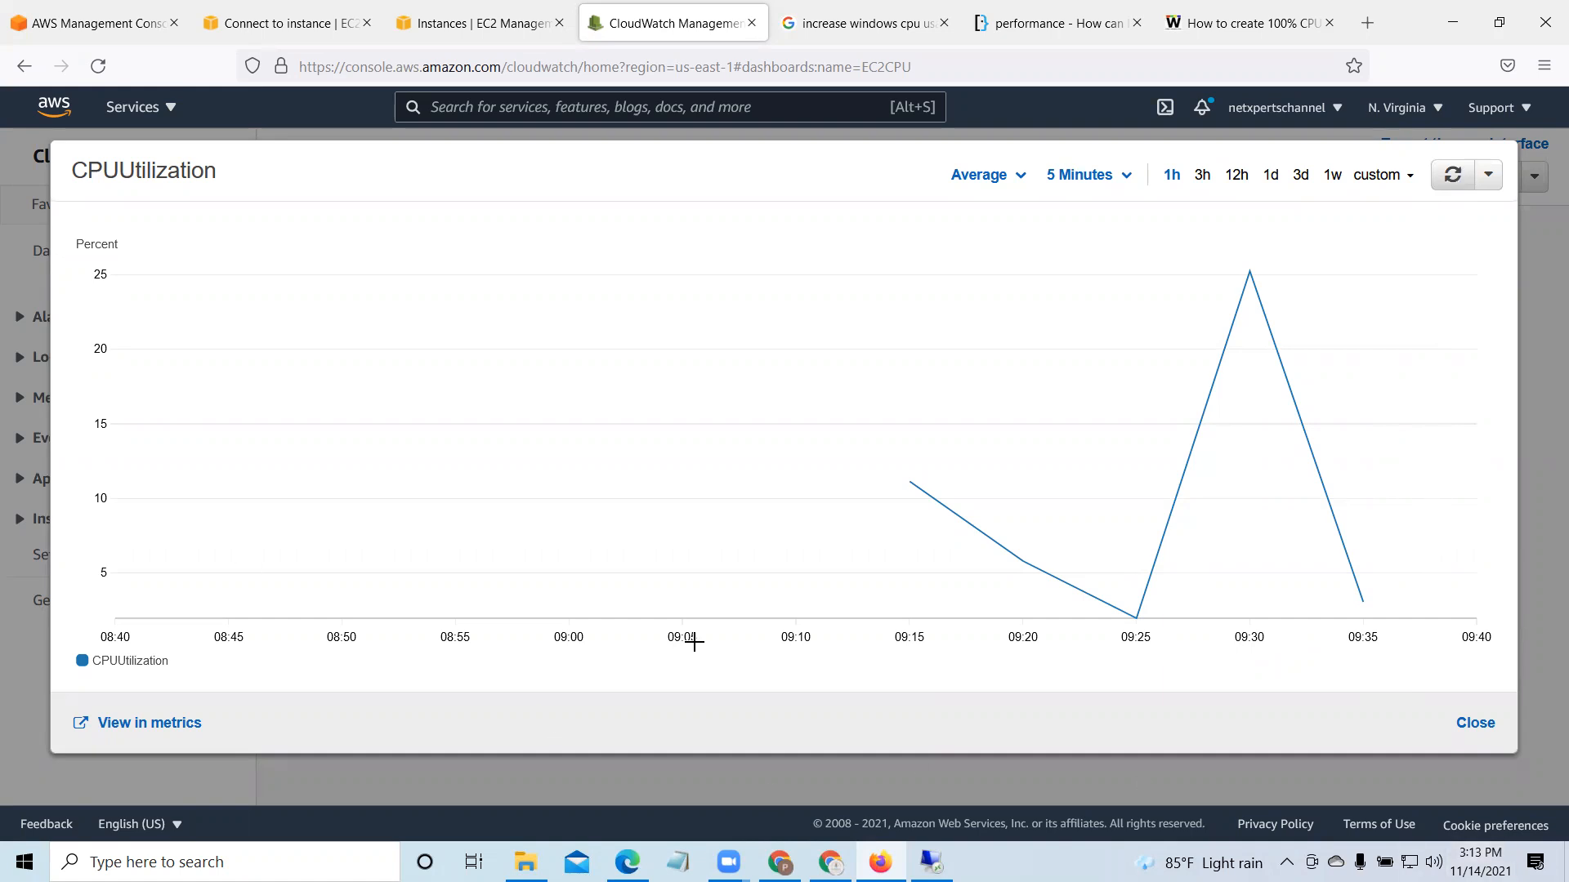
Step: Check the script processes' CPU load in the remote session's Task Manager and refresh the CloudWatch CPUUtilization graph repeatedly
click(931, 862)
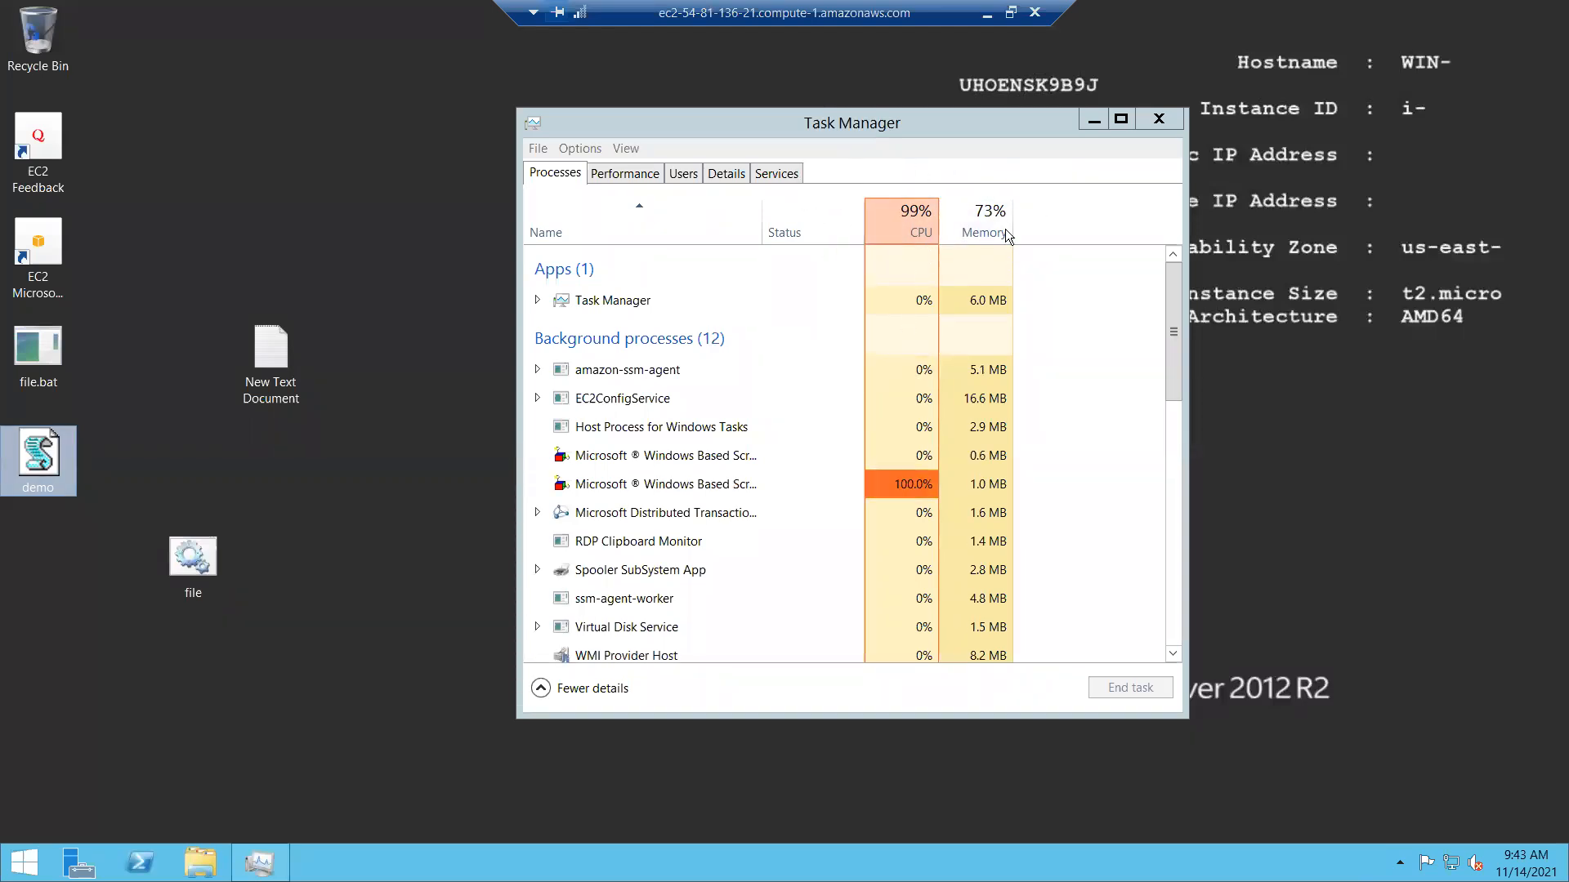
click(987, 15)
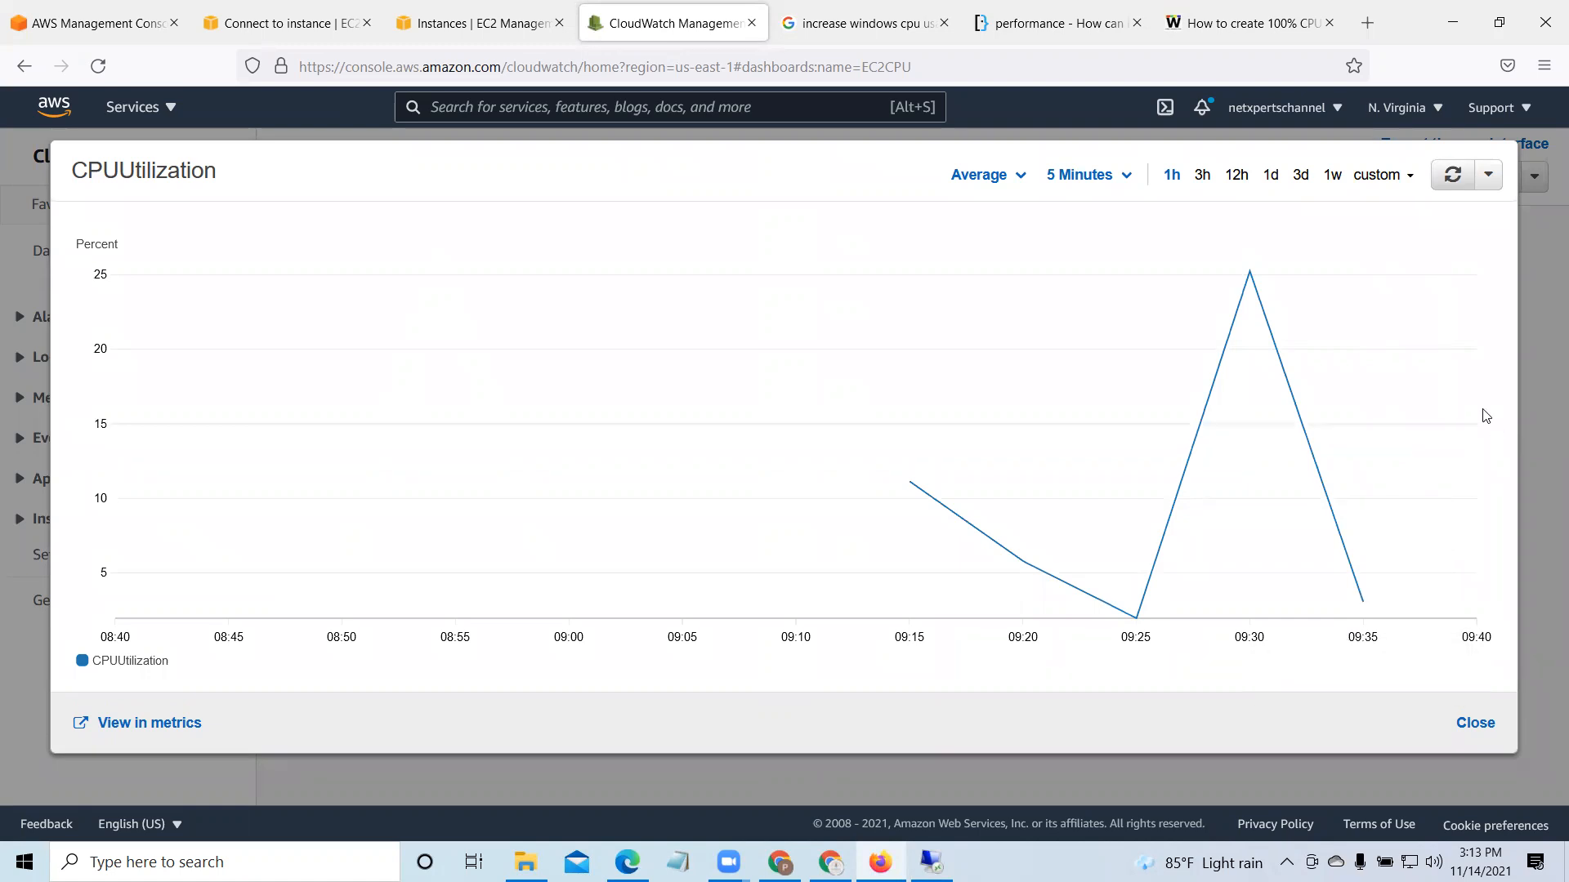
click(1453, 178)
click(1453, 175)
click(1019, 177)
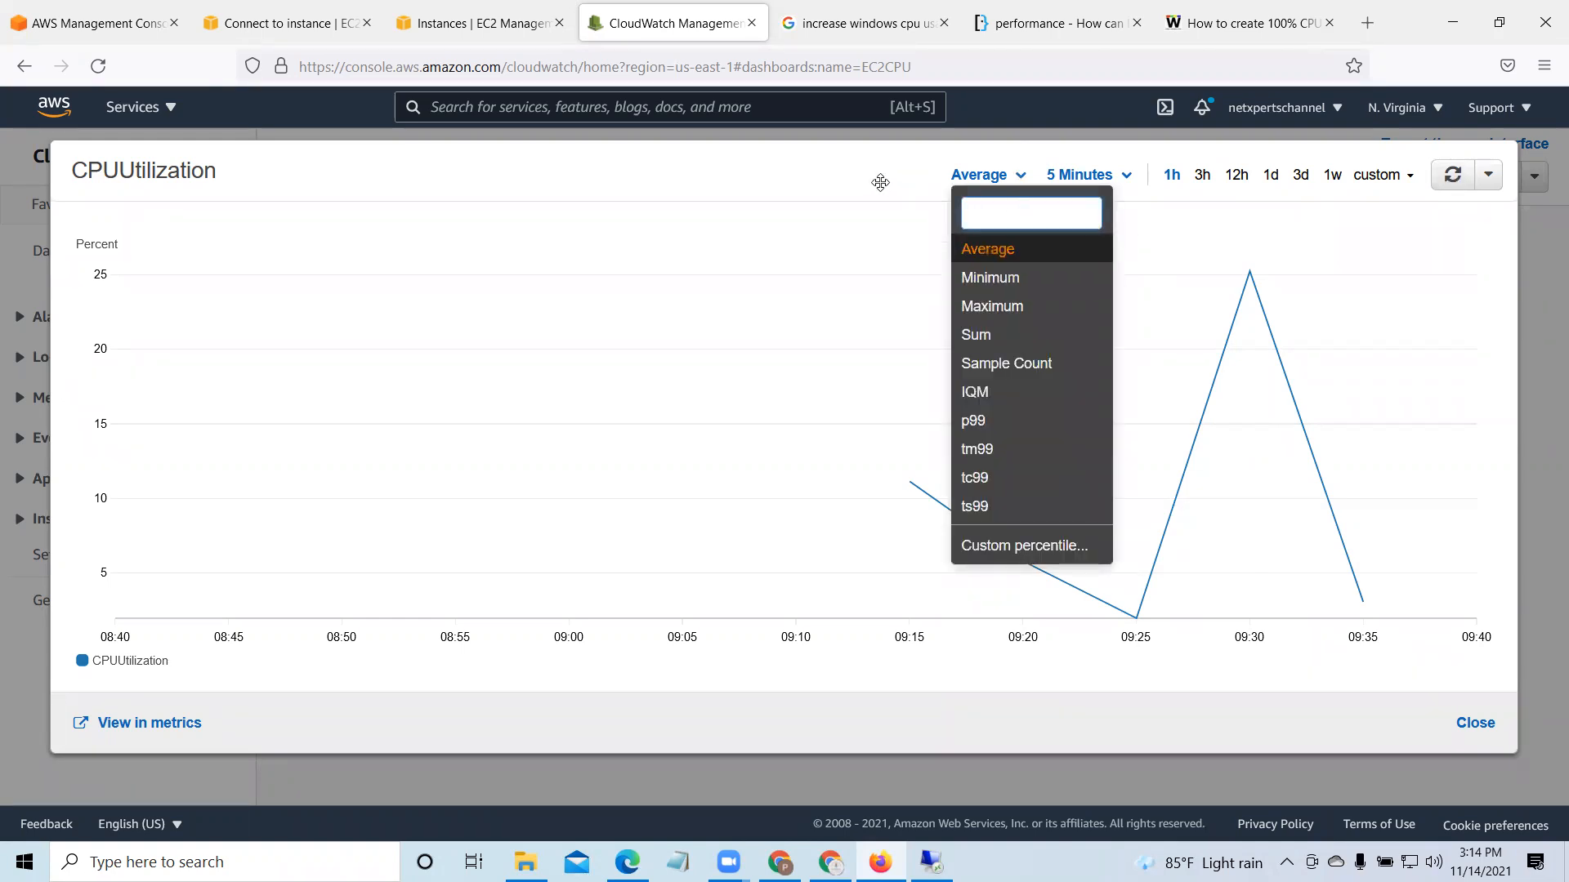
click(1448, 178)
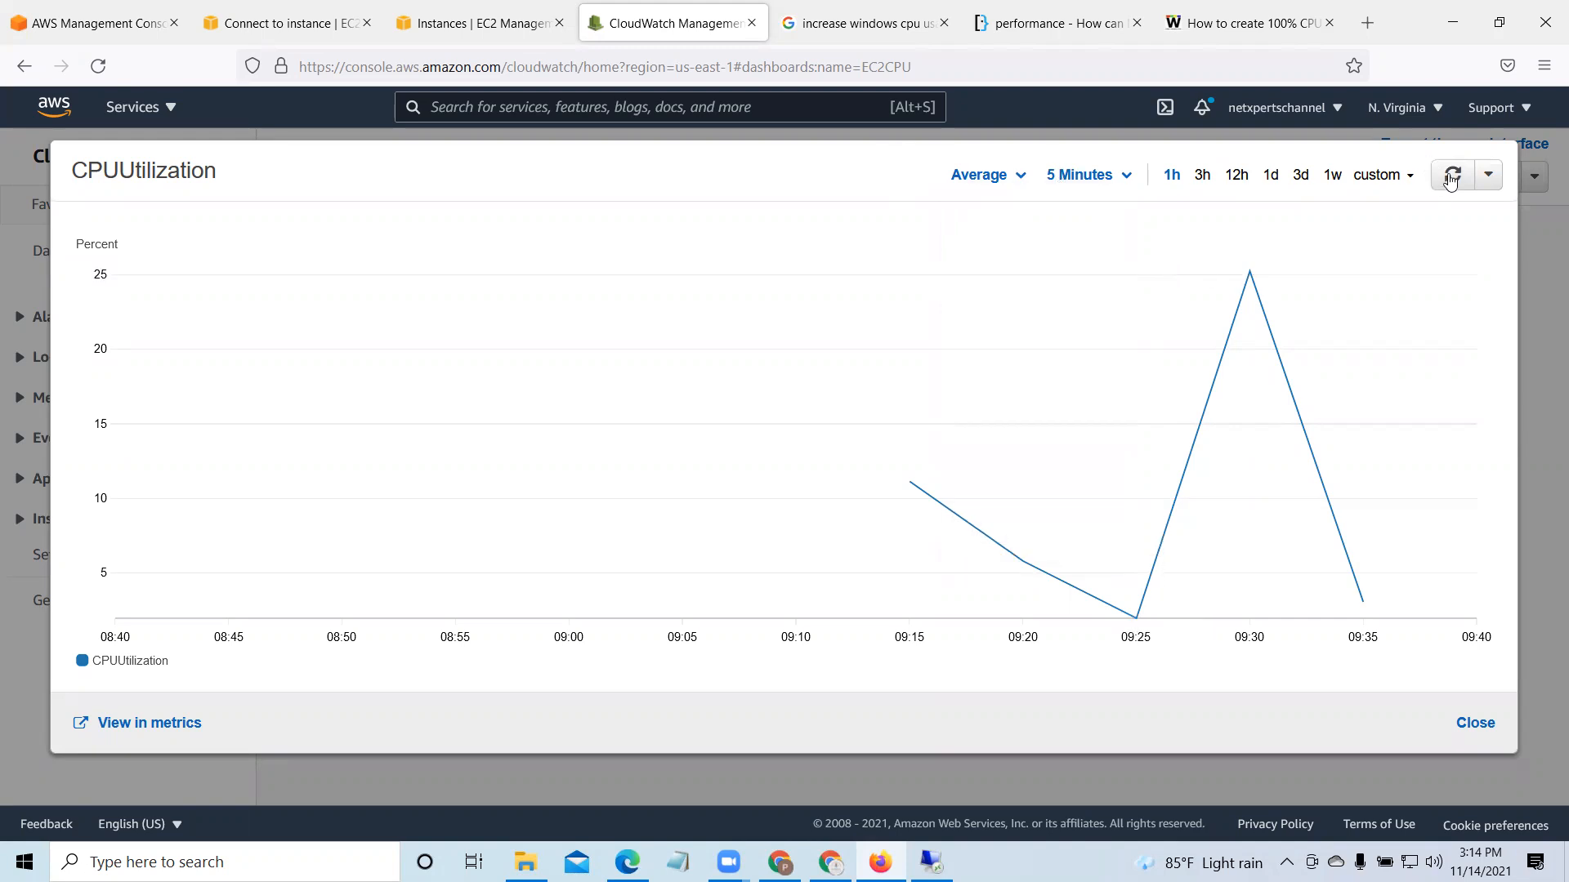
click(1450, 177)
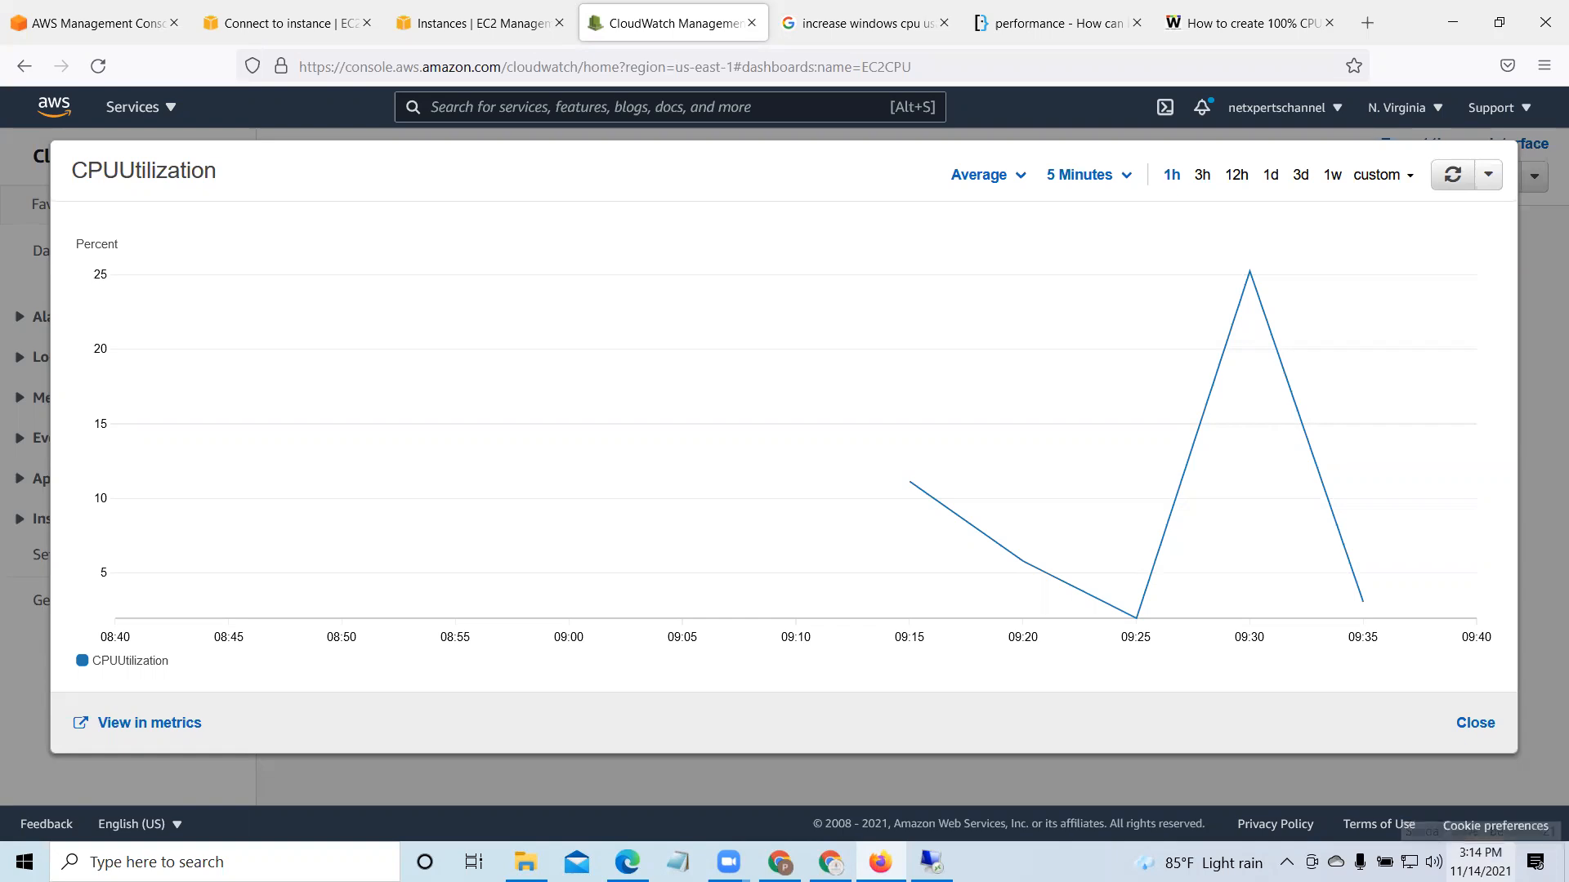
click(932, 862)
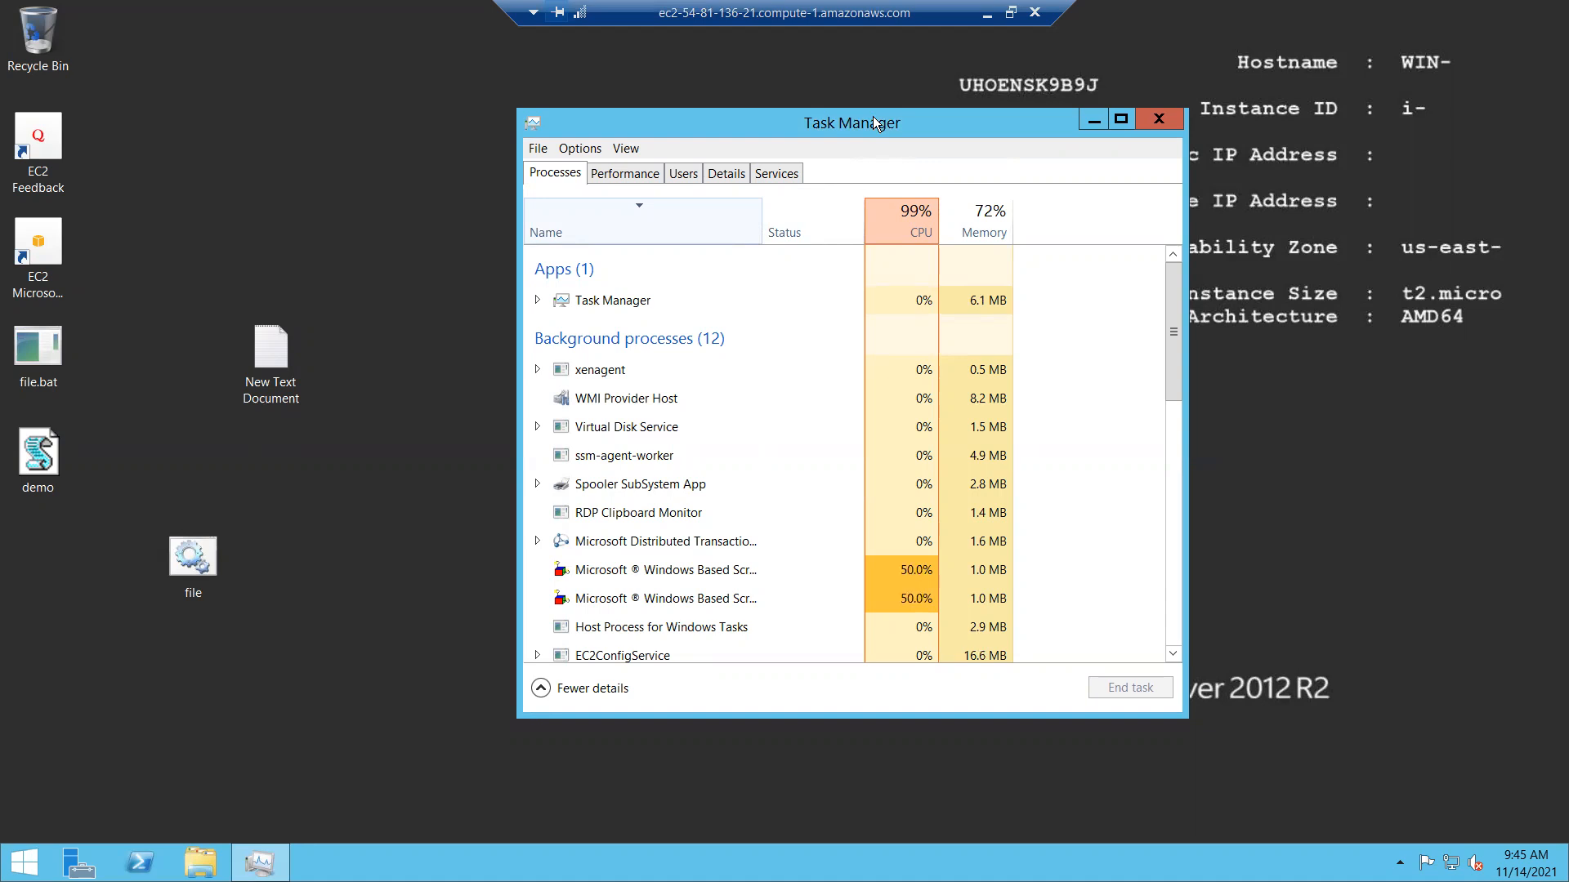
click(988, 15)
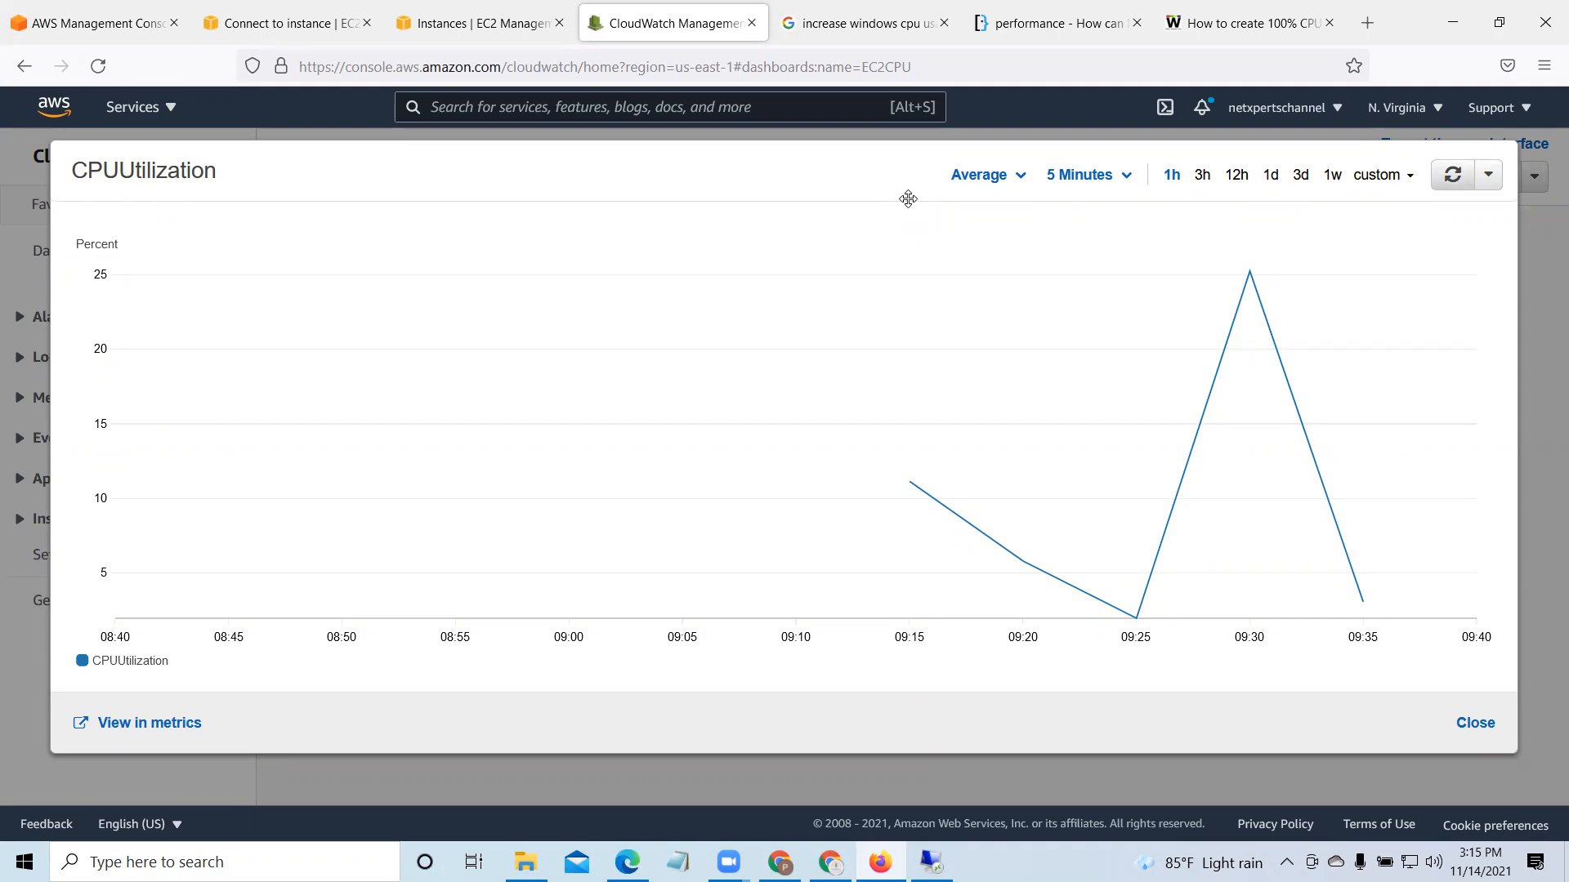
click(1451, 176)
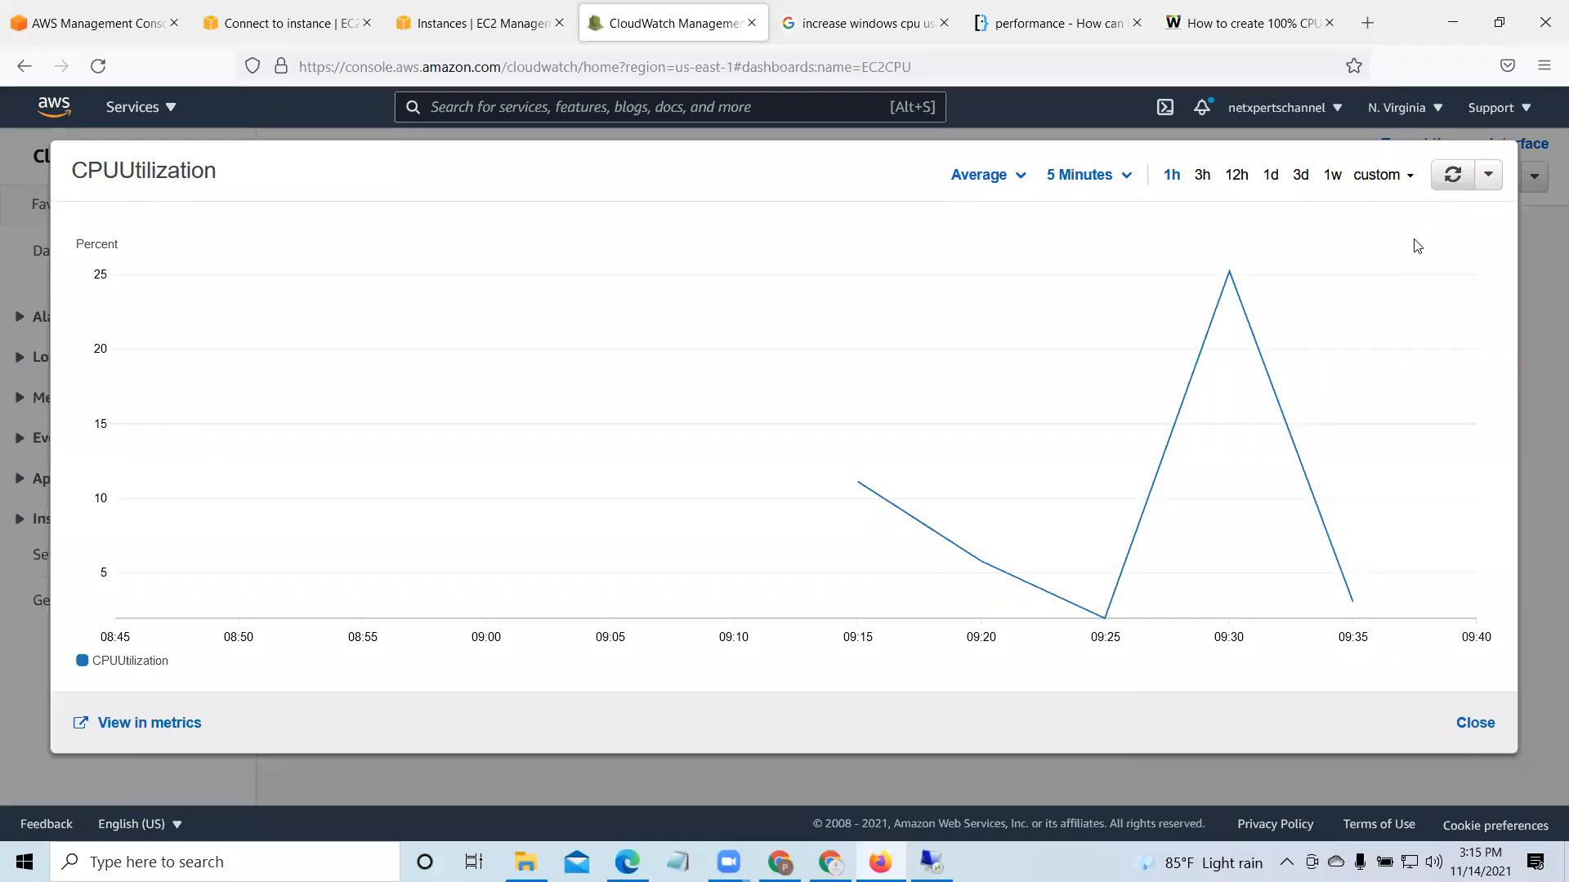
Step: Open Google in a new browser tab and search for "linux cpu stress test"
click(1367, 22)
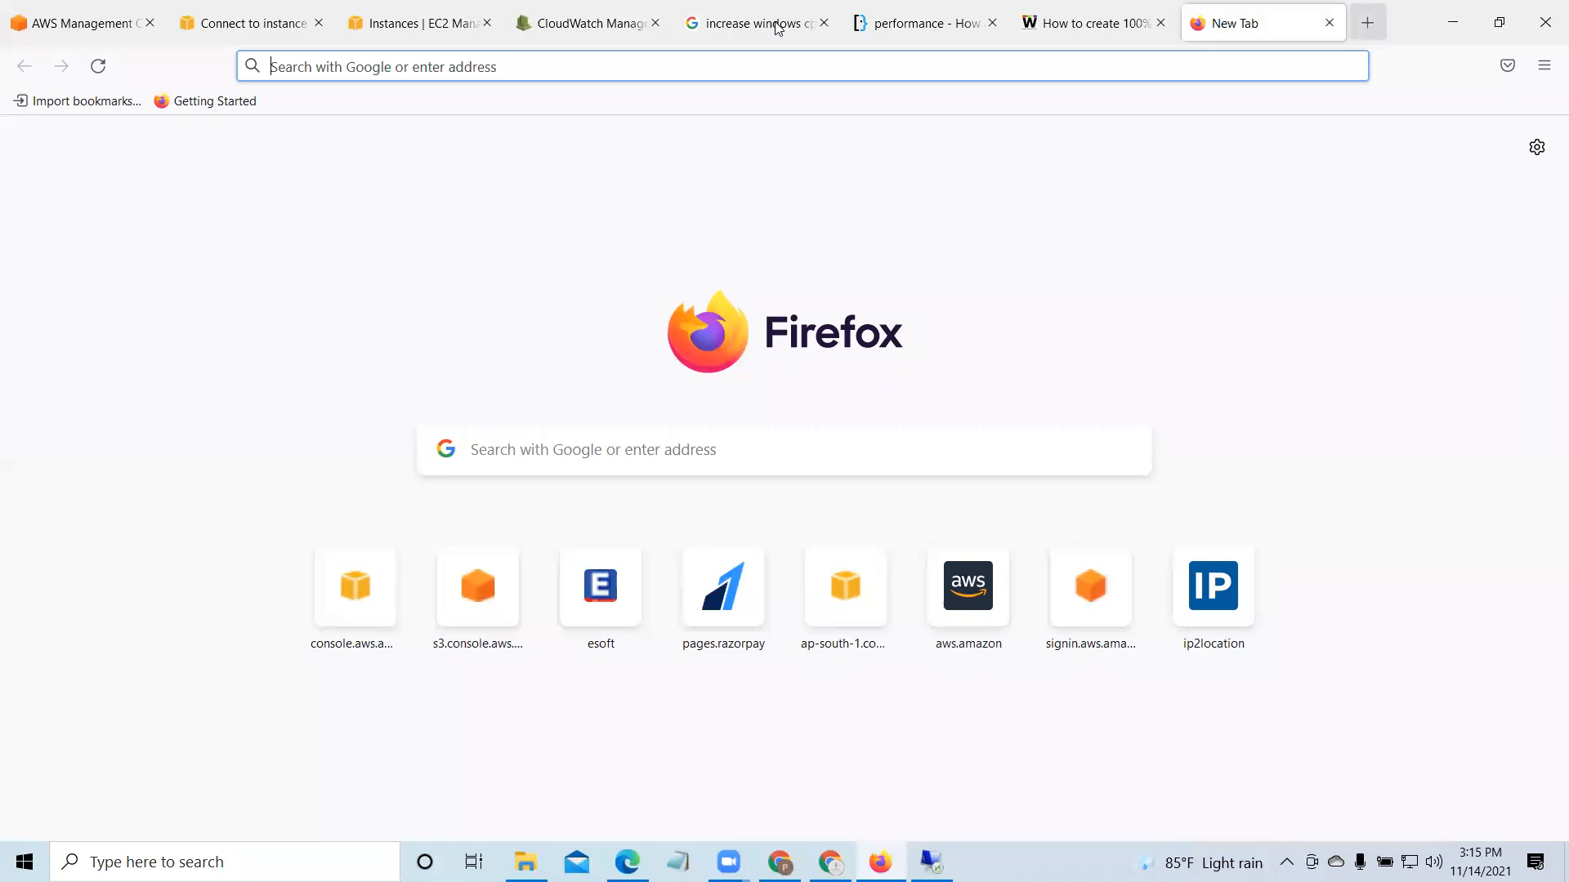
click(466, 66)
text(google.com/)
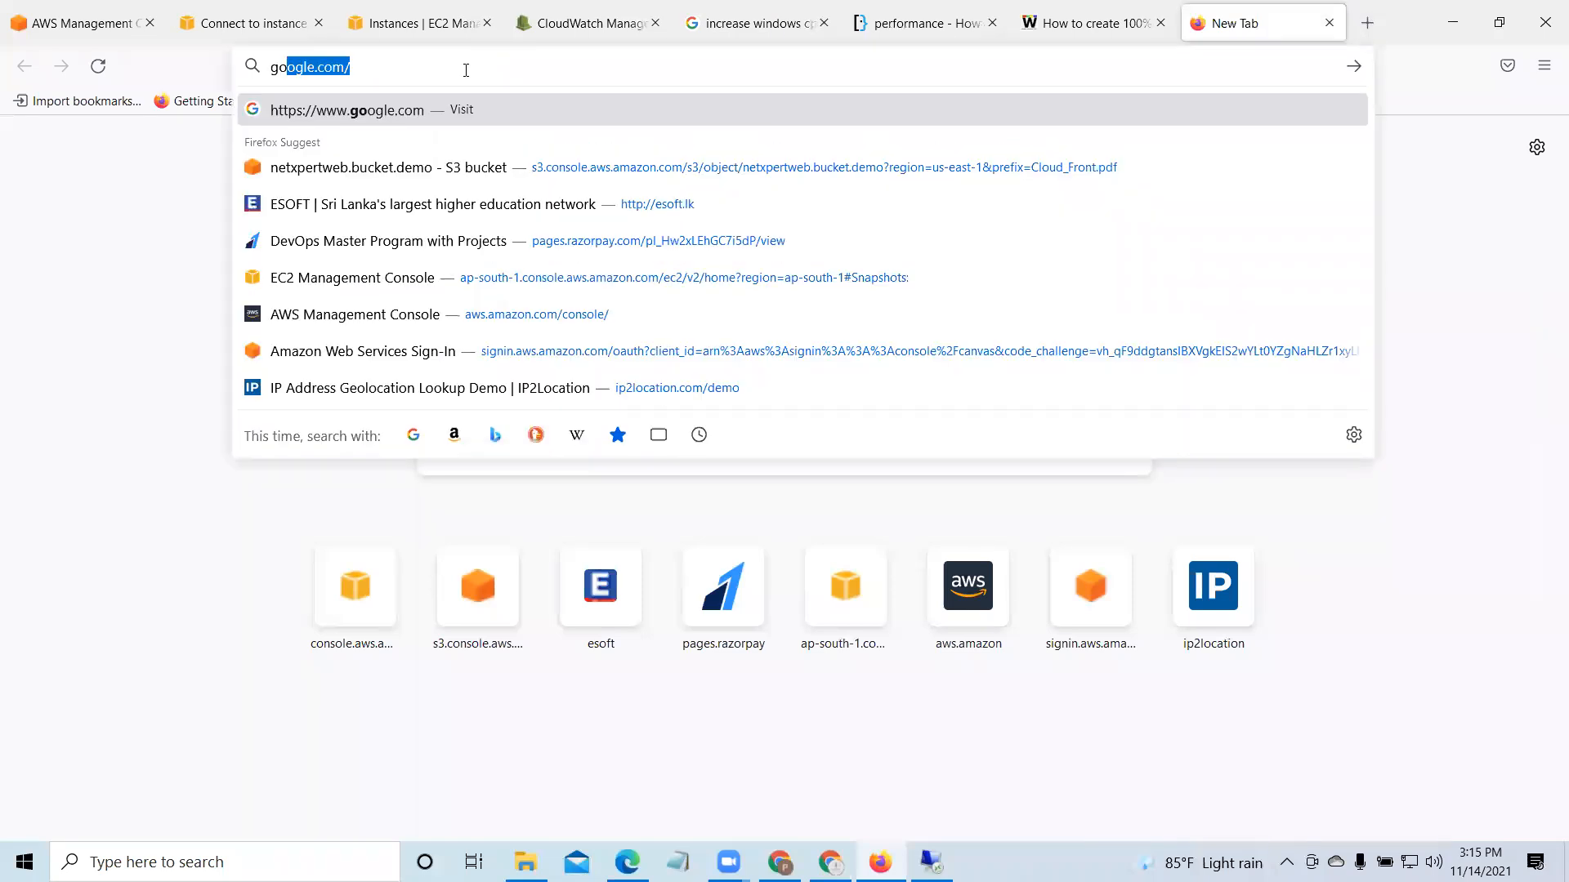
key(Return)
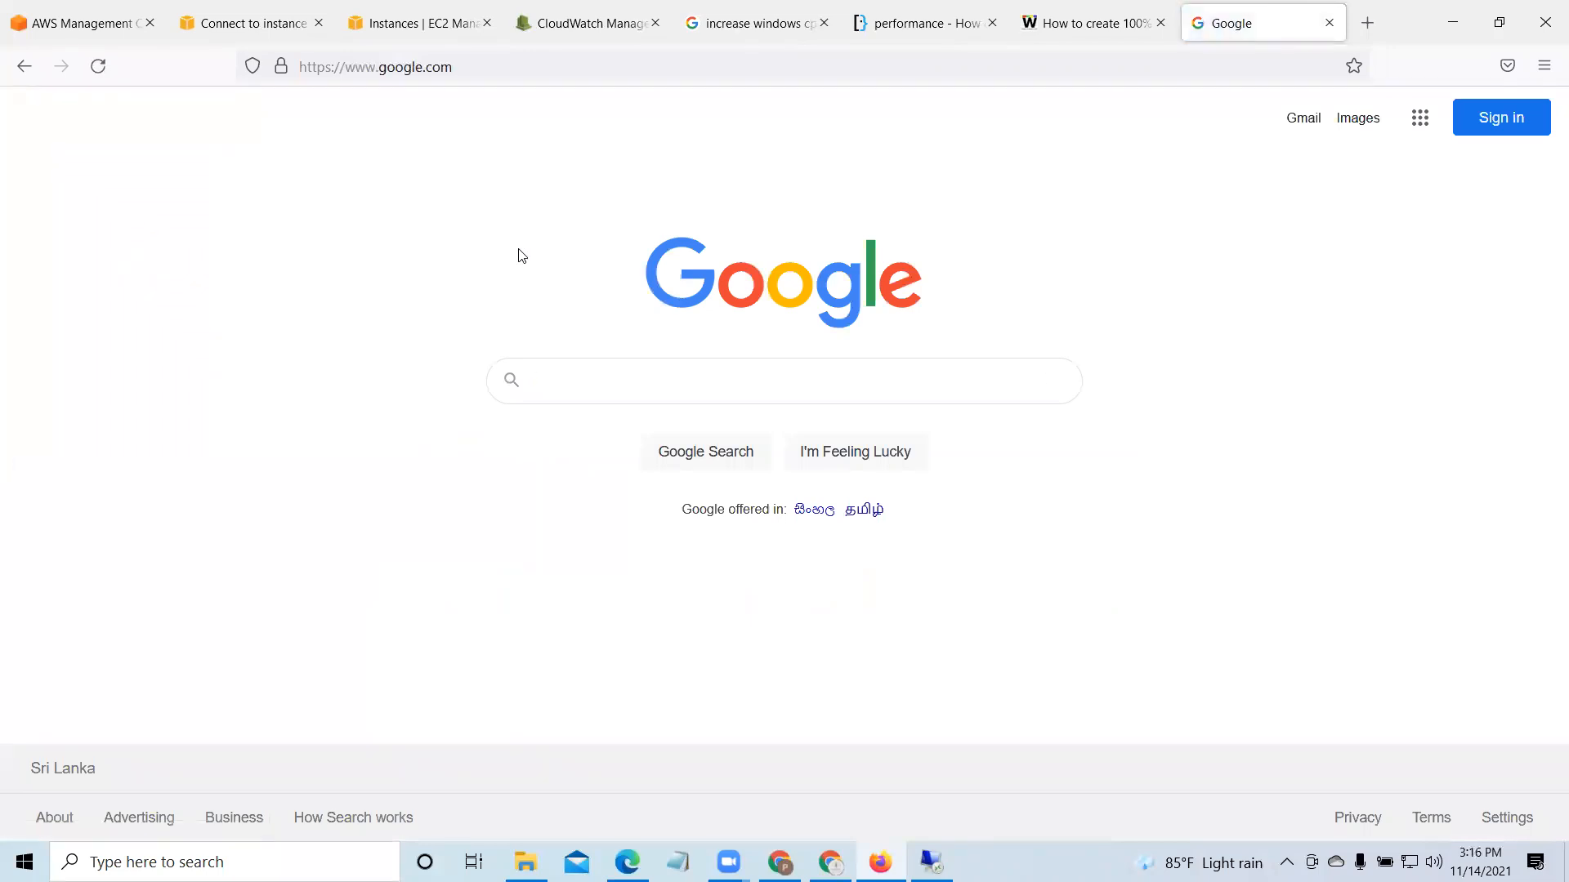
text(linux )
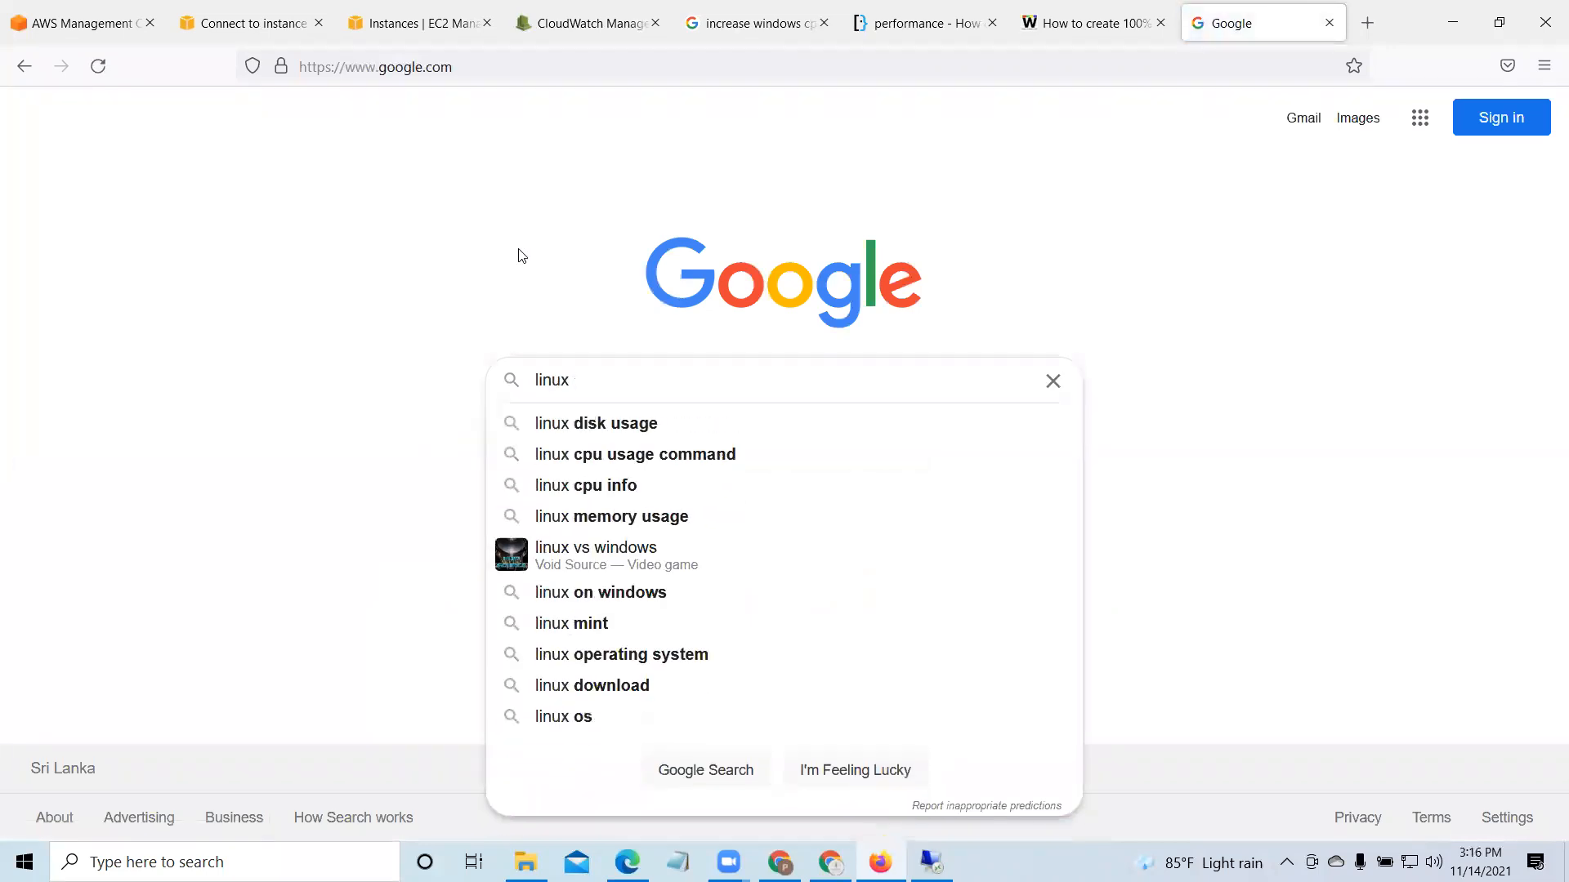
text(cpu)
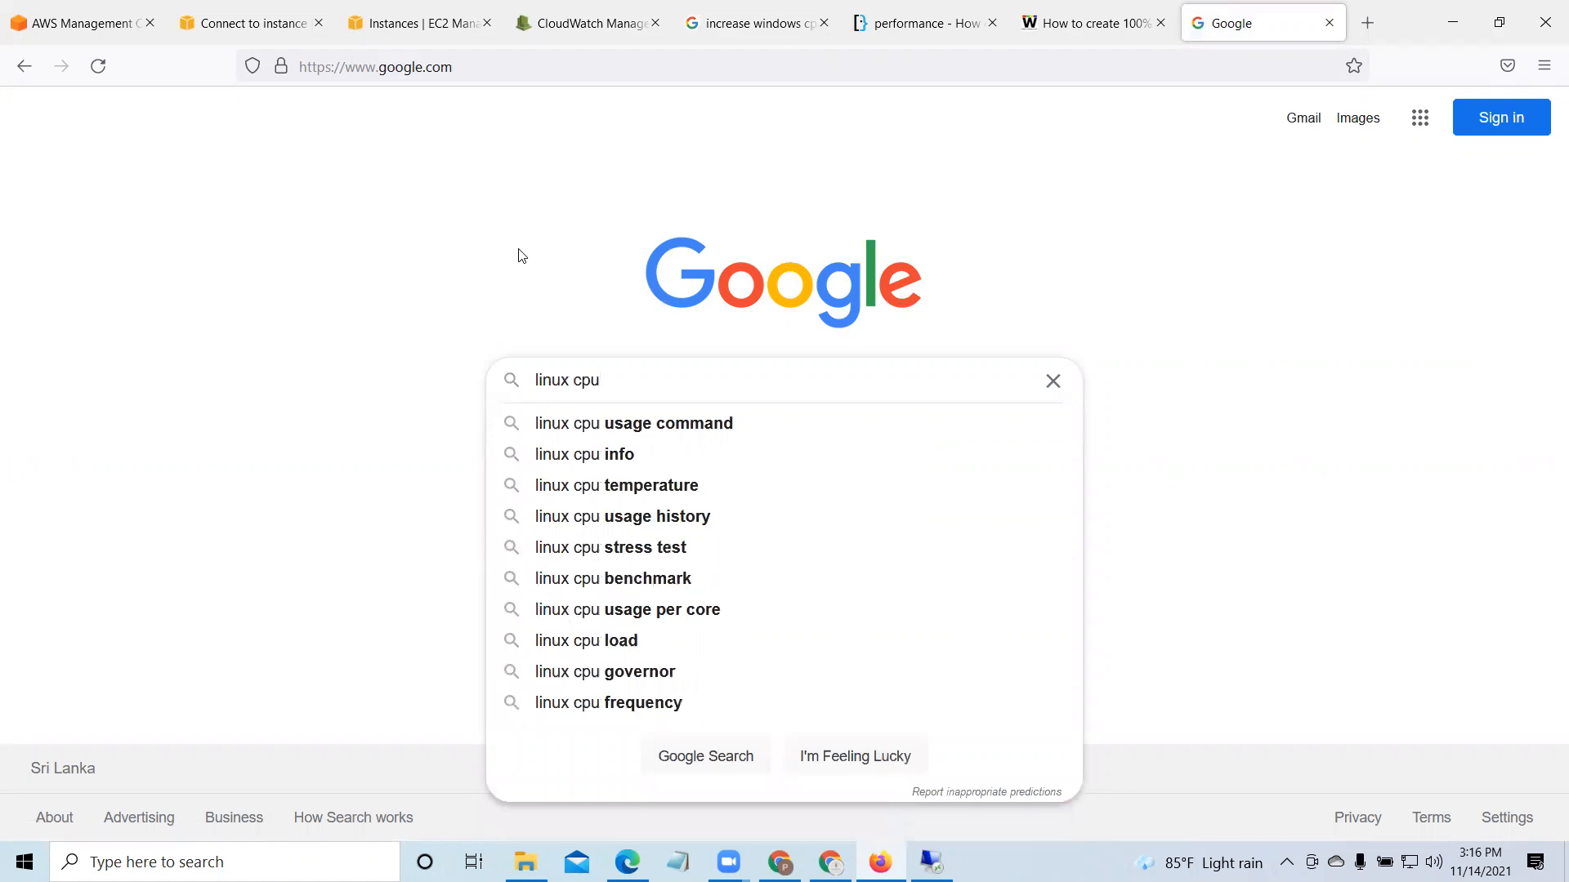
text( stres)
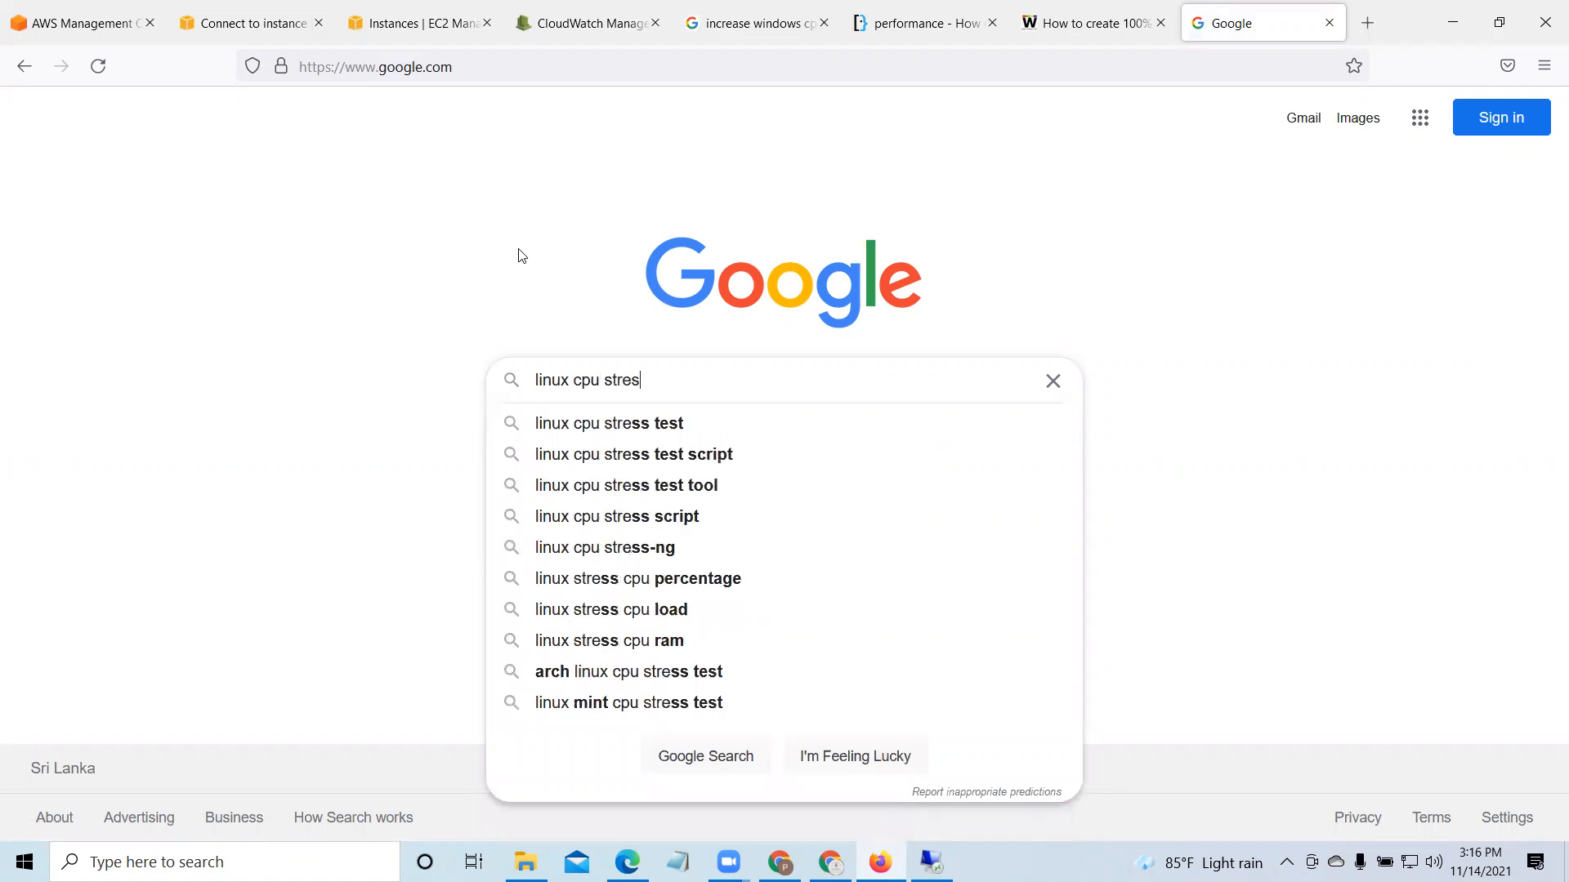
text(s test)
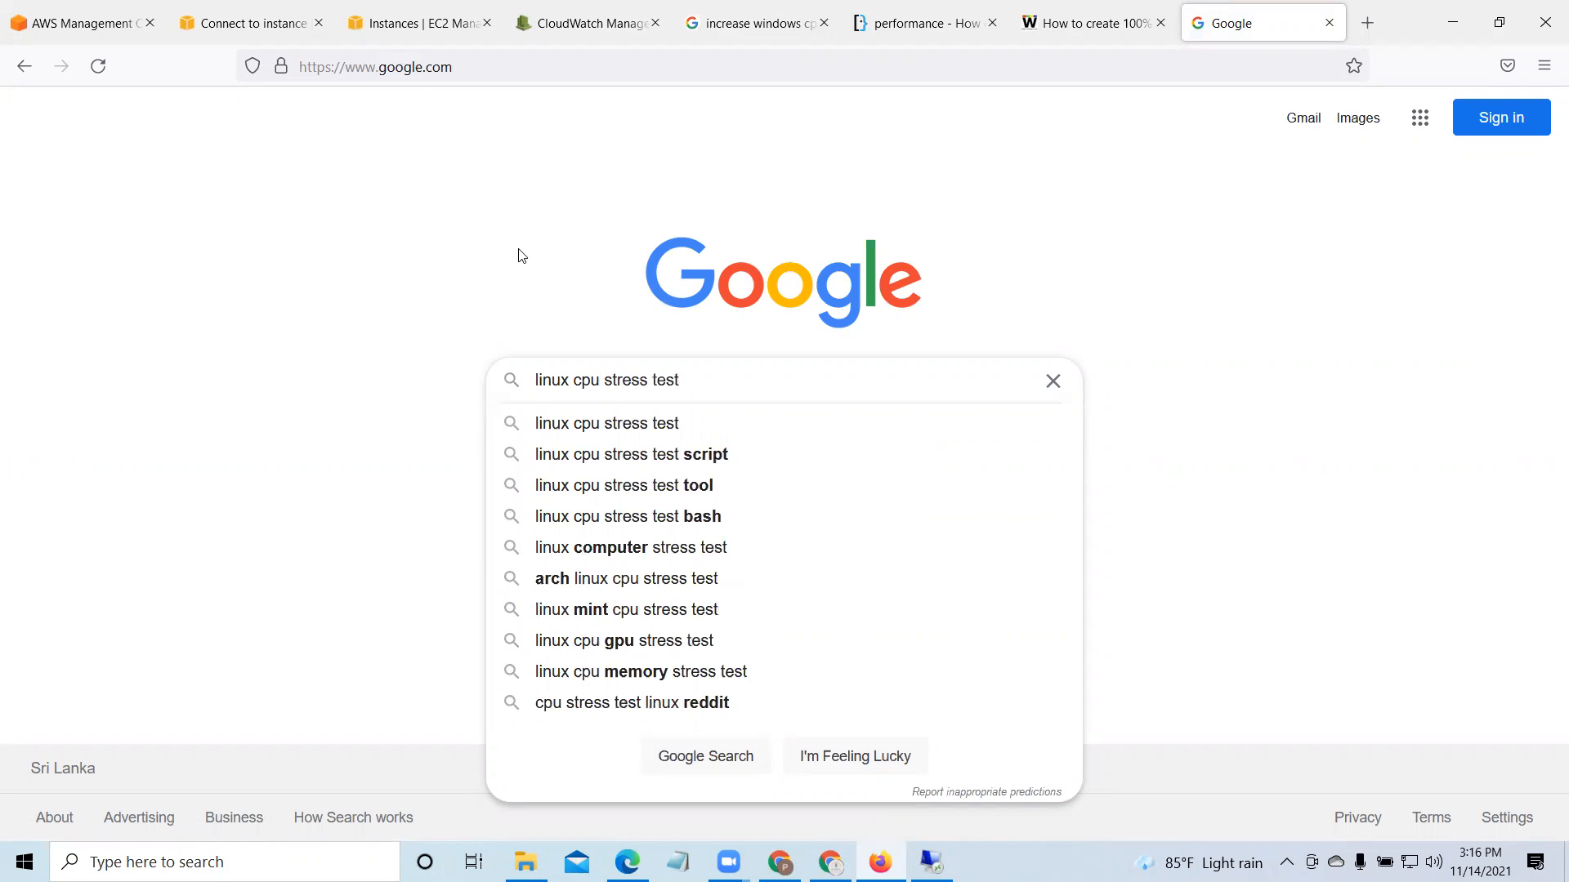
click(677, 422)
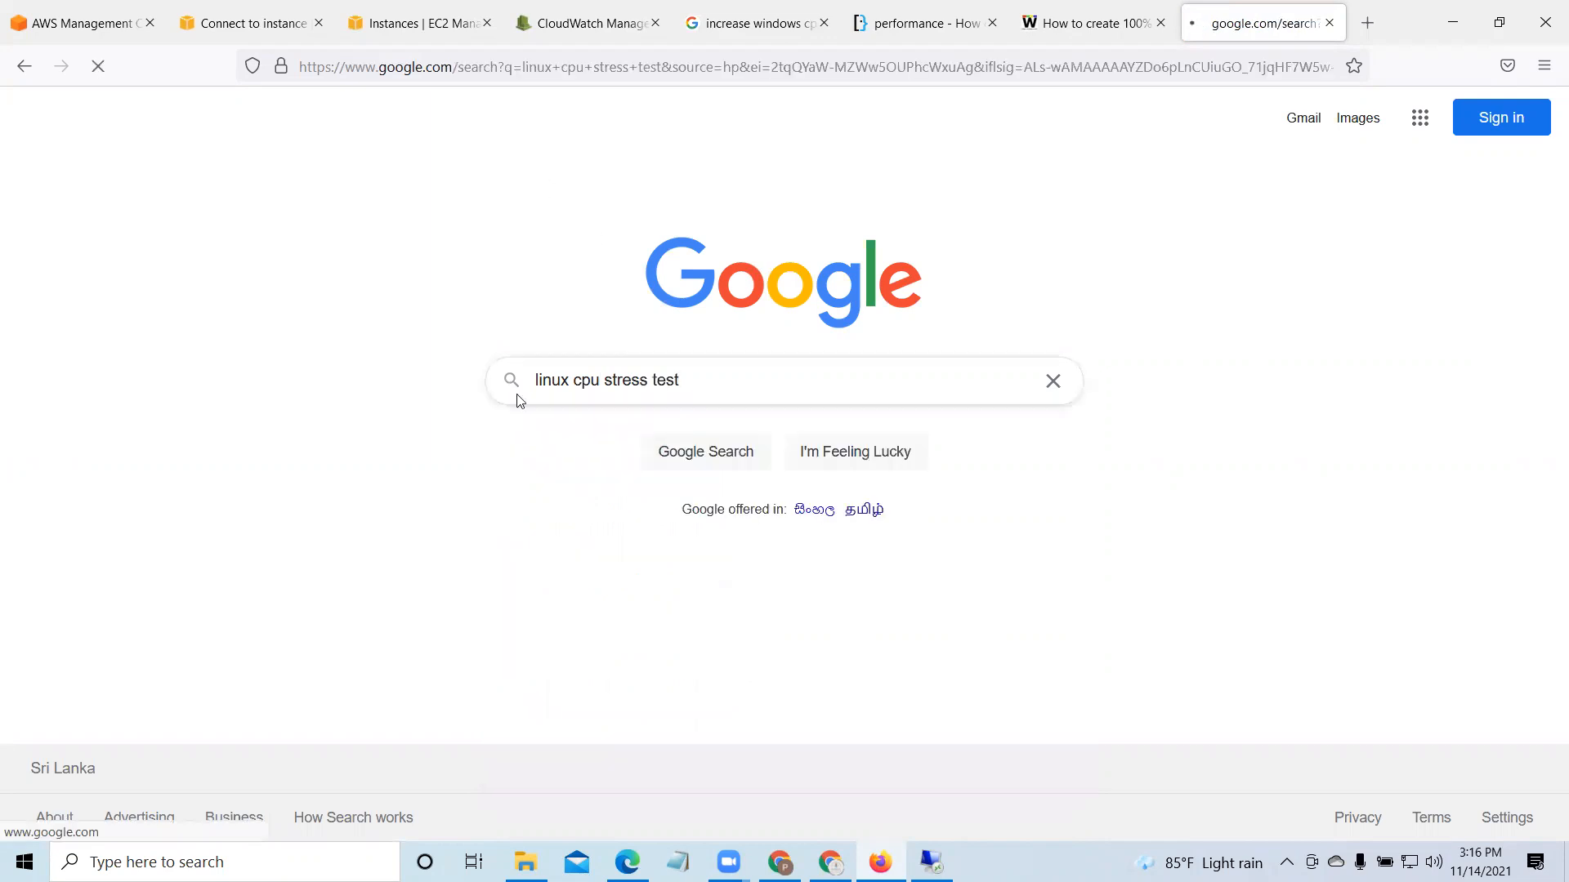
Step: Open the Tecmint and Tom's Hardware results on Linux CPU stress testing in separate new tabs
right_click(473, 317)
click(507, 332)
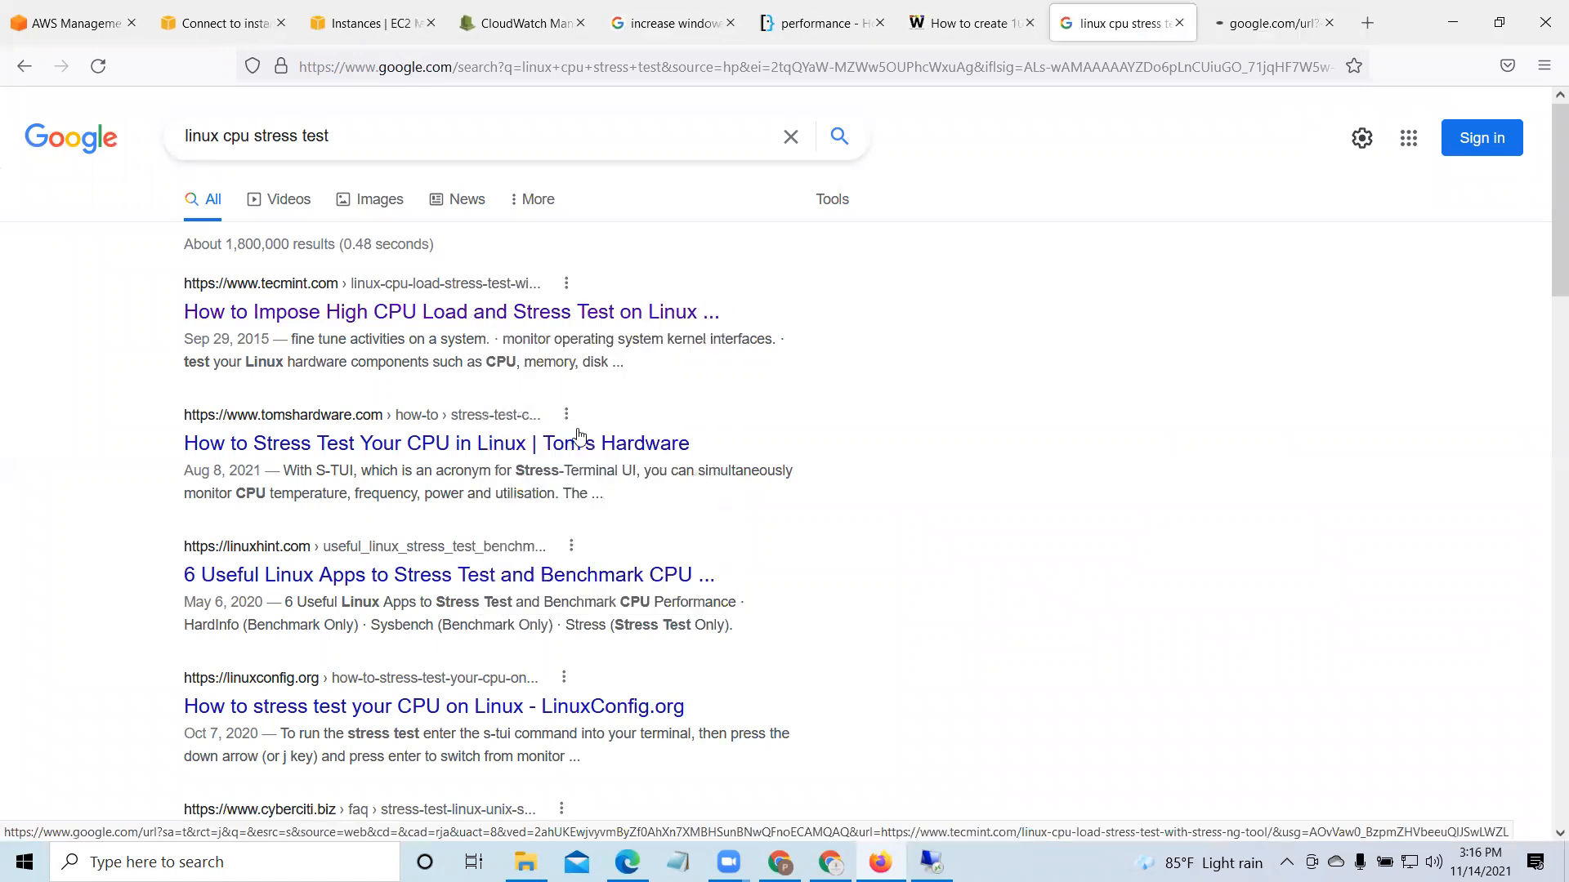
right_click(629, 444)
click(662, 462)
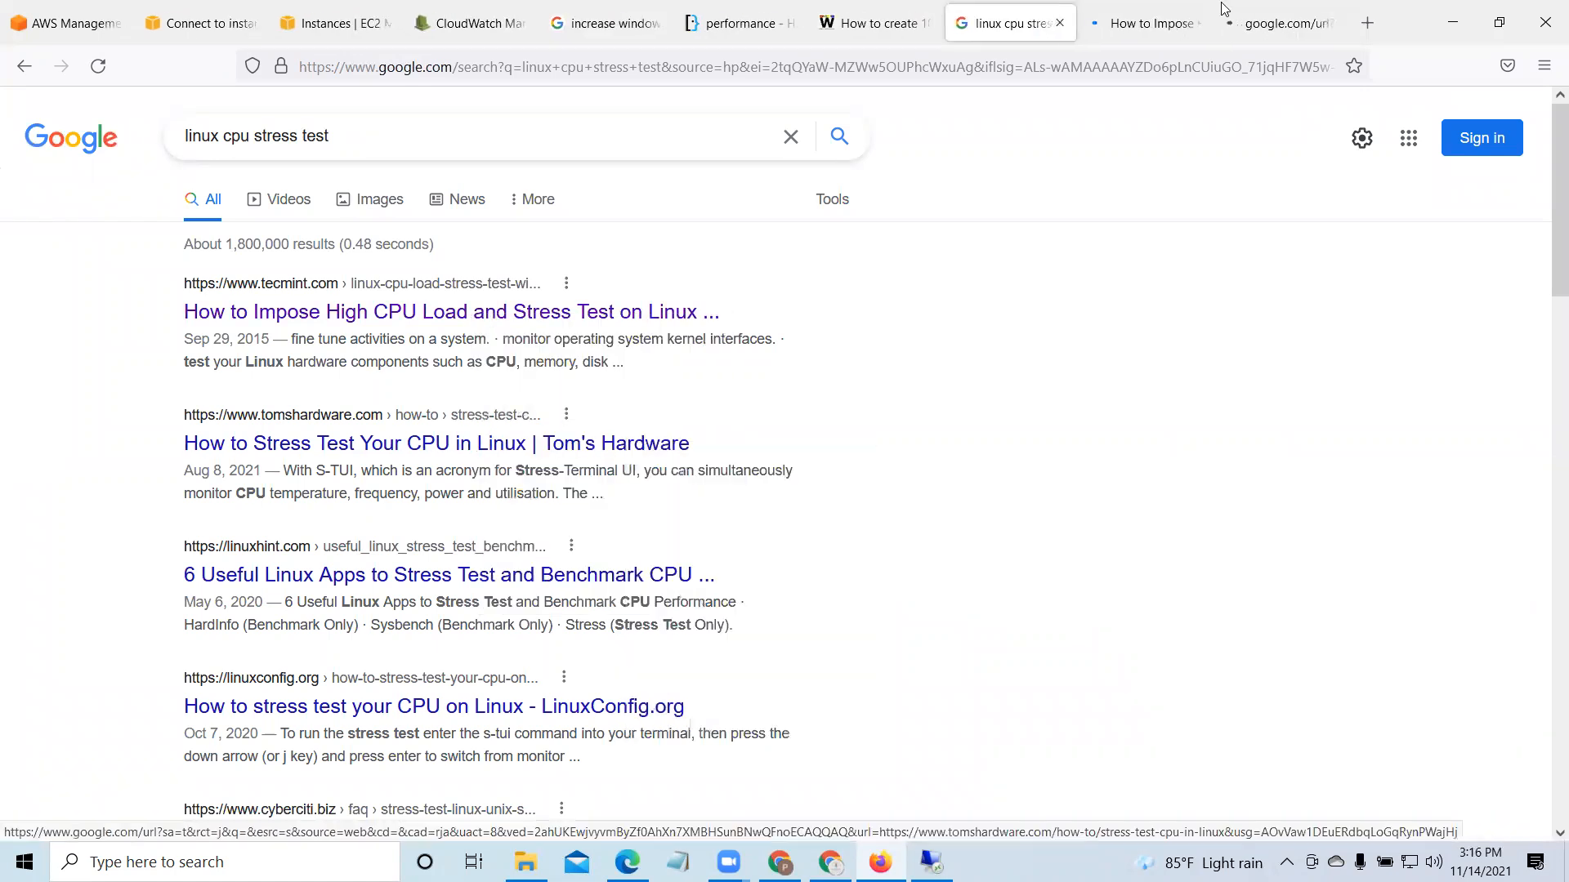
Step: Examine the Tecmint article's instructions for installing and using the stress tool, and bring up the Tom's Hardware article
click(1114, 33)
scroll(911, 595, down, 5)
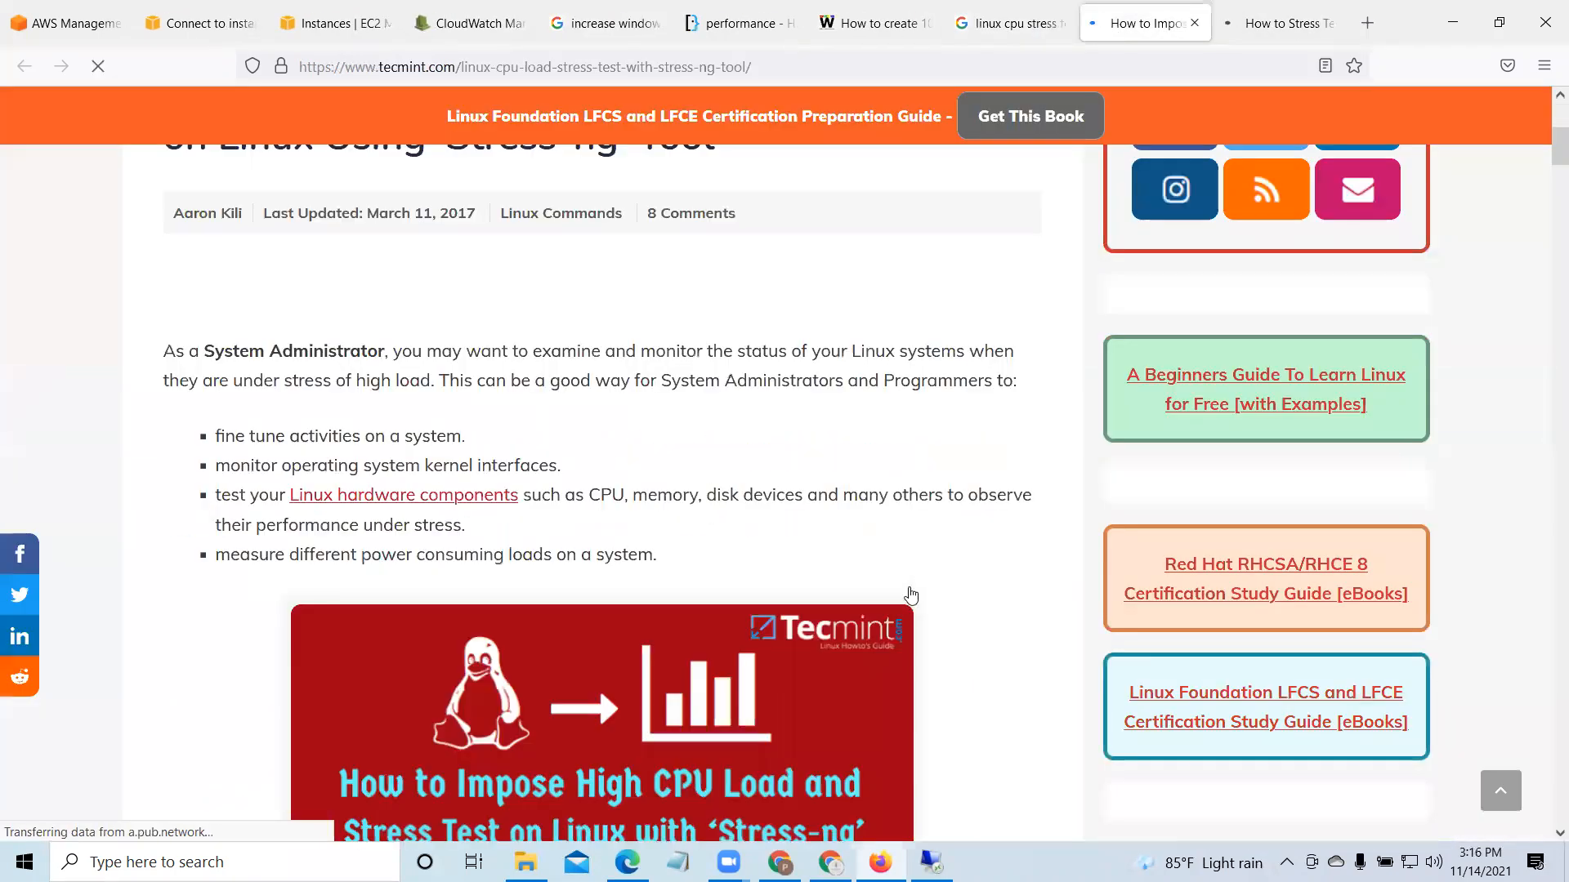
scroll(911, 595, down, 12)
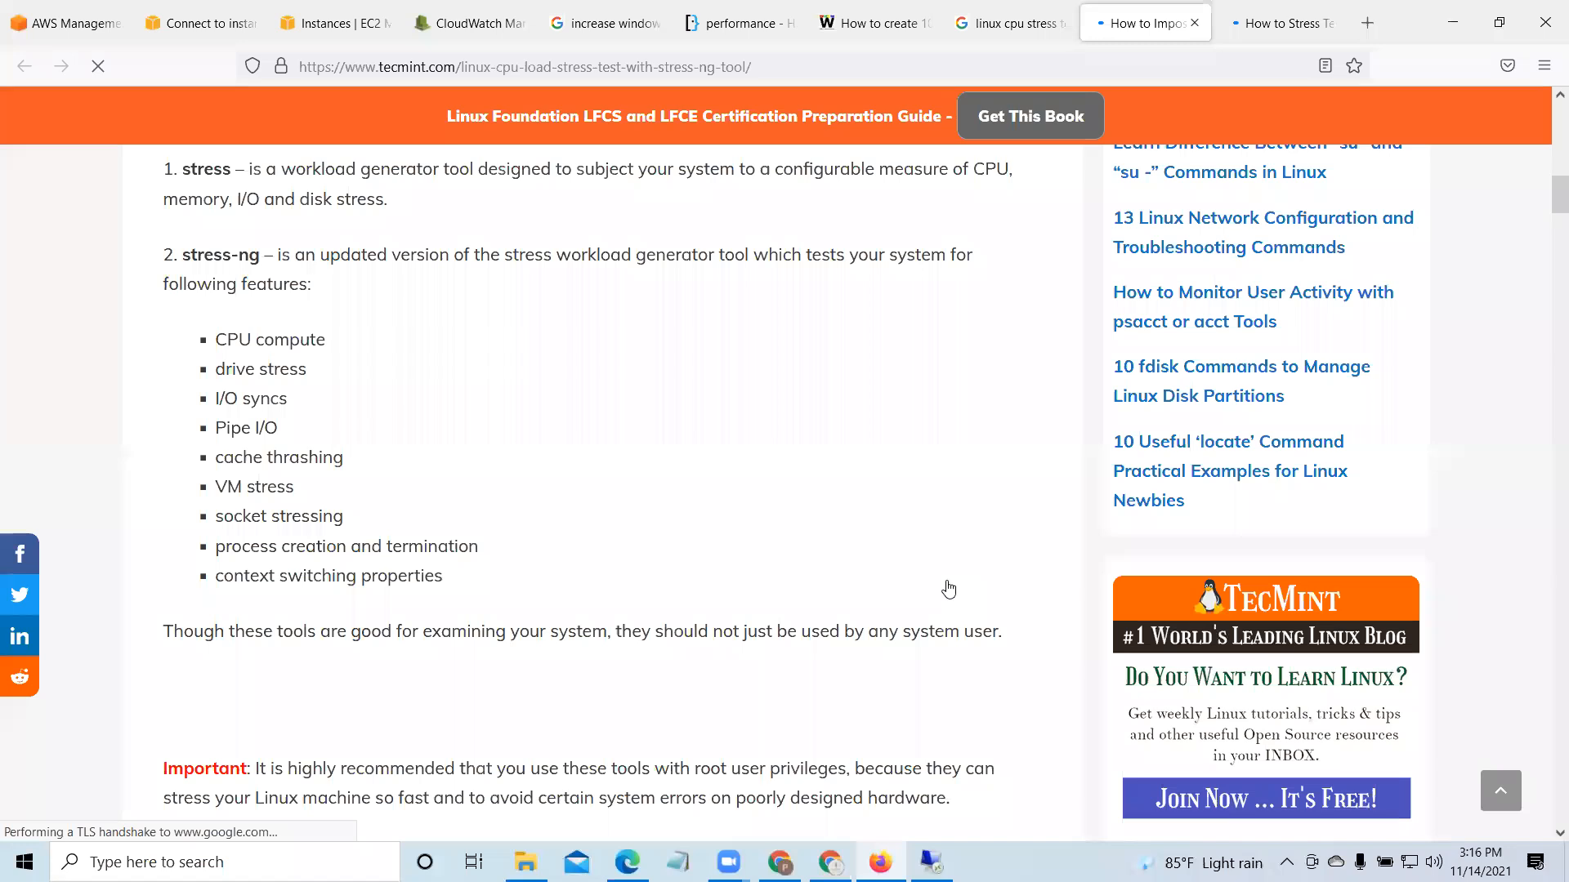
scroll(948, 587, down, 5)
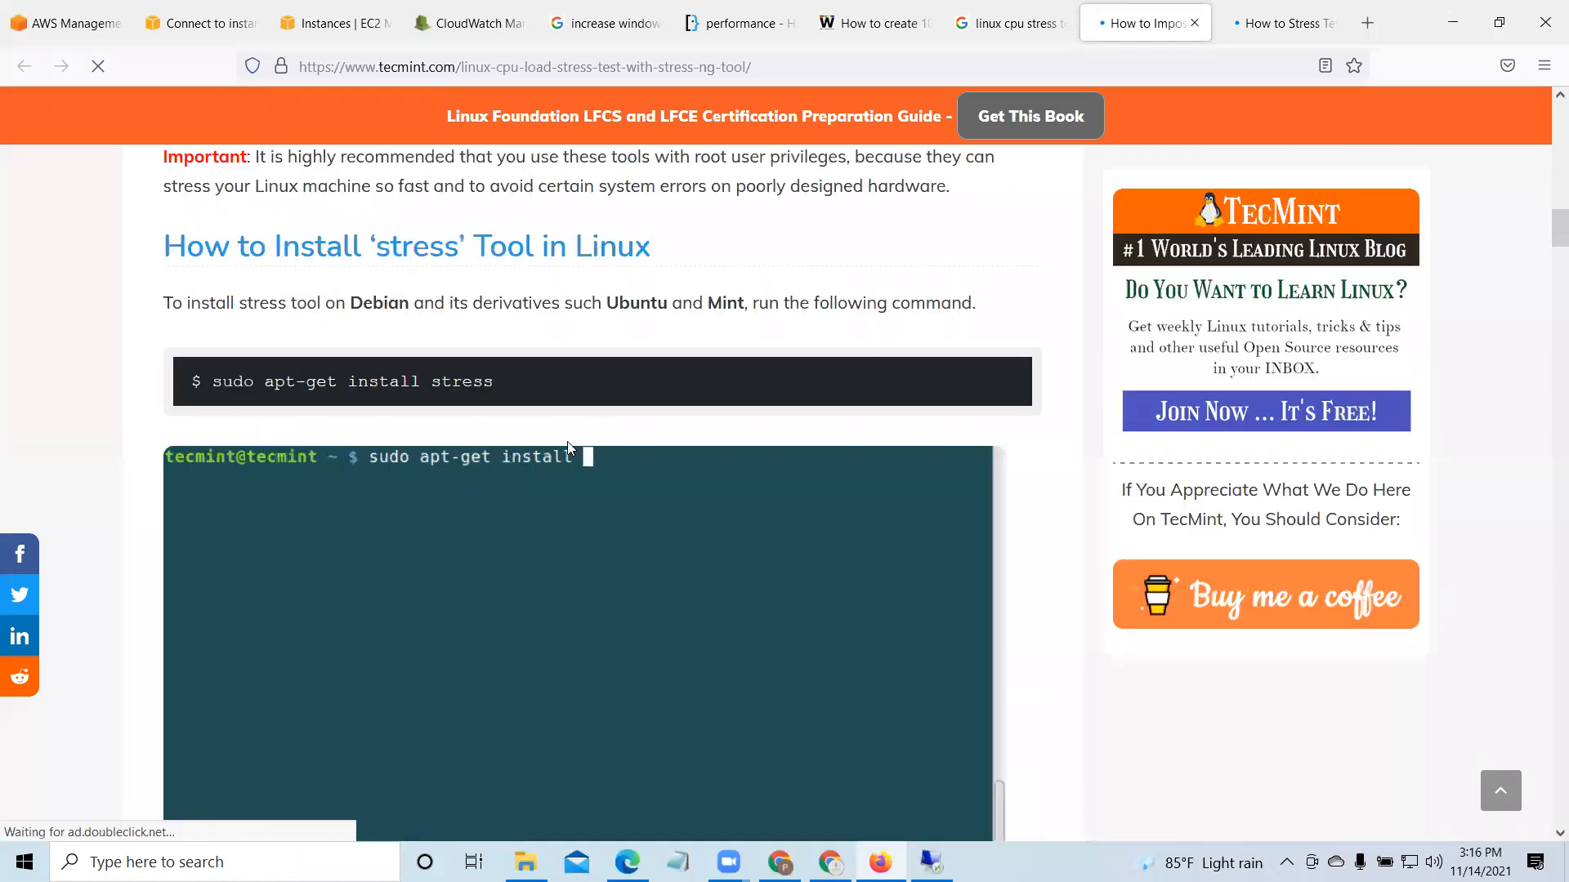
scroll(667, 503, down, 10)
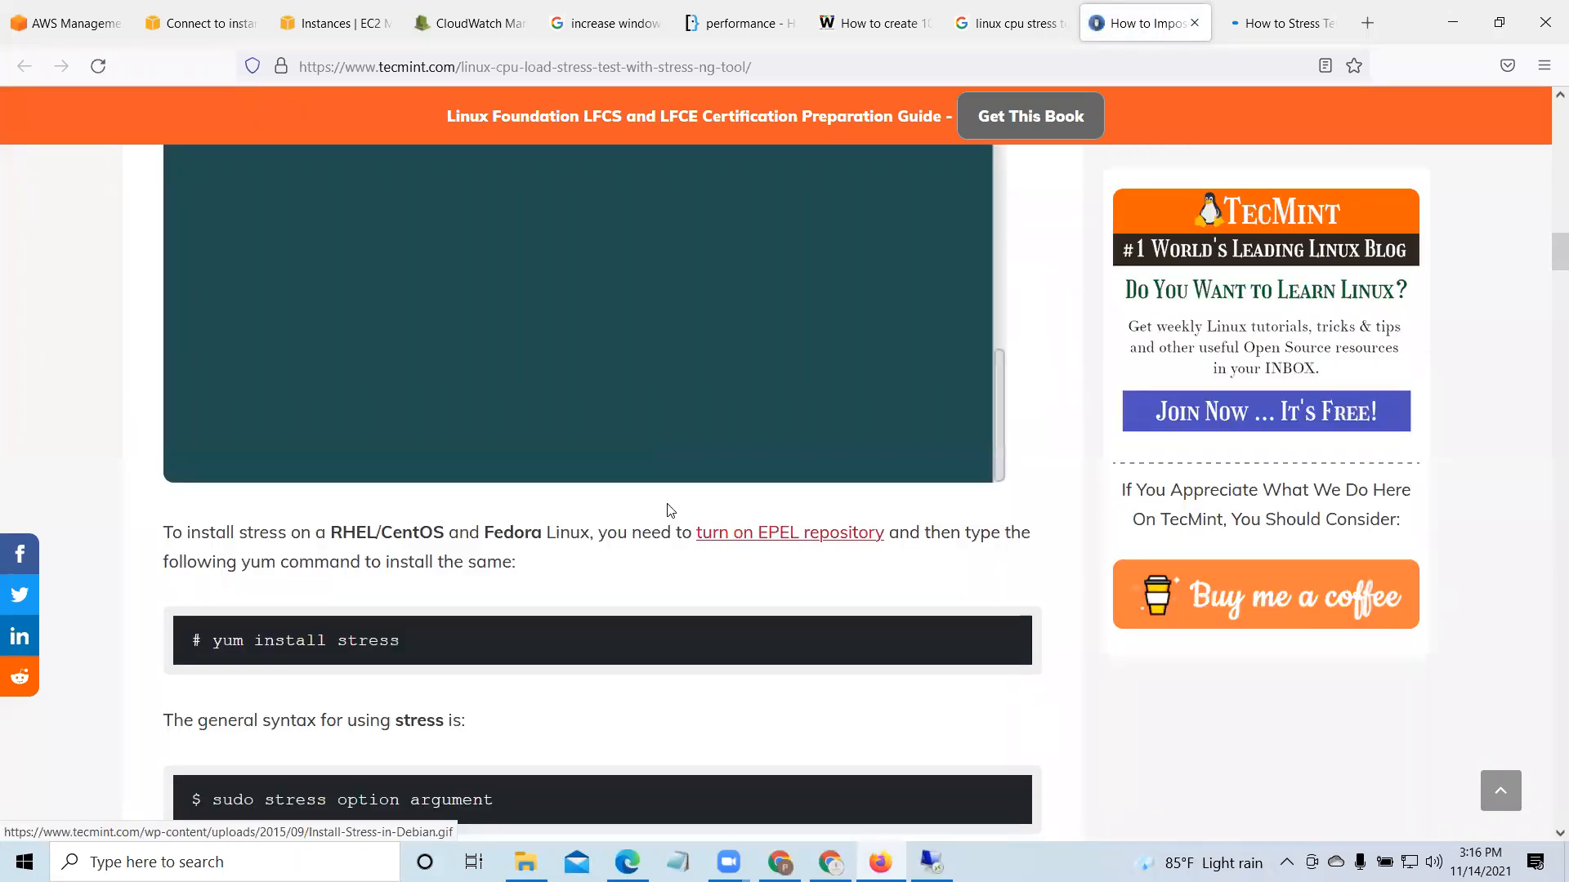
scroll(669, 511, down, 1)
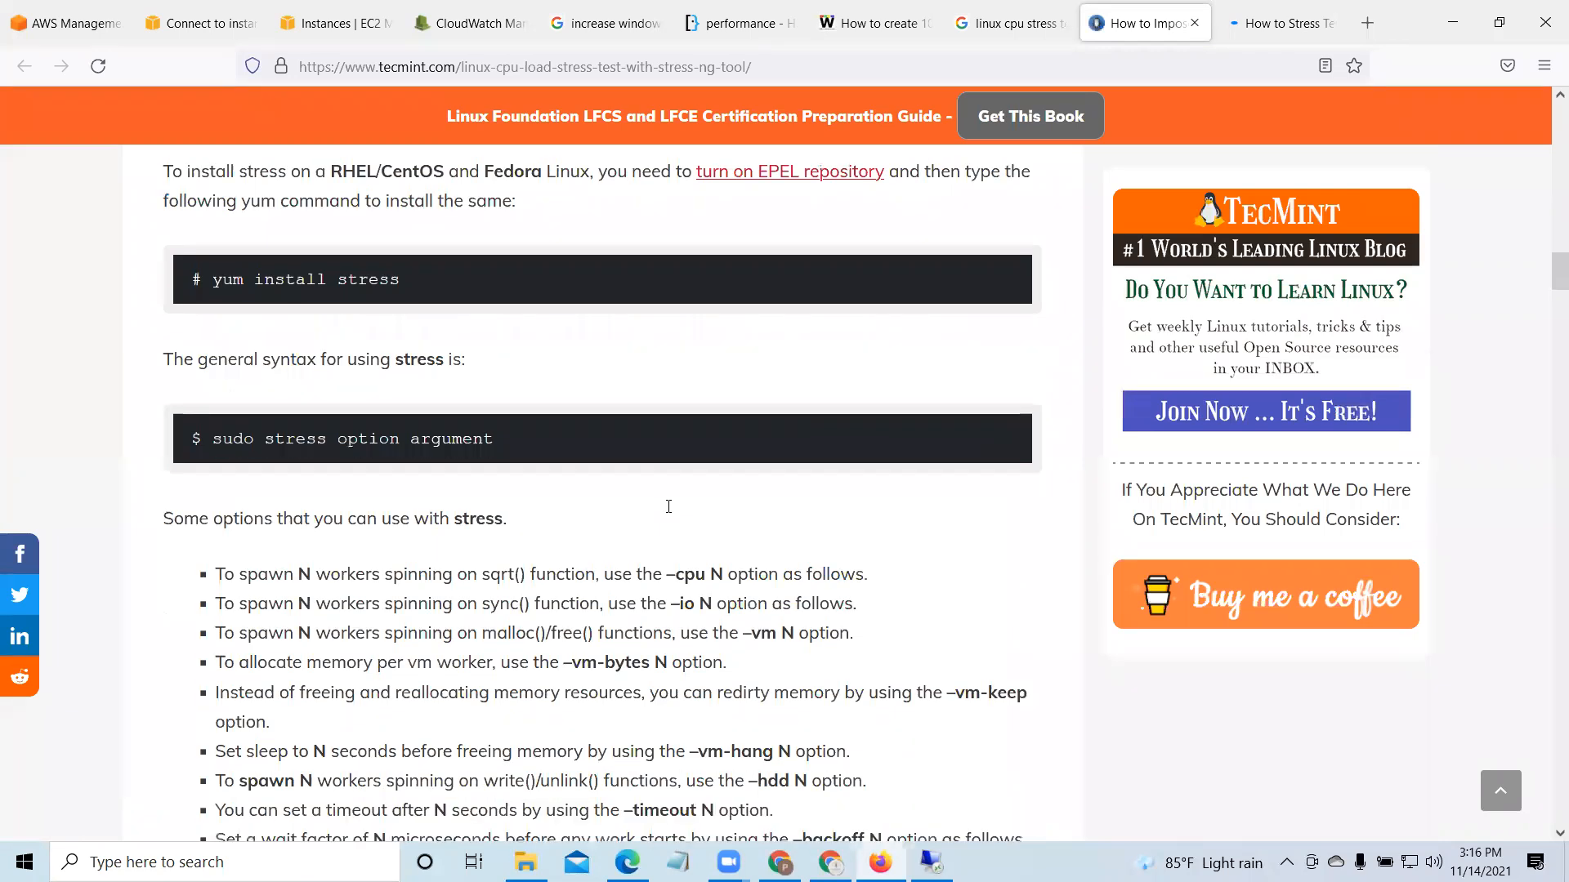
scroll(669, 507, down, 5)
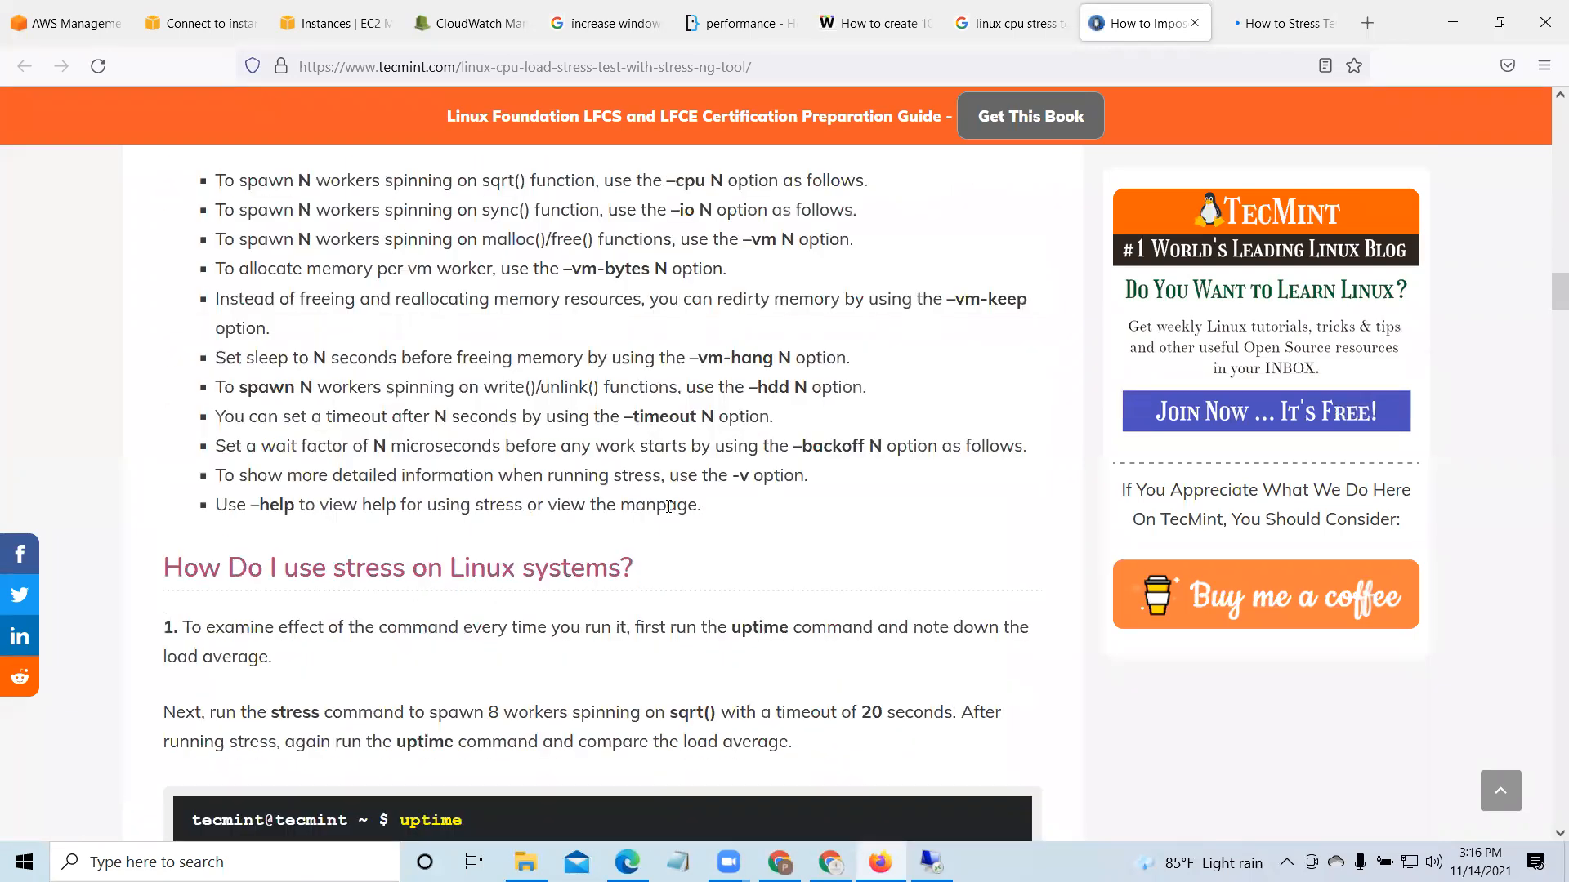
scroll(636, 312, down, 7)
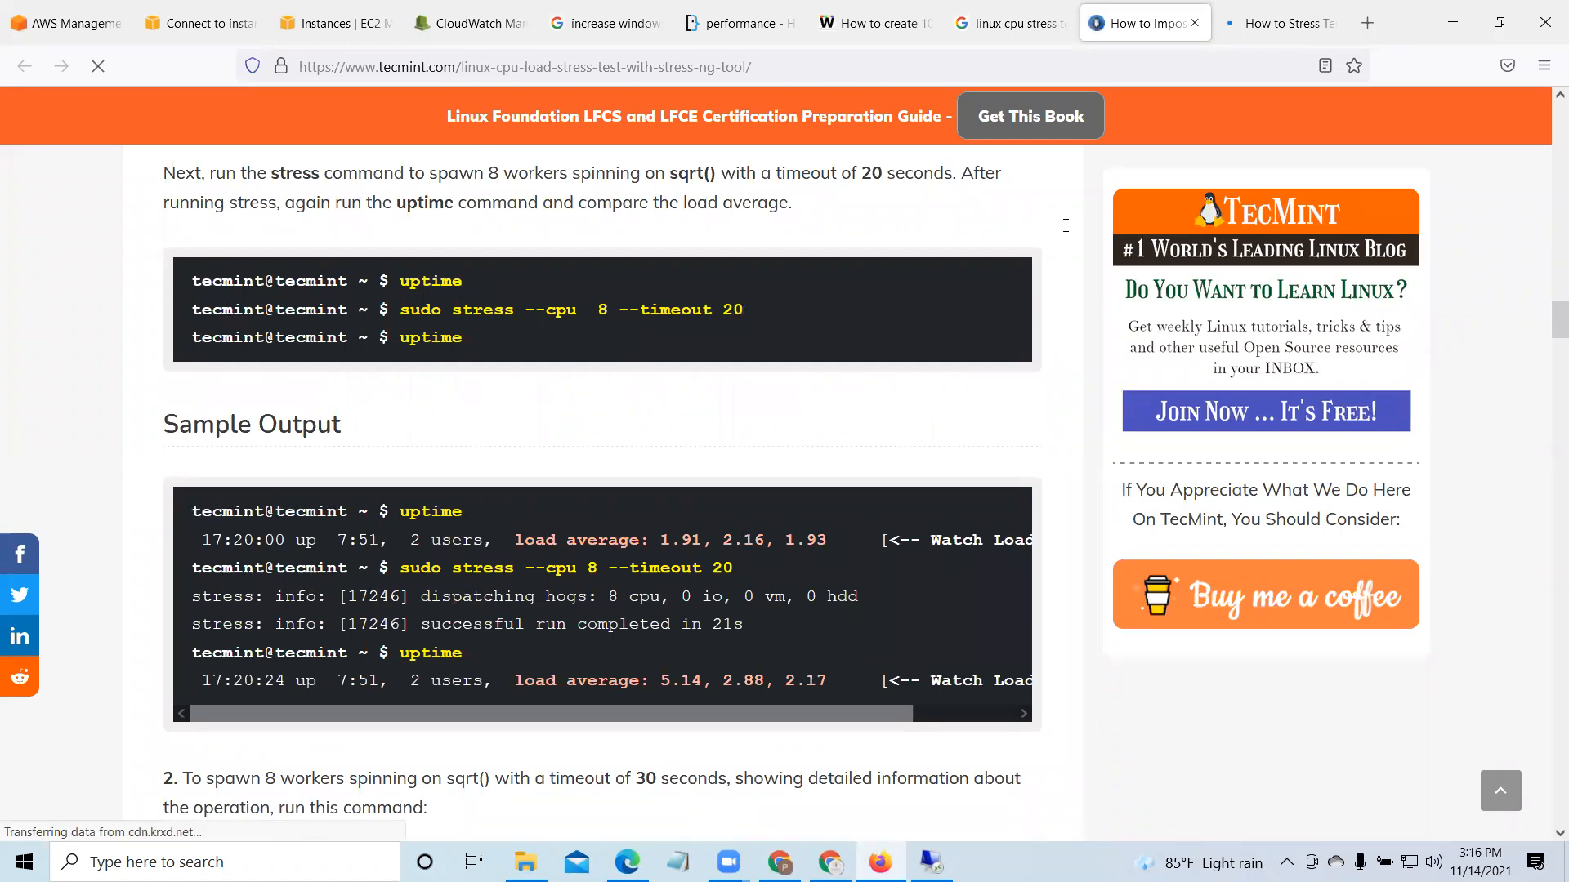
click(1279, 23)
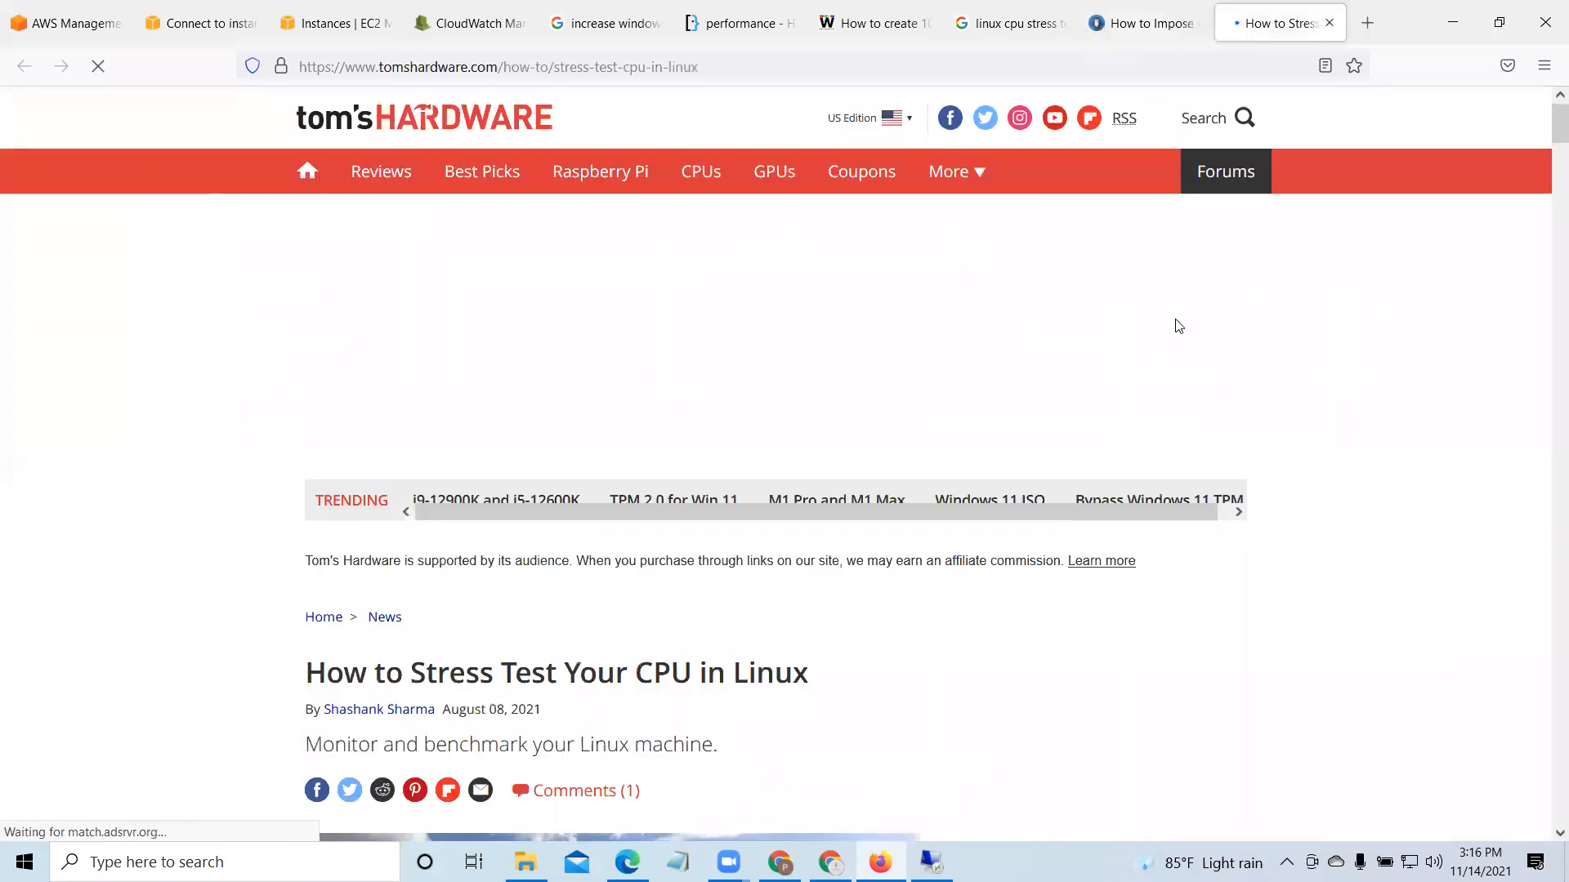
click(1136, 279)
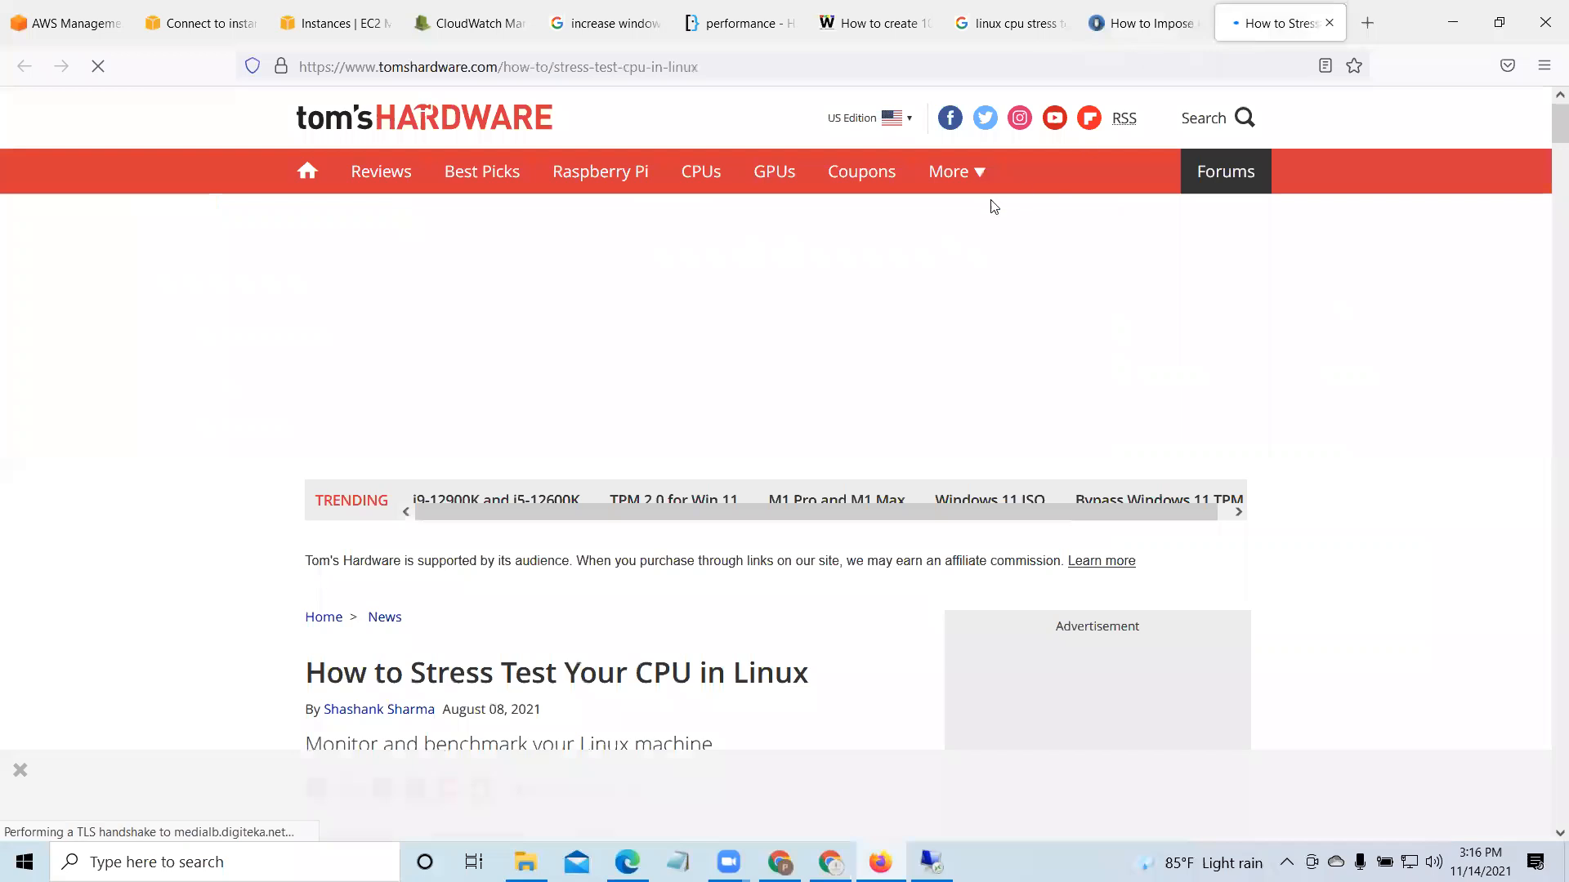
Step: Return to the CloudWatch dashboard from the Tecmint article and refresh the enlarged CPUUtilization graph repeatedly to check the instance's load
click(1144, 23)
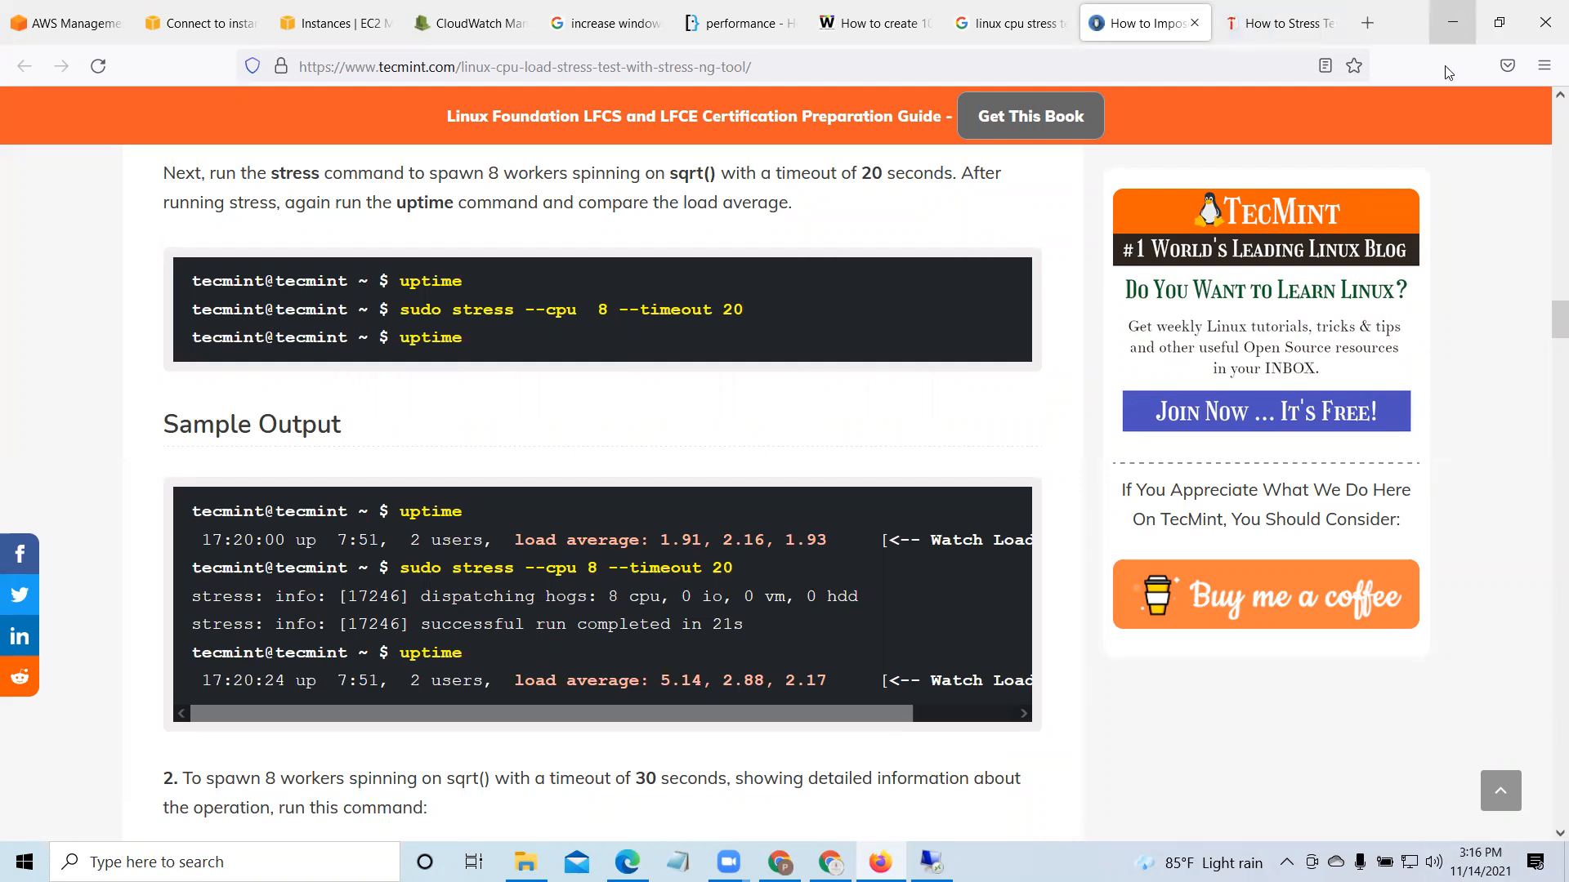
click(1453, 23)
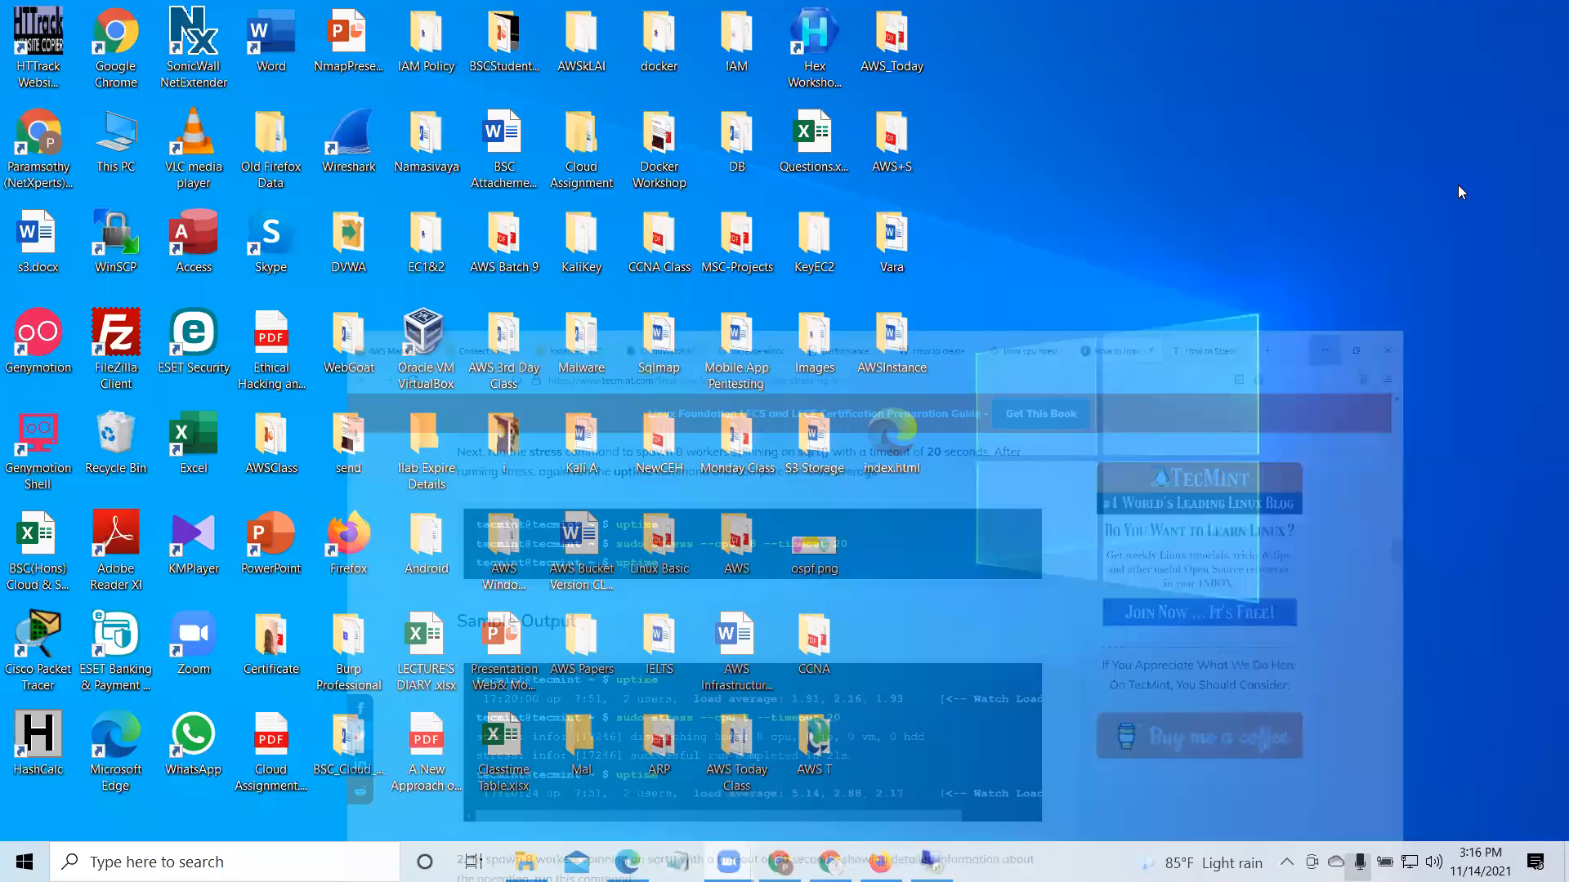
click(881, 861)
click(474, 23)
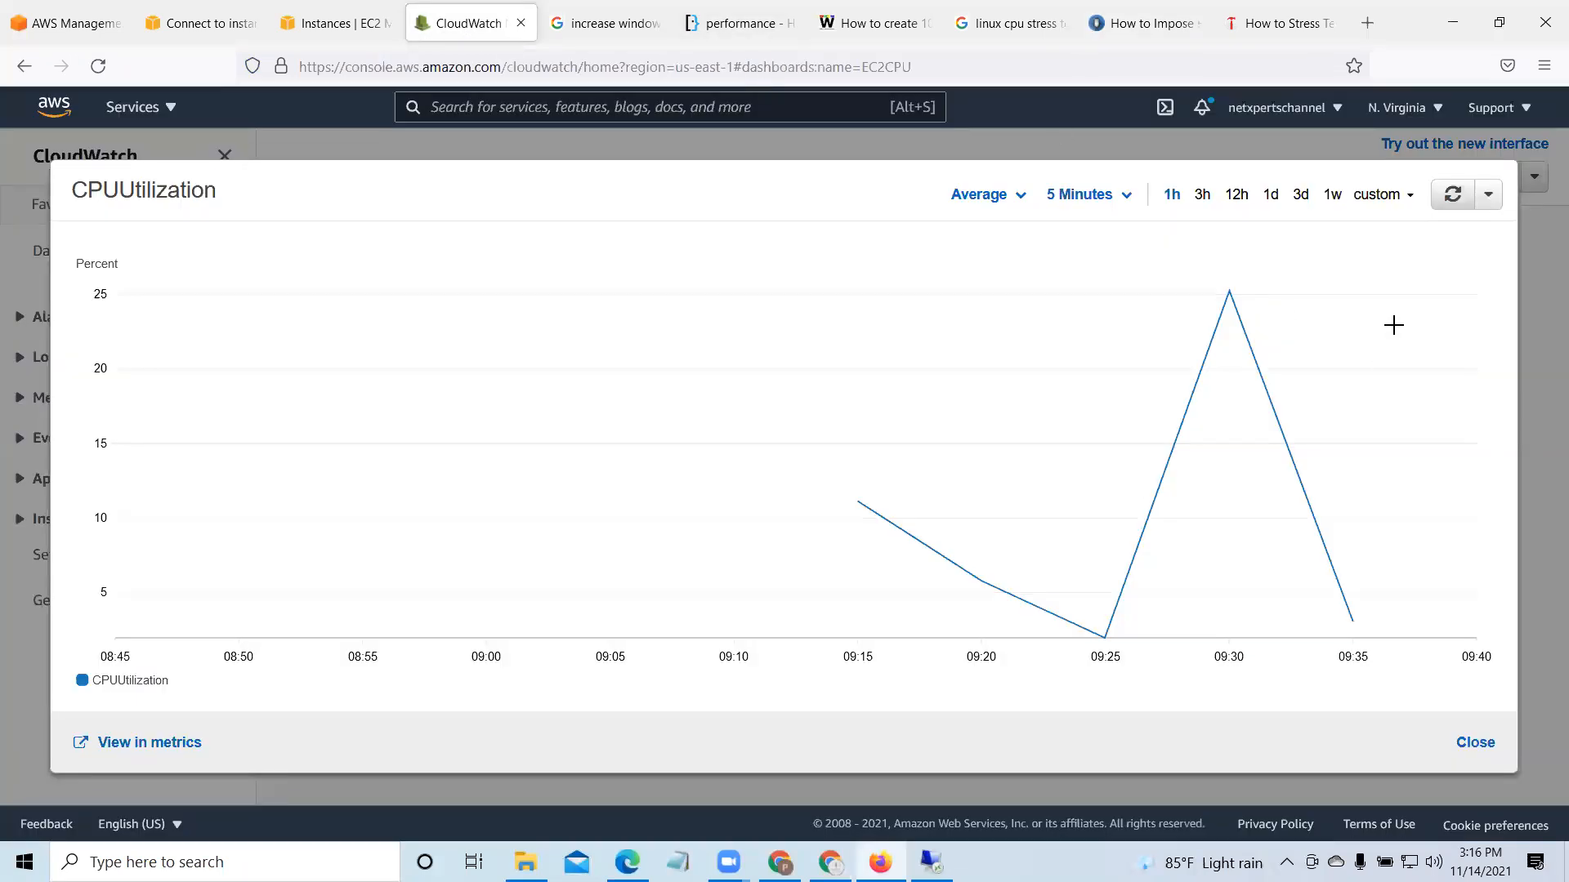
click(1452, 197)
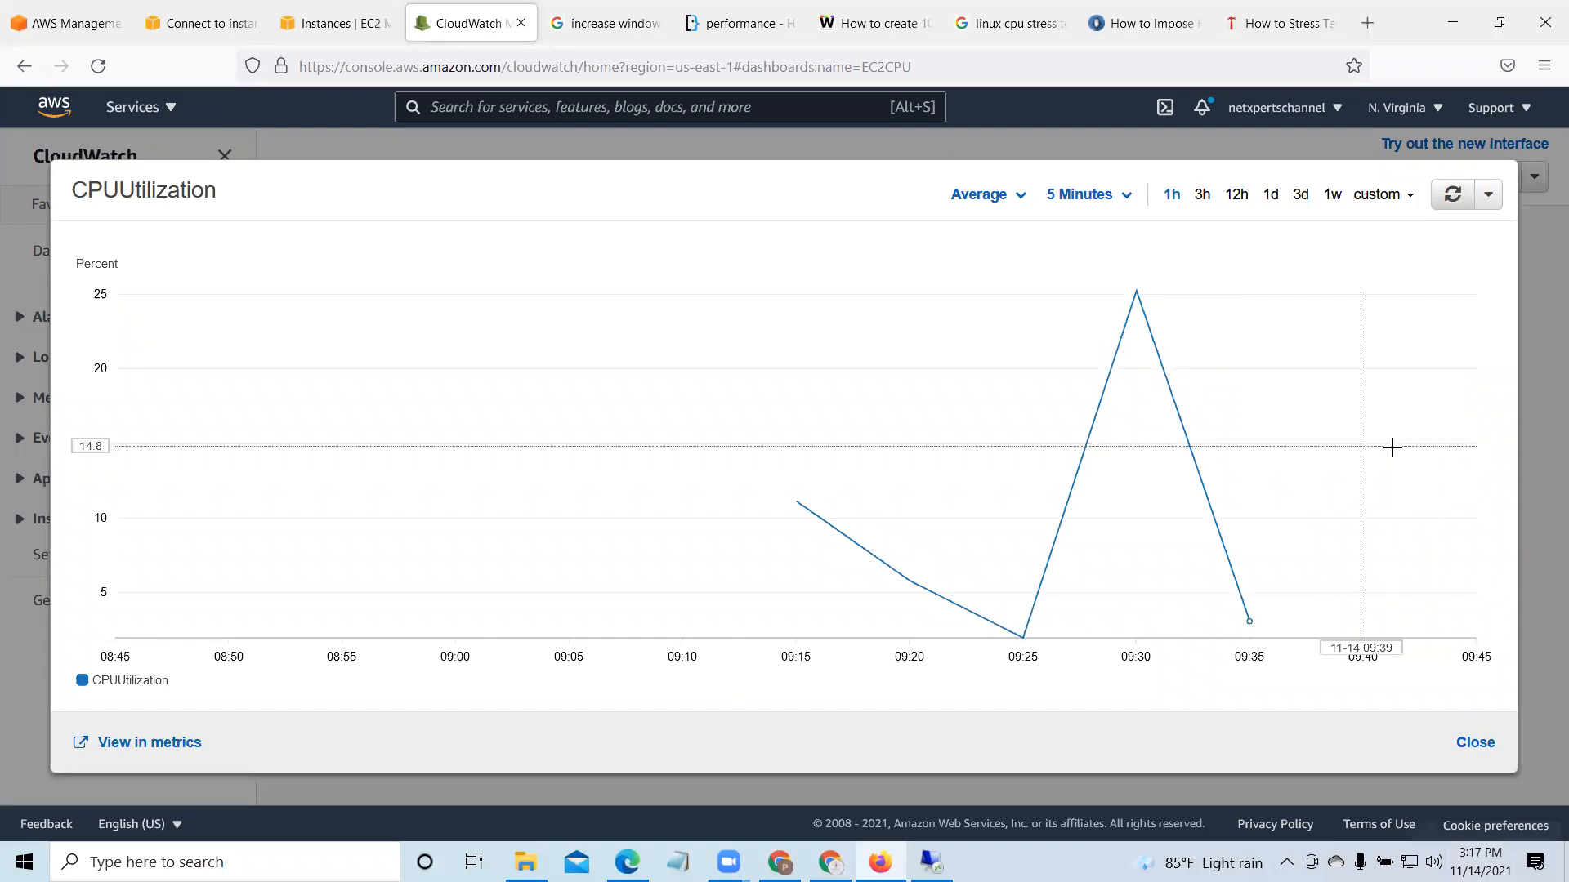
mouse_move(1392, 448)
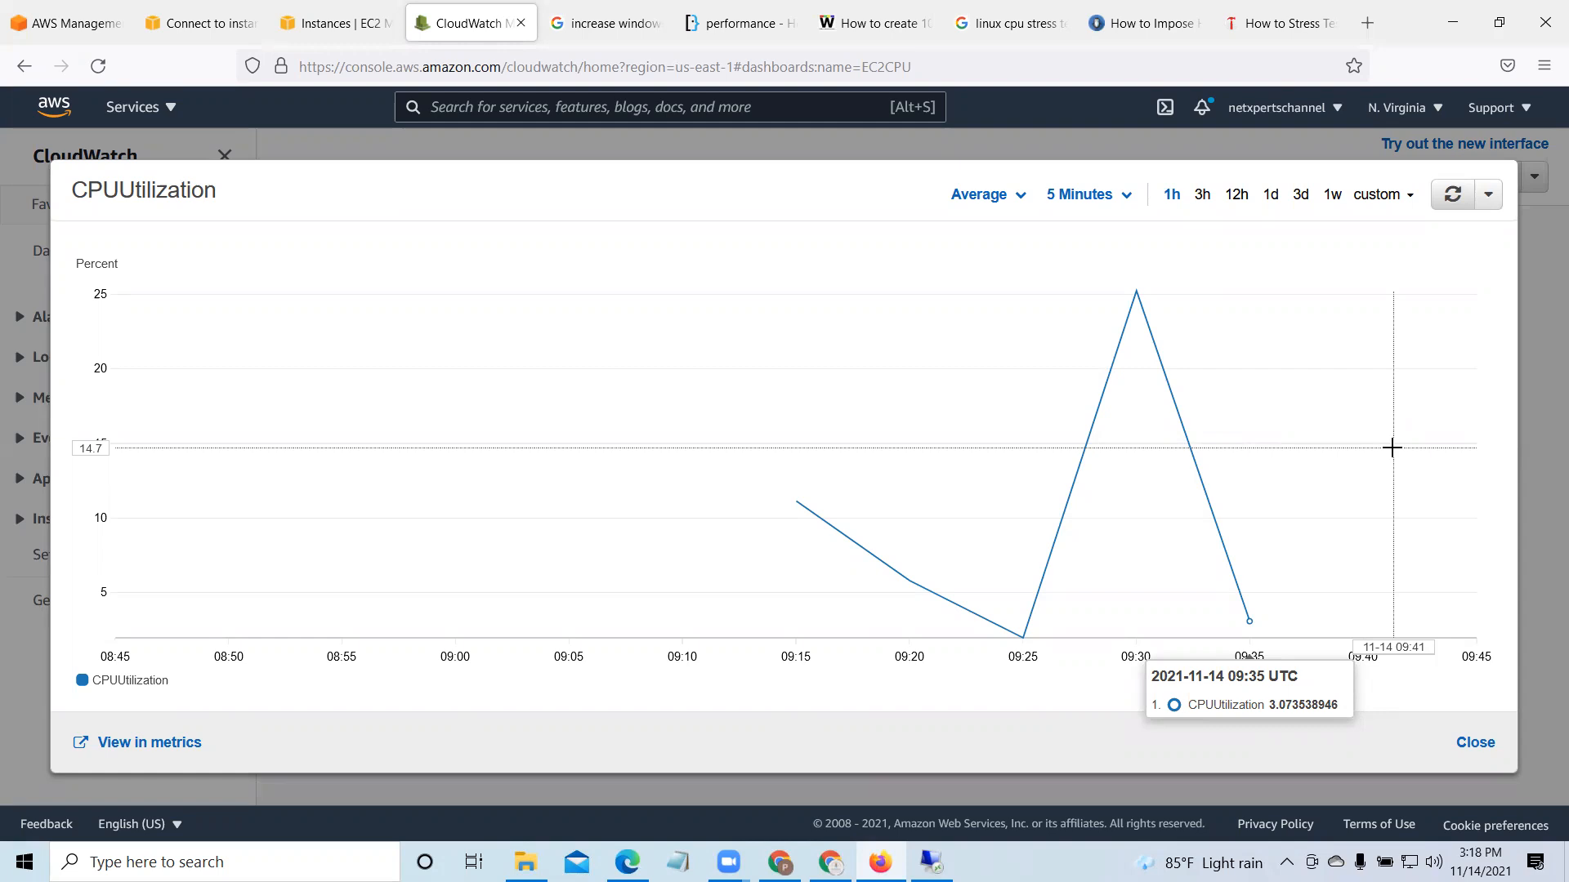
click(1452, 196)
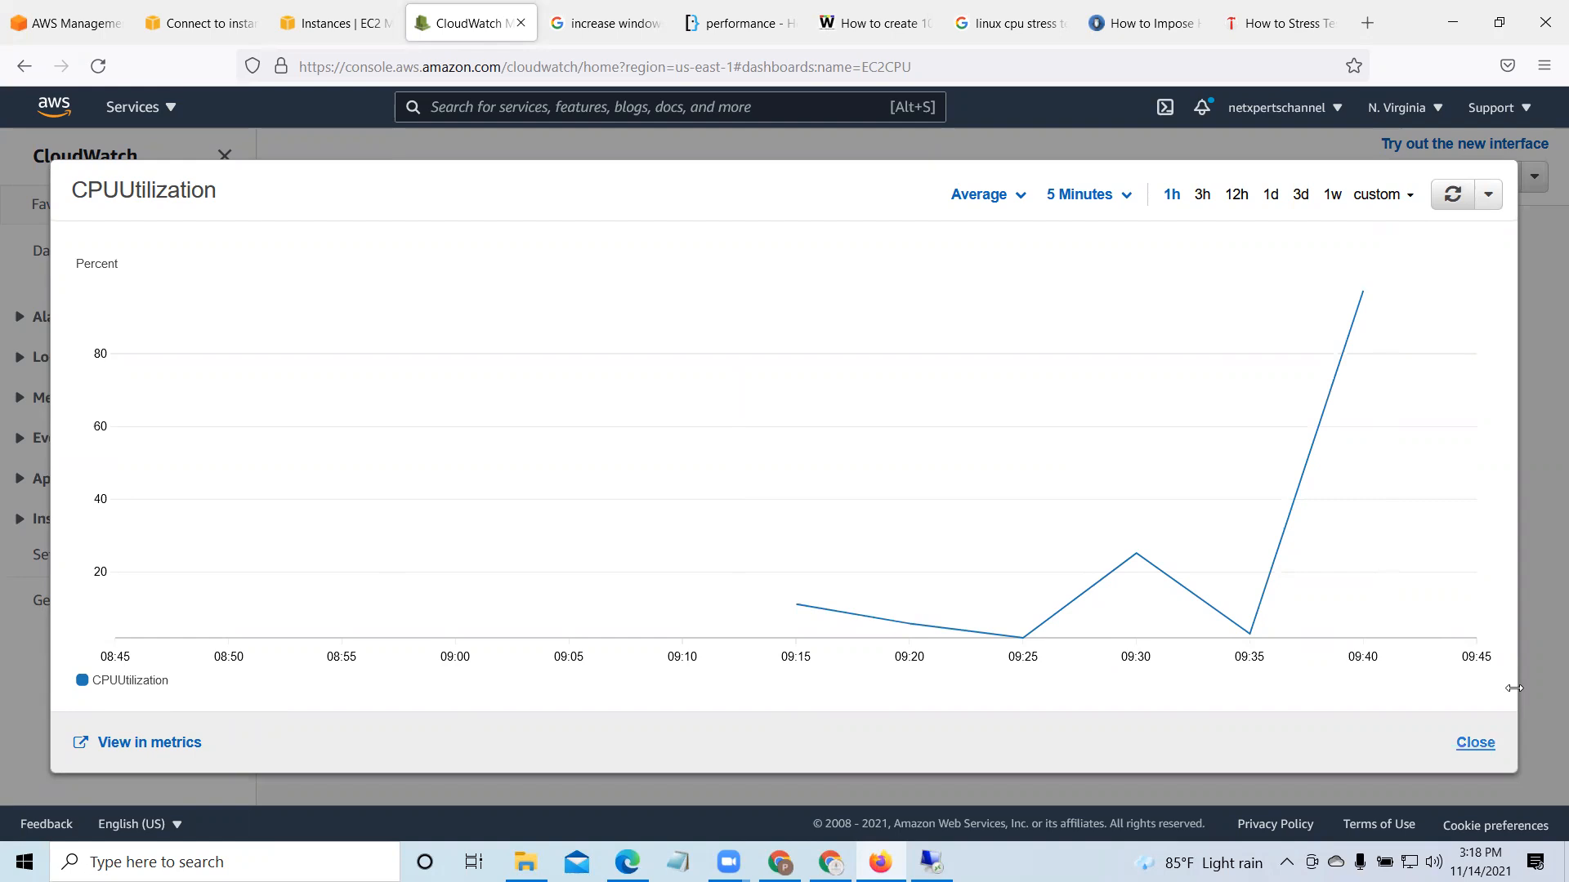
click(1453, 196)
Step: In the remote session's Task Manager, end the ssm-agent-worker task and all Microsoft Windows Based Script Host processes
key(alt+Tab)
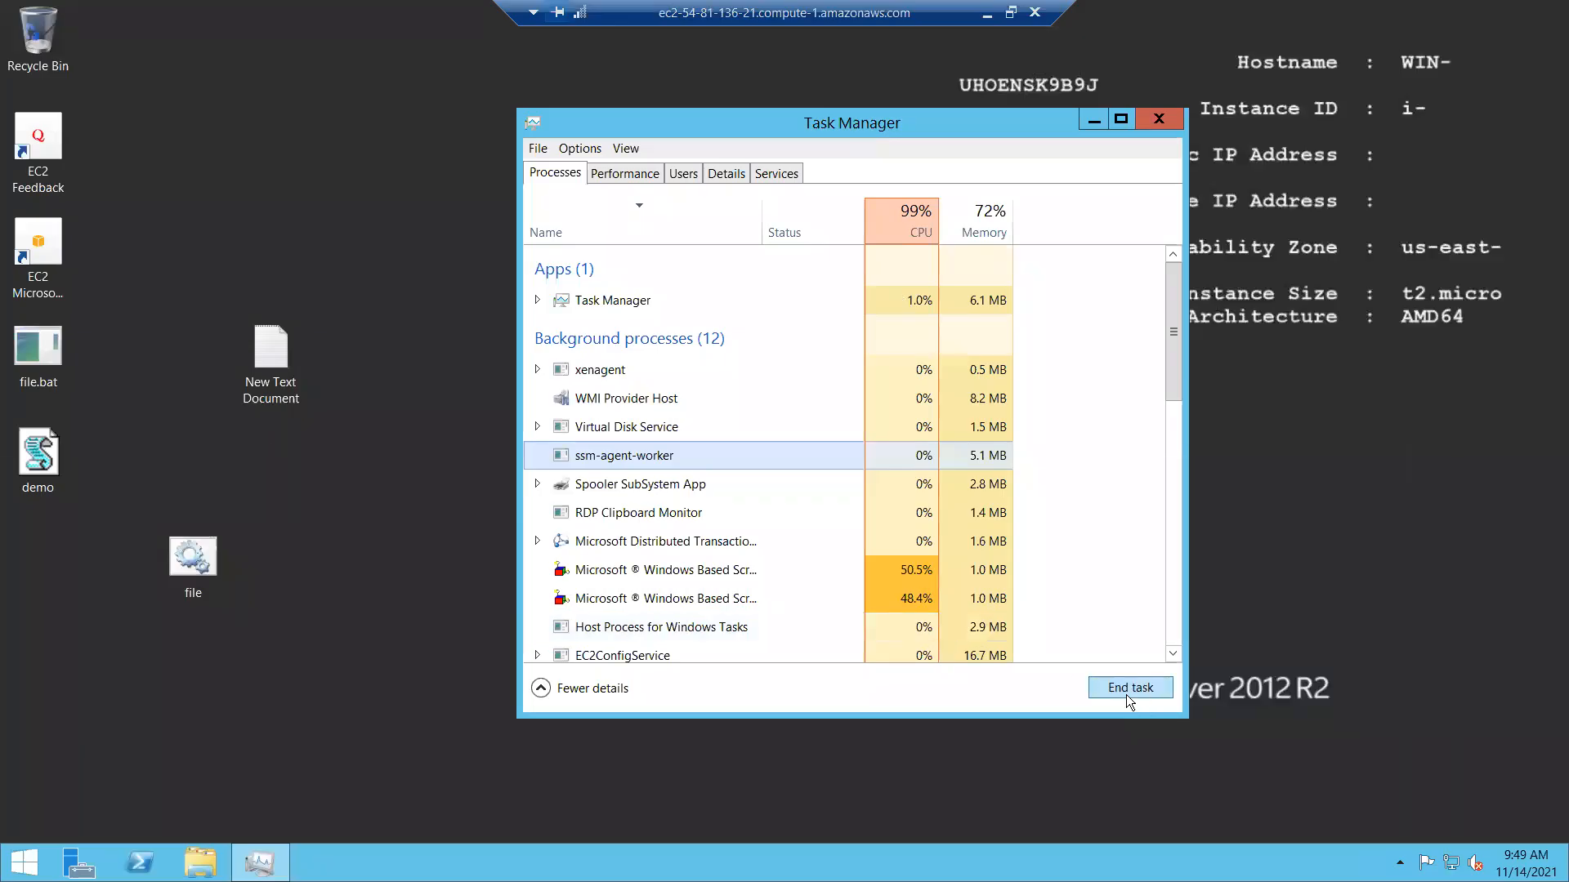
click(1137, 688)
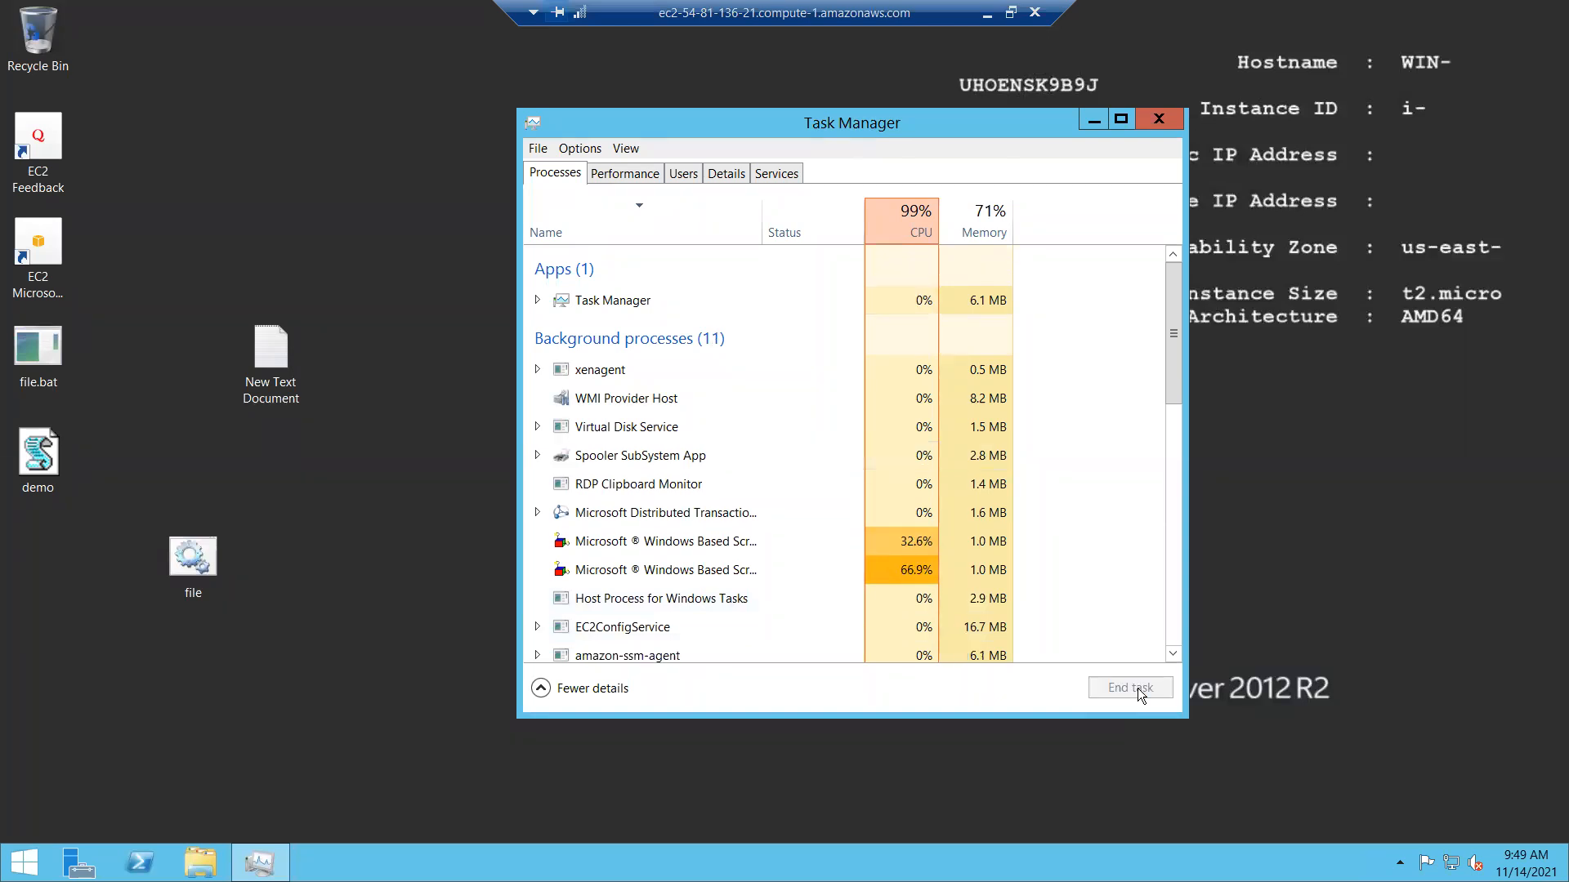
click(643, 546)
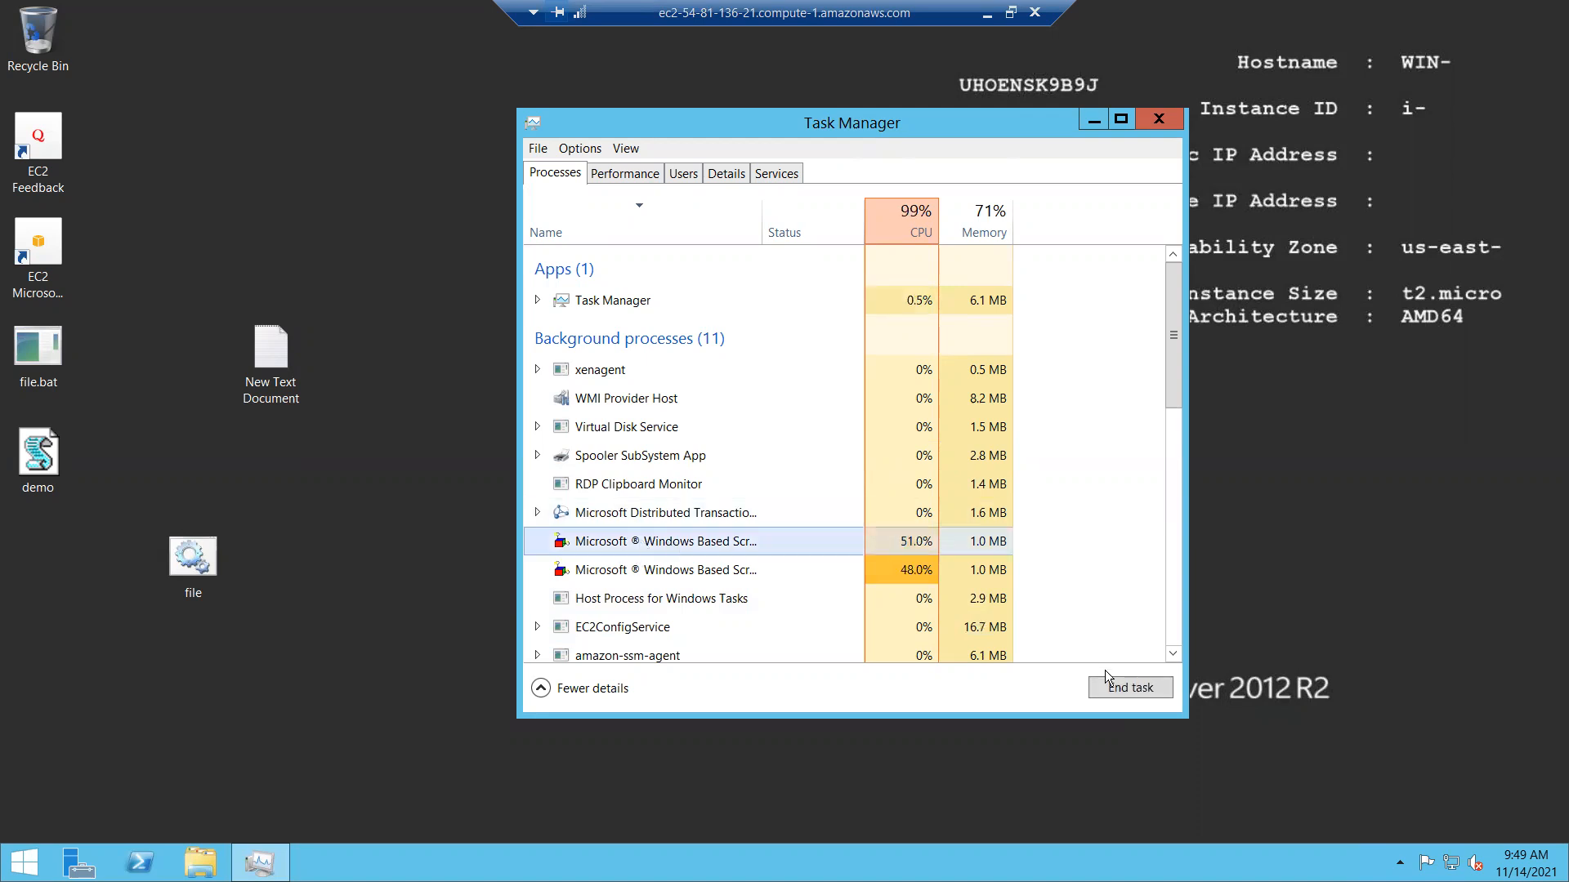
click(1119, 685)
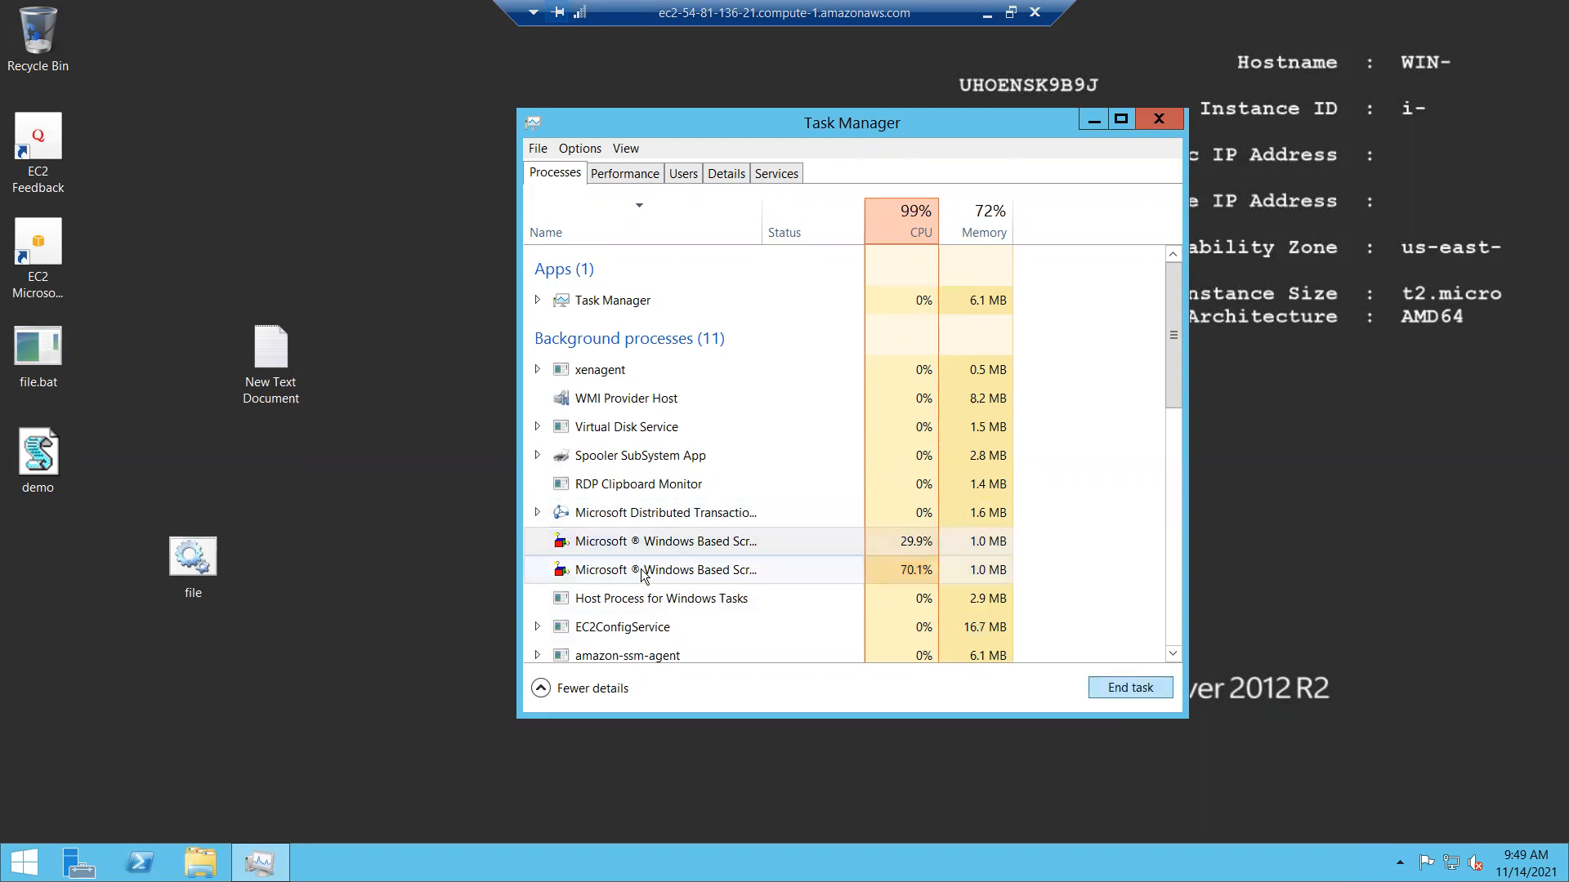
click(643, 575)
click(1162, 692)
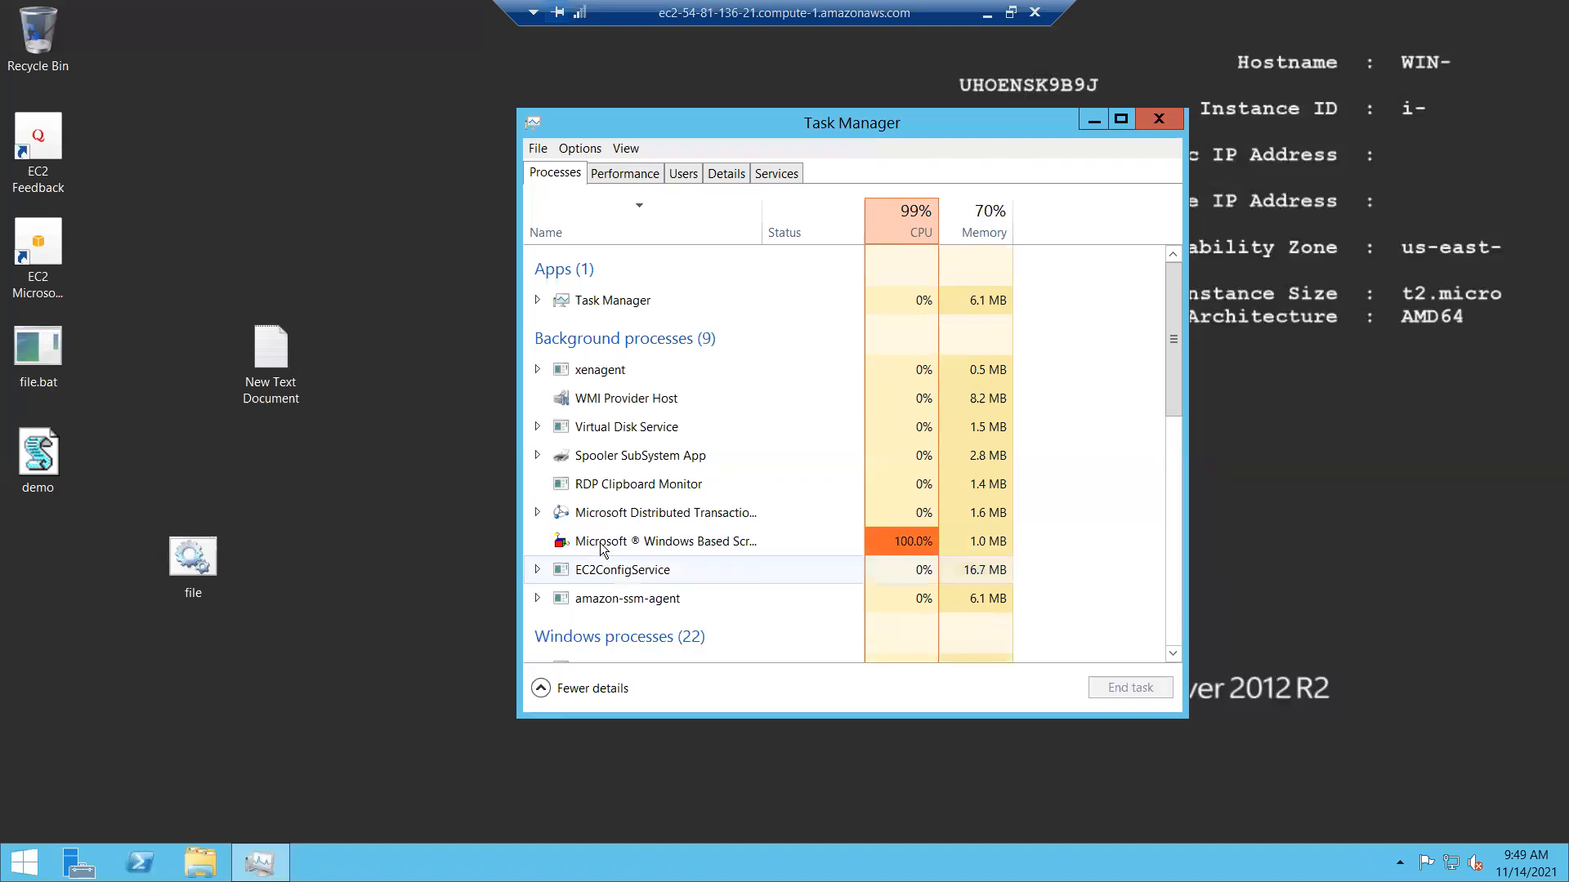
click(791, 548)
click(1130, 684)
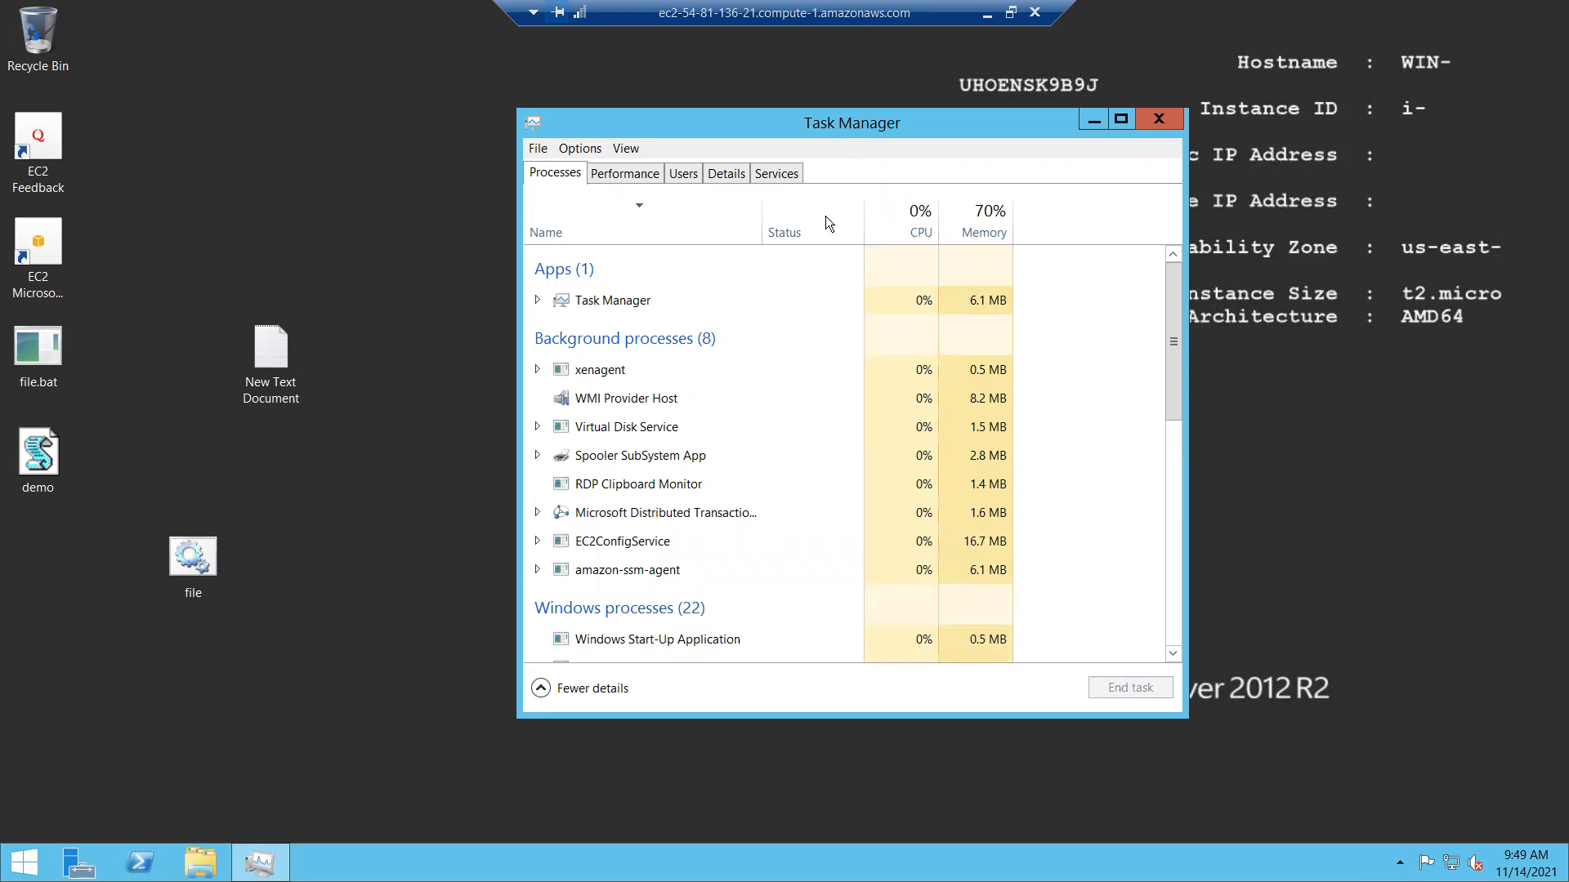
Step: Back in CloudWatch, examine the enlarged CPUUtilization graph with its custom time range and refresh interval options, and close it
click(989, 14)
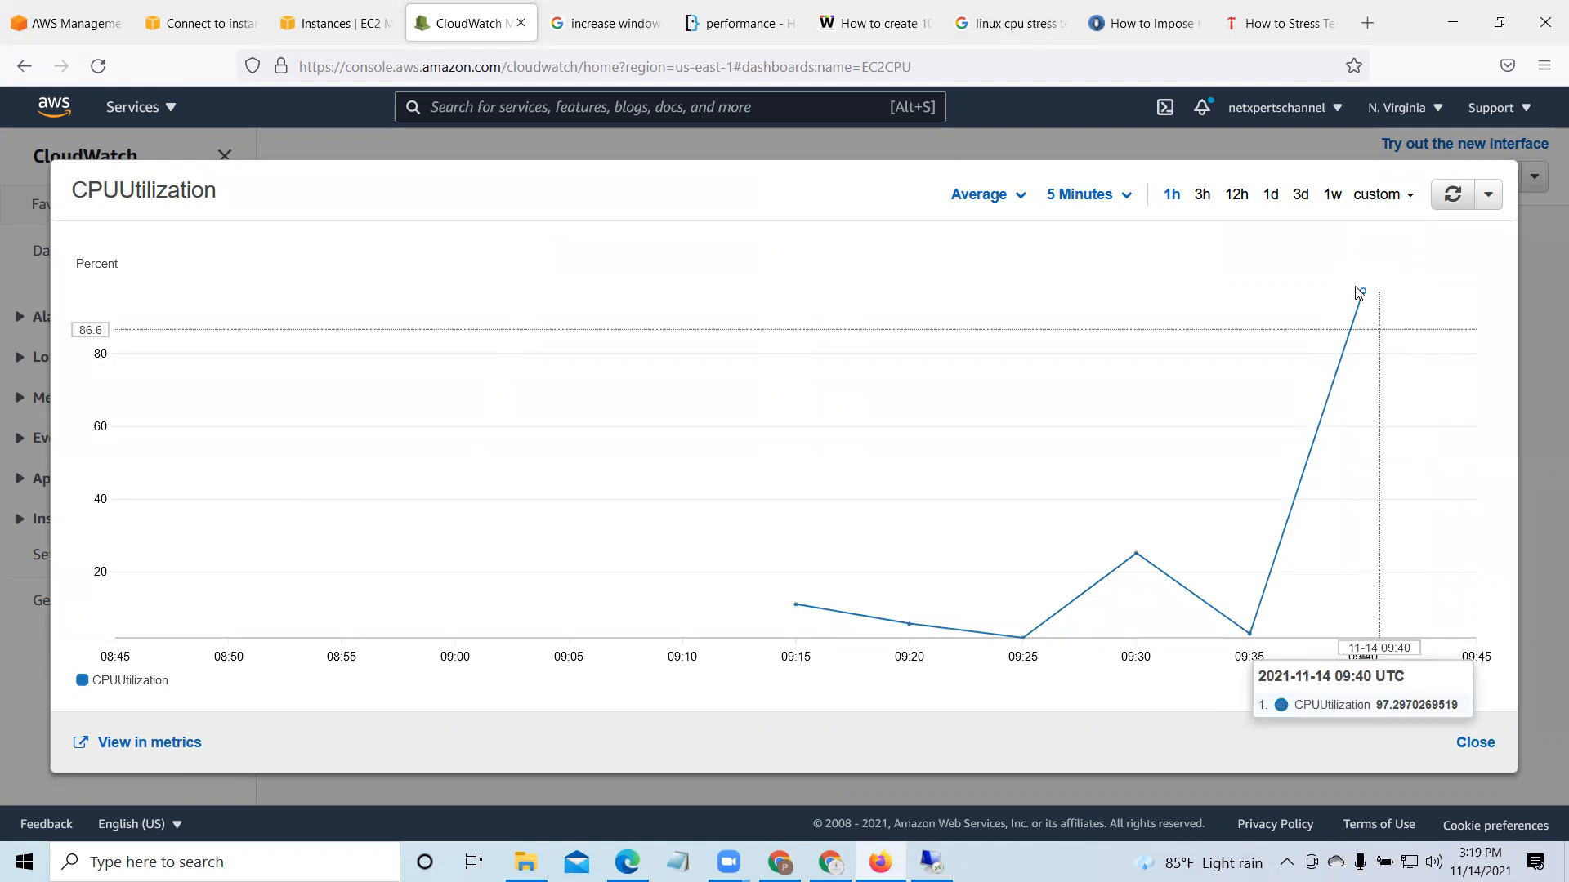
click(1474, 743)
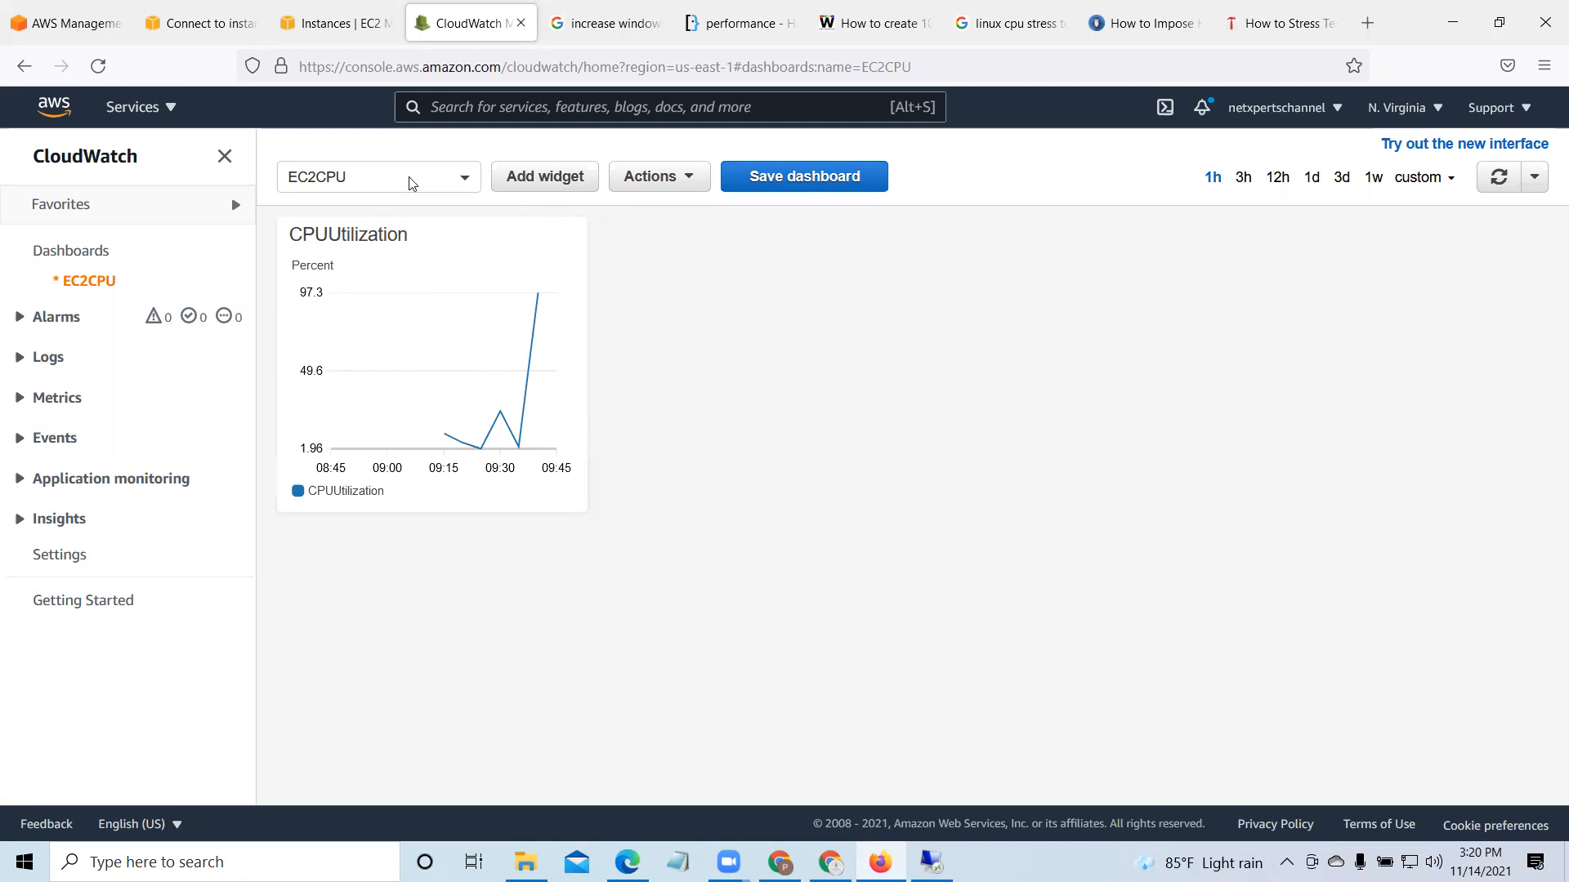
click(524, 241)
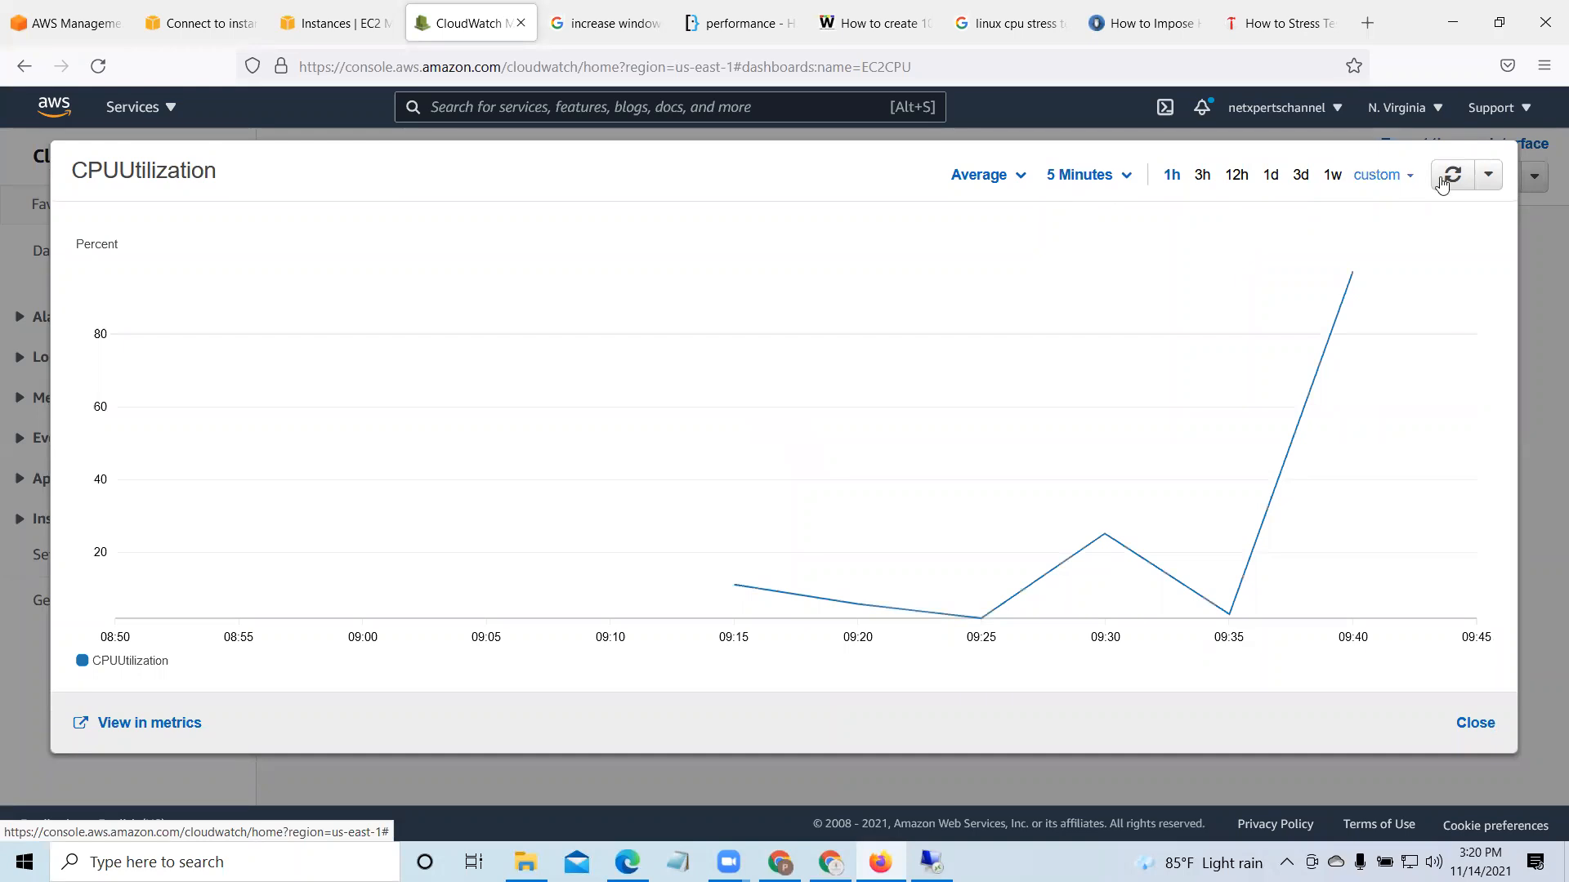
click(1402, 178)
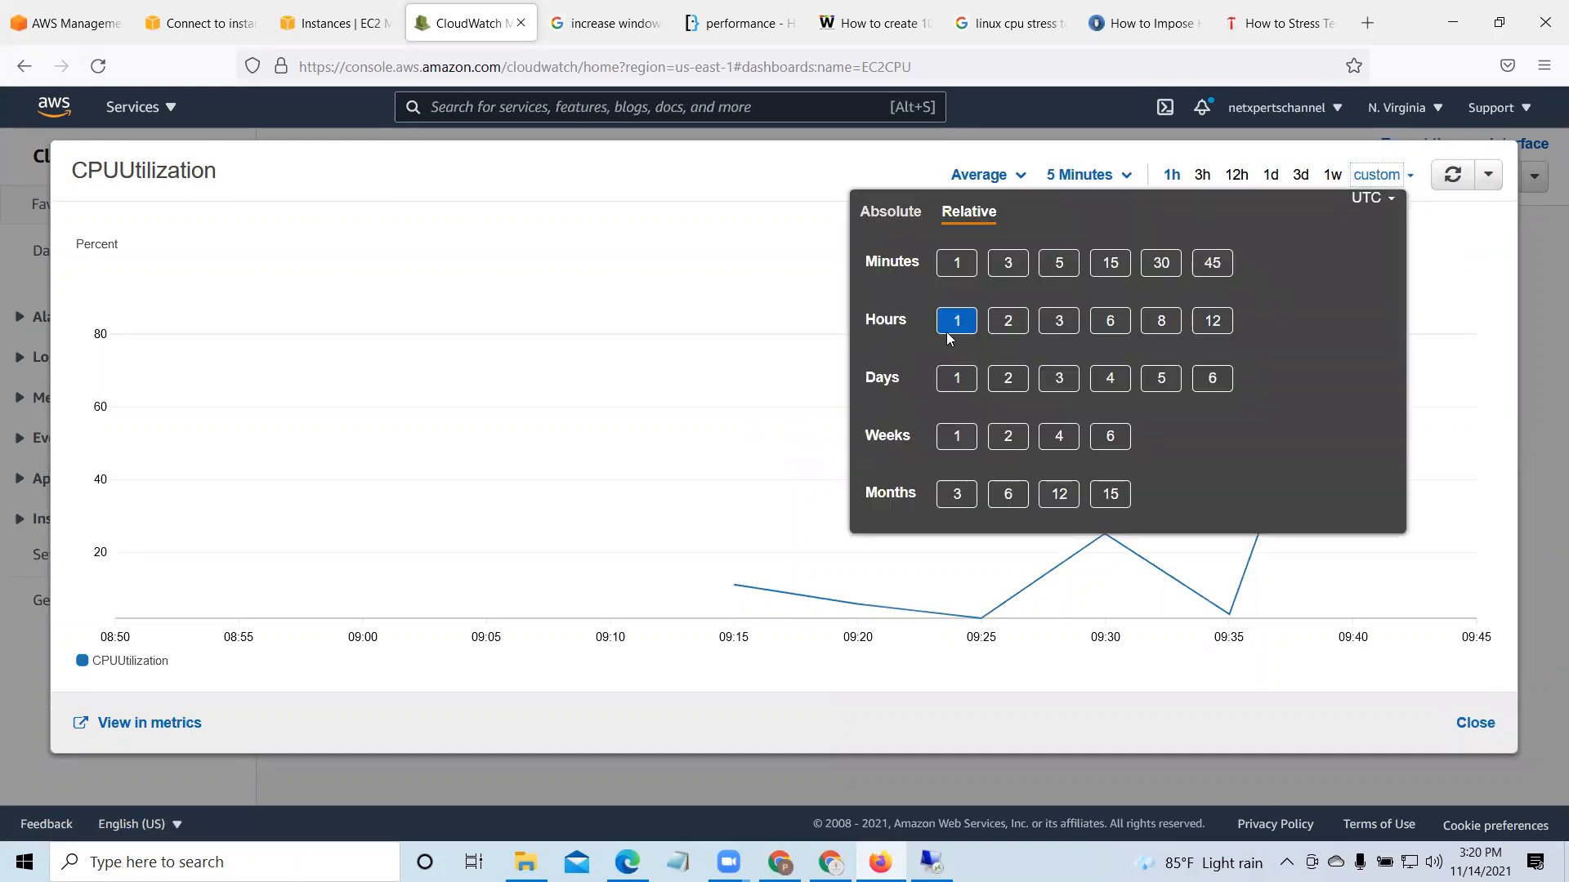
click(1454, 268)
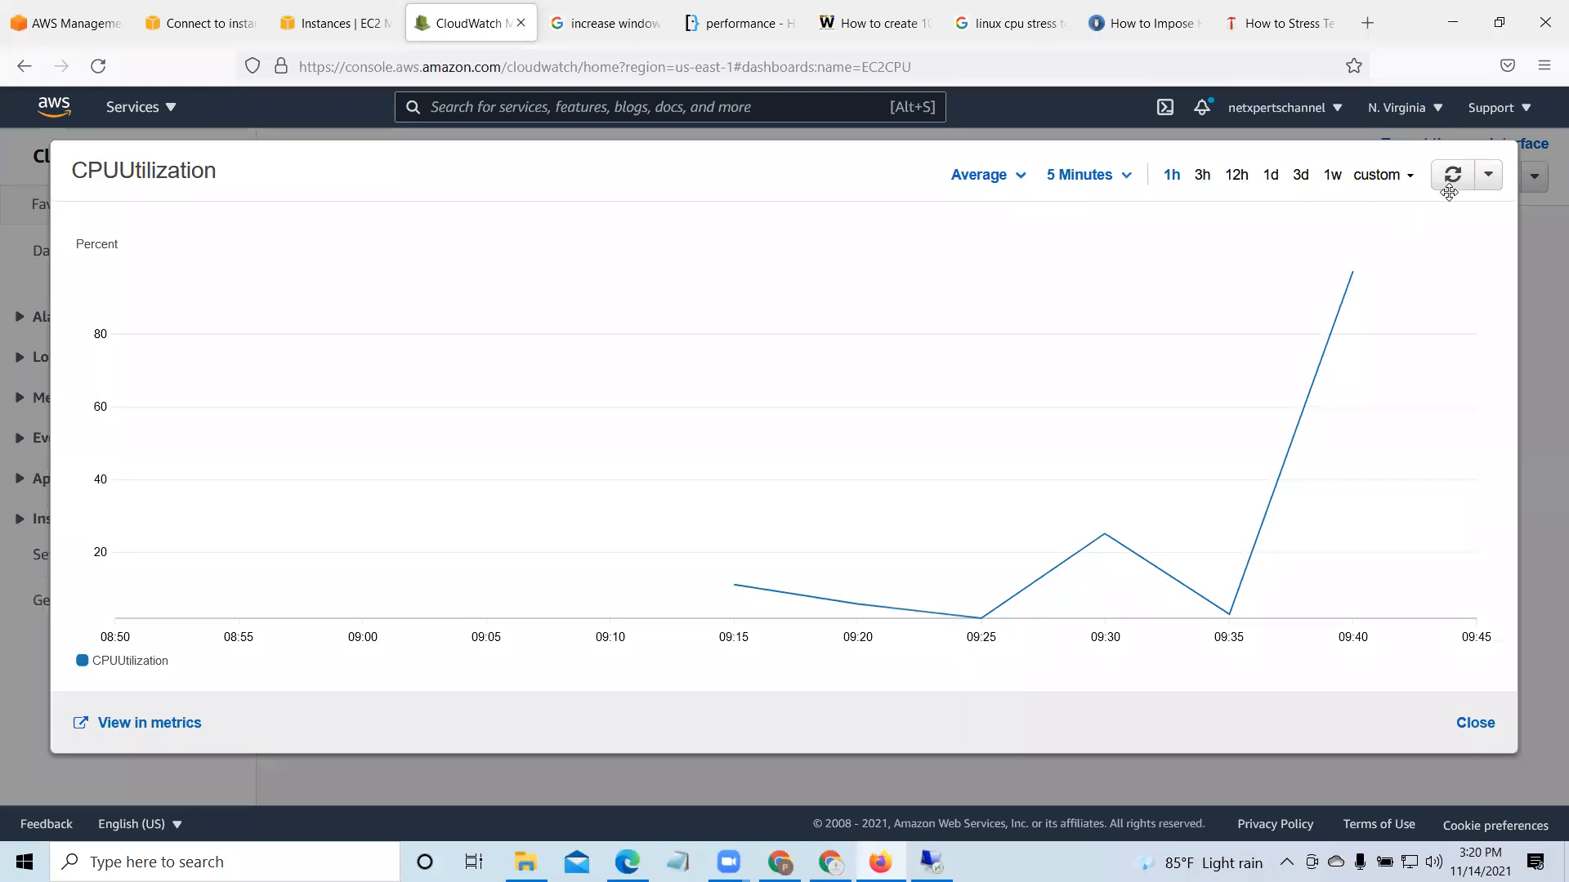
click(1489, 176)
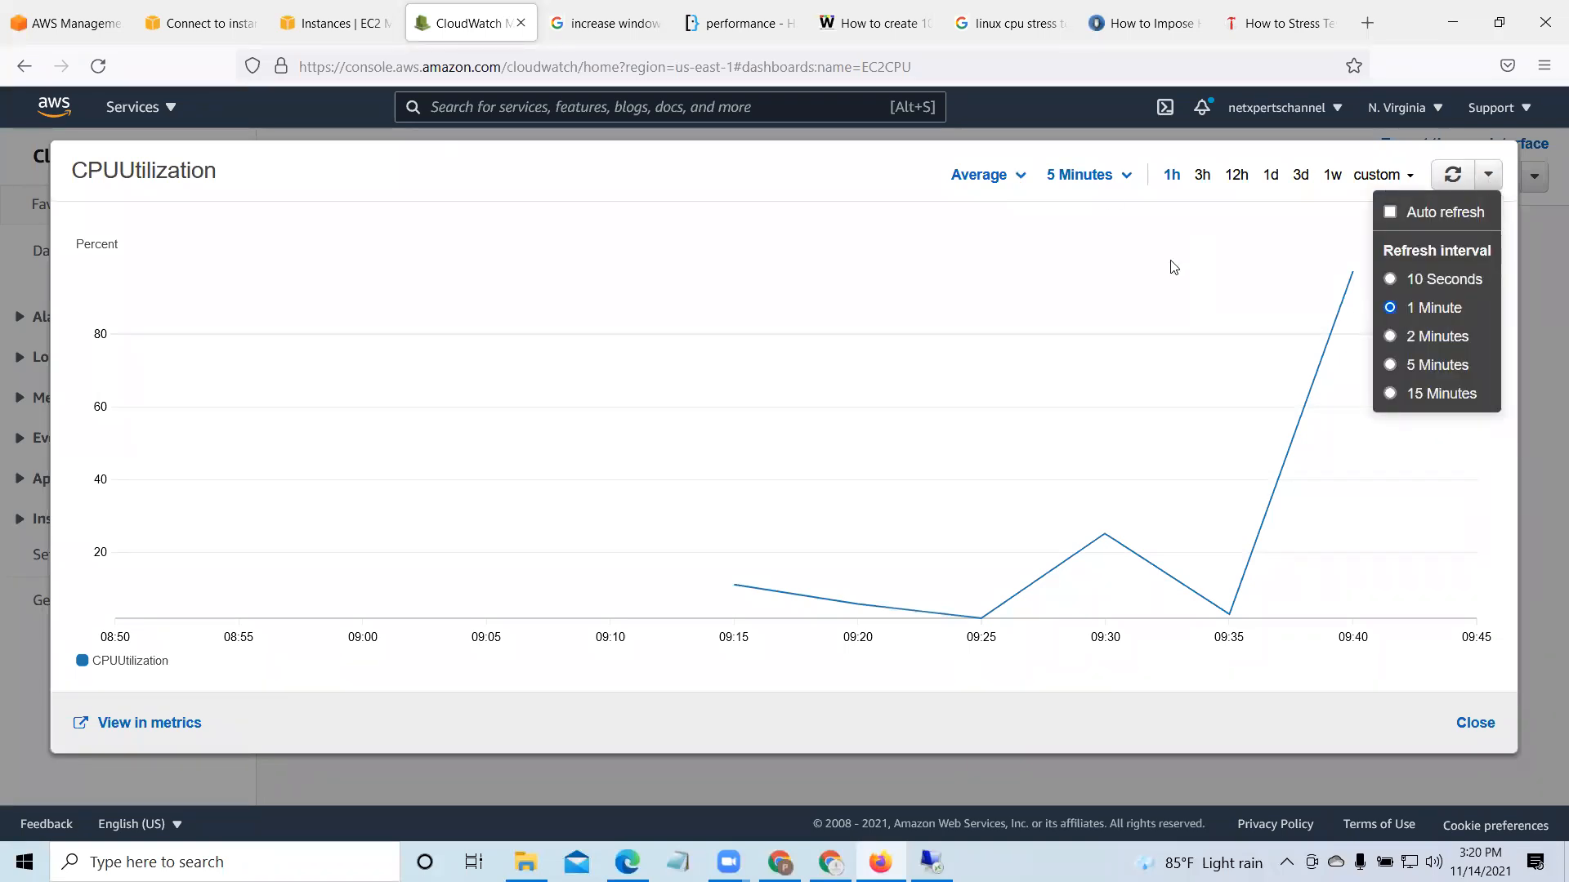
click(1185, 239)
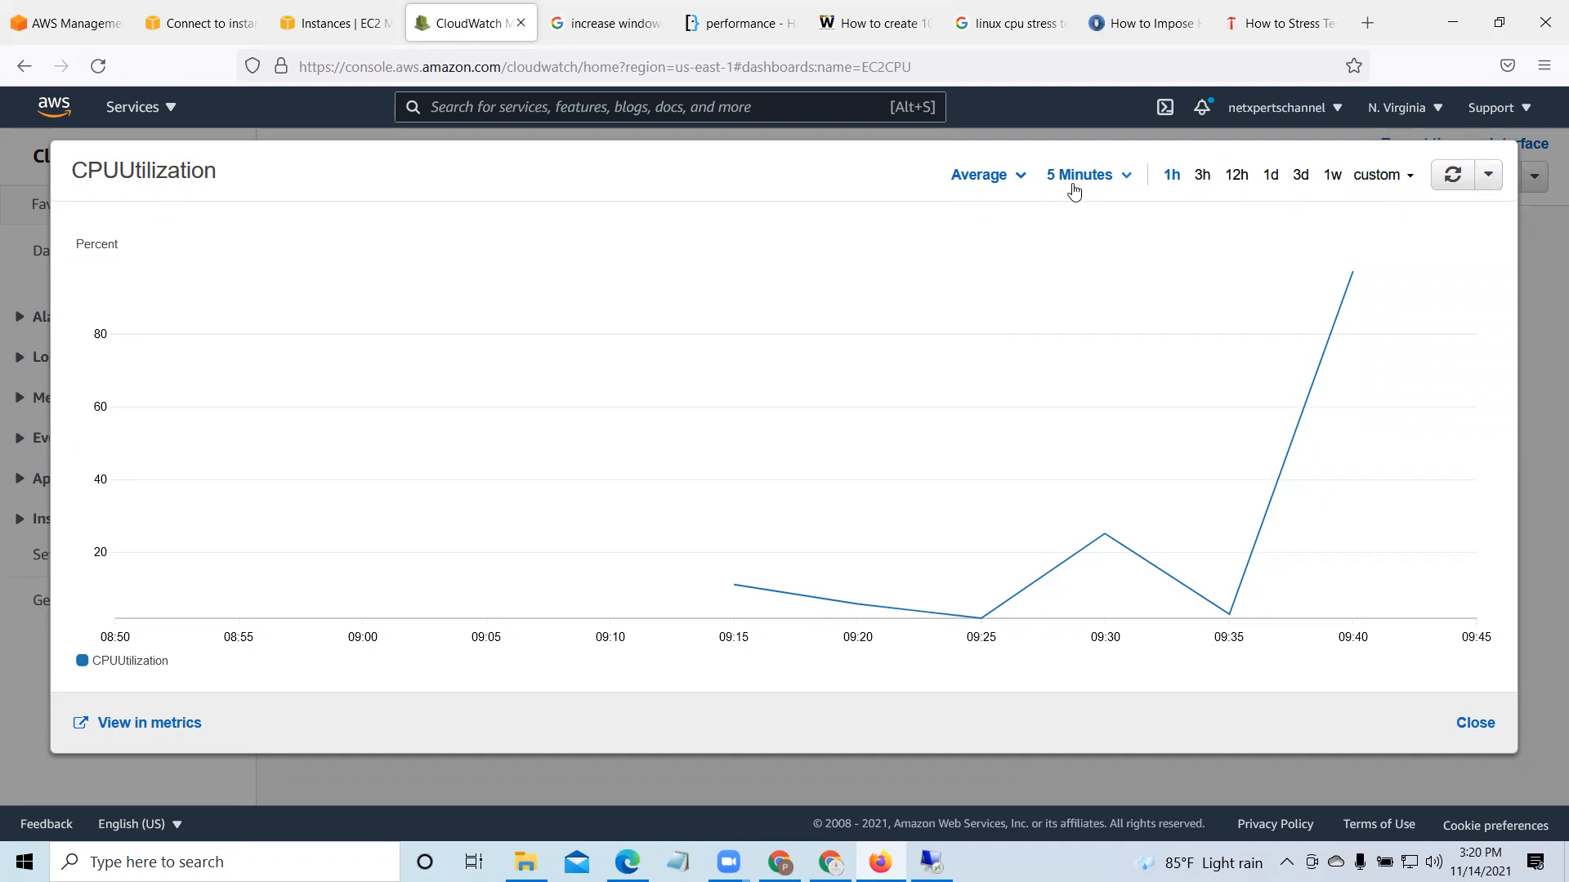
click(1475, 723)
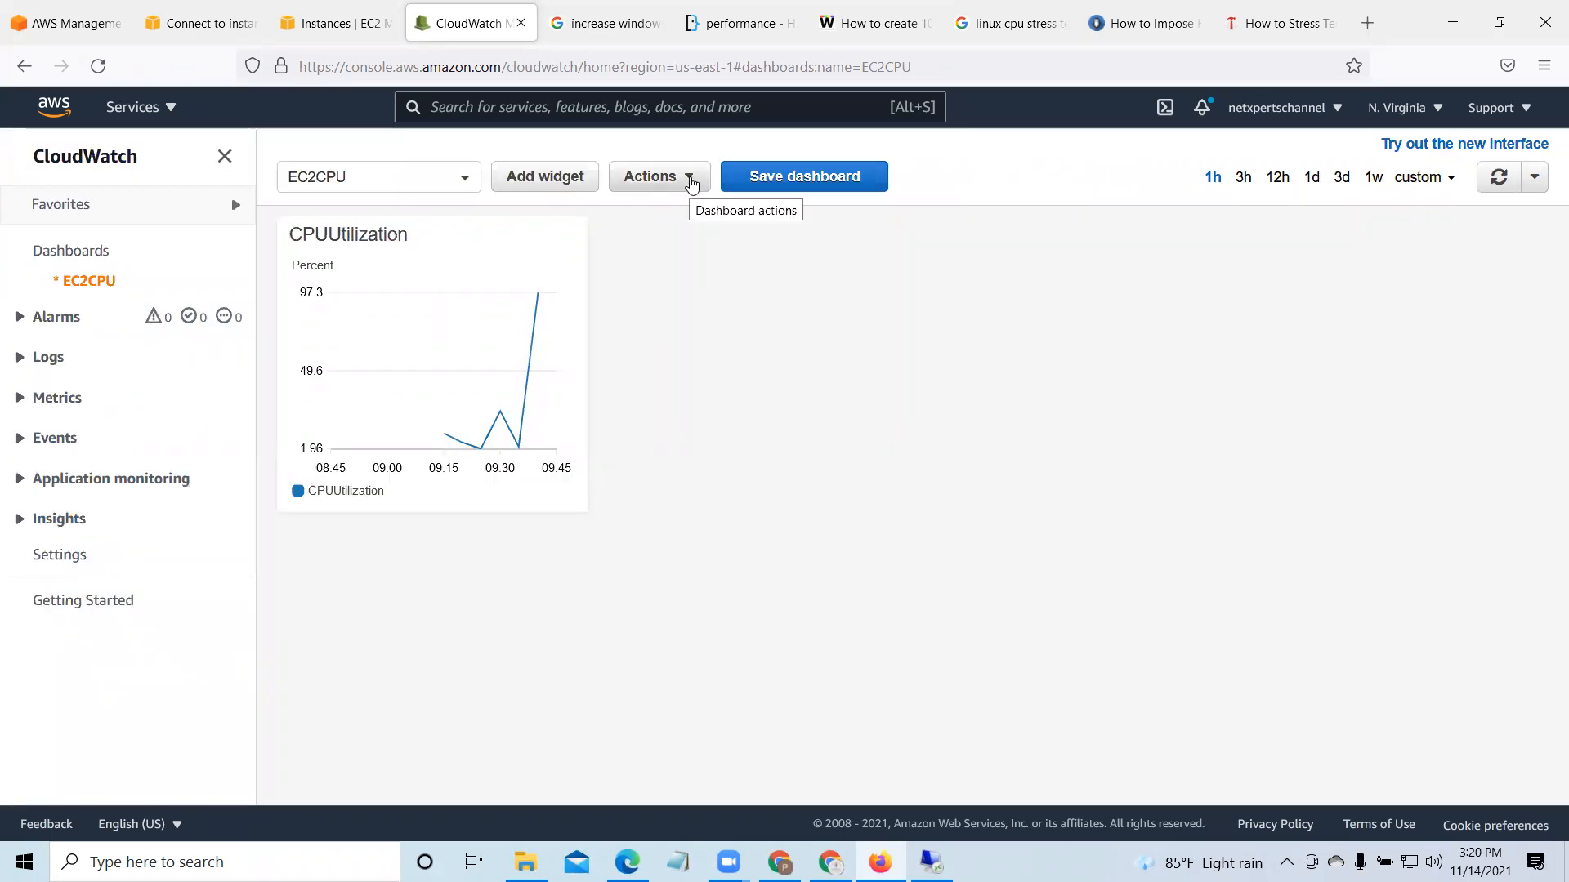
Step: Review the EC2CPU dashboard's available actions and refresh the dashboard to check for newer CPUUtilization data
click(689, 179)
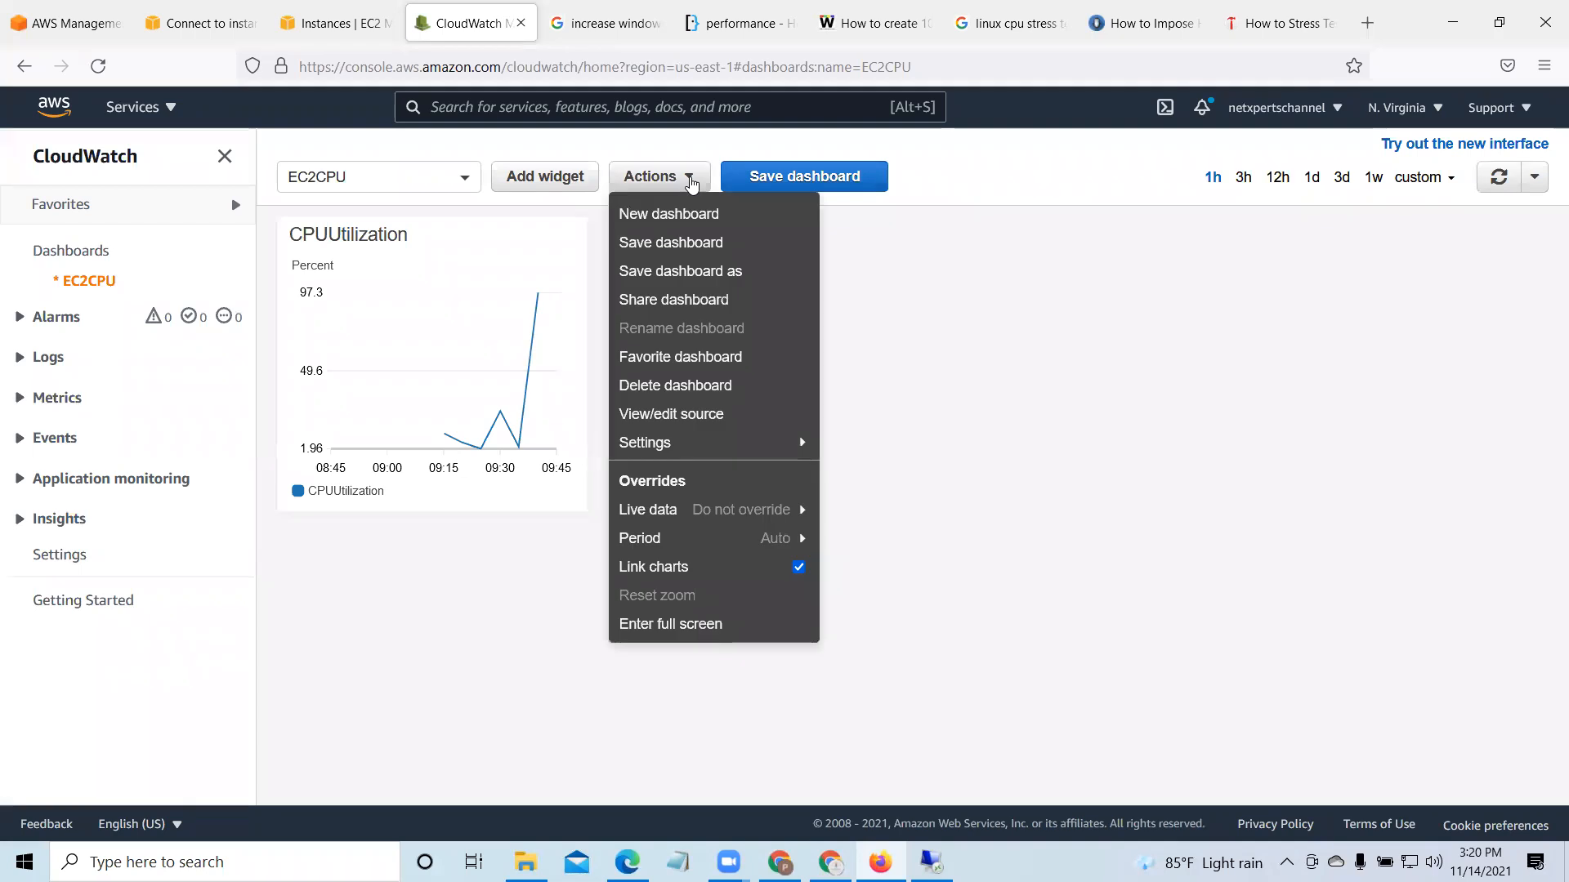
click(1097, 280)
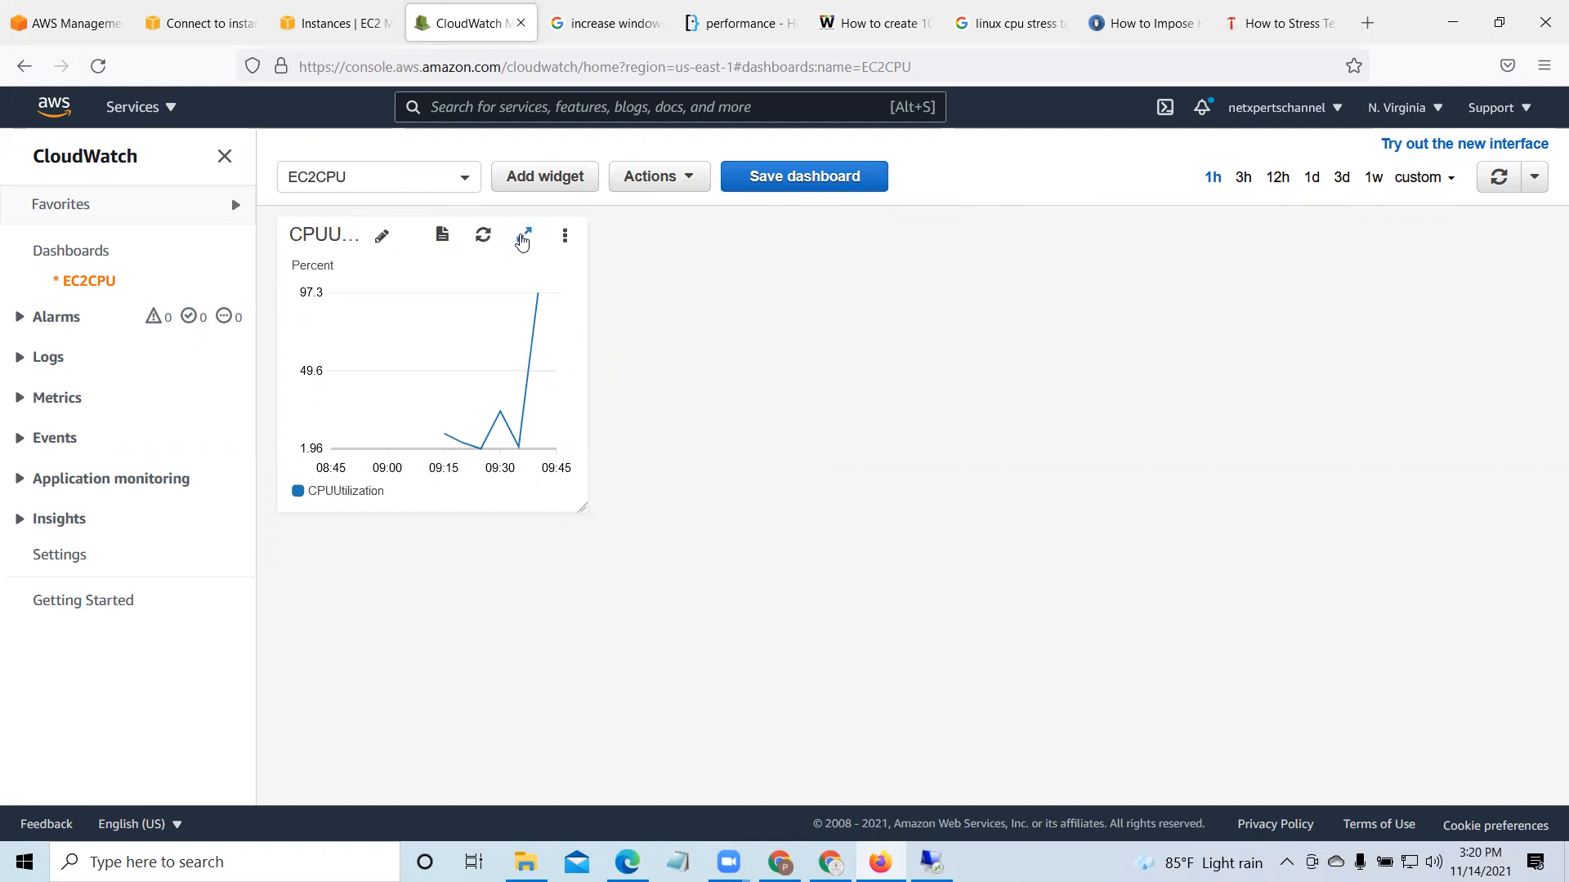
click(523, 238)
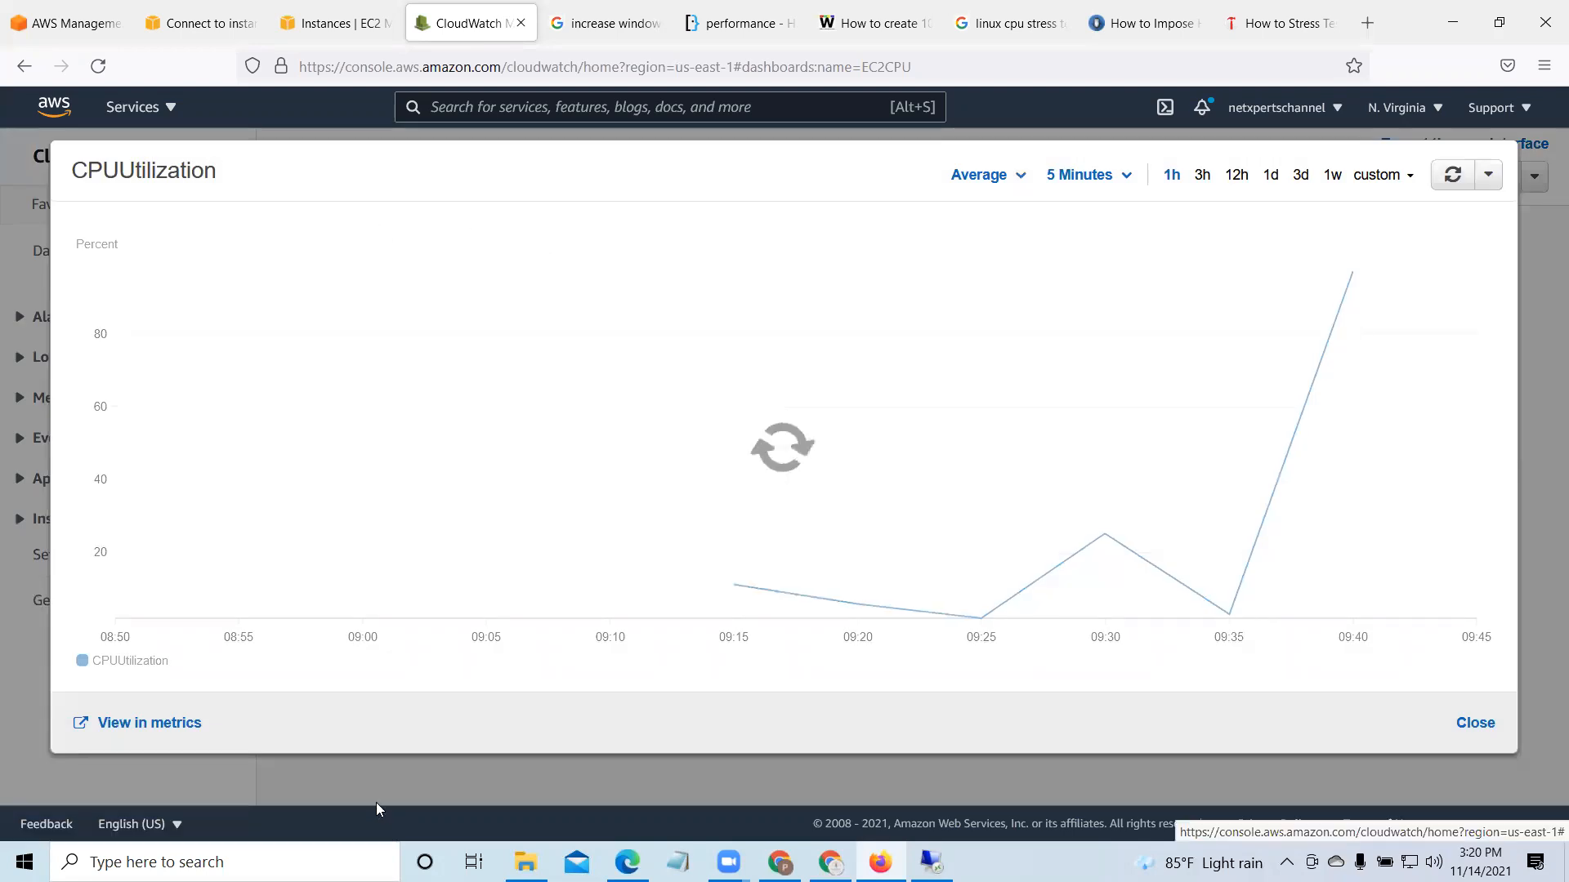
click(1477, 724)
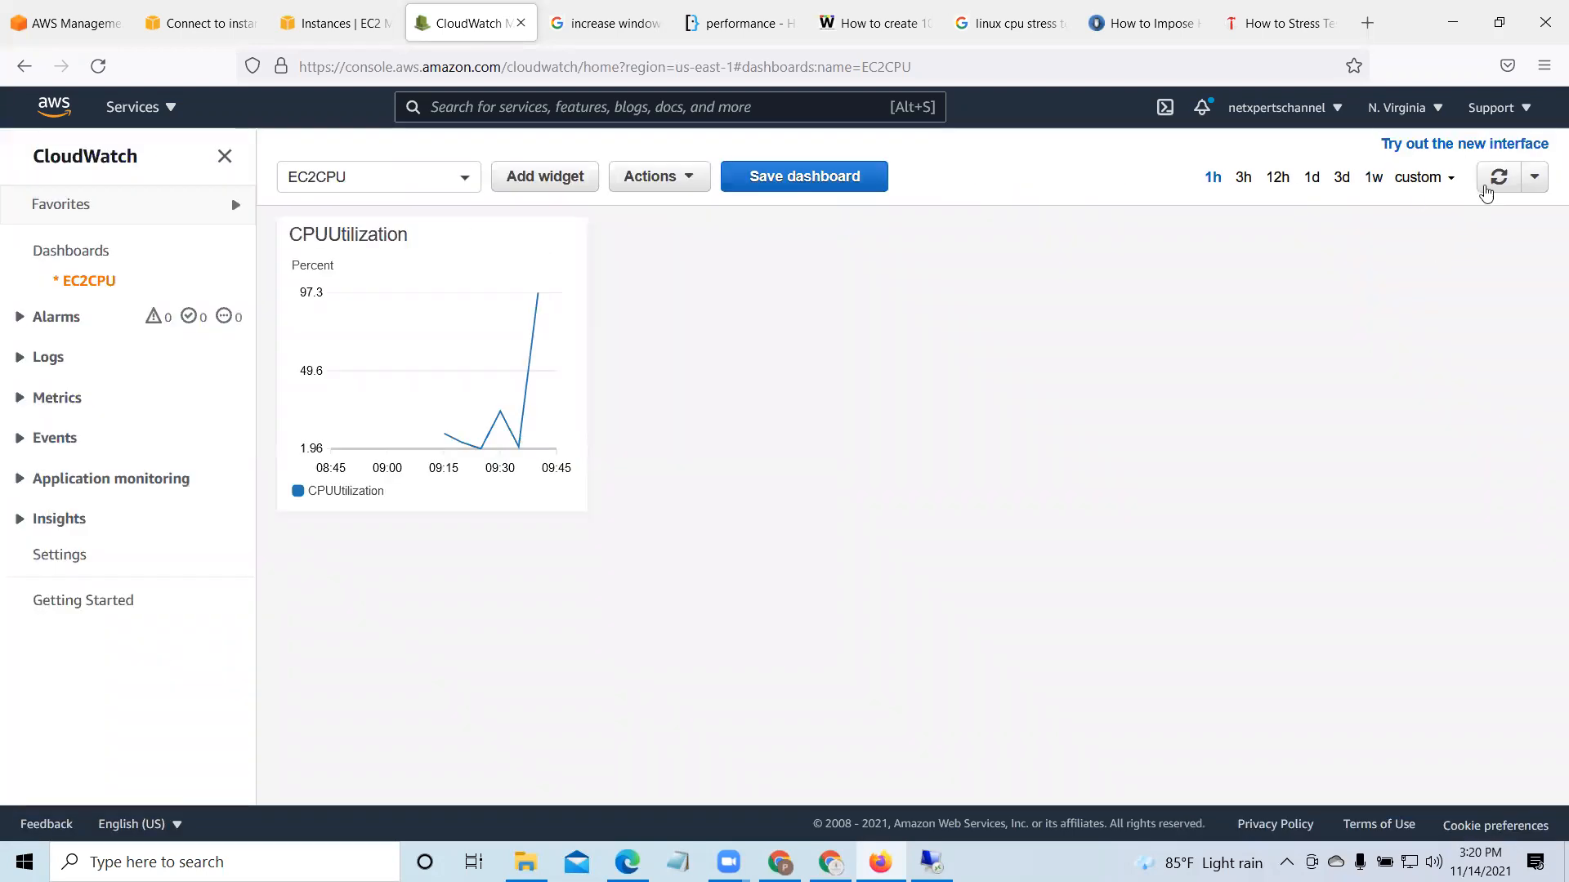
click(1497, 179)
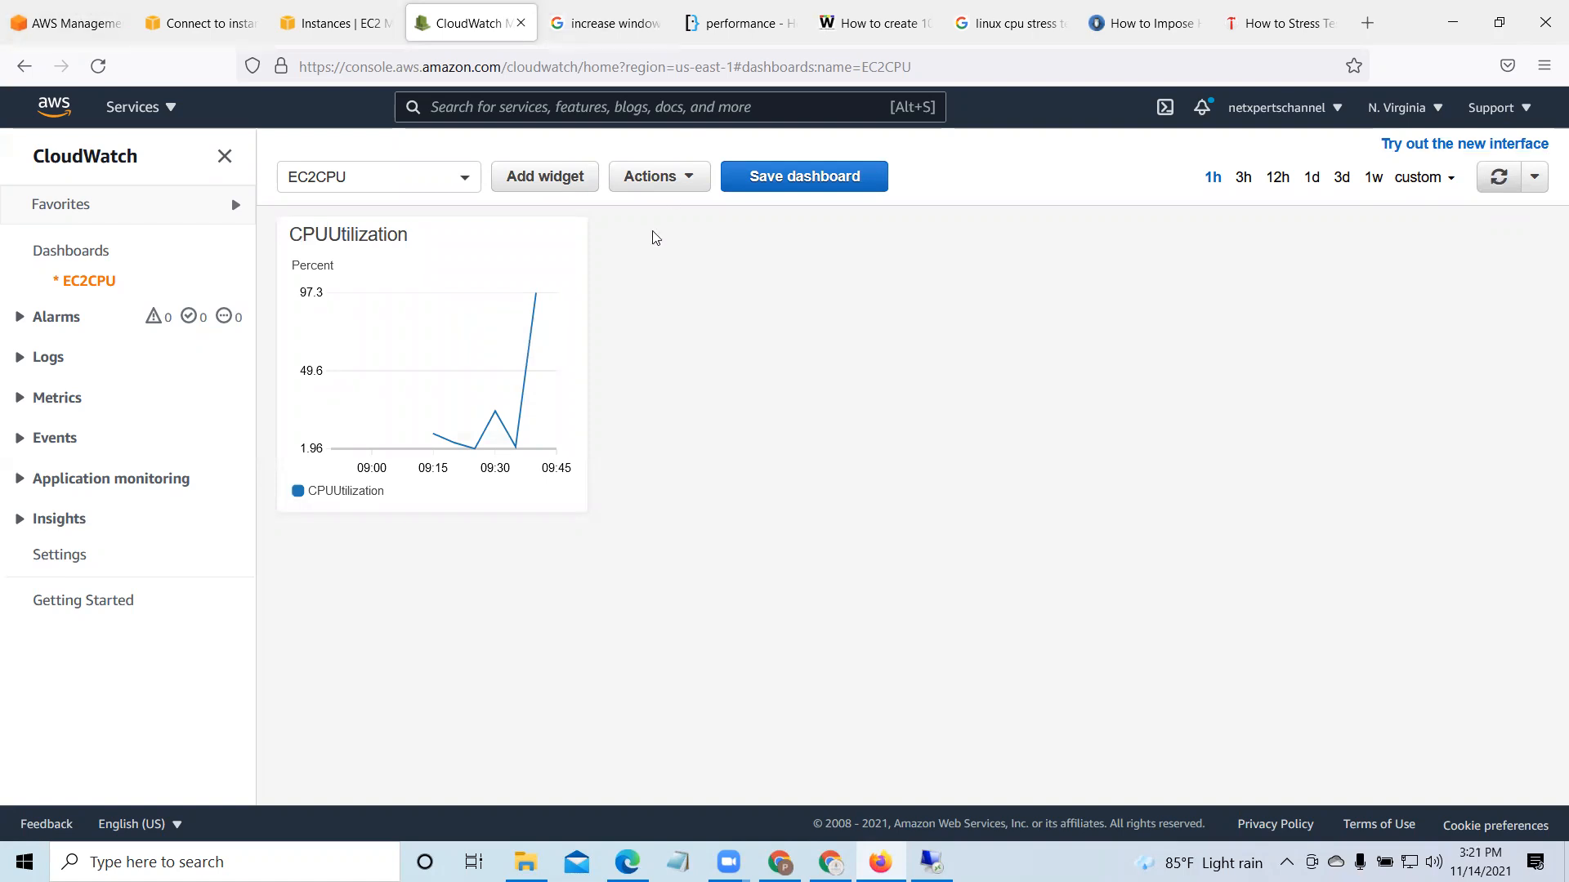
click(691, 178)
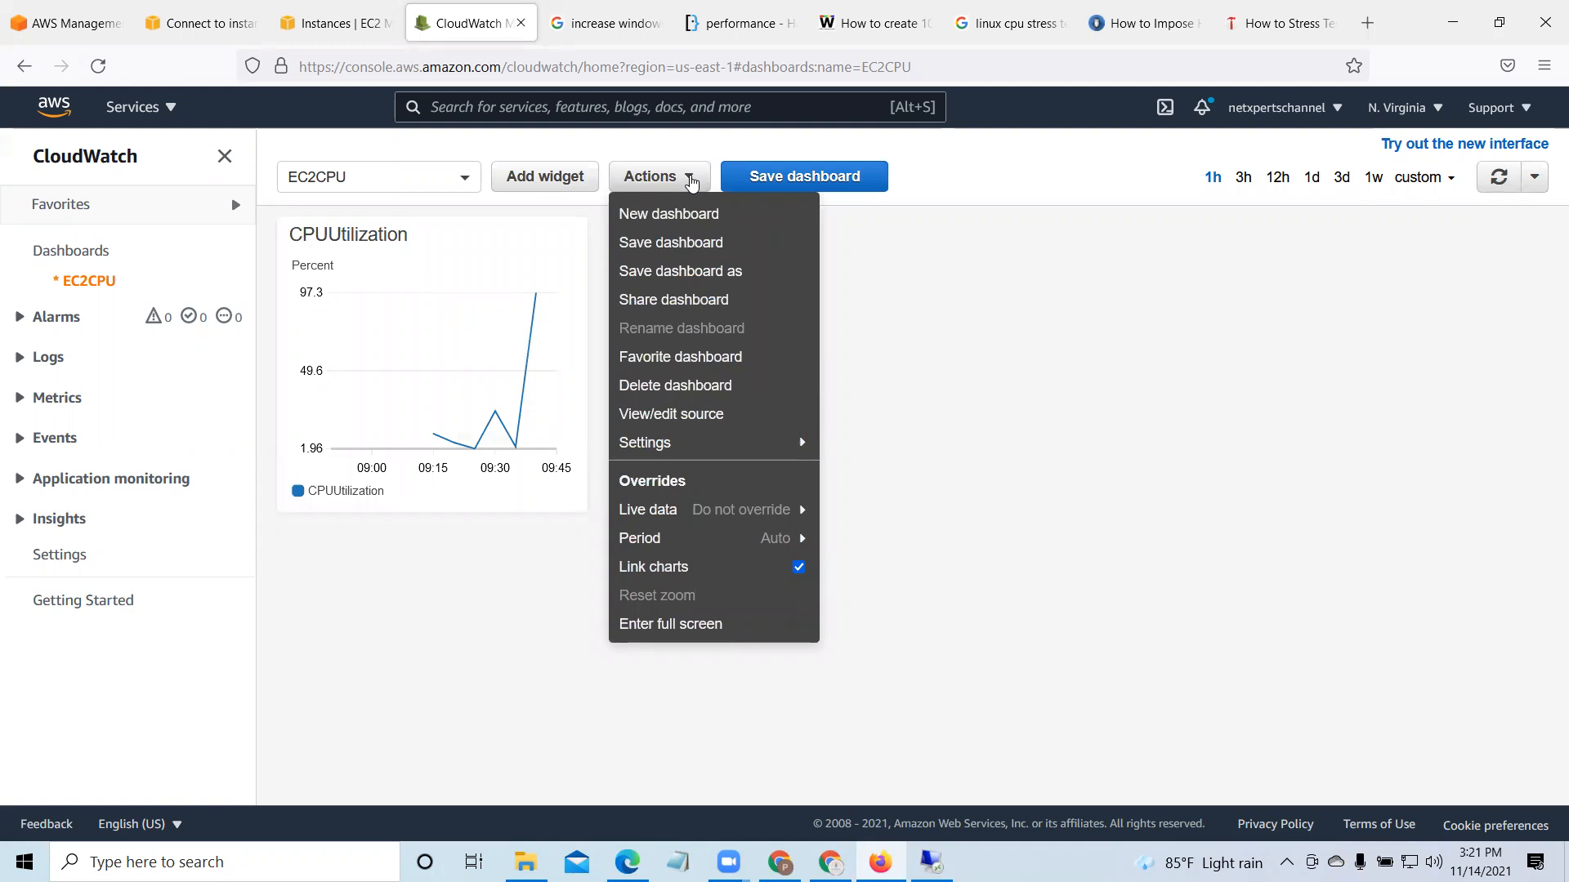
click(1013, 180)
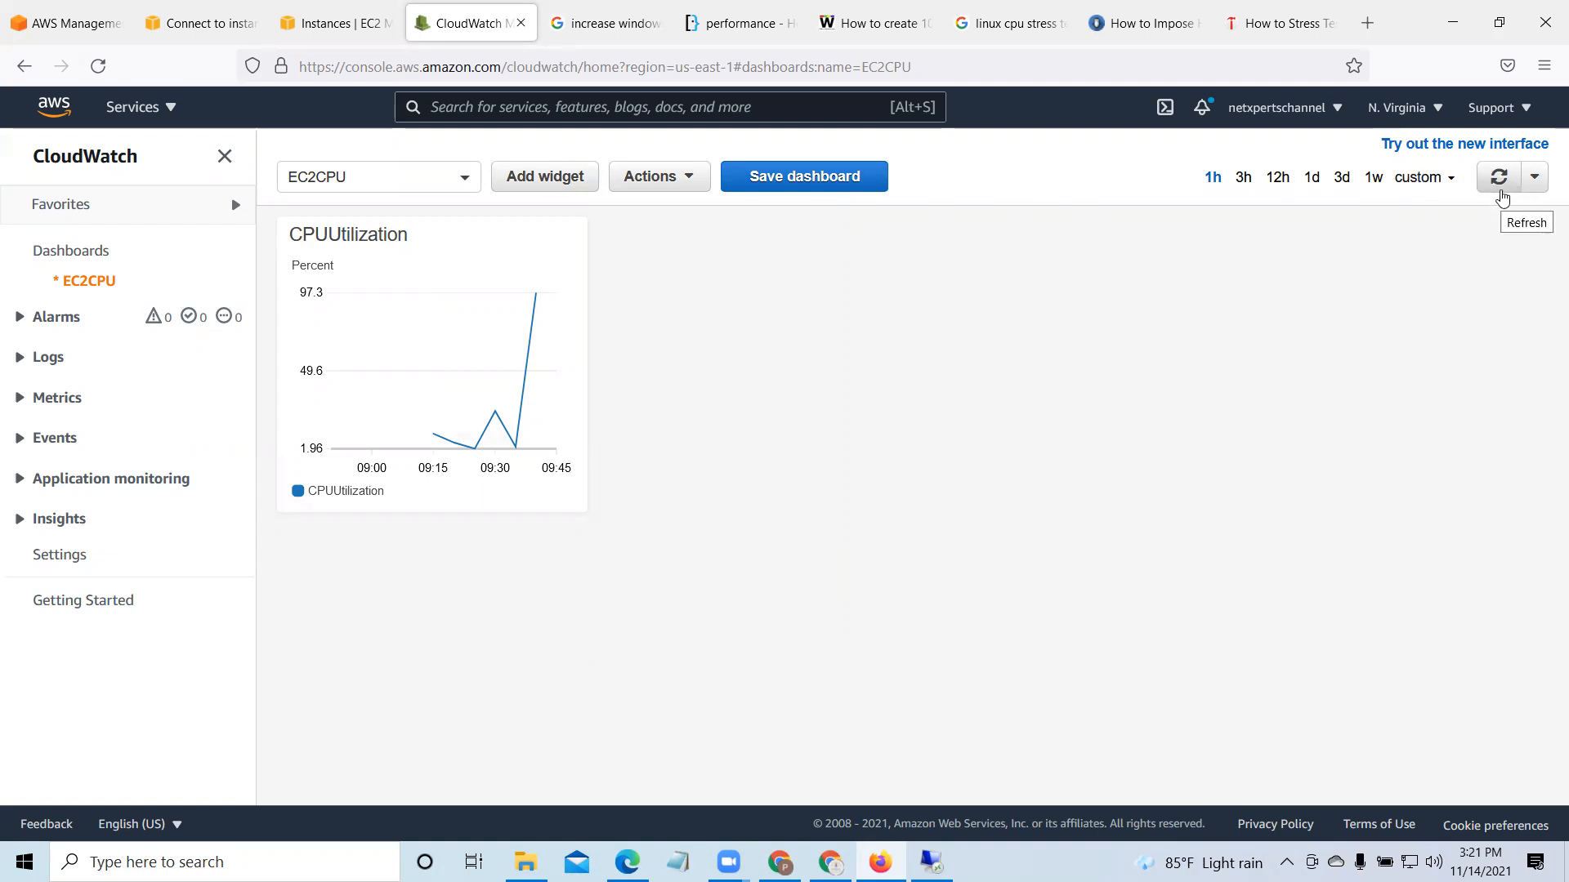
click(1504, 196)
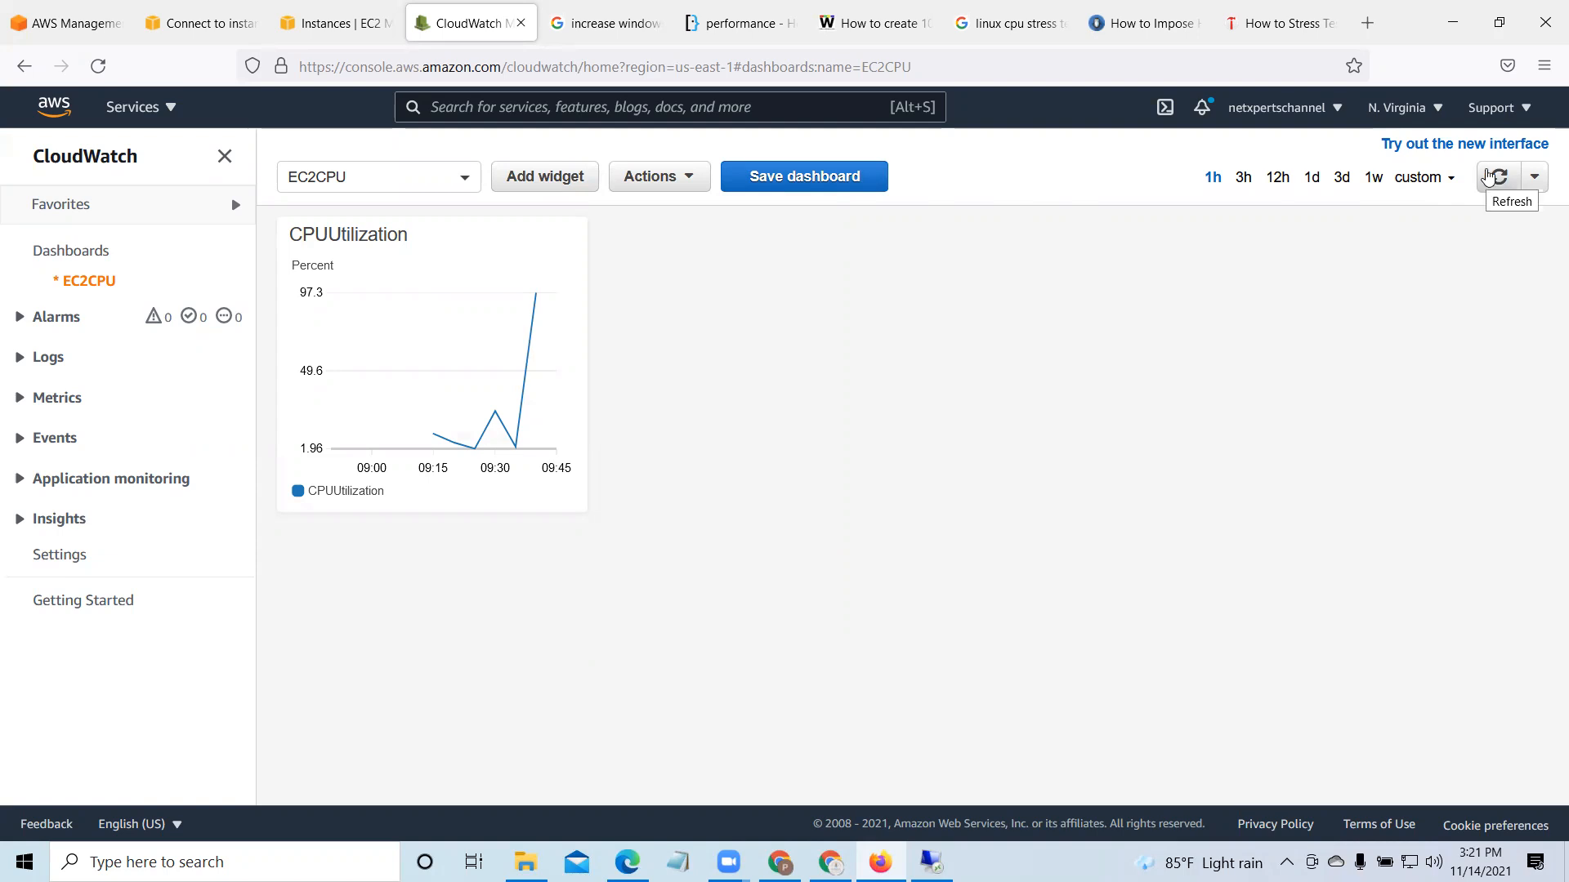
click(1495, 178)
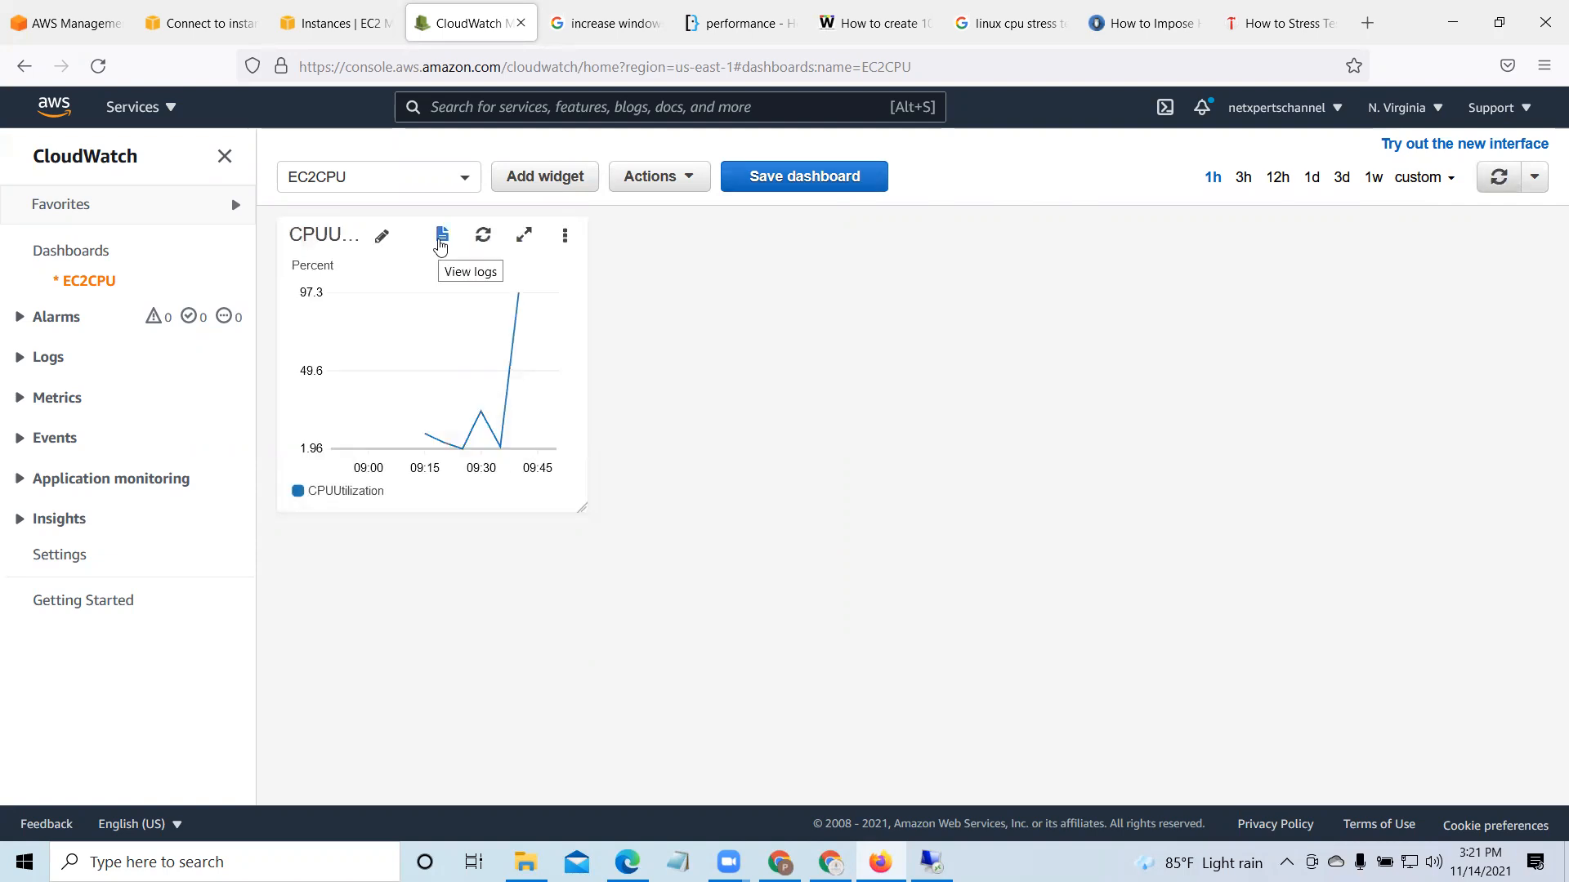
Step: Change the CPUUtilization widget's type to Stacked area and enlarge the widget
click(442, 237)
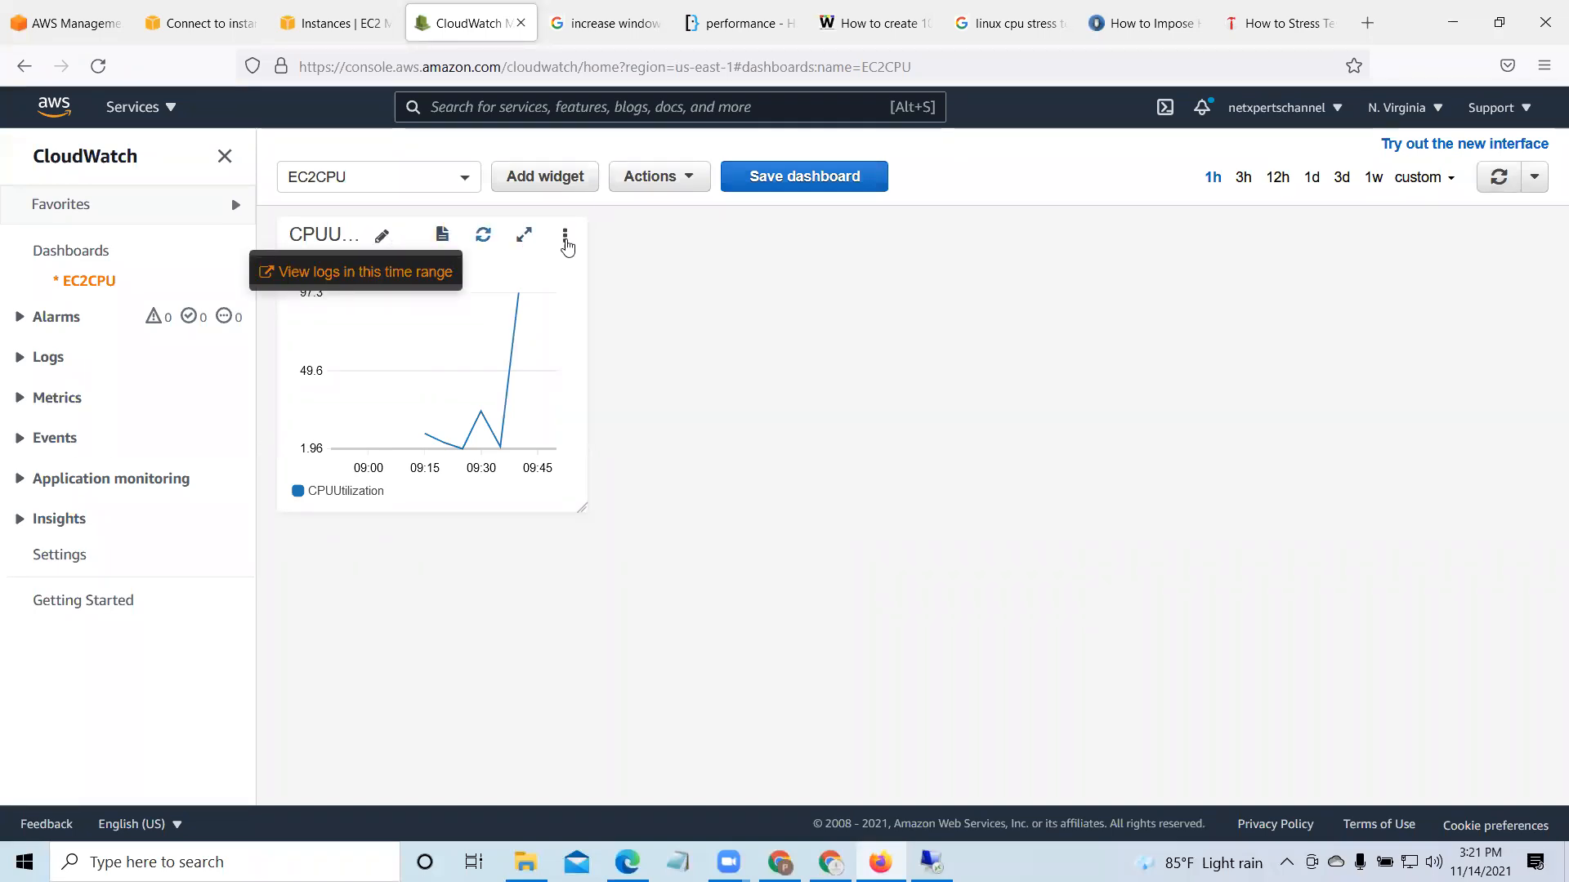
click(565, 236)
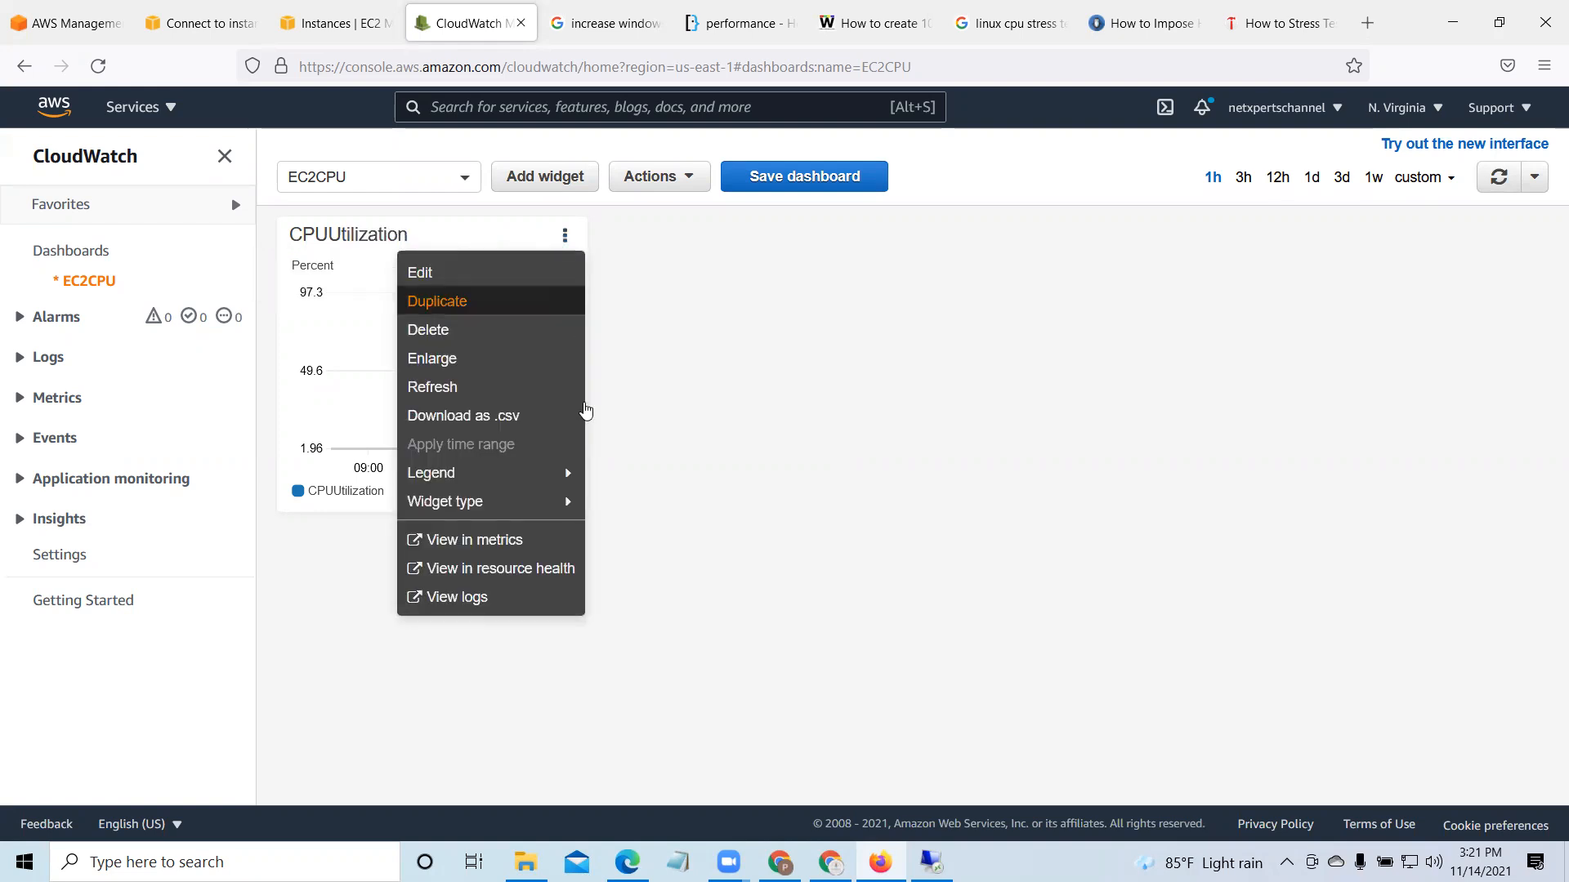
mouse_move(559, 501)
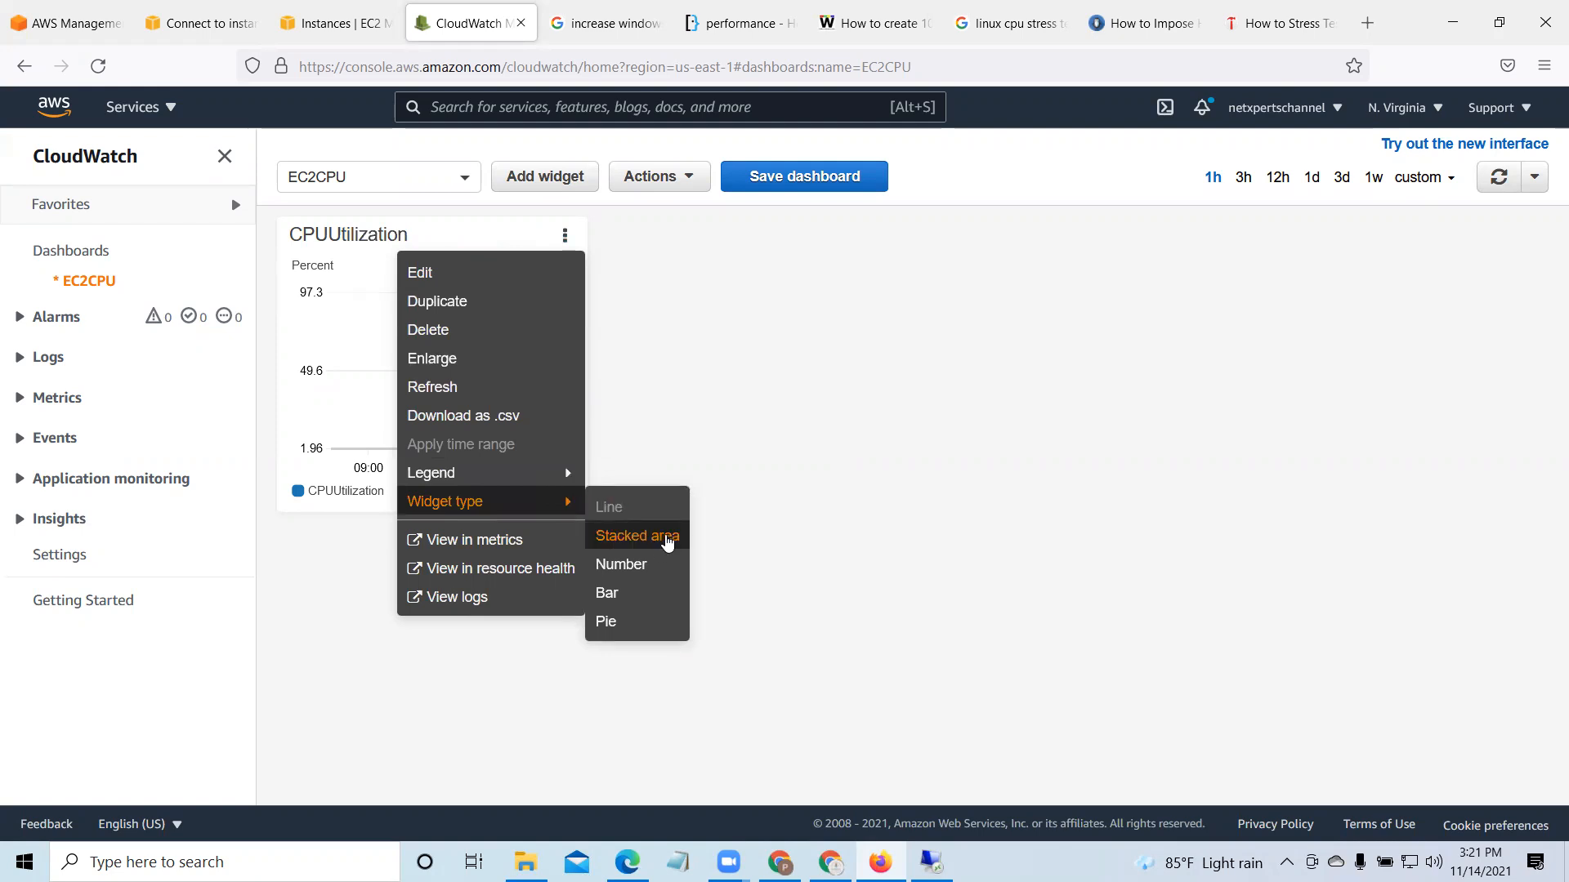
click(667, 541)
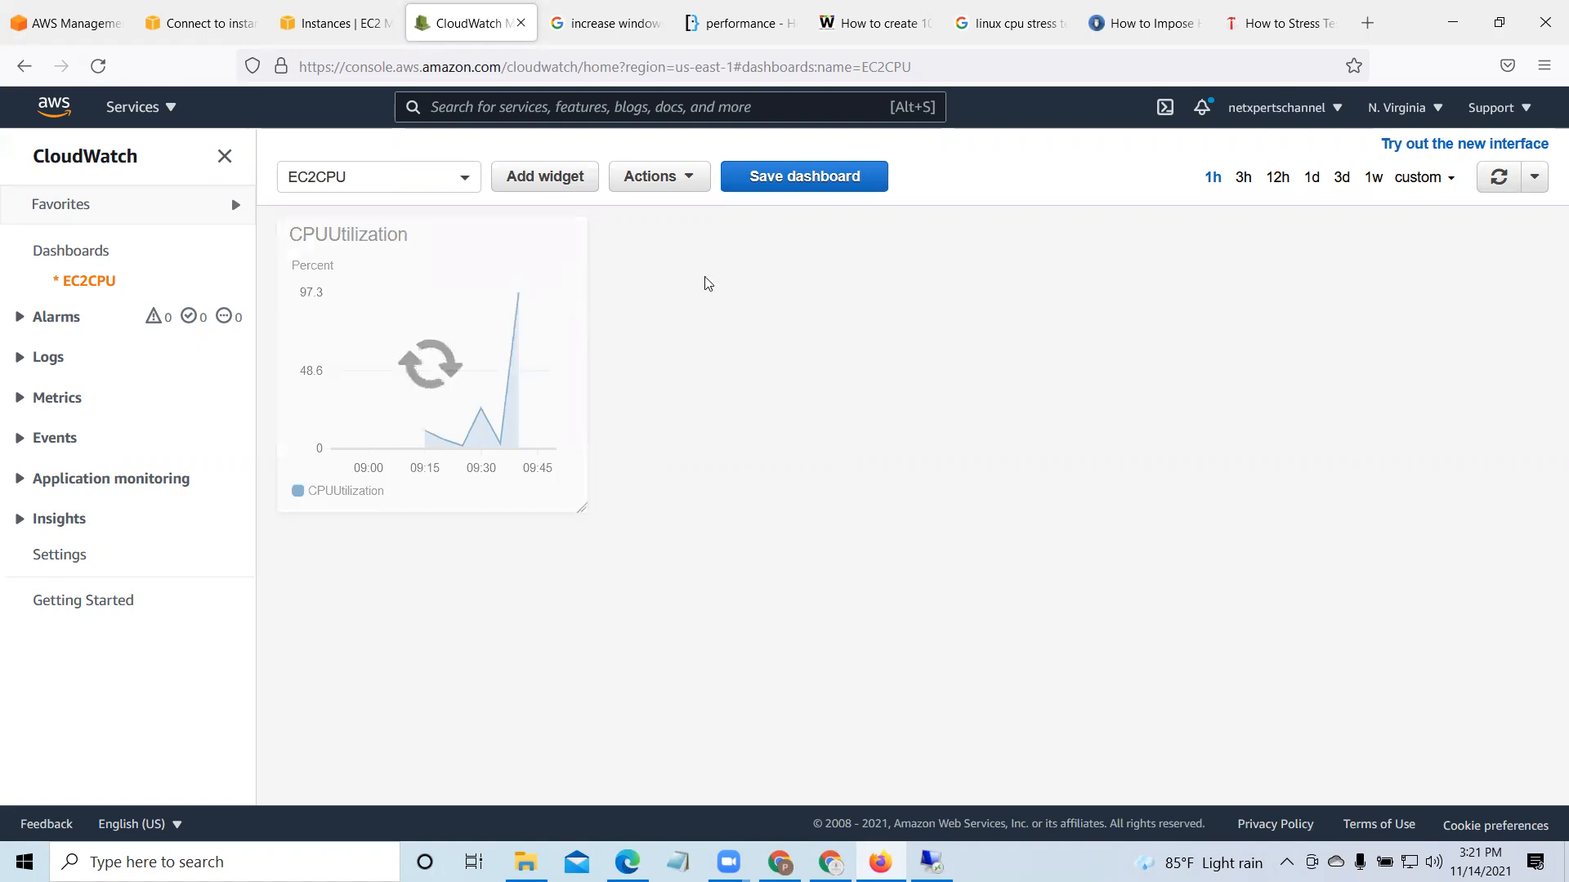
mouse_move(448, 316)
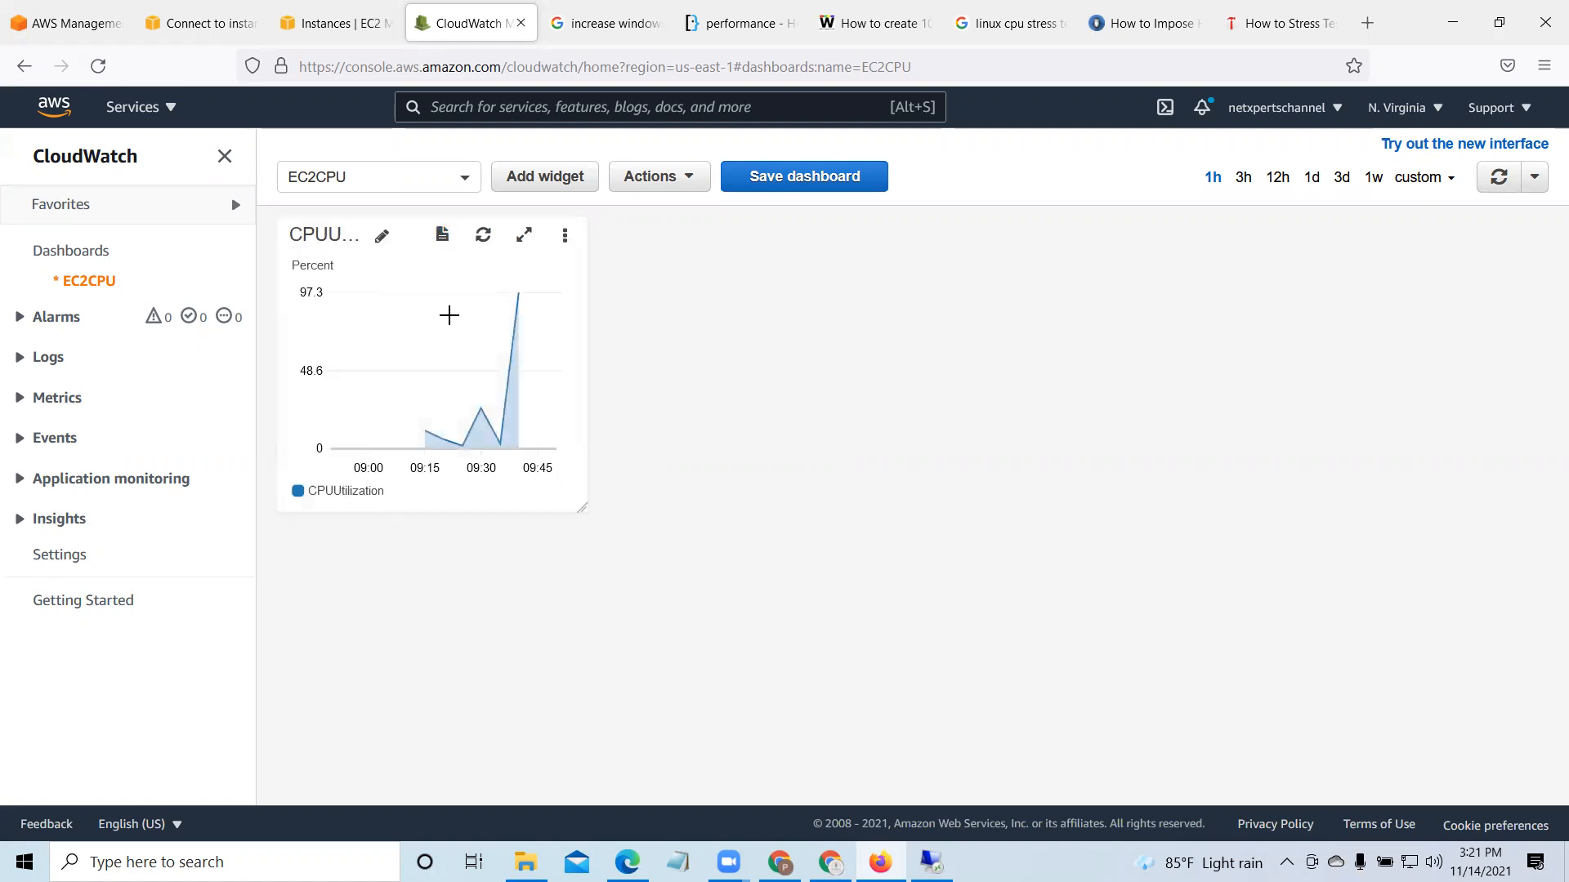
click(524, 236)
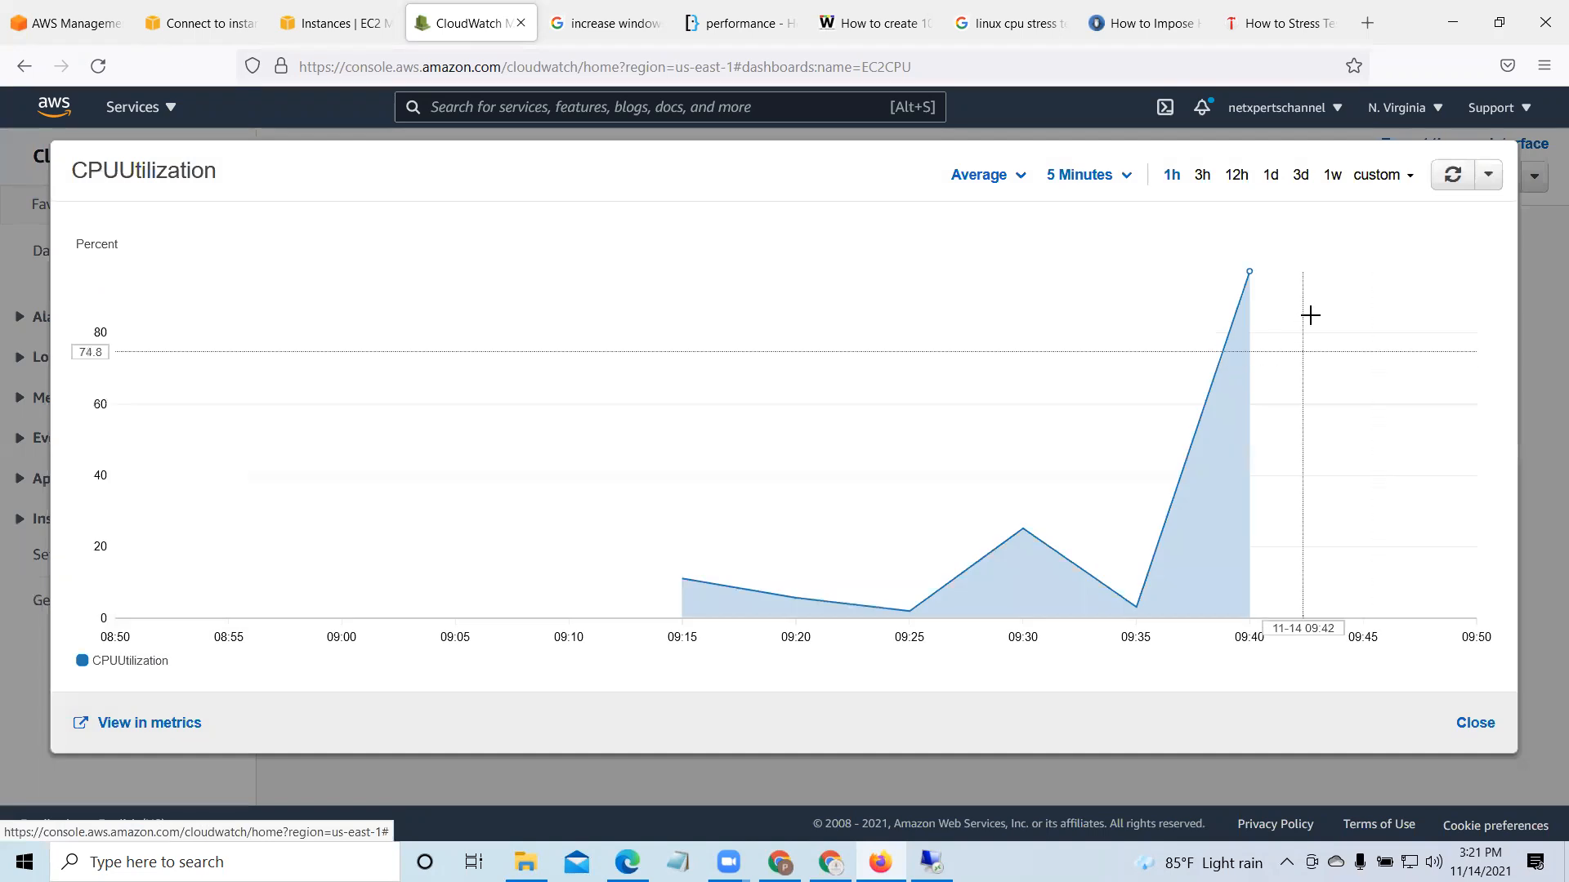
Step: Review the auto refresh and refresh interval options of the enlarged CPUUtilization graph and close the enlarged view
click(1491, 180)
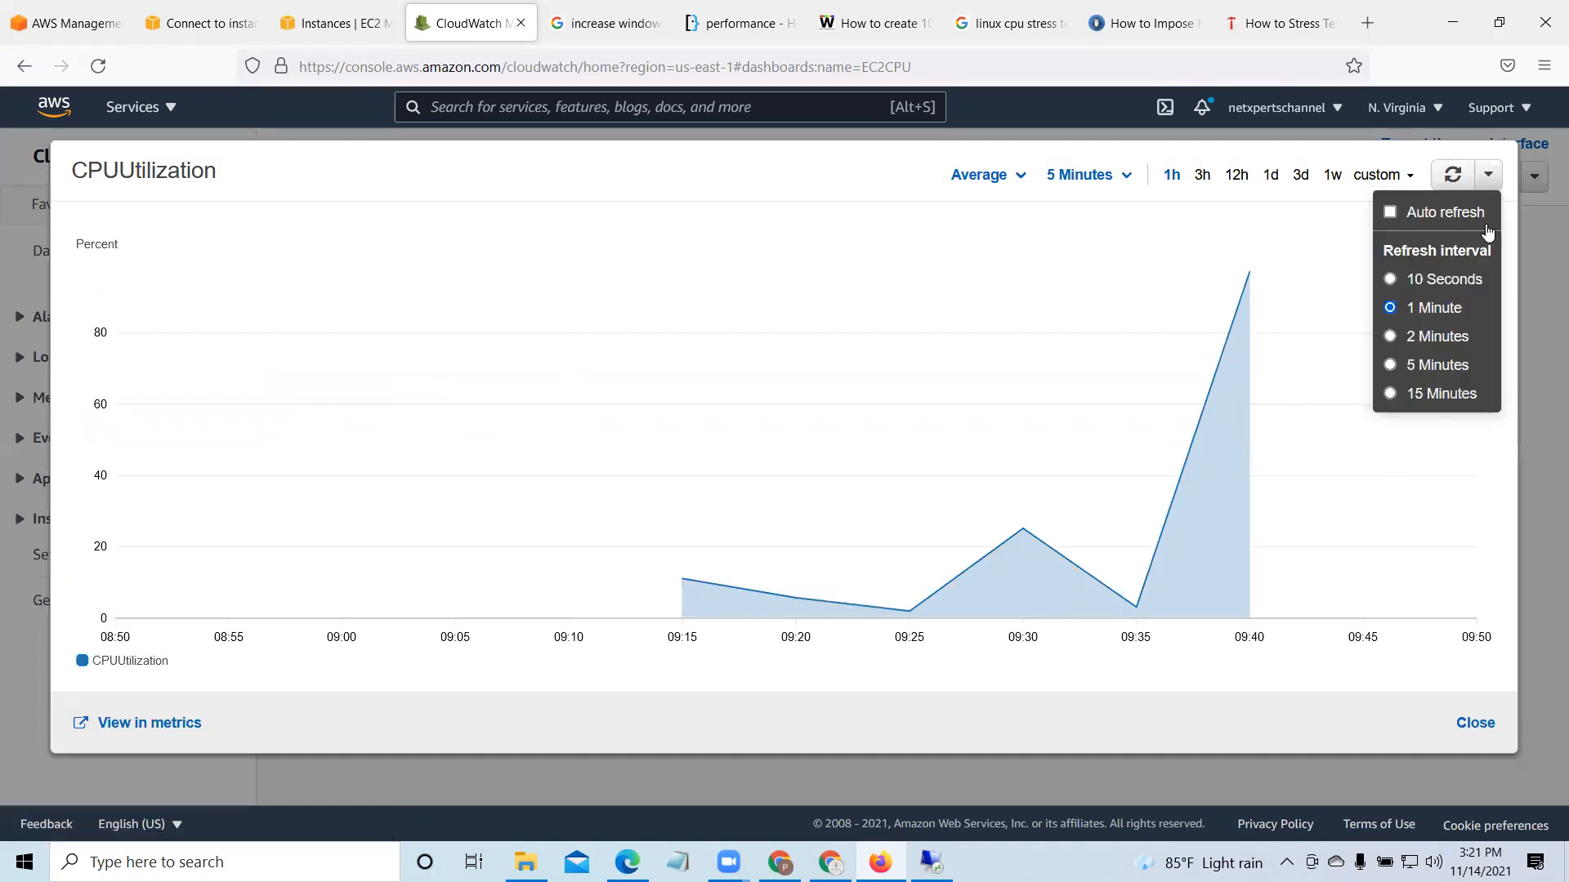
click(539, 270)
click(1477, 723)
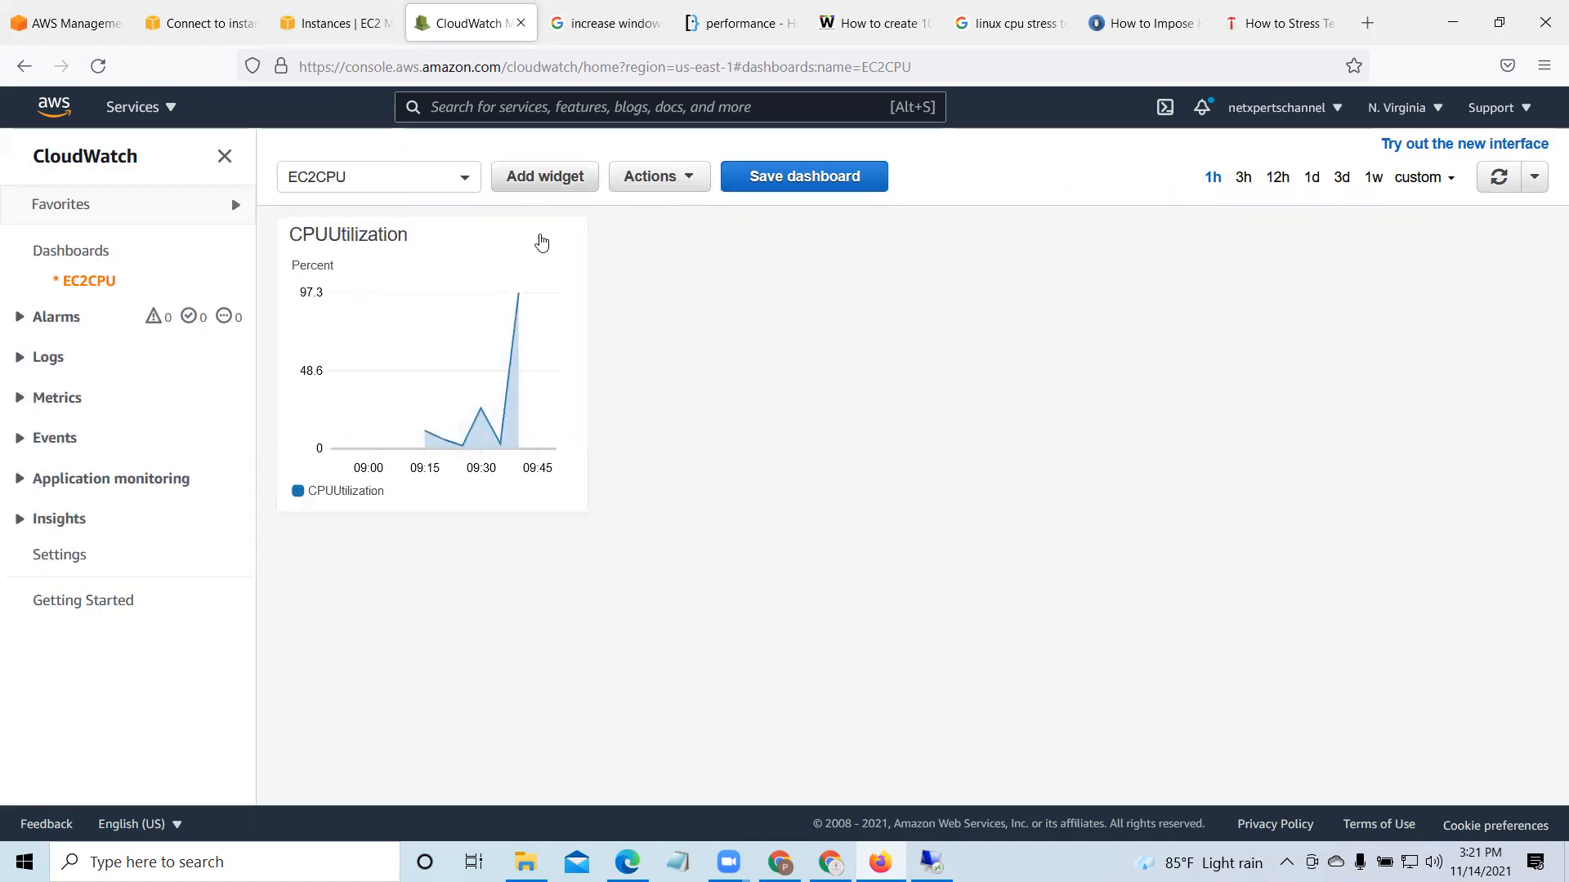
Step: Try the Bar and Pie types on the CPUUtilization widget and return it to Stacked area
click(565, 242)
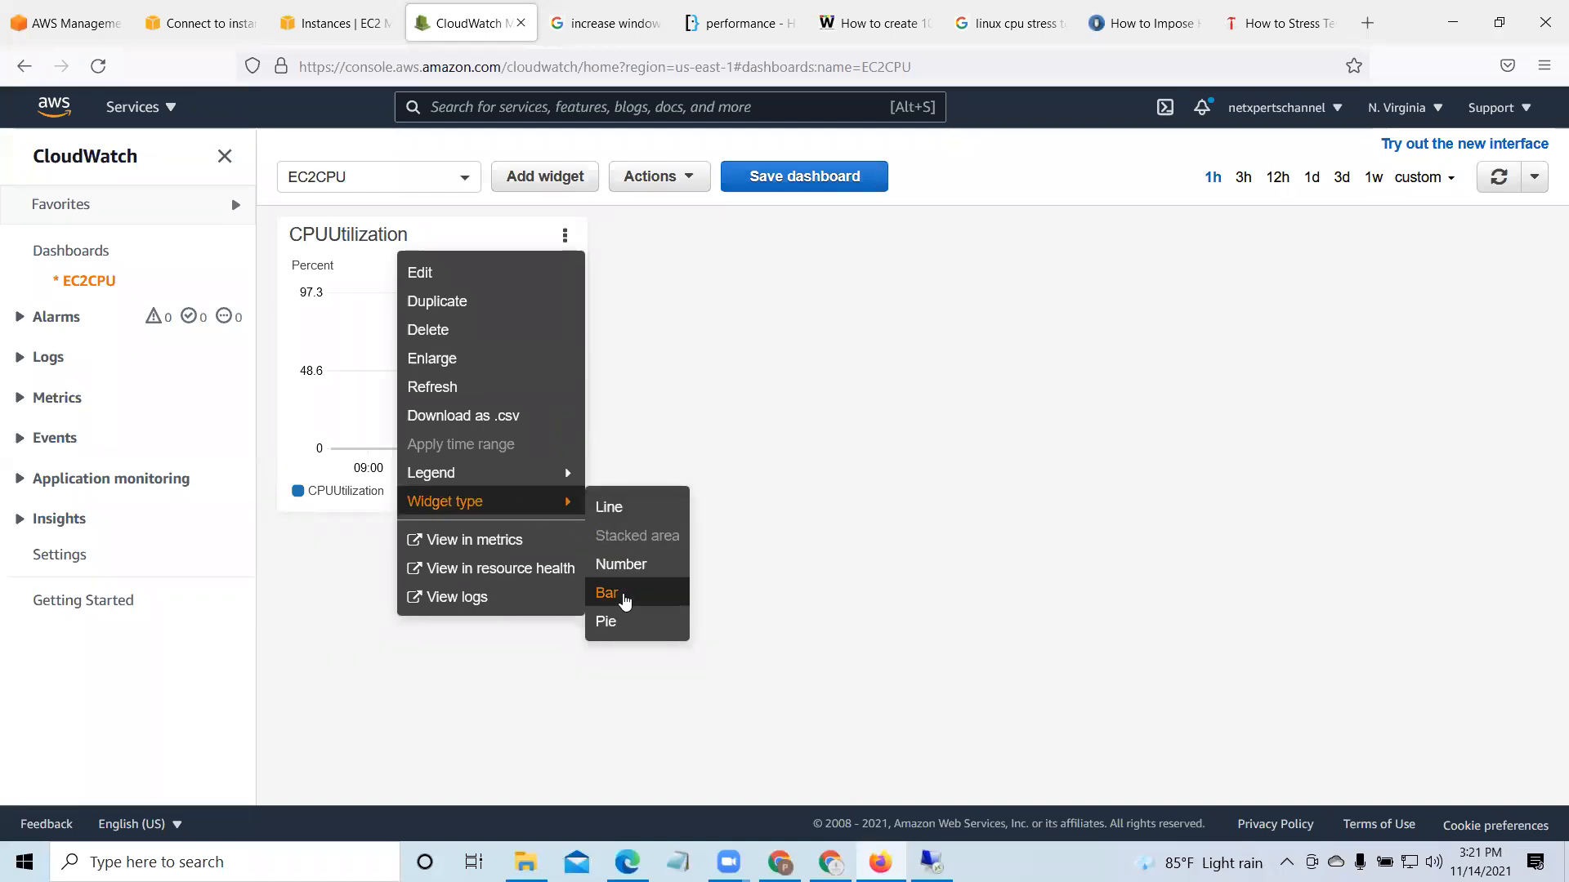
click(615, 594)
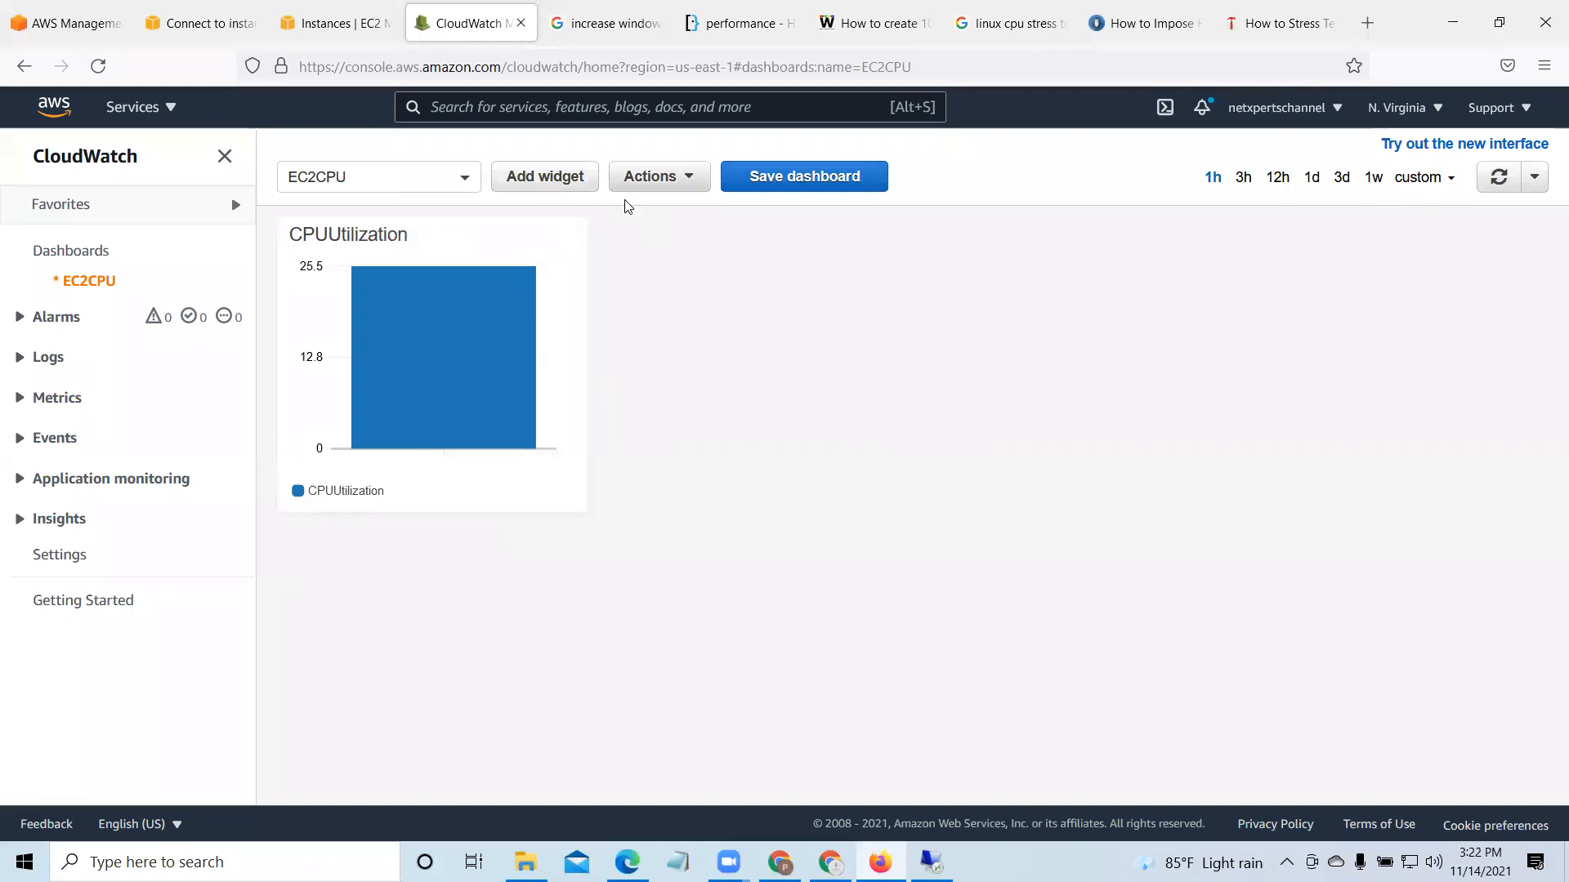
click(565, 235)
mouse_move(576, 509)
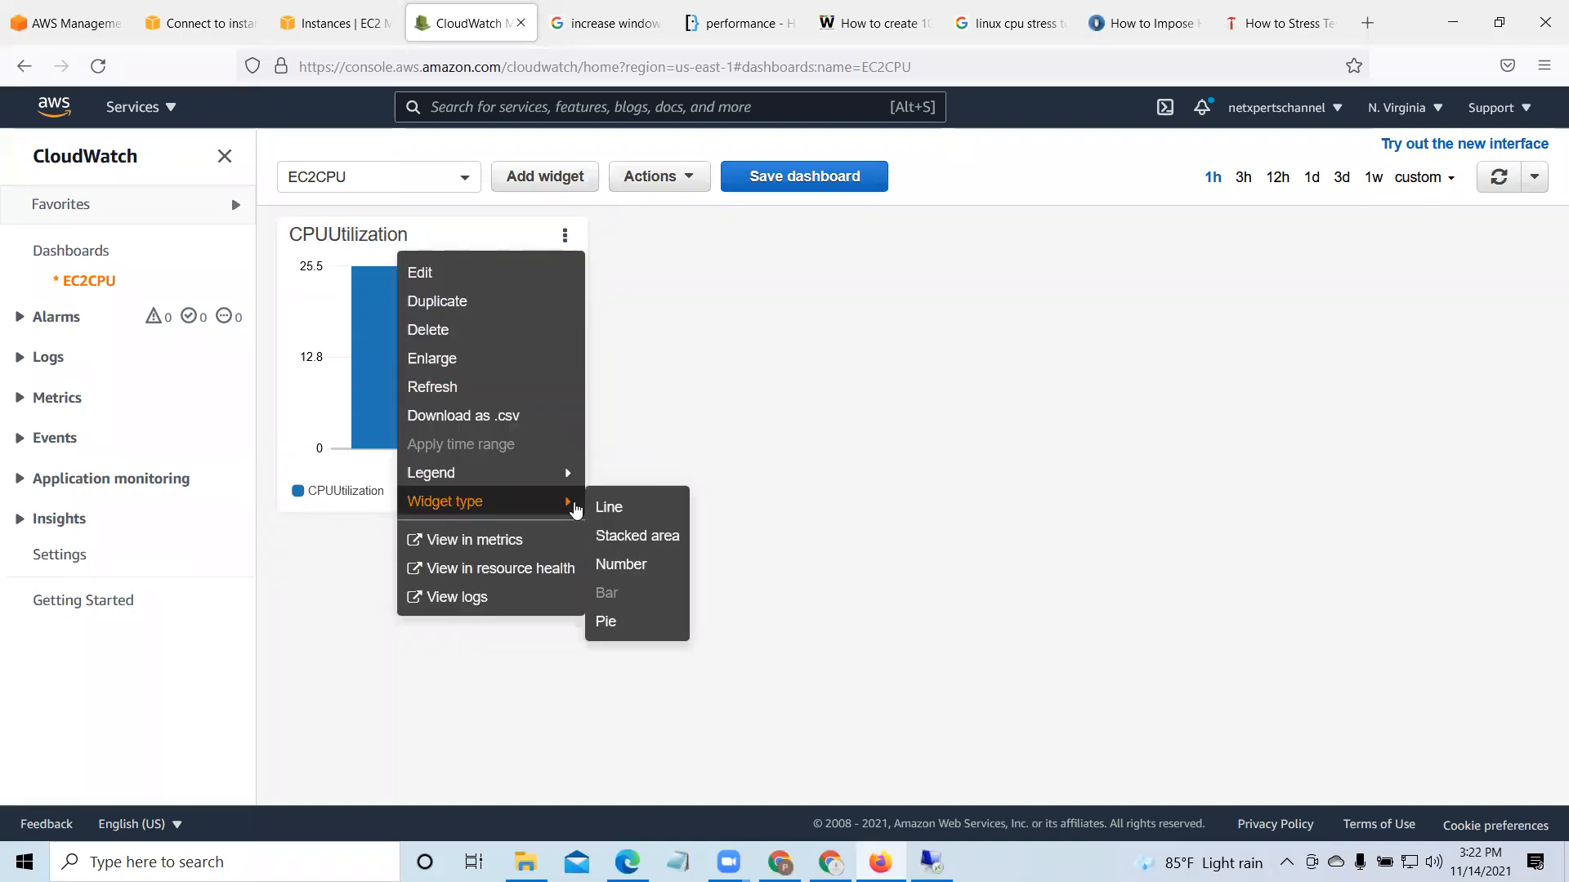
click(618, 625)
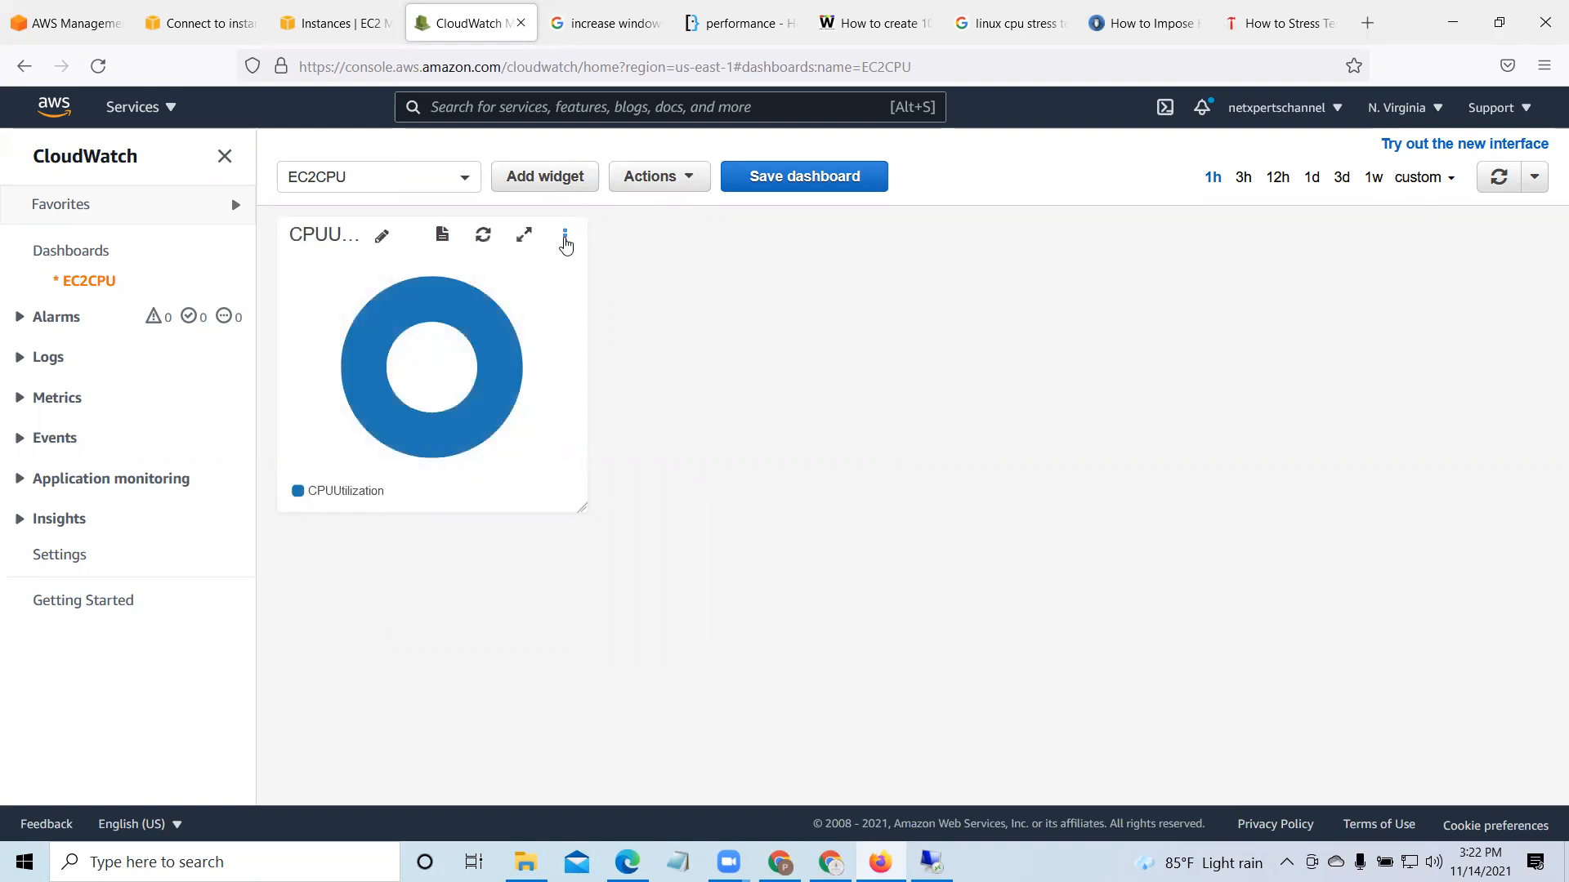
click(565, 237)
mouse_move(563, 516)
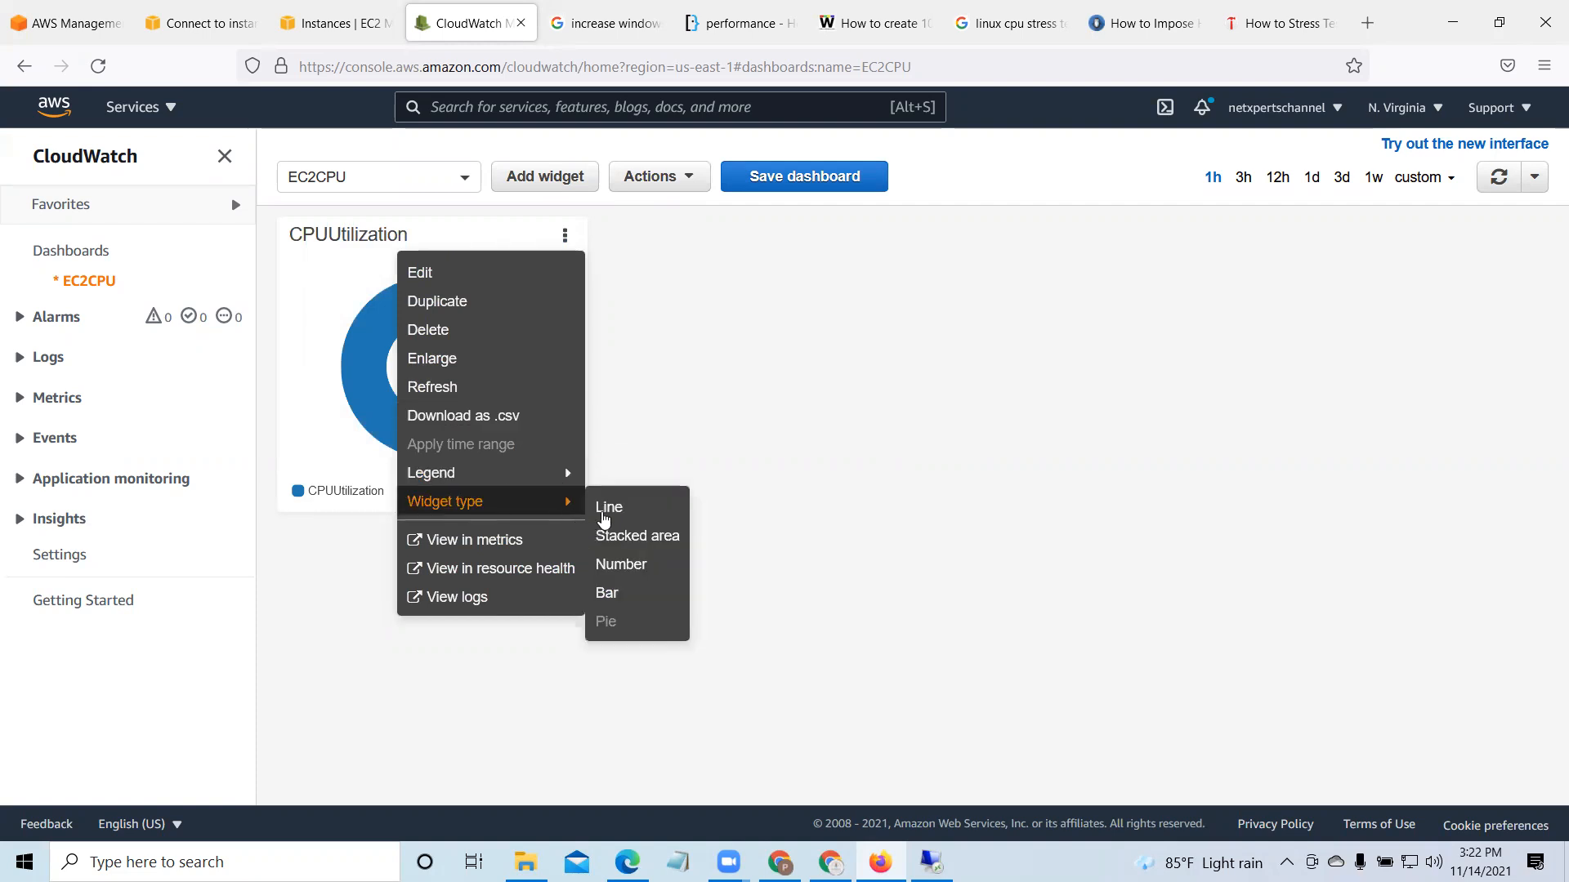
click(622, 538)
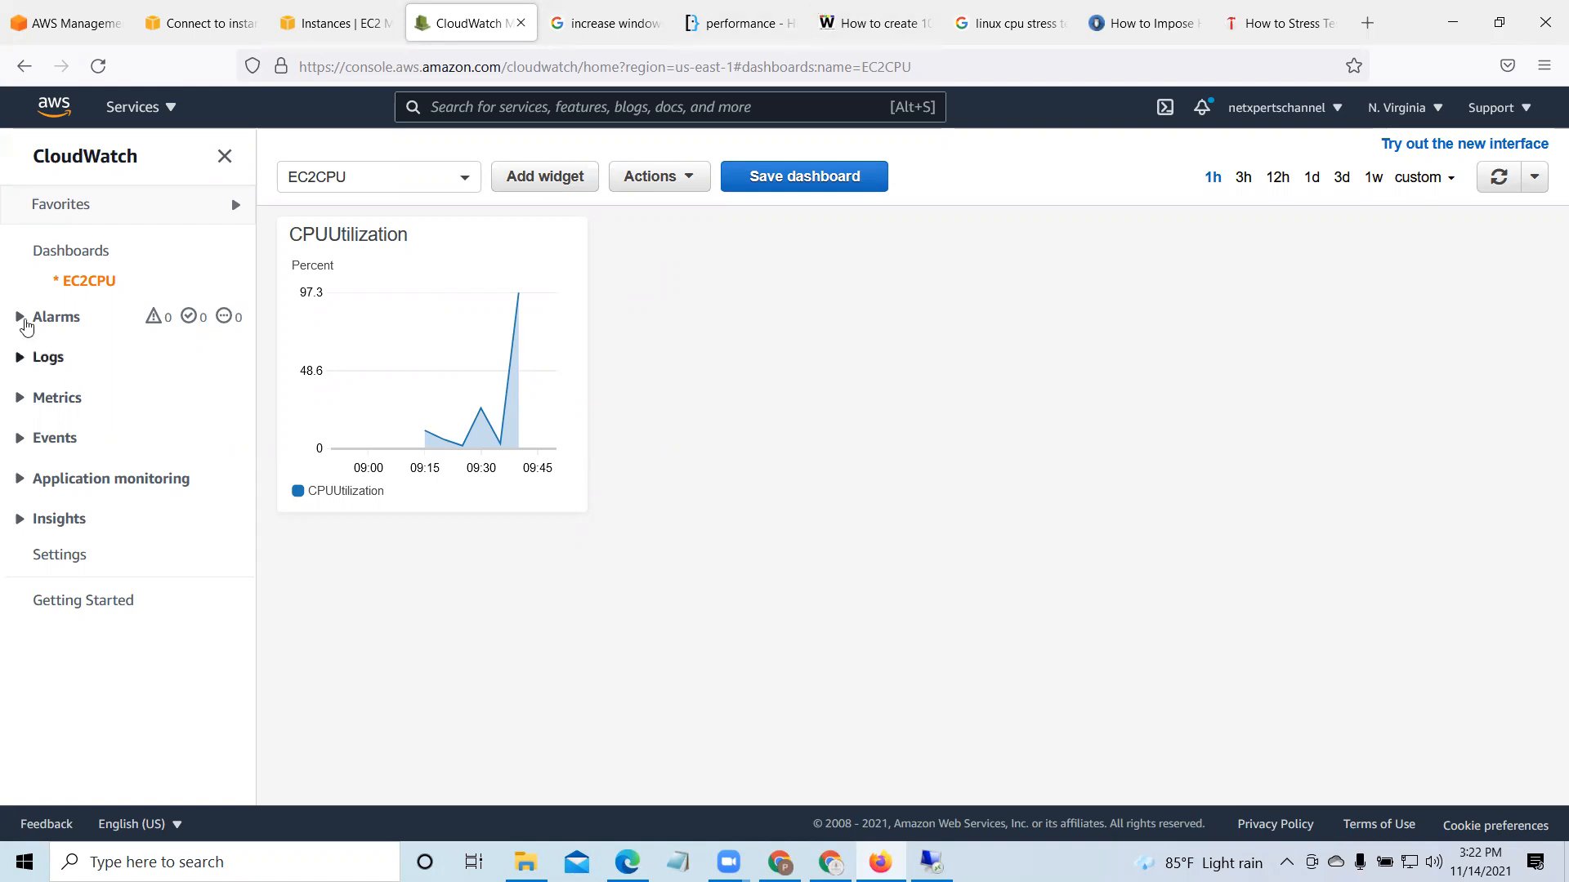
Step: Open the list of all CloudWatch alarms and start creating a new alarm
click(17, 319)
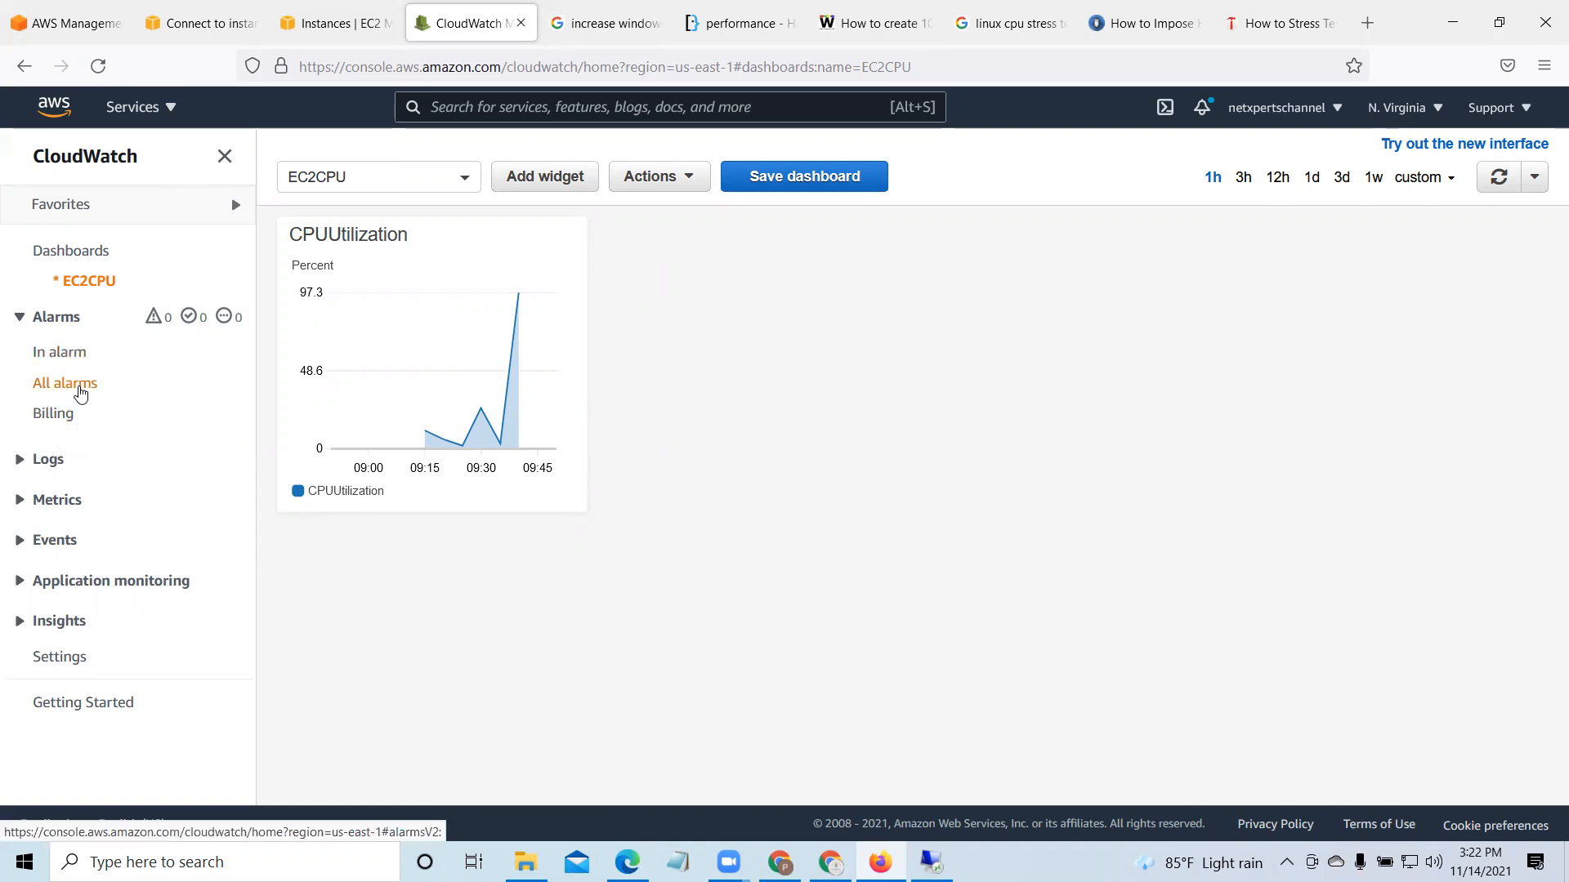
click(80, 392)
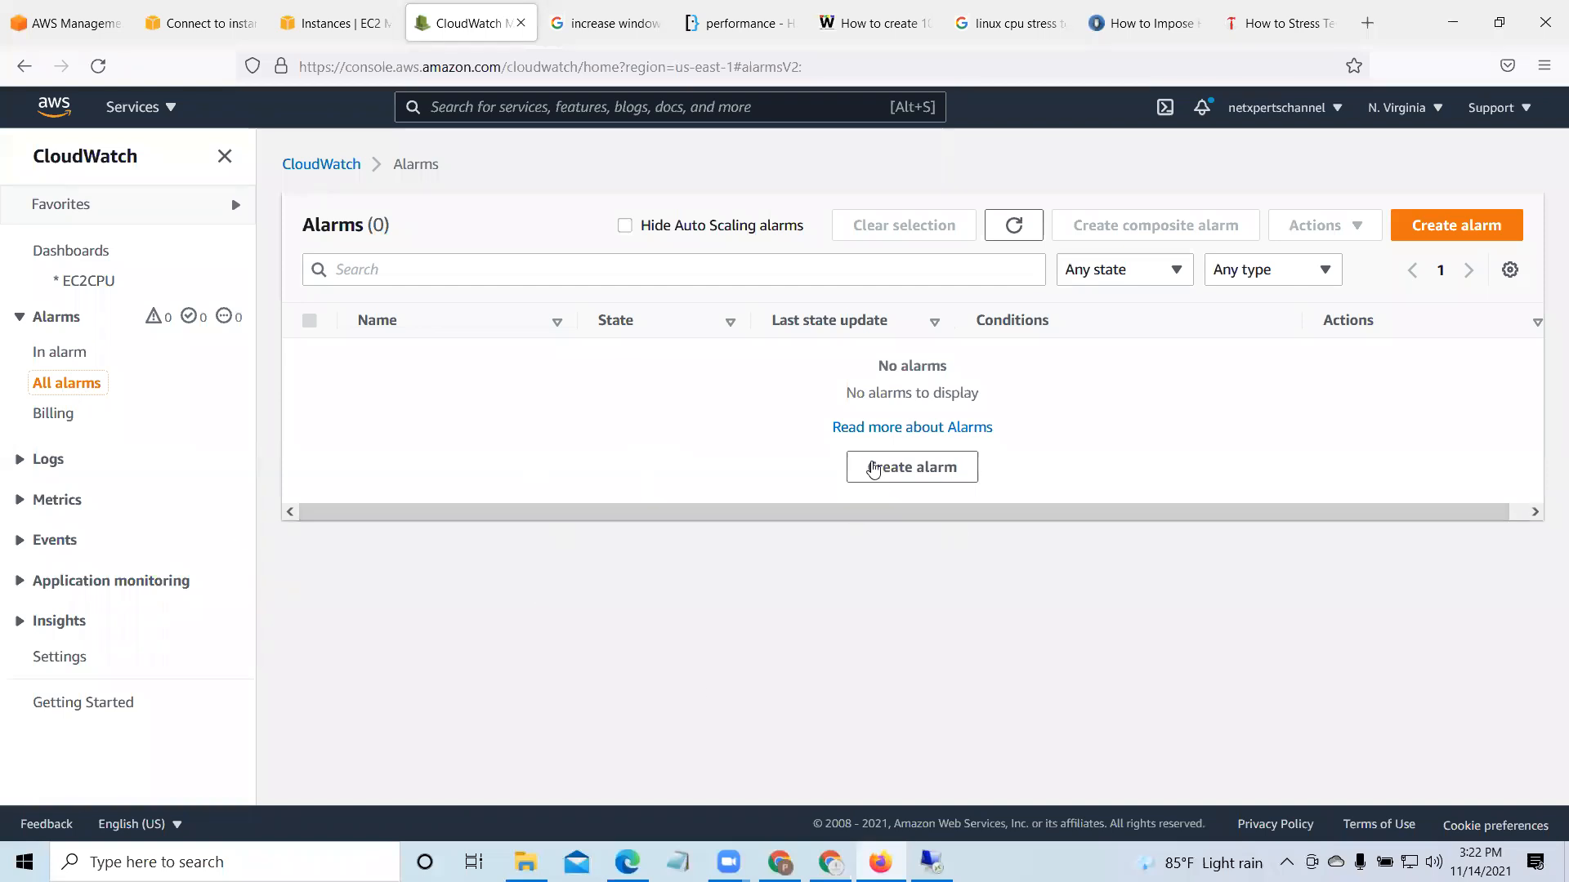
click(1476, 233)
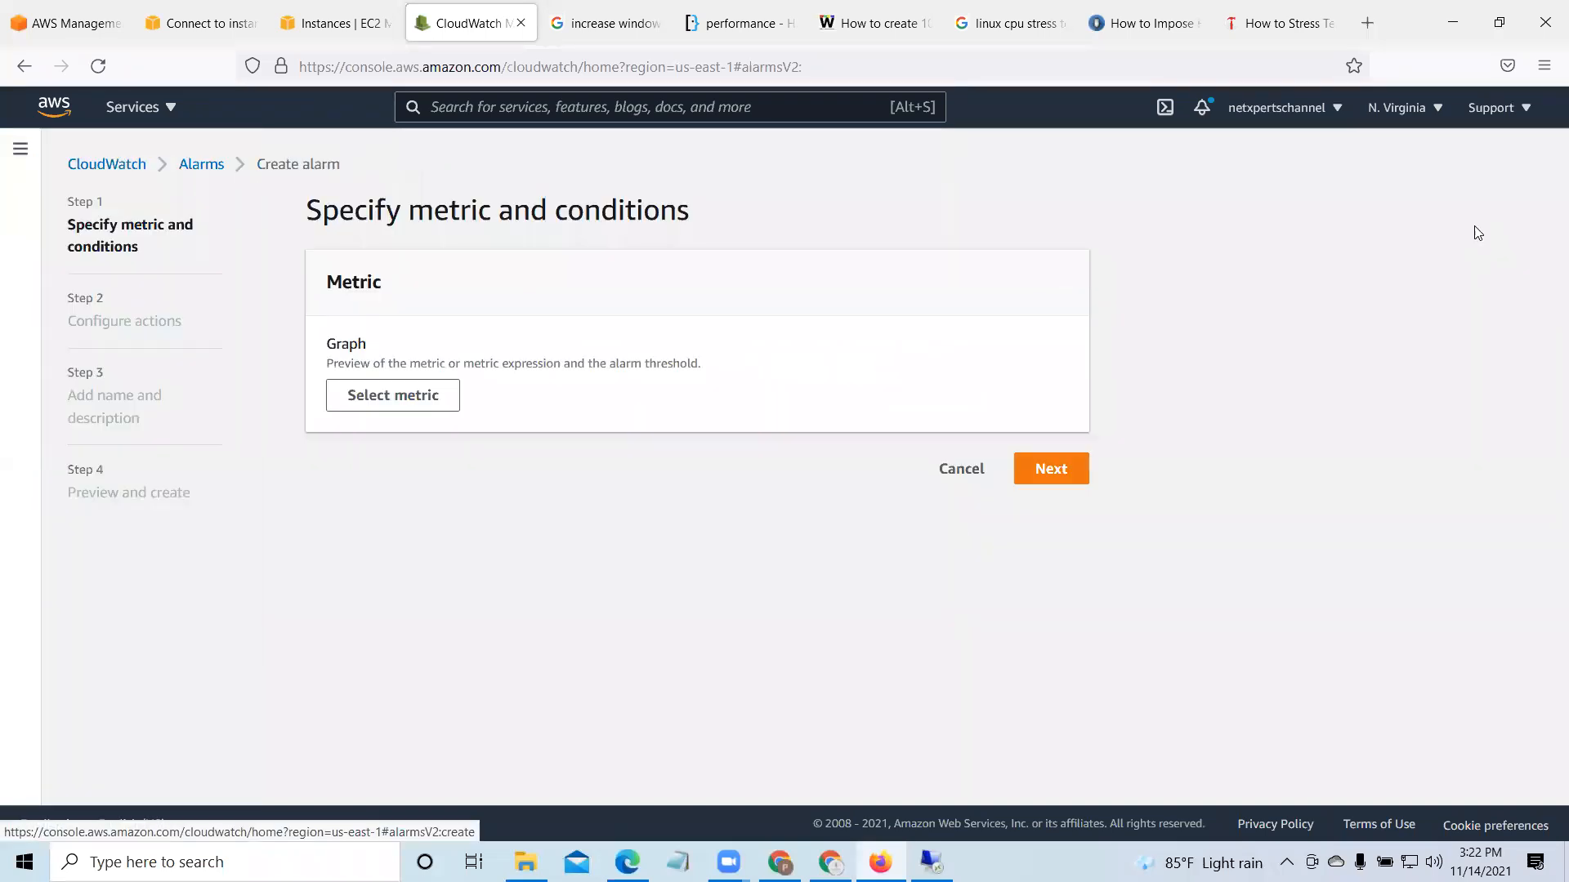
Step: Open the alarm's metric selection, set its time range to 1h, and browse to the EC2 Per-Instance Metrics
click(417, 397)
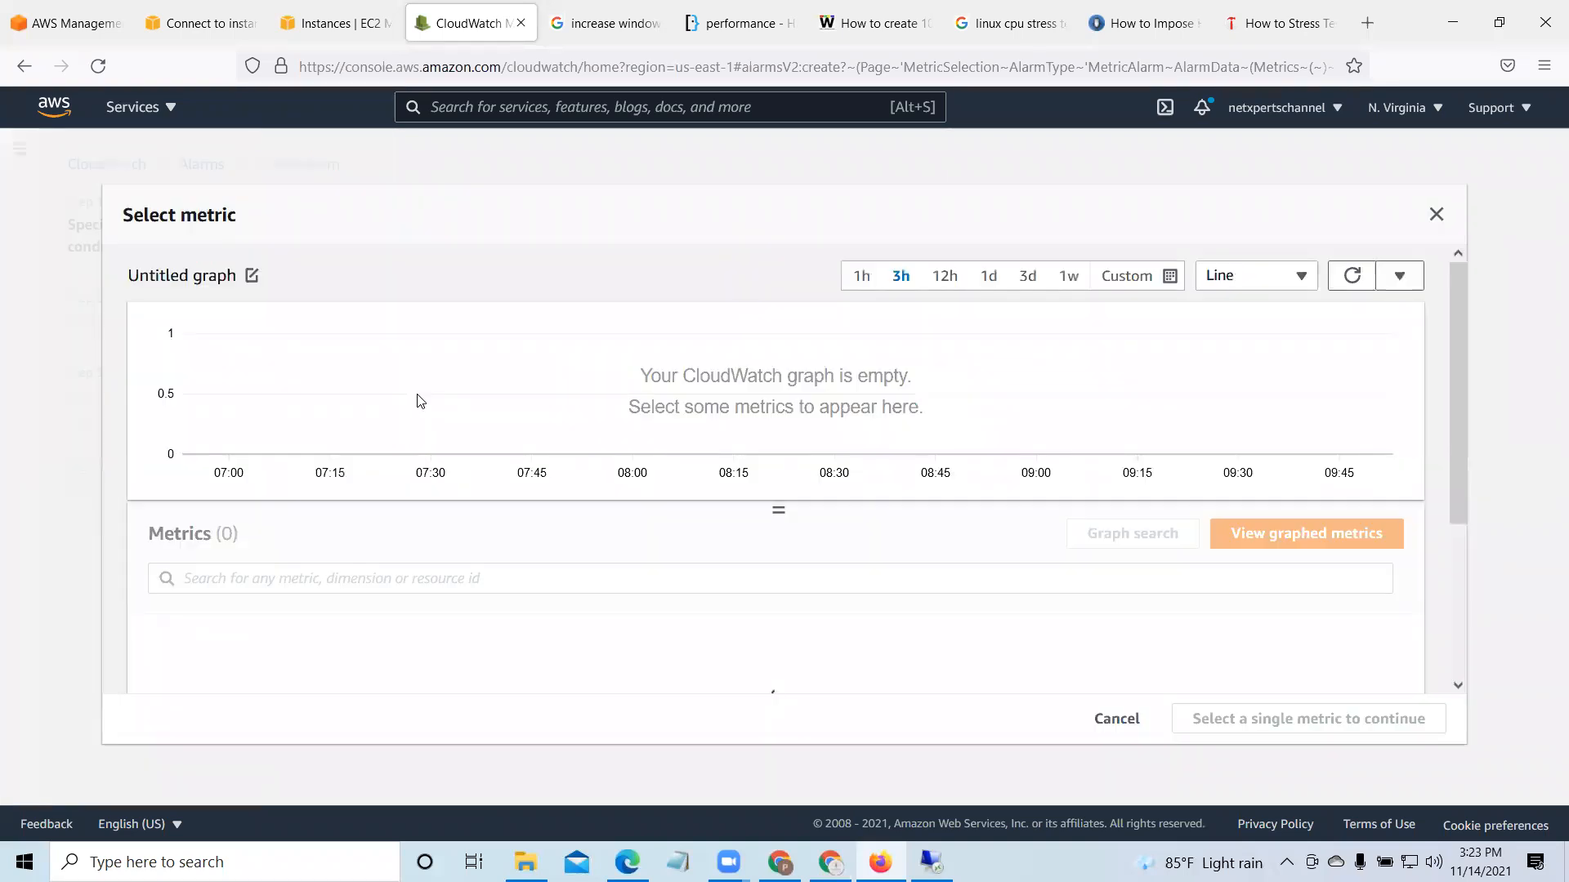
click(860, 278)
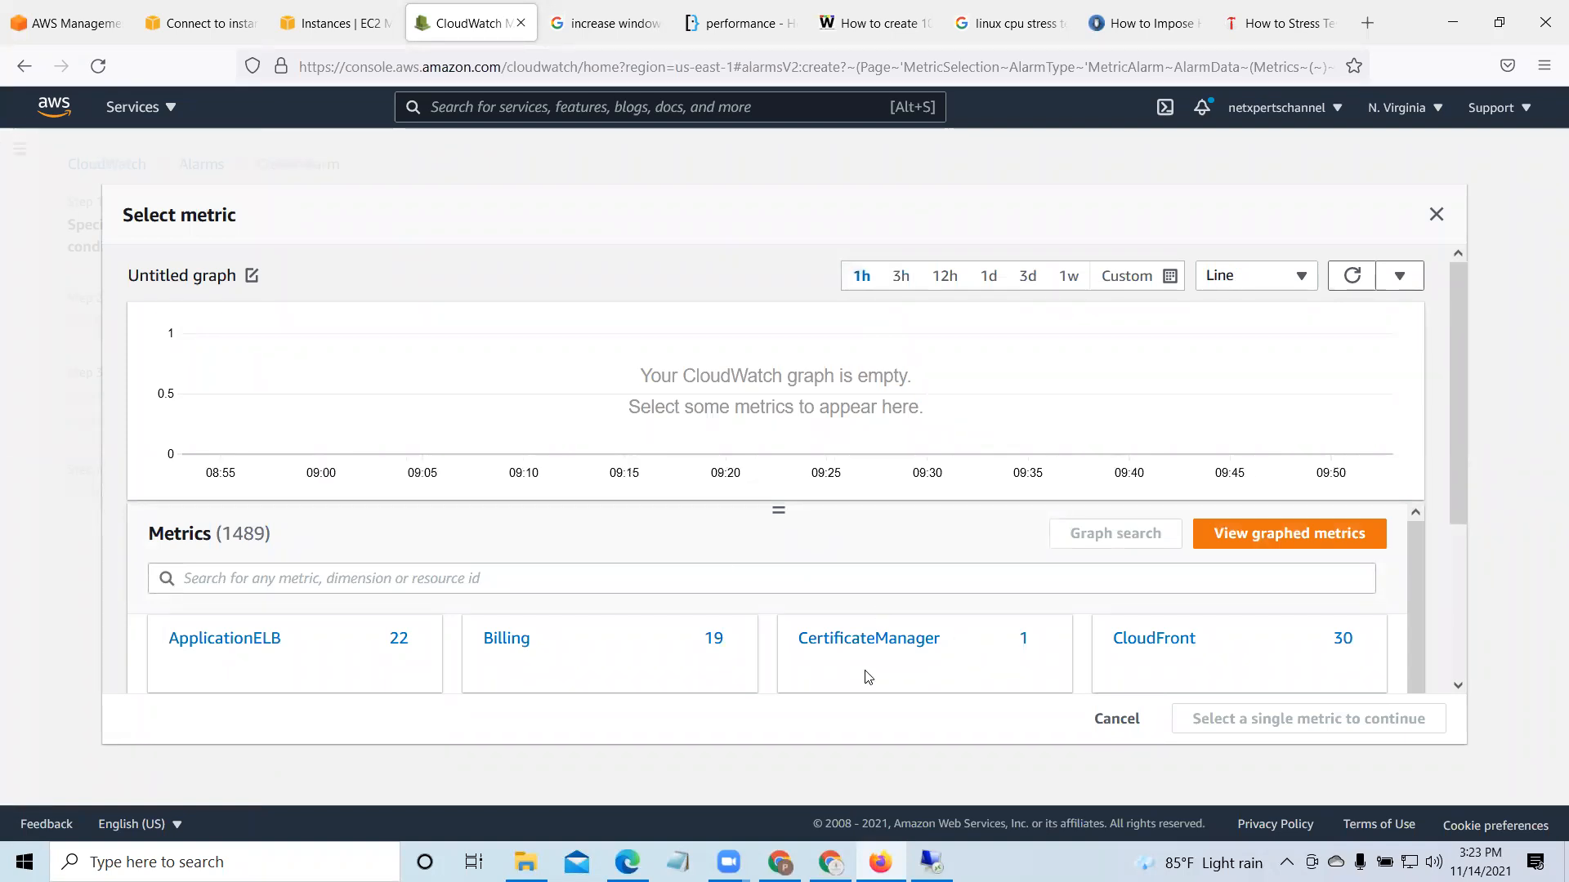
scroll(868, 676, down, 2)
scroll(864, 674, up, 2)
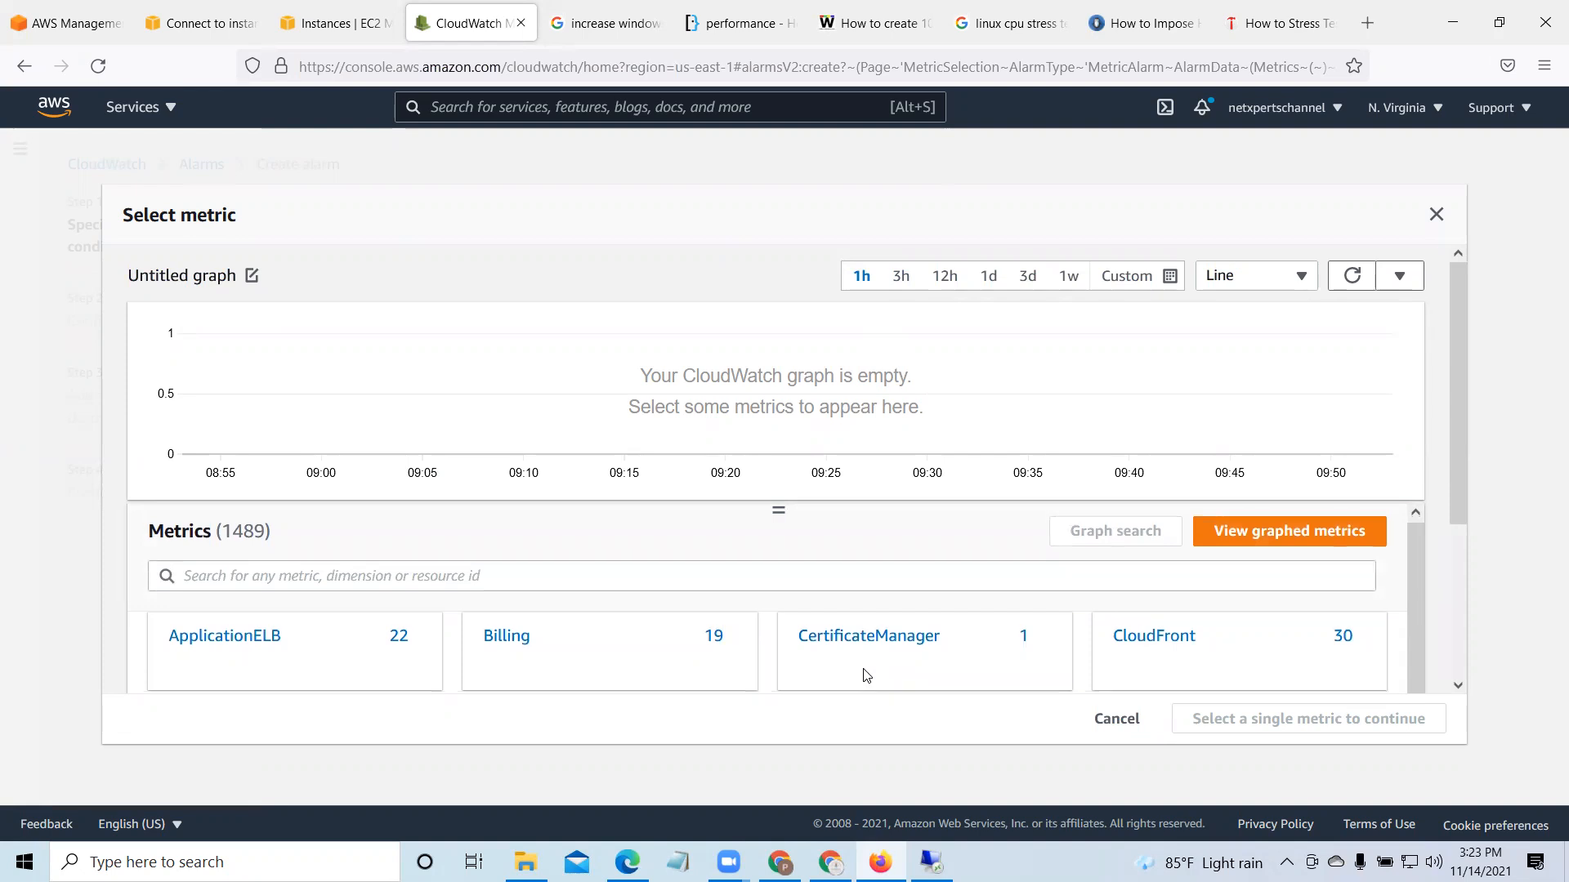
scroll(866, 674, down, 2)
click(802, 620)
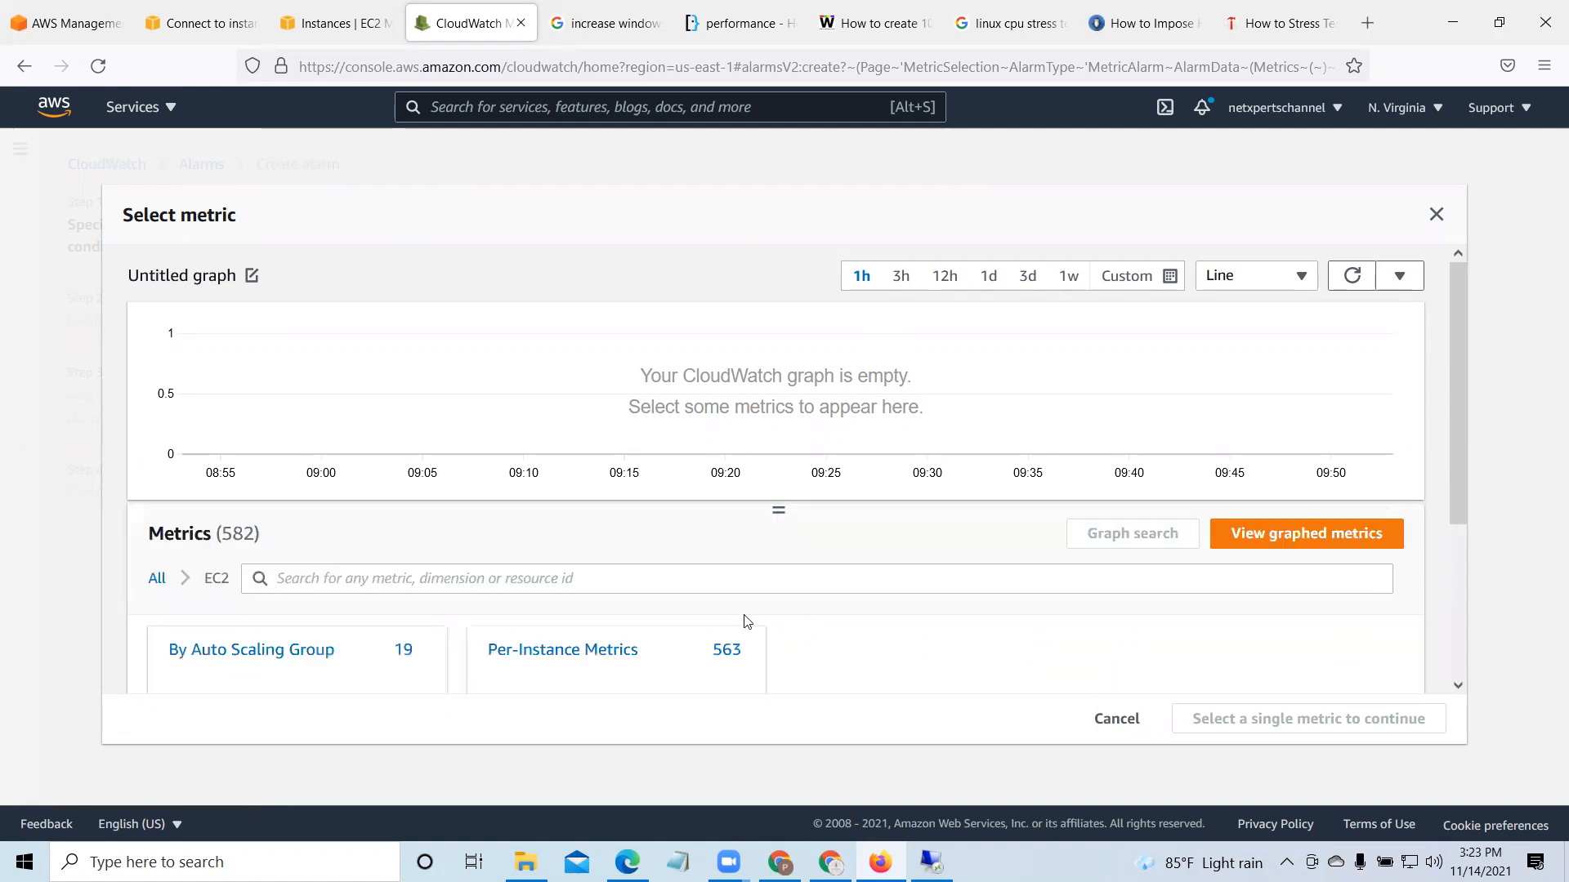
click(589, 658)
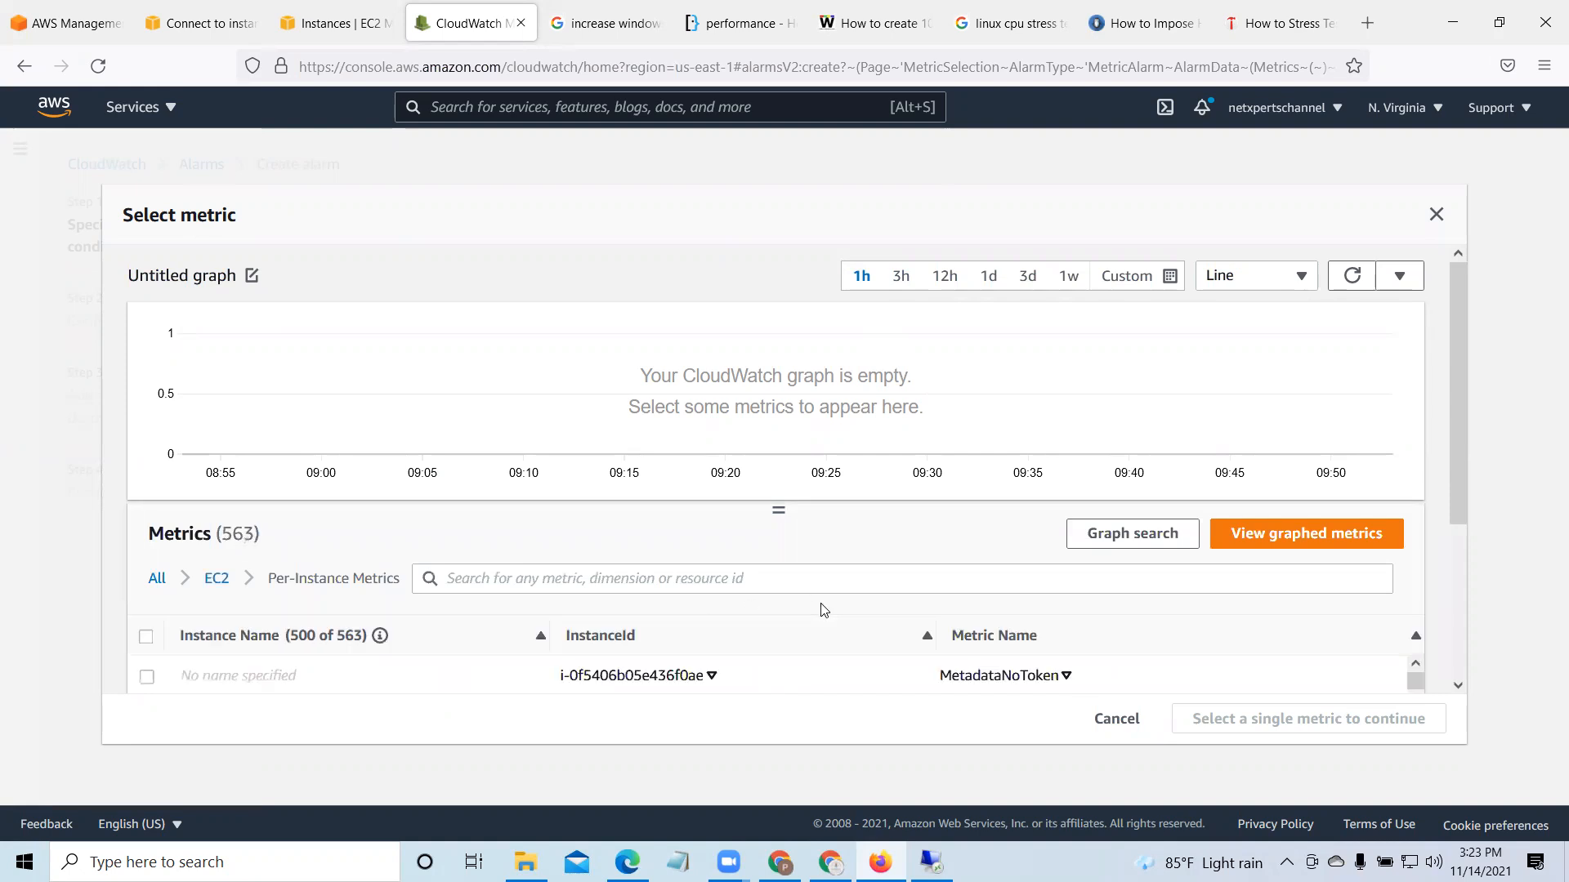
scroll(823, 609, down, 3)
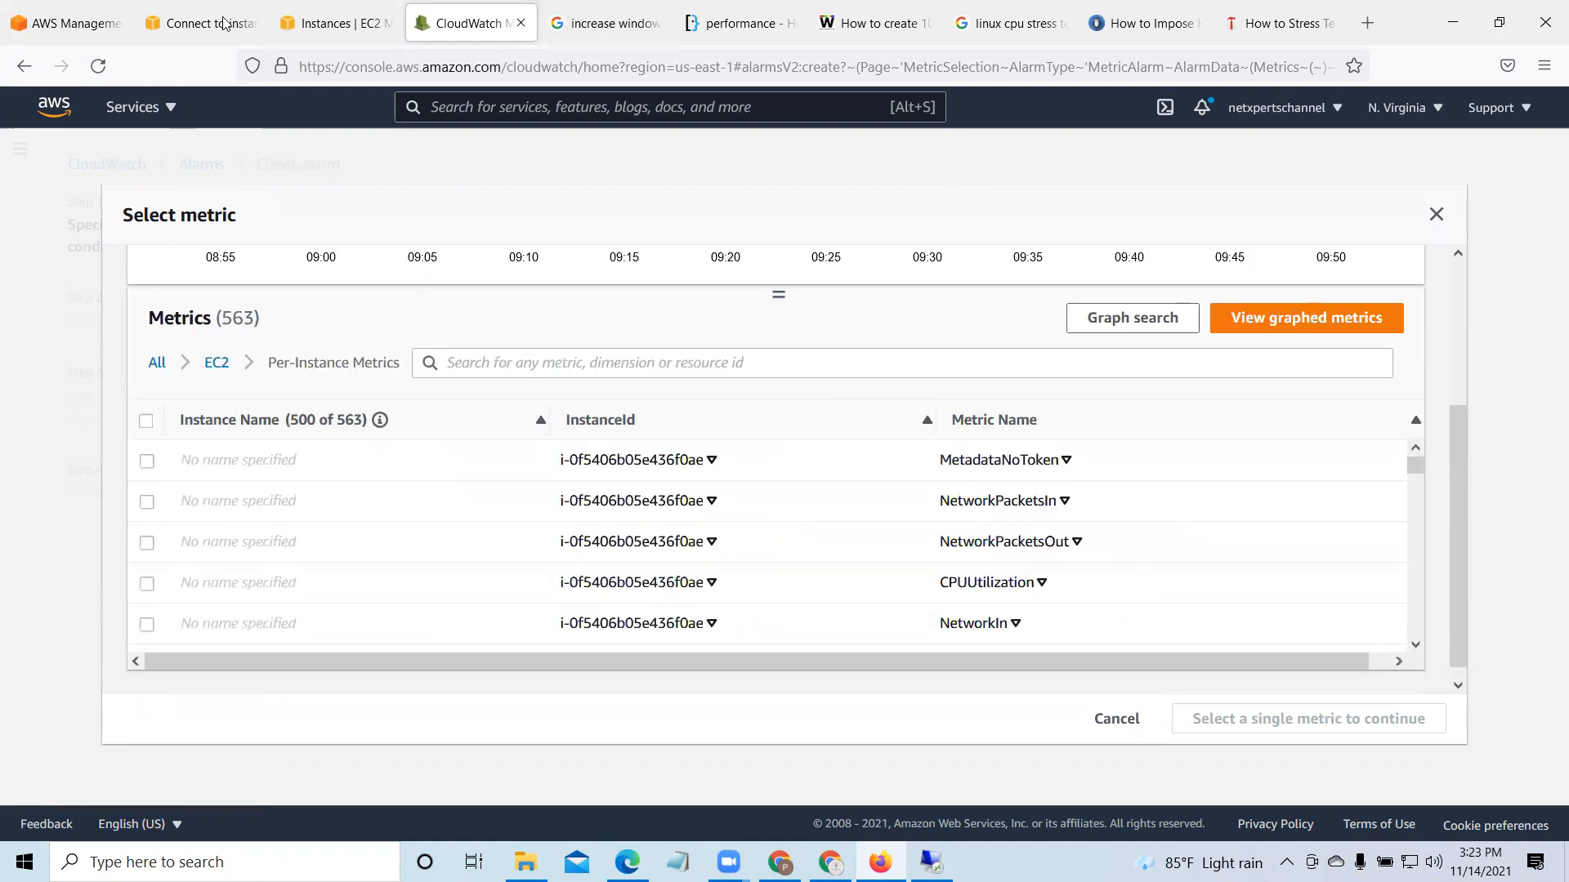
Step: Copy the WINEC2 instance's ID from the EC2 instances list and filter the alarm's per-instance metrics by it
click(335, 22)
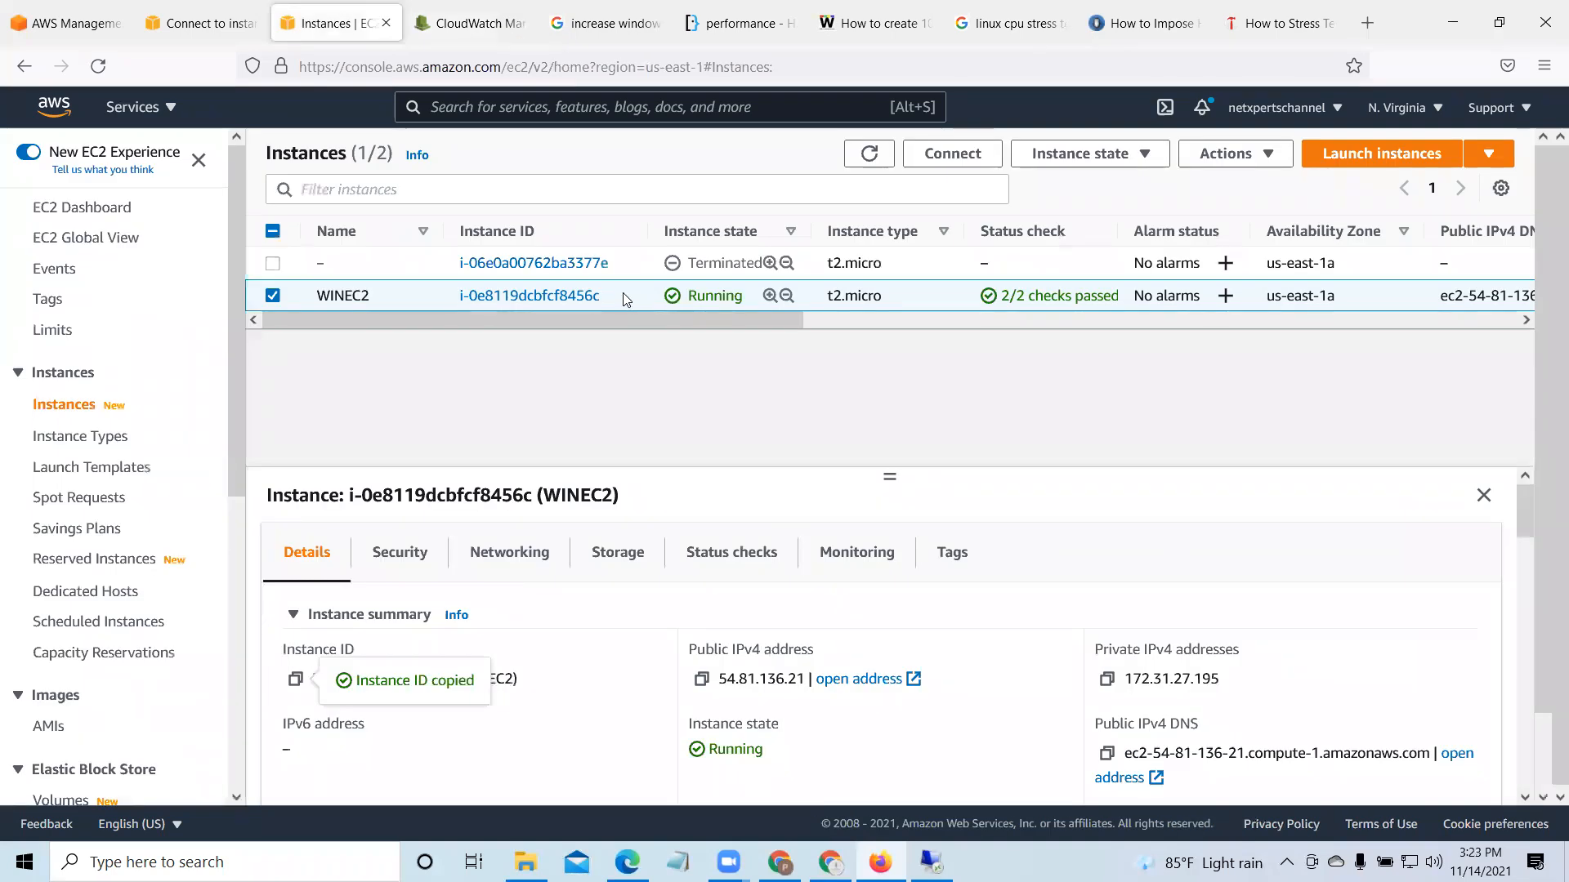
click(295, 679)
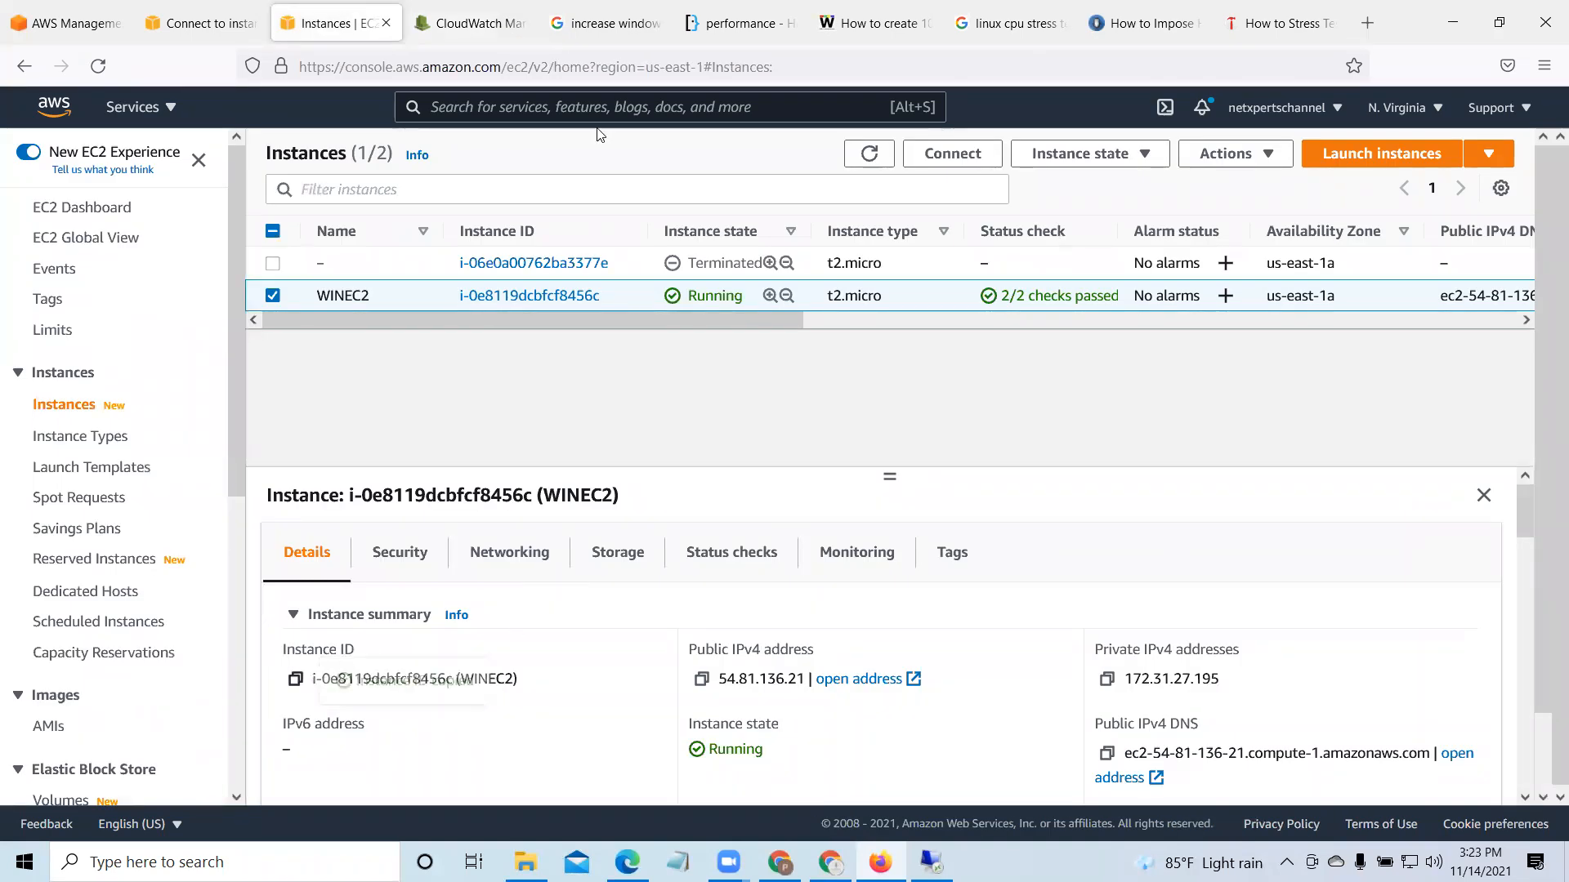
click(480, 22)
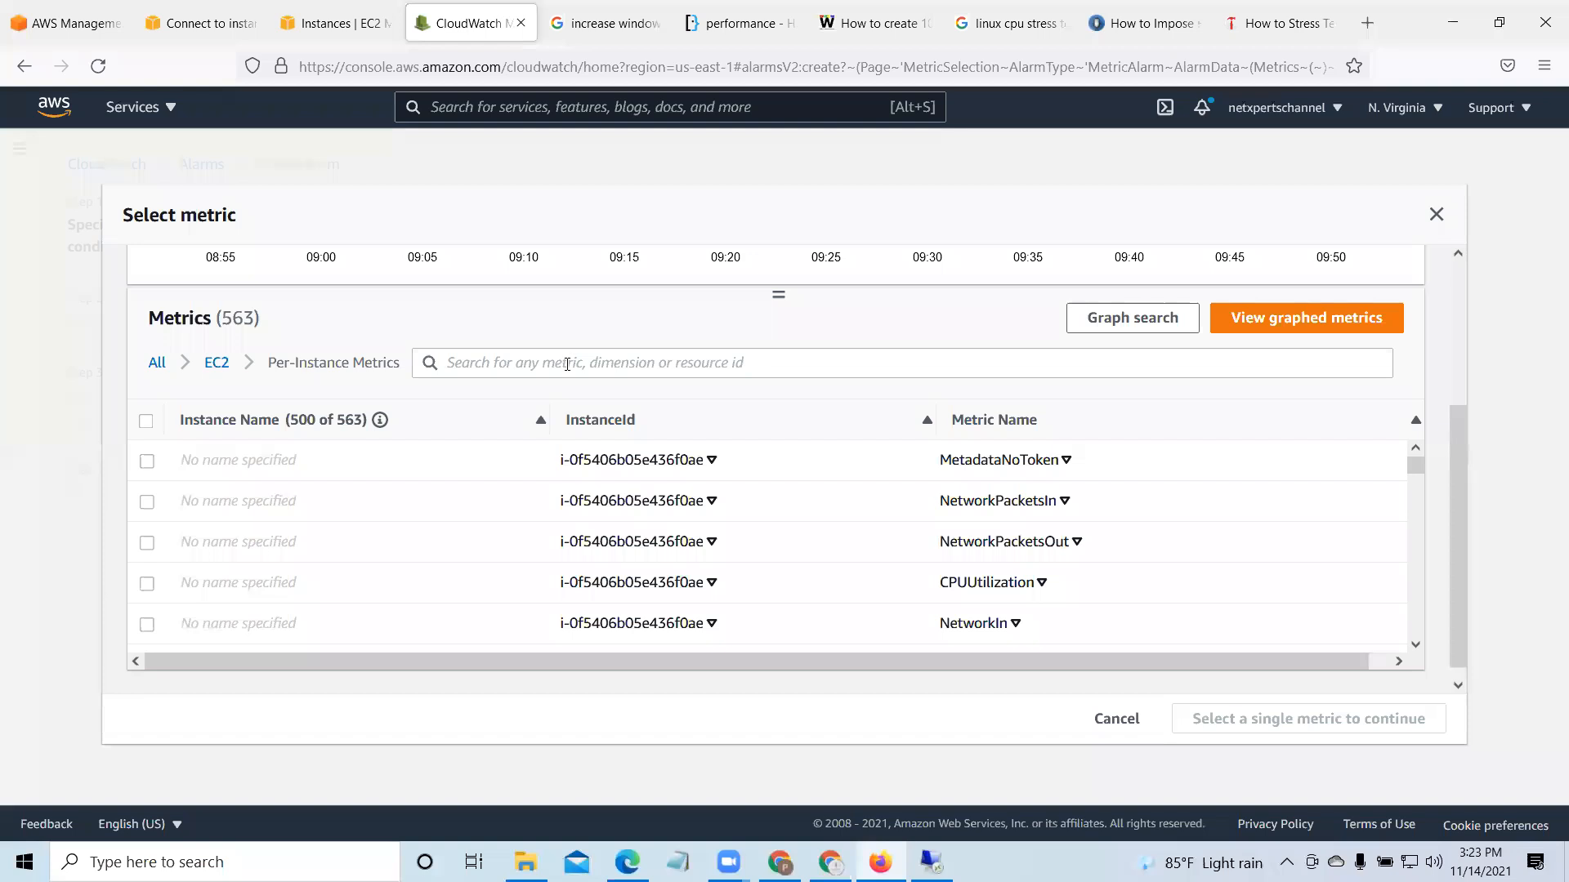
right_click(567, 365)
click(608, 513)
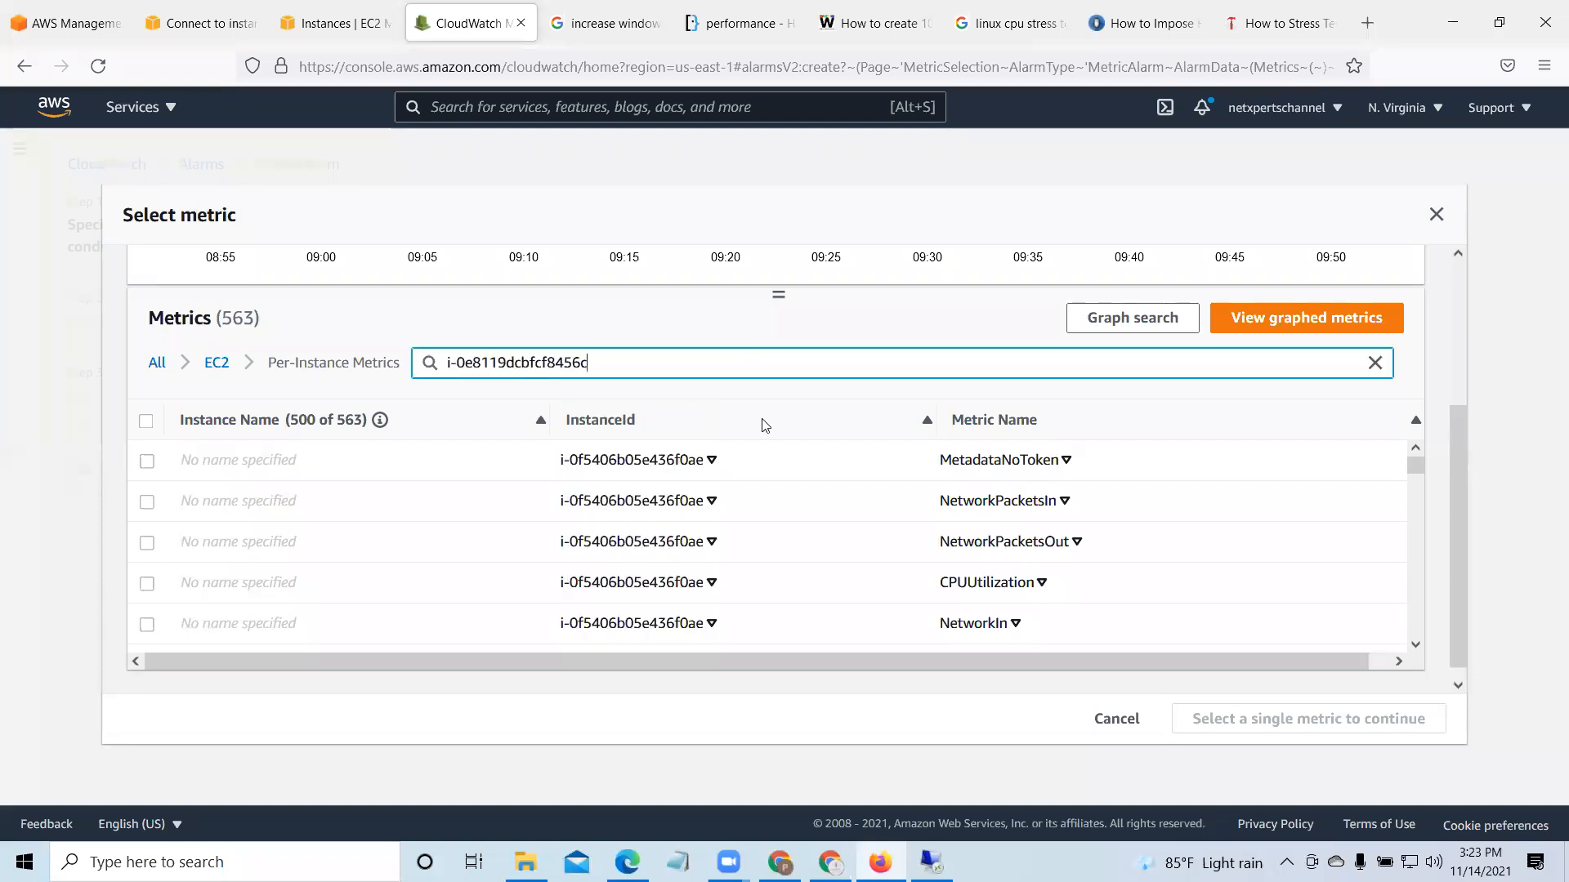
key(Return)
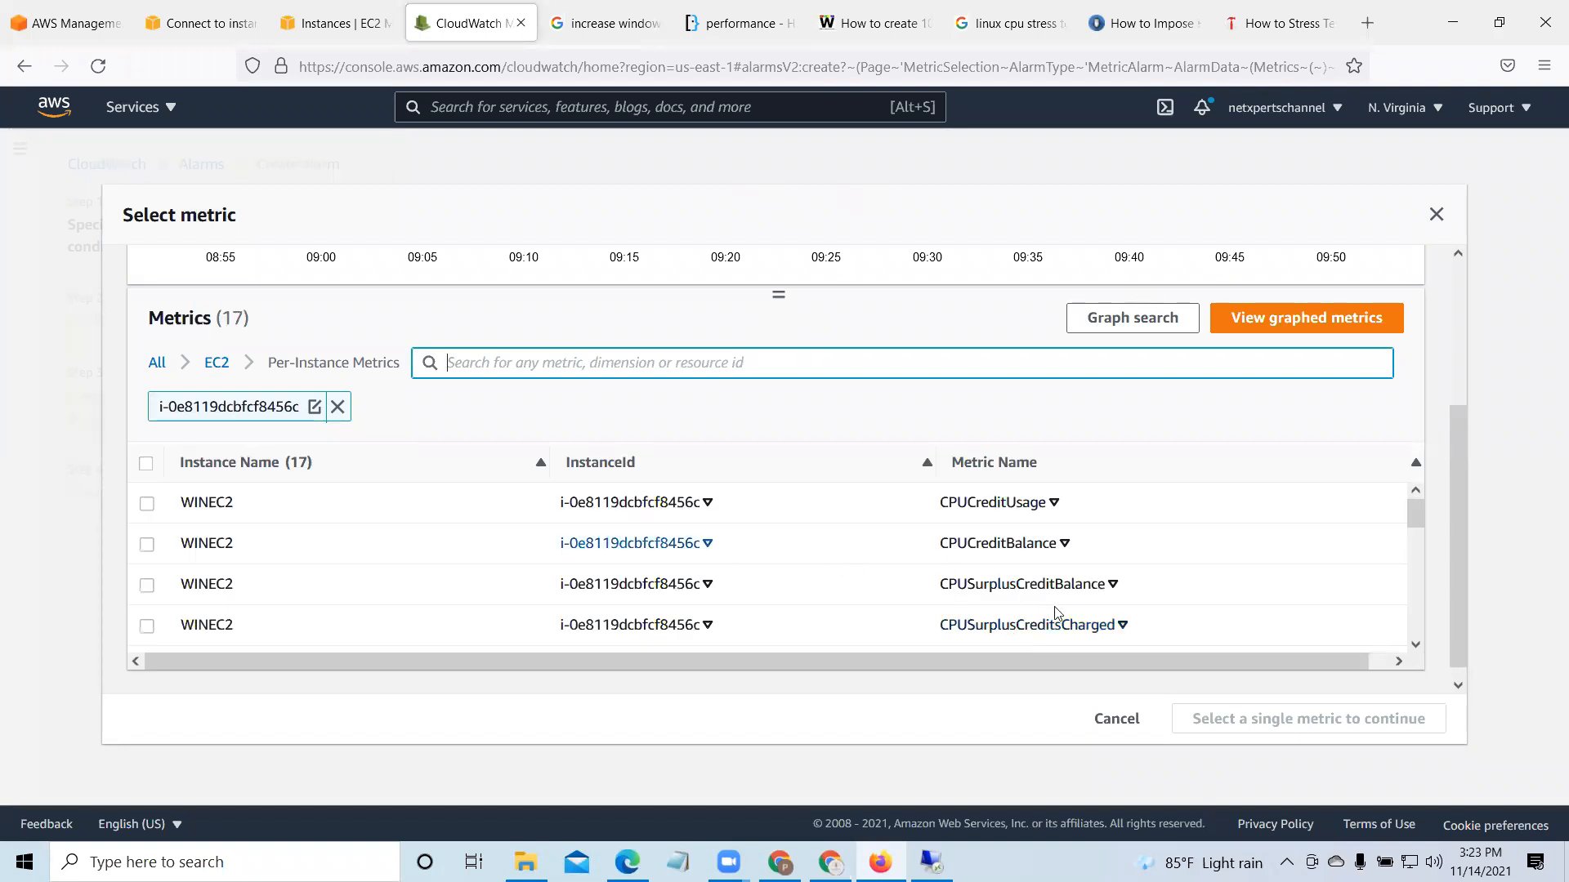
Step: Select the CPUUtilization metric of the WINEC2 instance as the alarm's metric
drag(1419, 513, 1418, 552)
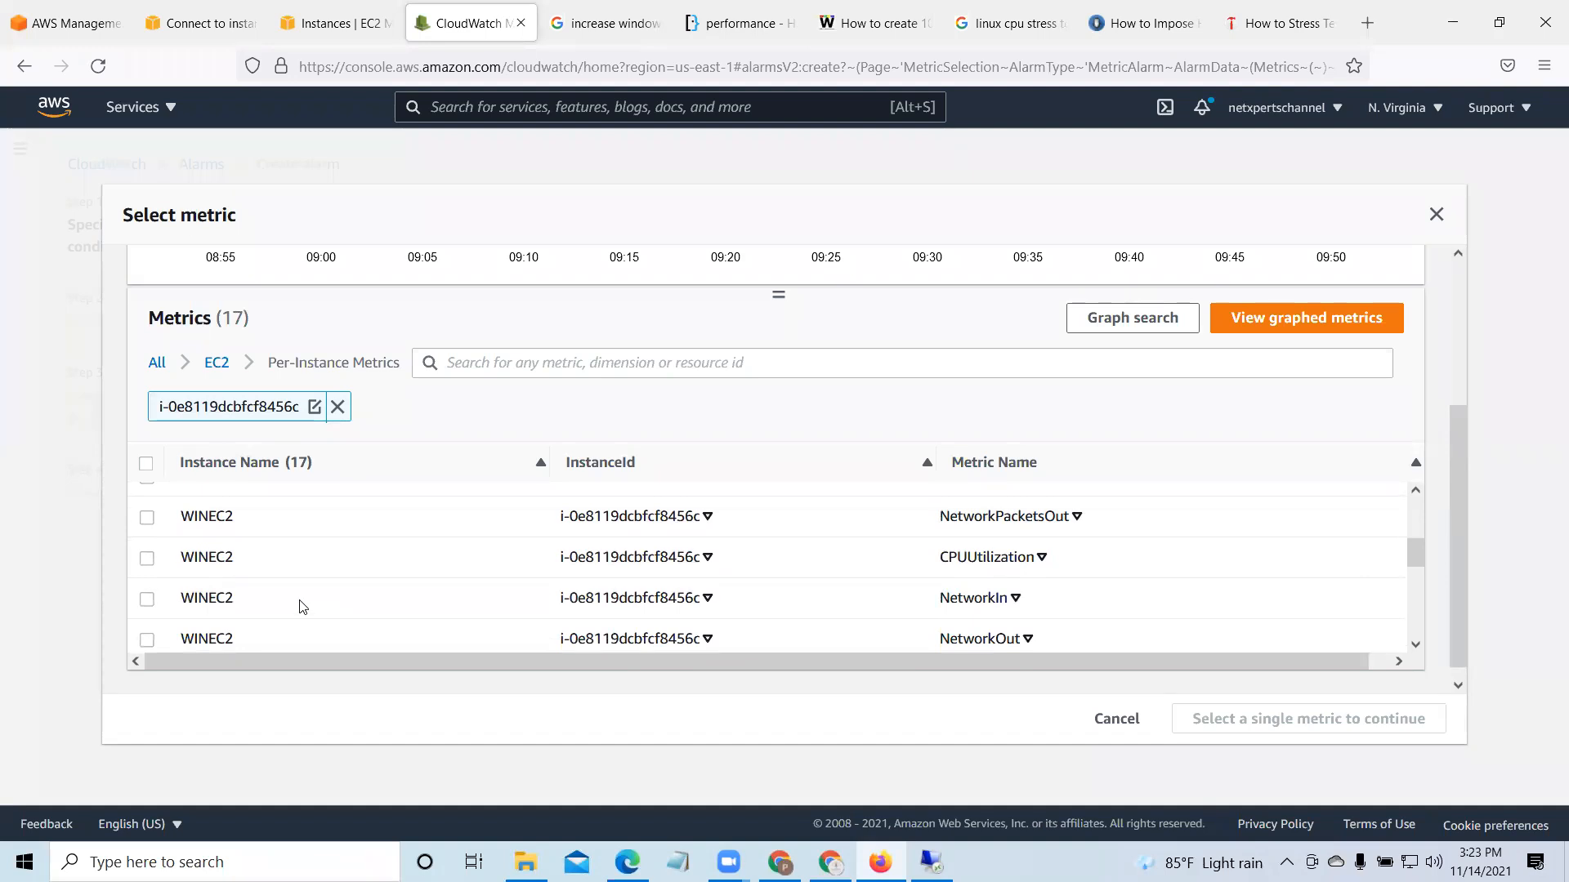
click(147, 559)
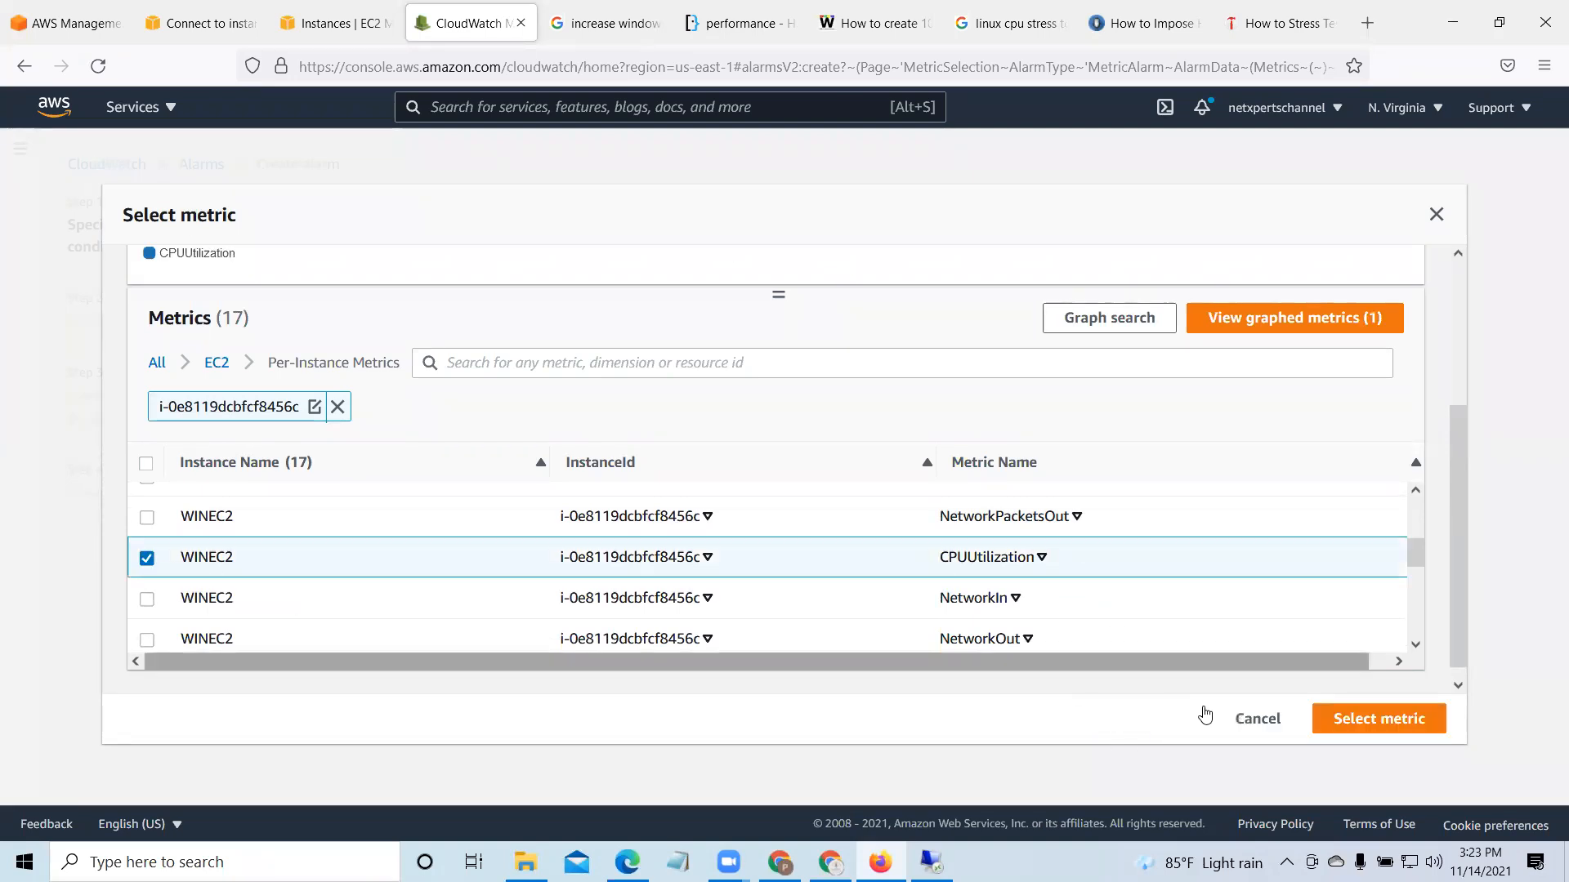
click(1397, 720)
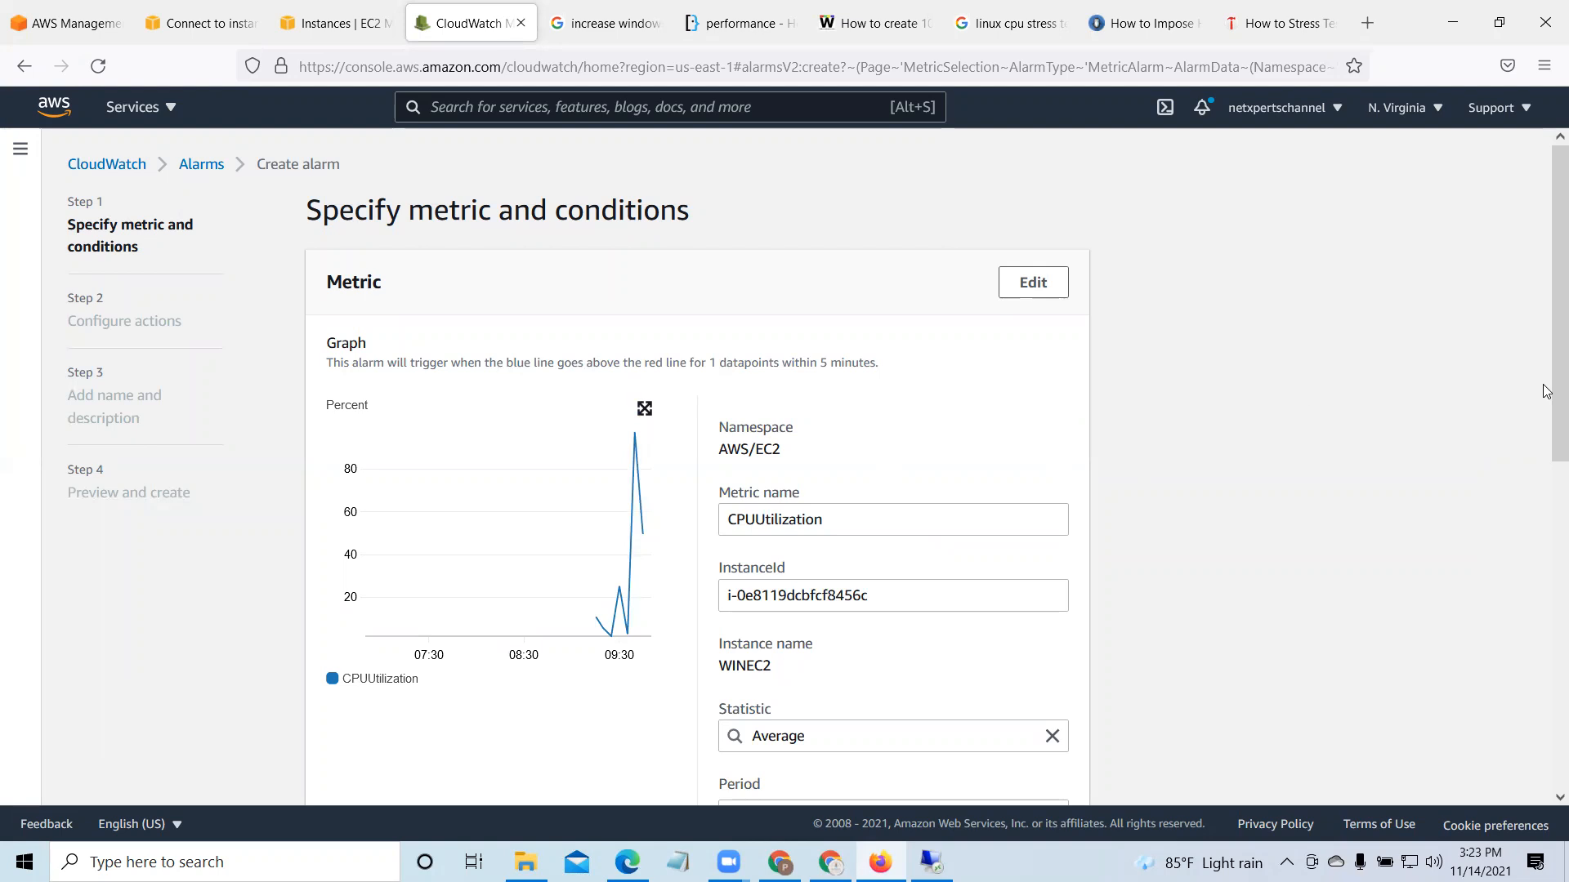
Step: Review the alarm metric's period options and keep the period at 5 minutes
scroll(1547, 482, down, 3)
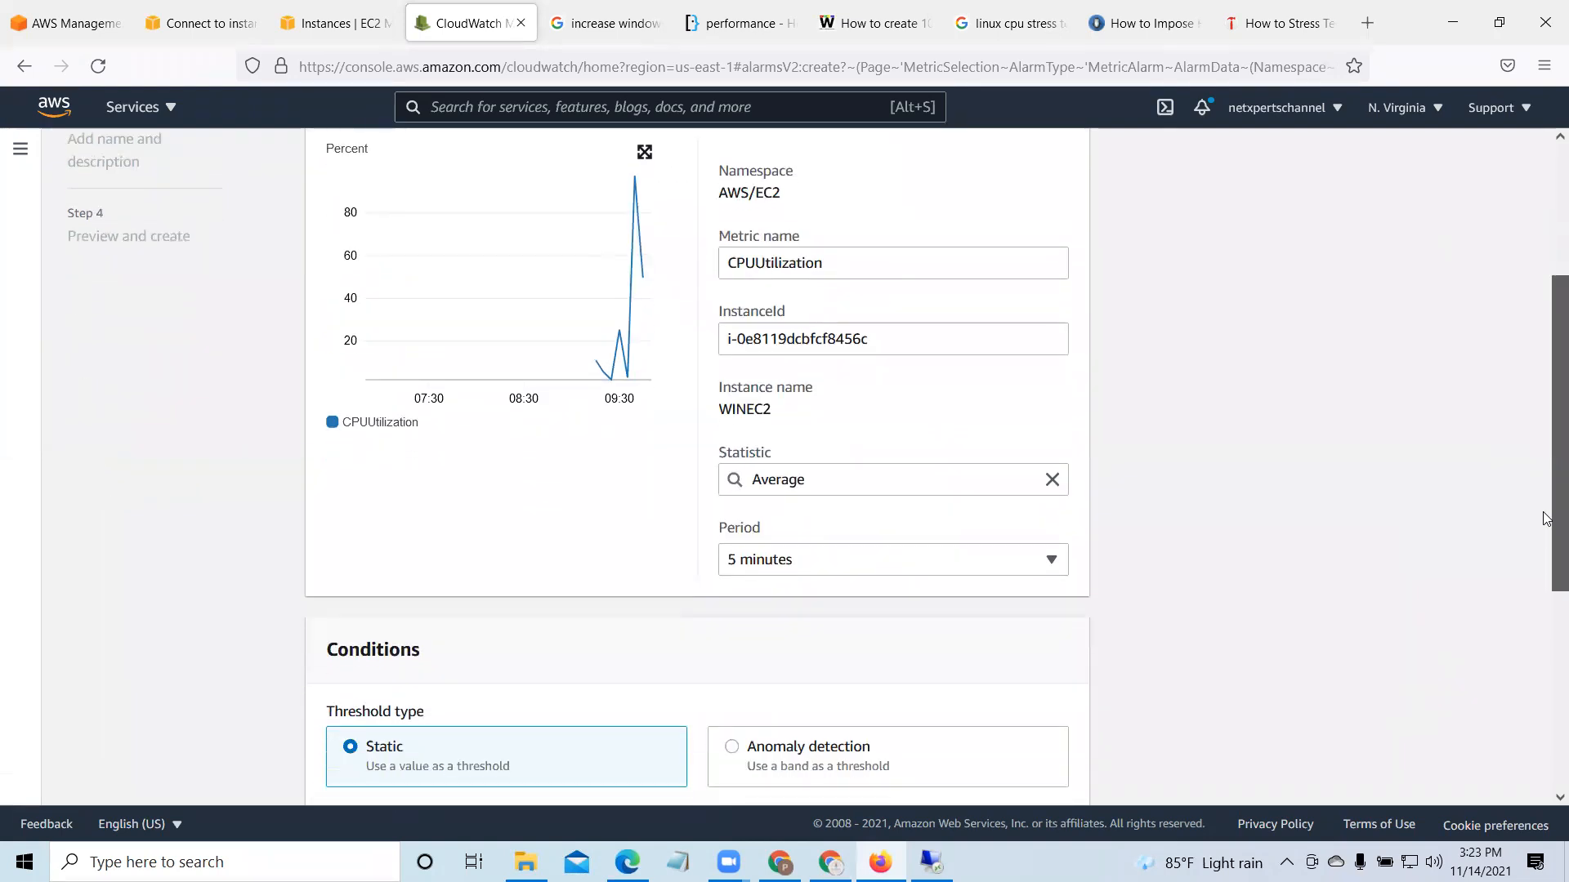
click(1051, 543)
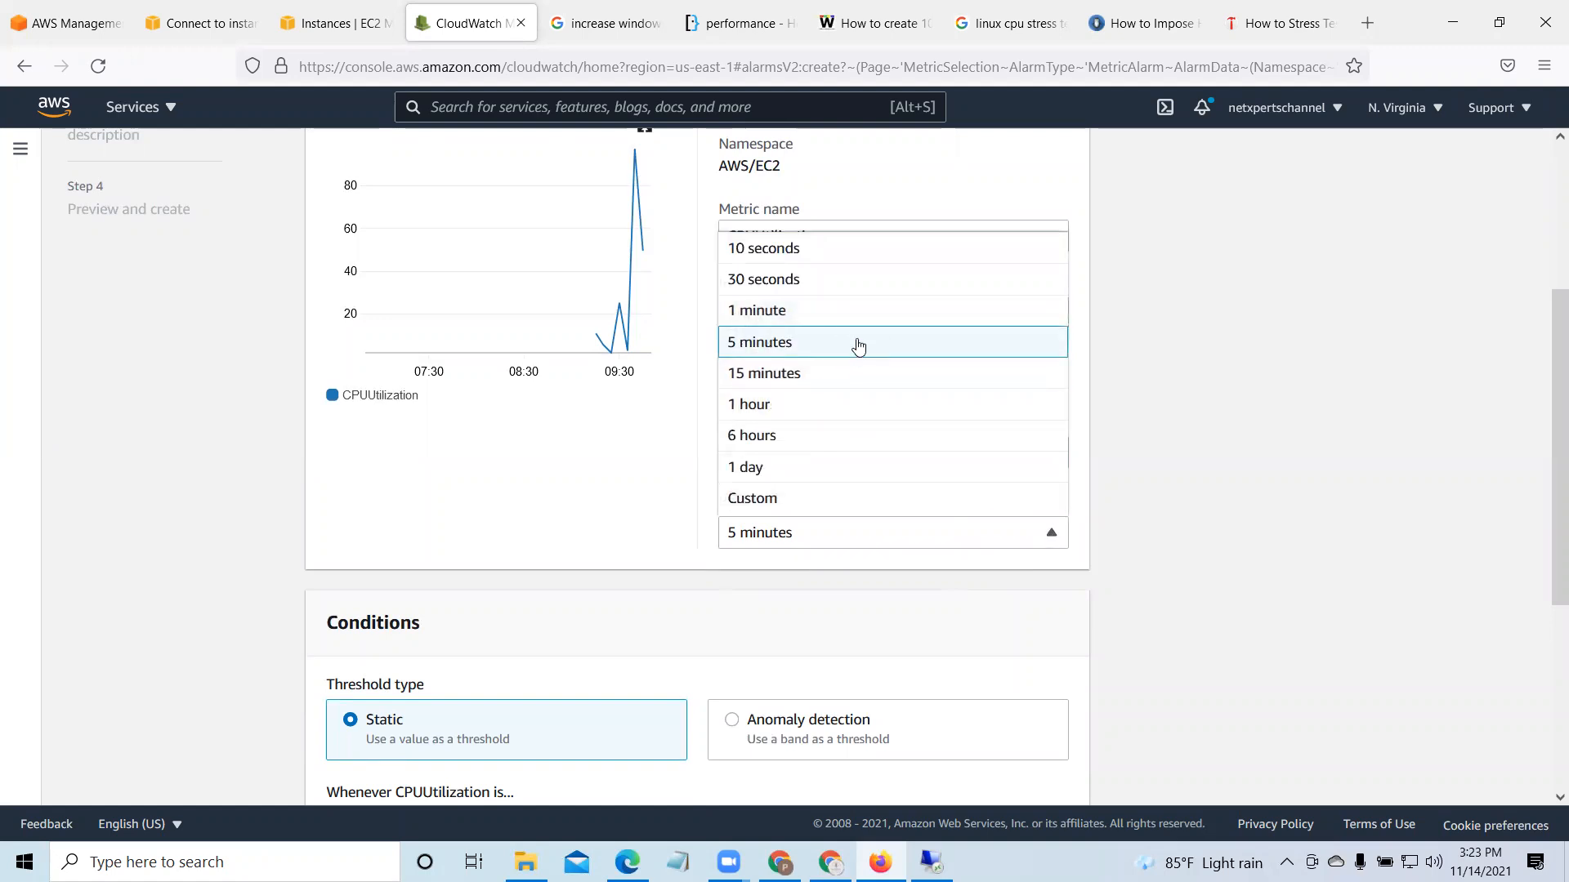
click(793, 341)
Step: Set the alarm's static threshold to 70 so that it triggers when CPUUtilization is greater than that
scroll(1071, 638, down, 4)
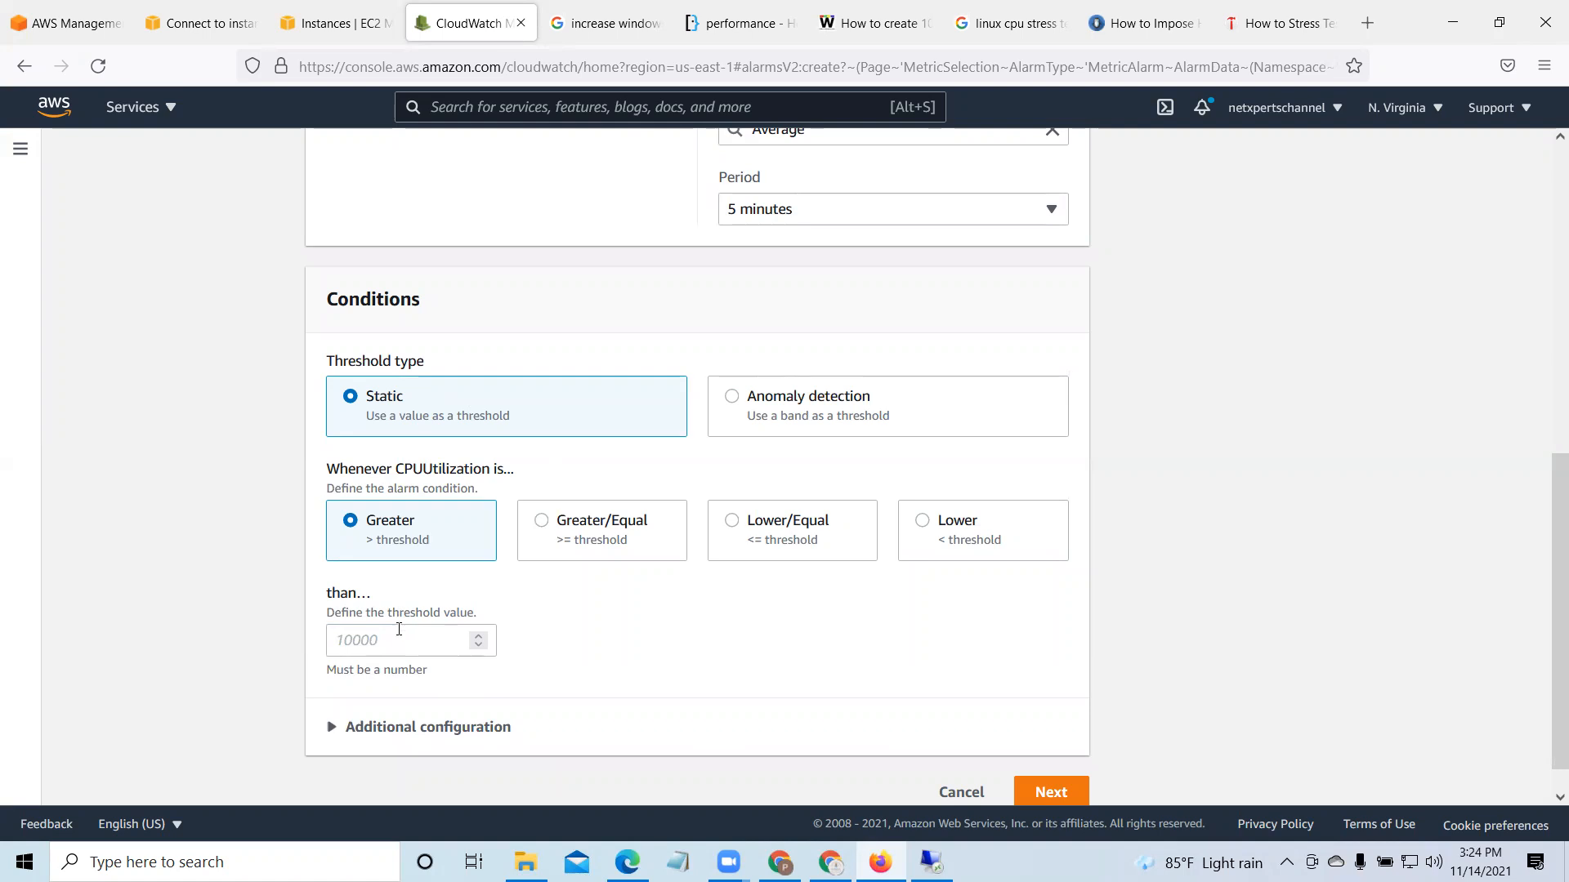
click(376, 647)
text(-1)
text(7)
key(BackSpace)
key(BackSpace)
key(BackSpace)
text(70)
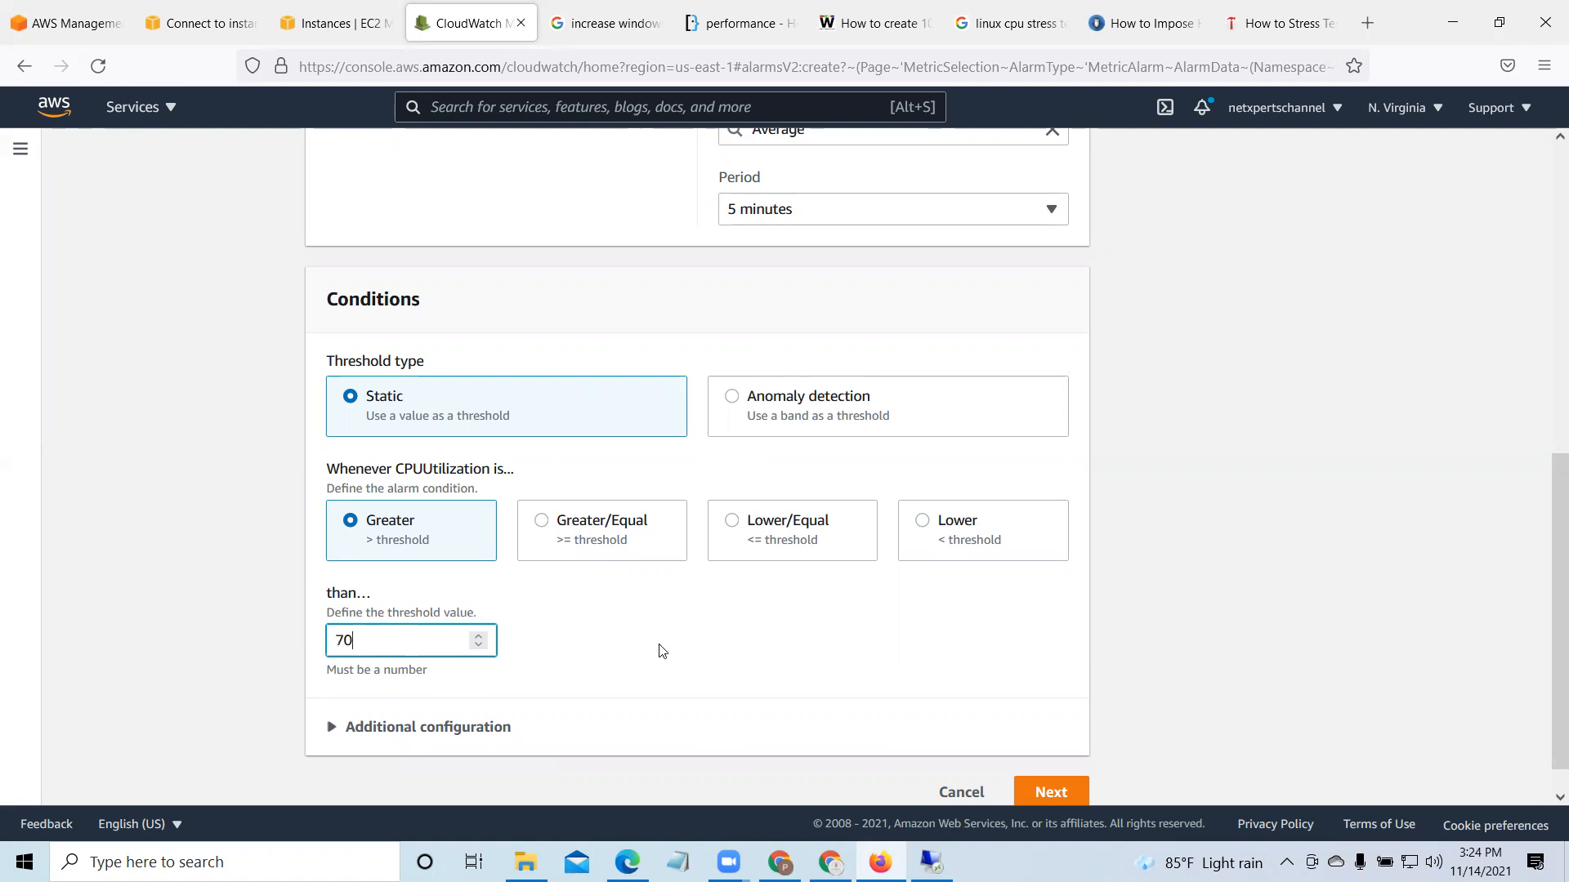
Step: Review the additional configuration for datapoints and missing data, keep its defaults, and continue to configuring the alarm's actions
scroll(572, 612, down, 1)
click(340, 697)
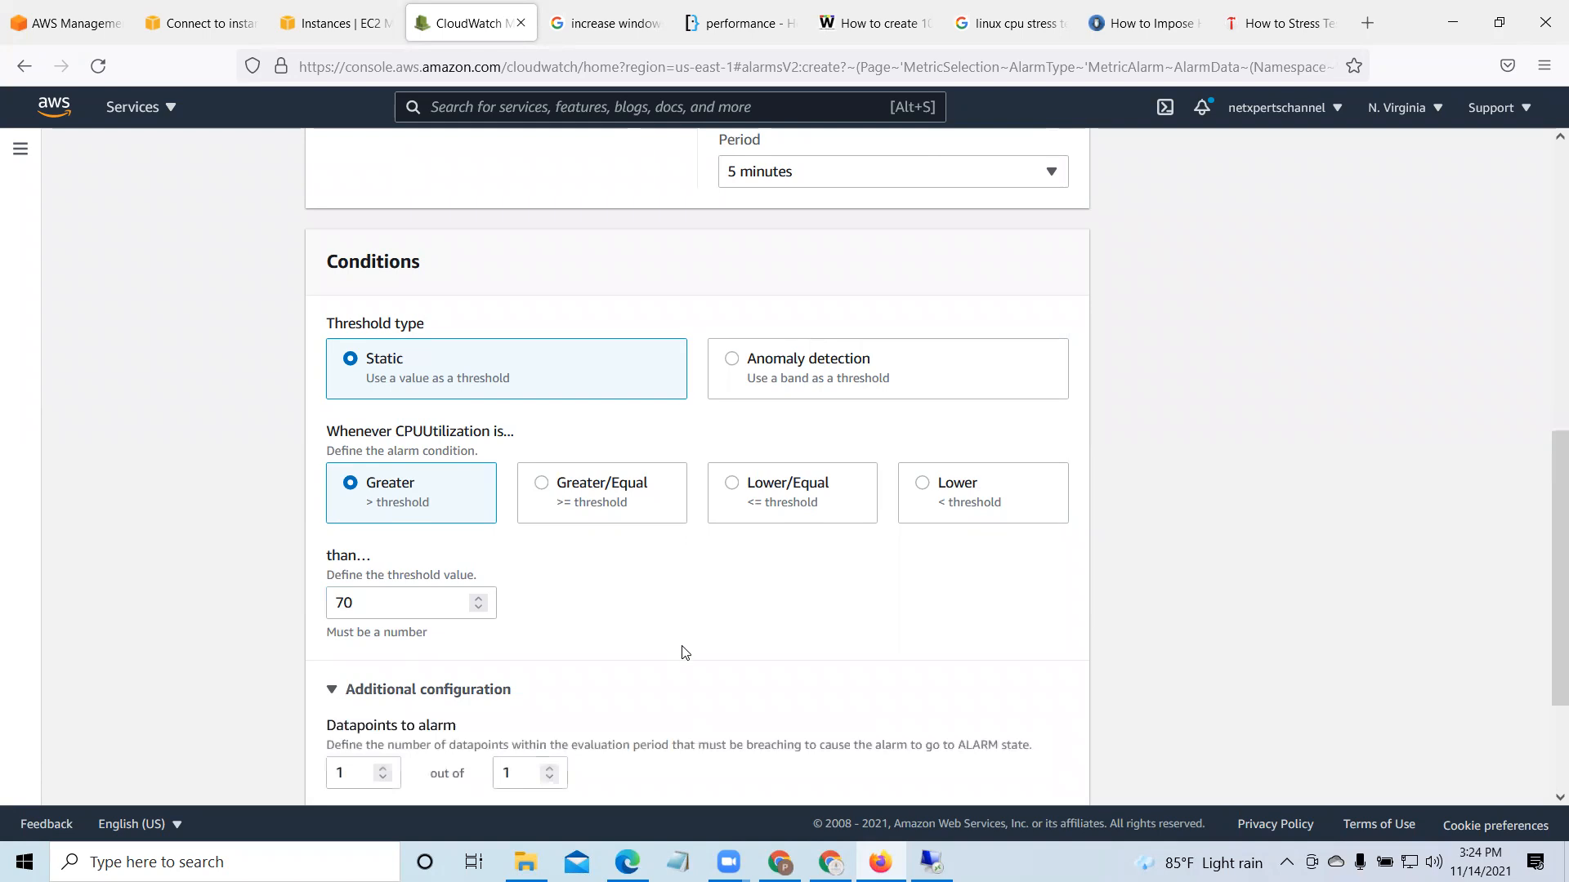
scroll(682, 652, down, 3)
scroll(685, 651, up, 2)
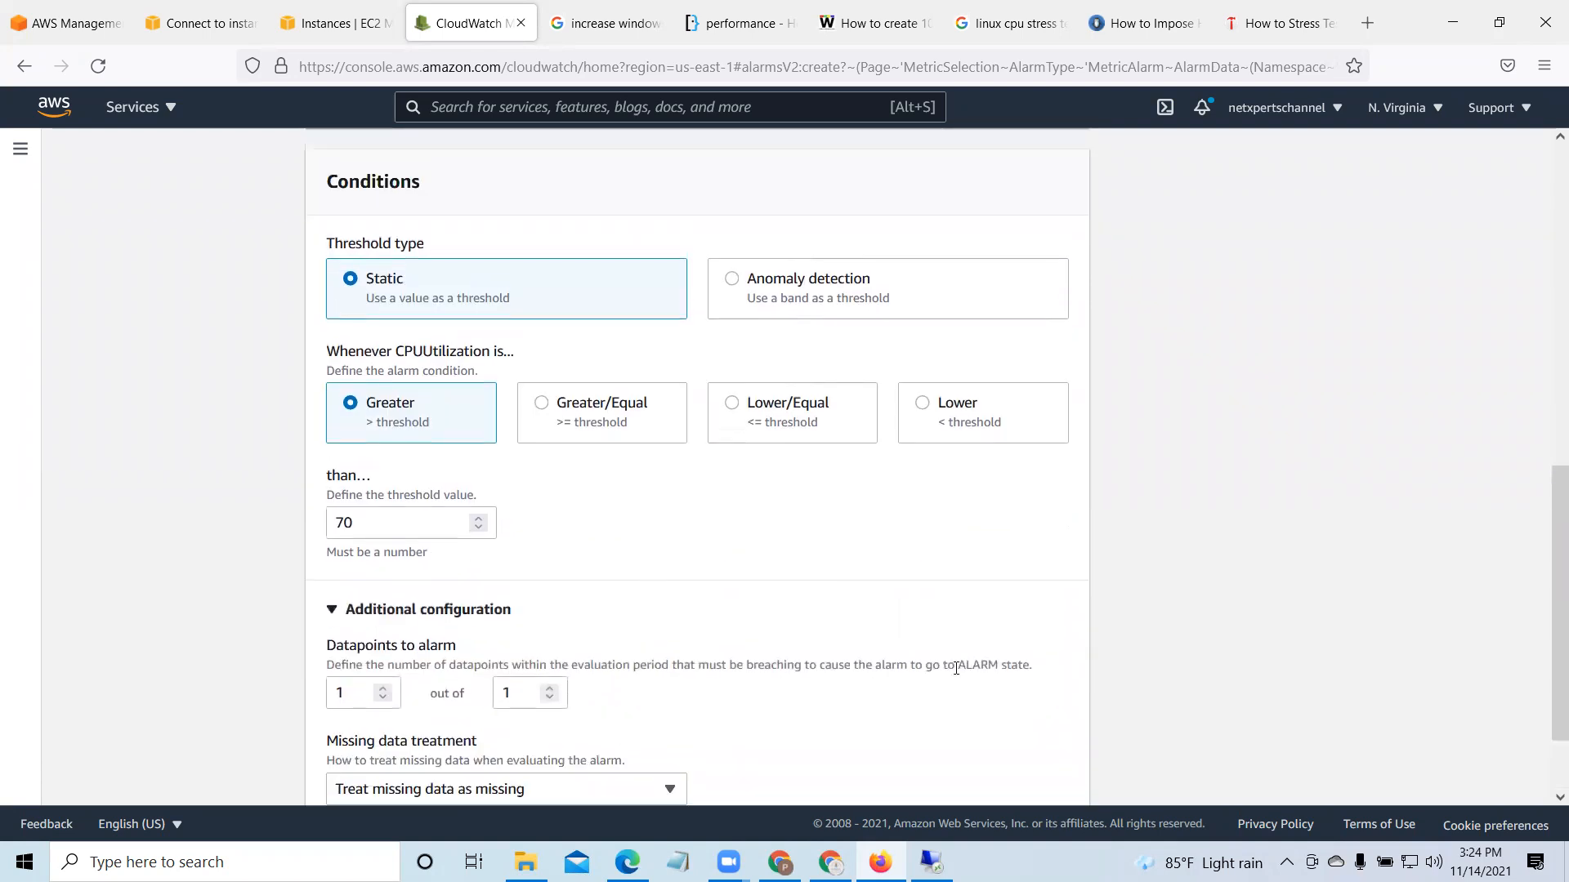
scroll(851, 669, down, 2)
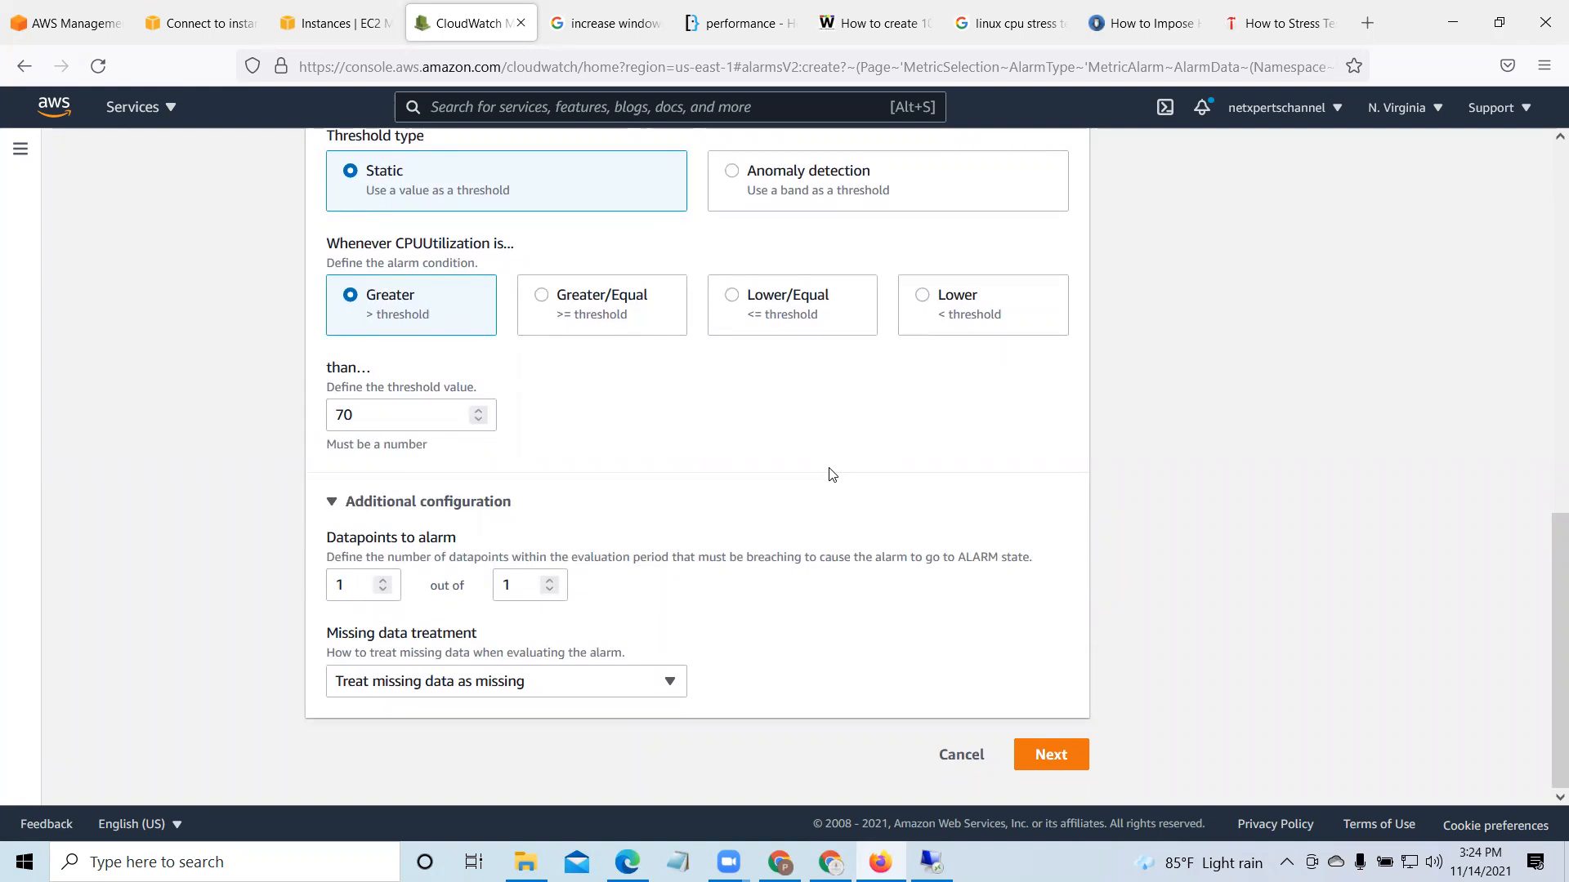
click(1061, 762)
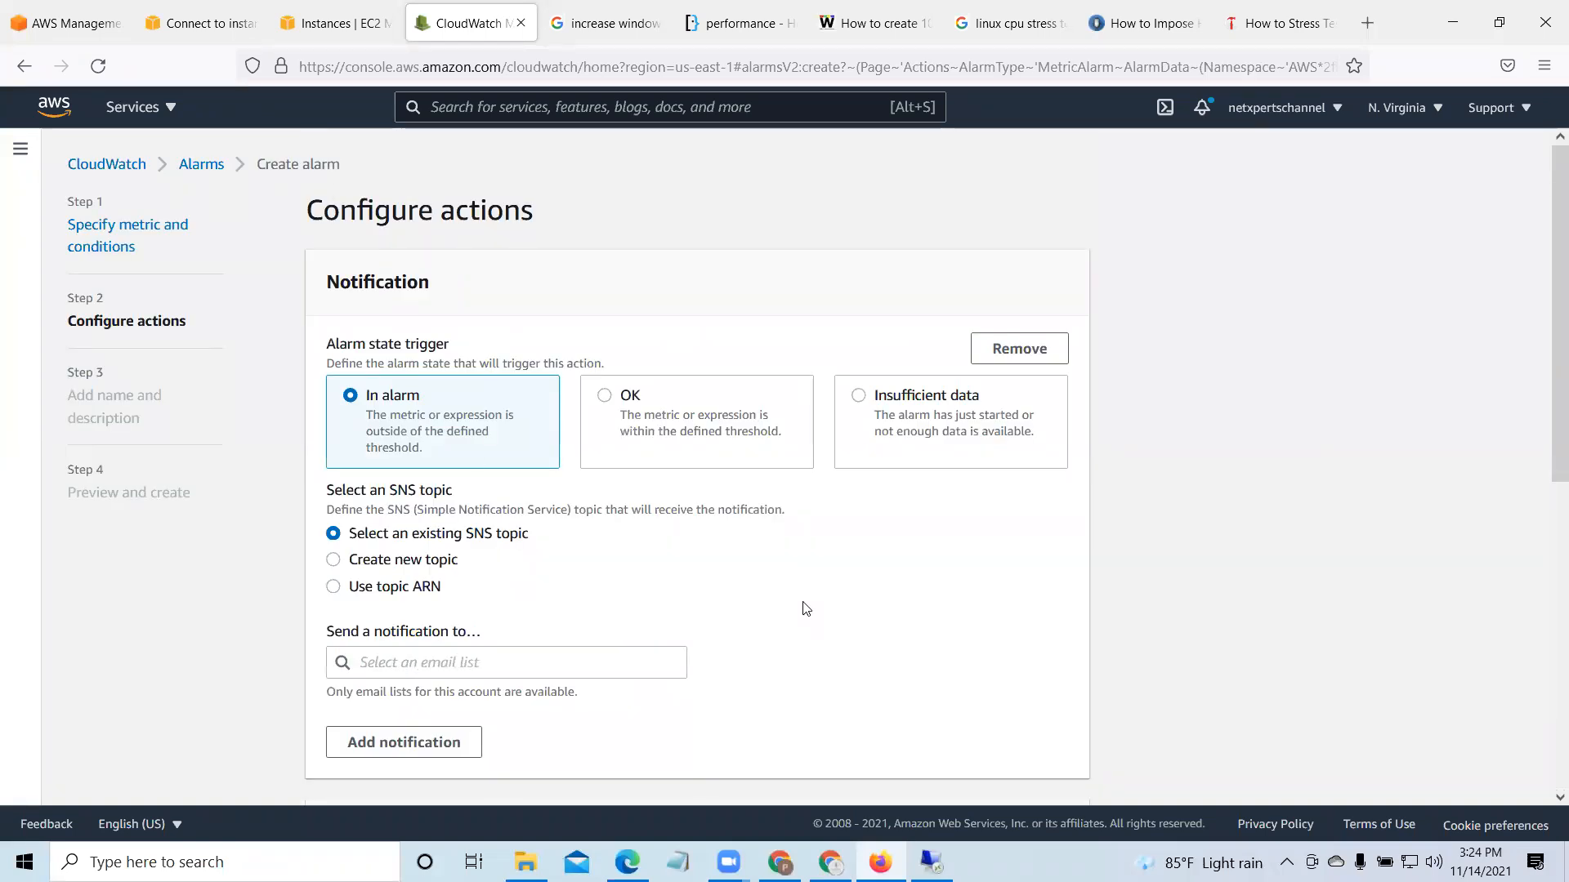
Step: Choose to create a new SNS topic for the In alarm notification and name it Alarmfromcpumon
scroll(806, 609, down, 3)
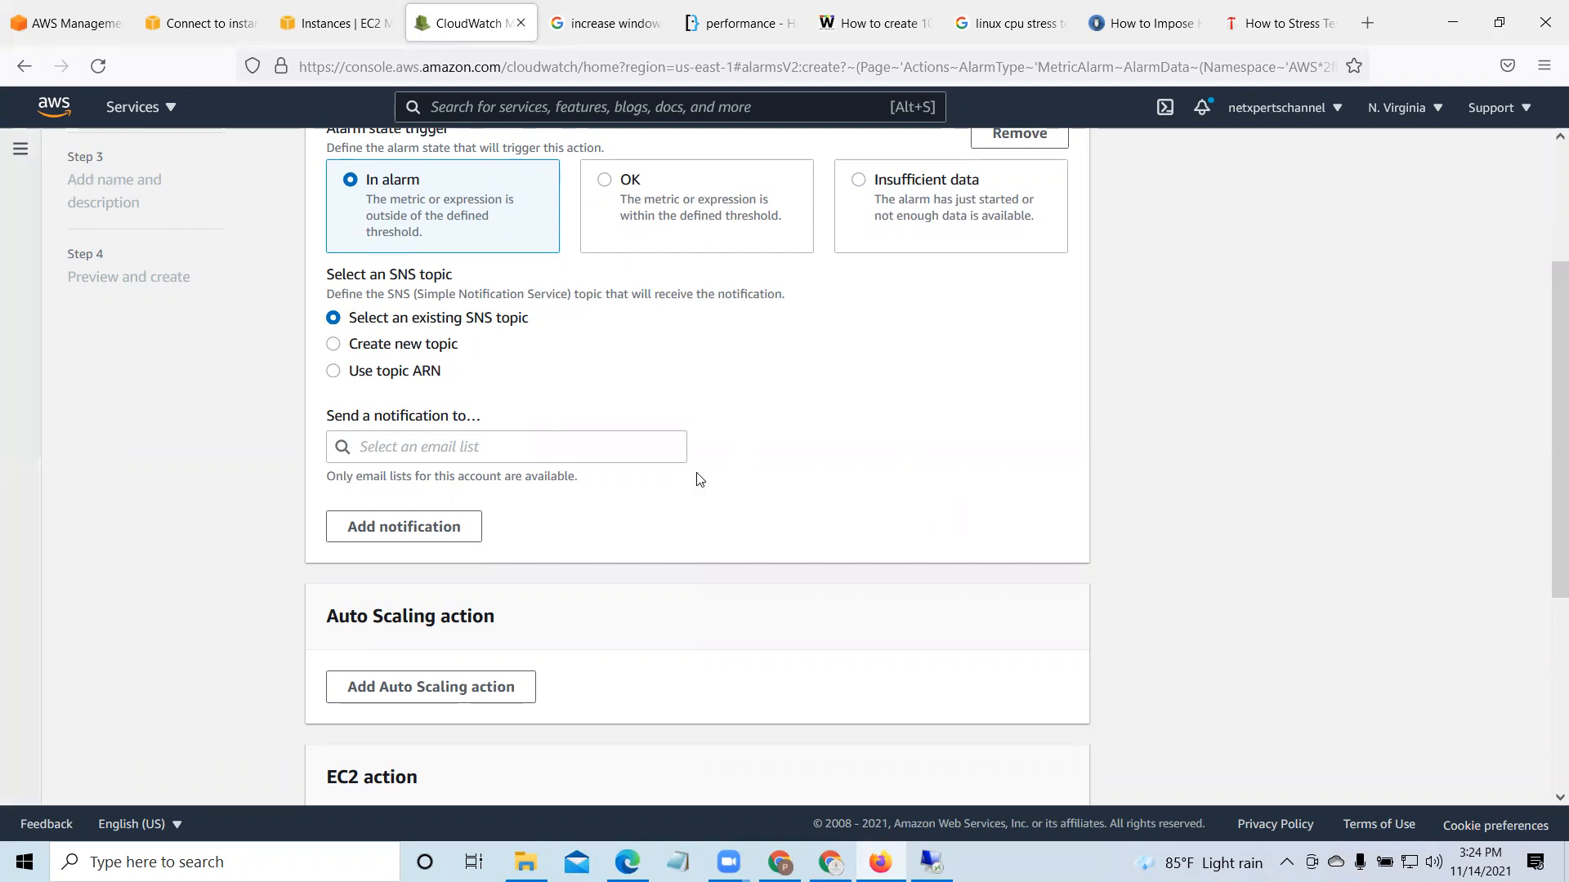
click(334, 344)
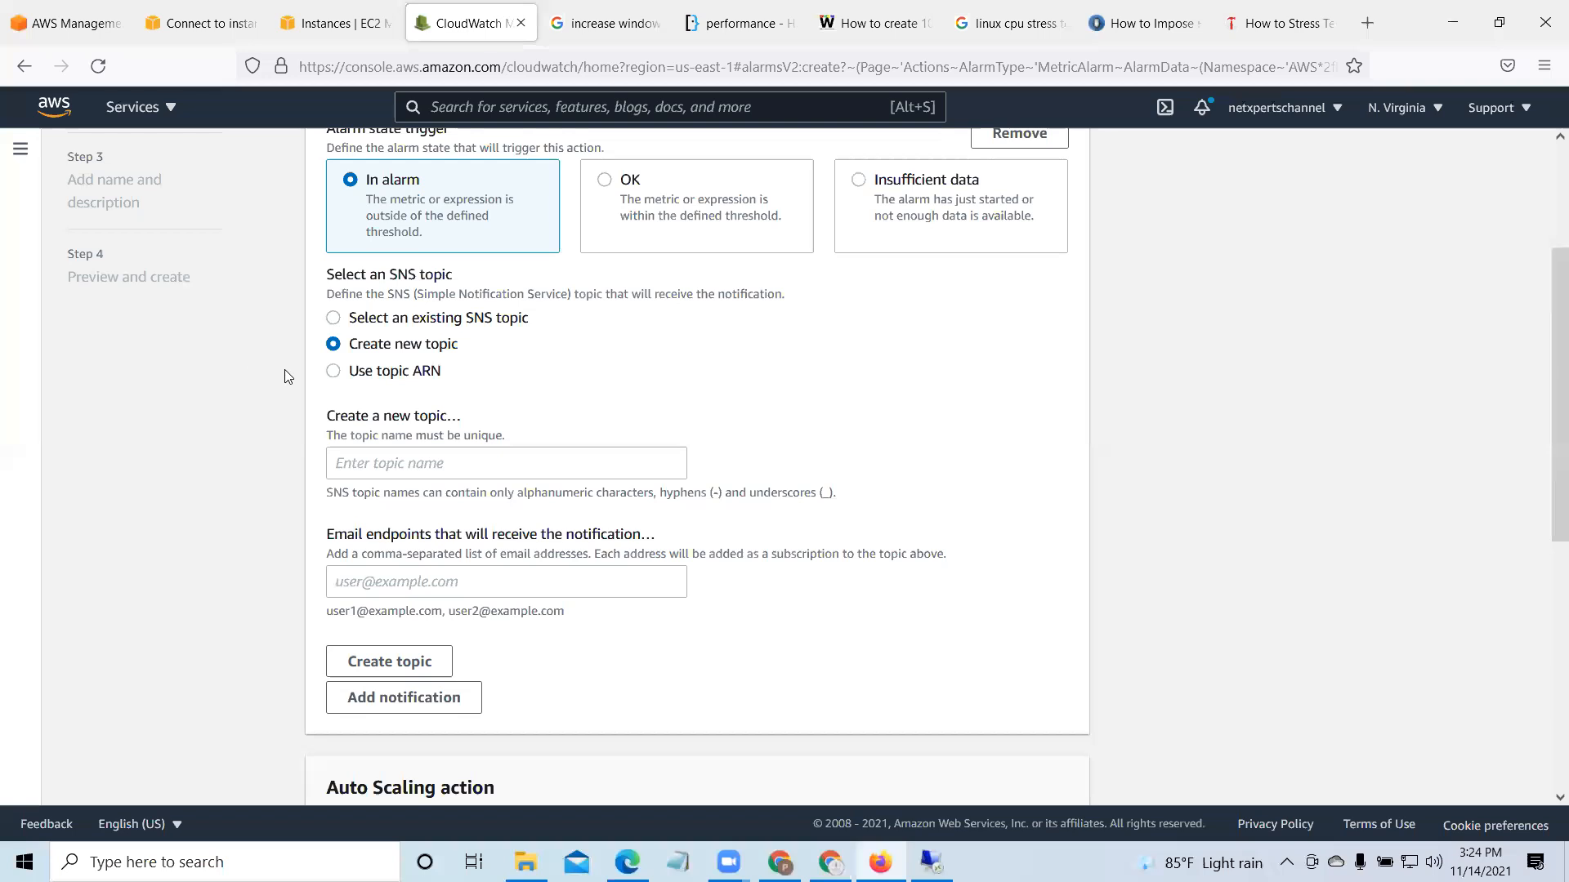
click(381, 465)
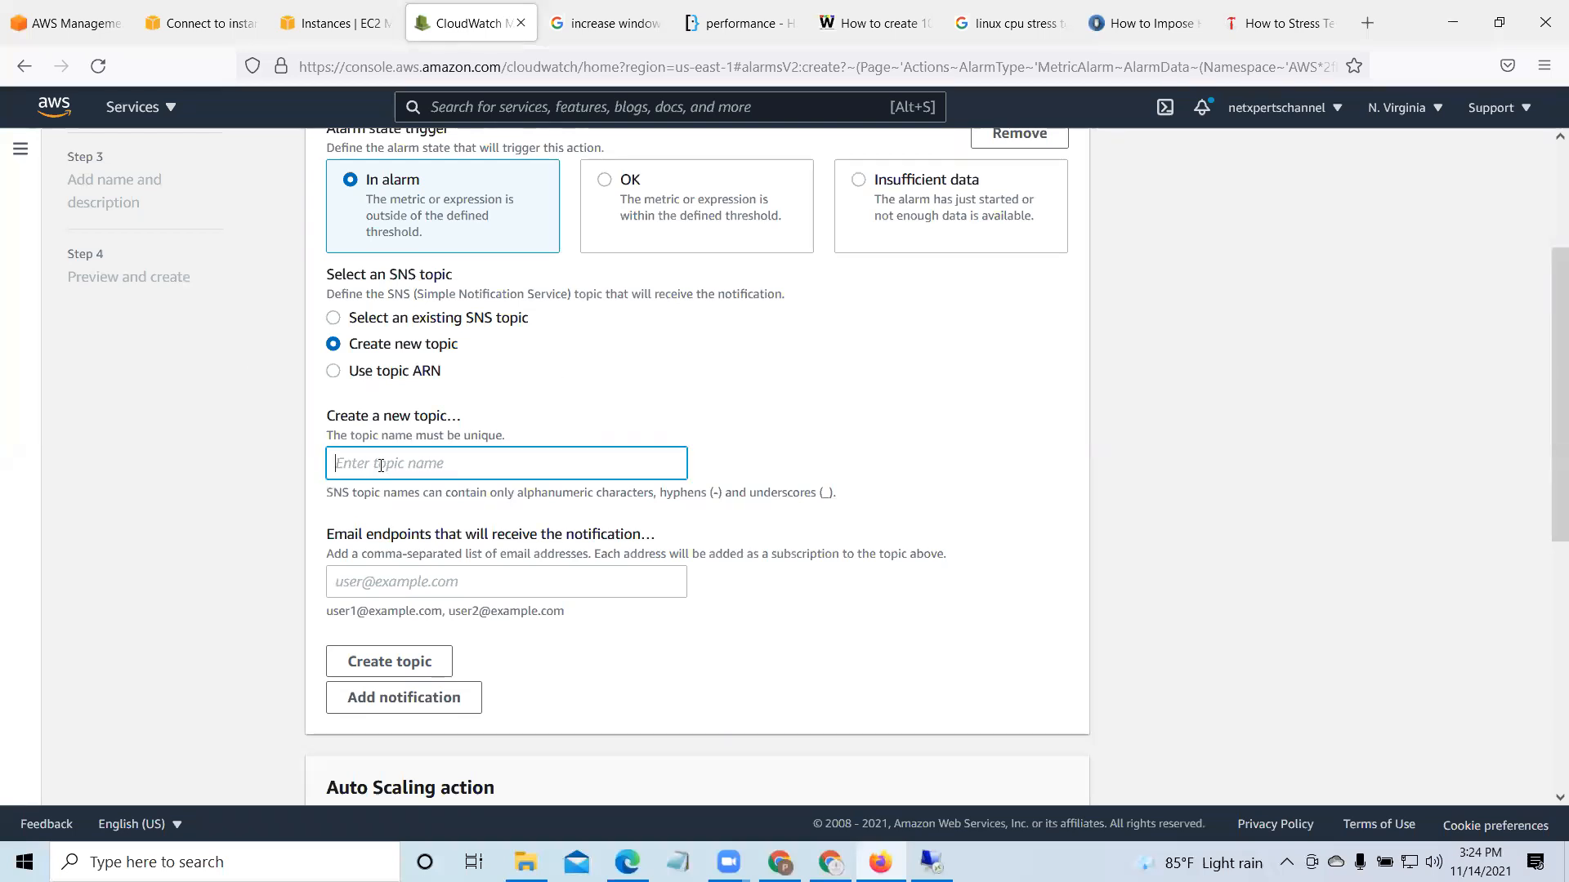
text(Alarmfromcpumon)
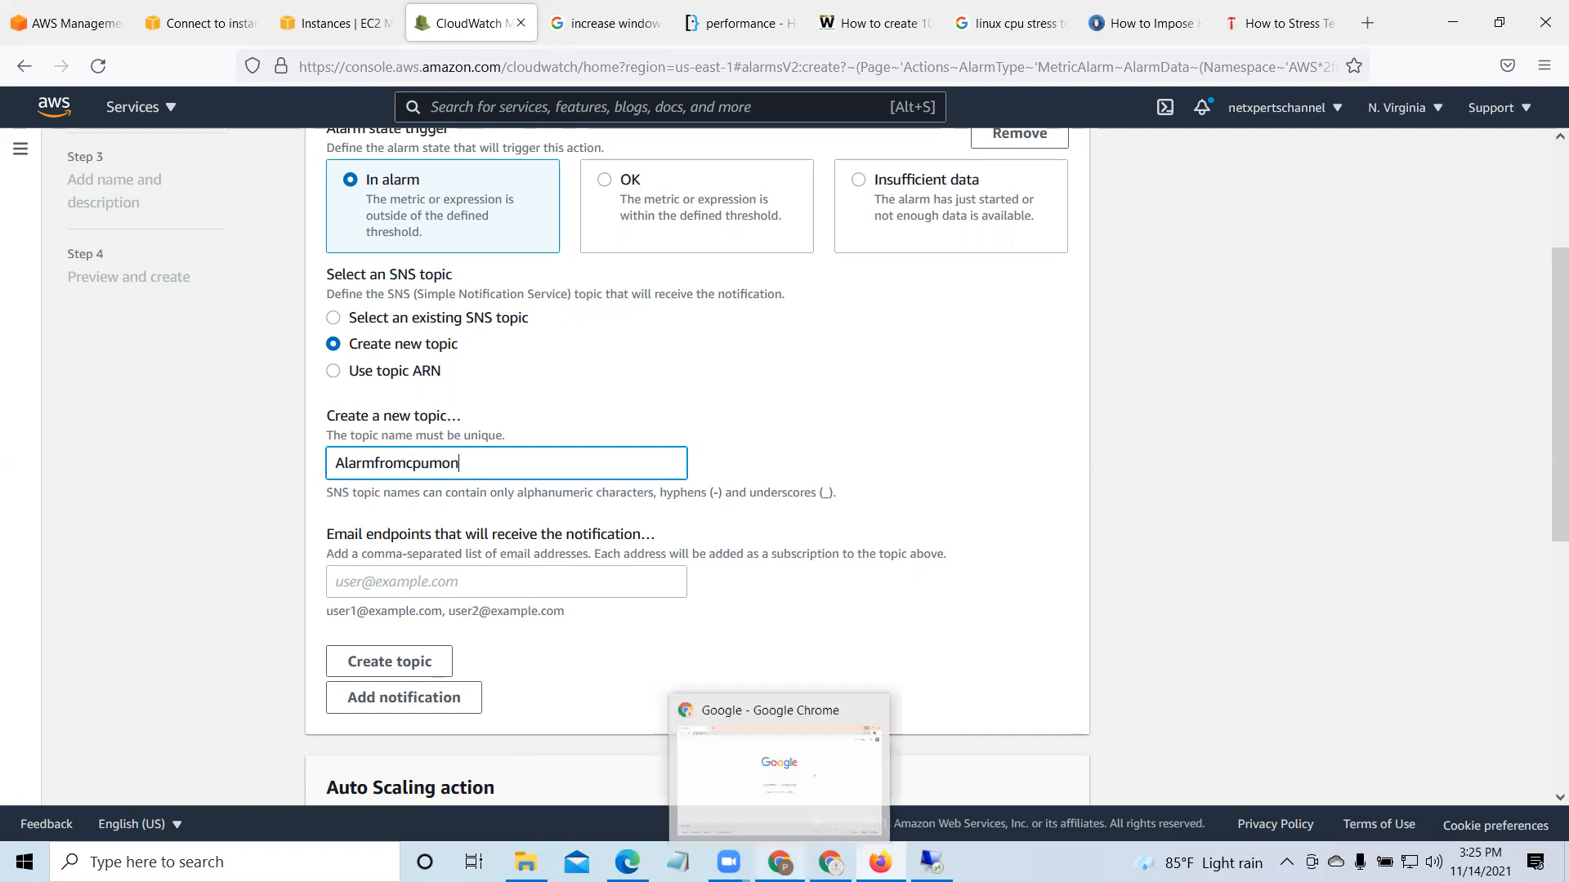
Step: Switch to the Gmail inbox and copy the signed-in account's email address from its account details
mouse_move(831, 863)
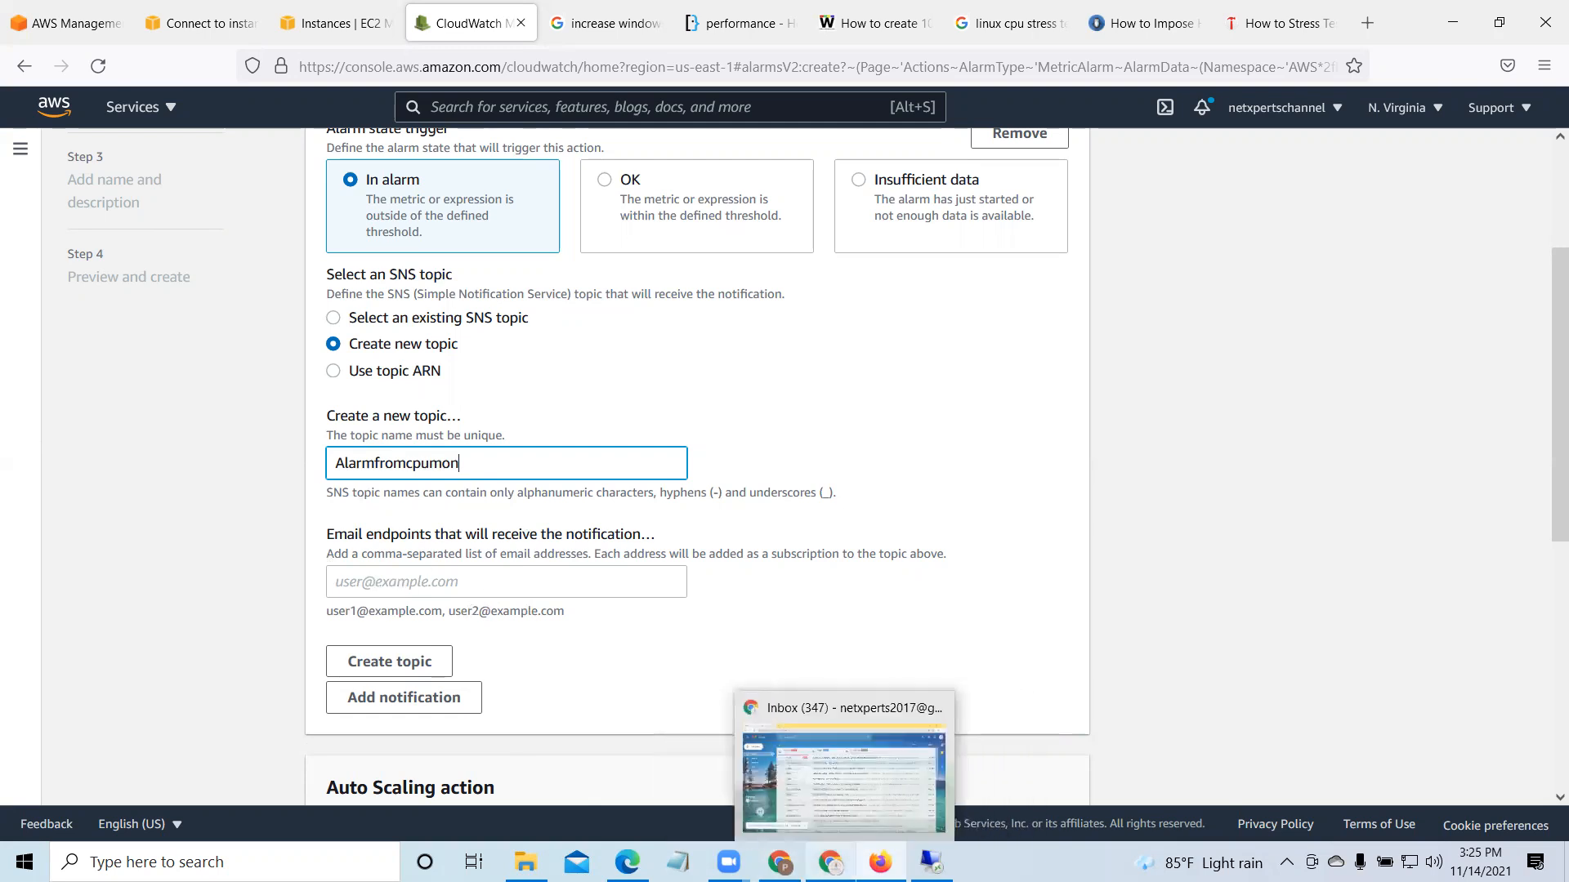
click(844, 770)
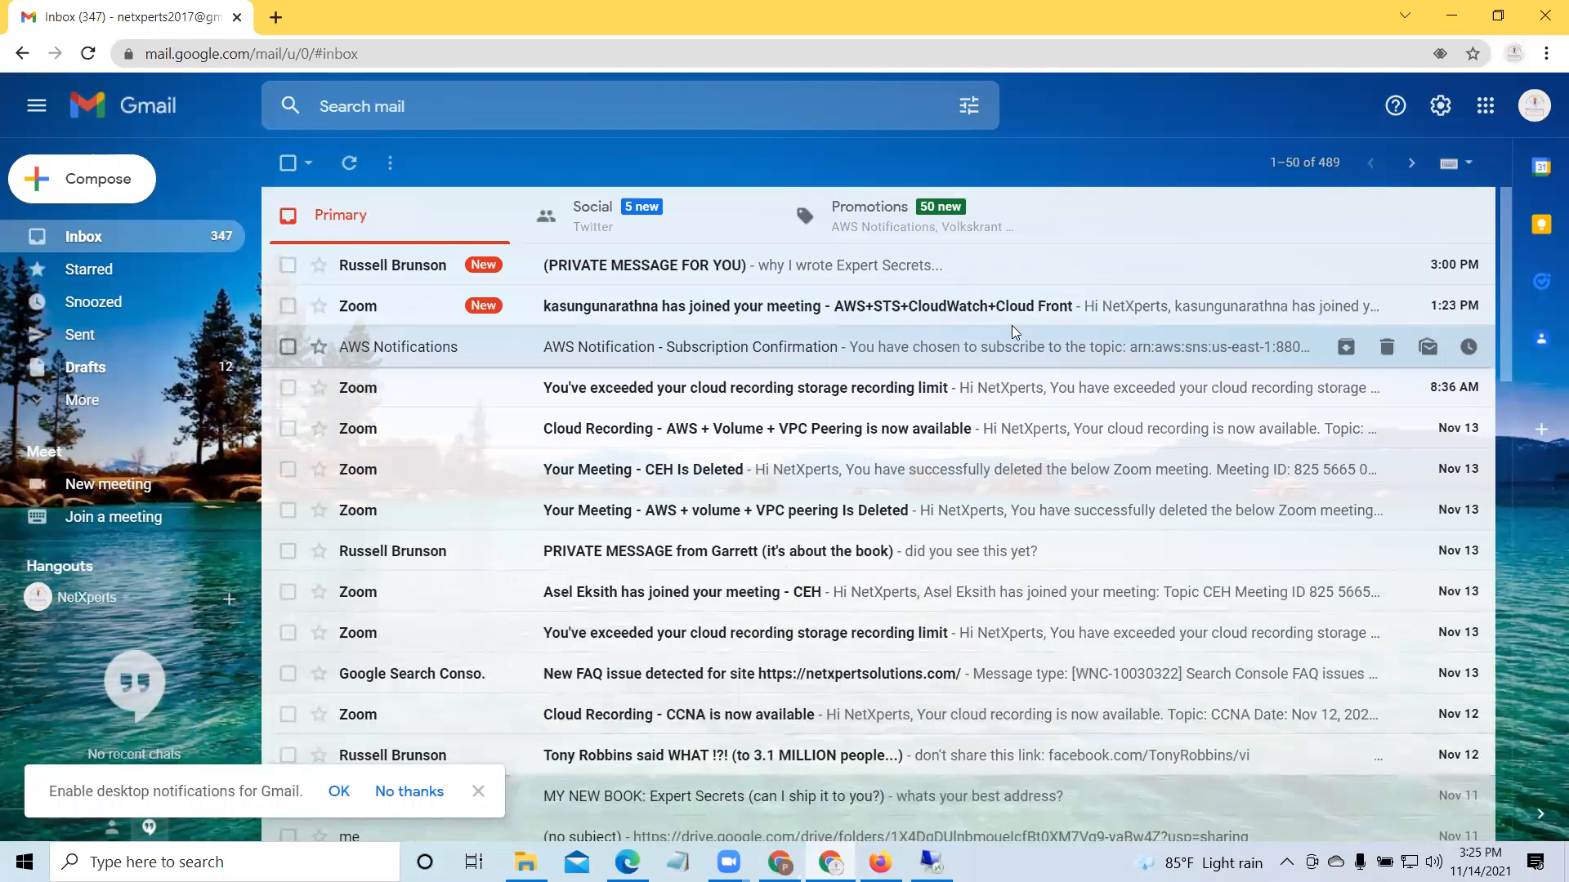
click(1531, 108)
click(1487, 110)
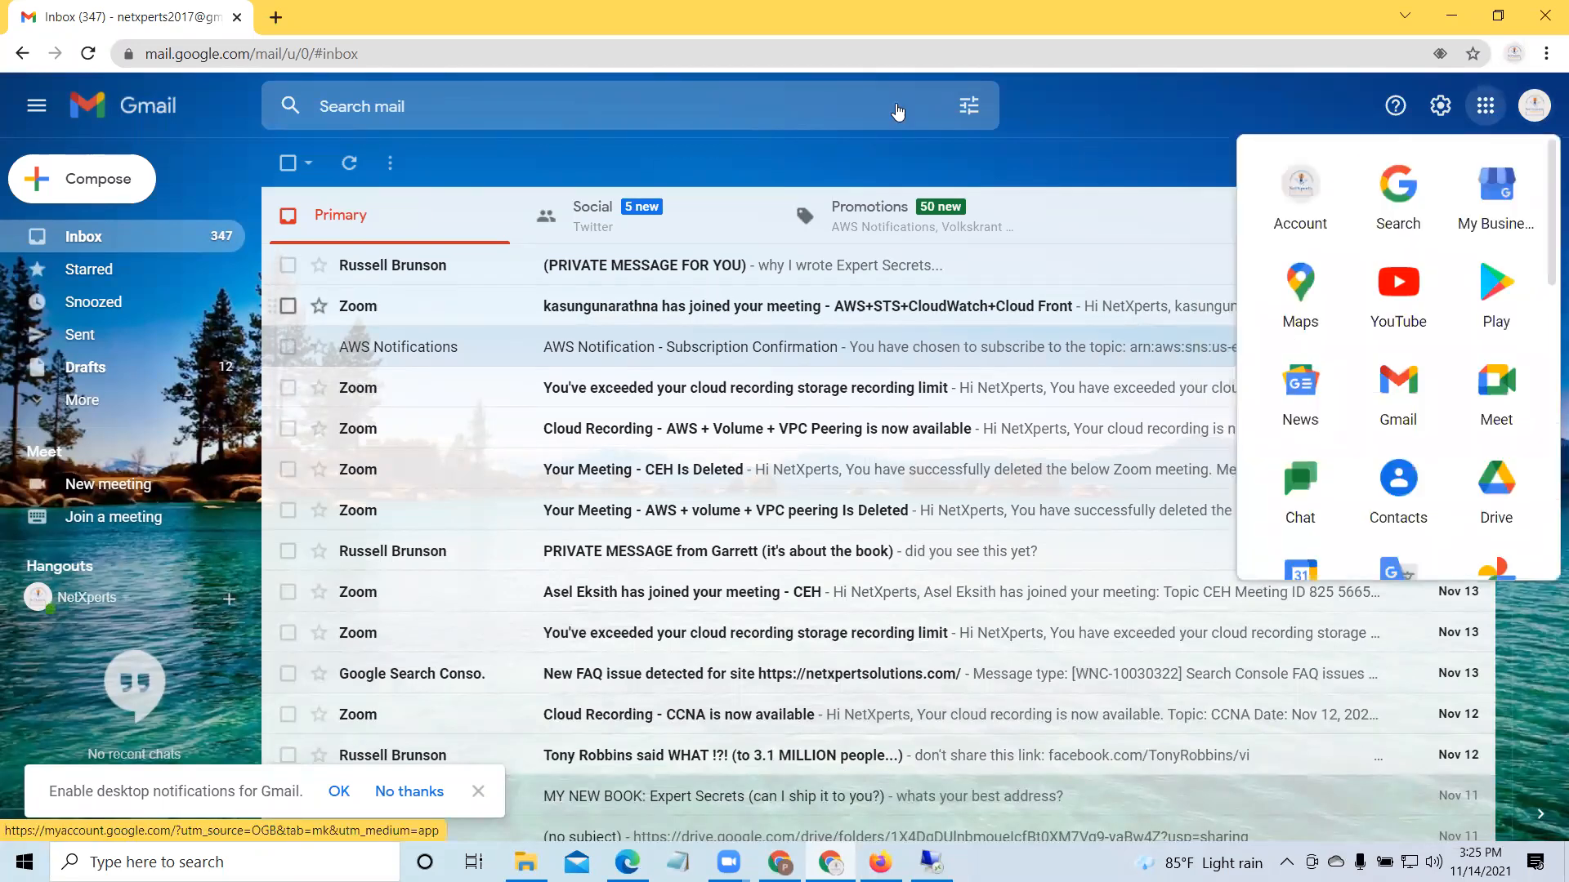
click(1486, 104)
click(1539, 111)
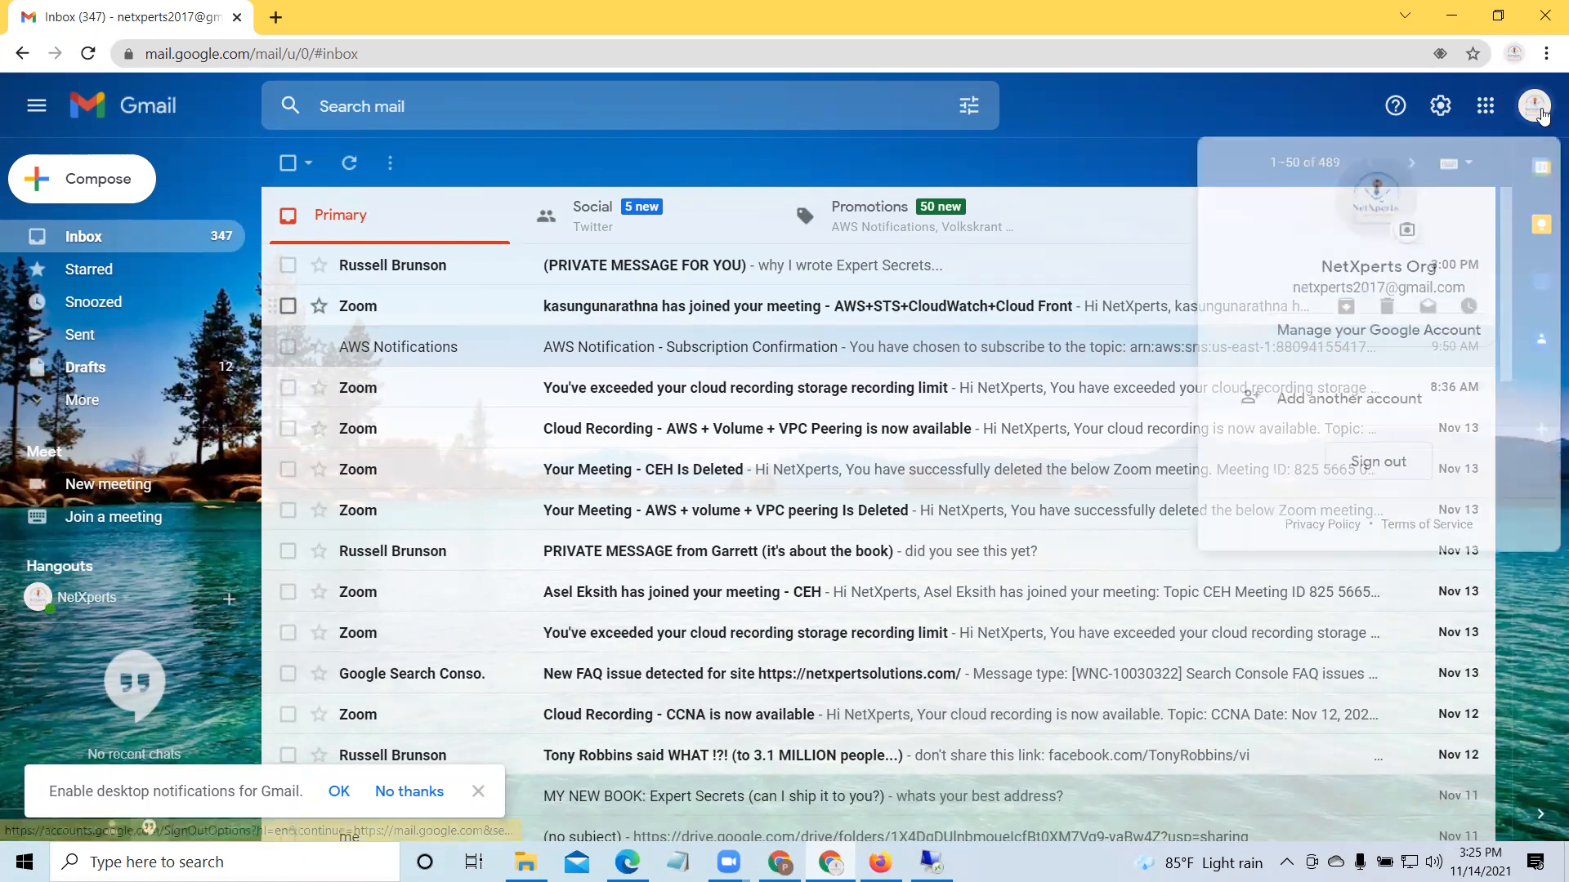
drag(1471, 287, 1315, 294)
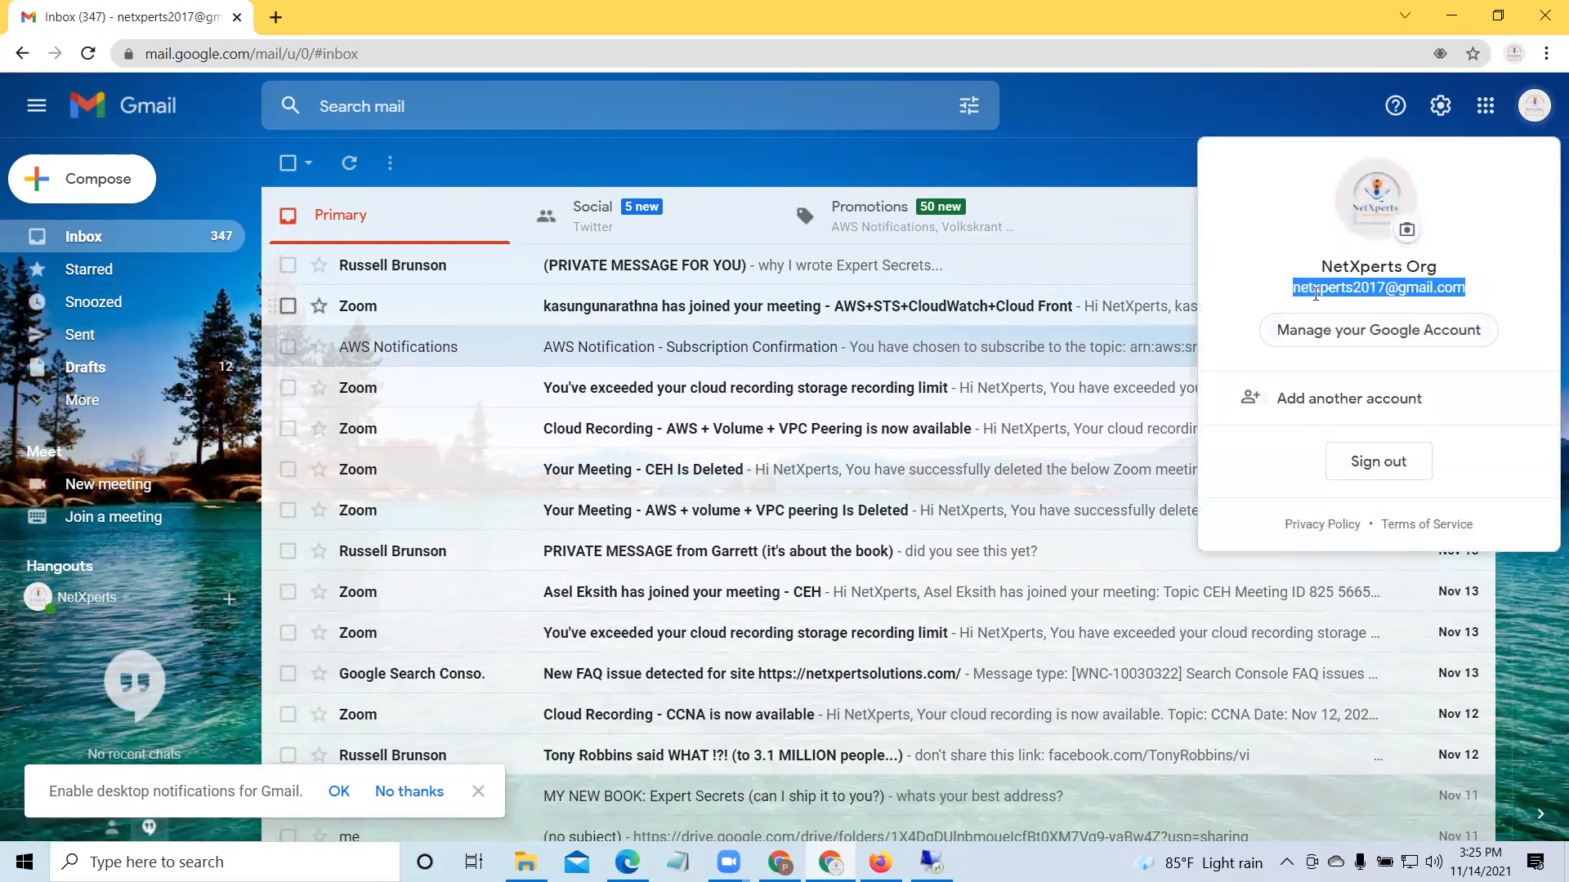
right_click(1315, 294)
click(1317, 309)
Step: Return to the CloudWatch alarm setup and paste the copied email address as the new topic's email endpoint
click(1451, 15)
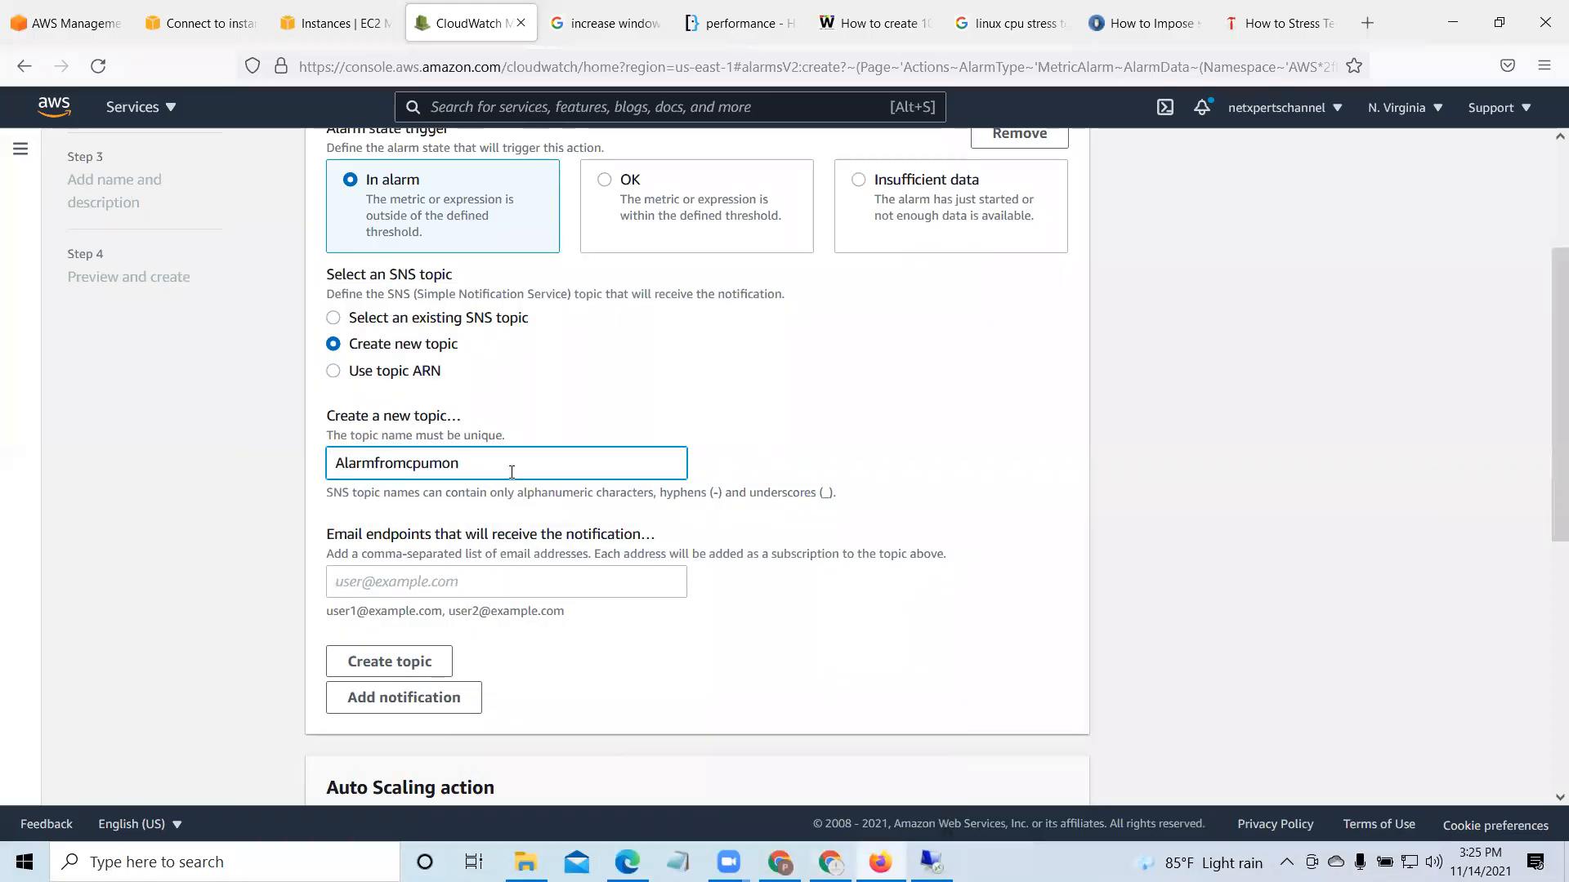
right_click(392, 579)
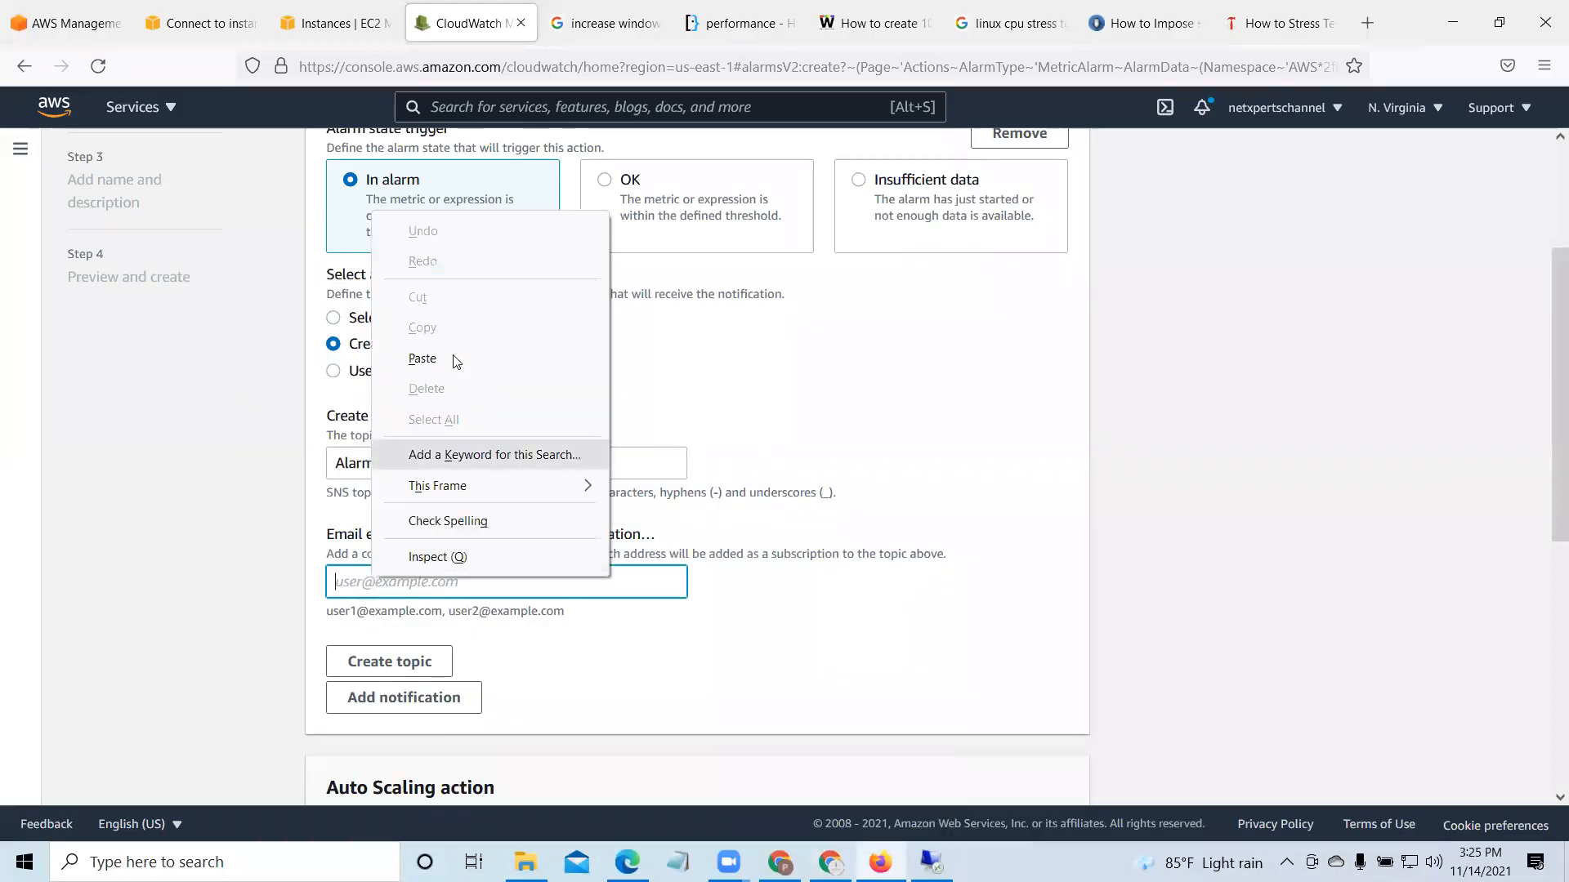
Step: Create the SNS topic Alarmfromcpumon with the recipient's email address as endpoint, and proceed to the alarm's name and description
click(527, 357)
click(446, 663)
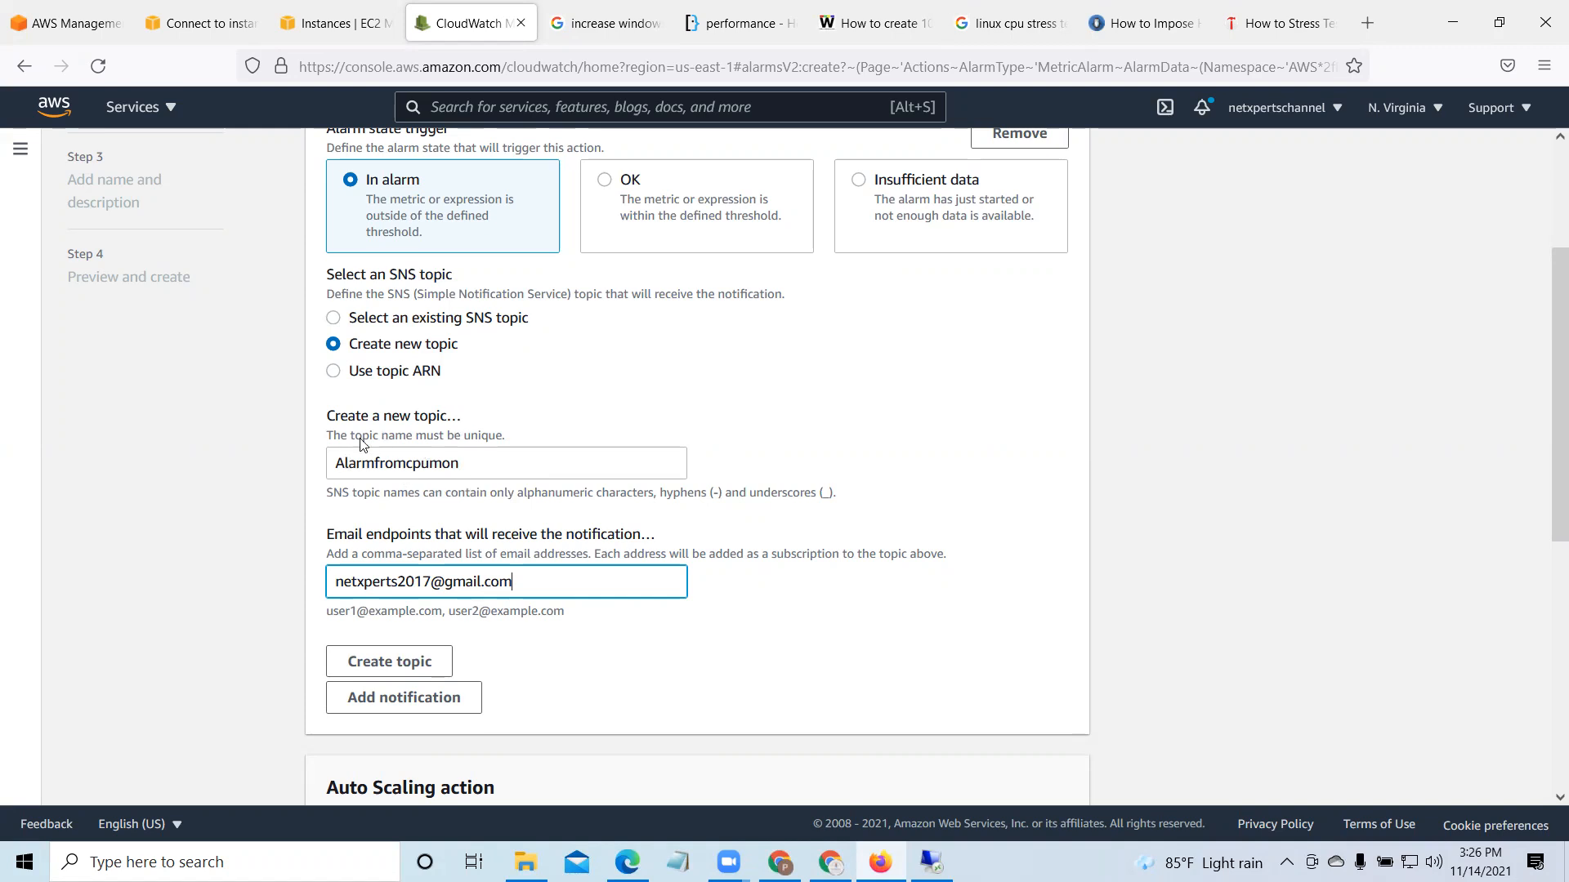
click(424, 663)
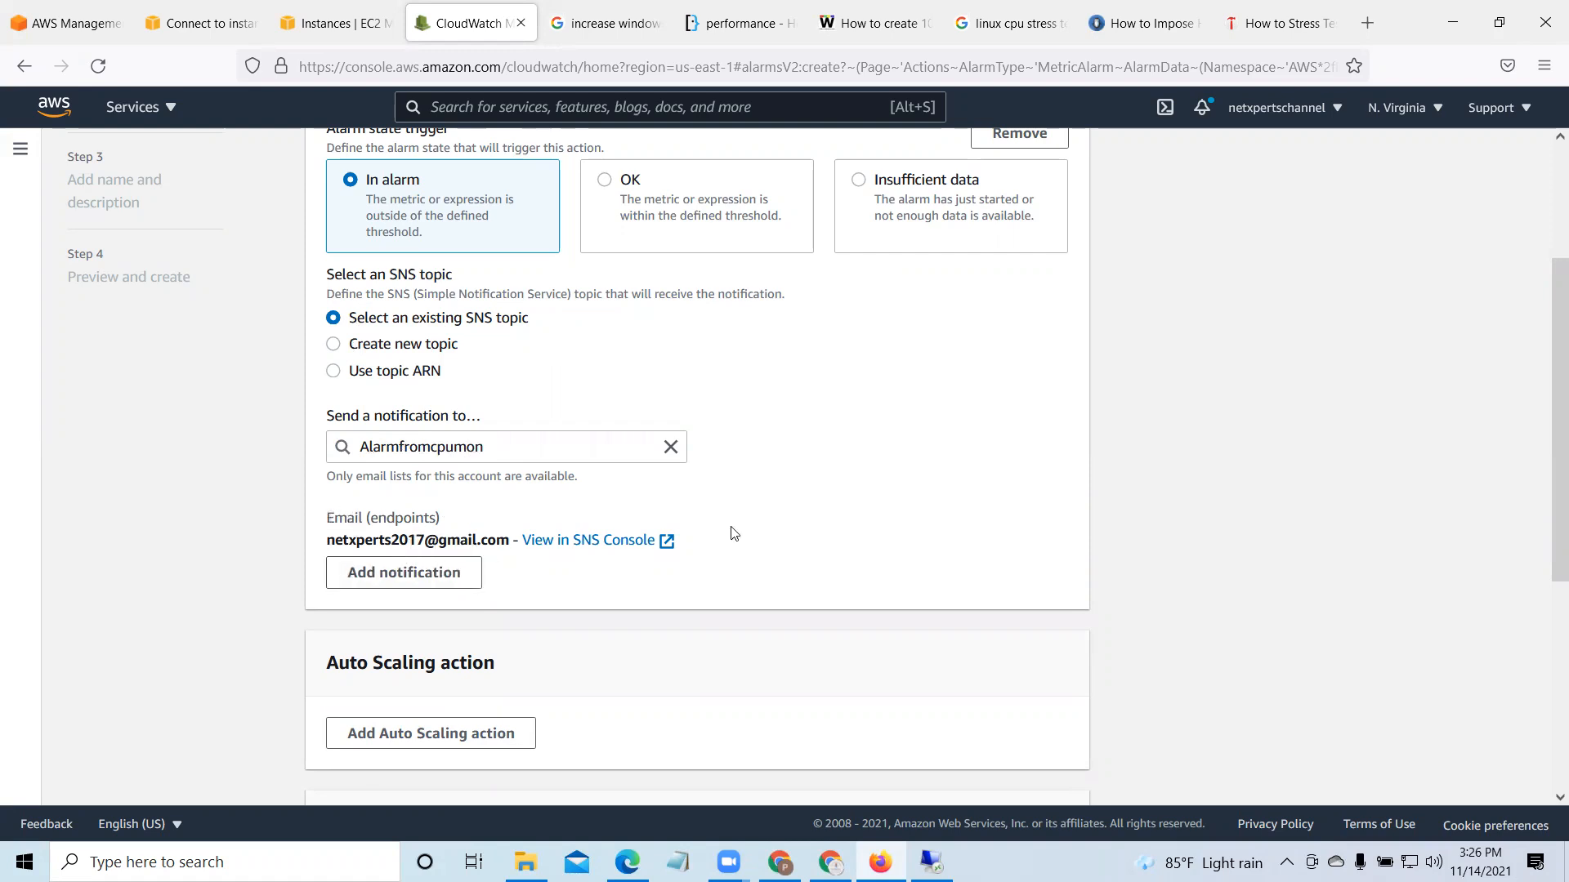
scroll(923, 598, down, 5)
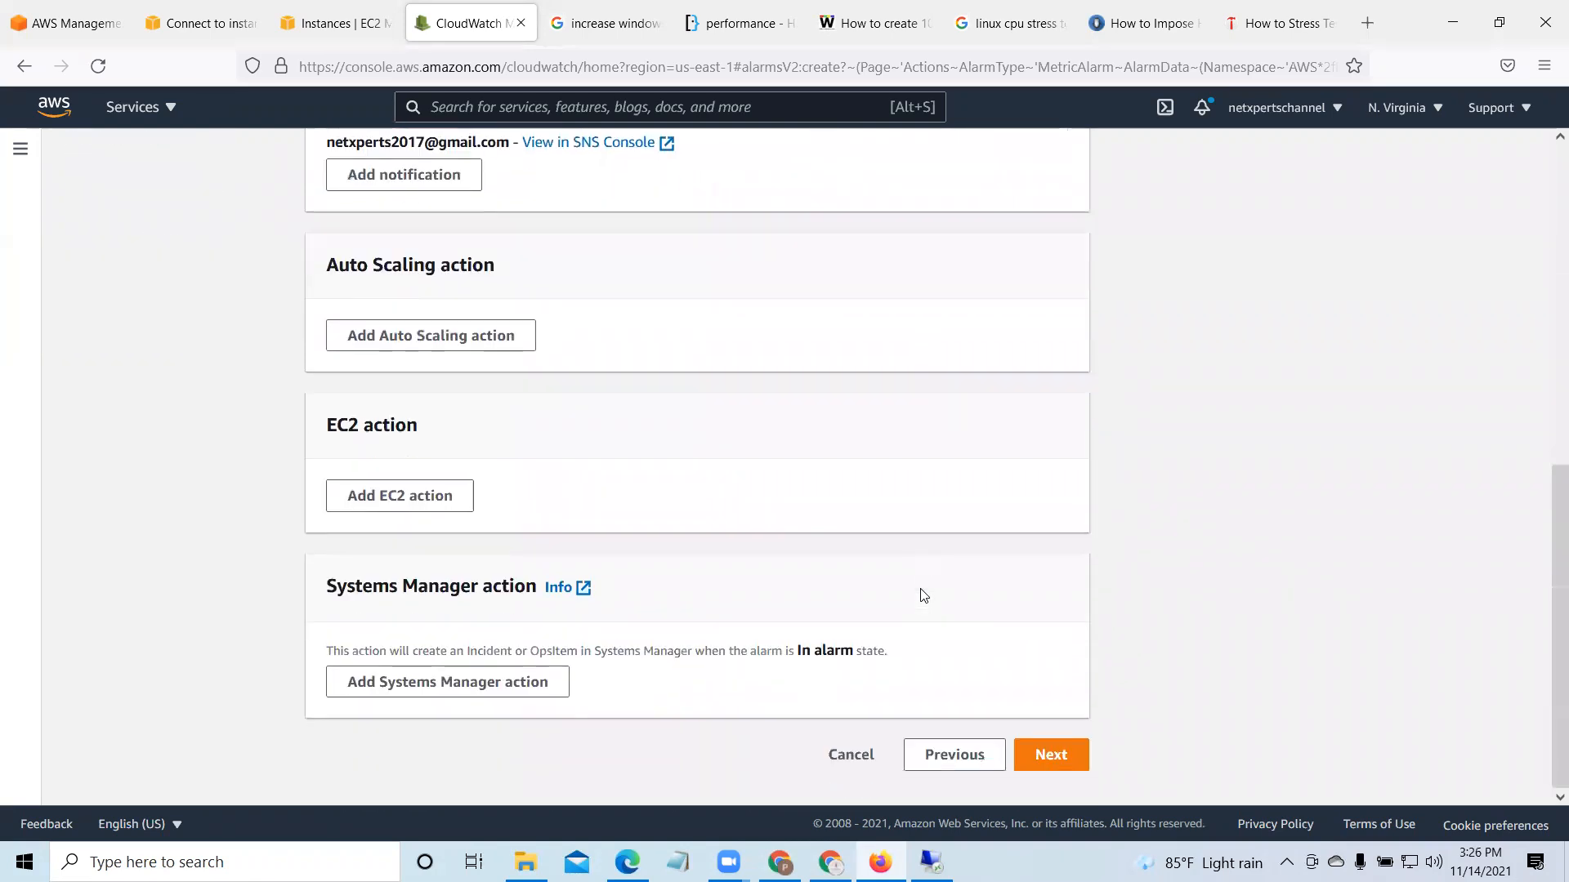
click(1059, 755)
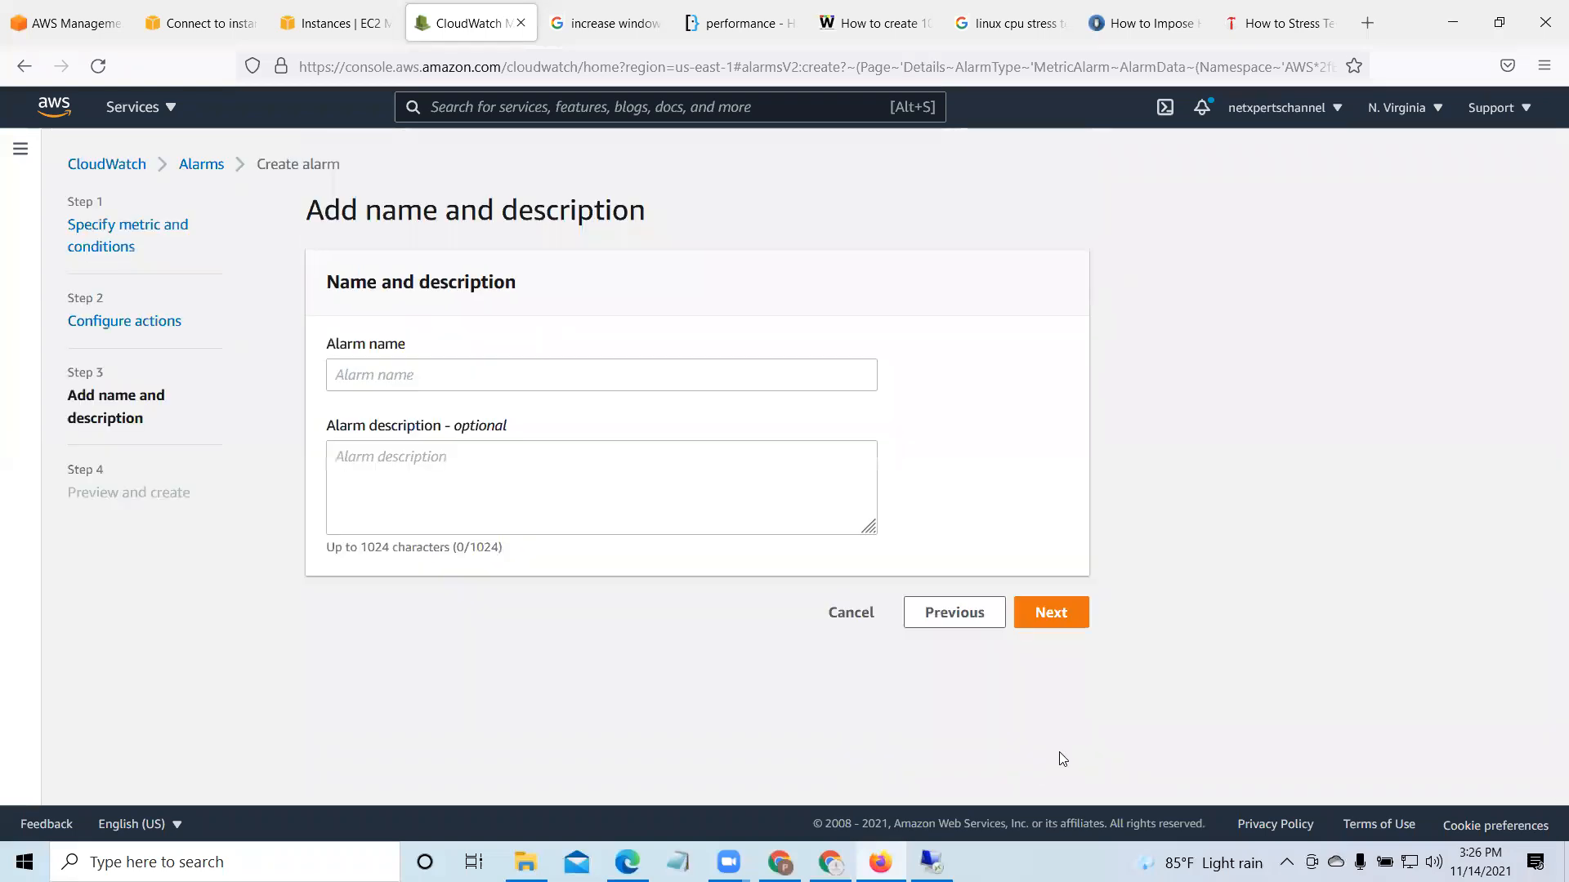
Step: Enter AlarmEC2Mon as both the alarm name and its description, and continue to the preview
click(385, 374)
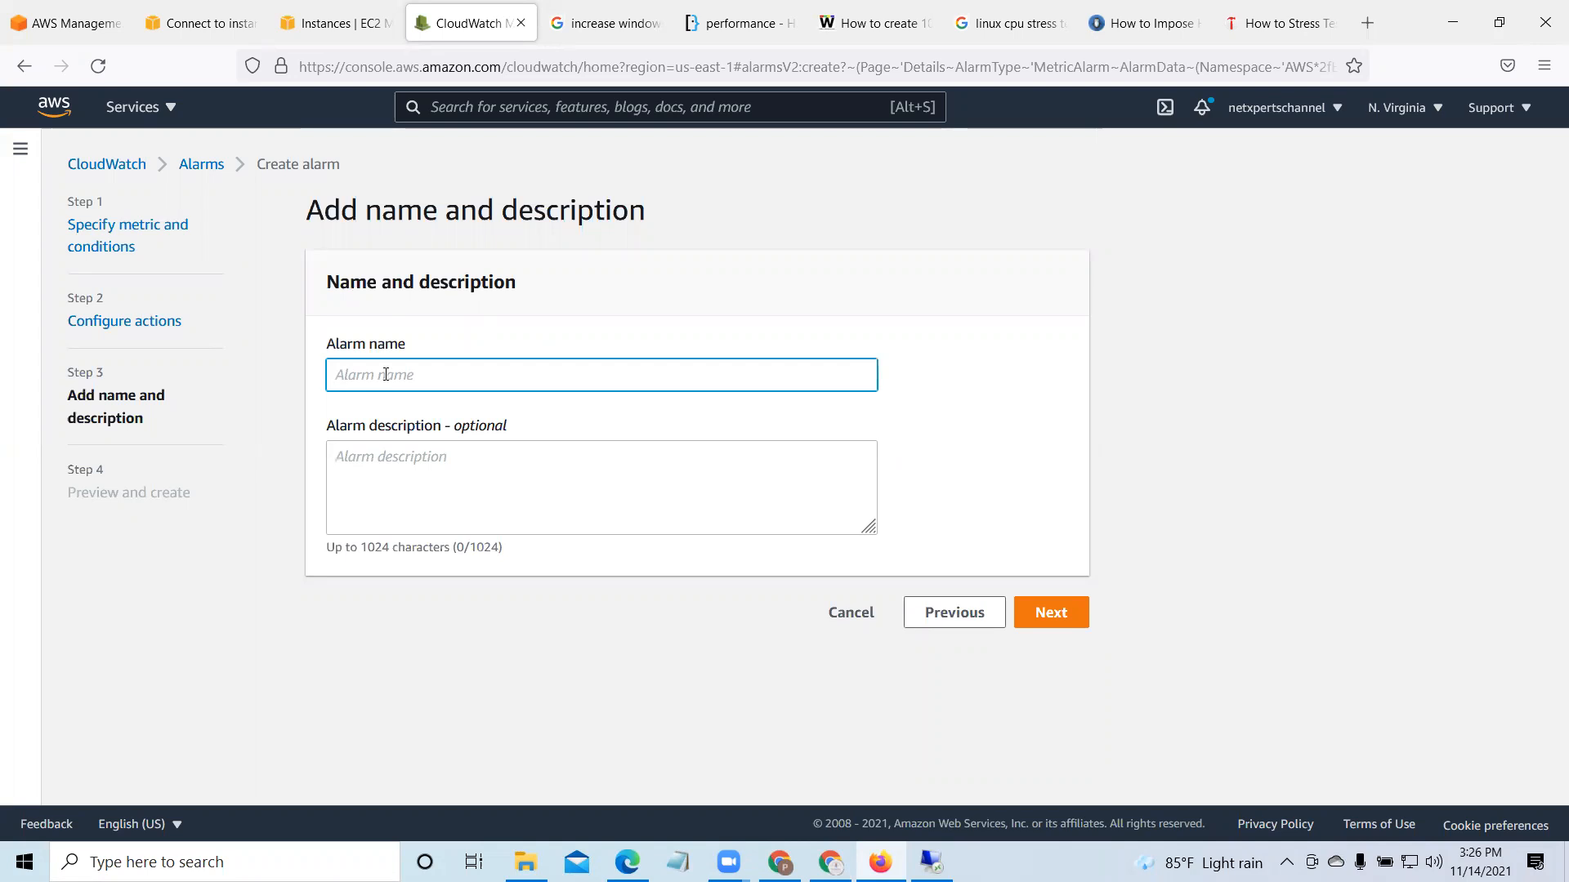
text(AlarmEC2Mon)
double_click(338, 377)
right_click(361, 377)
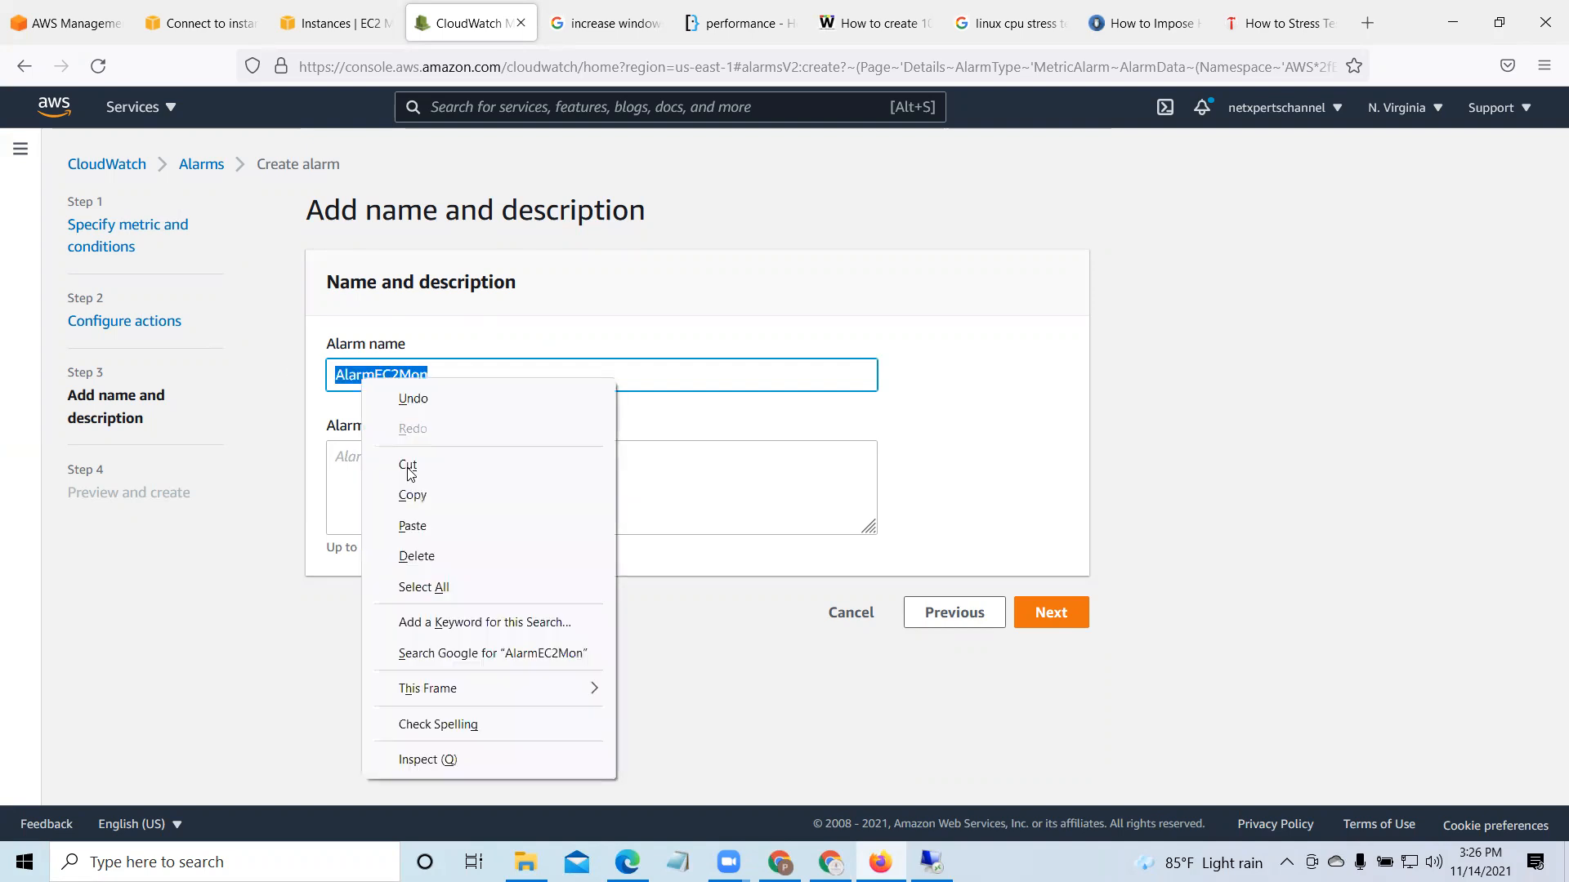
click(408, 496)
right_click(408, 496)
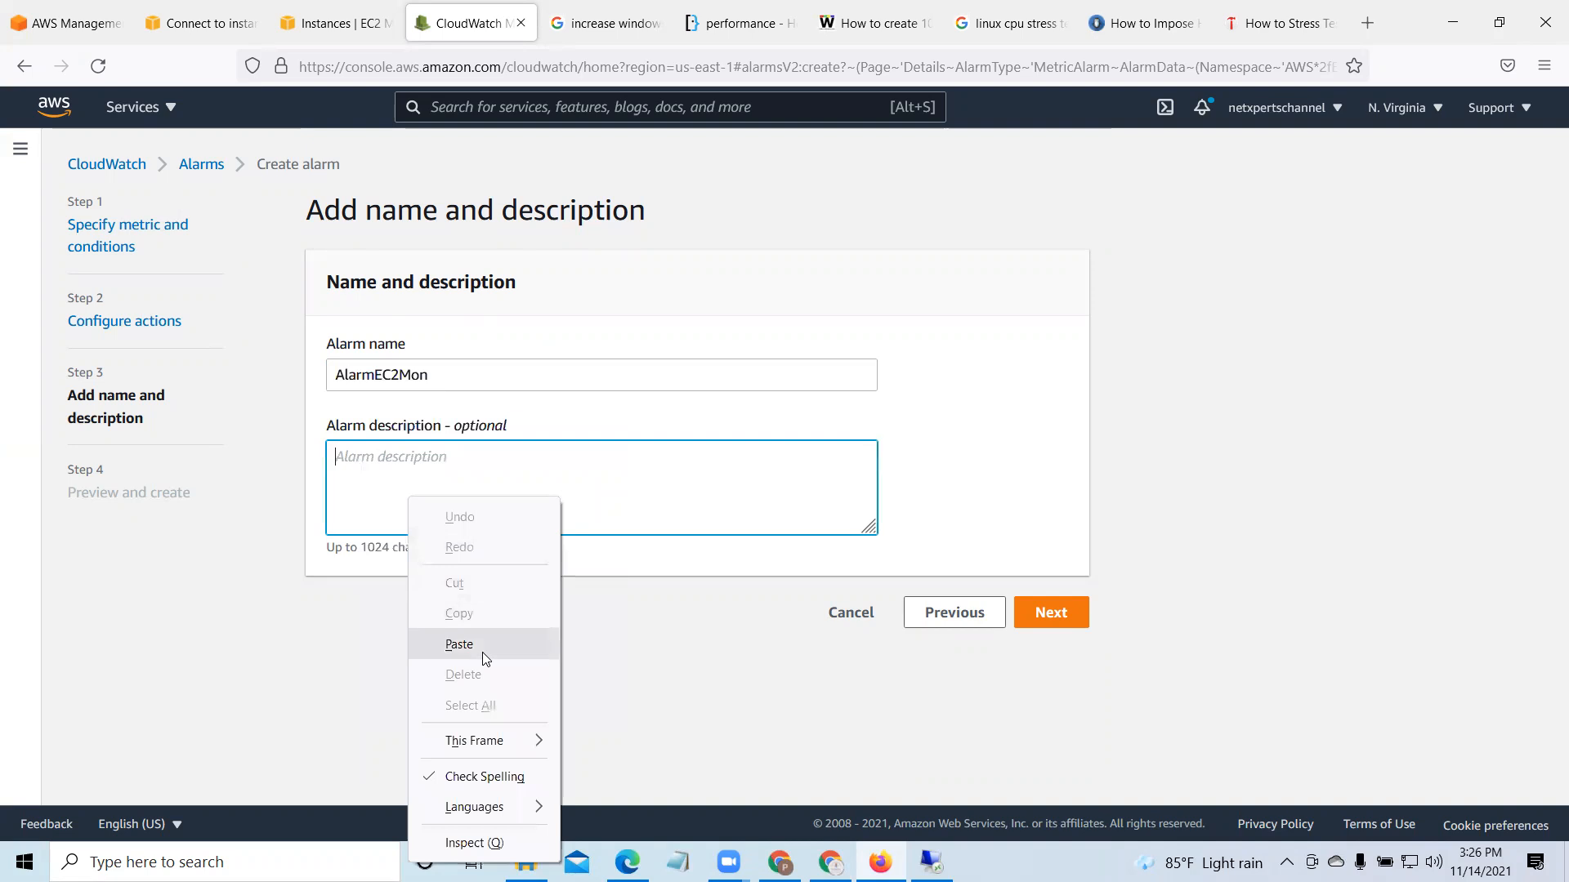
click(460, 645)
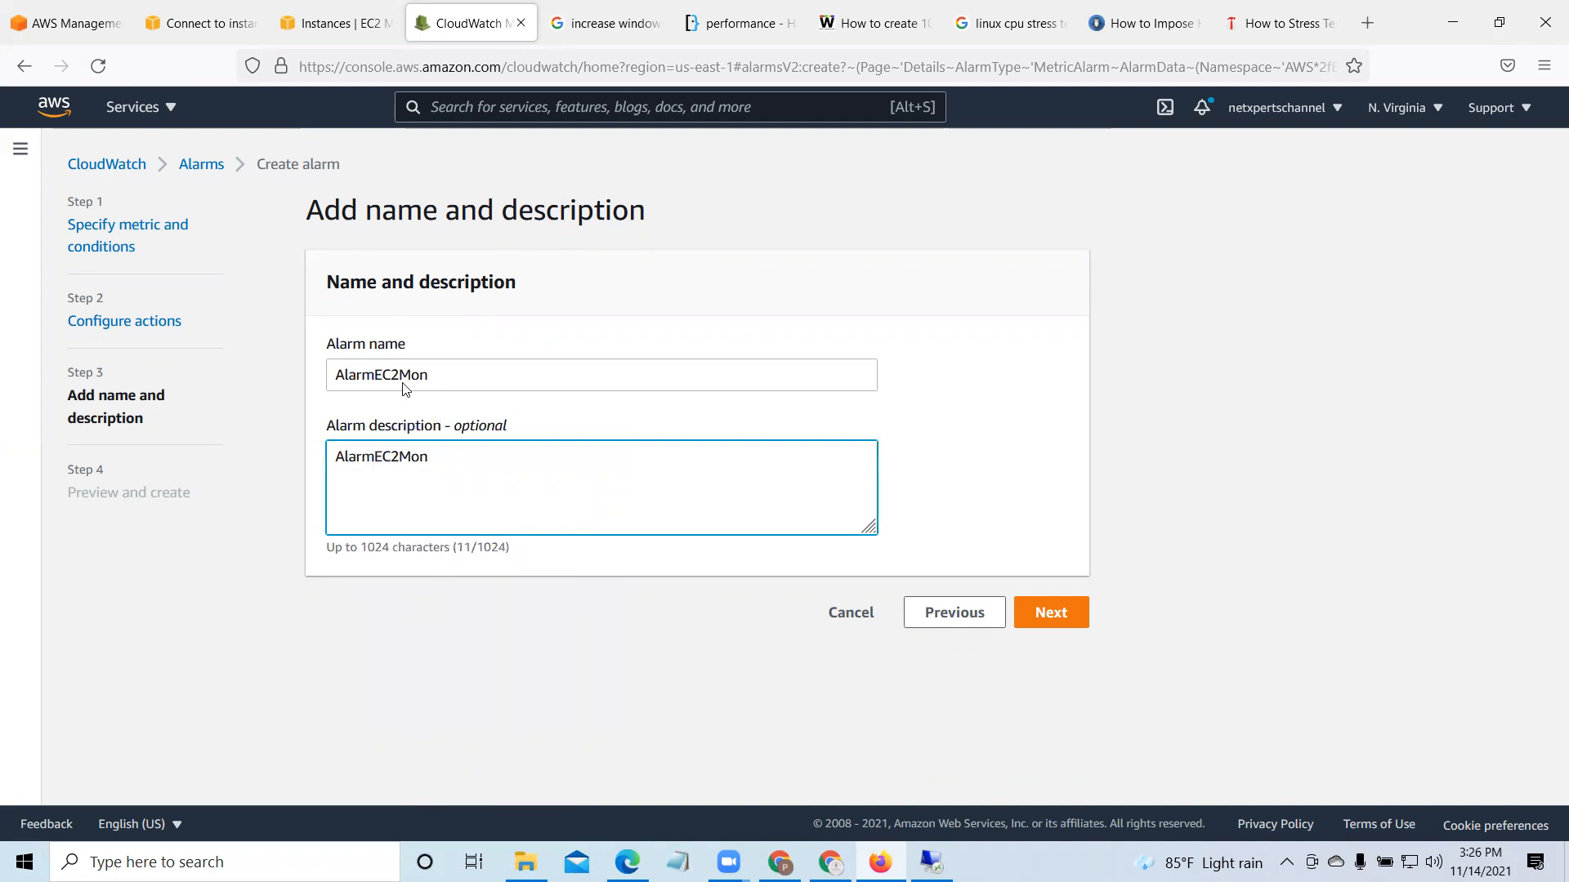
click(1052, 615)
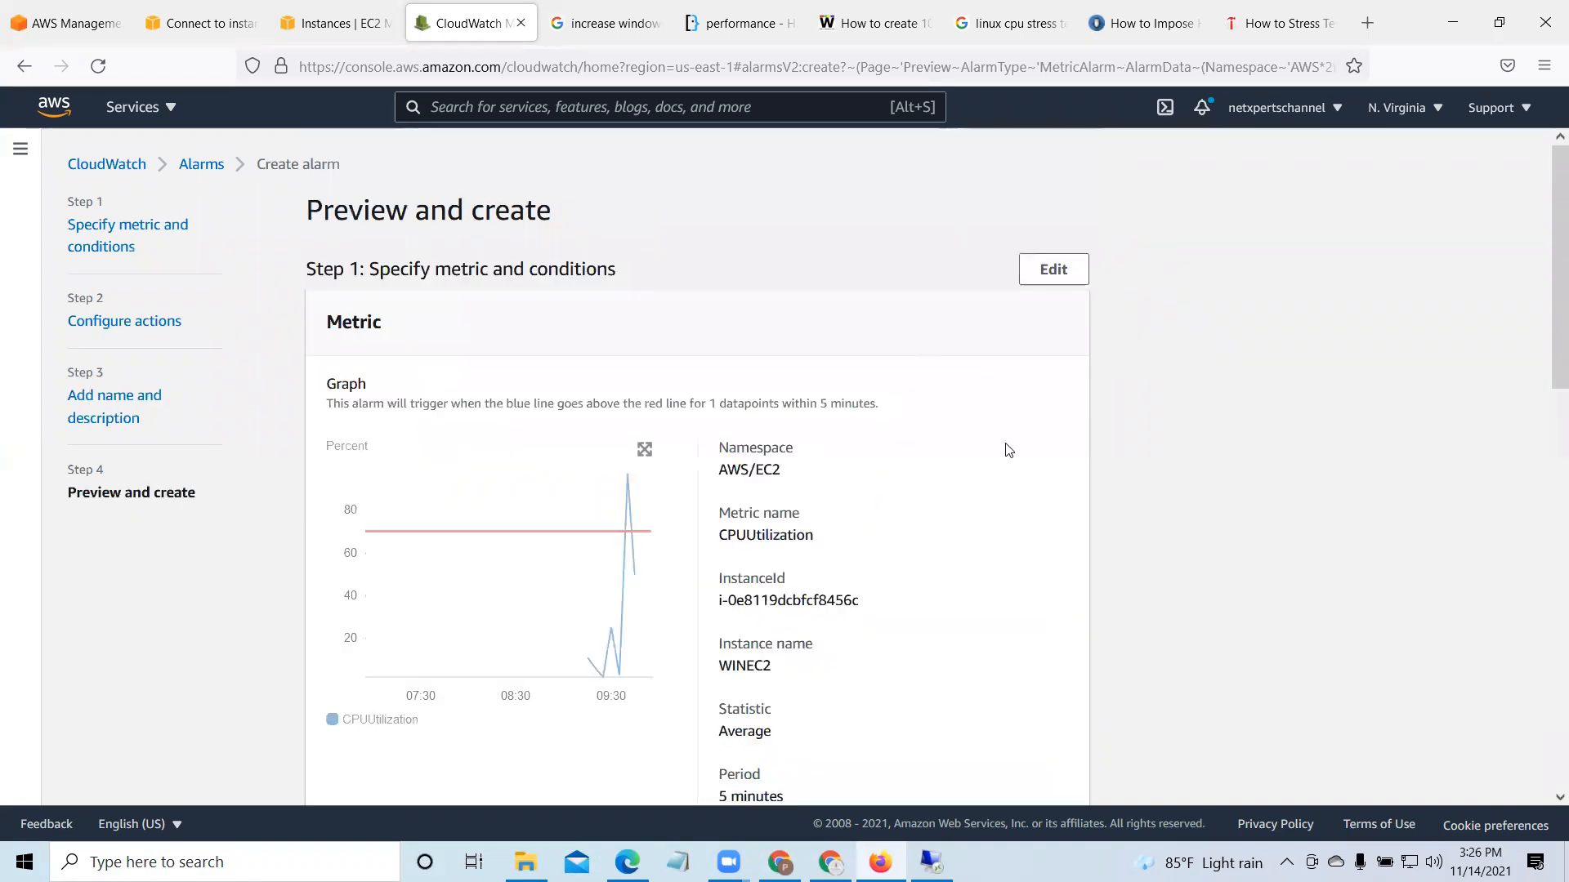
Step: Review the metric graph and the configured actions in the preview, and create the alarm
scroll(931, 406, down, 3)
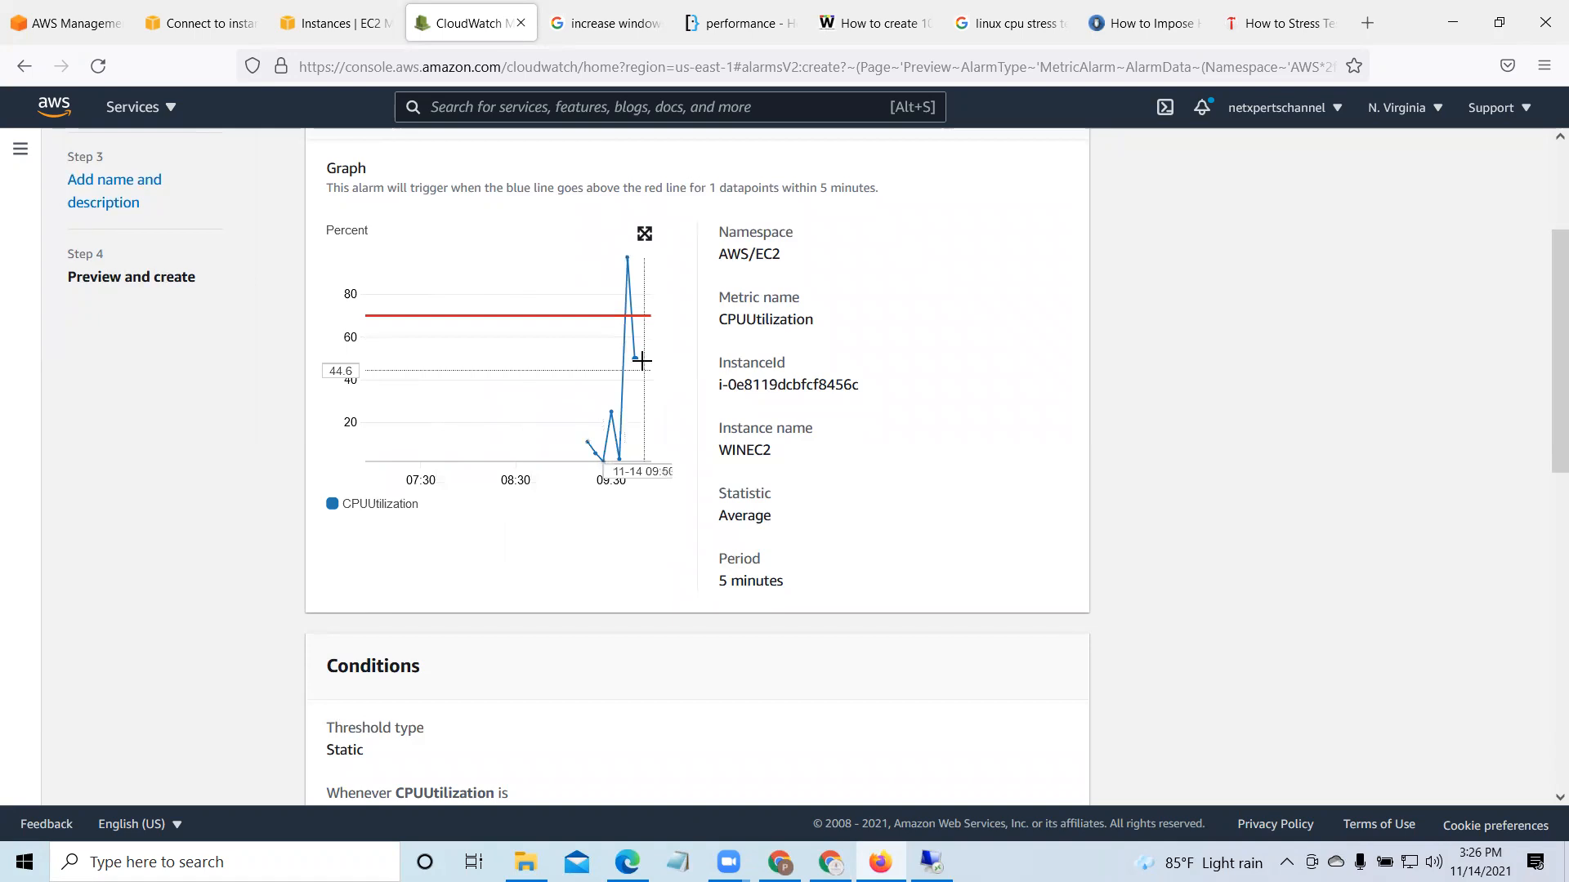
mouse_move(642, 360)
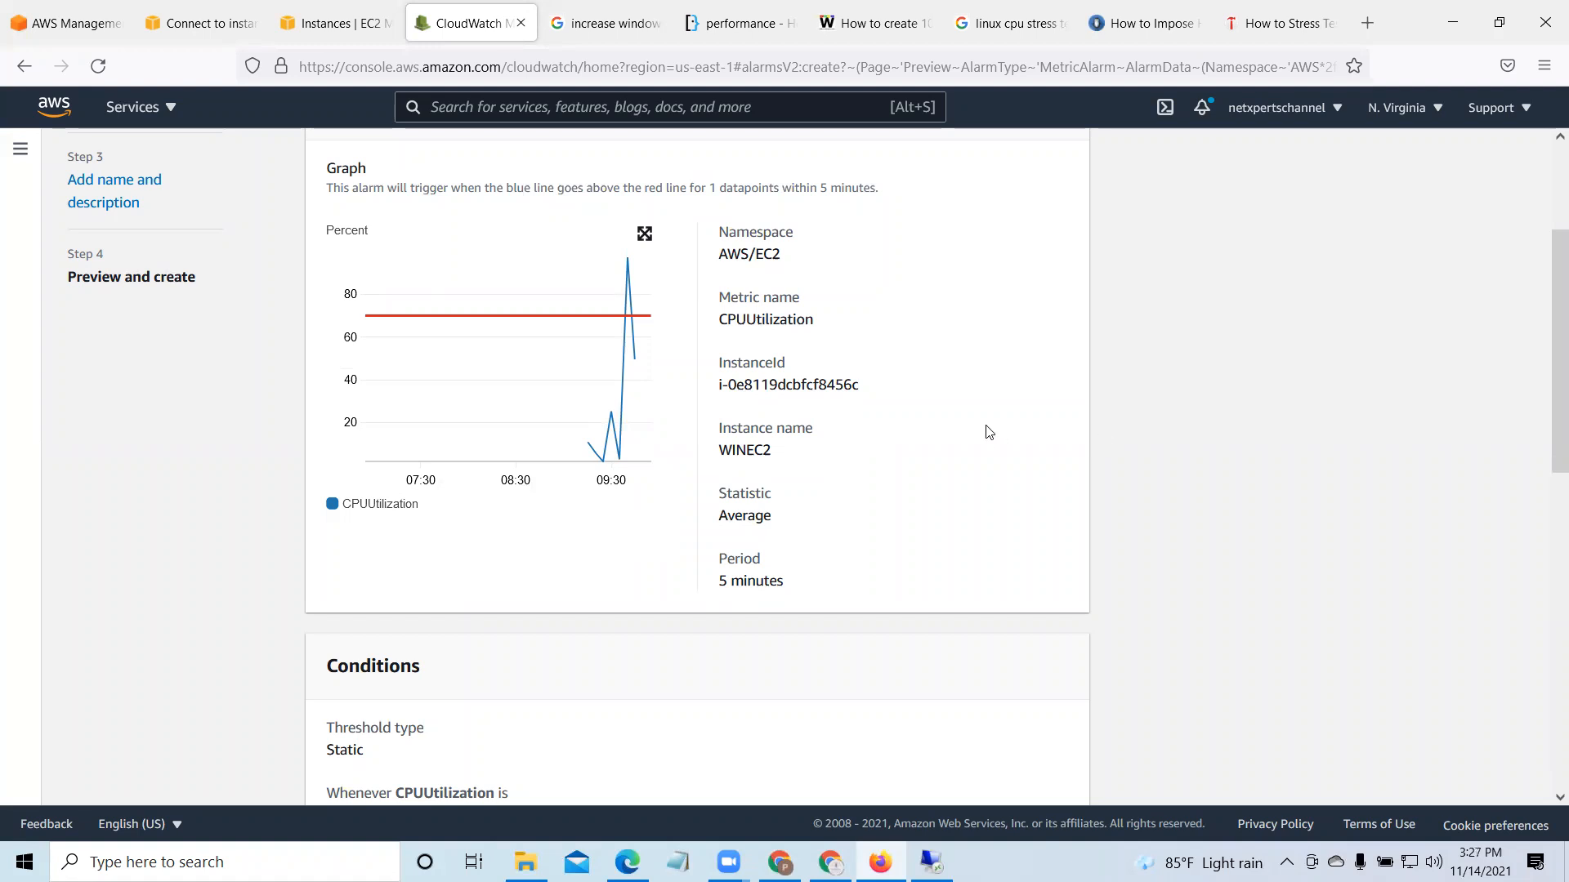
scroll(988, 433, down, 10)
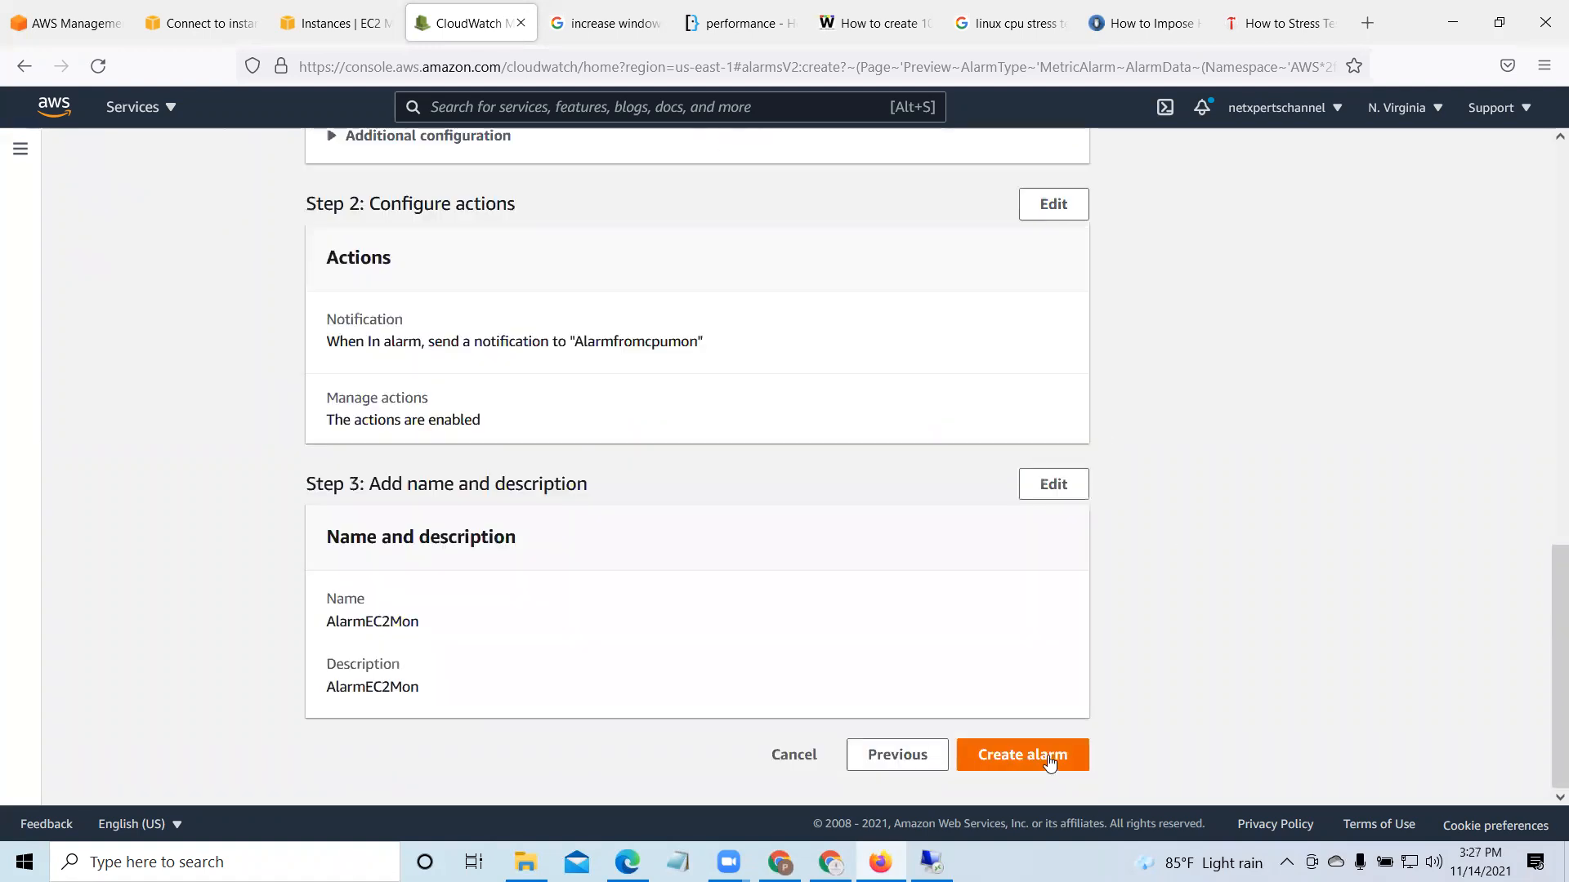
click(1049, 758)
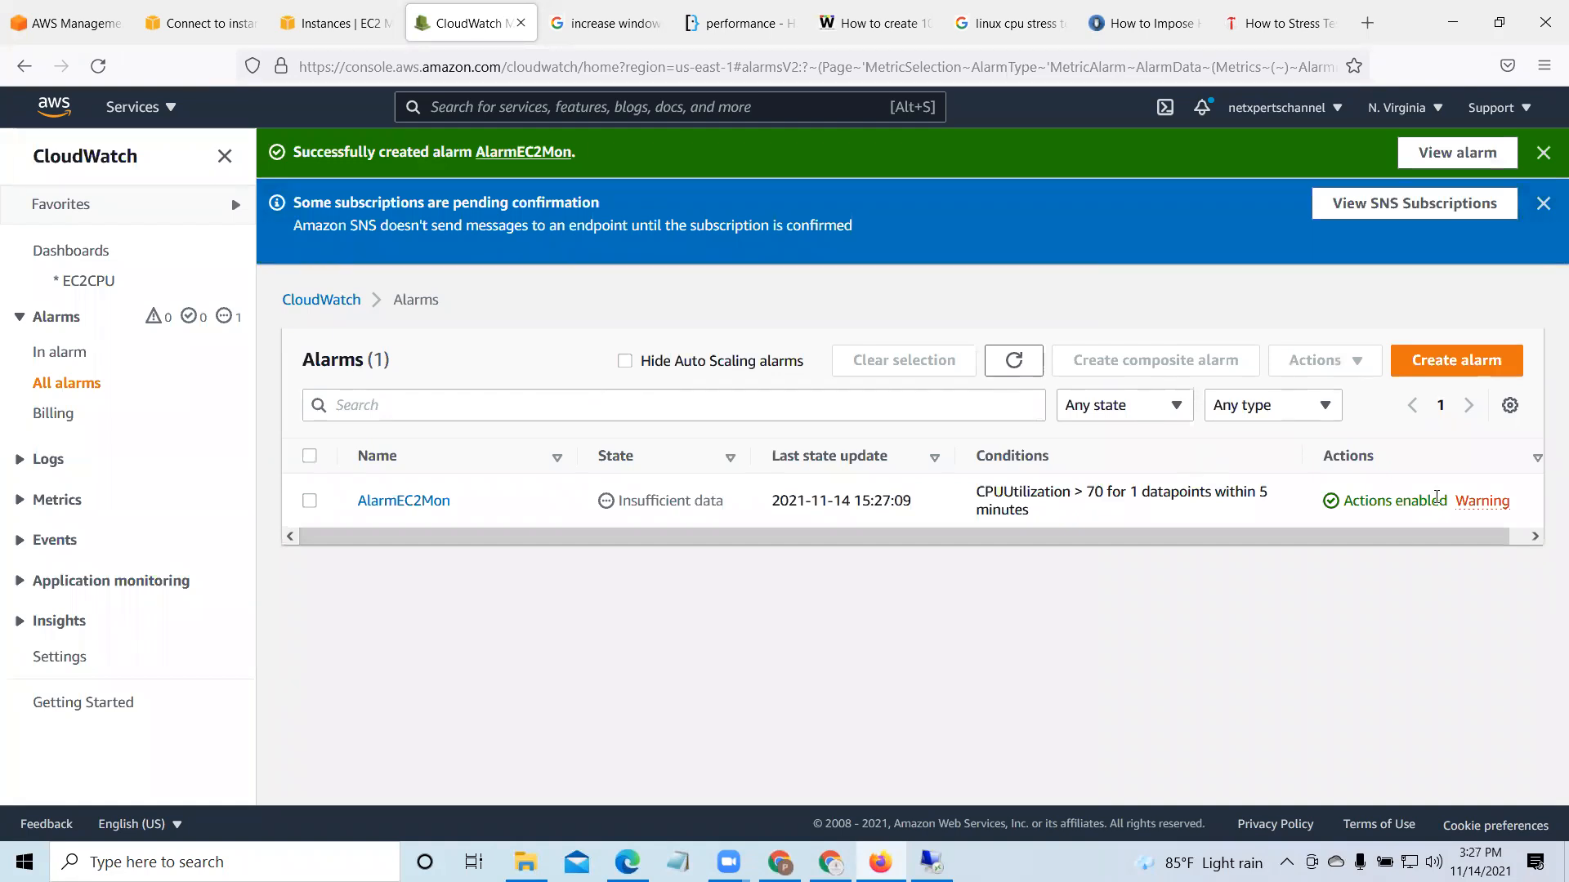
drag(1315, 536, 1352, 497)
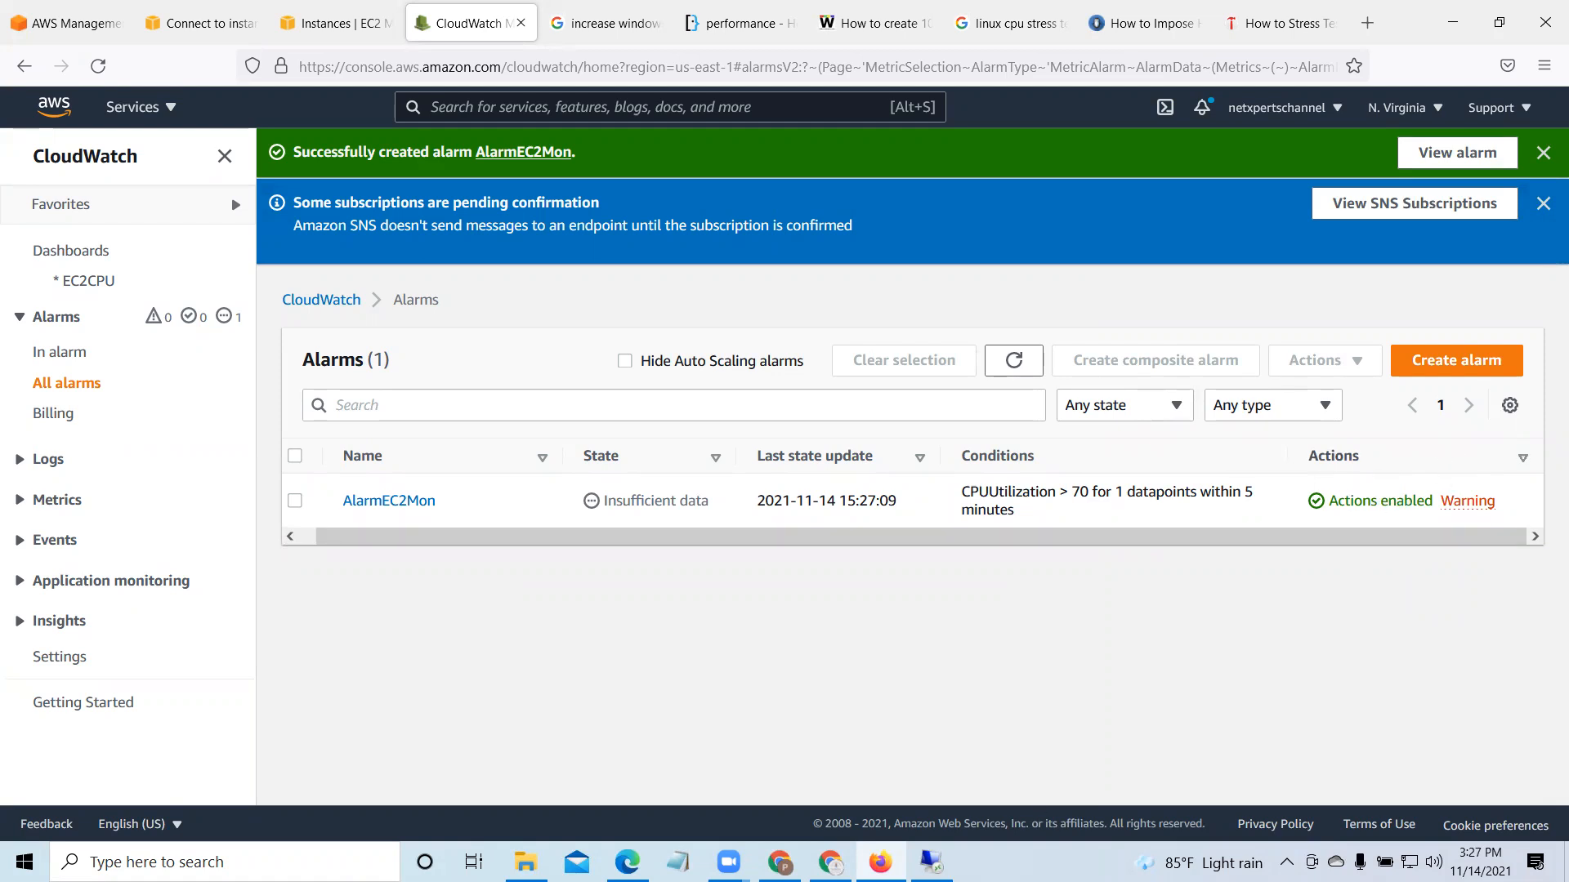
Step: Switch to Gmail, reload the inbox, and confirm the newEC2Demo subscription from the AWS Notifications email thread
mouse_move(770, 821)
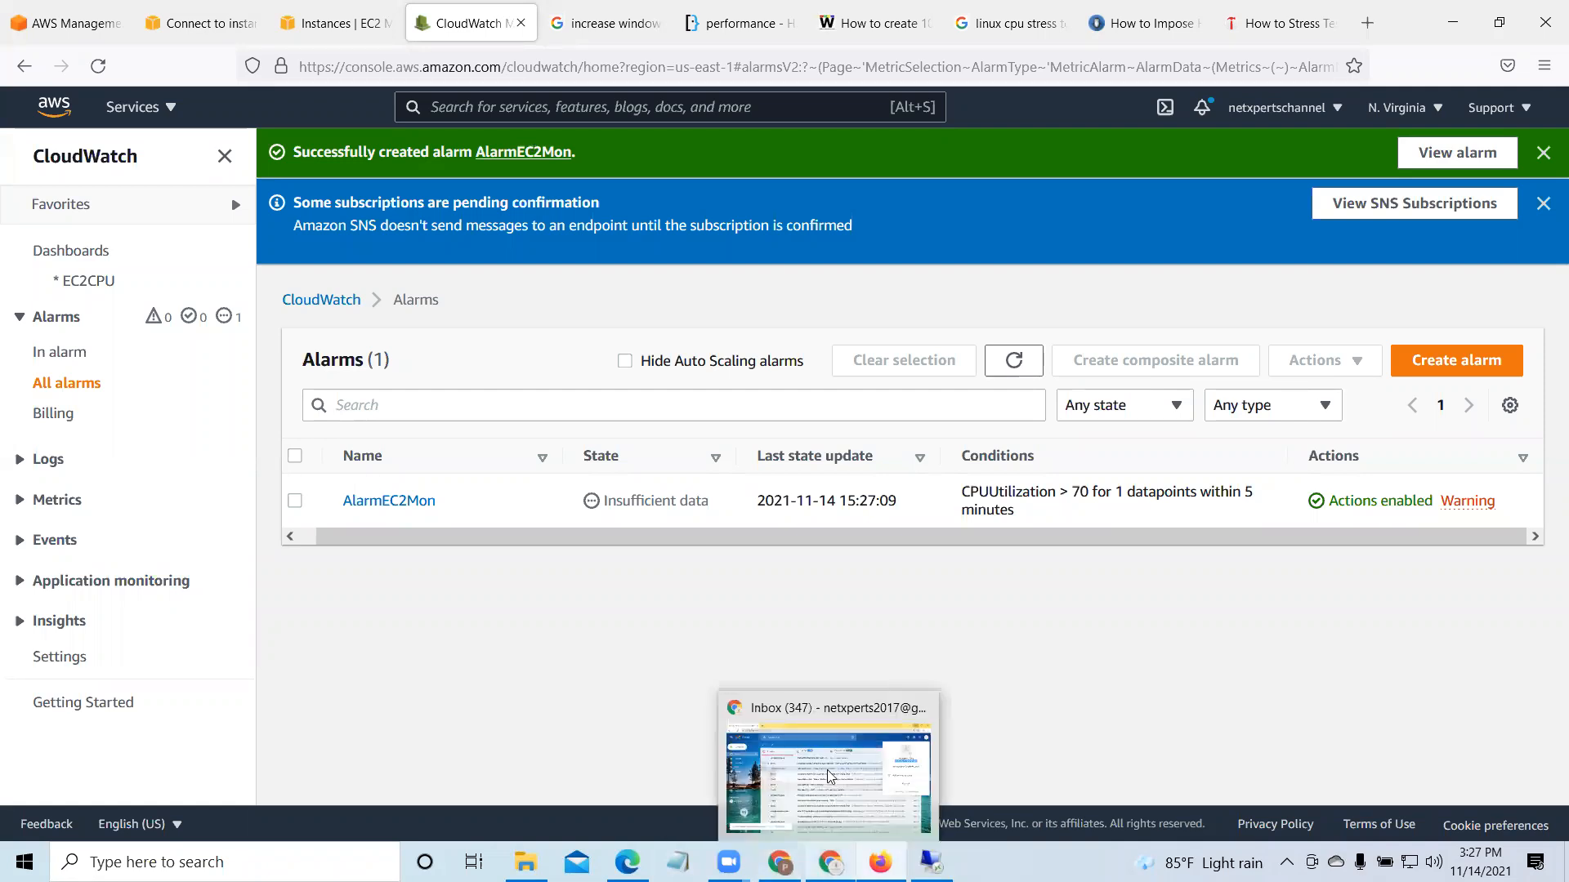
click(830, 776)
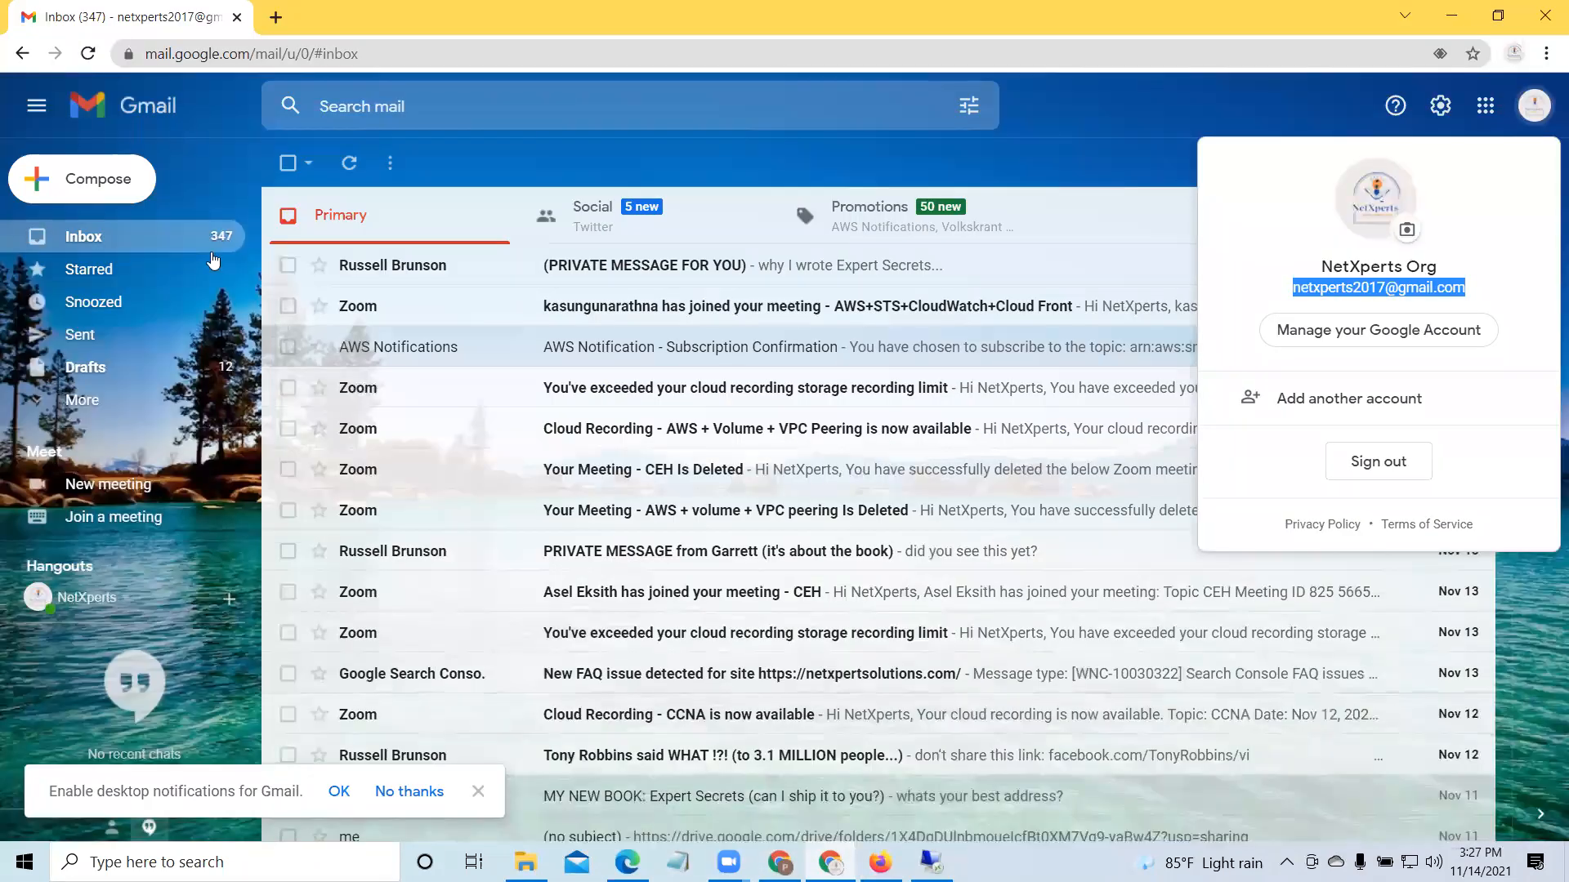
click(61, 242)
click(87, 54)
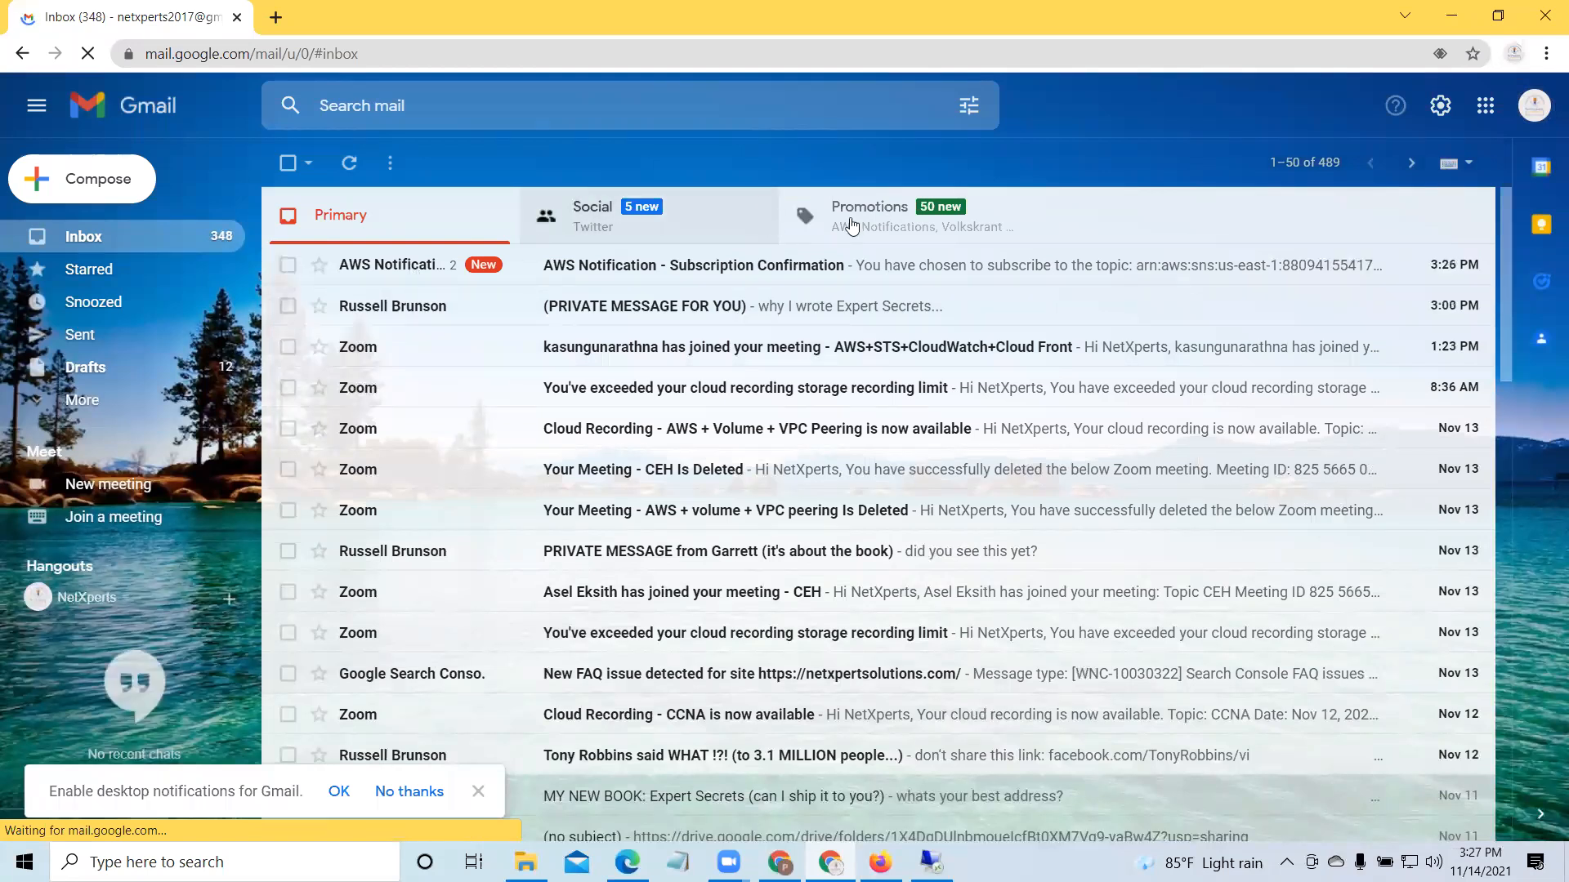
click(697, 272)
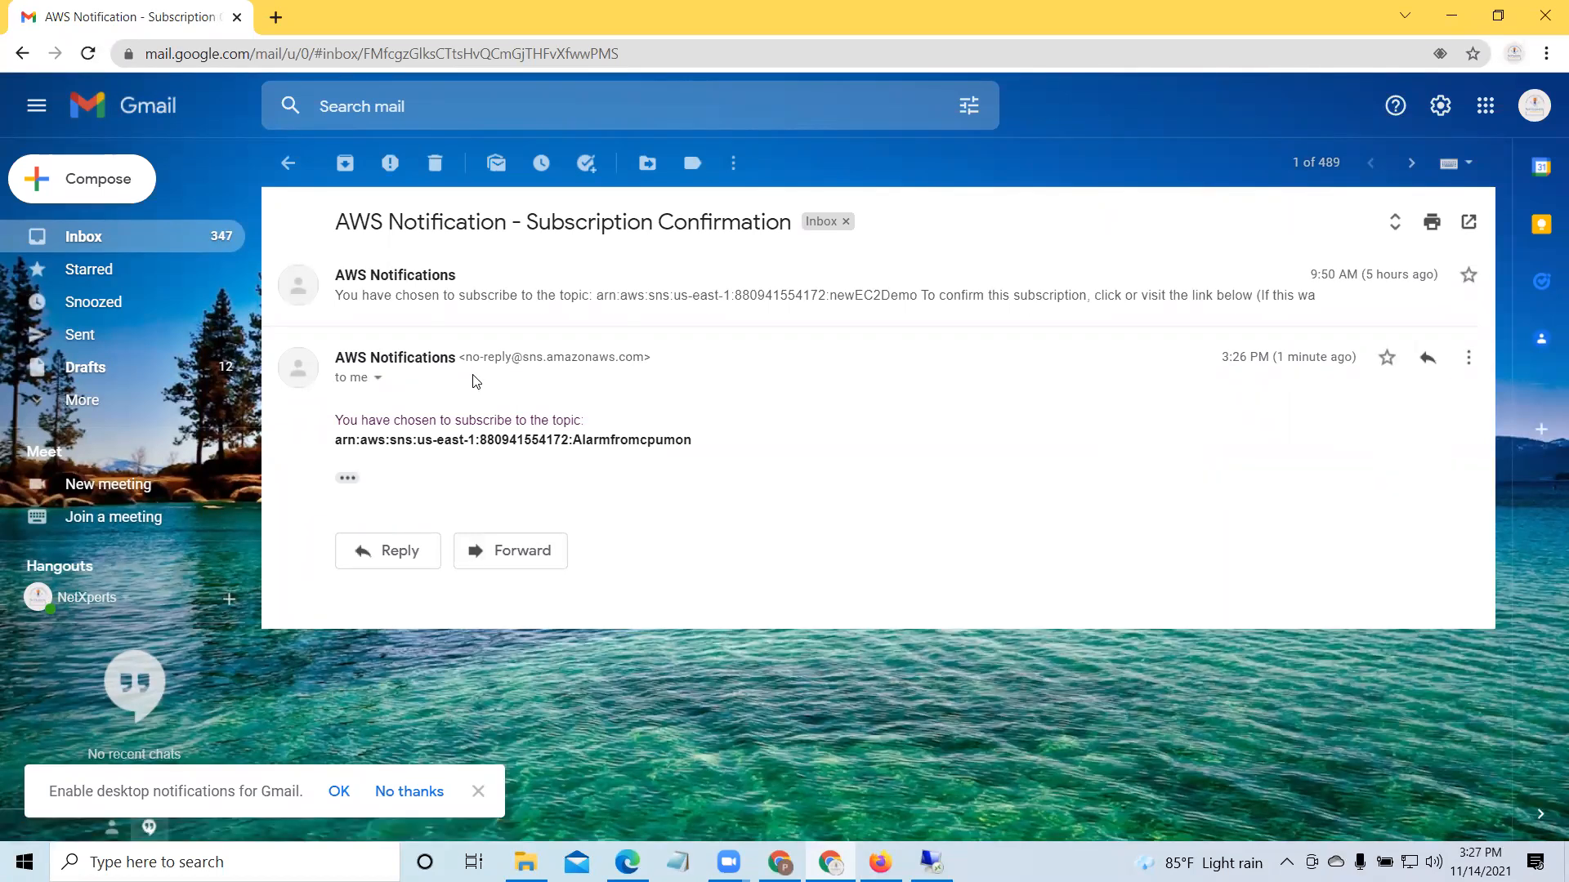
click(409, 290)
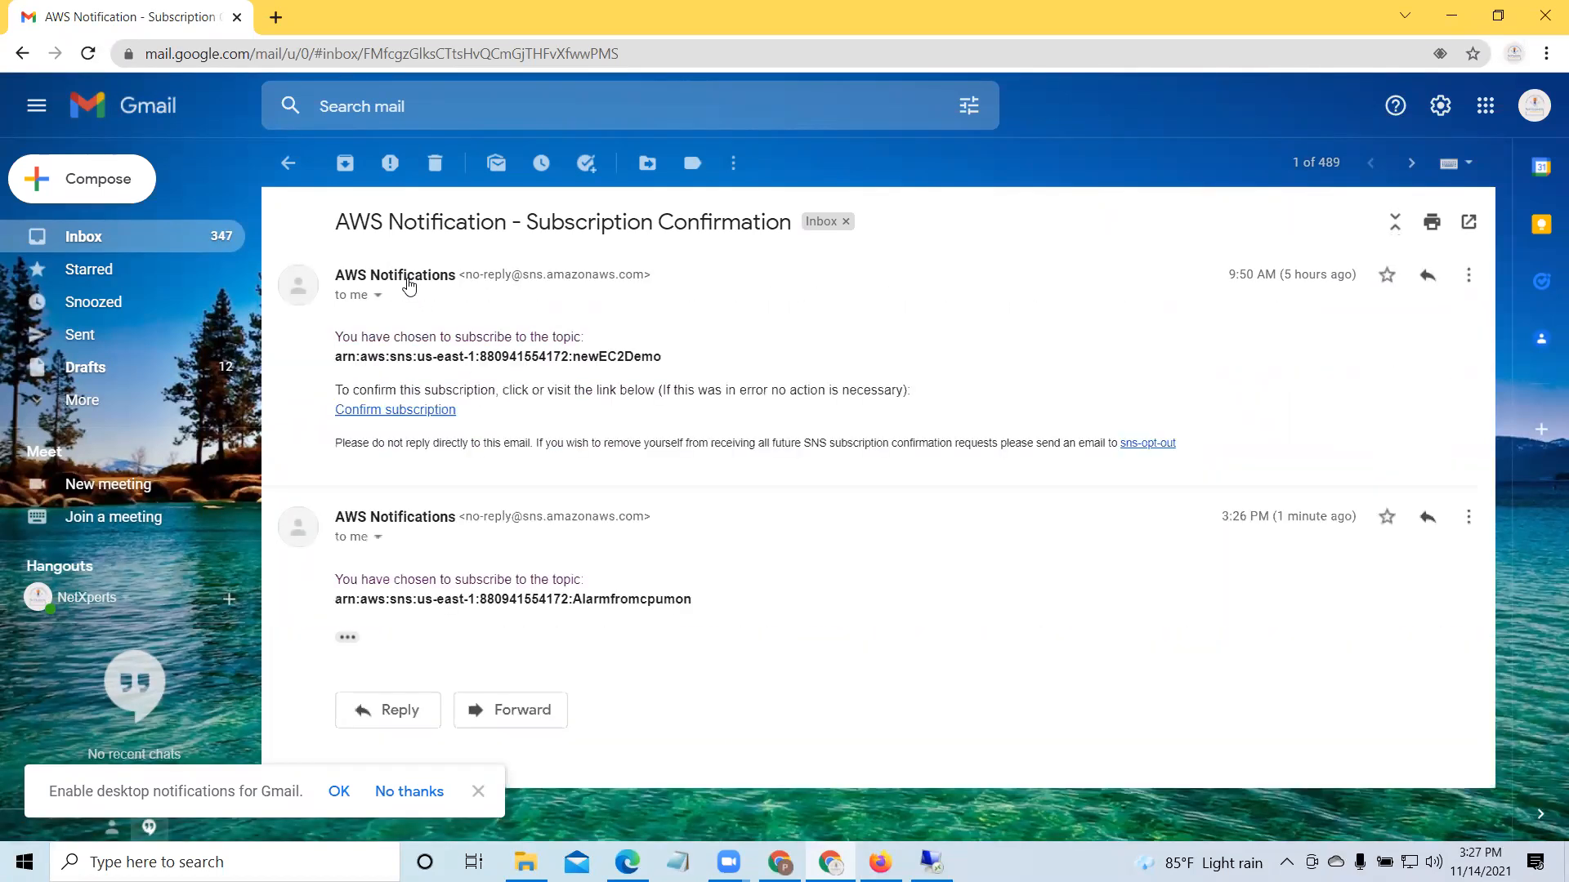
click(425, 410)
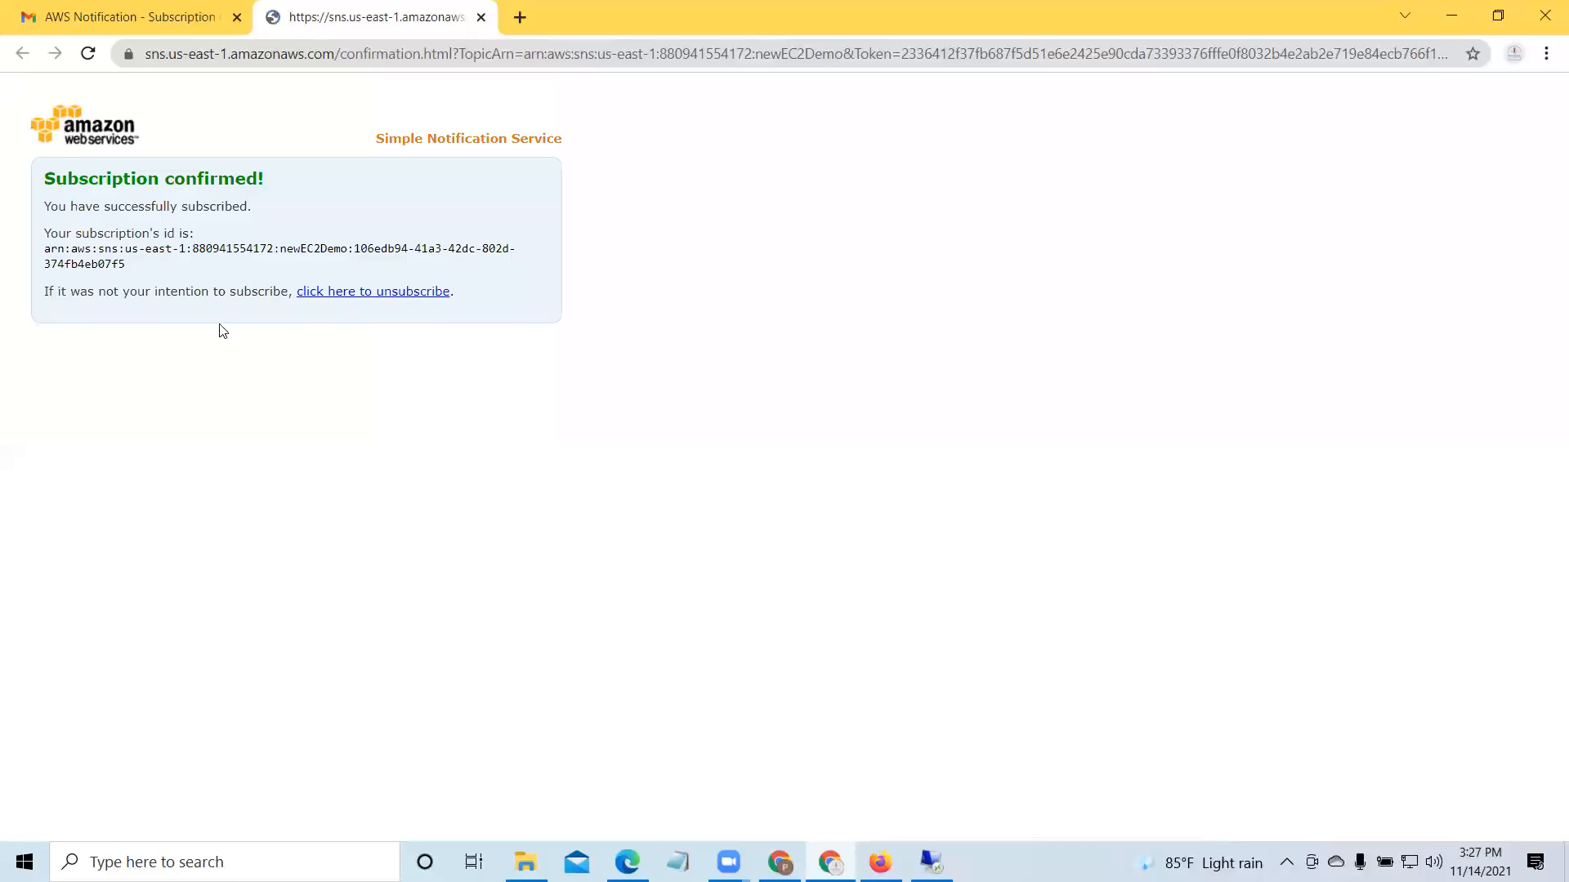
Step: Return to the CloudWatch alarms page and dismiss the alarm creation and pending subscription banners
click(1457, 9)
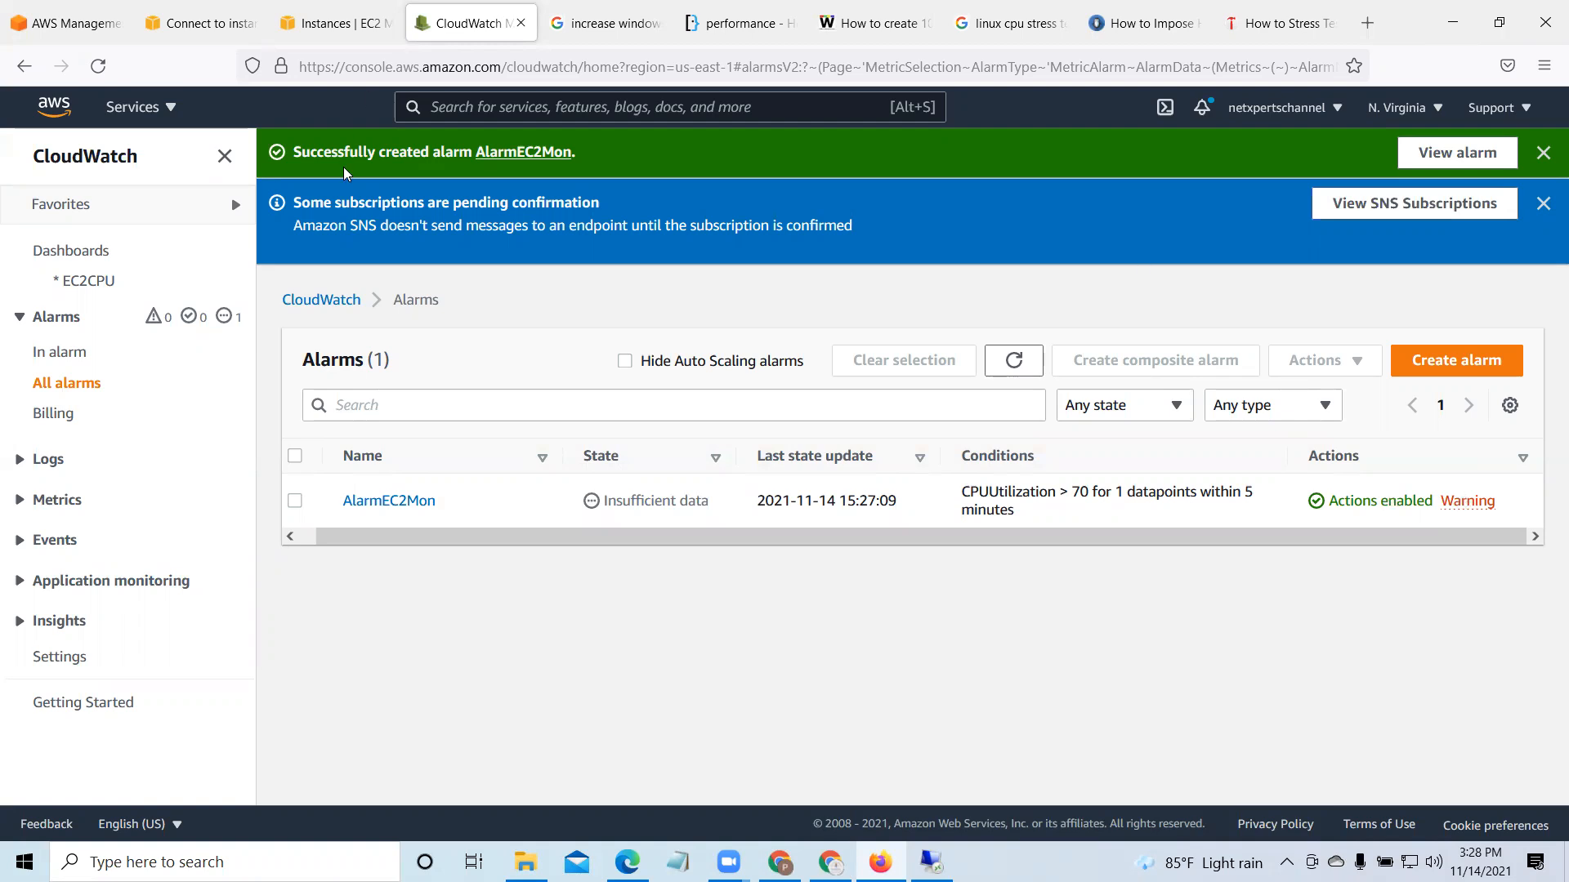
click(107, 69)
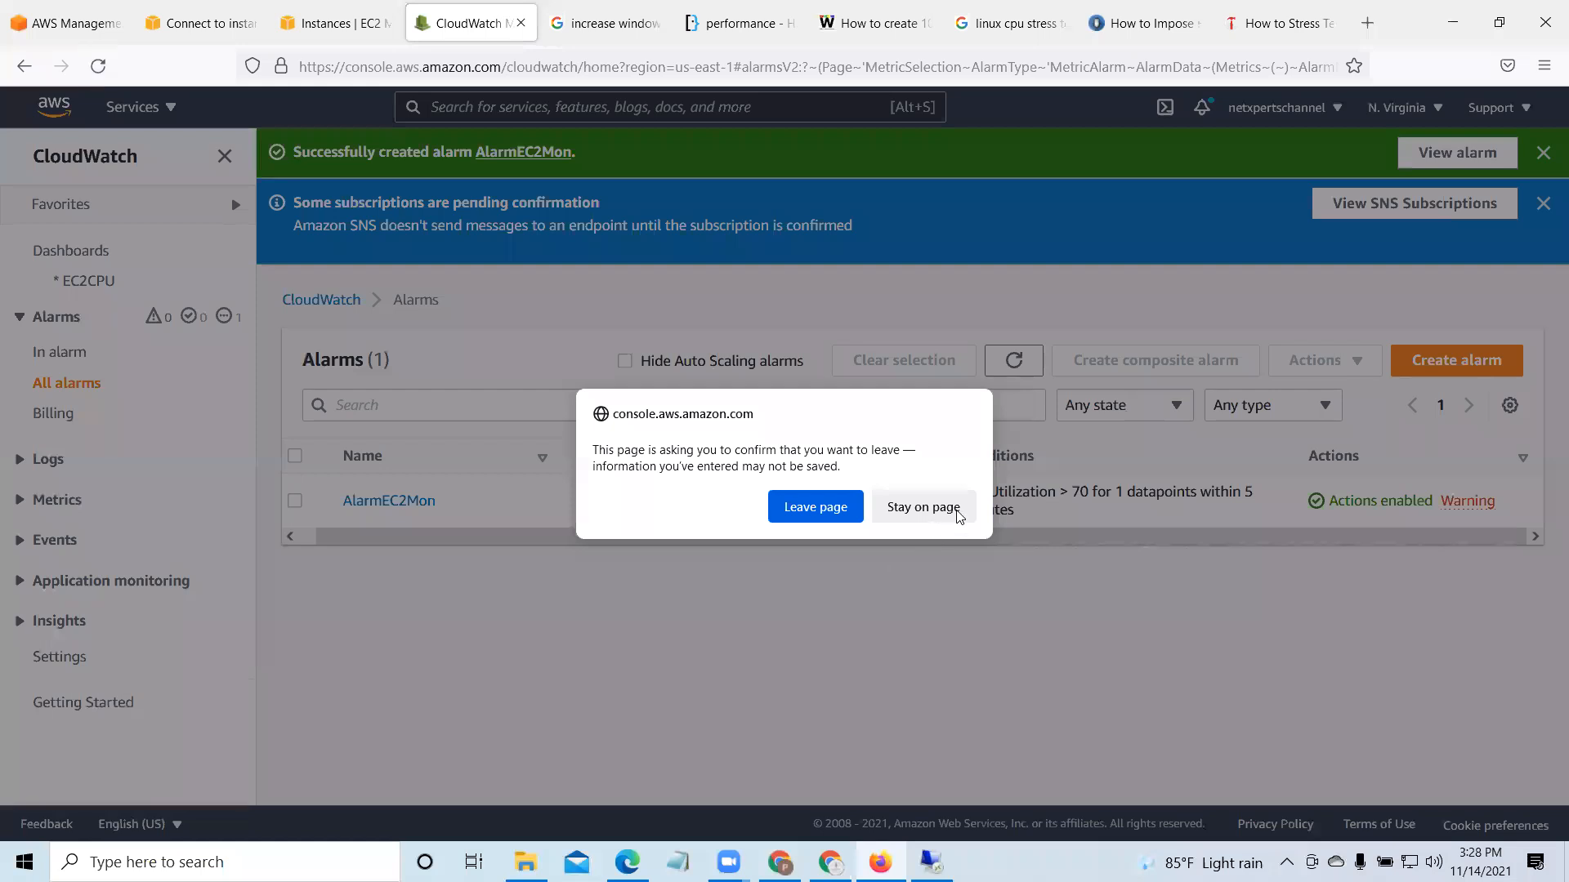
click(924, 507)
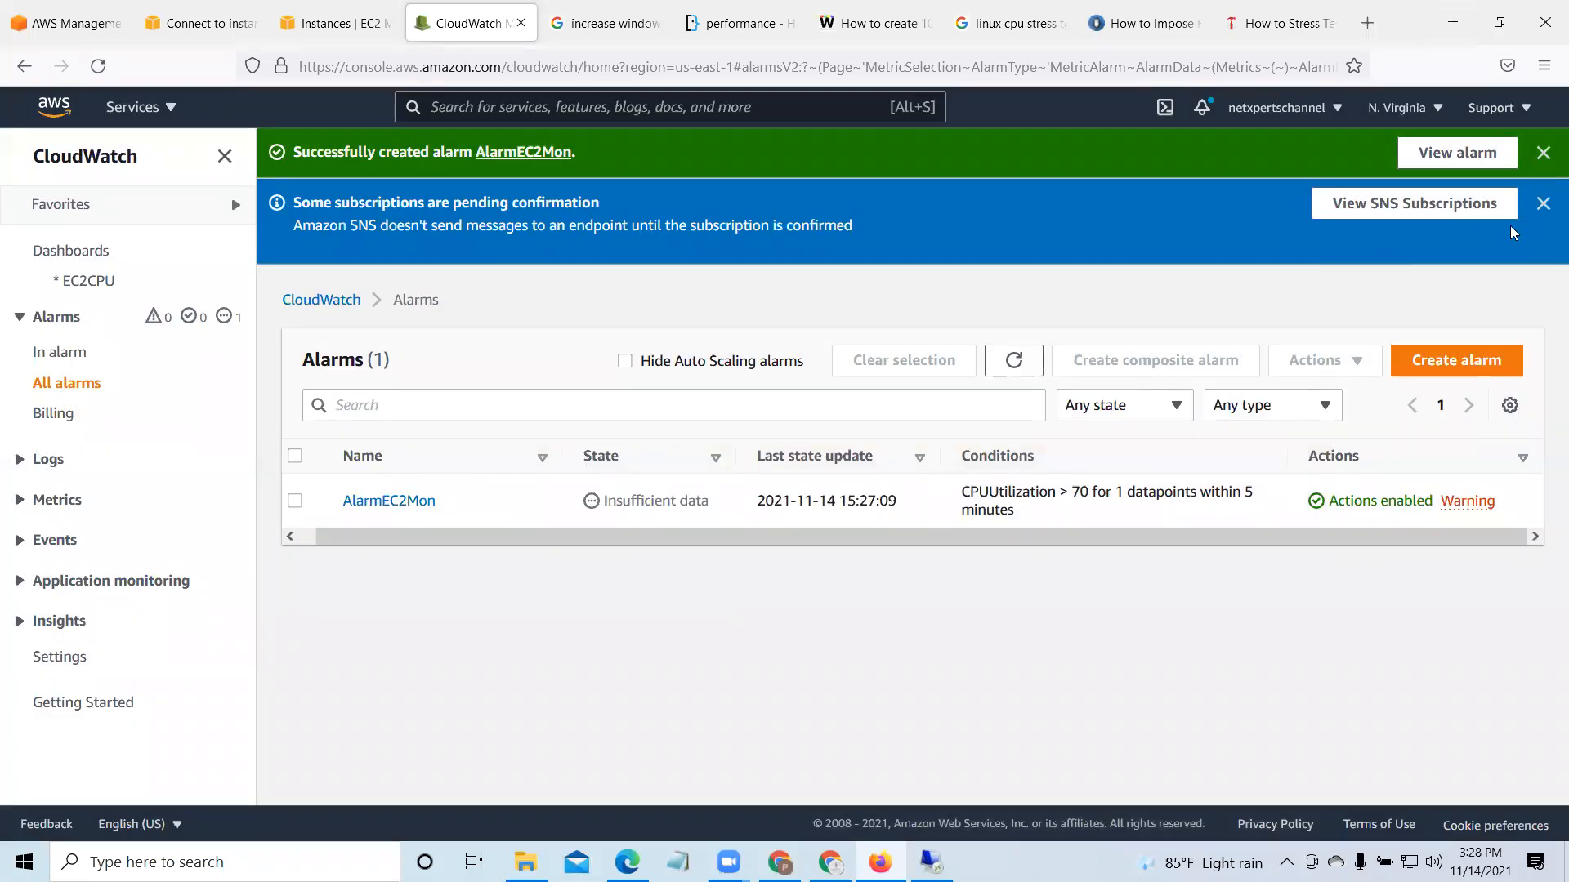
click(1542, 154)
click(1544, 155)
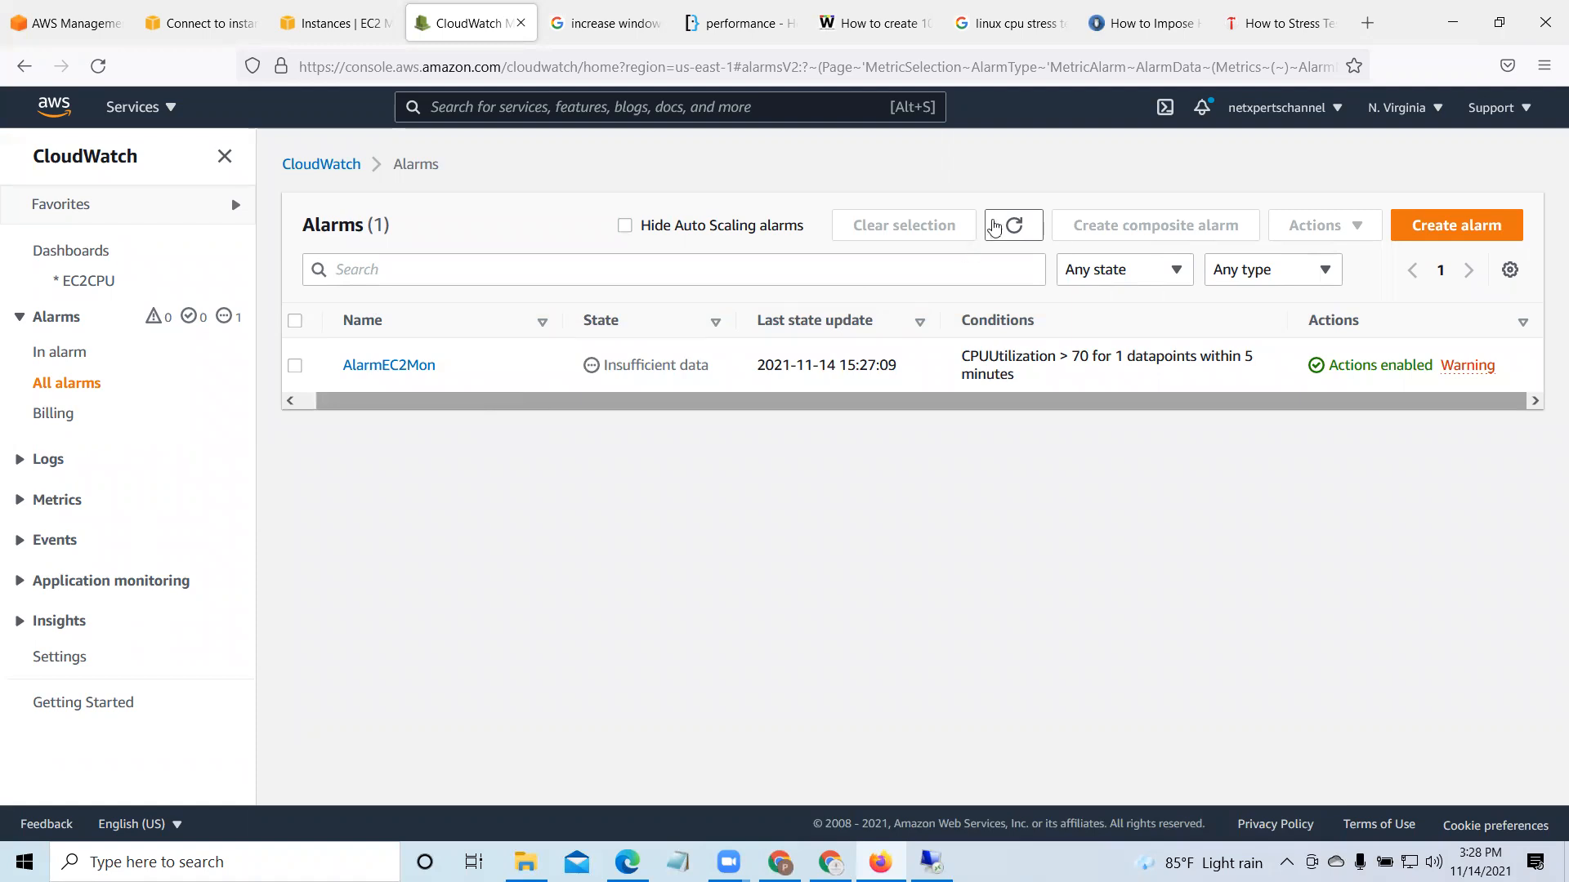
Step: Select AlarmEC2Mon and refresh the alarms list to check its current state
click(295, 365)
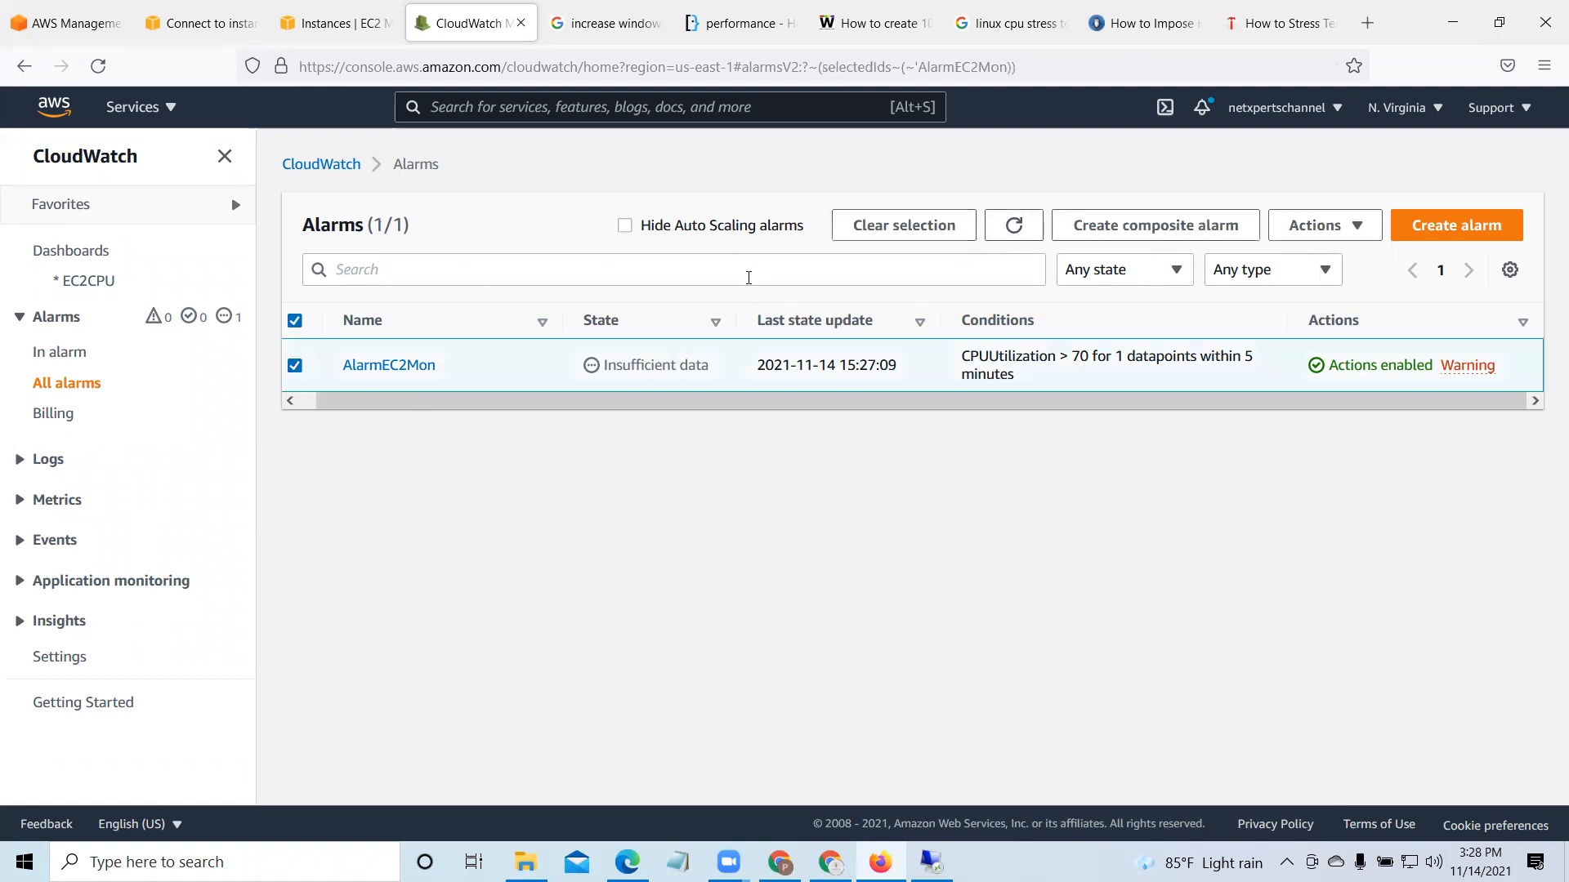
click(1014, 234)
click(1014, 232)
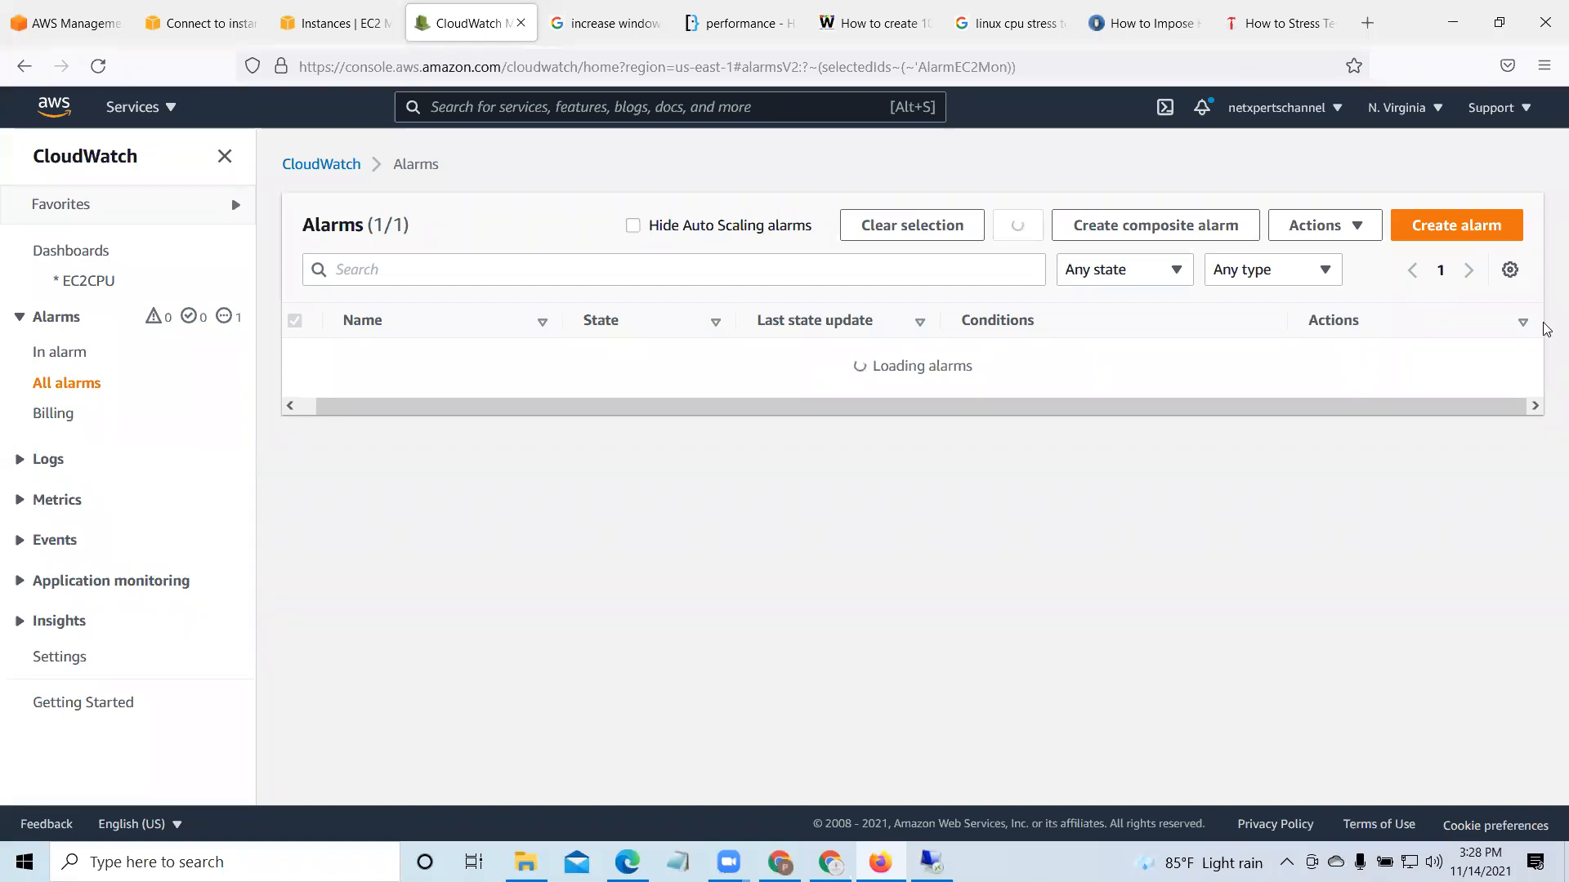
click(1012, 230)
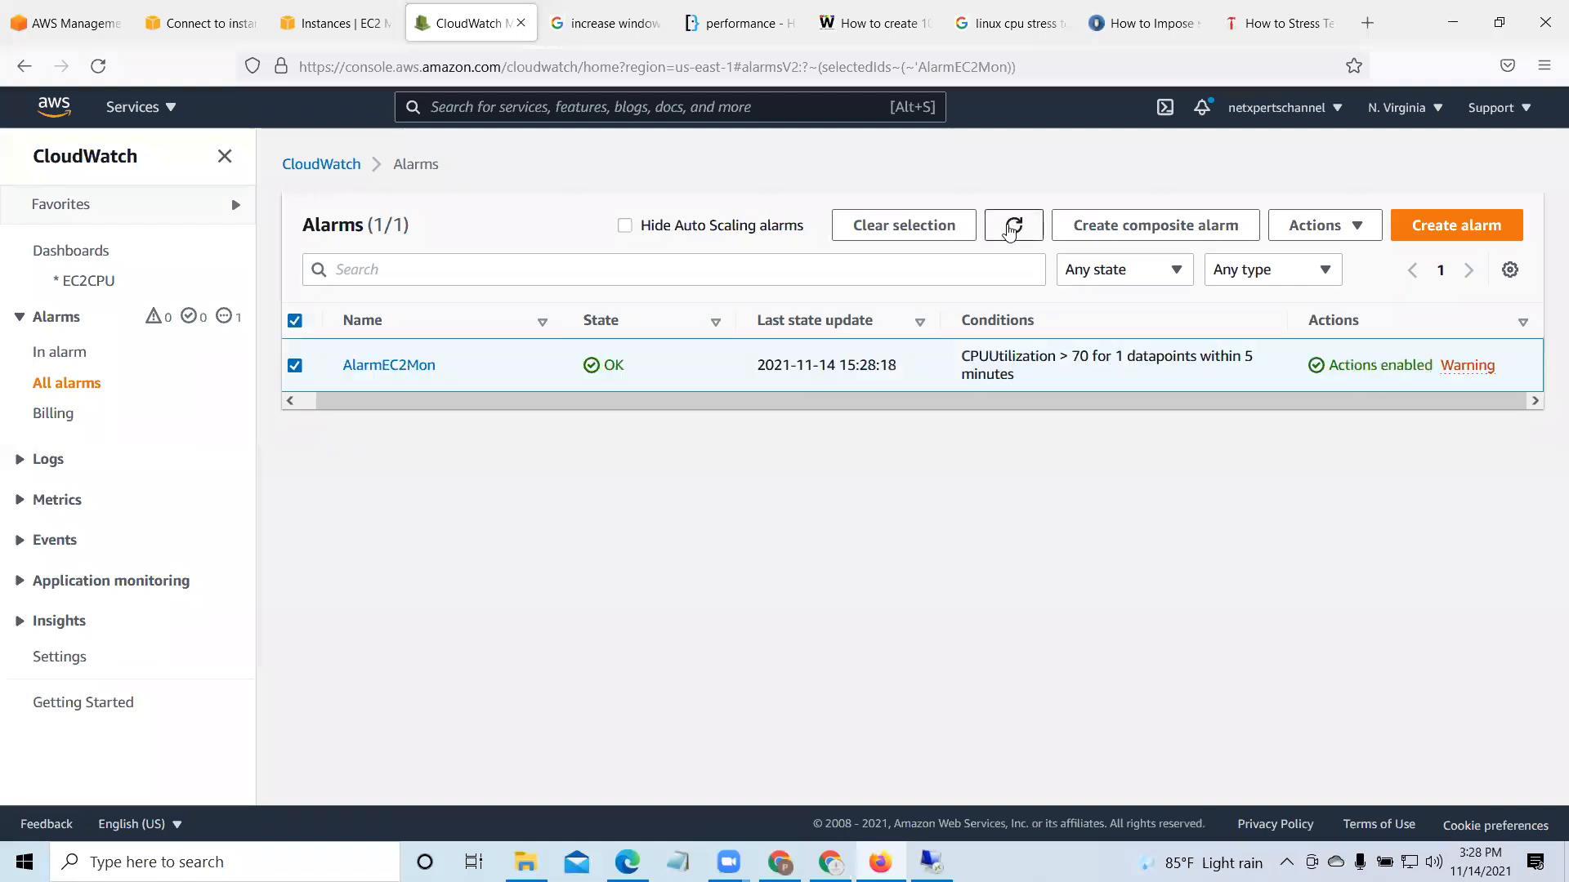
click(1010, 229)
click(1455, 18)
click(1455, 17)
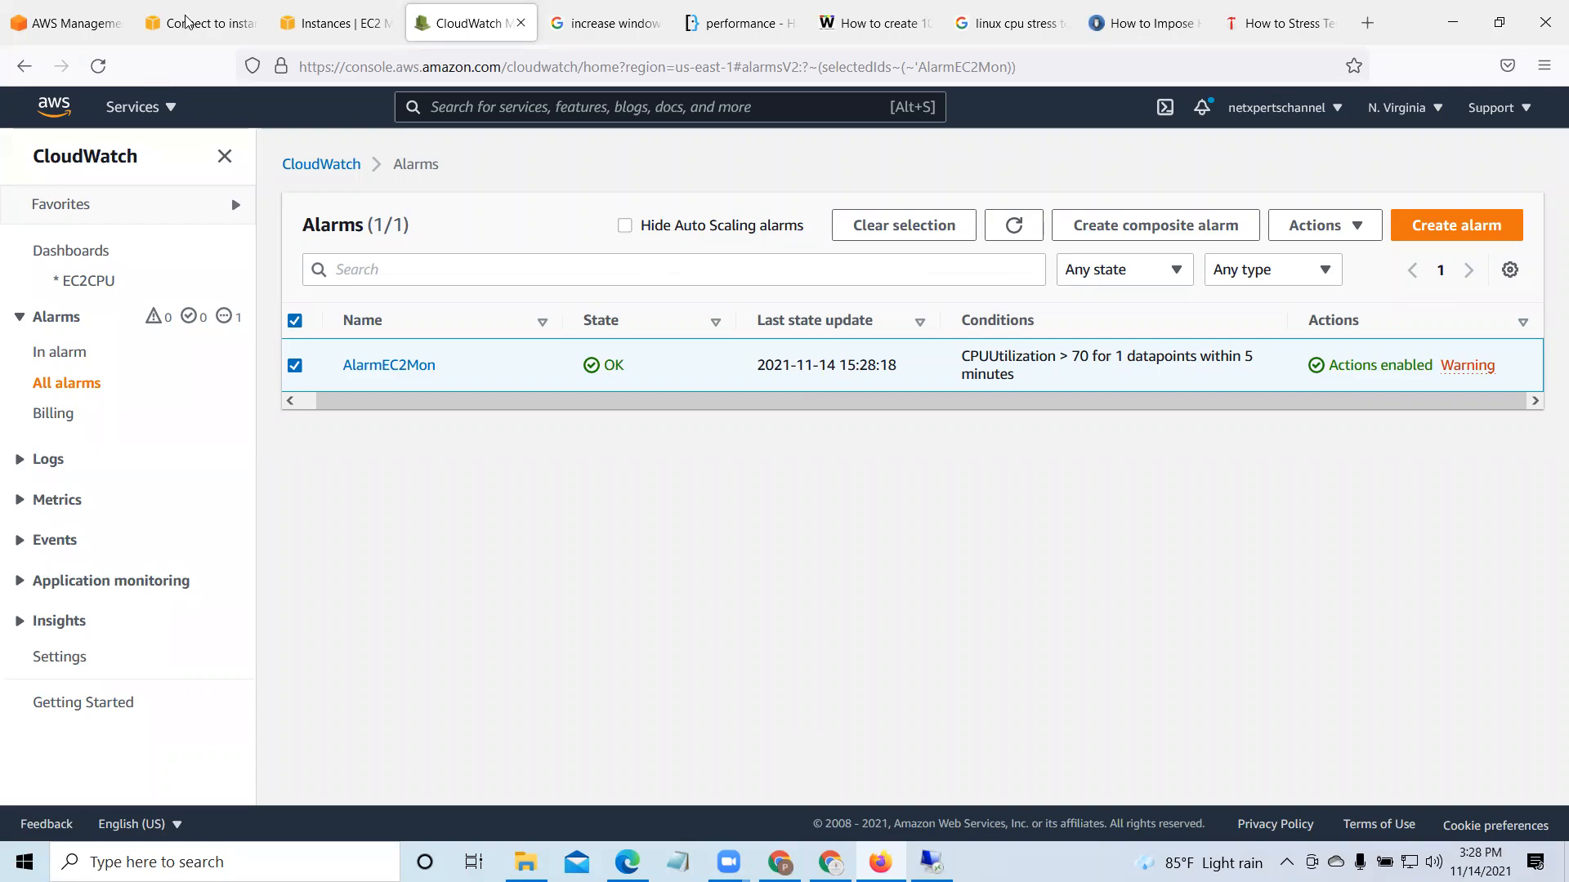
Step: Back in Gmail, close the old confirmation page and reopen the newEC2Demo subscription confirmation link from the AWS Notifications thread
key(alt+Tab)
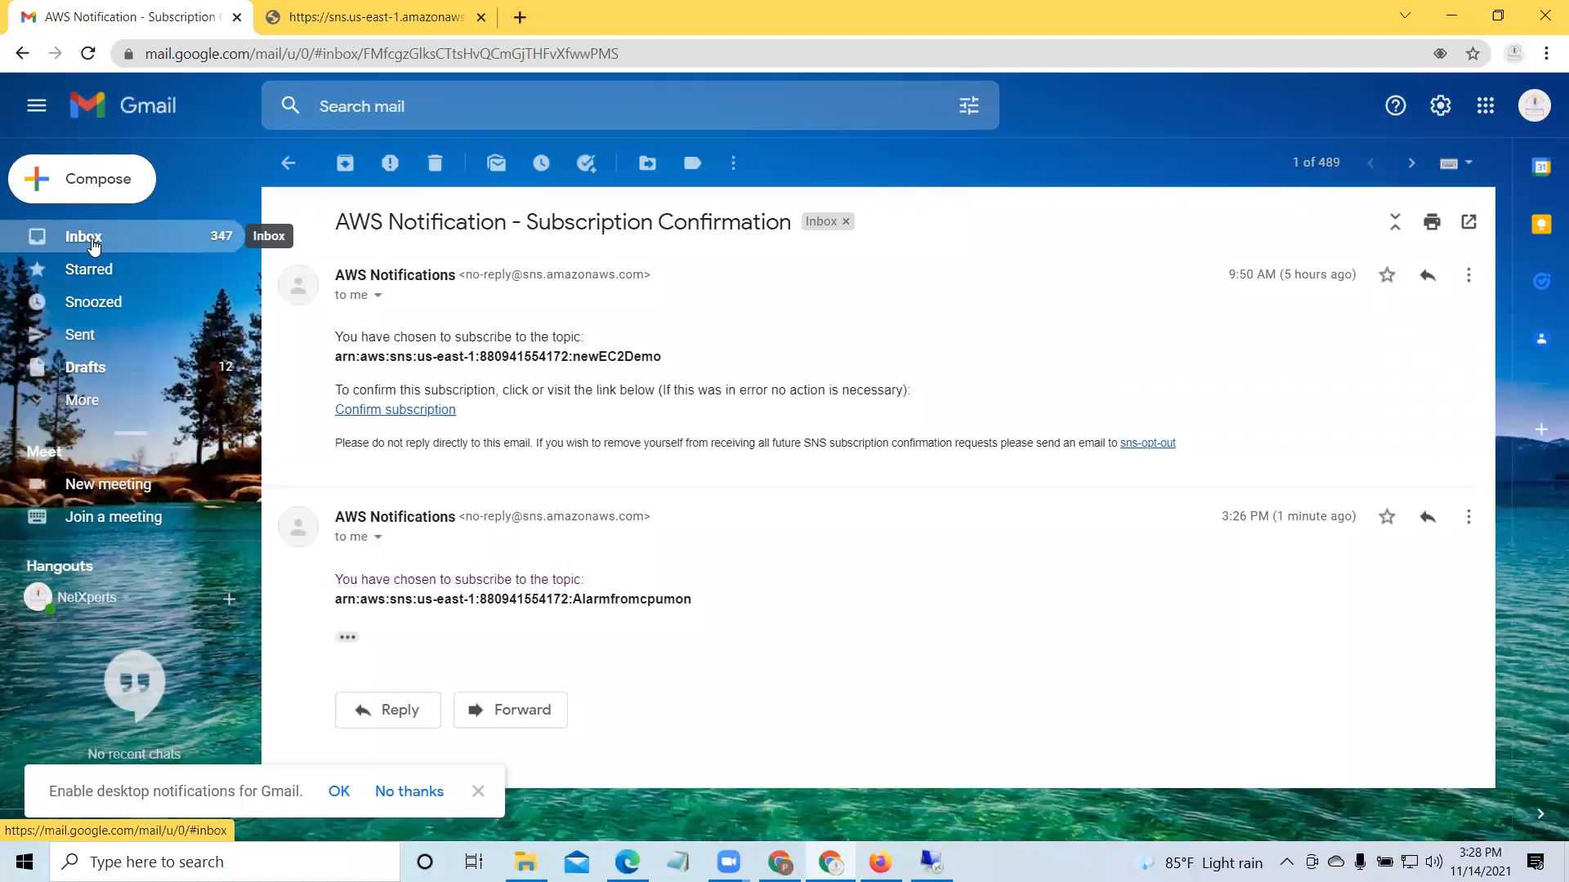
click(376, 20)
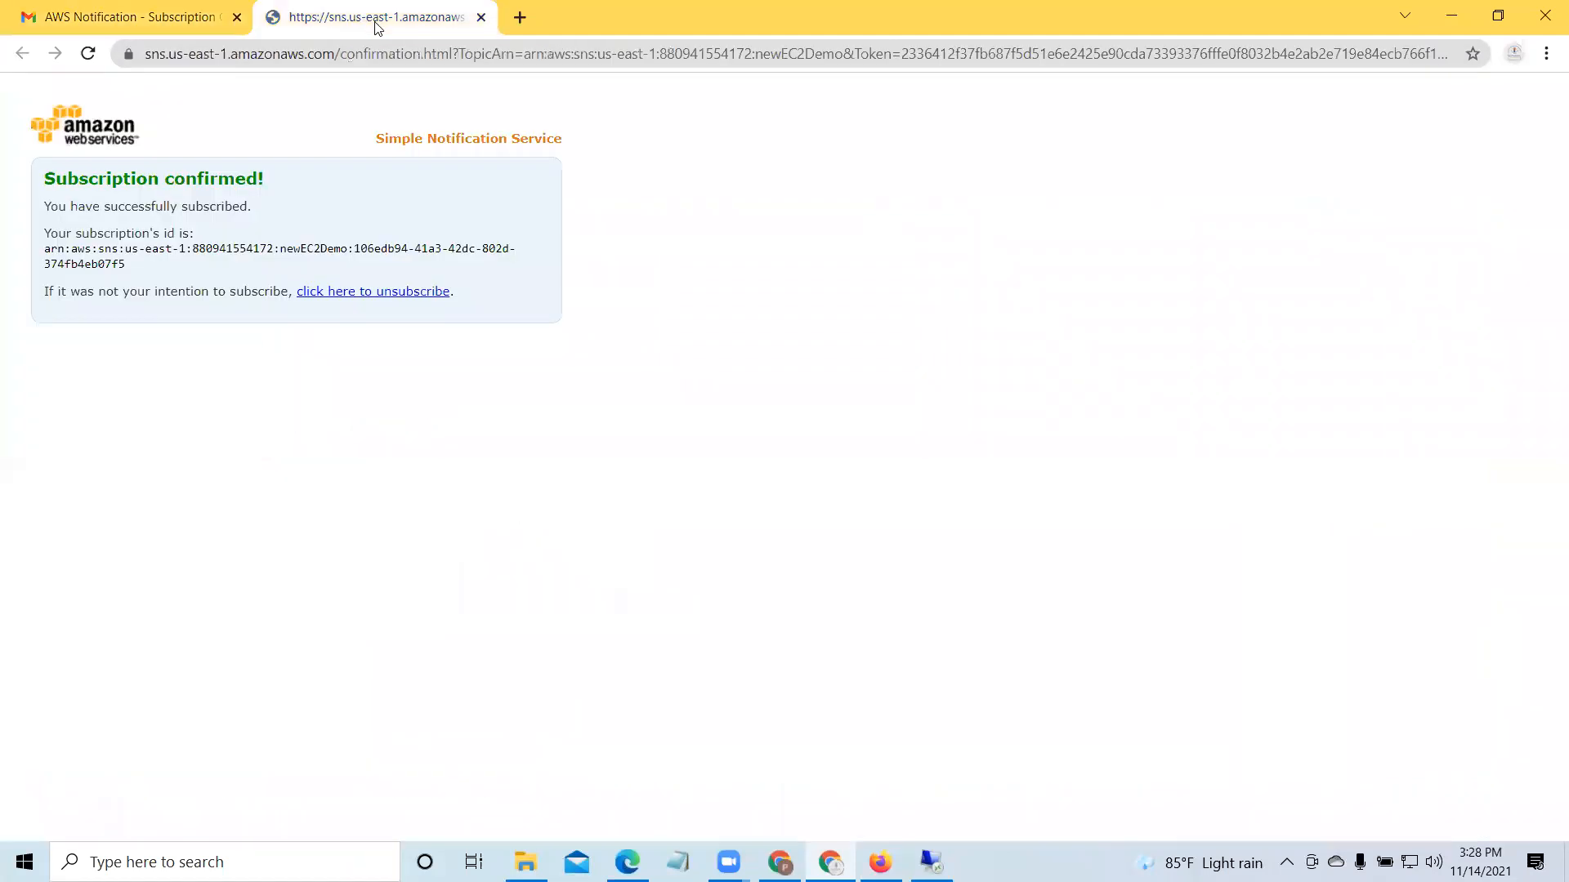
click(481, 17)
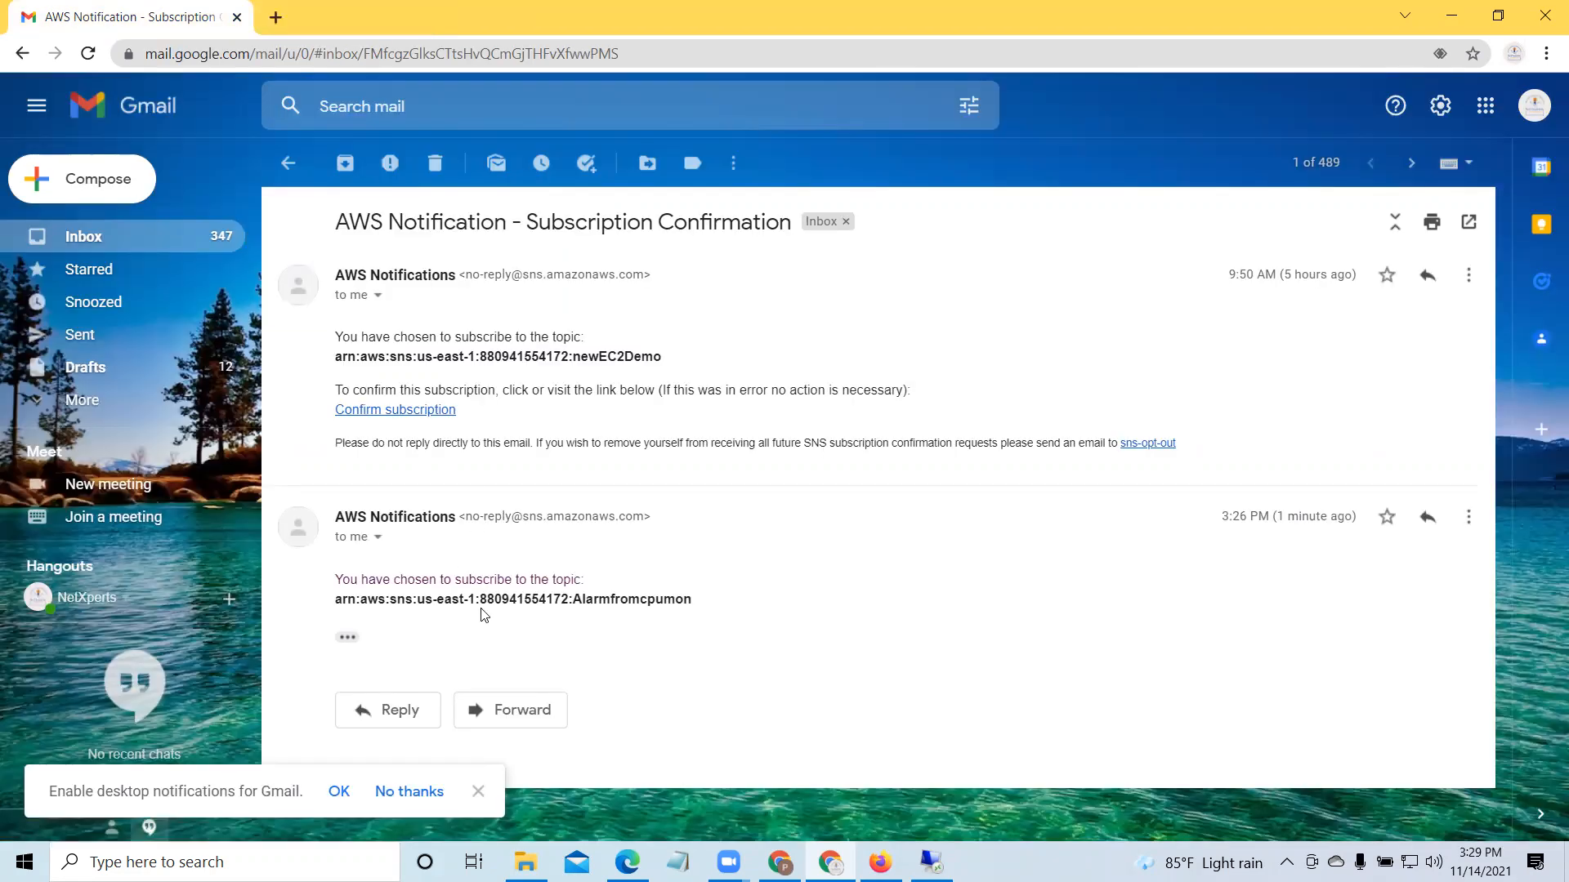
click(84, 239)
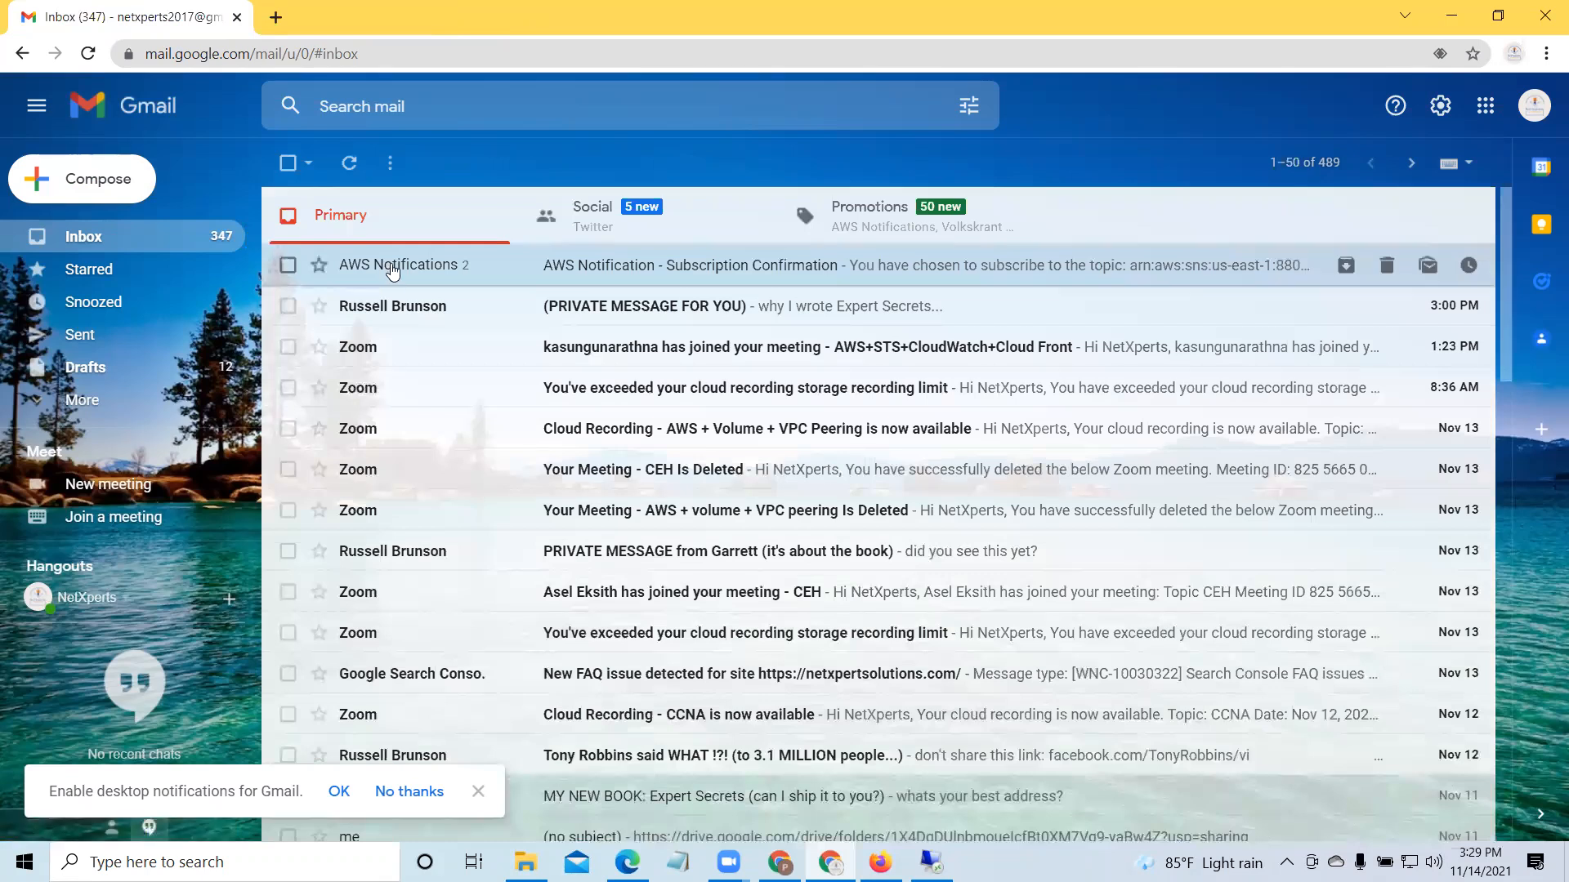
click(393, 273)
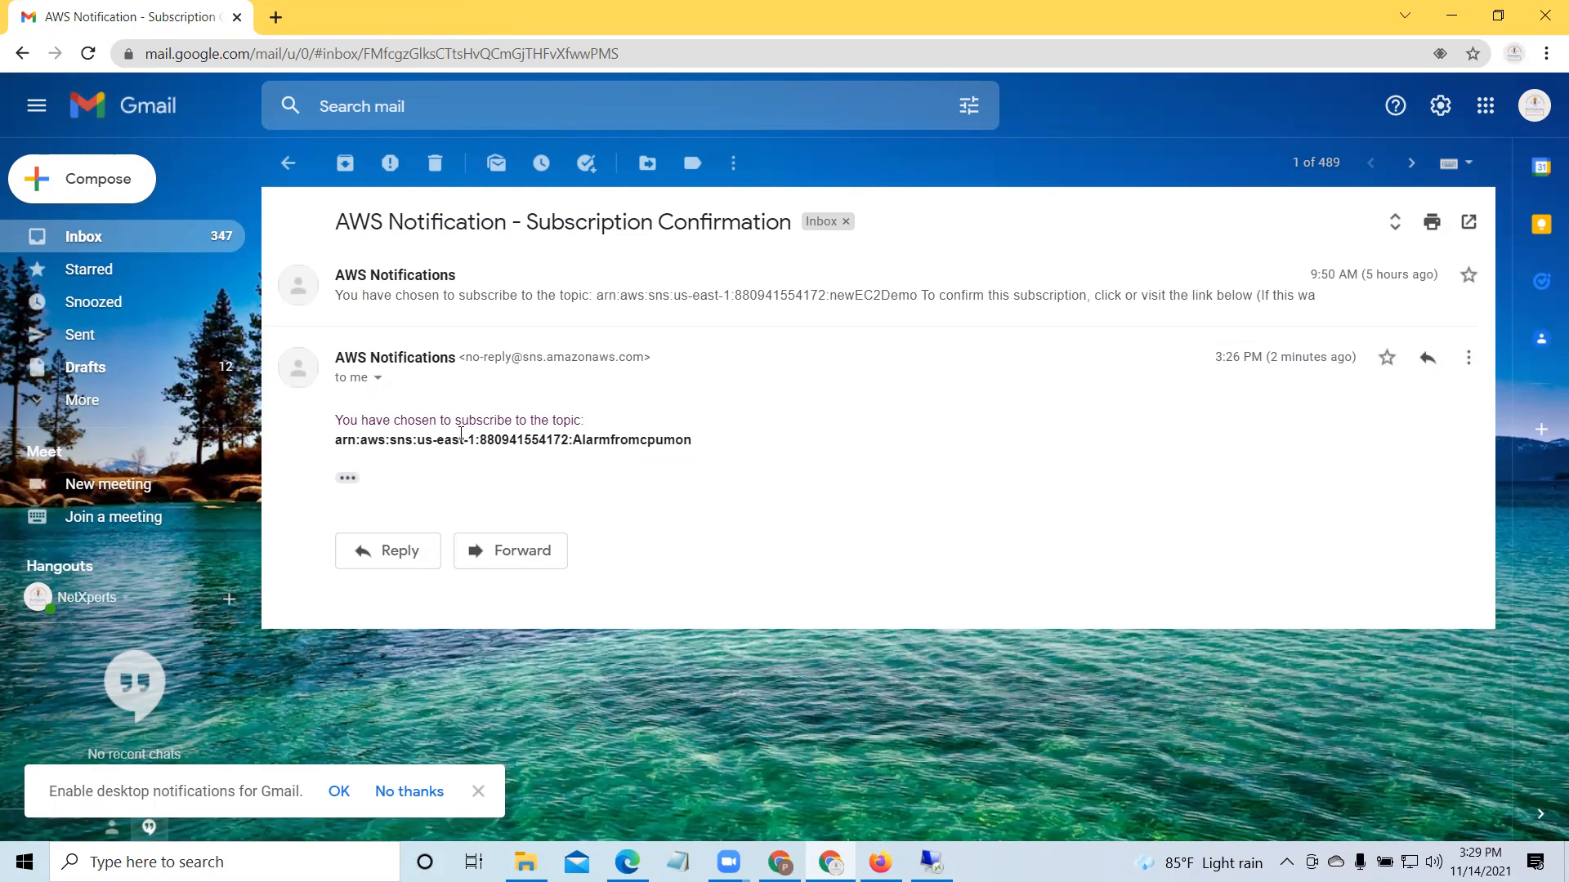
click(499, 301)
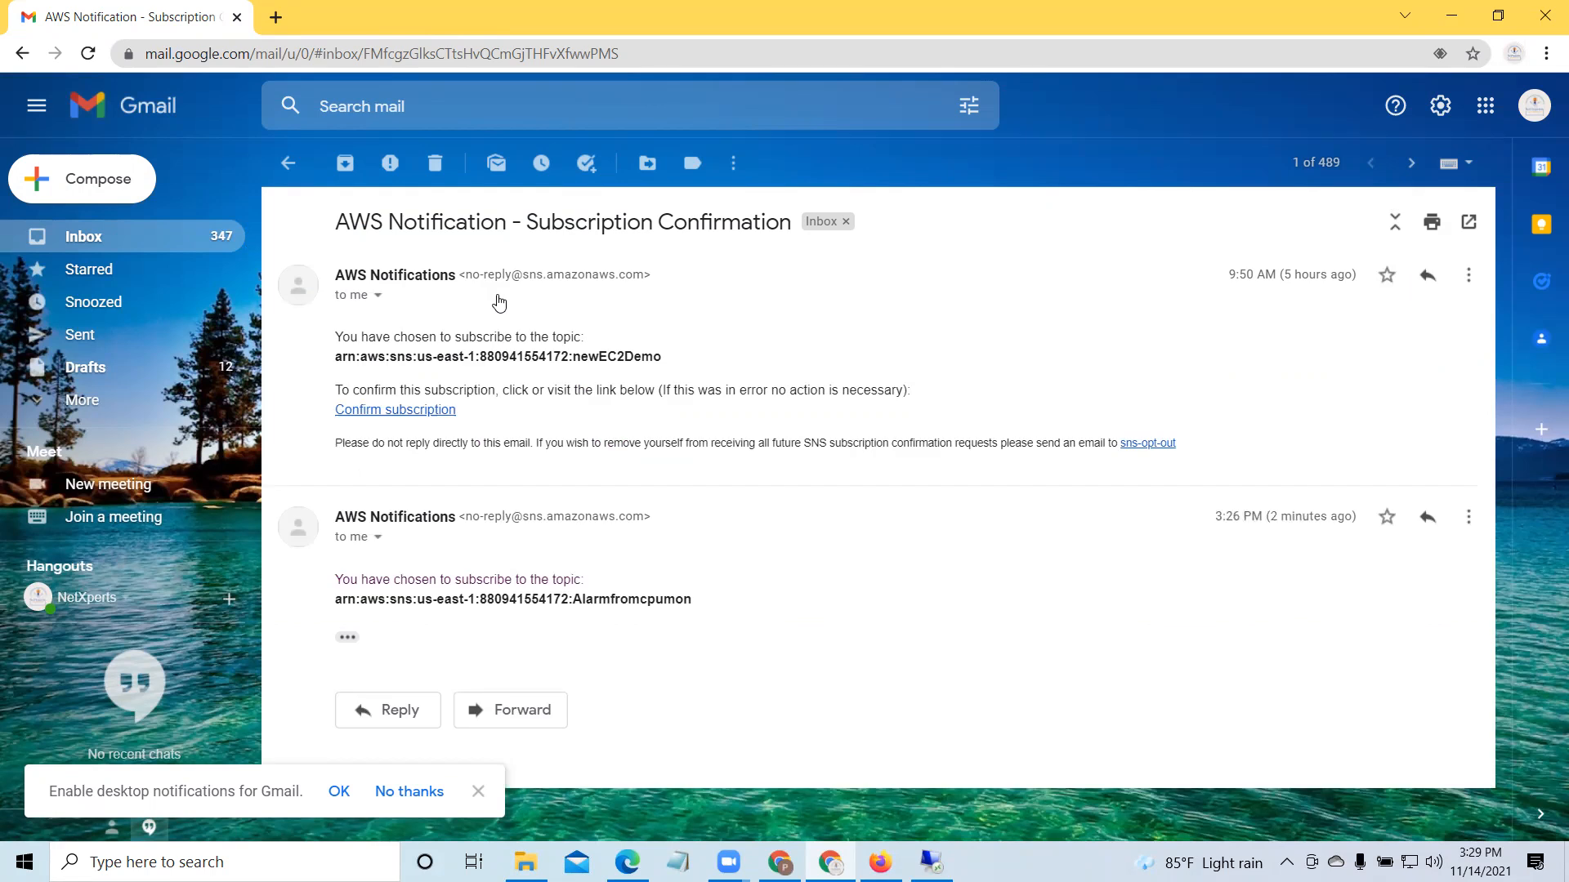
click(436, 411)
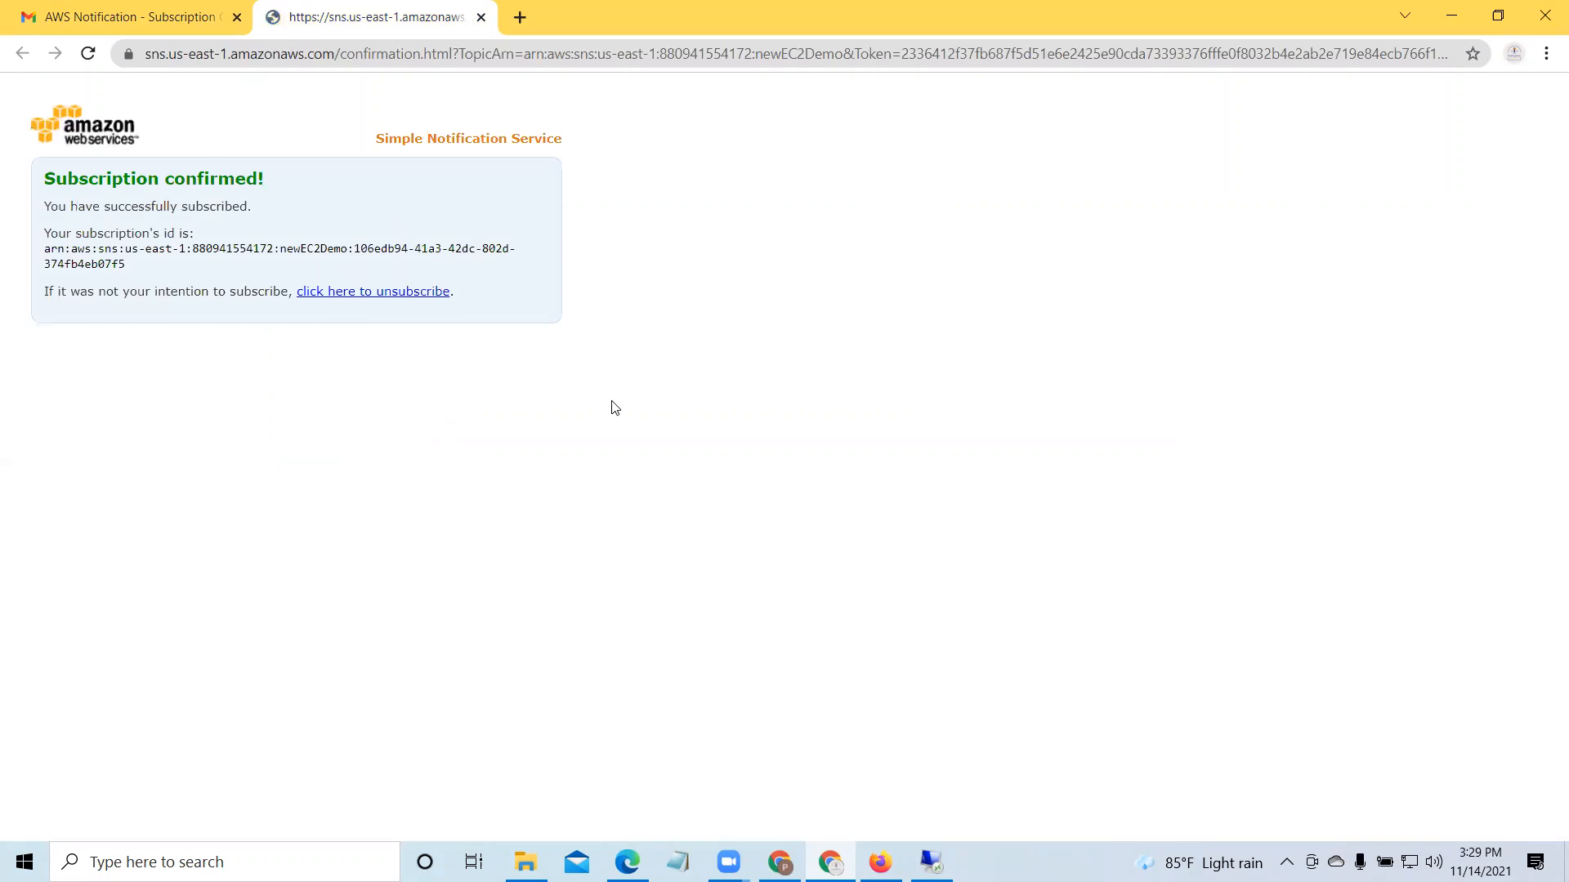
Step: Return to the CloudWatch alarms page and refresh the list several times to check the state of AlarmEC2Mon
click(1453, 14)
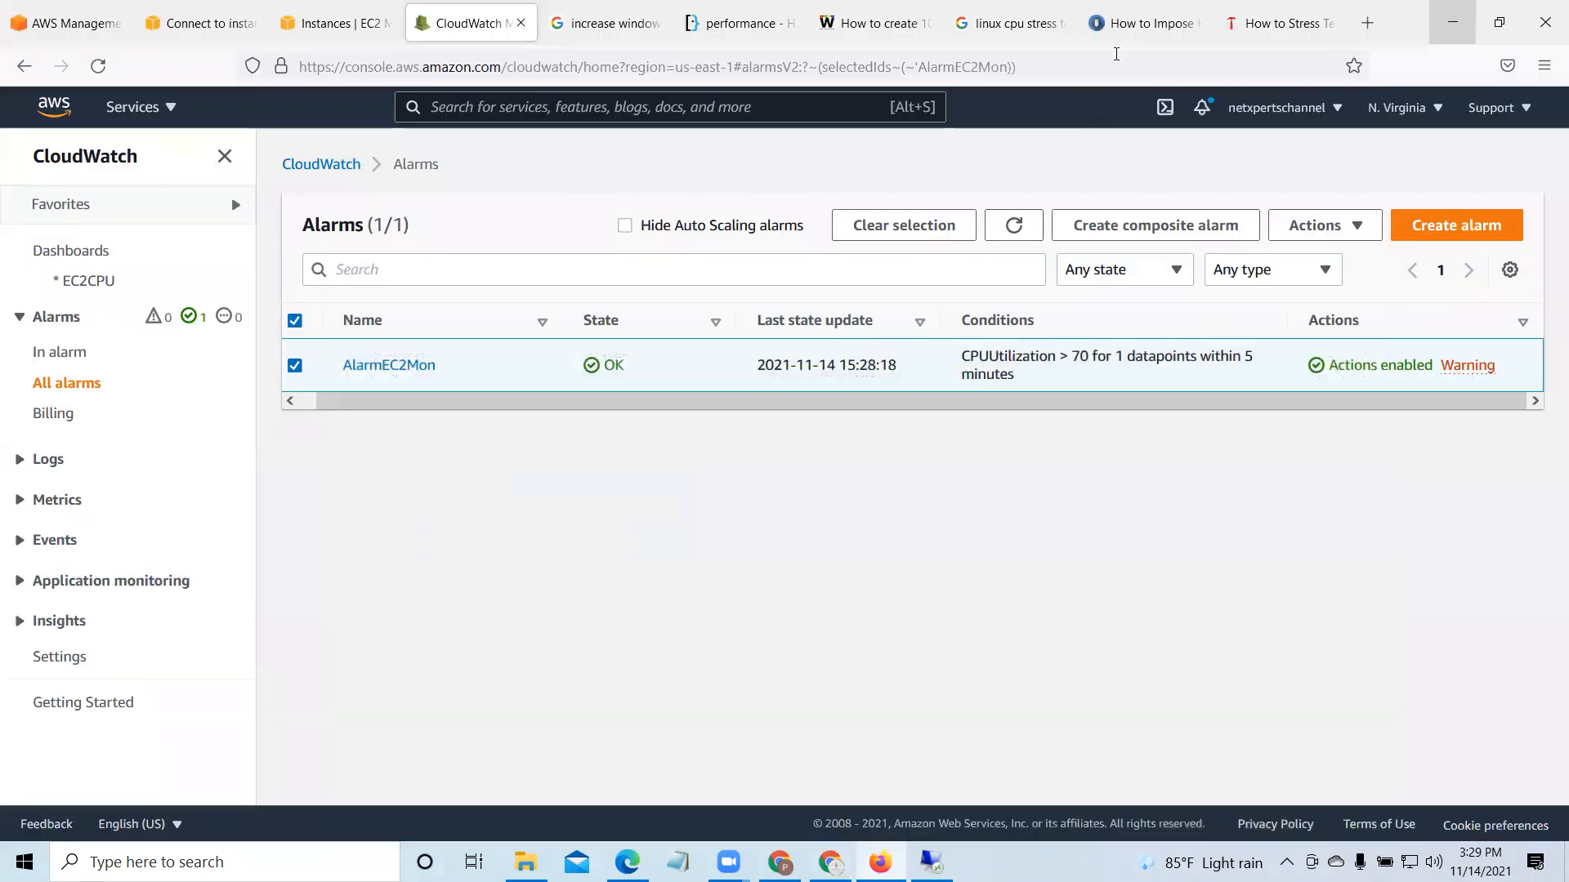
click(1015, 227)
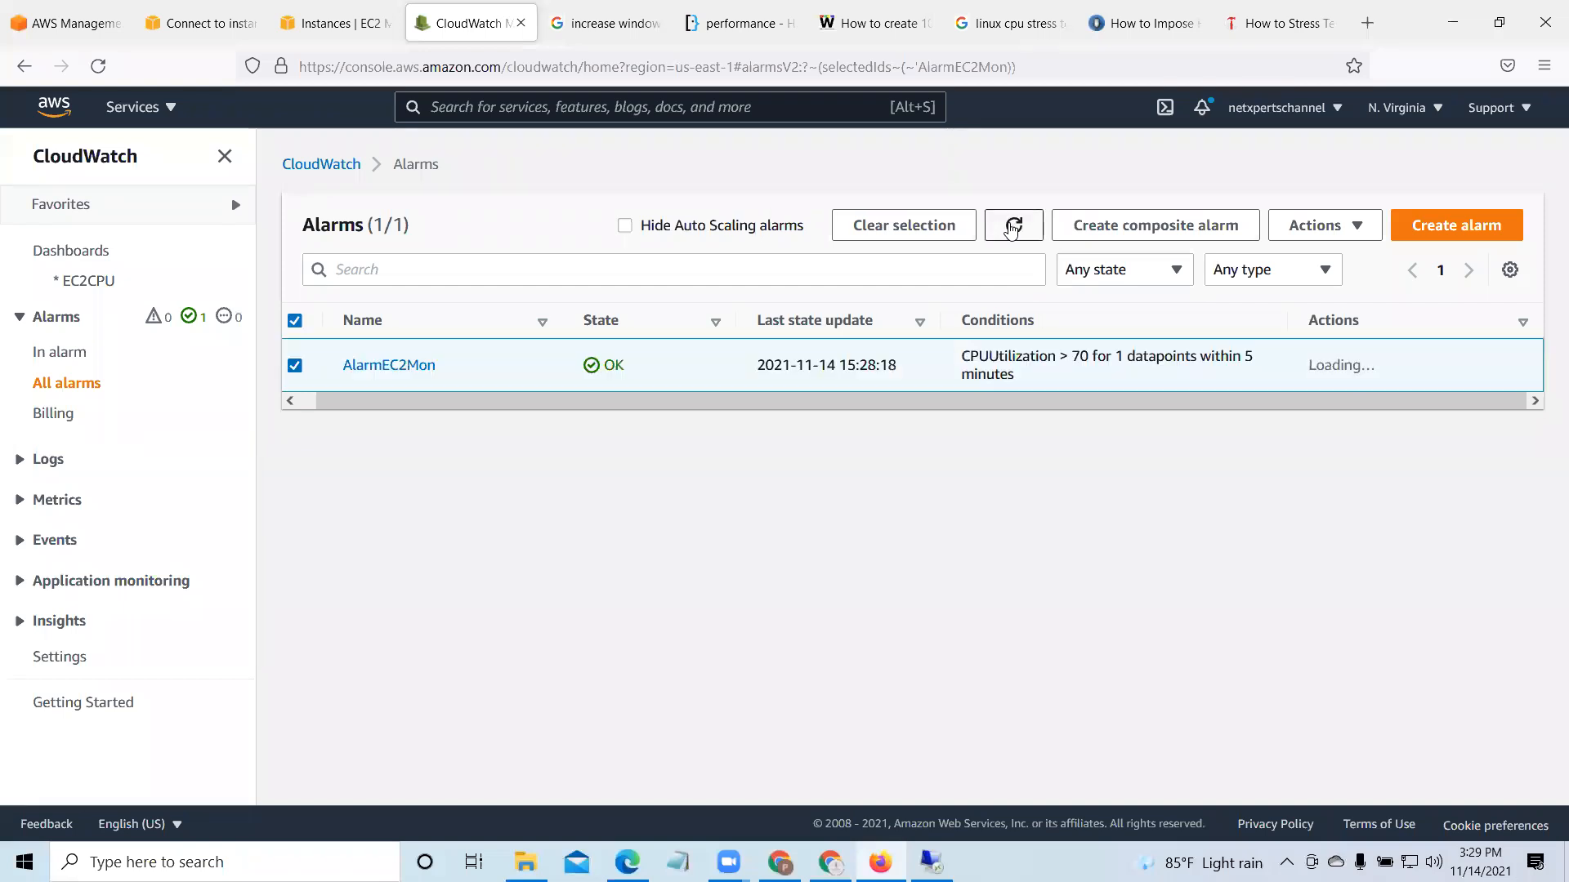
click(1013, 227)
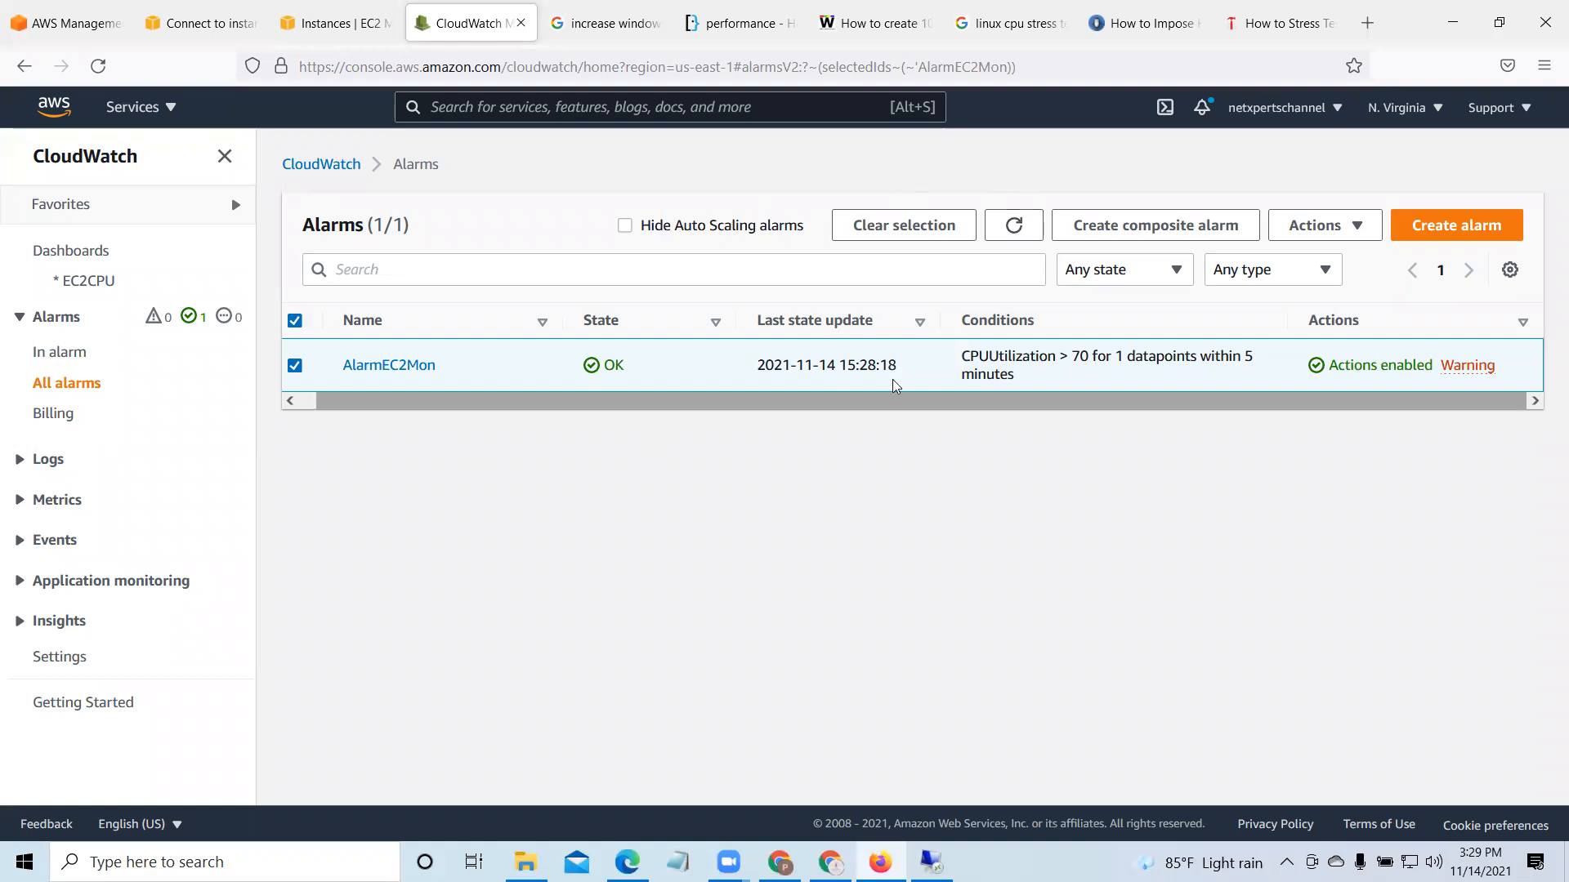
click(1015, 231)
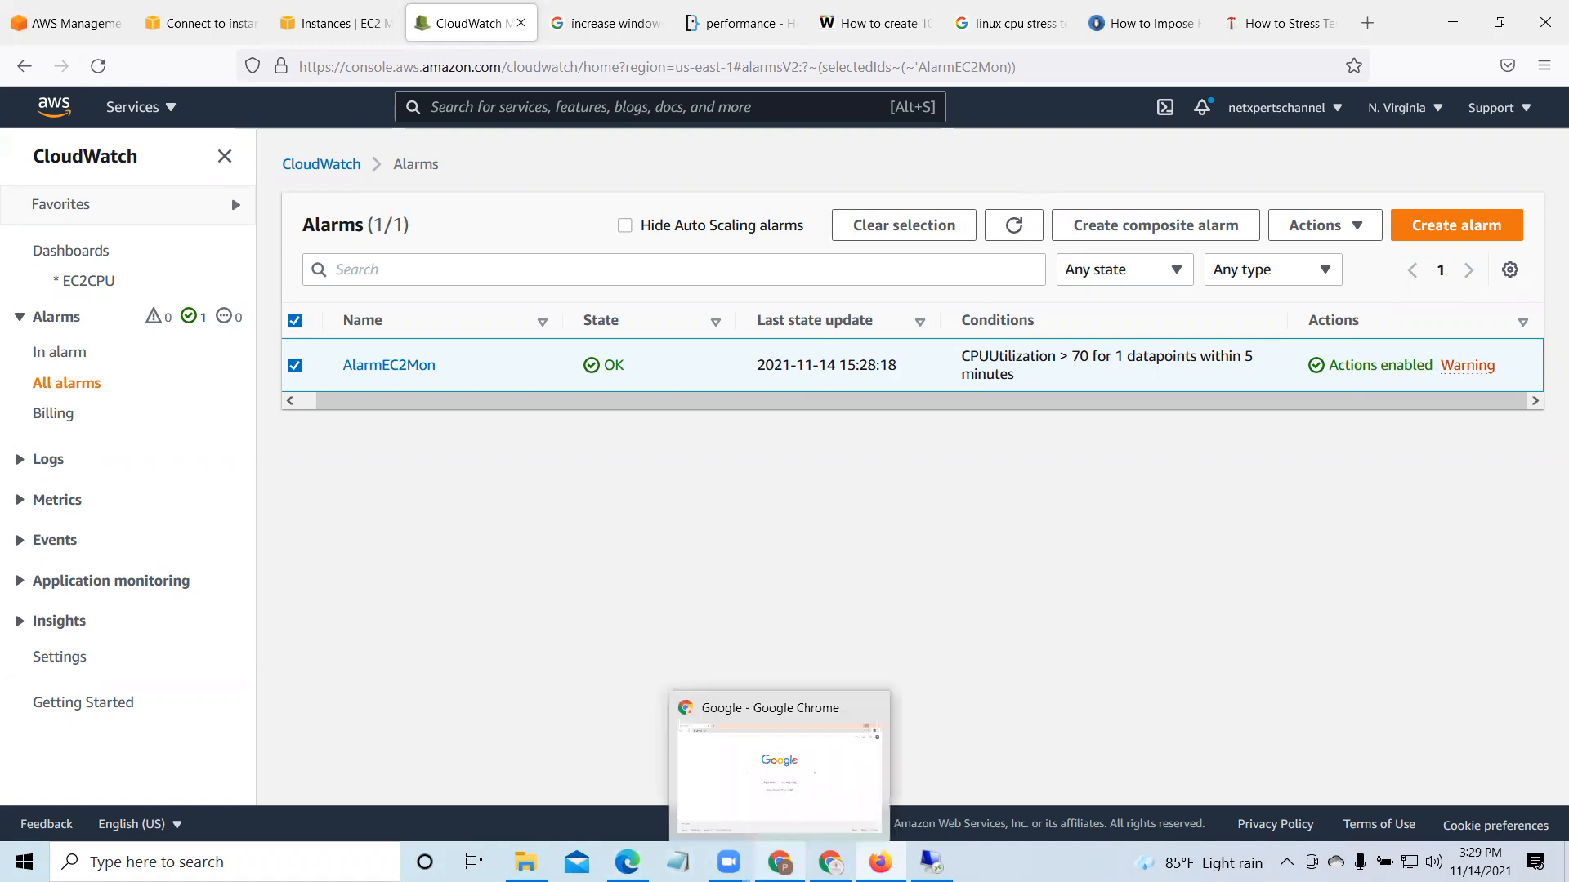
Step: Switch to Gmail, close the old confirmation page, and reopen the newEC2Demo confirmation link from the AWS Notifications thread
click(831, 862)
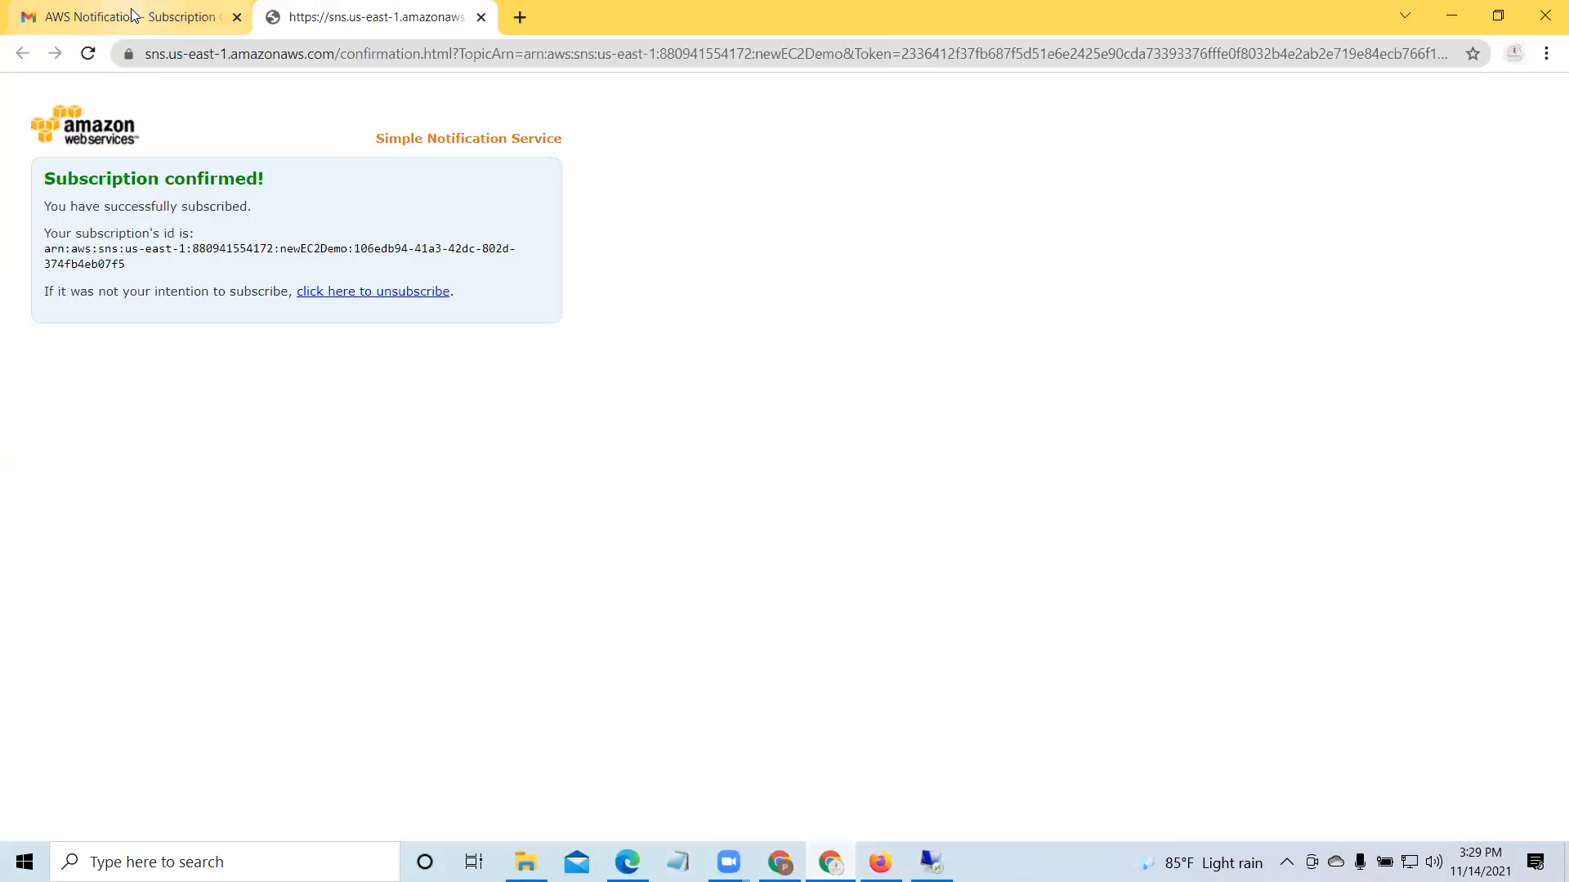
click(480, 17)
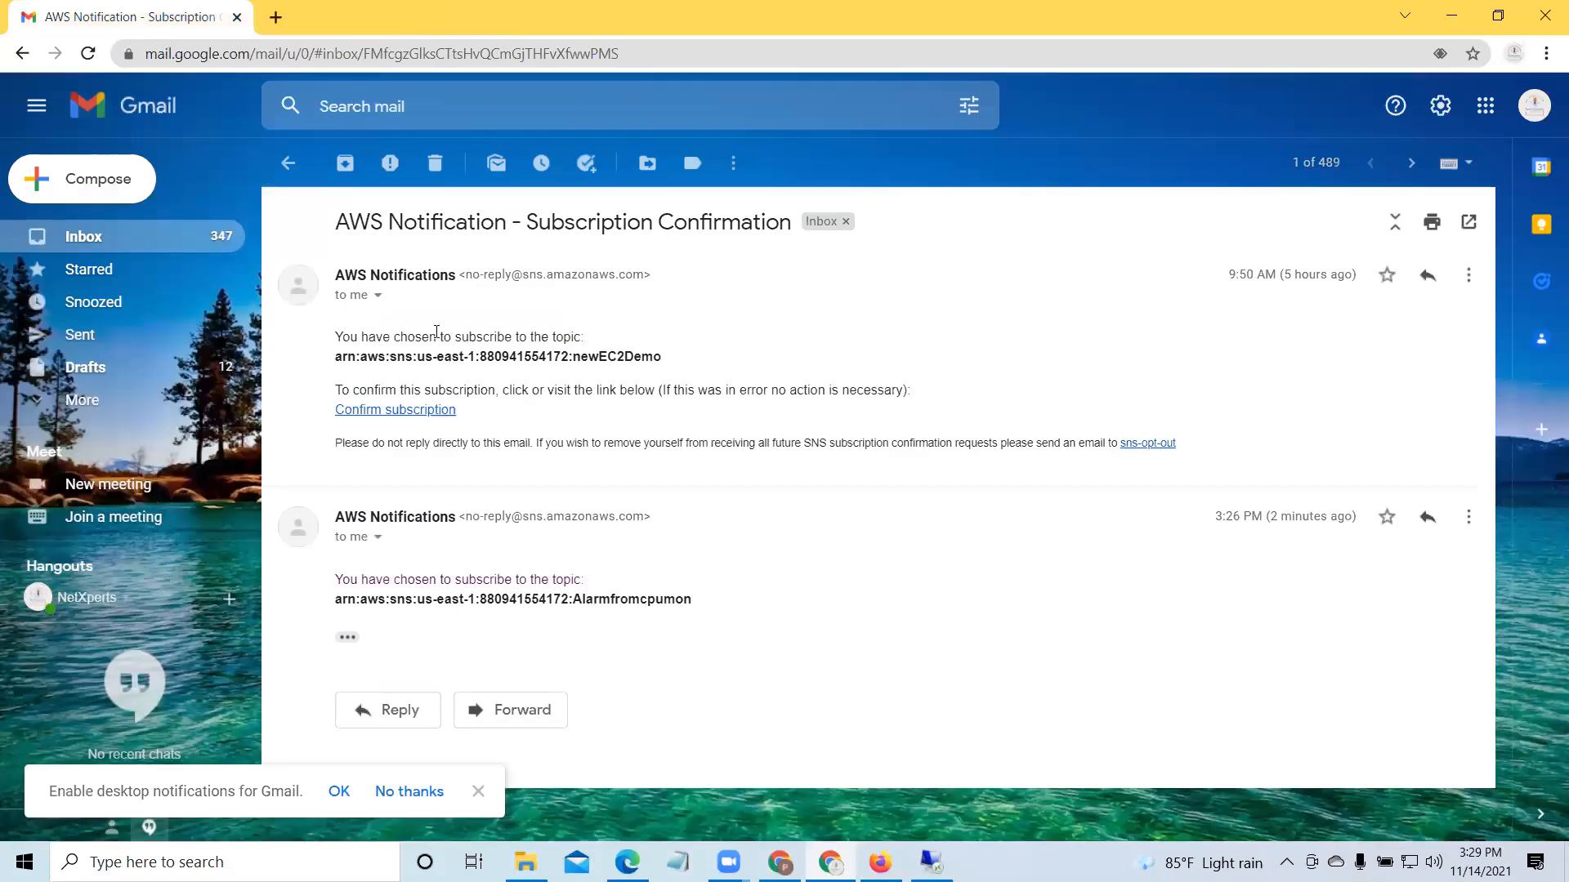
click(91, 238)
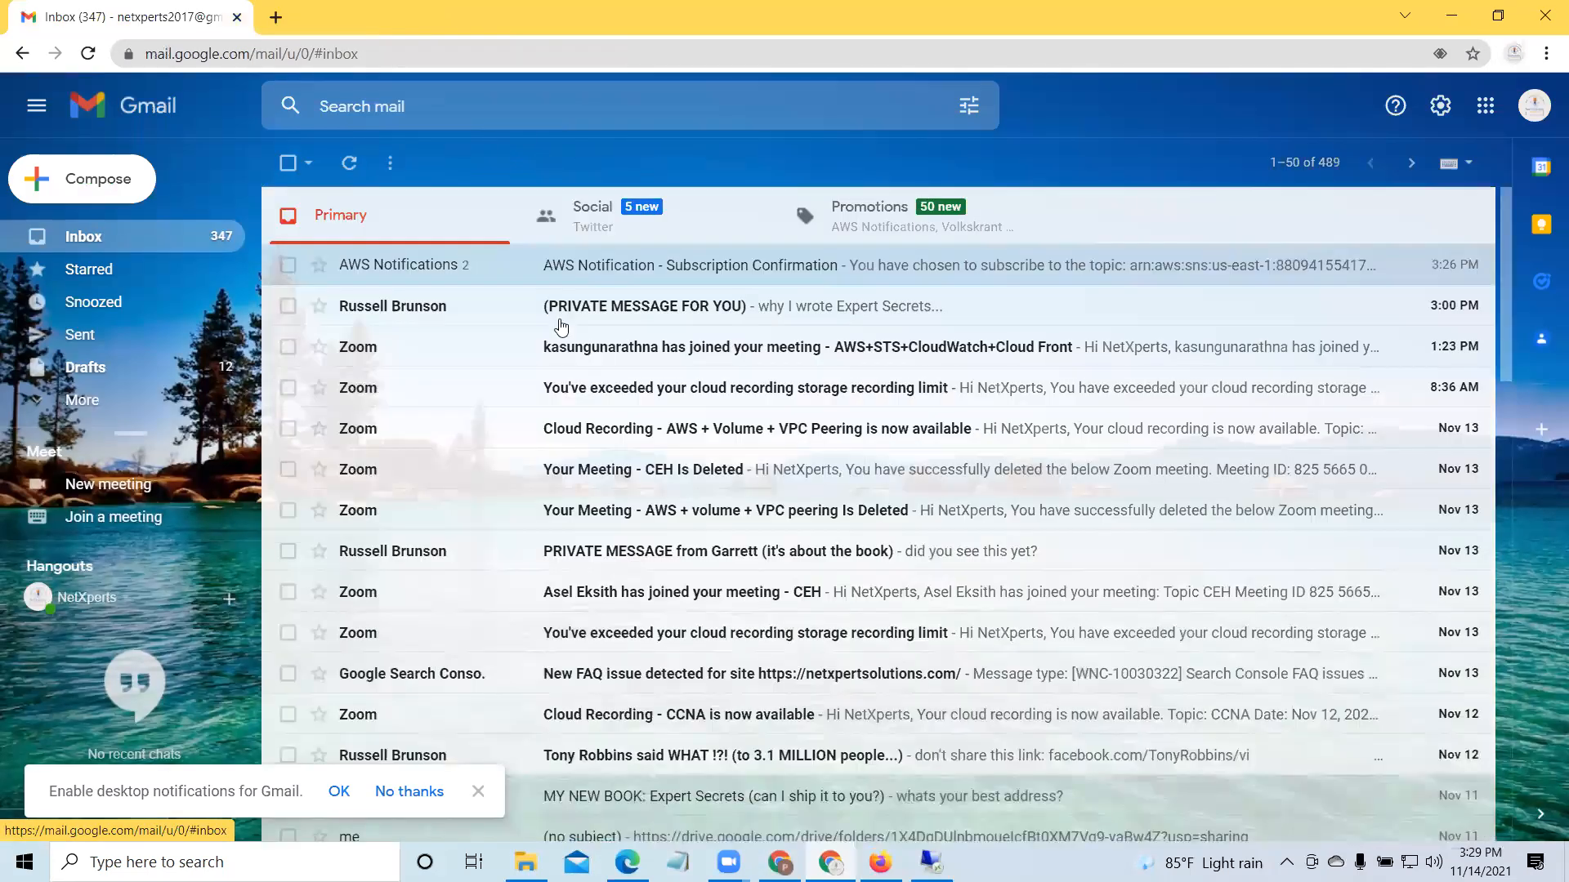
click(420, 264)
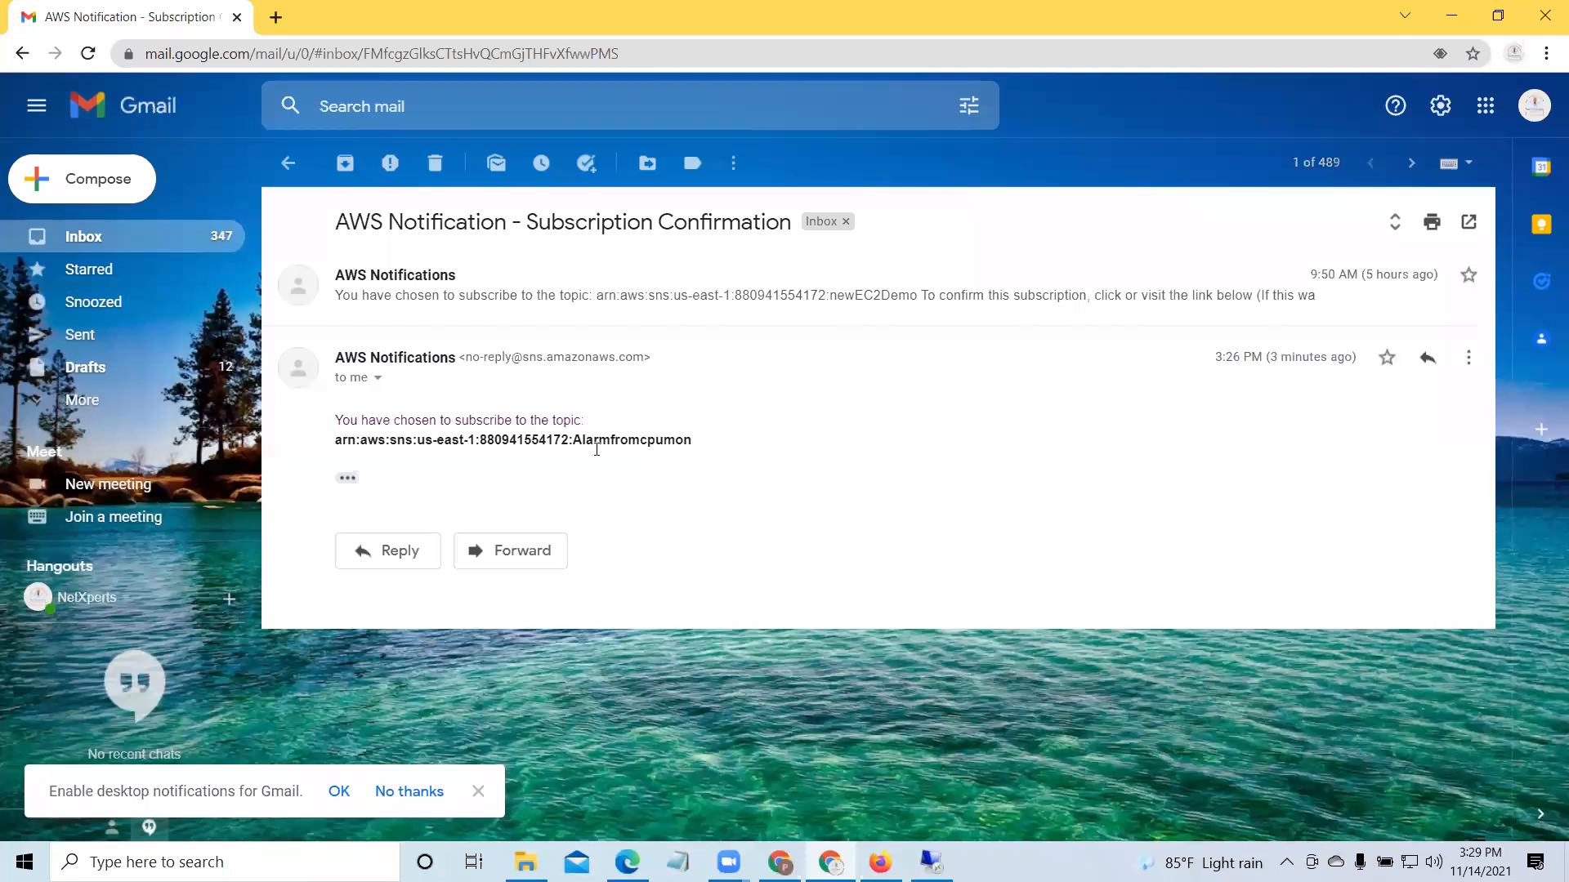
mouse_move(411, 286)
click(419, 290)
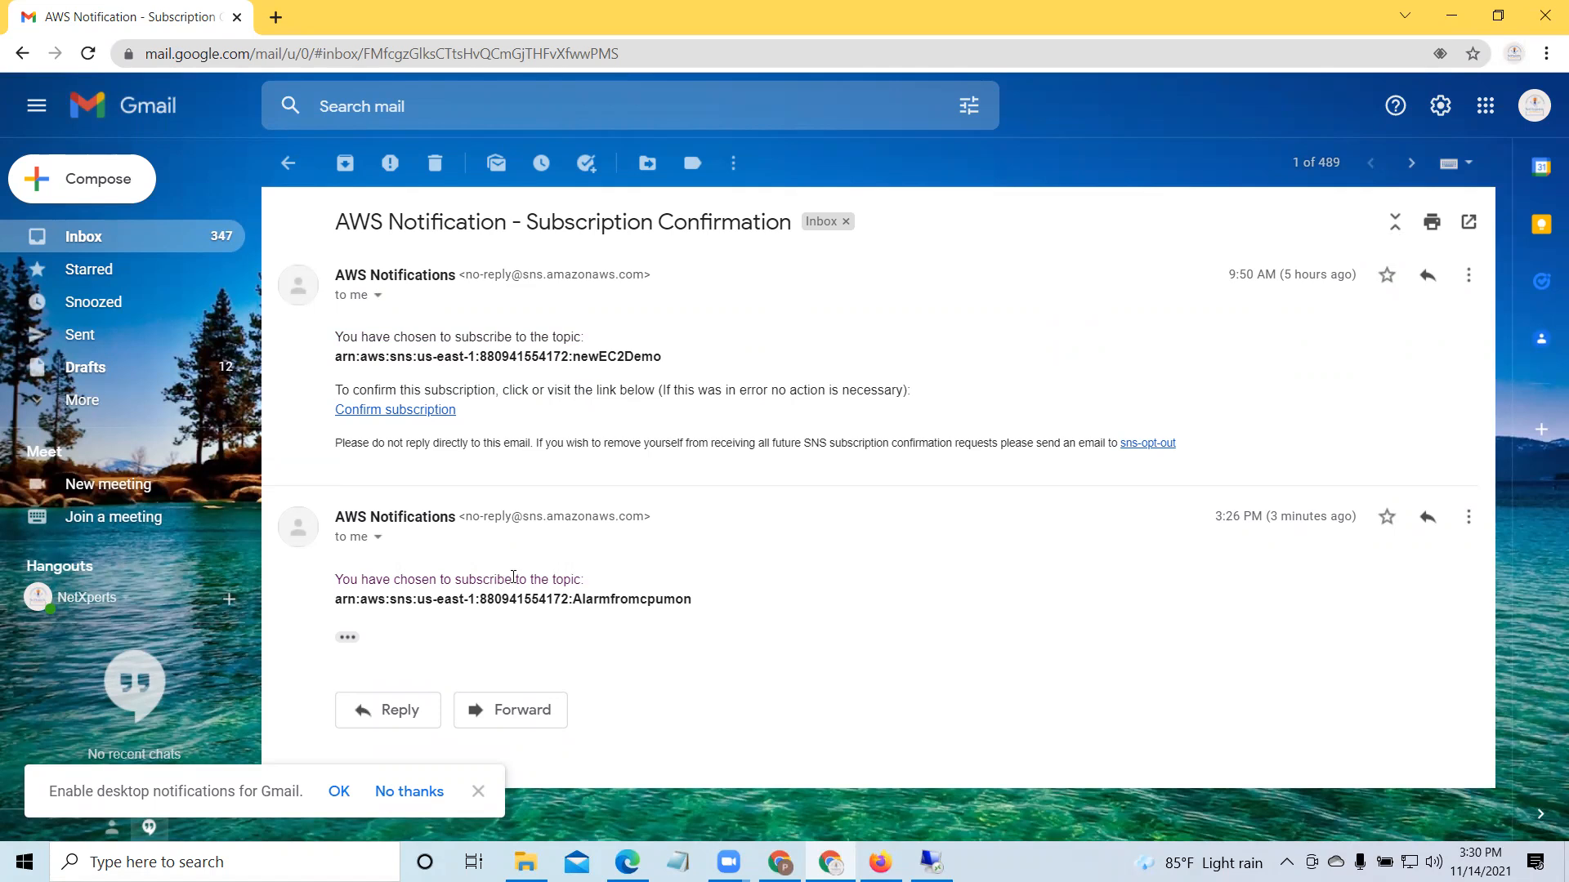
click(400, 410)
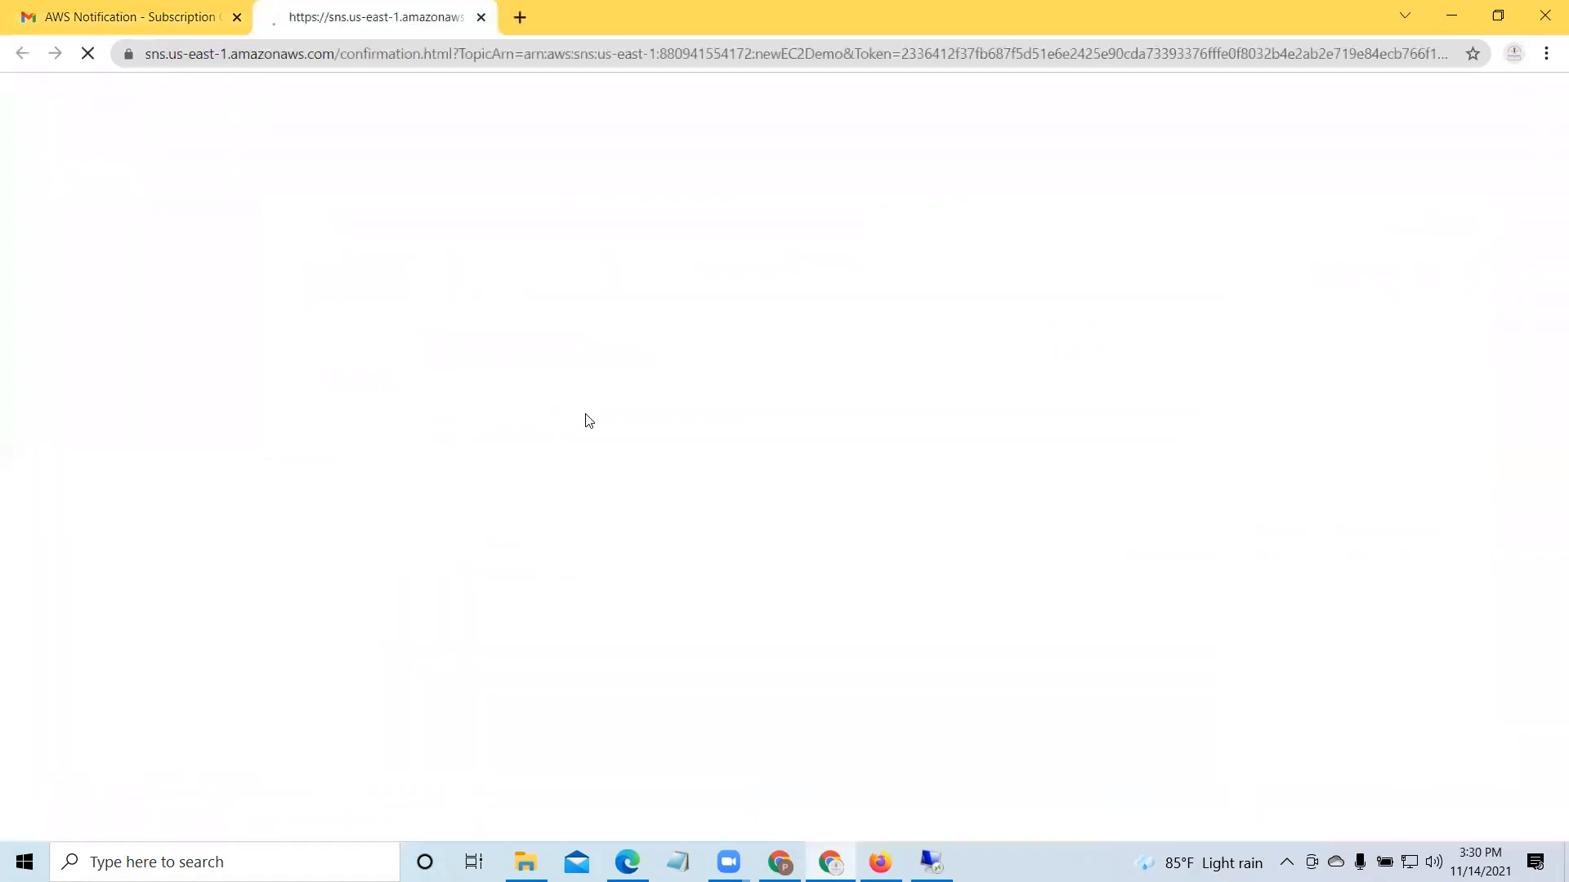
Step: Leave the confirmation page and refresh the CloudWatch alarms list
click(143, 16)
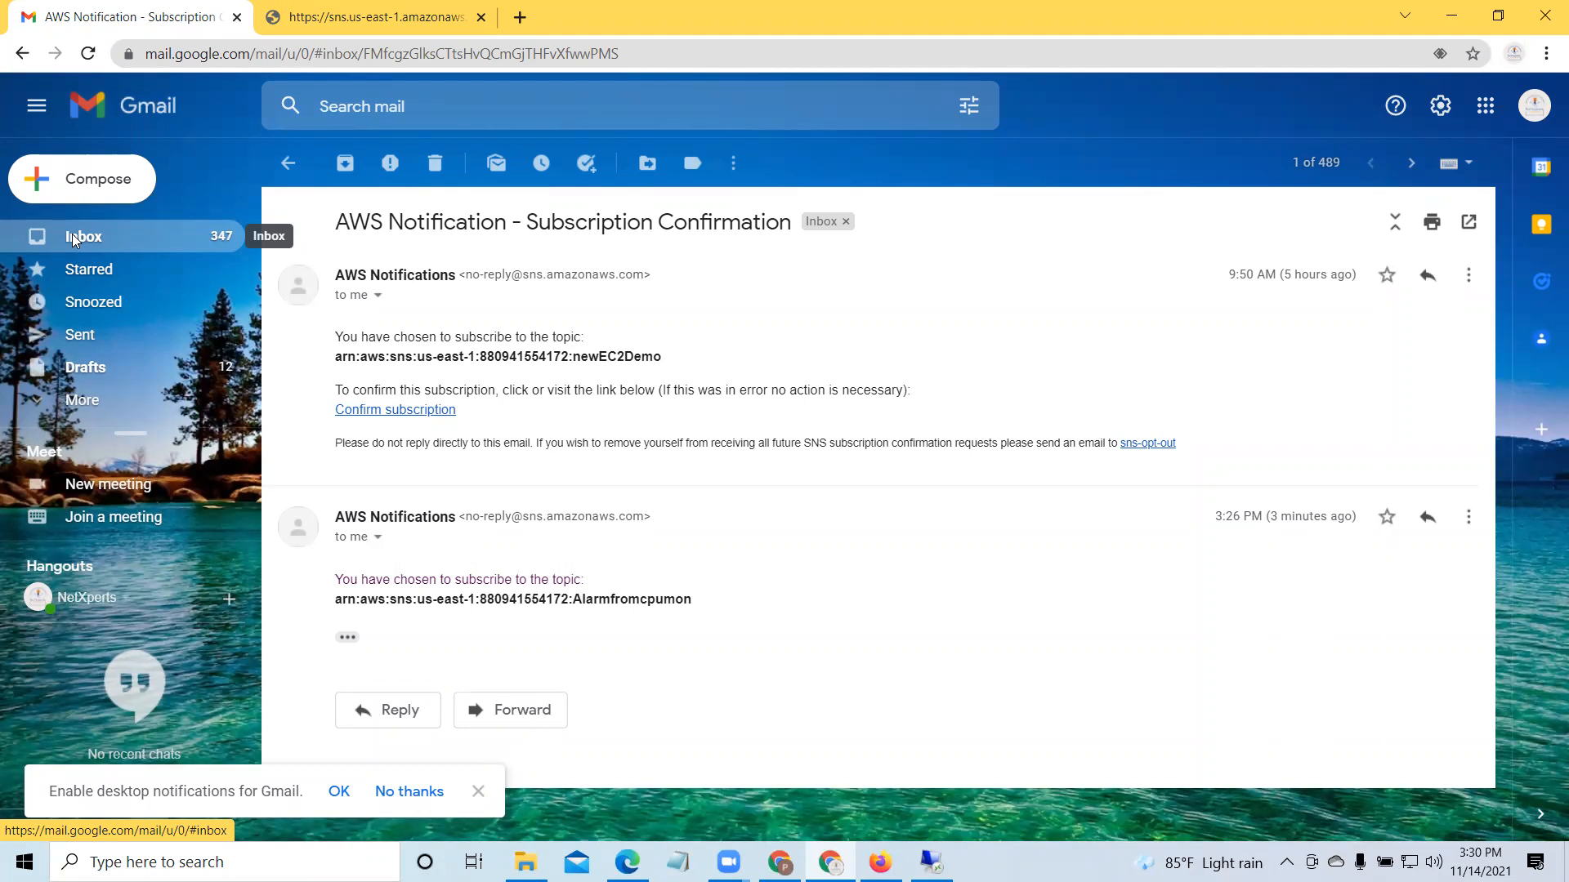
click(1454, 17)
click(1017, 227)
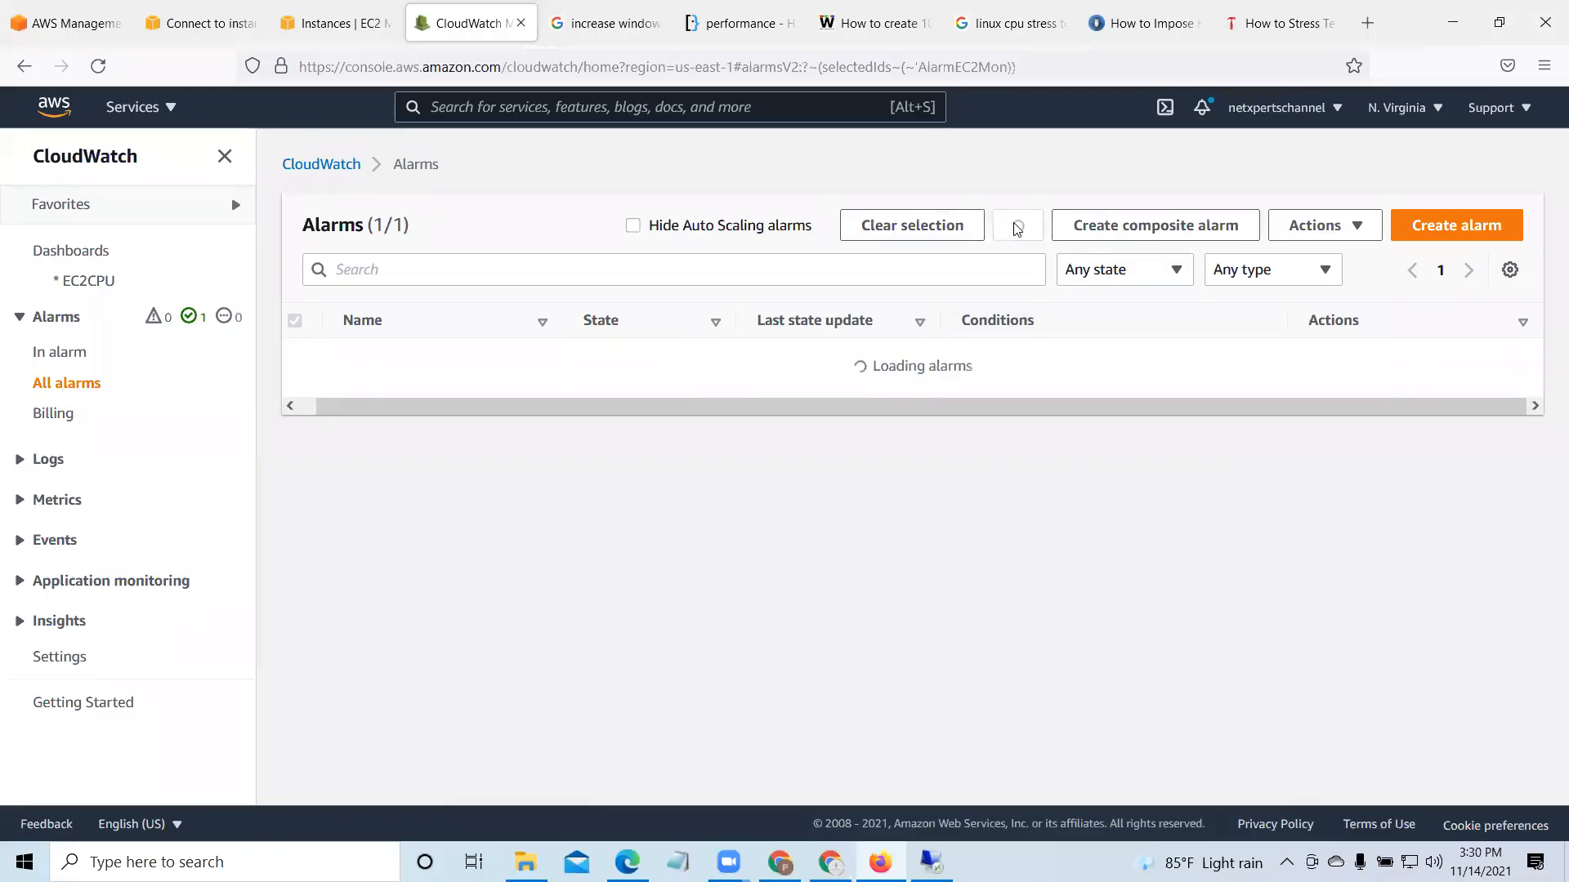
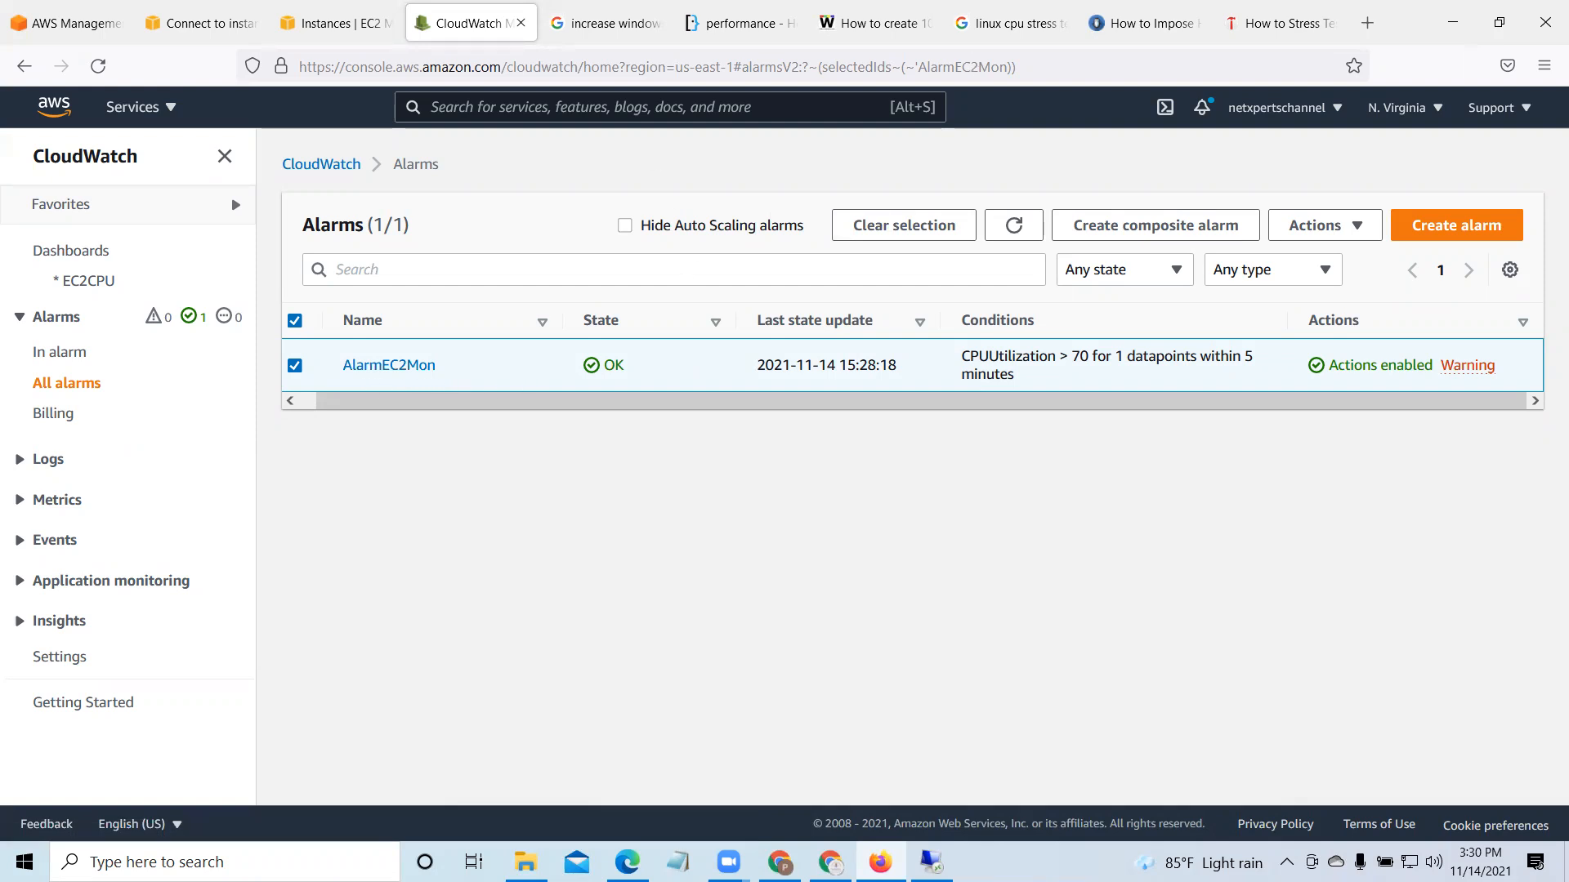
Step: Look over the open EC2 pages, and check the Gmail inbox and the AWS Notifications thread for new alarm messages
click(326, 25)
click(204, 23)
click(335, 23)
click(462, 25)
key(alt+Tab)
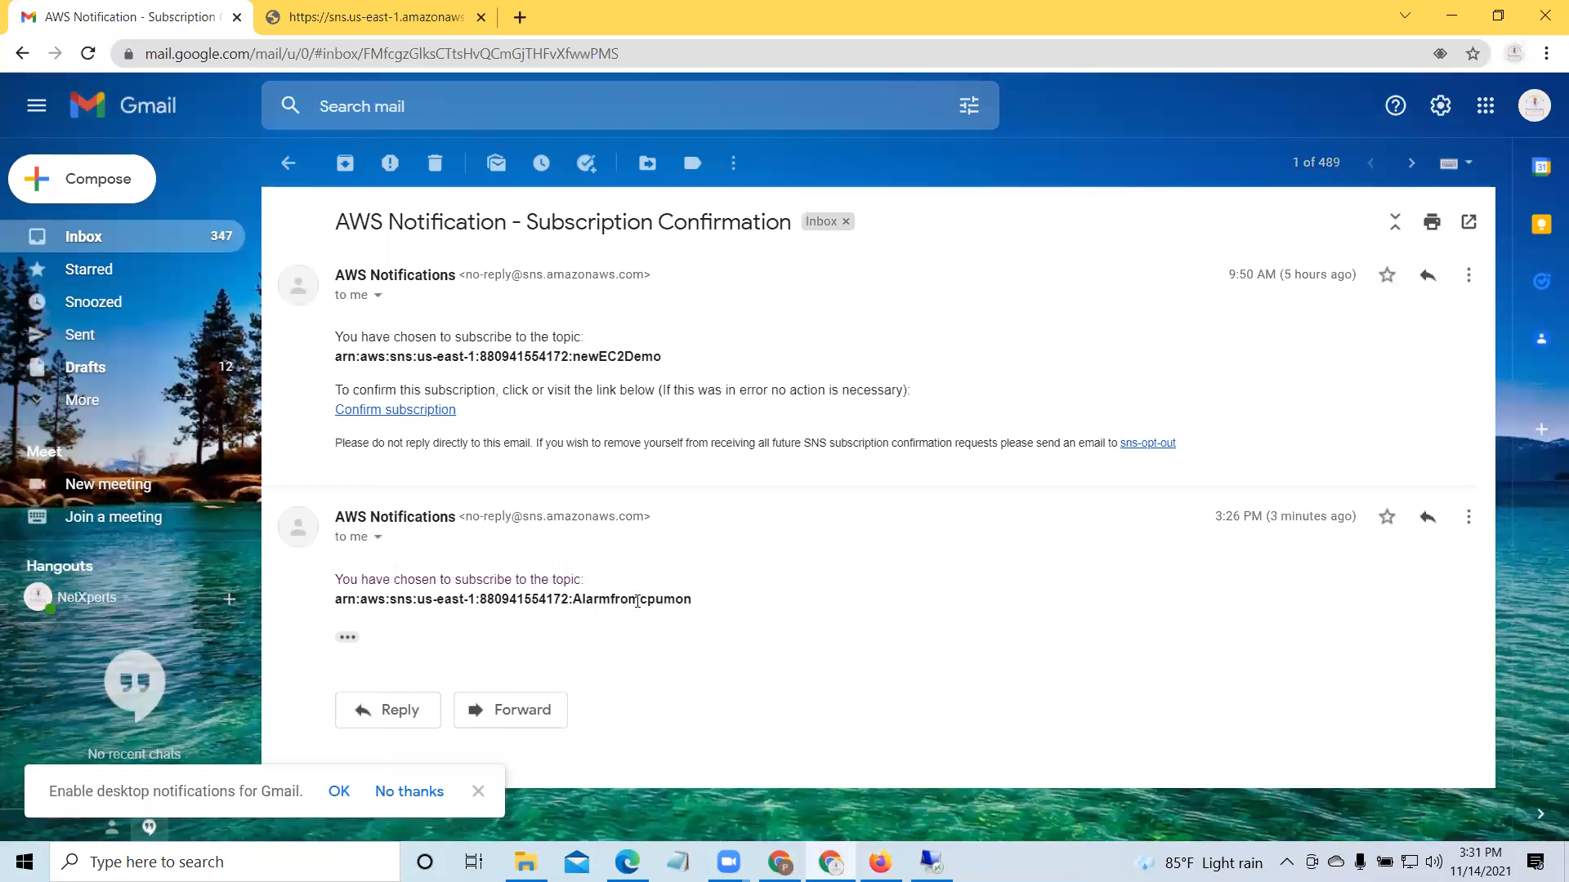
click(79, 238)
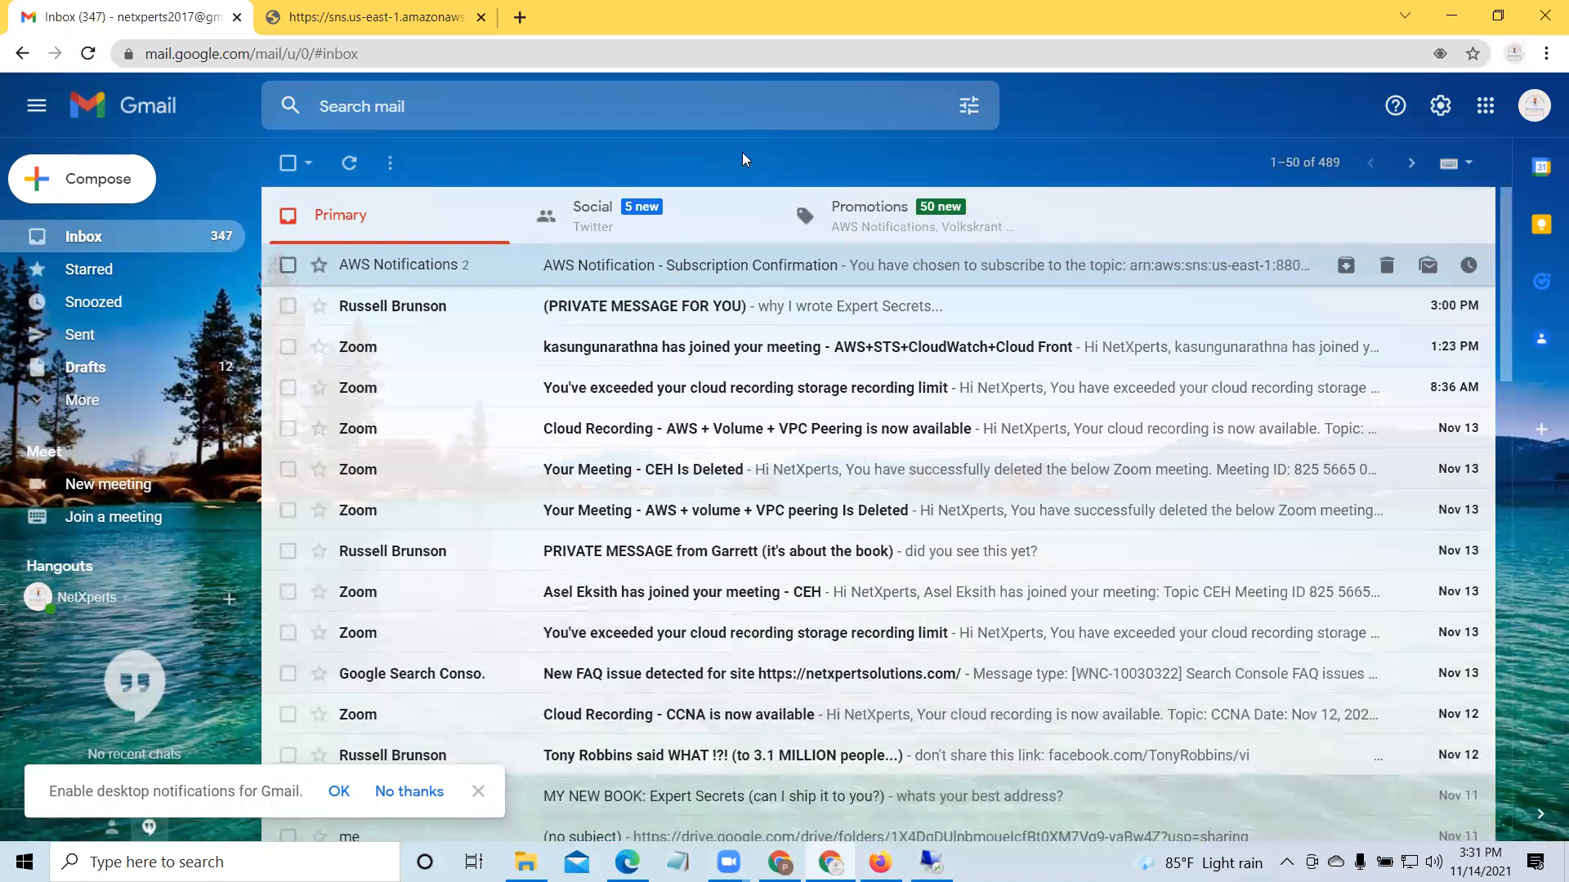
click(654, 269)
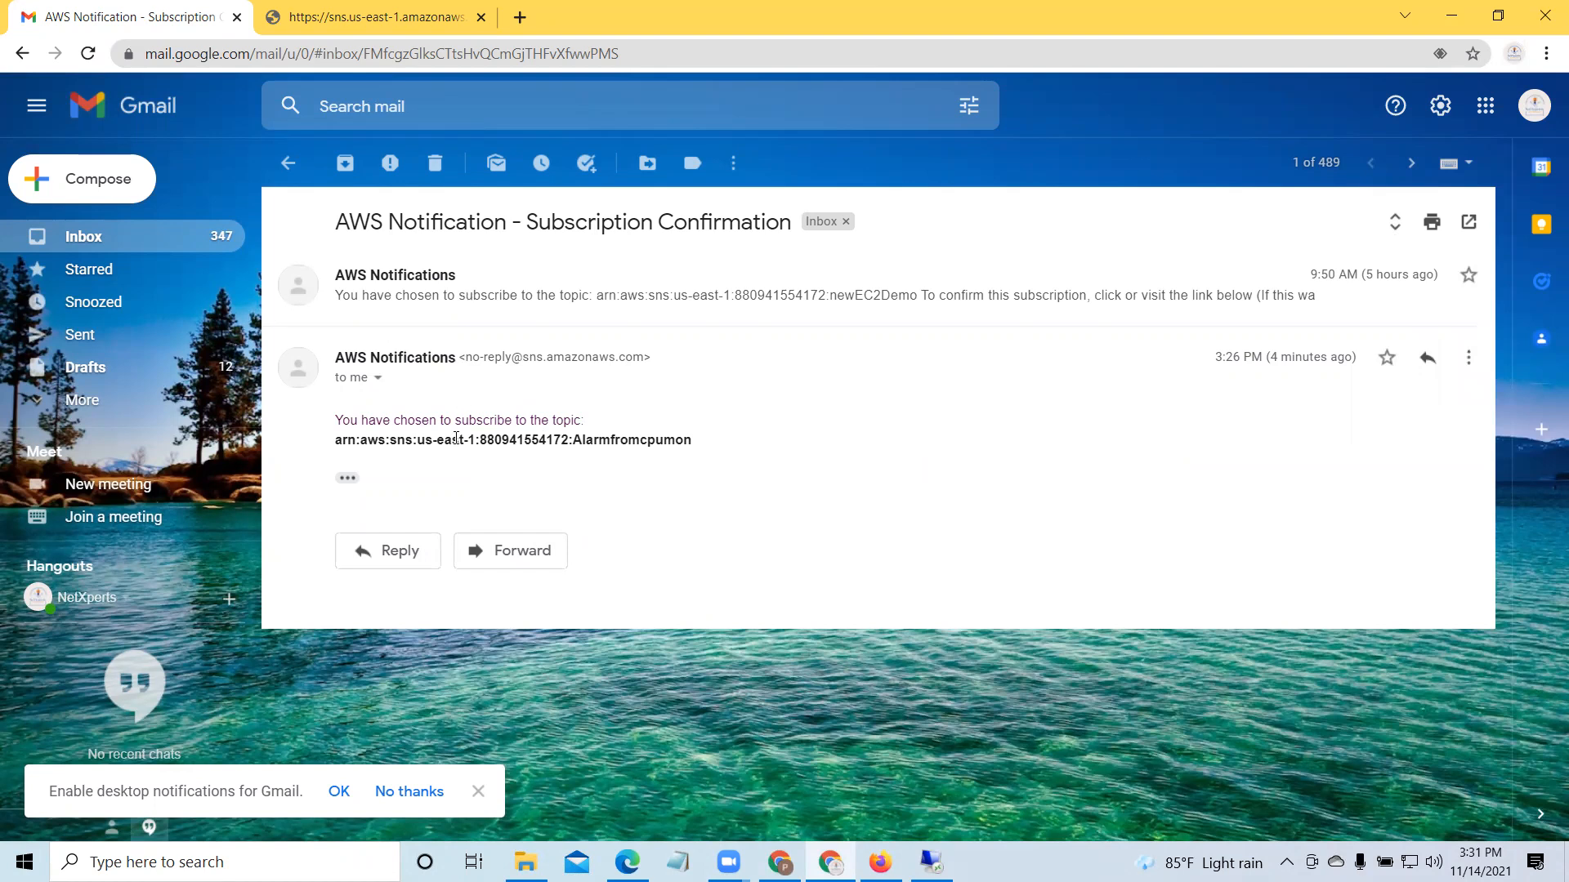
Step: Go back to CloudWatch, refresh the alarms list once more, and view the available alarm type filters
click(1451, 16)
click(1014, 225)
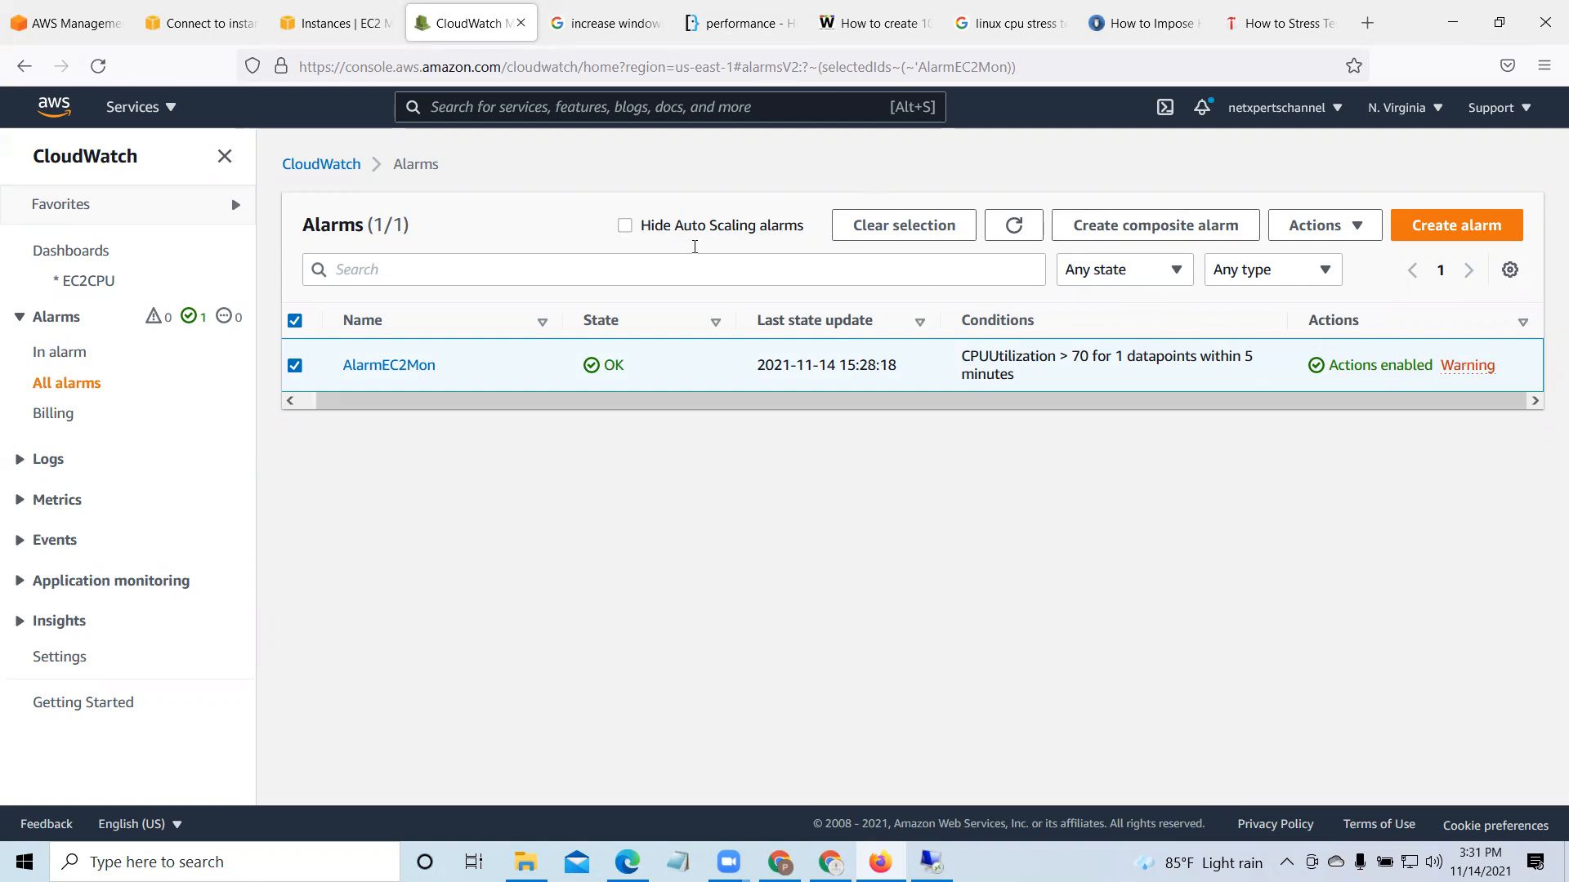
click(1324, 274)
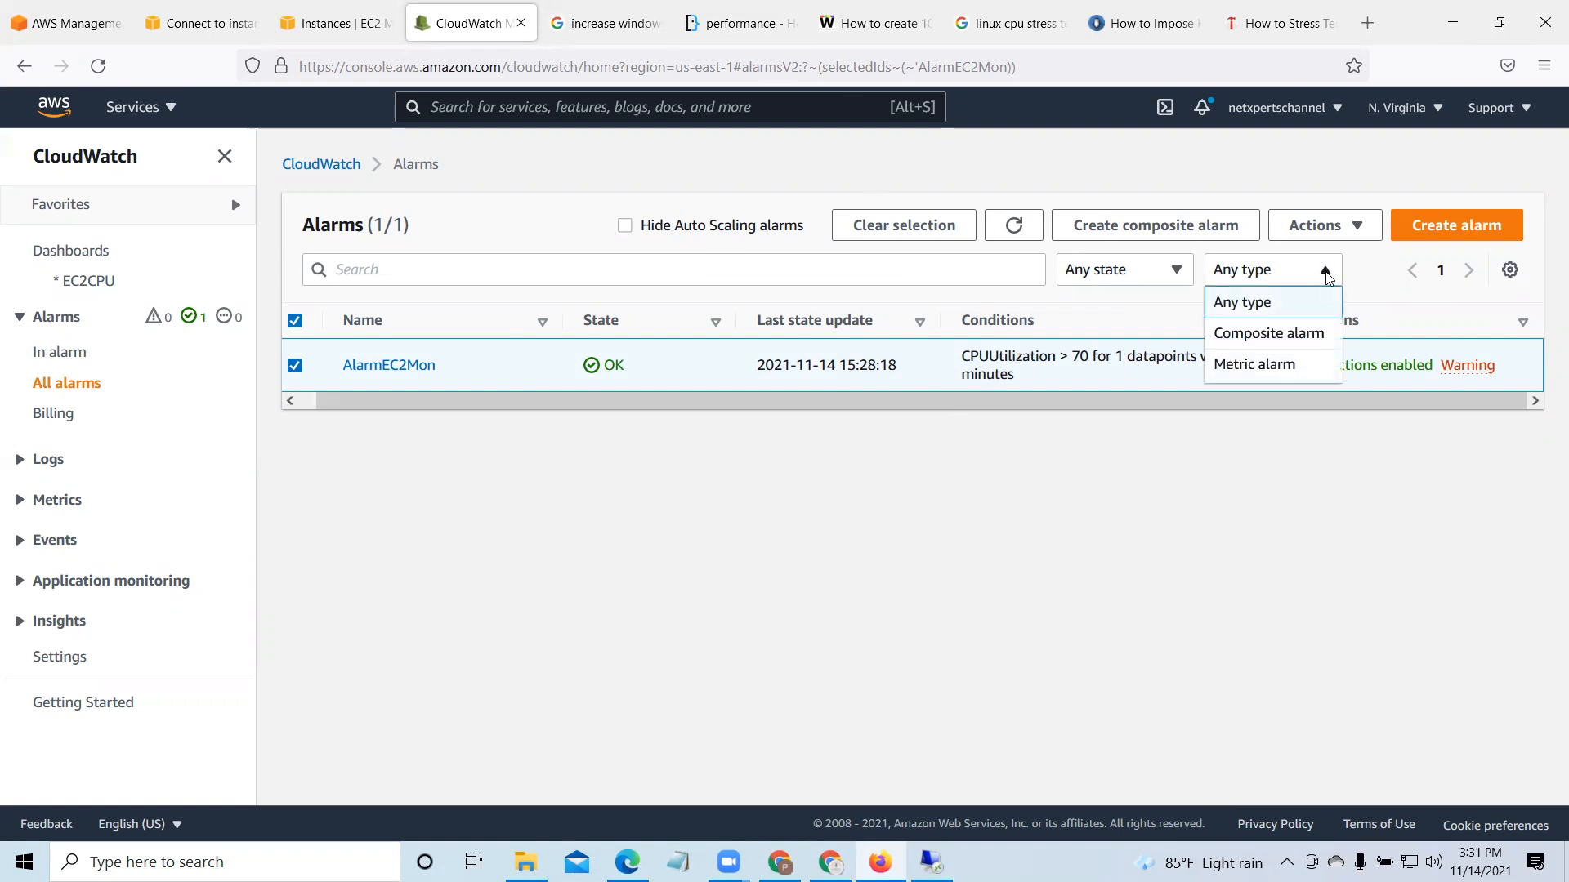
click(1324, 274)
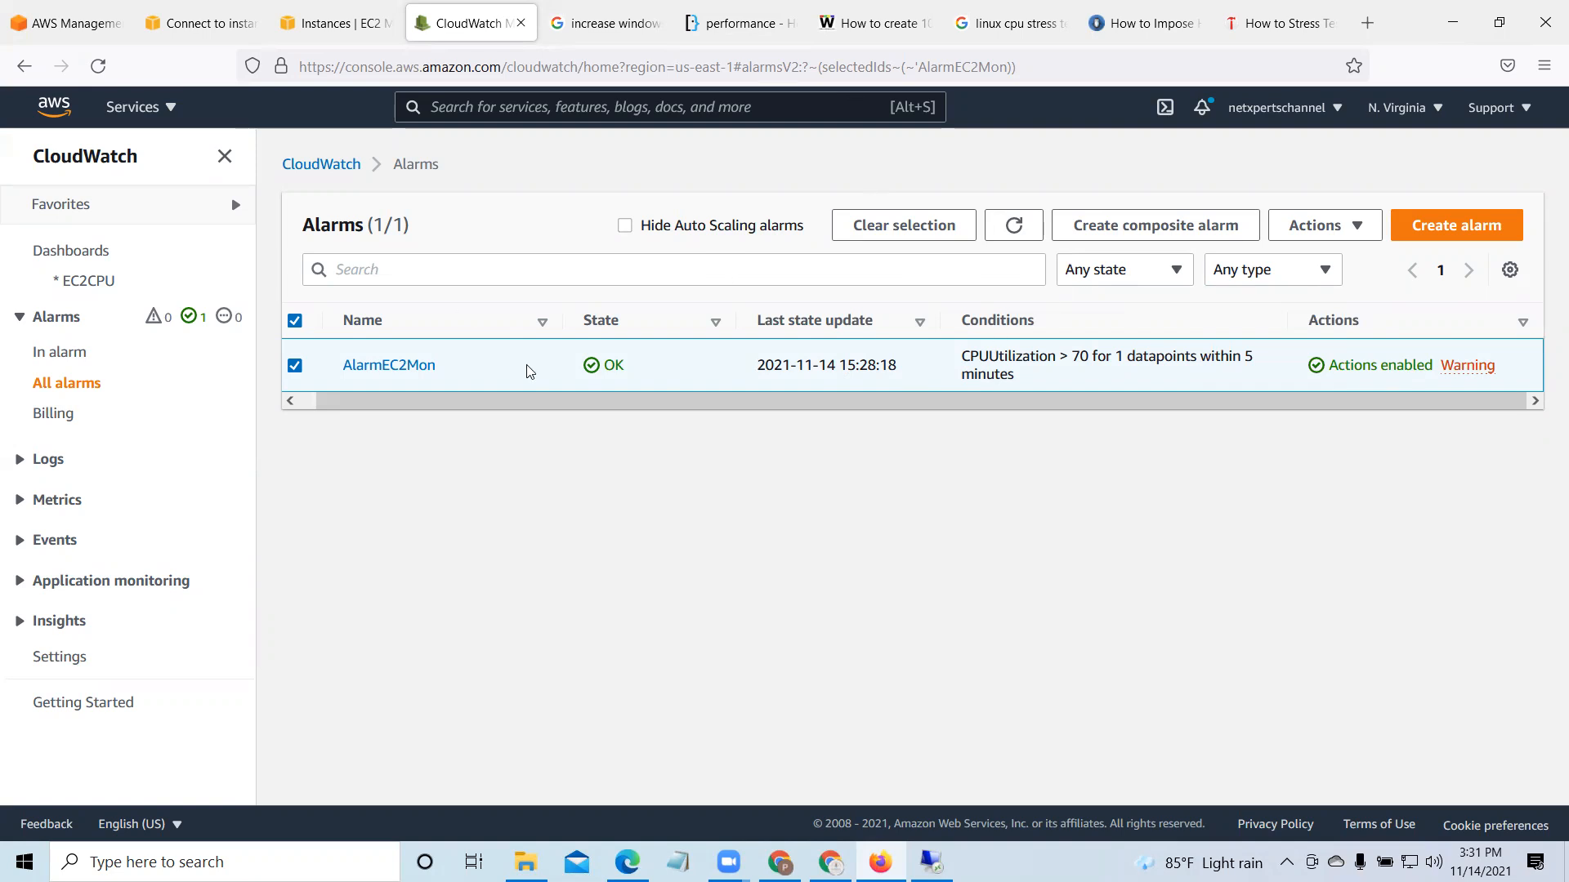
Step: Delete the AlarmEC2Mon alarm permanently and dismiss the success banner
click(1364, 233)
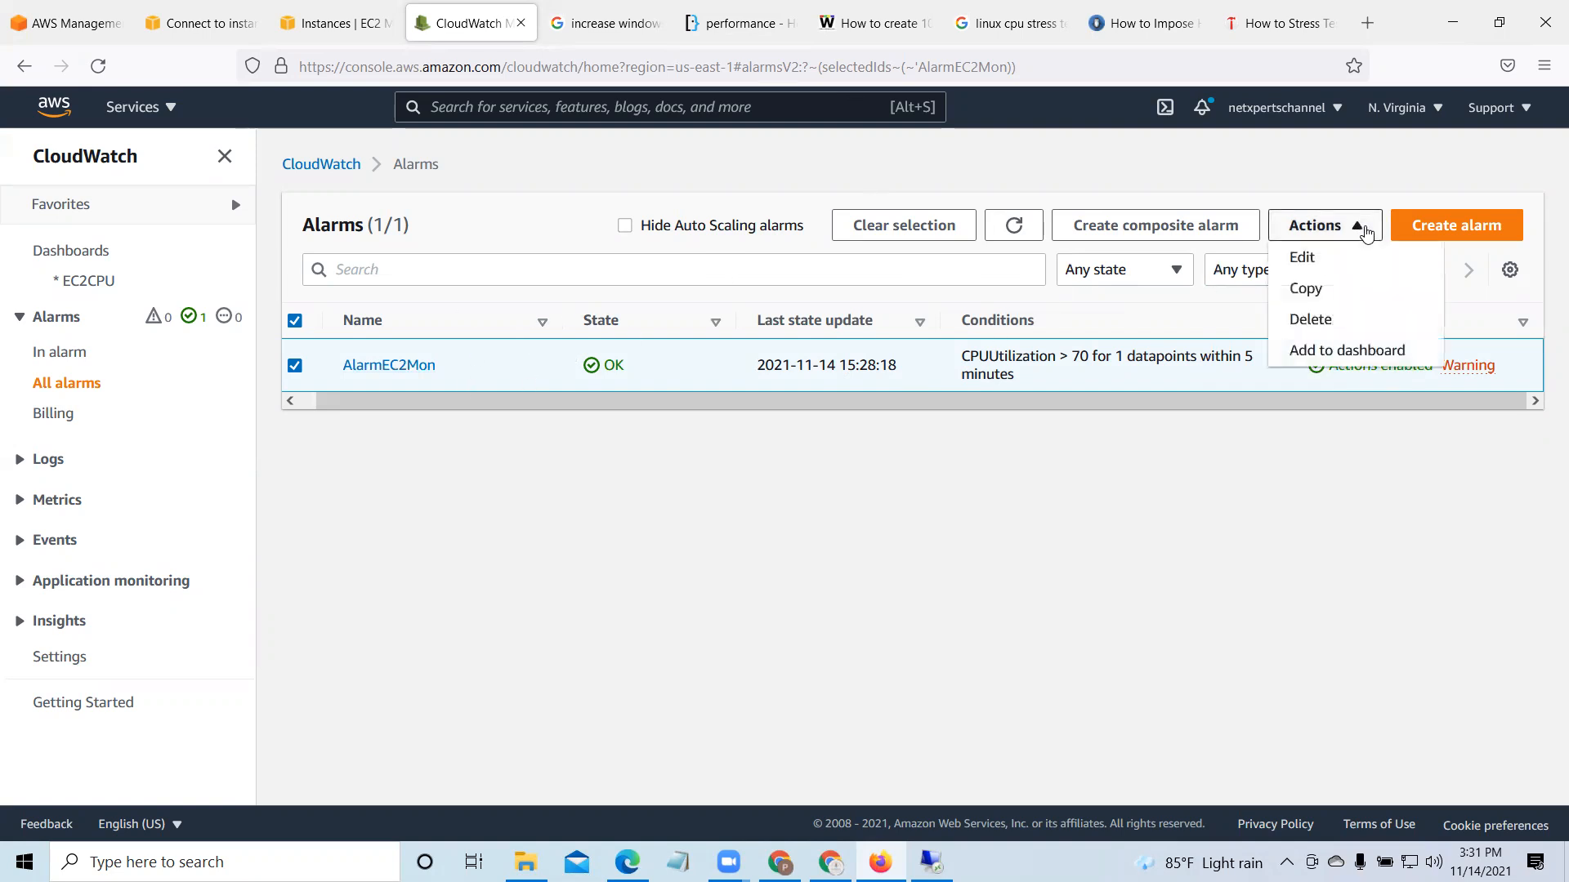
click(1346, 323)
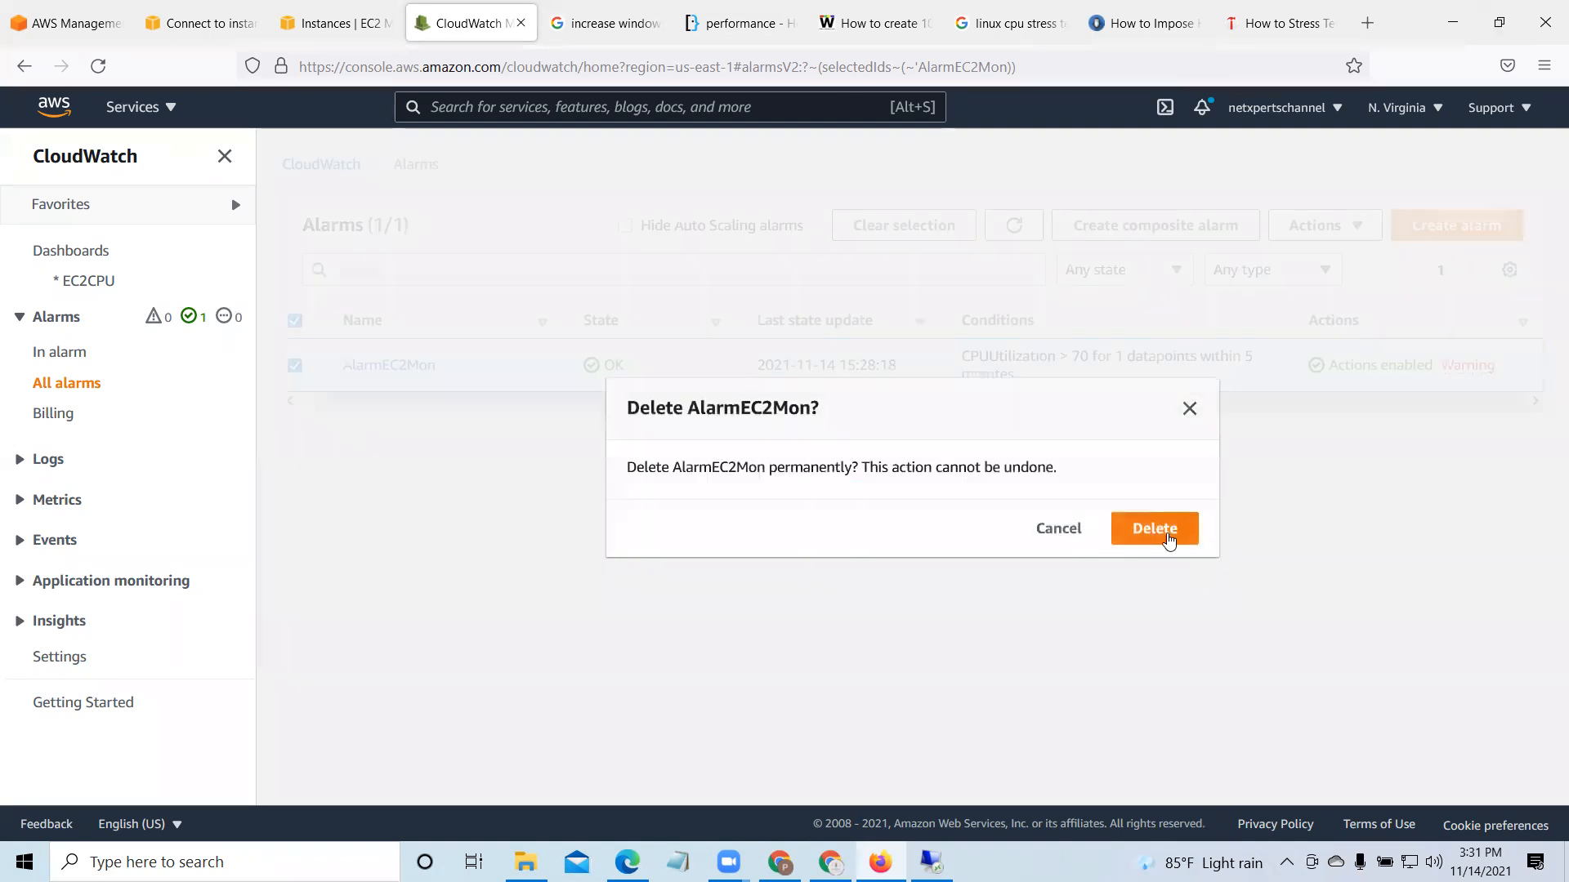
click(1168, 537)
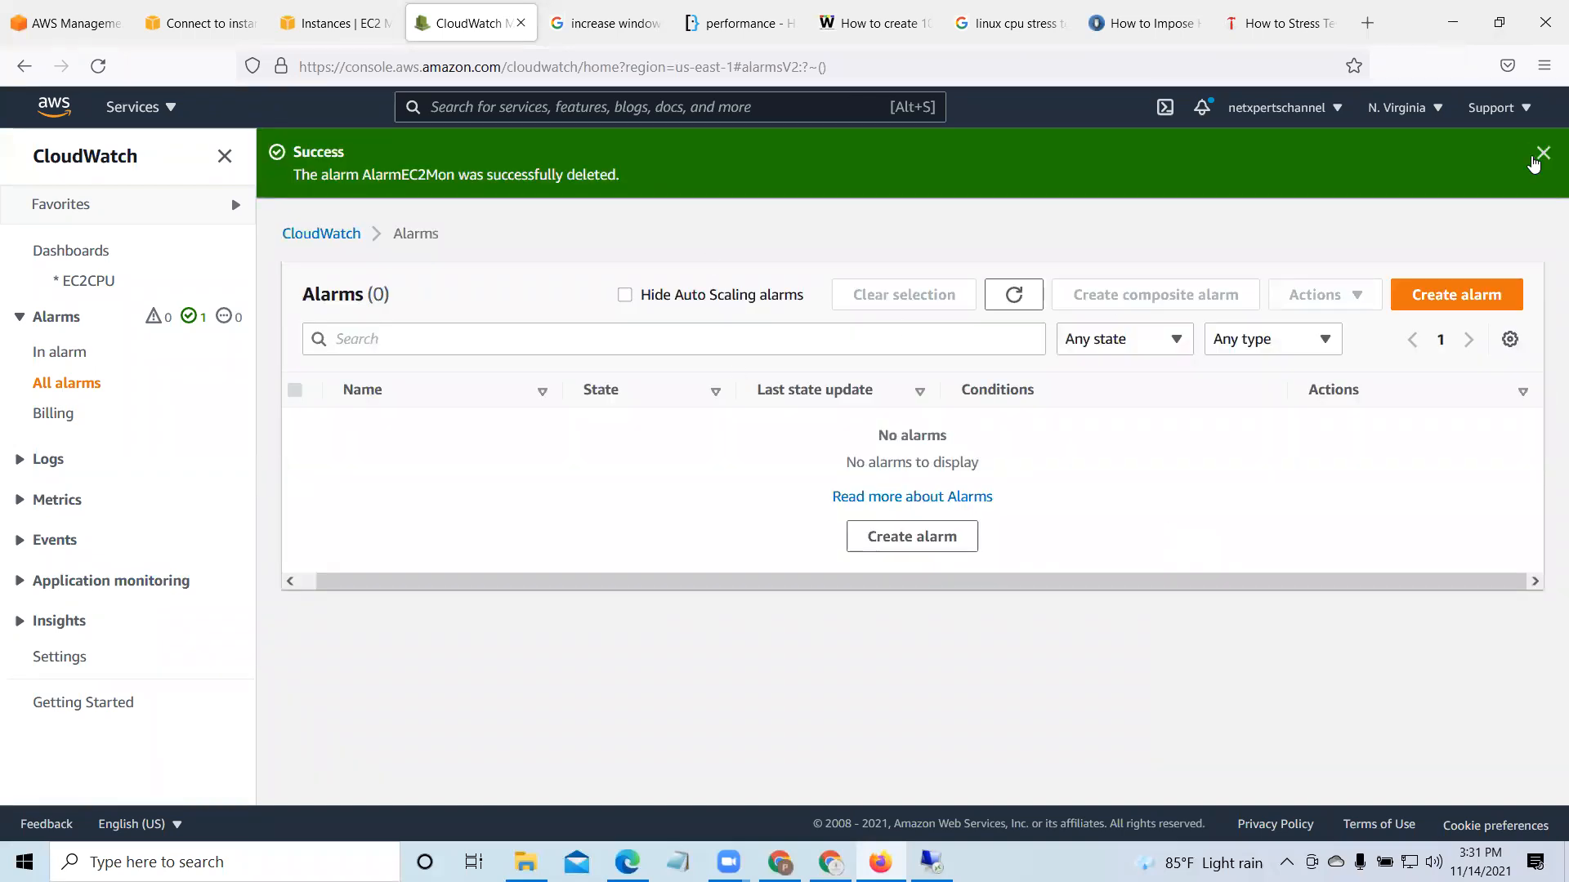
click(1536, 157)
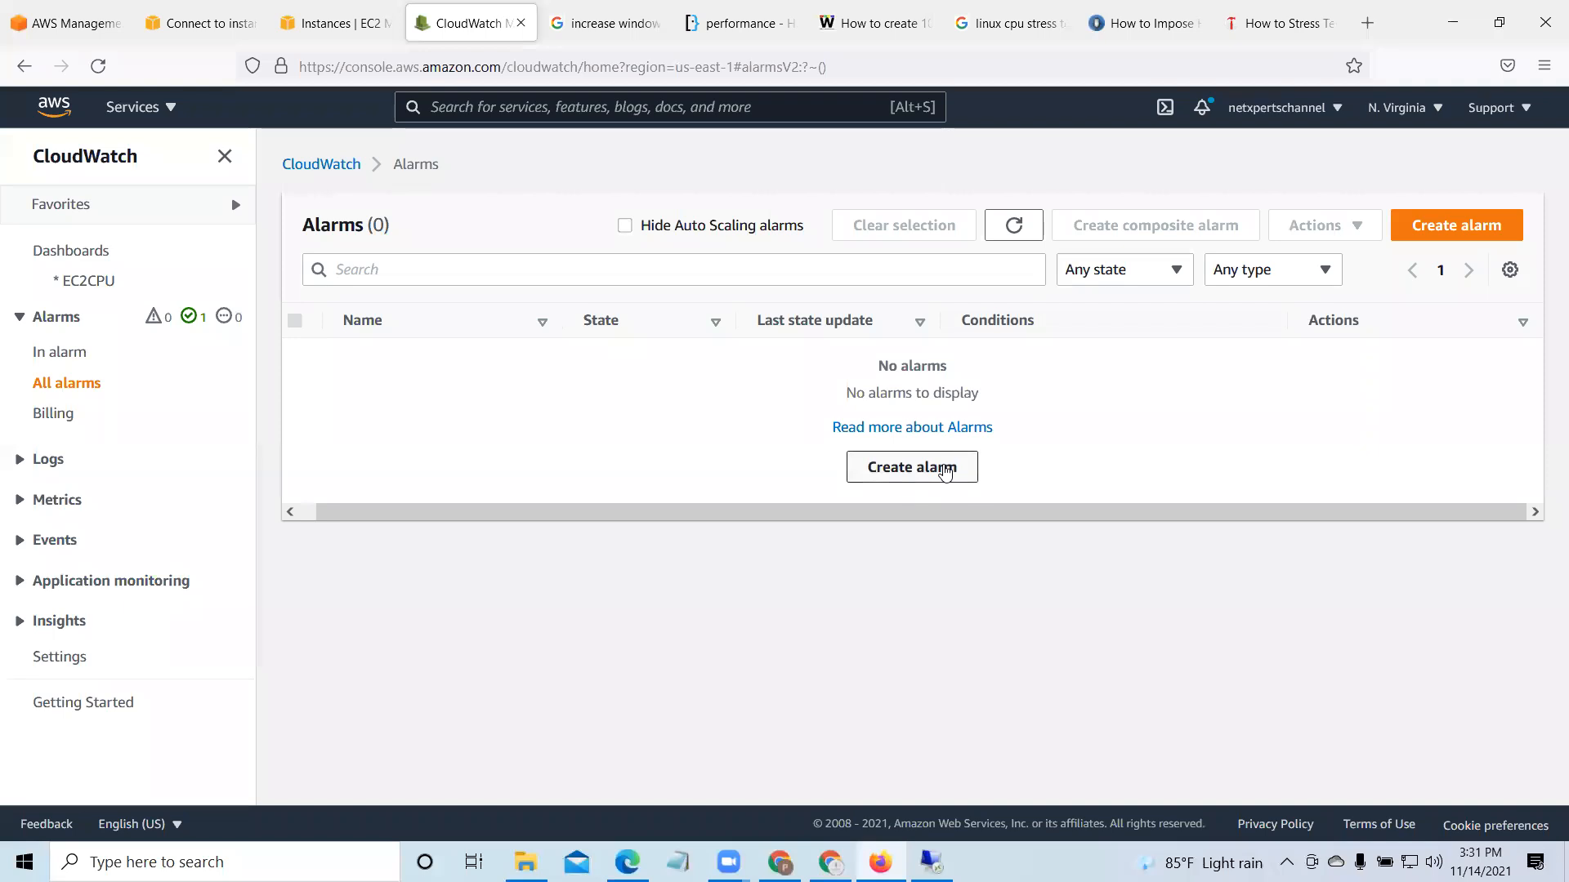
Step: Start a new alarm and open the EC2 per-instance metrics with the graph range set to 1h
click(945, 473)
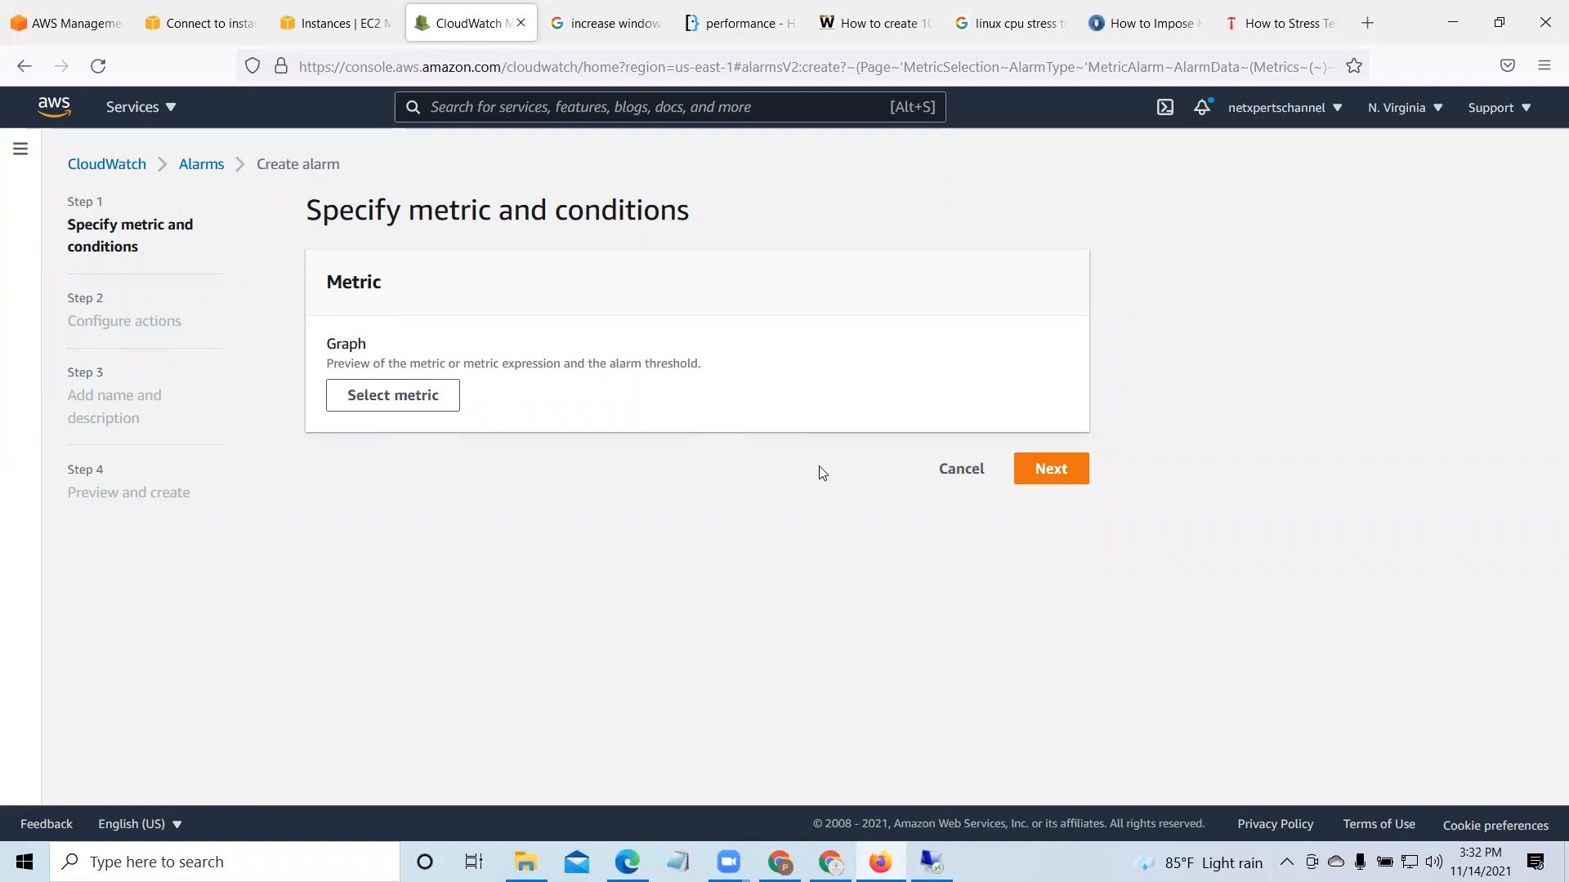
click(948, 468)
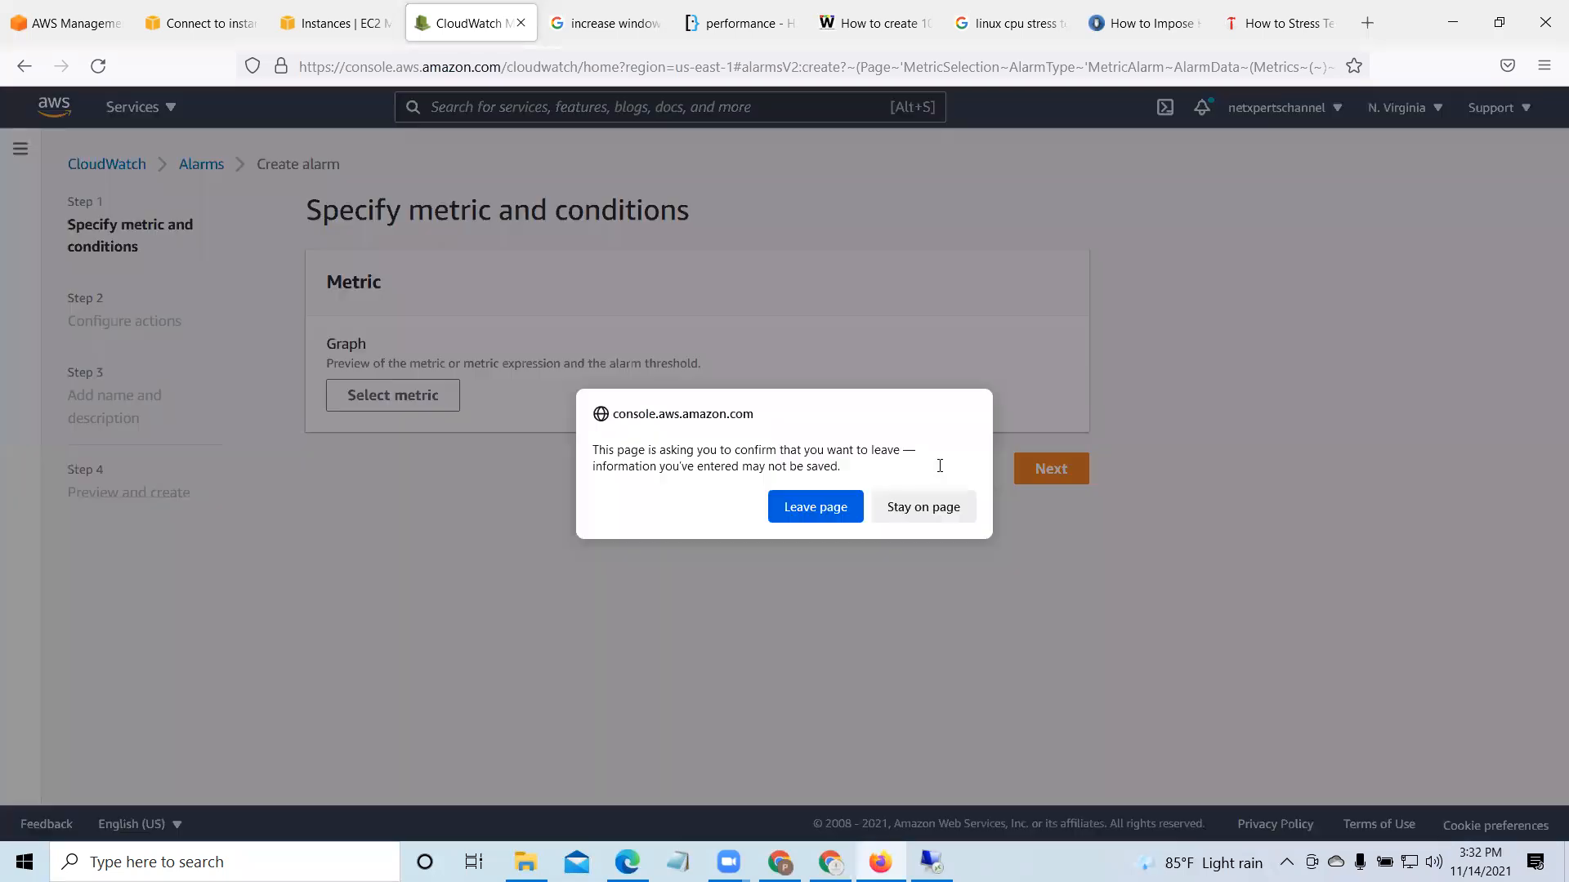
click(821, 514)
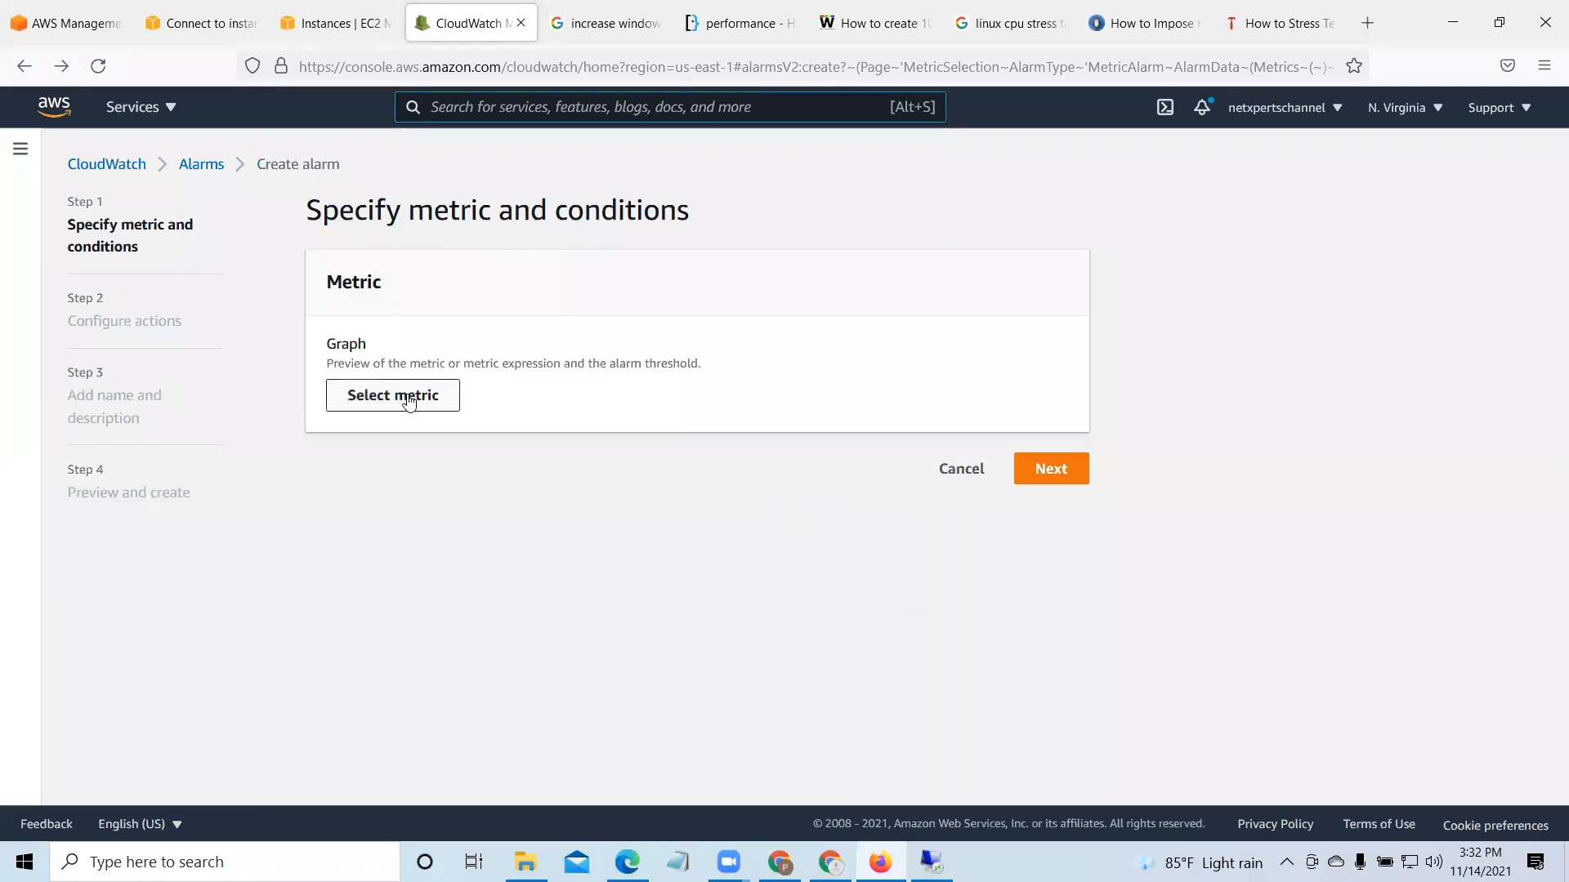
click(409, 397)
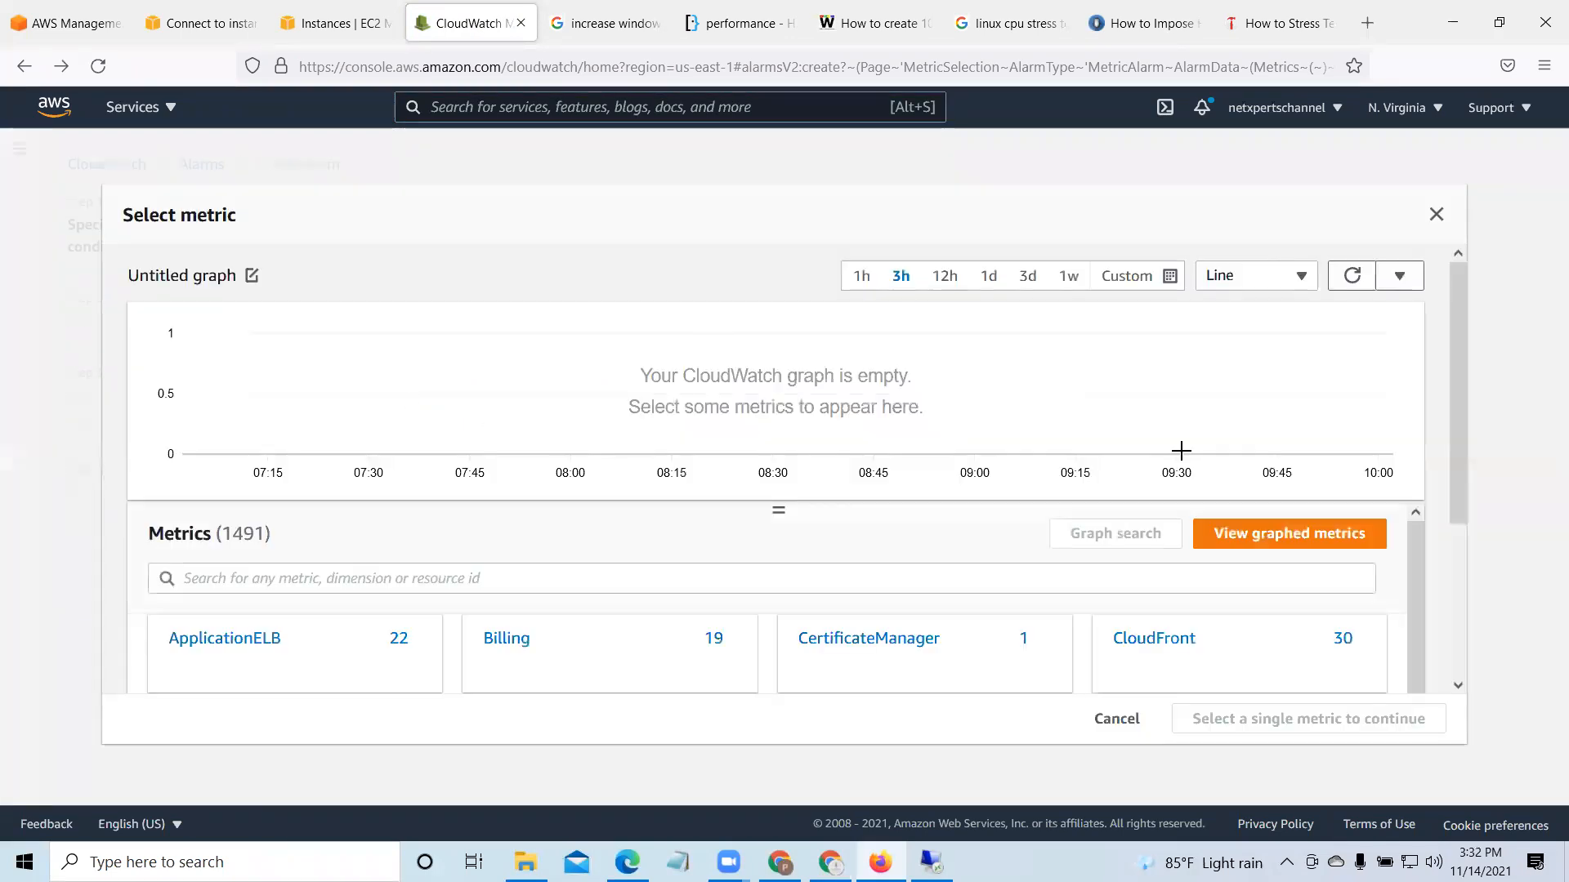
click(862, 276)
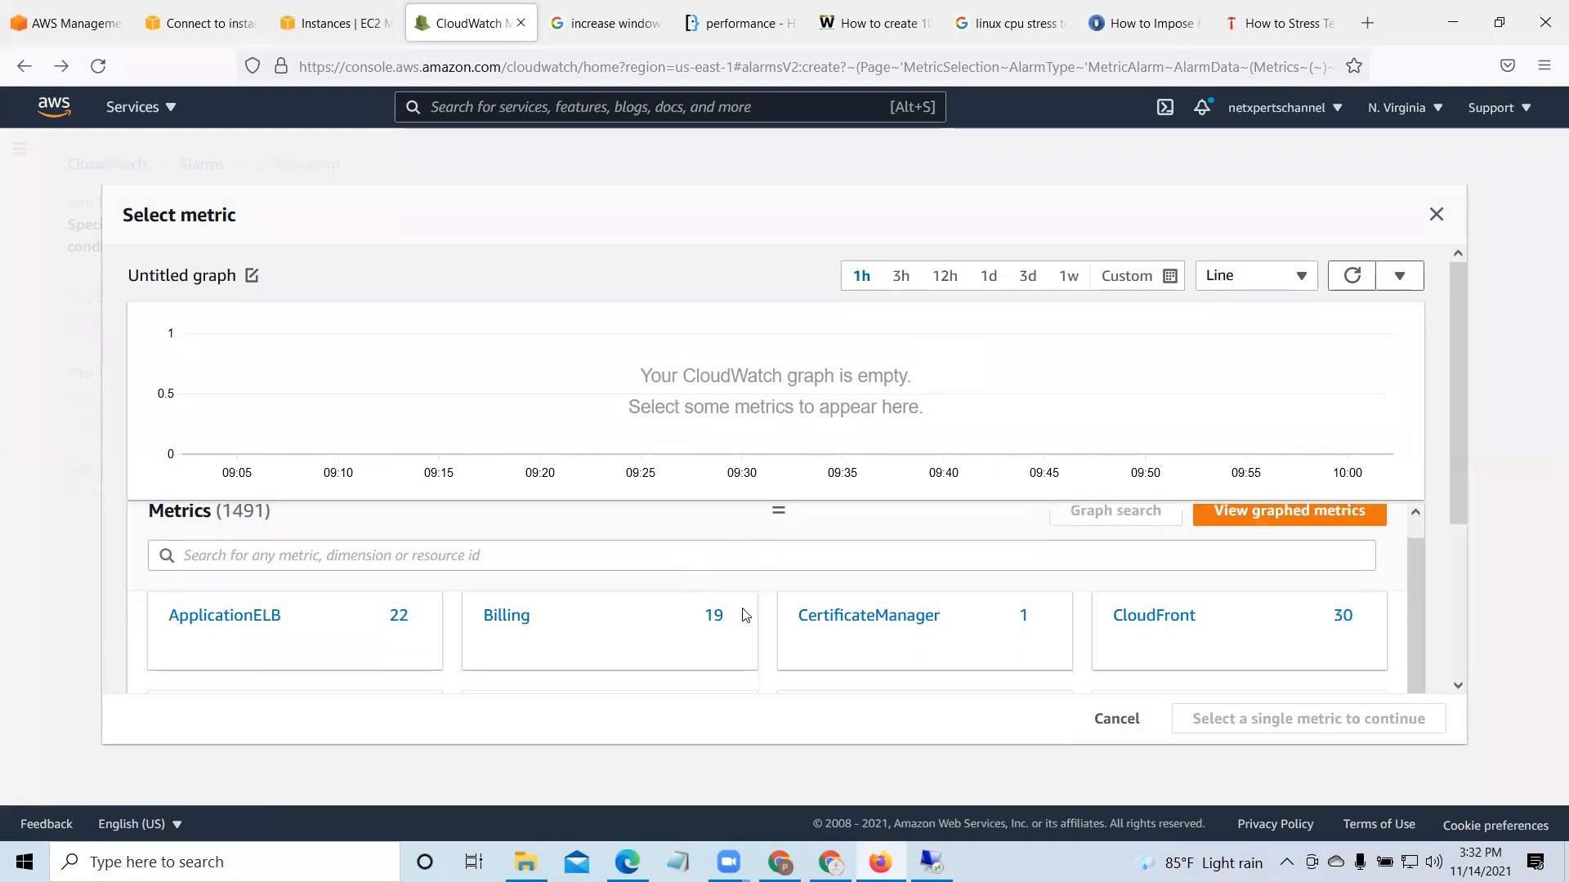
scroll(742, 522, down, 3)
click(810, 615)
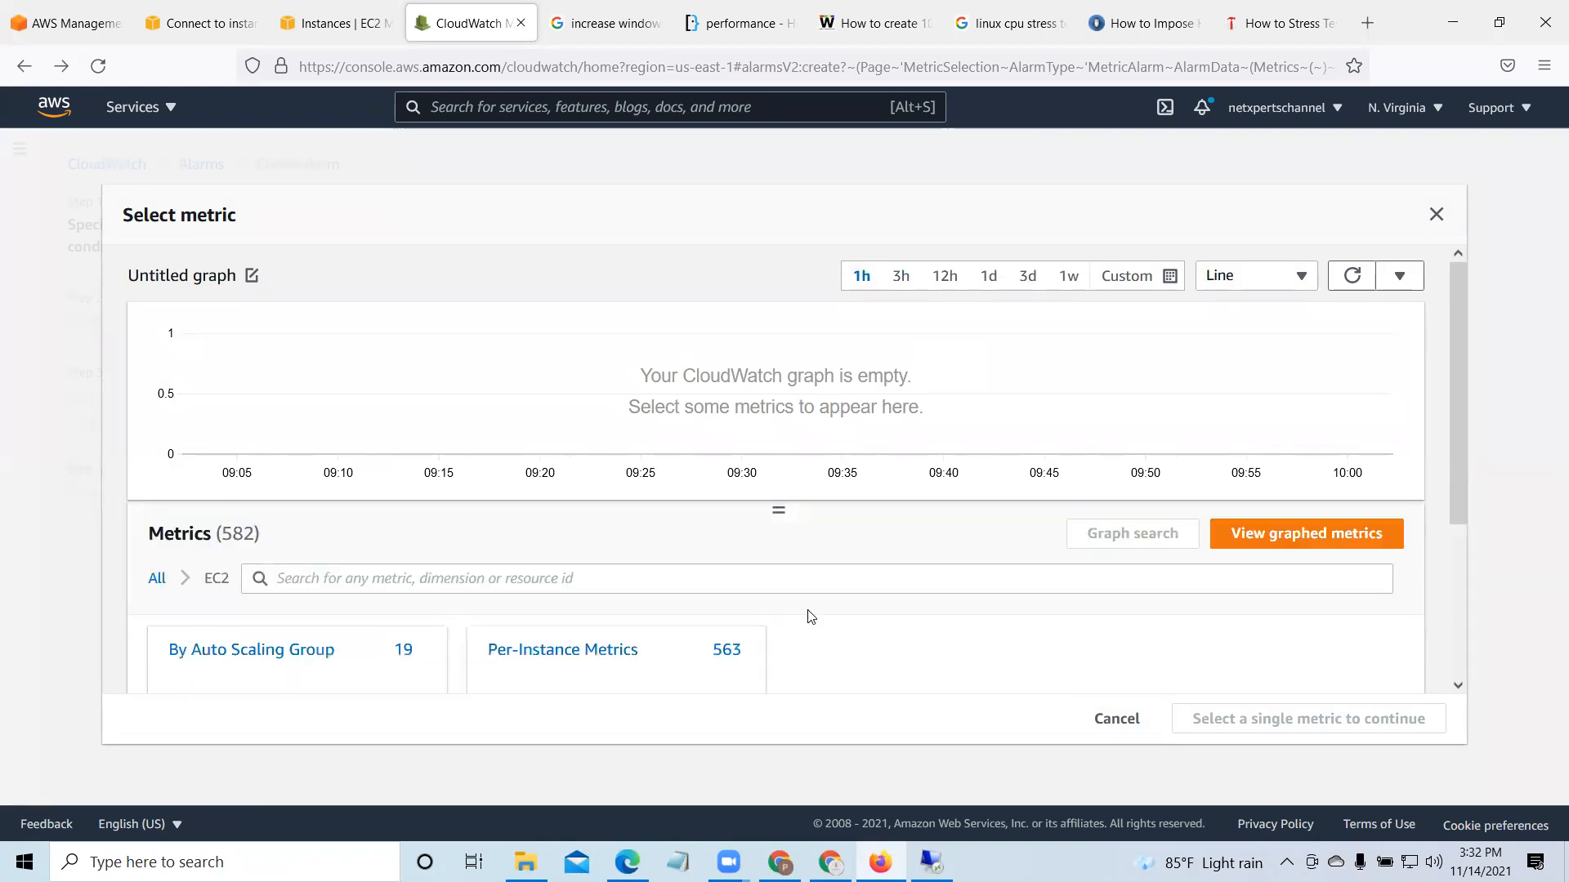
click(632, 649)
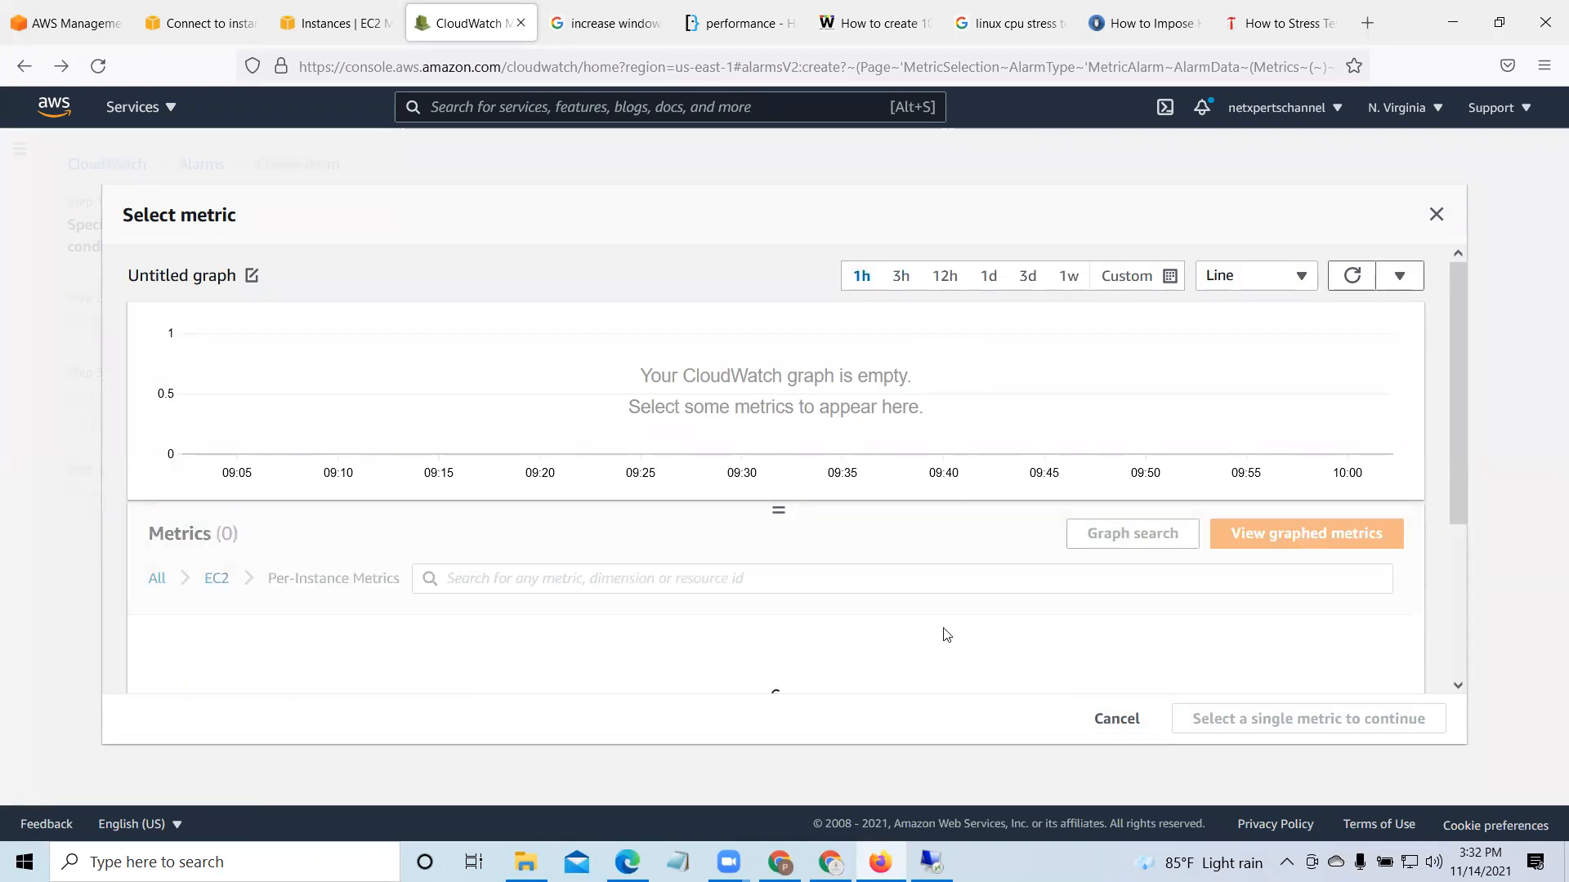
drag(1459, 394, 1461, 492)
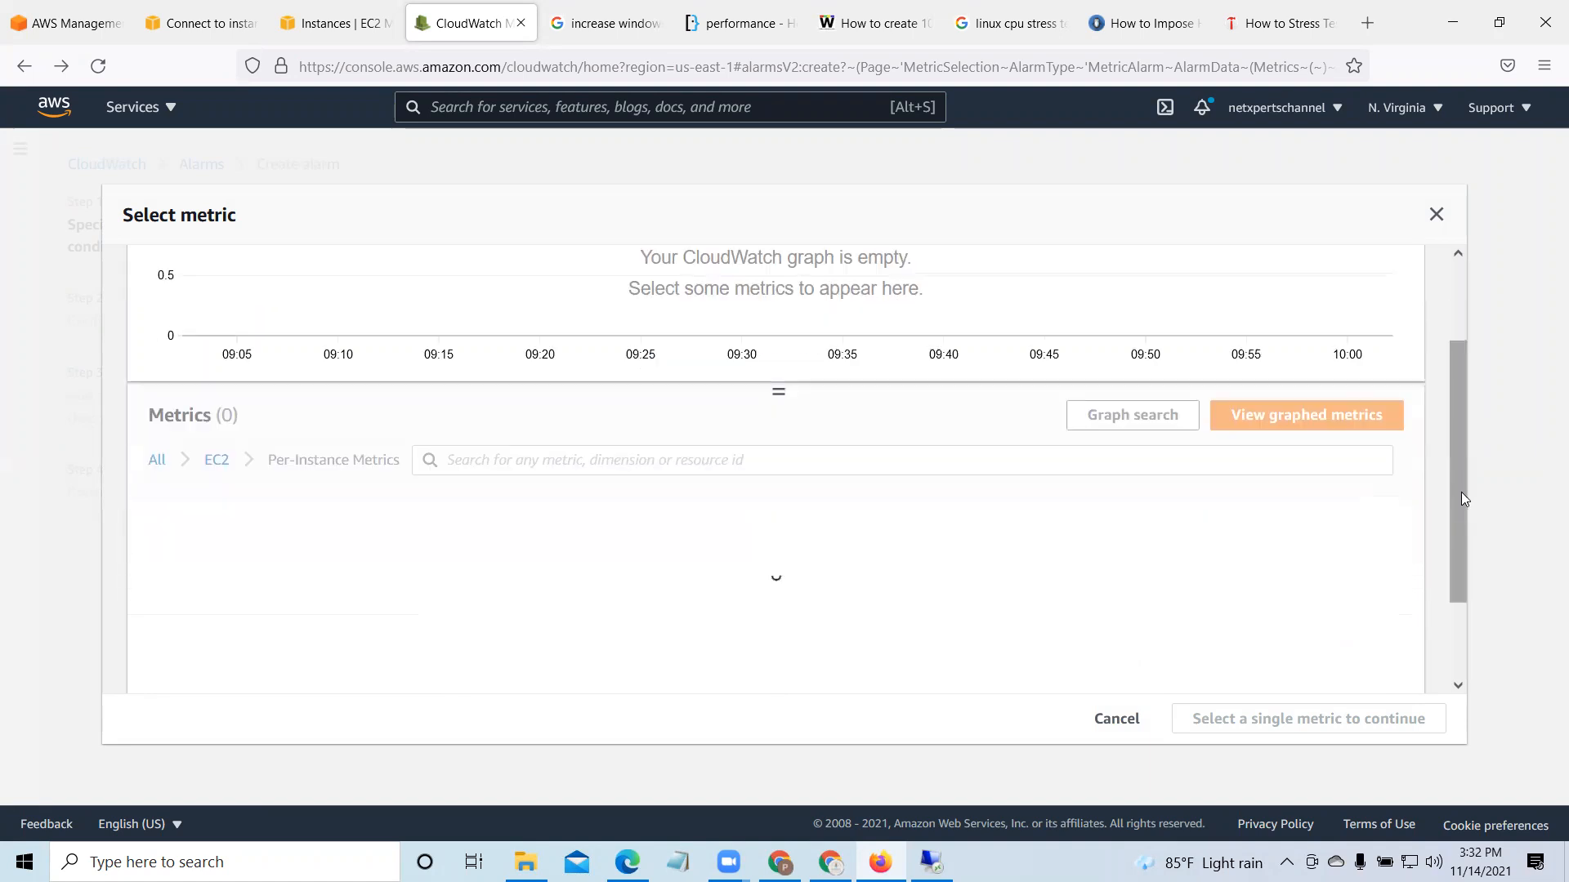
Step: Copy the WINEC2 instance ID from the EC2 Instances page and filter the per-instance metrics by i-0e8119dcbfcf8456c
click(335, 23)
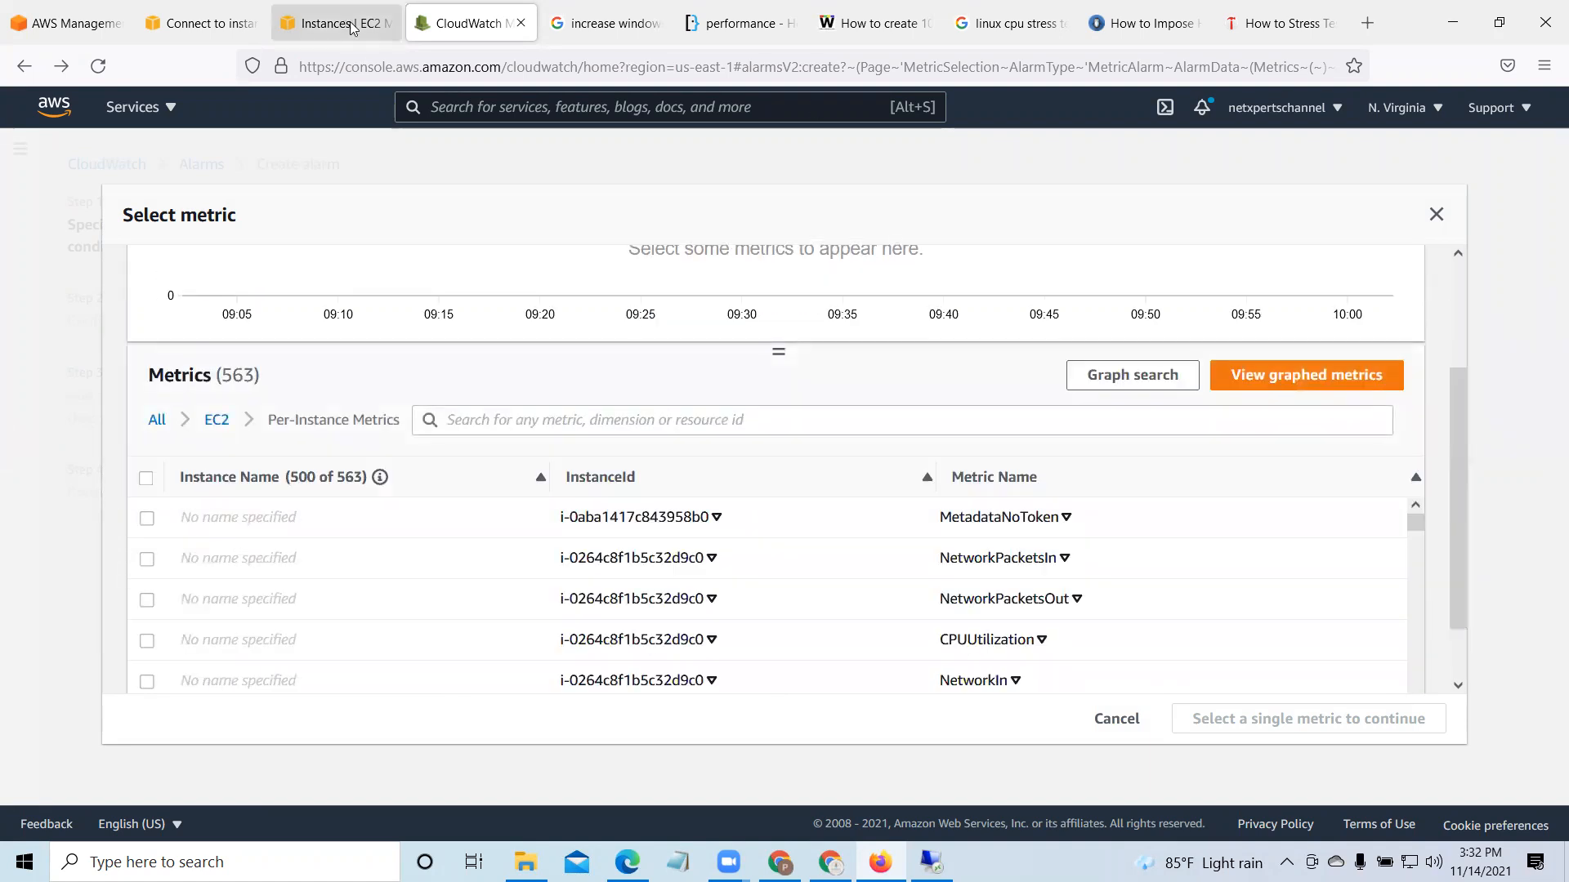
drag(601, 296, 459, 296)
click(295, 678)
click(417, 23)
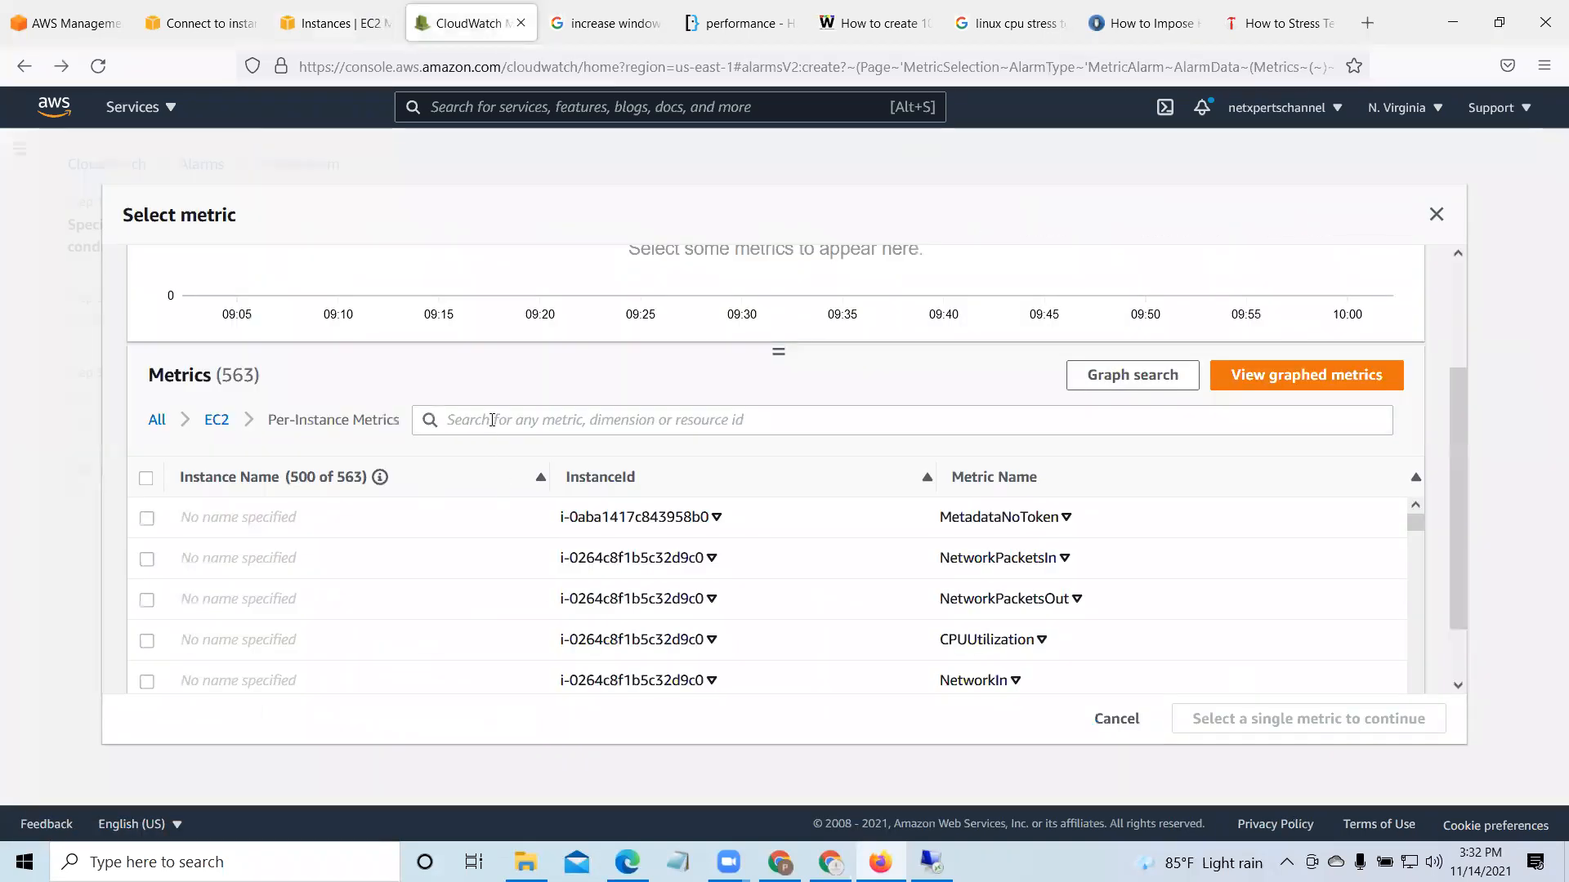
right_click(447, 412)
click(535, 567)
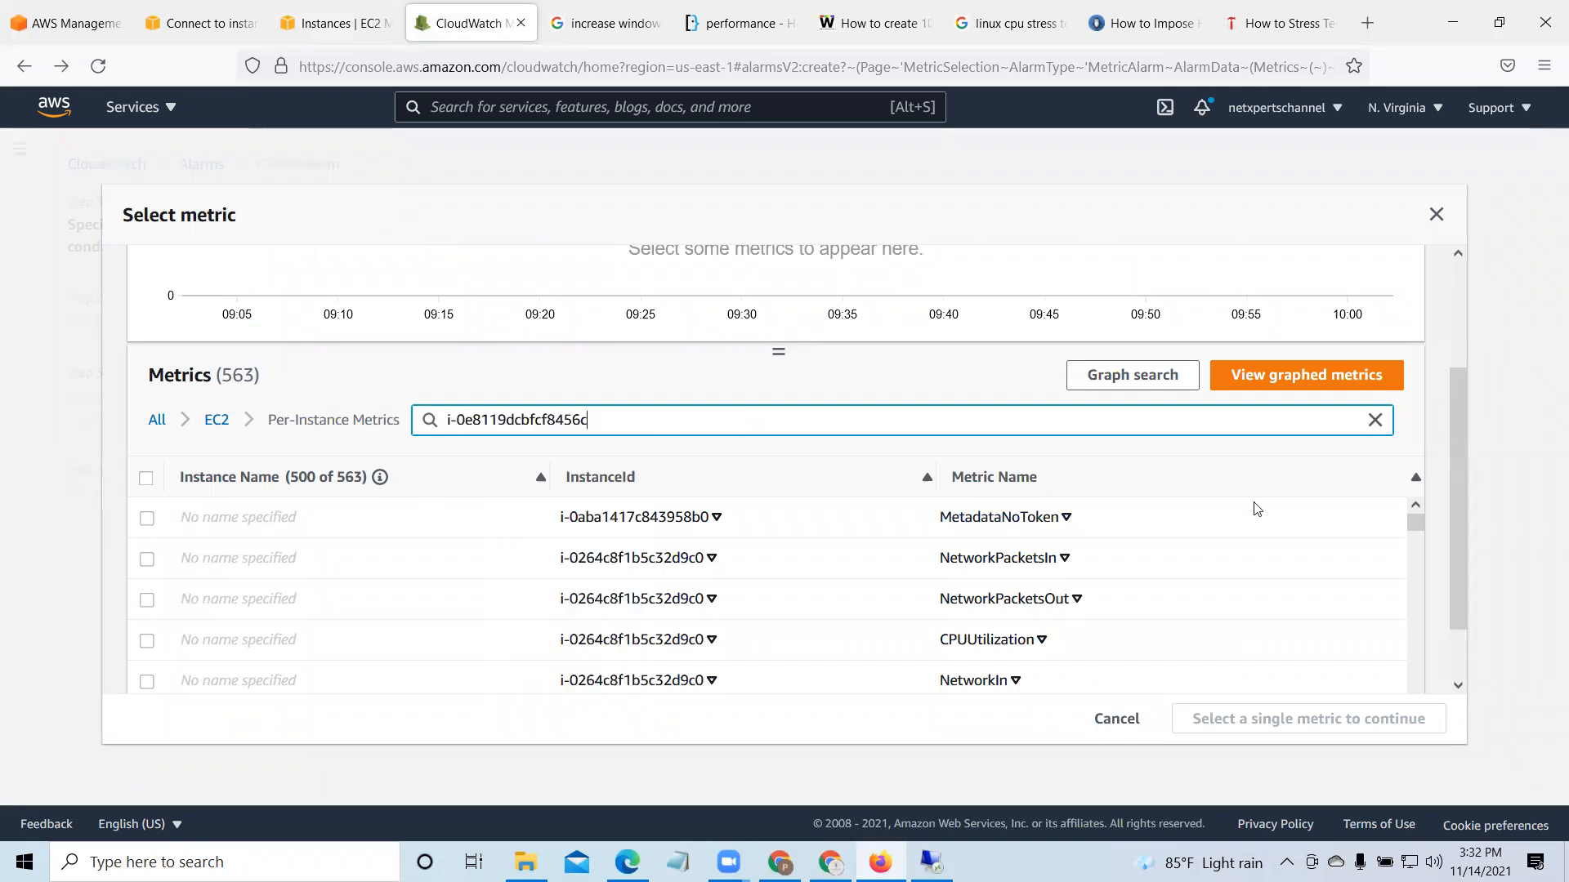
key(Return)
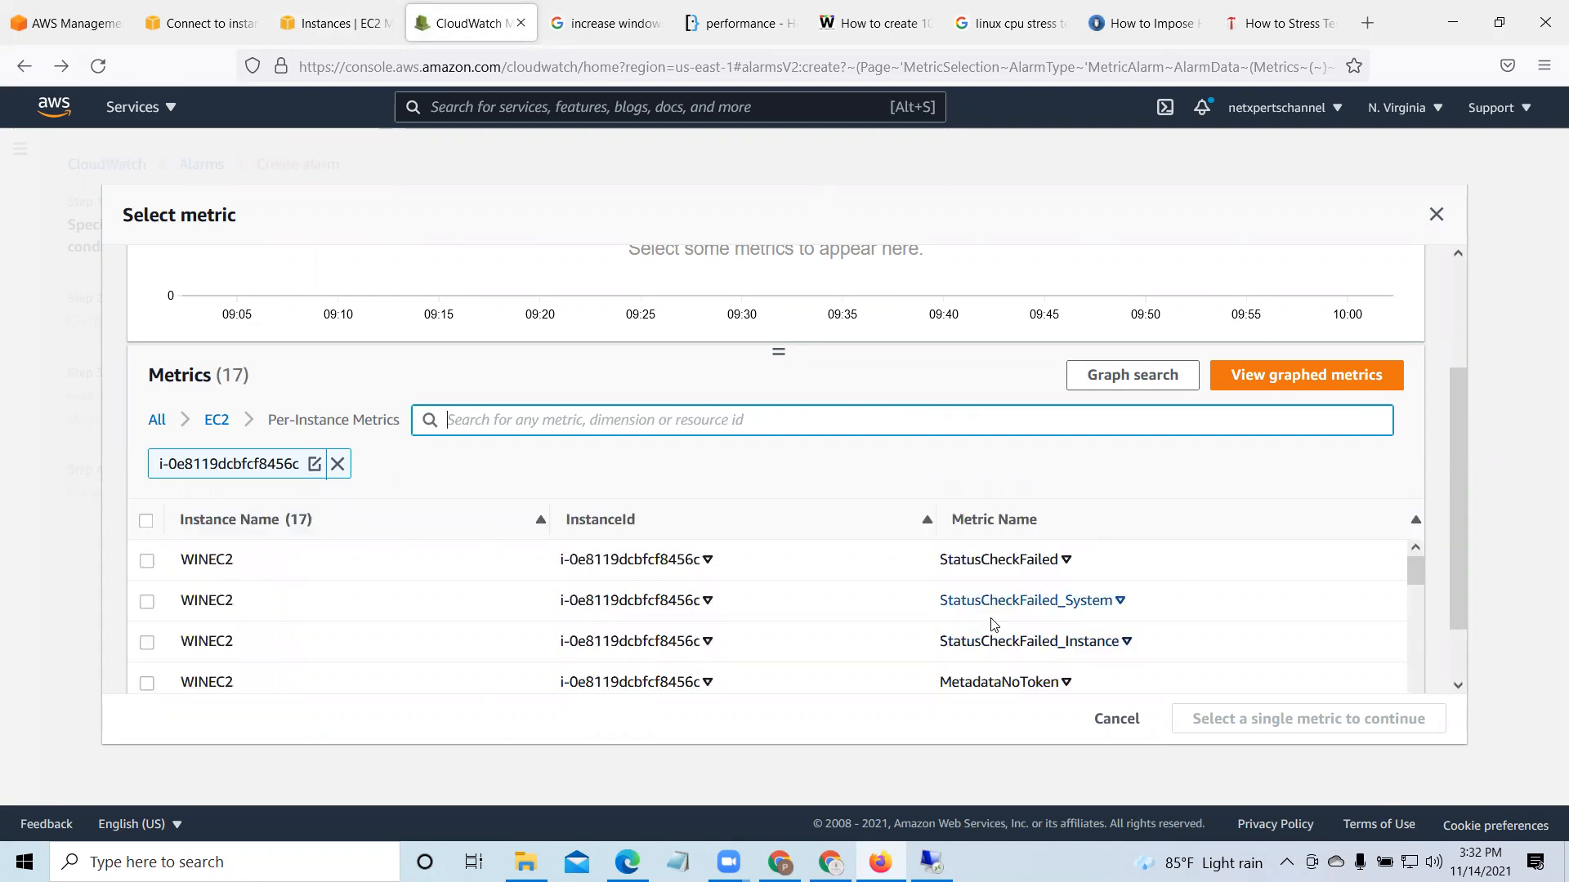
Step: Select the WINEC2 CPUUtilization metric as the alarm's metric
scroll(993, 629, down, 3)
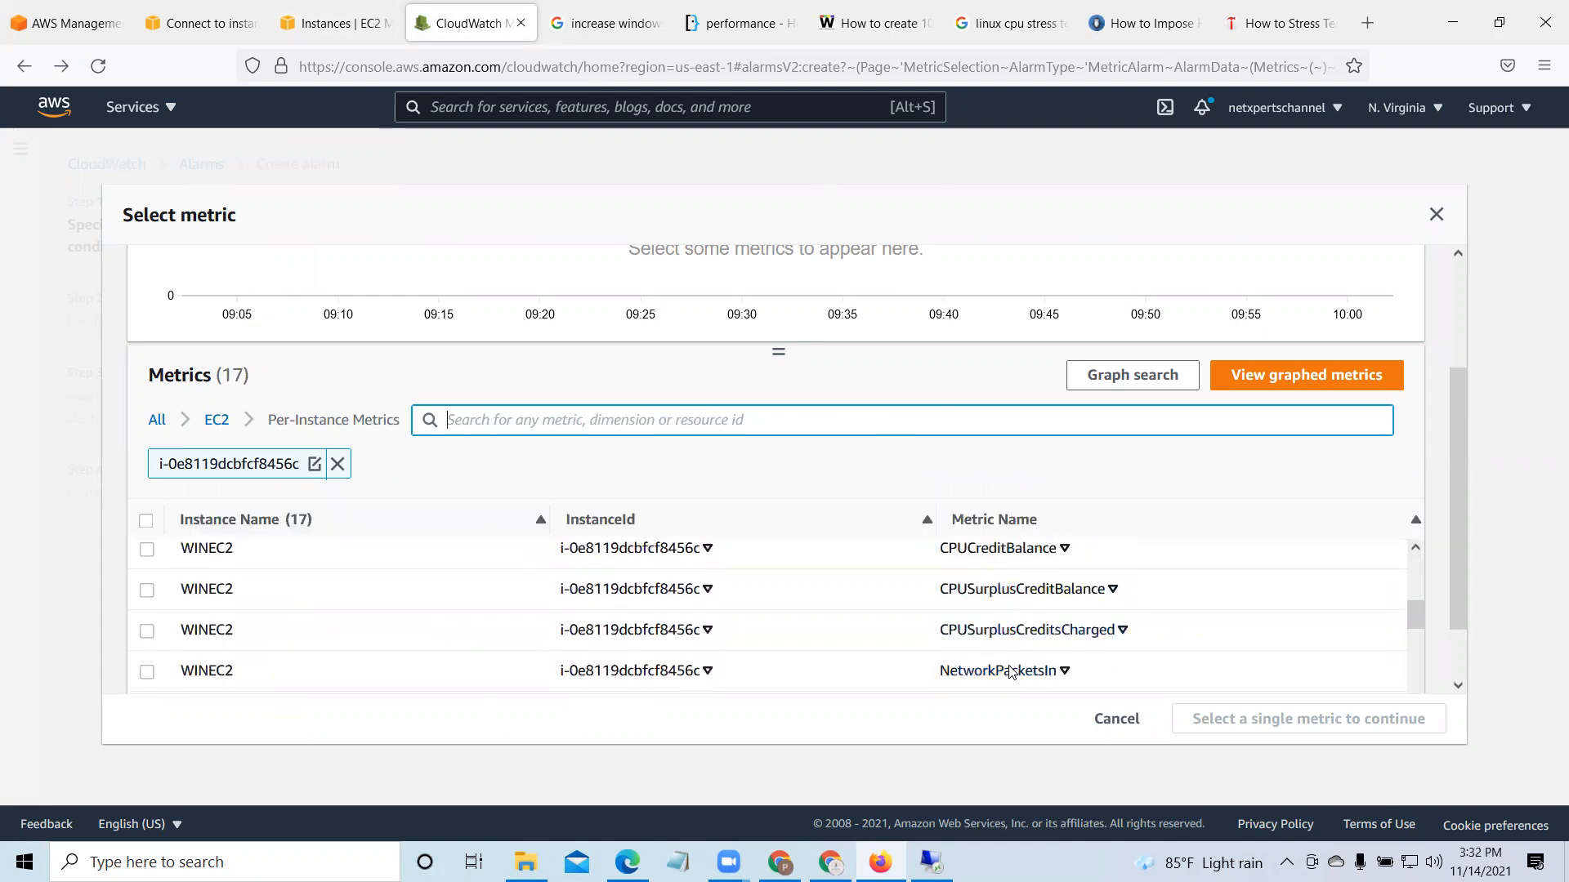
scroll(1009, 662, up, 3)
scroll(1144, 658, down, 3)
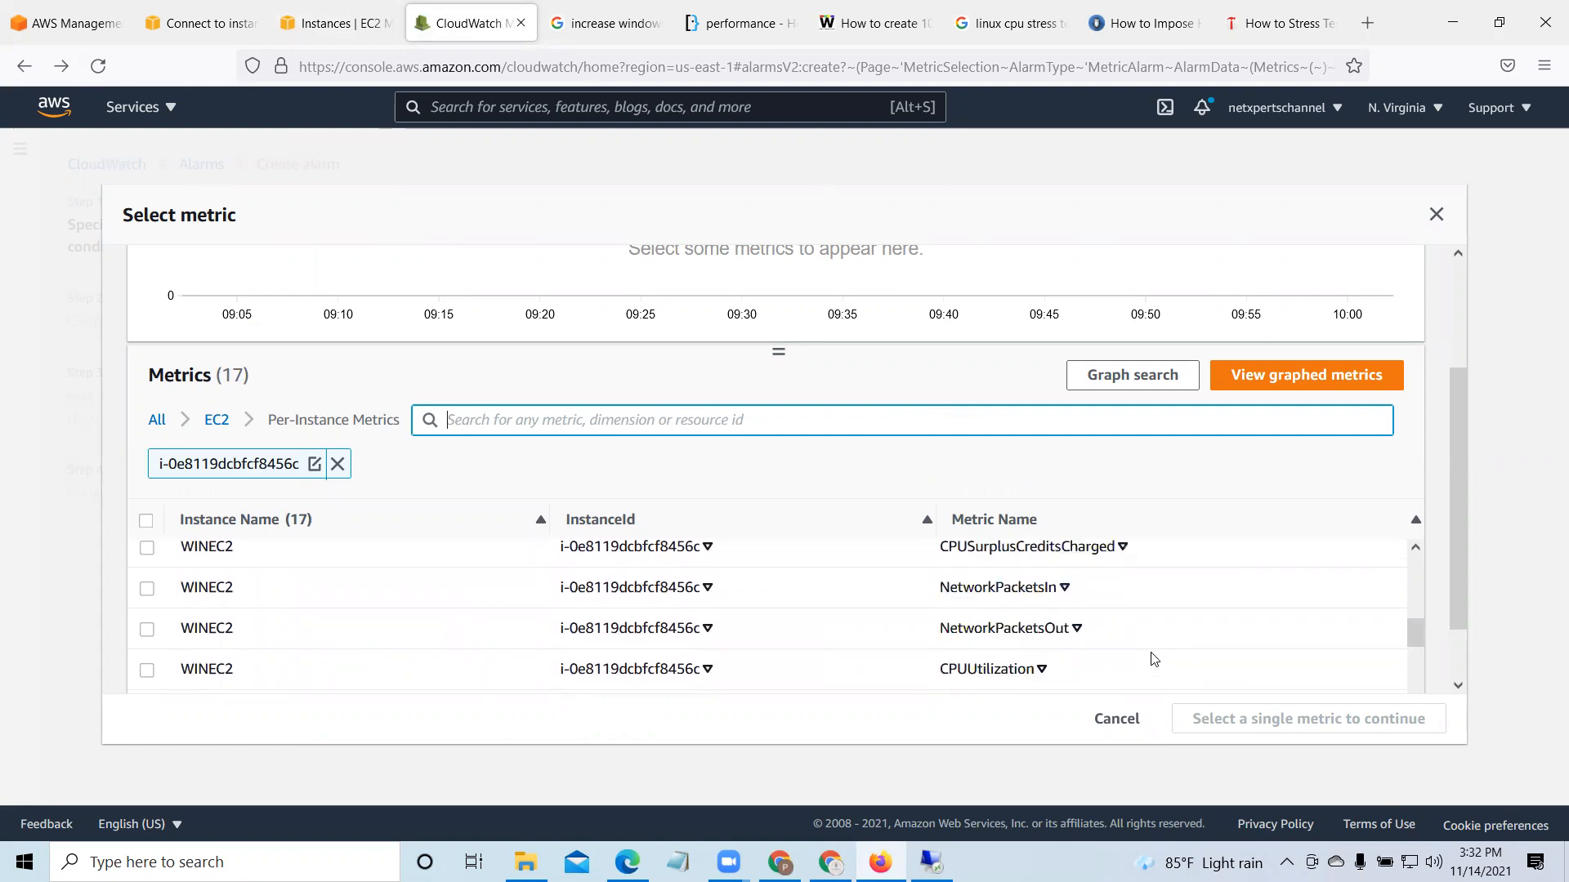
click(147, 646)
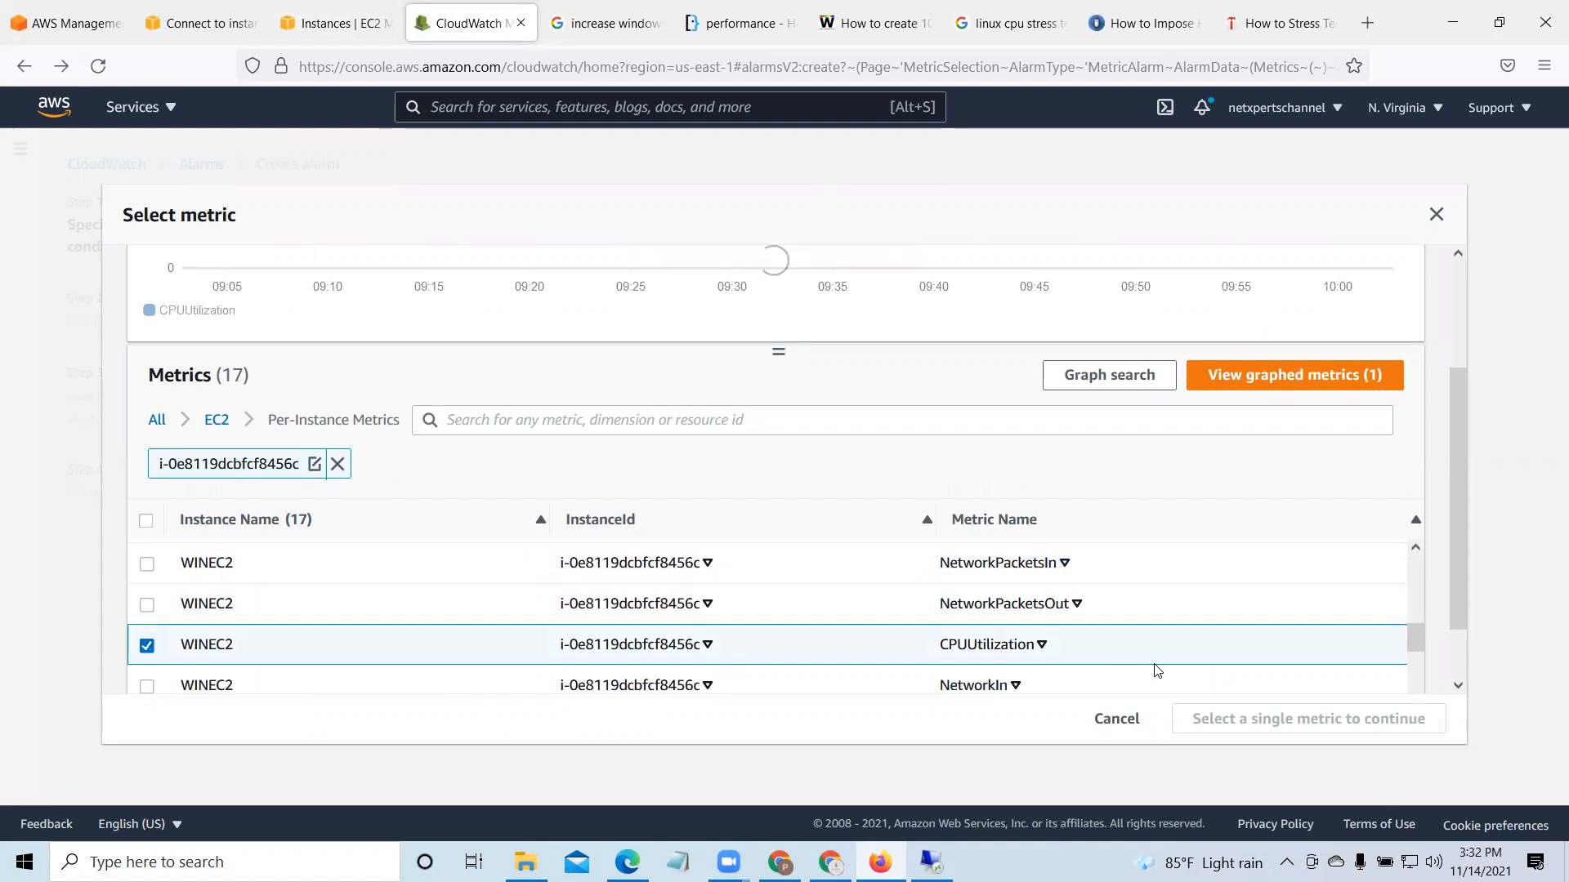
drag(1454, 477, 1450, 554)
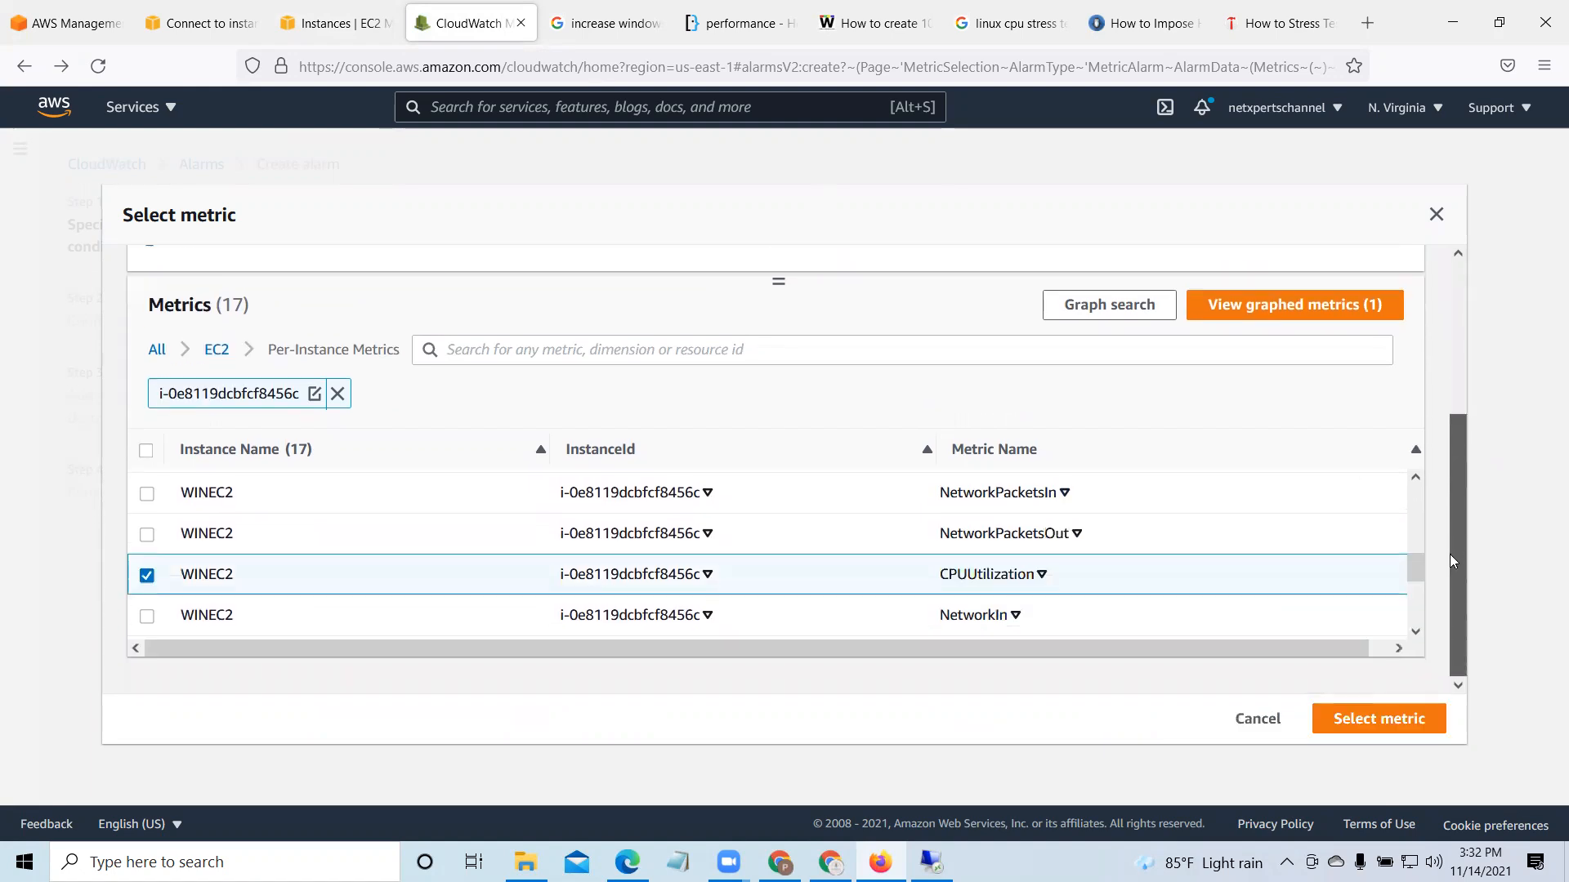
click(1405, 727)
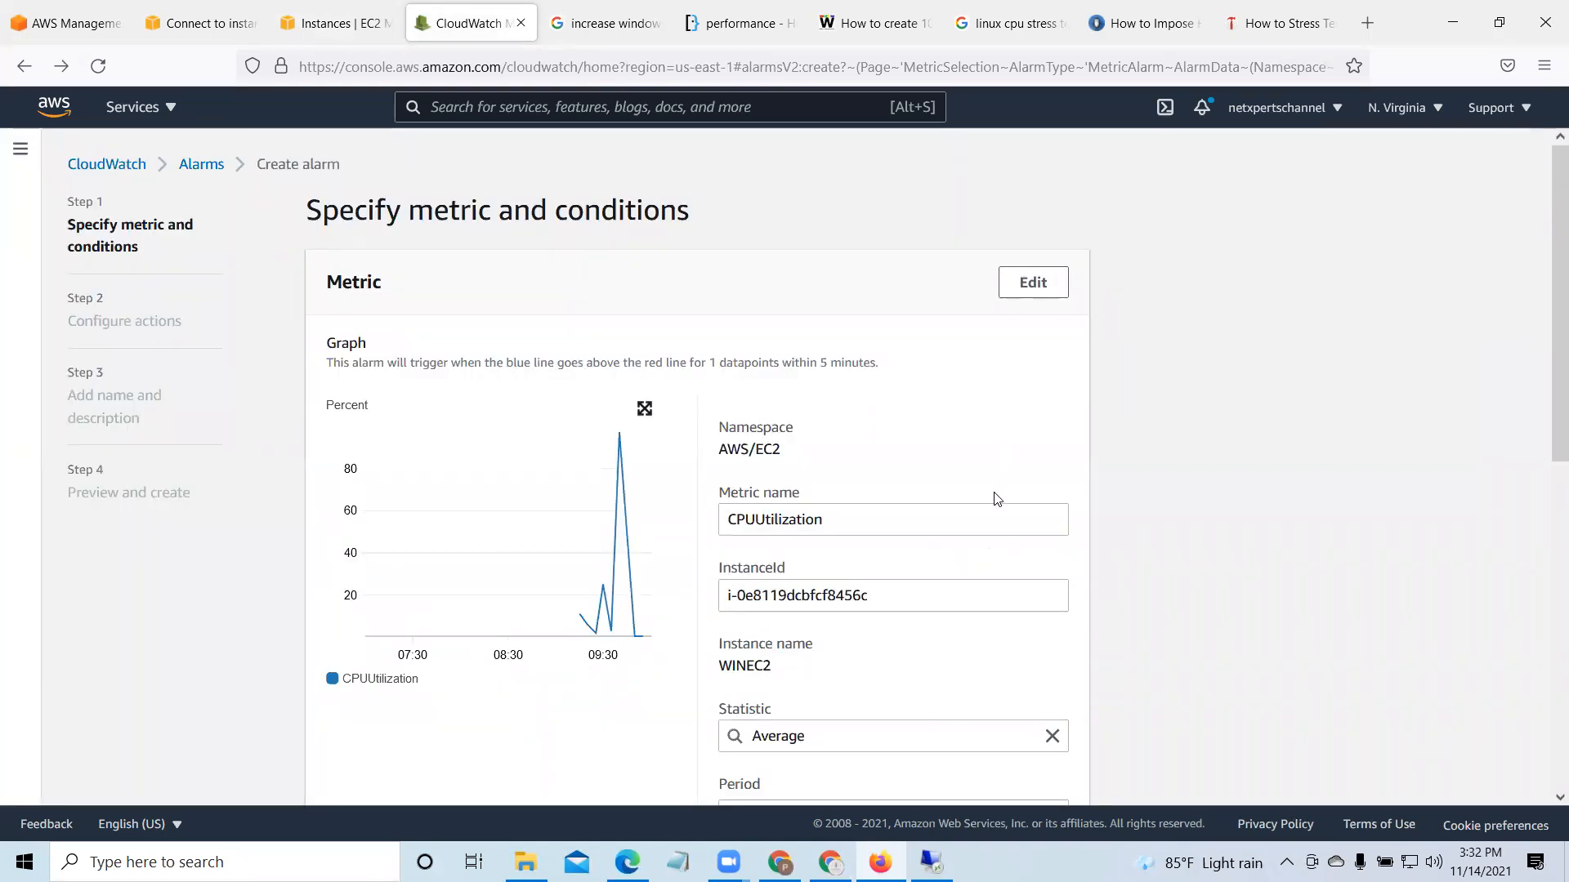
Step: Set the static alarm condition to CPUUtilization greater than 70 and continue to the actions step
drag(1546, 367, 1546, 710)
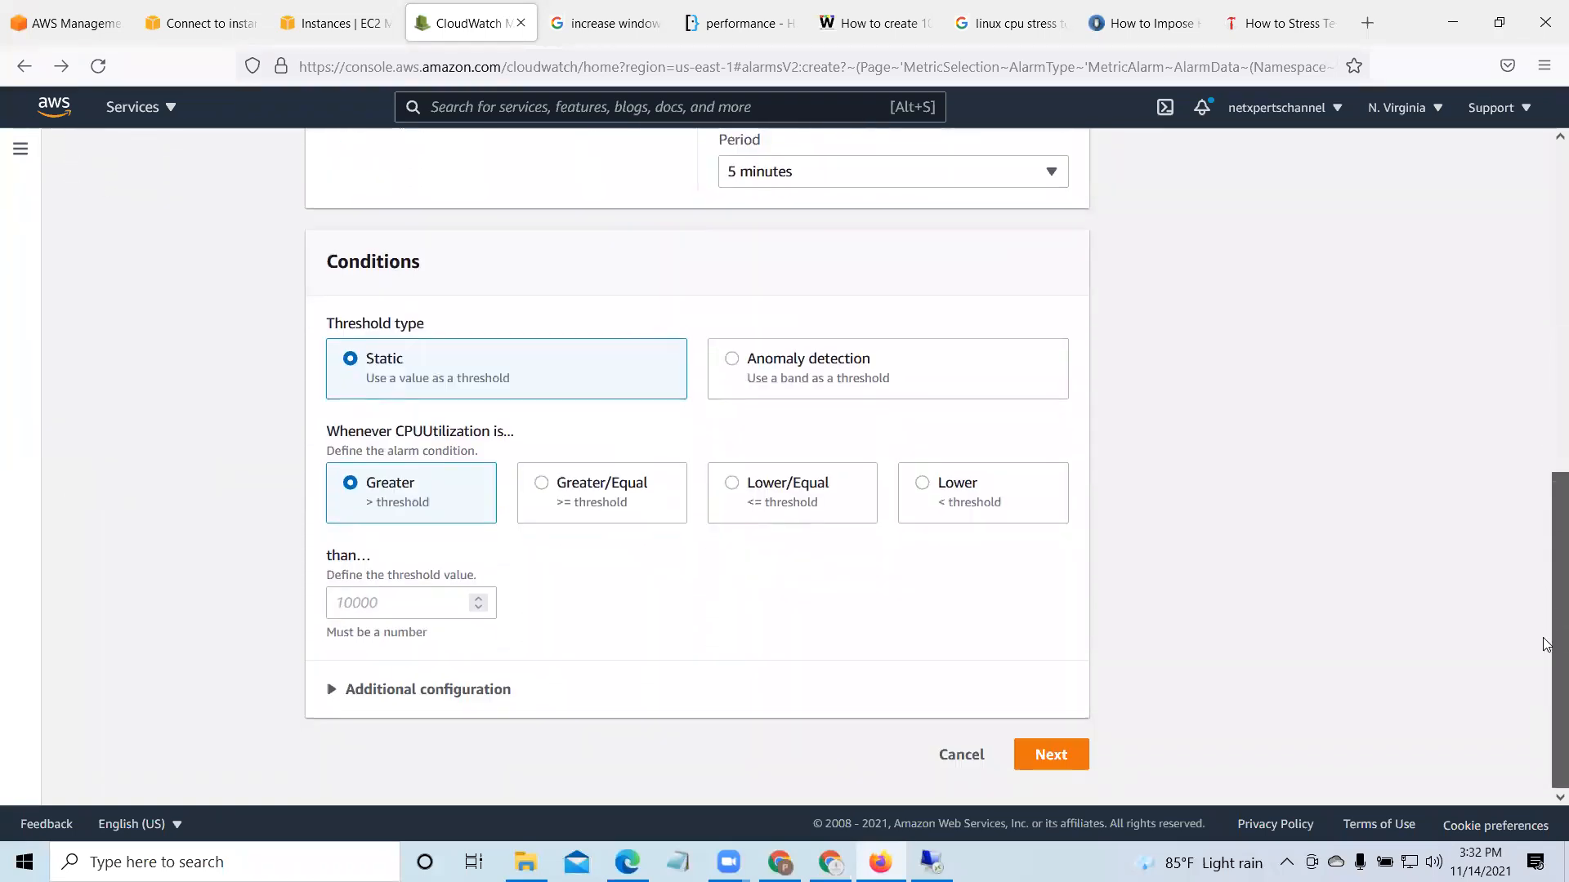
click(348, 601)
text(70)
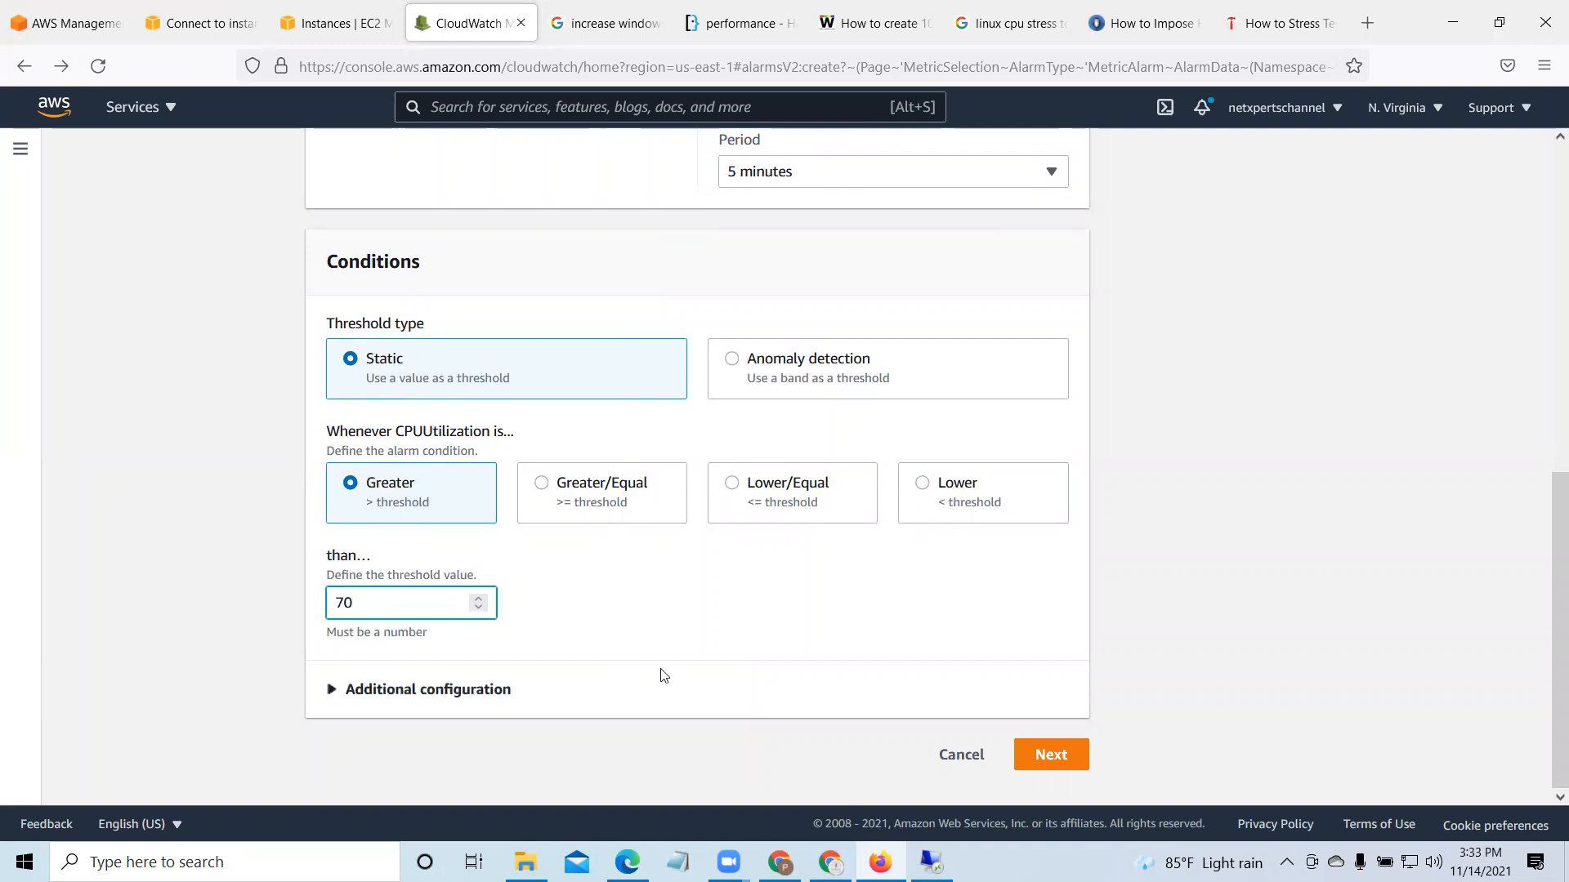
click(1054, 755)
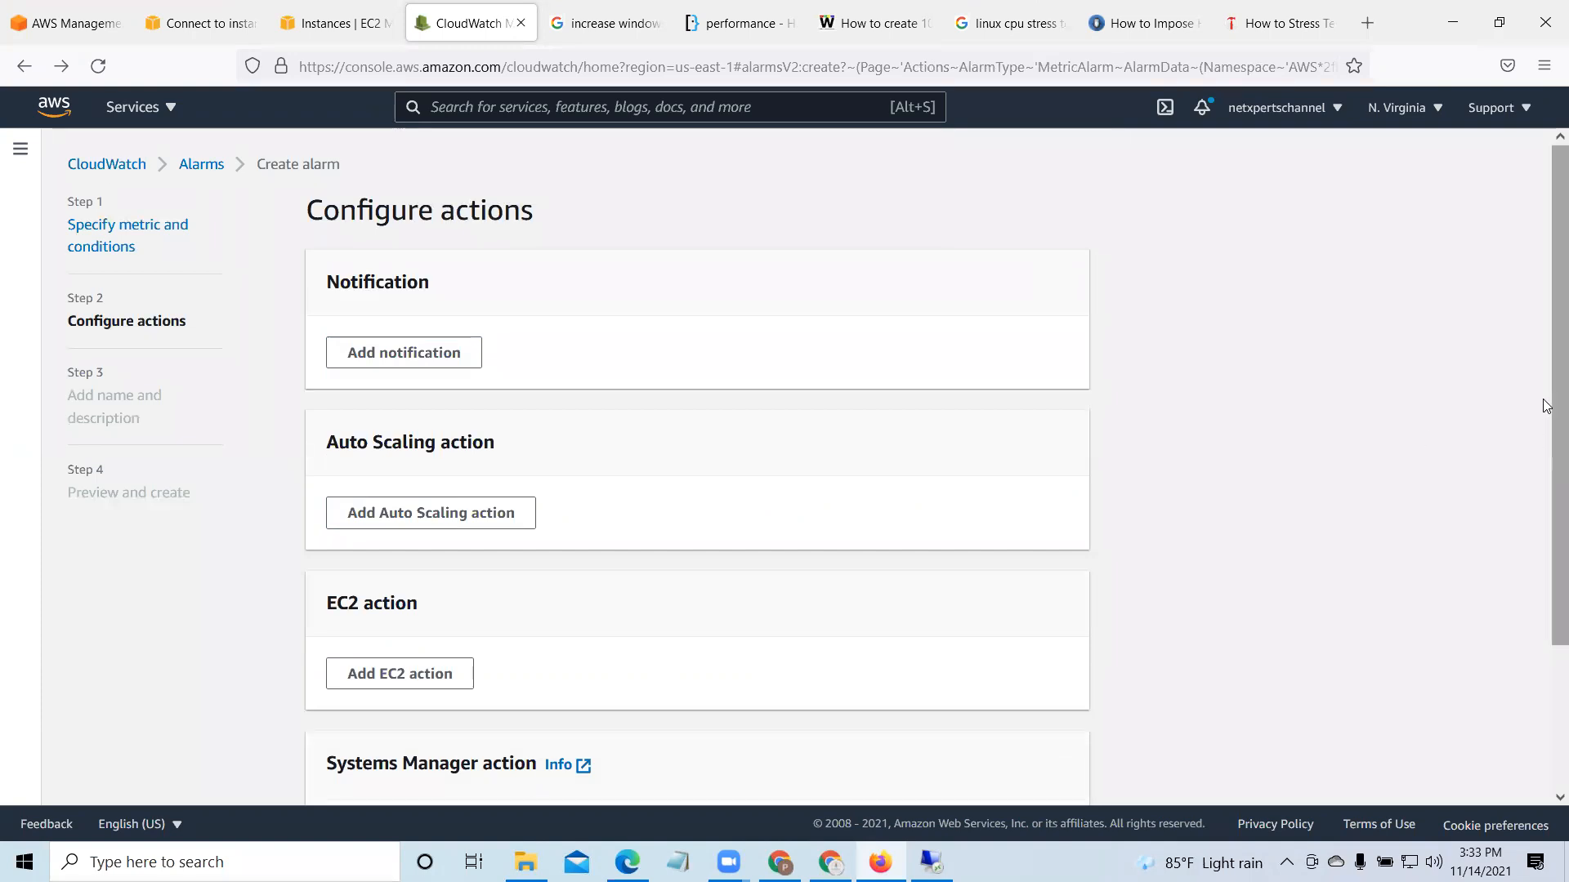
Step: Skip the alarm actions, name the alarm MyAlarm, and copy that name into its description
scroll(1547, 380, down, 3)
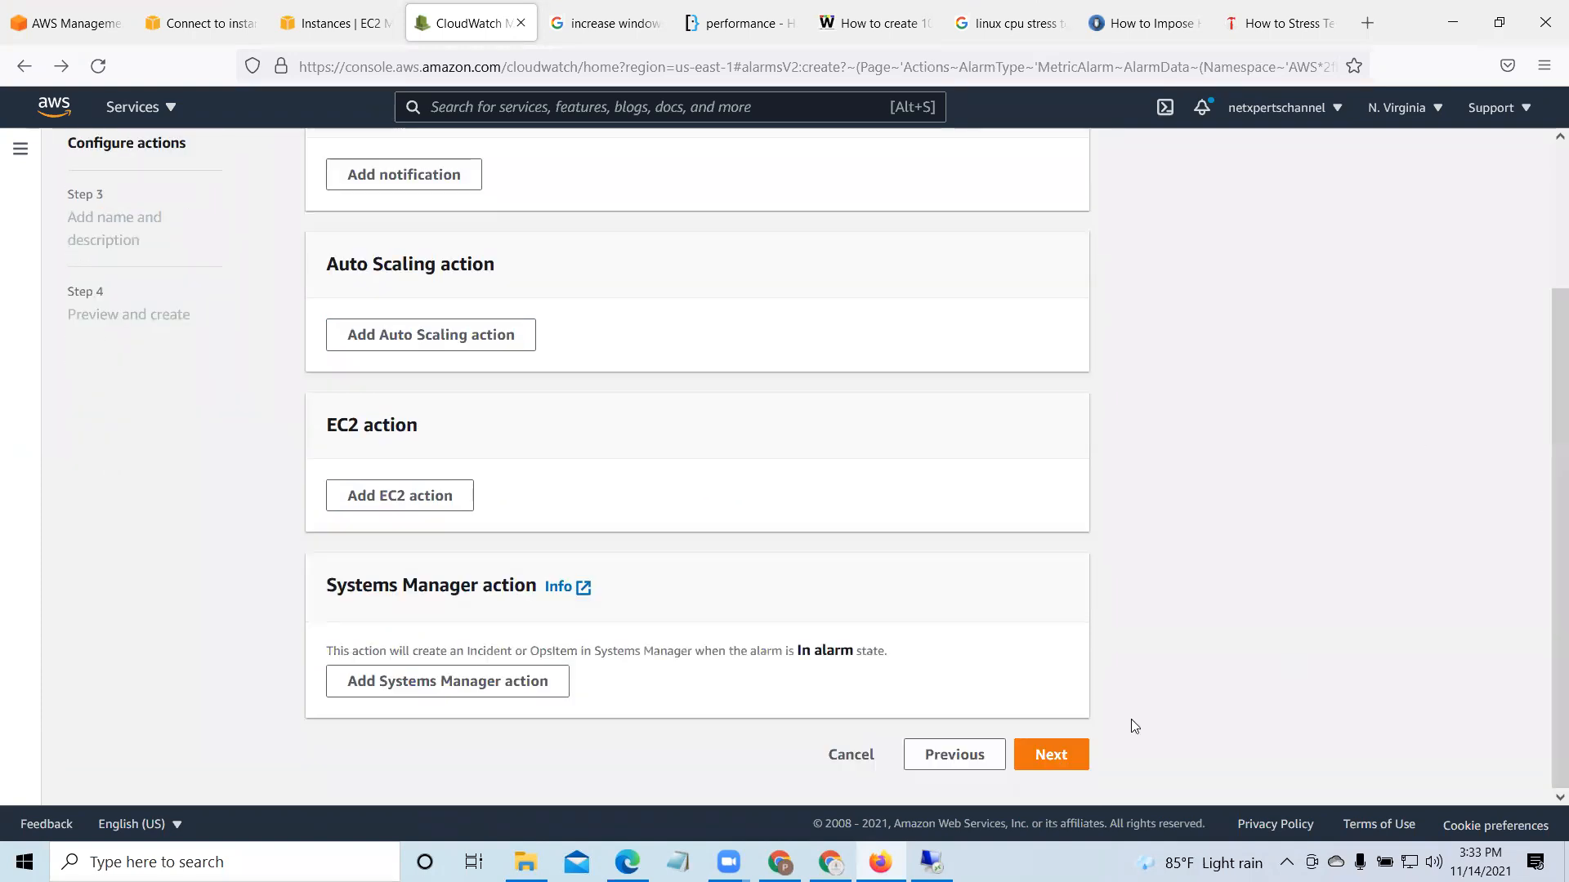
click(1052, 755)
click(423, 376)
text(MyAlarm)
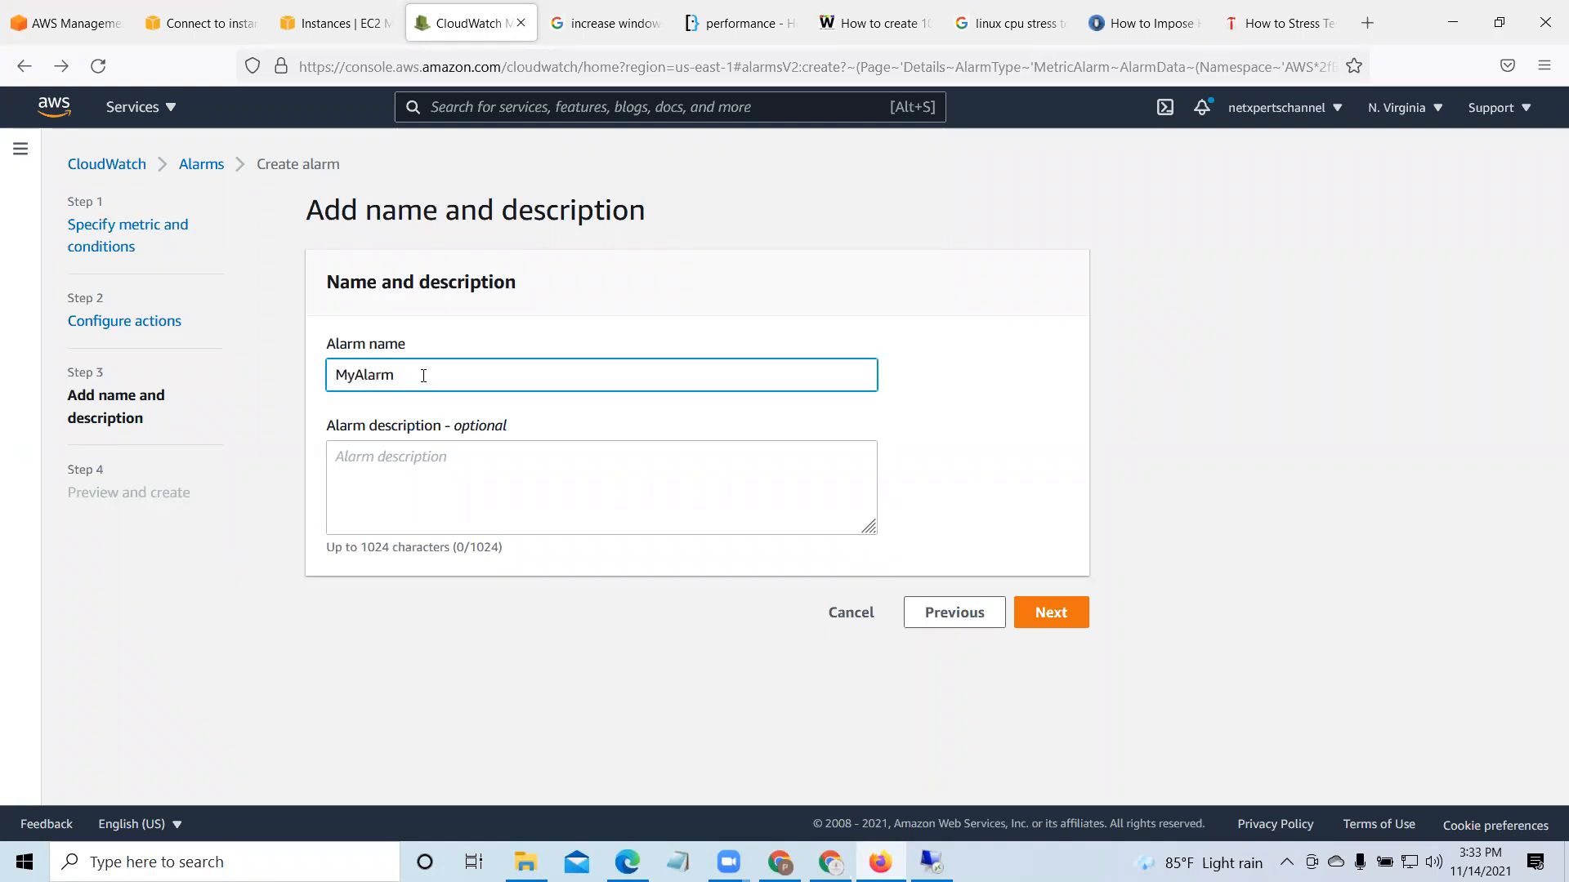
drag(423, 375, 289, 365)
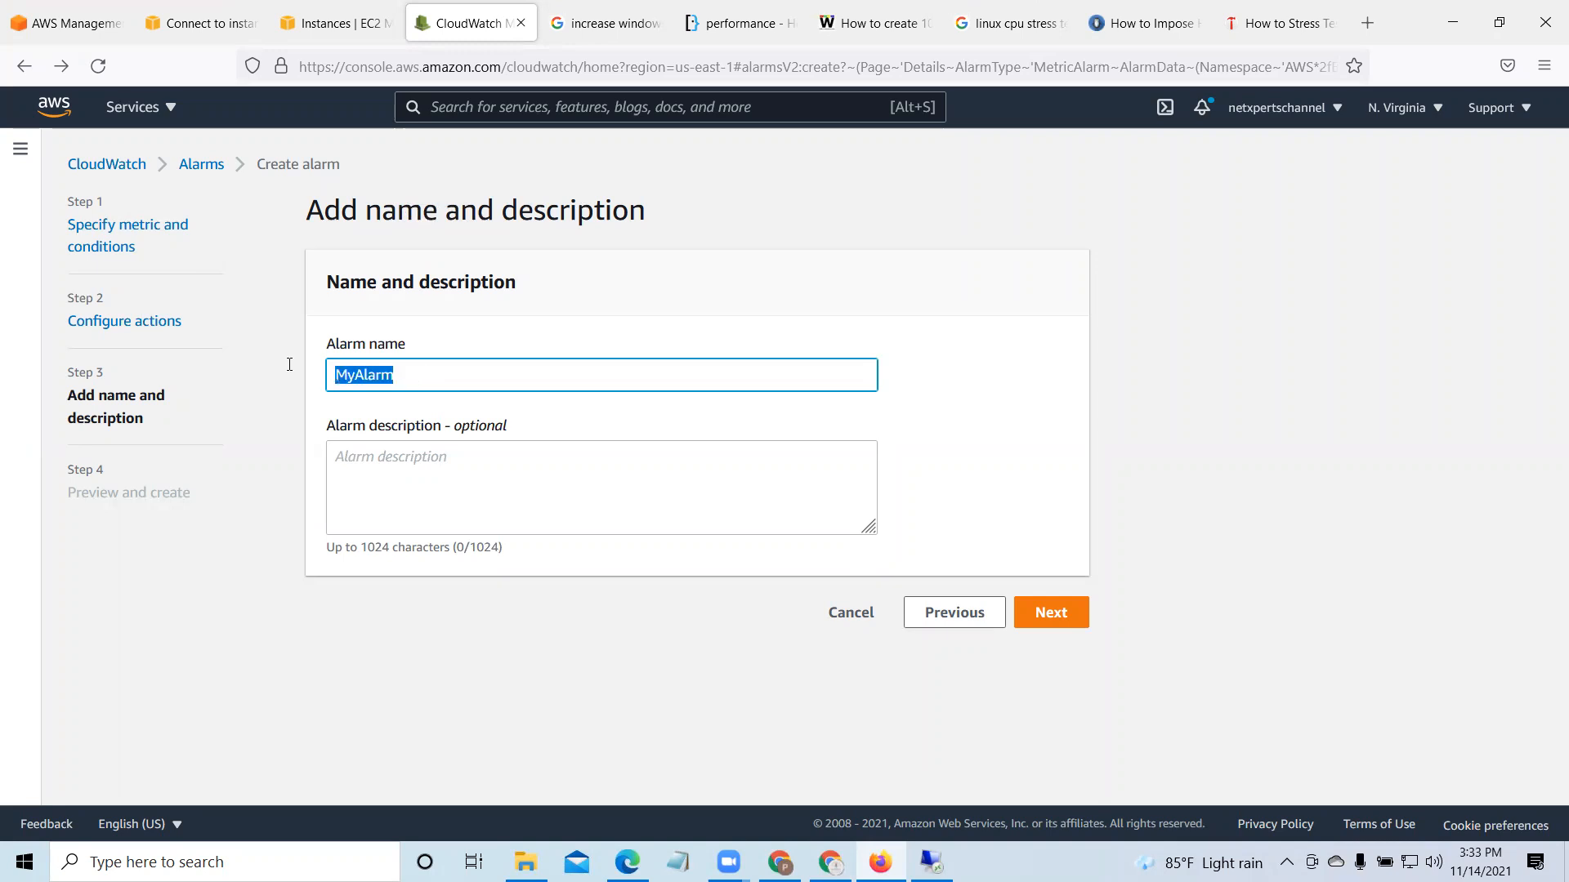
right_click(365, 377)
click(413, 496)
click(409, 458)
right_click(412, 465)
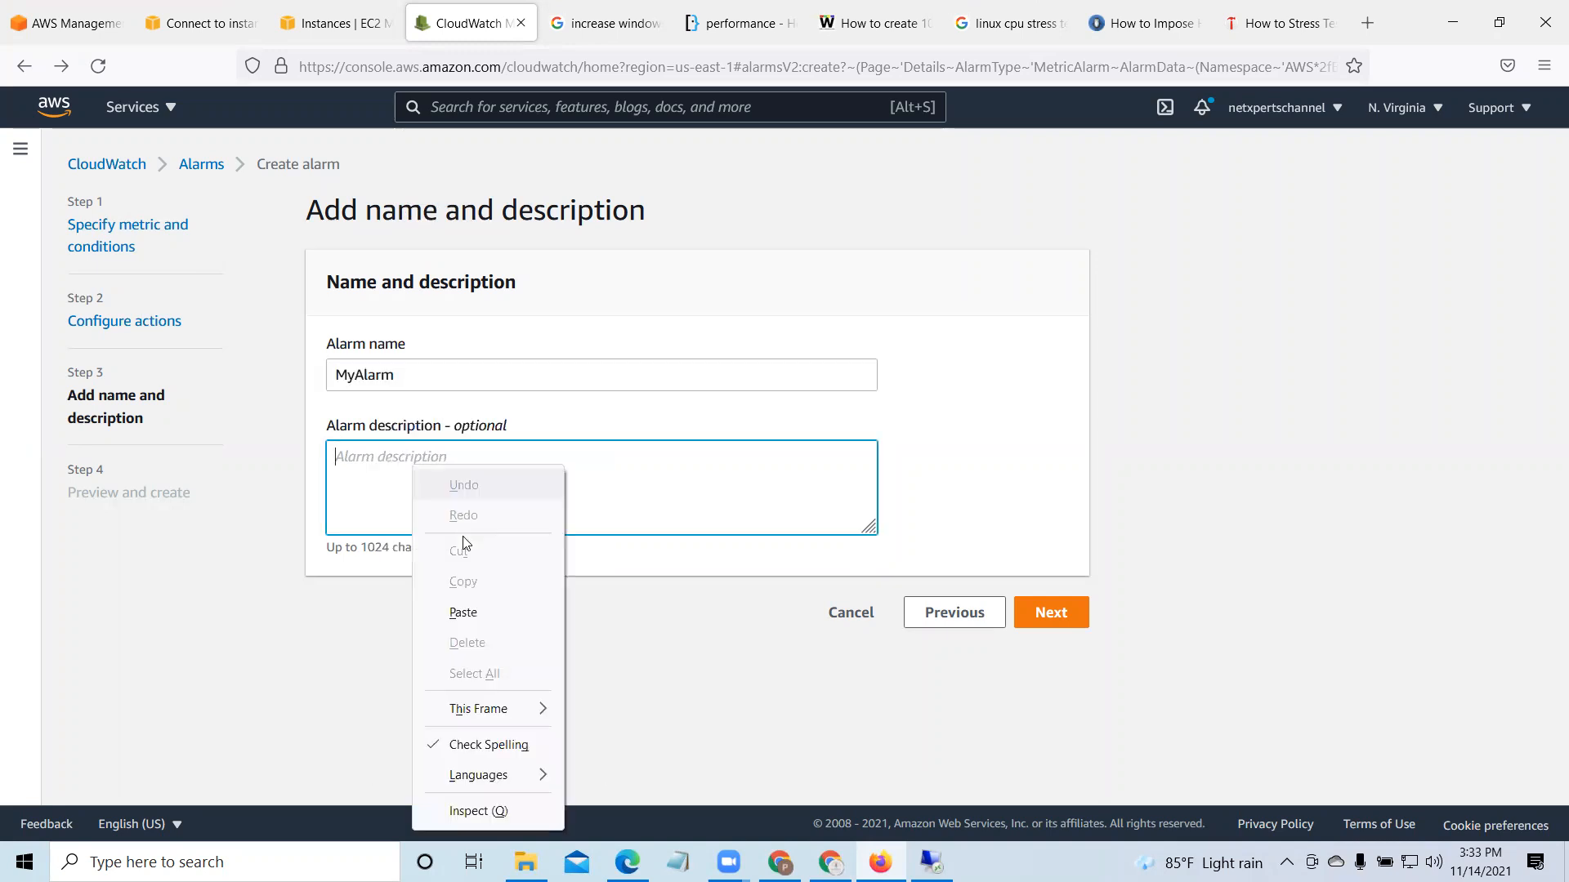
click(464, 612)
click(1050, 613)
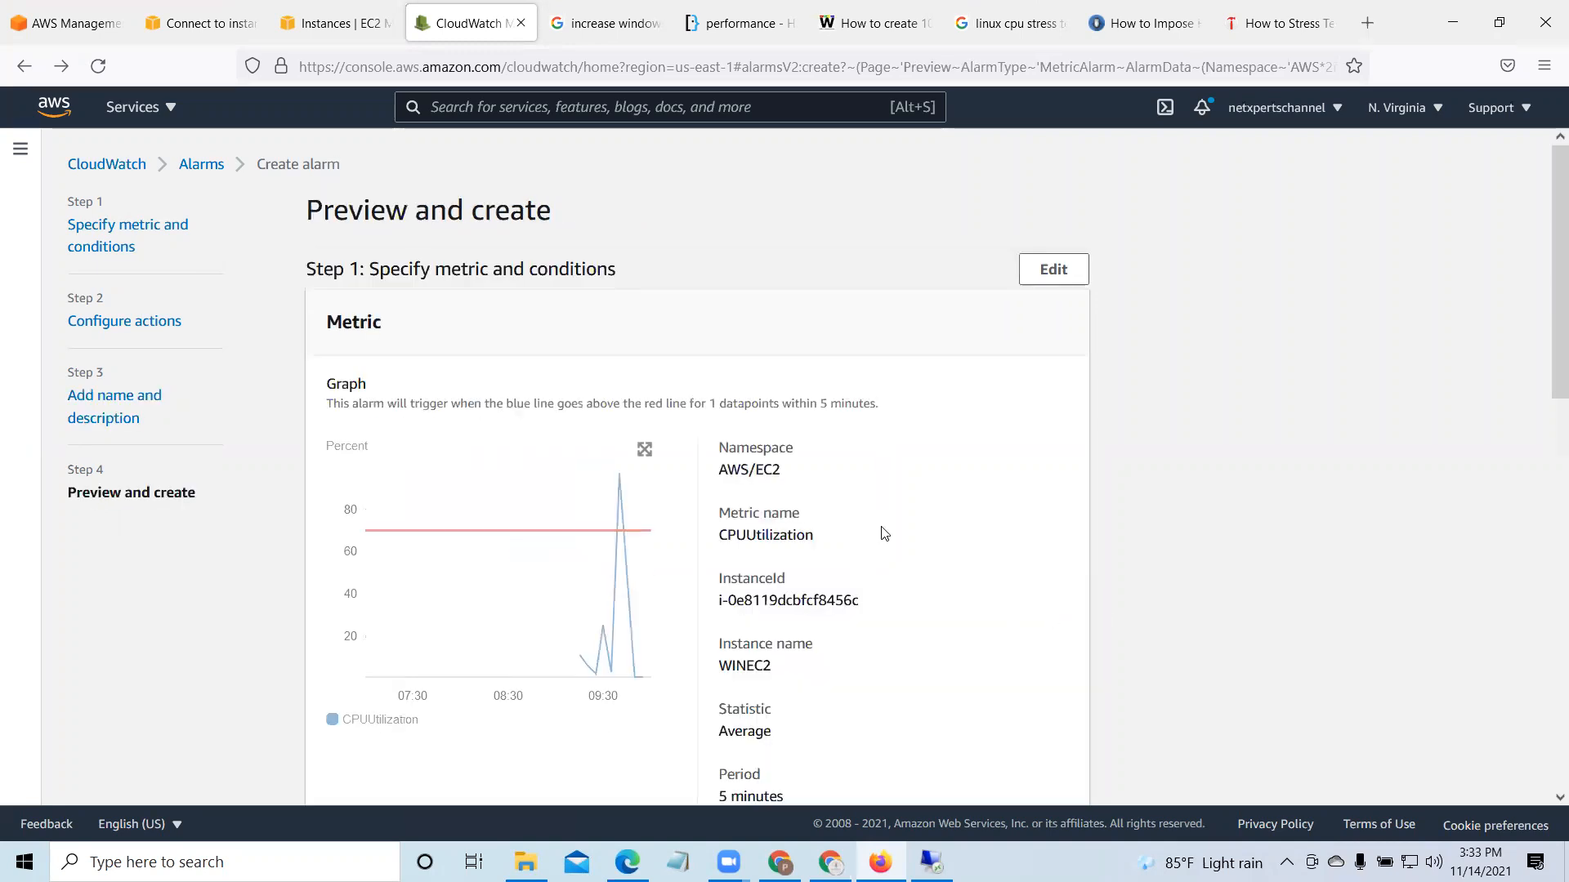
Step: Create the MyAlarm alarm from the preview and dismiss the success banner
scroll(1021, 519, down, 10)
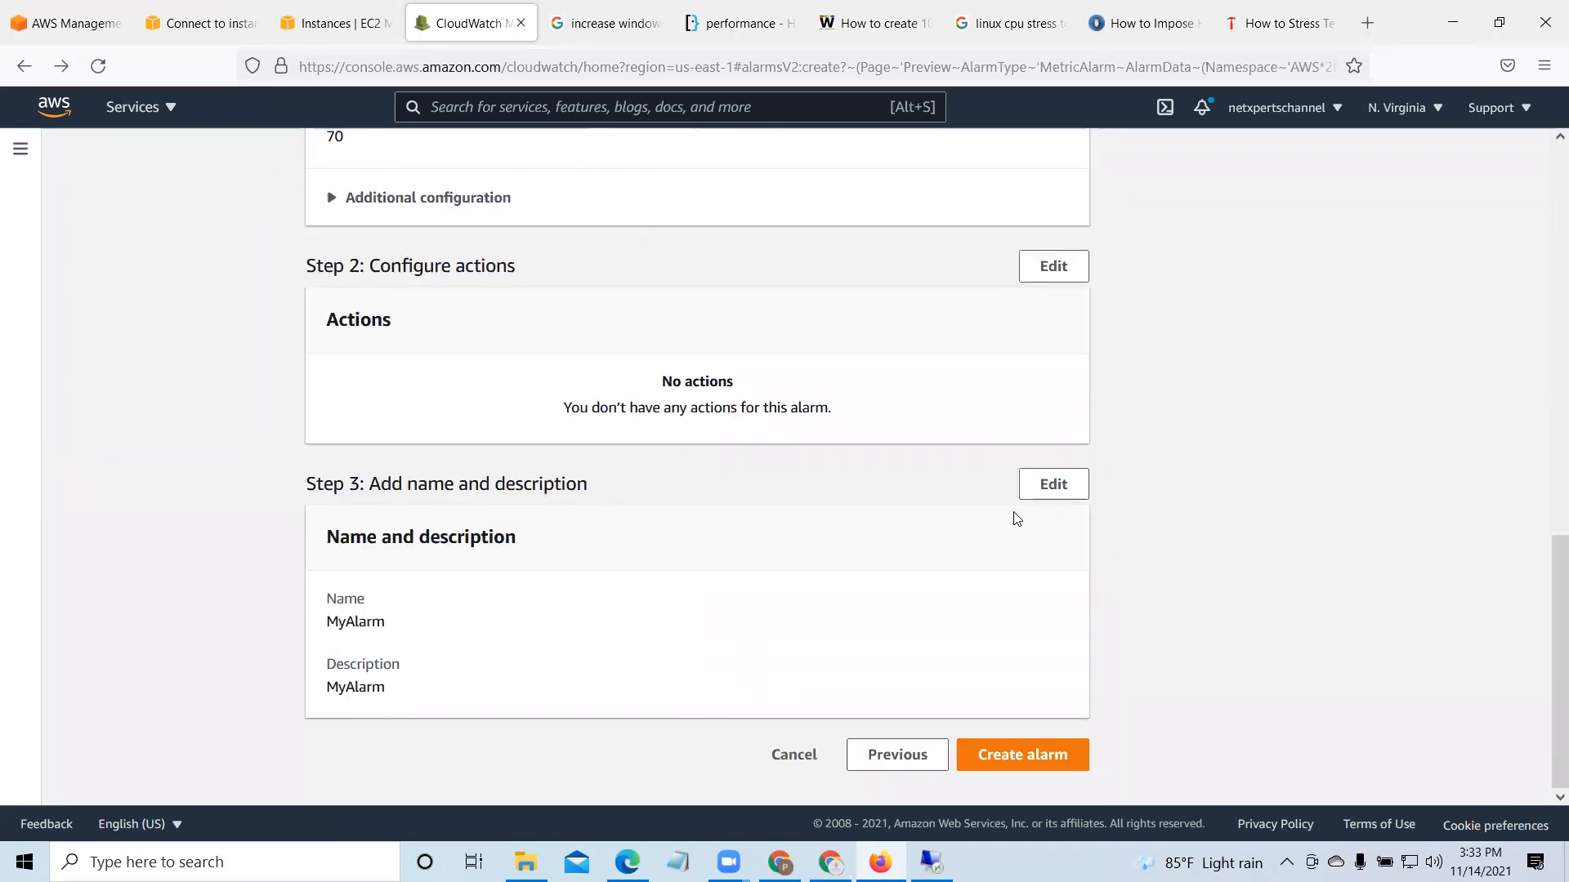
click(1052, 756)
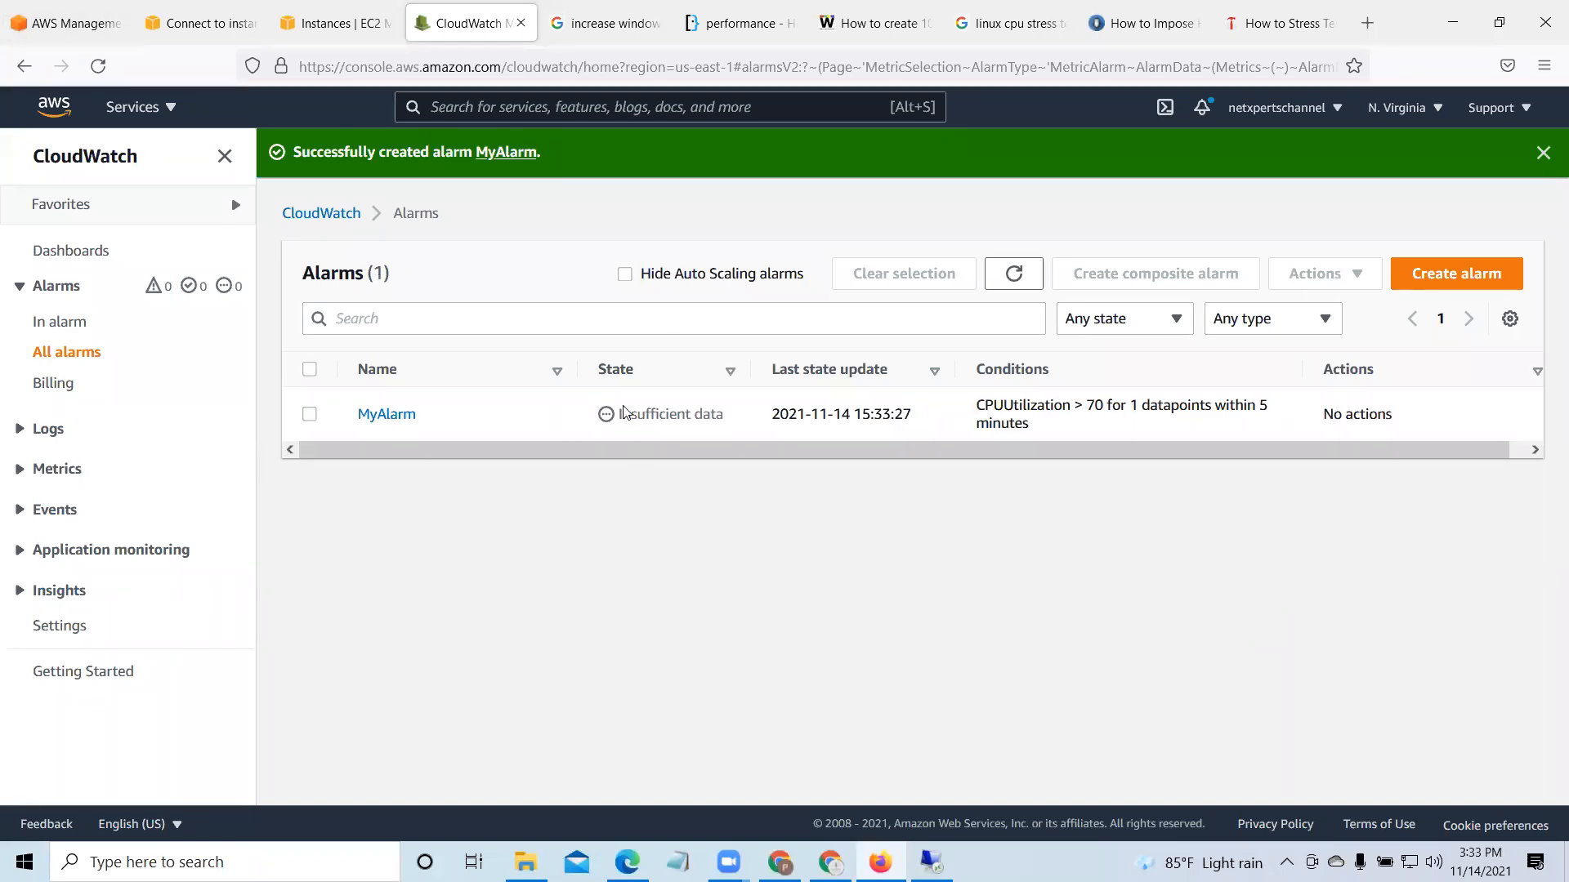
click(1542, 155)
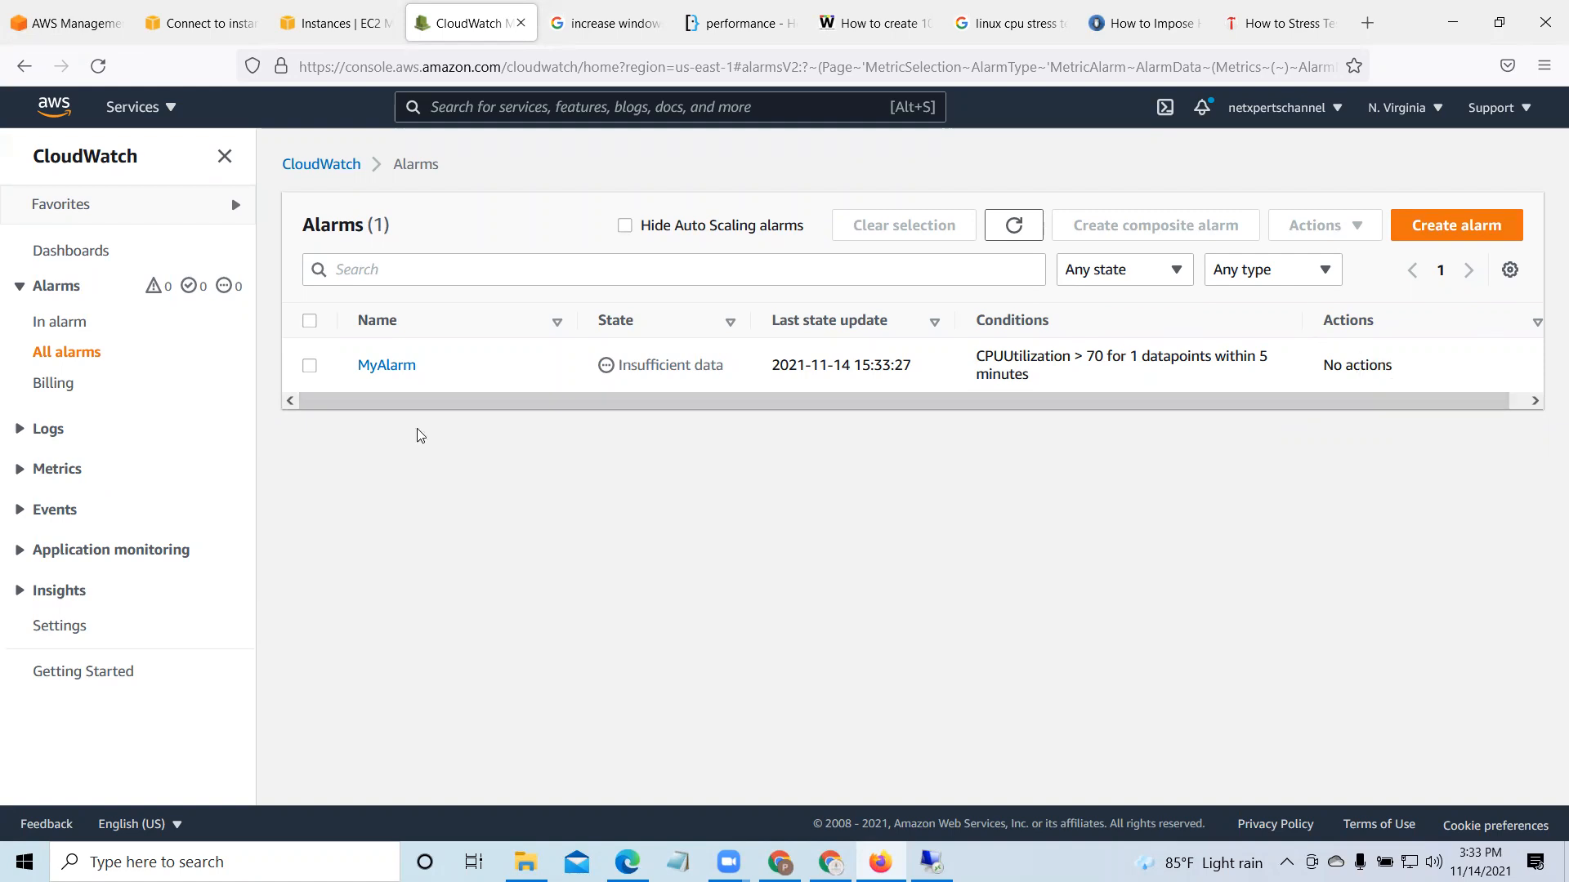
Step: Delete the MyAlarm alarm and dismiss the success banner
click(308, 366)
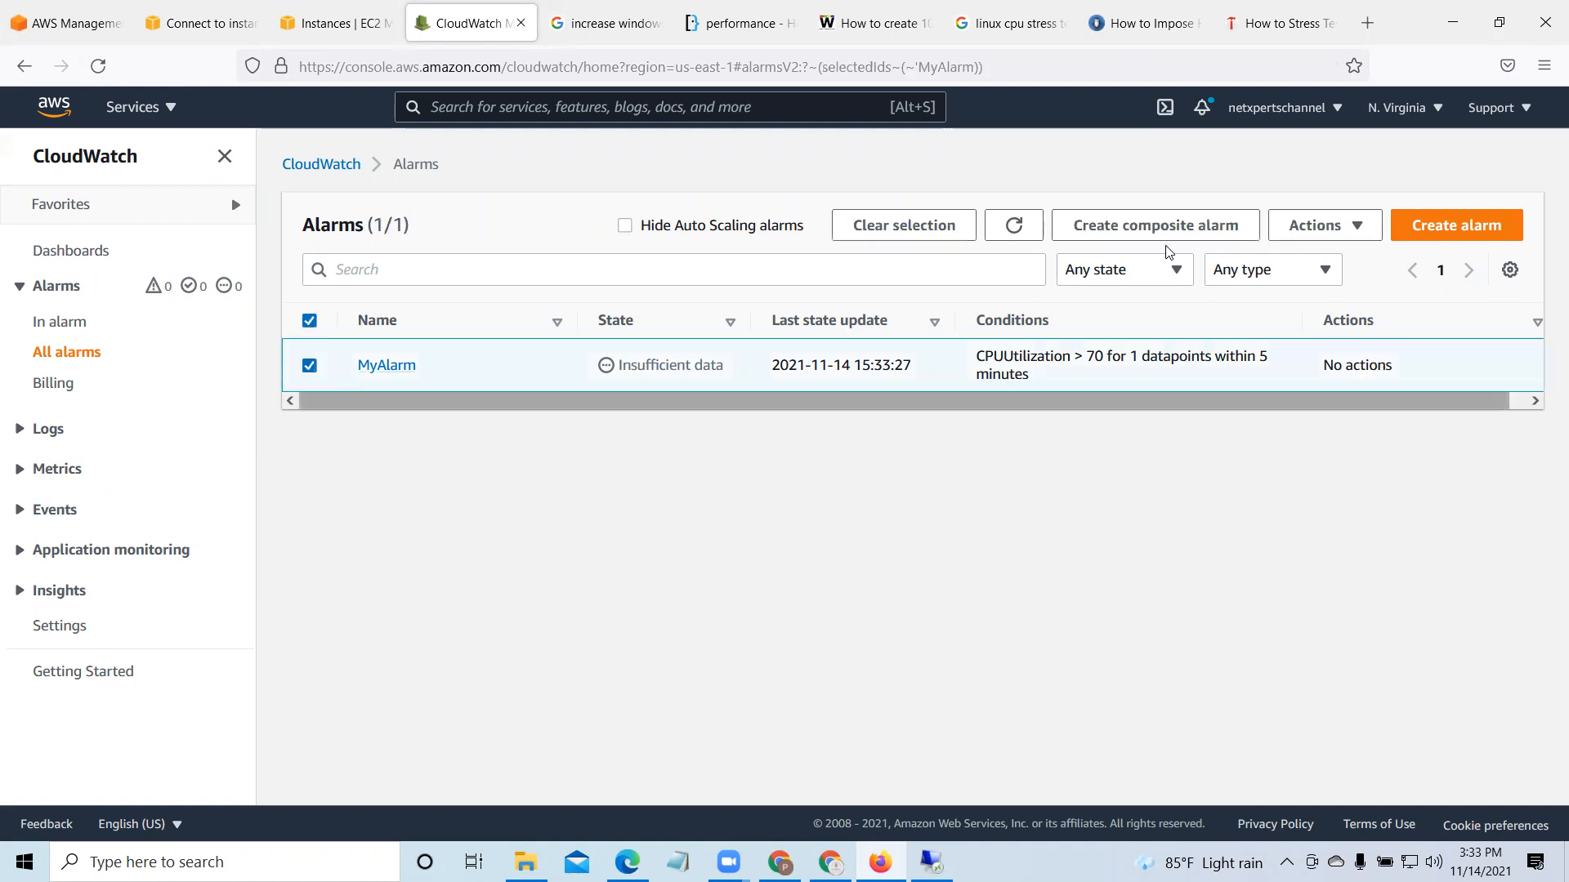
click(1356, 234)
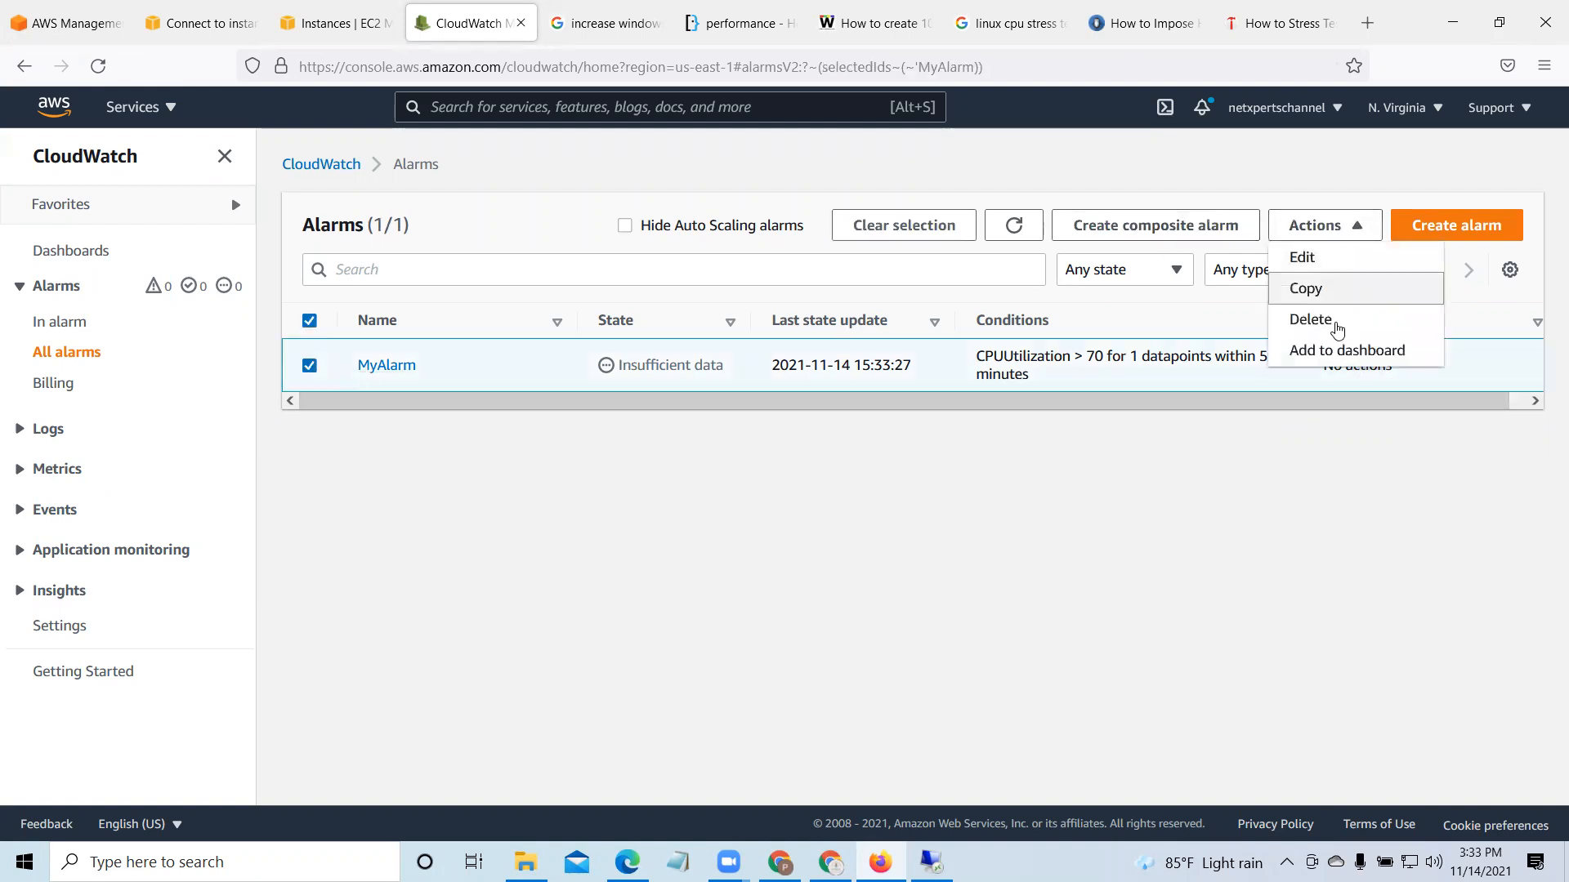
click(1337, 329)
click(1054, 527)
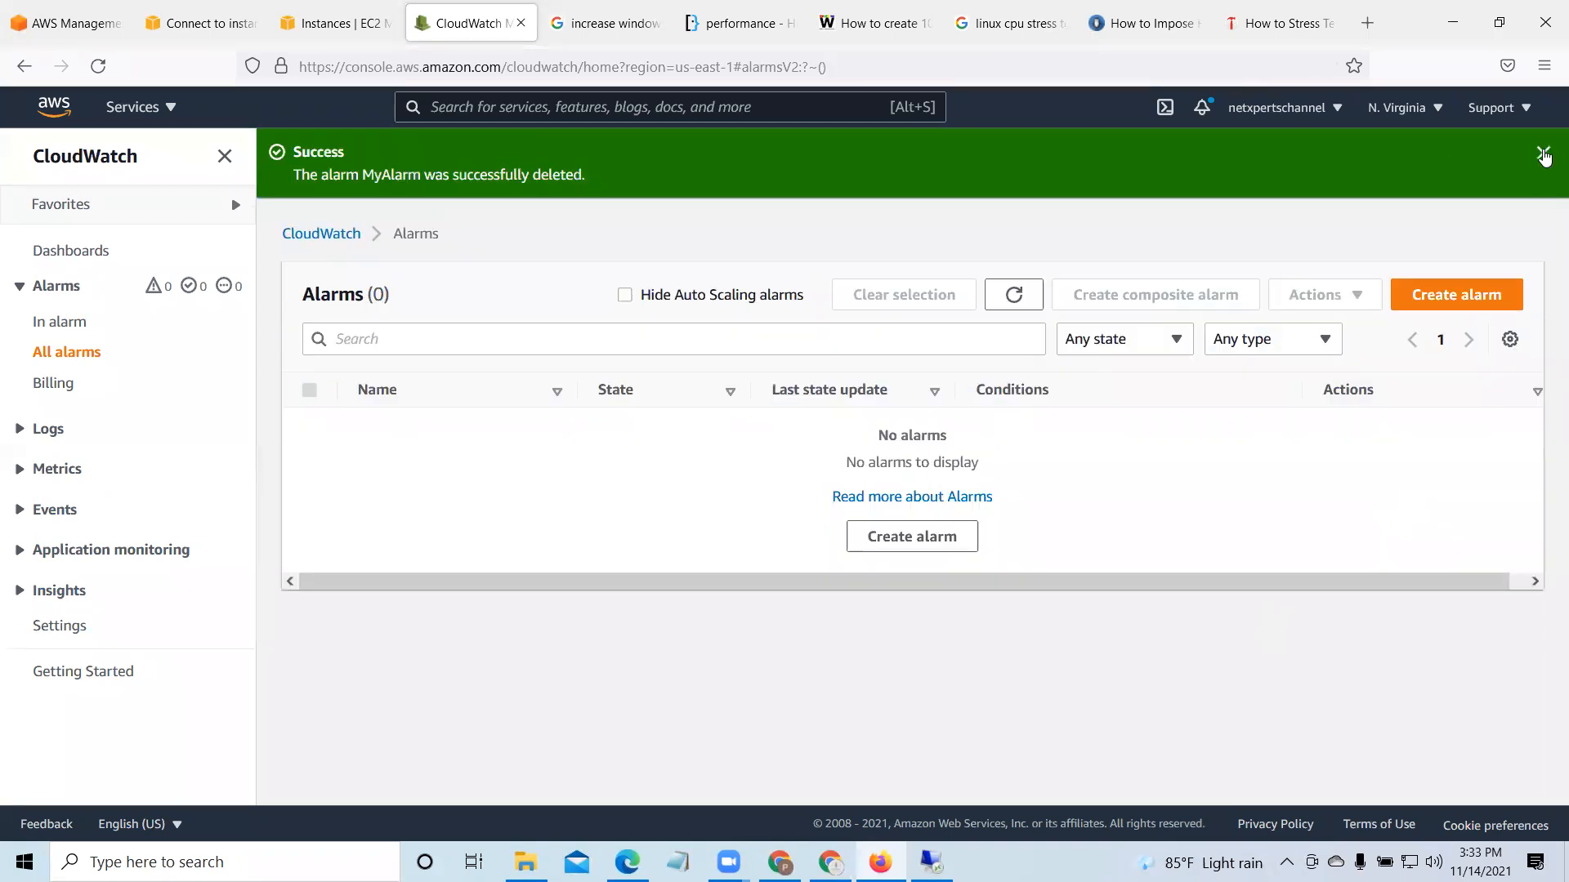
click(1543, 156)
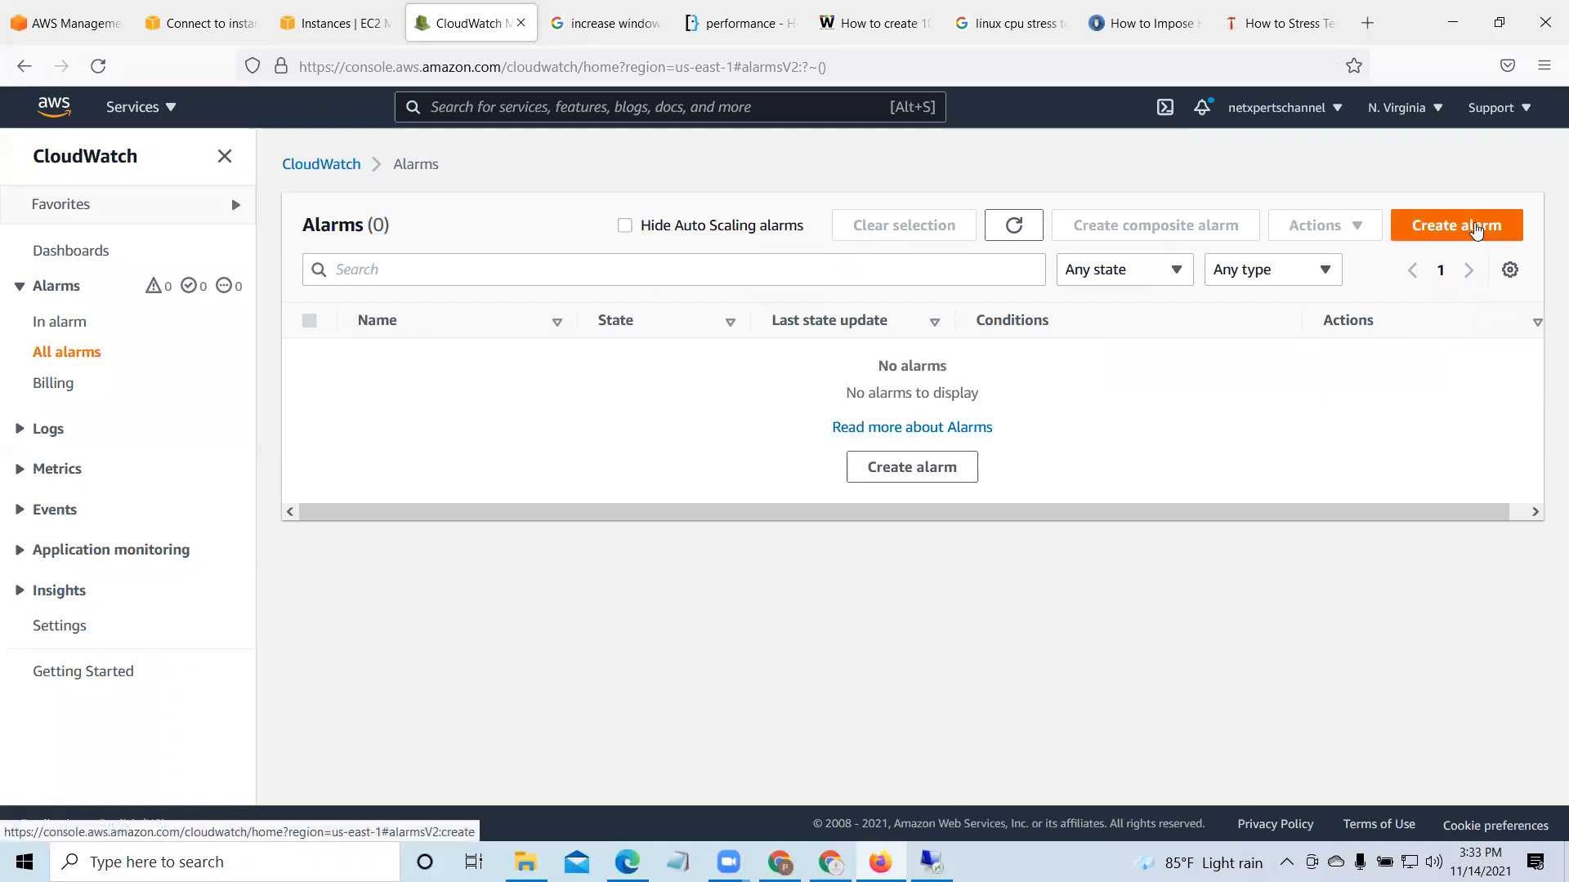
Step: Start a new alarm and open the EC2 per-instance metrics for its metric selection
click(1477, 231)
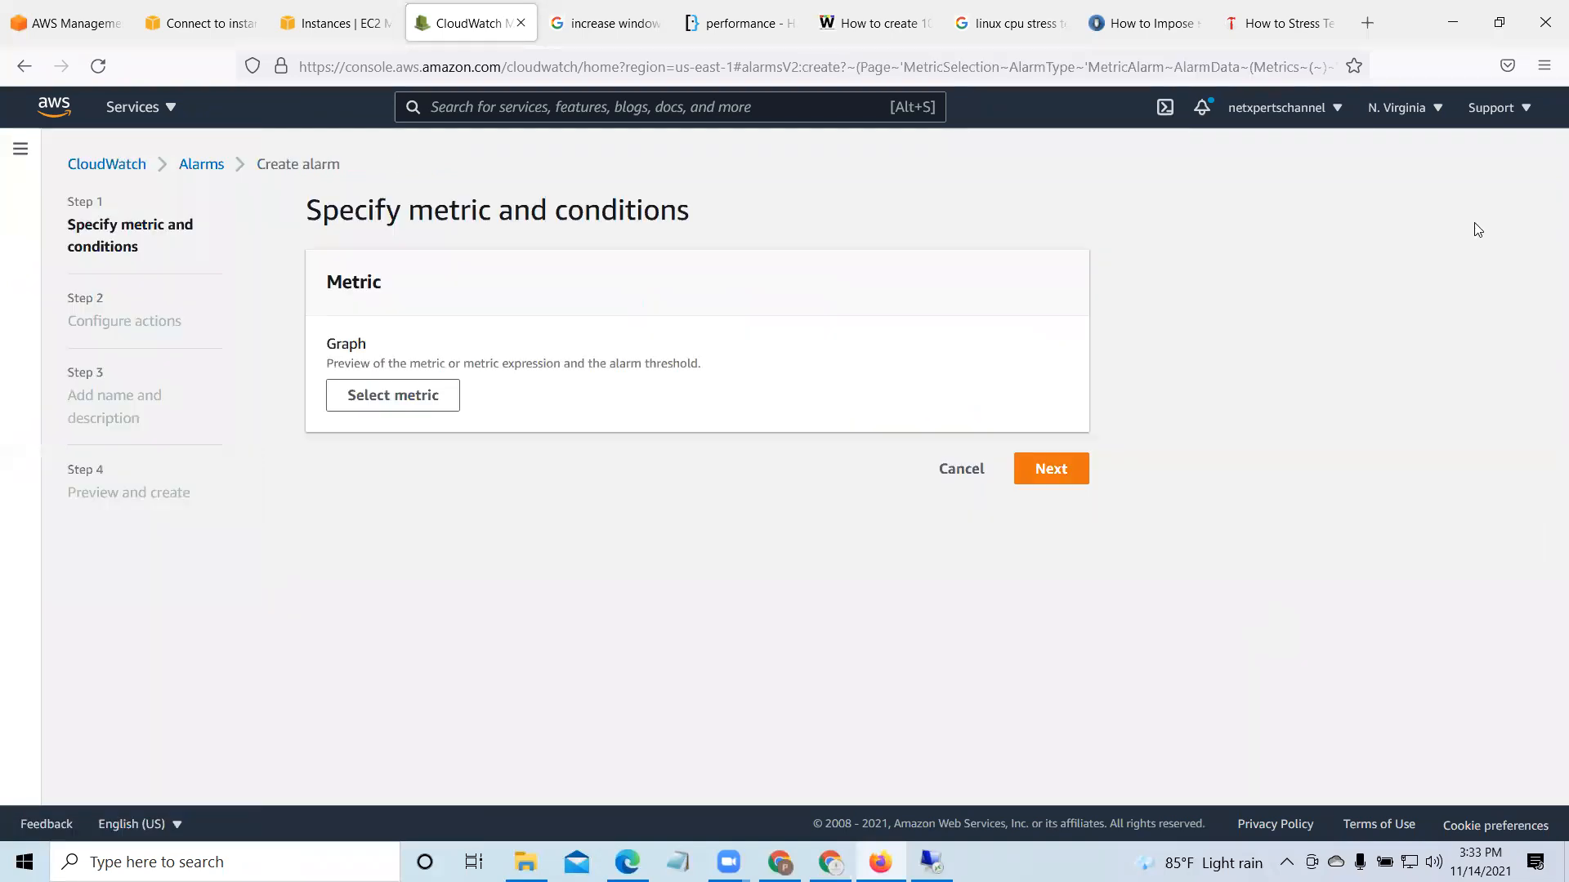
click(411, 382)
scroll(858, 616, down, 3)
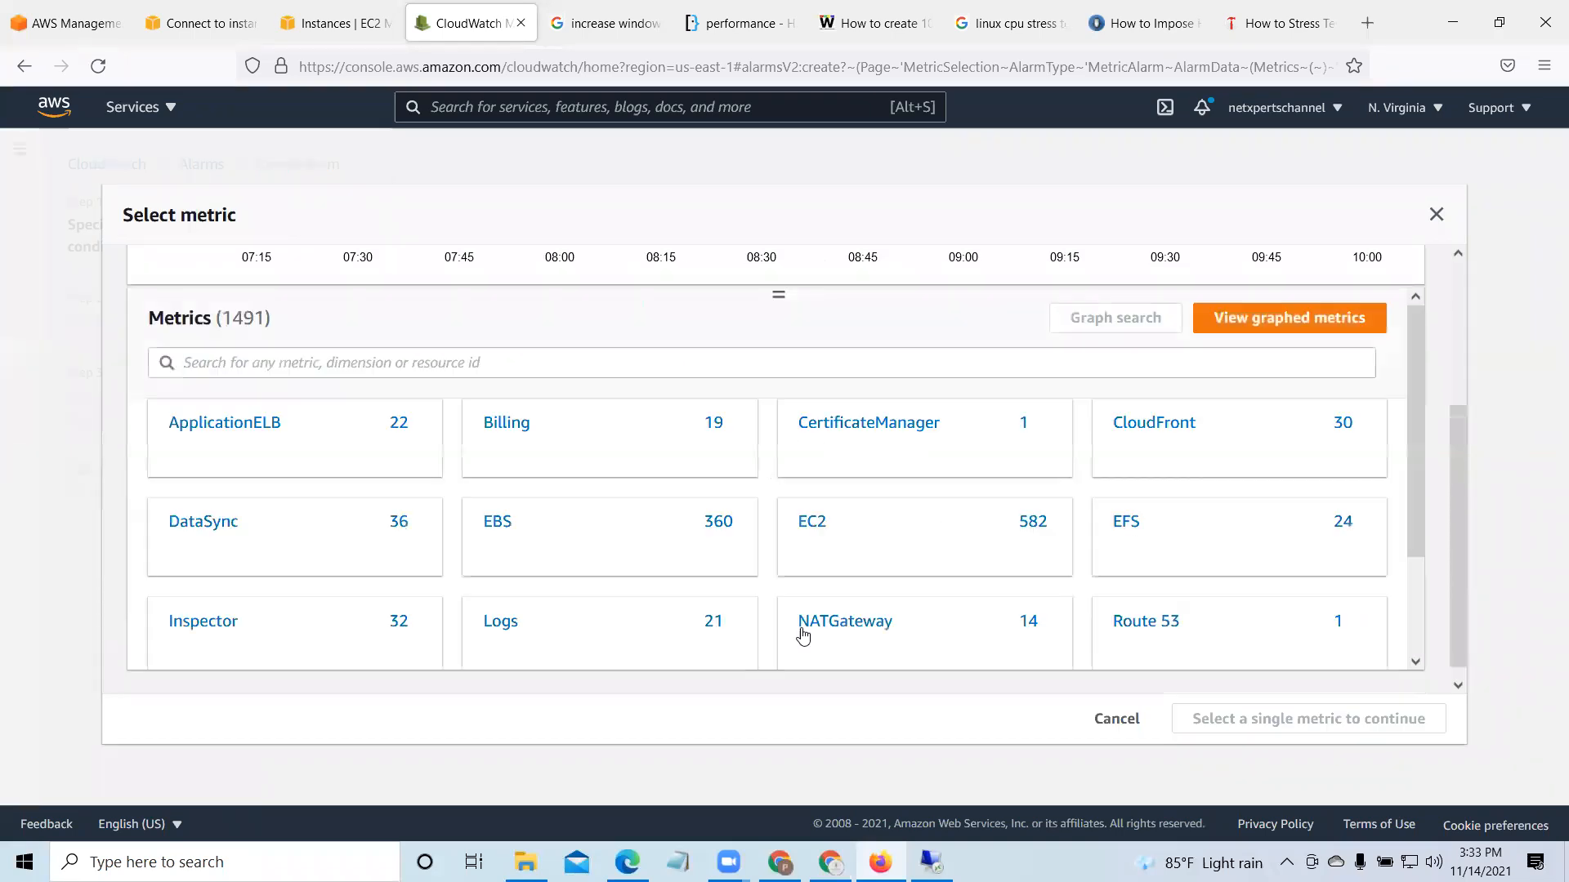
click(808, 527)
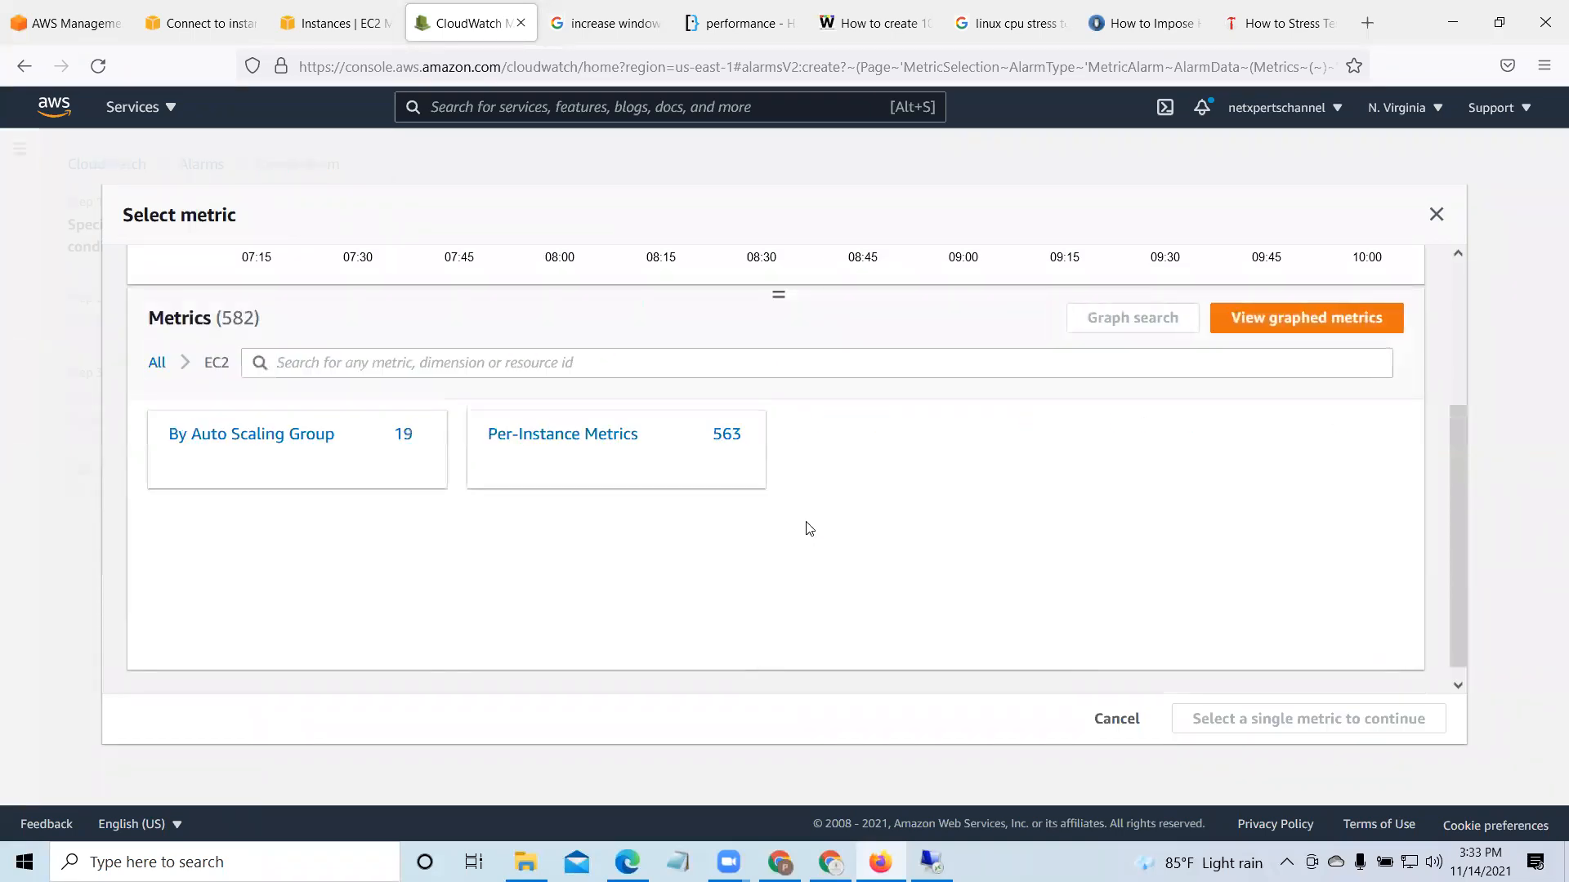
click(576, 435)
click(509, 362)
right_click(510, 362)
click(586, 508)
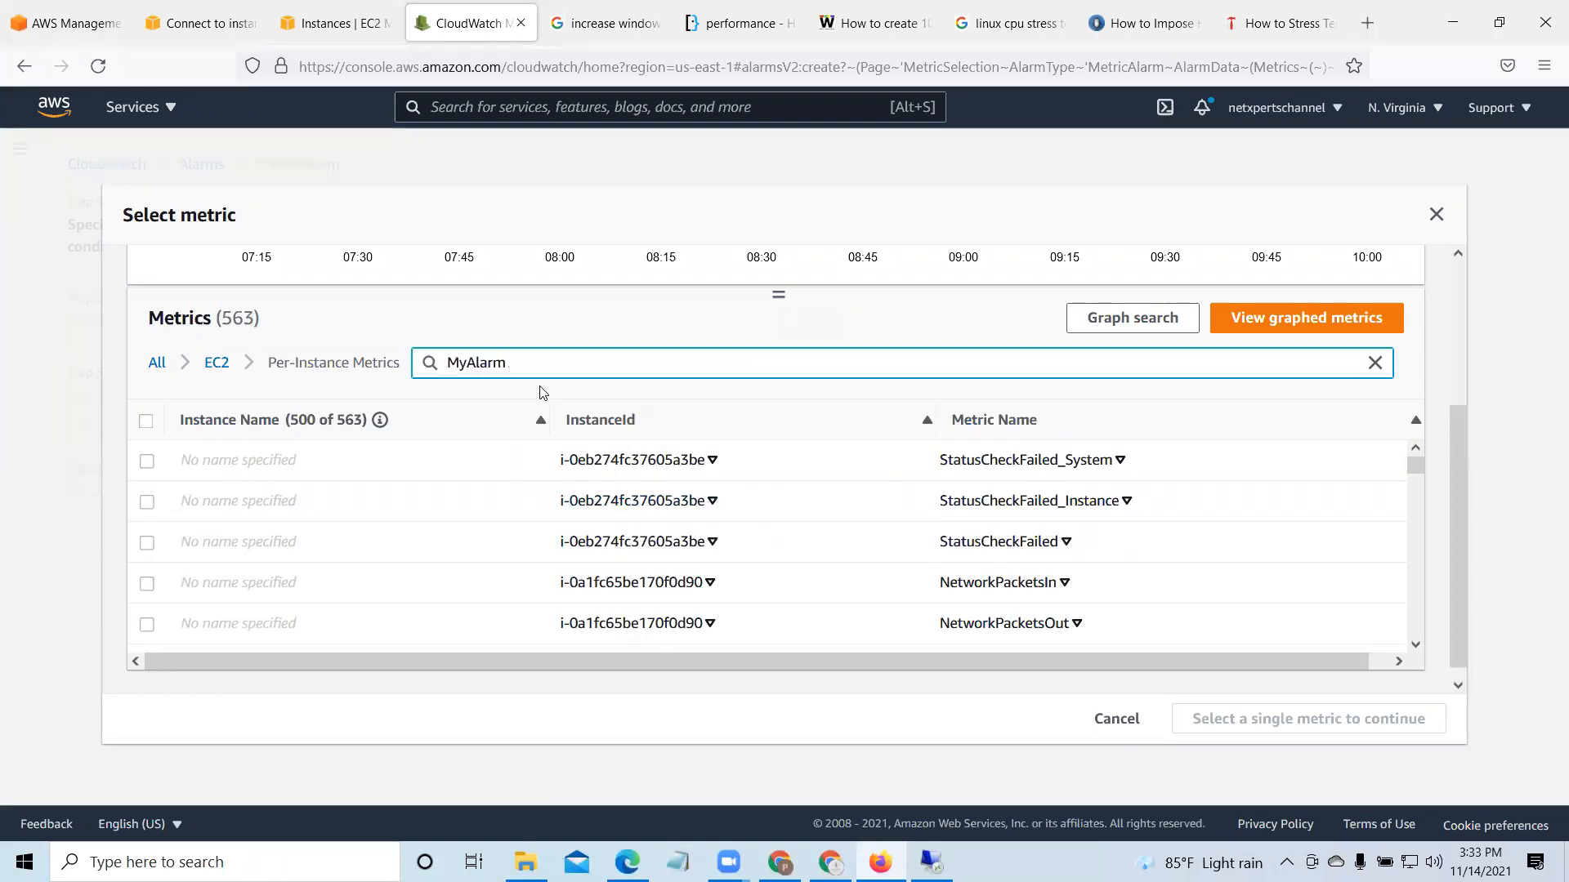
key(ctrl+a)
key(BackSpace)
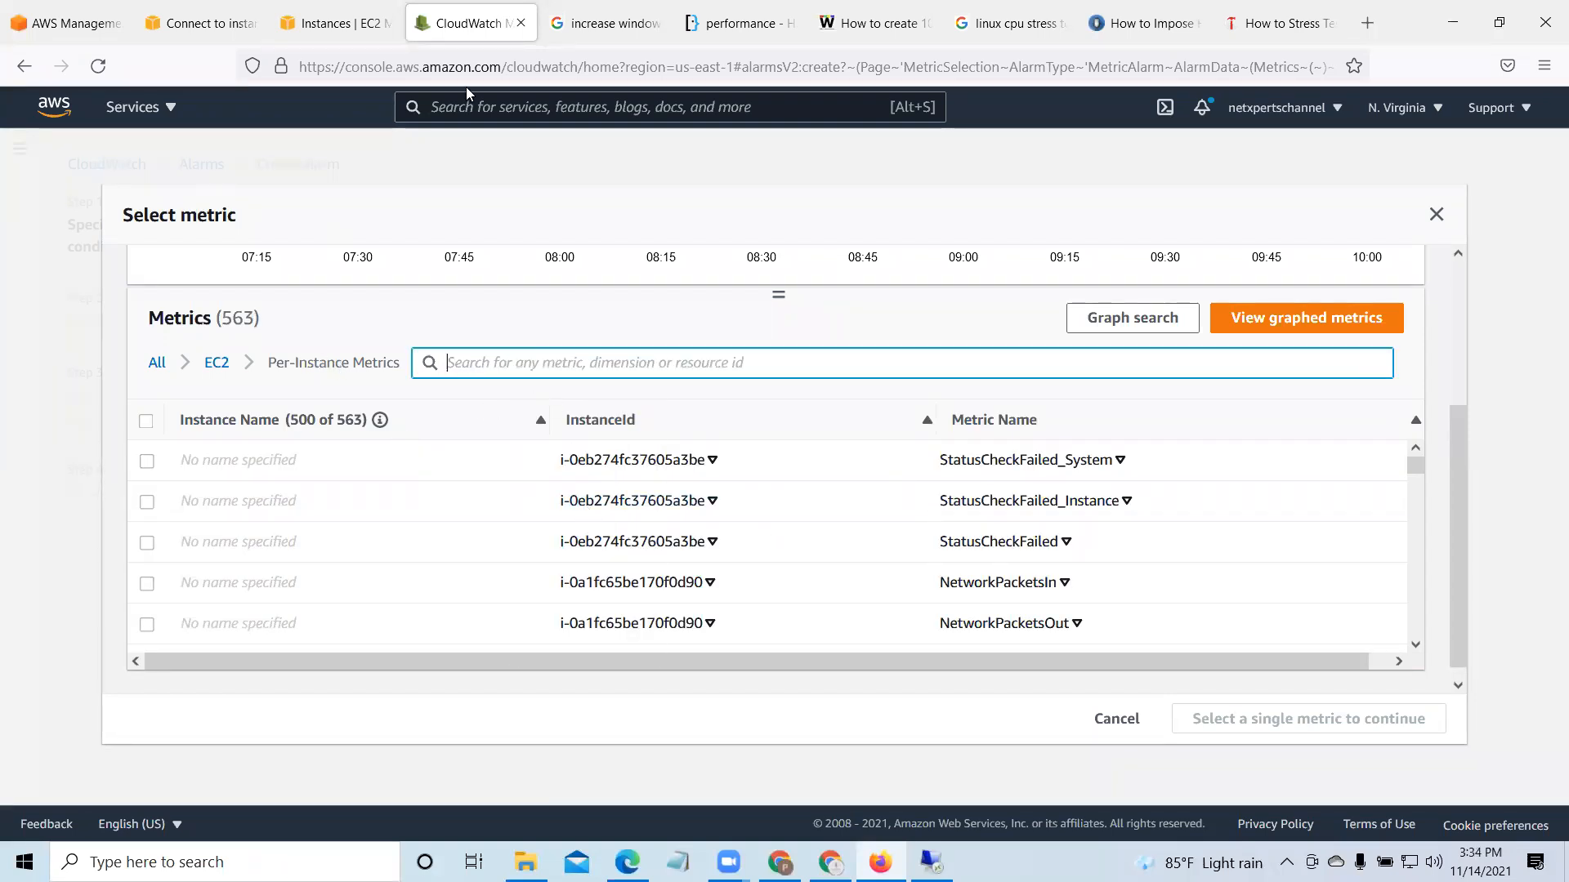
Step: Copy the WINEC2 instance ID from the EC2 Instances page and filter the per-instance metrics by i-0e8119dcbfcf8456
click(347, 25)
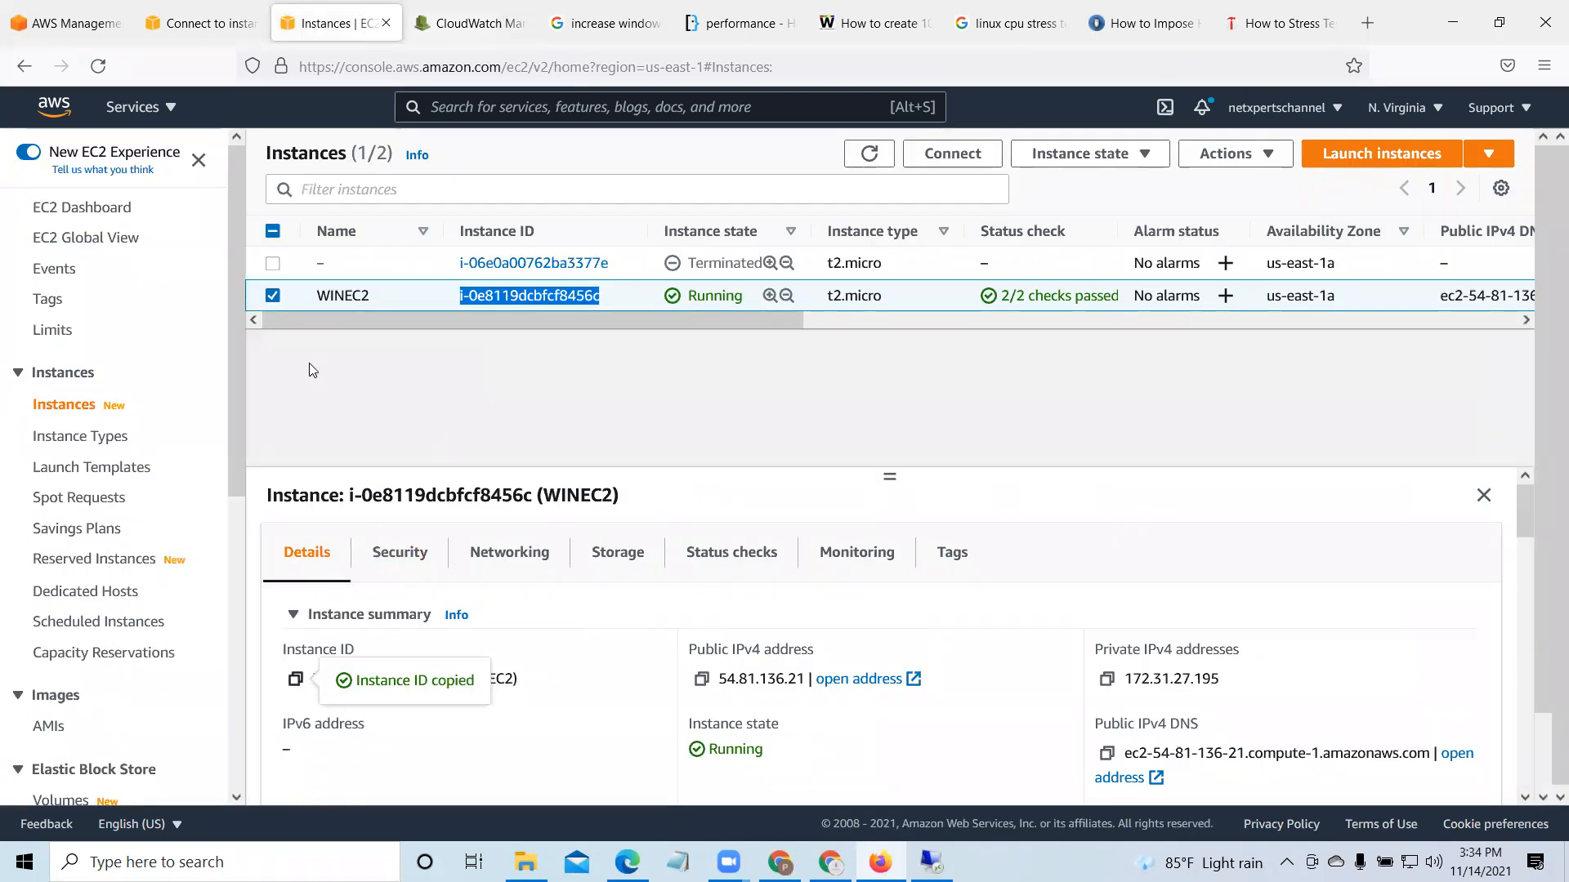
click(467, 23)
right_click(520, 364)
click(578, 511)
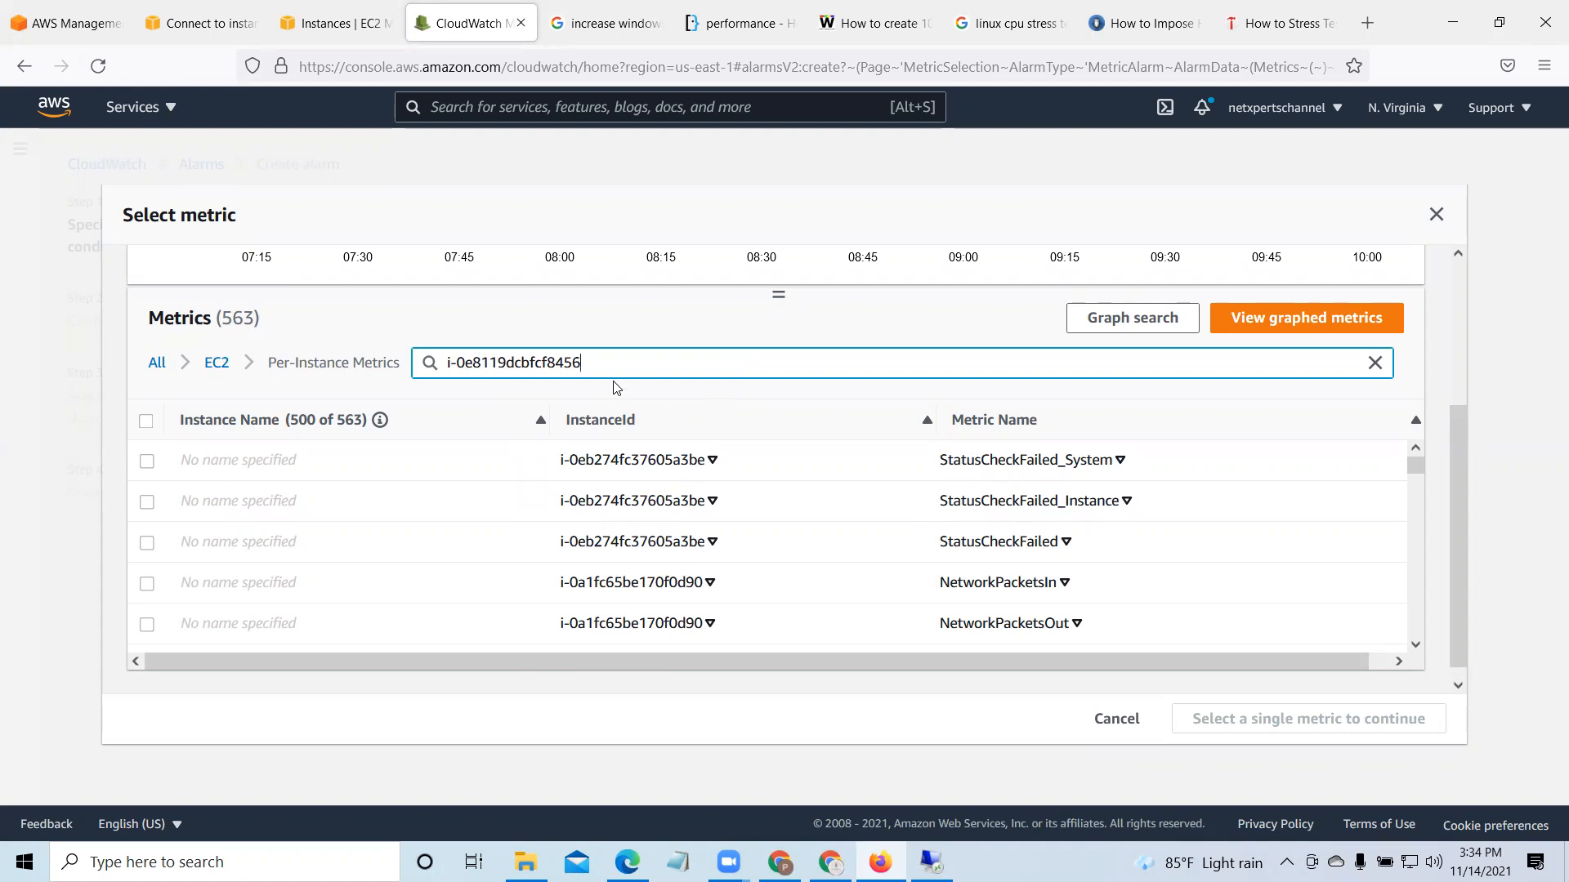
key(Return)
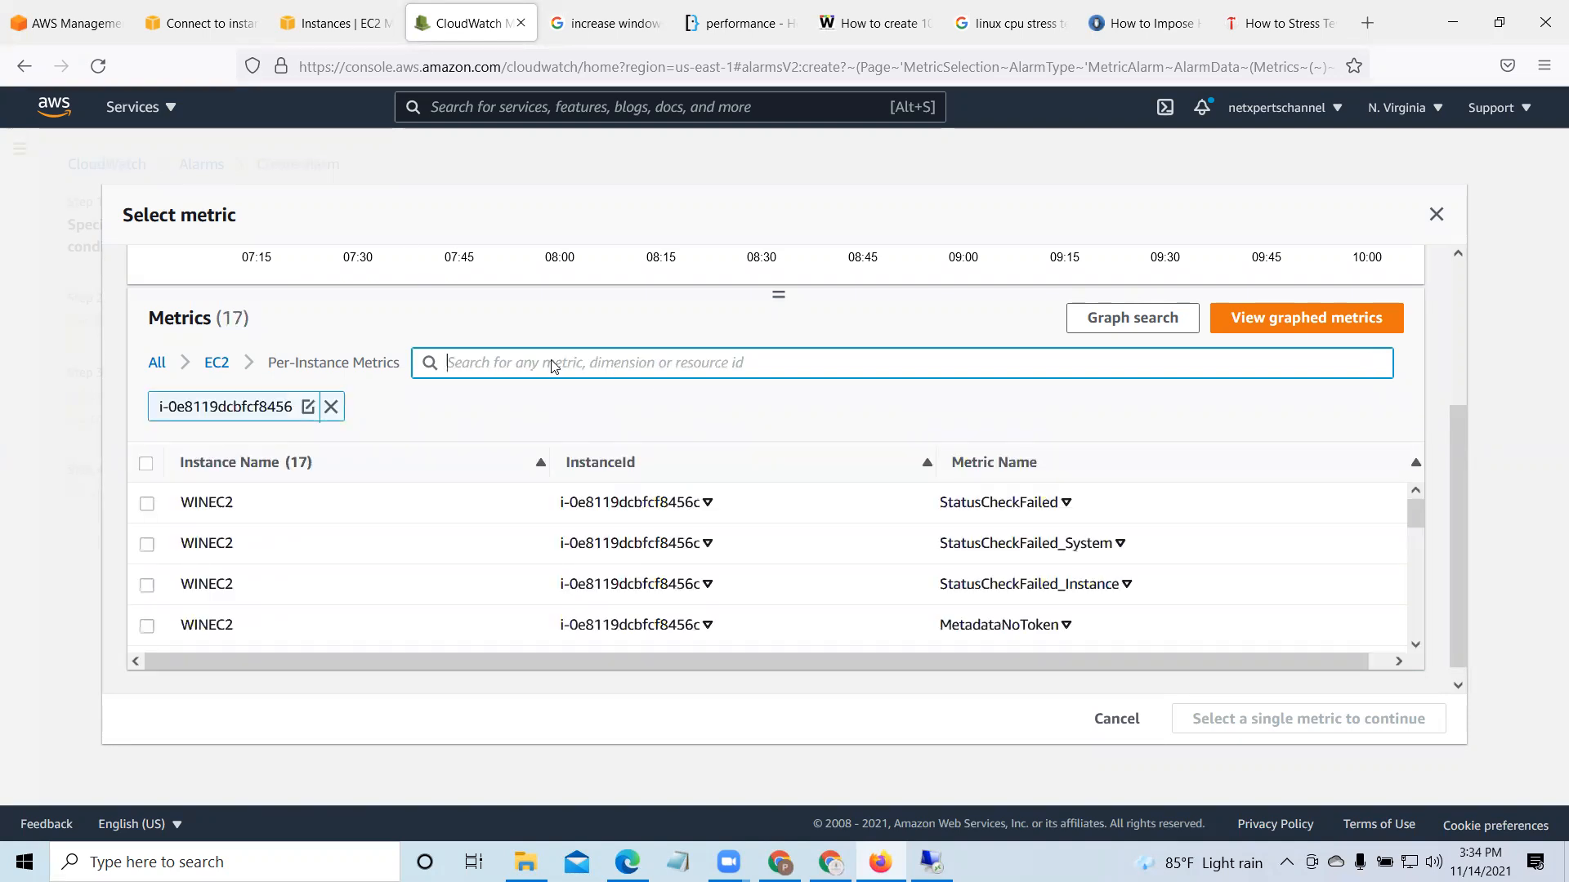
Step: Choose CPUUtilization of WINEC2 from the filtered metrics for the new alarm
scroll(836, 529, down, 4)
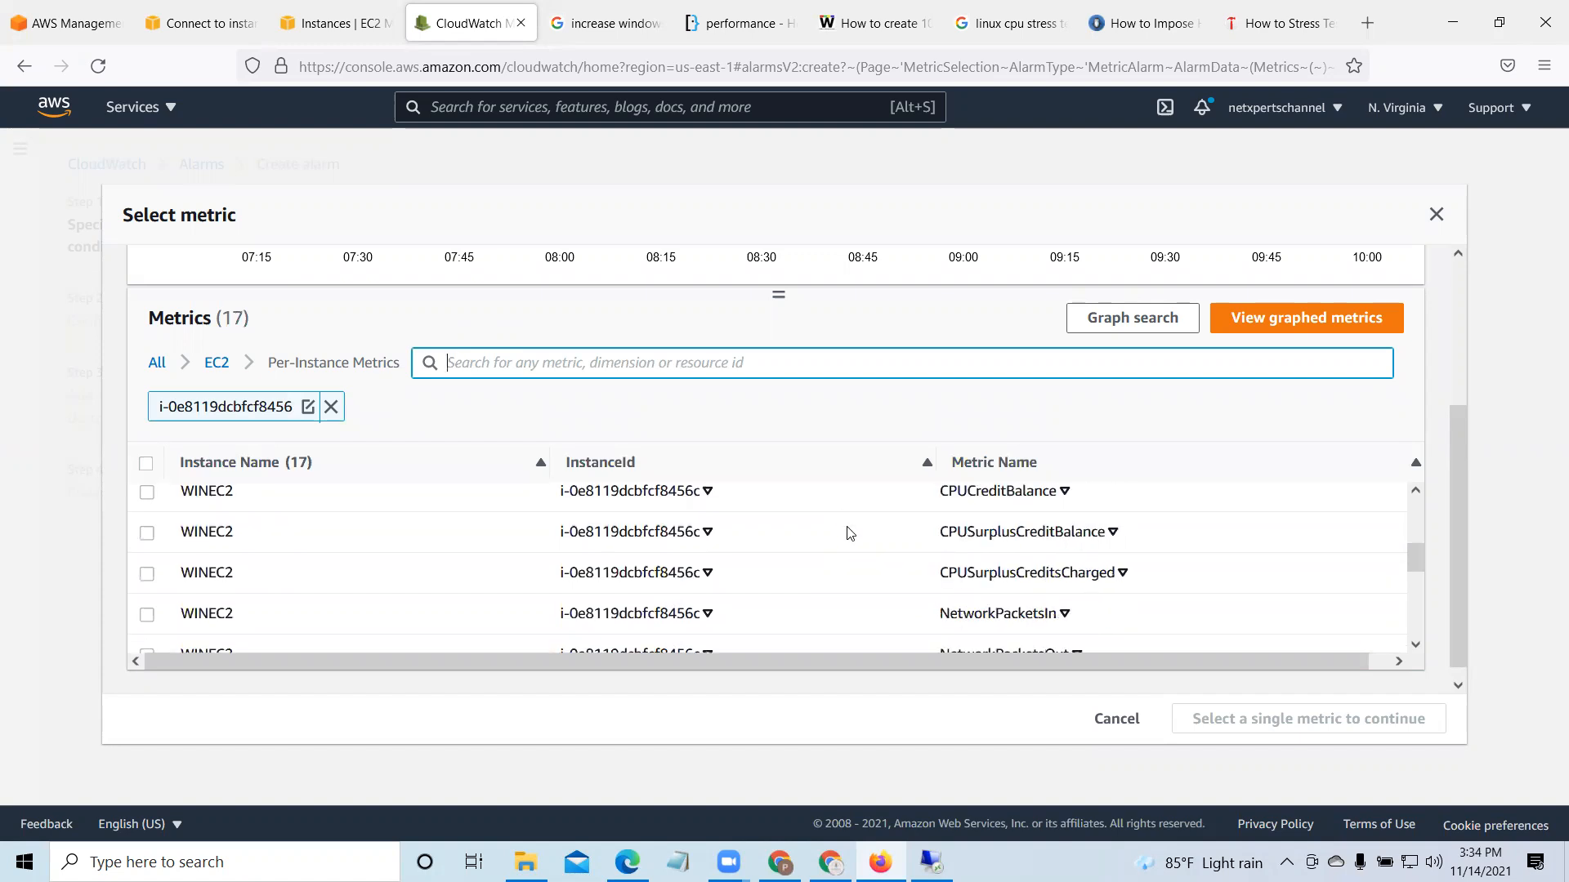
scroll(849, 533, down, 3)
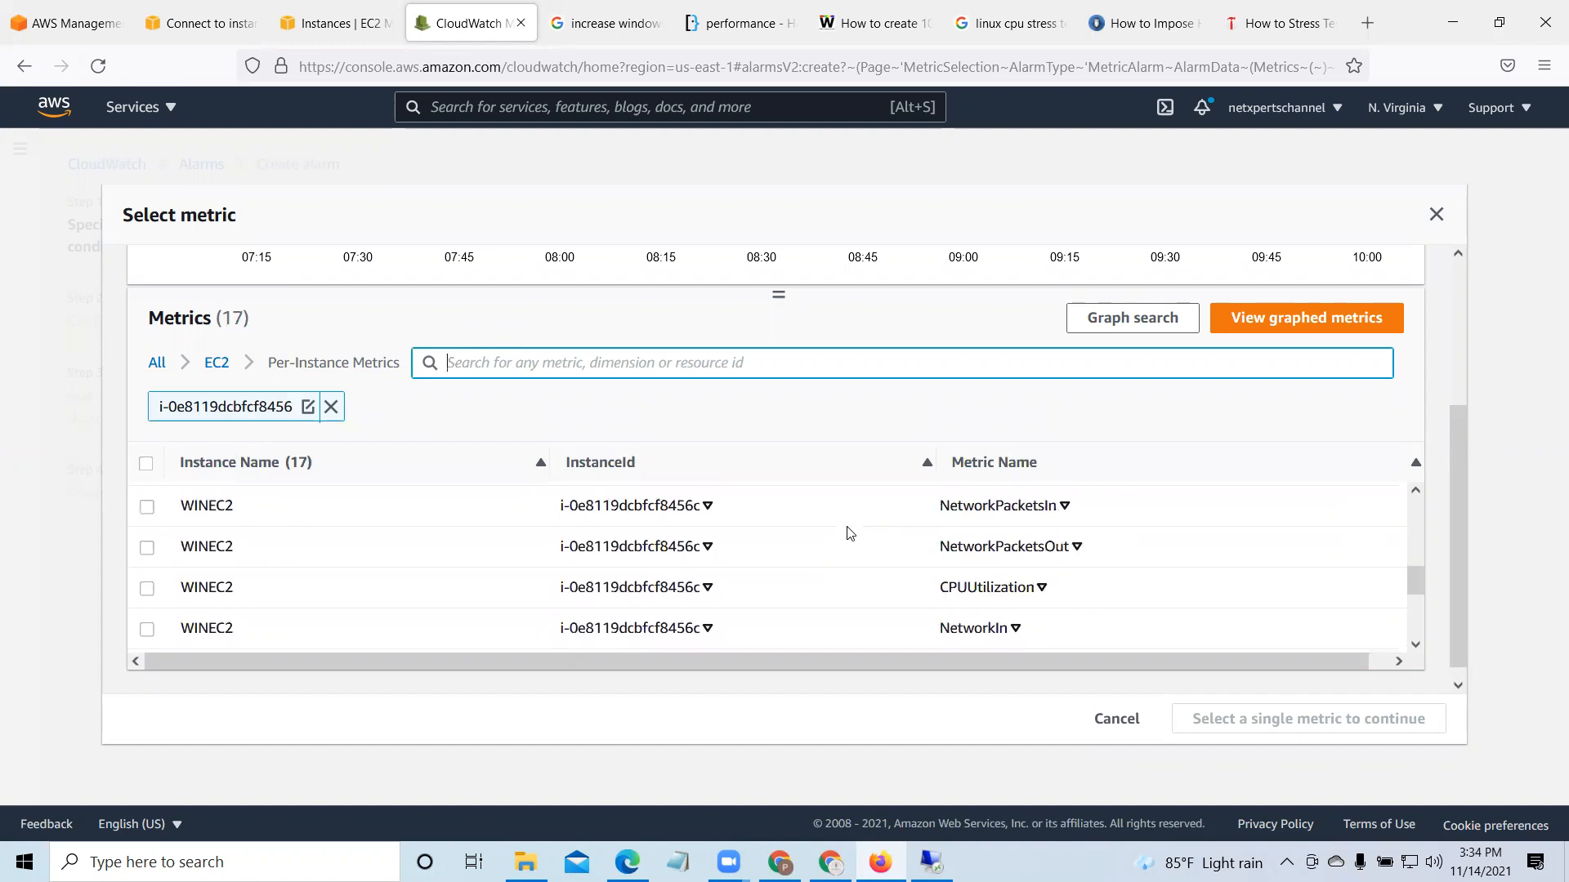
click(148, 589)
click(1380, 720)
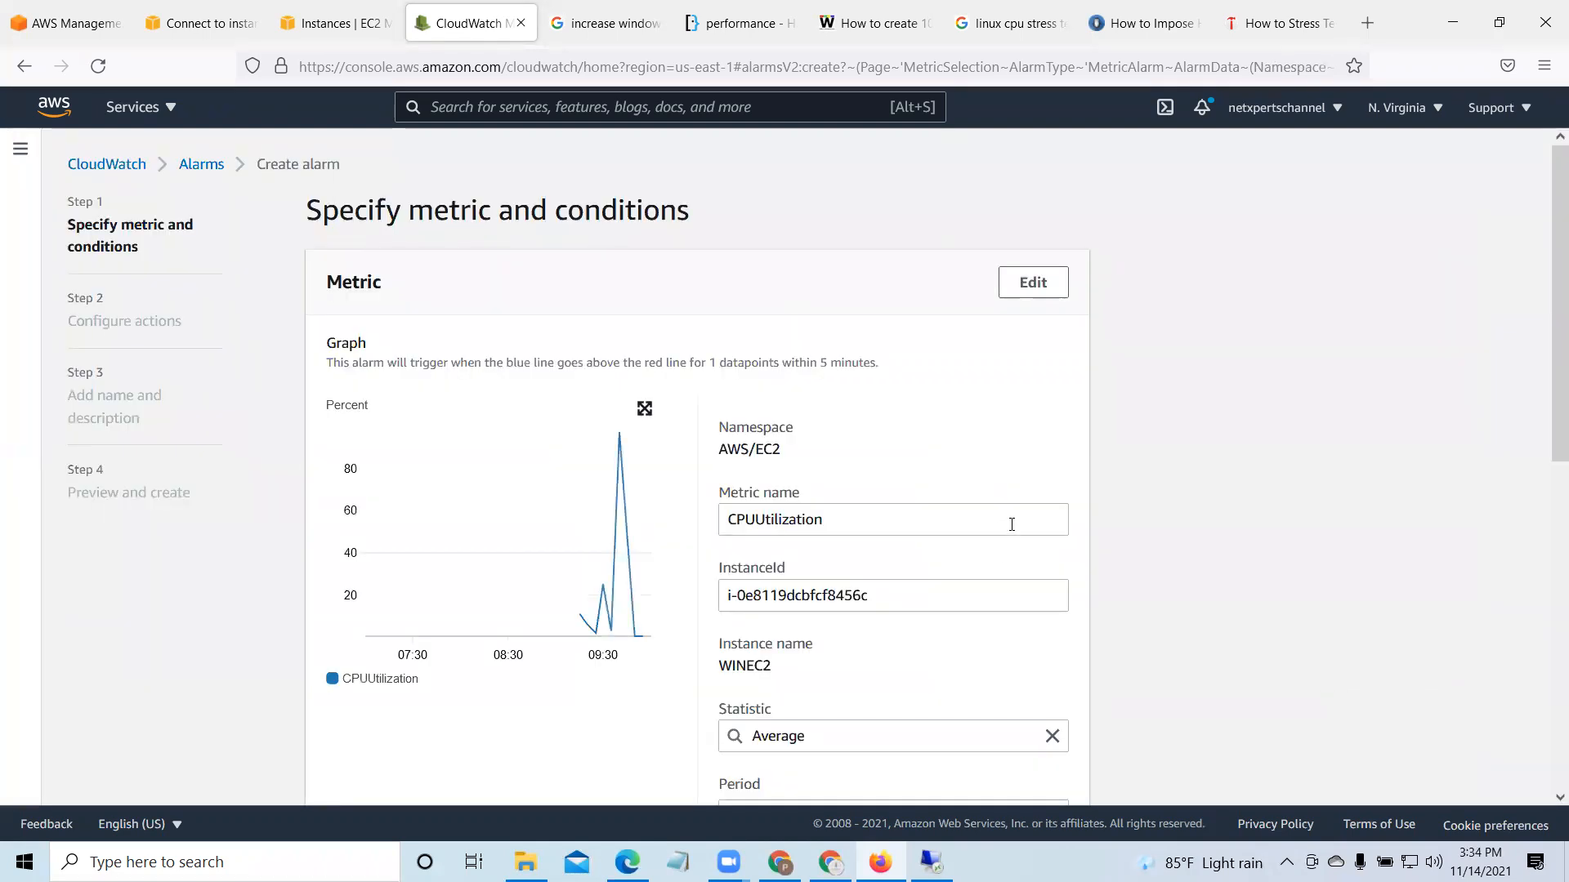
Step: Enter 50 as the static greater-than threshold for CPUUtilization and expand the additional configuration
scroll(1012, 525, down, 3)
scroll(1017, 531, down, 3)
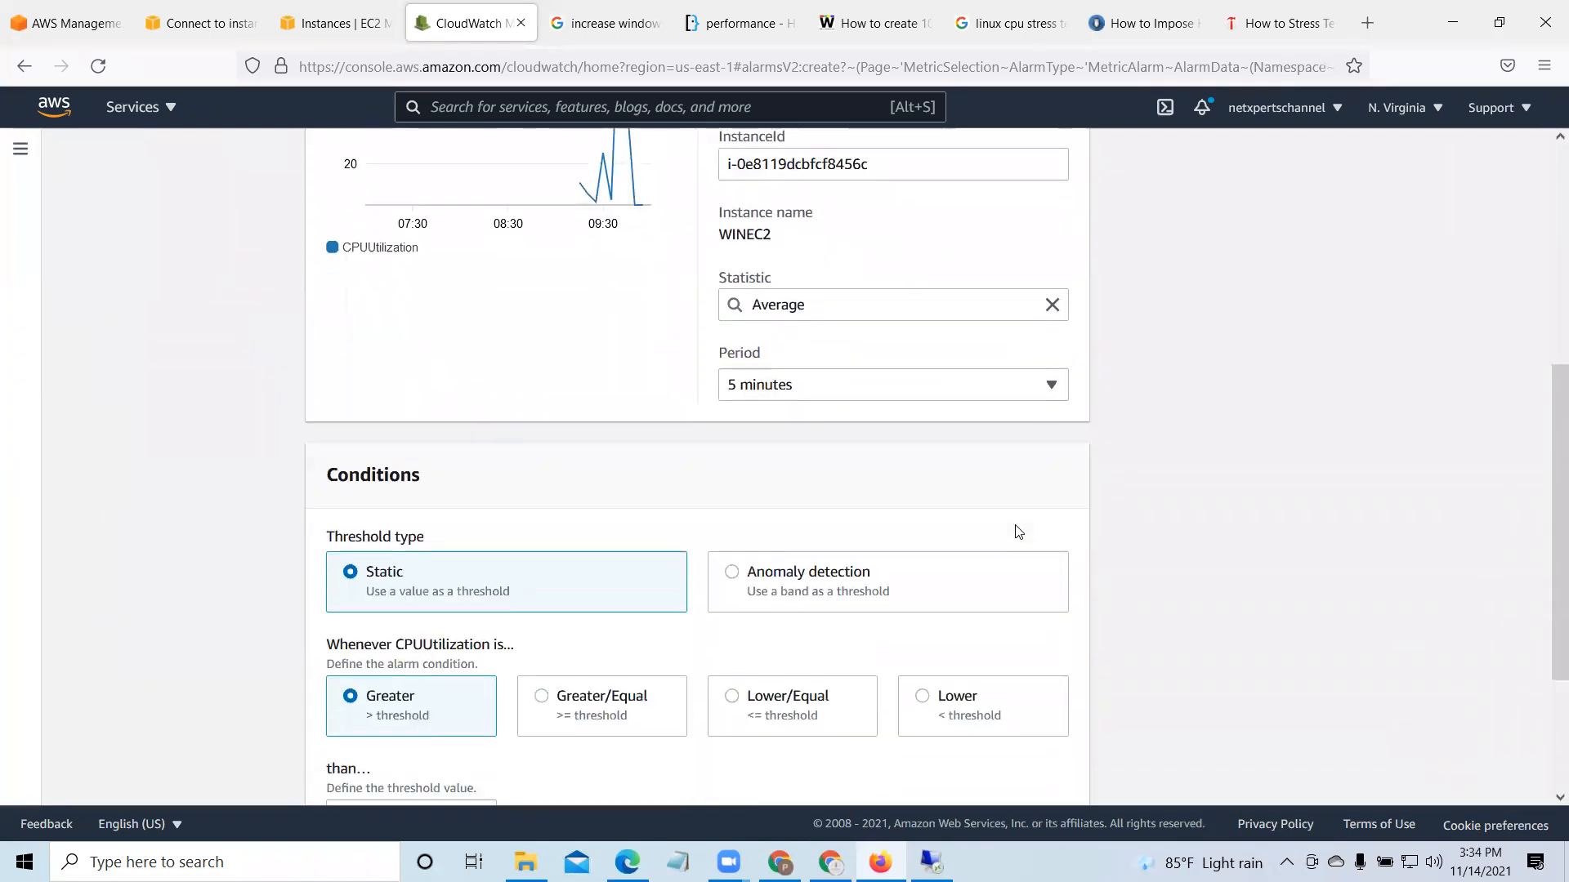
scroll(1017, 531, up, 3)
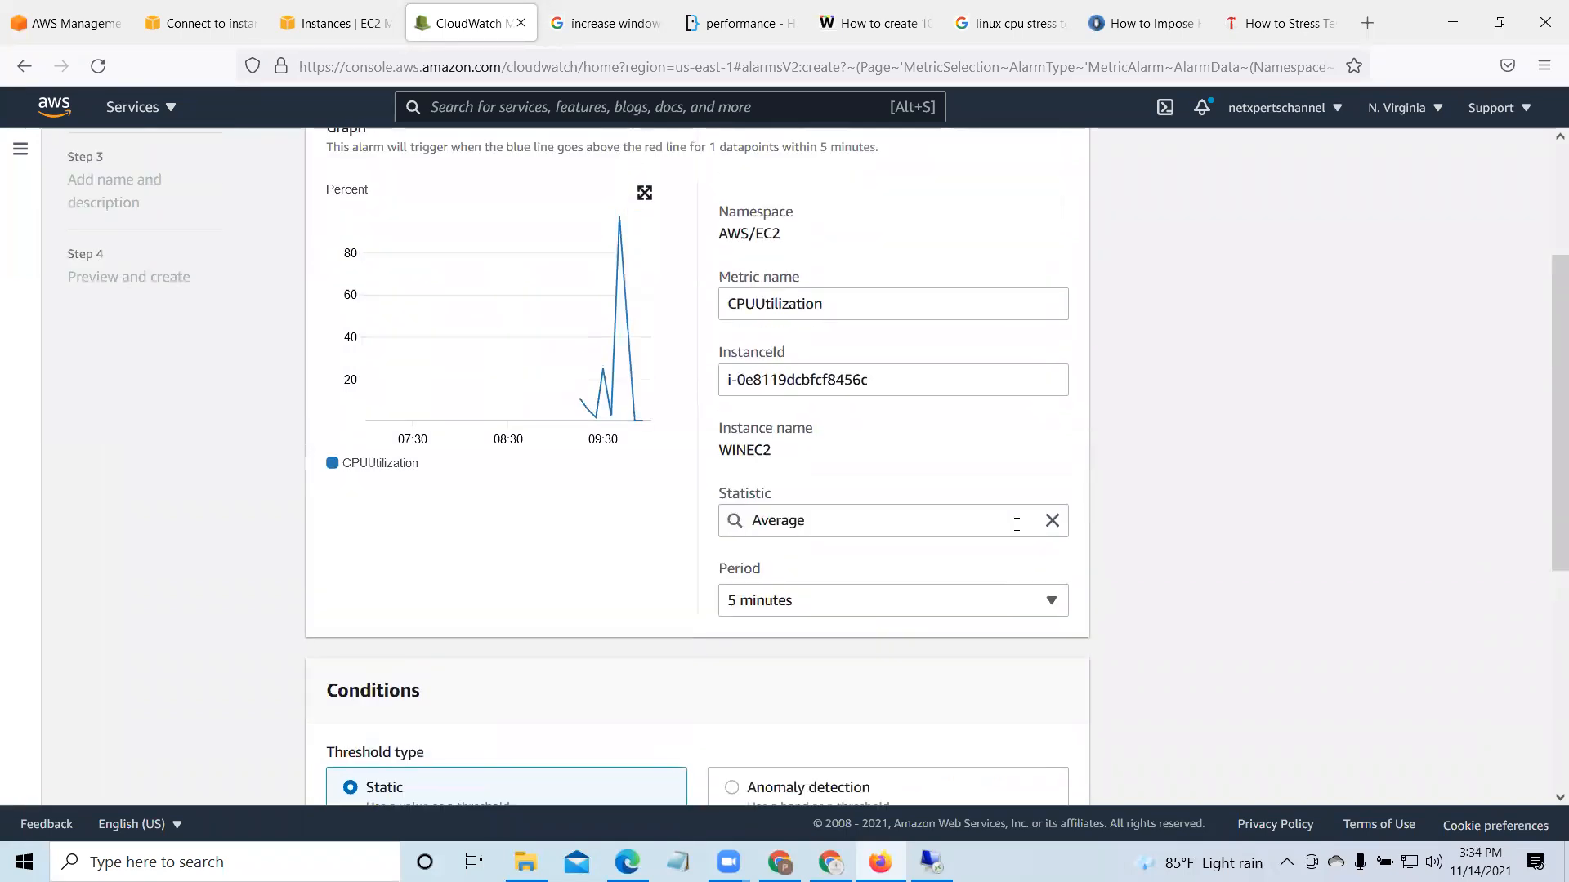
scroll(1016, 523, down, 6)
click(369, 600)
text(50)
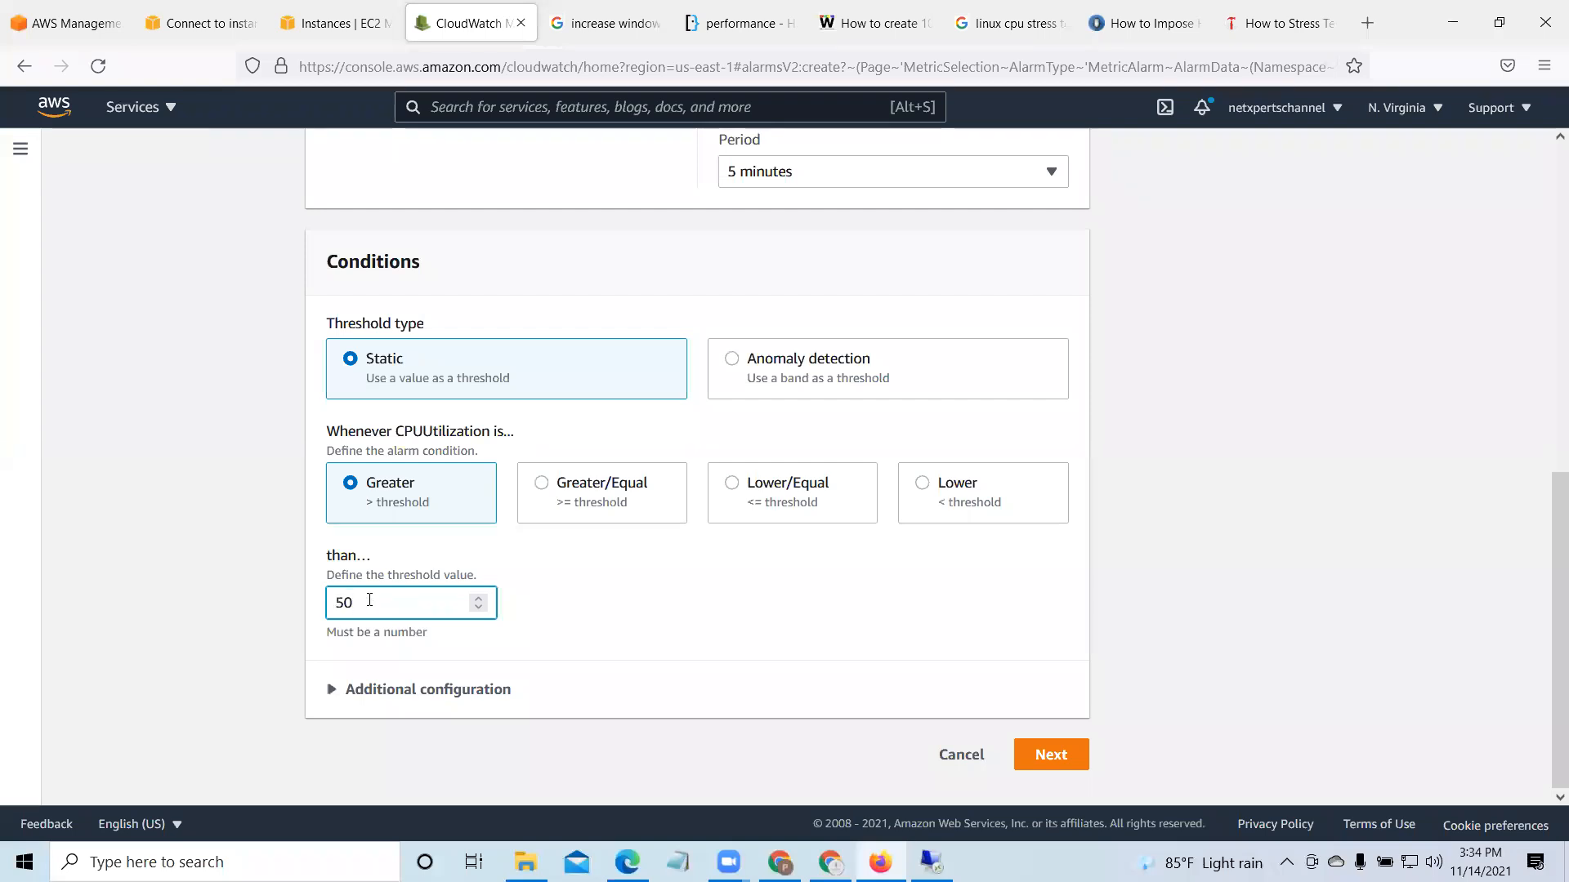
scroll(386, 613, down, 3)
click(332, 690)
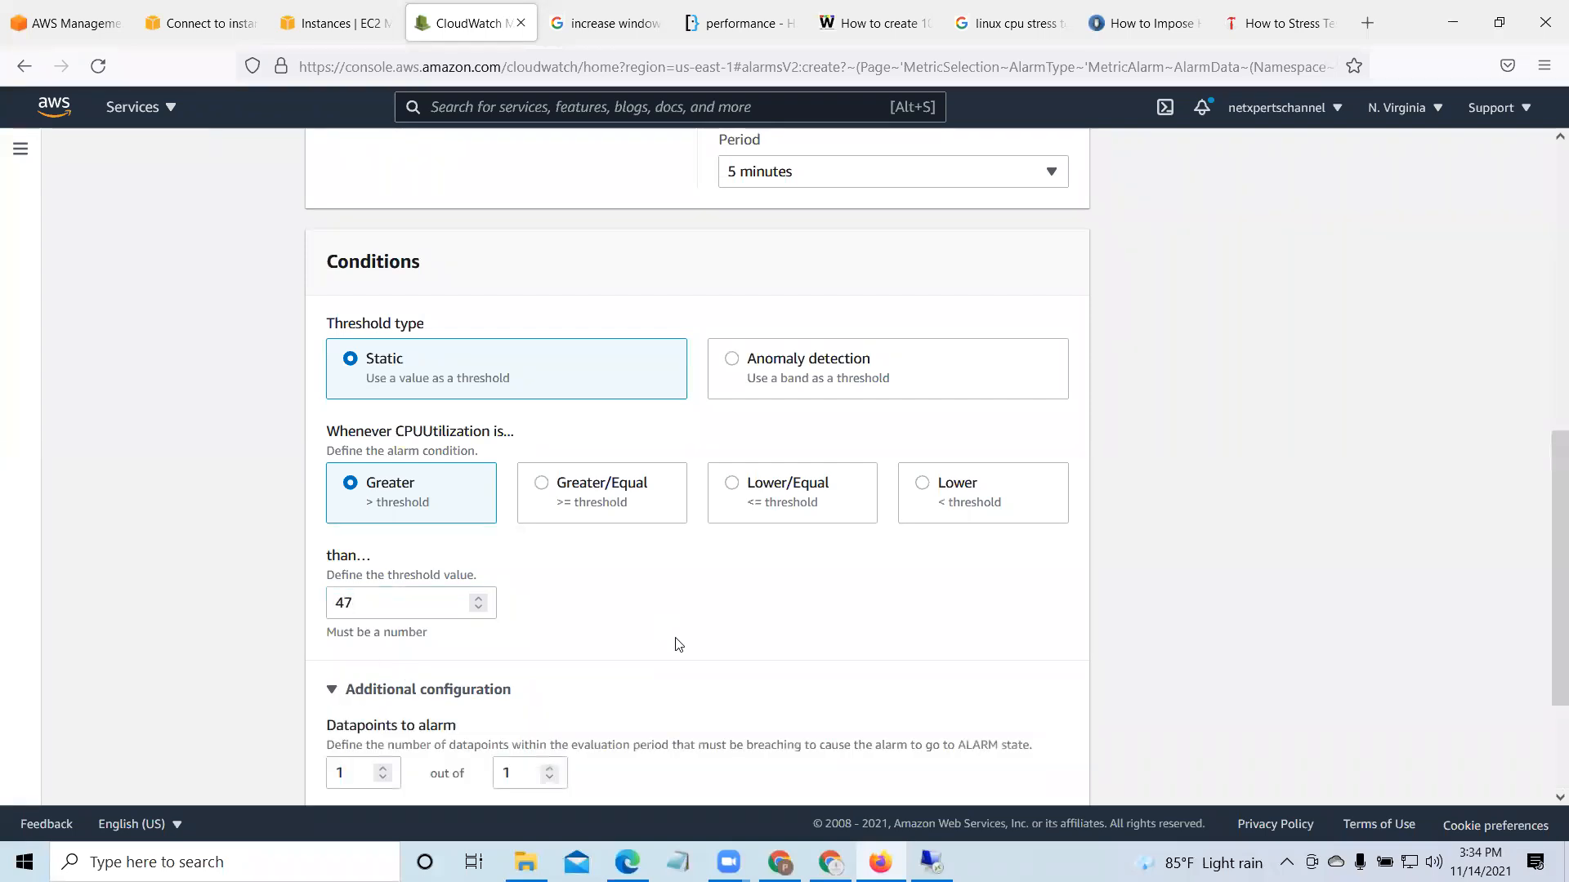
Step: Set the CPUUtilization threshold to 70 and proceed to the alarm's action configuration
scroll(676, 642, down, 3)
scroll(676, 642, up, 3)
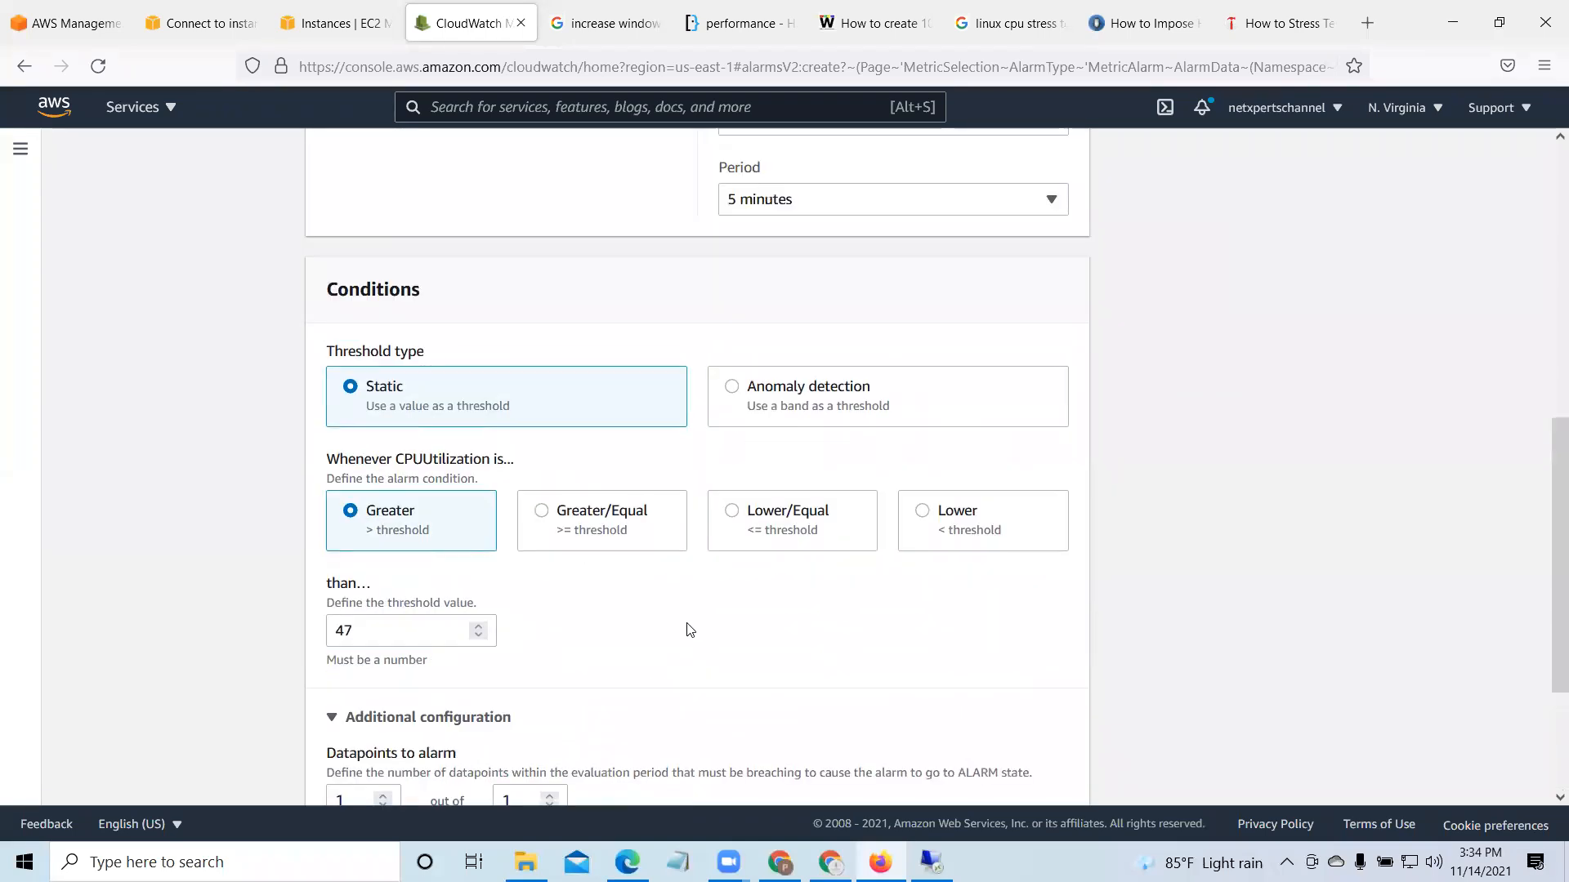
scroll(686, 630, down, 3)
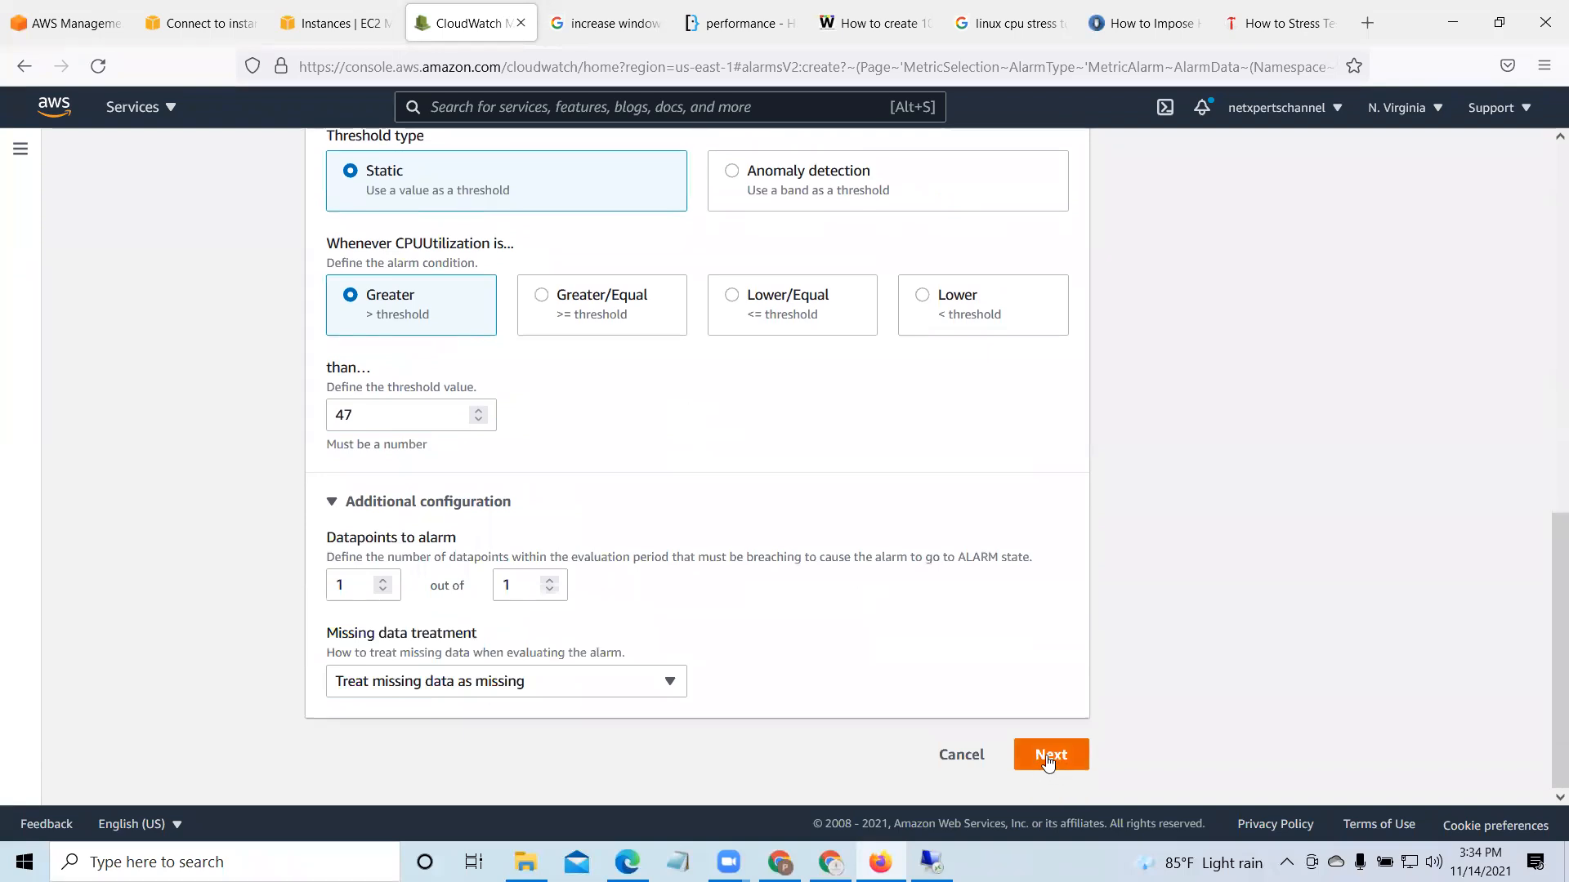
click(364, 417)
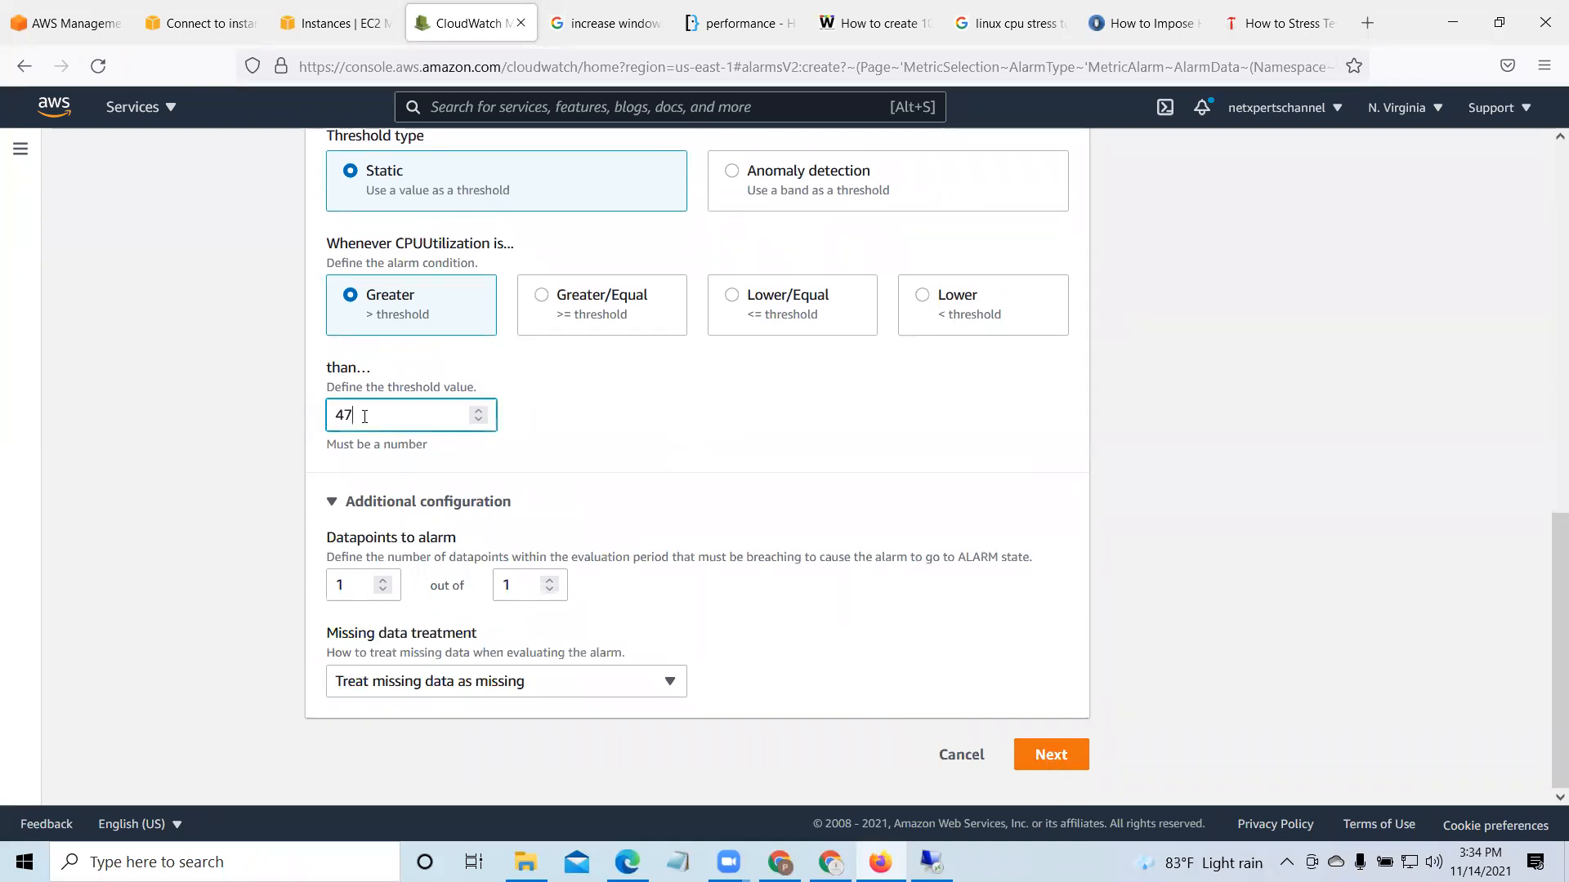
key(BackSpace)
text(70)
click(1051, 755)
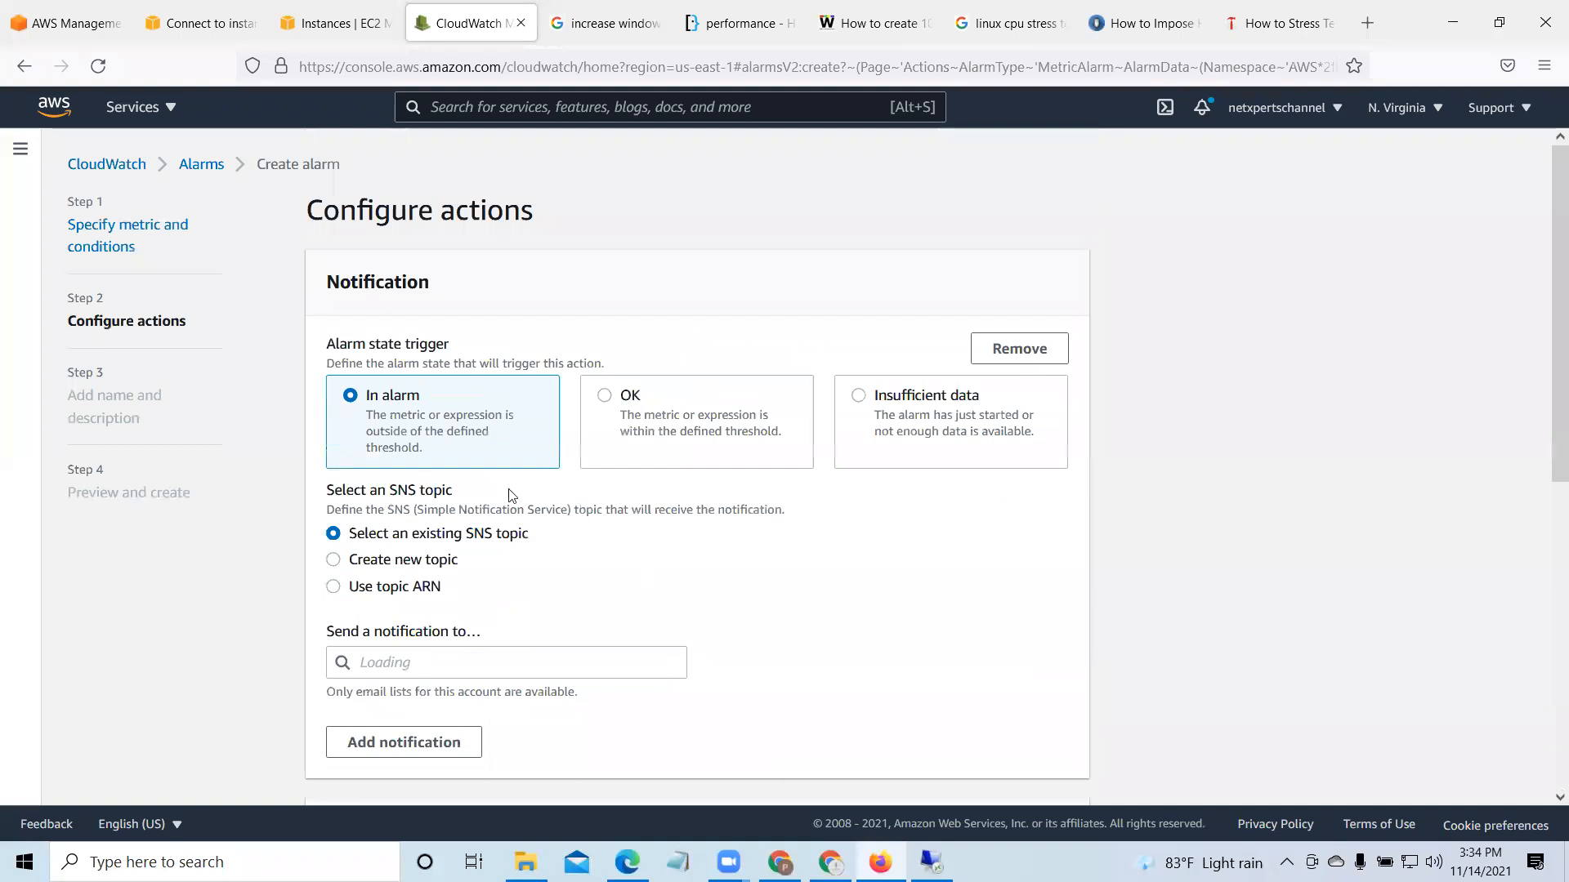
Step: Choose to create a new SNS topic named newAlarm for the In alarm notification
scroll(513, 553, down, 1)
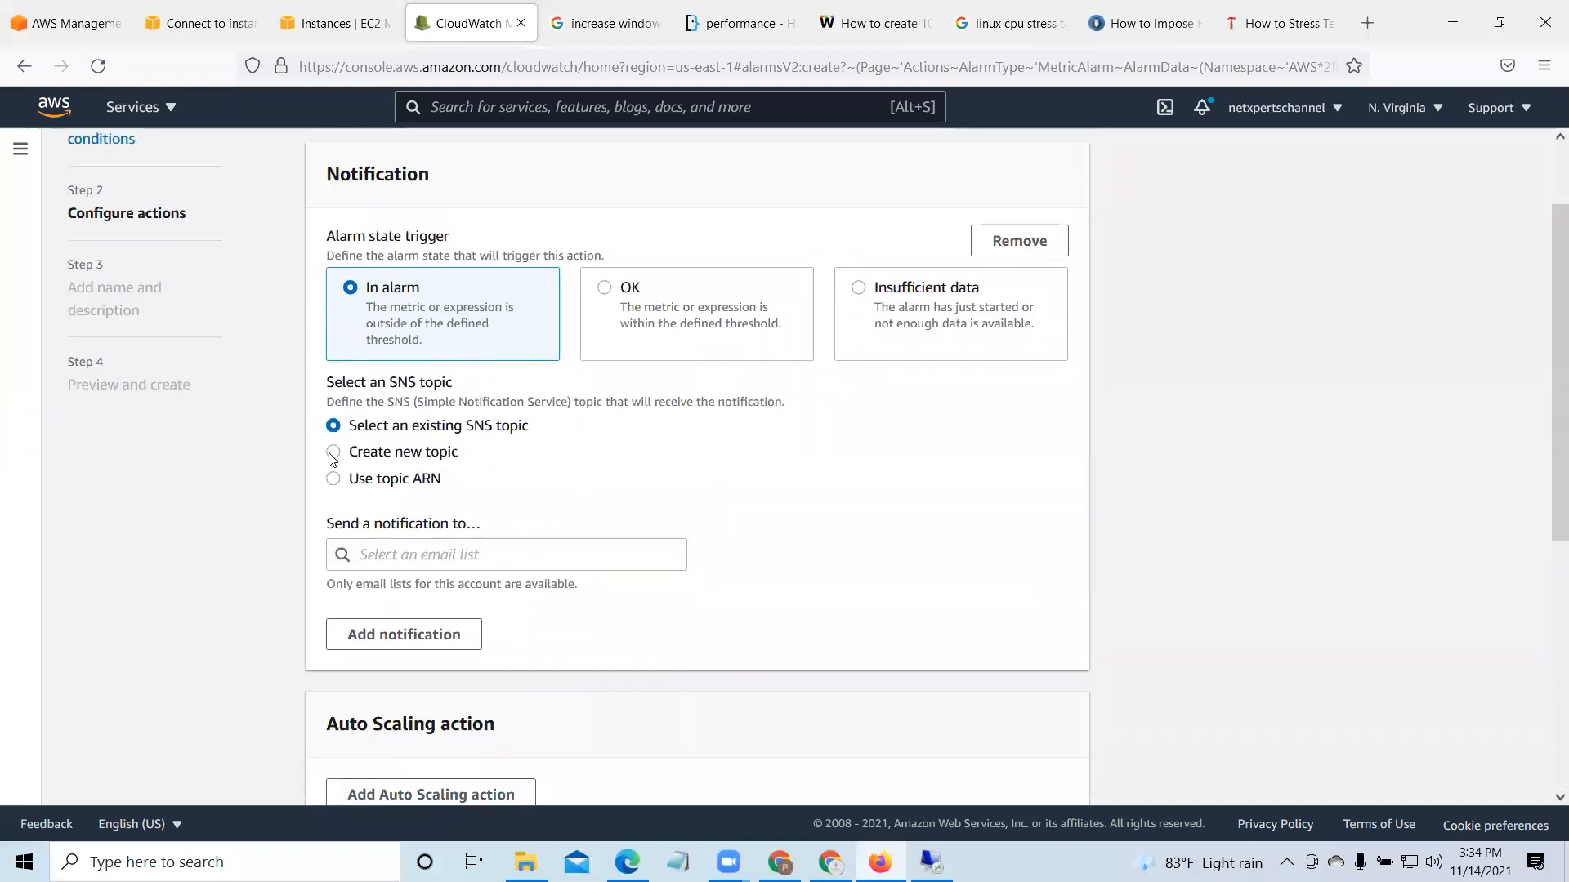
click(333, 452)
scroll(649, 513, down, 1)
click(442, 464)
text(newAlarm)
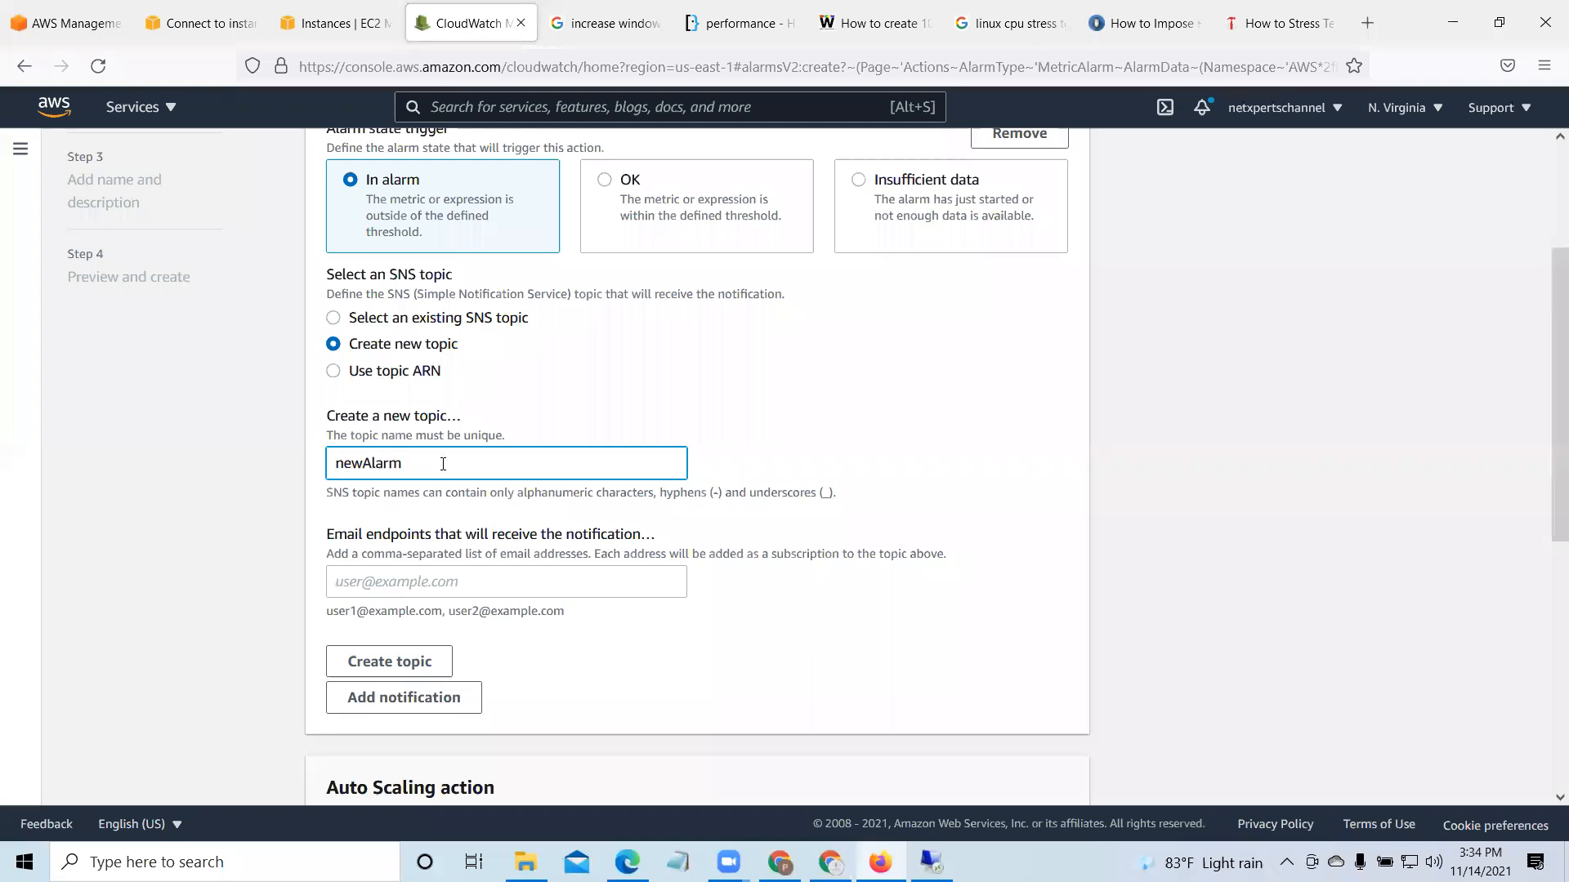
Step: Switch to Gmail and copy the signed-in account's e-mail address for the notification endpoint
scroll(476, 490, down, 1)
click(525, 485)
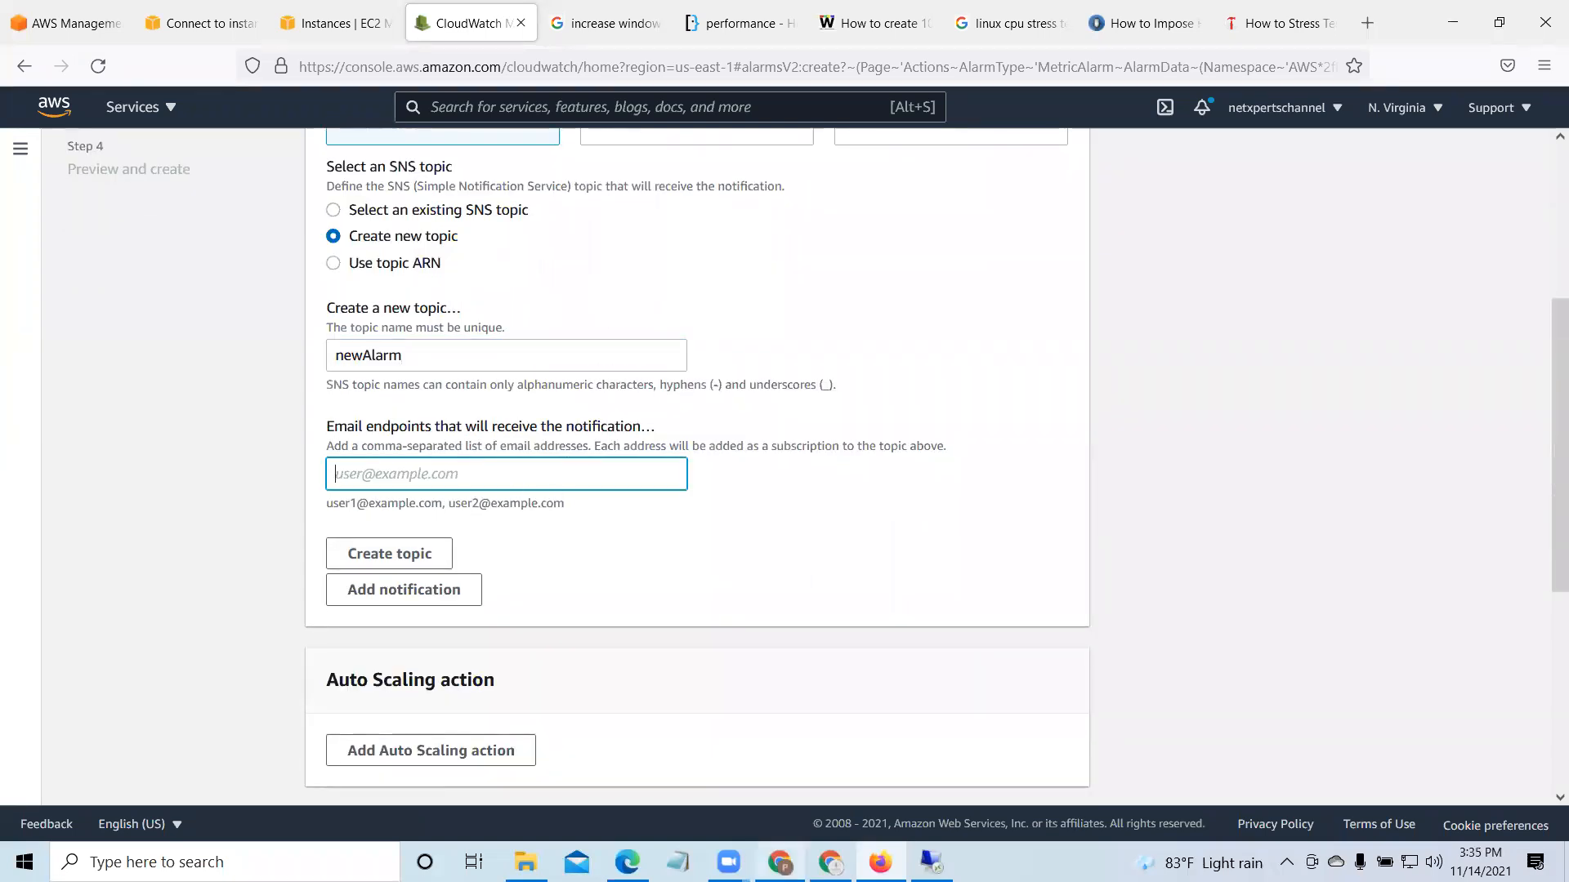
click(831, 862)
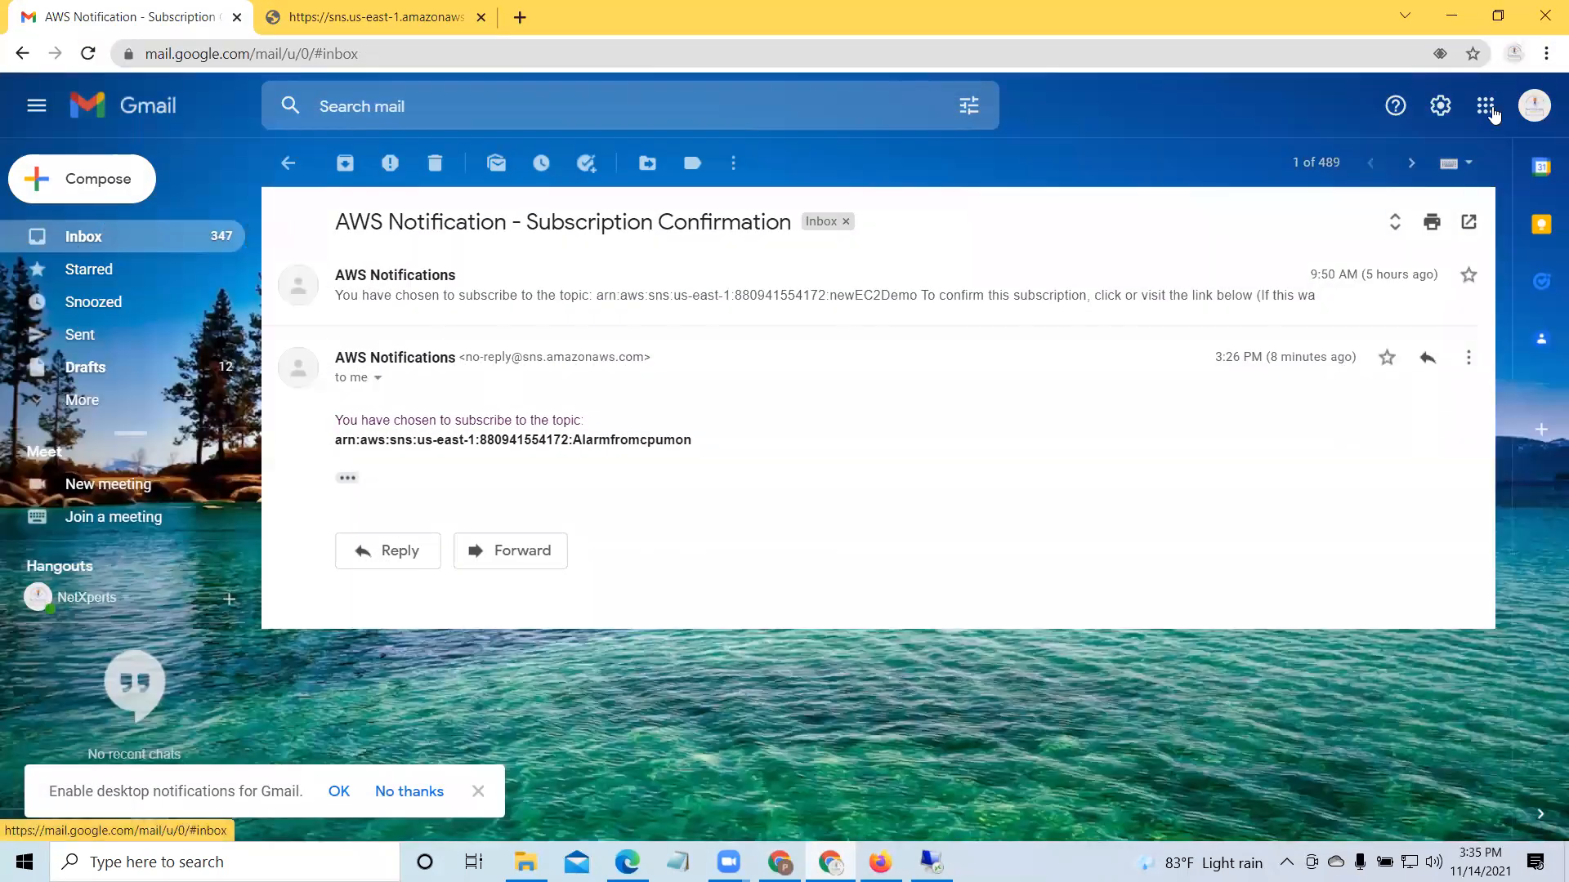
click(78, 236)
click(1533, 105)
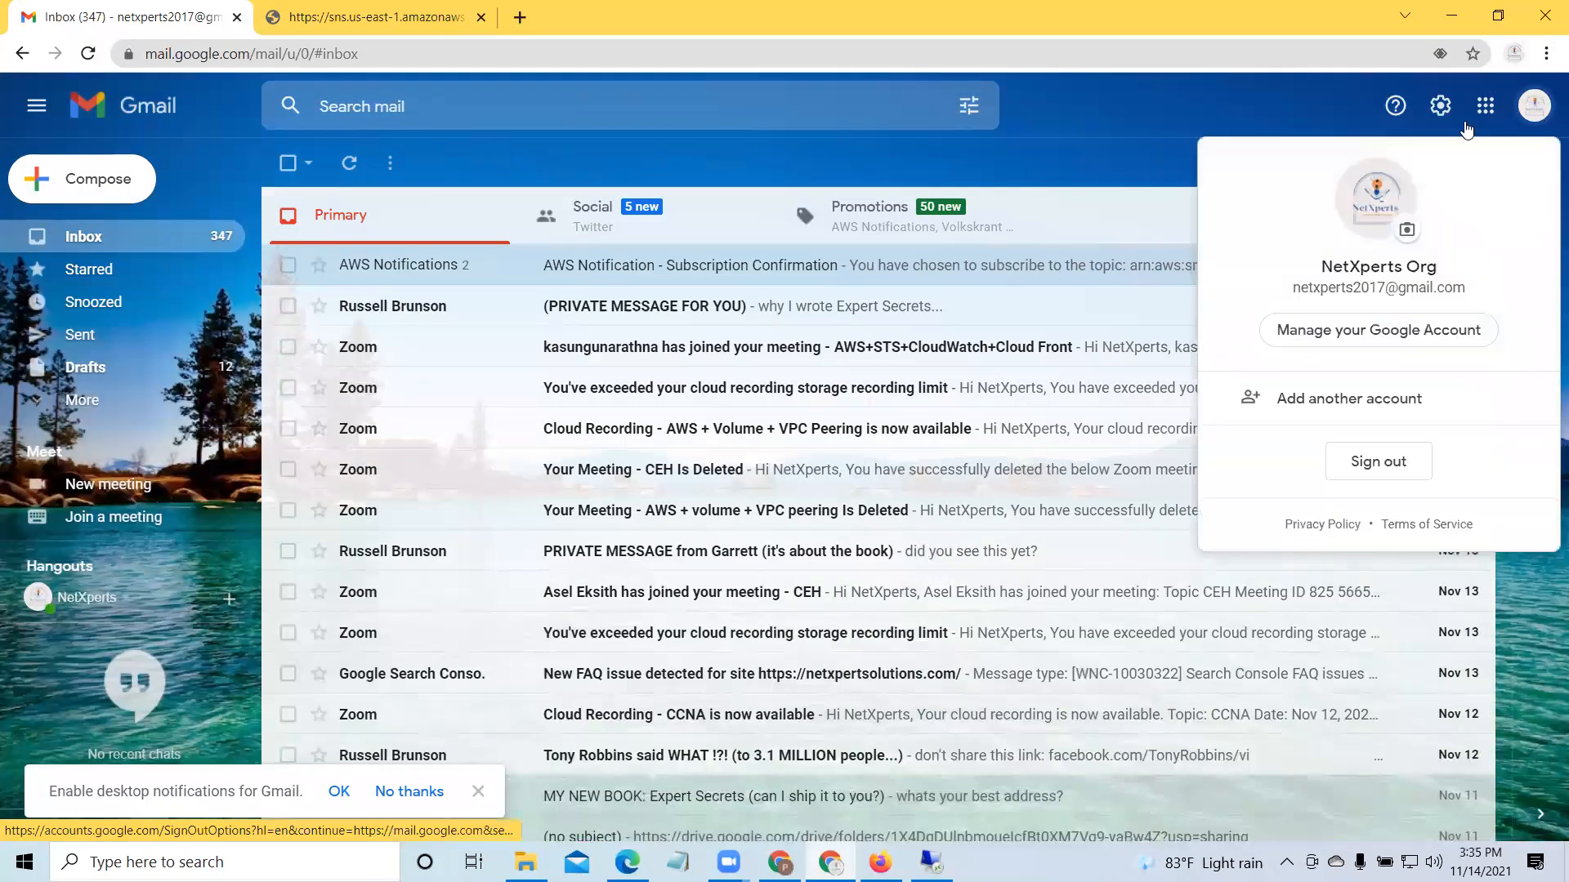
drag(1295, 286, 1480, 290)
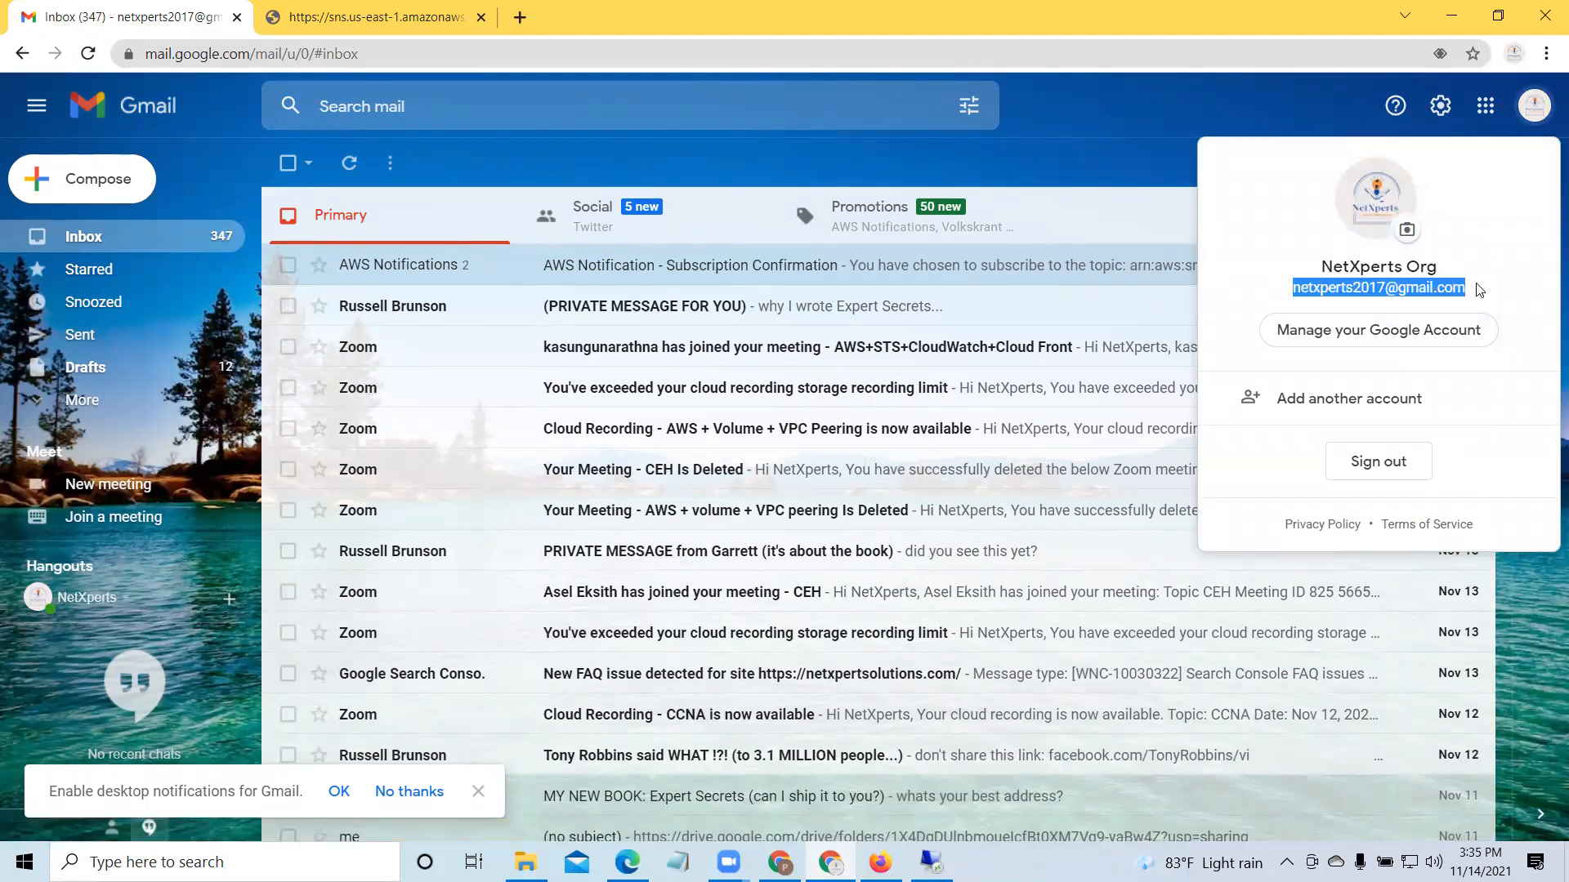
right_click(1450, 297)
click(1250, 299)
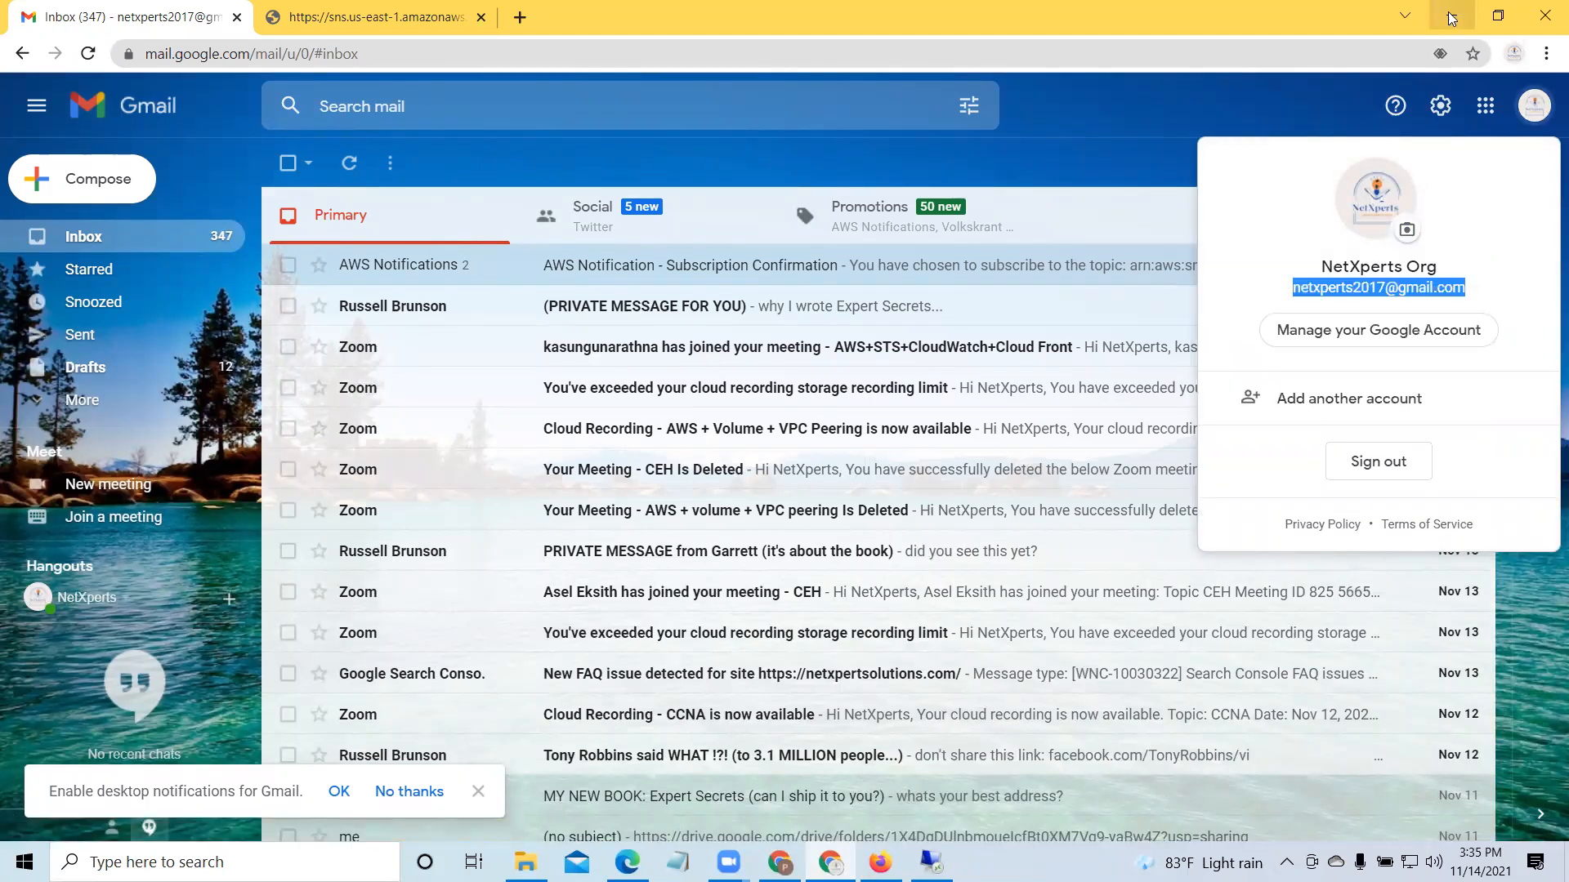
Step: Back in CloudWatch, enter the copied e-mail address as the endpoint and create the newAlarm topic
key(alt+Tab)
right_click(500, 467)
click(497, 626)
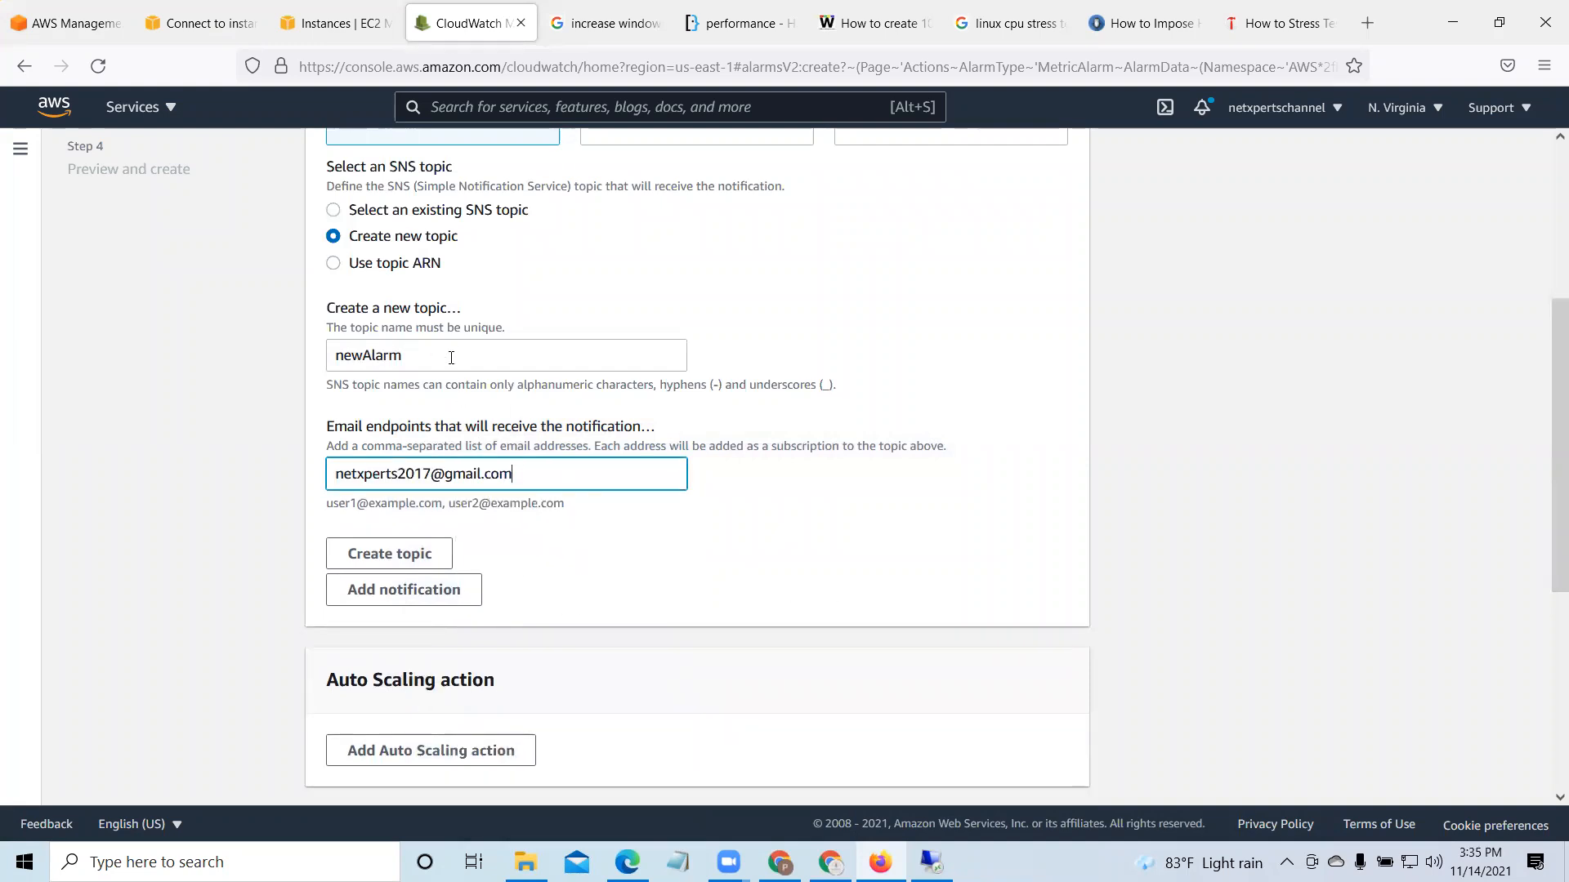
click(415, 554)
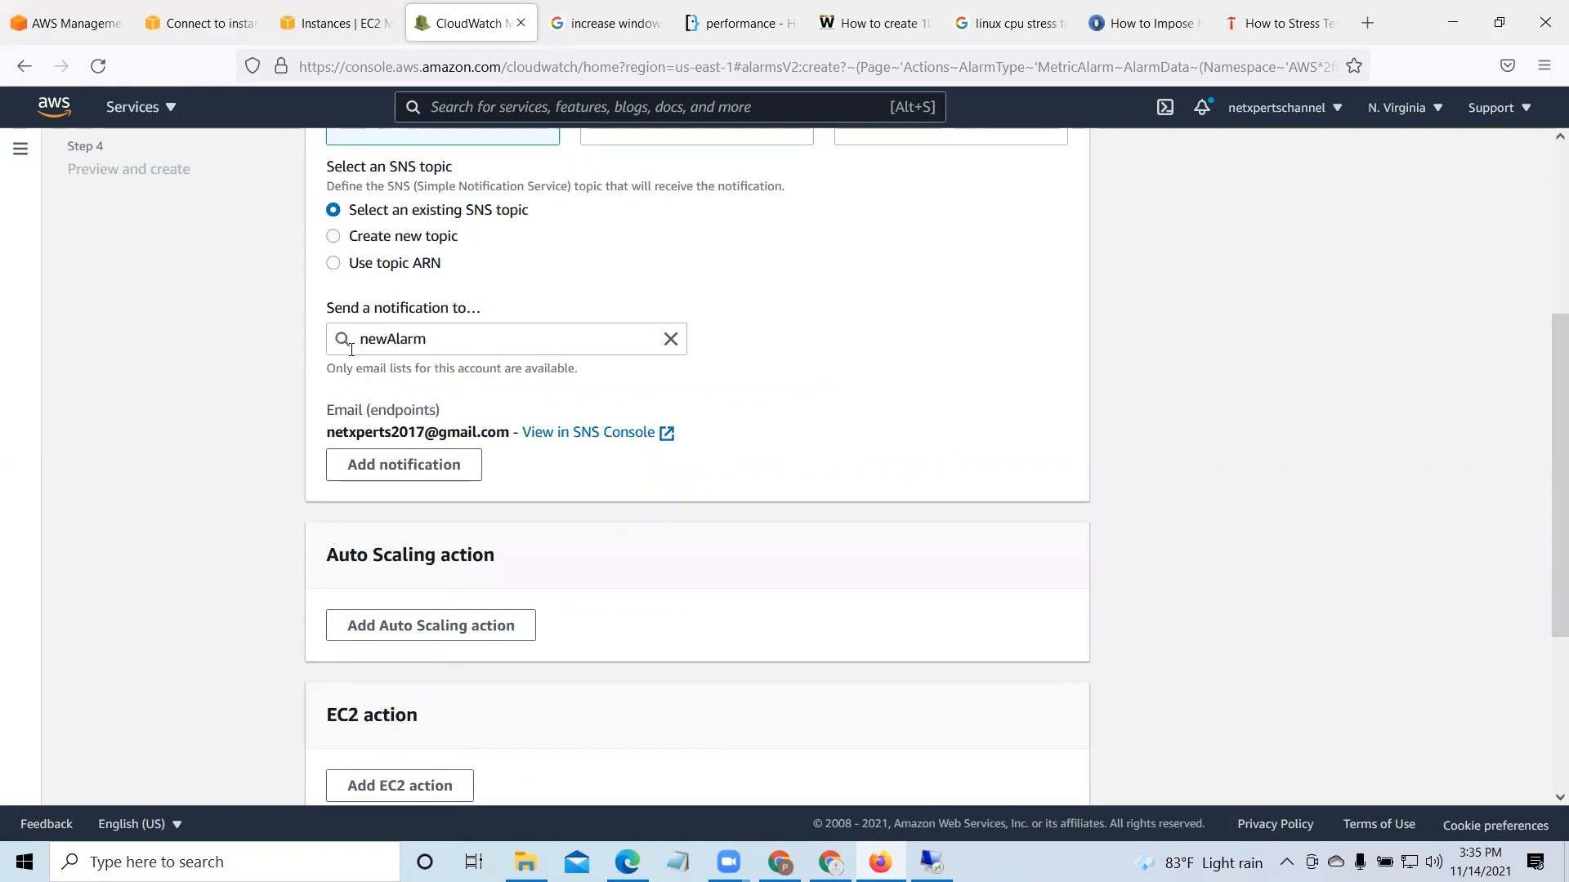
Step: Accept the actions, then enter NewAlarm as both the alarm name and description and continue to the preview
scroll(658, 630, down, 3)
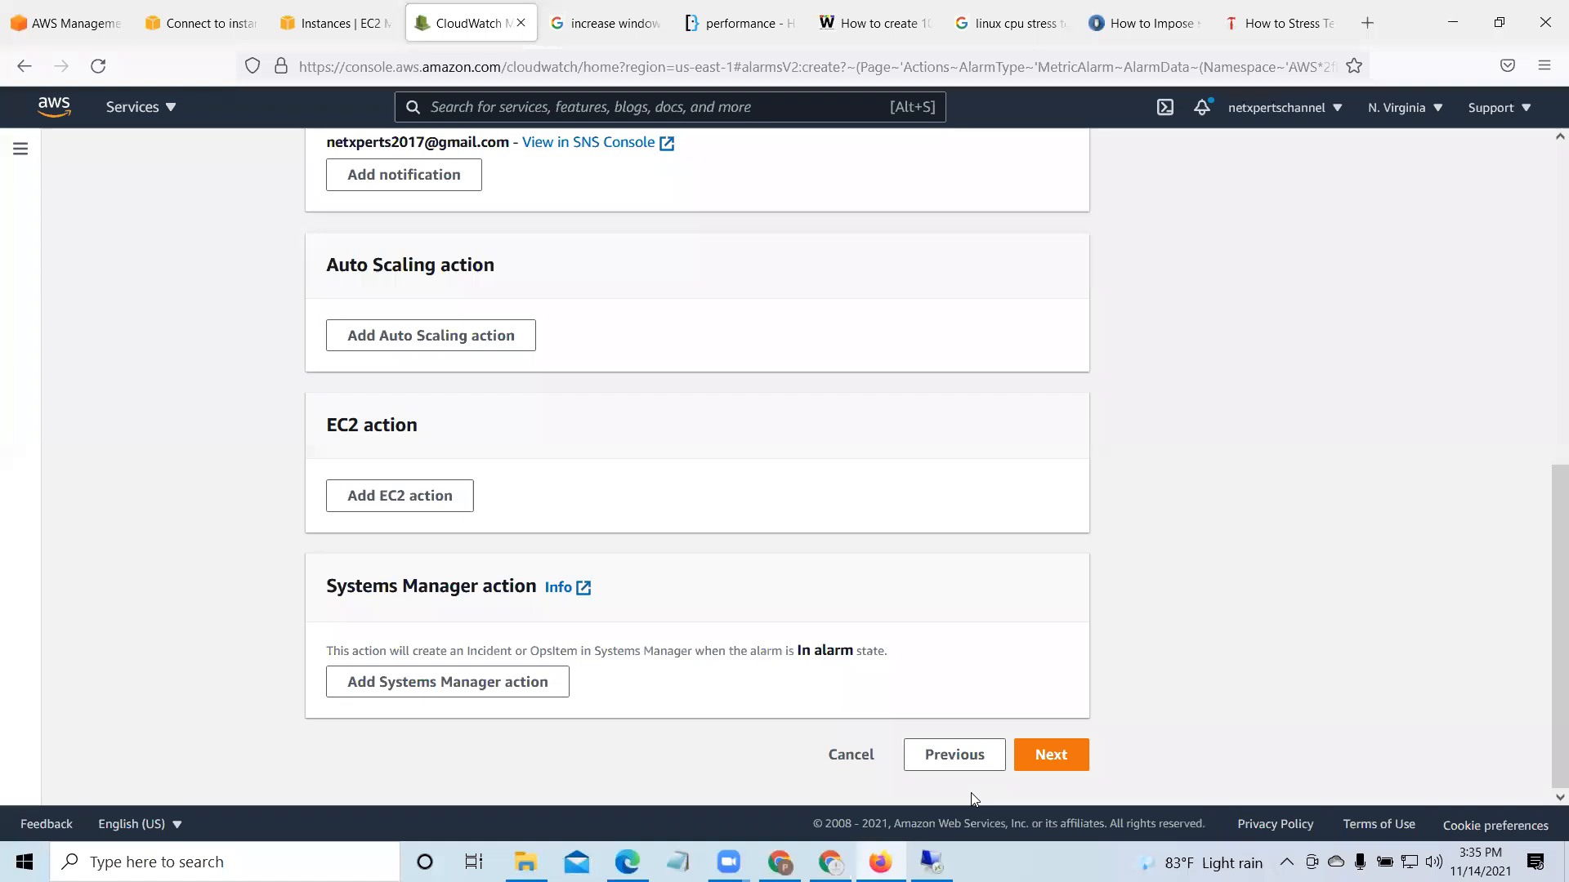
click(1020, 761)
click(398, 376)
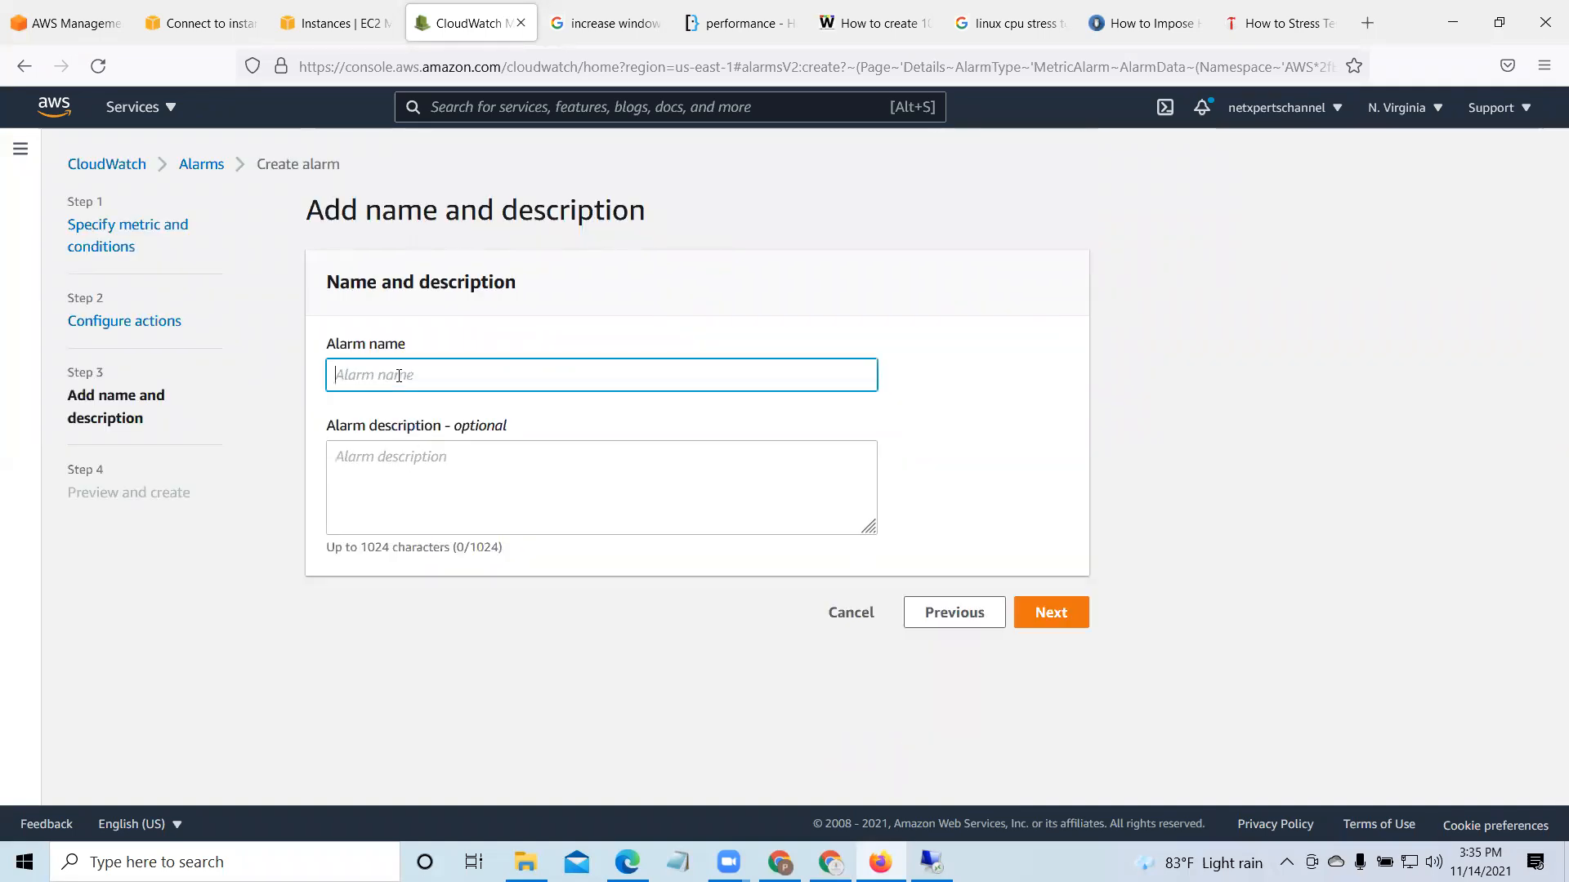
text(NewAlarm)
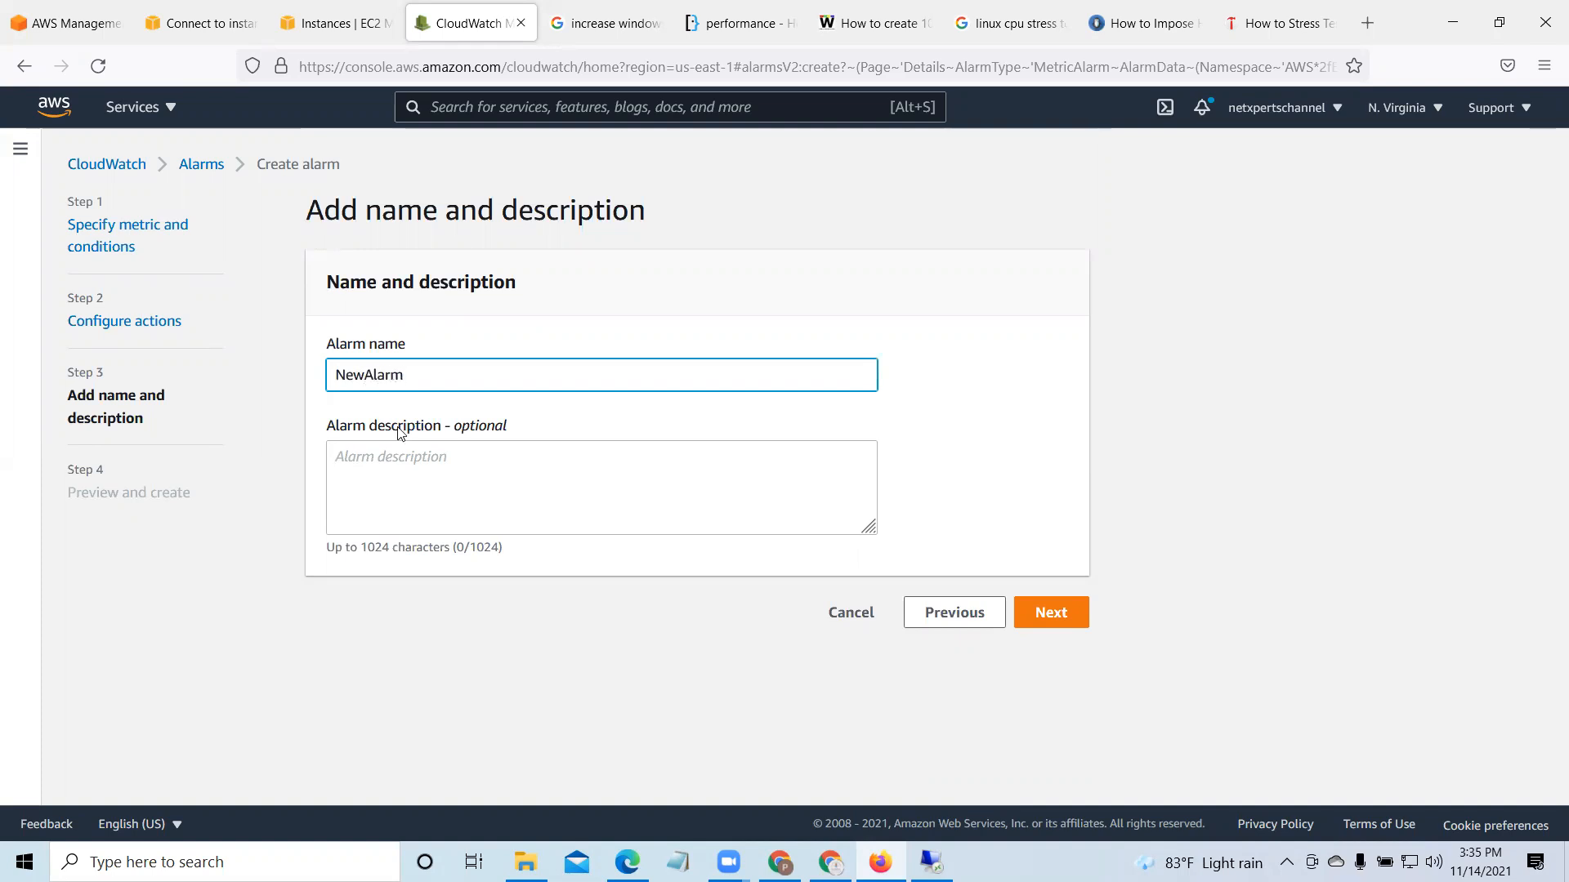
click(394, 474)
text(NewAlarm)
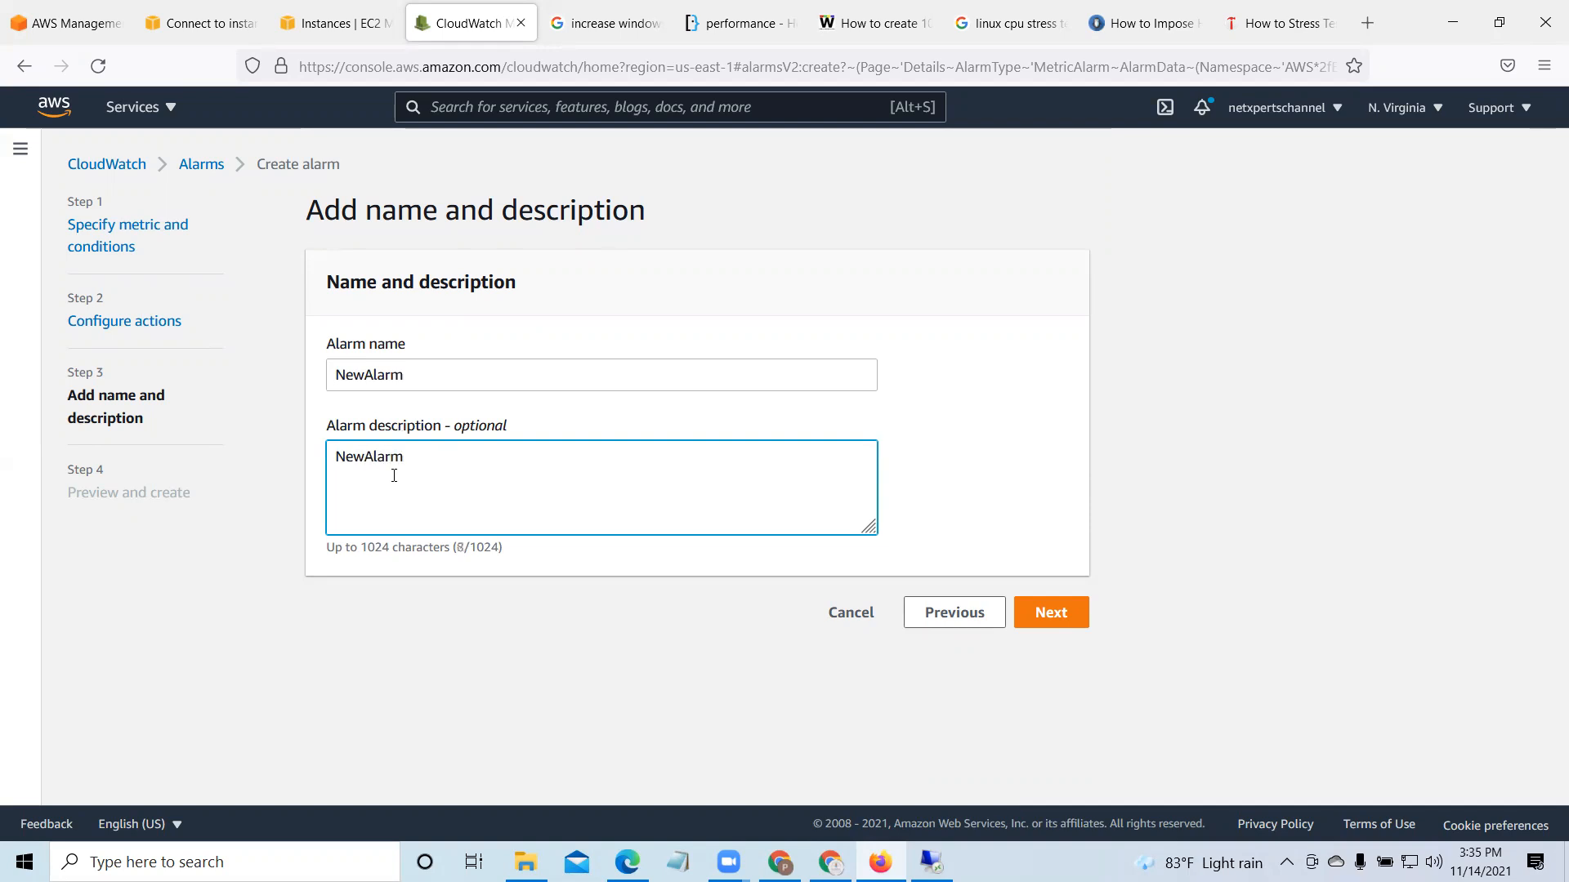
click(1052, 613)
Step: Review the alarm's conditions, actions and name in the preview and create the alarm
scroll(960, 466, down, 5)
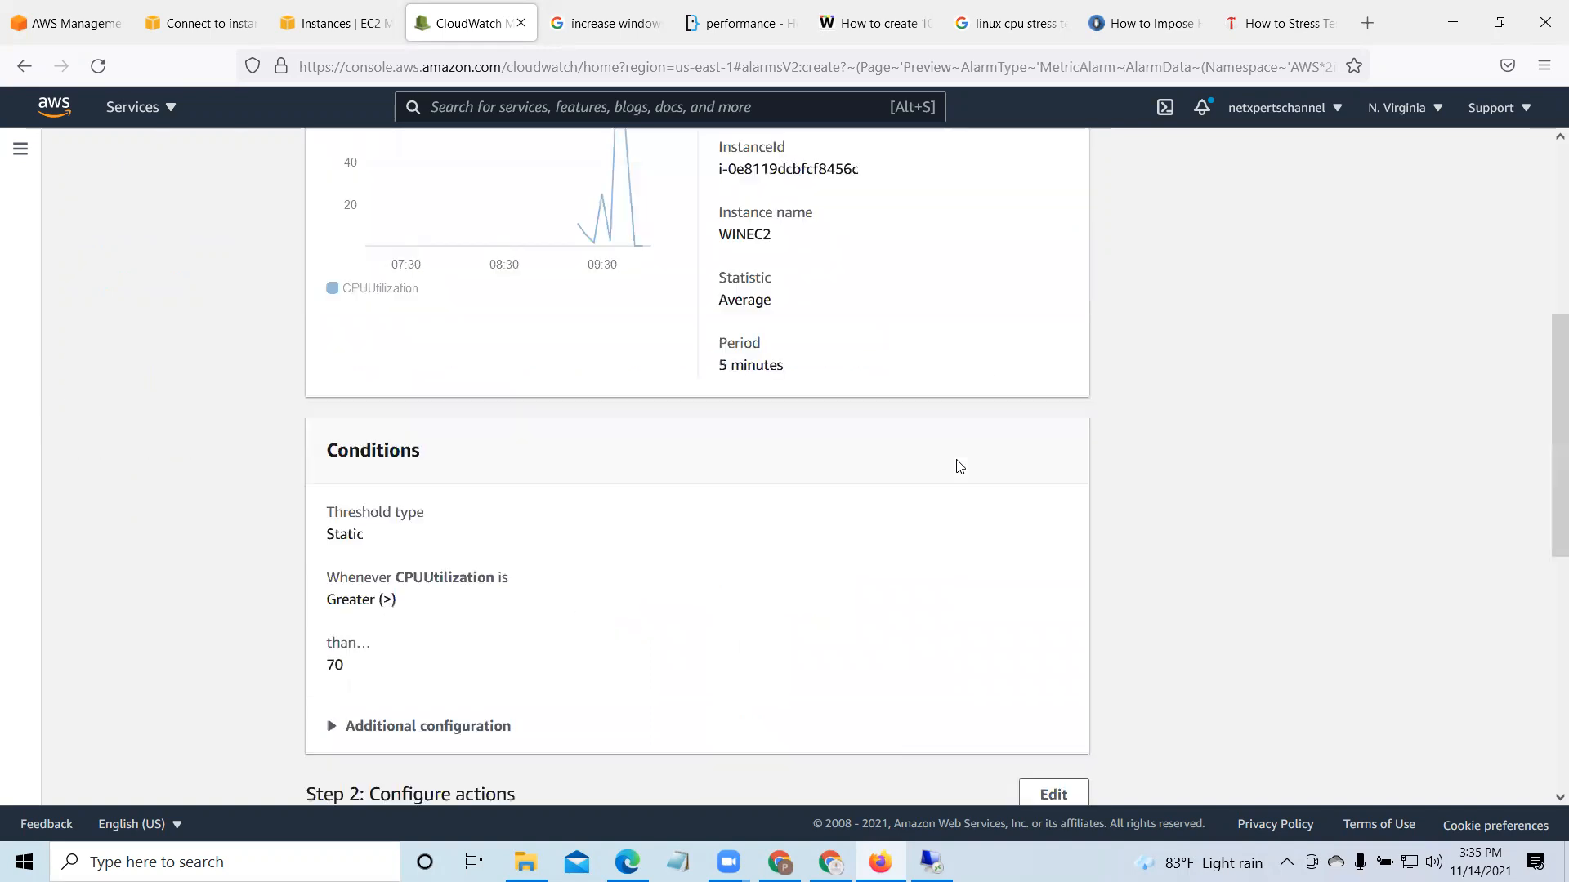
scroll(964, 464, down, 7)
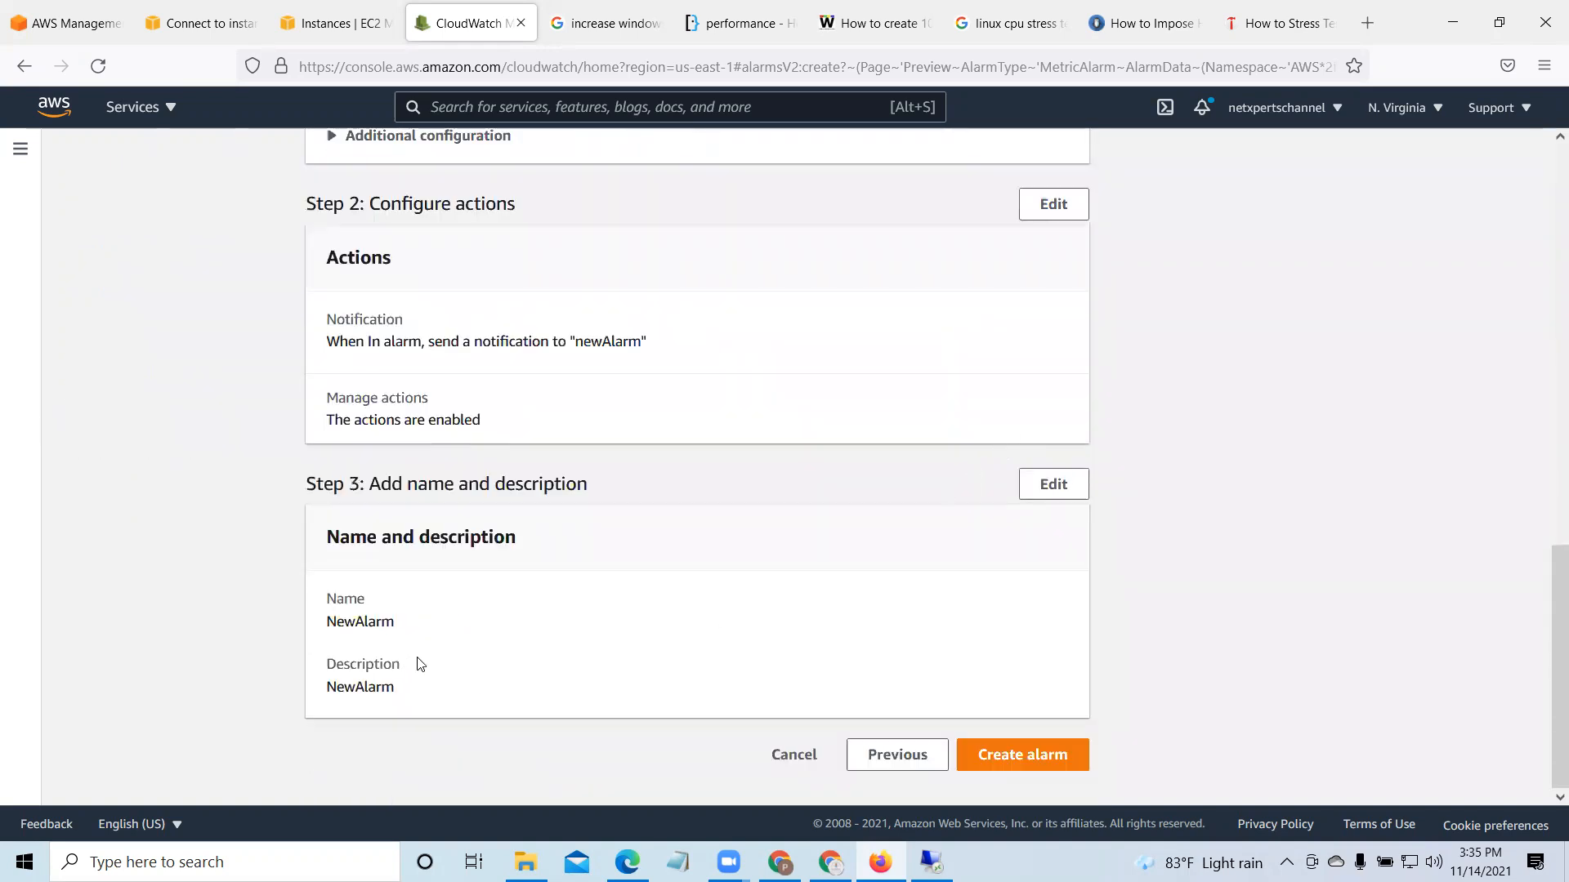
click(1054, 754)
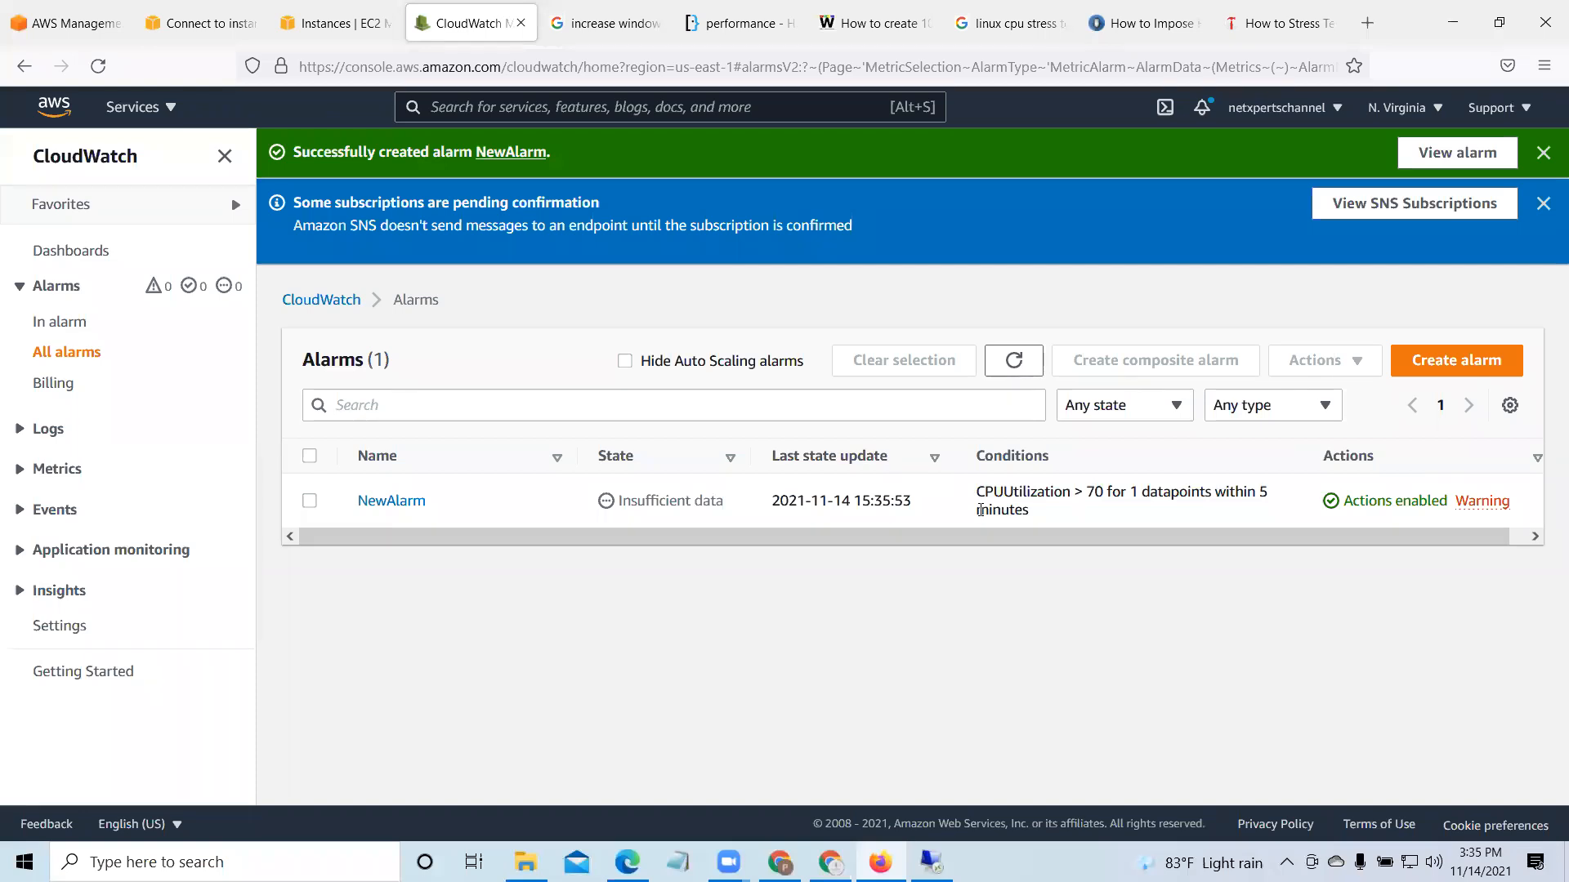
Step: Switch to Gmail, open the AWS Subscription Confirmation conversation and expand its two earlier messages
click(831, 862)
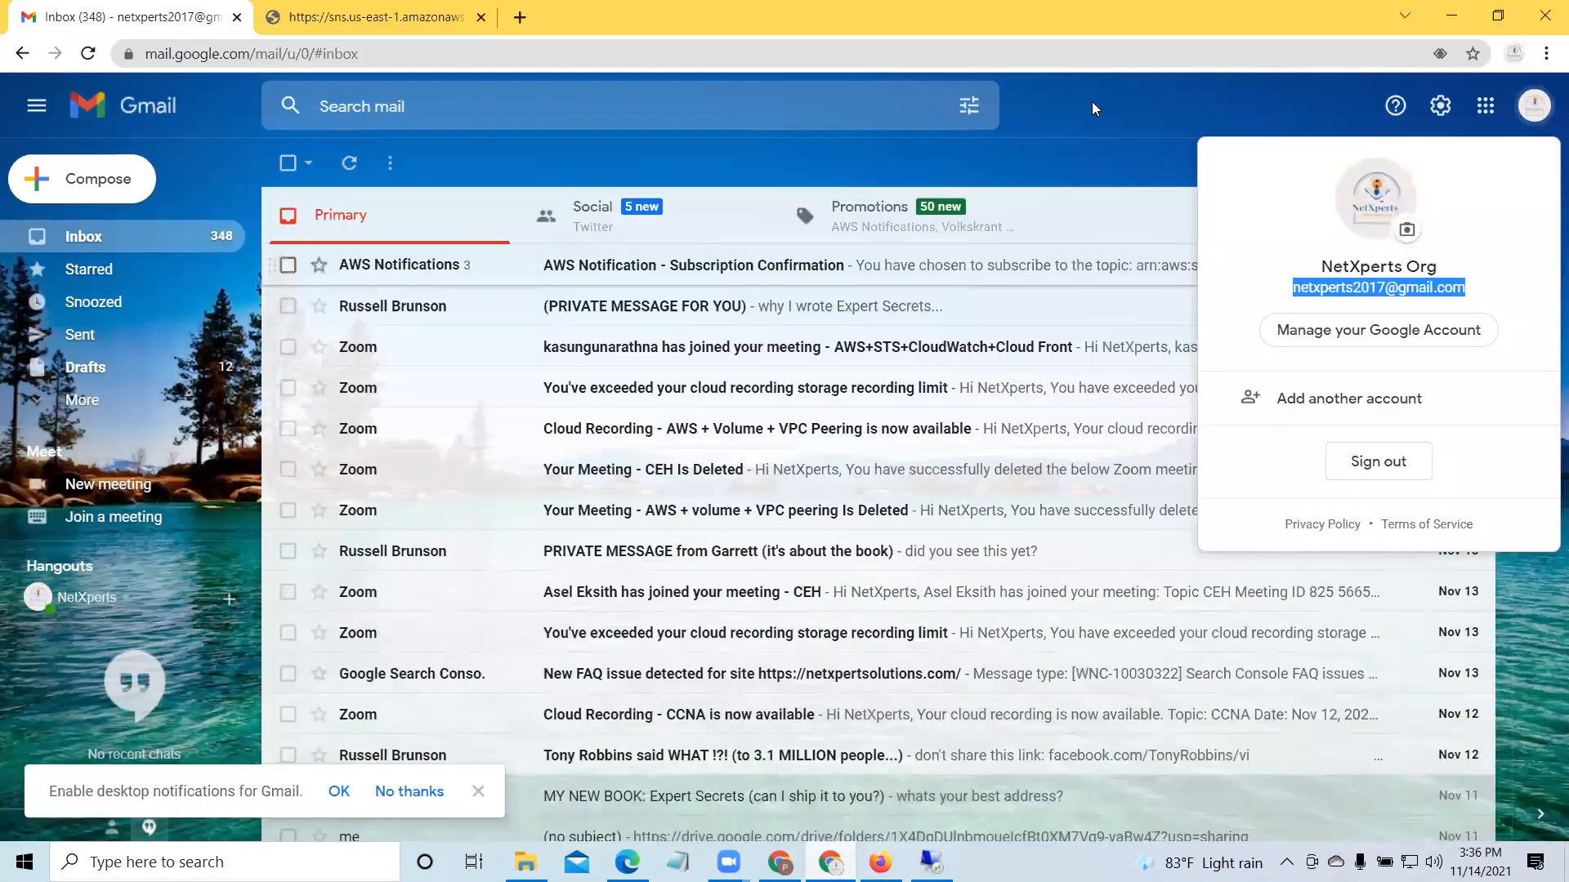
click(604, 260)
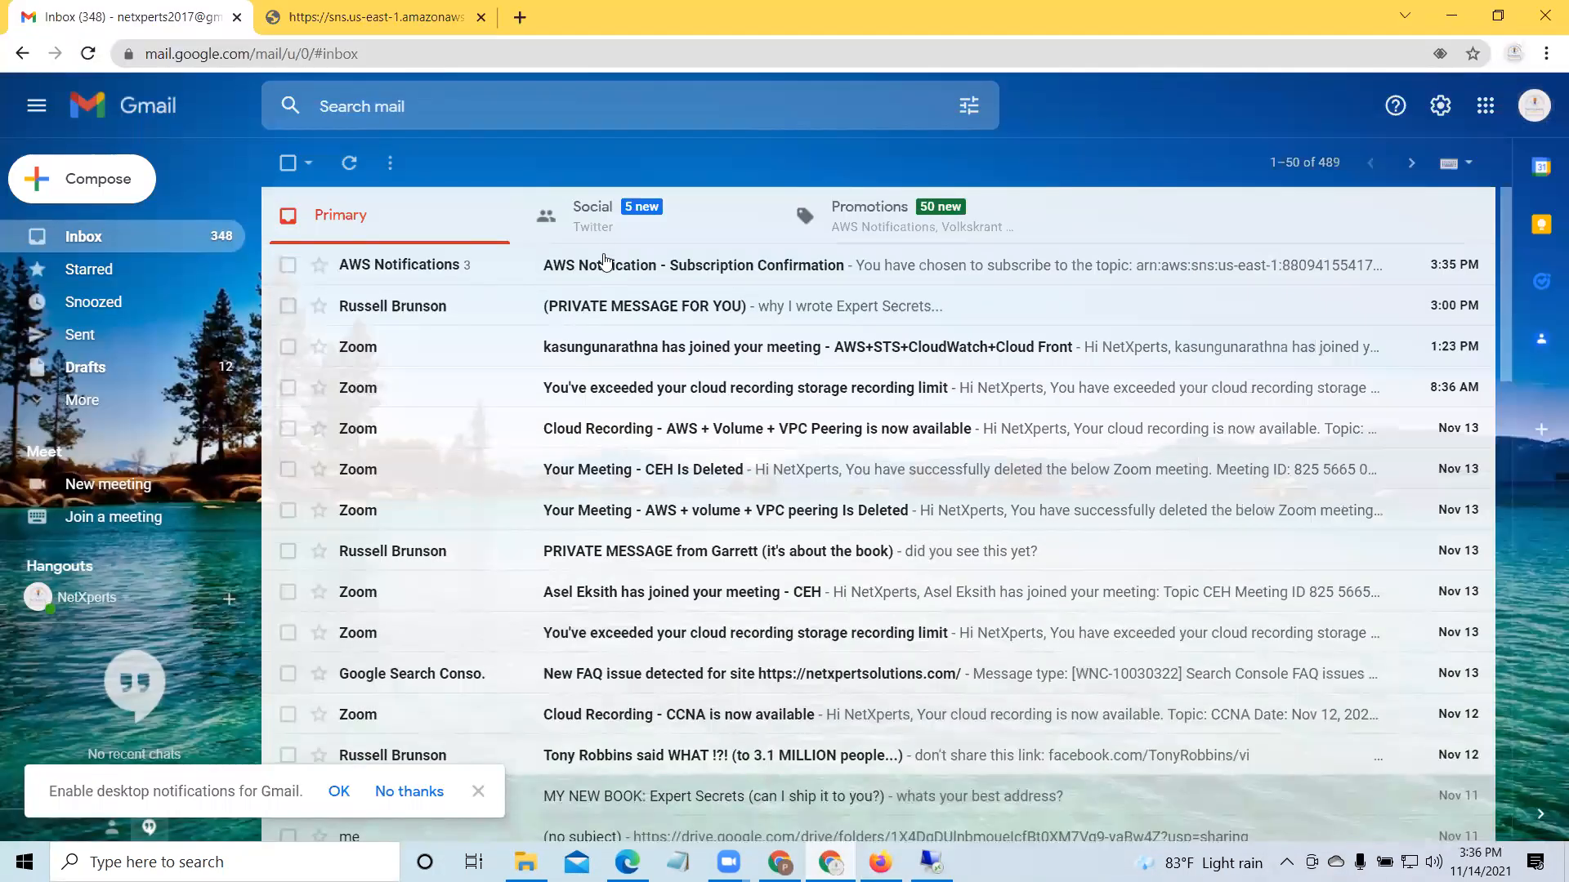
click(792, 266)
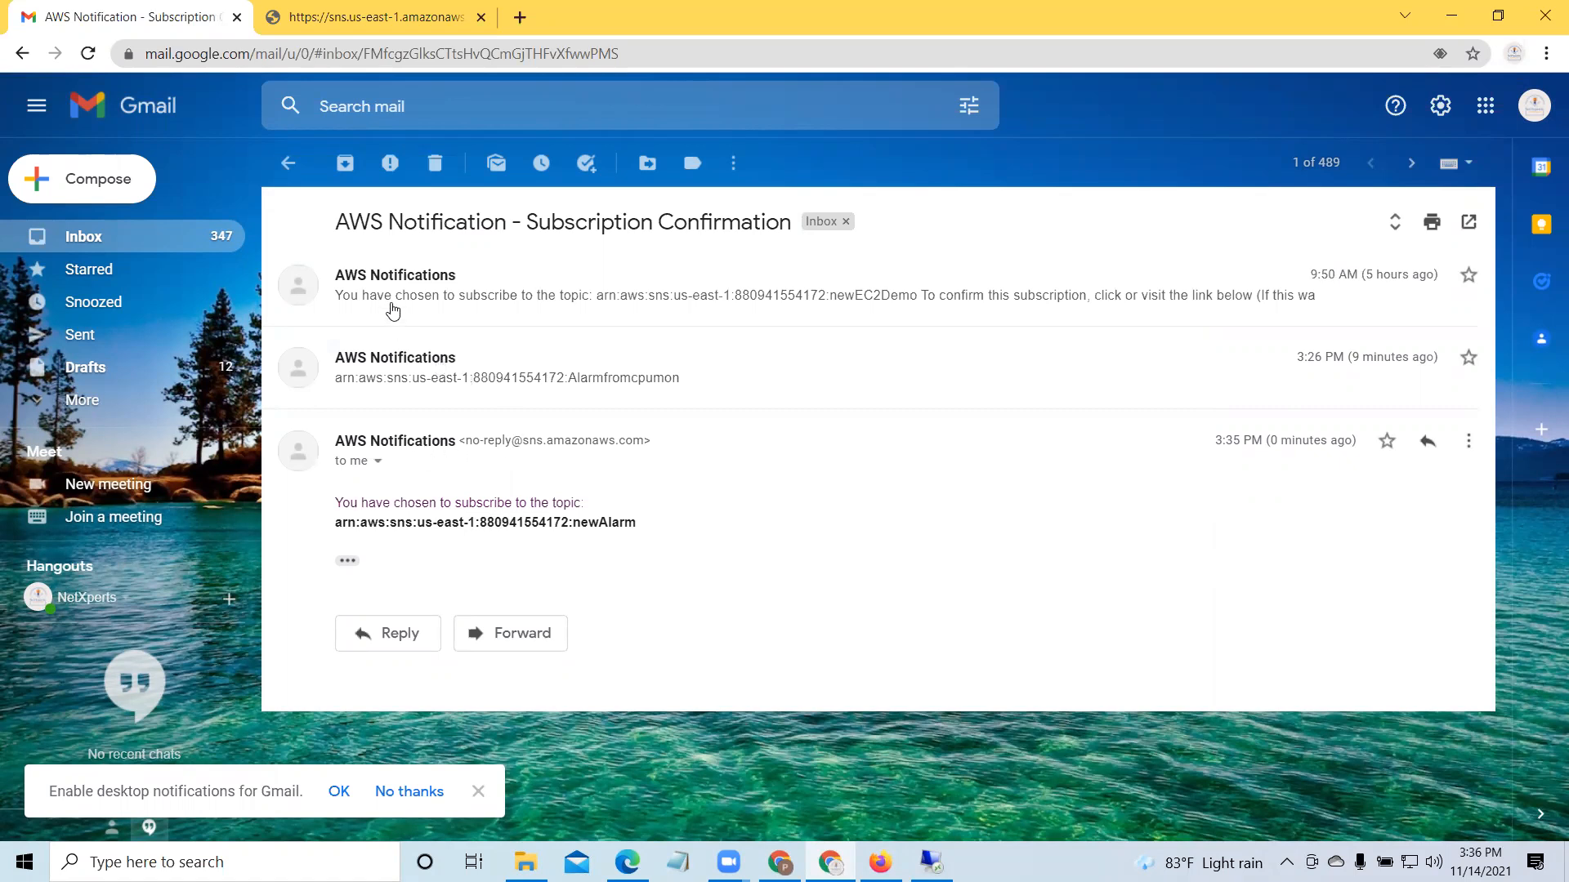
mouse_move(386, 285)
click(398, 365)
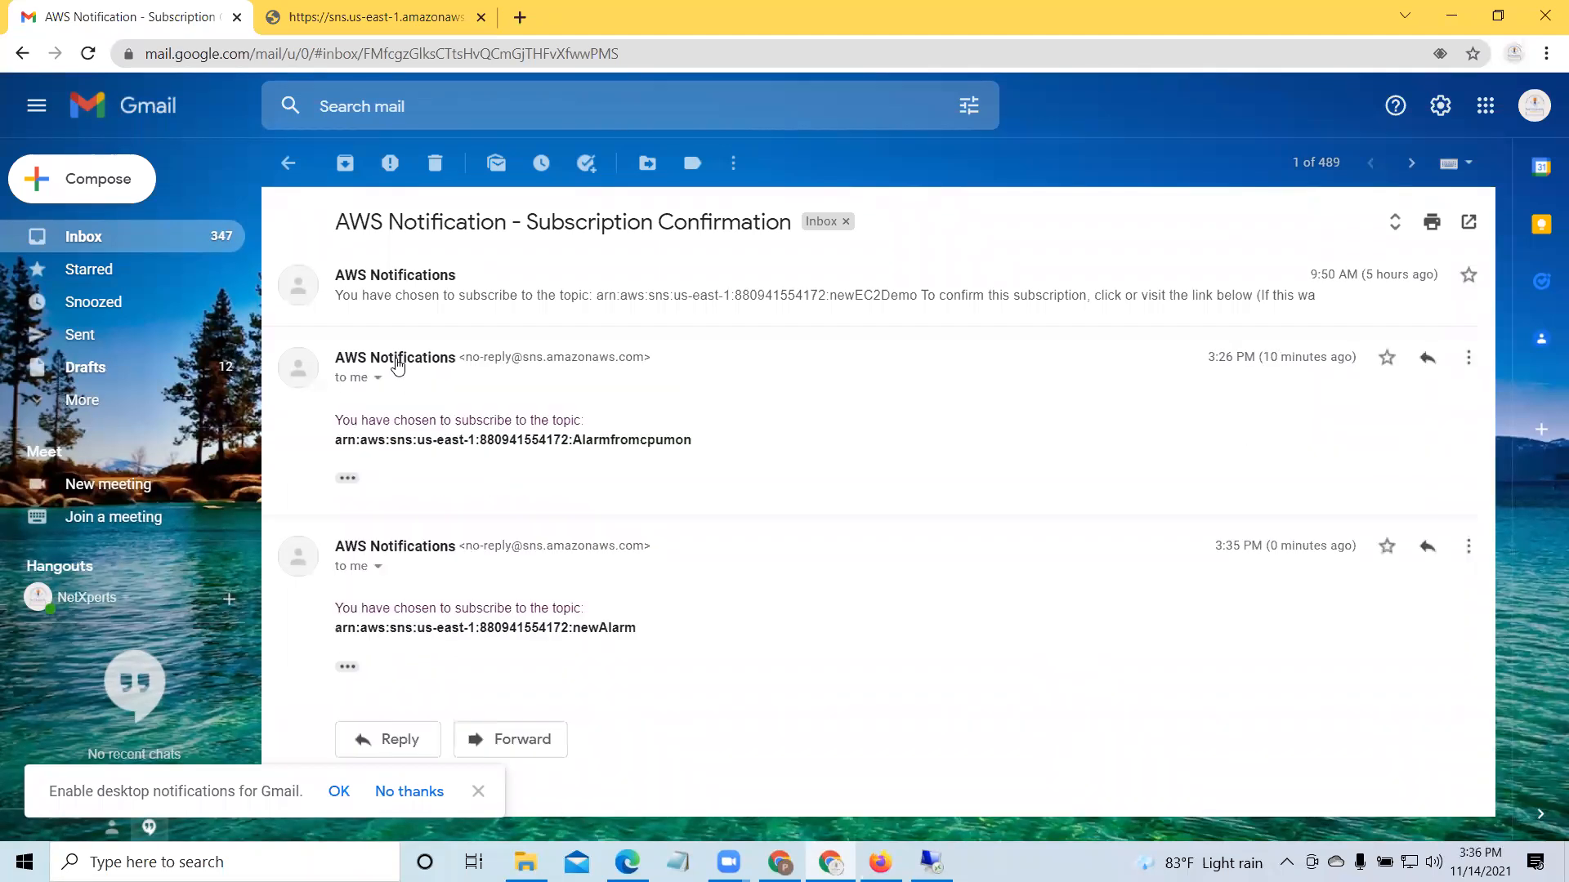
click(389, 283)
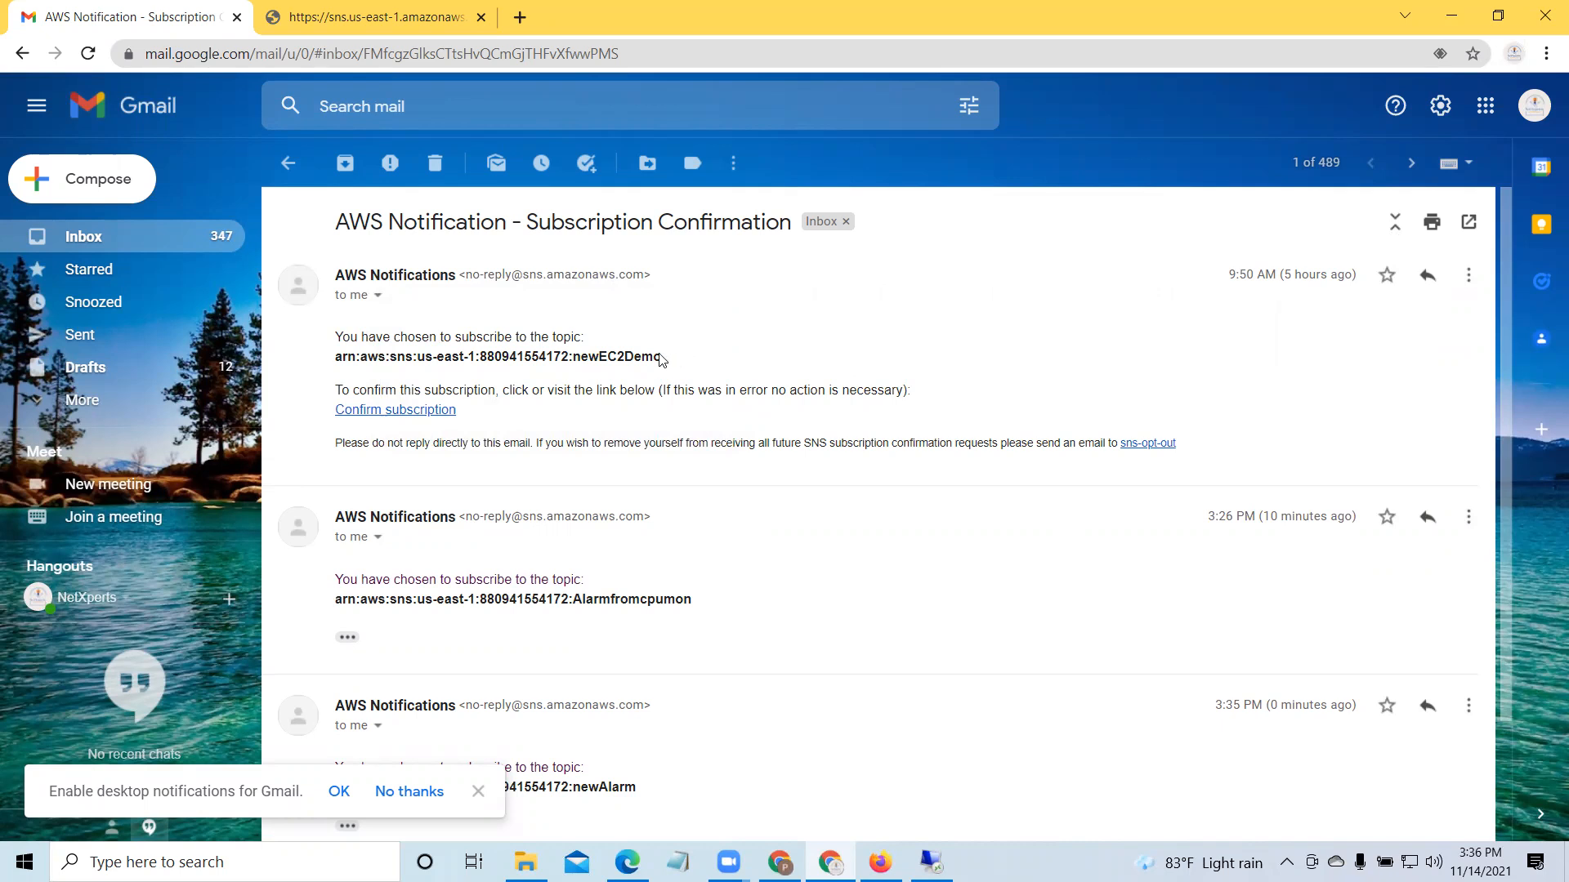
Step: Compare the subscribed topics across the three AWS Notifications messages and dismiss the desktop notifications prompt
scroll(895, 591, down, 2)
scroll(899, 591, up, 1)
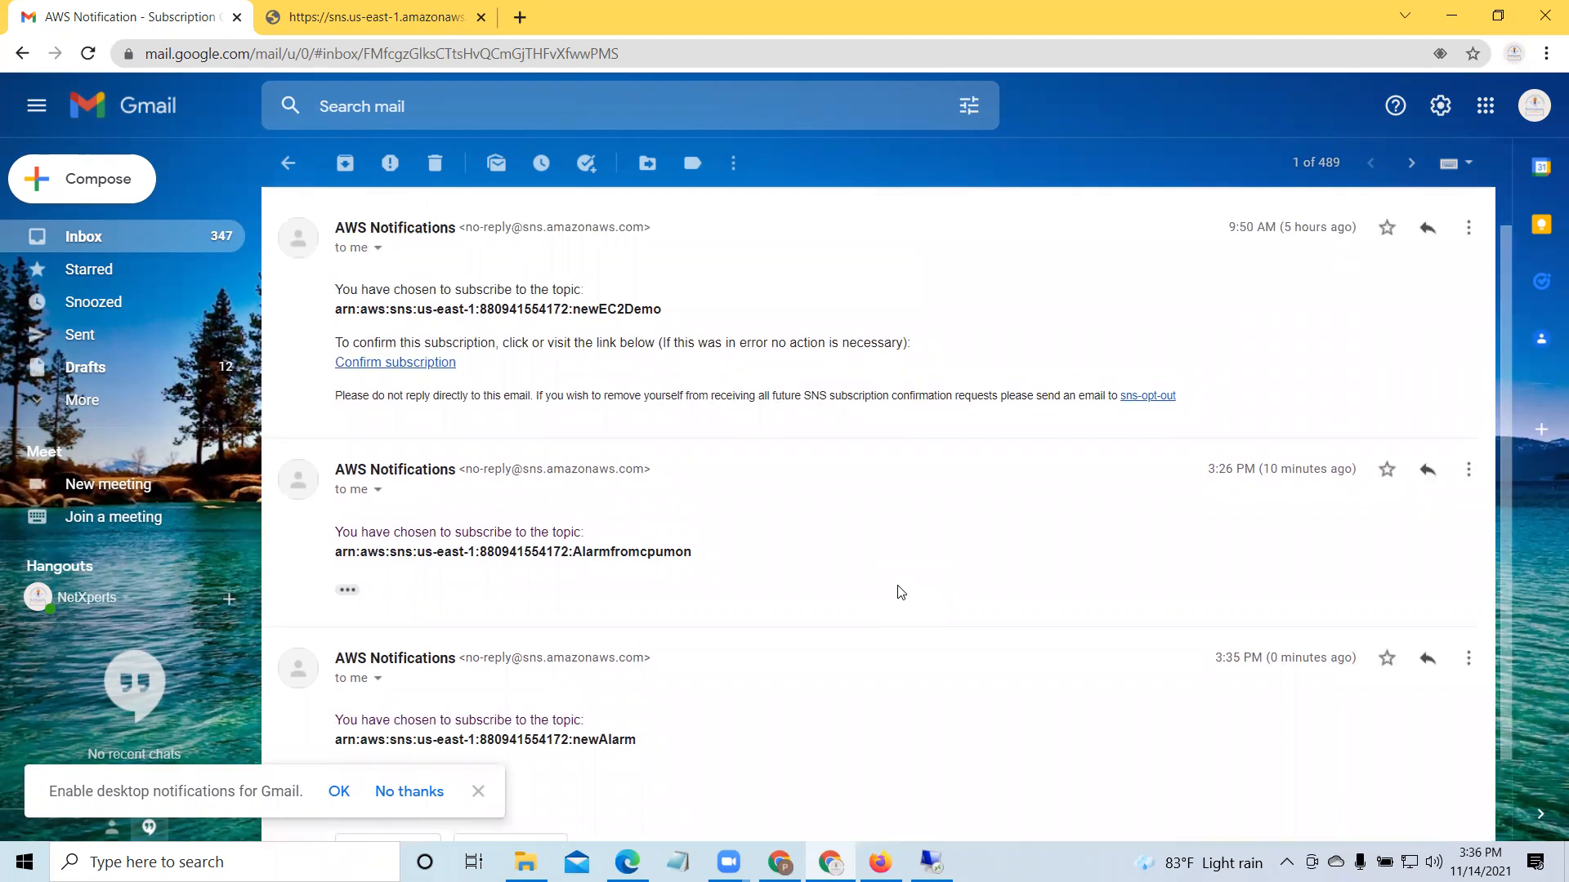
scroll(1138, 588, down, 1)
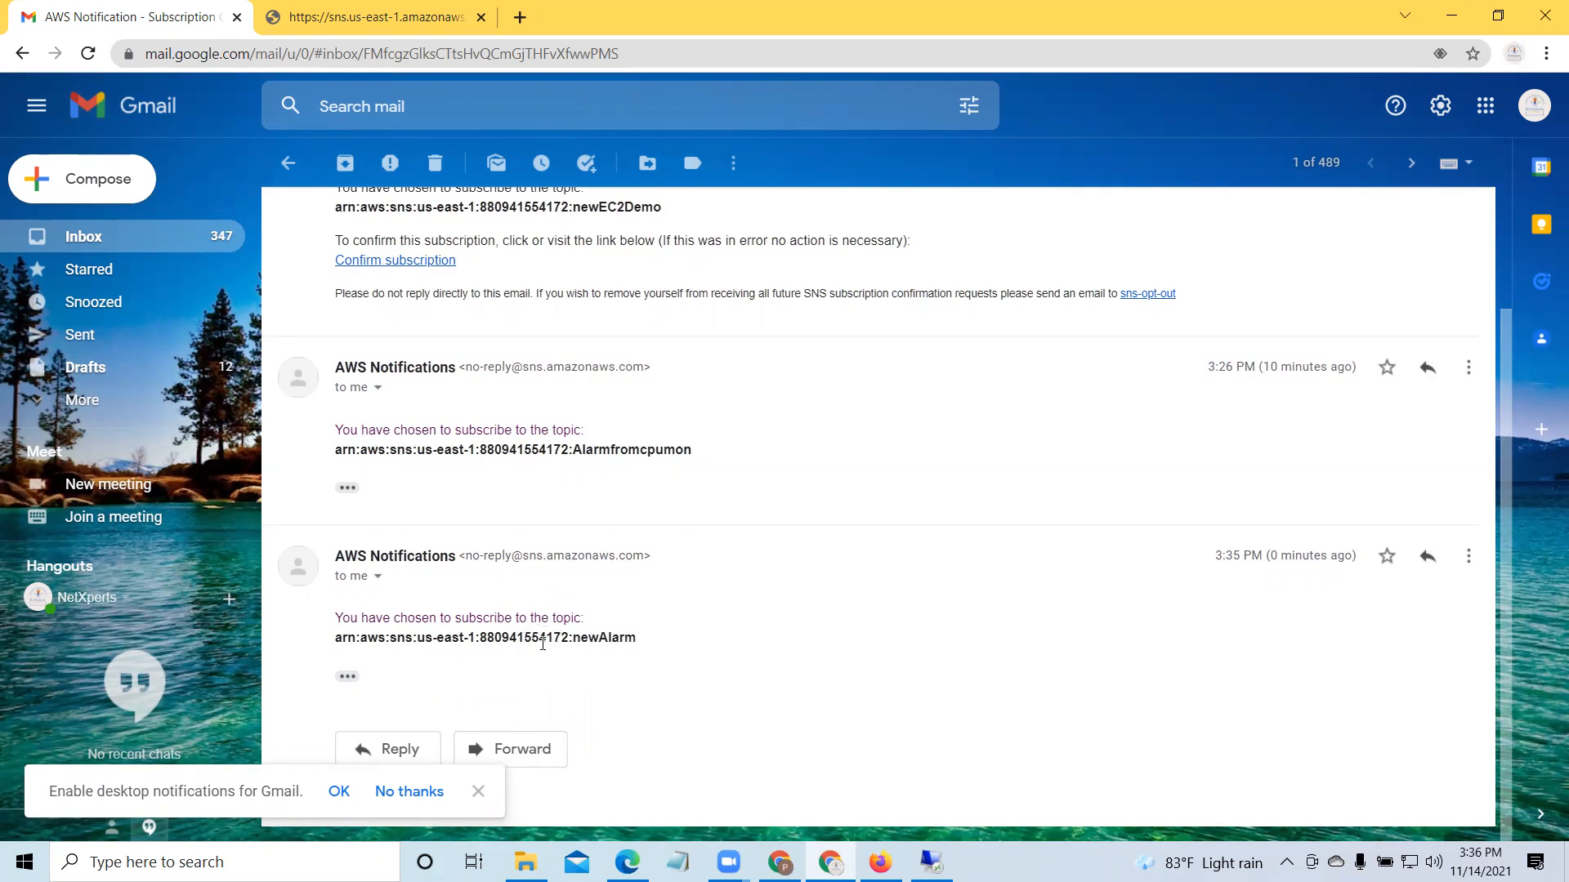
click(478, 792)
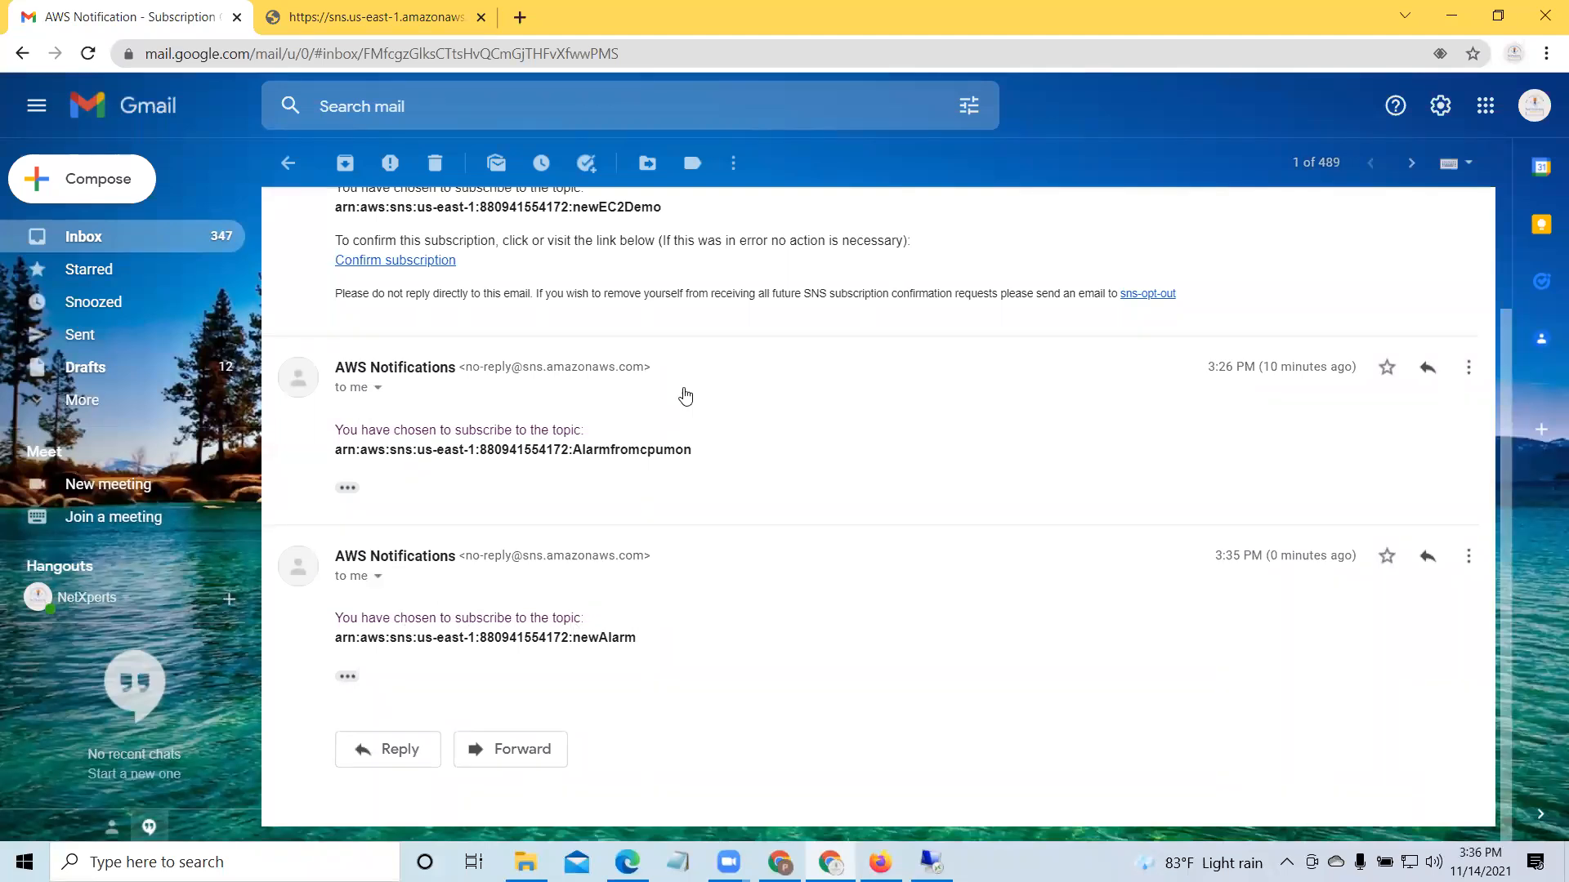
scroll(782, 518, up, 1)
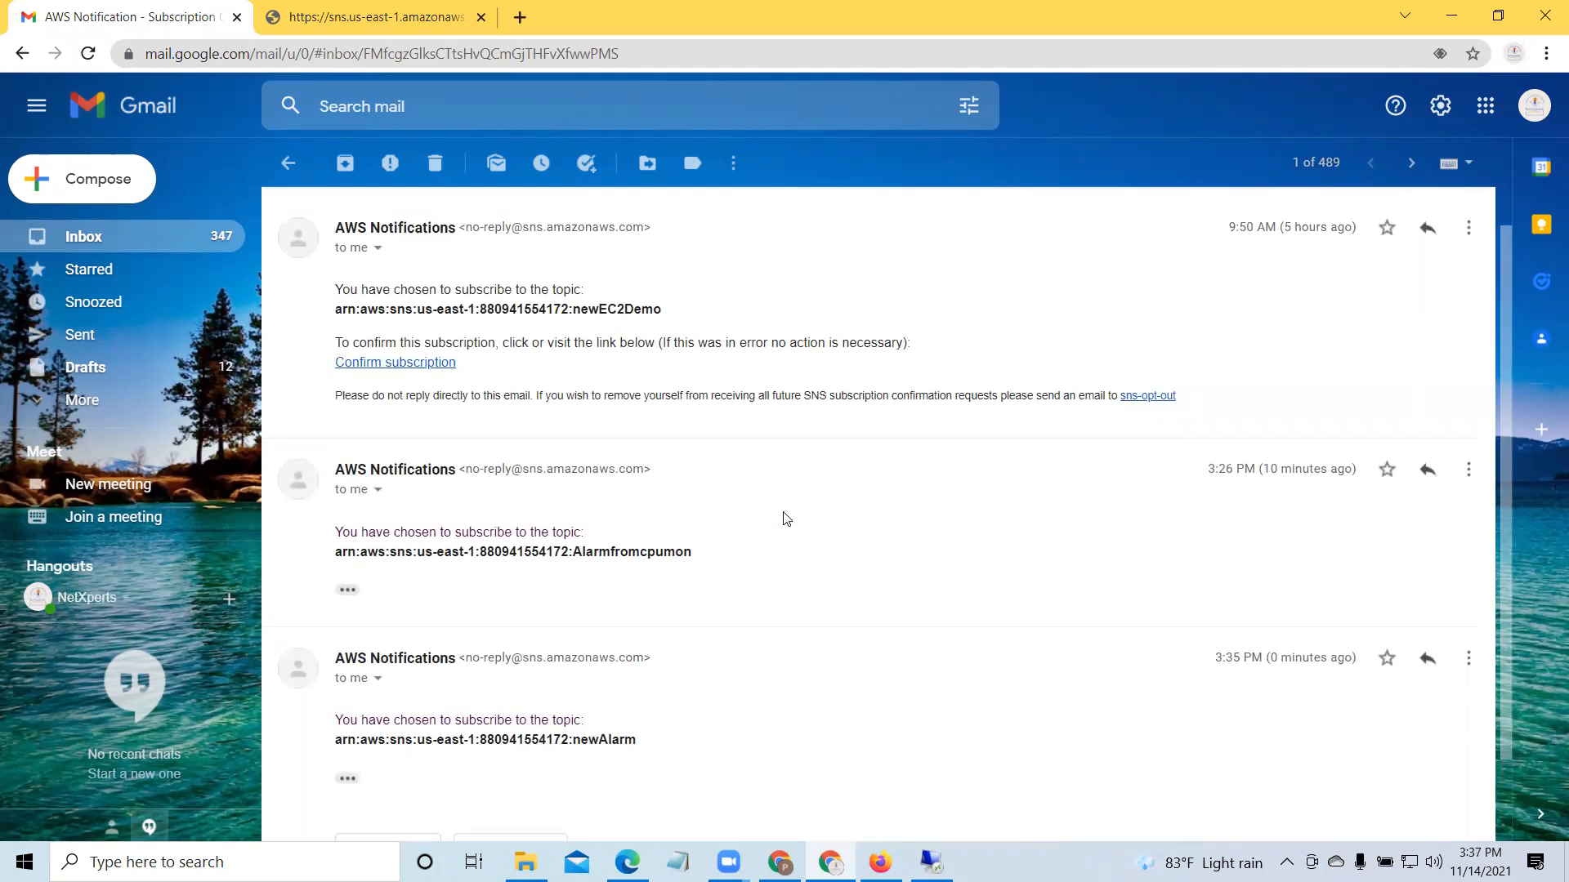
scroll(1082, 578, down, 1)
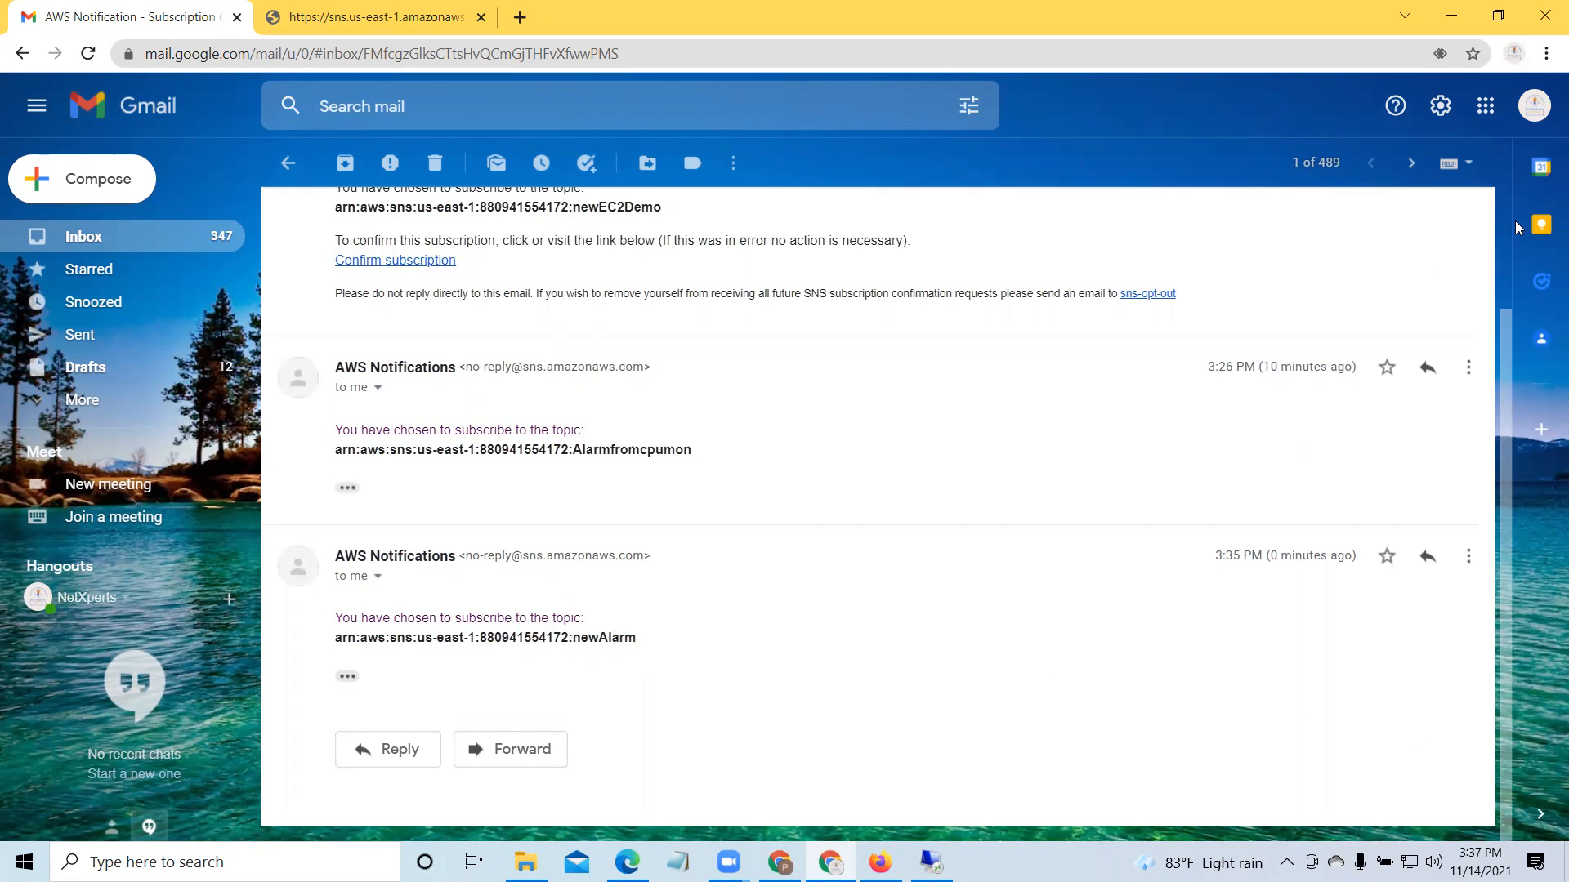
click(215, 274)
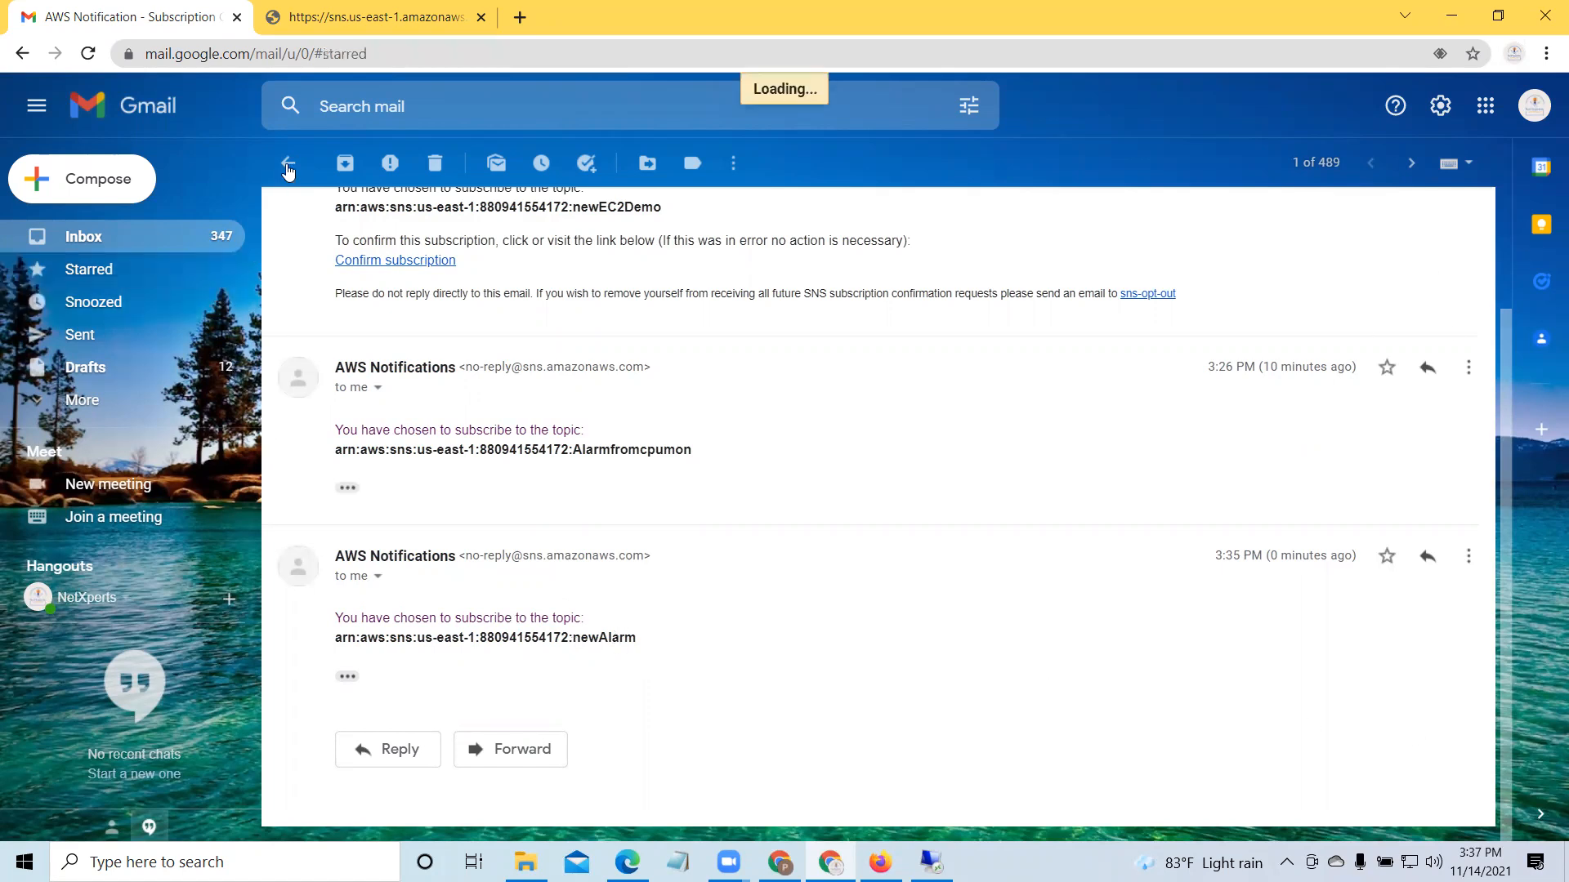
Step: Return to the CloudWatch alarms, dismiss the subscription and creation banners, and refresh the alarm list
click(1452, 15)
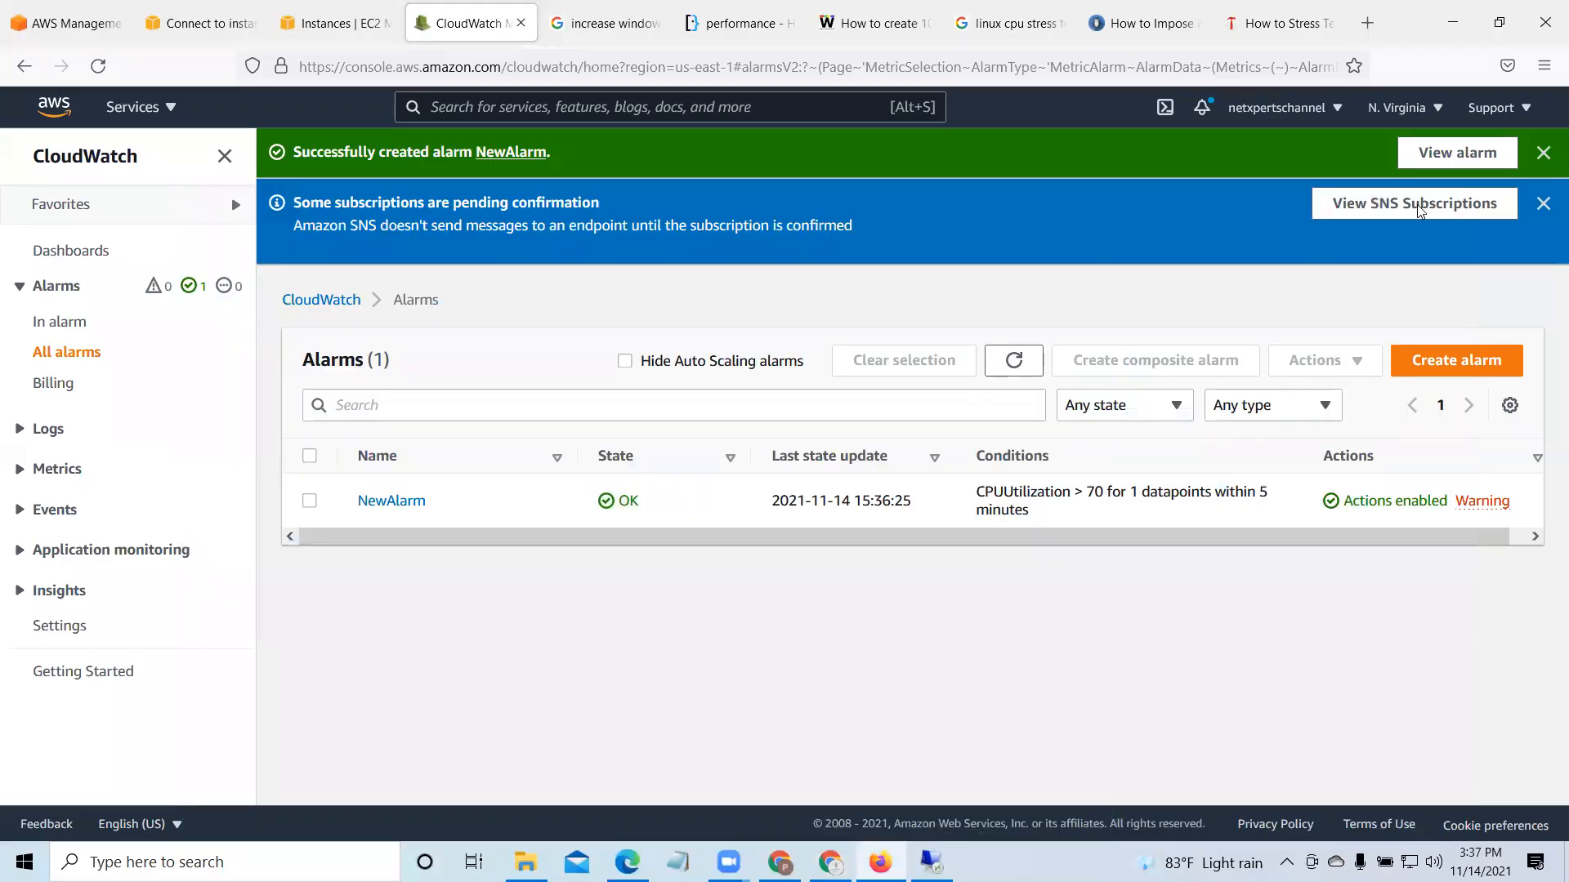
click(1543, 203)
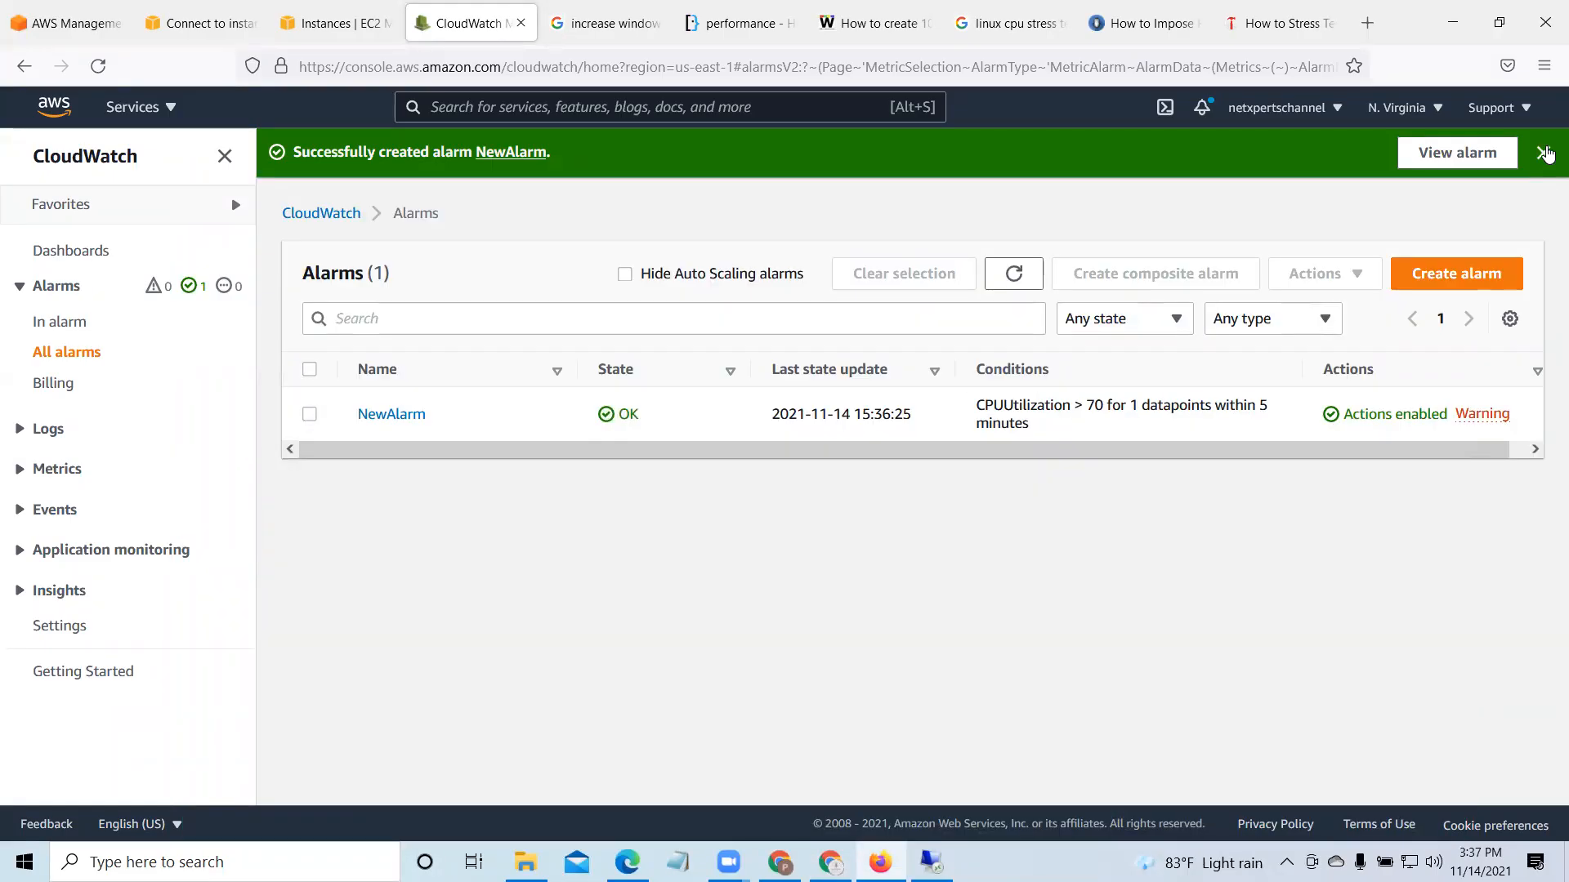
click(1543, 152)
click(1017, 225)
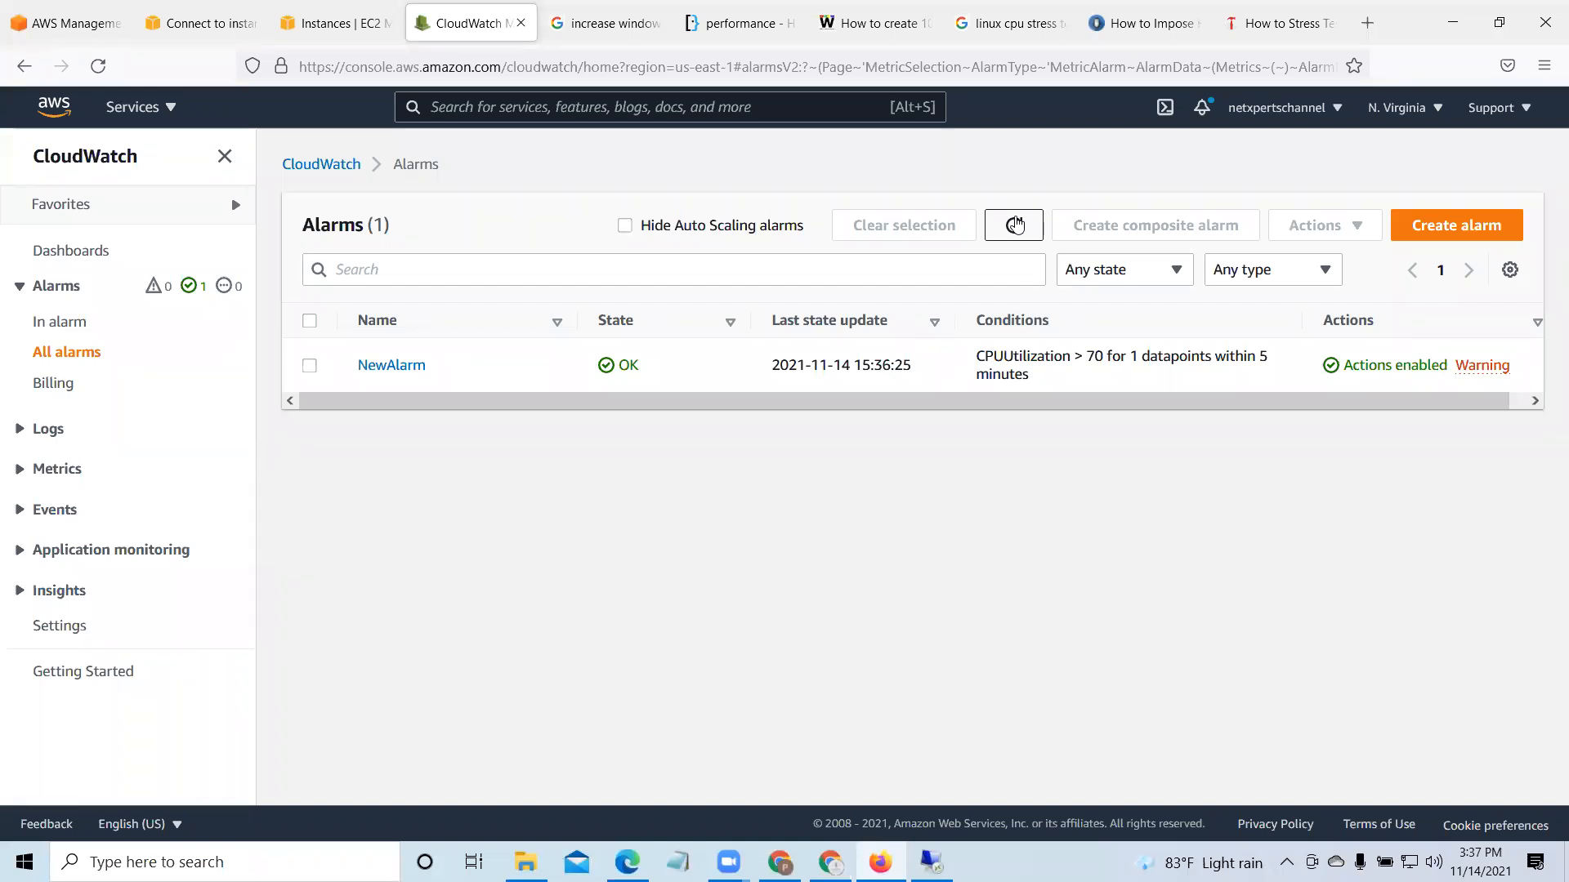
click(1015, 225)
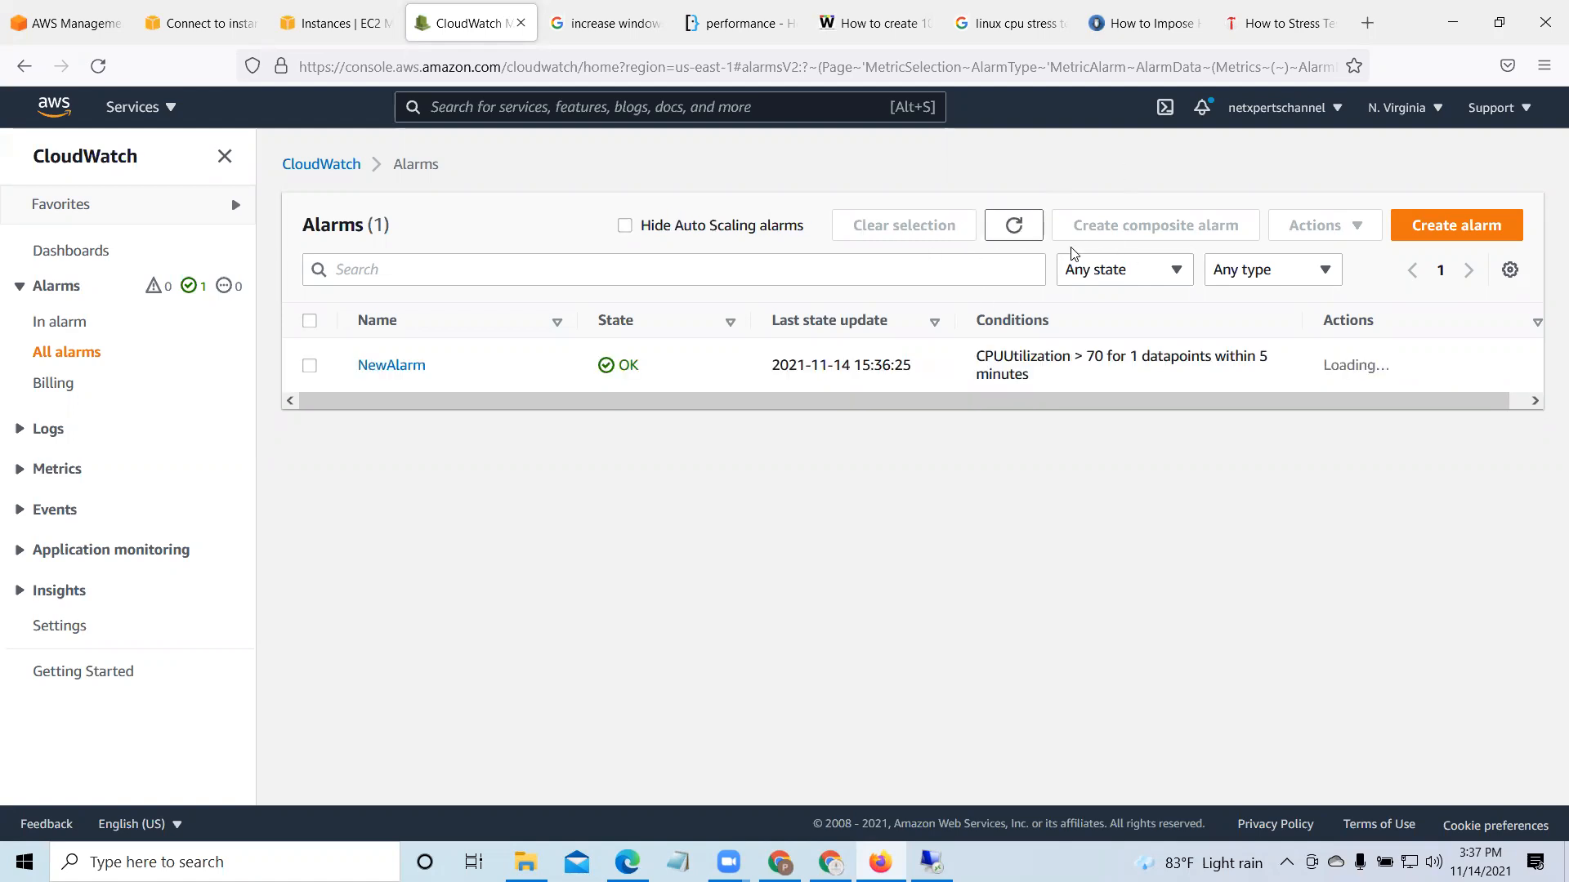
Step: Refresh the CloudWatch alarm list repeatedly, with and without NewAlarm selected, to check its state and actions
click(1013, 229)
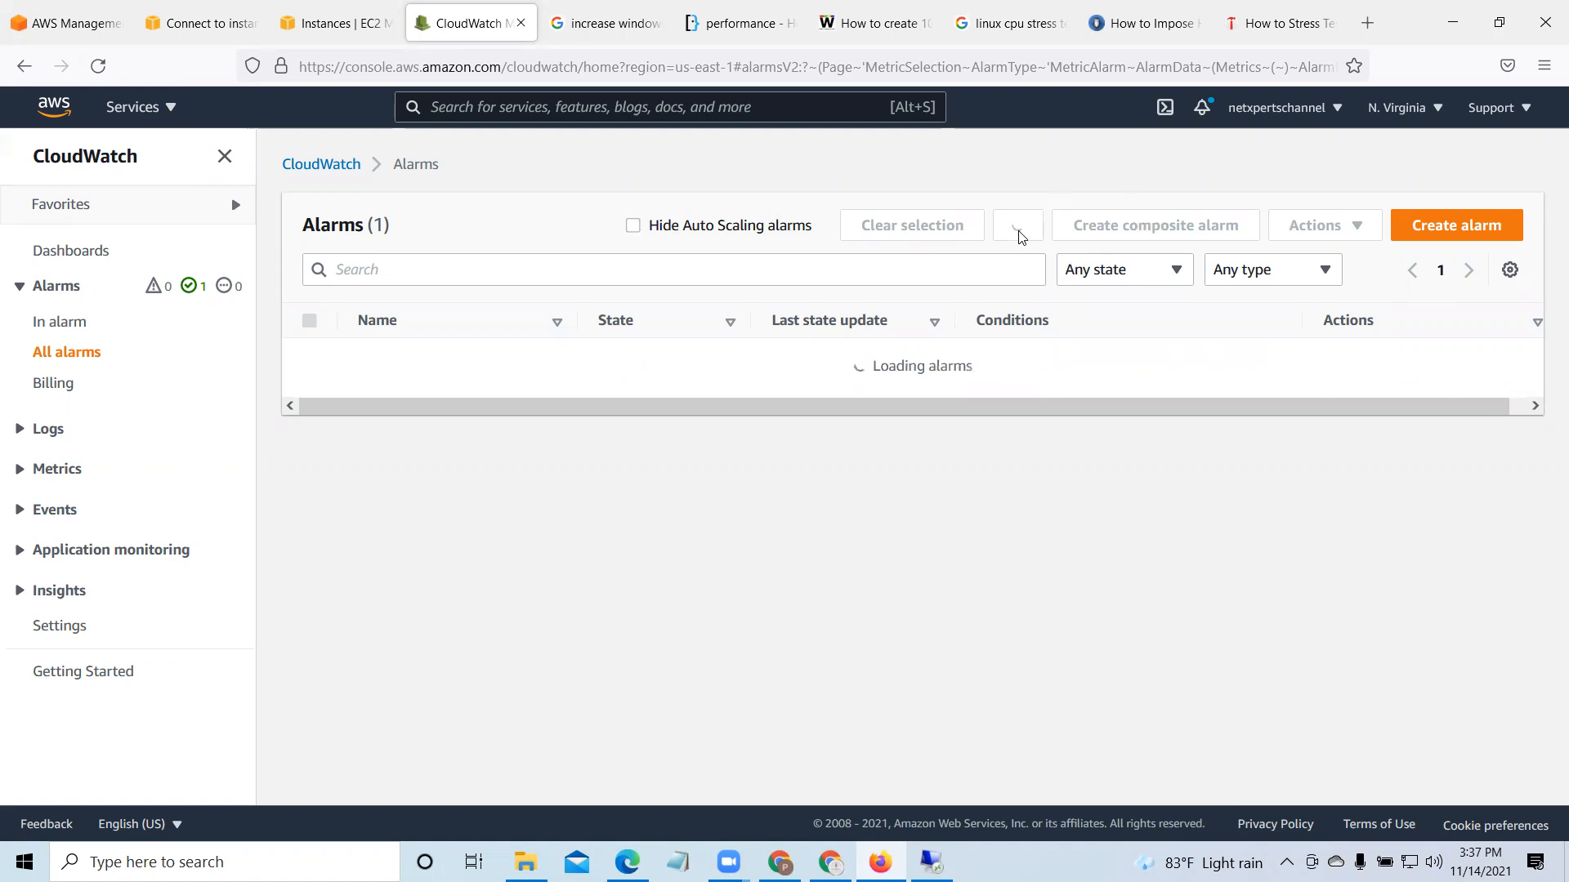
click(1015, 229)
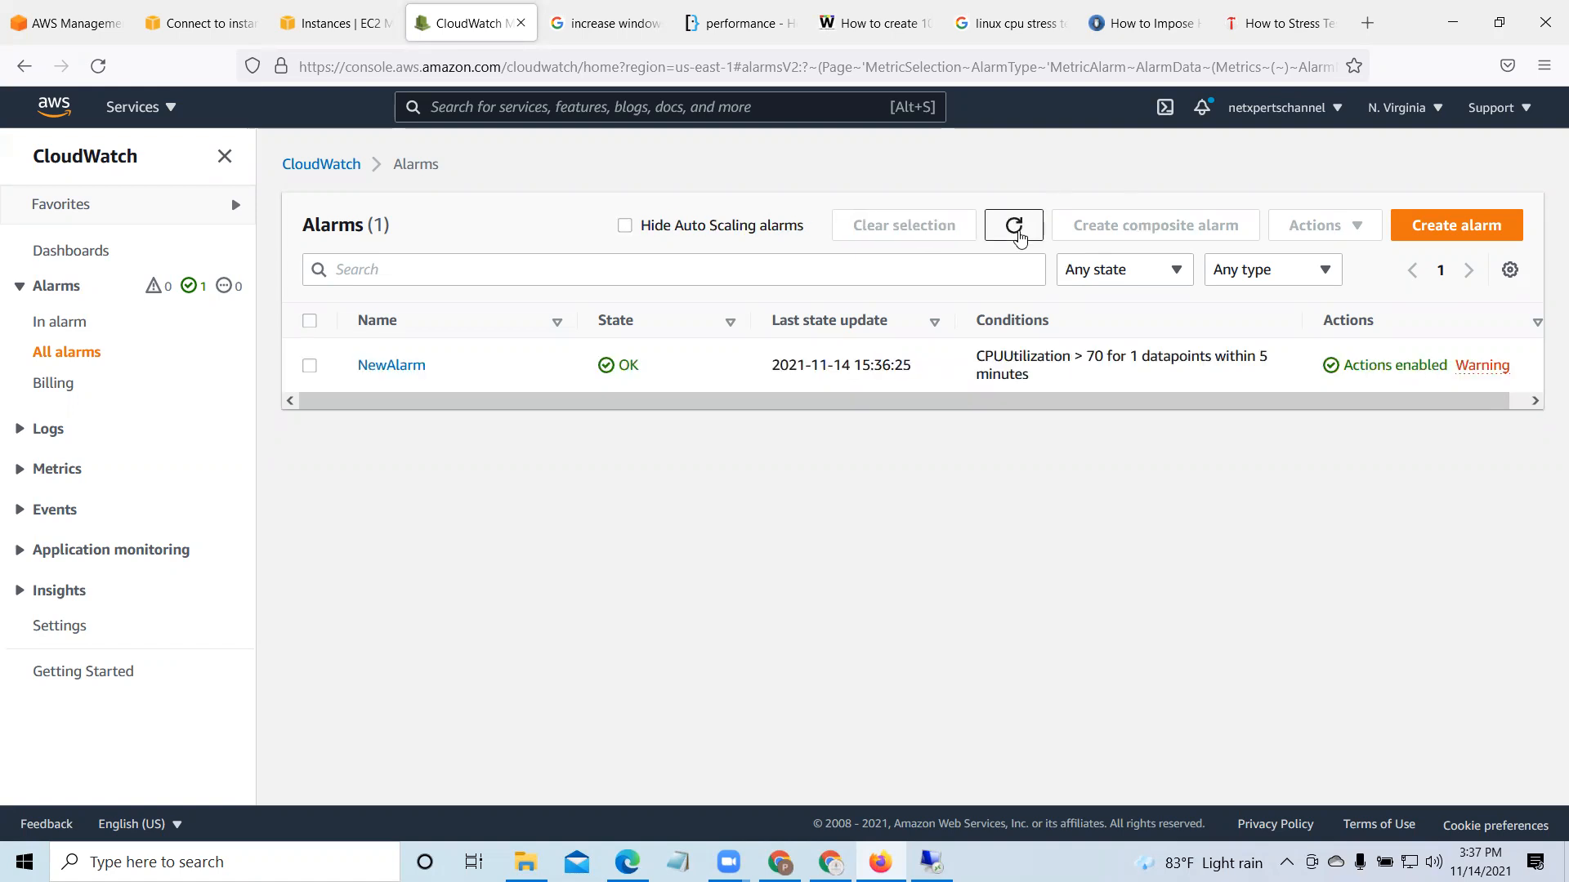
click(1014, 231)
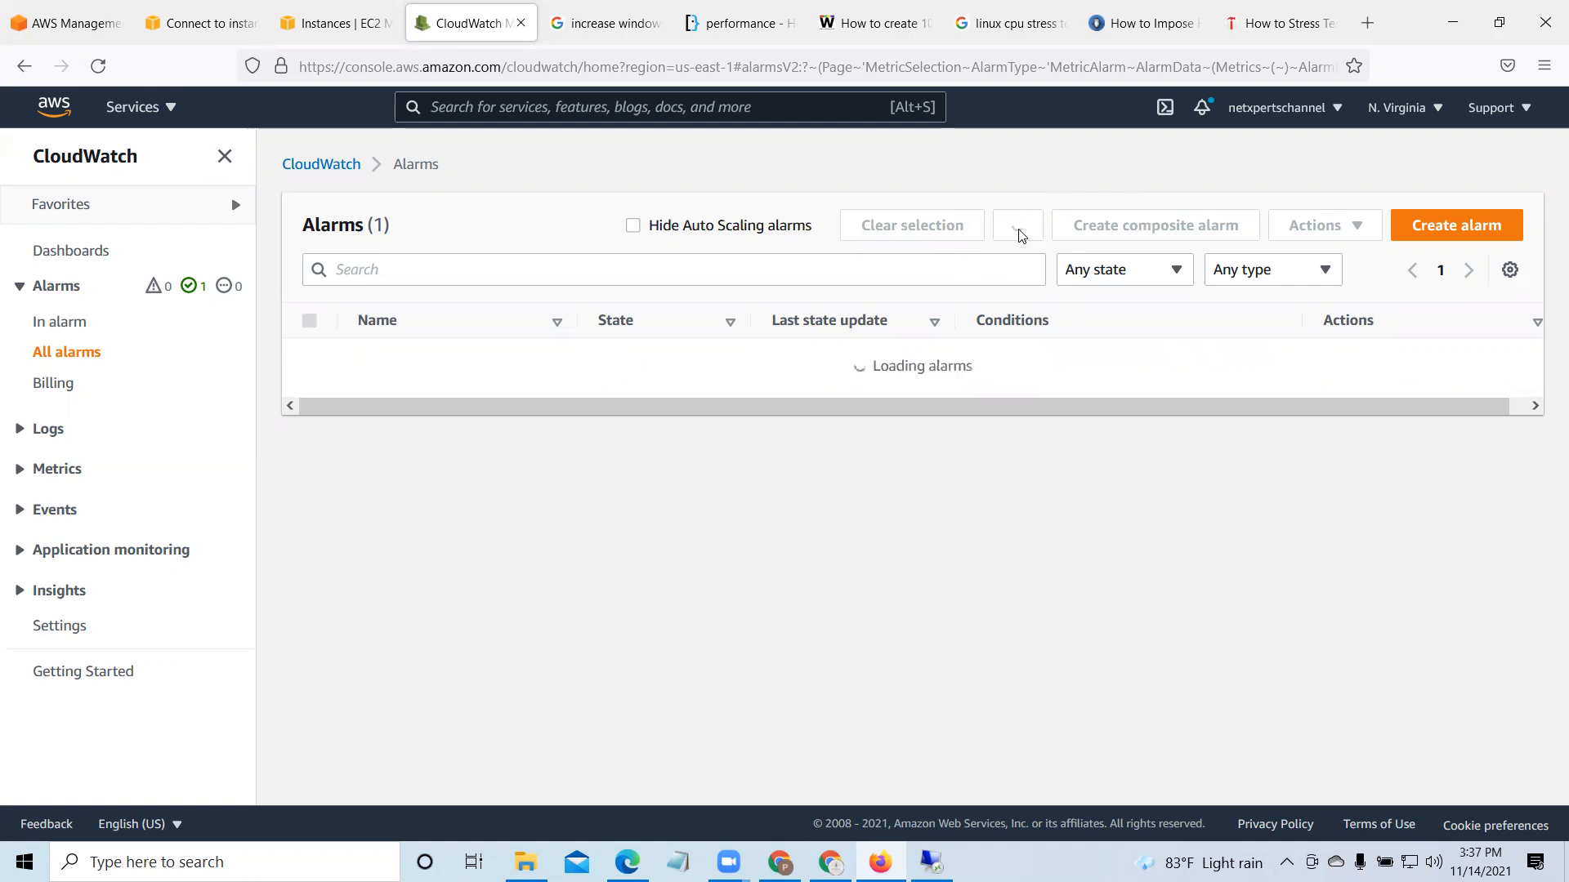
click(1018, 229)
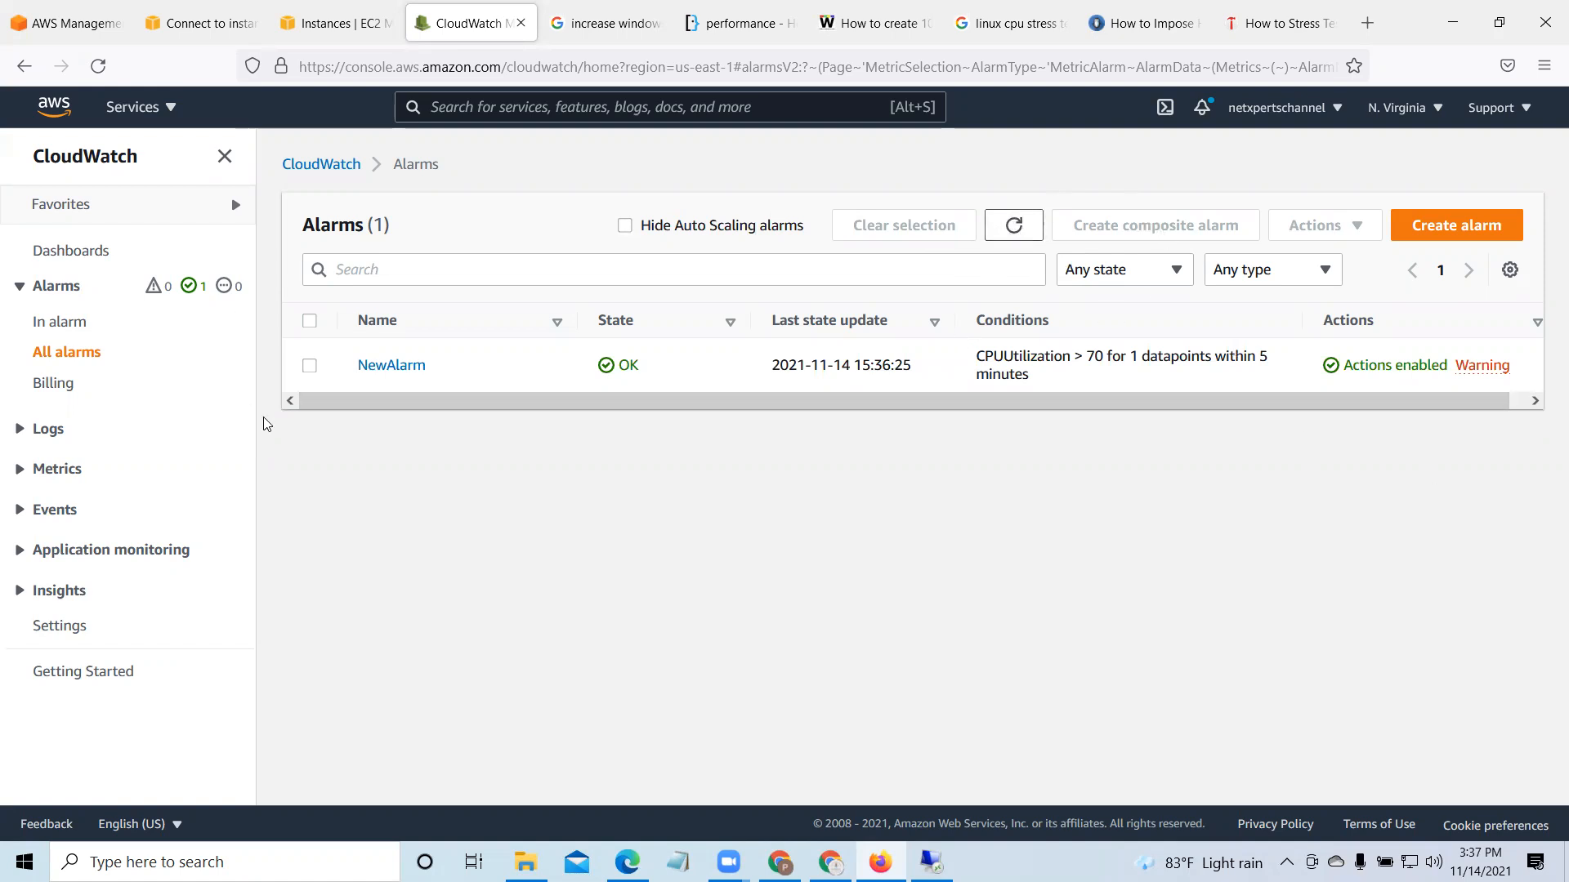
click(310, 365)
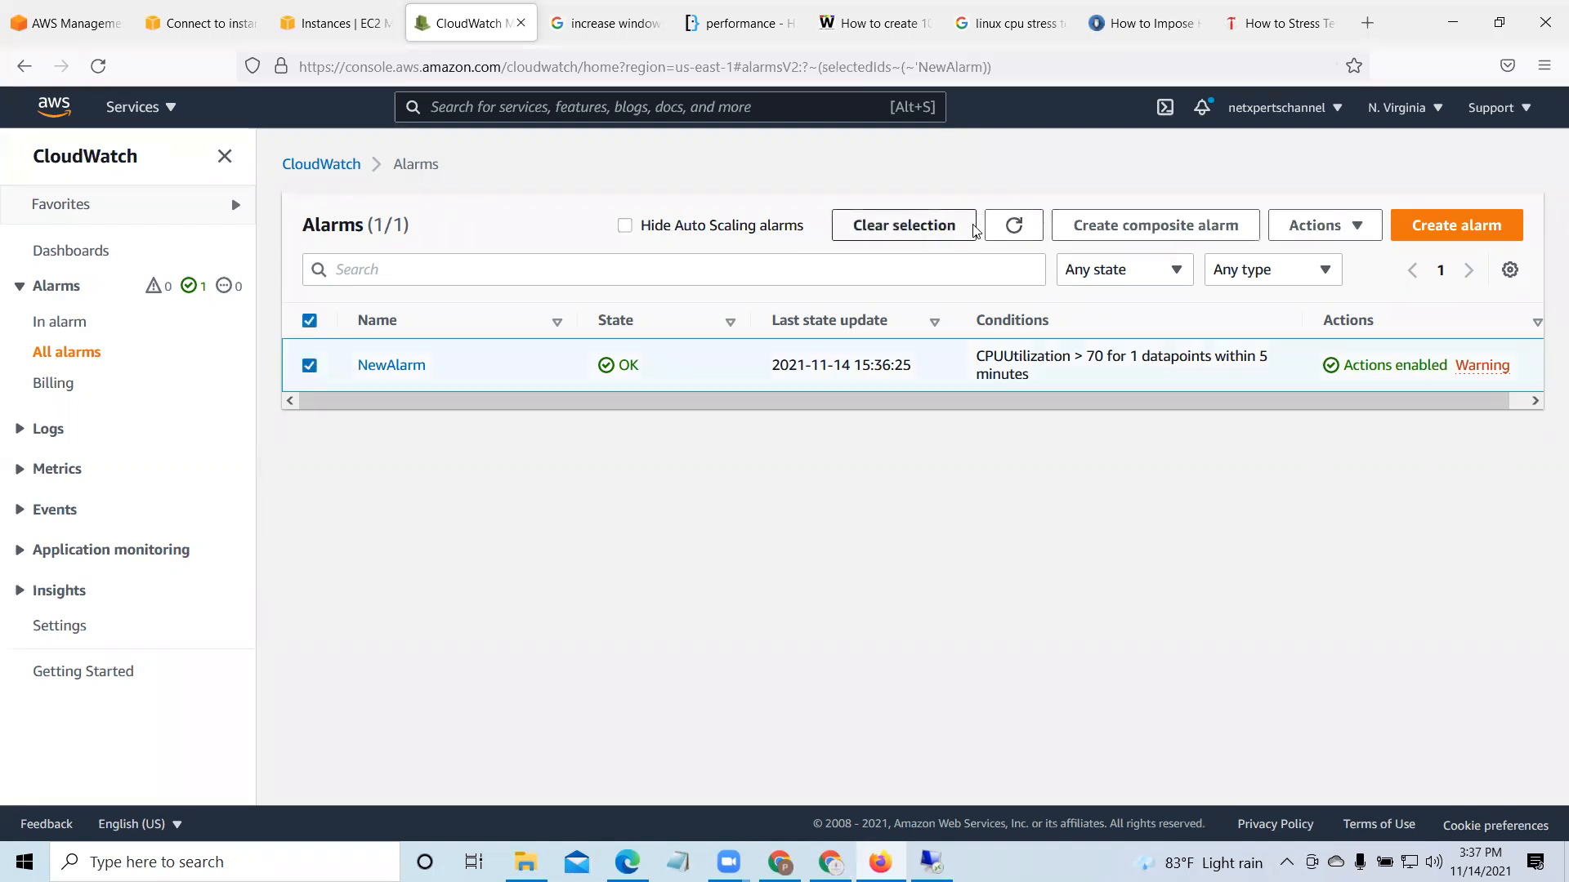
click(1010, 226)
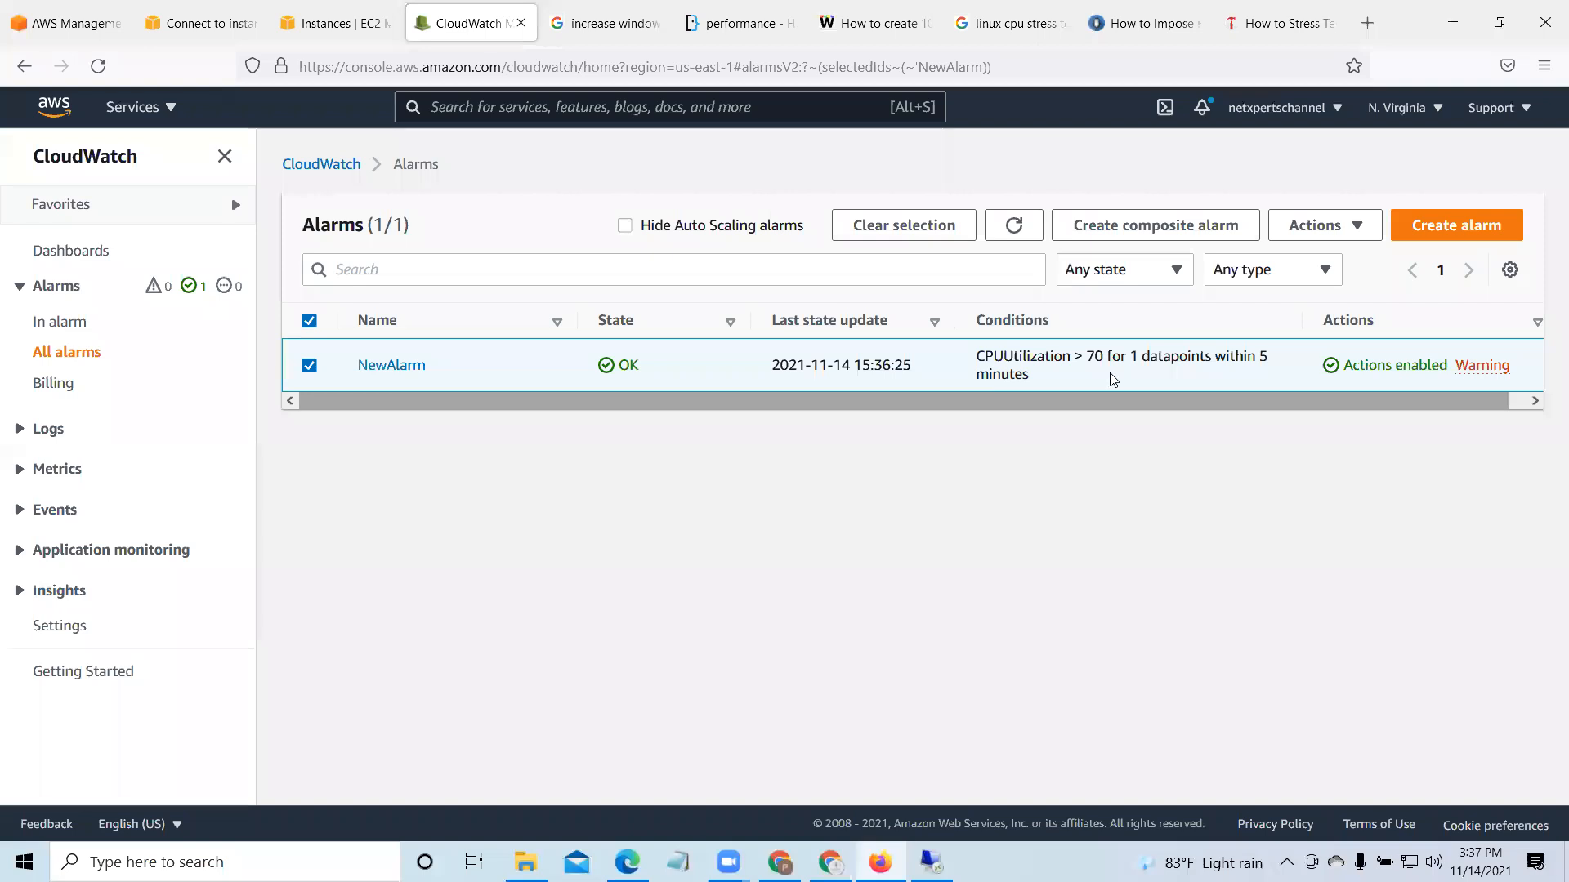
click(308, 365)
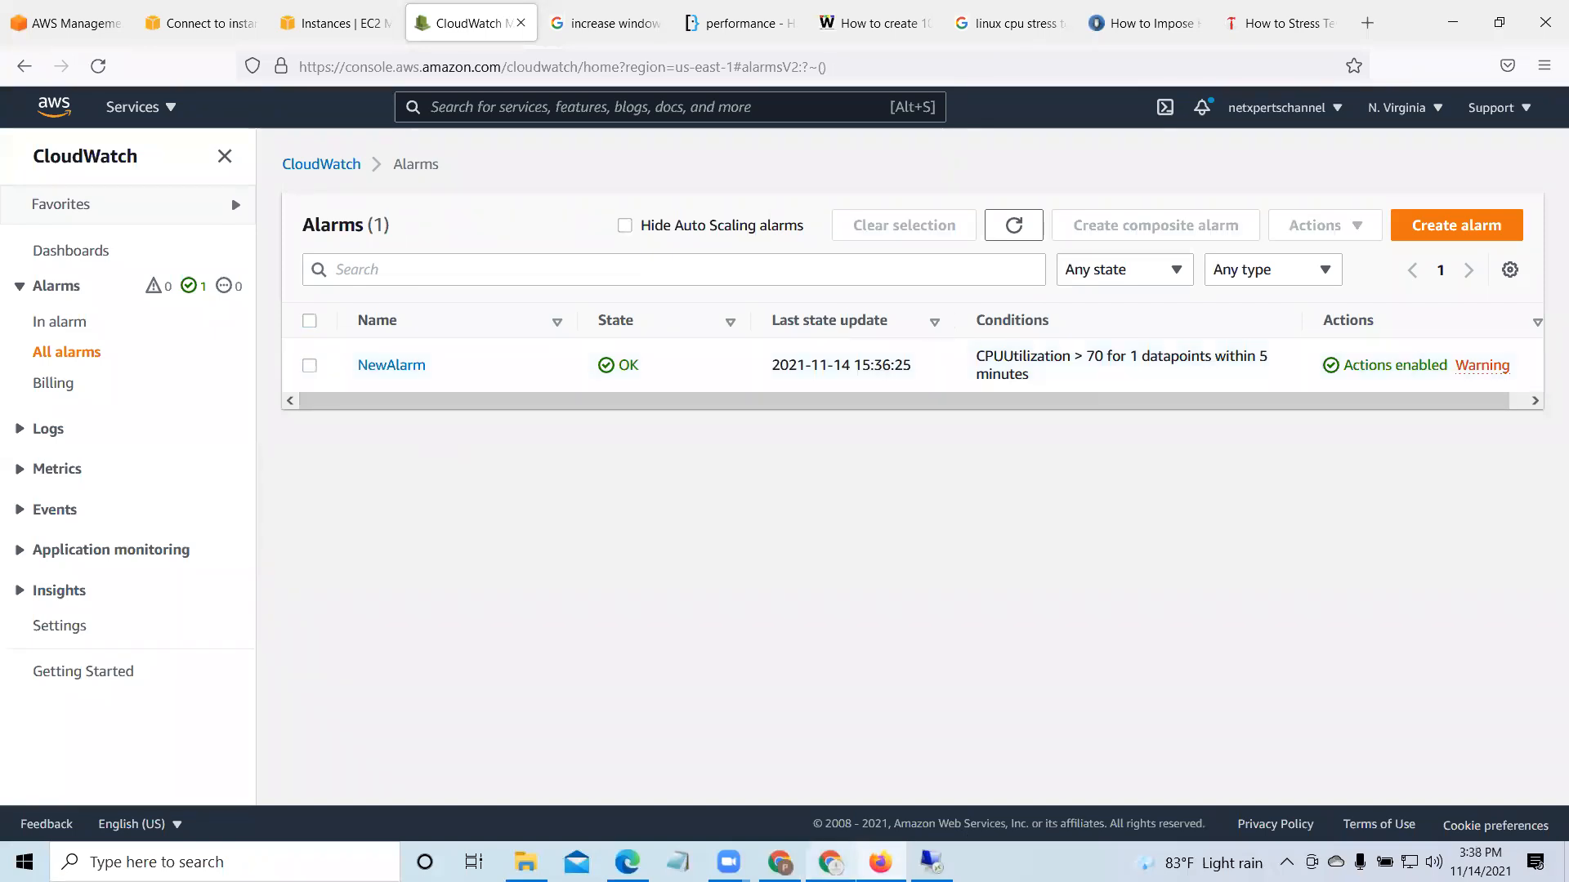
Step: Switch to Gmail and open the AWS Notification - Subscription Confirmation conversation from the inbox
click(831, 862)
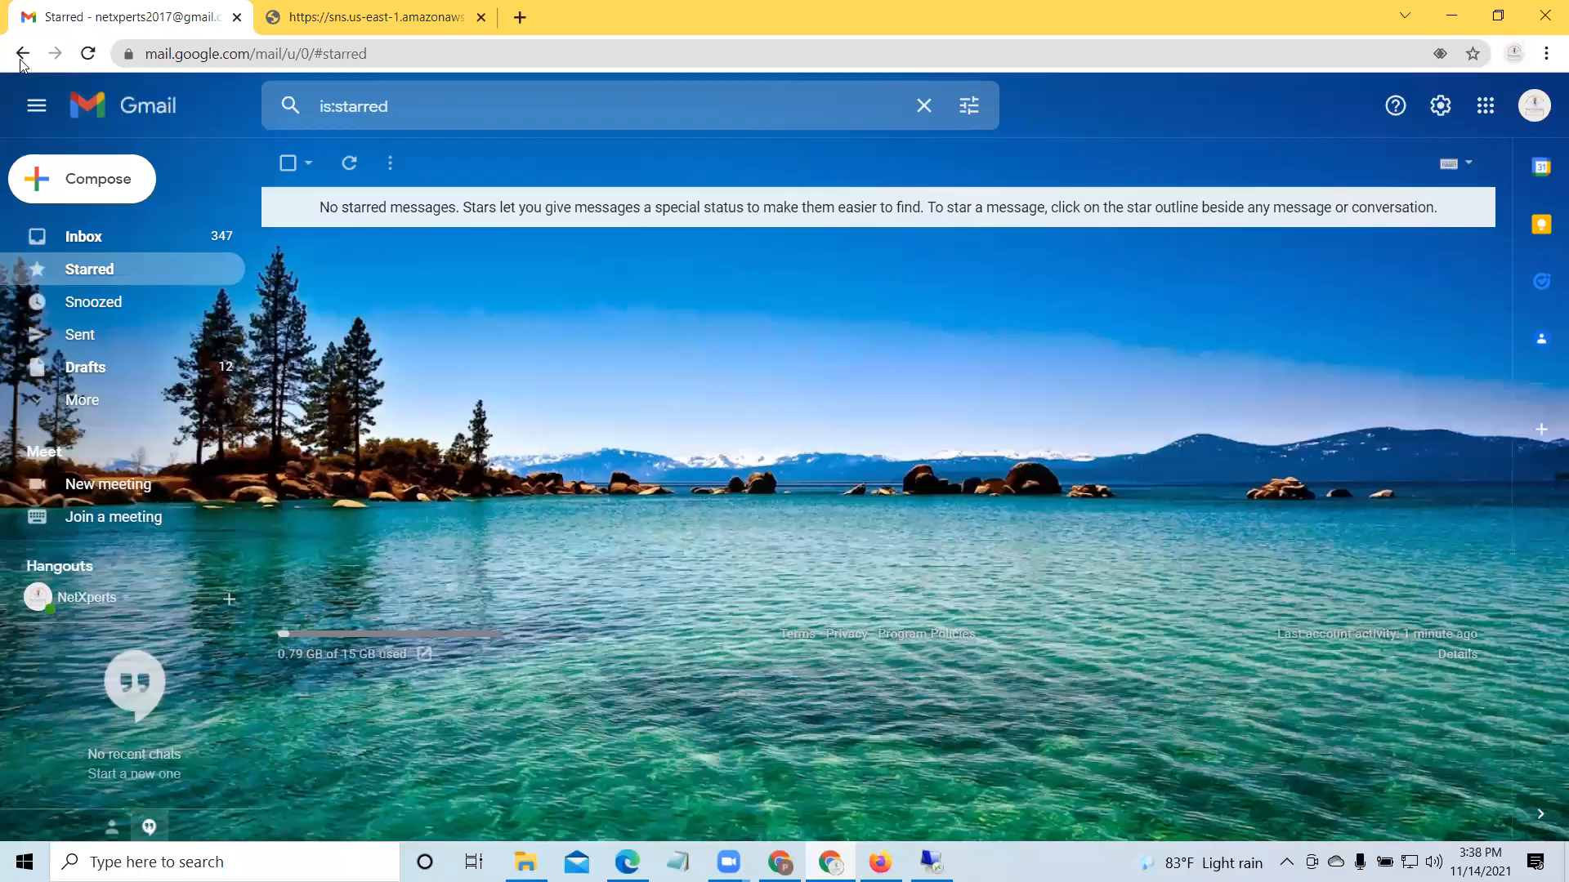
click(83, 240)
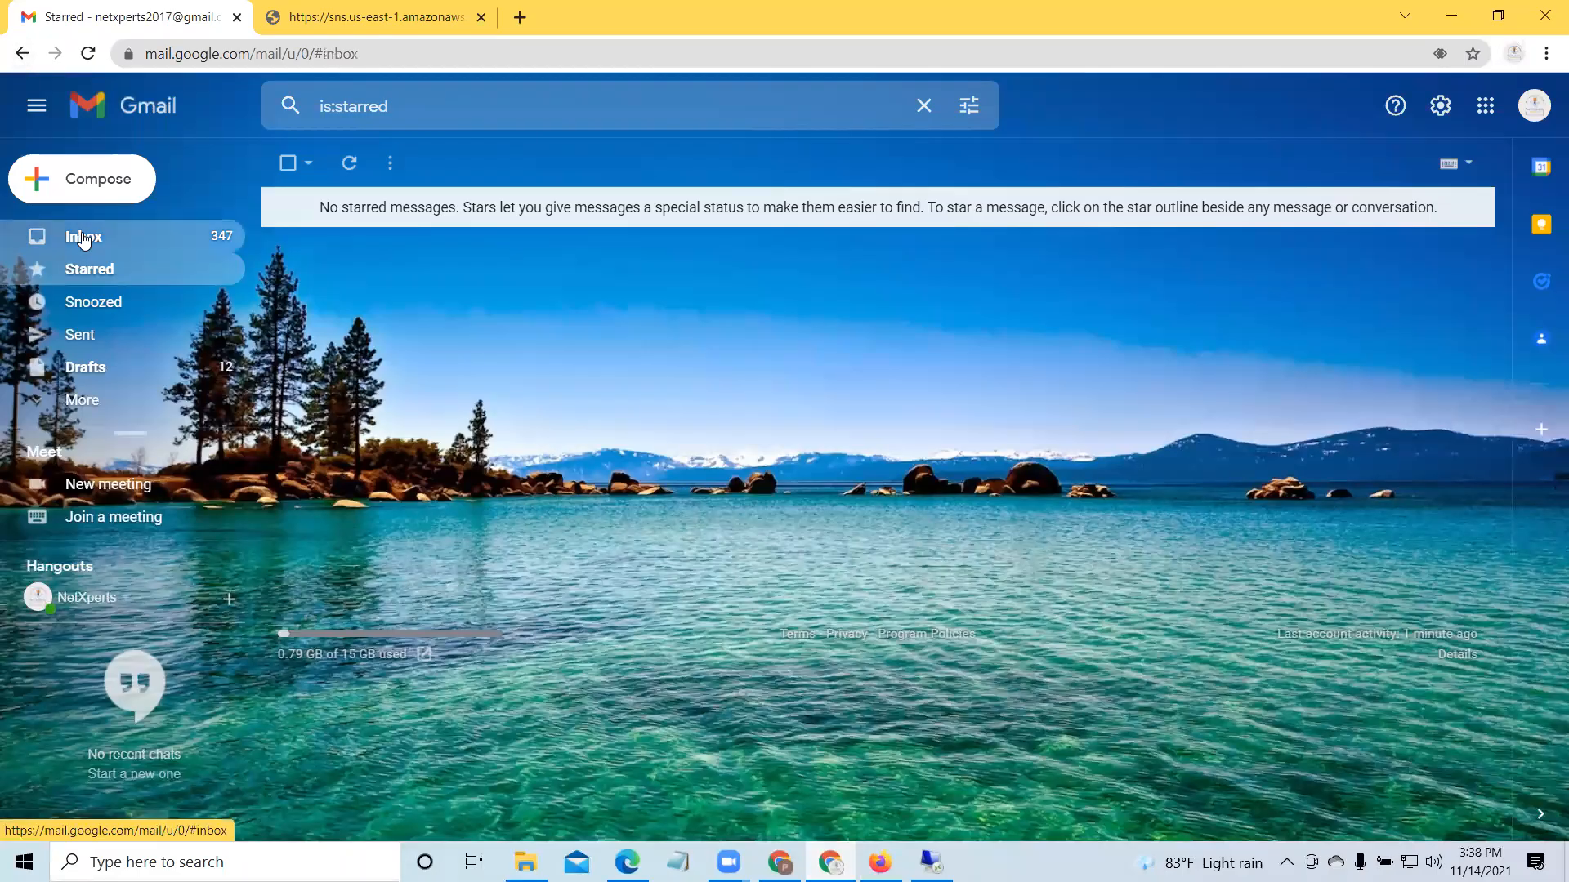
click(776, 259)
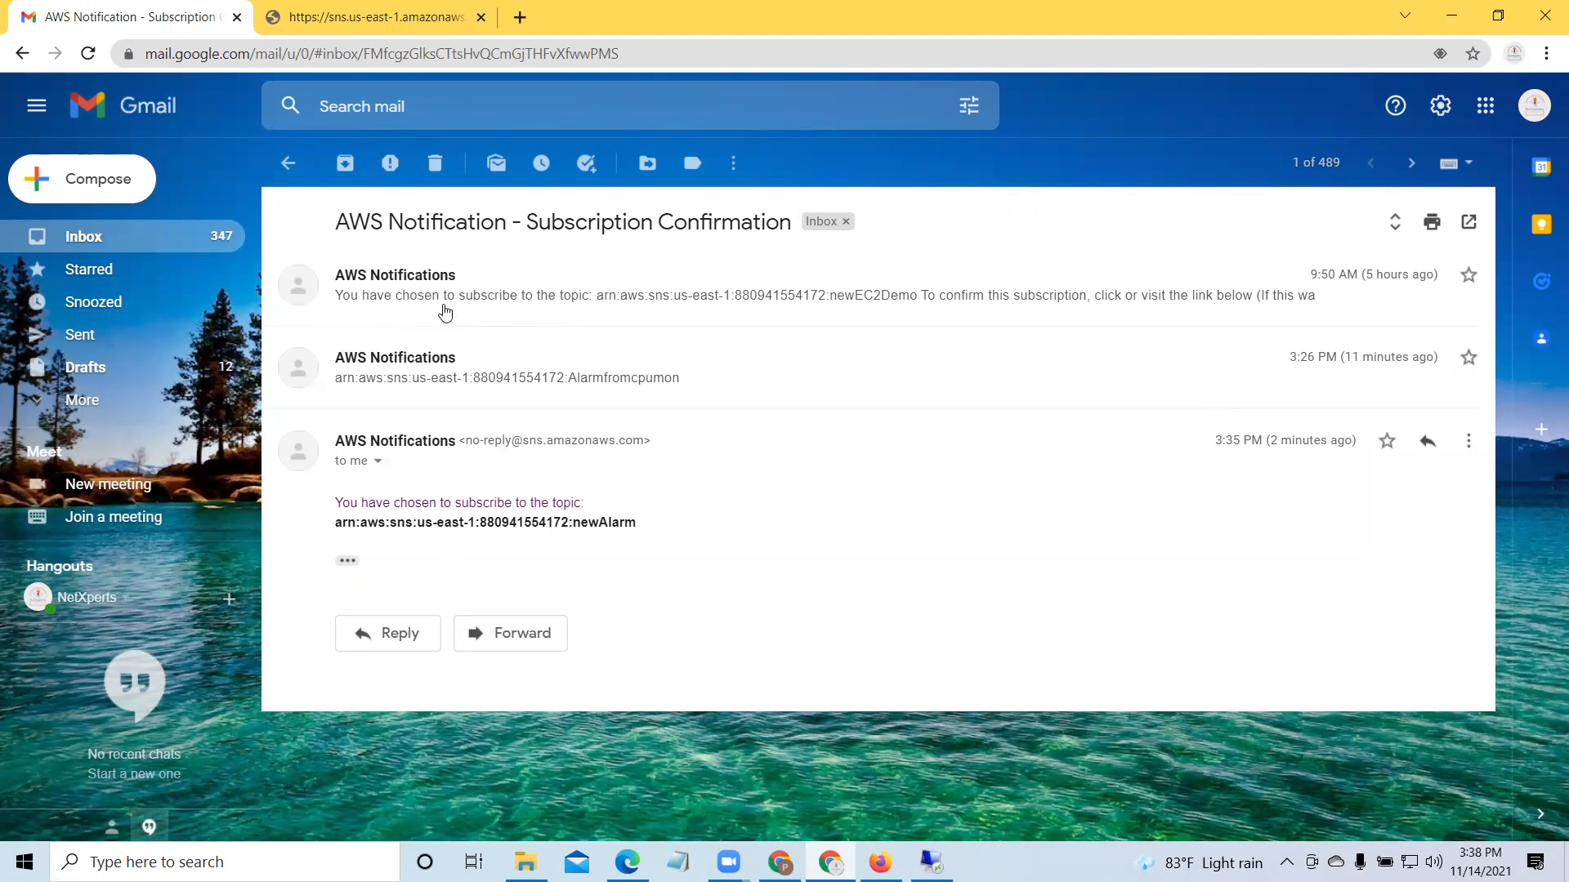
Step: Open the newEC2Demo subscription confirmation from its email, unsubscribe from the topic and close the confirmation page
click(424, 294)
click(400, 413)
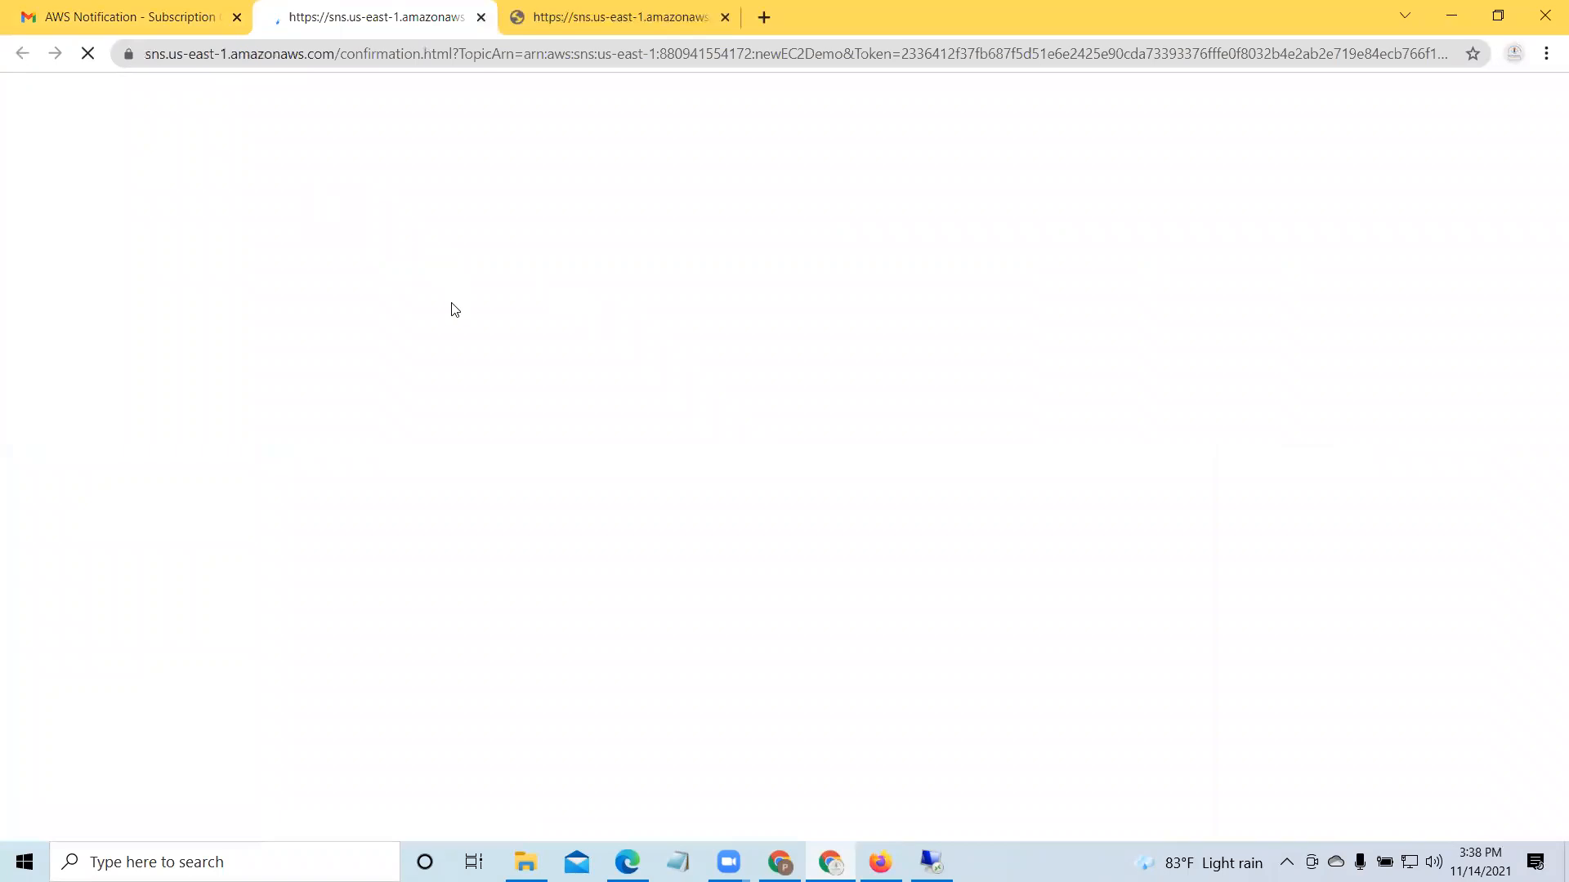
click(398, 291)
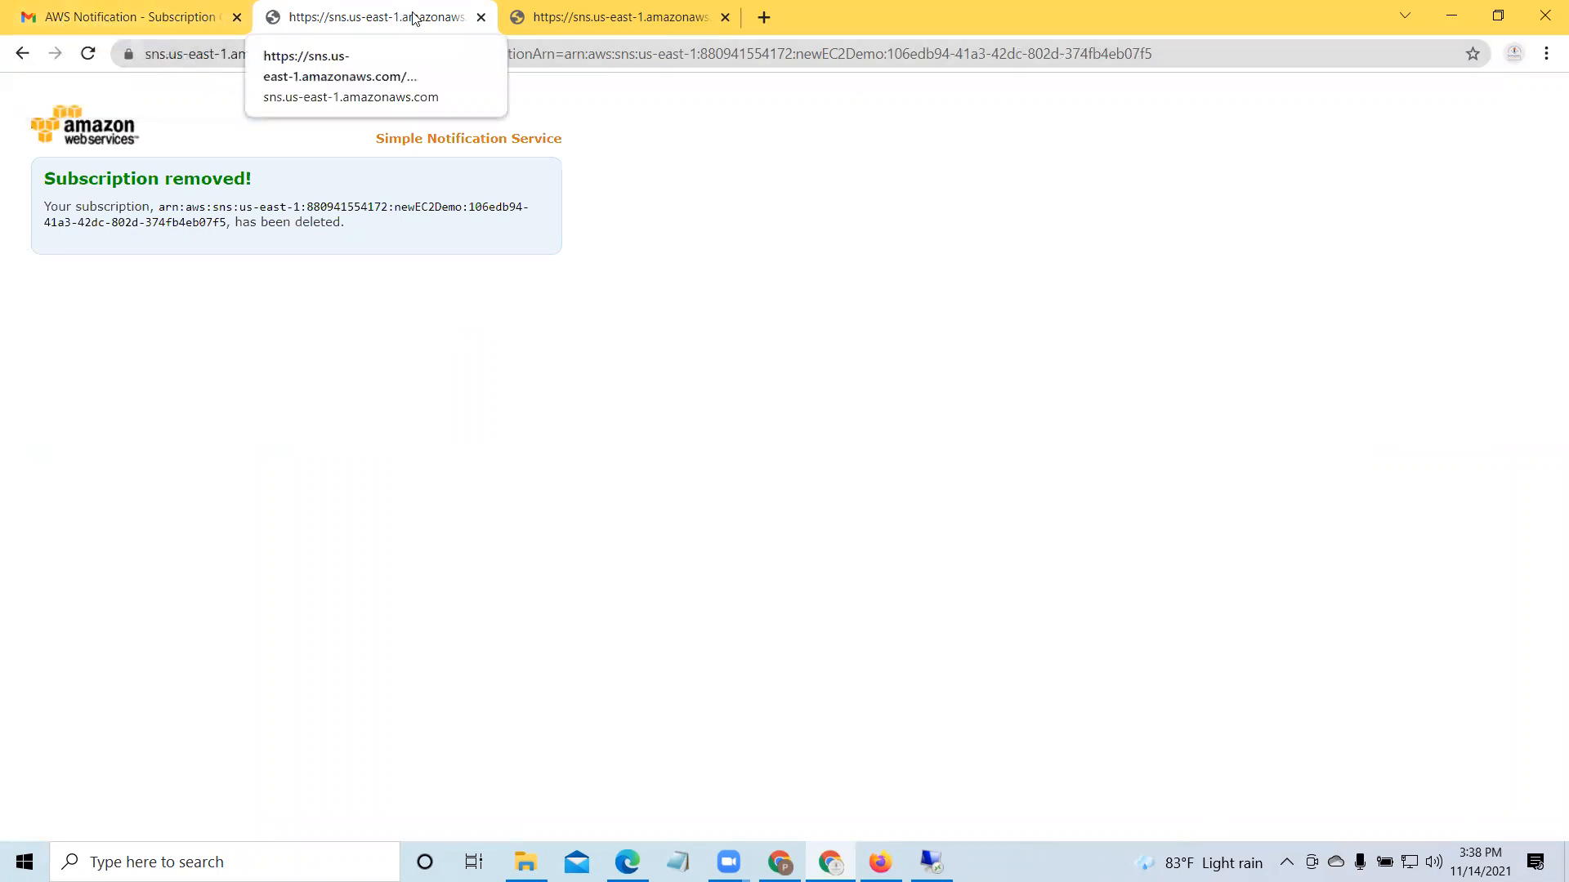
click(480, 17)
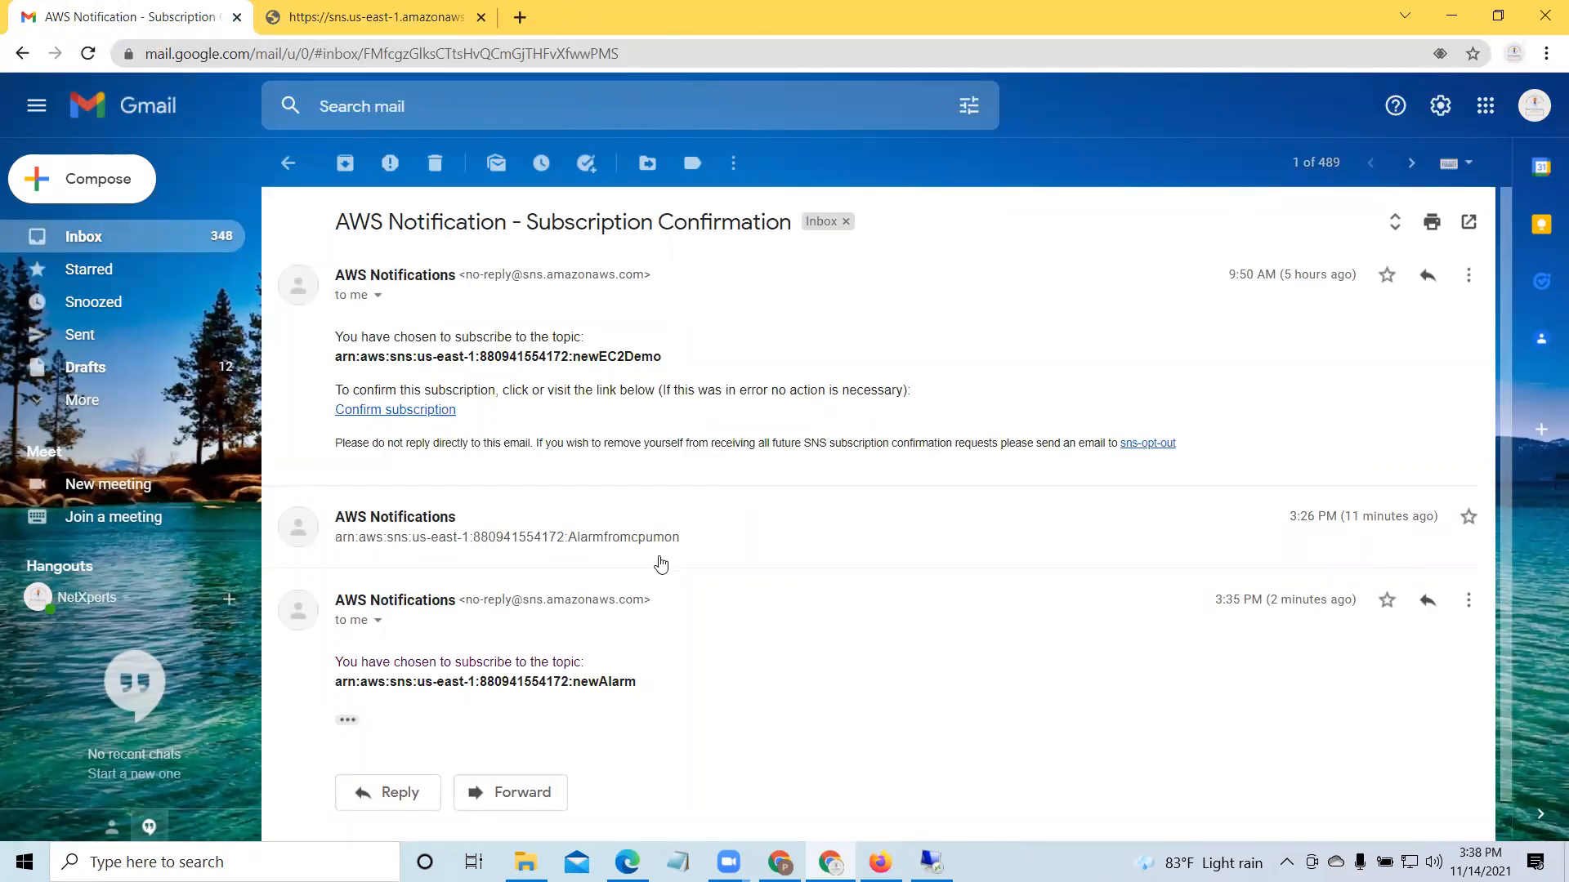
Step: Review the remaining subscription messages, reload Gmail and minimize its window to return to the CloudWatch alarms
scroll(659, 561, down, 1)
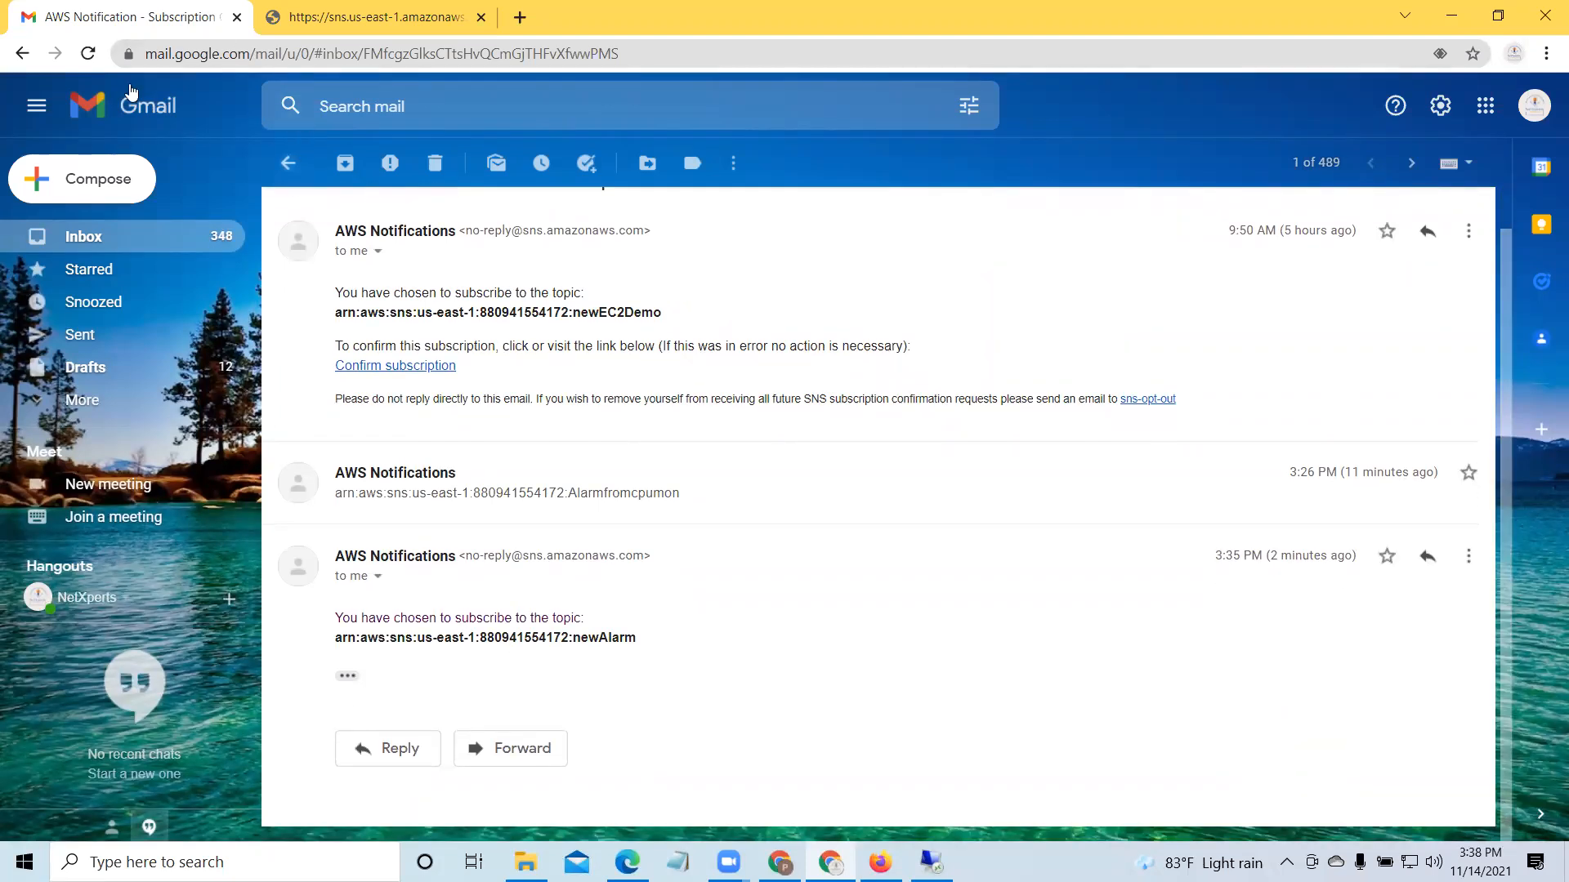
click(88, 53)
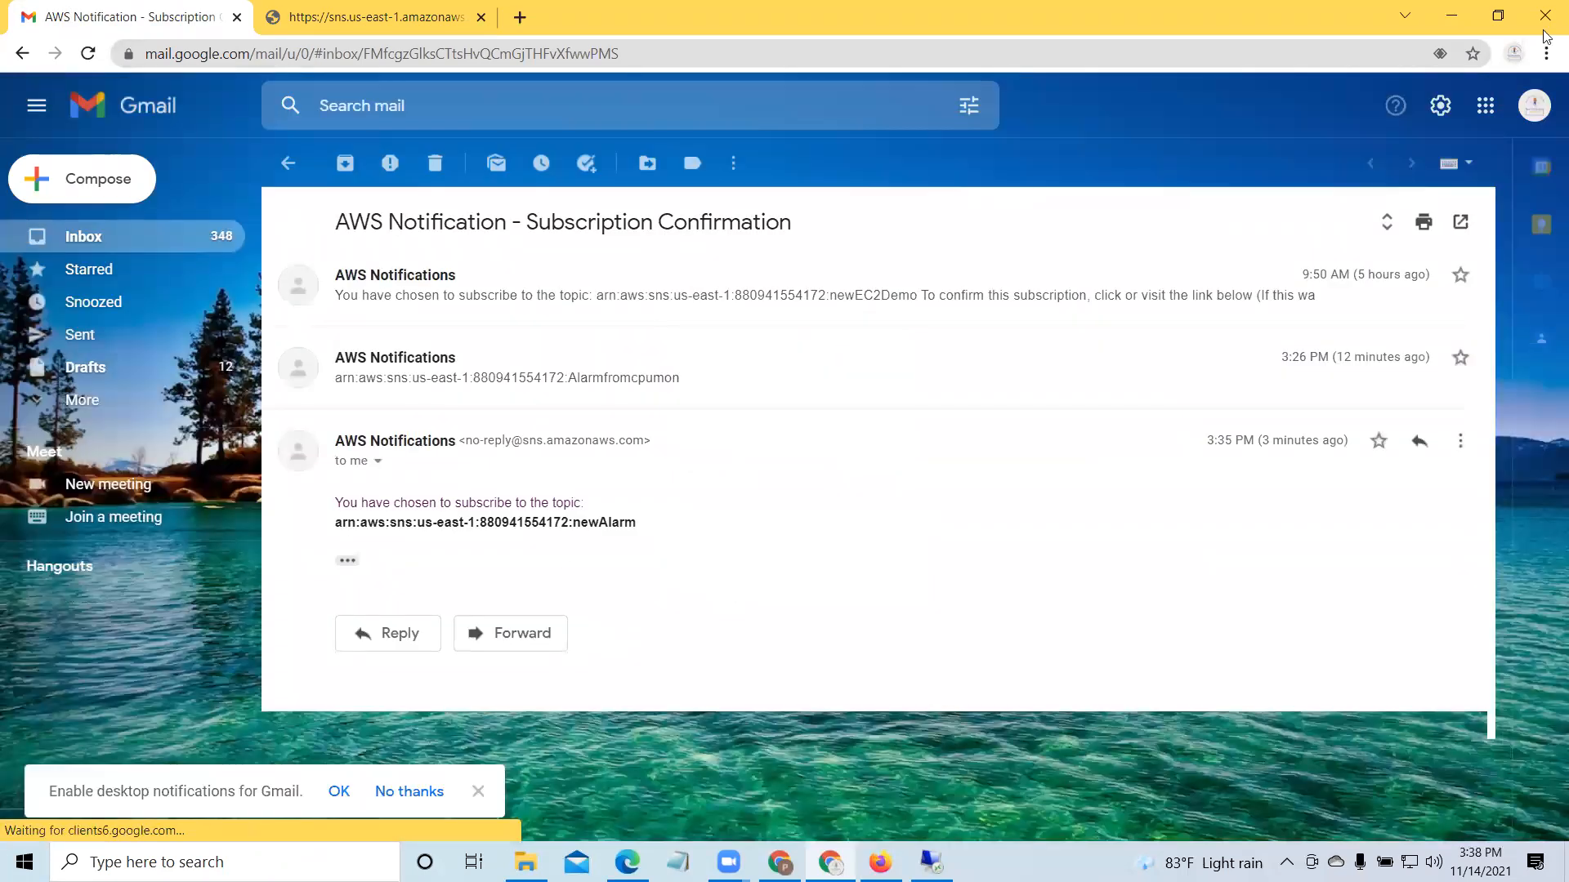
click(1453, 14)
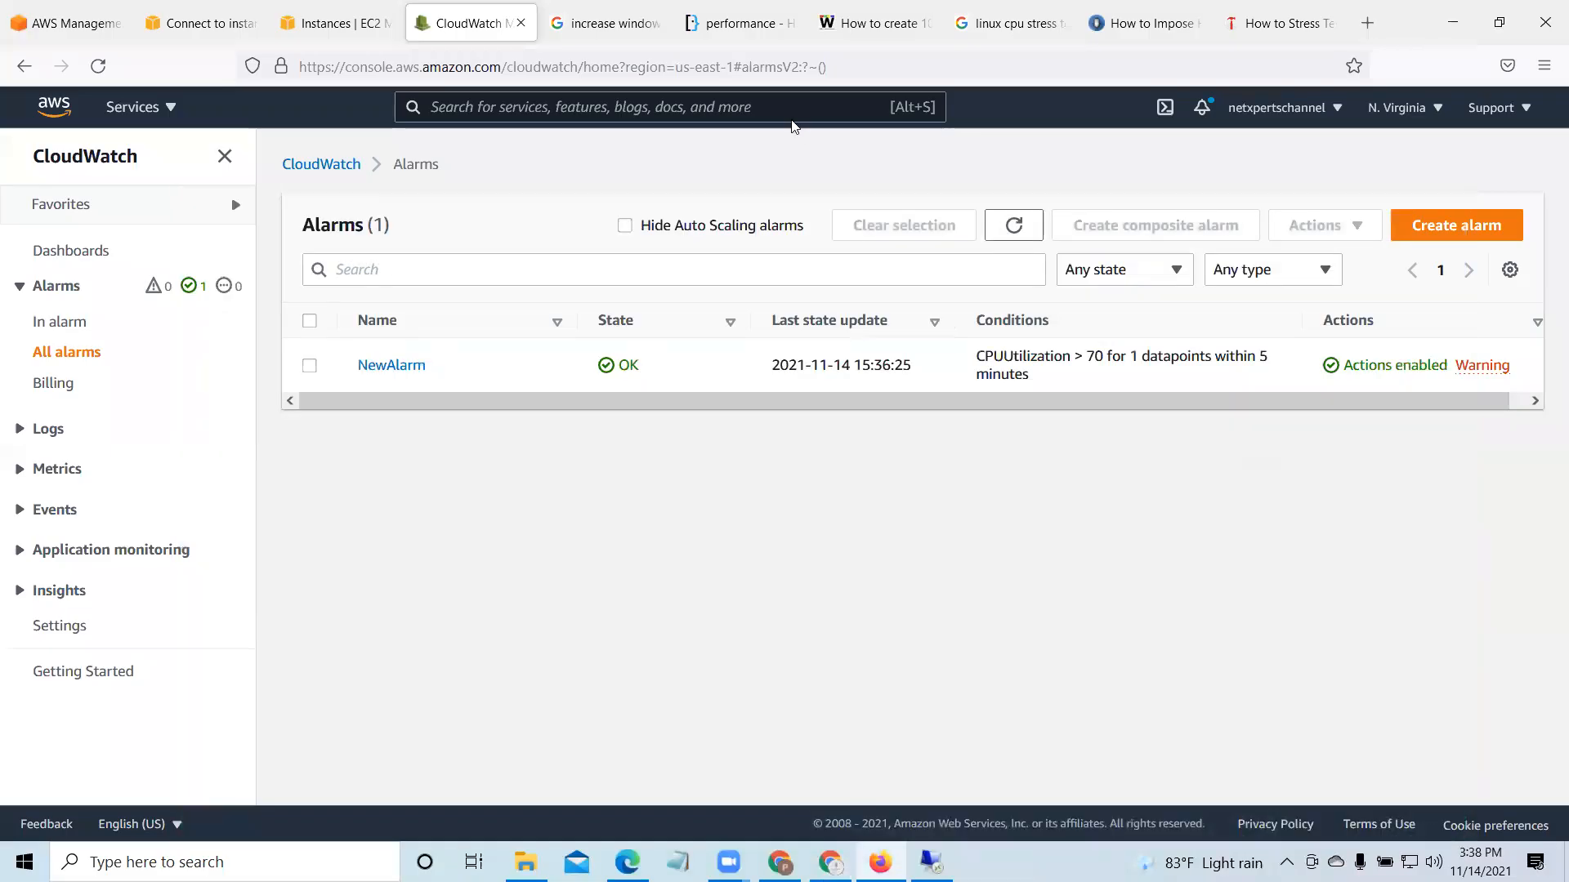
Step: Select NewAlarm, refresh the list and examine its state, last update, conditions and actions
click(309, 365)
click(1016, 231)
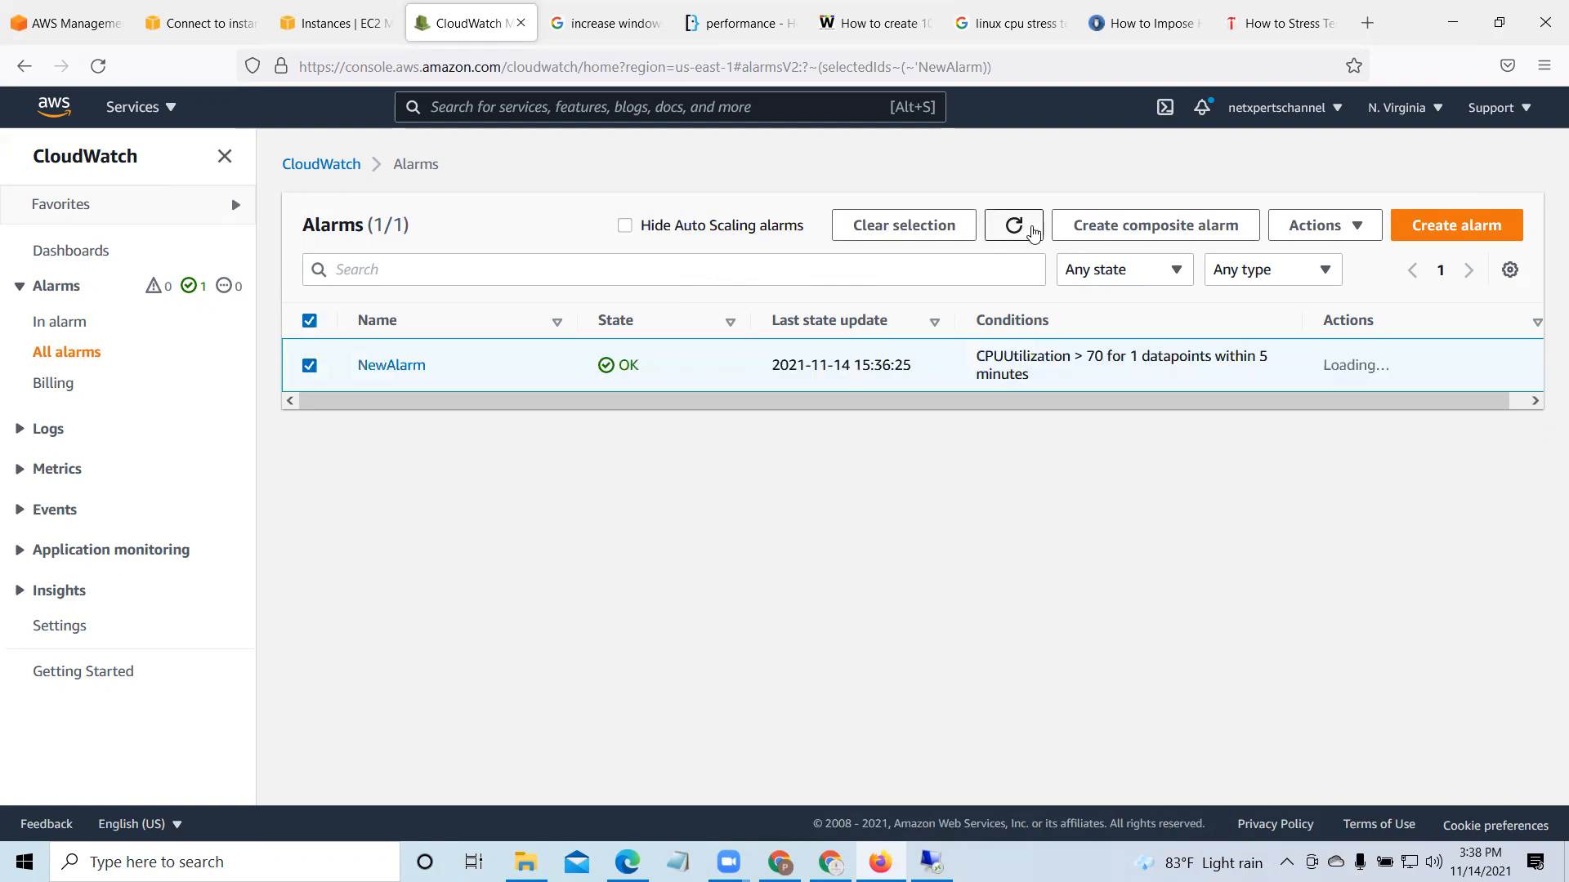
click(1015, 229)
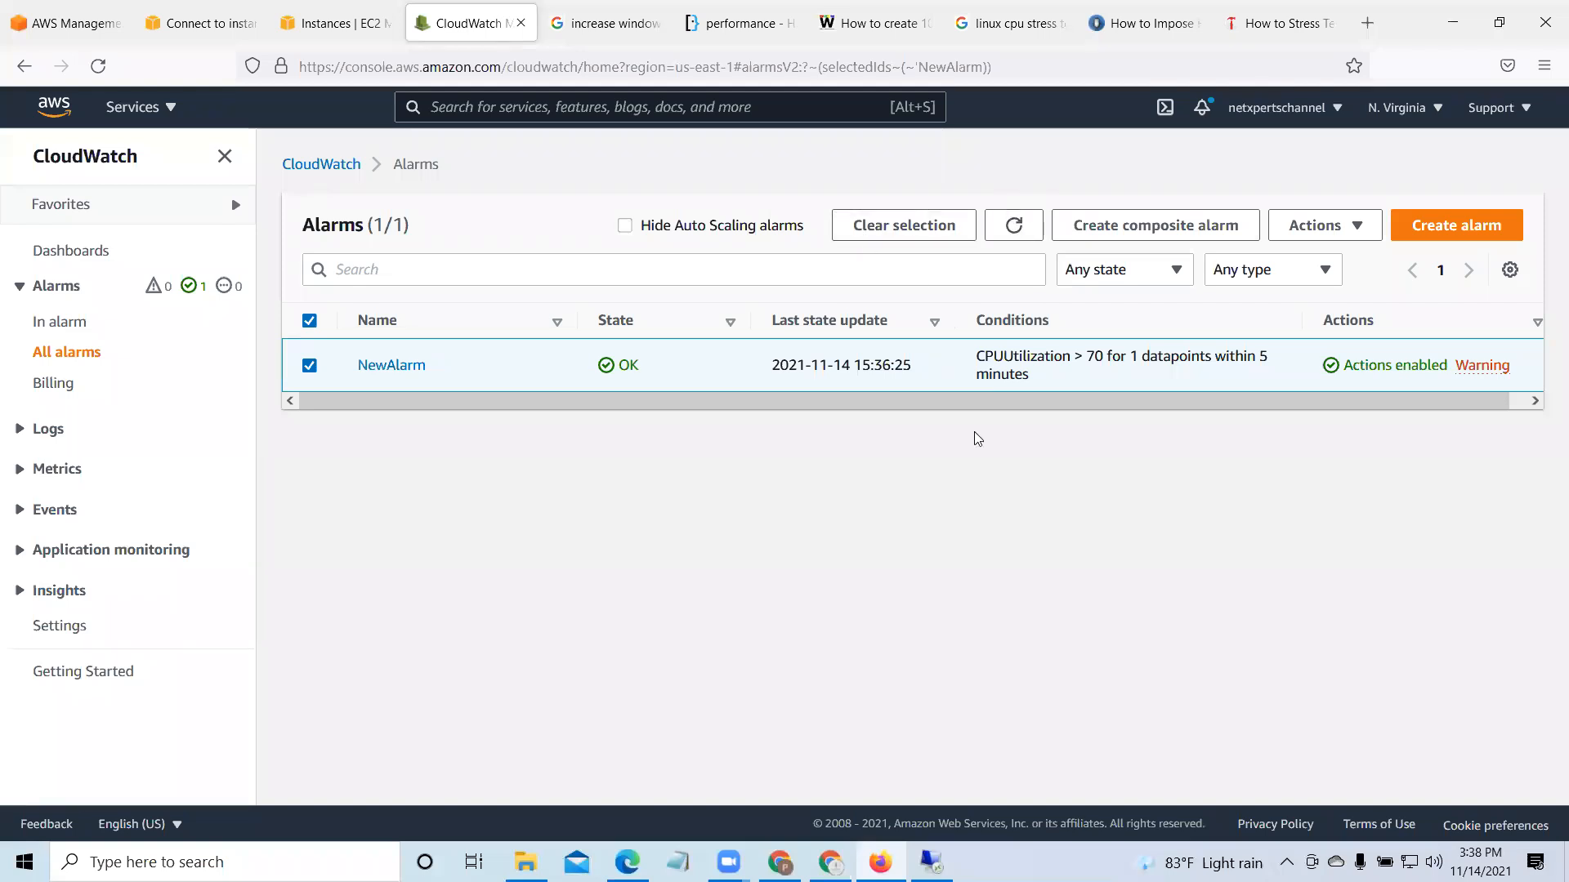
drag(963, 401, 1214, 401)
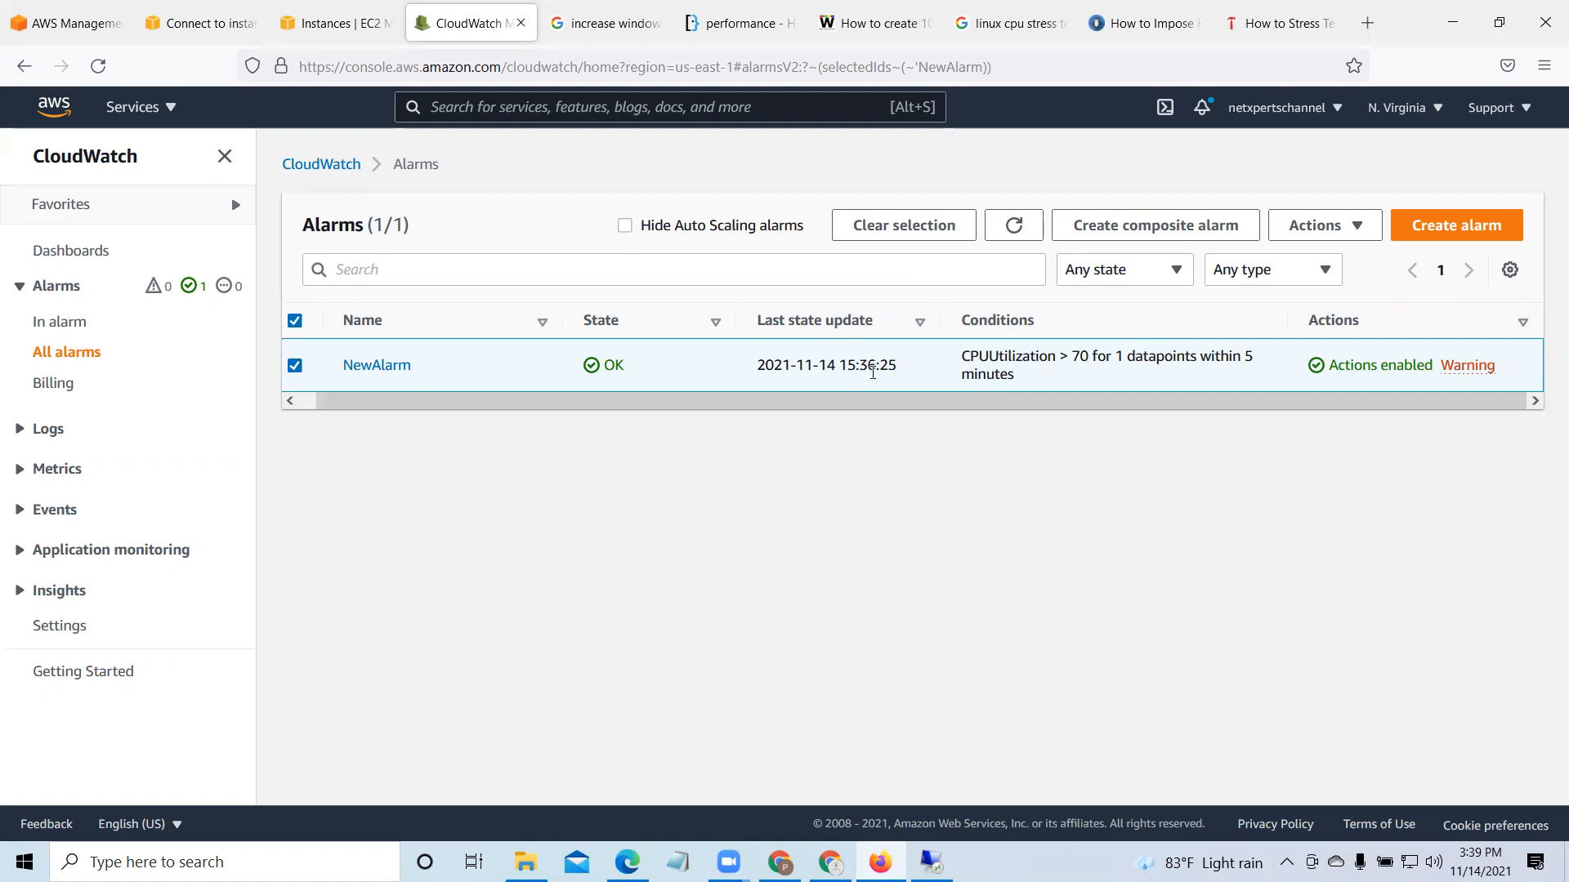
Step: Check the CPU load in Task Manager on the remote Windows server and return to the CloudWatch alarms in Firefox
click(931, 862)
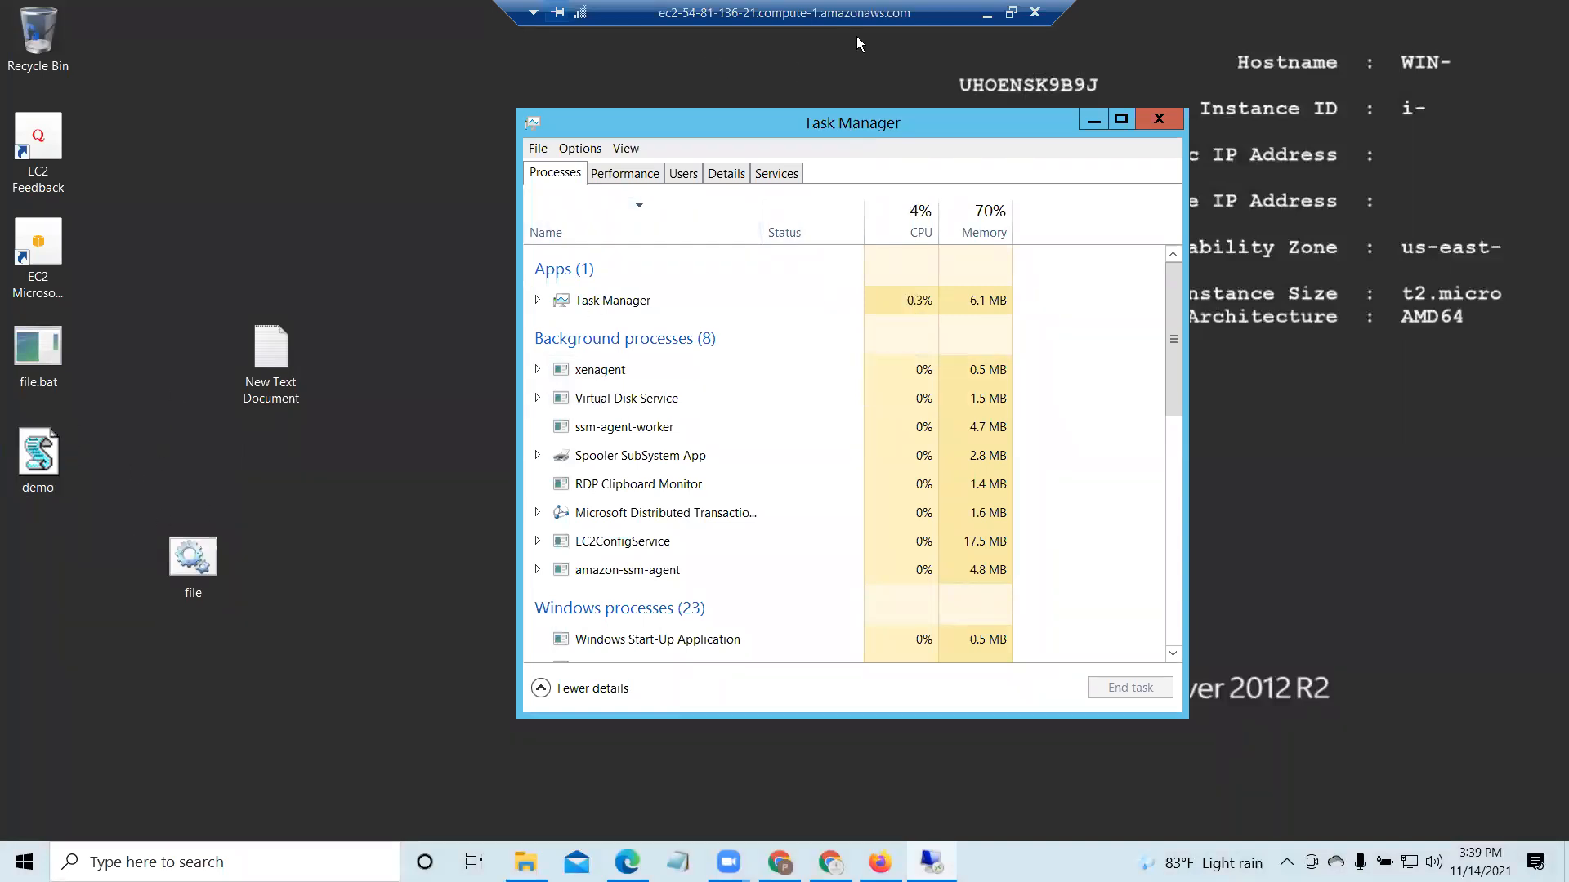
key(alt+Tab)
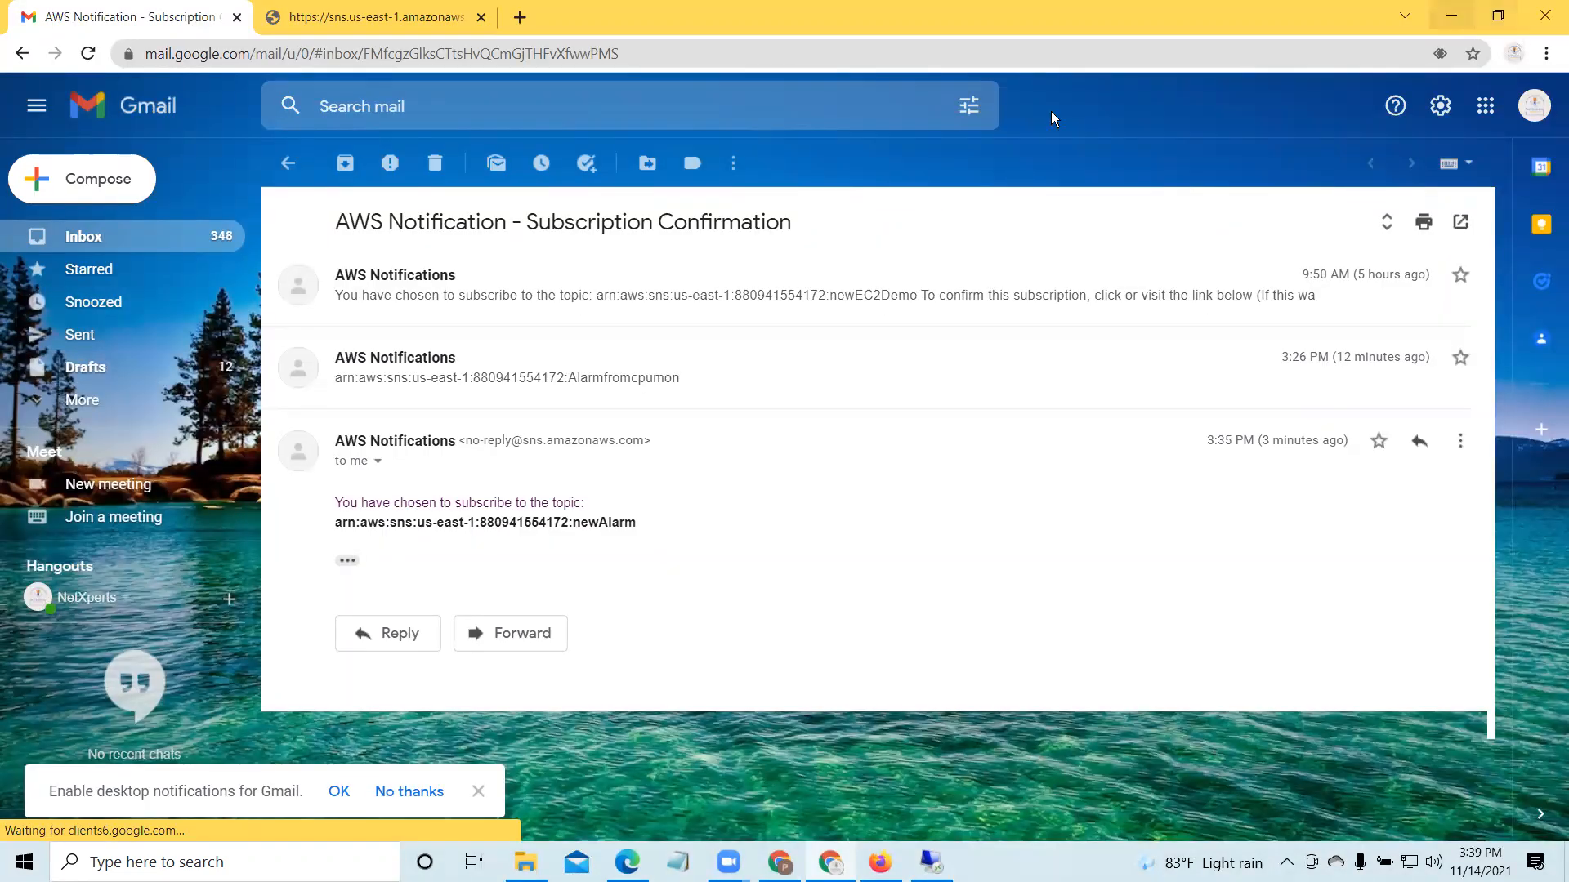
click(914, 852)
click(780, 863)
click(781, 863)
click(881, 863)
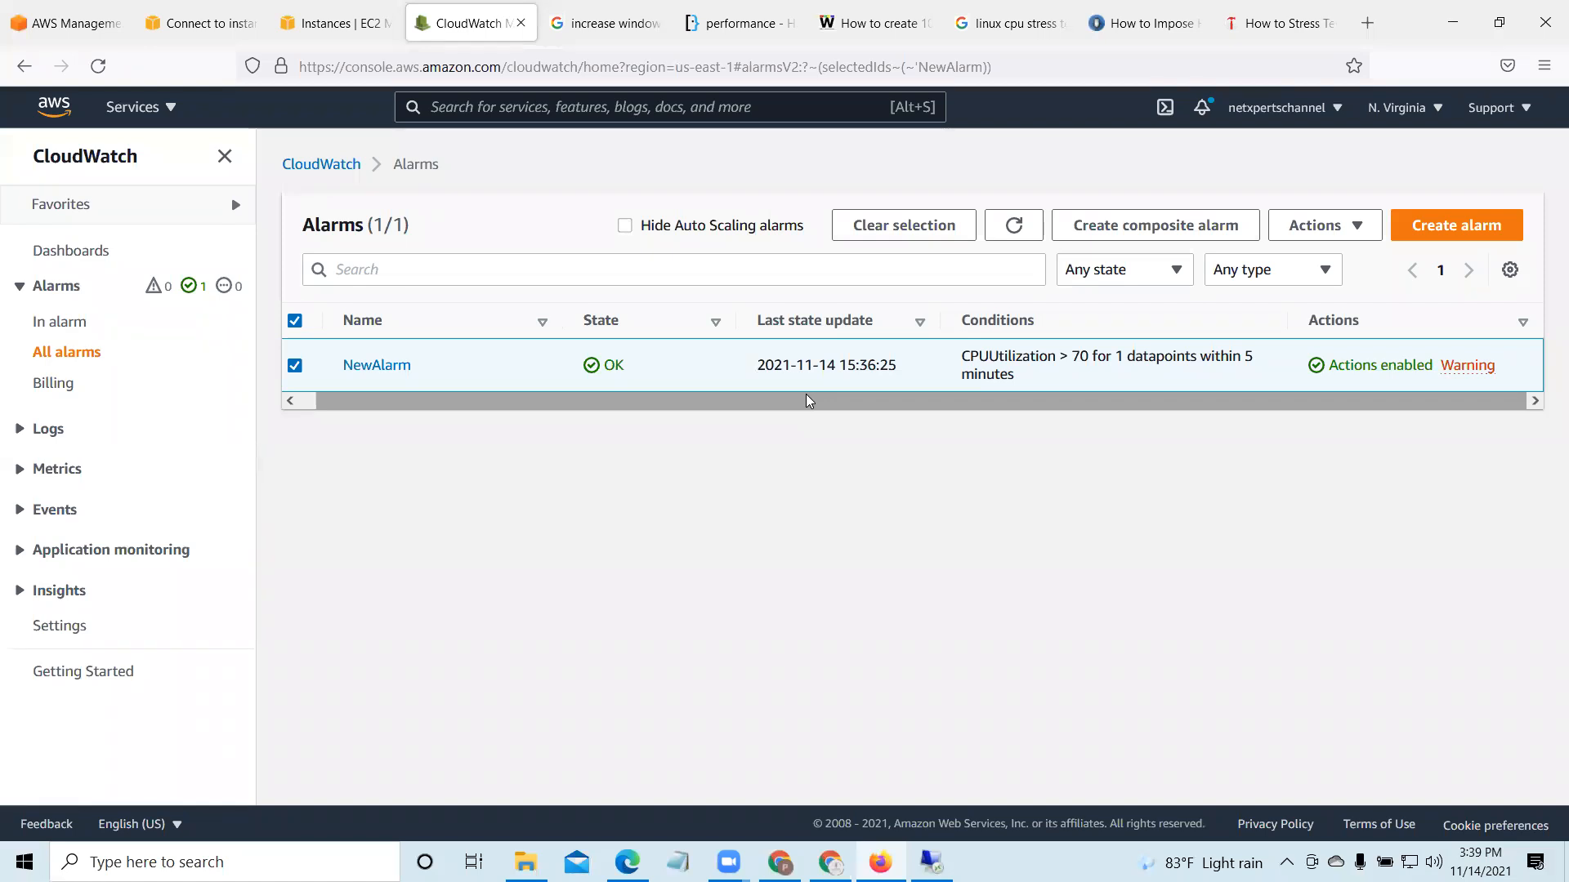
Step: Compare the list of all alarms with the list of those in alarm, ending on the alarms in alarm
click(59, 327)
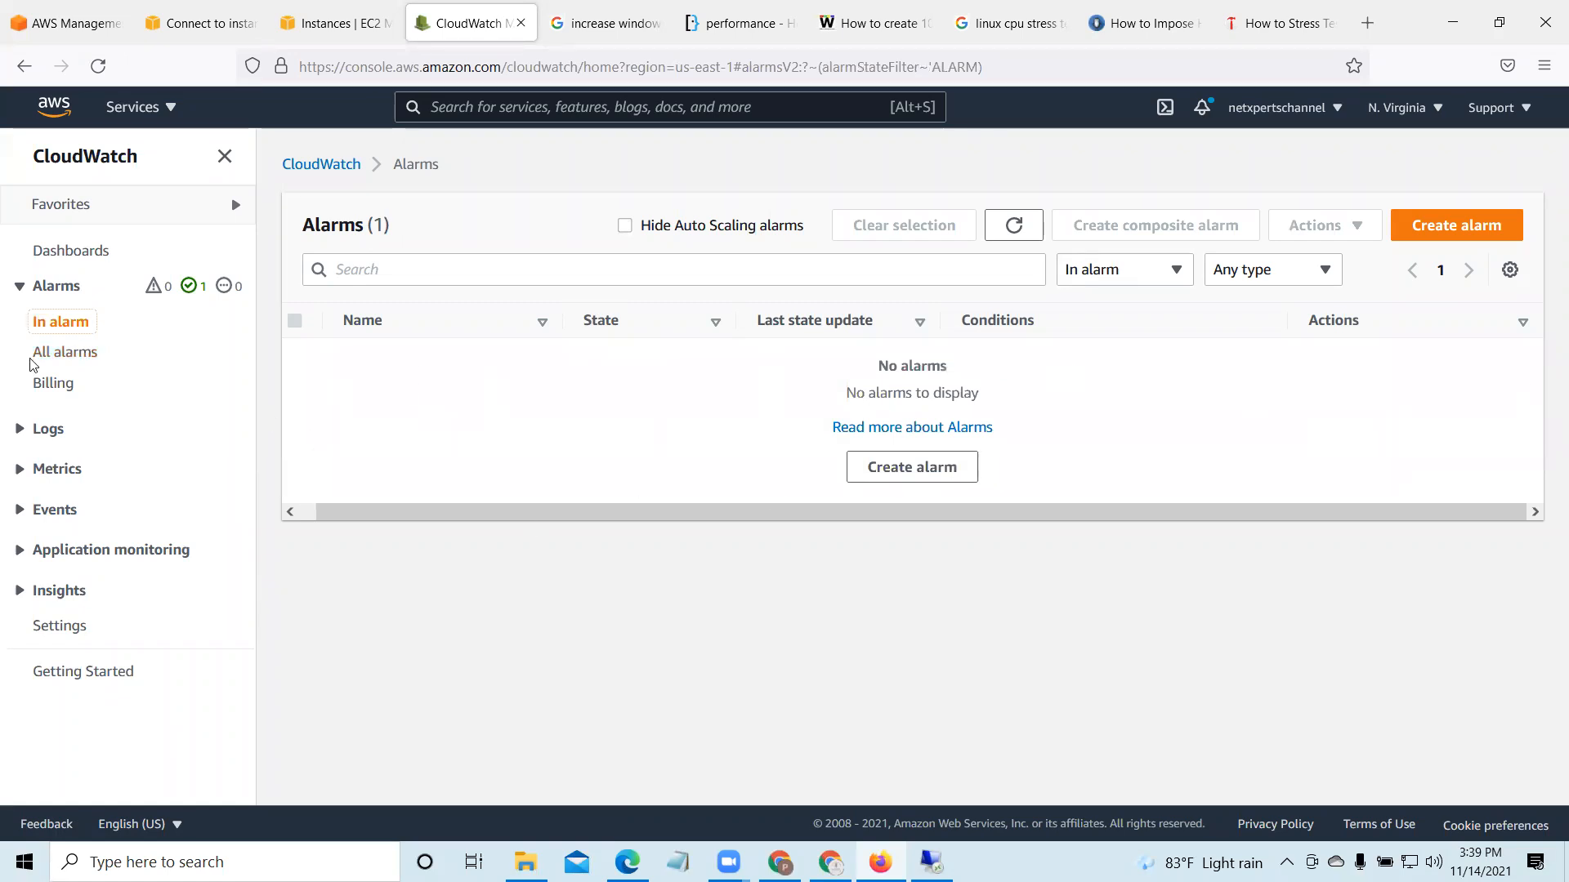
click(63, 354)
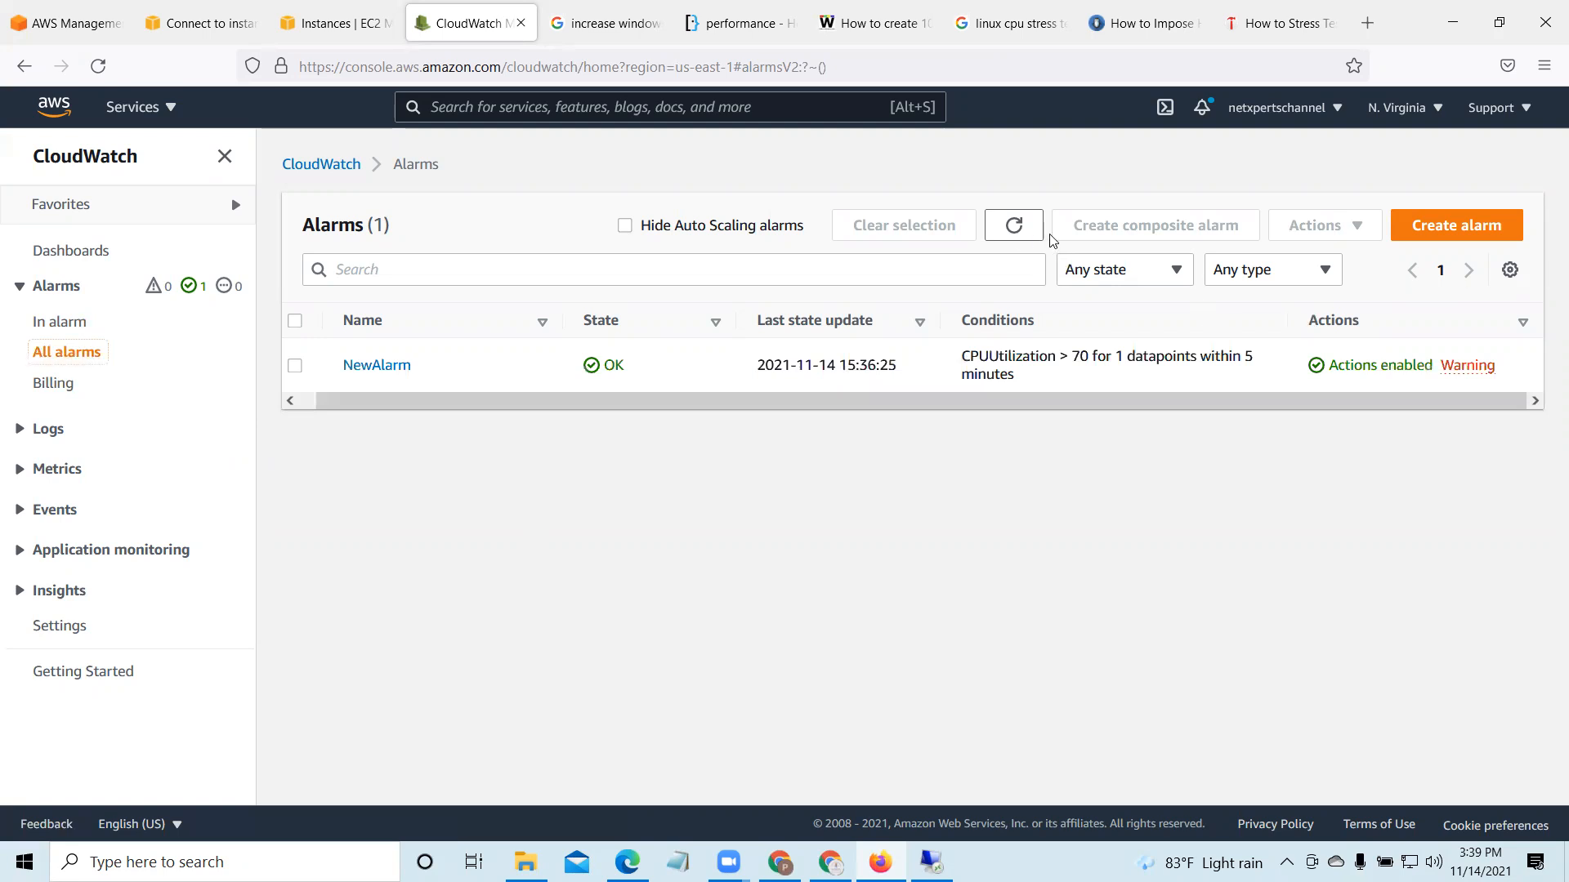
click(72, 323)
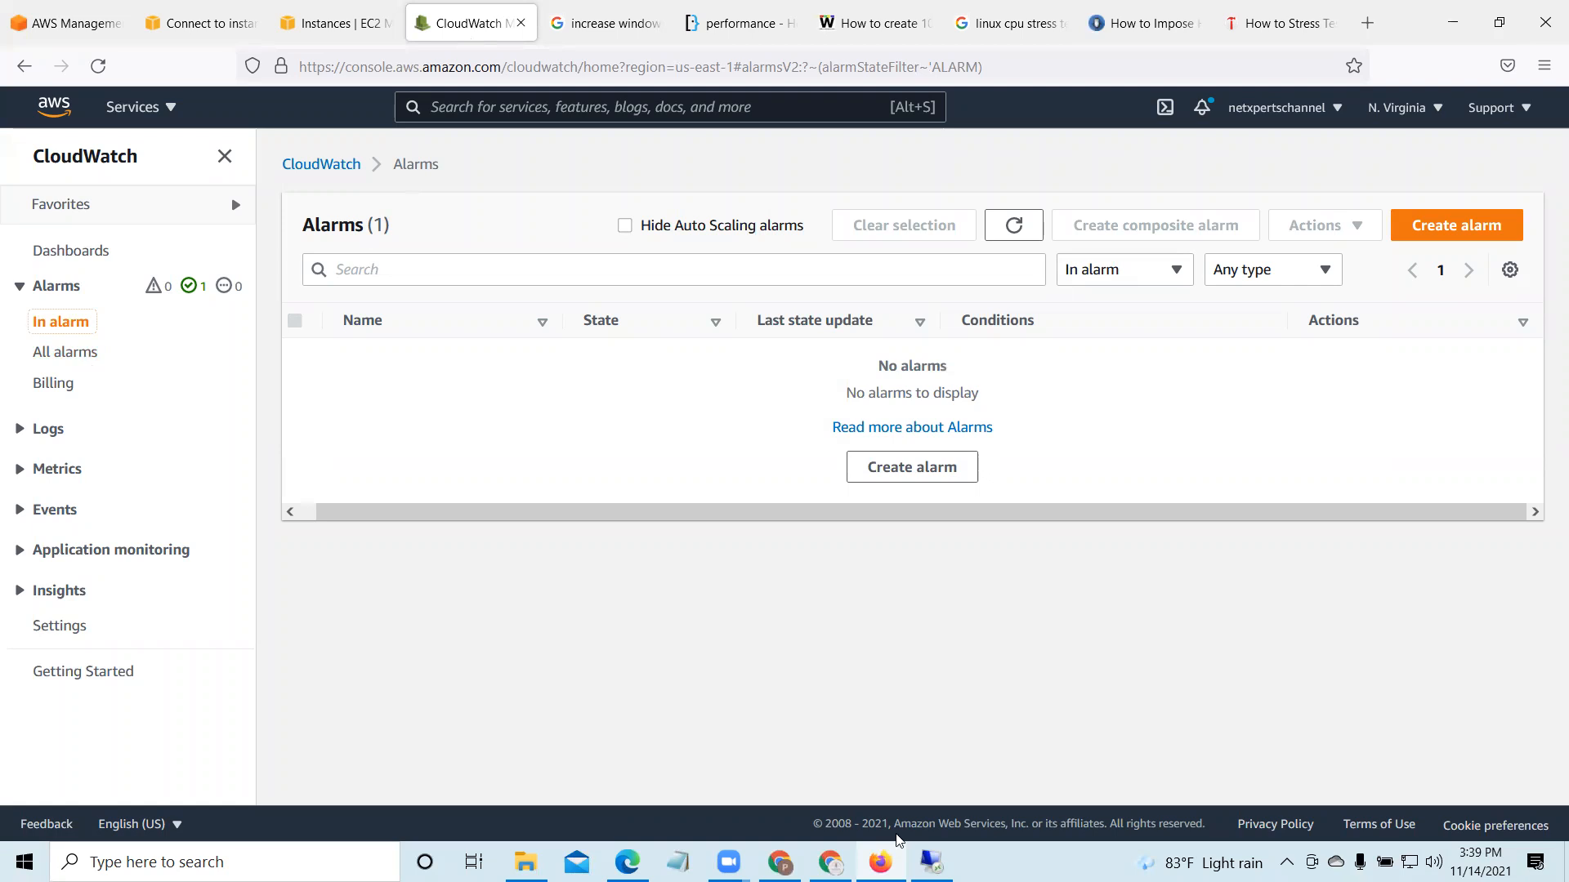
Step: Switch to the remote Windows server, run the demo script to load the CPU, and minimize Task Manager
click(931, 862)
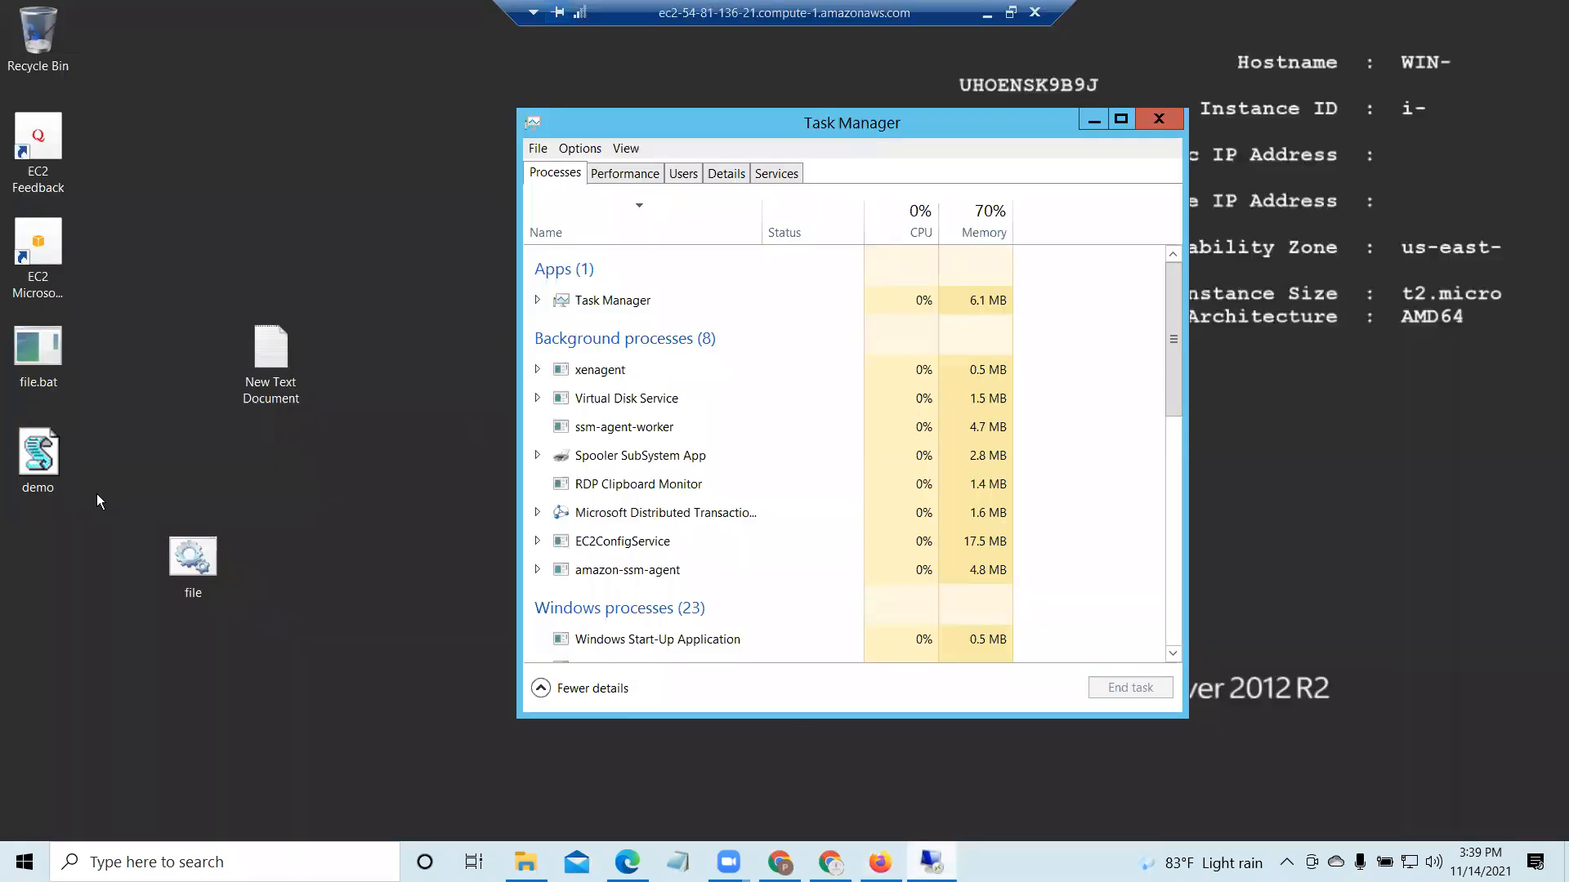
double_click(36, 464)
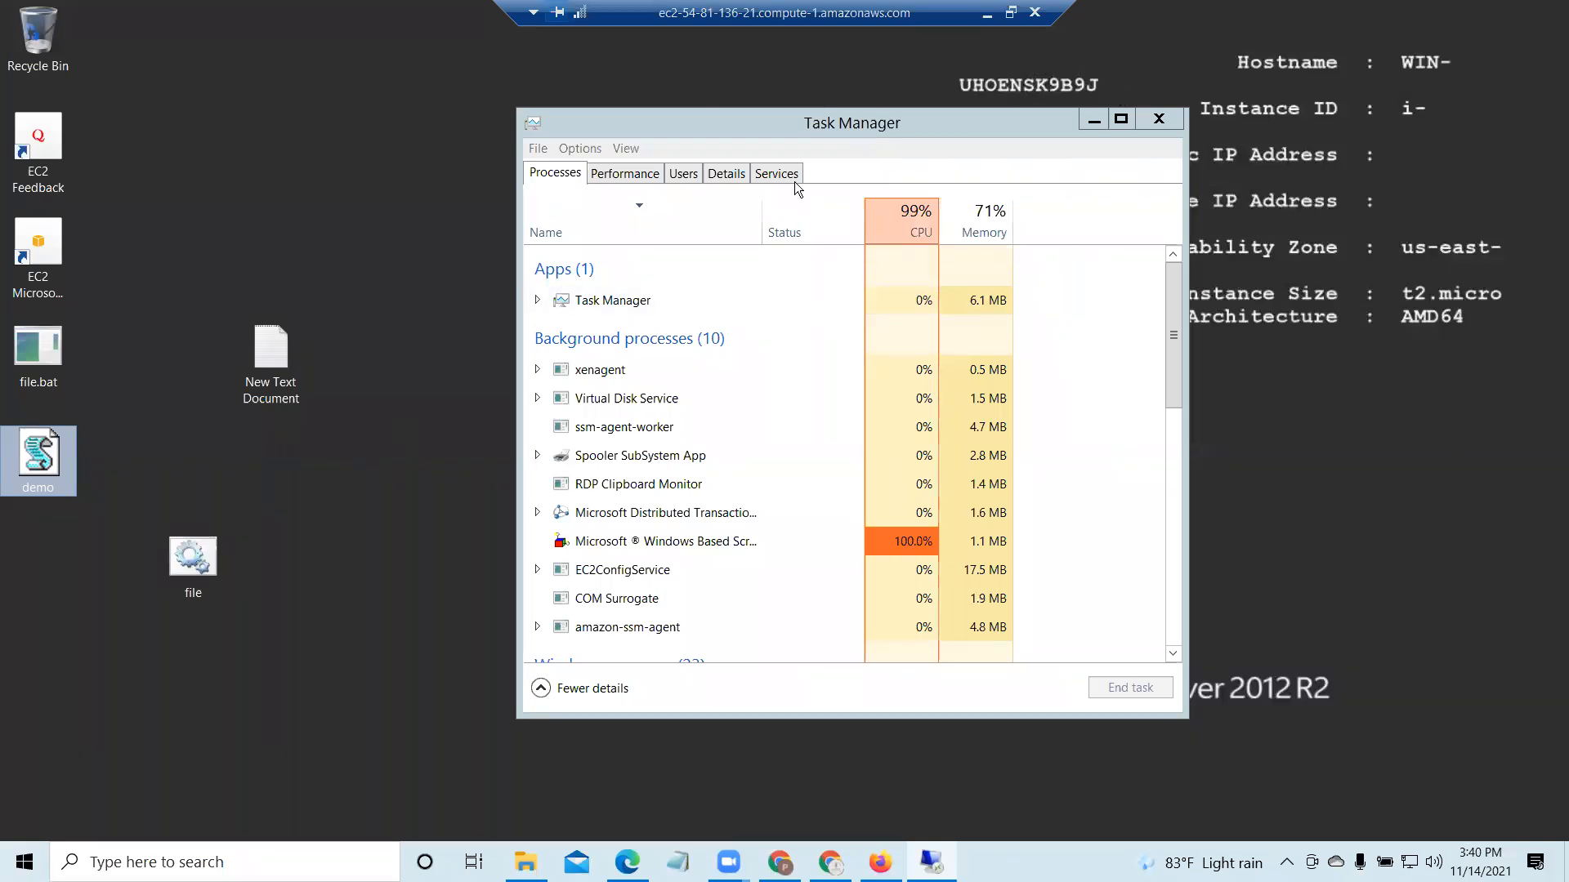
click(1093, 124)
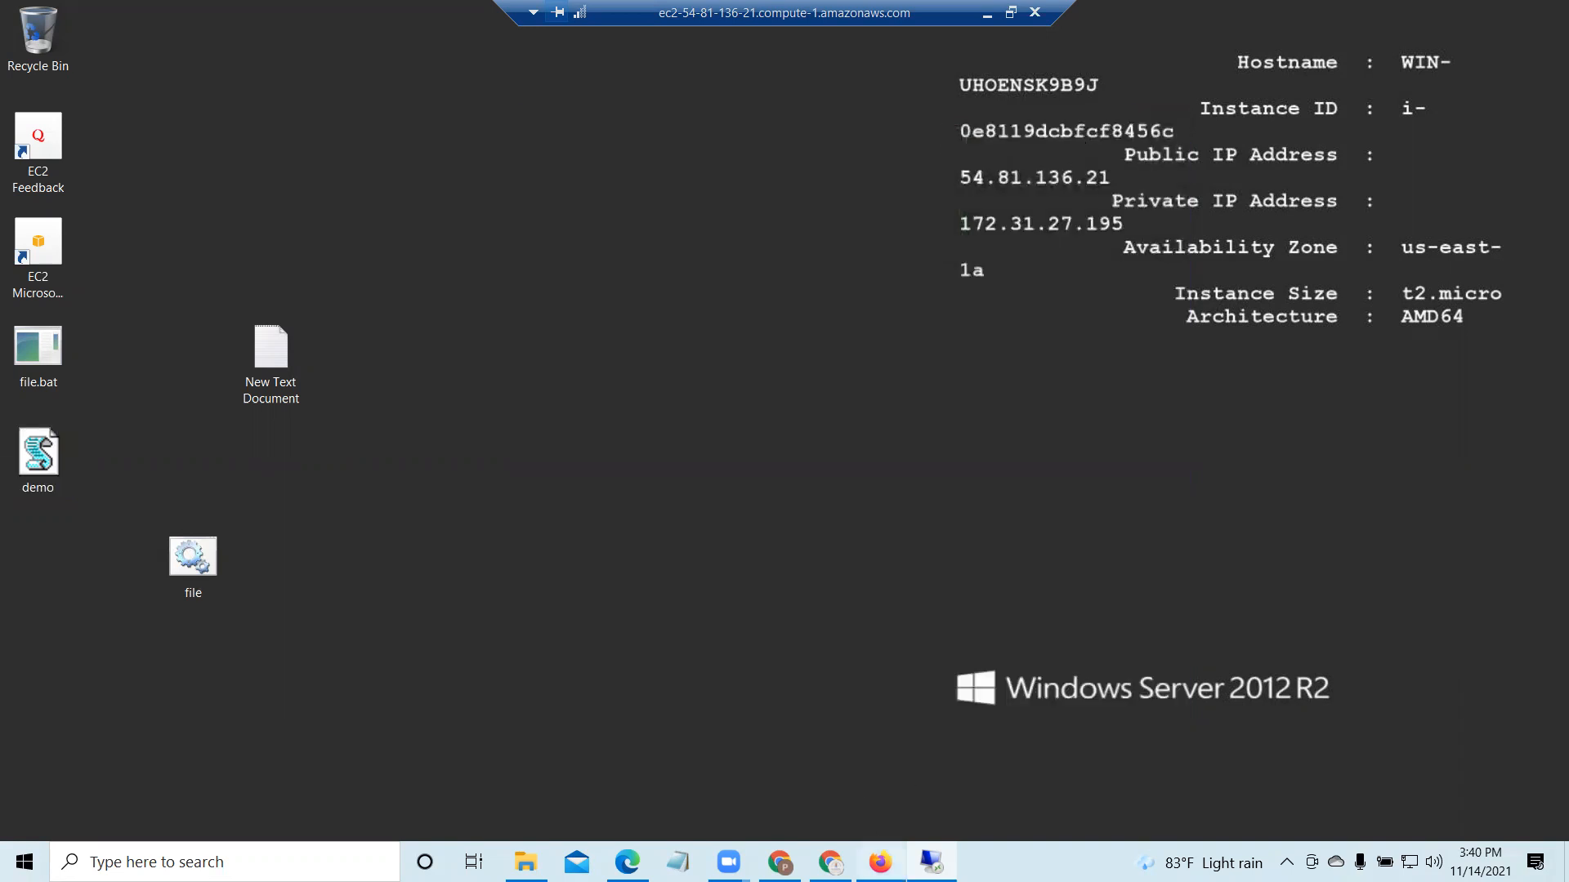
Step: Switch to CloudWatch in Firefox, refresh the in-alarm and all-alarms lists to check NewAlarm, and return to the remote server desktop
click(880, 862)
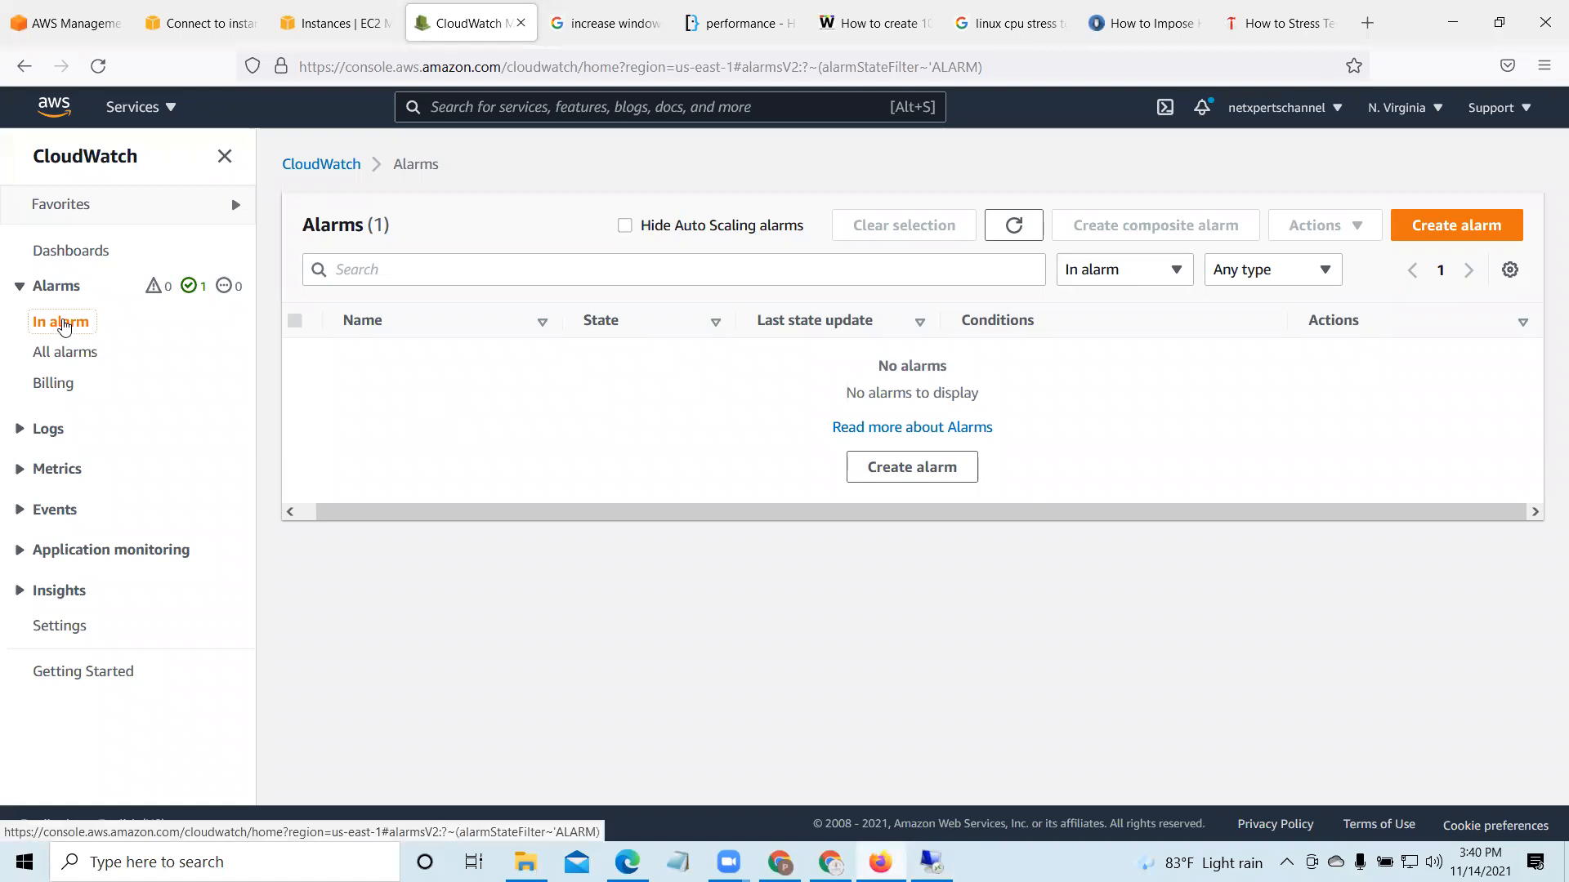
click(1036, 224)
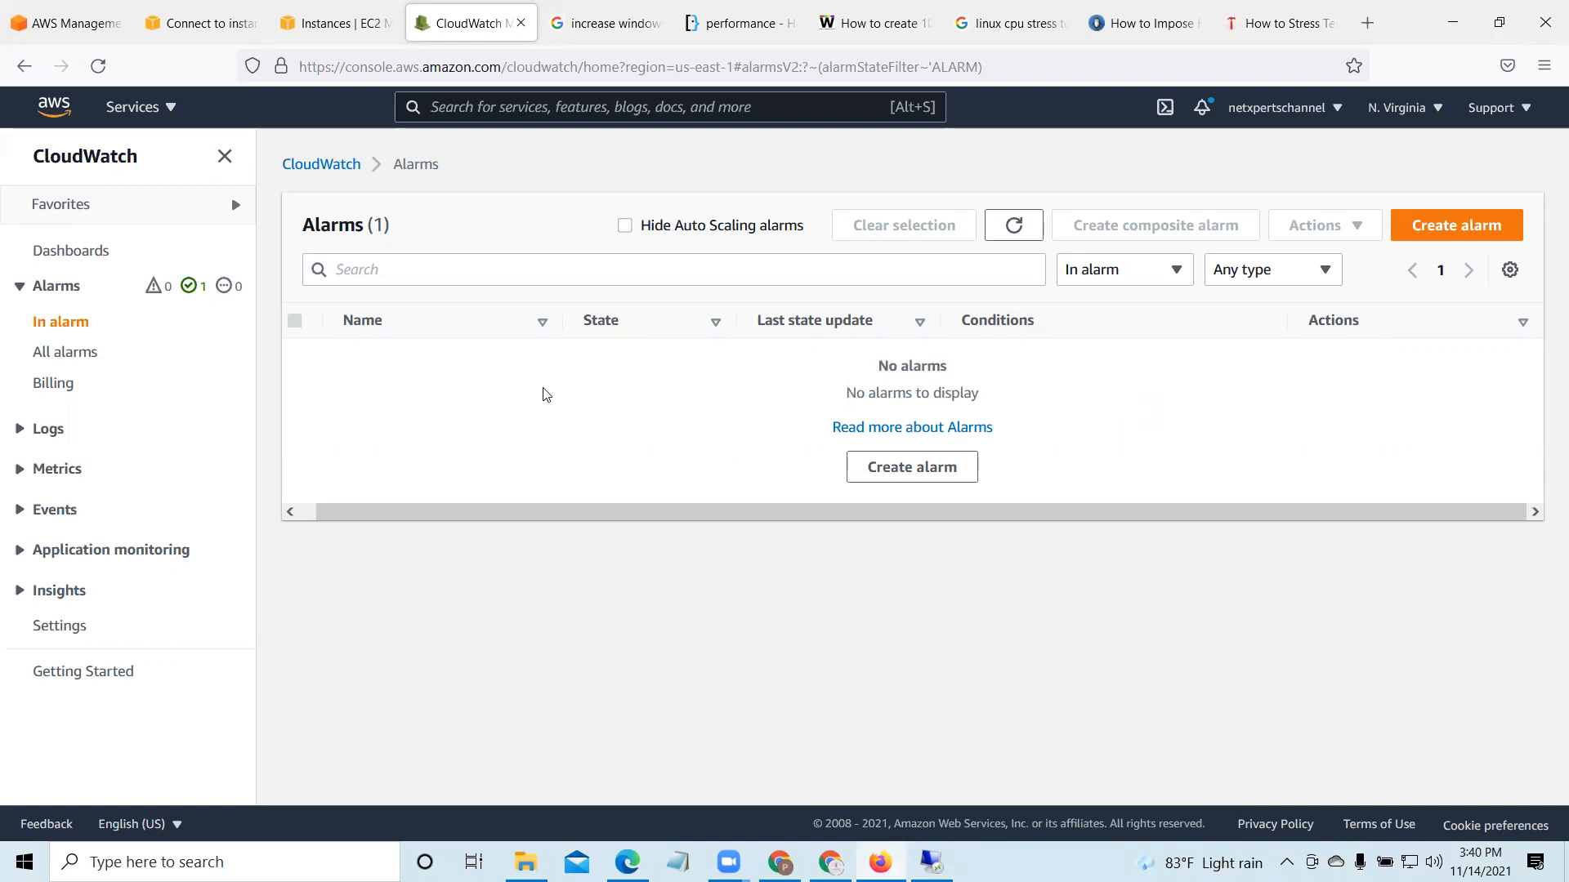
click(71, 353)
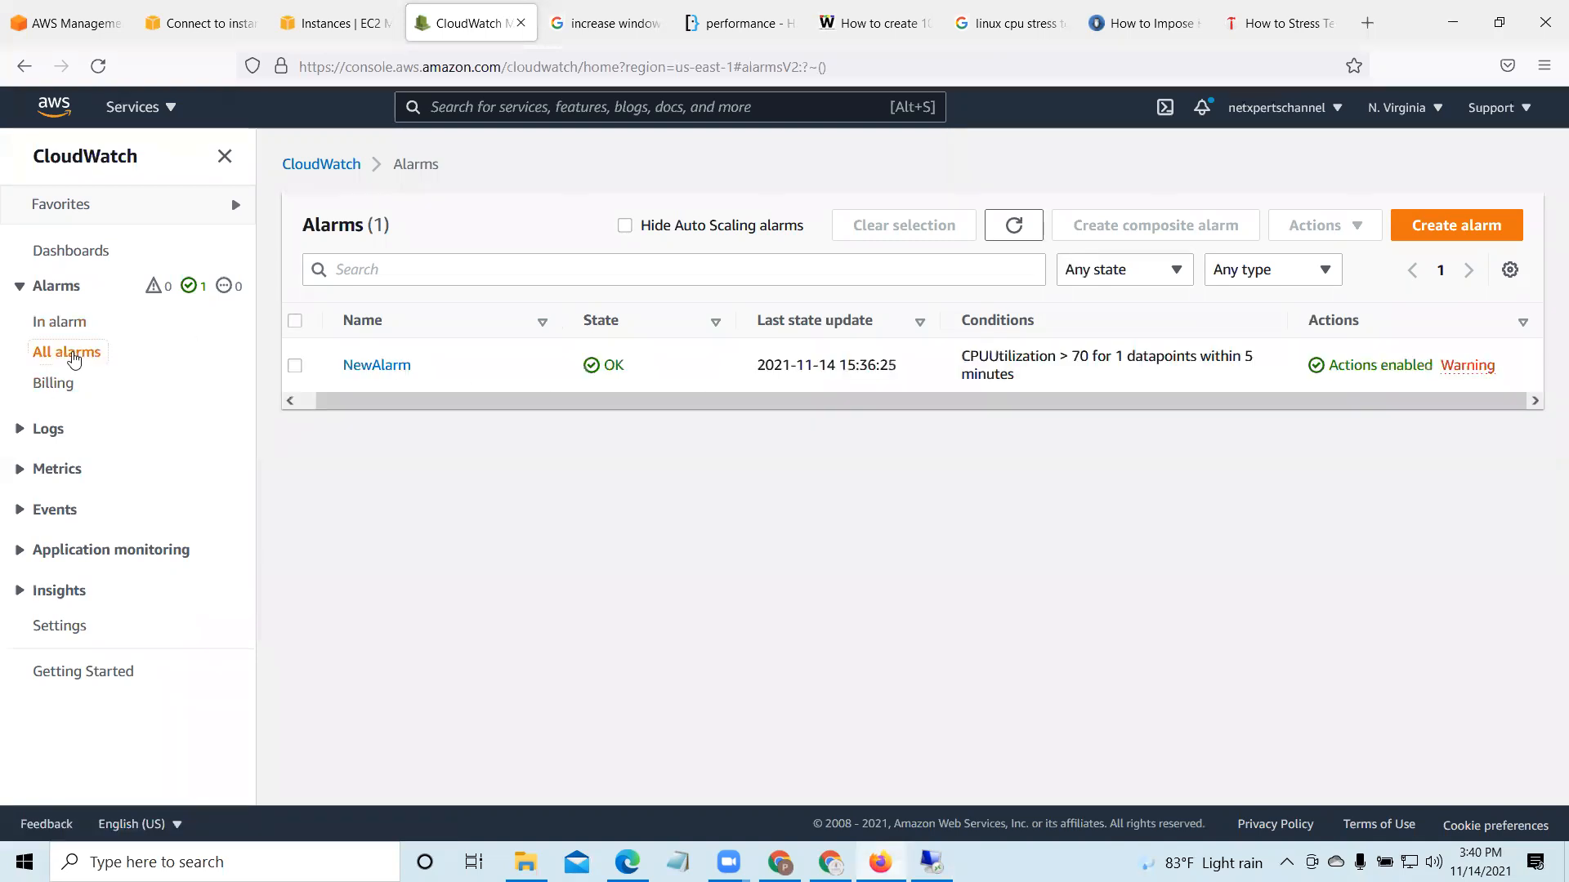
click(1013, 225)
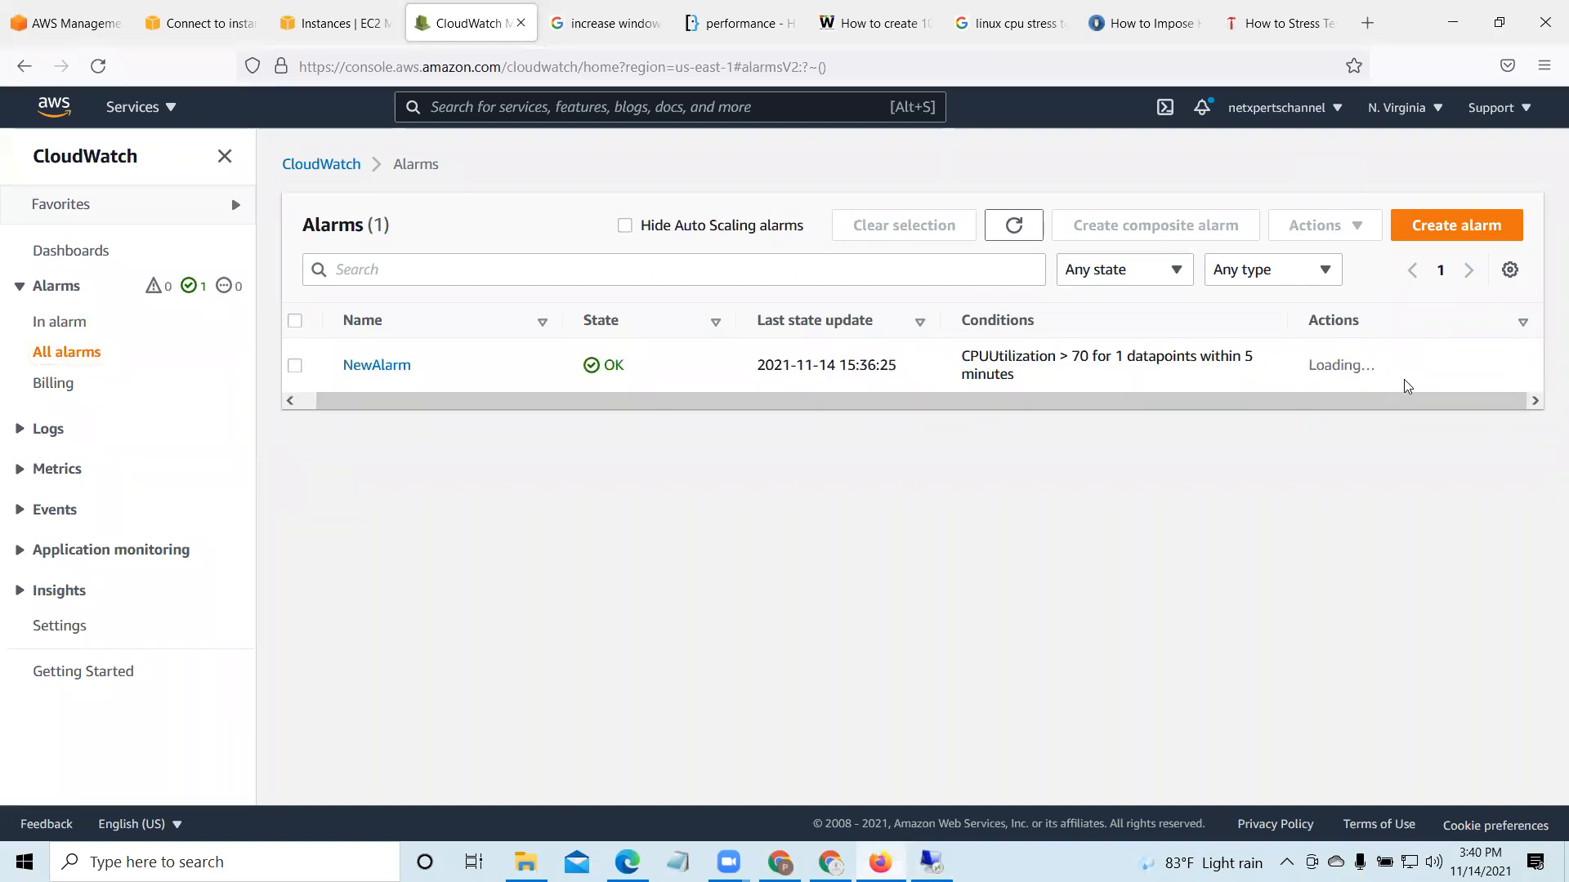
click(60, 321)
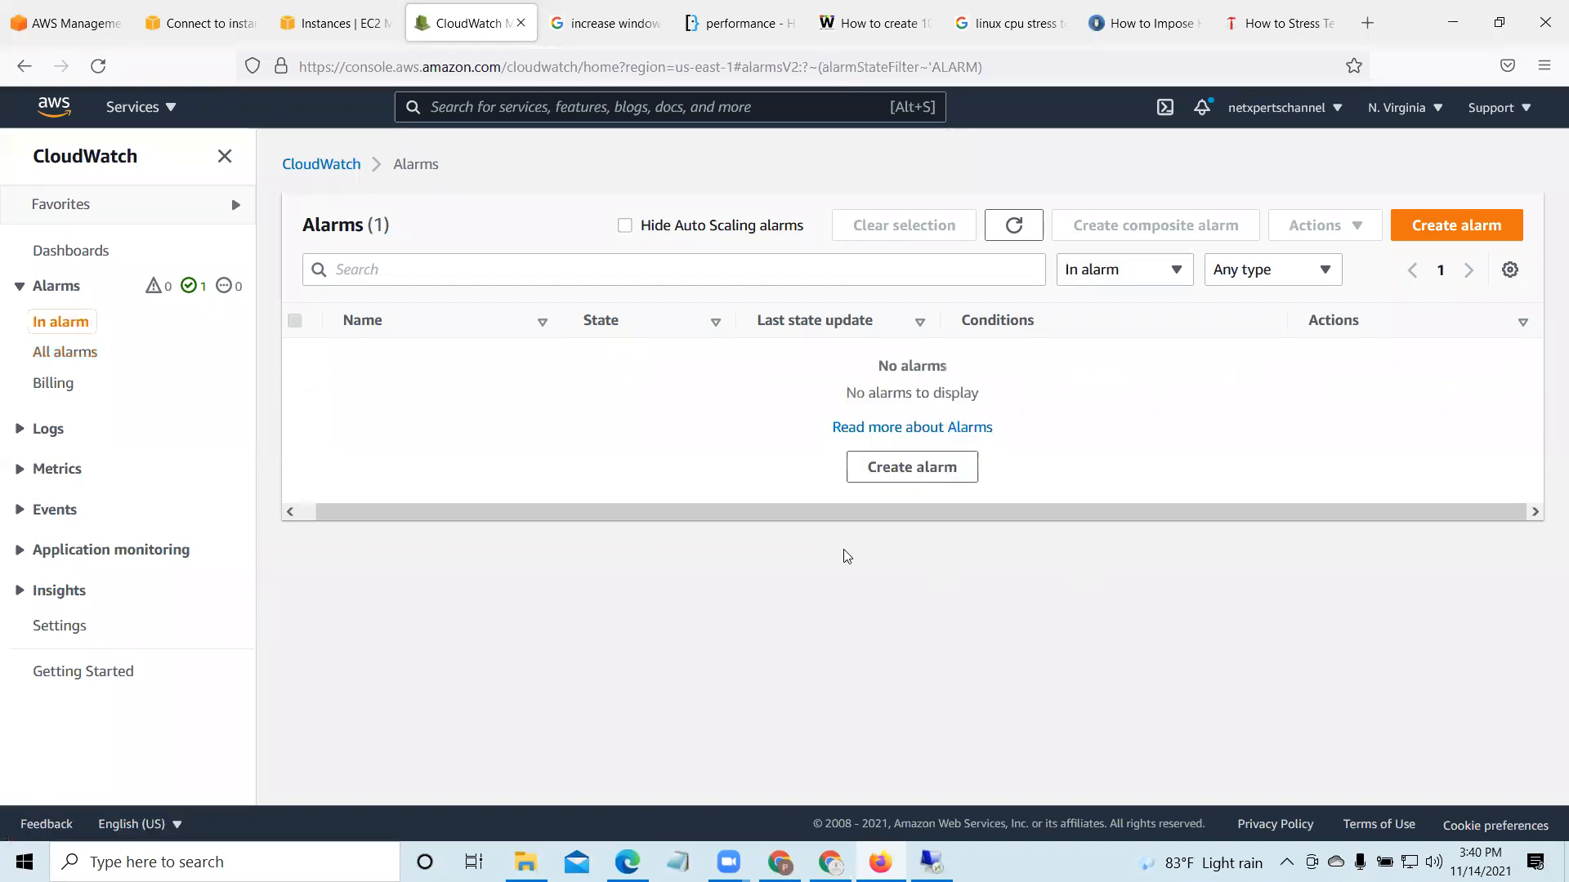
click(1015, 226)
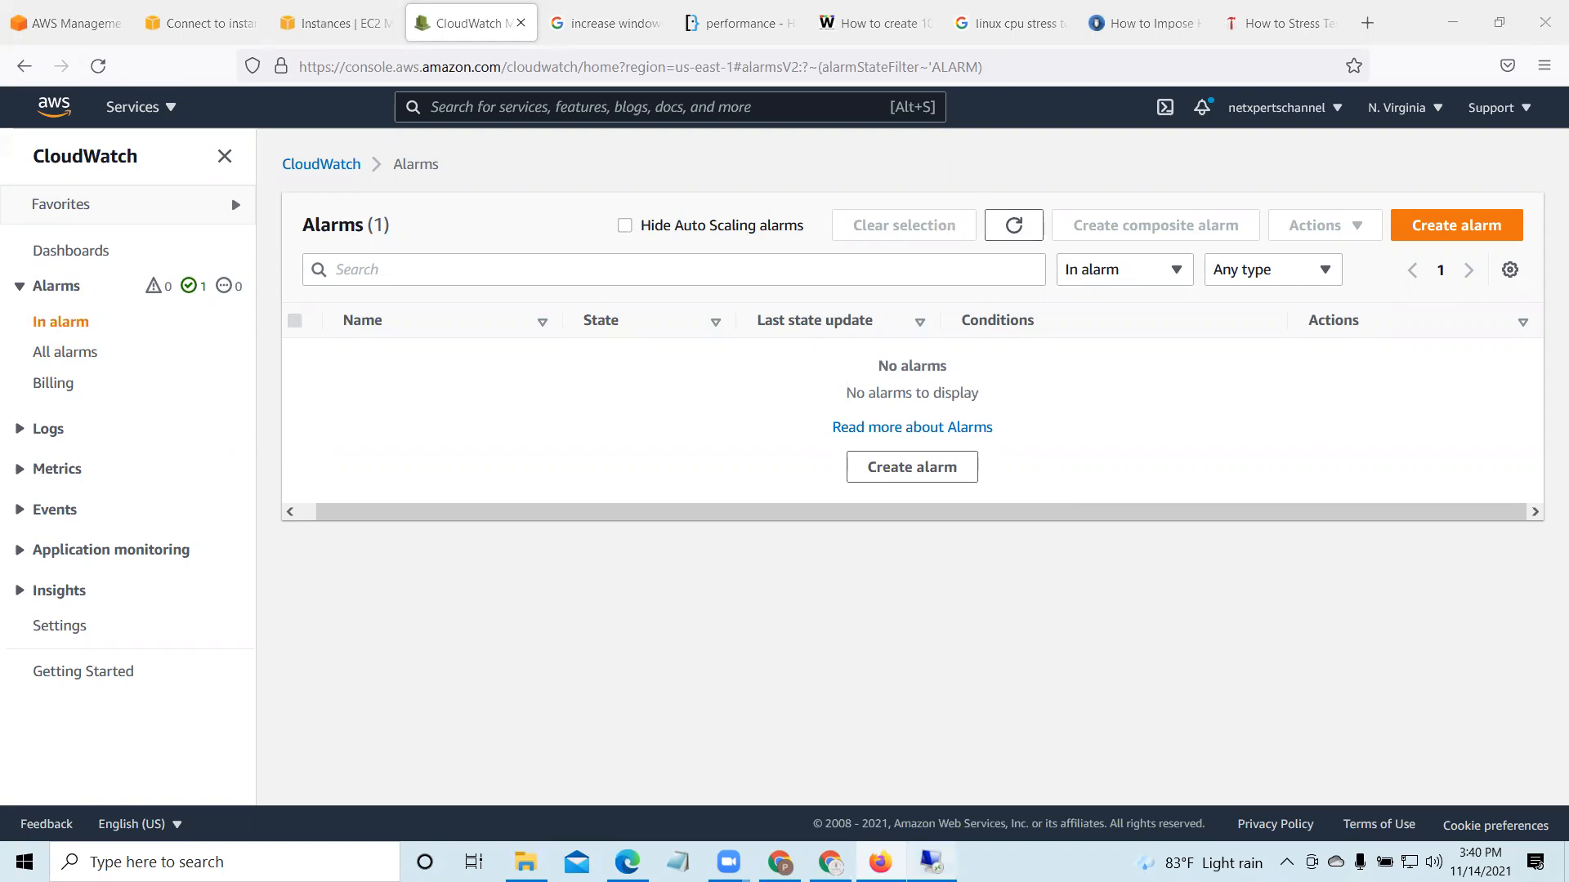
click(931, 850)
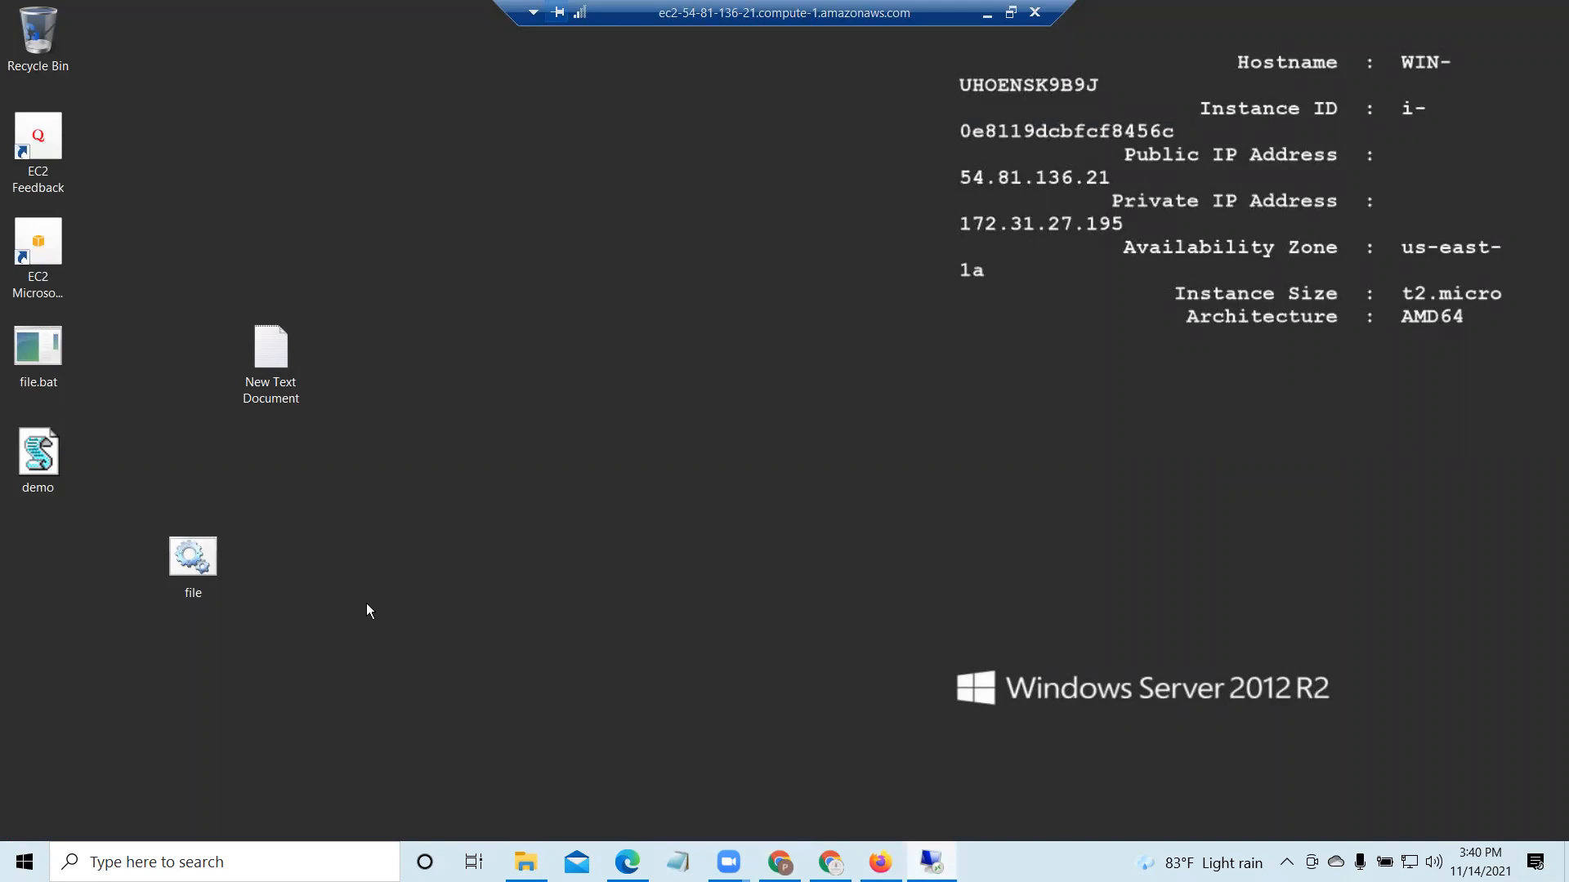
Step: Reduce the remote desktop session to a window, check the server's CPU load in Task Manager, and return to CloudWatch in Firefox
click(1011, 12)
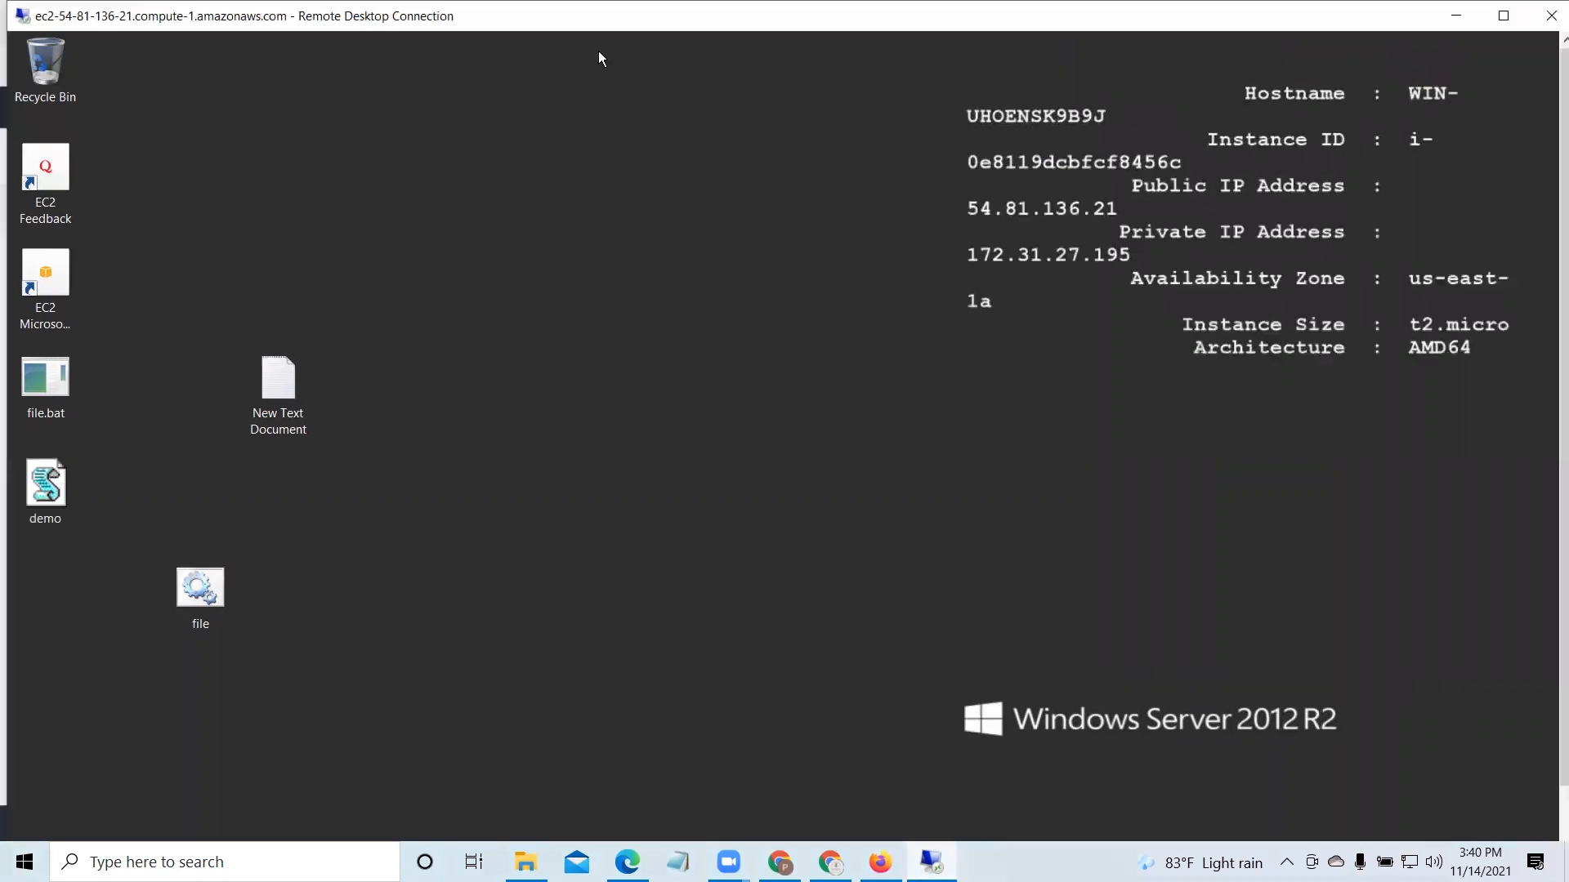
drag(1564, 231, 1564, 558)
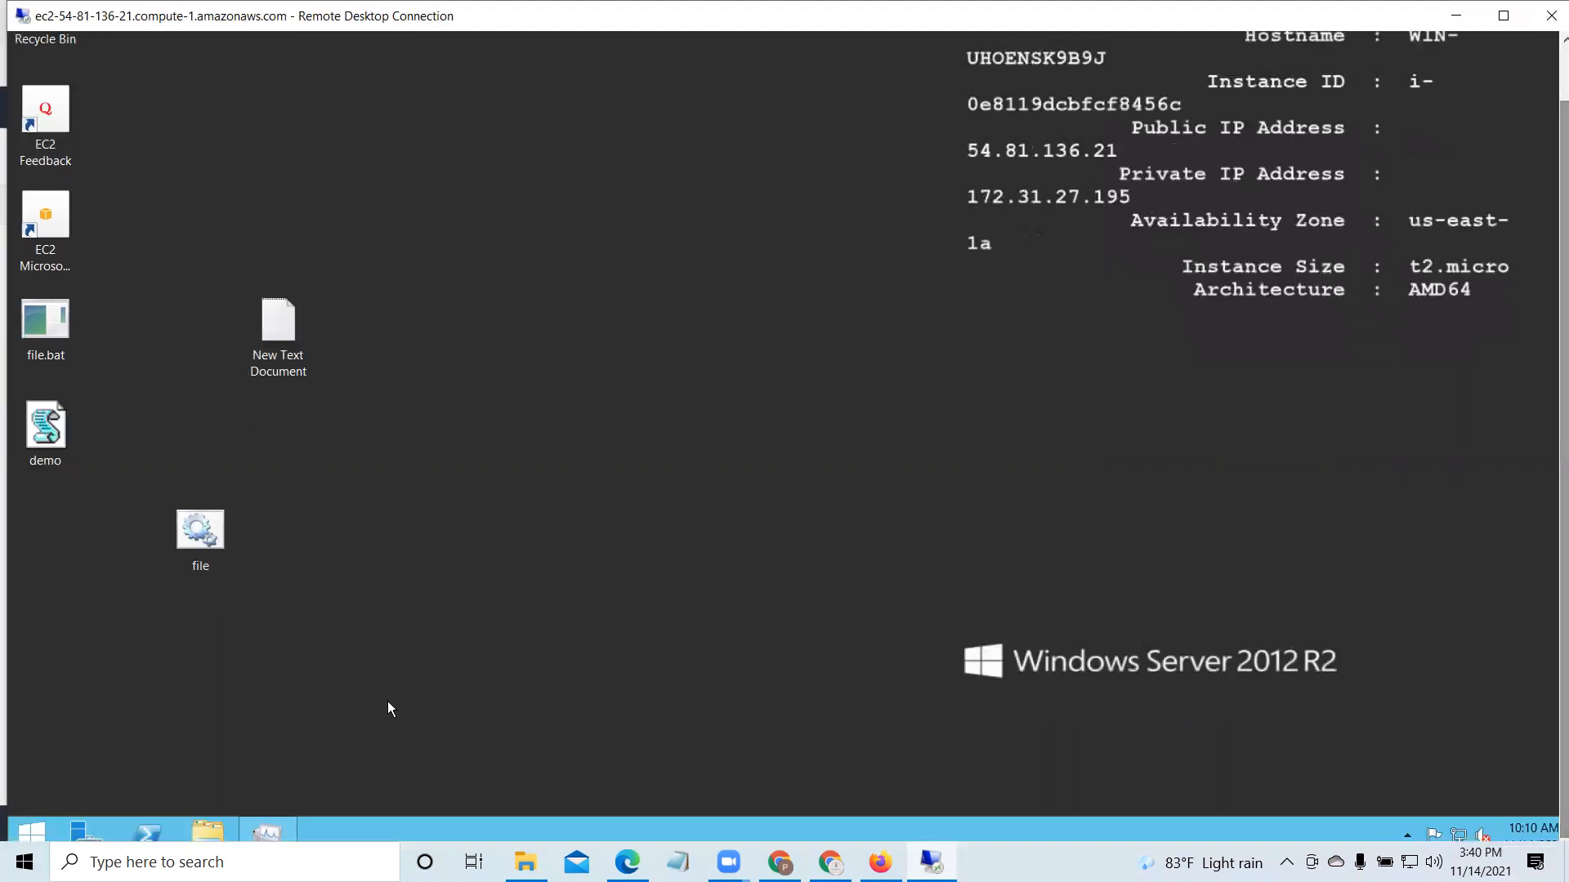
click(271, 832)
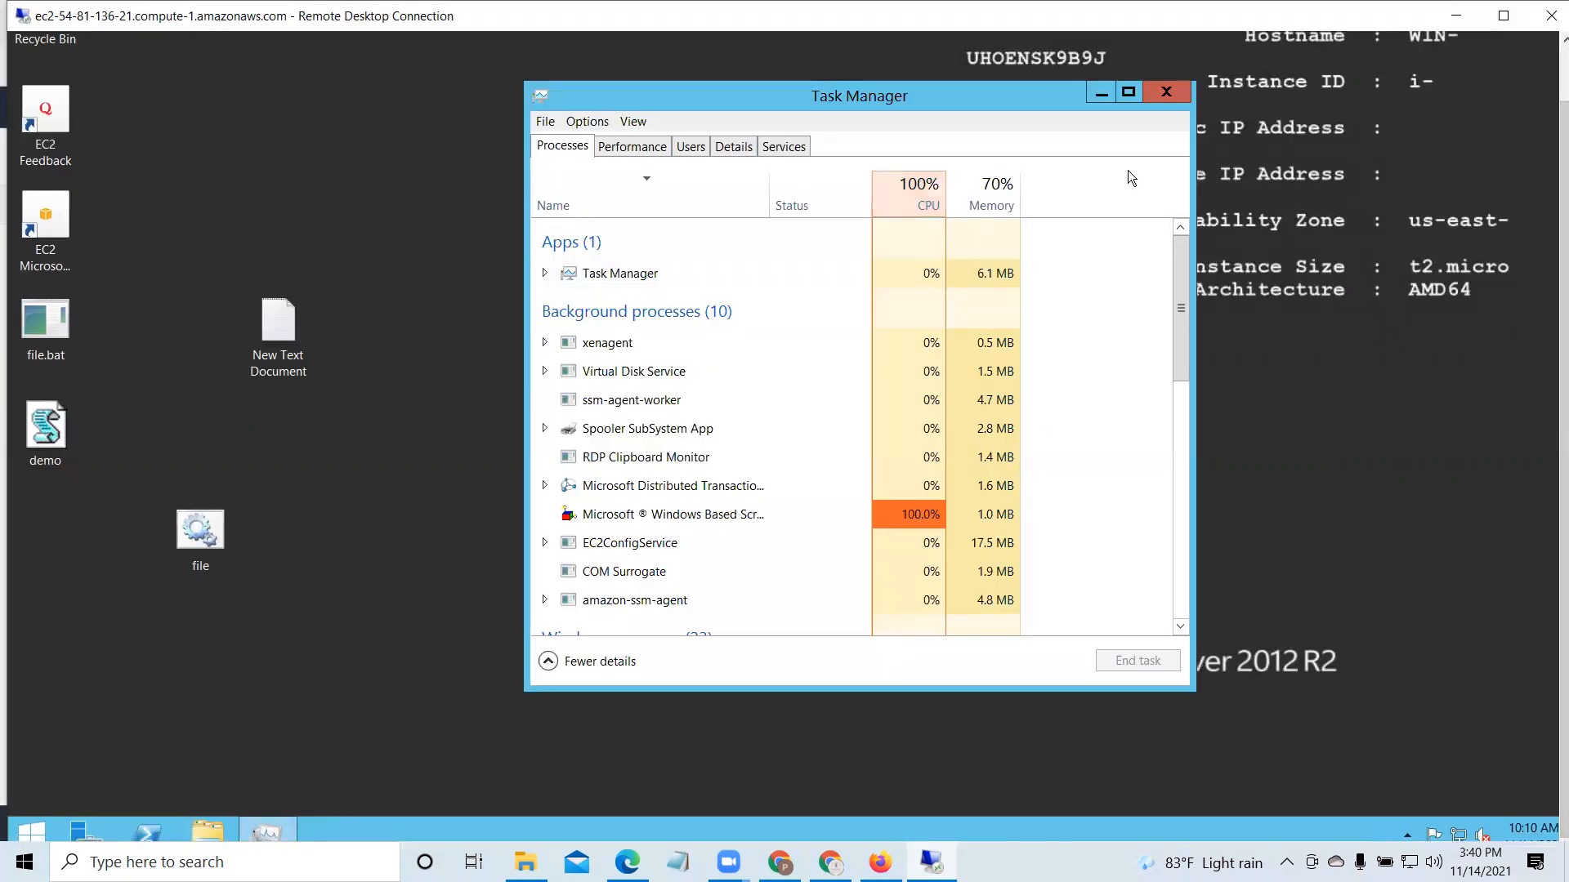
click(1460, 19)
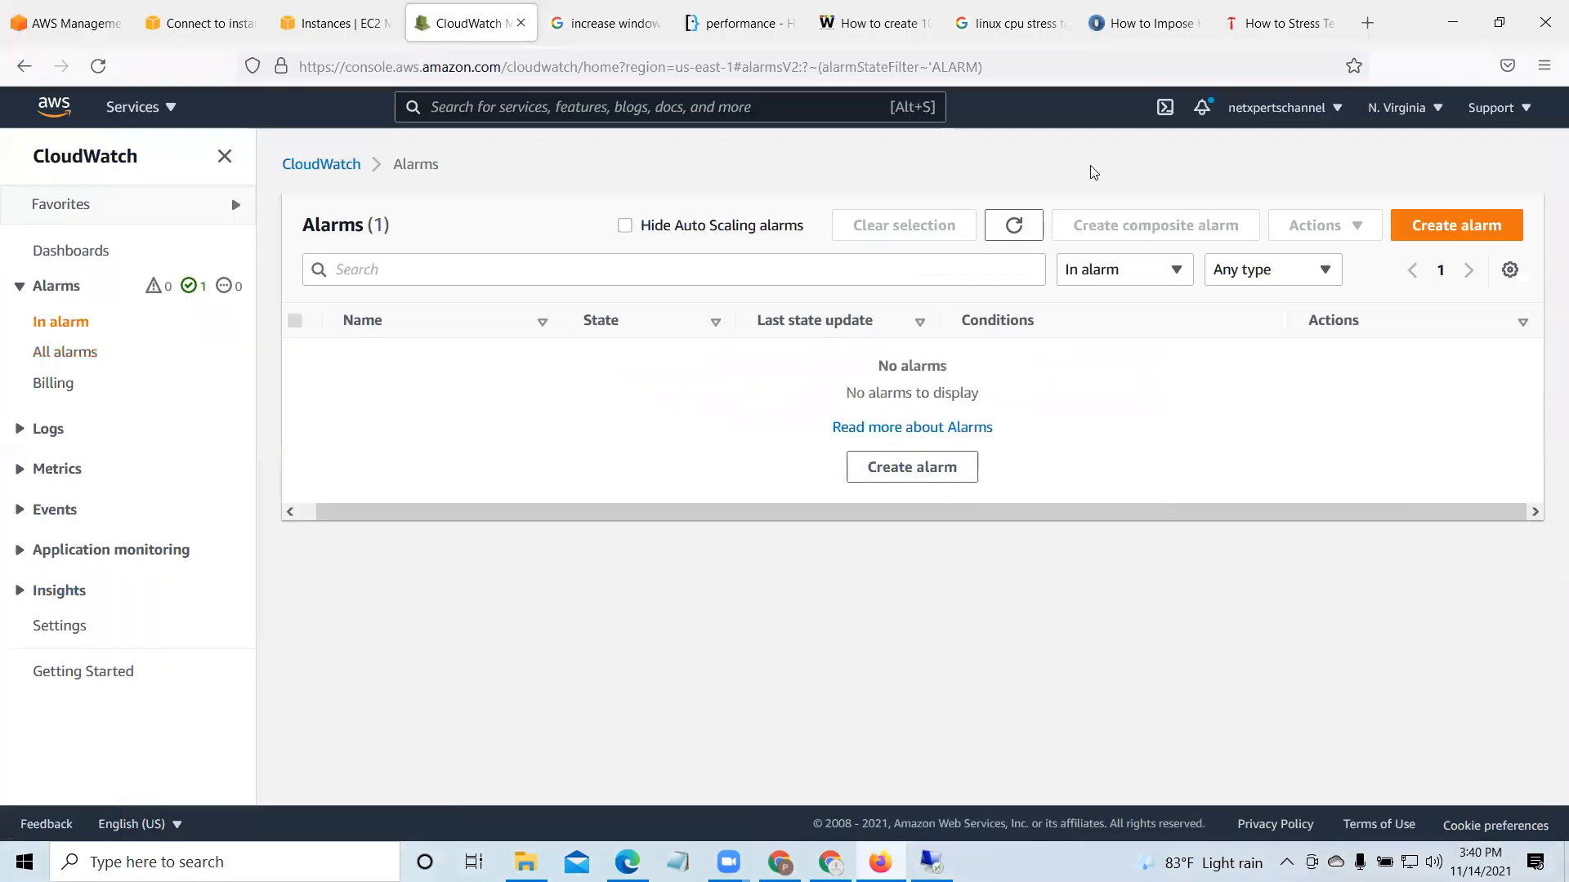
Step: Refresh the in-alarm list, reload the page, and check NewAlarm in a refreshed list of all alarms
click(1018, 227)
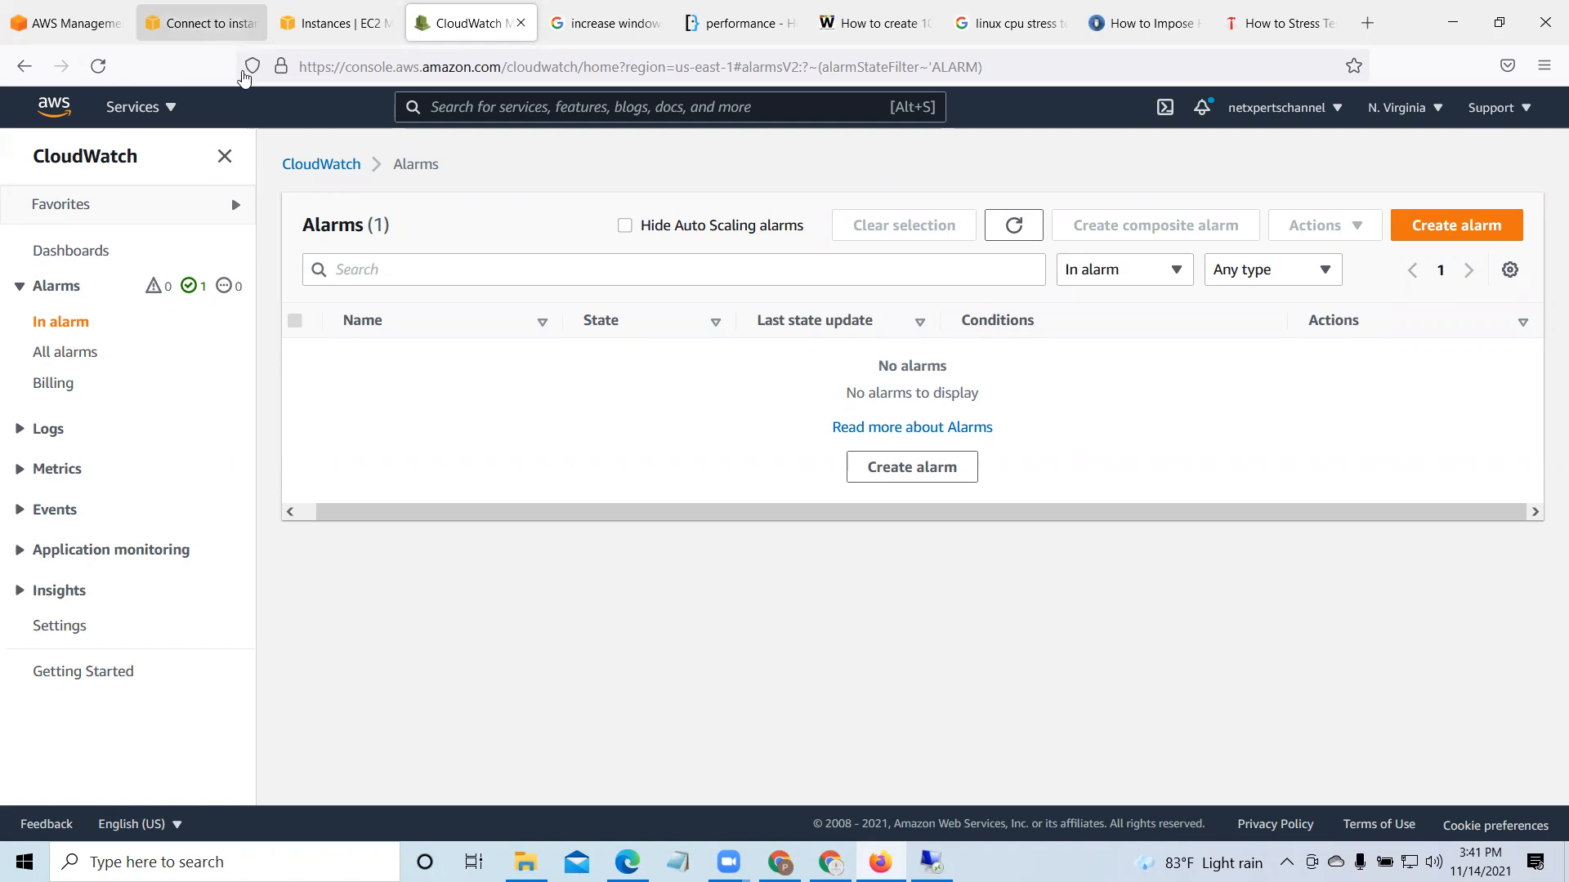
click(96, 64)
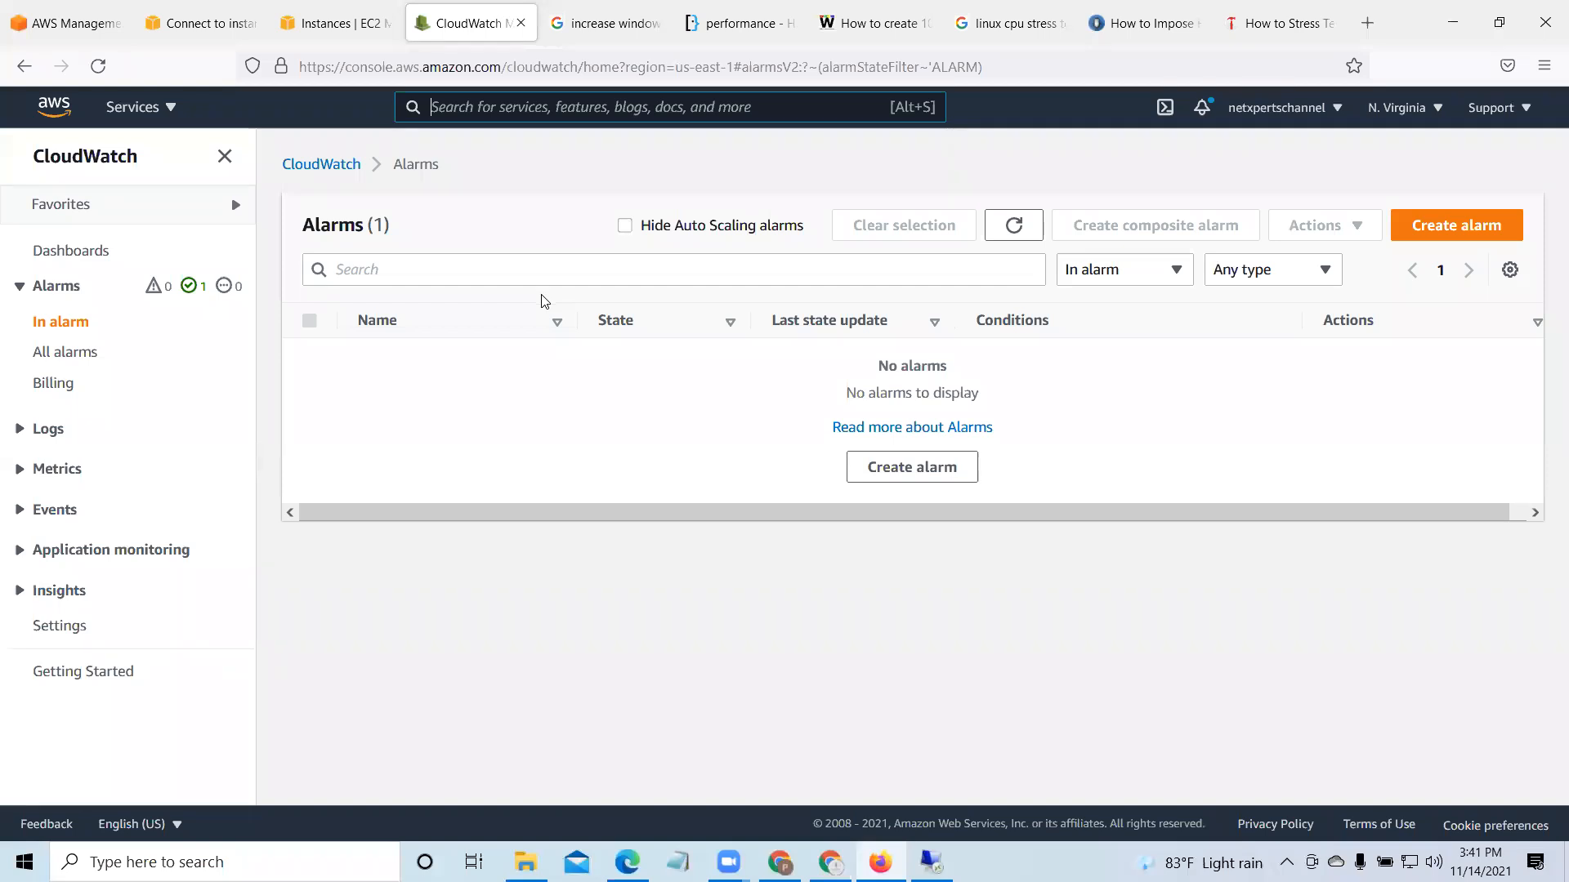
click(97, 66)
click(57, 353)
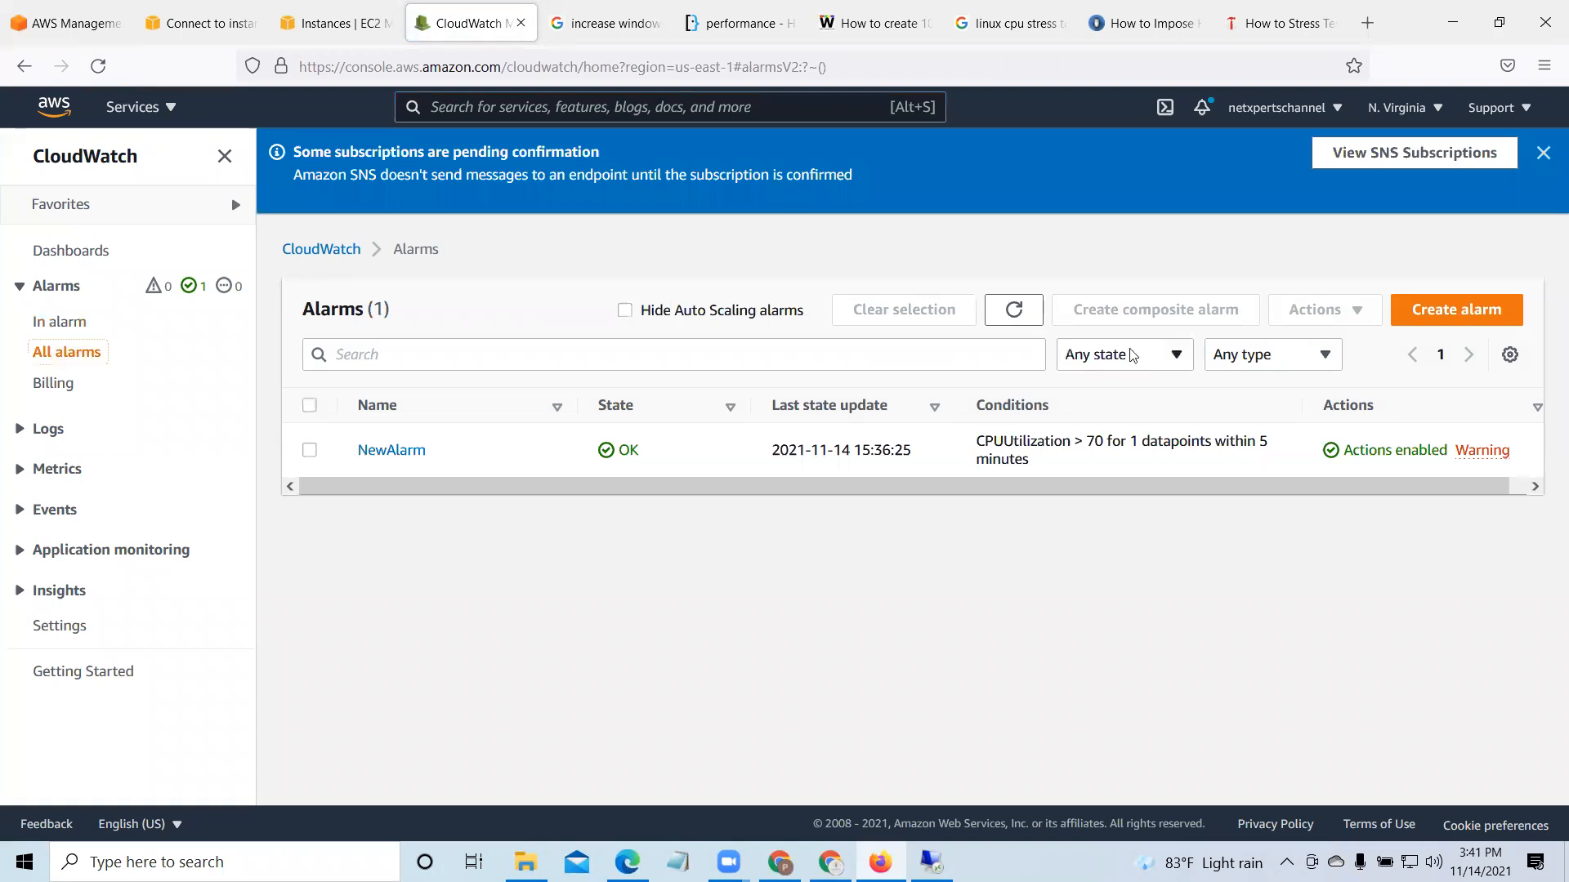
click(1014, 310)
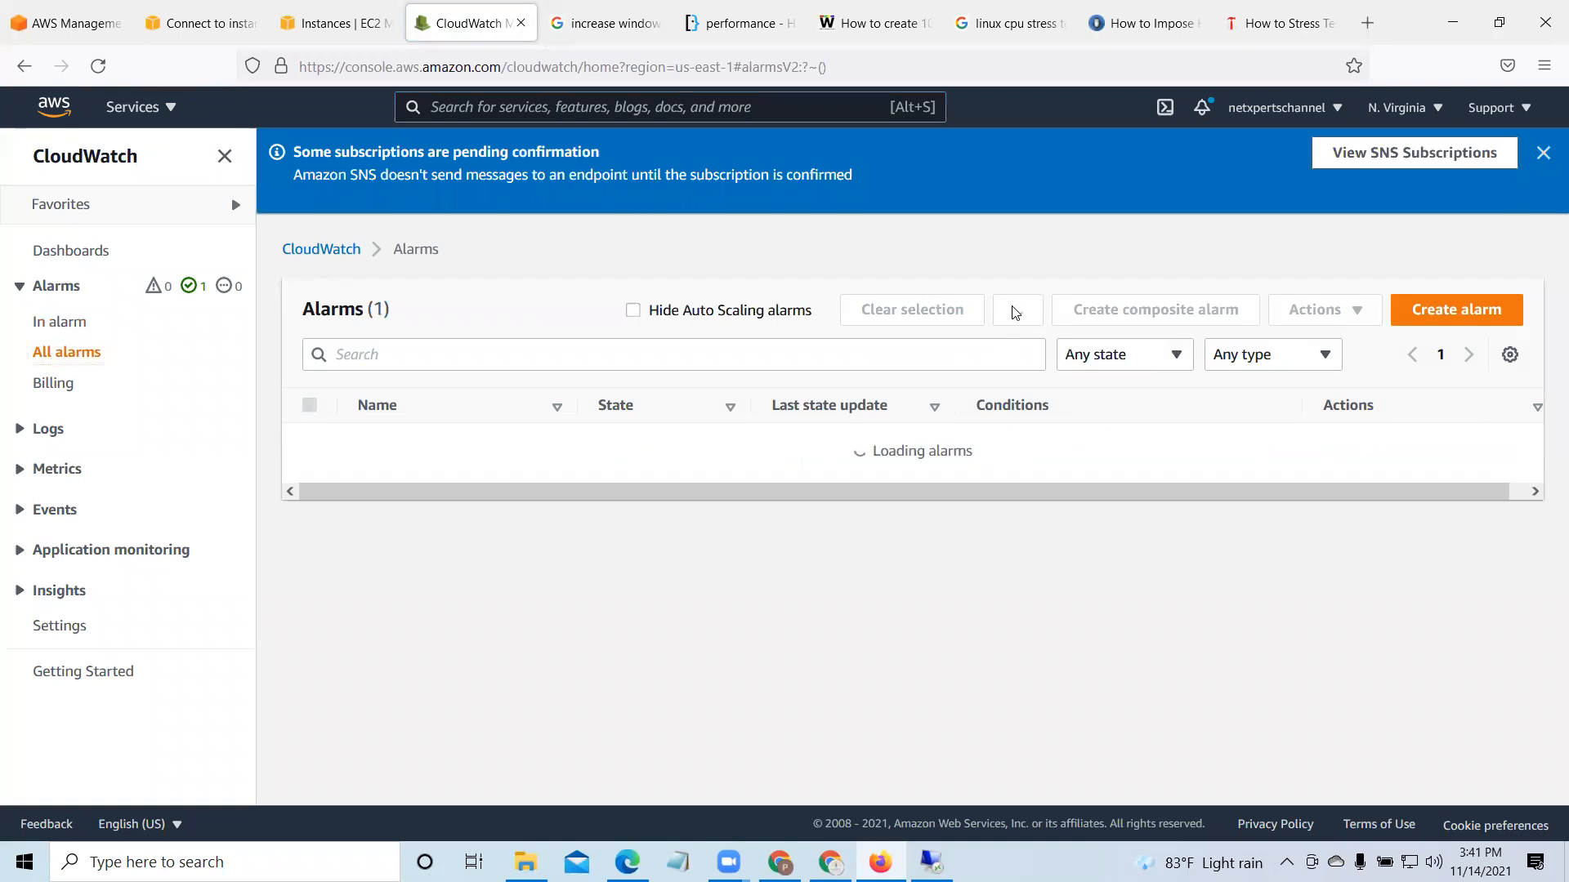
Step: Open the Amazon SNS subscriptions from the pending-confirmation notice and review each subscription's status and topic
click(1434, 158)
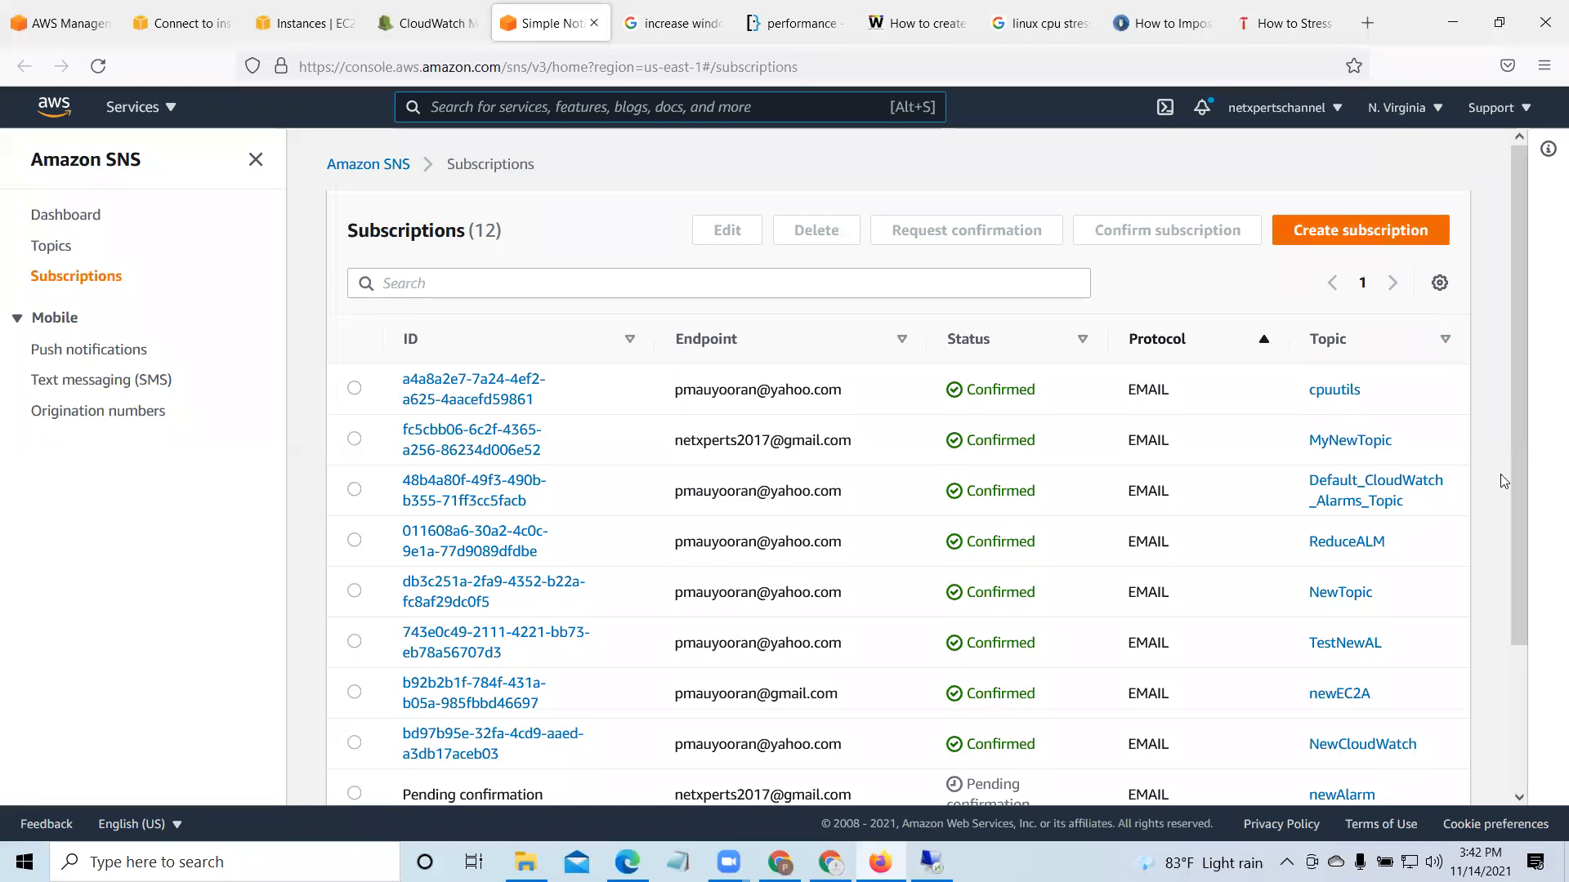
drag(1522, 322, 1526, 382)
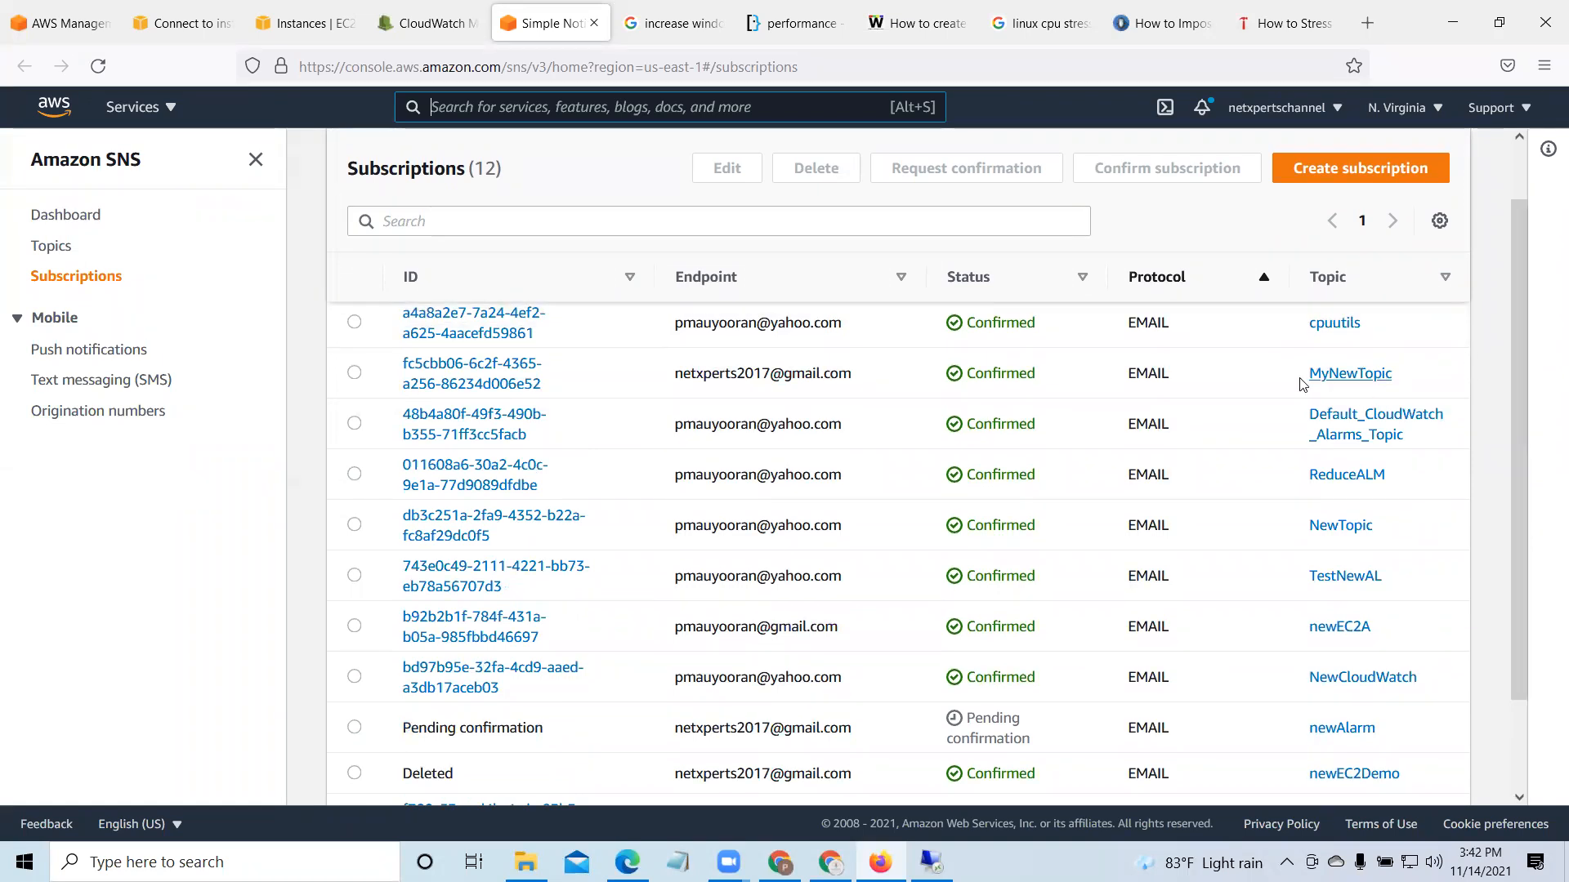
drag(1517, 325, 1520, 283)
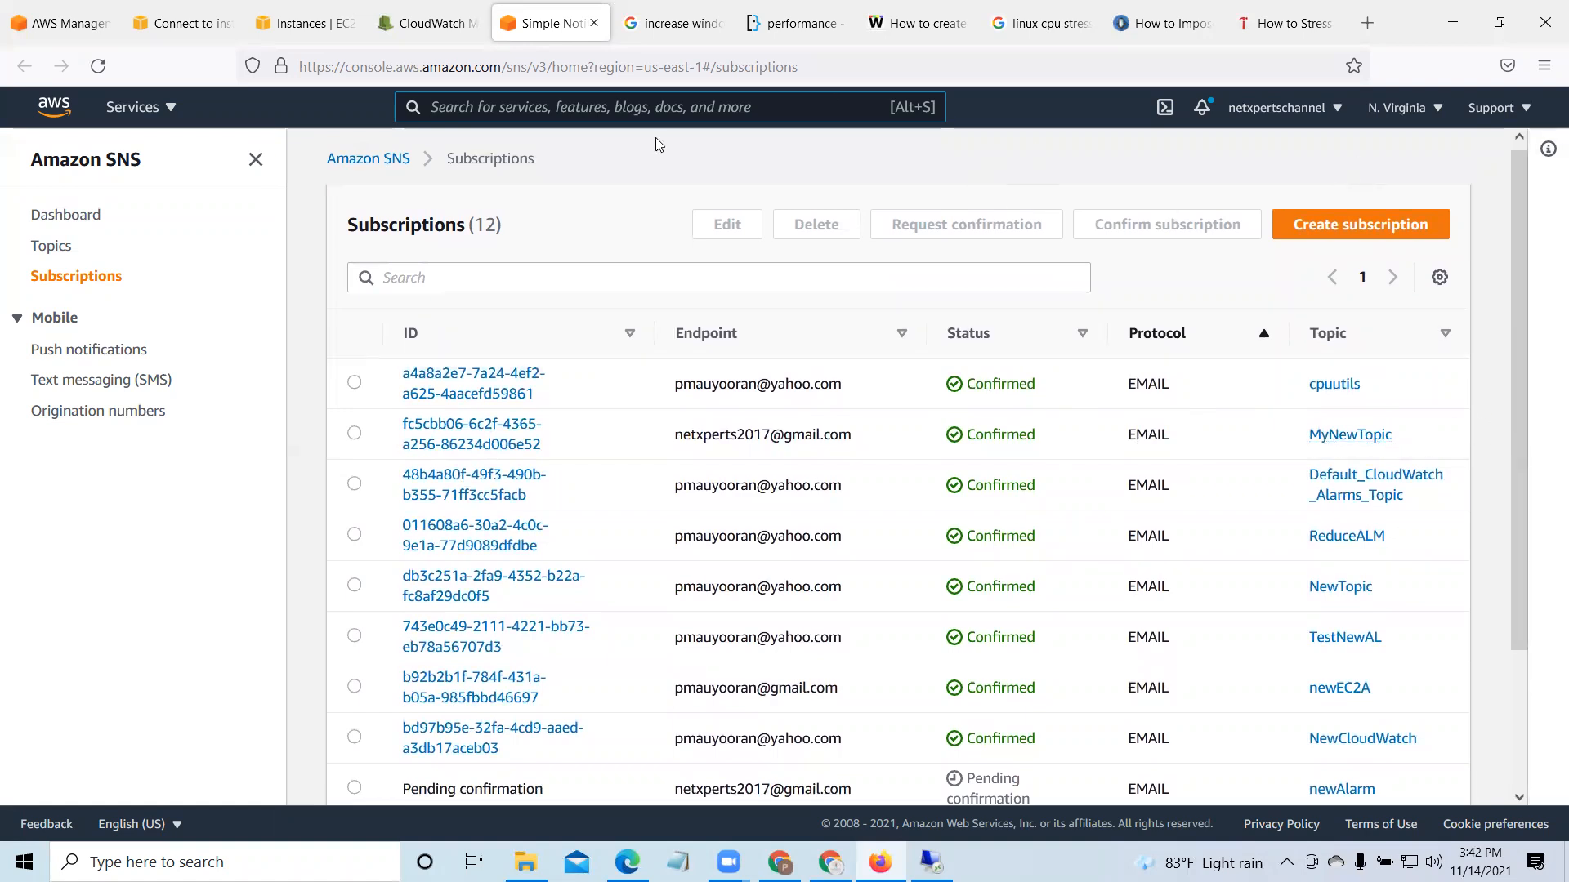
Step: Return to the CloudWatch alarms, dismiss the pending-subscription notice, and refresh the list of all alarms
click(405, 31)
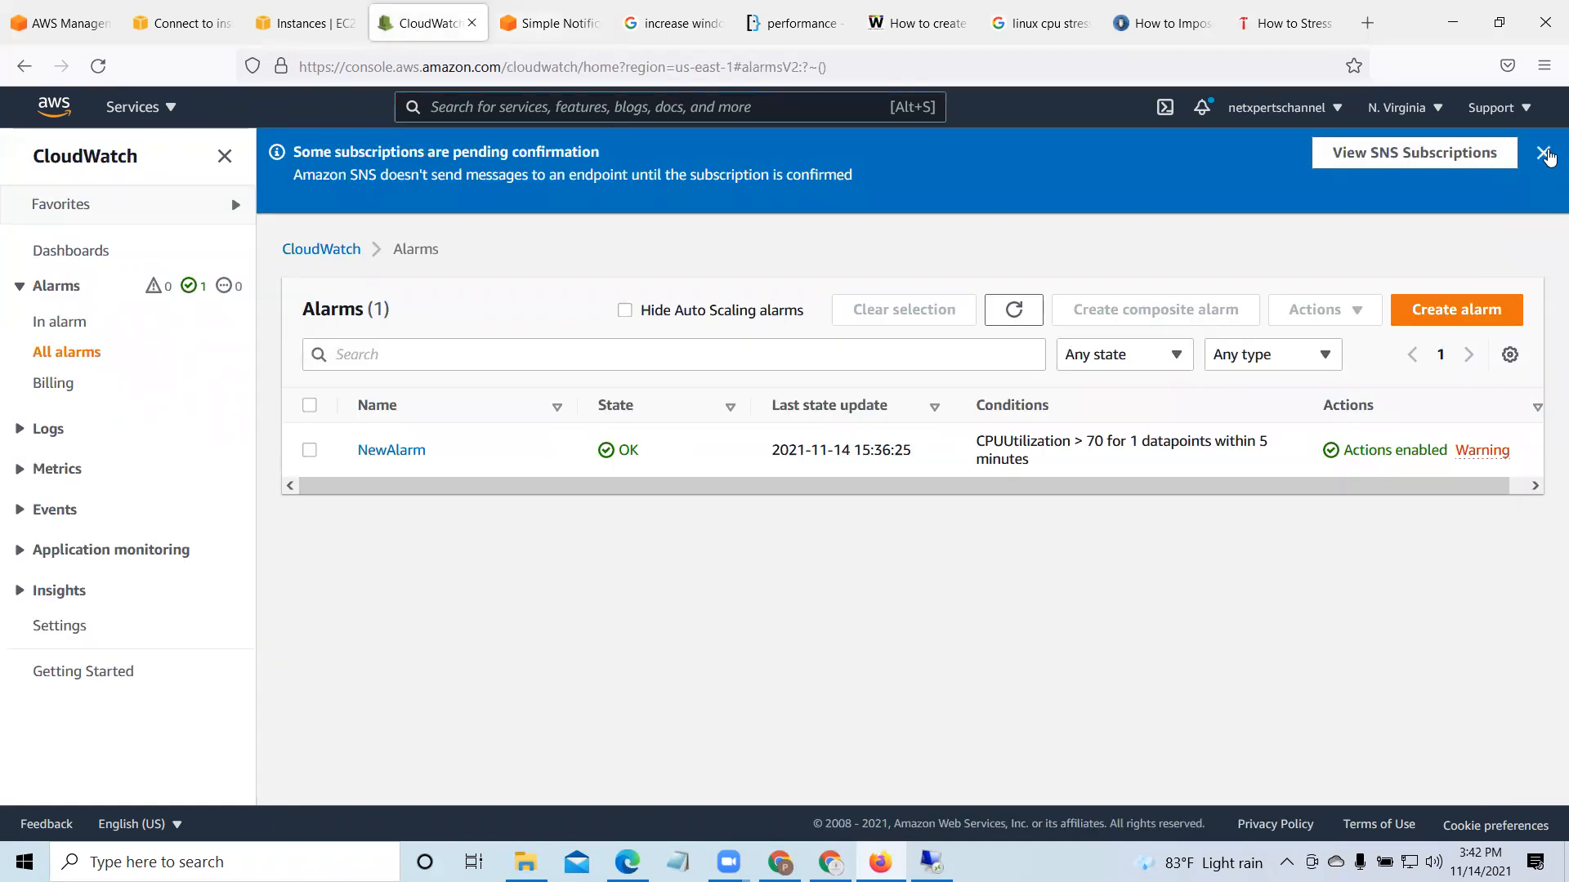
click(1542, 154)
click(1013, 227)
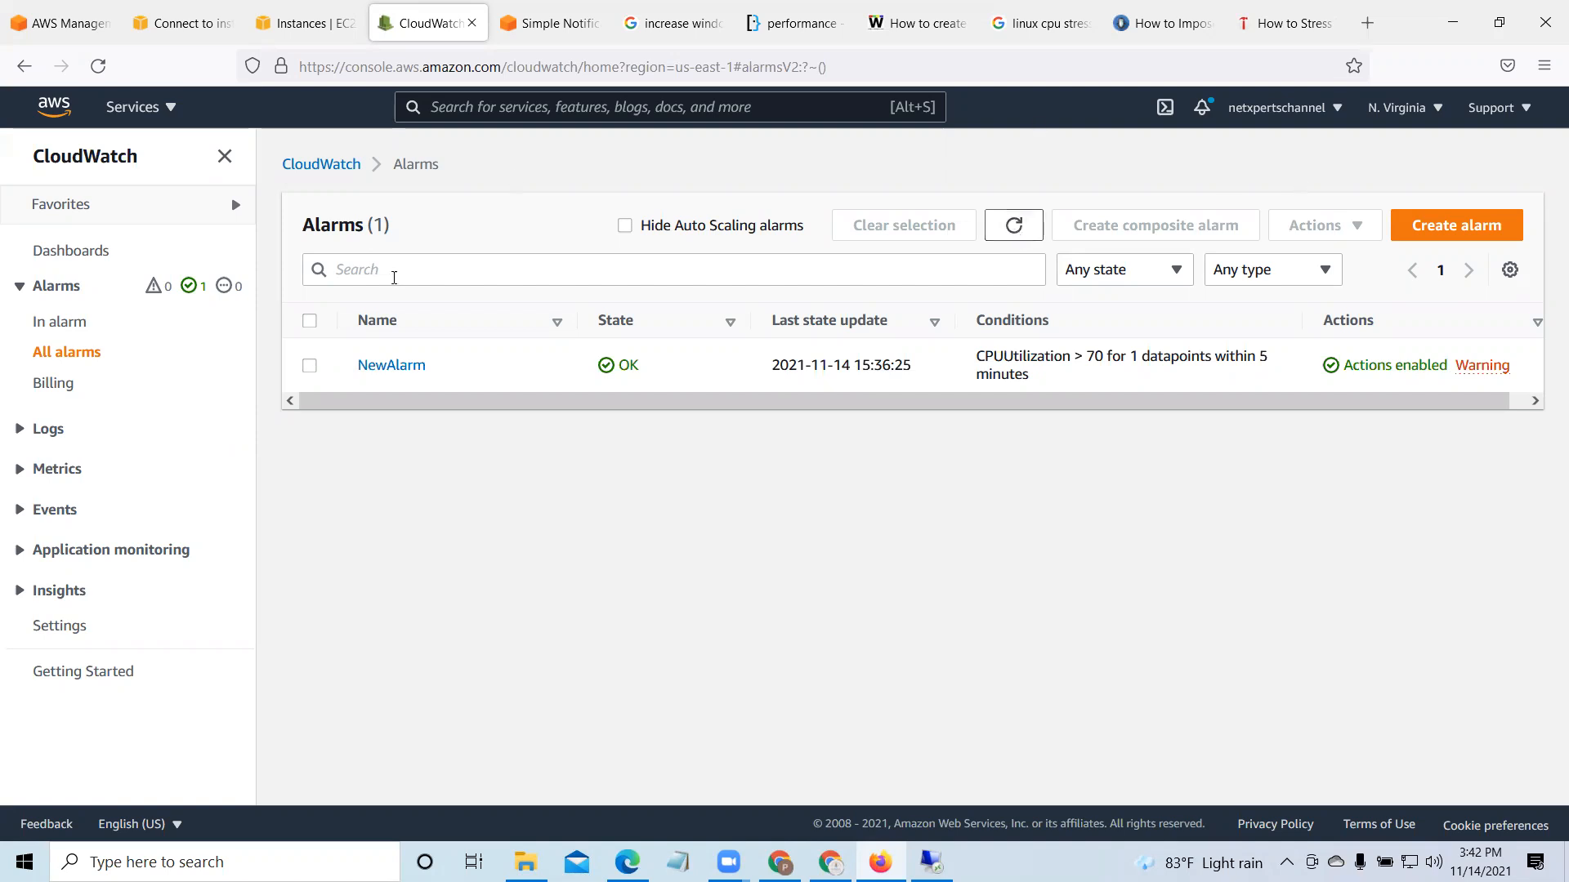
Step: Glance at the remote Windows server, return to CloudWatch, and refresh the in-alarm list repeatedly to watch for NewAlarm
click(931, 862)
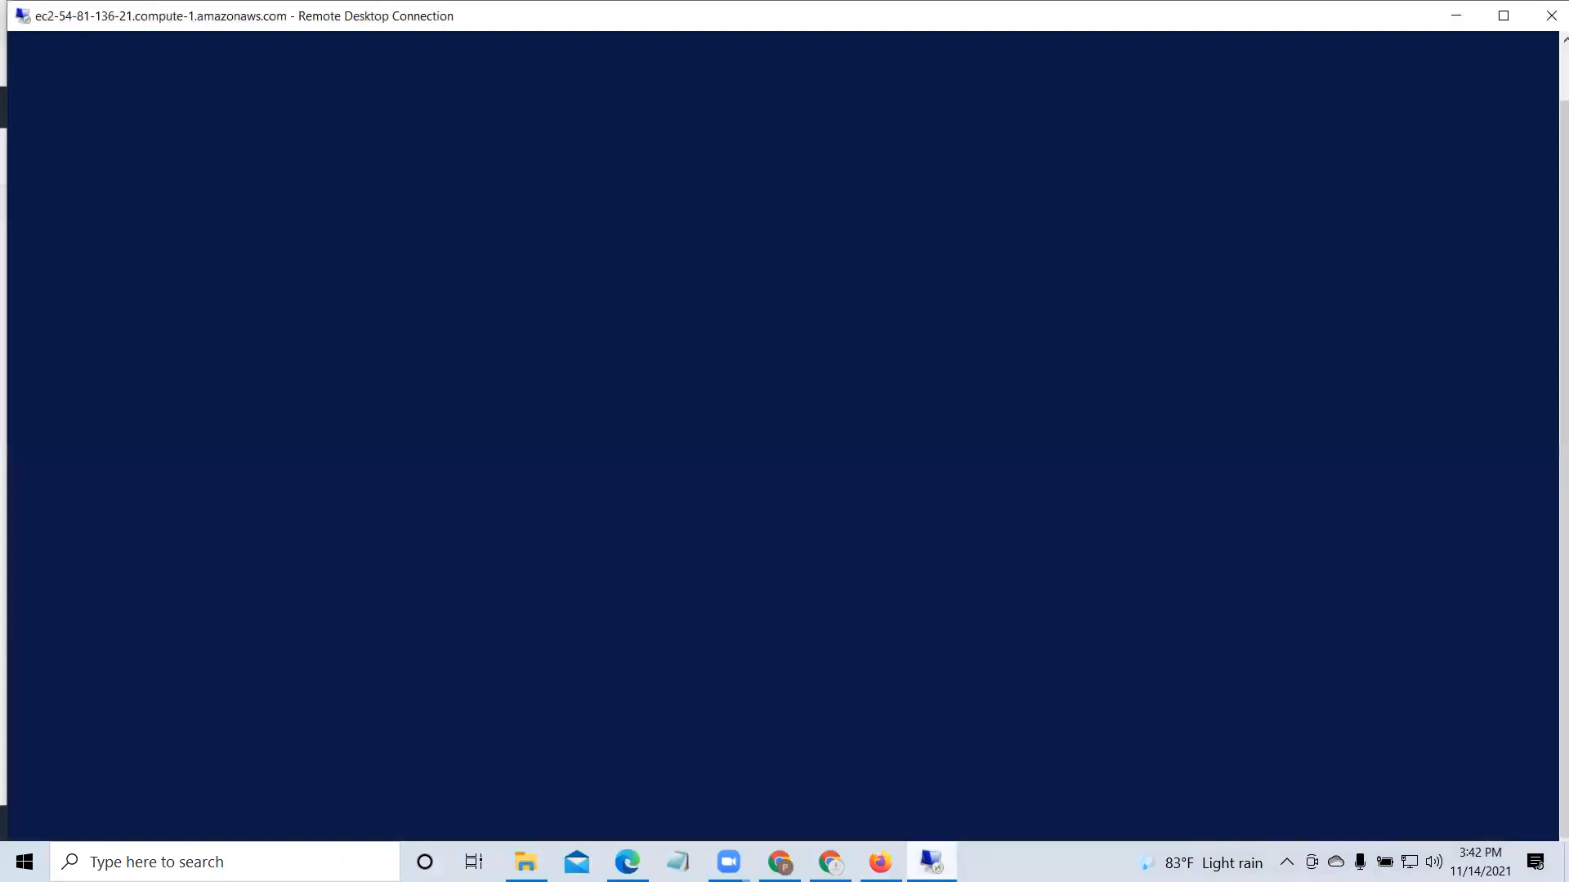
click(1456, 16)
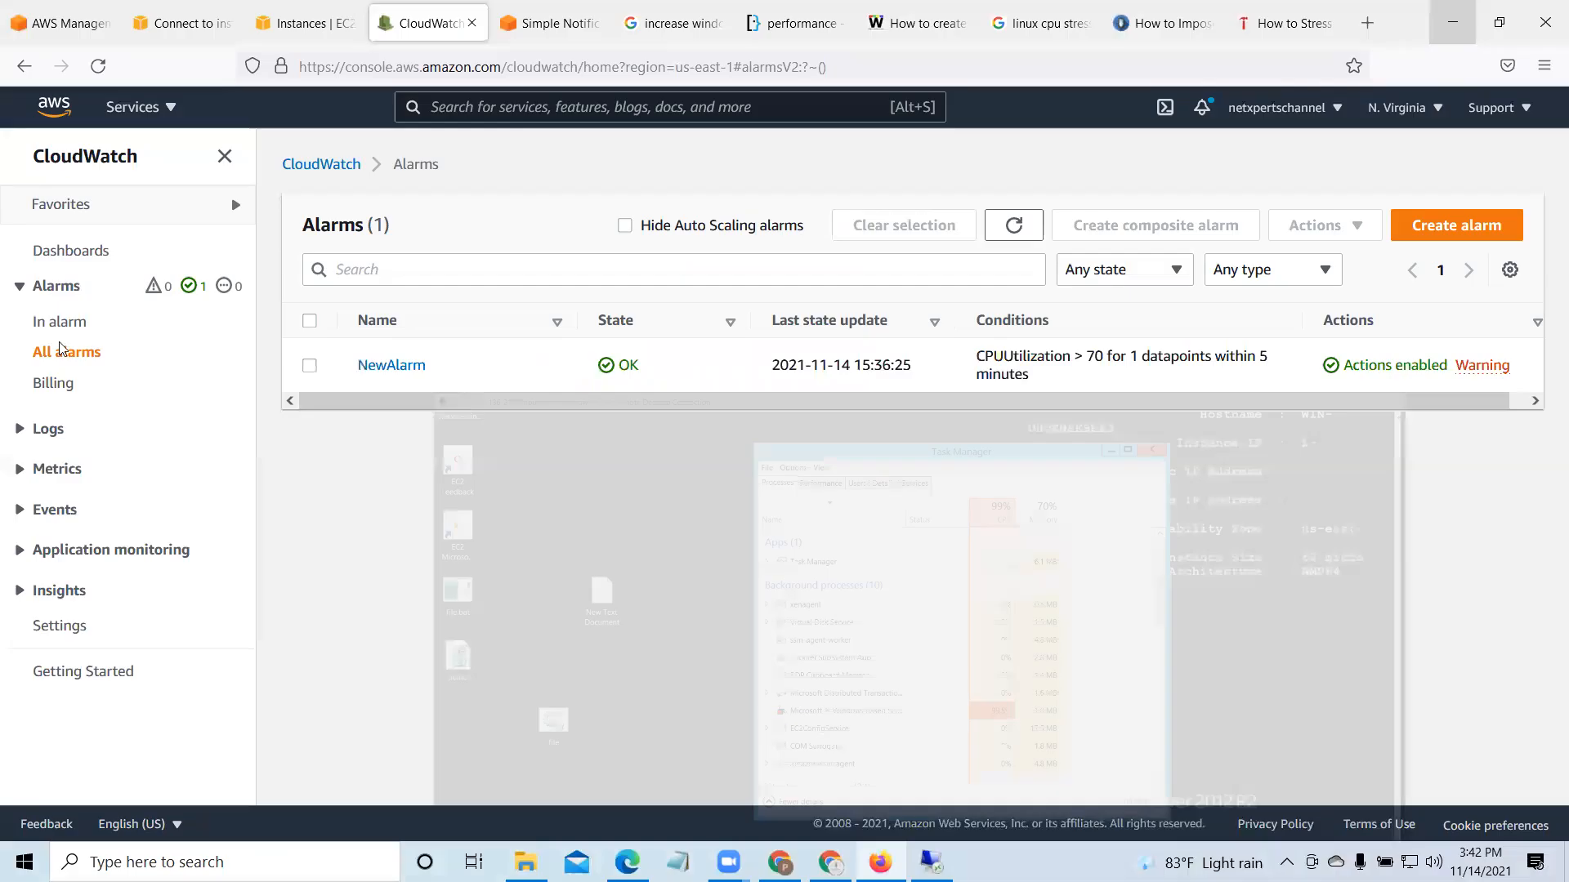
click(60, 322)
click(1015, 226)
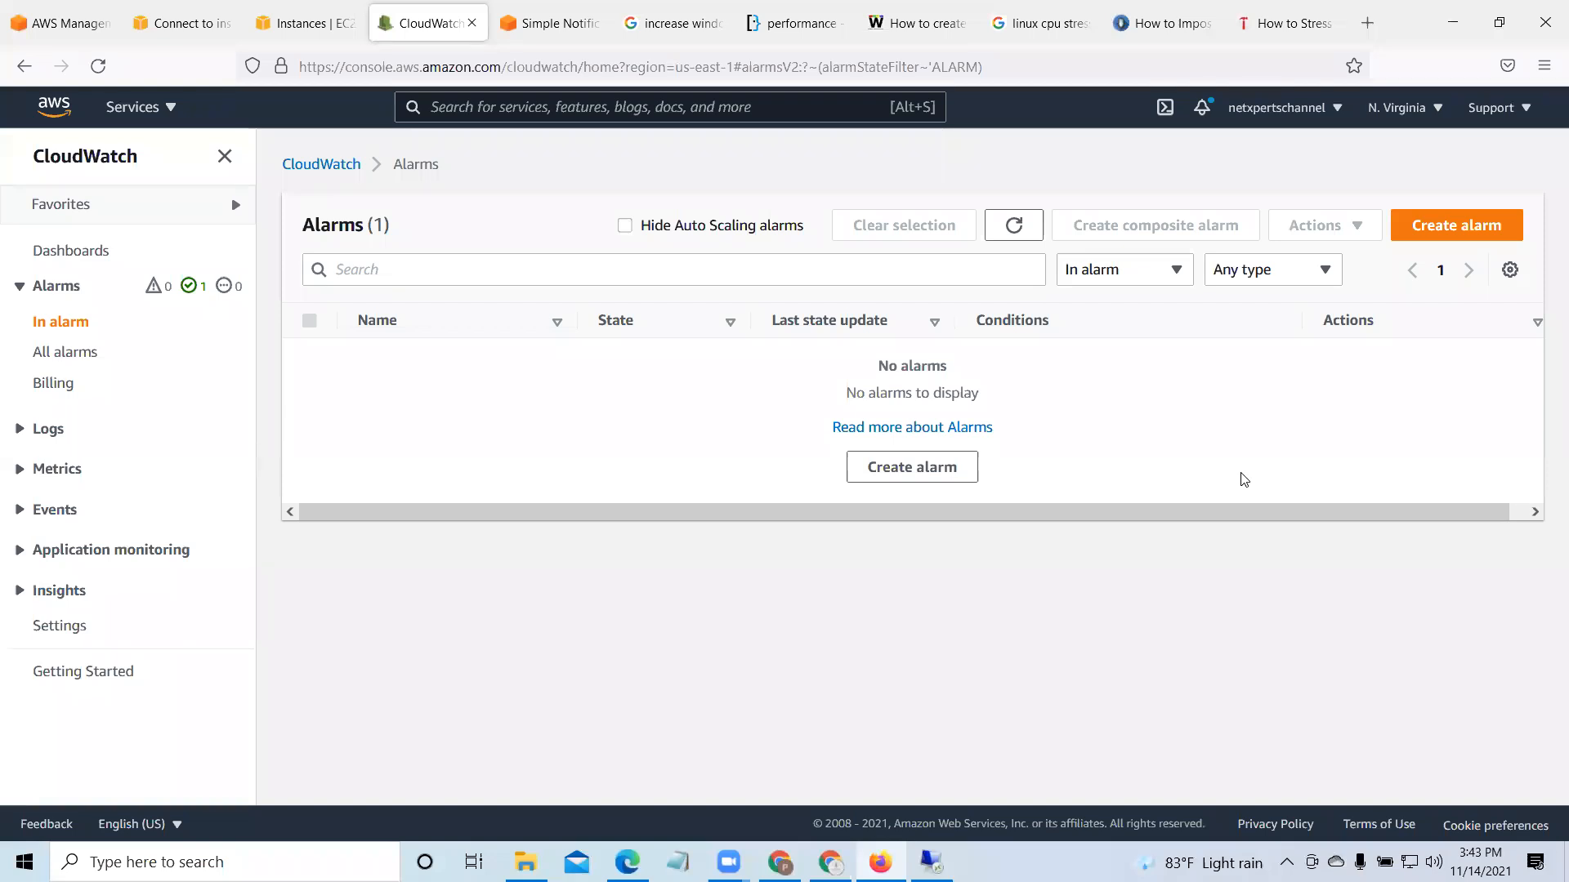
click(1014, 226)
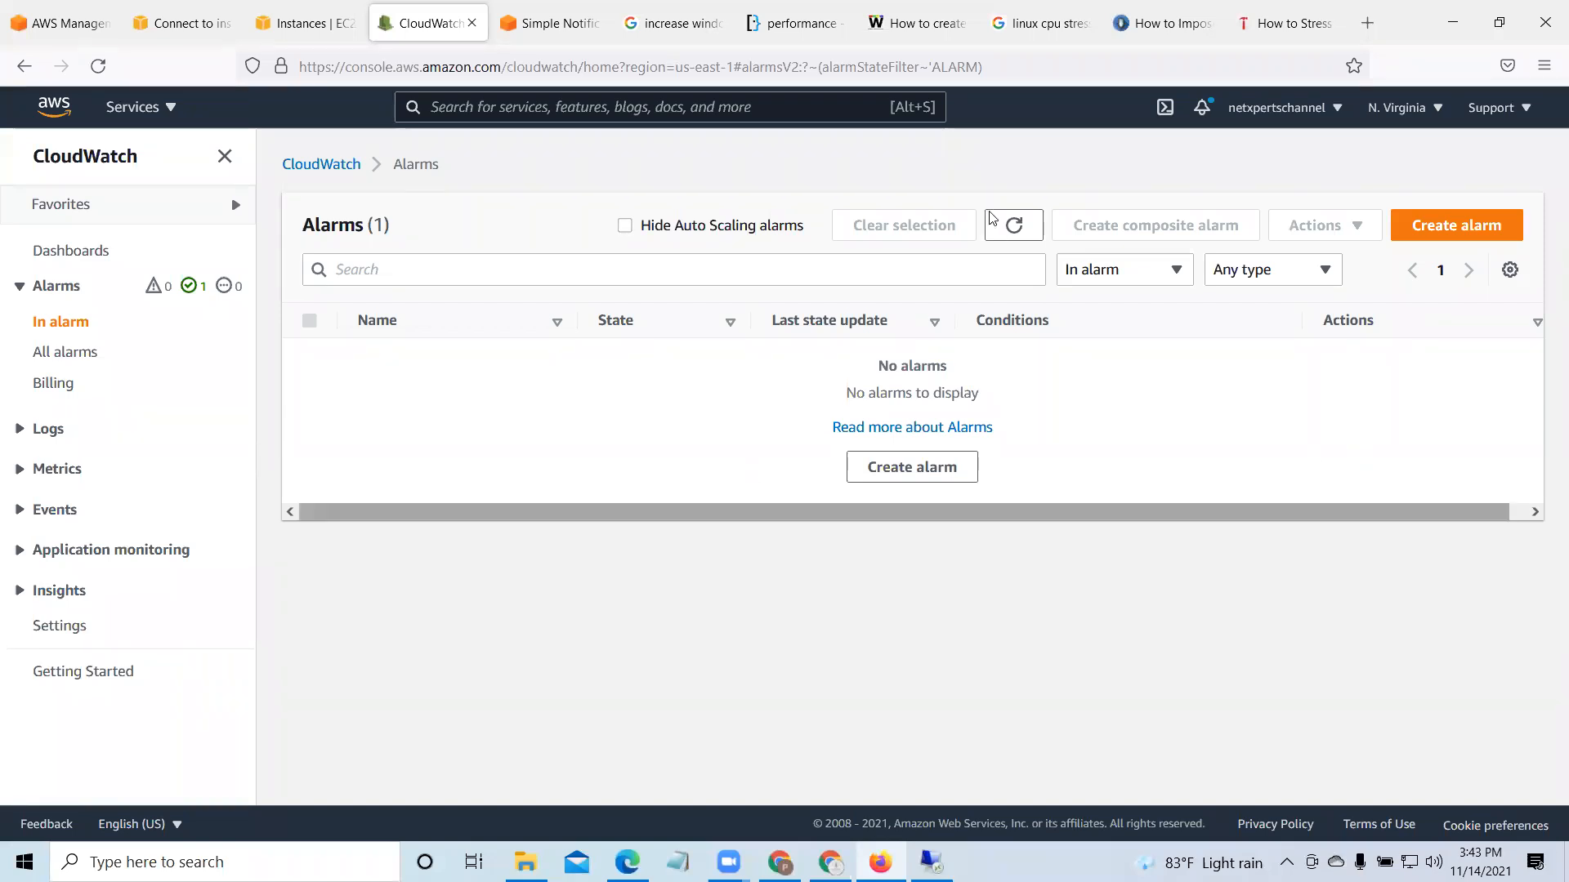
click(1016, 228)
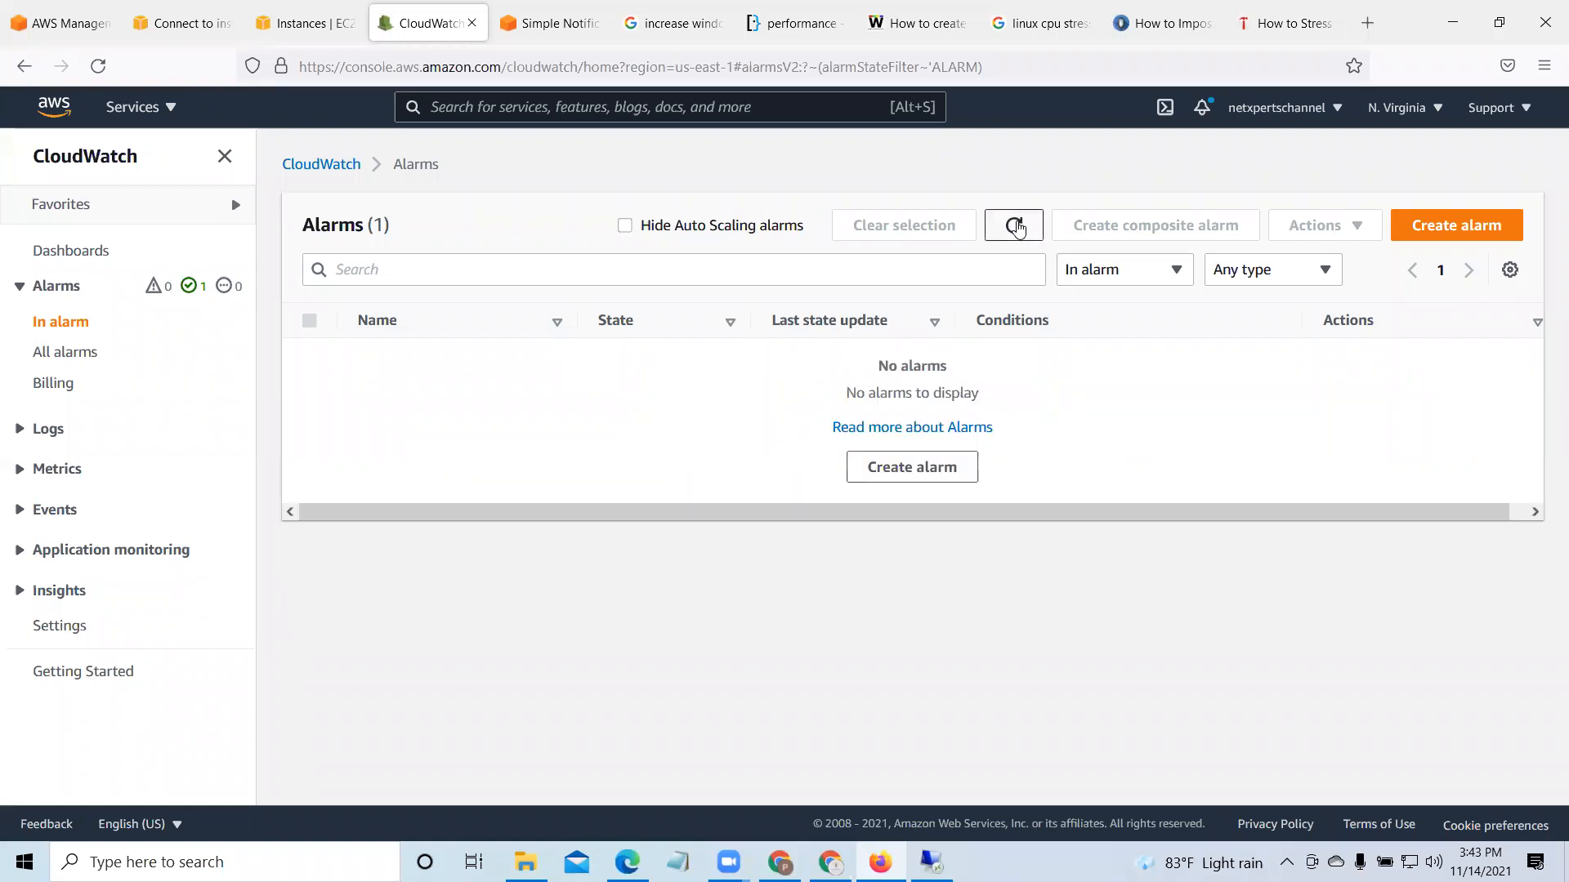
Step: Recheck the remote server's CPU load in Task Manager, return to CloudWatch, and refresh the in-alarm list
click(932, 862)
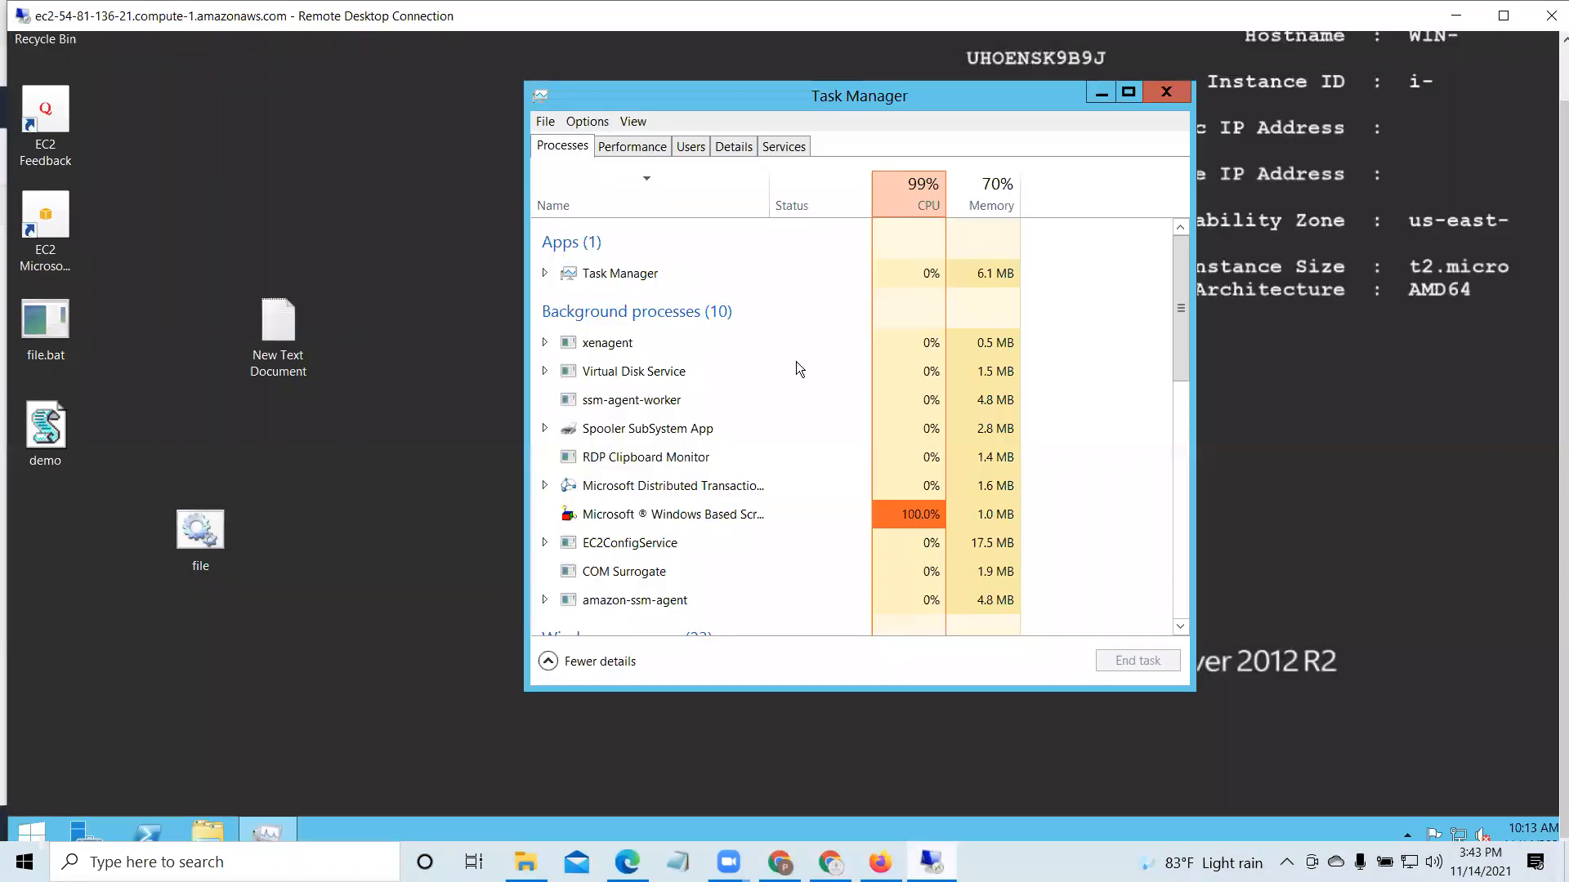
click(1452, 16)
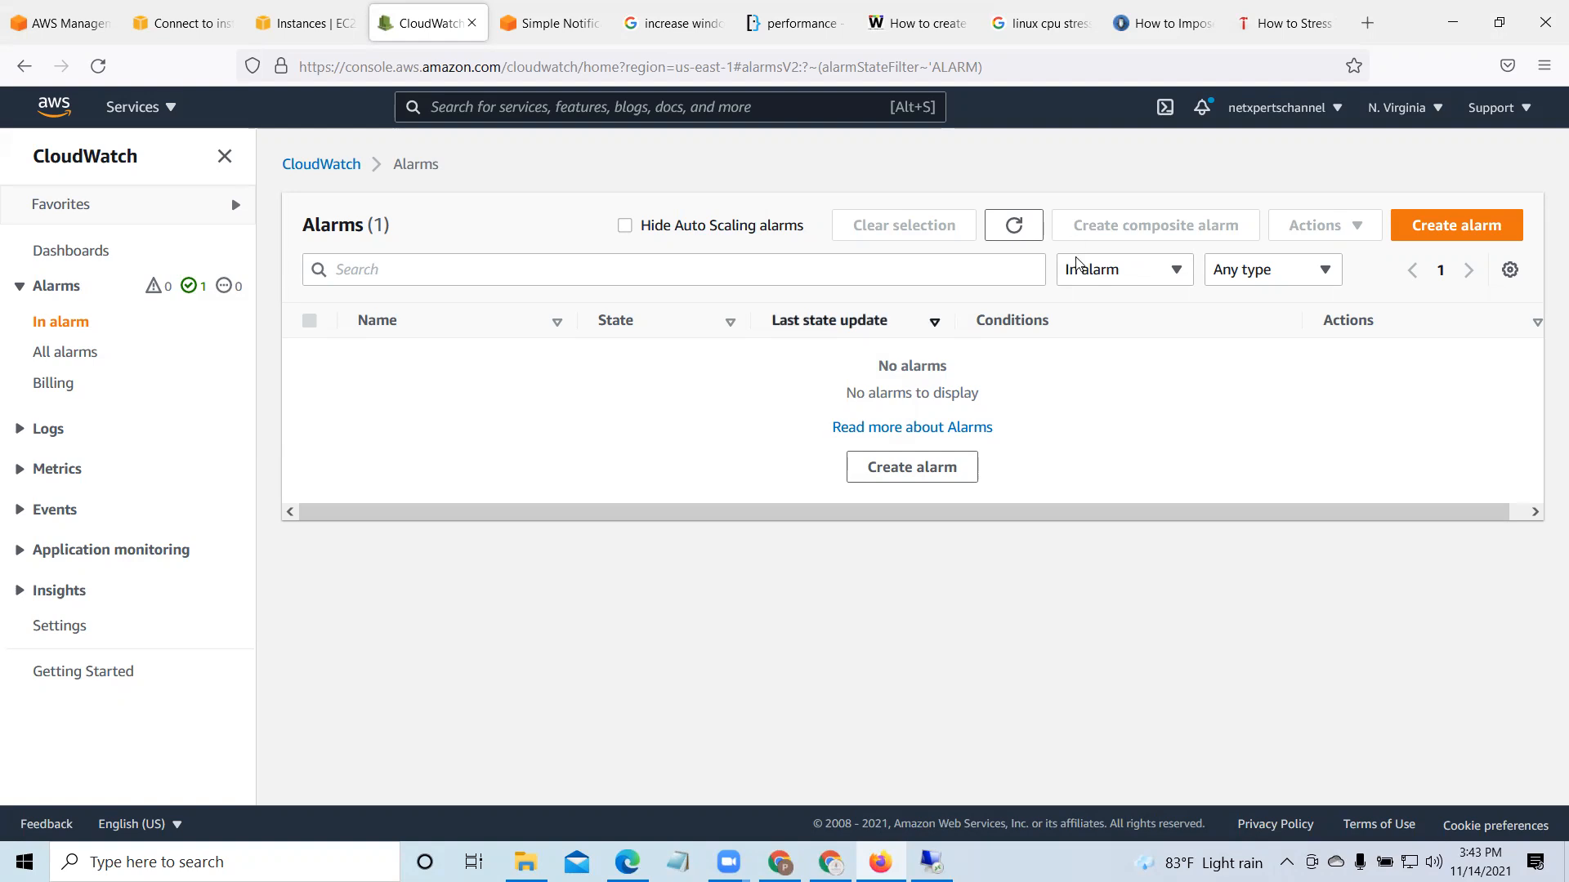
click(1013, 224)
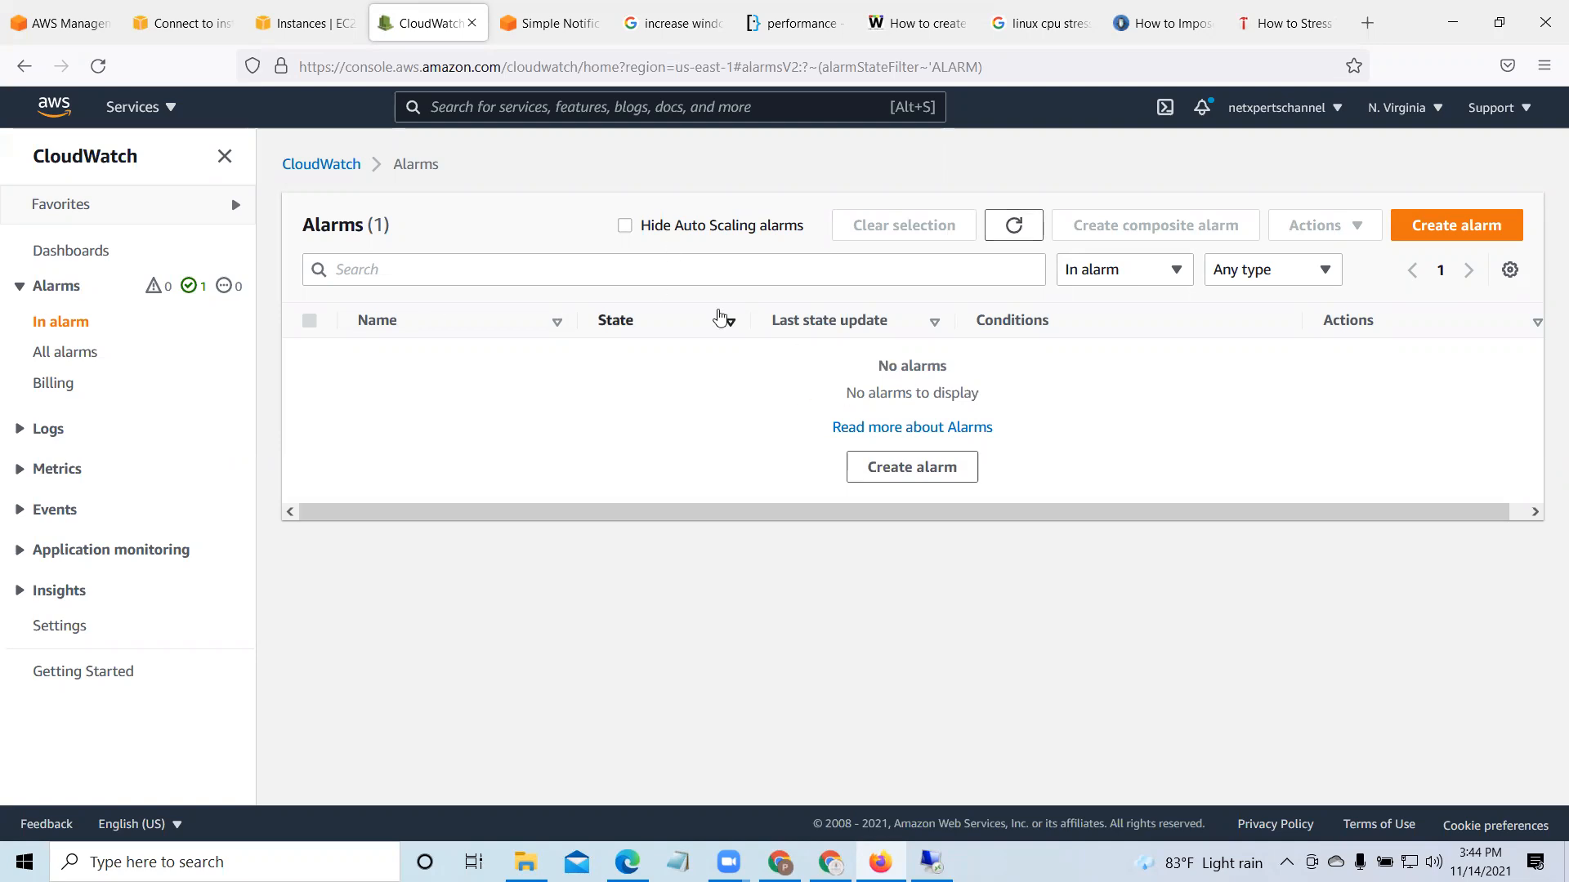
Step: Open NewAlarm from the list of all alarms and examine its CPUUtilization graph, latest datapoint, details and notification action
click(70, 353)
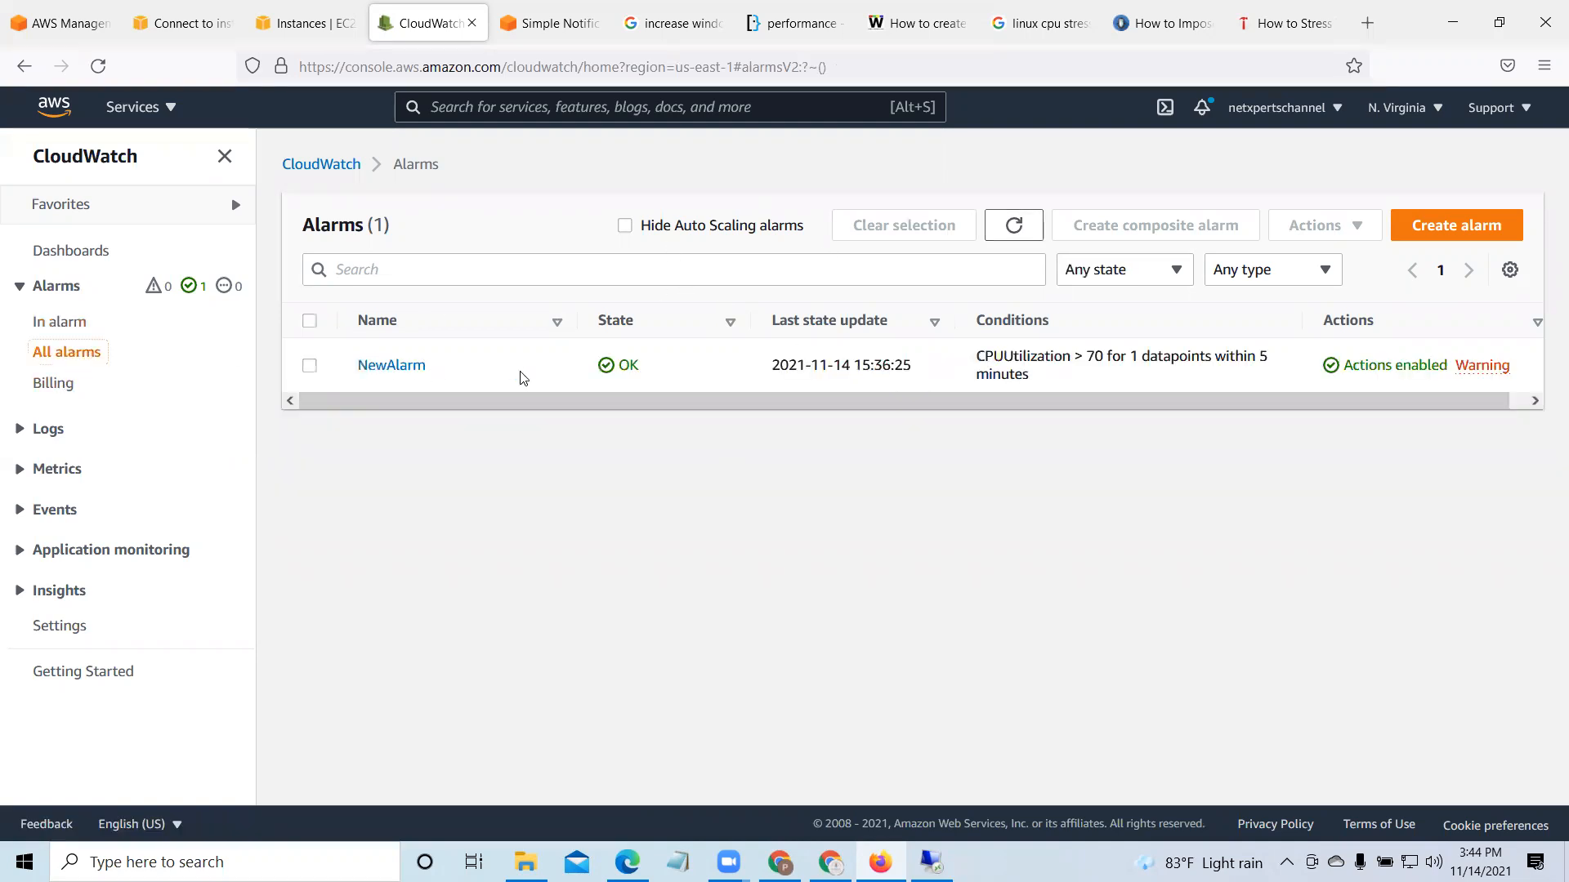
click(400, 368)
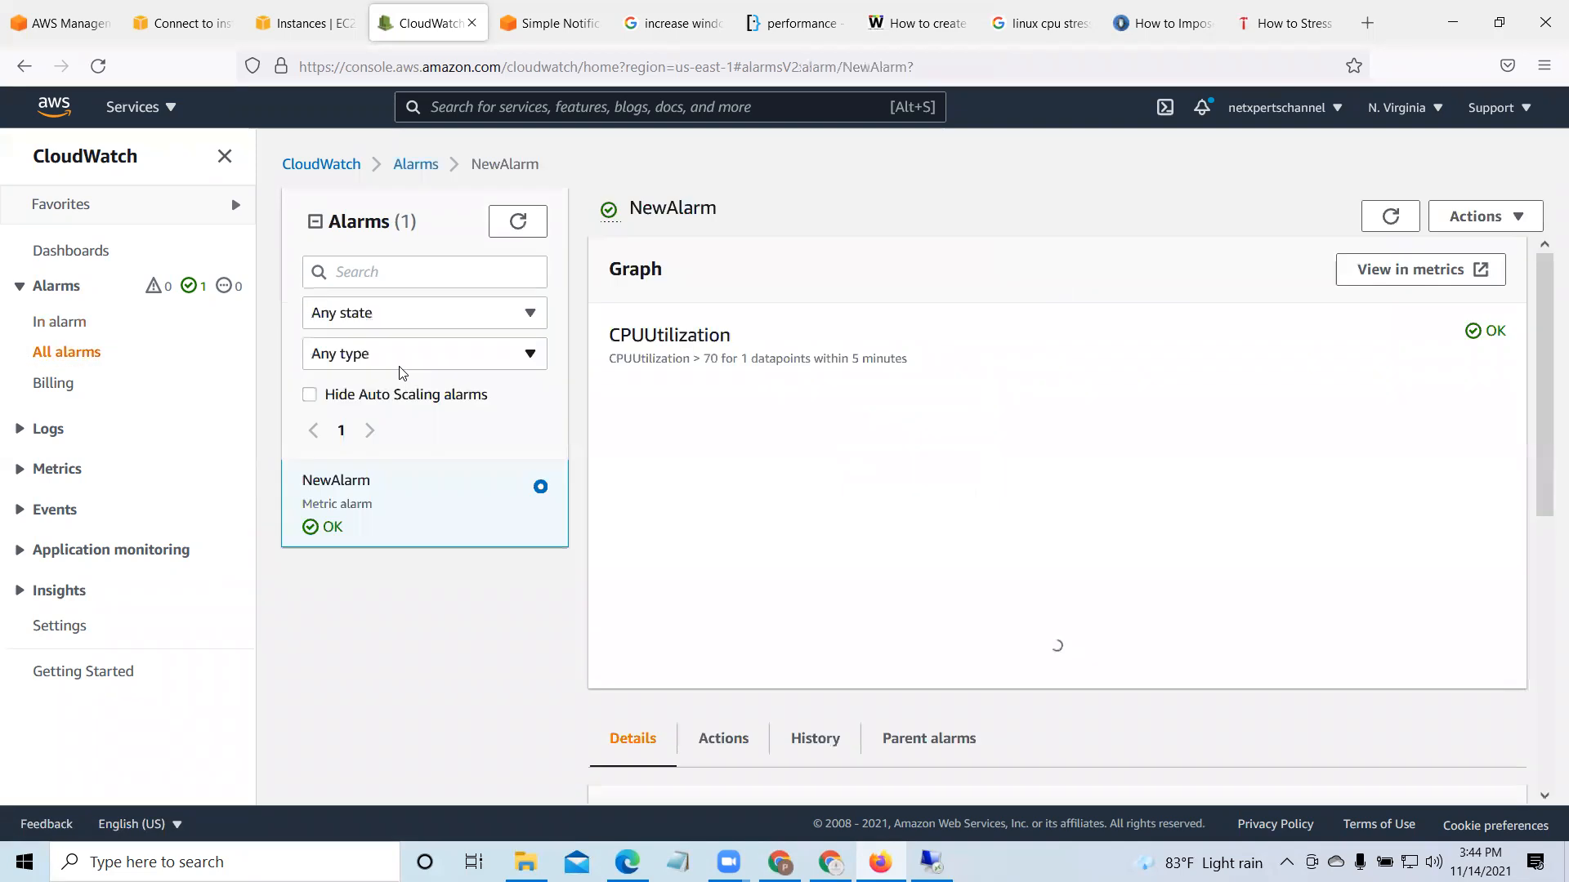
scroll(930, 574, down, 5)
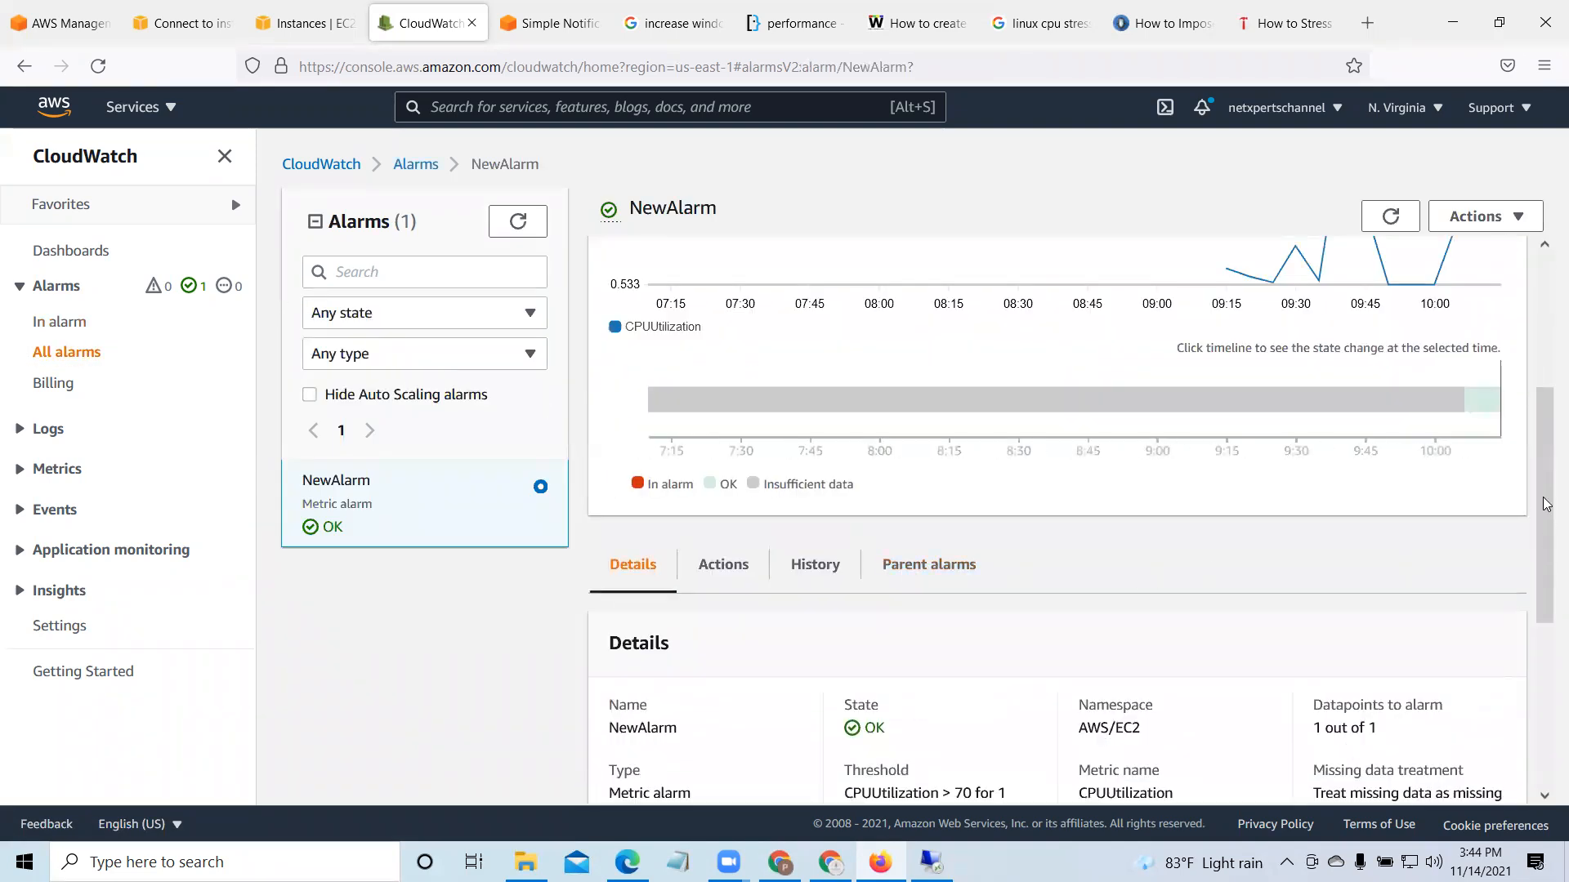
drag(1546, 490, 1547, 411)
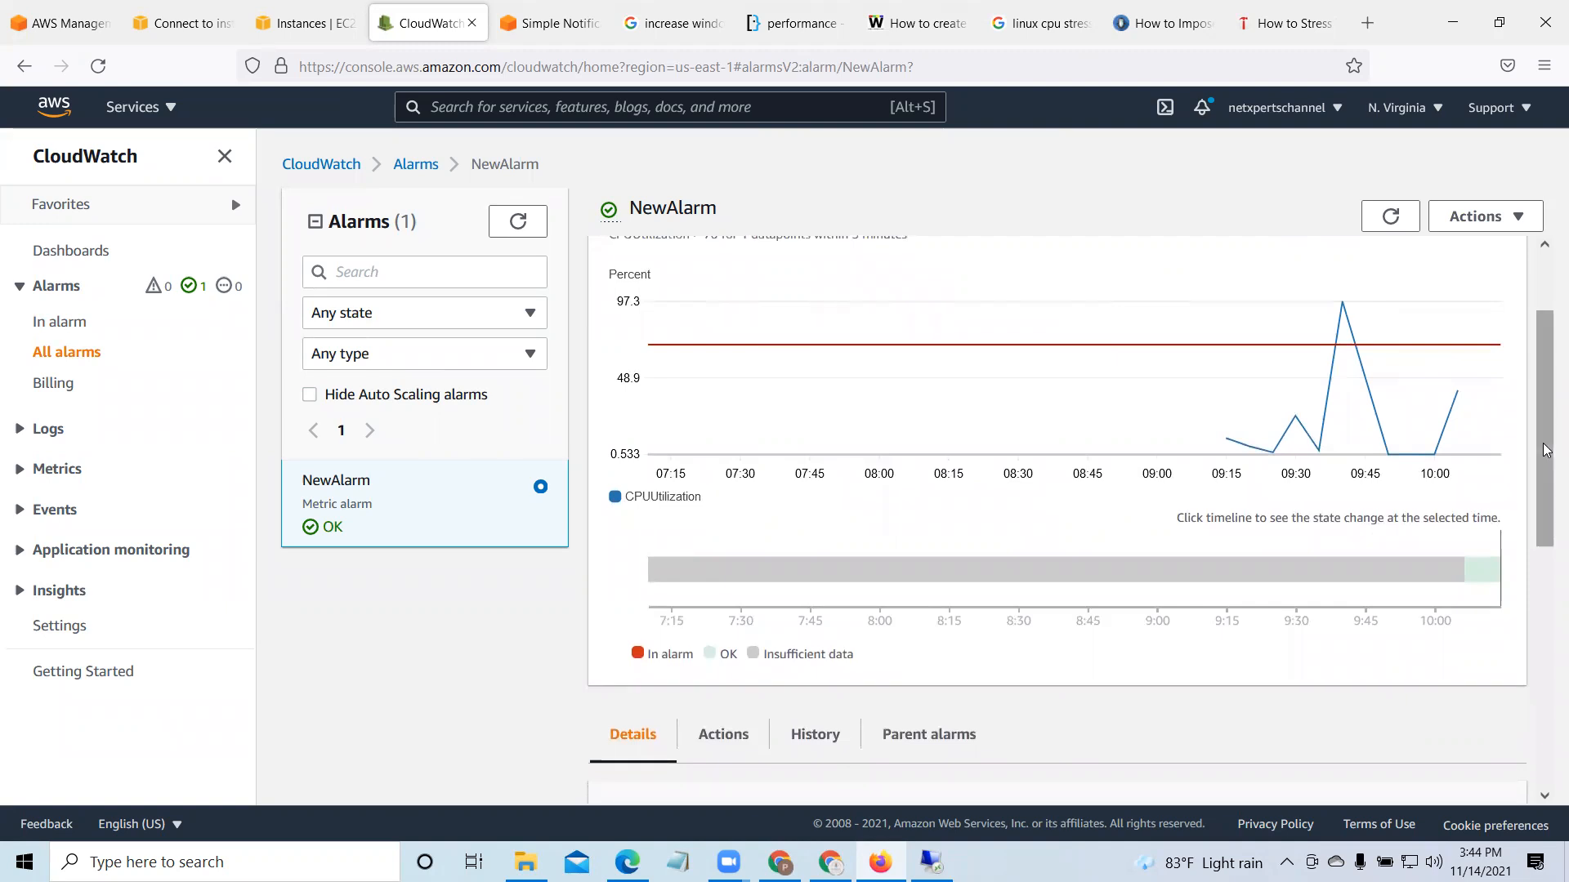
mouse_move(1472, 393)
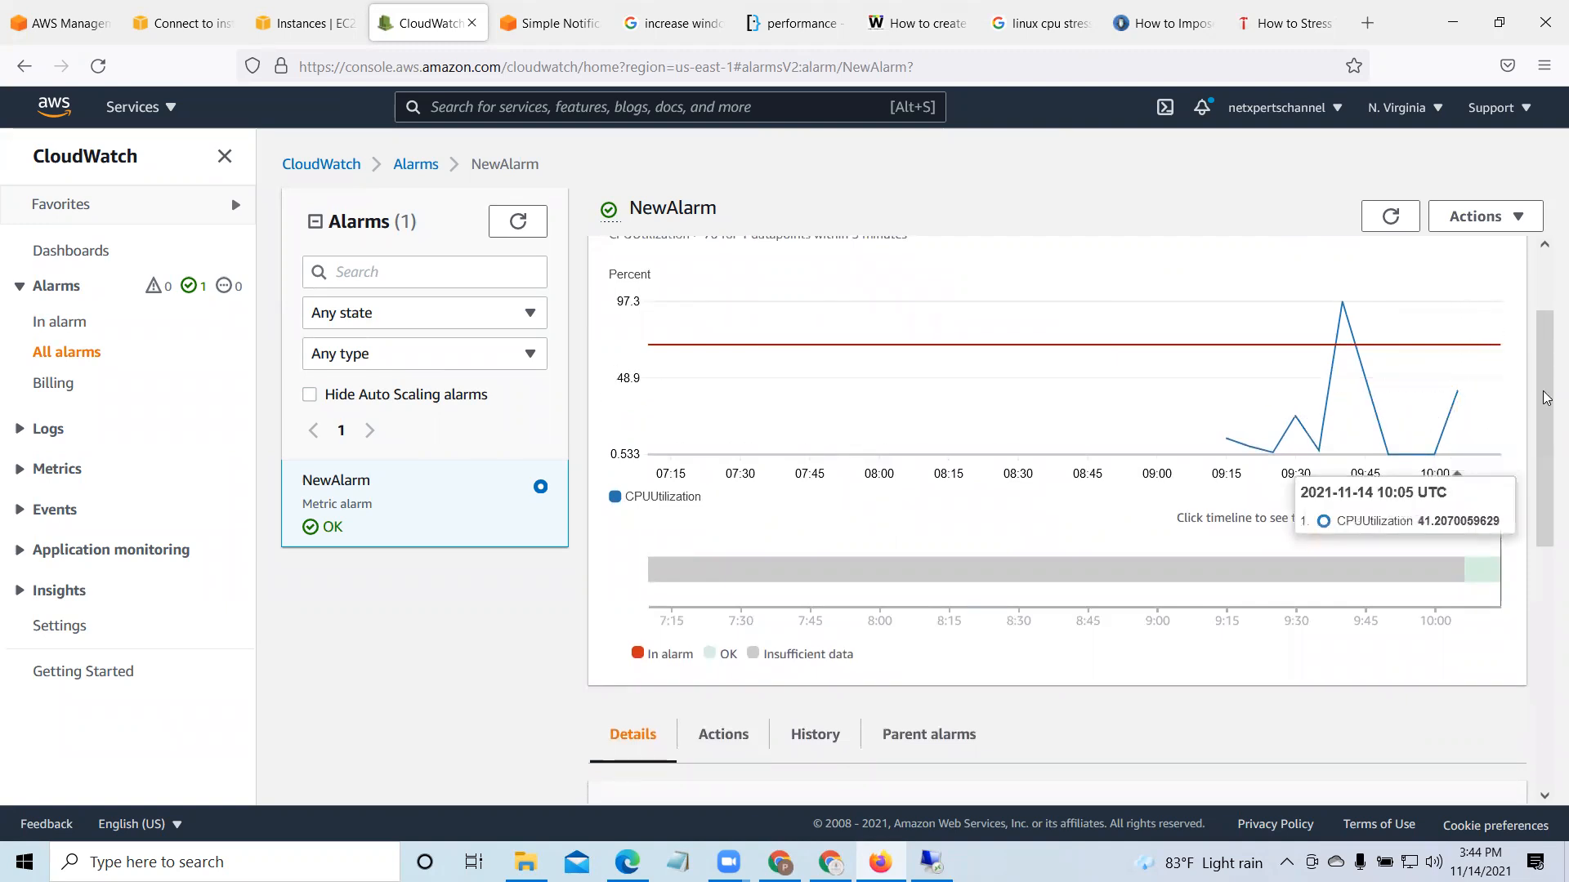
drag(1547, 401, 1547, 536)
click(723, 482)
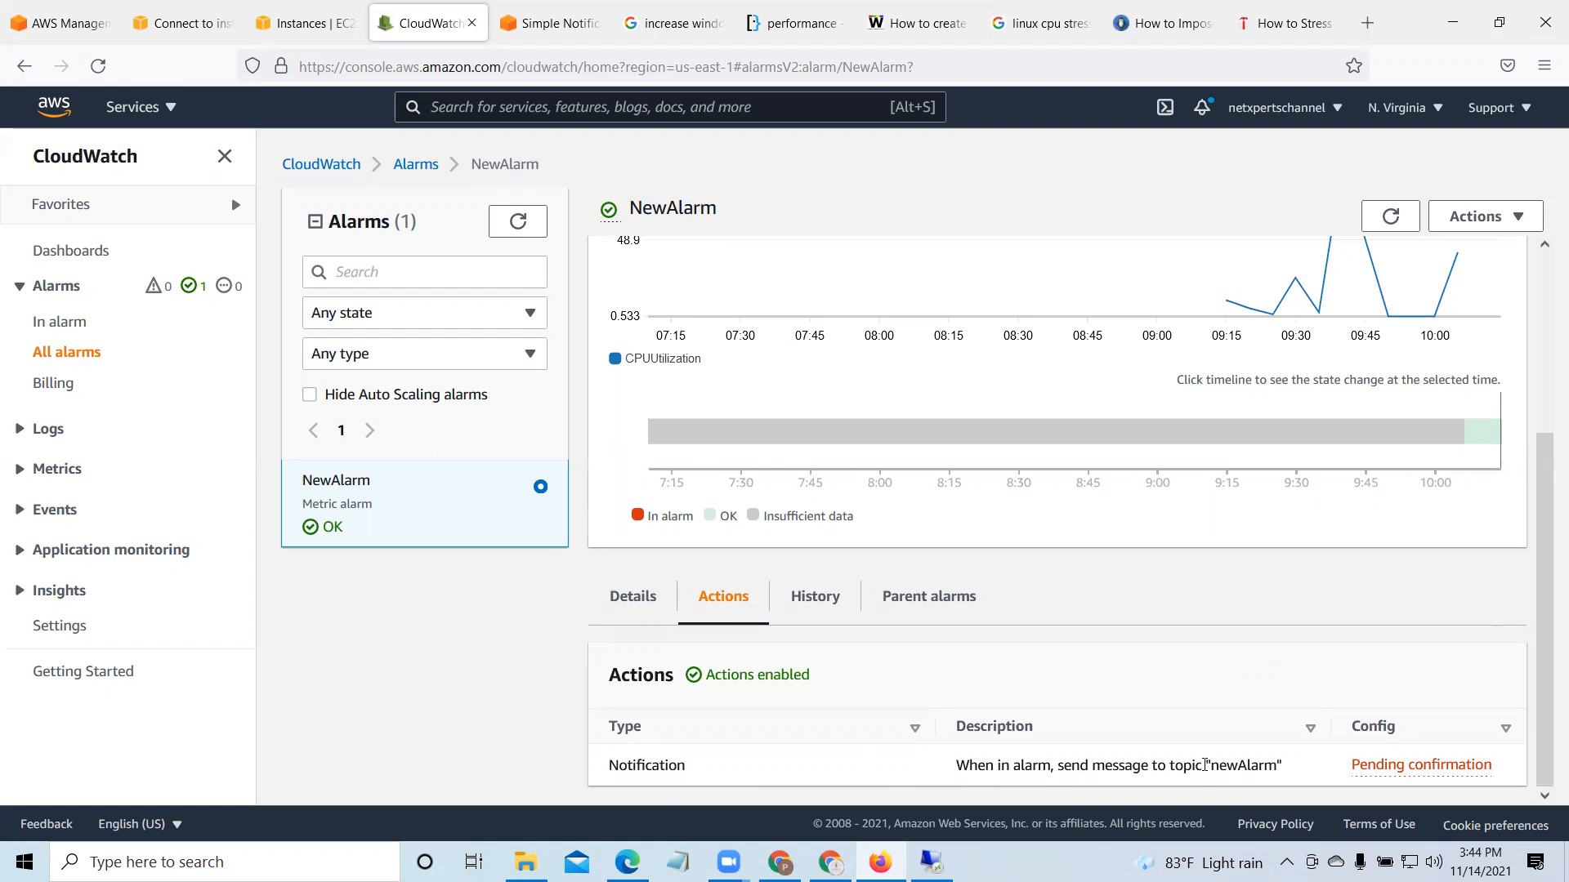
Step: Switch to Gmail in Chrome, open the AWS Notification - Unsubscribe Confirmation email, and resubscribe to the newEC2Demo topic
click(830, 862)
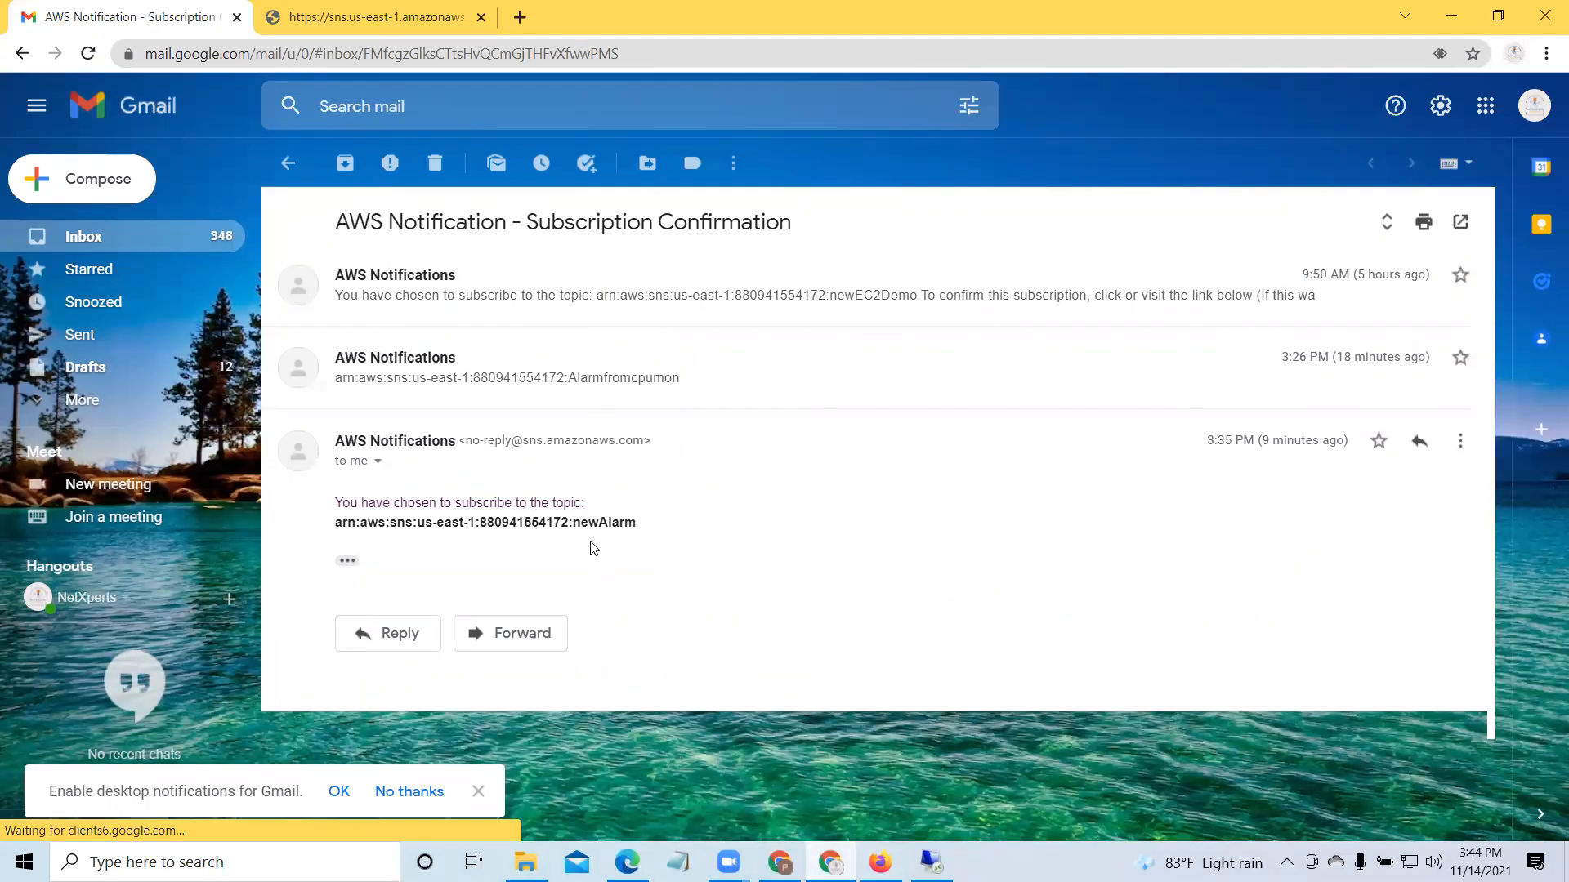
click(72, 239)
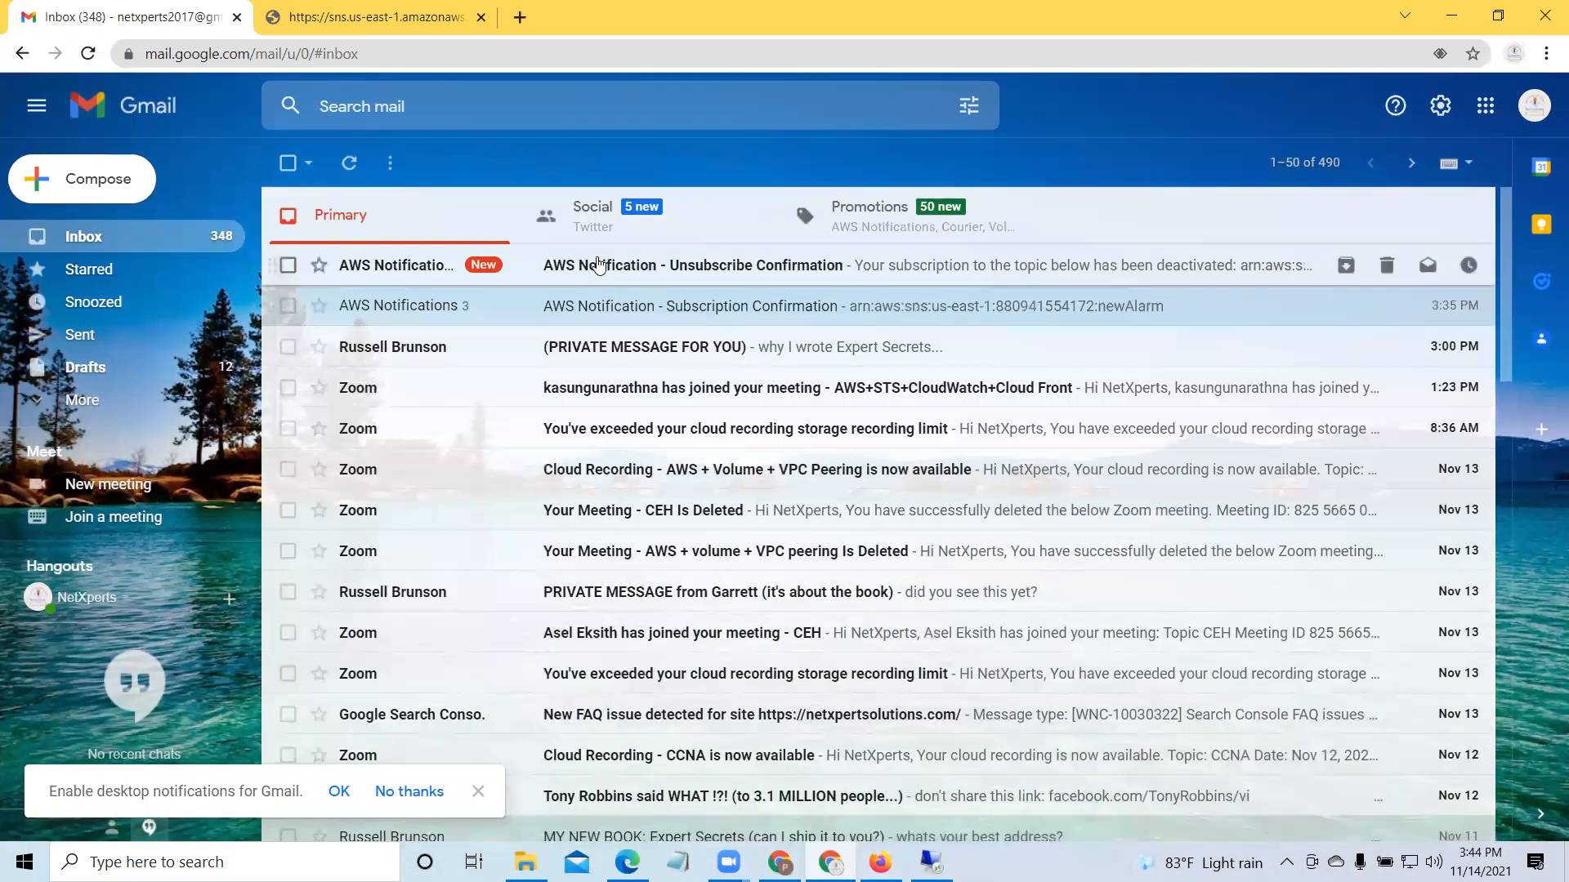
click(598, 266)
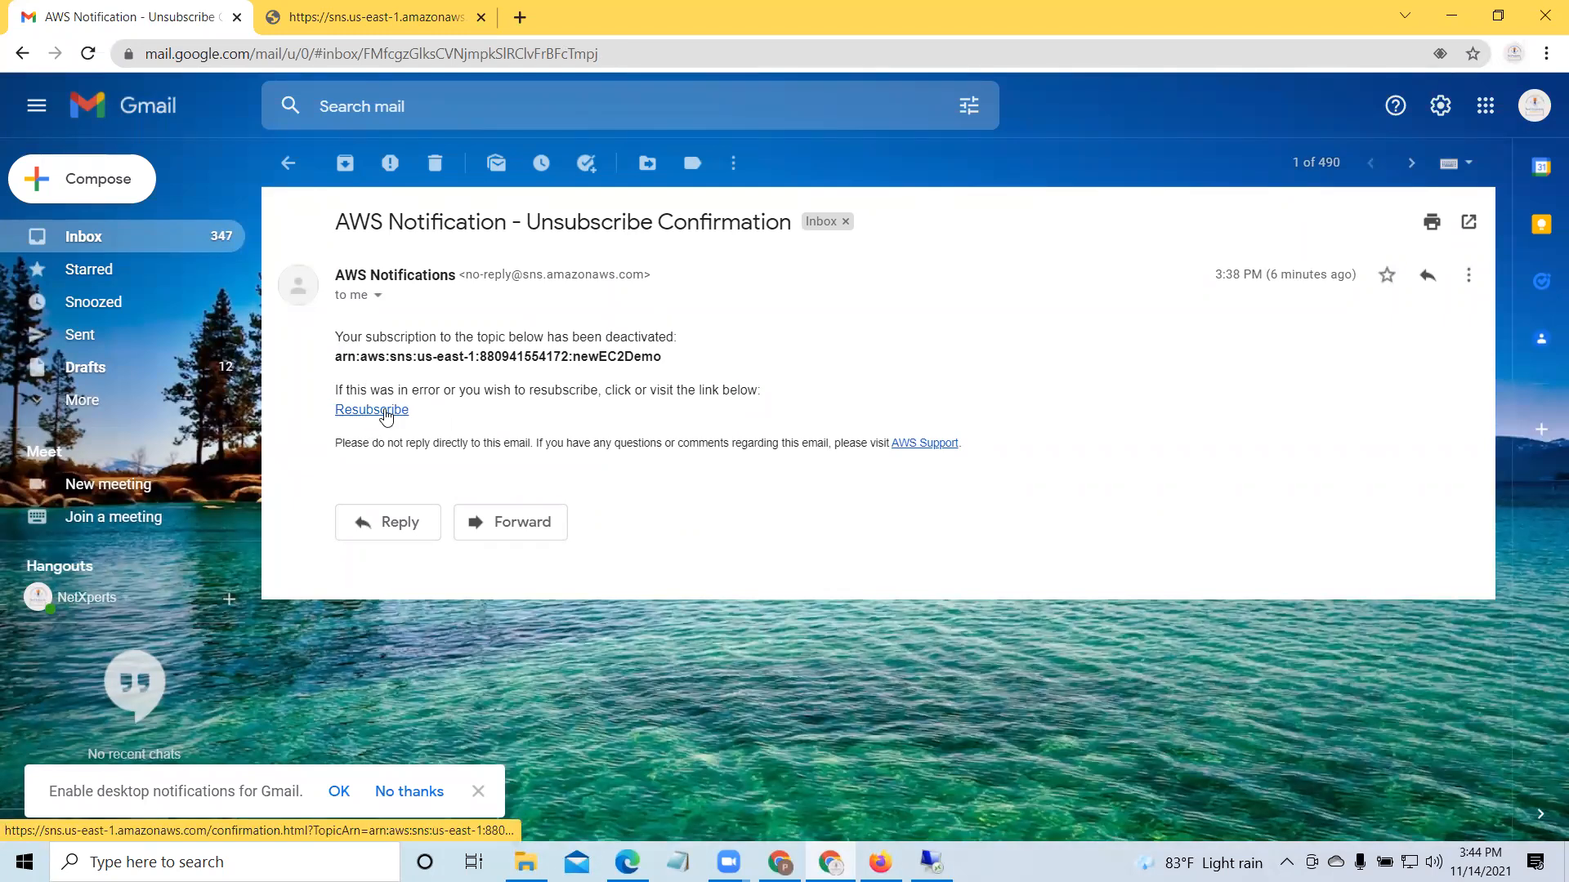
click(387, 417)
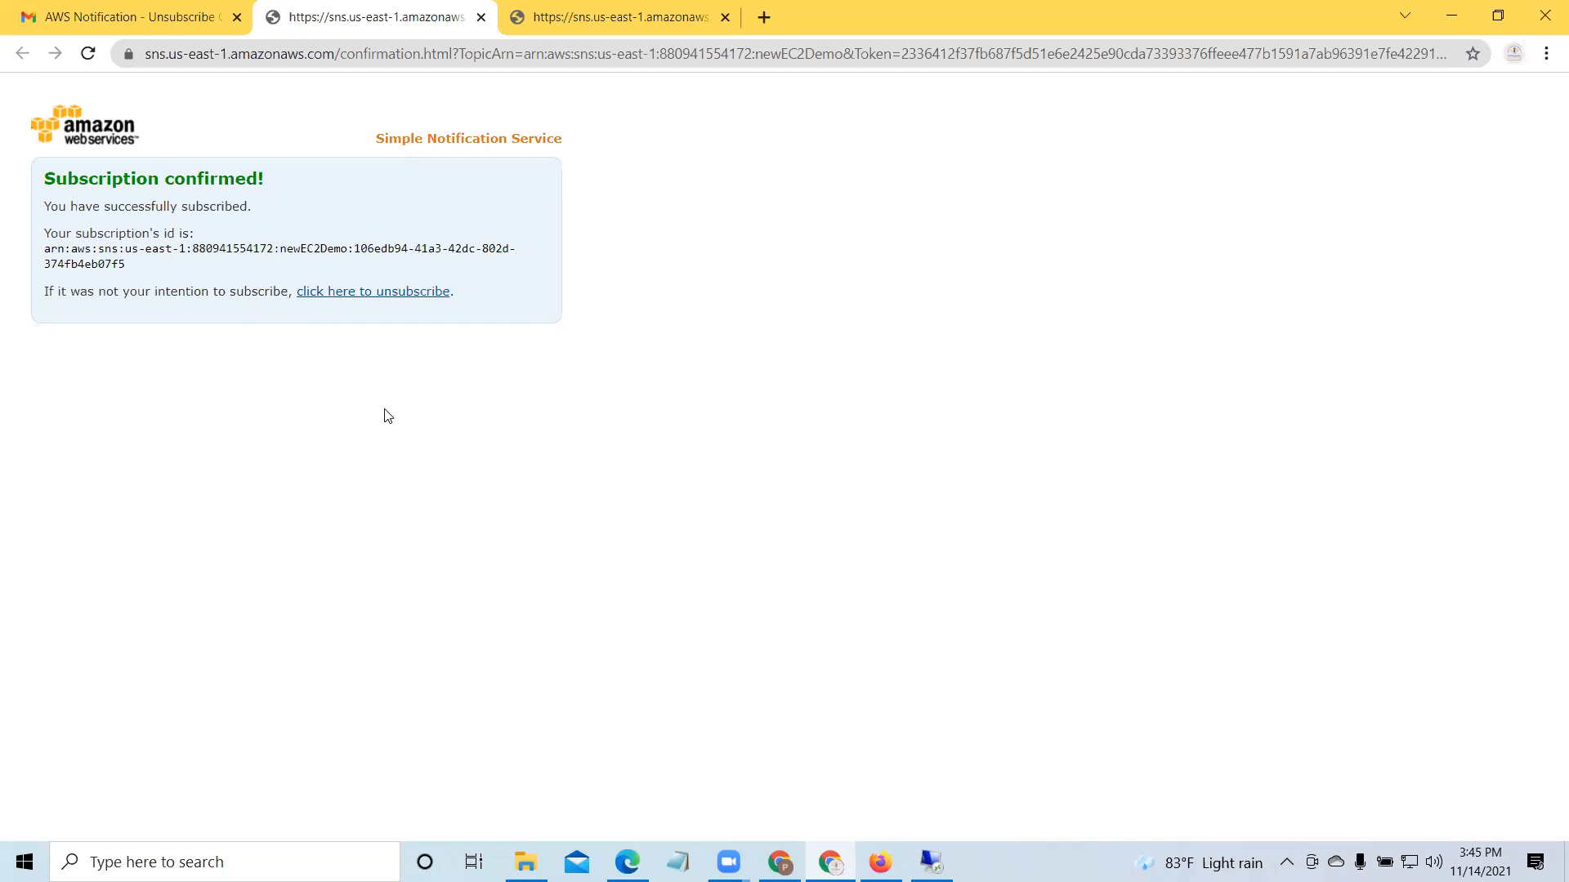
click(131, 17)
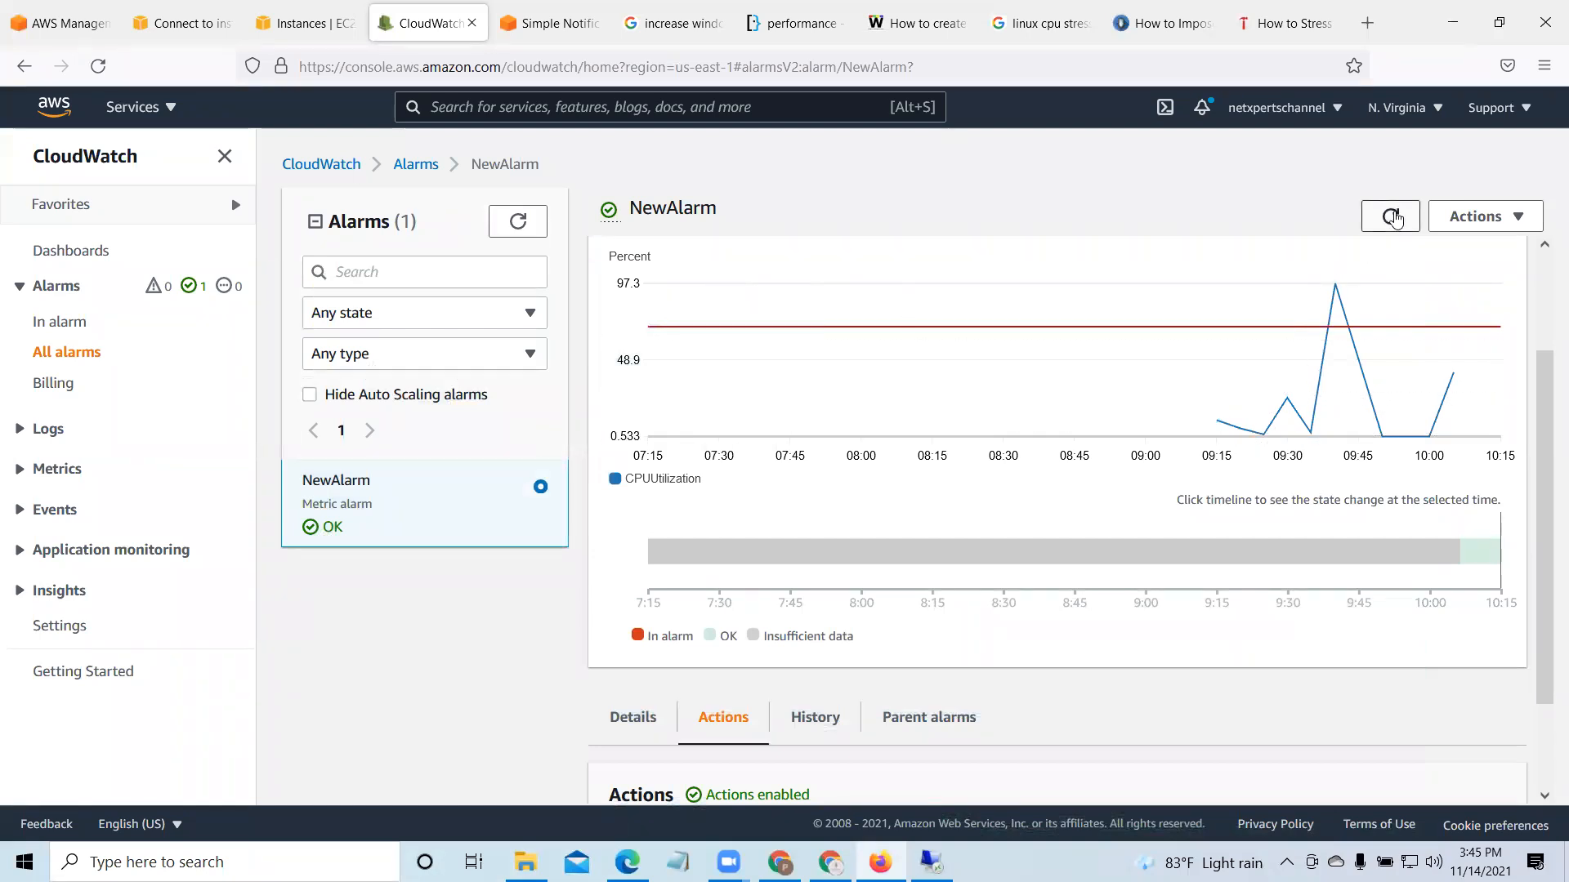
Step: Return from the NewAlarm details to the CloudWatch alarms list in Firefox, select NewAlarm, and refresh its state
click(416, 166)
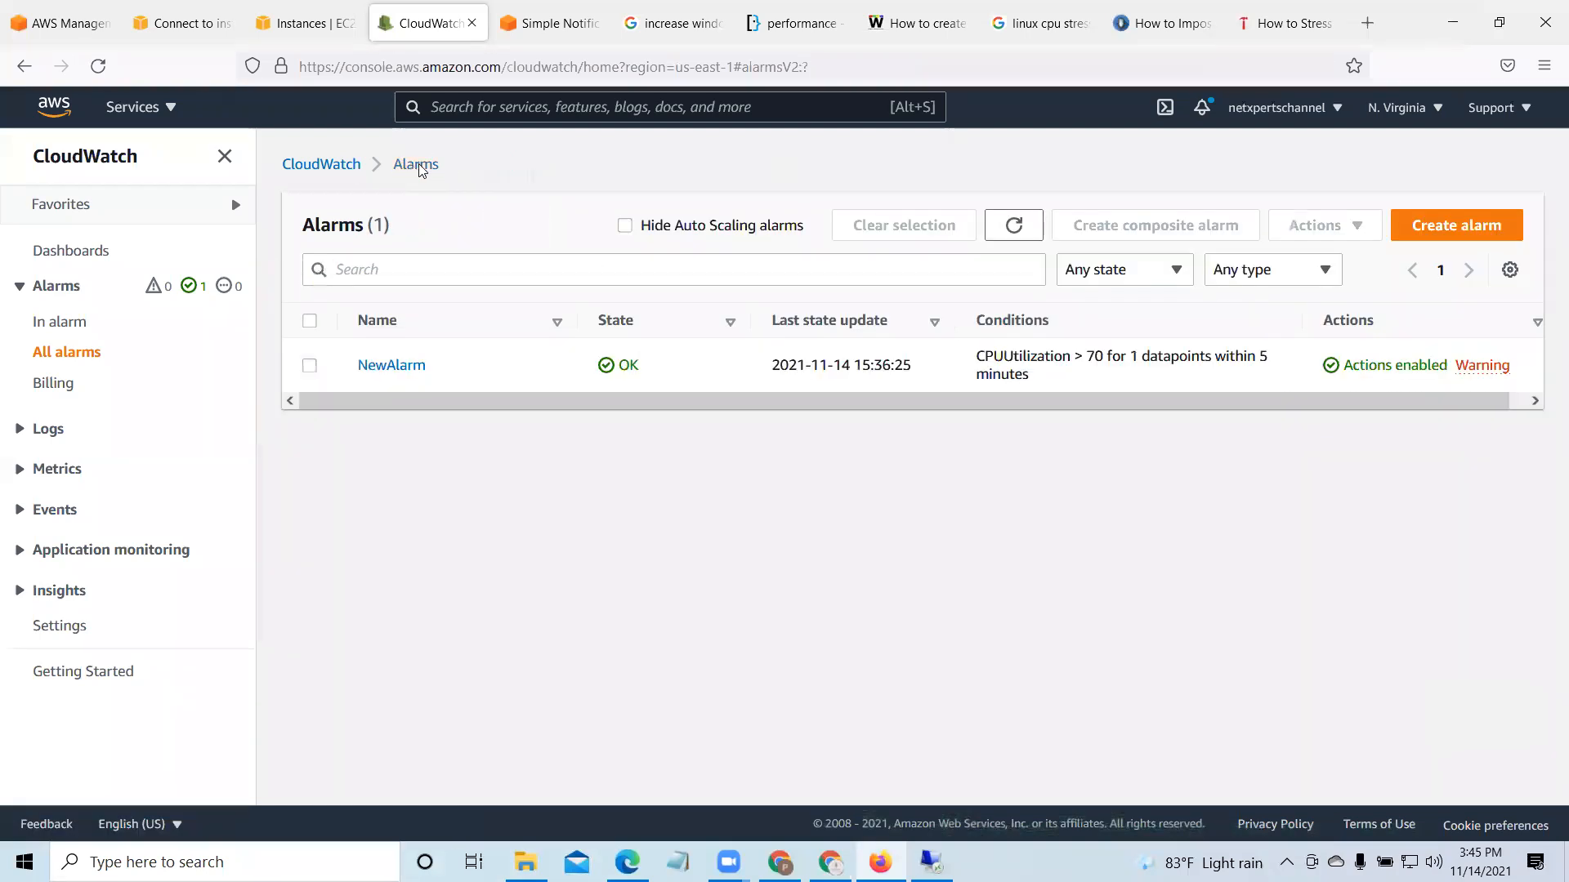
click(1014, 226)
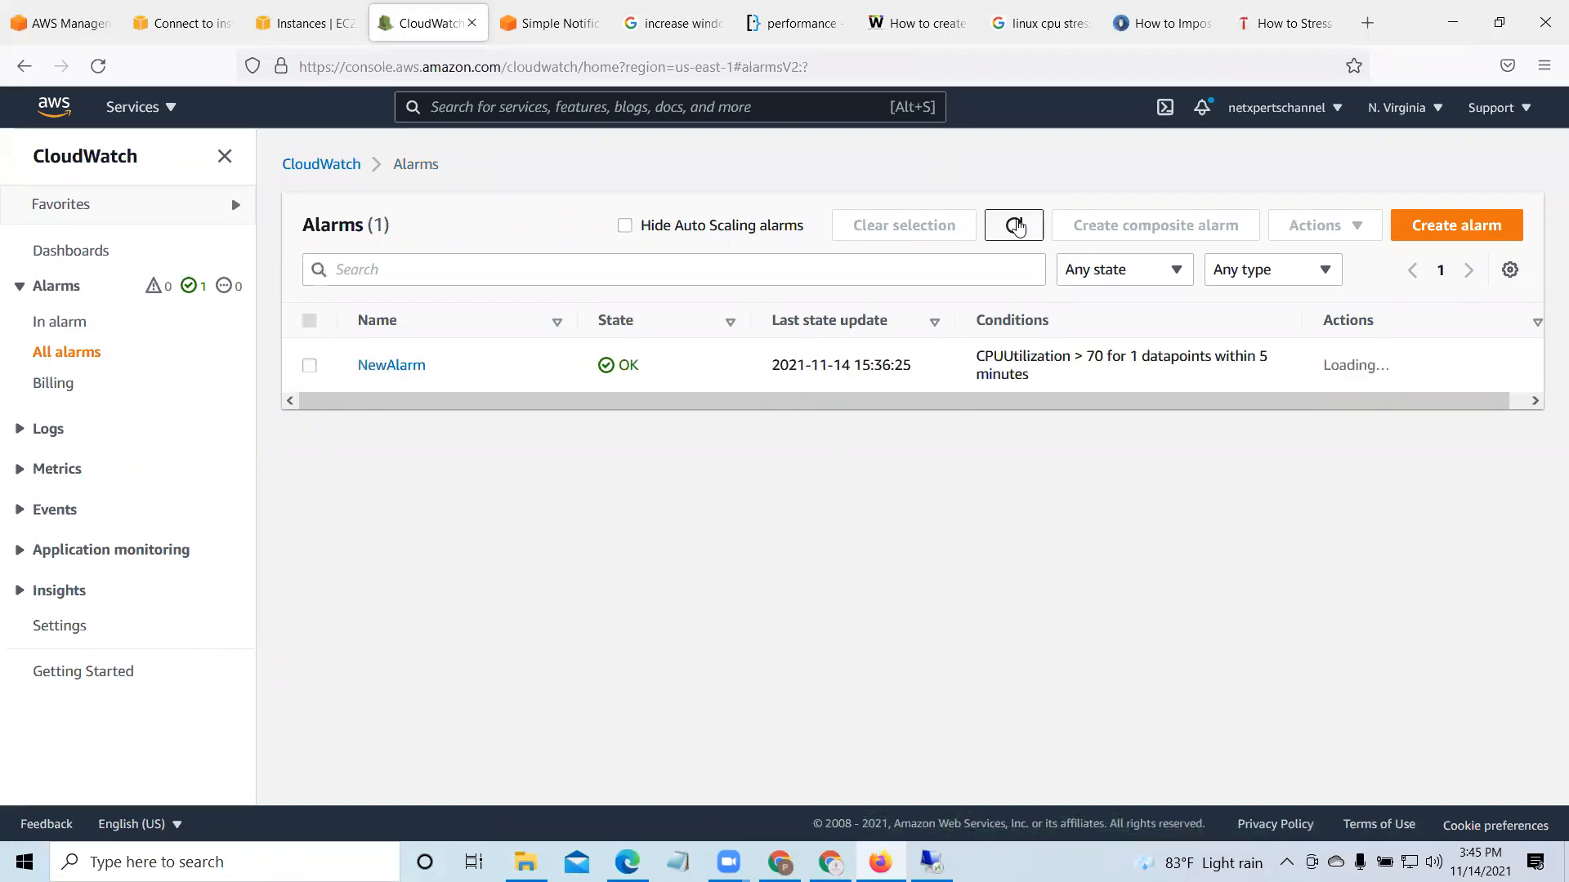
click(310, 365)
click(1013, 225)
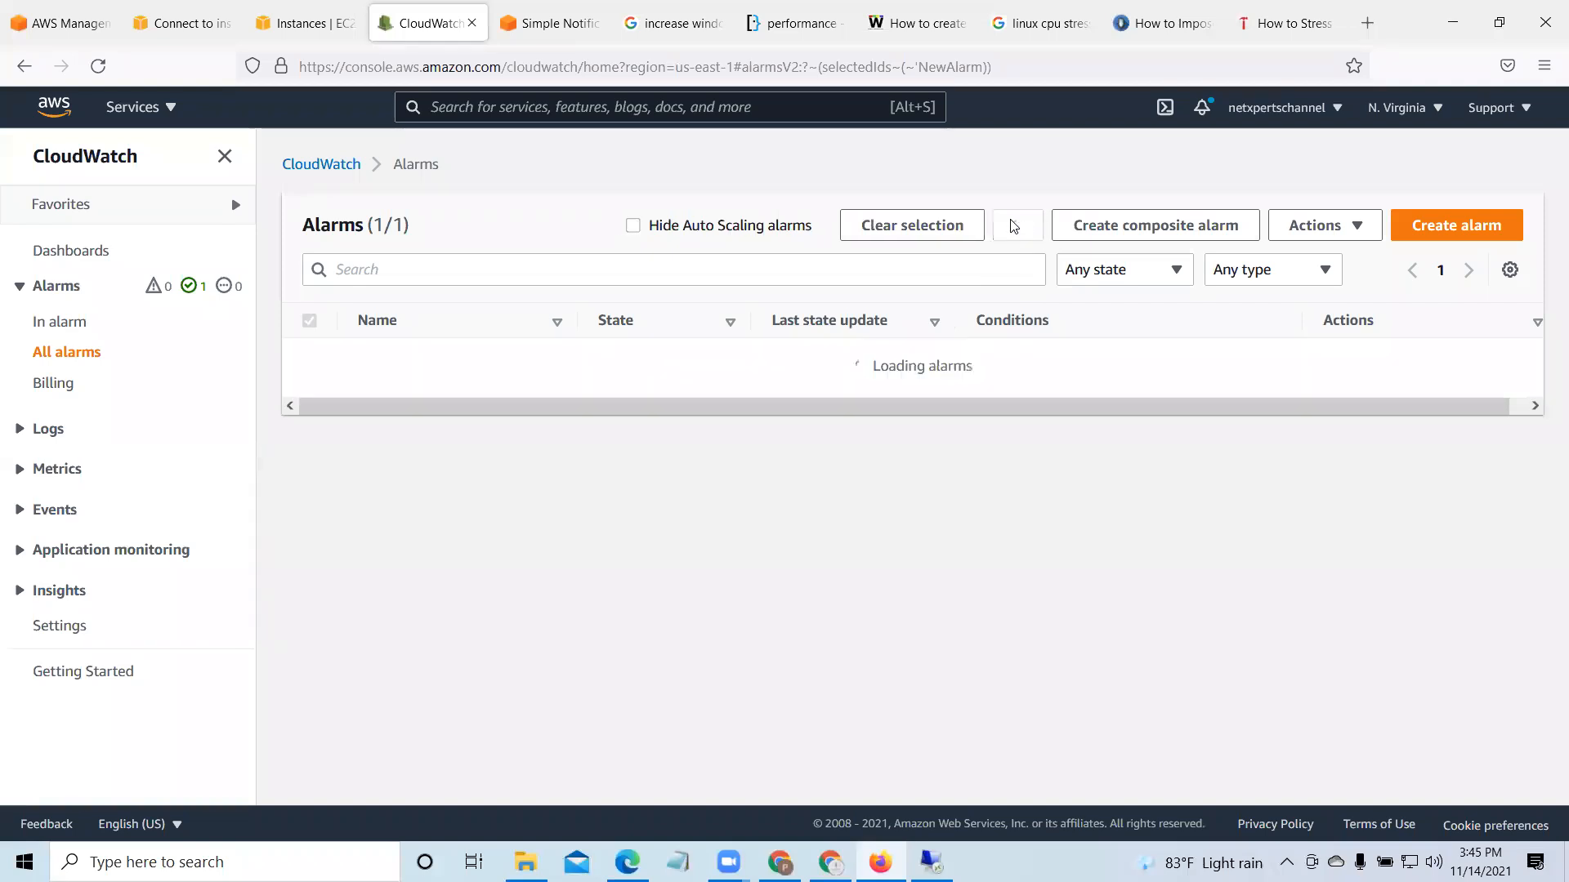
Step: Refresh the alarms list several times to check NewAlarm's current state
click(1014, 226)
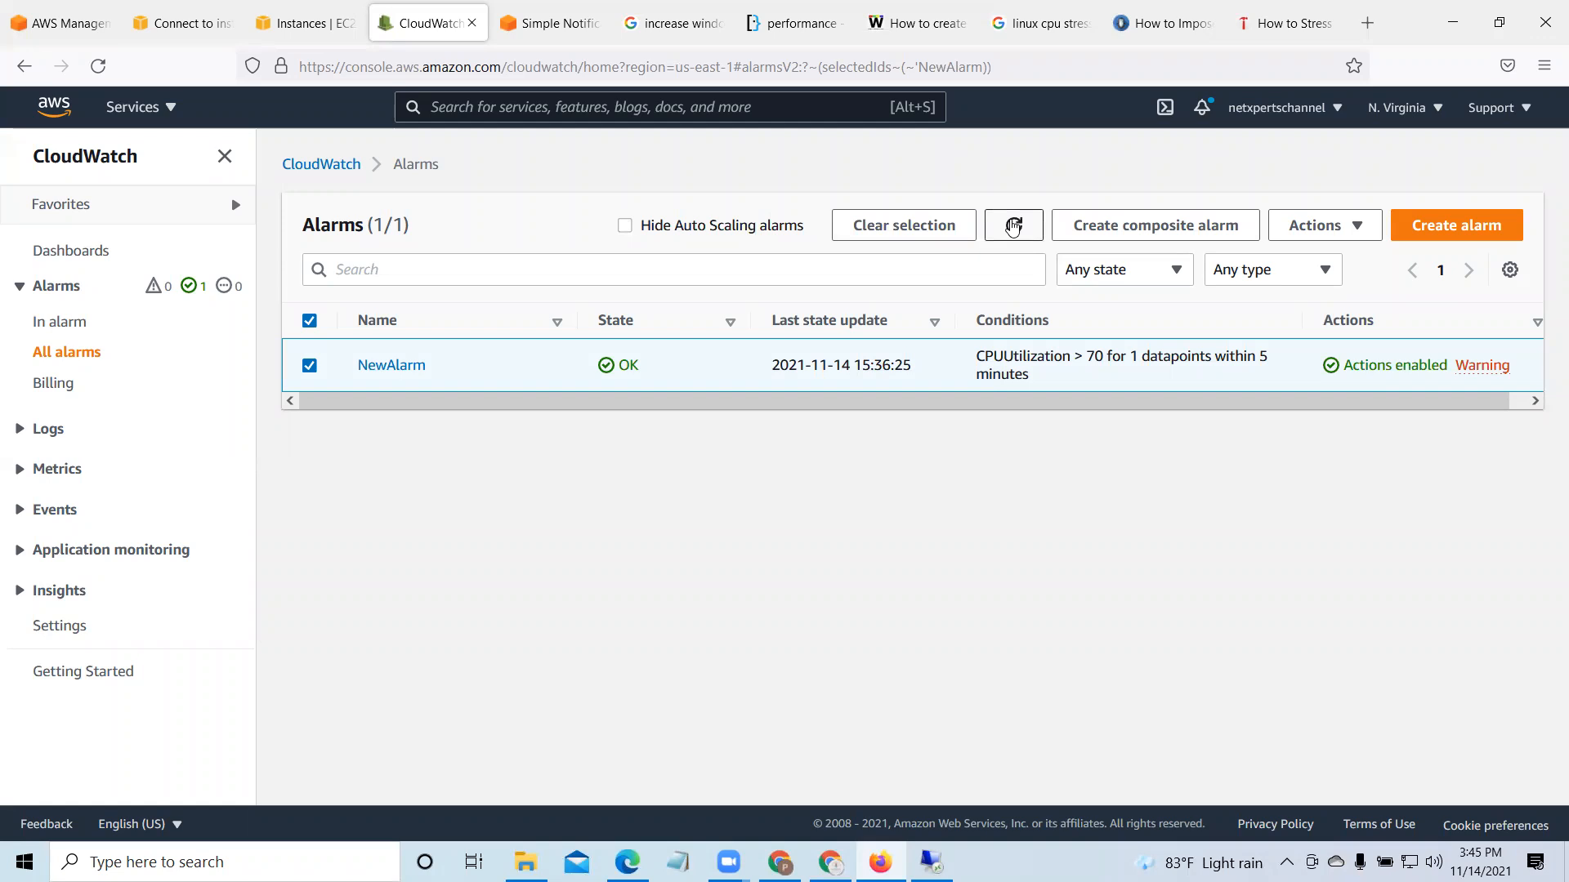
click(1013, 226)
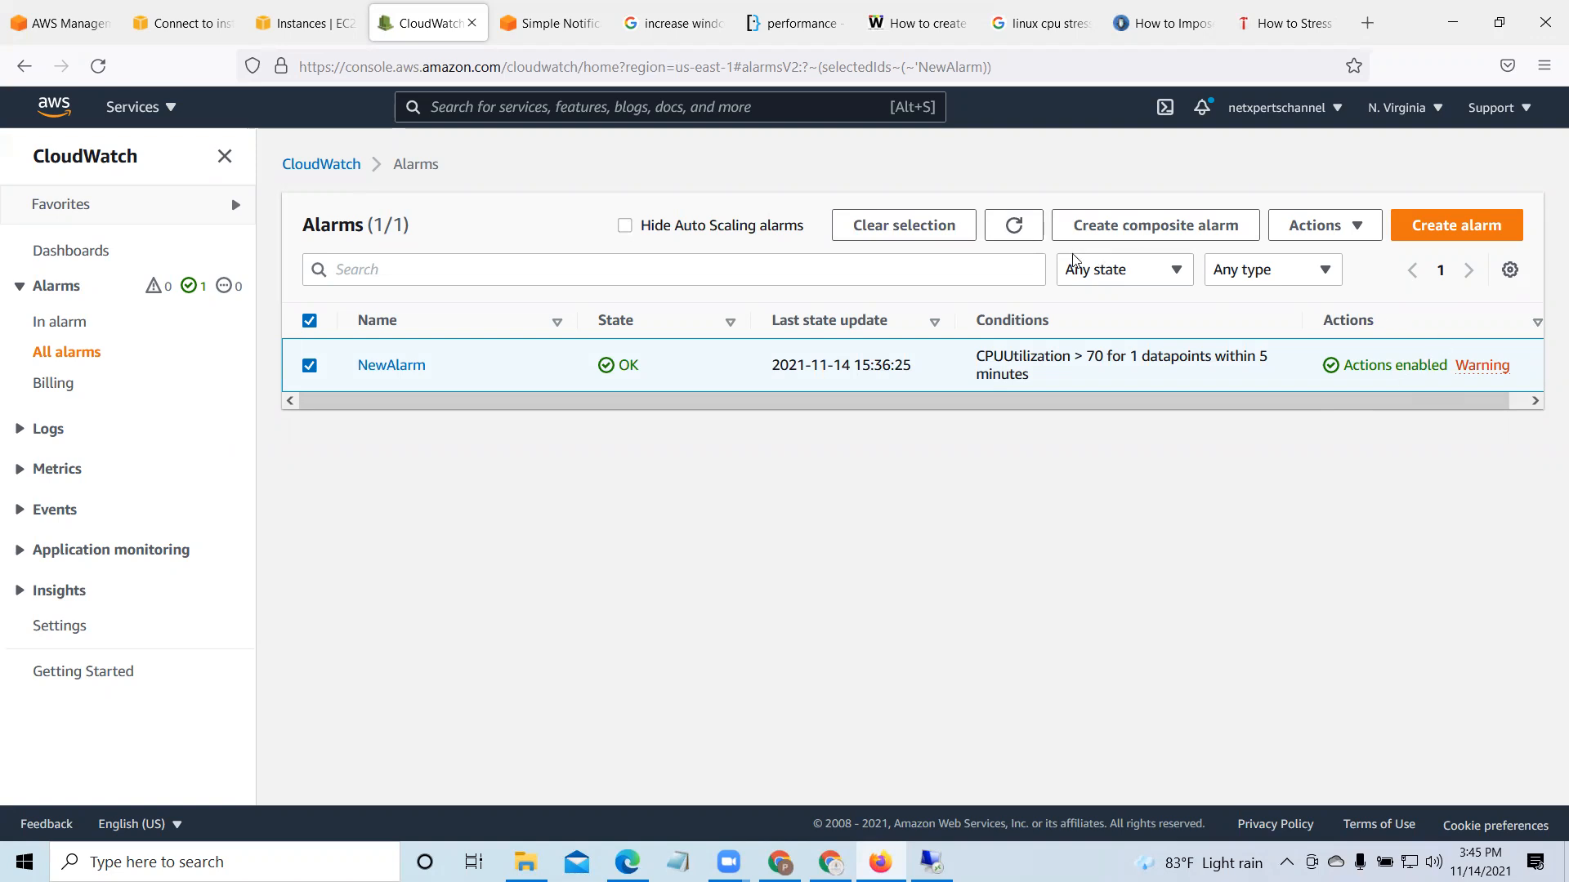
click(1012, 225)
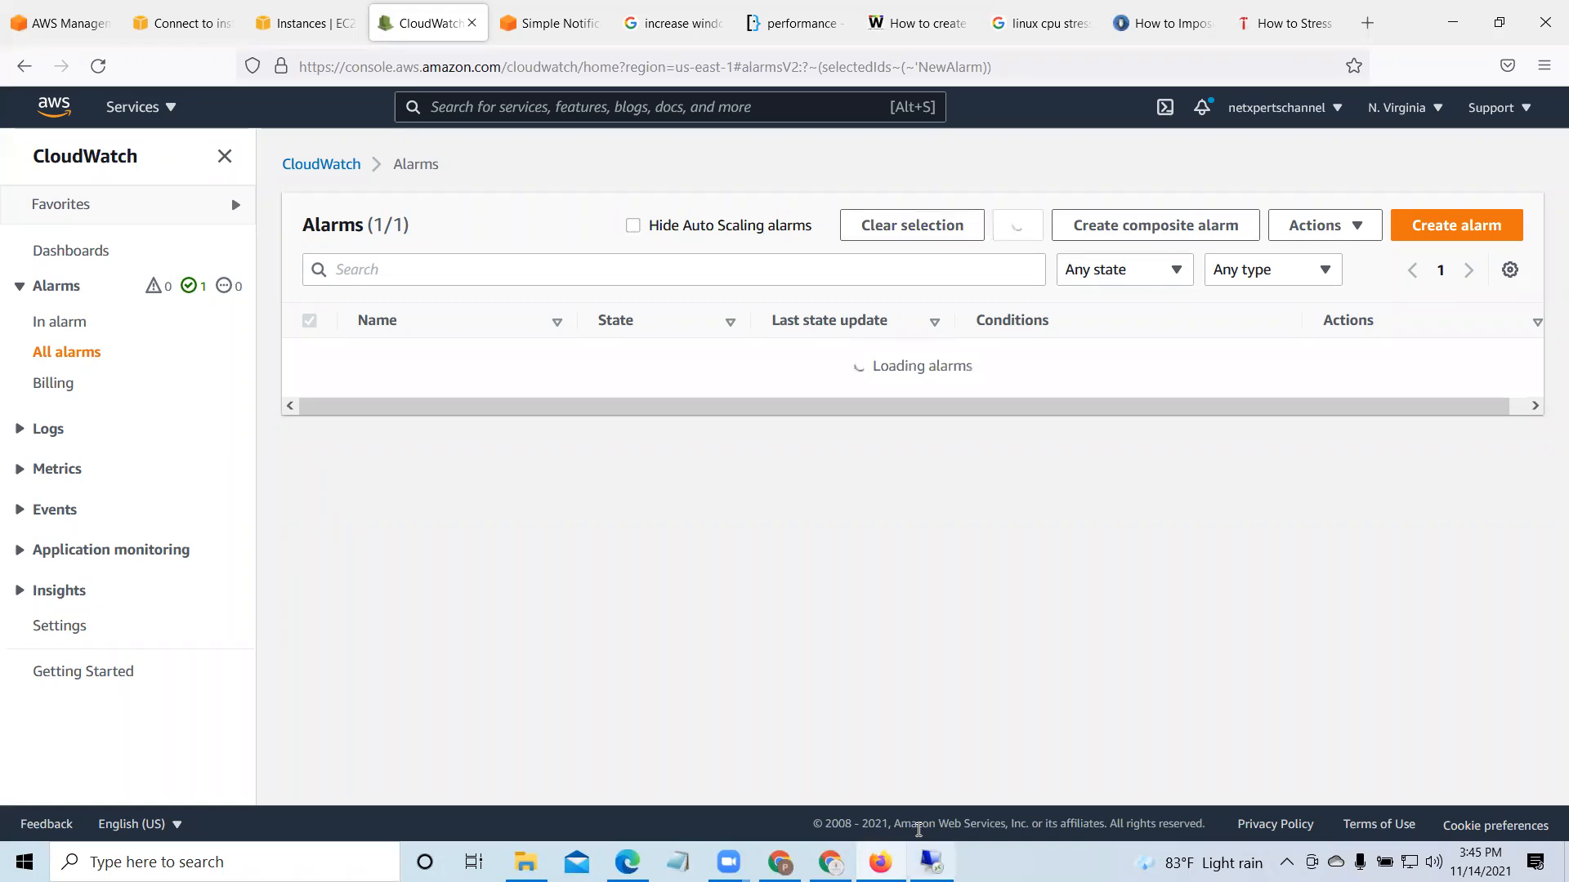
Step: Switch to Gmail in Chrome, review the Unsubscribe Confirmation email and the SNS subscription page, and return to the inbox
key(alt+Tab)
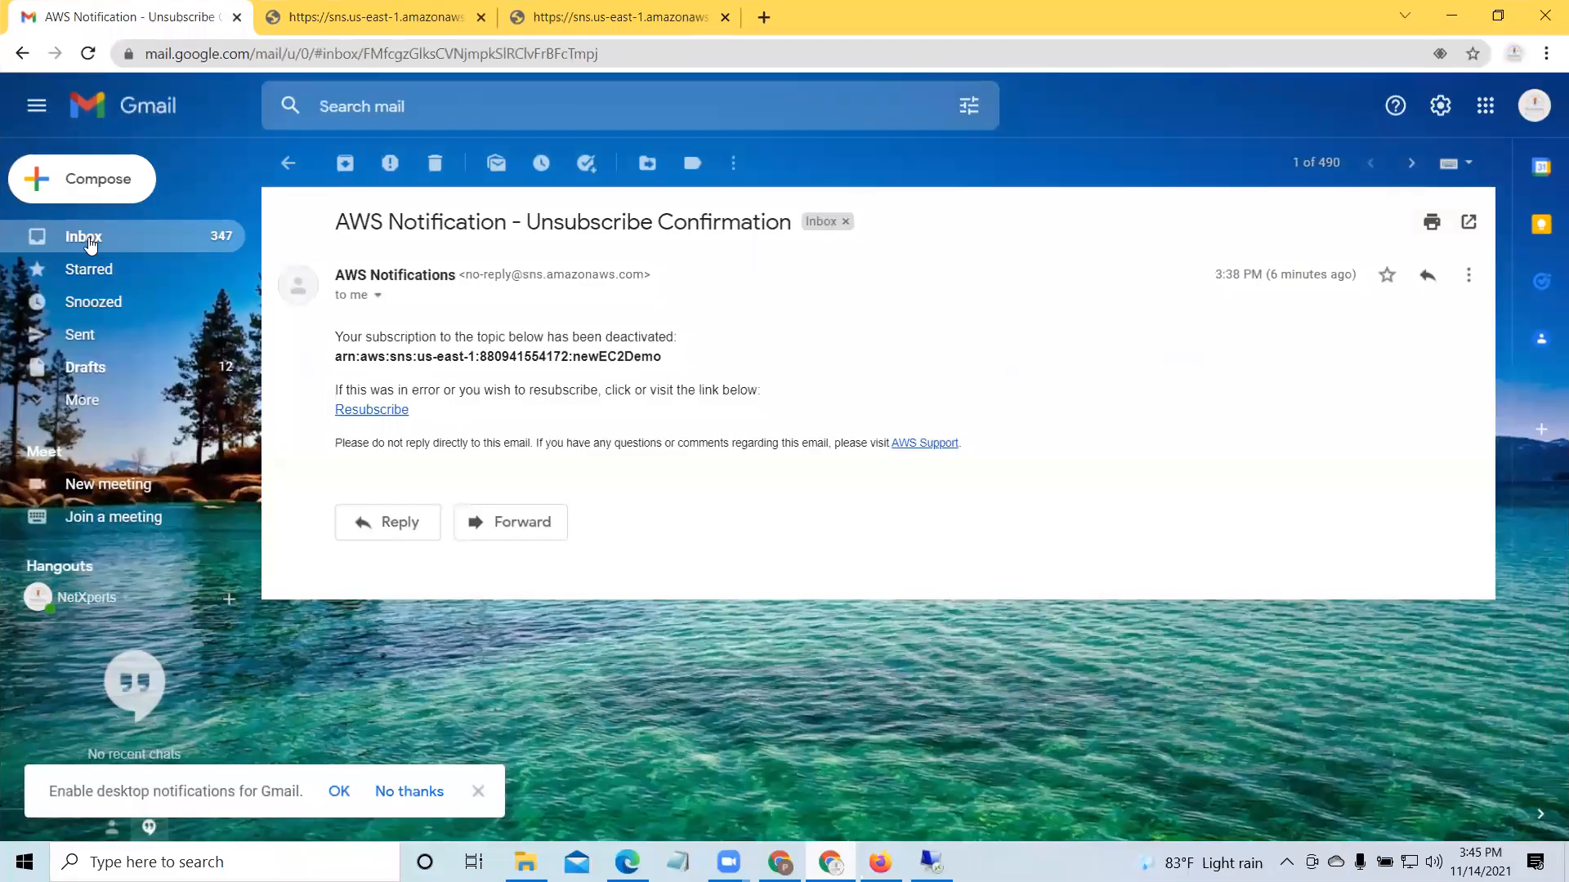
click(62, 241)
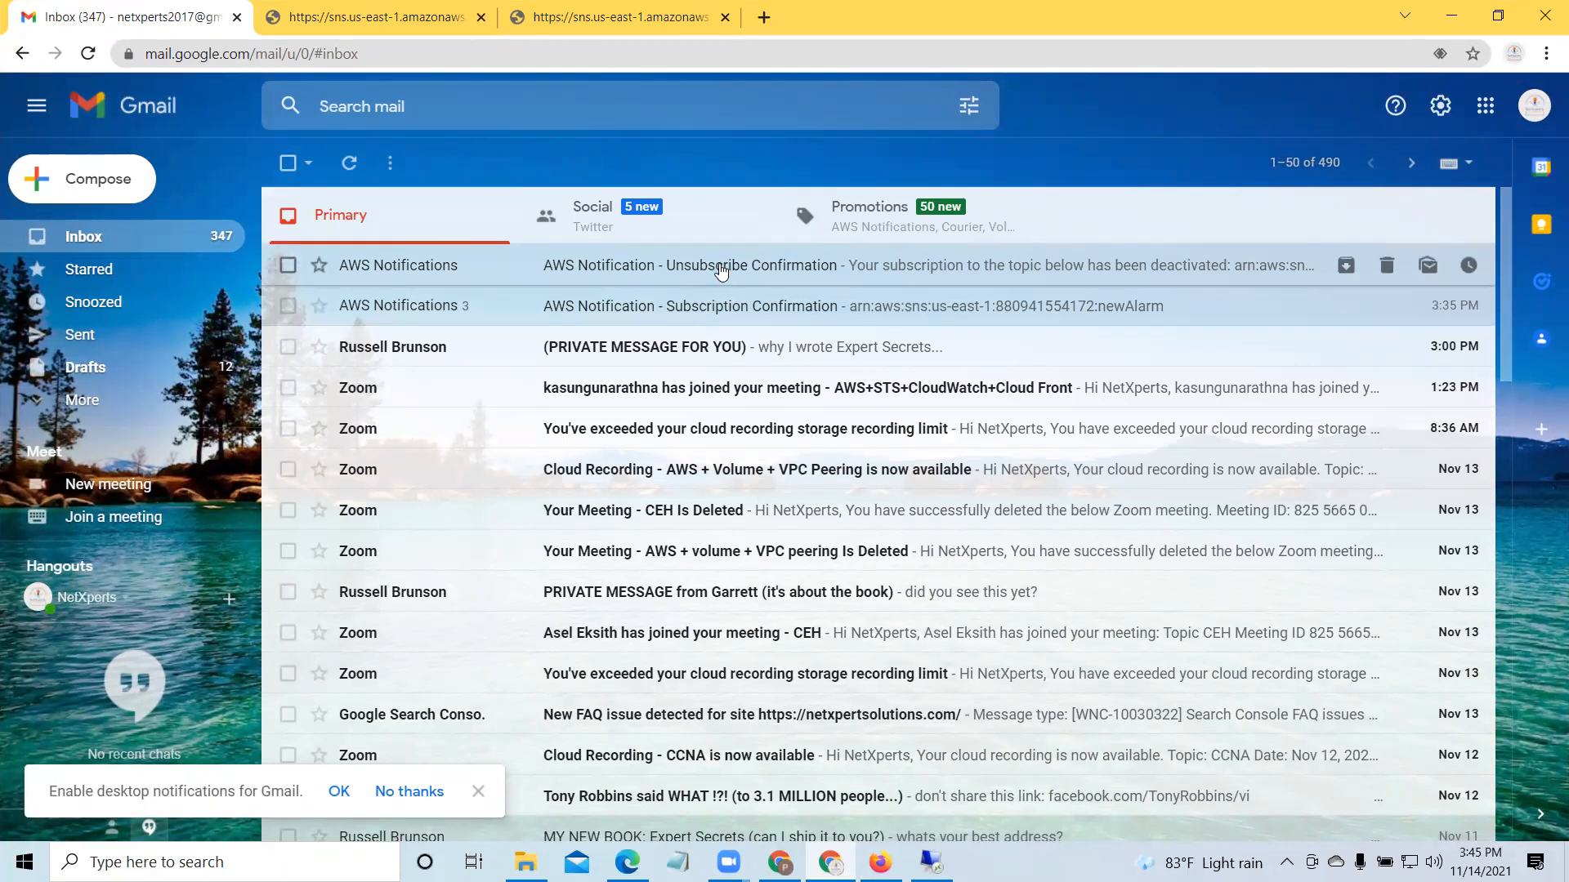
click(720, 272)
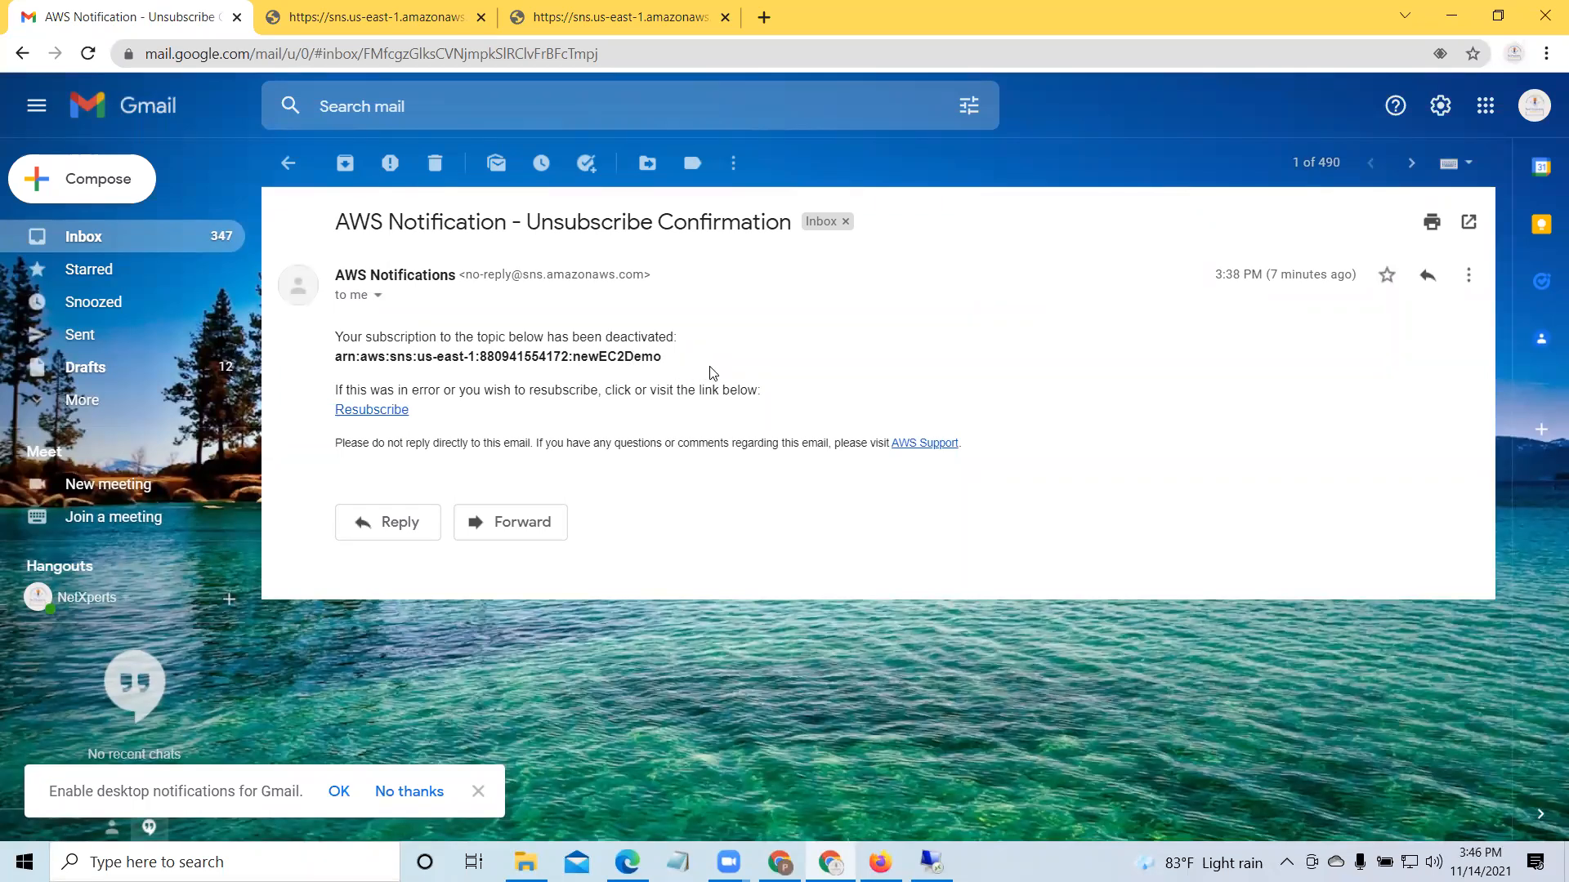
click(398, 16)
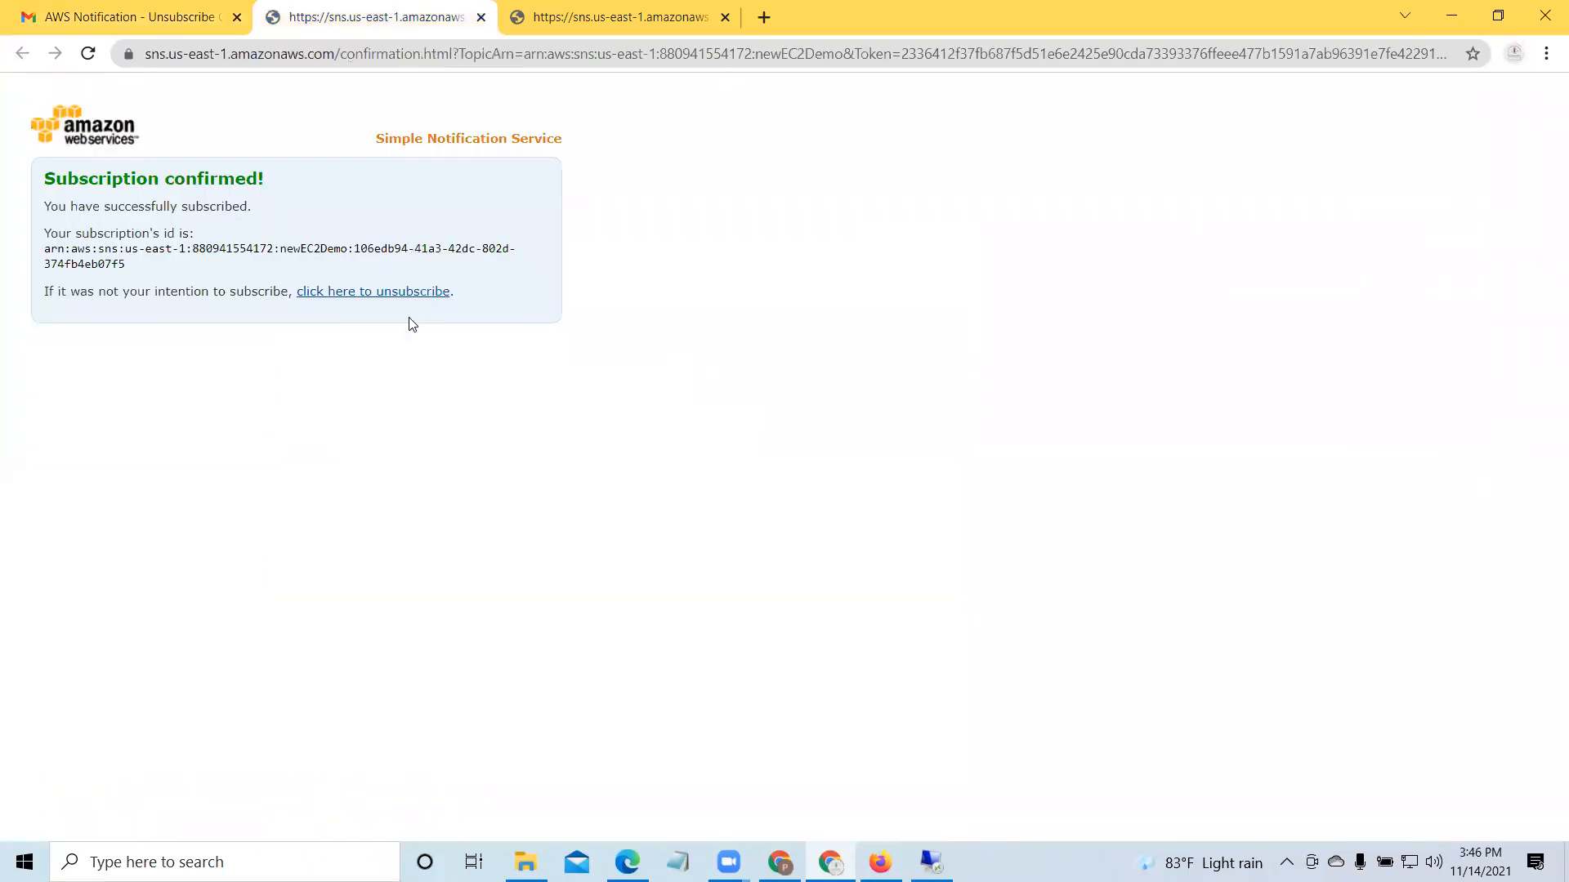
click(49, 16)
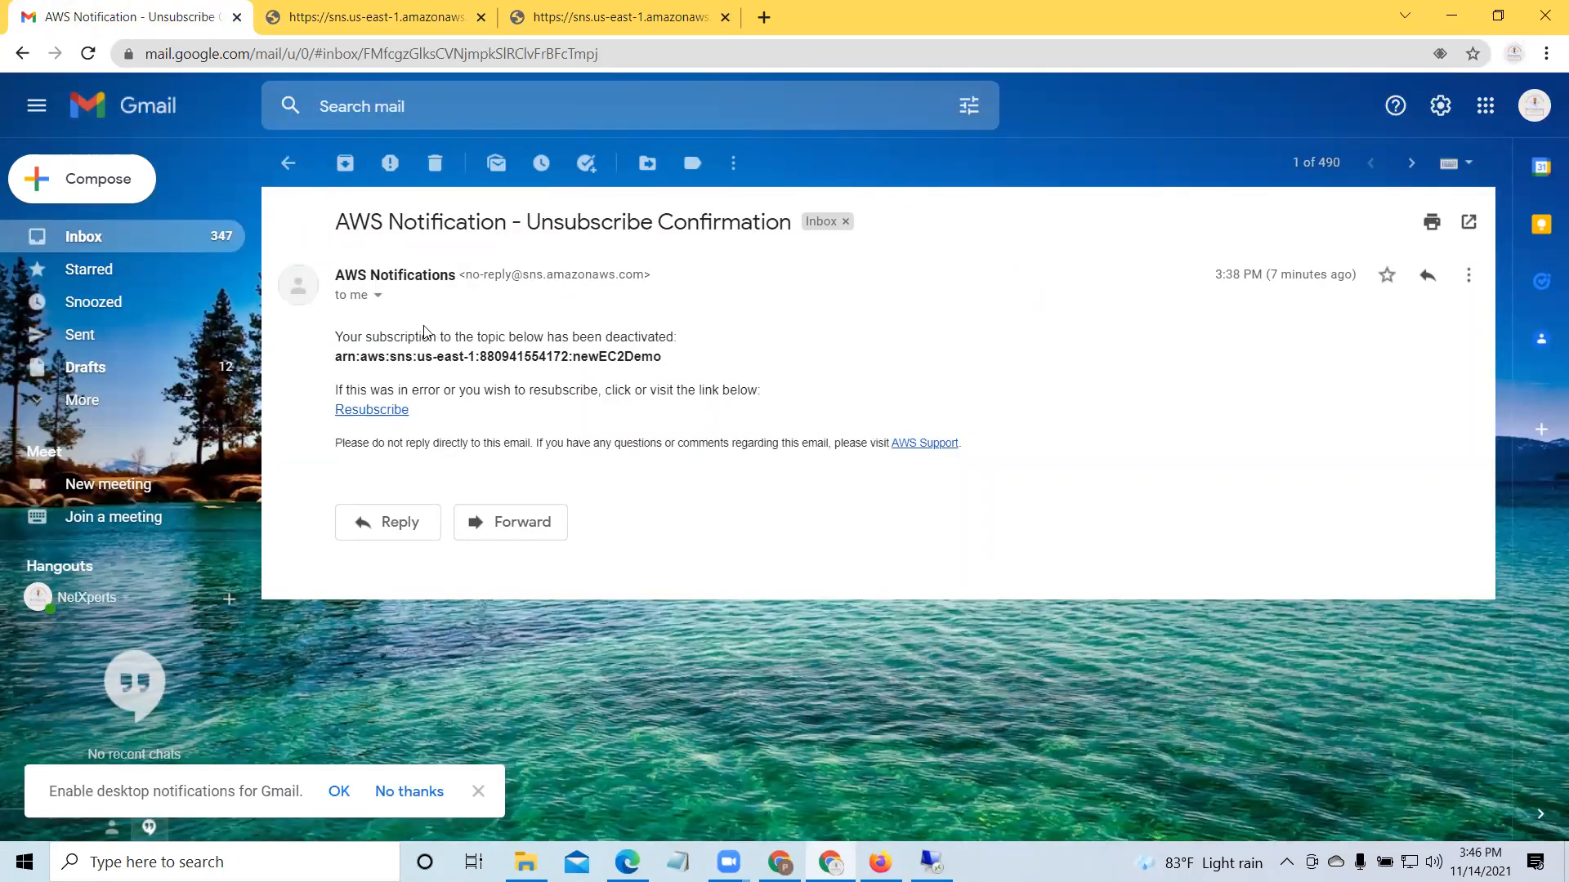
click(81, 236)
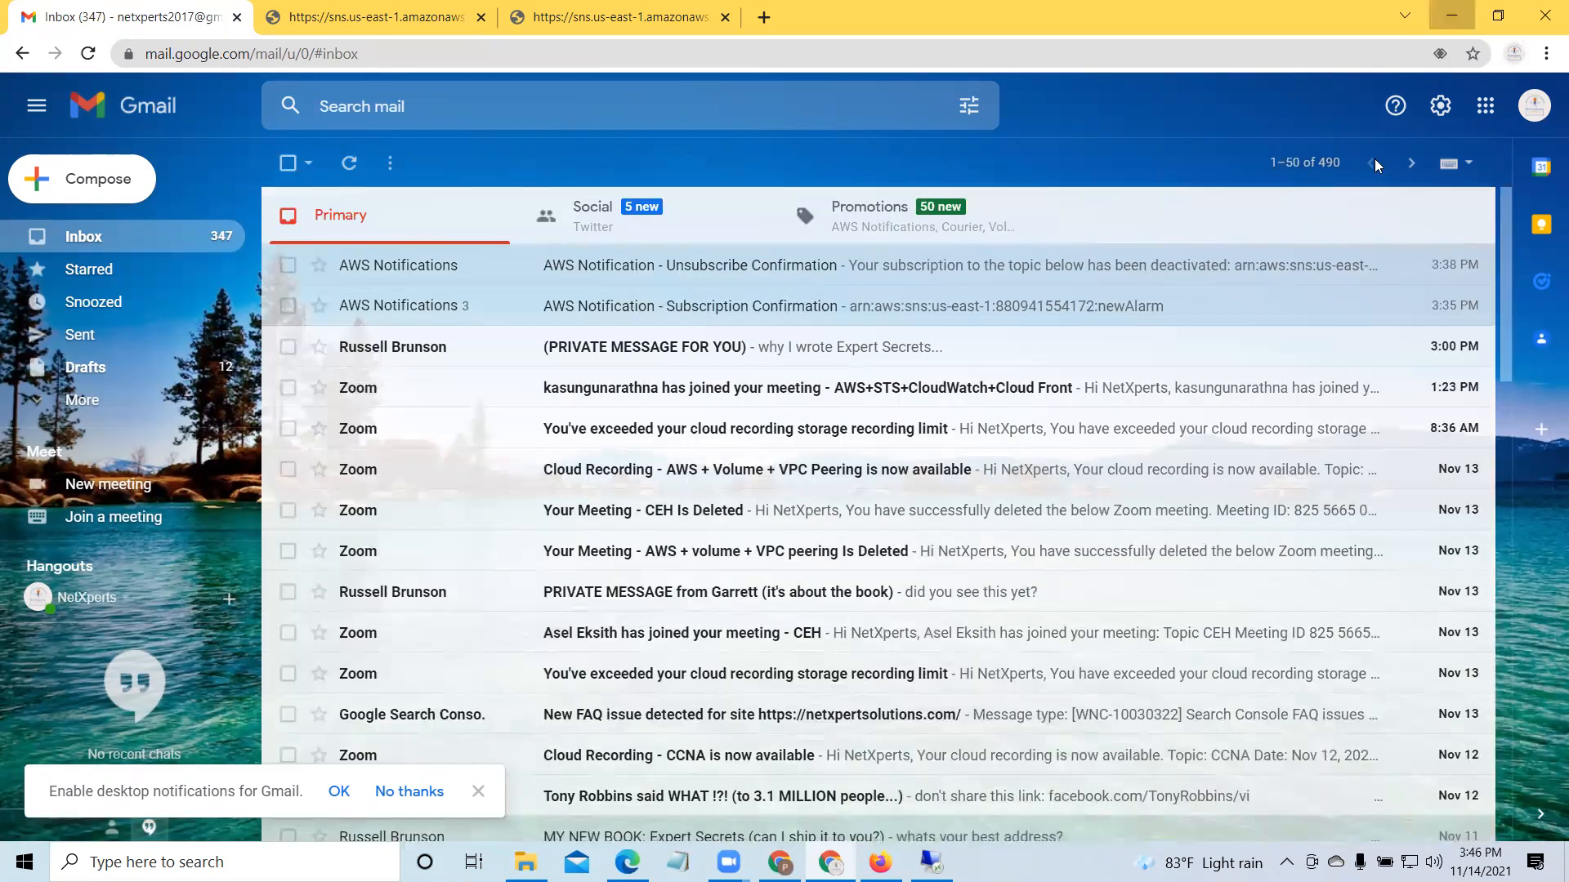
Step: Return to CloudWatch in Firefox, check the in-alarm list, and refresh the list of all alarms
click(1451, 16)
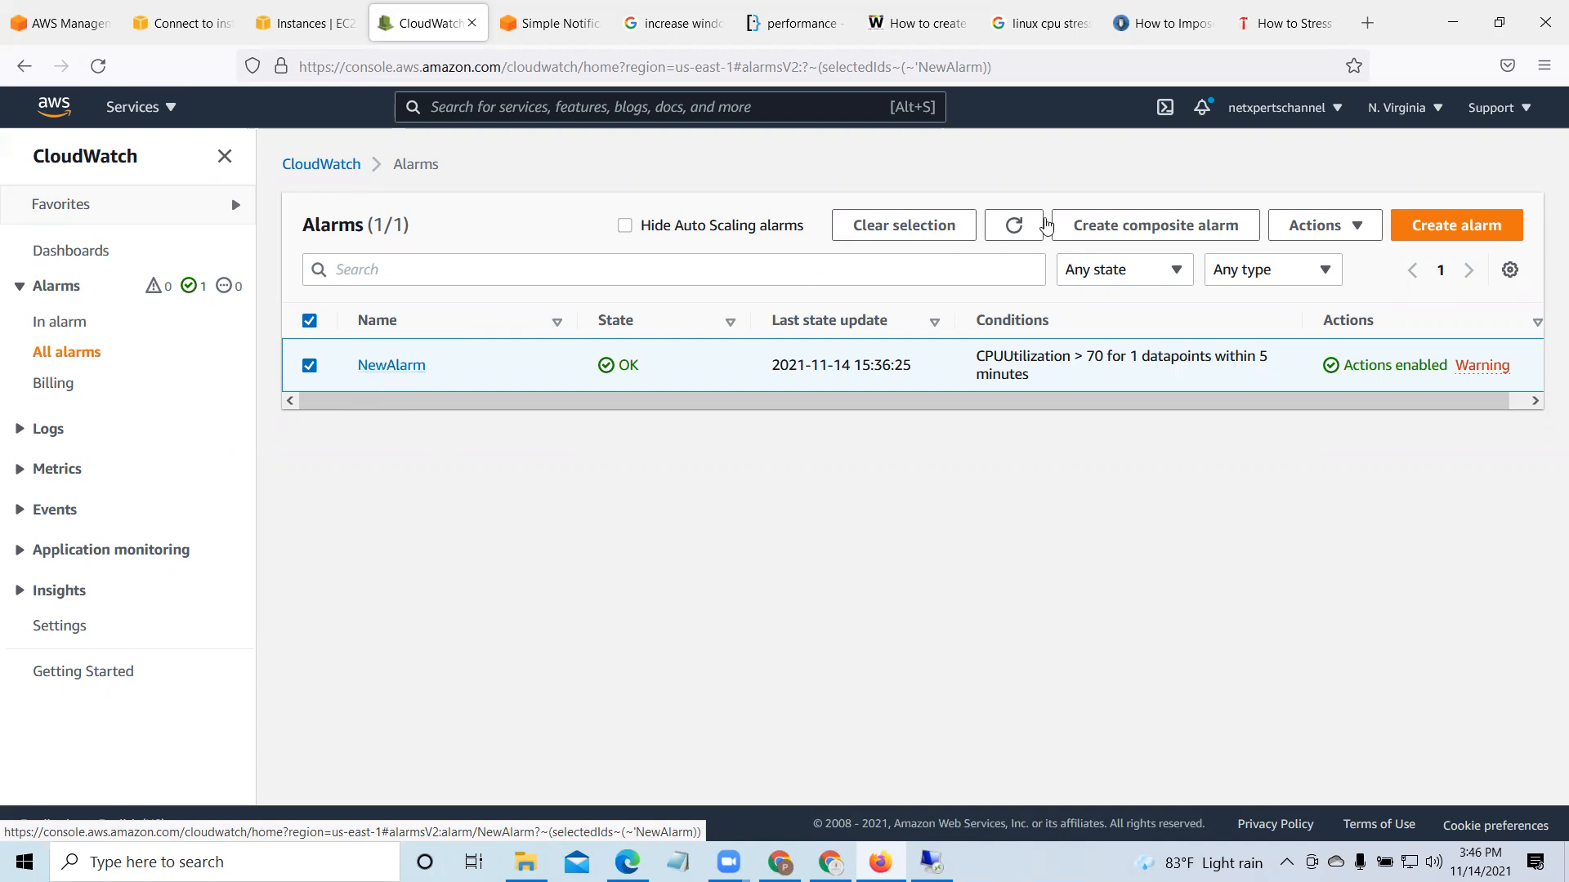
click(1013, 226)
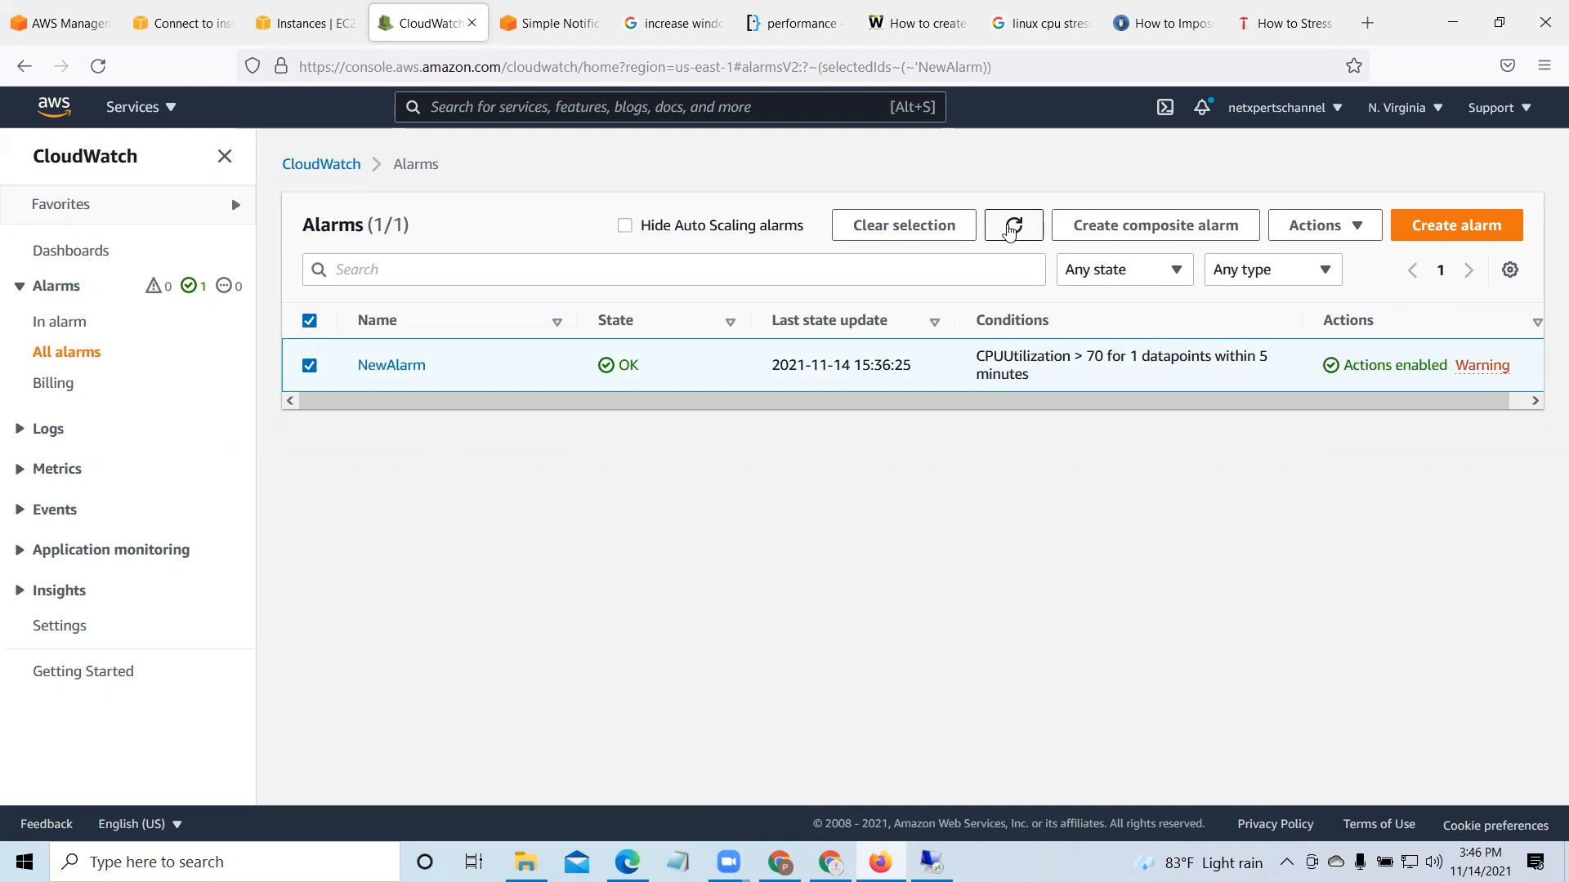
click(70, 322)
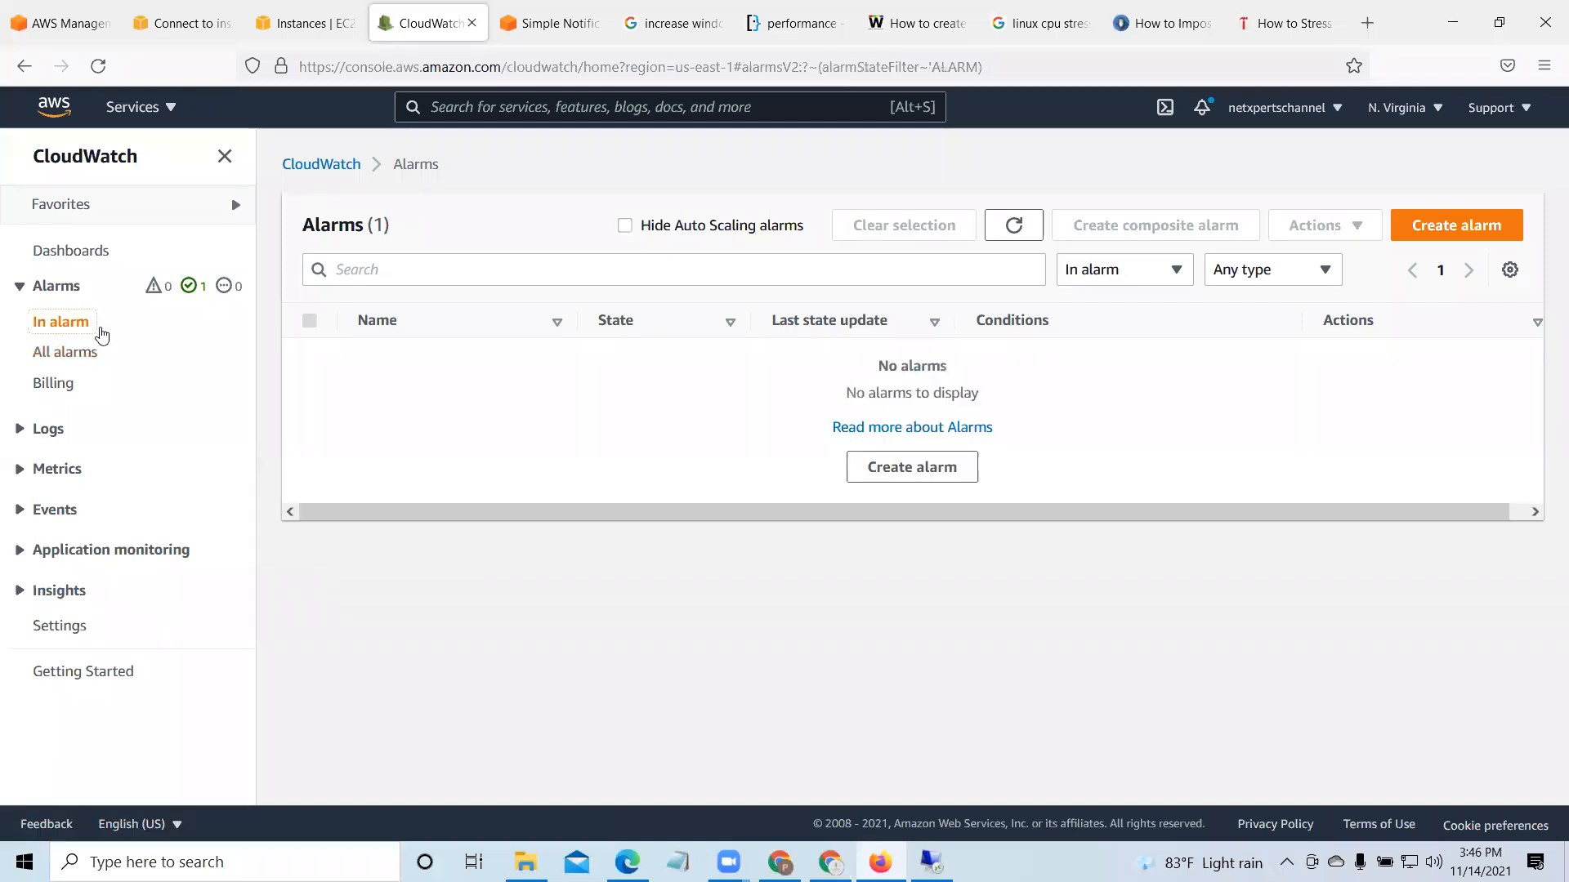
click(87, 353)
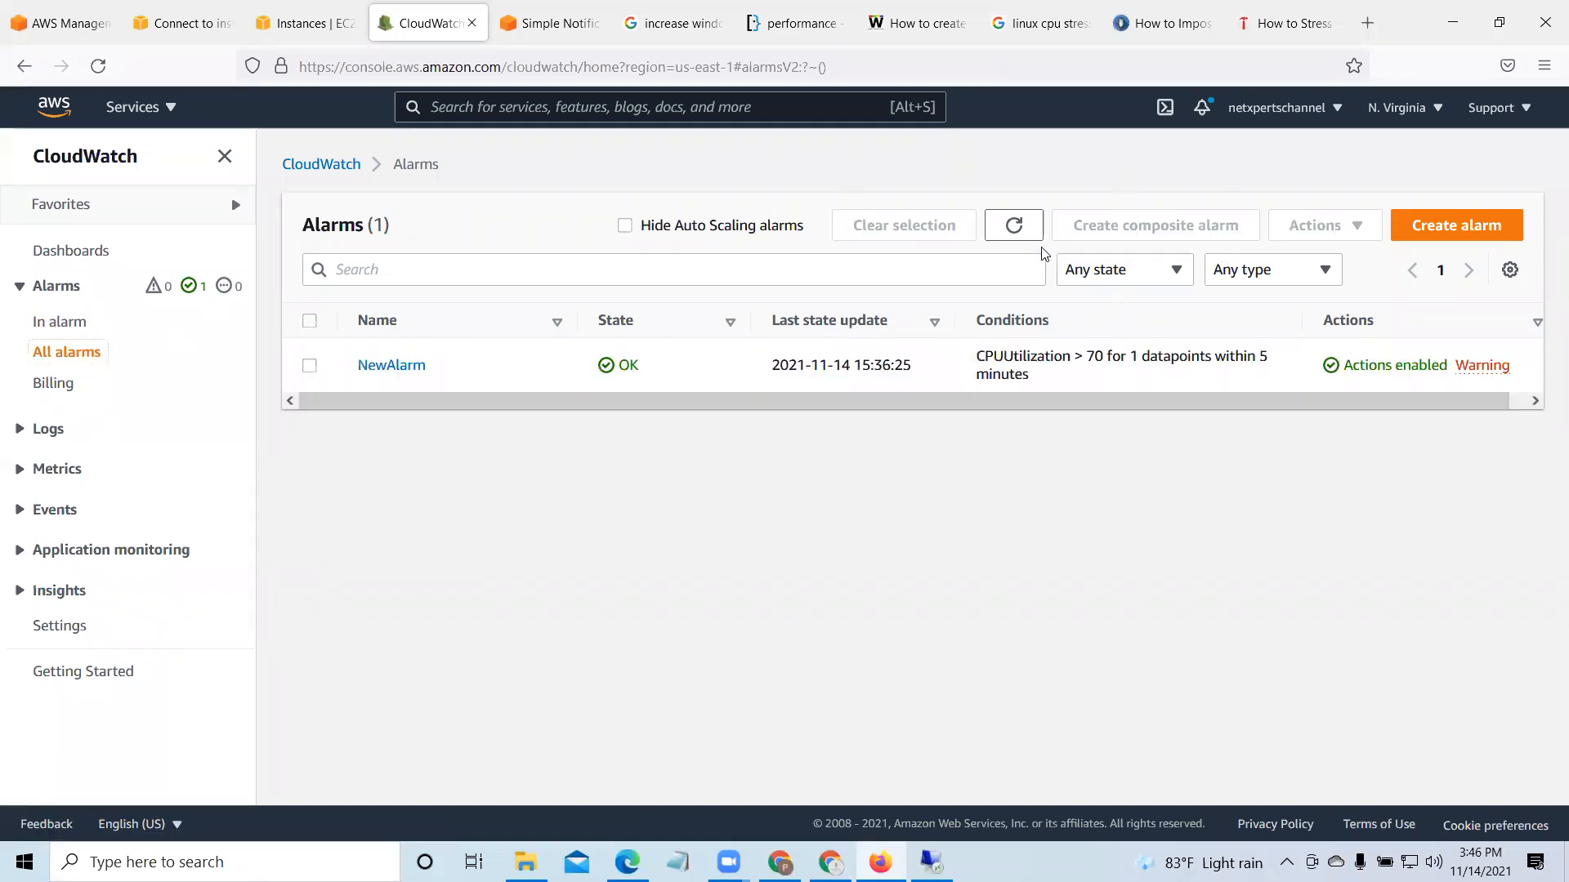
click(1020, 230)
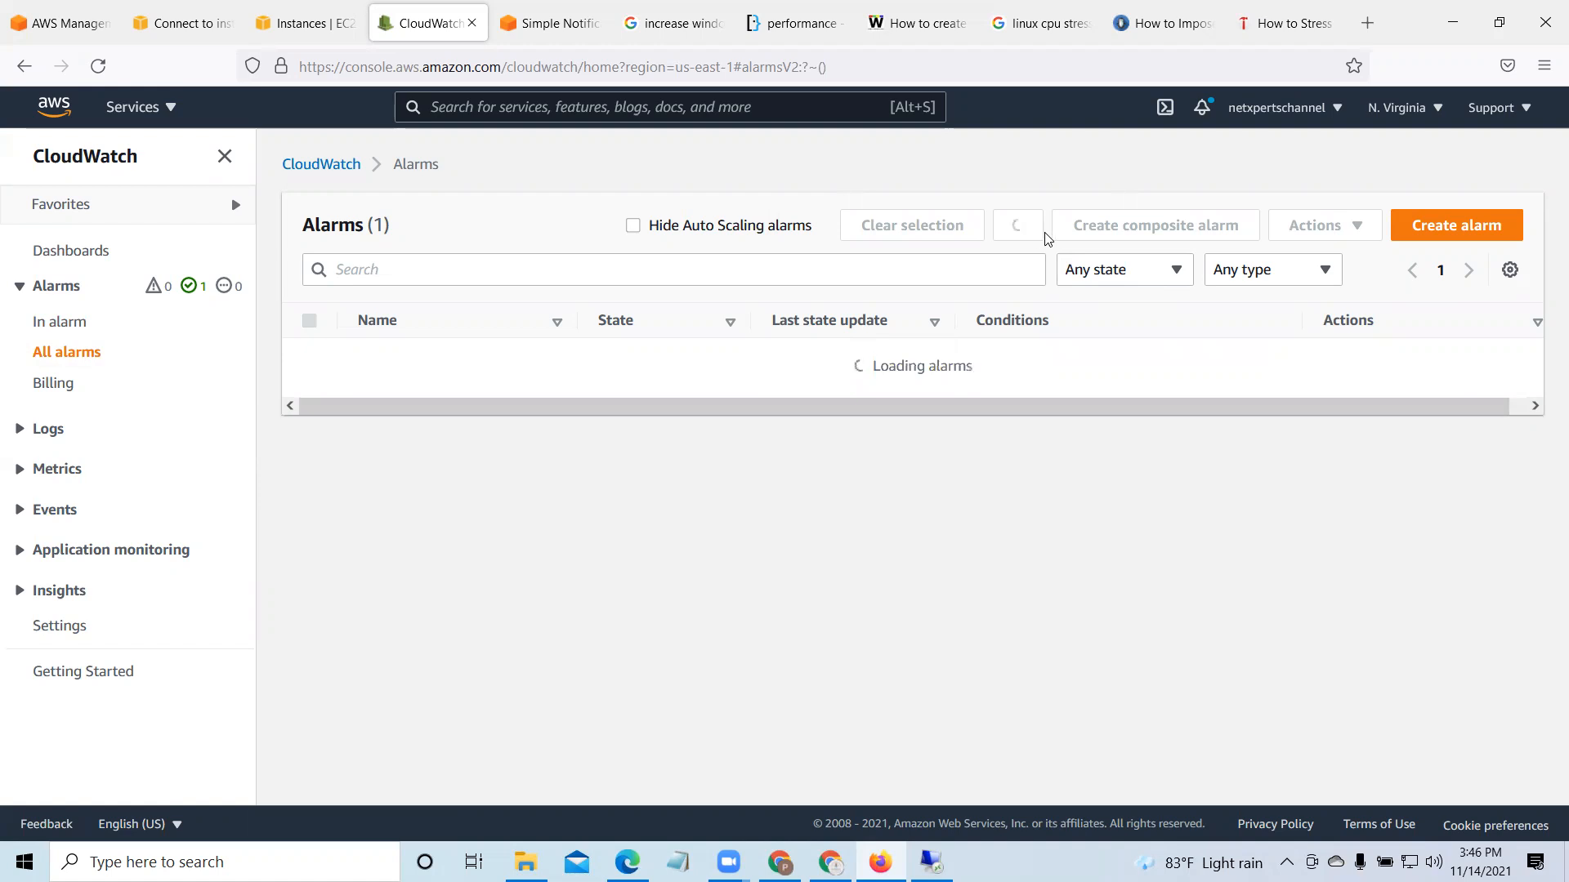
Step: Open NewAlarm and examine its CPUUtilization graph, details and configured notification action
click(368, 366)
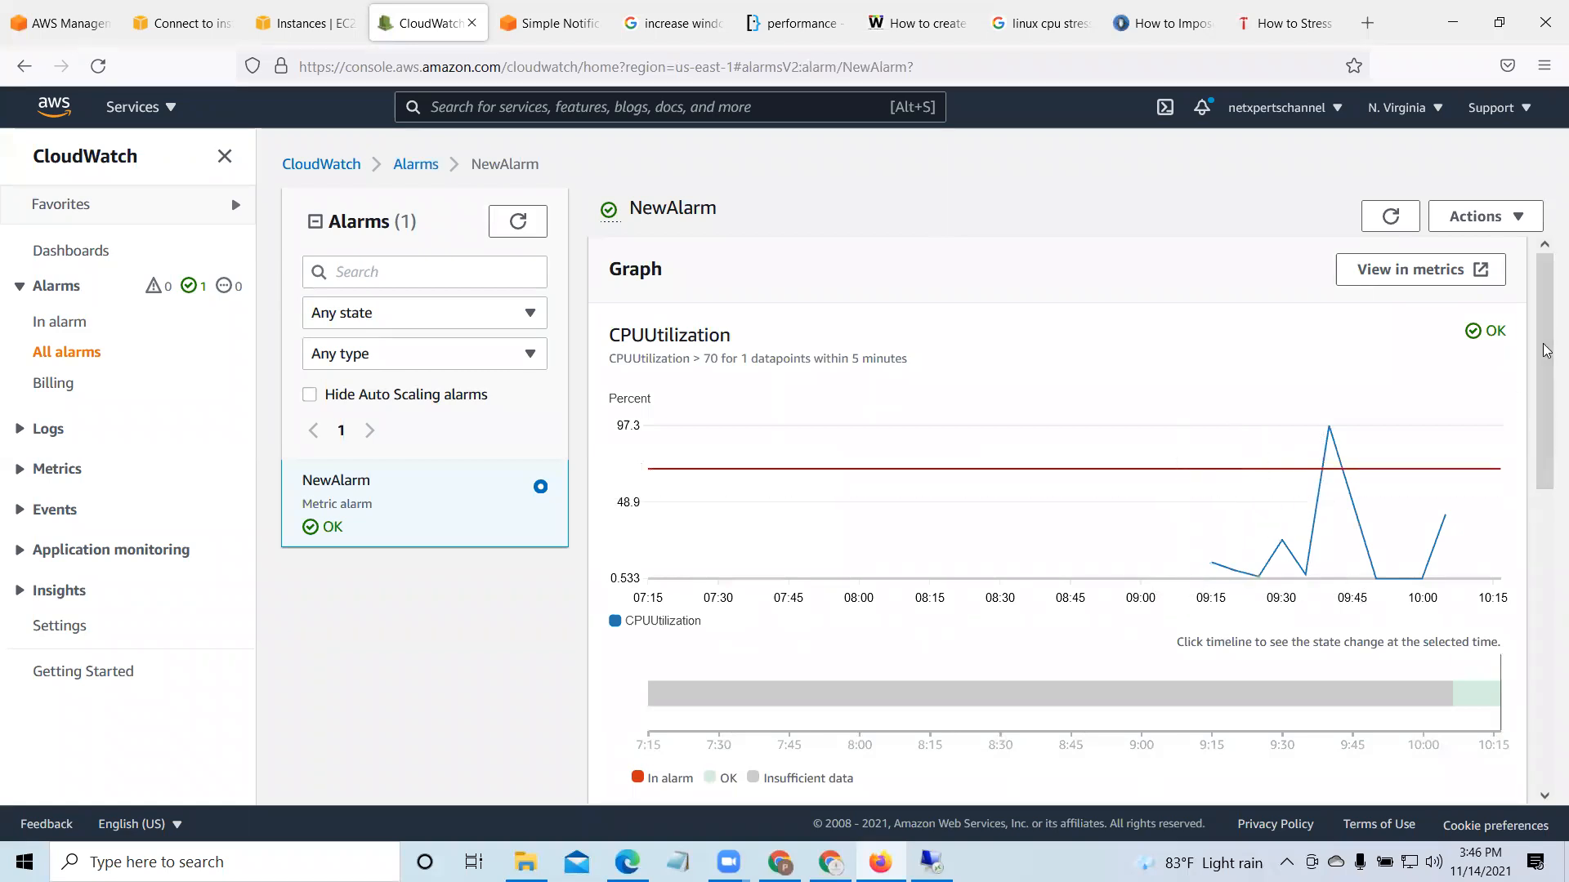
drag(1545, 351, 1542, 633)
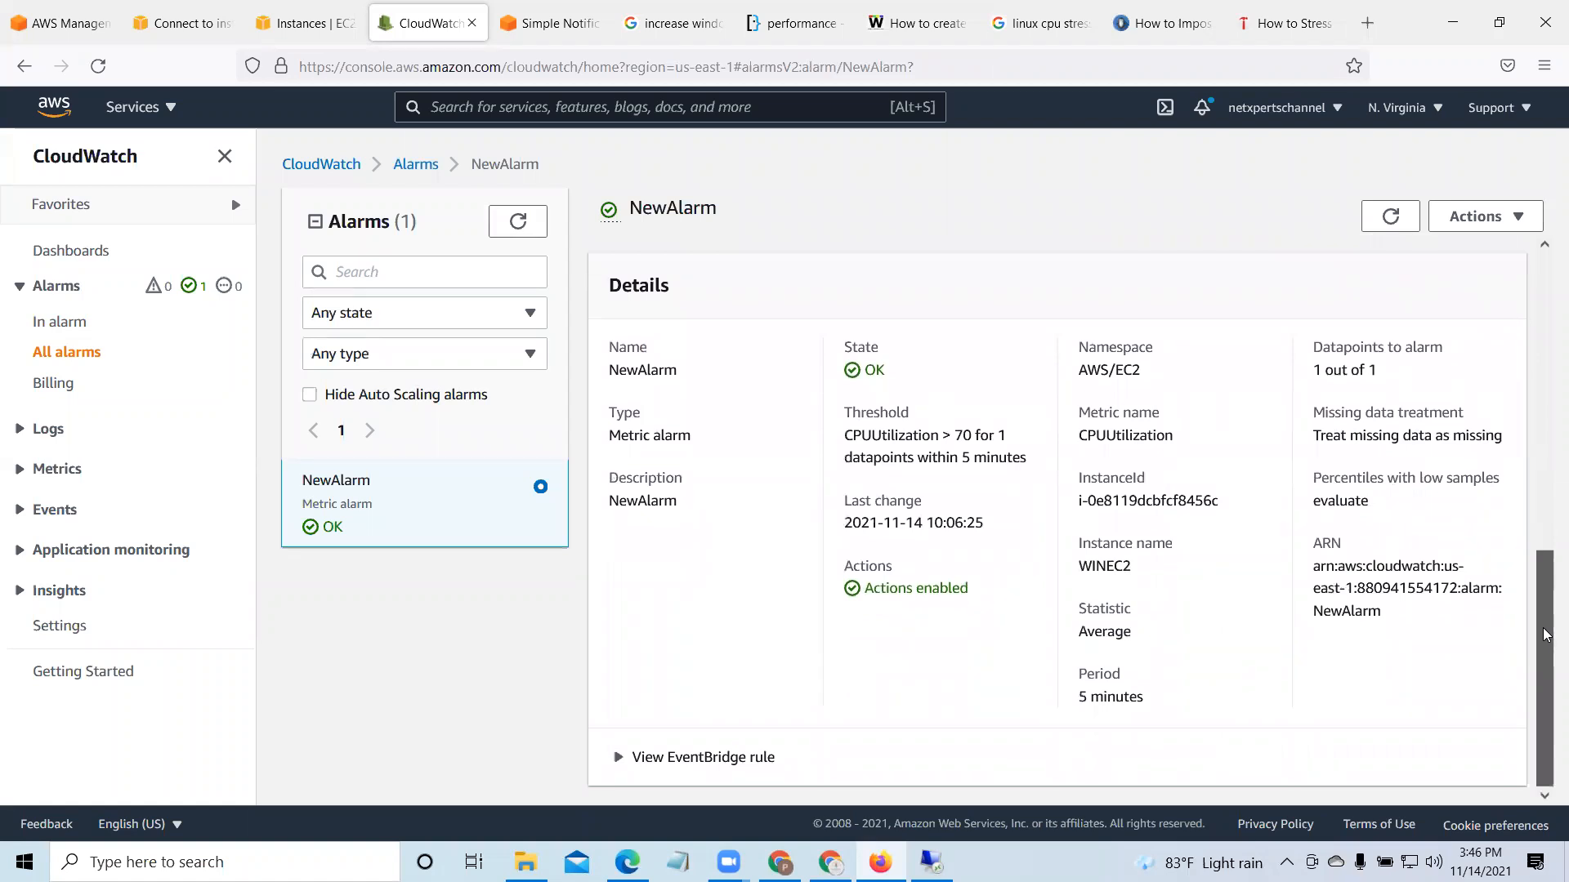
scroll(1005, 441, up, 4)
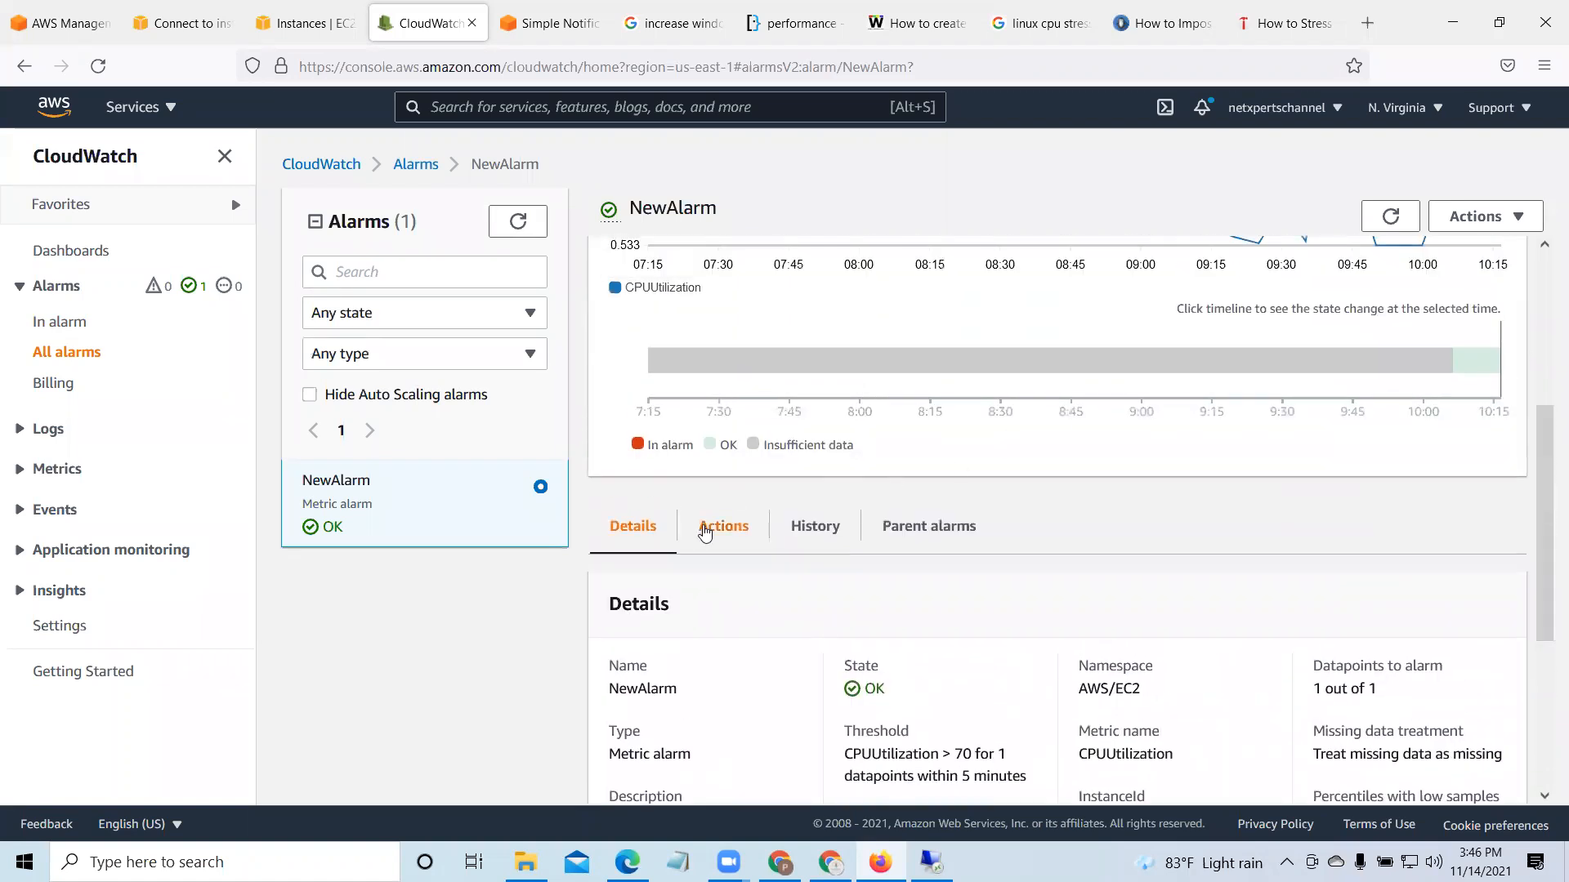
click(728, 530)
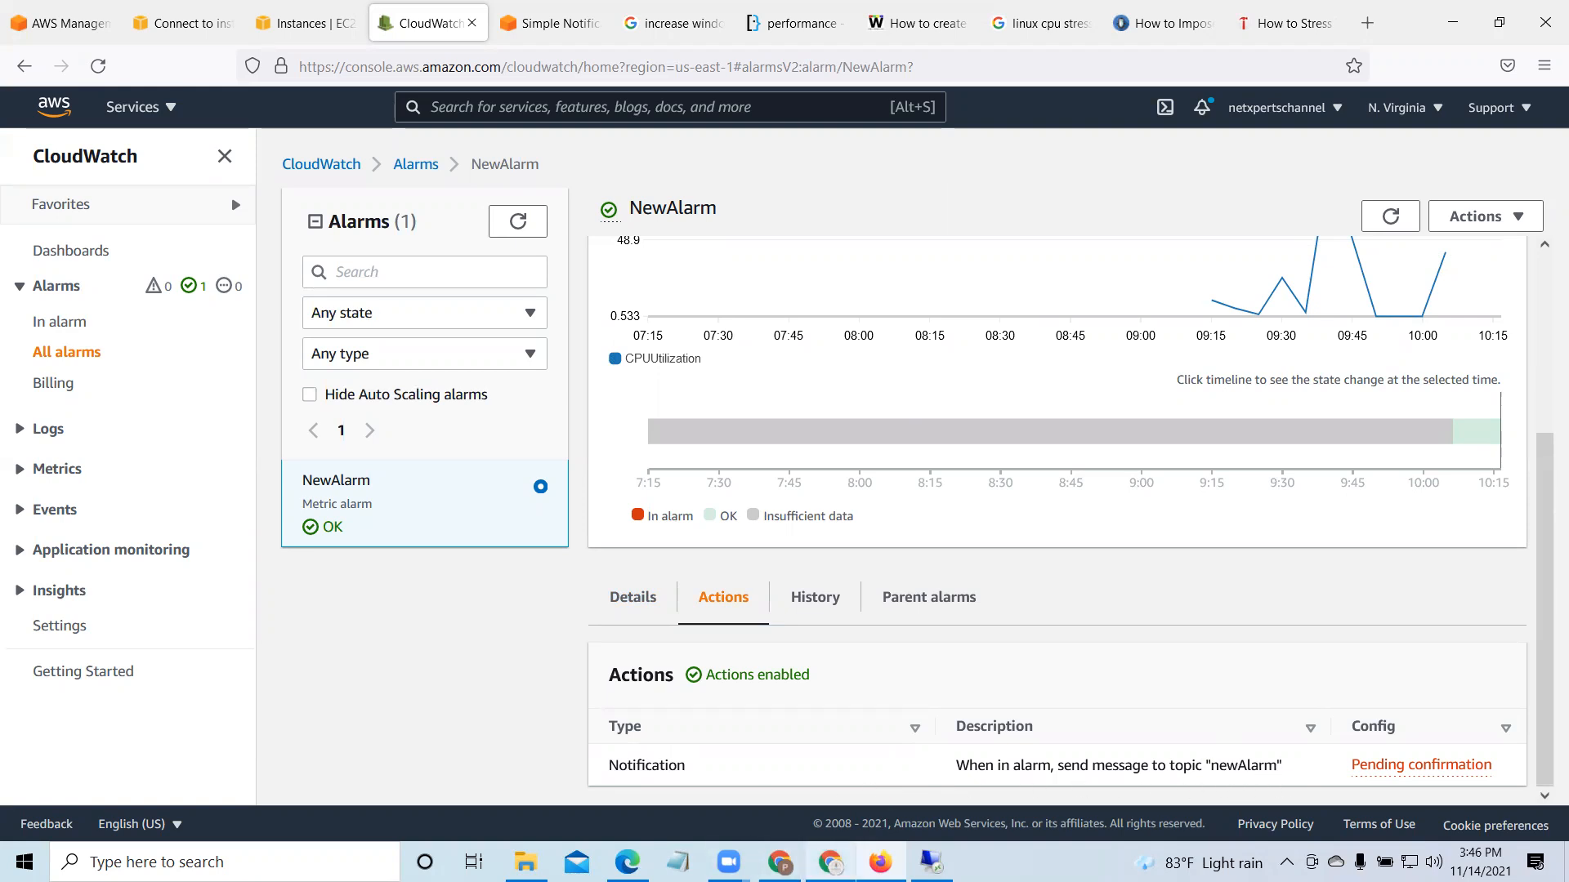
Step: Switch to Gmail in Chrome, reread the AWS Notification - Unsubscribe Confirmation email, and go back to the inbox
click(830, 862)
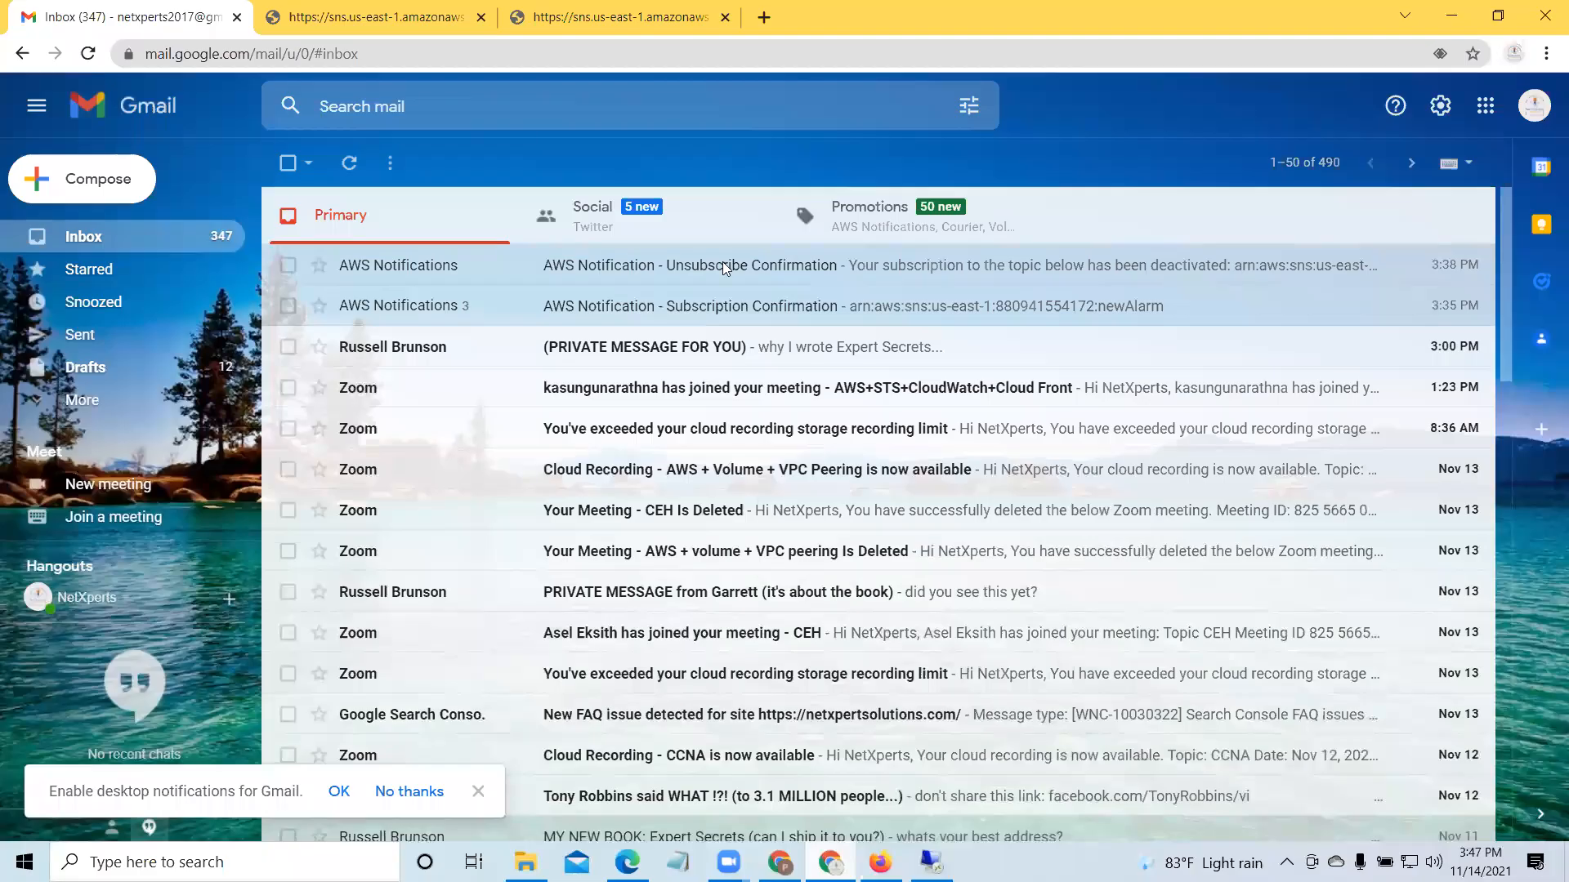
click(723, 266)
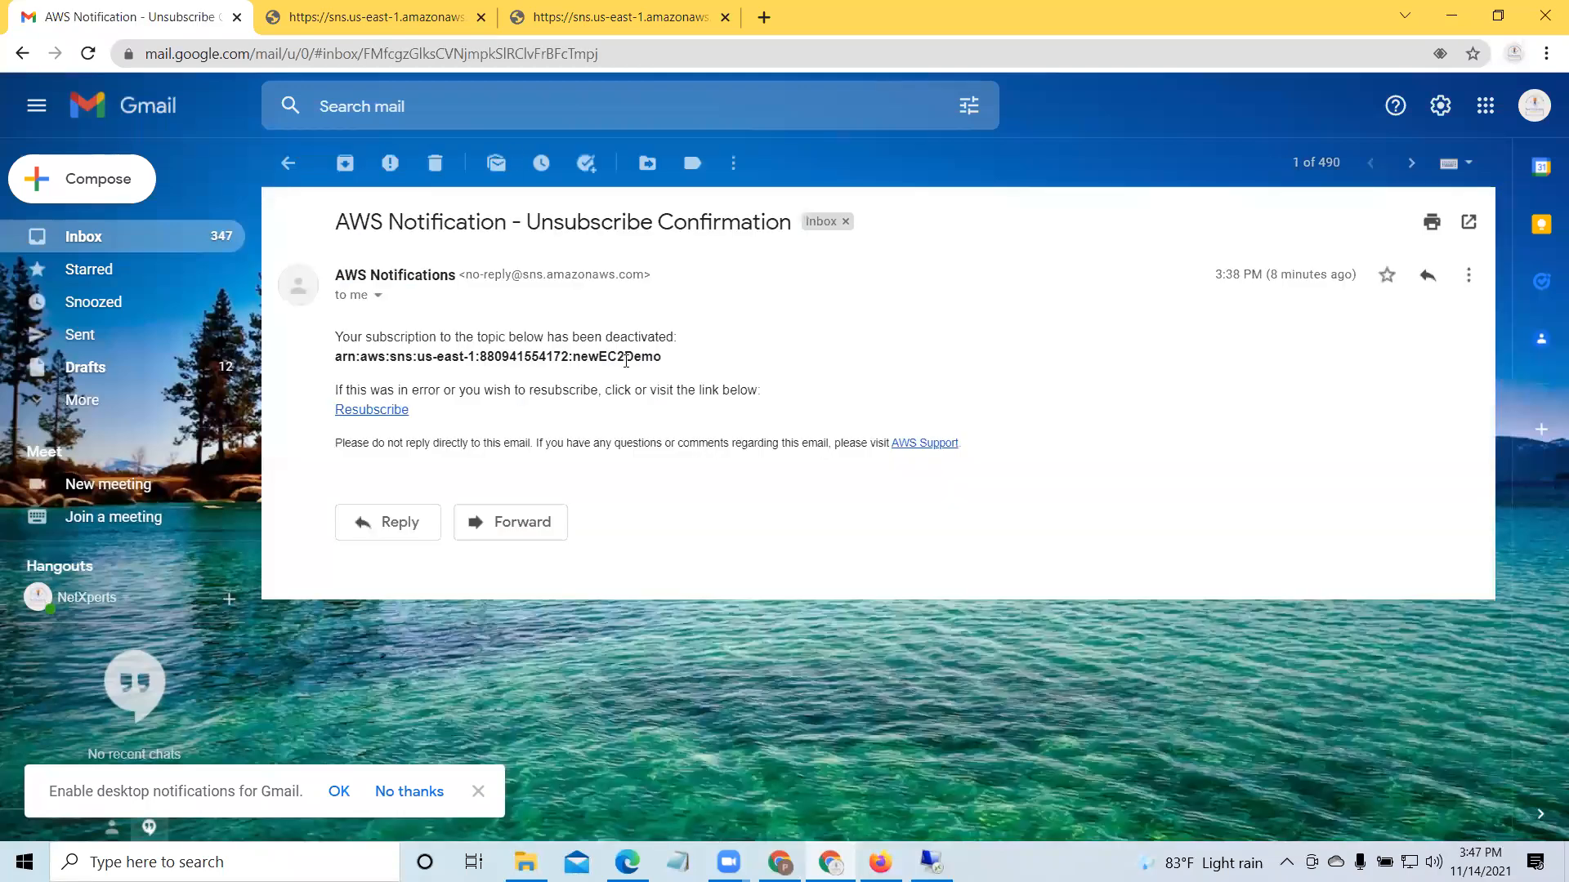
click(76, 238)
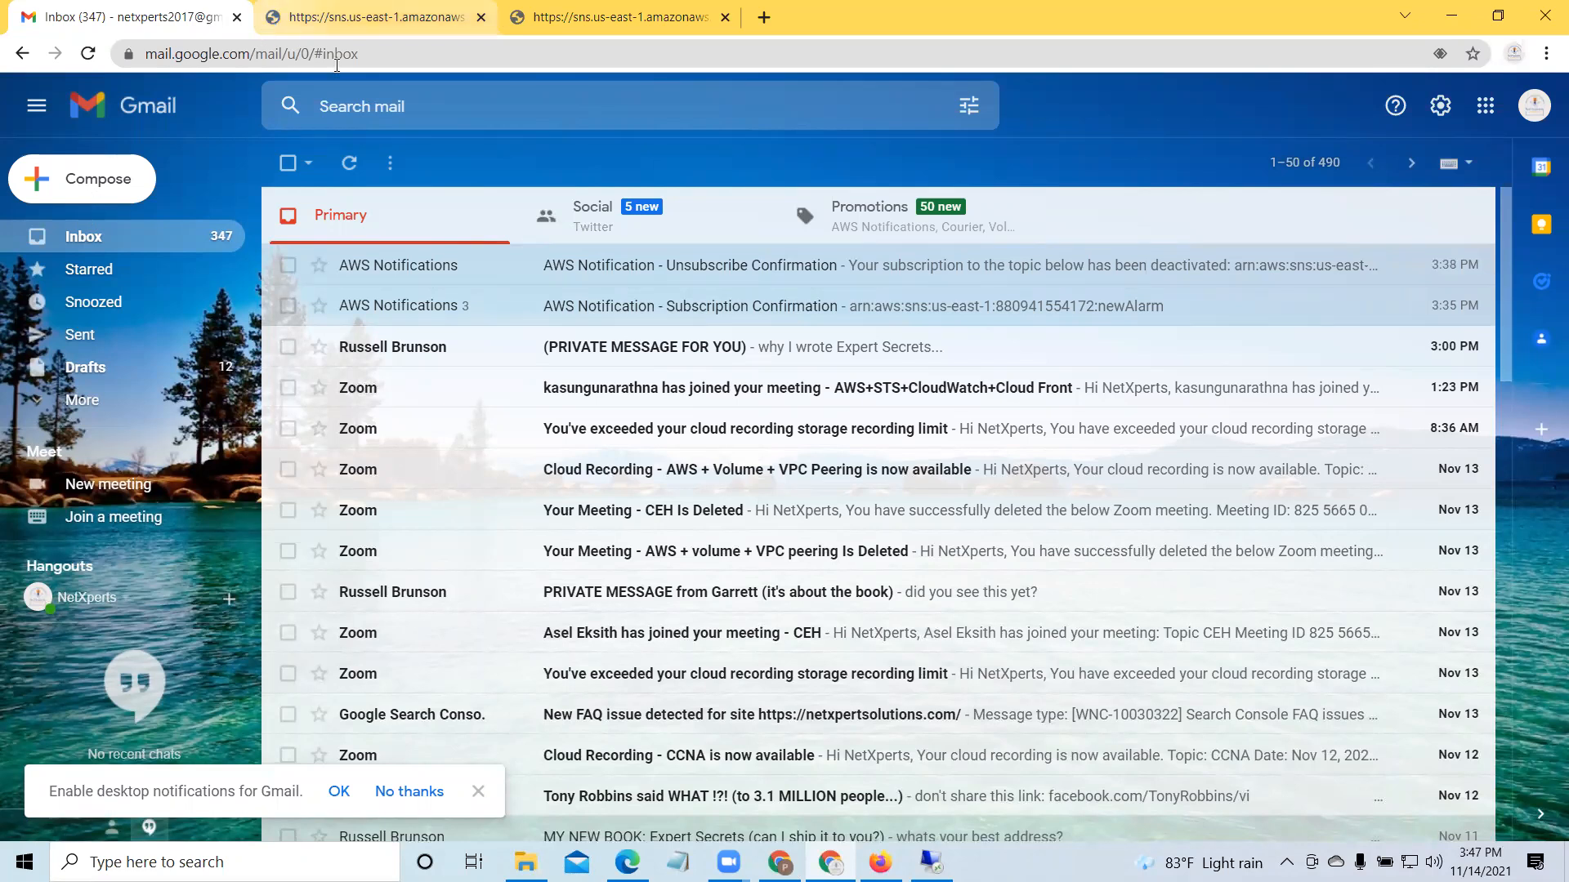
Step: Close both SNS subscription confirmation pages for newEC2Demo, leaving only the Gmail inbox open
click(421, 16)
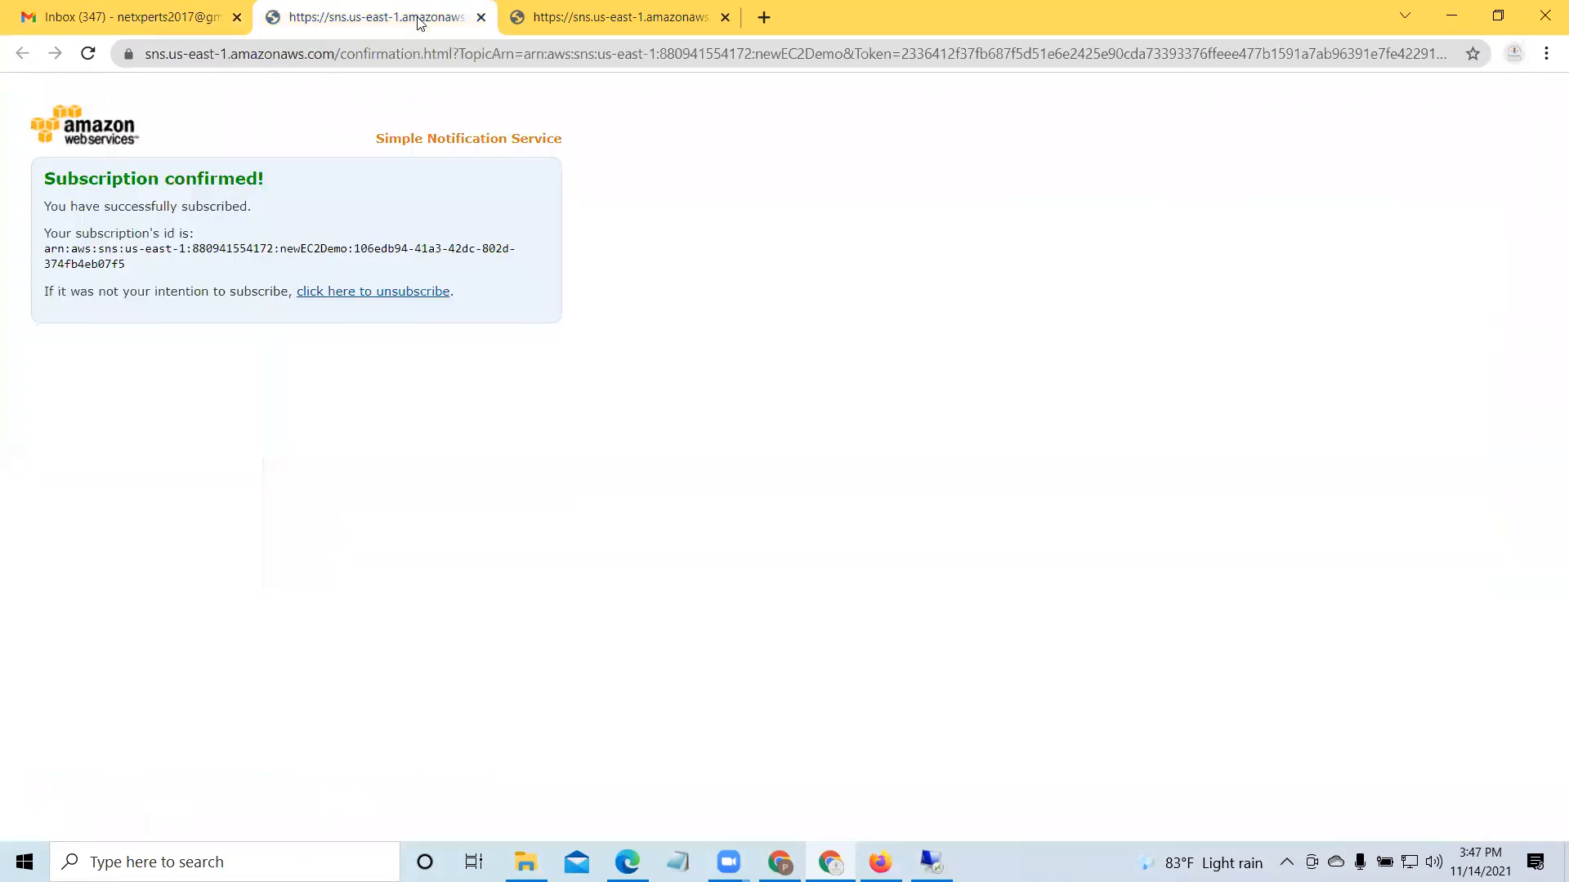
click(481, 17)
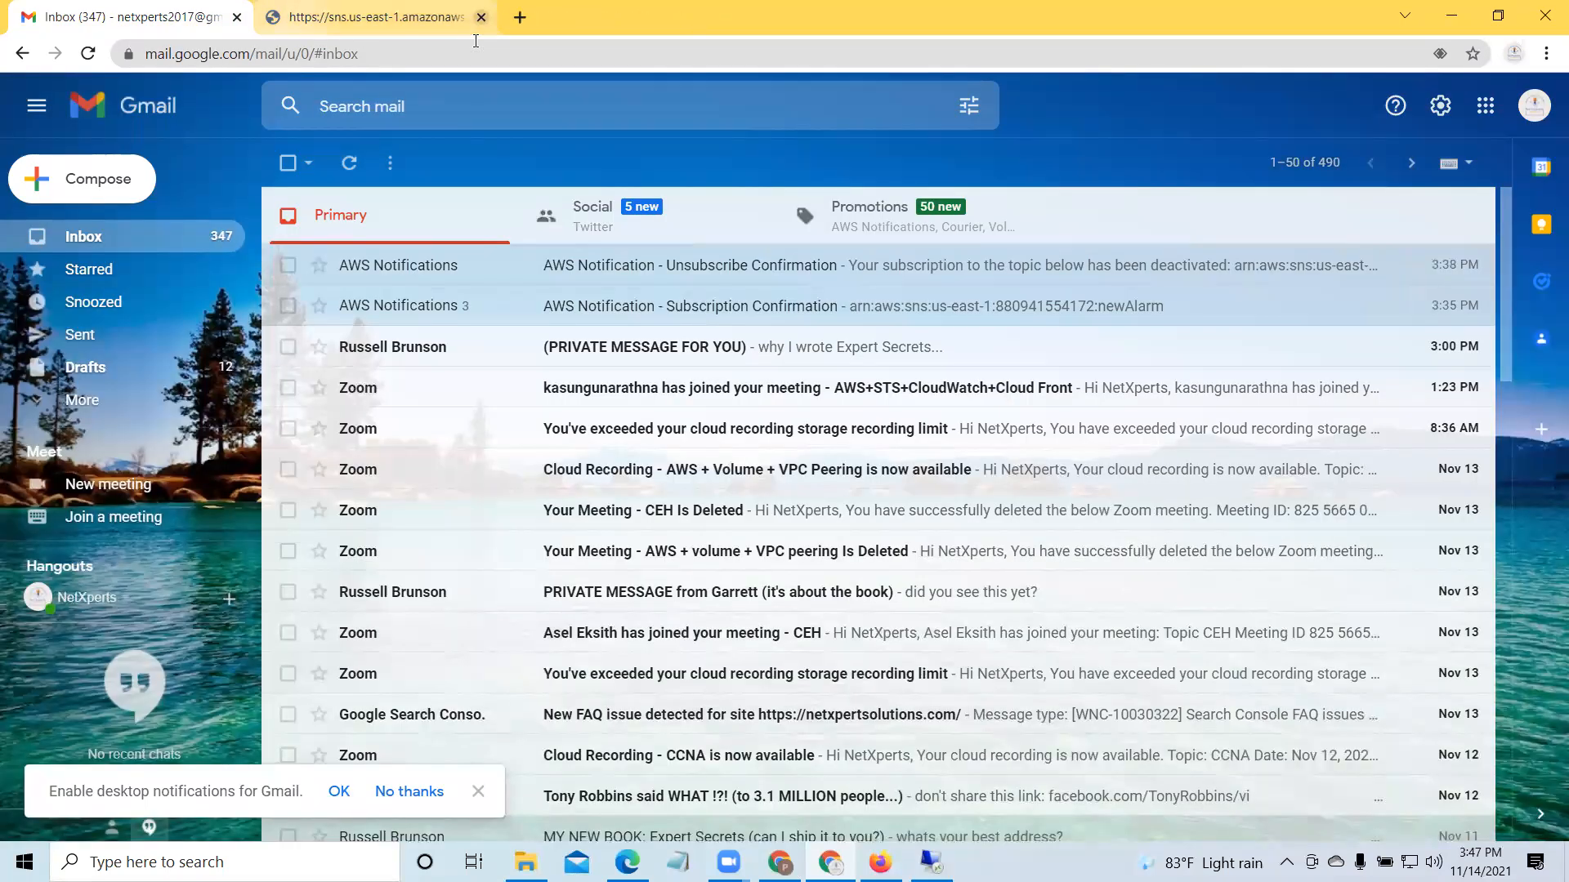
click(413, 18)
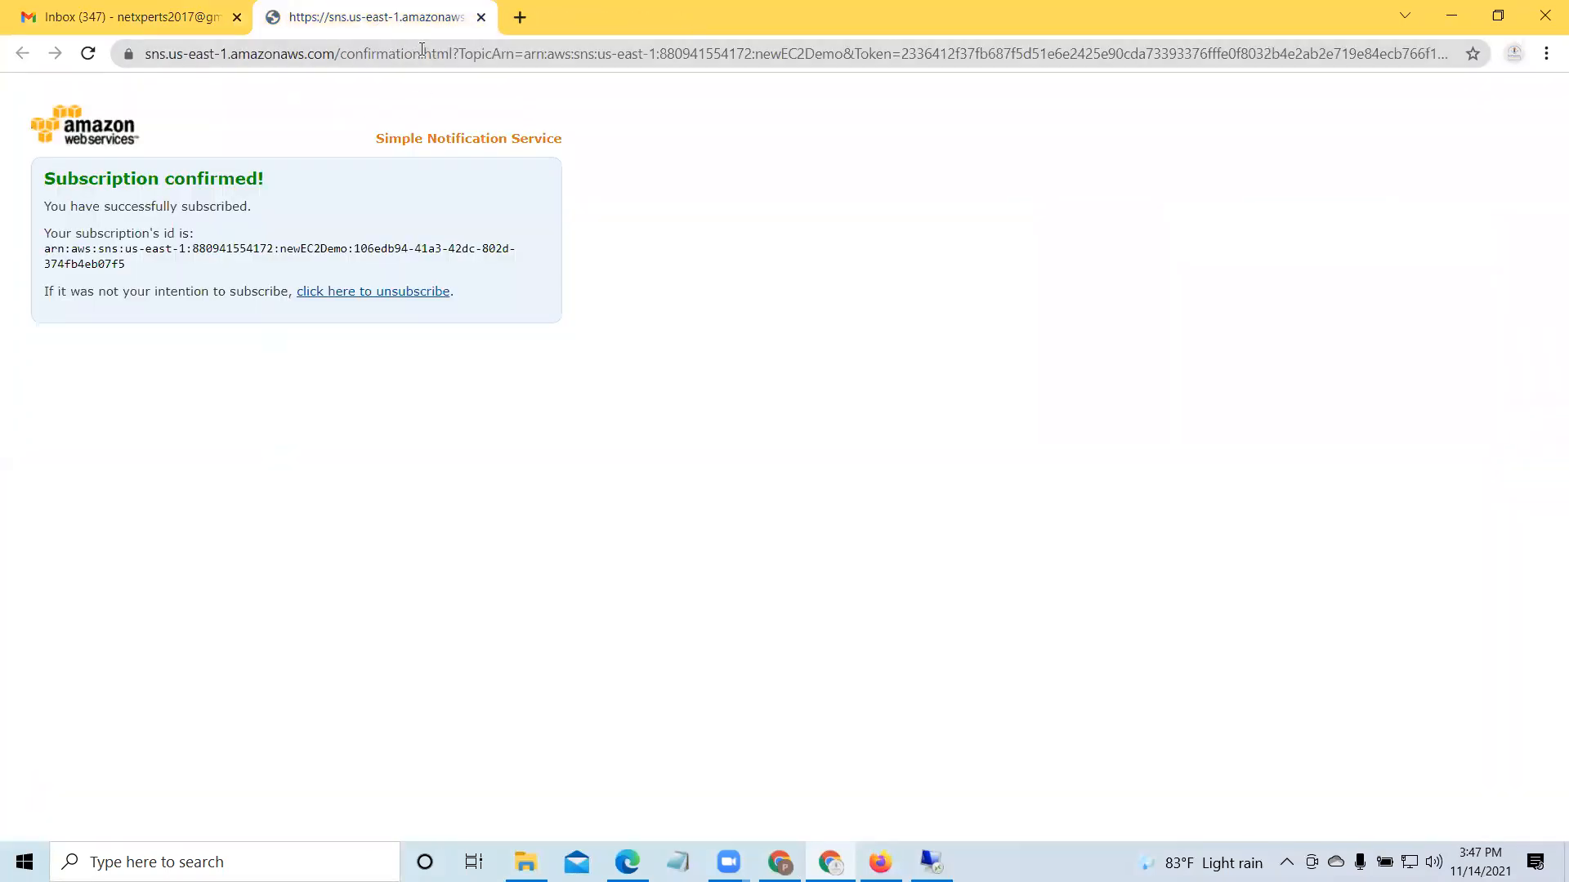
click(480, 17)
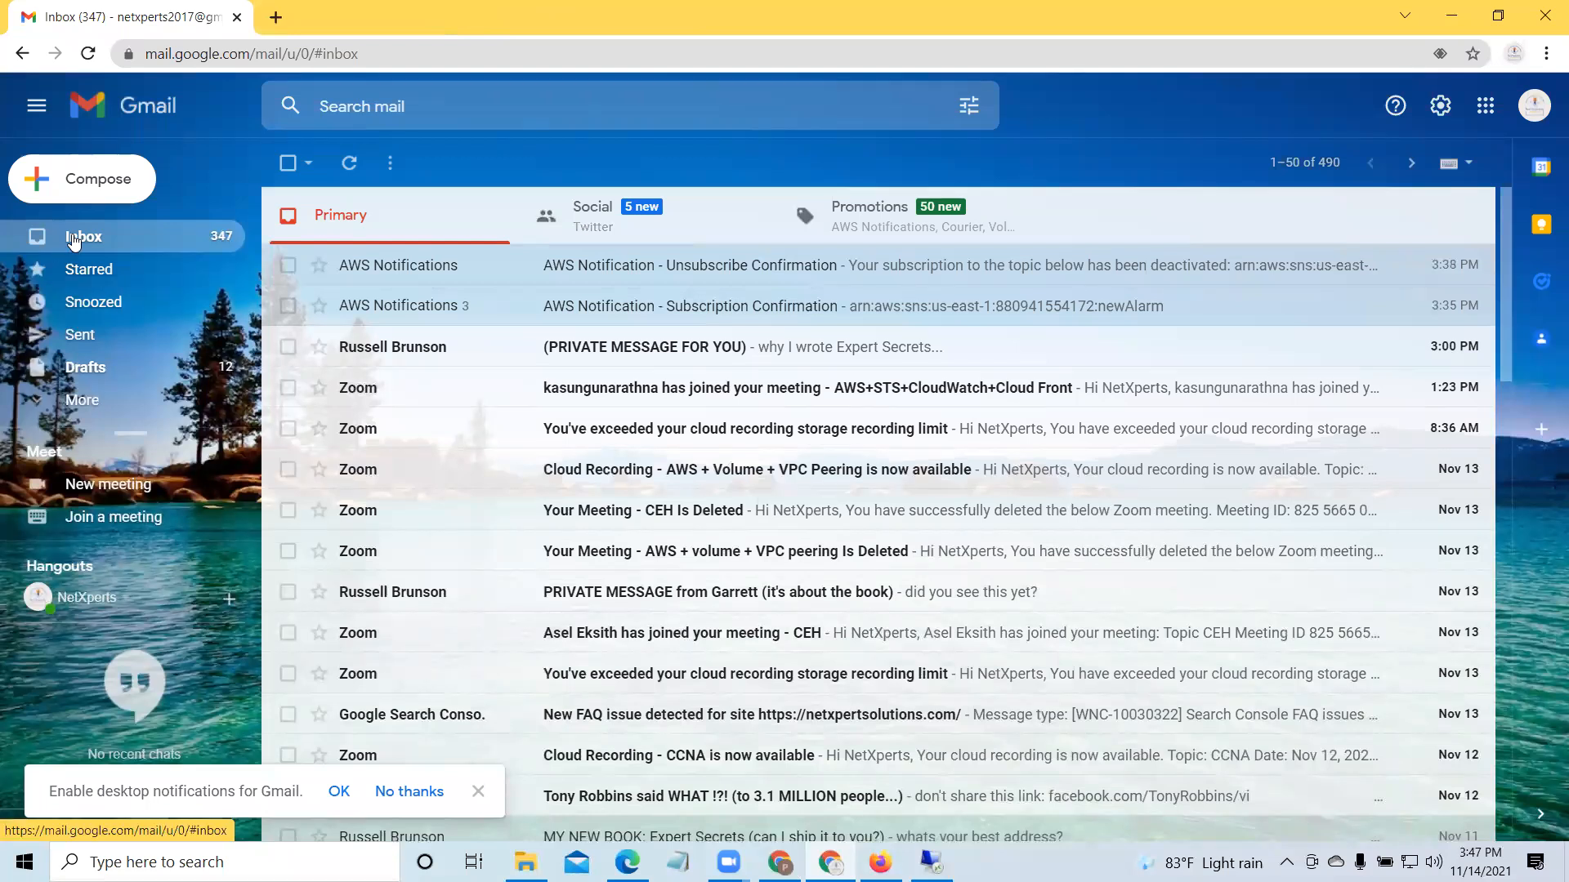
Step: Return to CloudWatch in Firefox, show only the alarms in the In alarm state, and refresh the list
click(1451, 18)
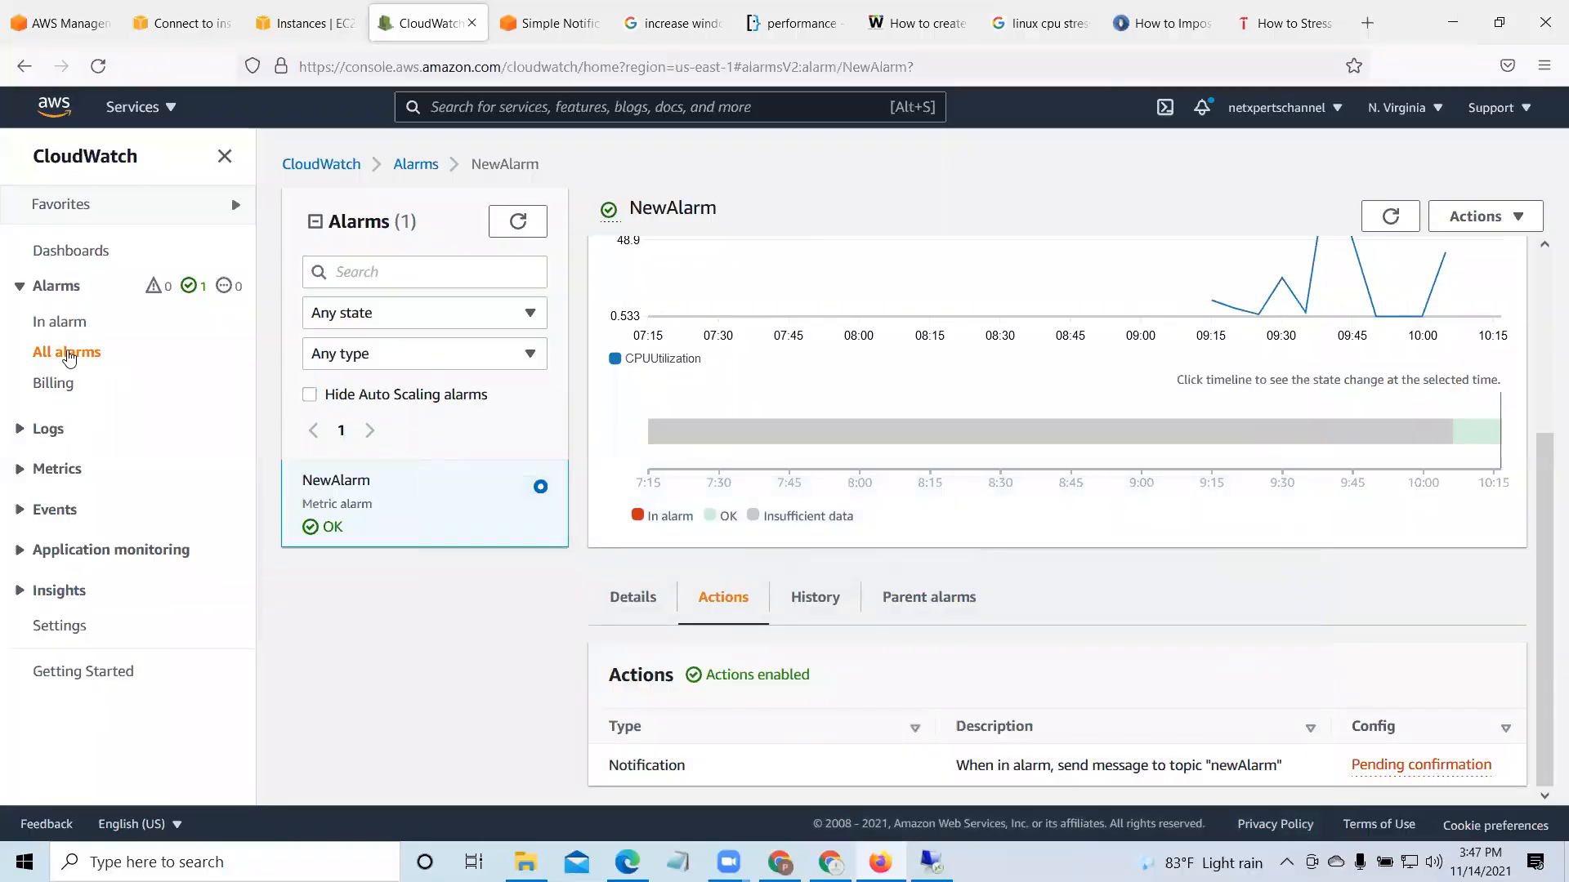
click(59, 325)
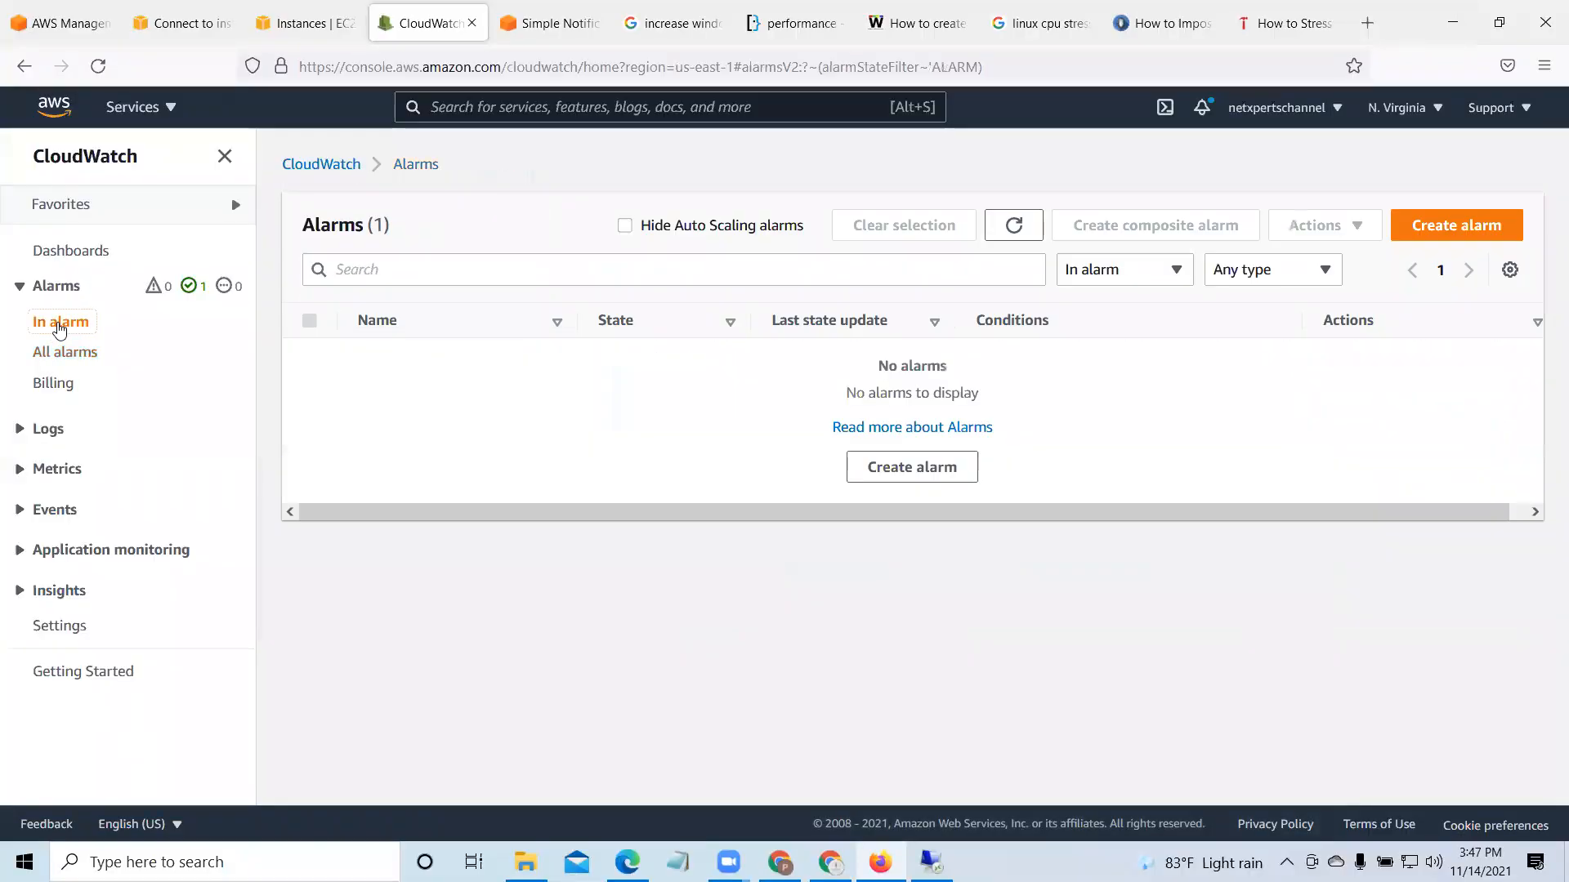
click(1011, 227)
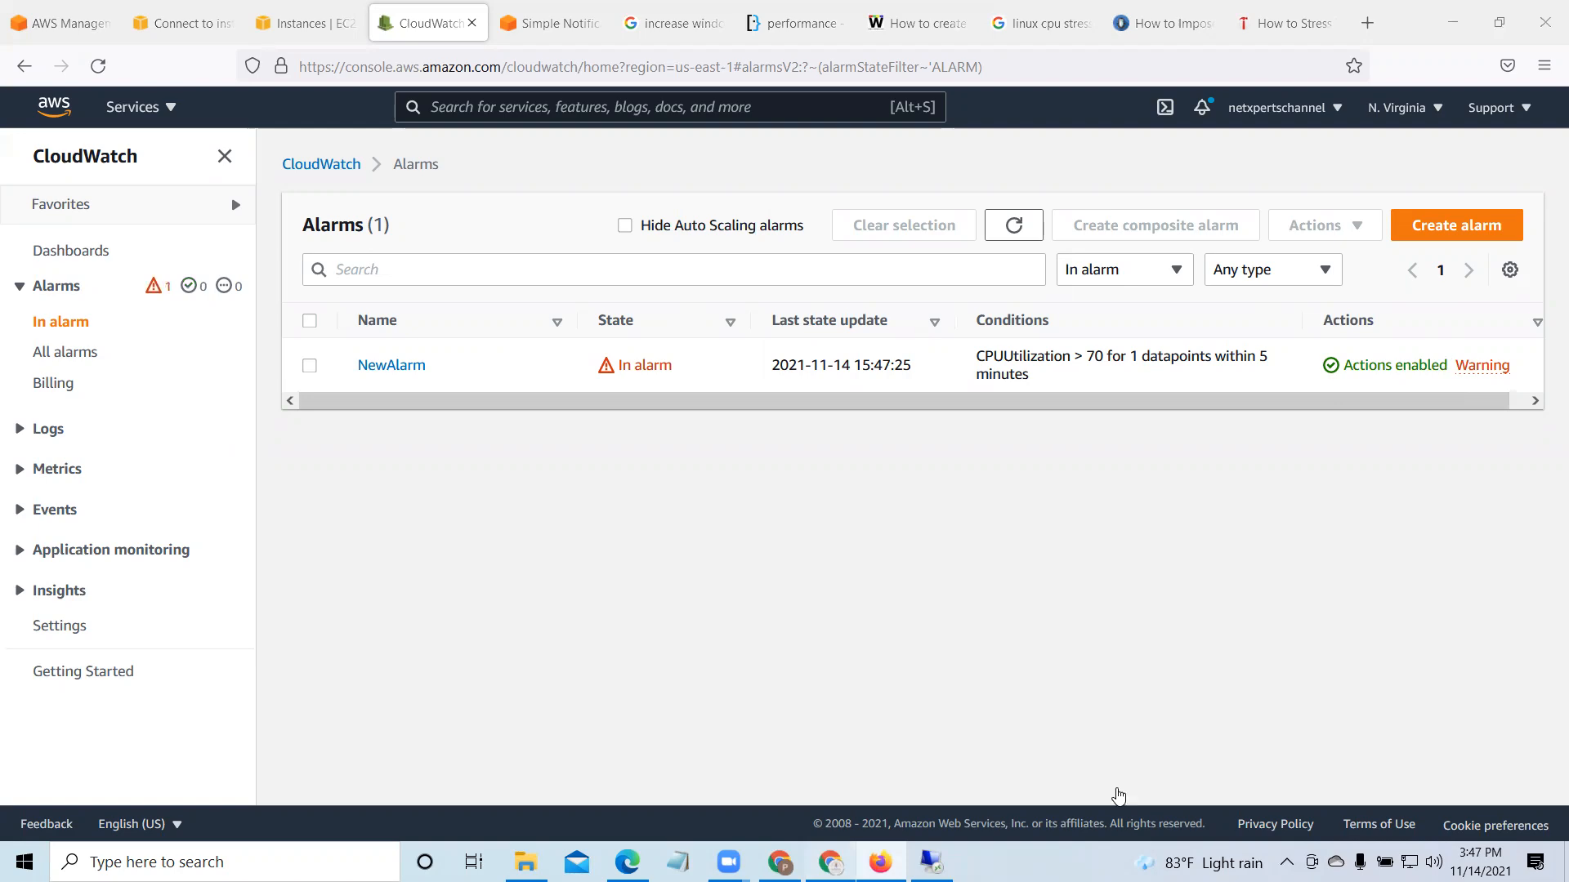
Step: Switch to Gmail in Chrome and reload the inbox twice to check for an alarm notification email
click(830, 862)
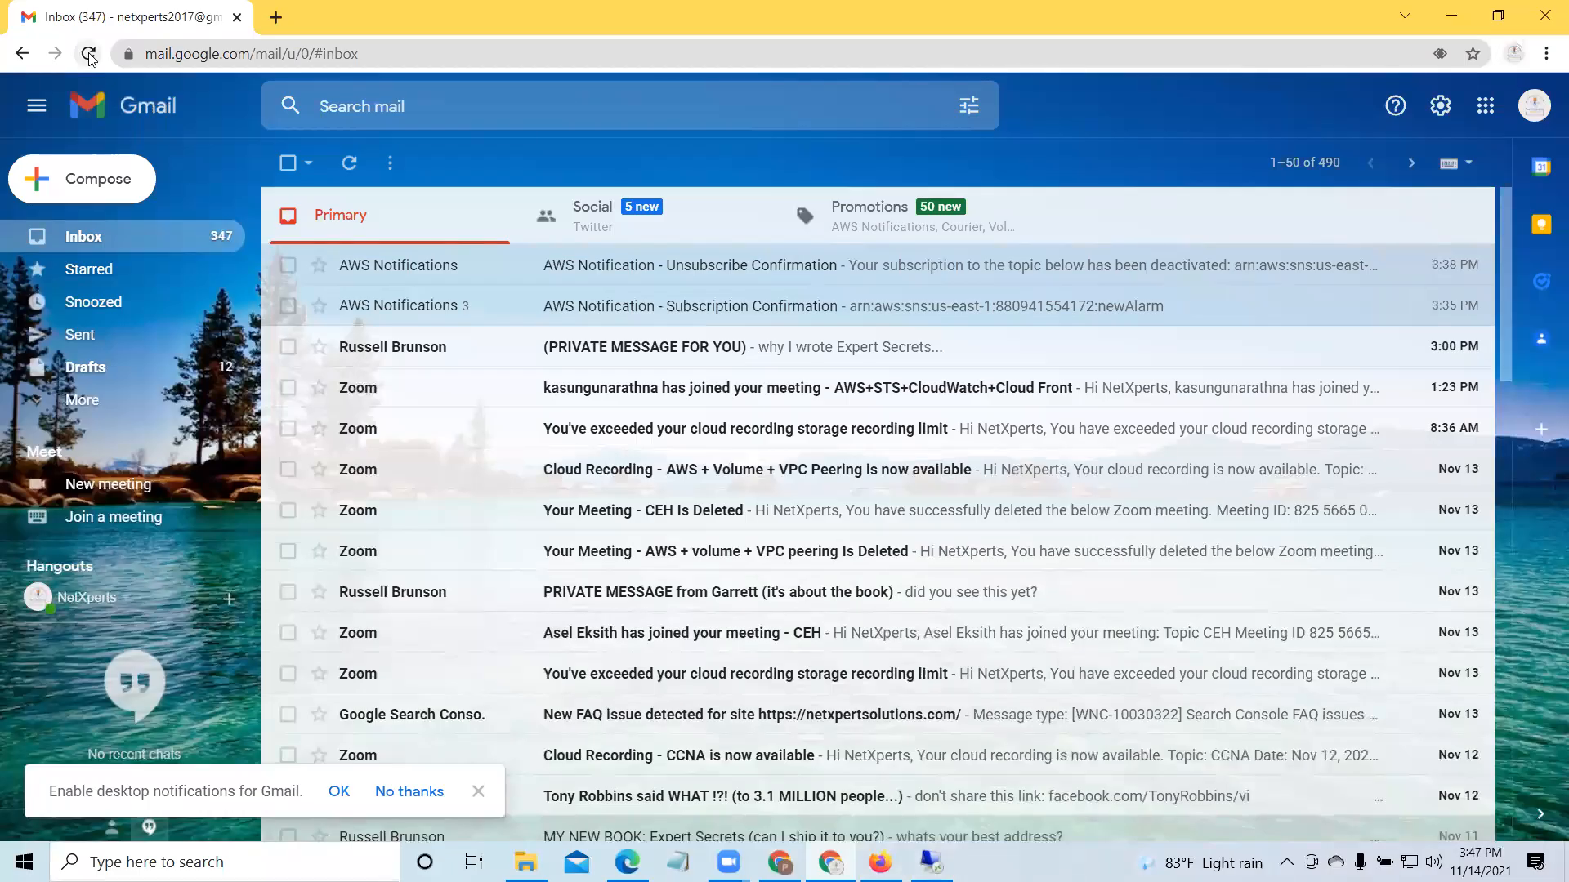
click(88, 54)
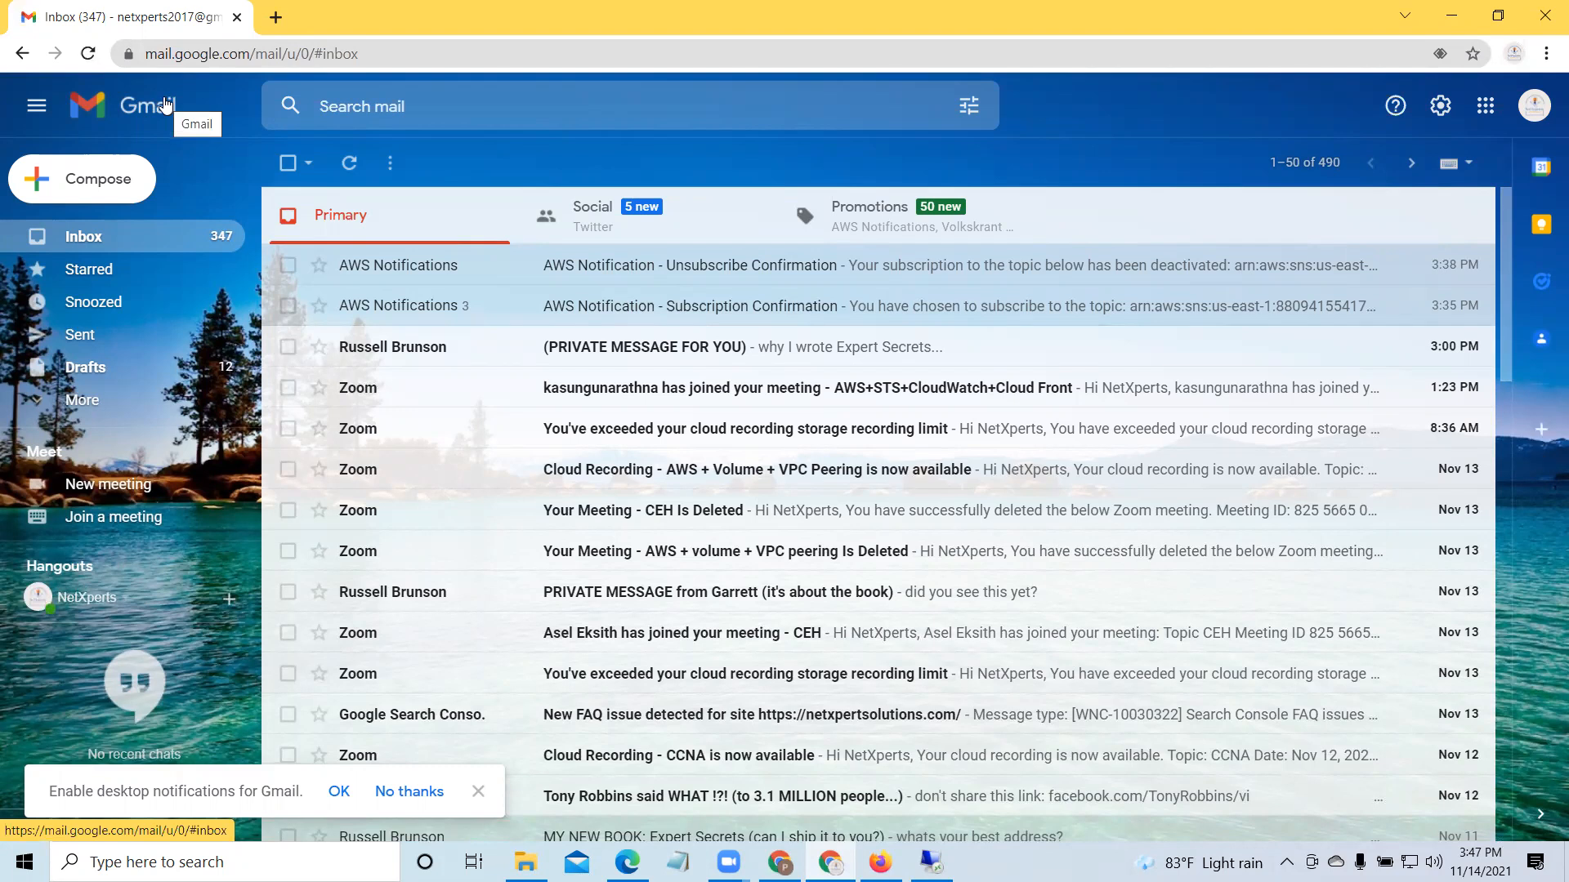
click(88, 54)
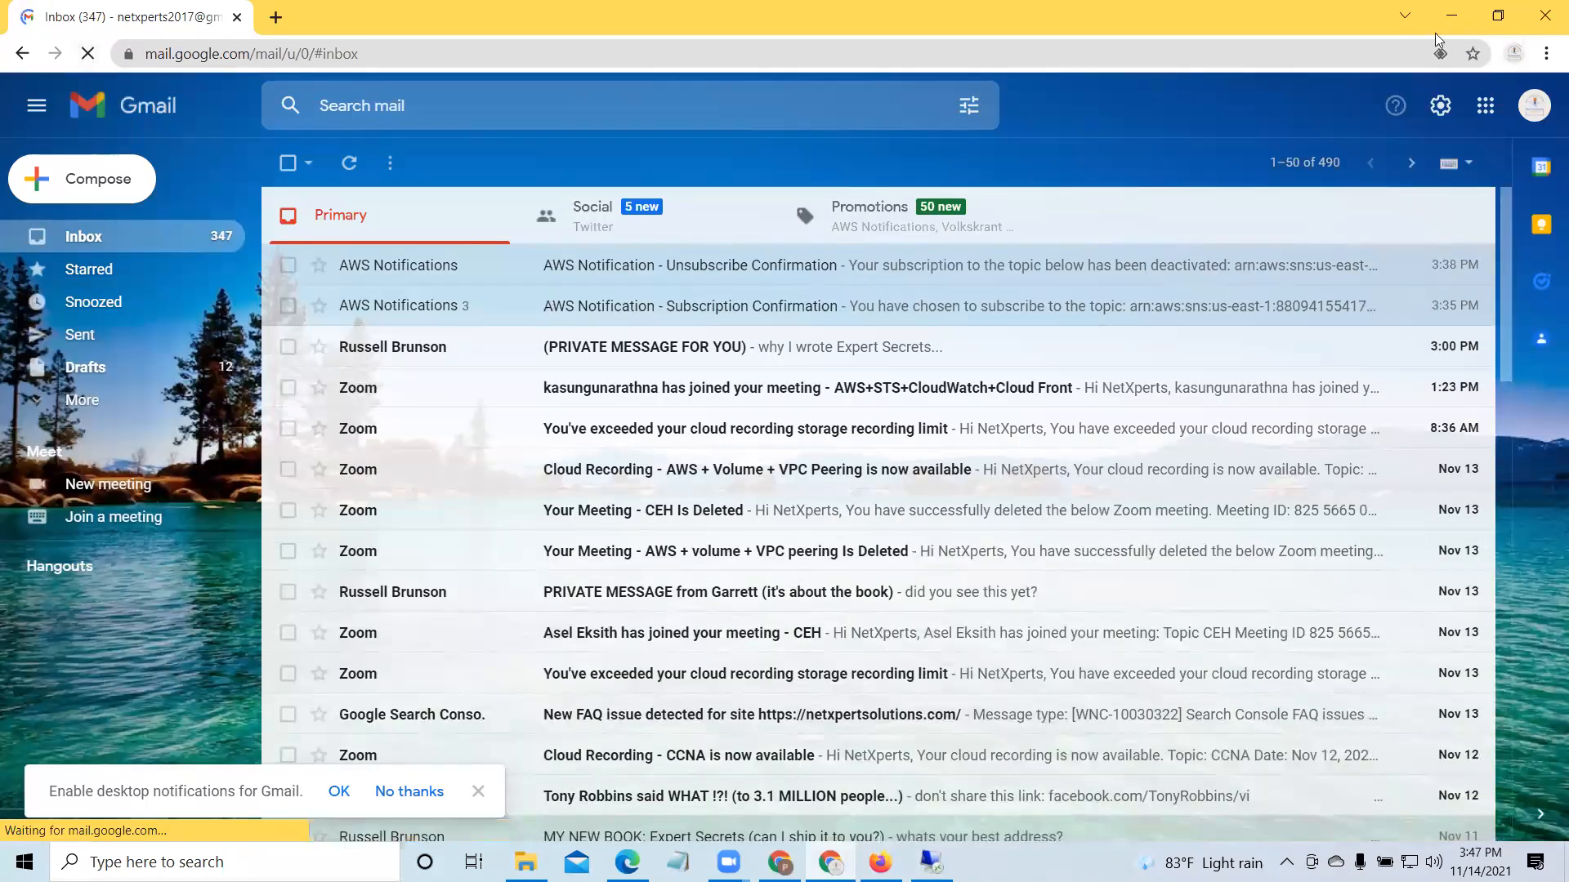
Step: Return to CloudWatch in Firefox, open NewAlarm from the in-alarm list, and inspect the latest CPUUtilization datapoint on its graph
click(1459, 17)
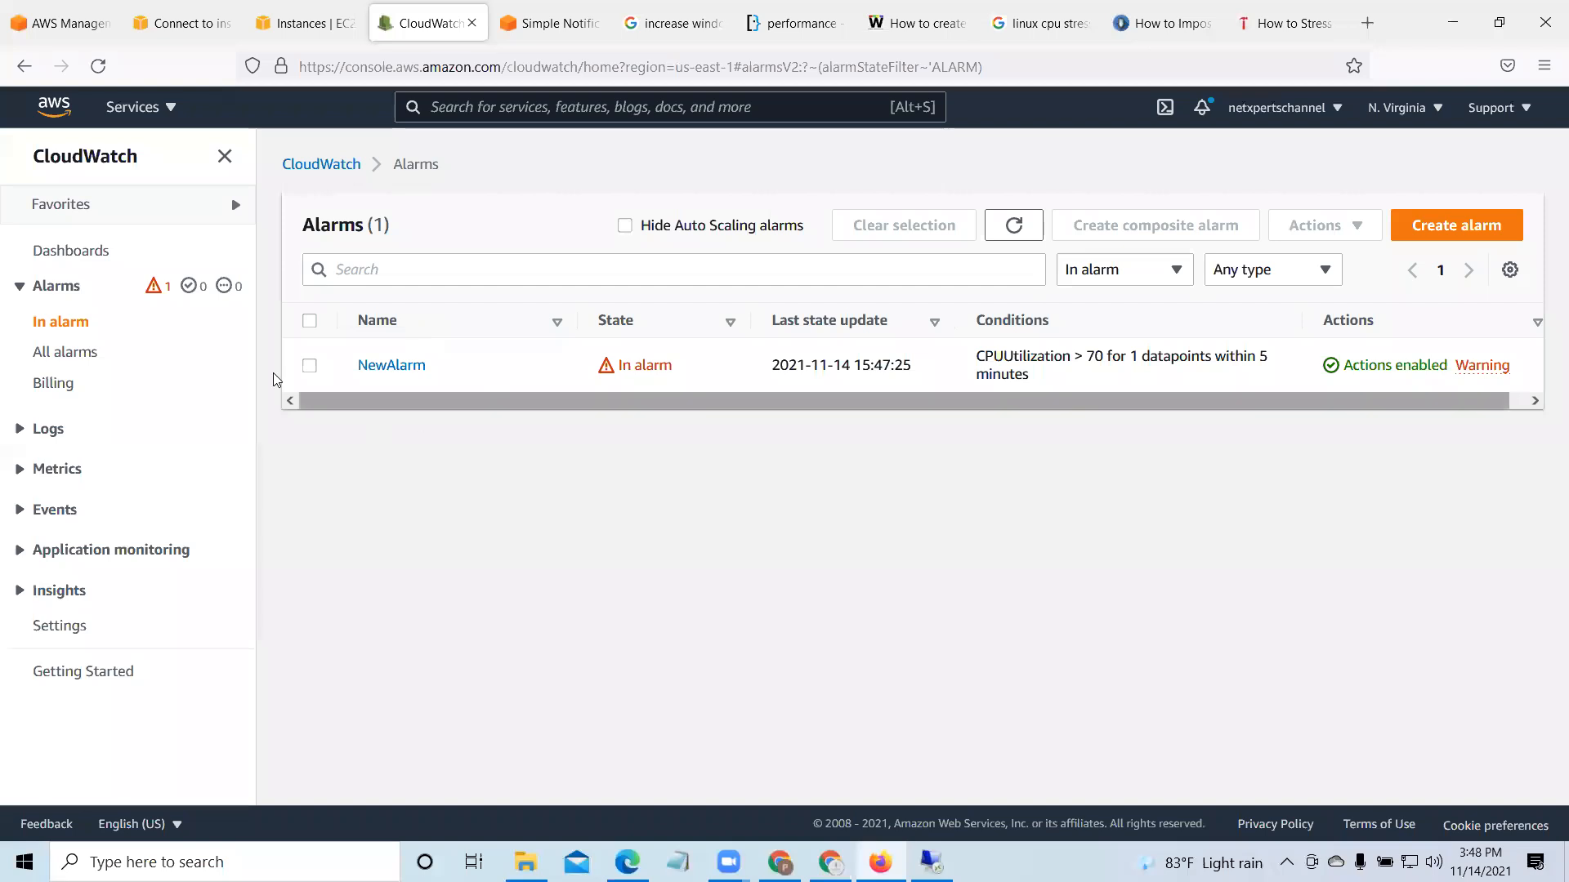
drag(879, 397, 1013, 411)
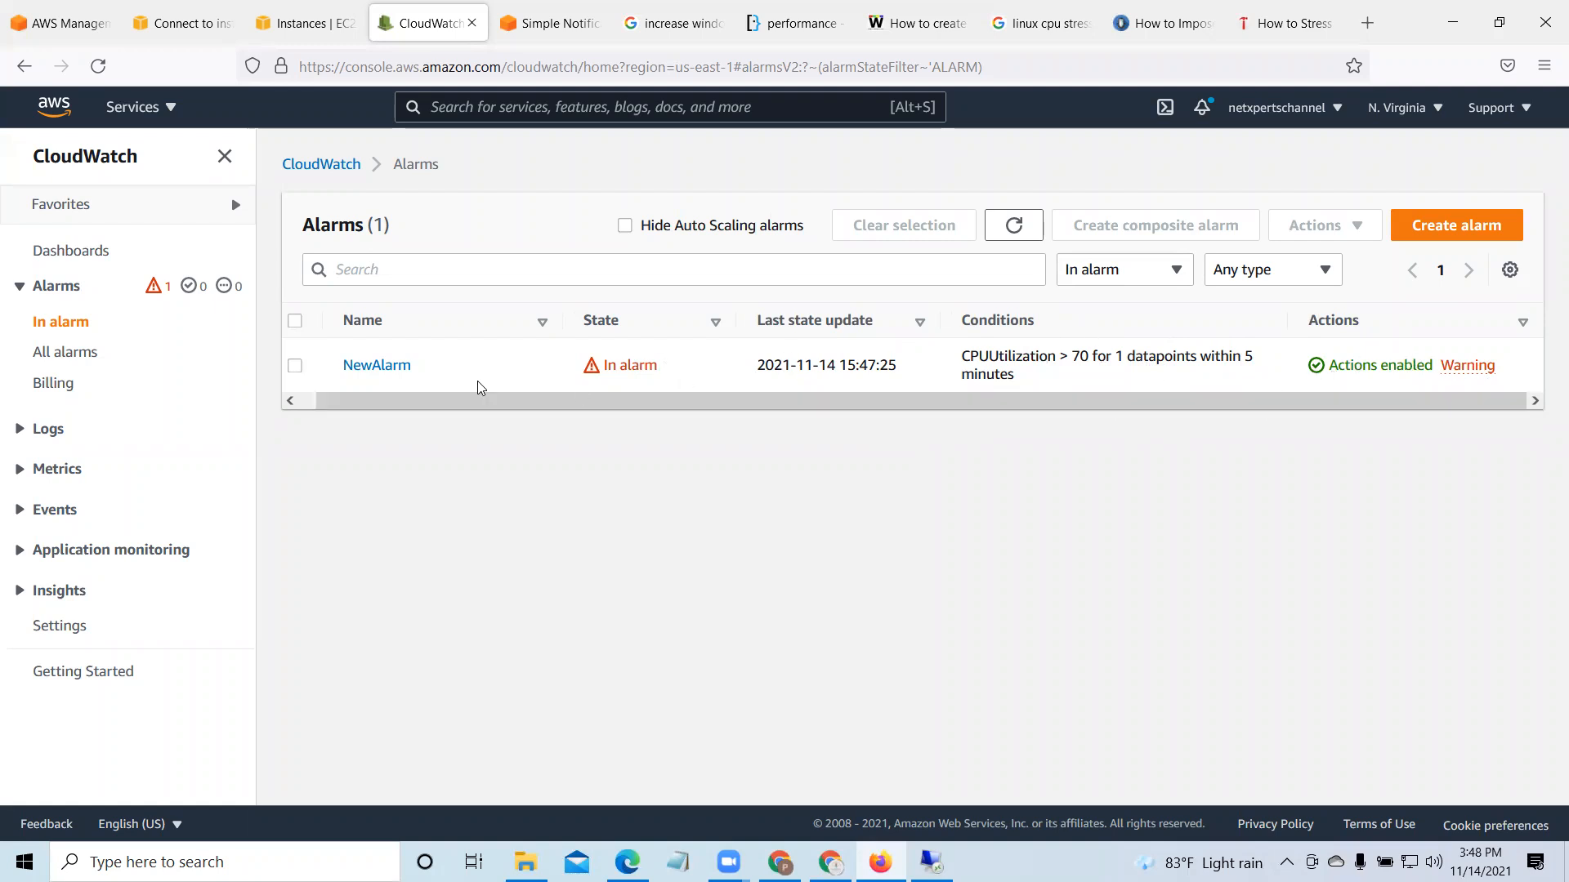
click(361, 365)
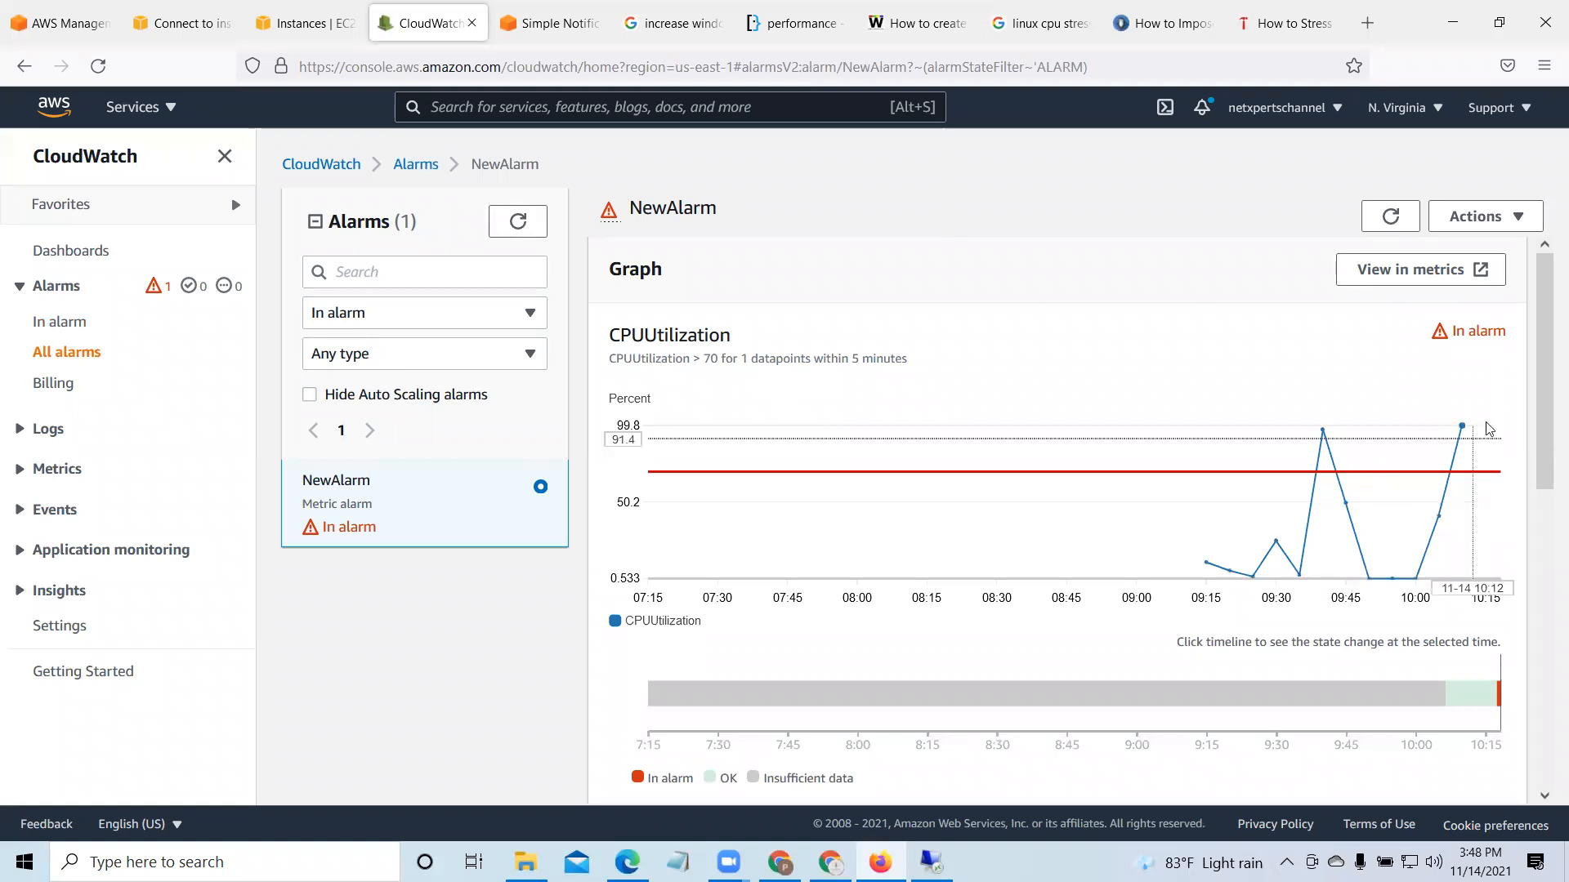
mouse_move(1457, 430)
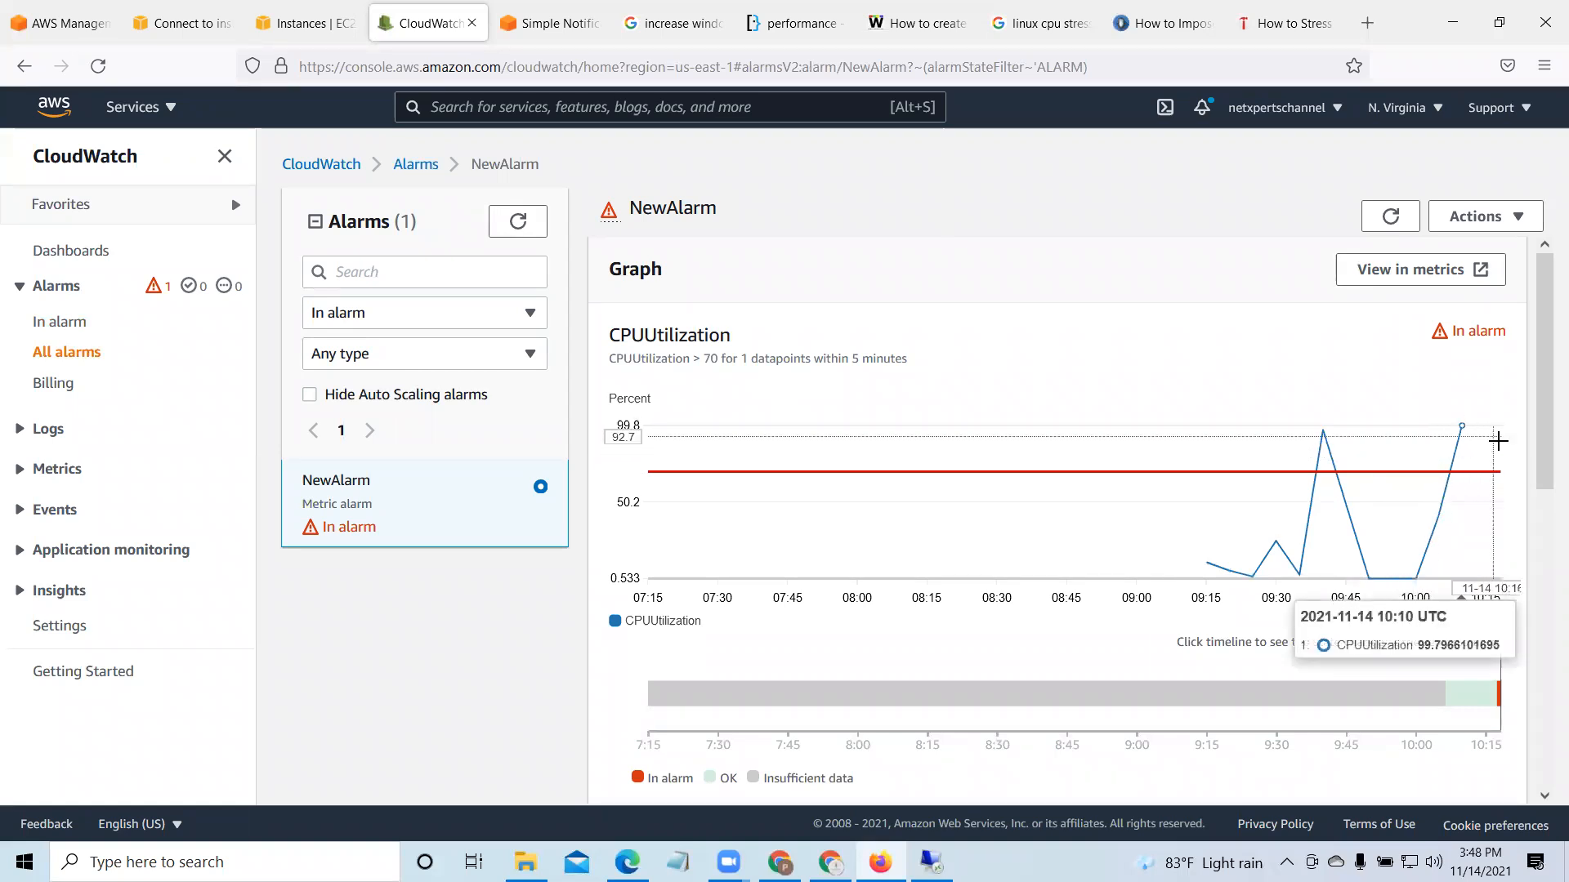
Step: Review NewAlarm's Details section, including its state, threshold, instance and period, and return to the CPUUtilization graph
scroll(1546, 433, down, 1)
drag(1547, 437, 1547, 679)
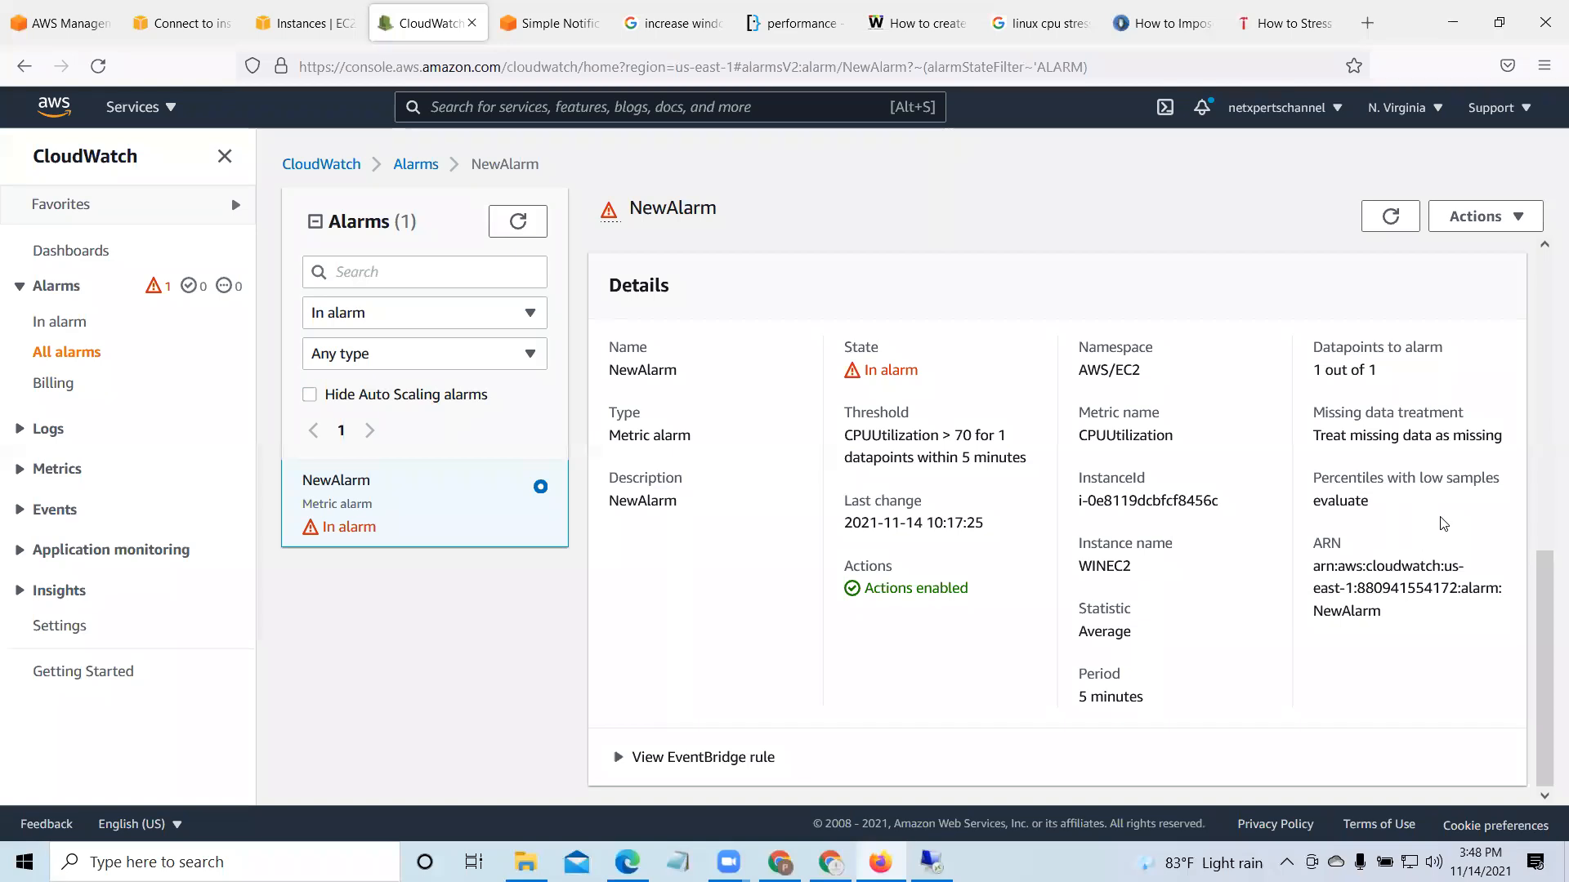
drag(1546, 591, 1546, 421)
scroll(1545, 384, up, 3)
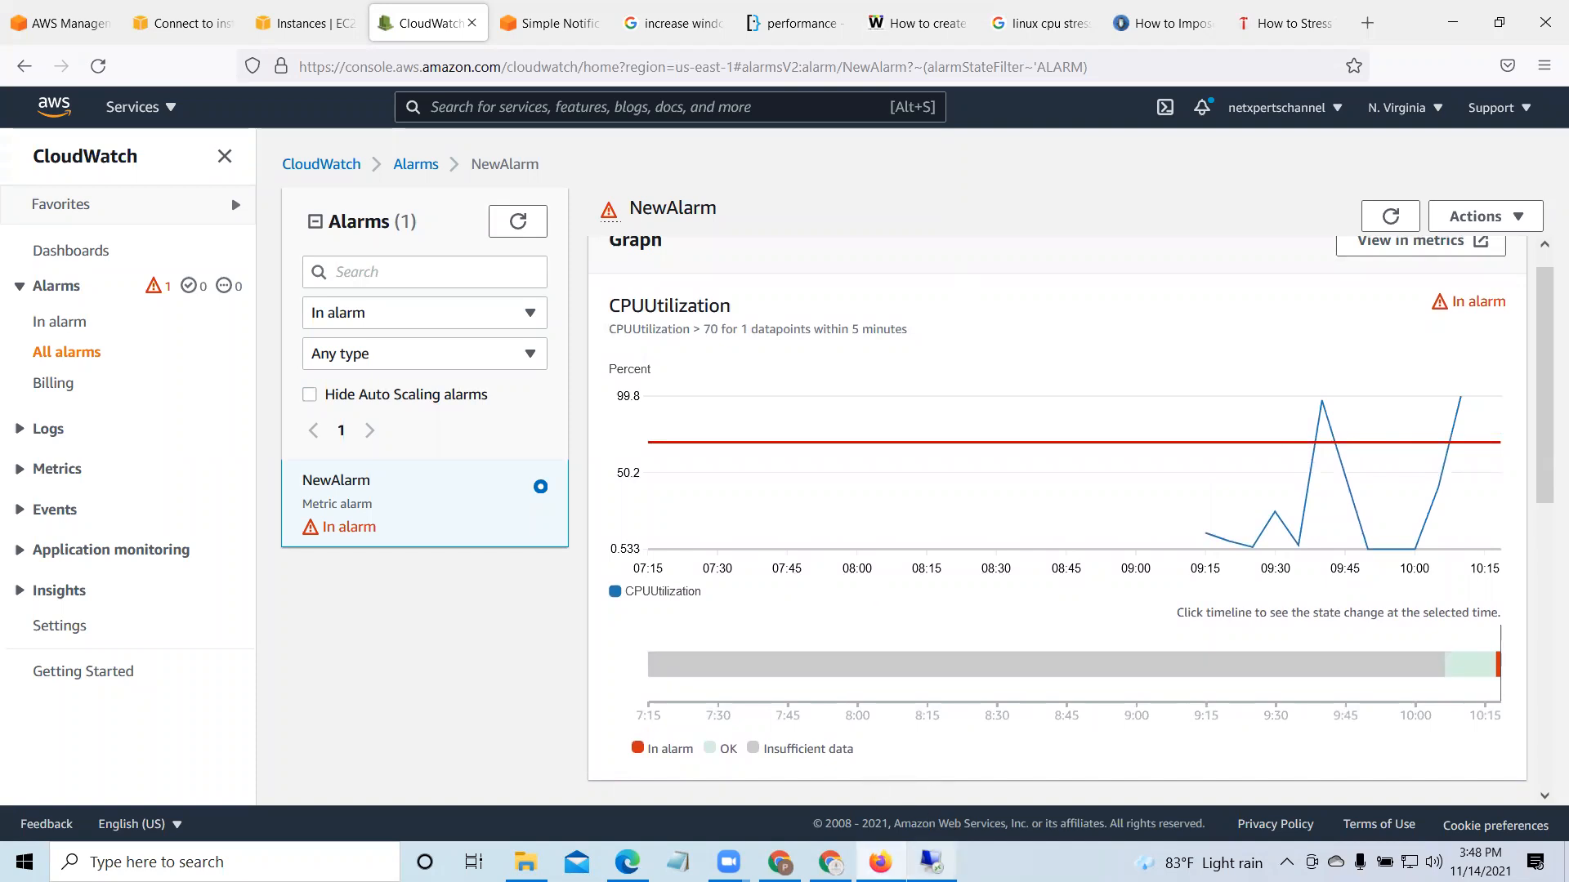
Step: Switch to the WINEC2 remote desktop, end the Microsoft Windows Based Script process in Task Manager, and minimize the session
click(932, 862)
click(797, 375)
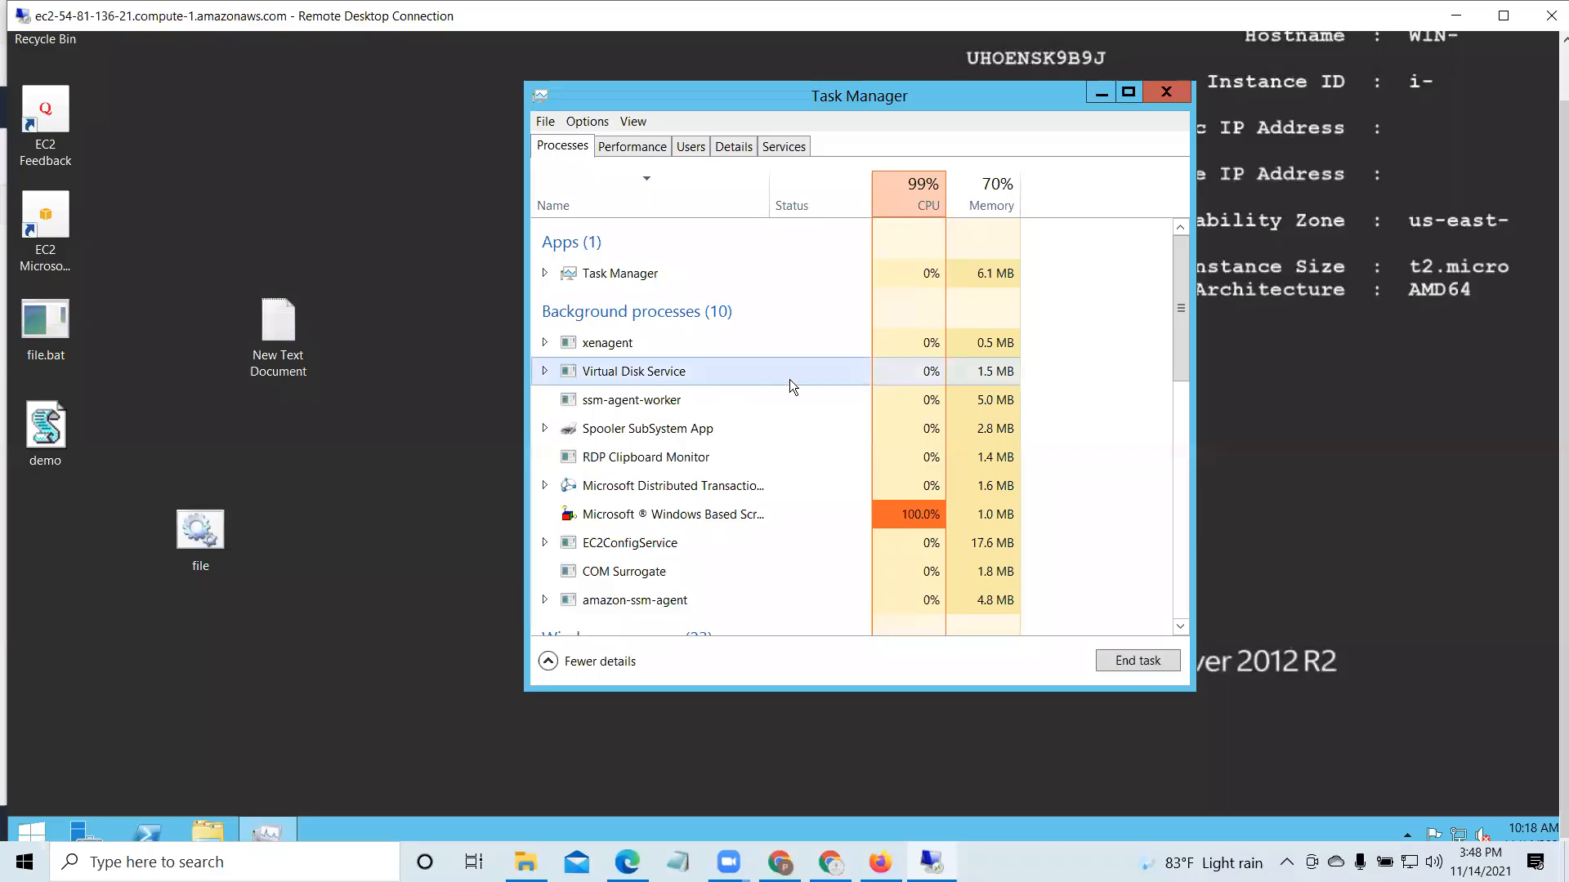
click(674, 514)
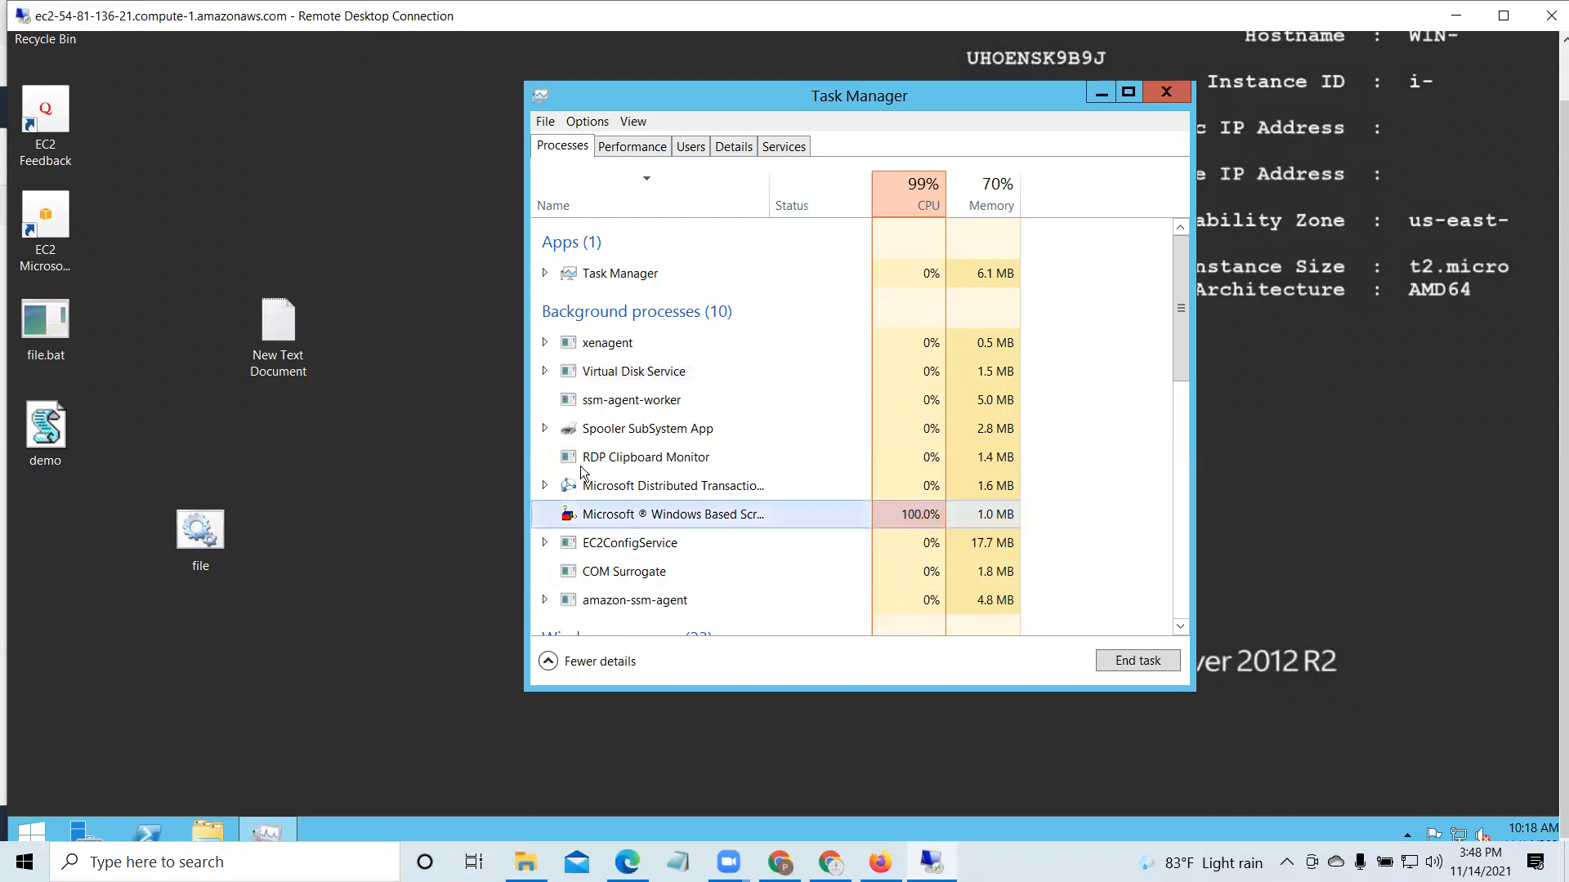
click(1160, 658)
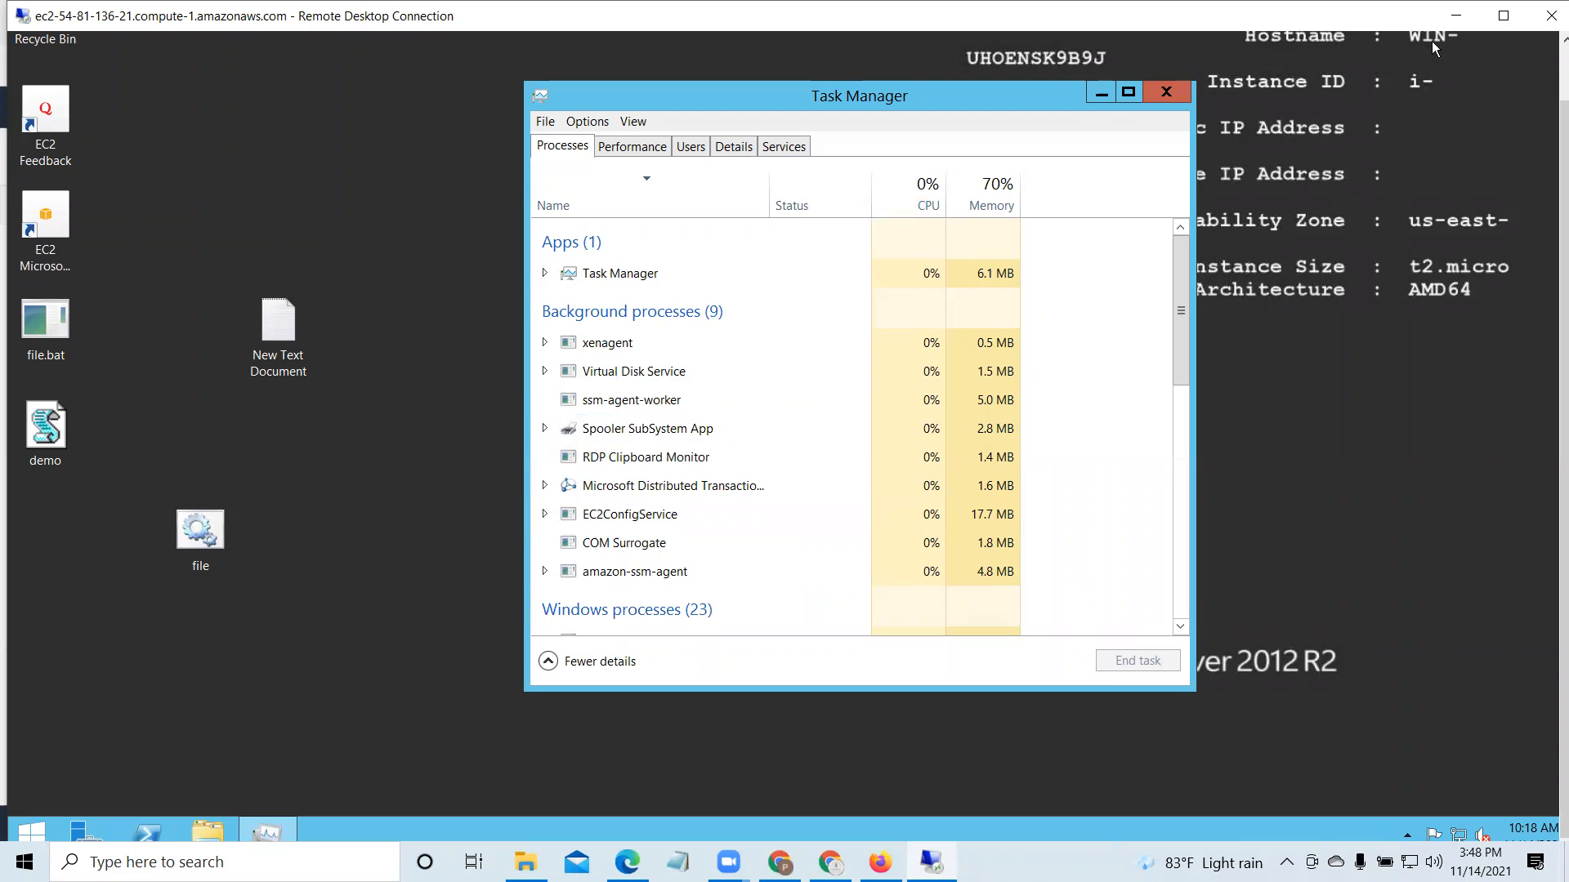
click(1456, 16)
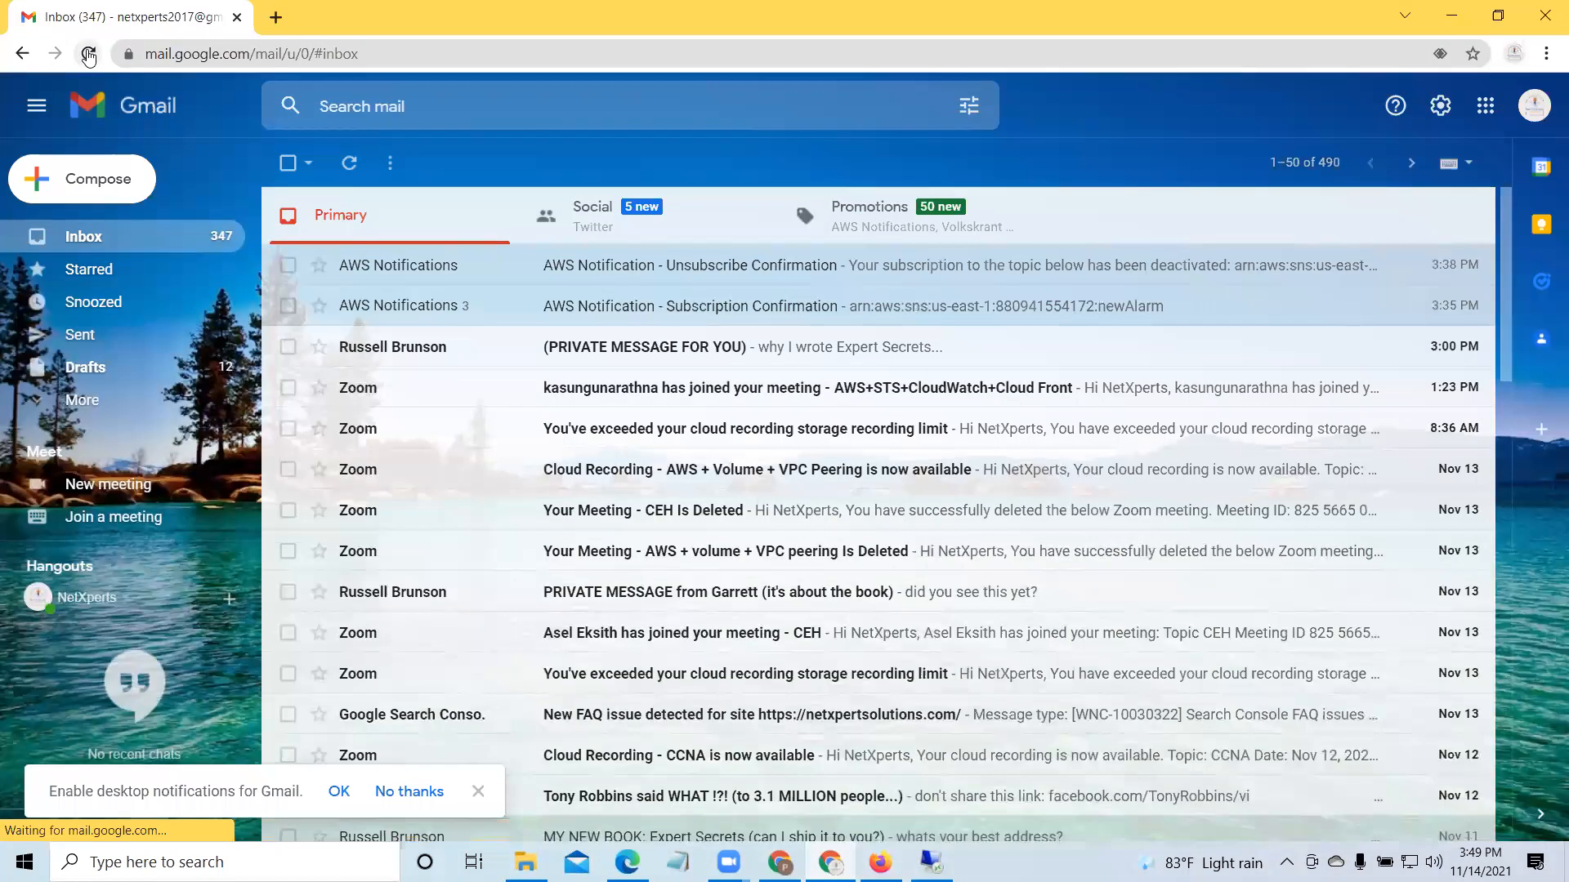
Step: Reload the Gmail inbox in Chrome twice, and enable desktop notifications, allowing mail.google.com to show them
click(88, 53)
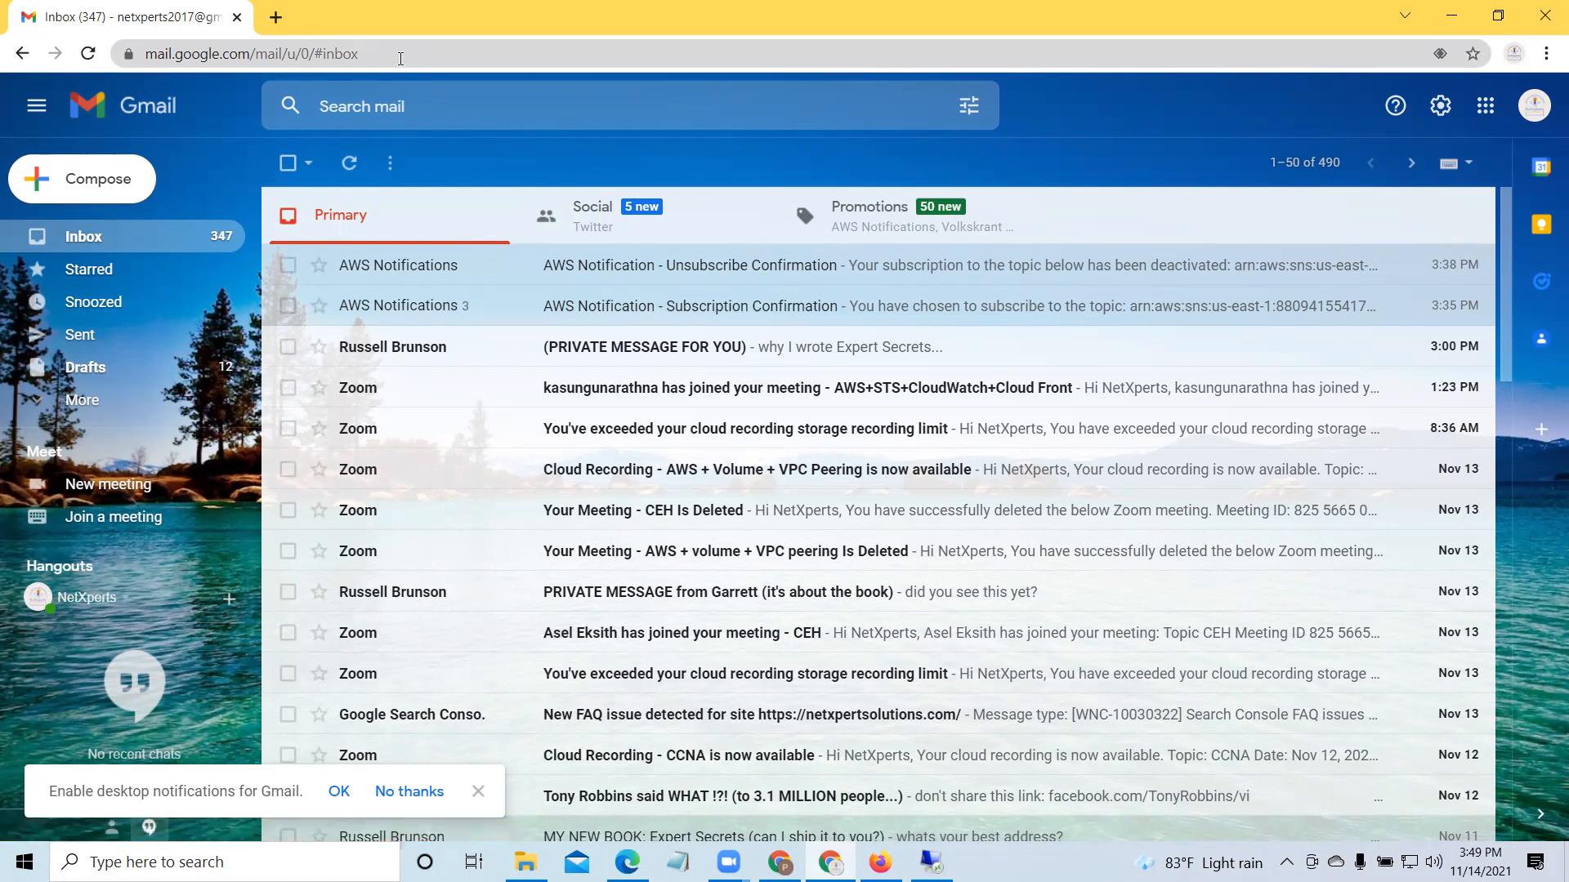
click(436, 55)
key(Return)
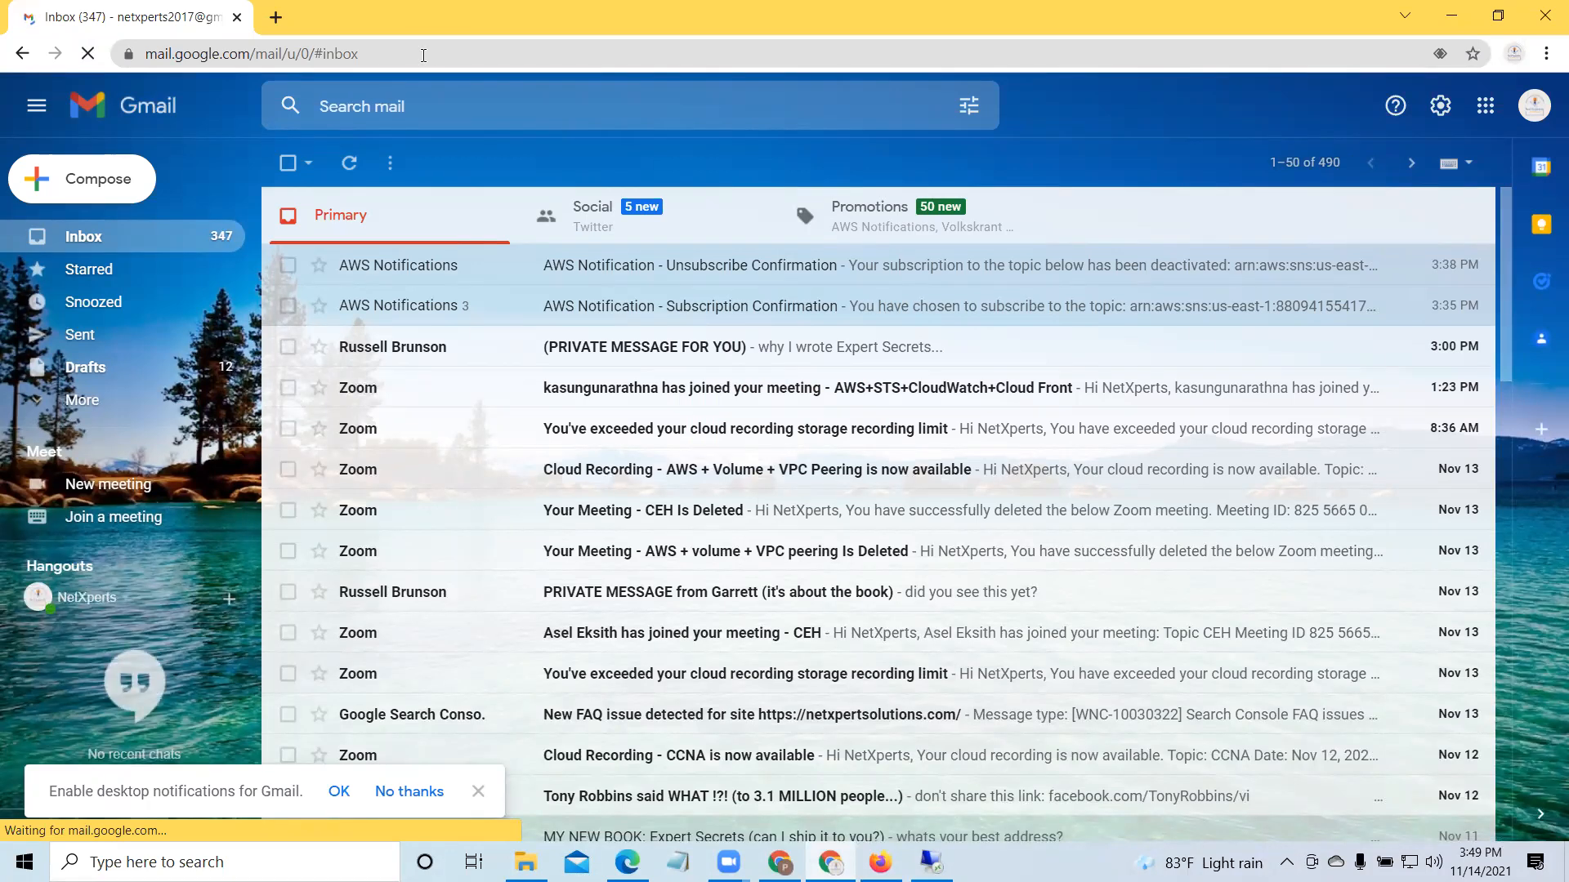
click(337, 789)
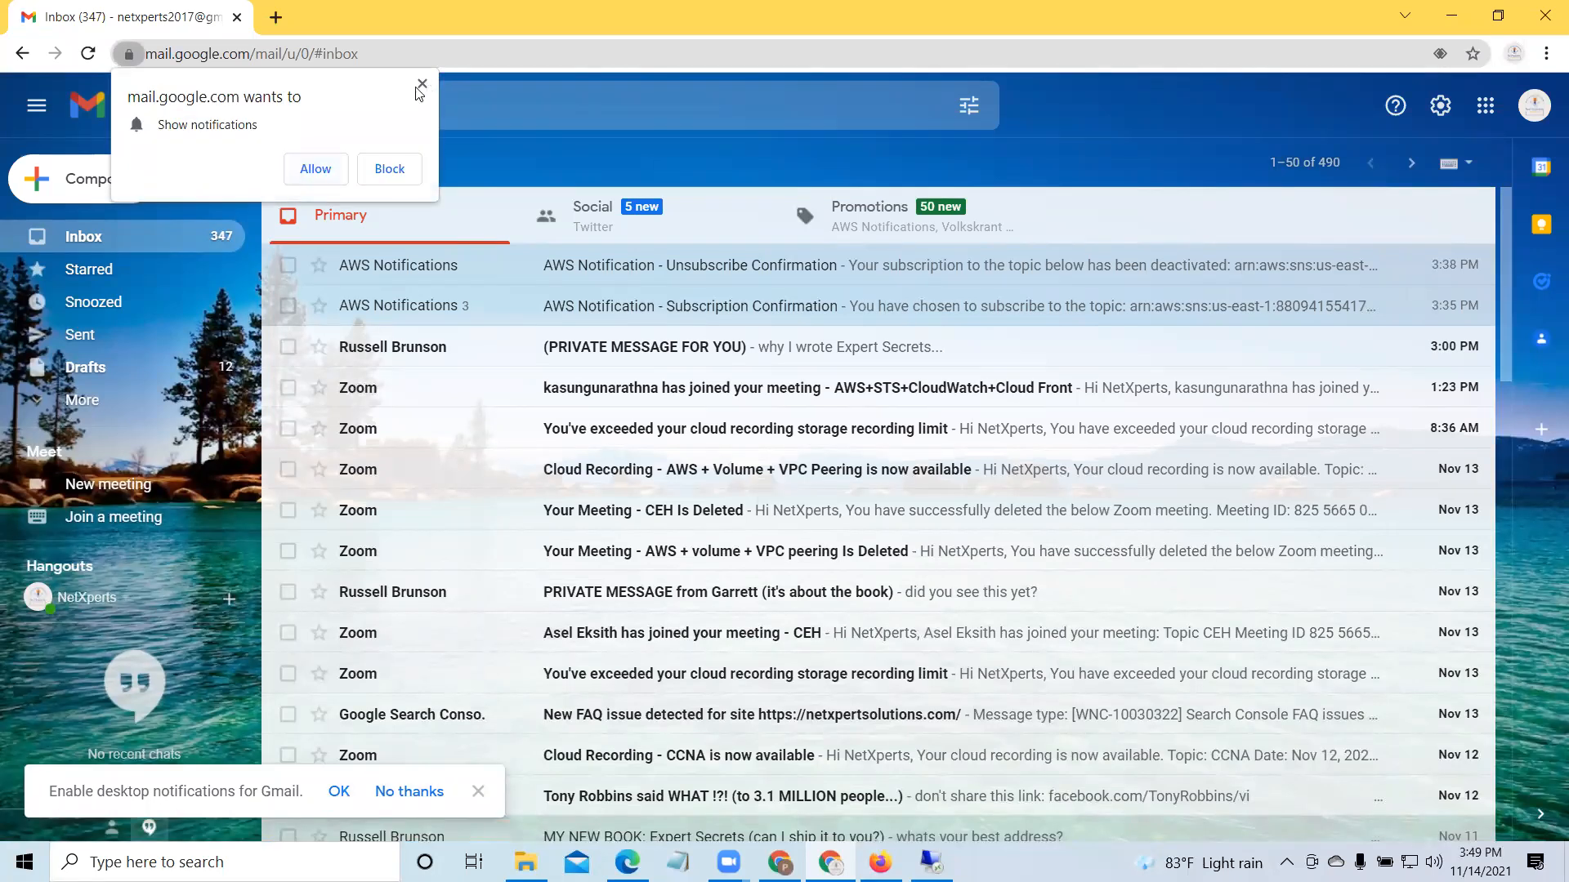
click(331, 169)
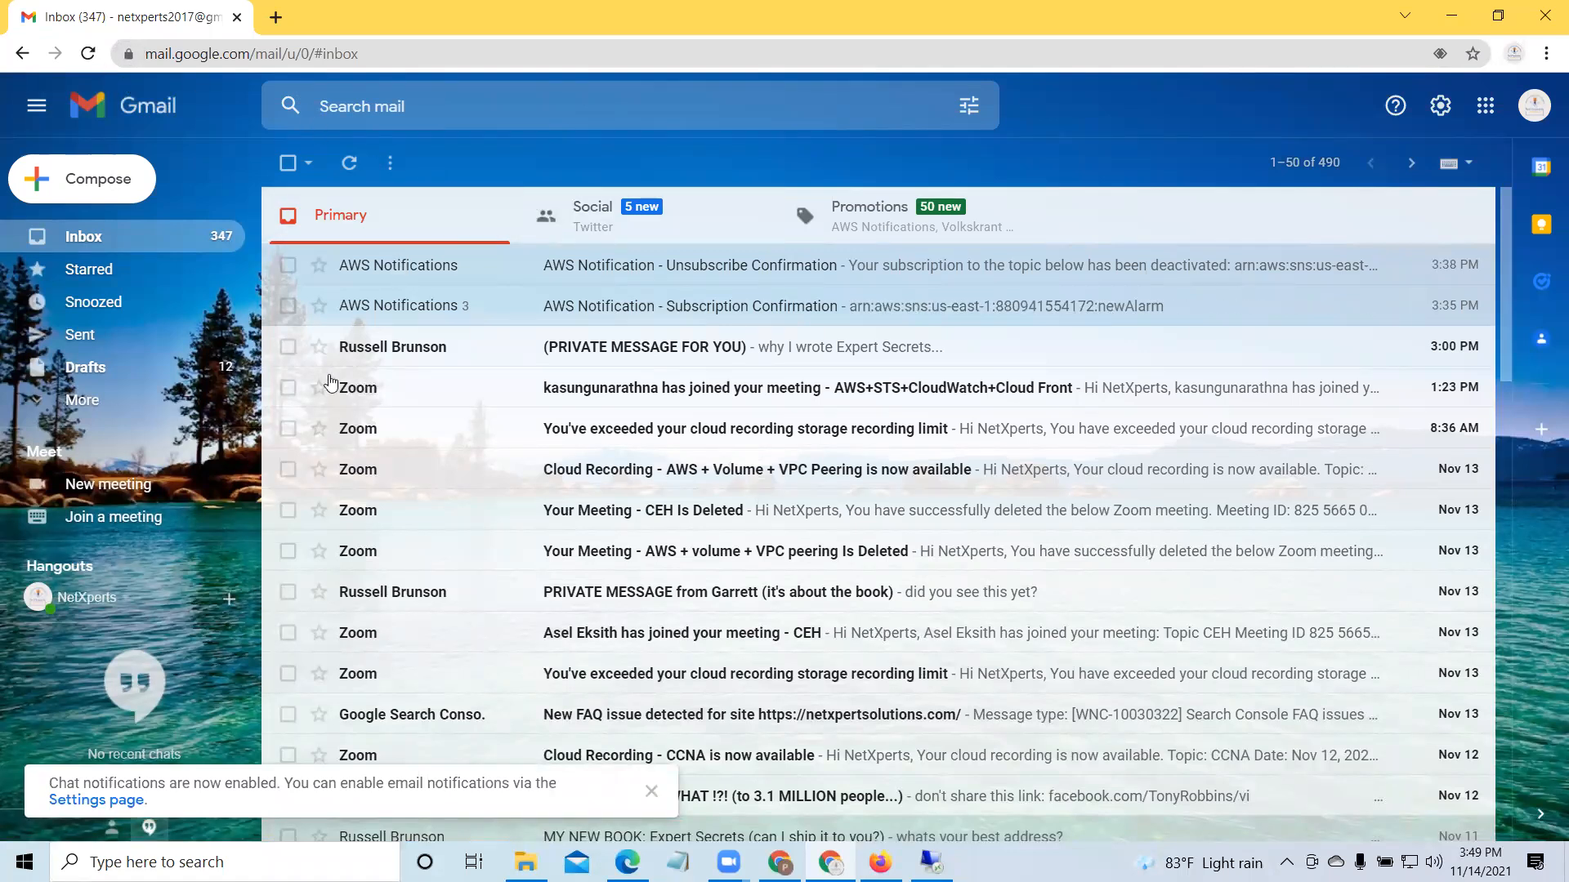
Step: Delete the two AWS Notifications conversations and the "(PRIVATE MESSAGE FOR YOU)" email from the Gmail inbox
click(287, 265)
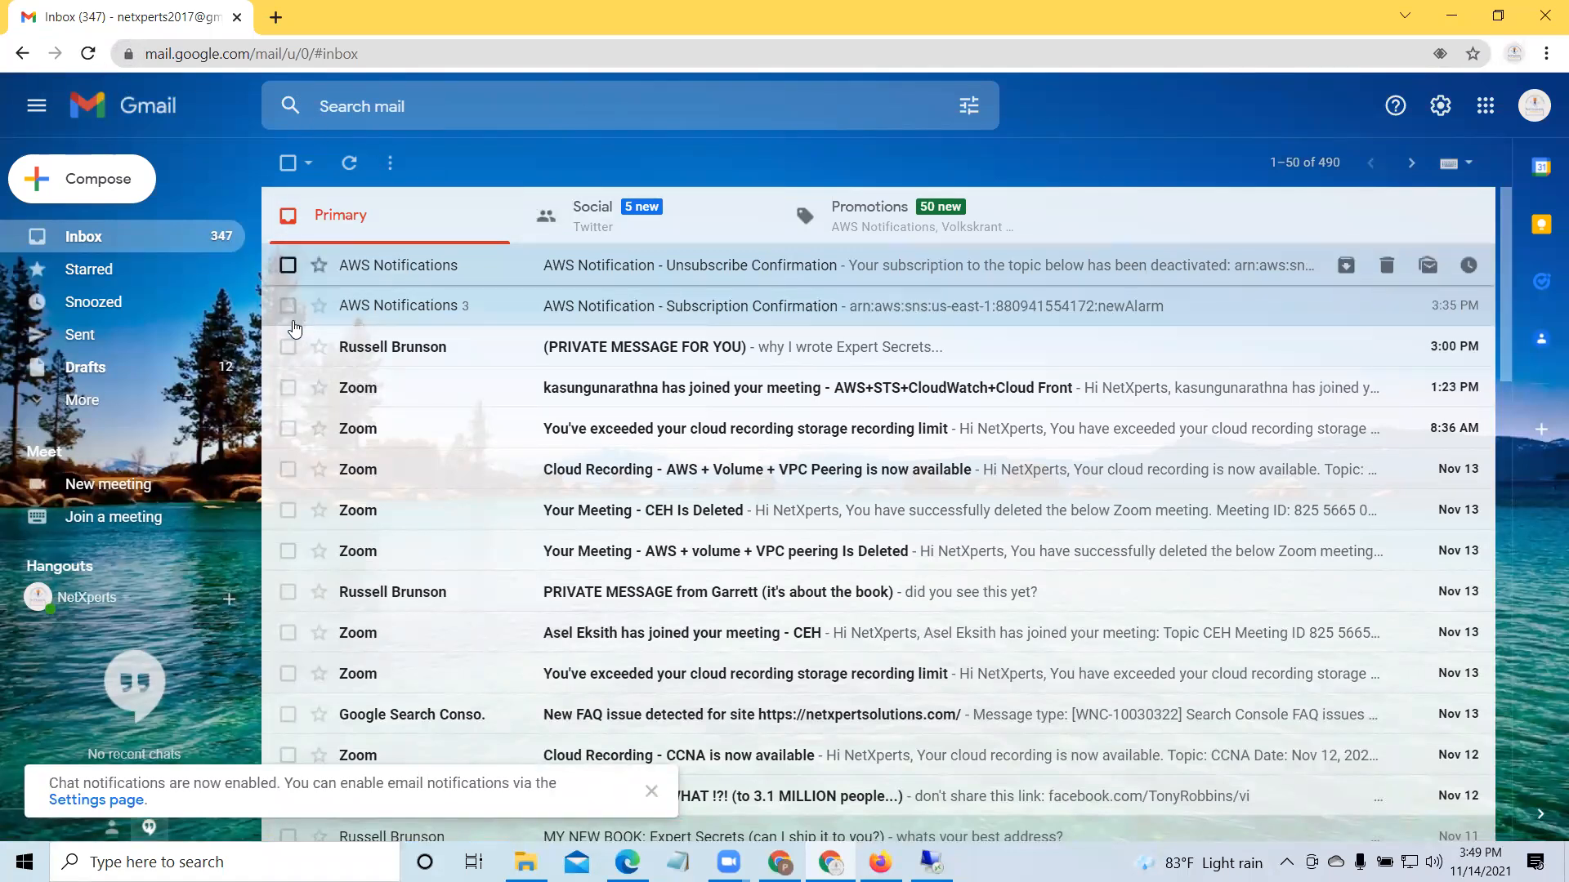
click(288, 315)
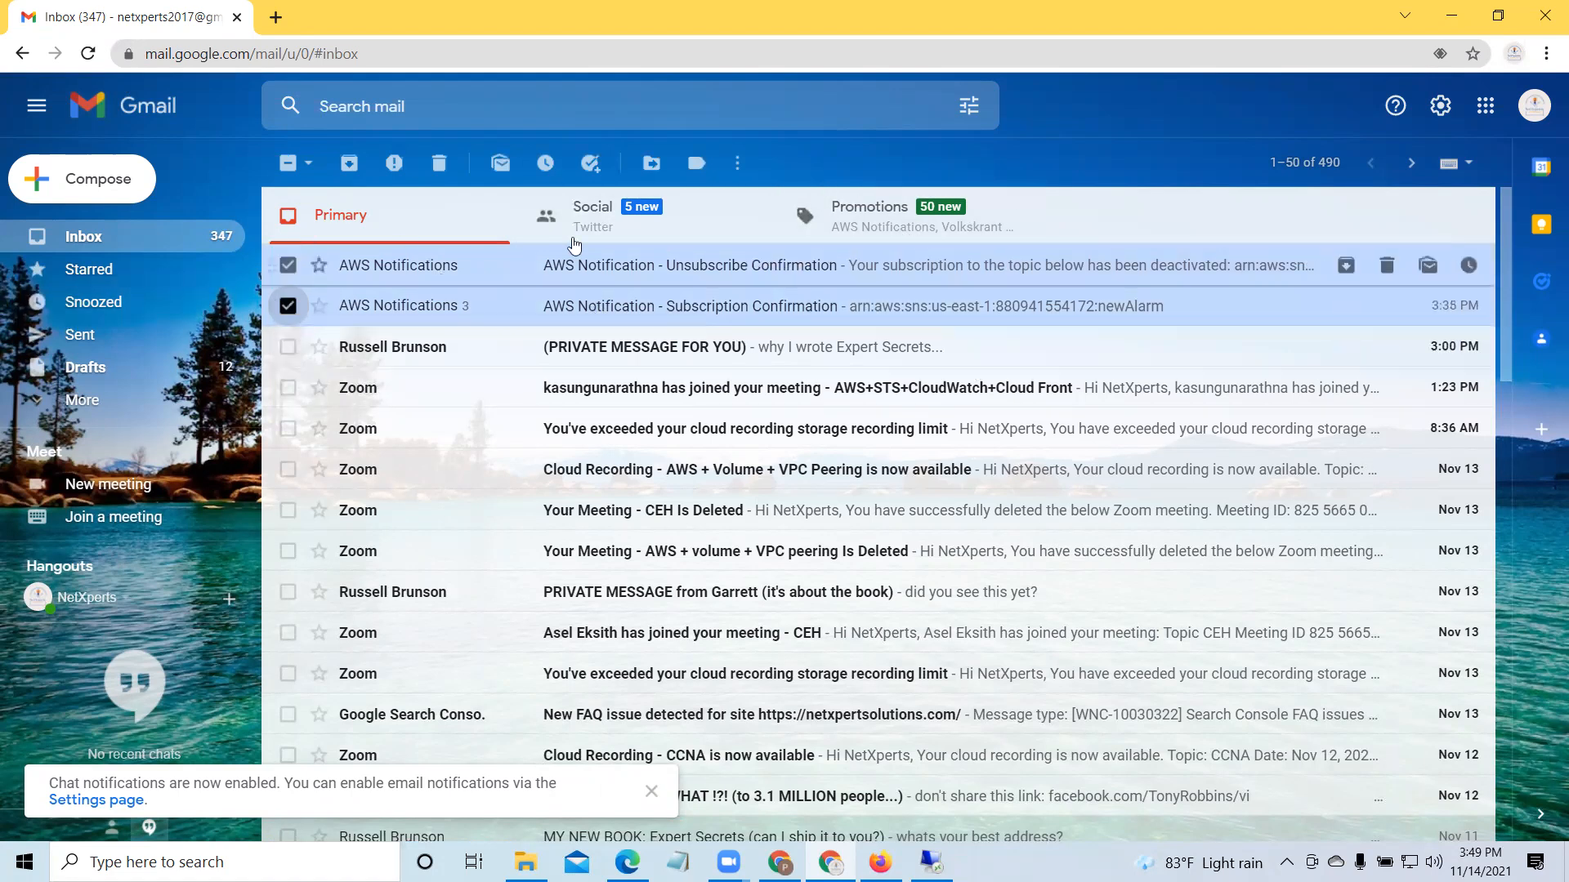
click(439, 163)
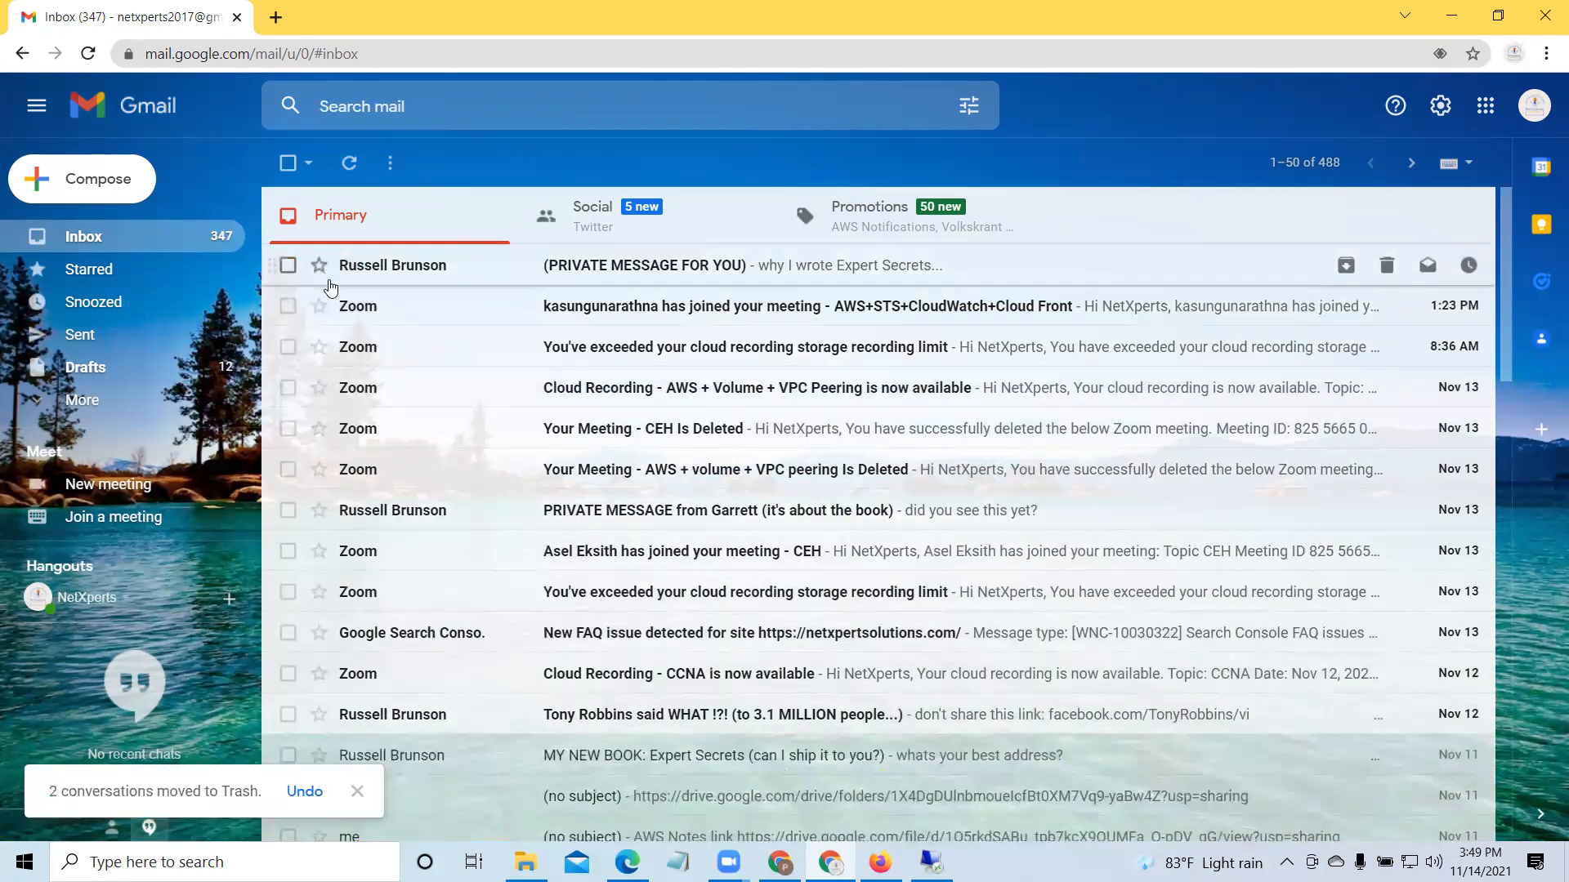
click(278, 267)
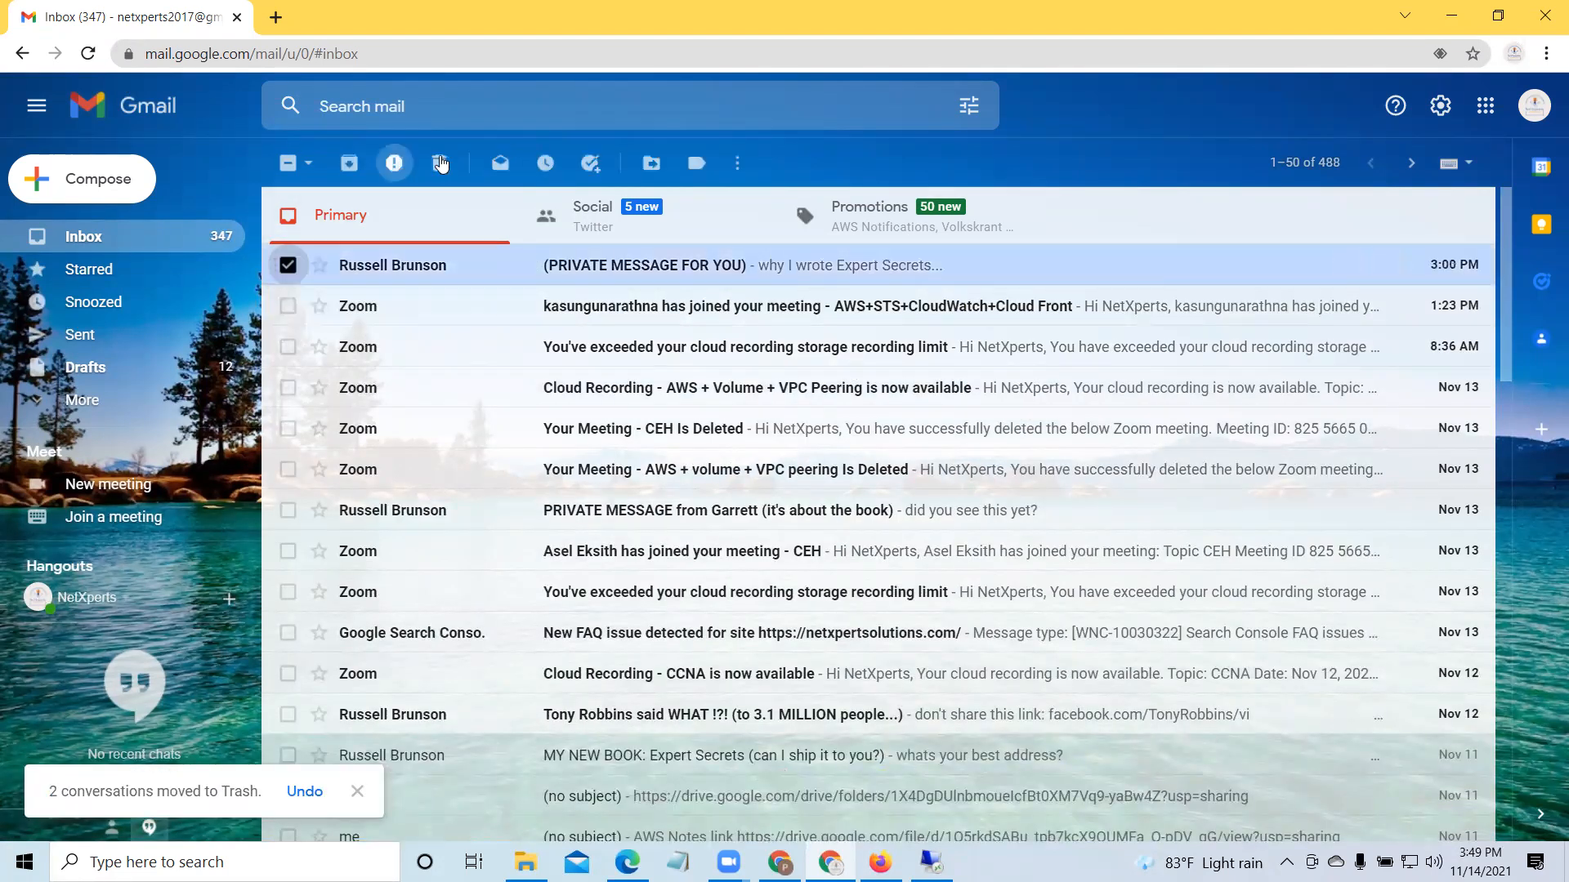
click(441, 164)
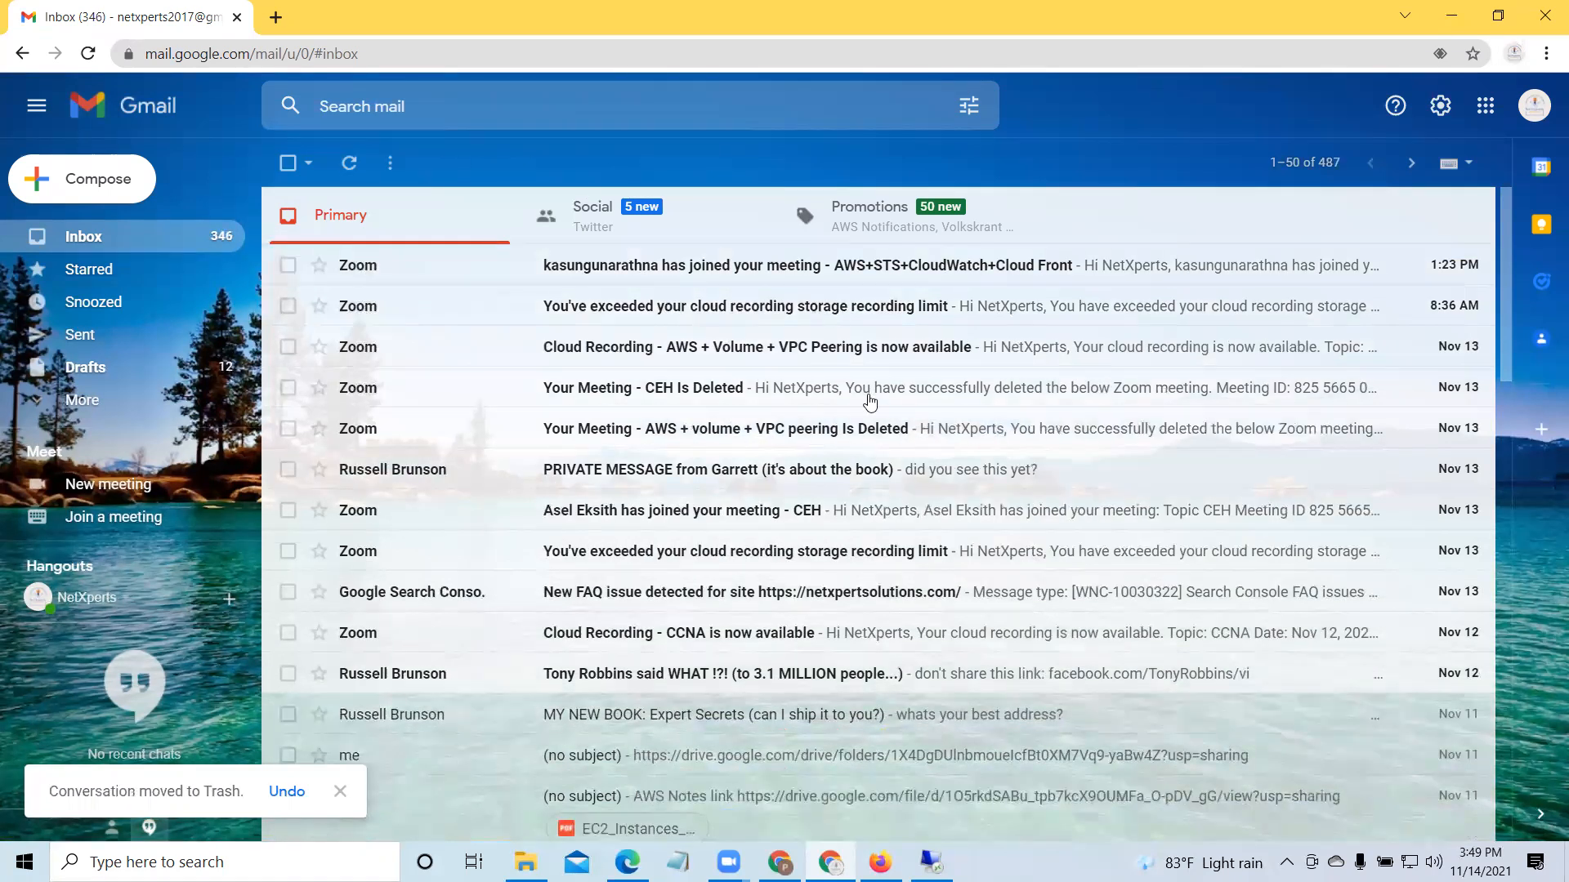
Step: Return to CloudWatch, list all alarms, and check the CPU load in Task Manager on the WINEC2 remote desktop
click(1455, 15)
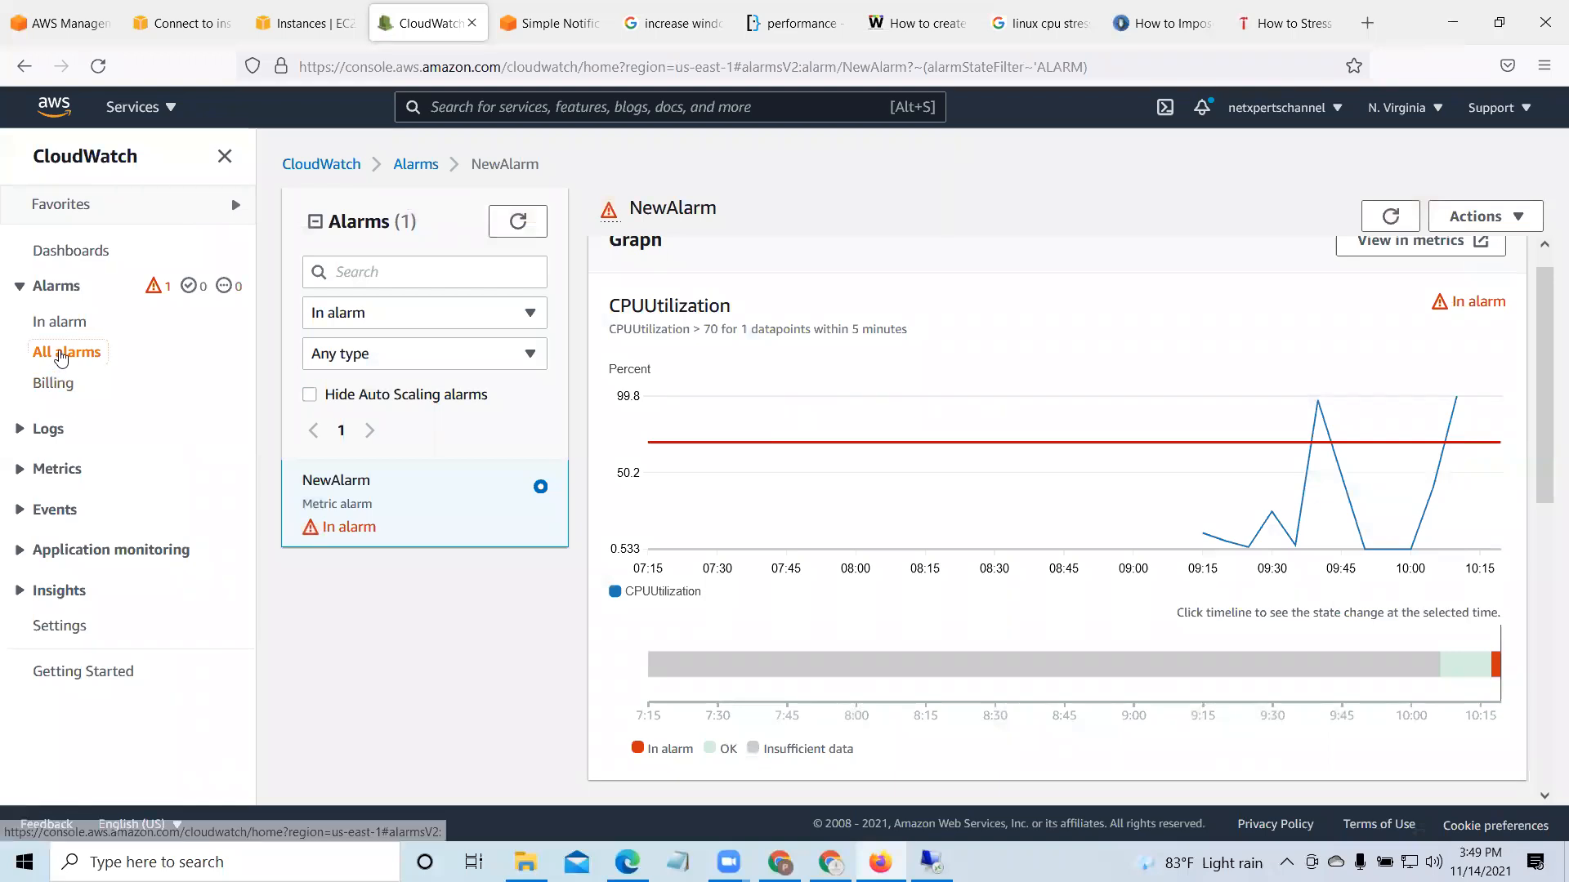
click(61, 354)
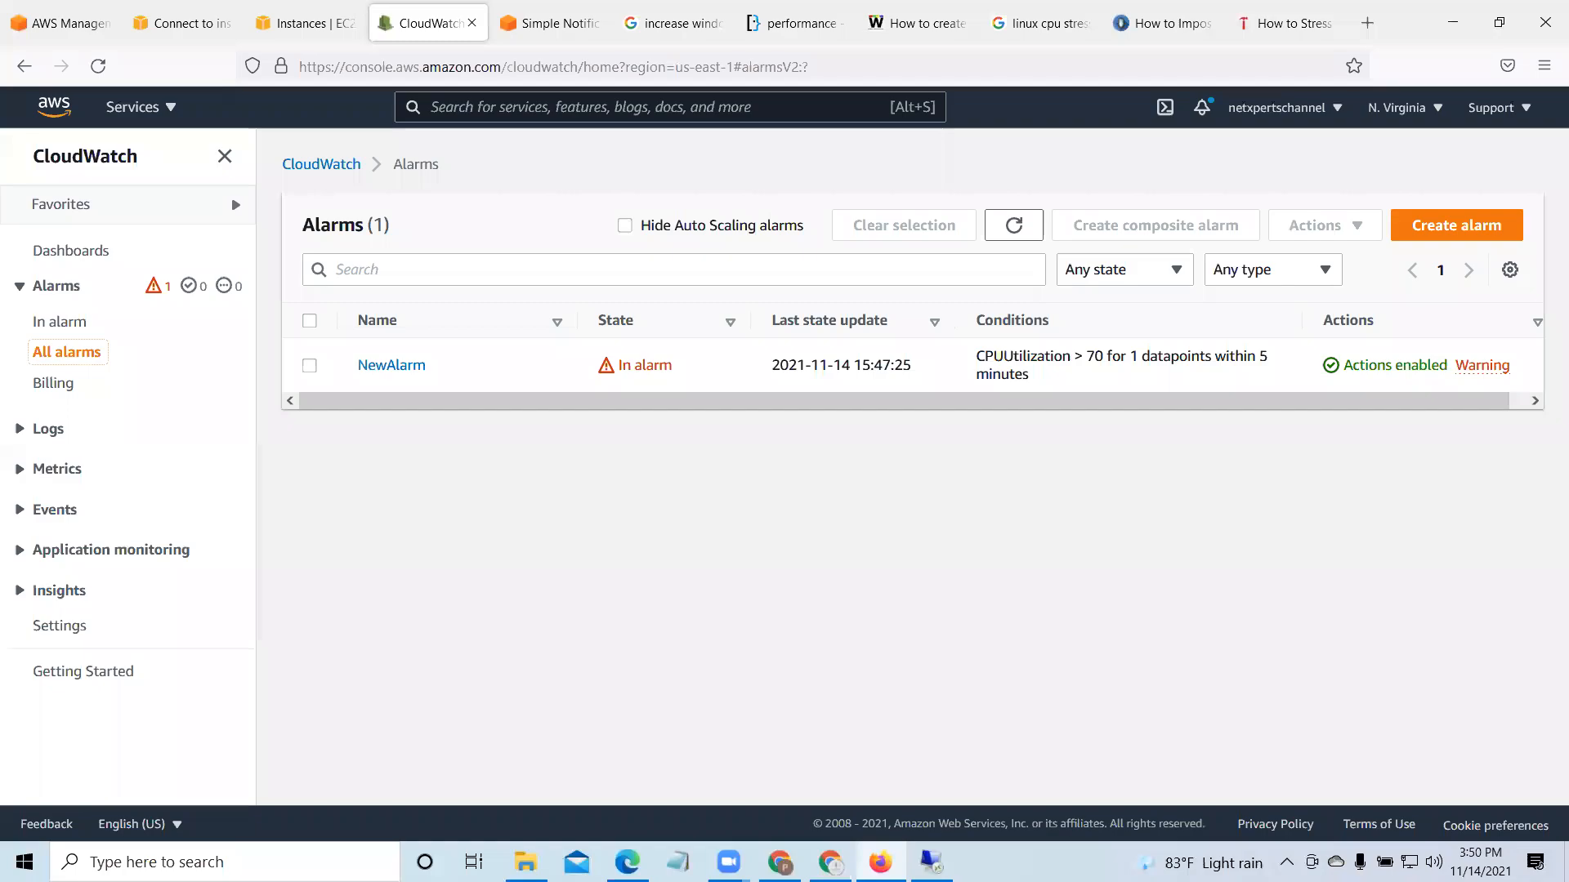
click(931, 862)
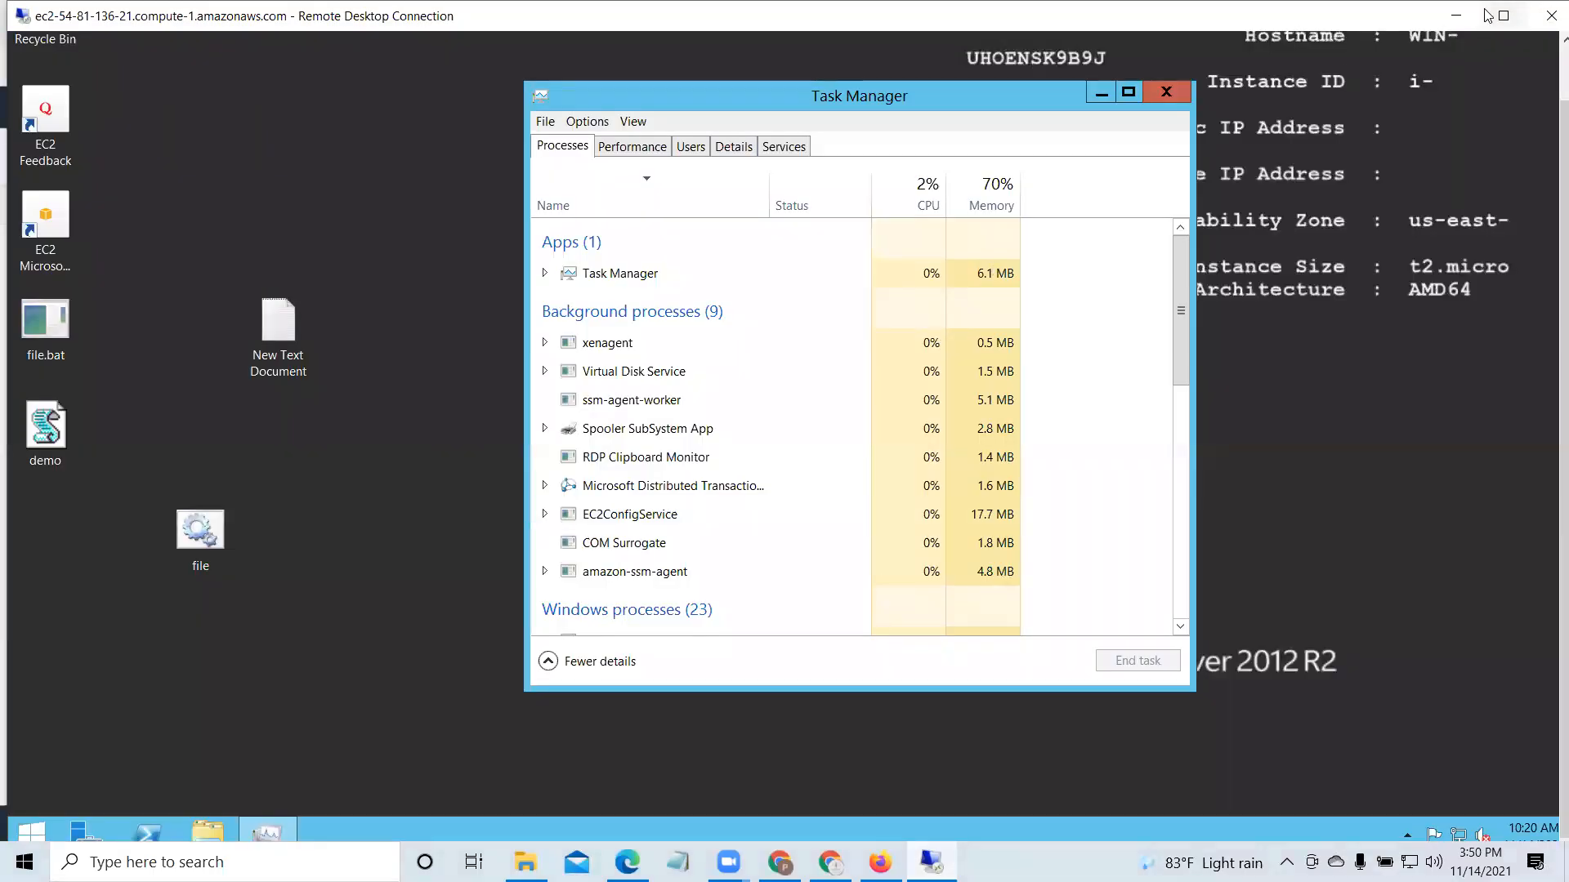
click(1456, 15)
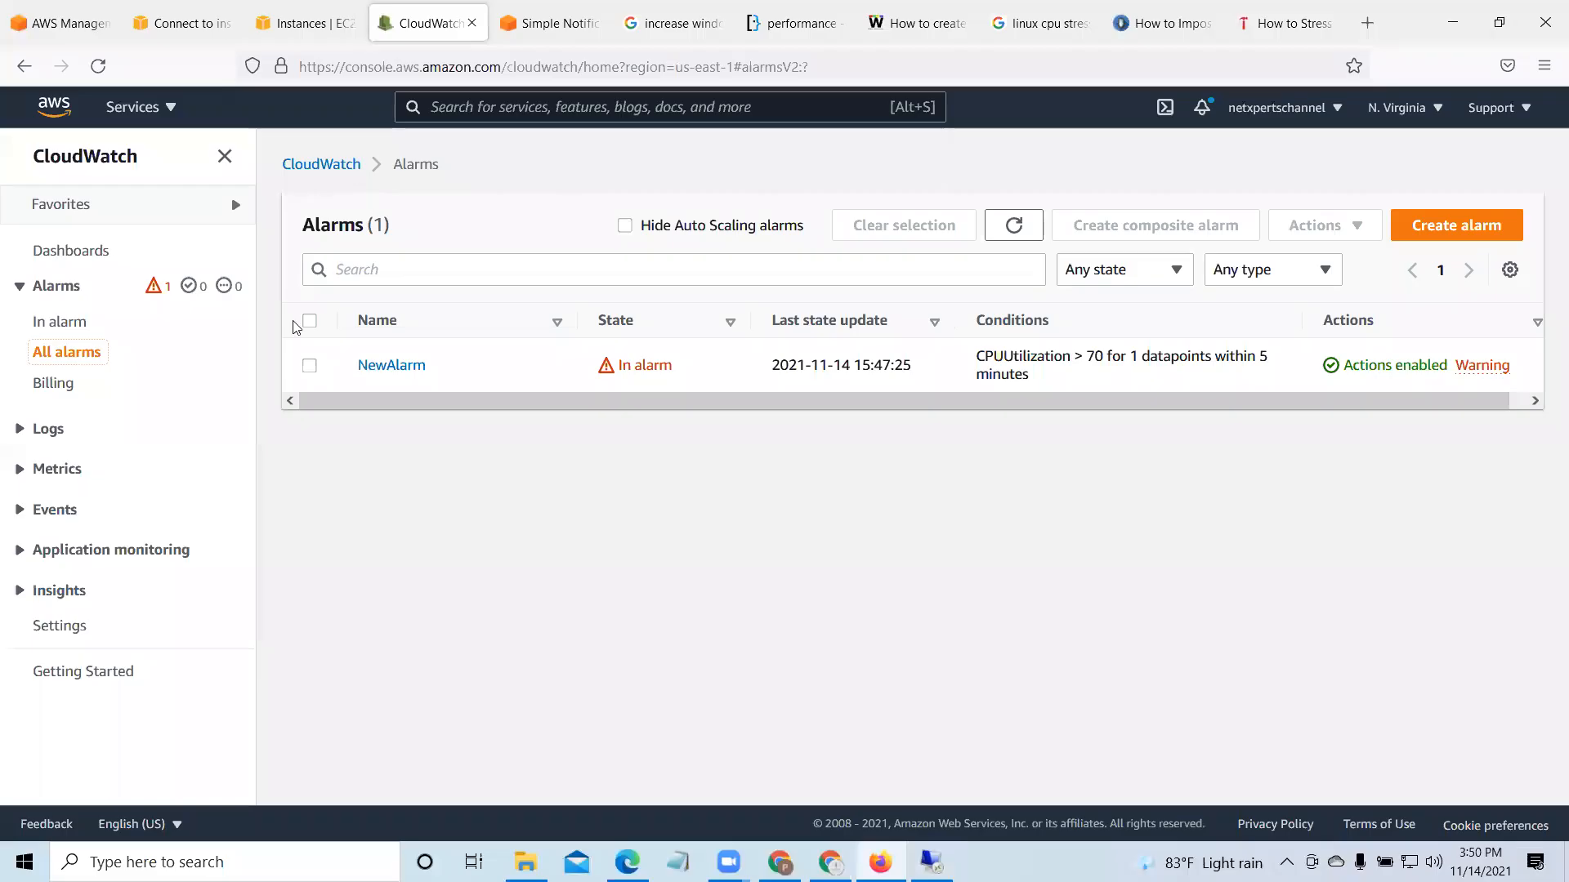
Step: Delete NewAlarm from the CloudWatch alarms list and dismiss the notification banner
click(309, 322)
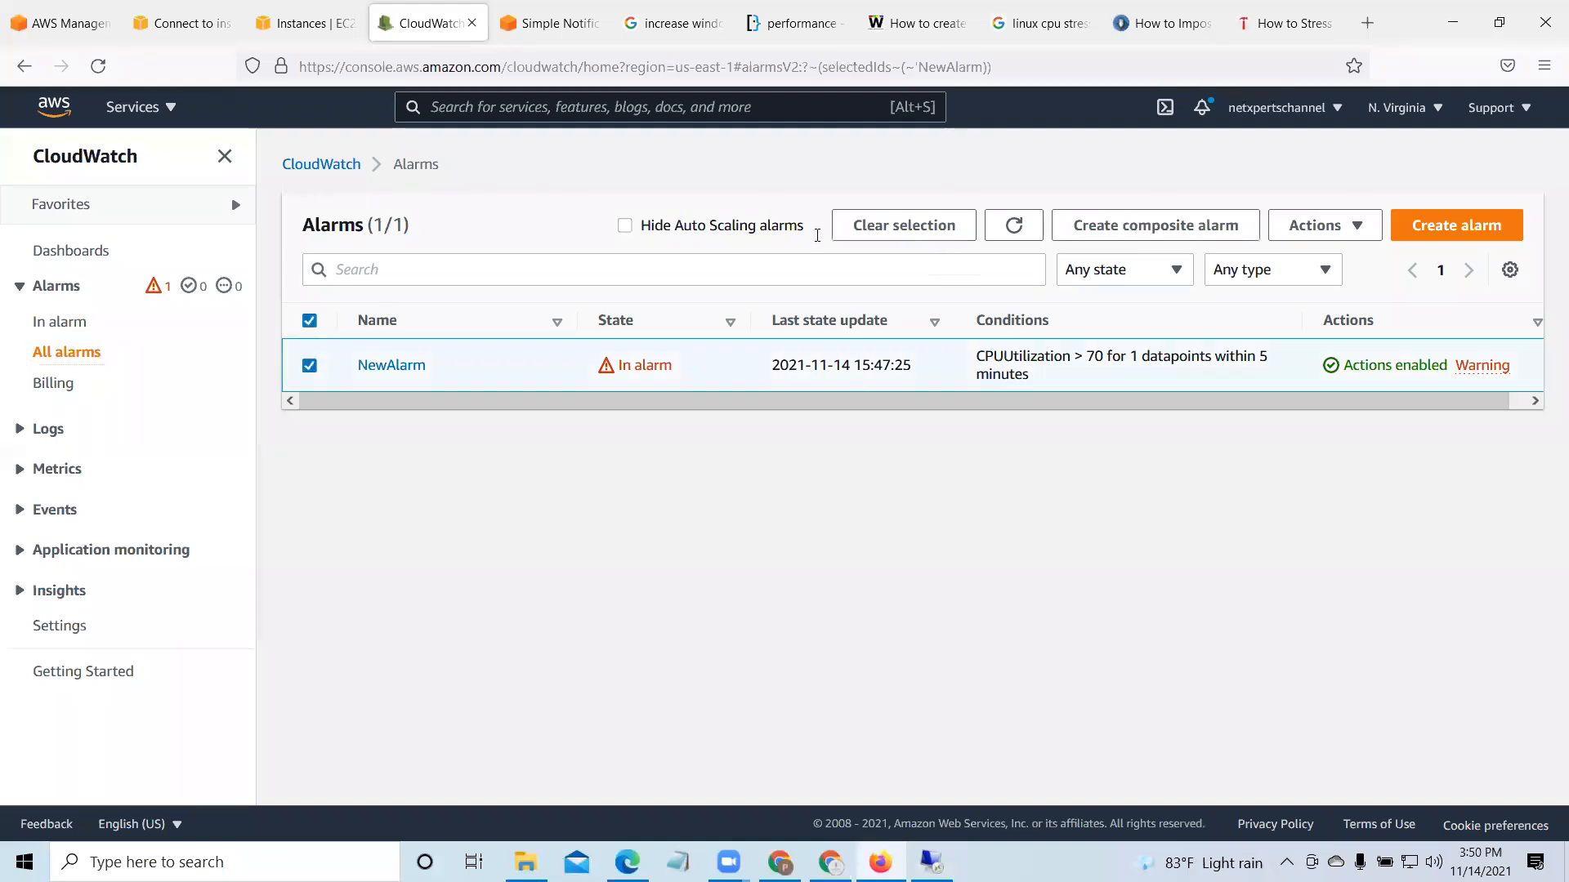
click(1355, 232)
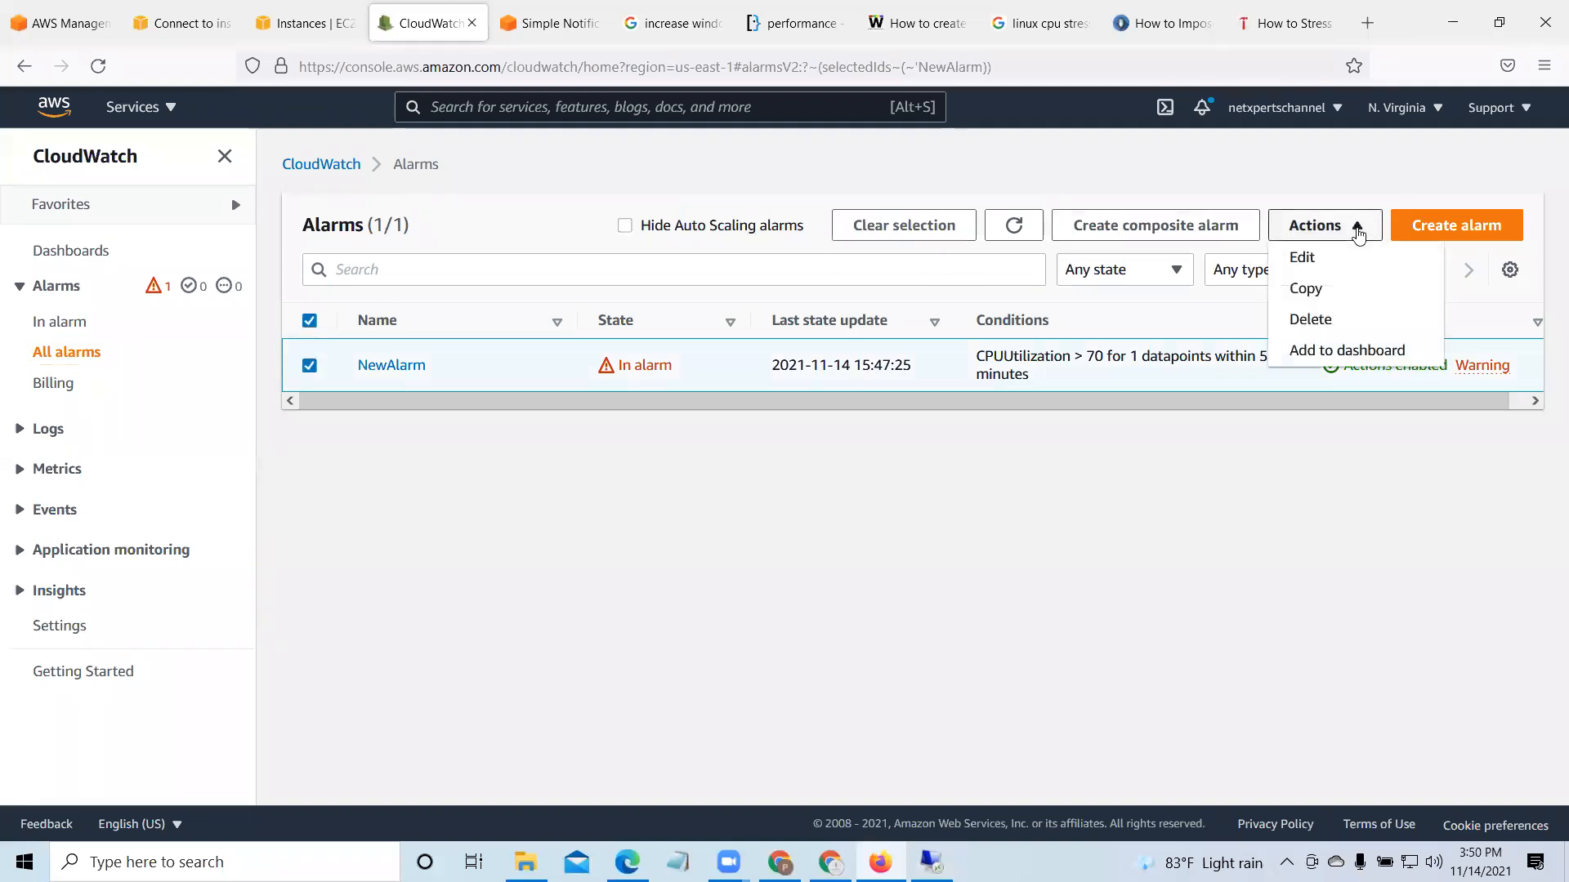
click(1173, 540)
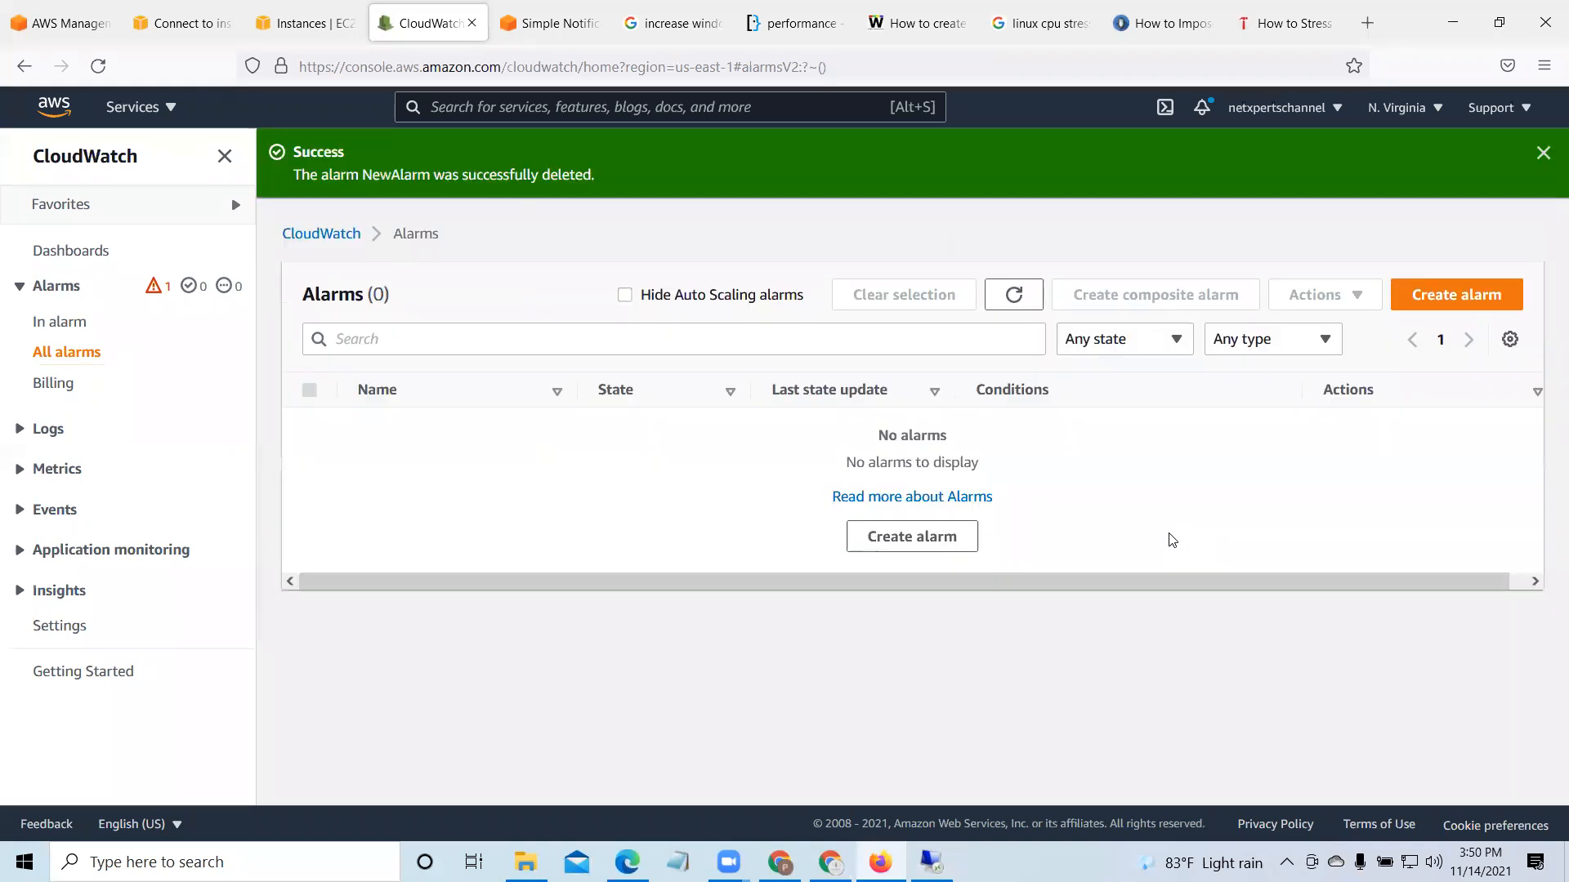
click(1543, 154)
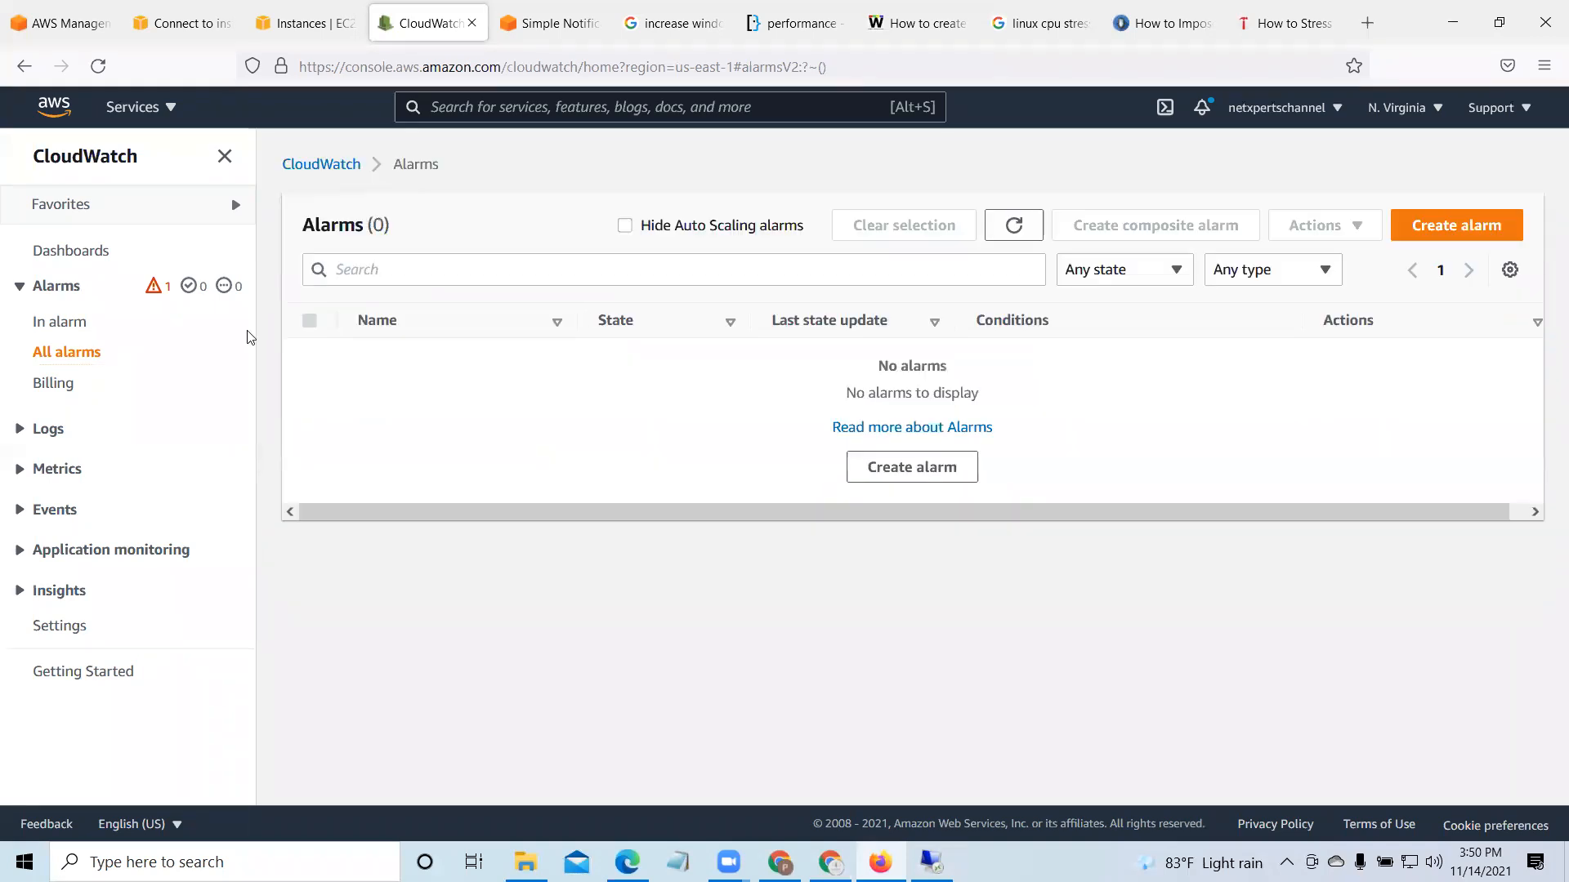
Step: Check the alarms in the In alarm state, and return to the list of all alarms
click(63, 323)
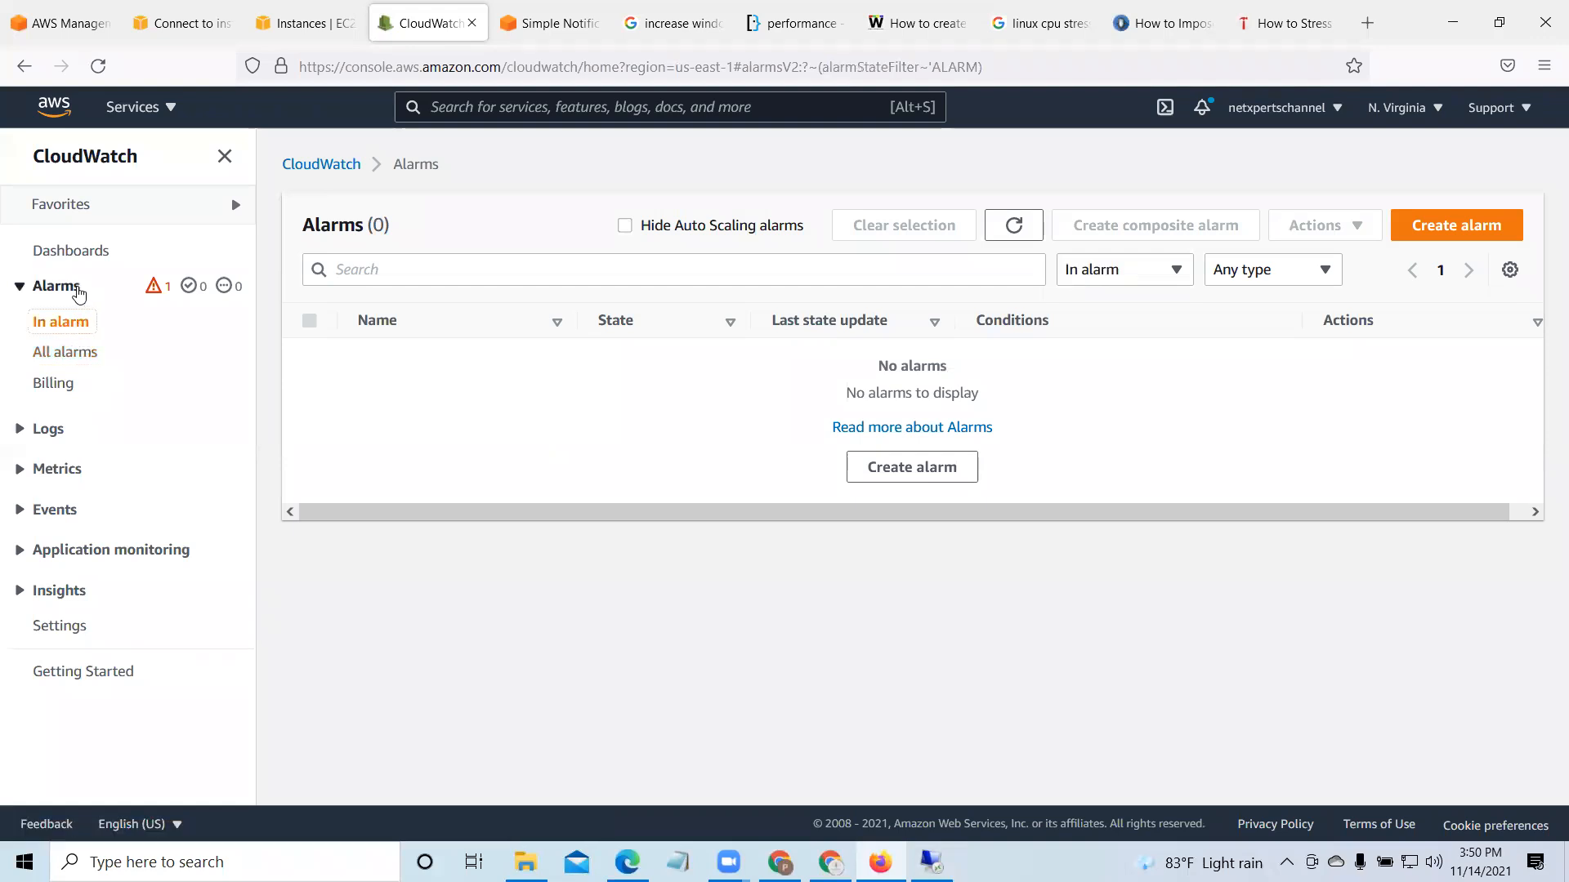
click(155, 290)
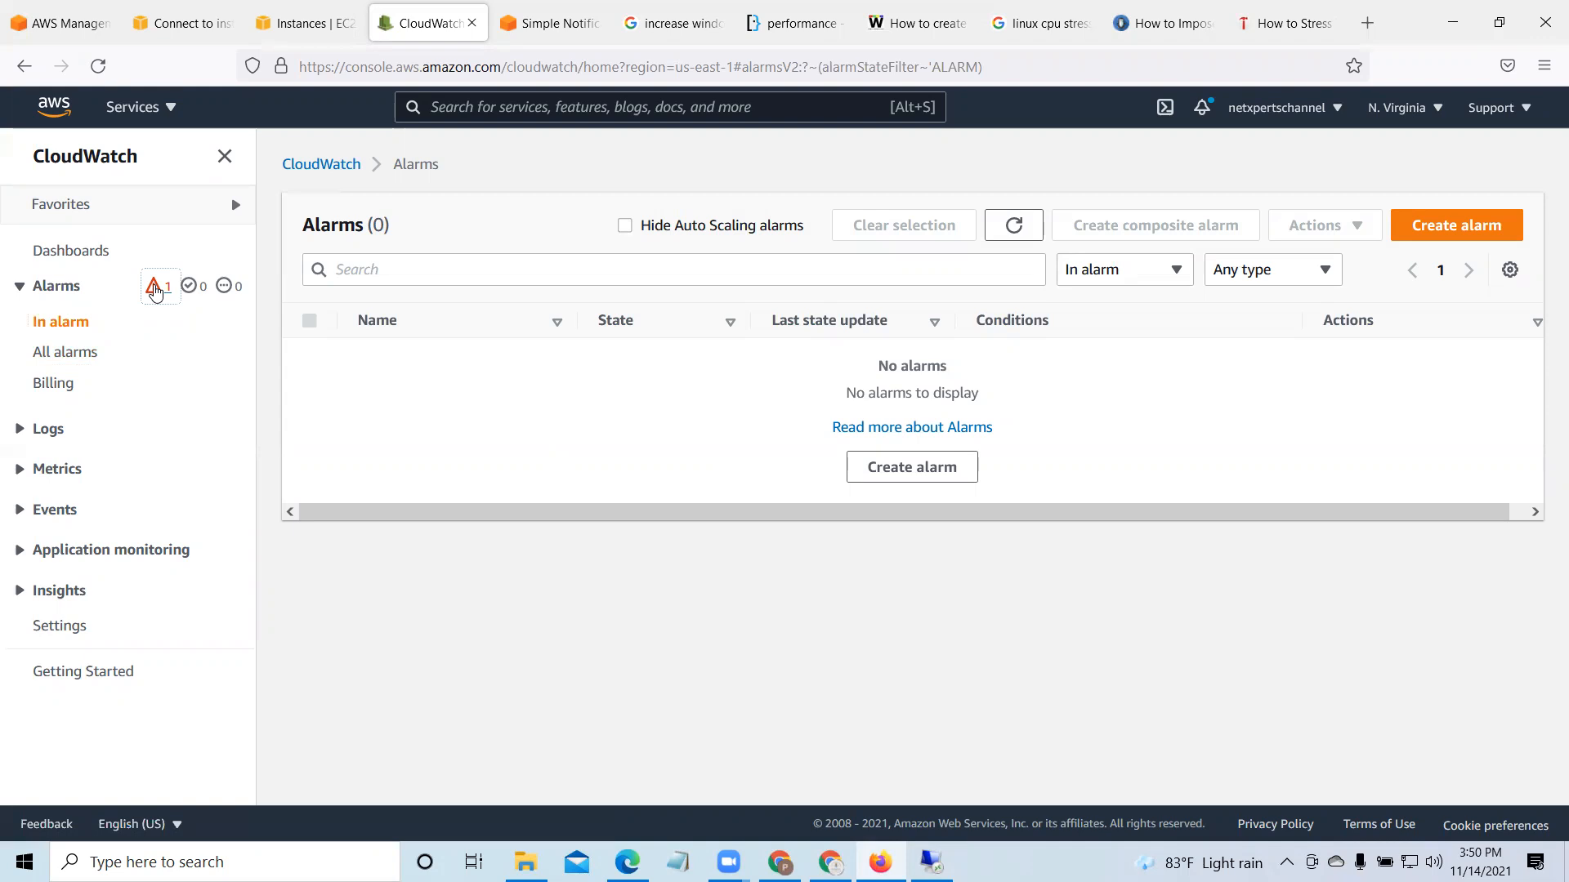
click(62, 356)
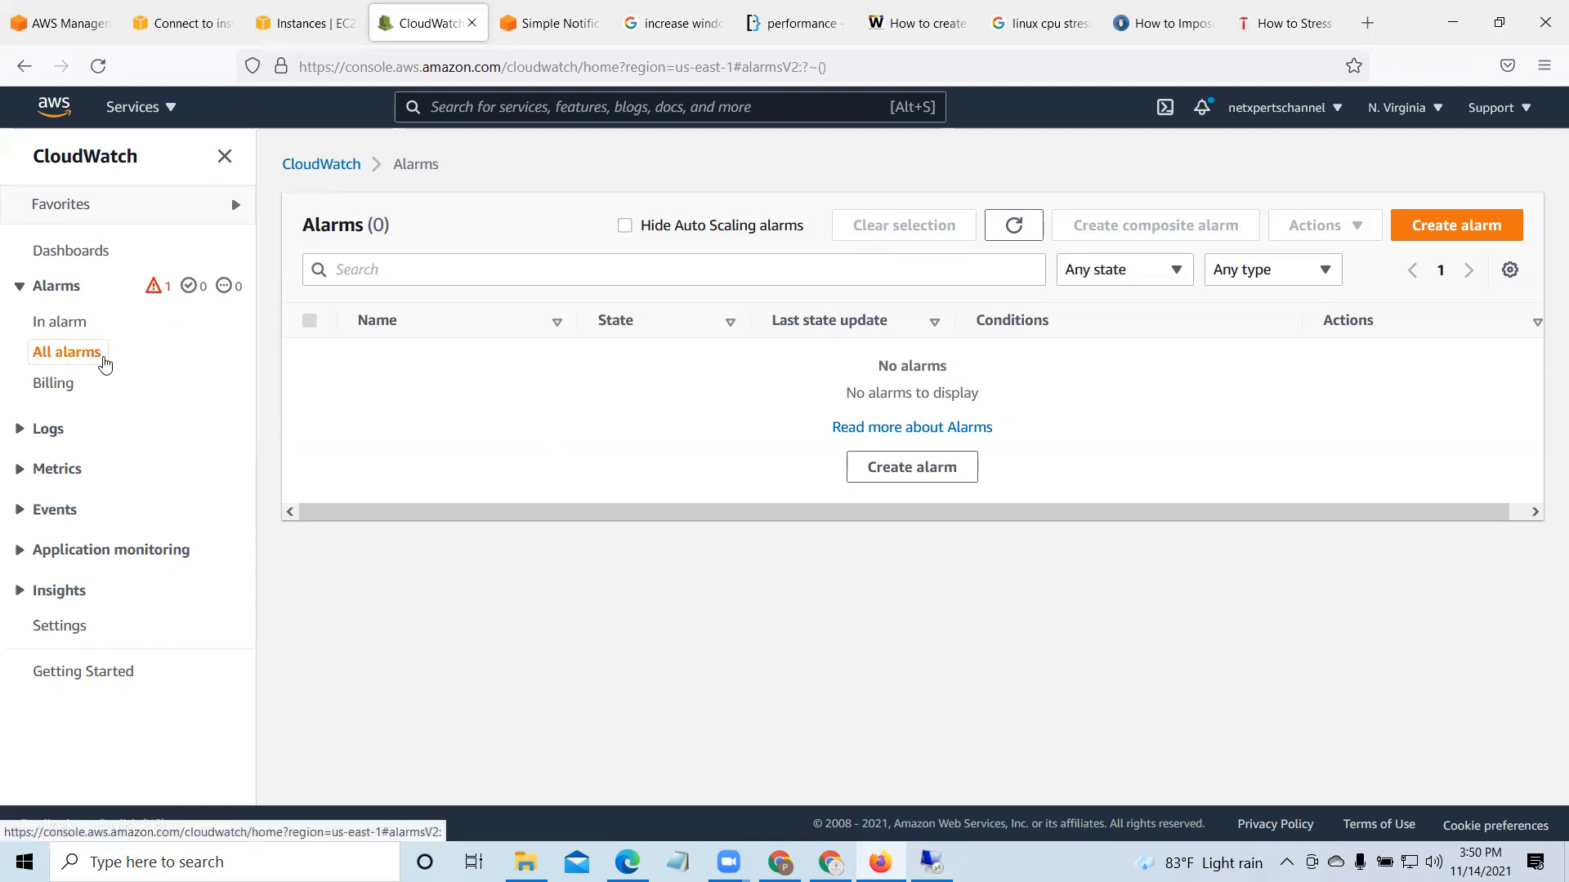
Step: Start creating a new alarm and browse its metric selection to the EC2 Per-Instance Metrics
click(1489, 228)
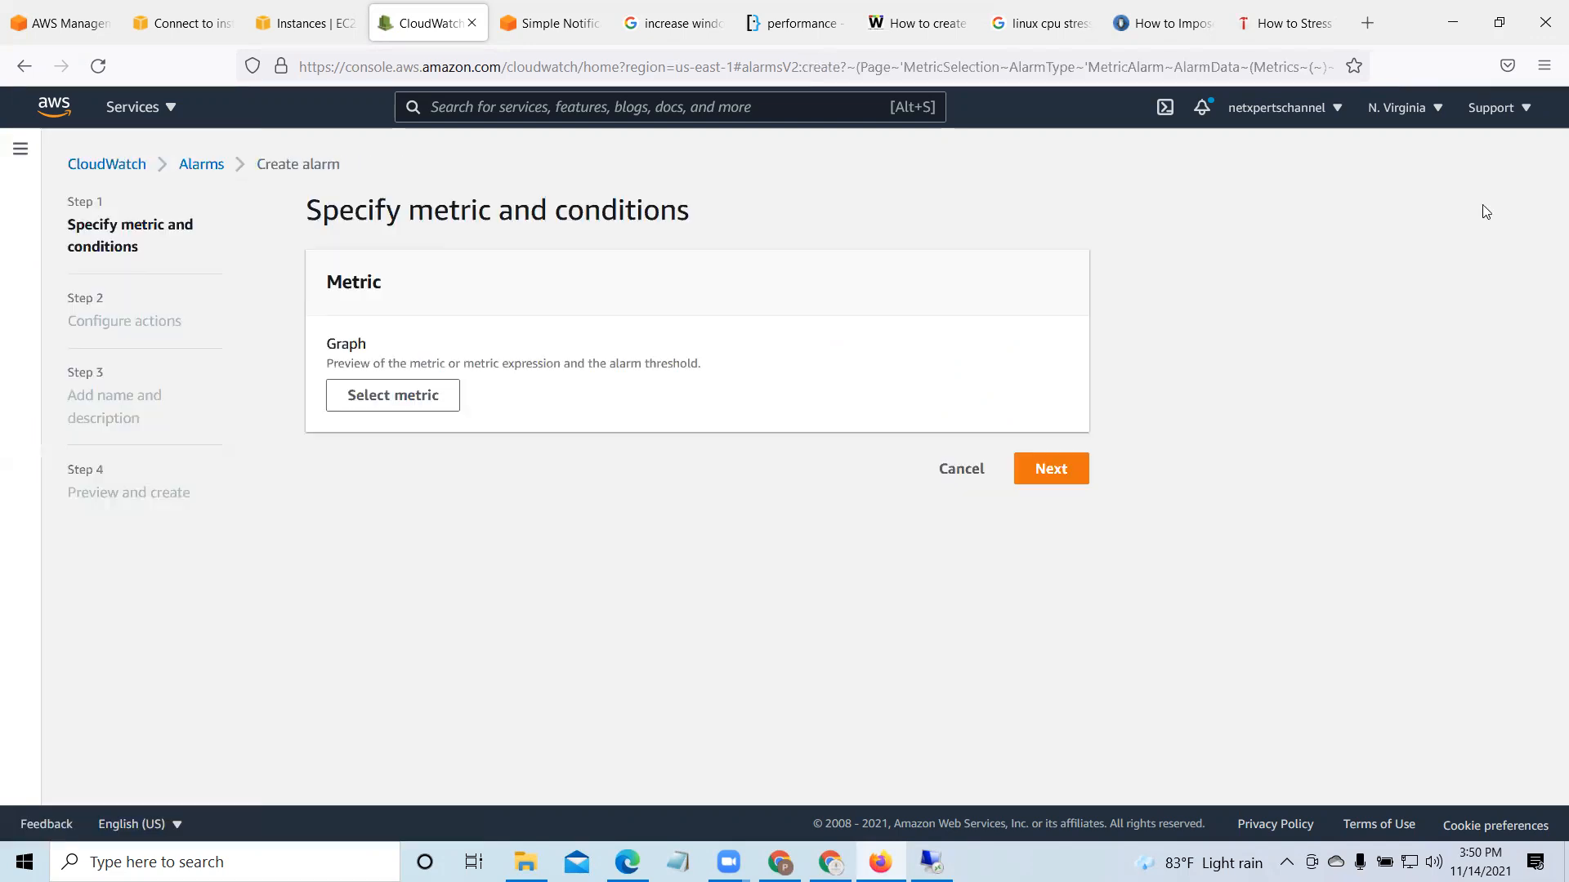
click(426, 397)
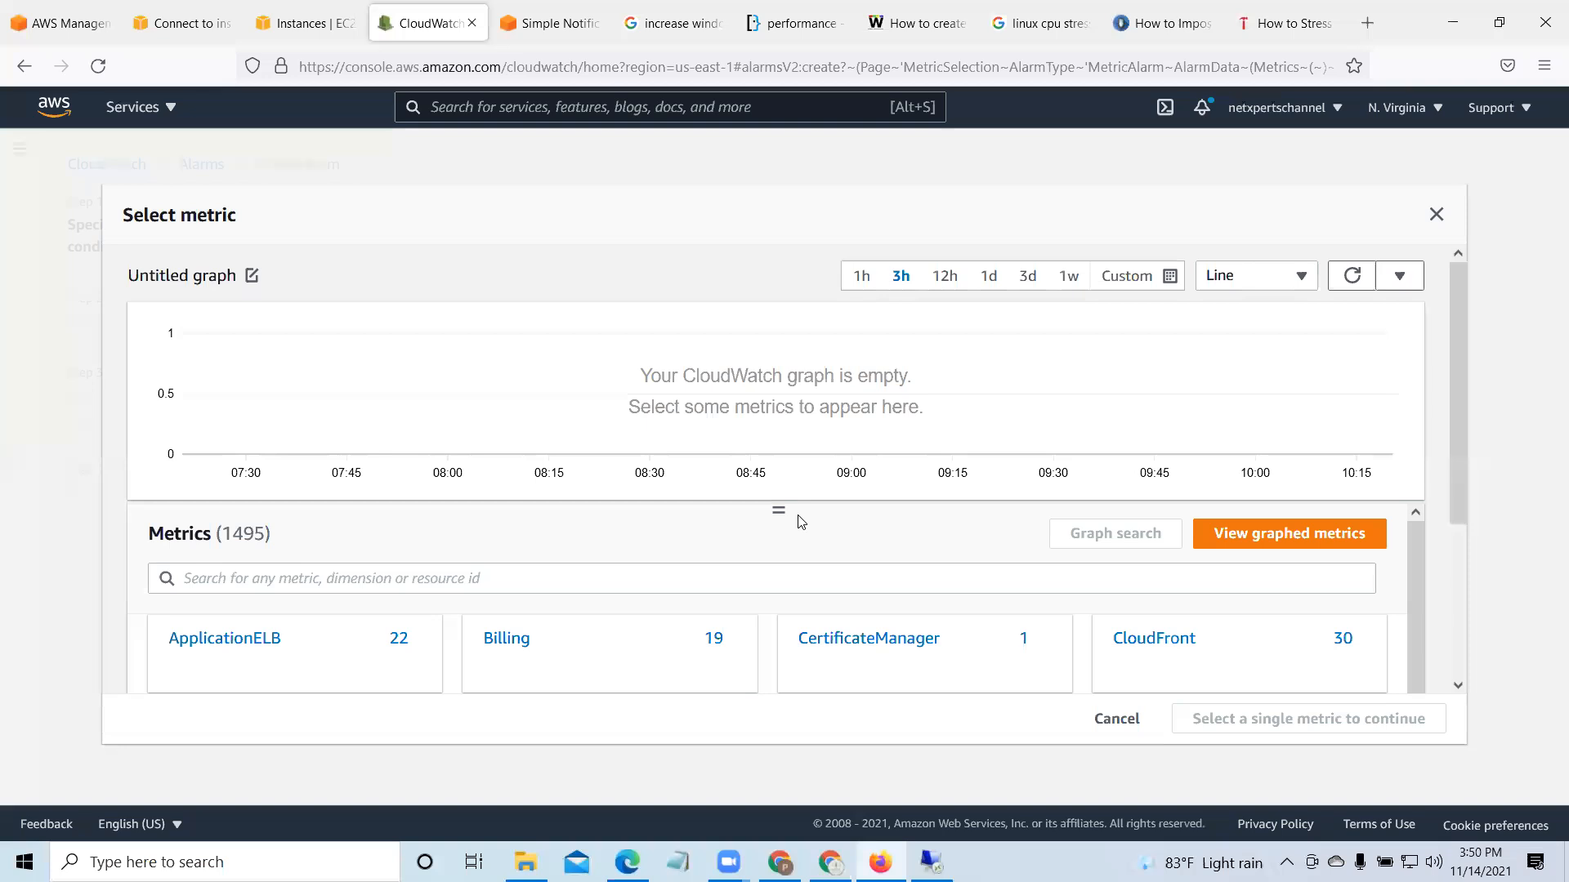
scroll(784, 517, down, 3)
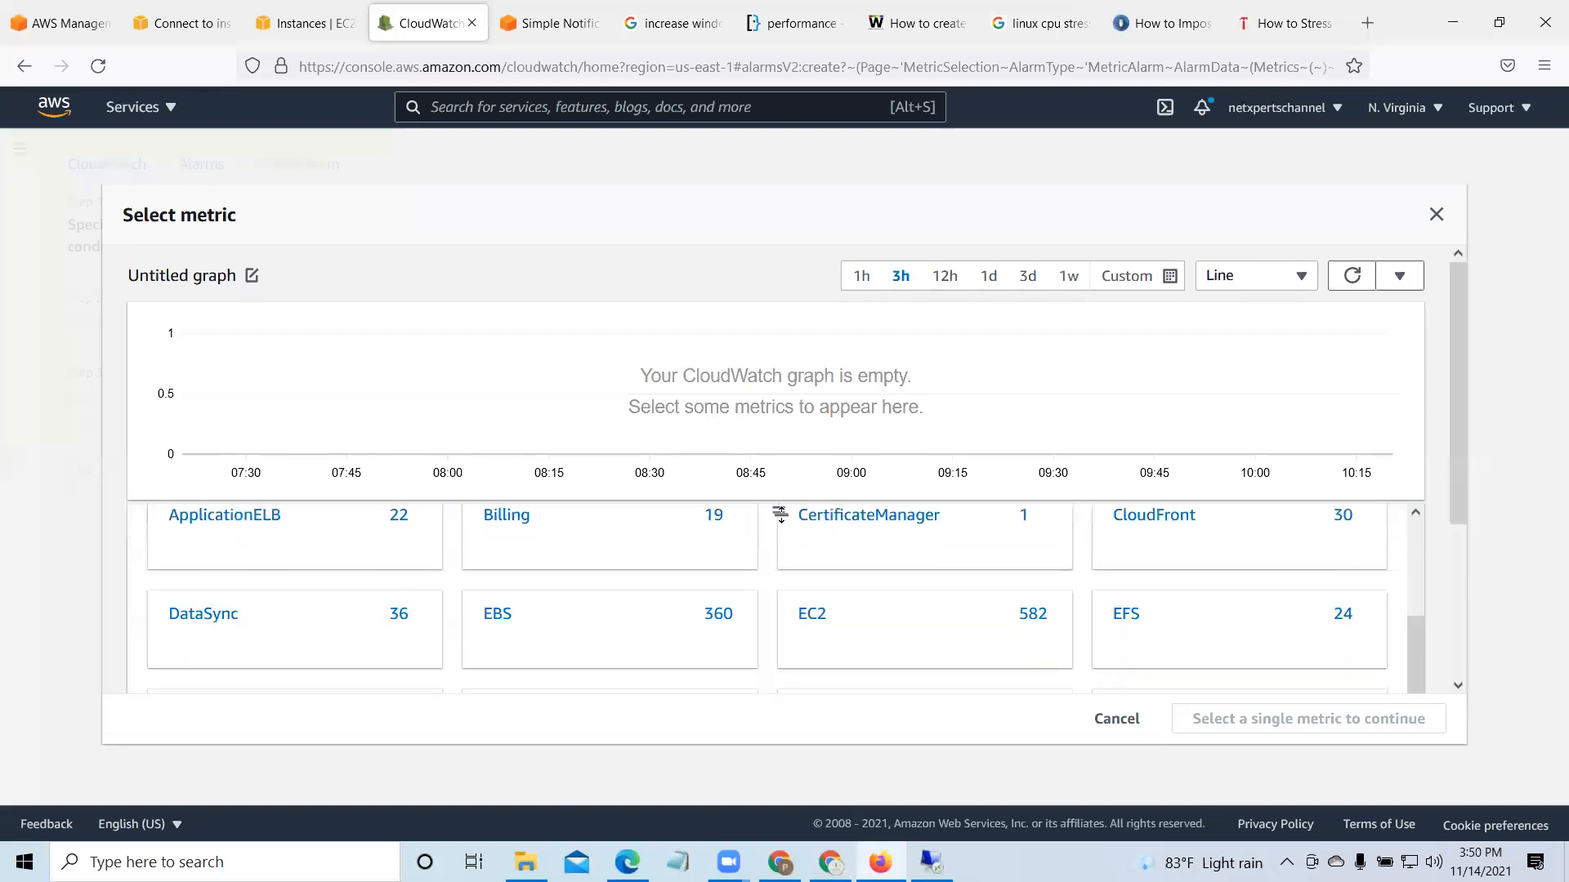
click(811, 619)
click(601, 659)
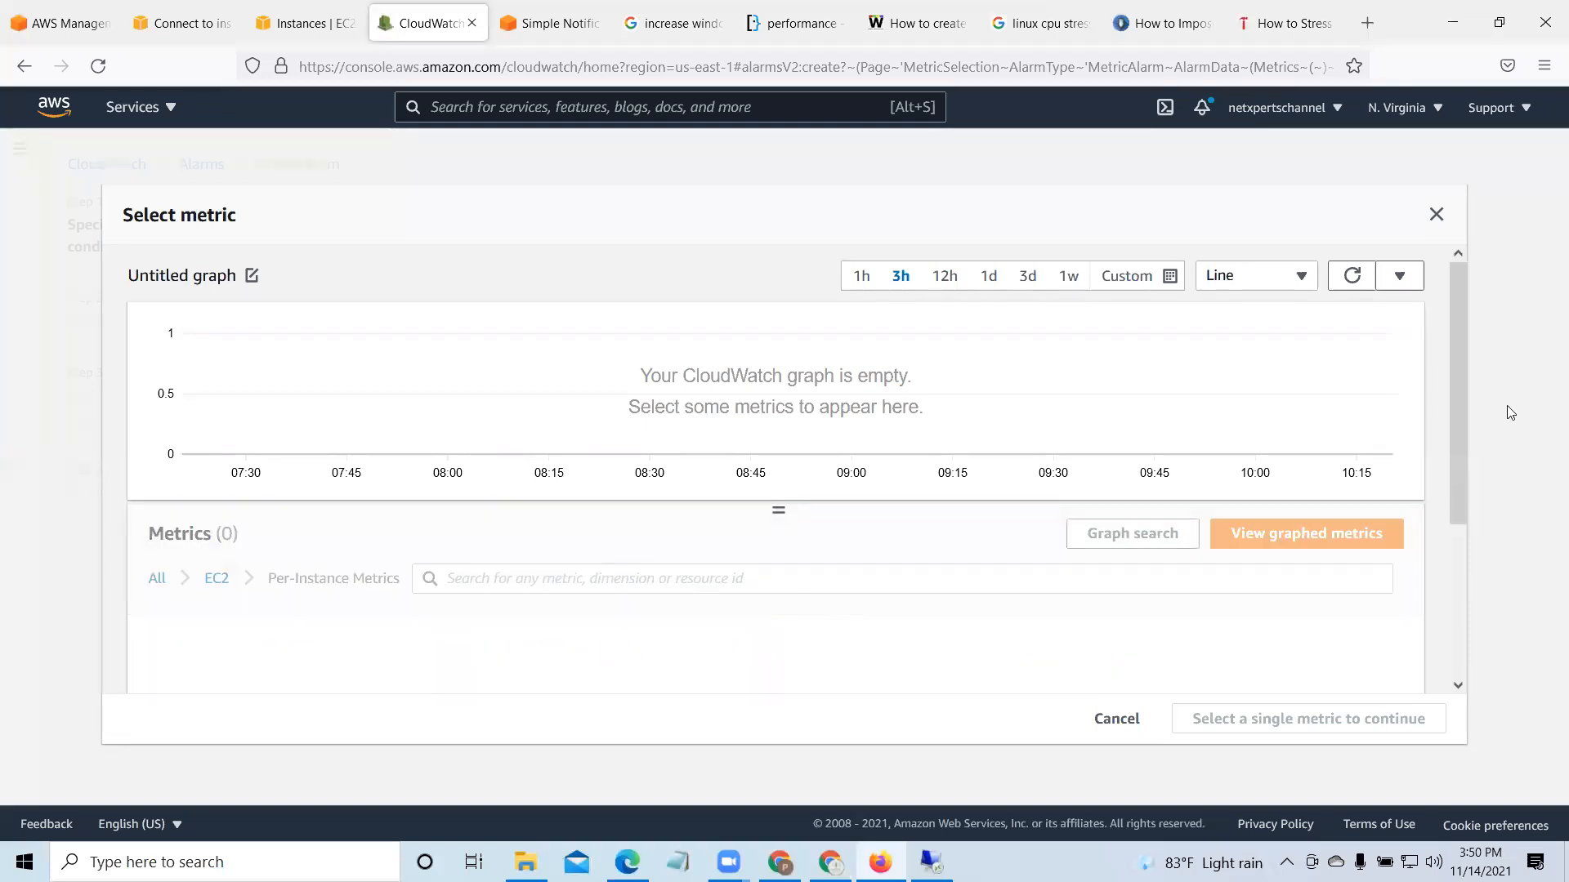
drag(1456, 351, 1461, 466)
Step: Copy the WINEC2 instance ID from its details on the EC2 Instances page
click(305, 23)
right_click(510, 296)
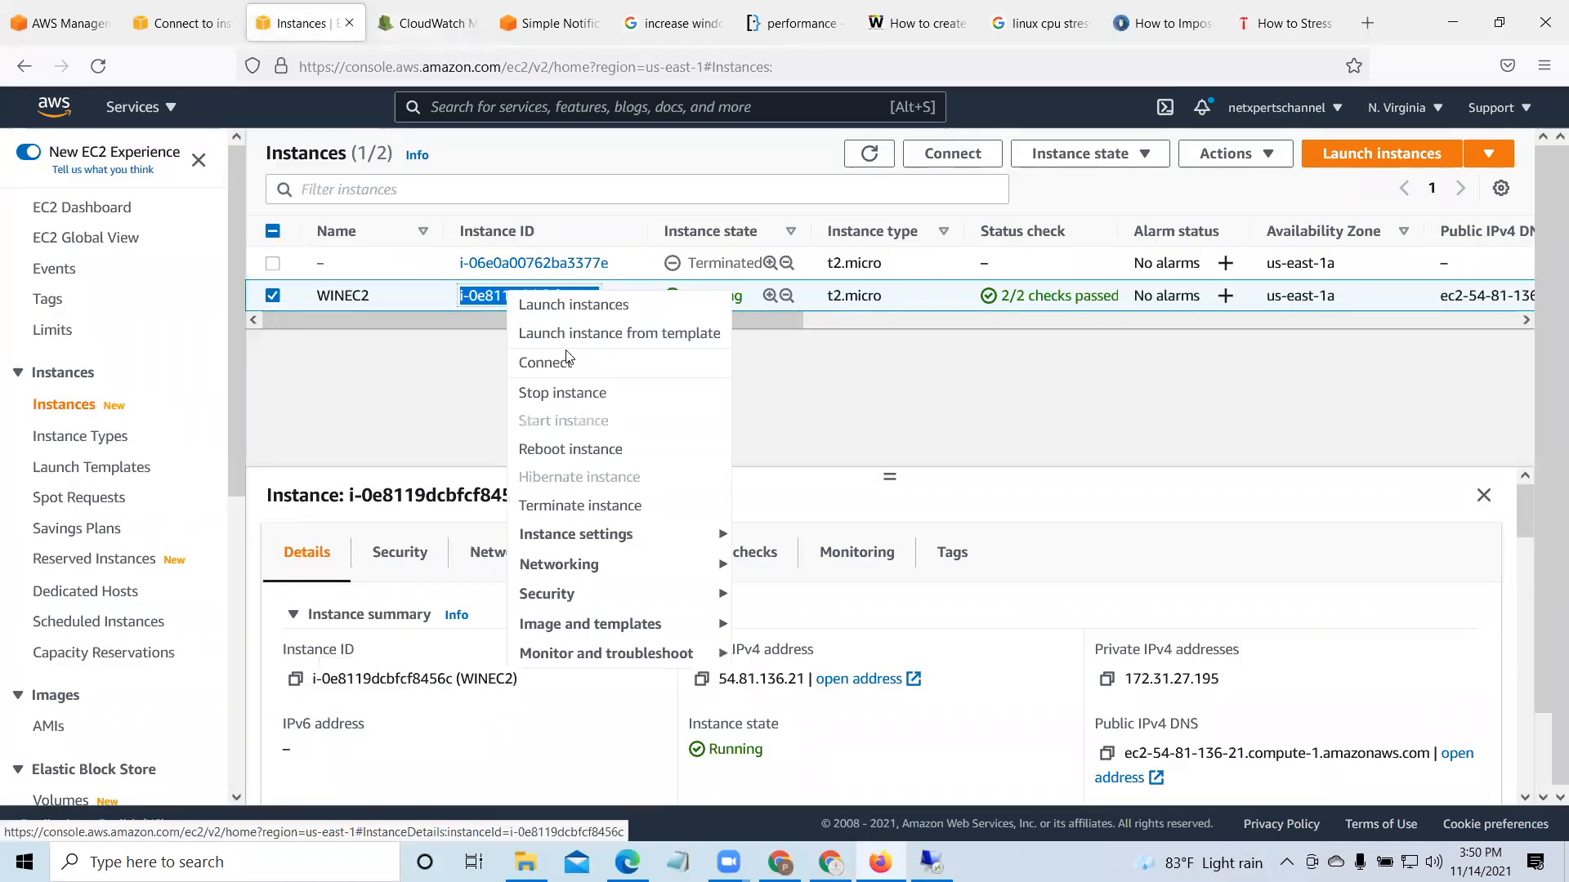
click(294, 685)
click(294, 685)
Step: Filter the alarm's per-instance metrics by the copied WINEC2 instance ID and locate the CPUUtilization metric
click(429, 23)
click(546, 407)
right_click(546, 406)
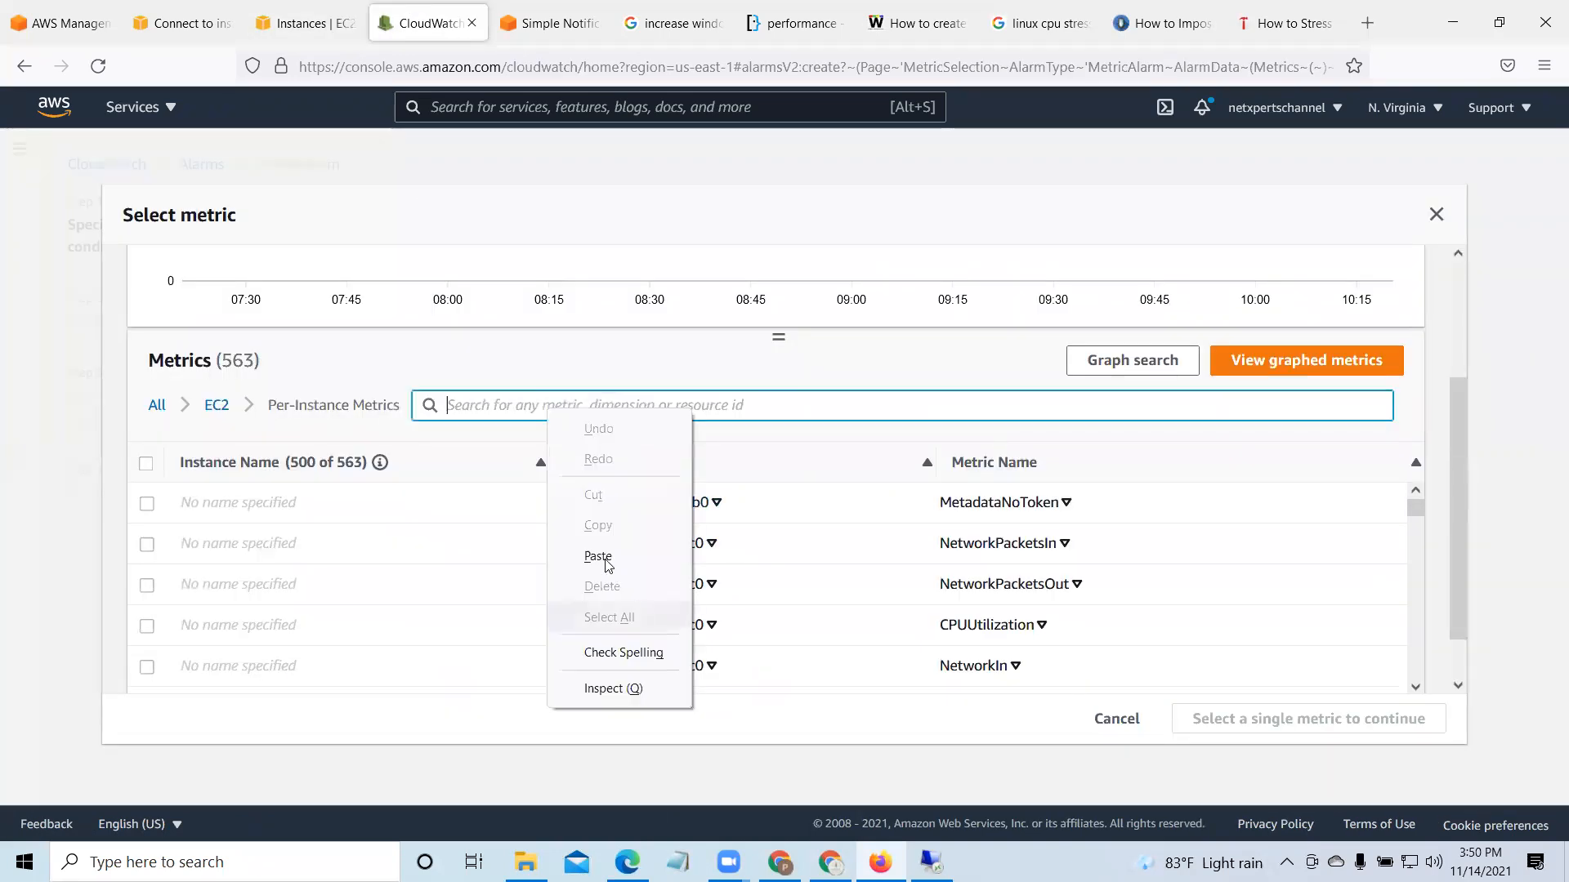
click(596, 554)
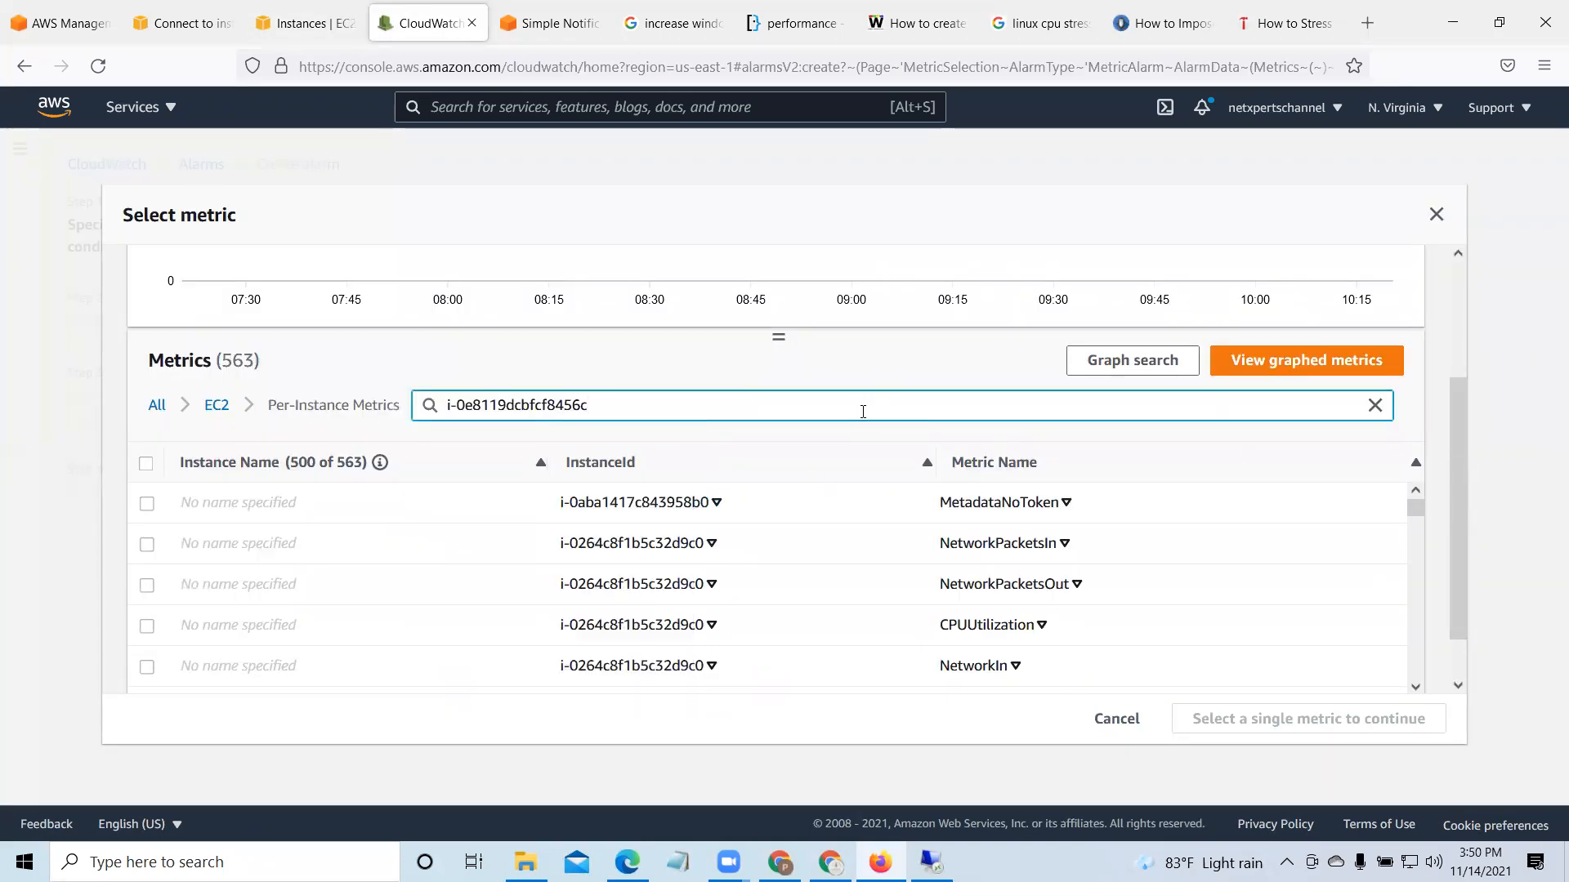
key(Return)
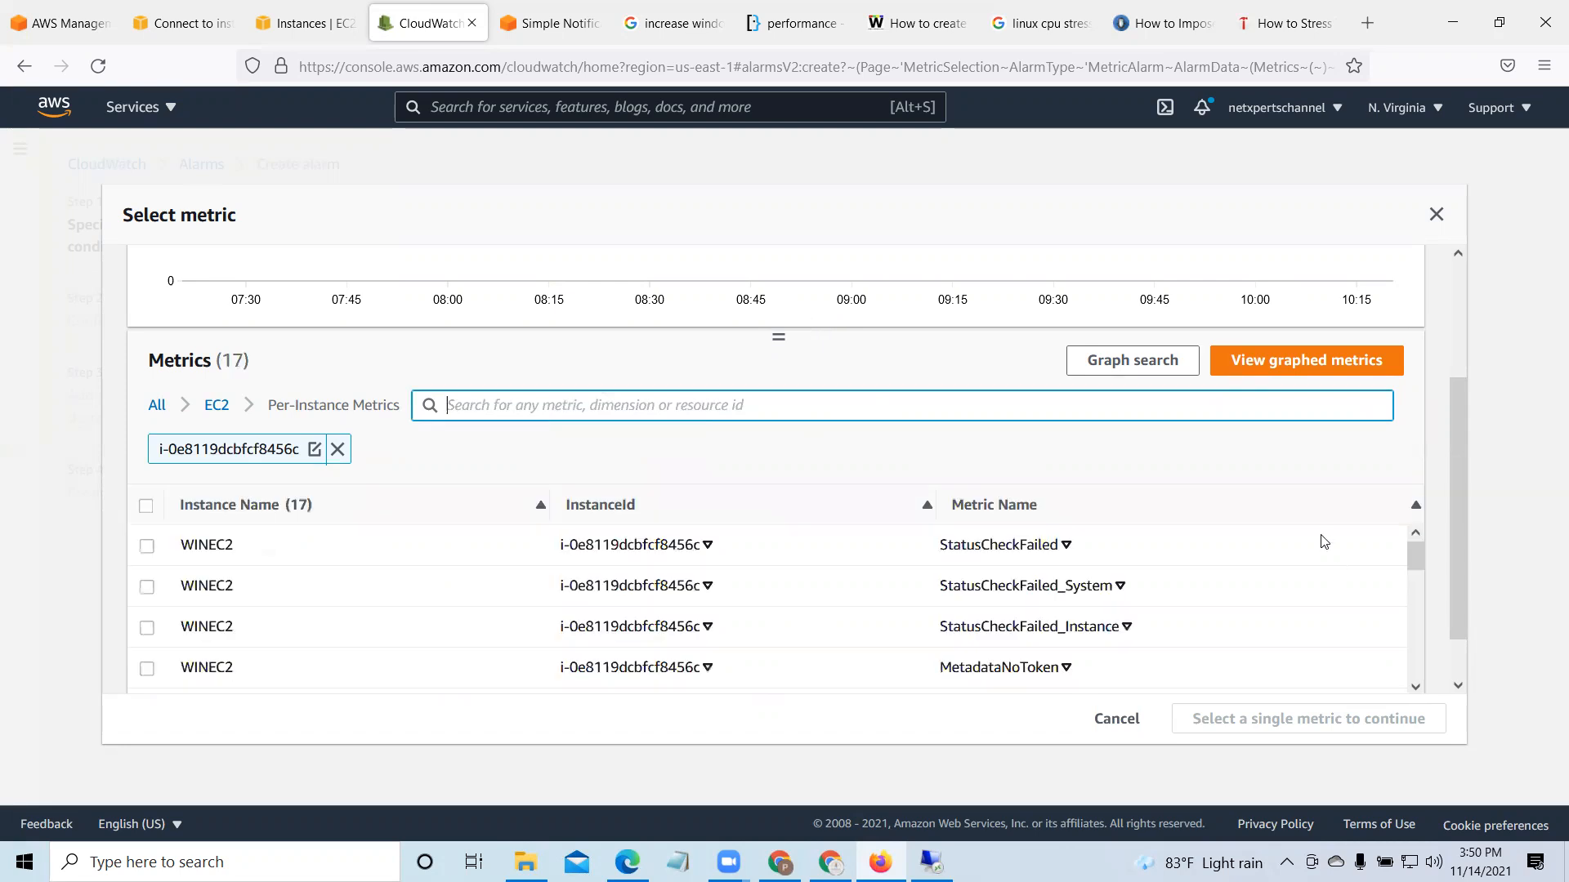
drag(1416, 559, 1417, 626)
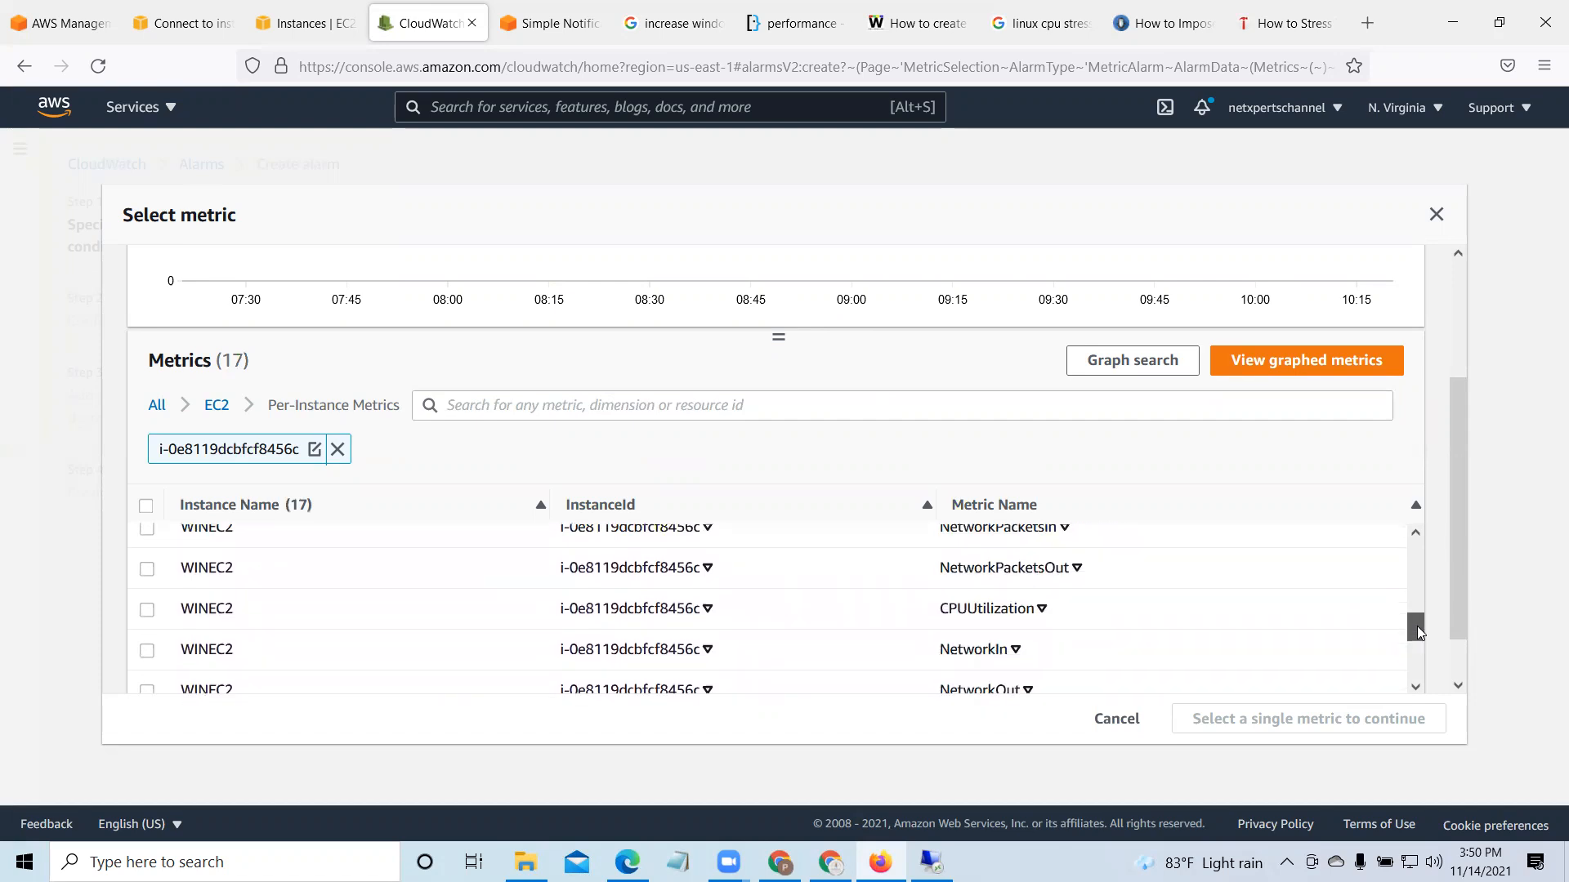
Step: Select the CPUUtilization metric of the WINEC2 instance as the metric for the new alarm
click(147, 610)
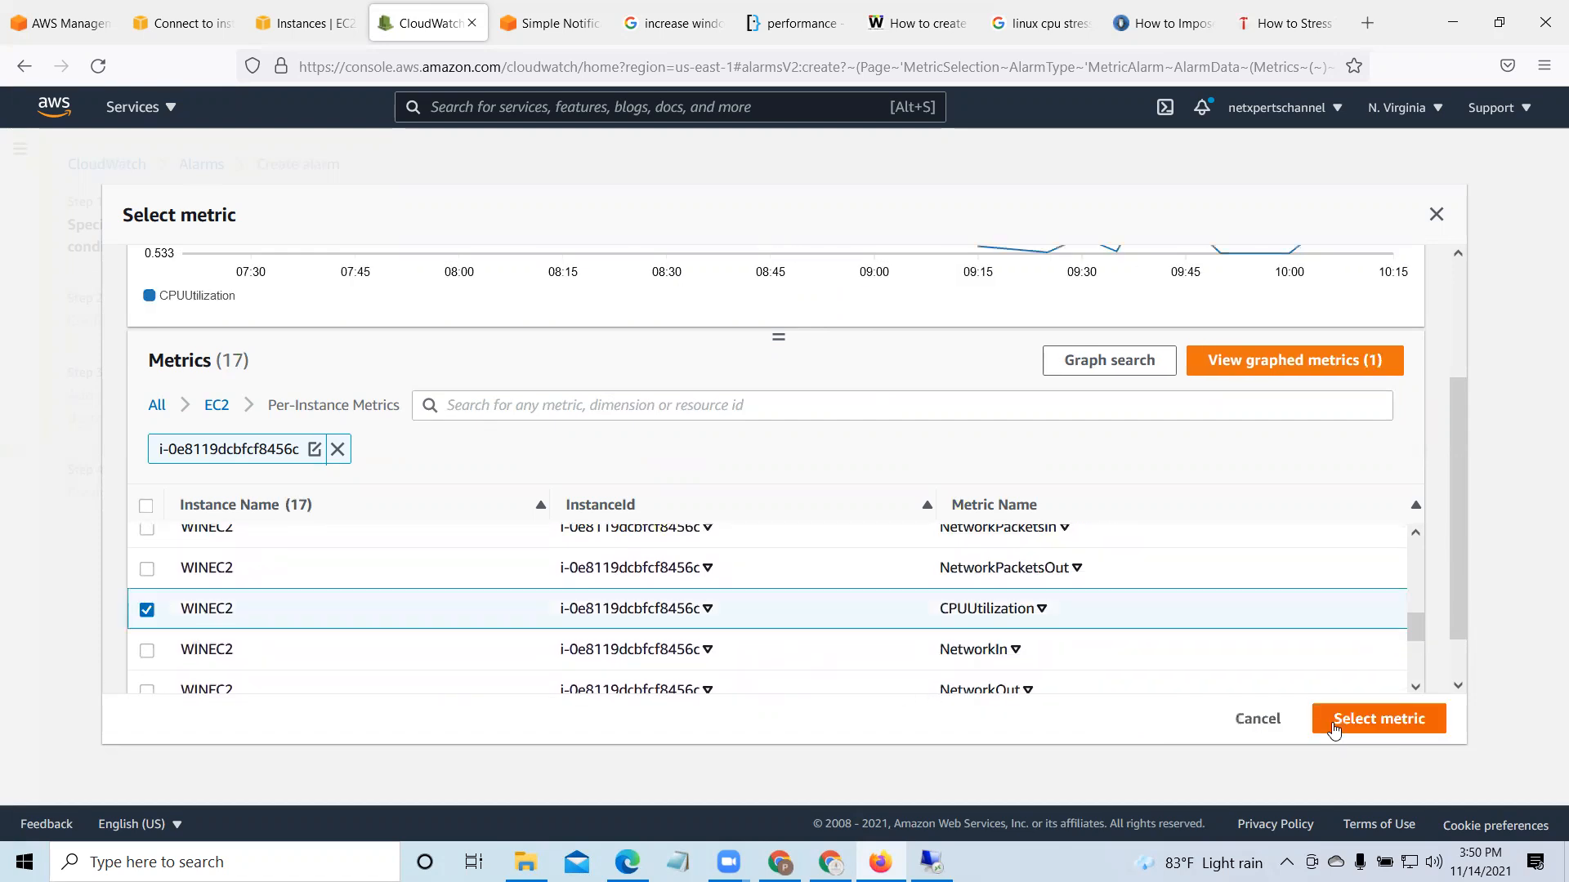
drag(1455, 463, 1423, 677)
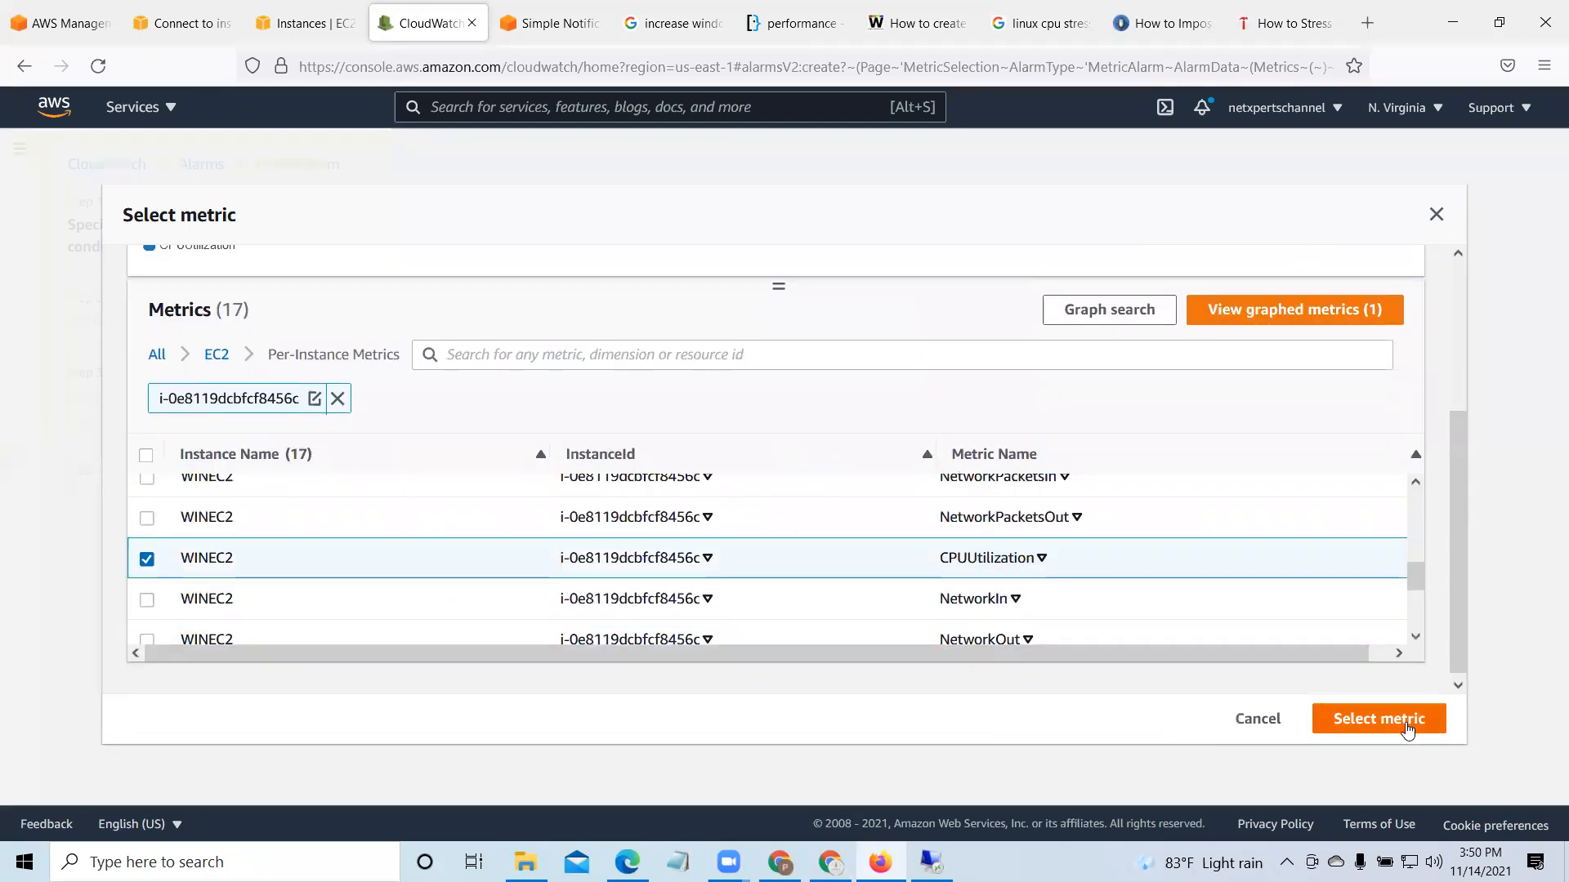
click(1406, 723)
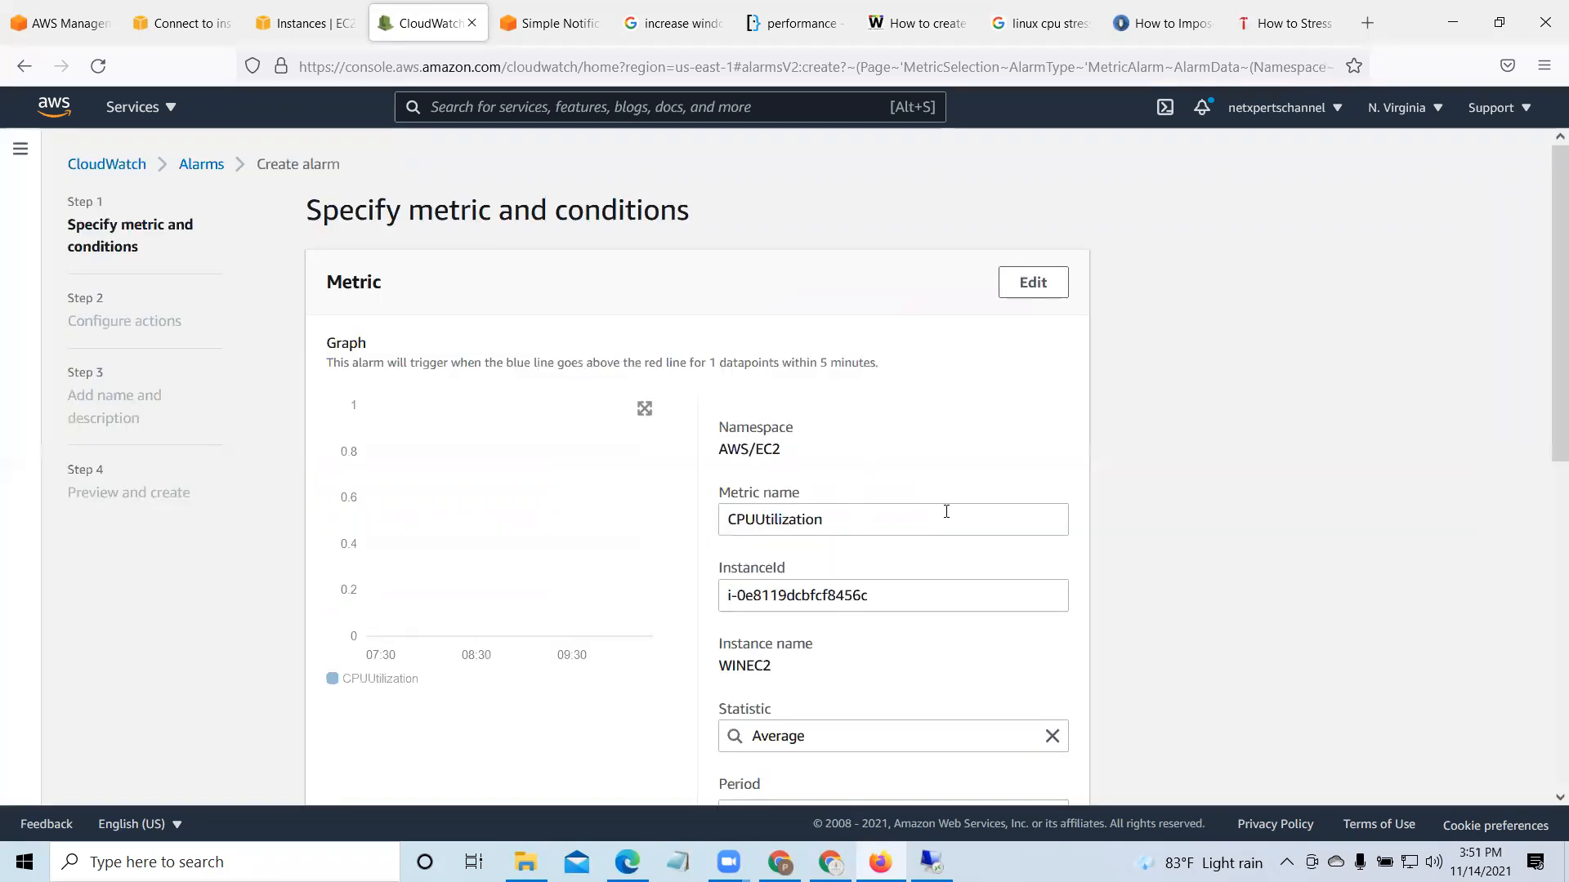
Step: Define a static alarm condition for CPUUtilization greater than 60 and continue to the alarm's actions
scroll(992, 500, down, 6)
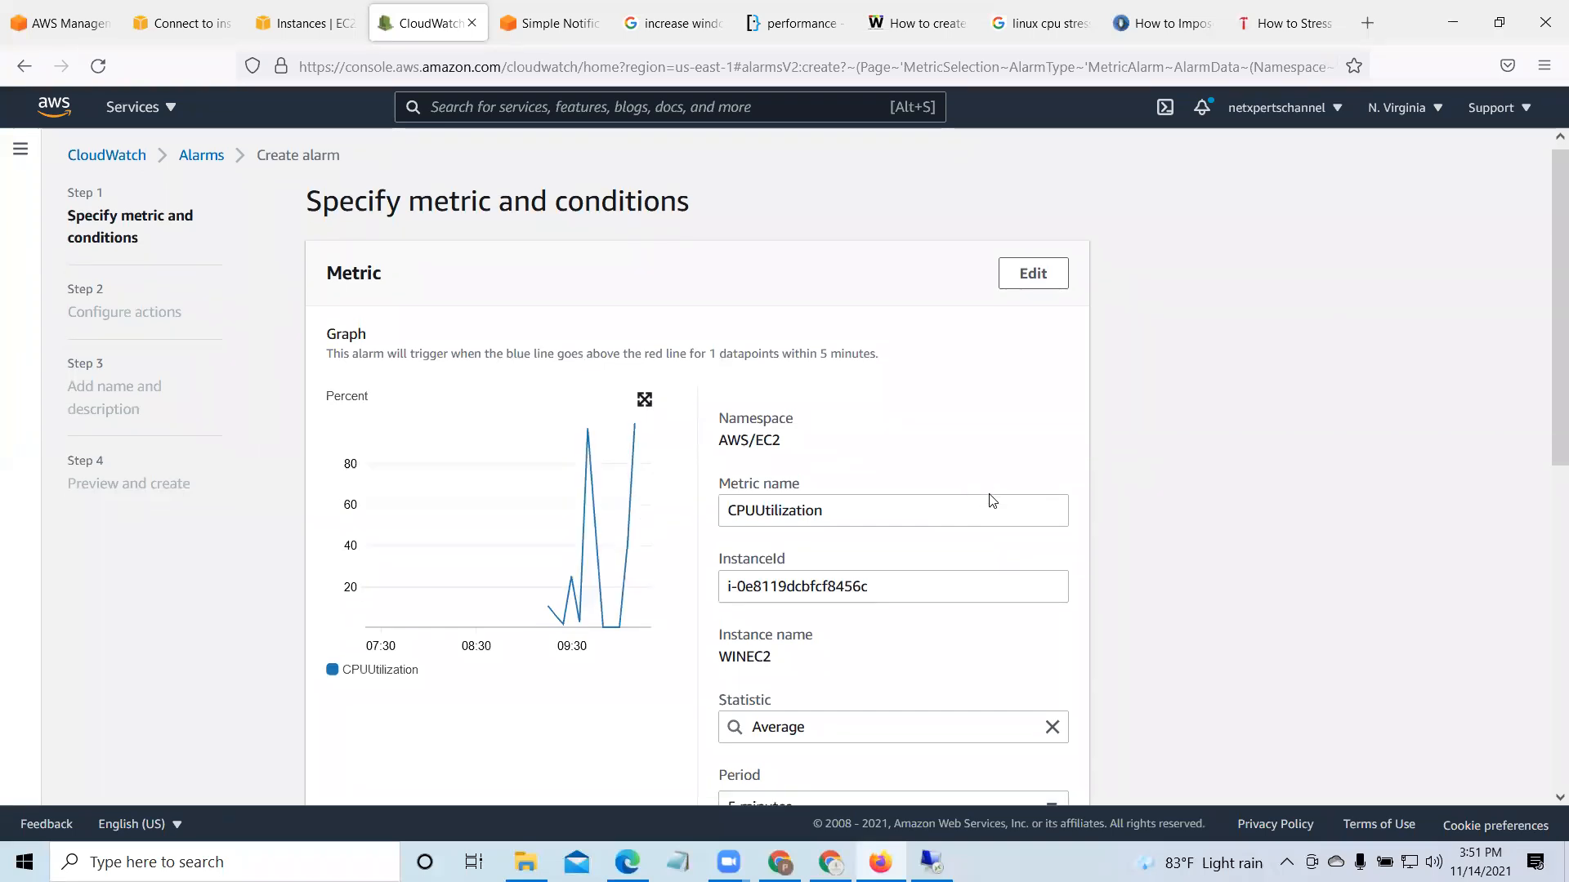
scroll(992, 500, down, 2)
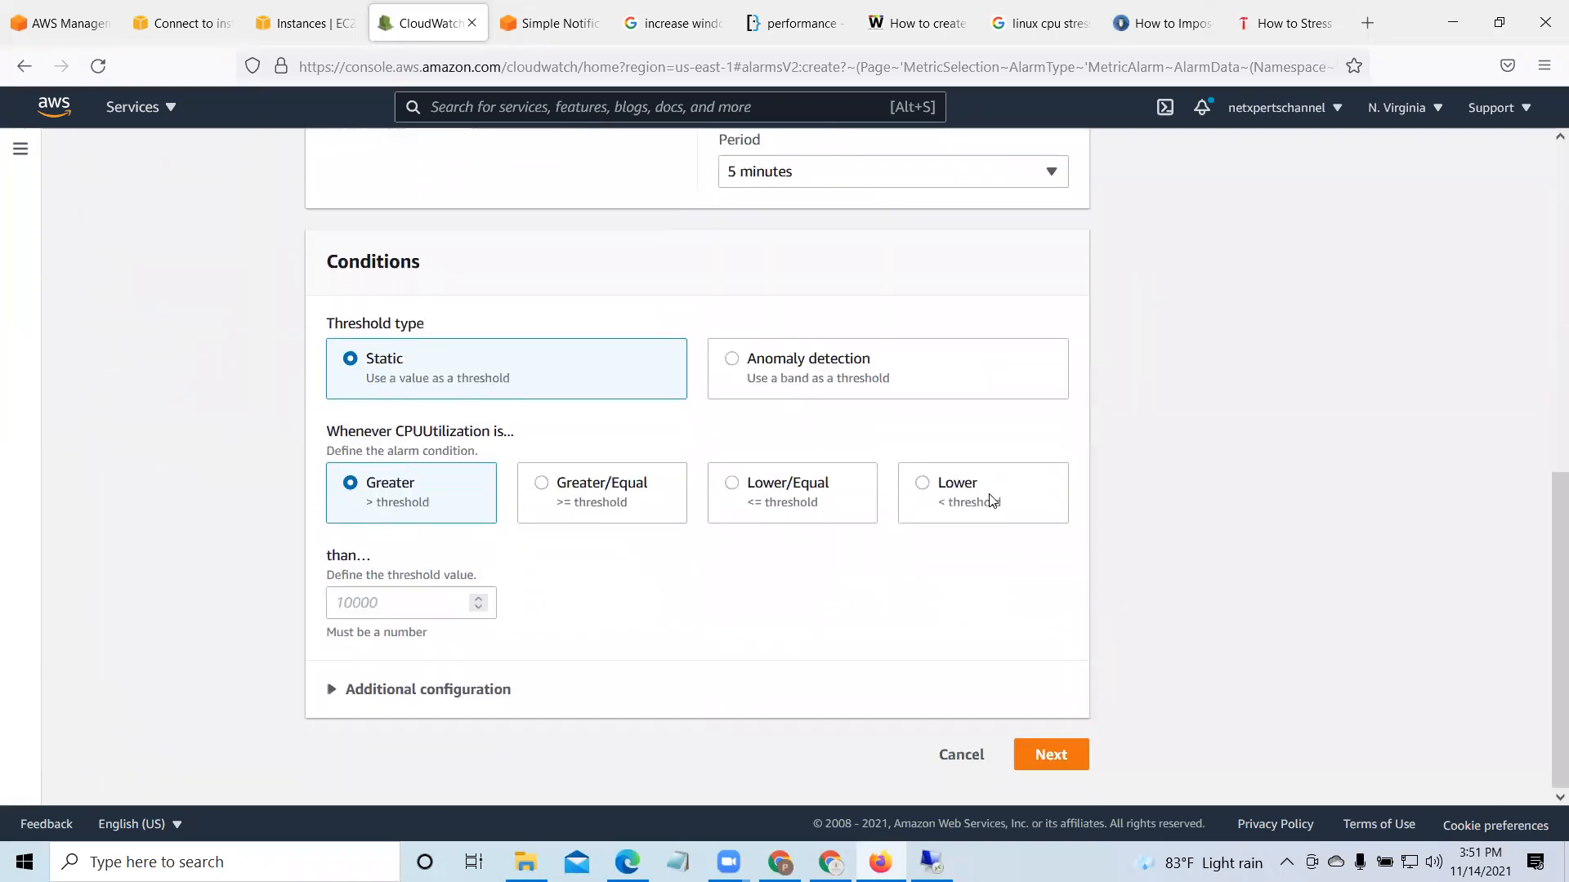
click(368, 594)
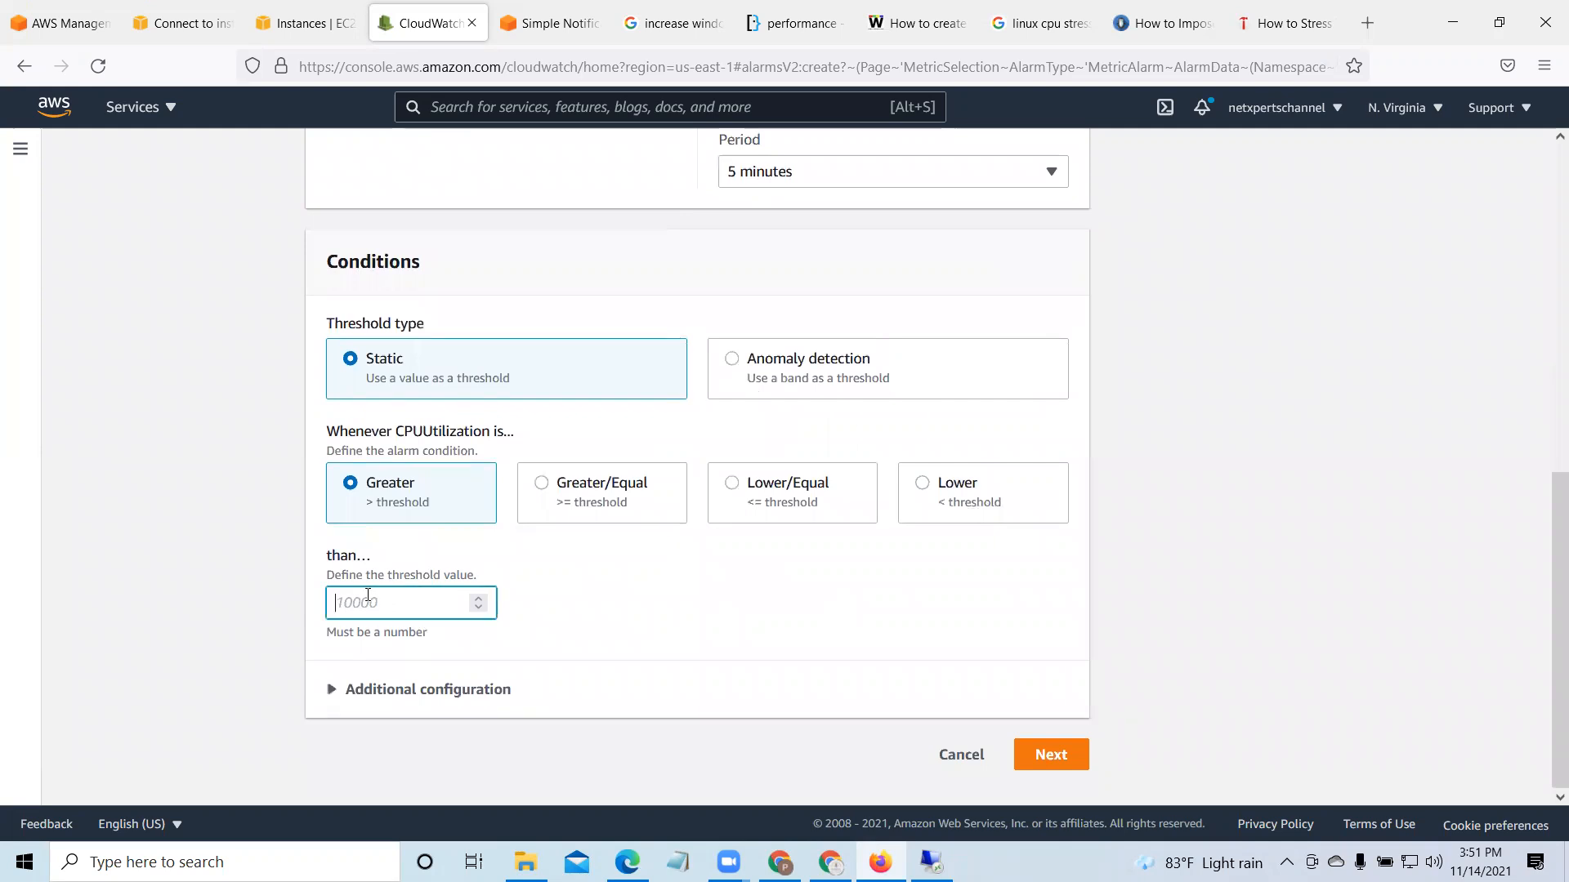
text(60)
click(1036, 753)
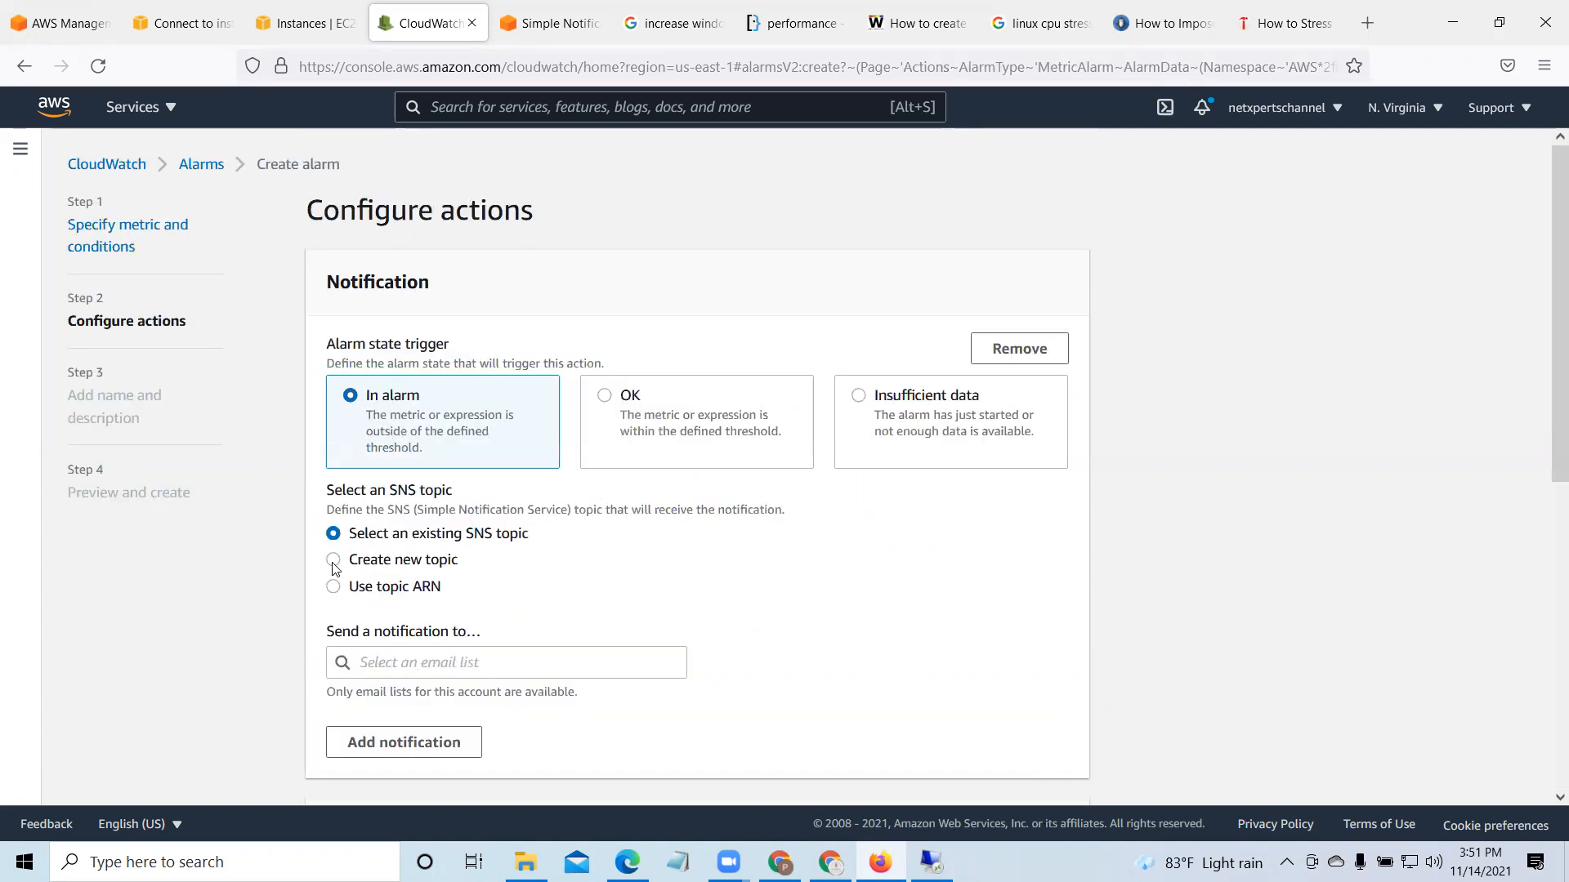
Step: Choose to create a new SNS topic for the In alarm notification and name it alarmtopic
click(332, 559)
scroll(882, 393, down, 3)
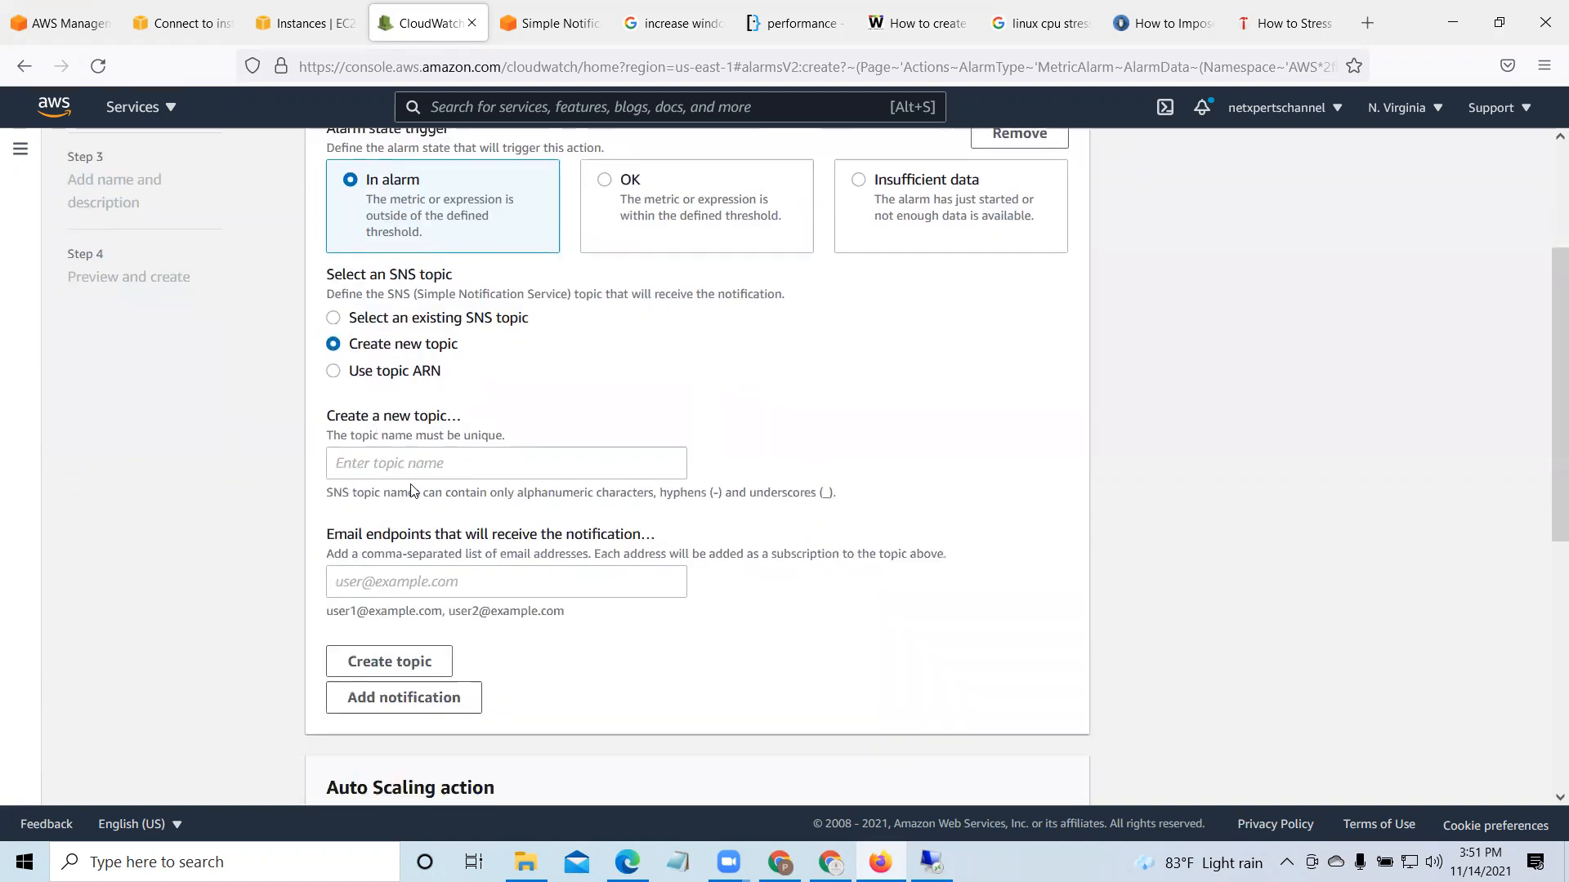
click(397, 463)
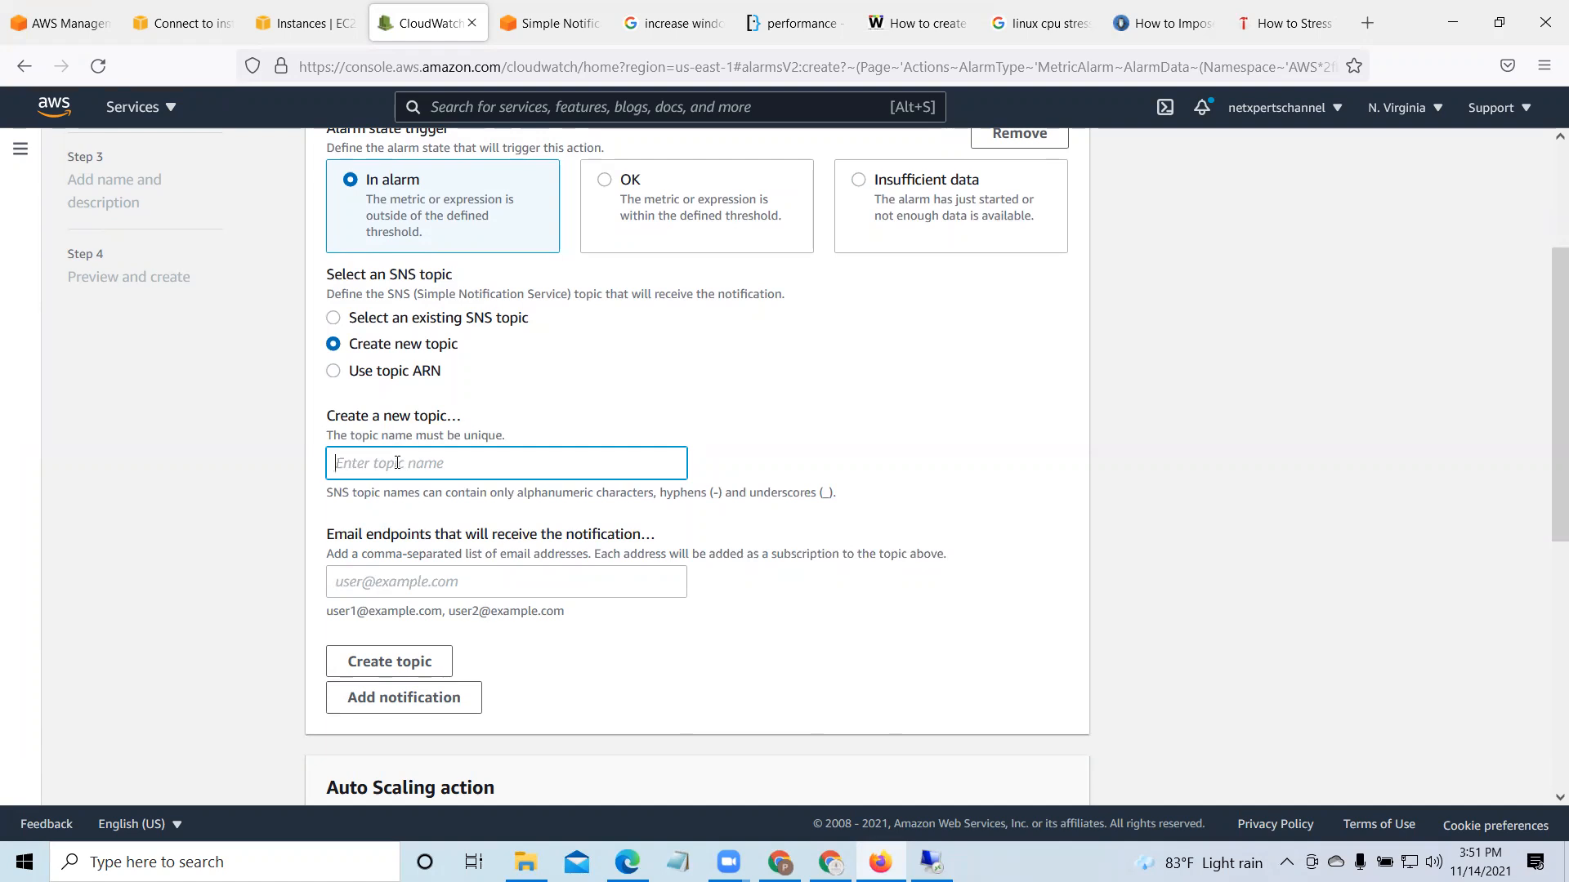
text(t)
key(BackSpace)
text(alarmtopic)
Step: Copy the account's e-mail address from Gmail and paste it as the email endpoint of the new SNS topic
click(384, 577)
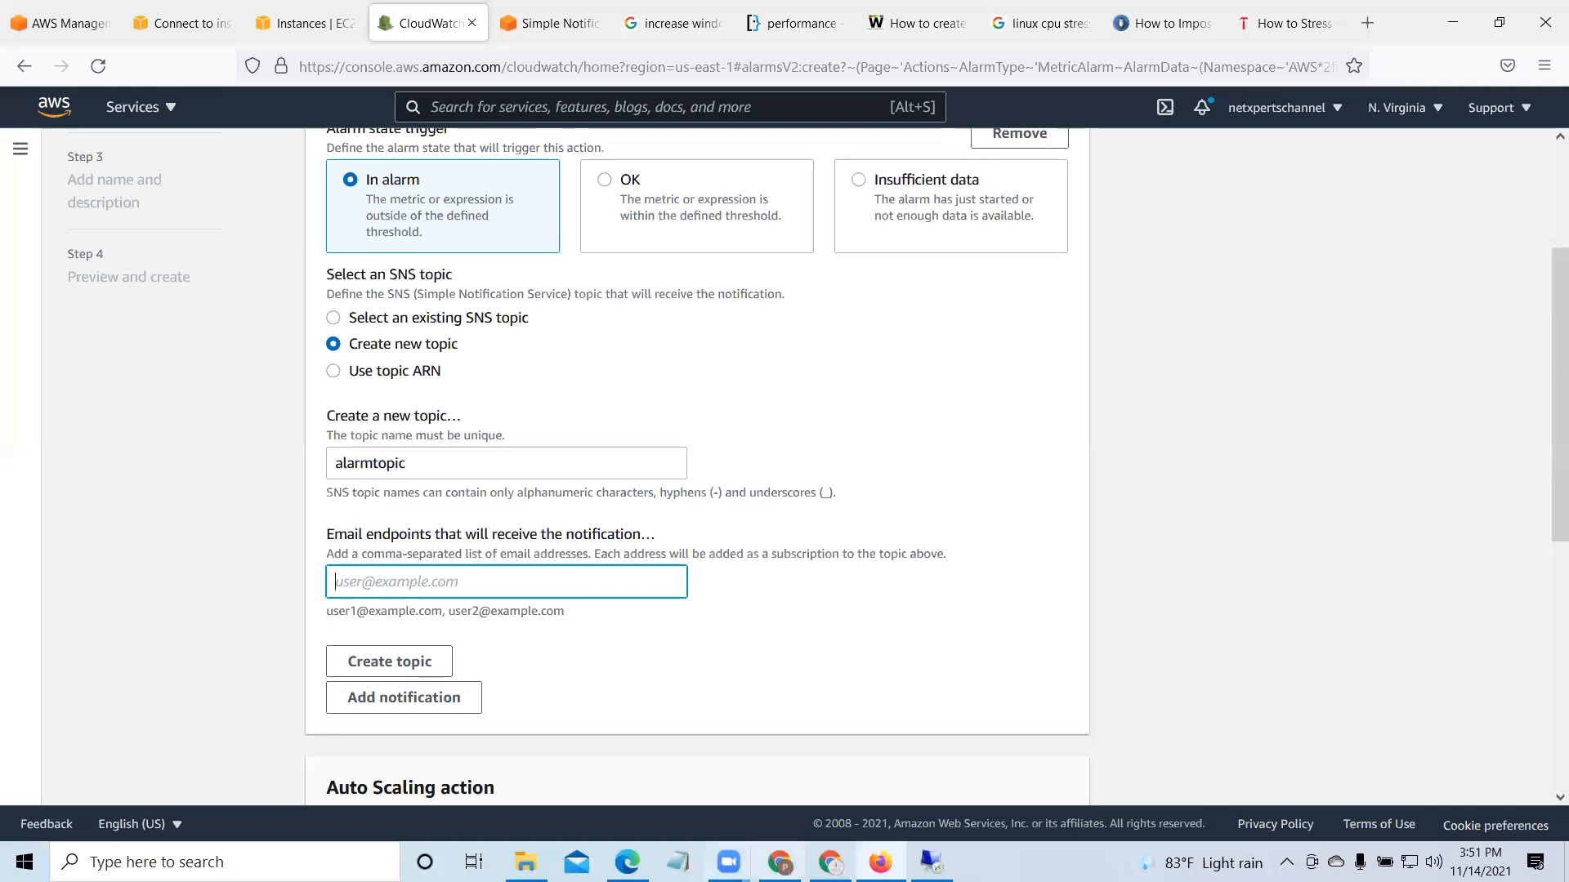
mouse_move(830, 861)
click(835, 793)
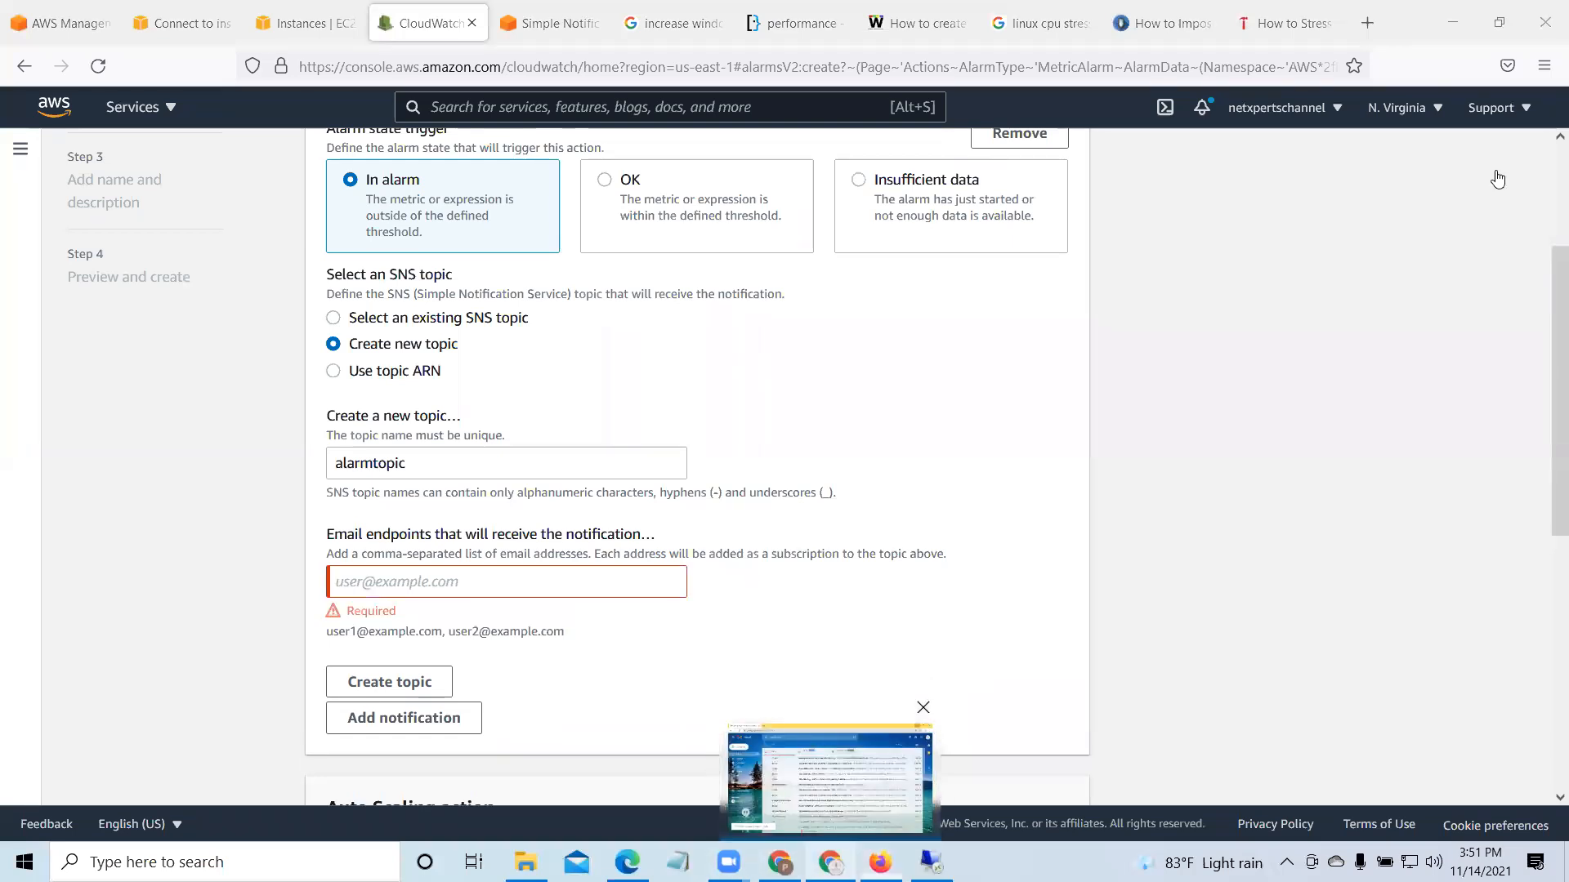
click(1534, 105)
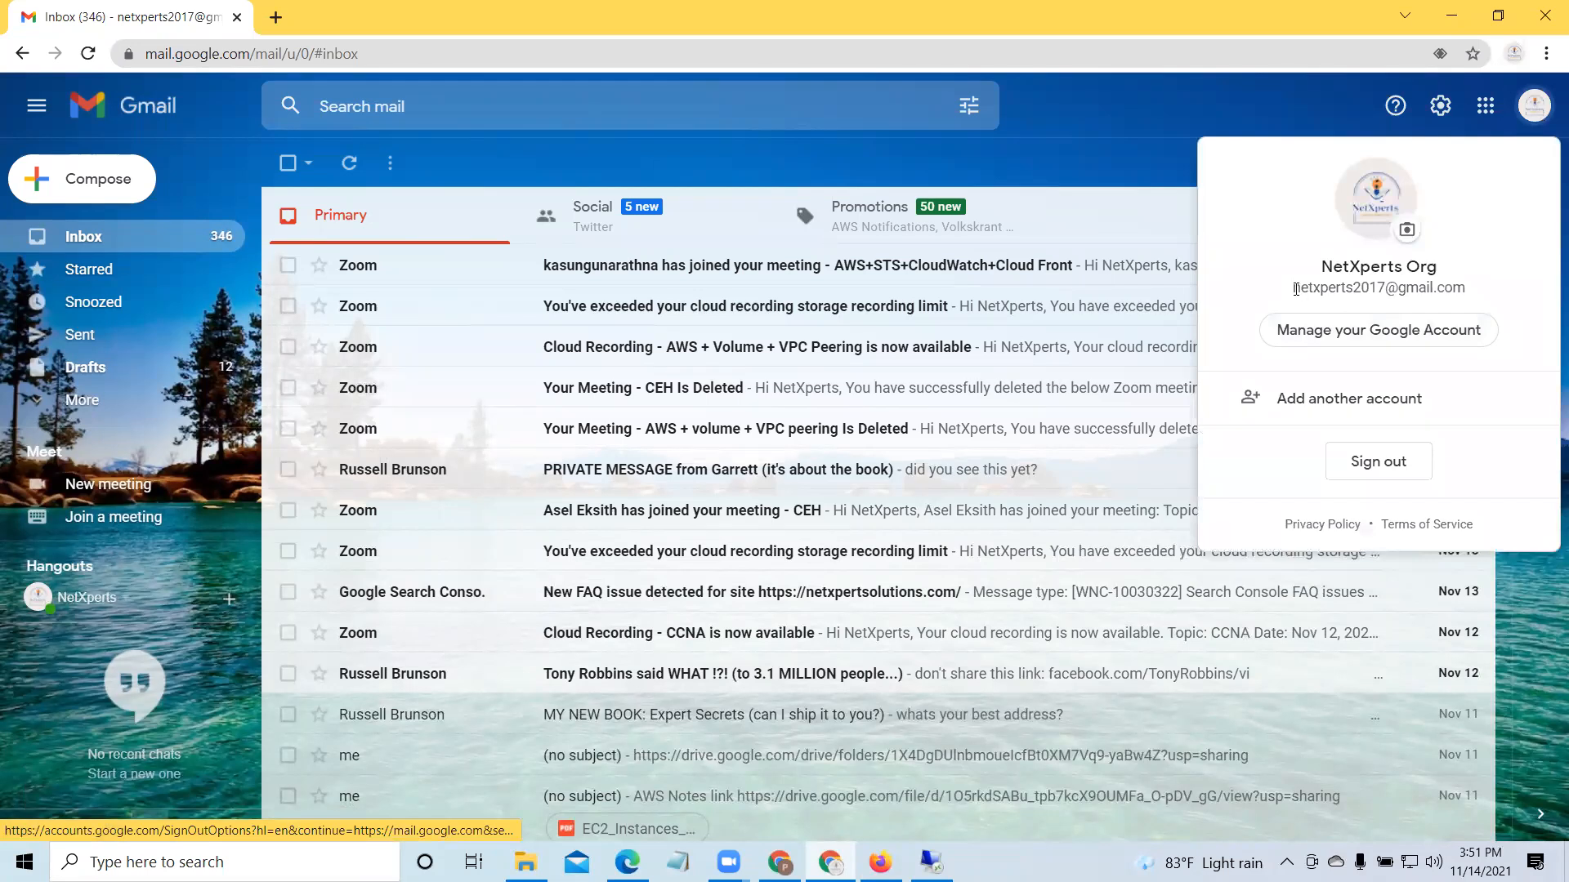
drag(1293, 292, 1467, 290)
right_click(1432, 298)
click(1430, 306)
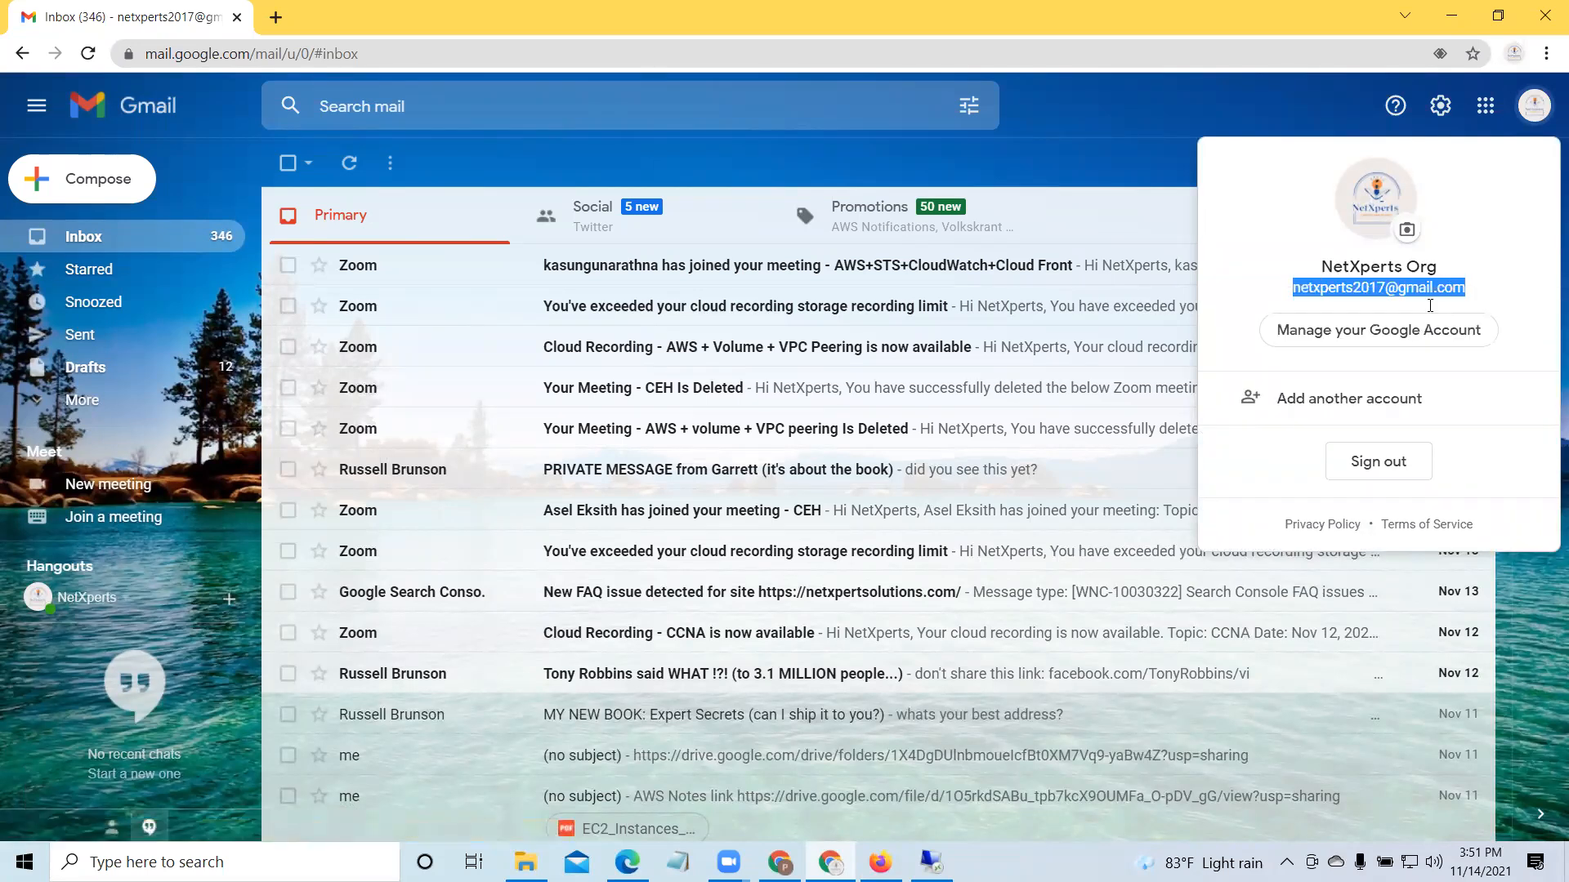
click(1451, 15)
right_click(379, 576)
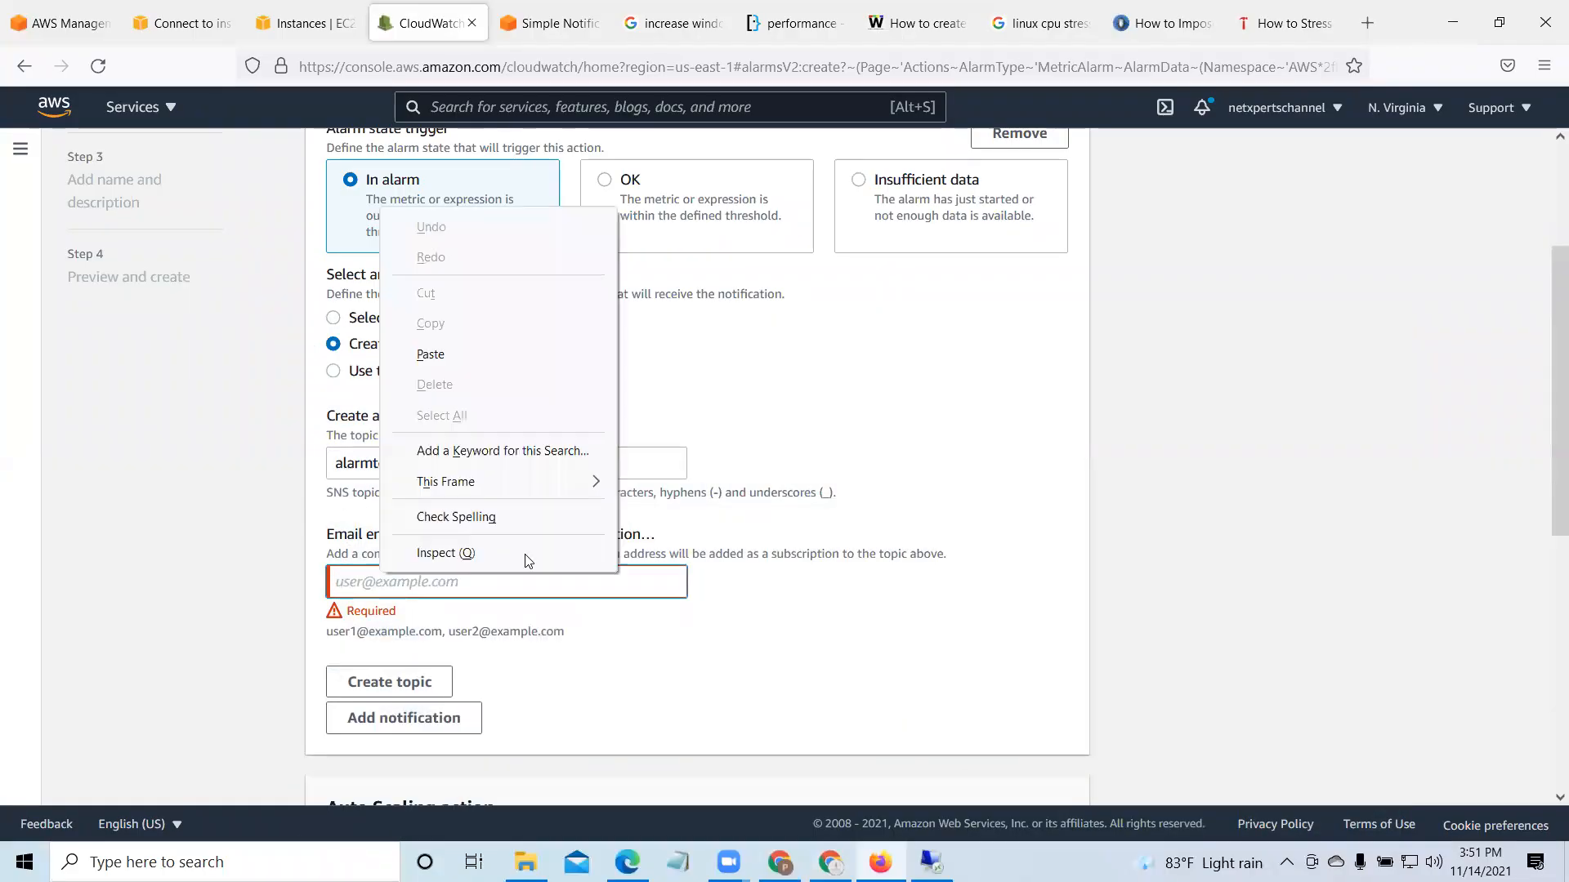
click(445, 345)
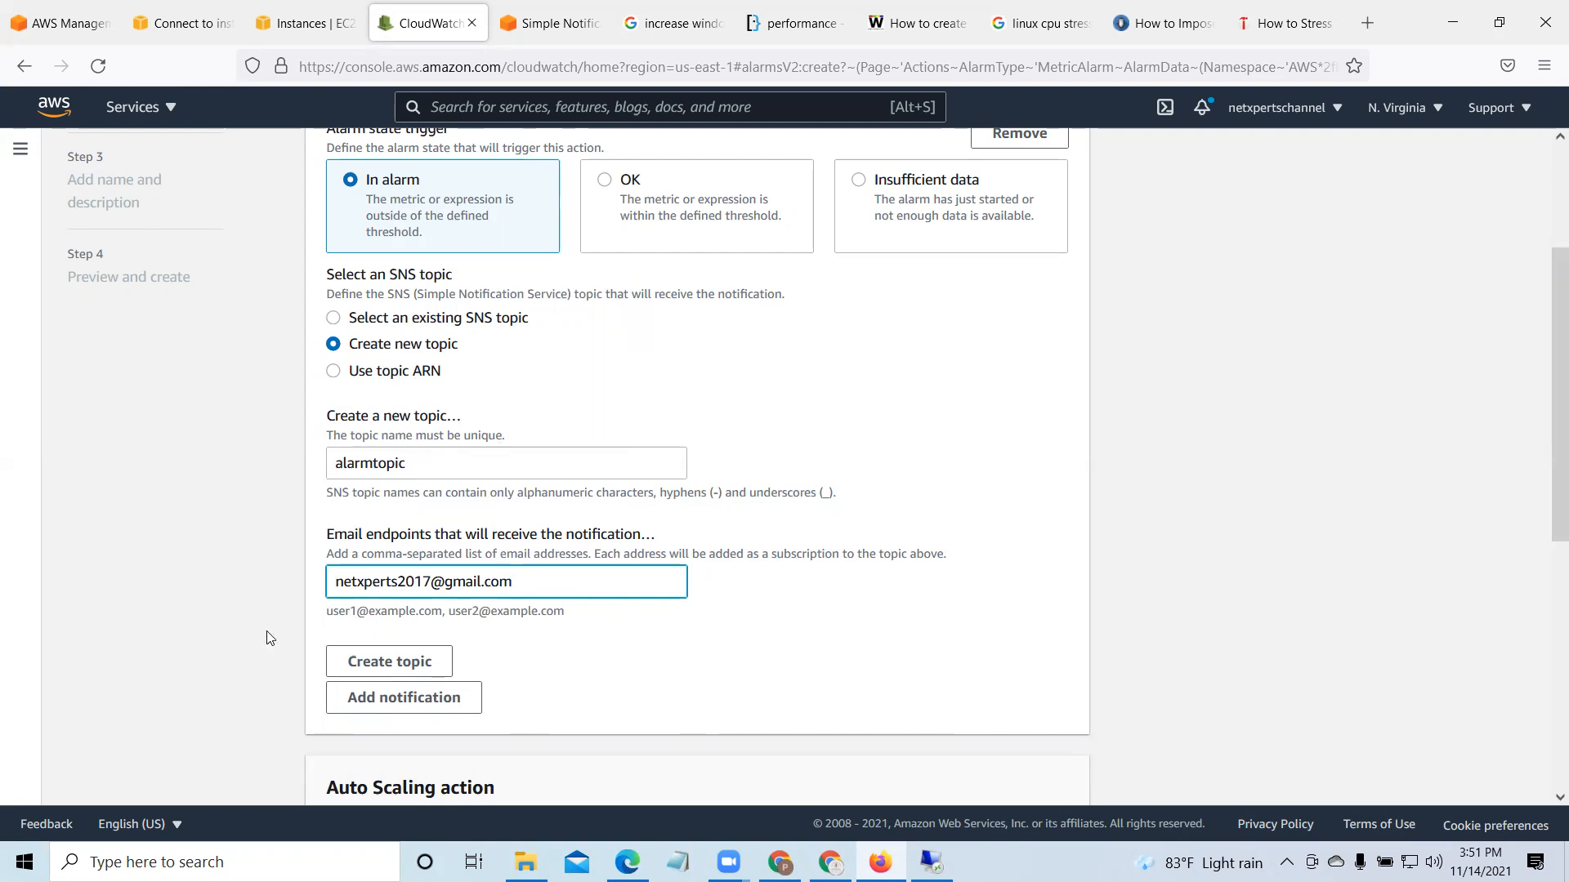
Step: Create the alarmtopic SNS topic and continue to the alarm's name and description
click(398, 663)
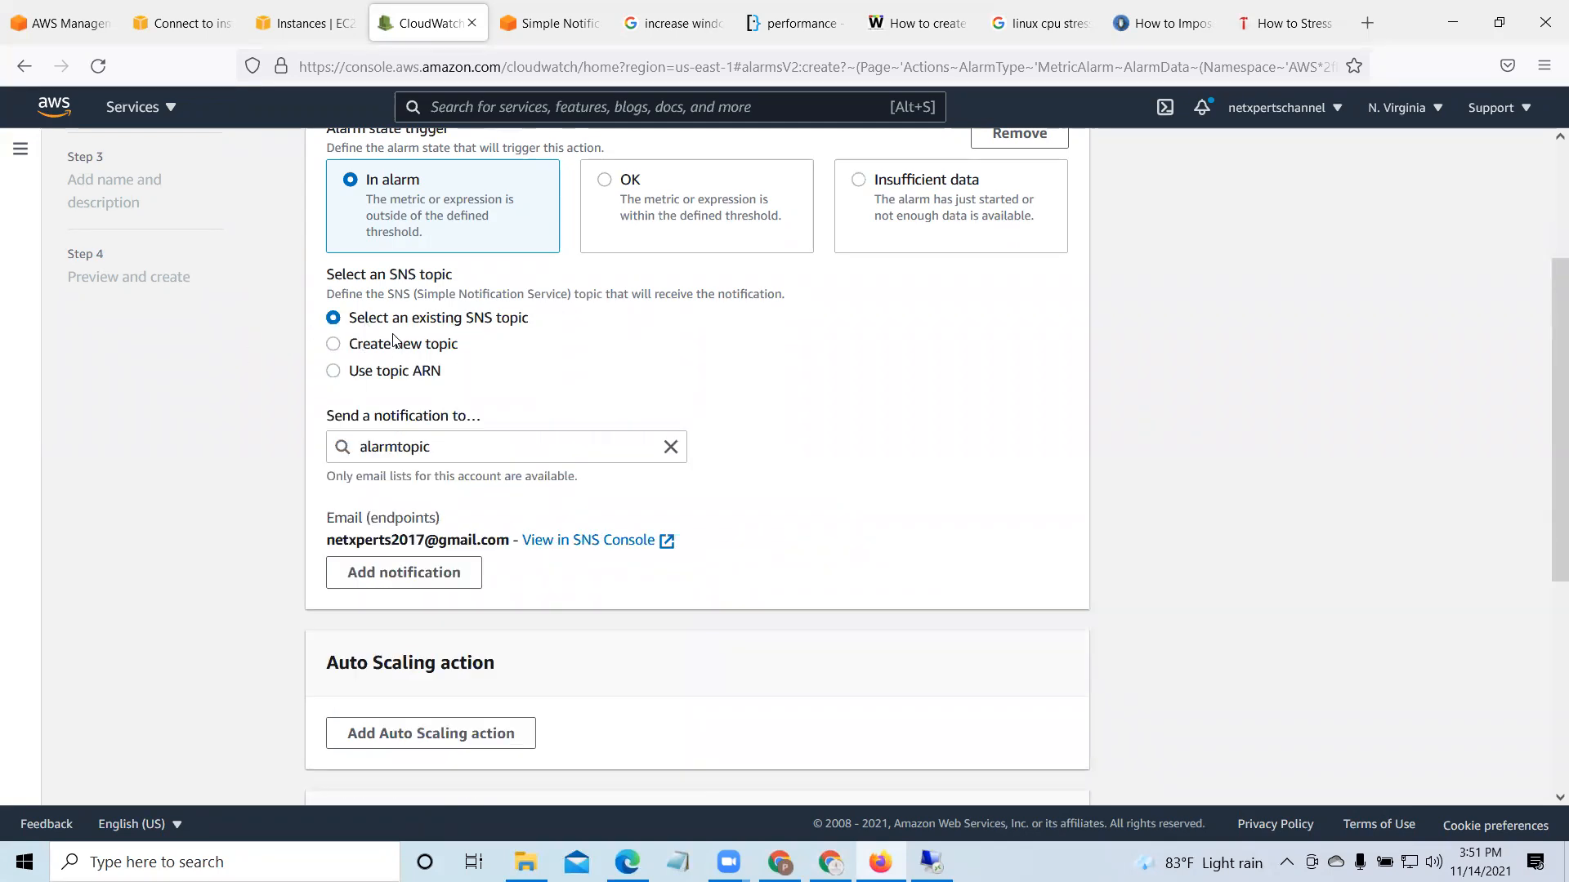
scroll(835, 554, down, 5)
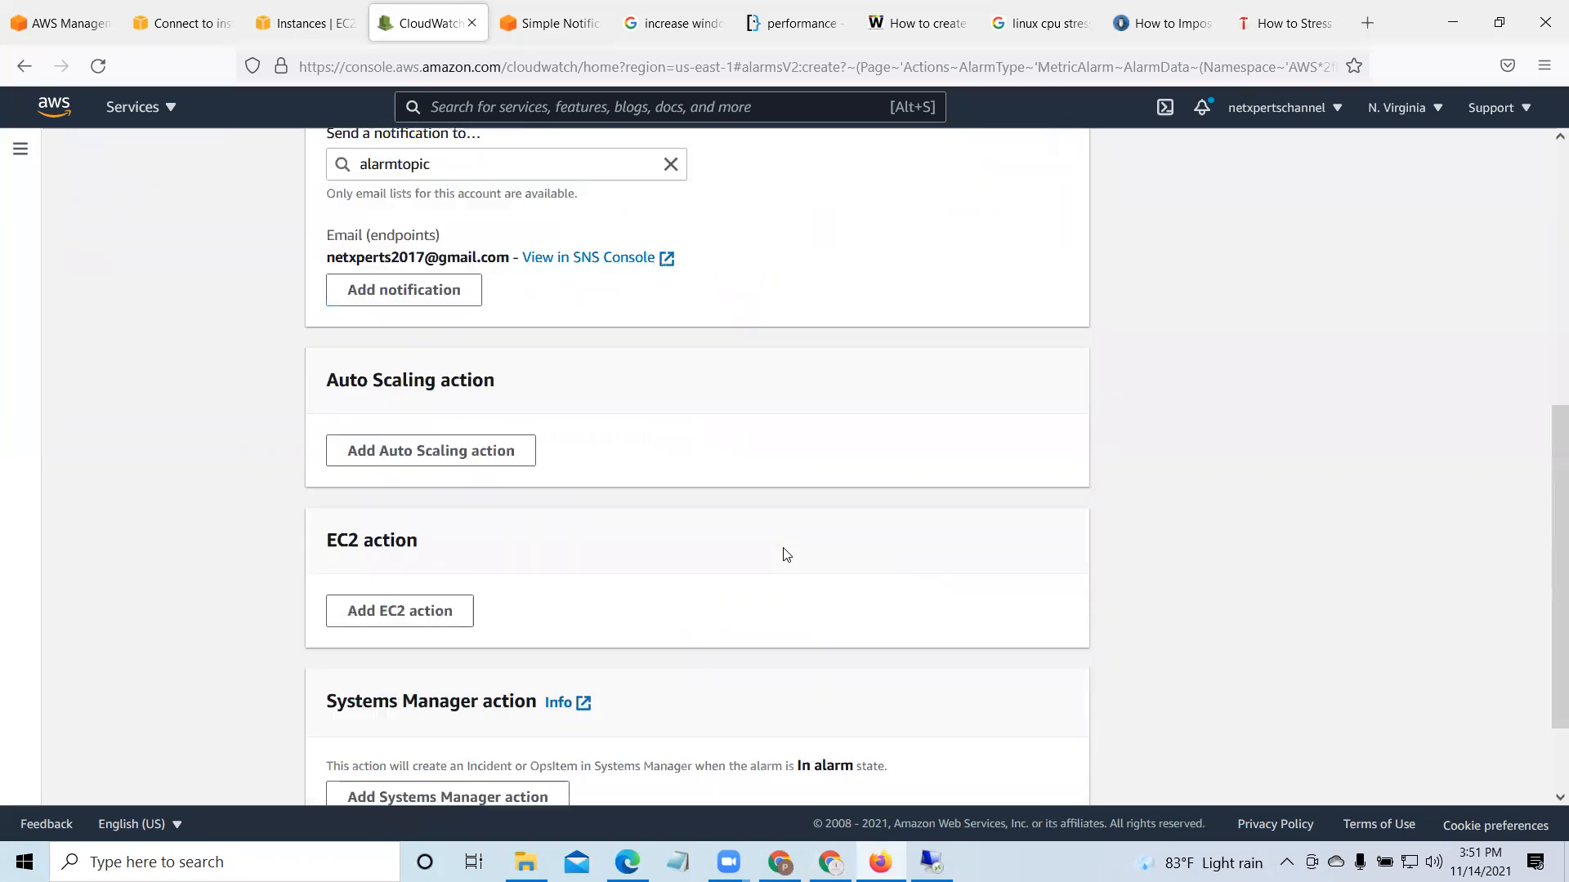
click(1040, 755)
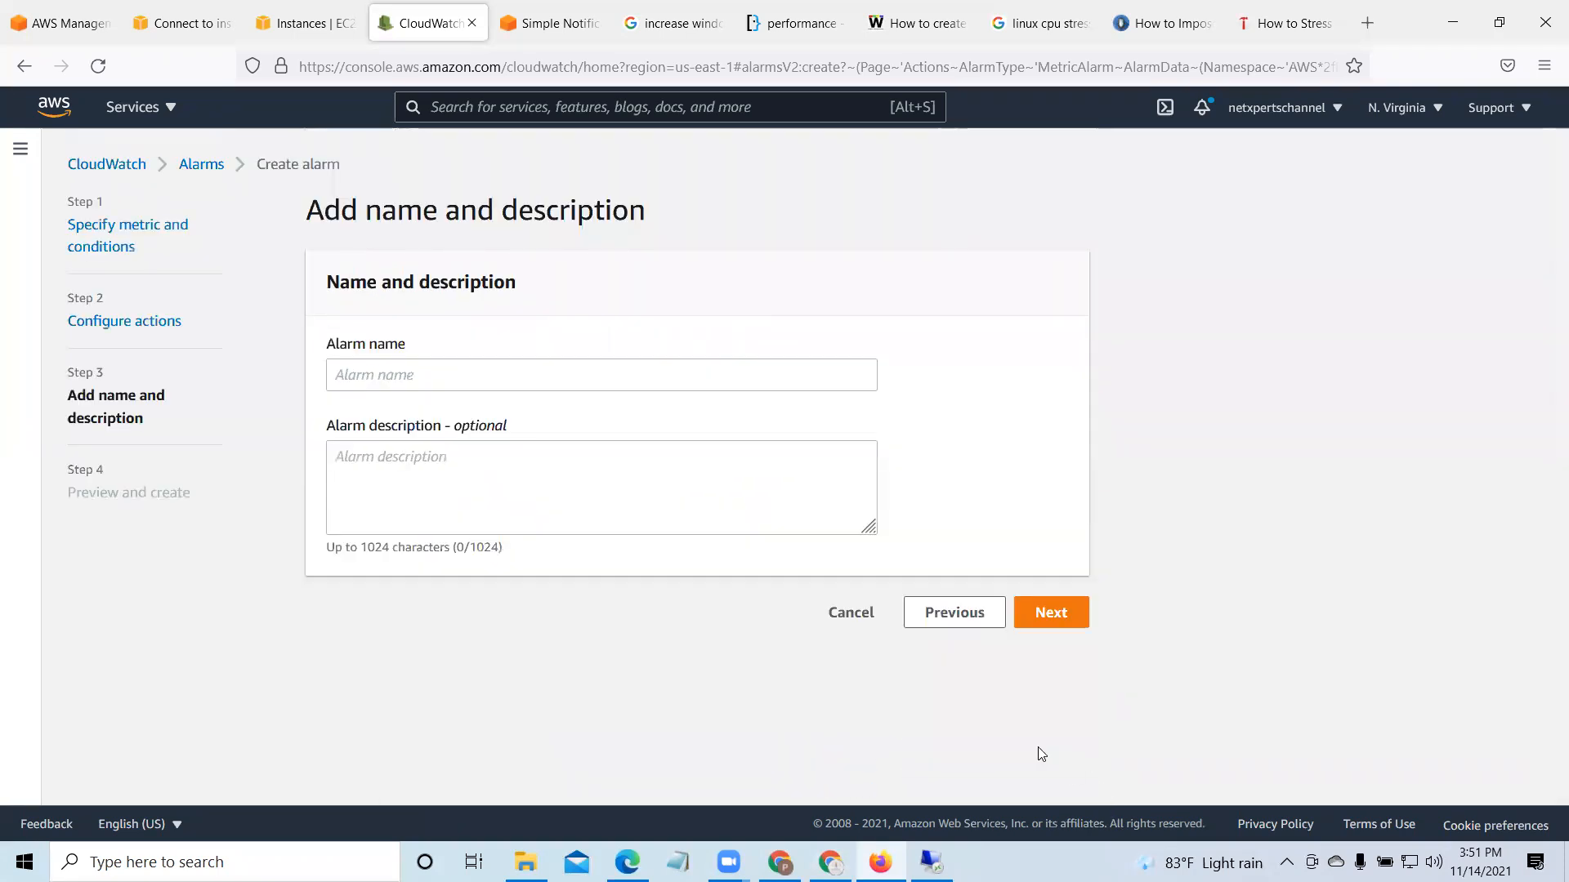
Step: Enter AlarmTest as both the alarm name and its description, and continue to the preview
click(369, 378)
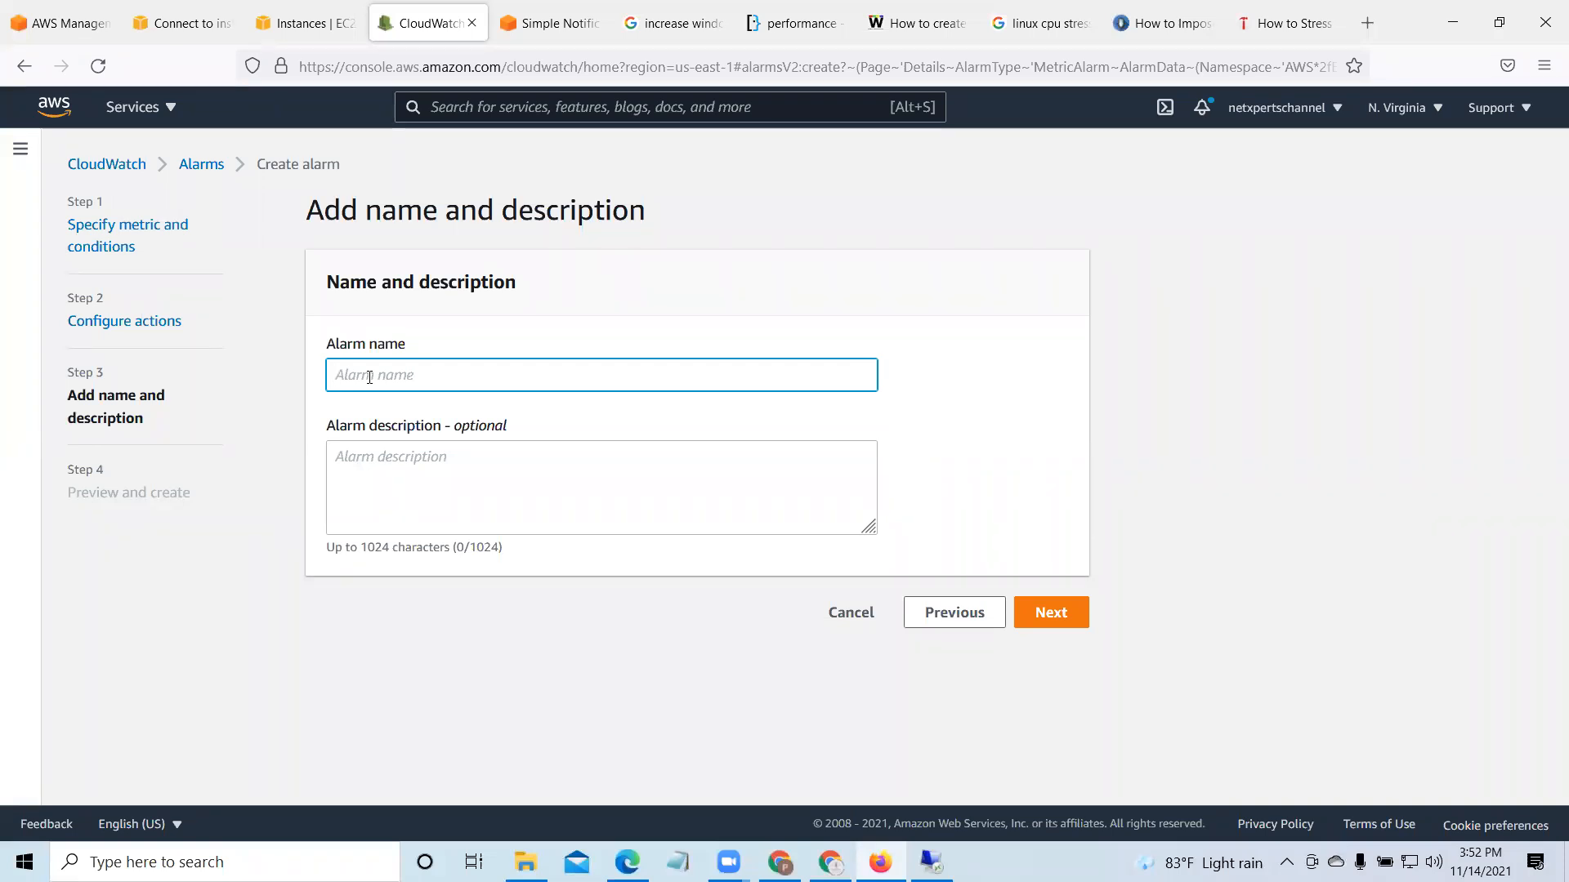
text(AlarmTest)
double_click(402, 381)
right_click(402, 372)
click(420, 492)
click(413, 490)
right_click(413, 493)
click(464, 640)
click(1072, 629)
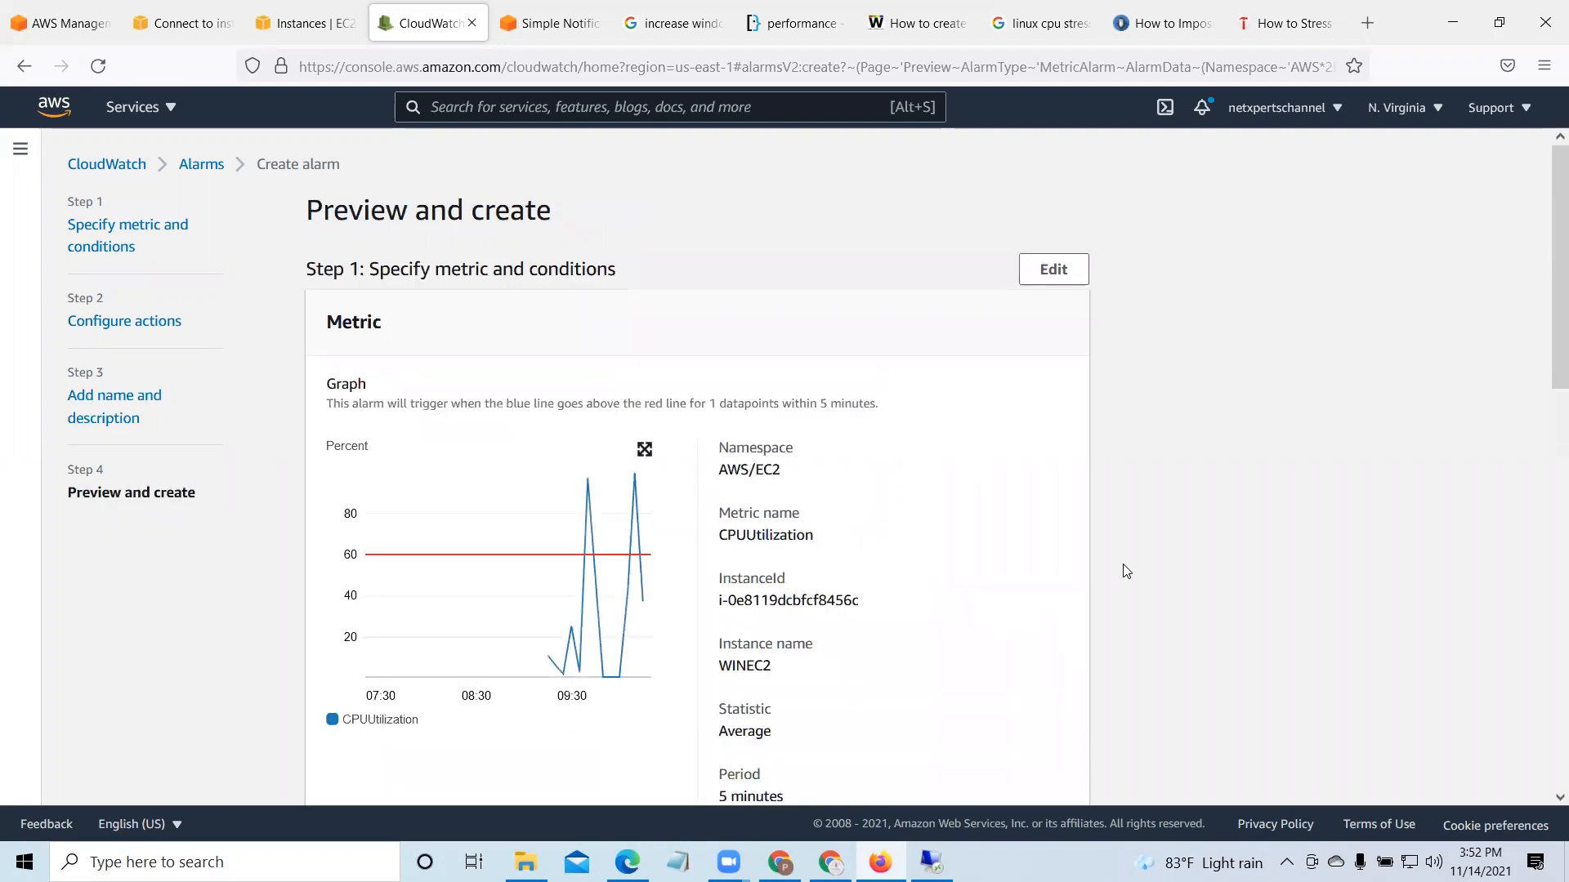
Step: Review the metric, condition, notification and name in the preview, and create the alarm
scroll(1128, 581, down, 10)
scroll(1099, 588, down, 2)
scroll(1095, 585, up, 6)
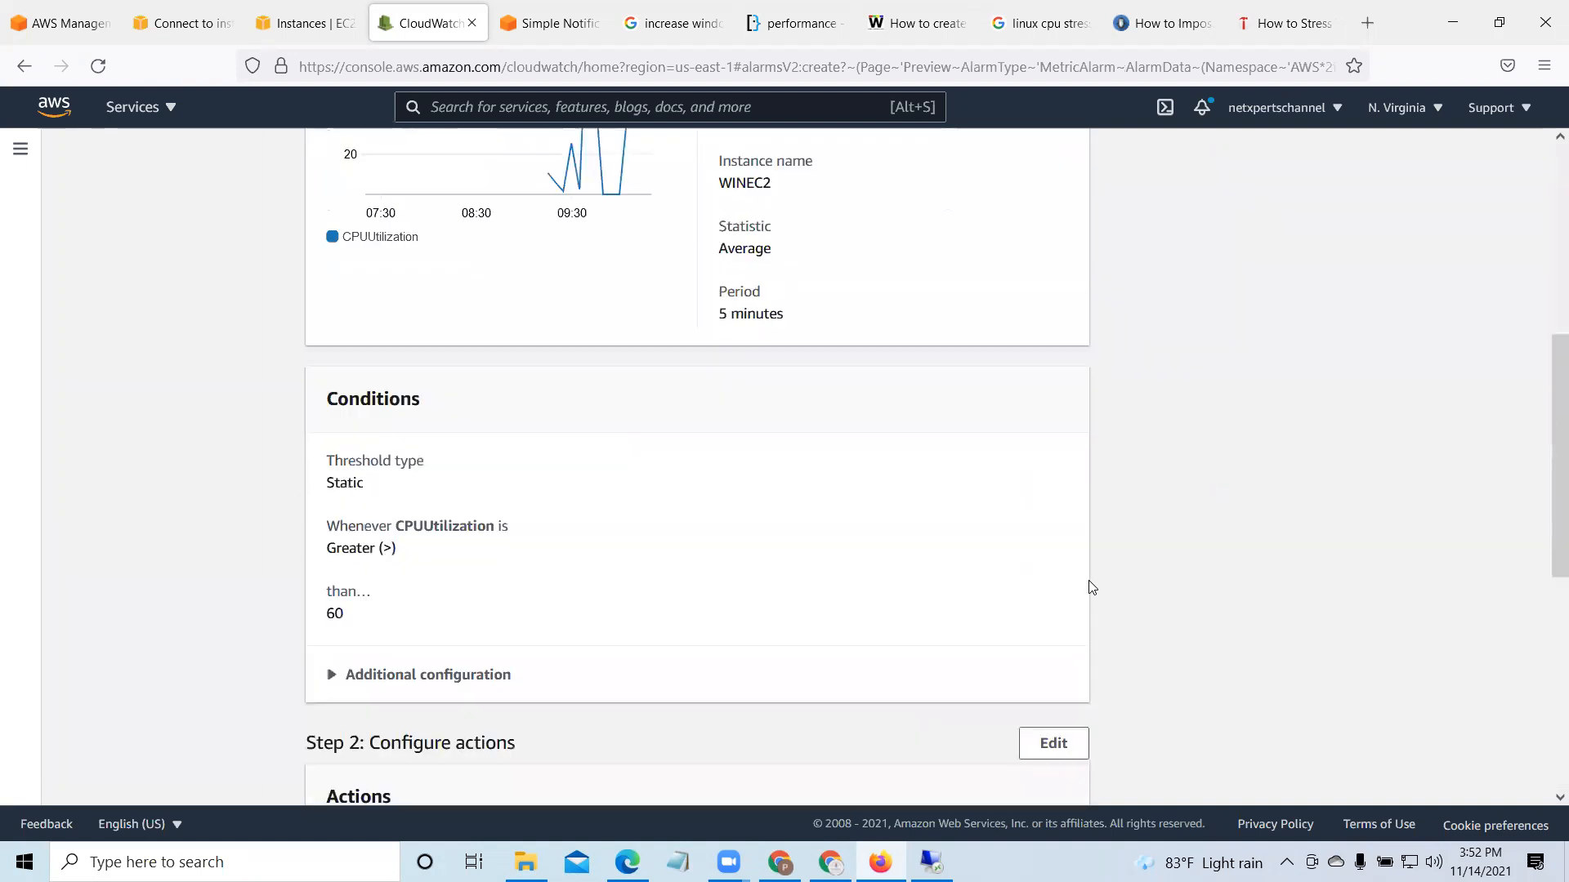
scroll(1096, 585, down, 5)
scroll(1090, 586, down, 1)
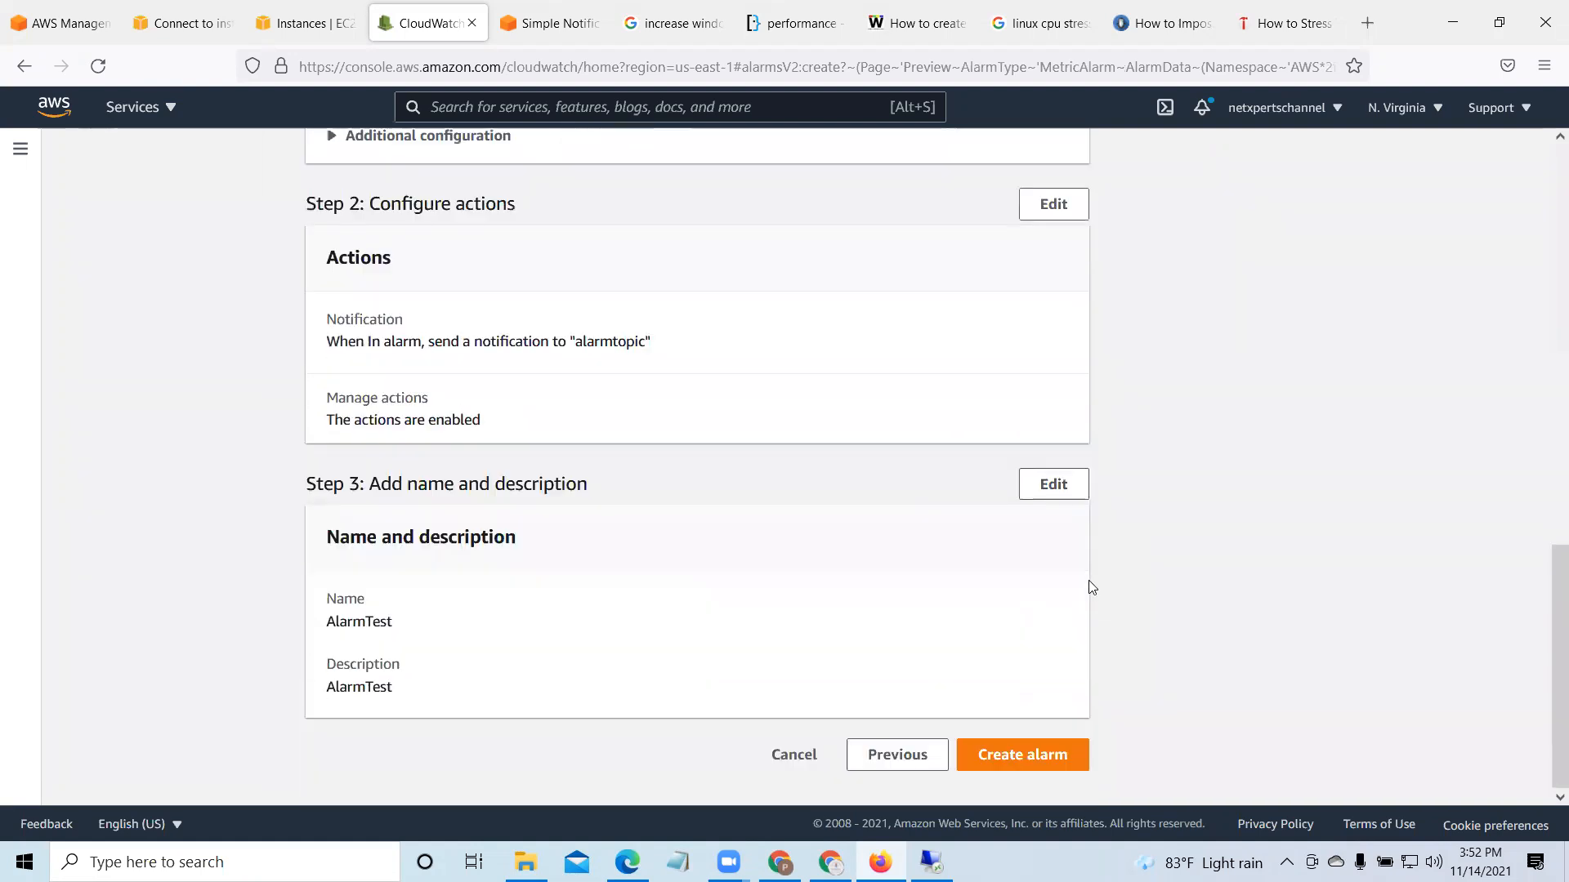
click(1064, 758)
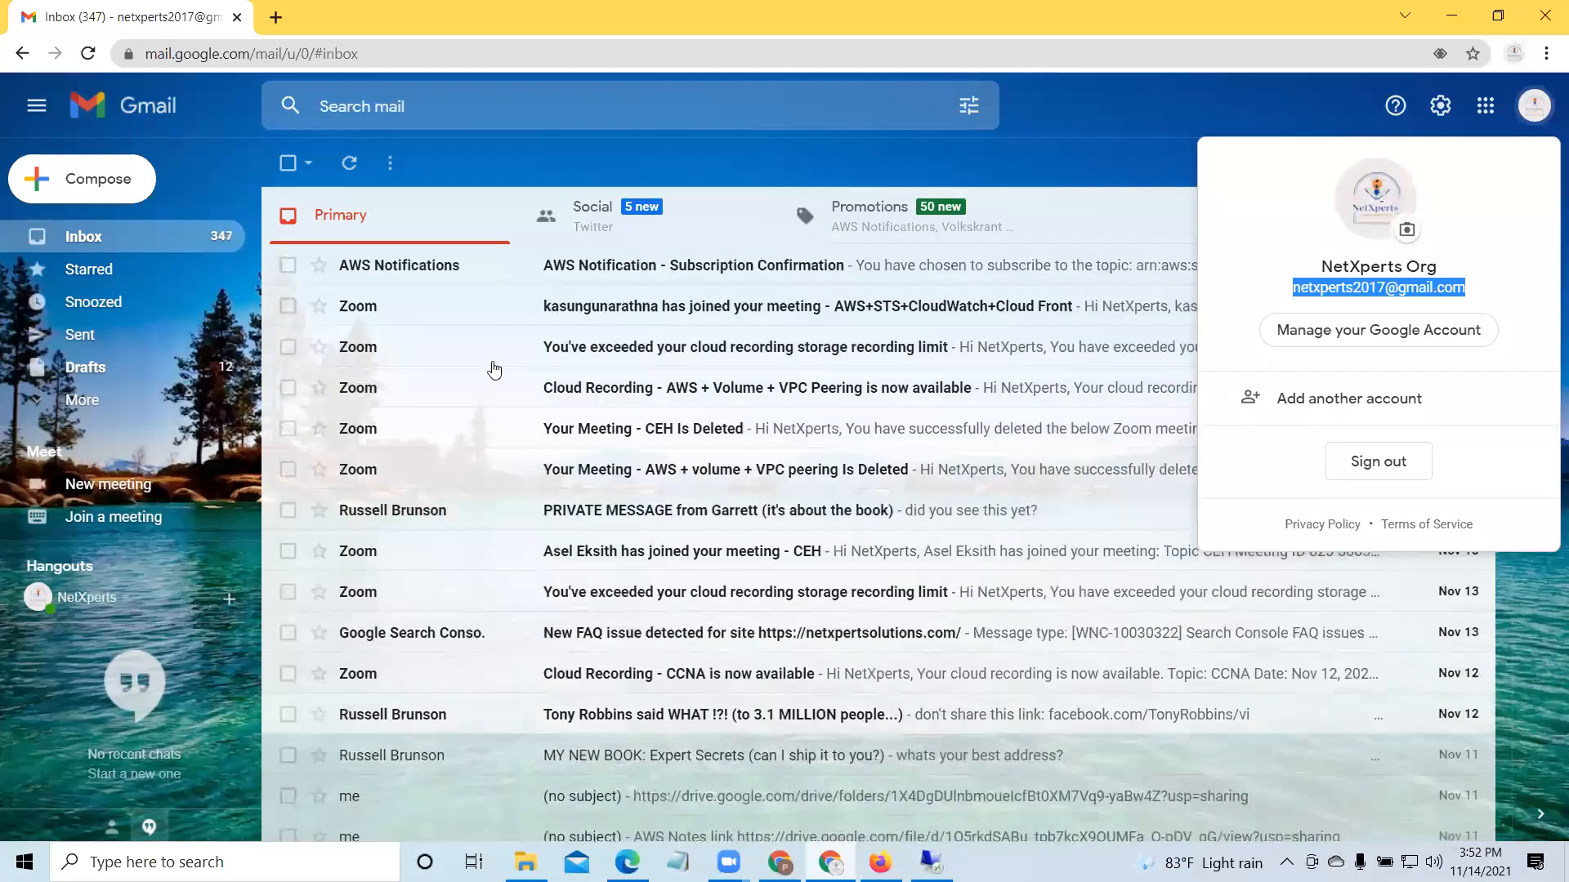
Step: Switch to Gmail, open the AWS Subscription Confirmation e-mail and confirm the subscription to alarmtopic
click(830, 862)
click(1117, 152)
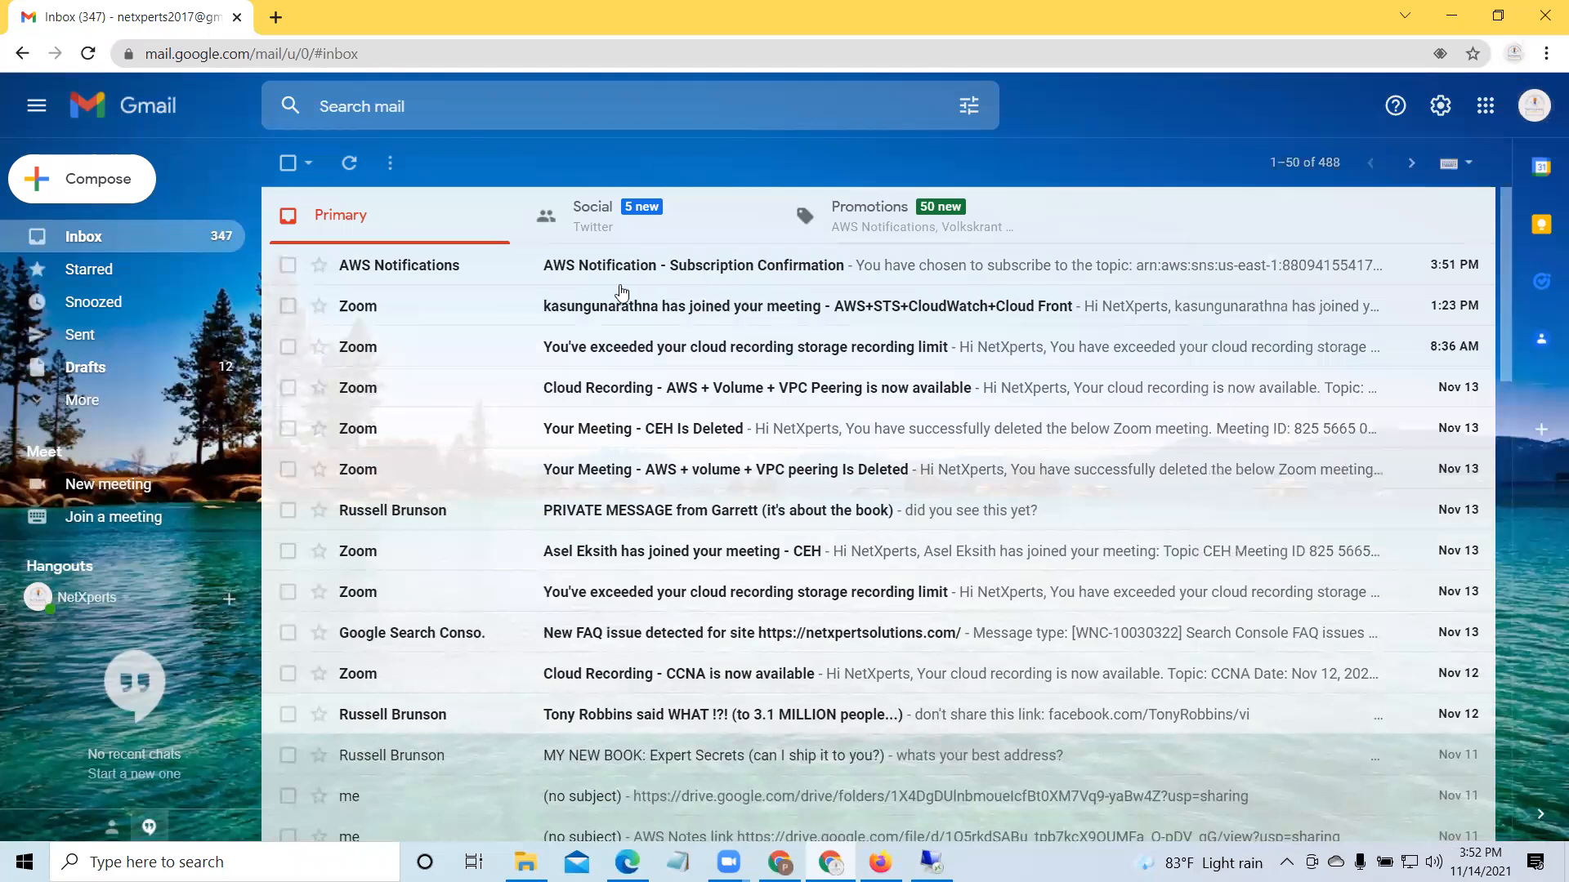
click(688, 274)
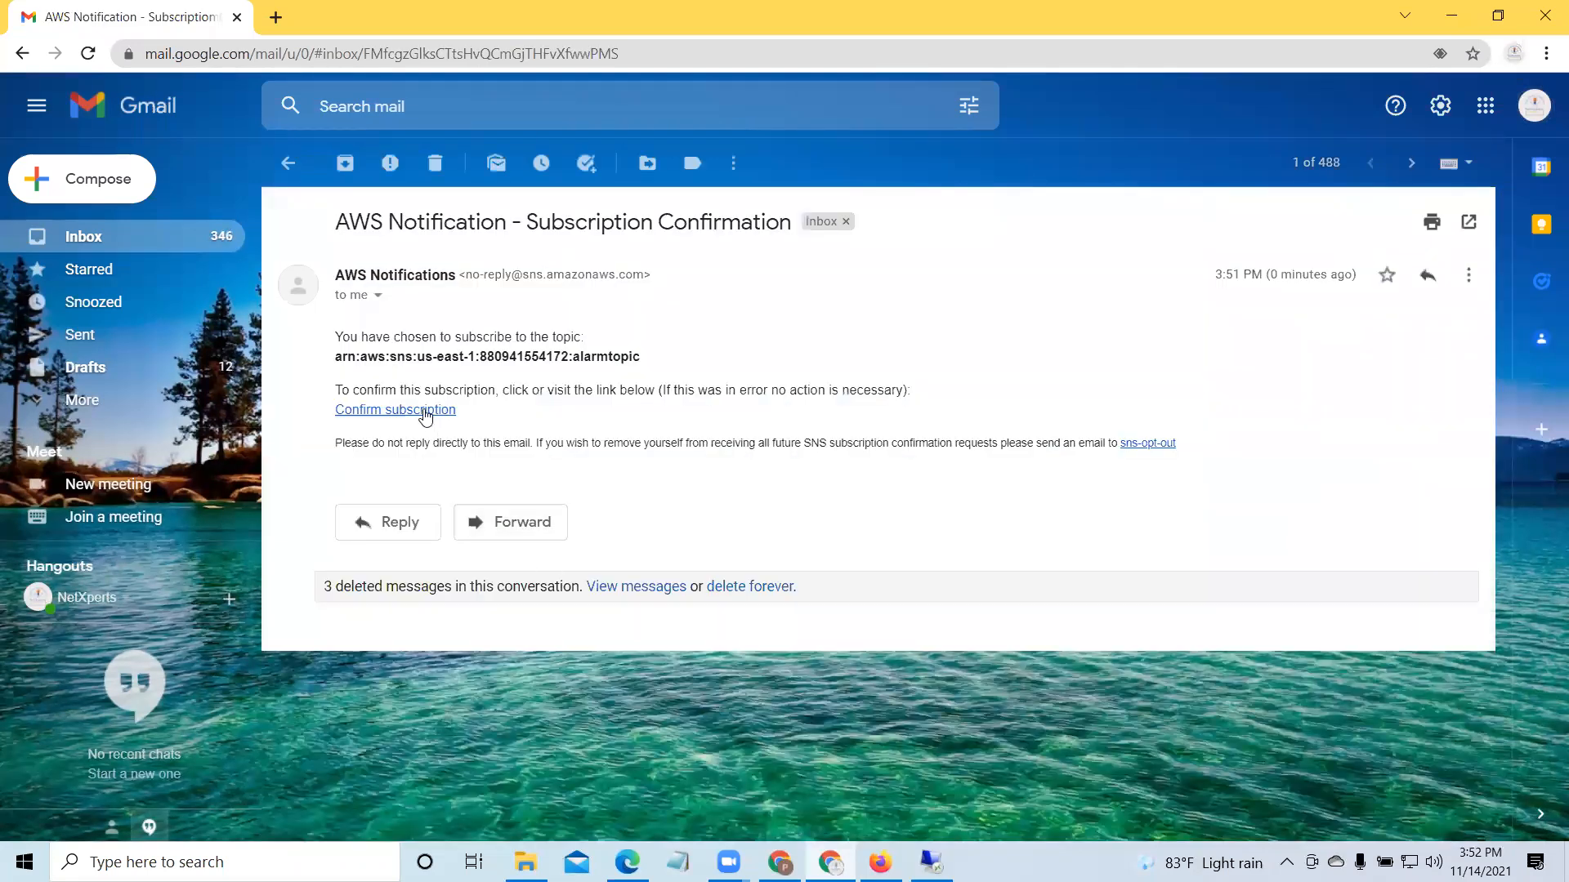
click(424, 412)
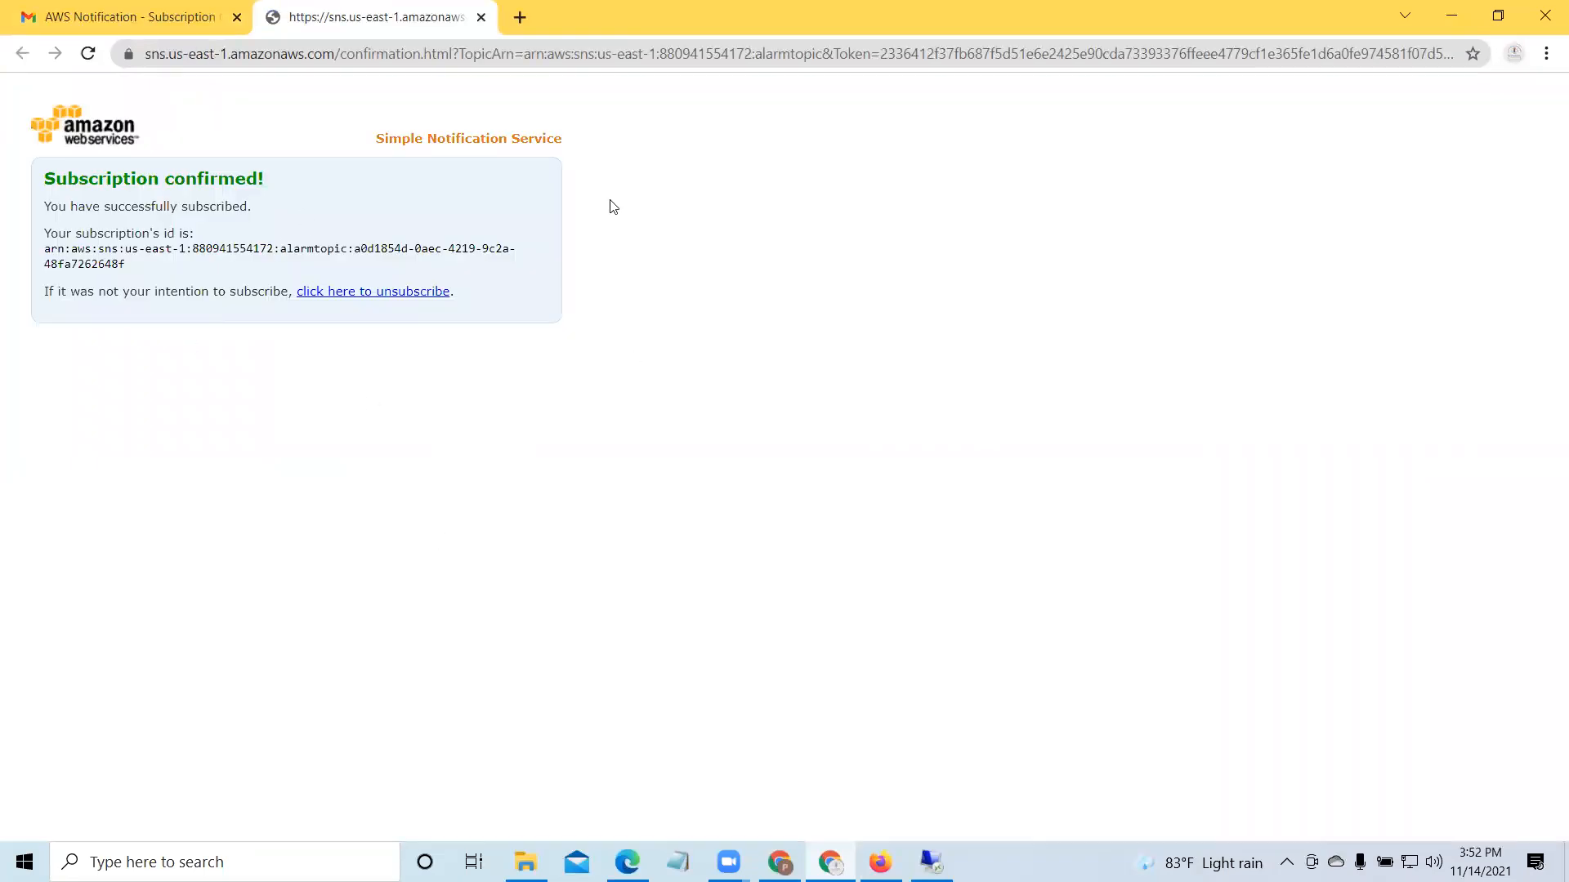
Step: Return to the CloudWatch alarms list, refresh it and dismiss the alarm creation notice
click(1453, 16)
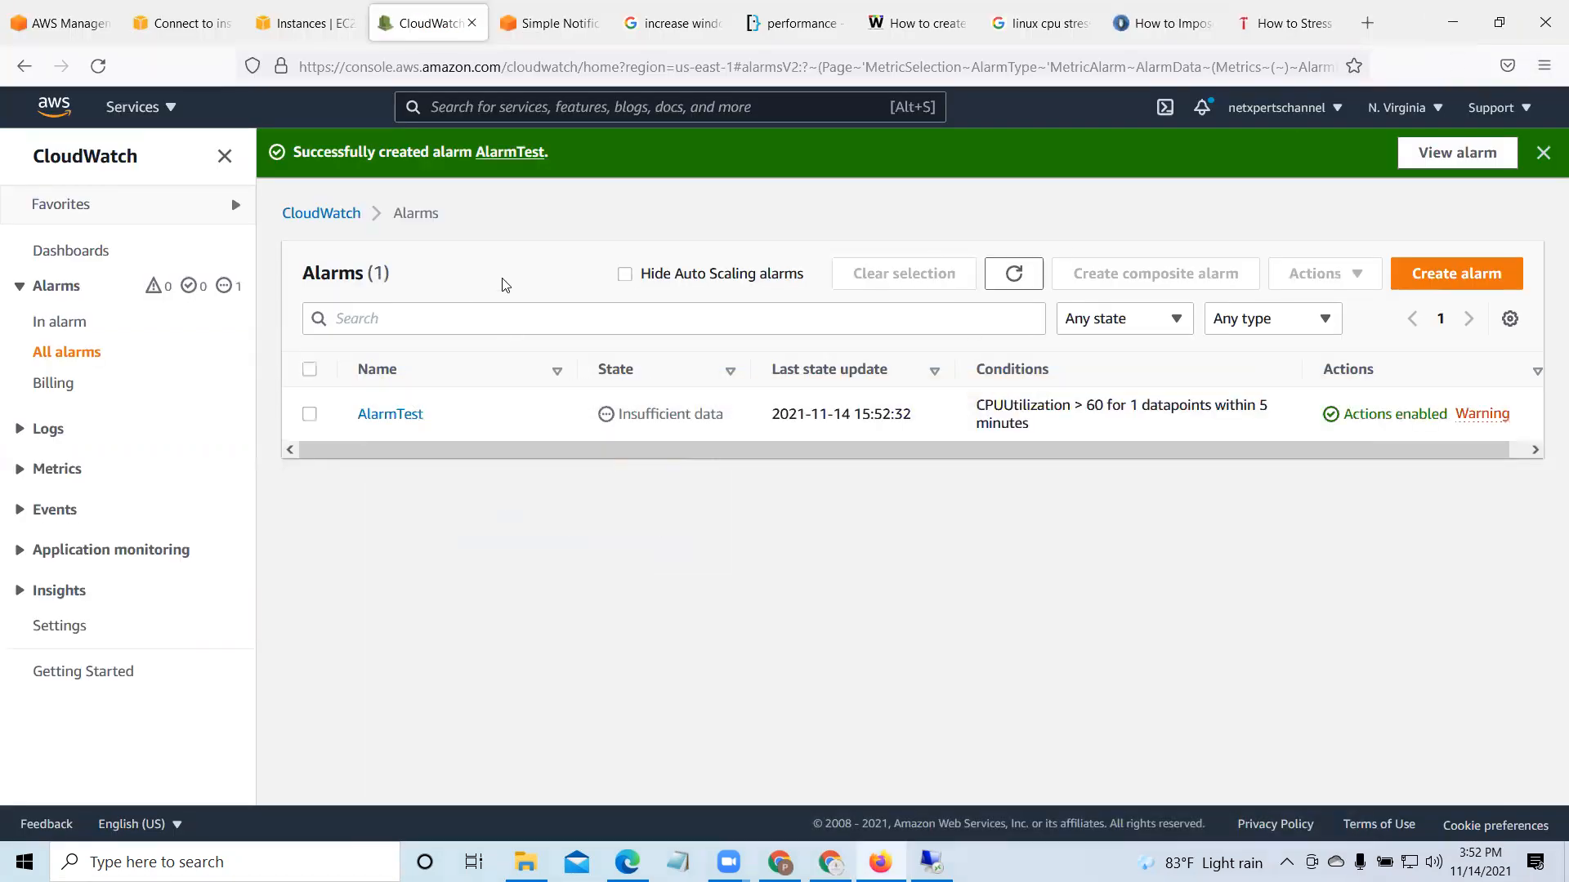
click(1014, 274)
click(1544, 153)
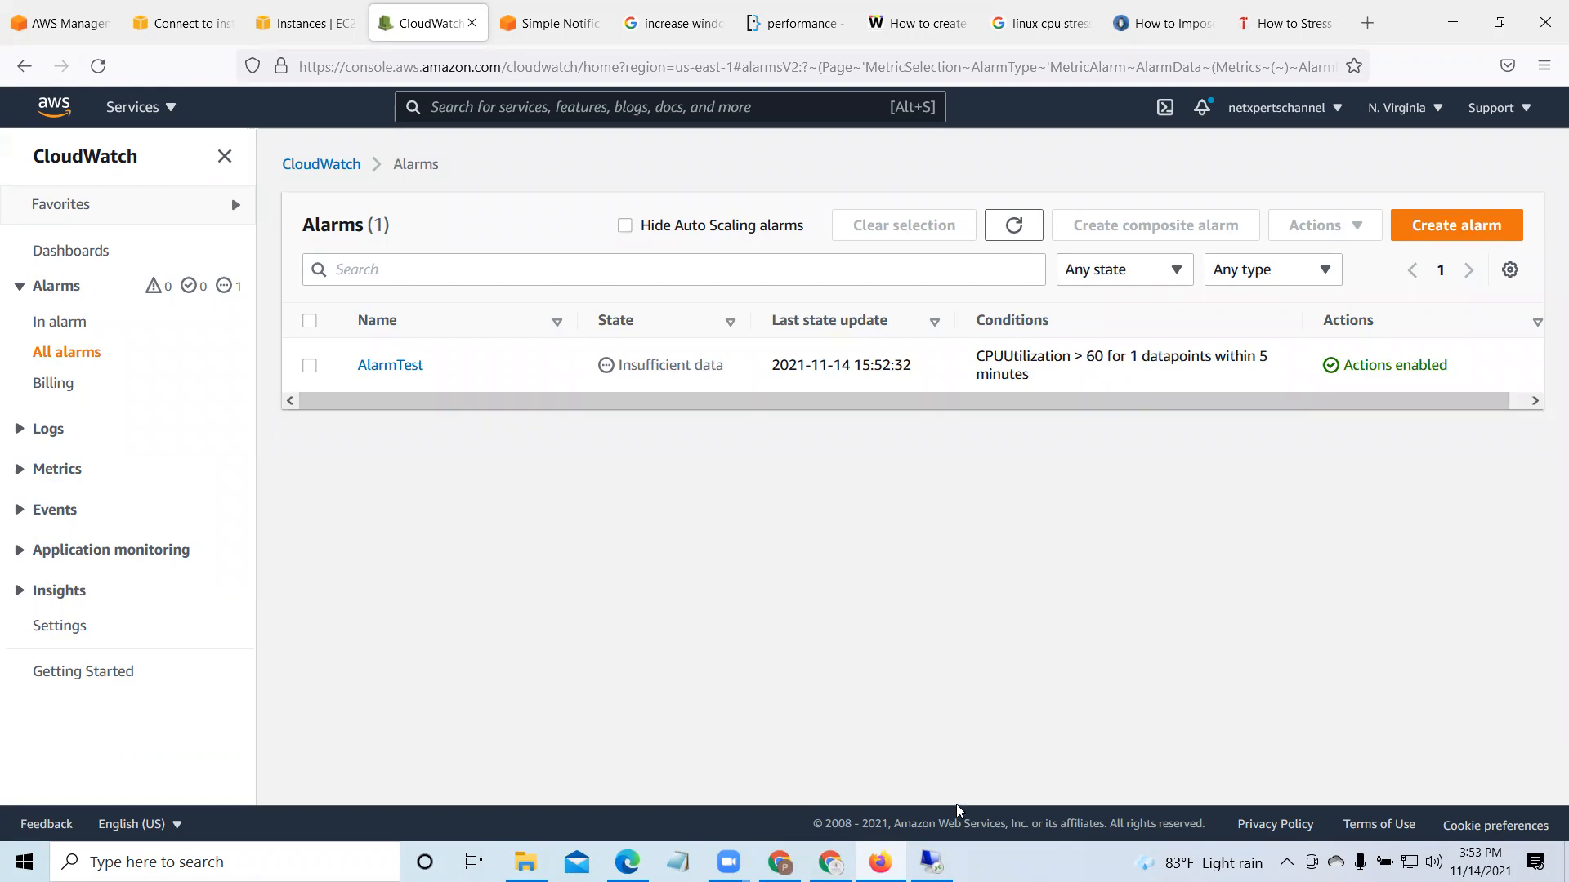
Step: Switch to the Remote Desktop session of the Windows instance and run the demo script to load its CPU
click(932, 862)
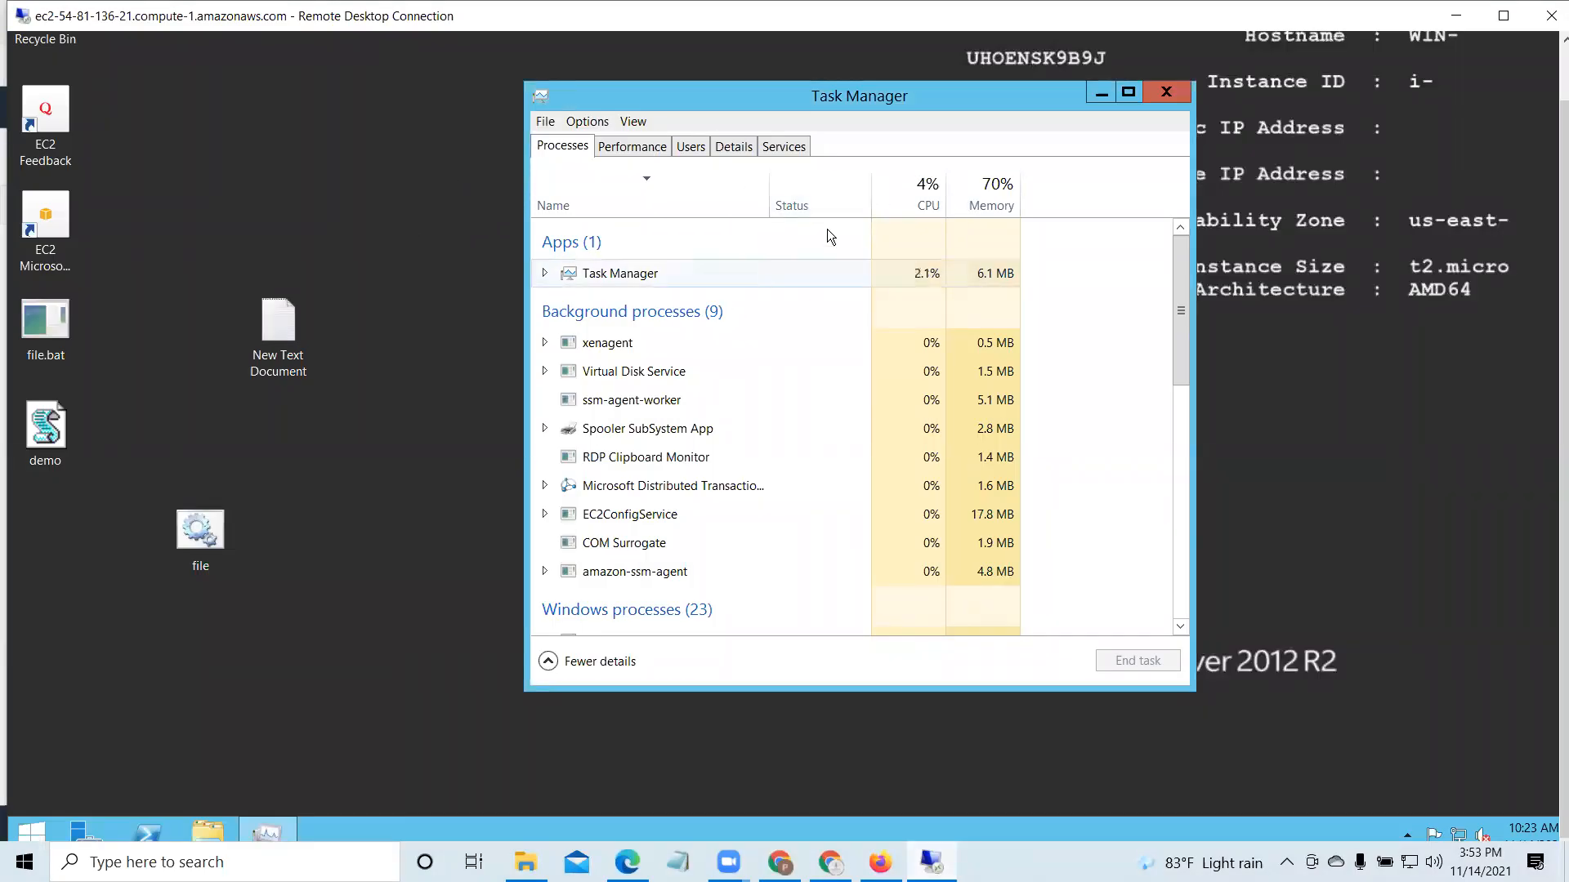
double_click(49, 436)
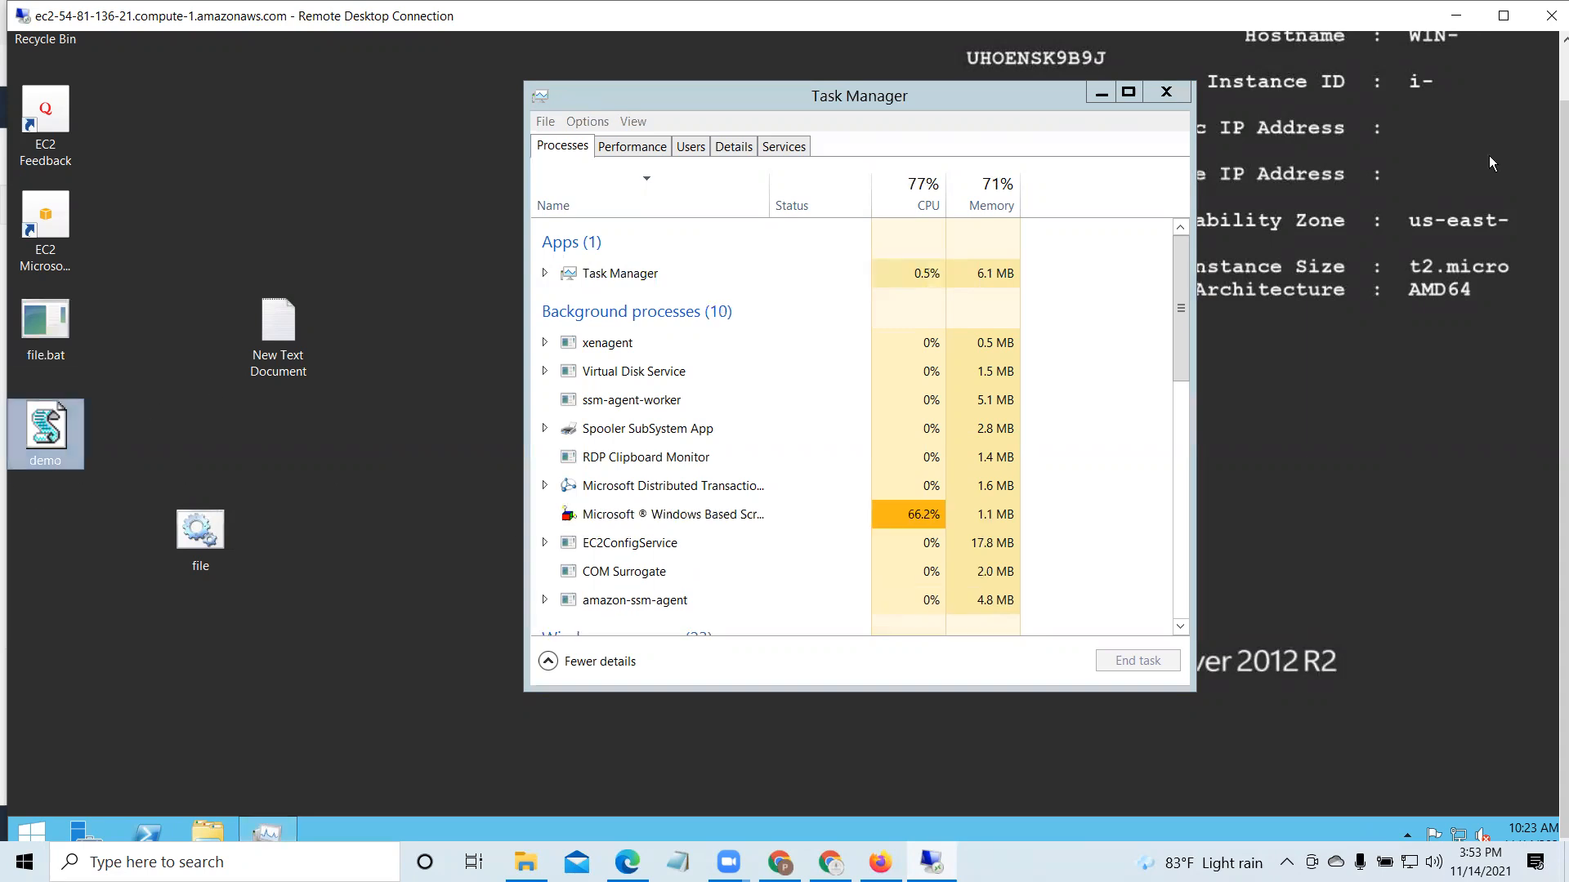
Step: Go back to the CloudWatch console, select the AlarmTest alarm and refresh the alarms list
click(1461, 20)
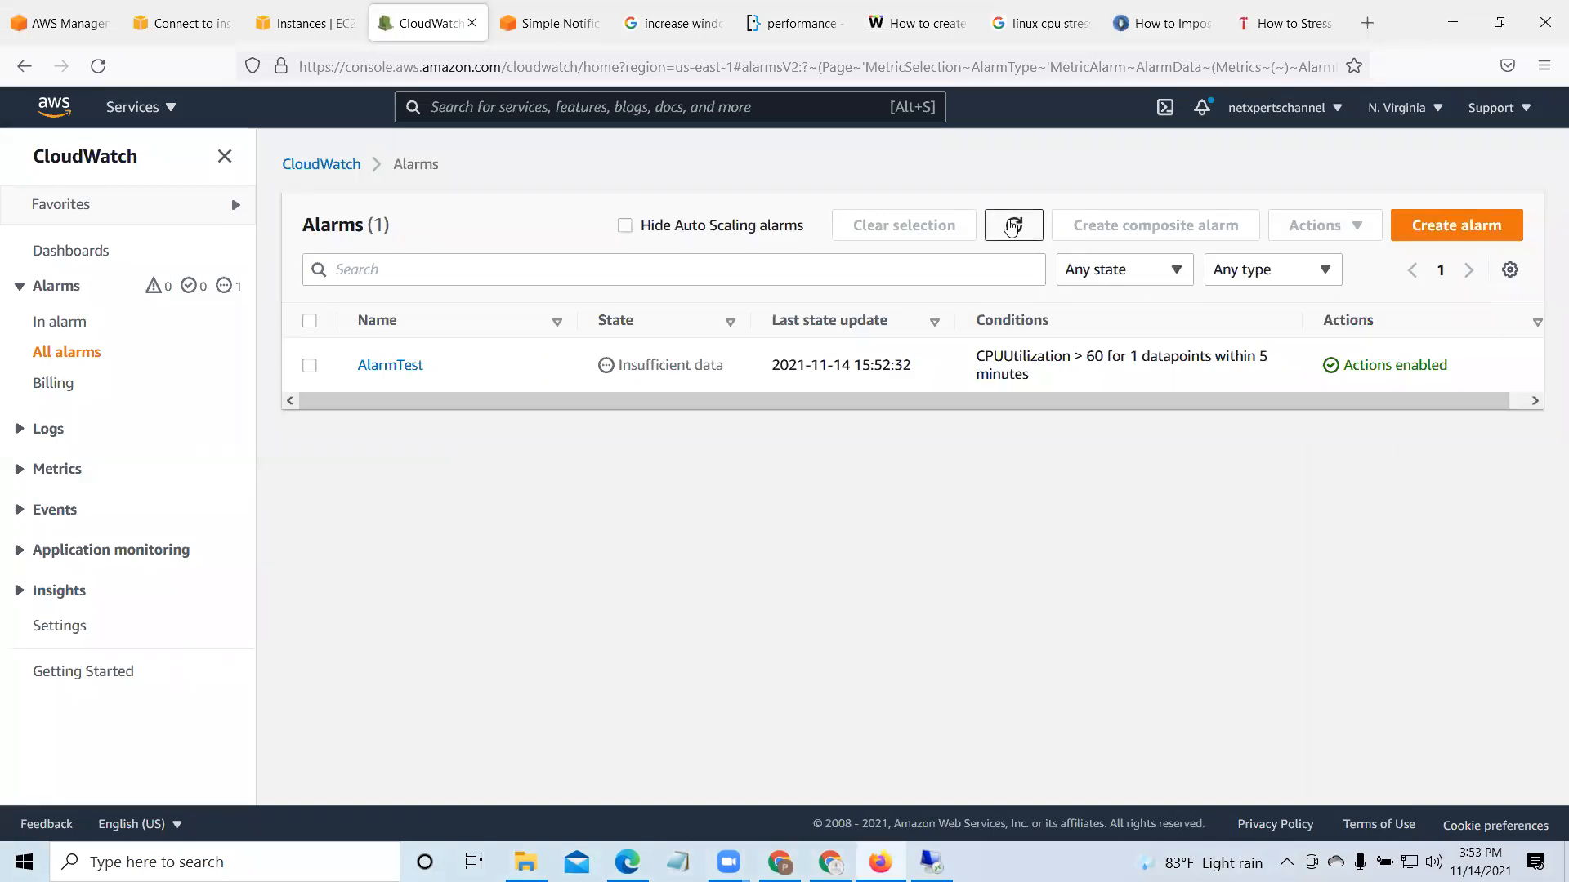
click(309, 366)
click(1016, 226)
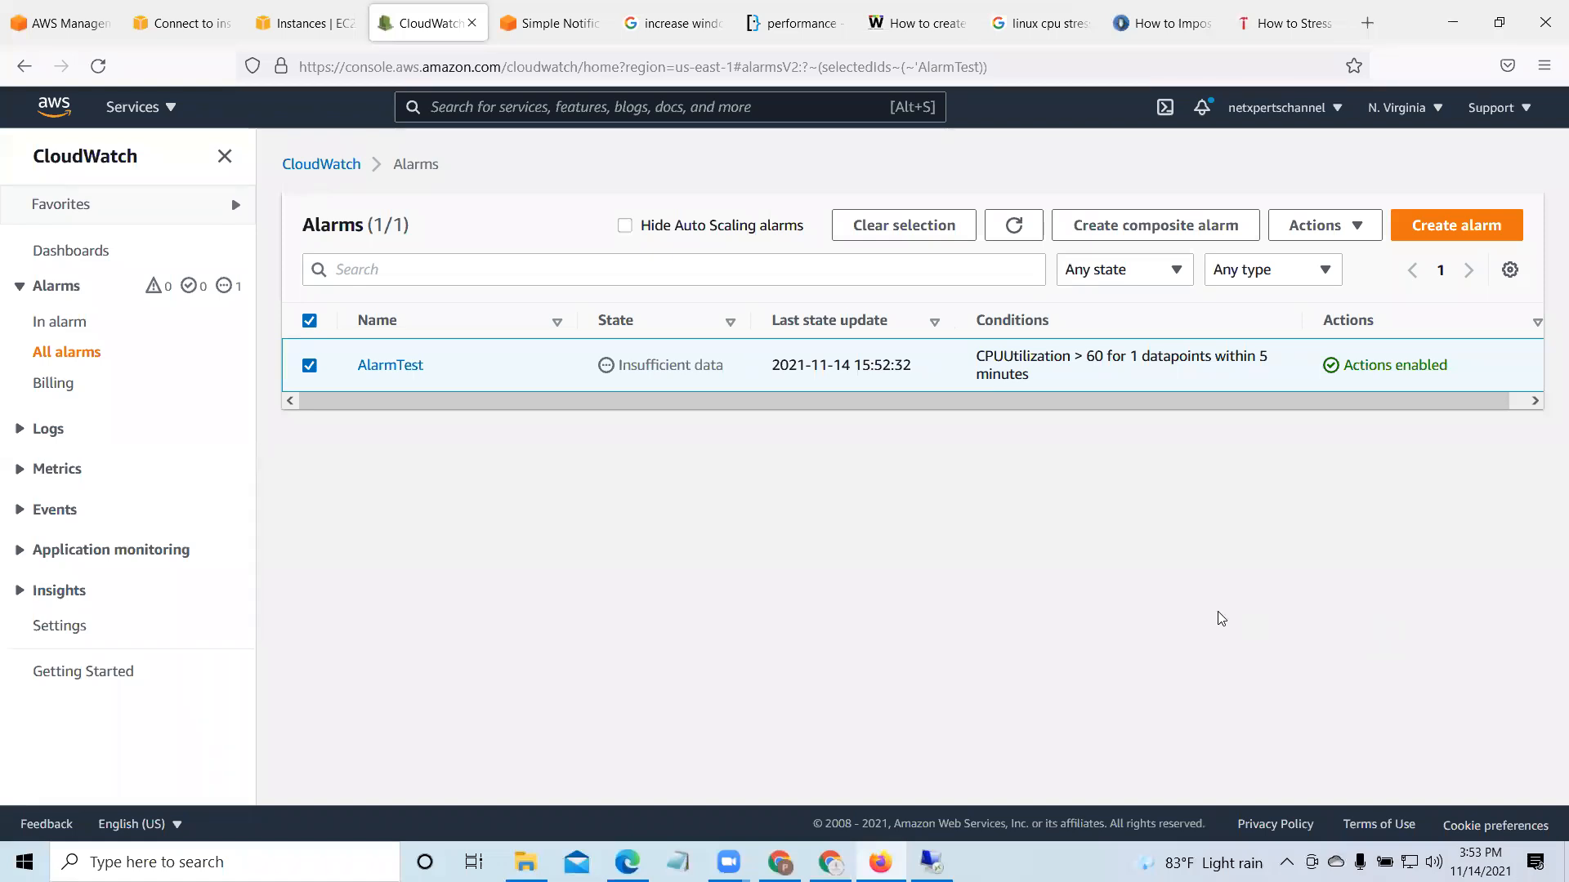
Step: Check the Gmail inbox for an alarm notification e-mail and return to CloudWatch
click(780, 859)
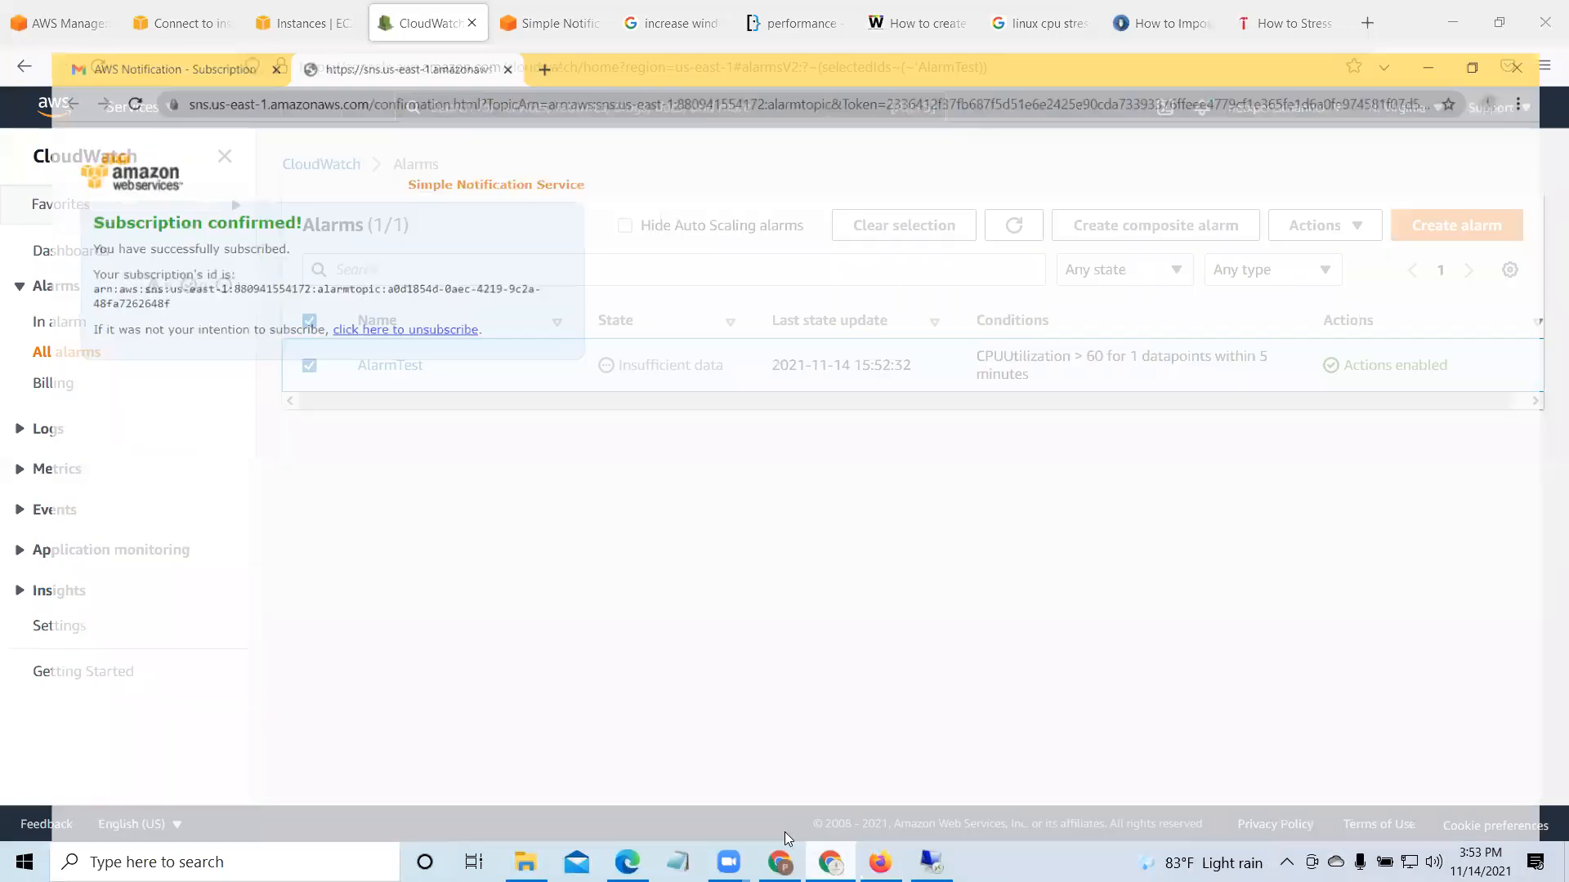
click(131, 18)
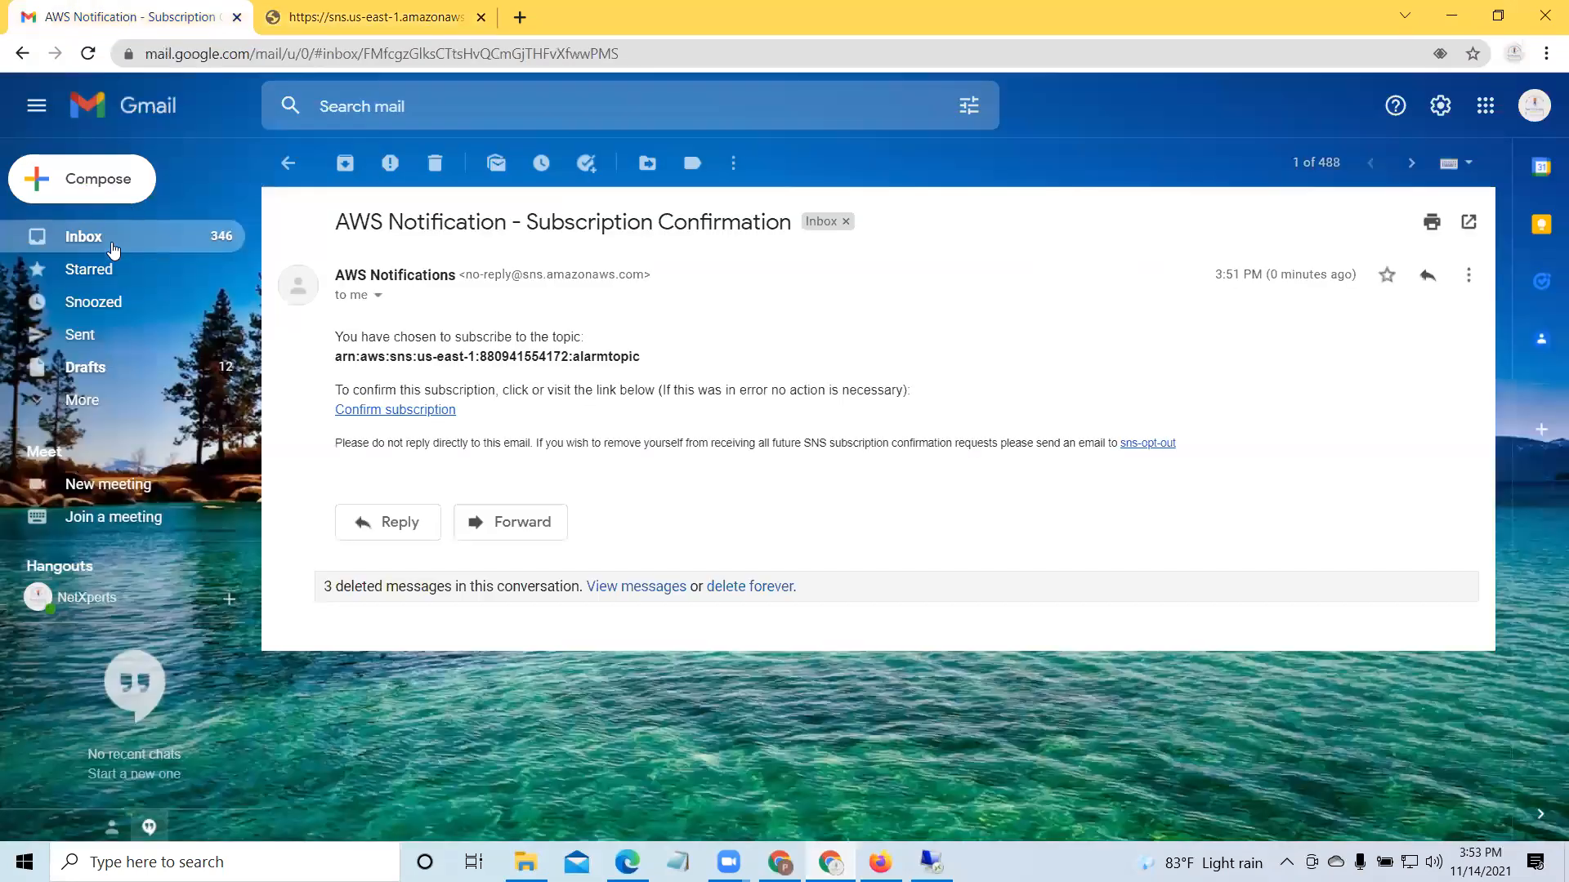
click(92, 239)
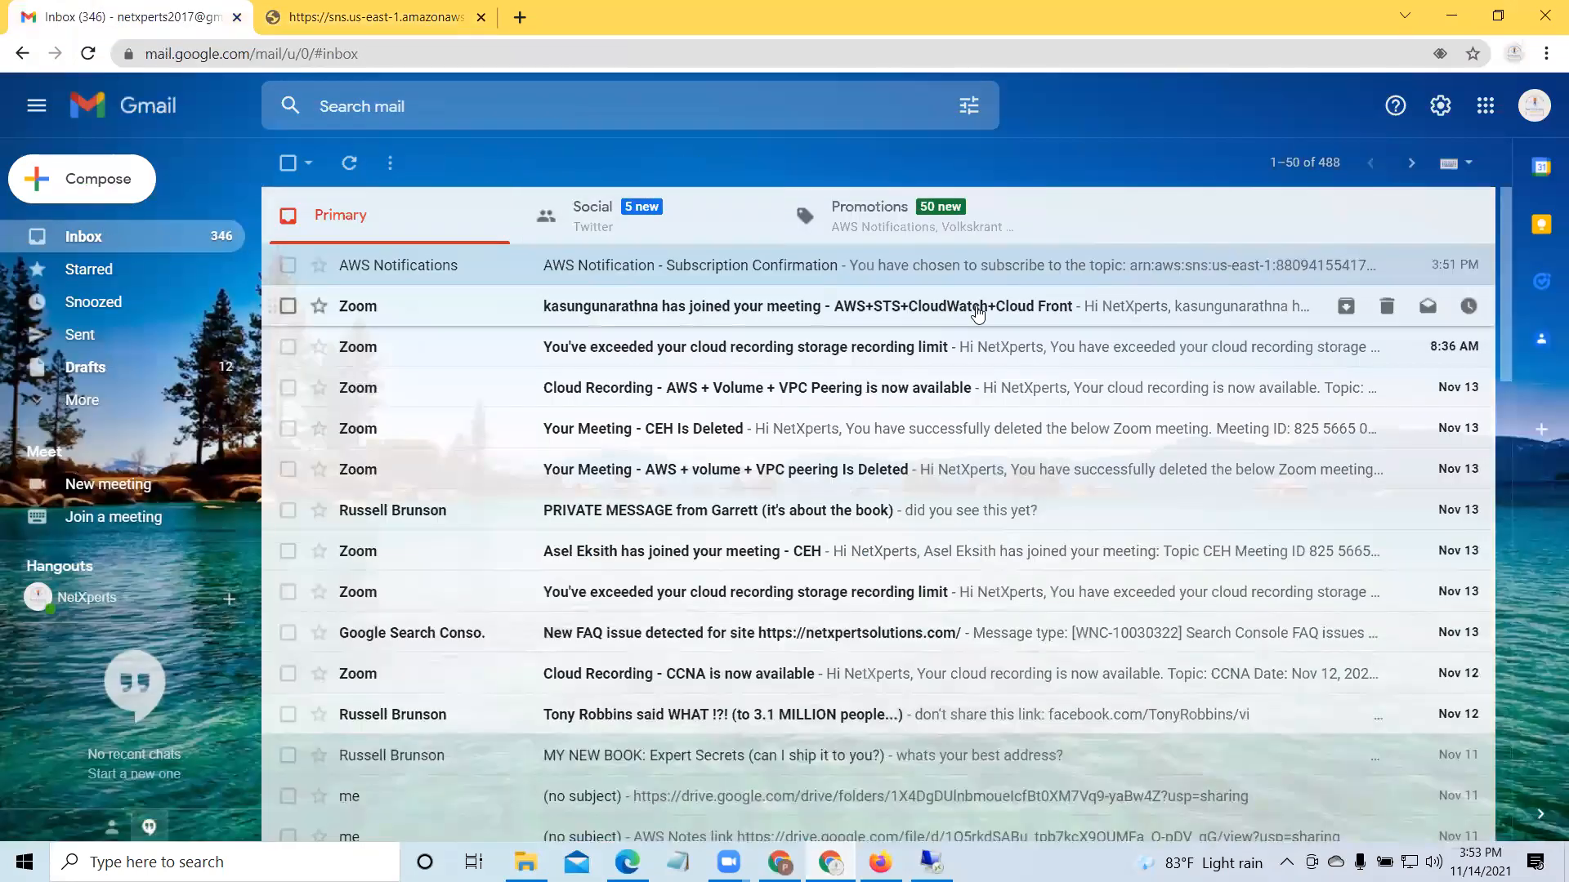
click(1456, 15)
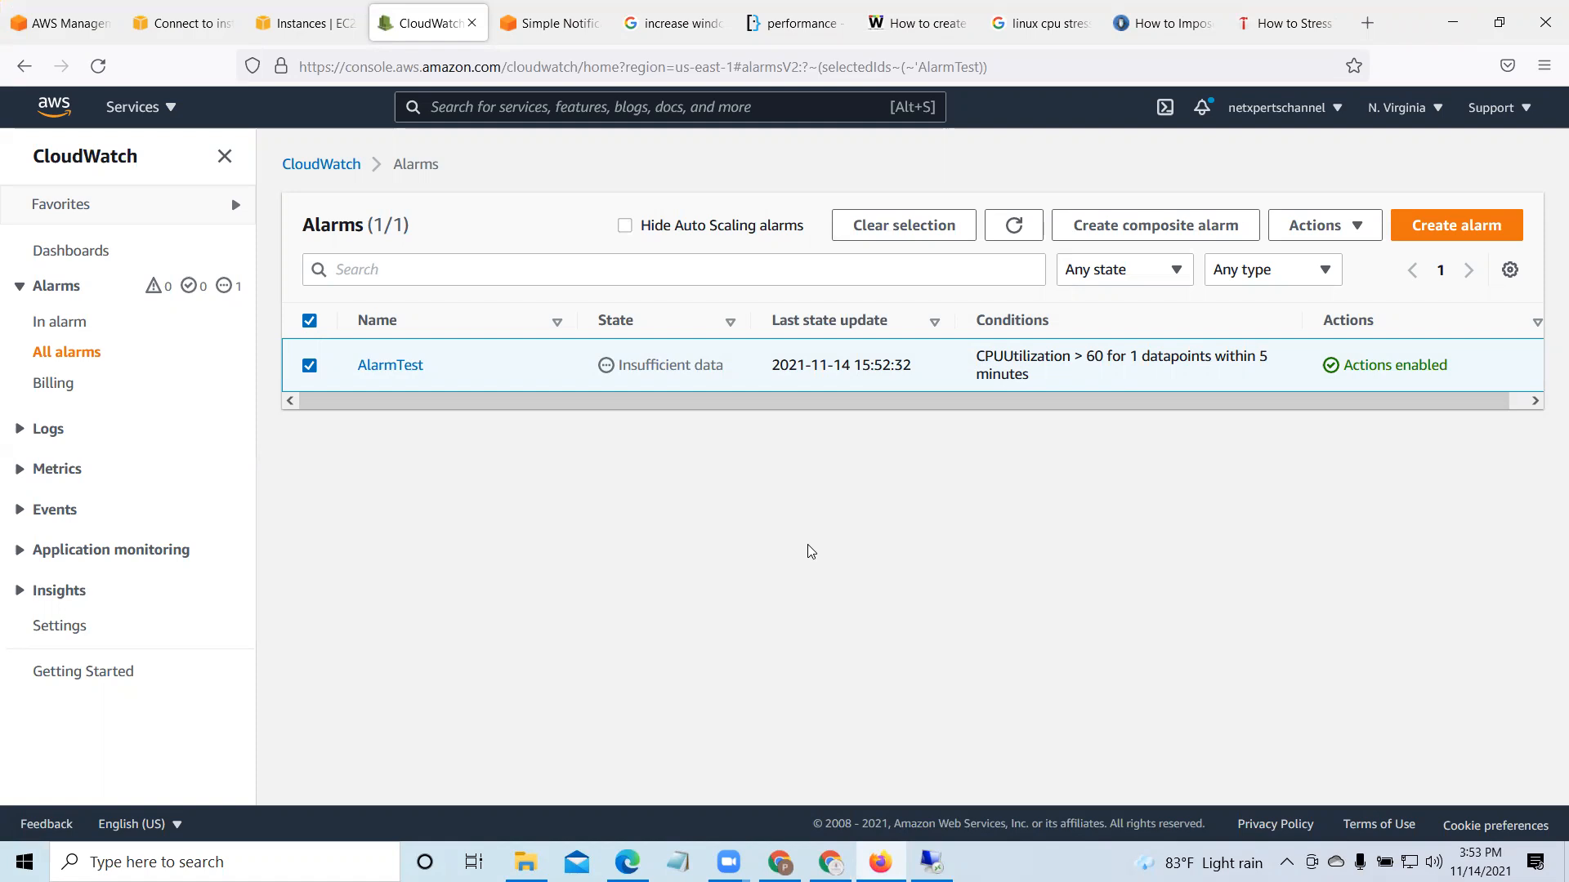
Step: Refresh the state of AlarmTest repeatedly, checking the instance's CPU load in the remote Task Manager in between
click(1013, 228)
click(1014, 228)
key(alt+Tab)
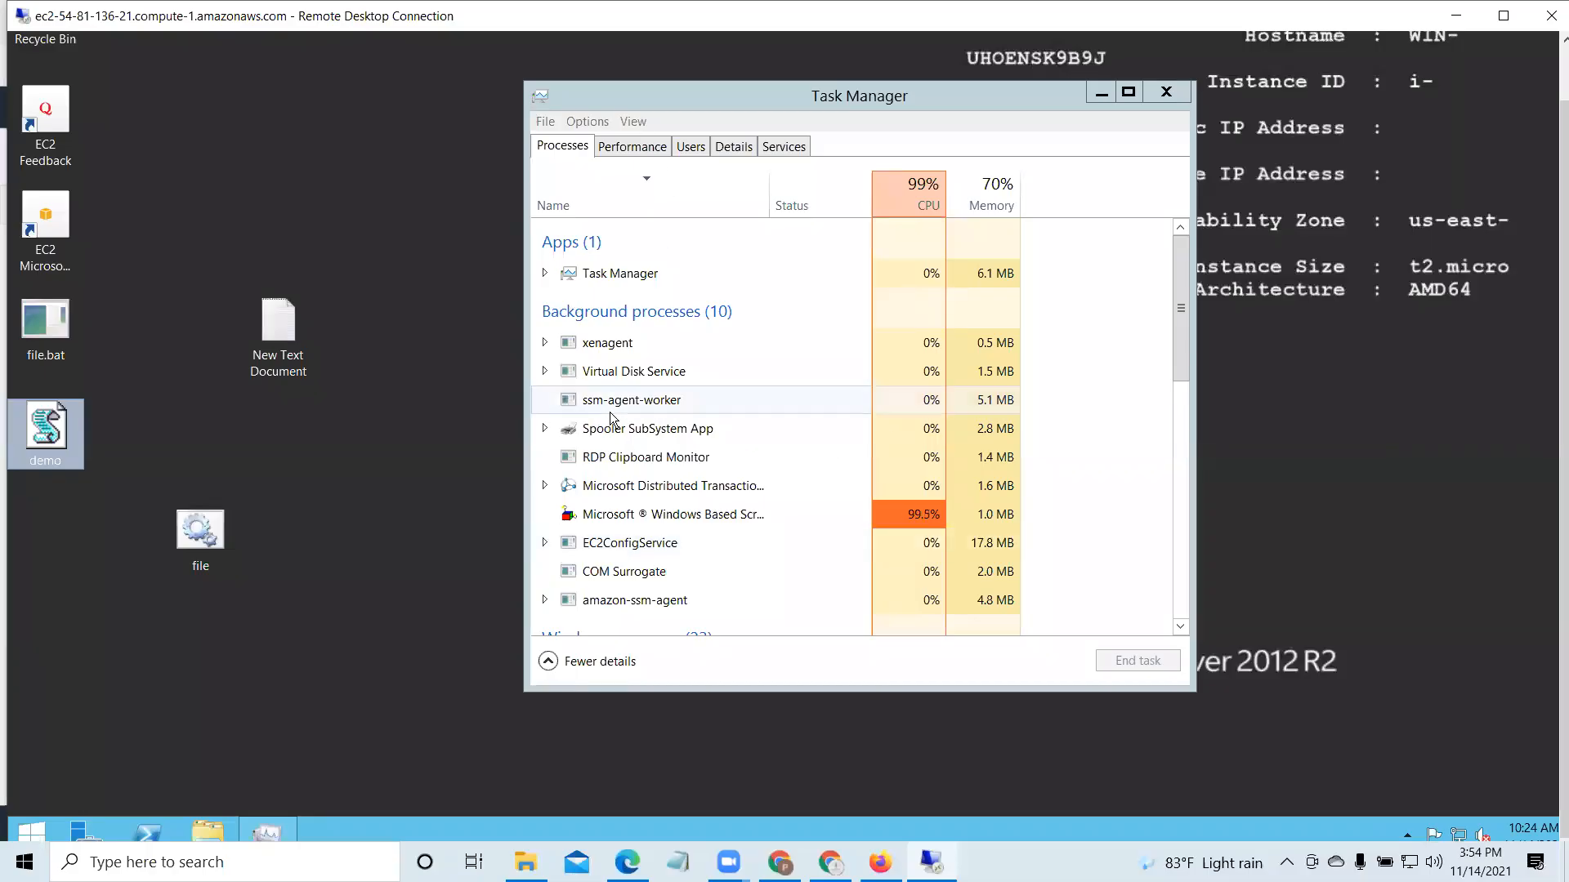
click(1455, 15)
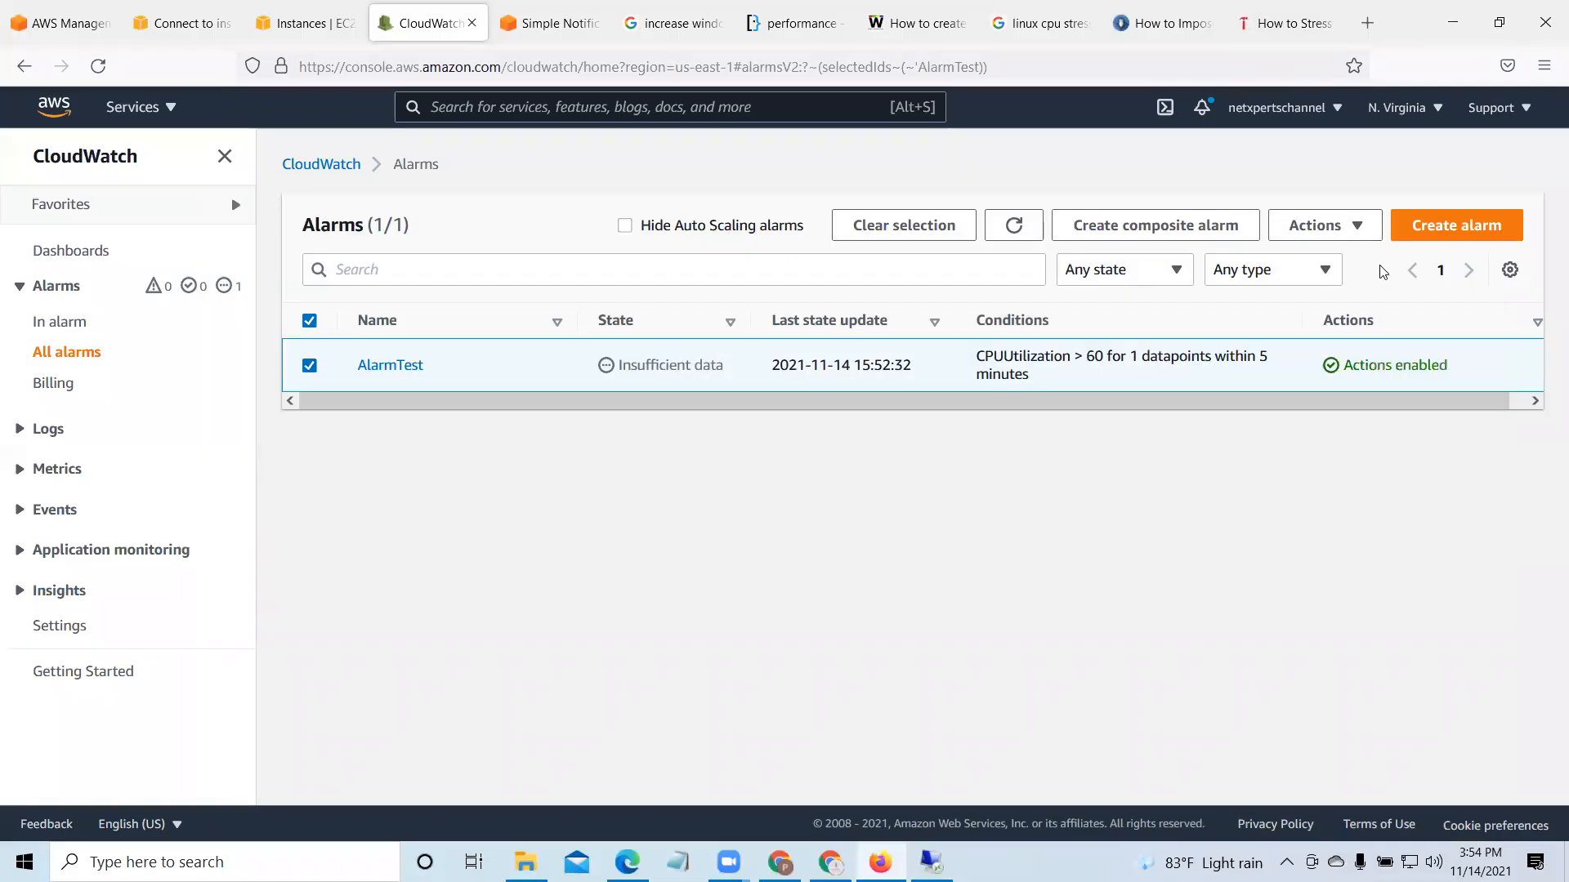
click(1015, 227)
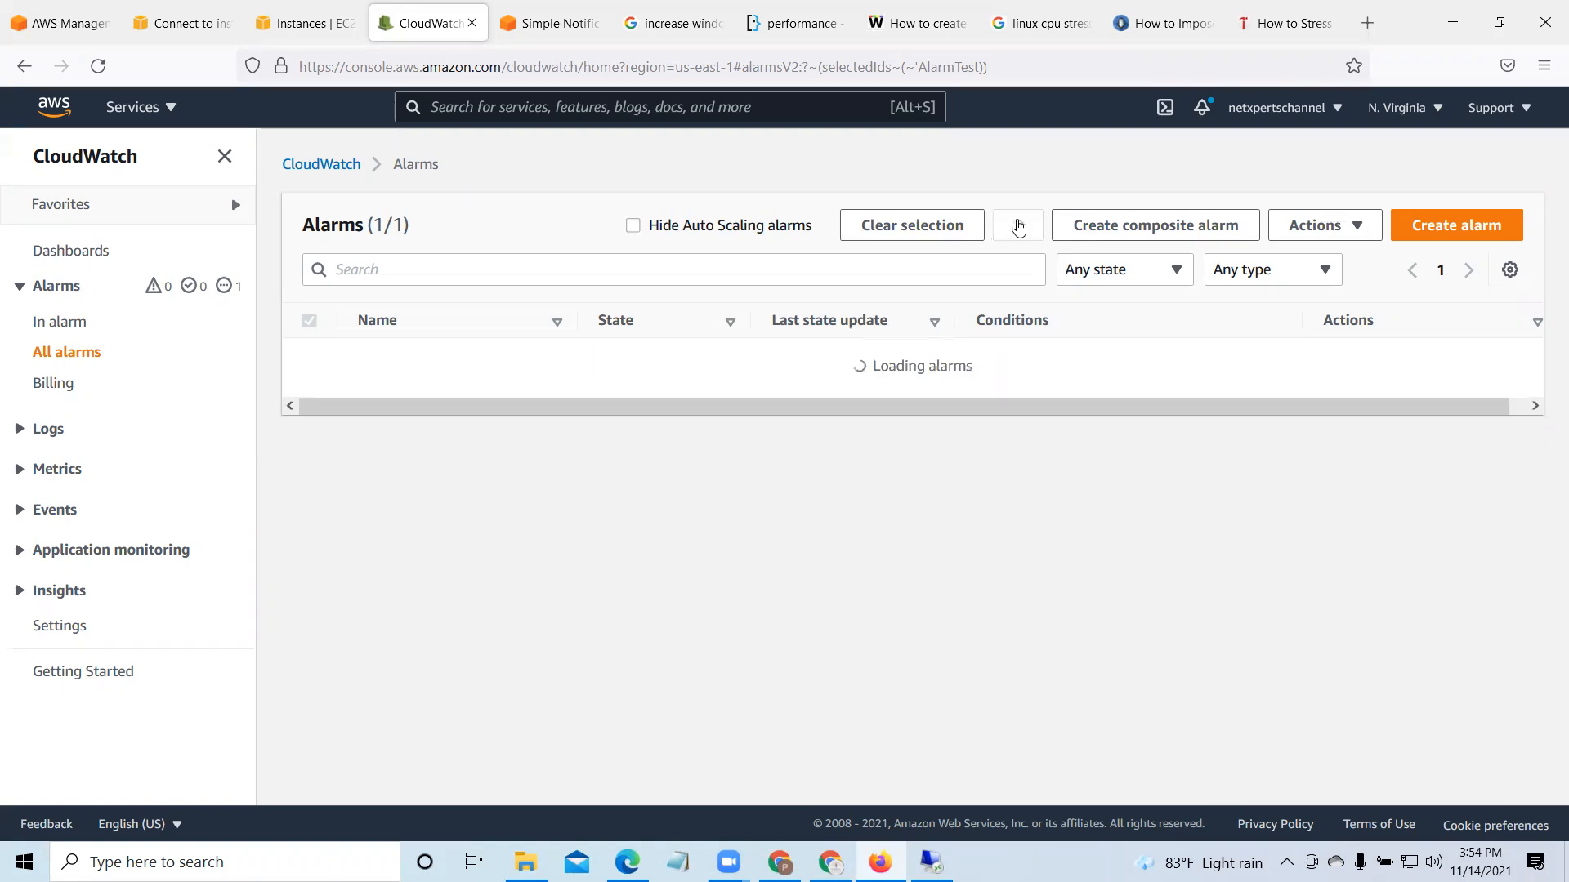